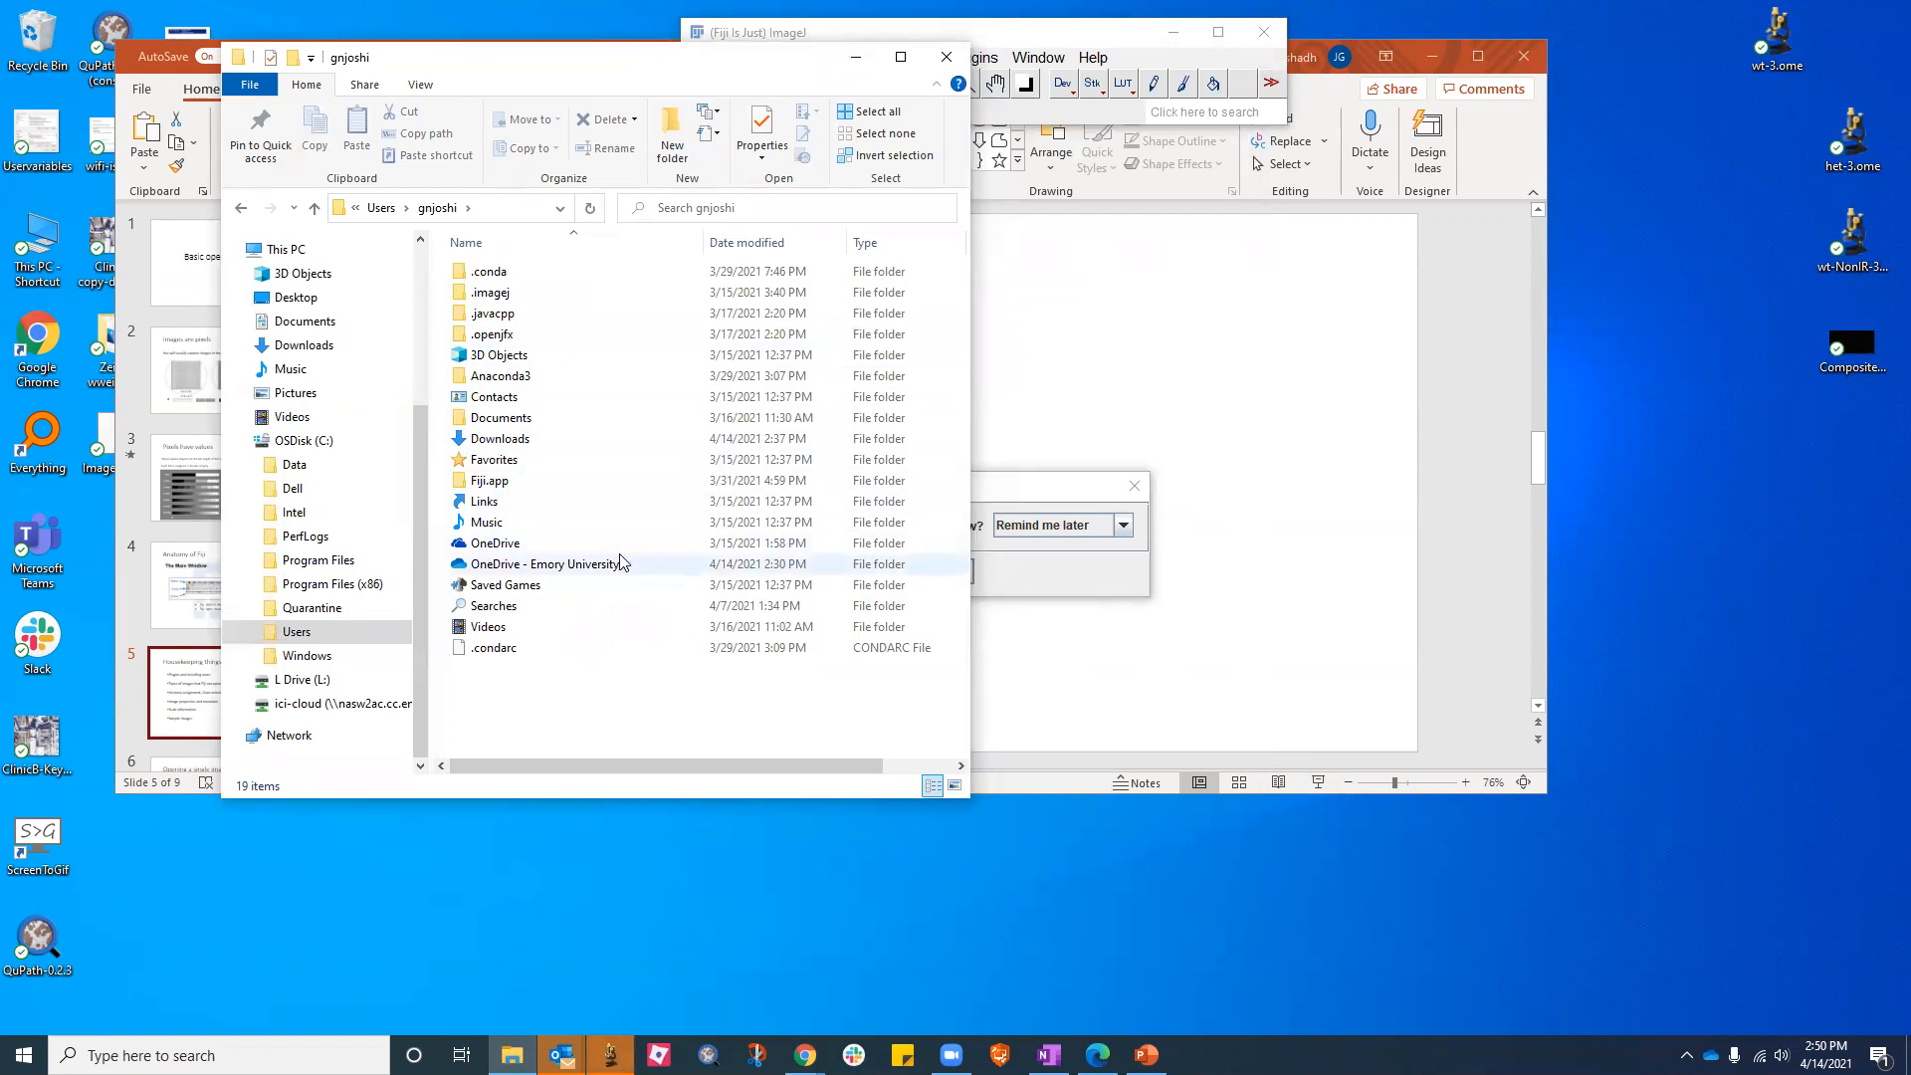
# Open the Fiji.app installation folder and reposition its window over the presentation
pyautogui.doubleClick(495, 482)
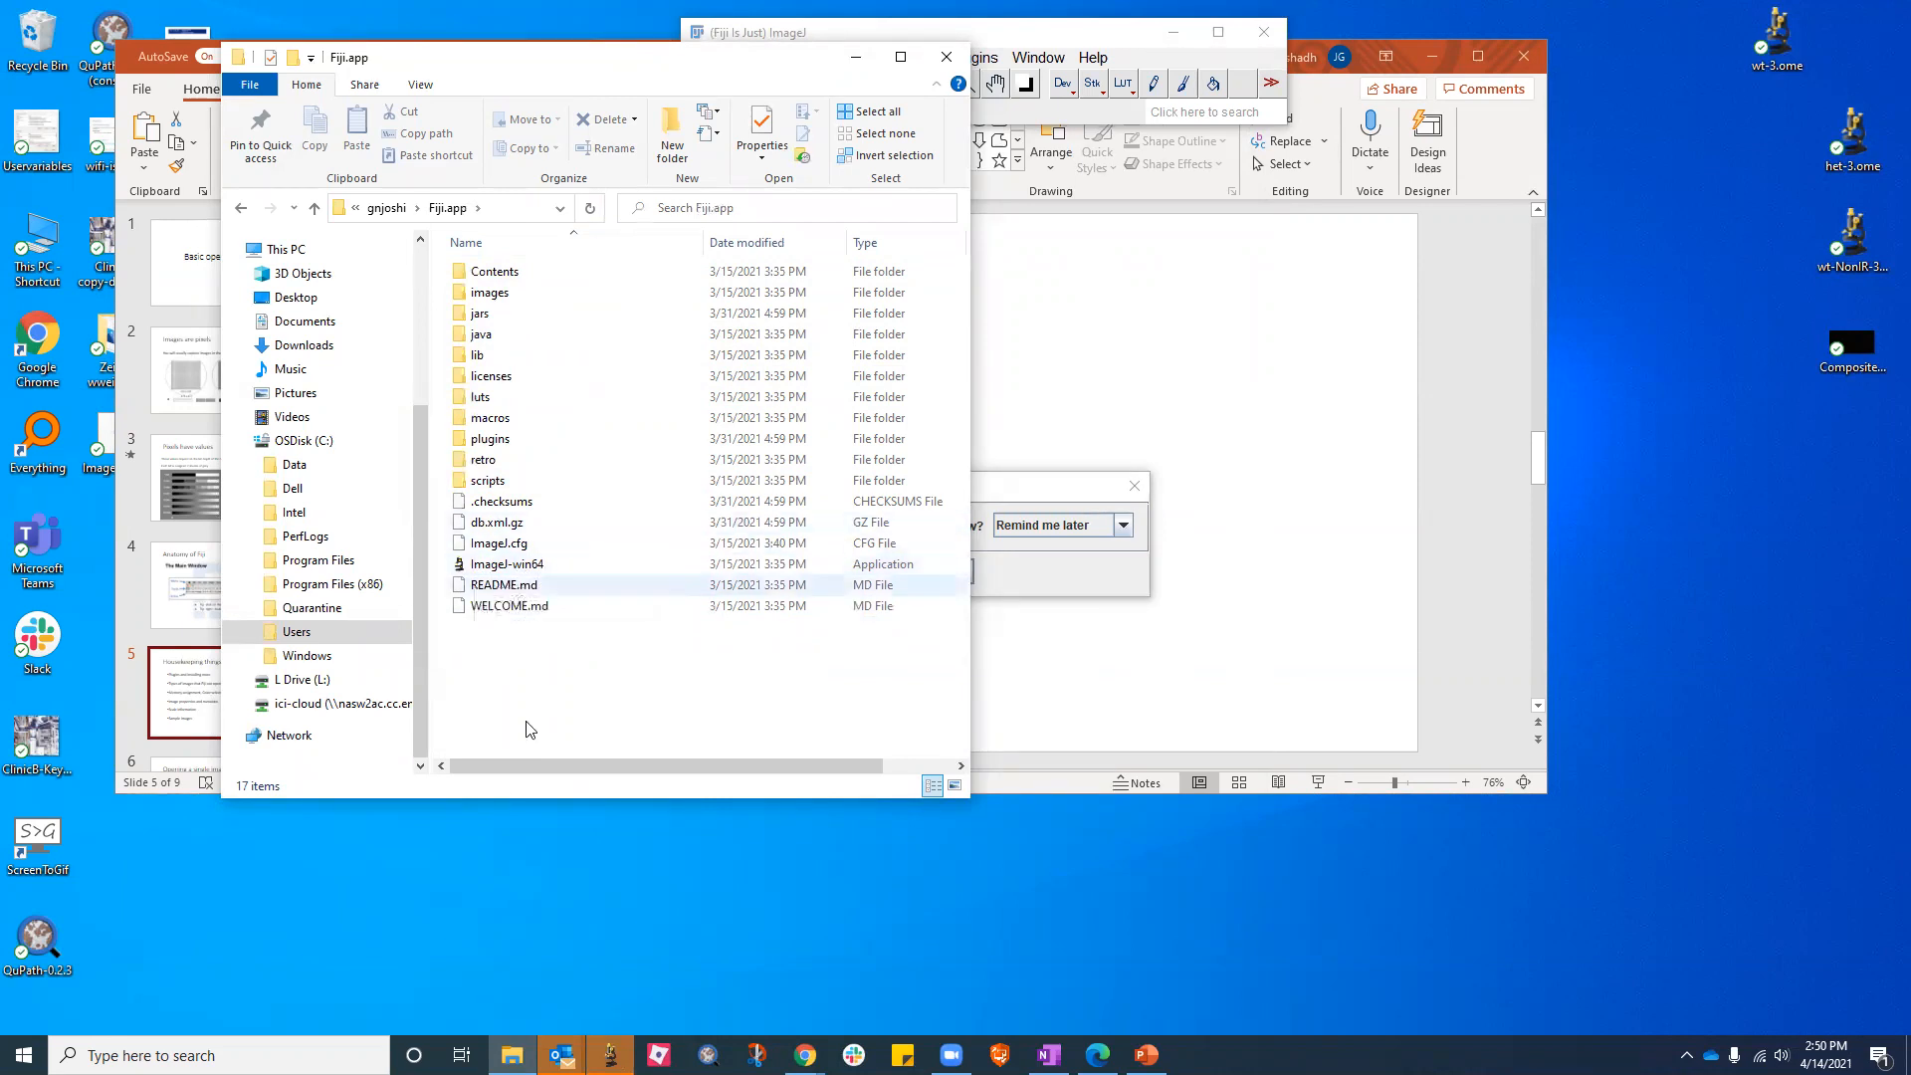
pyautogui.click(1236, 53)
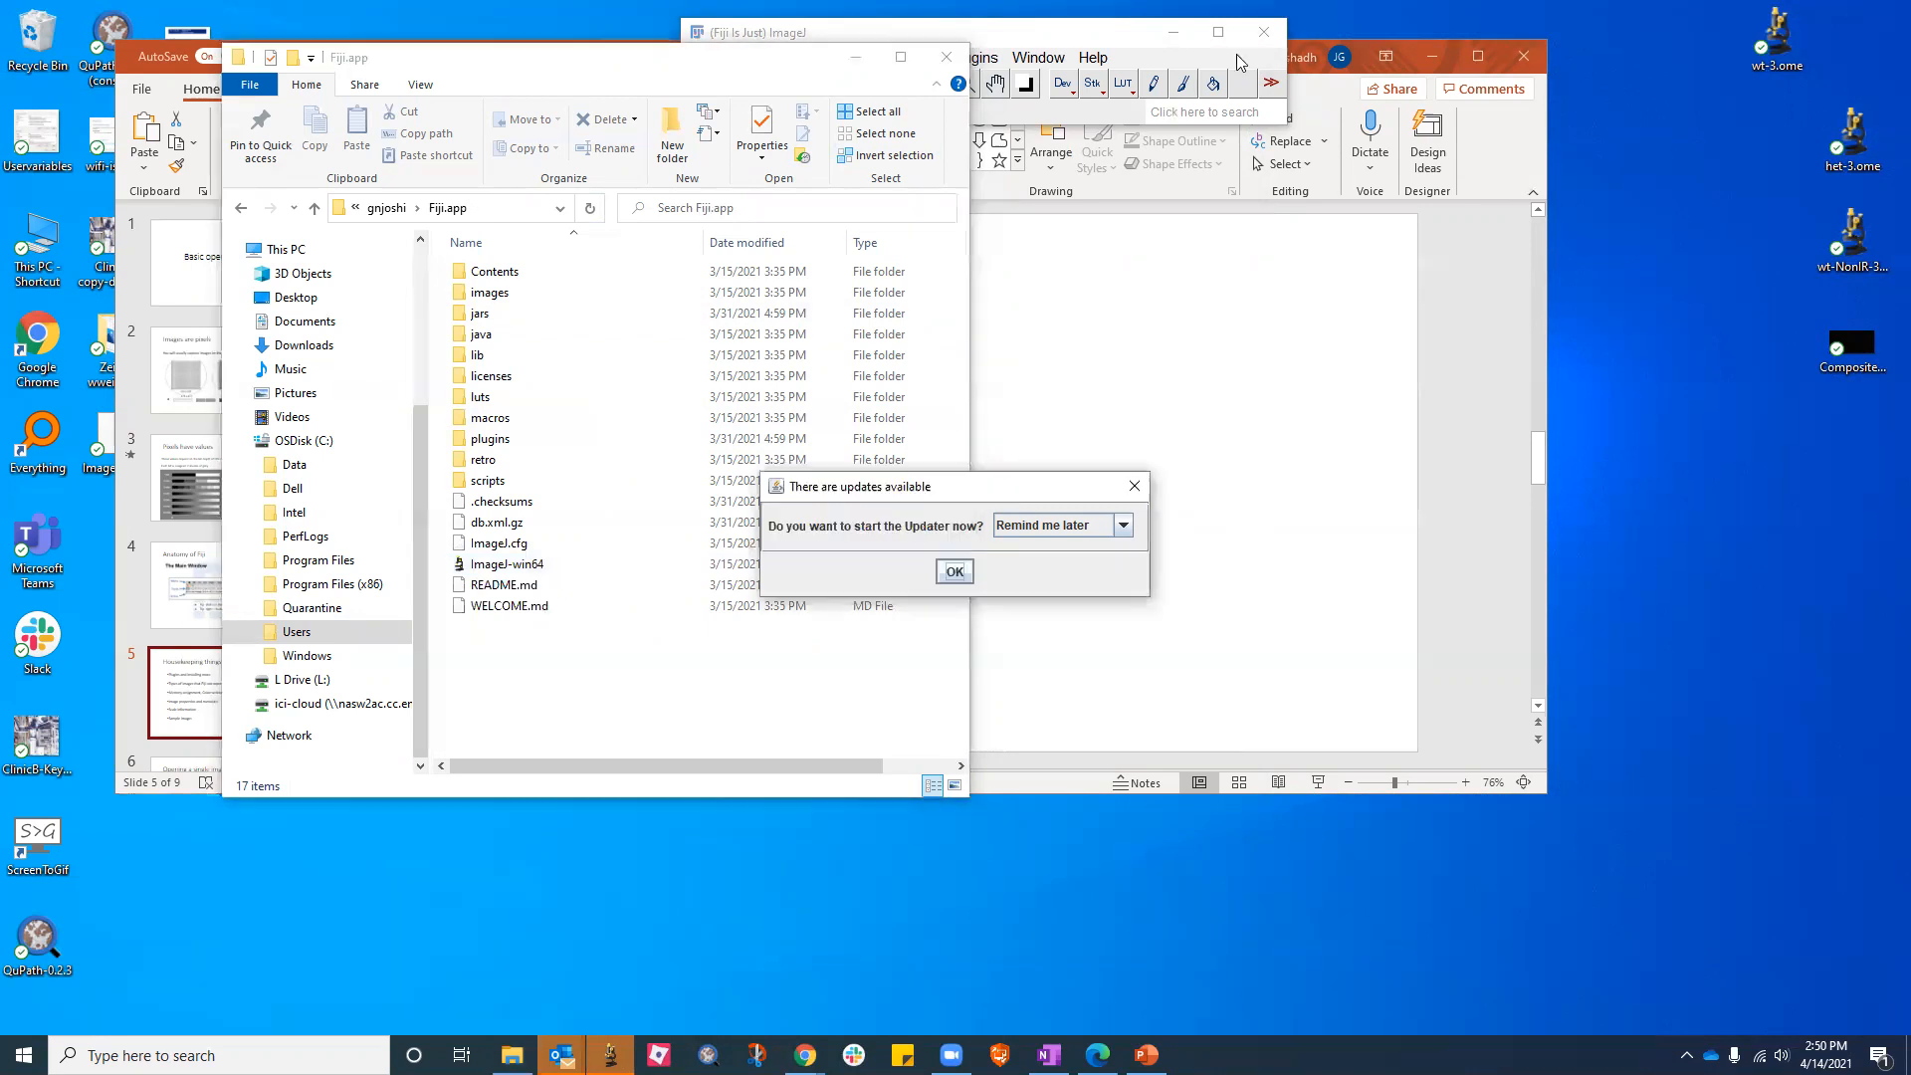
pyautogui.click(604, 73)
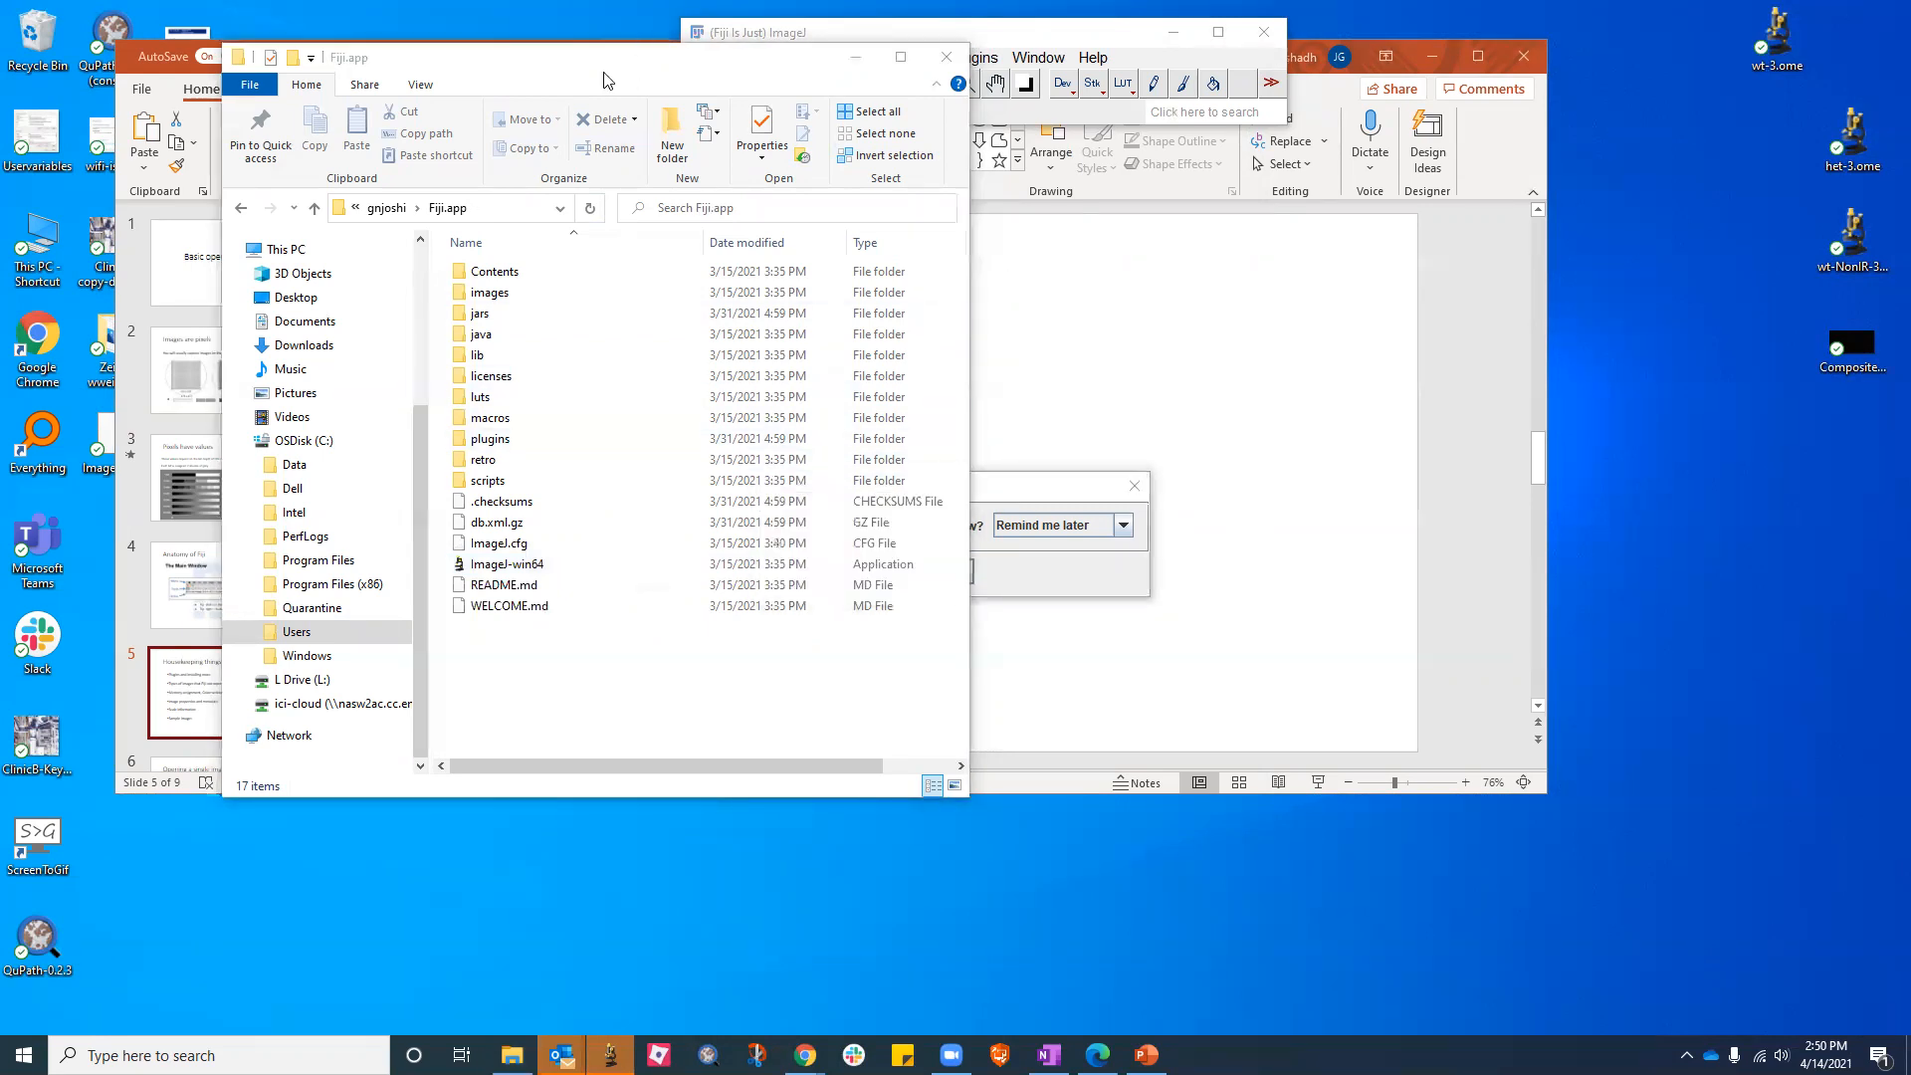
pyautogui.moveTo(604, 79); pyautogui.dragTo(736, 79)
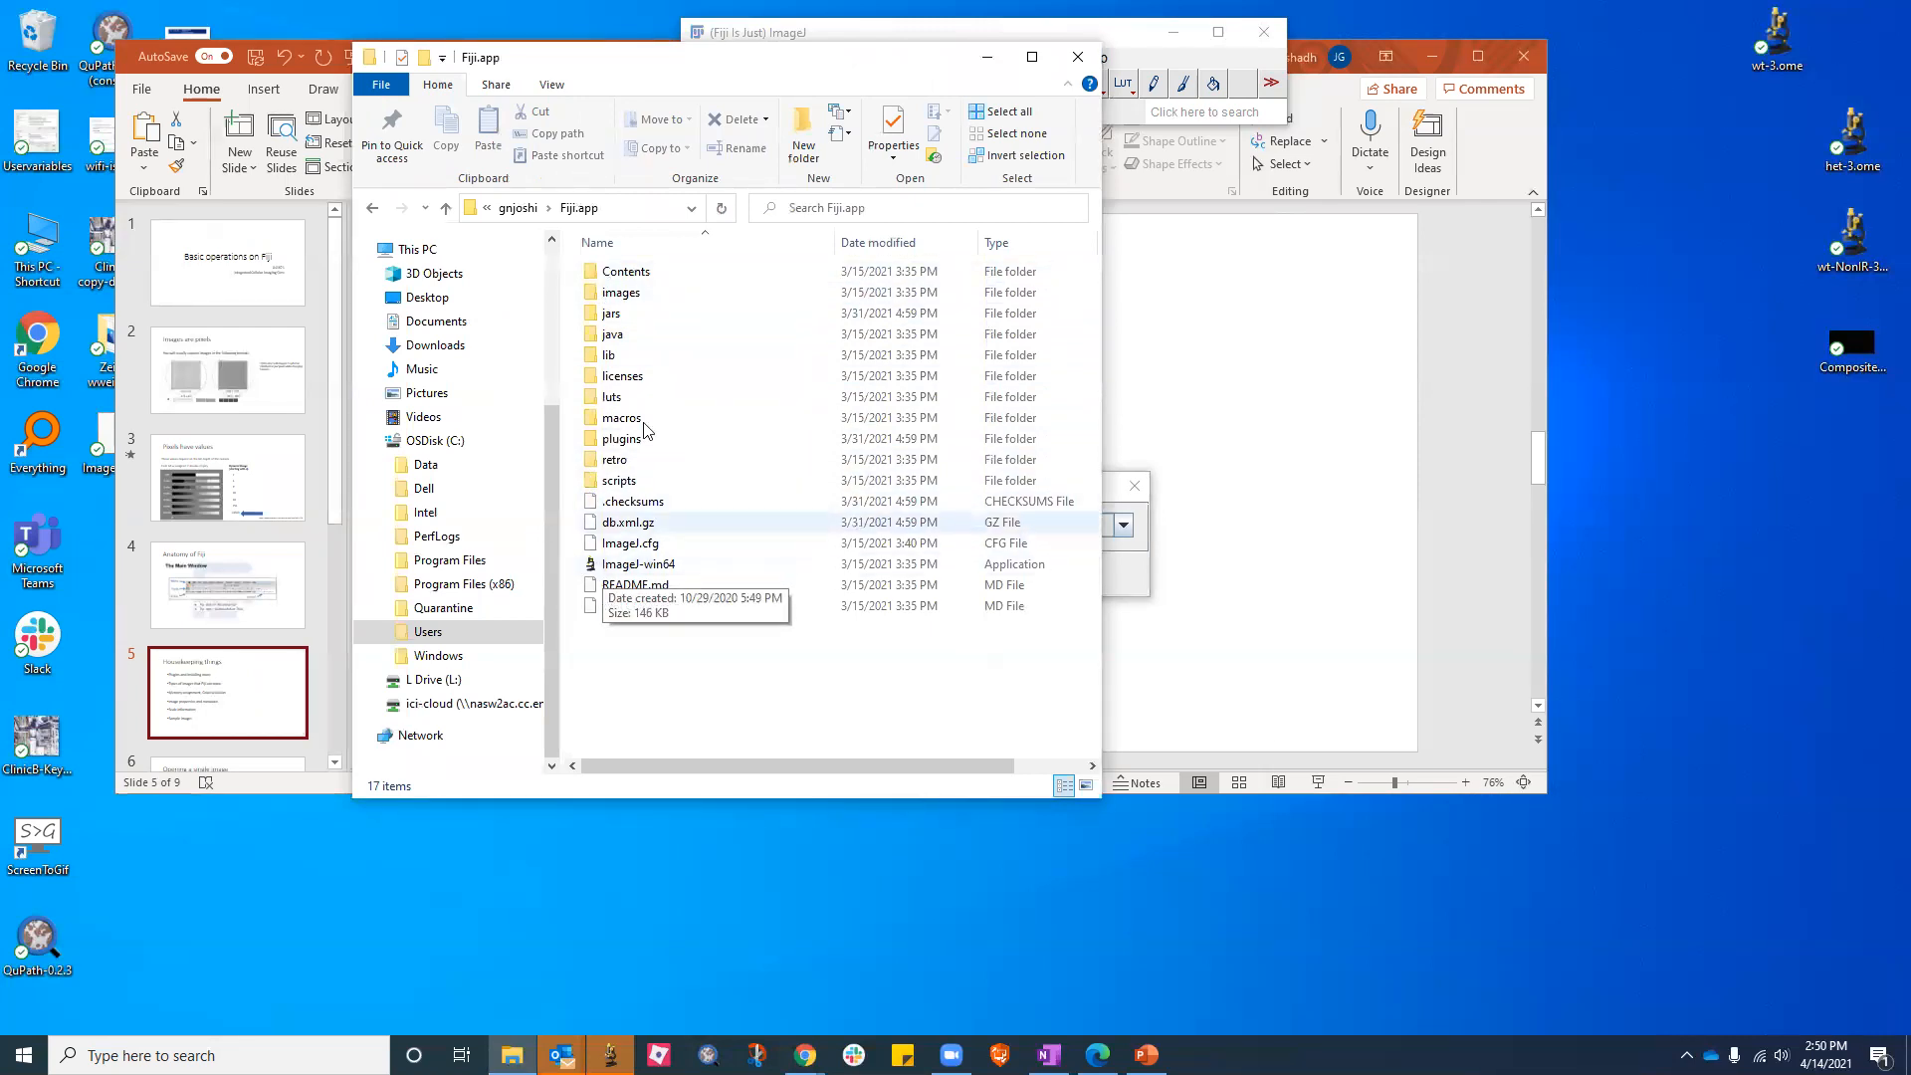
# Look inside the Contents folder and the about subfolder of images, returning to the Fiji.app folder
pyautogui.click(631, 277)
pyautogui.doubleClick(630, 276)
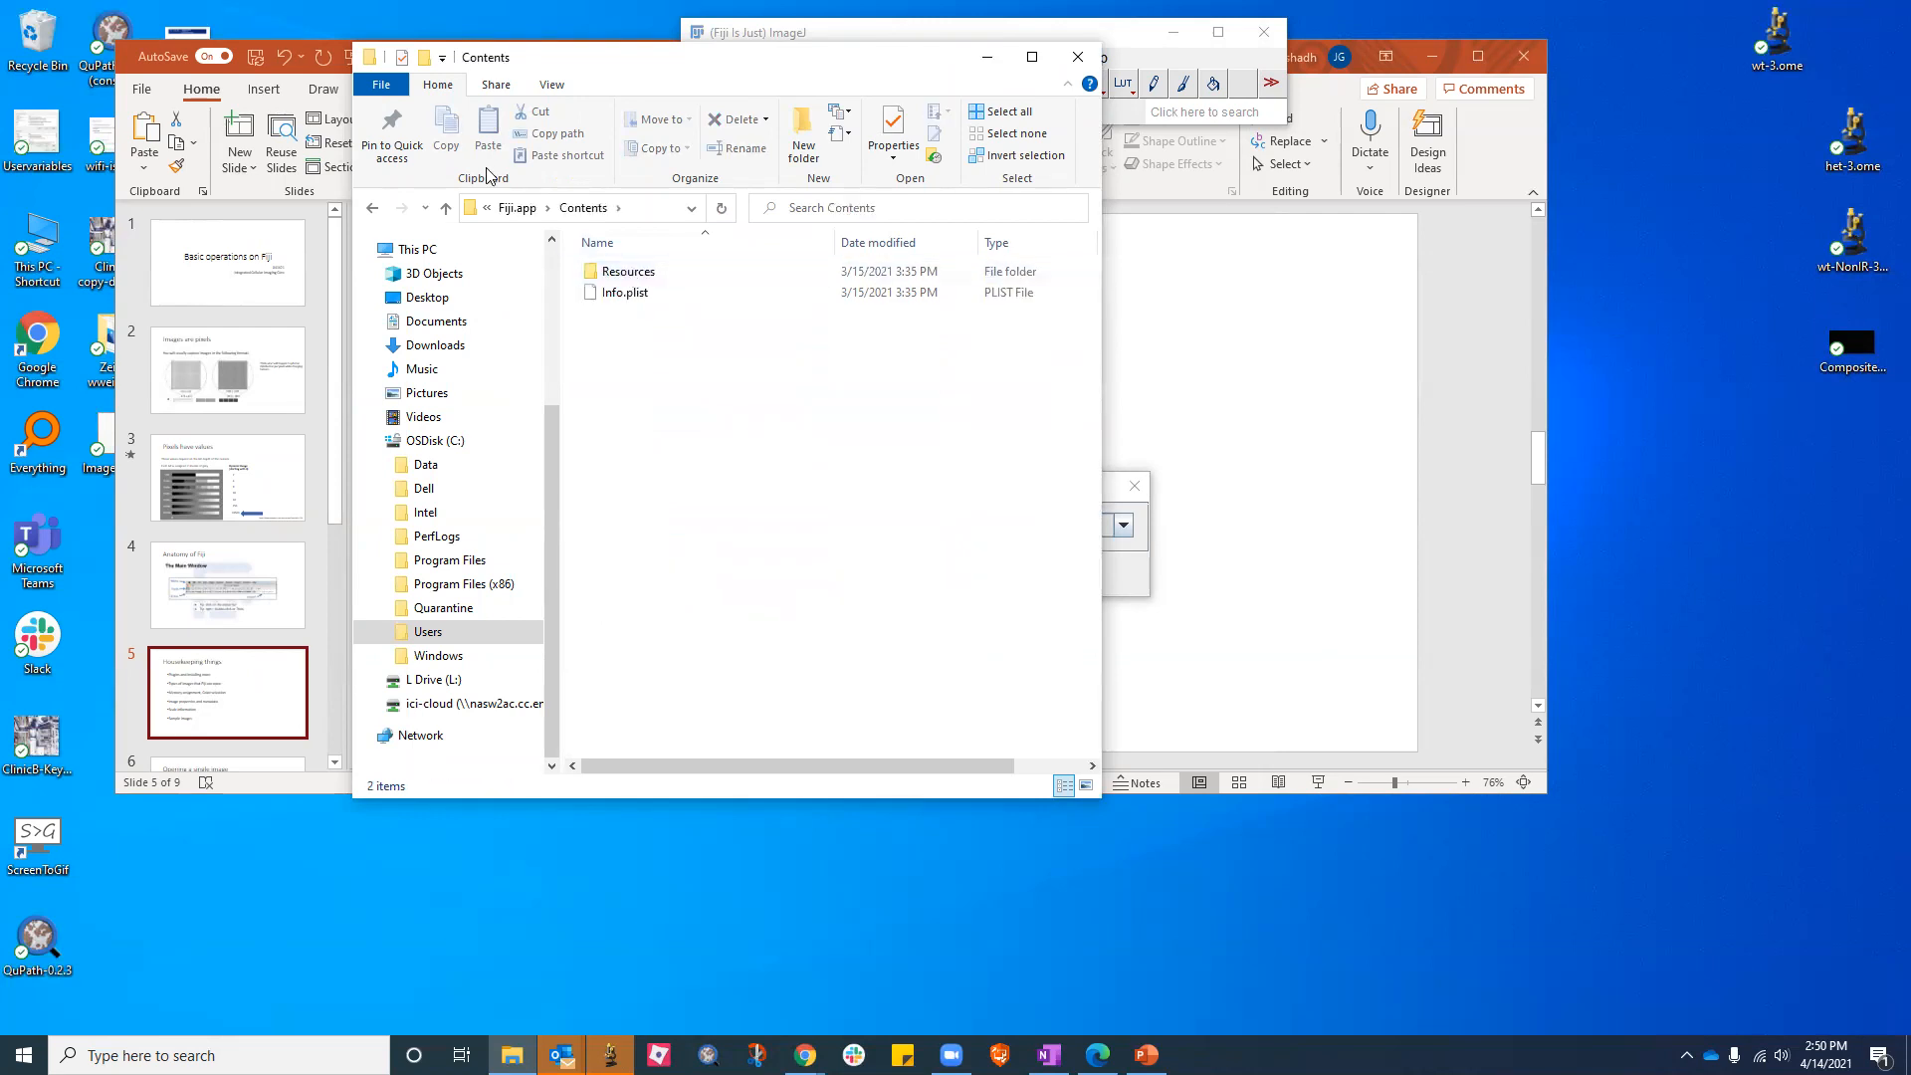
pyautogui.click(376, 208)
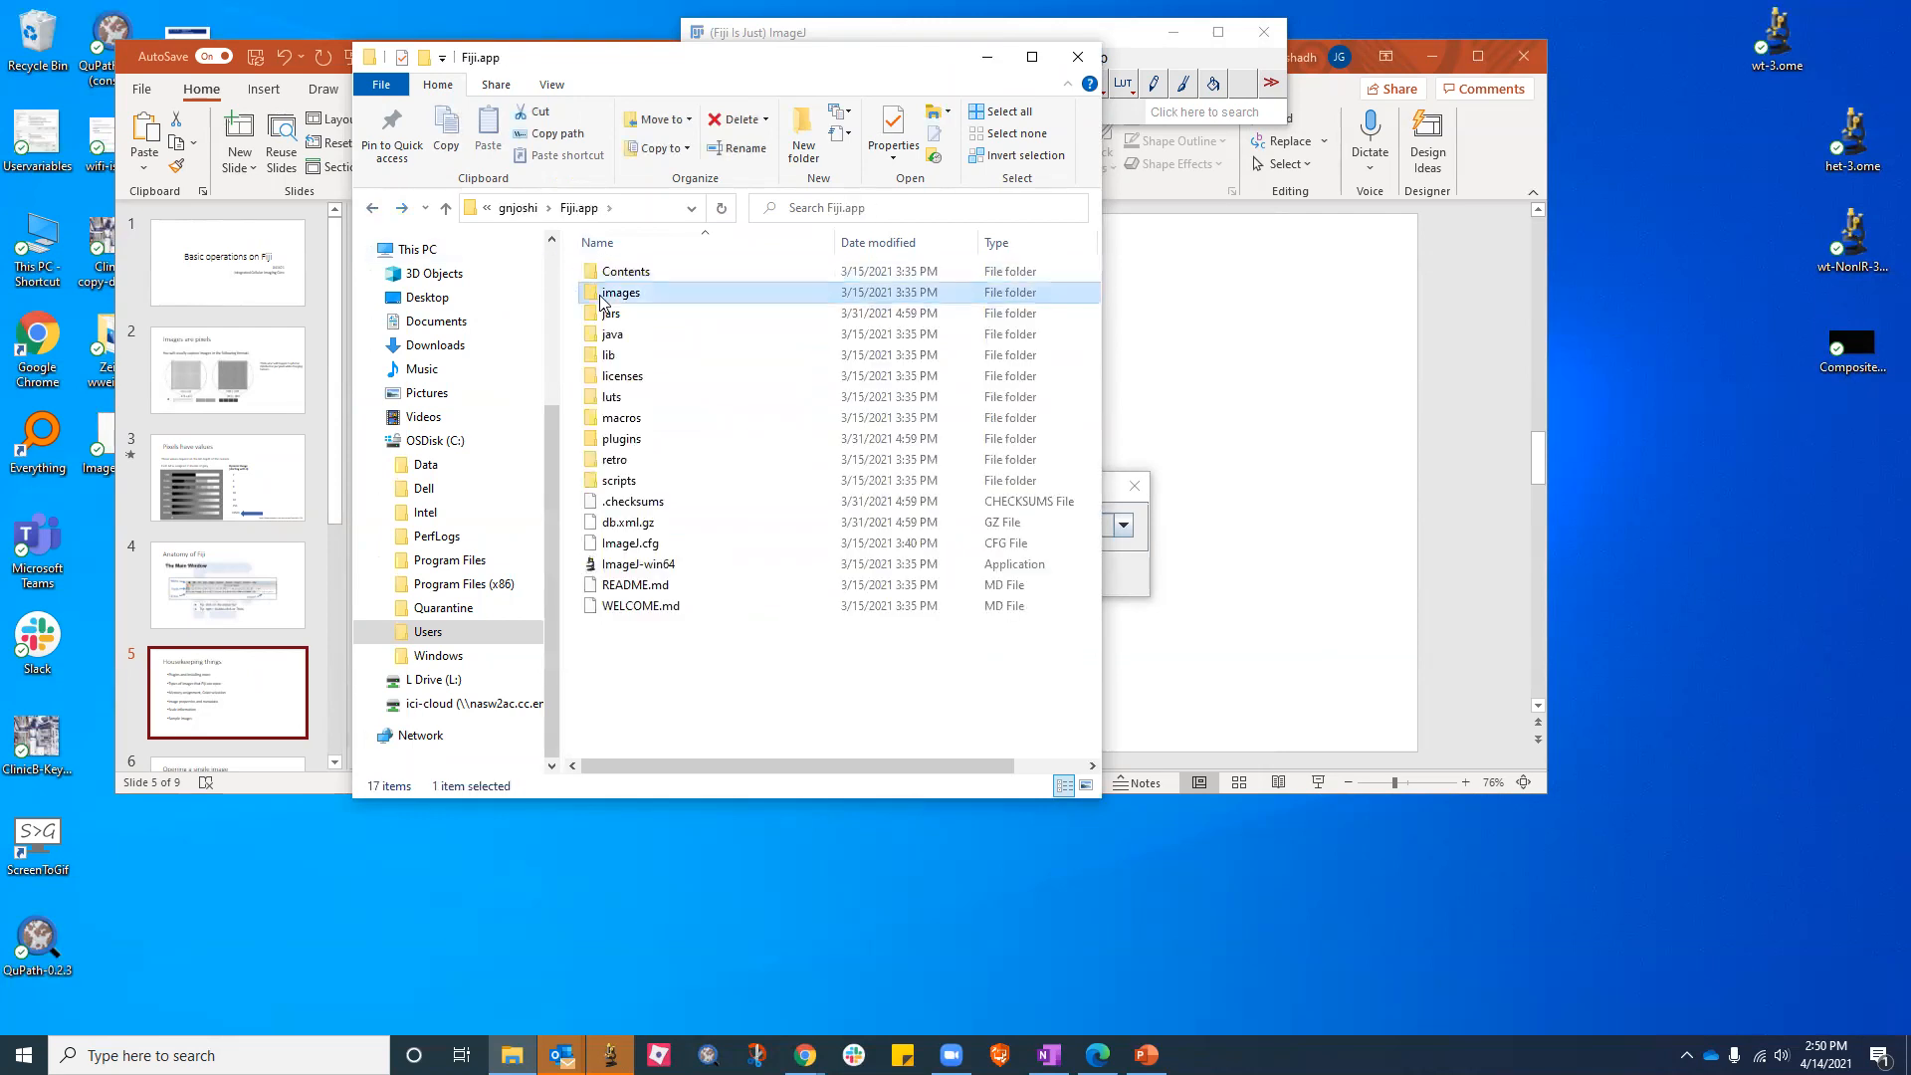
pyautogui.doubleClick(600, 293)
pyautogui.doubleClick(620, 311)
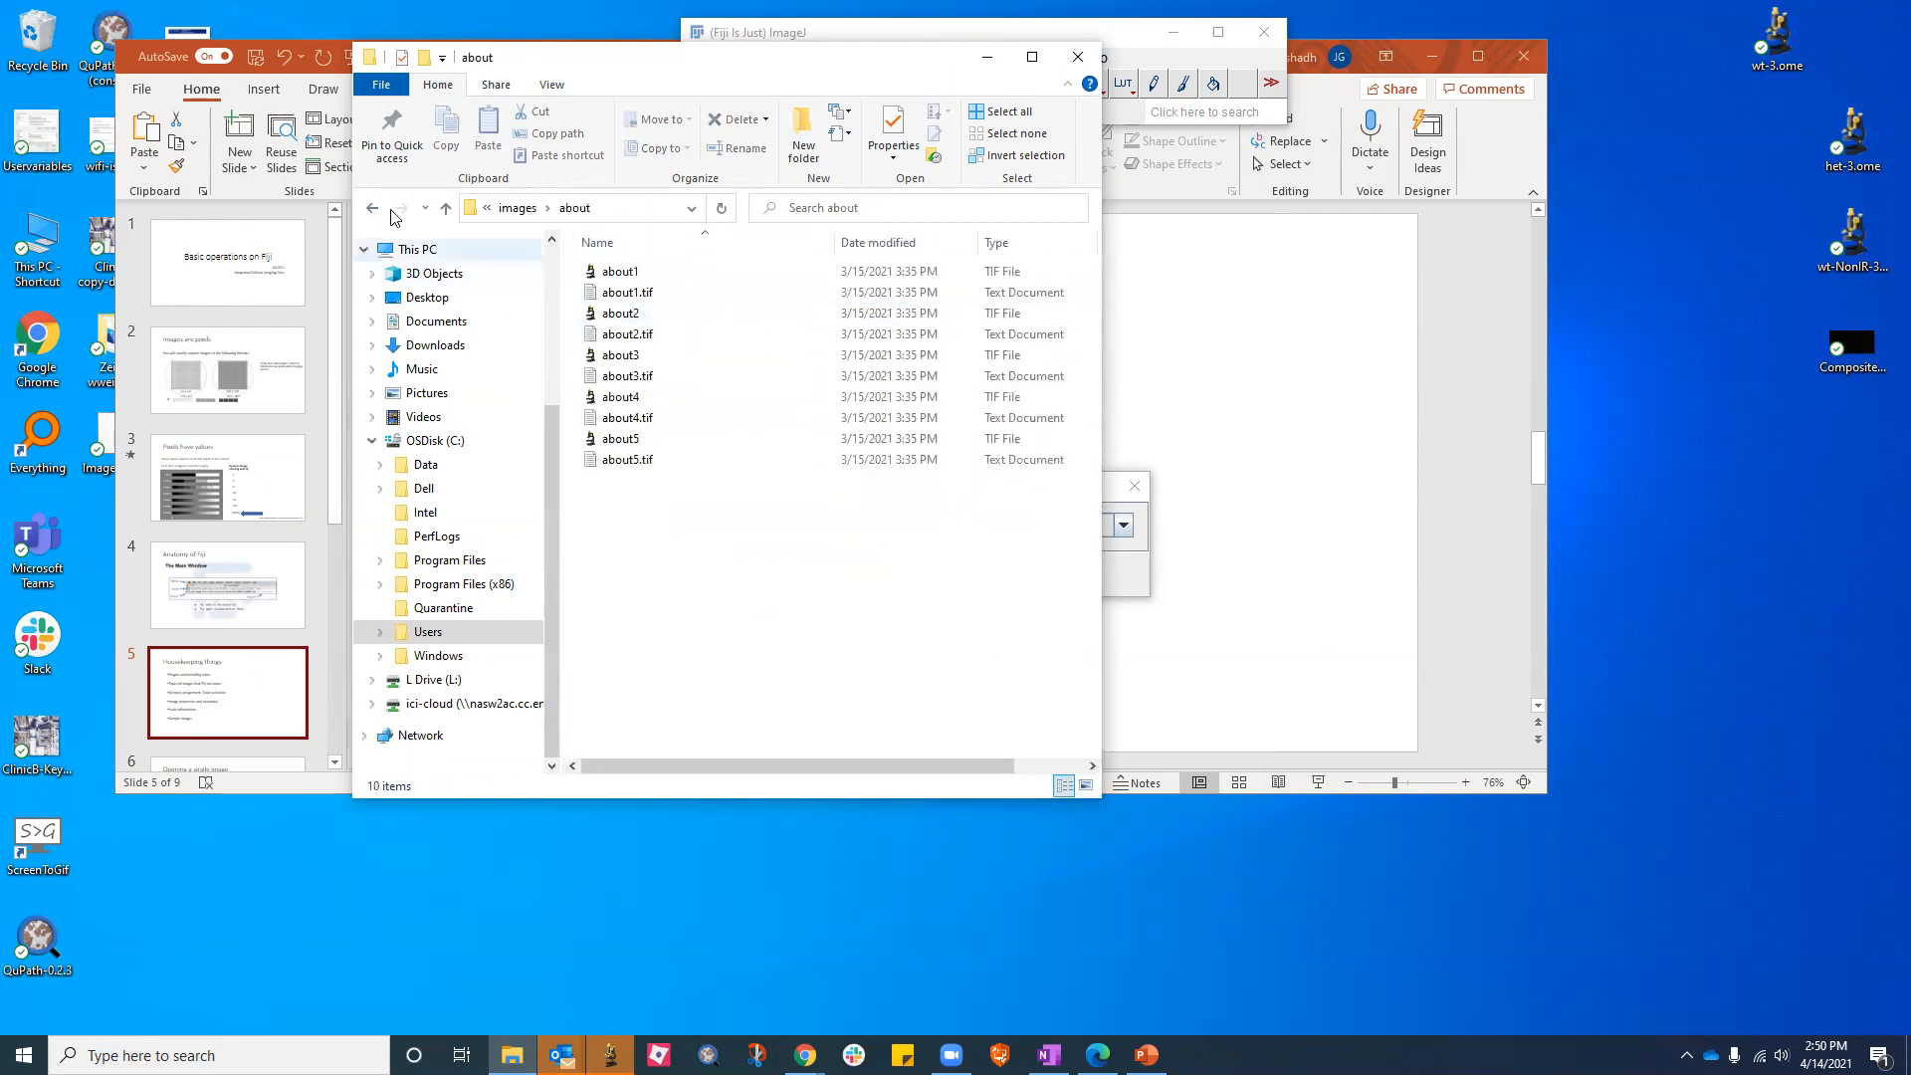
pyautogui.click(374, 209)
pyautogui.click(374, 209)
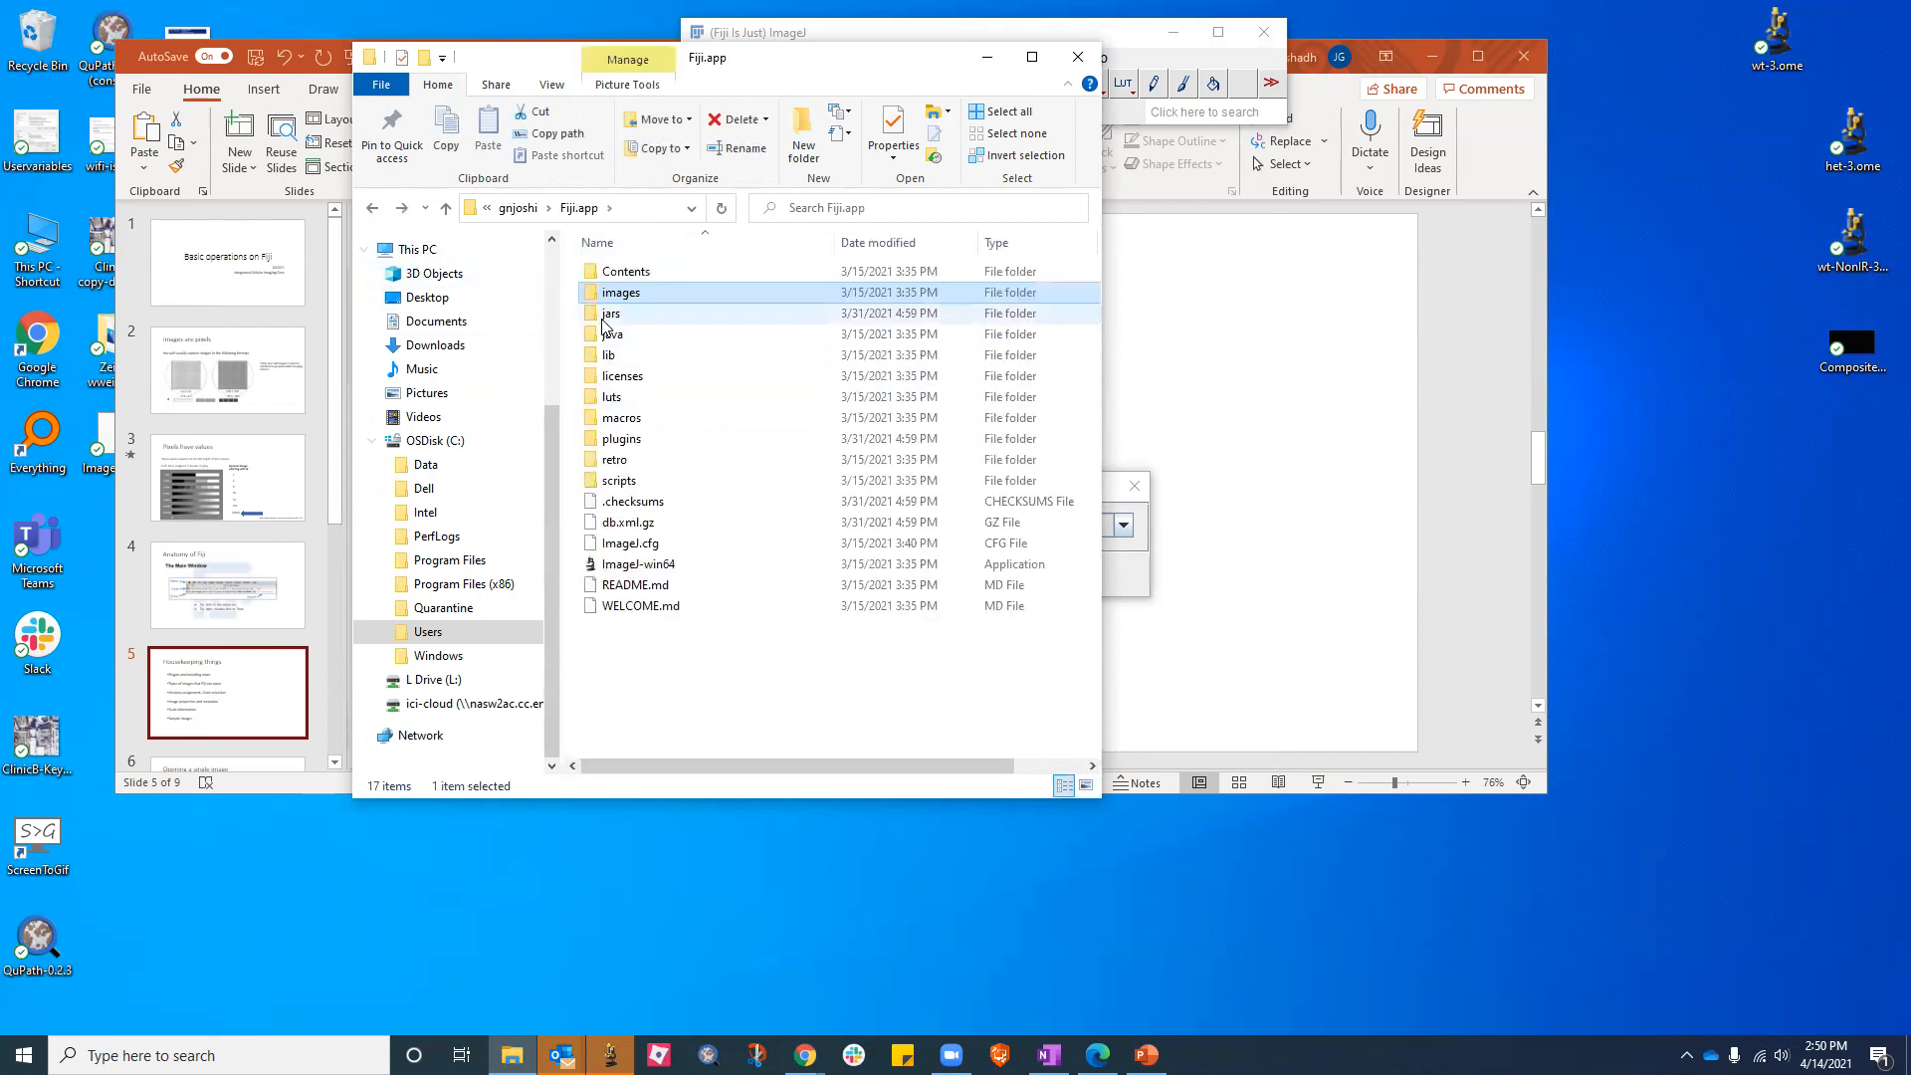
# Open the plugins folder of Fiji.app and browse its plugin files
pyautogui.doubleClick(625, 439)
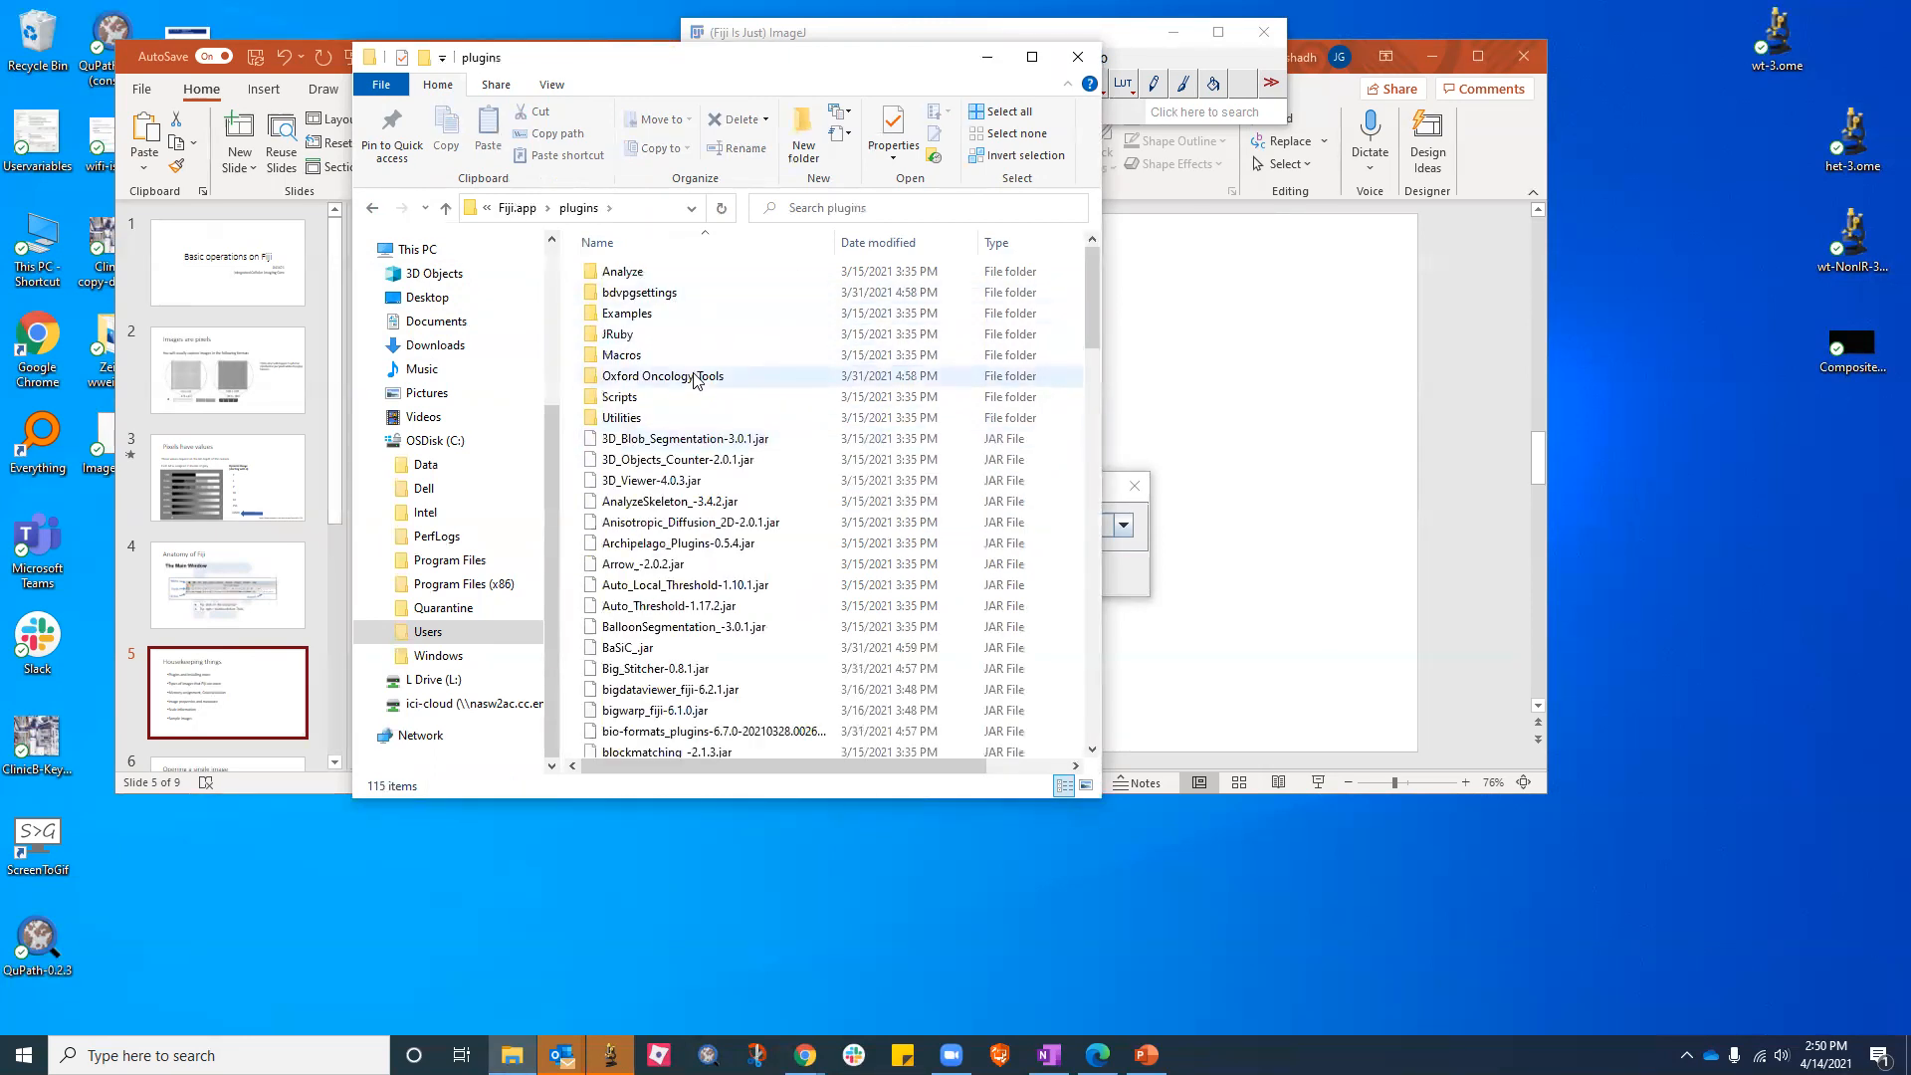
pyautogui.scroll(-4, 694, 380)
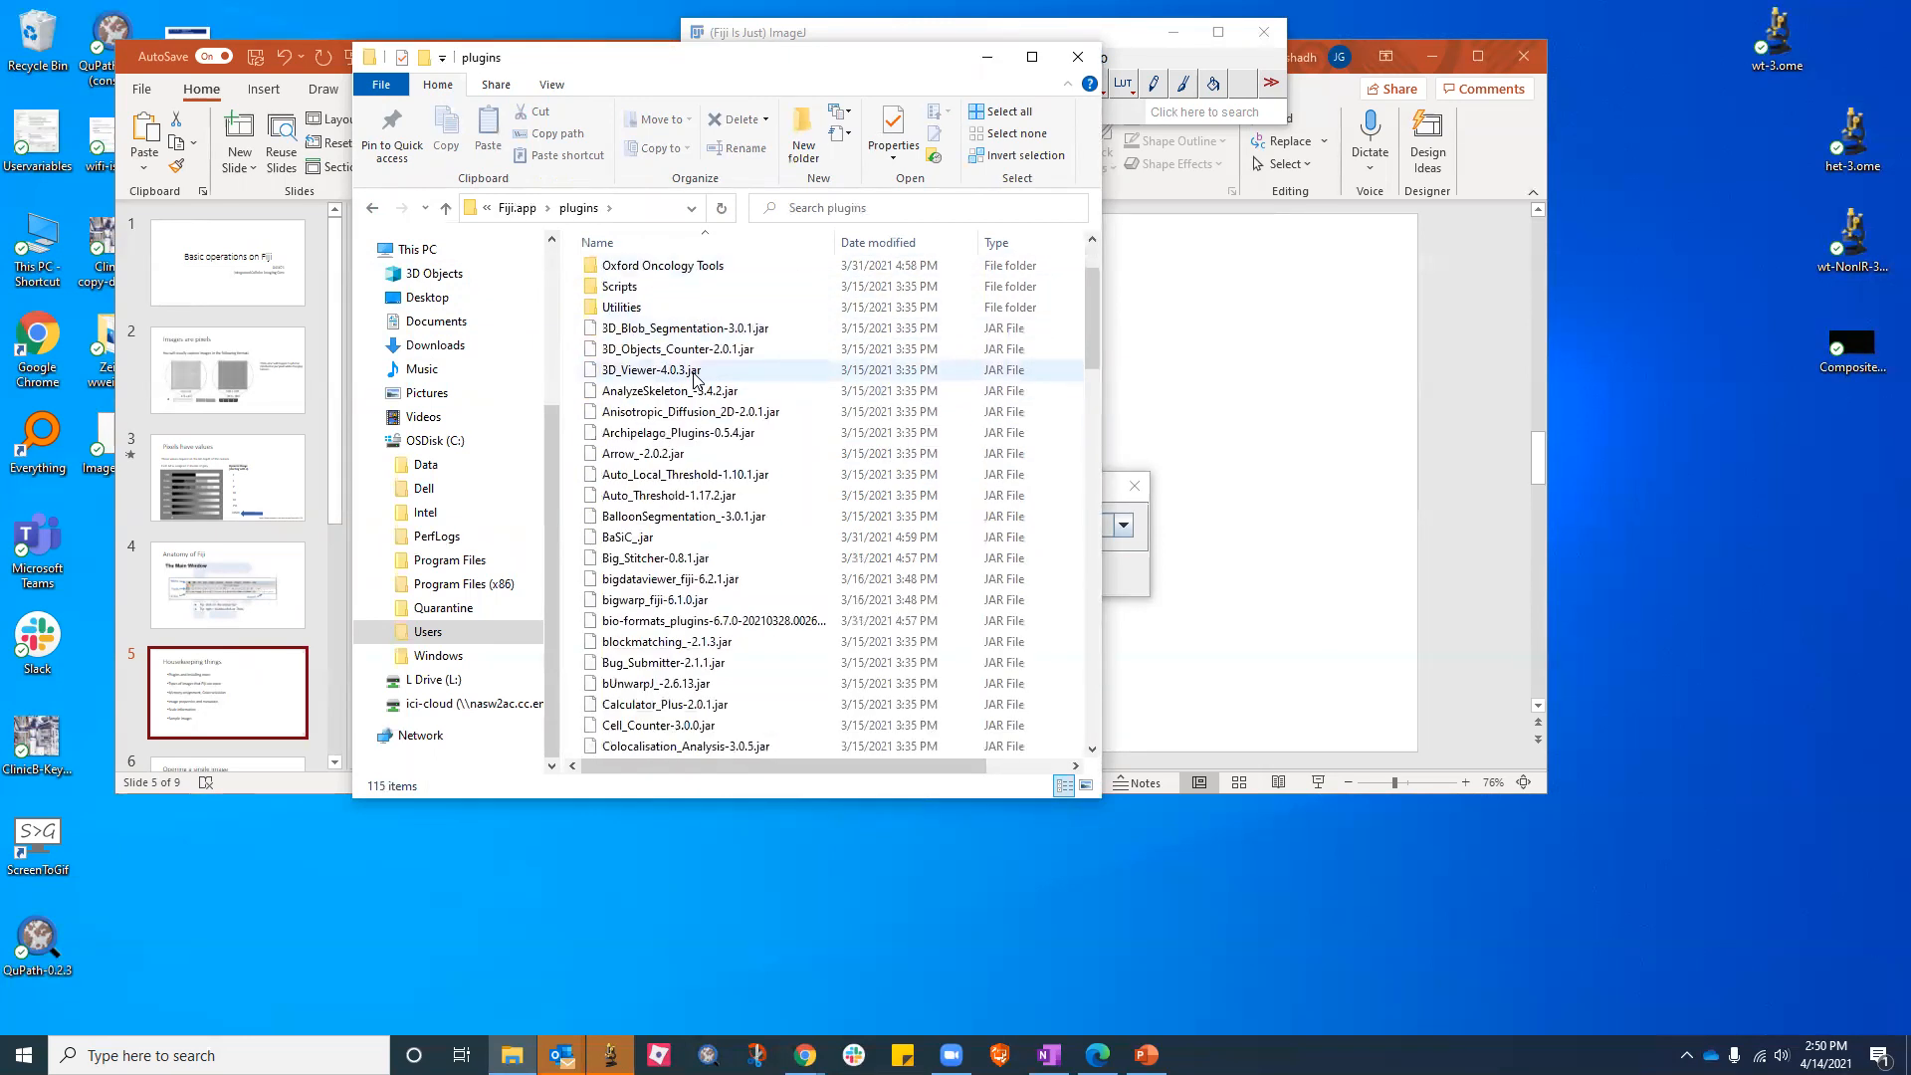
pyautogui.scroll(3, 694, 379)
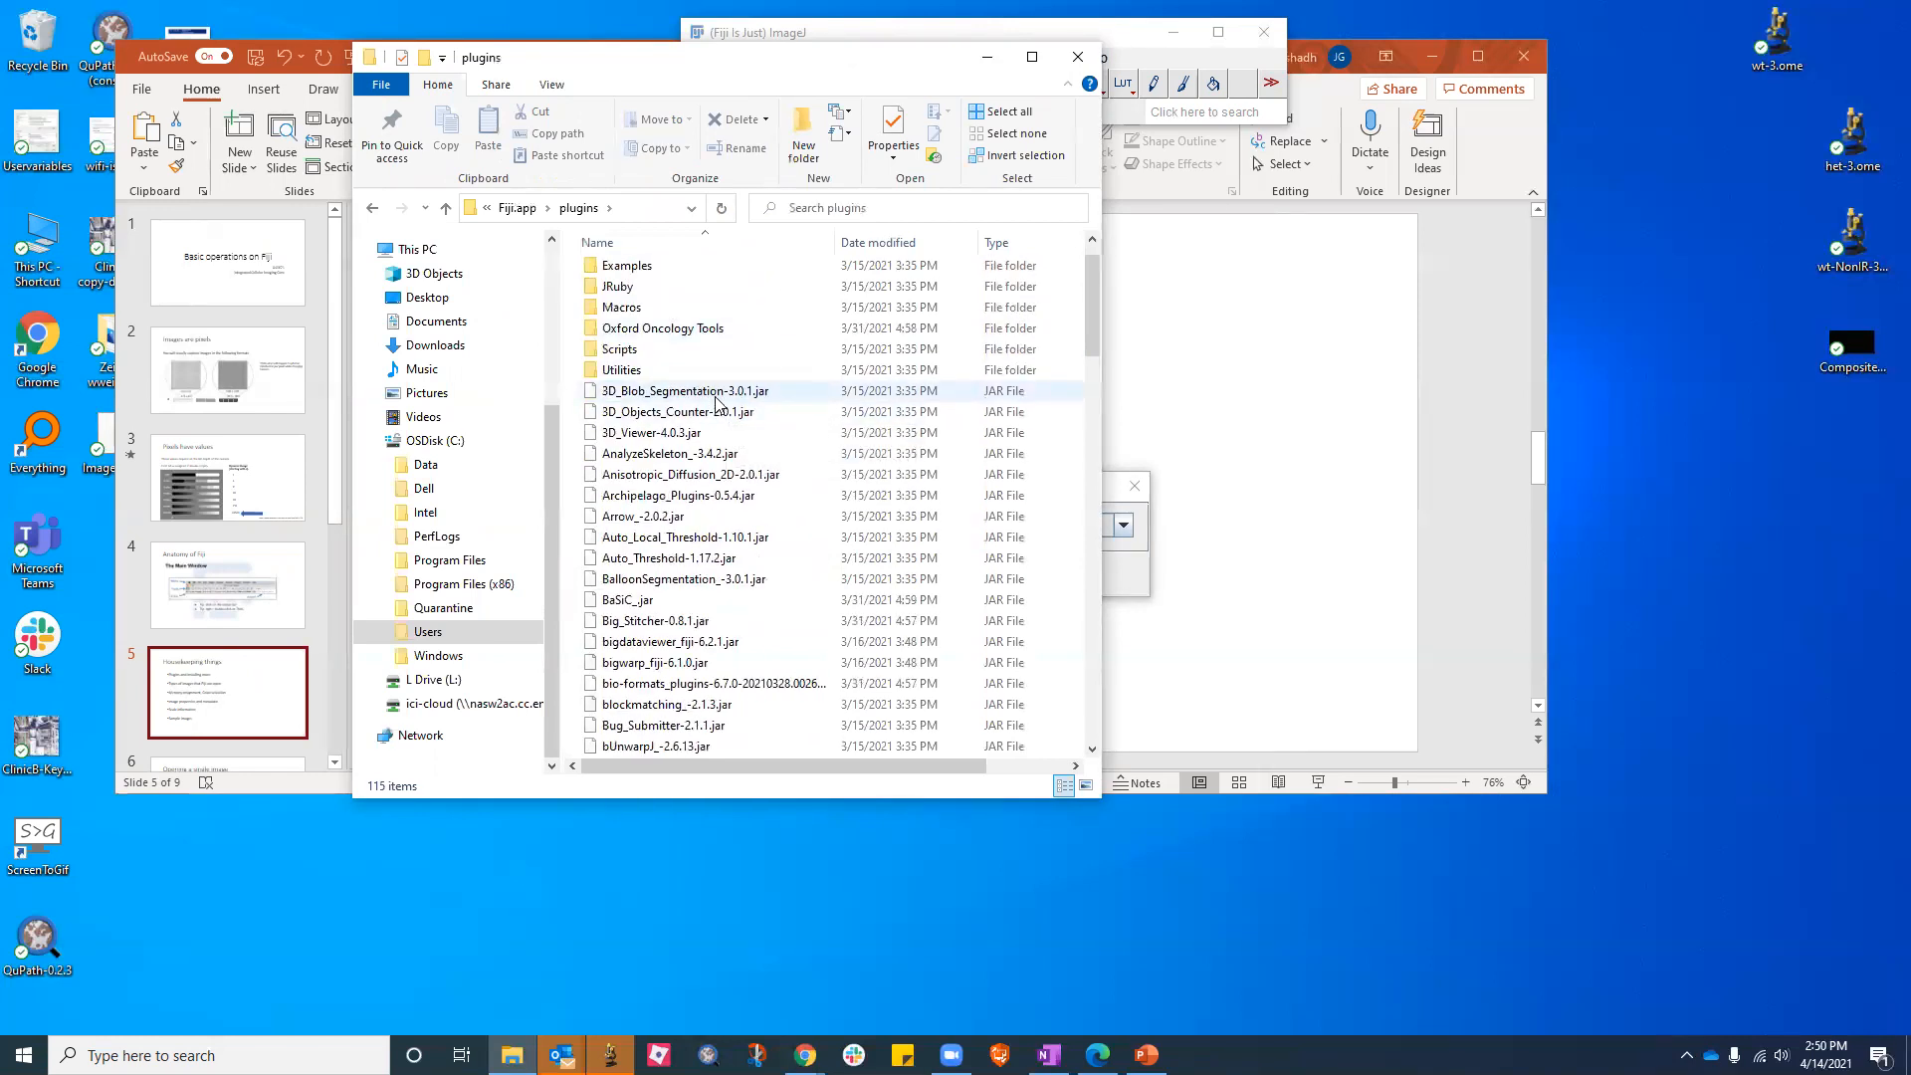
# Examine the contents of 3D_Blob_Segmentation-3.0.1.jar in Notepad without making it the default for .jar files, and close the file
pyautogui.doubleClick(716, 397)
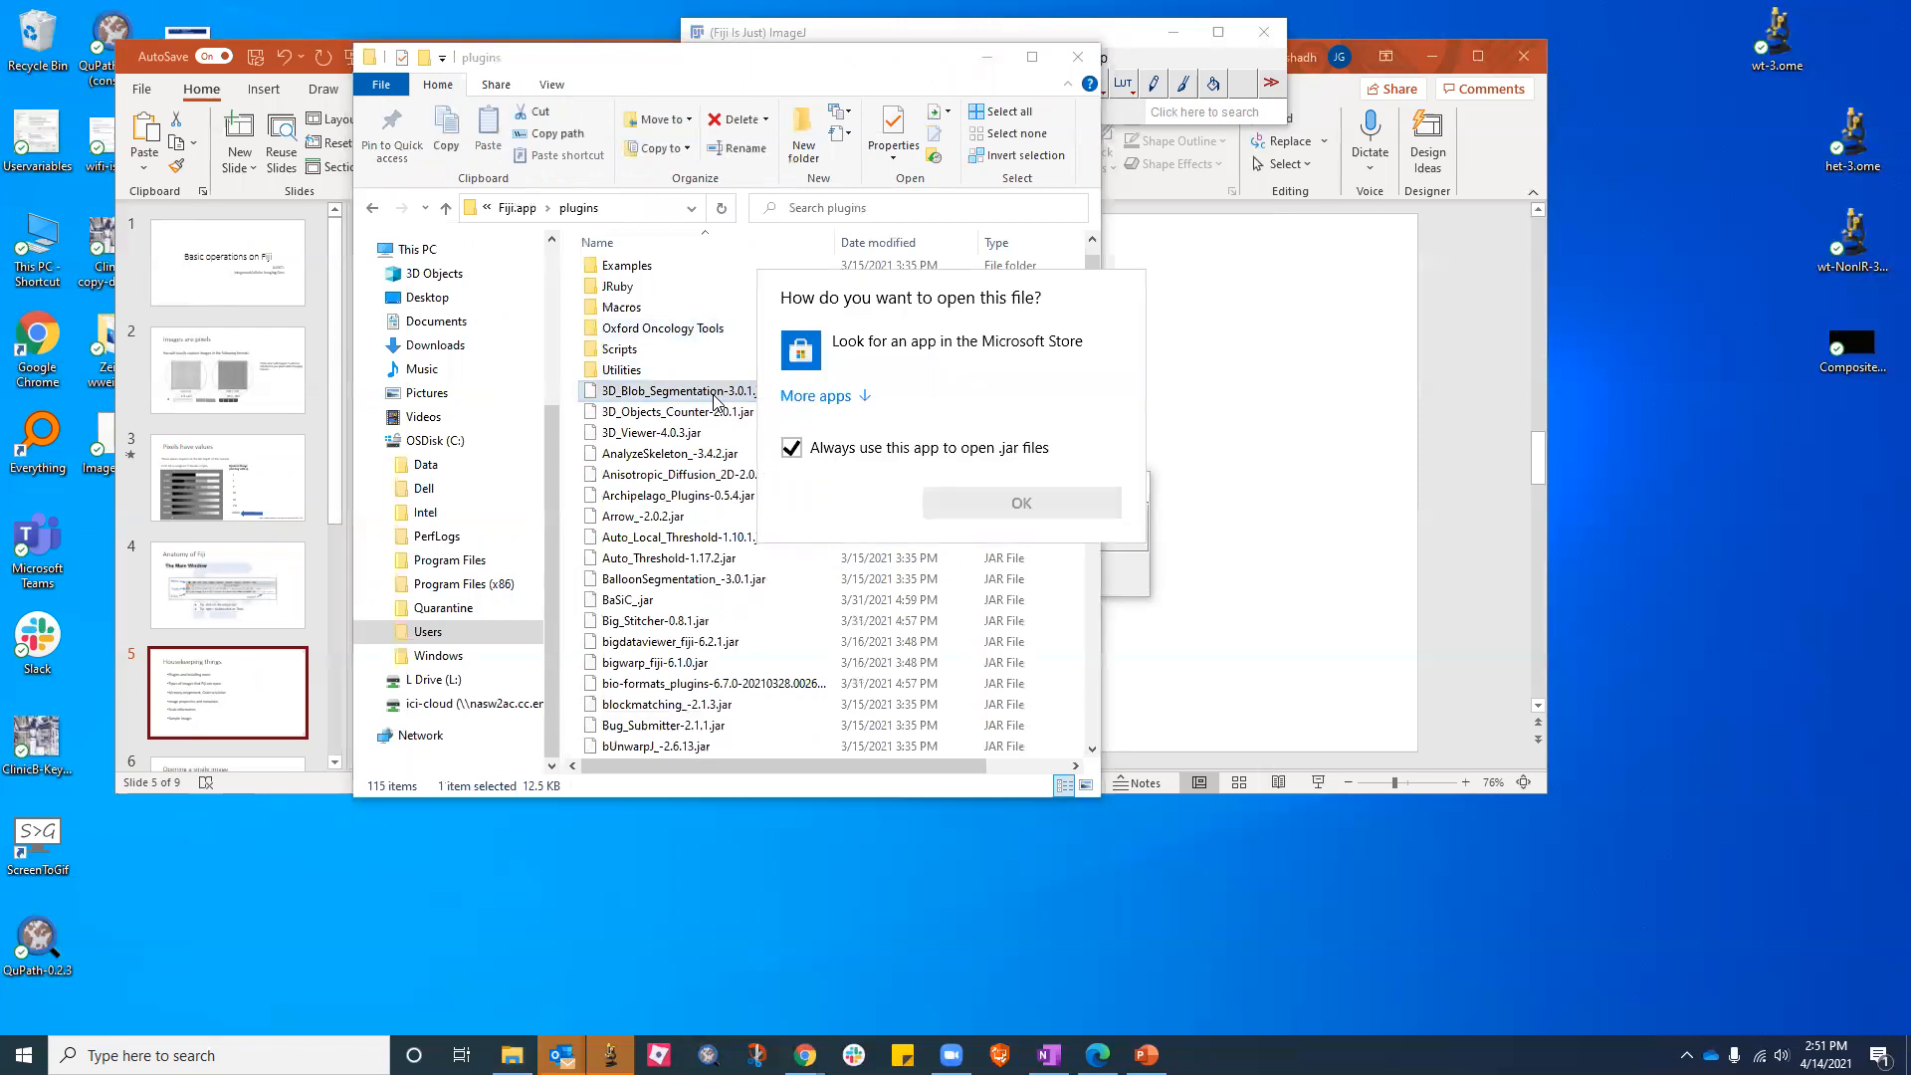
pyautogui.click(791, 448)
pyautogui.click(814, 397)
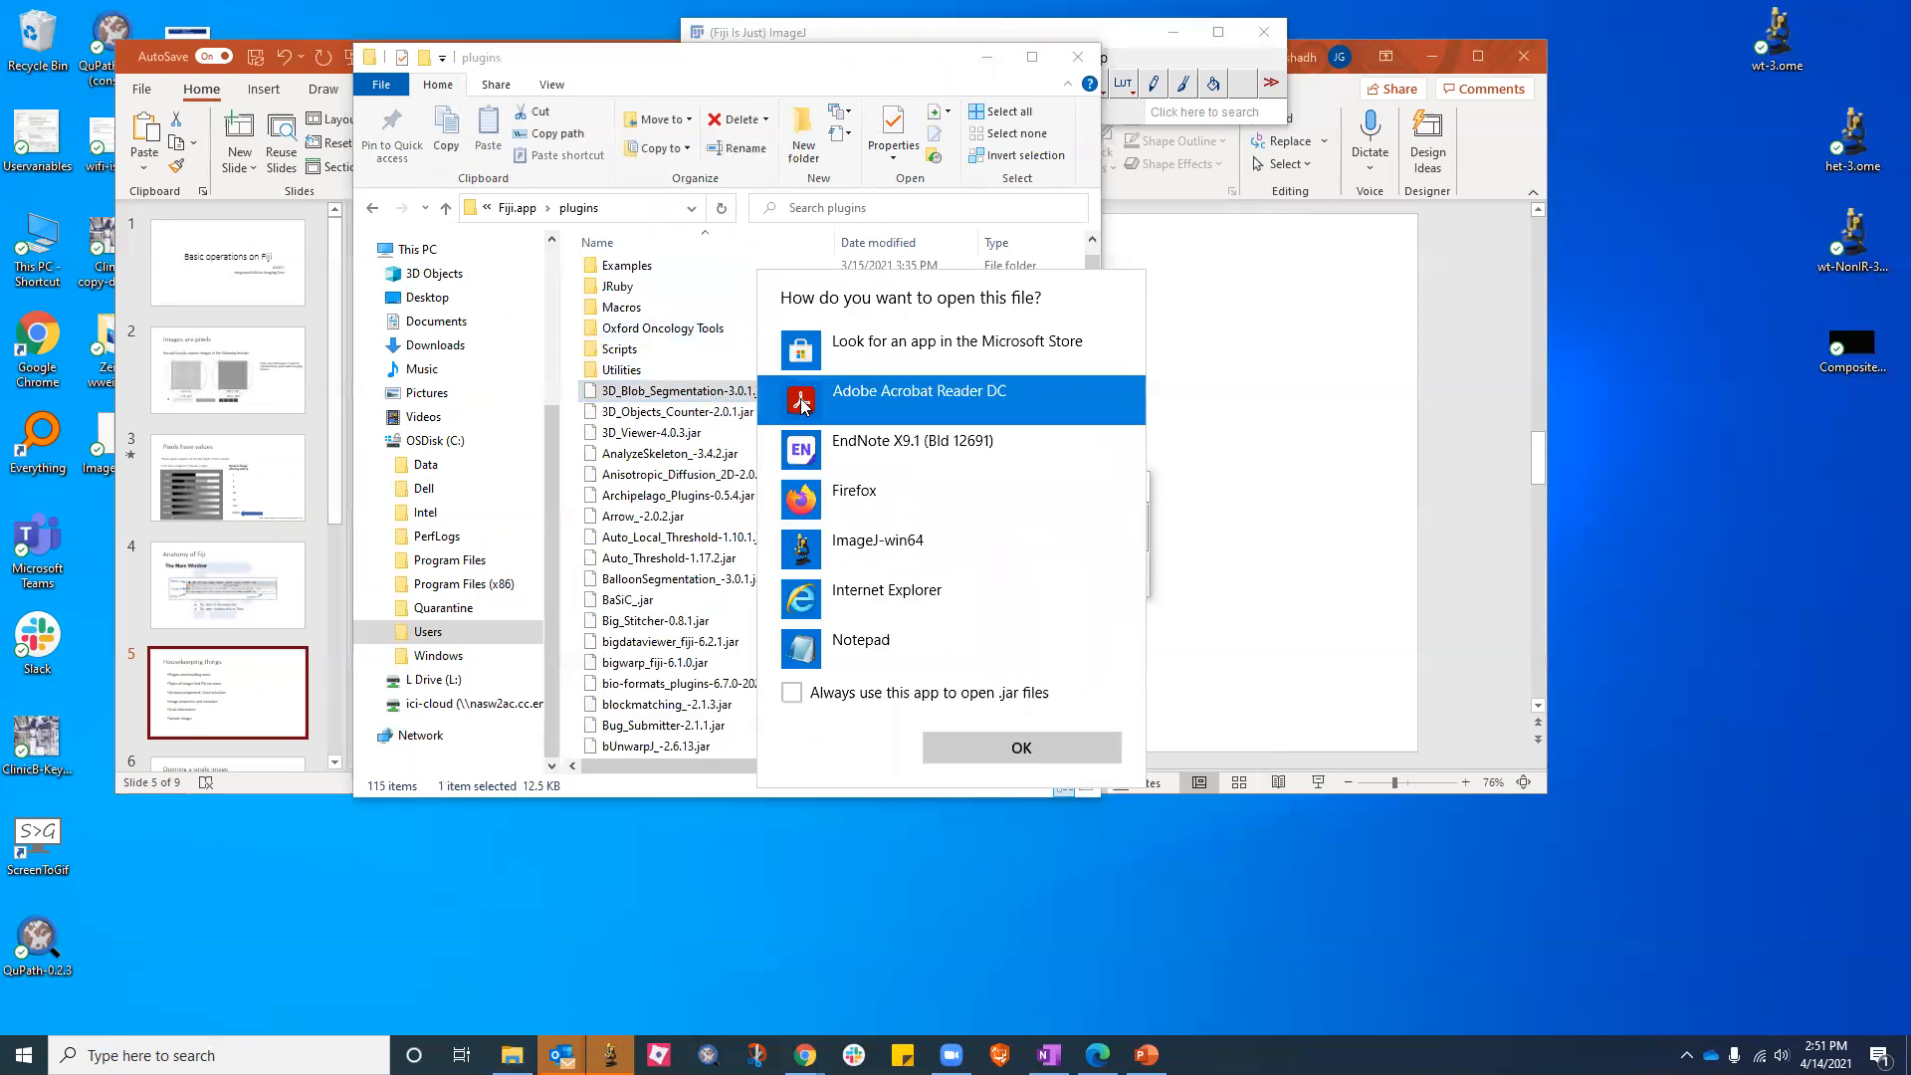
pyautogui.click(871, 648)
pyautogui.click(1017, 749)
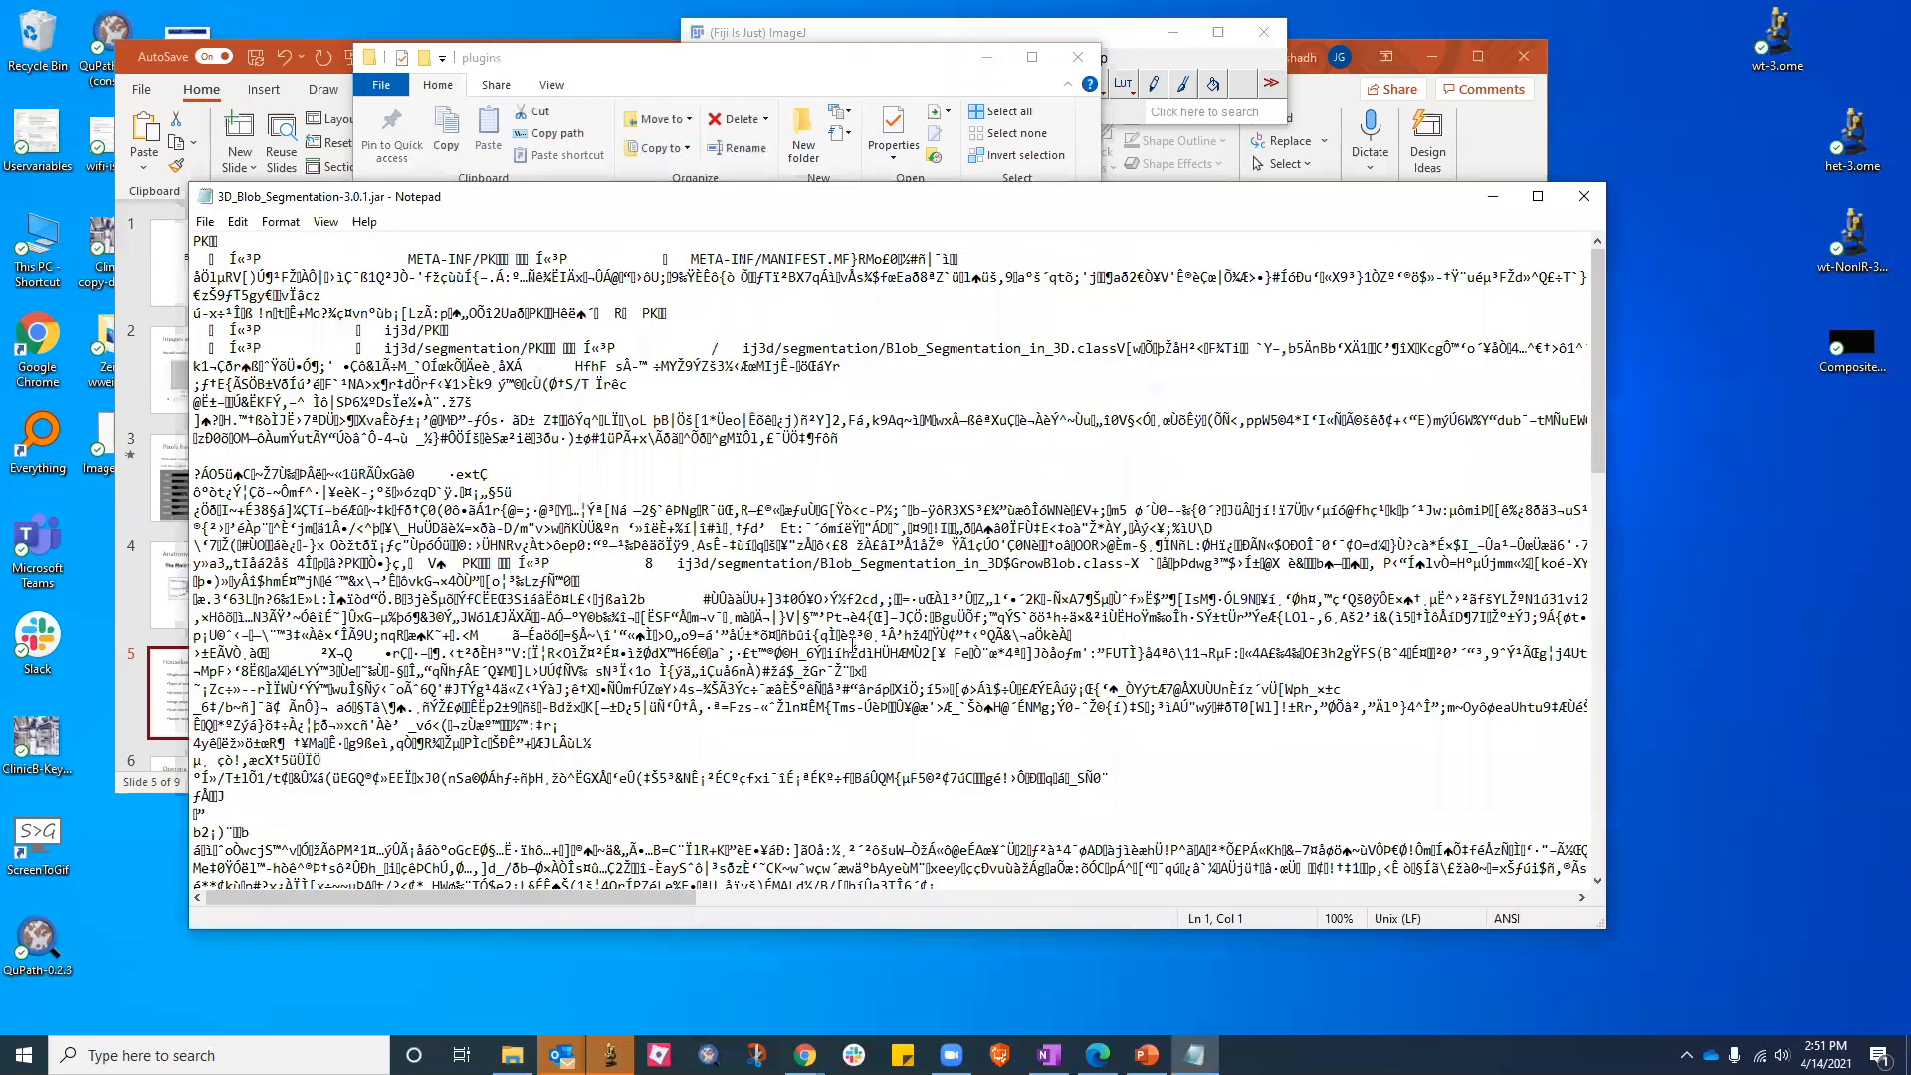
pyautogui.scroll(-11, 853, 646)
pyautogui.click(1583, 198)
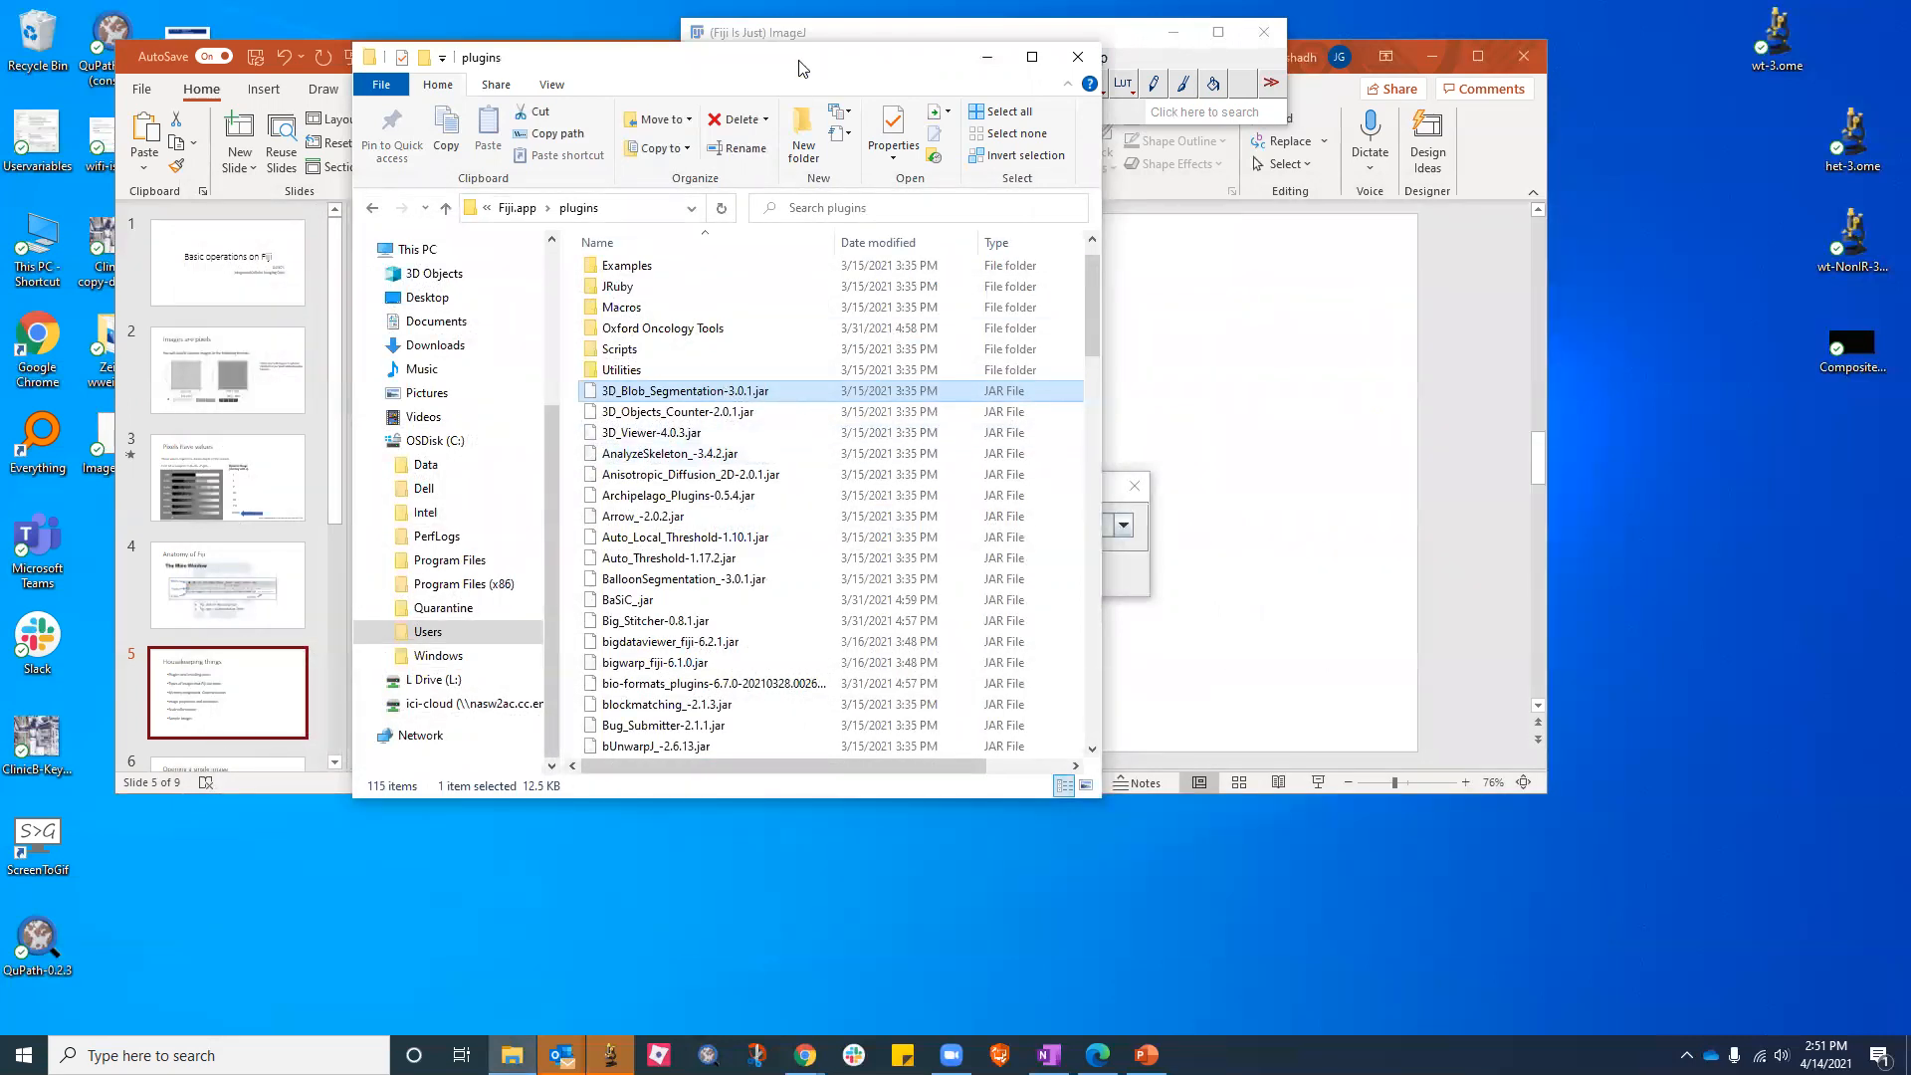
# Move the plugins folder window clear of Fiji and postpone the Fiji update with Remind me later
pyautogui.moveTo(798, 68); pyautogui.dragTo(677, 104)
pyautogui.click(1137, 544)
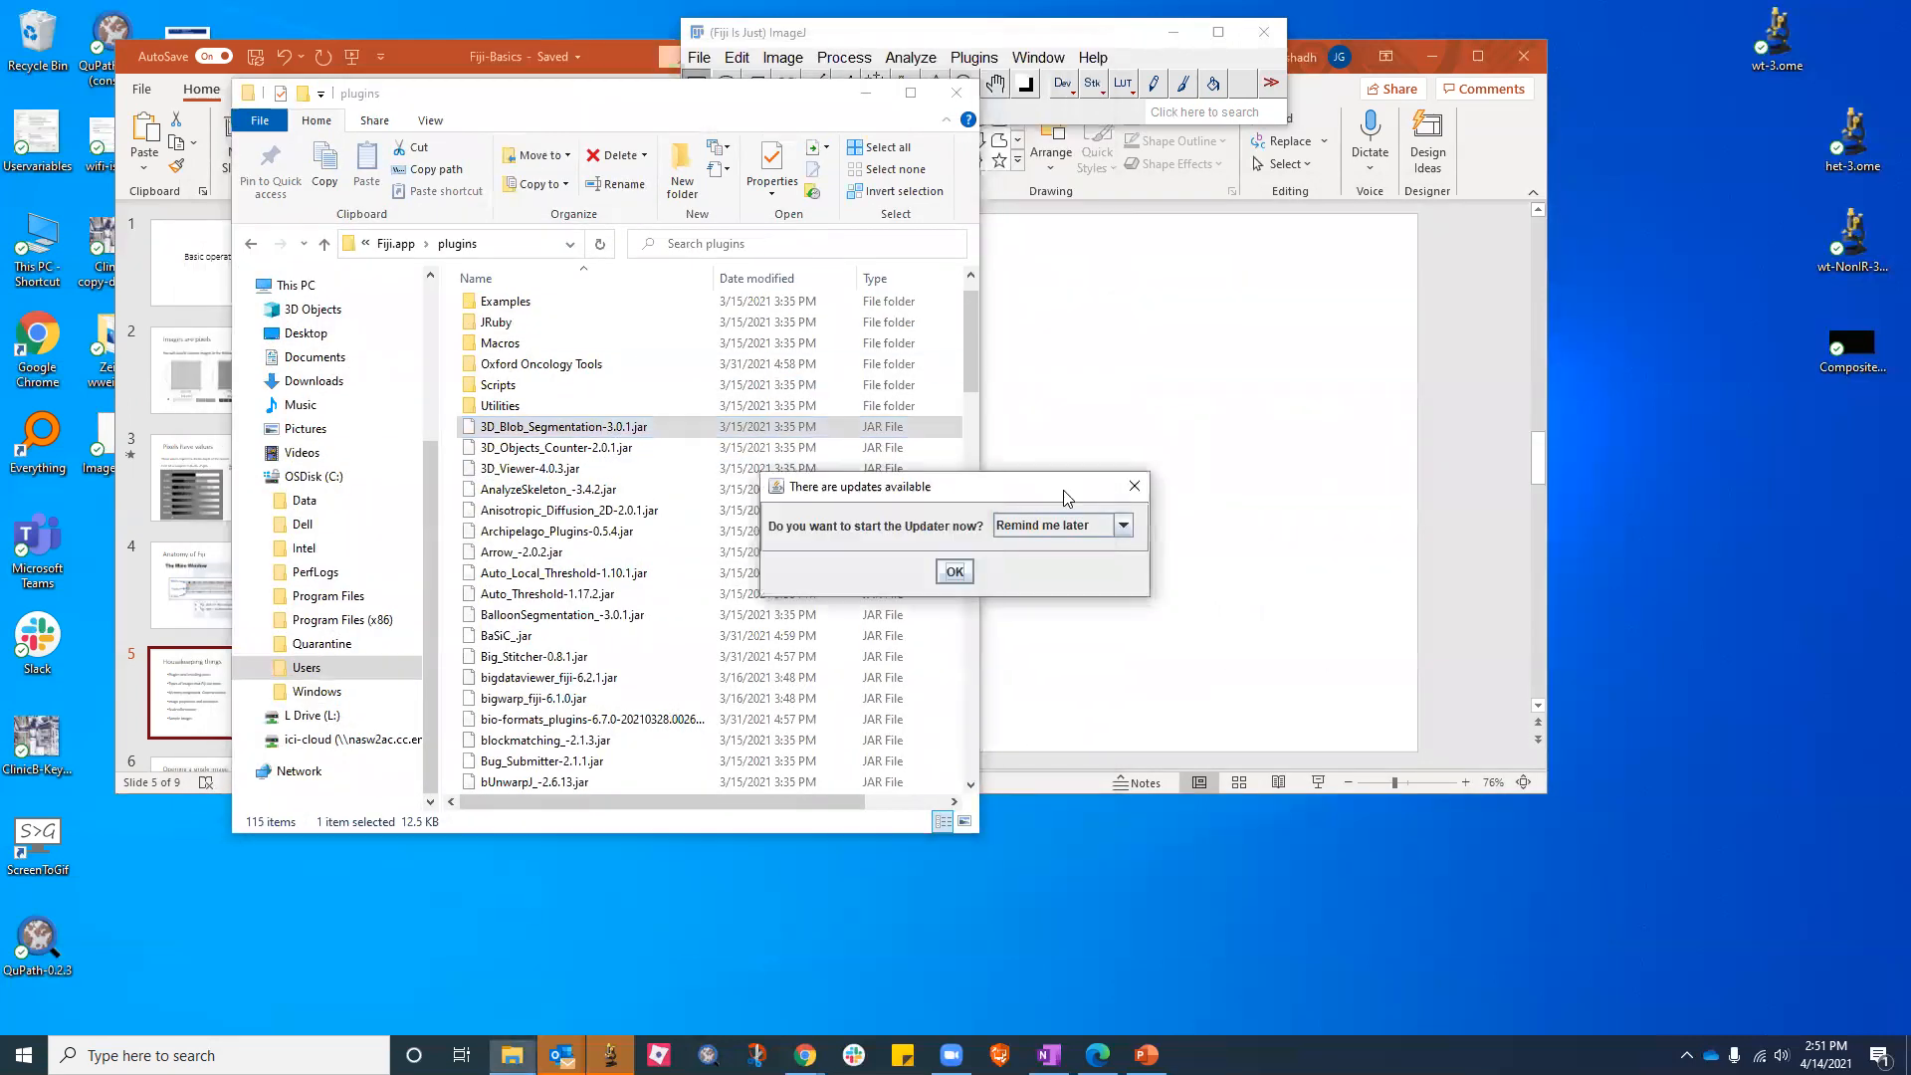
pyautogui.click(954, 572)
# Try to install 3D_Blob_Segmentation-3.0.1.jar in Fiji from the plugins folder window
pyautogui.moveTo(557, 426); pyautogui.dragTo(926, 115)
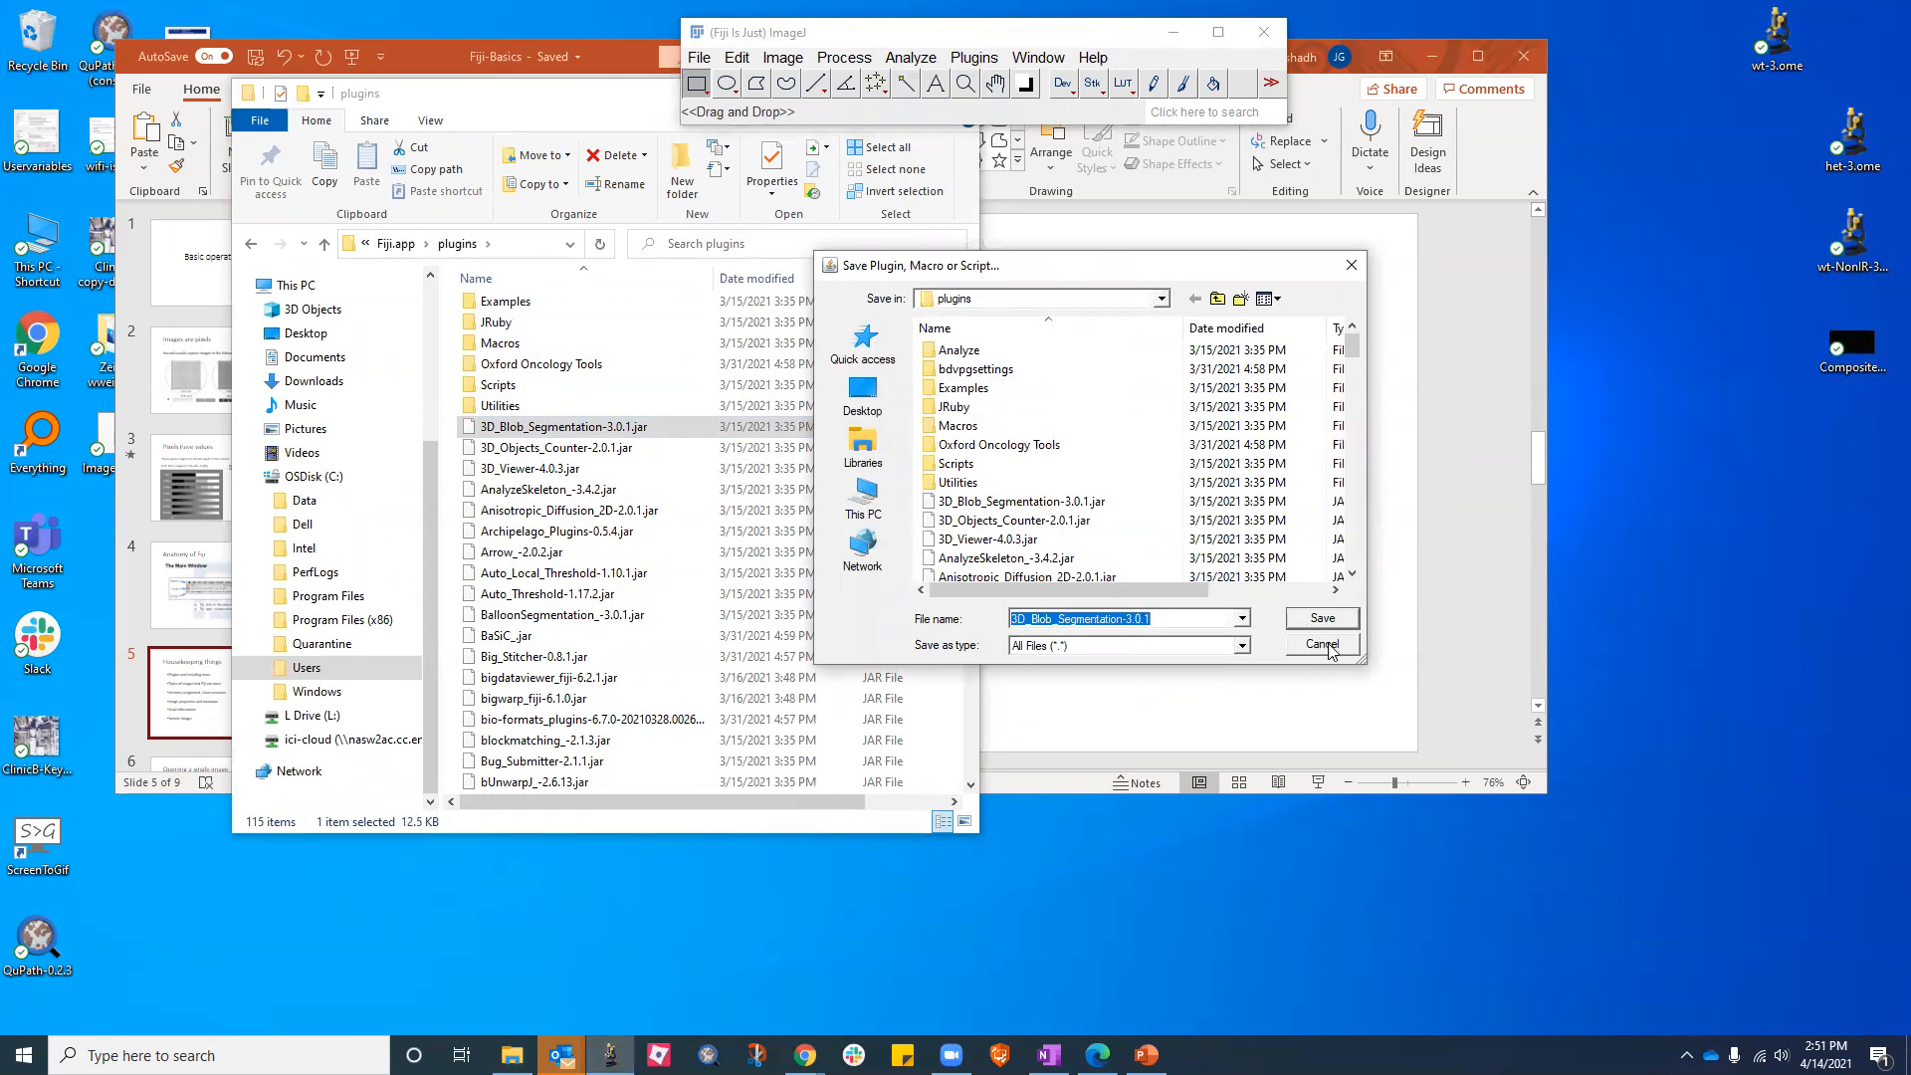
pyautogui.click(1051, 505)
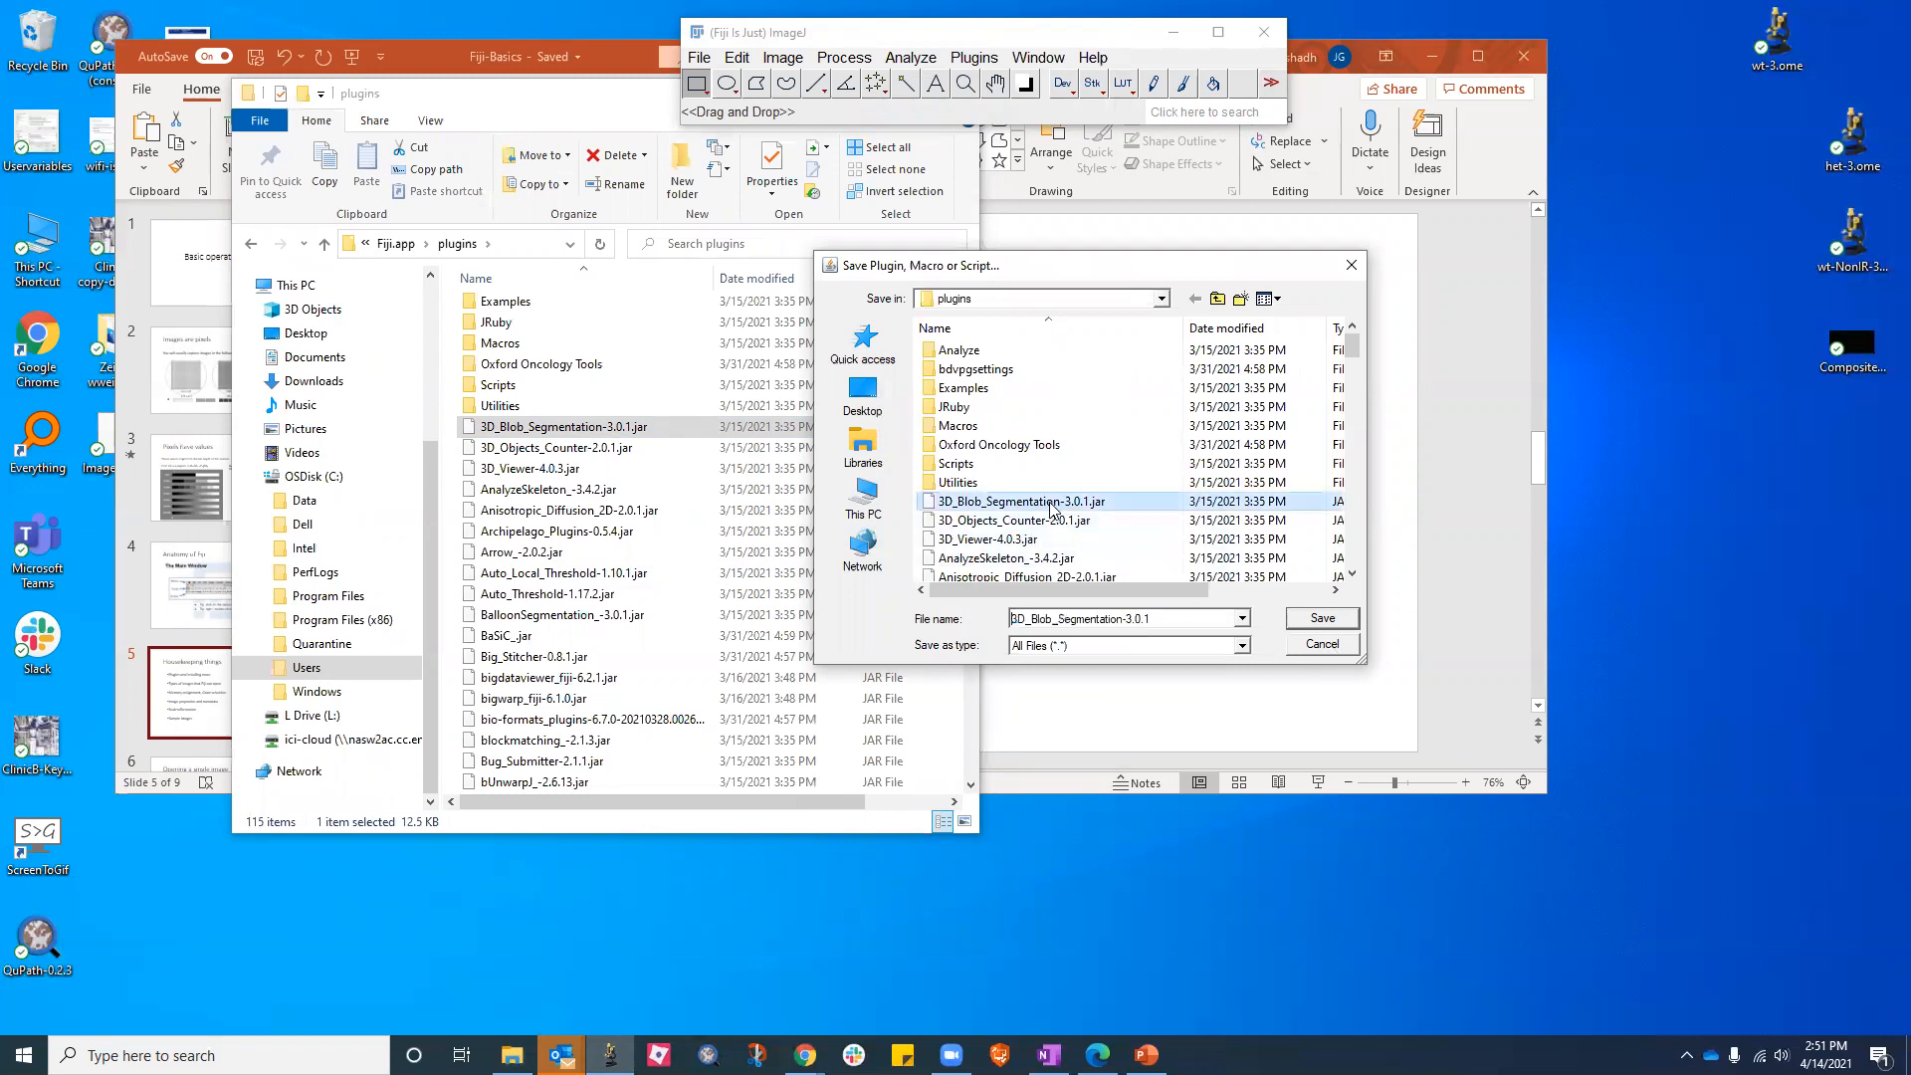
pyautogui.click(1322, 644)
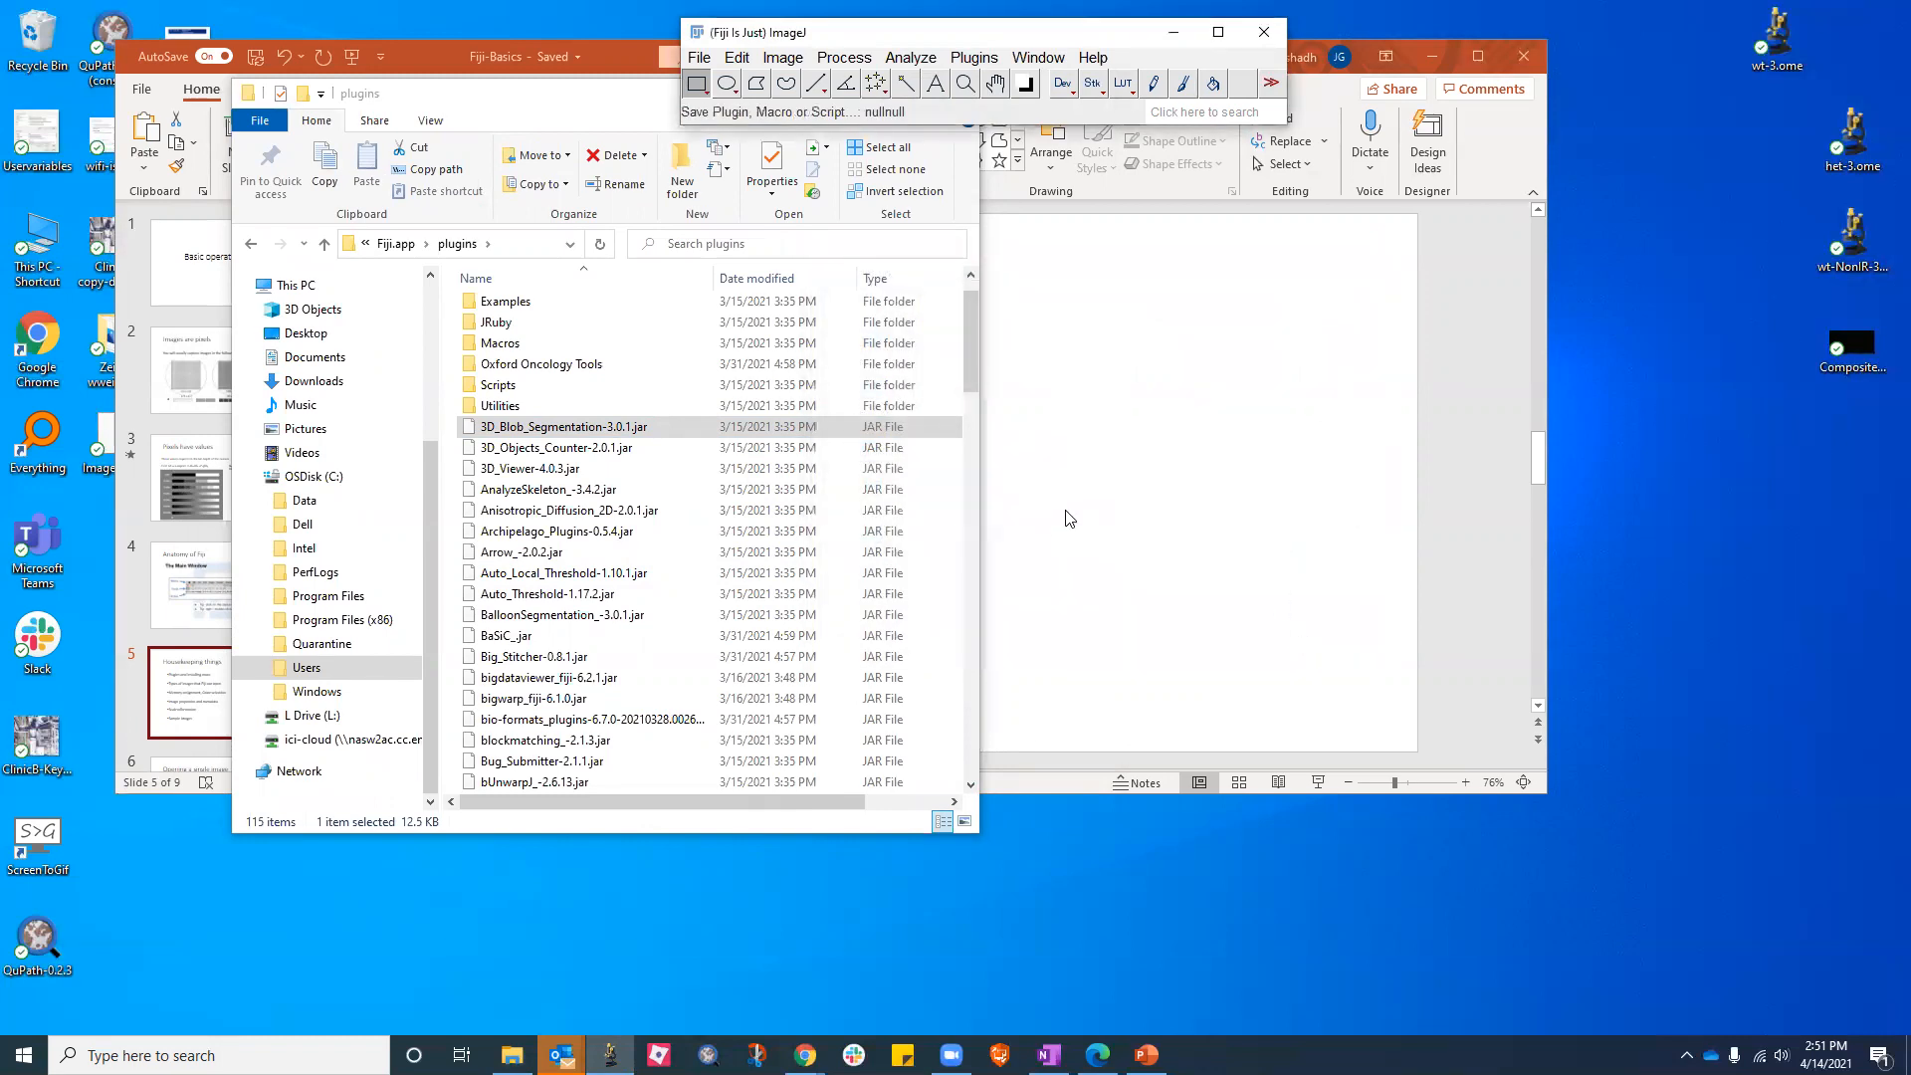
# Try to run 3D_Blob_Segmentation-3.0.1.jar from the plugins folder as a macro in Fiji
pyautogui.click(974, 57)
pyautogui.moveTo(1282, 52)
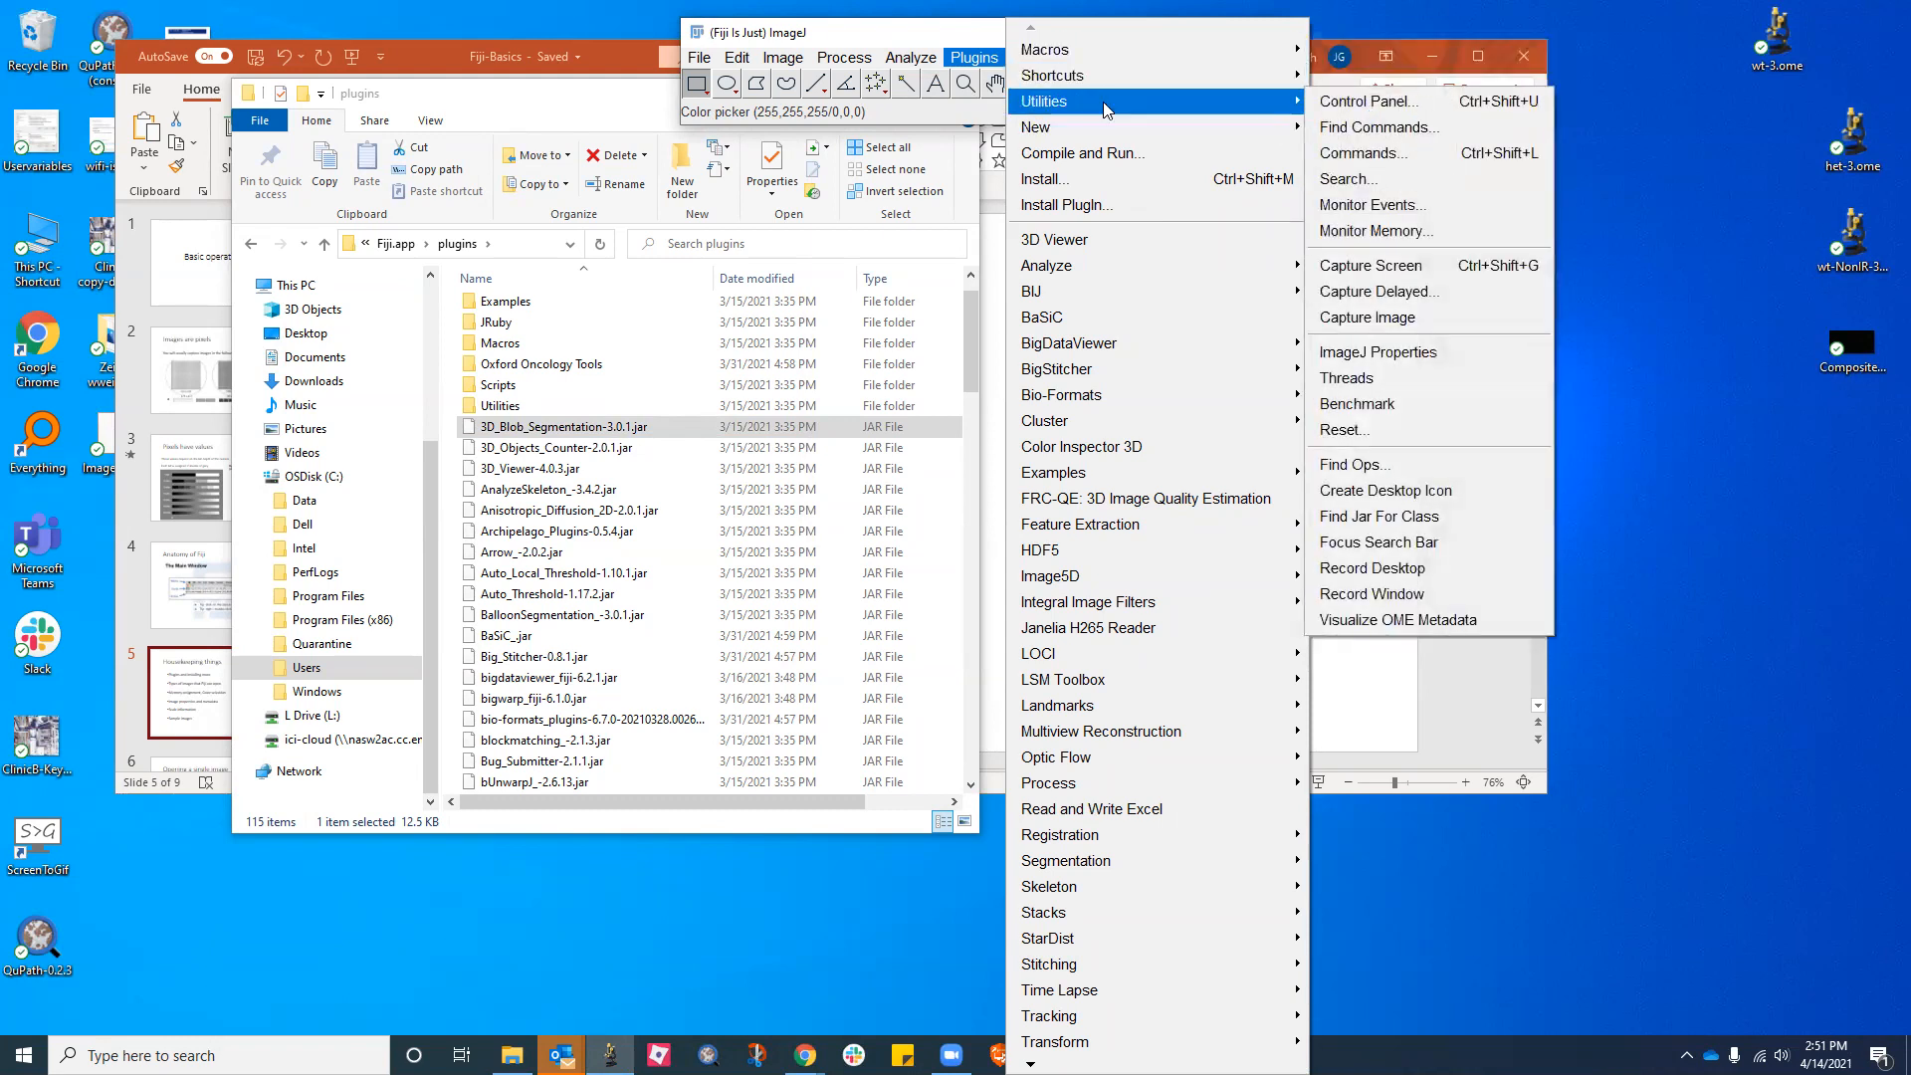
pyautogui.moveTo(1072, 48)
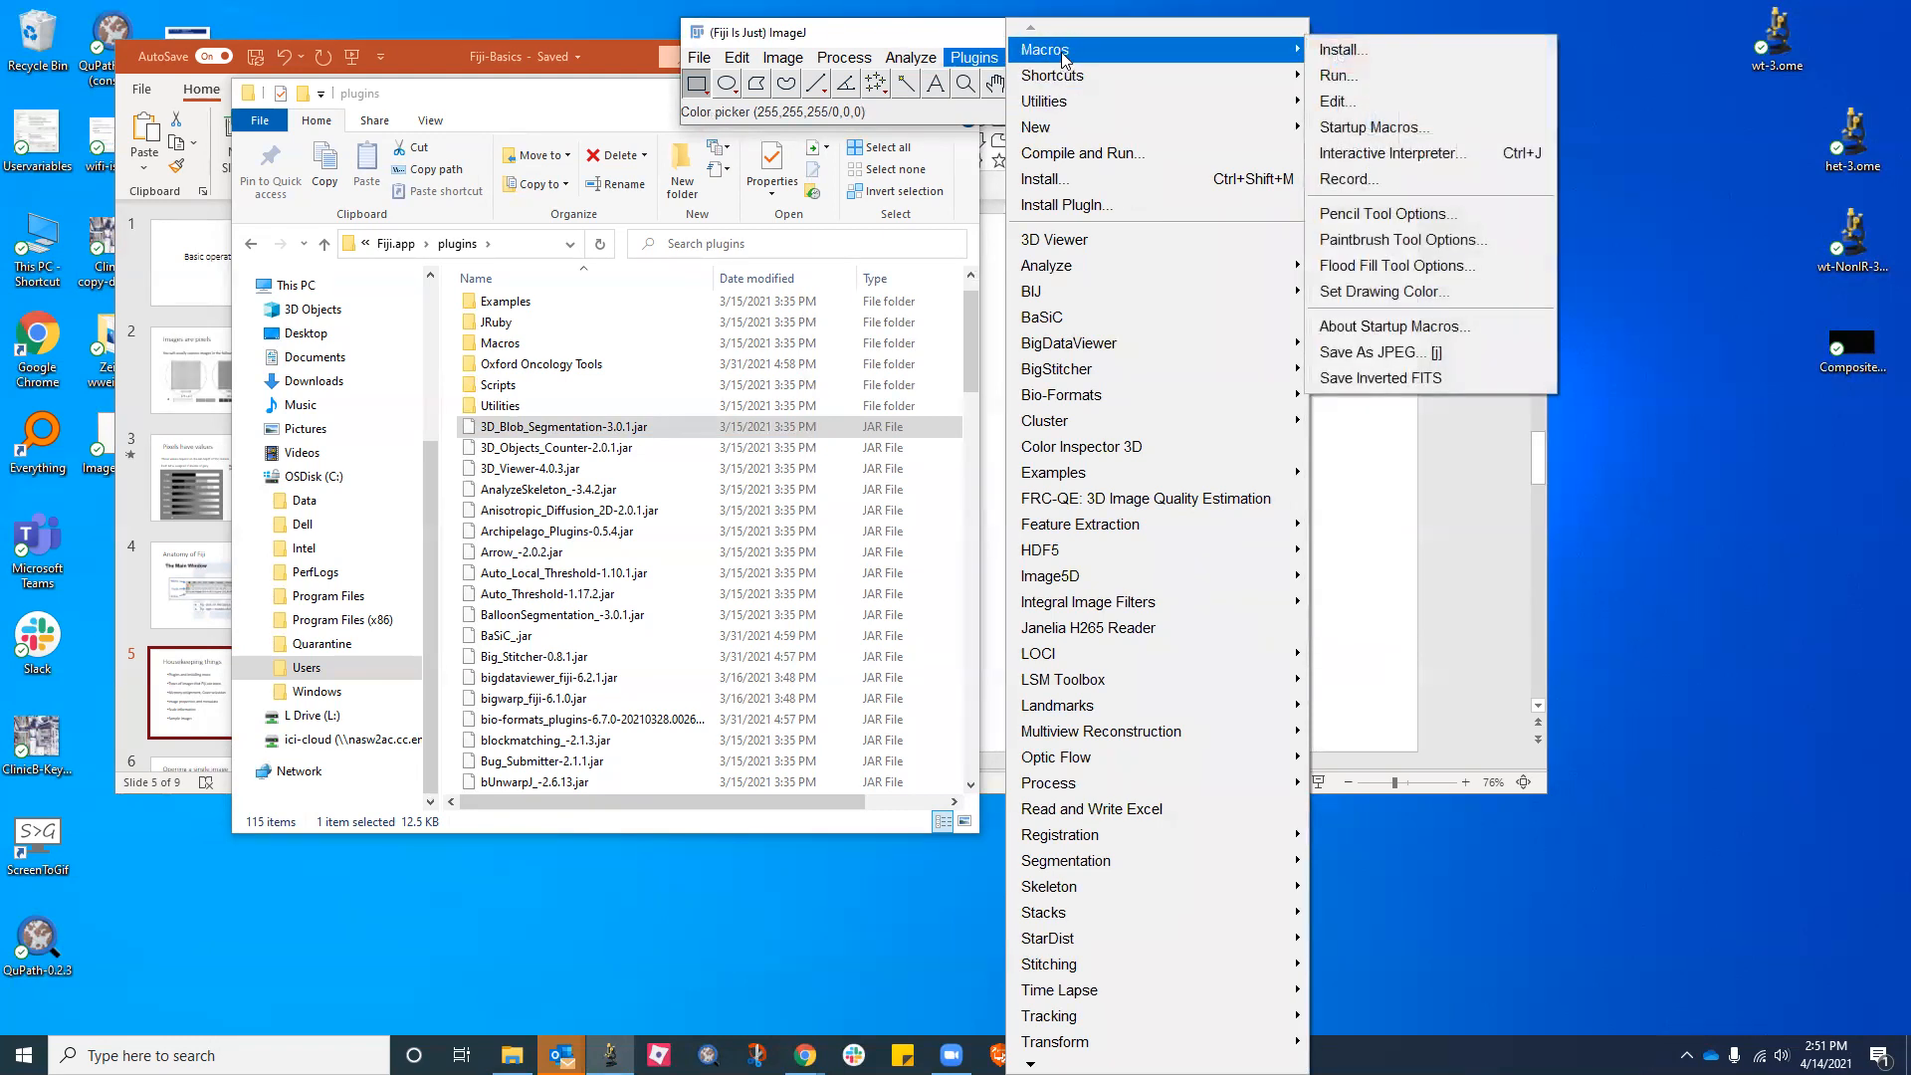
pyautogui.click(1349, 79)
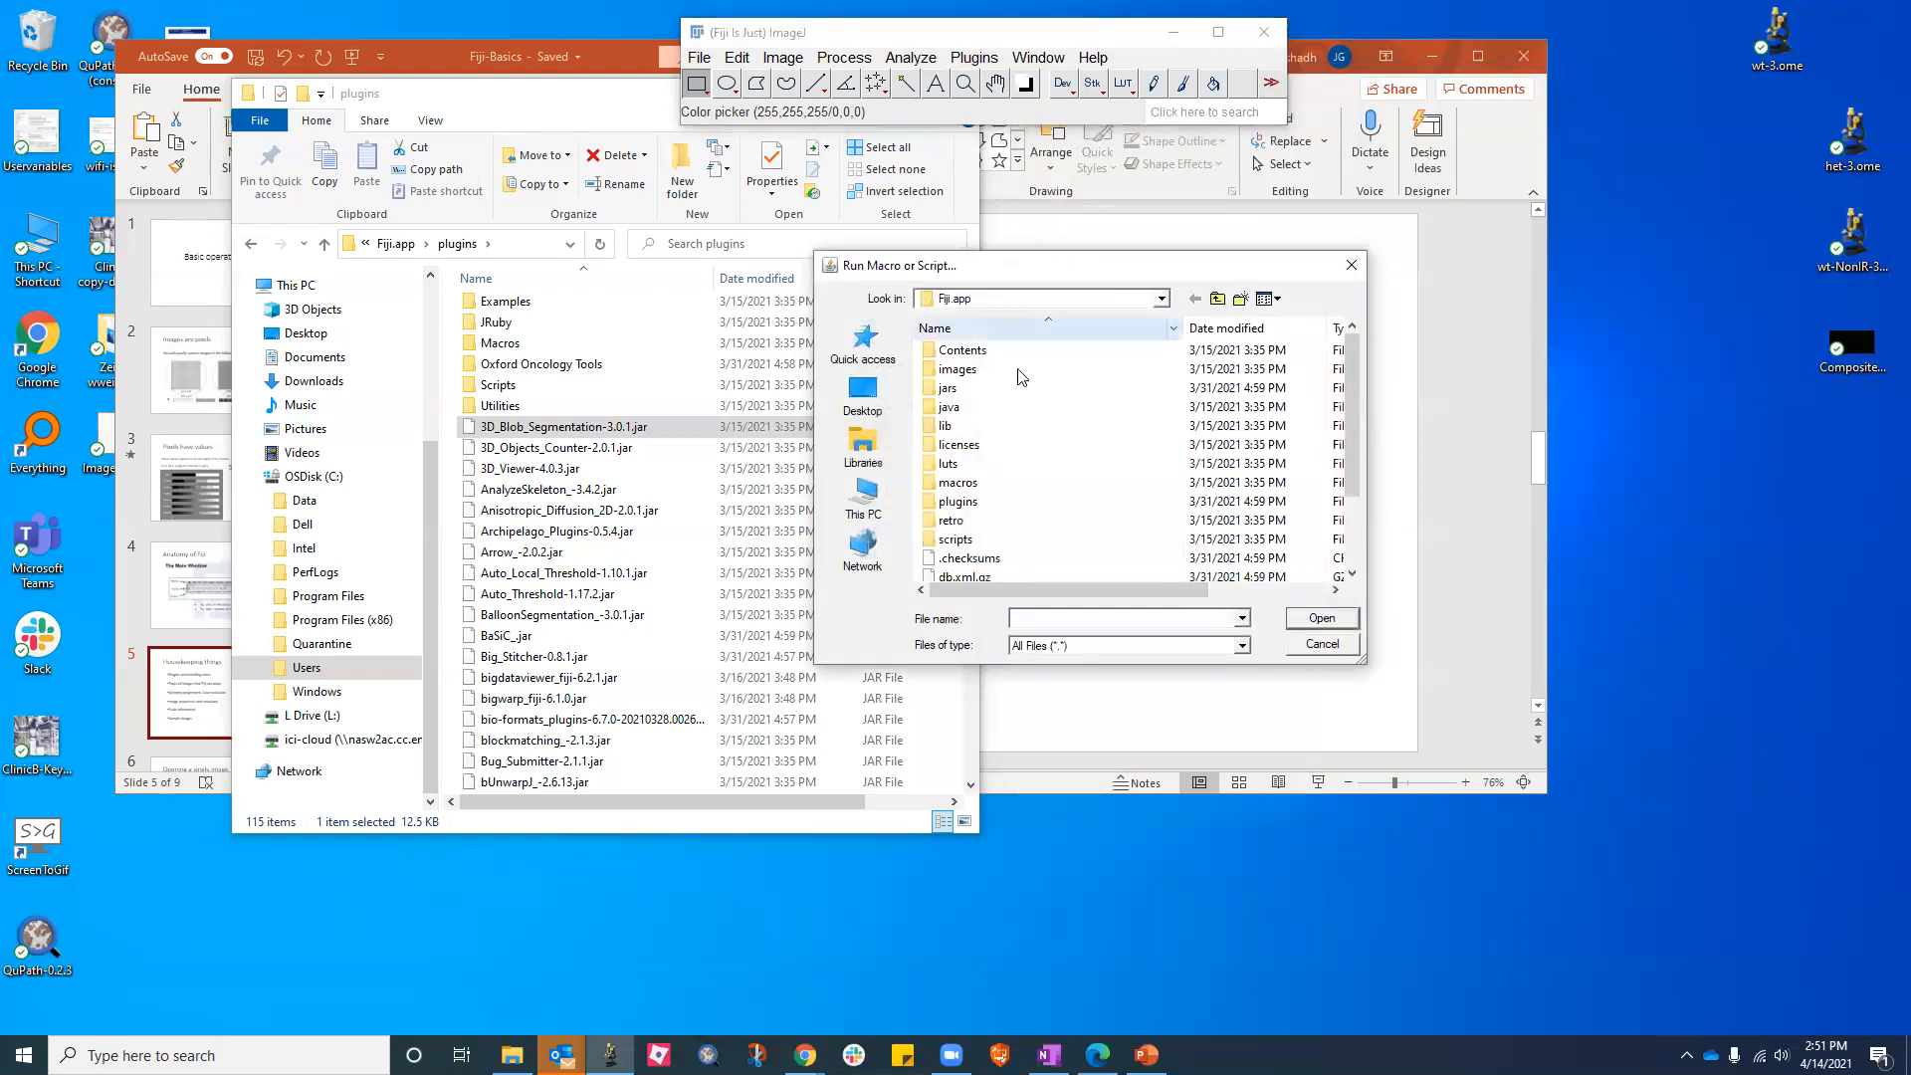
pyautogui.doubleClick(961, 502)
pyautogui.click(1035, 502)
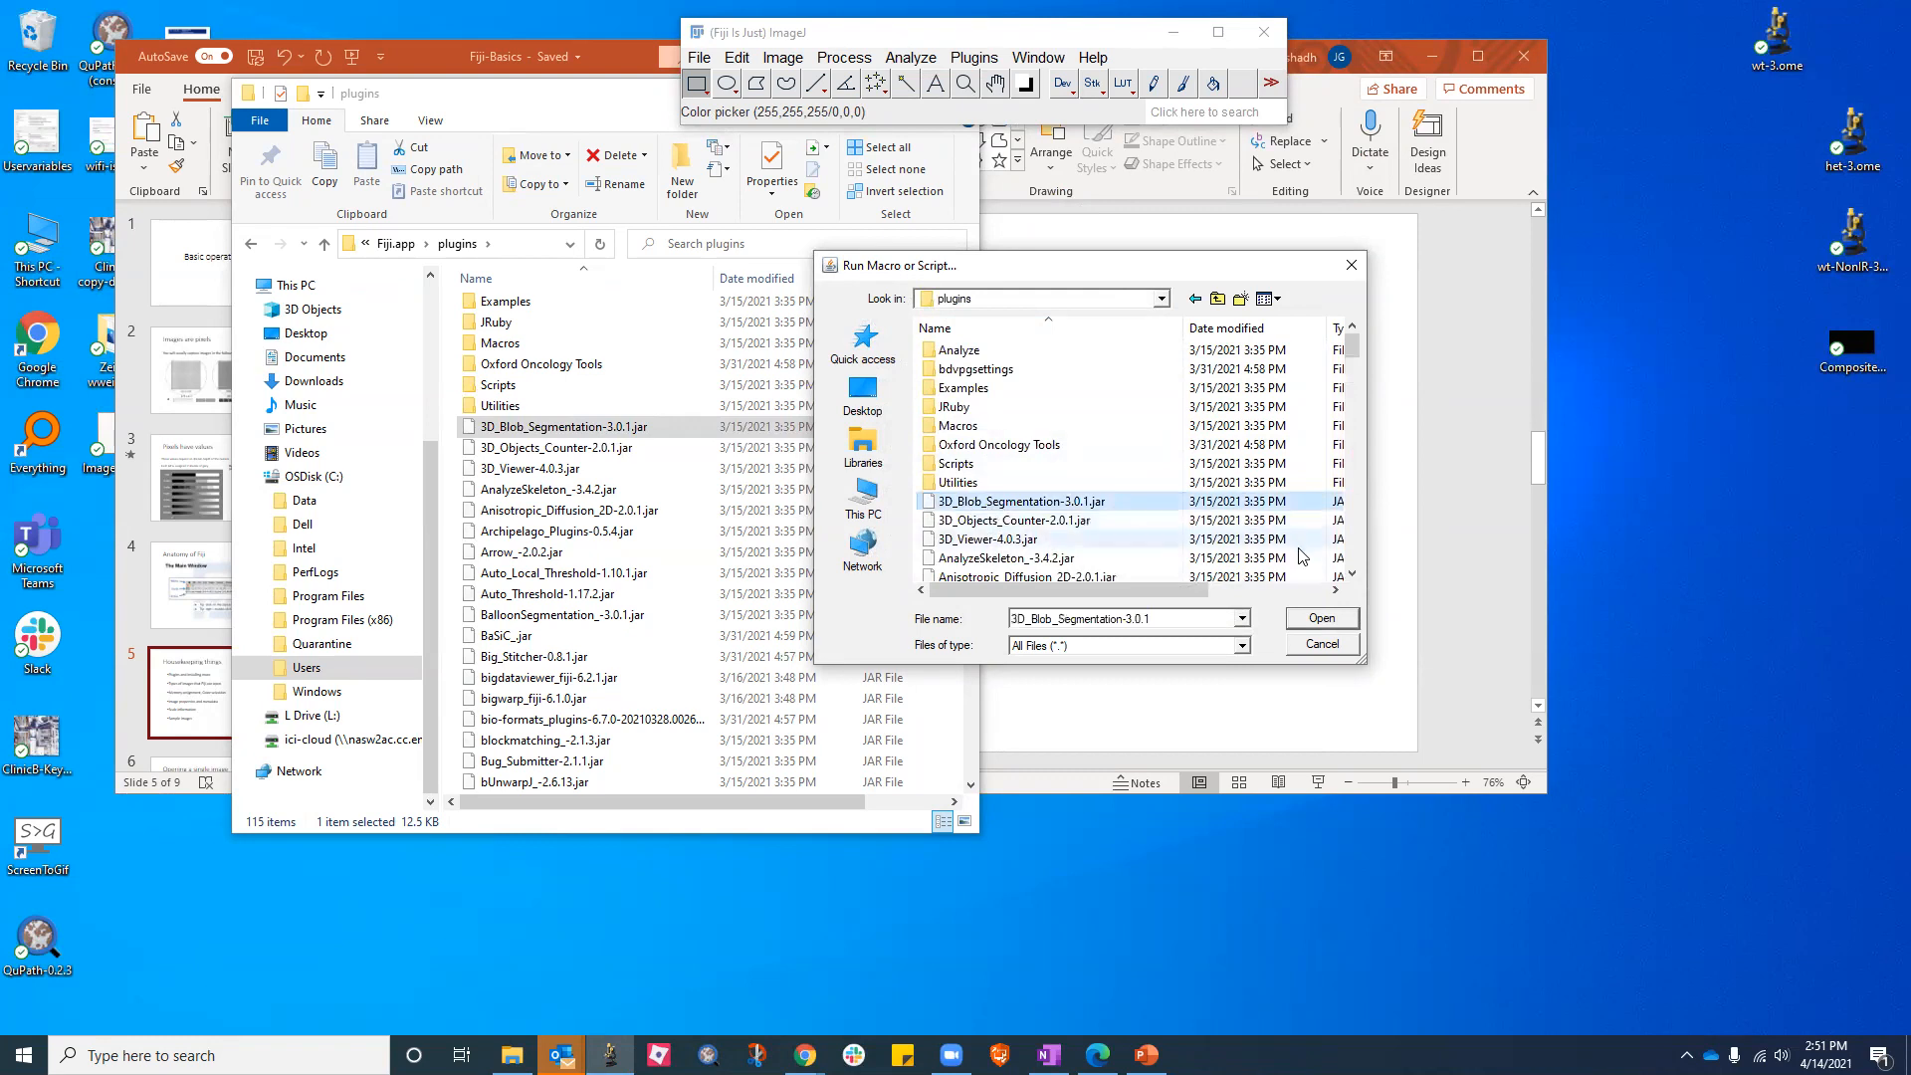
pyautogui.click(1322, 618)
pyautogui.click(1015, 382)
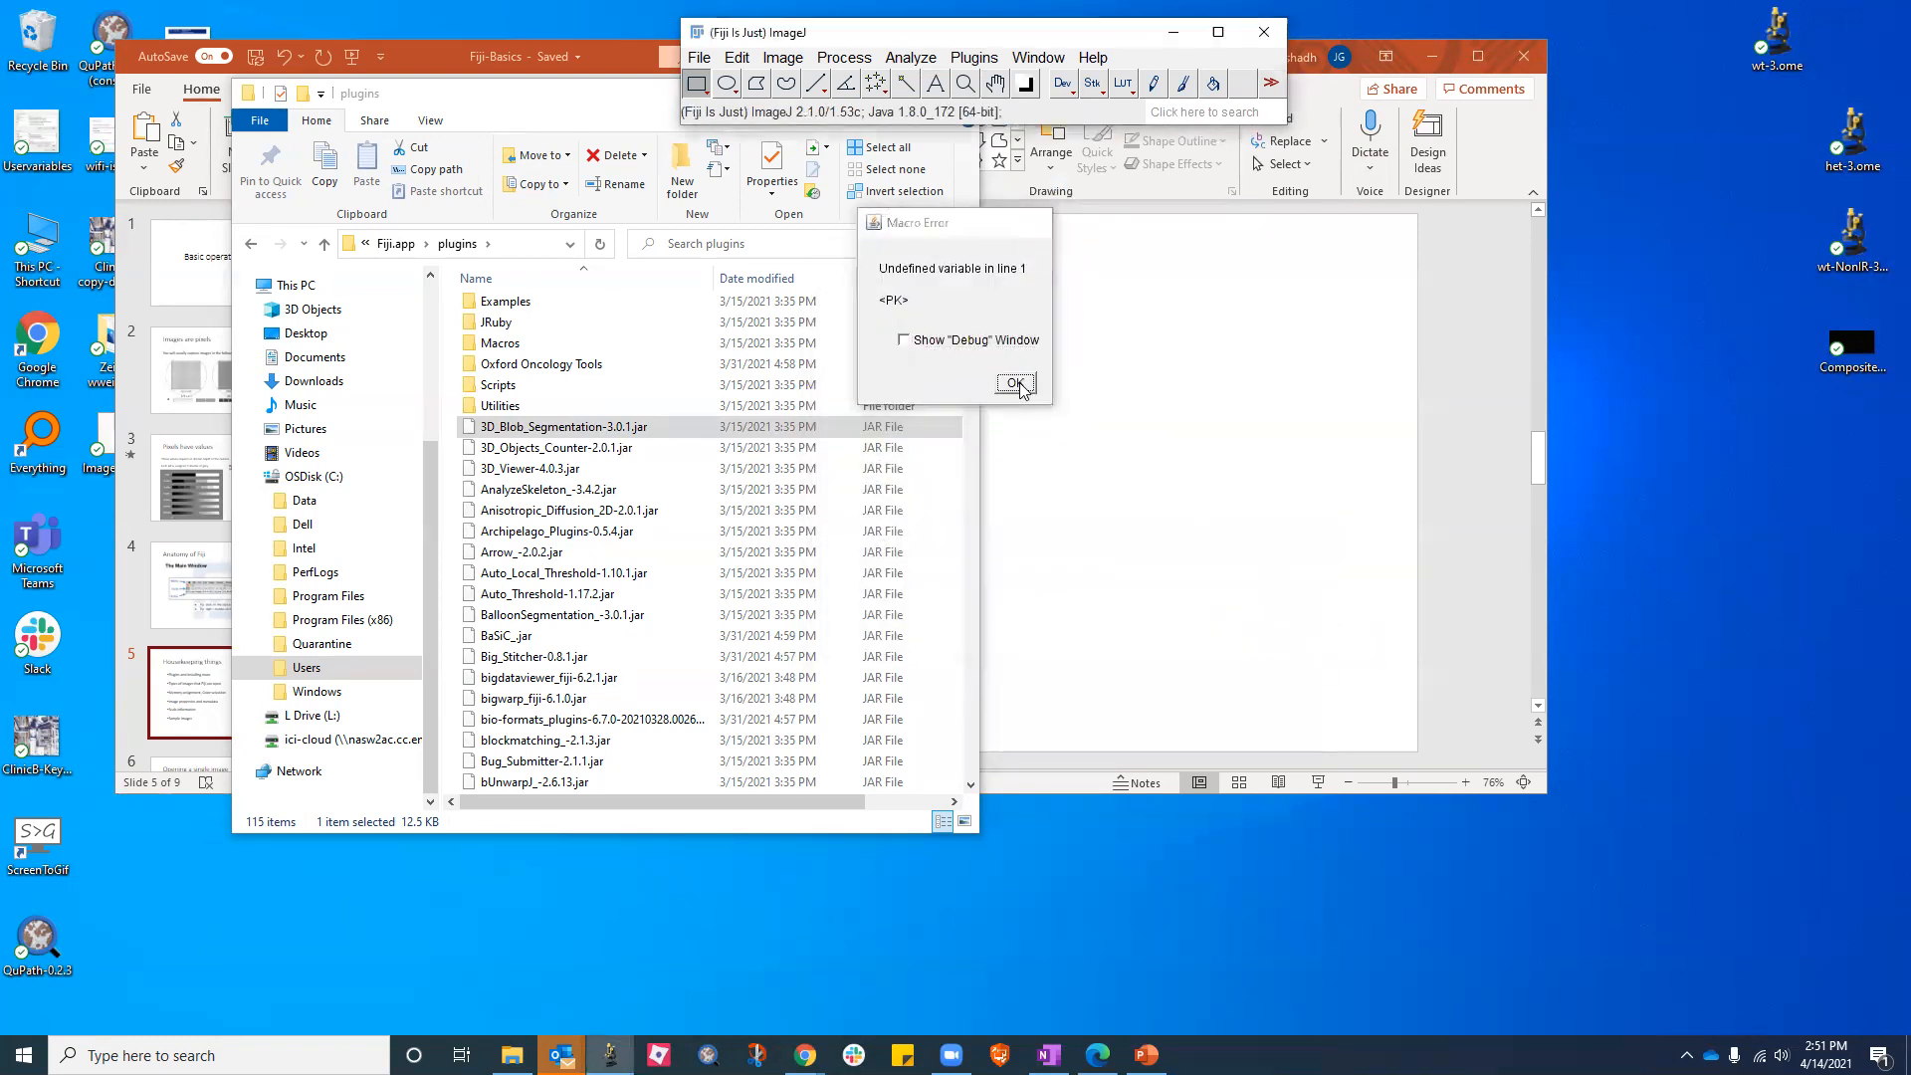
# Try to run the RGB_Histogram macro from the Macros subfolder of plugins
pyautogui.click(974, 57)
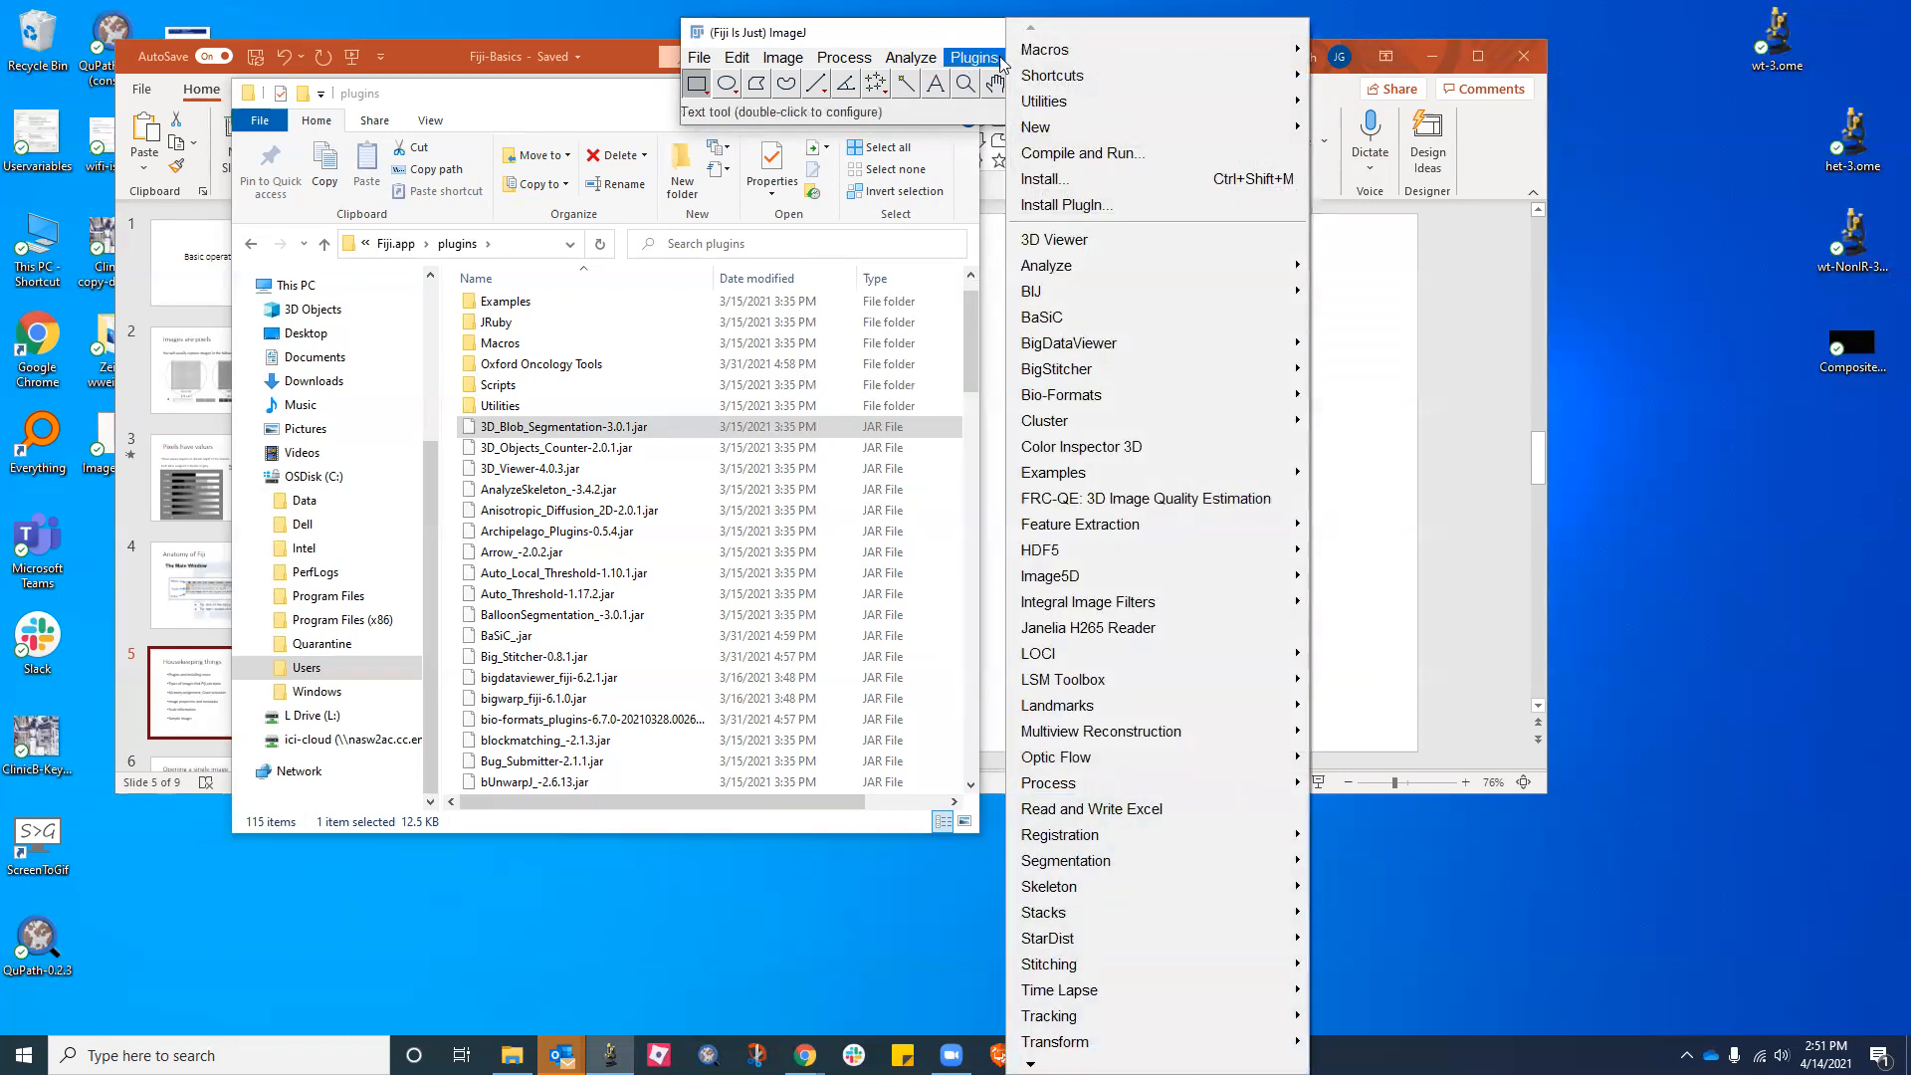
pyautogui.moveTo(1025, 55)
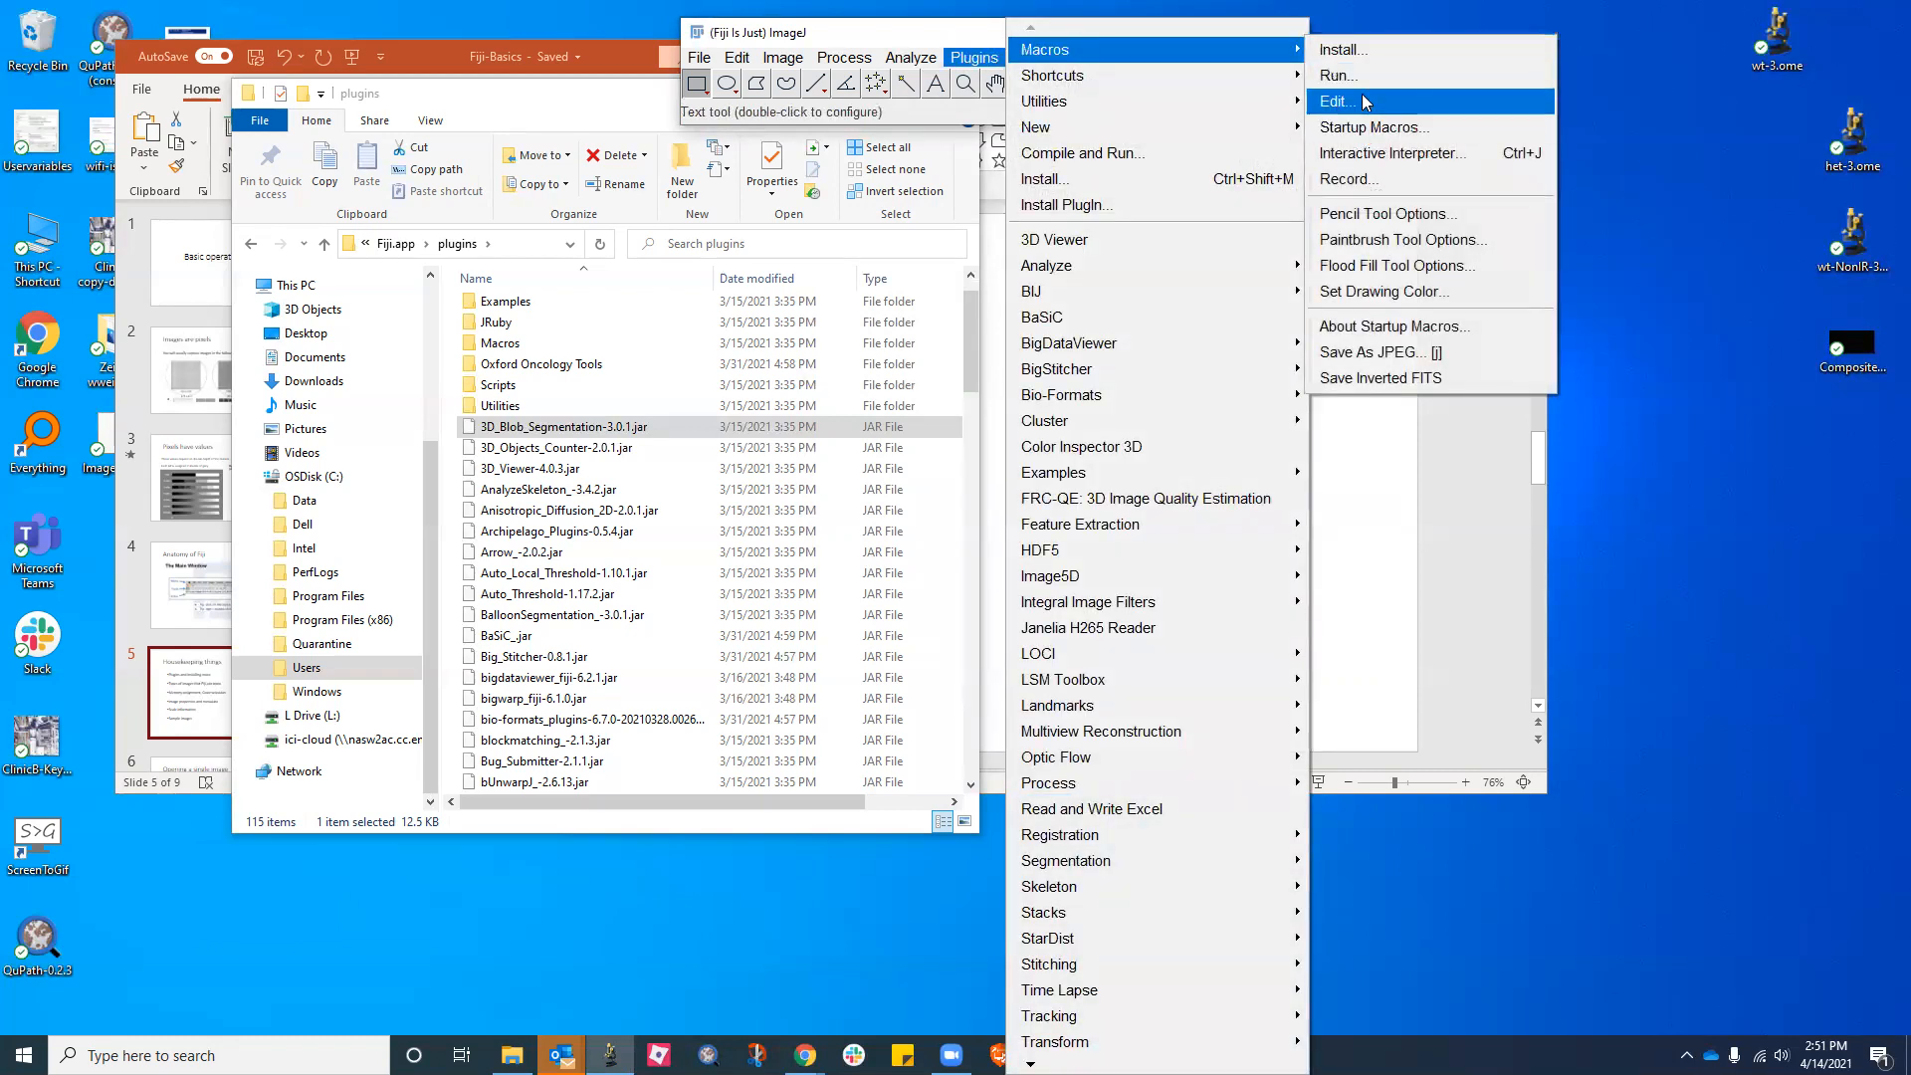
pyautogui.click(1364, 78)
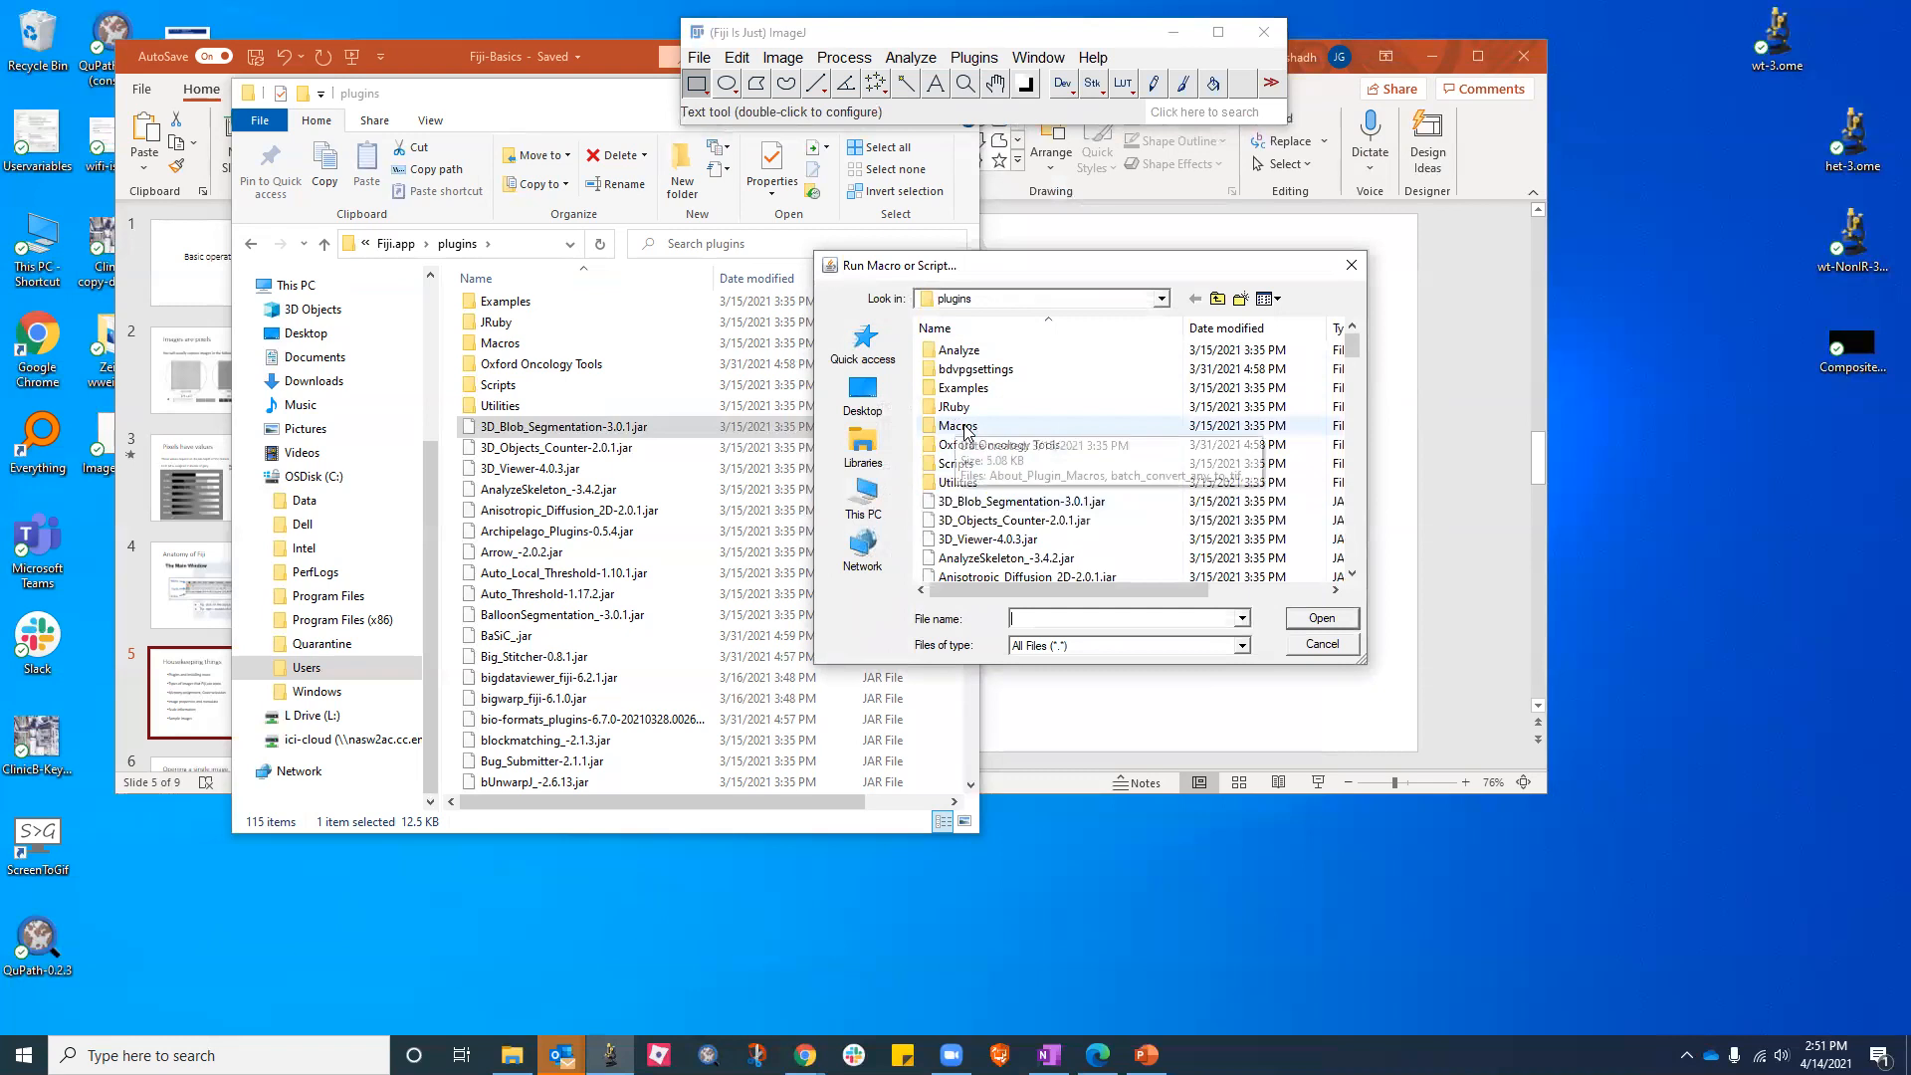
pyautogui.doubleClick(958, 425)
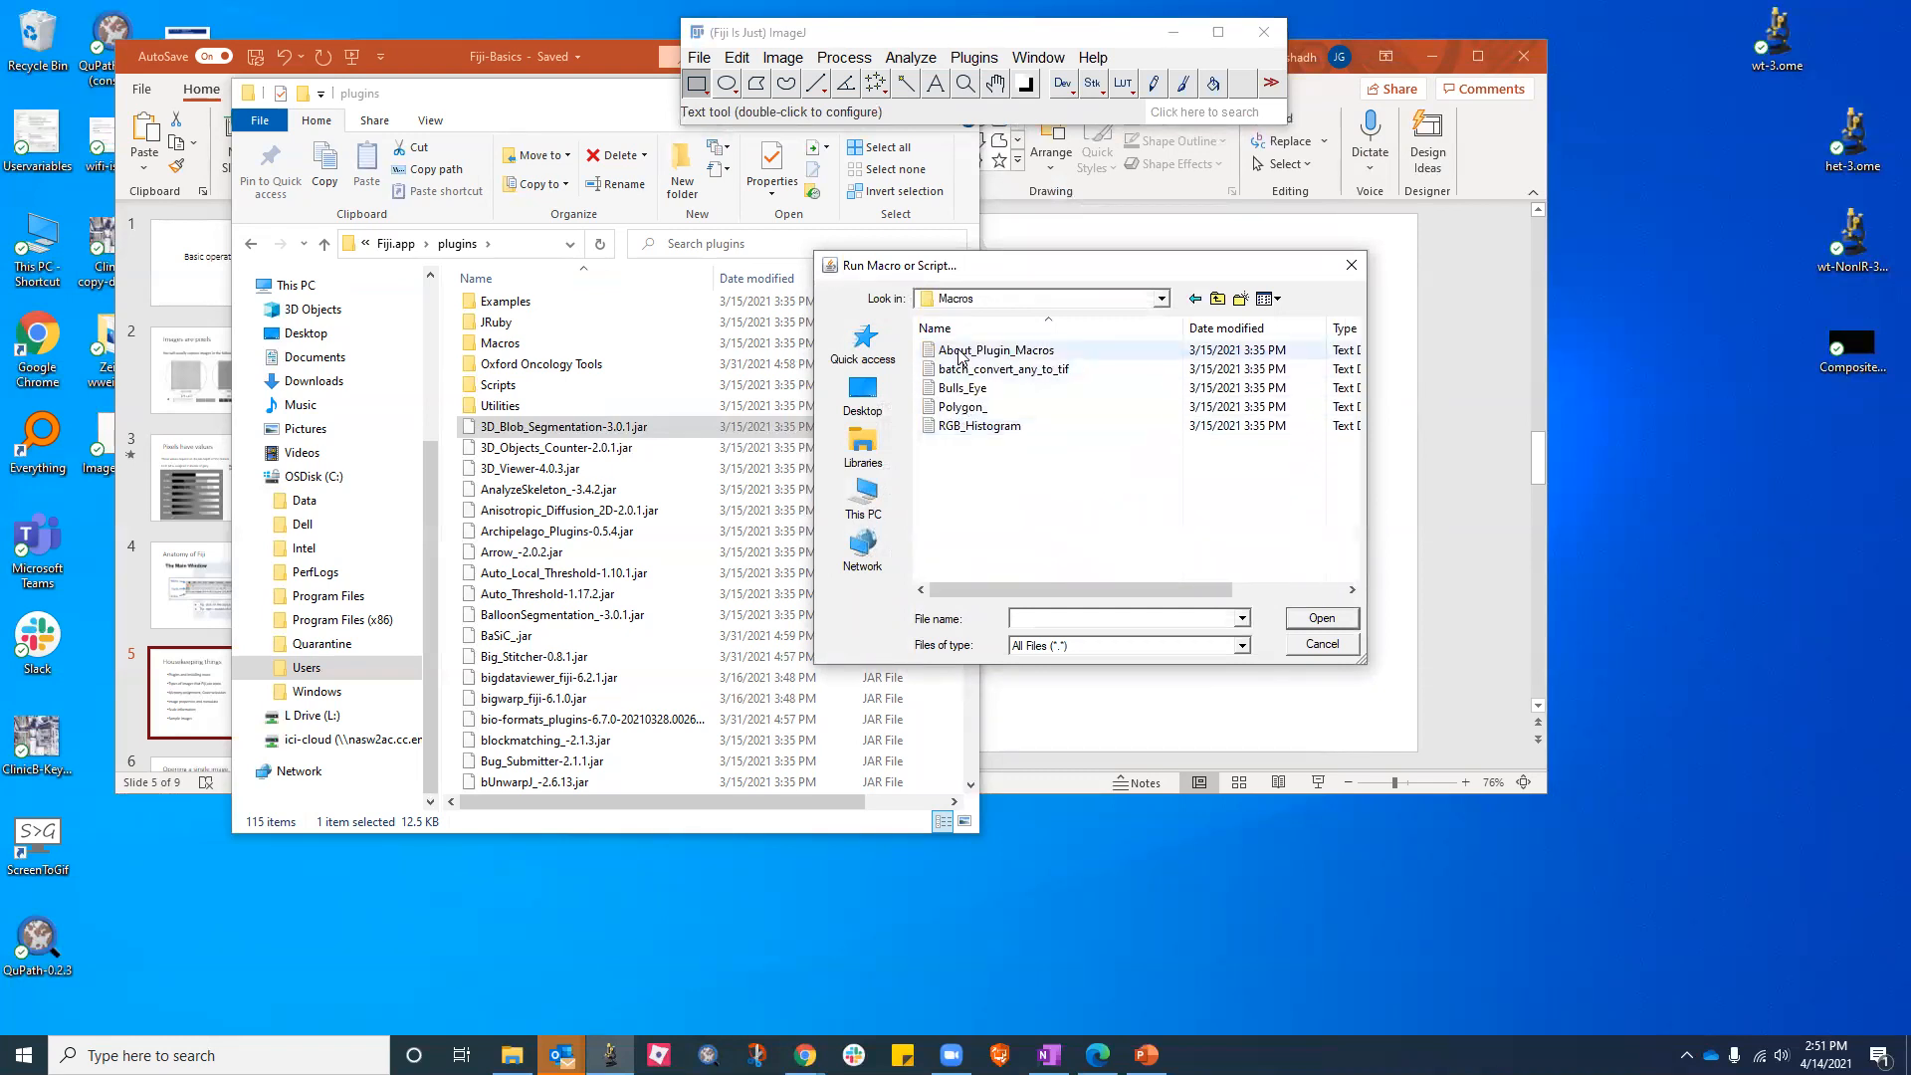
pyautogui.doubleClick(960, 427)
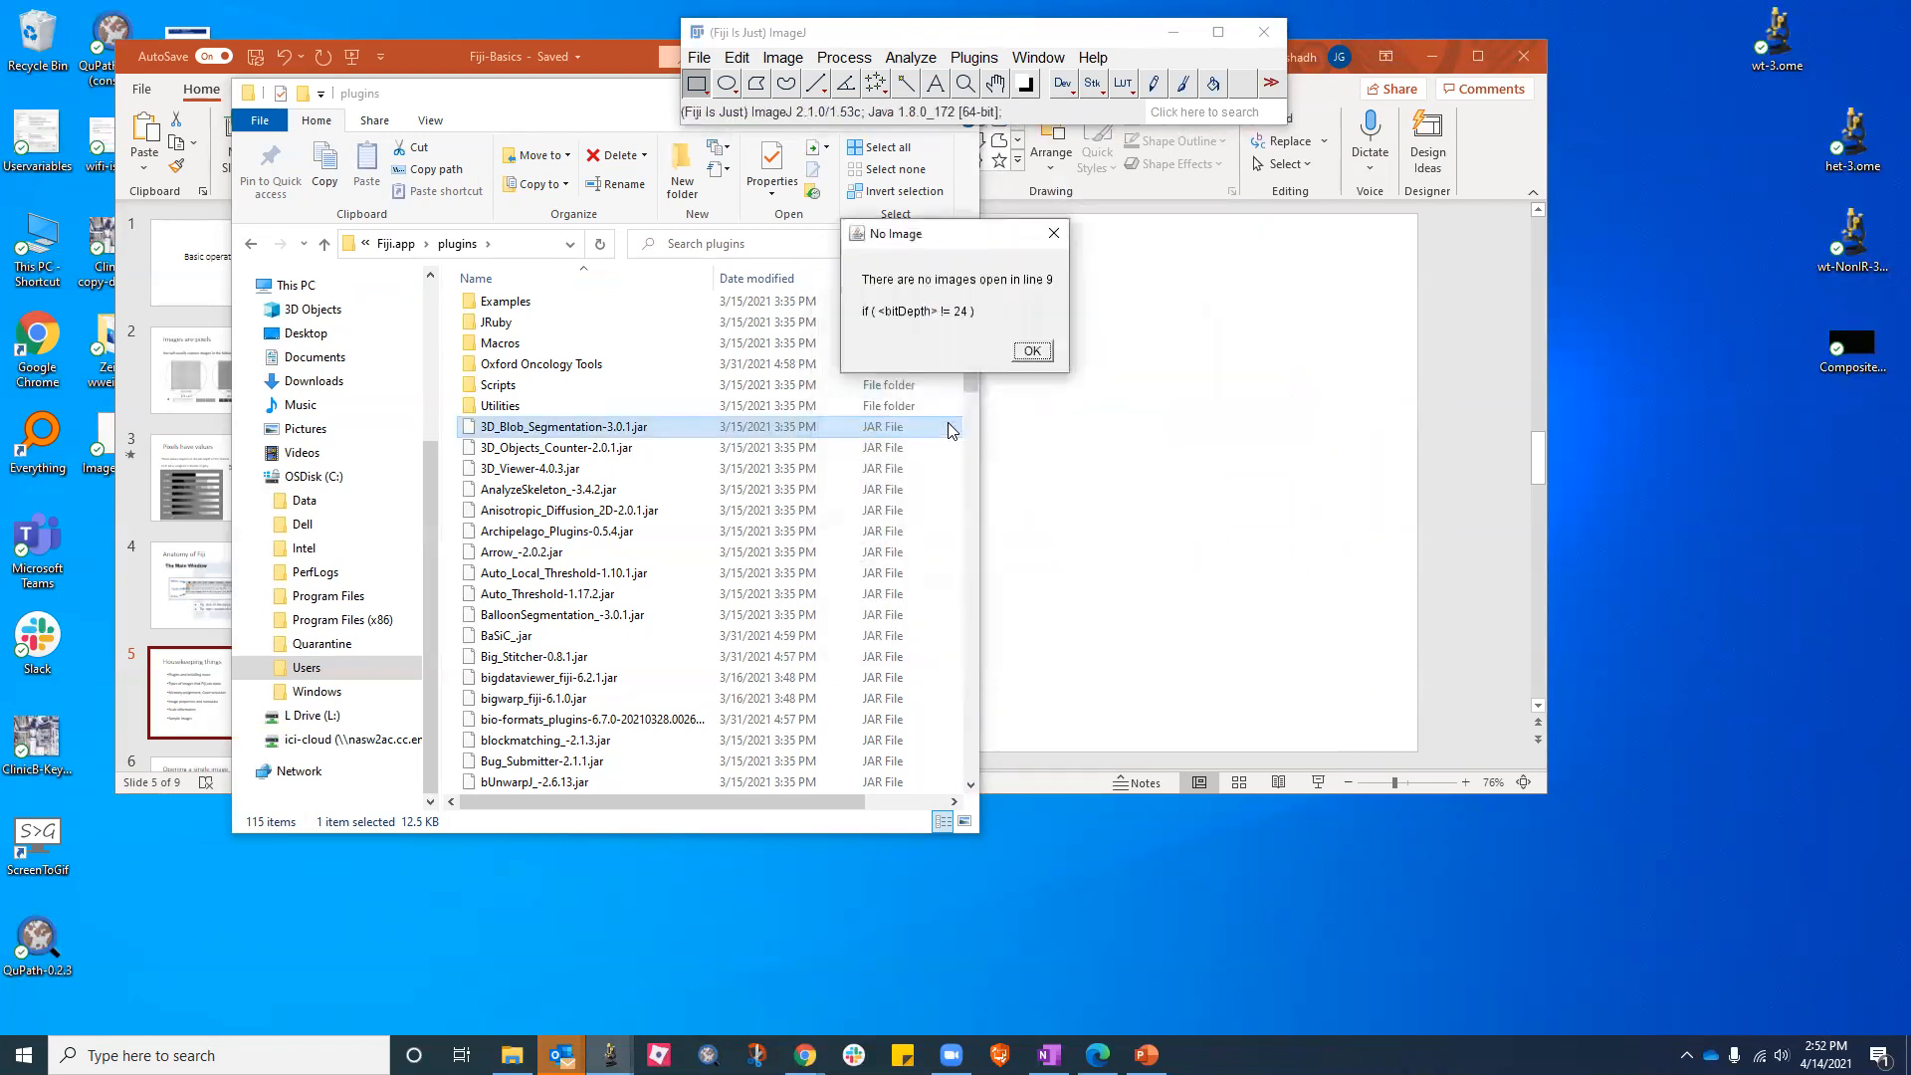
pyautogui.click(1033, 352)
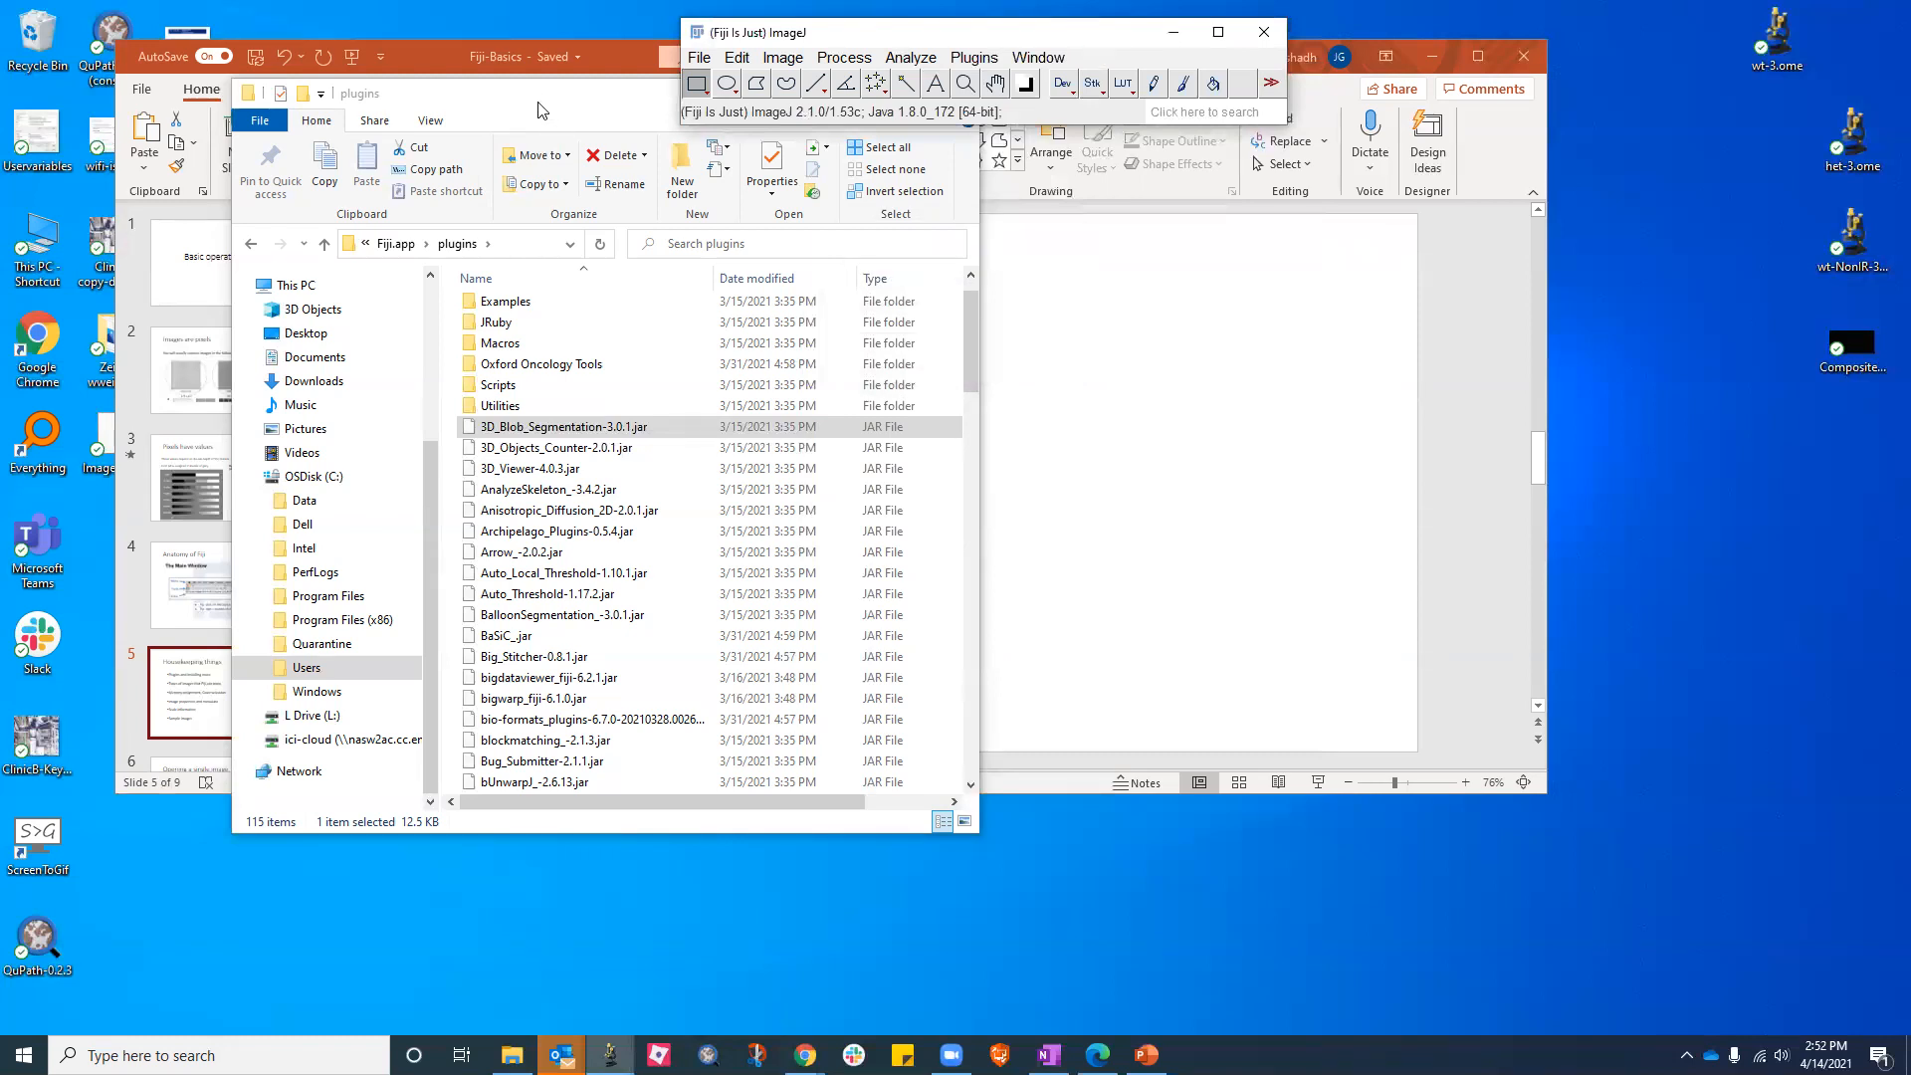
# Move the plugins folder window out of the way and open the blobs.gif sample image in Fiji
pyautogui.moveTo(537, 110); pyautogui.dragTo(552, 201)
pyautogui.click(698, 56)
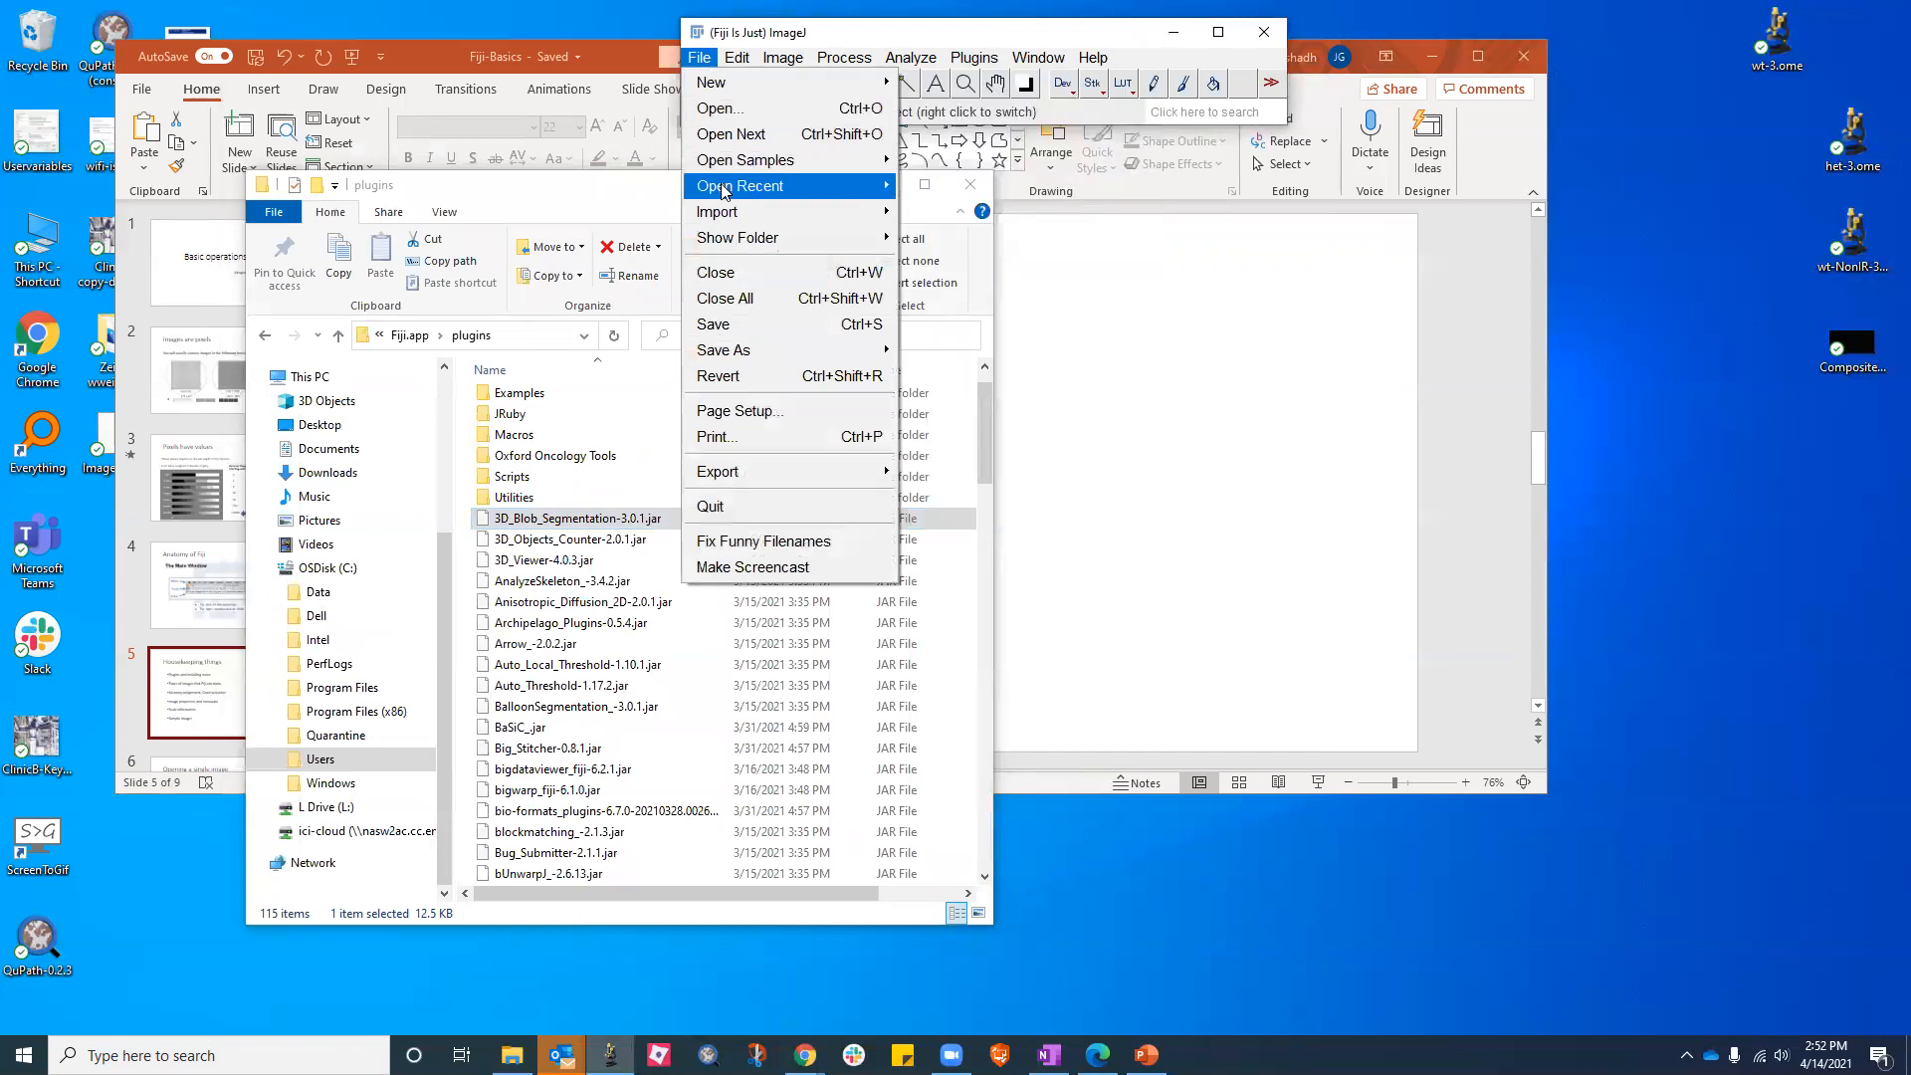
pyautogui.moveTo(799, 170)
pyautogui.click(950, 134)
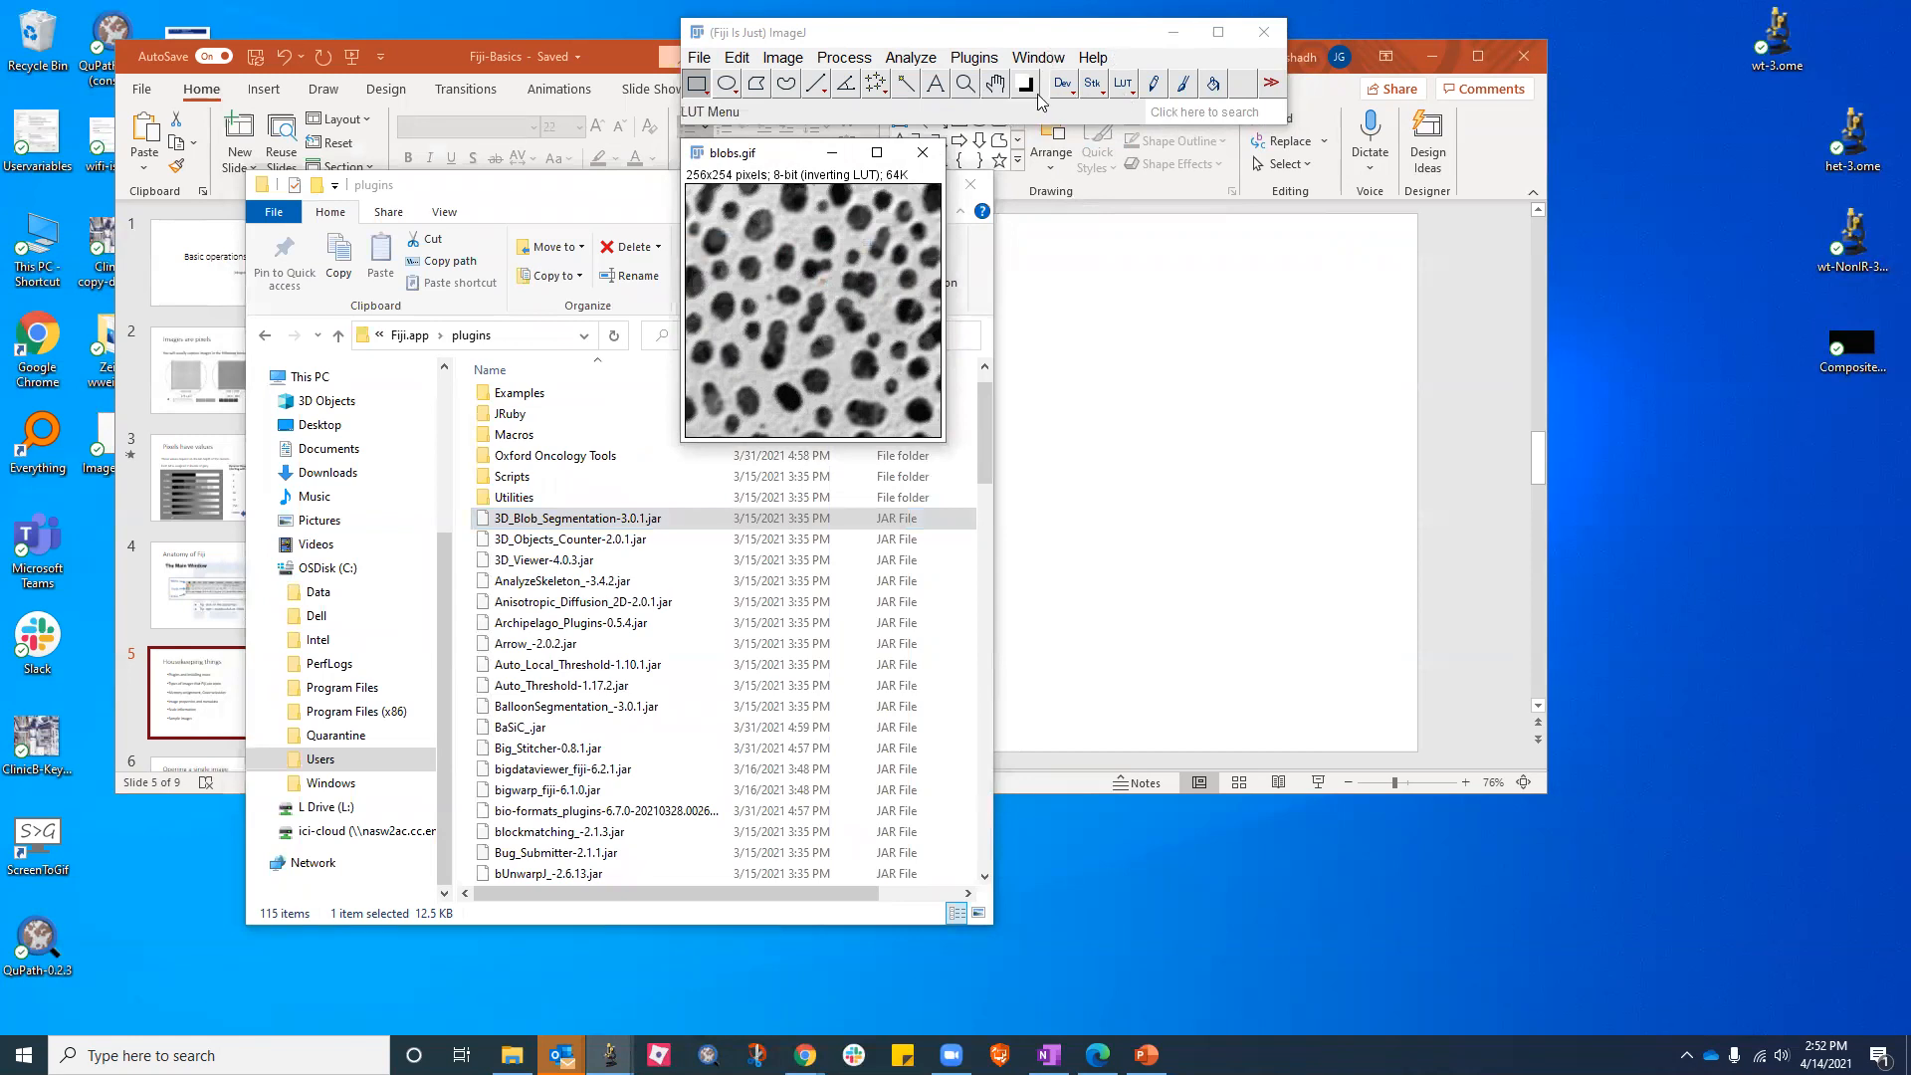
# Run the Bulls_Eye macro from the Macros folder
pyautogui.click(973, 57)
pyautogui.moveTo(1195, 50)
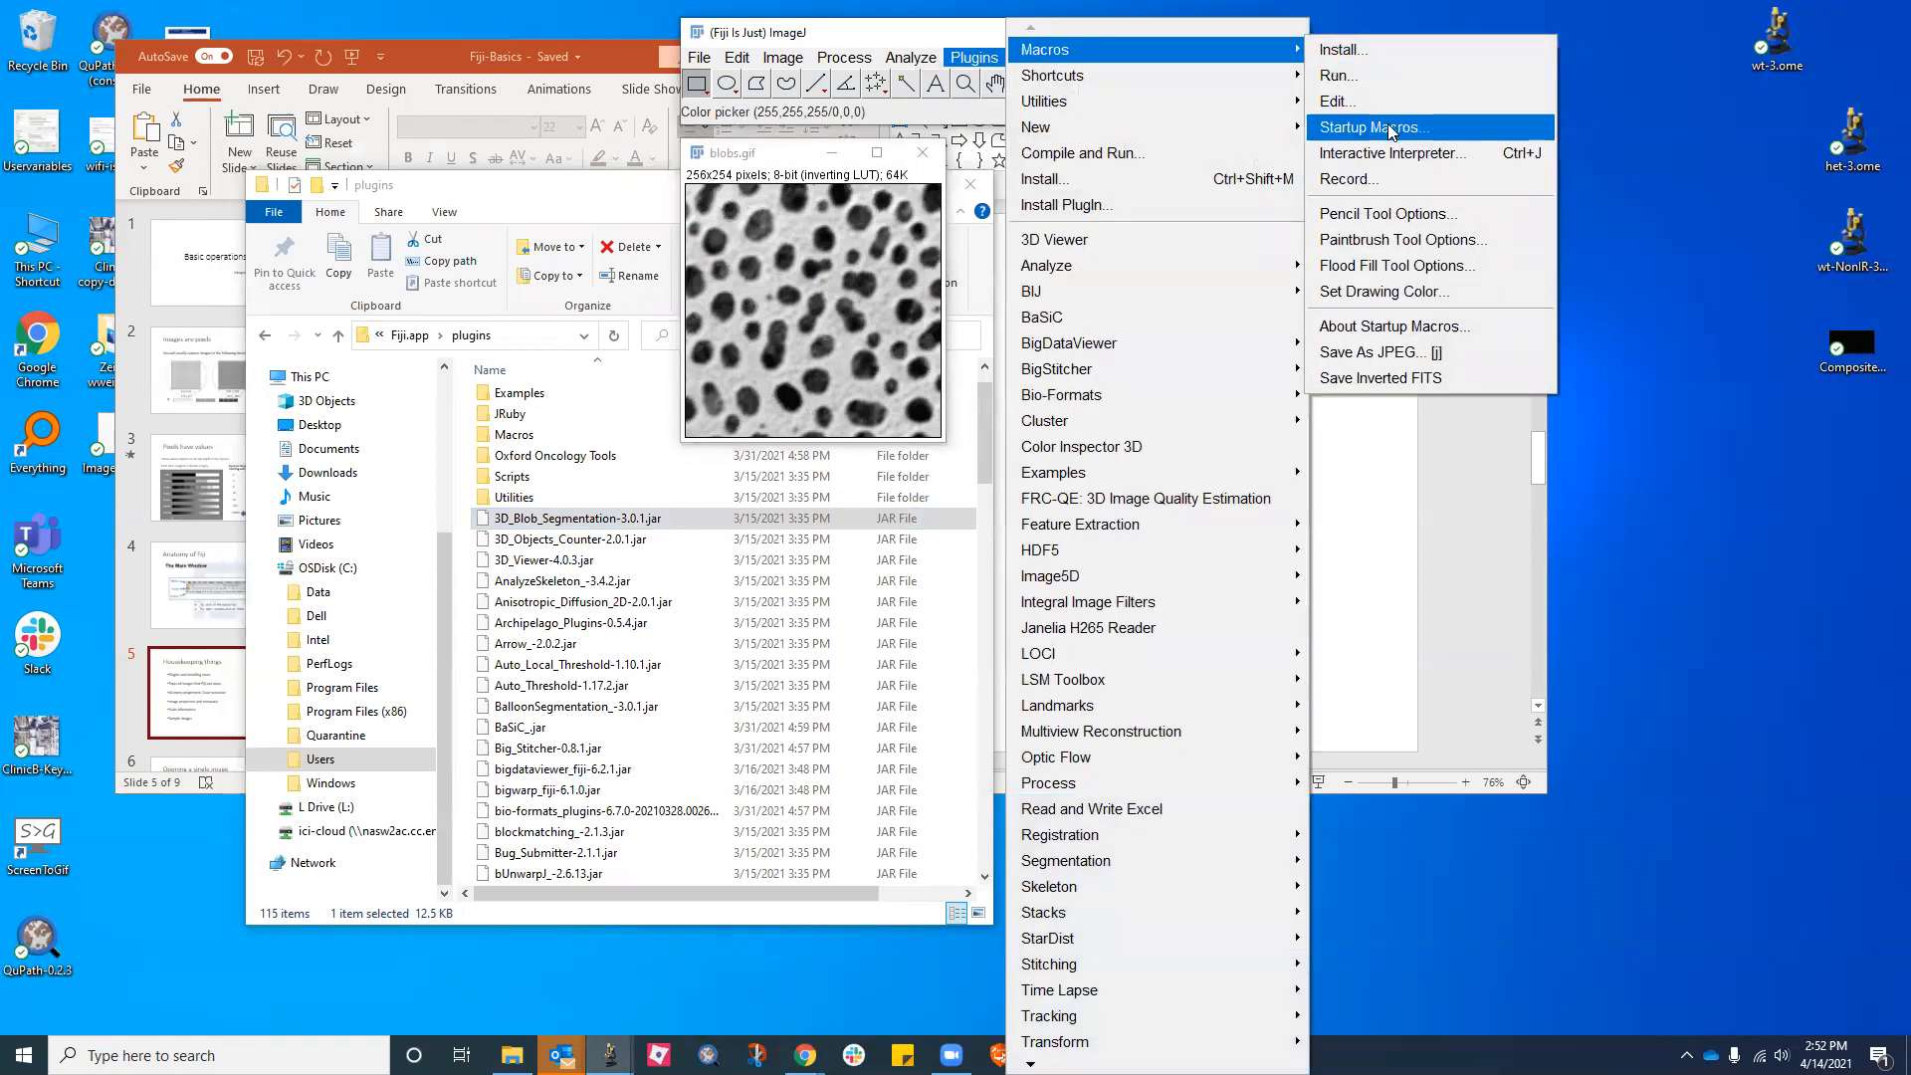
pyautogui.click(1339, 76)
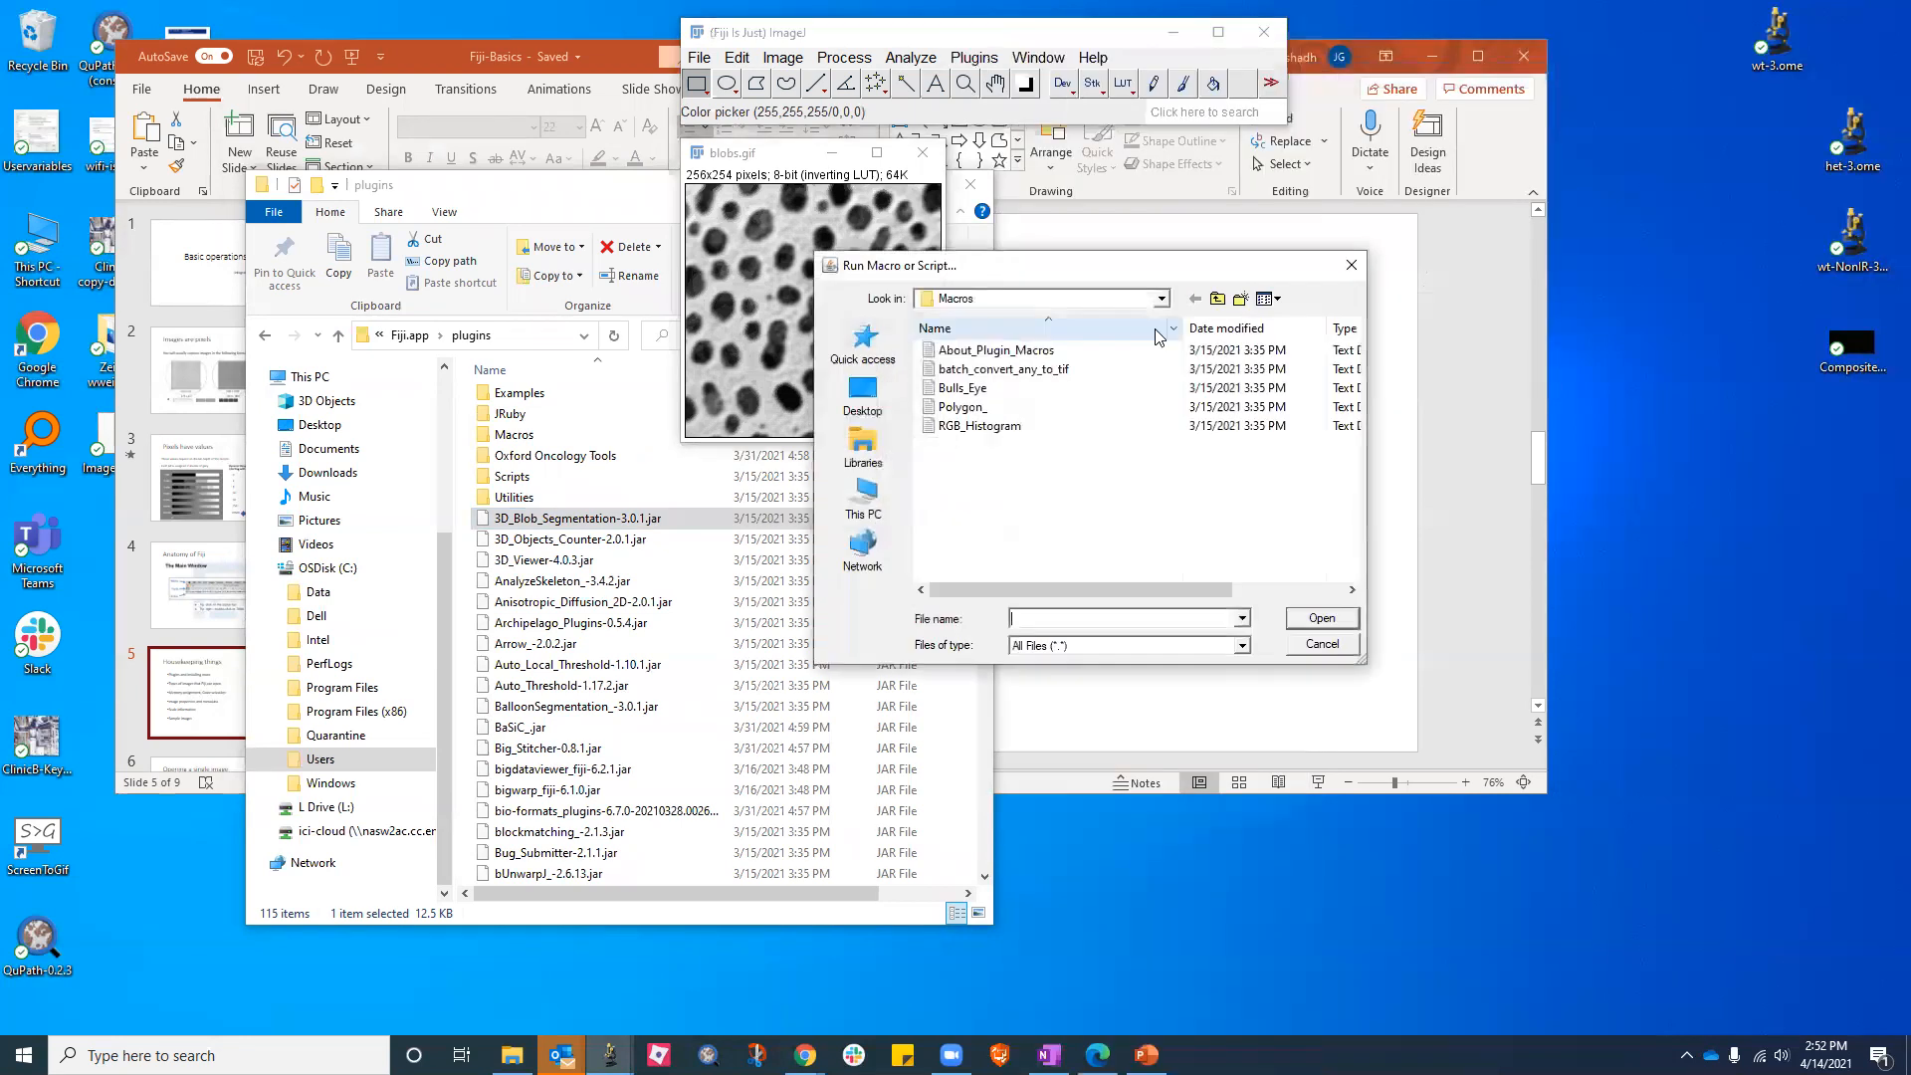
pyautogui.click(963, 387)
pyautogui.click(1322, 618)
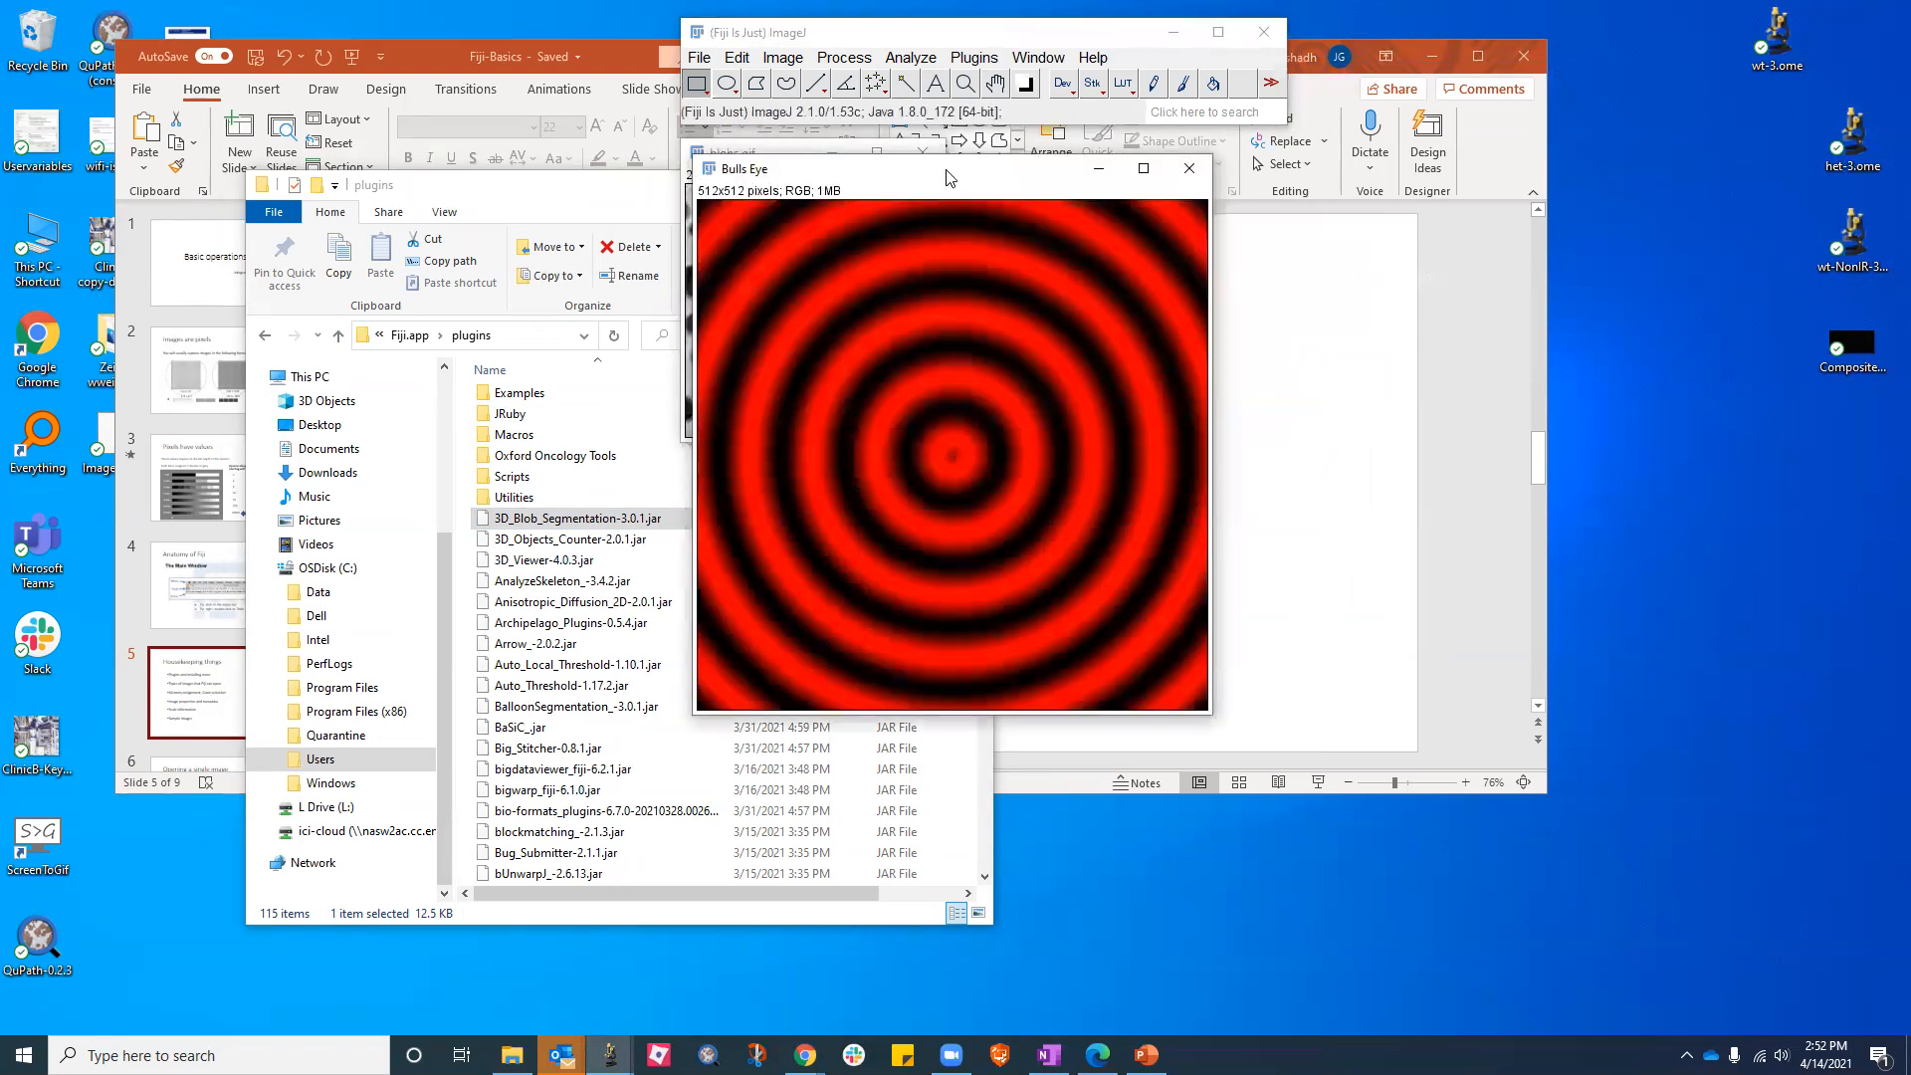
# Move the Bulls Eye image clear of the blobs.gif image and open Fiji's startup macros file
pyautogui.moveTo(947, 177); pyautogui.dragTo(1262, 196)
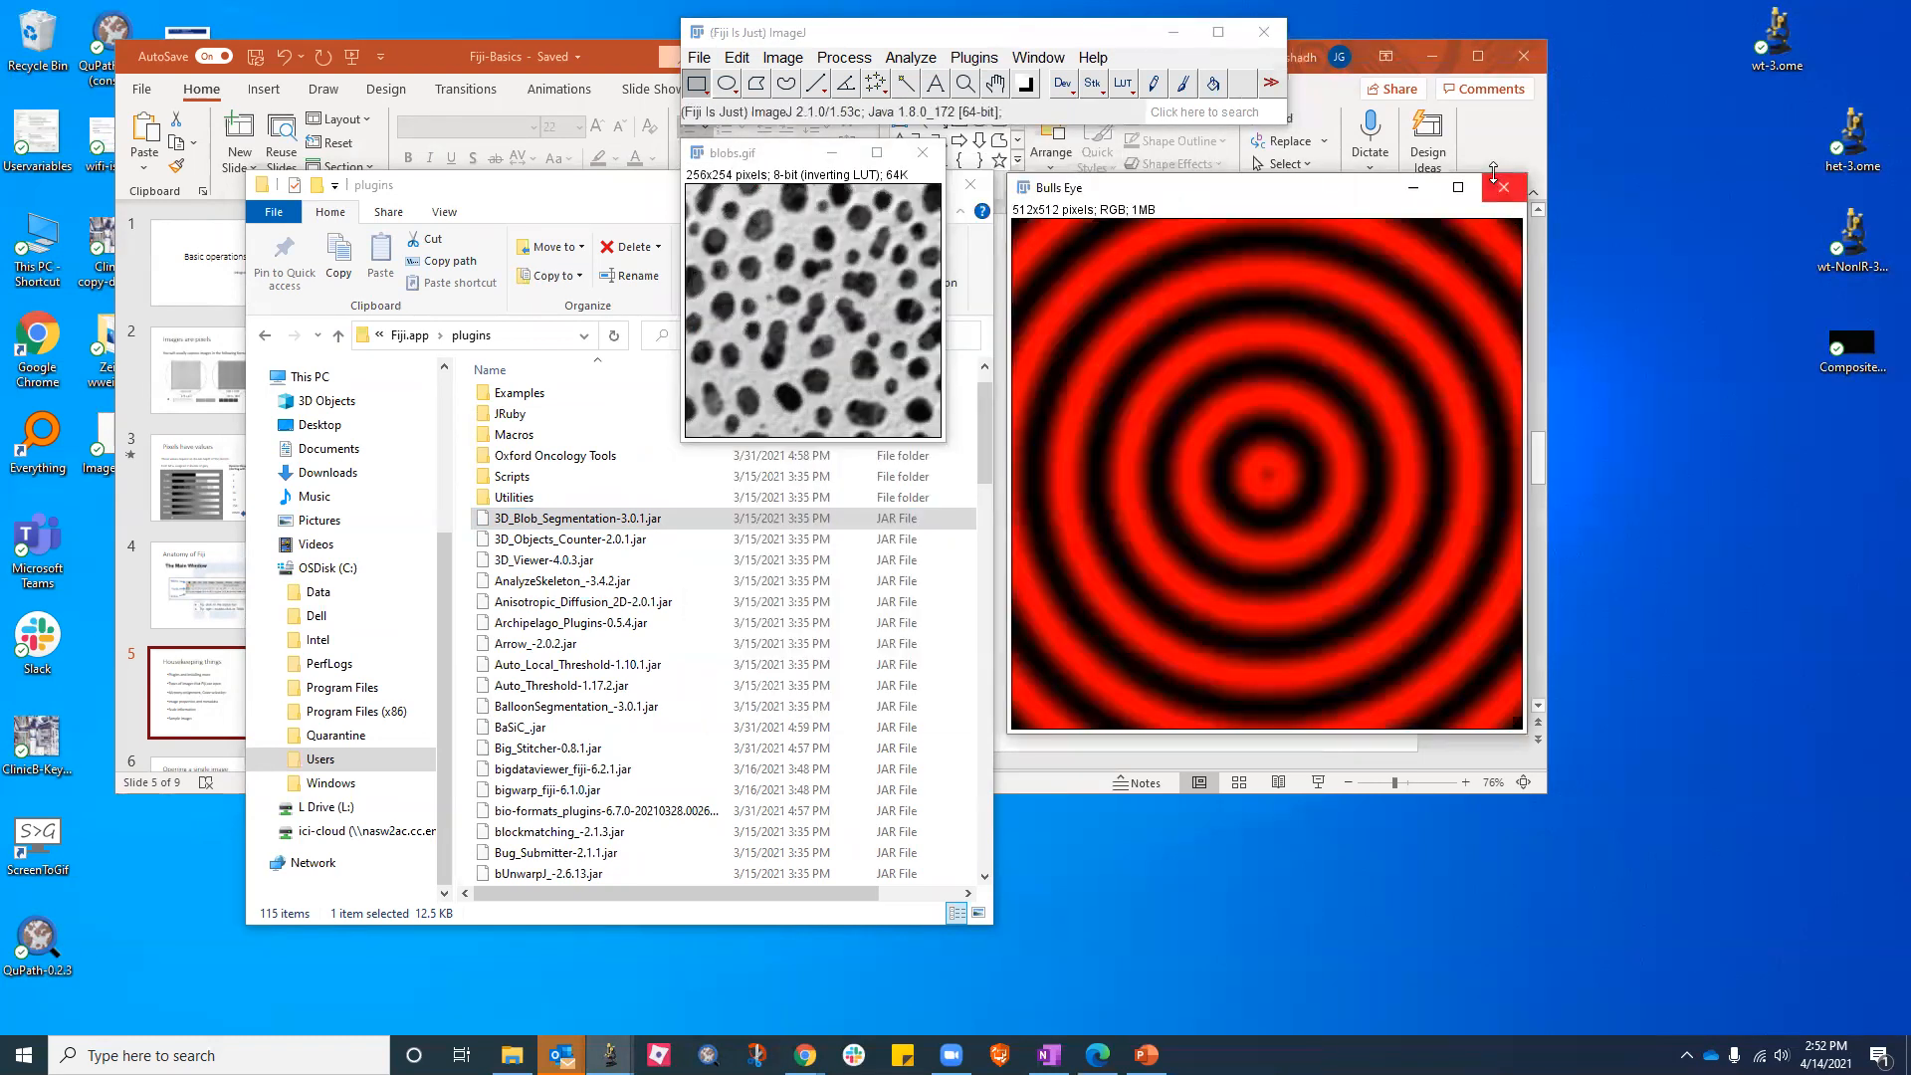
pyautogui.click(1022, 54)
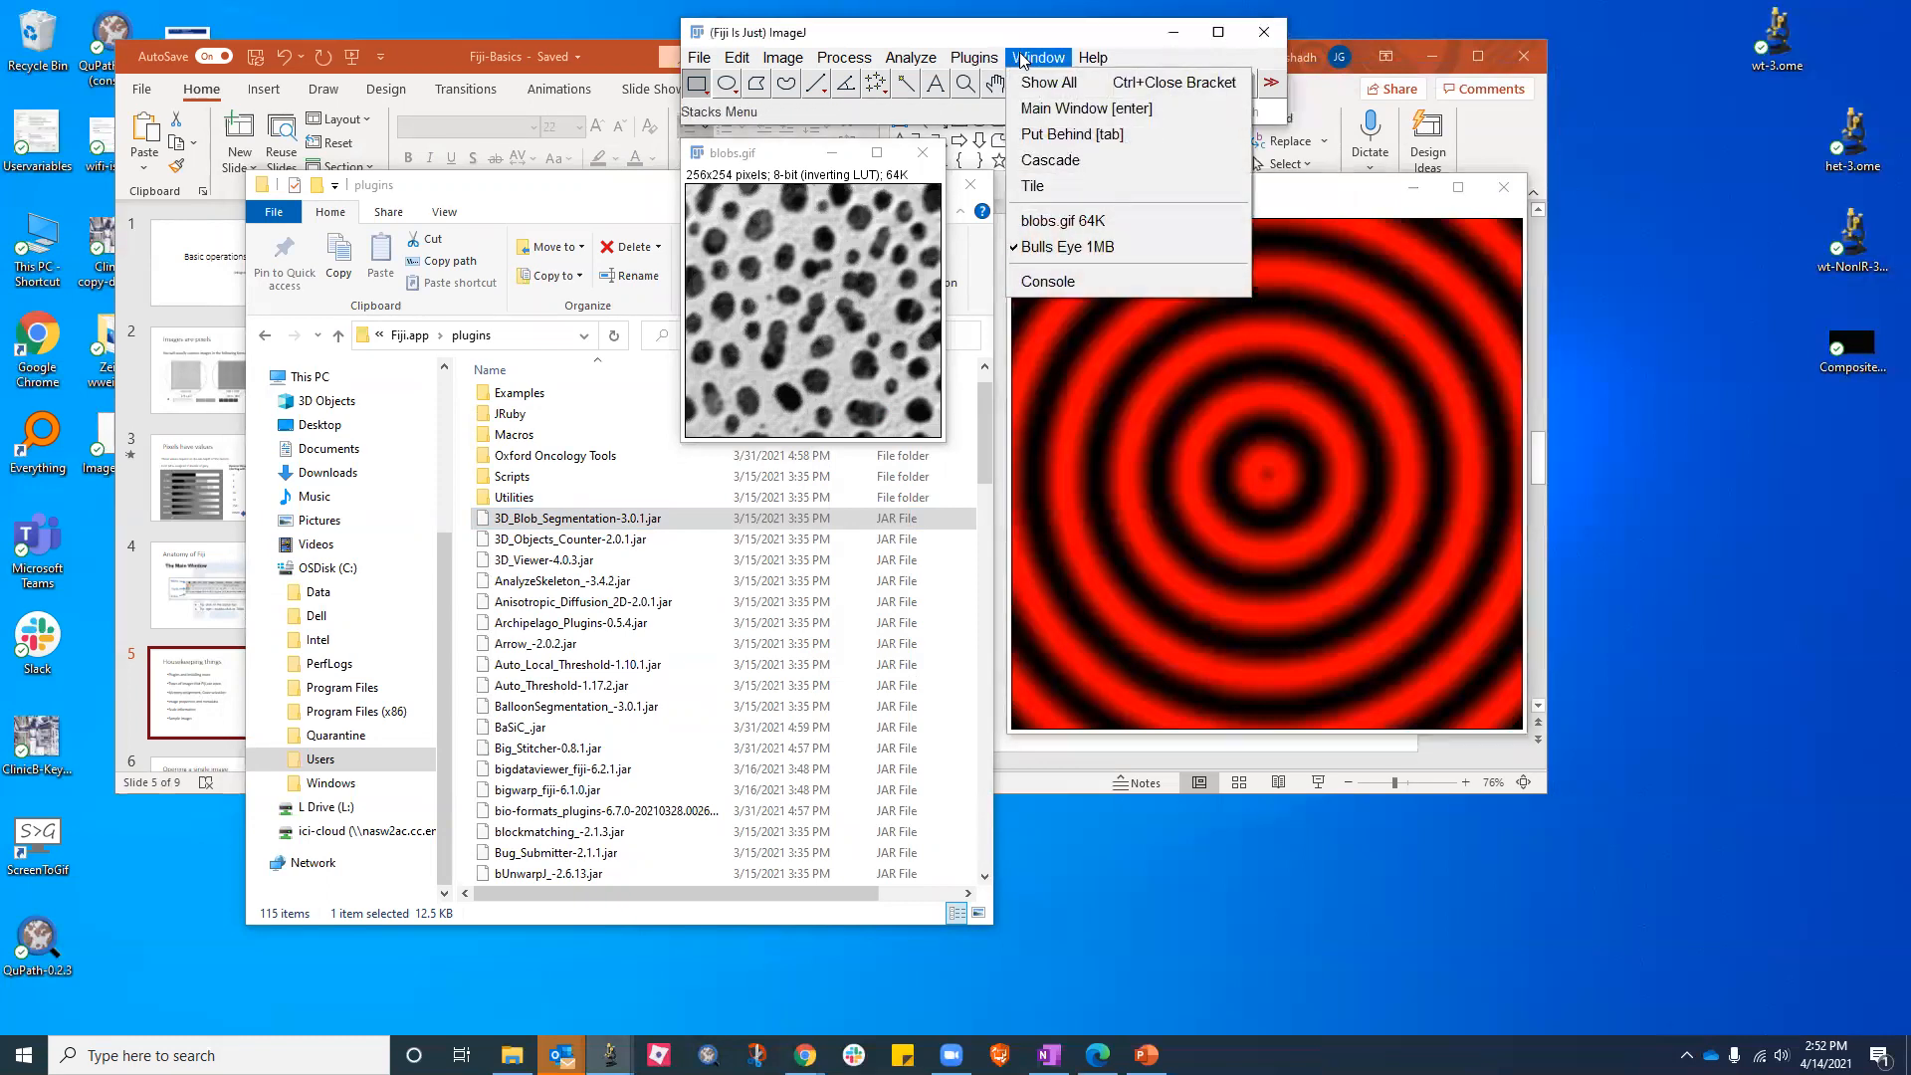
pyautogui.moveTo(971, 55)
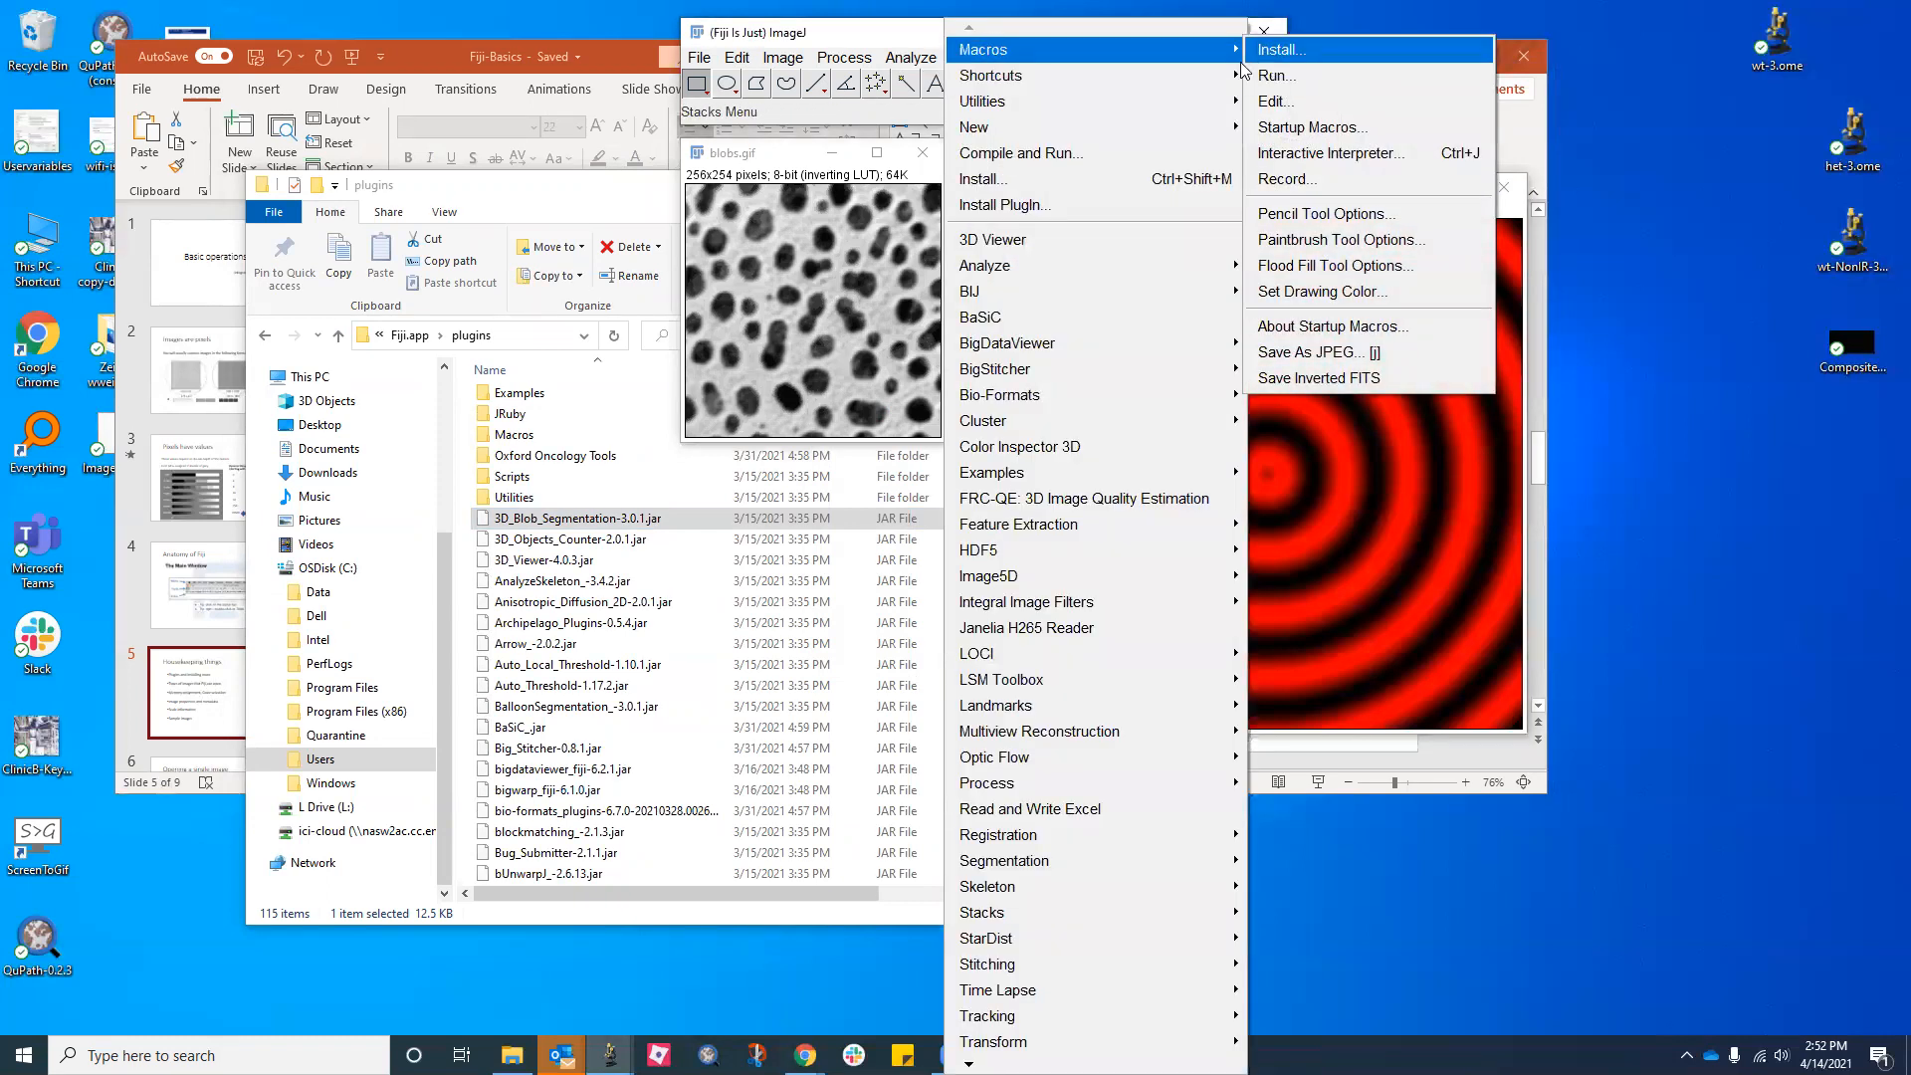
pyautogui.click(1294, 127)
# Examine the code in StartupMacros.fiji.ijm, including the UseHEFT function and the tool macros, and close the script editor
pyautogui.scroll(-3, 837, 378)
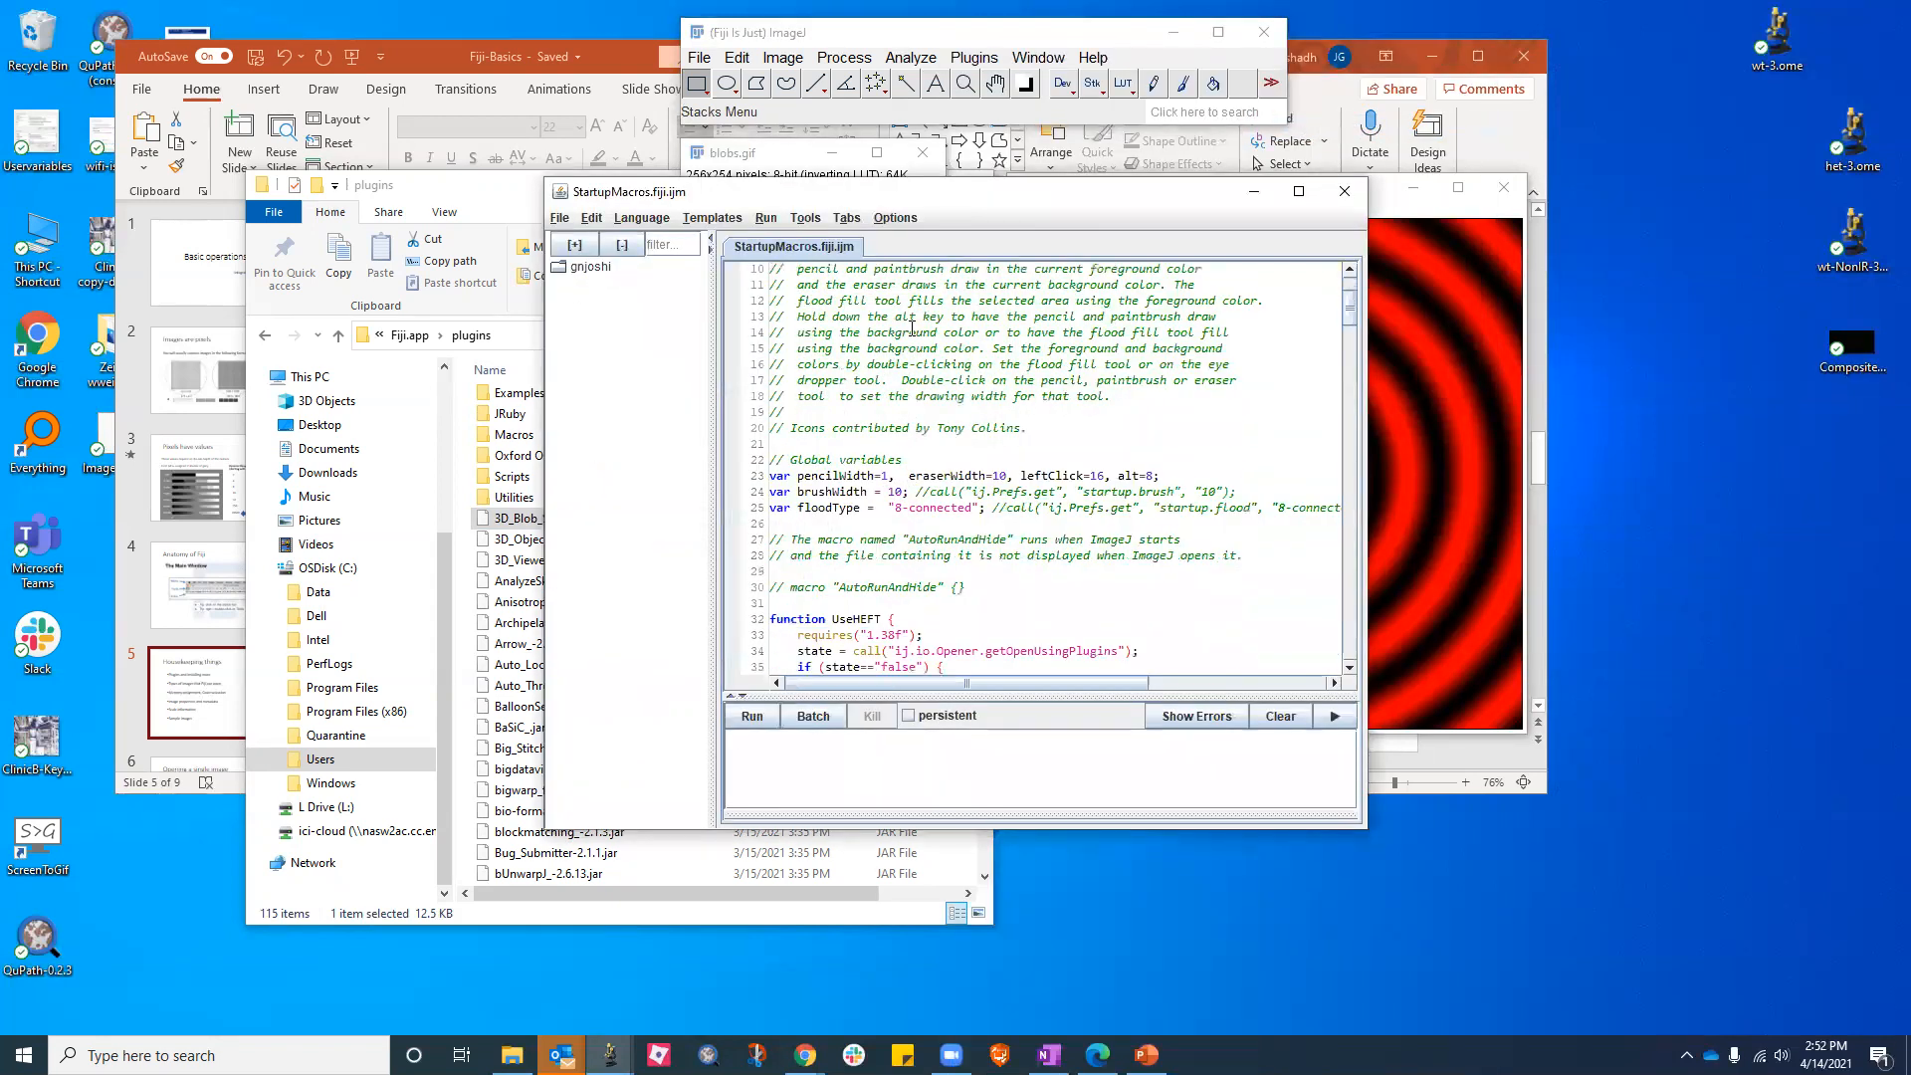
pyautogui.scroll(-3, 969, 508)
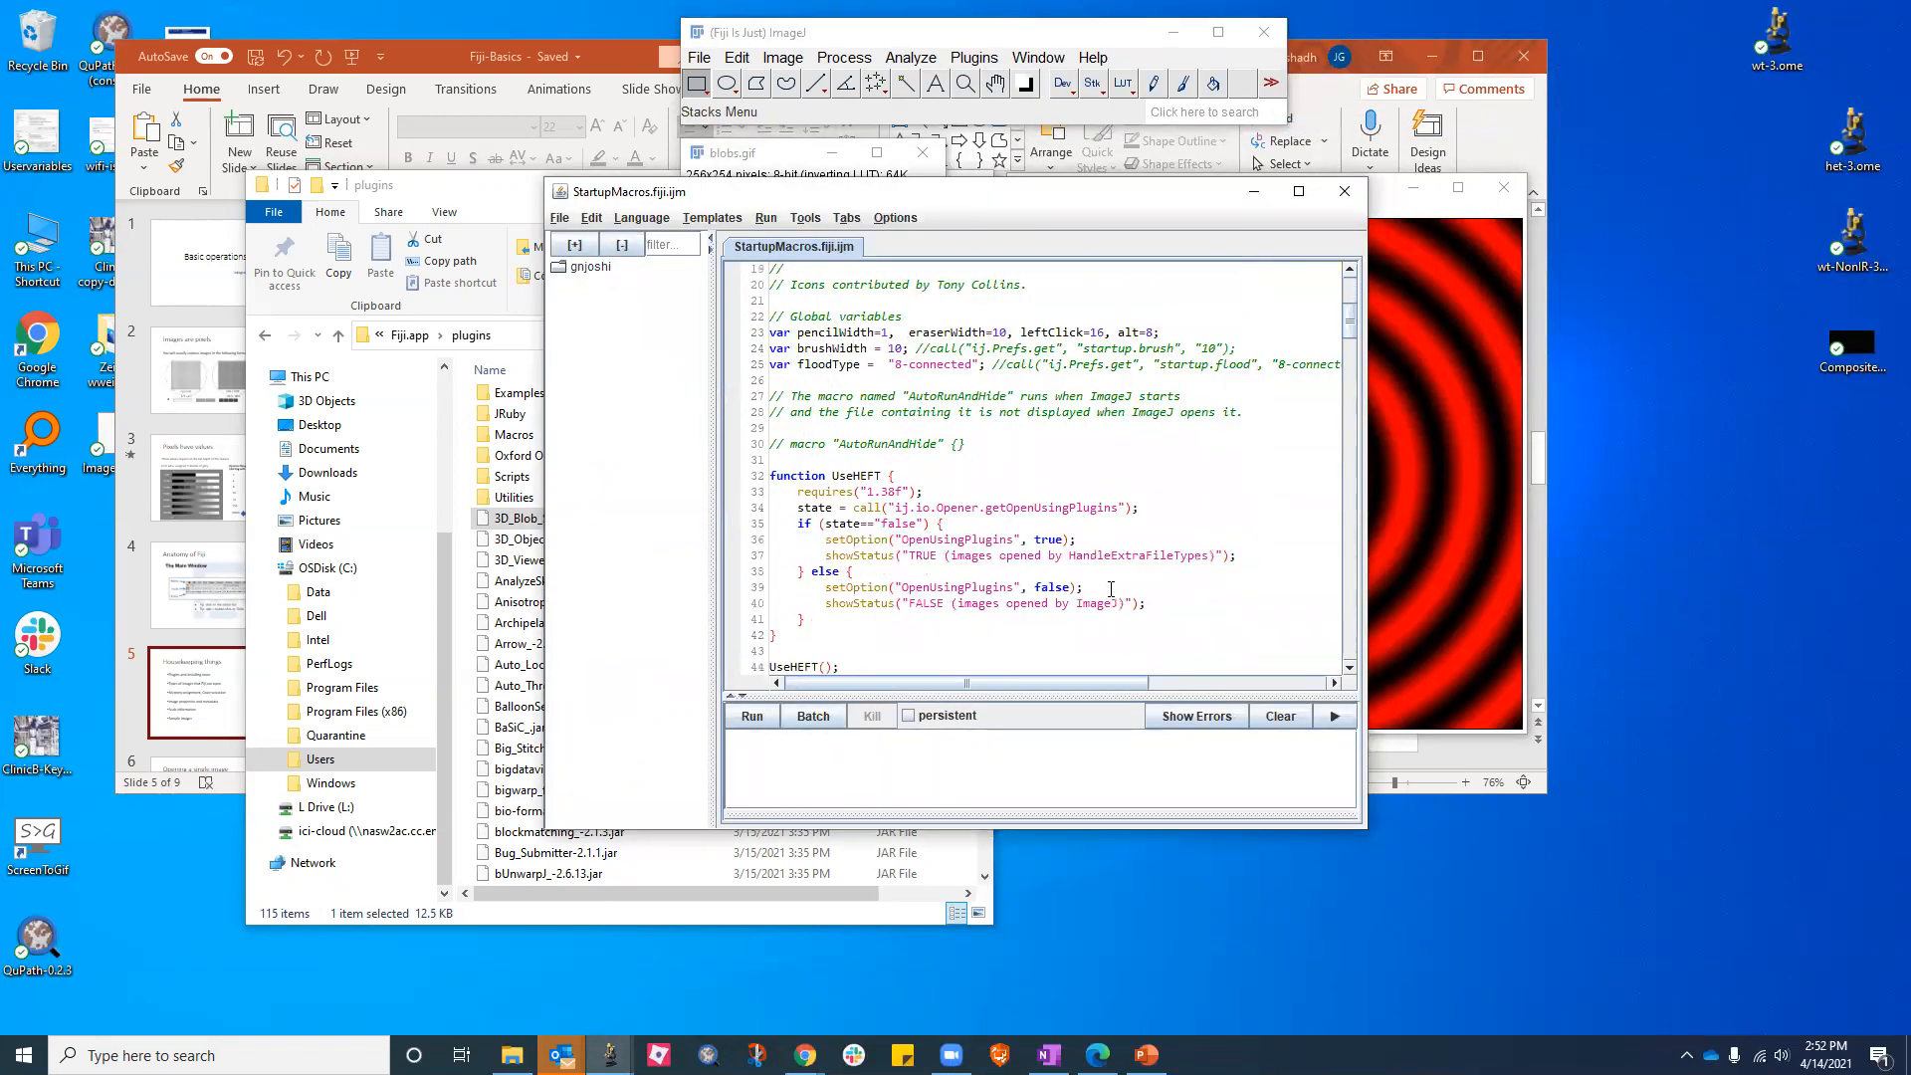
pyautogui.moveTo(1178, 618); pyautogui.dragTo(819, 492)
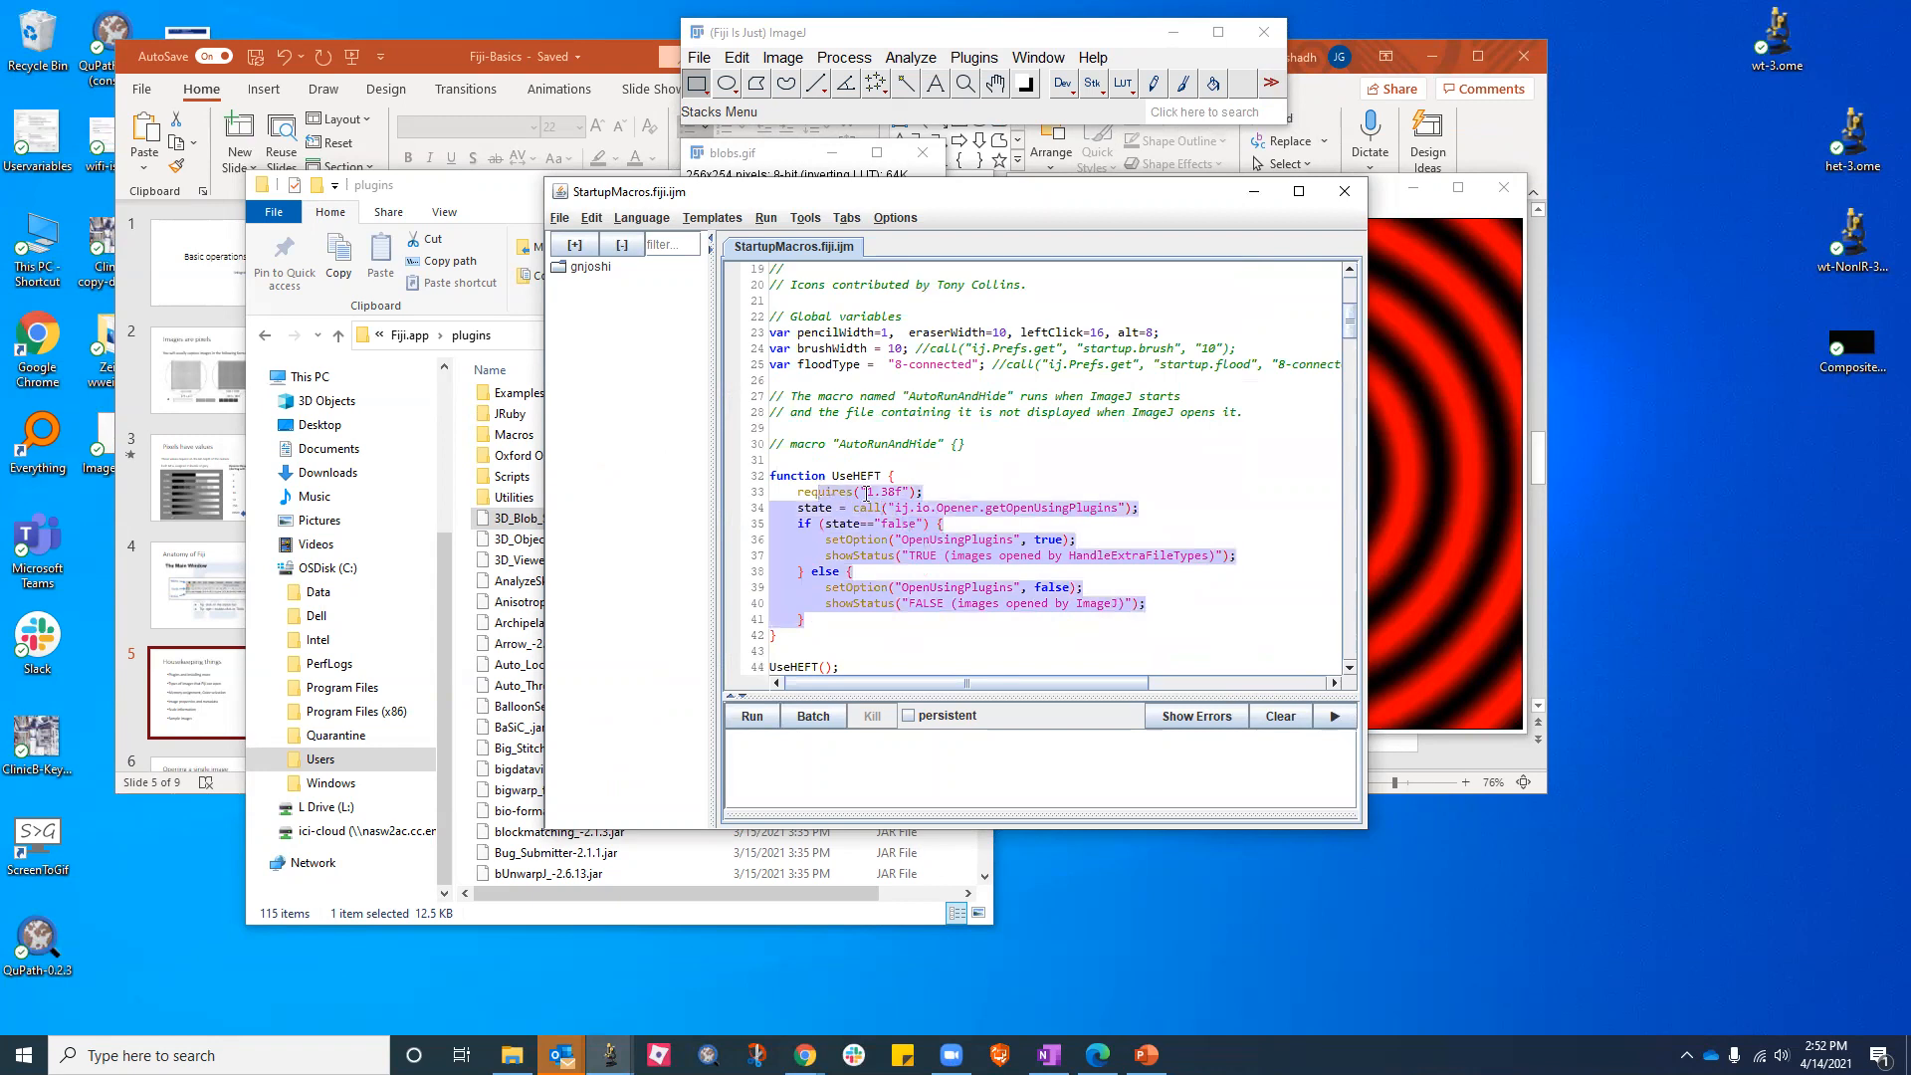
pyautogui.scroll(-12, 1081, 493)
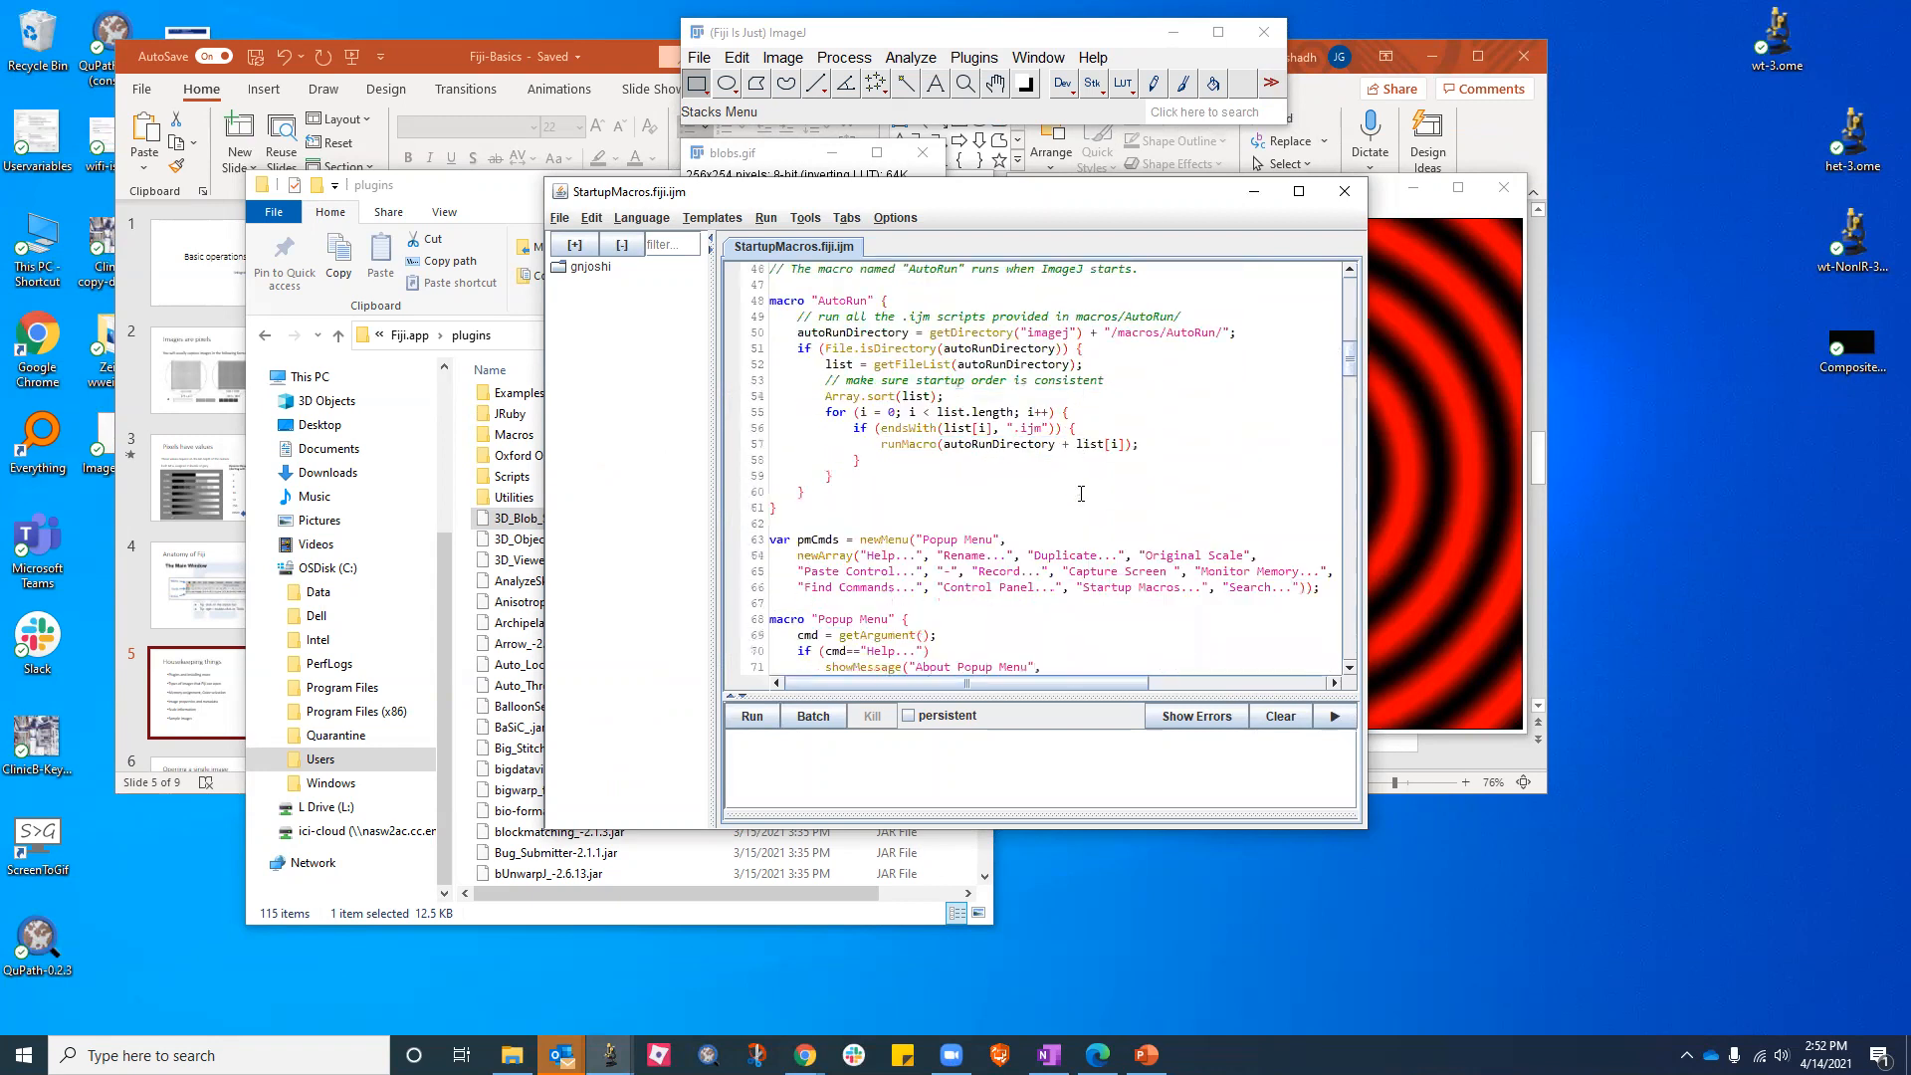
pyautogui.scroll(-4, 1081, 494)
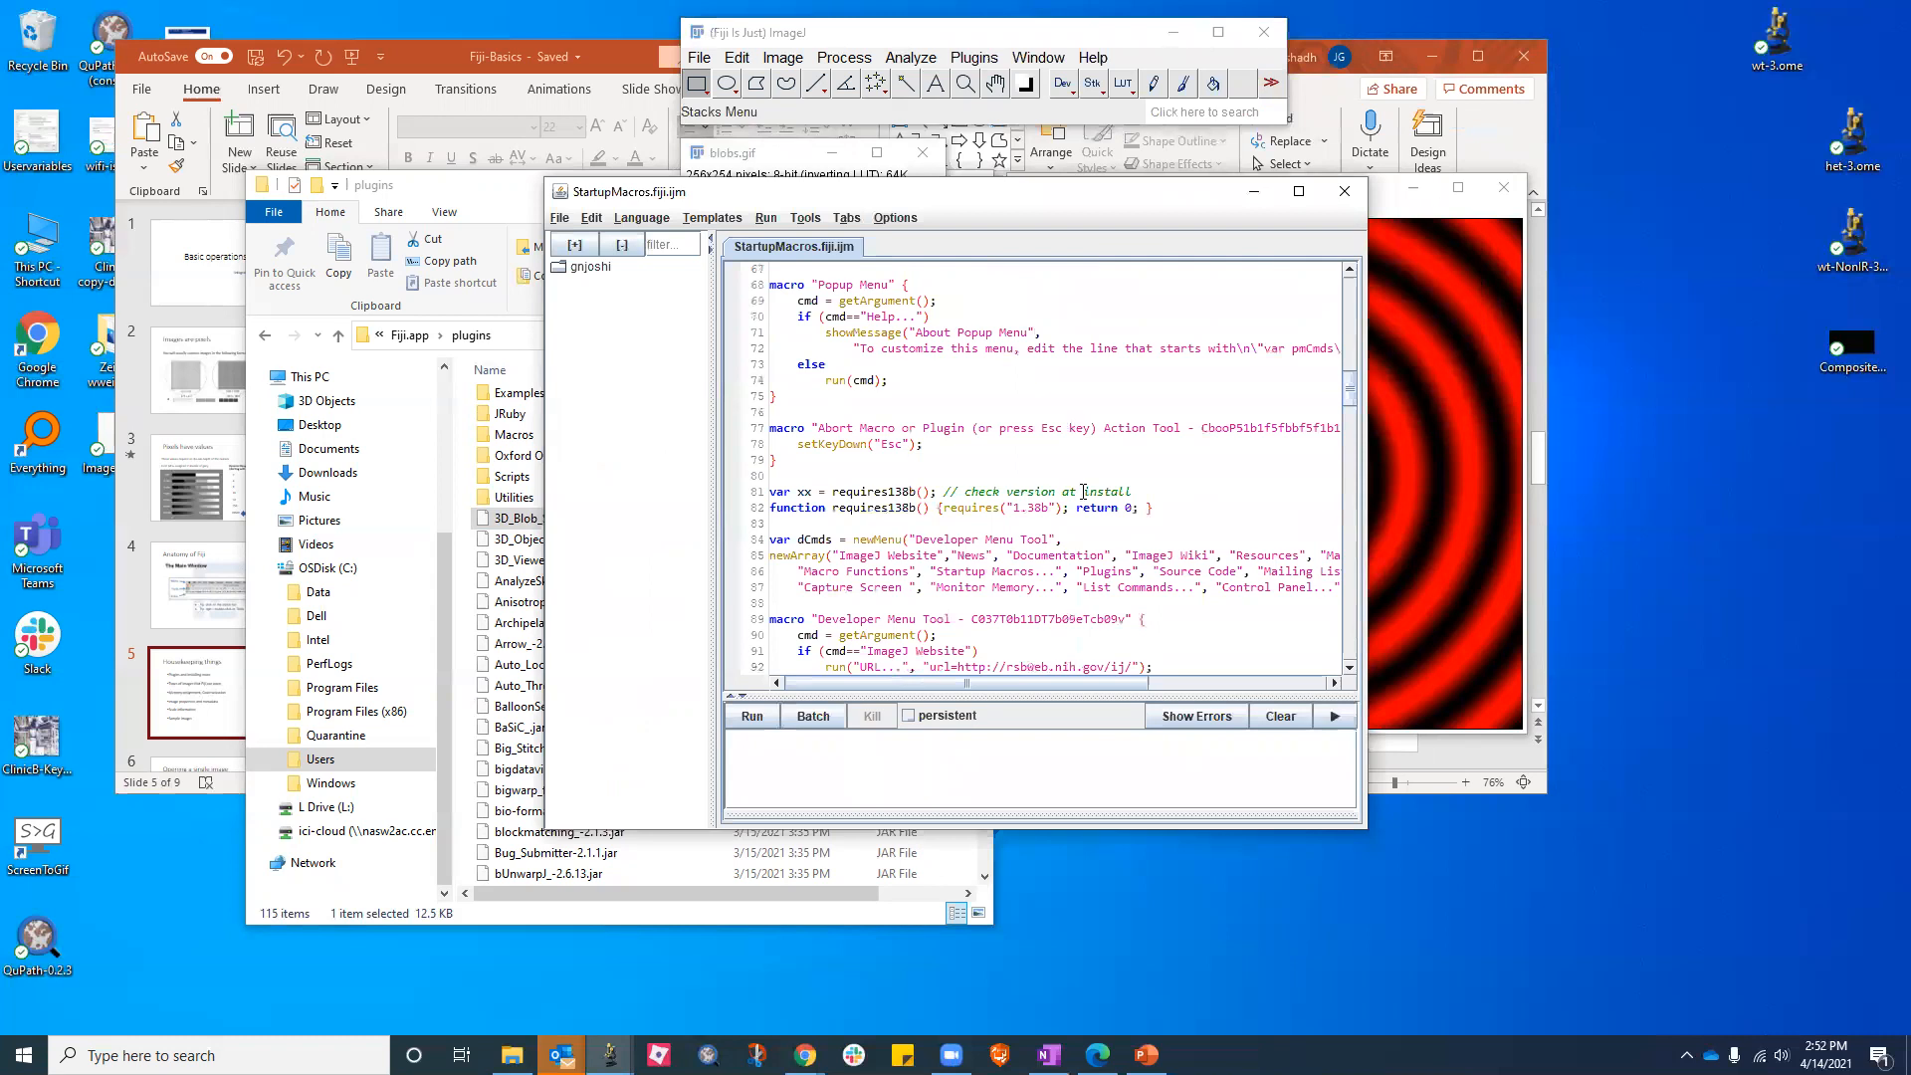
pyautogui.scroll(-2, 1083, 492)
pyautogui.scroll(-20, 1083, 492)
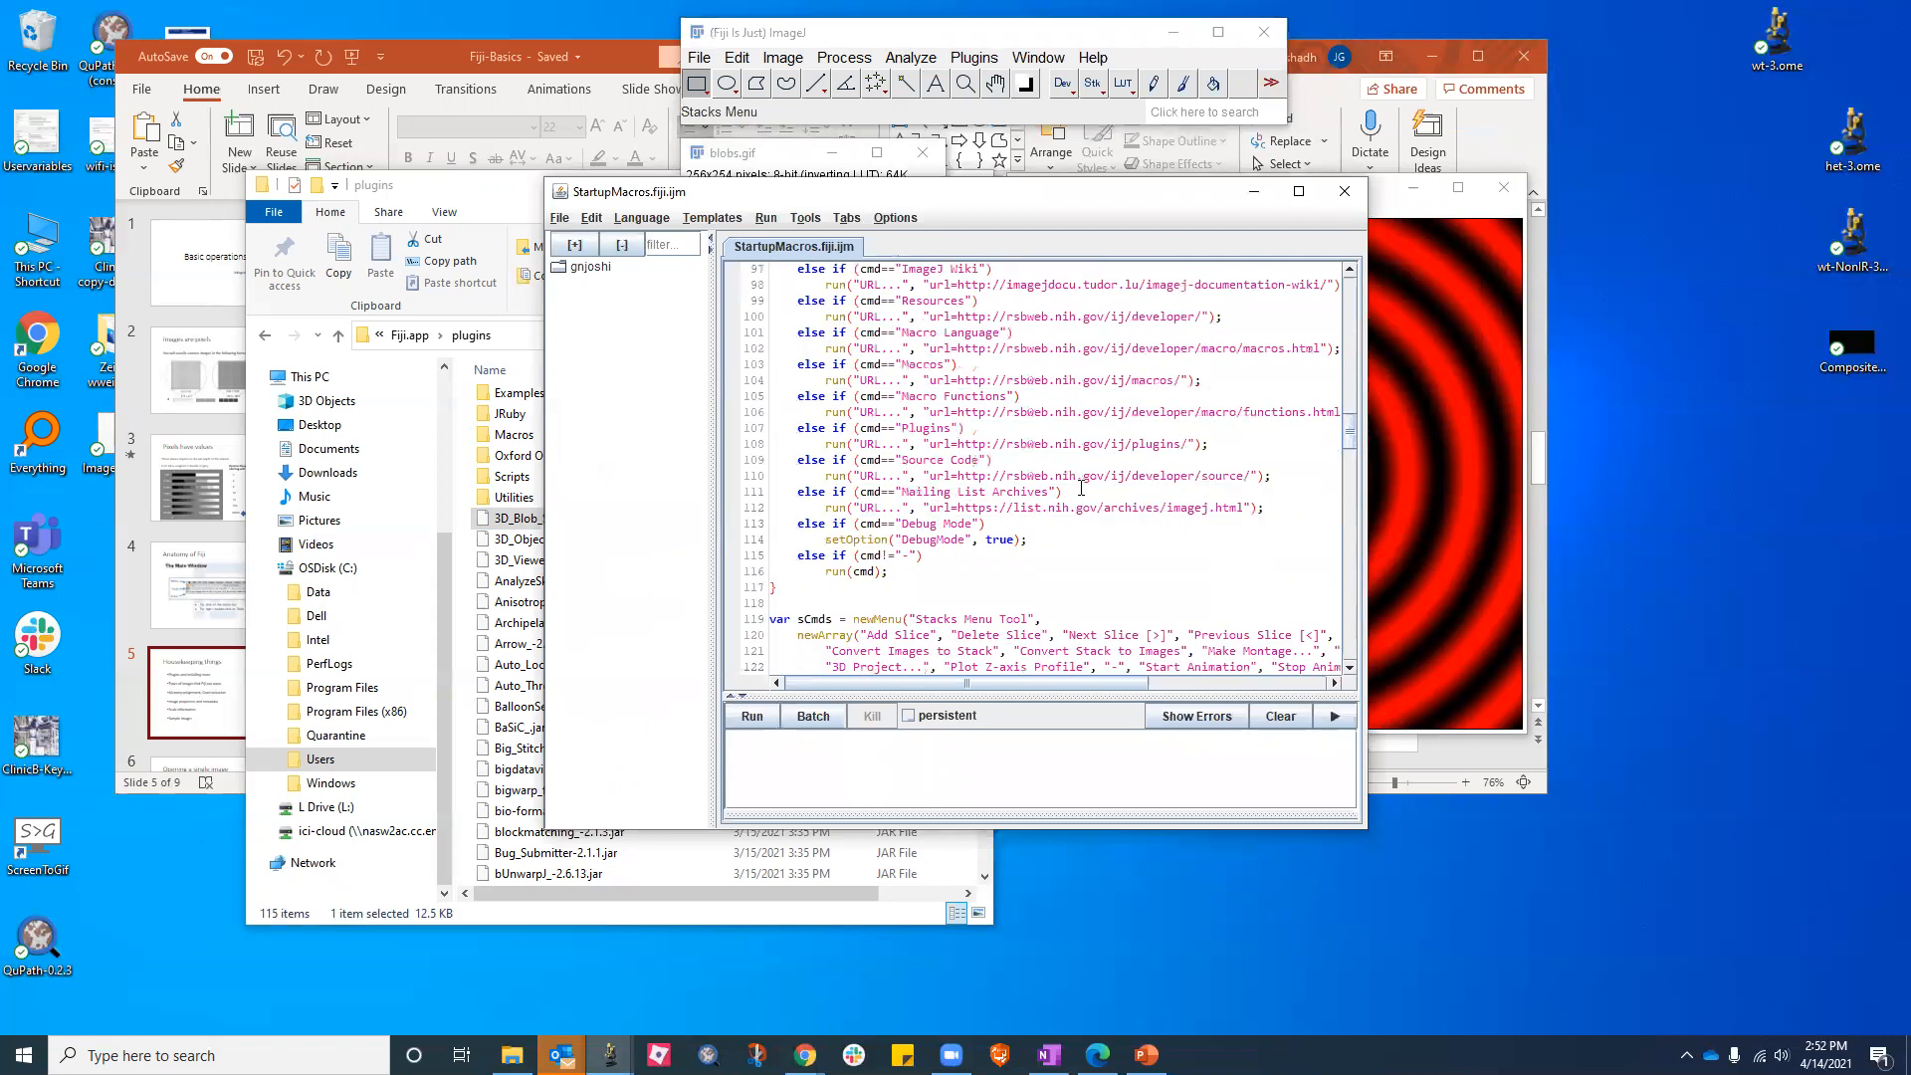
pyautogui.scroll(-20, 1081, 486)
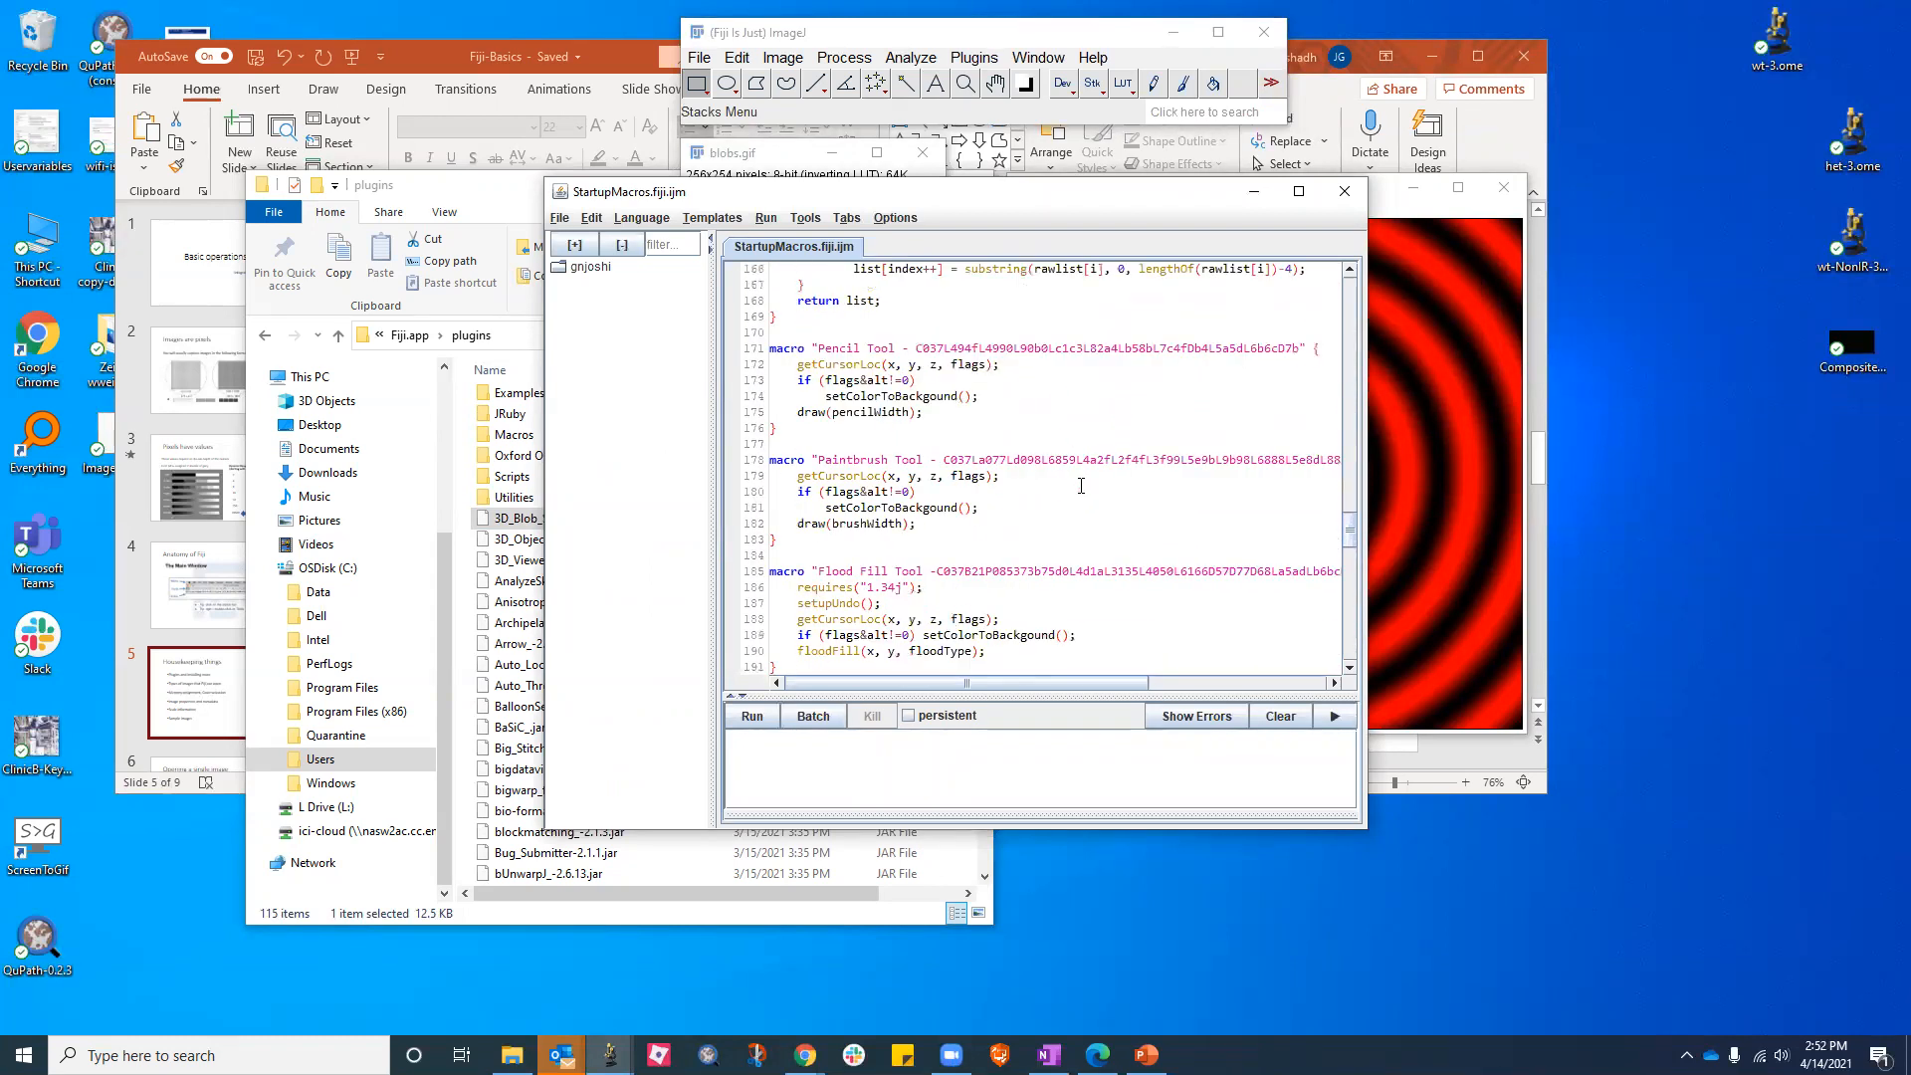
pyautogui.scroll(-9, 1082, 486)
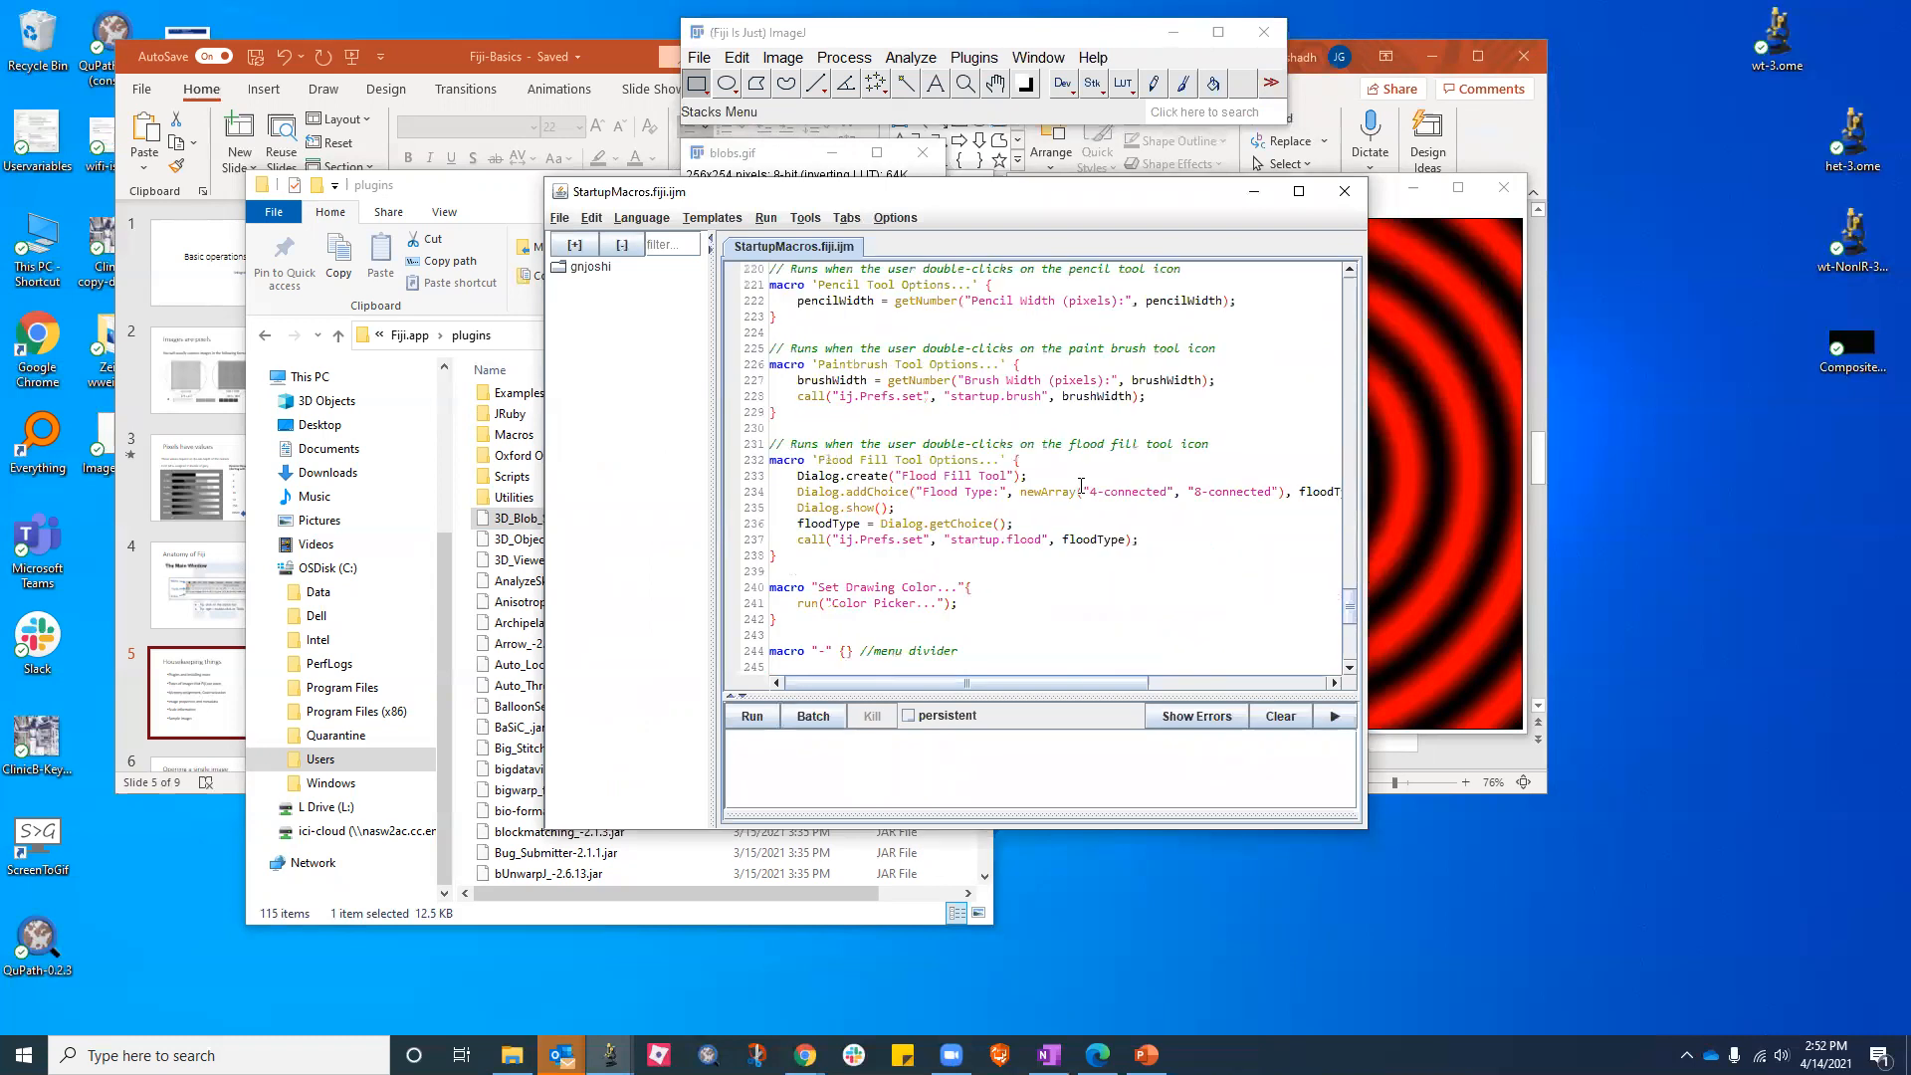
pyautogui.scroll(-5, 1081, 486)
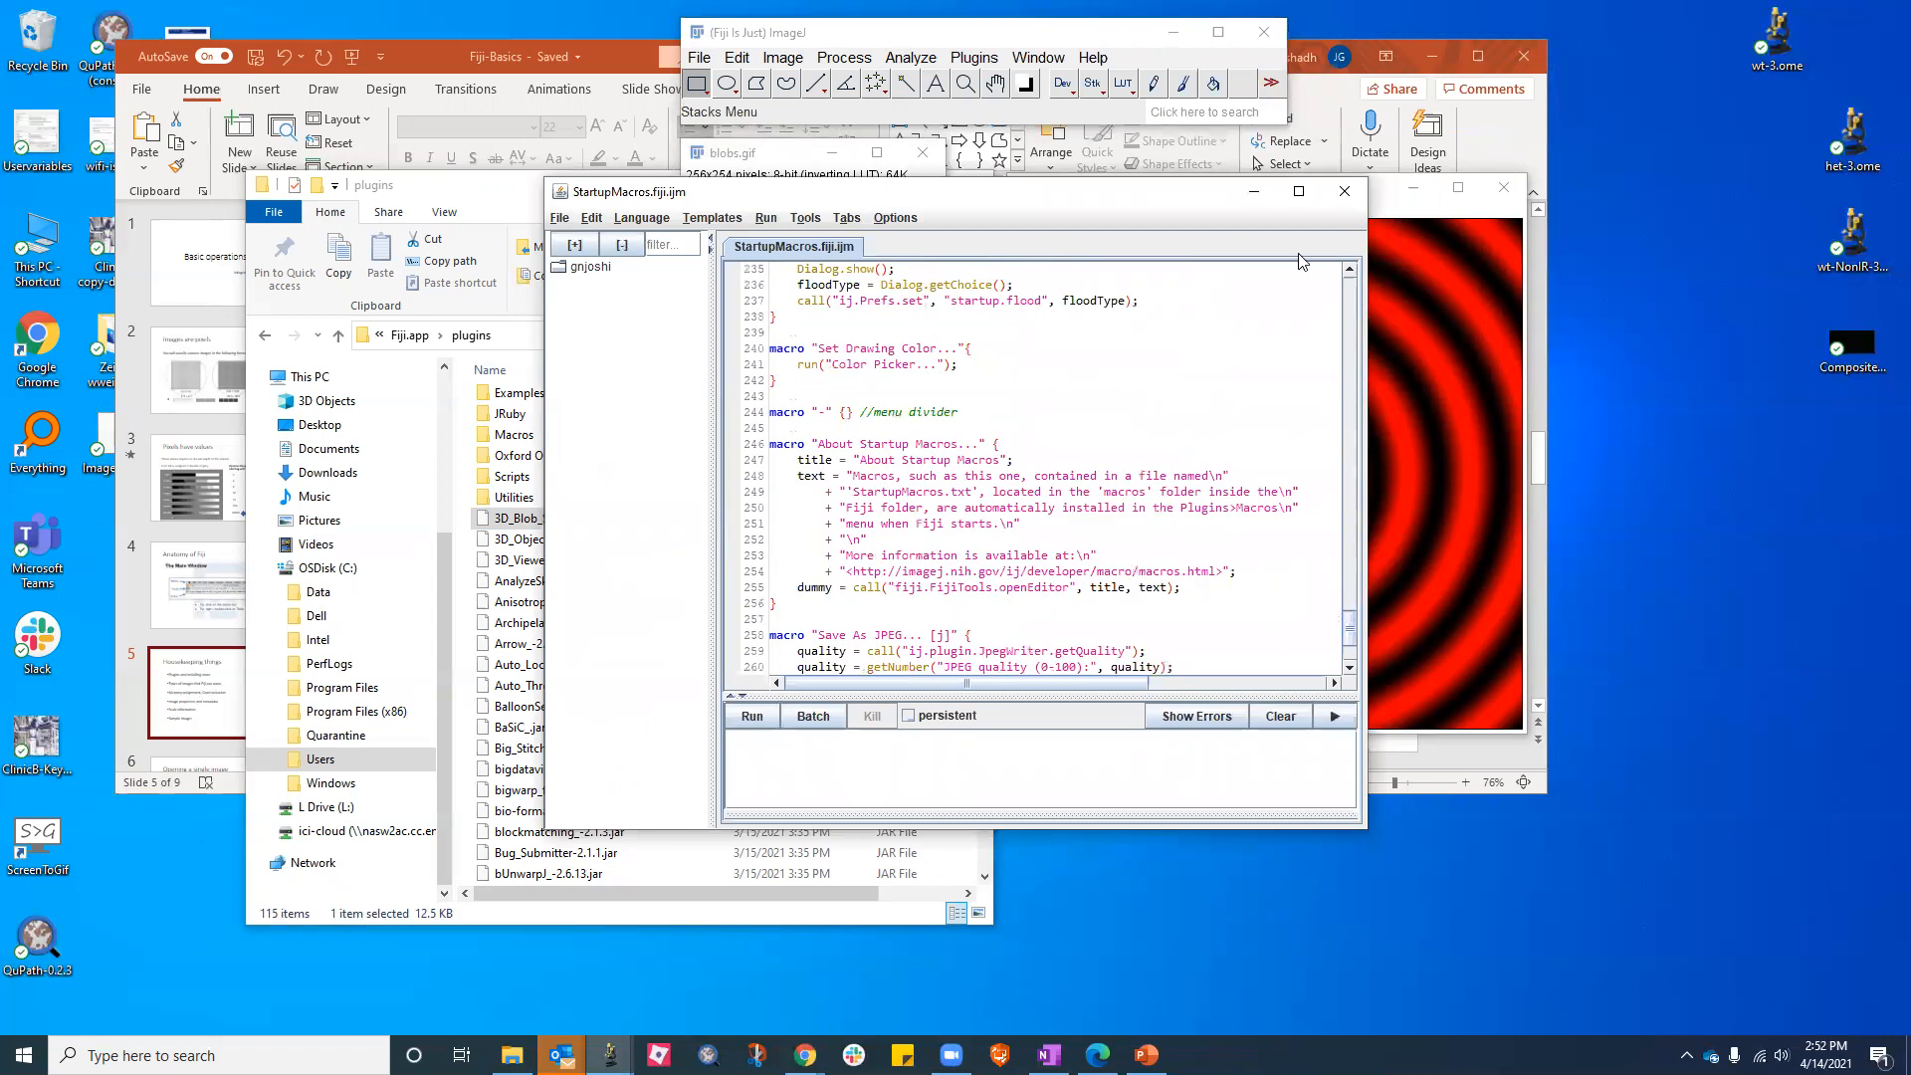
pyautogui.click(1344, 195)
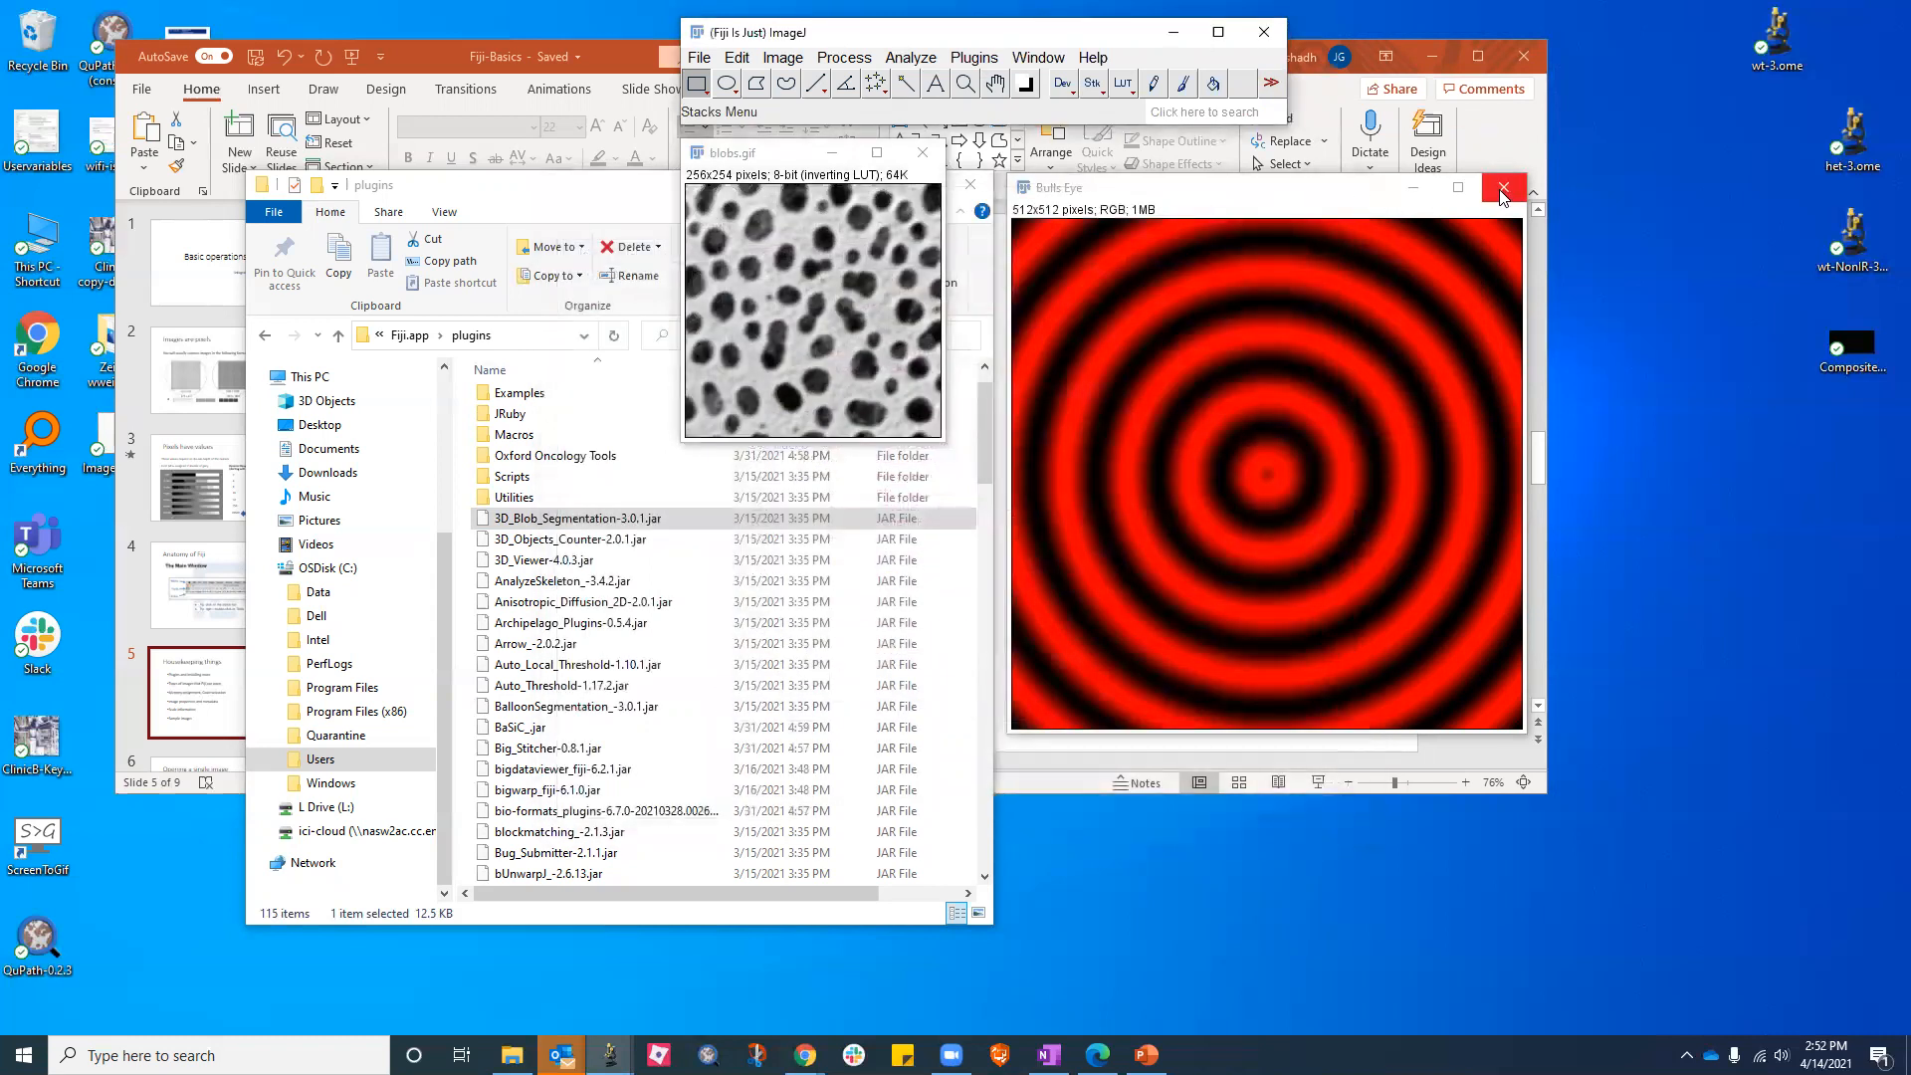
# Close the Bulls Eye image, the plugins folder window and the blobs.gif image
pyautogui.click(1503, 192)
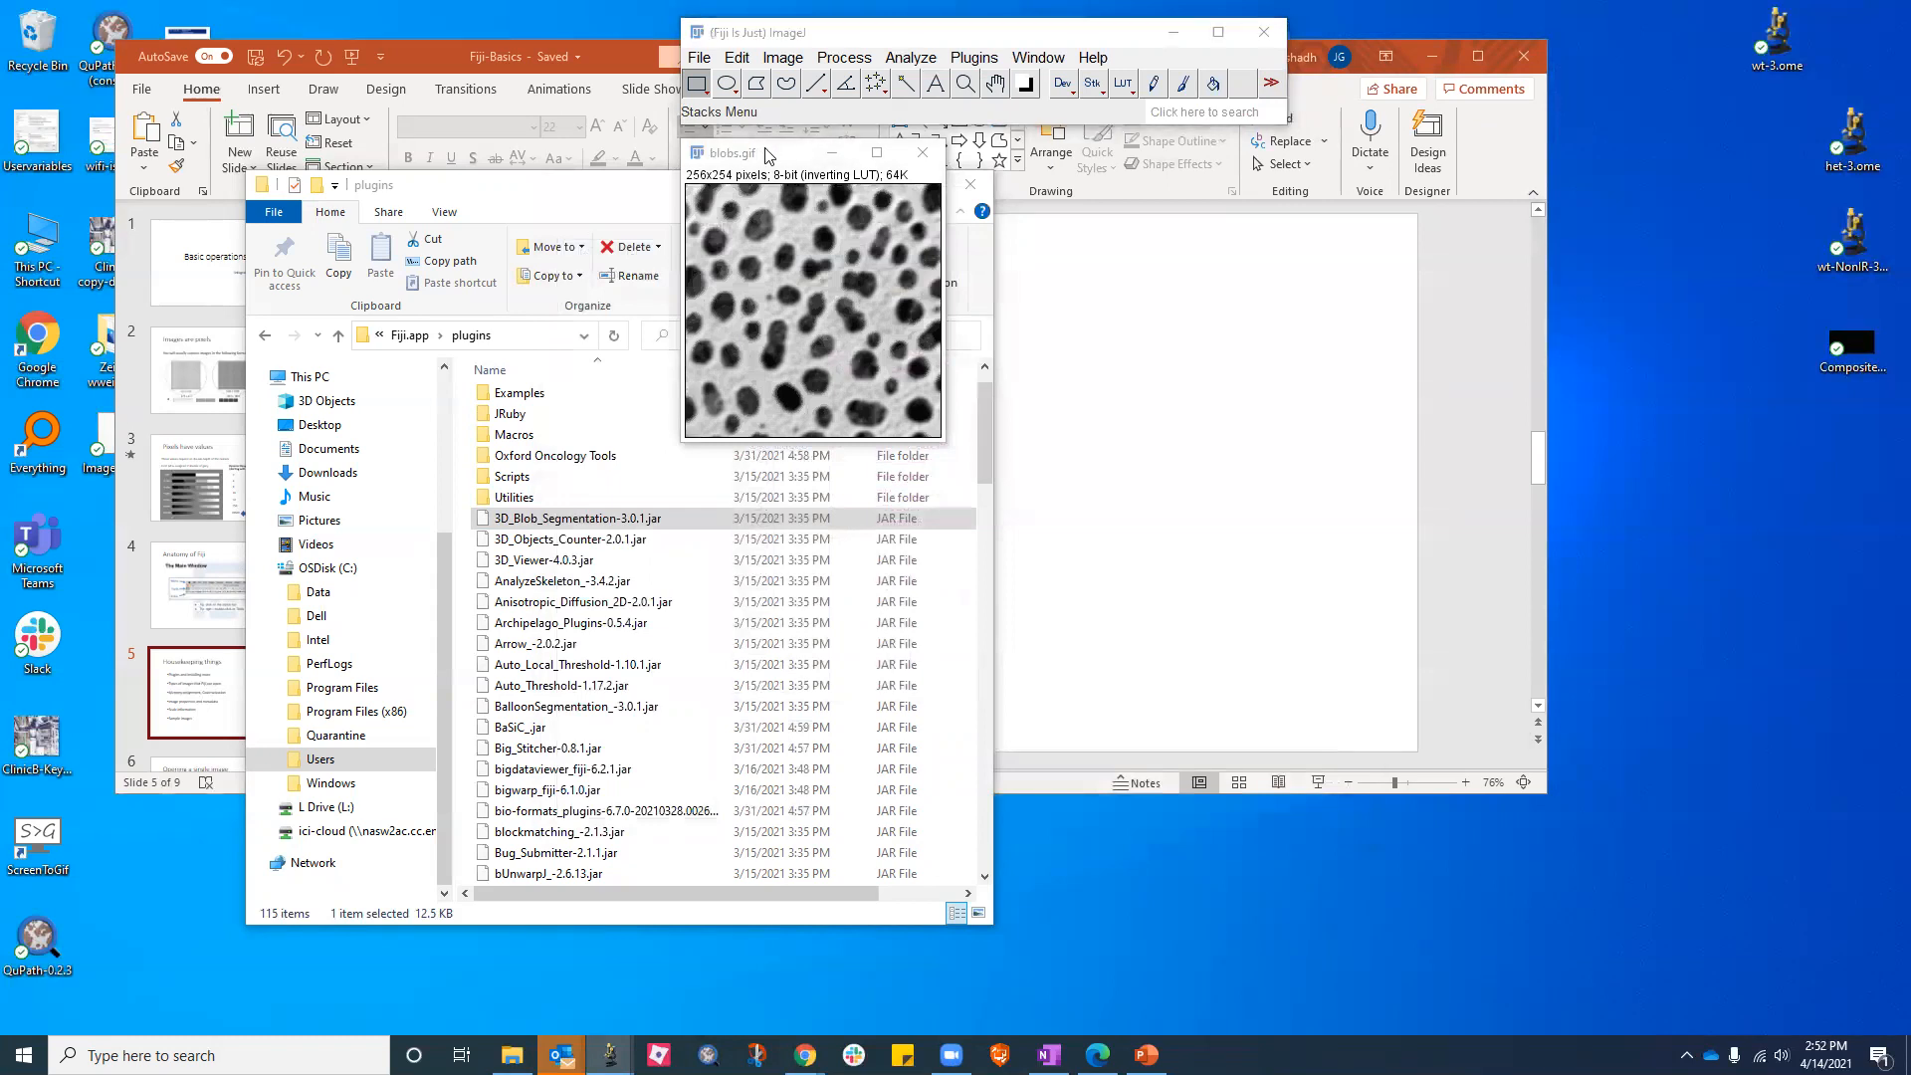
pyautogui.moveTo(768, 156); pyautogui.dragTo(1317, 200)
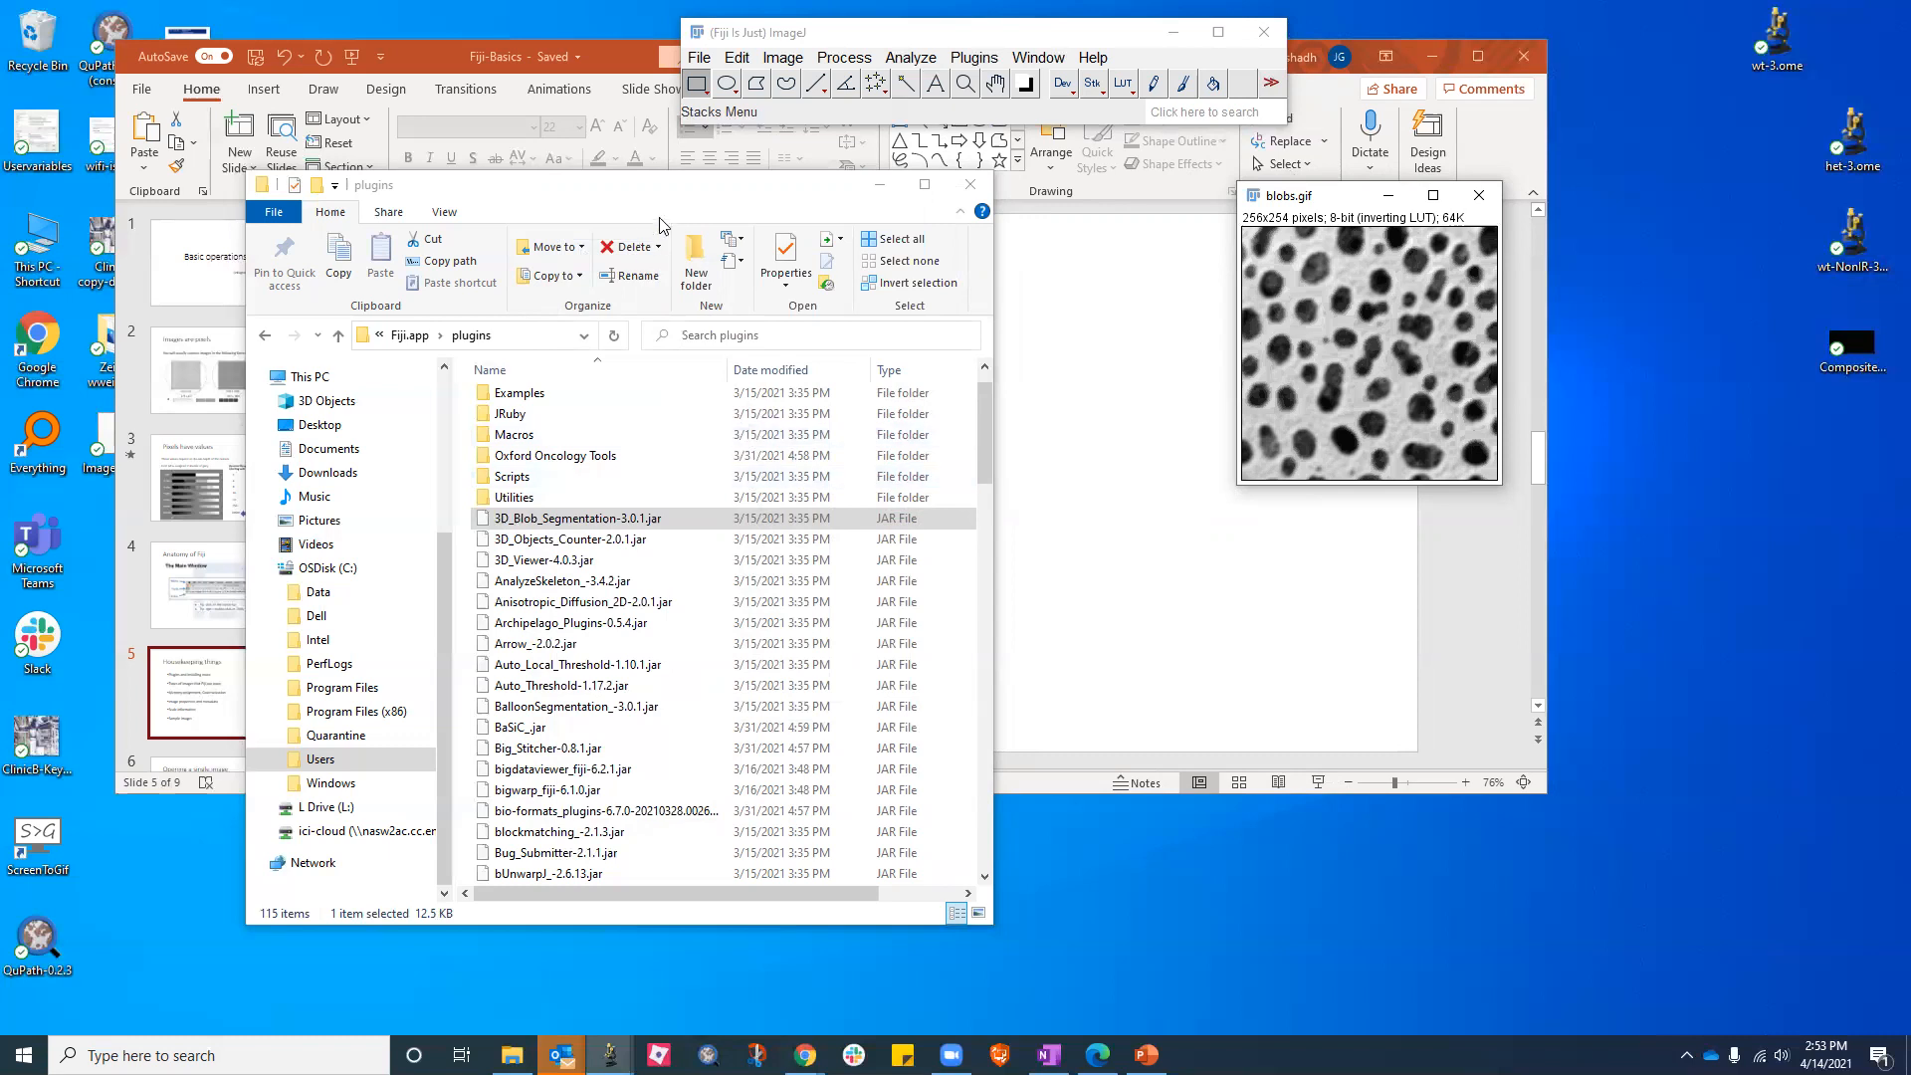
pyautogui.click(805, 211)
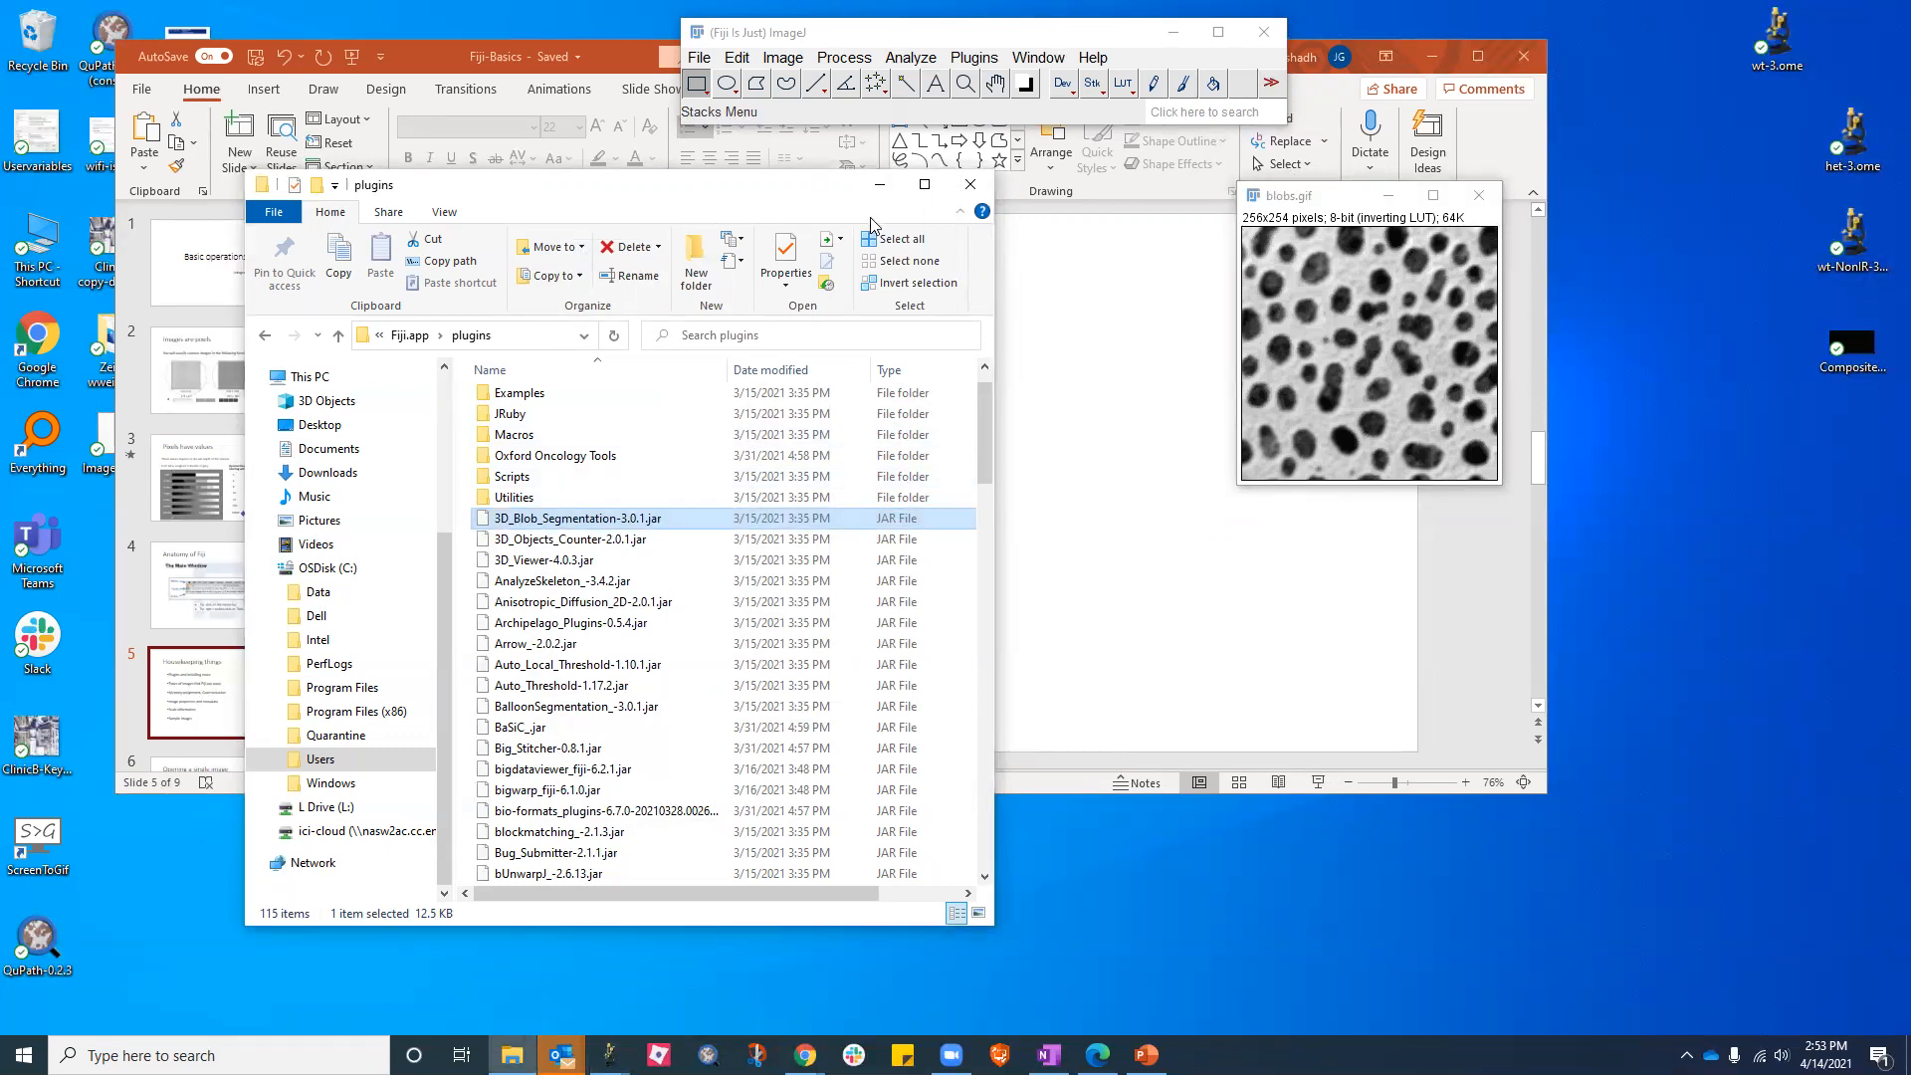
pyautogui.click(987, 194)
pyautogui.click(1480, 195)
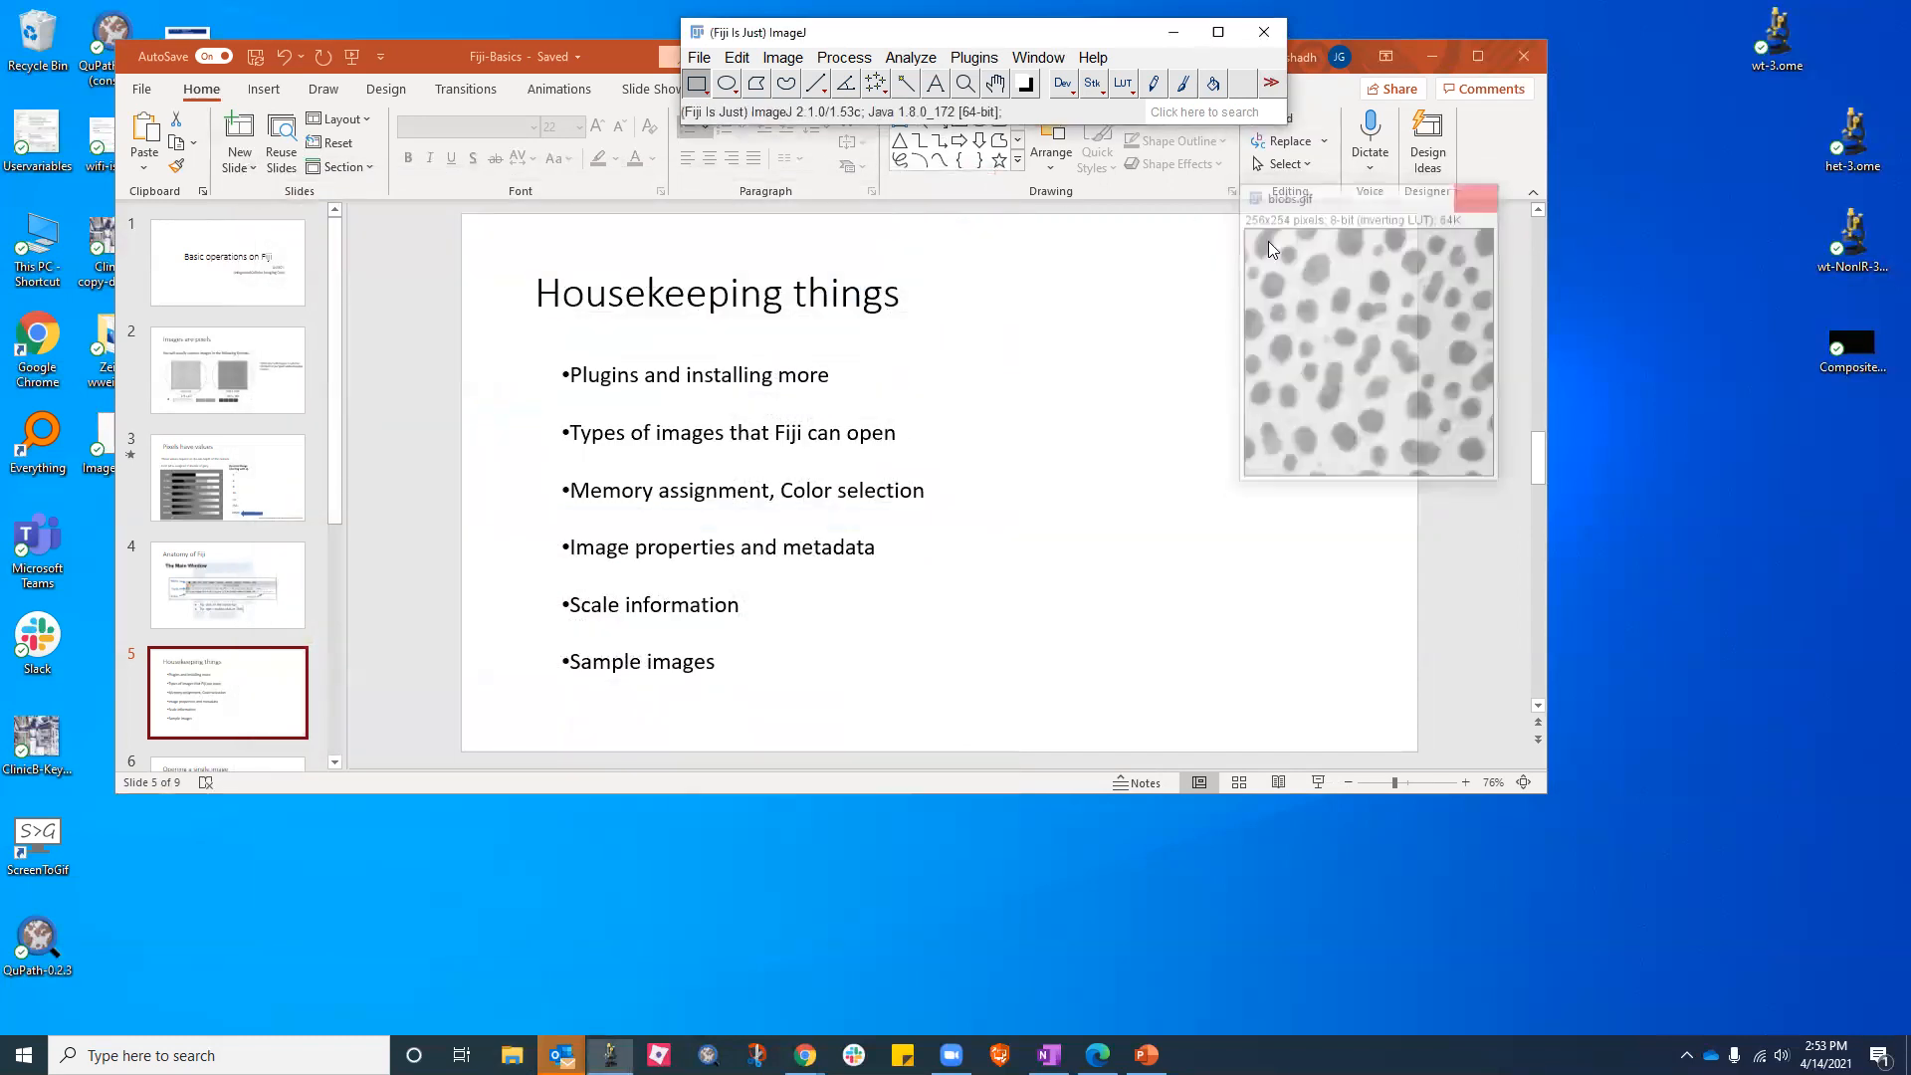
# Browse from This PC through the user's folder on OSDisk (C:) to the plugins folder in Fiji.app, and close the window
pyautogui.doubleClick(44, 259)
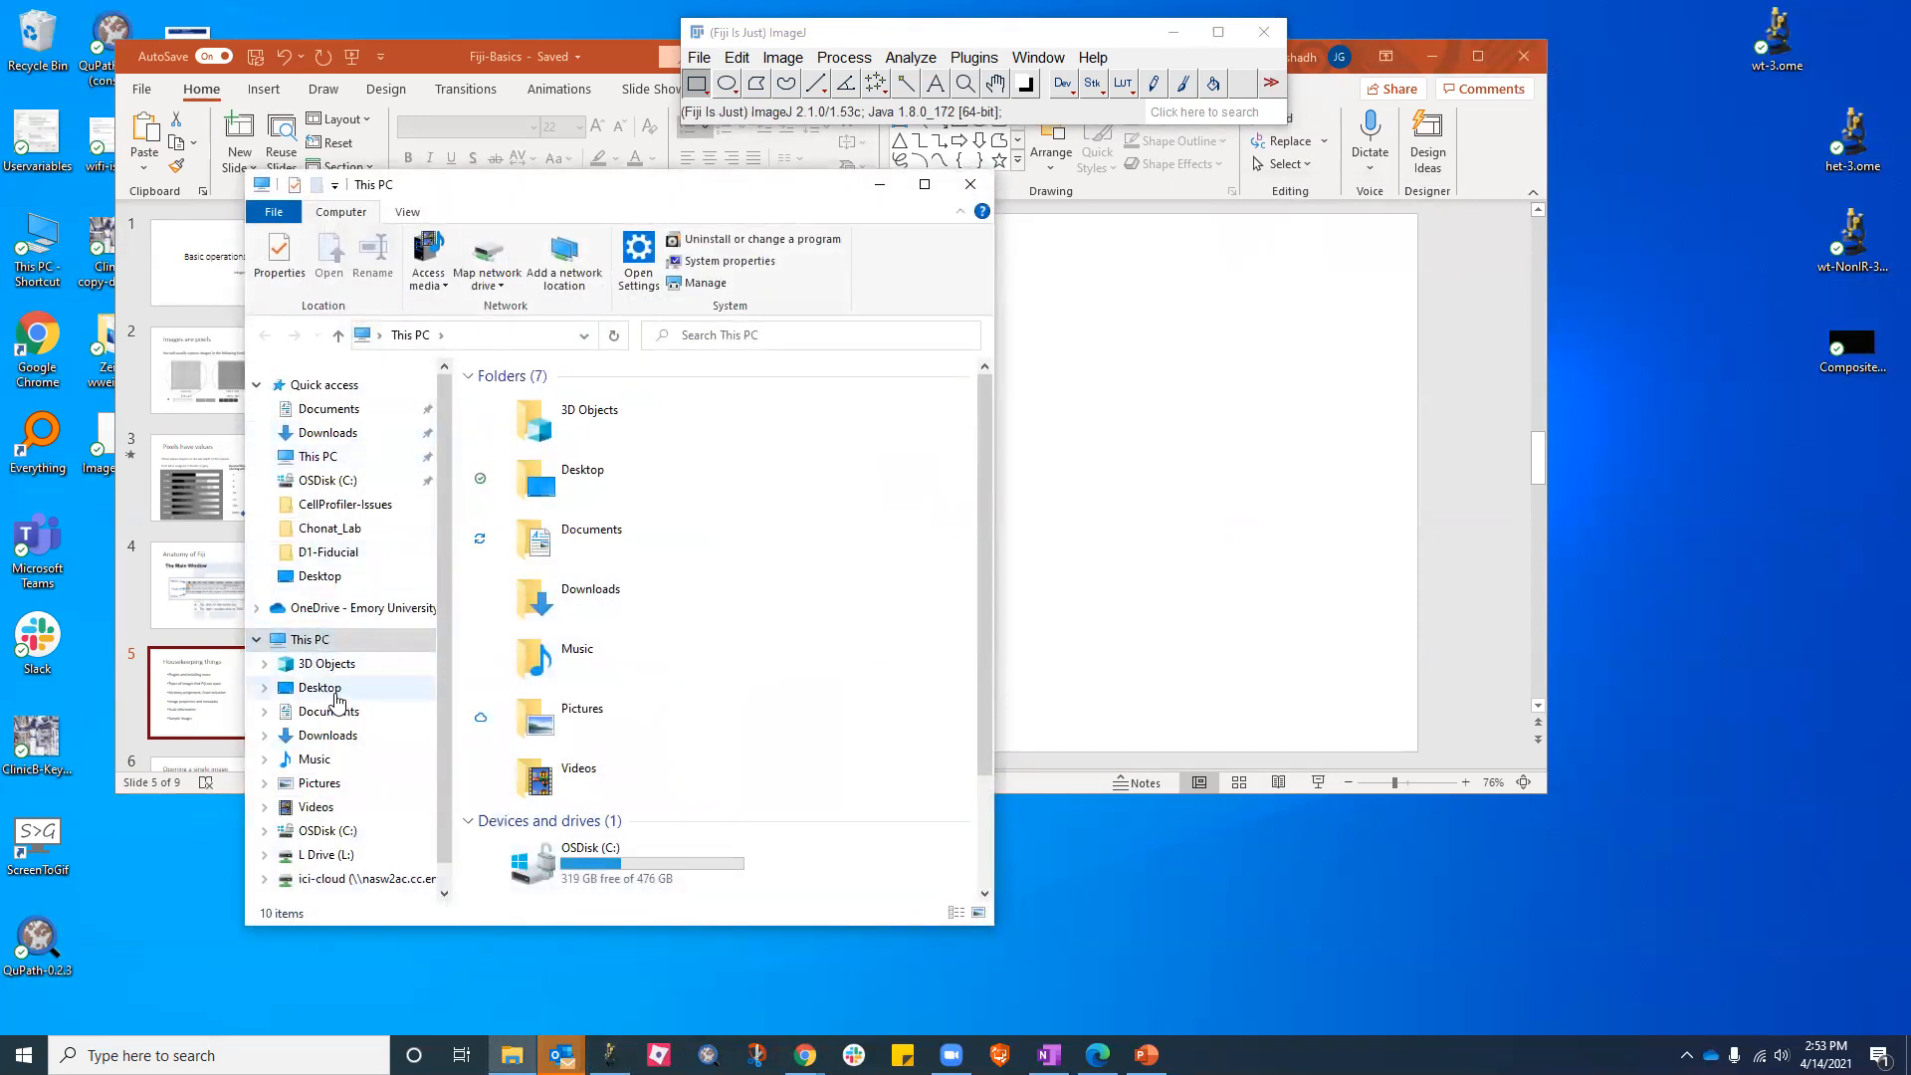
pyautogui.scroll(-2, 488, 724)
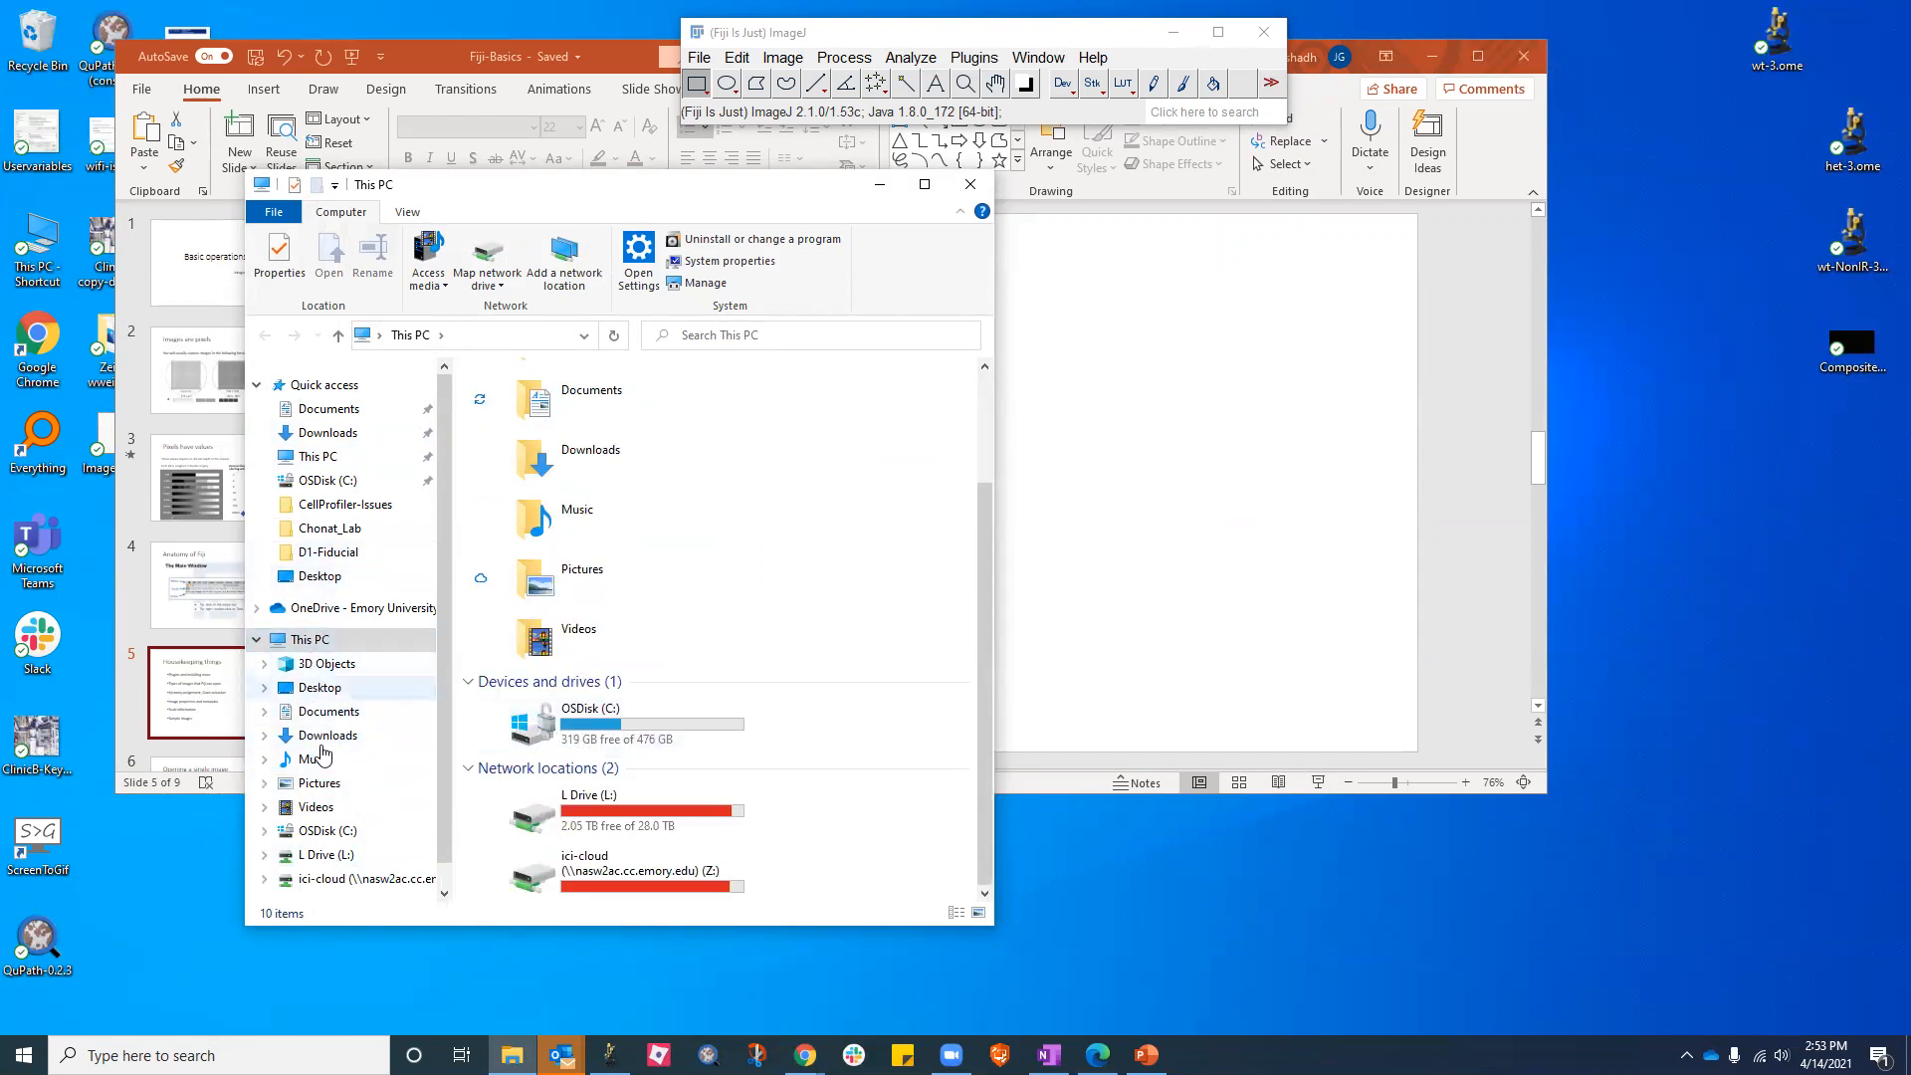
pyautogui.click(327, 830)
pyautogui.doubleClick(491, 549)
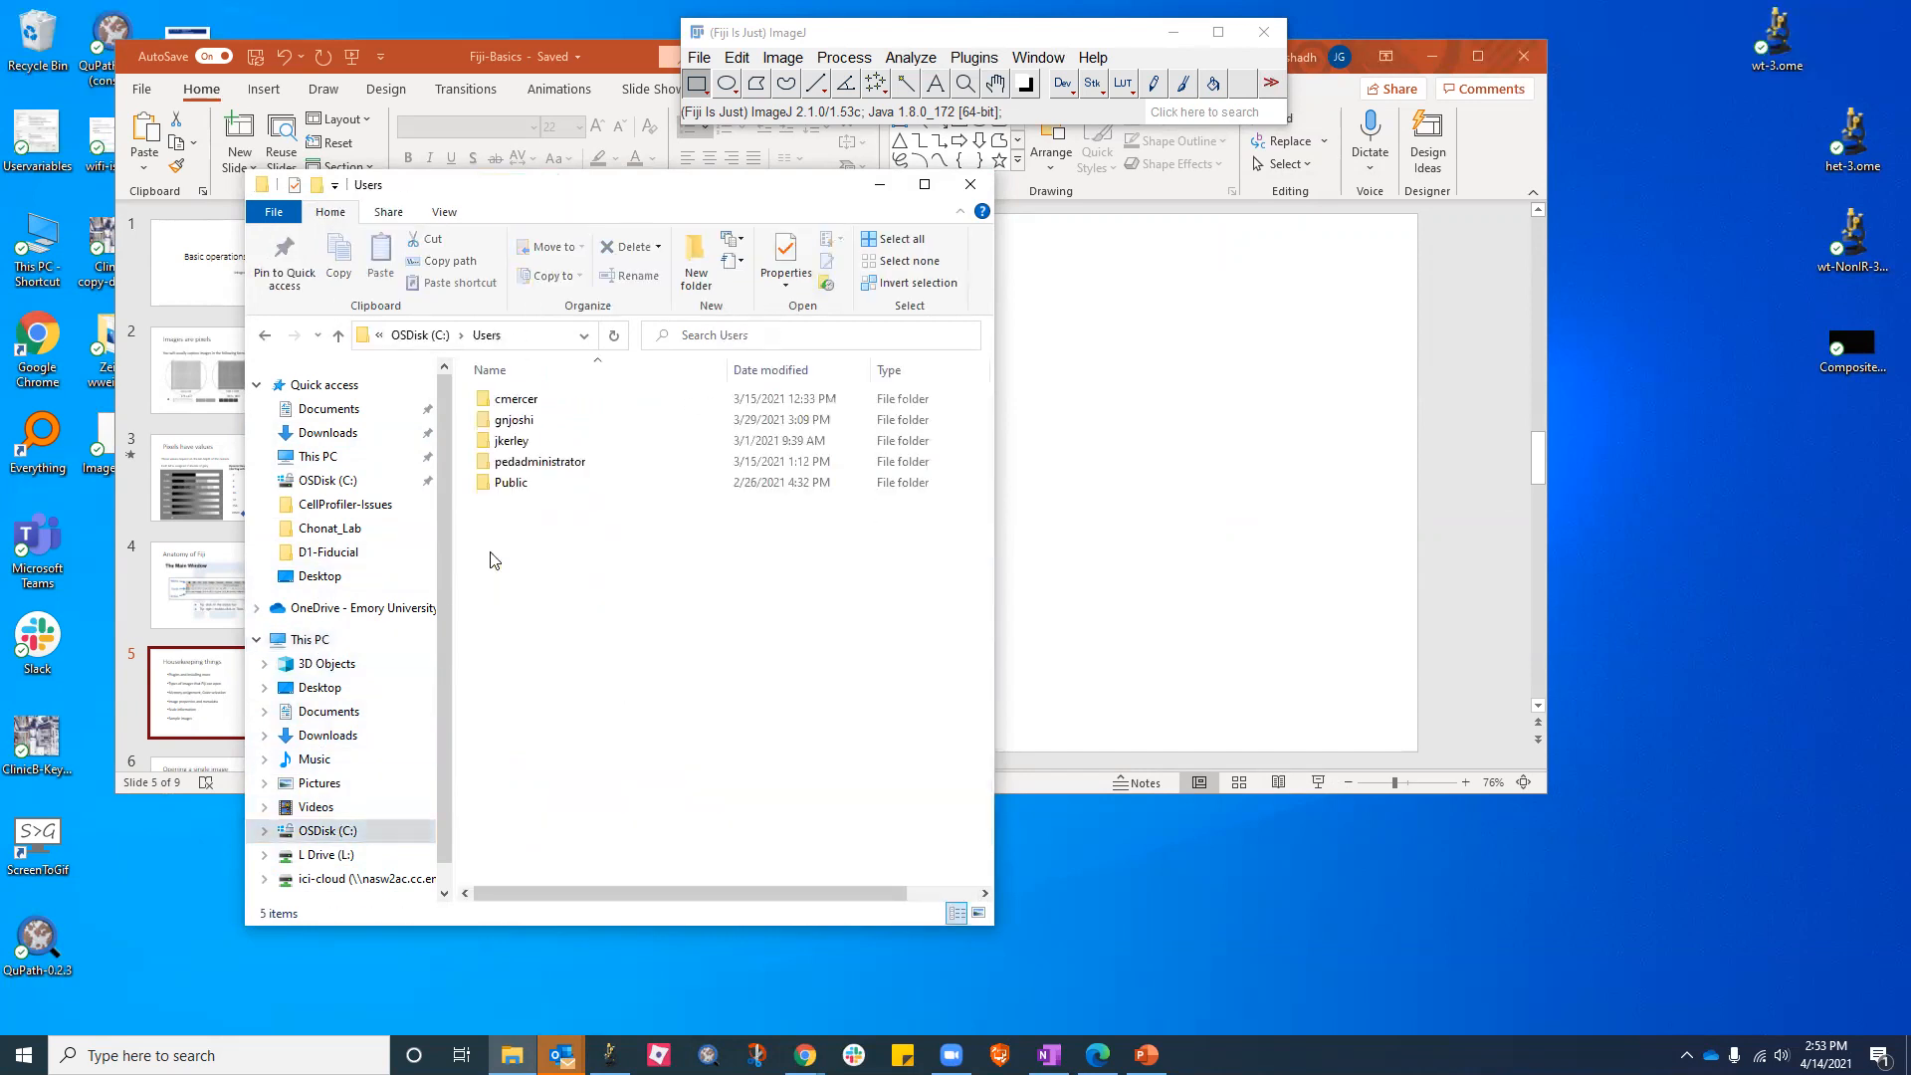
pyautogui.doubleClick(514, 419)
pyautogui.click(514, 589)
pyautogui.doubleClick(514, 608)
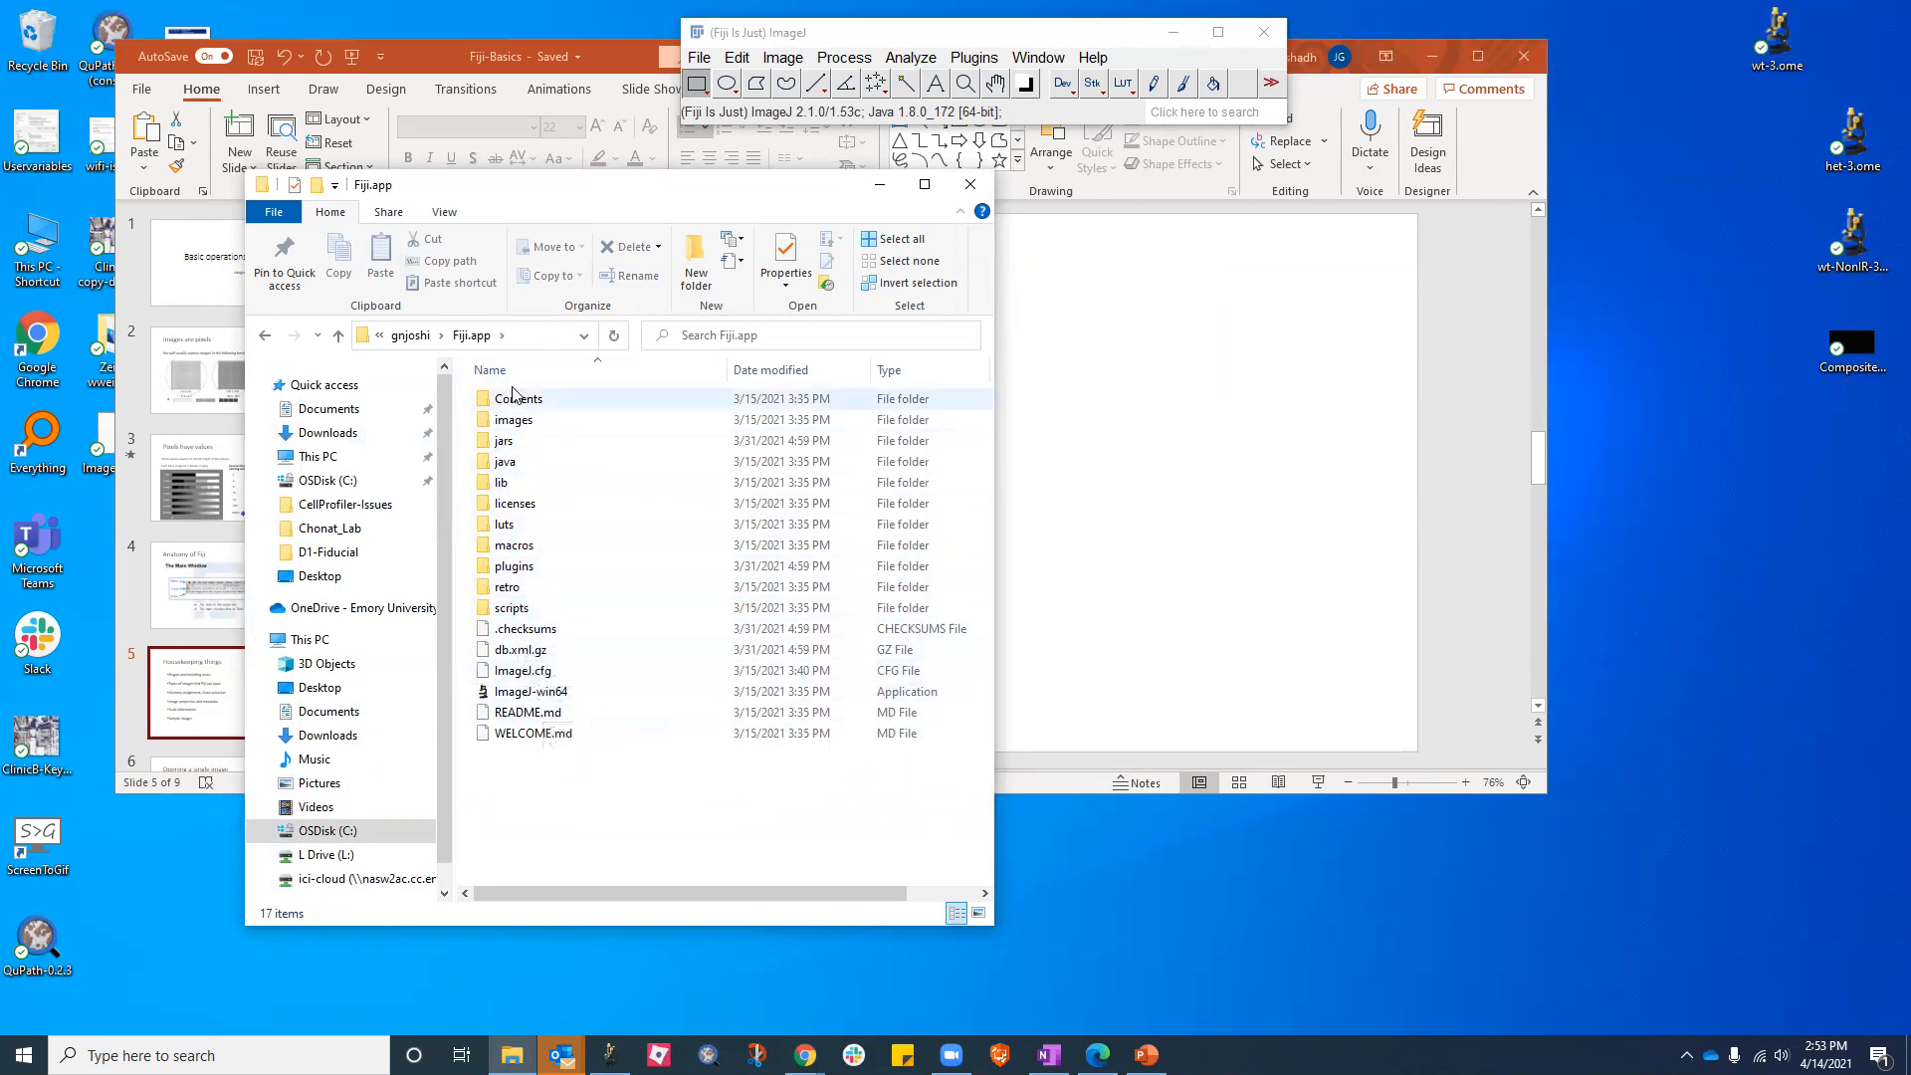
pyautogui.doubleClick(518, 566)
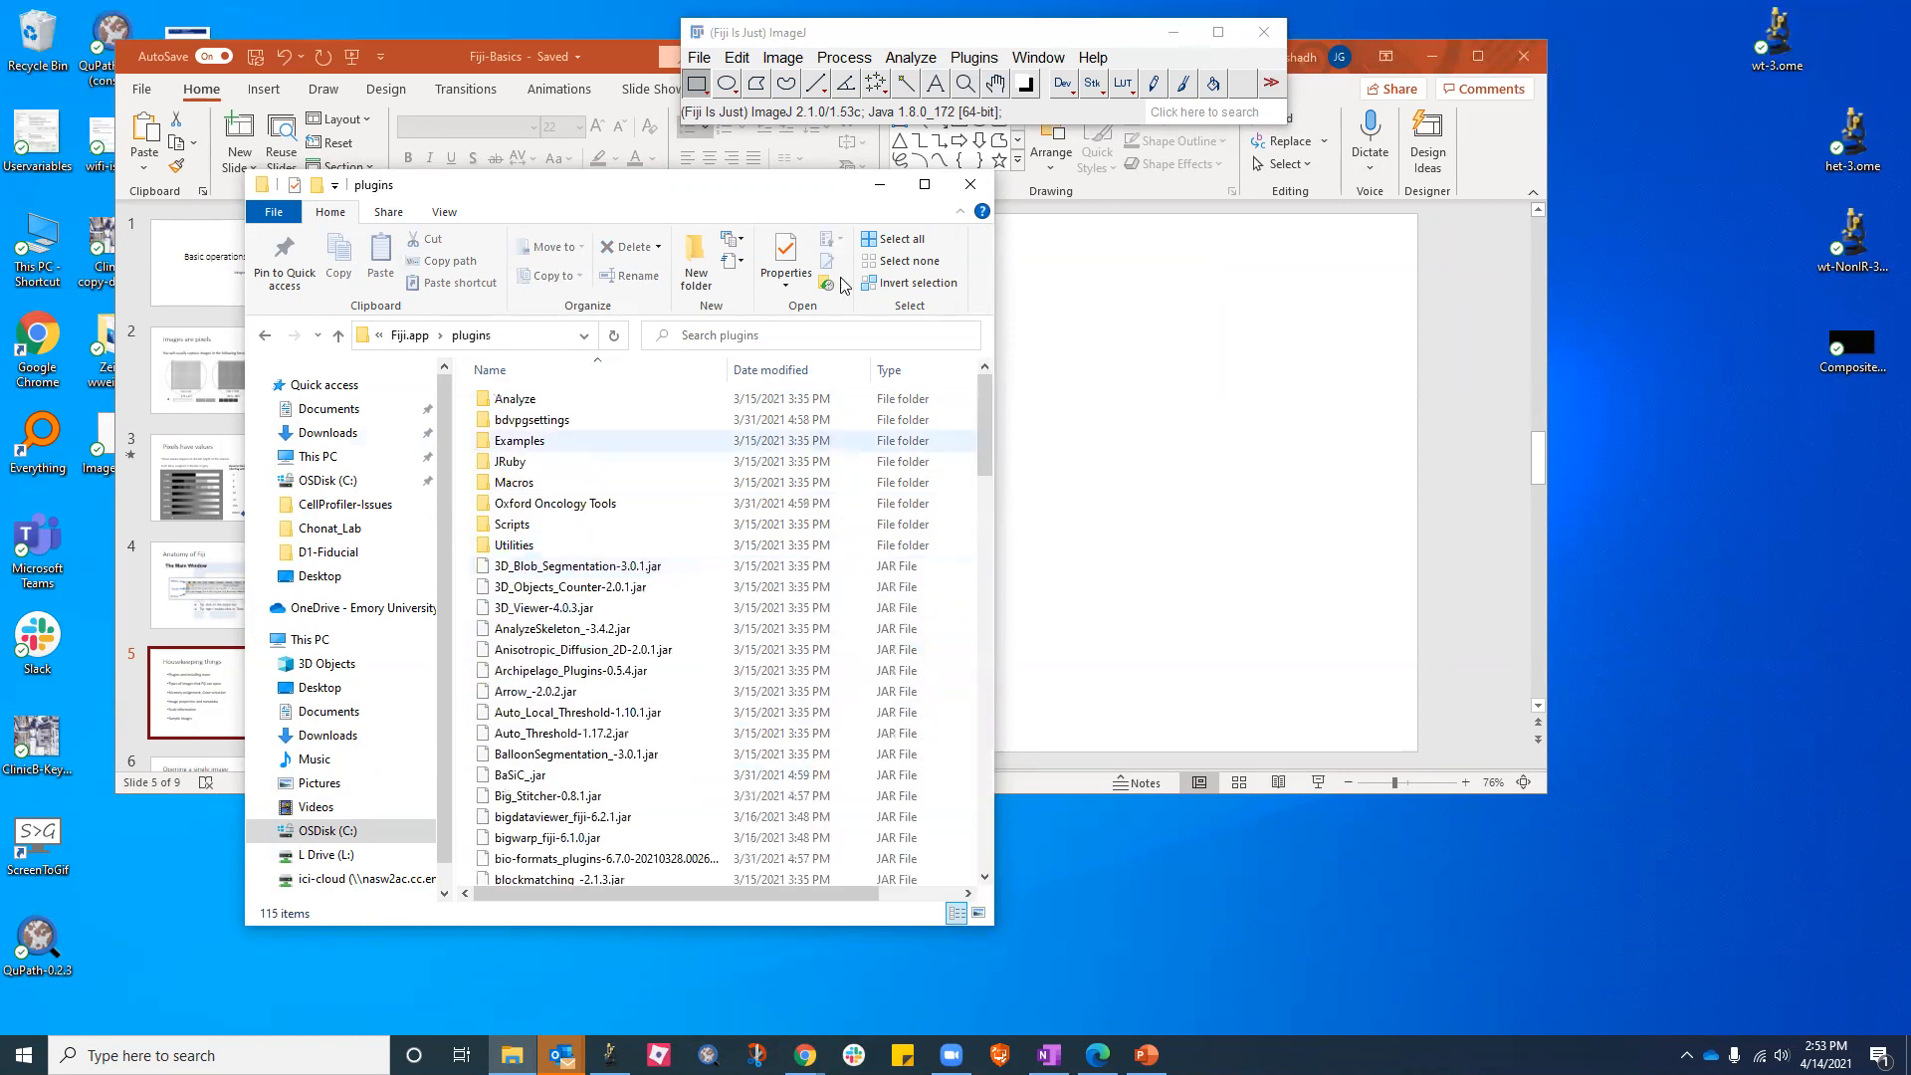
pyautogui.click(970, 184)
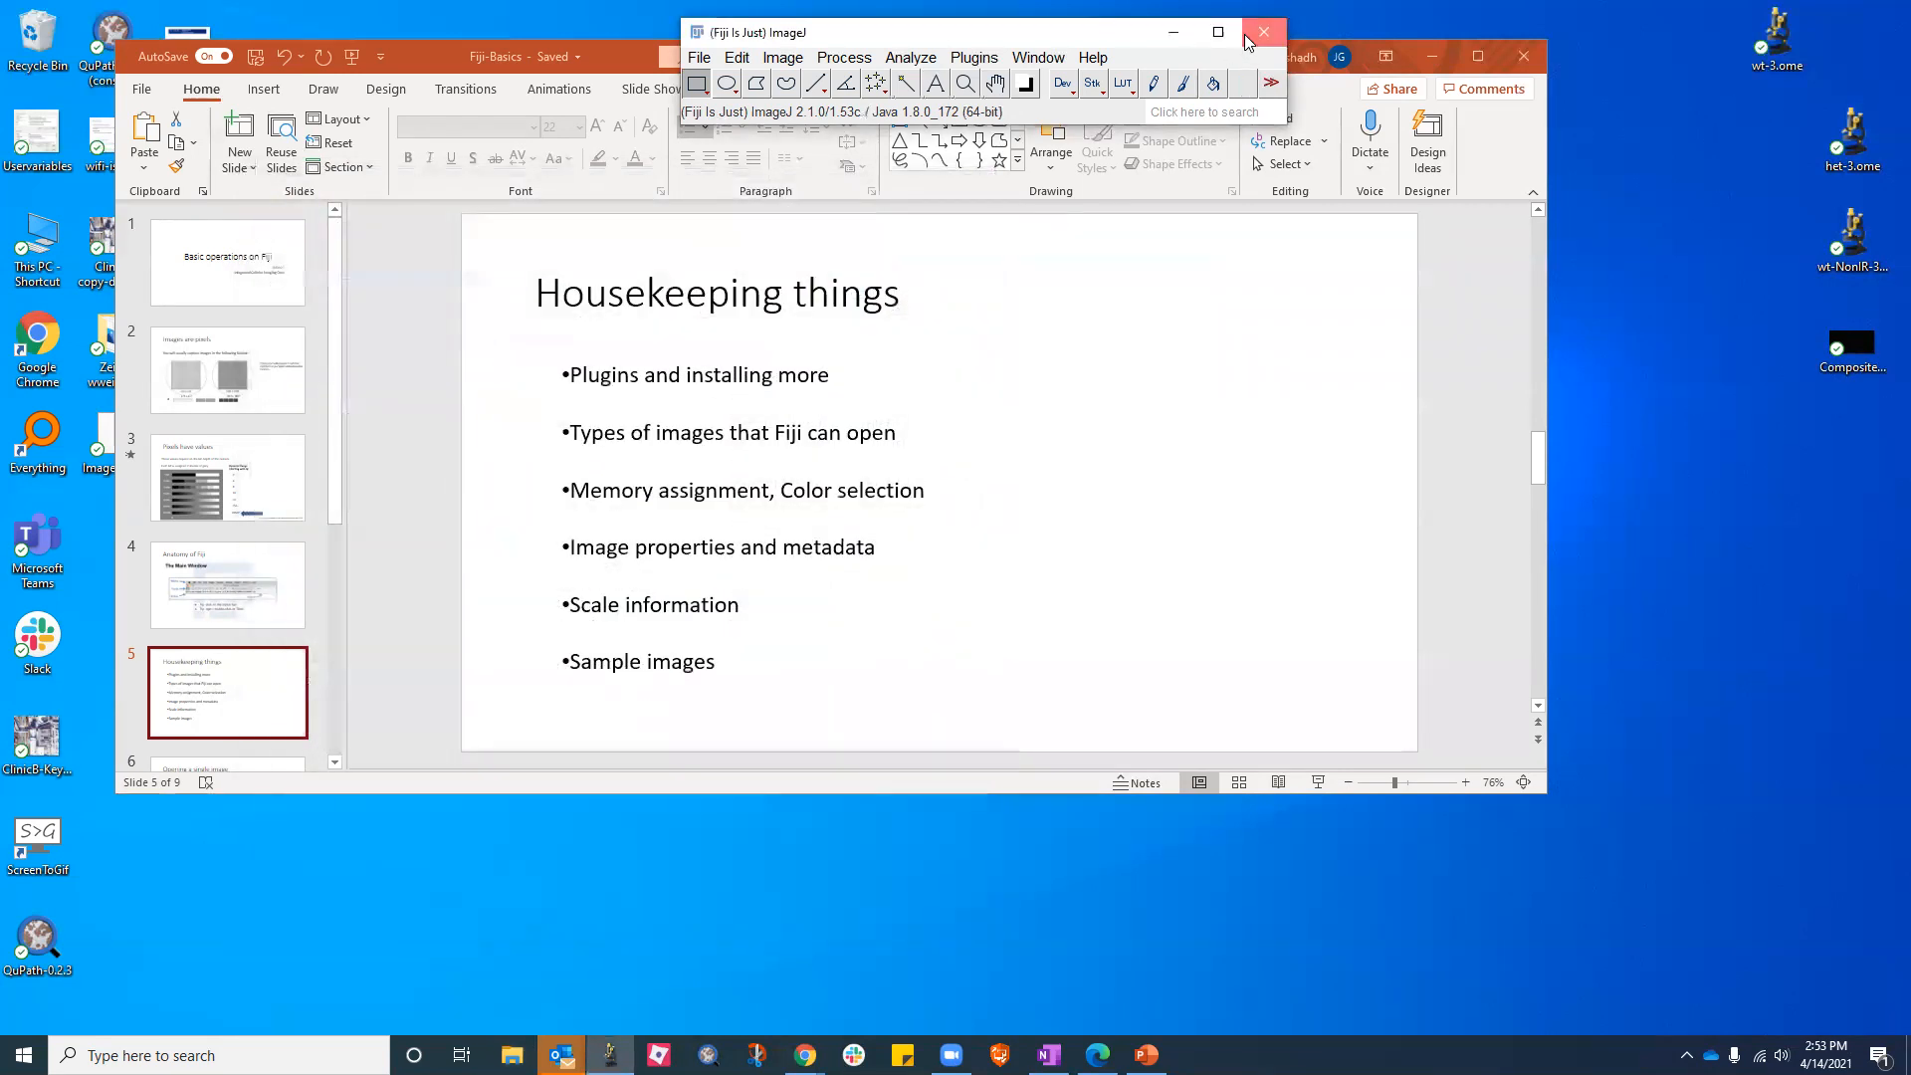
# Close and relaunch Fiji, and move its main window down over the slide
pyautogui.click(1246, 40)
pyautogui.click(611, 1054)
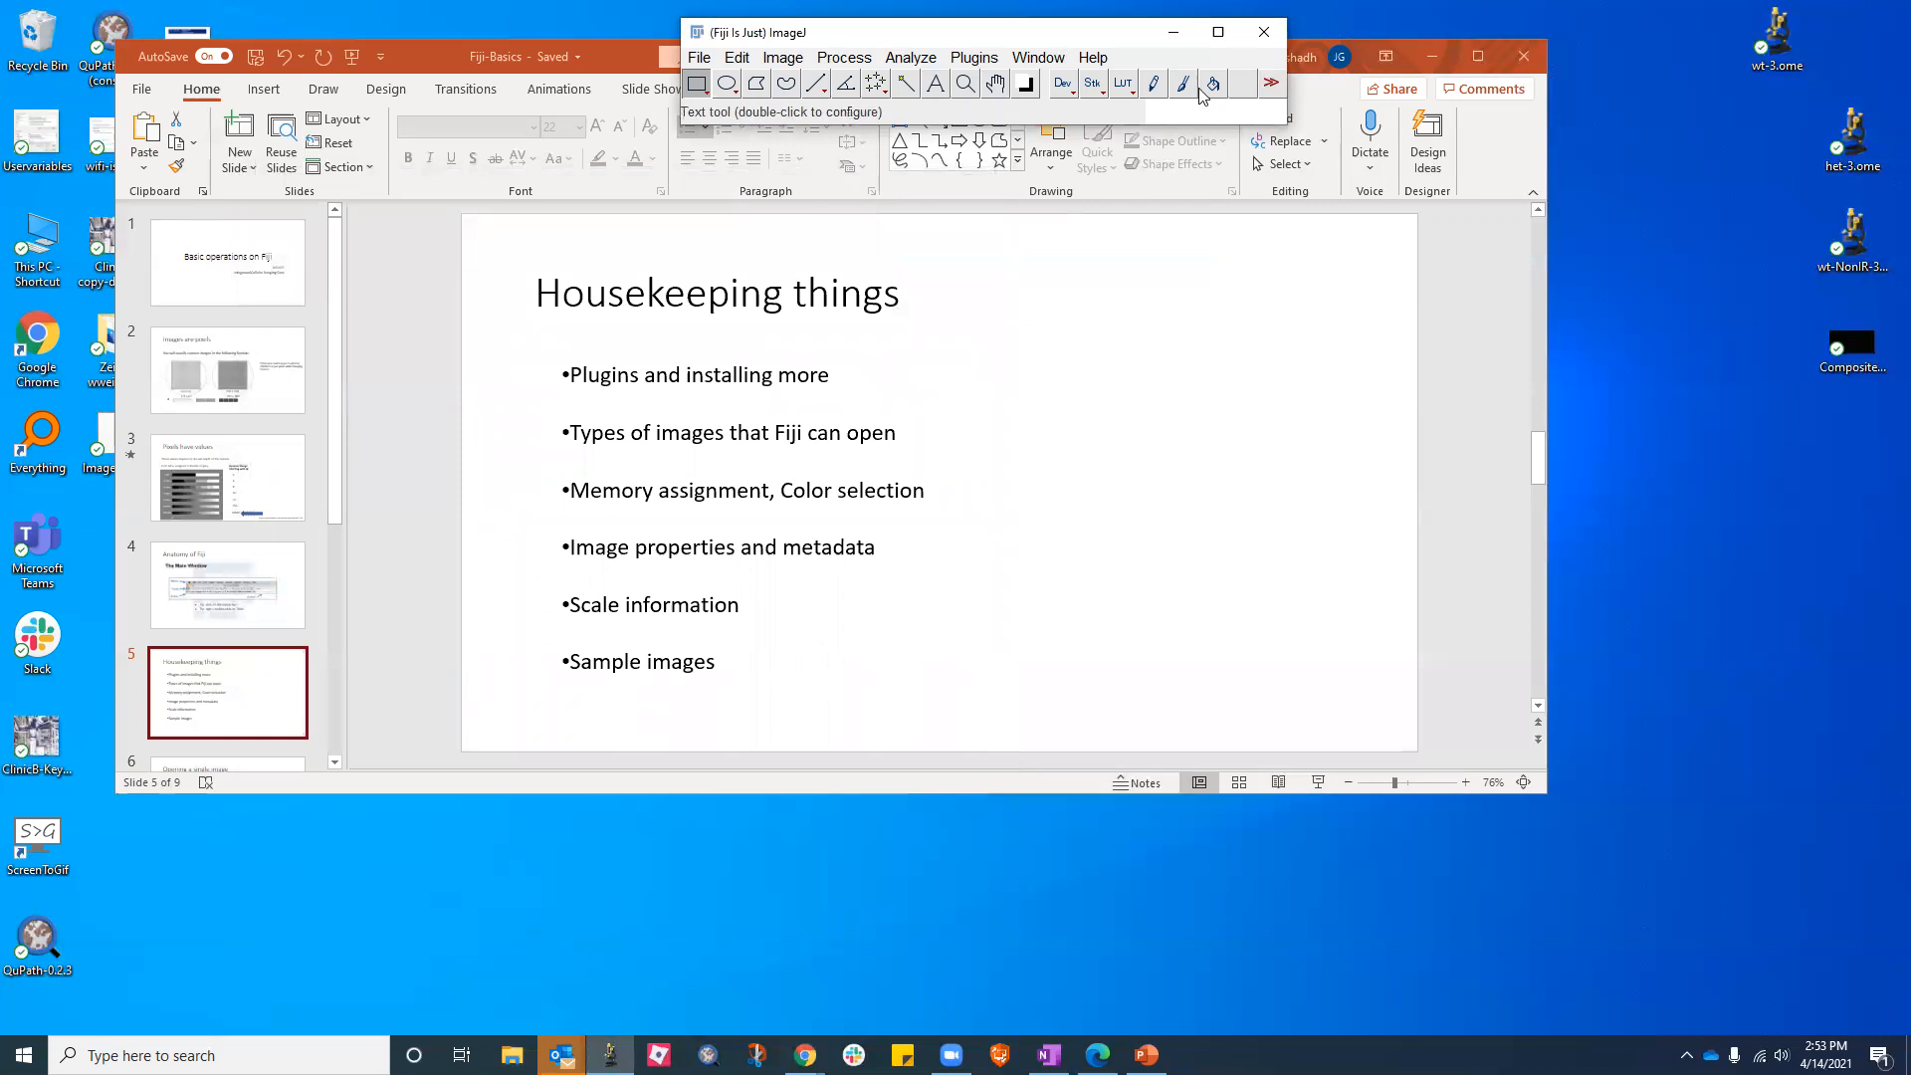
pyautogui.moveTo(1095, 32); pyautogui.dragTo(1108, 146)
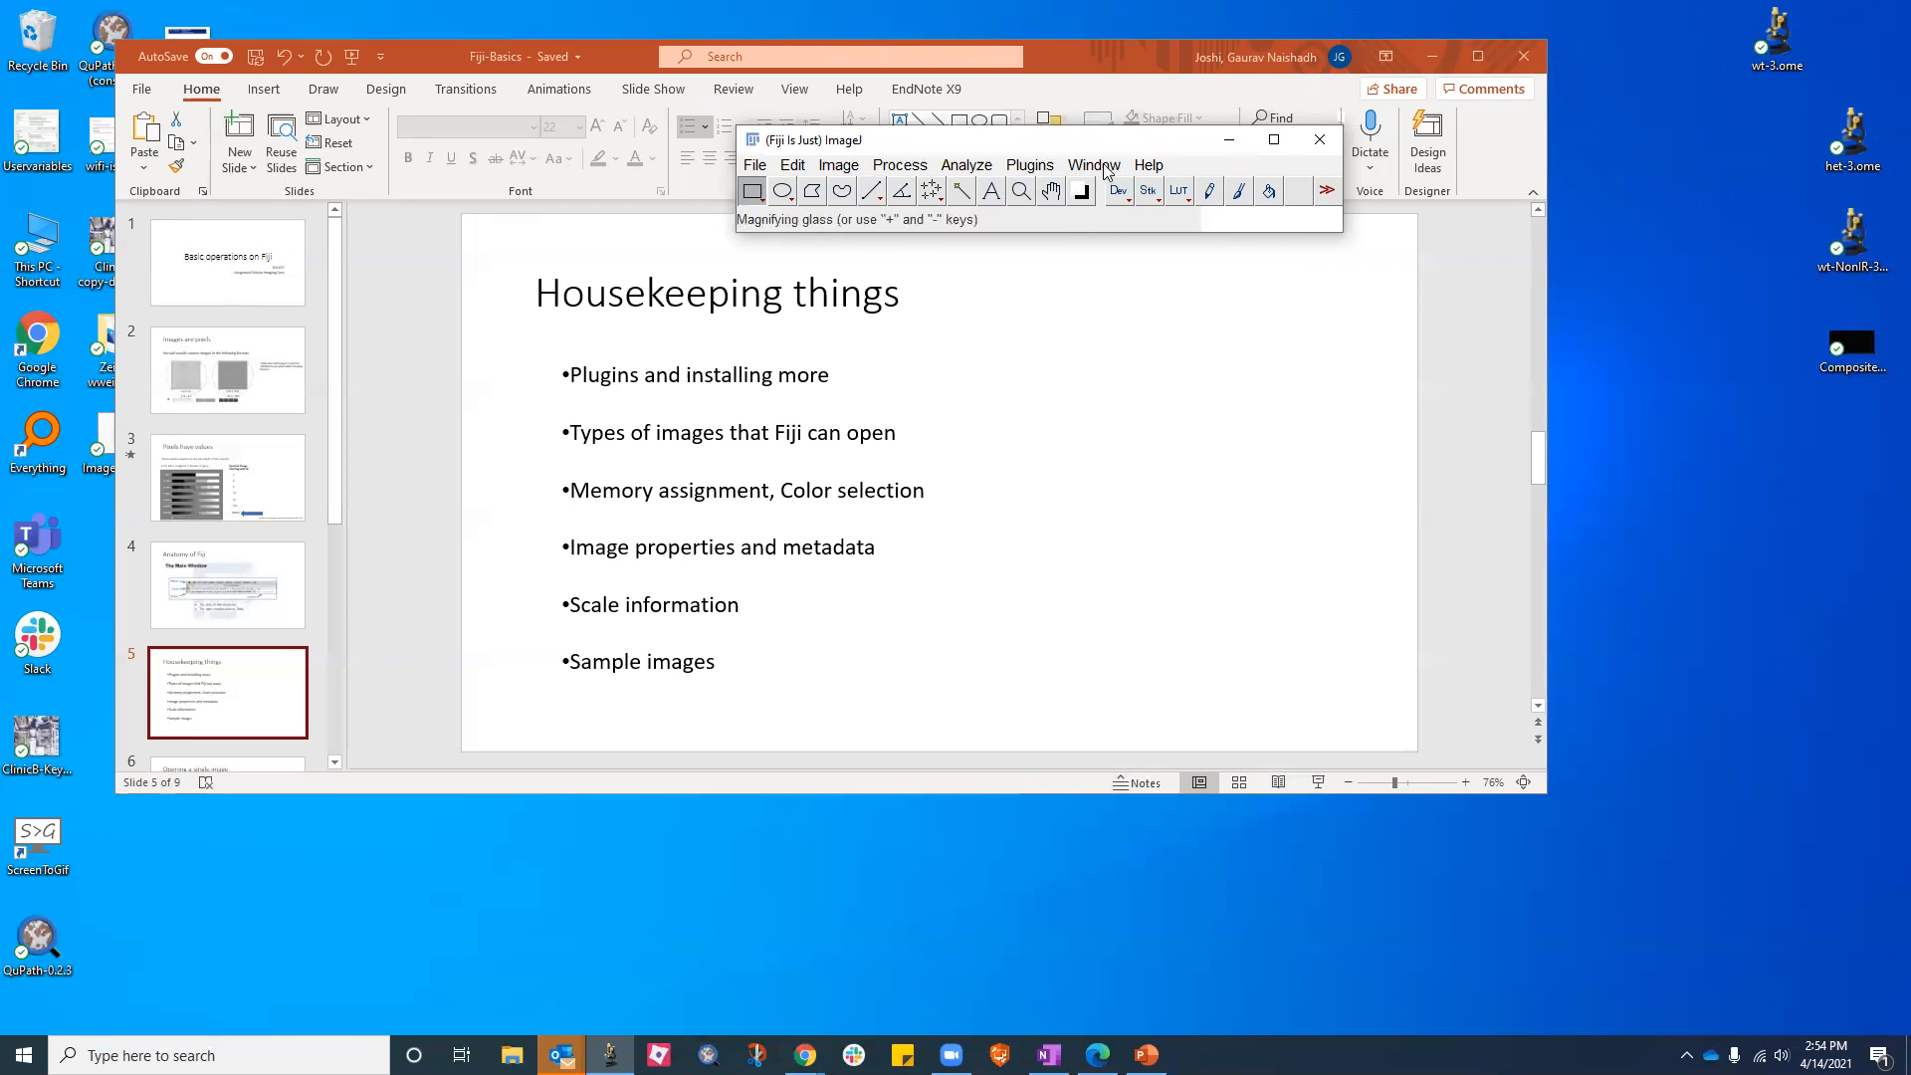
# Run Fiji's Update command and close Fiji for the restart that the update requires
pyautogui.click(1040, 171)
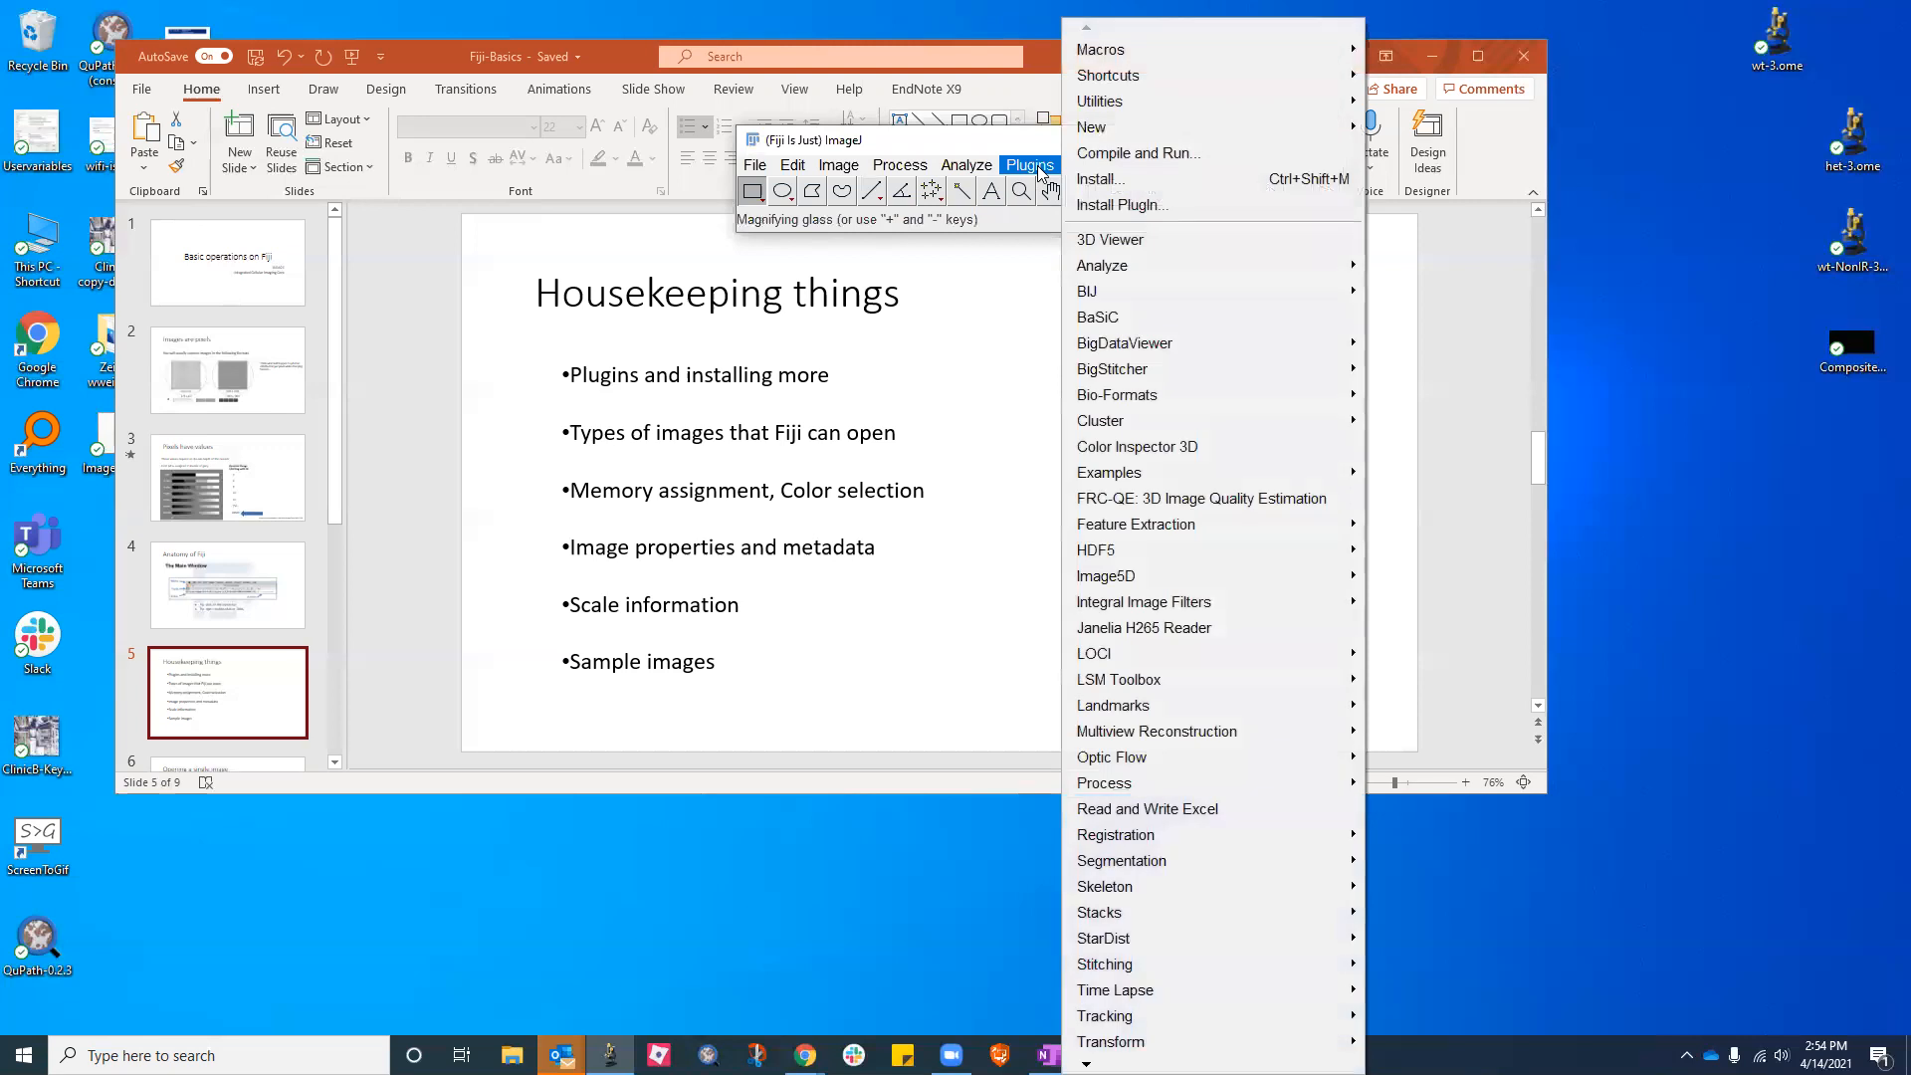
pyautogui.moveTo(1161, 167)
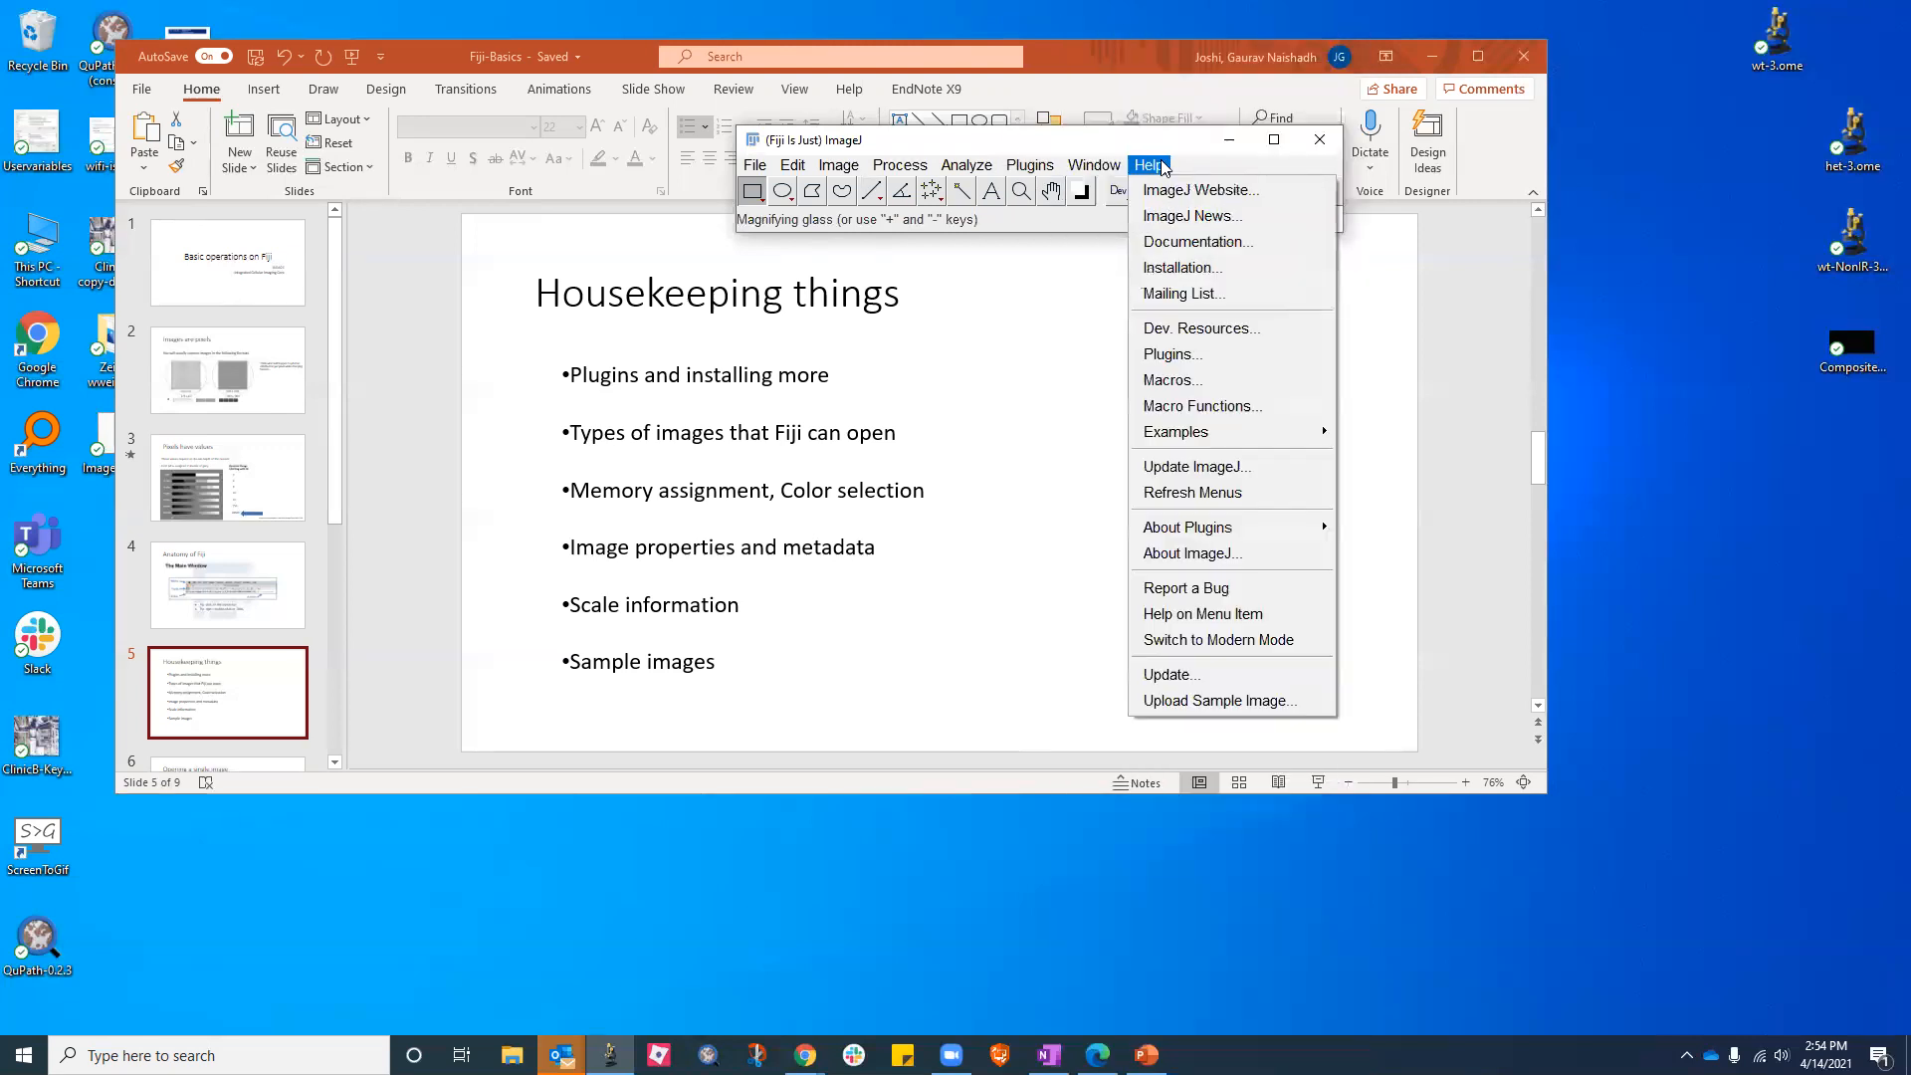
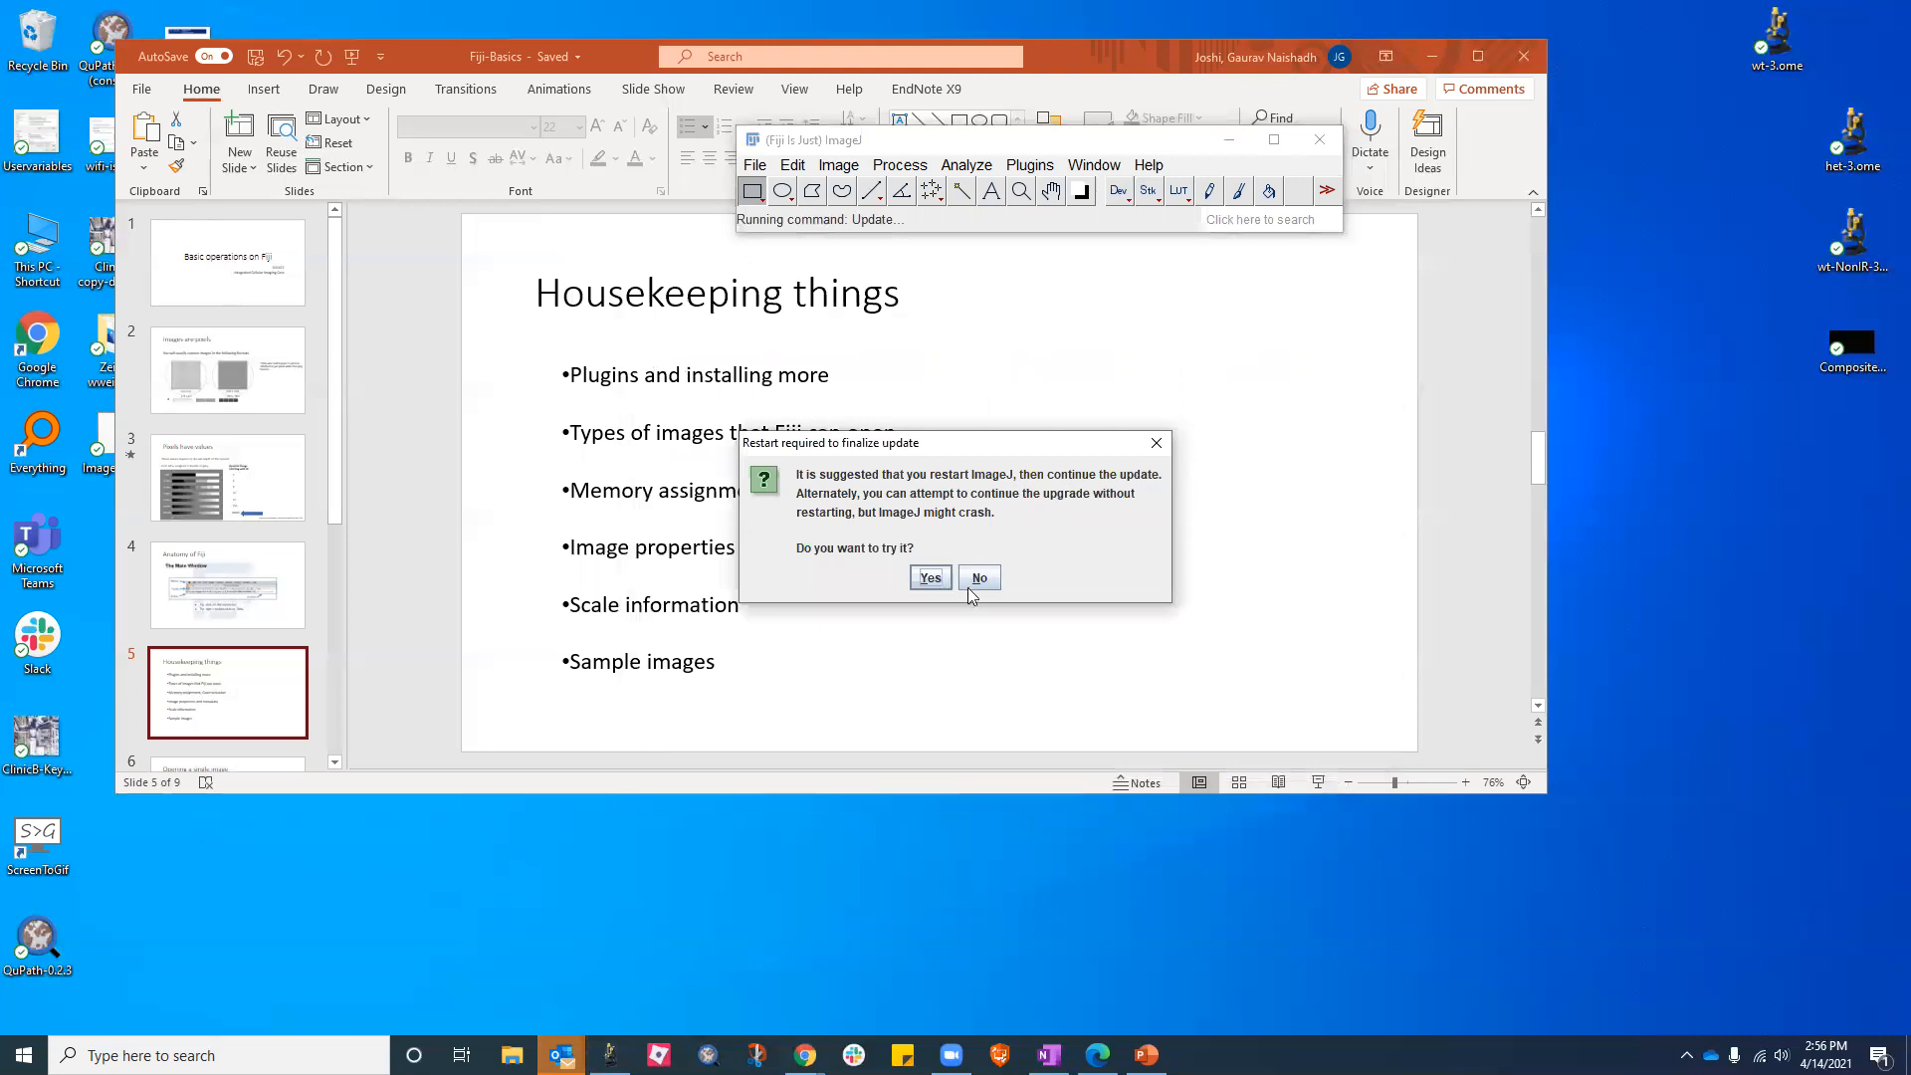
pyautogui.click(1320, 141)
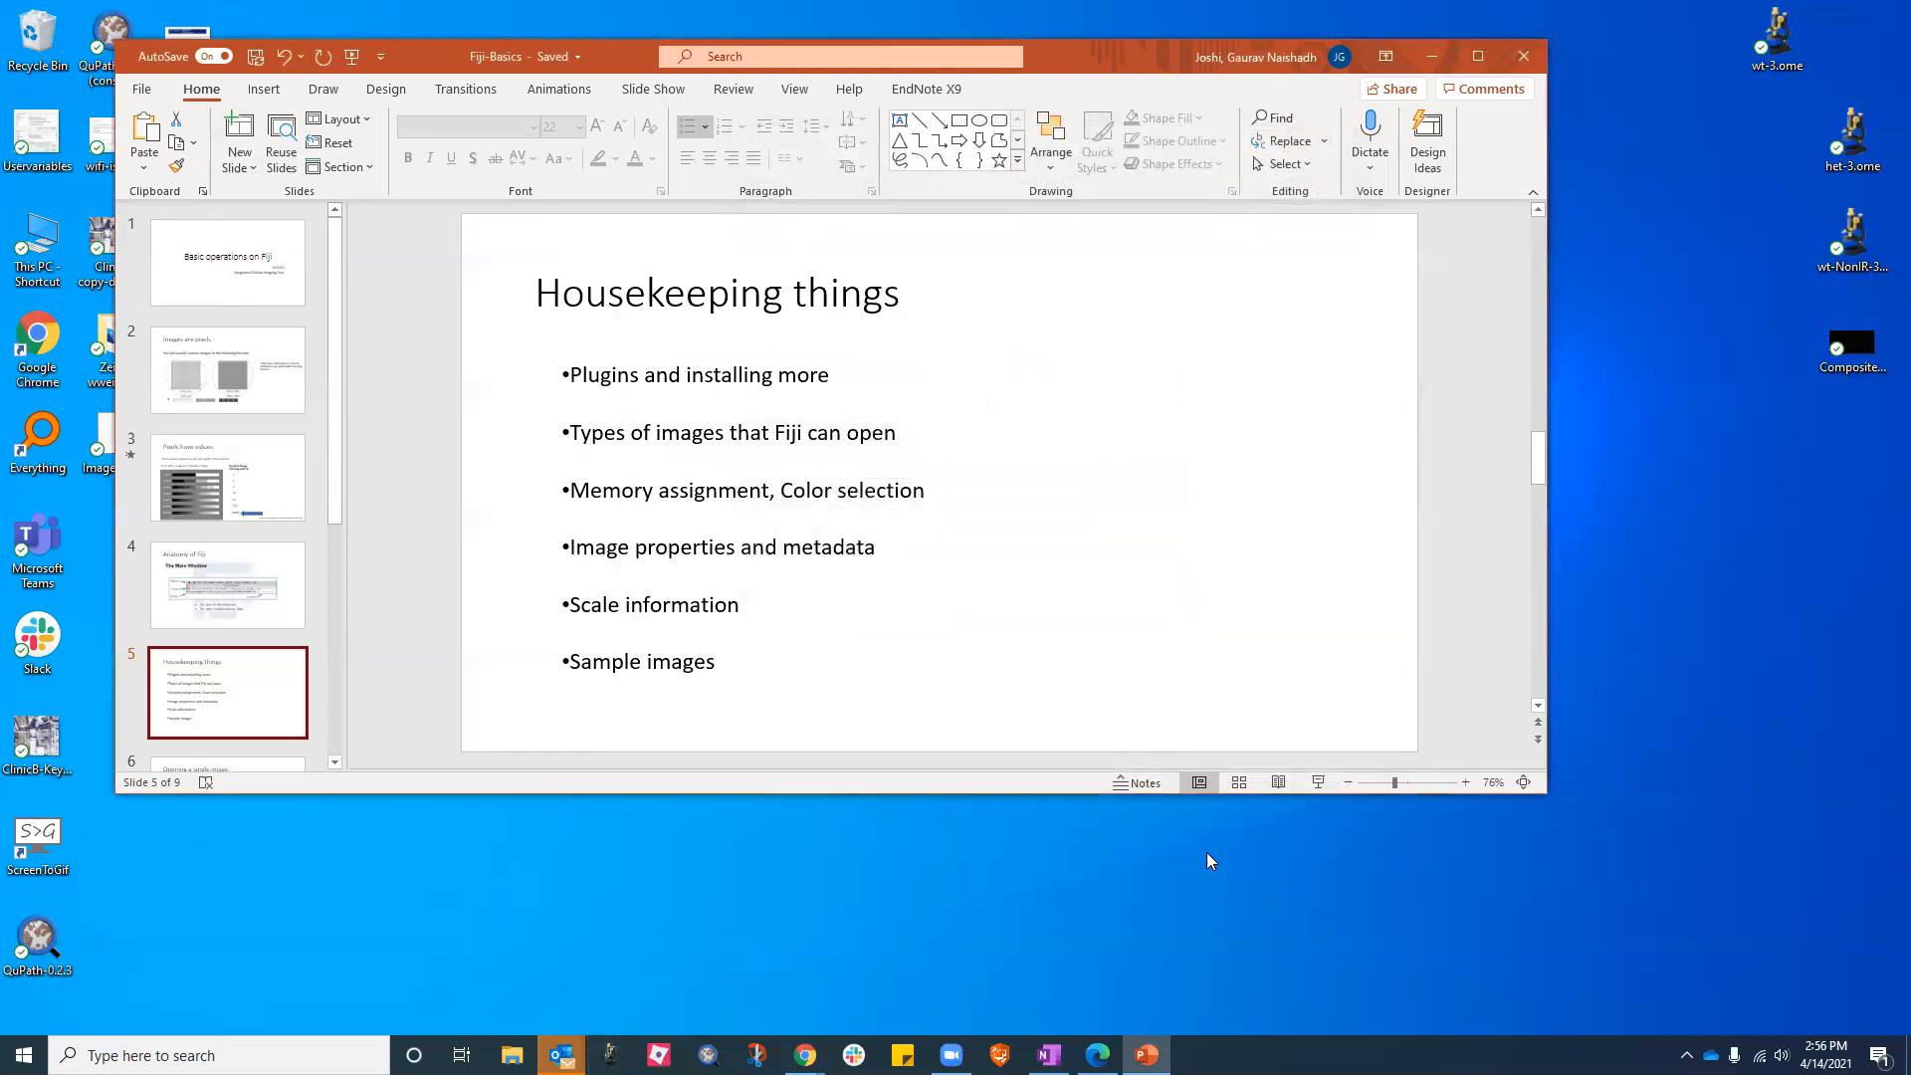
# Relaunch Fiji, check for updates again and dismiss the updater's notice
pyautogui.click(609, 1054)
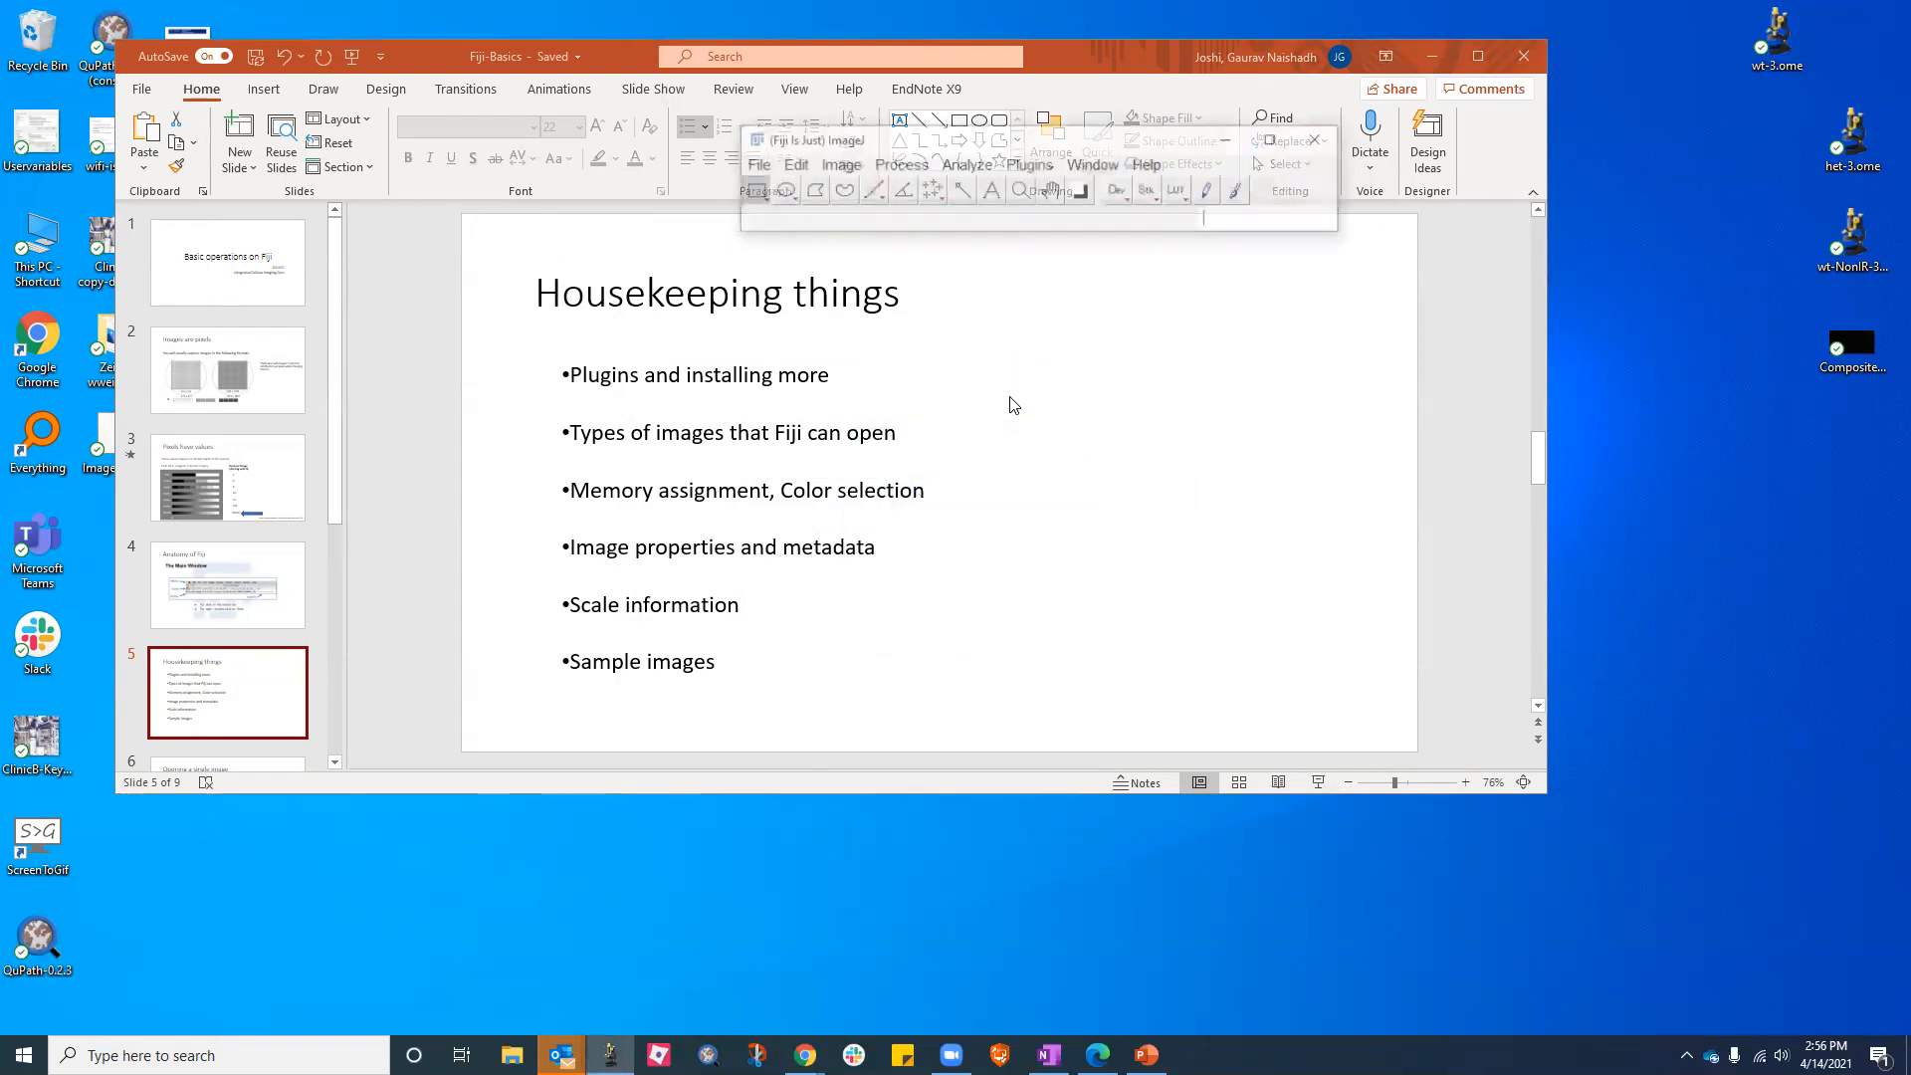
pyautogui.click(1150, 165)
pyautogui.click(1184, 681)
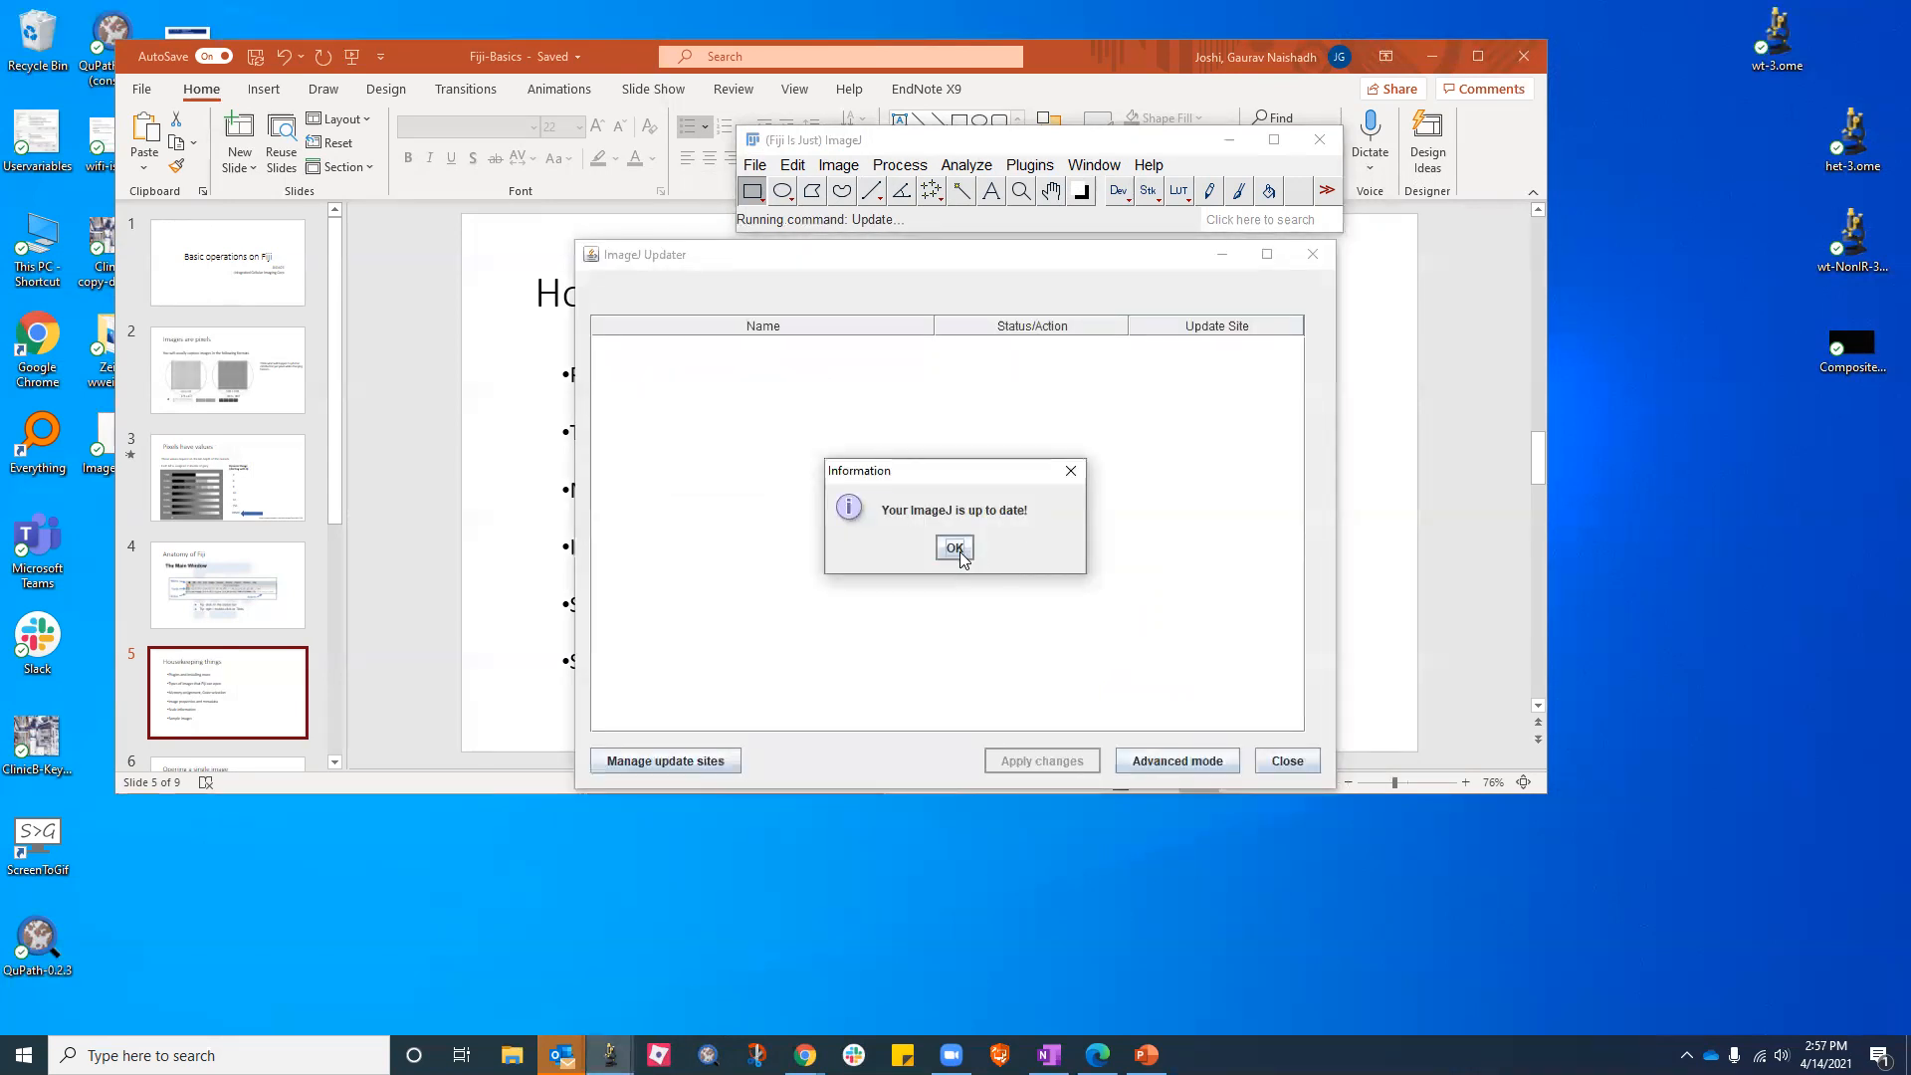
pyautogui.click(954, 549)
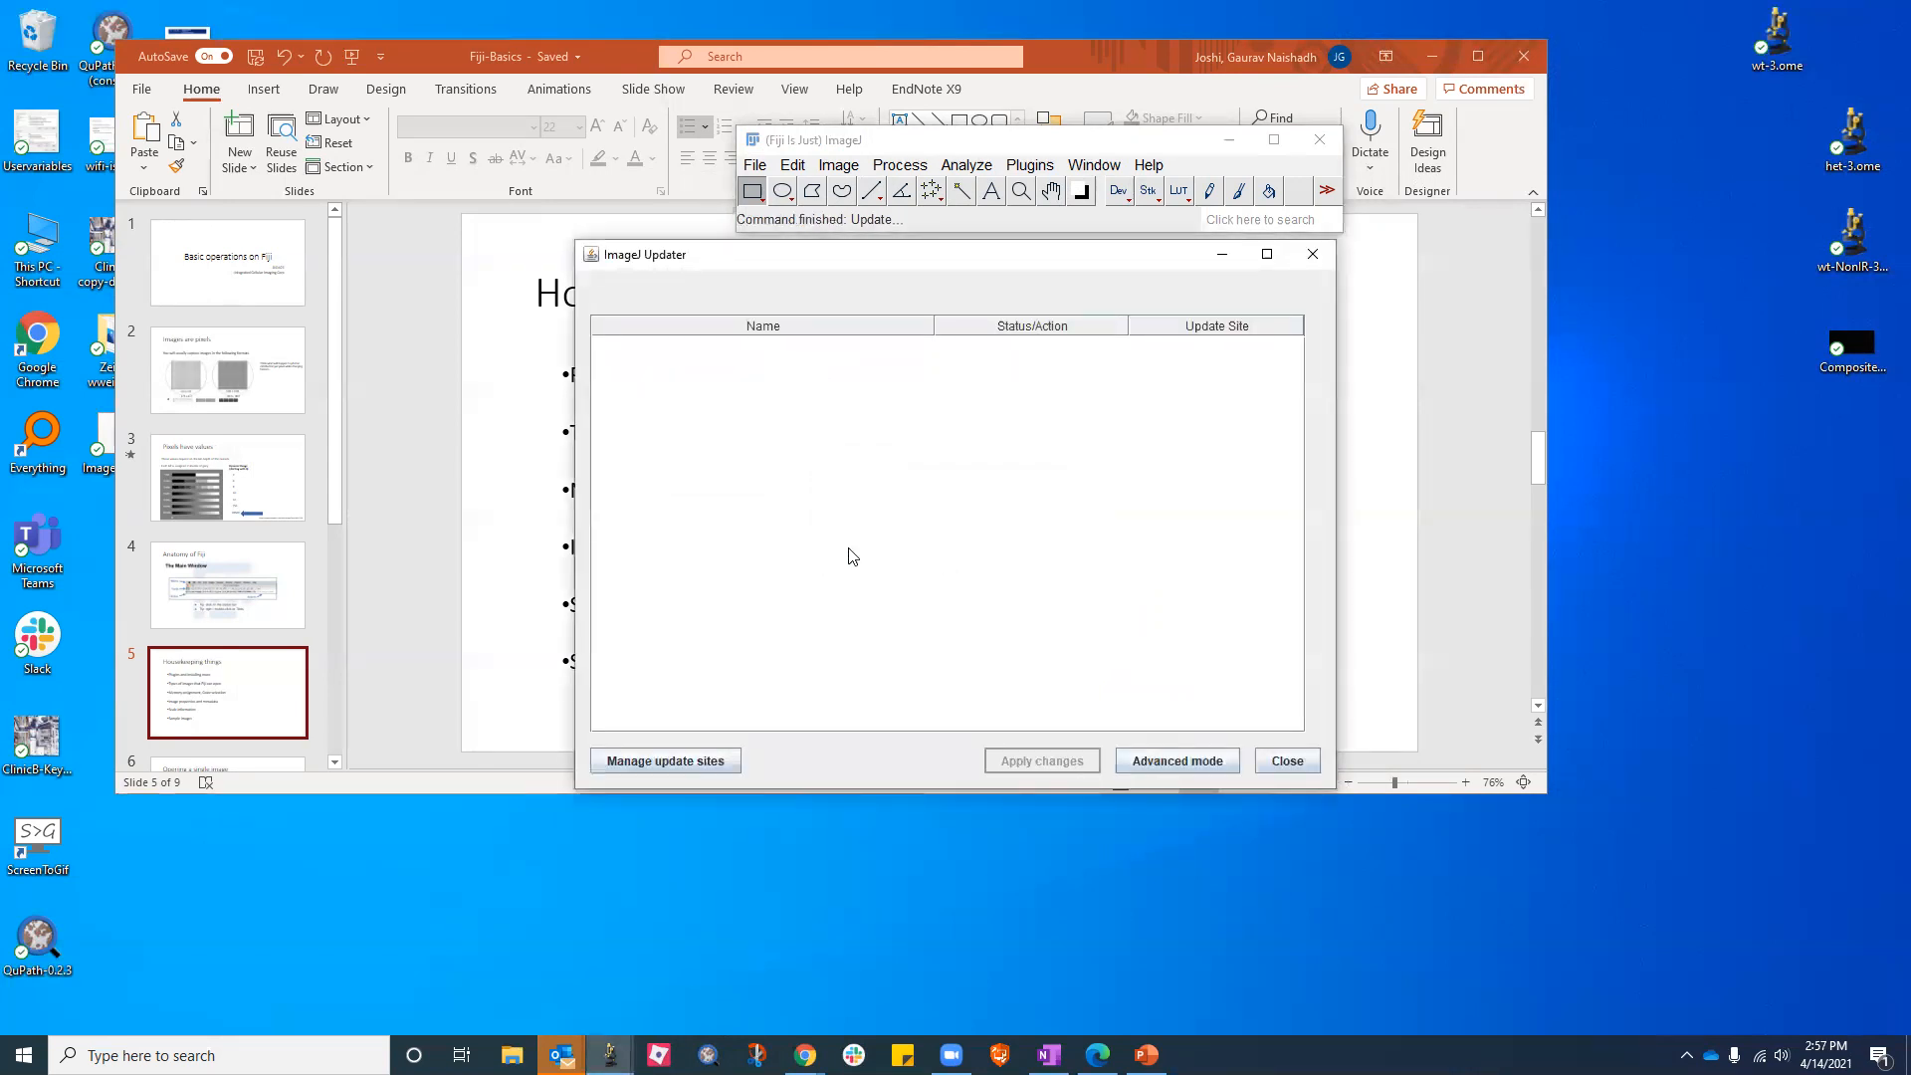
# View the ImageJ Updater's advanced mode and its list of update sites, and close both windows
pyautogui.click(1143, 765)
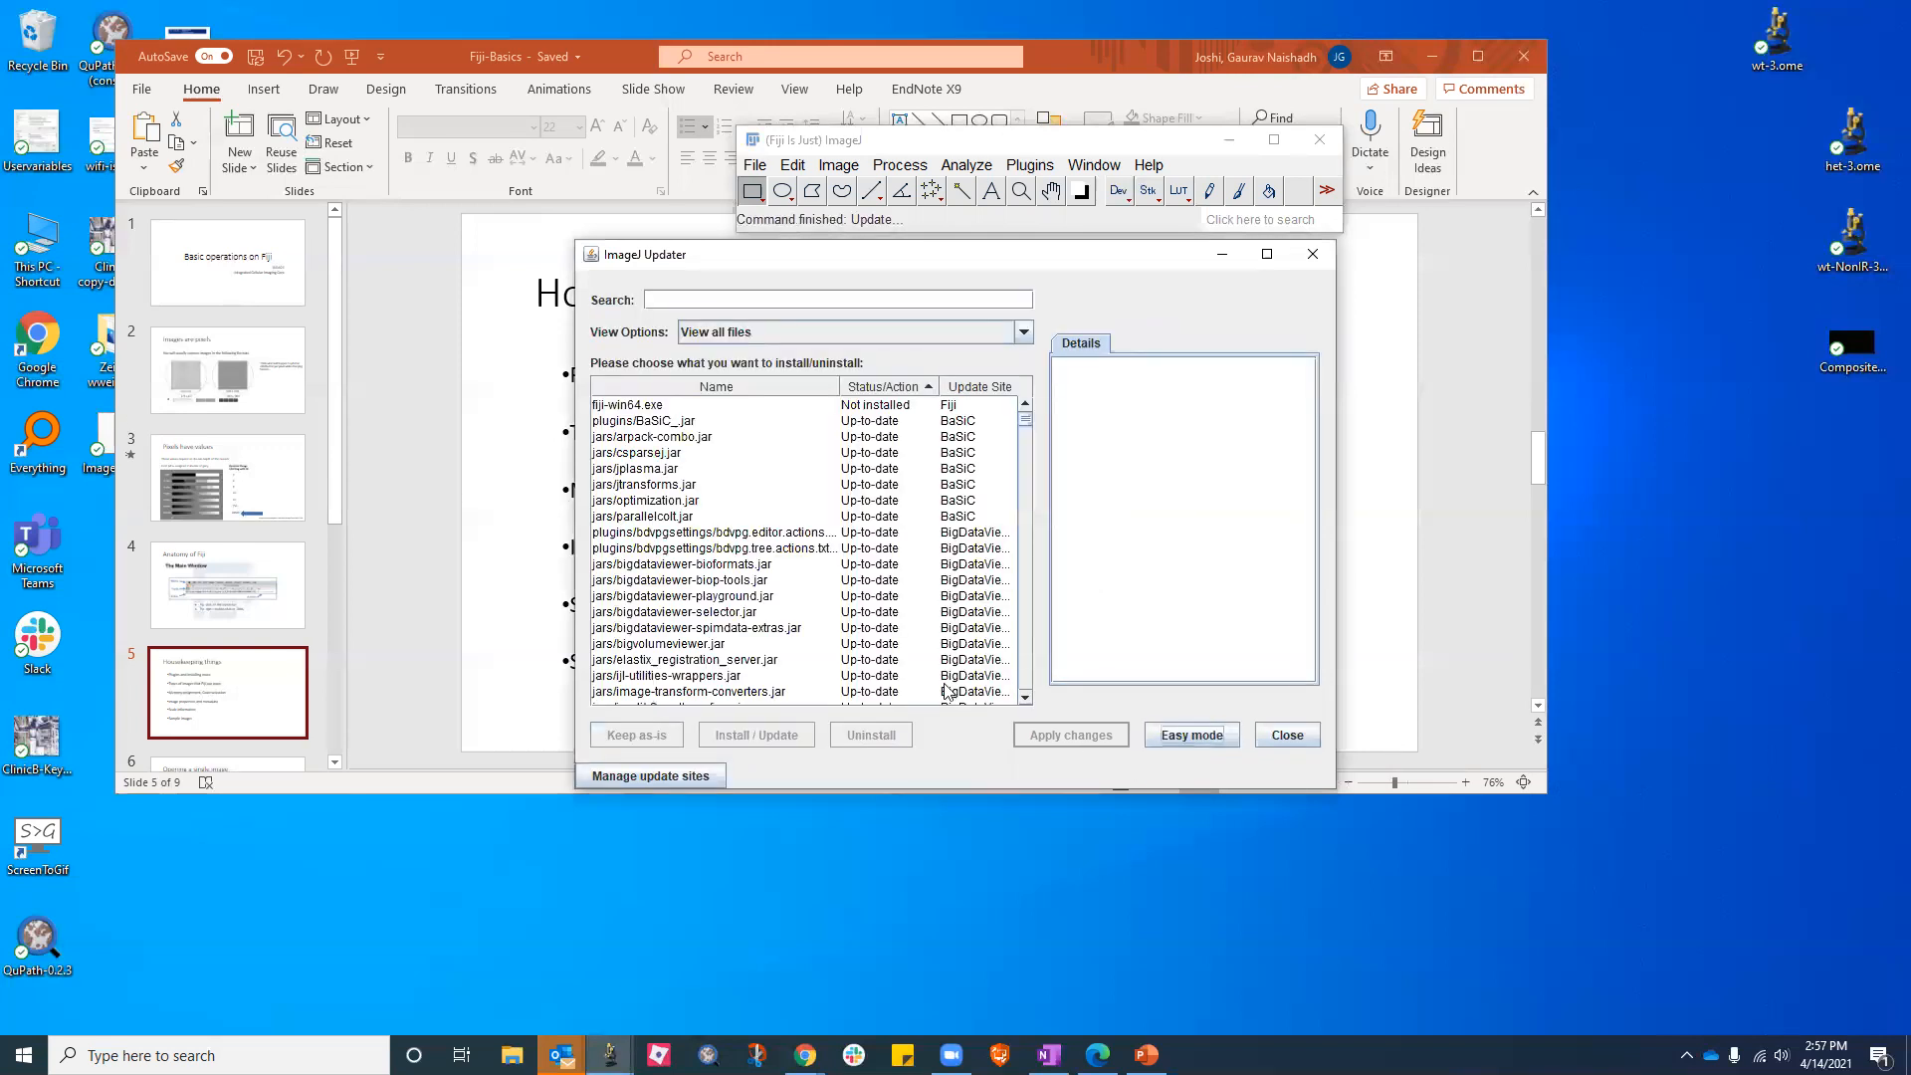
pyautogui.click(695, 773)
pyautogui.click(1292, 293)
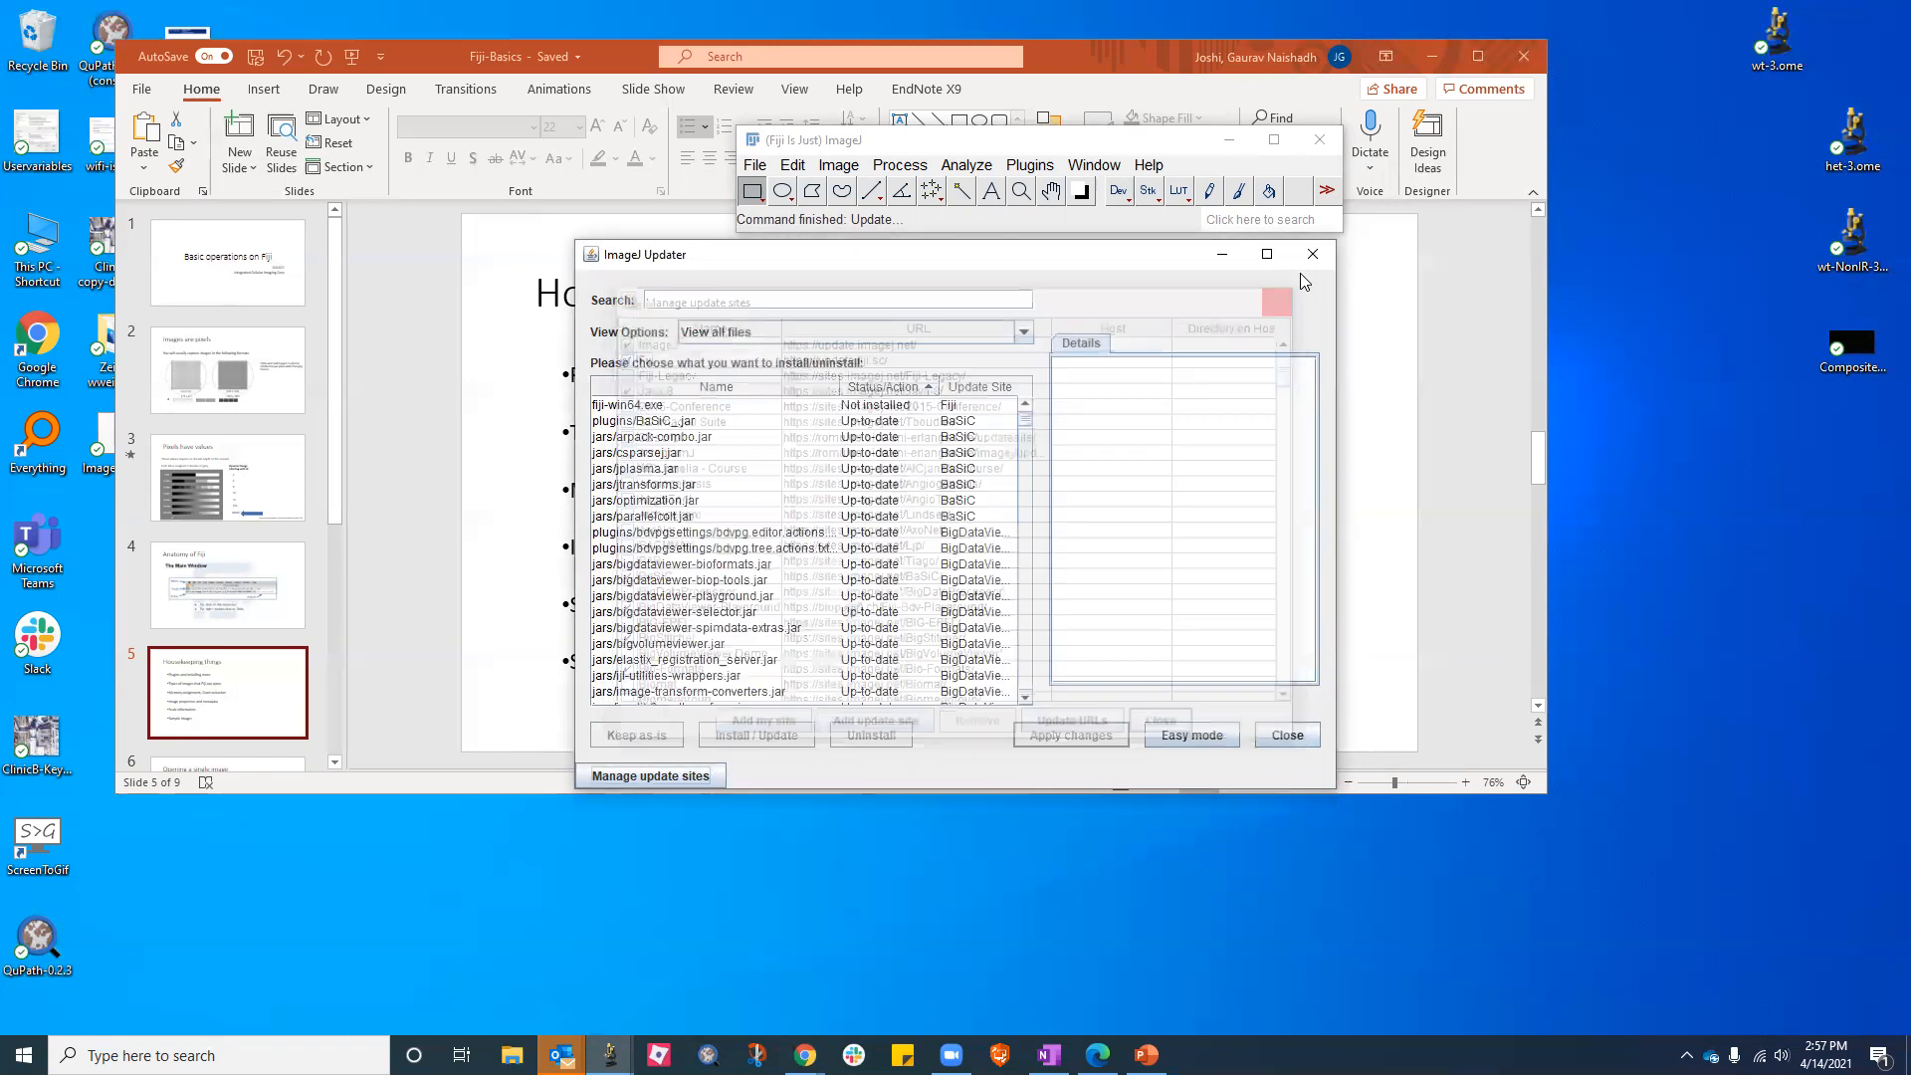
pyautogui.click(1313, 257)
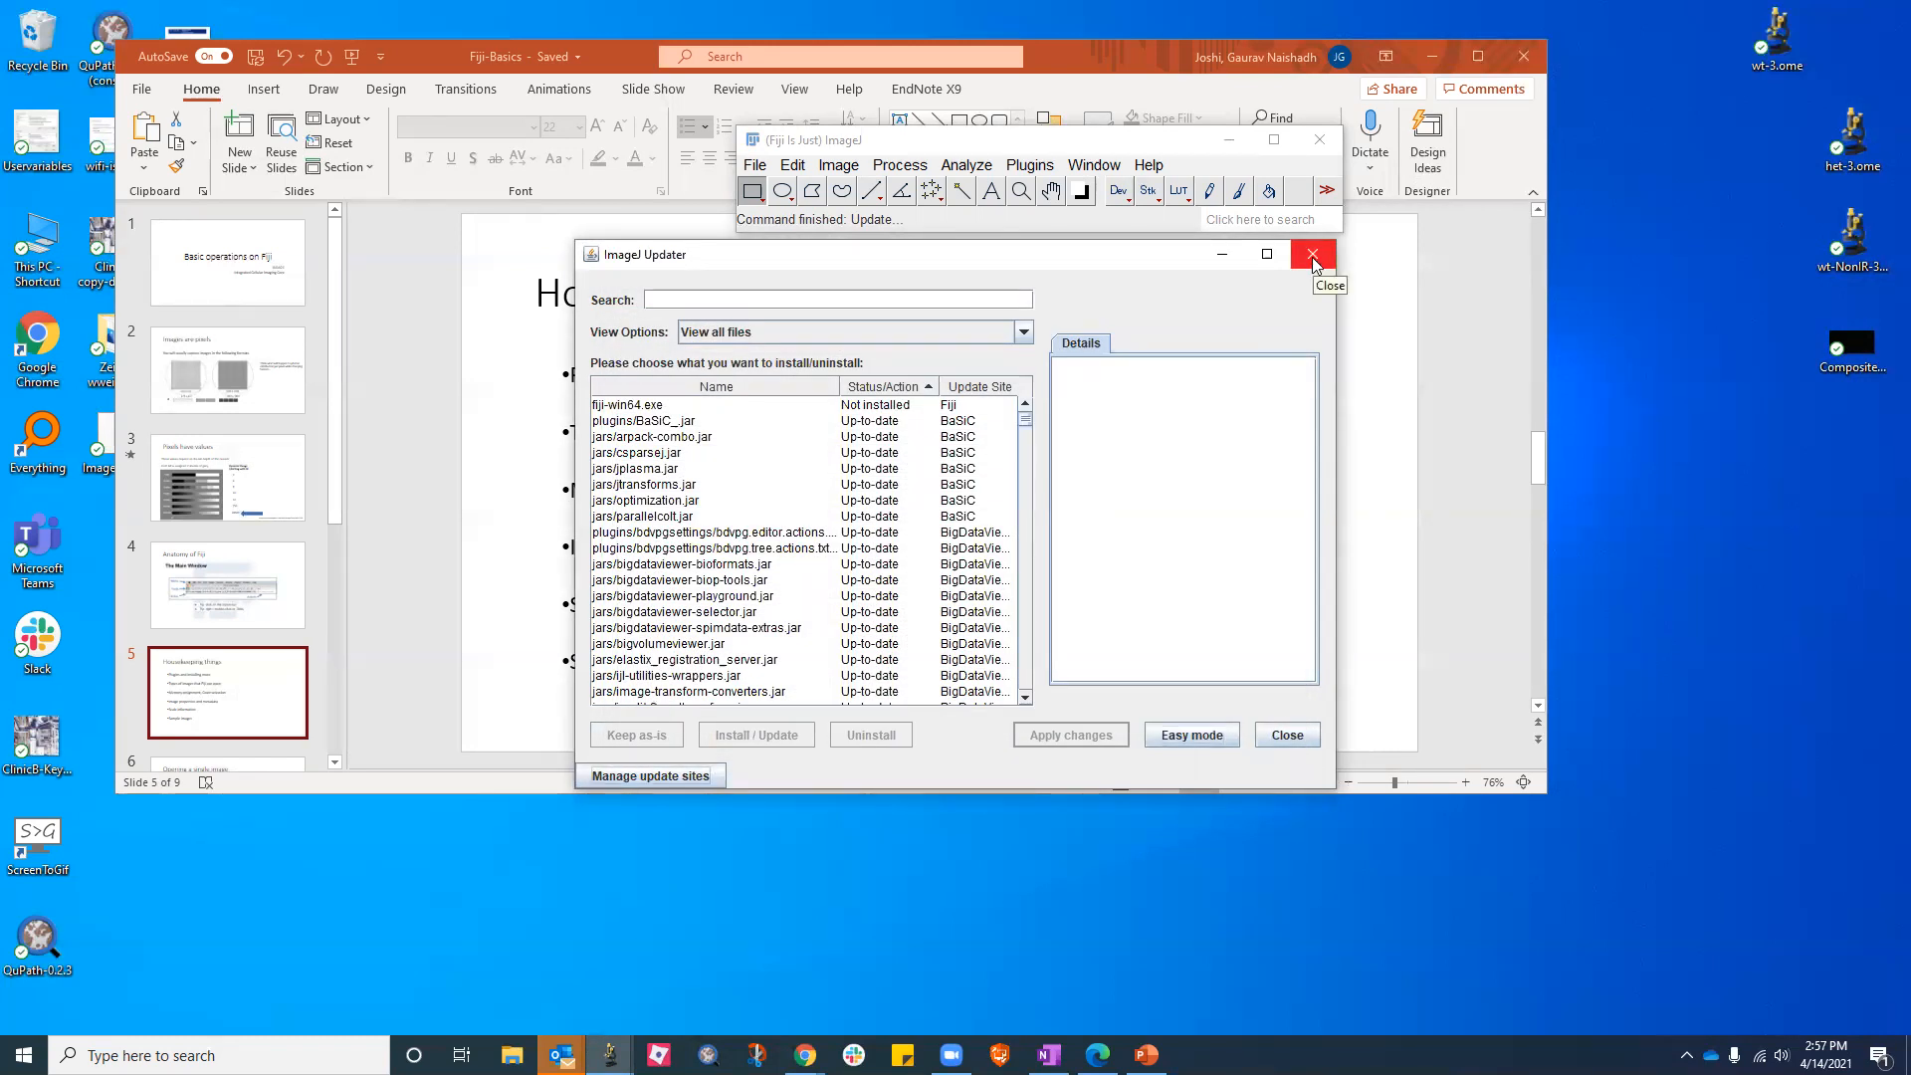
# Run Fiji's Update command again, dismiss the notice, and open the list of update sites in an enlarged window
pyautogui.click(1138, 168)
pyautogui.click(1168, 673)
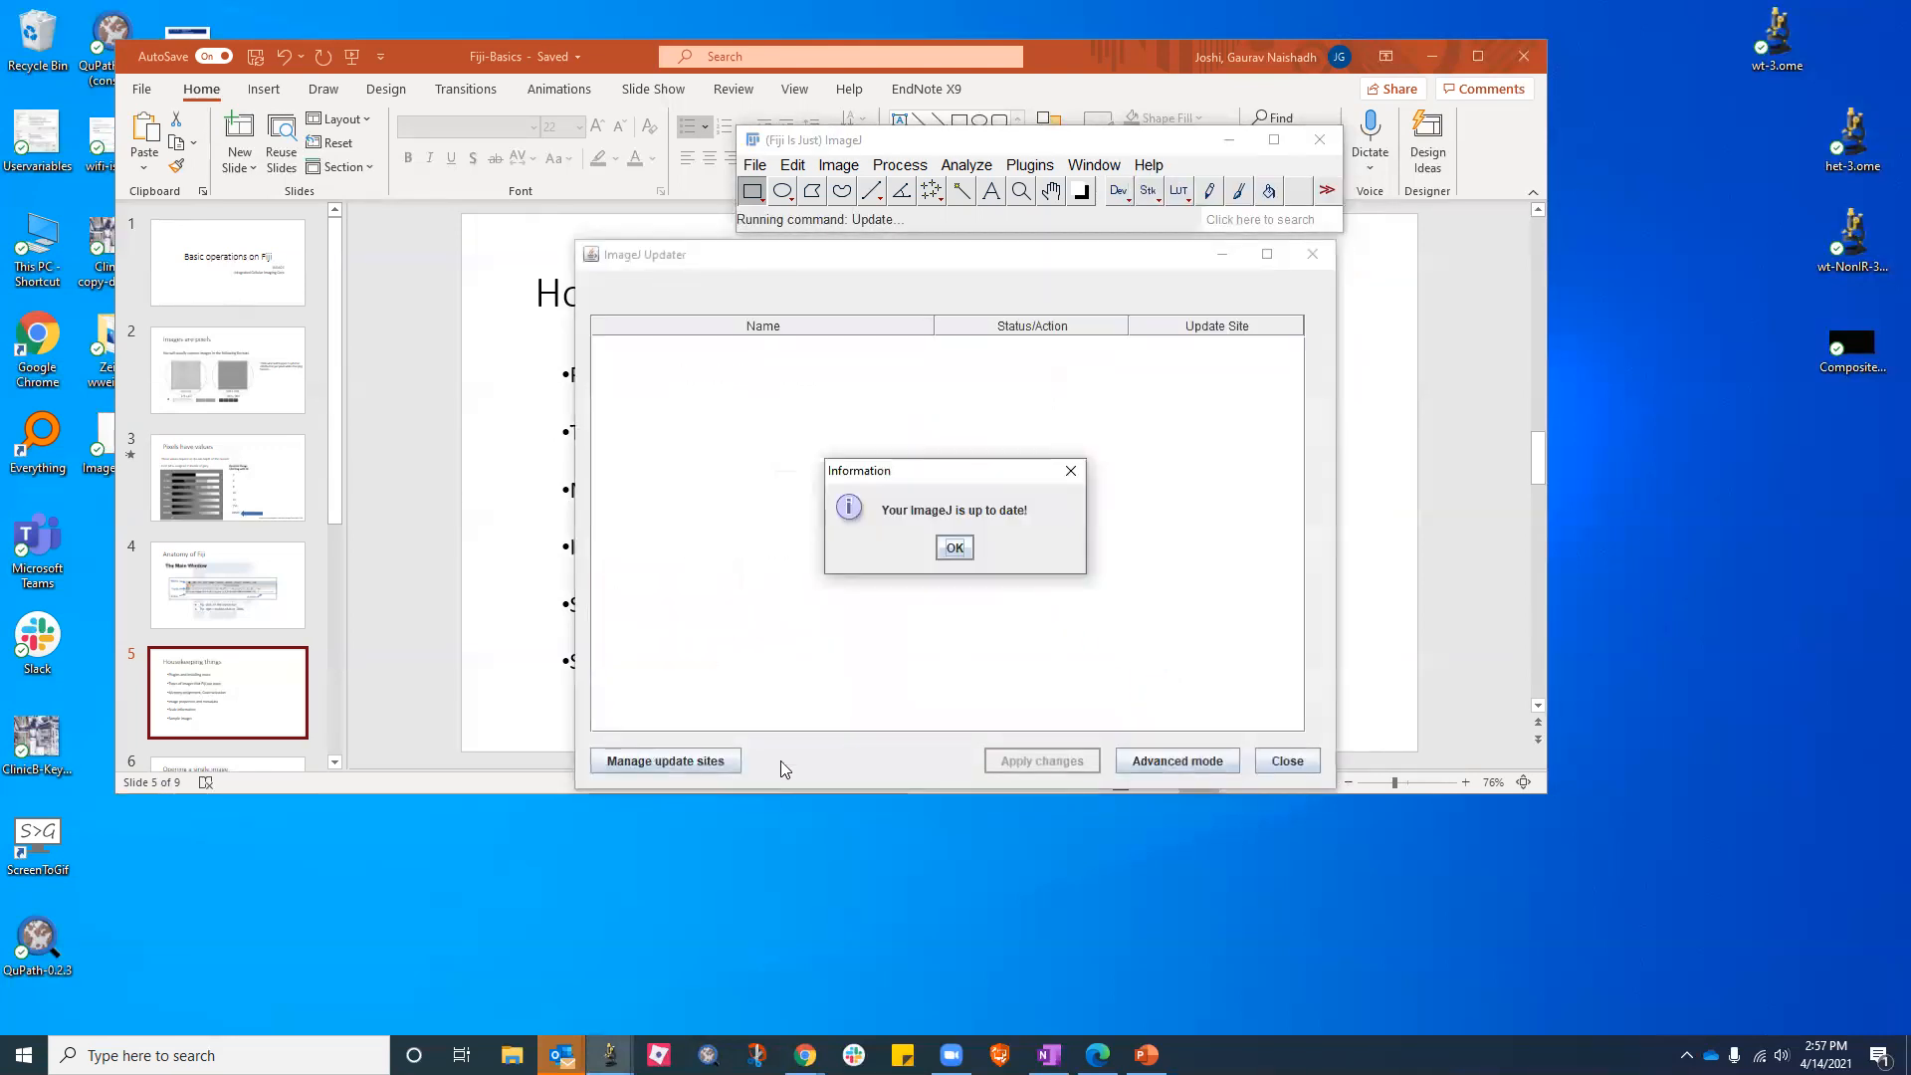
pyautogui.click(956, 549)
pyautogui.click(719, 760)
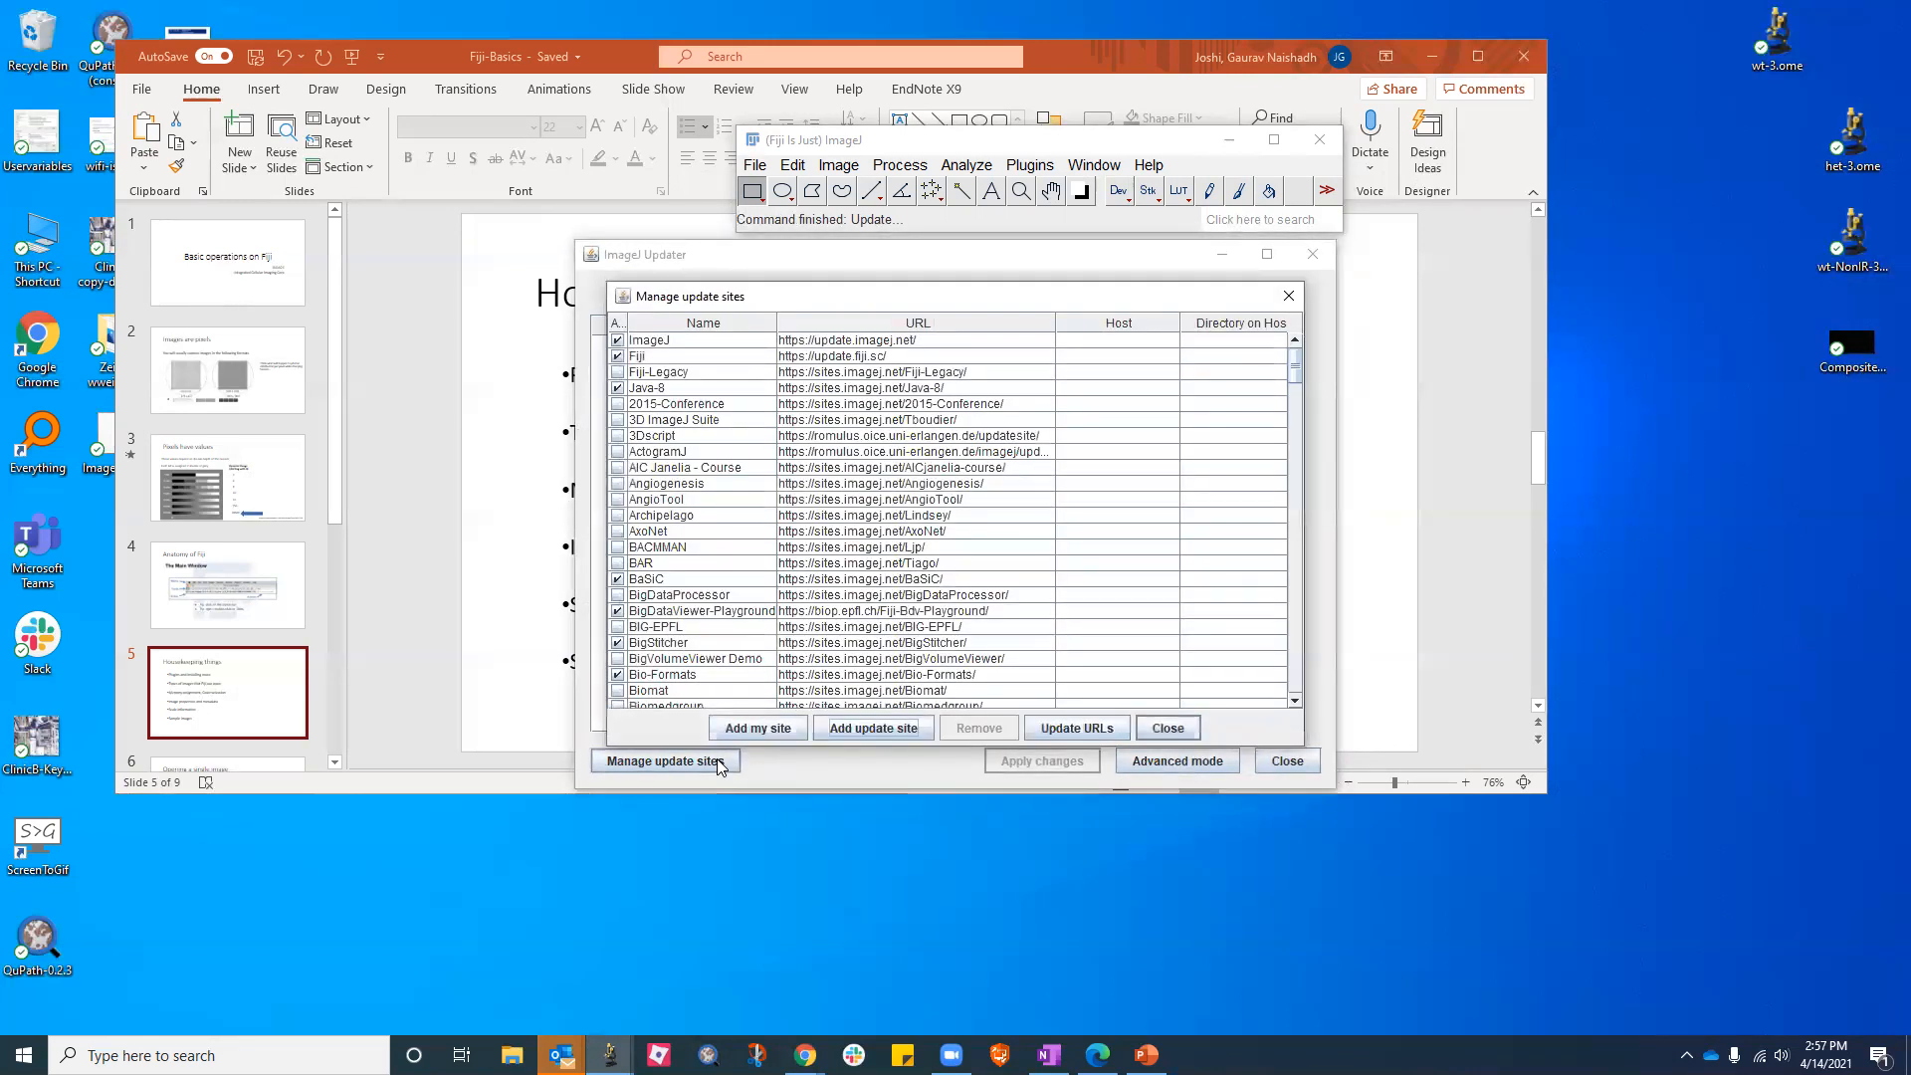
pyautogui.moveTo(990, 303); pyautogui.dragTo(1130, 281)
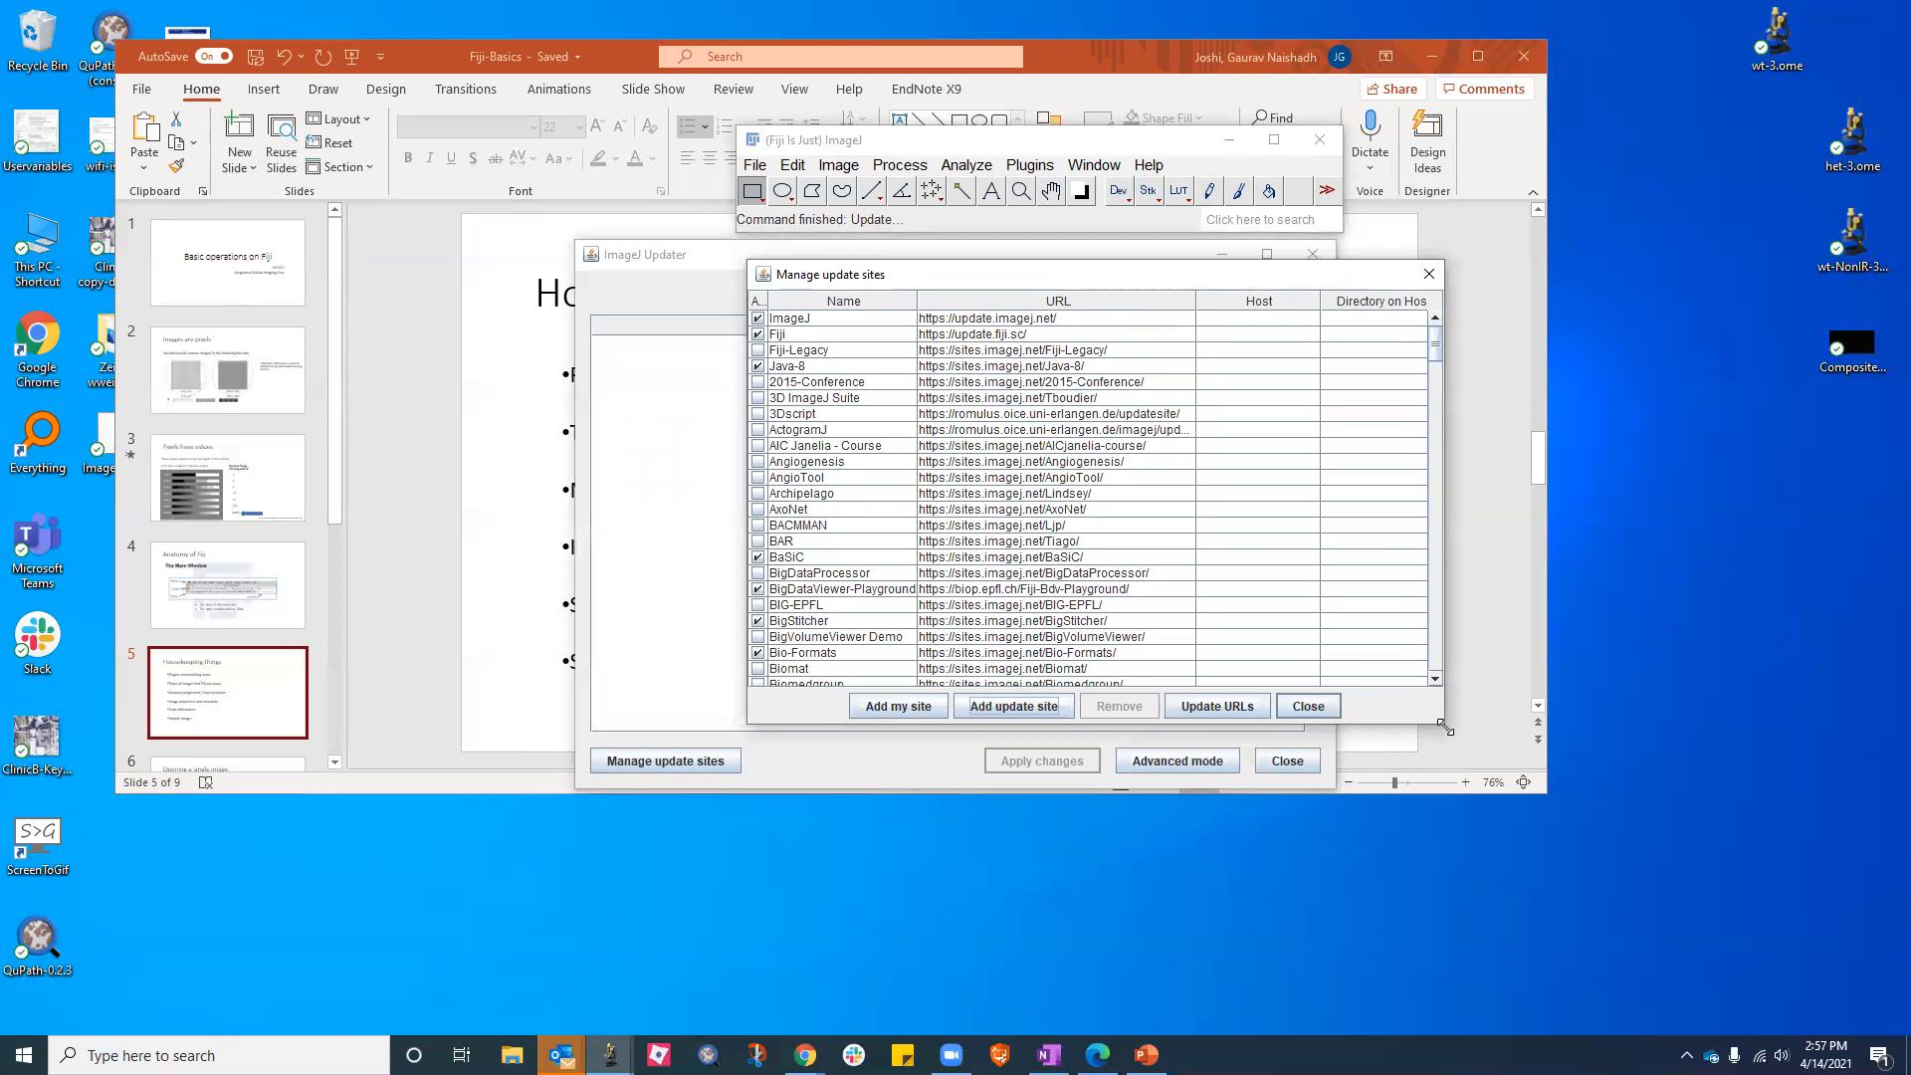
pyautogui.moveTo(1445, 727); pyautogui.dragTo(1709, 916)
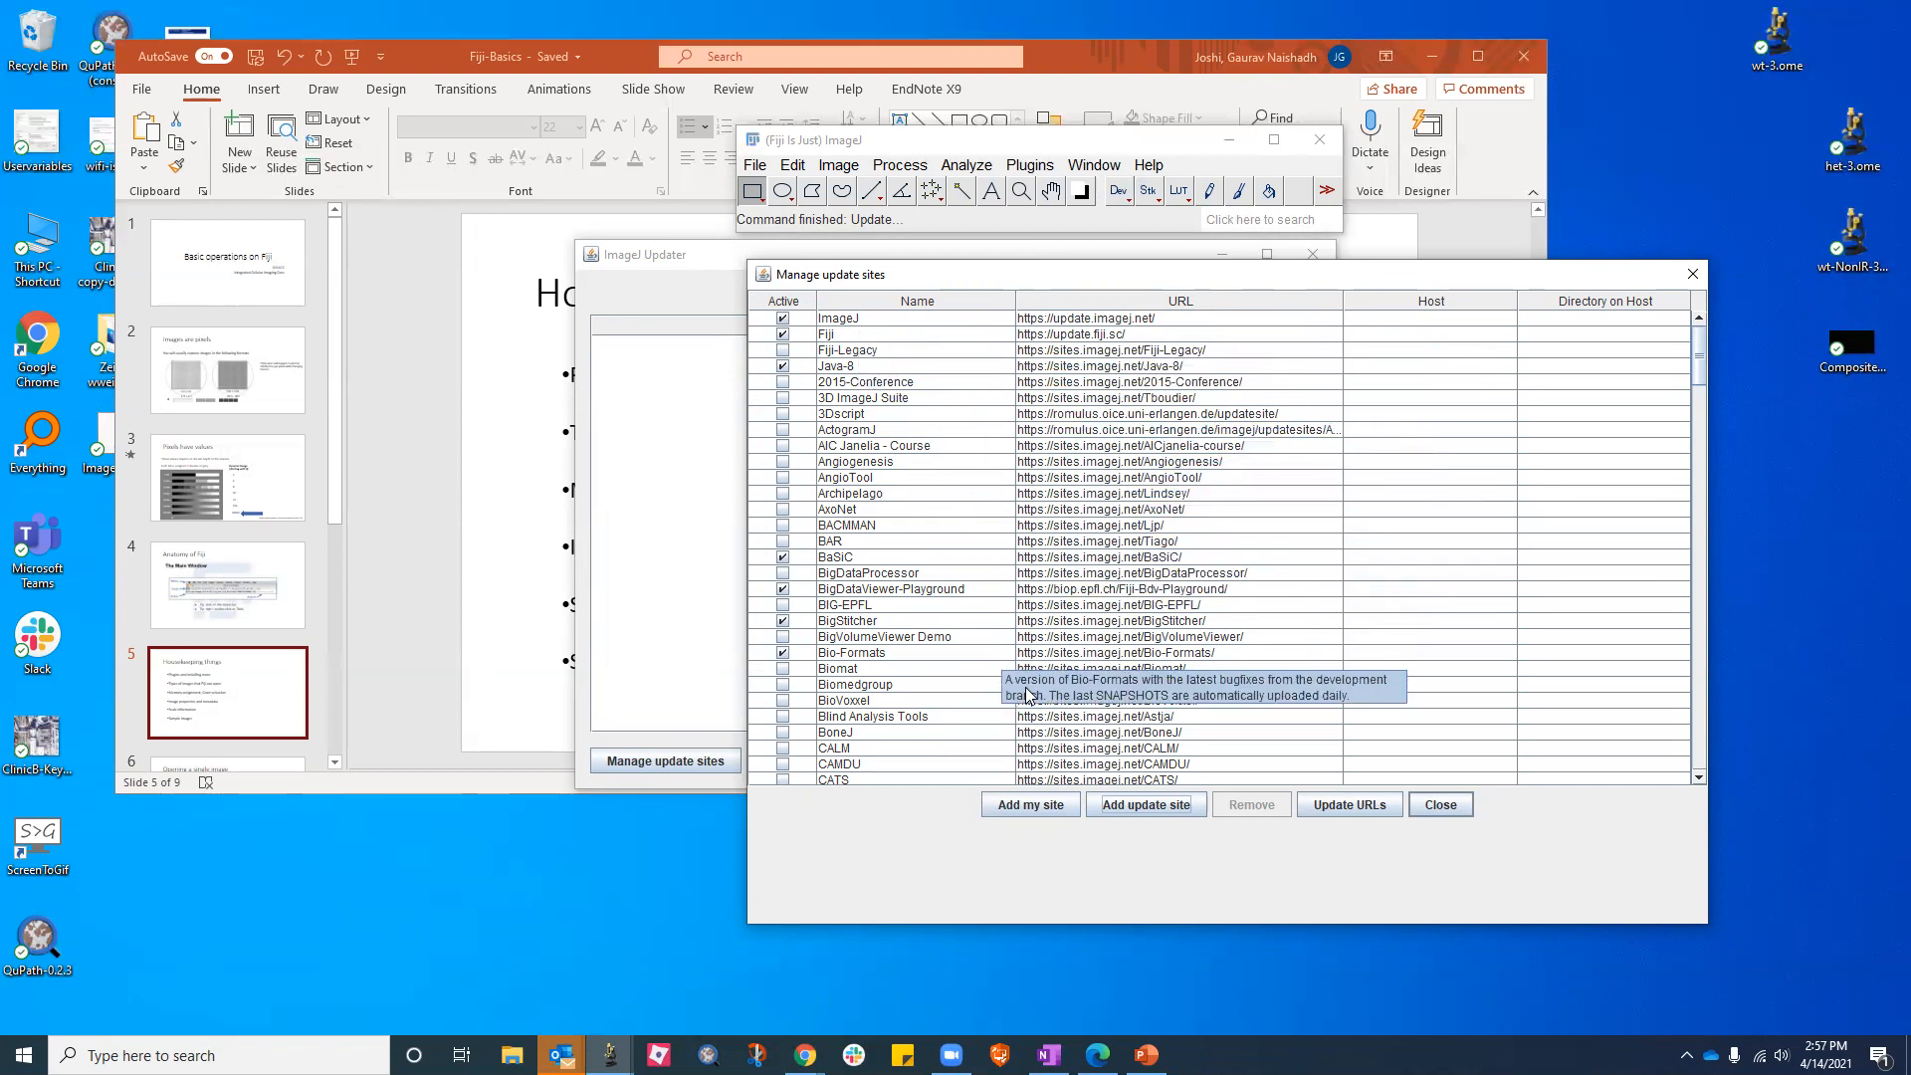
# Activate the NoiSee and NEUBIAS update sites and close the list of update sites
pyautogui.scroll(-2, 1067, 685)
pyautogui.scroll(-6, 1067, 685)
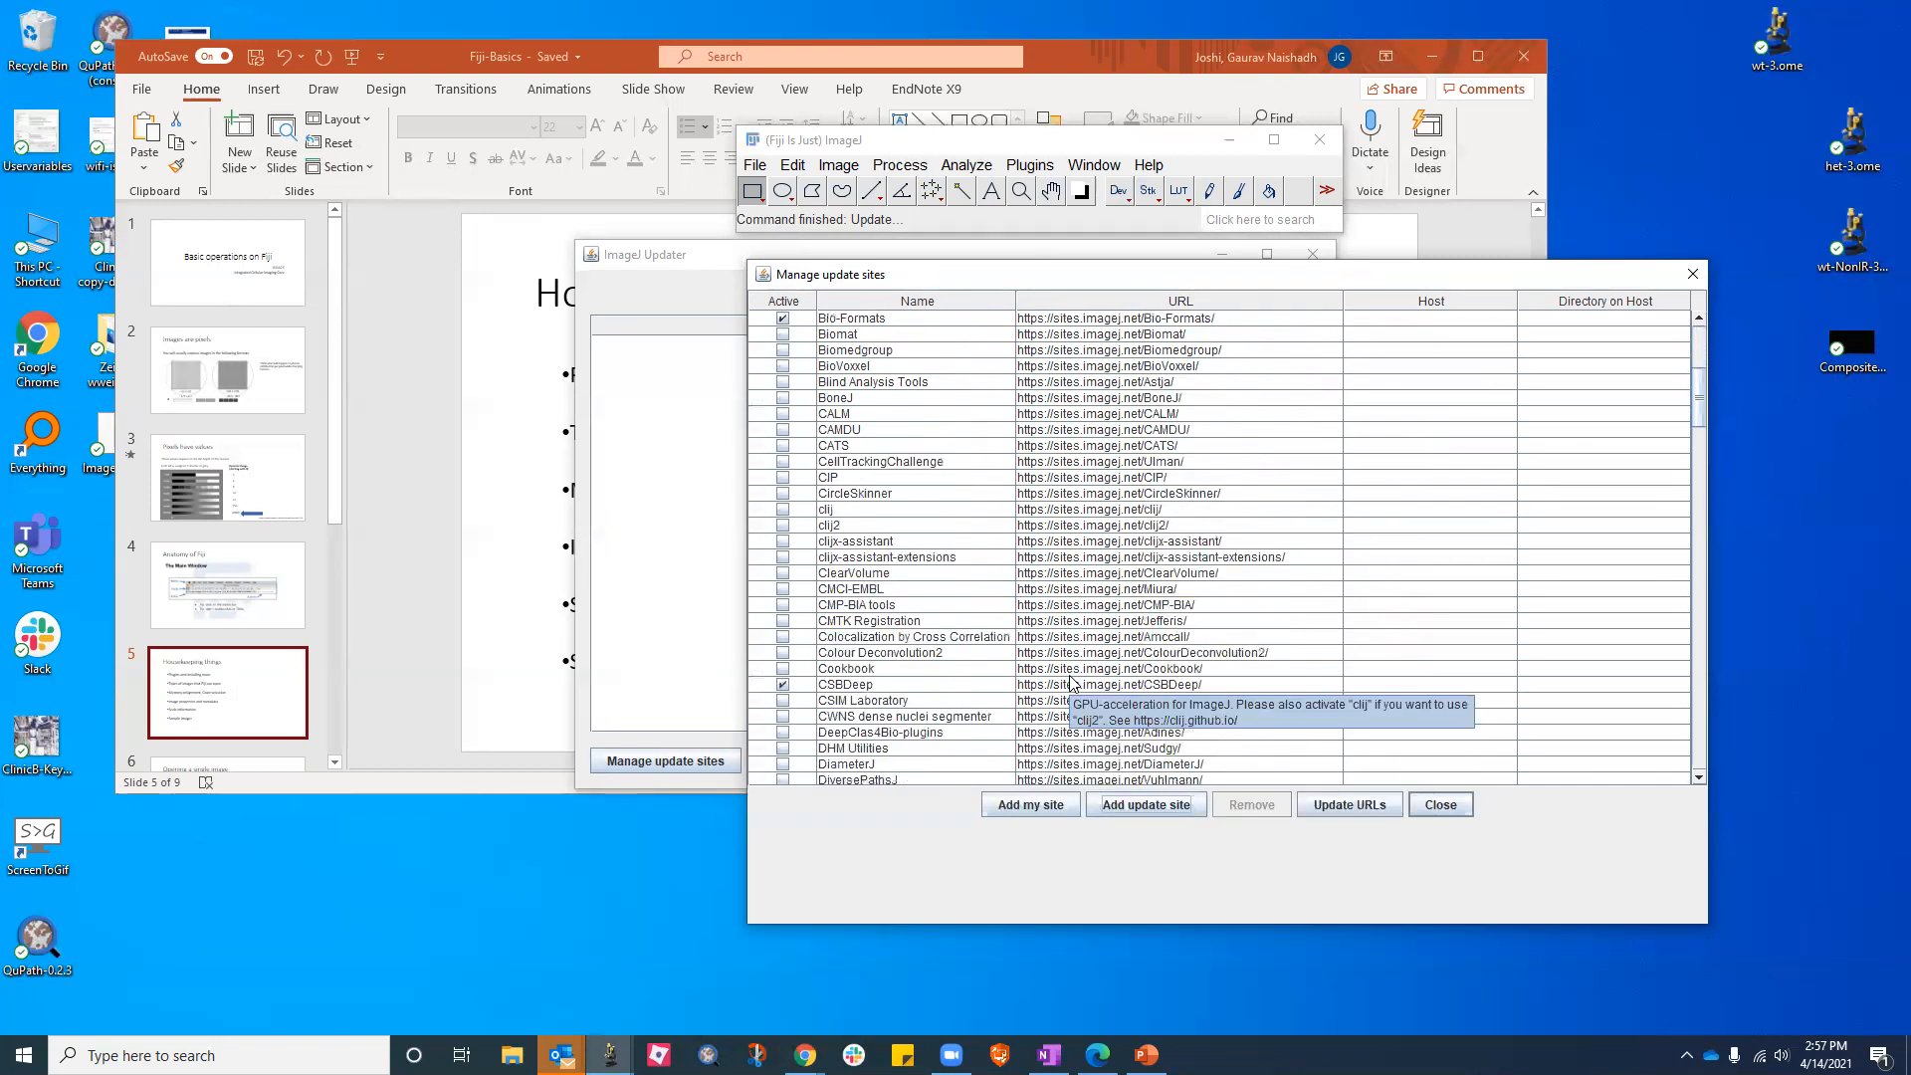
pyautogui.scroll(-7, 1071, 683)
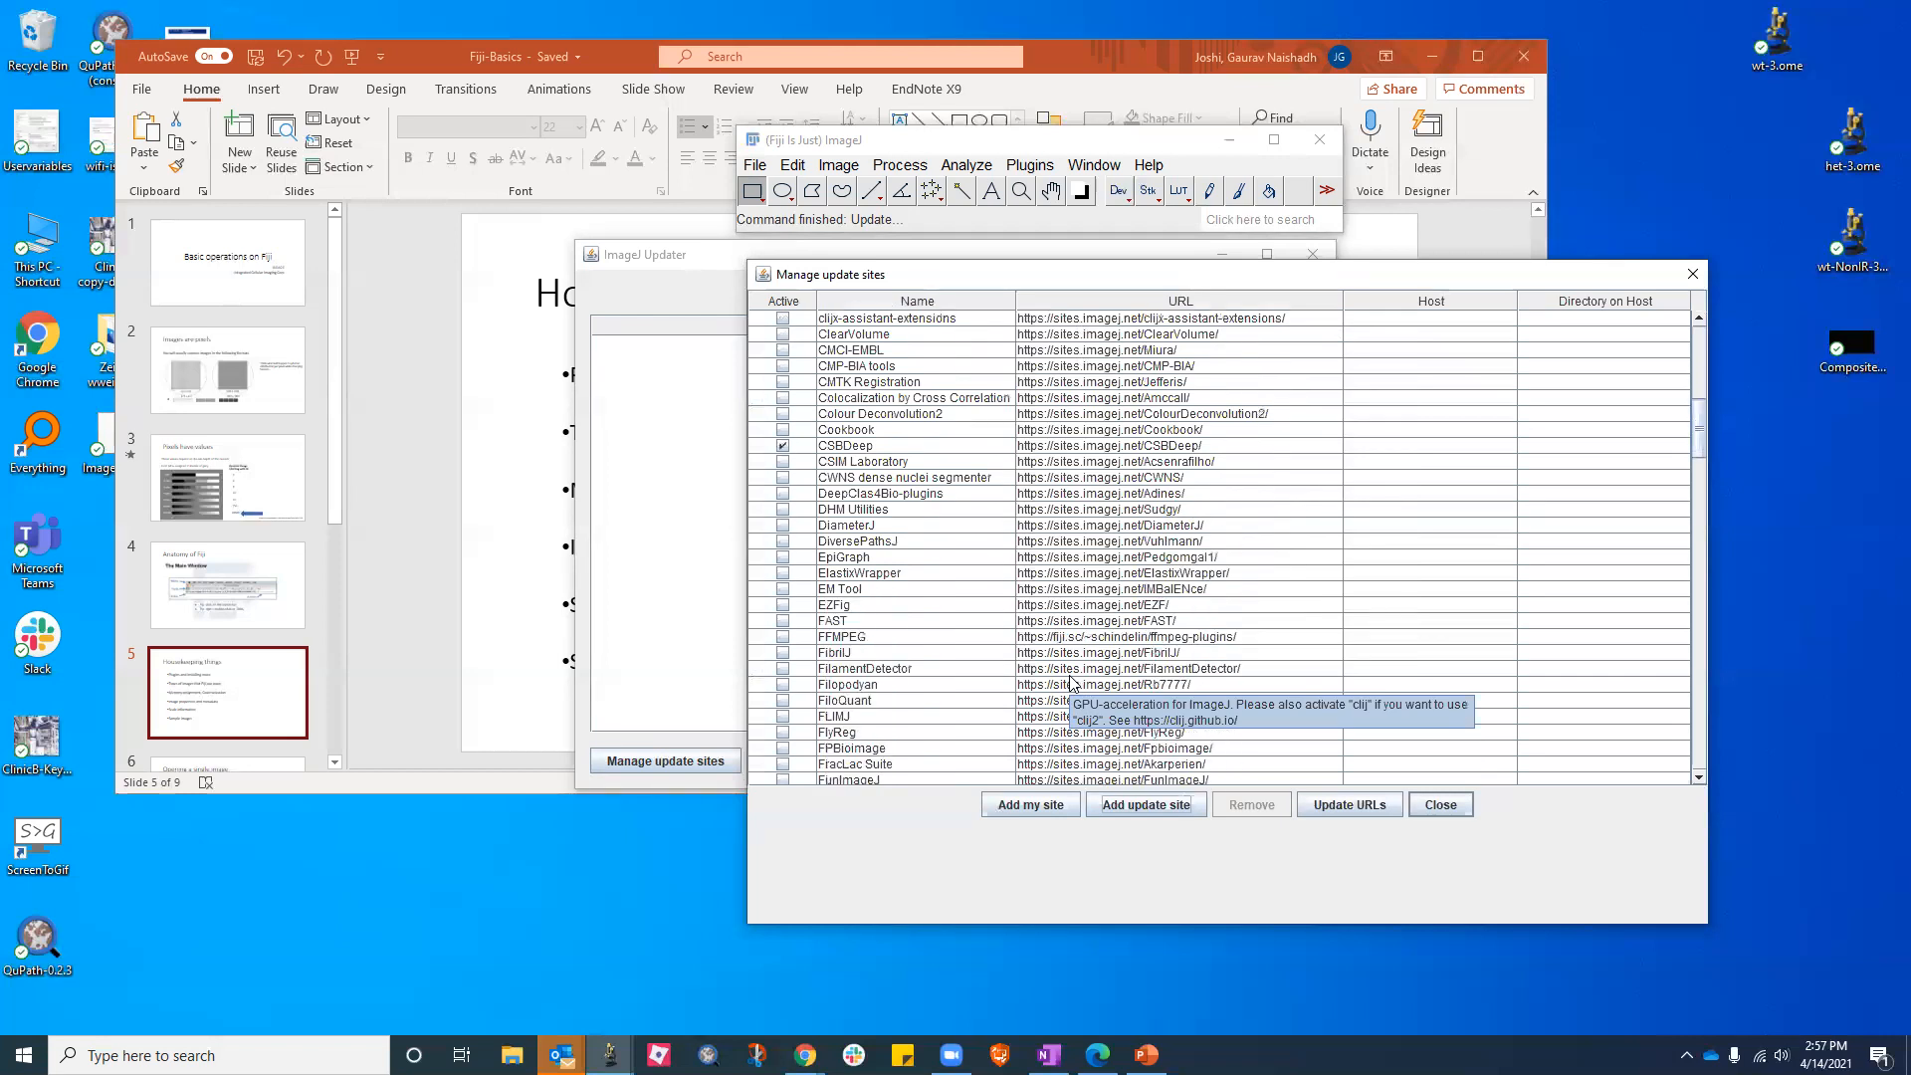
pyautogui.scroll(-8, 1071, 683)
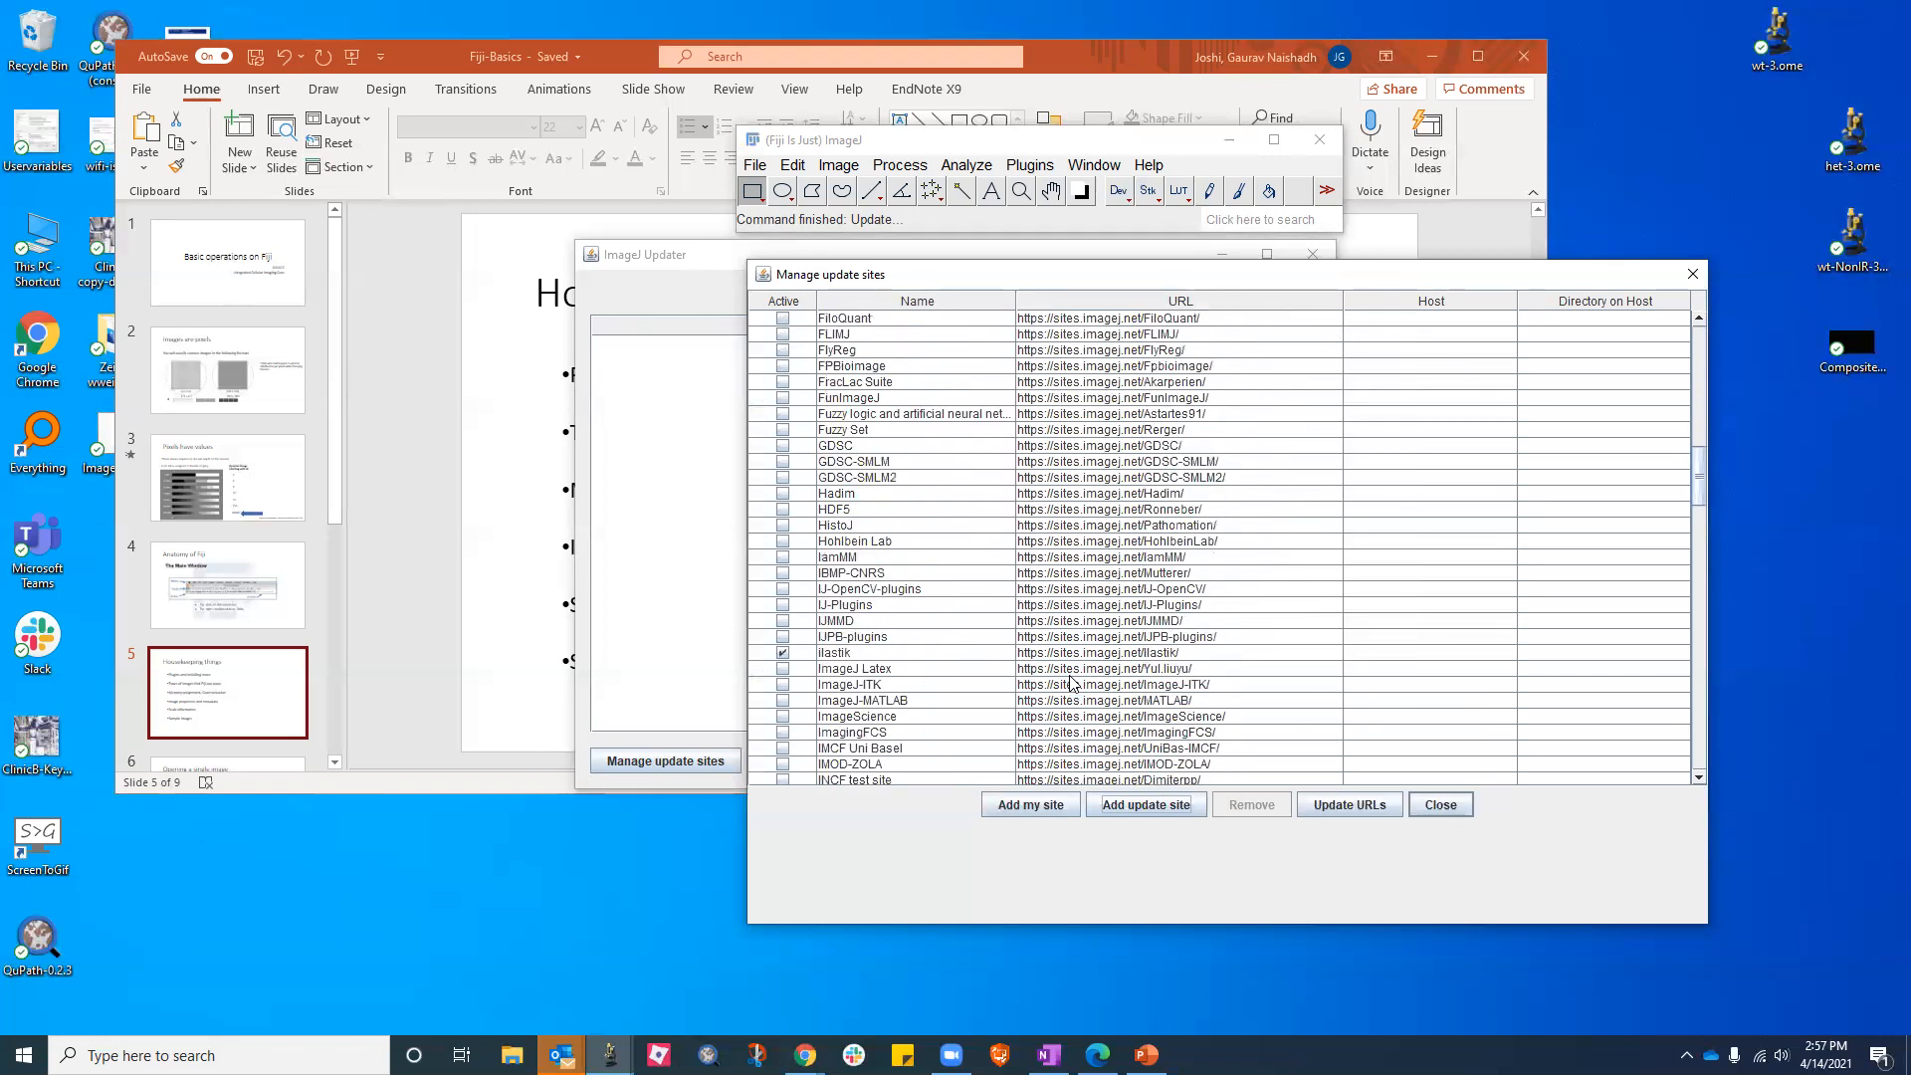
pyautogui.scroll(-2, 1071, 683)
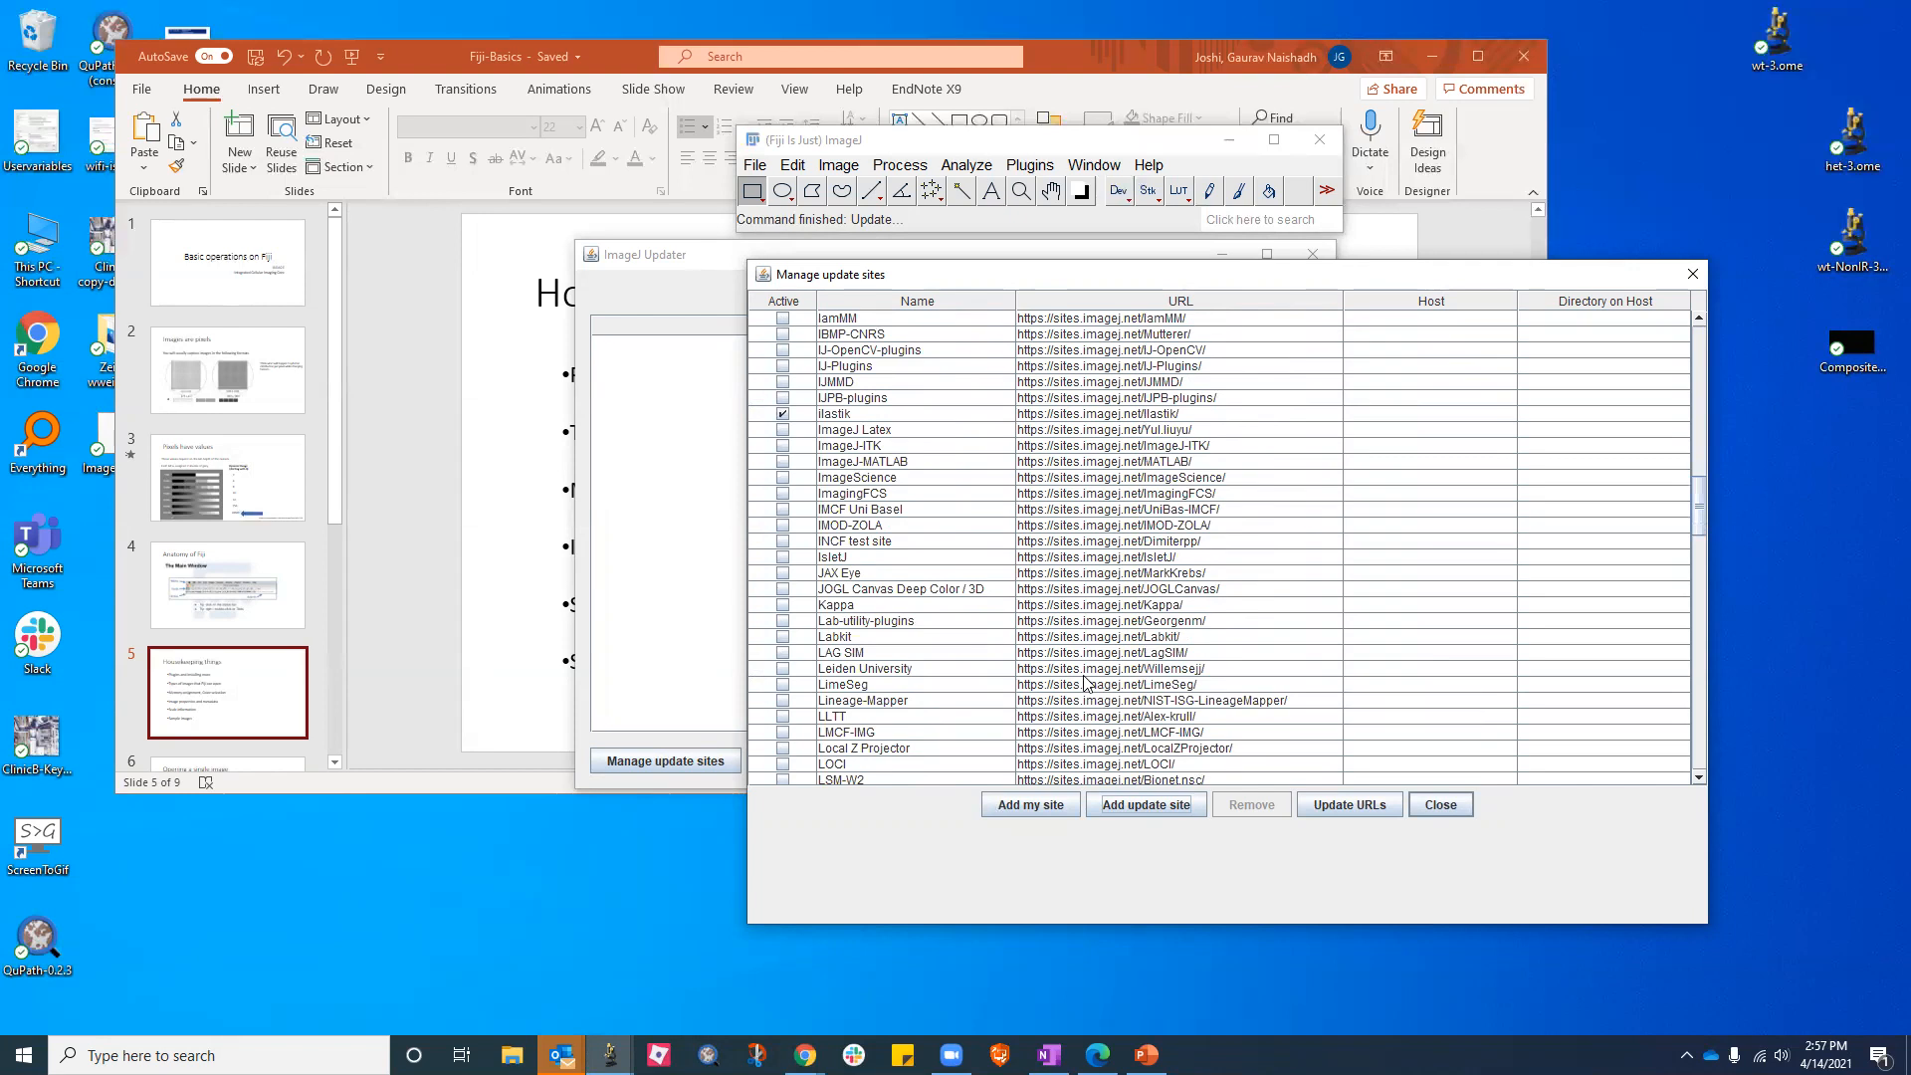
pyautogui.scroll(-1, 1085, 683)
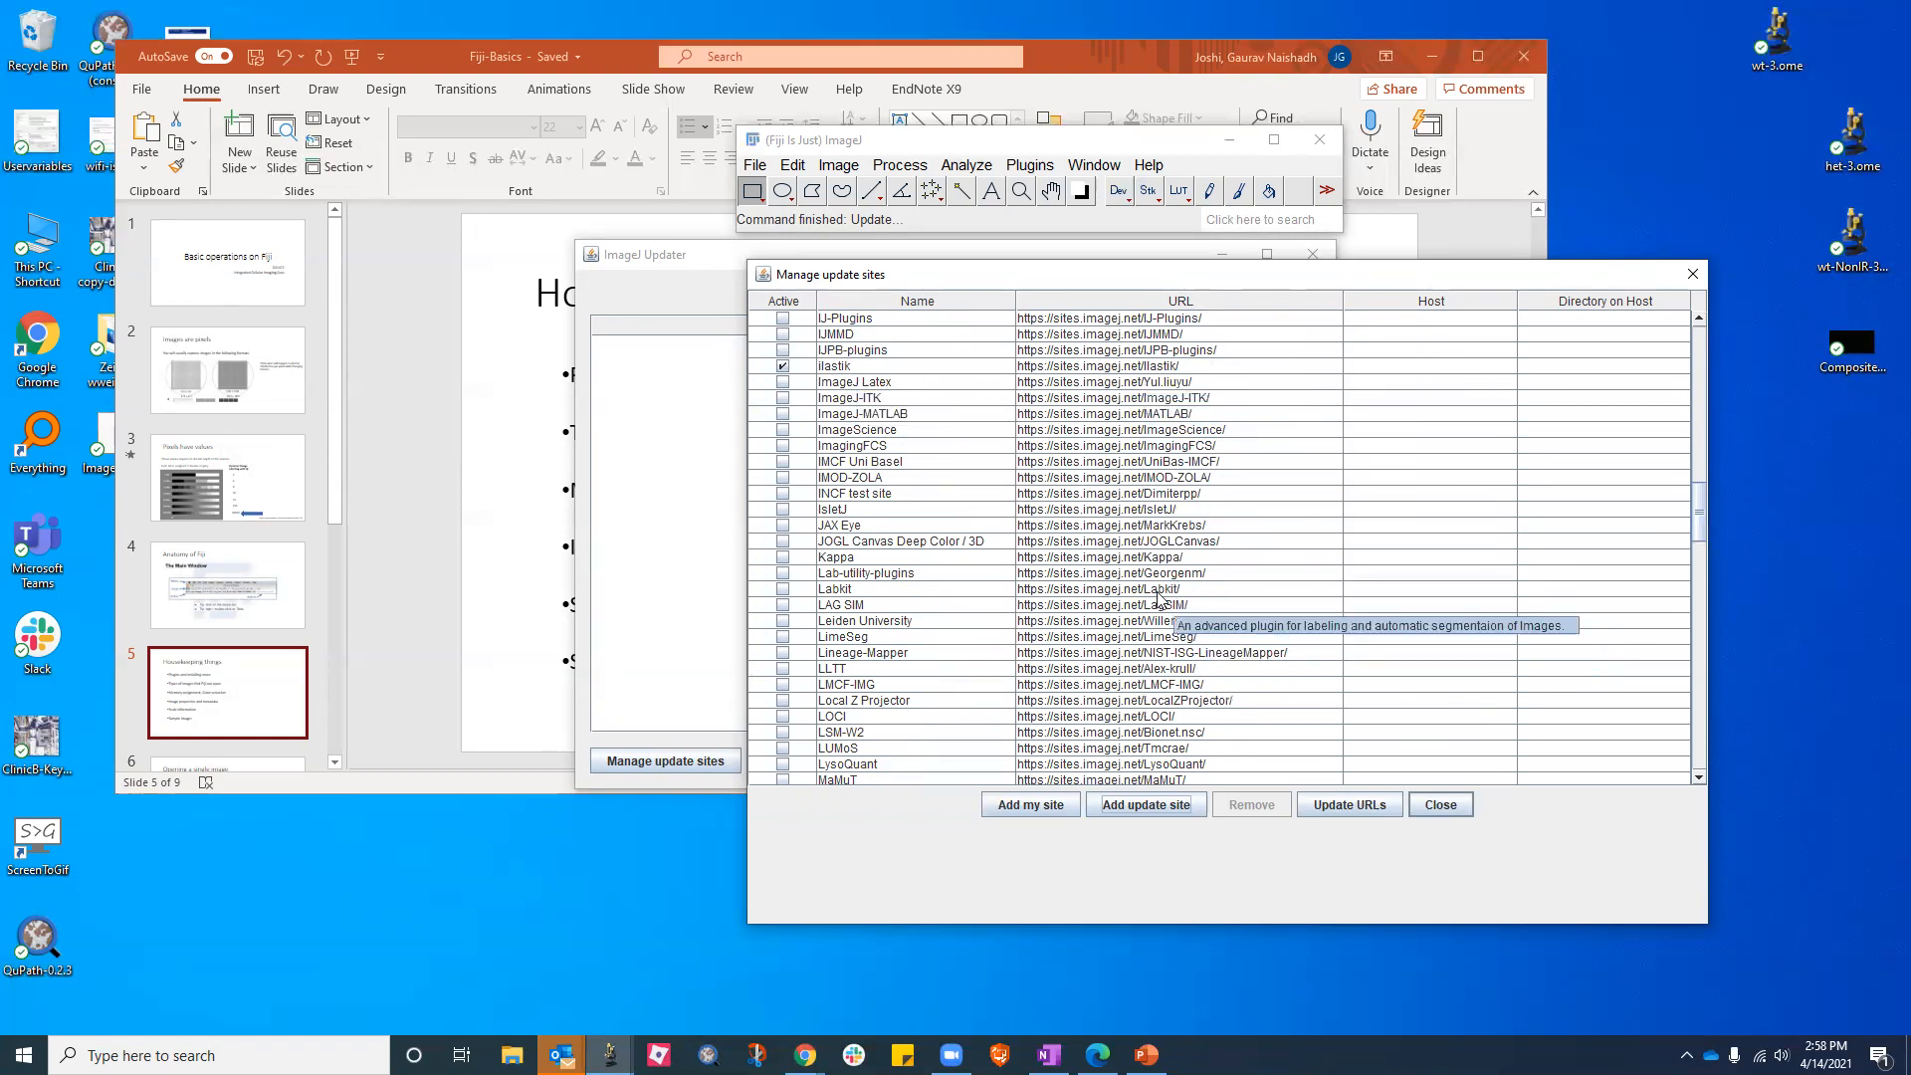
pyautogui.scroll(-2, 1170, 597)
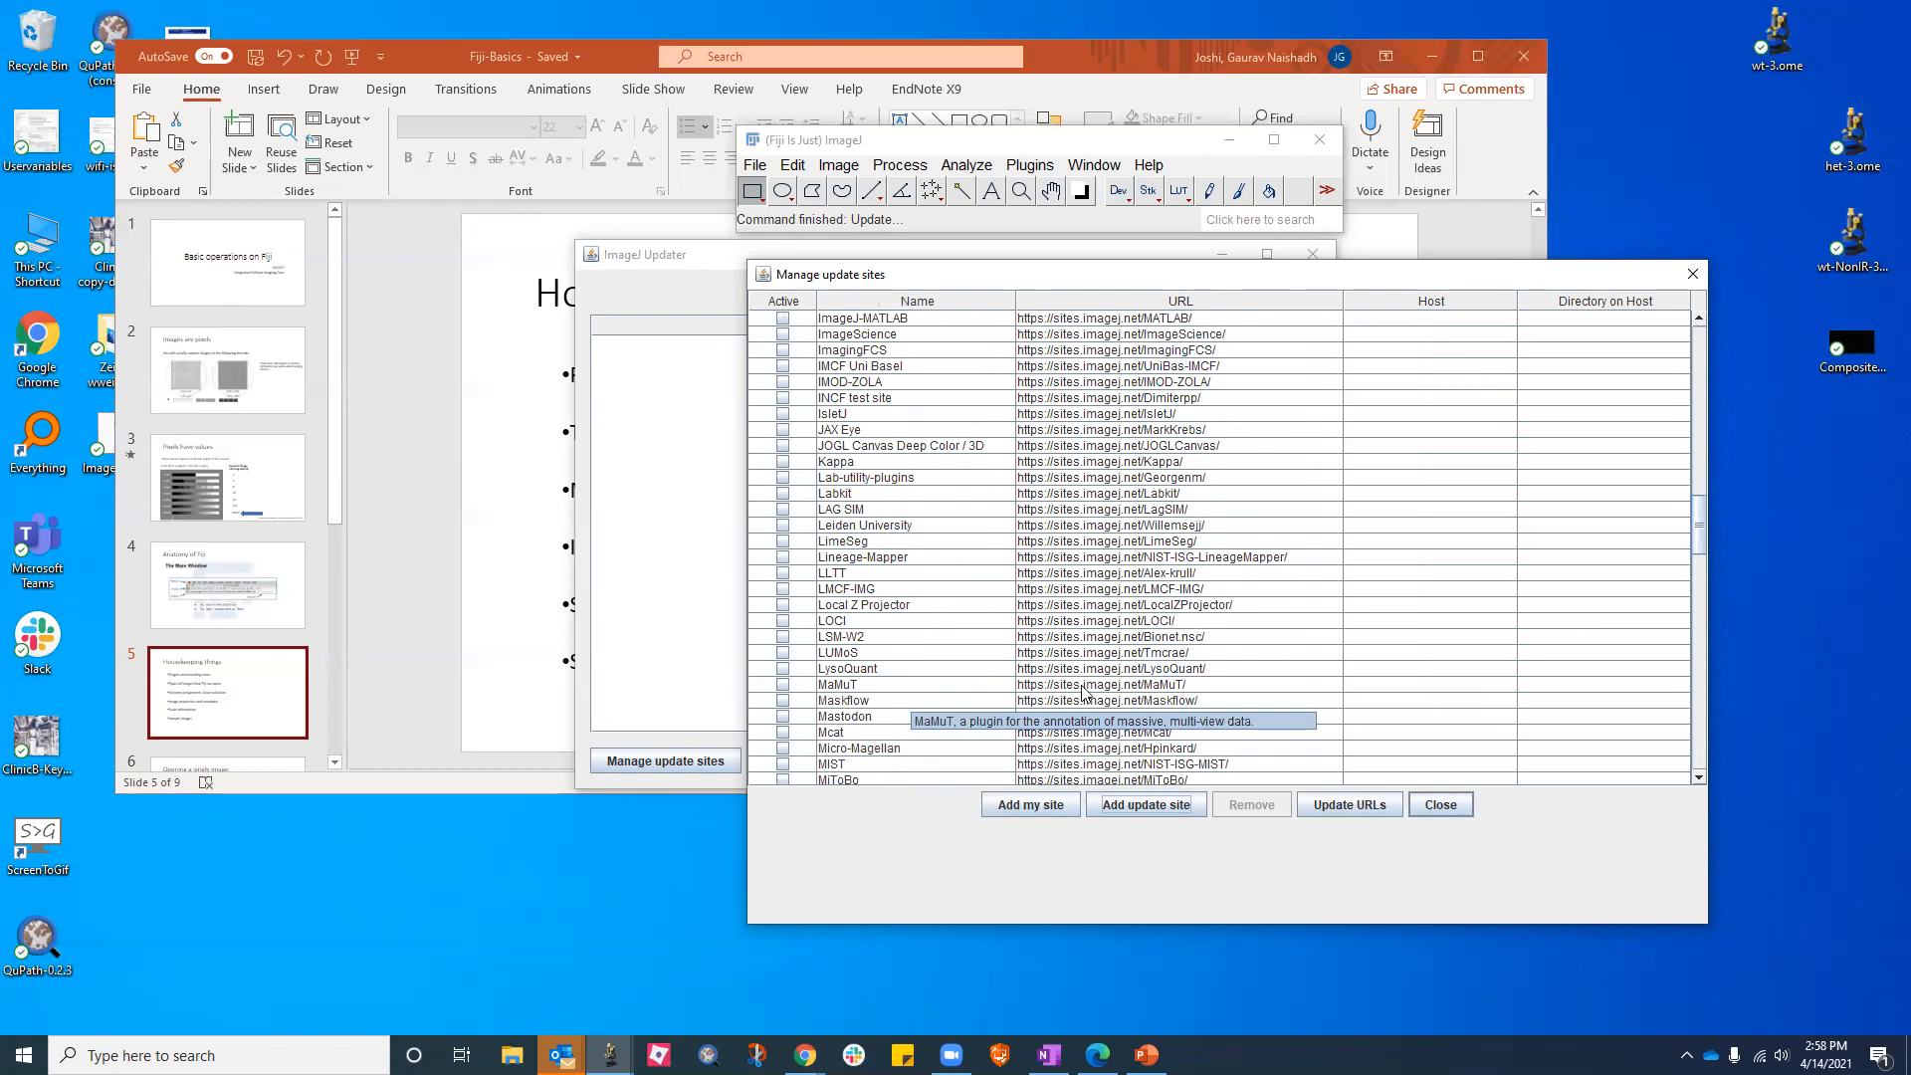
pyautogui.scroll(-5, 1084, 692)
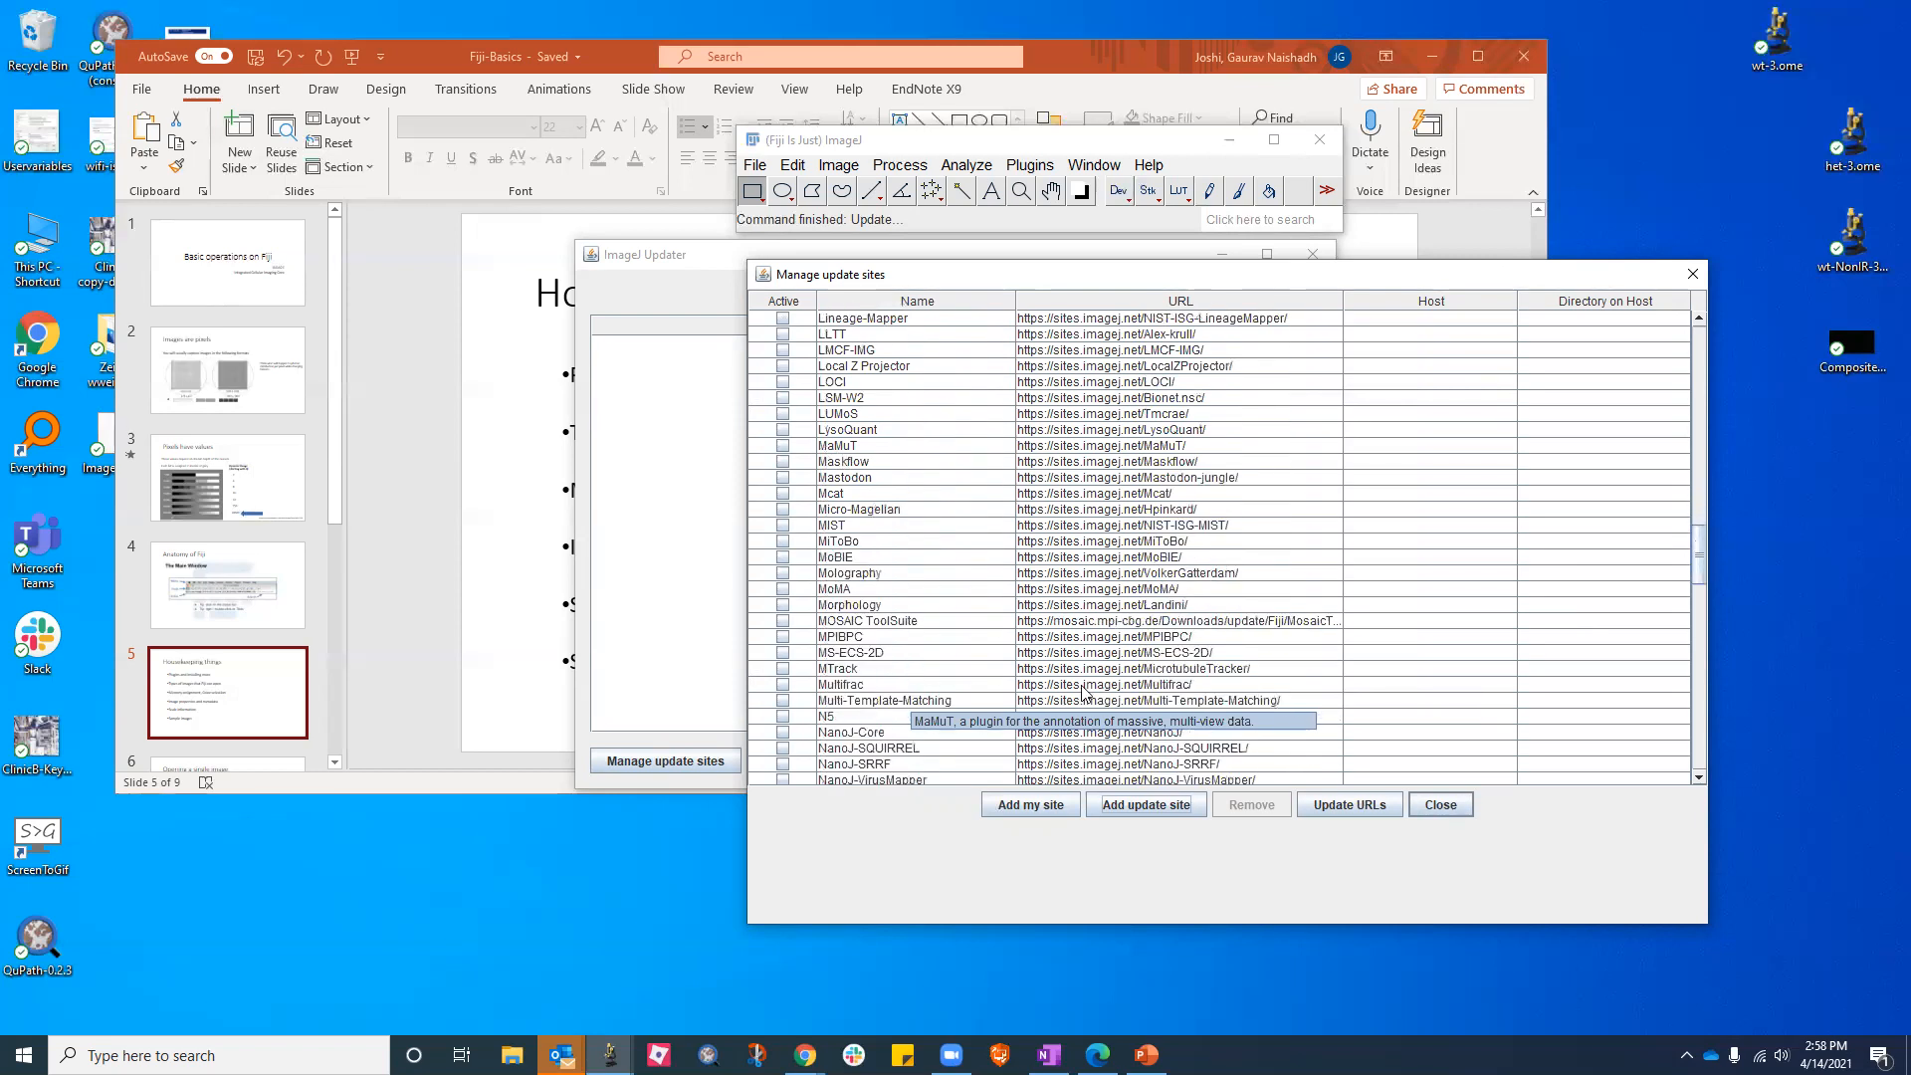
pyautogui.scroll(-3, 1085, 677)
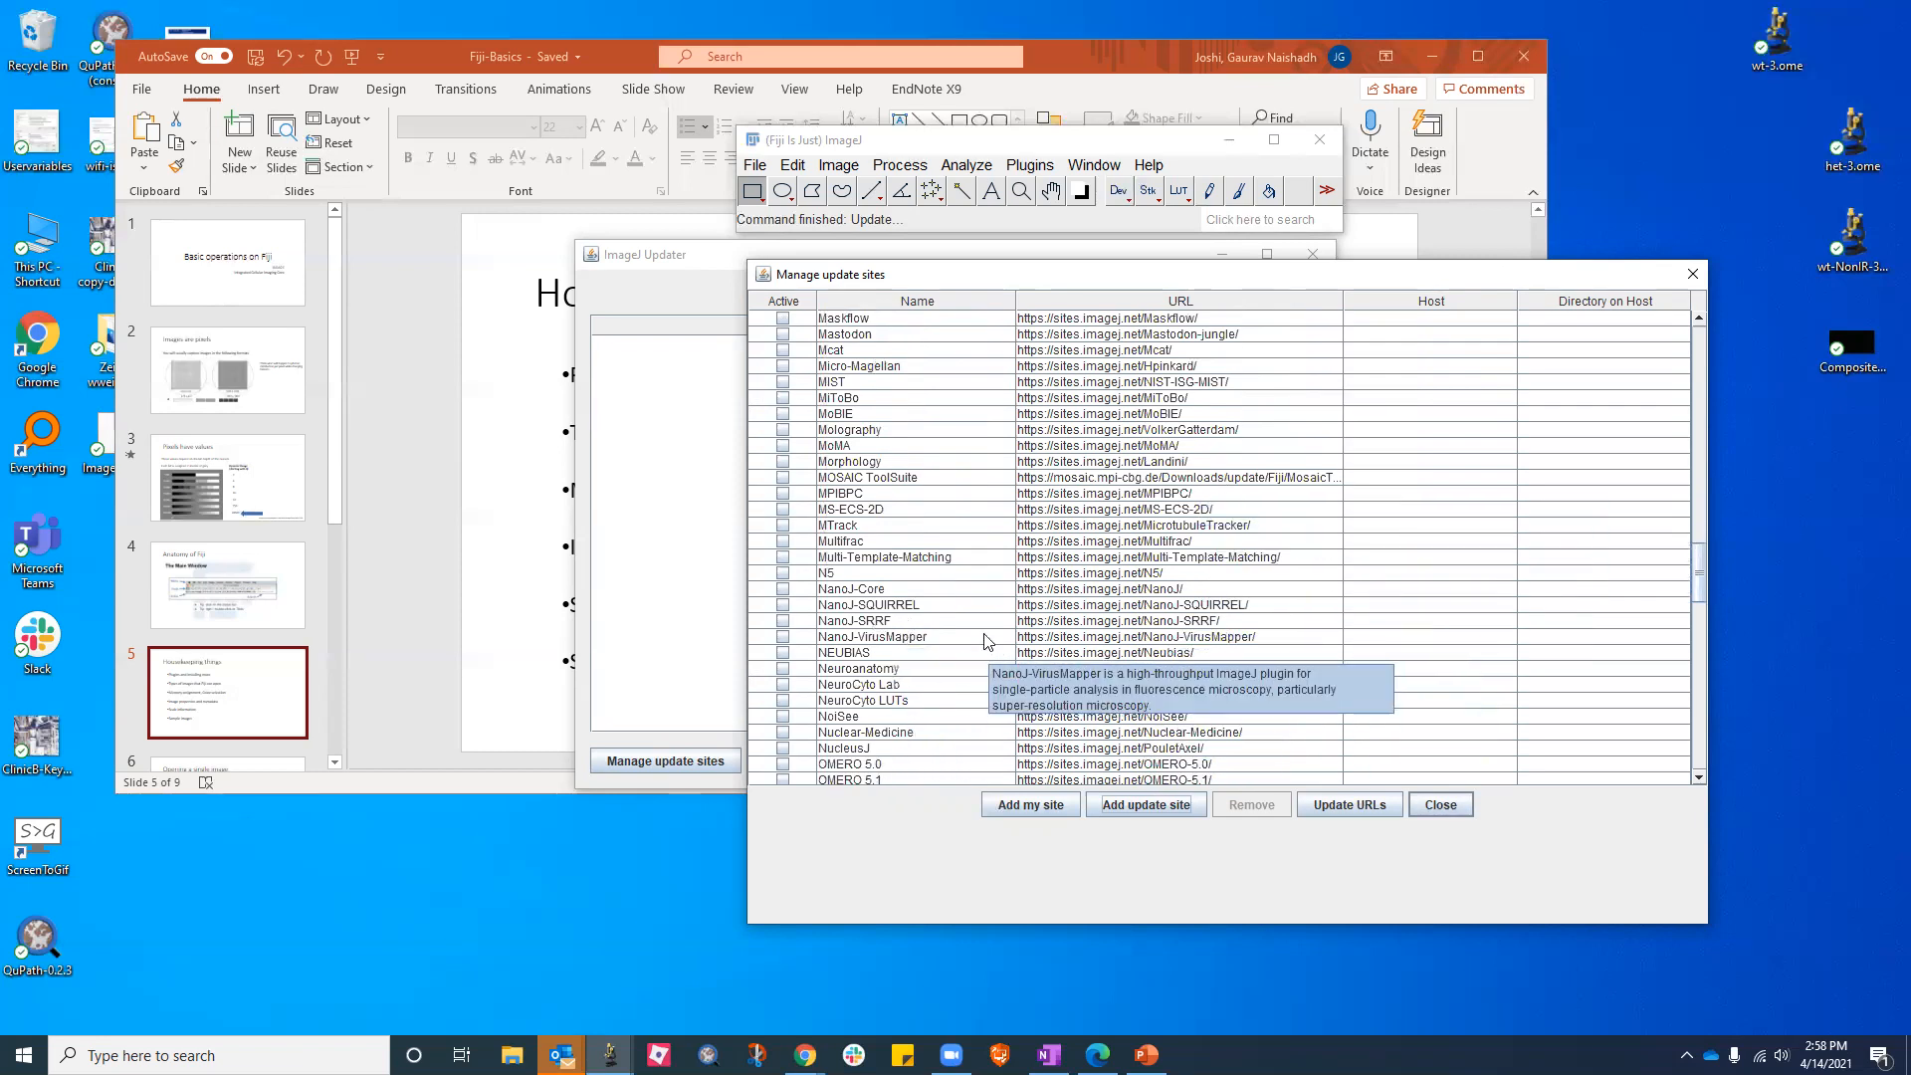
pyautogui.click(783, 717)
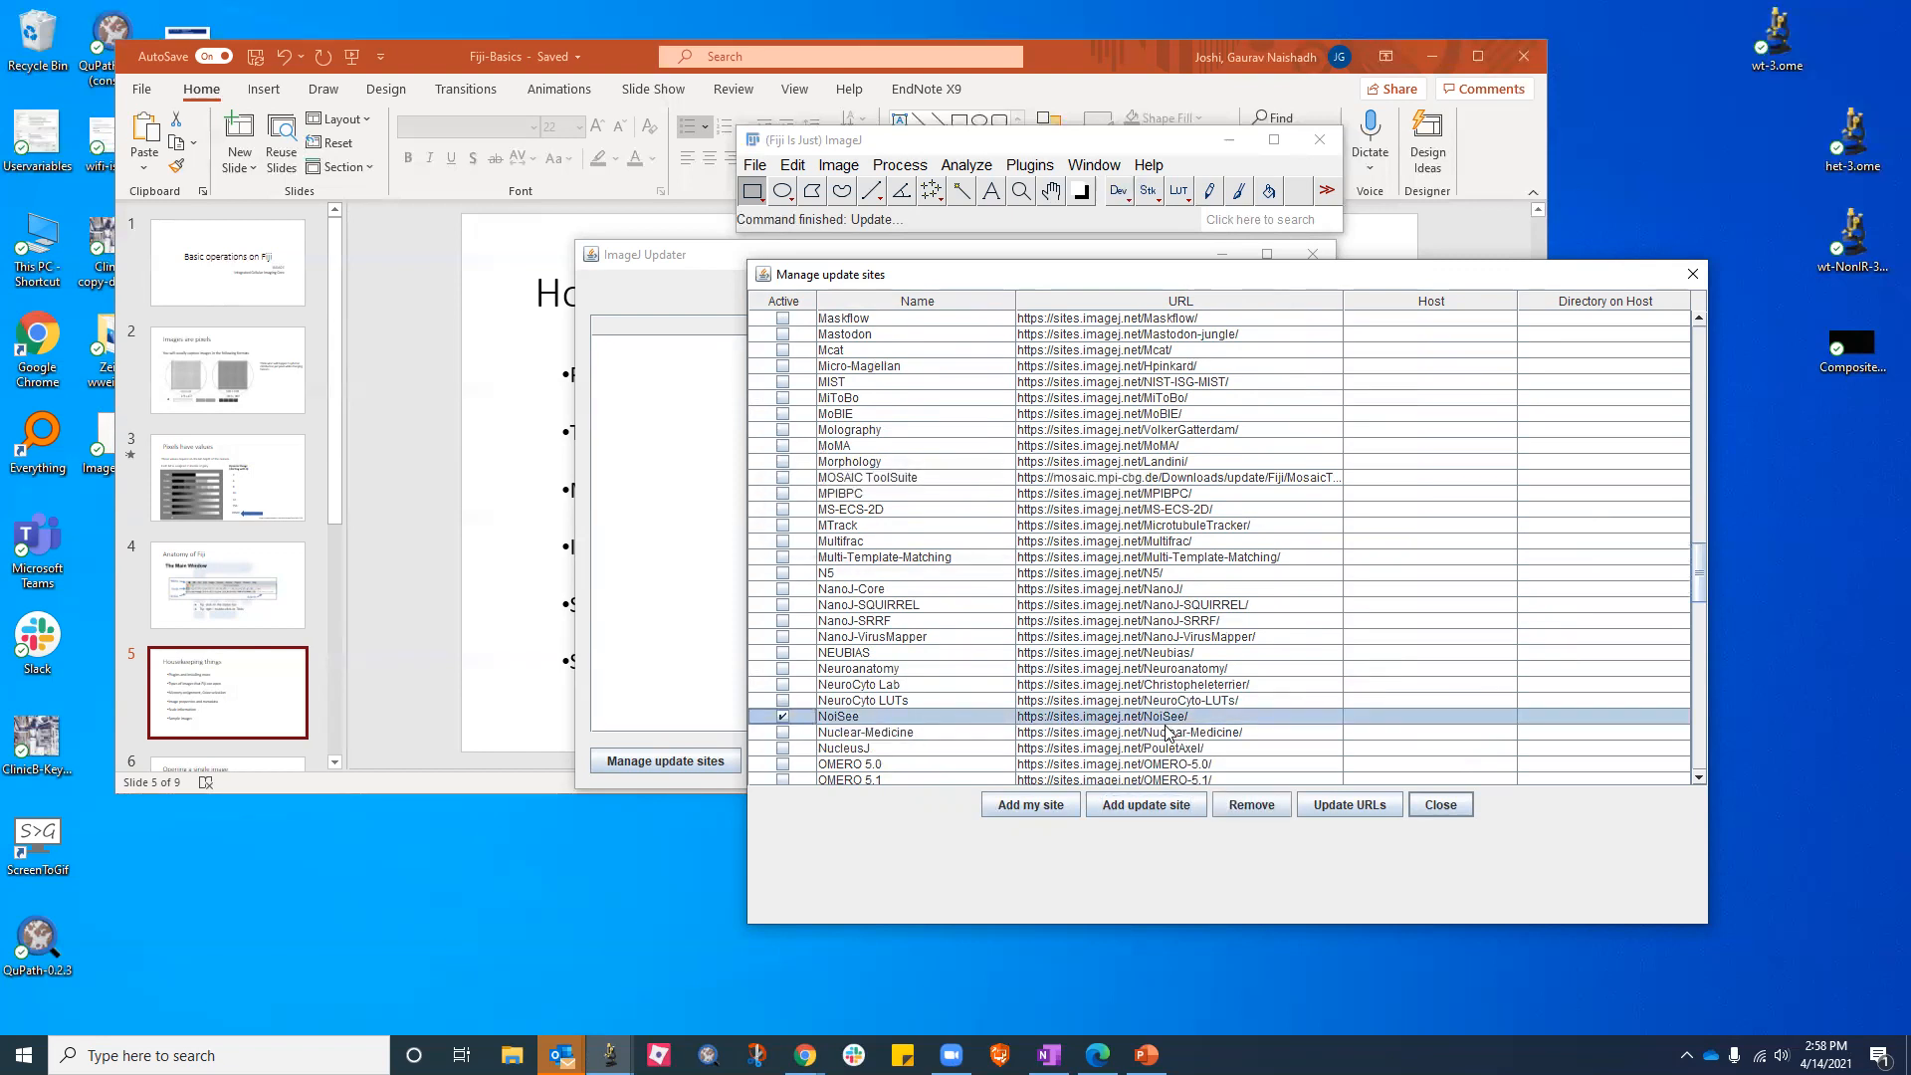
pyautogui.scroll(-1, 1155, 687)
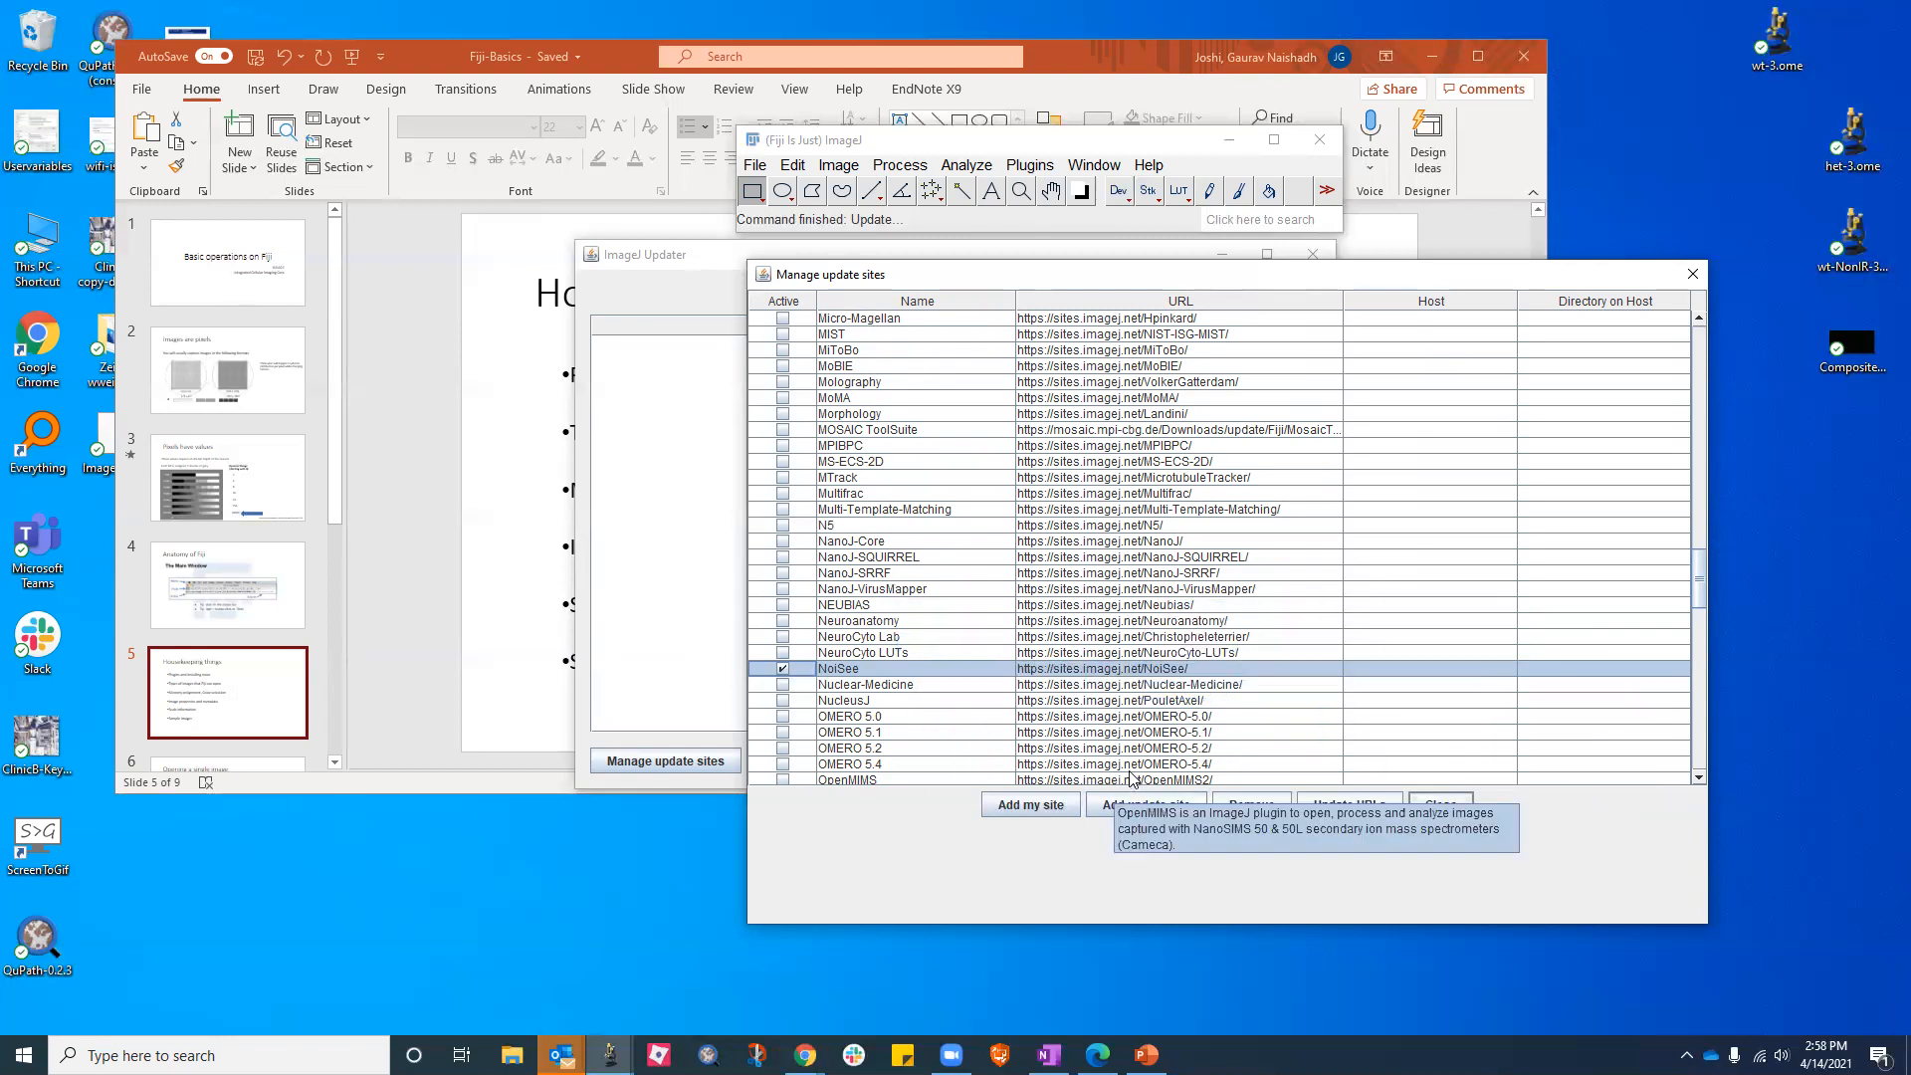
pyautogui.click(782, 605)
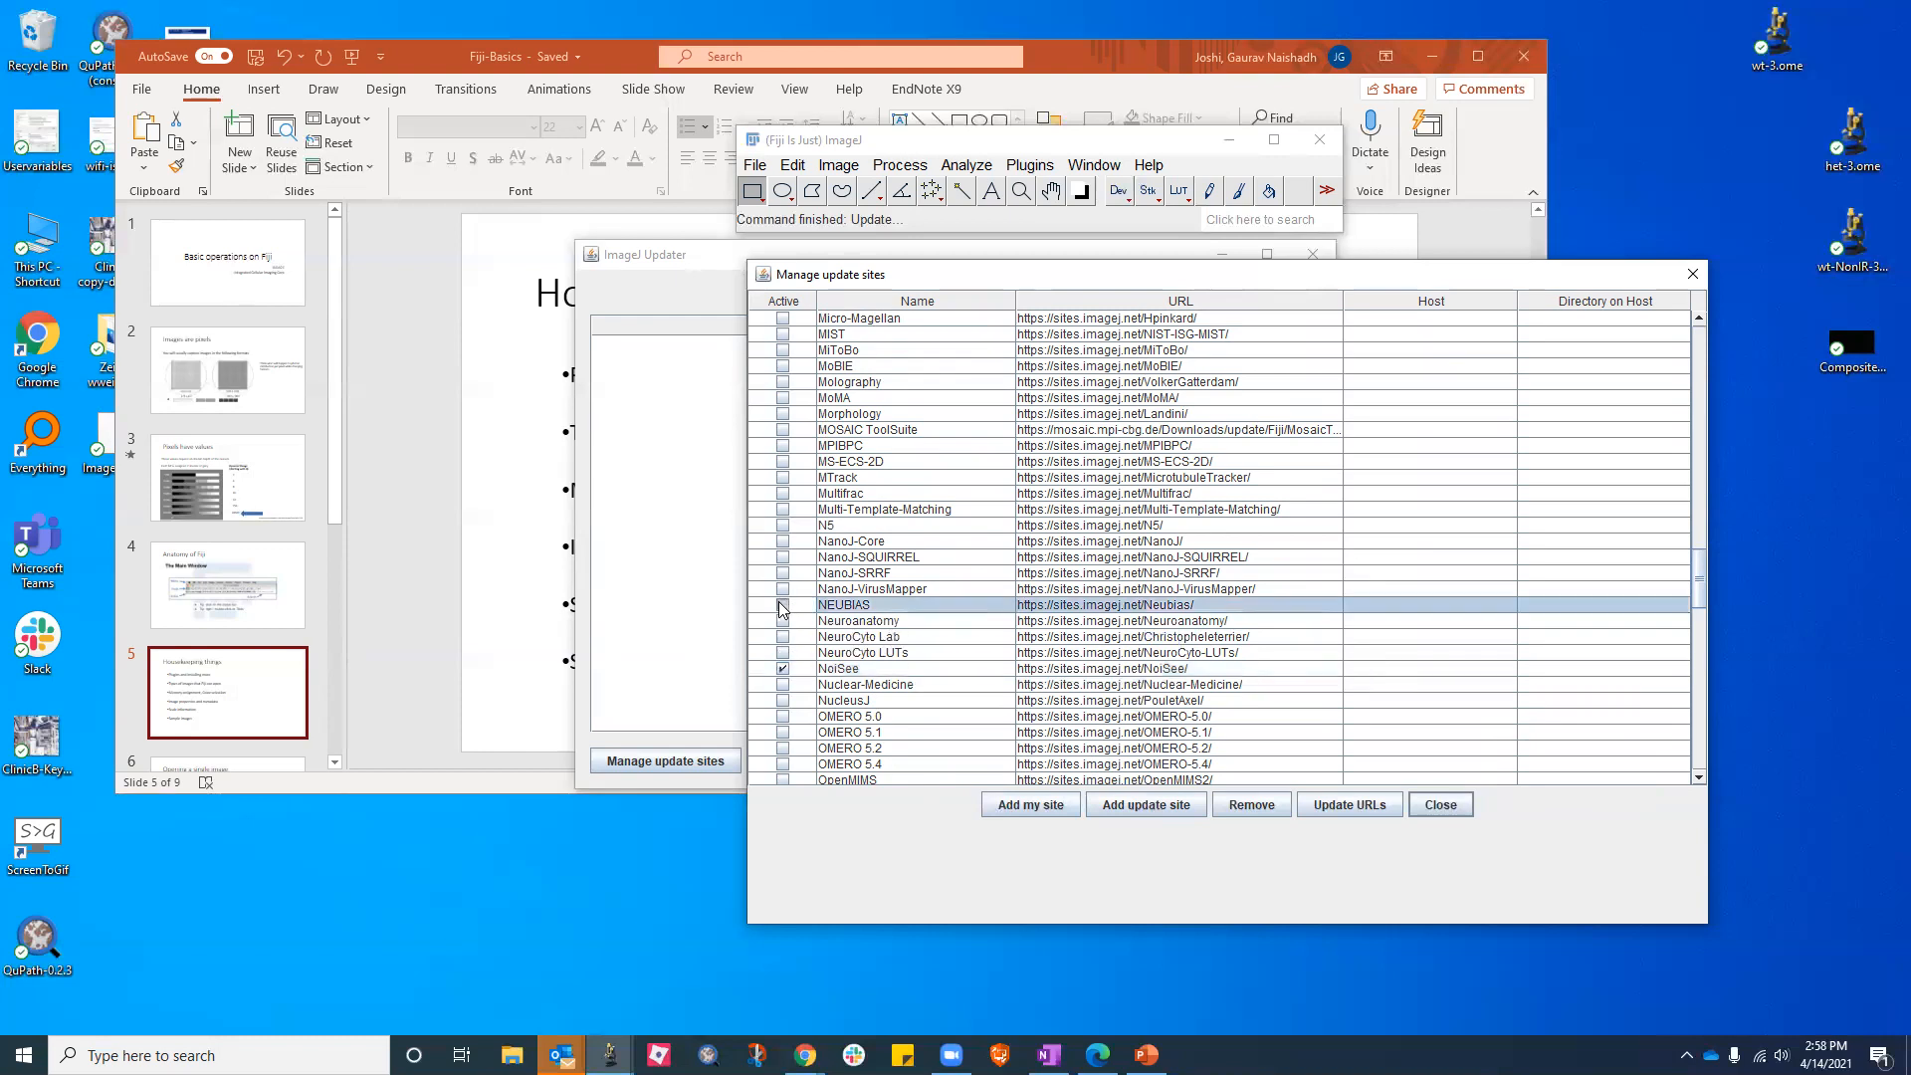
pyautogui.click(1435, 806)
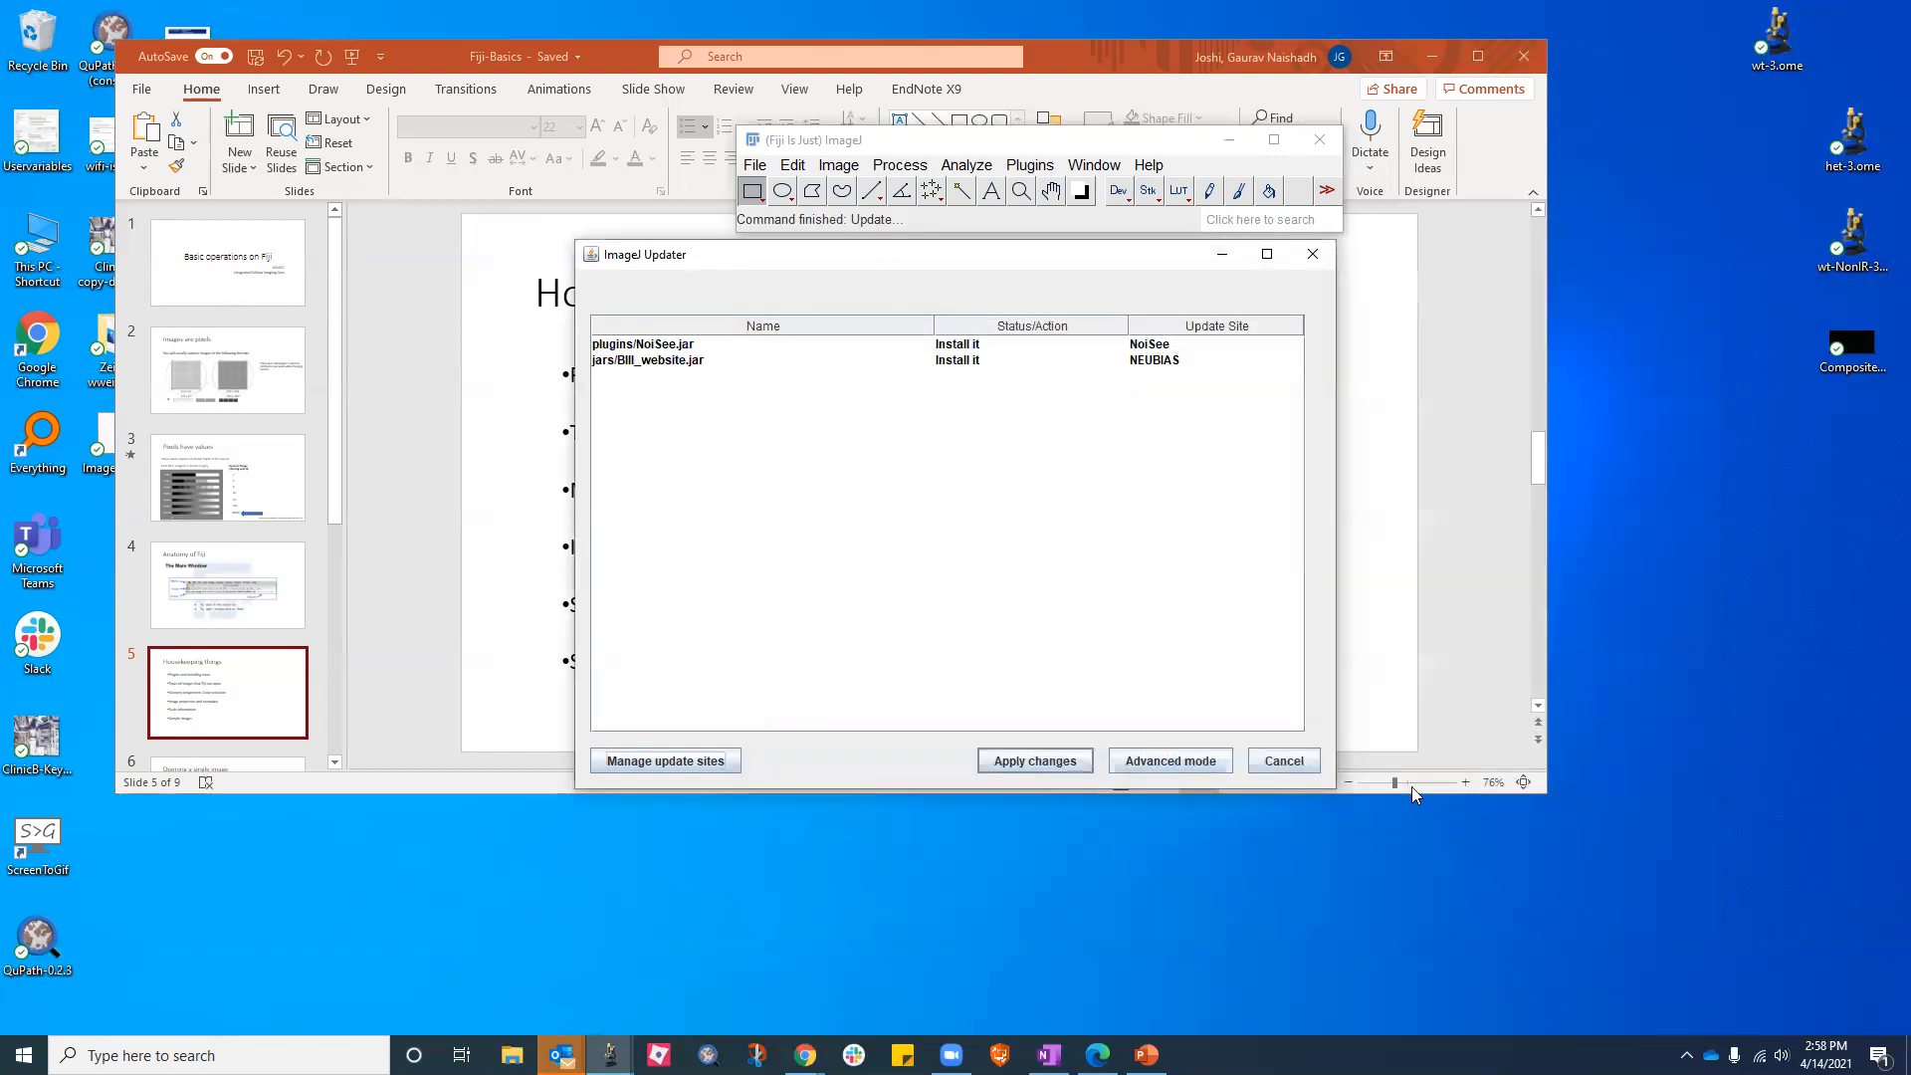
# Apply the pending NoiSee and NEUBIAS installations, dismiss the notice and restart Fiji
pyautogui.click(1029, 763)
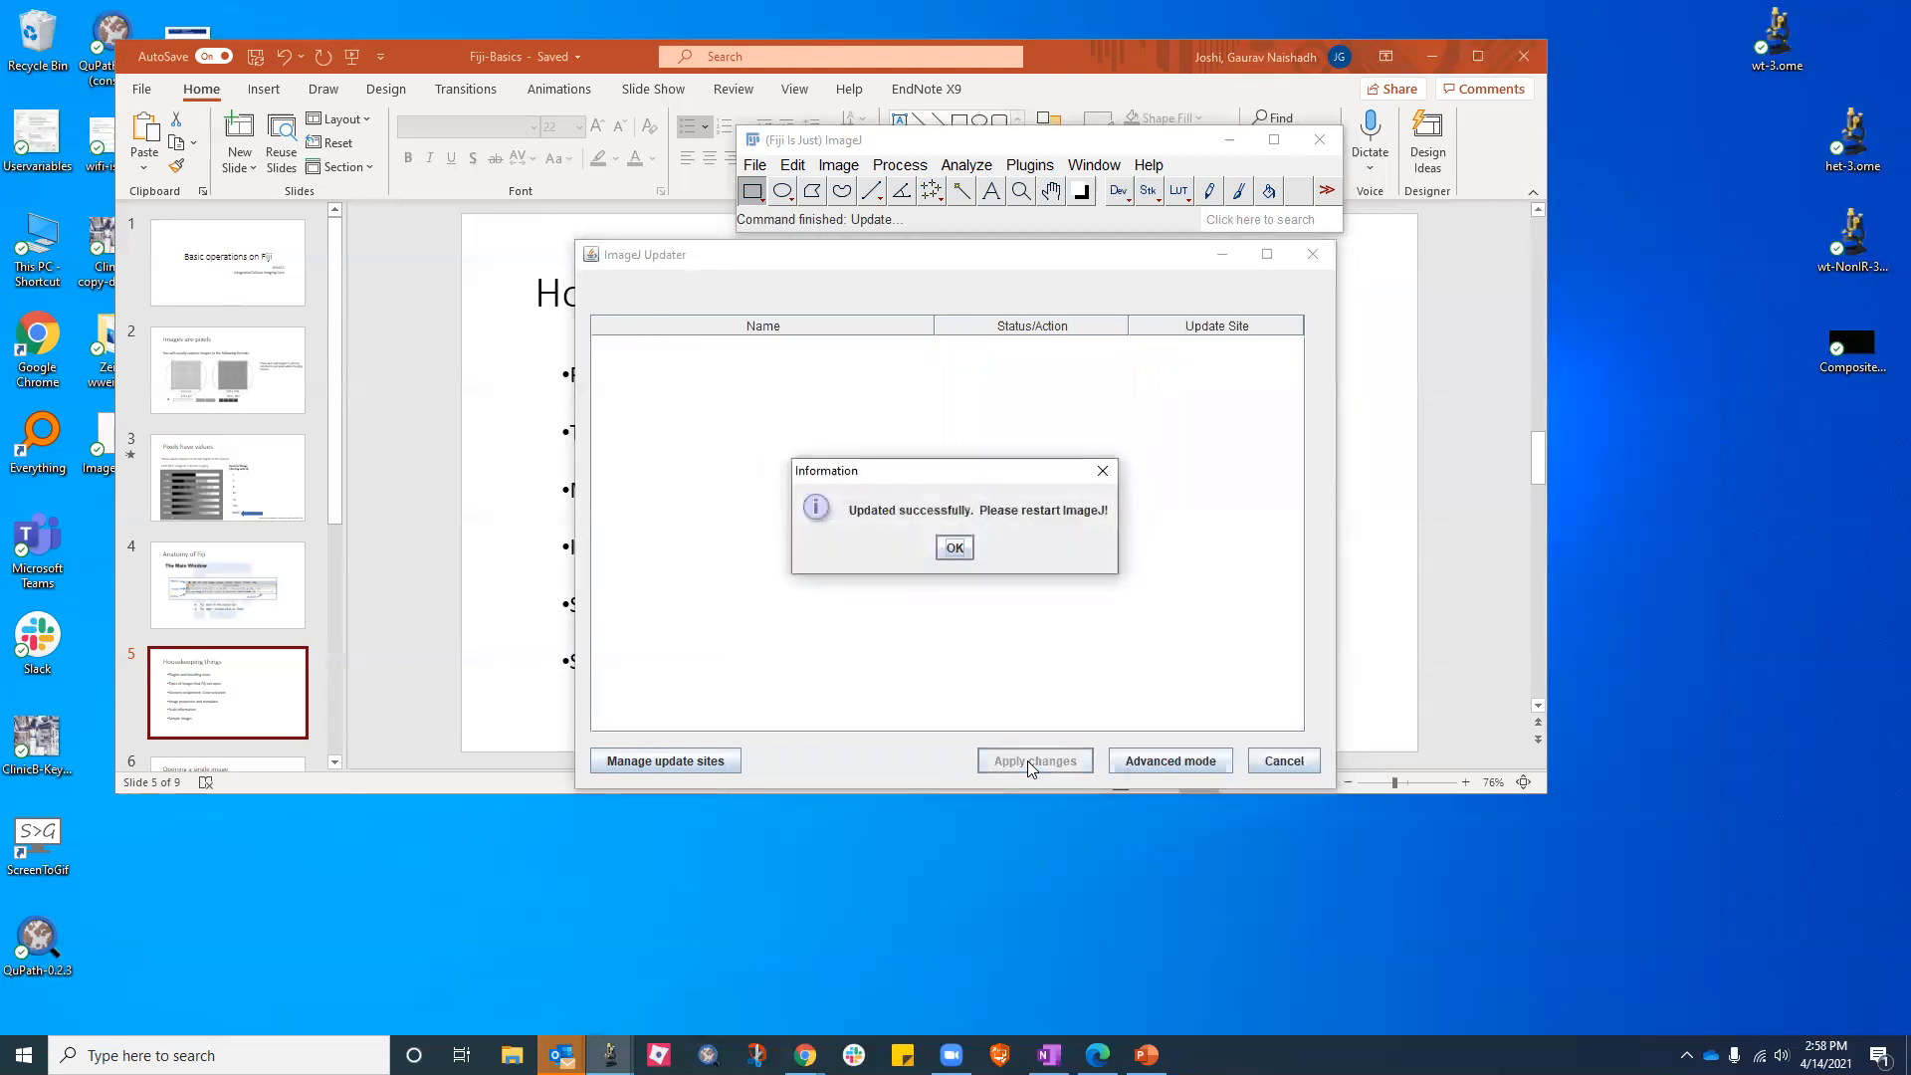
pyautogui.click(953, 547)
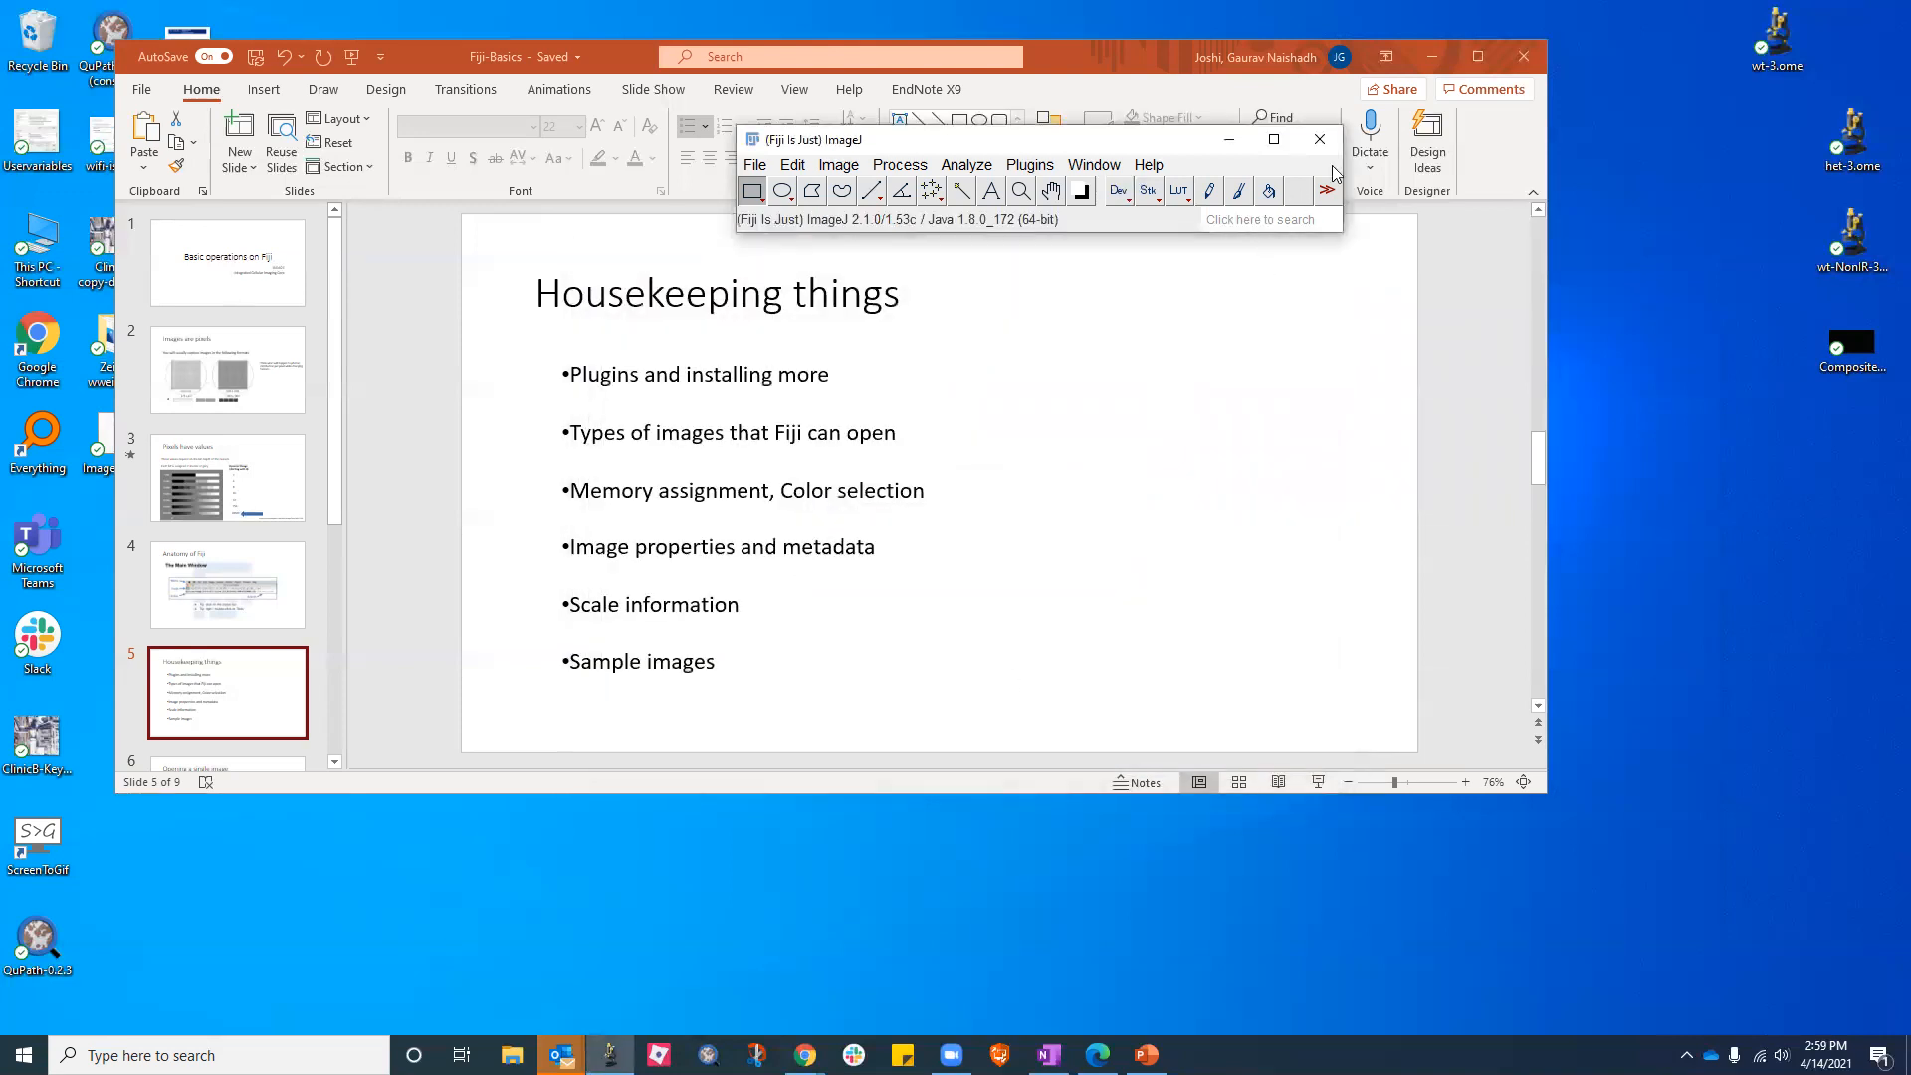
pyautogui.click(1321, 140)
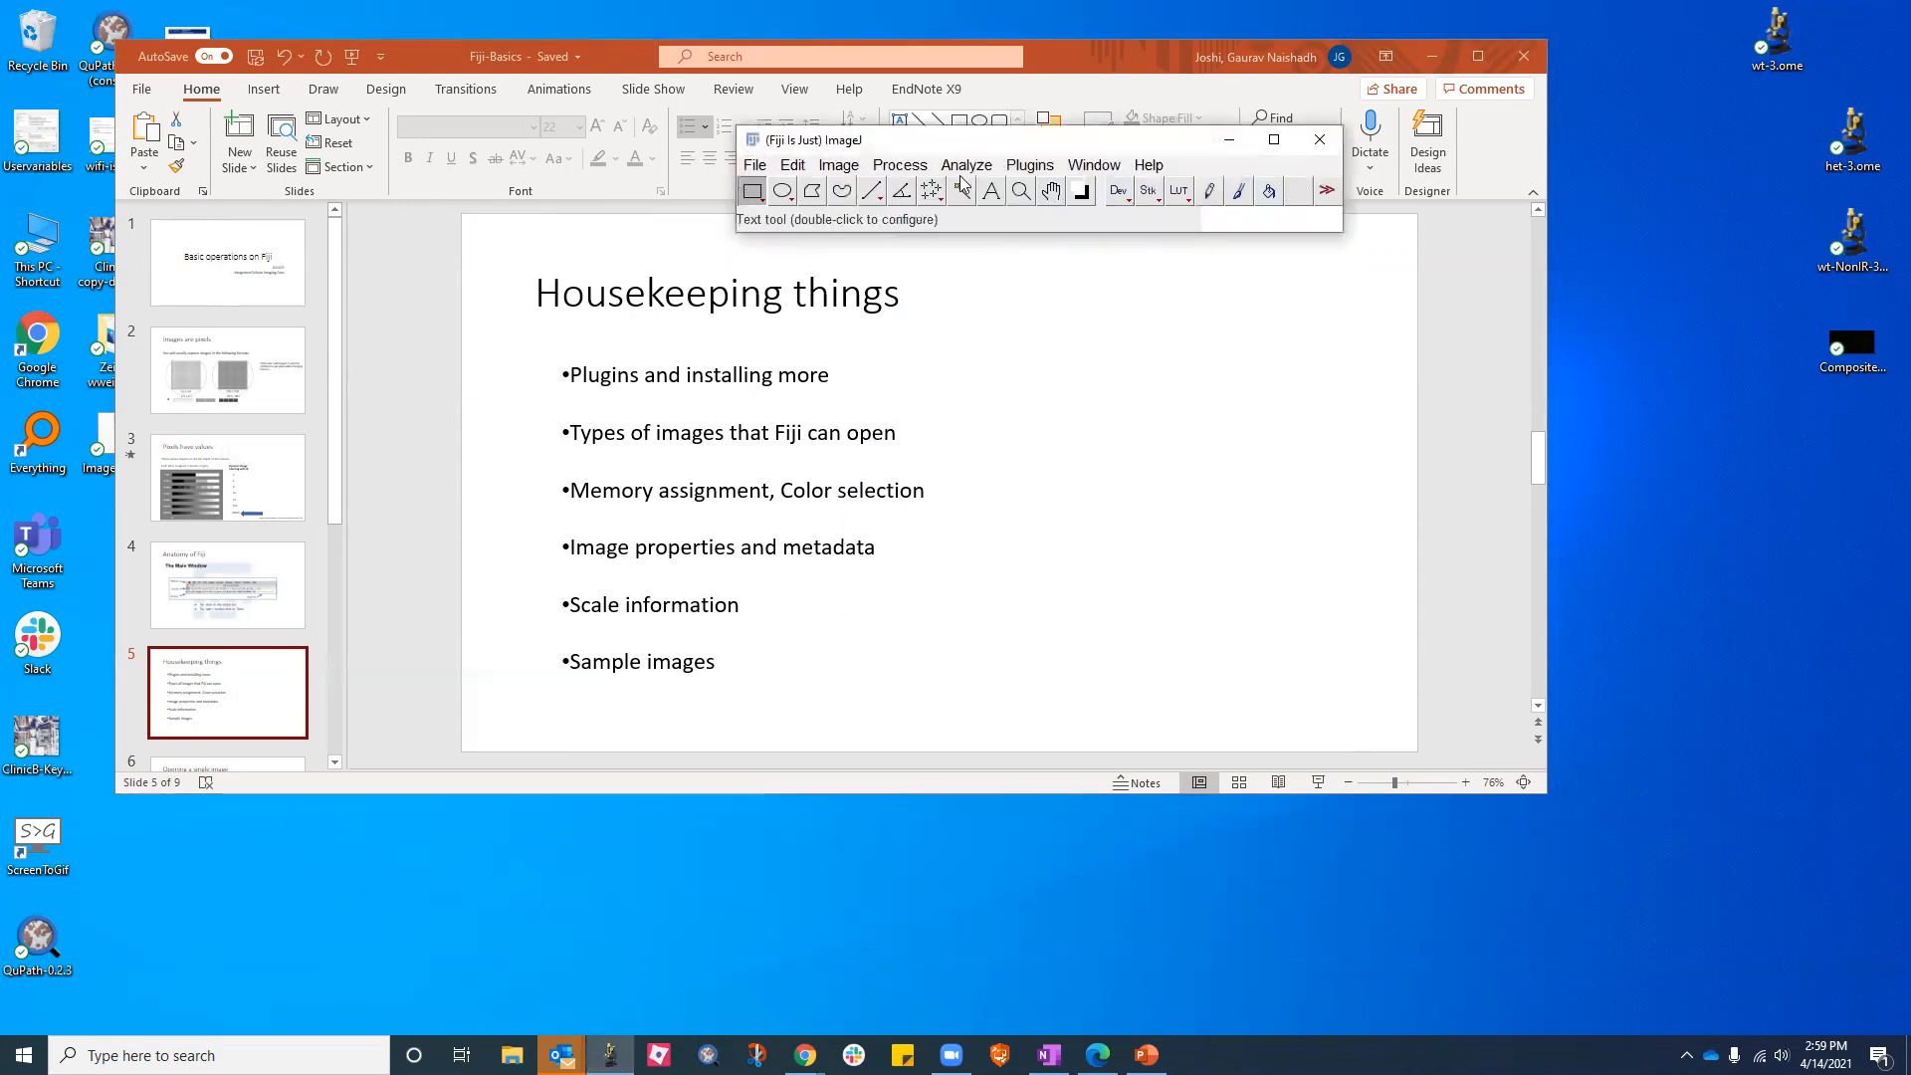
# Look through the installed plugins for the newly added NoiSee entry
pyautogui.click(1023, 166)
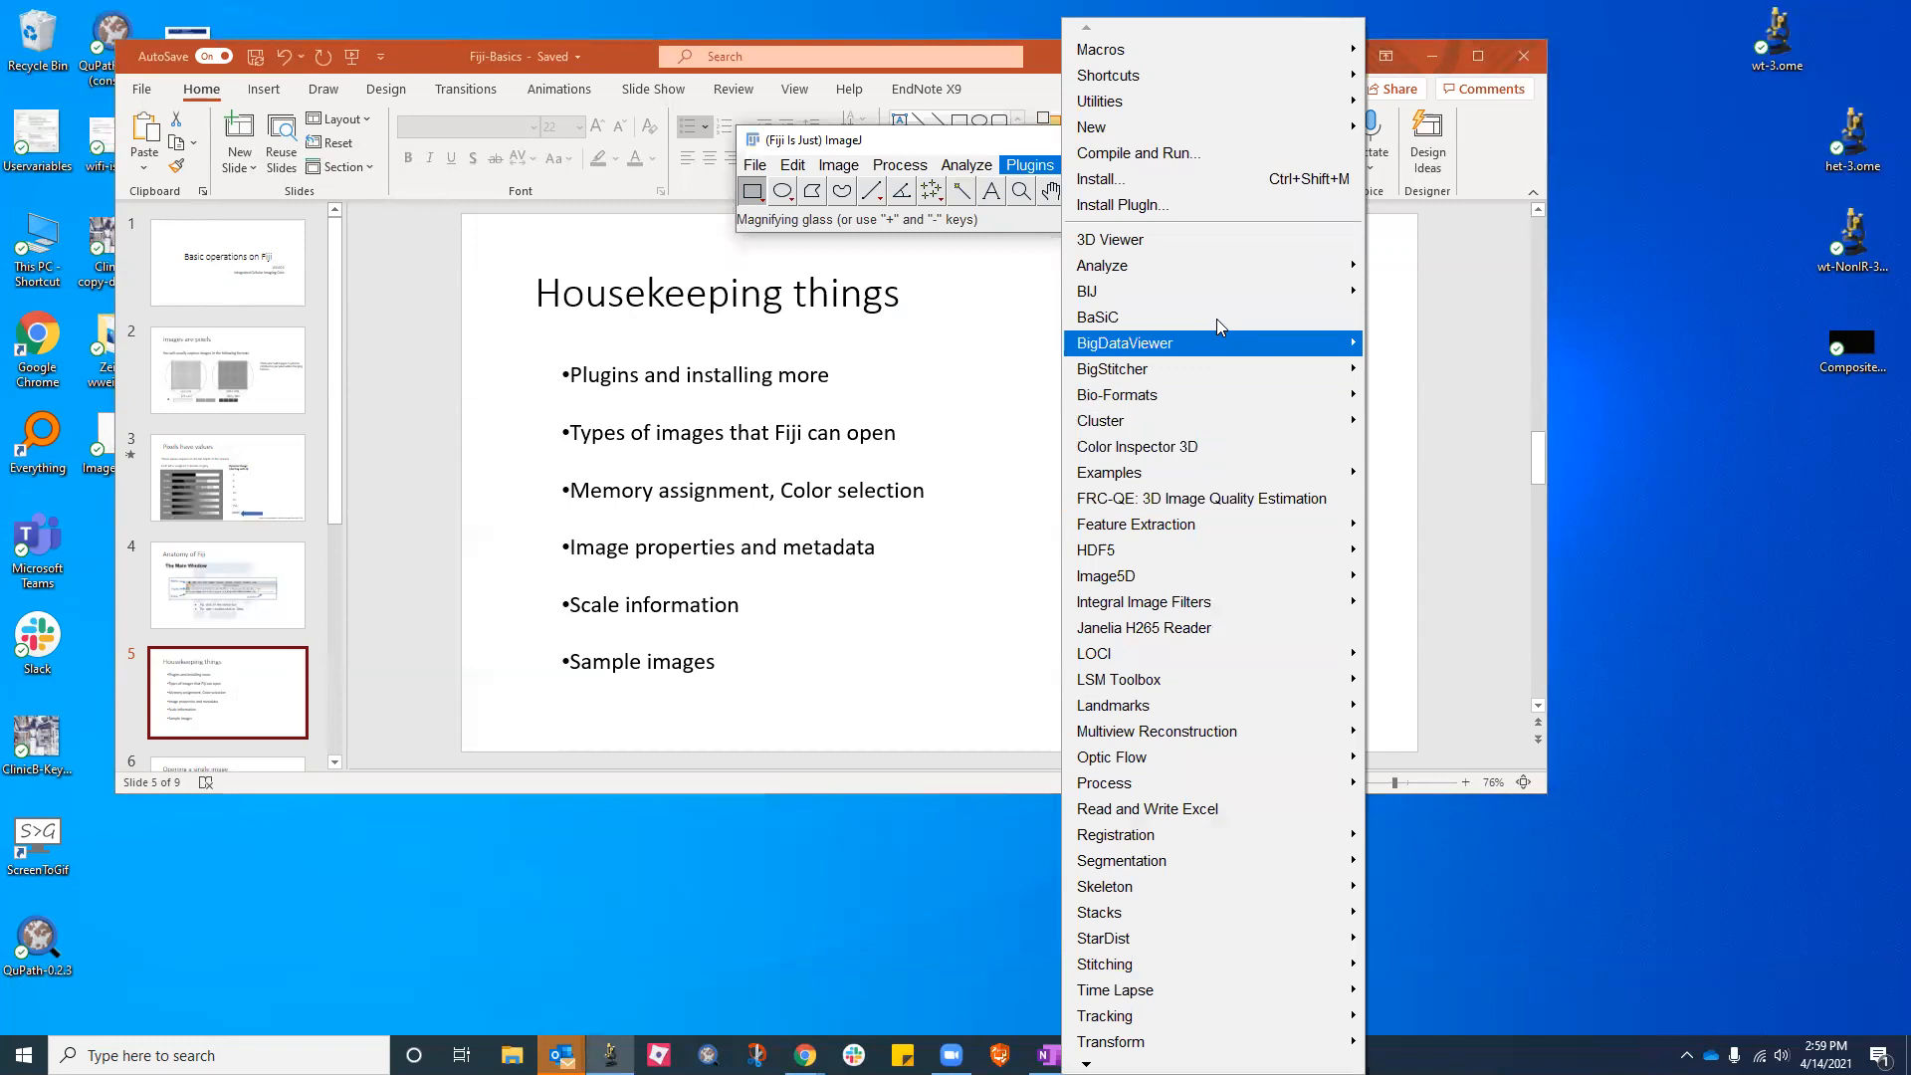
pyautogui.moveTo(1154, 406)
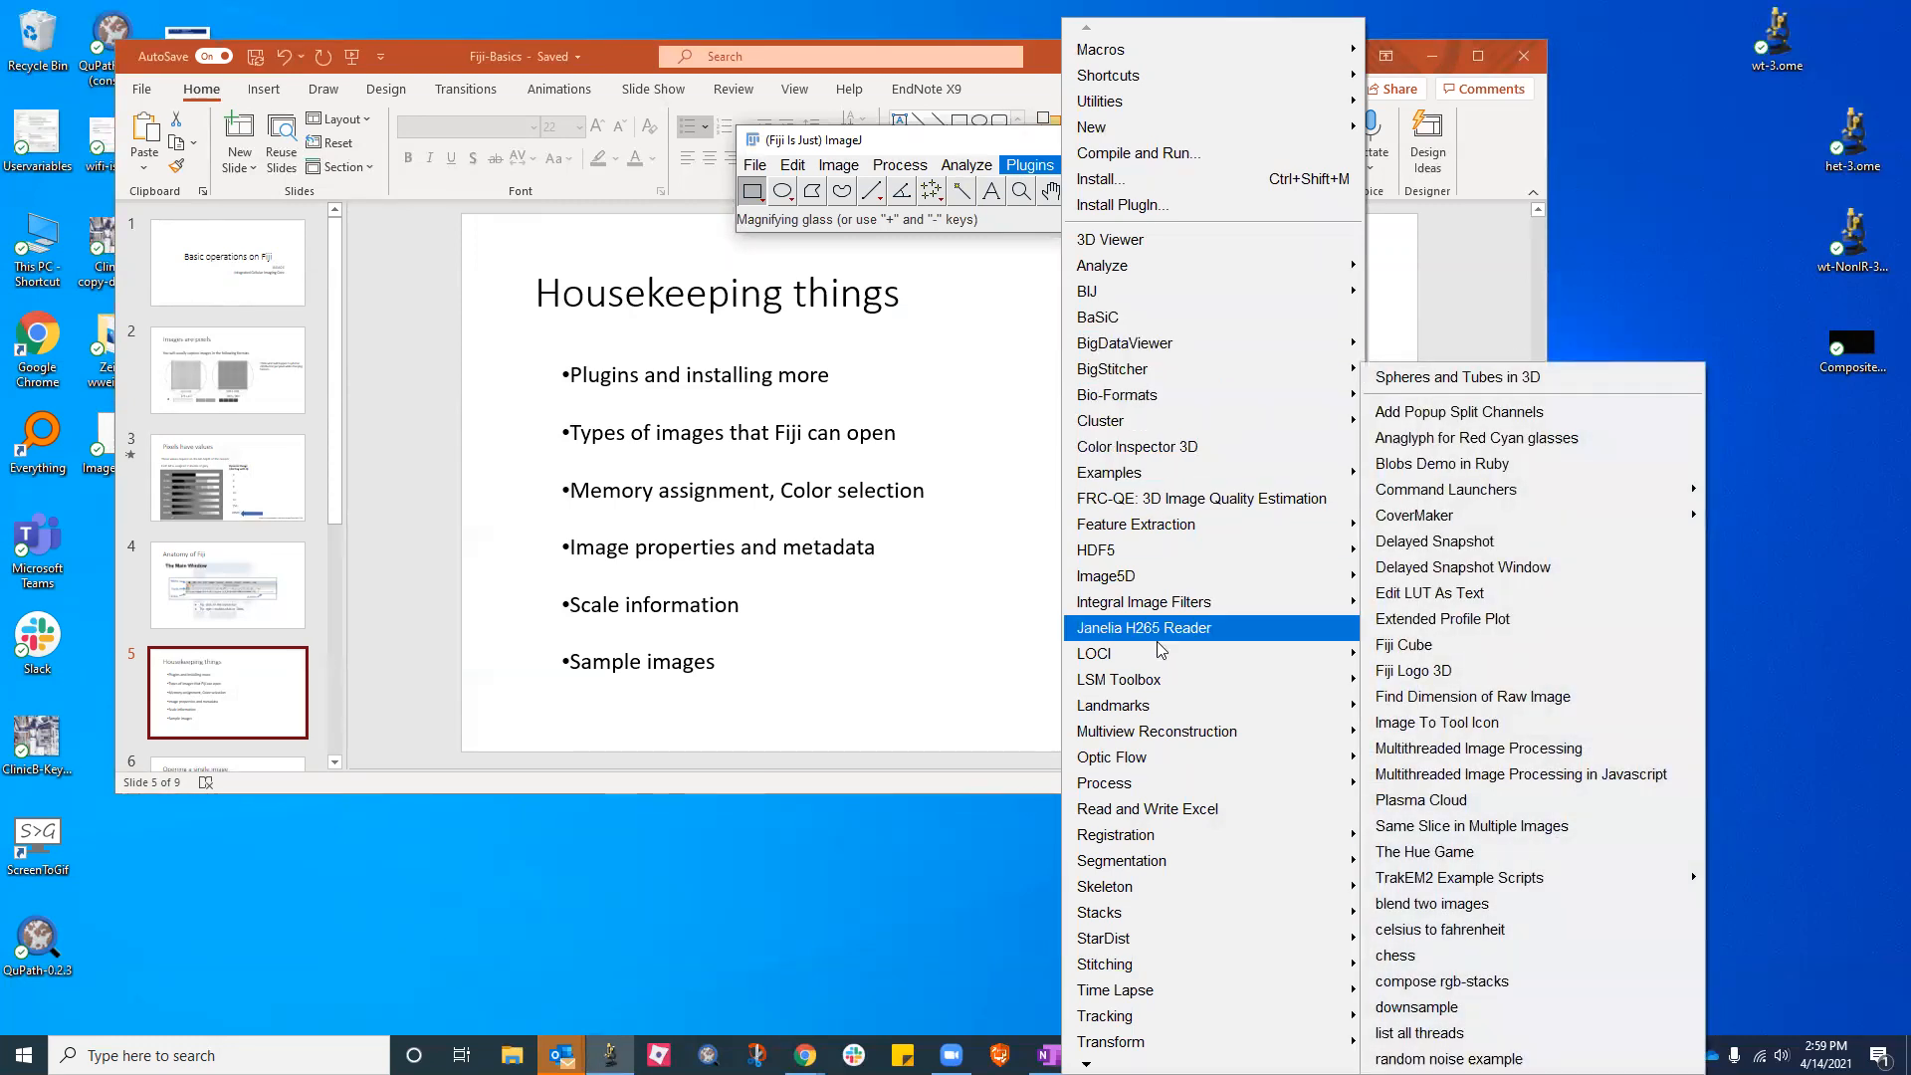
pyautogui.moveTo(1086, 1064)
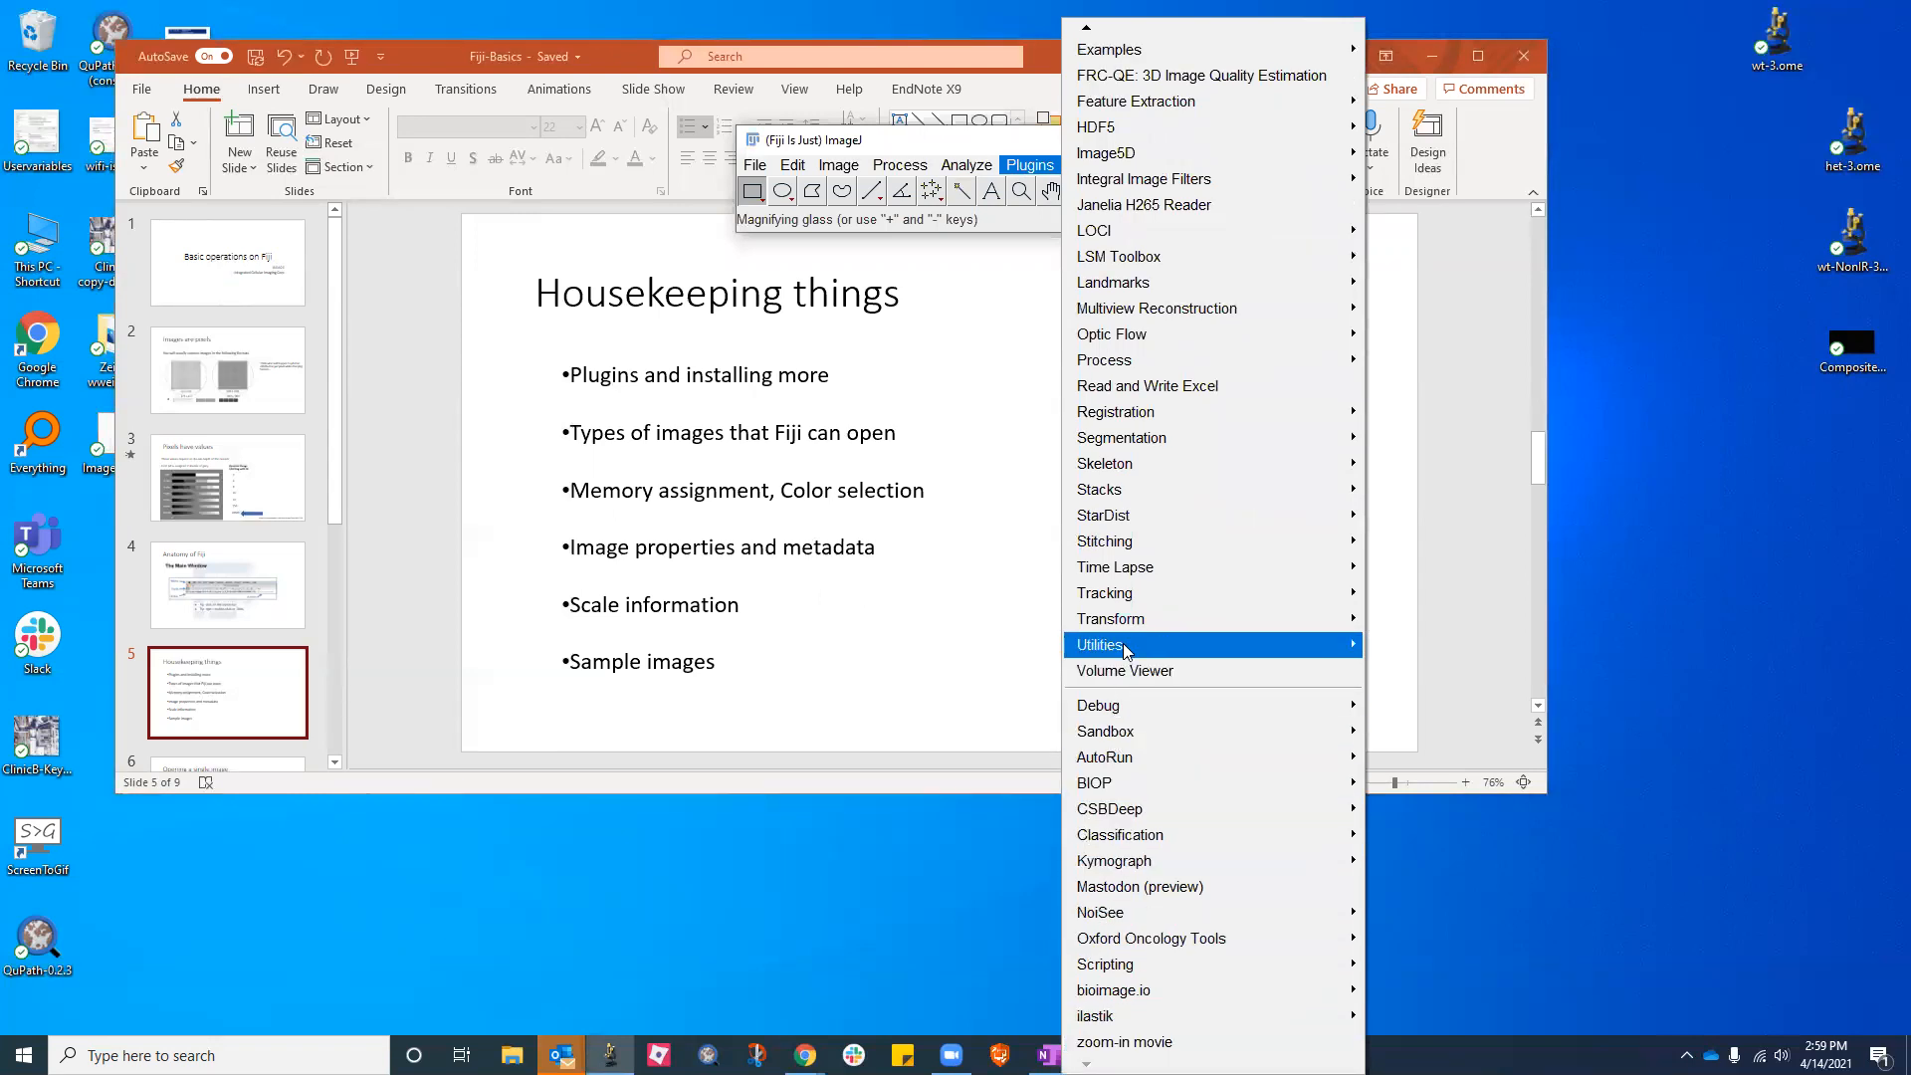
pyautogui.click(917, 140)
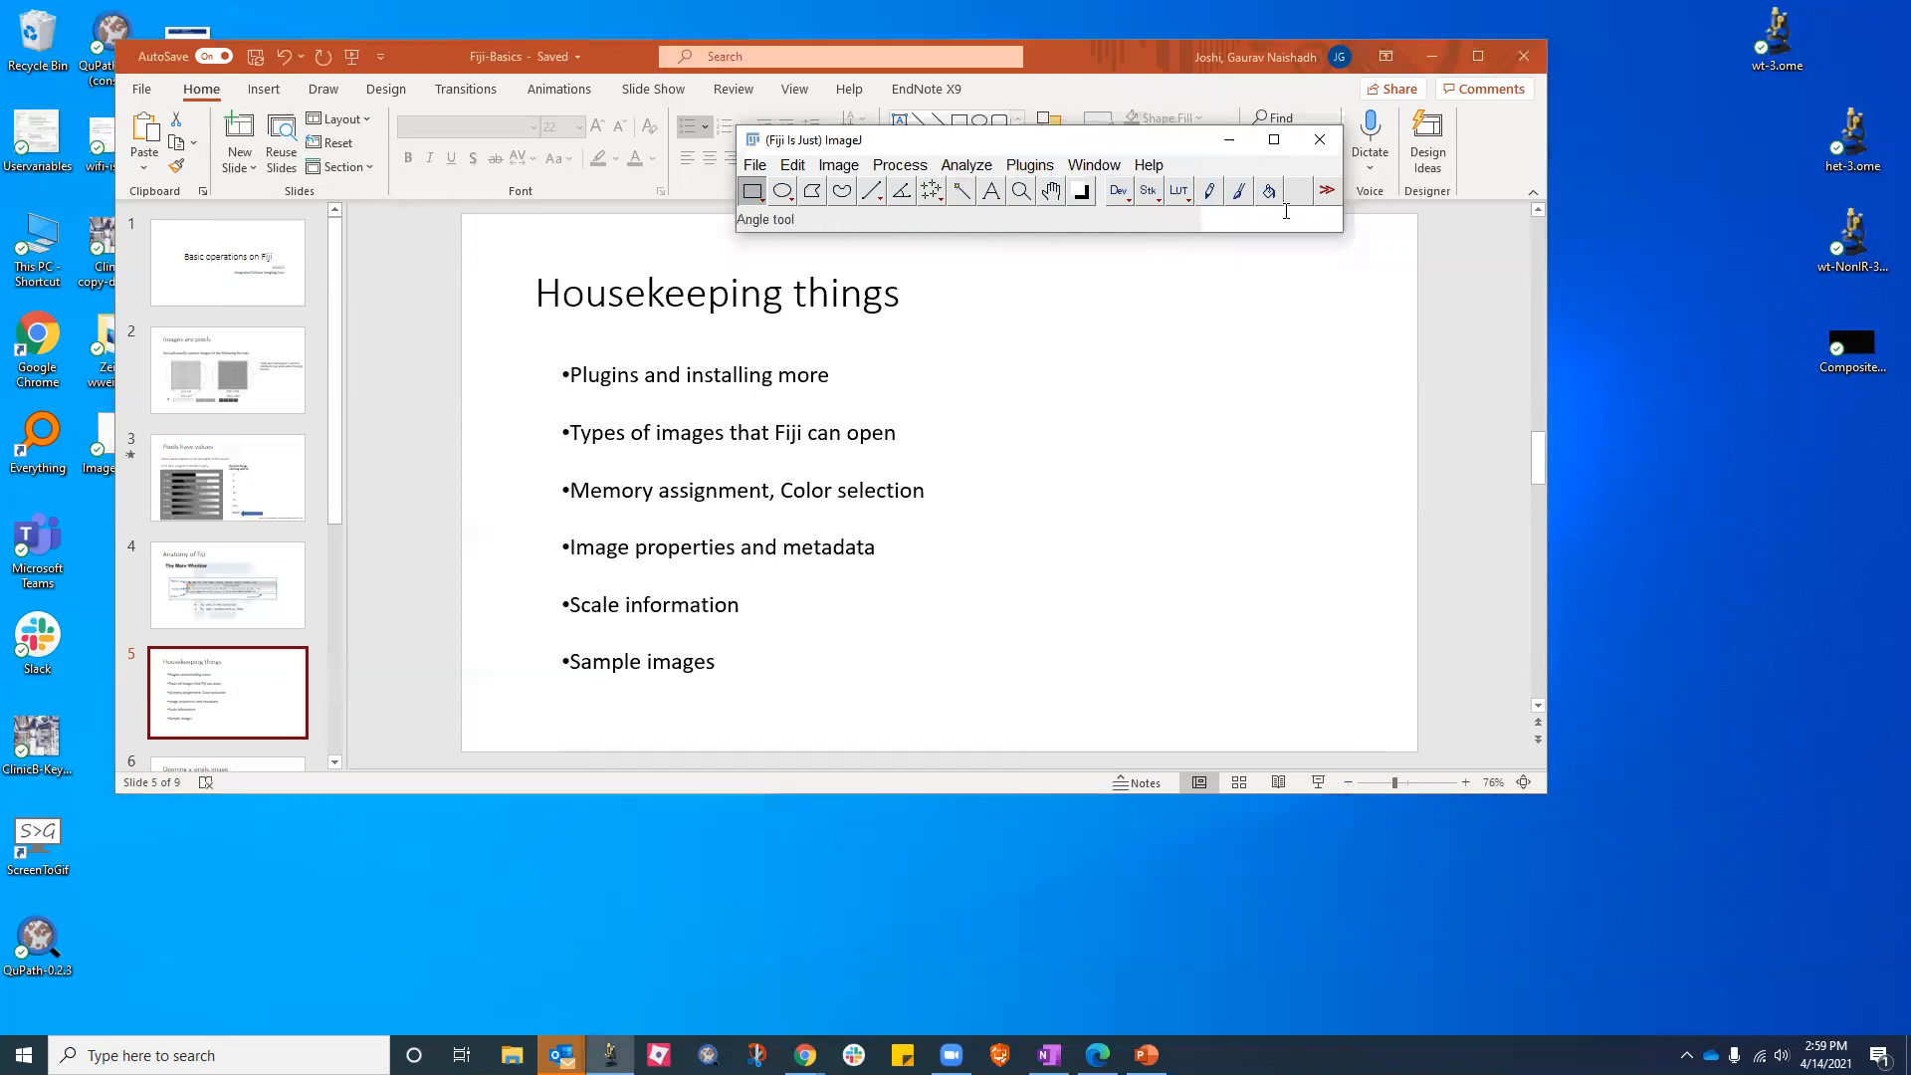
# Search Fiji's commands for "neu", run the NEUBIAS command, and return from its website to Fiji
pyautogui.write('neu')
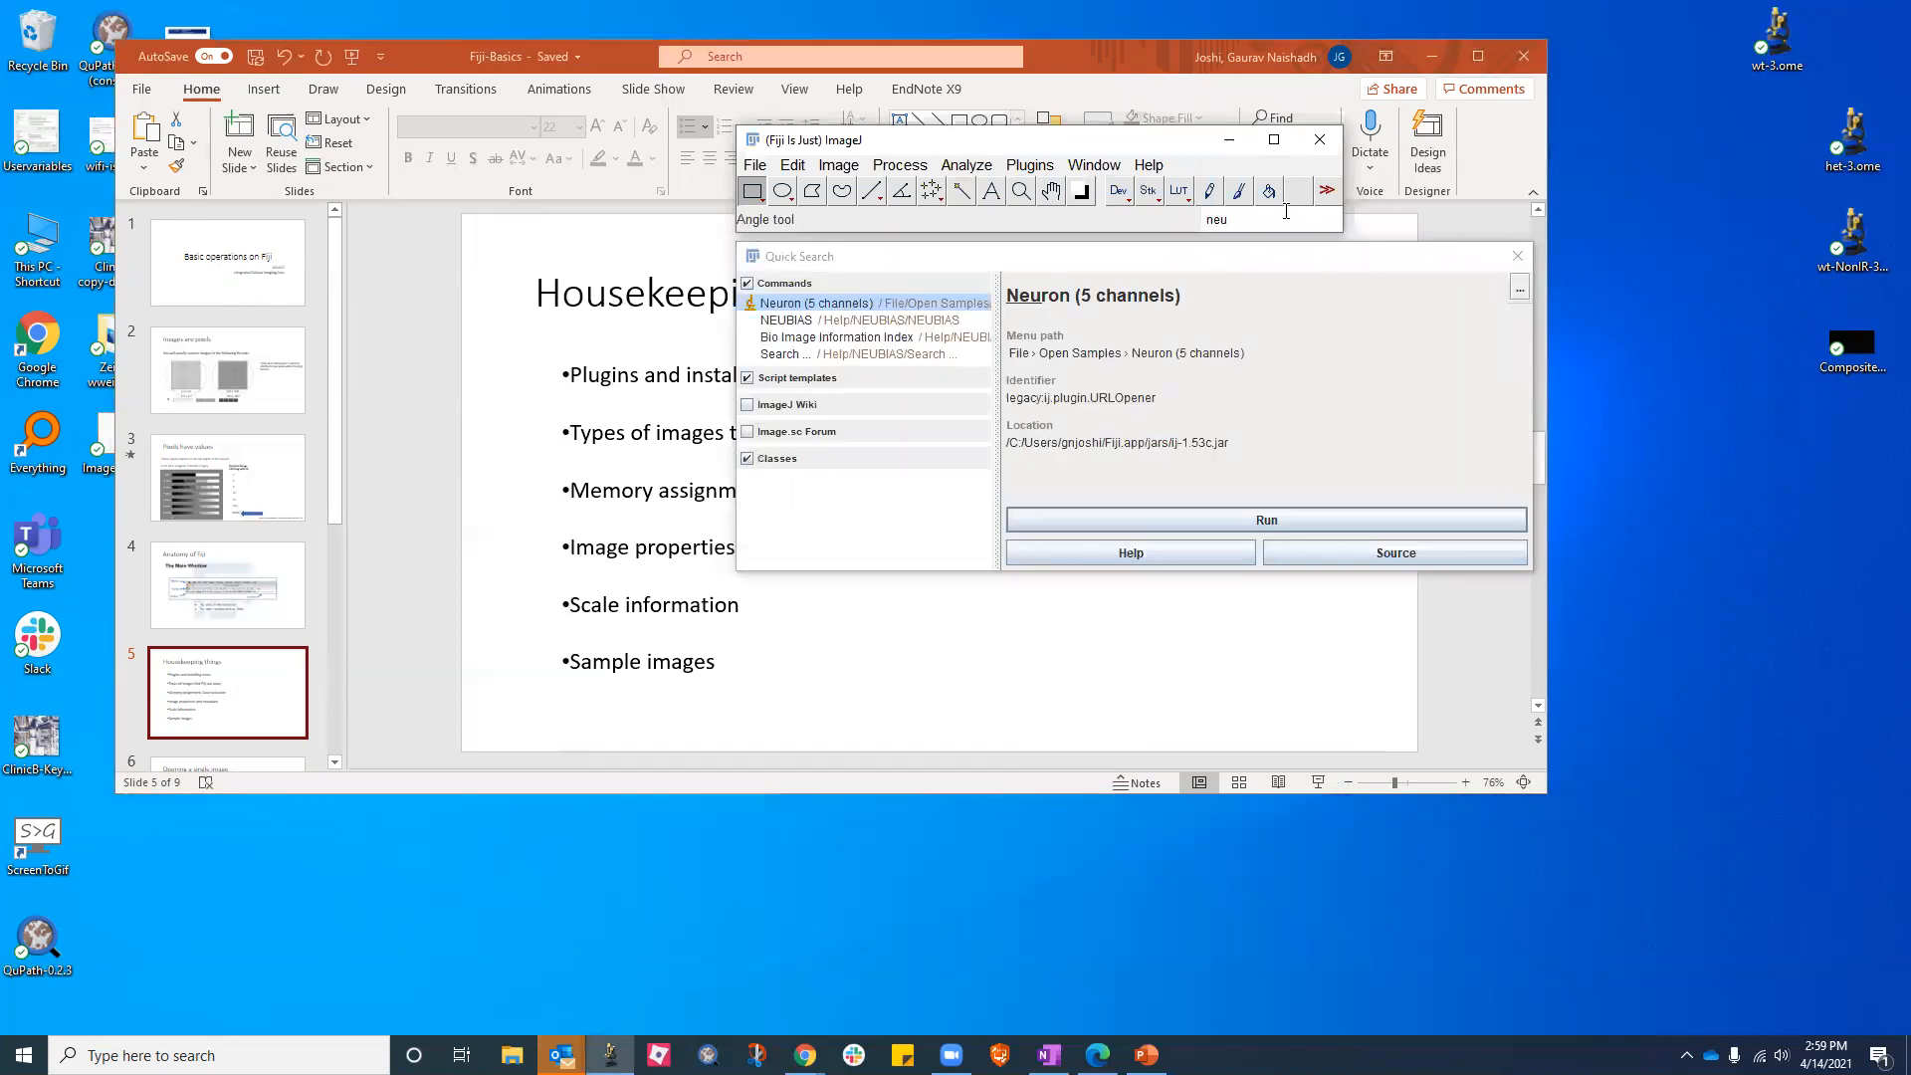
pyautogui.click(870, 320)
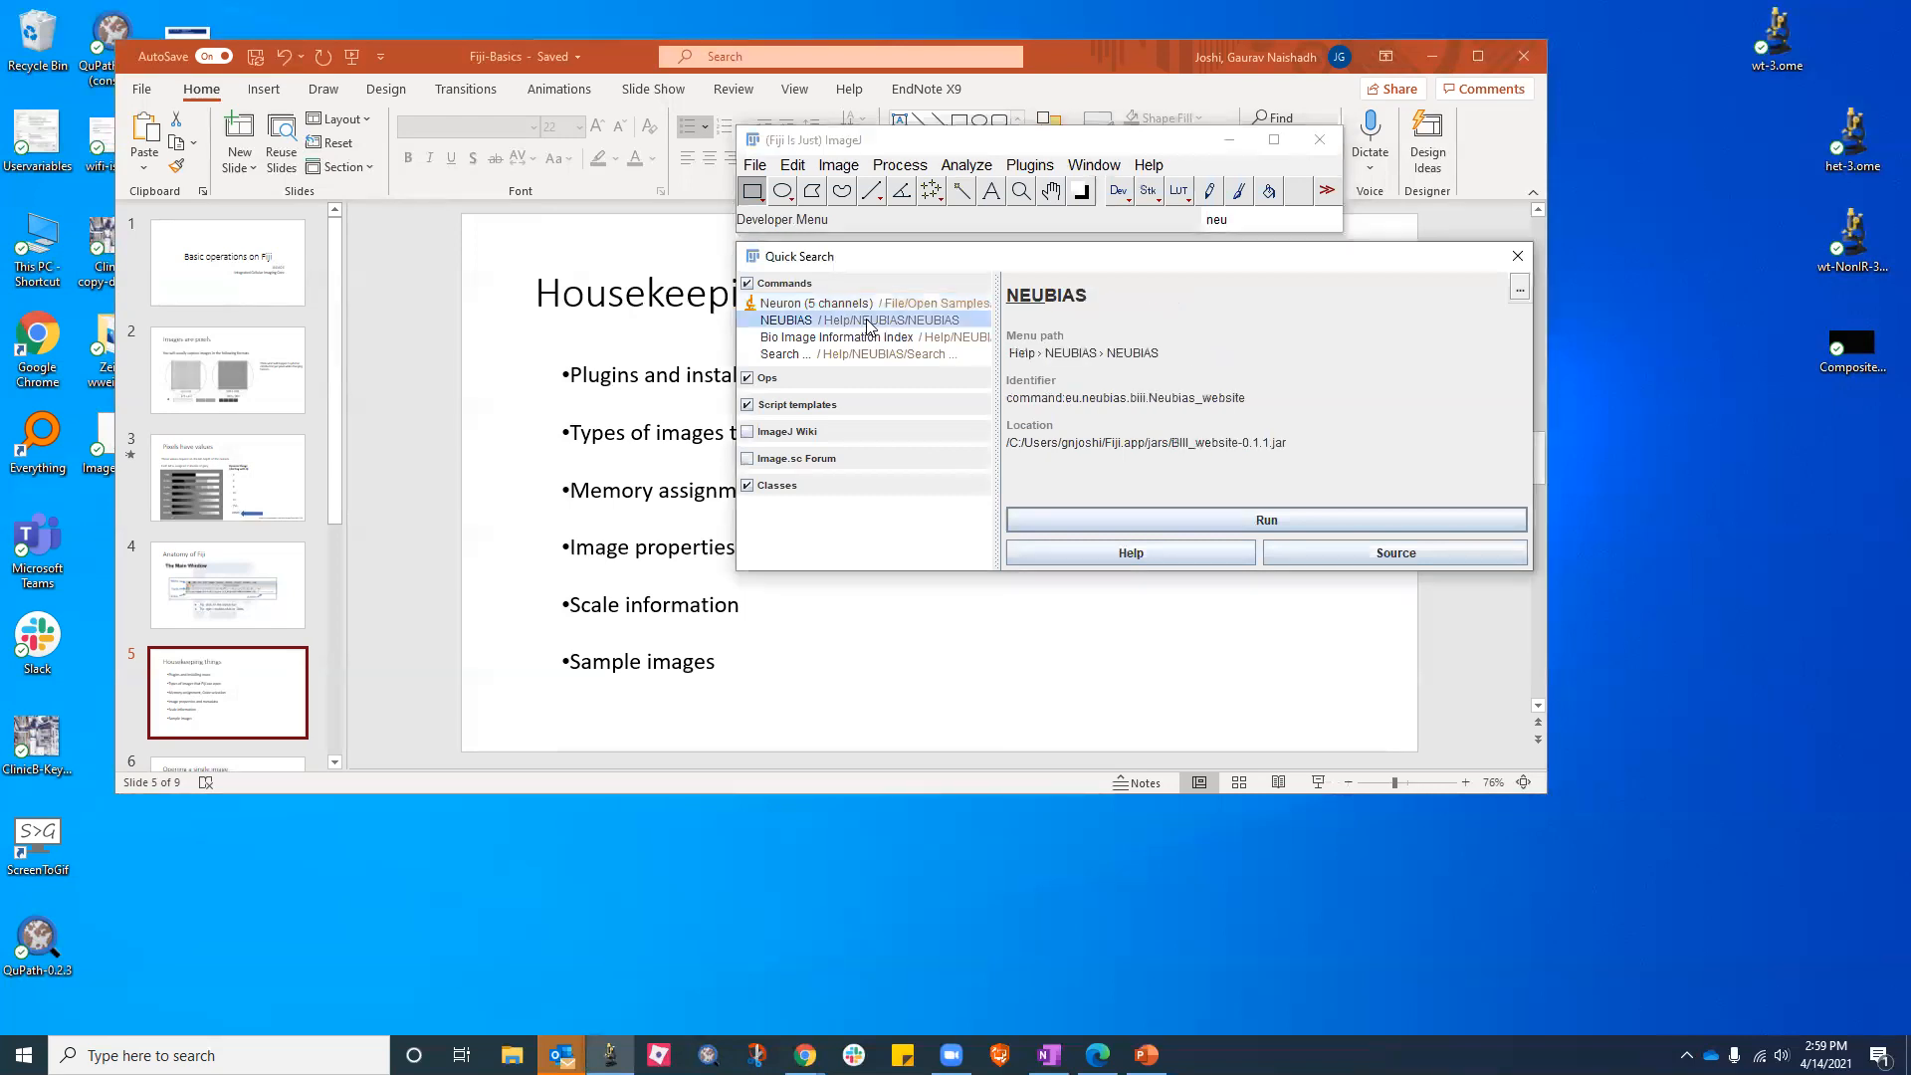
pyautogui.click(1262, 522)
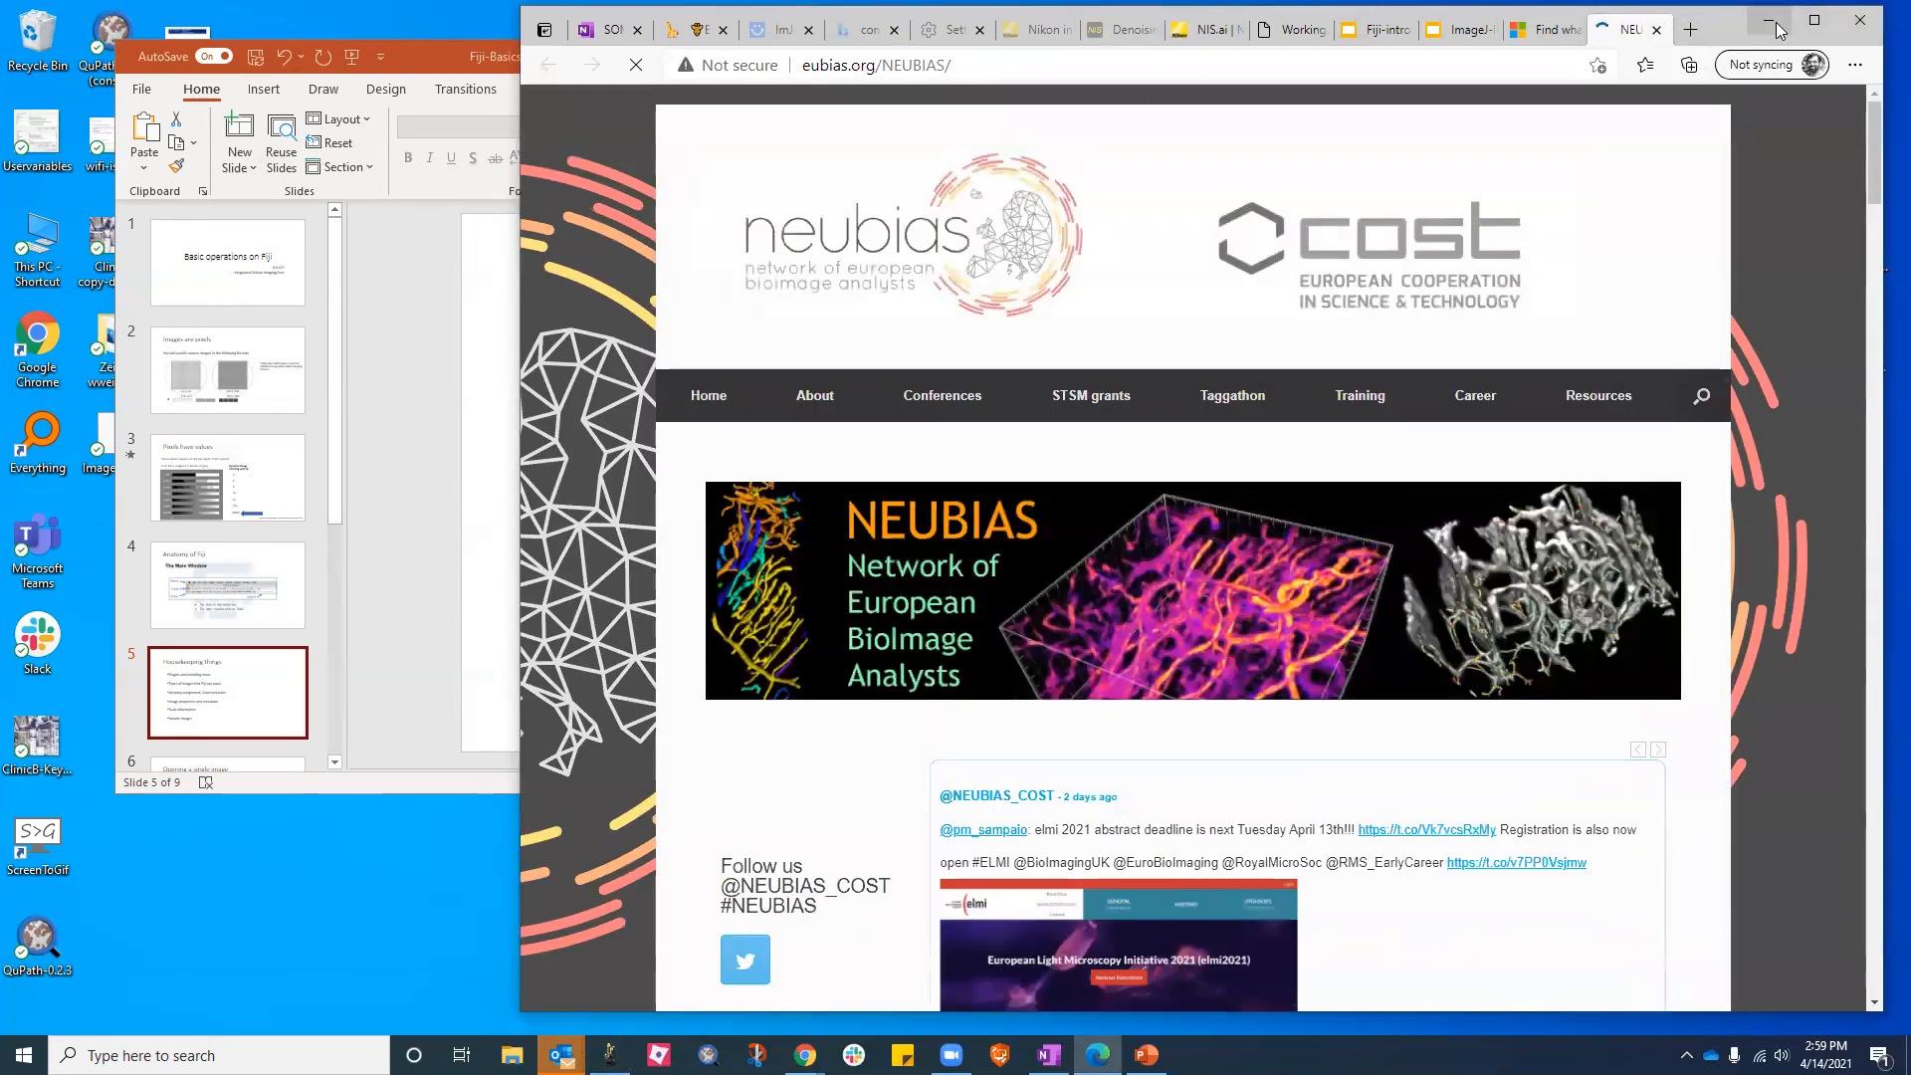
pyautogui.click(1859, 20)
pyautogui.click(1328, 193)
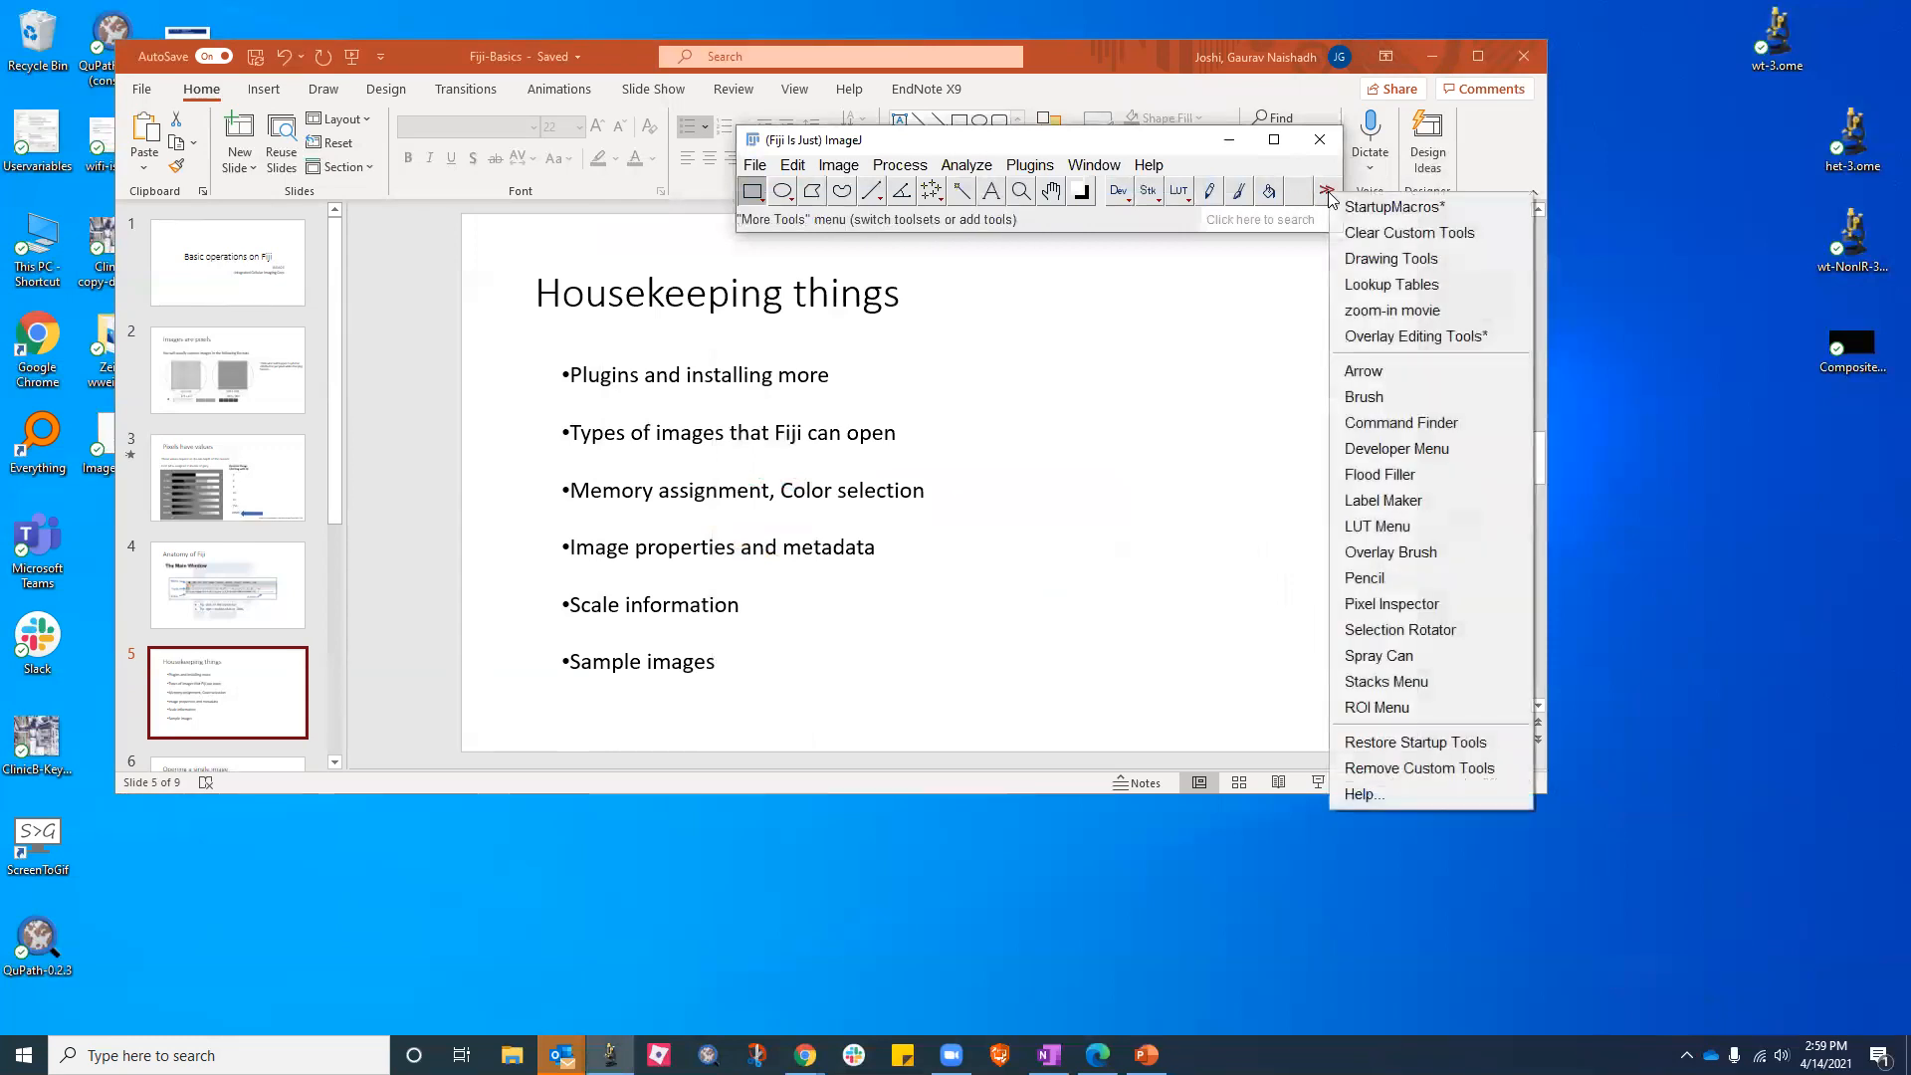
pyautogui.click(1155, 149)
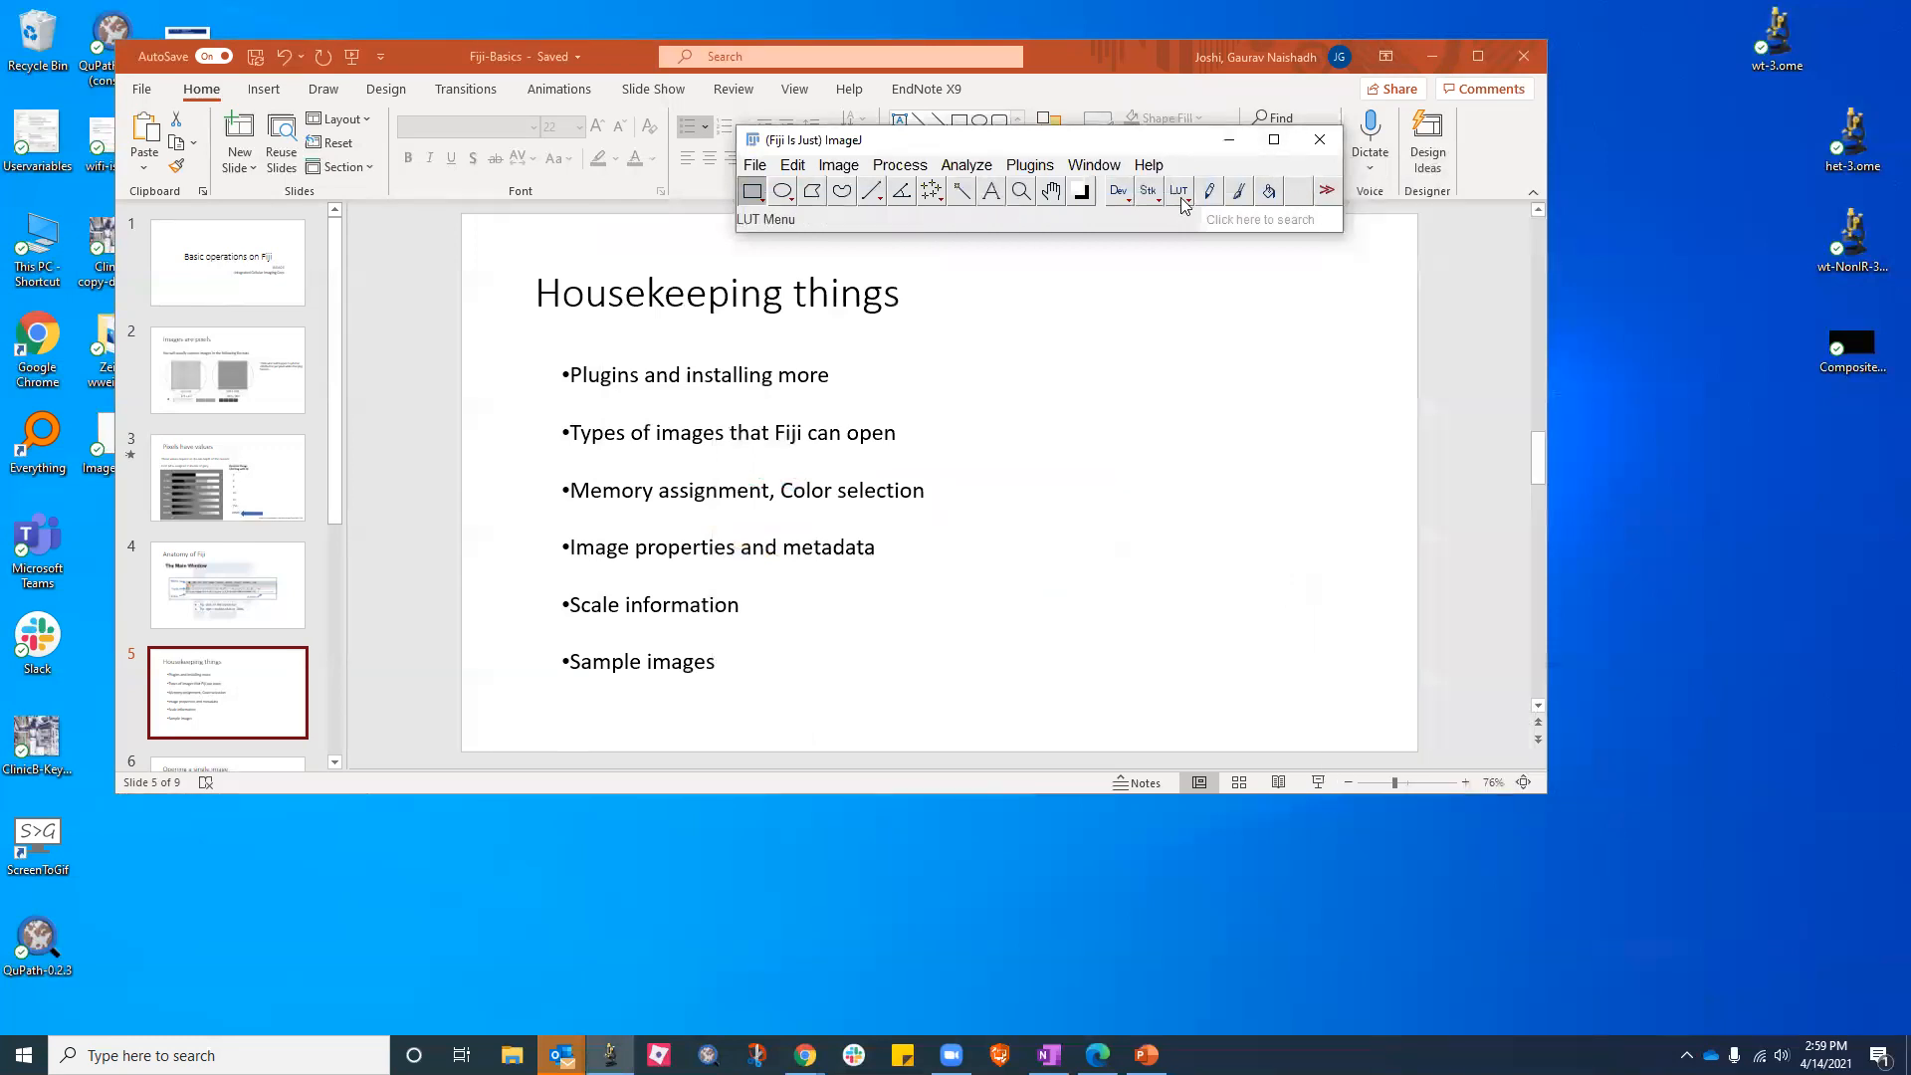
# Examine the full list of installed plugins again, from the example scripts down to the update-site additions
pyautogui.click(1026, 168)
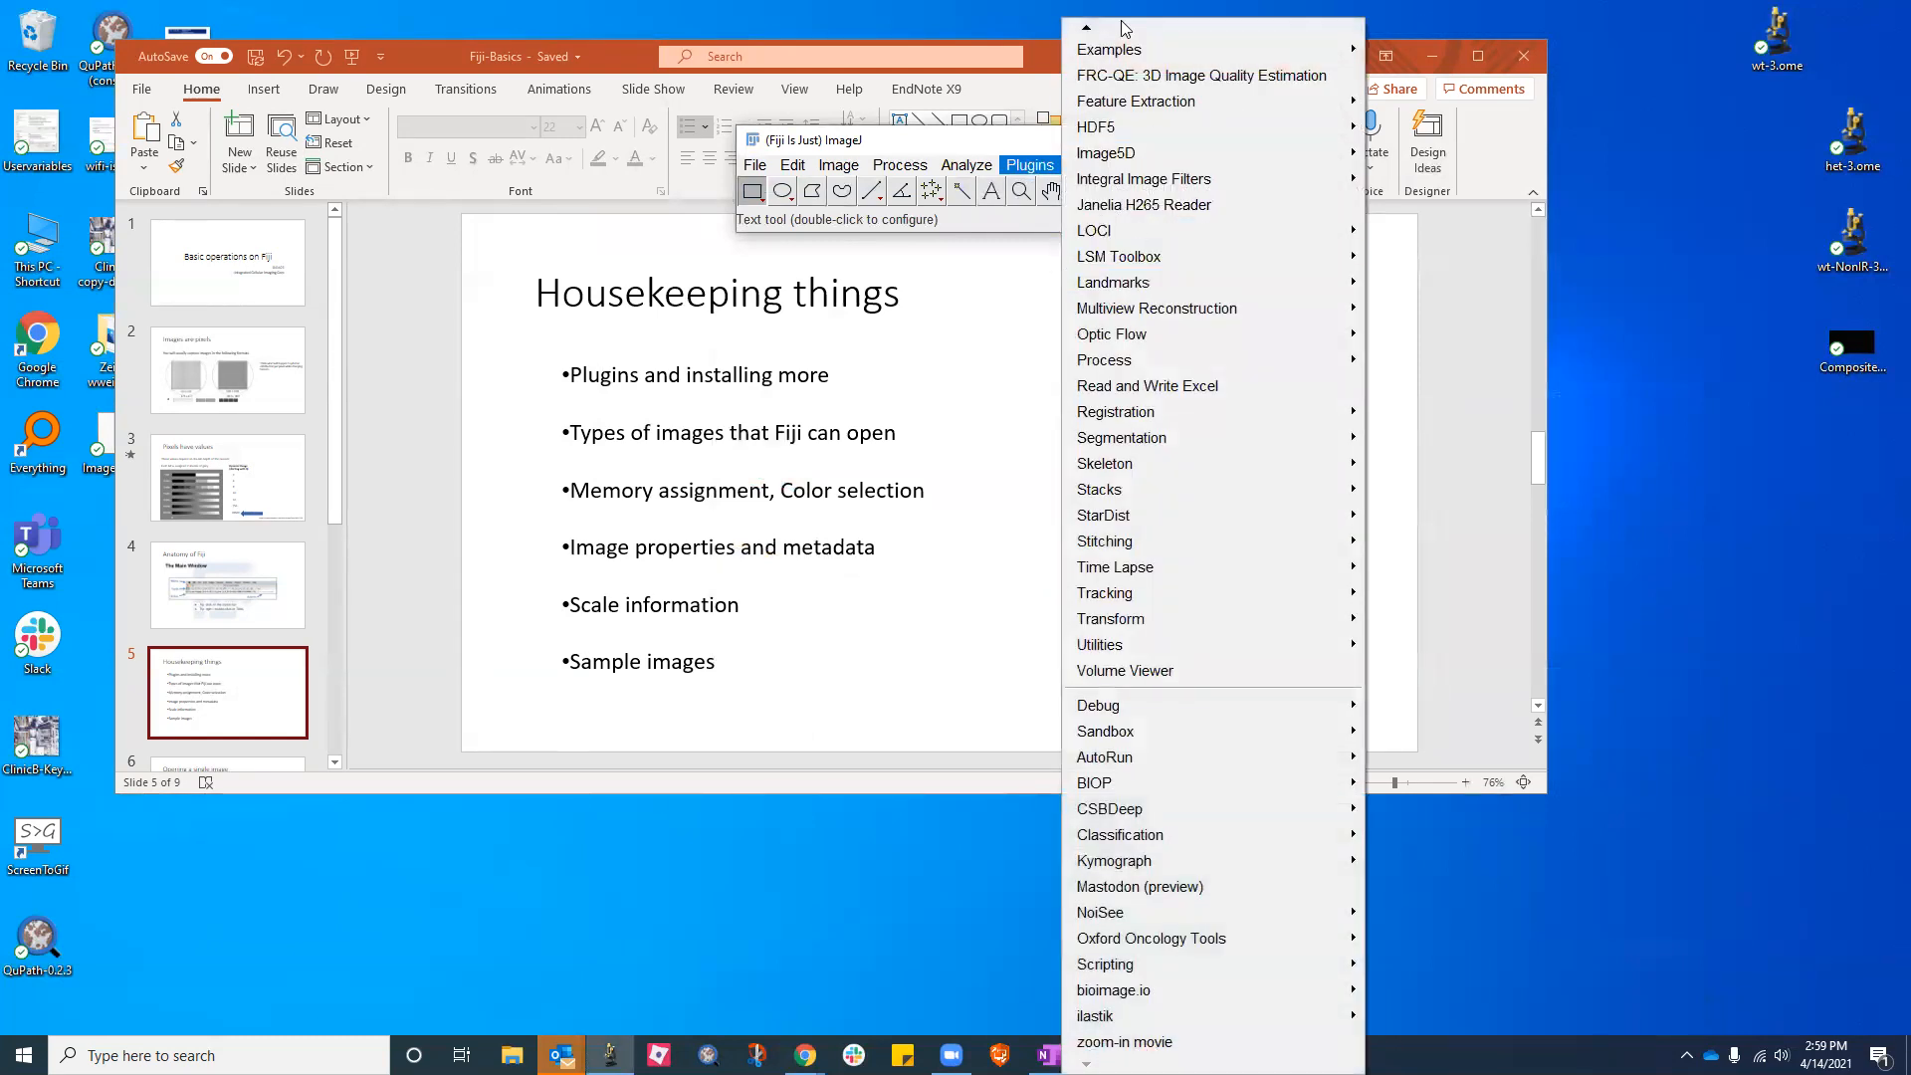
pyautogui.moveTo(1088, 30)
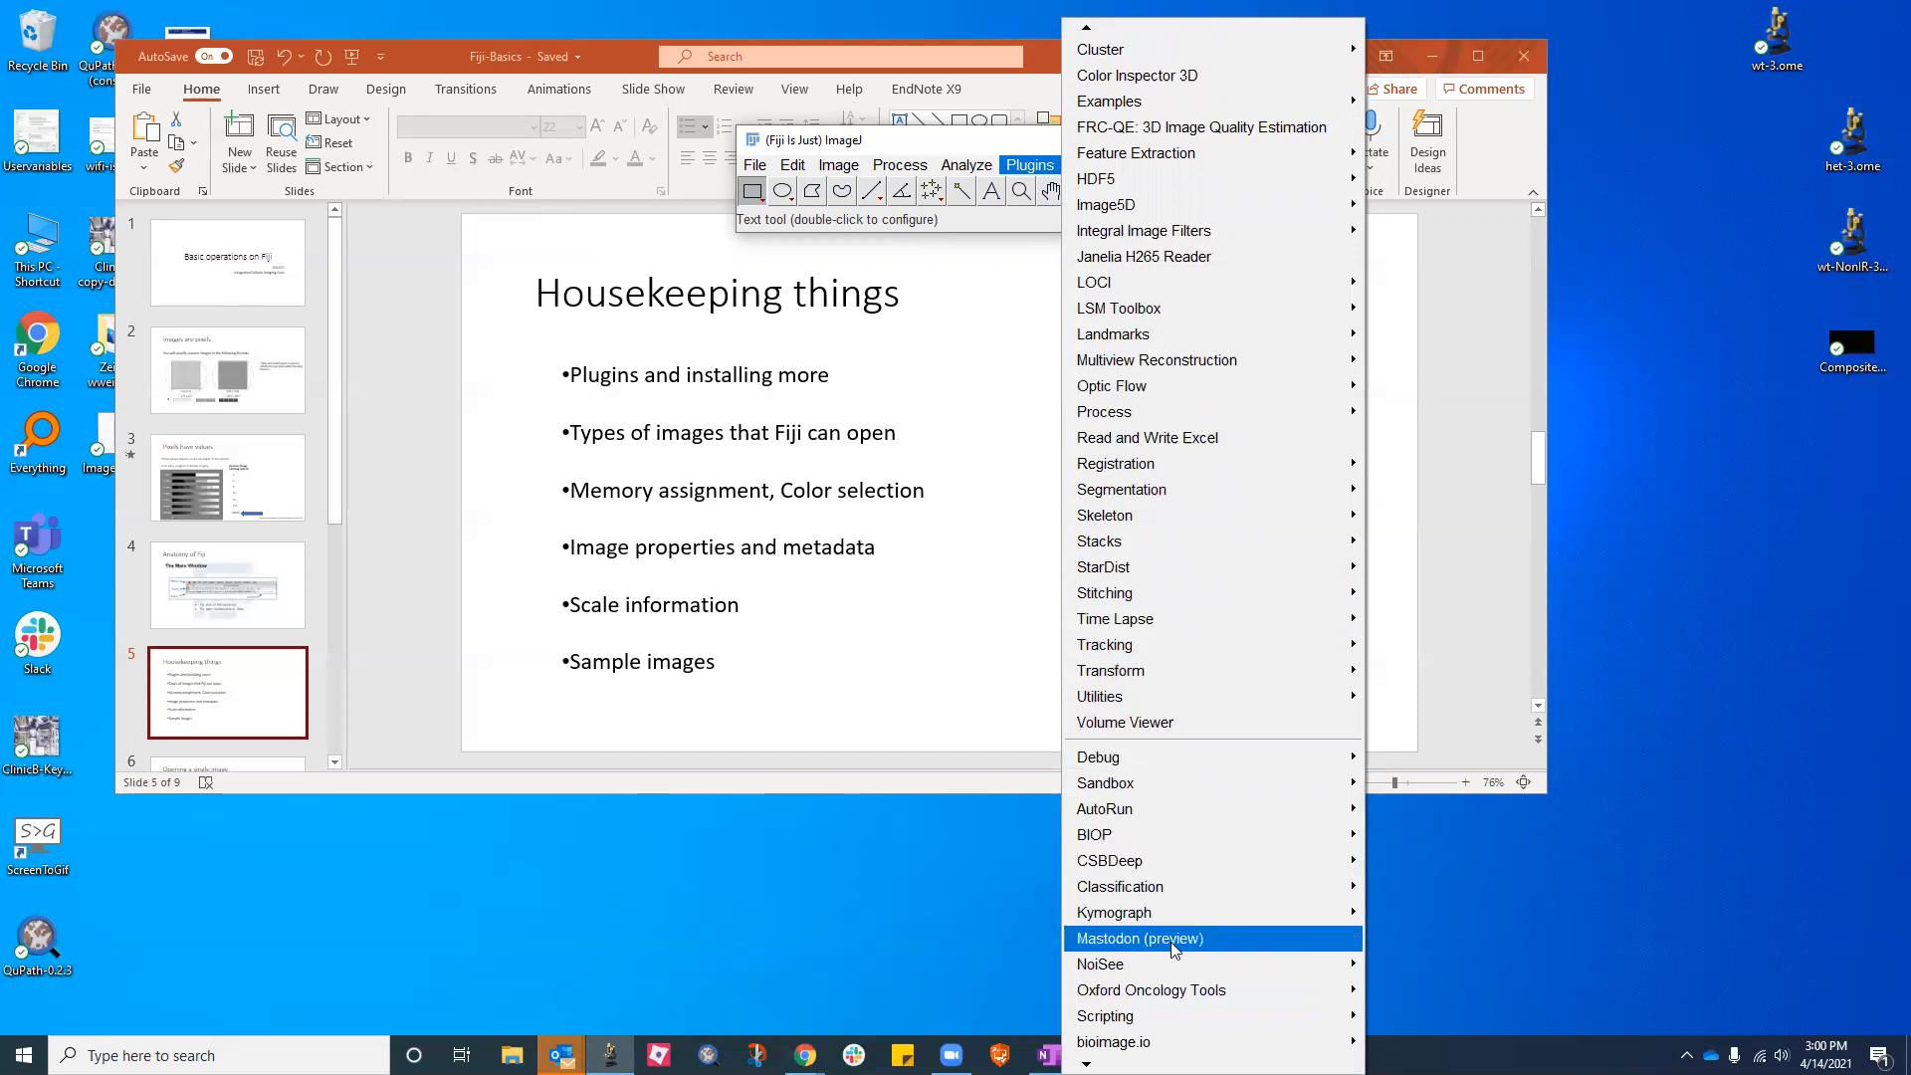
pyautogui.moveTo(1105, 1015)
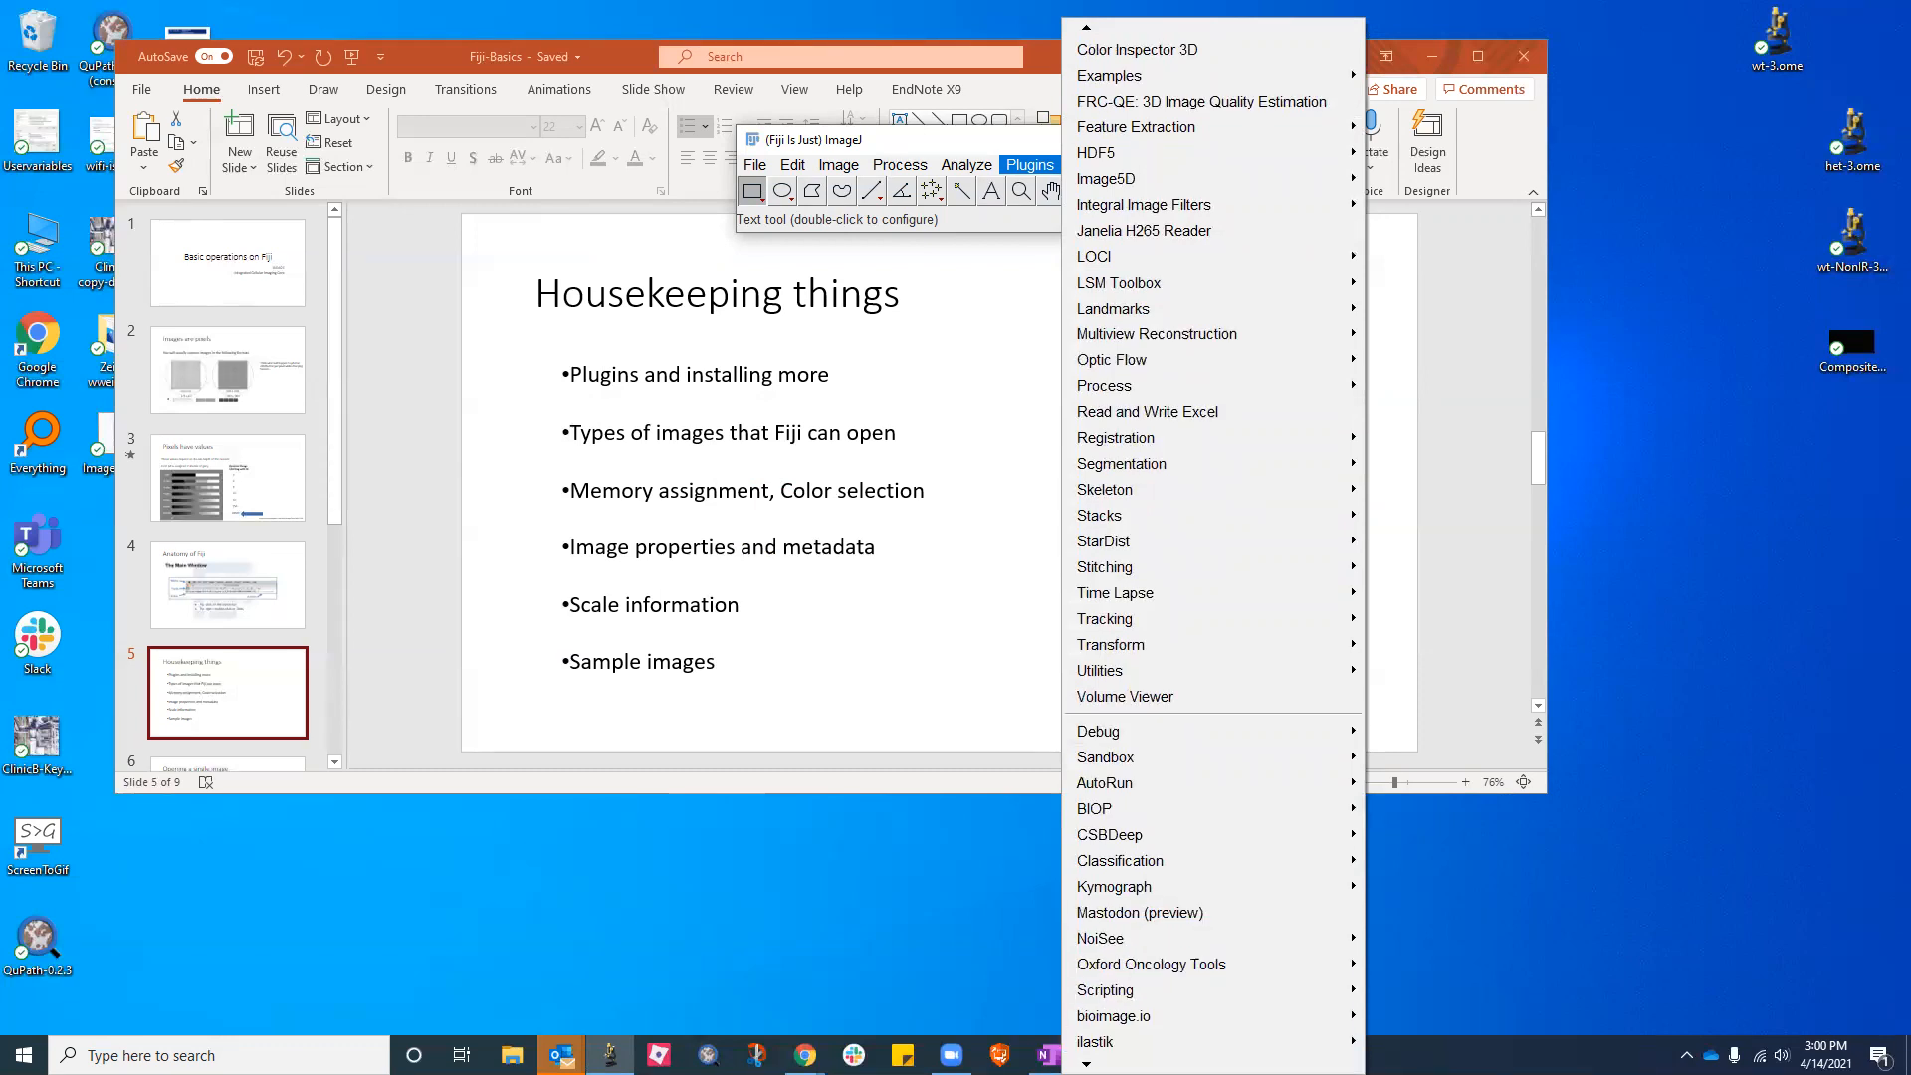
pyautogui.moveTo(1113, 926)
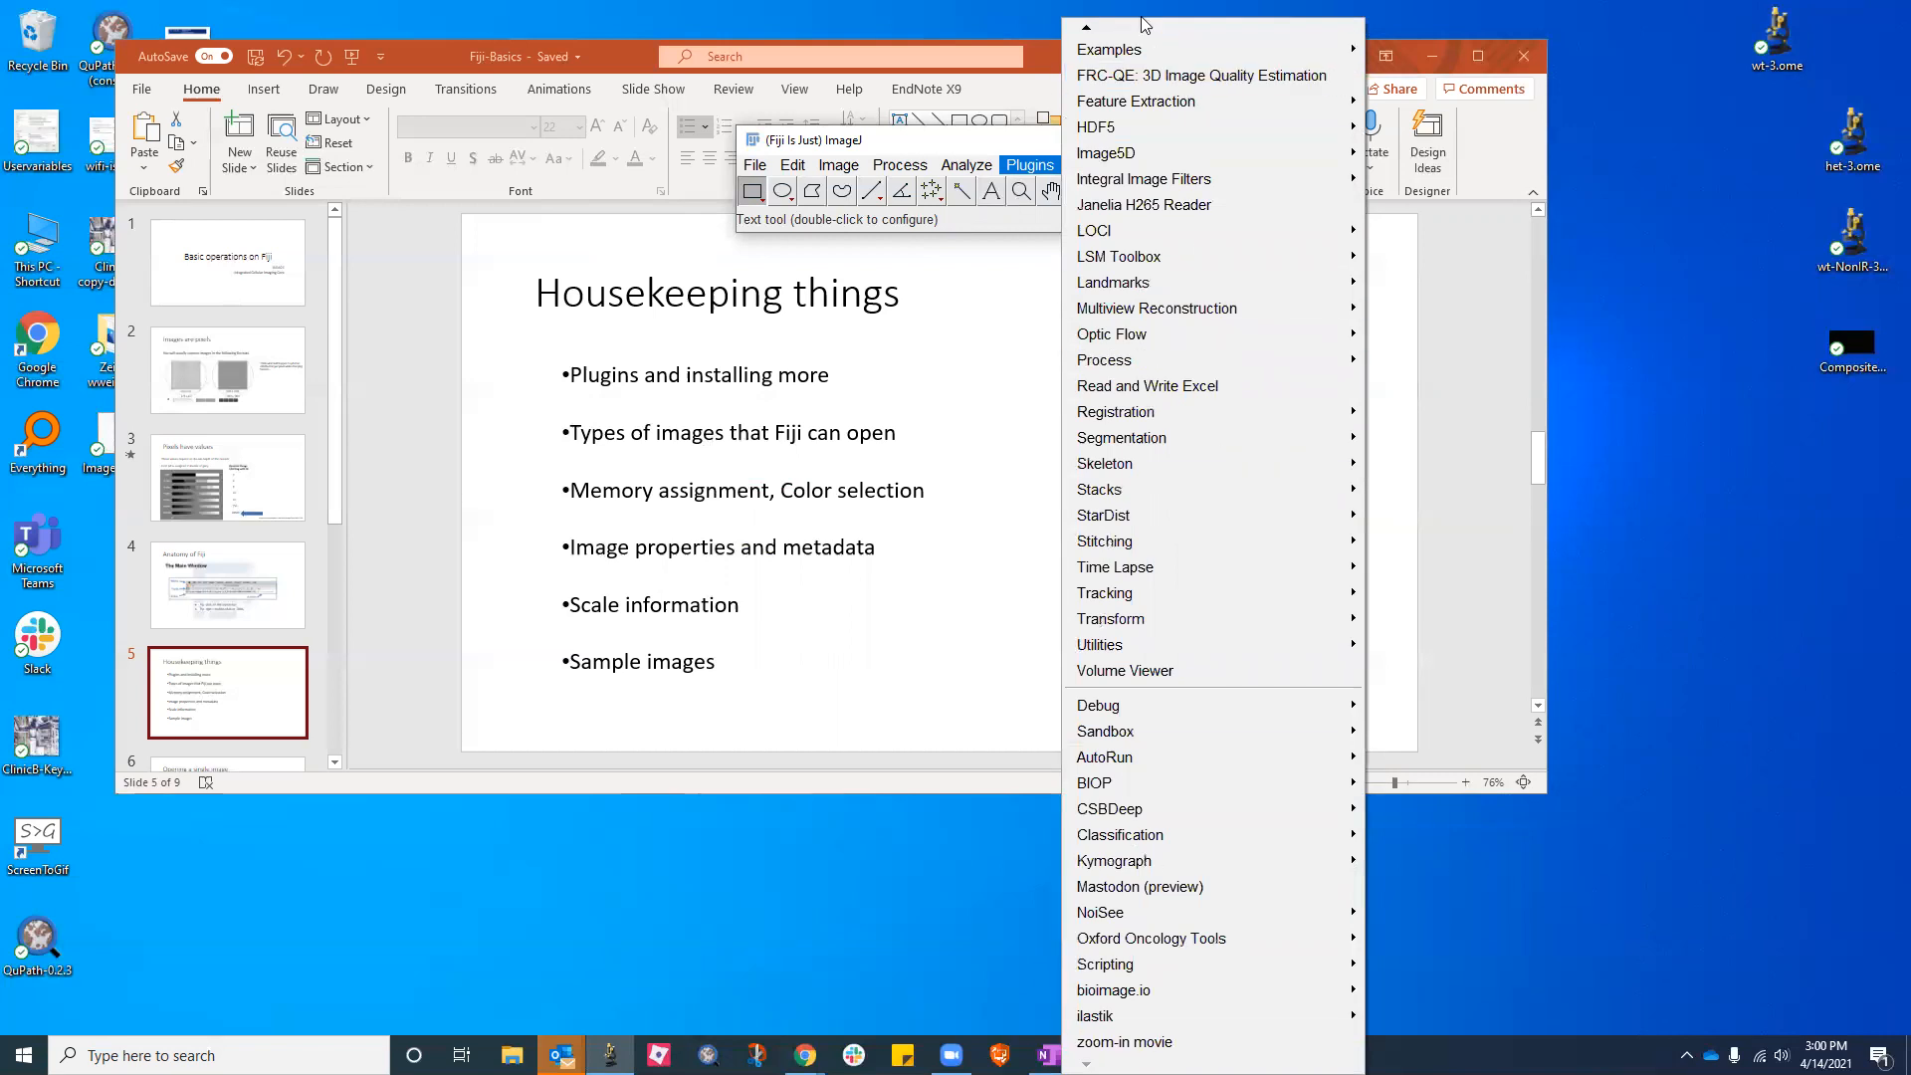
pyautogui.moveTo(1083, 26)
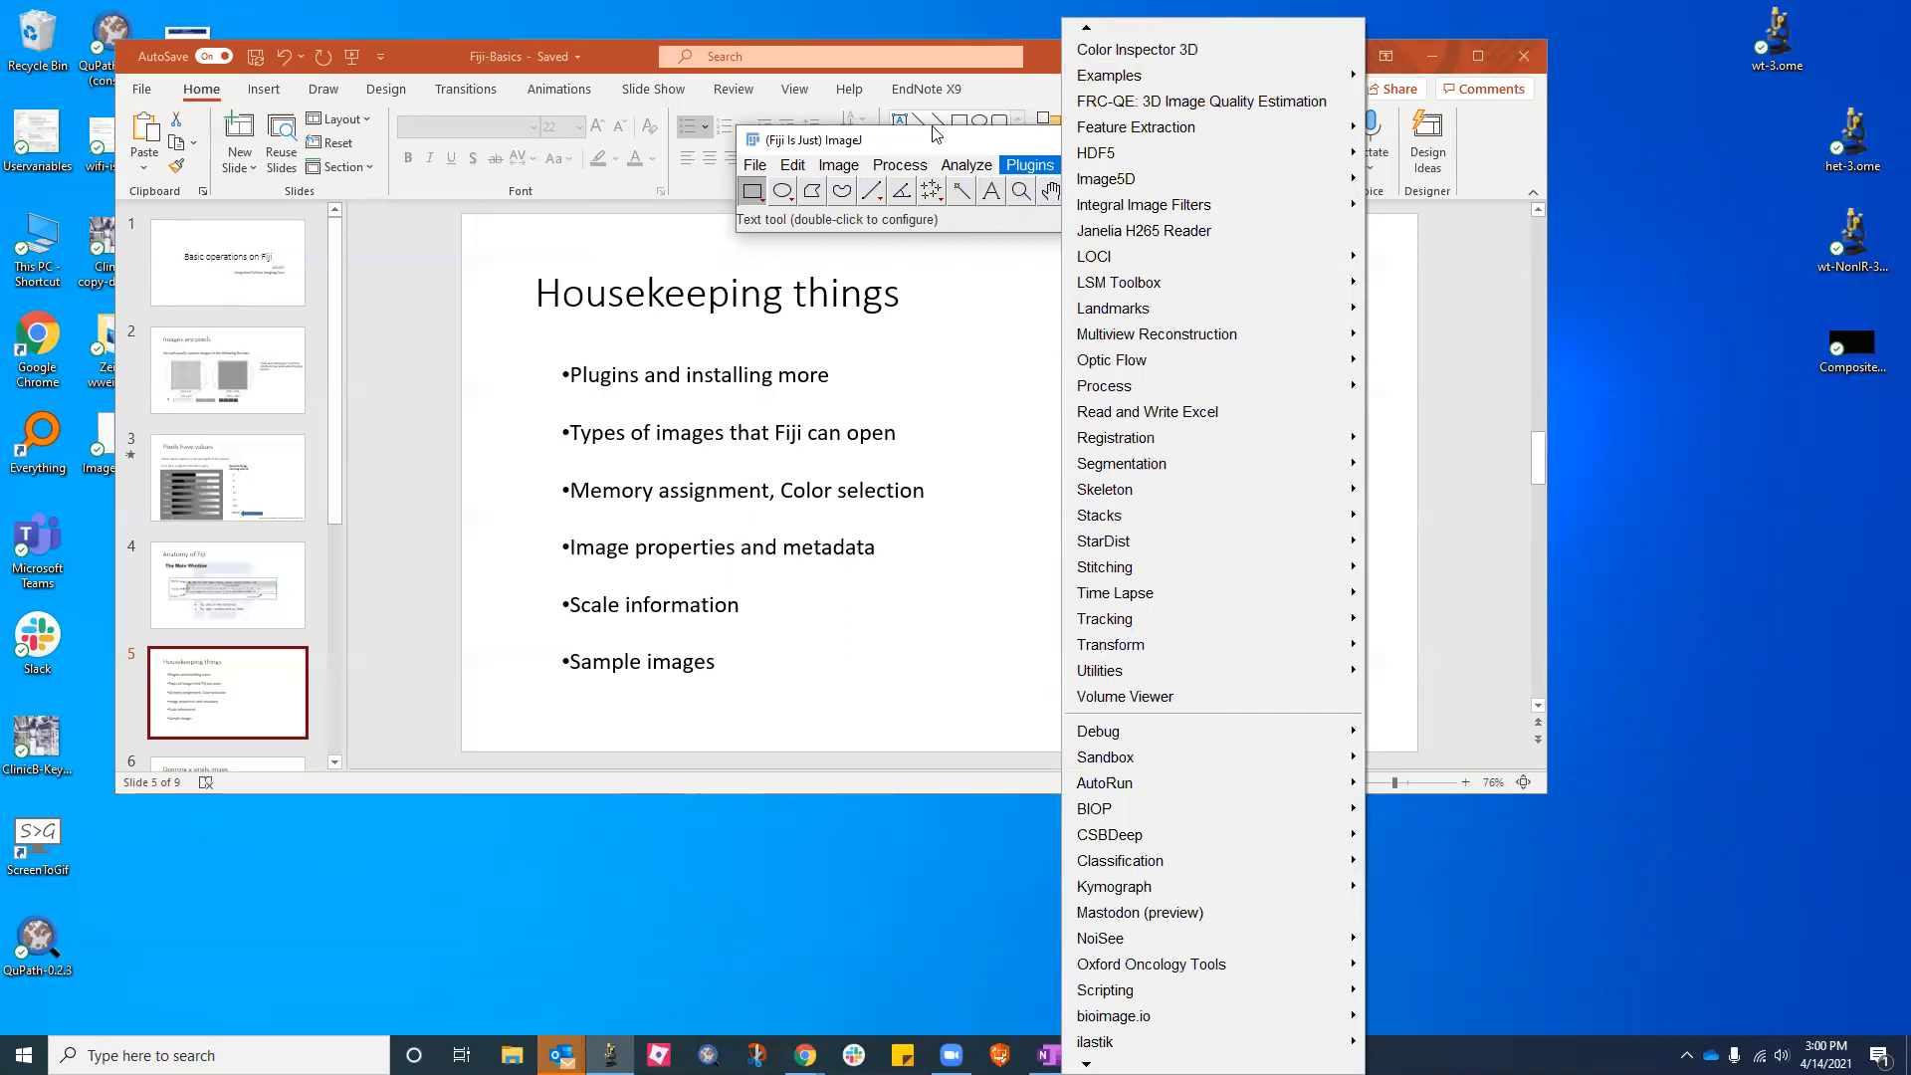
pyautogui.click(1031, 165)
pyautogui.click(1075, 170)
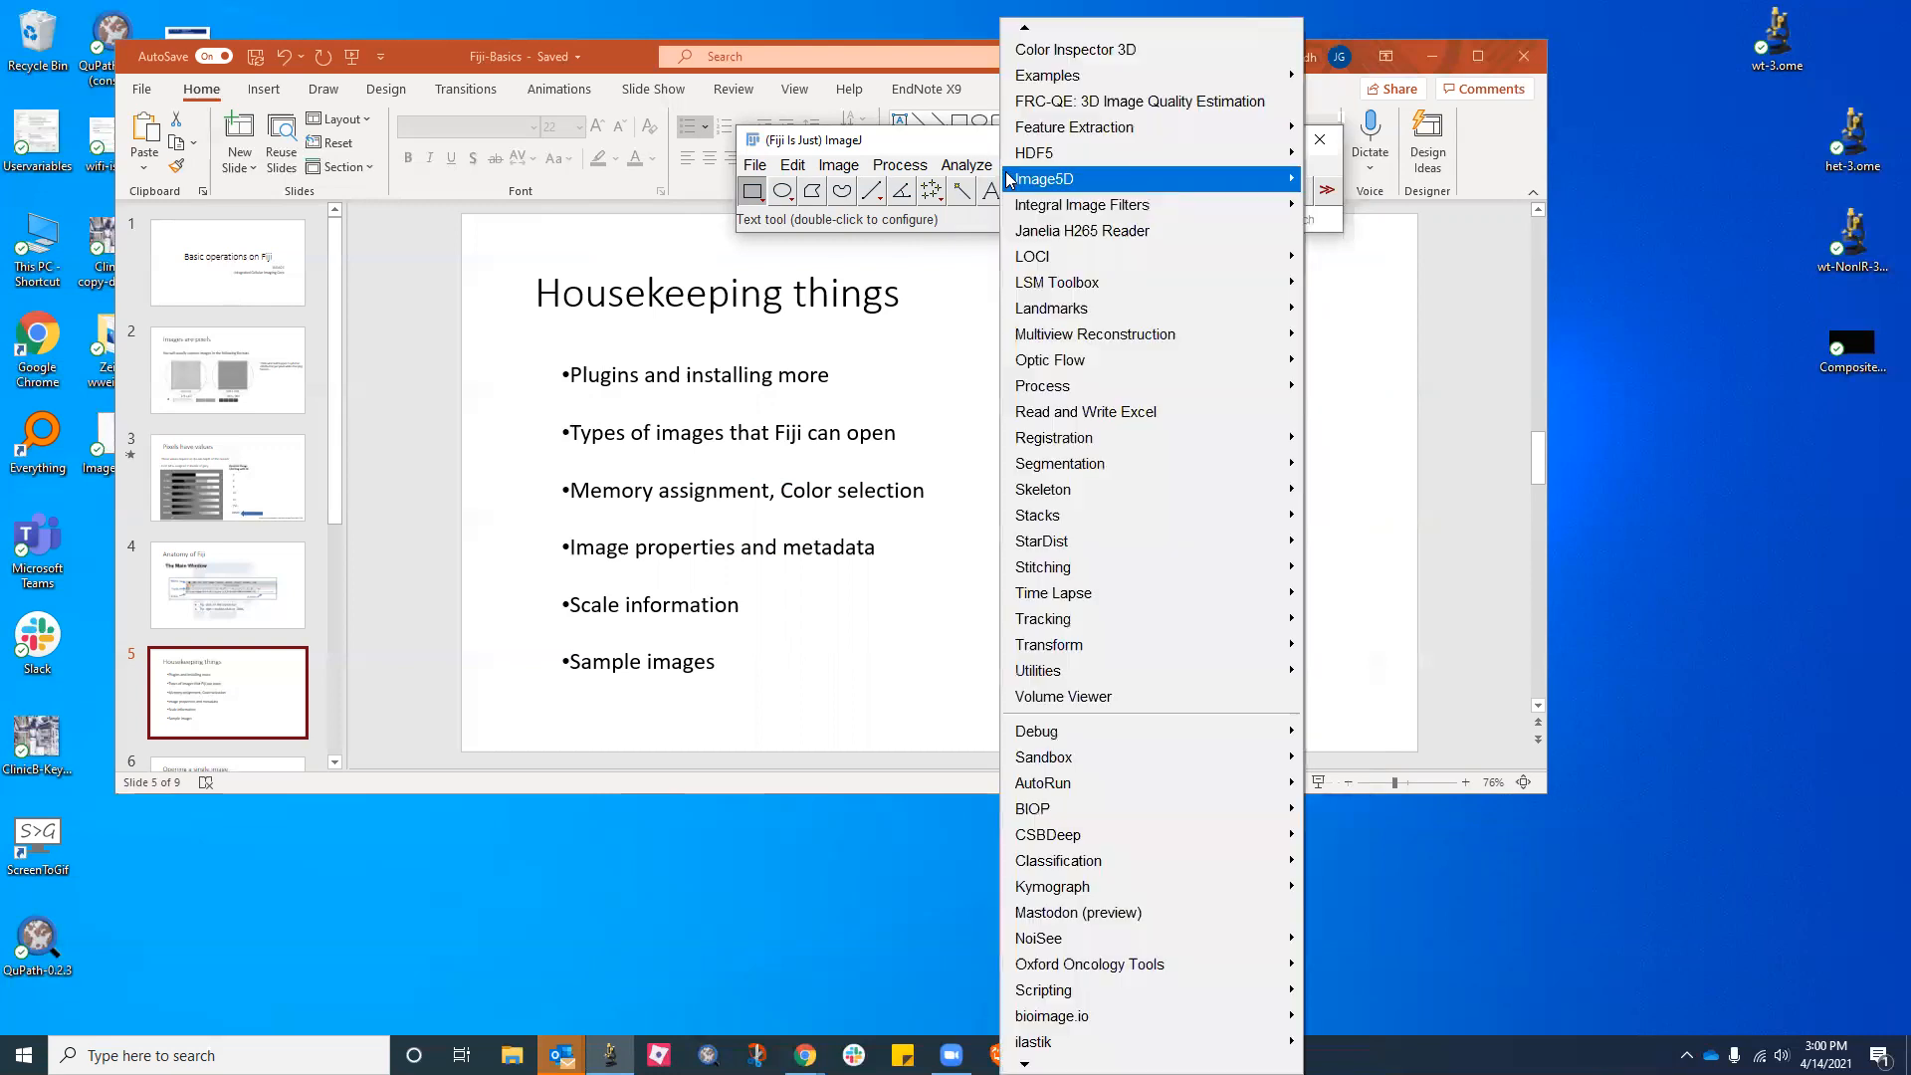
pyautogui.click(963, 147)
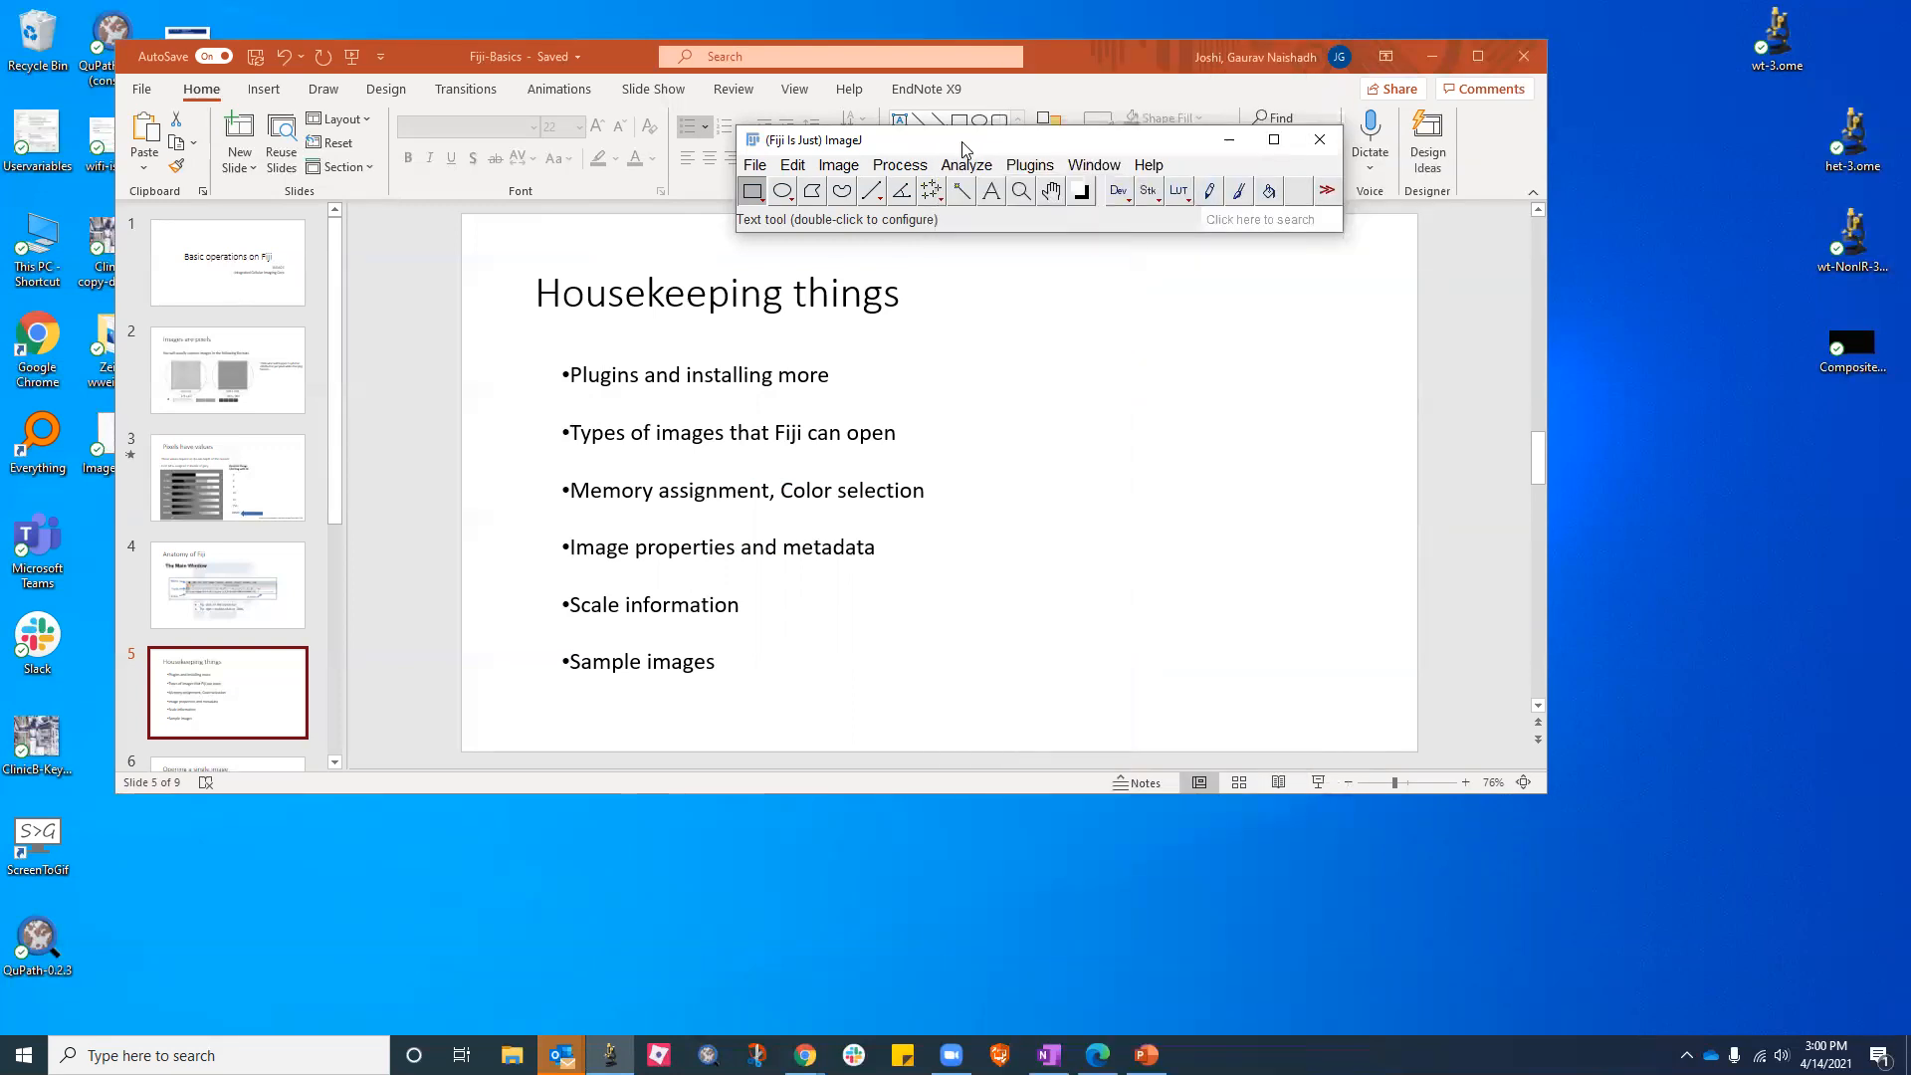
# Look through the help entries and the installed plugins, including the plugin installation commands and the StarDist and Process groups
pyautogui.click(1026, 165)
pyautogui.moveTo(1155, 165)
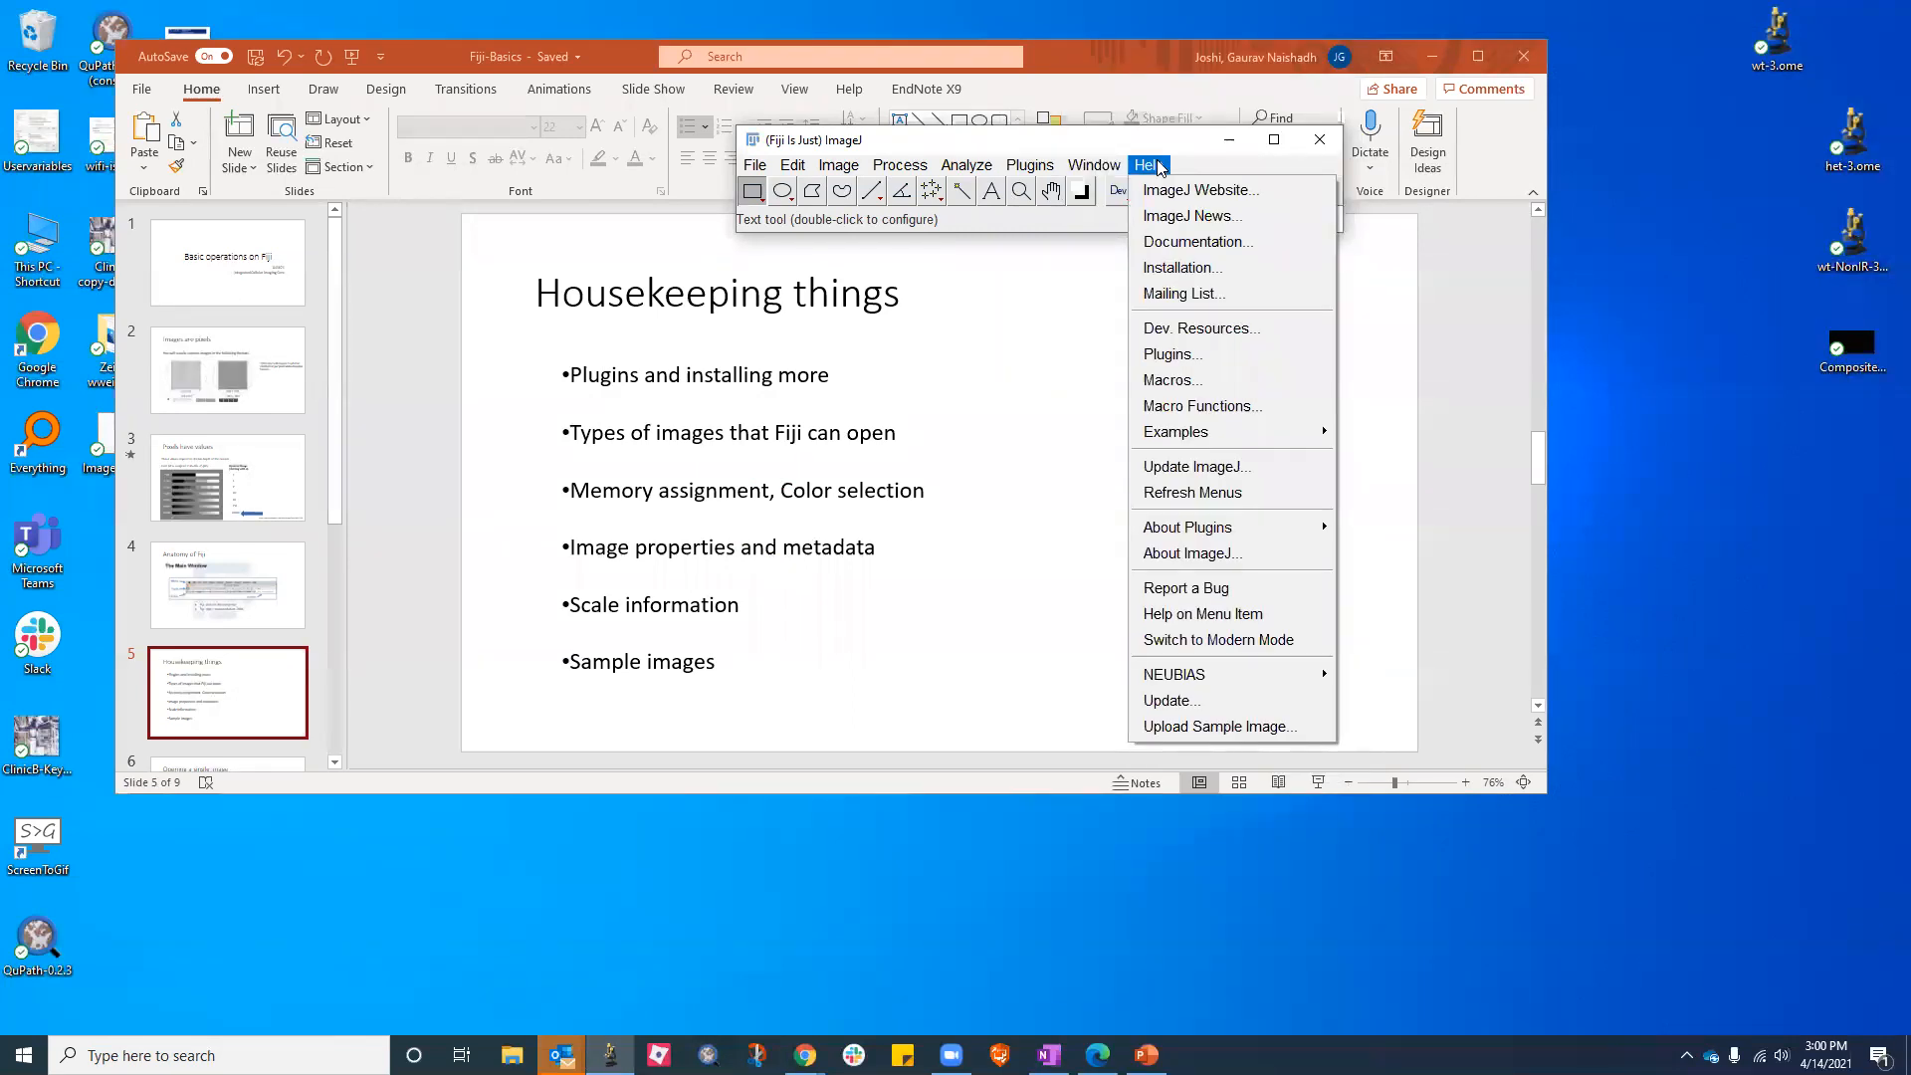
pyautogui.click(1061, 147)
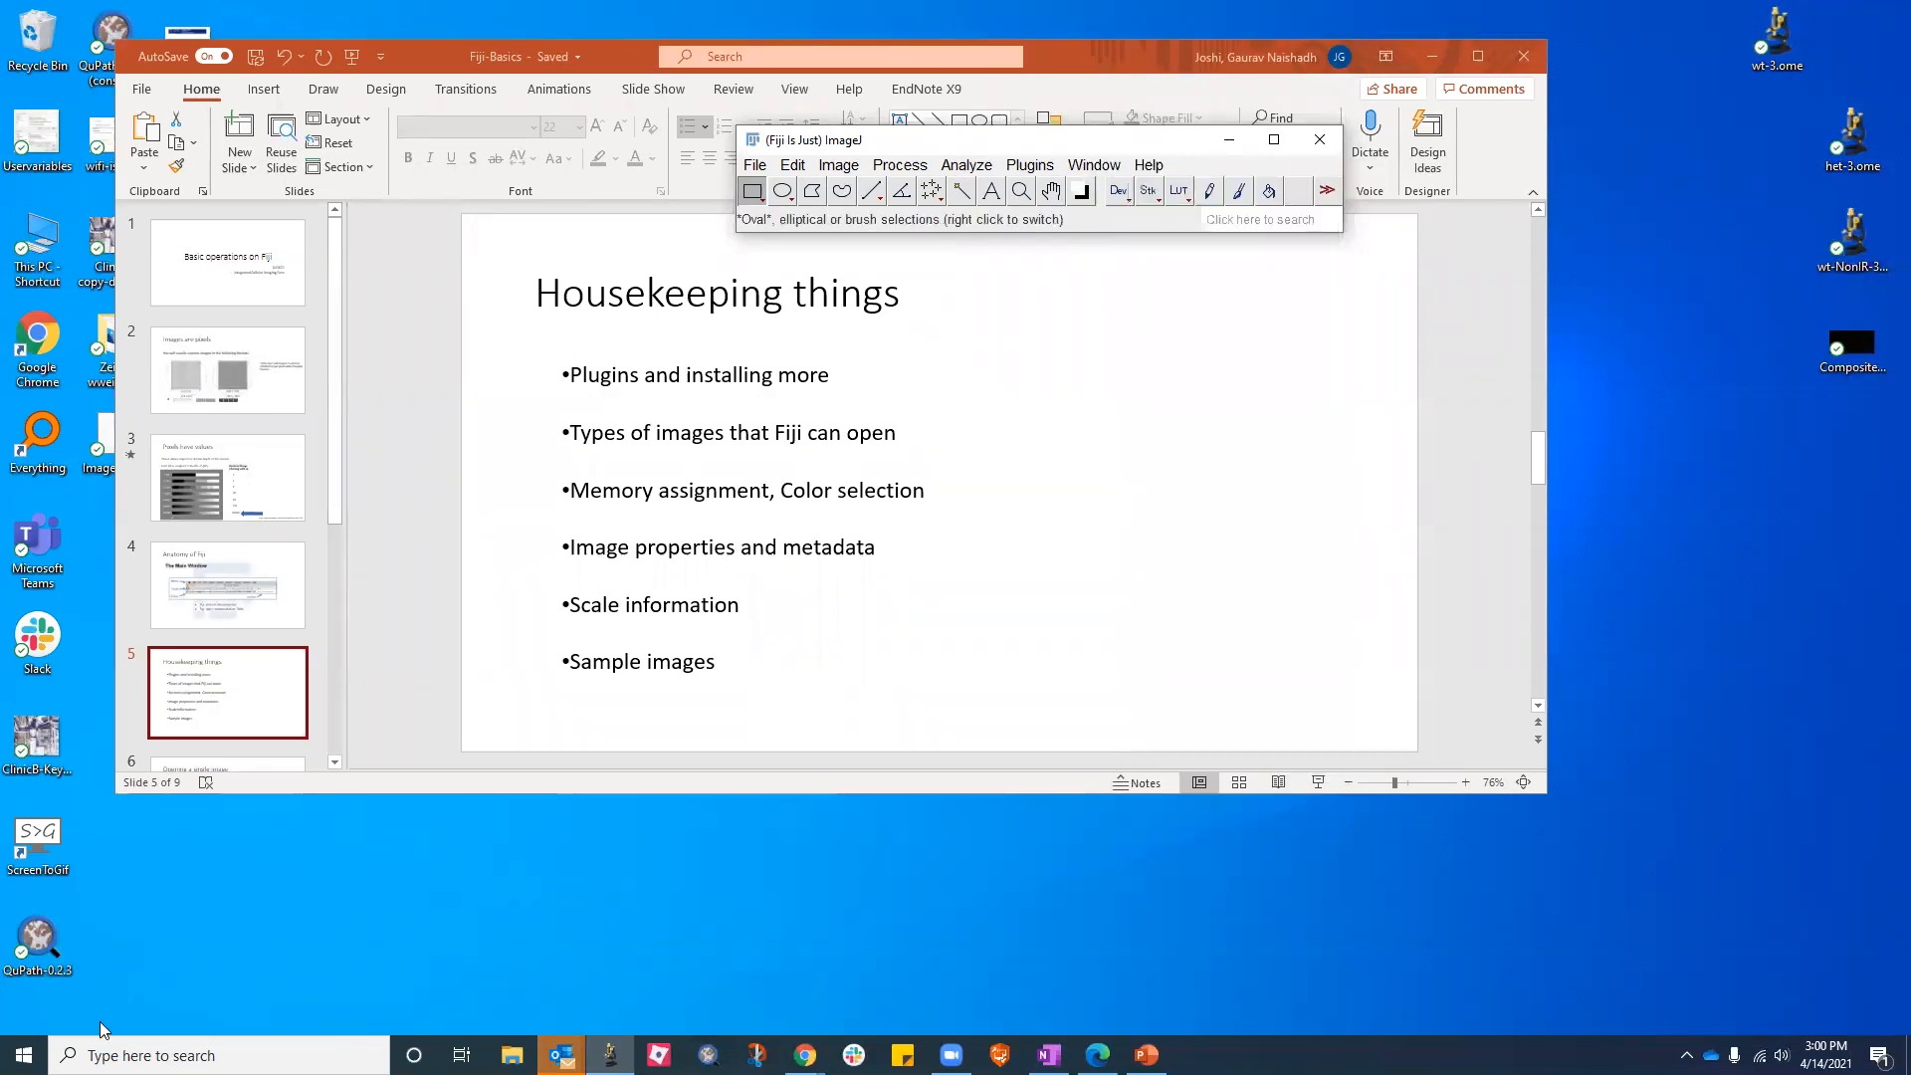
pyautogui.click(1022, 167)
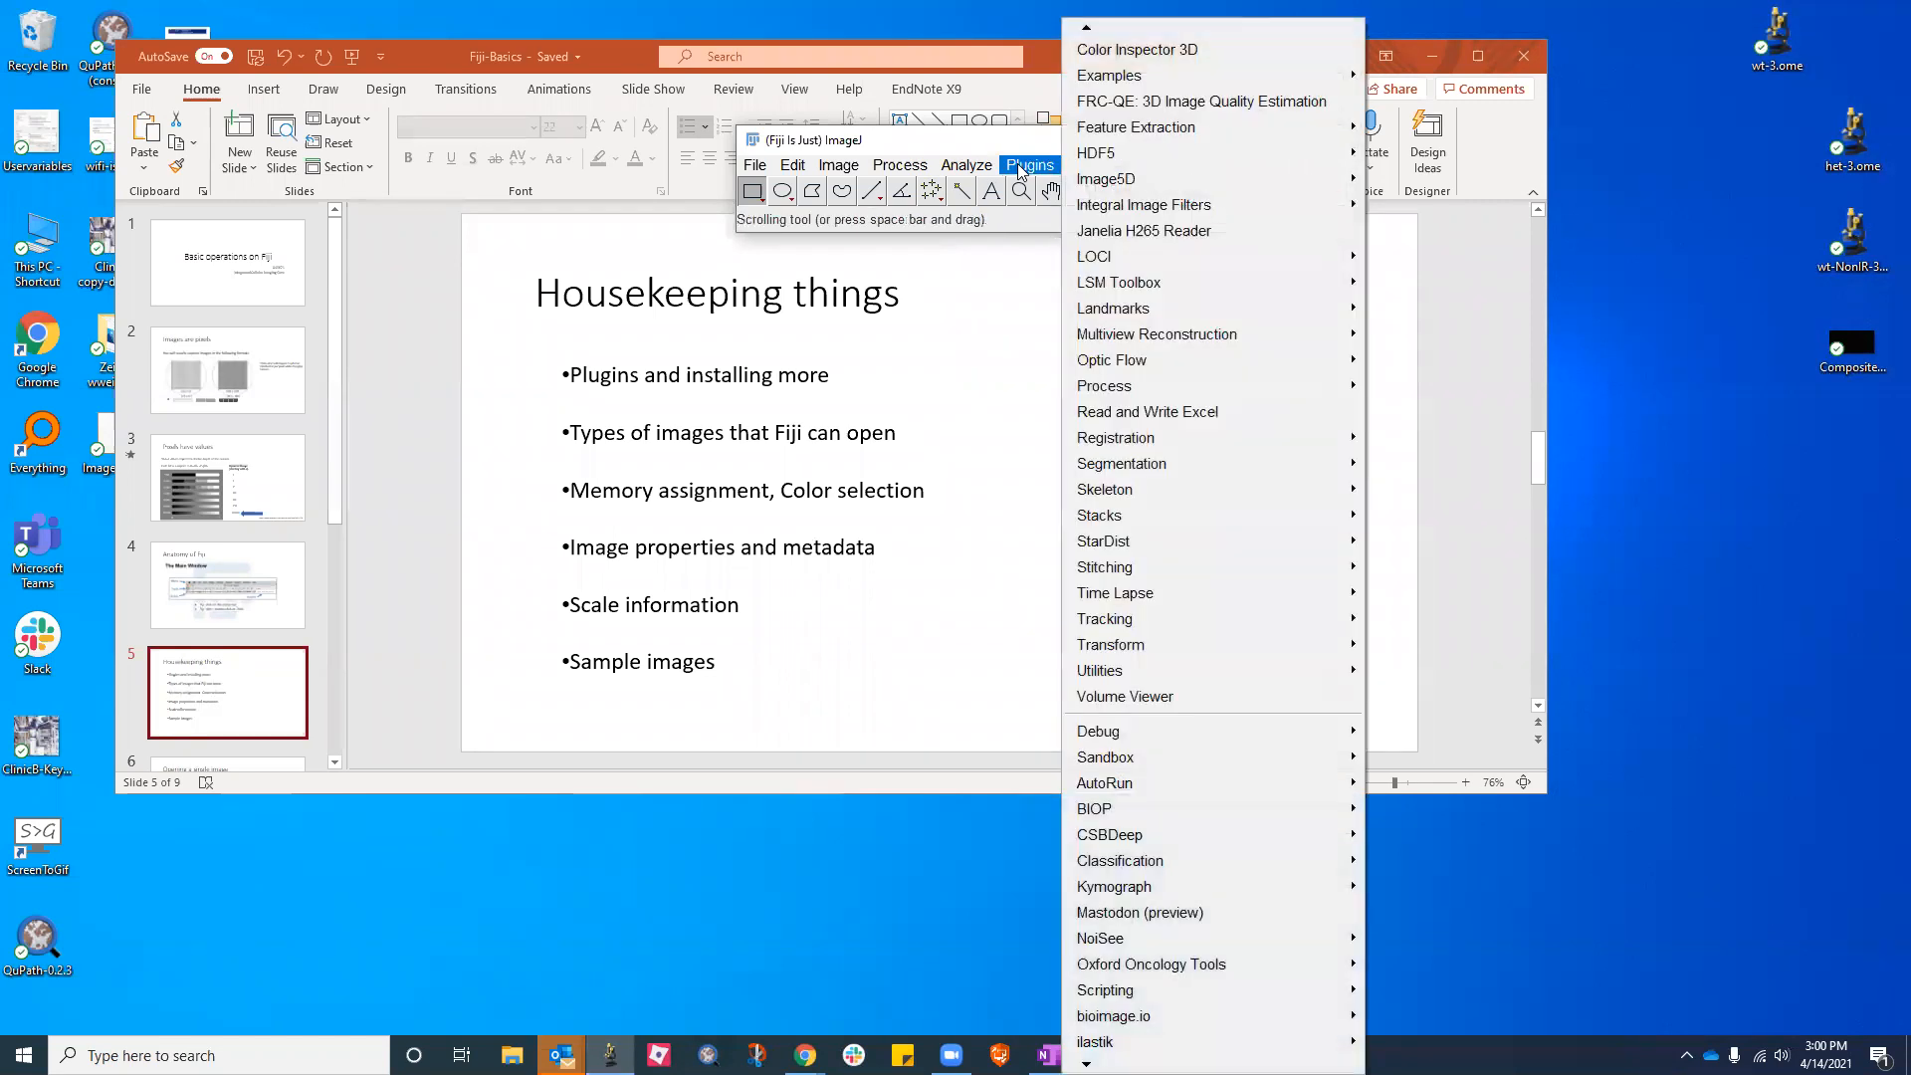
pyautogui.moveTo(1087, 30)
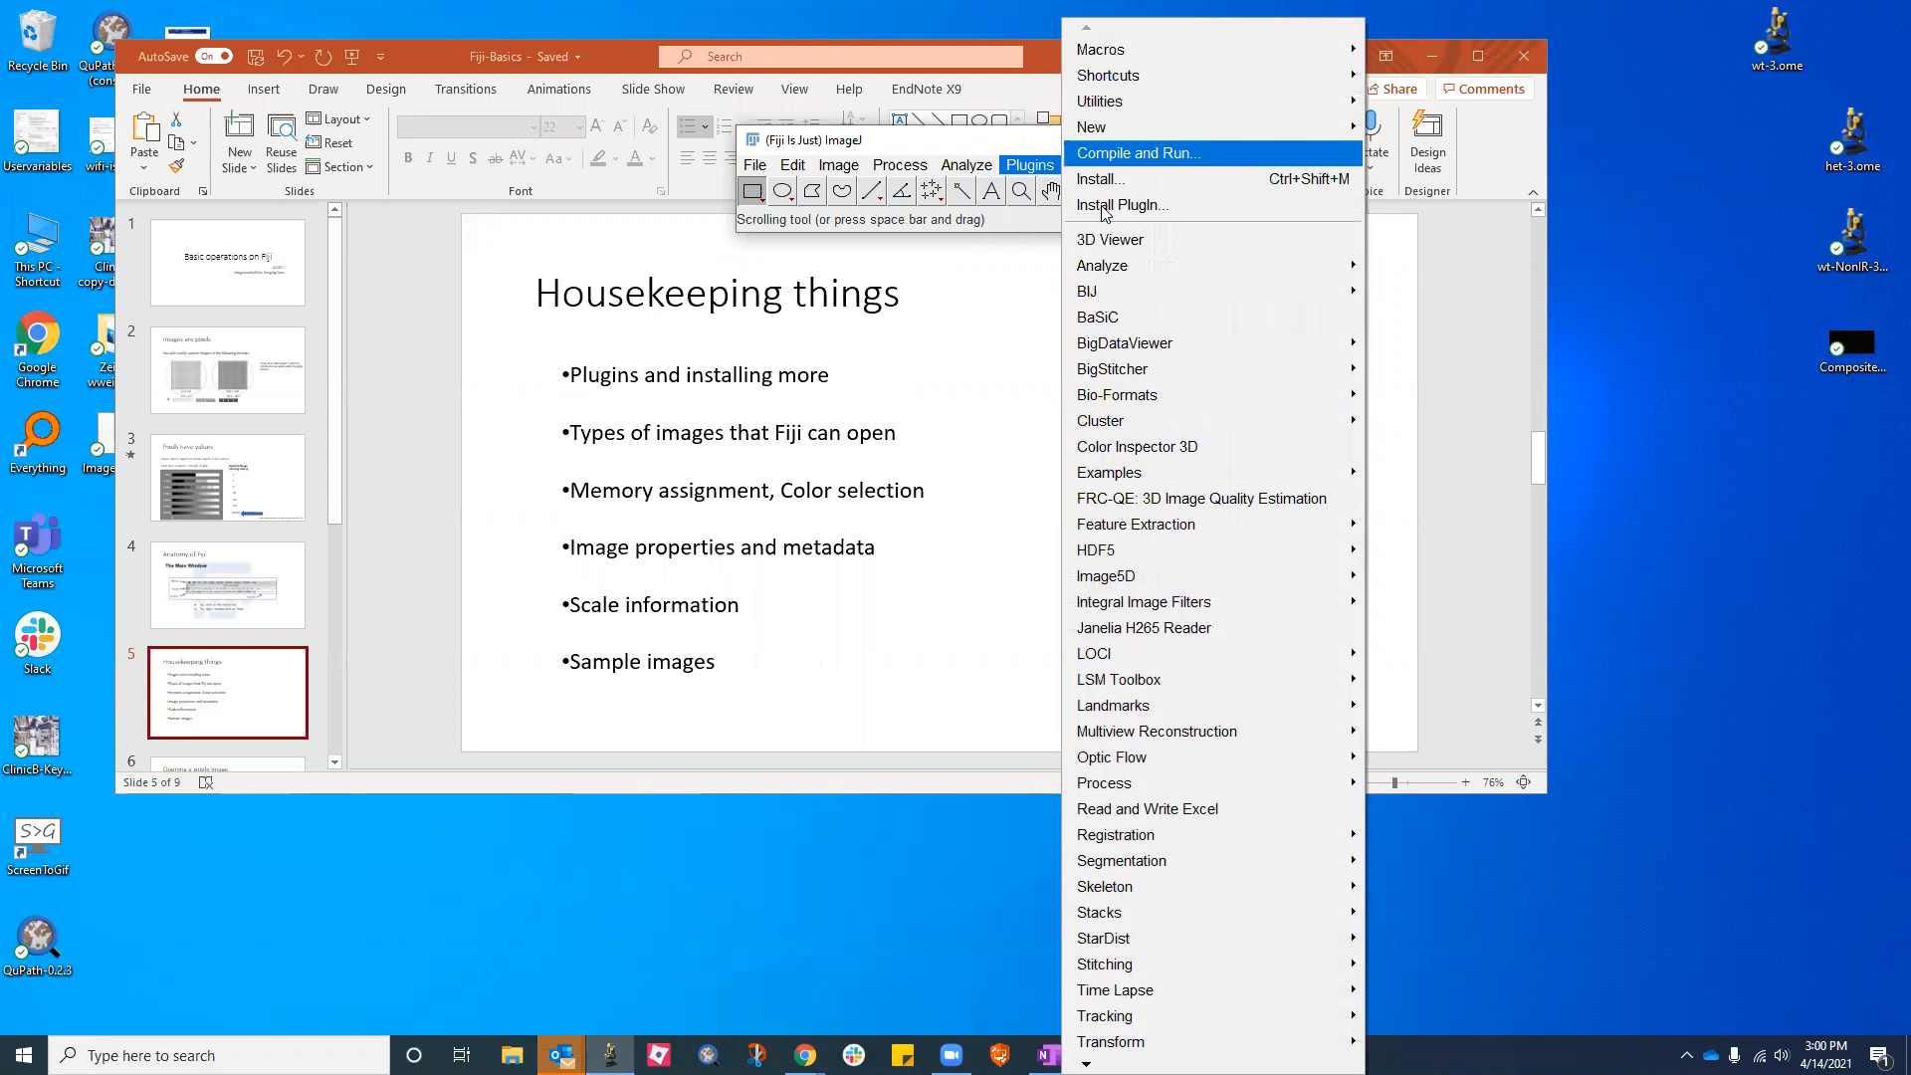
pyautogui.click(1101, 205)
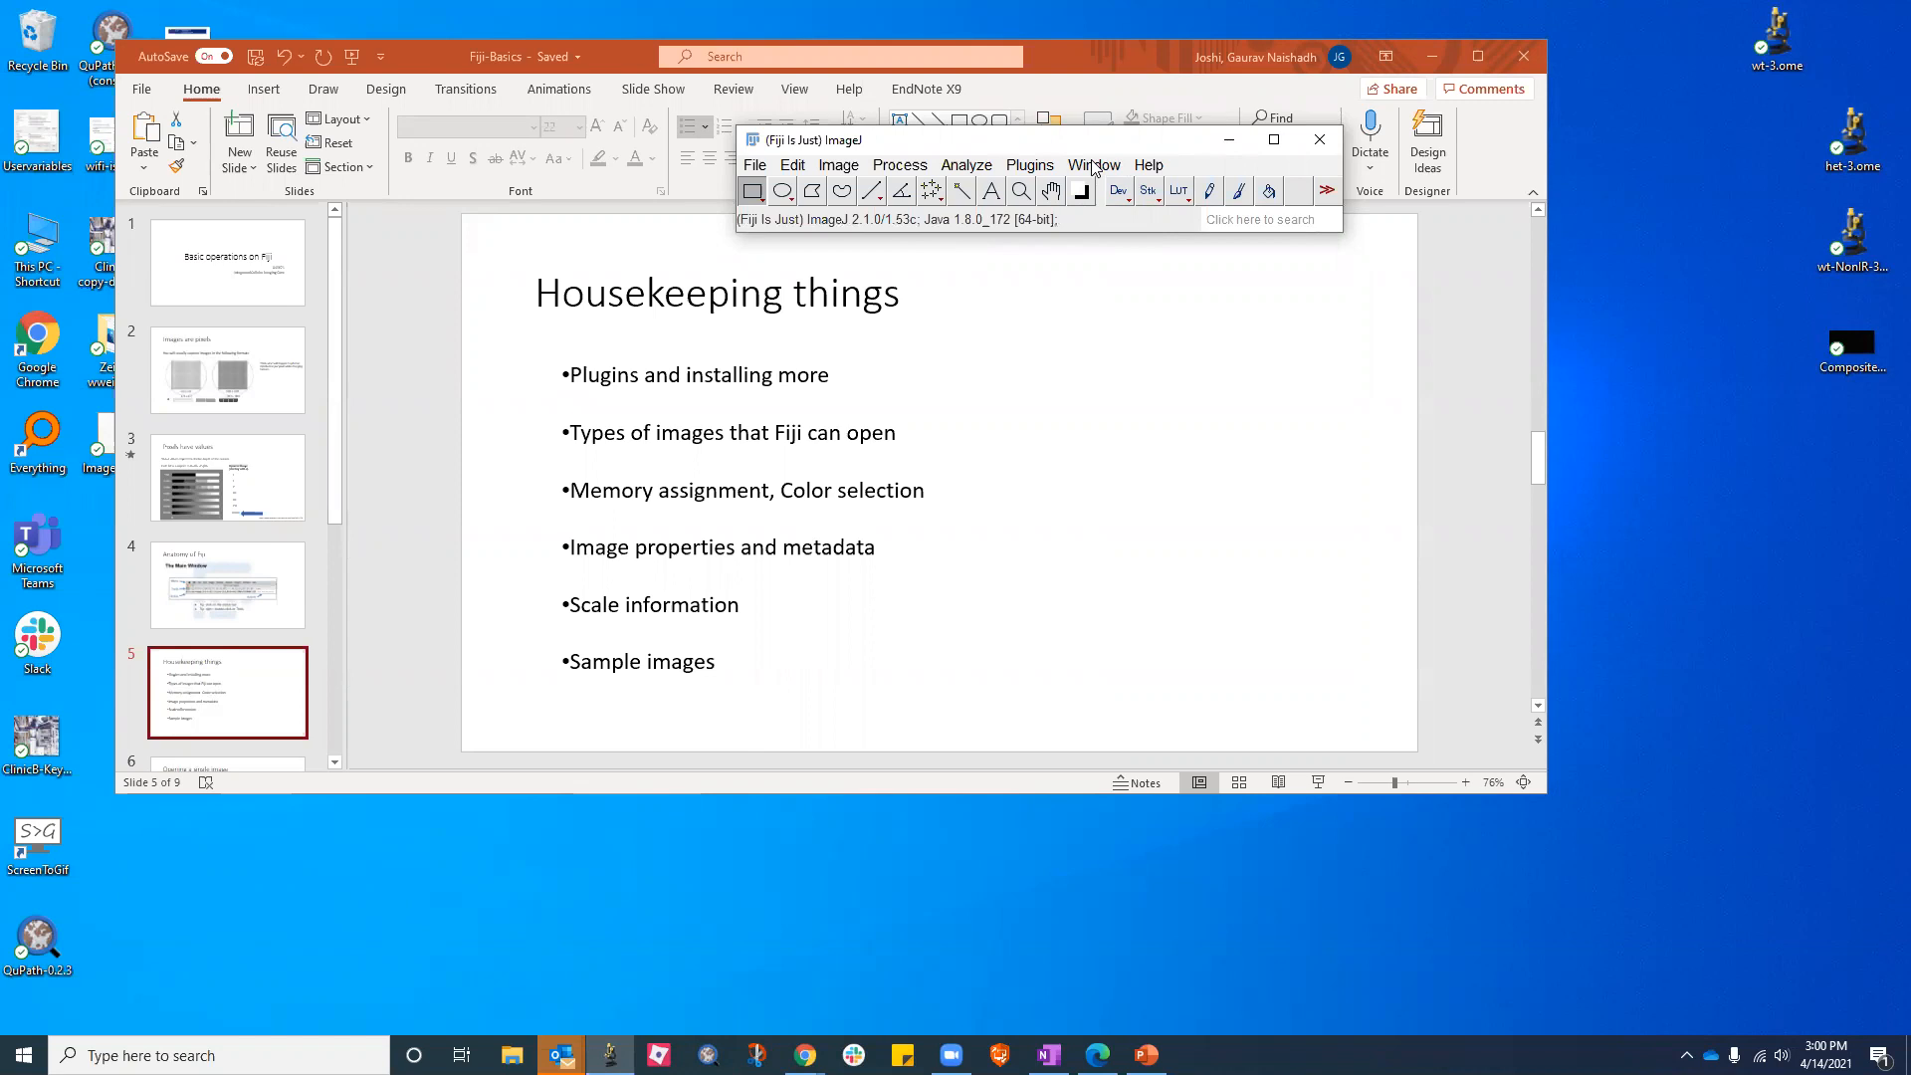
pyautogui.click(1028, 165)
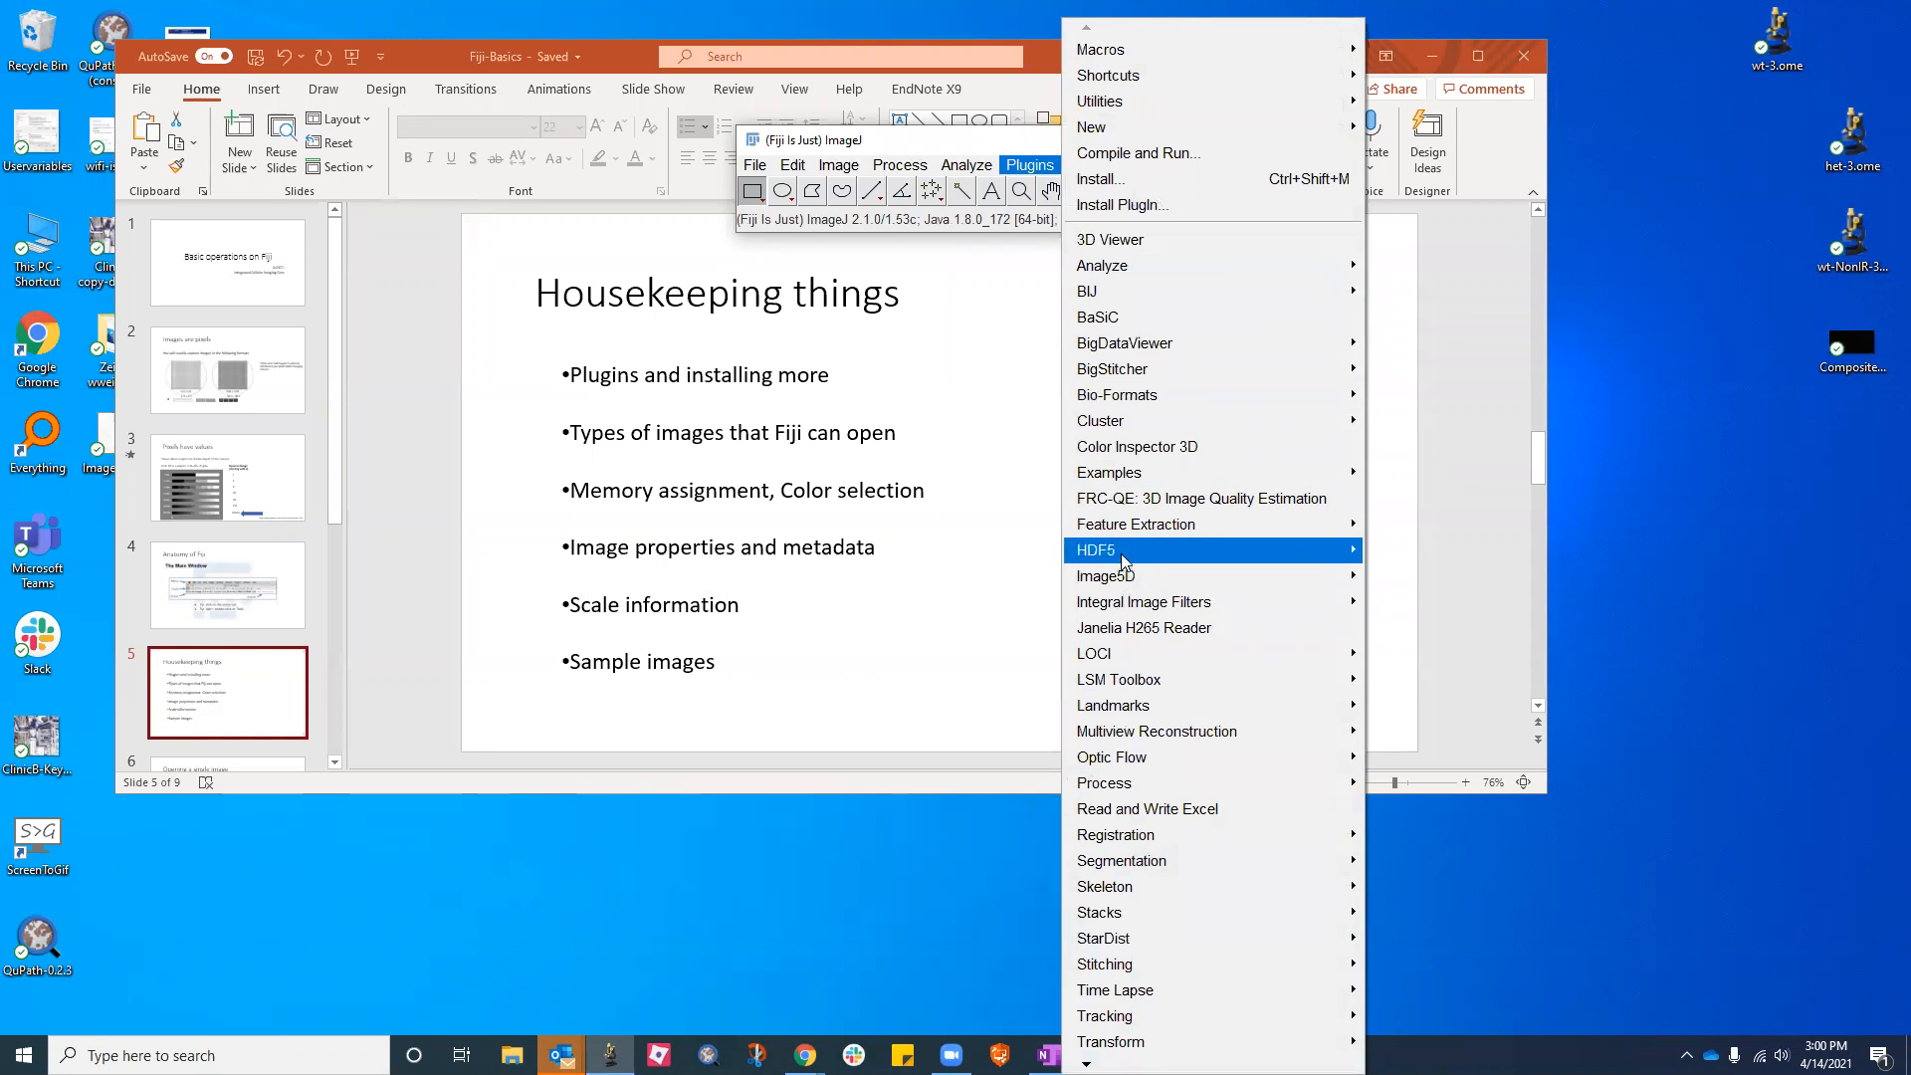
pyautogui.moveTo(1119, 555)
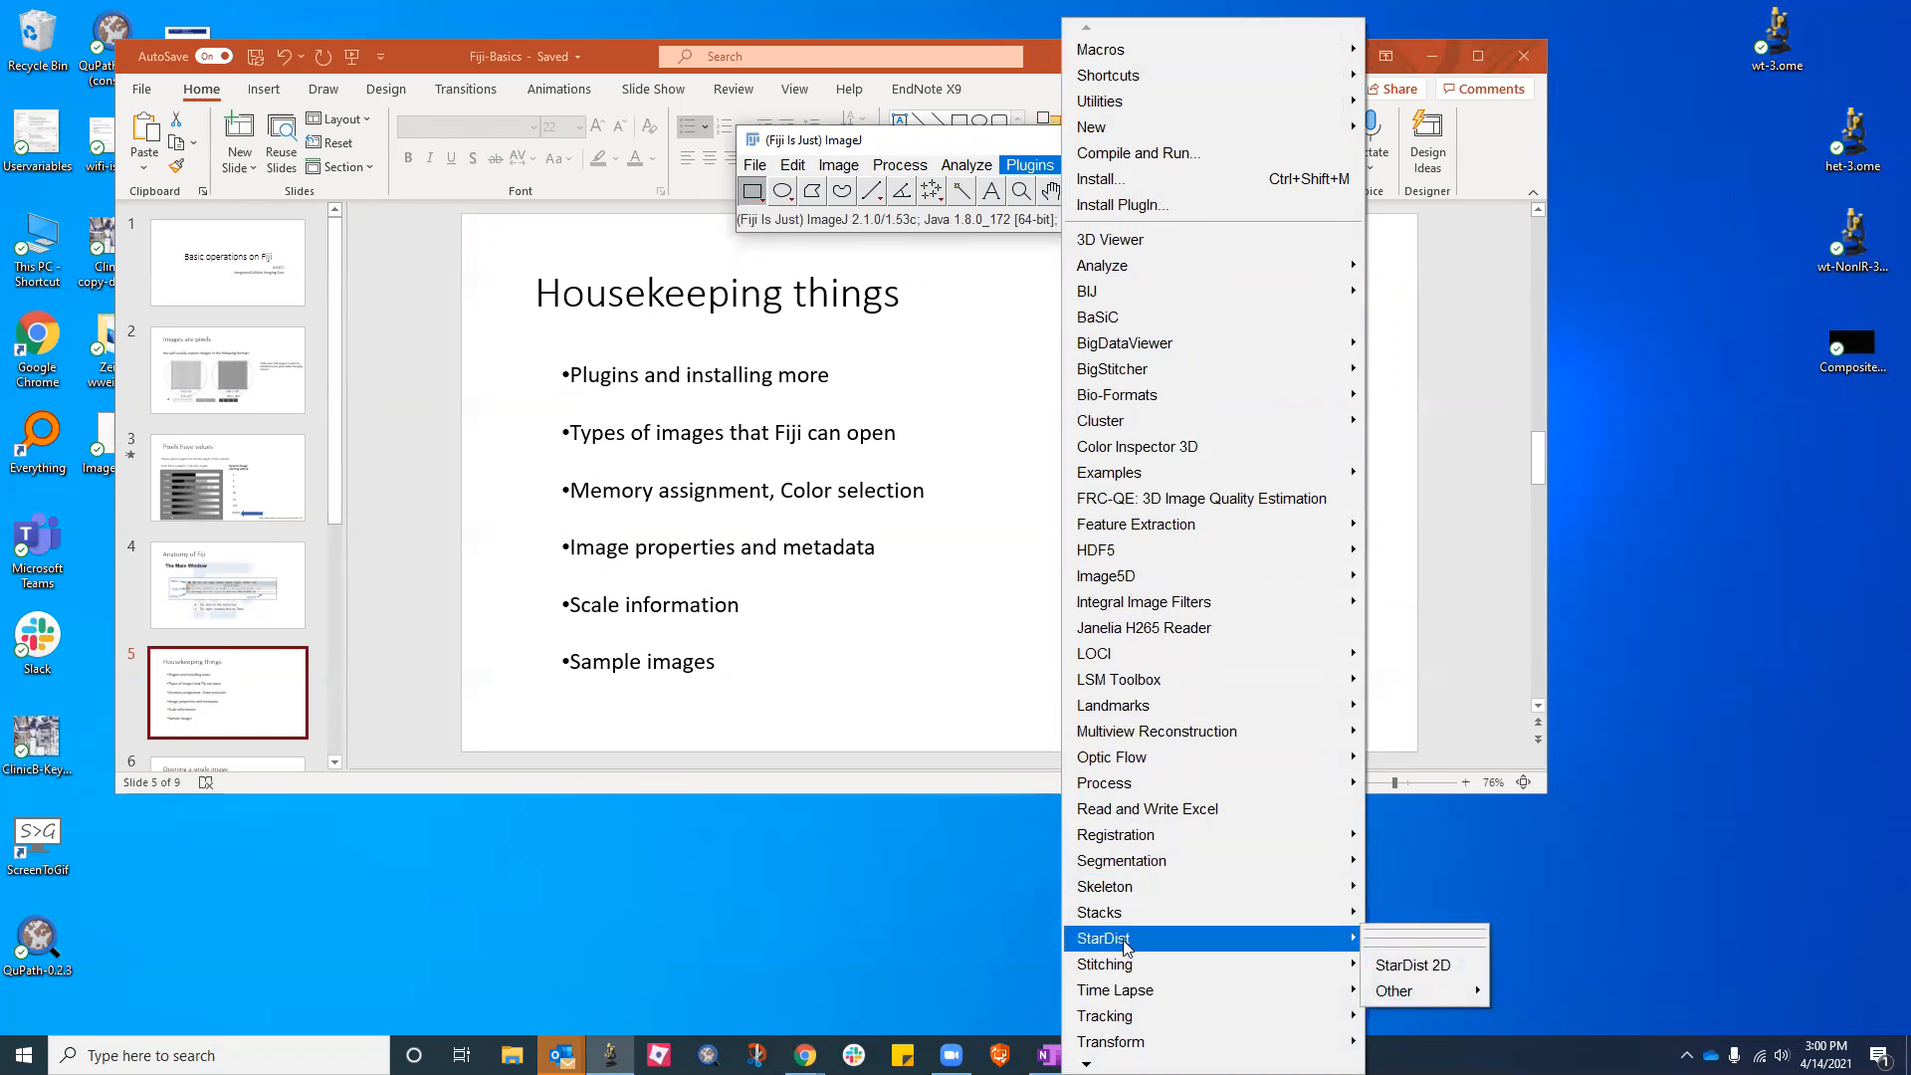
pyautogui.moveTo(1150, 765)
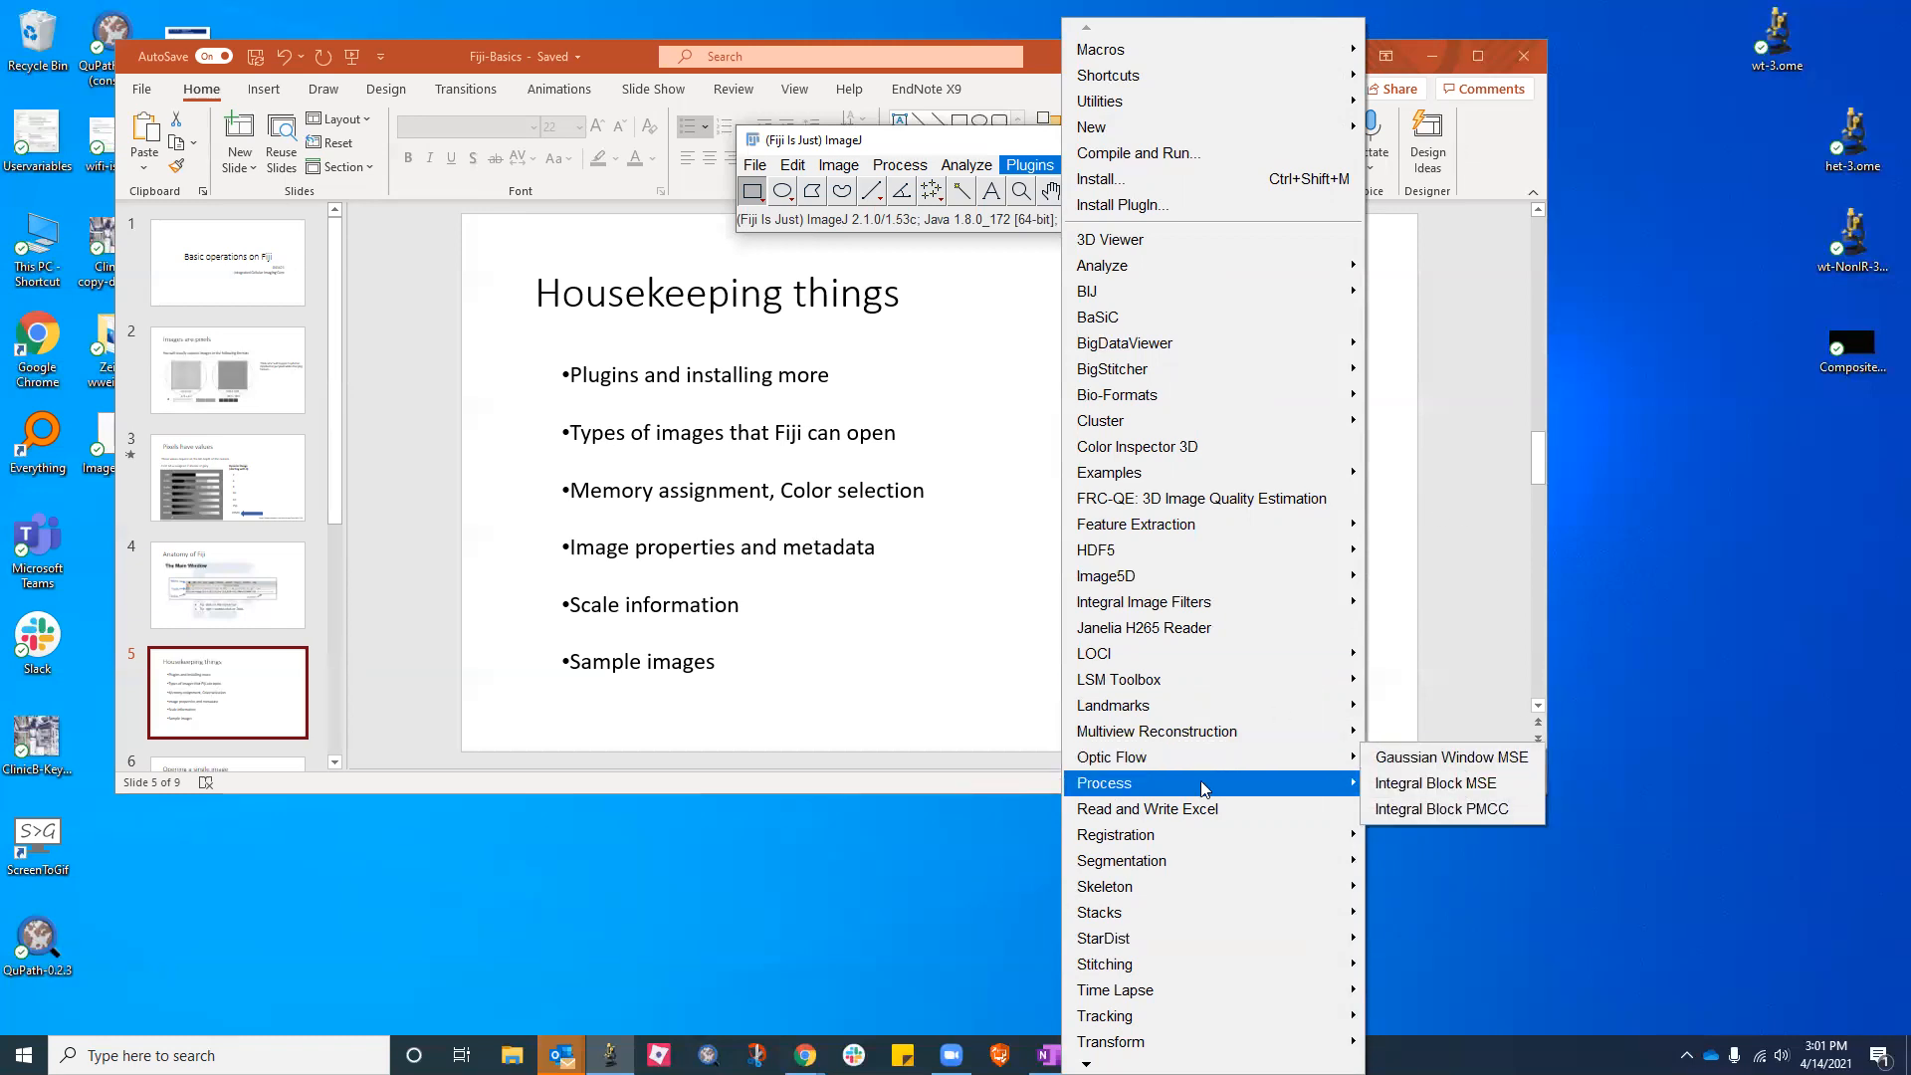
pyautogui.moveTo(1125, 1068)
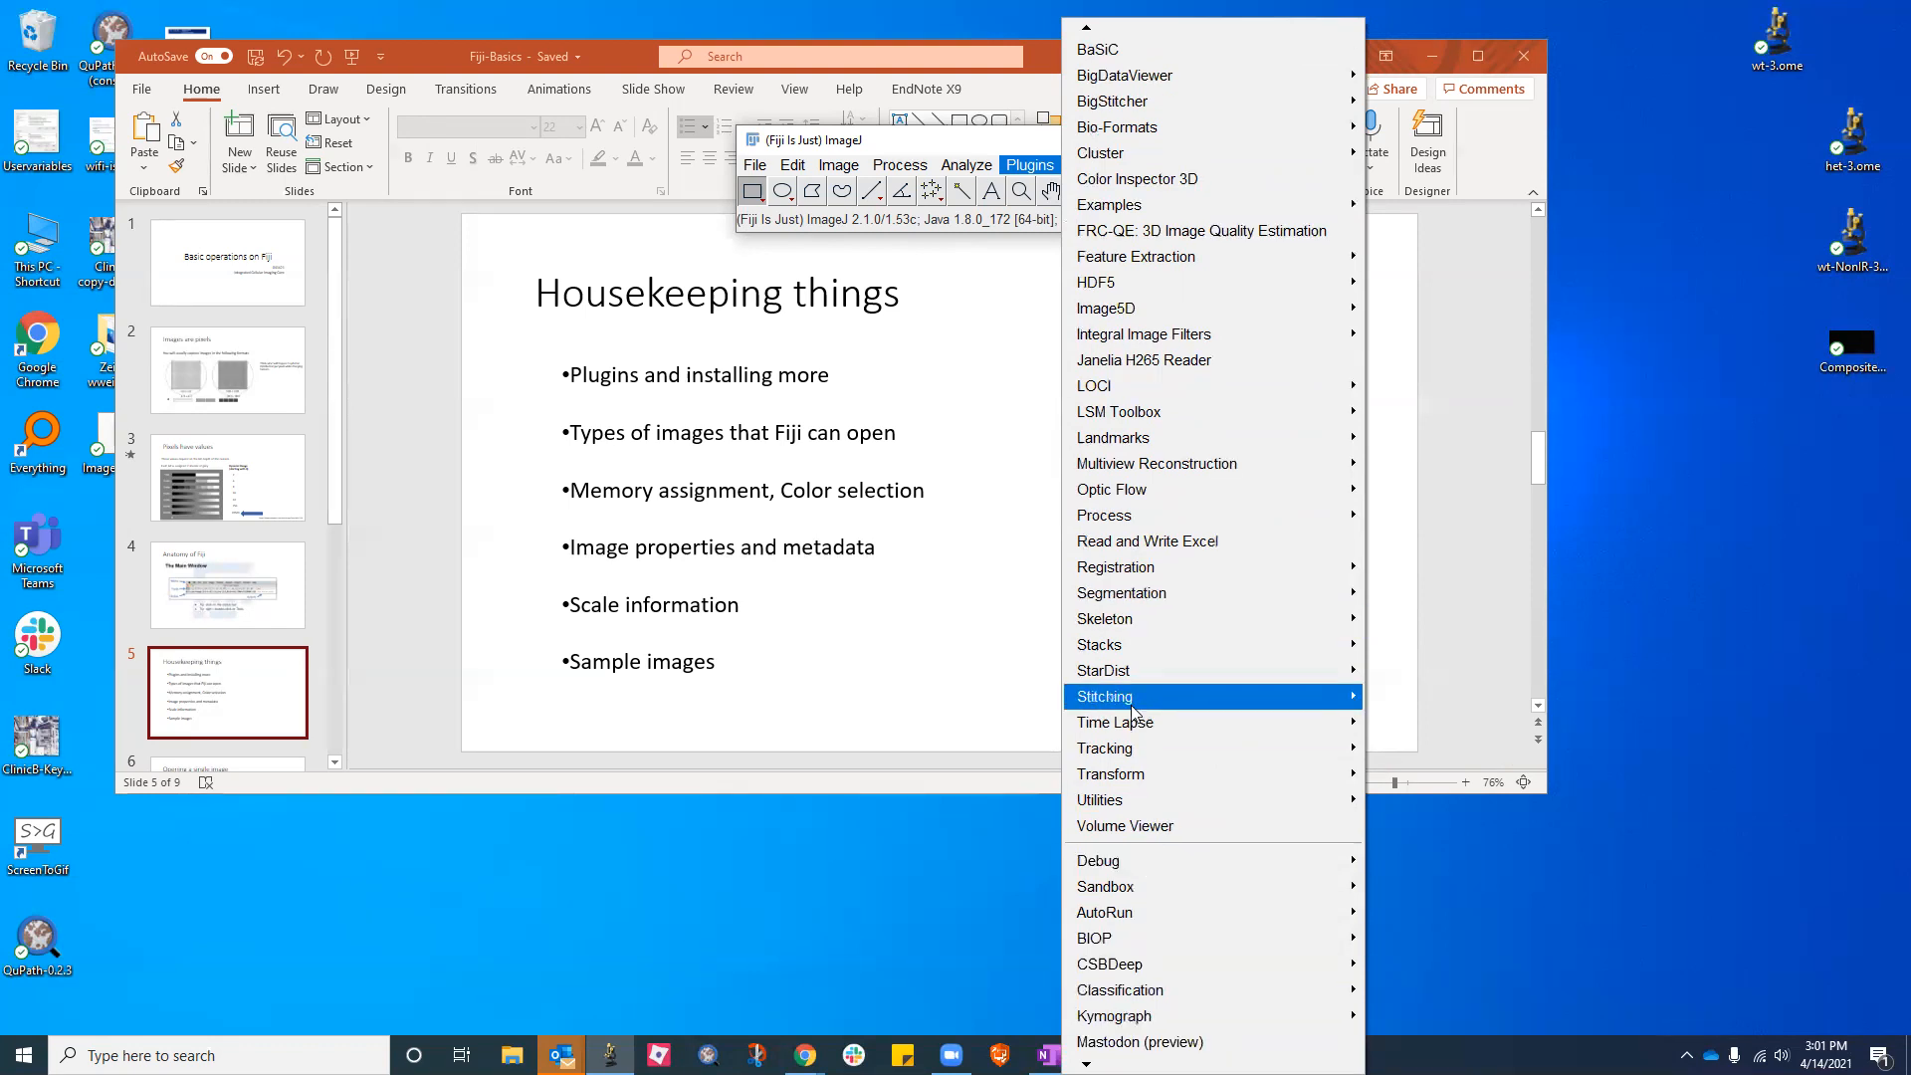
pyautogui.moveTo(1102, 523)
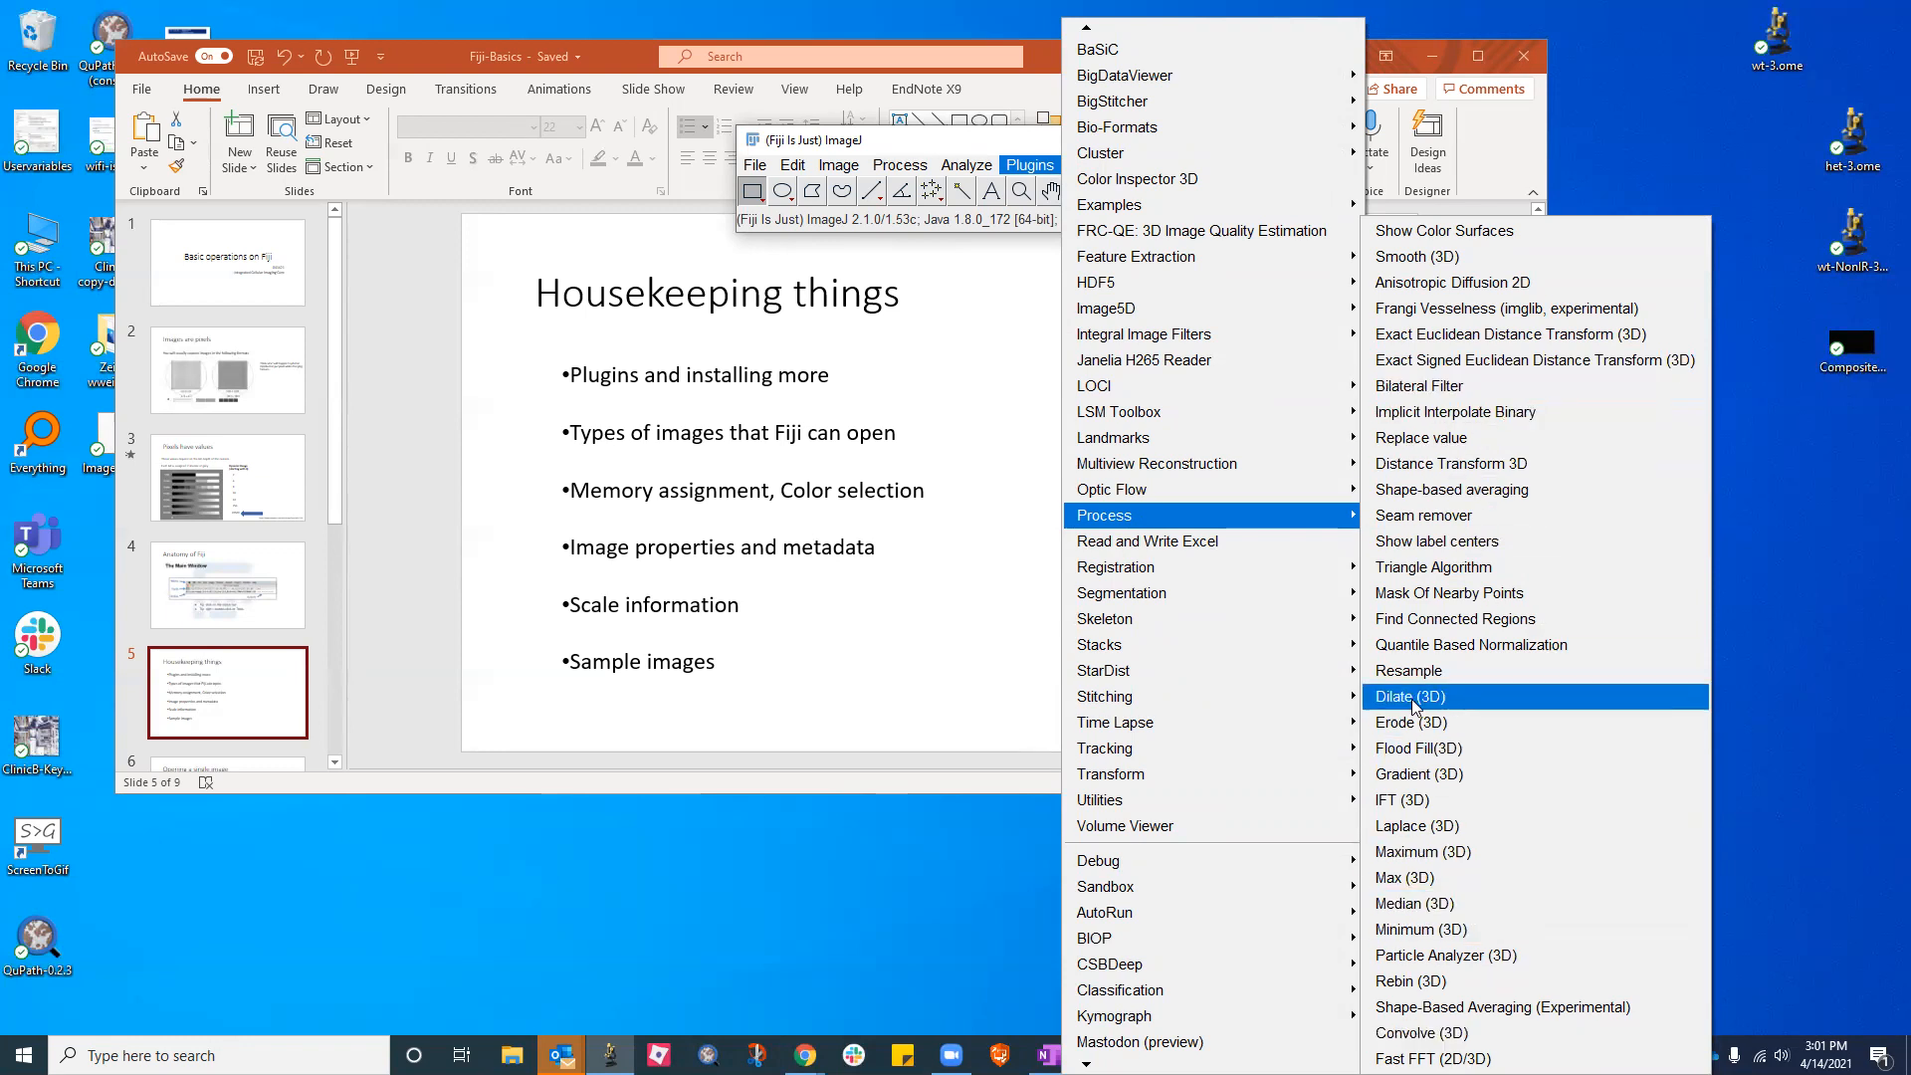
pyautogui.click(906, 160)
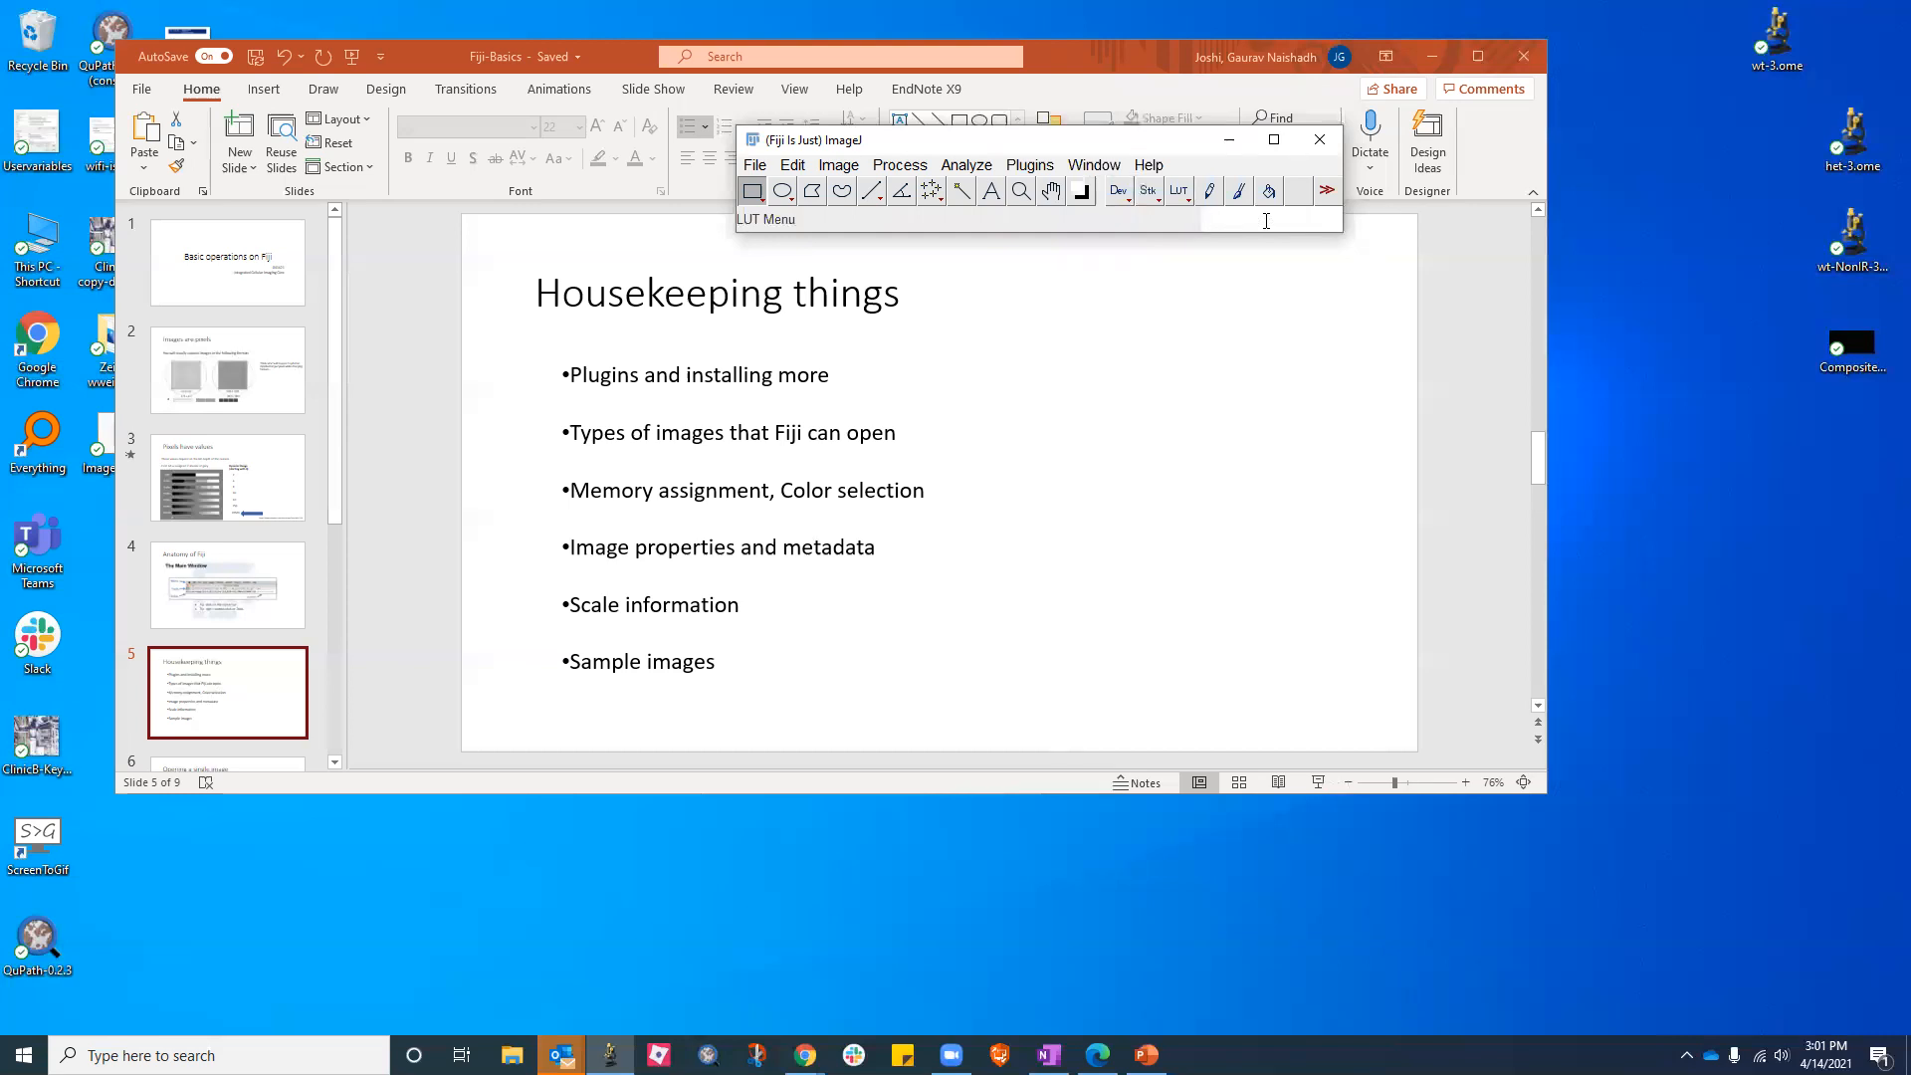
# Search Fiji's commands for "conca", run Concatenate, and dismiss the resulting message
pyautogui.write('conca')
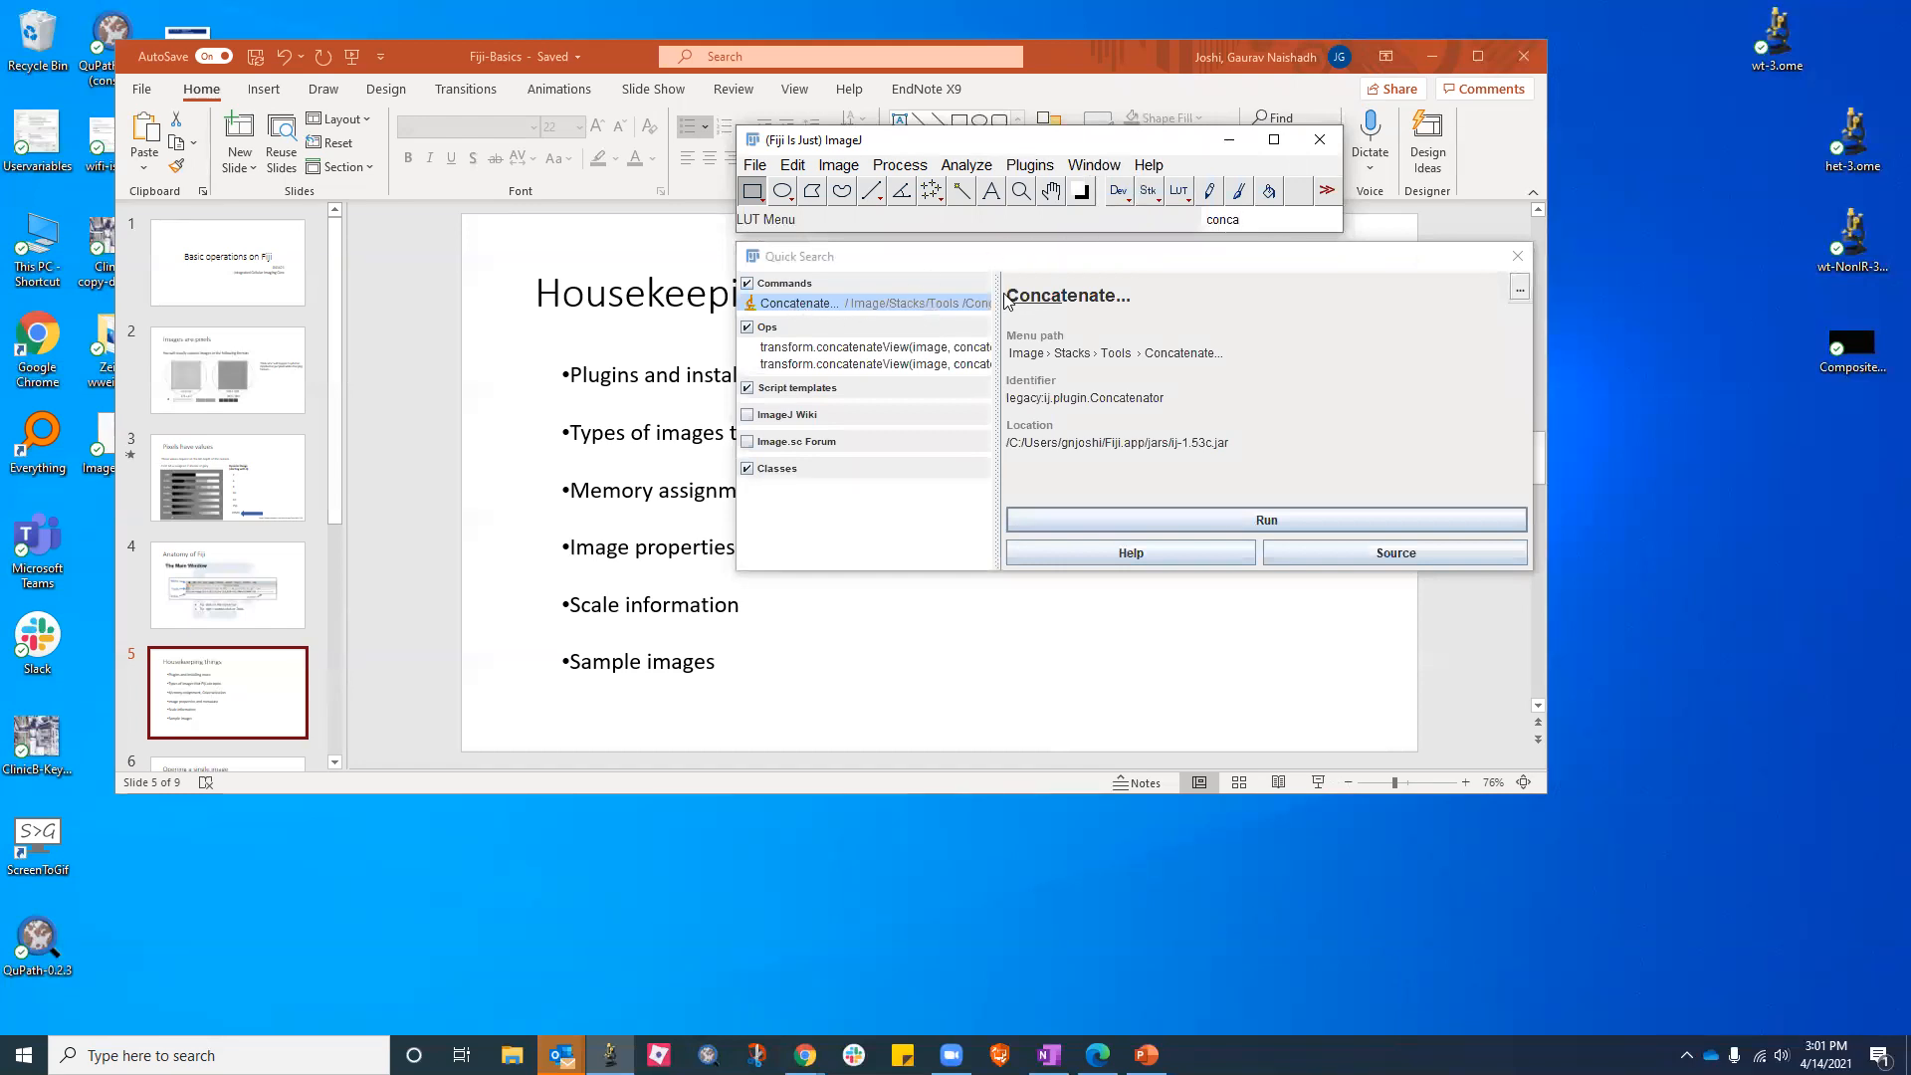
pyautogui.click(1232, 516)
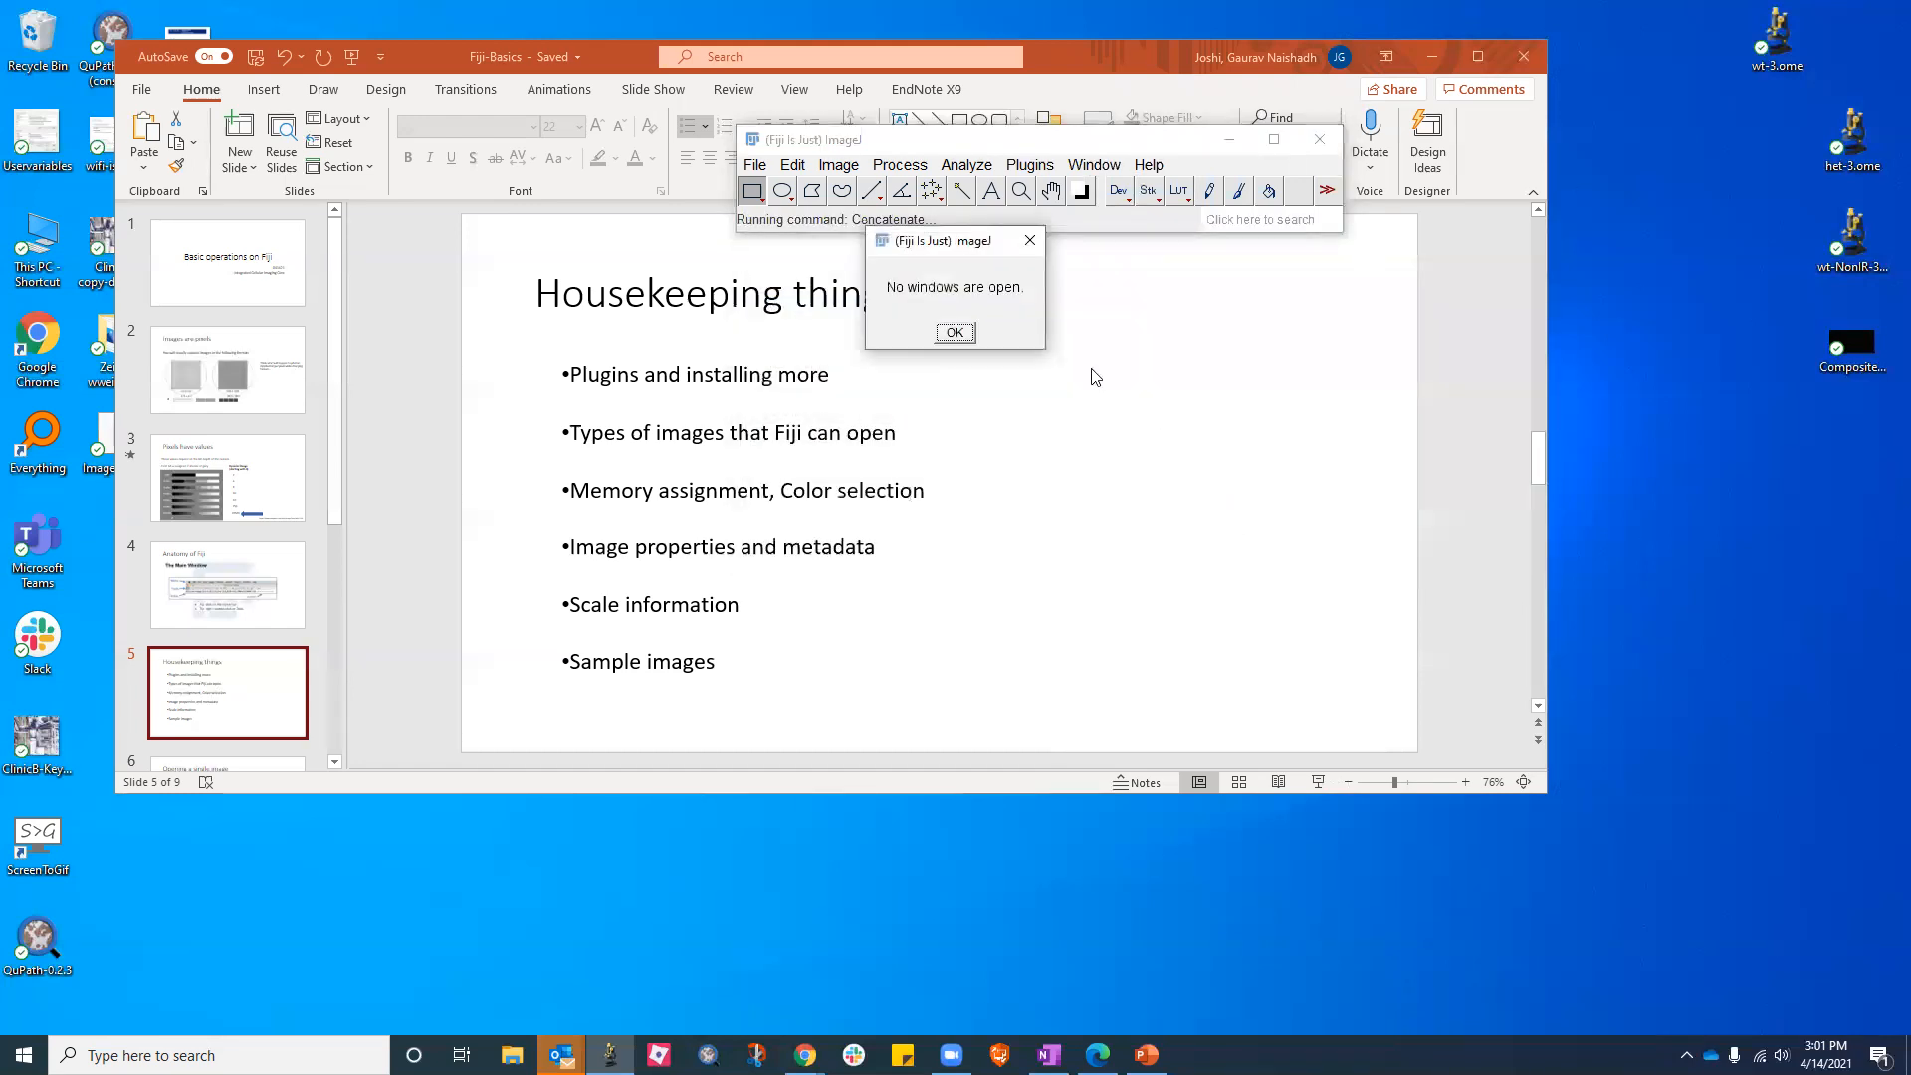
pyautogui.click(953, 334)
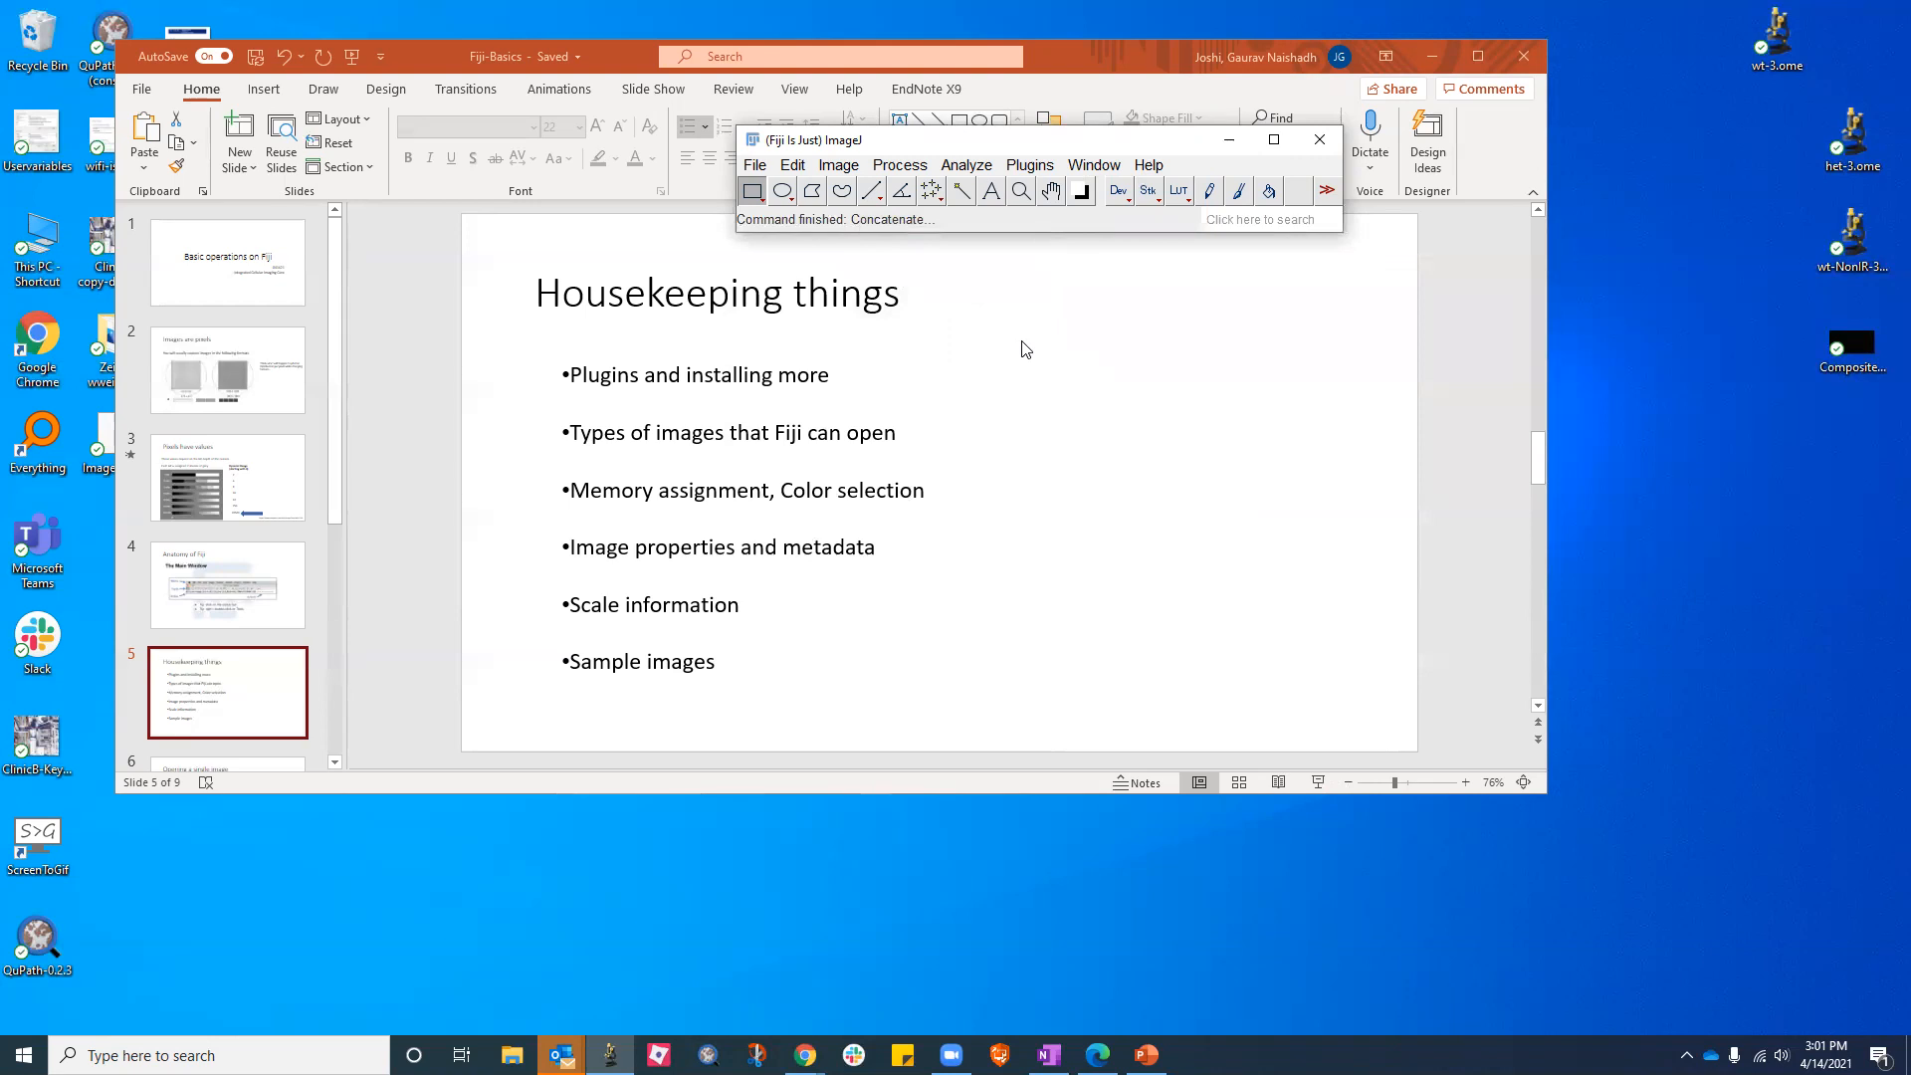
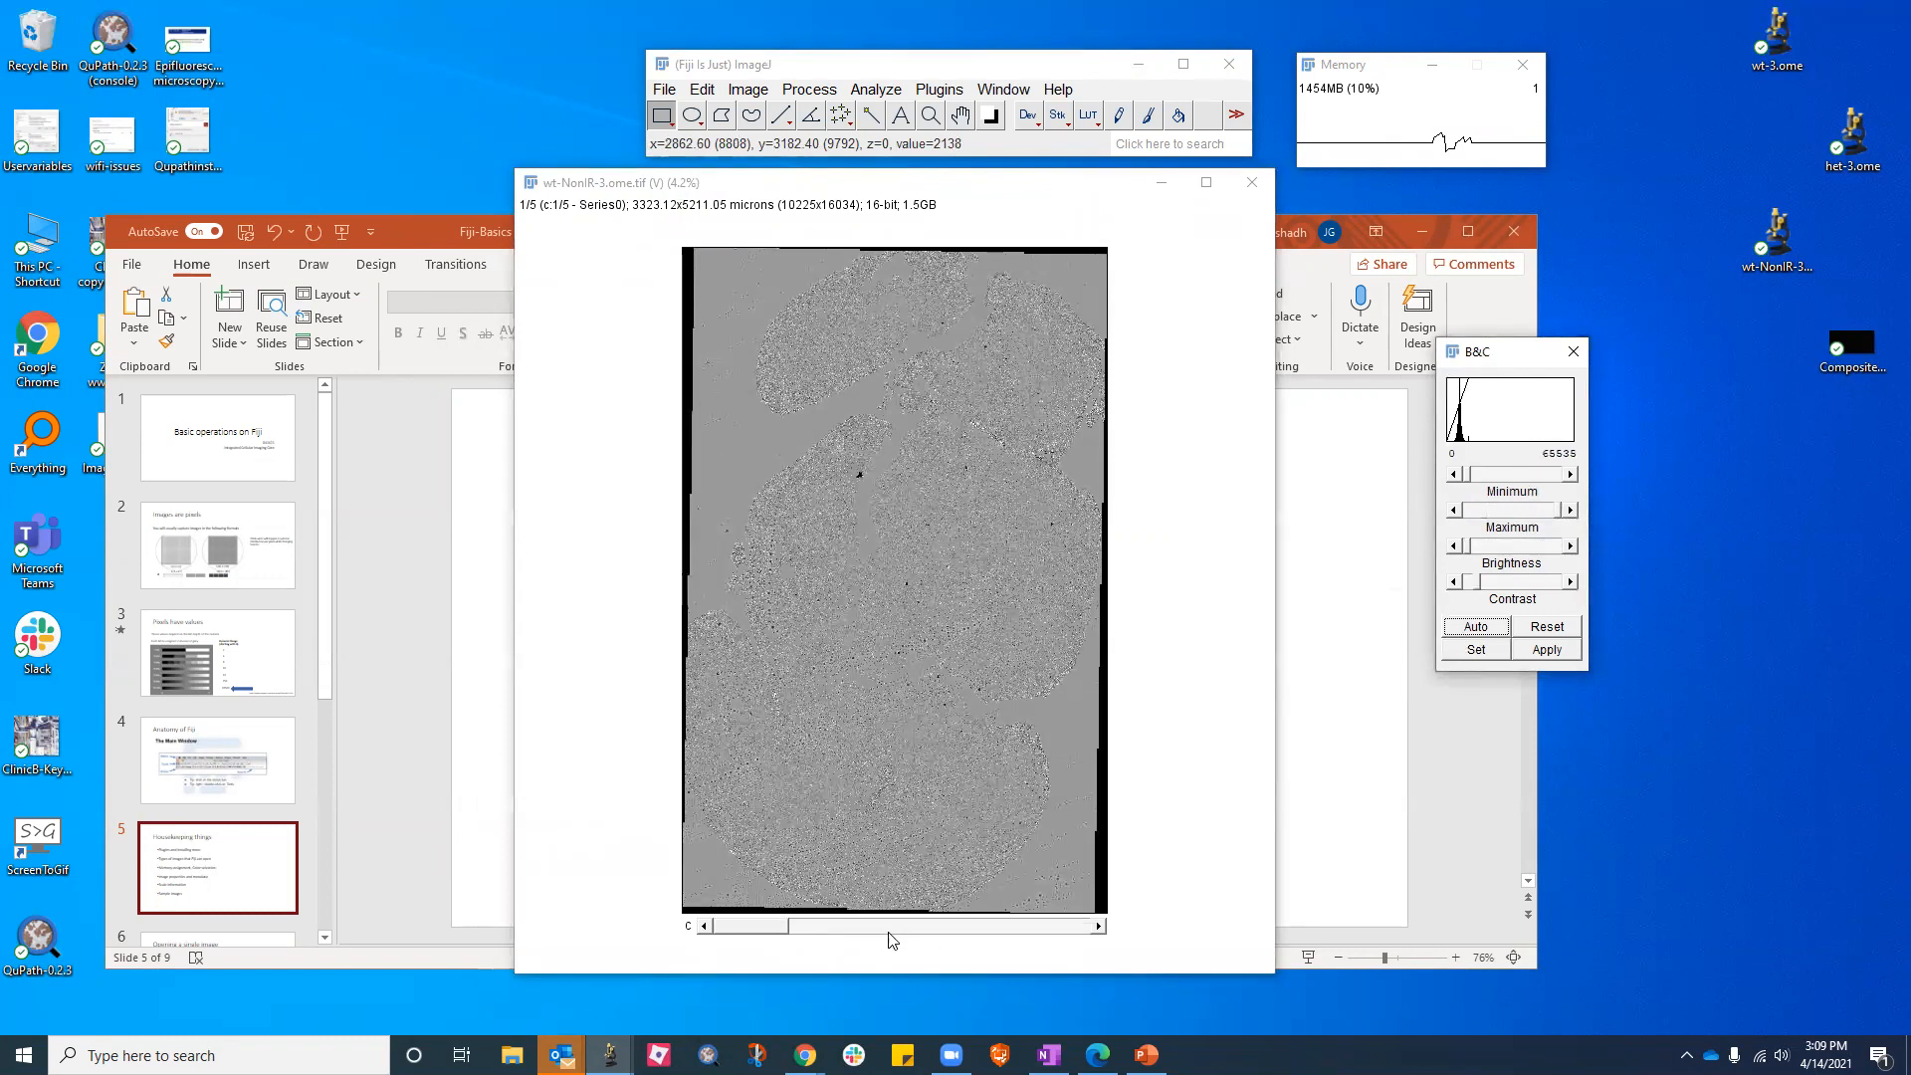
# Auto-adjust the brightness and contrast of channels 2 through 5 of the wt-NonIR-3.ome.tif image
pyautogui.click(848, 928)
pyautogui.click(1475, 627)
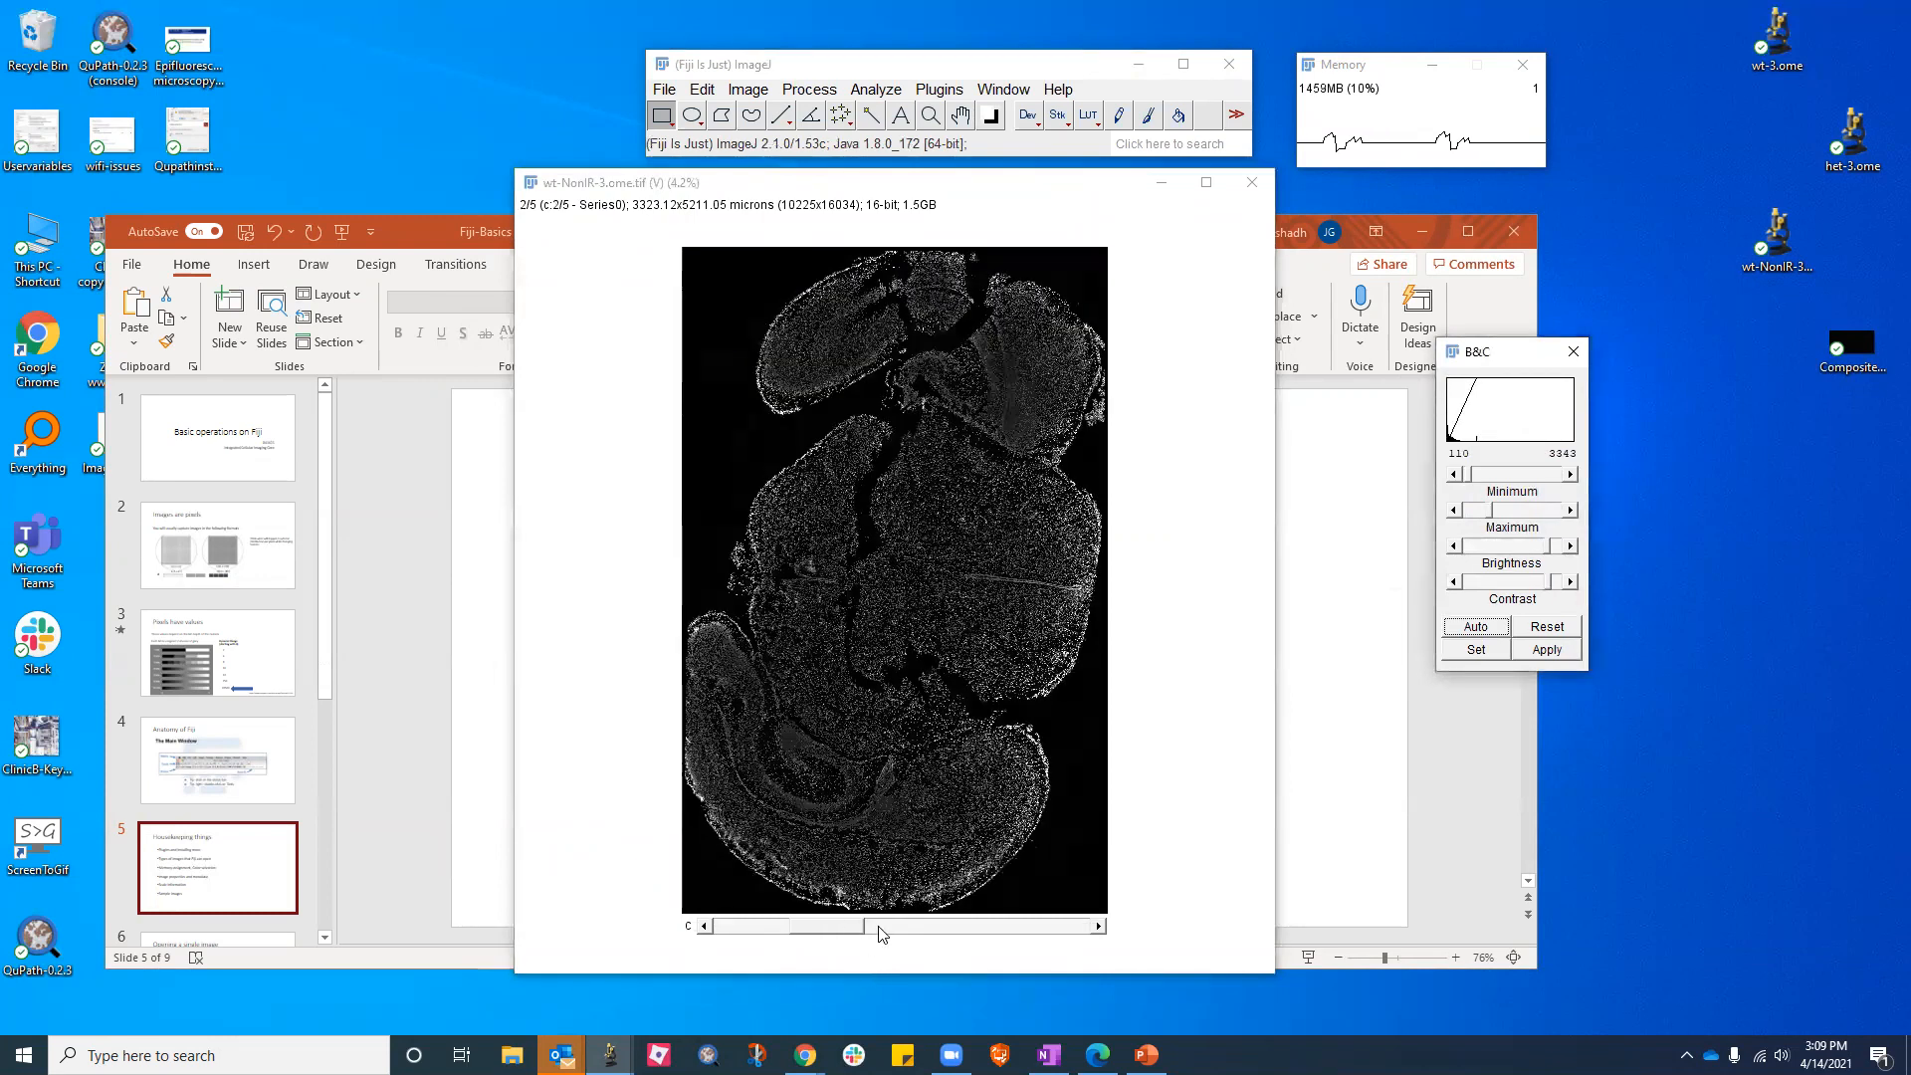
pyautogui.click(884, 928)
pyautogui.click(1475, 627)
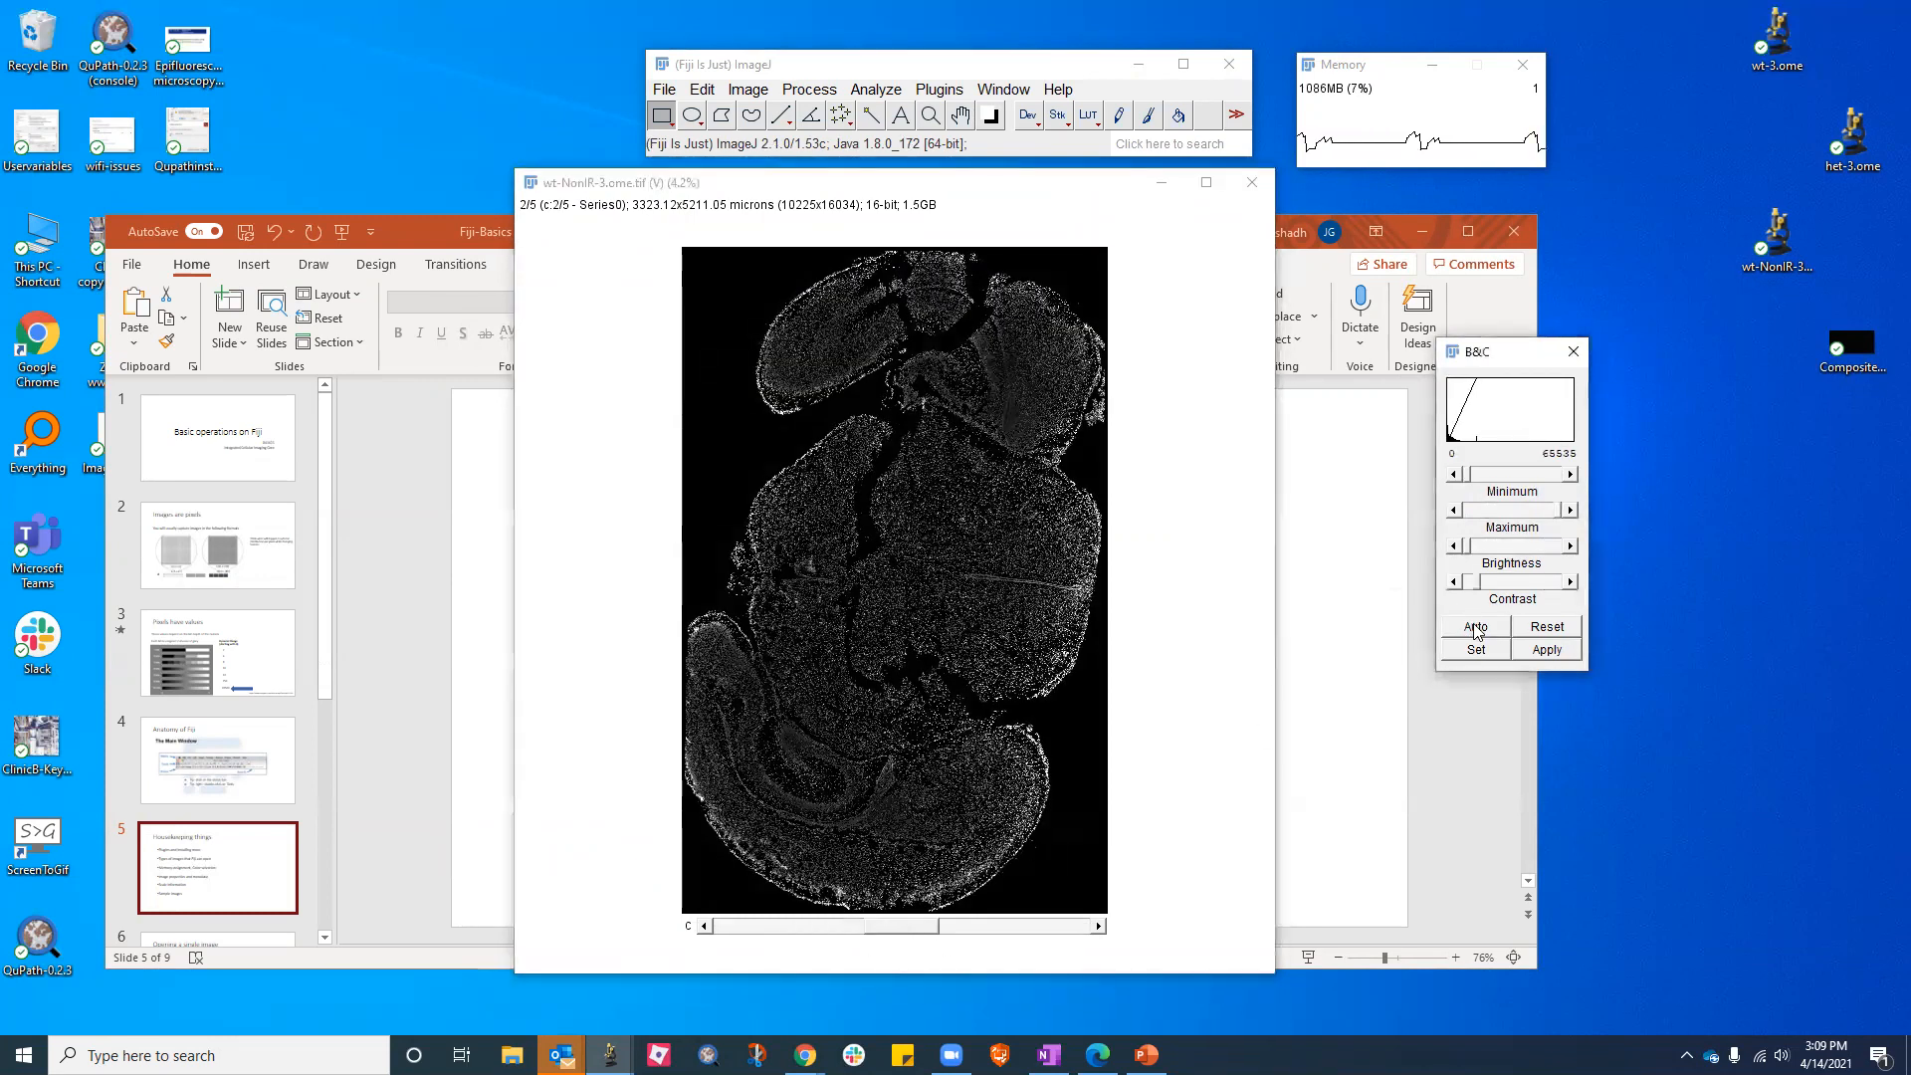
pyautogui.click(999, 928)
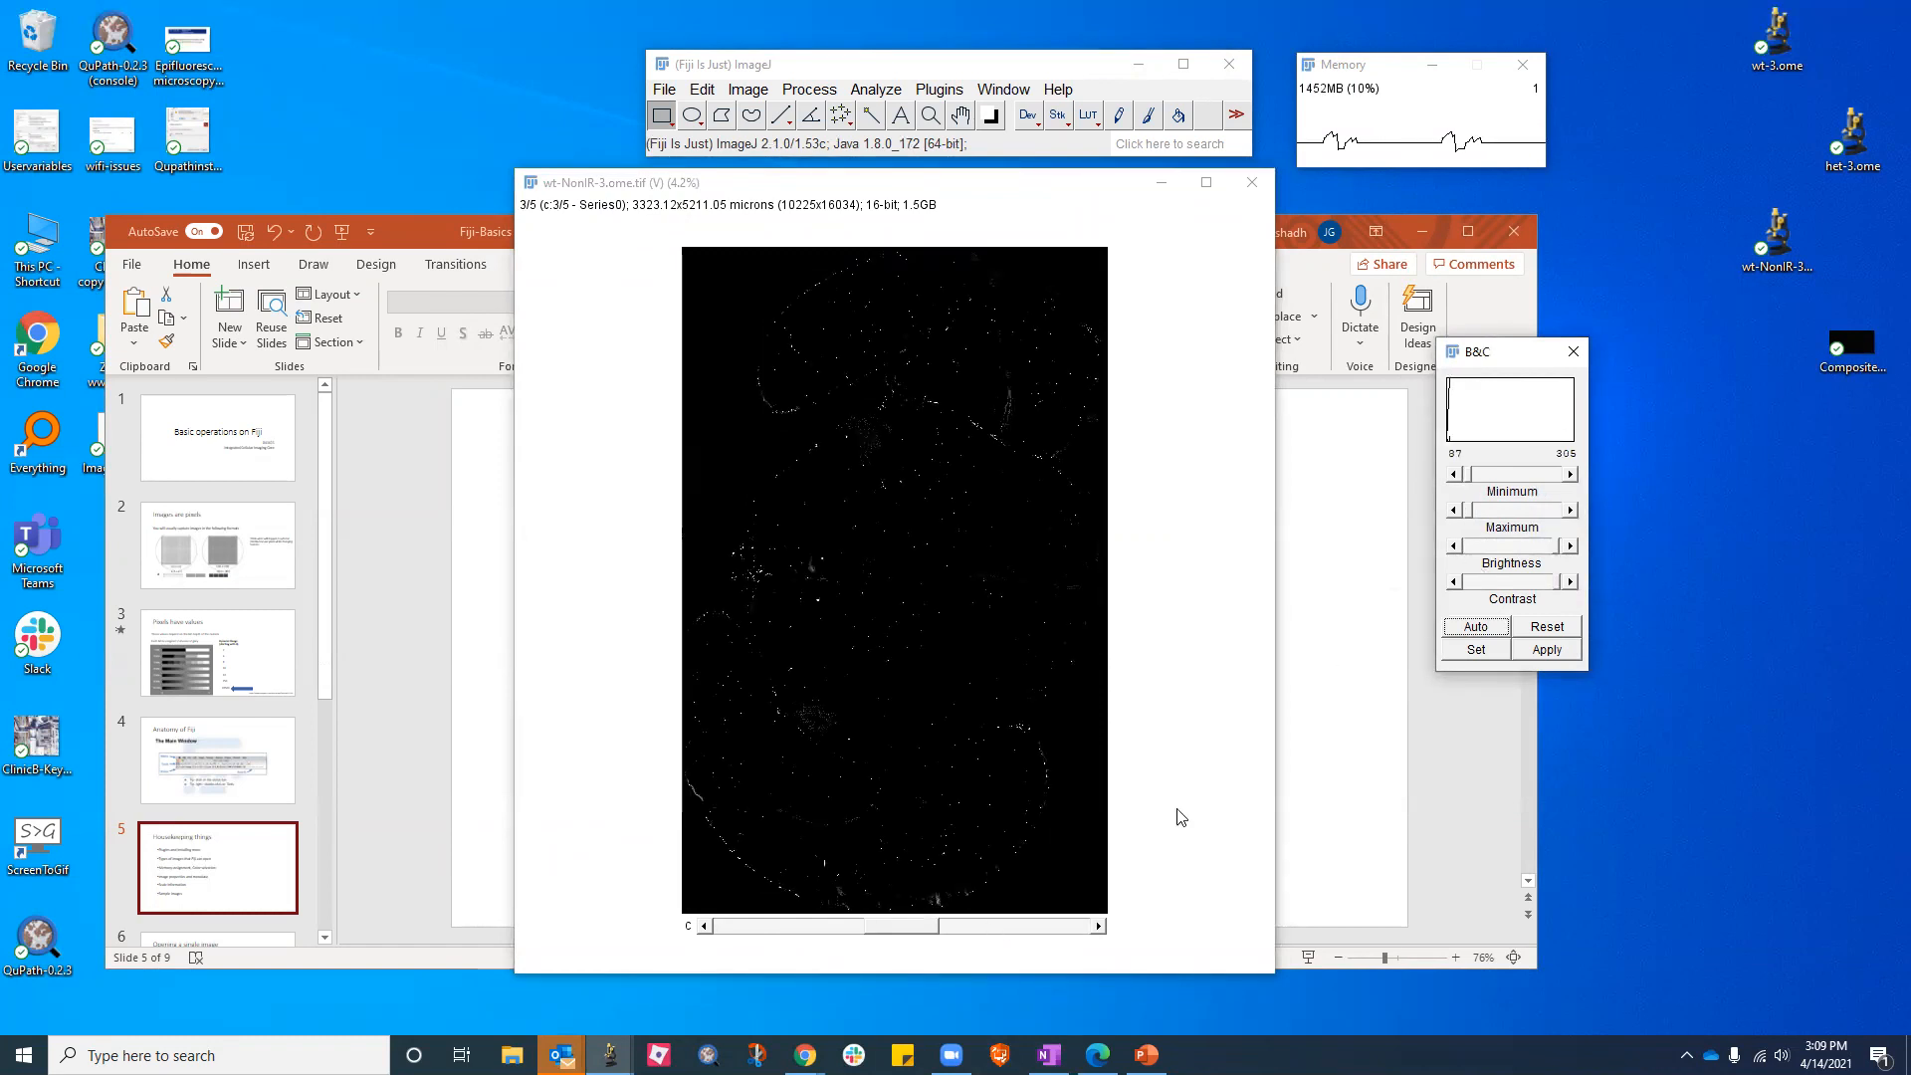
pyautogui.click(1476, 626)
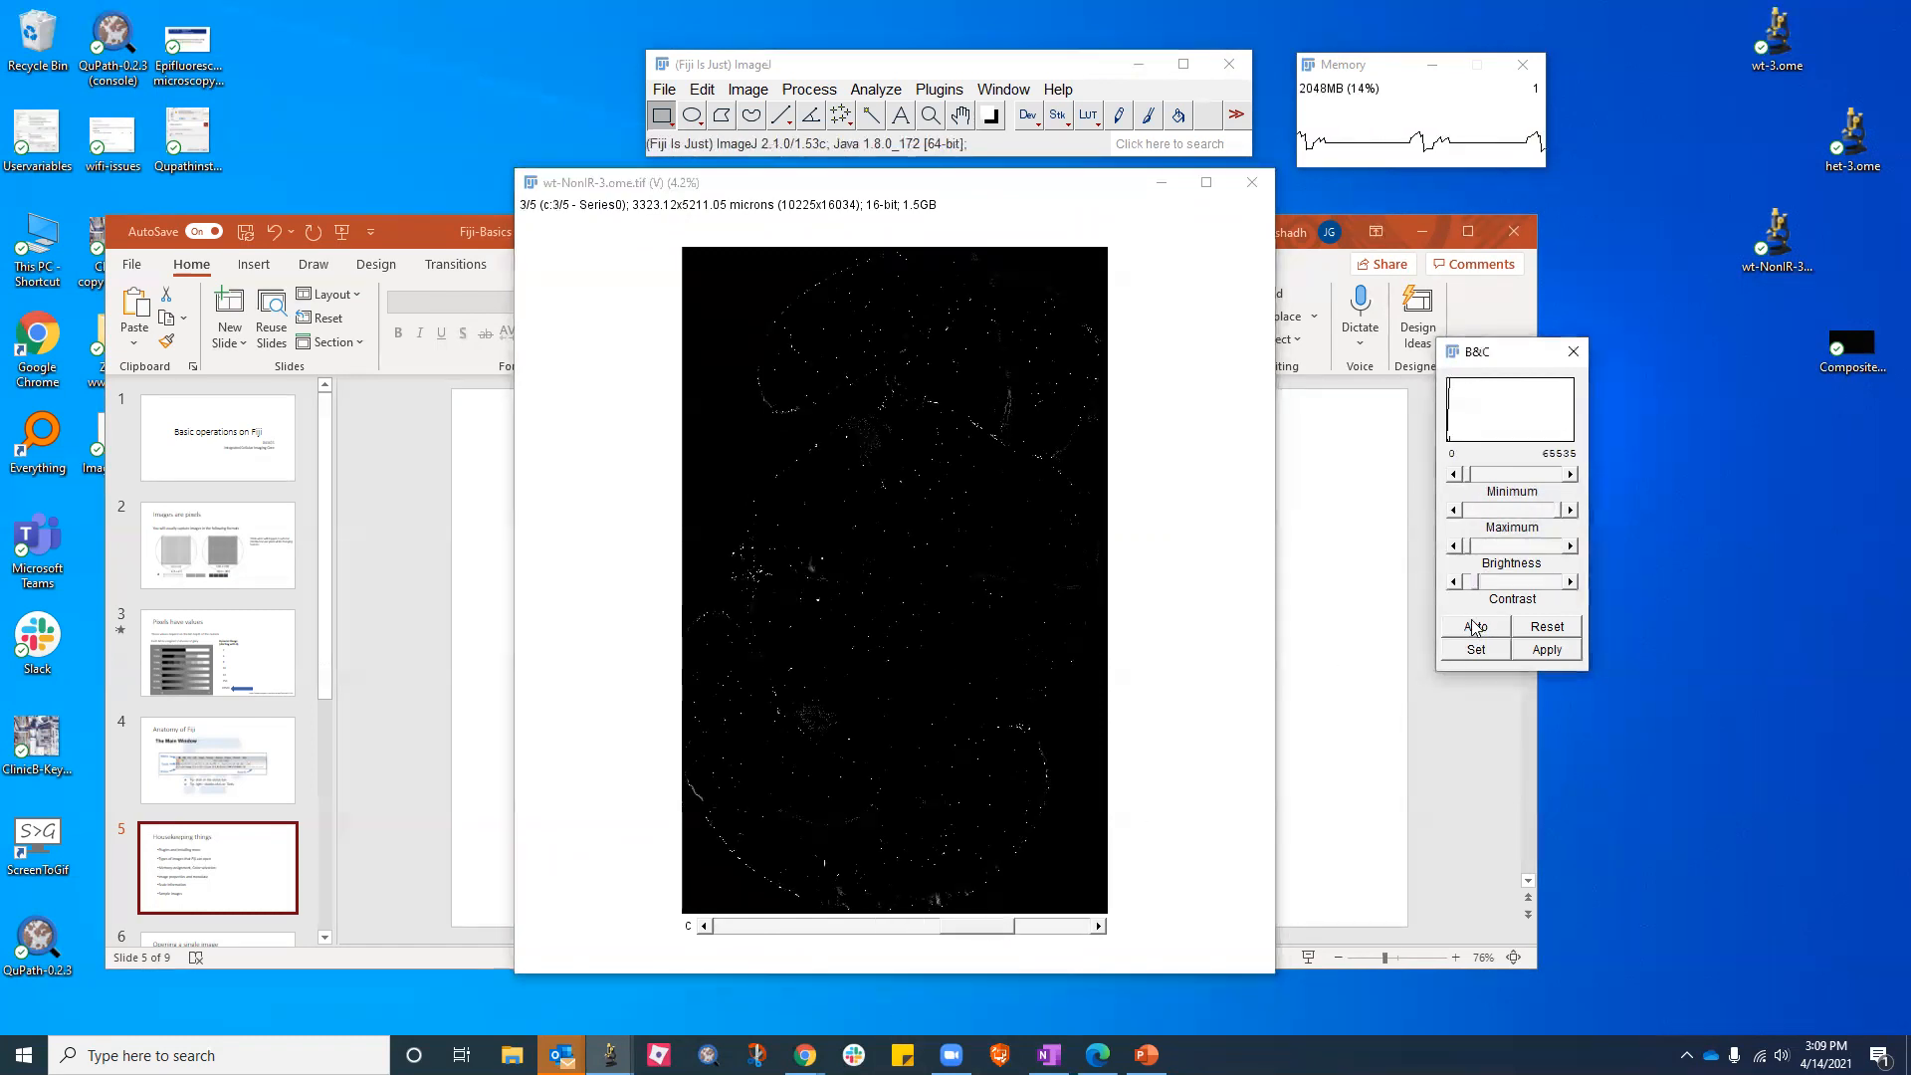
pyautogui.click(1471, 623)
pyautogui.click(1062, 926)
pyautogui.click(1461, 627)
pyautogui.click(1458, 627)
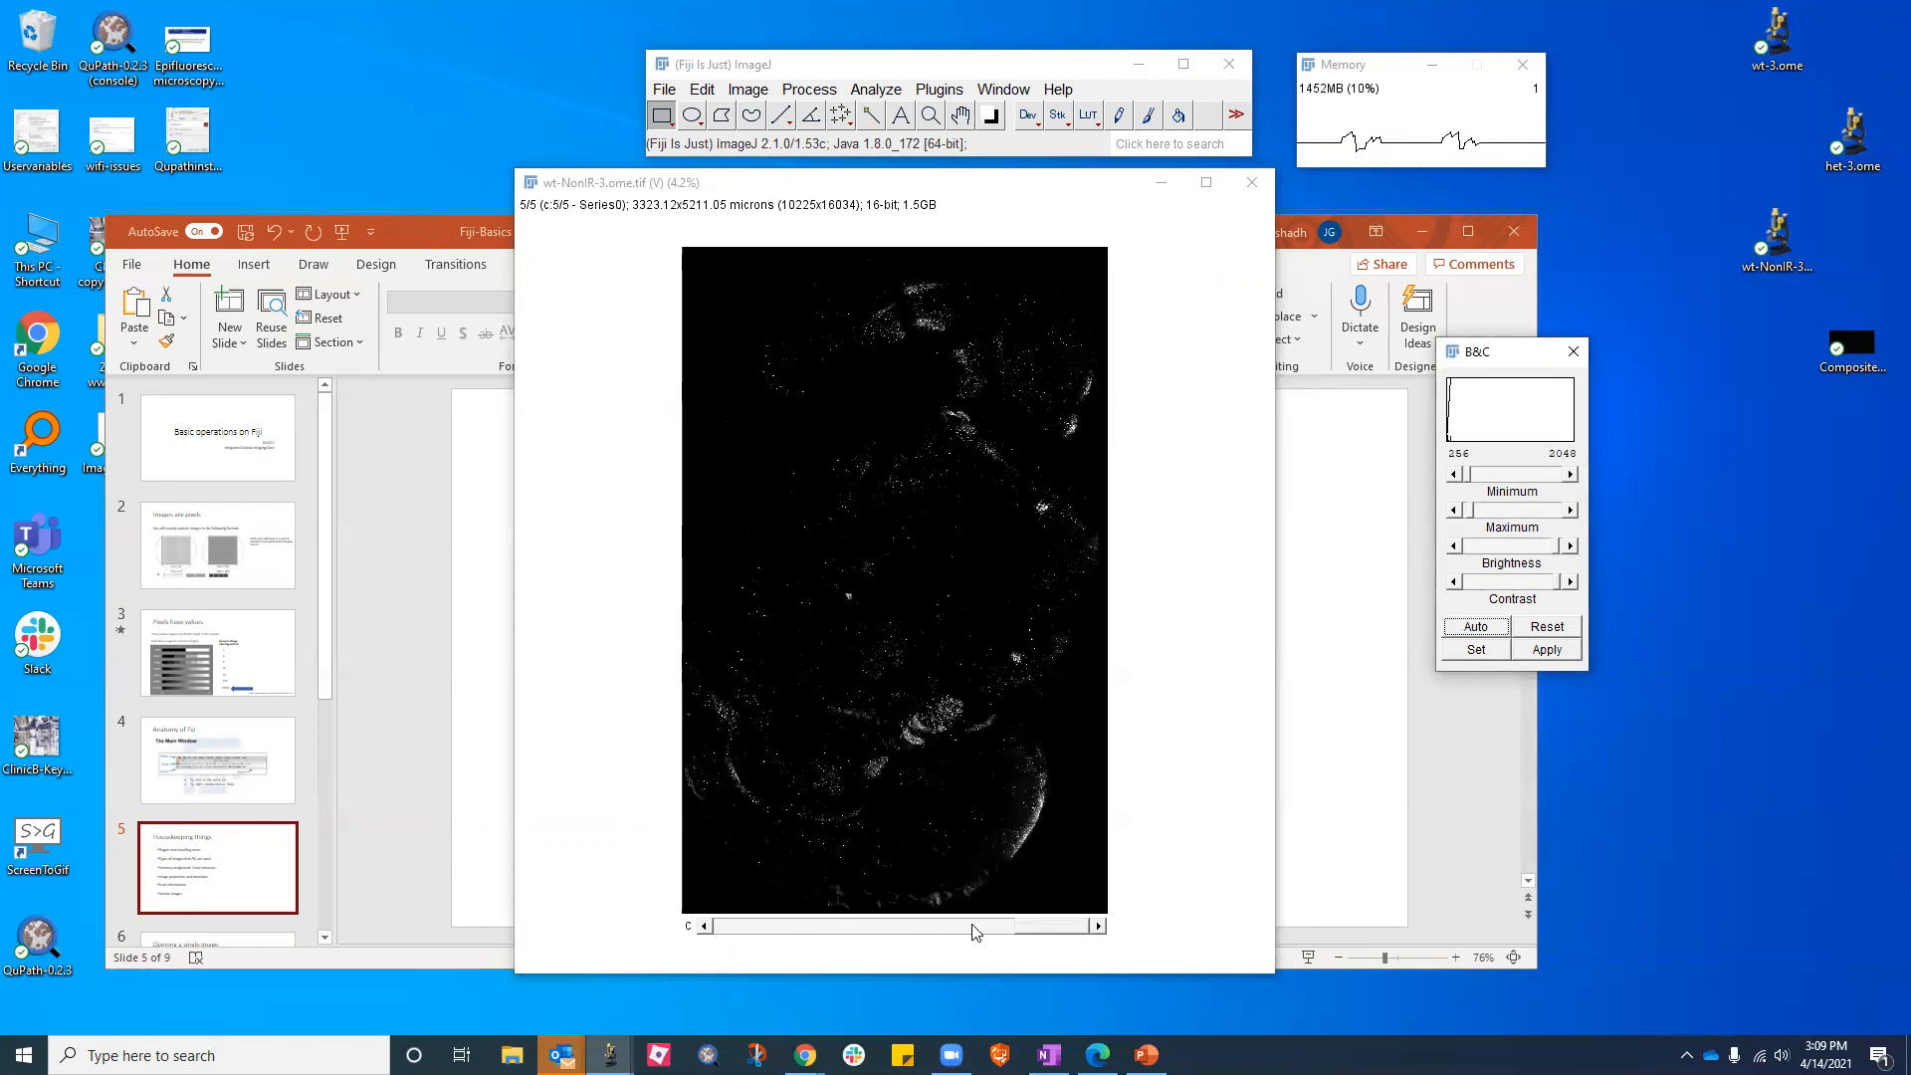
# Go back through the image's channels one by one to channel 1
pyautogui.moveTo(1019, 929); pyautogui.dragTo(692, 936)
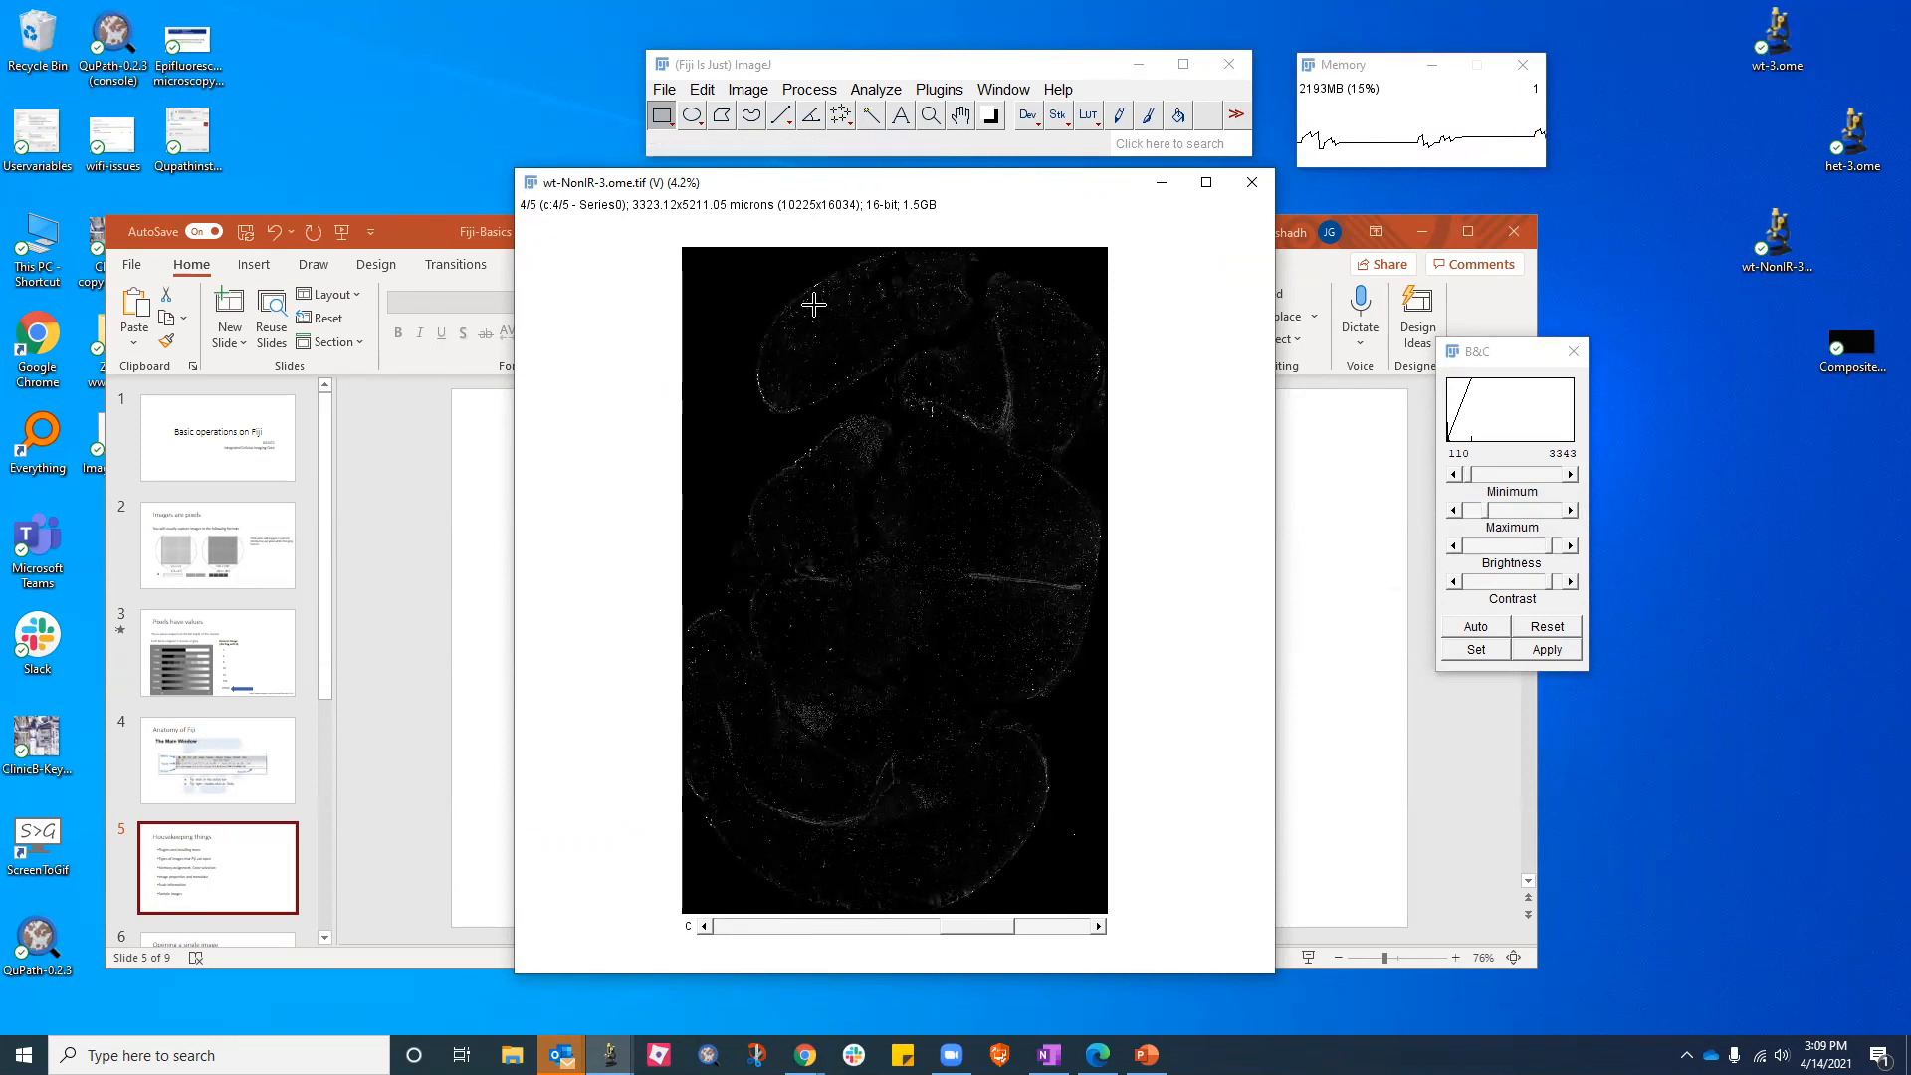
pyautogui.press(',')
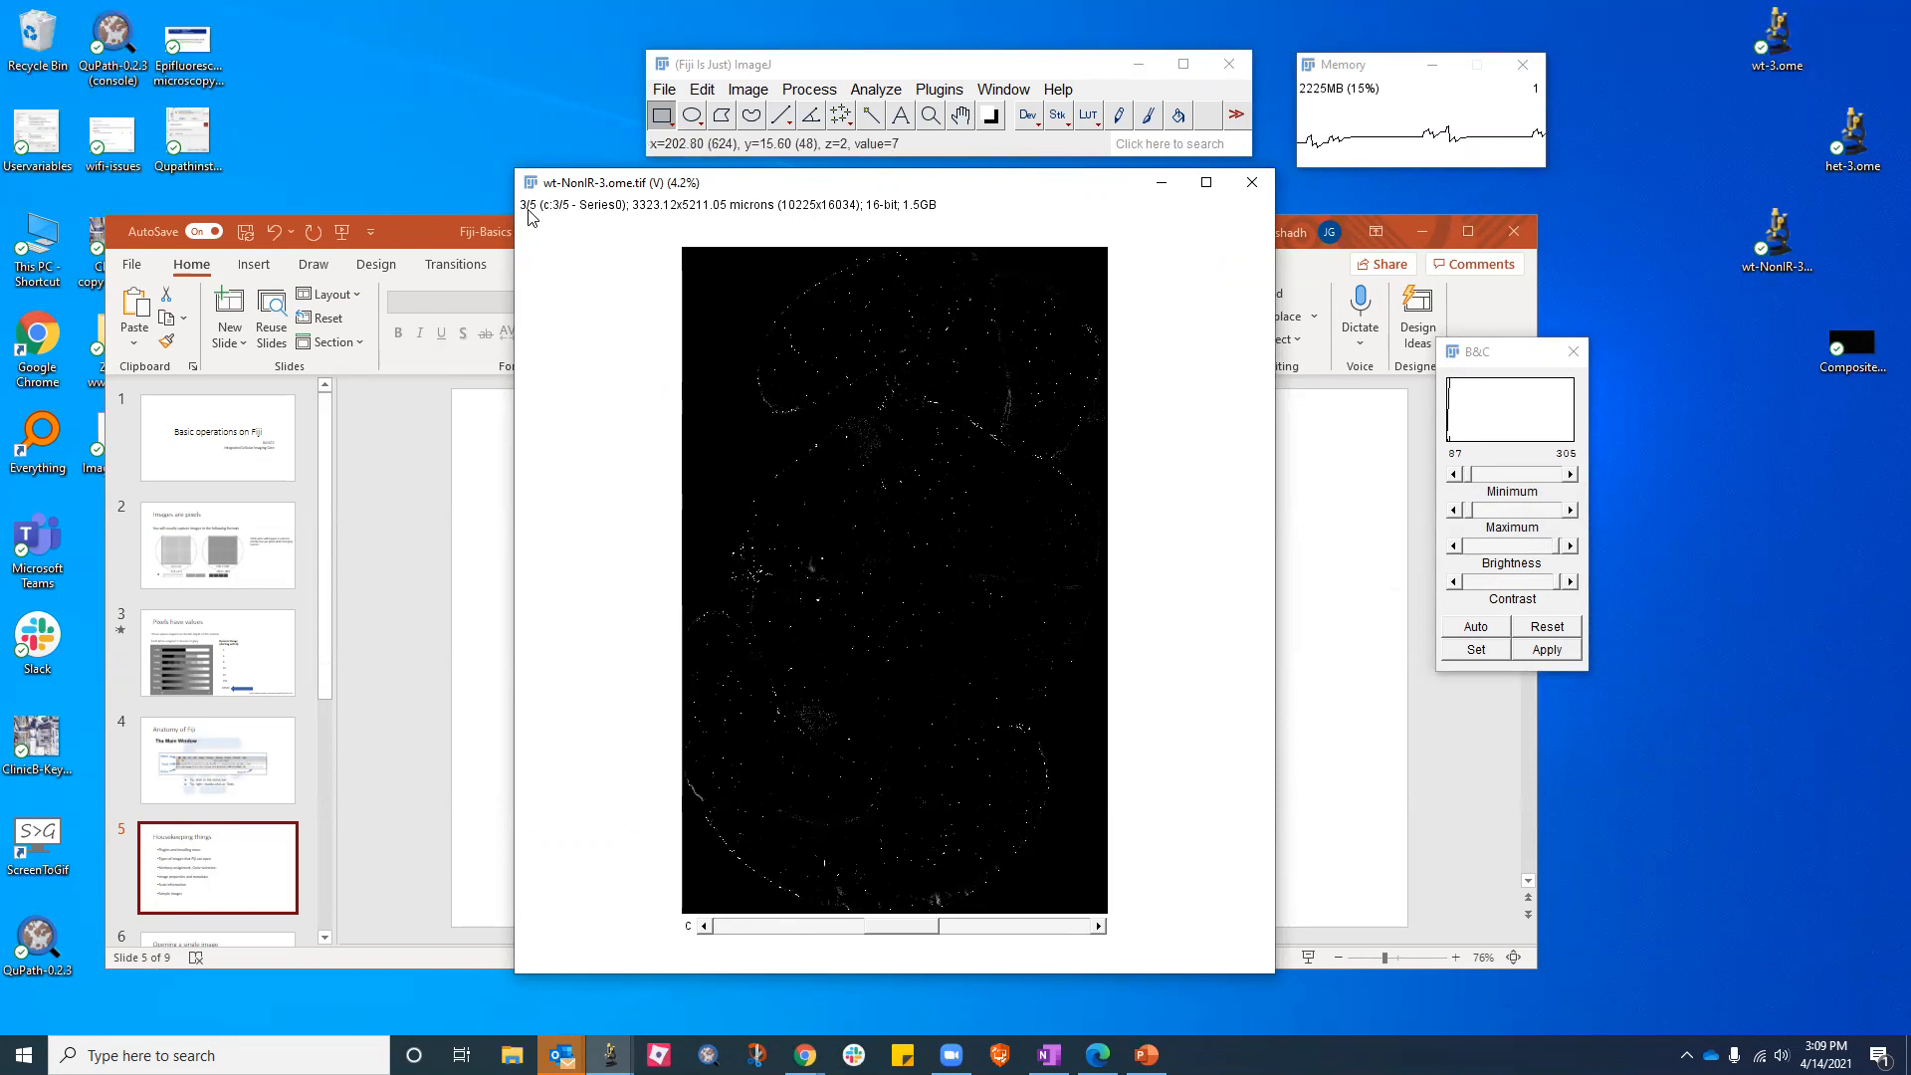
pyautogui.press(',')
pyautogui.press(',')
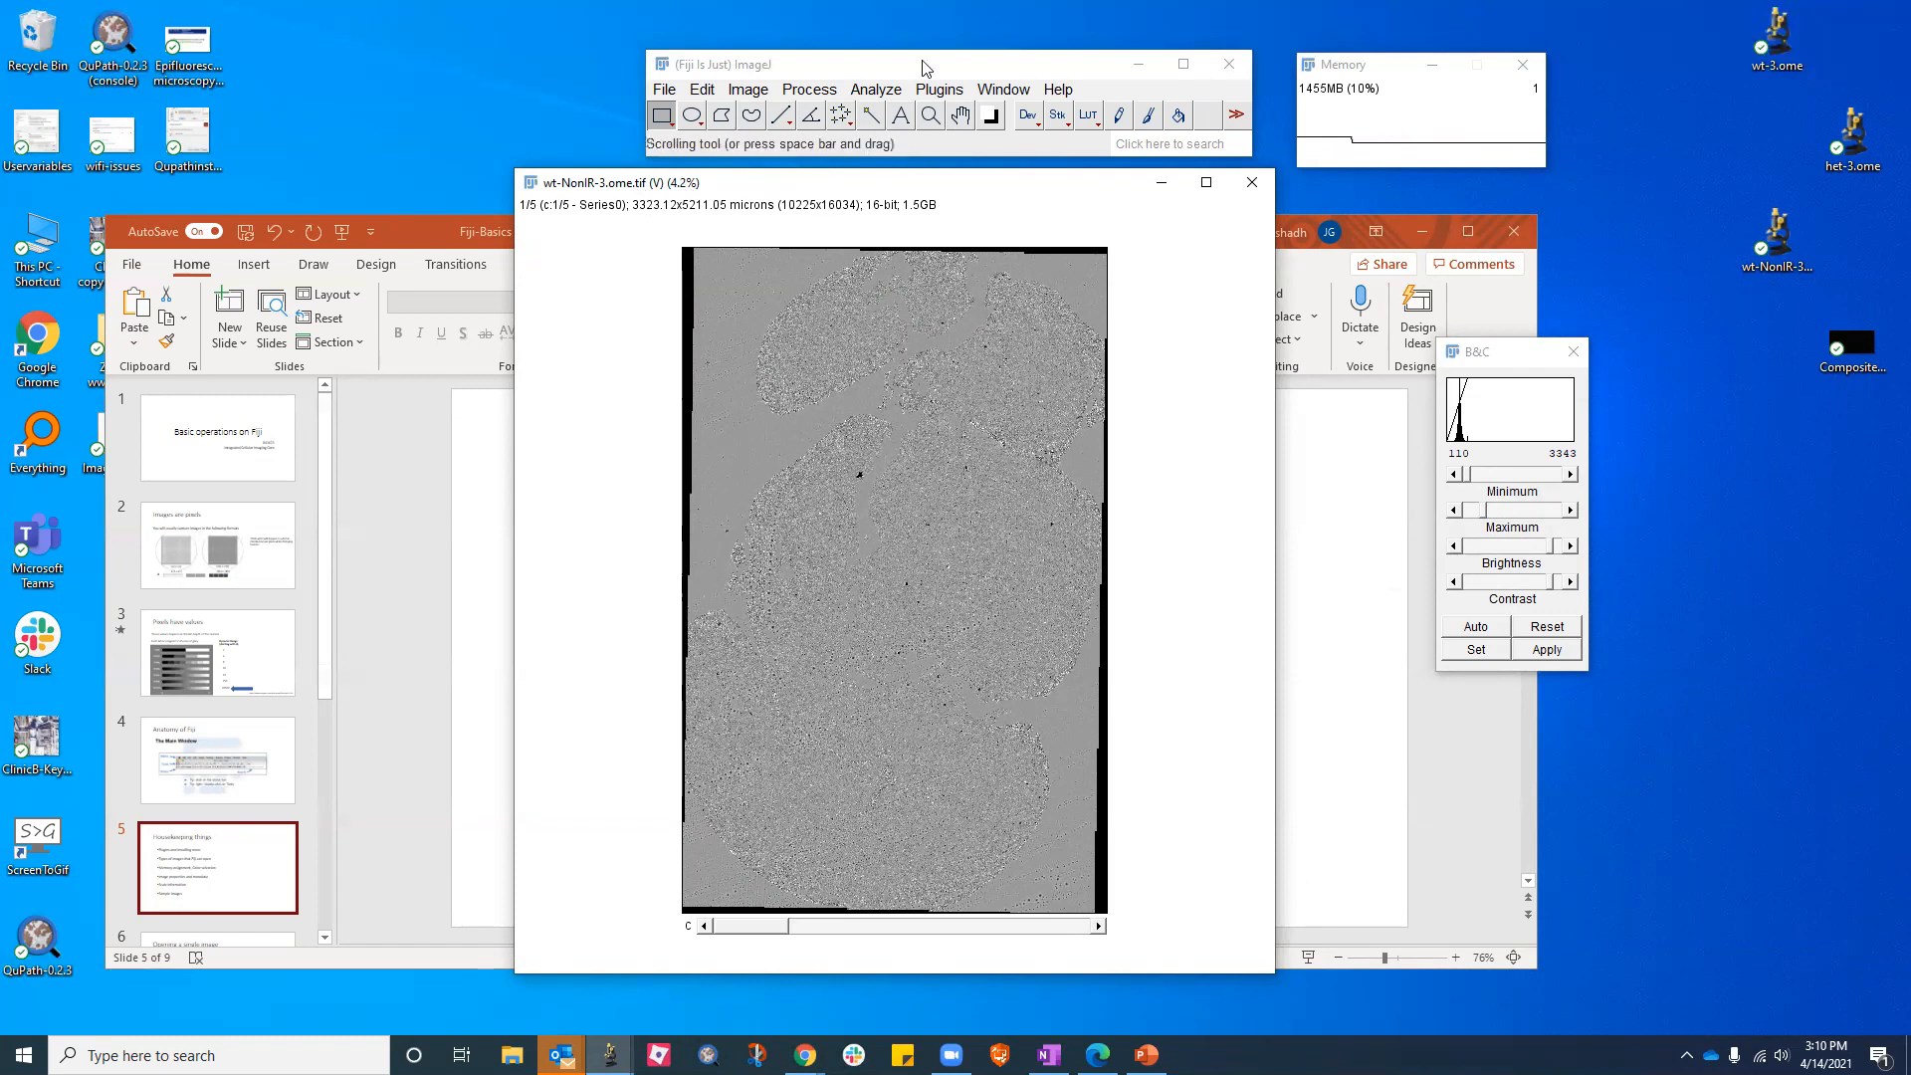
# Mark the micron and pixel dimensions in the image's information line, then clear the markings
pyautogui.click(757, 249)
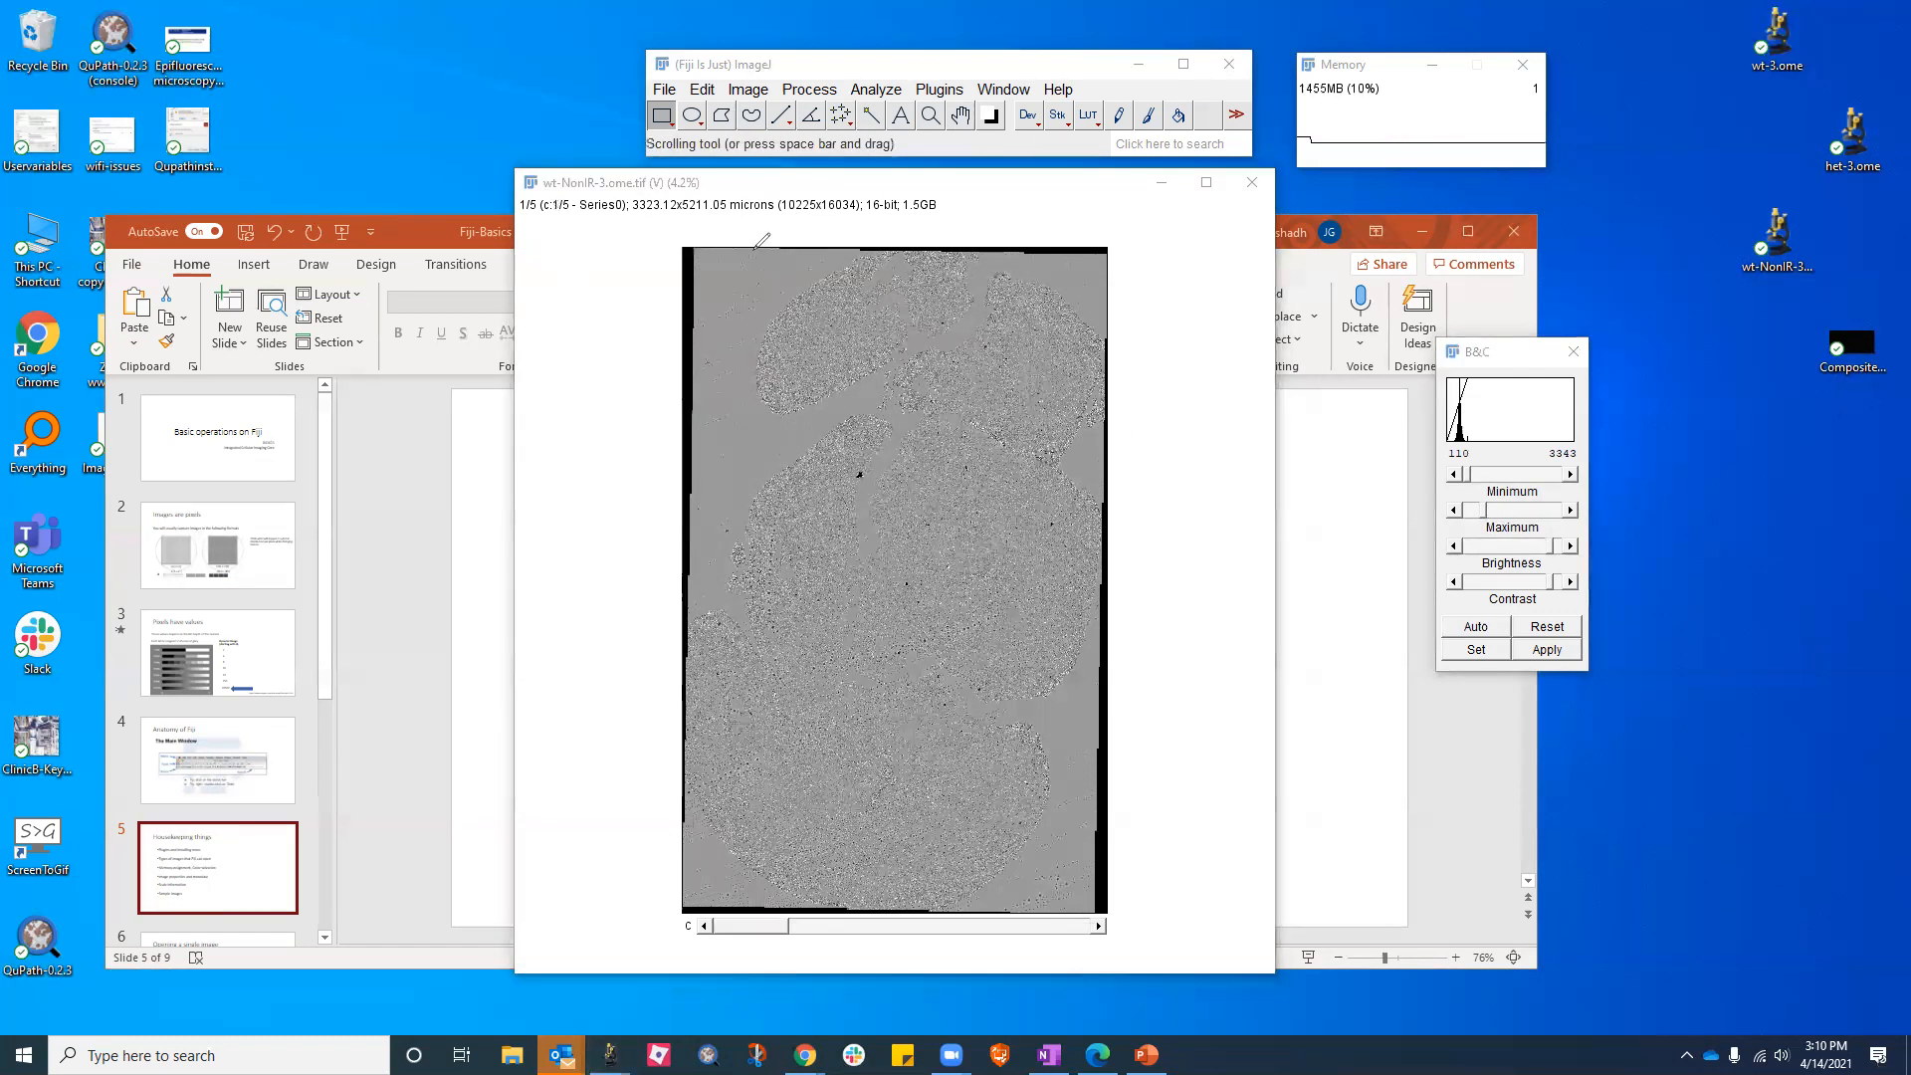
pyautogui.moveTo(858, 217)
pyautogui.mouseDown()
pyautogui.moveTo(786, 211)
pyautogui.moveTo(794, 189)
pyautogui.moveTo(858, 217)
pyautogui.moveTo(633, 196)
pyautogui.moveTo(756, 188)
pyautogui.moveTo(772, 207)
pyautogui.mouseUp()
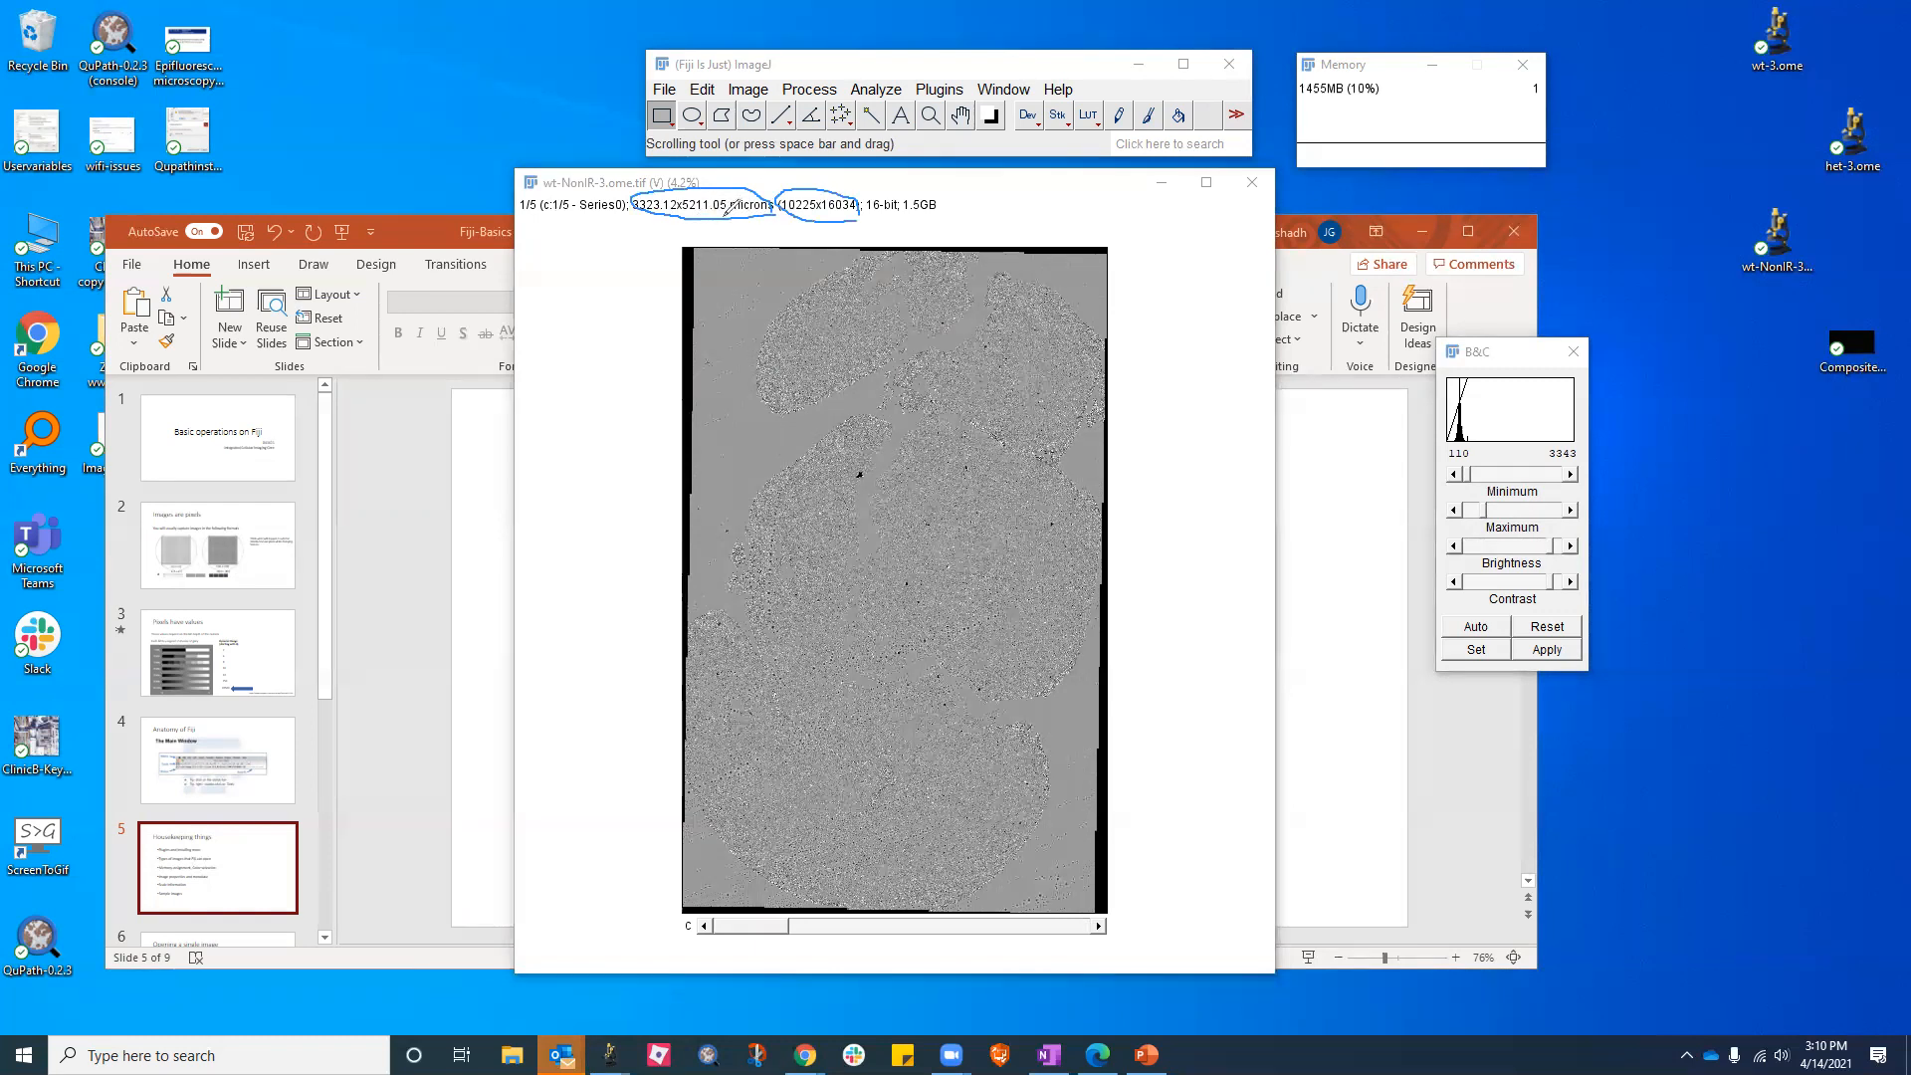
pyautogui.moveTo(697, 211); pyautogui.dragTo(772, 207)
pyautogui.moveTo(782, 213); pyautogui.dragTo(844, 213)
pyautogui.click(1041, 186)
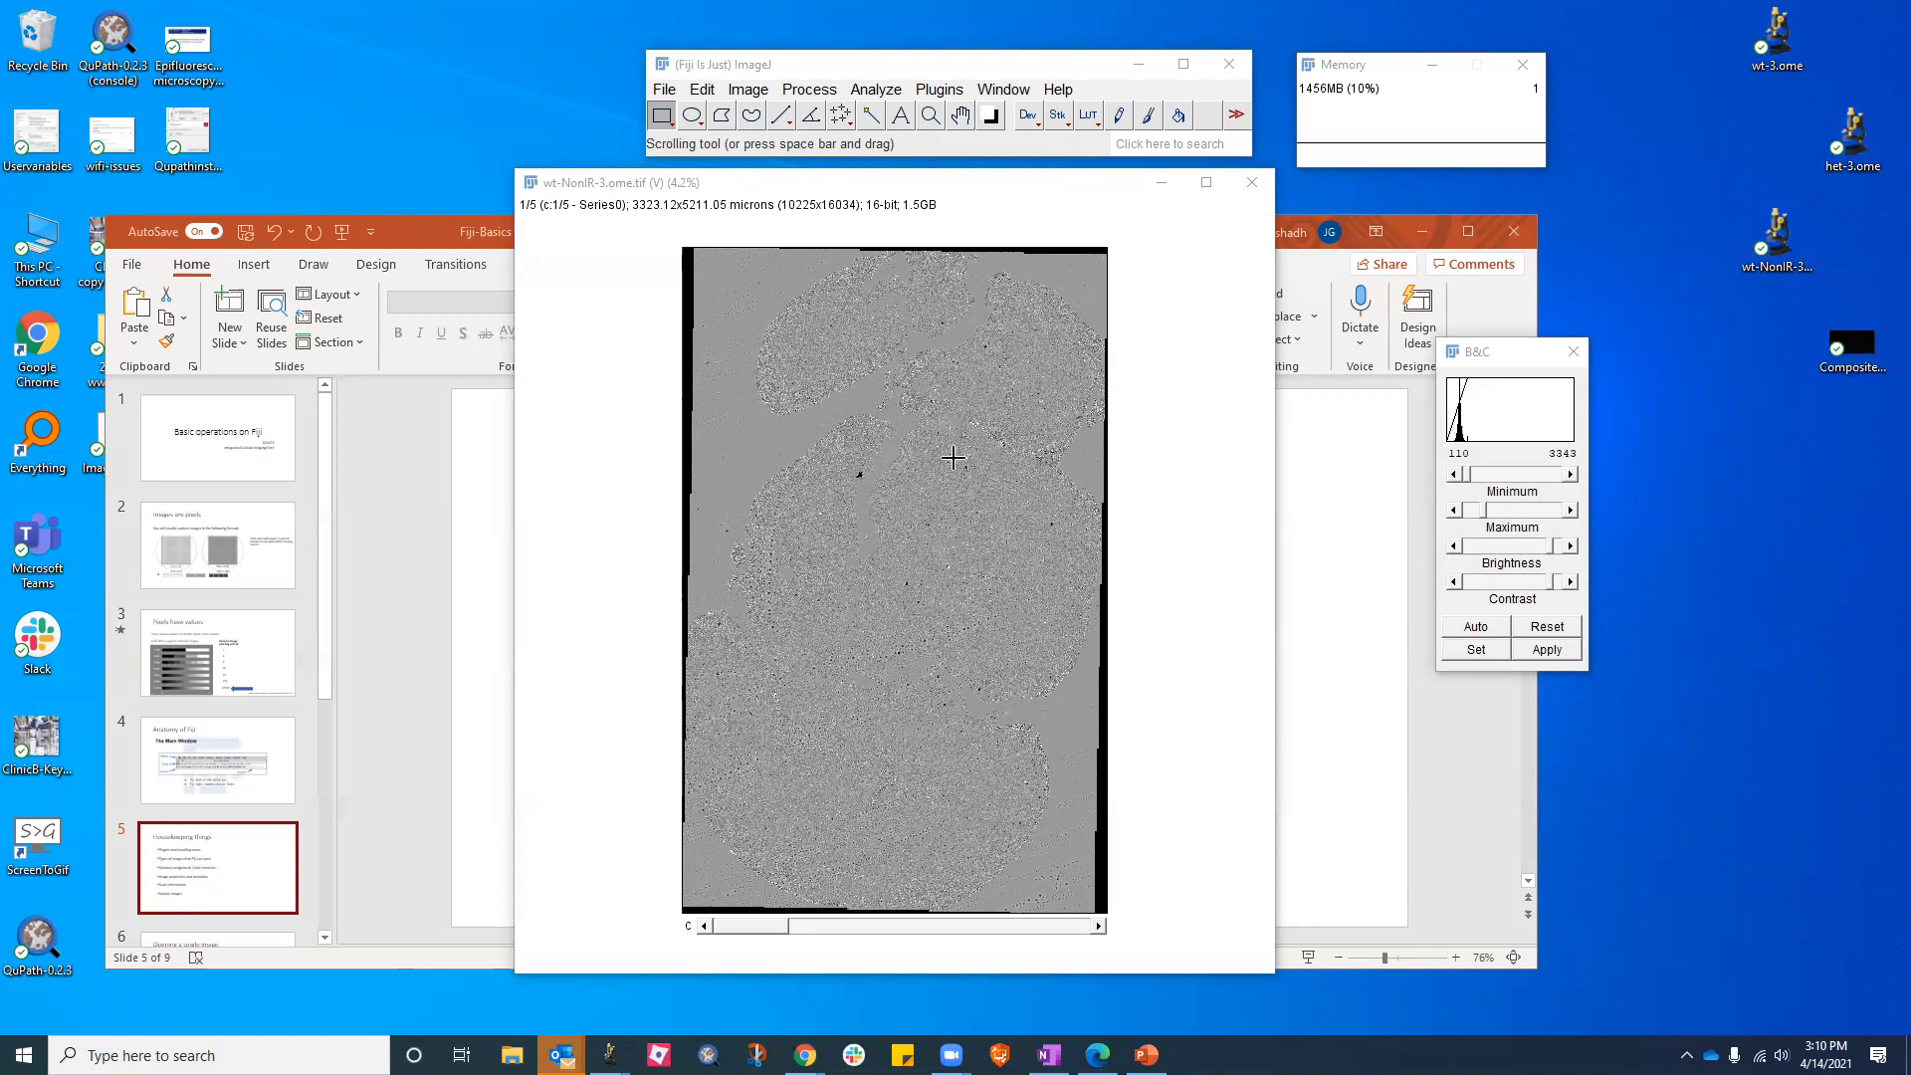
# Zoom in on the image one level and move the main Fiji window clear of it
pyautogui.click(948, 461)
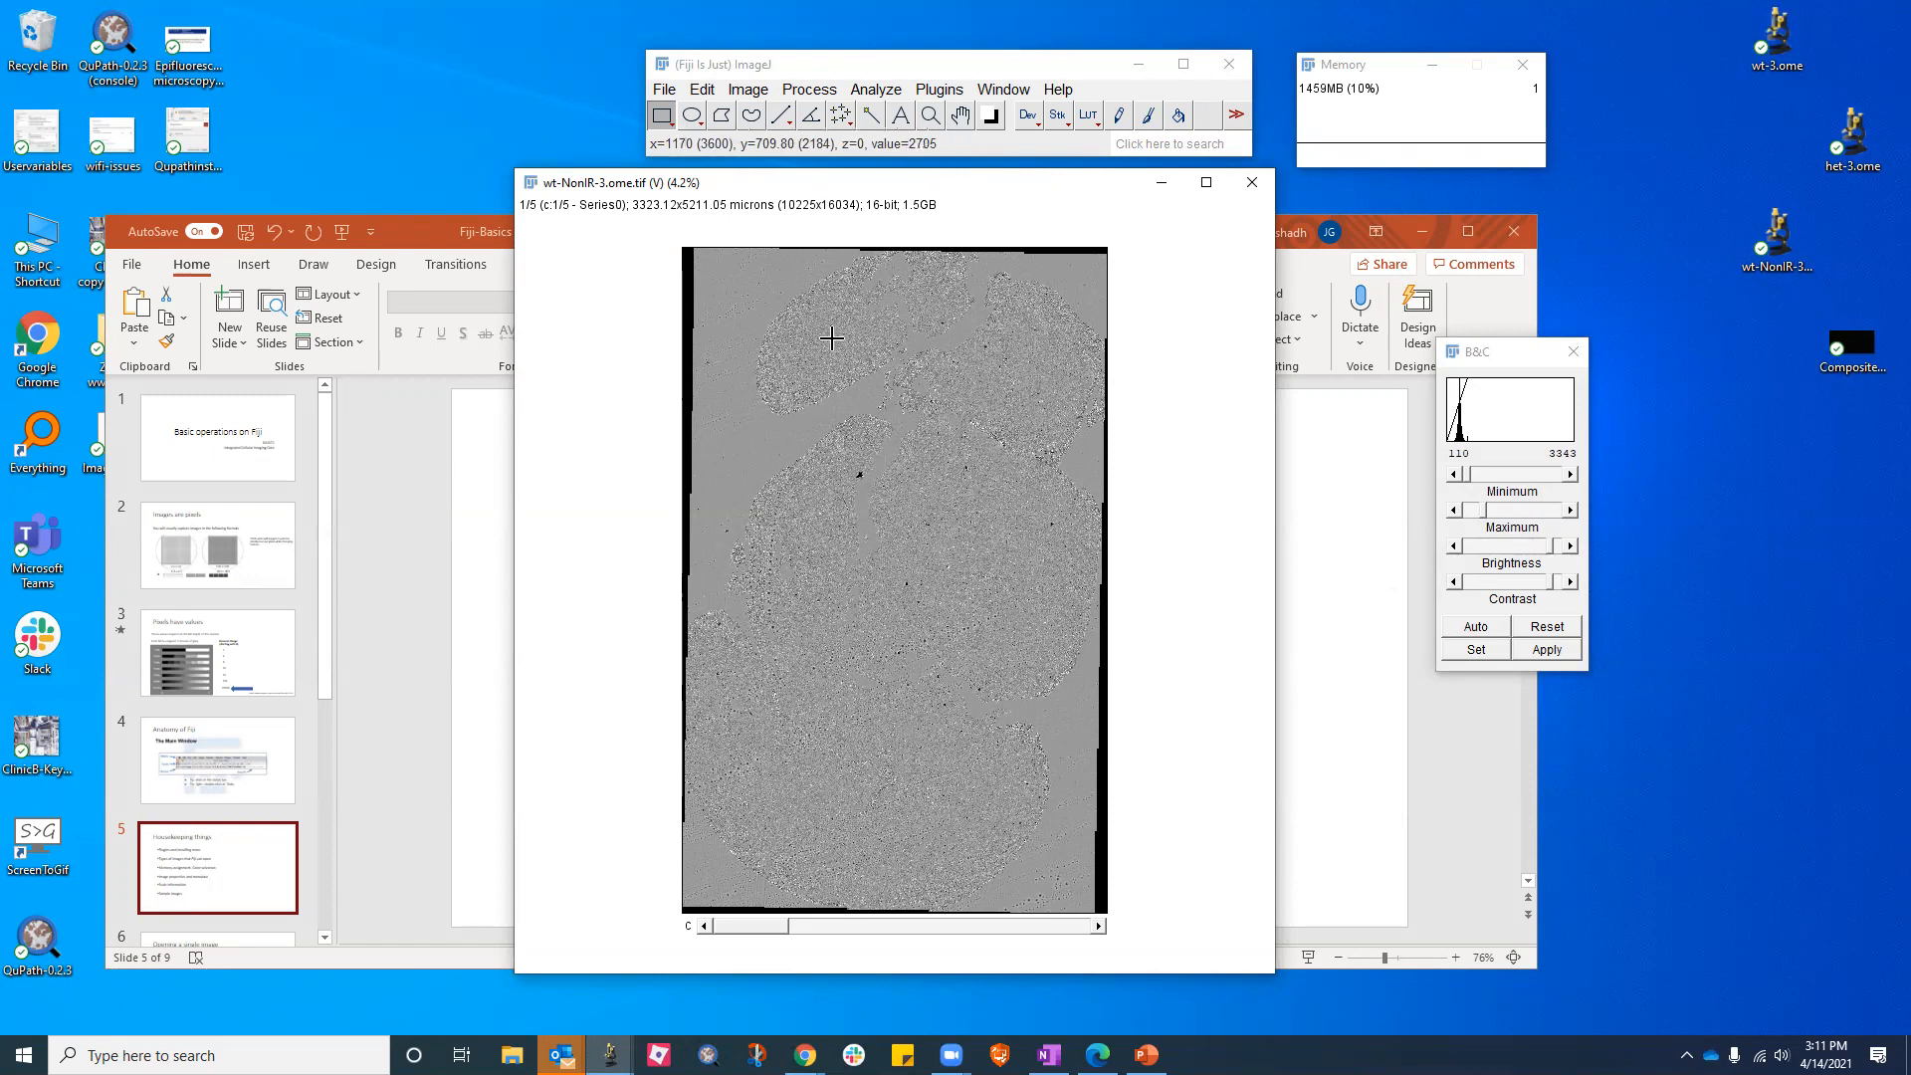
pyautogui.press('+')
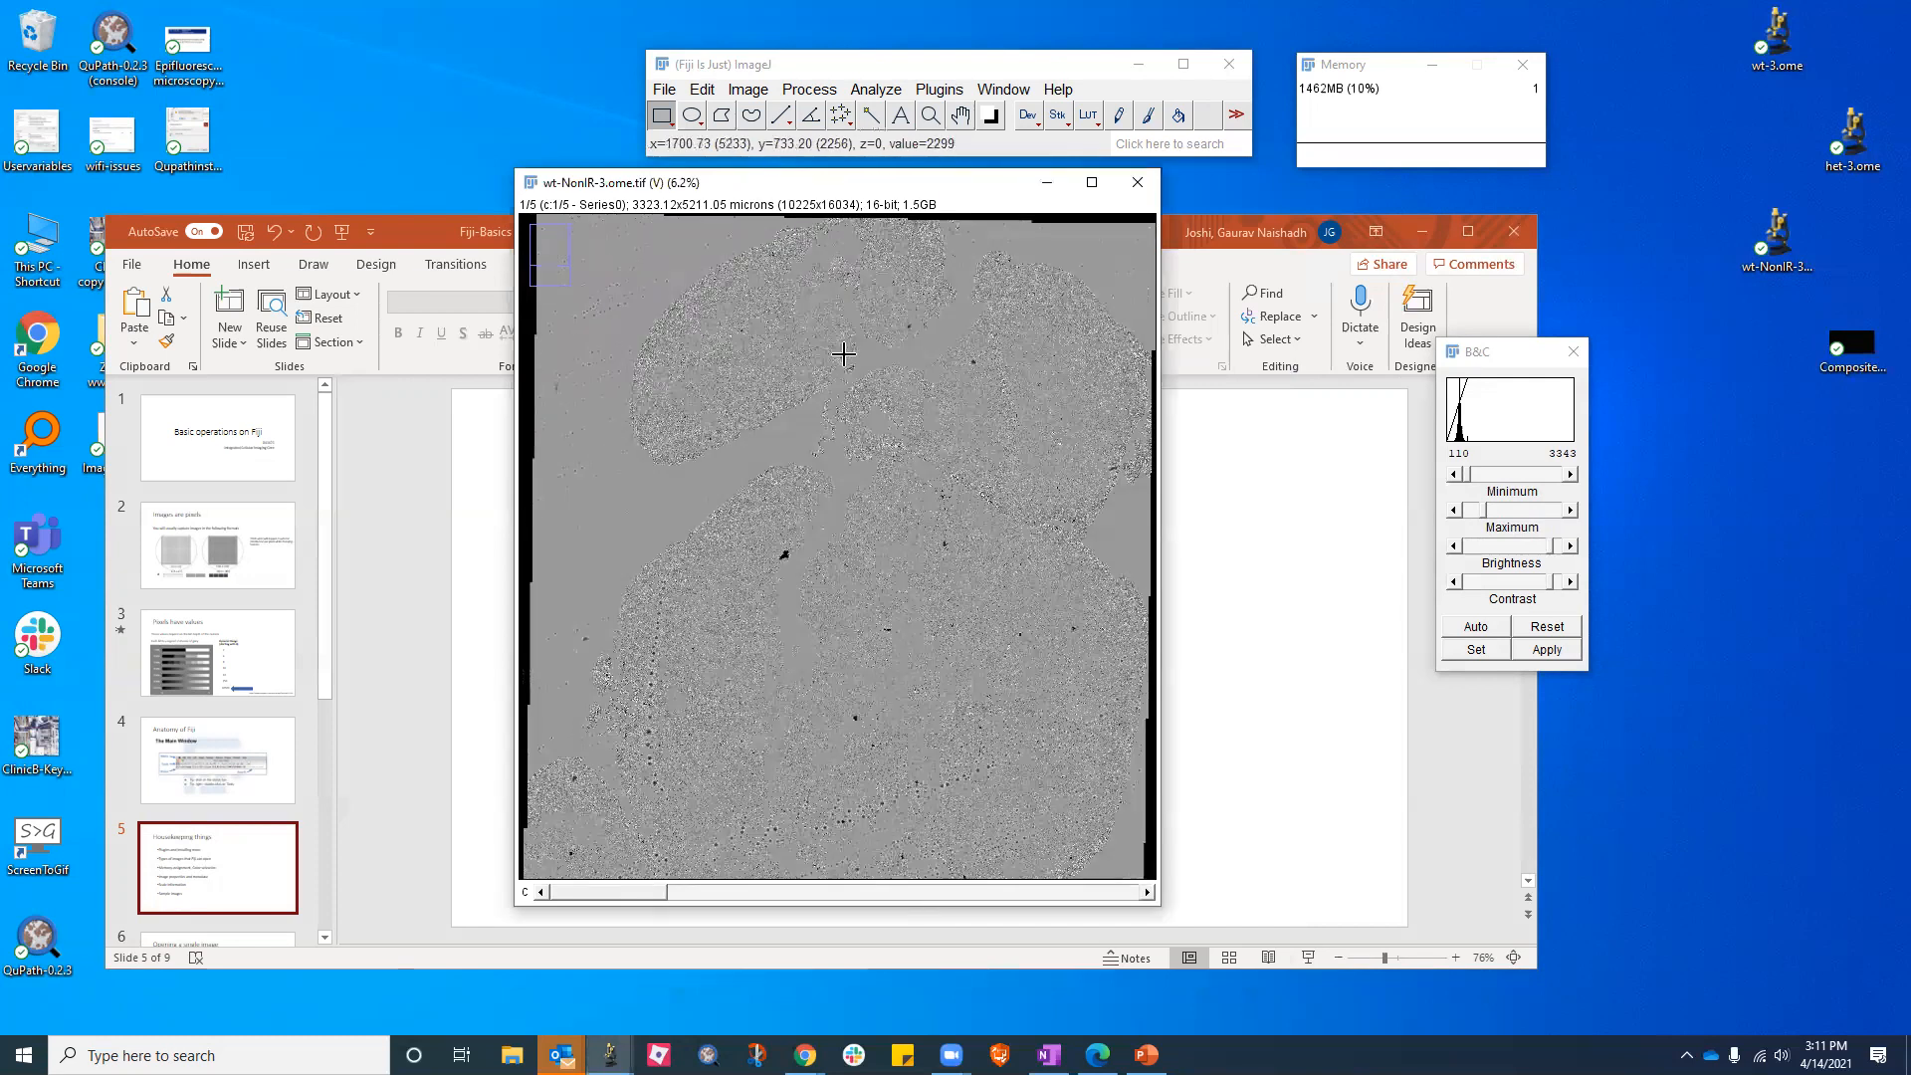
pyautogui.click(1063, 66)
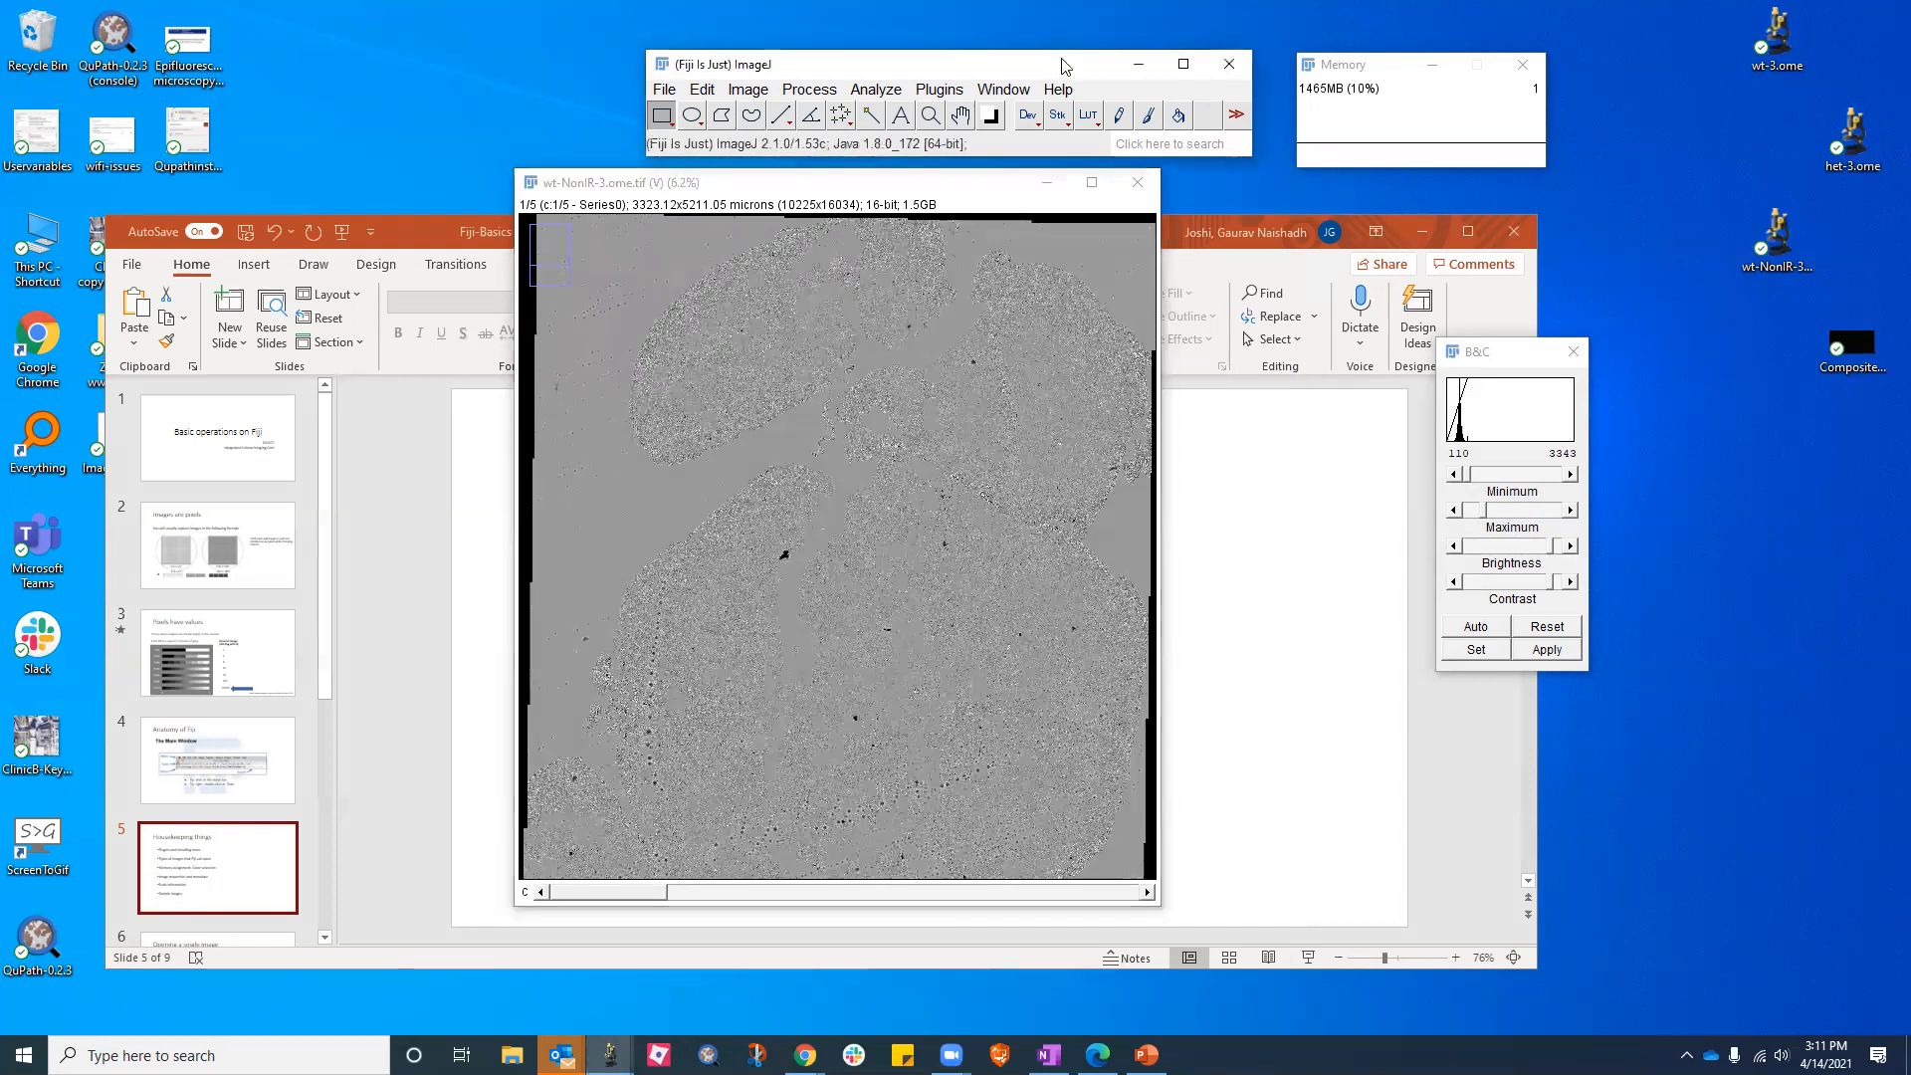
pyautogui.moveTo(1061, 66); pyautogui.dragTo(1607, 154)
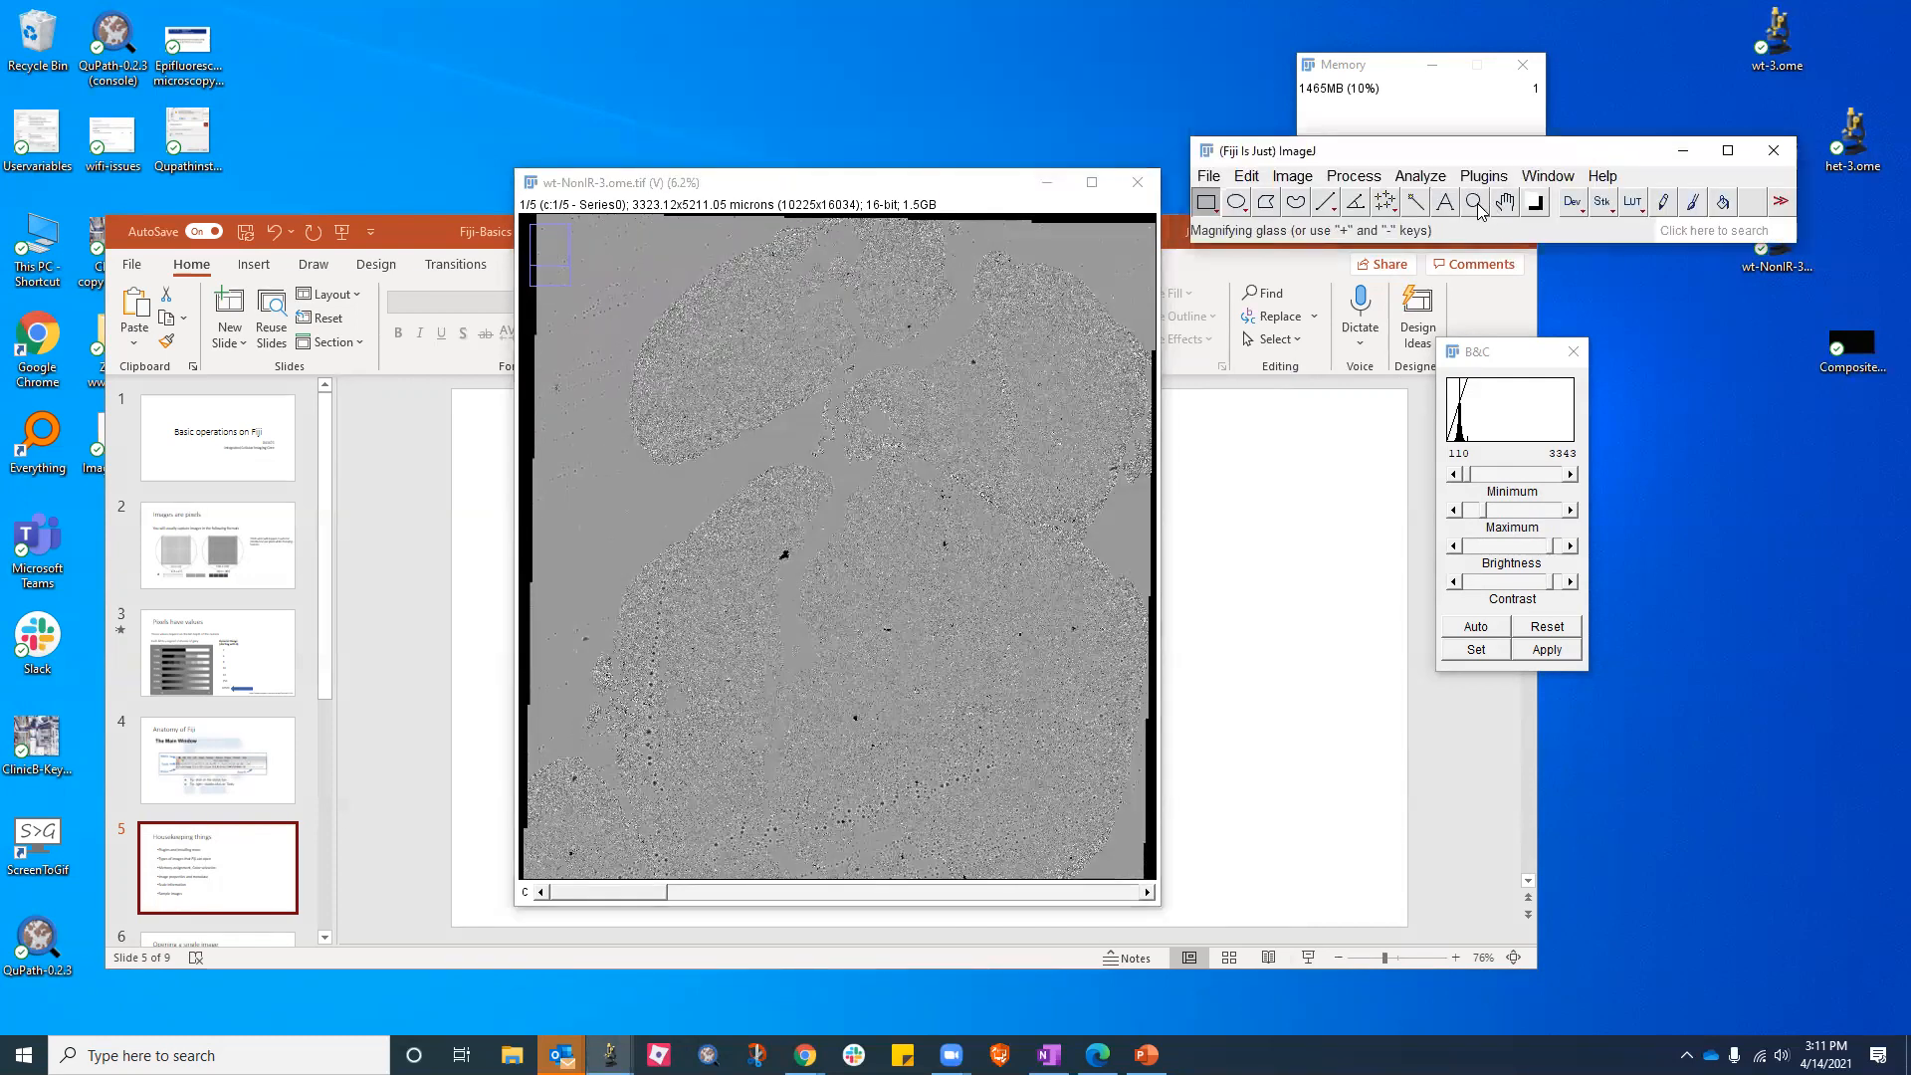
# Magnify the tissue in the image's upper-right area to 50% with the Magnifying glass
pyautogui.click(1477, 204)
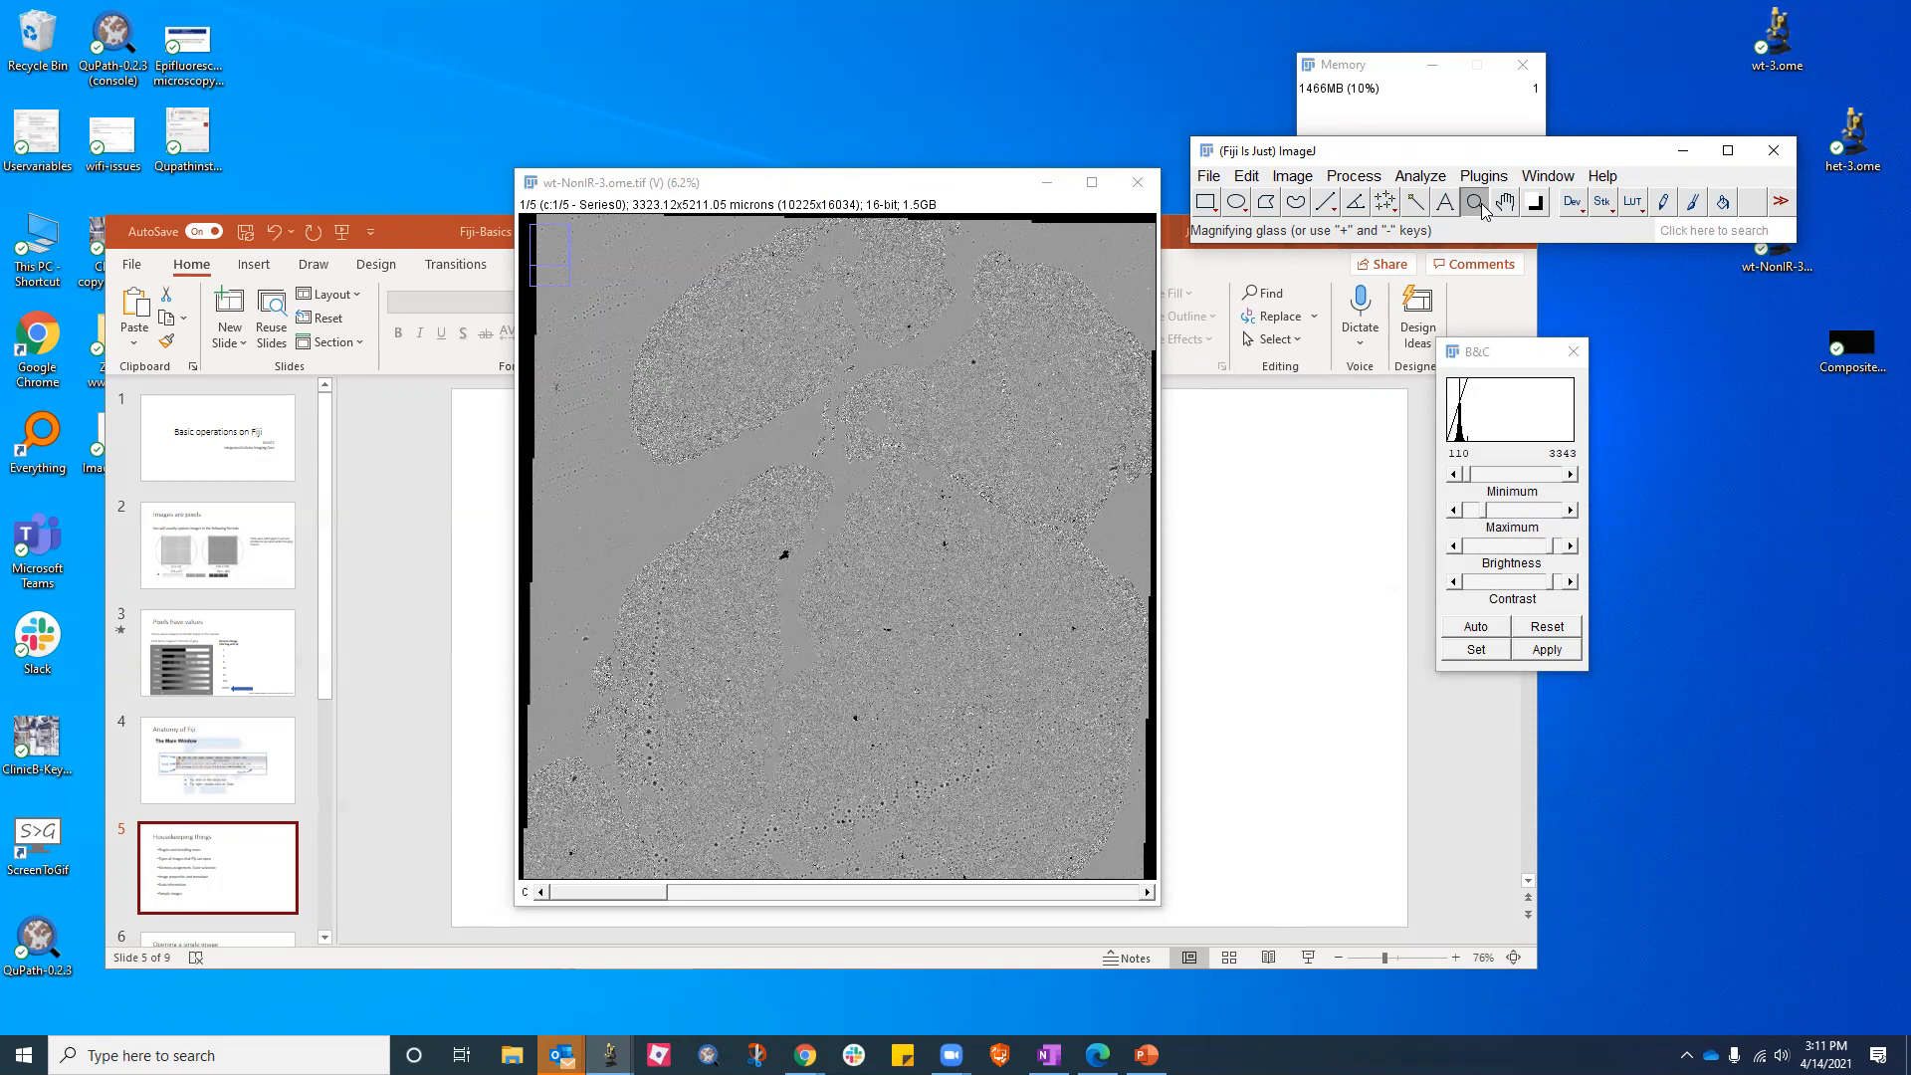
pyautogui.click(1070, 413)
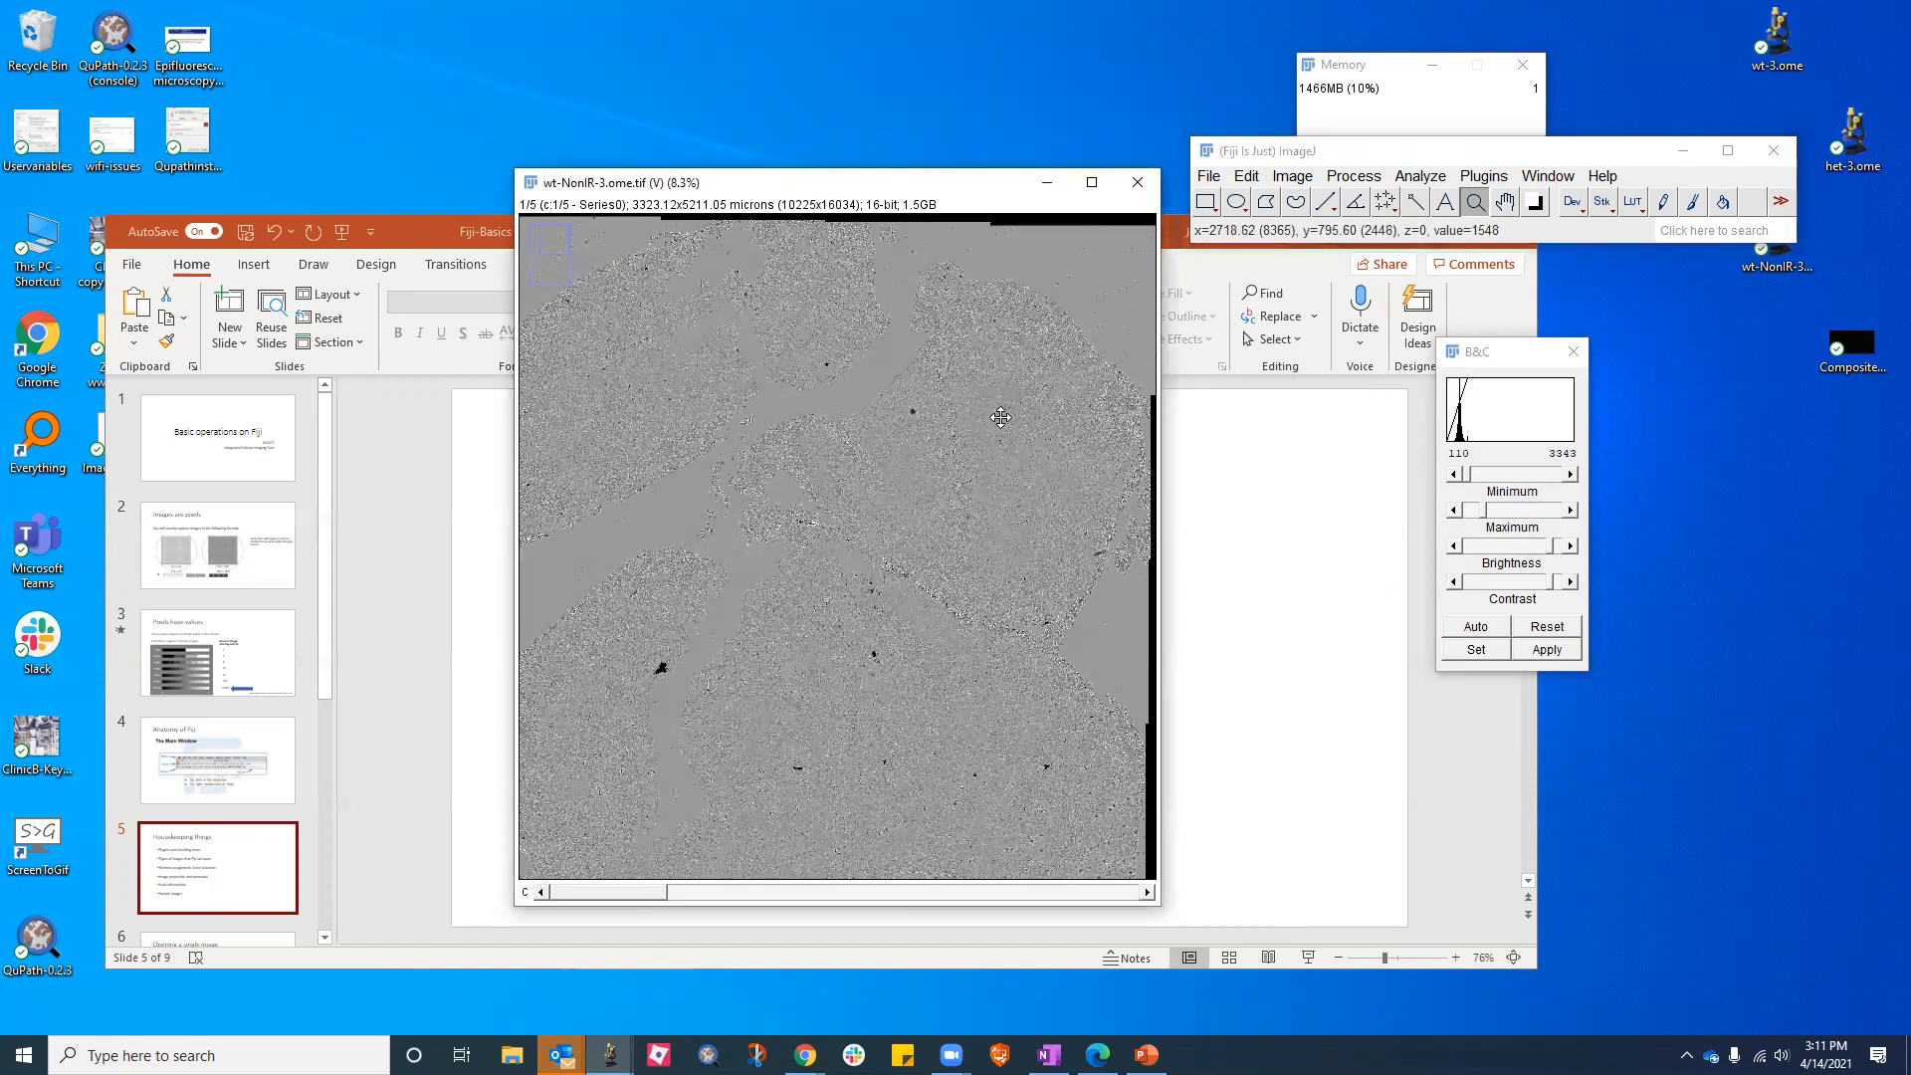
pyautogui.click(1050, 413)
pyautogui.click(1001, 416)
pyautogui.click(970, 393)
pyautogui.click(940, 369)
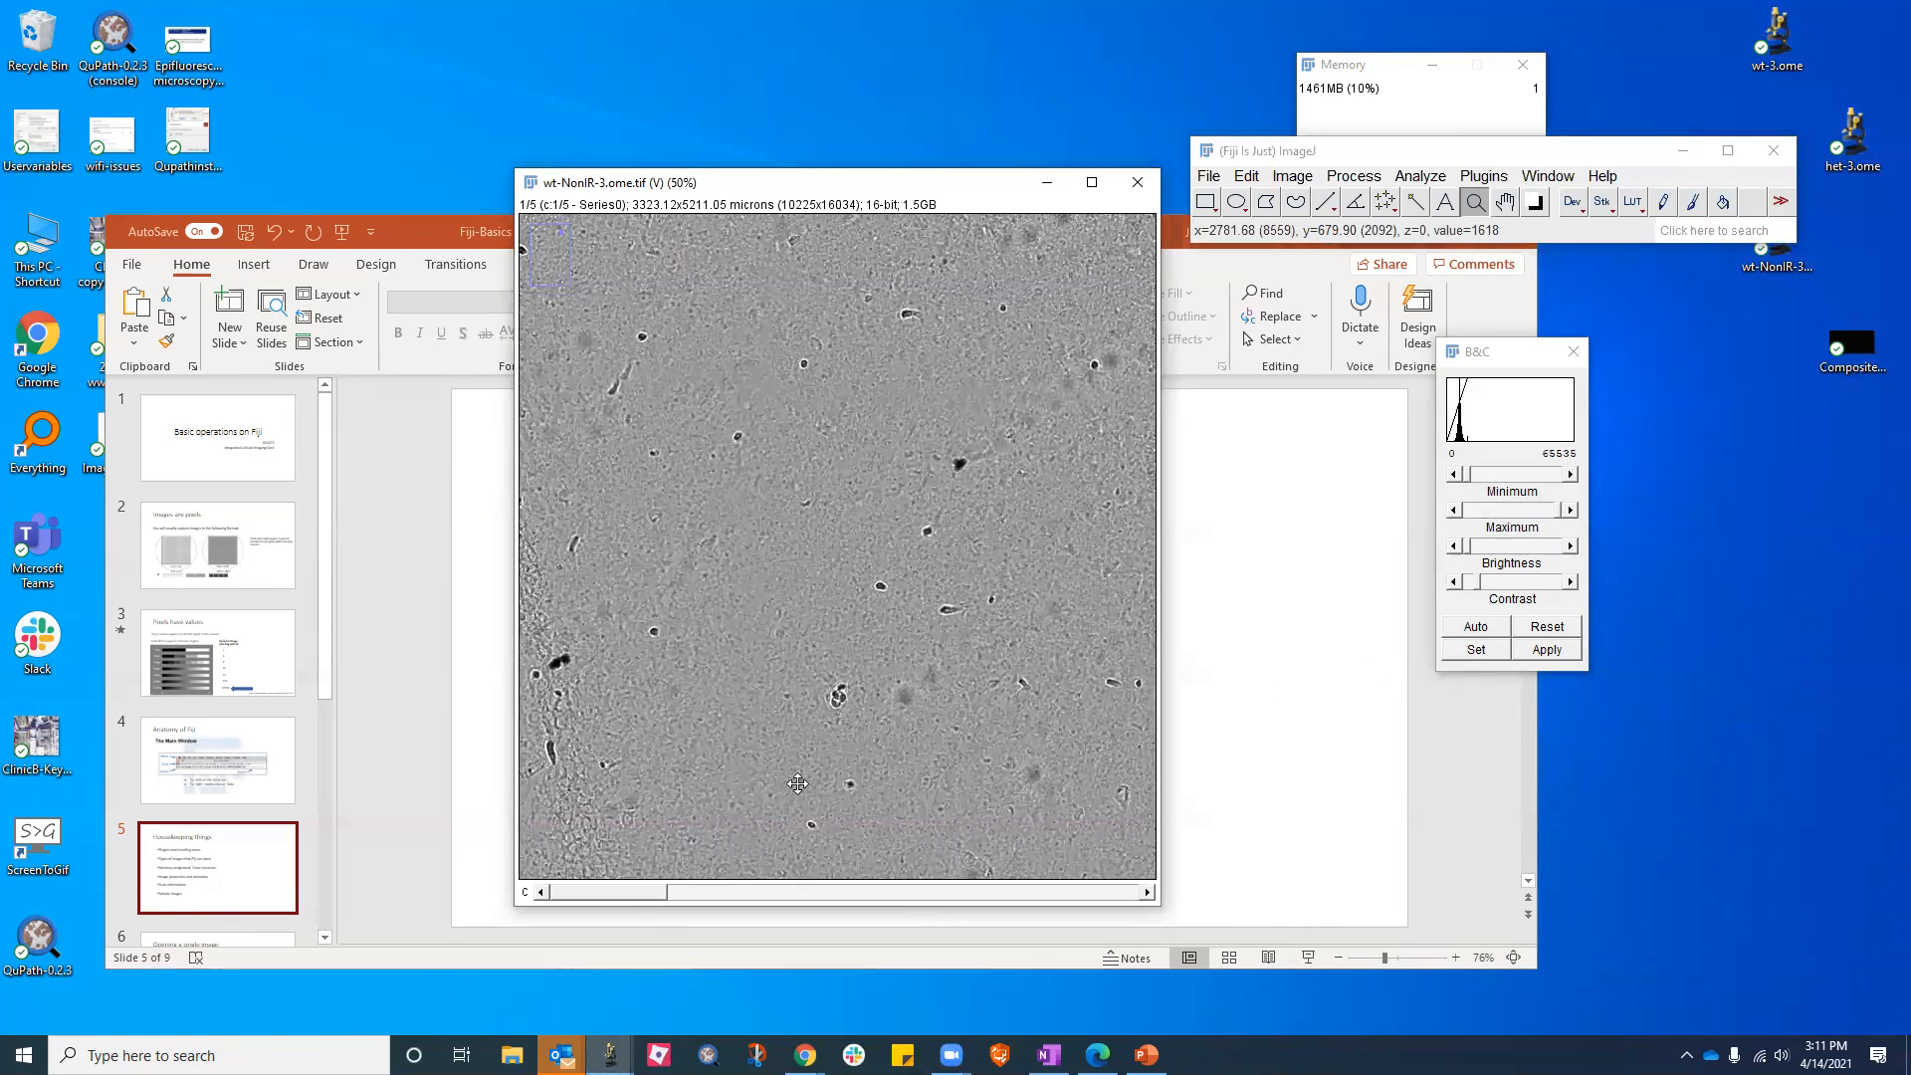
# Step through the image's remaining channels from channel 2 to channel 5 at 50% zoom
pyautogui.scroll(-1, 786, 797)
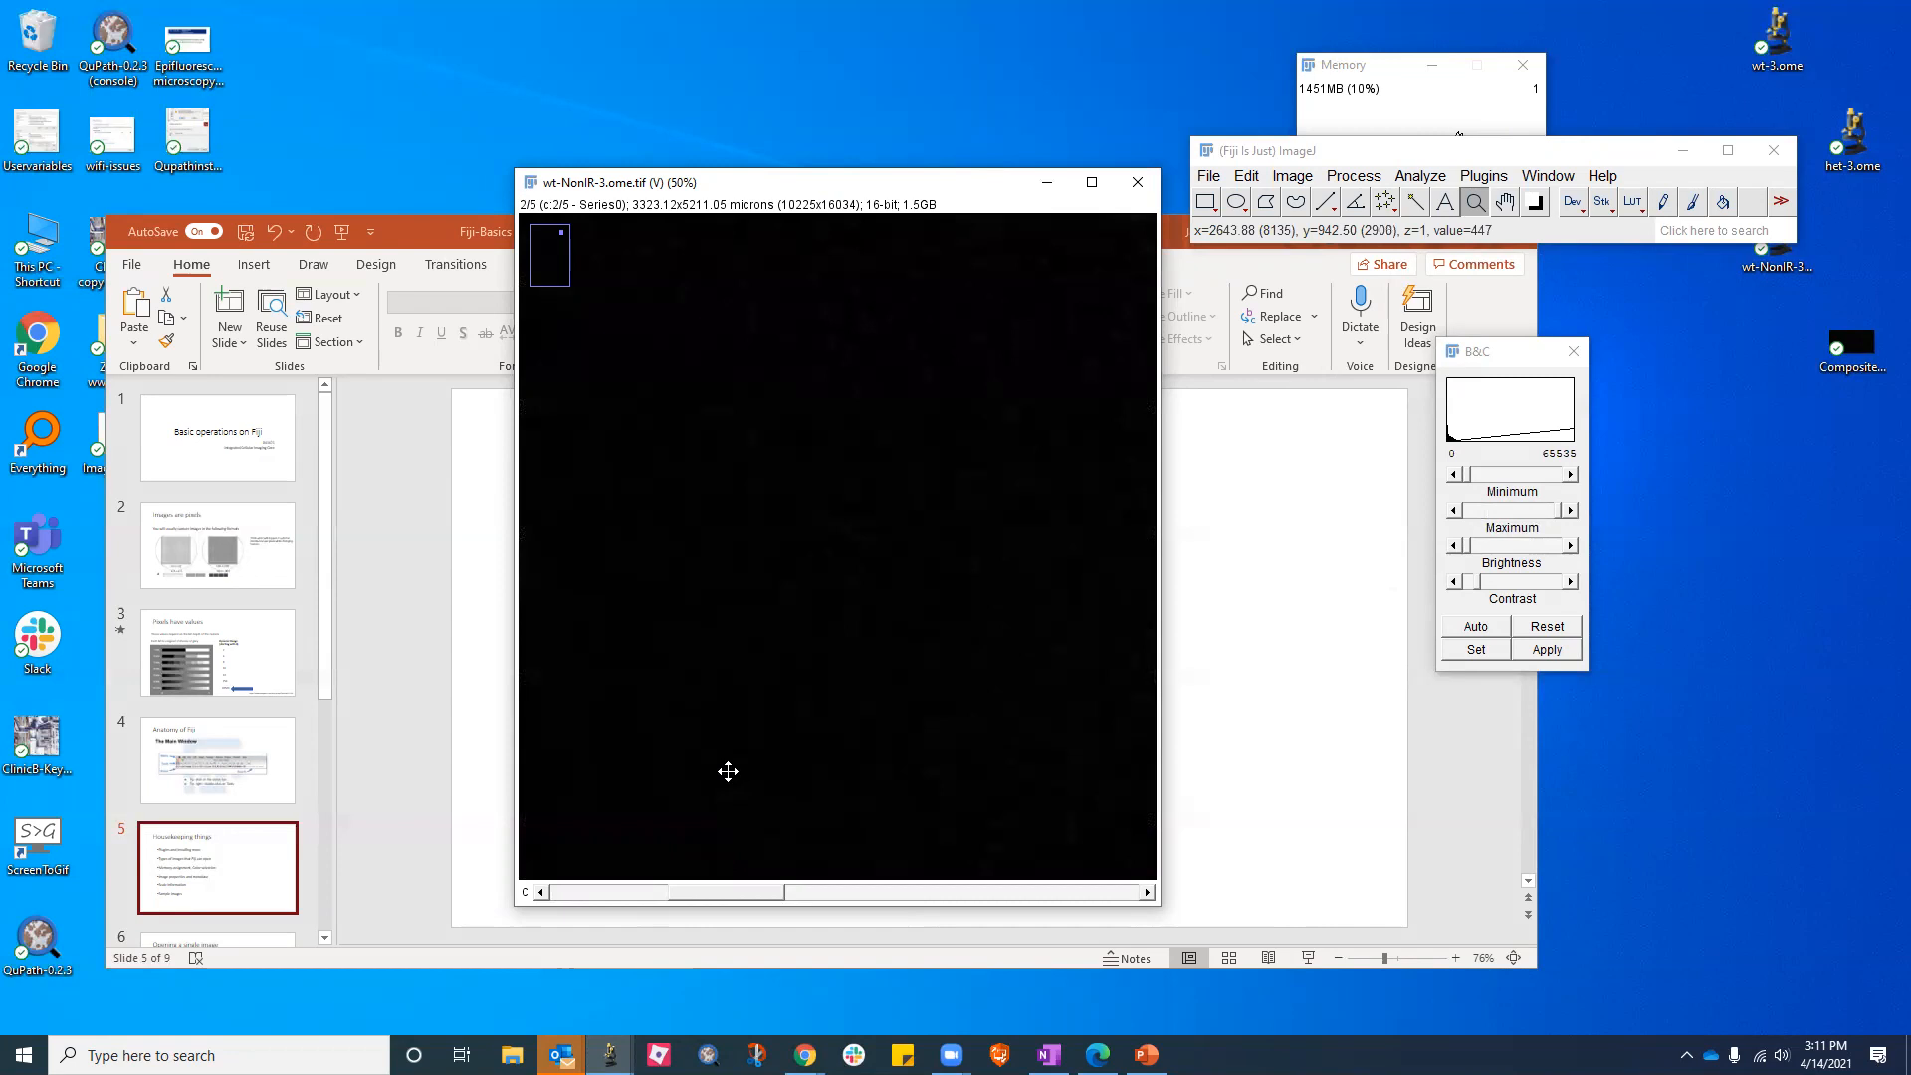
pyautogui.click(794, 891)
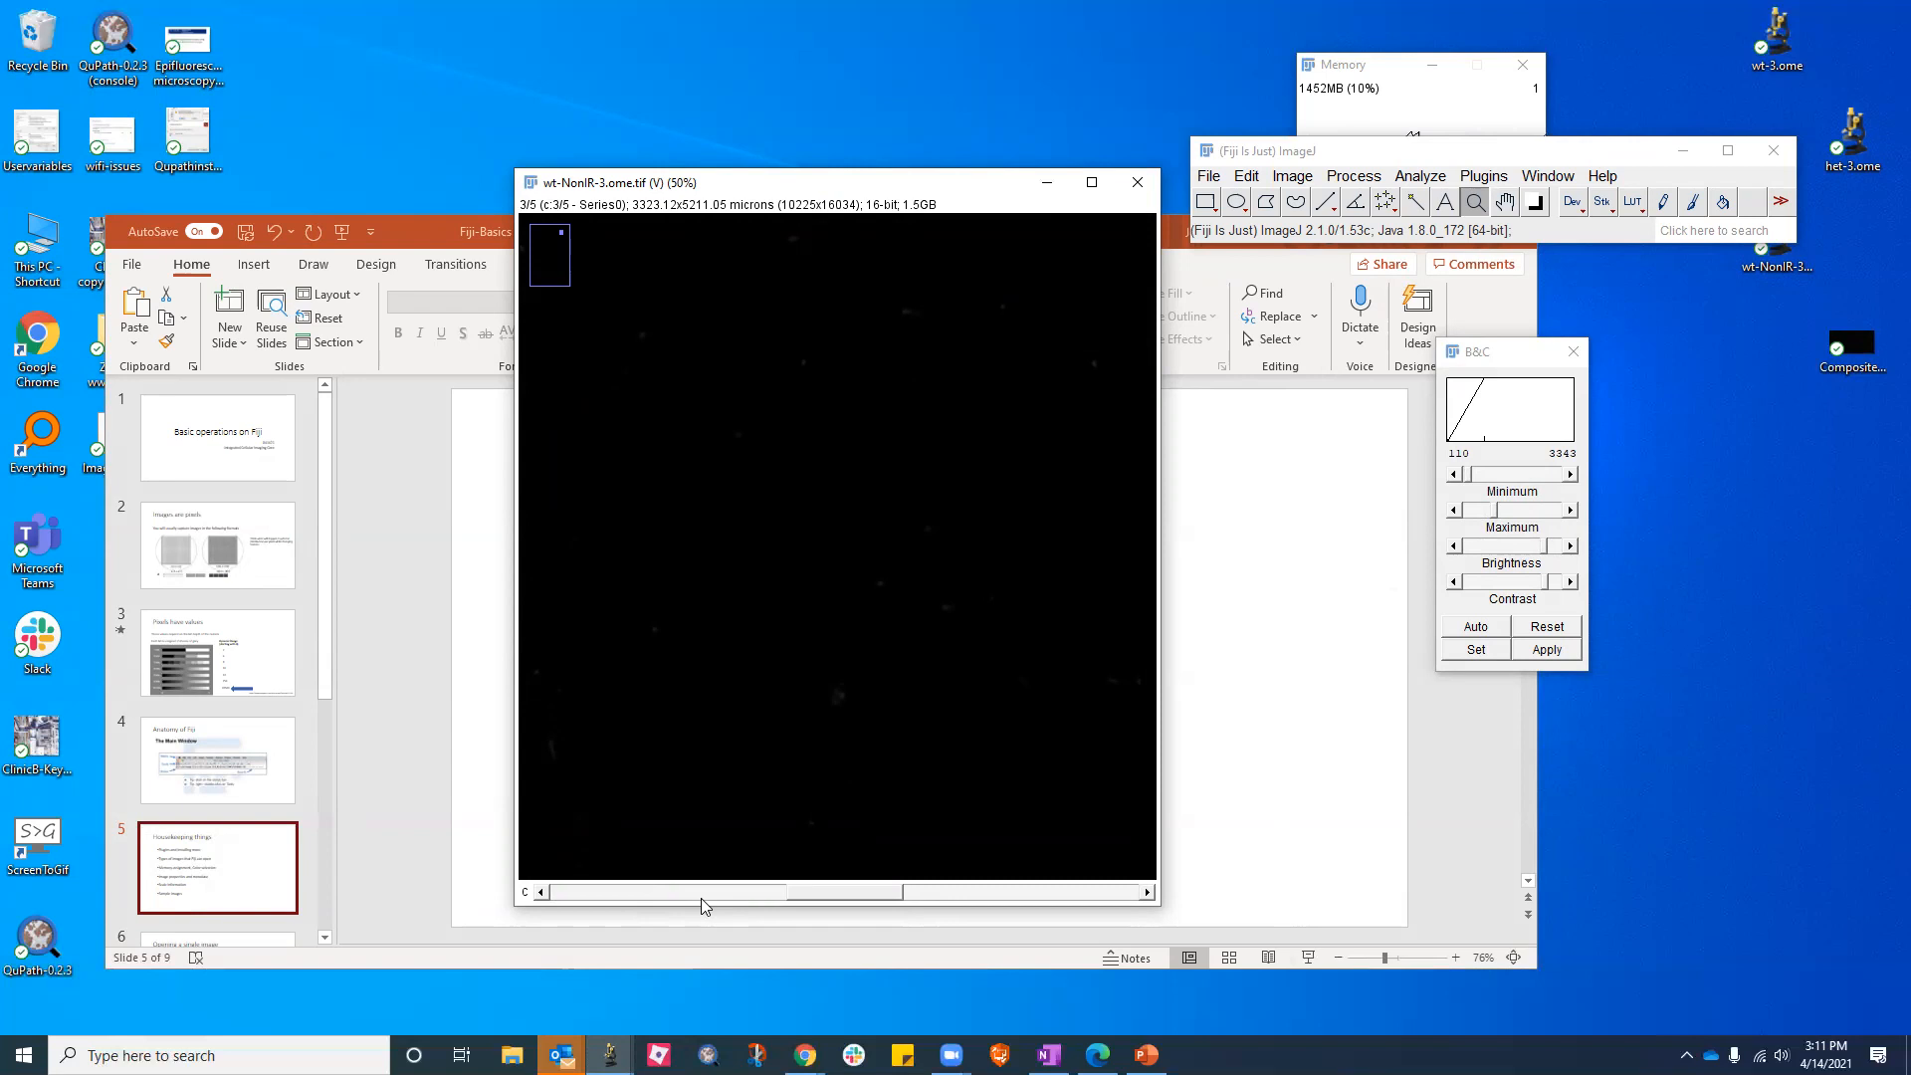
pyautogui.click(781, 888)
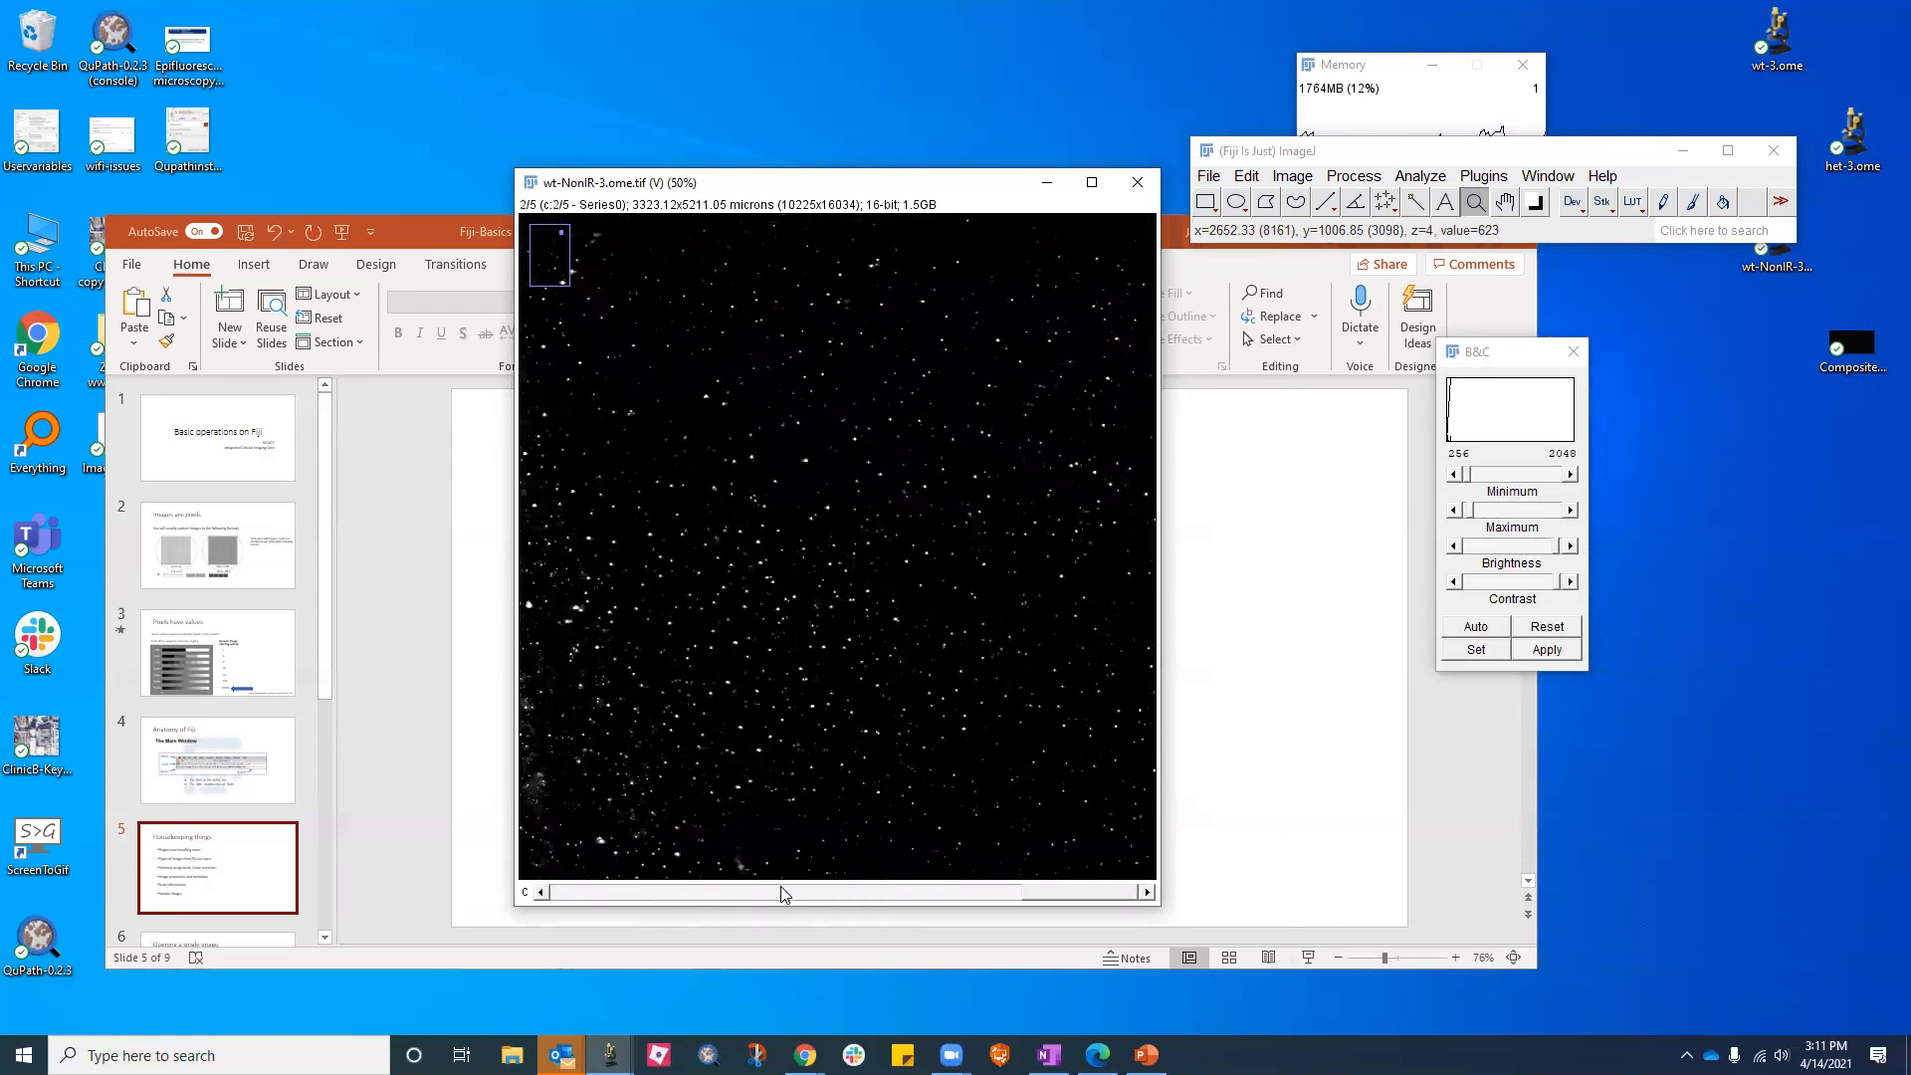
pyautogui.click(783, 893)
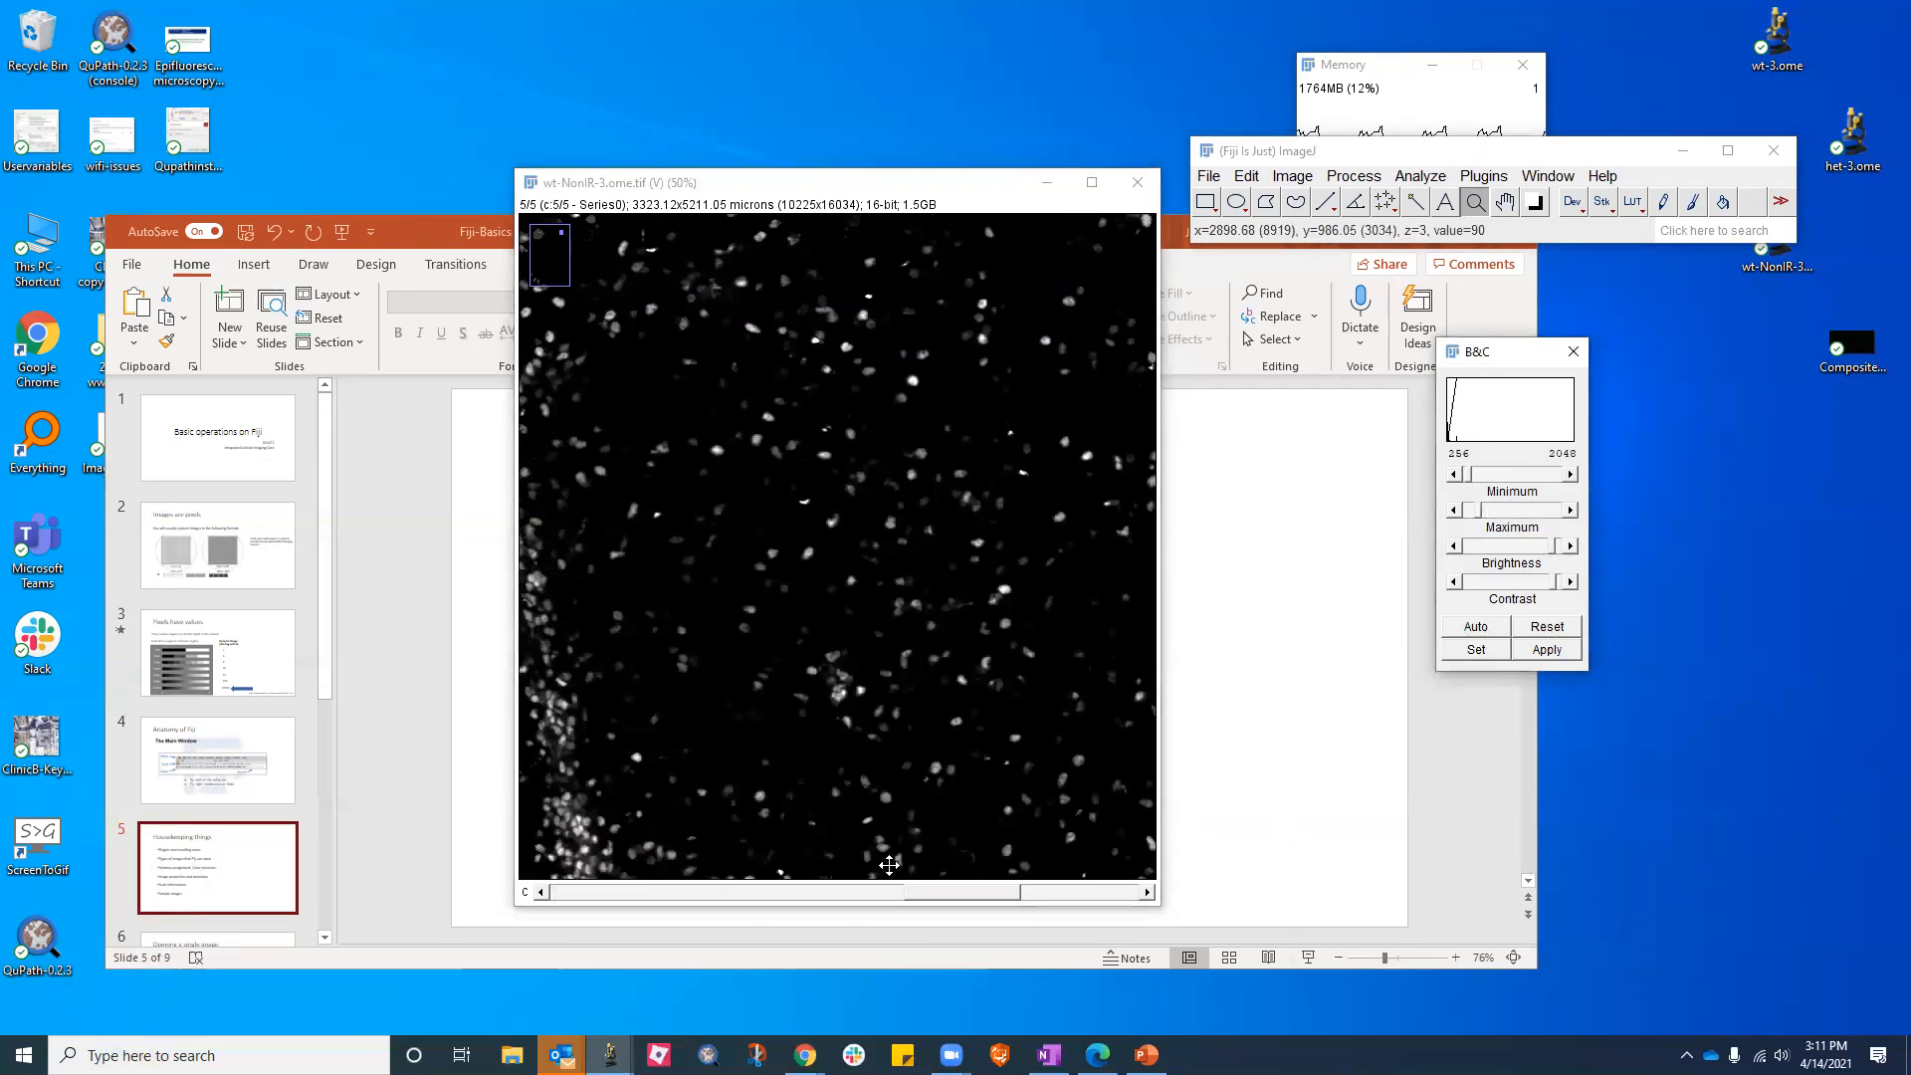
# Zoom the channel 5 view out from the close-up to 6.2%
pyautogui.scroll(-3, 864, 706)
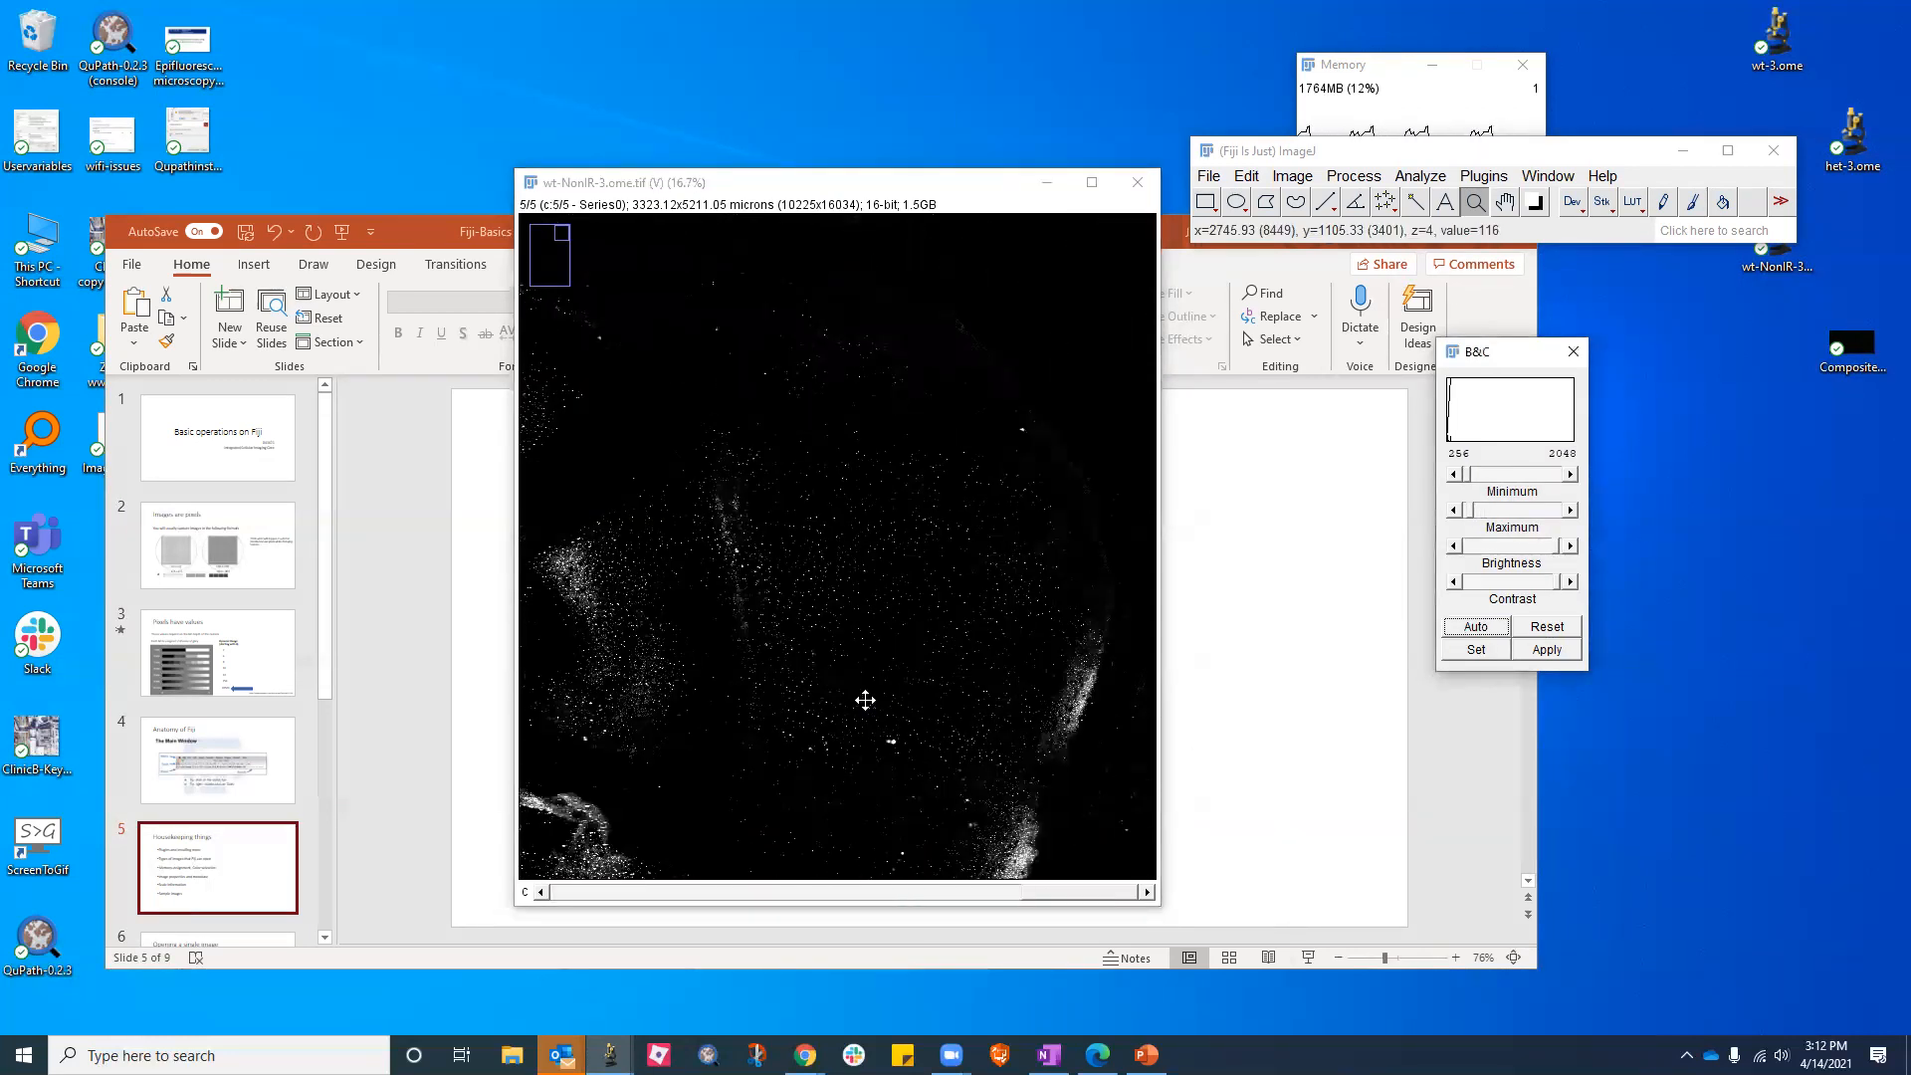
pyautogui.scroll(-2, 912, 597)
pyautogui.scroll(-1, 864, 773)
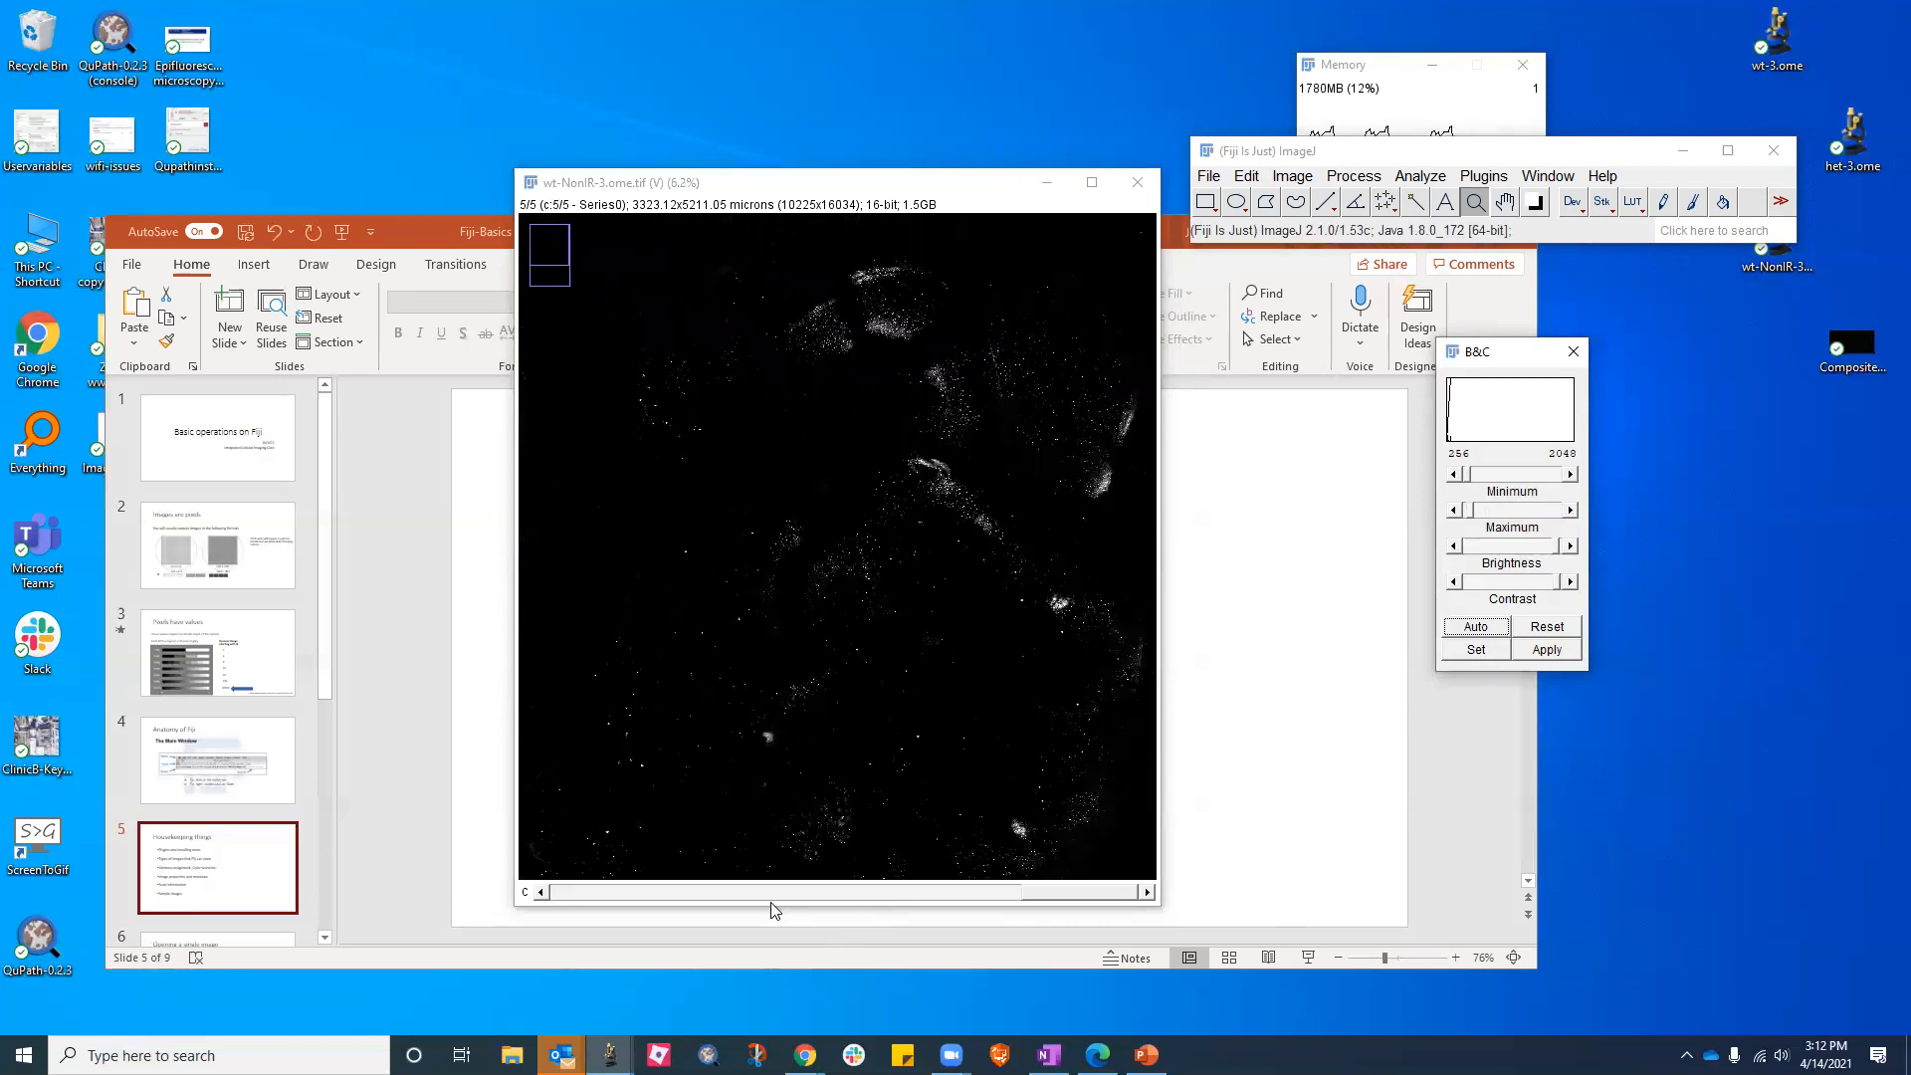
# Go back through the channels to channel 1 at the zoomed-out view, applying automatic contrast on the way
pyautogui.click(778, 896)
pyautogui.click(762, 896)
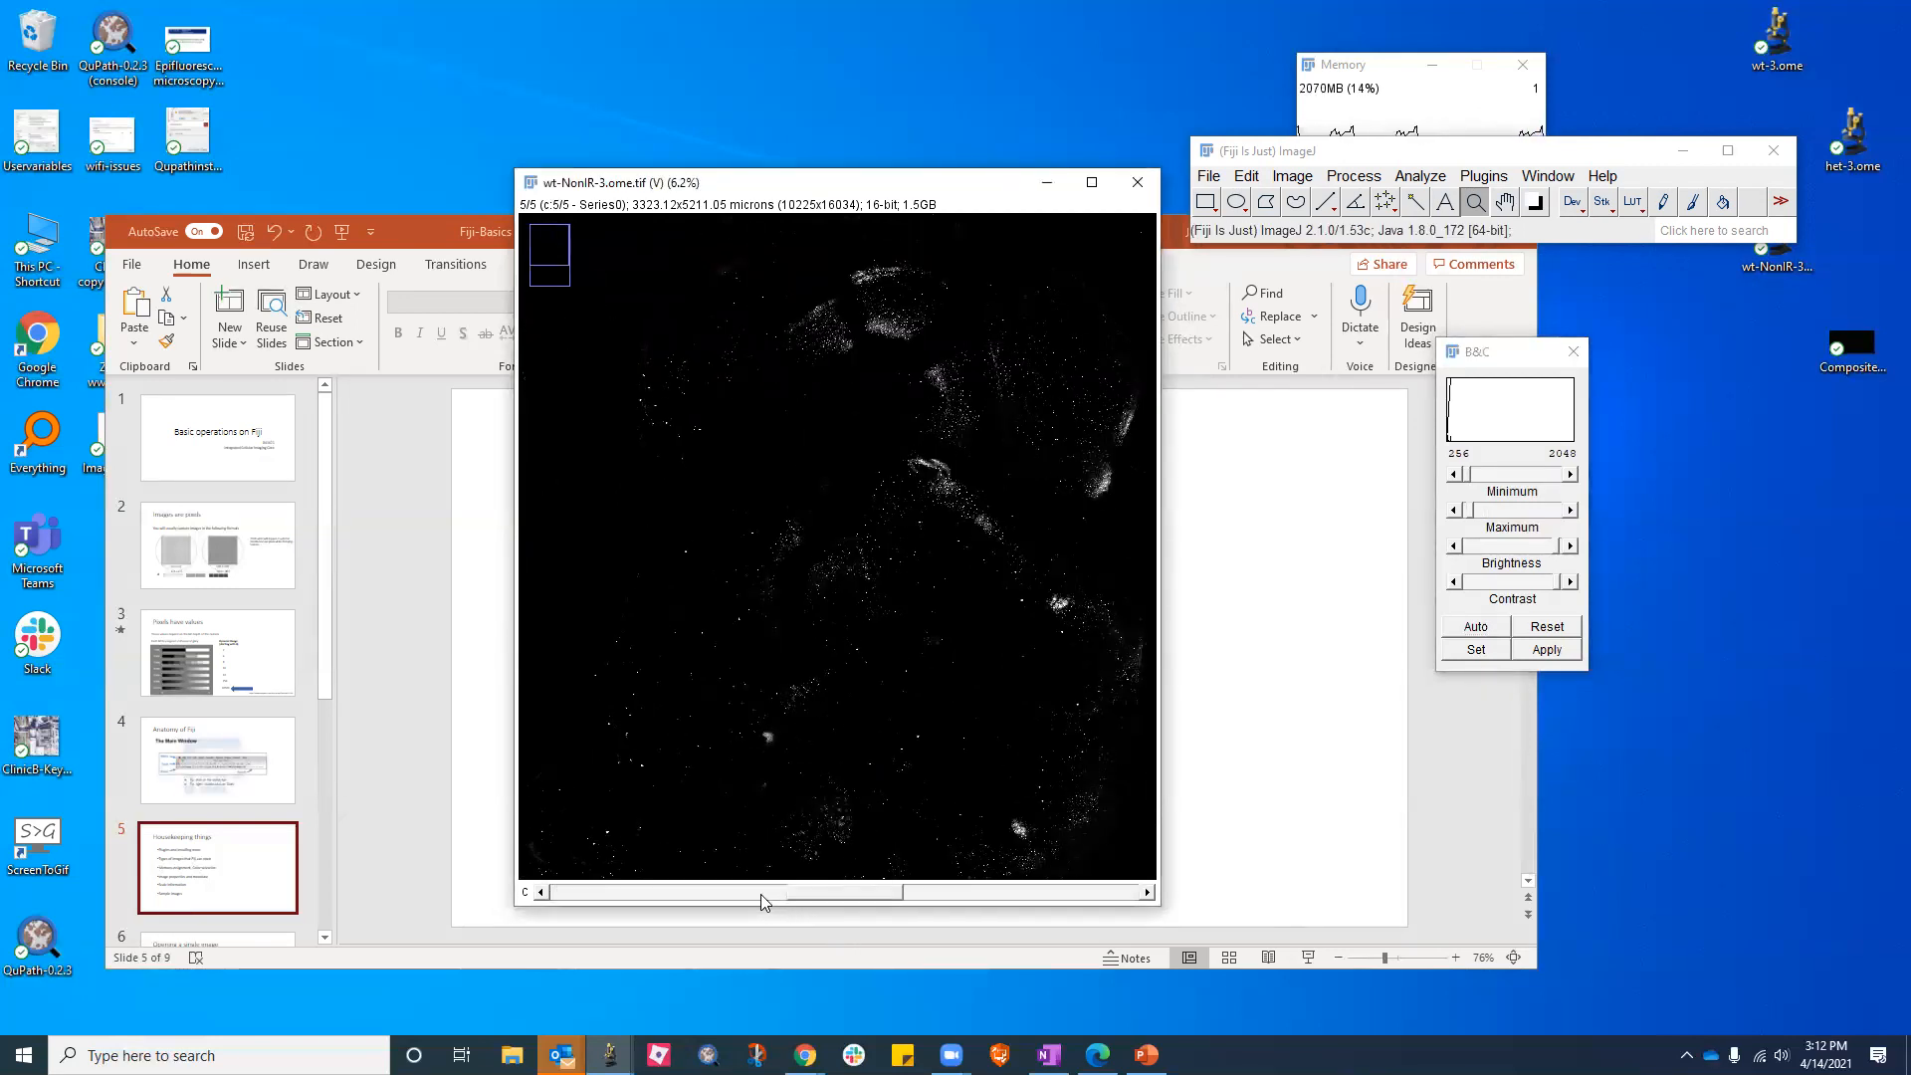
pyautogui.click(744, 897)
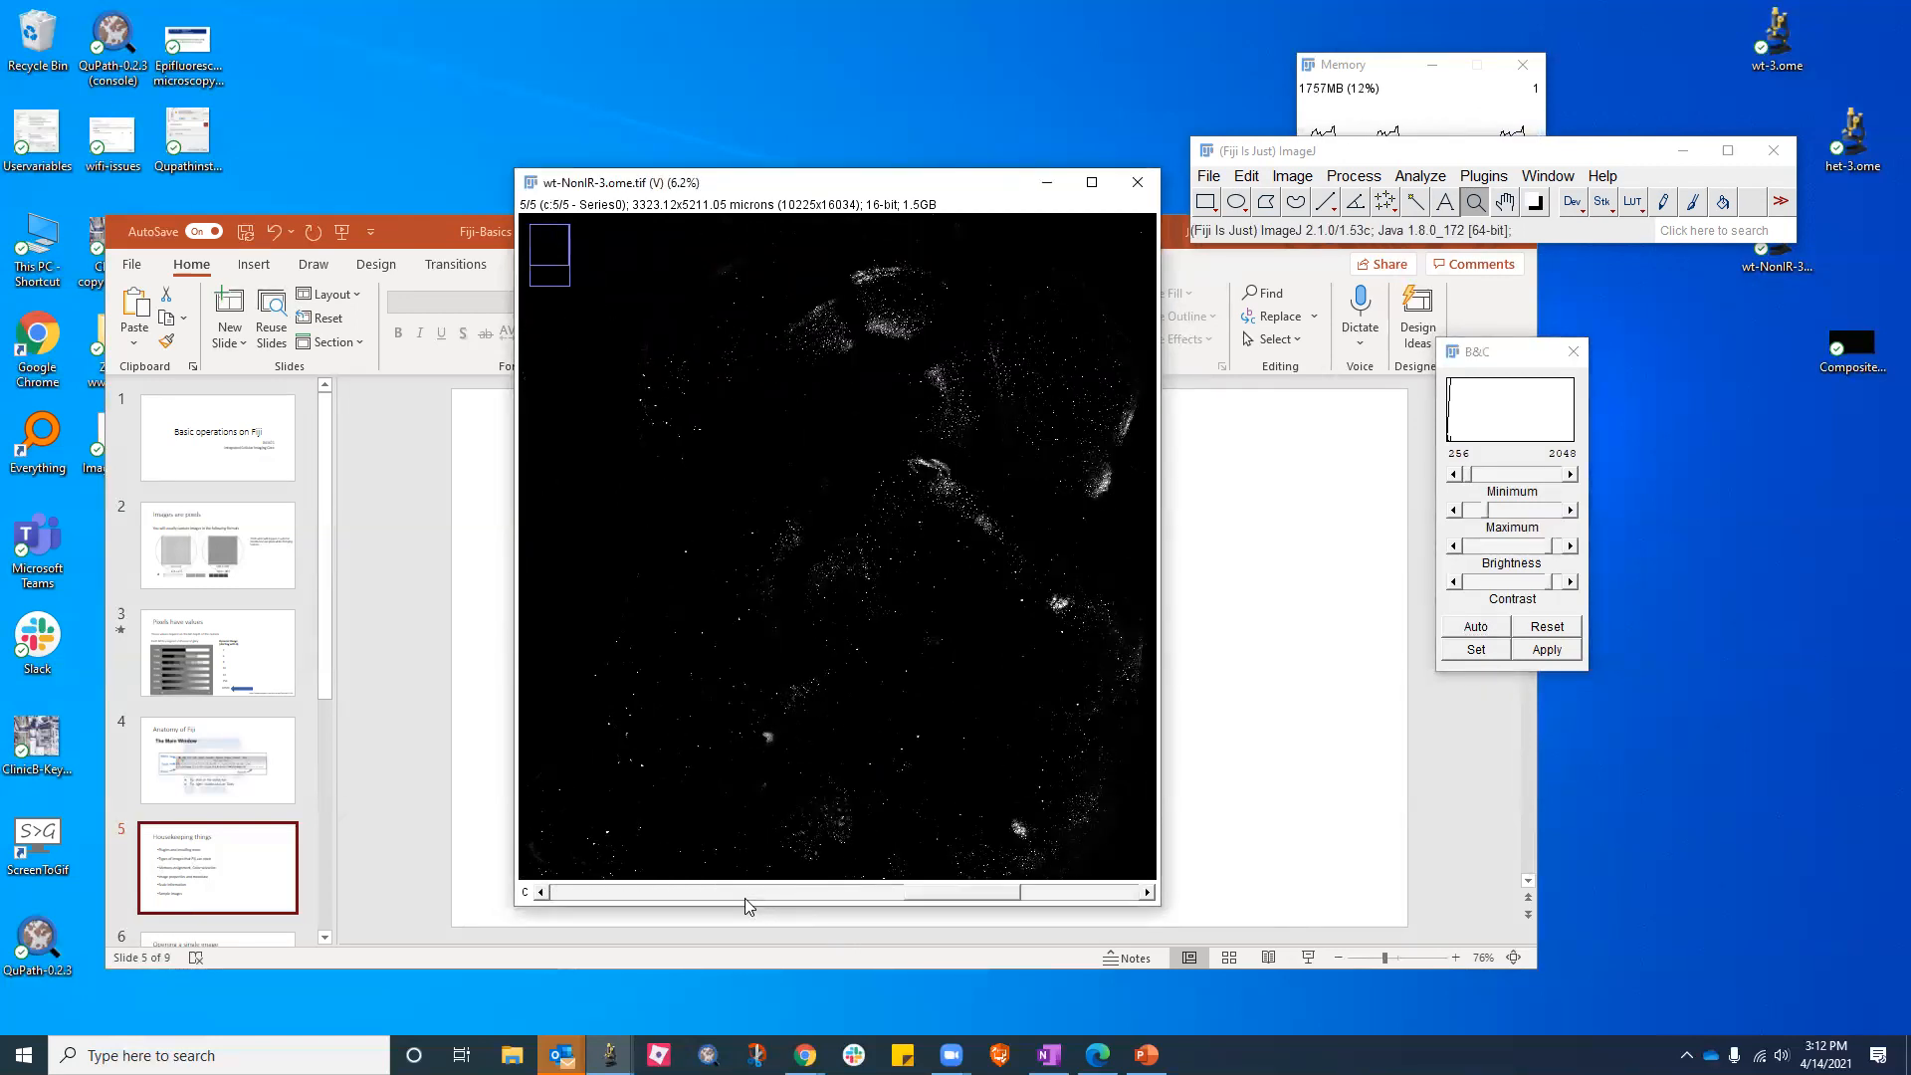
pyautogui.click(693, 892)
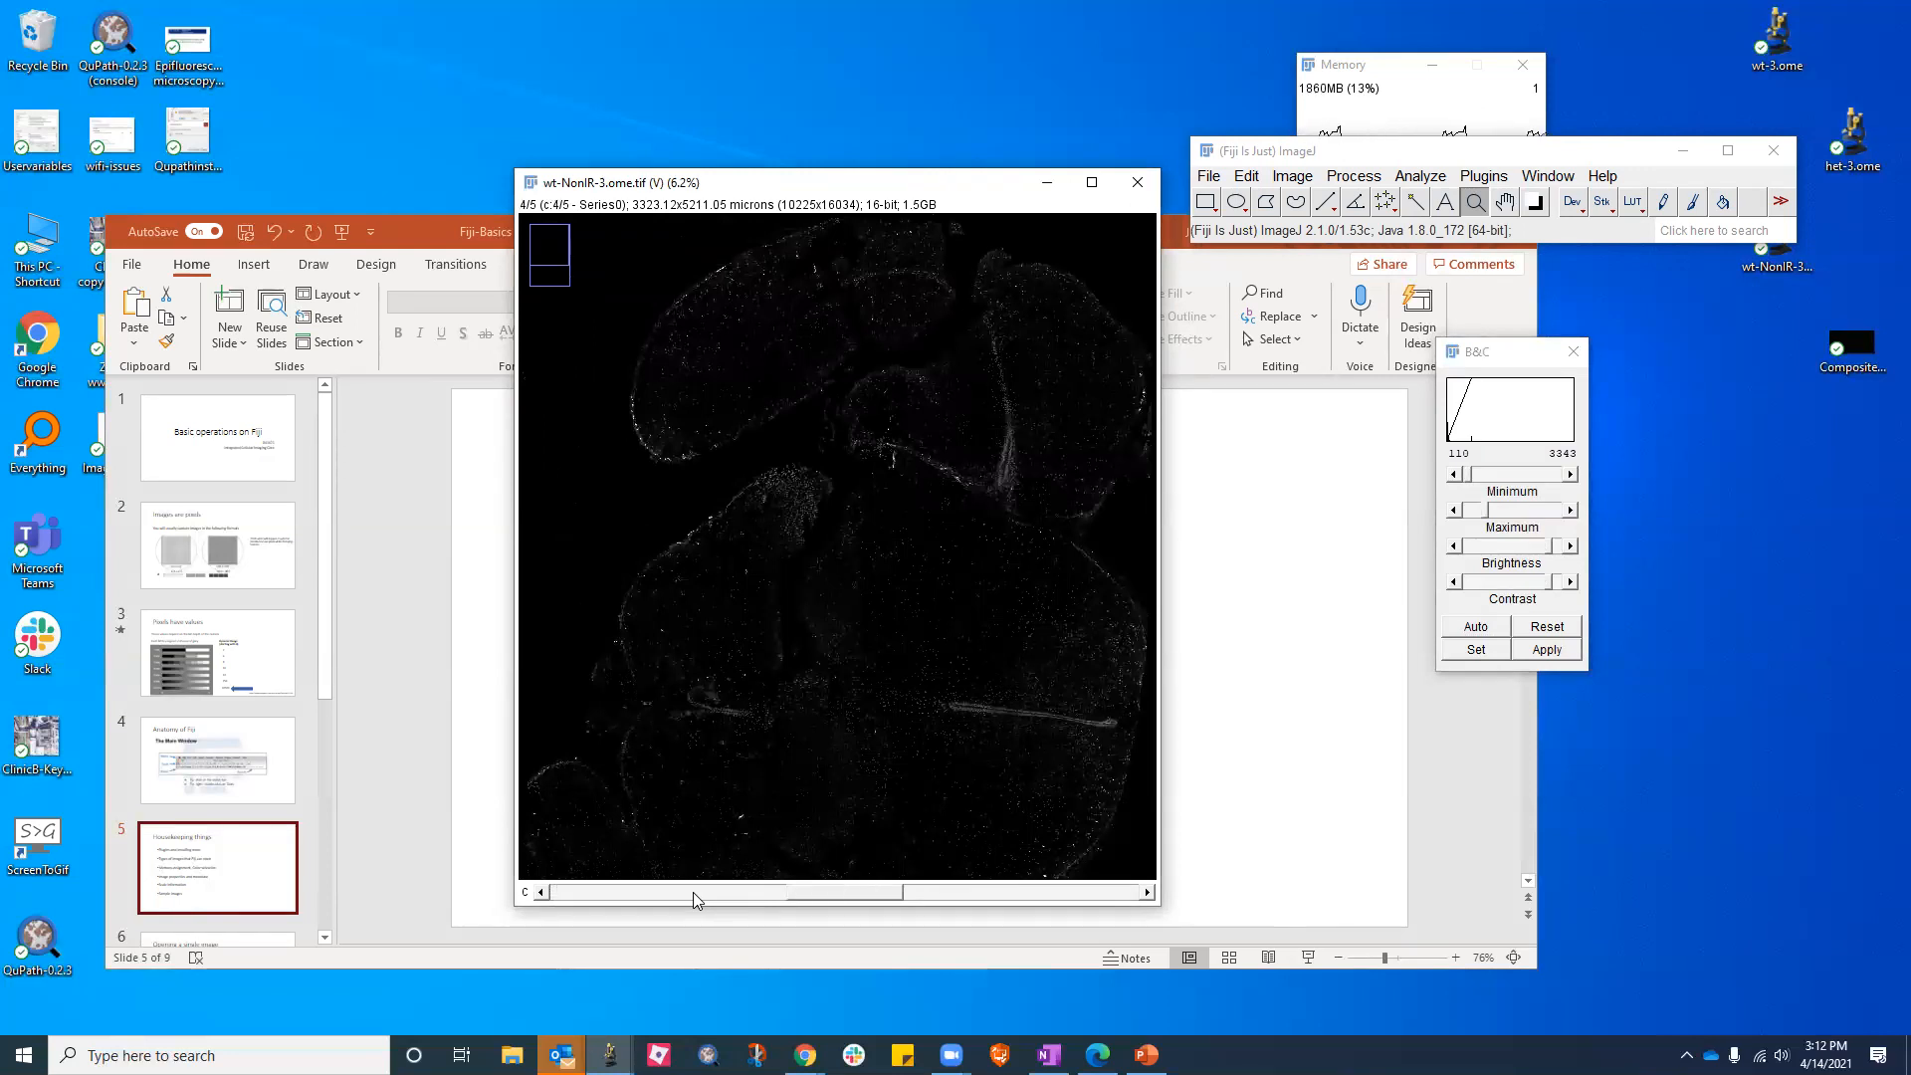
pyautogui.click(693, 892)
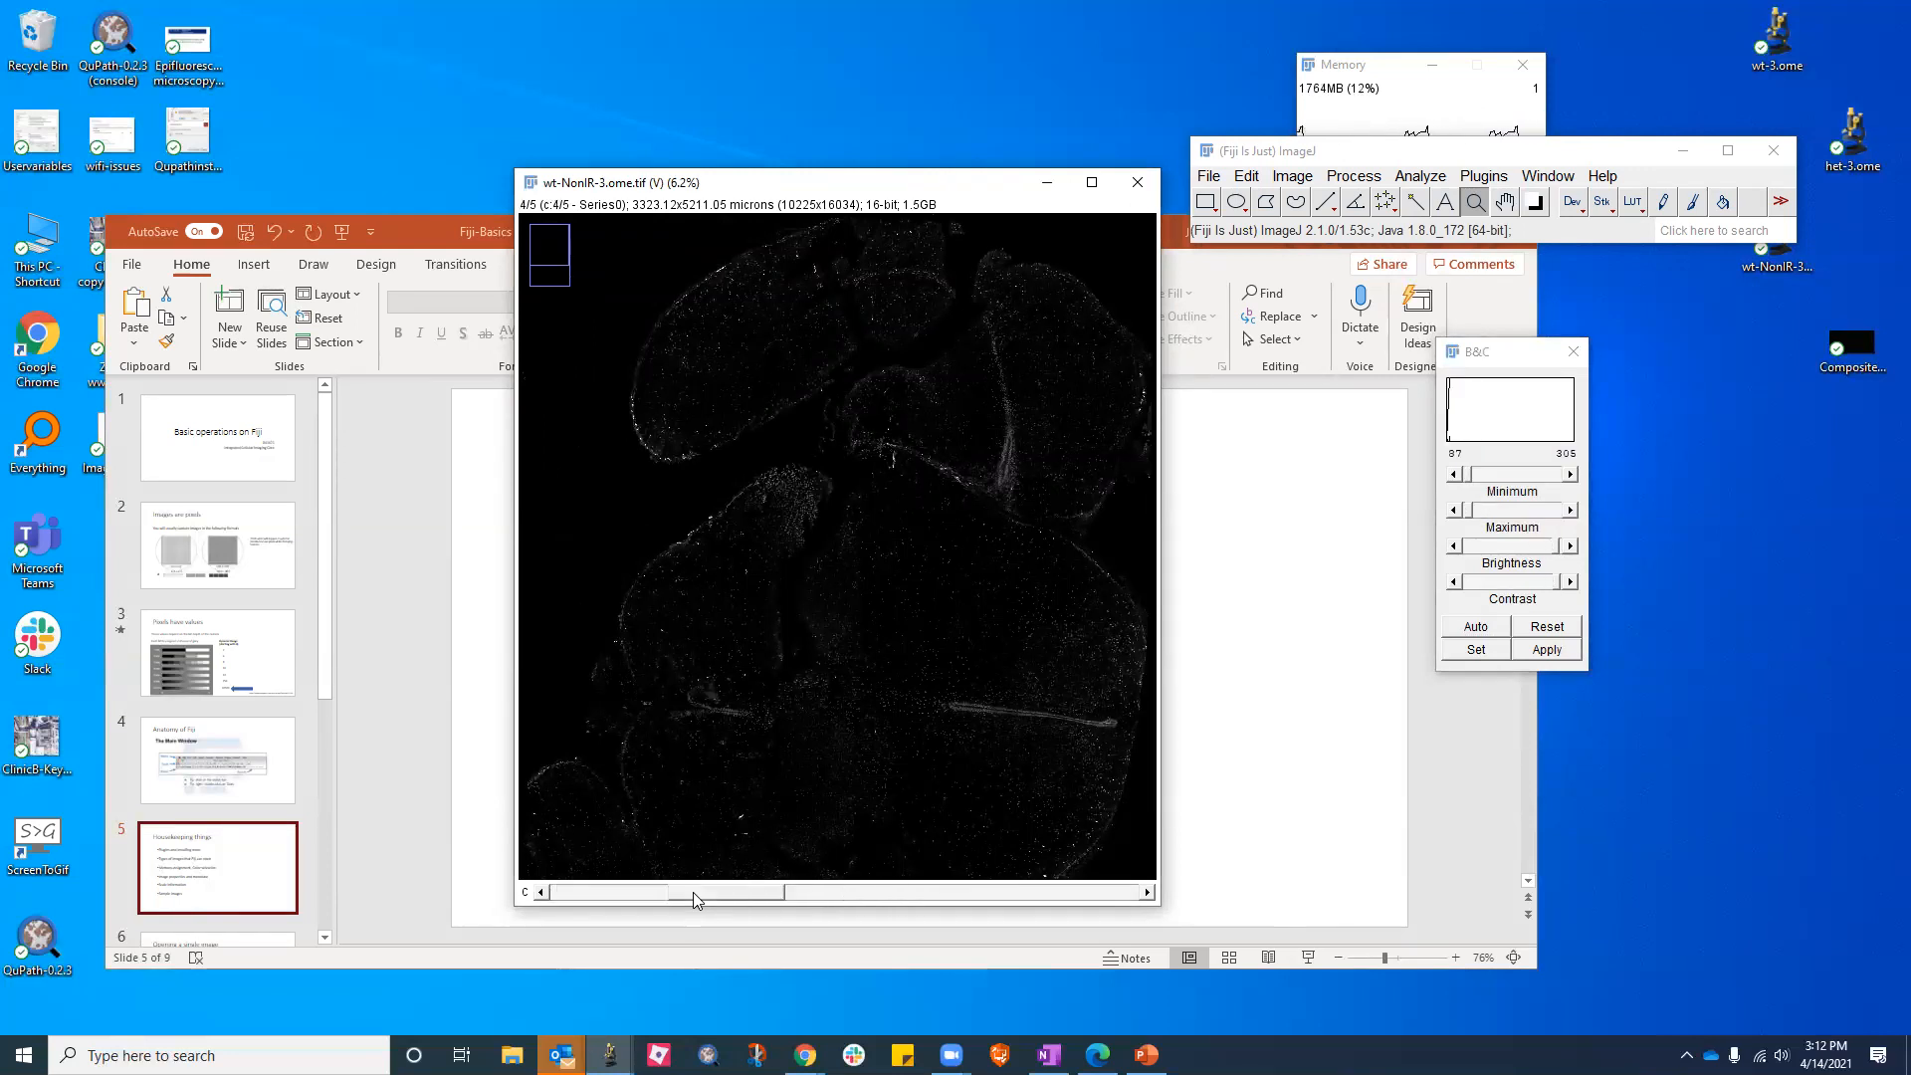
pyautogui.click(1476, 626)
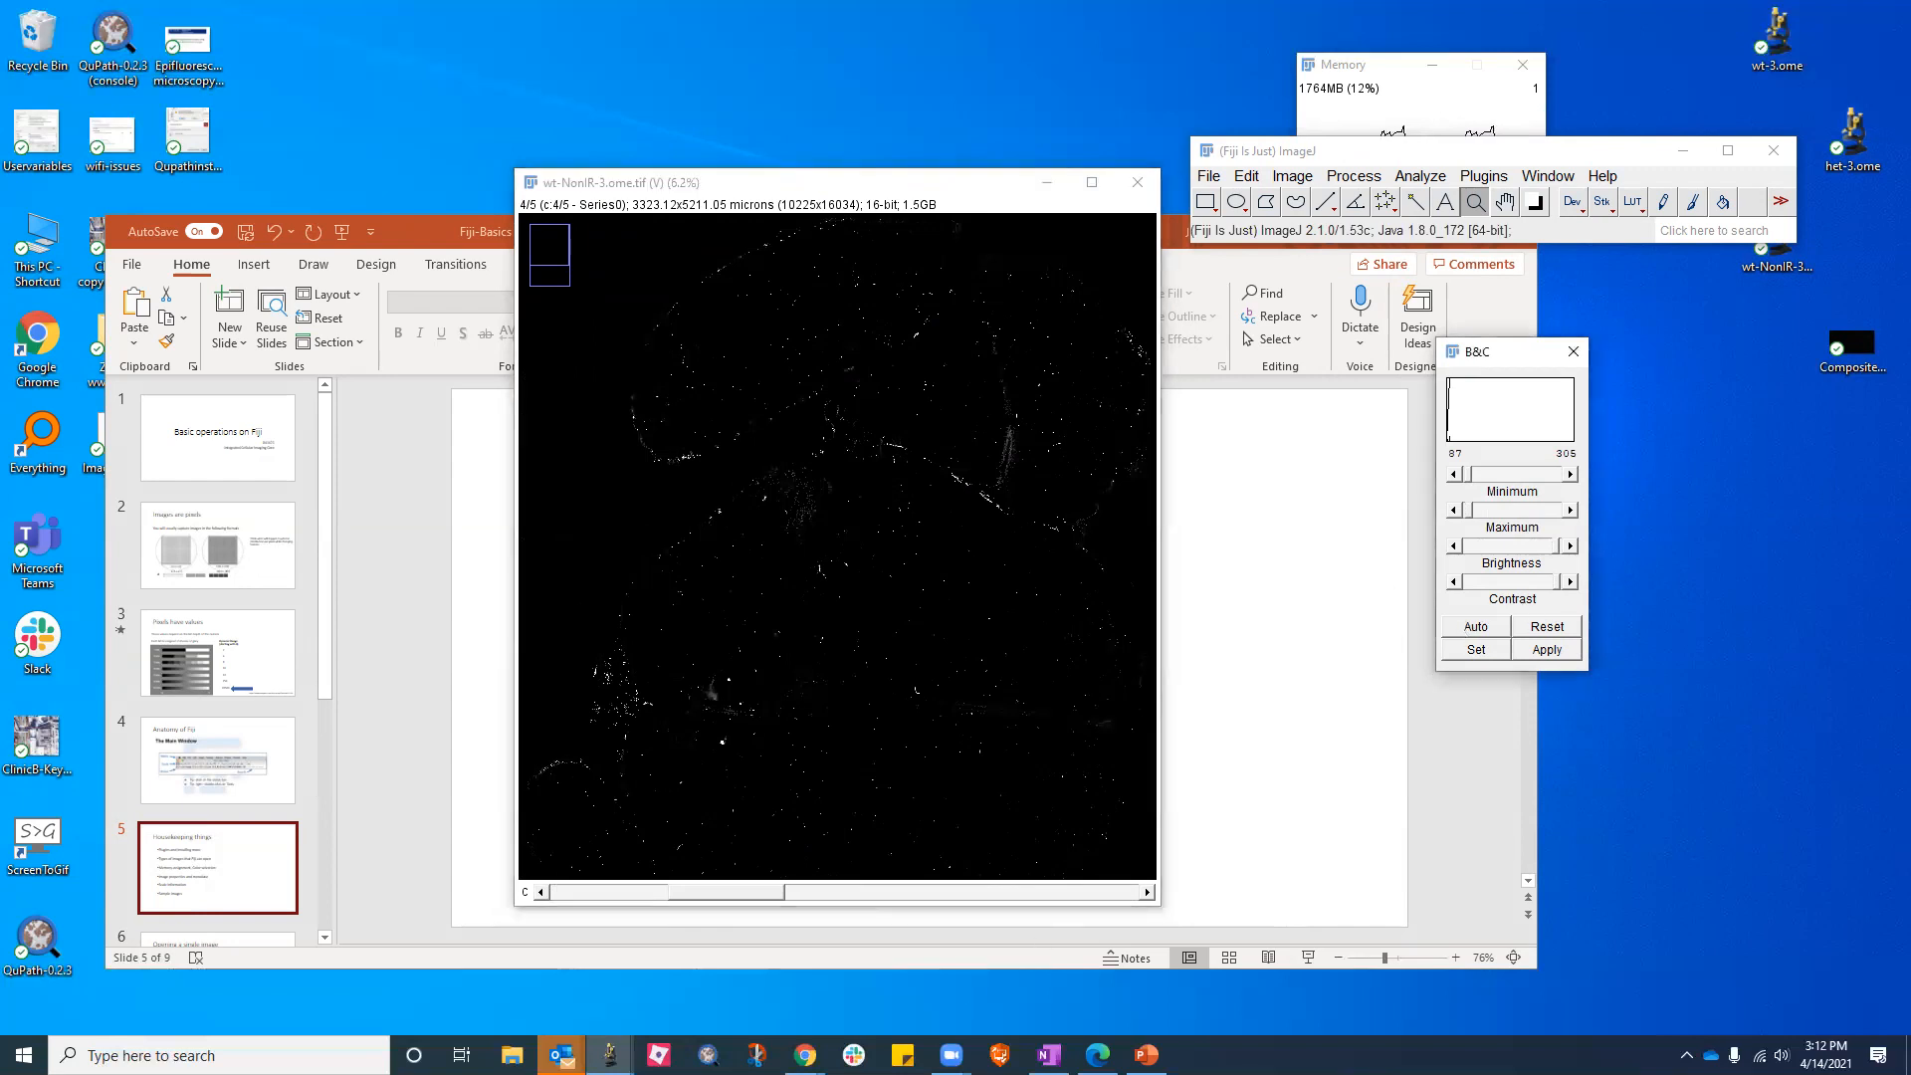
pyautogui.click(643, 894)
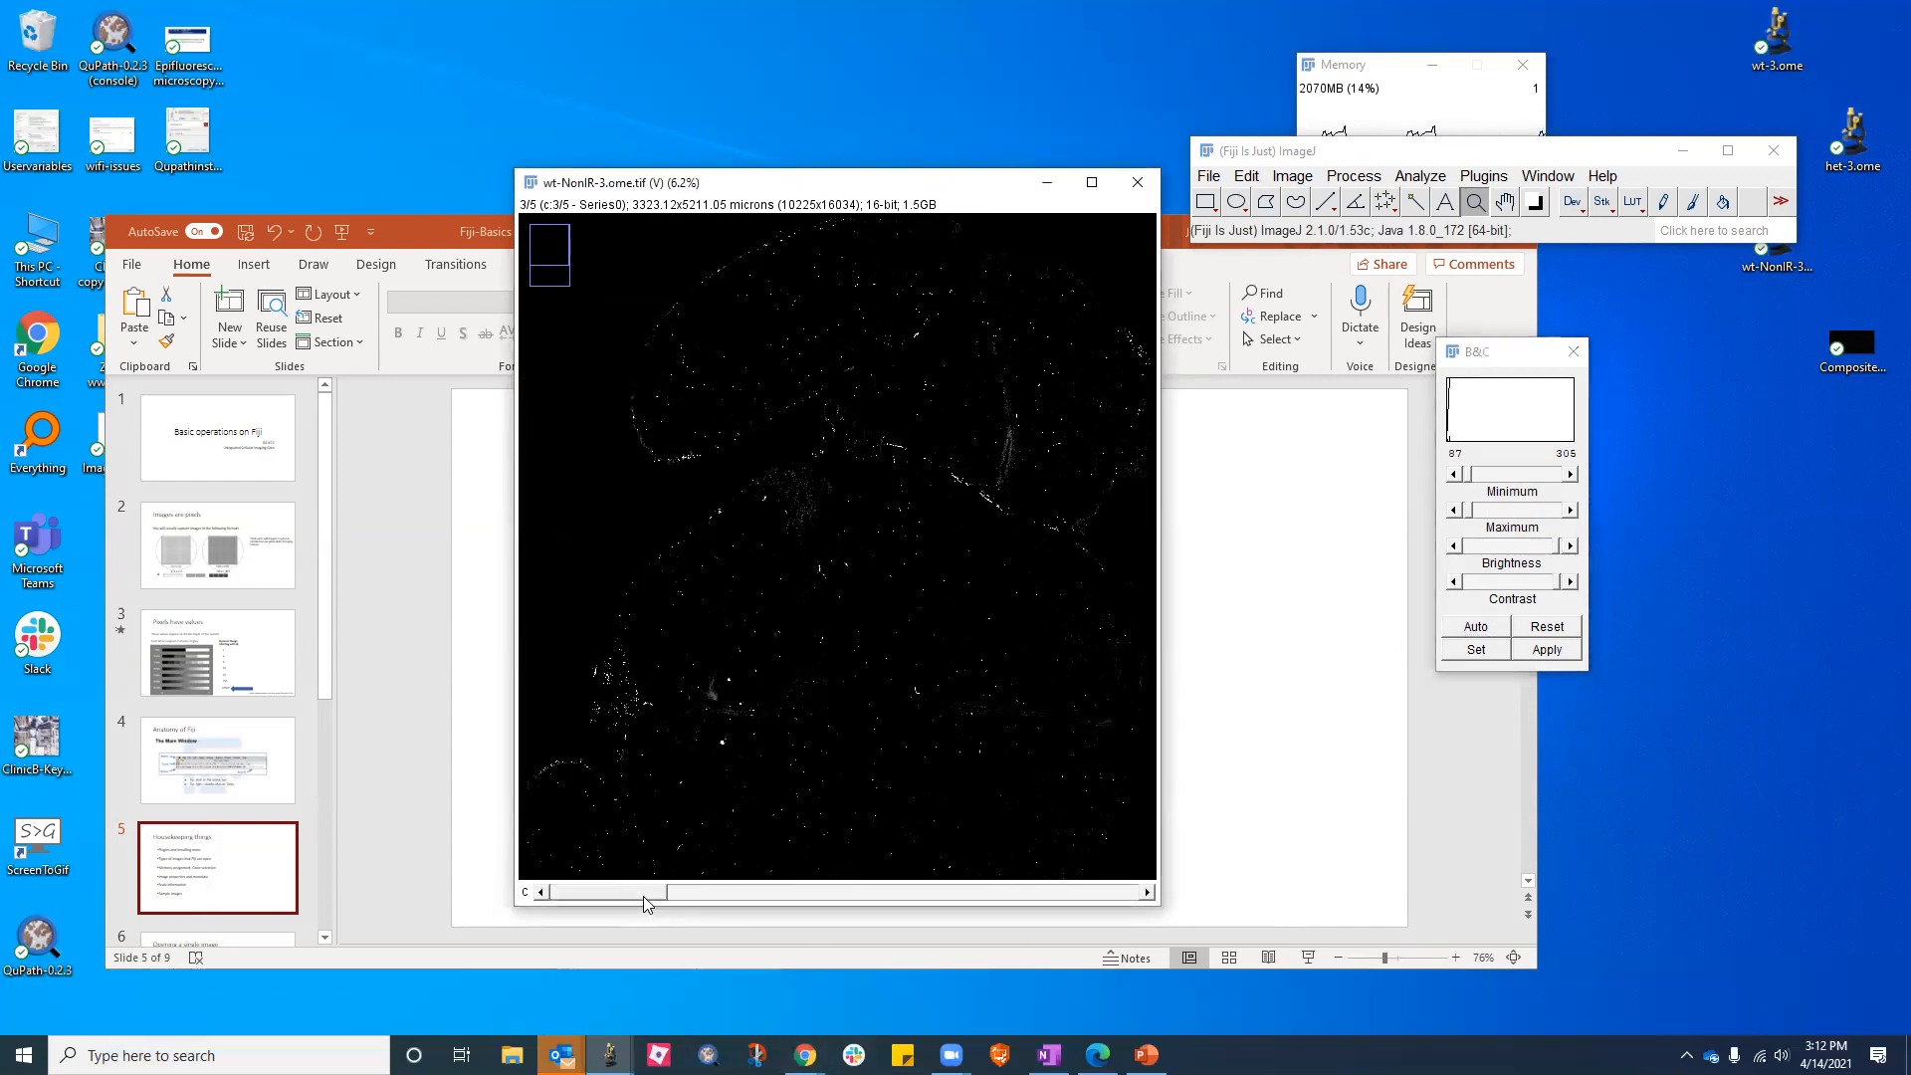
# Return to channel 2 and adjust its display contrast automatically
pyautogui.click(789, 892)
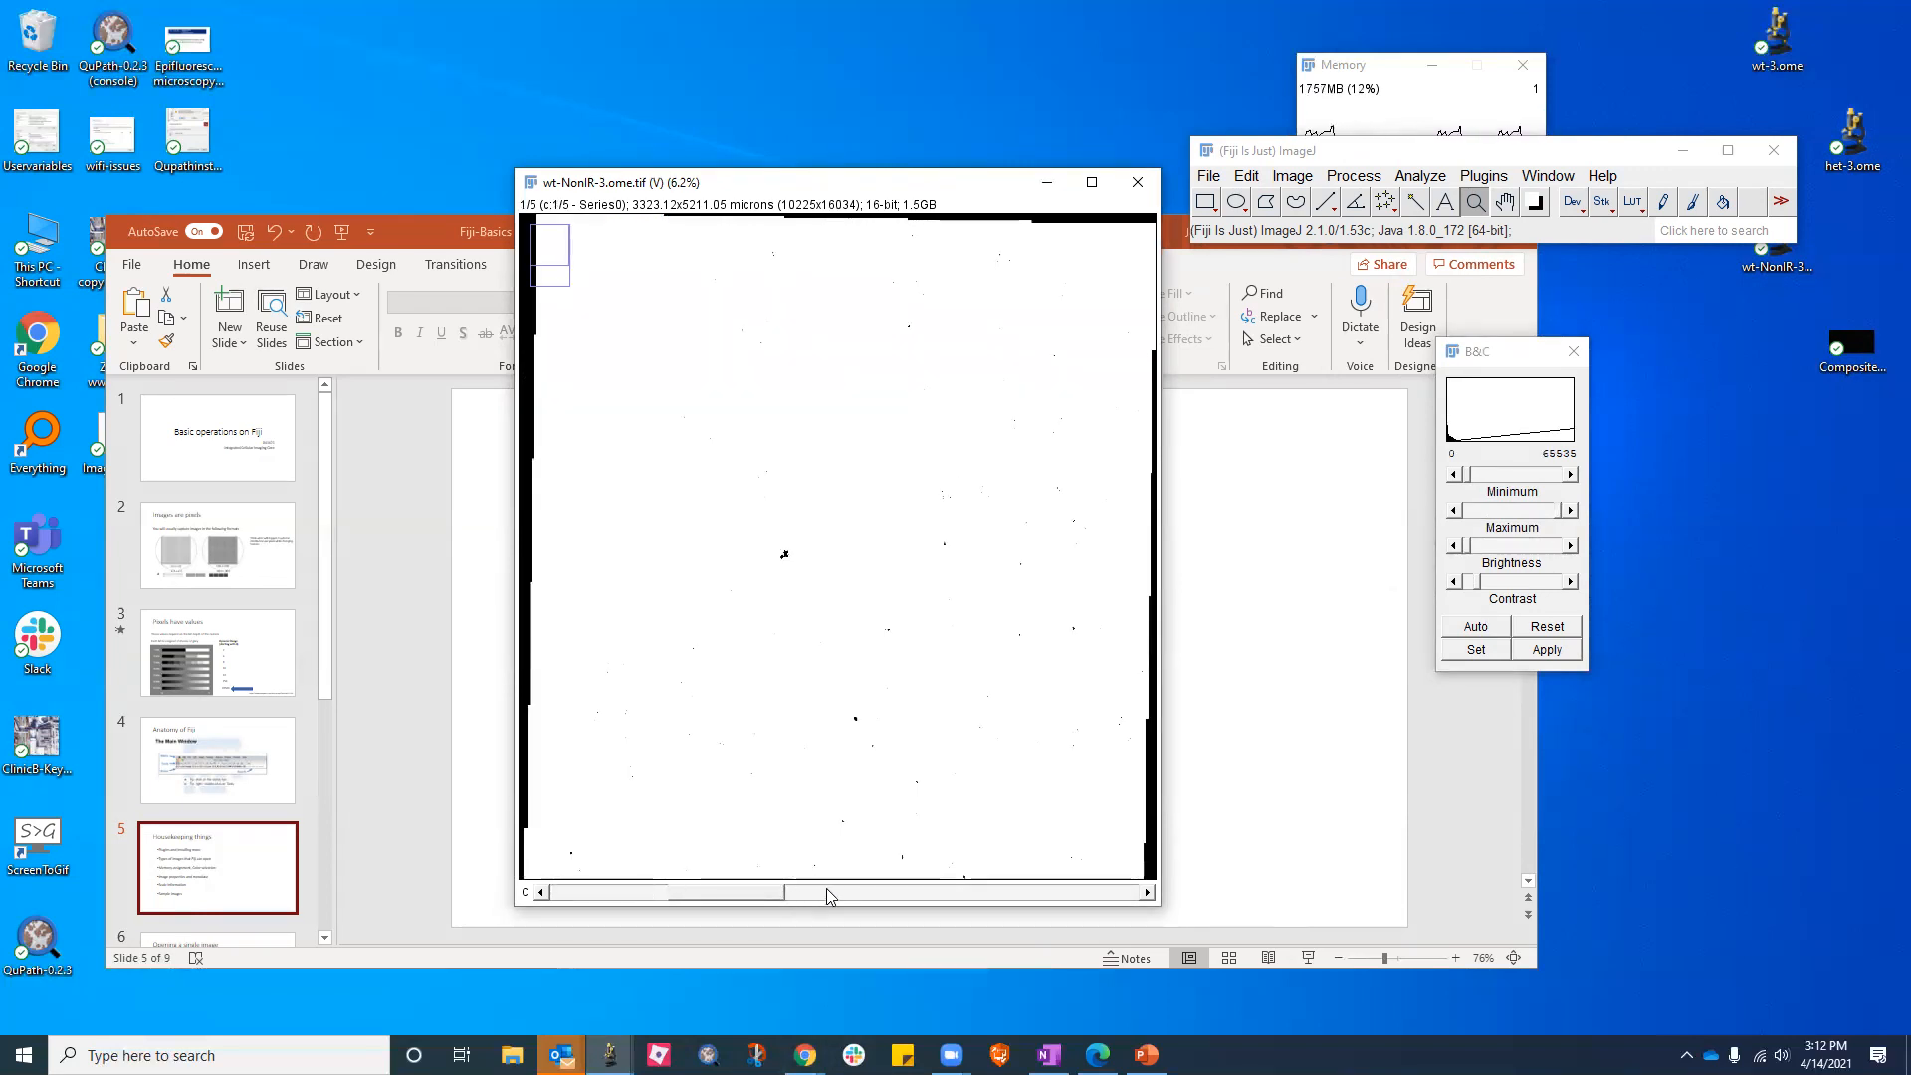
pyautogui.click(826, 893)
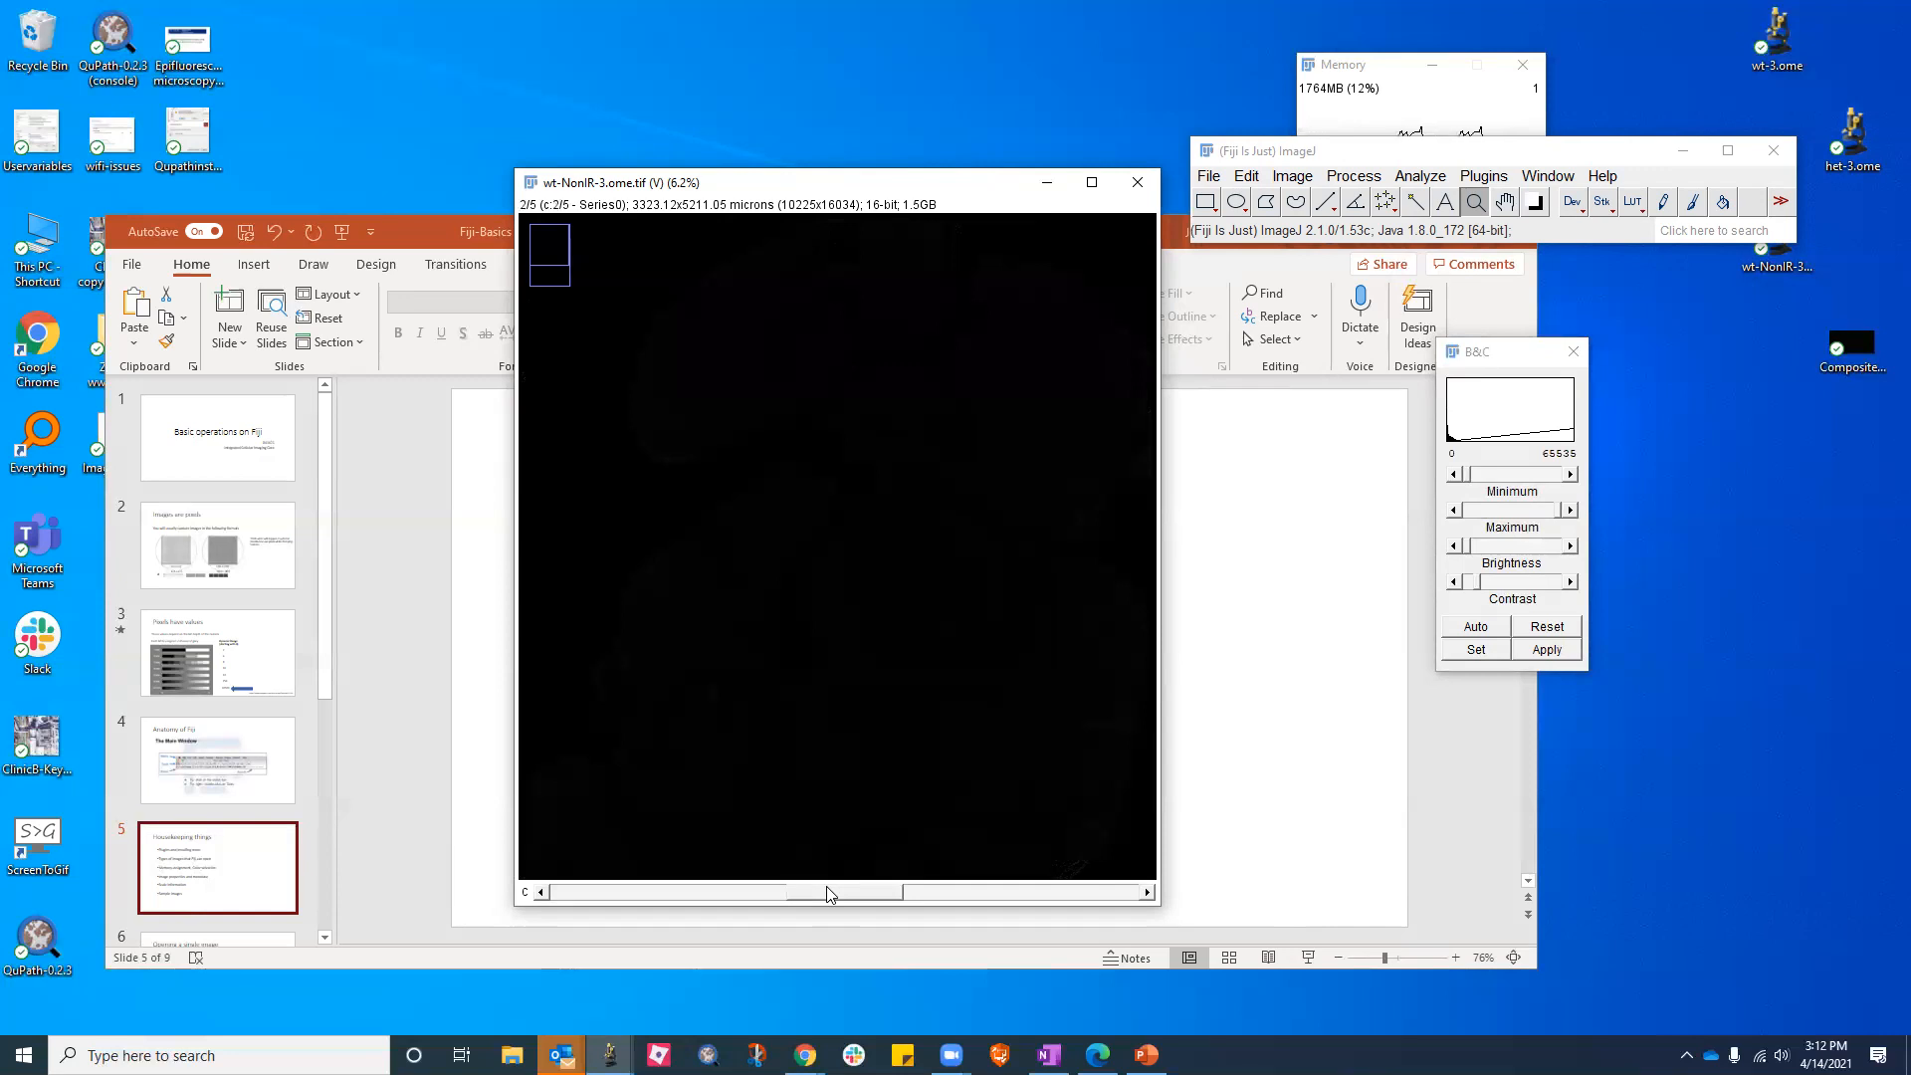
pyautogui.click(1477, 629)
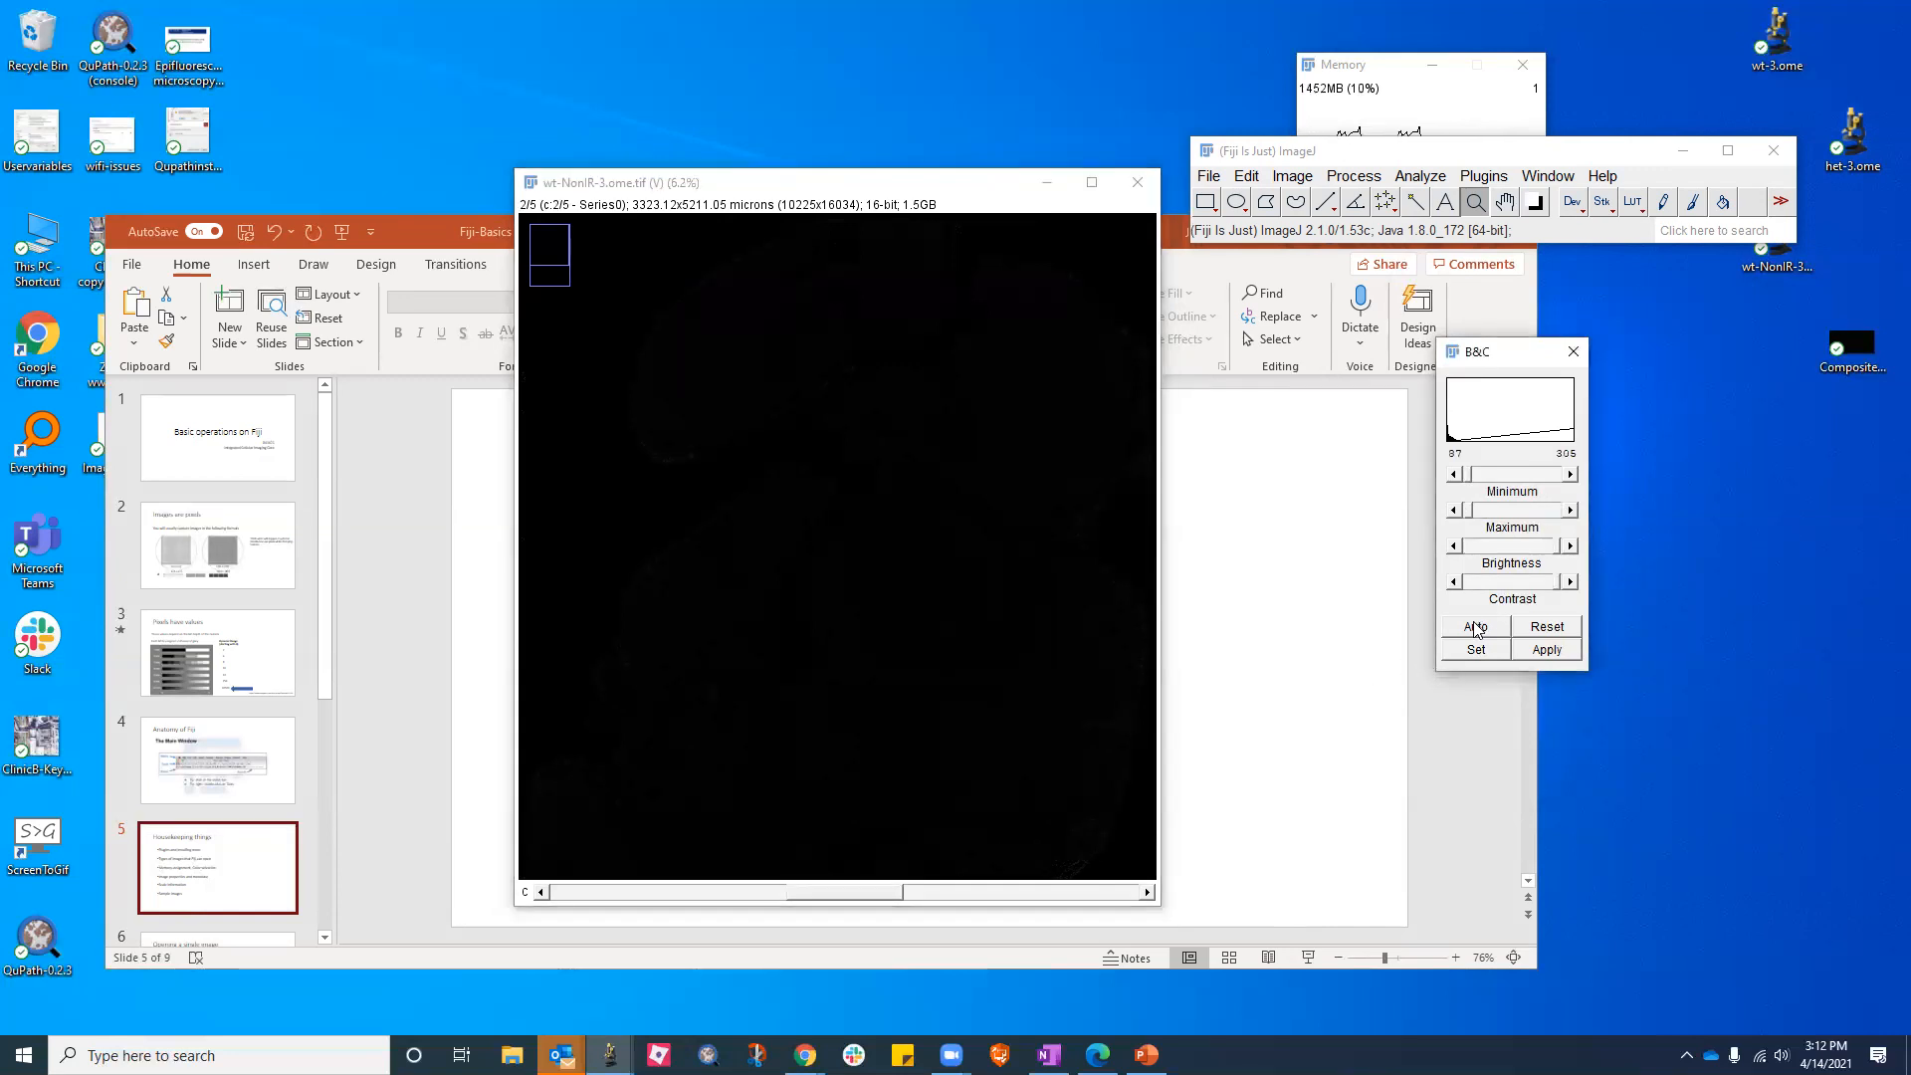
pyautogui.click(1478, 630)
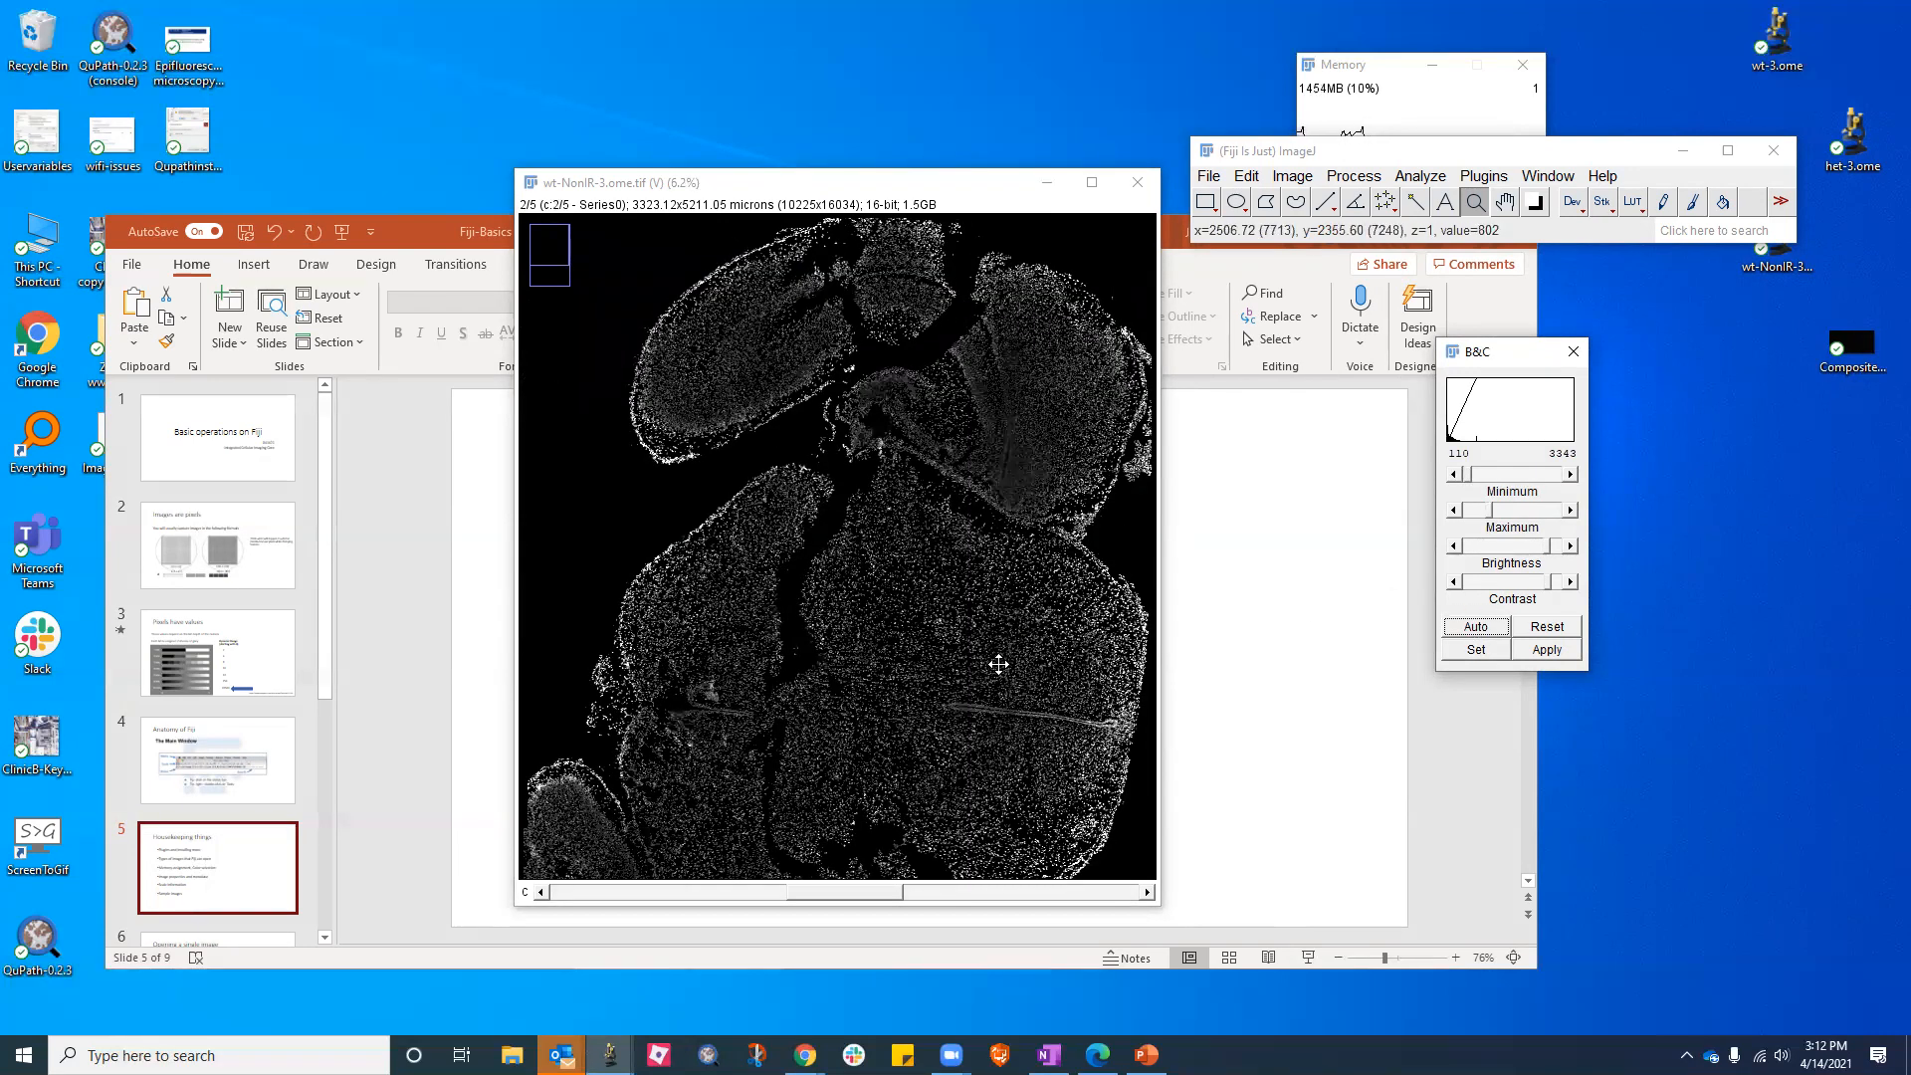
# Magnify the lower tissue region up to 75%, then return to the whole-section view at 4.2%
pyautogui.rightClick(948, 741)
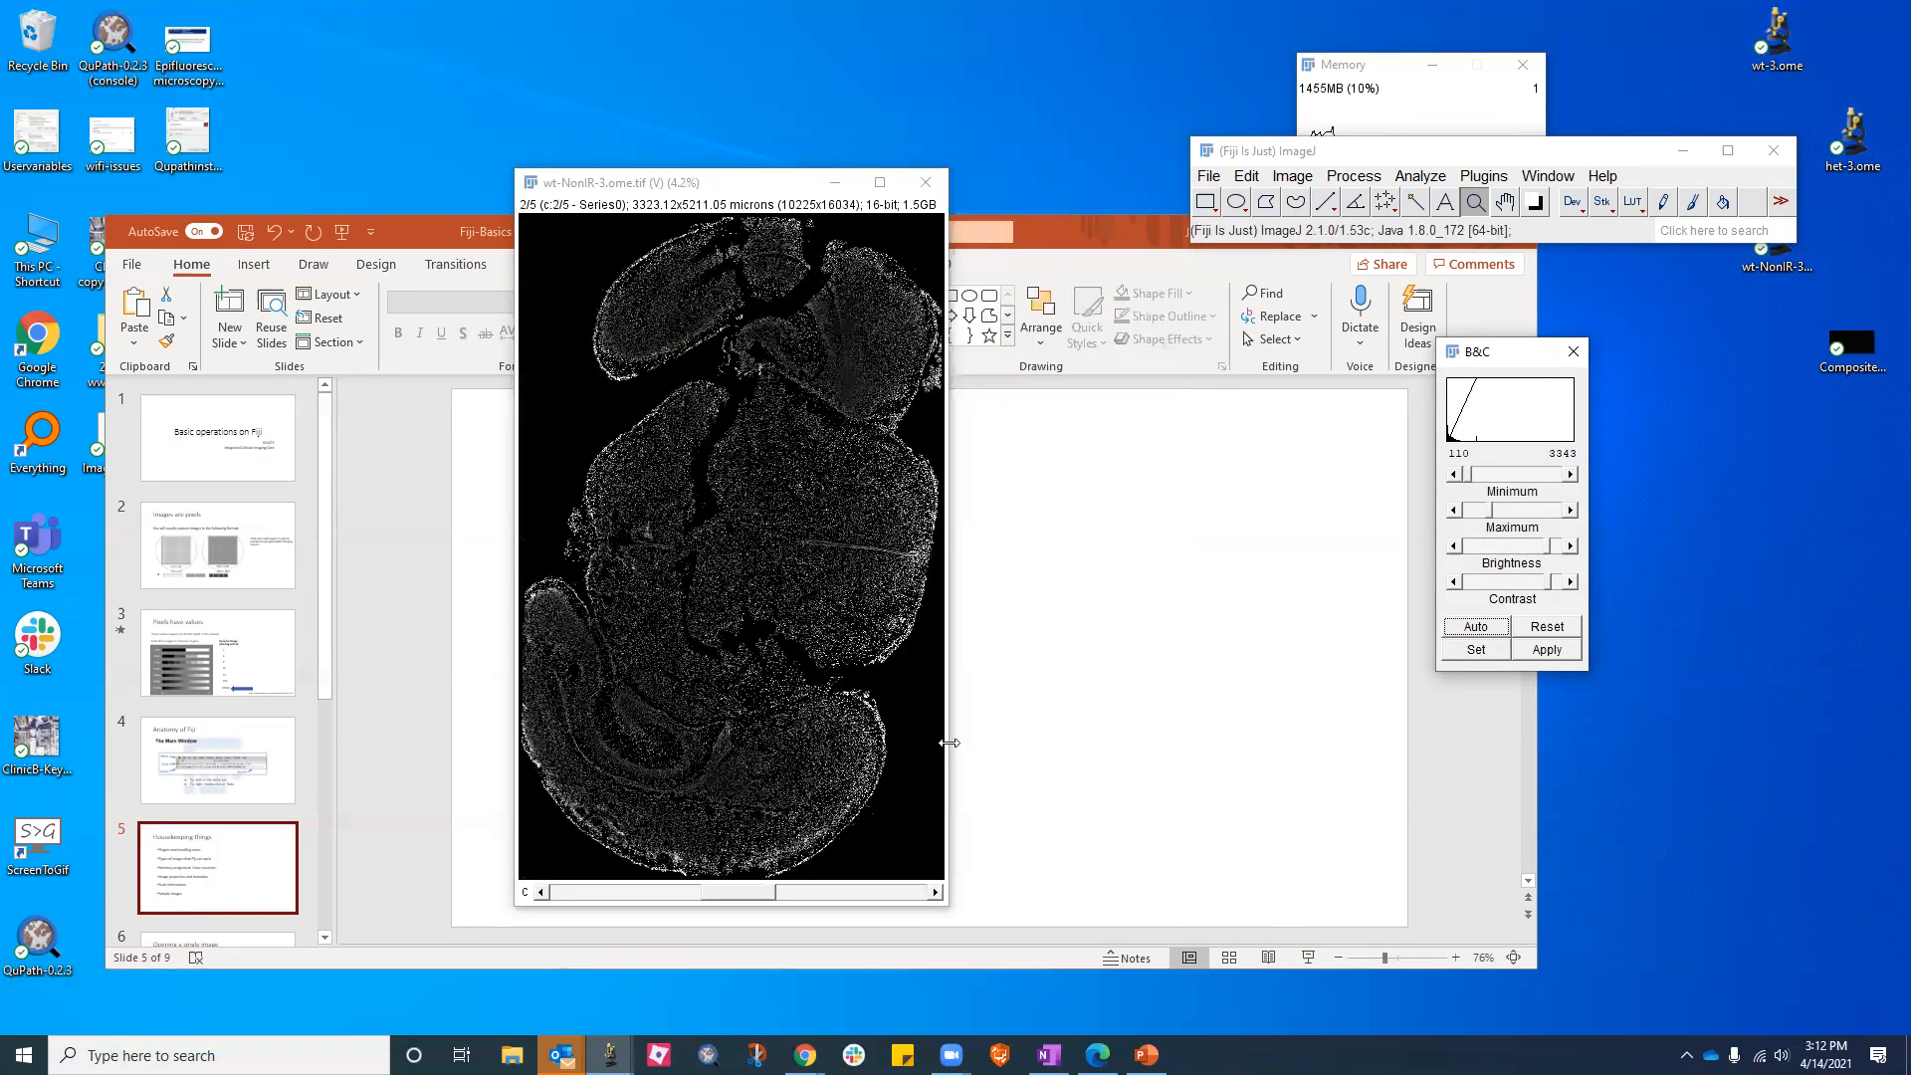
pyautogui.click(672, 818)
pyautogui.scroll(10, 849, 580)
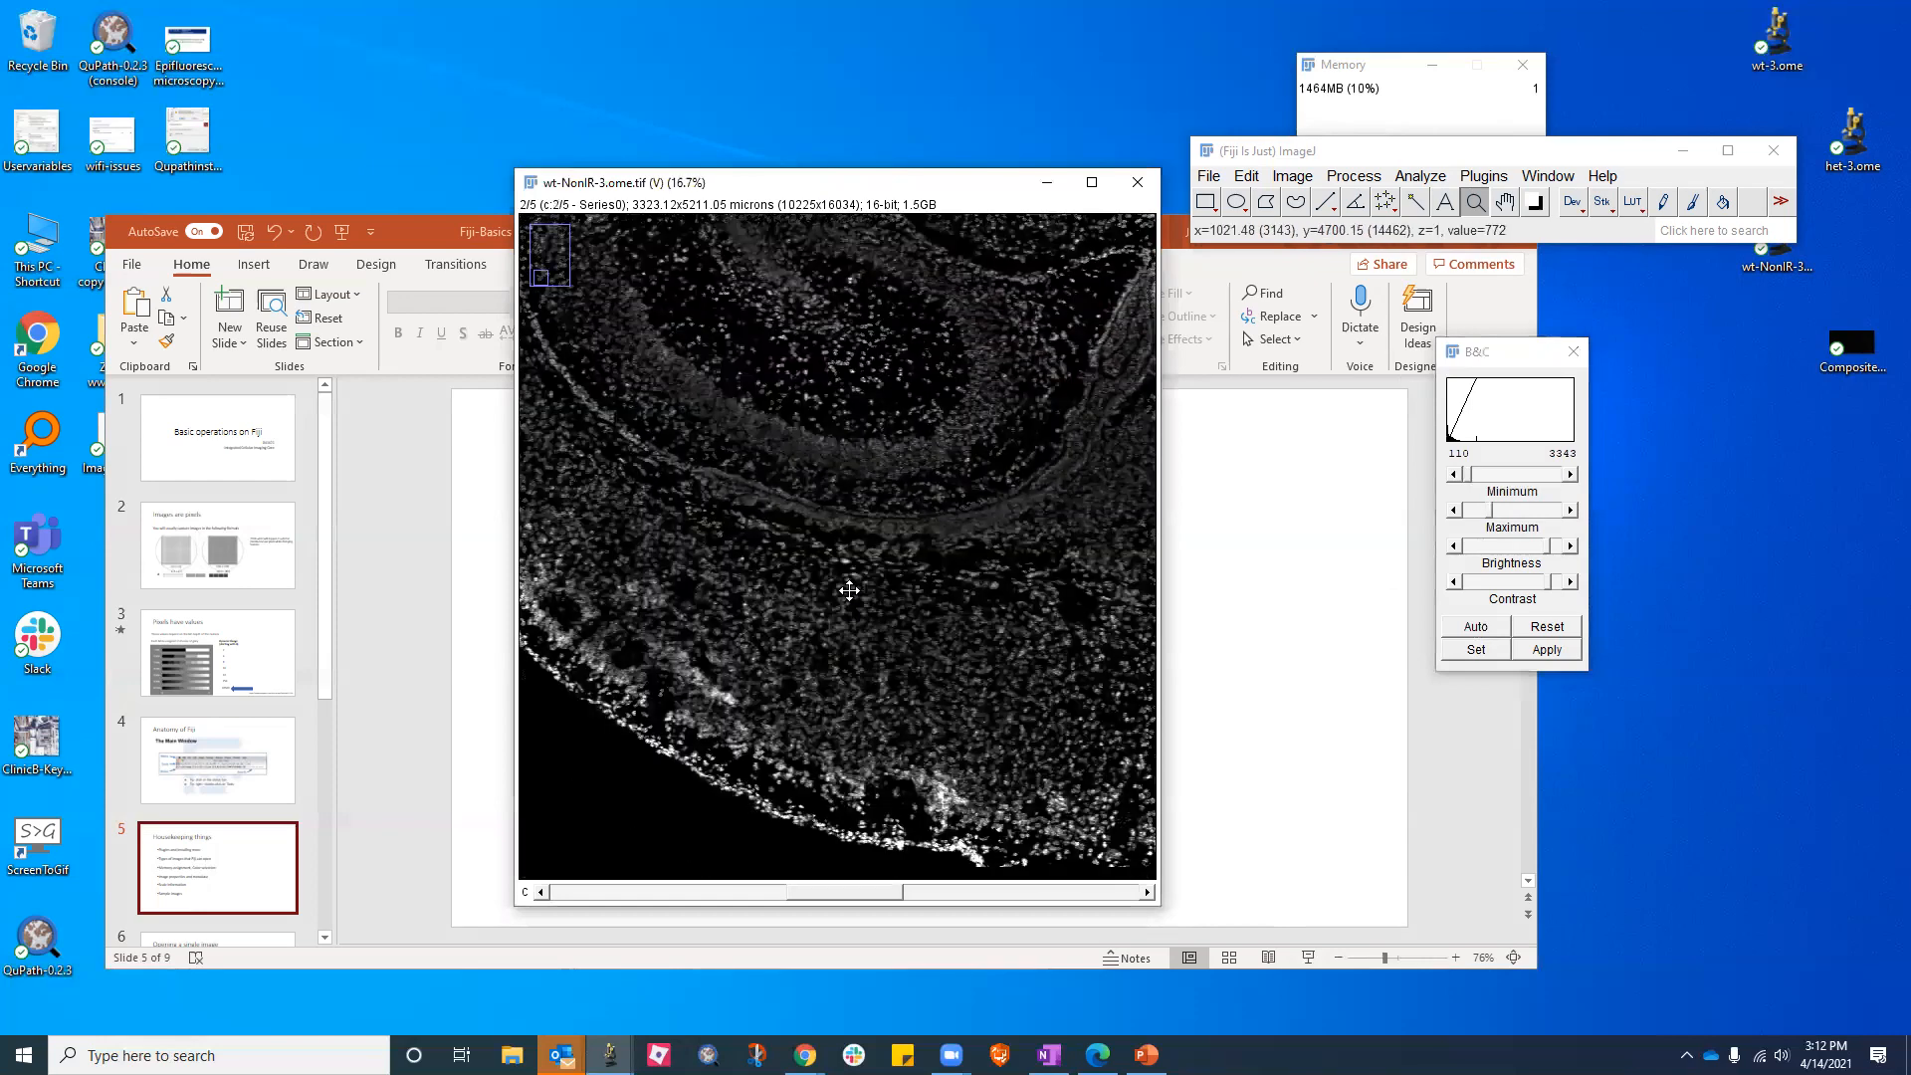
pyautogui.scroll(-10, 849, 581)
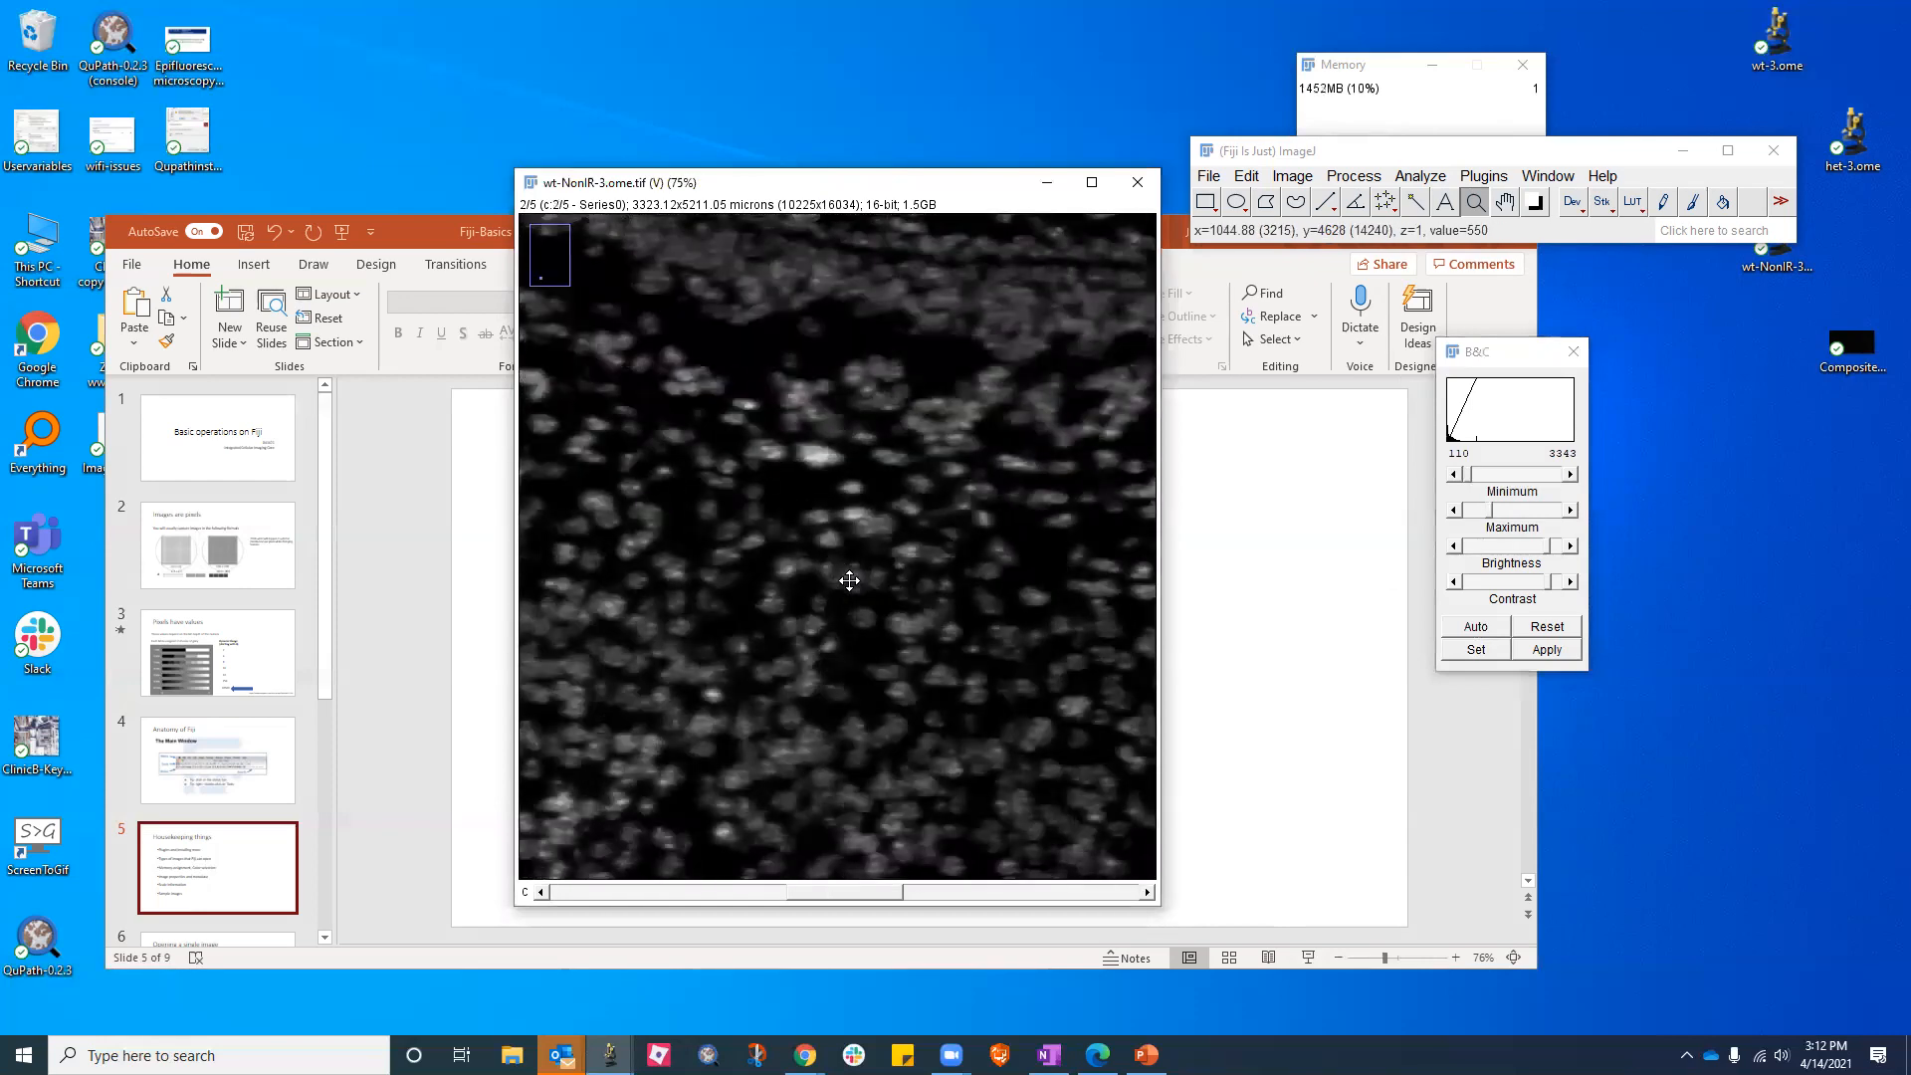
pyautogui.scroll(-1, 849, 581)
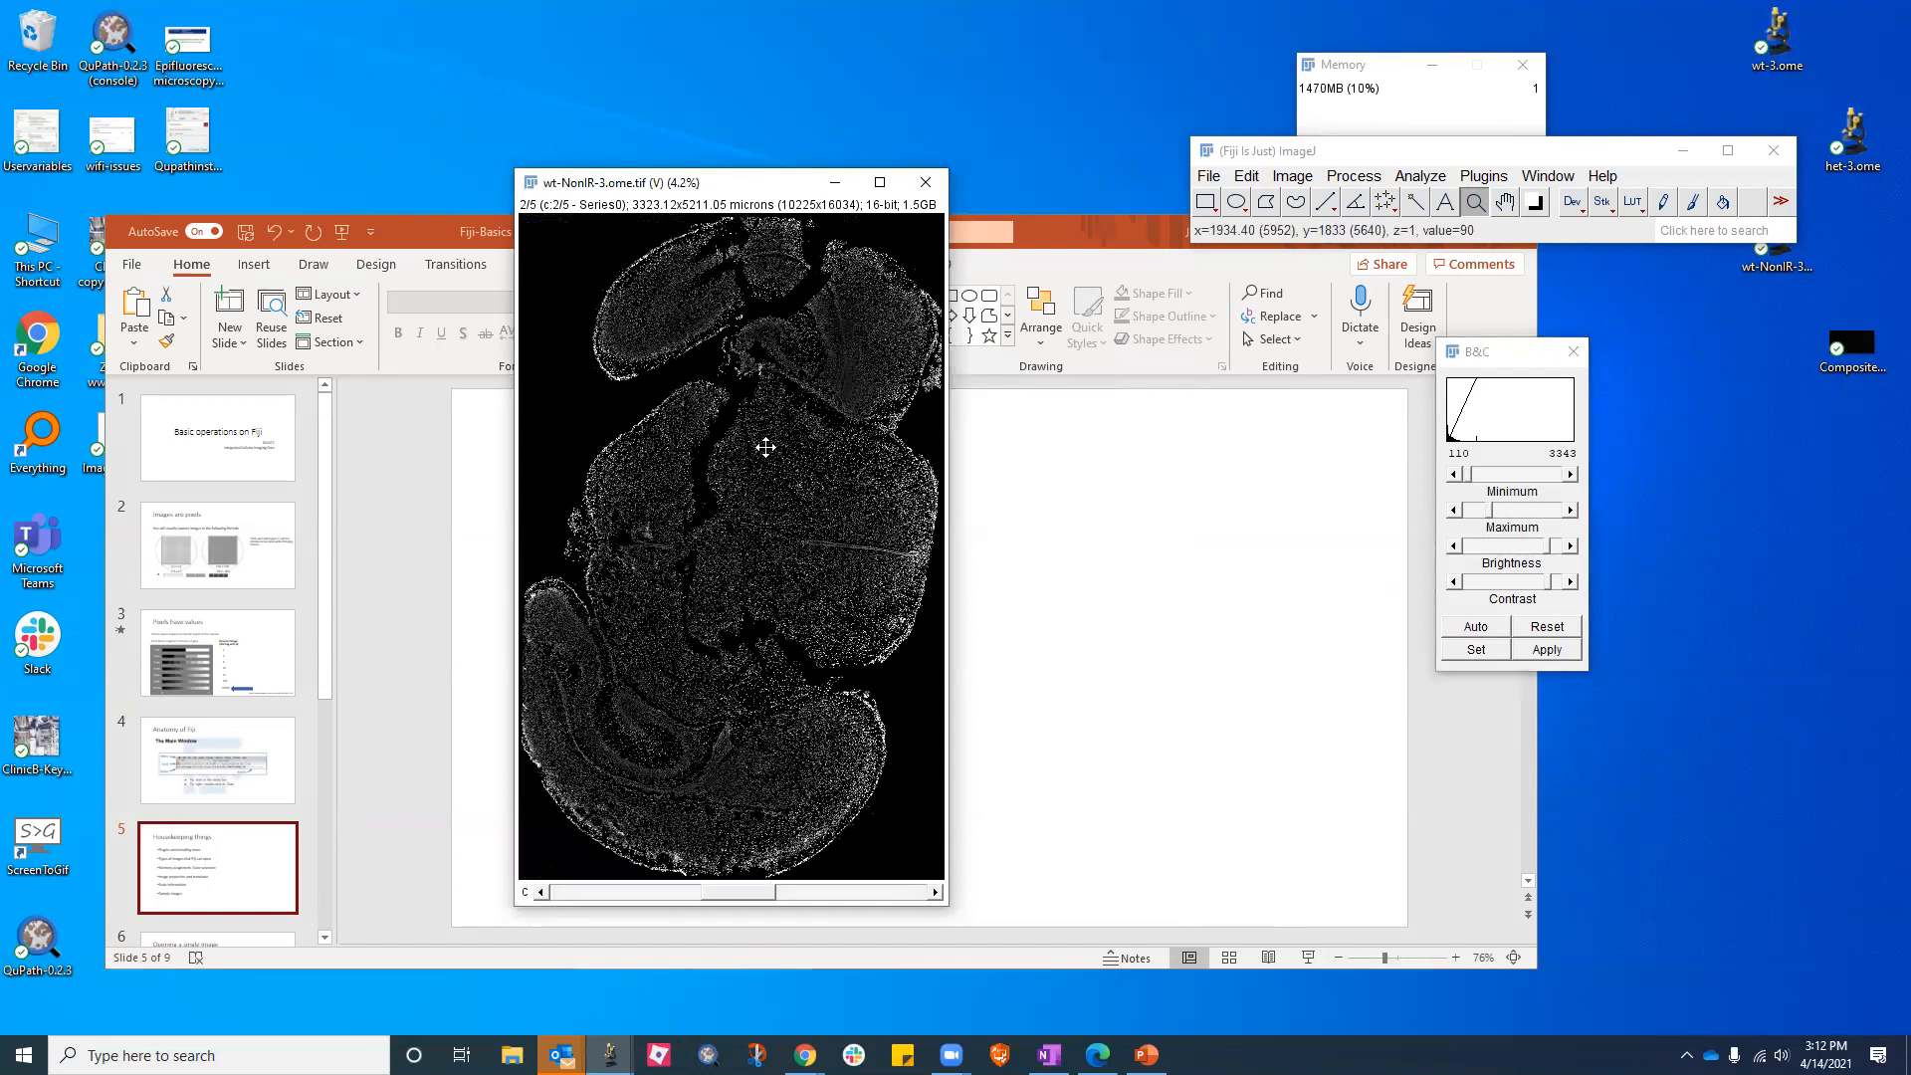
pyautogui.moveTo(726, 188); pyautogui.dragTo(734, 158)
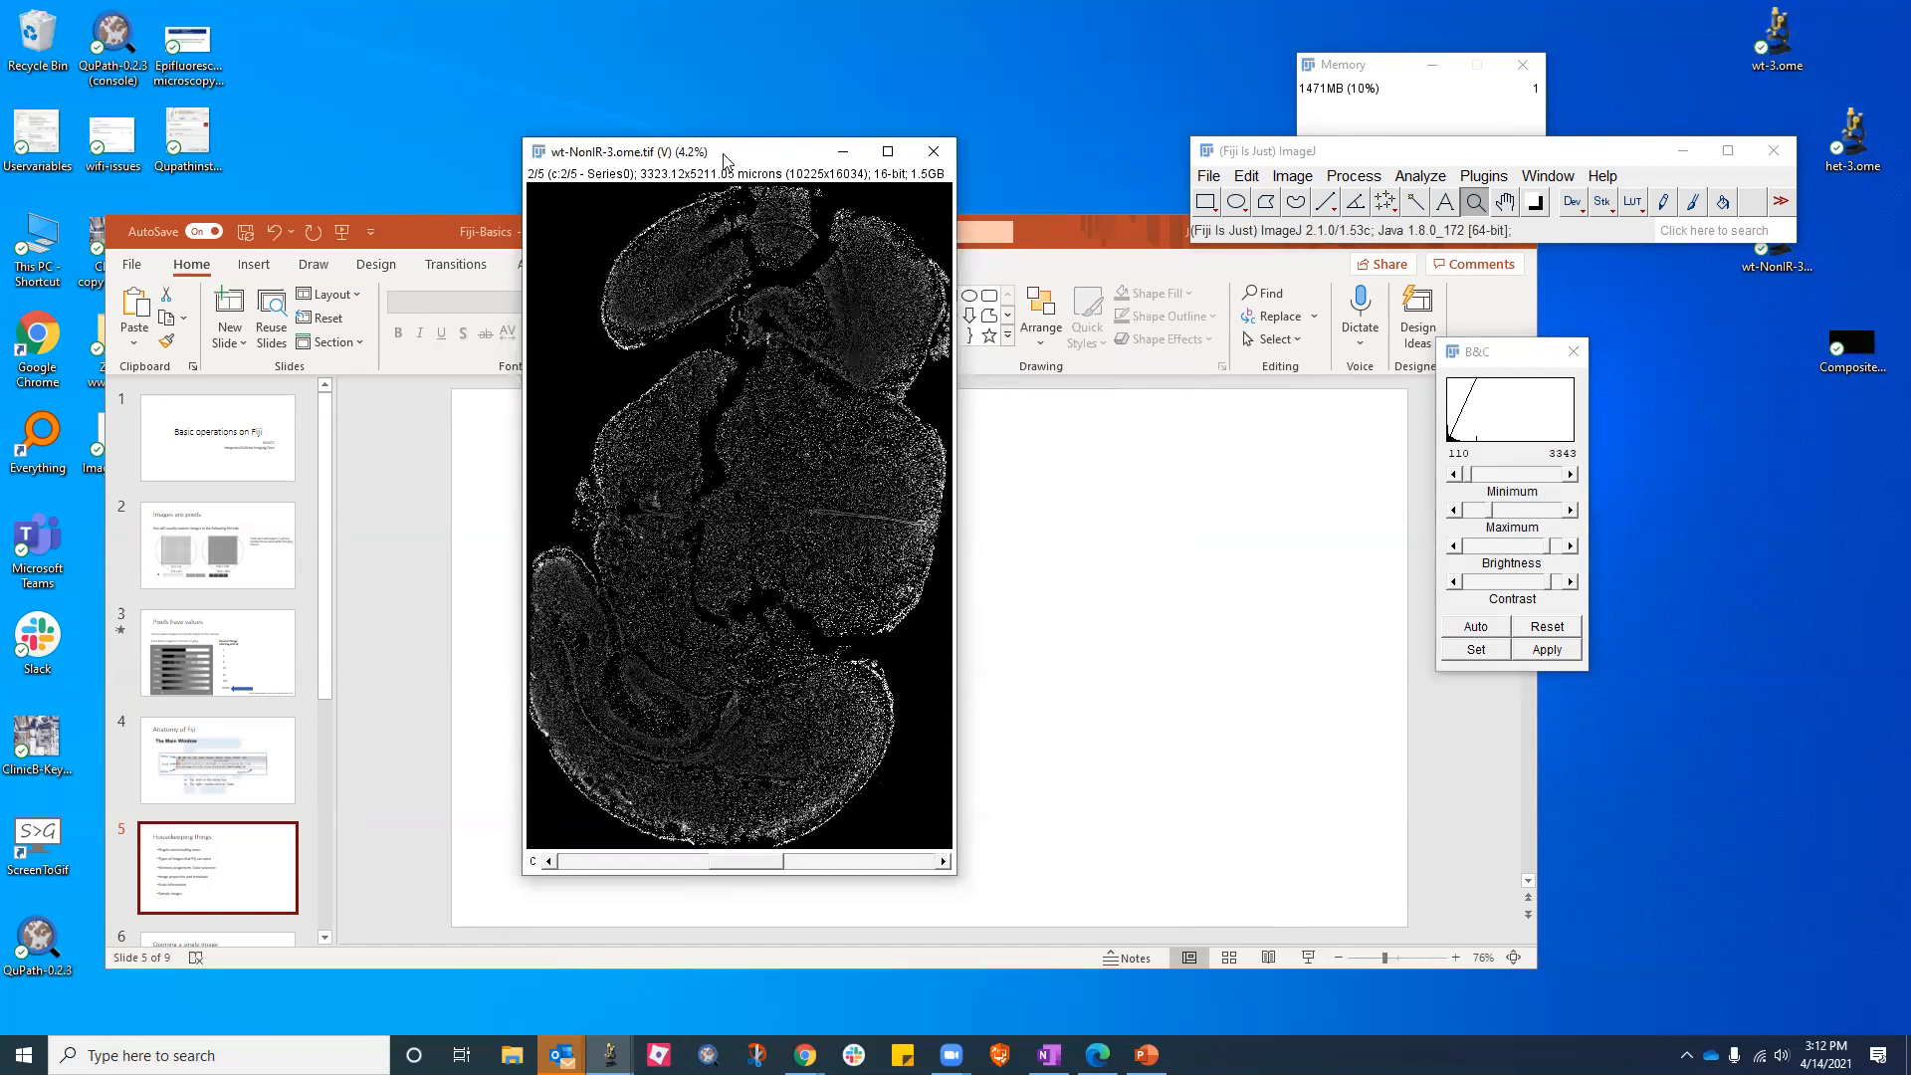
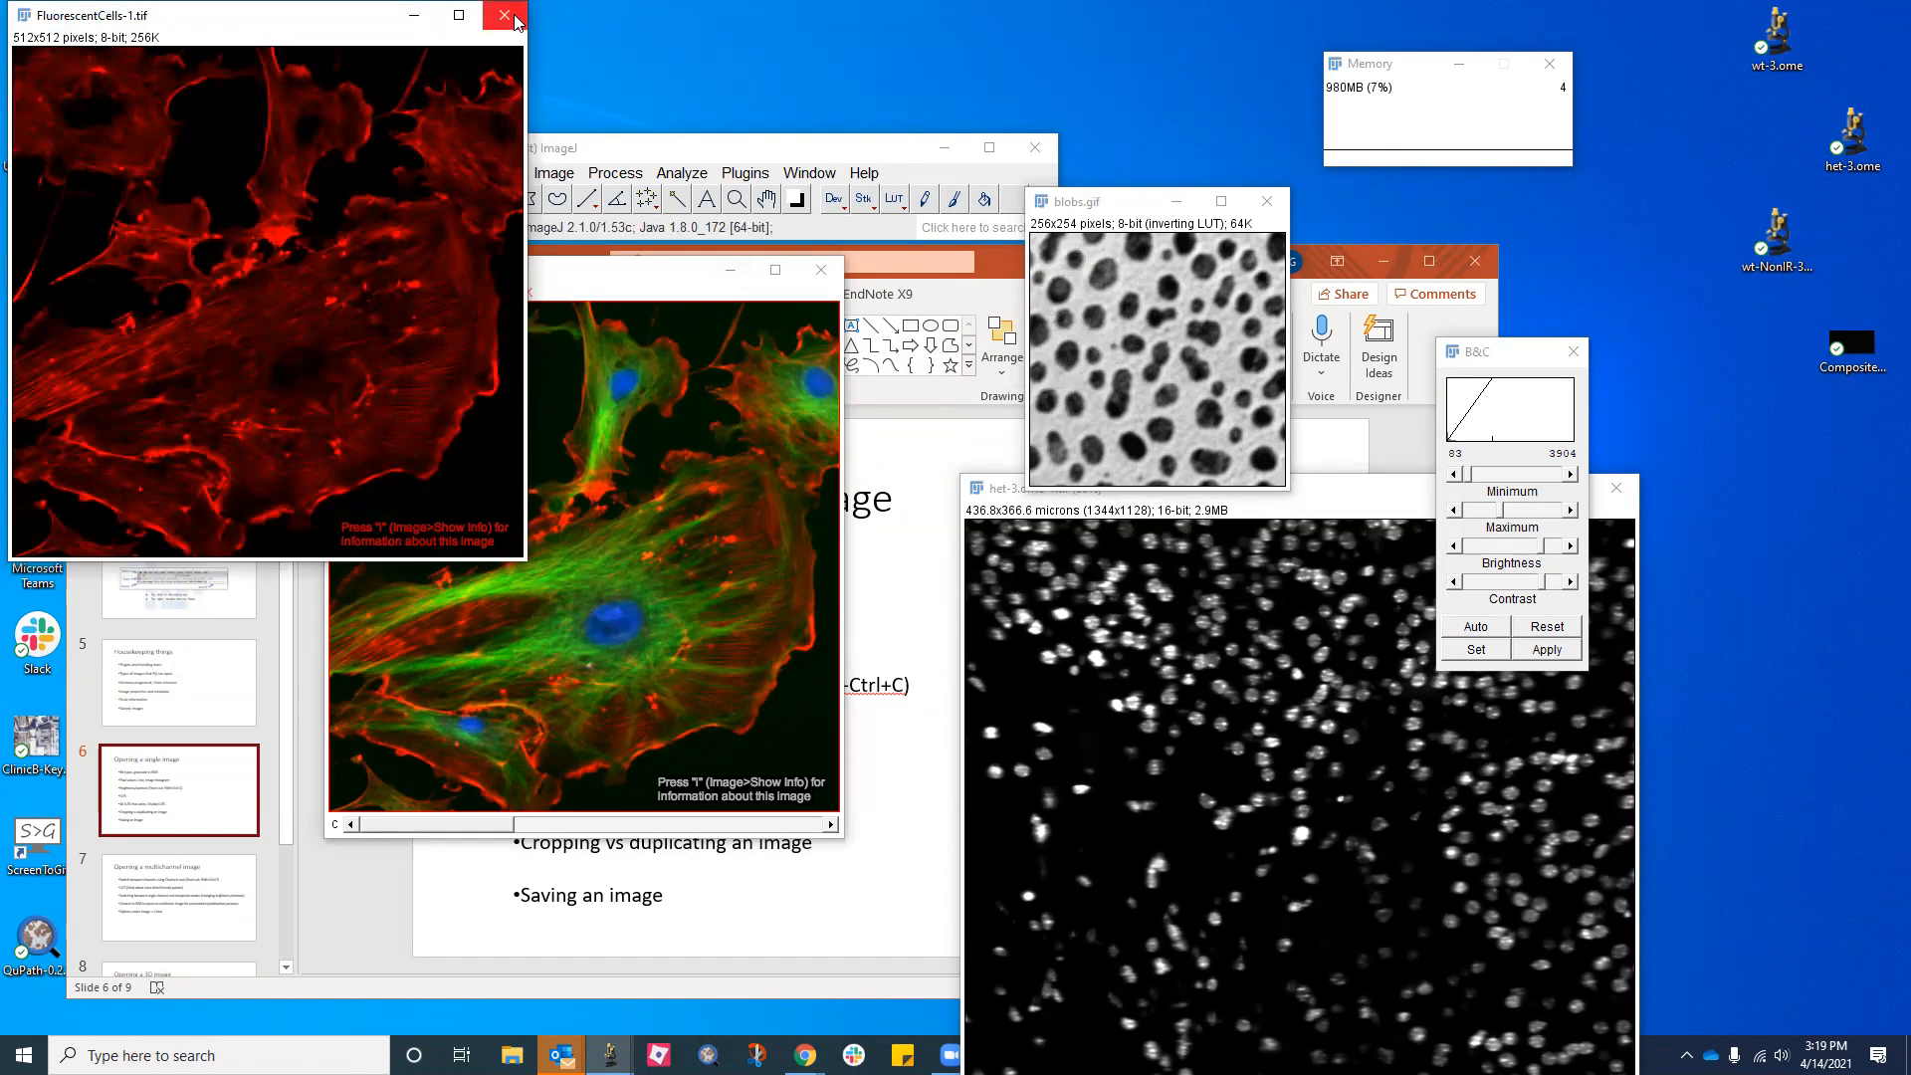
# Duplicate only the blue channel of FluorescentCells.tif as FluorescentCells-2.tif and move the new image beside the originals
pyautogui.click(610, 413)
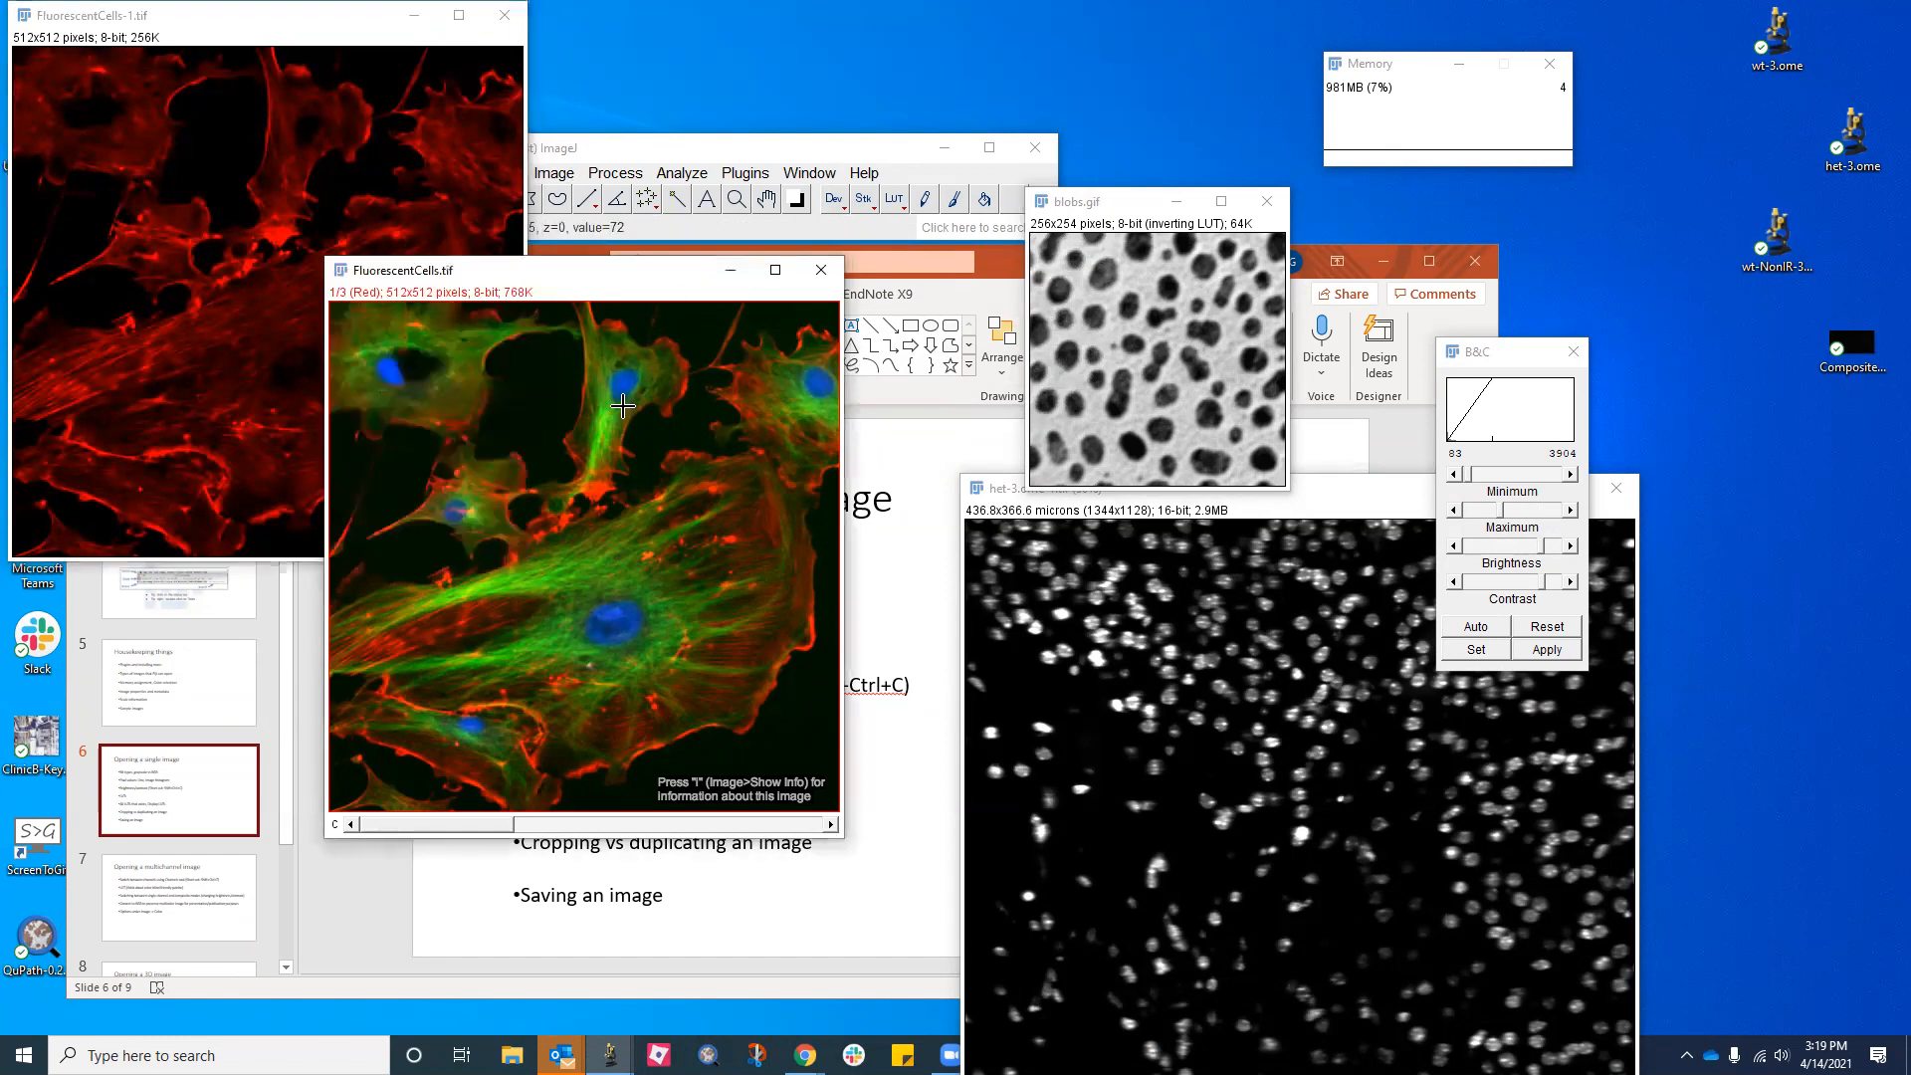
pyautogui.rightClick(603, 433)
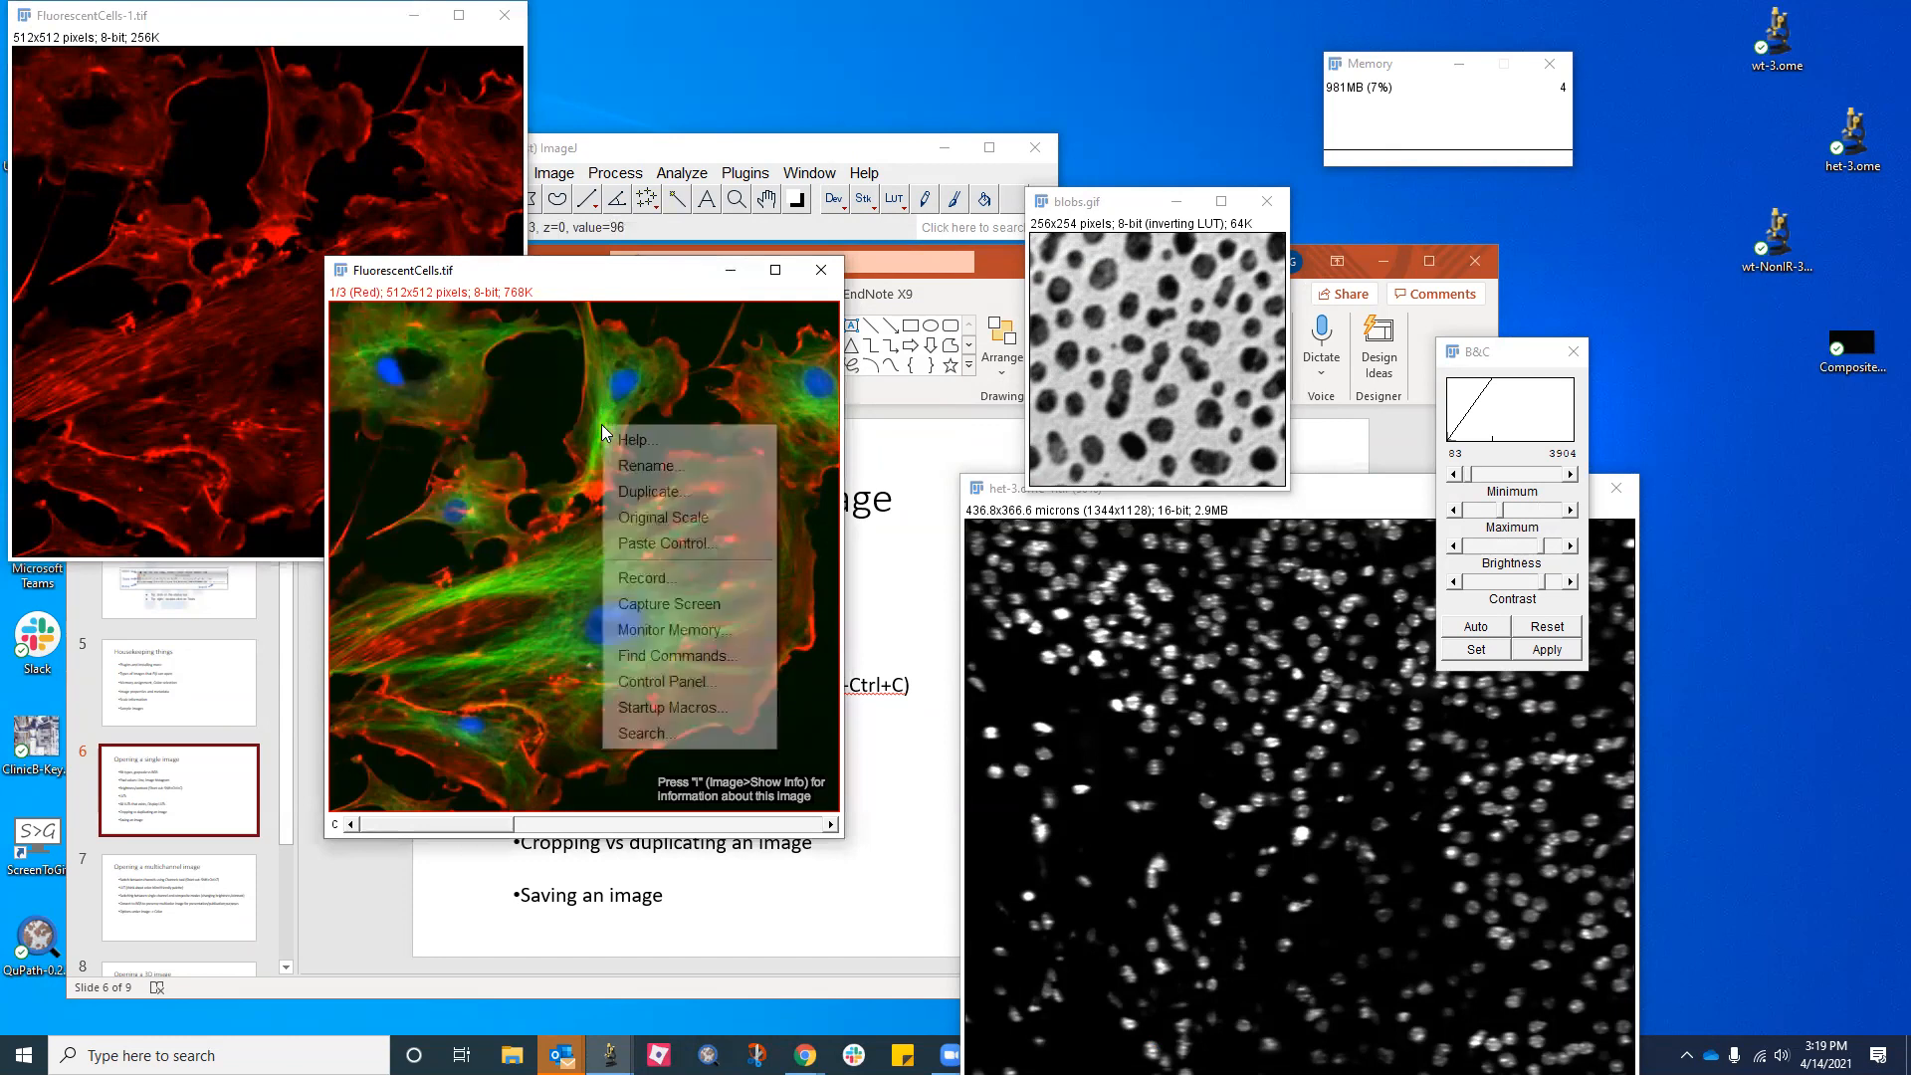
pyautogui.click(648, 492)
pyautogui.click(980, 344)
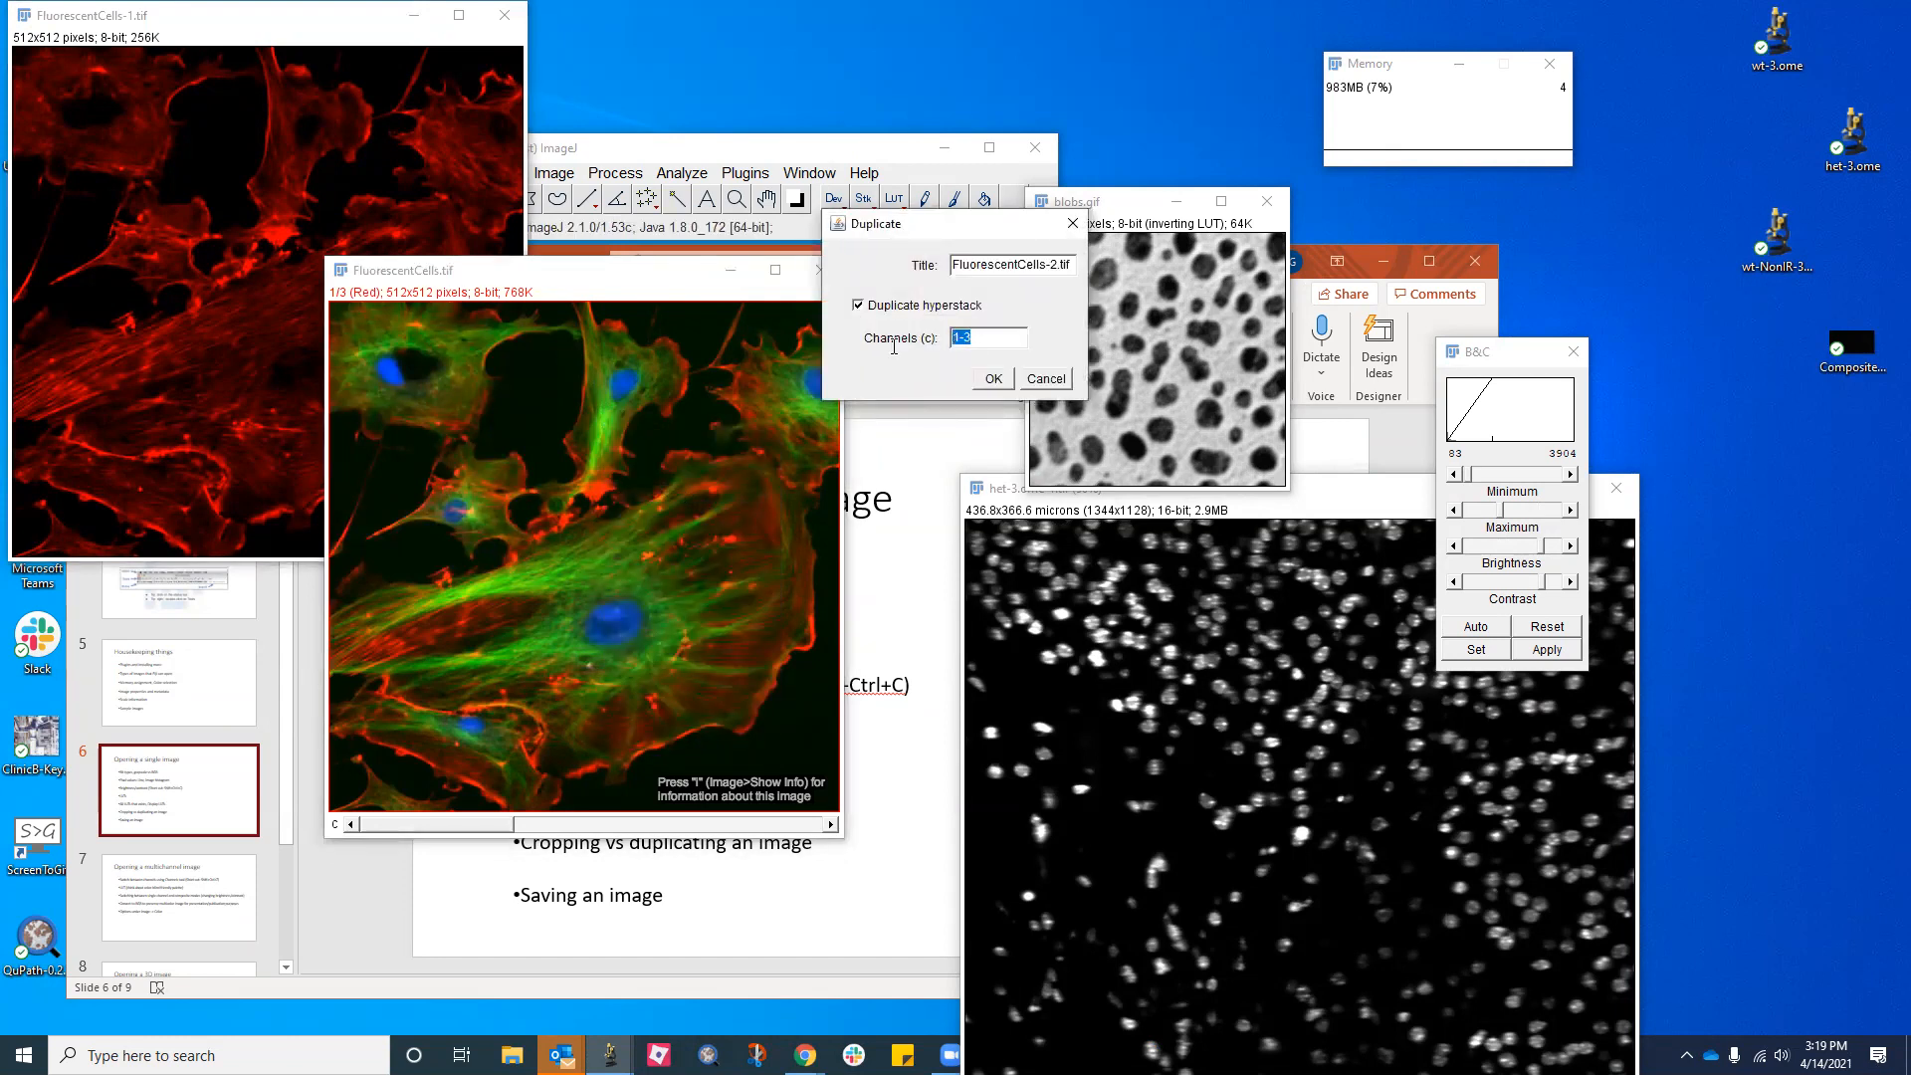
pyautogui.write('4')
pyautogui.click(989, 380)
pyautogui.moveTo(384, 32); pyautogui.dragTo(500, 185)
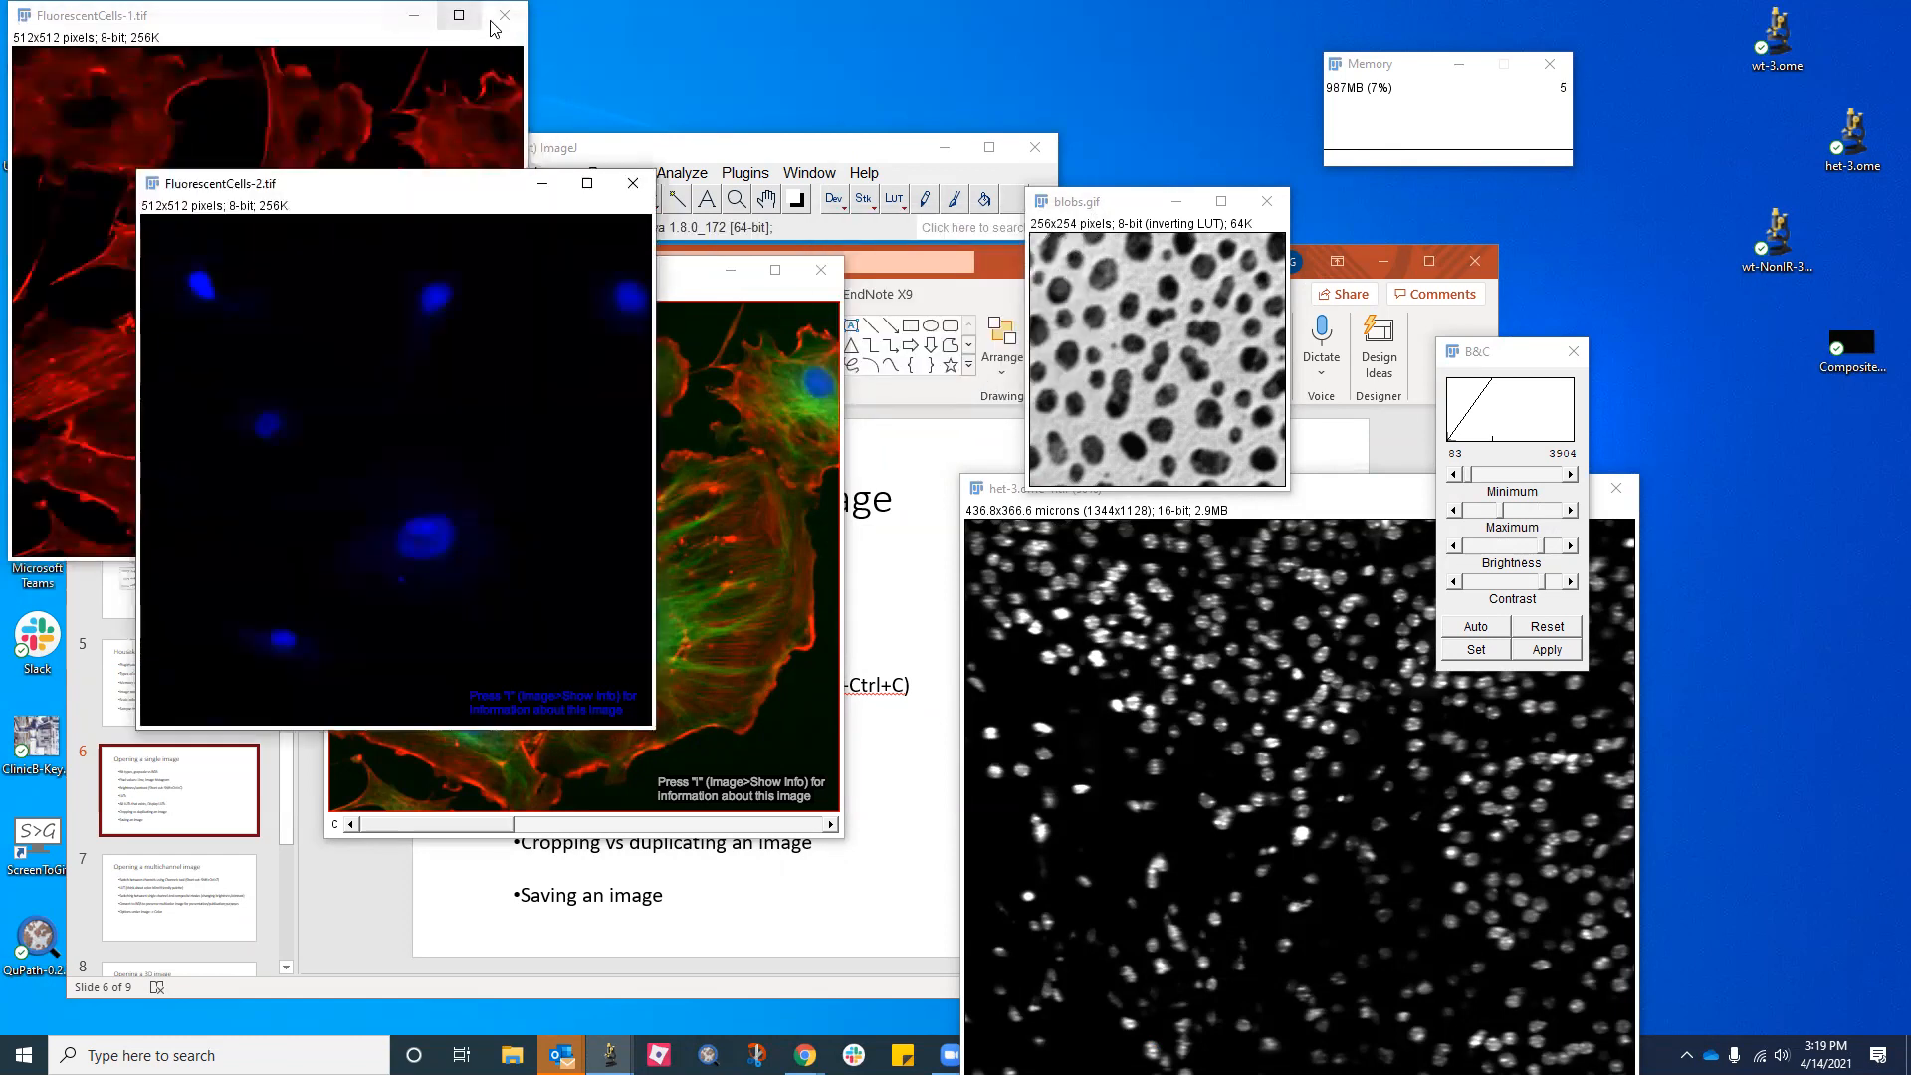
# Clear the FluorescentCells-1.tif, FluorescentCells.tif and blobs.gif windows out of view
pyautogui.click(415, 22)
pyautogui.click(731, 270)
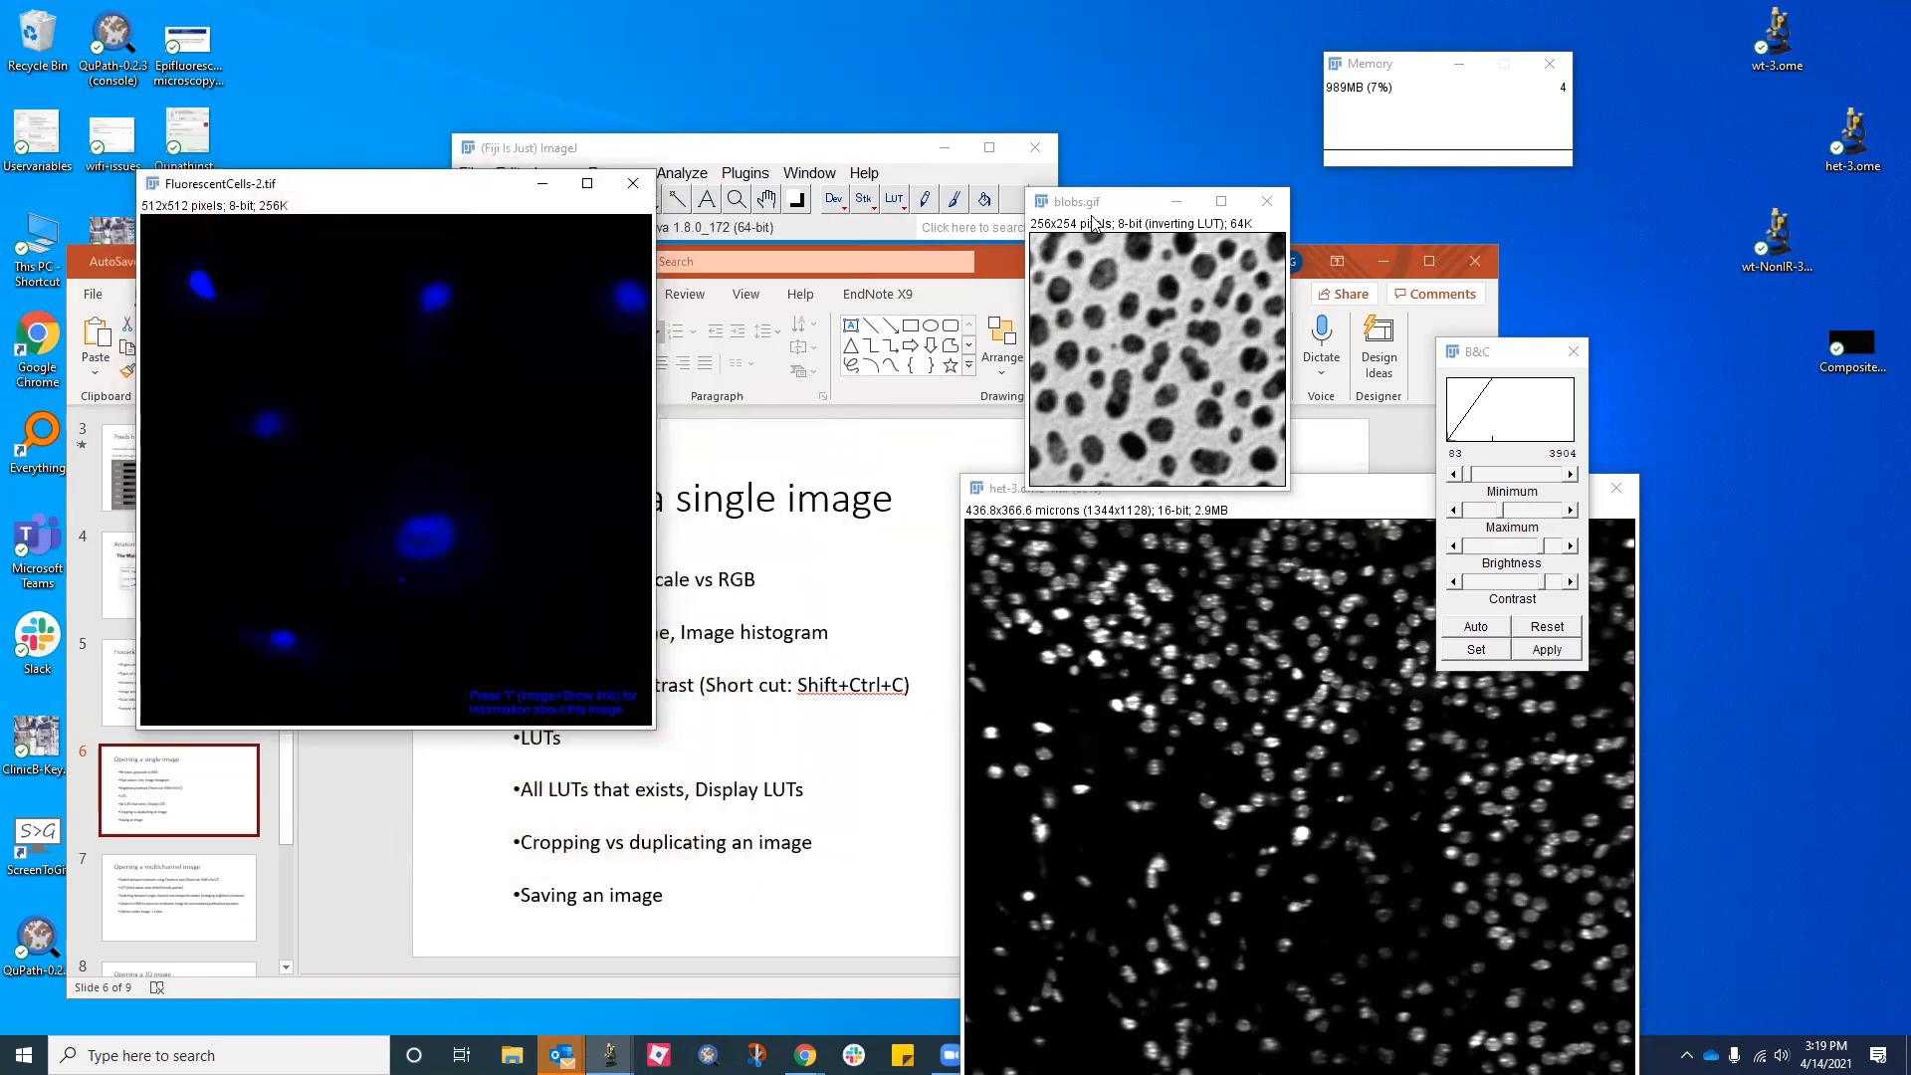
pyautogui.click(1177, 202)
# Arrange het-3.ome-1.tif and the blue FluorescentCells-2.tif image side by side for comparison
pyautogui.click(1154, 487)
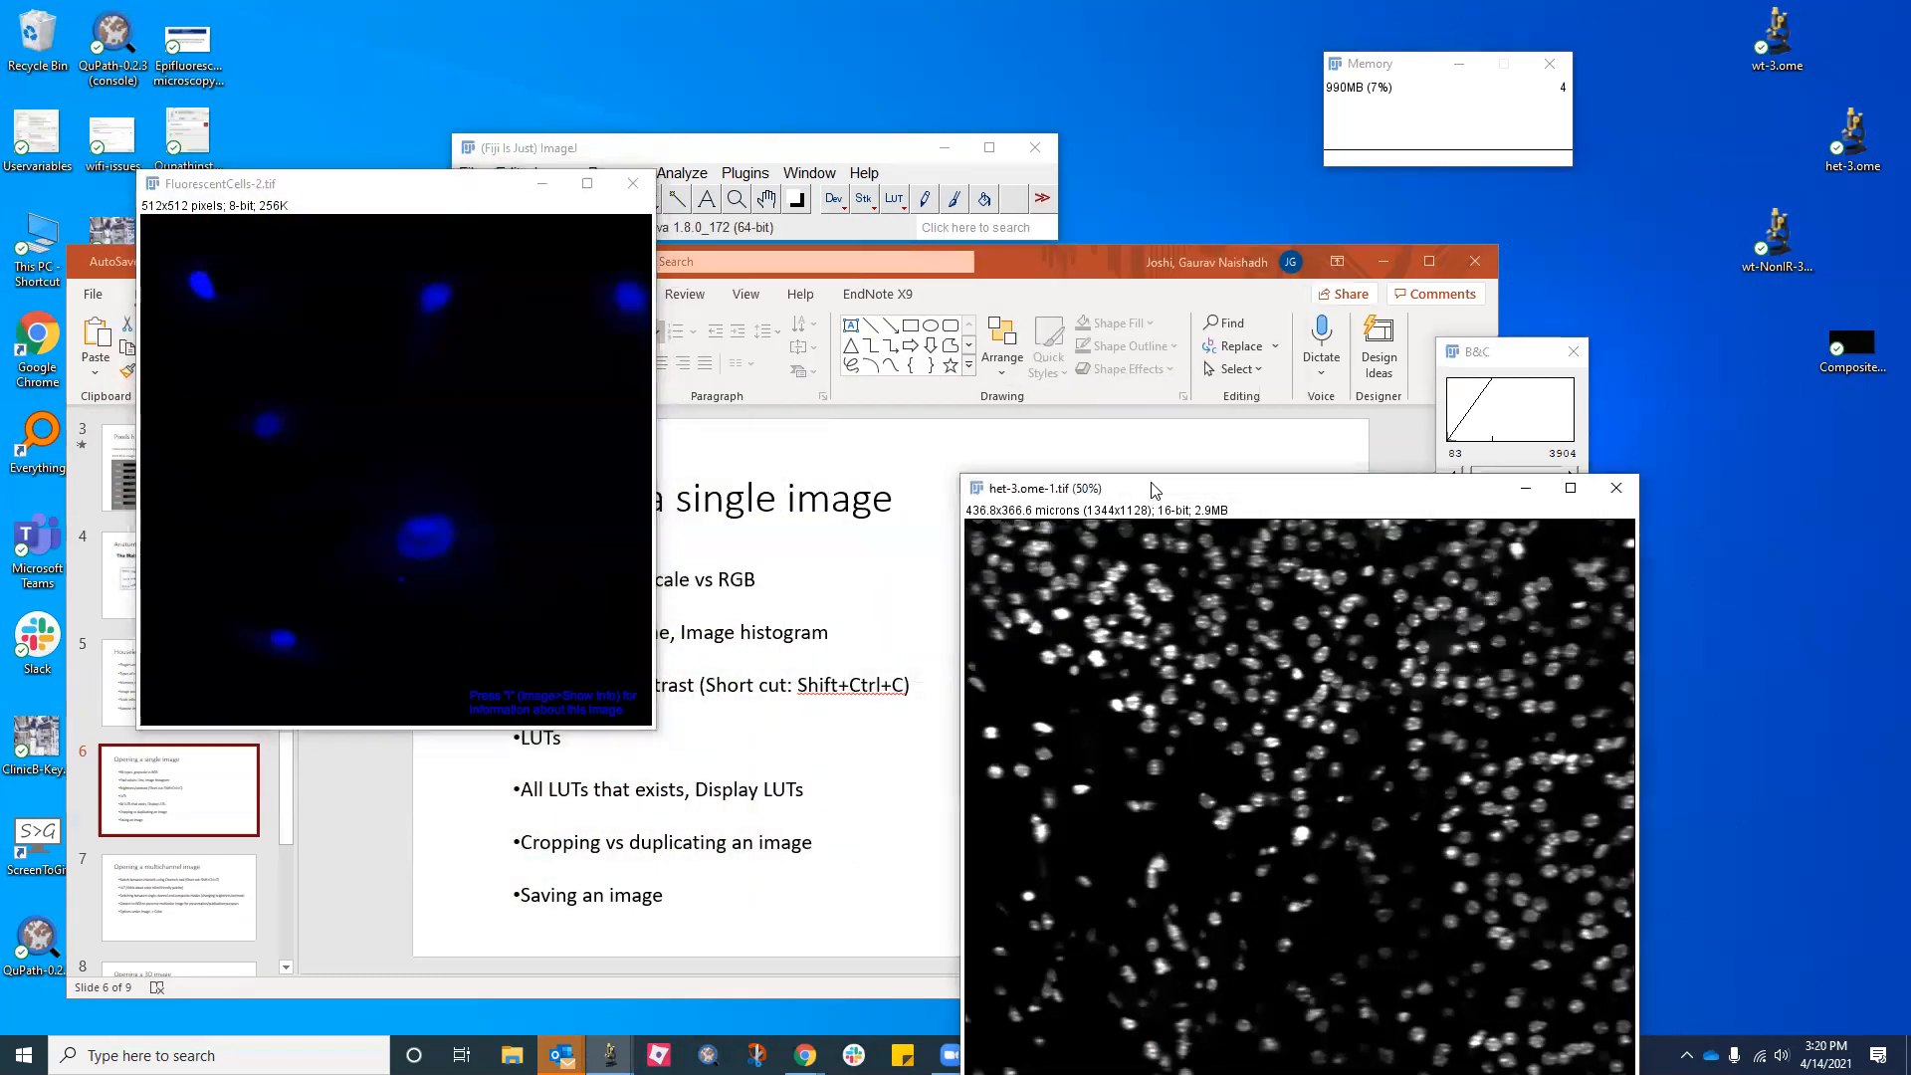
pyautogui.moveTo(1154, 489); pyautogui.dragTo(1101, 185)
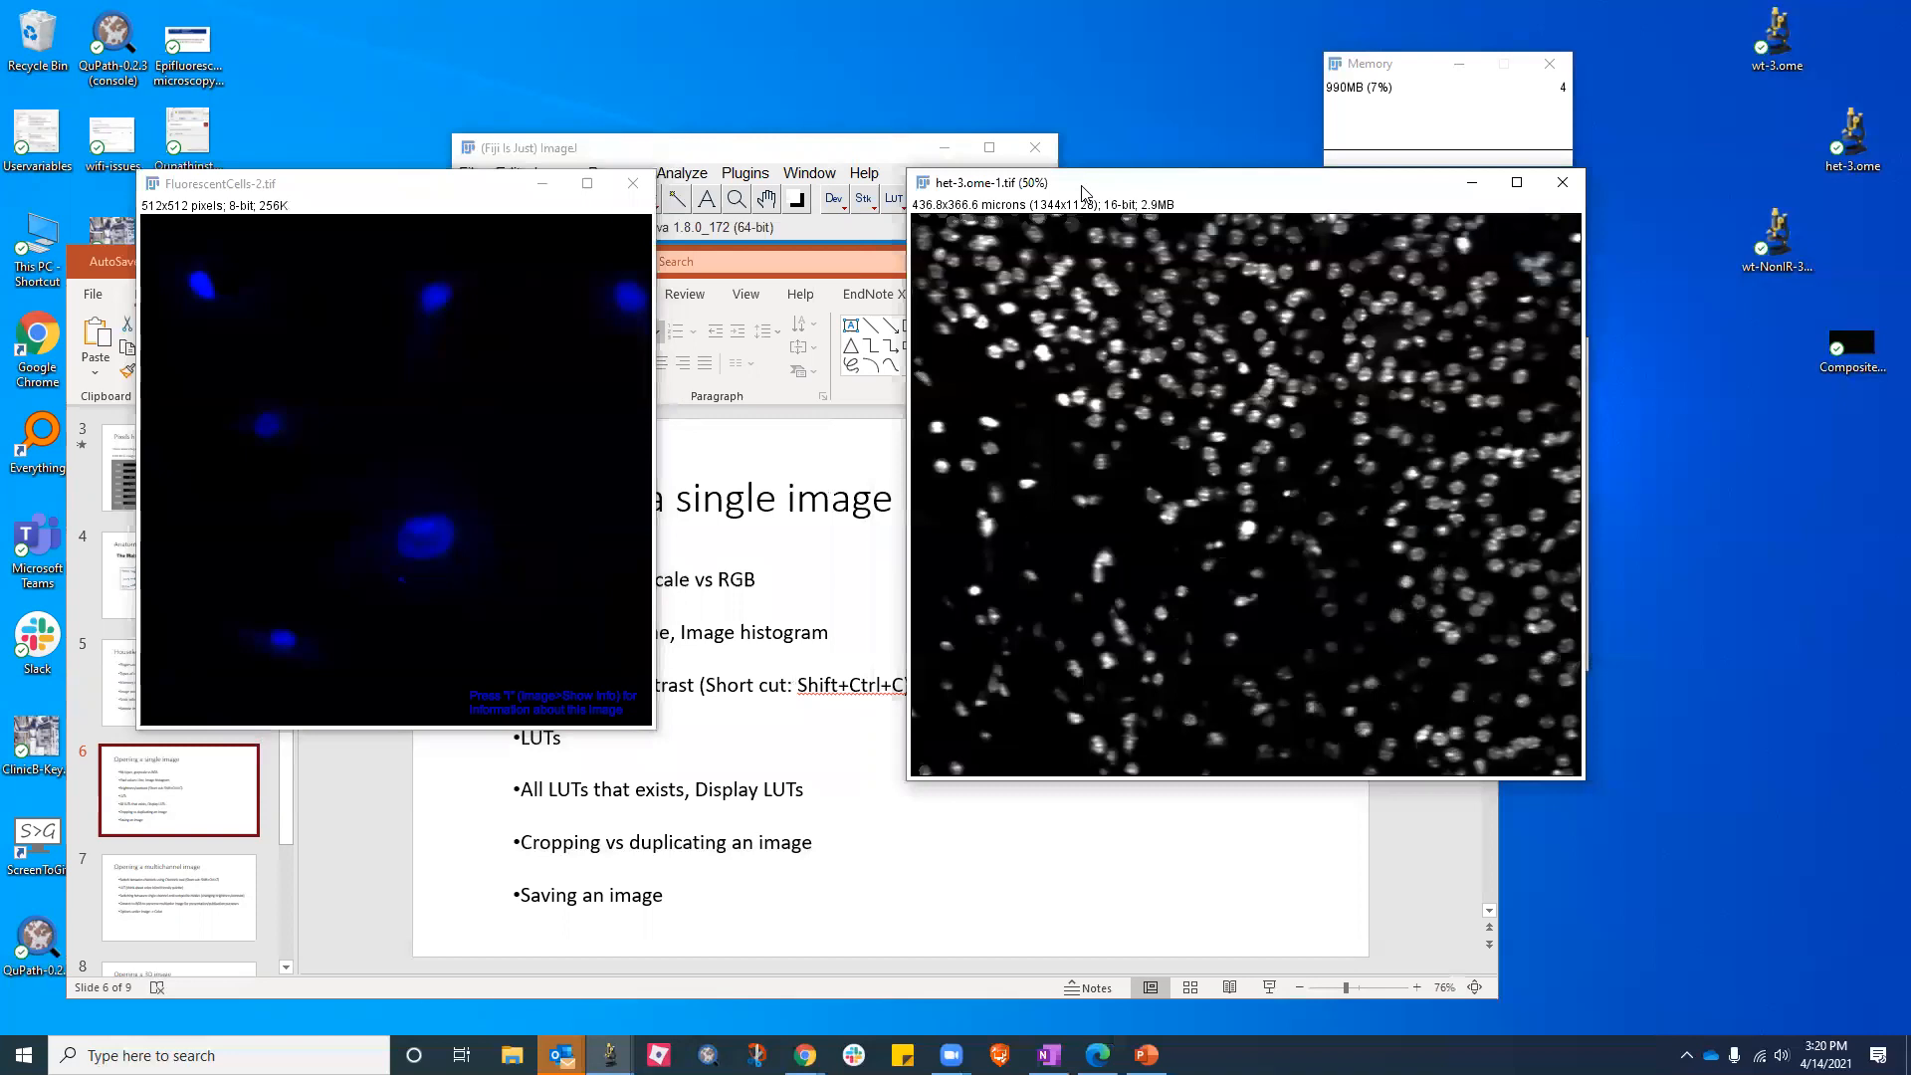
pyautogui.click(443, 212)
pyautogui.moveTo(414, 183); pyautogui.dragTo(553, 172)
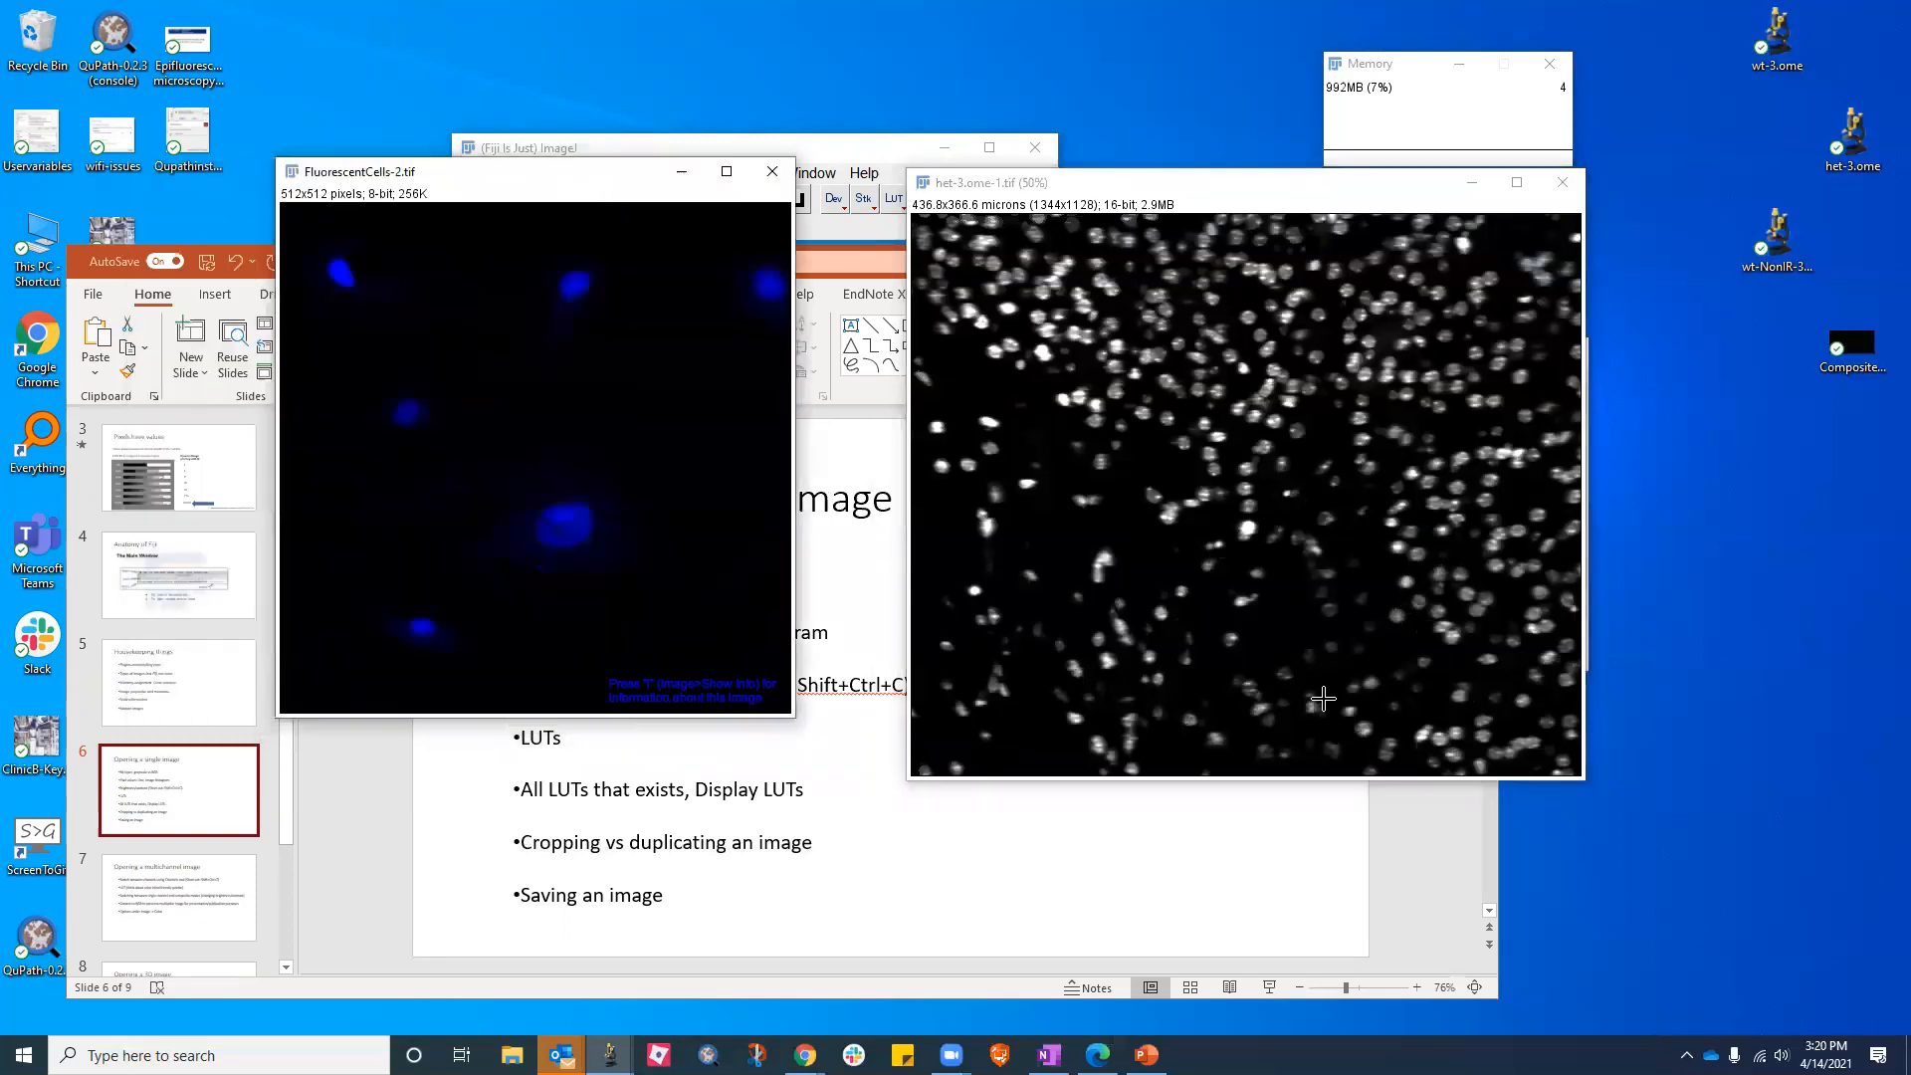
pyautogui.click(1177, 486)
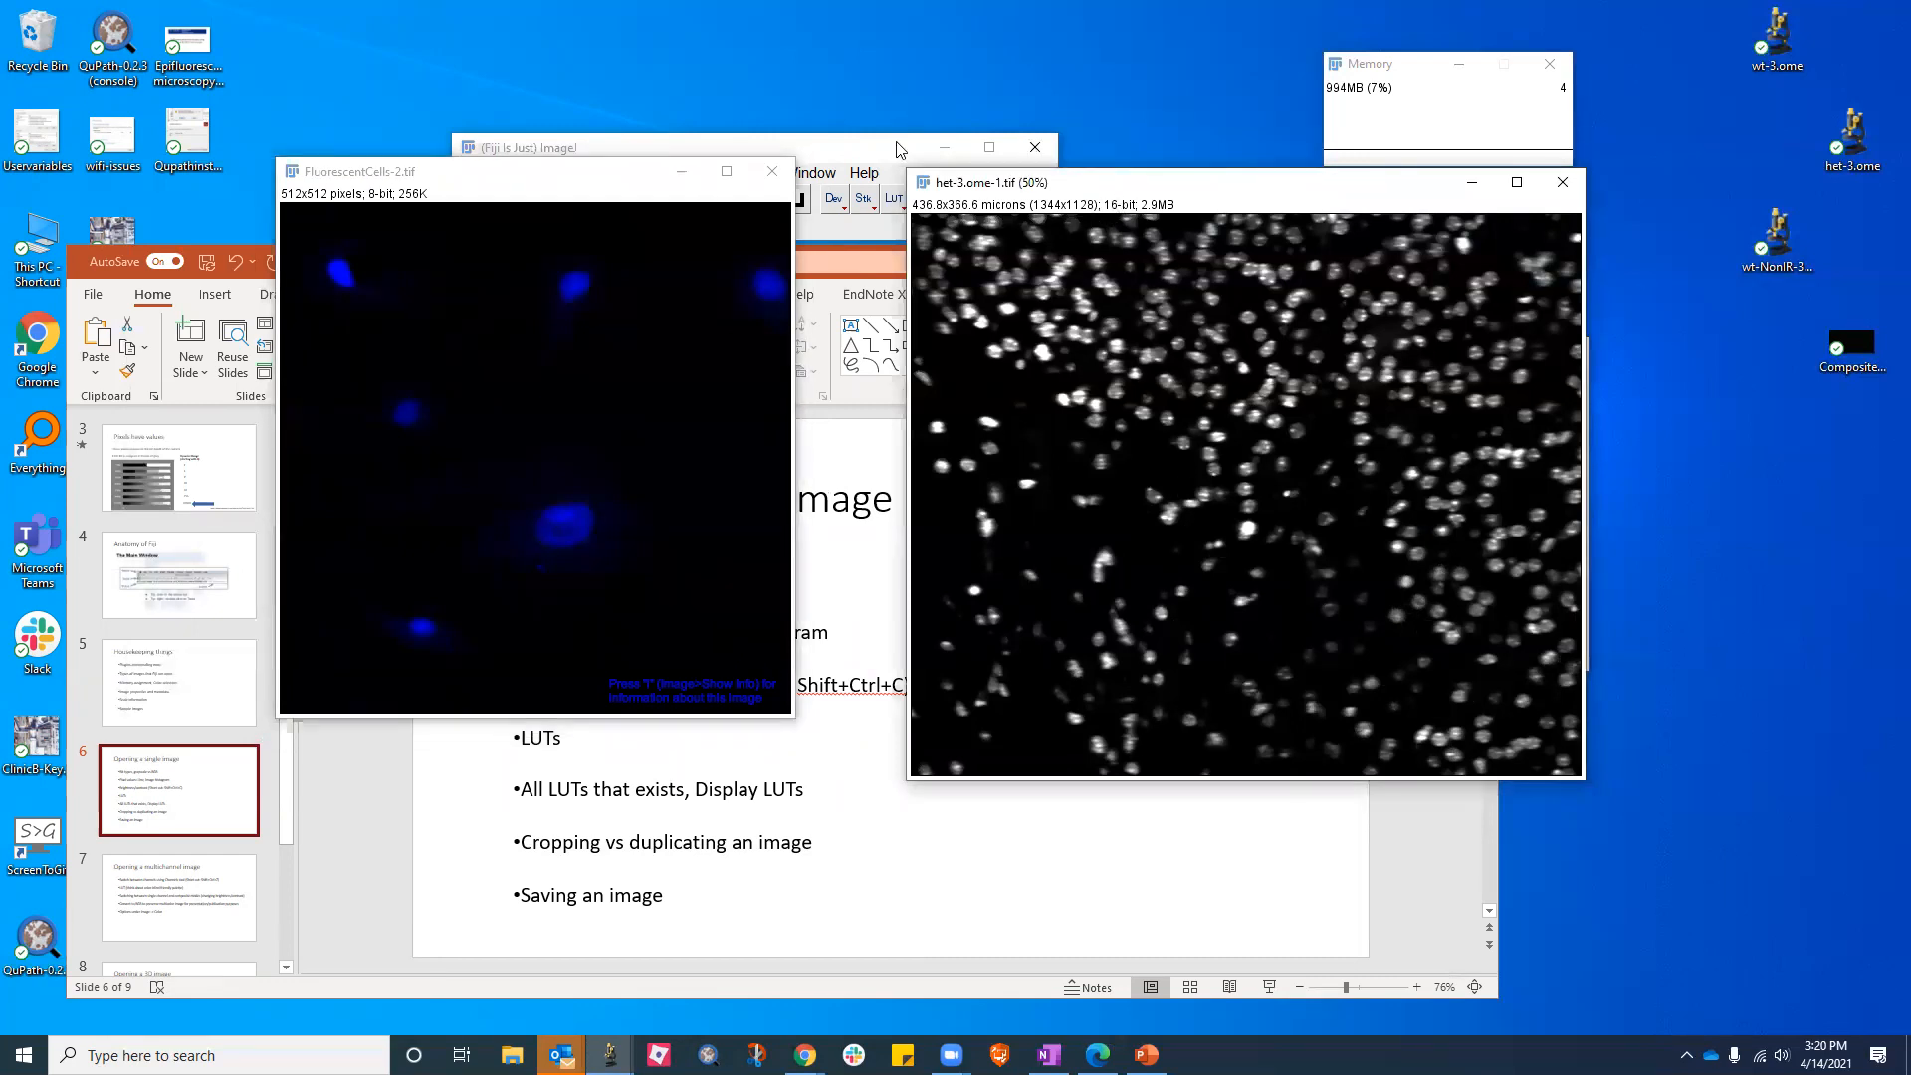
# Circle the 16-bit label of het-3.ome-1.tif and the 8-bit label of FluorescentCells-2.tif in their information lines
pyautogui.moveTo(1102, 196)
pyautogui.mouseDown()
pyautogui.moveTo(1120, 215)
pyautogui.moveTo(1139, 194)
pyautogui.moveTo(1107, 177)
pyautogui.moveTo(1100, 191)
pyautogui.mouseUp()
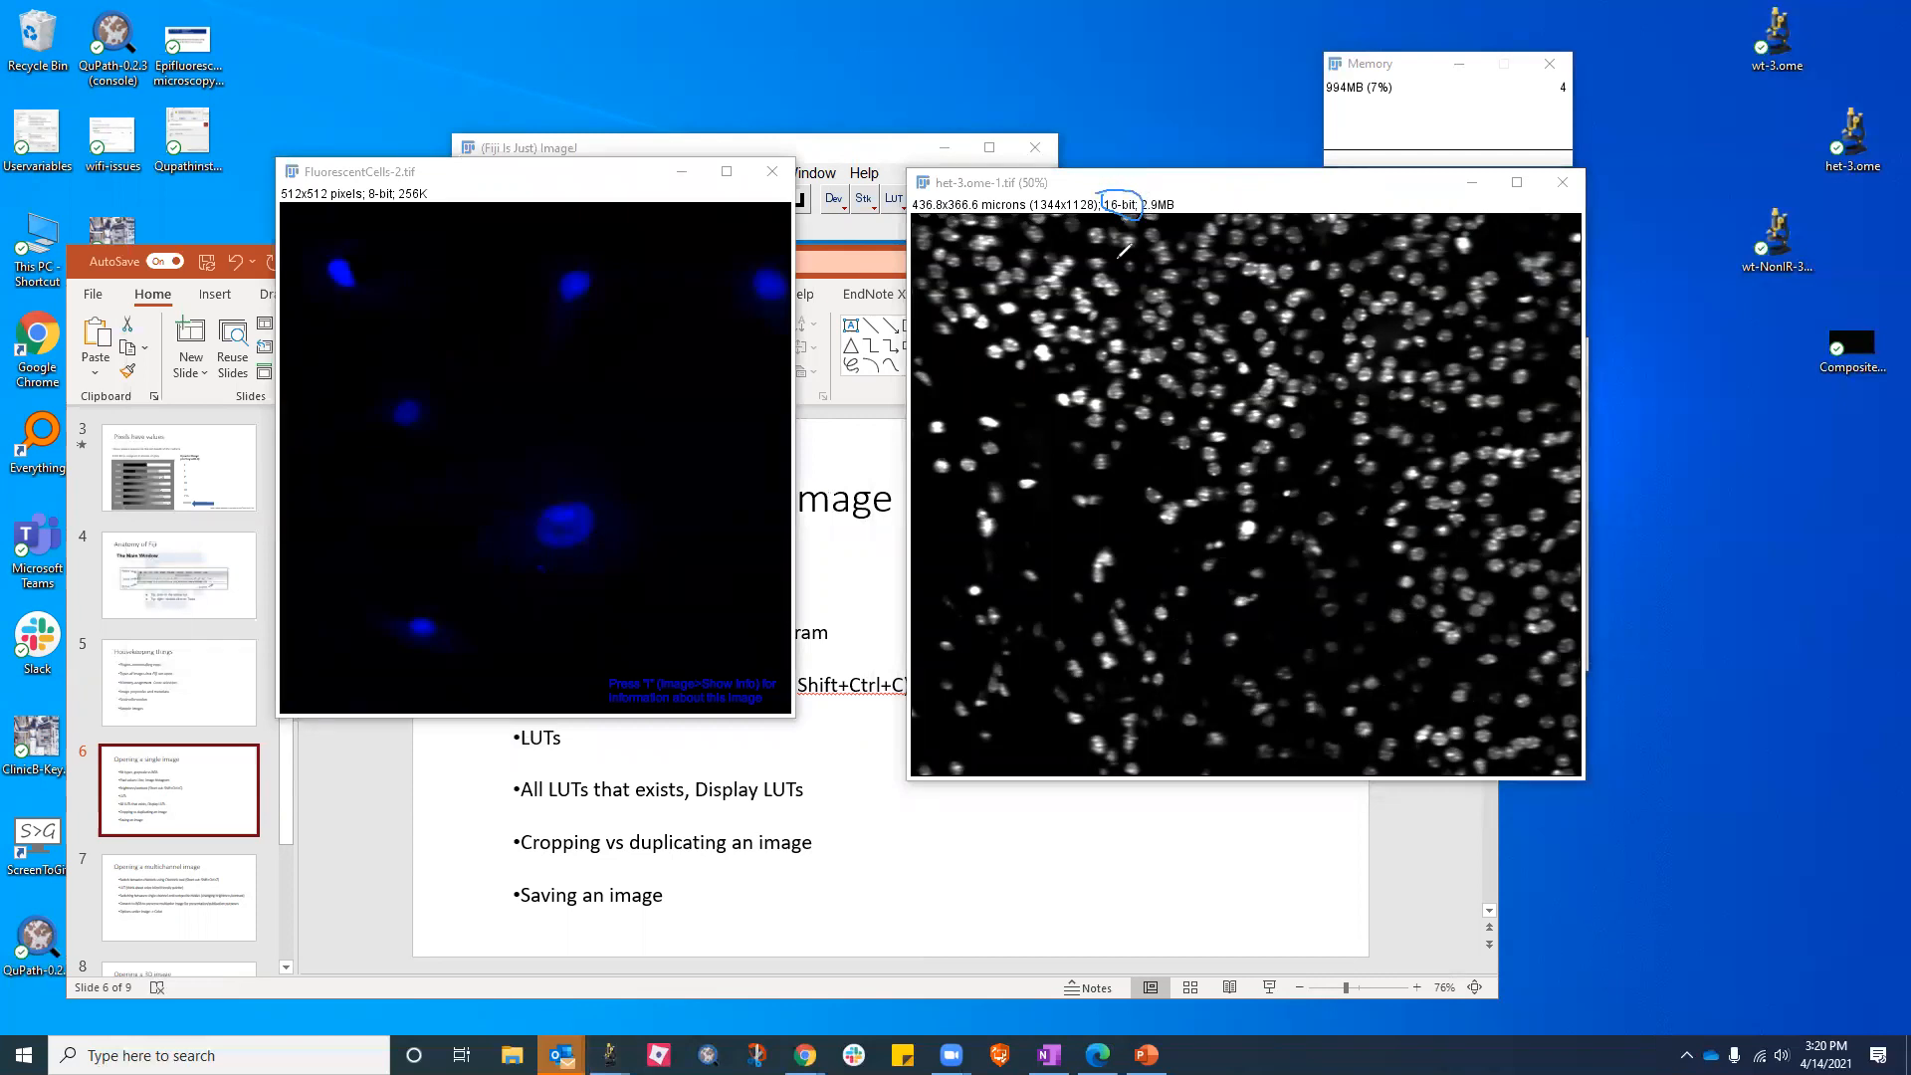
pyautogui.moveTo(386, 204)
pyautogui.mouseDown()
pyautogui.moveTo(399, 183)
pyautogui.moveTo(357, 188)
pyautogui.moveTo(388, 203)
pyautogui.mouseUp()
# Switch to the PowerPoint slide "Pixels have values" and move its window so the circled bit depths stay in view
pyautogui.click(112, 269)
pyautogui.click(211, 485)
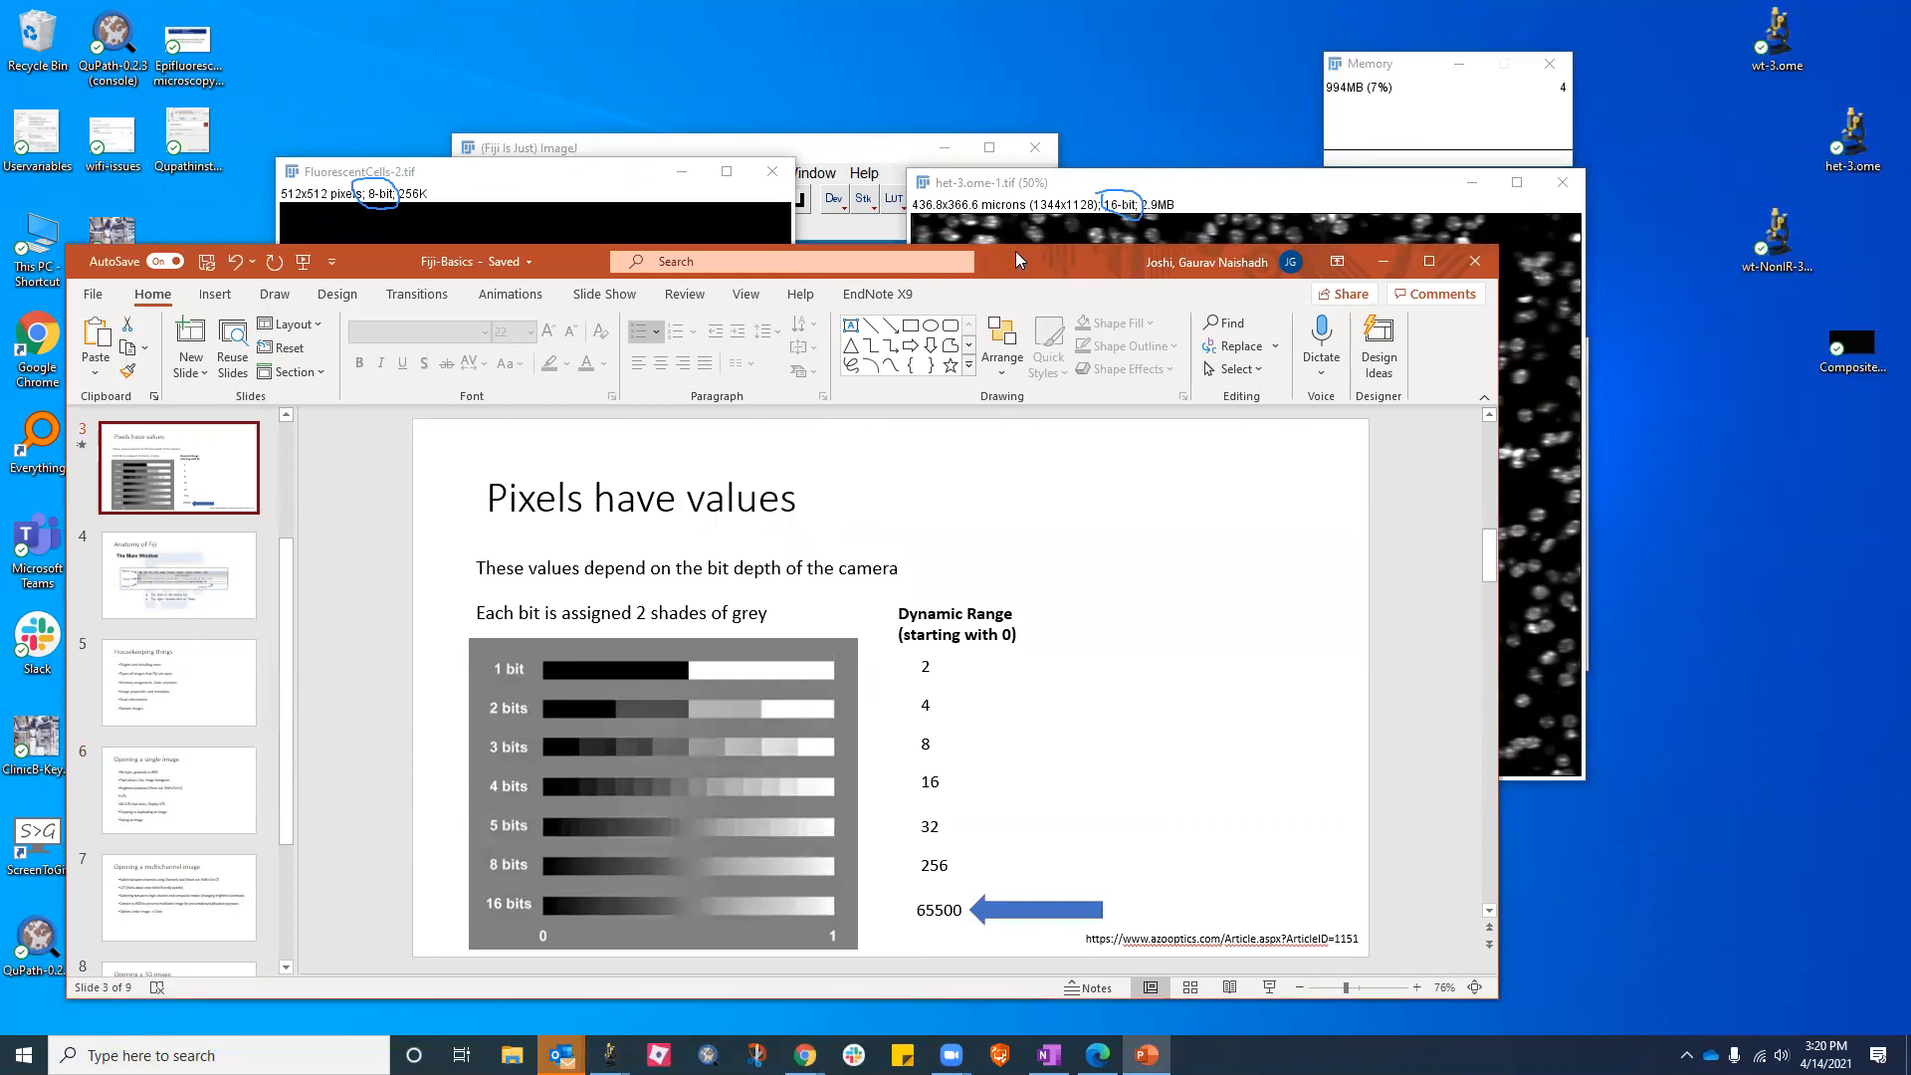
pyautogui.moveTo(1016, 260); pyautogui.dragTo(1000, 136)
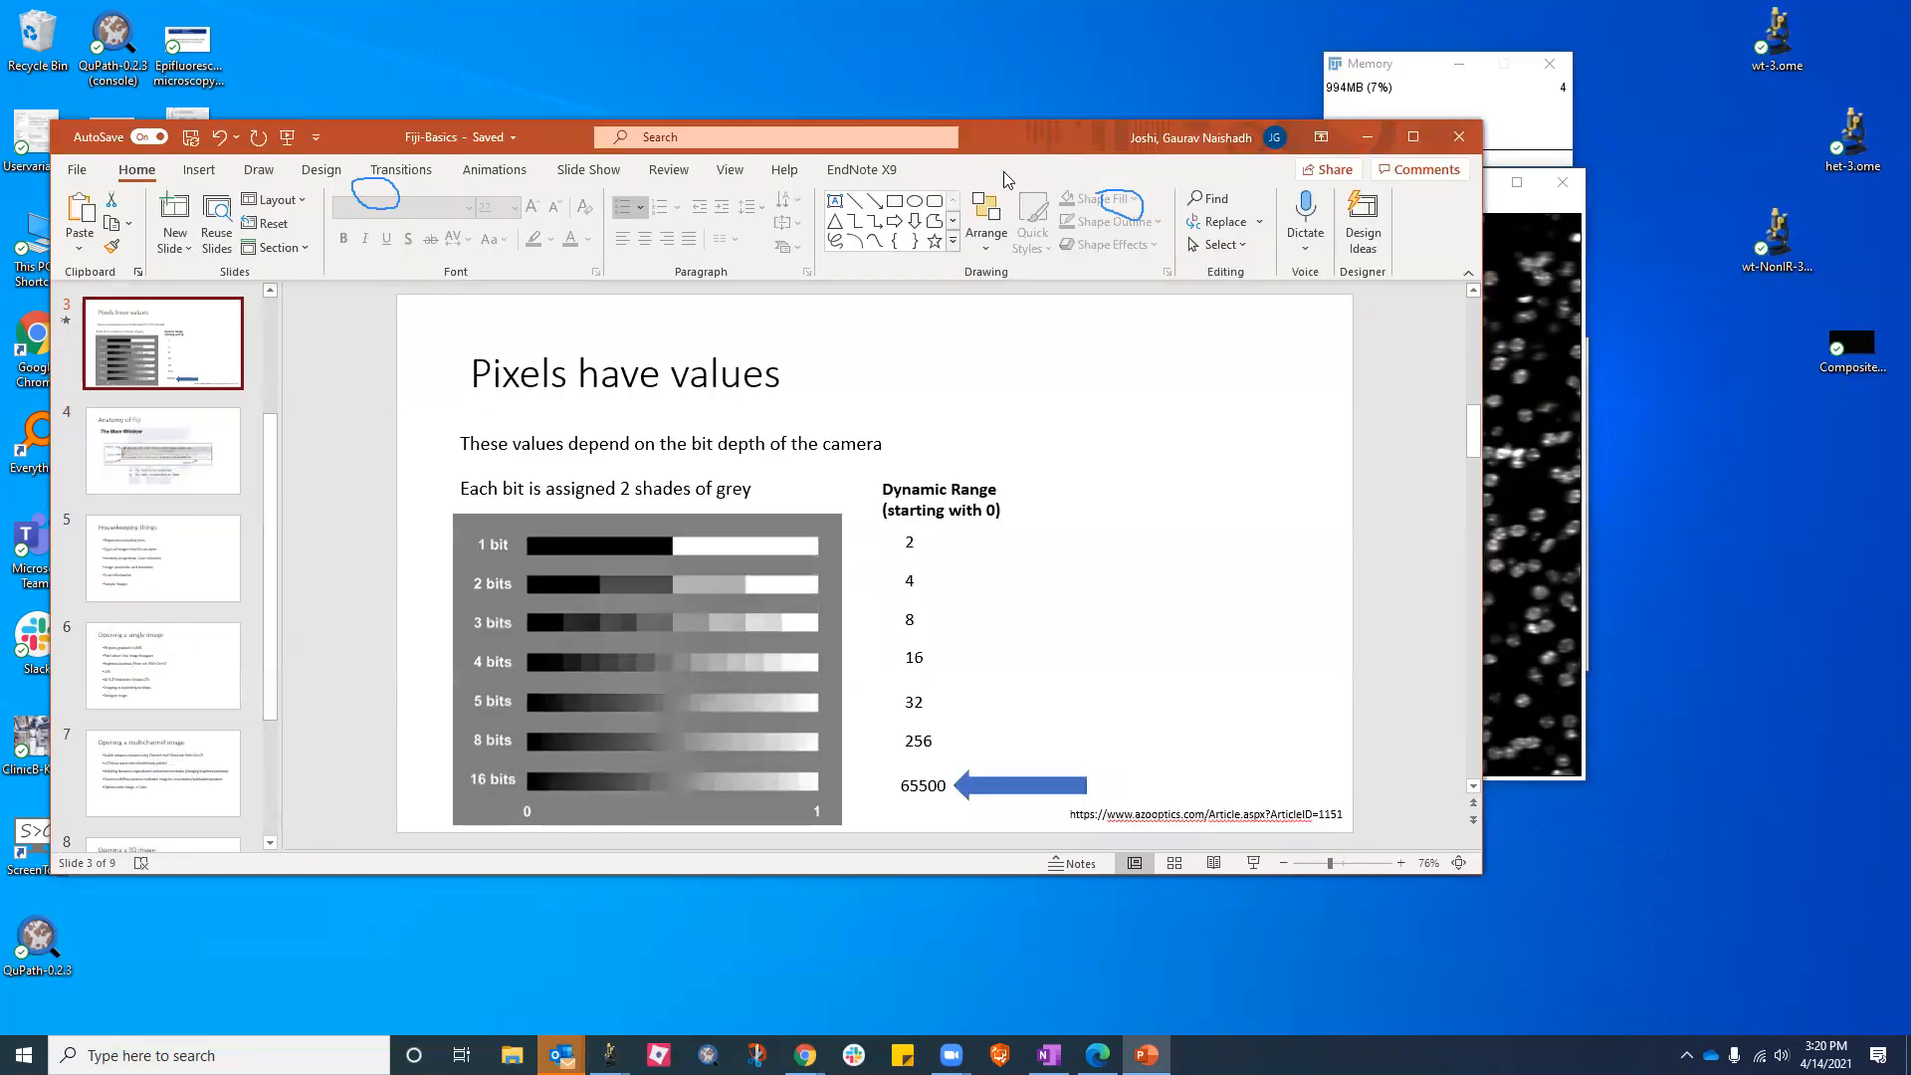
pyautogui.moveTo(1005, 171); pyautogui.dragTo(1014, 377)
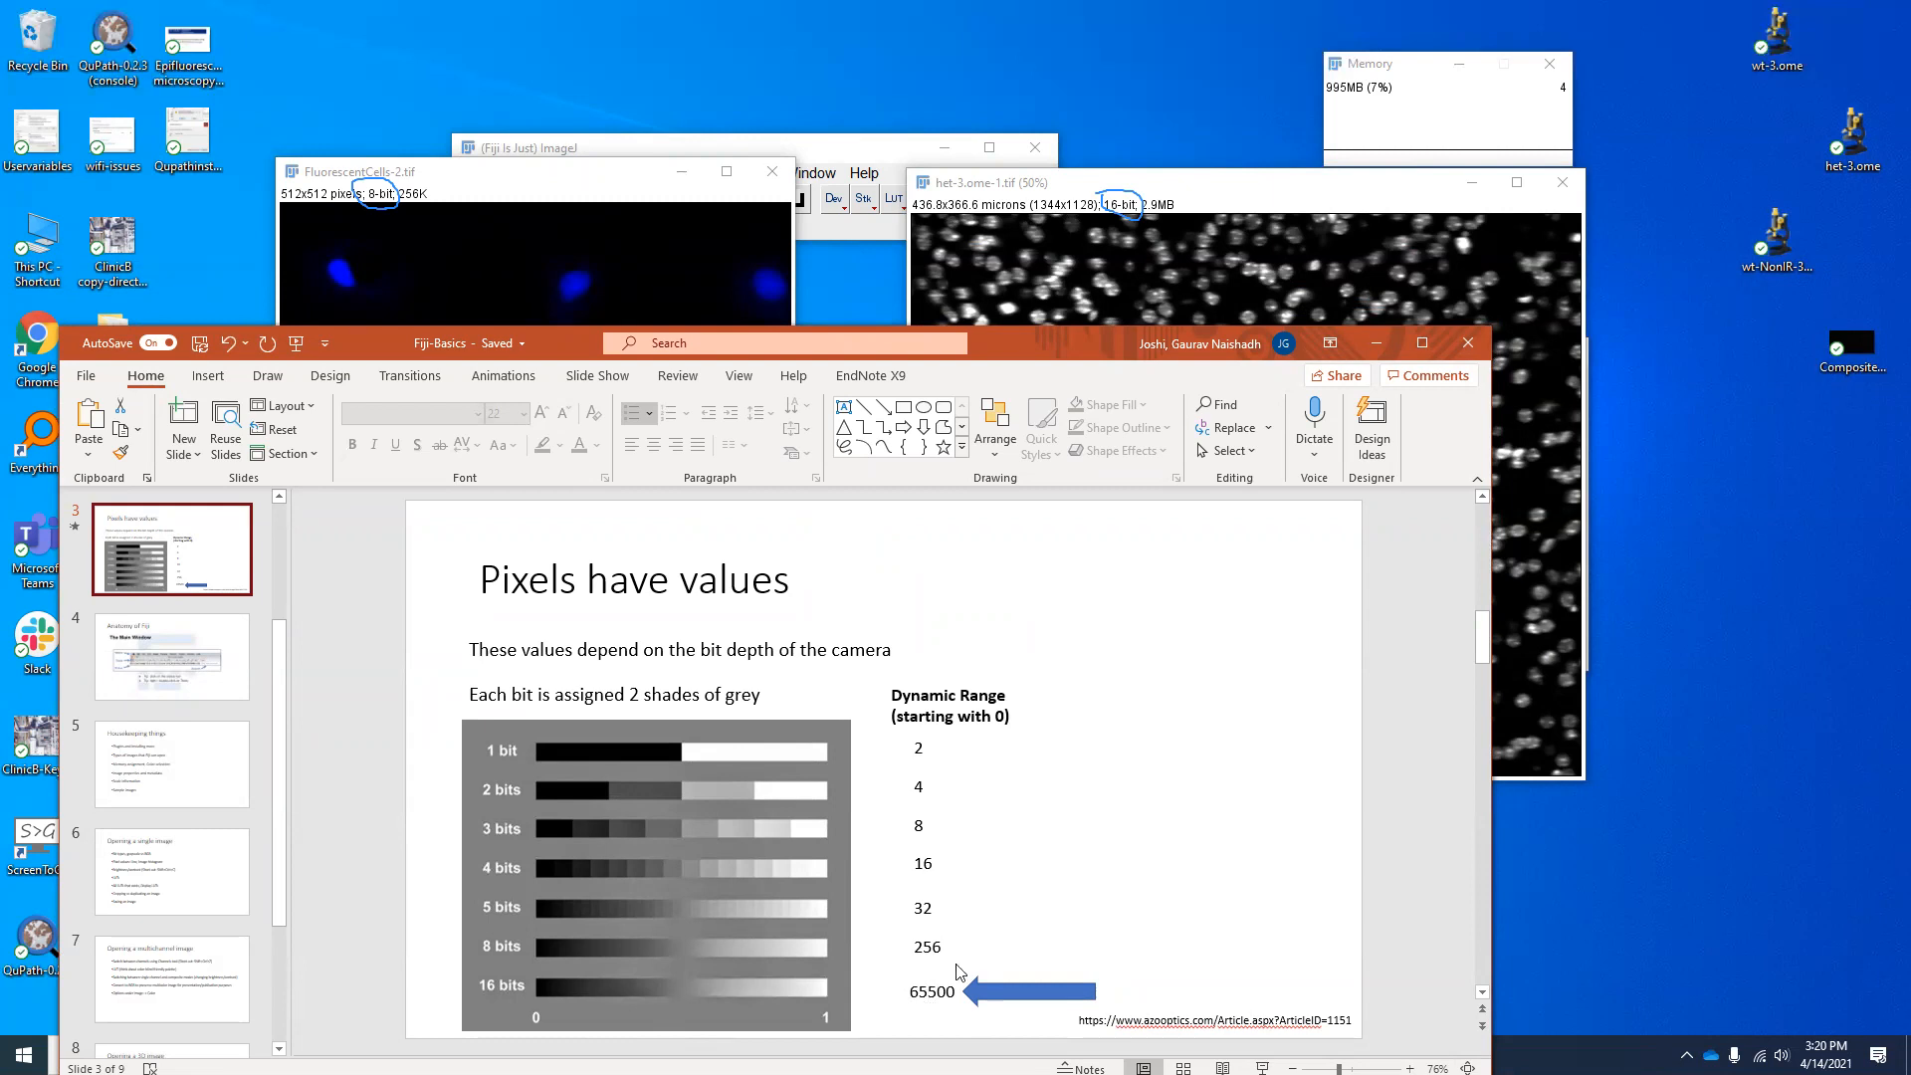
# Show the "Opening a single image" slide and minimize PowerPoint to return to the two images in Fiji
pyautogui.click(218, 785)
pyautogui.press('Down')
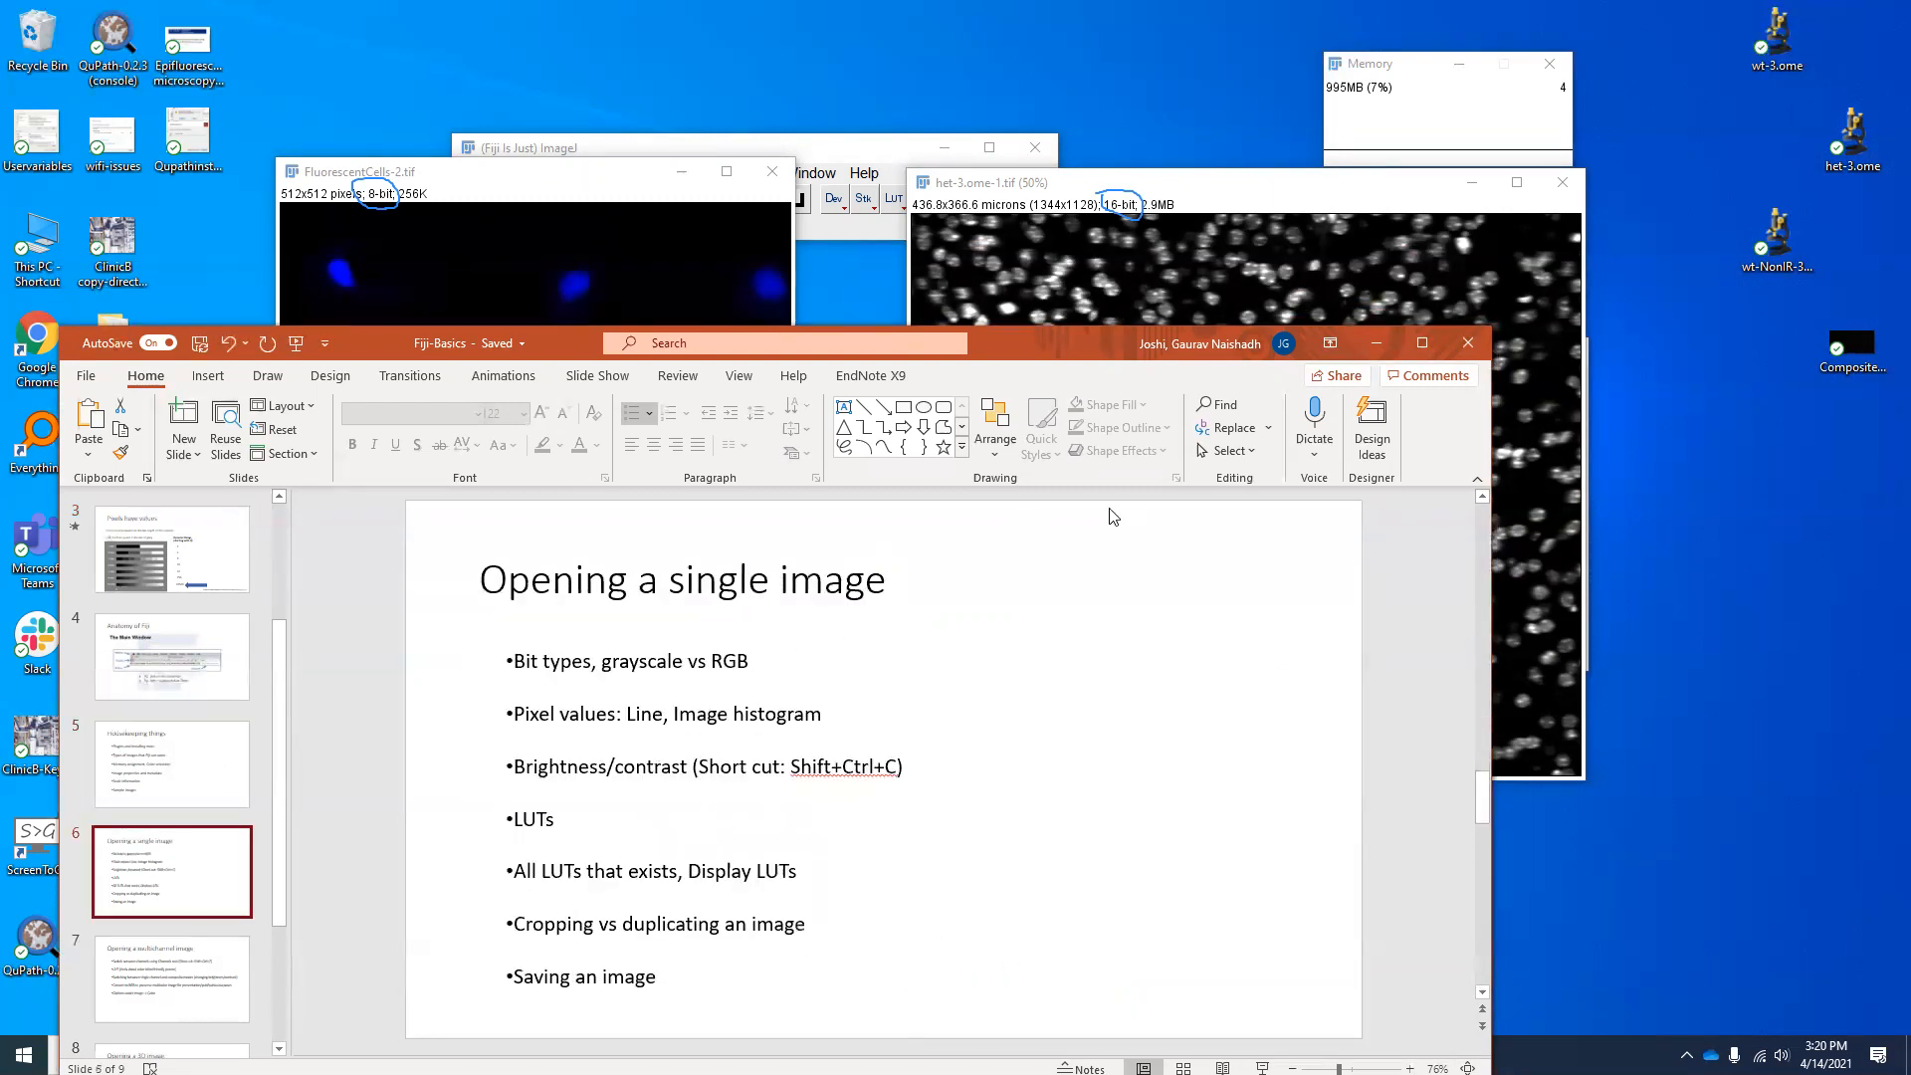
pyautogui.click(1376, 345)
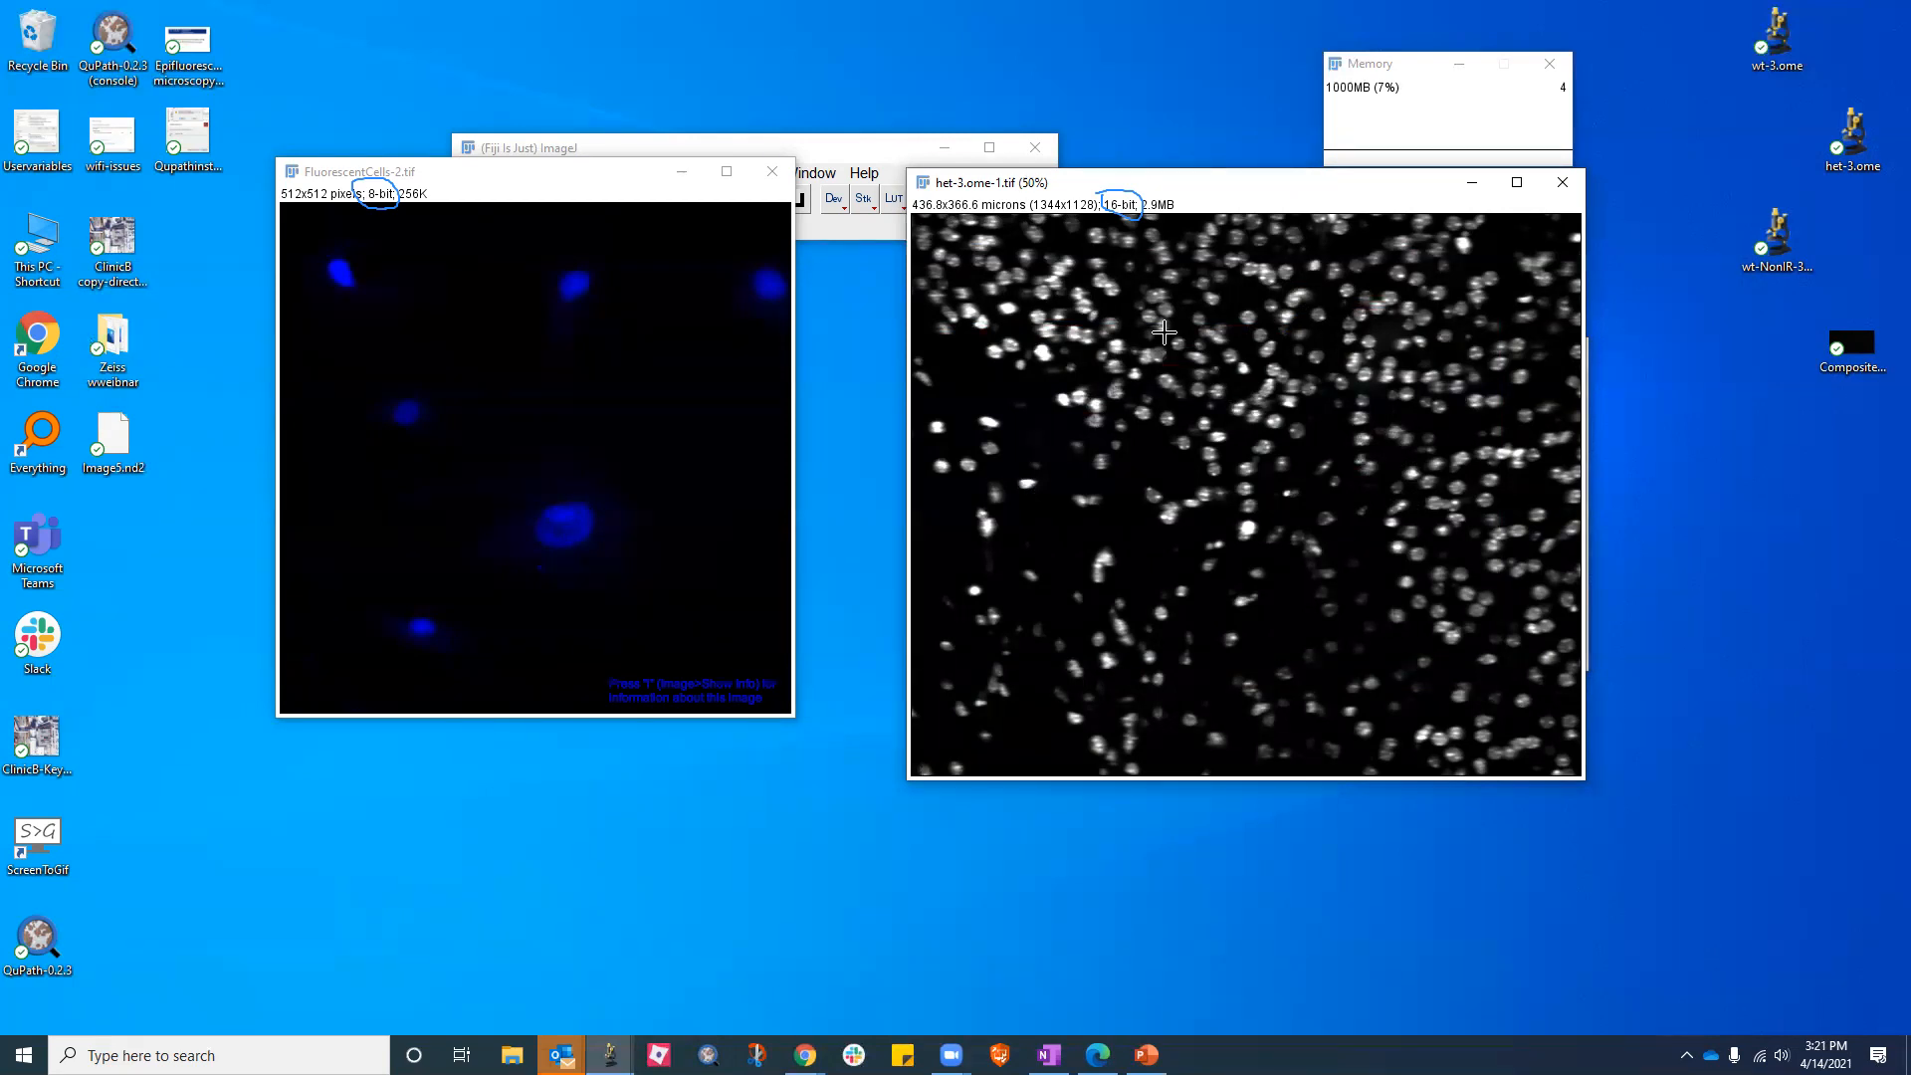
# Move the ImageJ main window over the two images and look up the Histogram command by searching for "histo"
pyautogui.click(842, 157)
pyautogui.moveTo(842, 158); pyautogui.dragTo(872, 316)
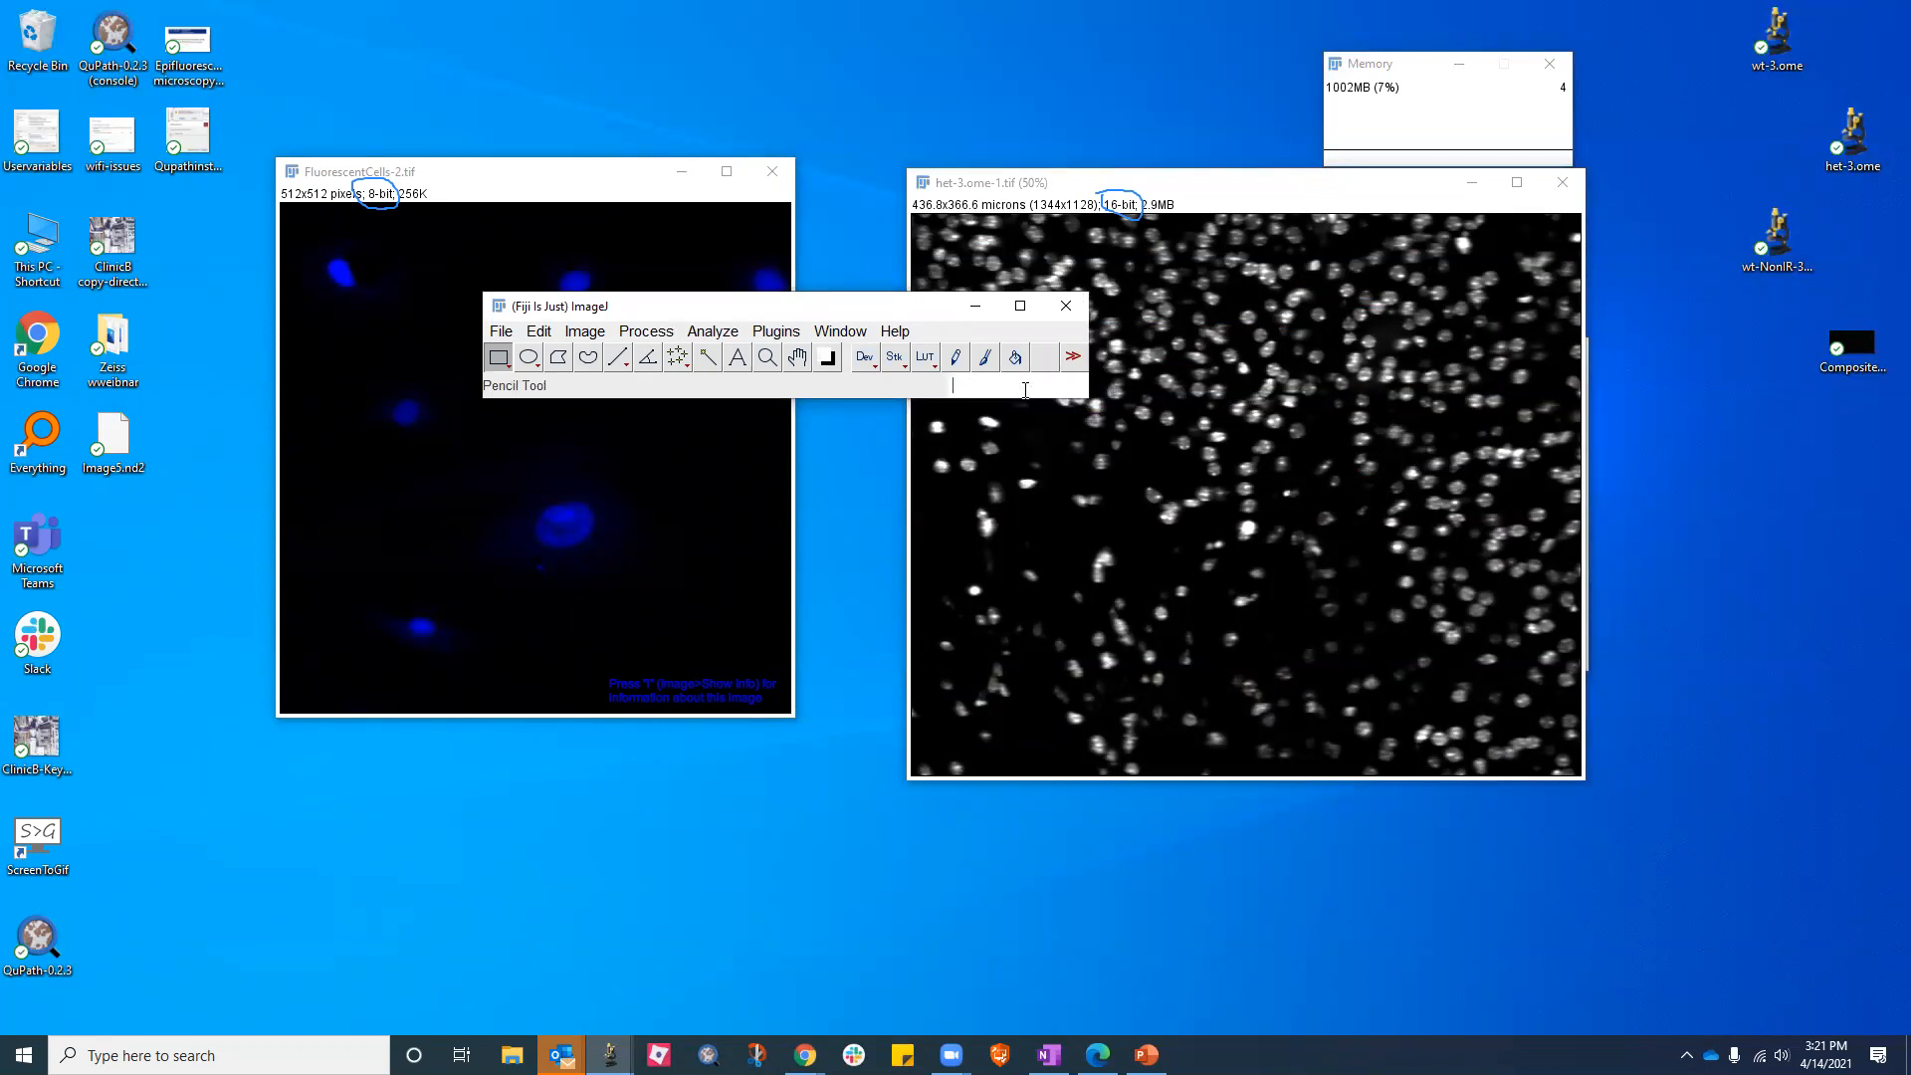
pyautogui.click(1026, 389)
pyautogui.write('histo')
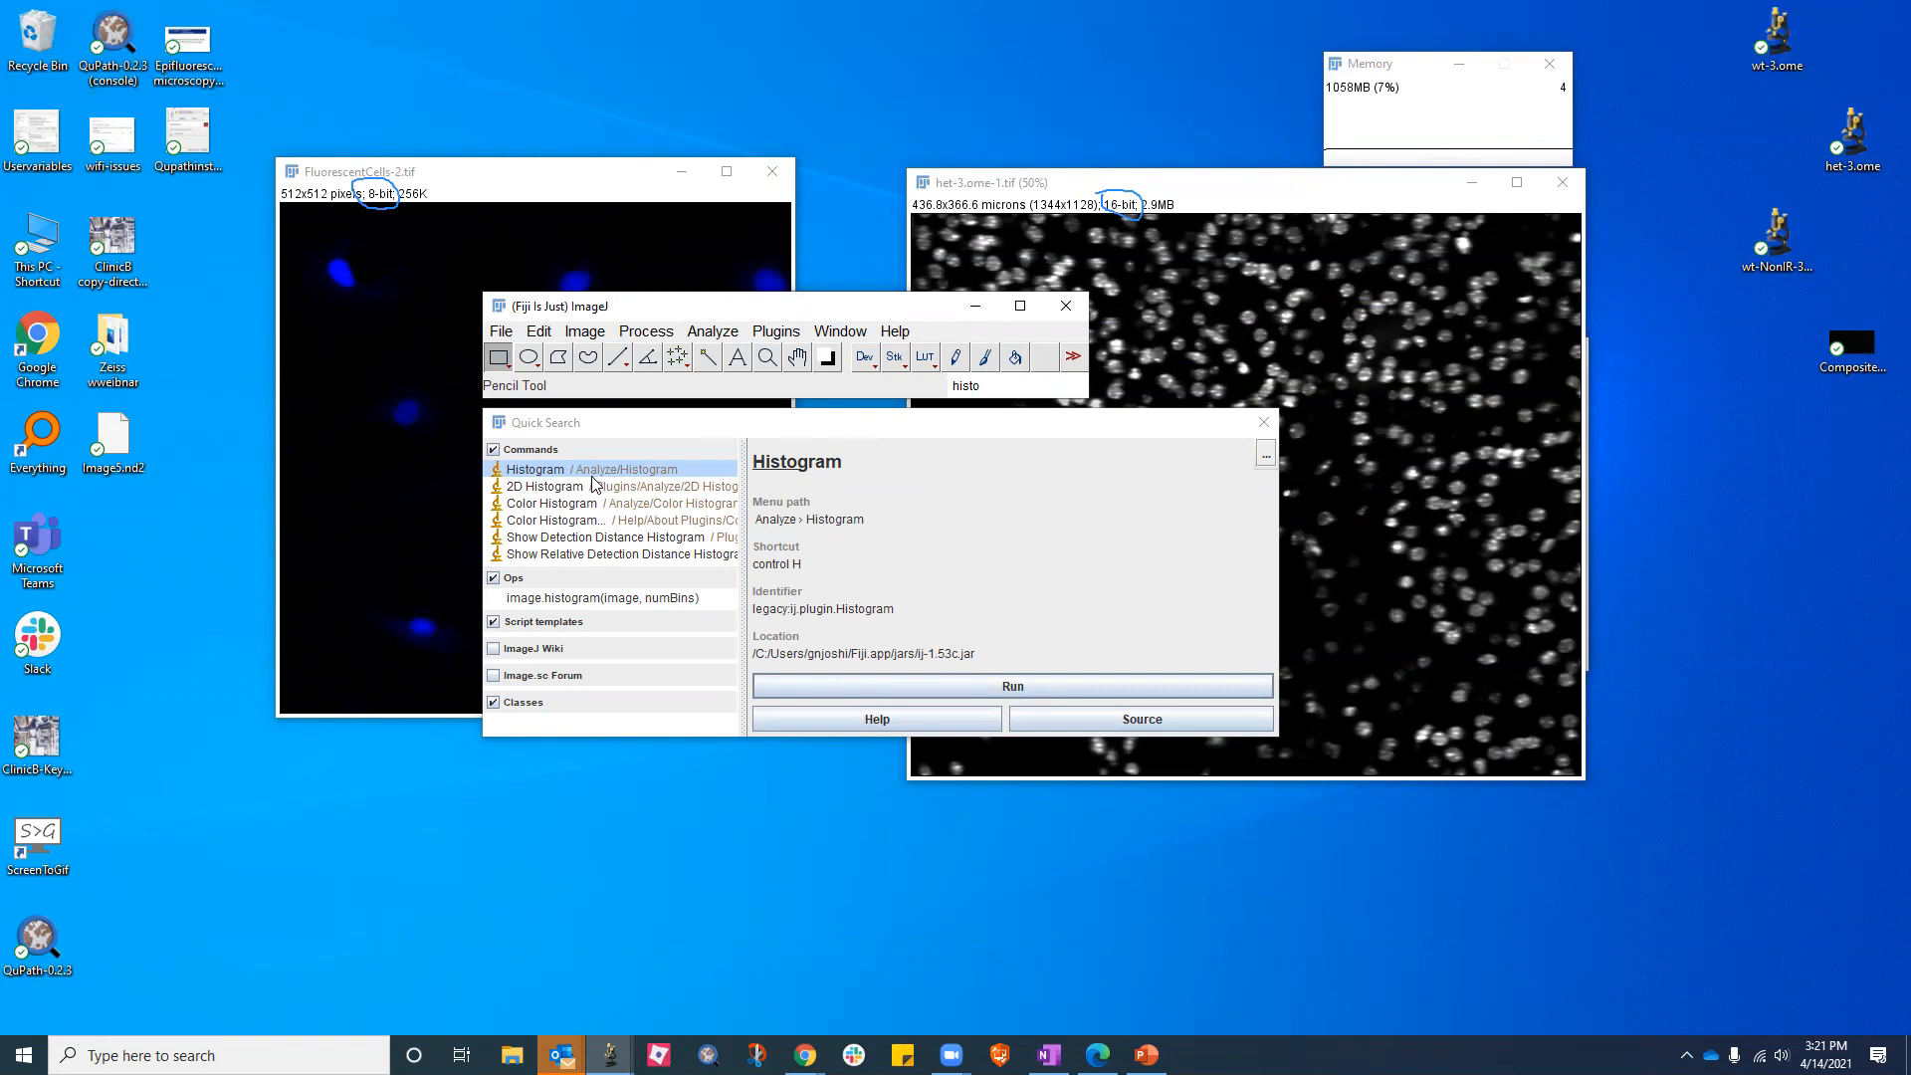
pyautogui.click(712, 331)
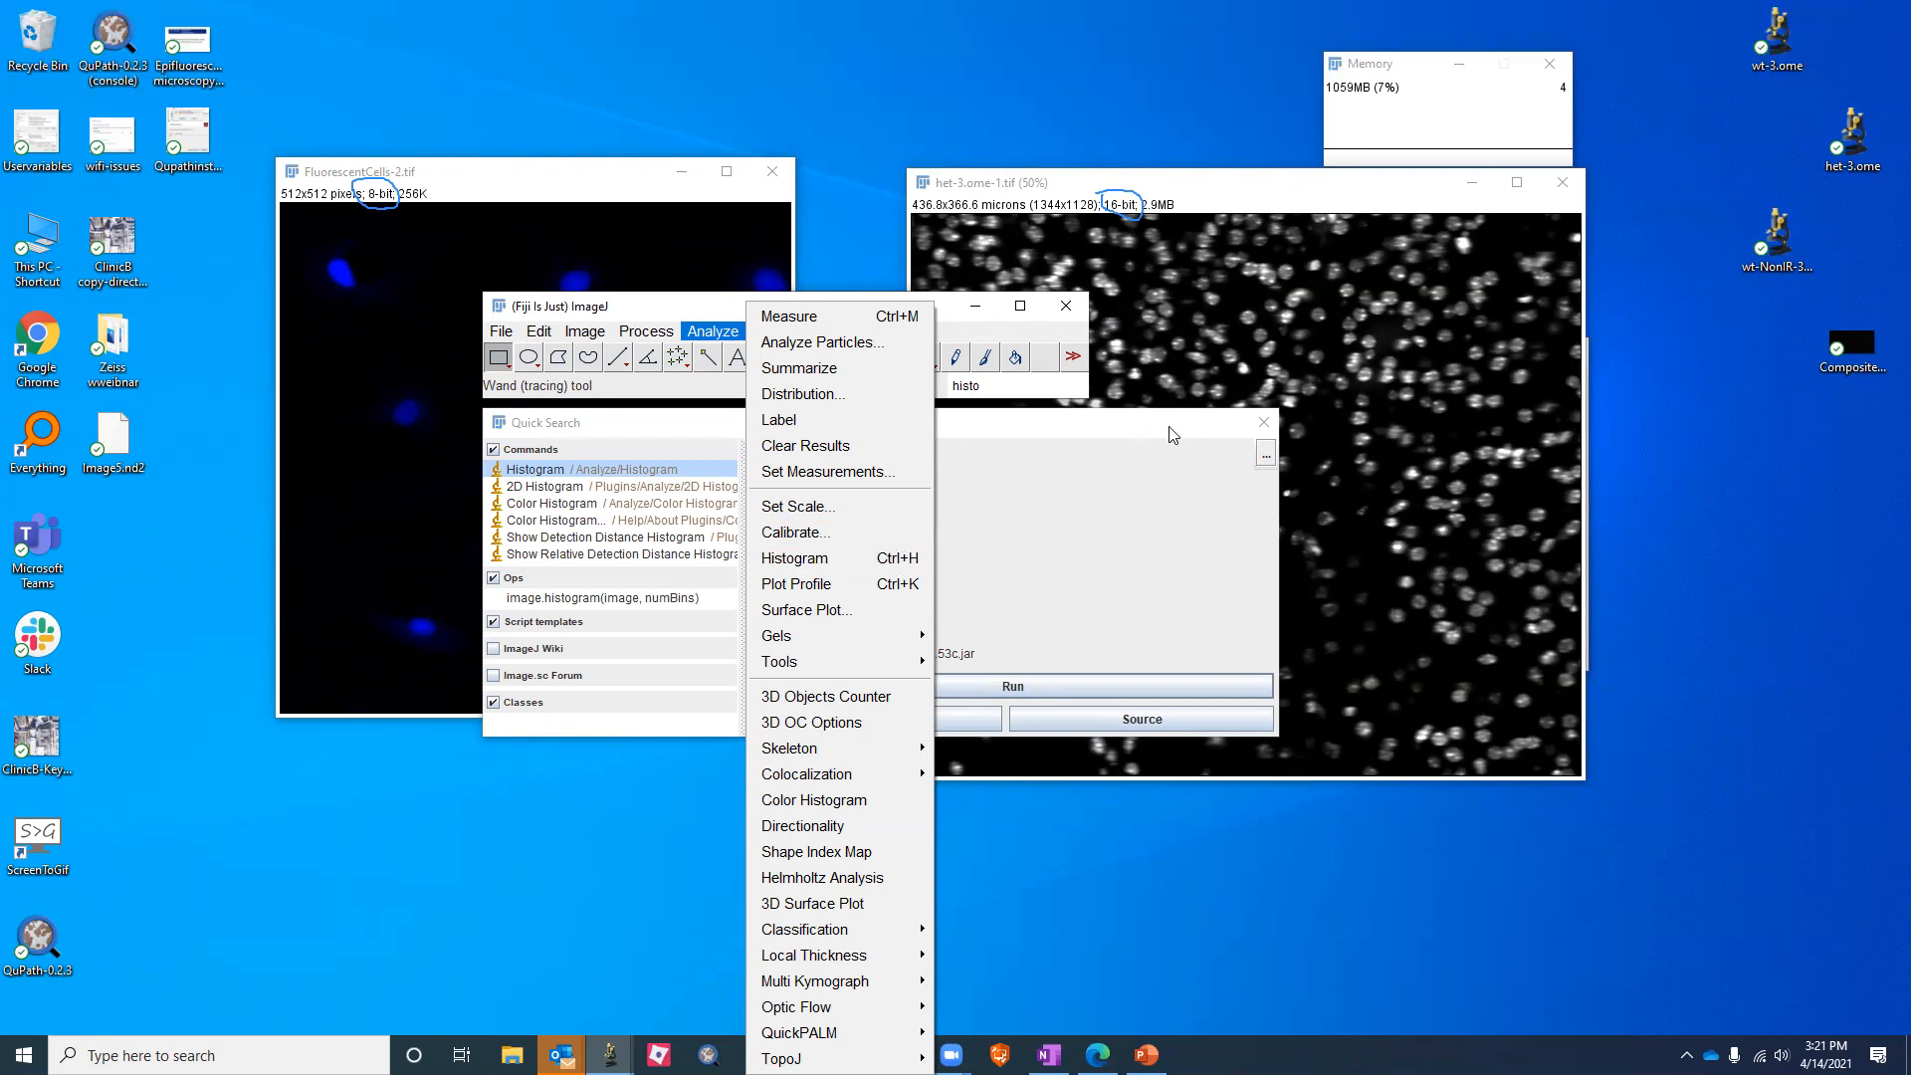
# Plot the histogram of het-3.ome-1.tif on a logarithmic scale beside the image and close the command search results
pyautogui.click(1378, 316)
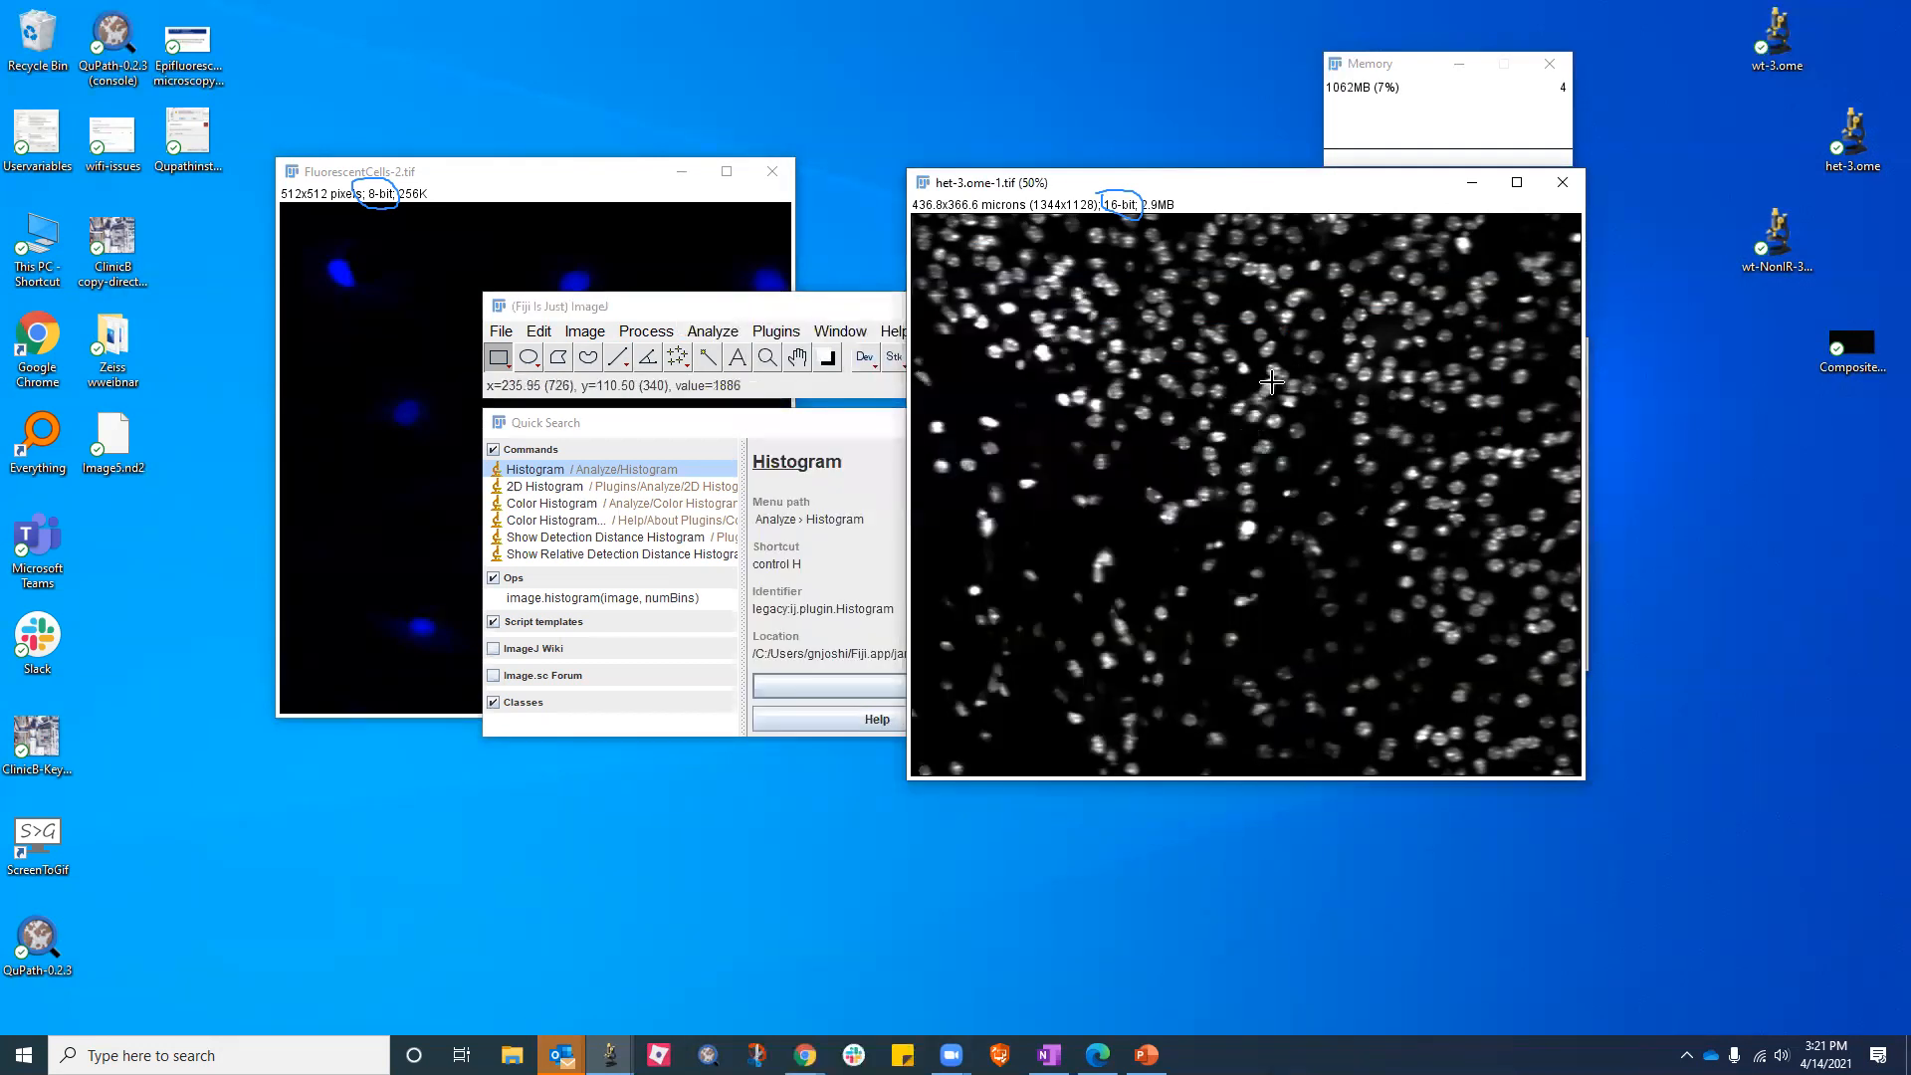
pyautogui.hotkey('ctrl', 'h')
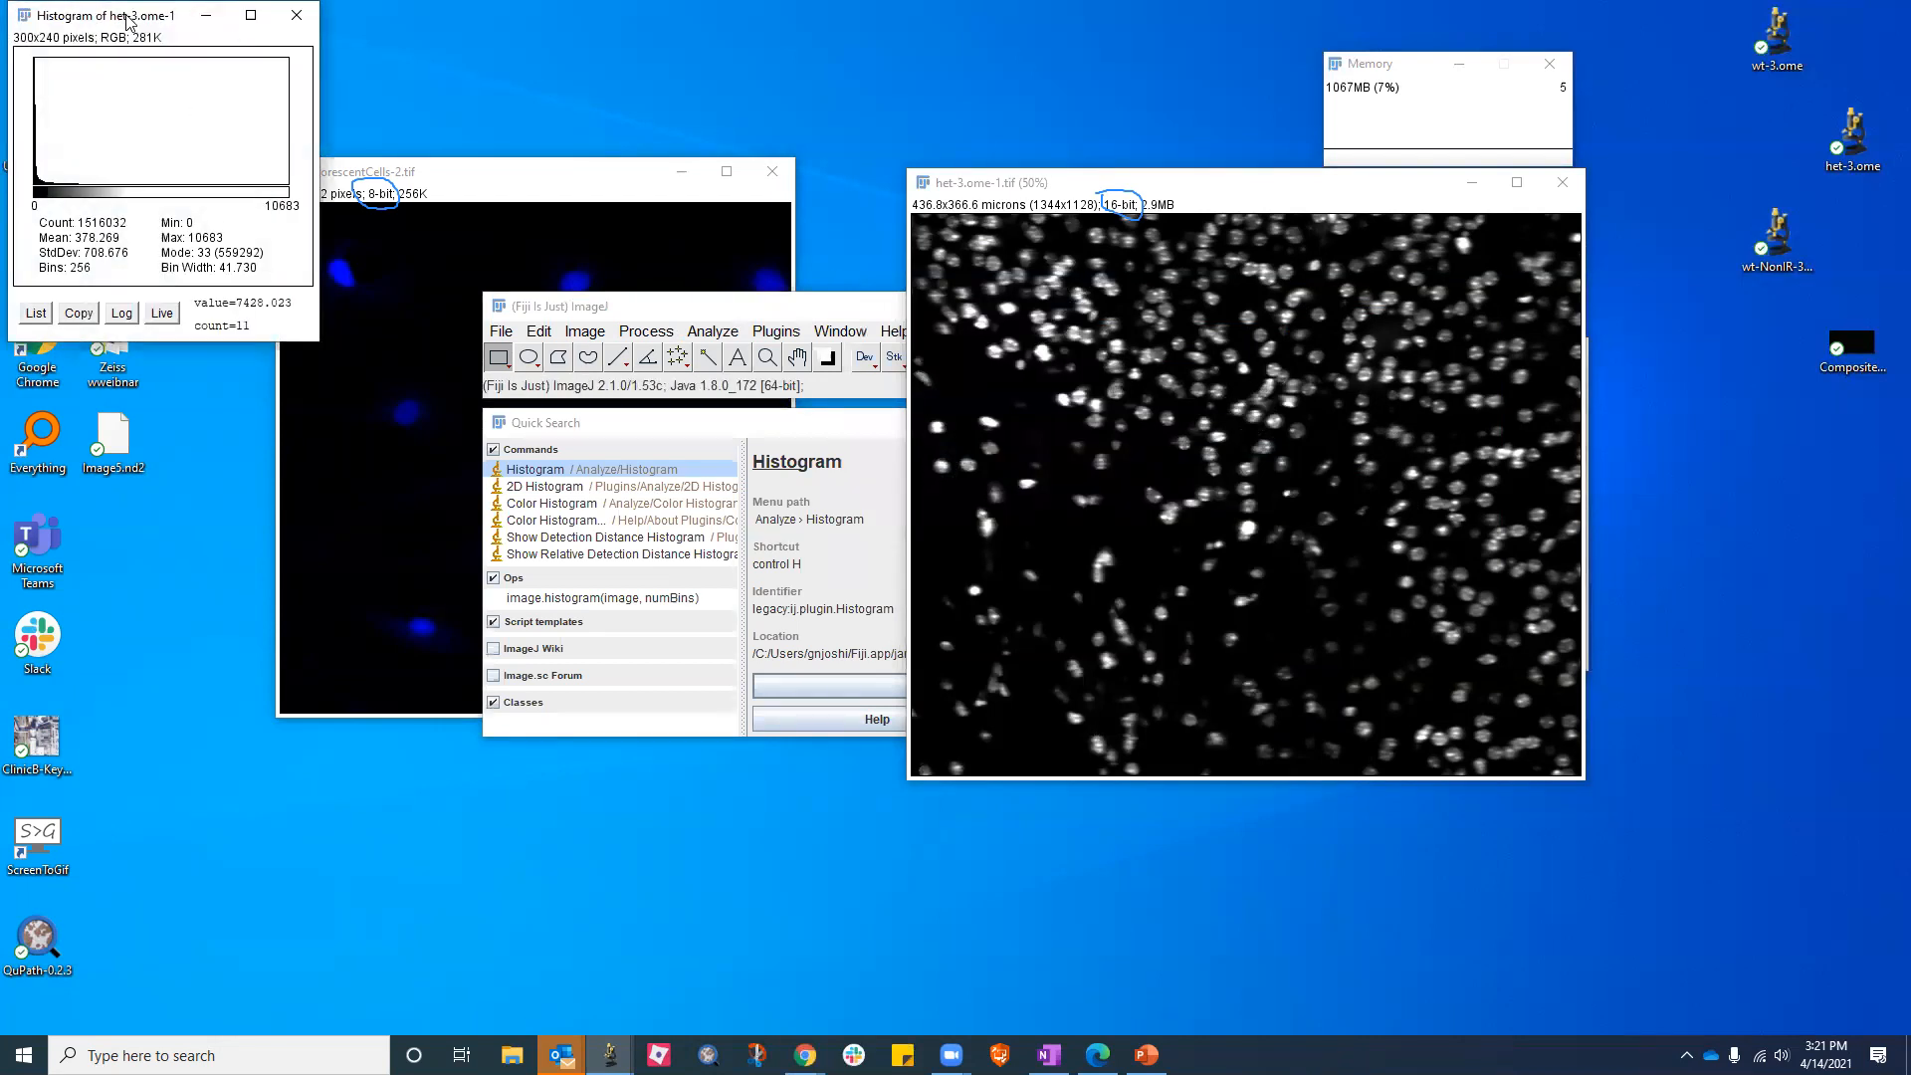
pyautogui.moveTo(128, 20); pyautogui.dragTo(1708, 201)
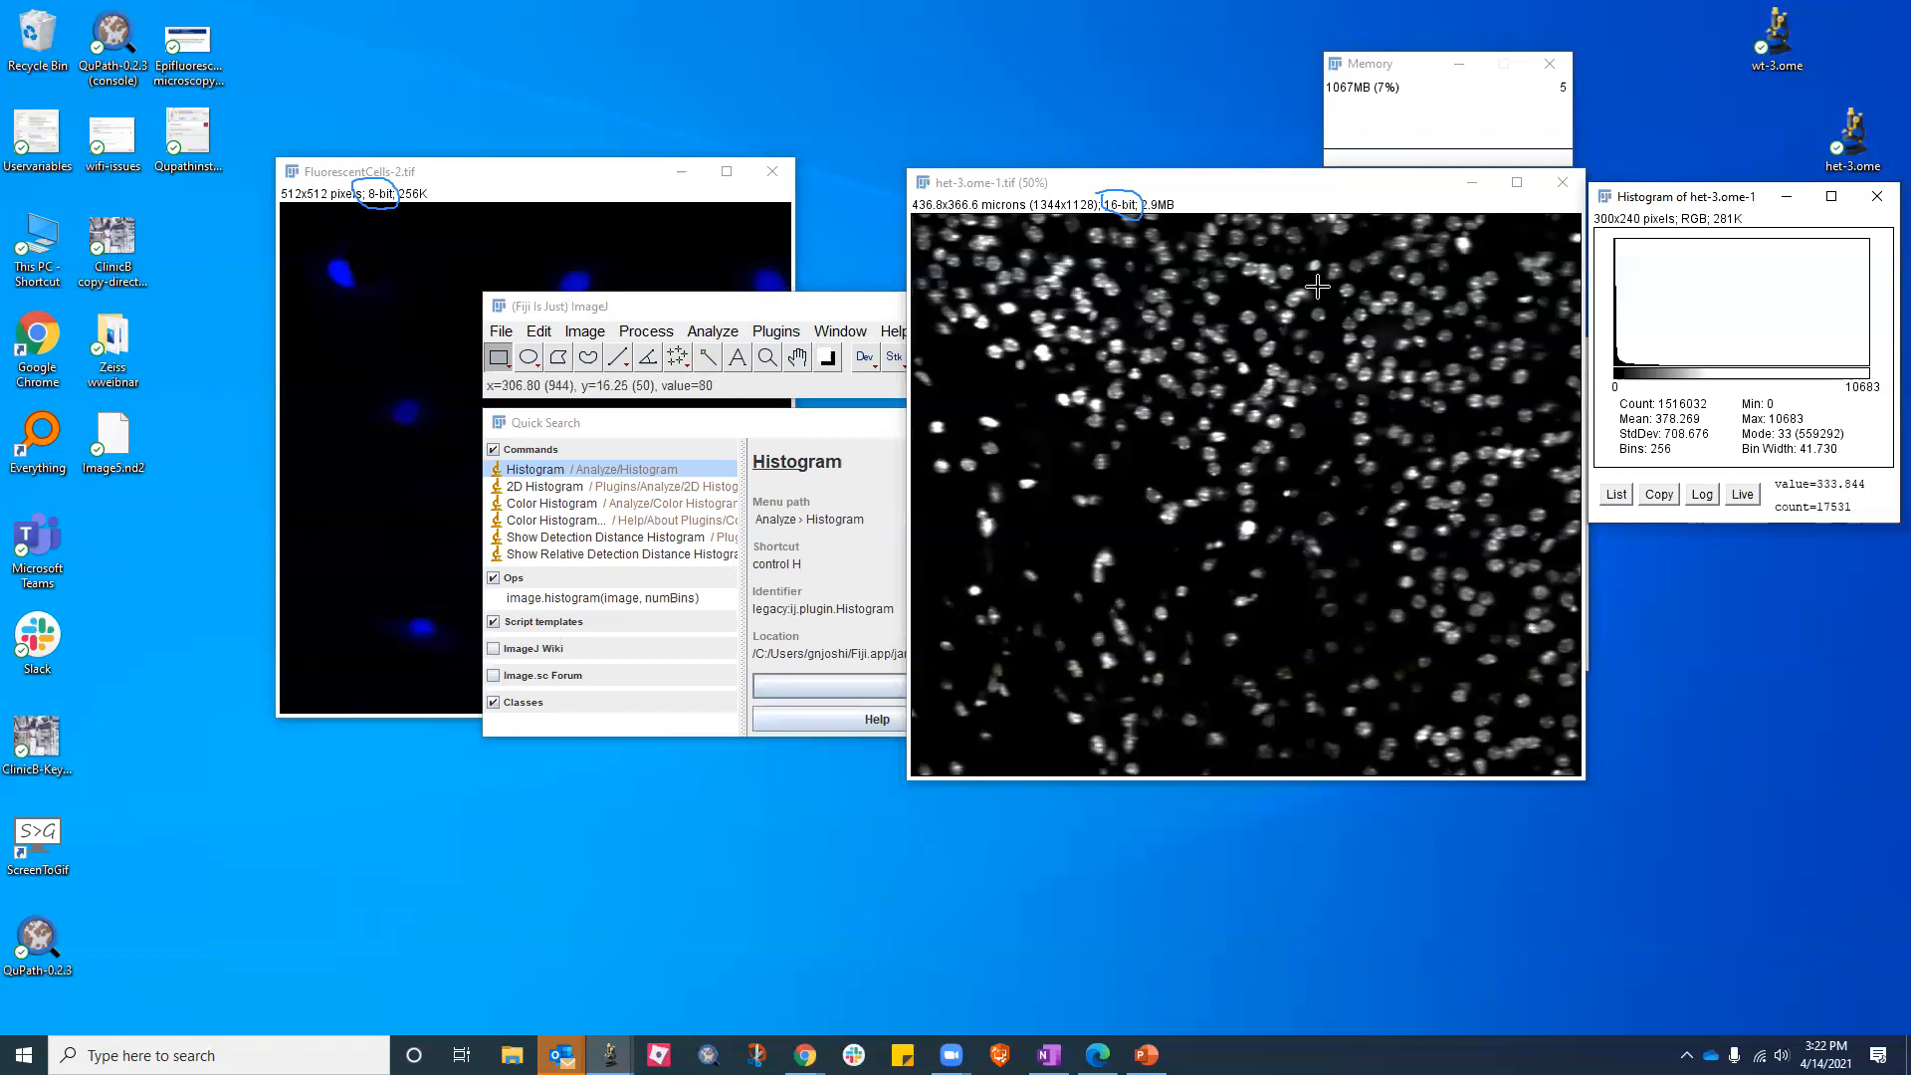
pyautogui.click(1703, 496)
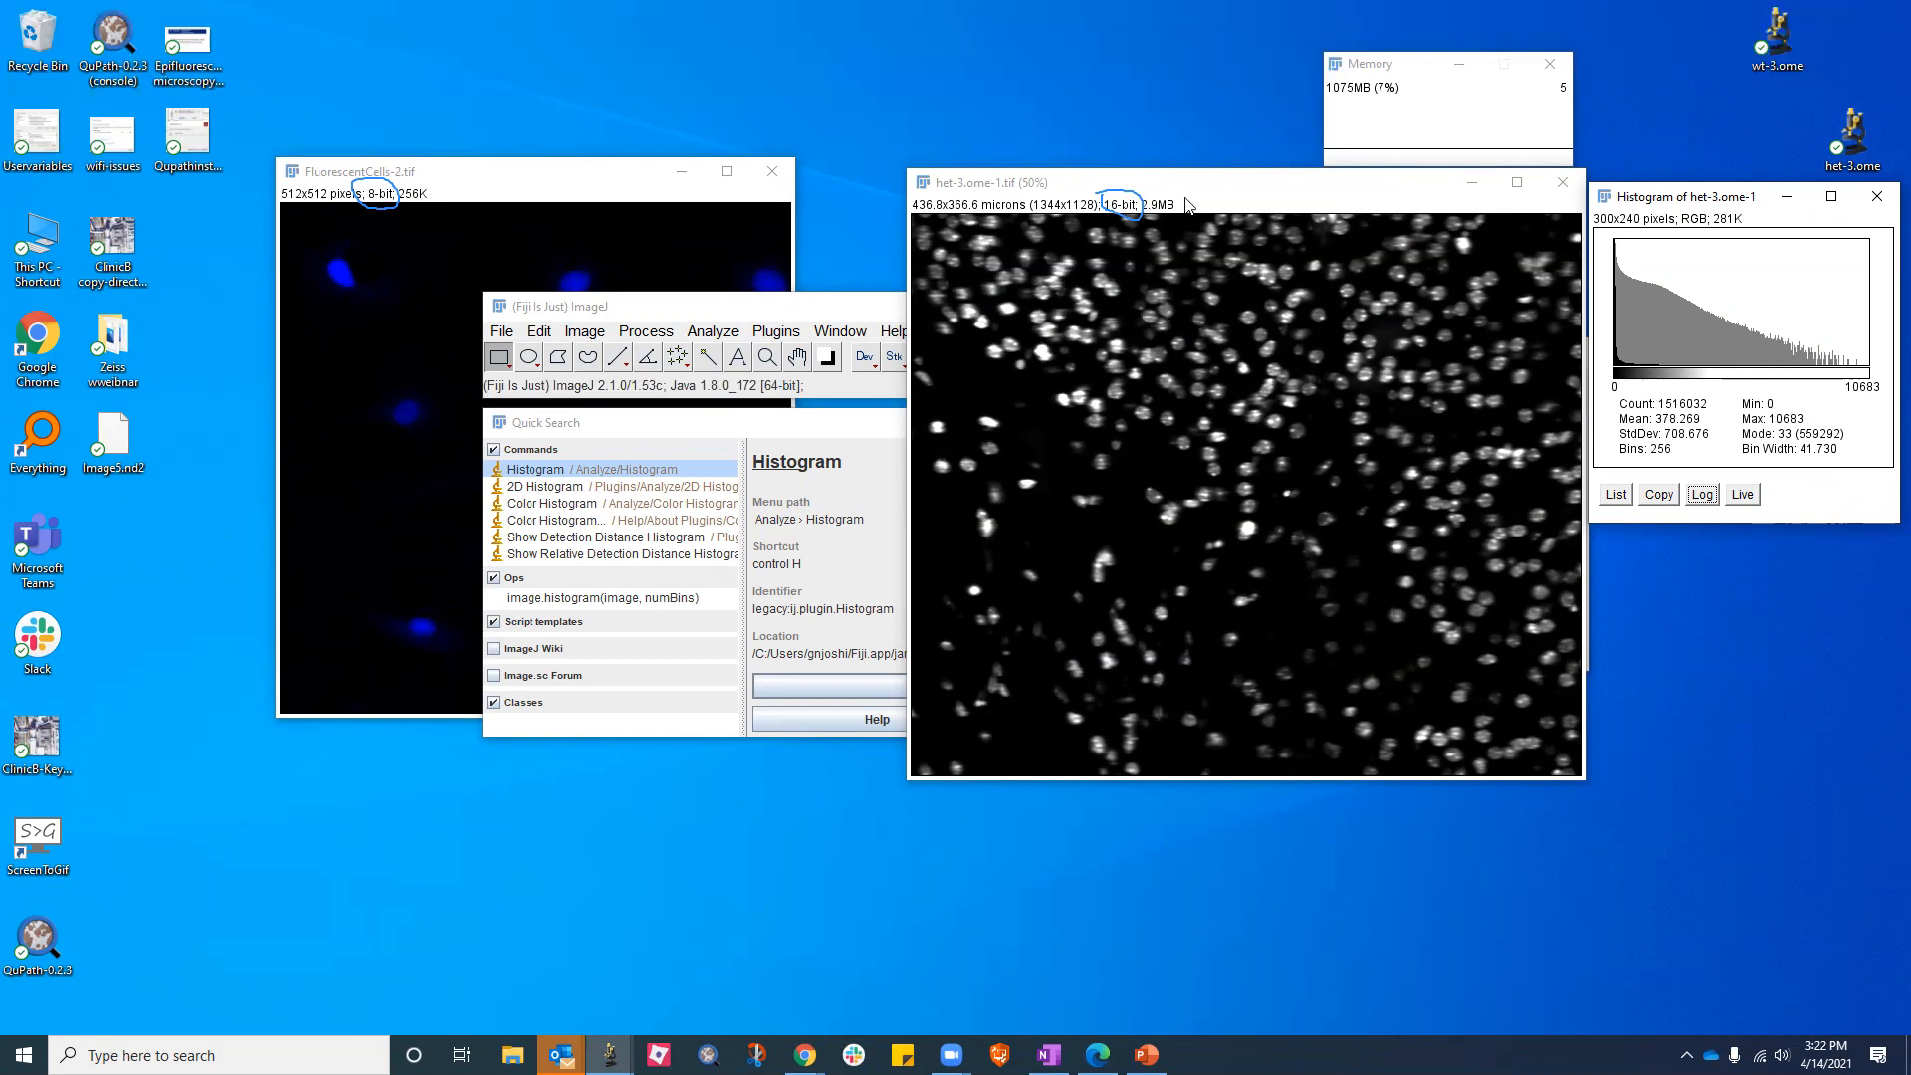
pyautogui.click(716, 309)
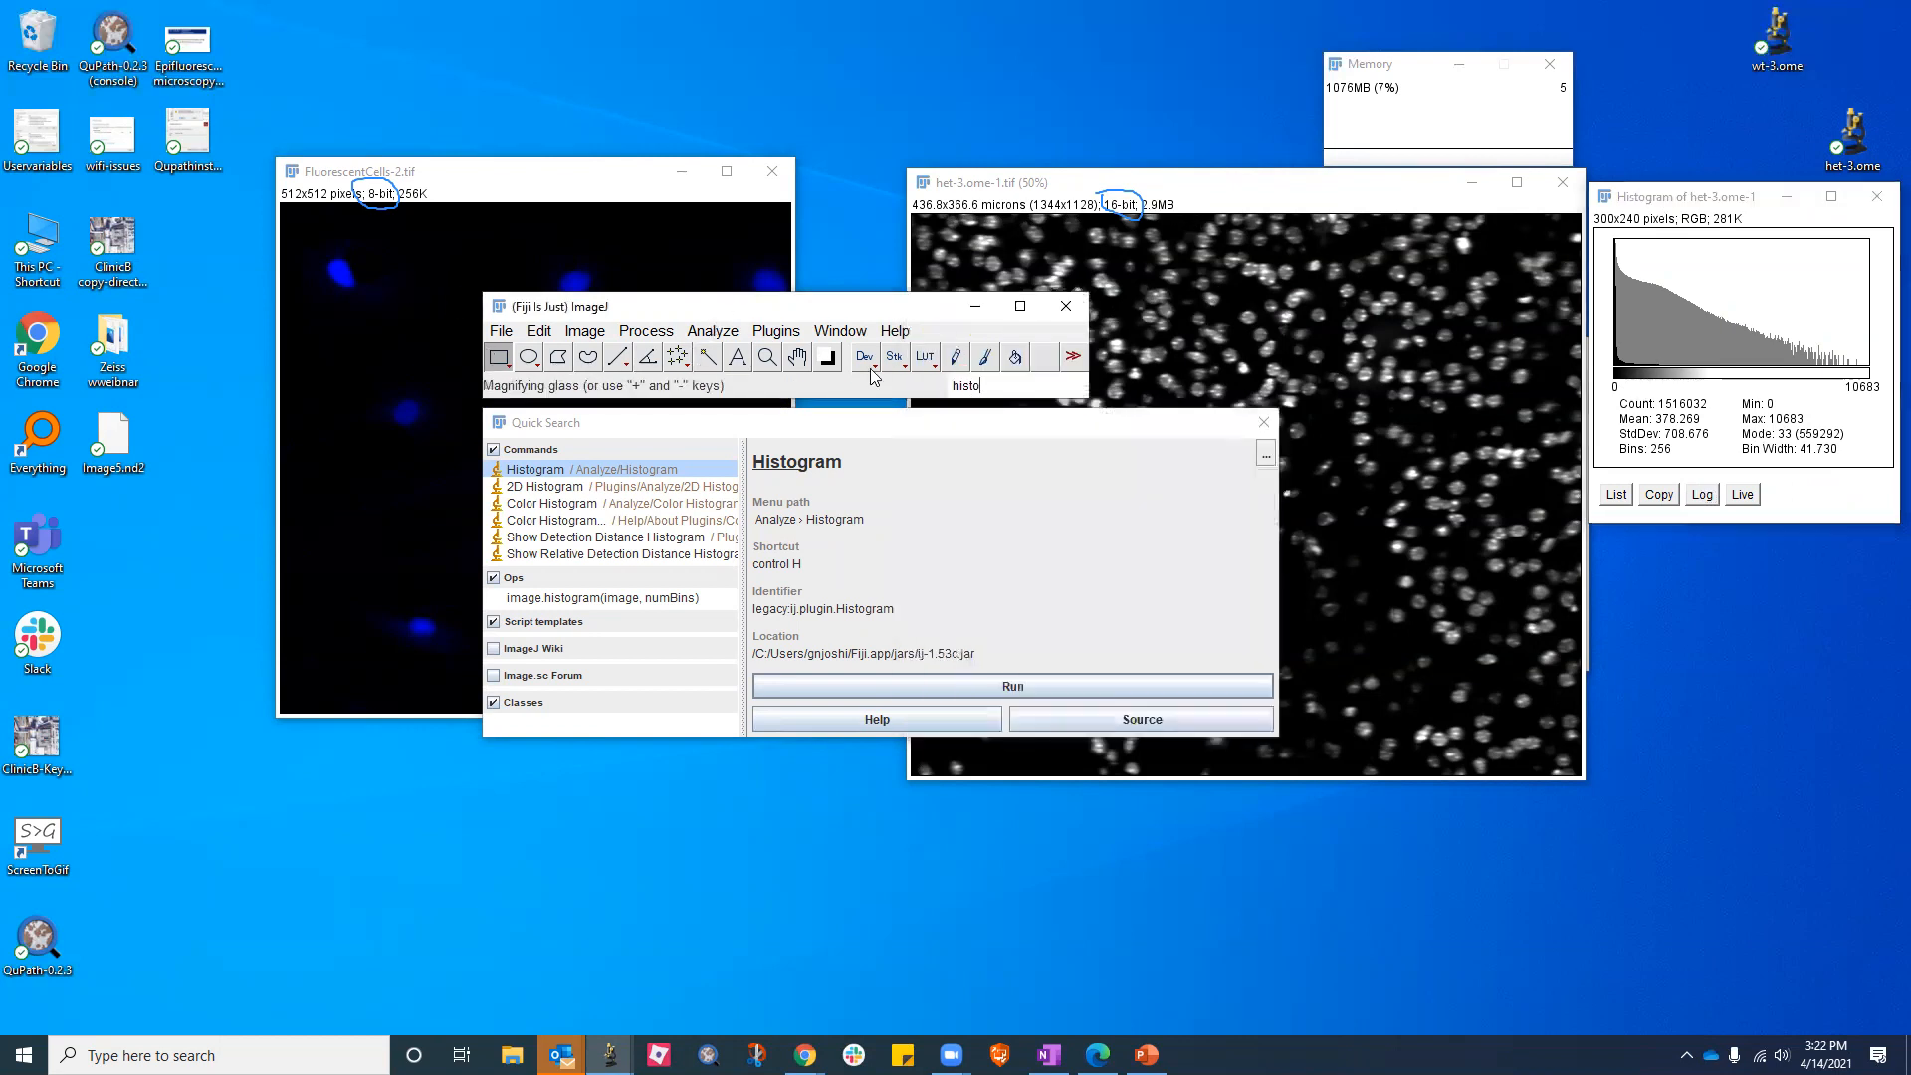
pyautogui.click(1263, 422)
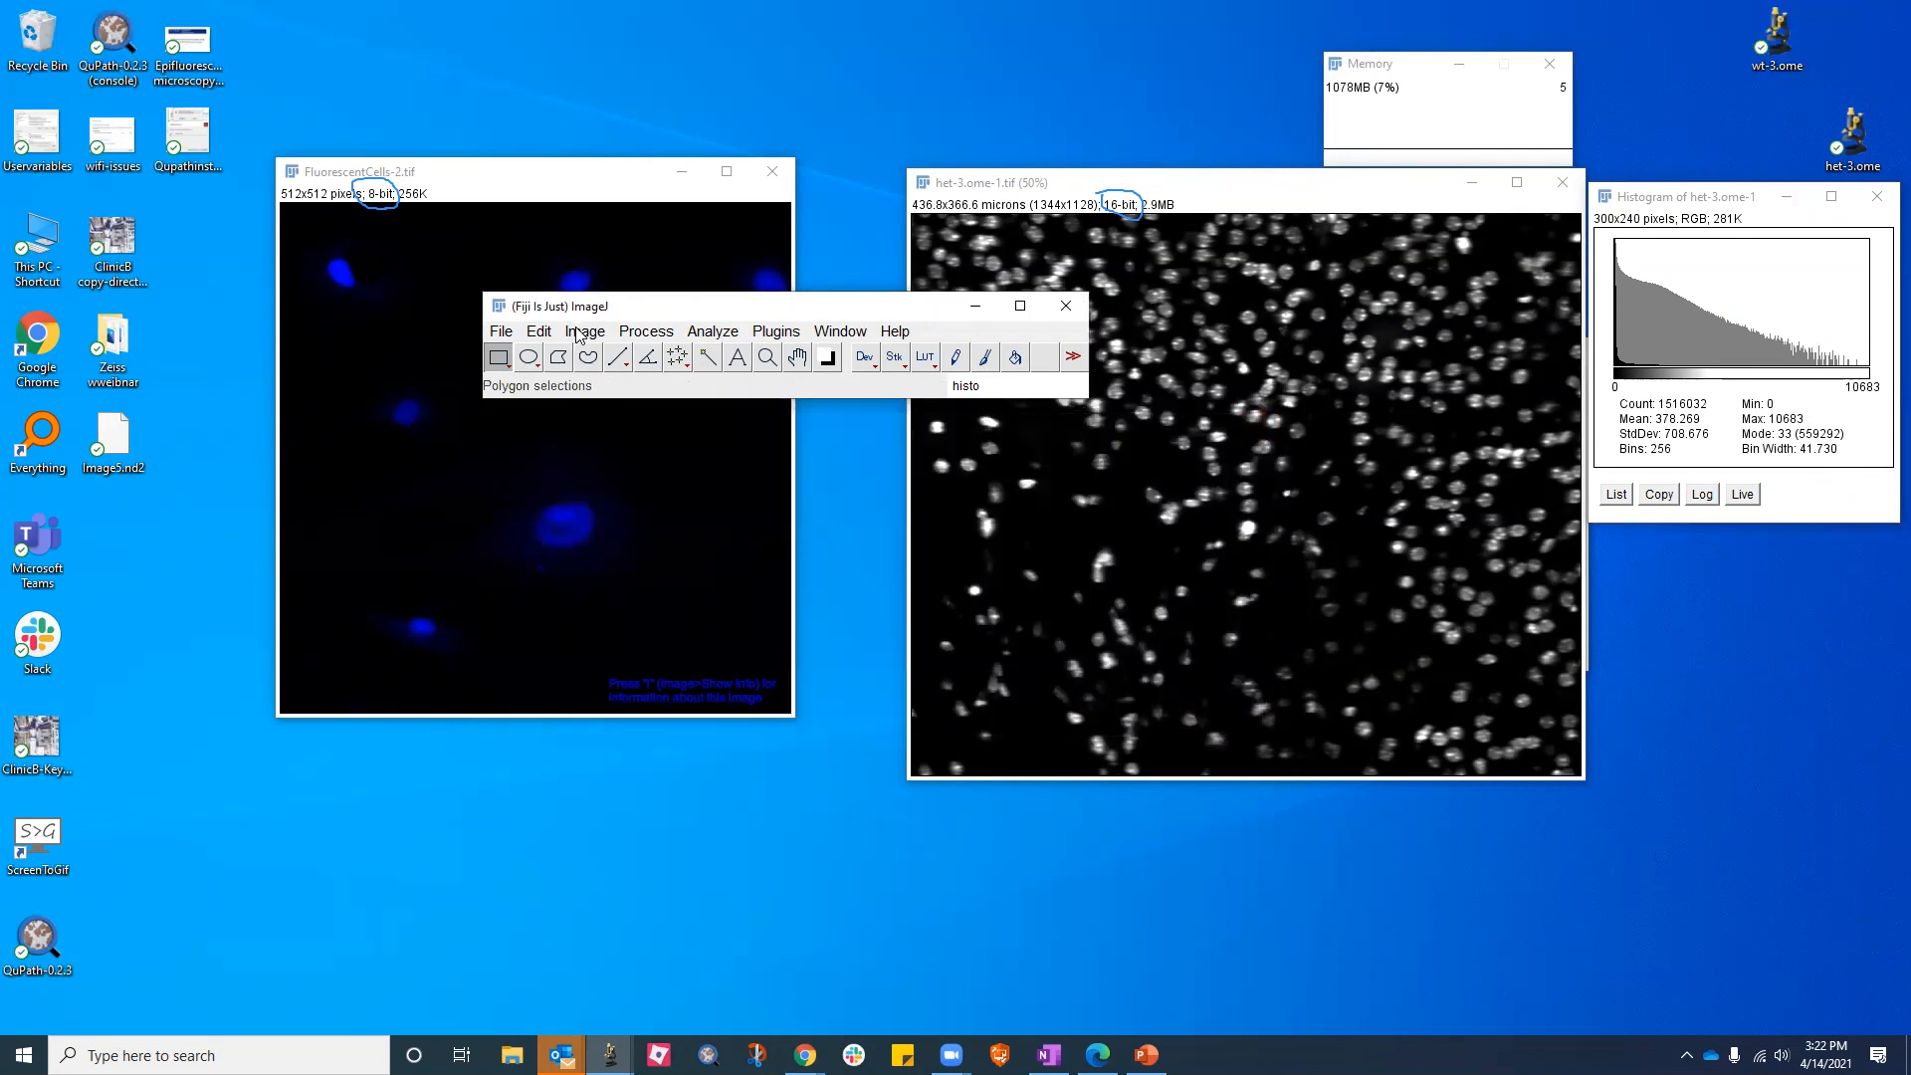
# Open the Brightness/Contrast adjustment from the image commands and place its window below the histogram
pyautogui.click(580, 332)
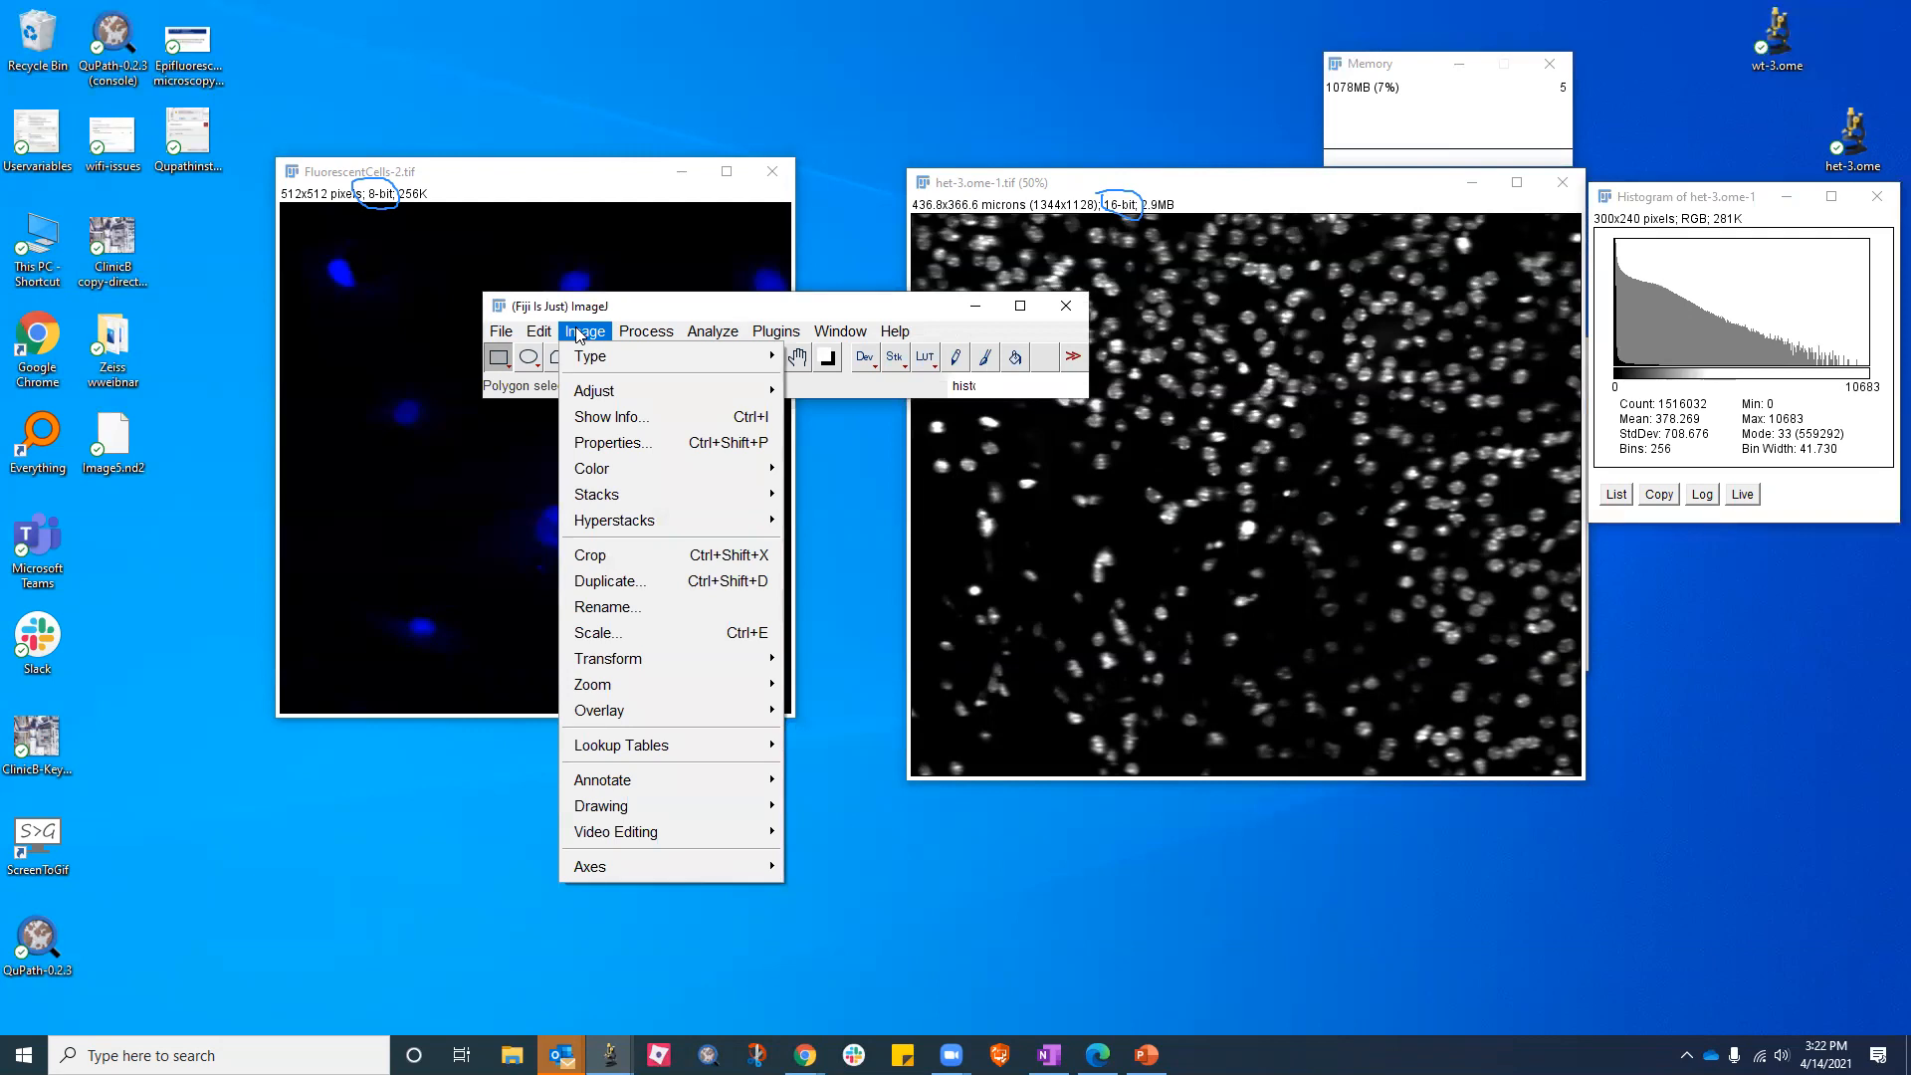
pyautogui.moveTo(580, 356)
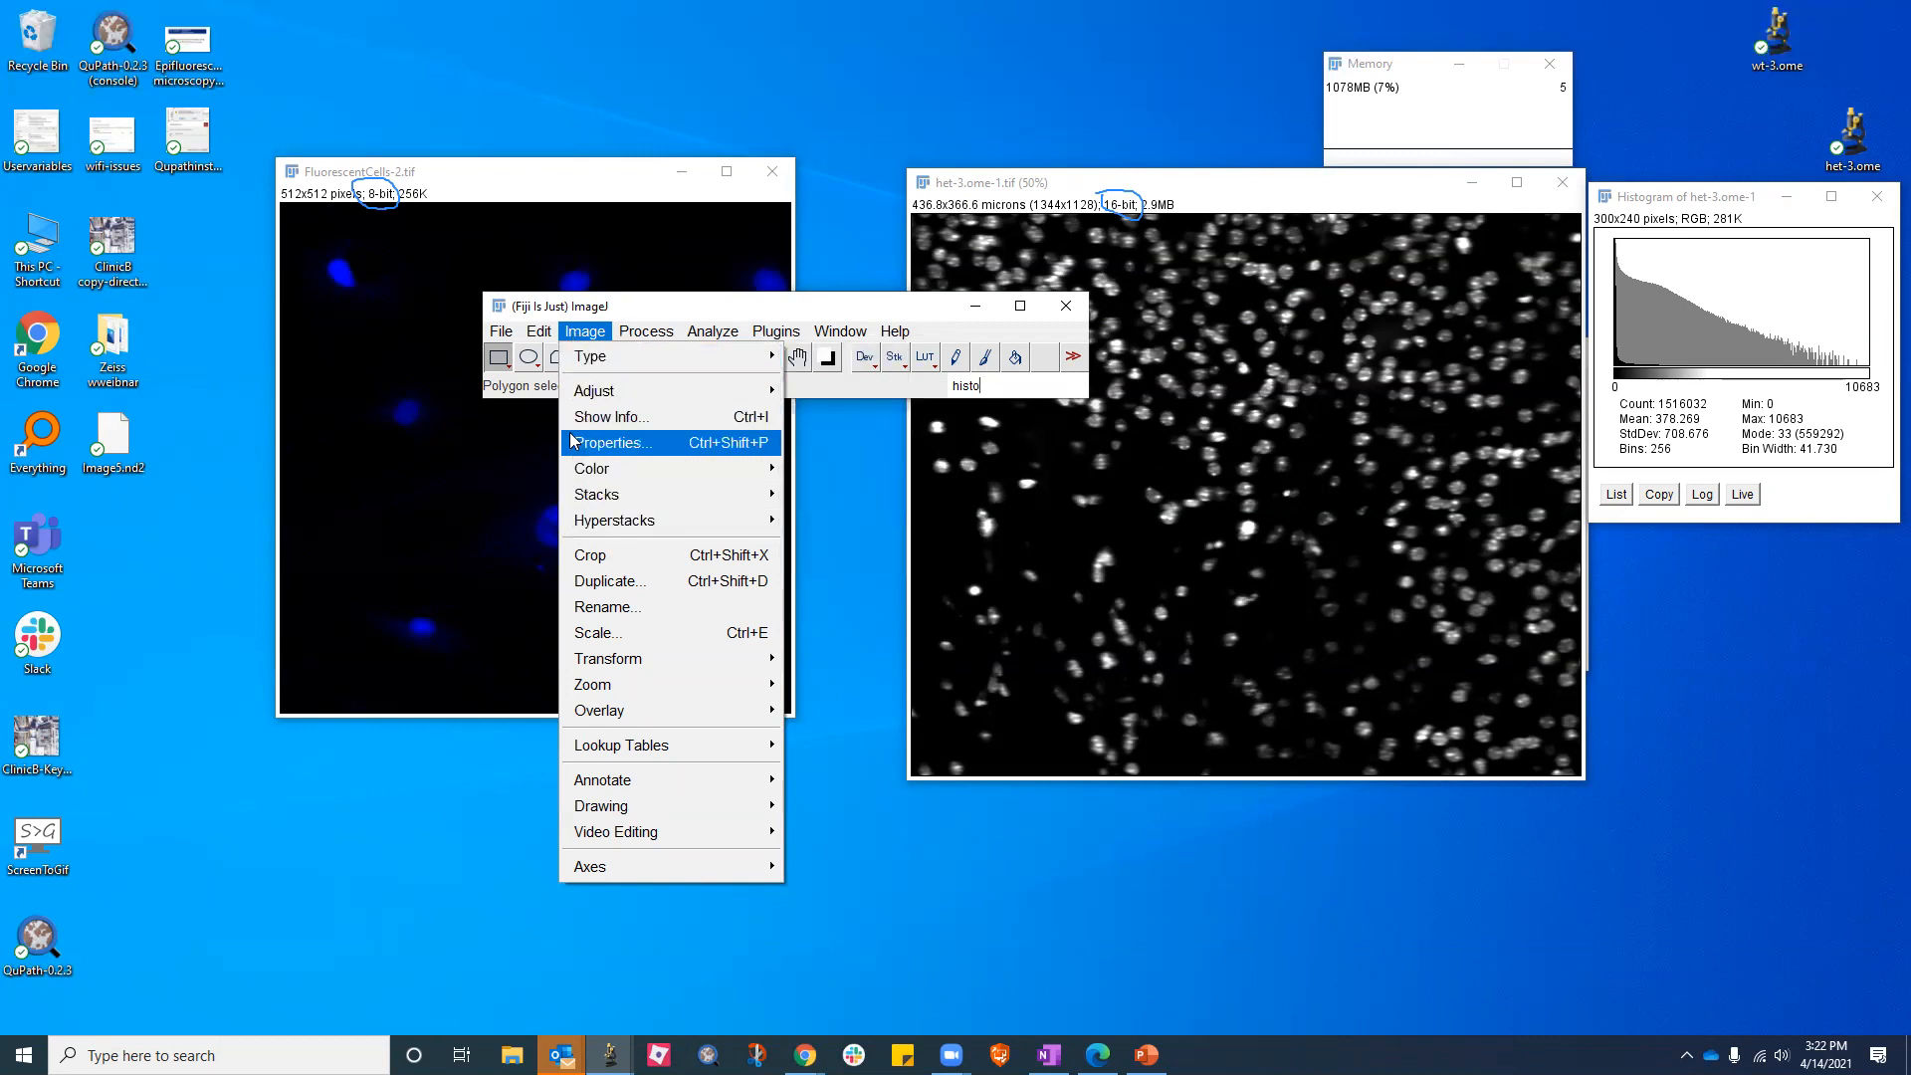
pyautogui.moveTo(584, 519)
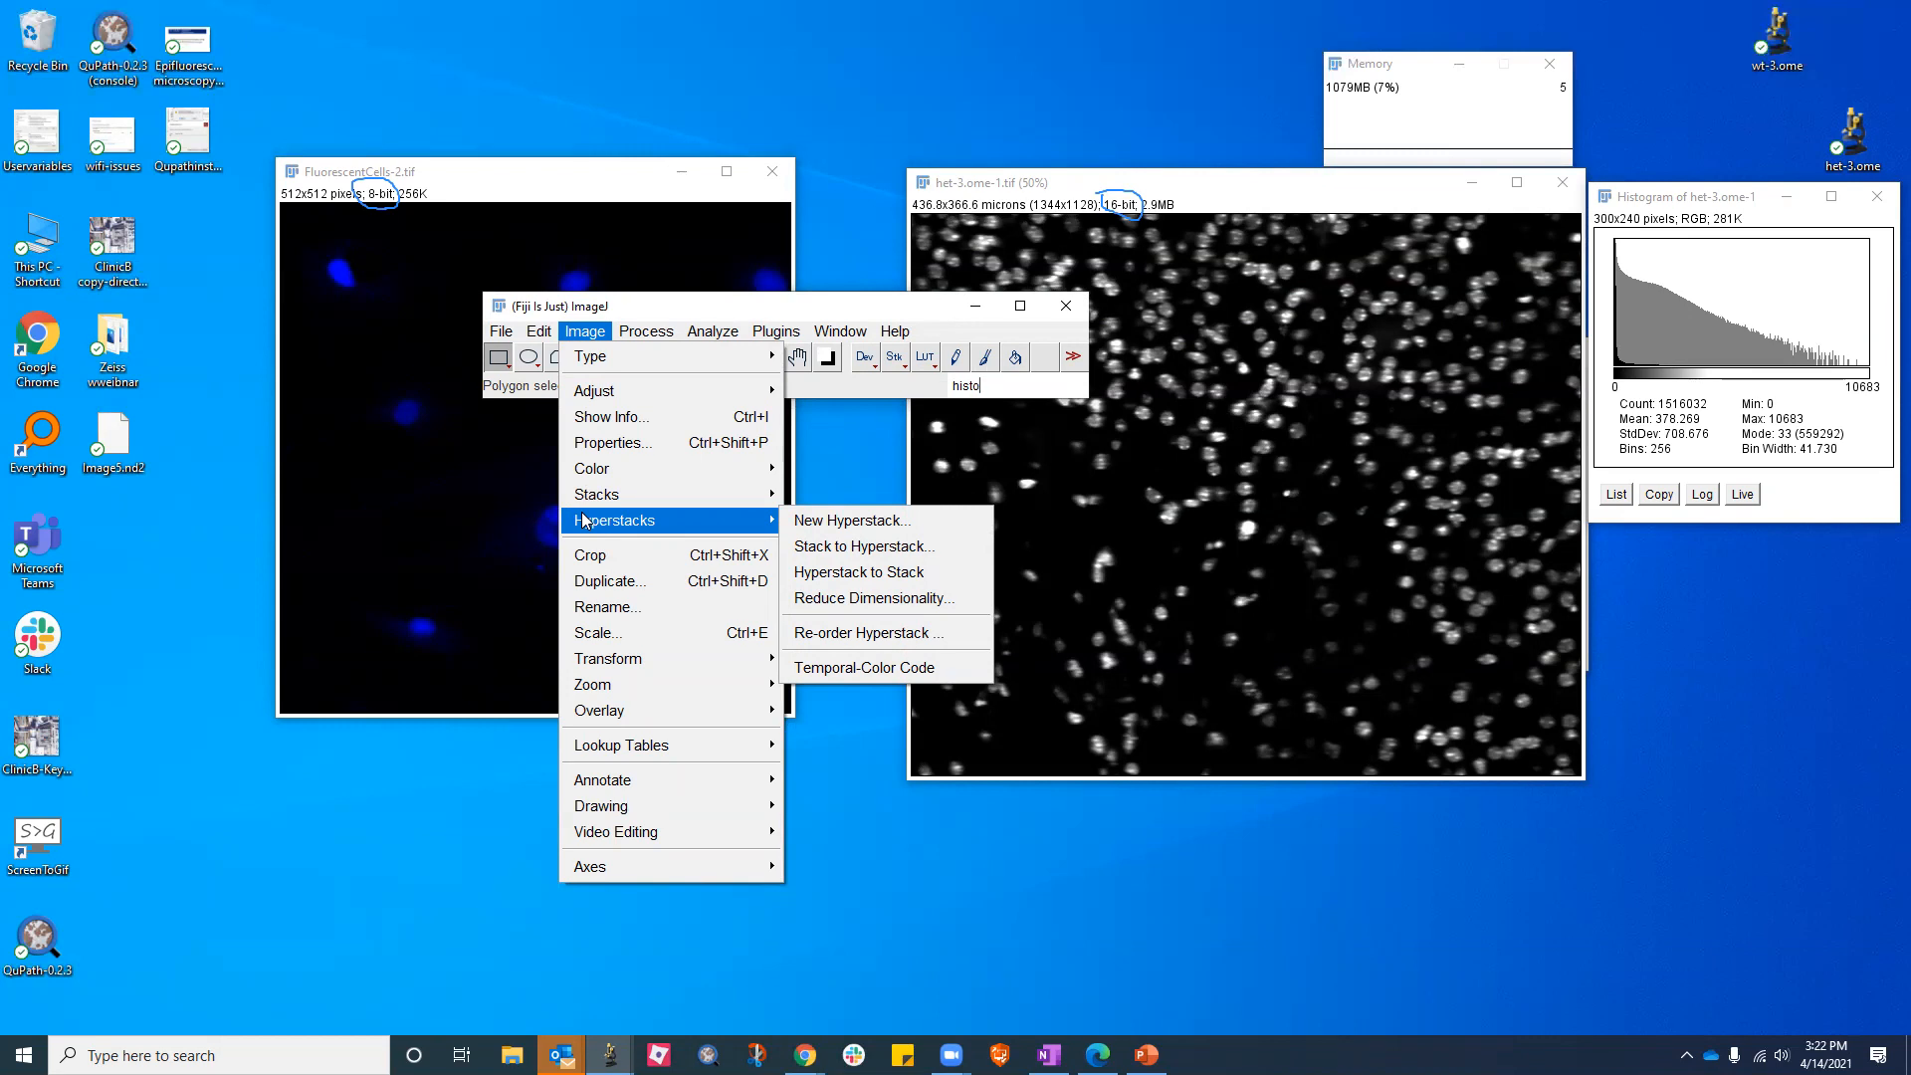
pyautogui.moveTo(588, 388)
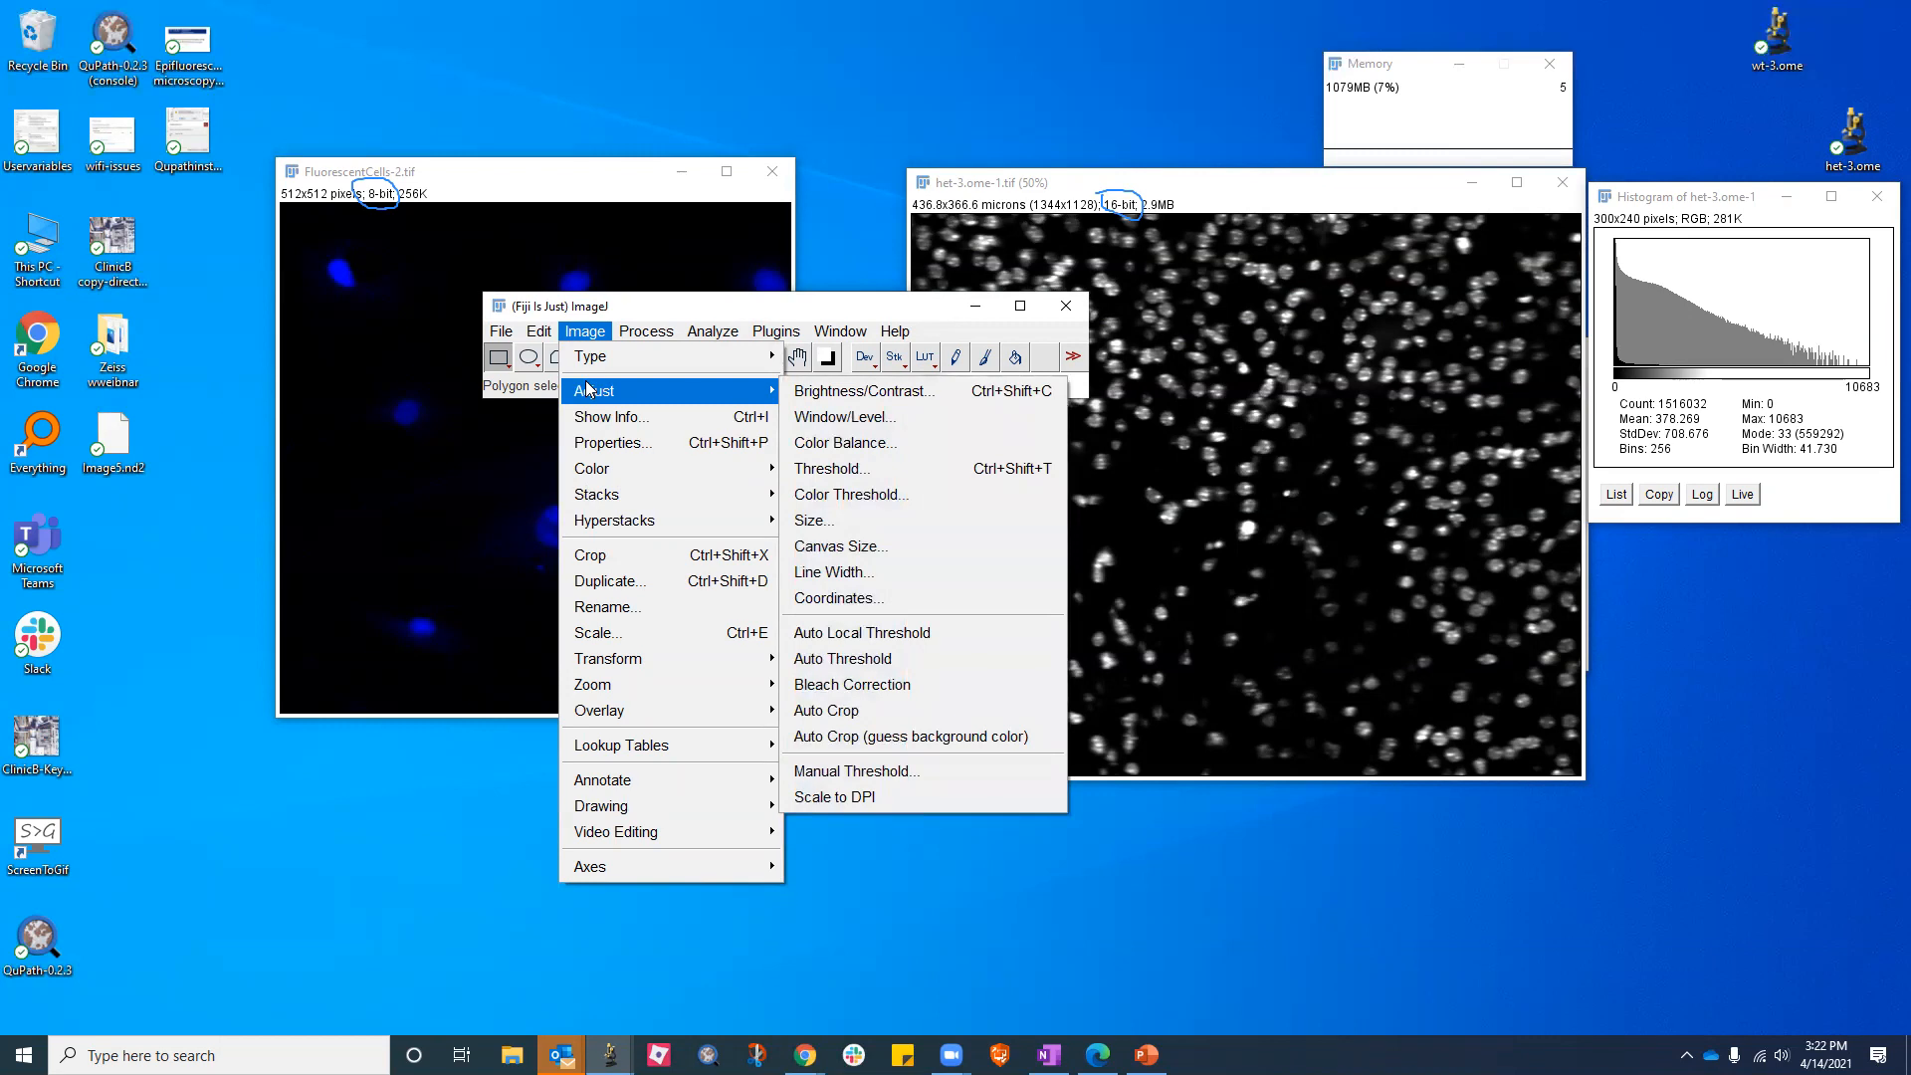
pyautogui.click(800, 394)
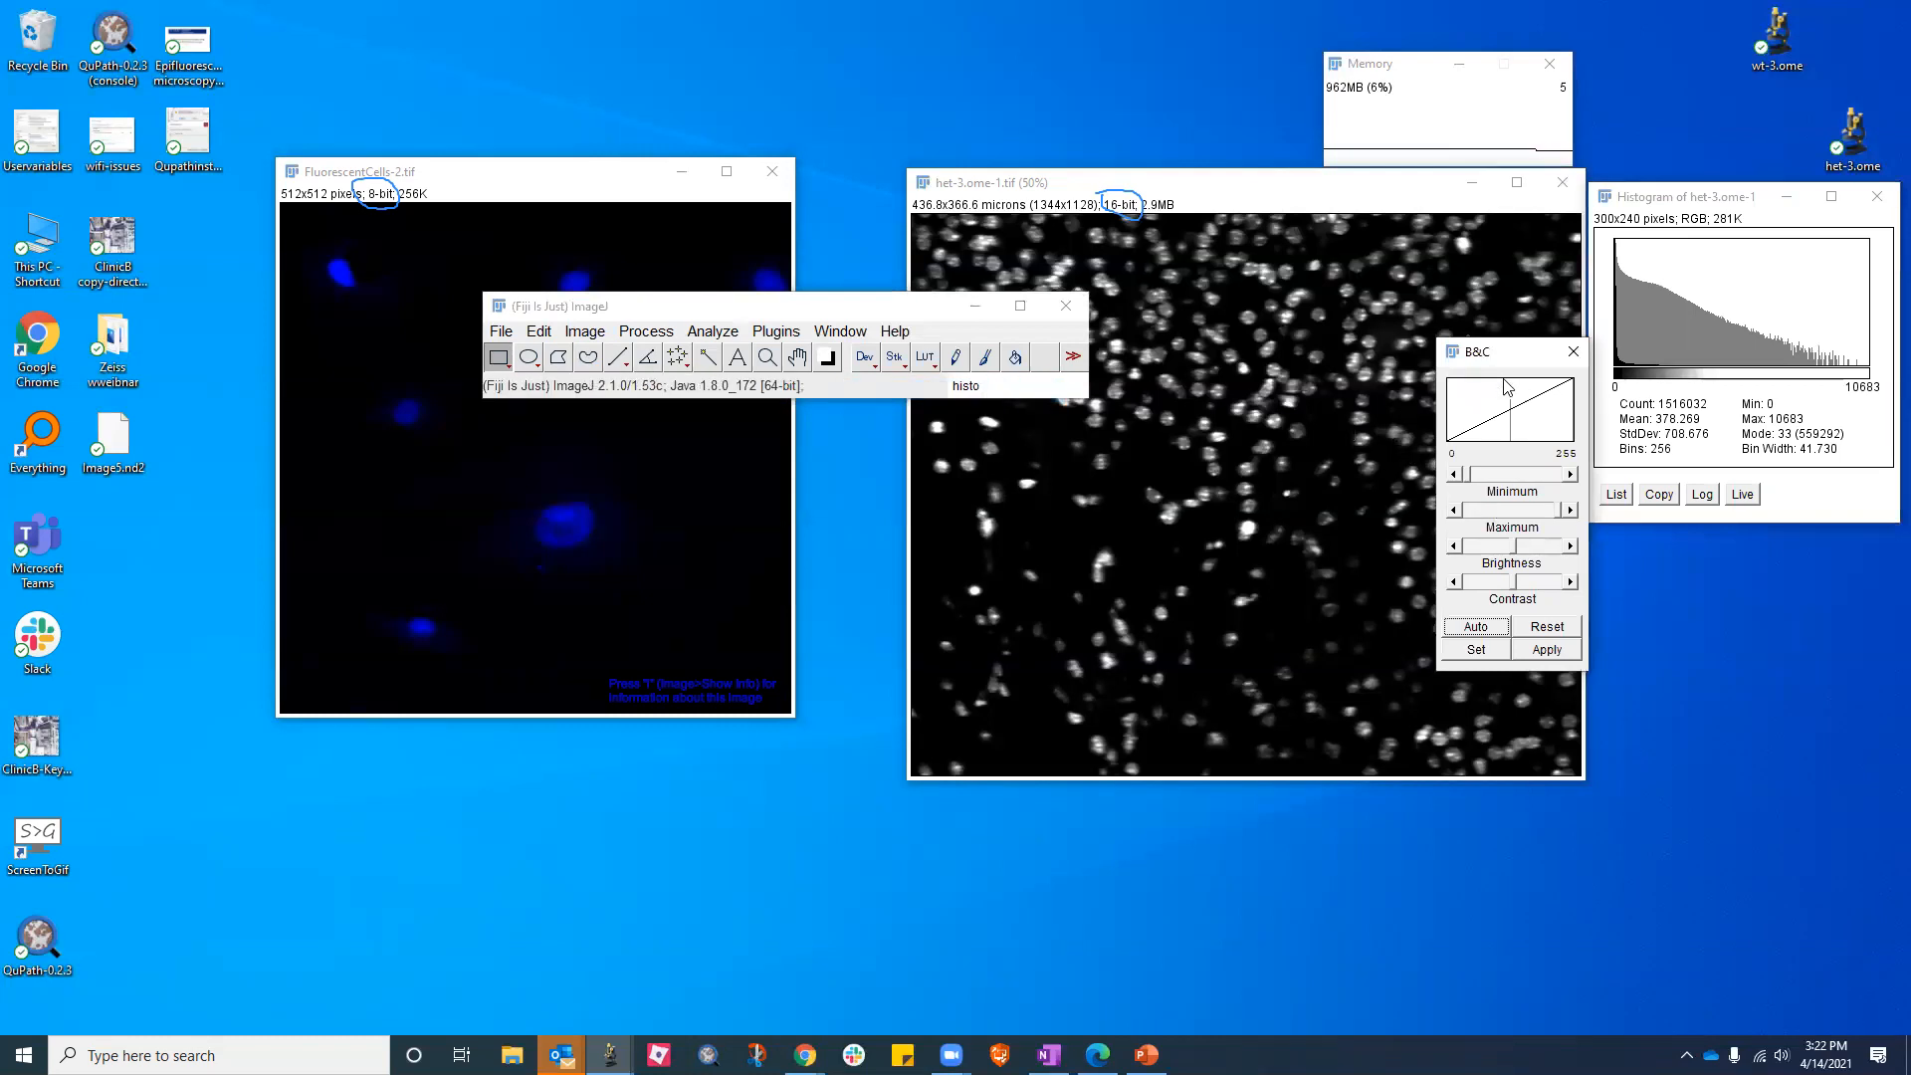
pyautogui.moveTo(1496, 354); pyautogui.dragTo(1679, 569)
# Review where the Brightness/Contrast command and its shortcut are listed, and close the B&C window
pyautogui.click(594, 332)
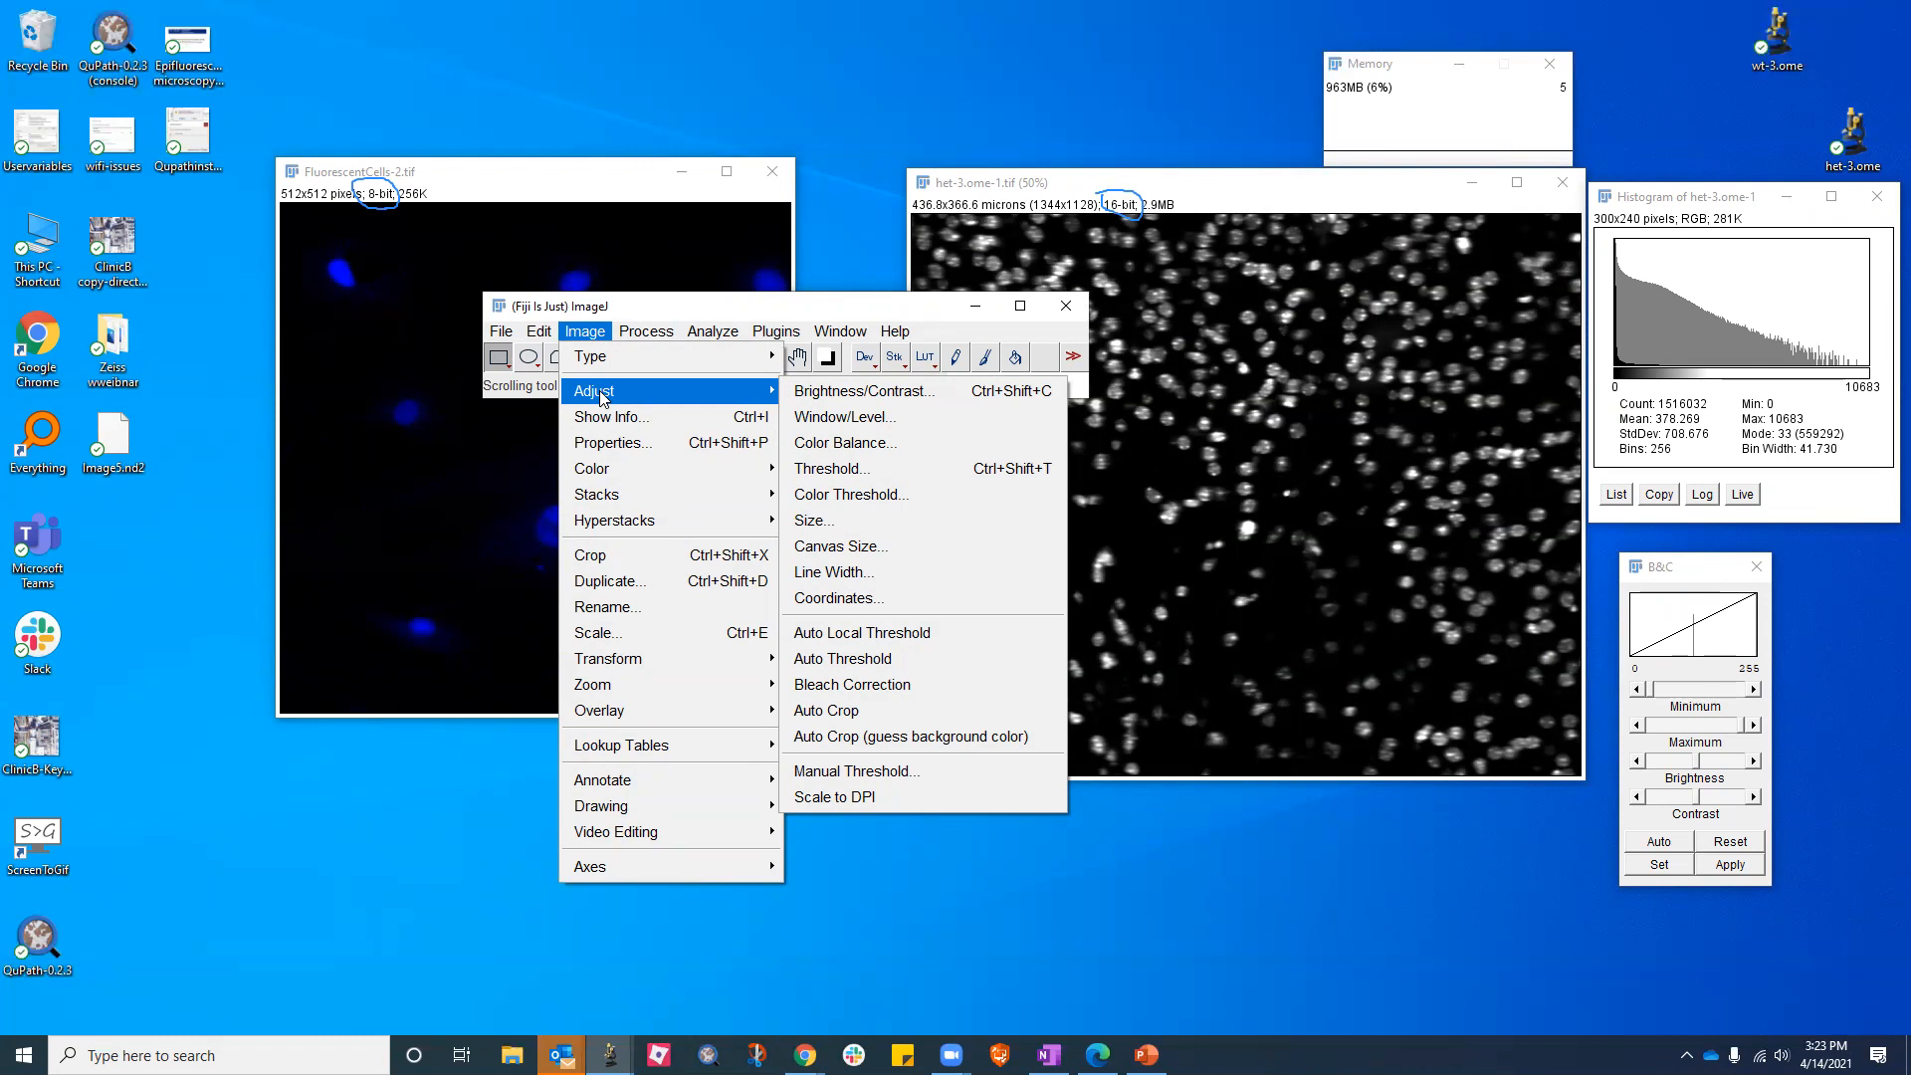
pyautogui.press('Escape')
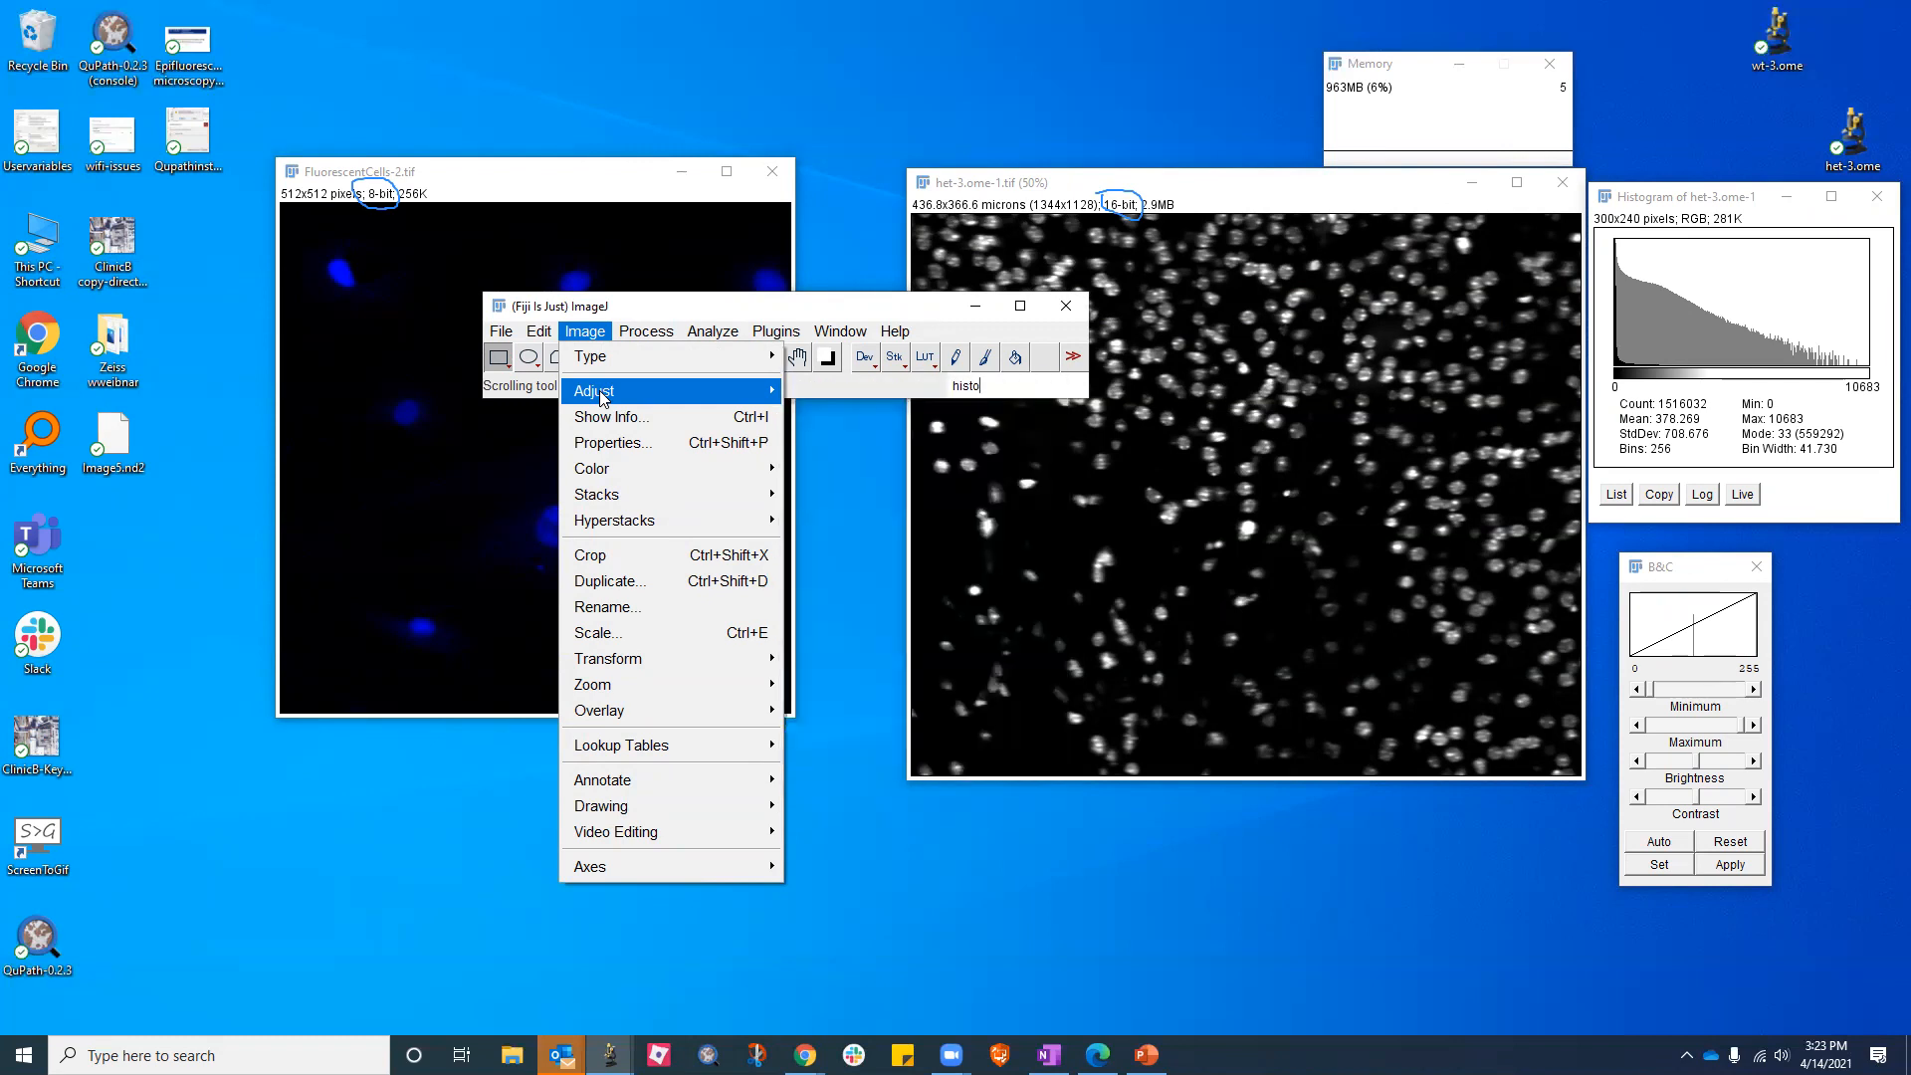
pyautogui.press('Escape')
pyautogui.write('histo')
pyautogui.click(1766, 574)
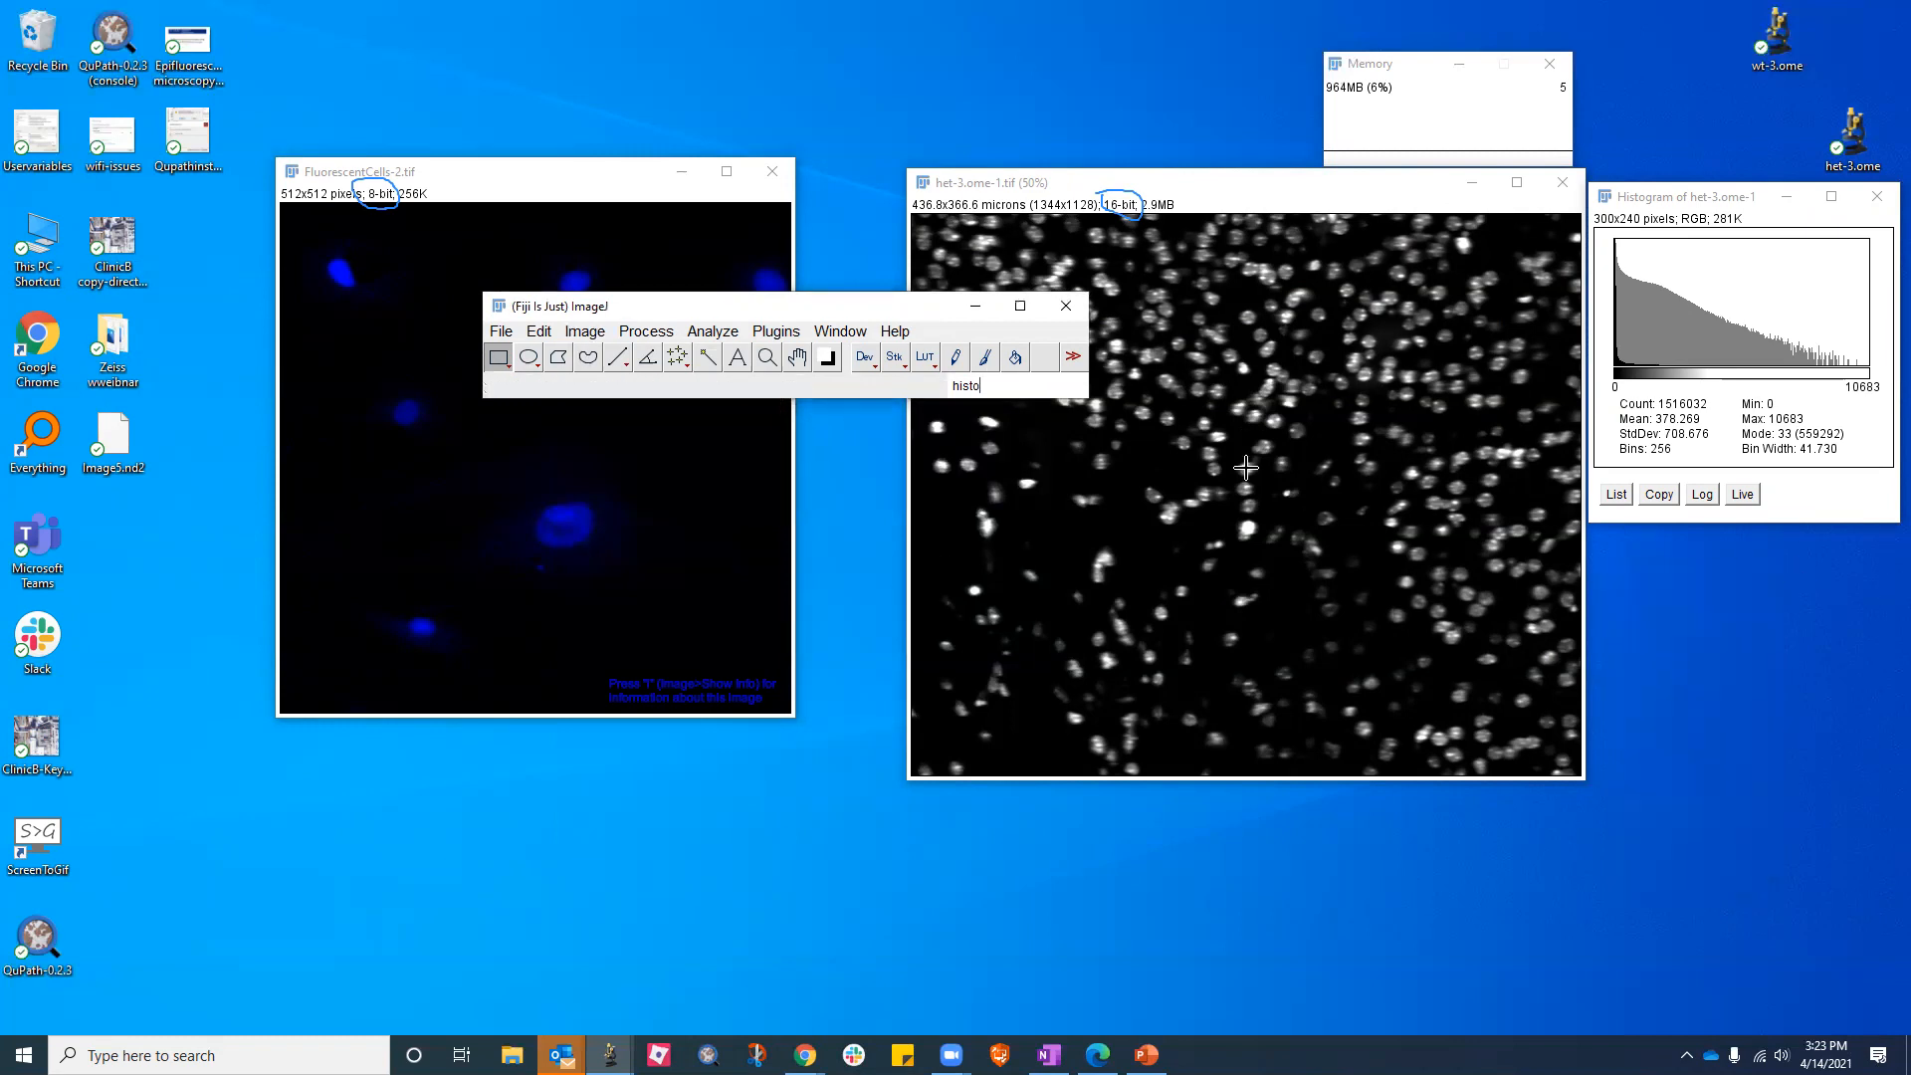
# Reopen Brightness/Contrast below the histogram and move the ImageJ main window up over the blue image
pyautogui.hotkey('ctrl', 'shift', 'c')
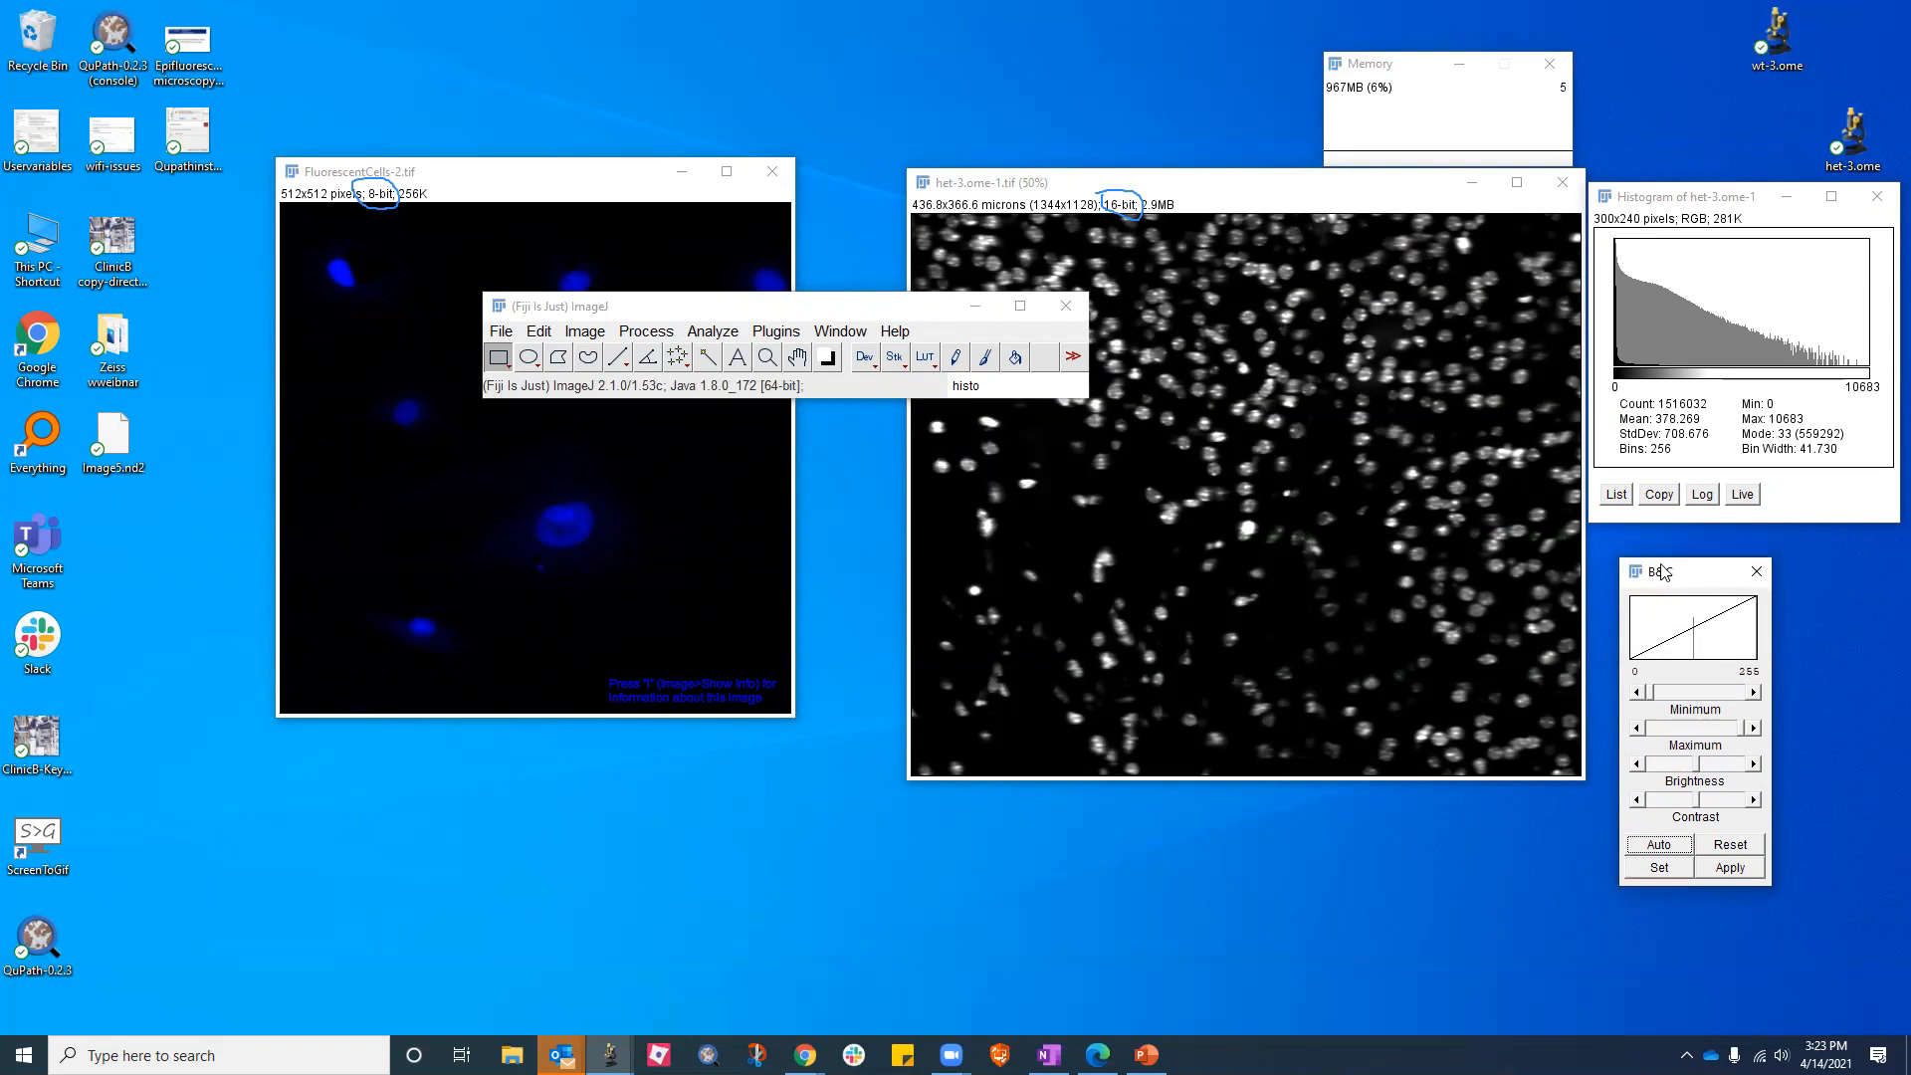
pyautogui.moveTo(1668, 575); pyautogui.dragTo(1646, 544)
pyautogui.click(765, 309)
pyautogui.moveTo(765, 309); pyautogui.dragTo(671, 235)
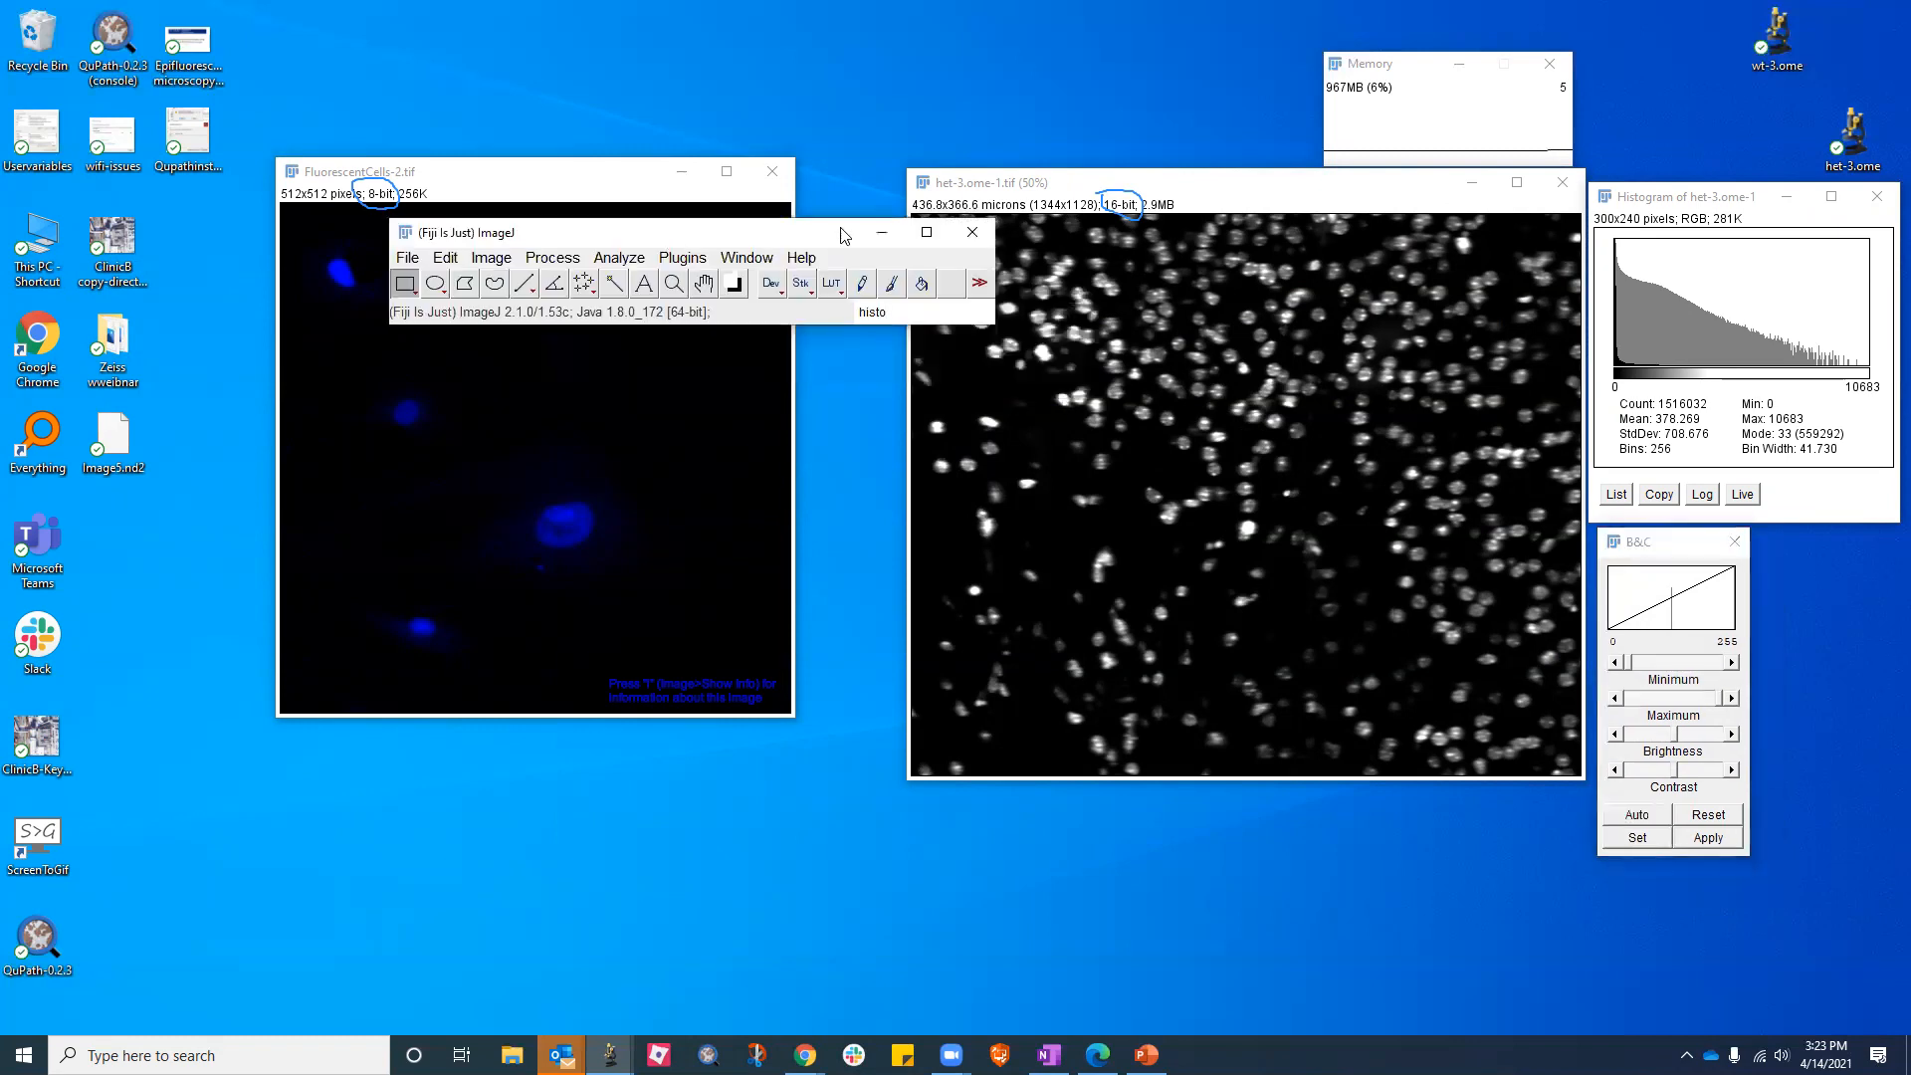
# Try auto contrast and different maximum display values on het-3.ome-1.tif, and reset its display range
pyautogui.click(945, 430)
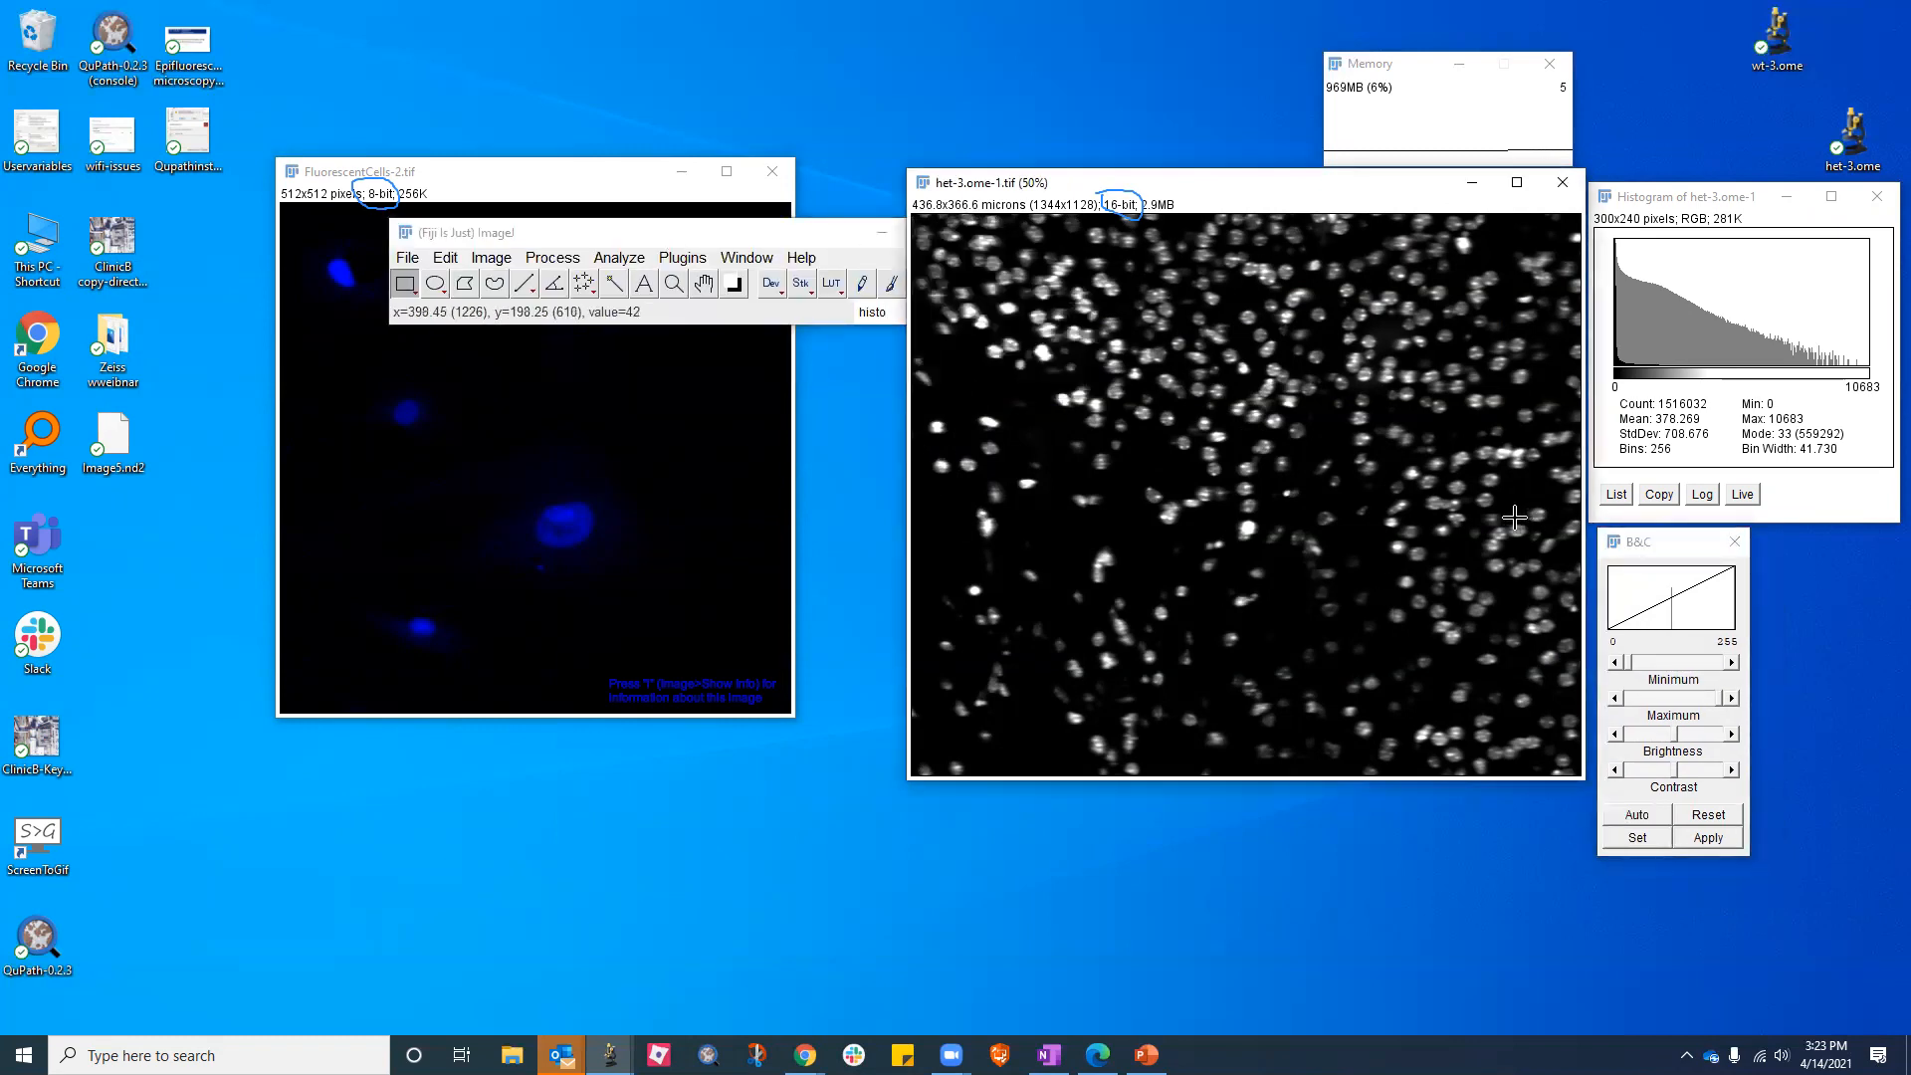
pyautogui.click(1636, 814)
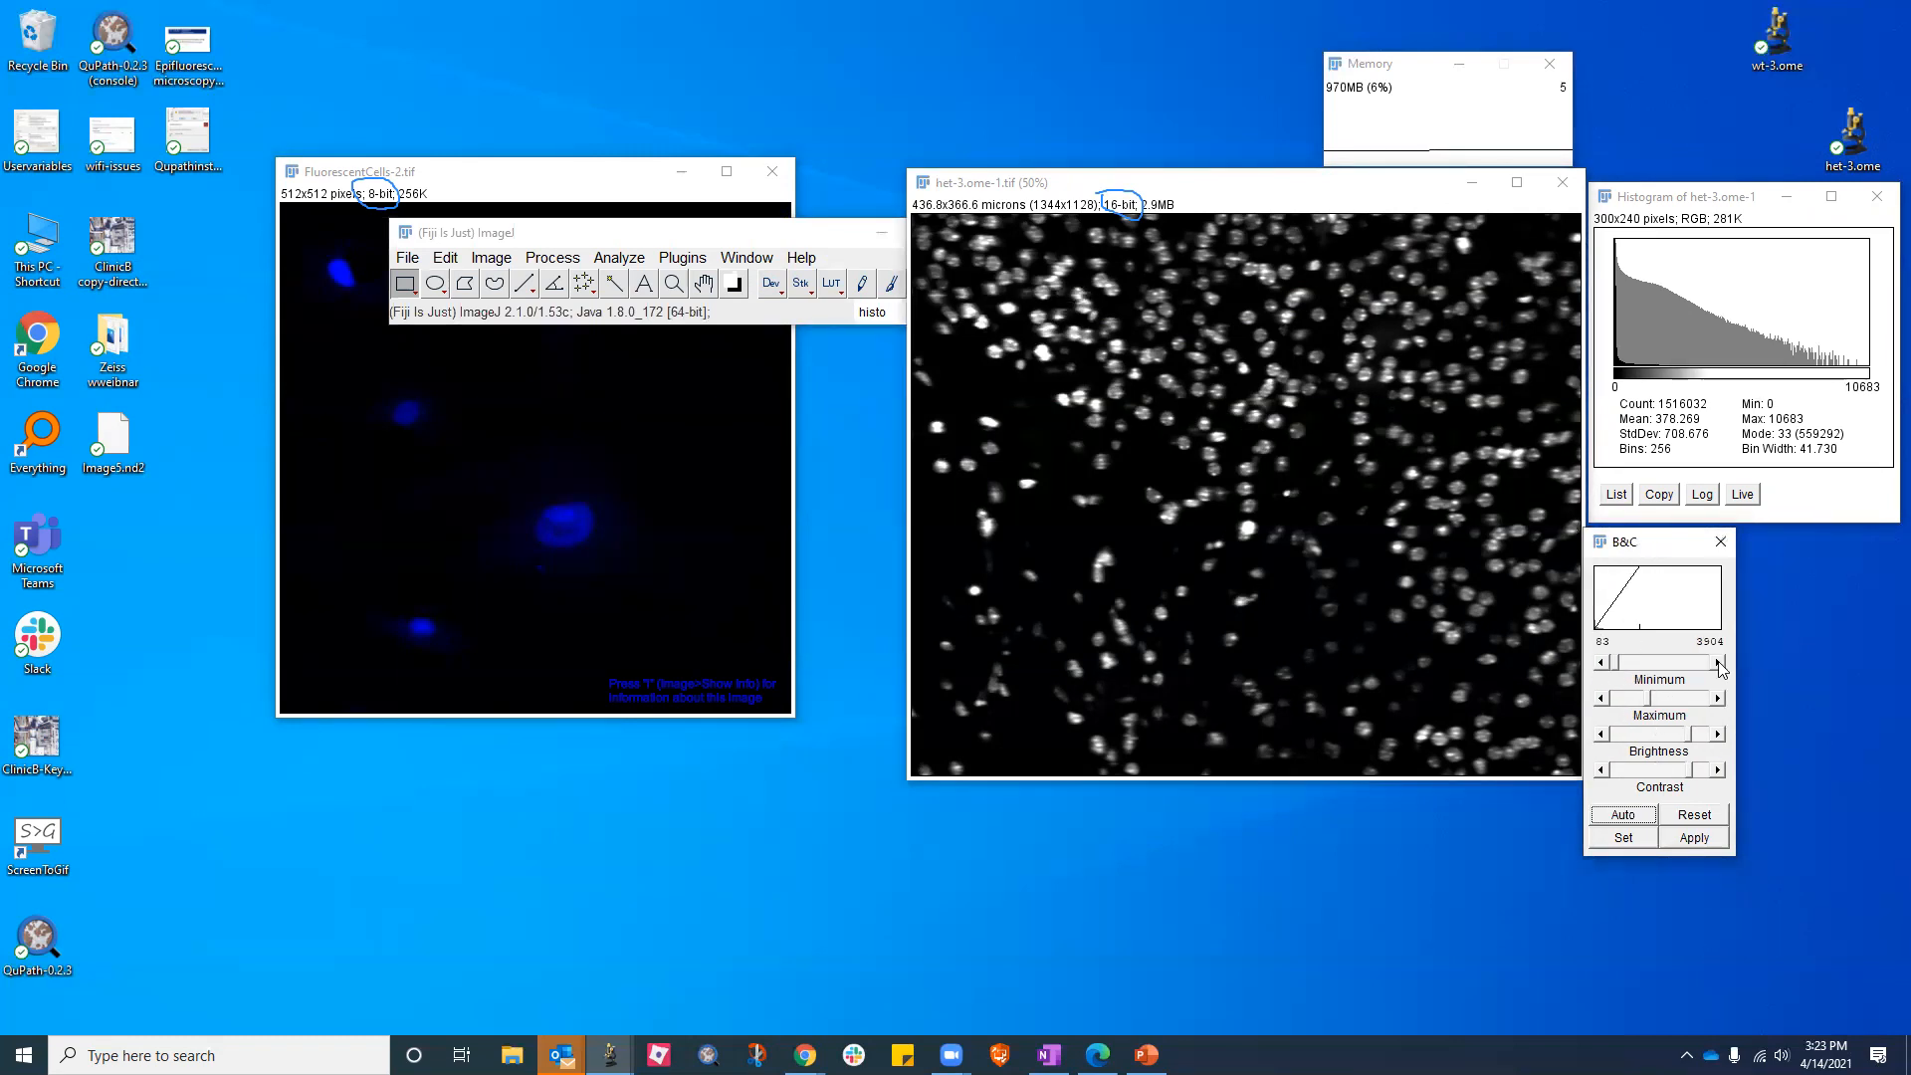
pyautogui.moveTo(1651, 698); pyautogui.dragTo(1742, 699)
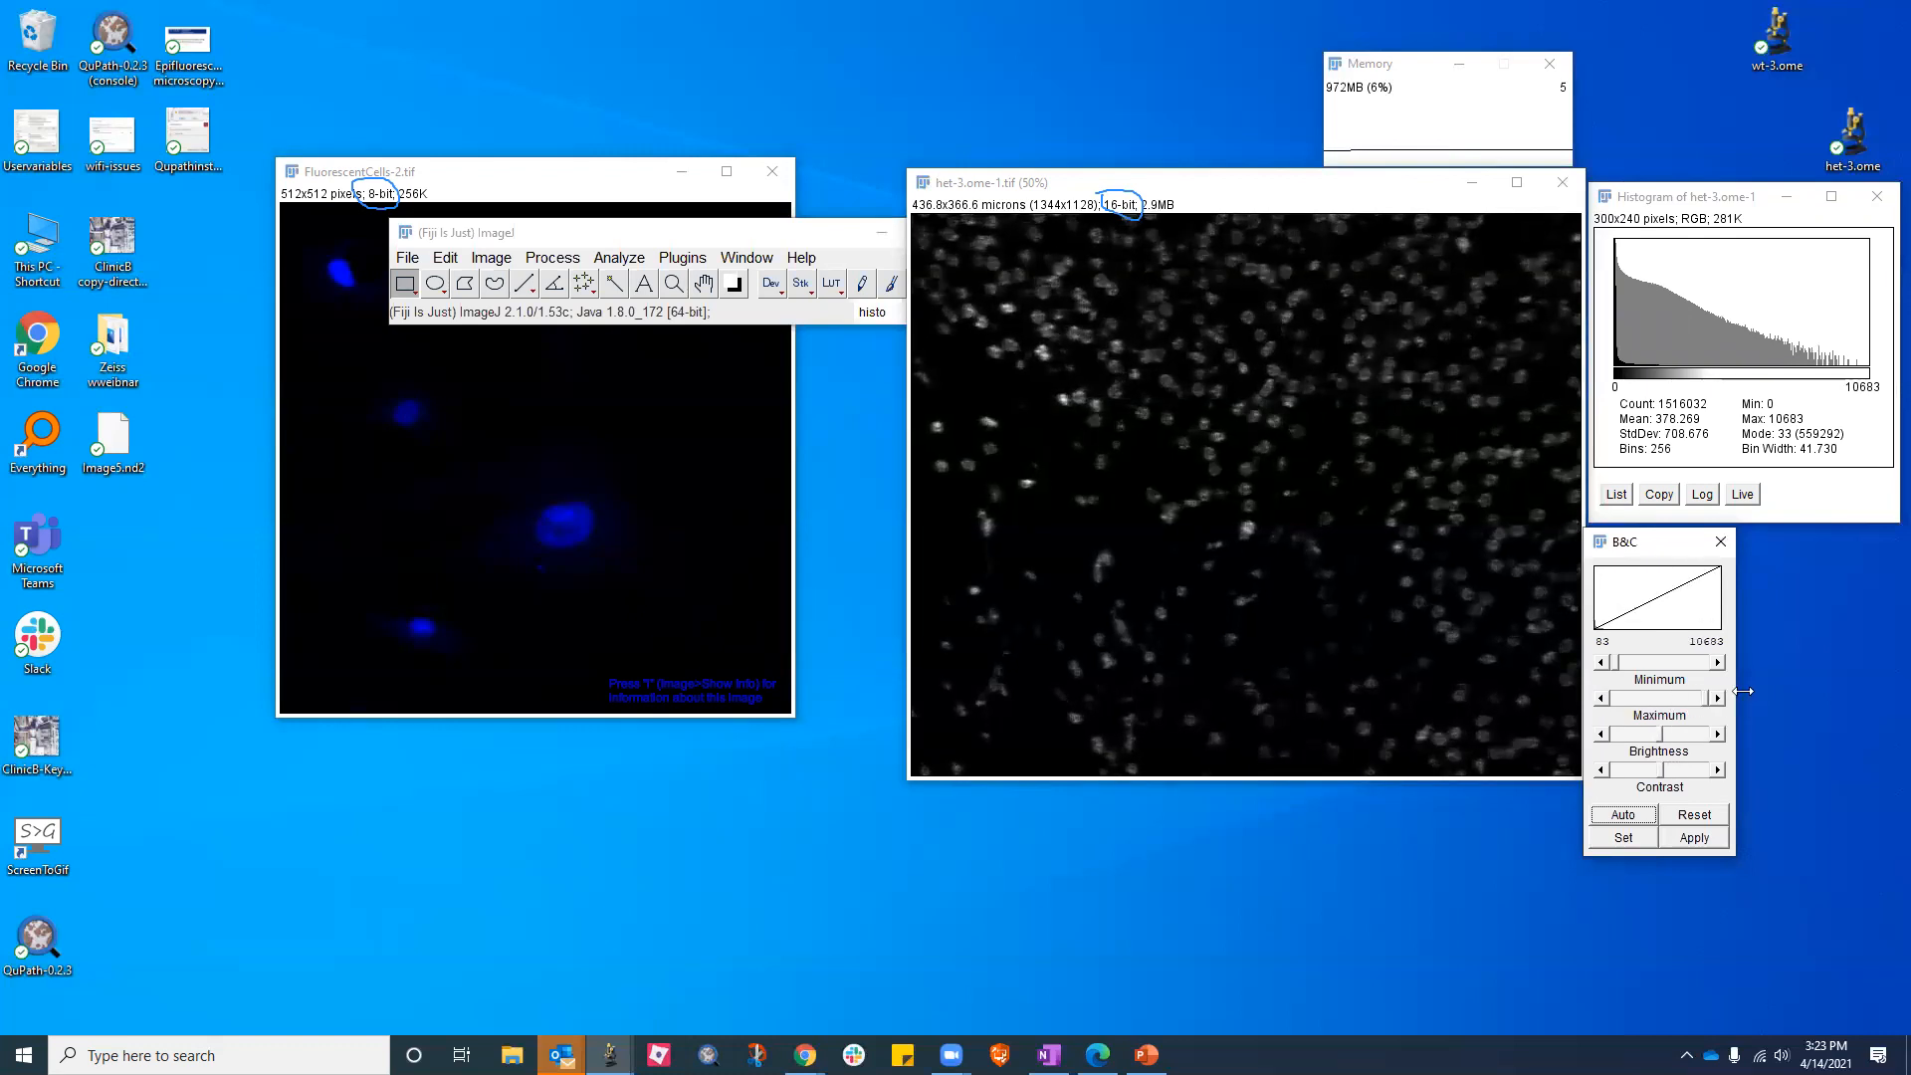
pyautogui.moveTo(1704, 700); pyautogui.dragTo(1647, 702)
pyautogui.click(1695, 815)
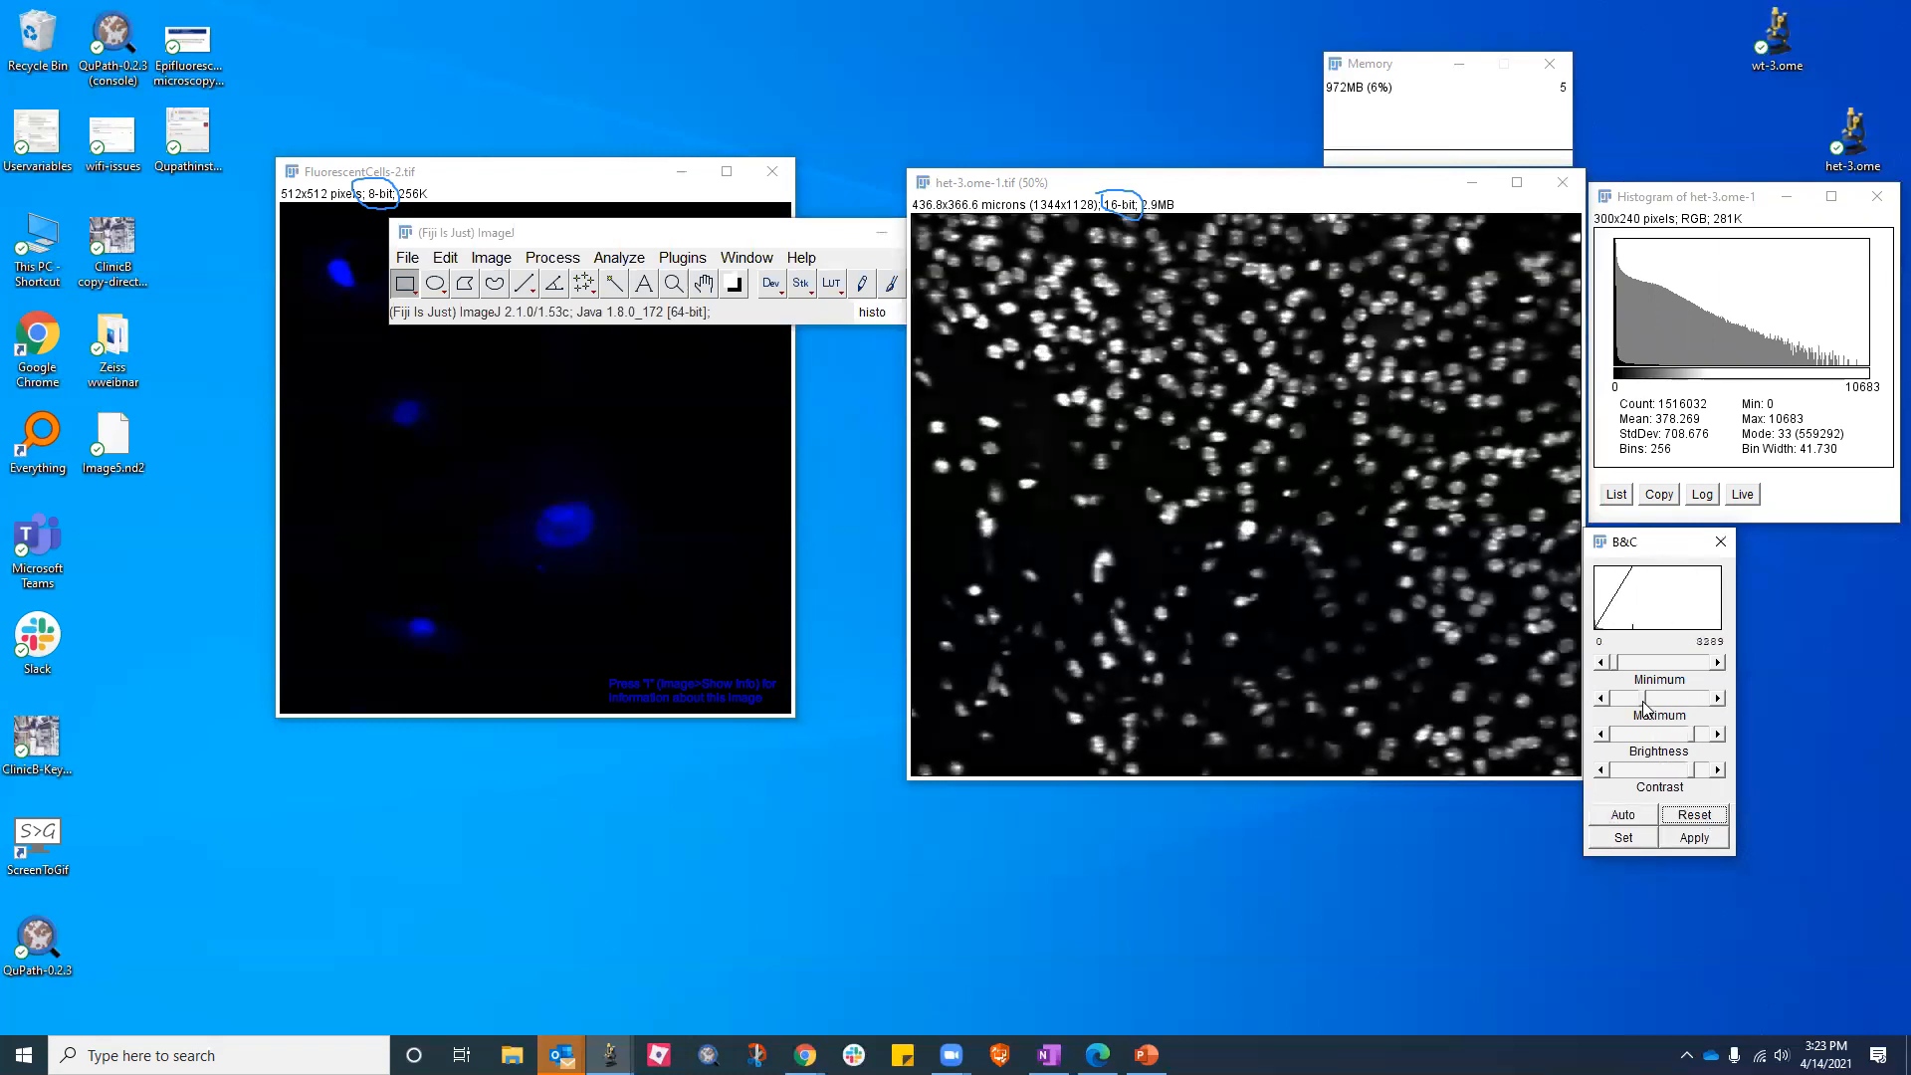
pyautogui.click(1711, 817)
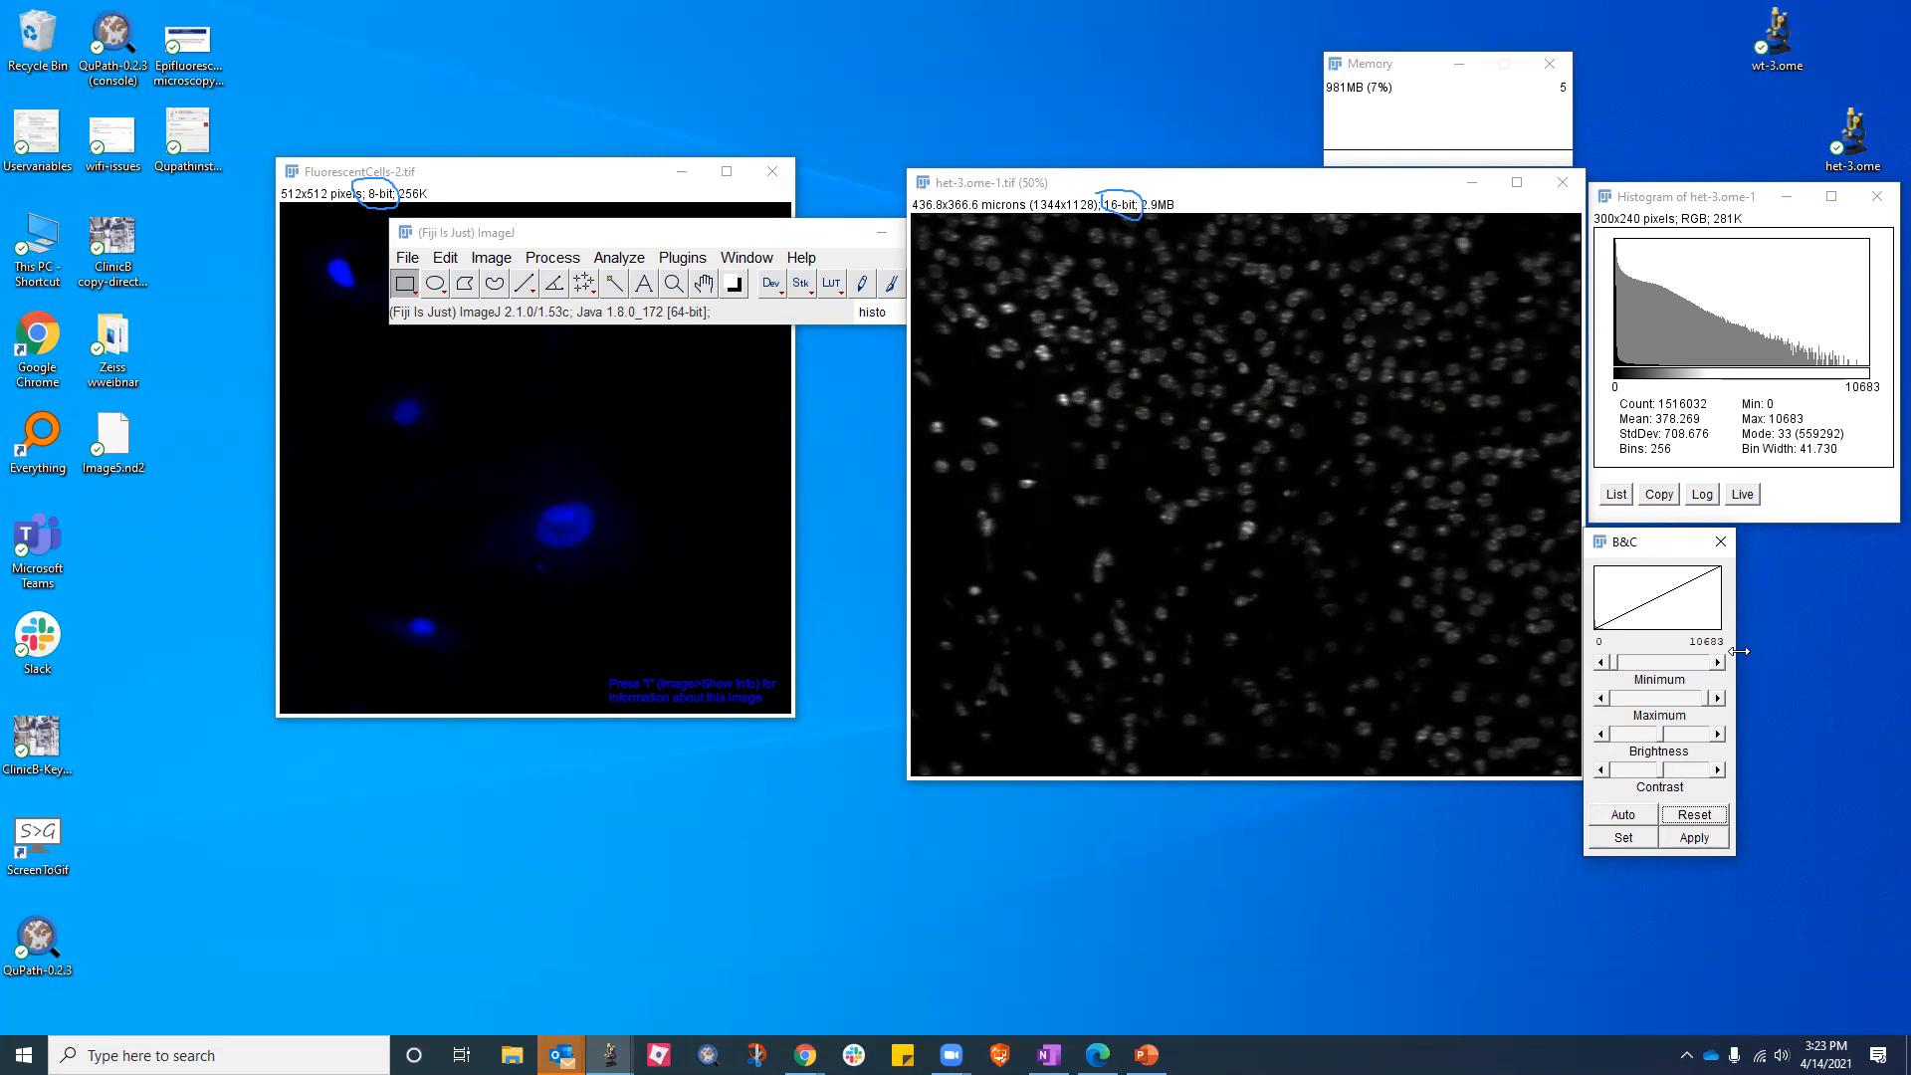
# Try to enter a new maximum displayed value for the display range of het-3.ome-1.tif
pyautogui.click(1623, 839)
pyautogui.click(1024, 293)
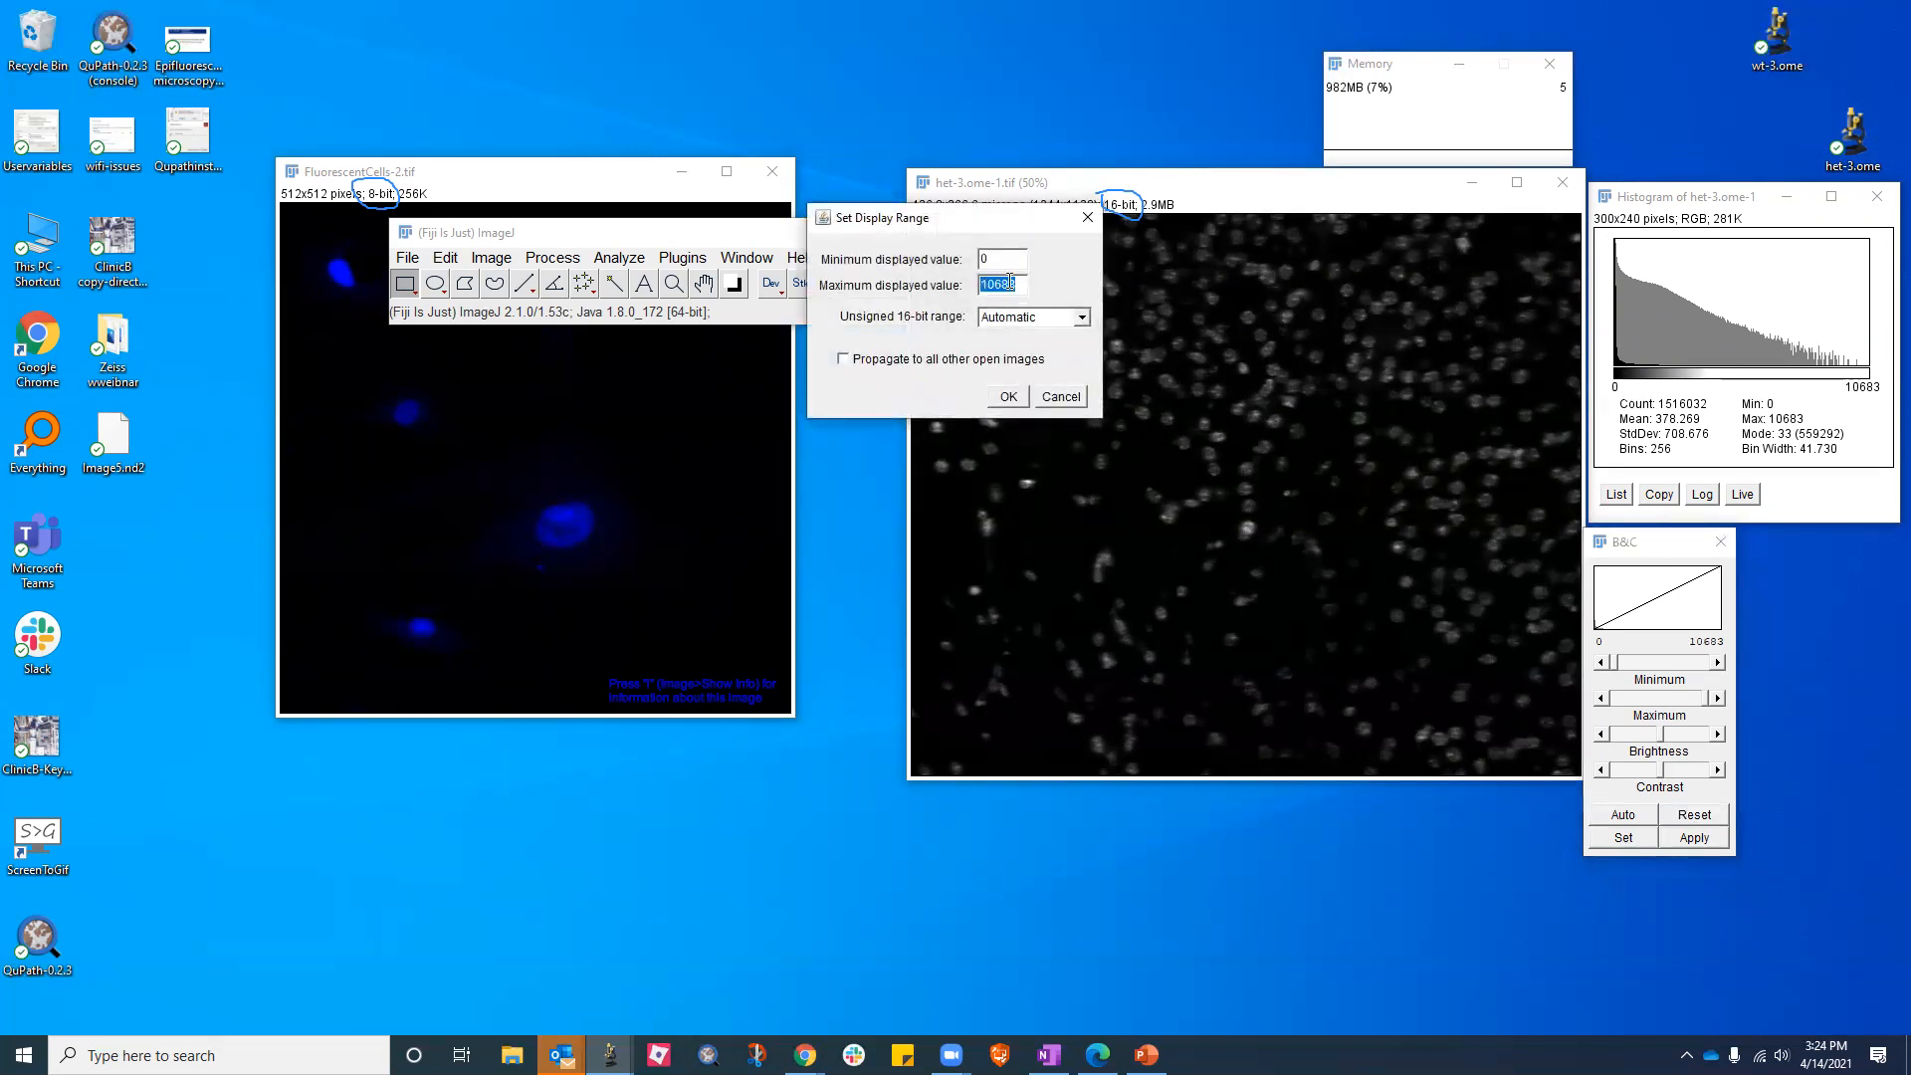
pyautogui.write('6')
pyautogui.click(1007, 397)
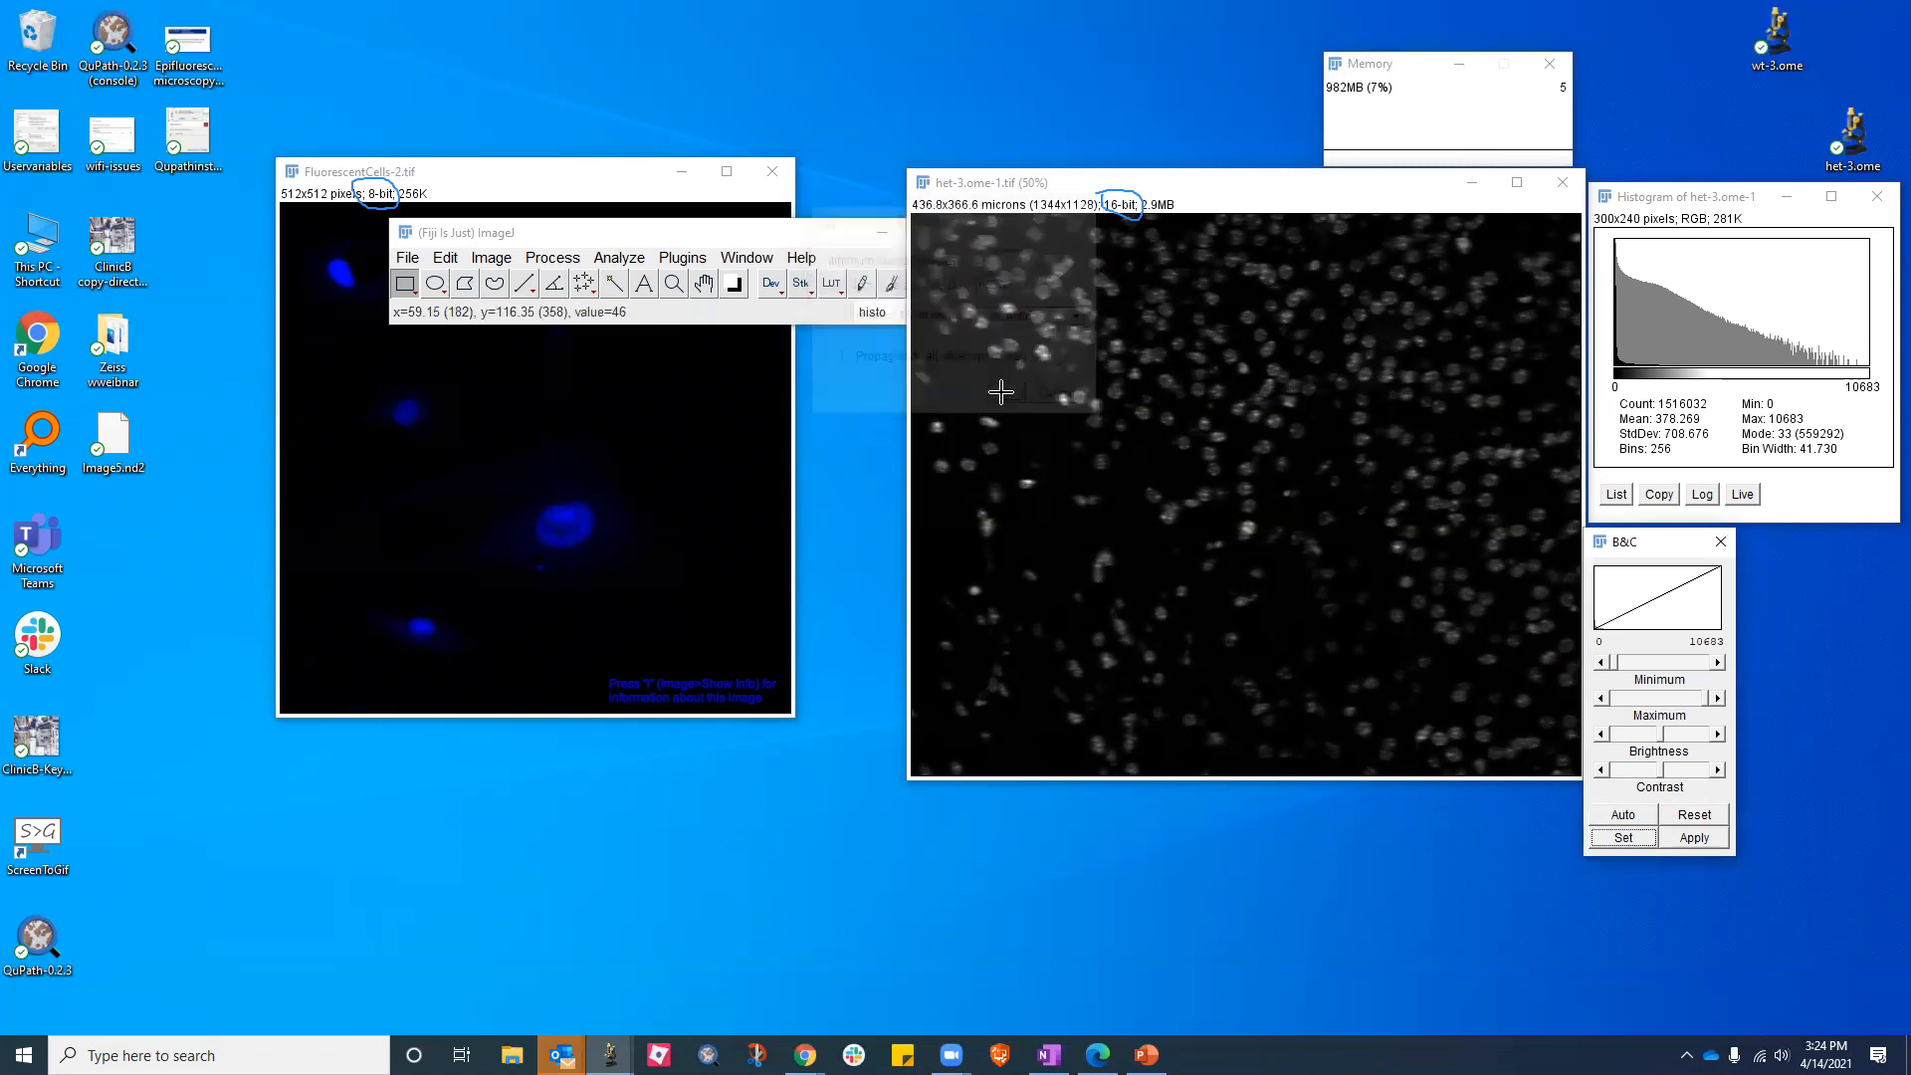
# Set the unsigned 16-bit range of het-3.ome-1.tif's display to 16-bit (0-65535)
pyautogui.click(1623, 838)
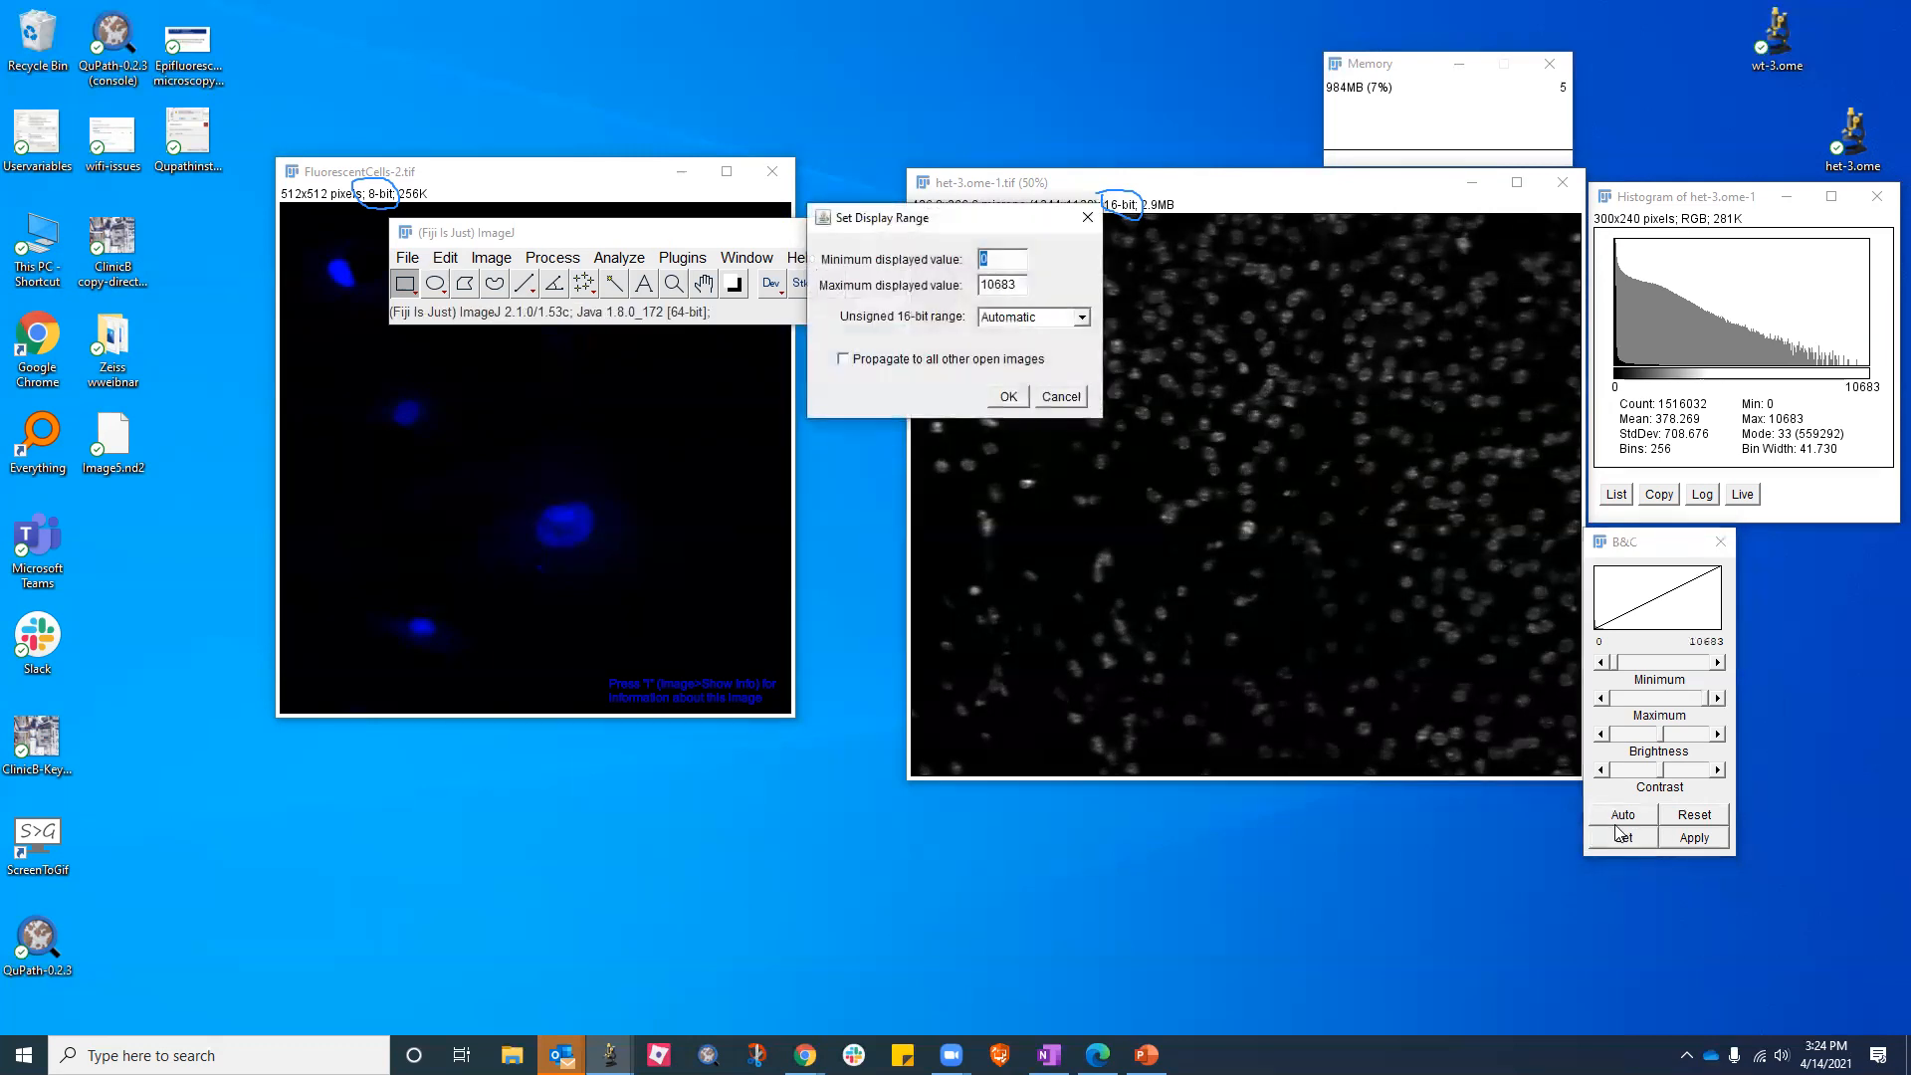
pyautogui.click(1082, 318)
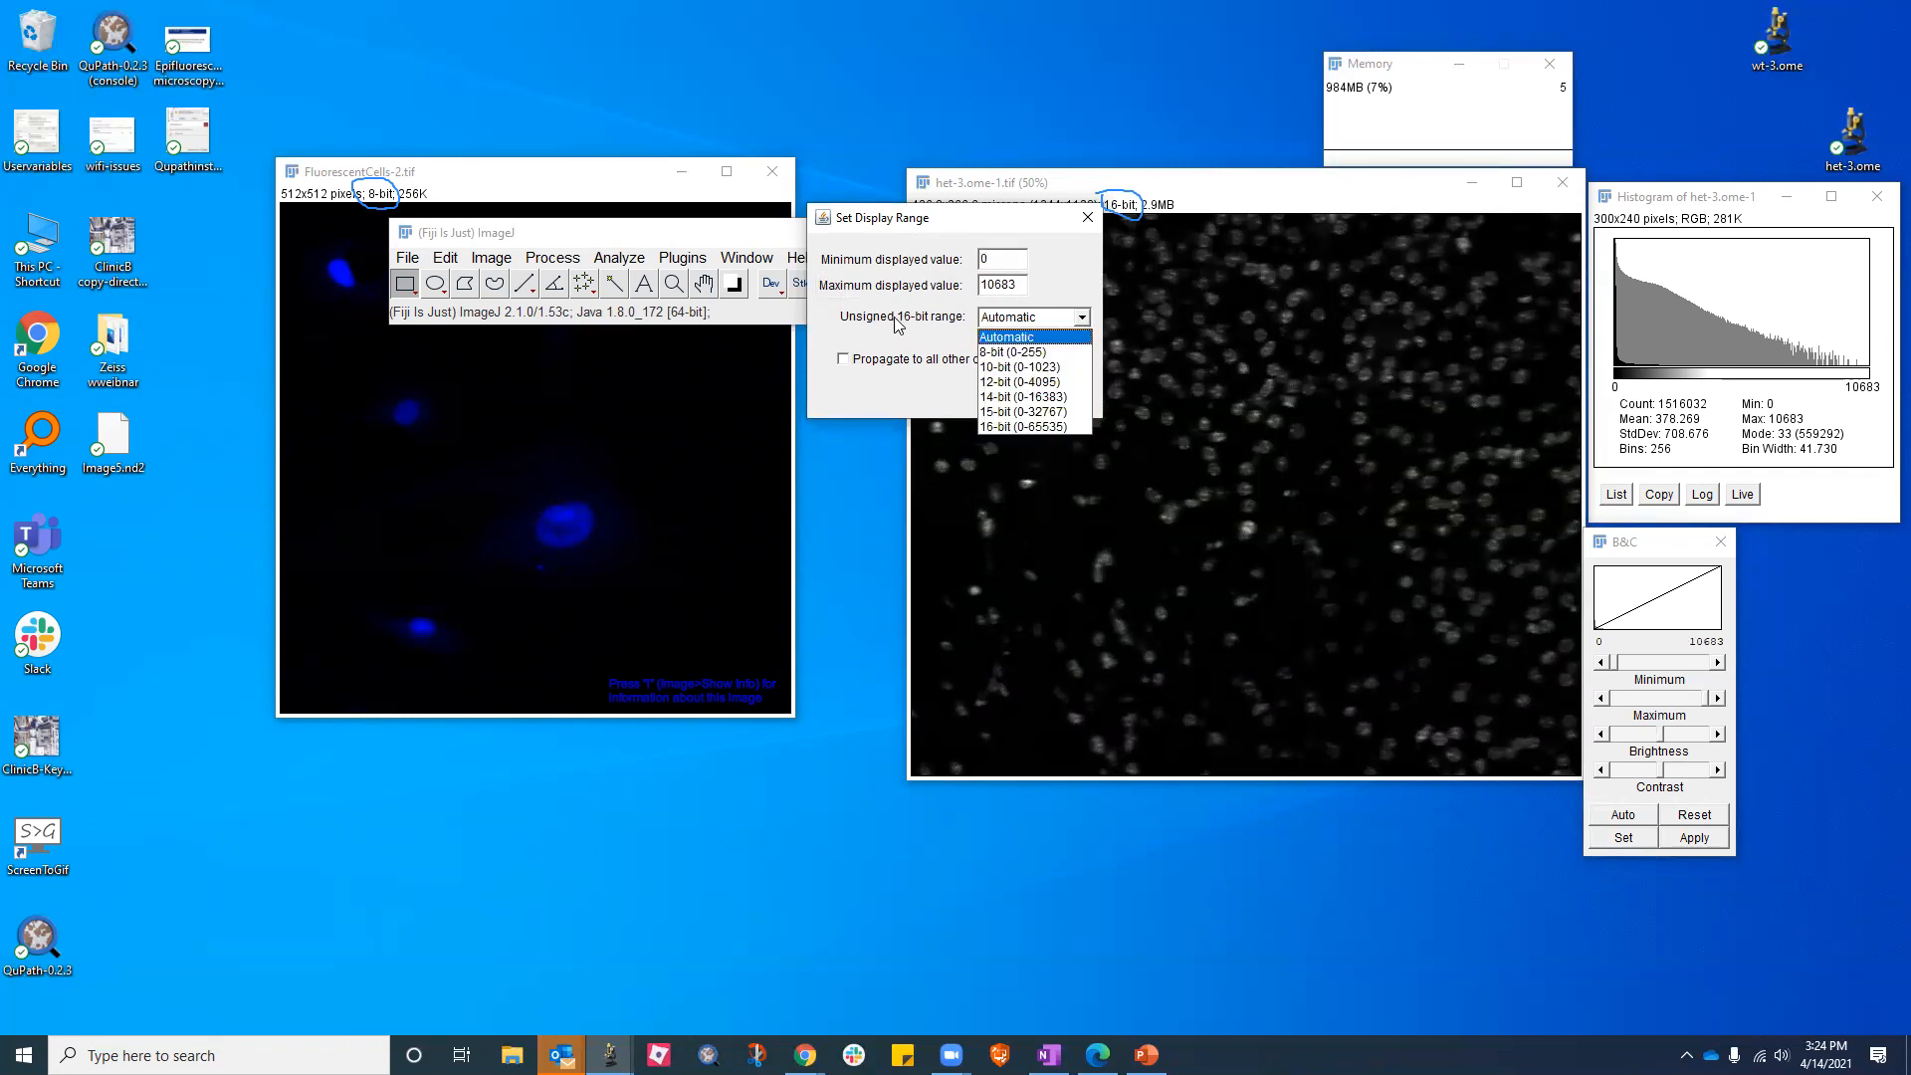
pyautogui.click(1024, 428)
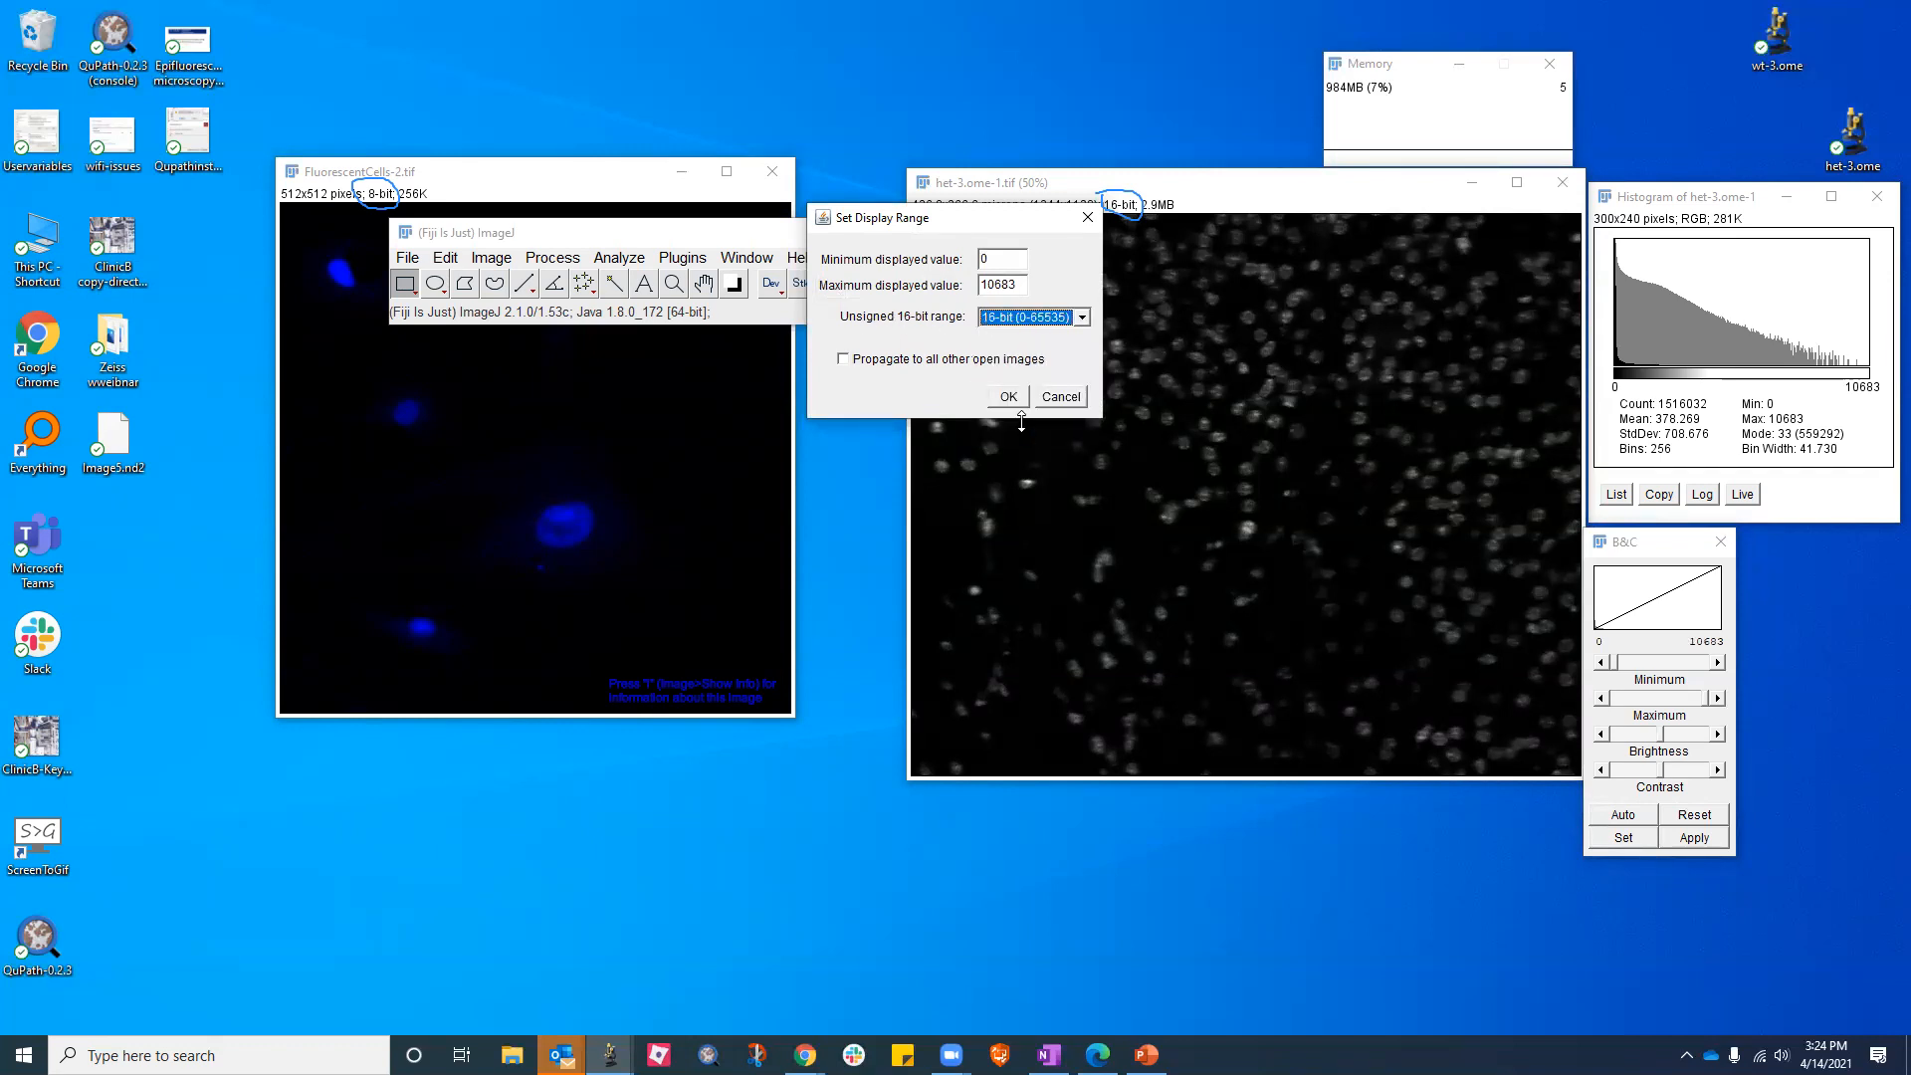
pyautogui.click(1007, 394)
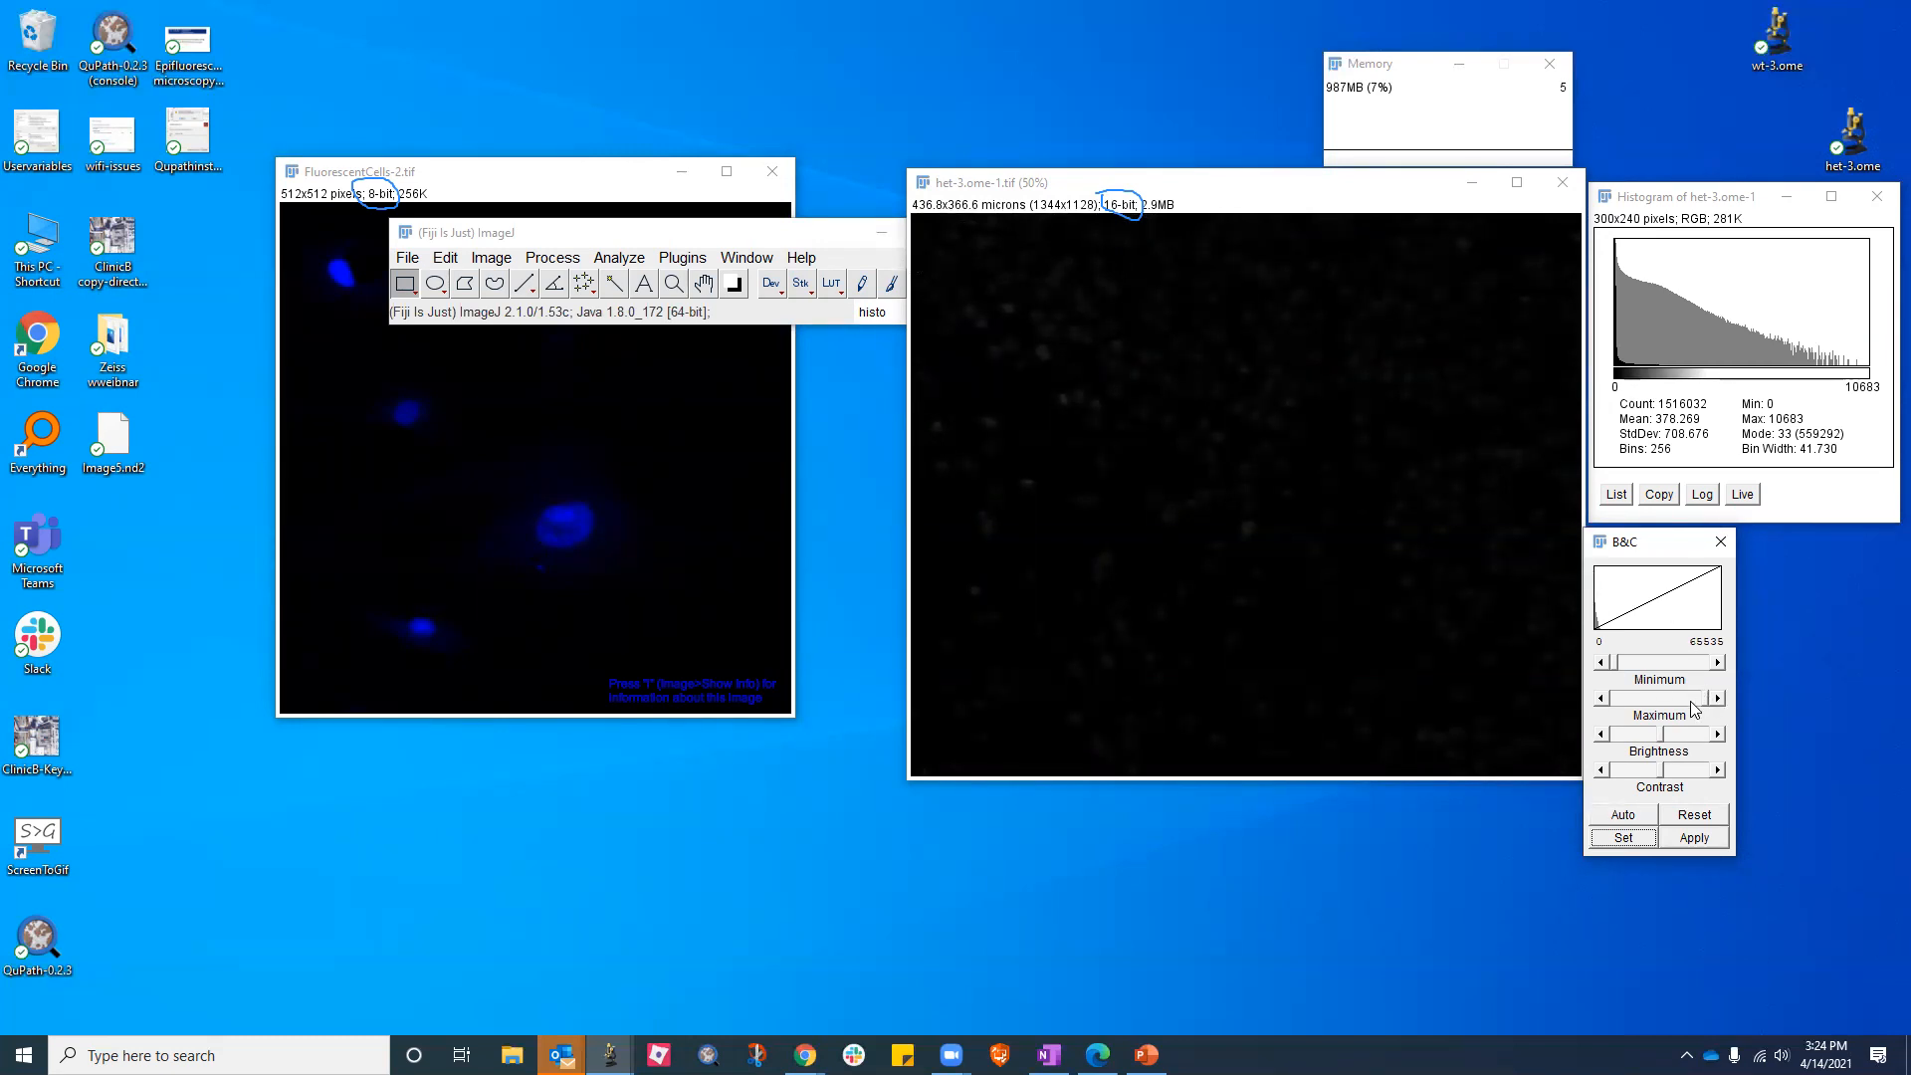
# Lower the maximum displayed value of het-3.ome-1.tif to about 10070 and circle the low end of the B&C plot
pyautogui.moveTo(1706, 697); pyautogui.dragTo(1620, 620)
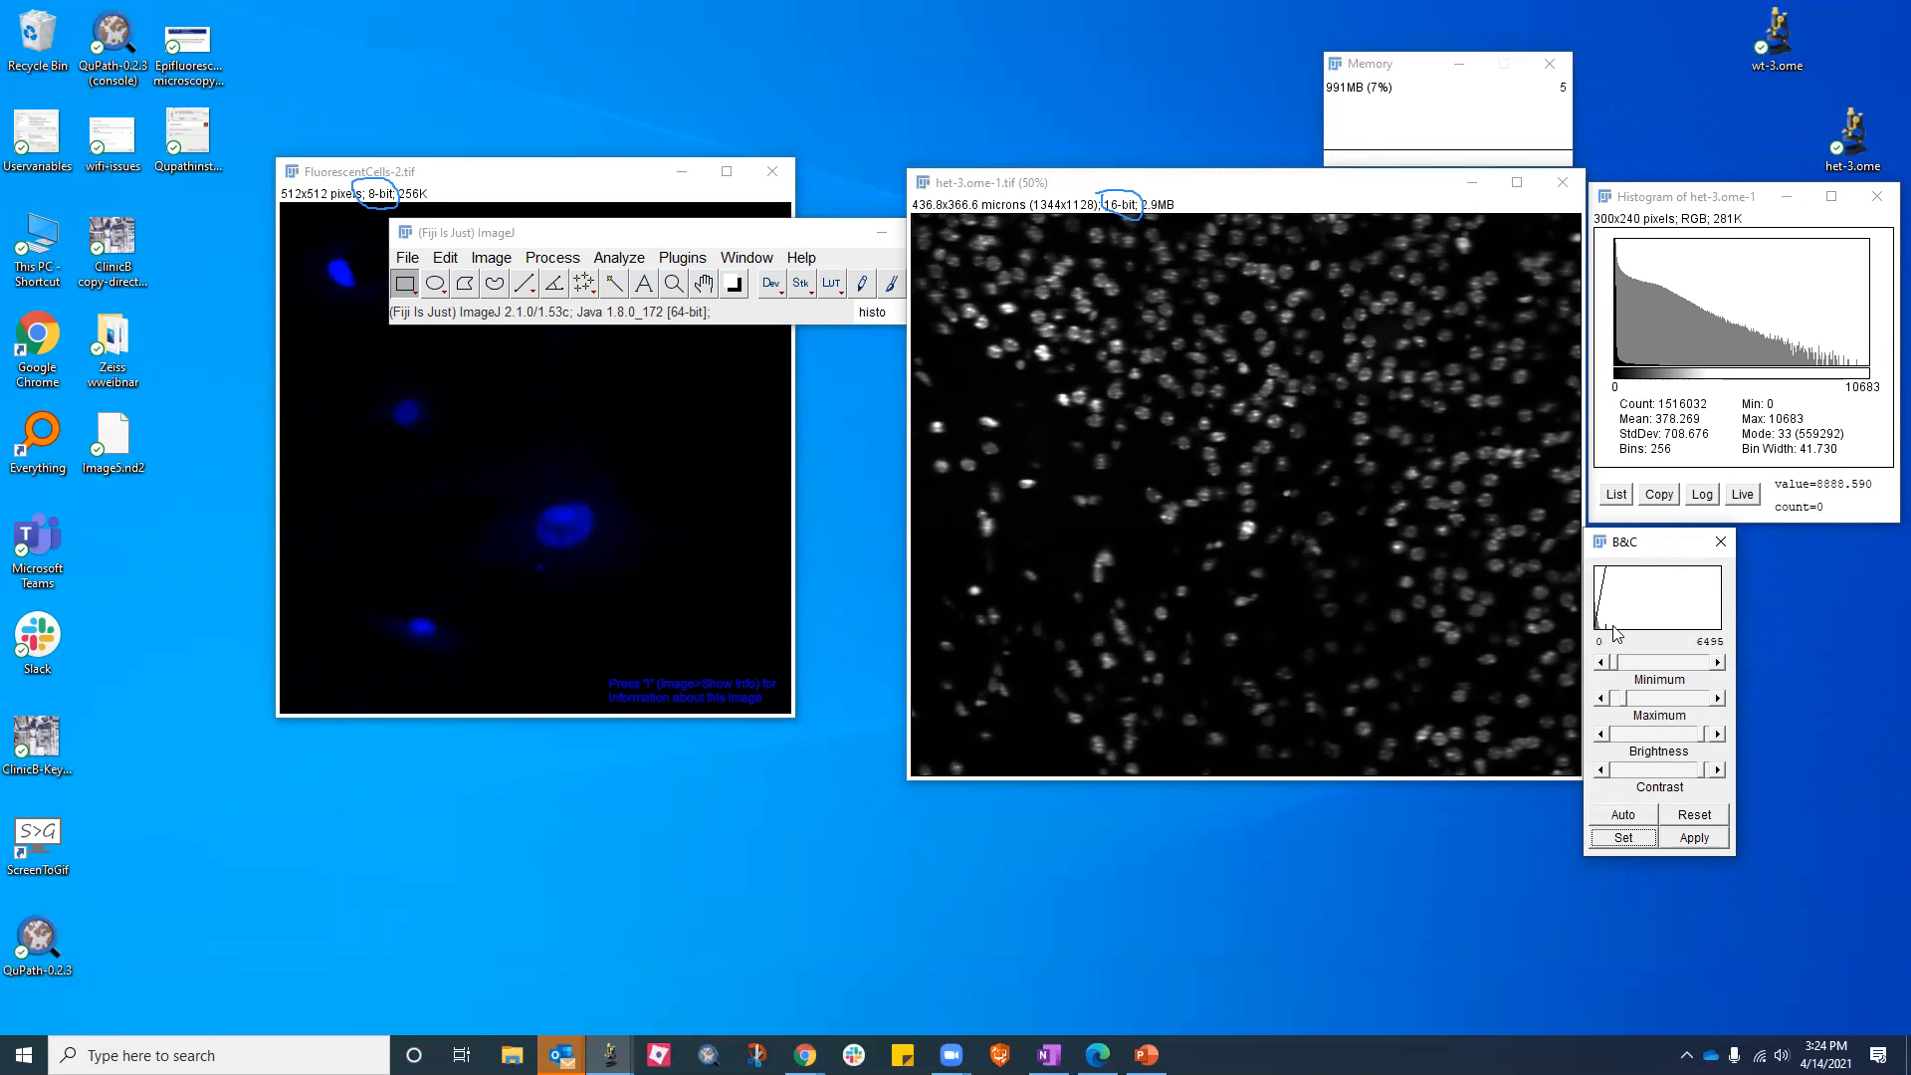
pyautogui.moveTo(1624, 697); pyautogui.dragTo(1629, 695)
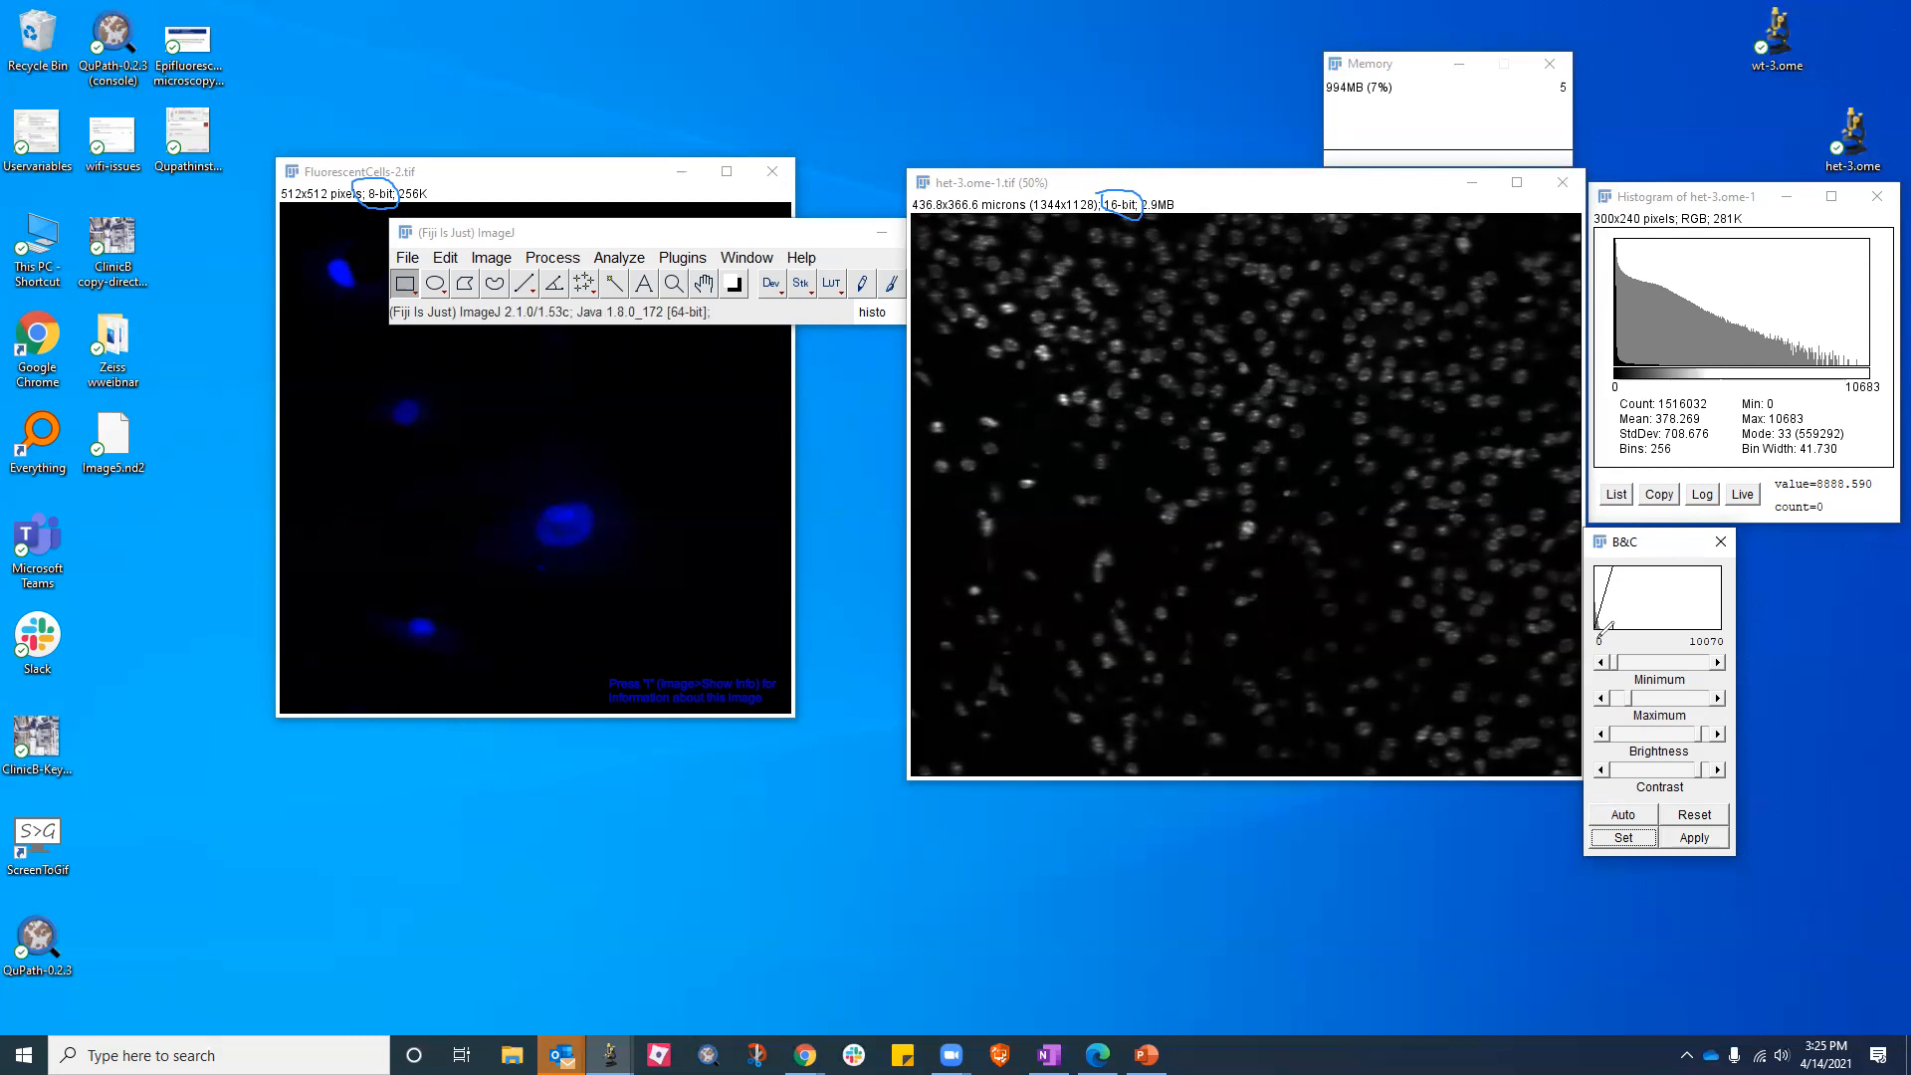
pyautogui.moveTo(1610, 629)
pyautogui.mouseDown()
pyautogui.moveTo(1633, 637)
pyautogui.moveTo(1618, 603)
pyautogui.moveTo(1588, 622)
pyautogui.moveTo(1610, 633)
pyautogui.mouseUp()
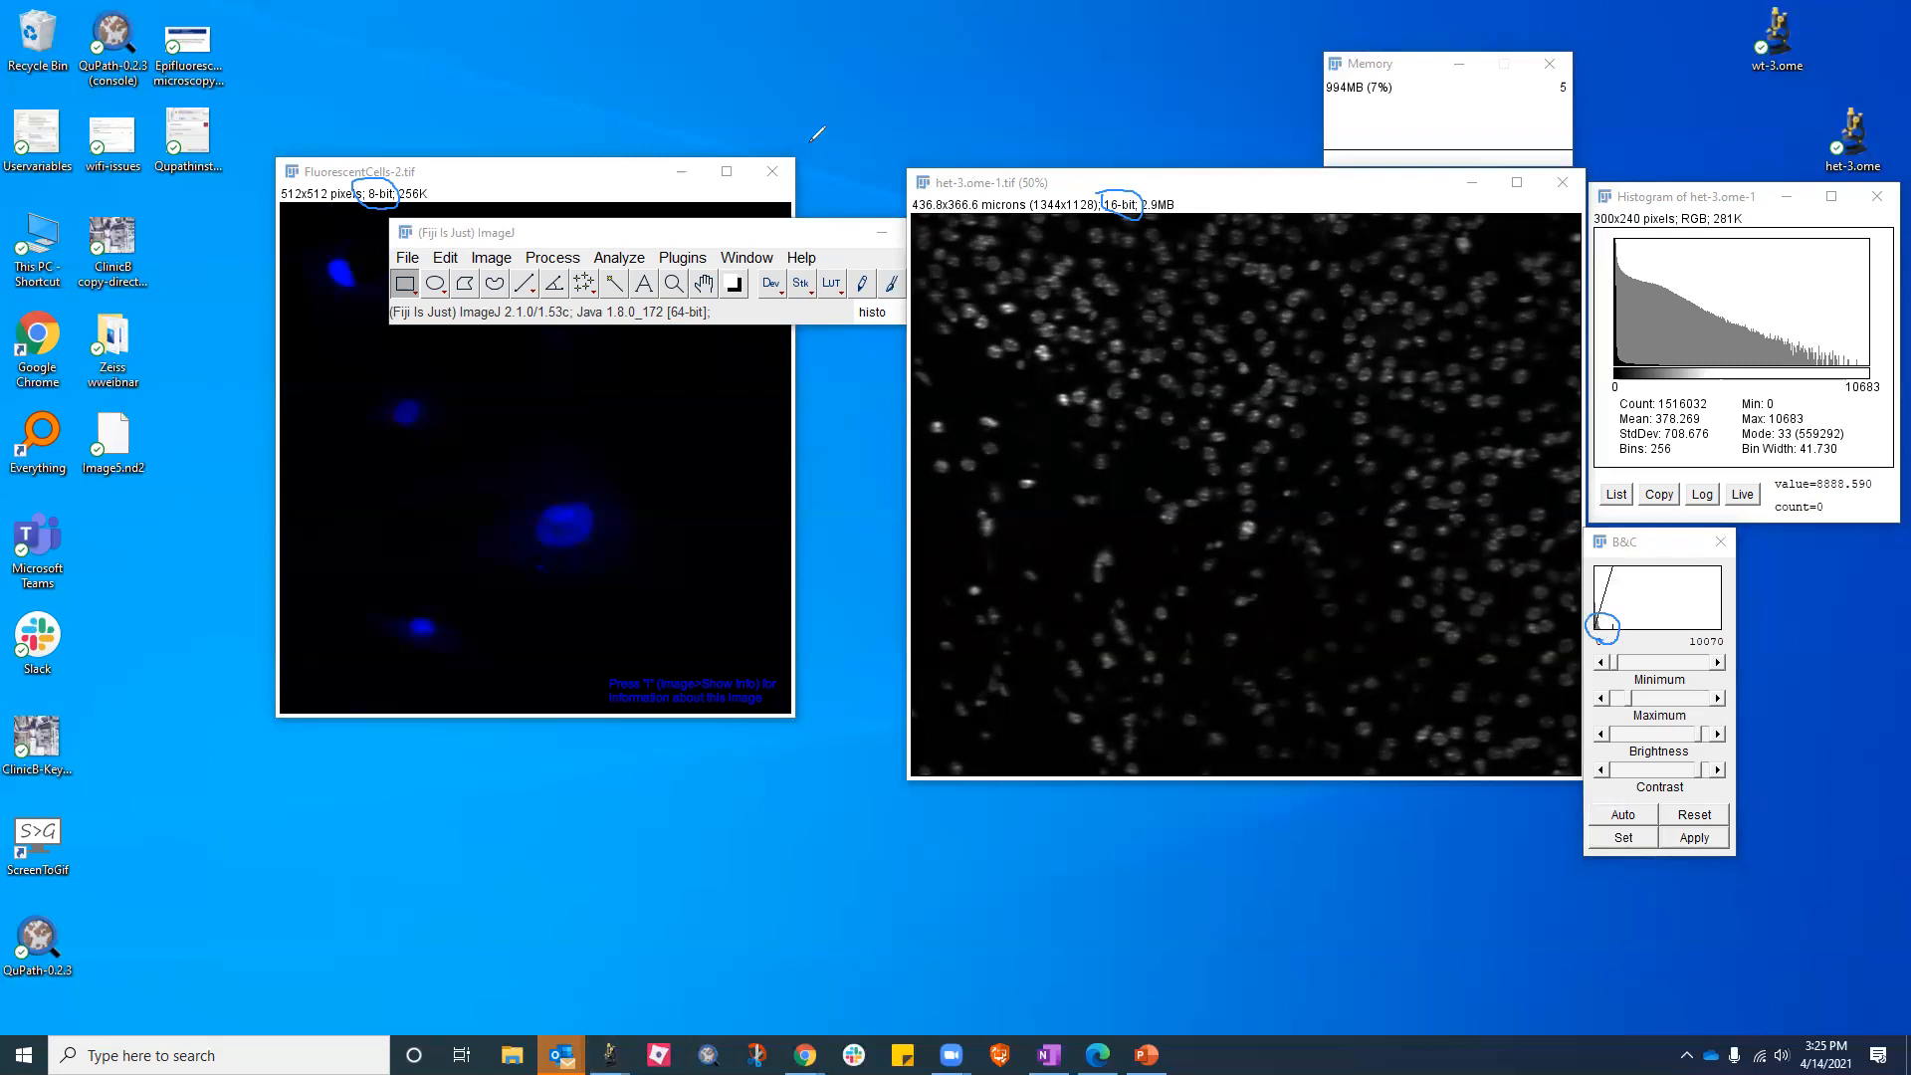
# Zoom het-3.ome-1.tif in to 3200% to inspect the individual pixels of a nucleus, and enlarge the image window
pyautogui.moveTo(1626, 625)
pyautogui.mouseDown()
pyautogui.moveTo(1714, 634)
pyautogui.moveTo(1628, 636)
pyautogui.moveTo(1648, 593)
pyautogui.moveTo(1703, 604)
pyautogui.moveTo(1655, 614)
pyautogui.mouseUp()
pyautogui.click(1208, 153)
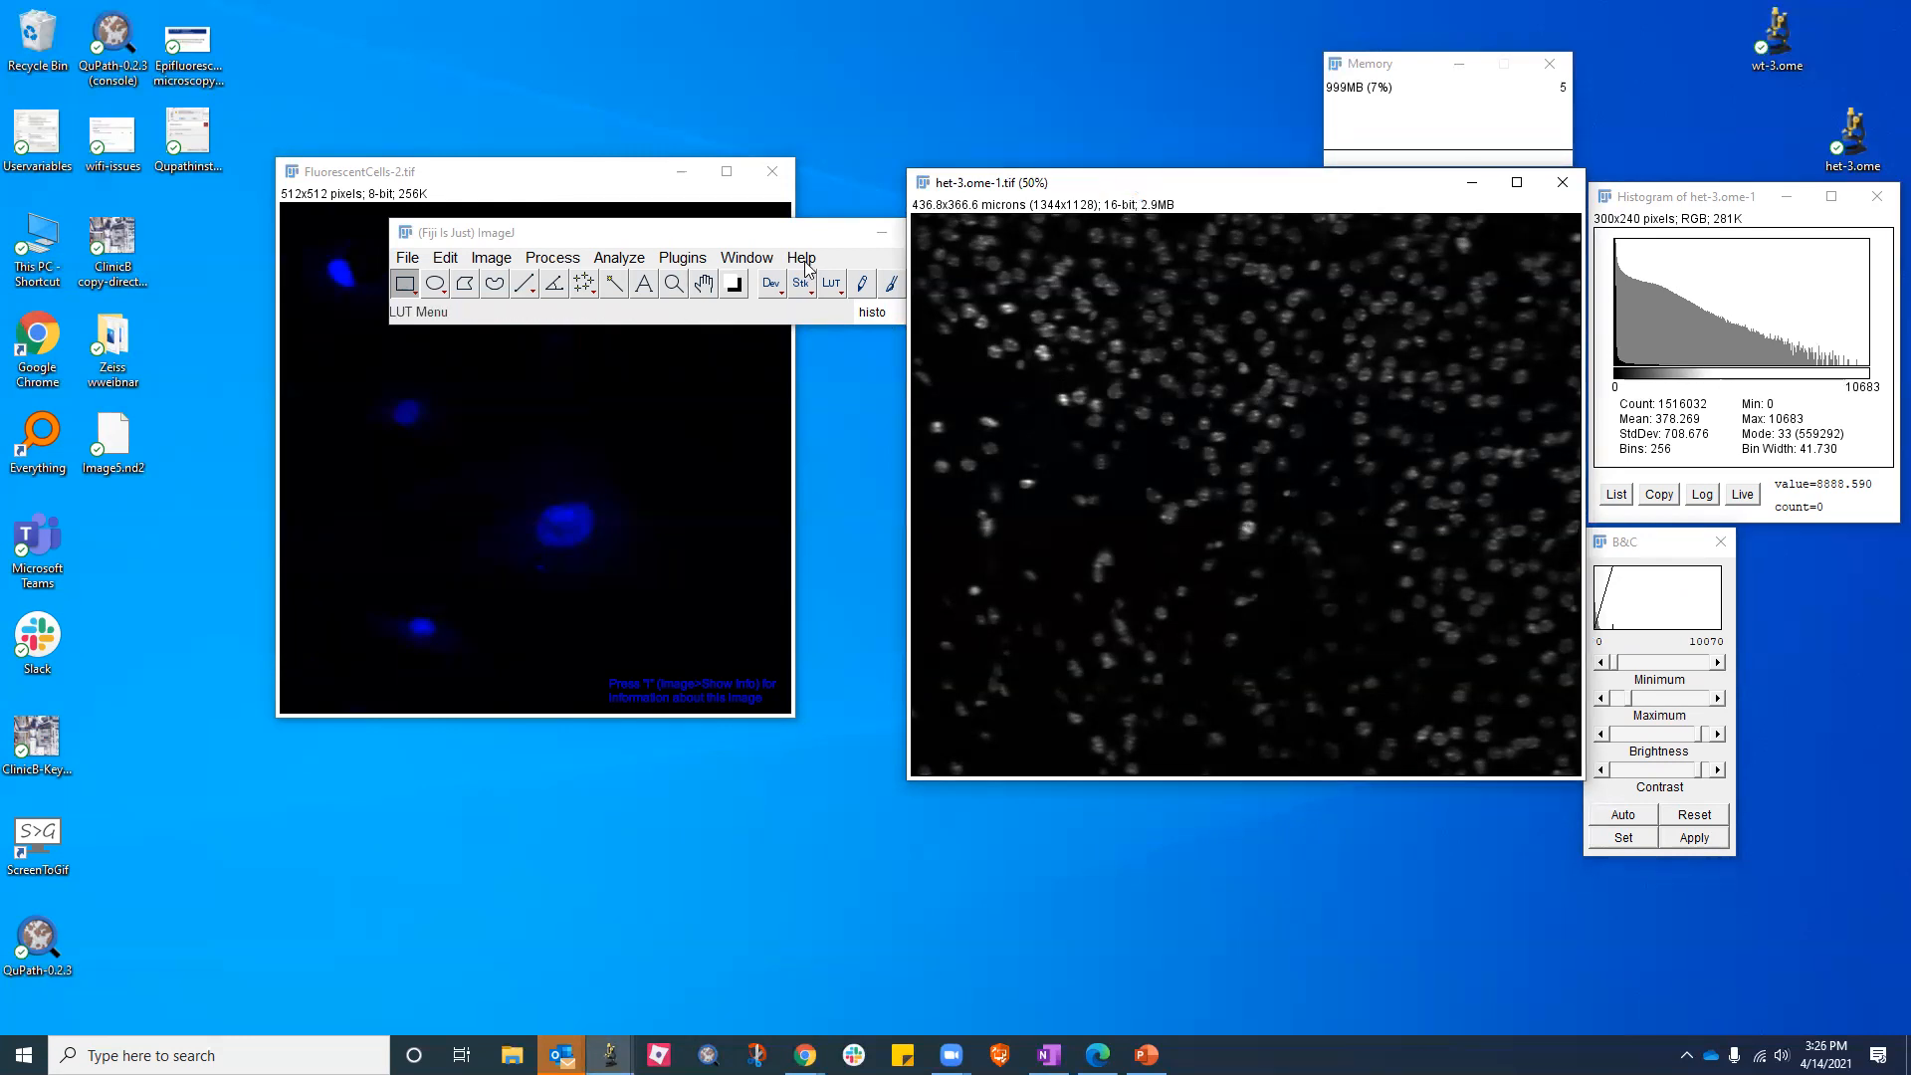
pyautogui.moveTo(797, 232); pyautogui.dragTo(1304, 260)
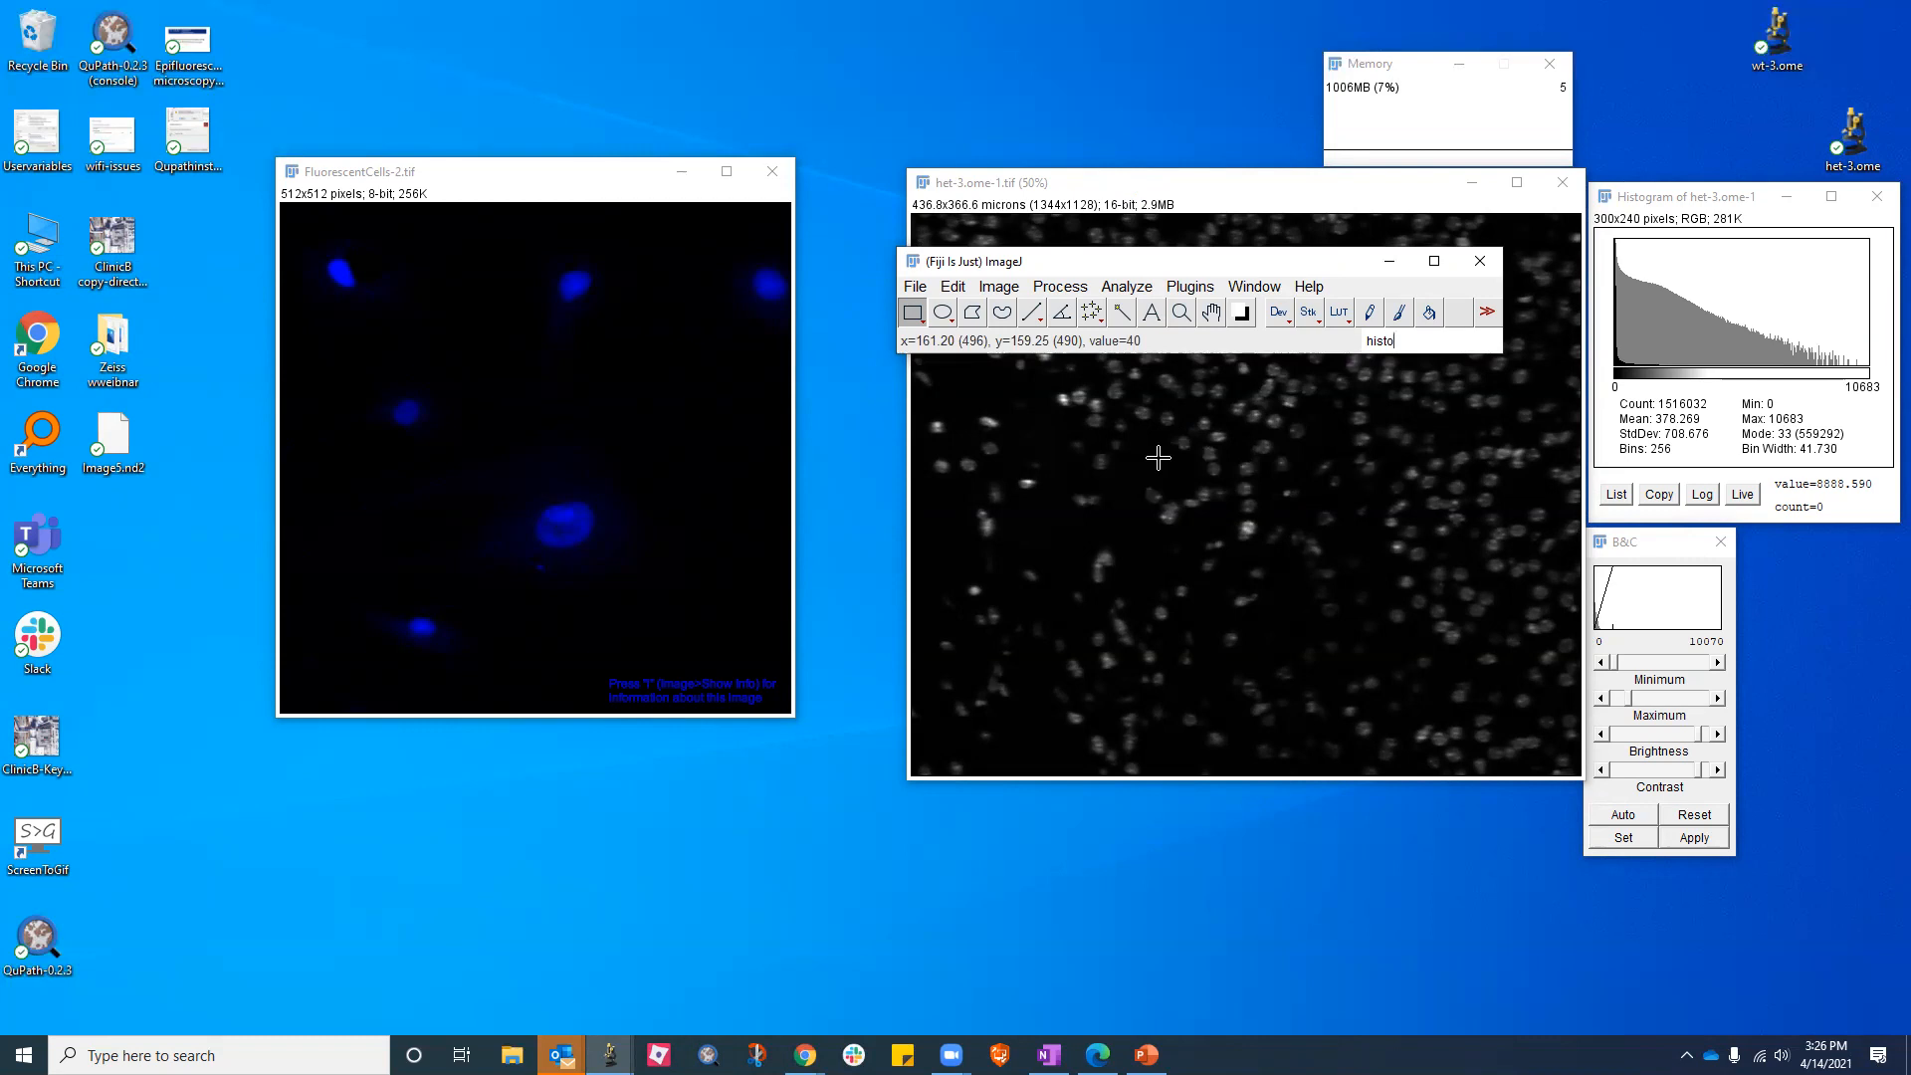
pyautogui.click(1243, 534)
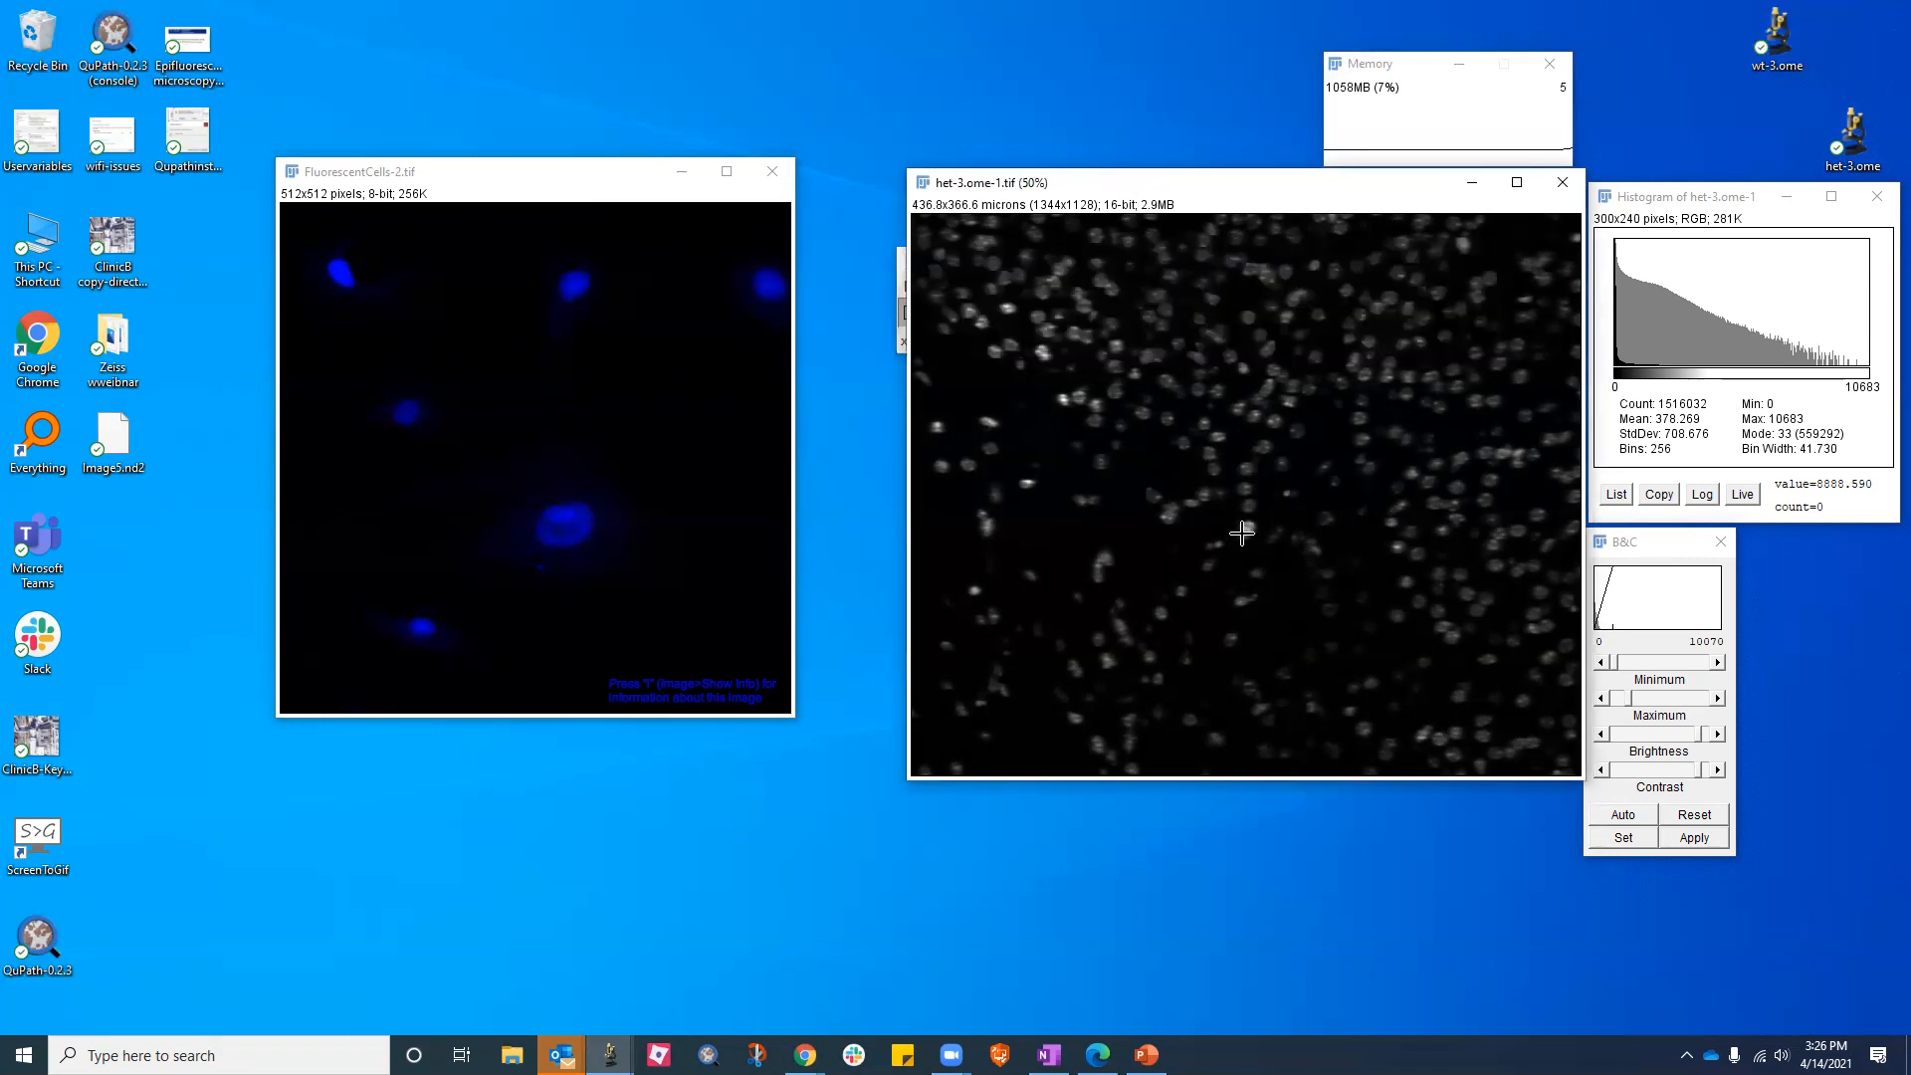
pyautogui.scroll(8, 1242, 534)
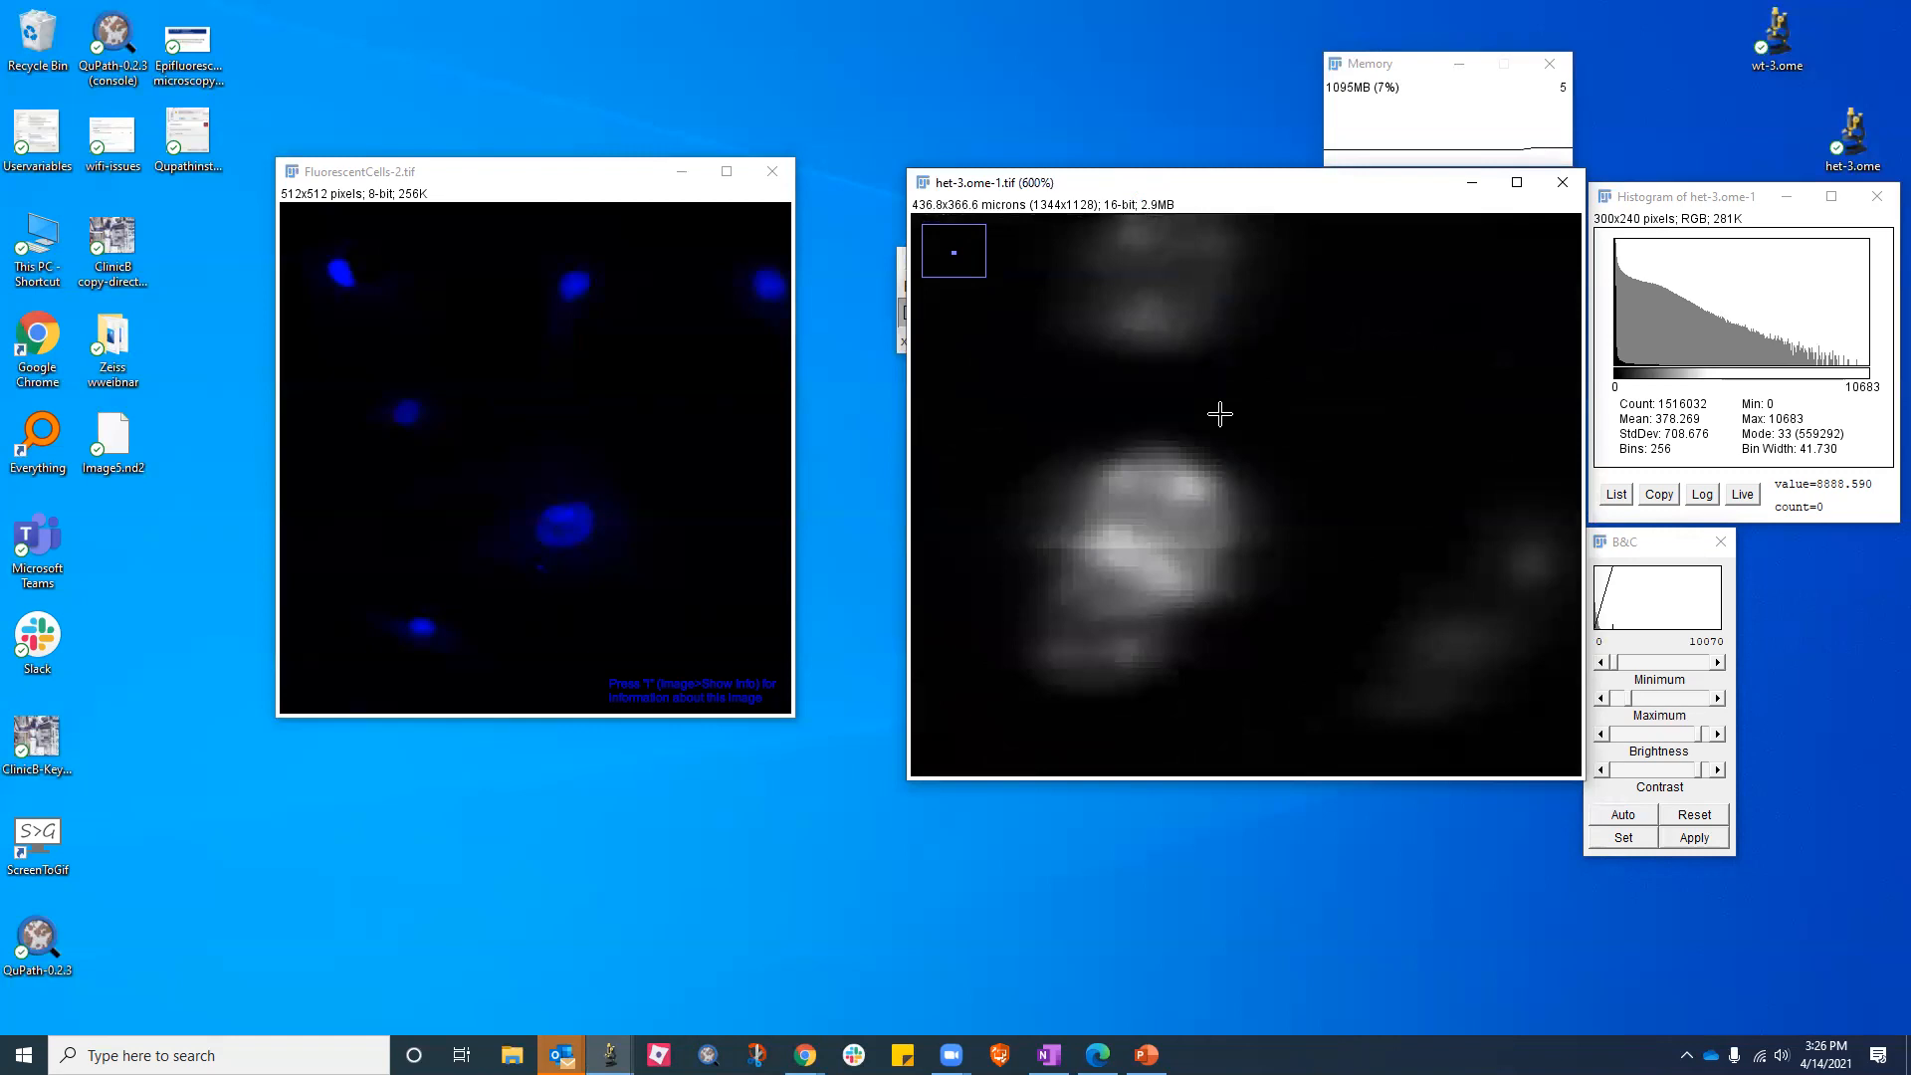
pyautogui.scroll(4, 1221, 414)
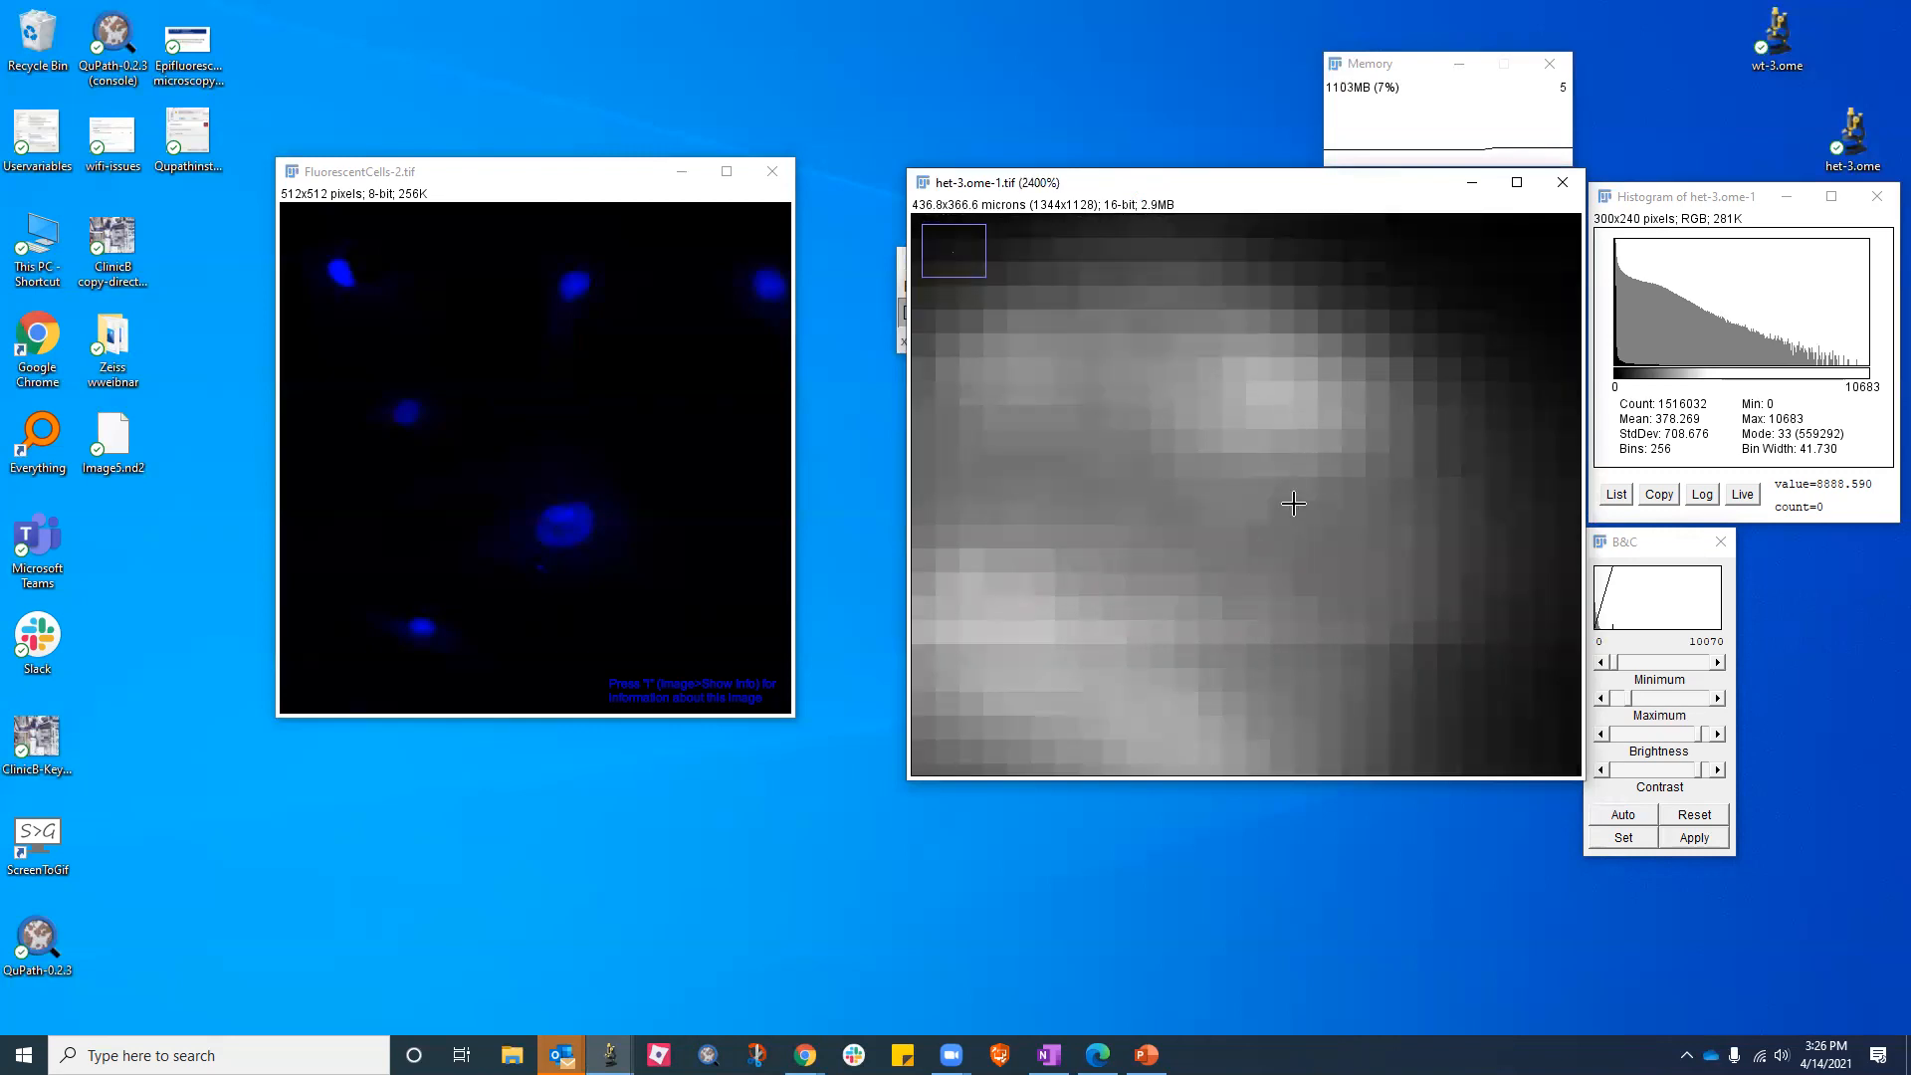
pyautogui.scroll(1, 1310, 378)
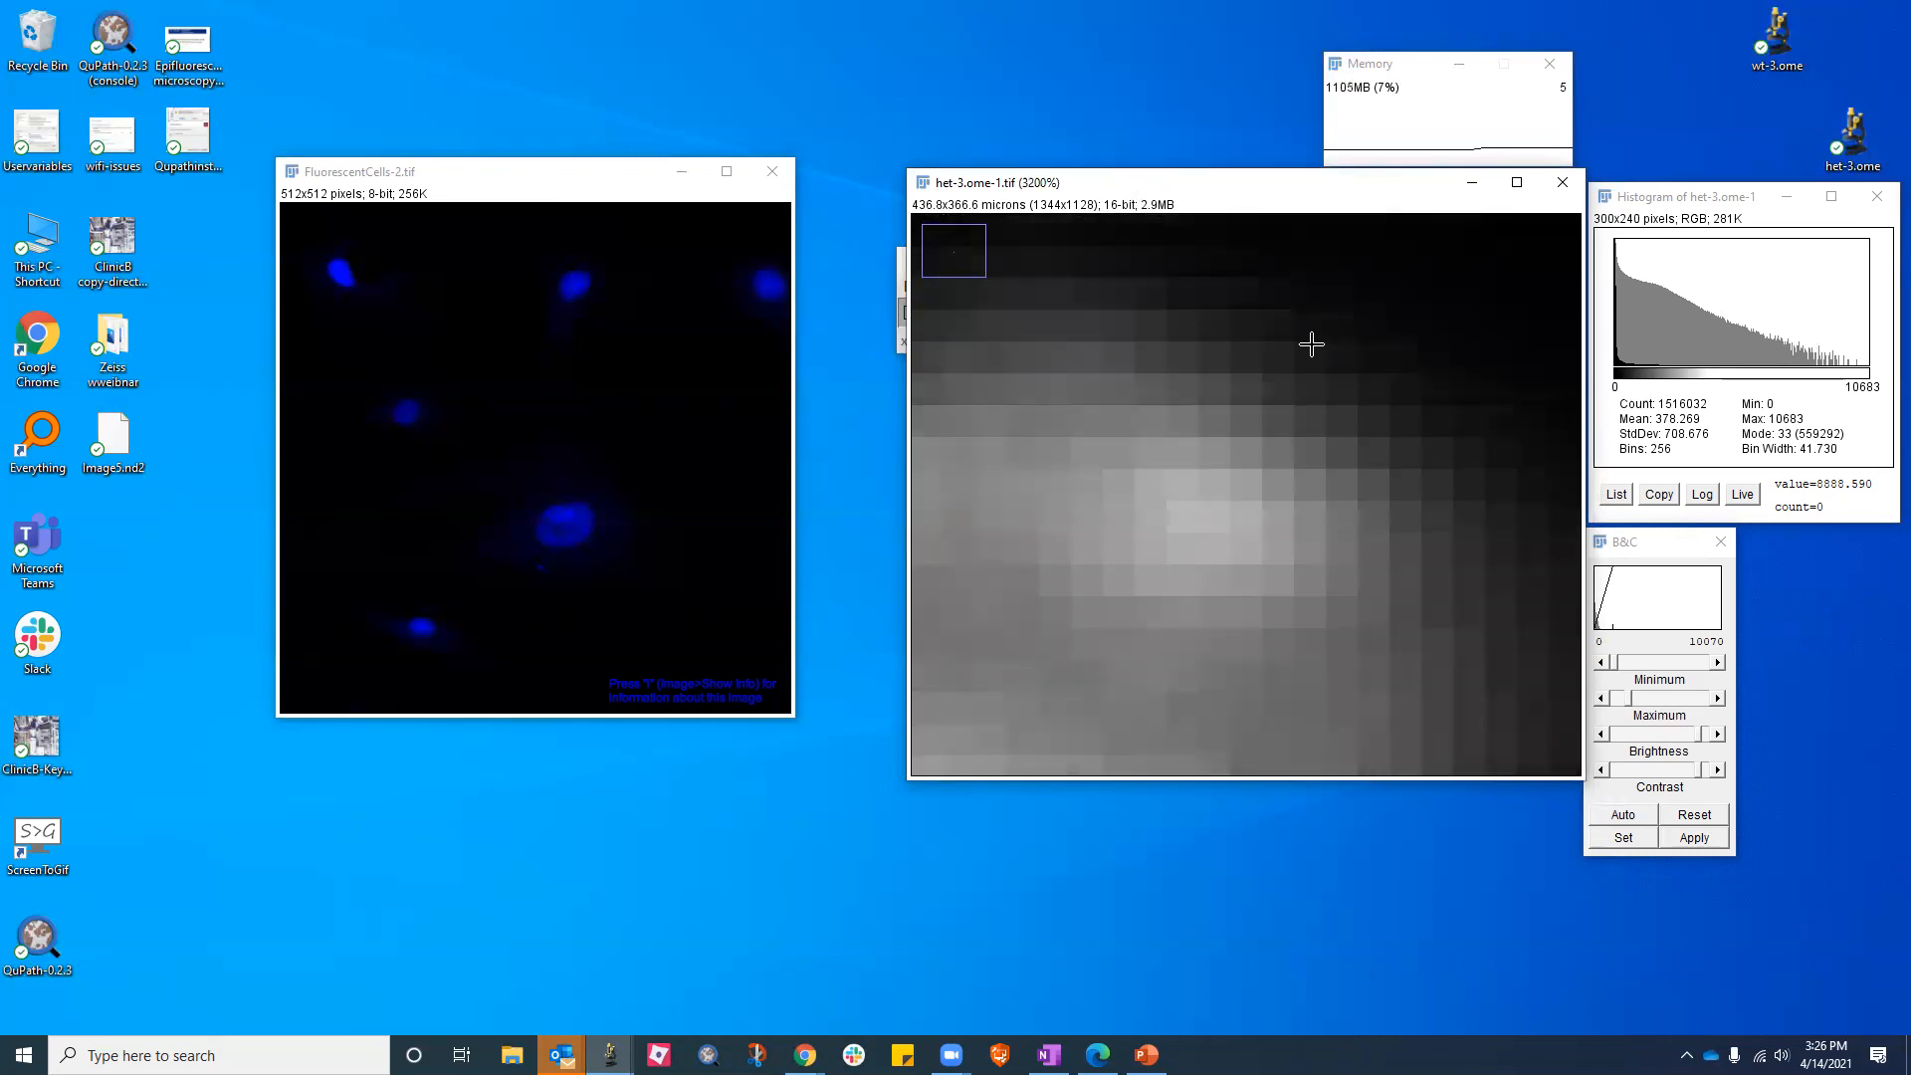
pyautogui.click(1517, 185)
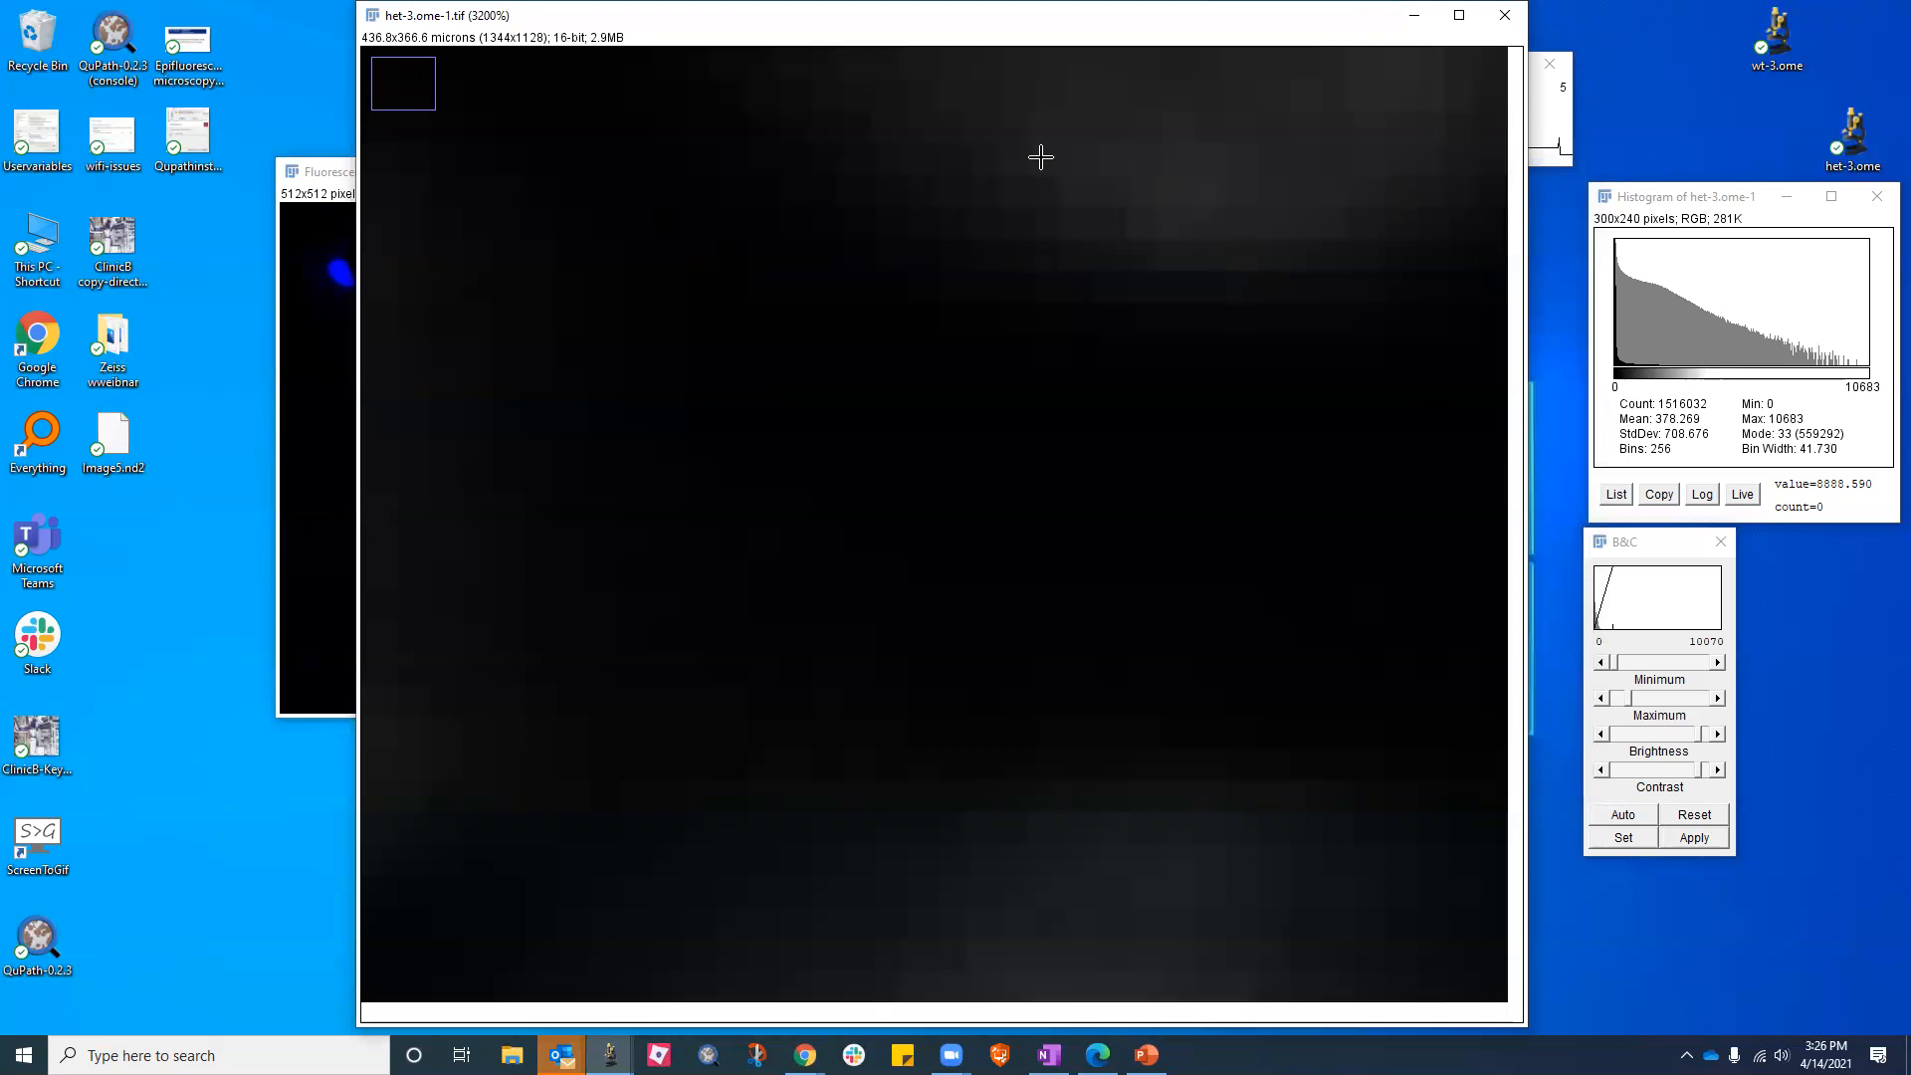
# Rearrange the main ImageJ window and the enlarged het-3.ome-1.tif window so that both are visible
pyautogui.moveTo(1191, 15); pyautogui.dragTo(1228, 379)
pyautogui.click(1153, 264)
pyautogui.moveTo(1148, 271); pyautogui.dragTo(276, 61)
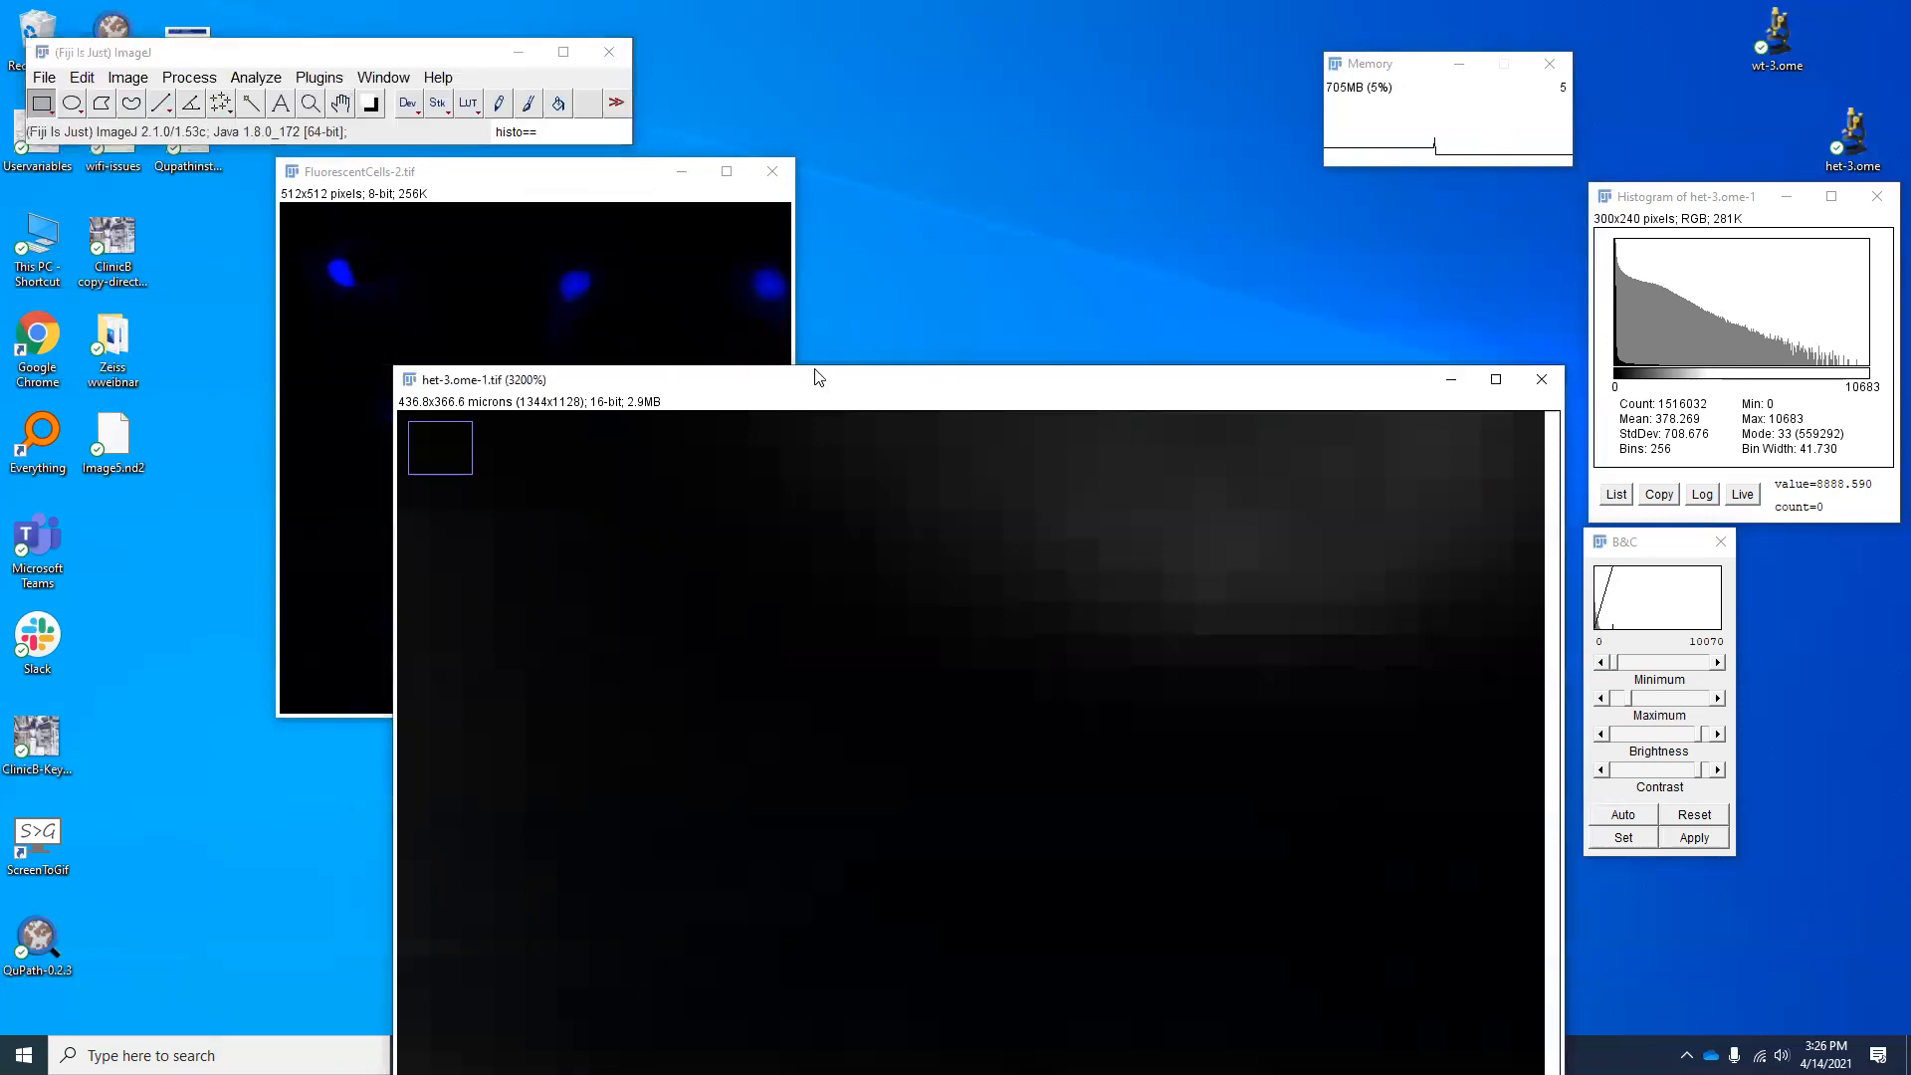
pyautogui.moveTo(814, 376); pyautogui.dragTo(1056, 31)
# Pan to a bright nucleus near the upper-left corner of het-3.ome-1.tif and view its pixels at 3200%
pyautogui.press('space')
pyautogui.moveTo(1372, 560); pyautogui.dragTo(1304, 344)
pyautogui.moveTo(1251, 744); pyautogui.dragTo(1257, 356)
pyautogui.moveTo(1237, 572); pyautogui.dragTo(1259, 384)
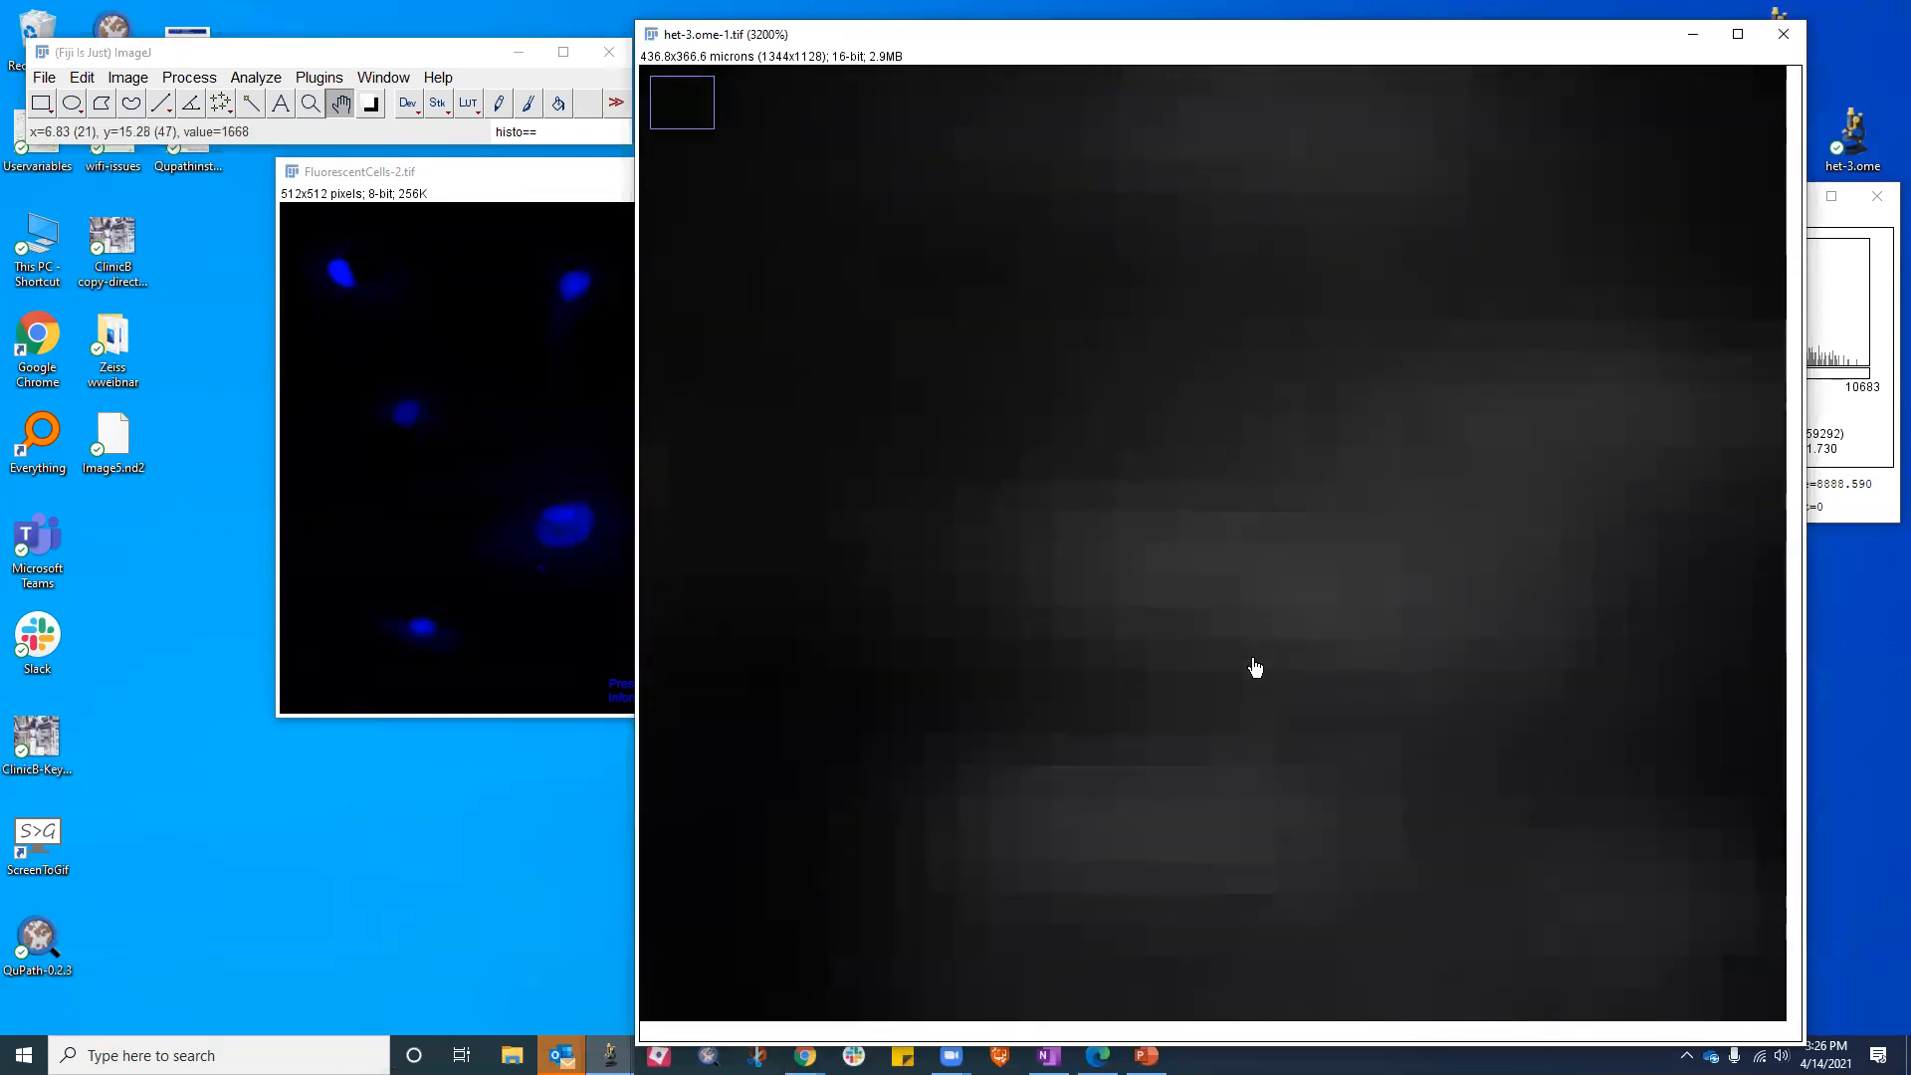
pyautogui.press('-')
pyautogui.press('-')
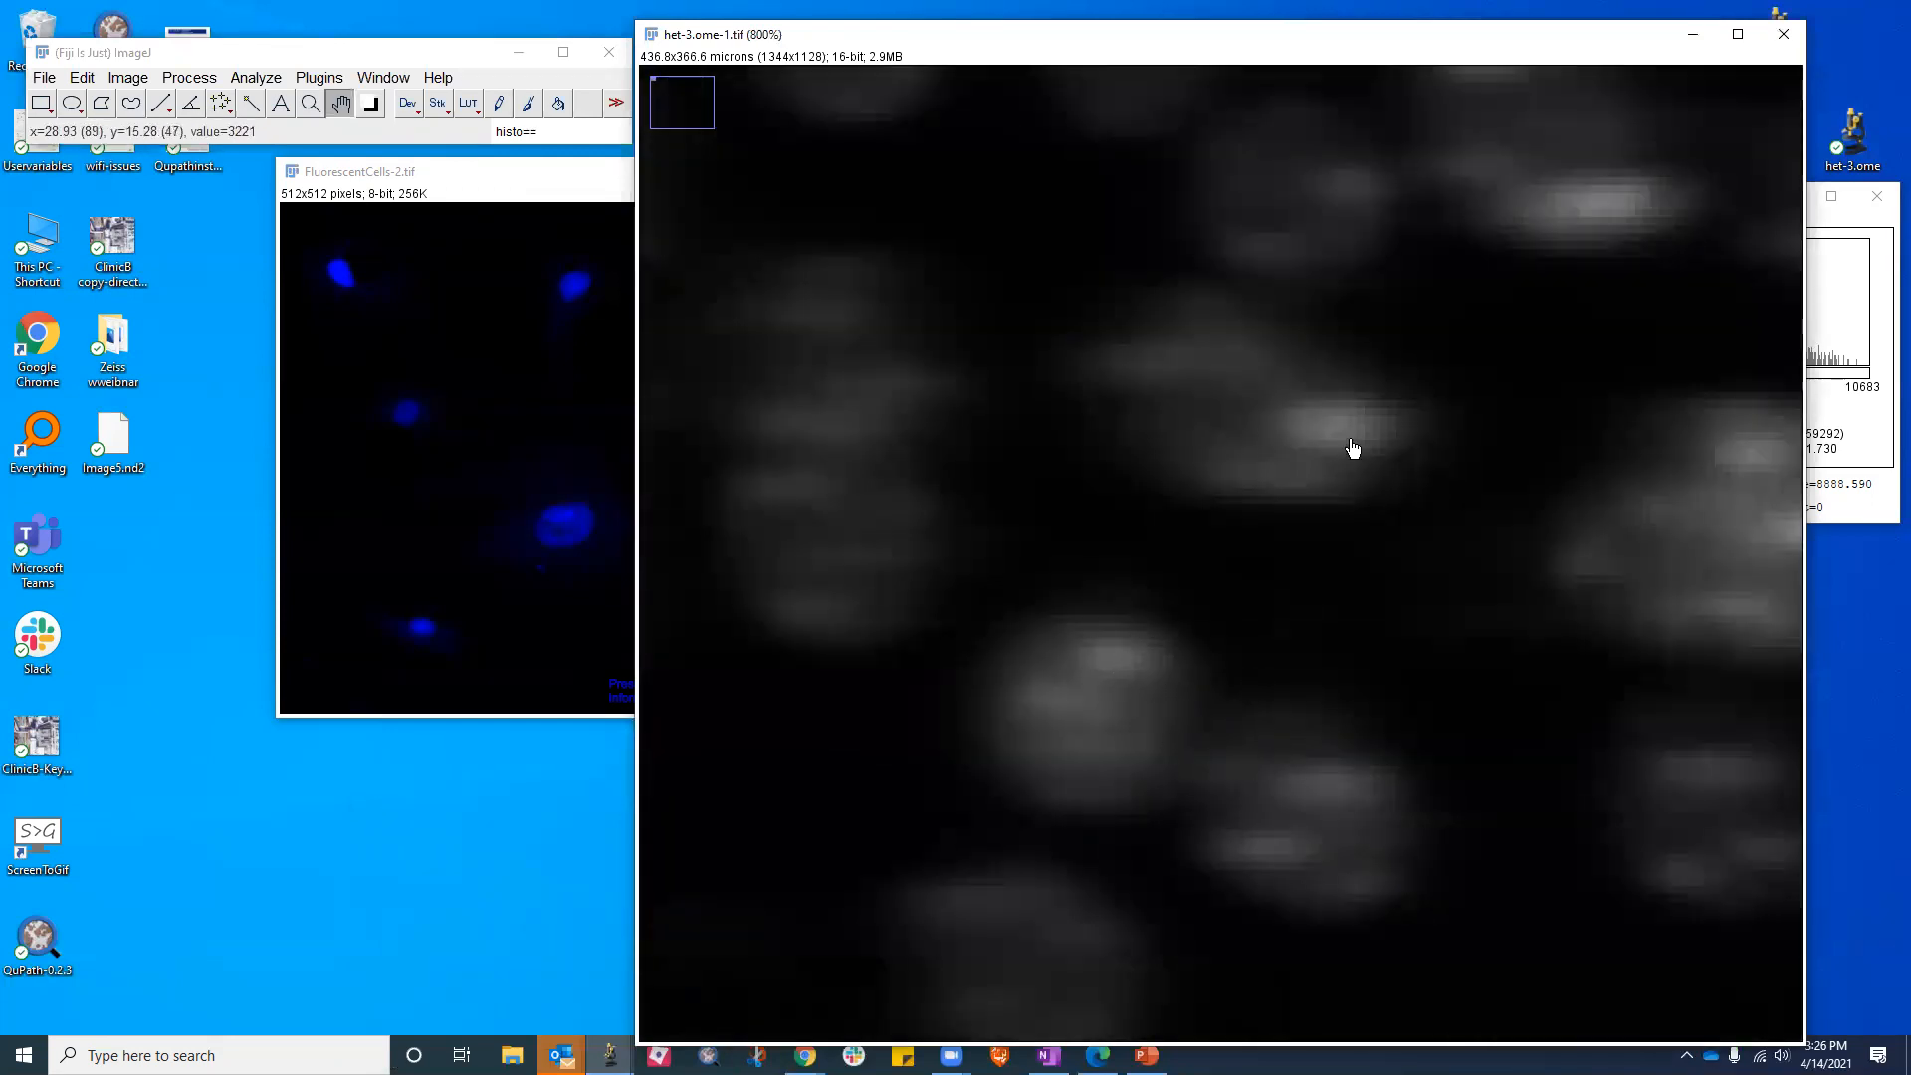
pyautogui.press('+')
pyautogui.press('+')
pyautogui.press('+')
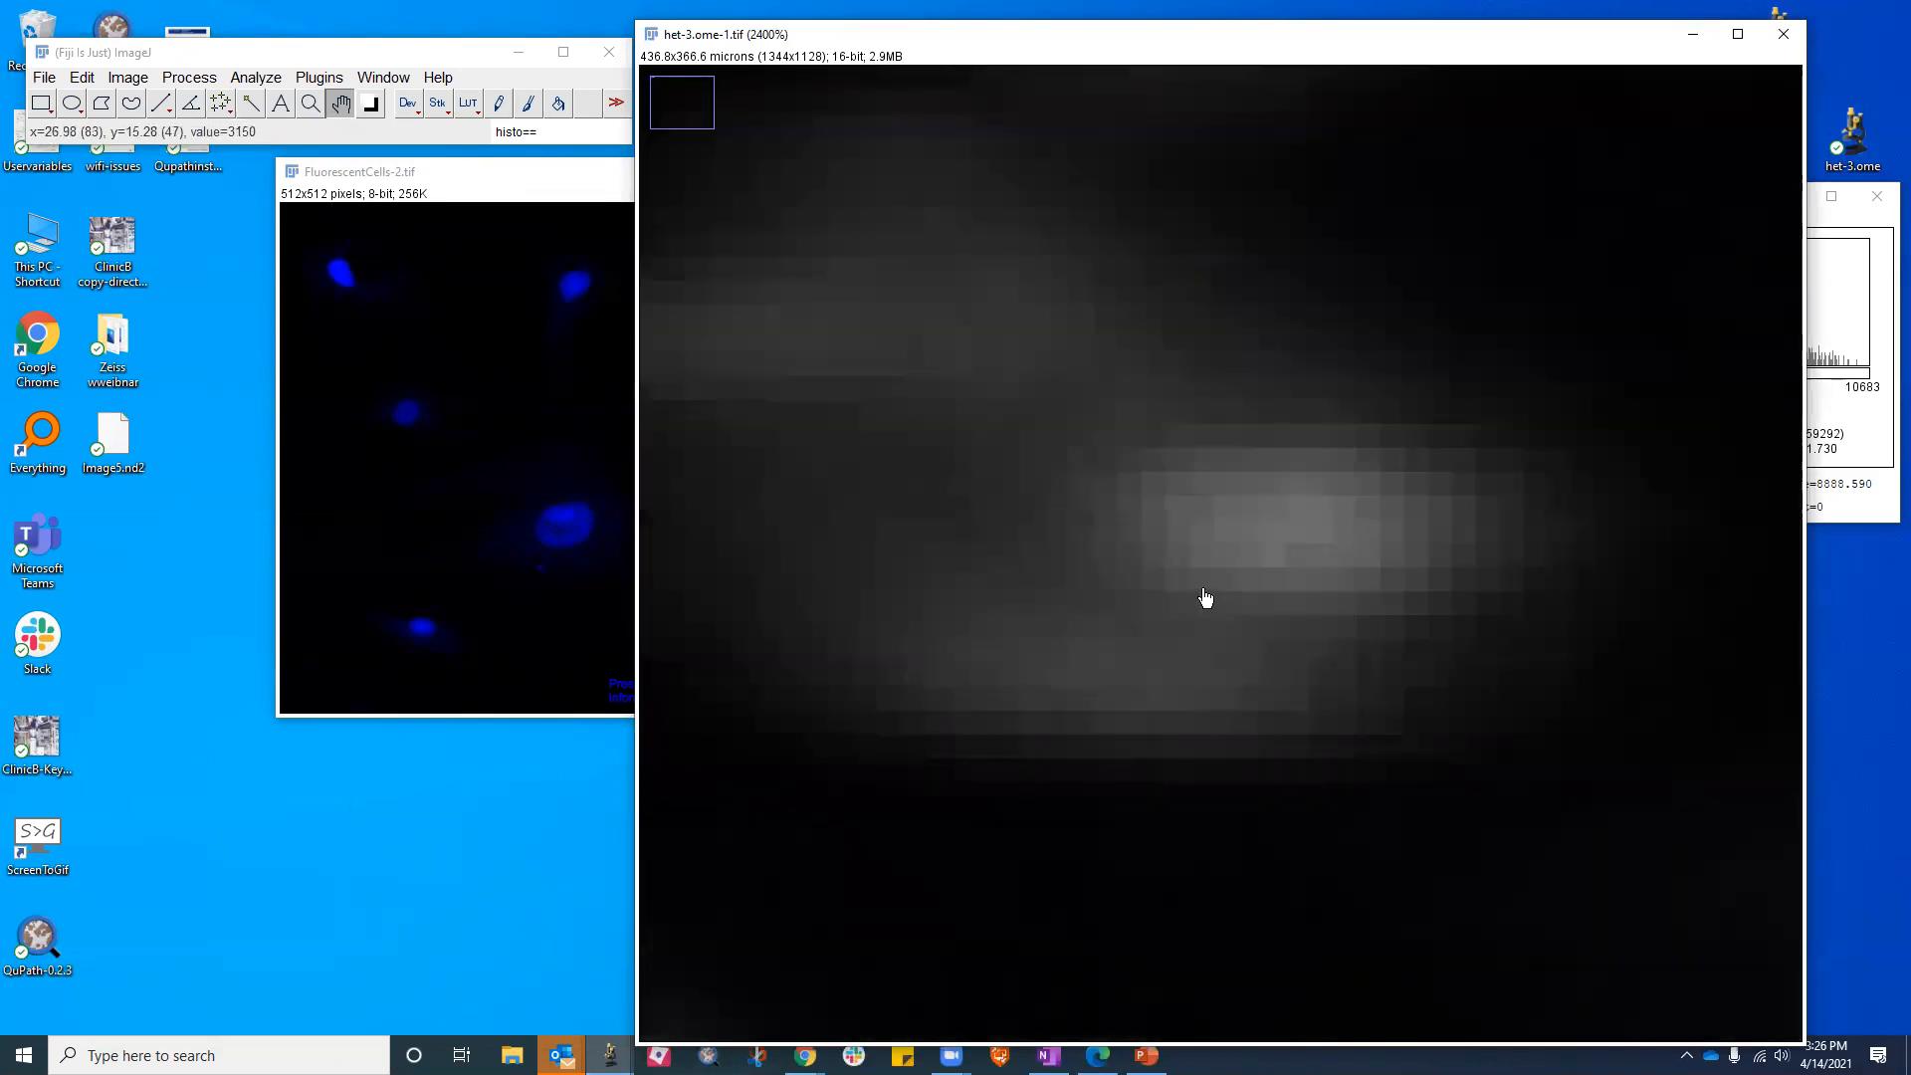
pyautogui.press('+')
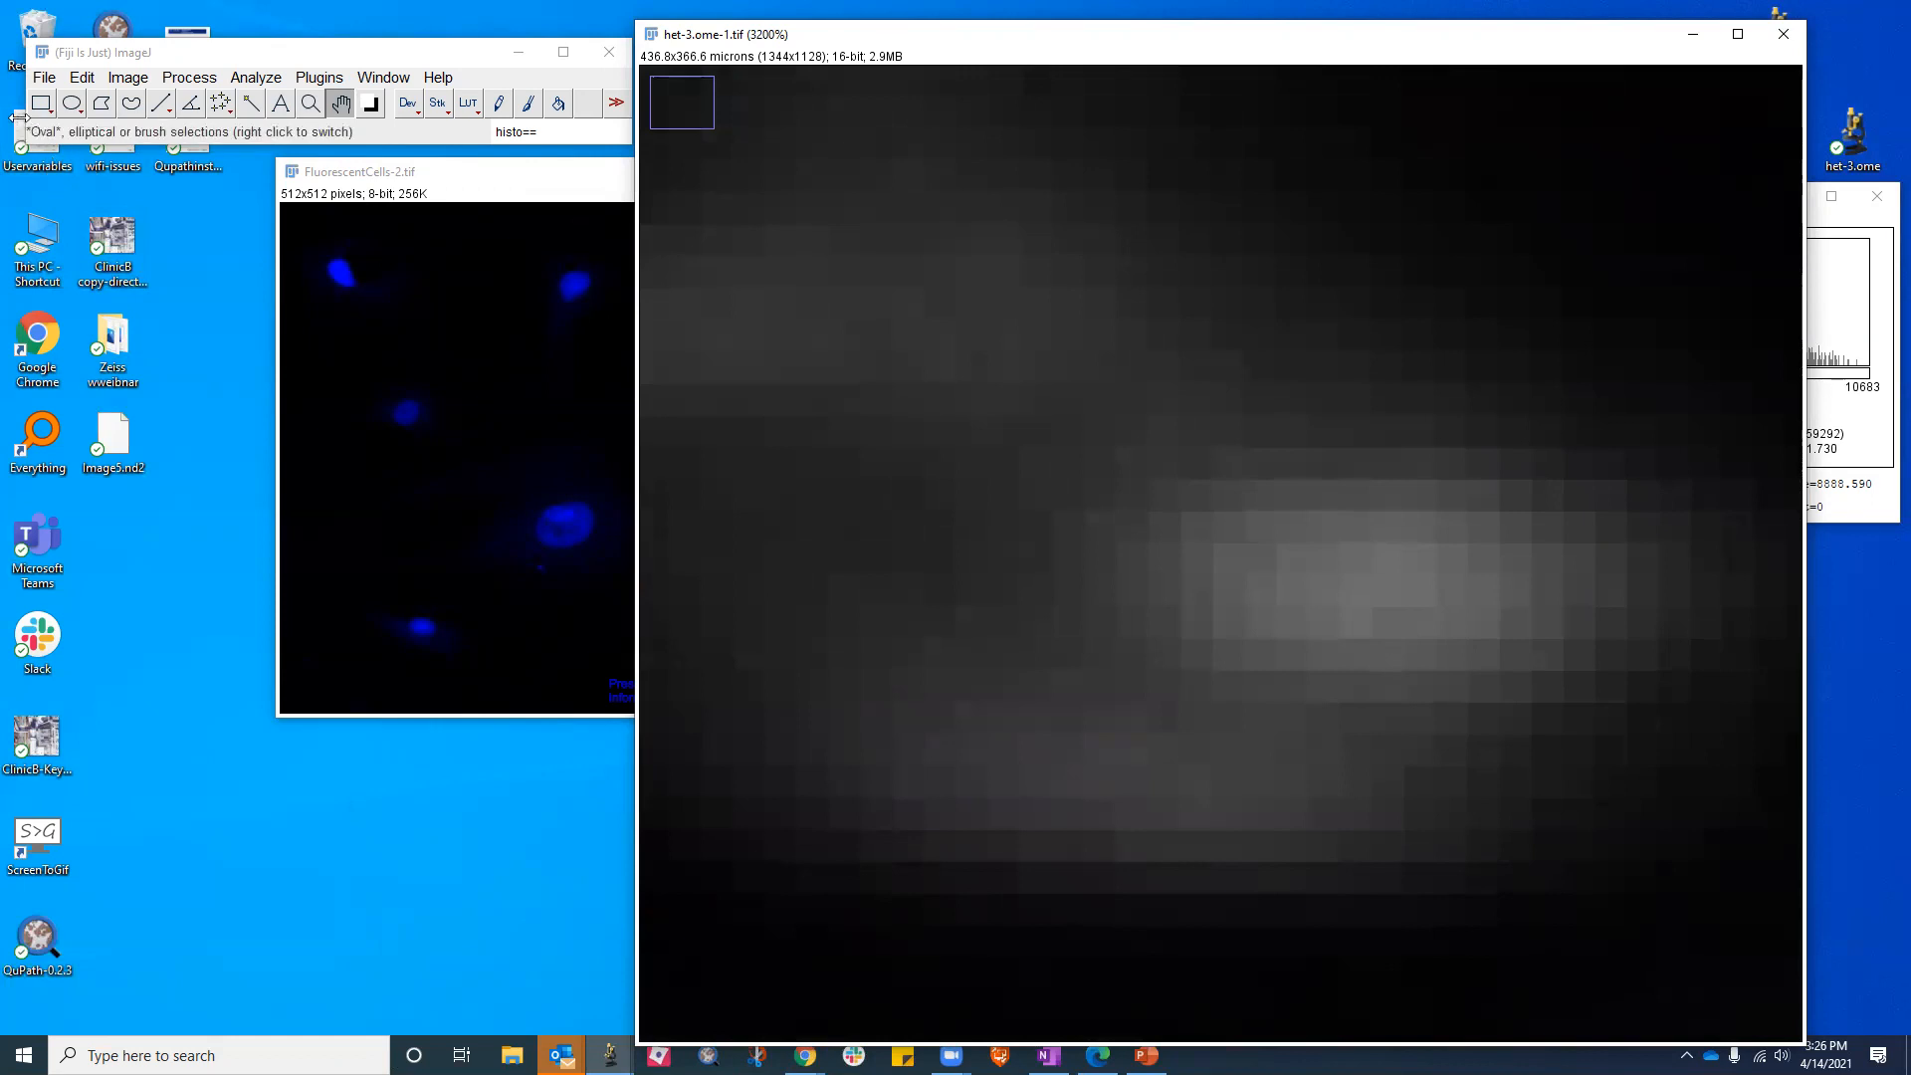
# Activate the Rectangle selection tool and clear the text from the ImageJ search bar
pyautogui.click(43, 106)
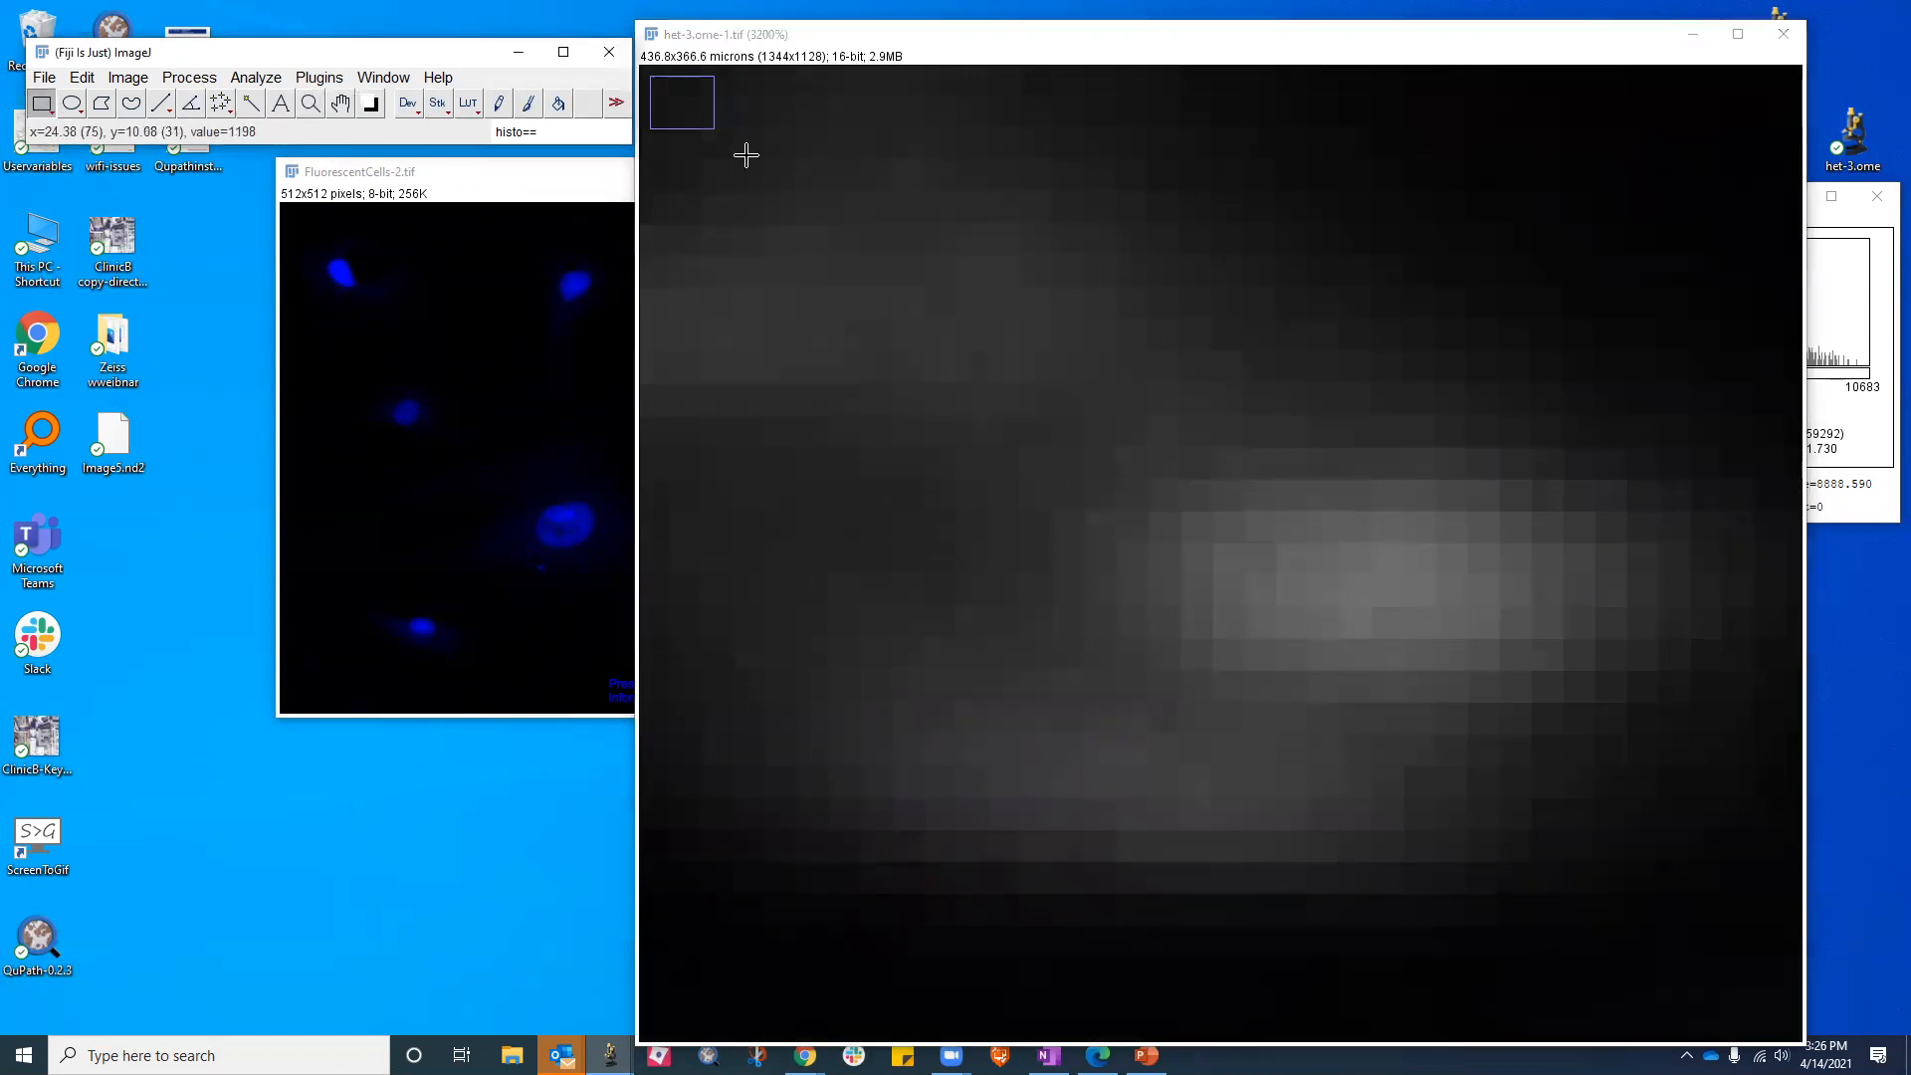
pyautogui.moveTo(468, 59); pyautogui.dragTo(502, 60)
pyautogui.press('BackSpace')
pyautogui.press('BackSpace')
pyautogui.press('BackSpace')
pyautogui.press('BackSpace')
pyautogui.press('BackSpace')
pyautogui.press('BackSpace')
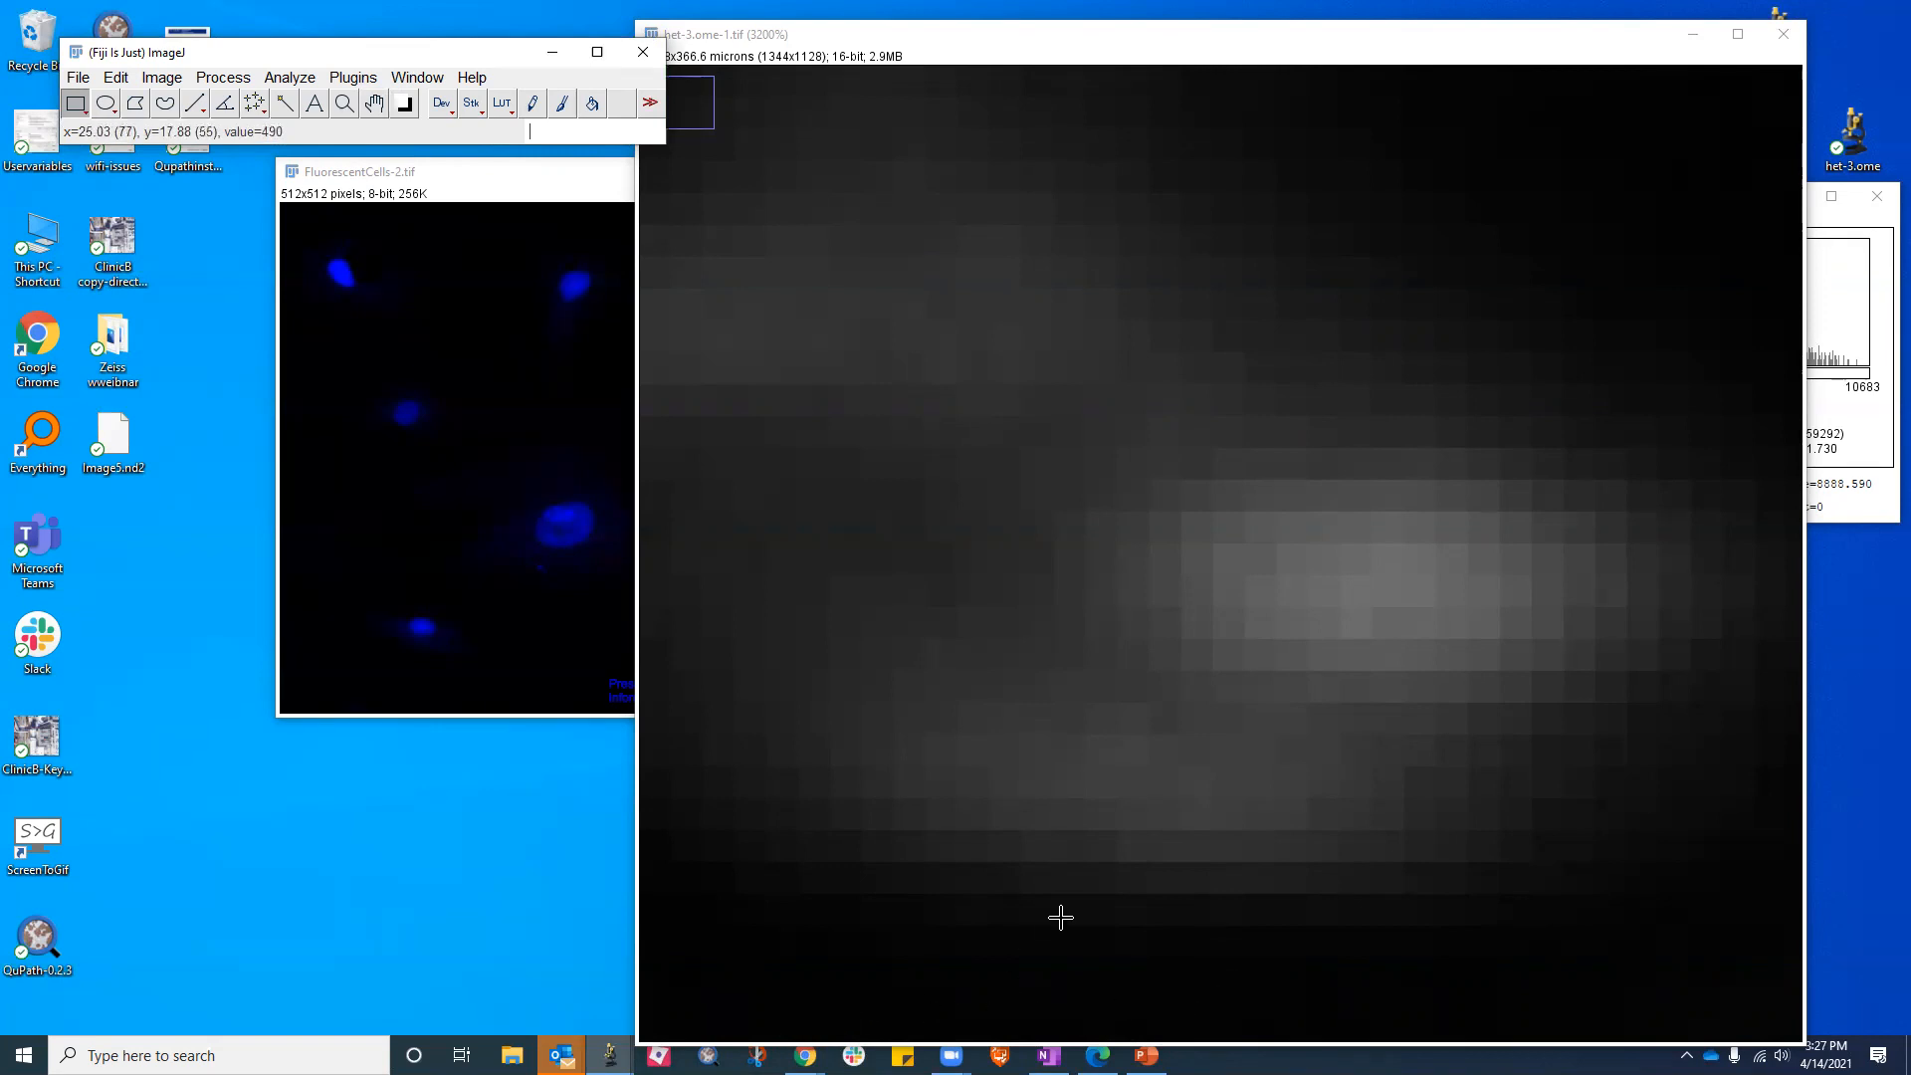
# Place the B&C window beside het-3.ome-1.tif and lower the maximum displayed value to about 5035
pyautogui.hotkey('ctrl', 'shift', 'c')
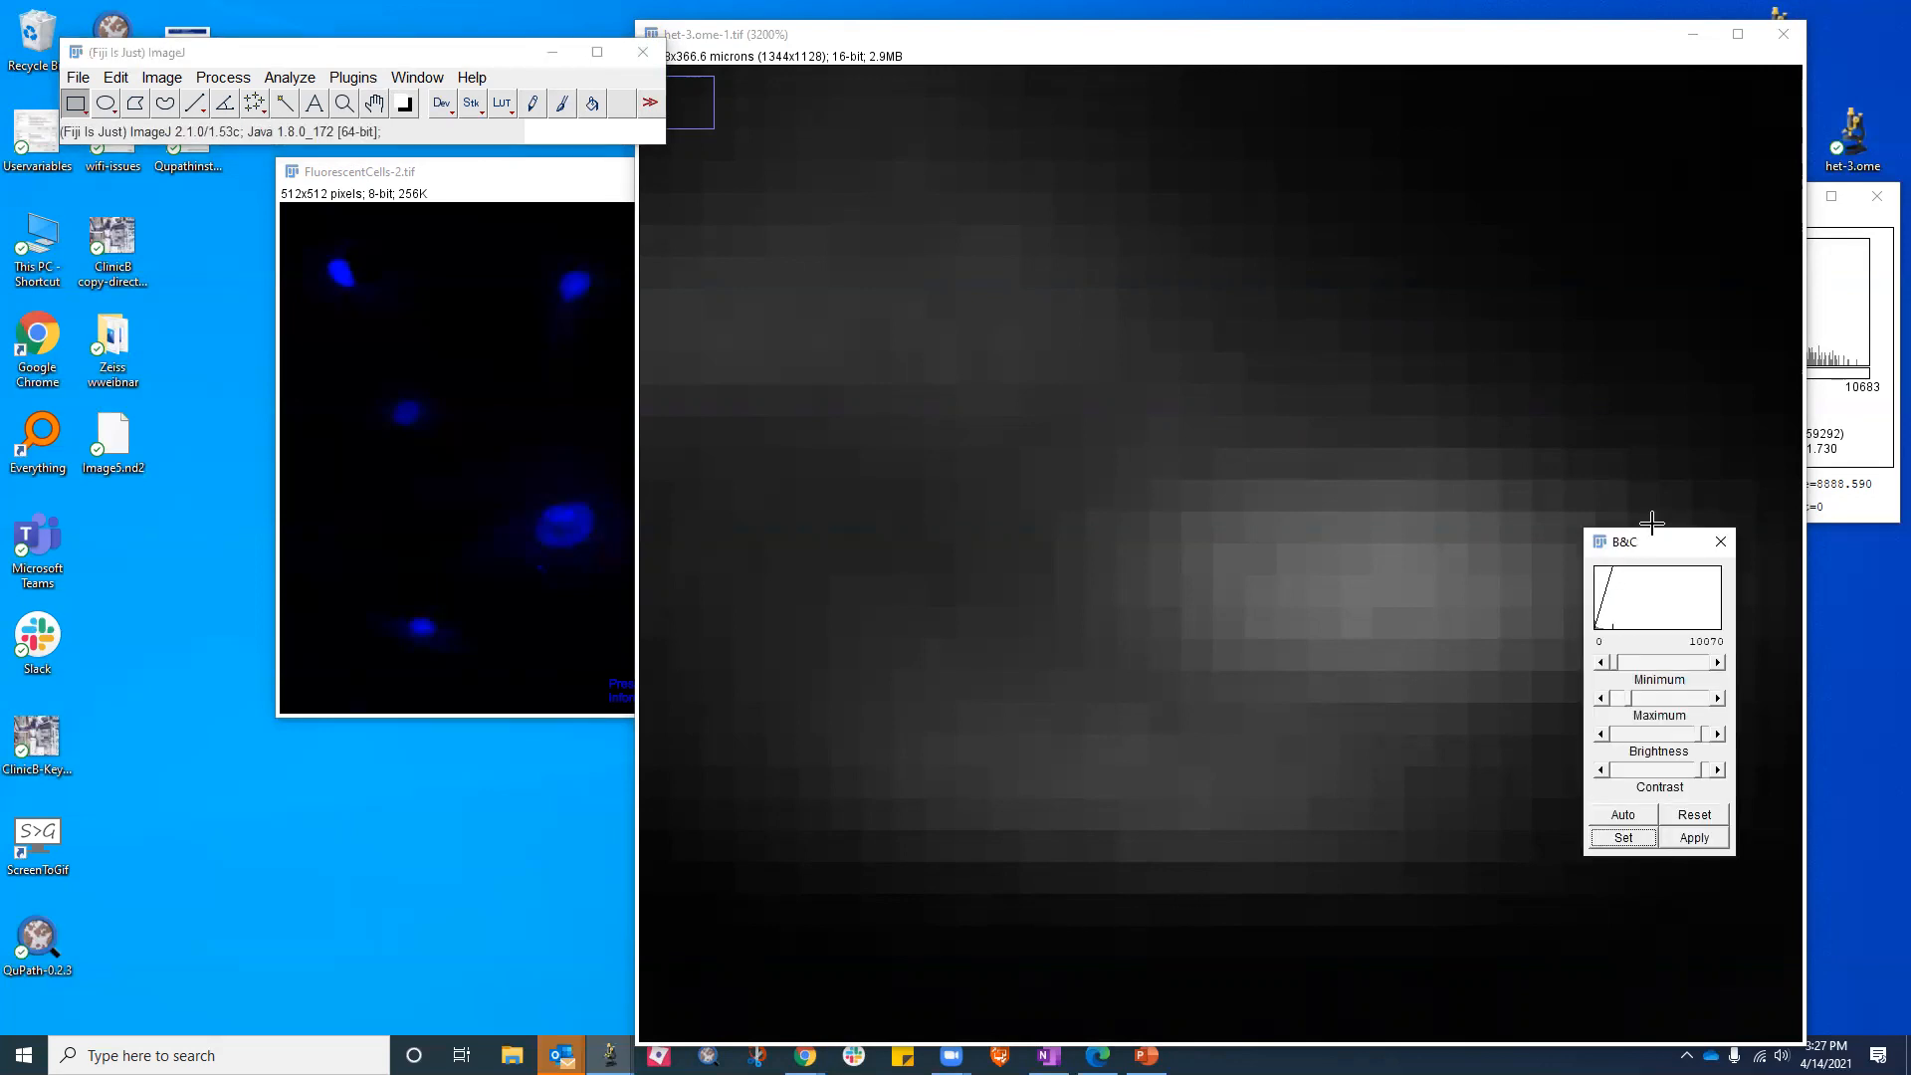
pyautogui.moveTo(1640, 551); pyautogui.dragTo(528, 398)
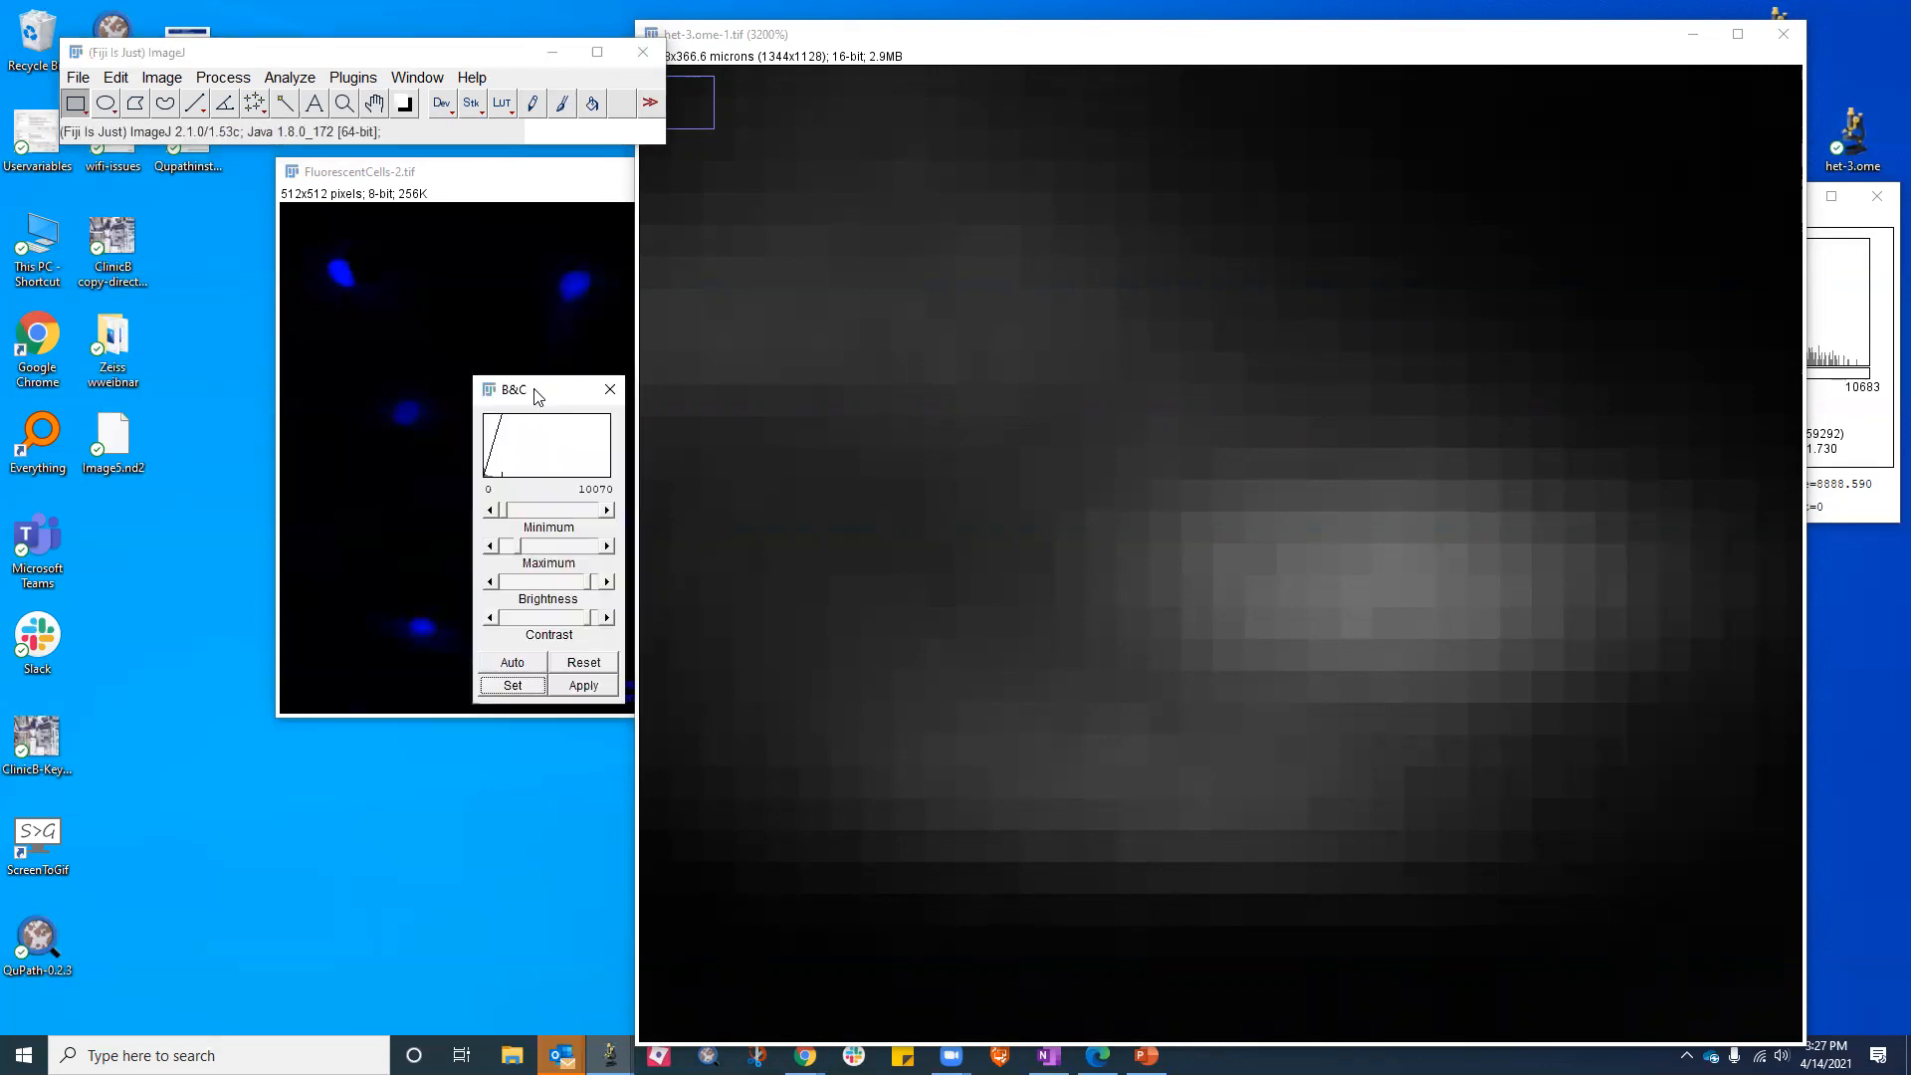
pyautogui.moveTo(518, 548); pyautogui.dragTo(508, 548)
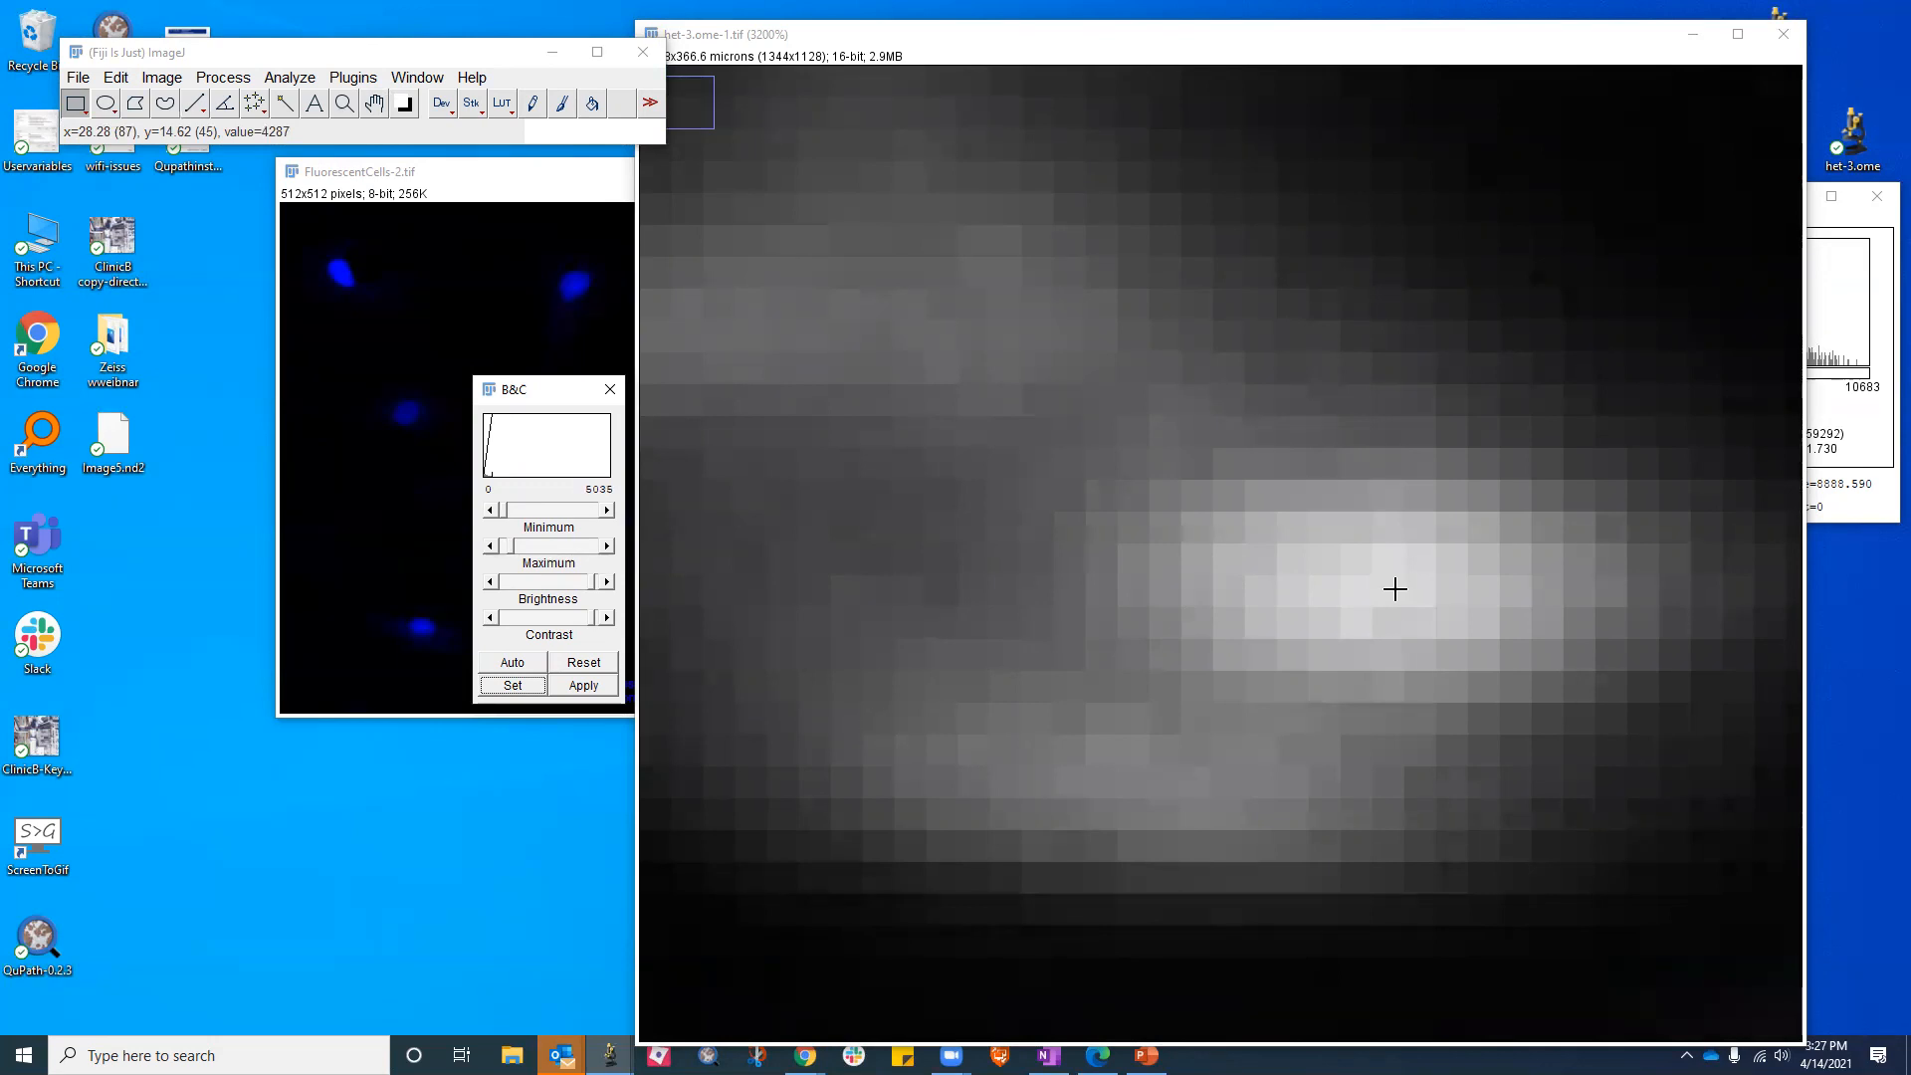
# Circle the pixel value area of the ImageJ status bar and set the image's maximum displayed value to about 6495
pyautogui.click(920, 149)
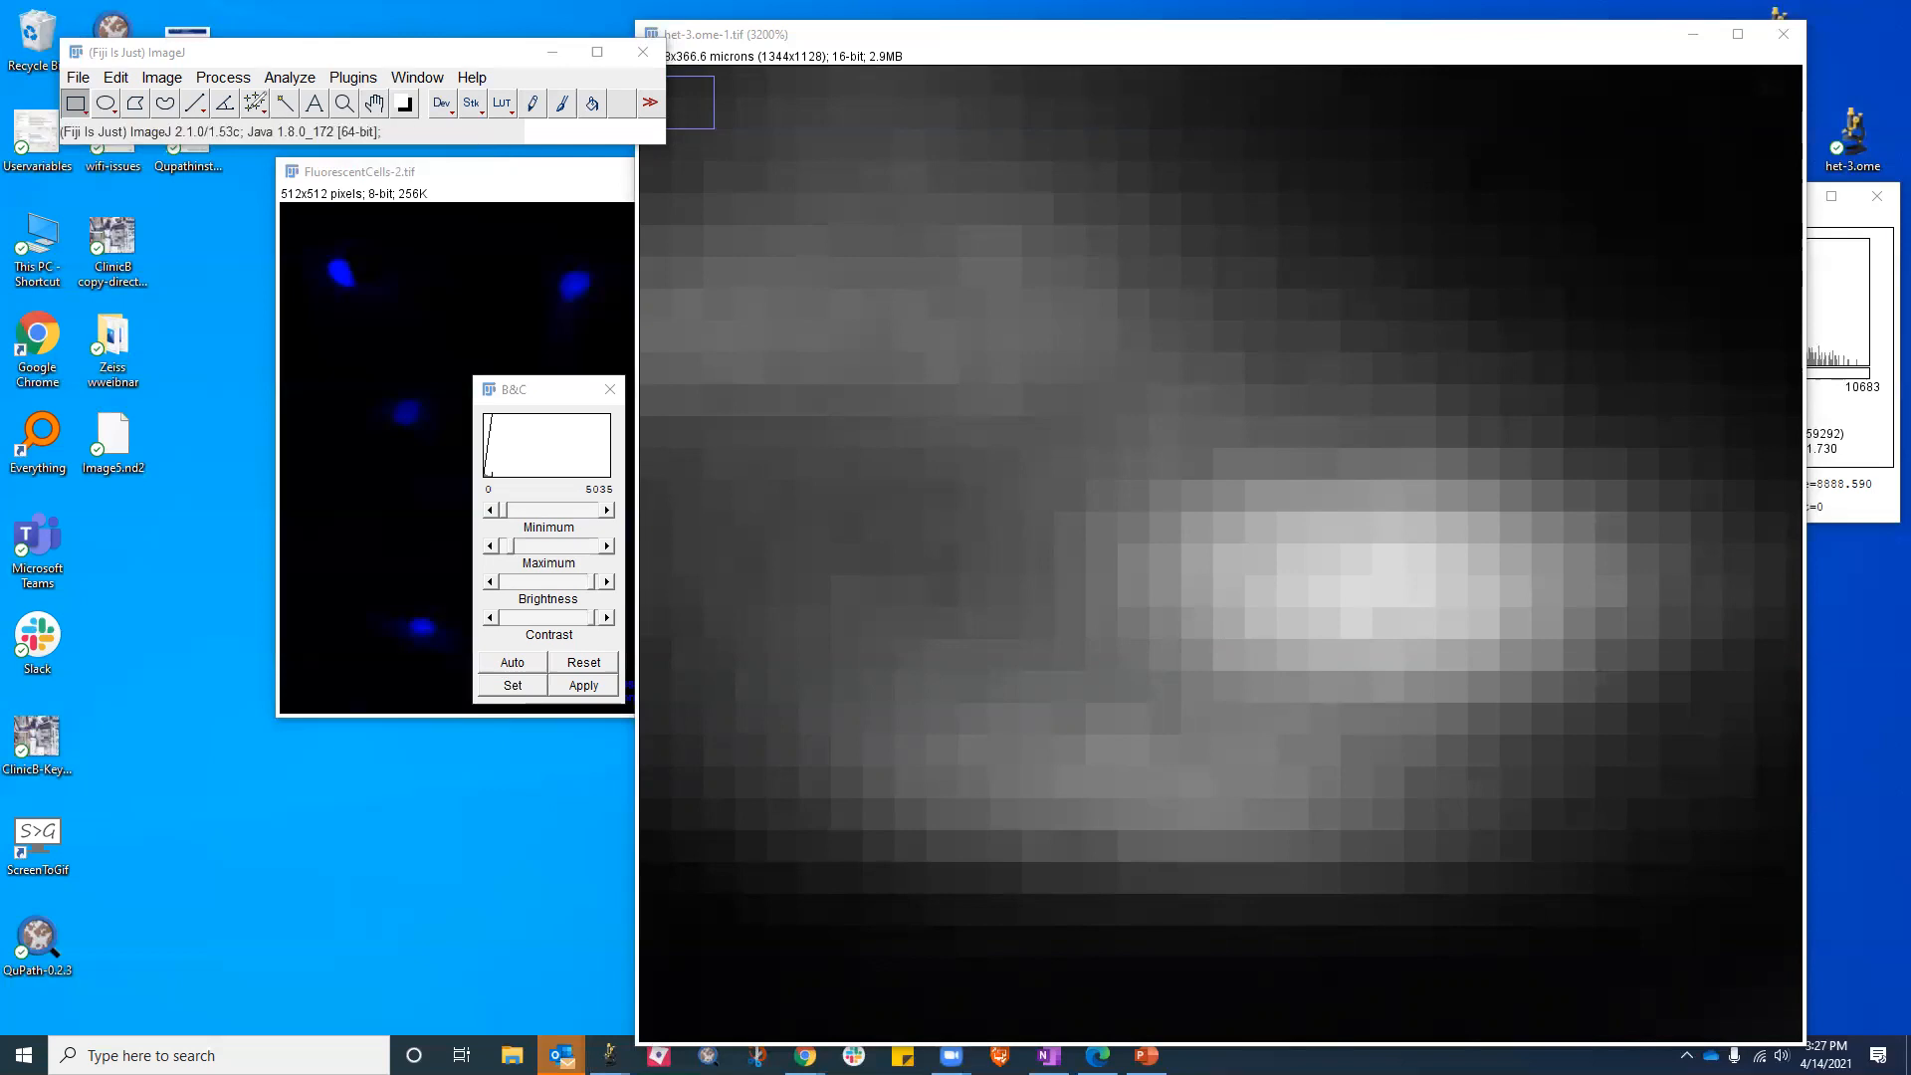
pyautogui.moveTo(287, 144)
pyautogui.mouseDown()
pyautogui.moveTo(255, 106)
pyautogui.moveTo(235, 120)
pyautogui.moveTo(262, 143)
pyautogui.mouseUp()
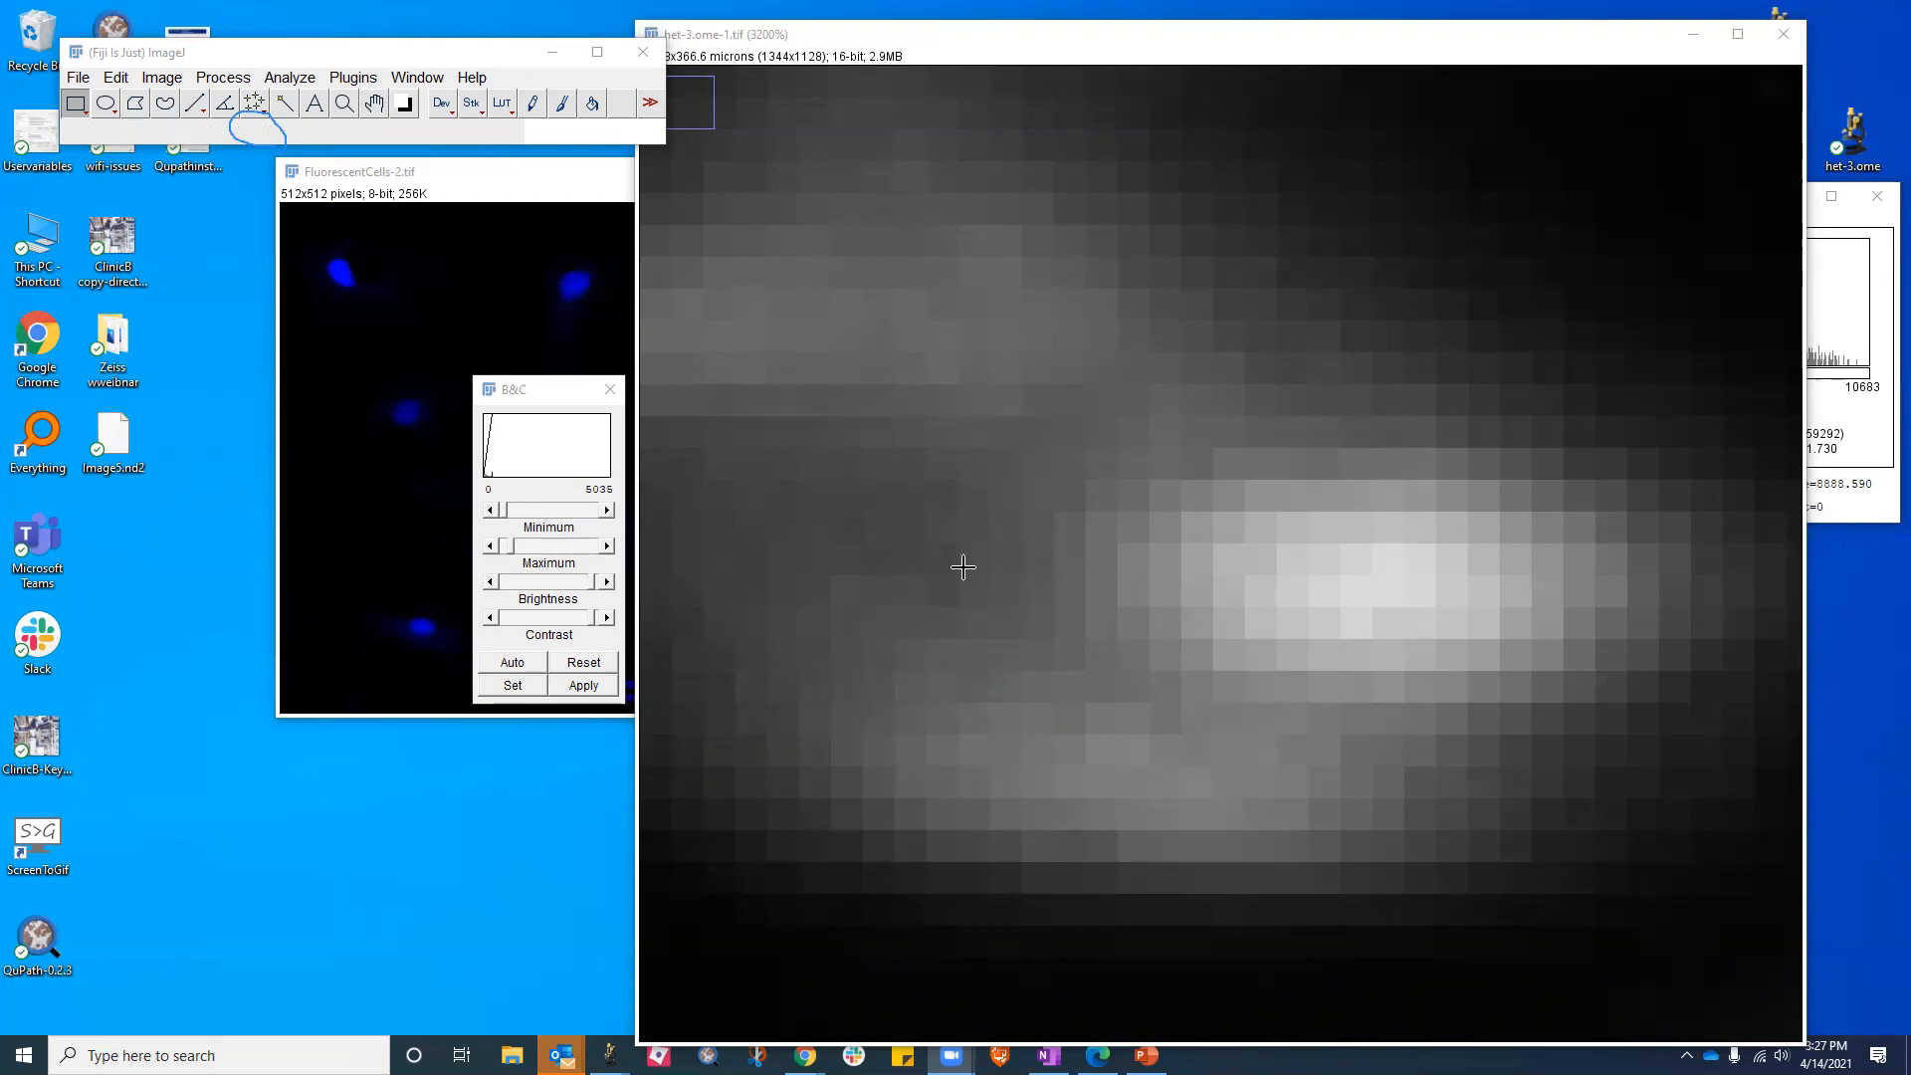
pyautogui.click(528, 546)
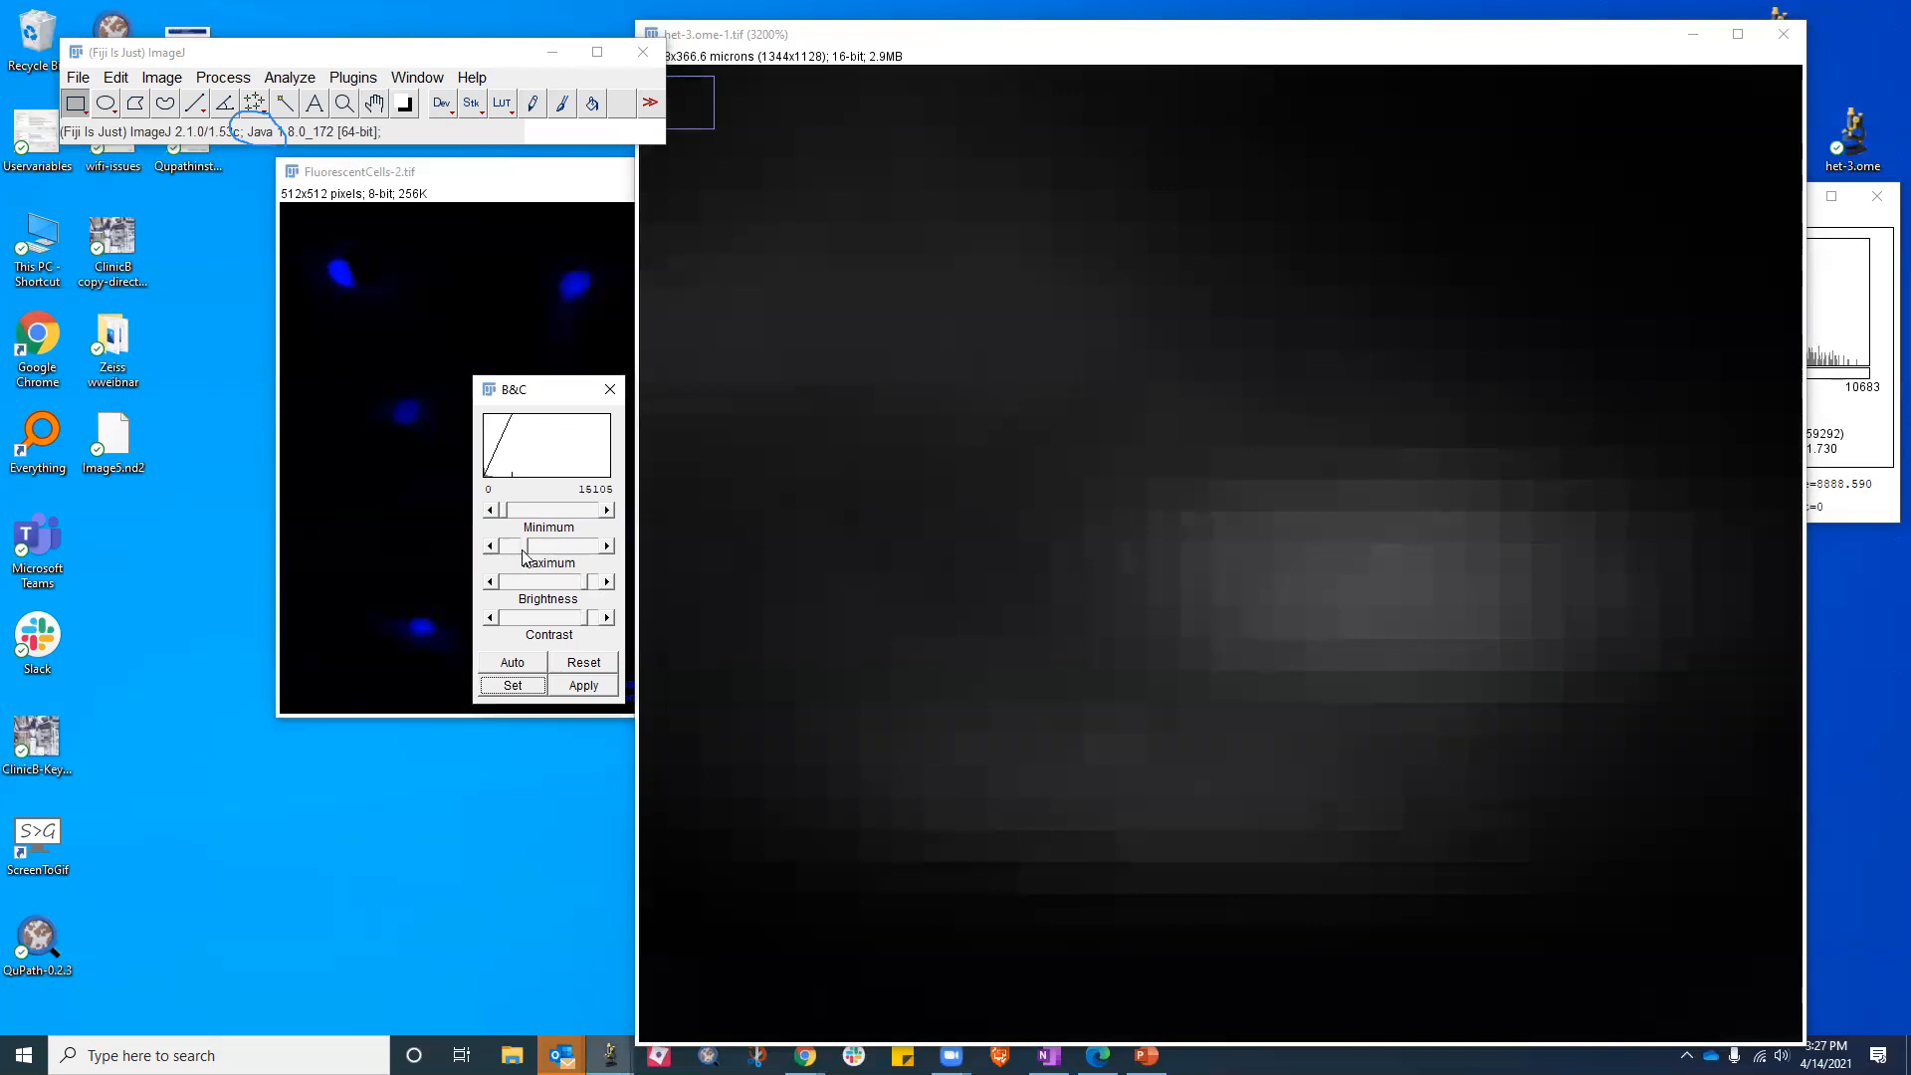
pyautogui.moveTo(522, 549); pyautogui.dragTo(511, 548)
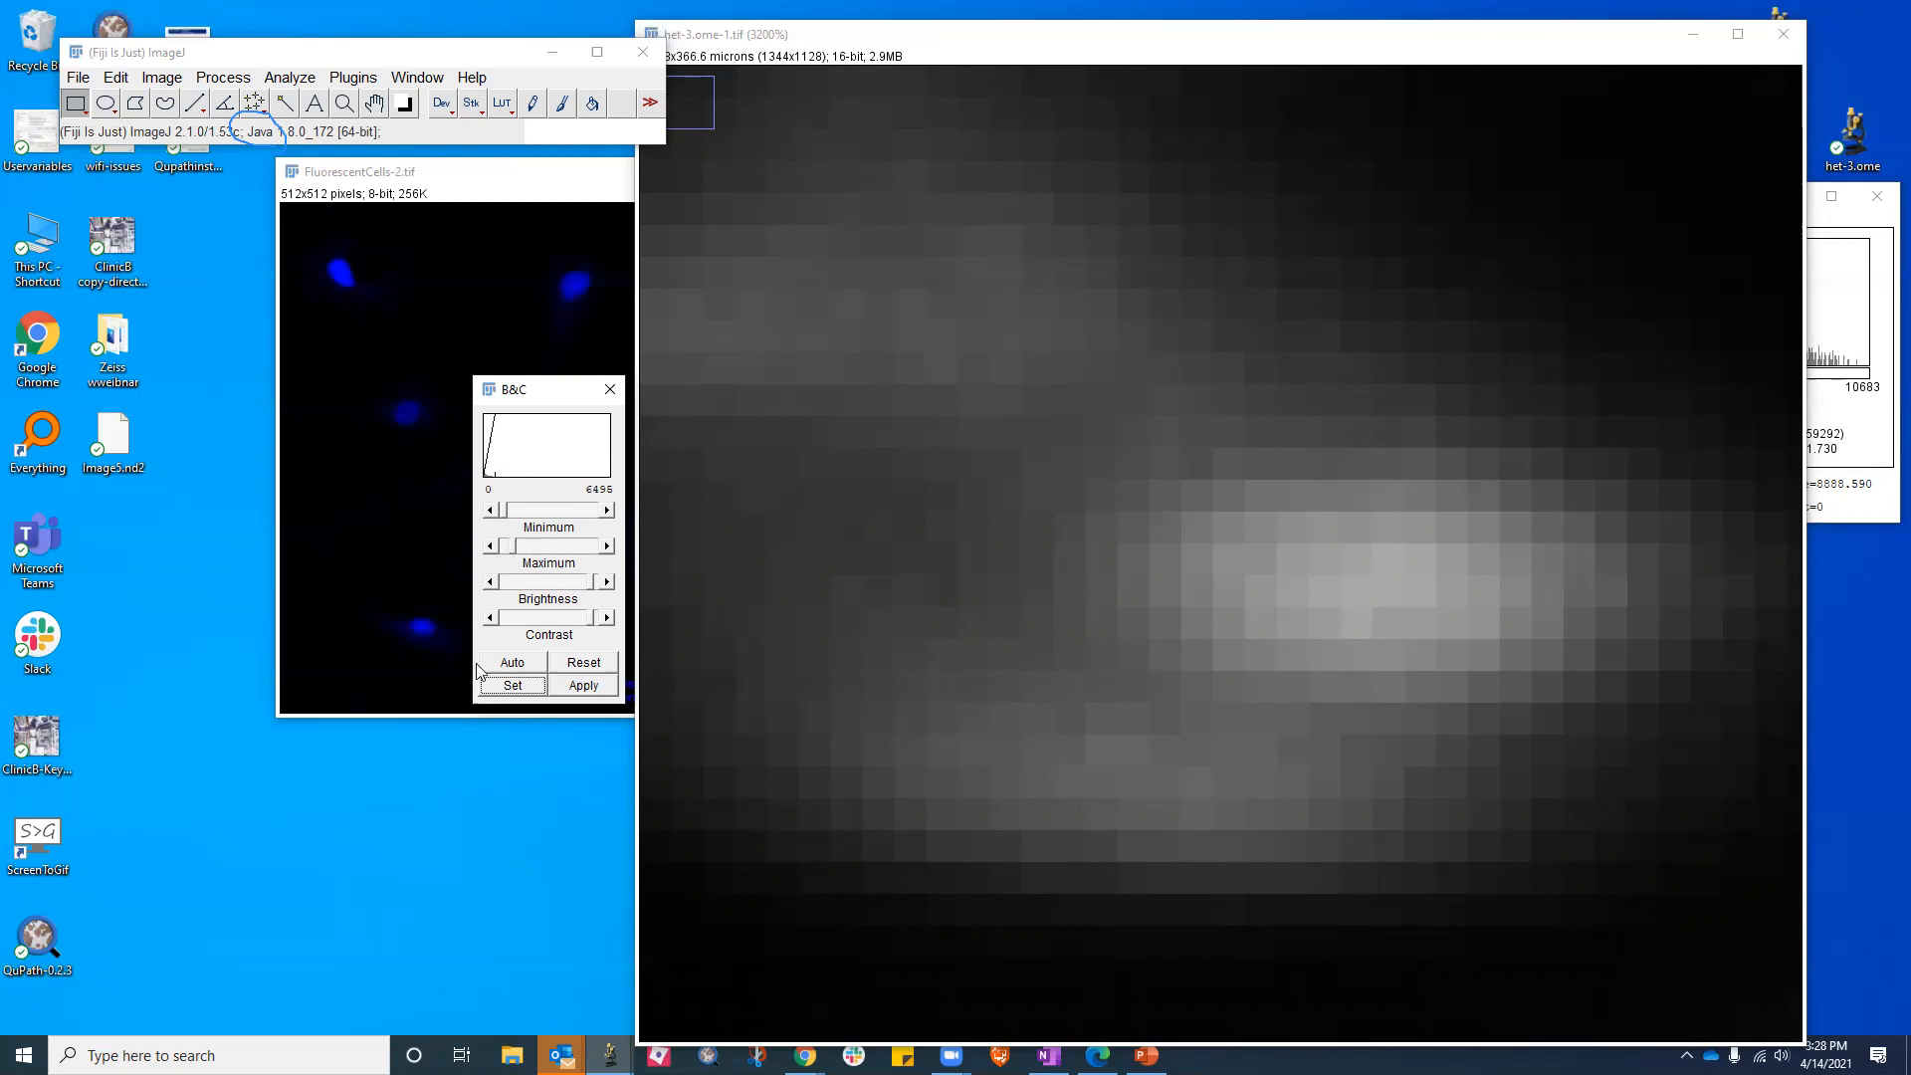
# Check the Set Display Range options for het-3.ome-1.tif without changing them, and move the B&C window over the image
pyautogui.click(511, 686)
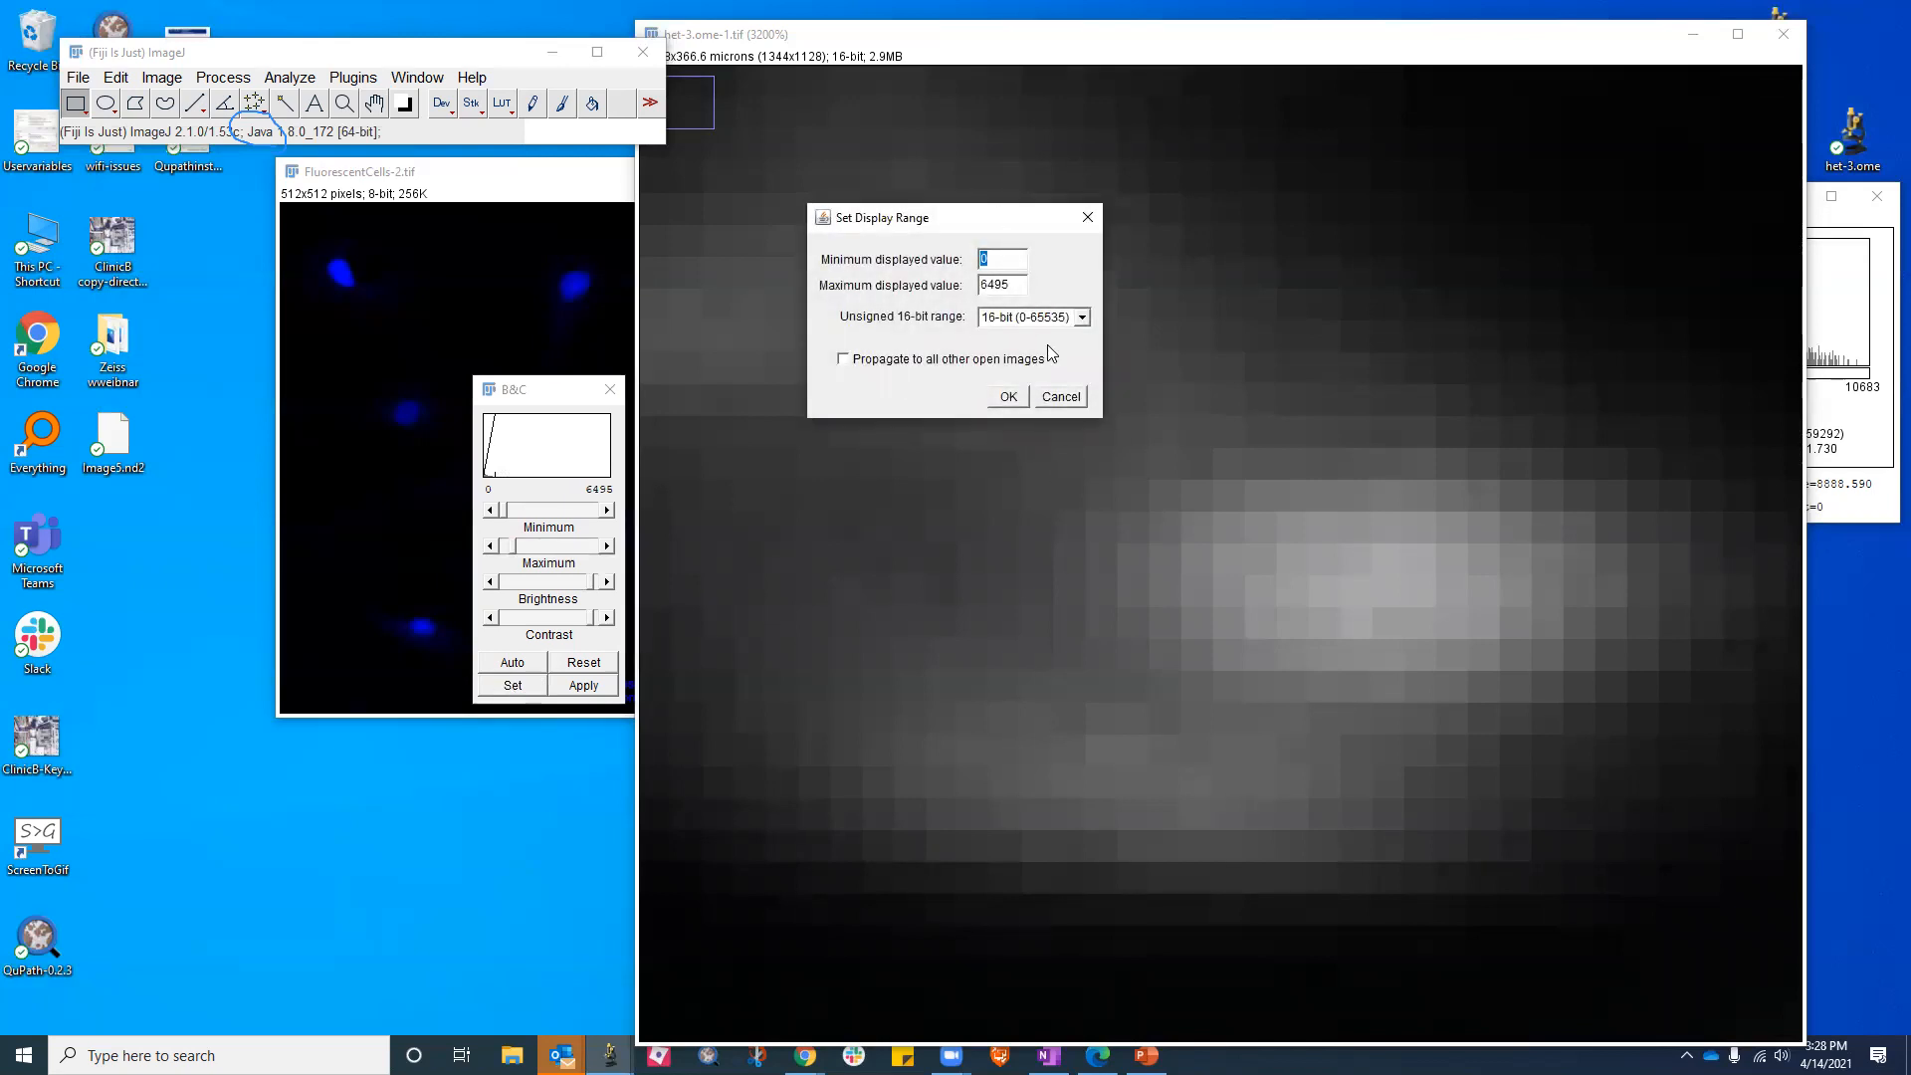
pyautogui.click(1059, 397)
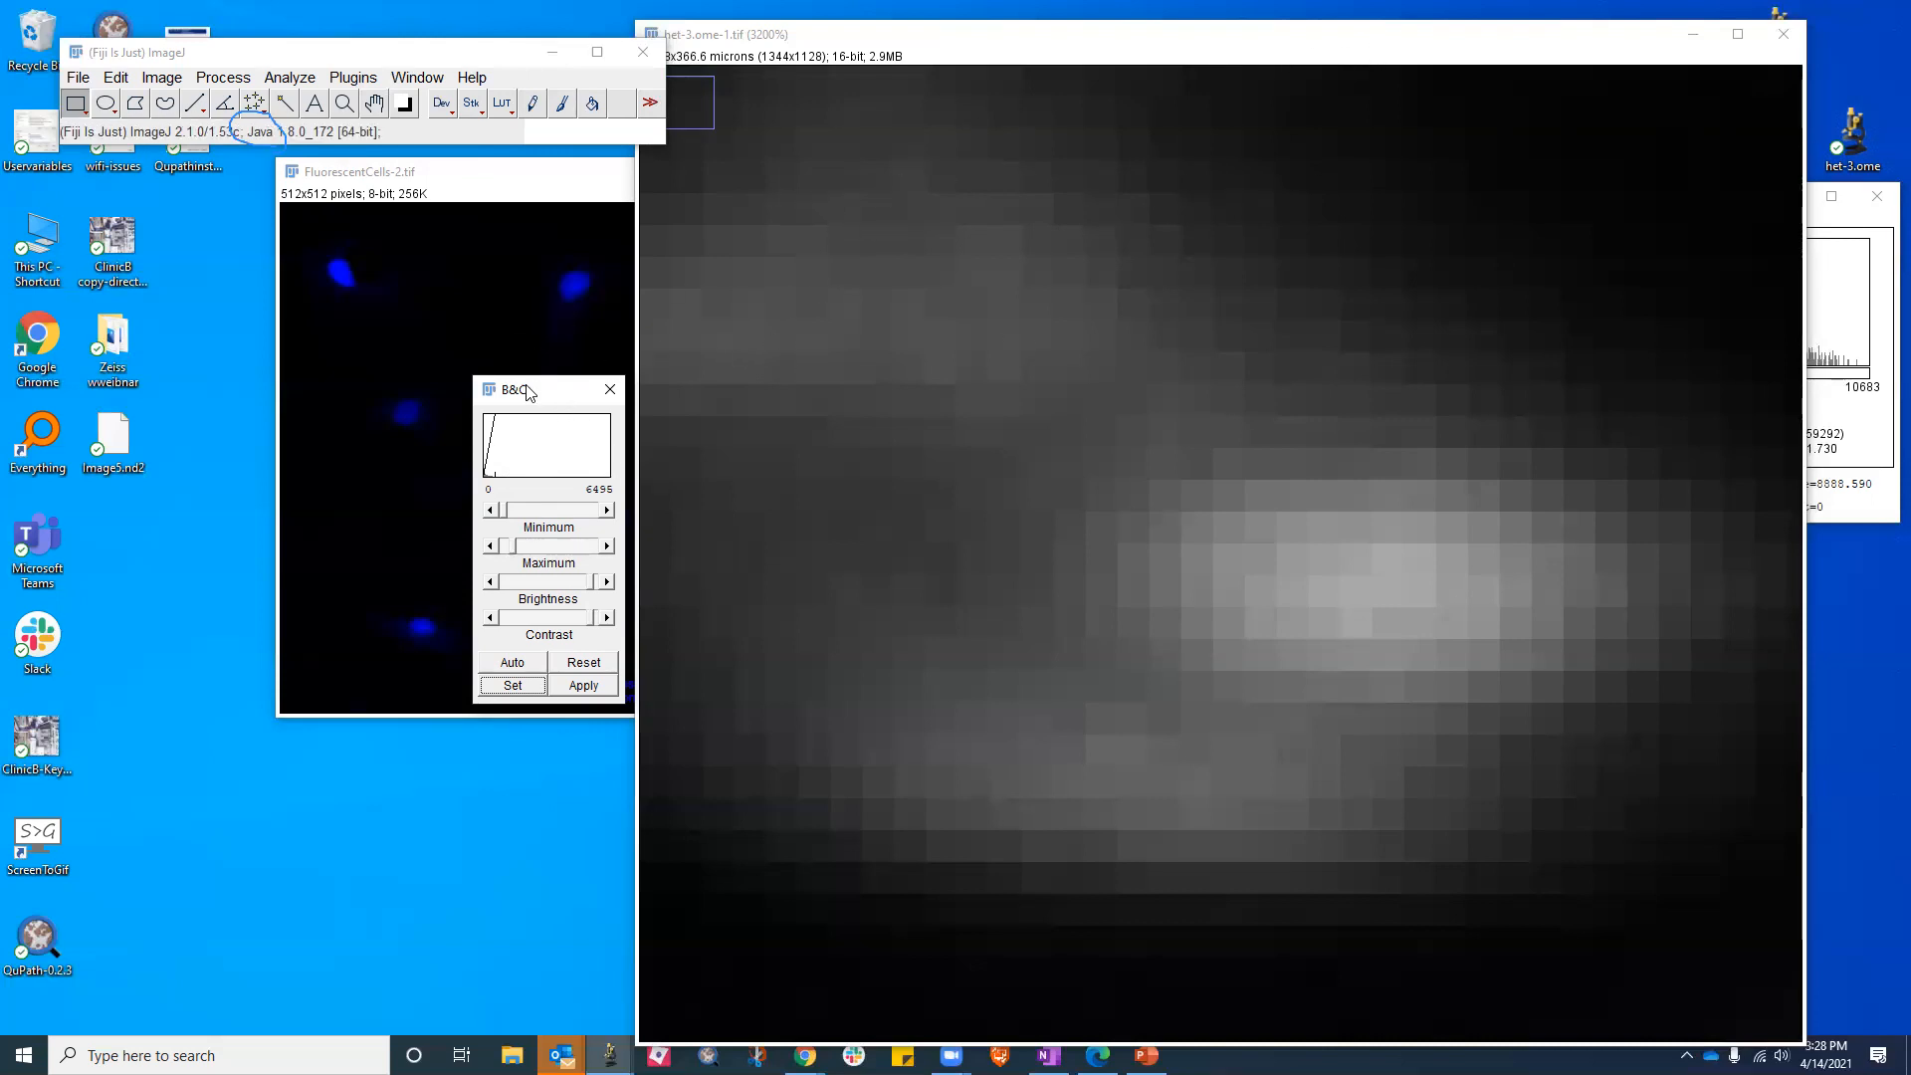
pyautogui.moveTo(538, 394); pyautogui.dragTo(1350, 270)
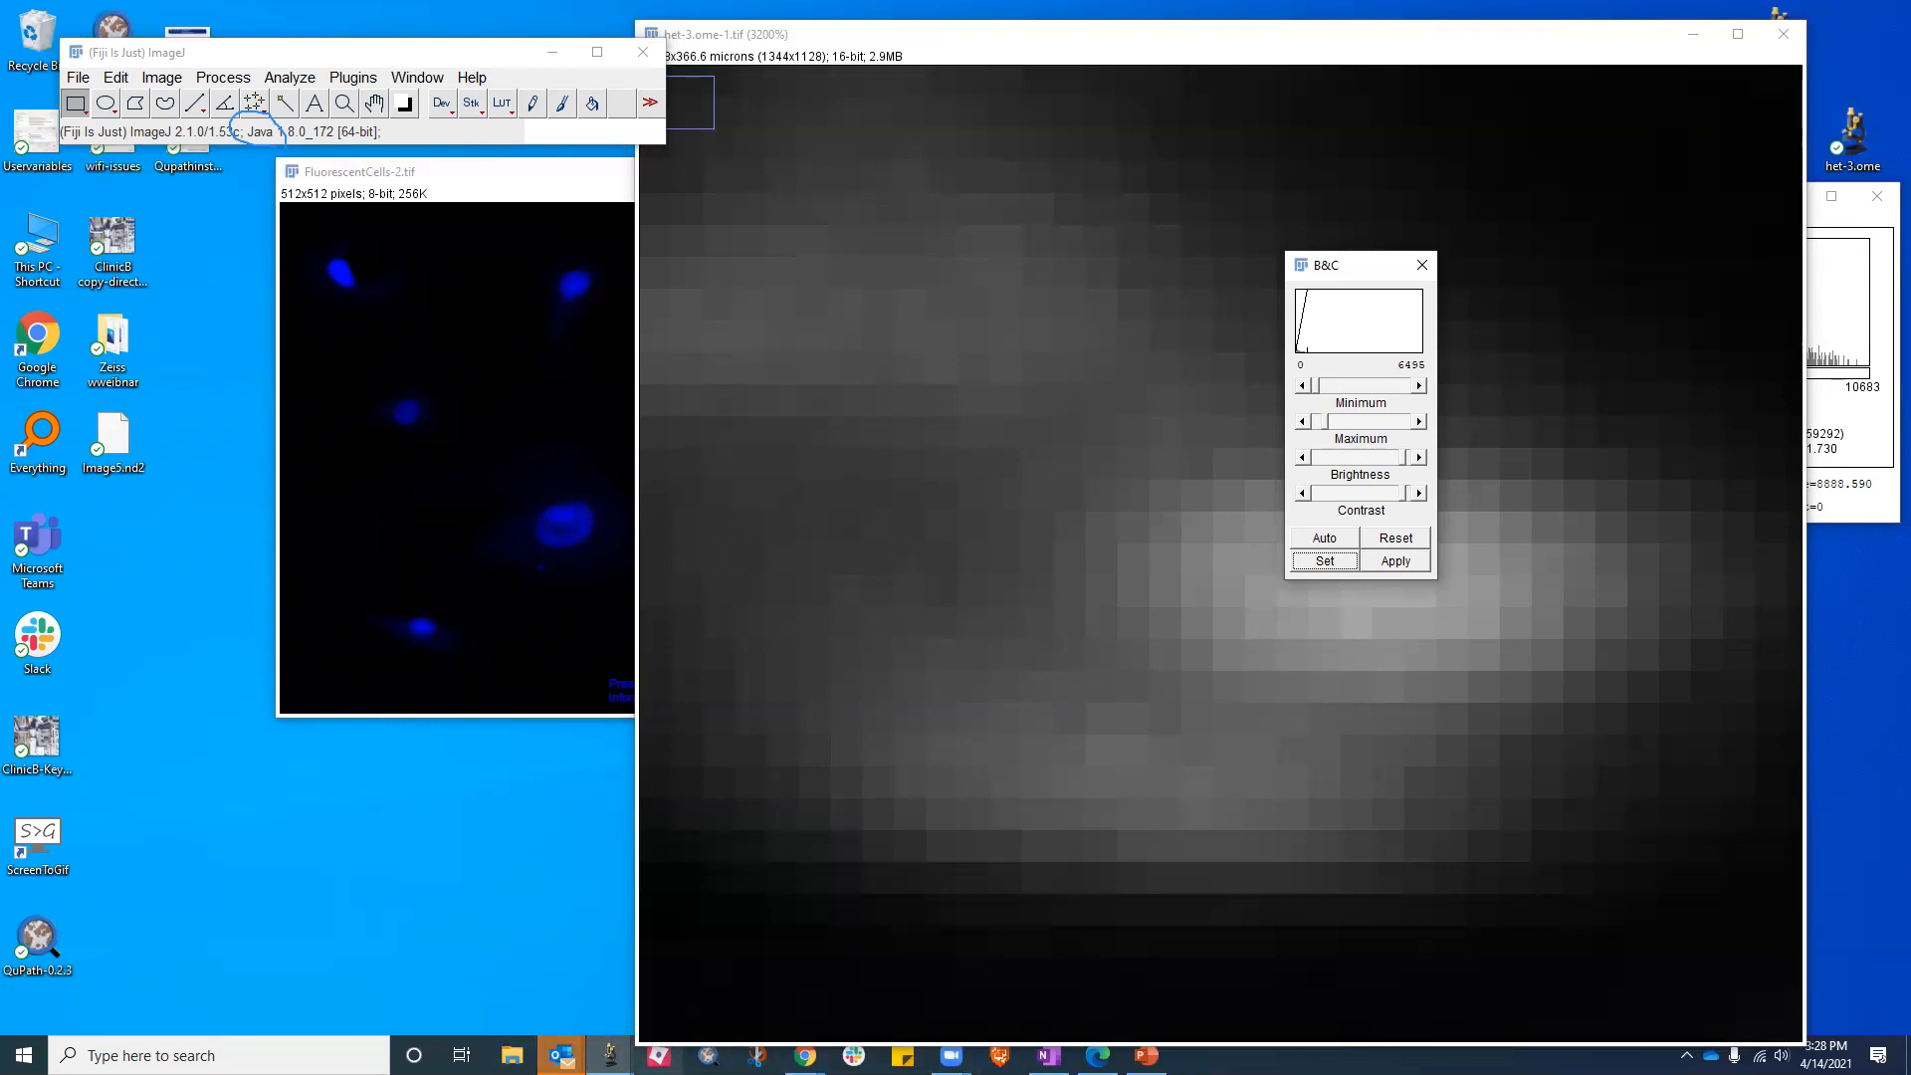
# Switch to PowerPoint to check the "Opening a single image" slide, and return to het-3.ome-1.tif at 200% zoom
pyautogui.hotkey('alt', 'Tab')
pyautogui.click(760, 591)
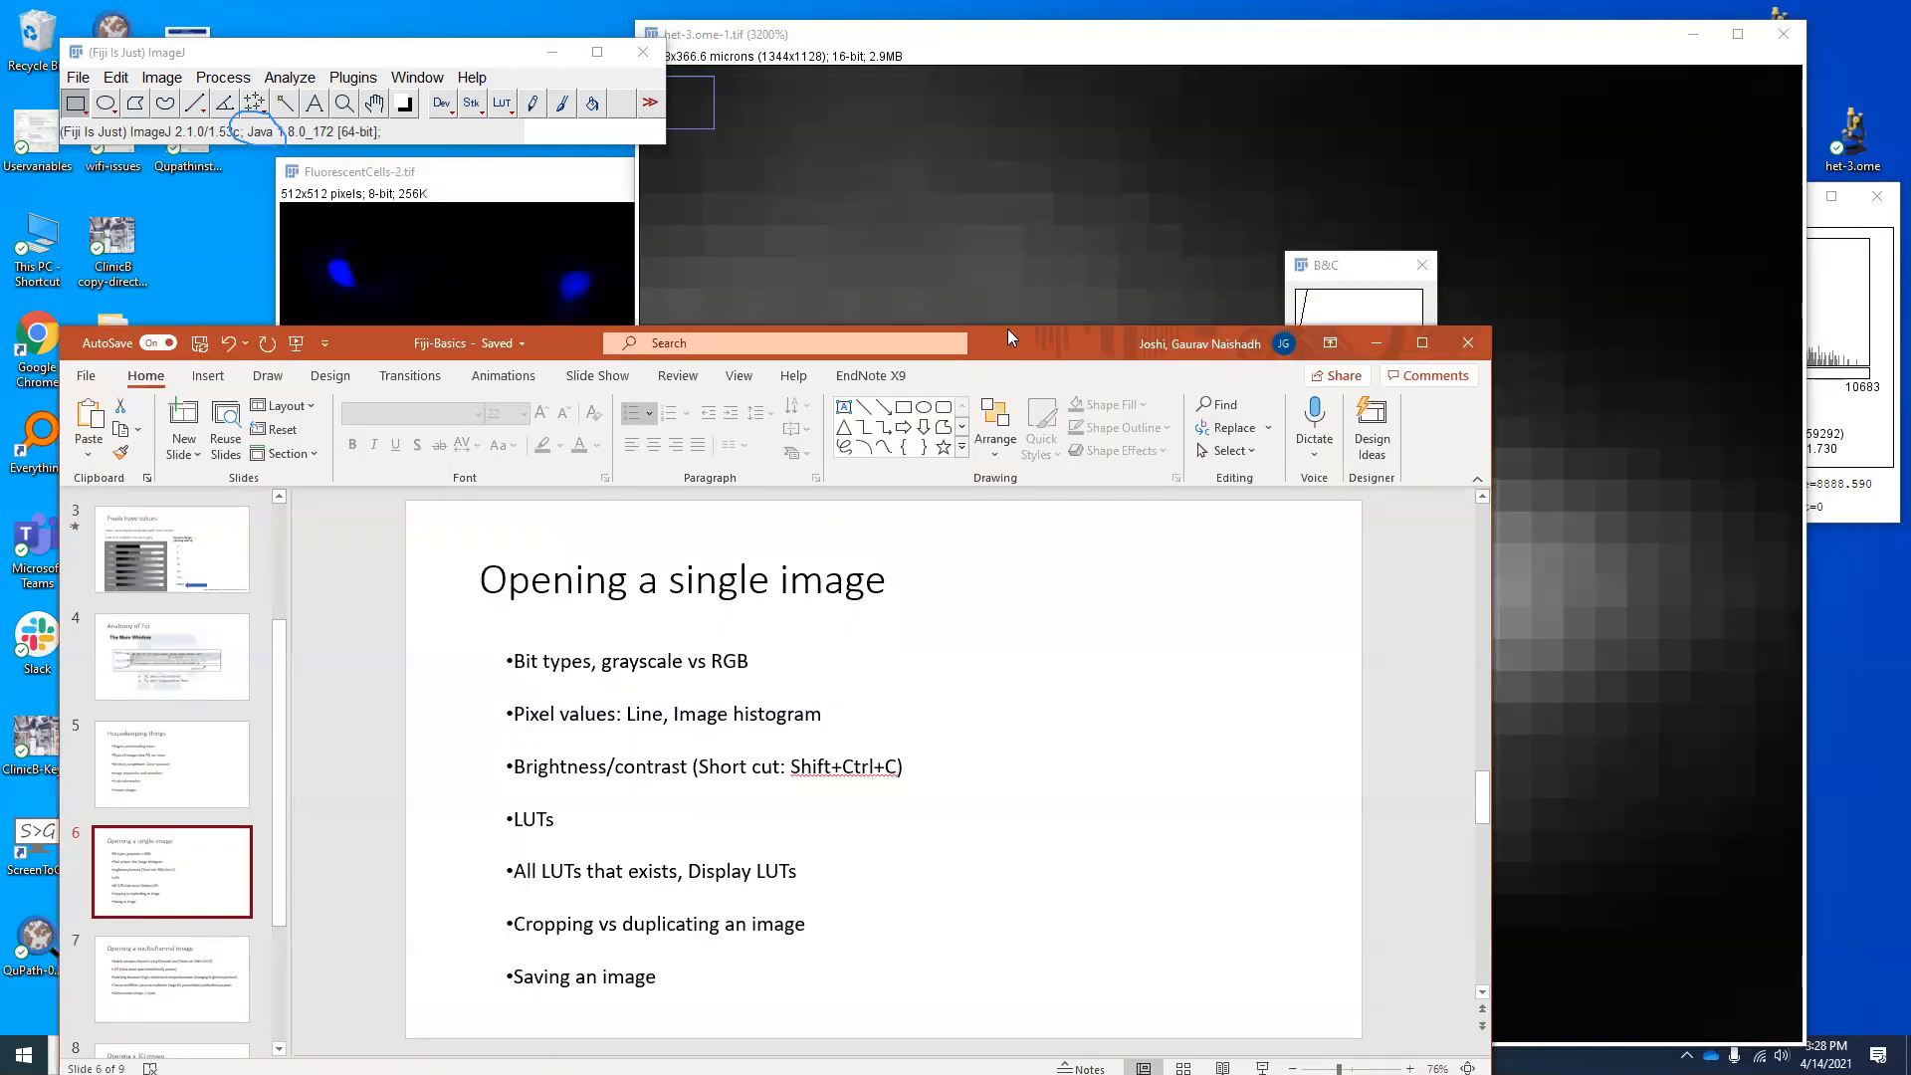
pyautogui.moveTo(1007, 328); pyautogui.dragTo(979, 157)
pyautogui.click(1483, 446)
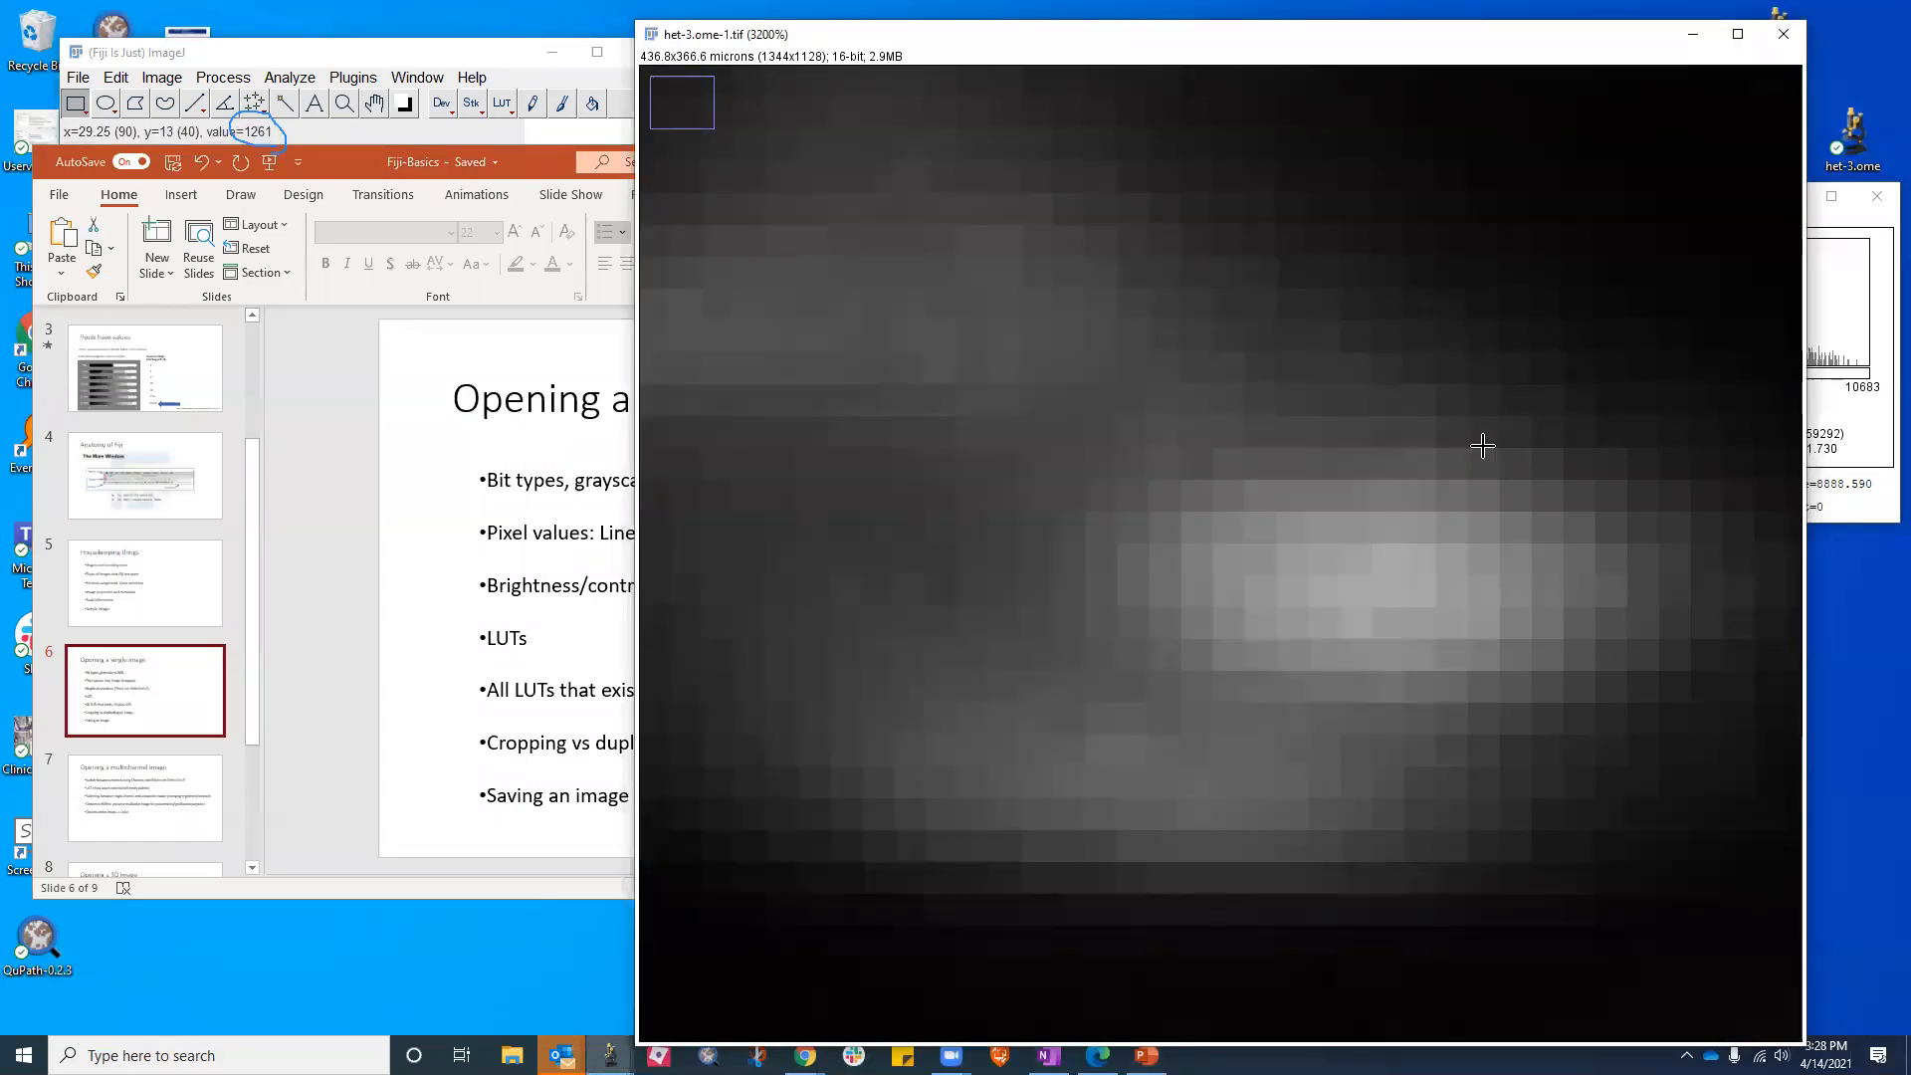
pyautogui.scroll(-6, 1482, 446)
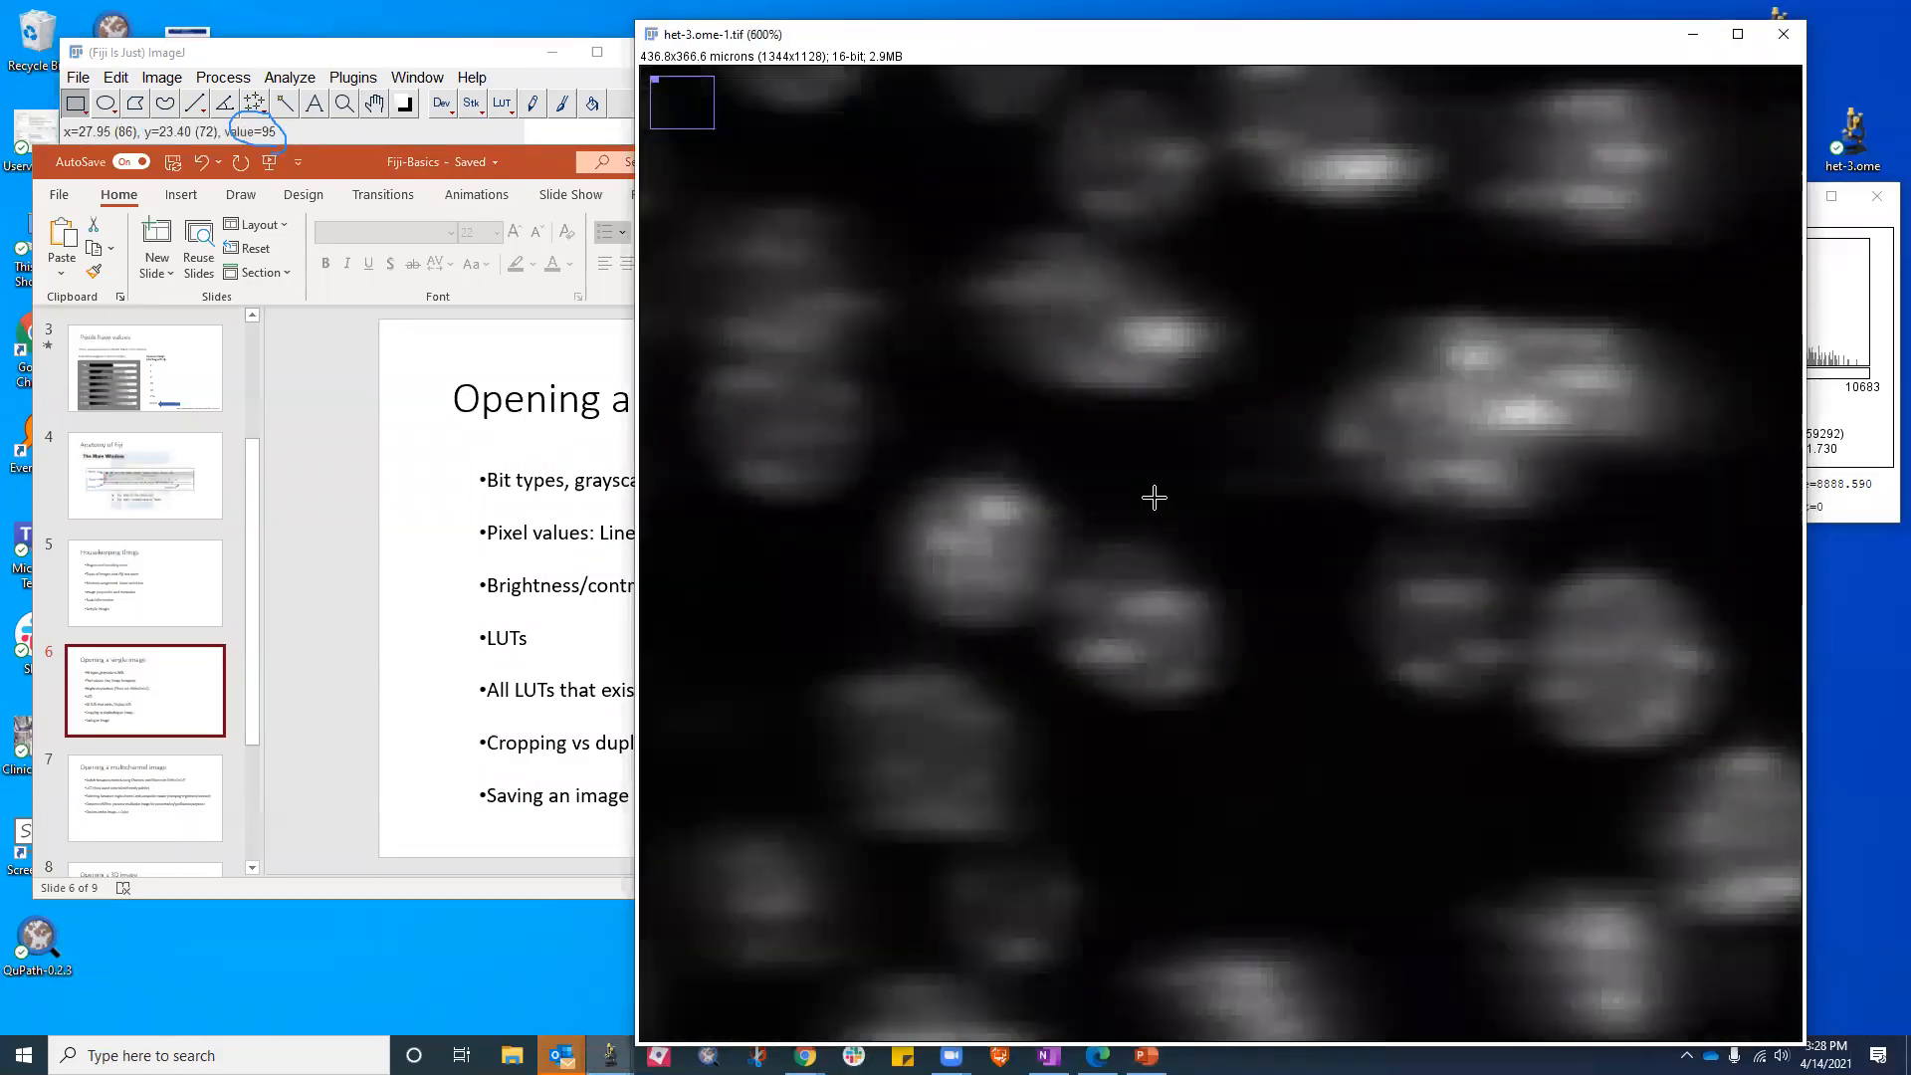
pyautogui.scroll(-1, 1152, 494)
pyautogui.scroll(-1, 1152, 494)
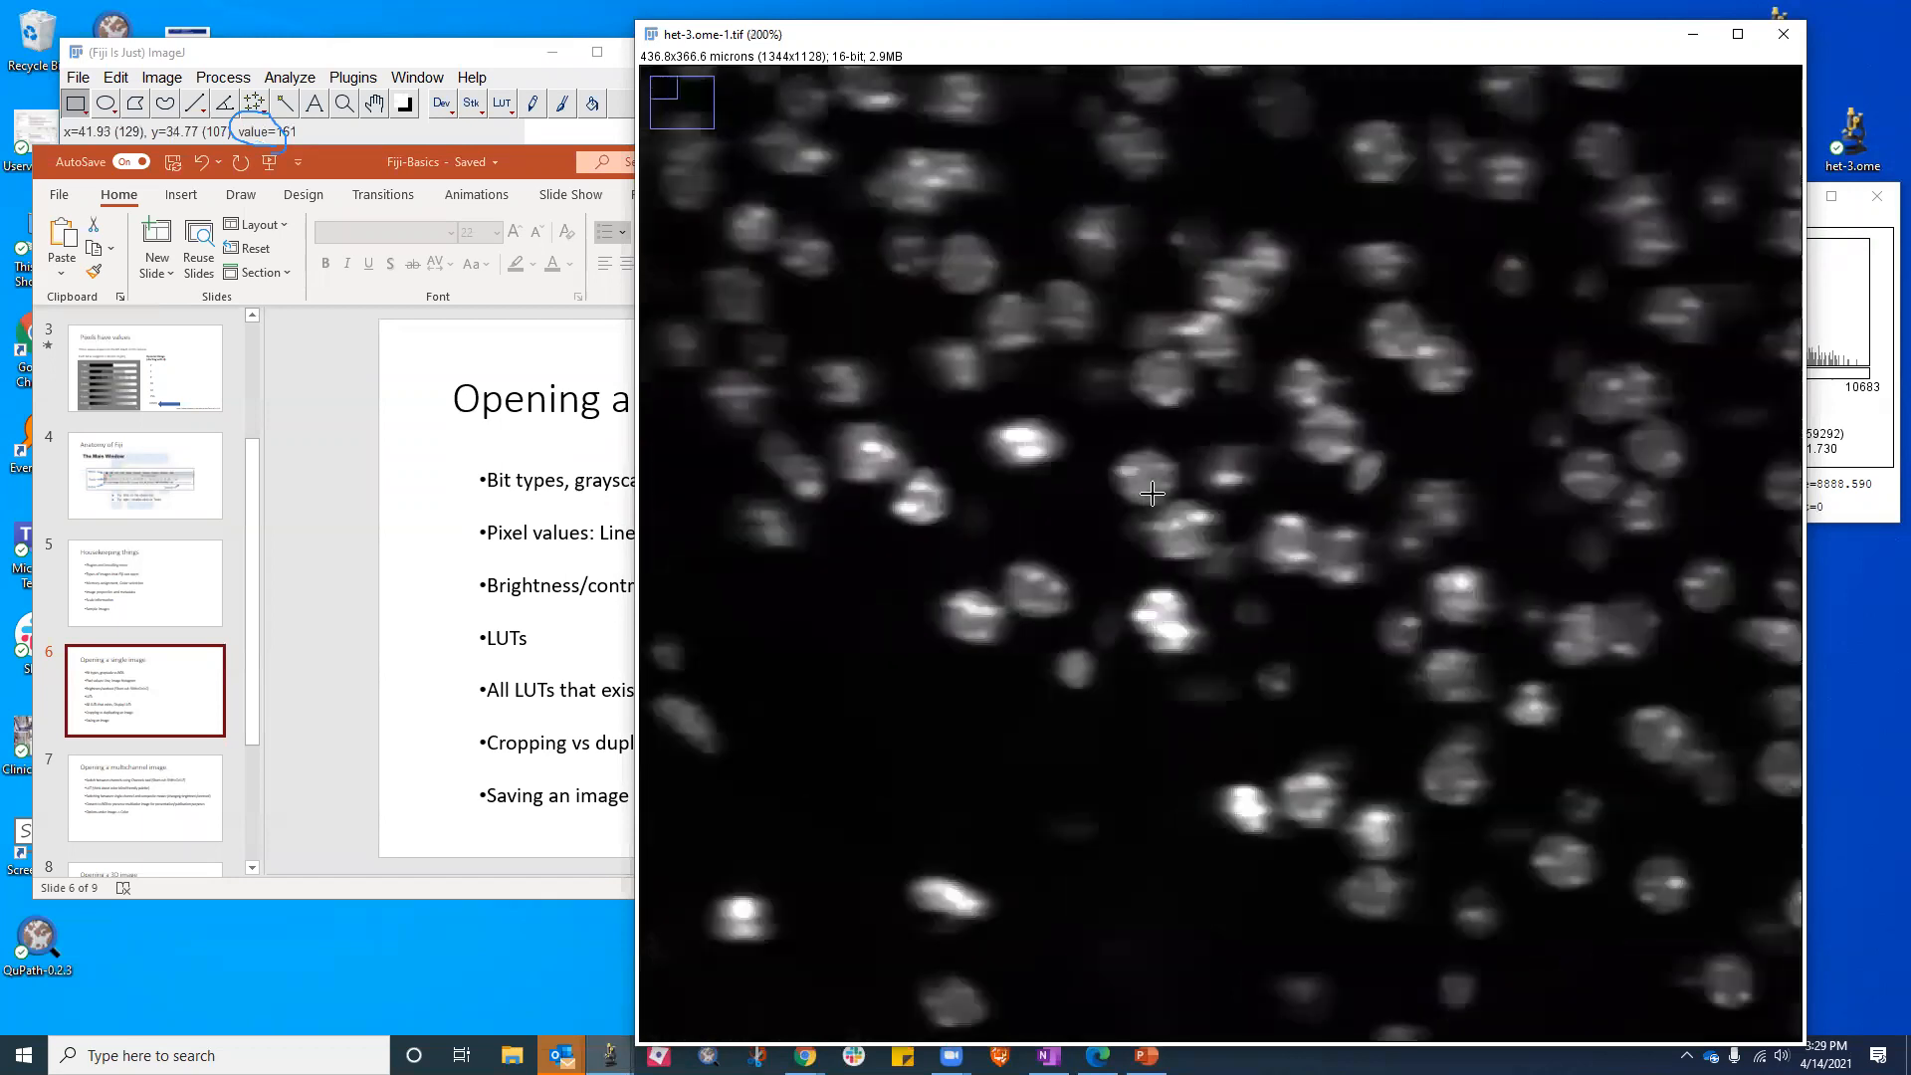
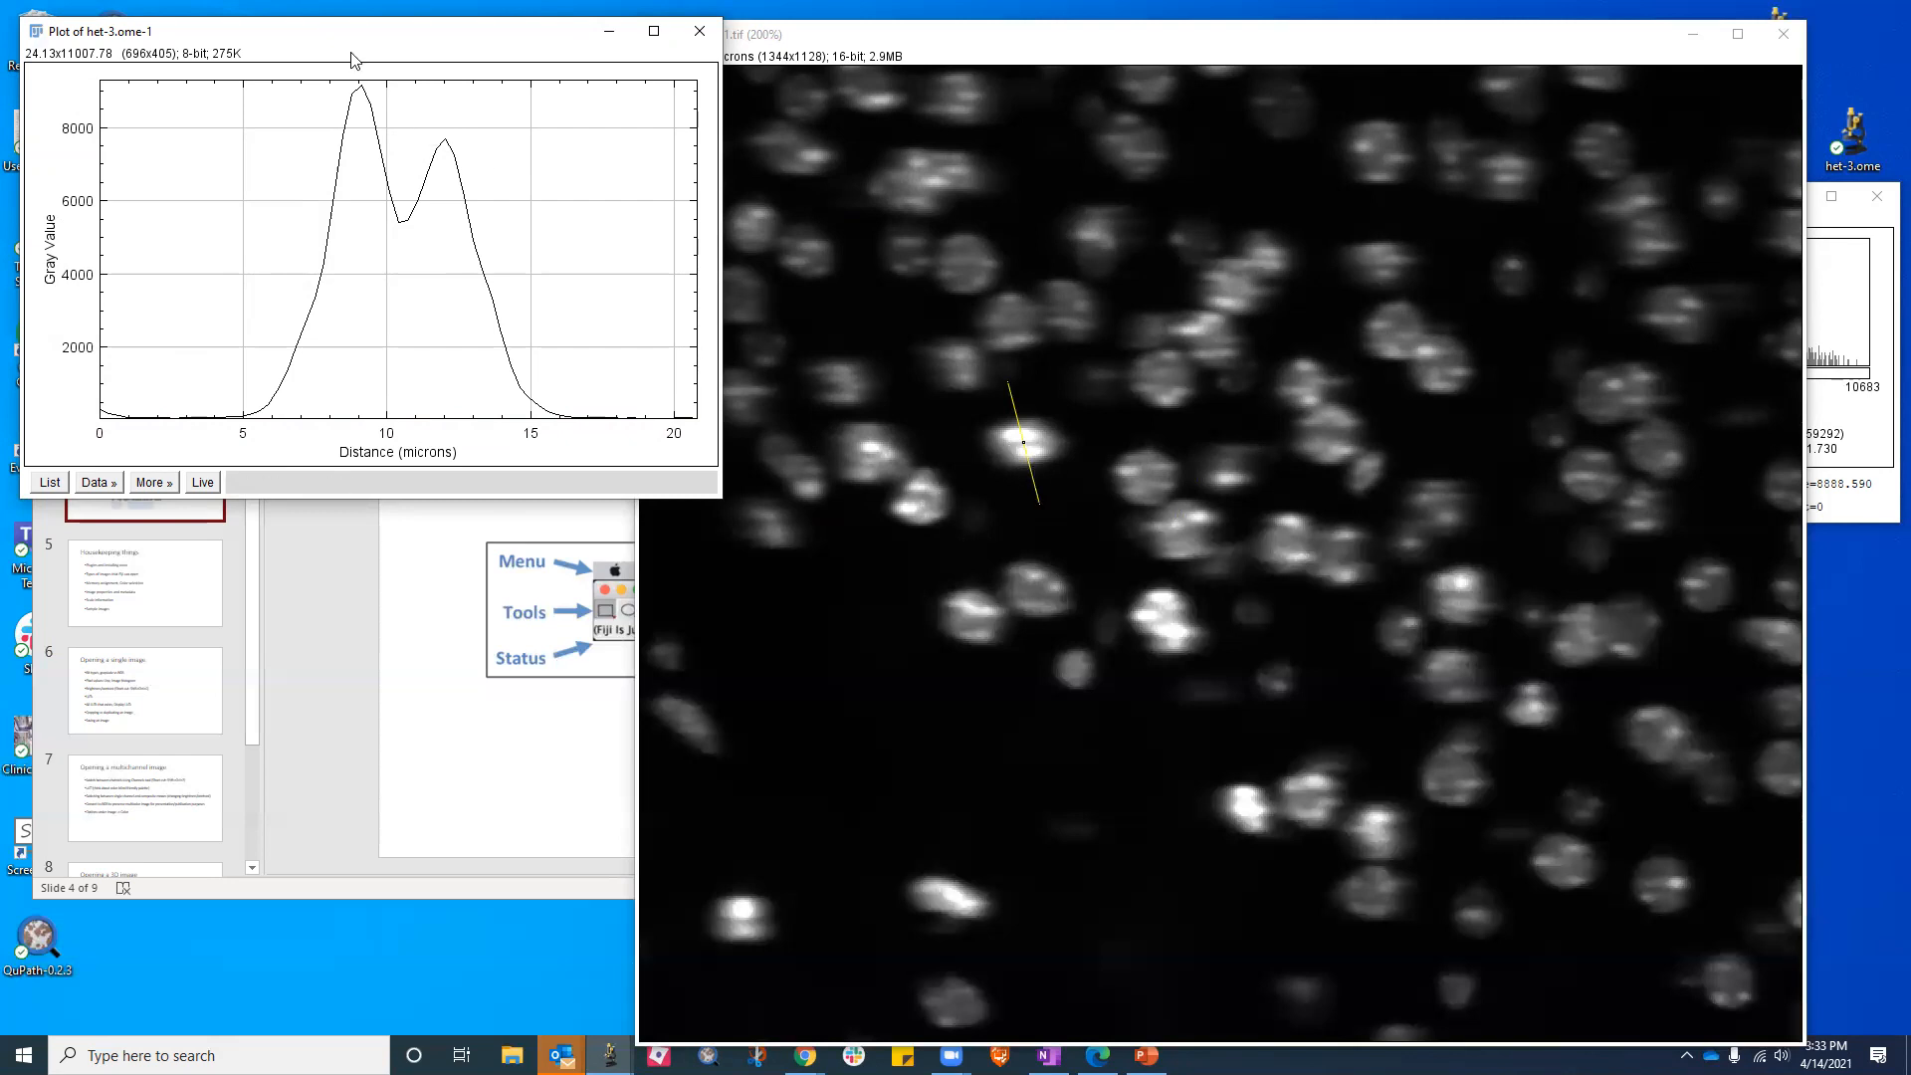
# Turn on live updating for the line profile plot of het-3.ome-1.tif and move the line onto the nearest bright nucleus to the lower left
pyautogui.moveTo(611, 1055)
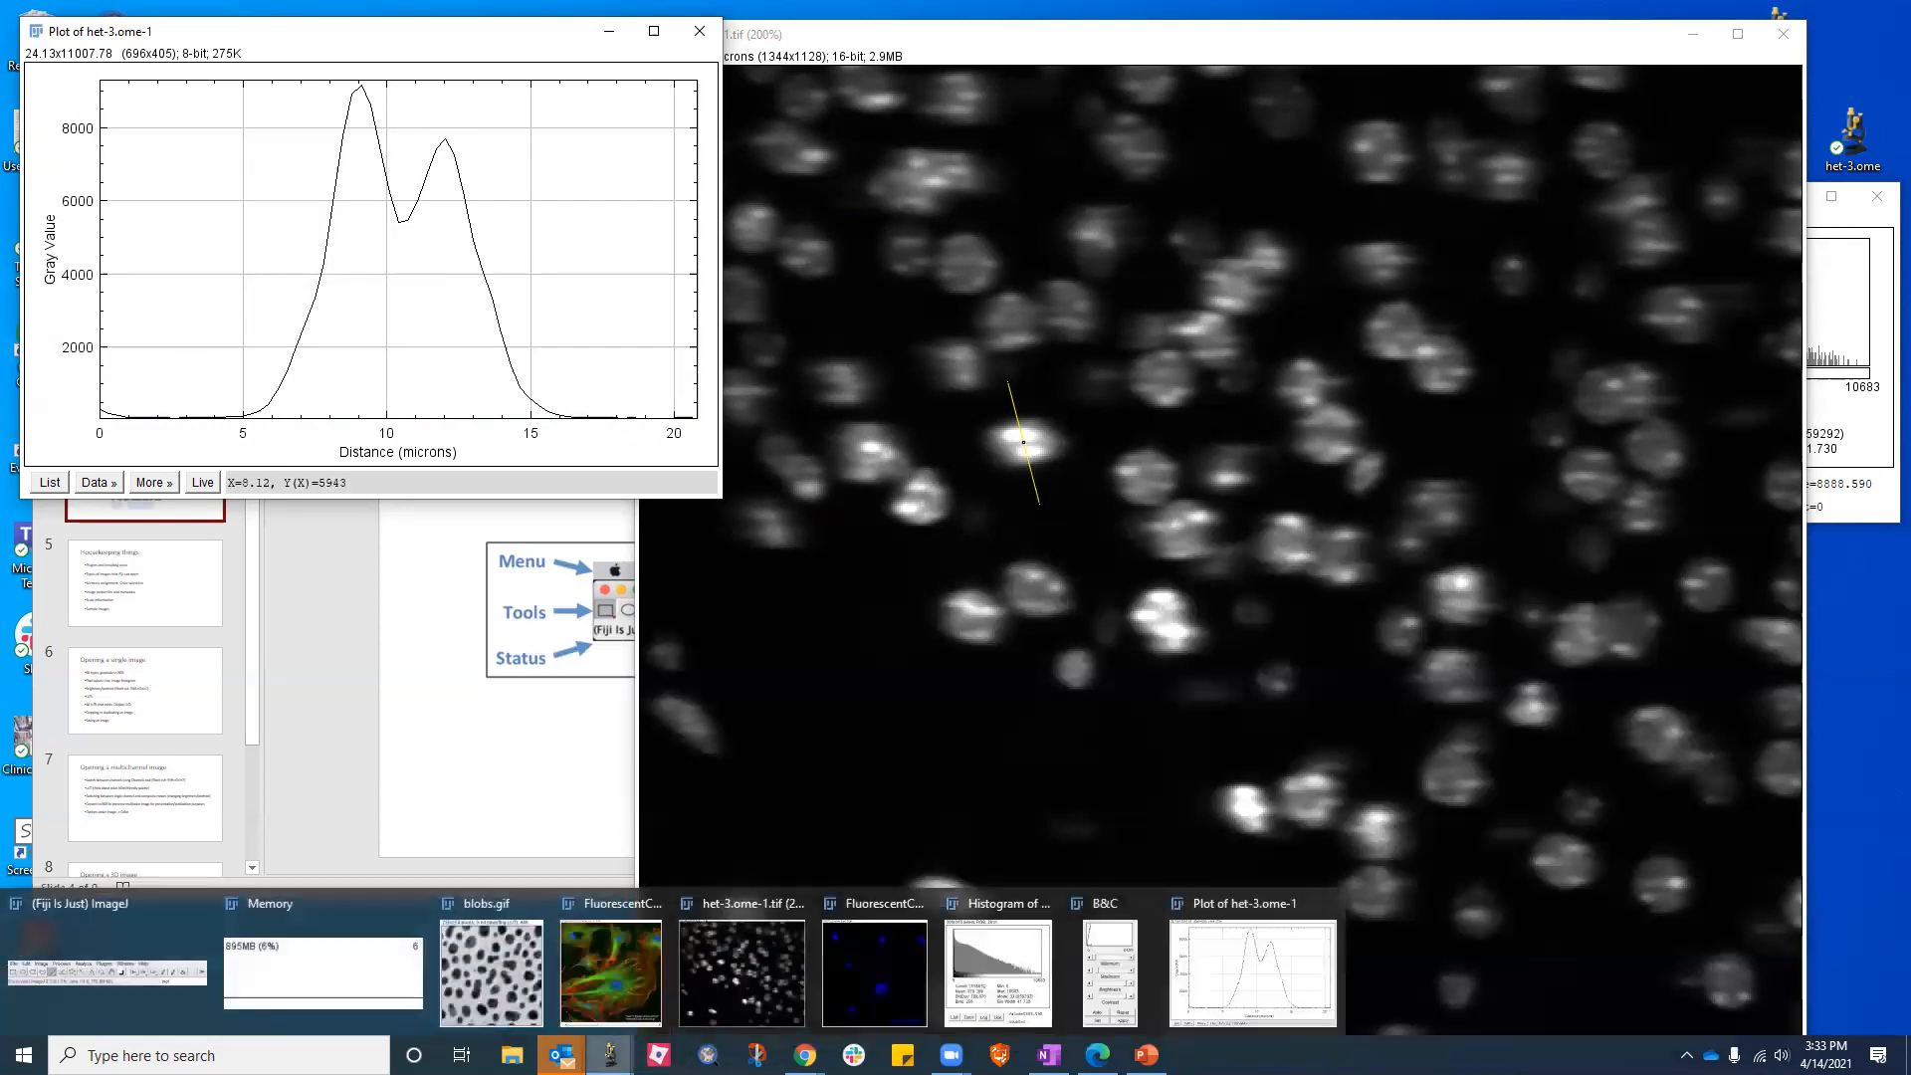
pyautogui.click(155, 980)
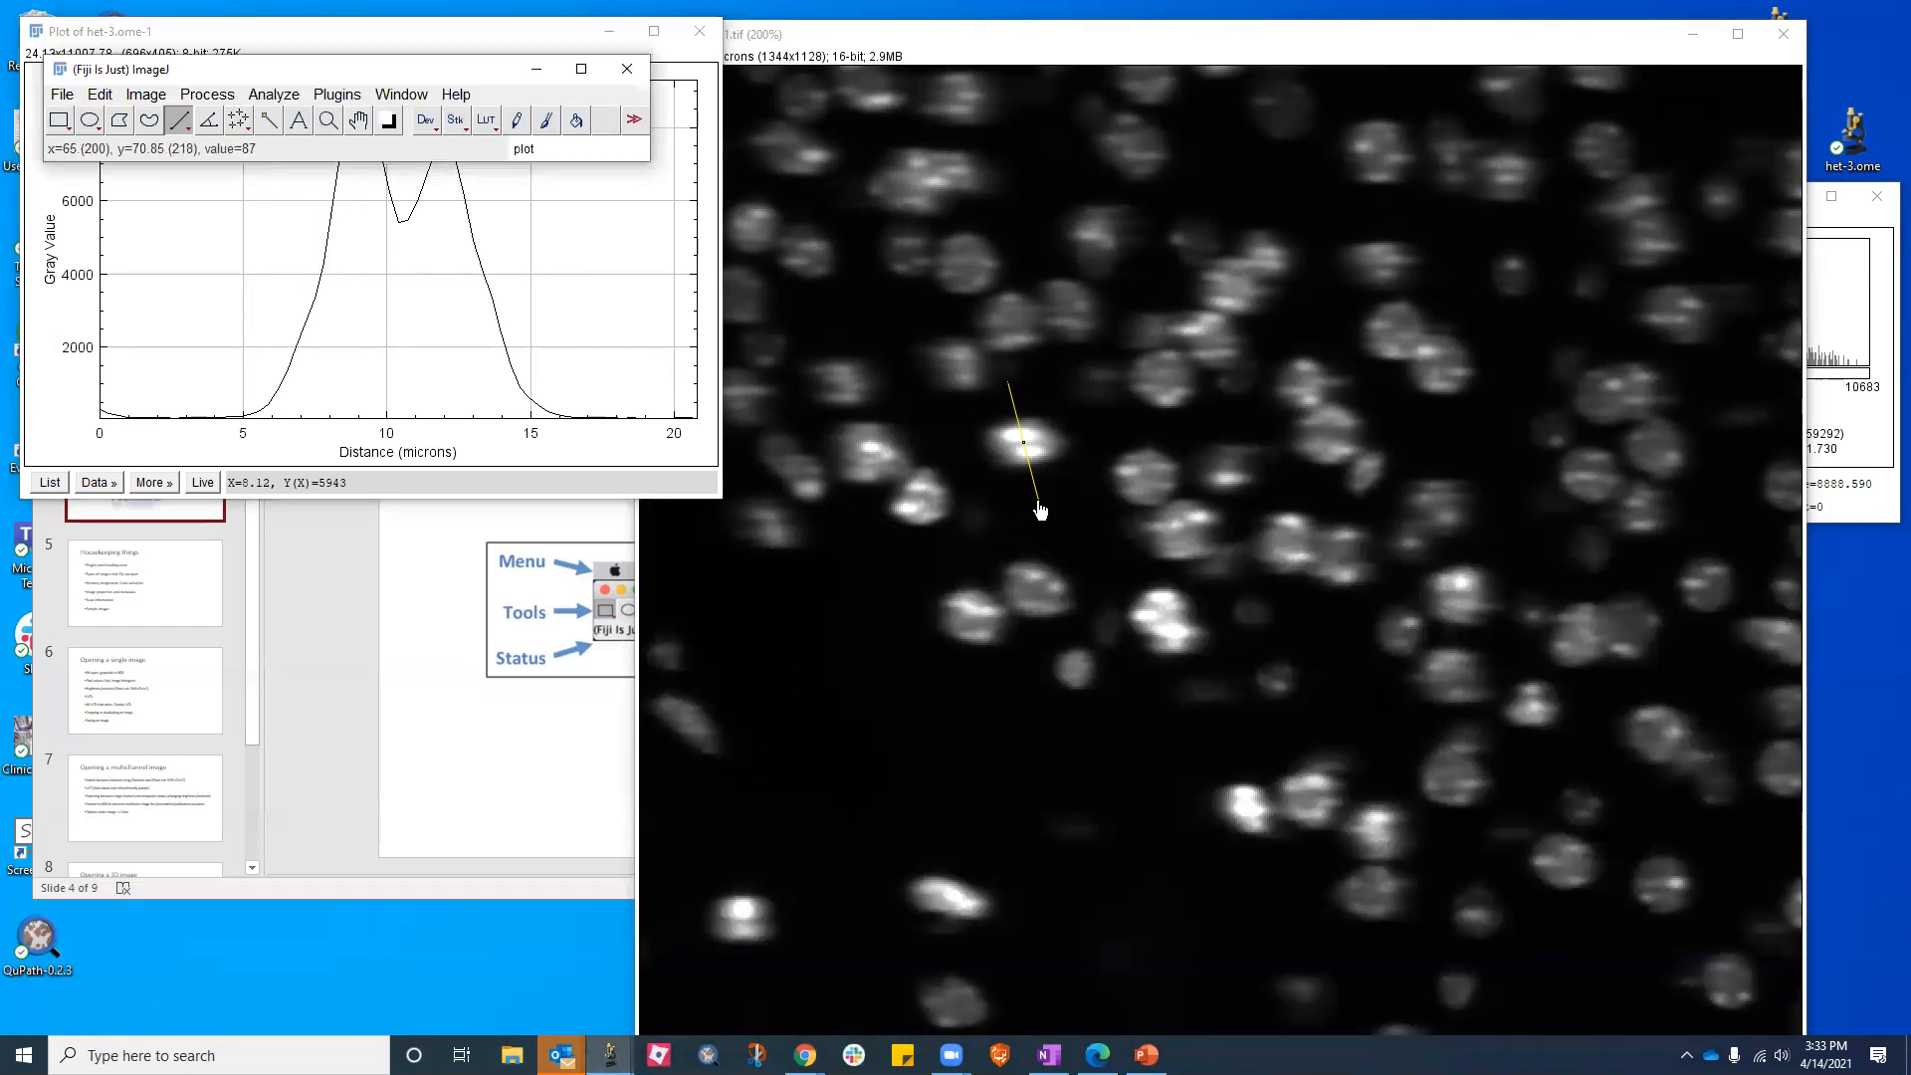
pyautogui.click(529, 409)
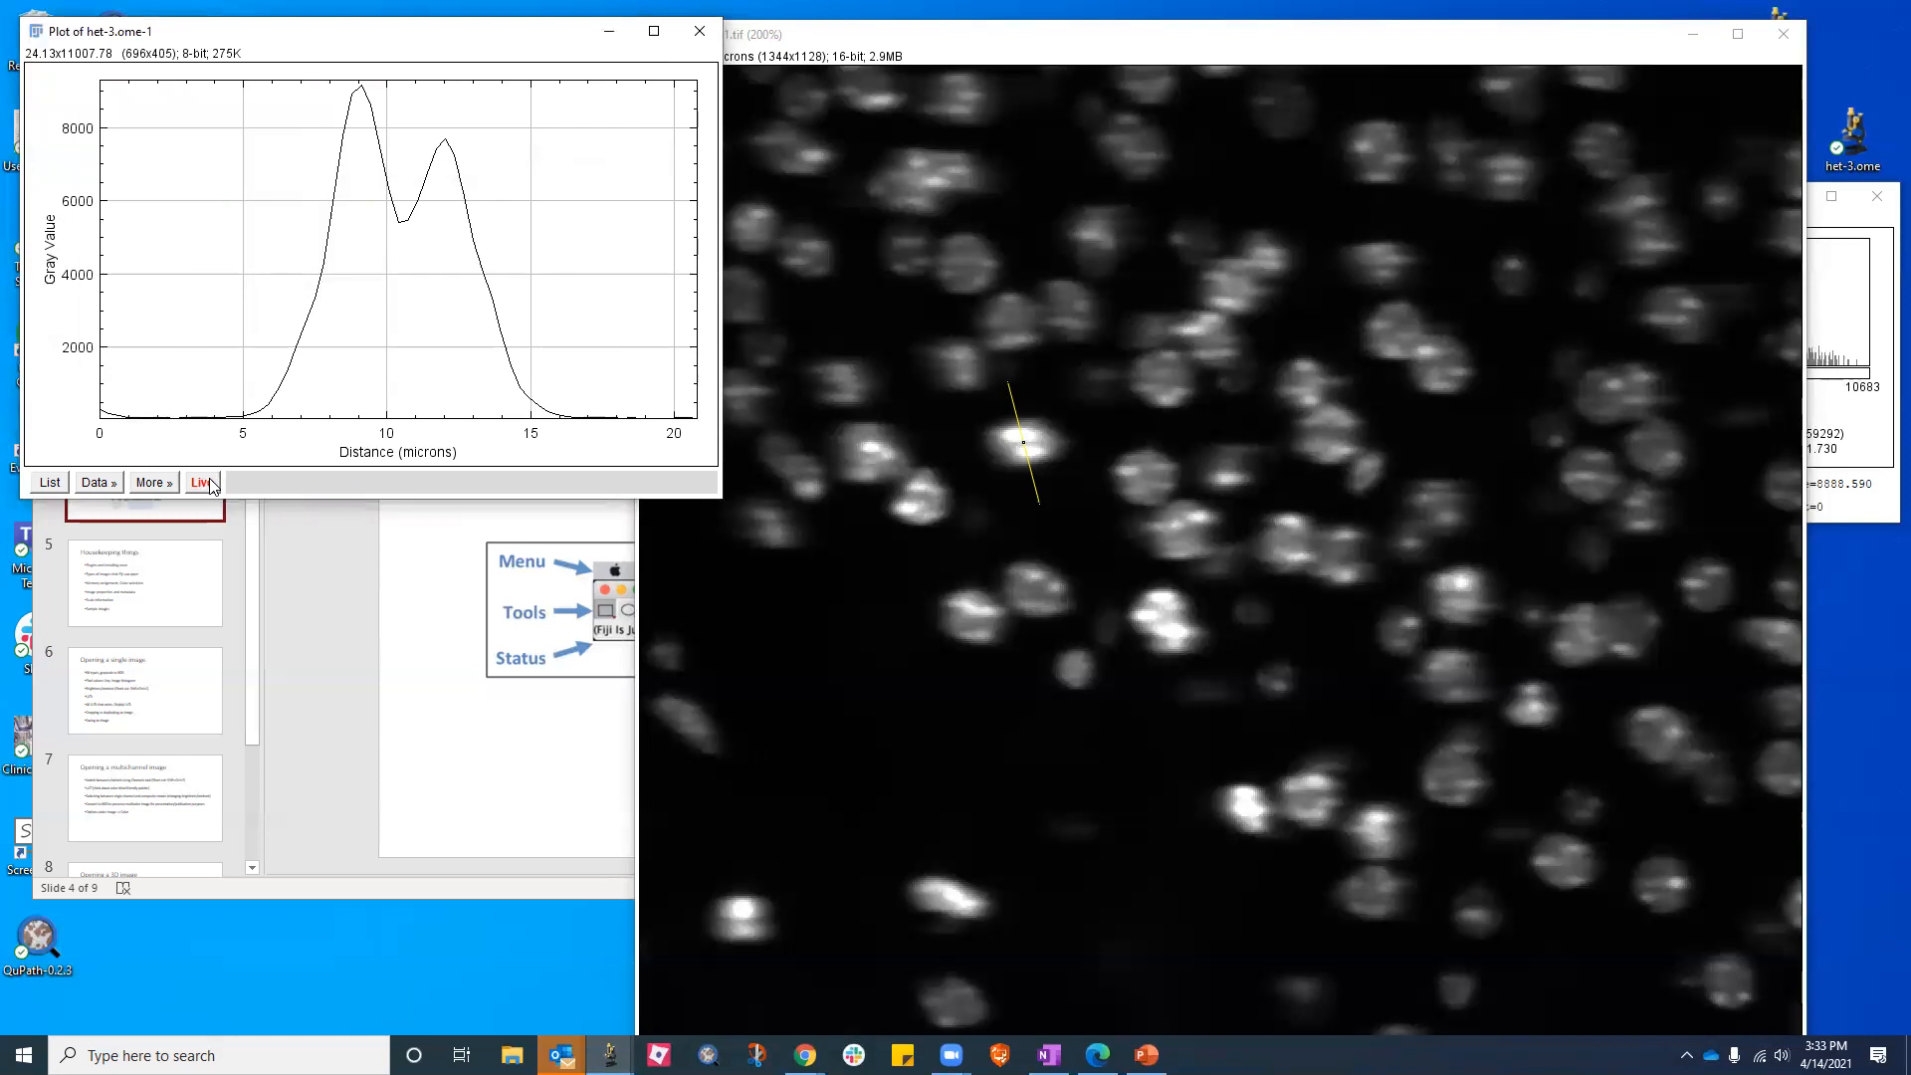
pyautogui.click(1022, 443)
pyautogui.moveTo(1022, 443)
pyautogui.mouseDown()
pyautogui.moveTo(1144, 469)
pyautogui.moveTo(1054, 504)
pyautogui.moveTo(1074, 514)
pyautogui.moveTo(1024, 443)
pyautogui.mouseUp()
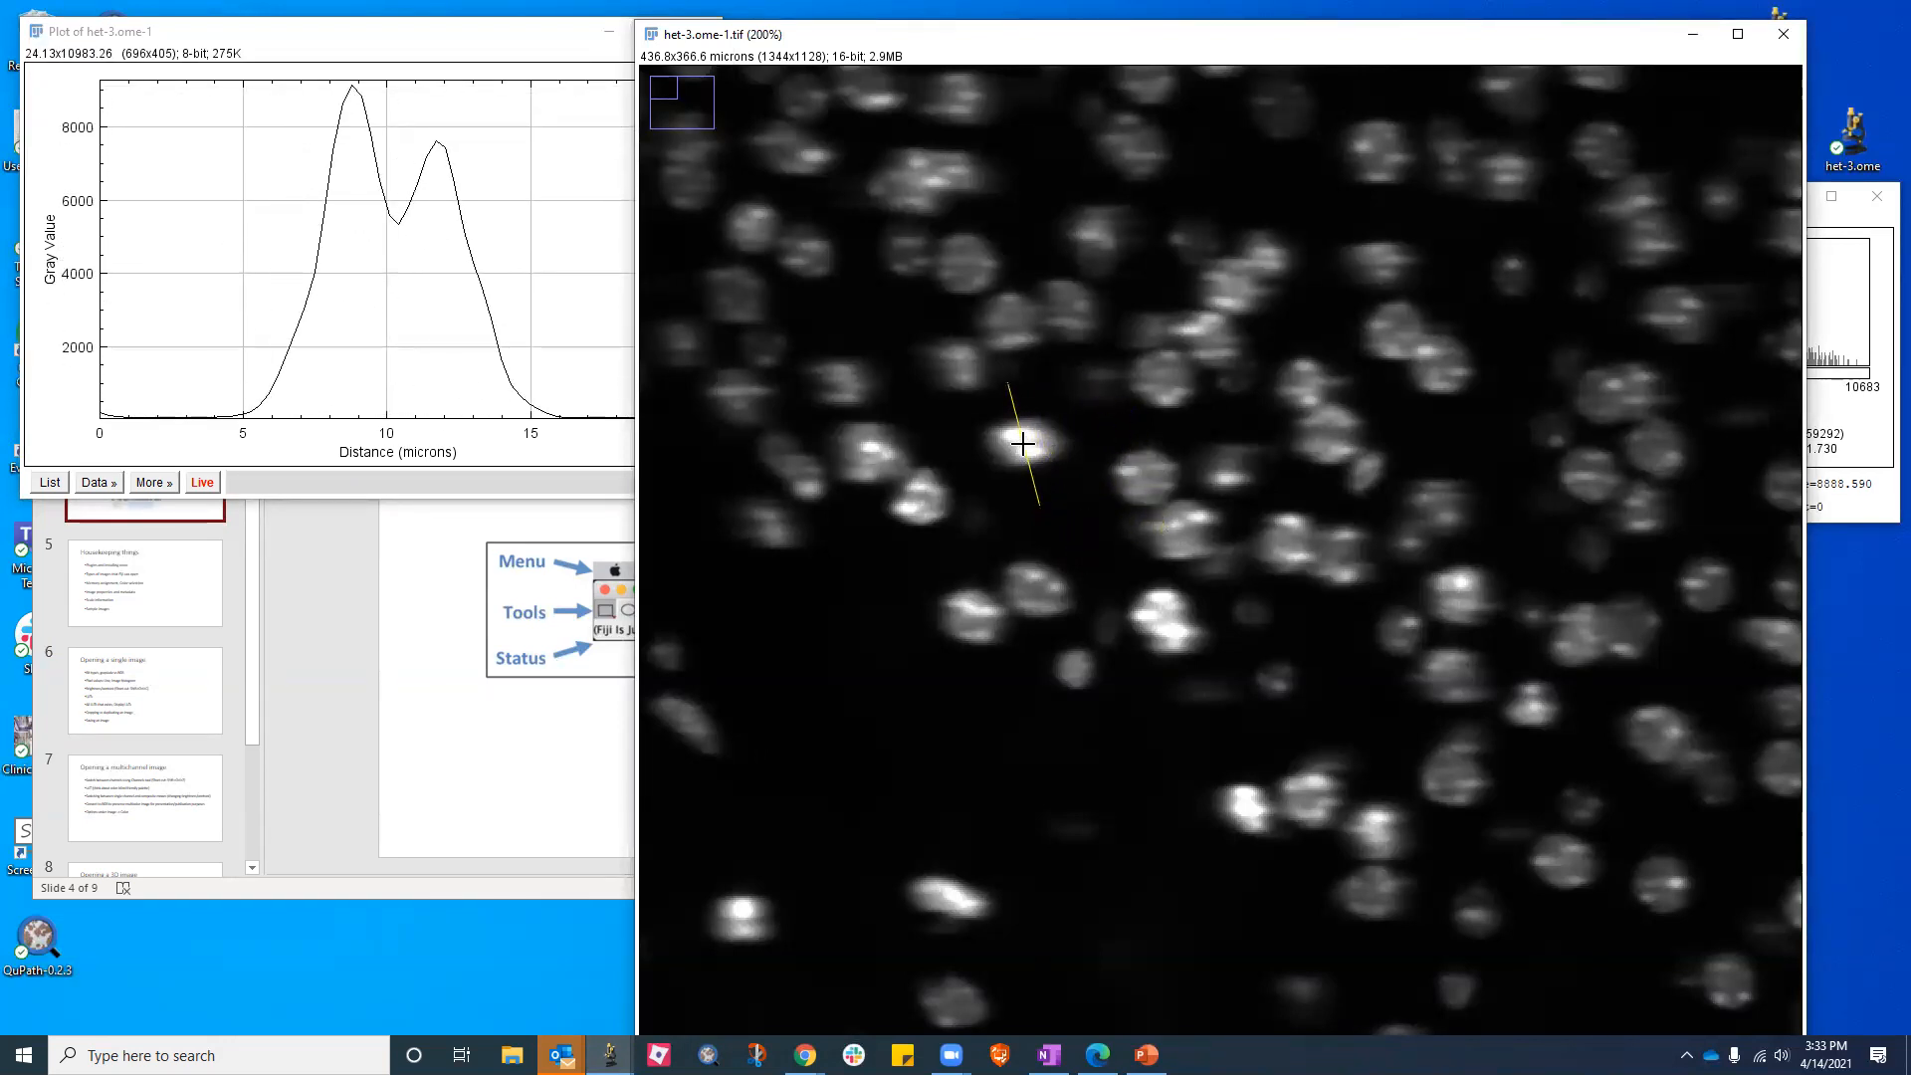
pyautogui.click(395, 50)
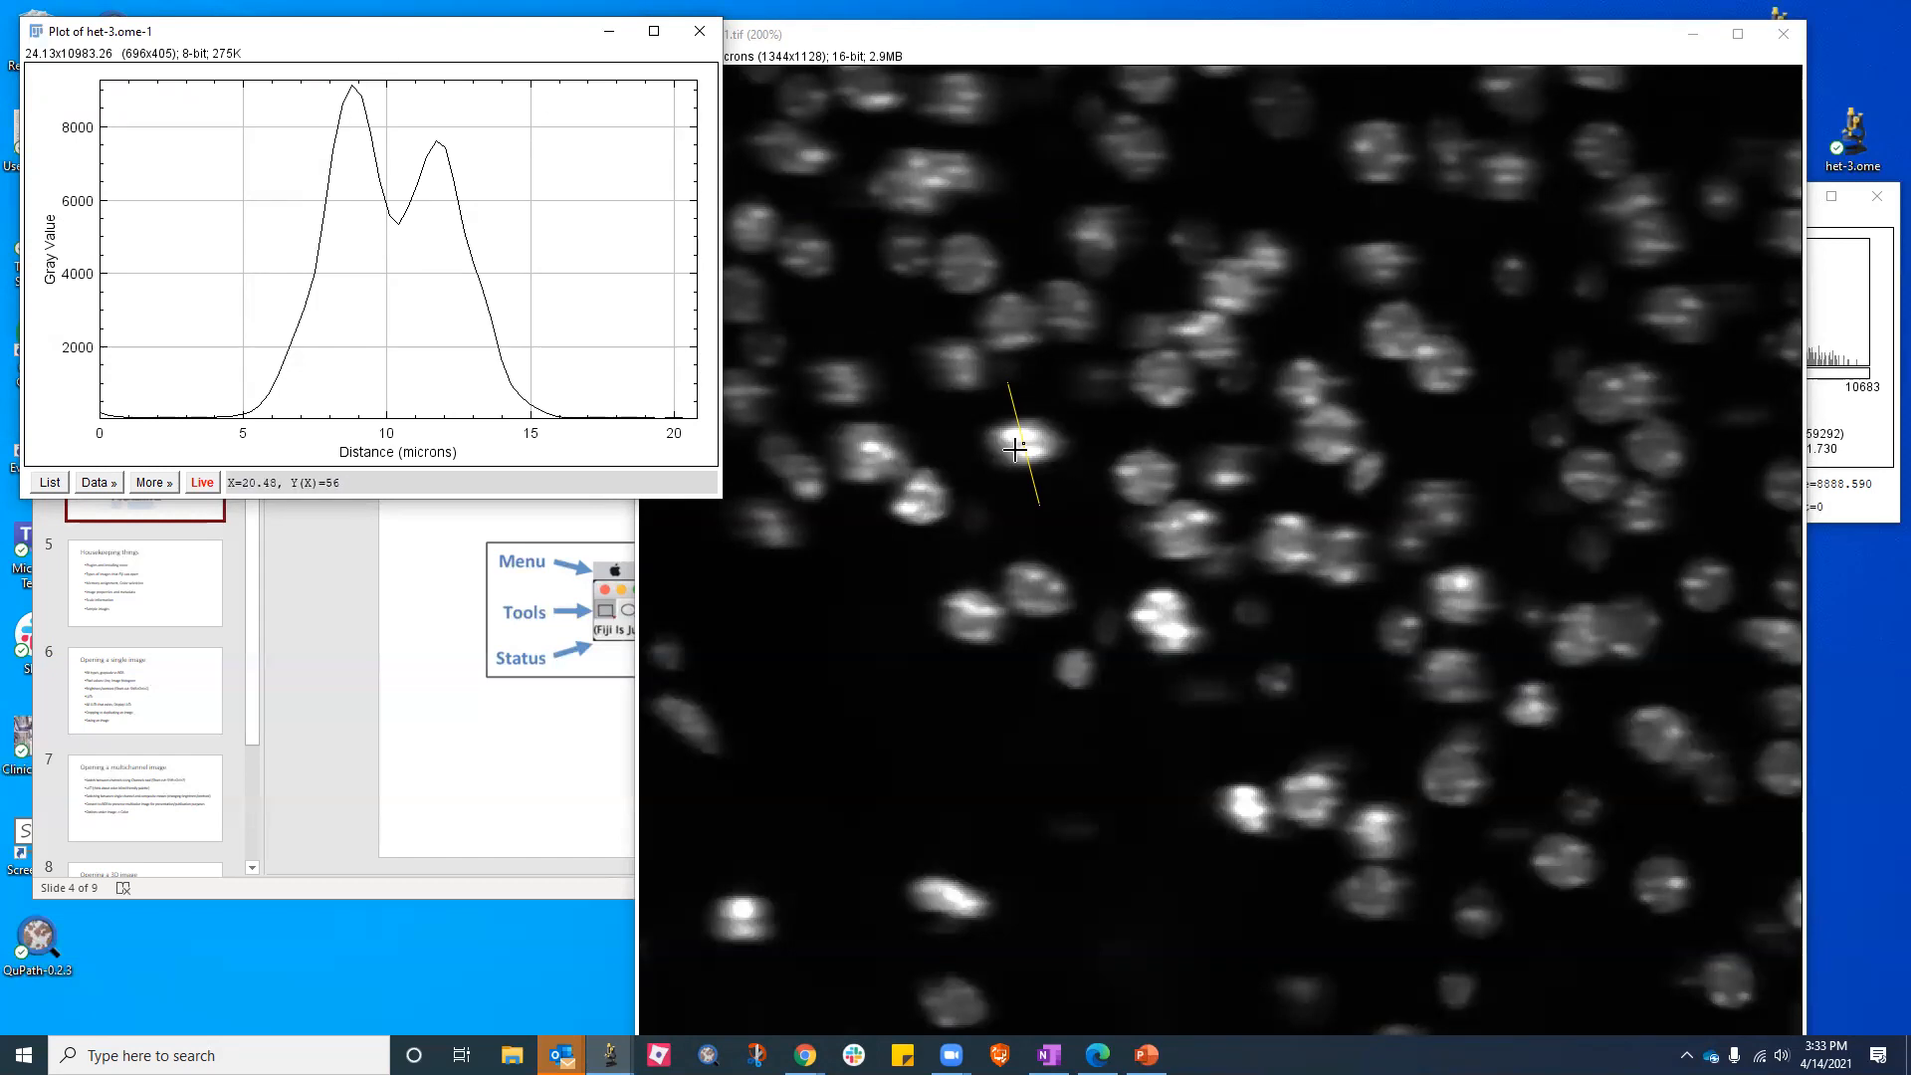
pyautogui.moveTo(1023, 444); pyautogui.dragTo(917, 491)
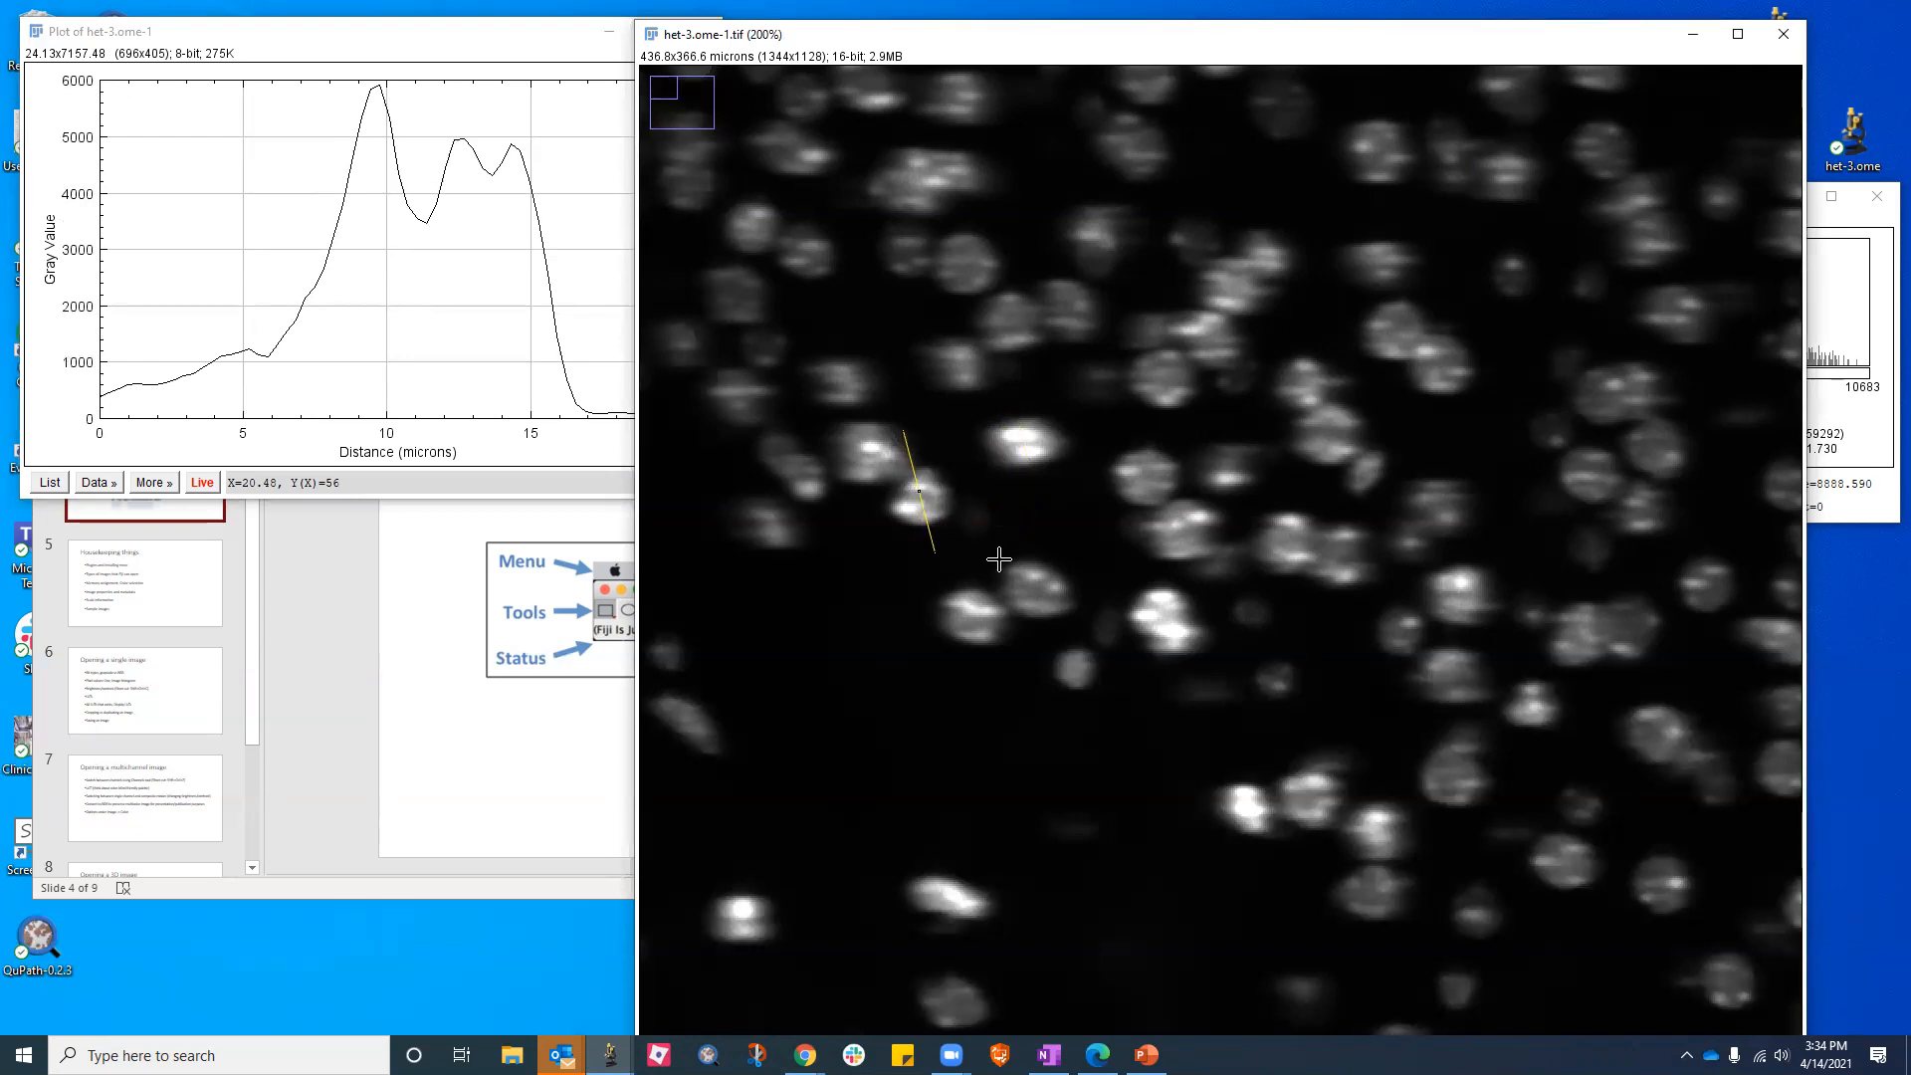
# List the distance and gray values of the het-3.ome-1 line profile plot in a table
pyautogui.click(368, 49)
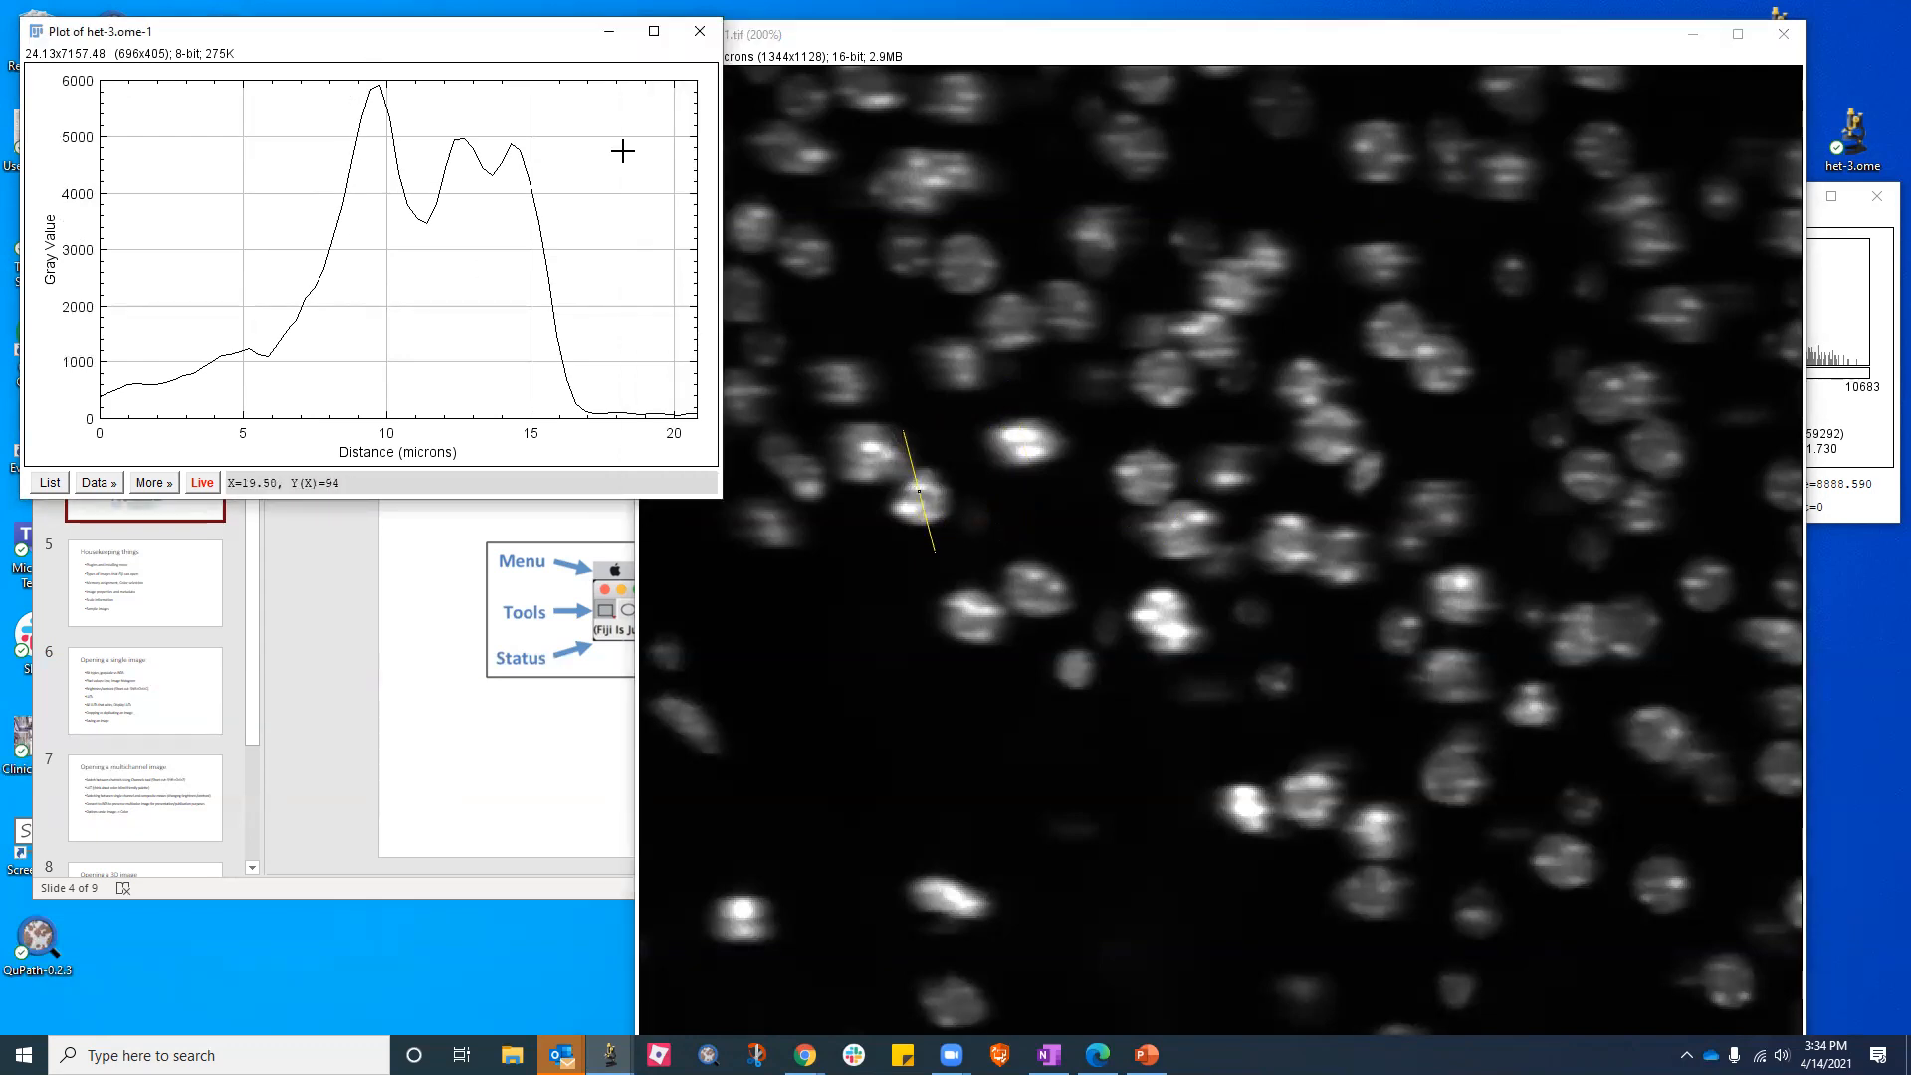
pyautogui.click(98, 484)
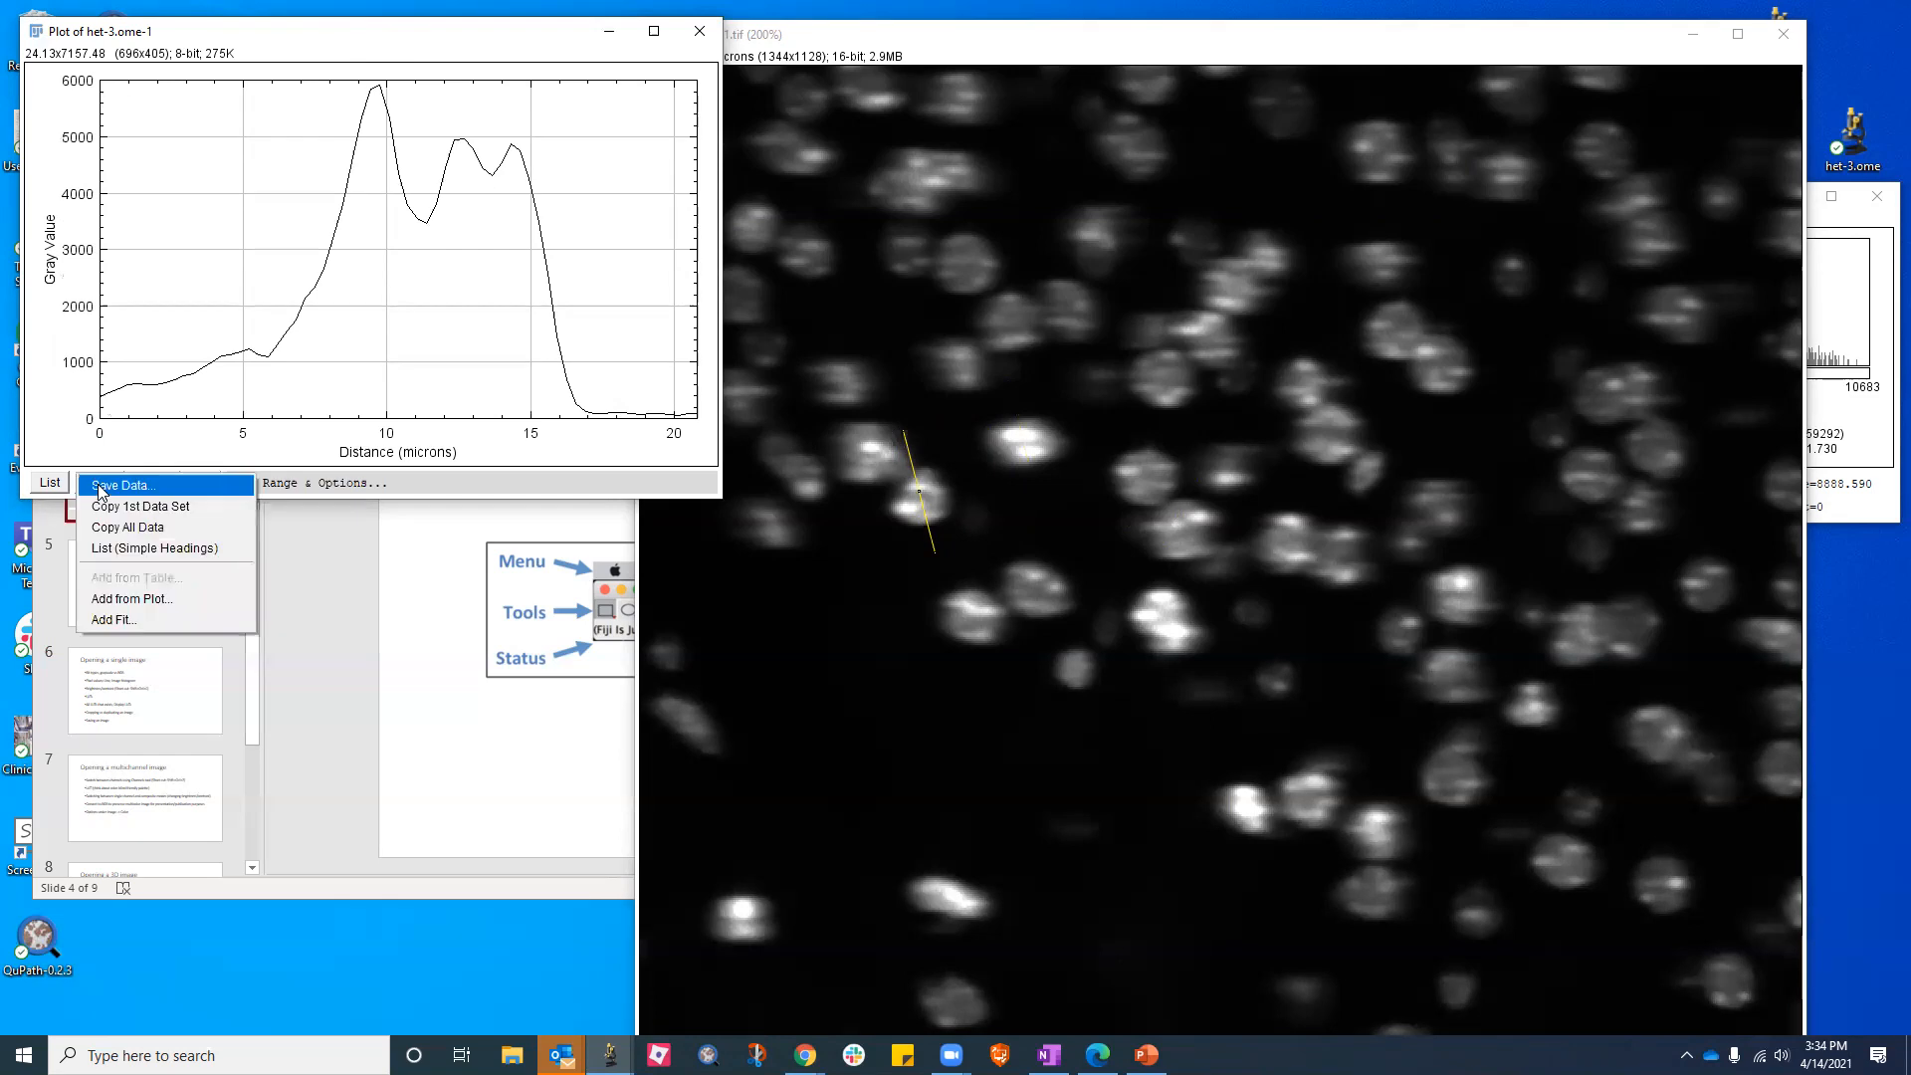
pyautogui.click(444, 484)
pyautogui.click(49, 483)
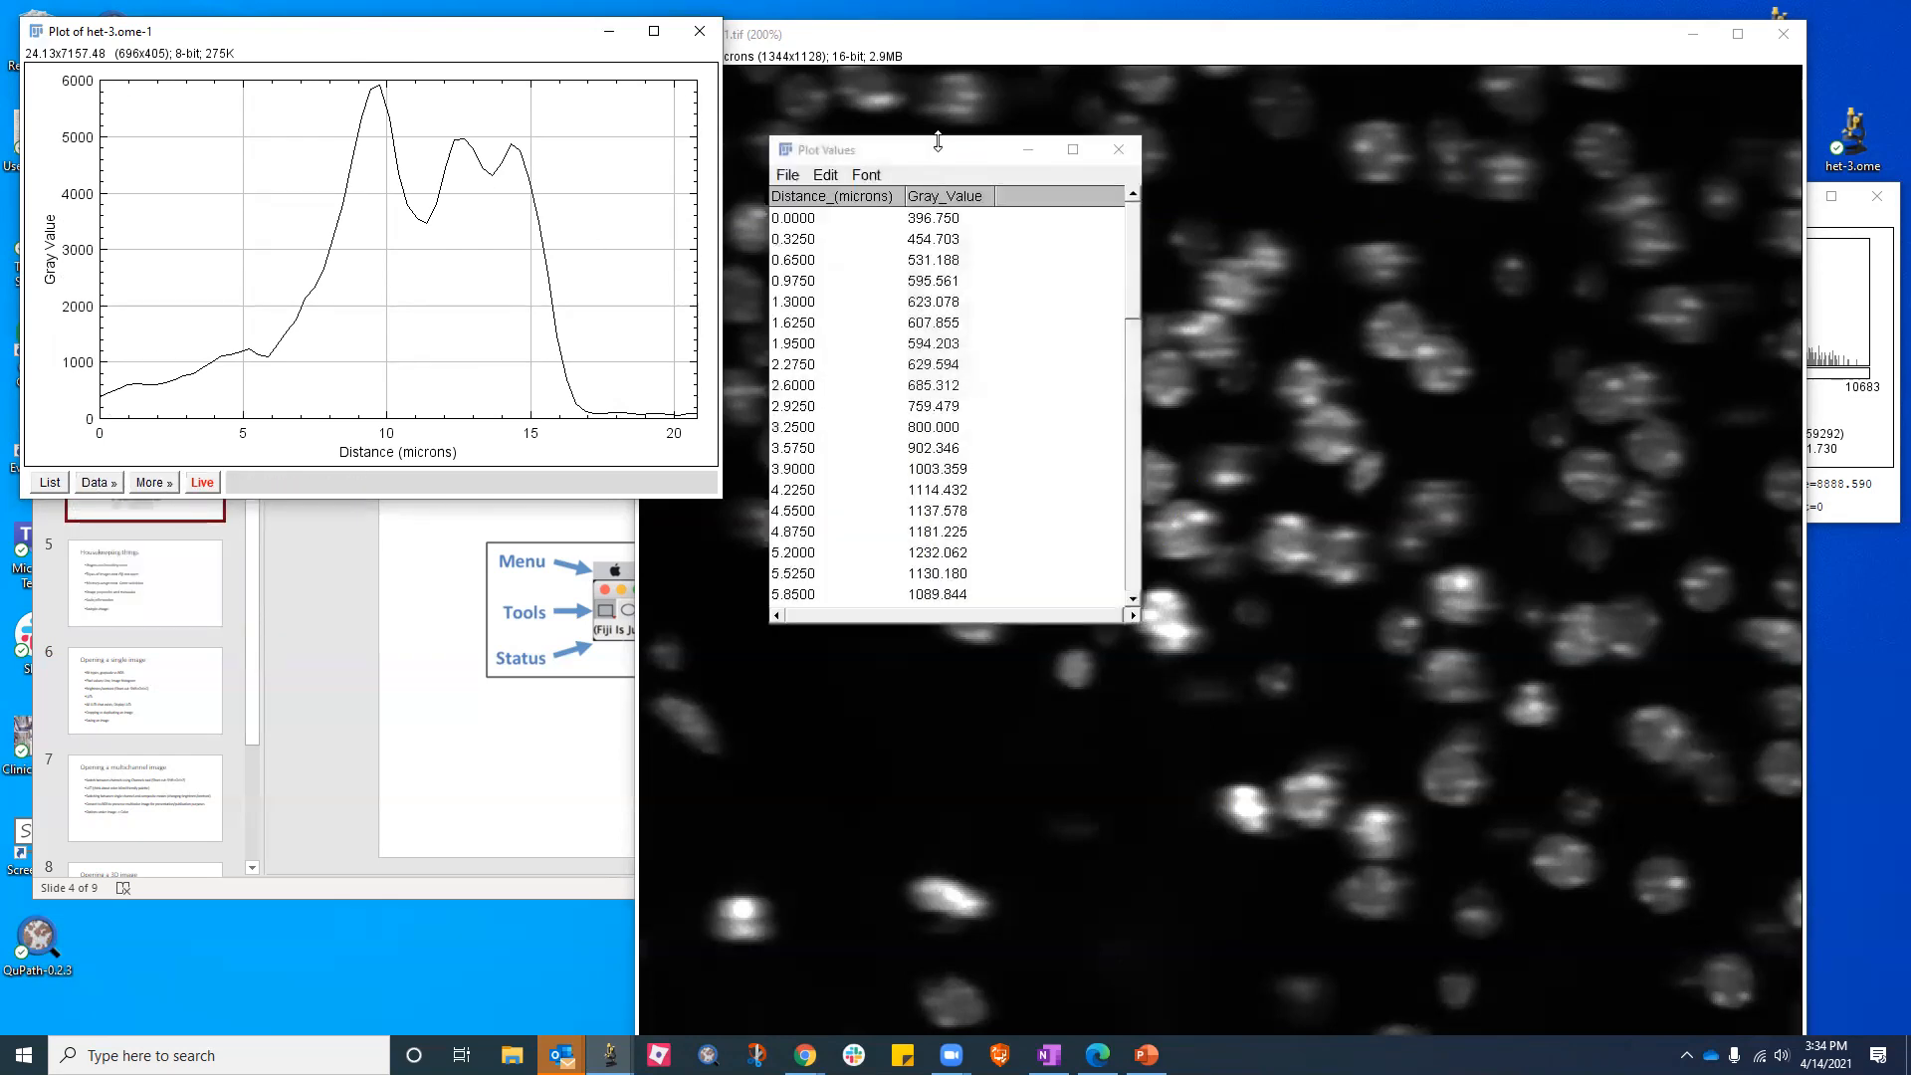
# Check the file and font options of the Plot Values table, and close both the table and the line profile plot
pyautogui.moveTo(1131, 315); pyautogui.dragTo(964, 232)
pyautogui.click(786, 177)
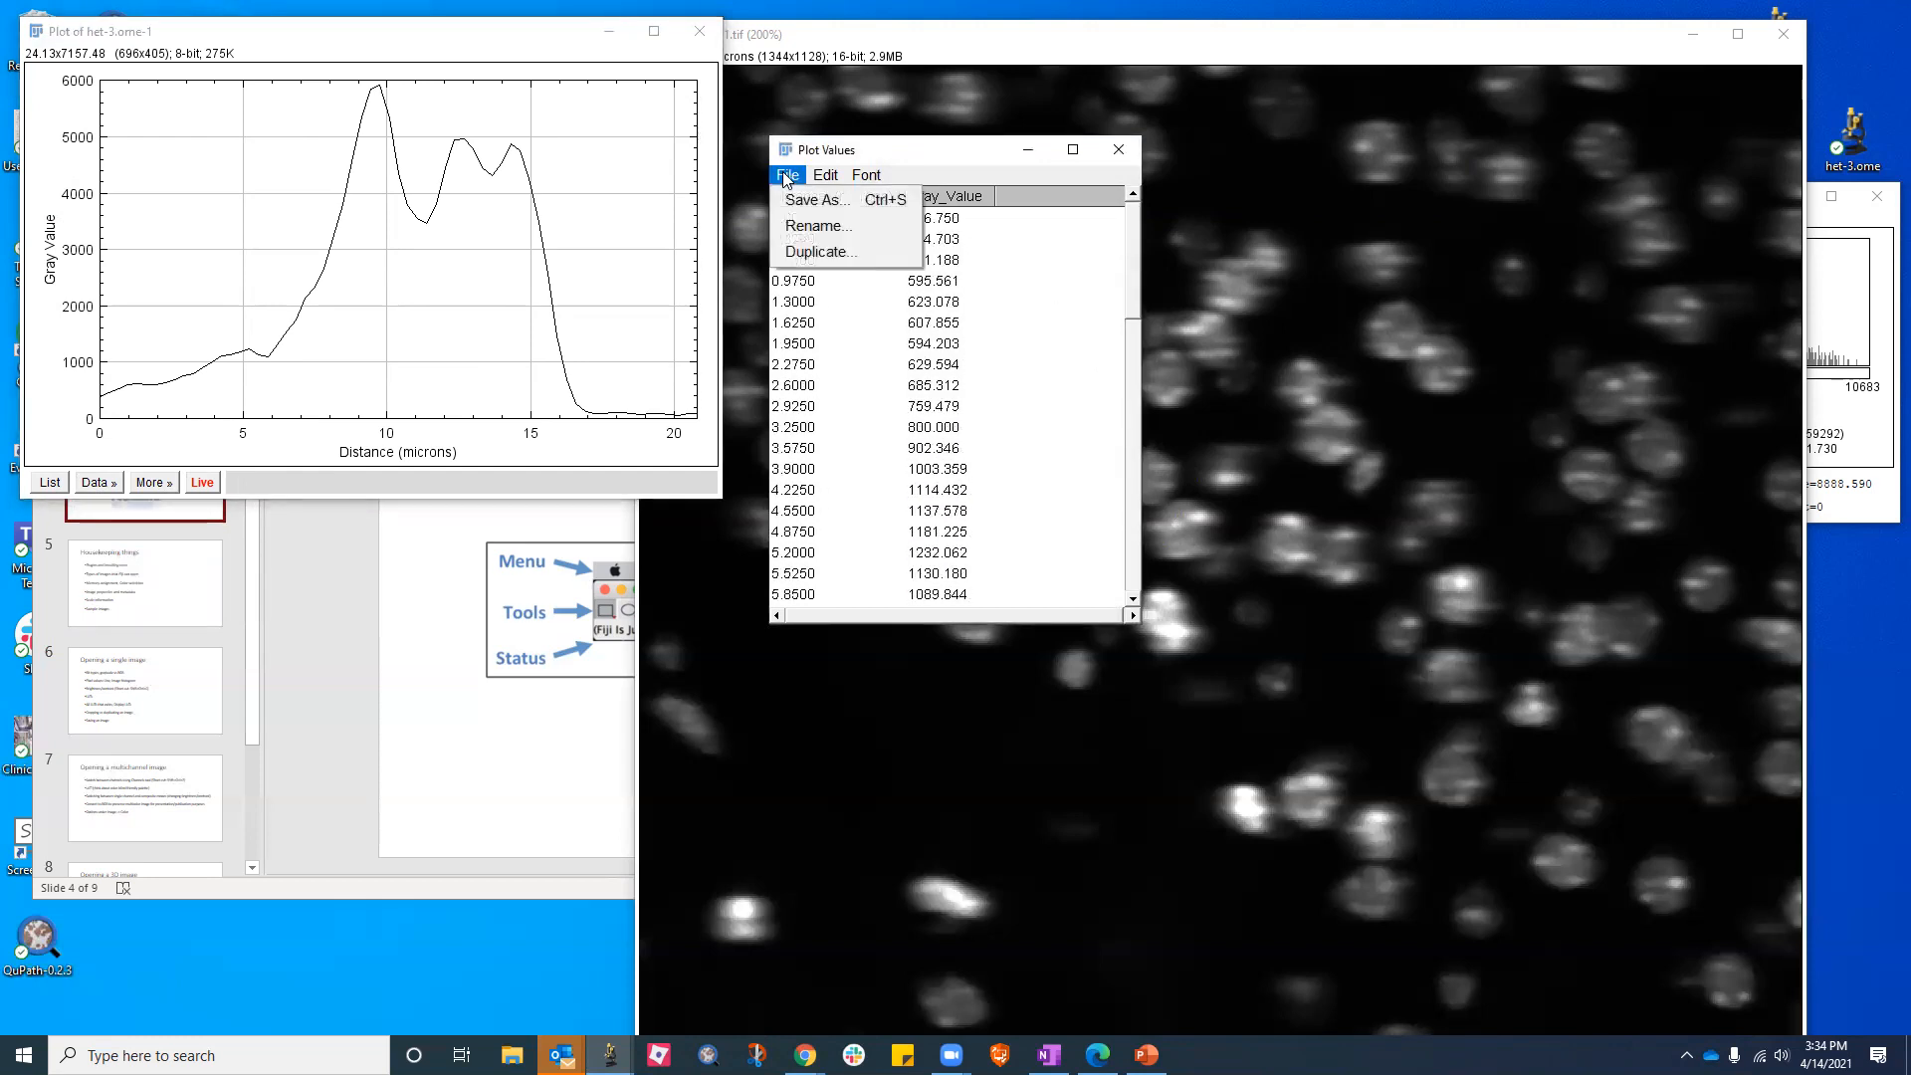
pyautogui.moveTo(866, 175)
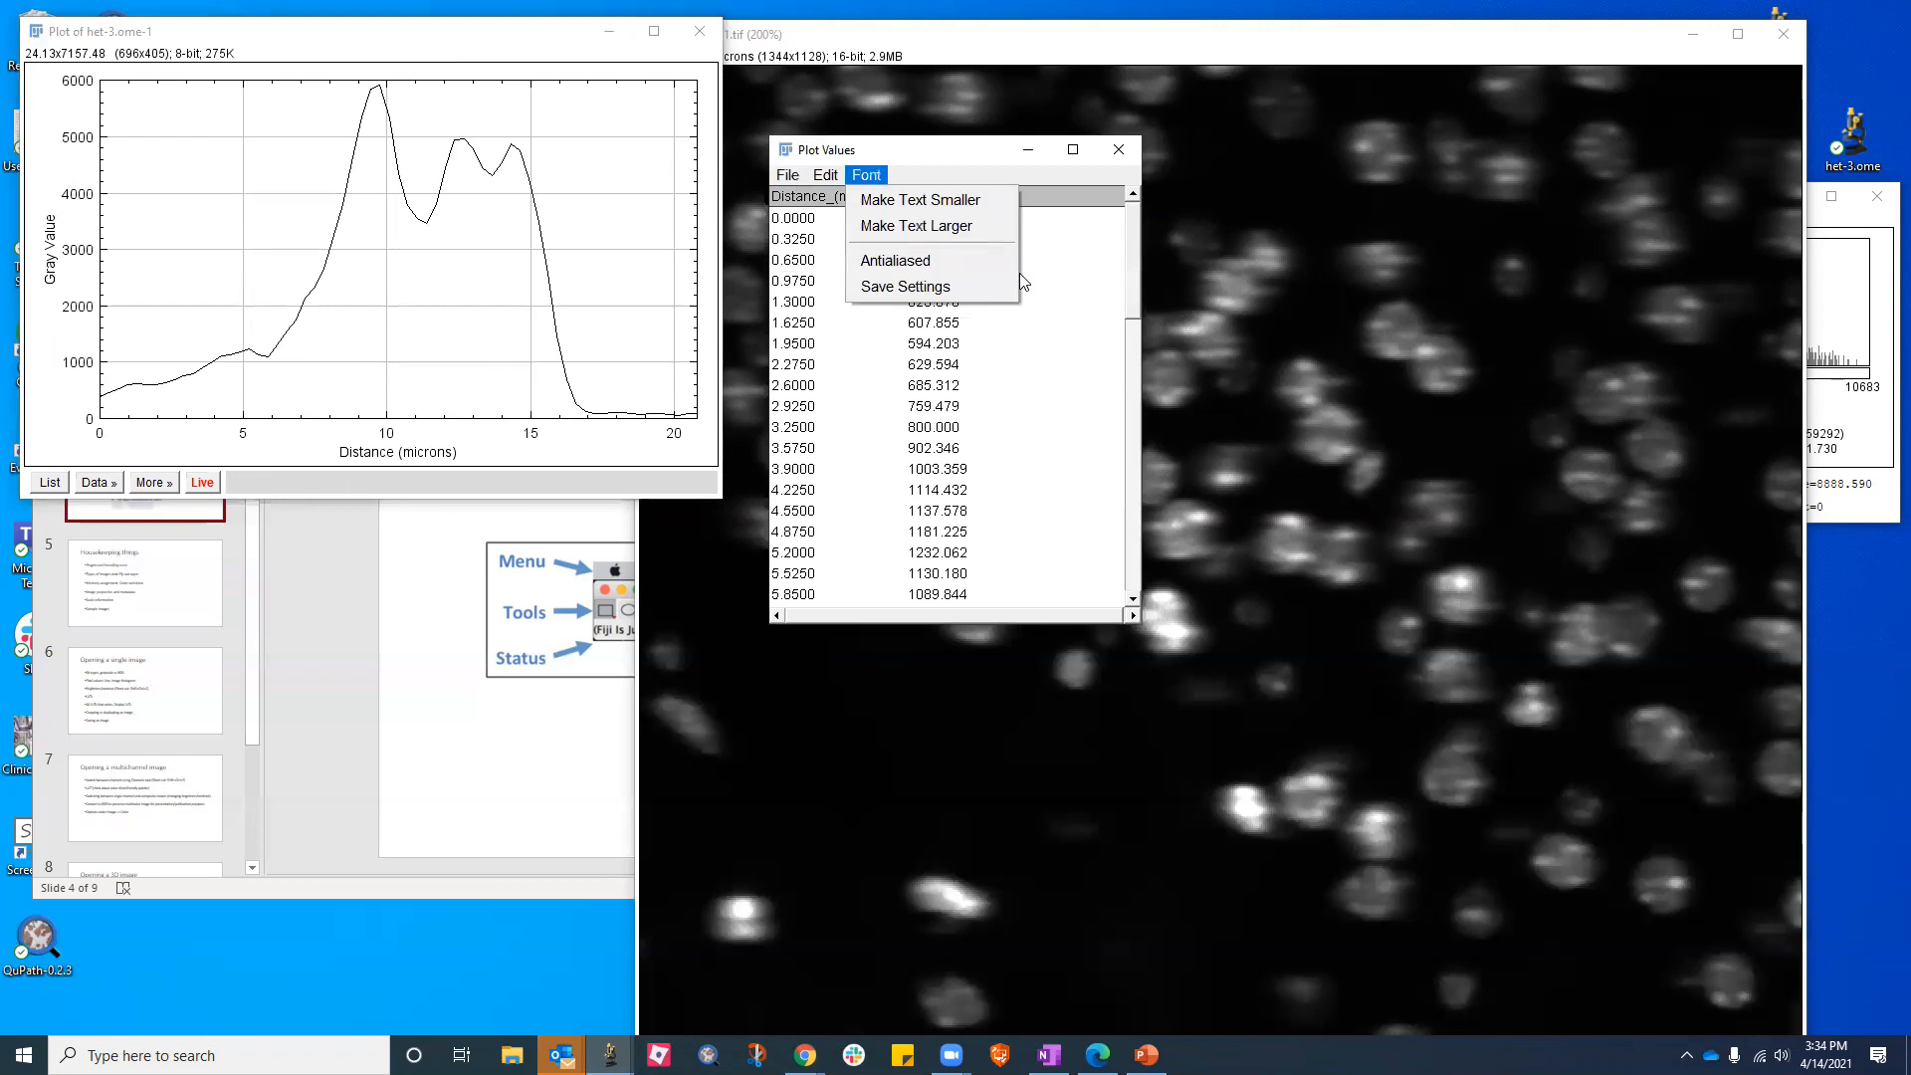
pyautogui.click(1074, 309)
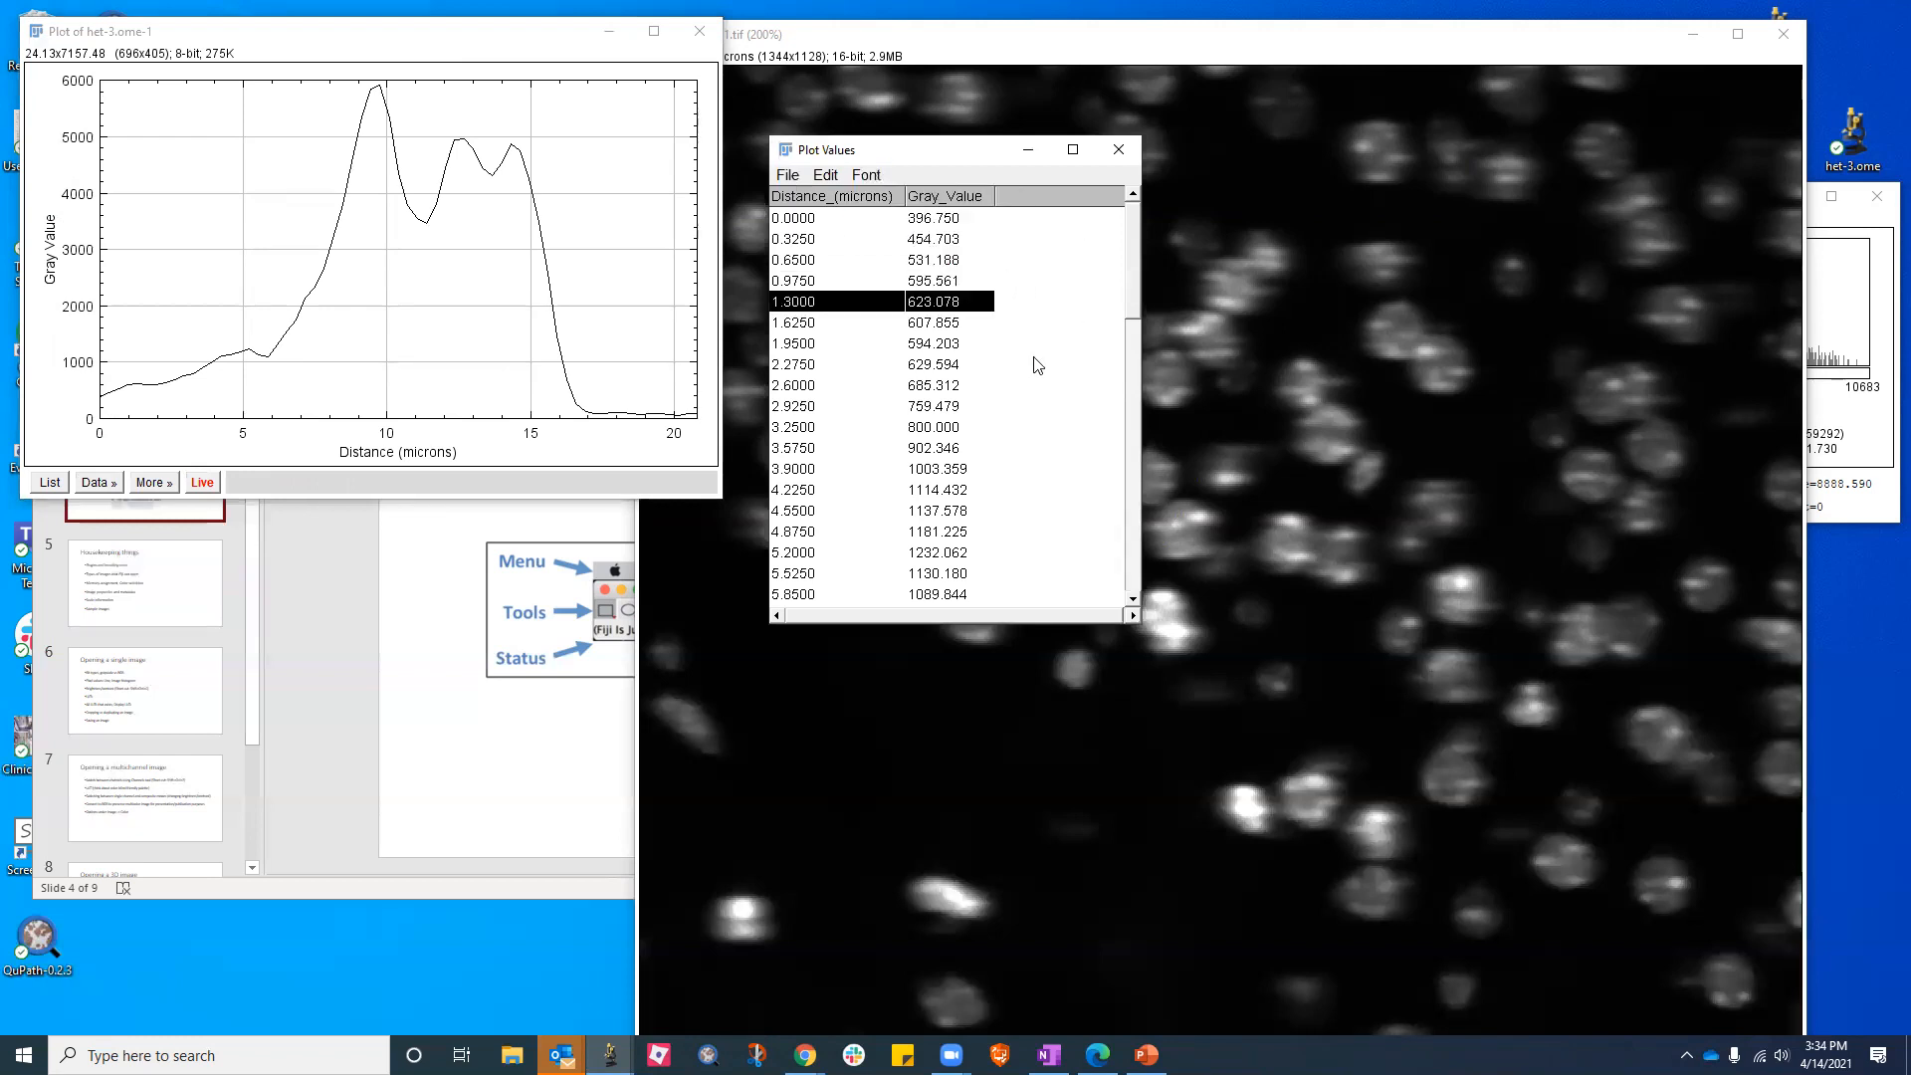
pyautogui.click(1117, 149)
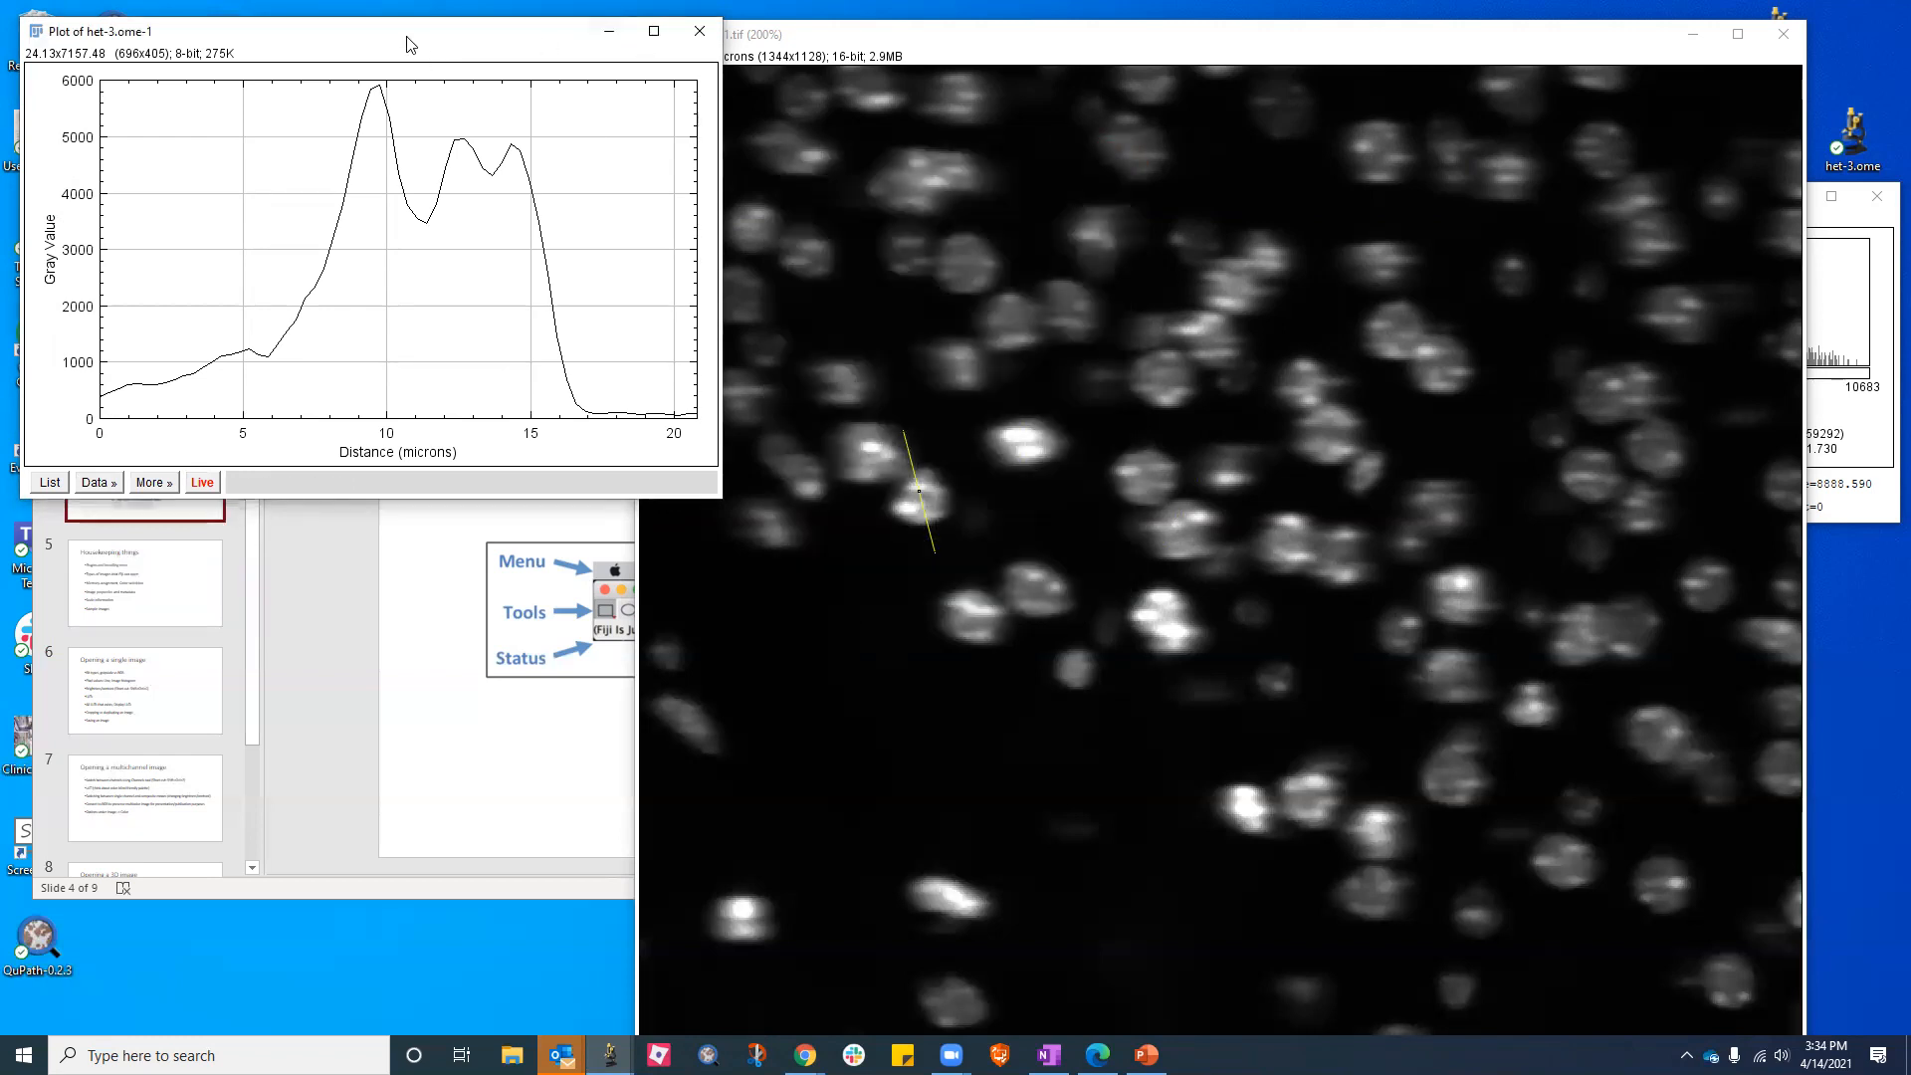
pyautogui.click(700, 31)
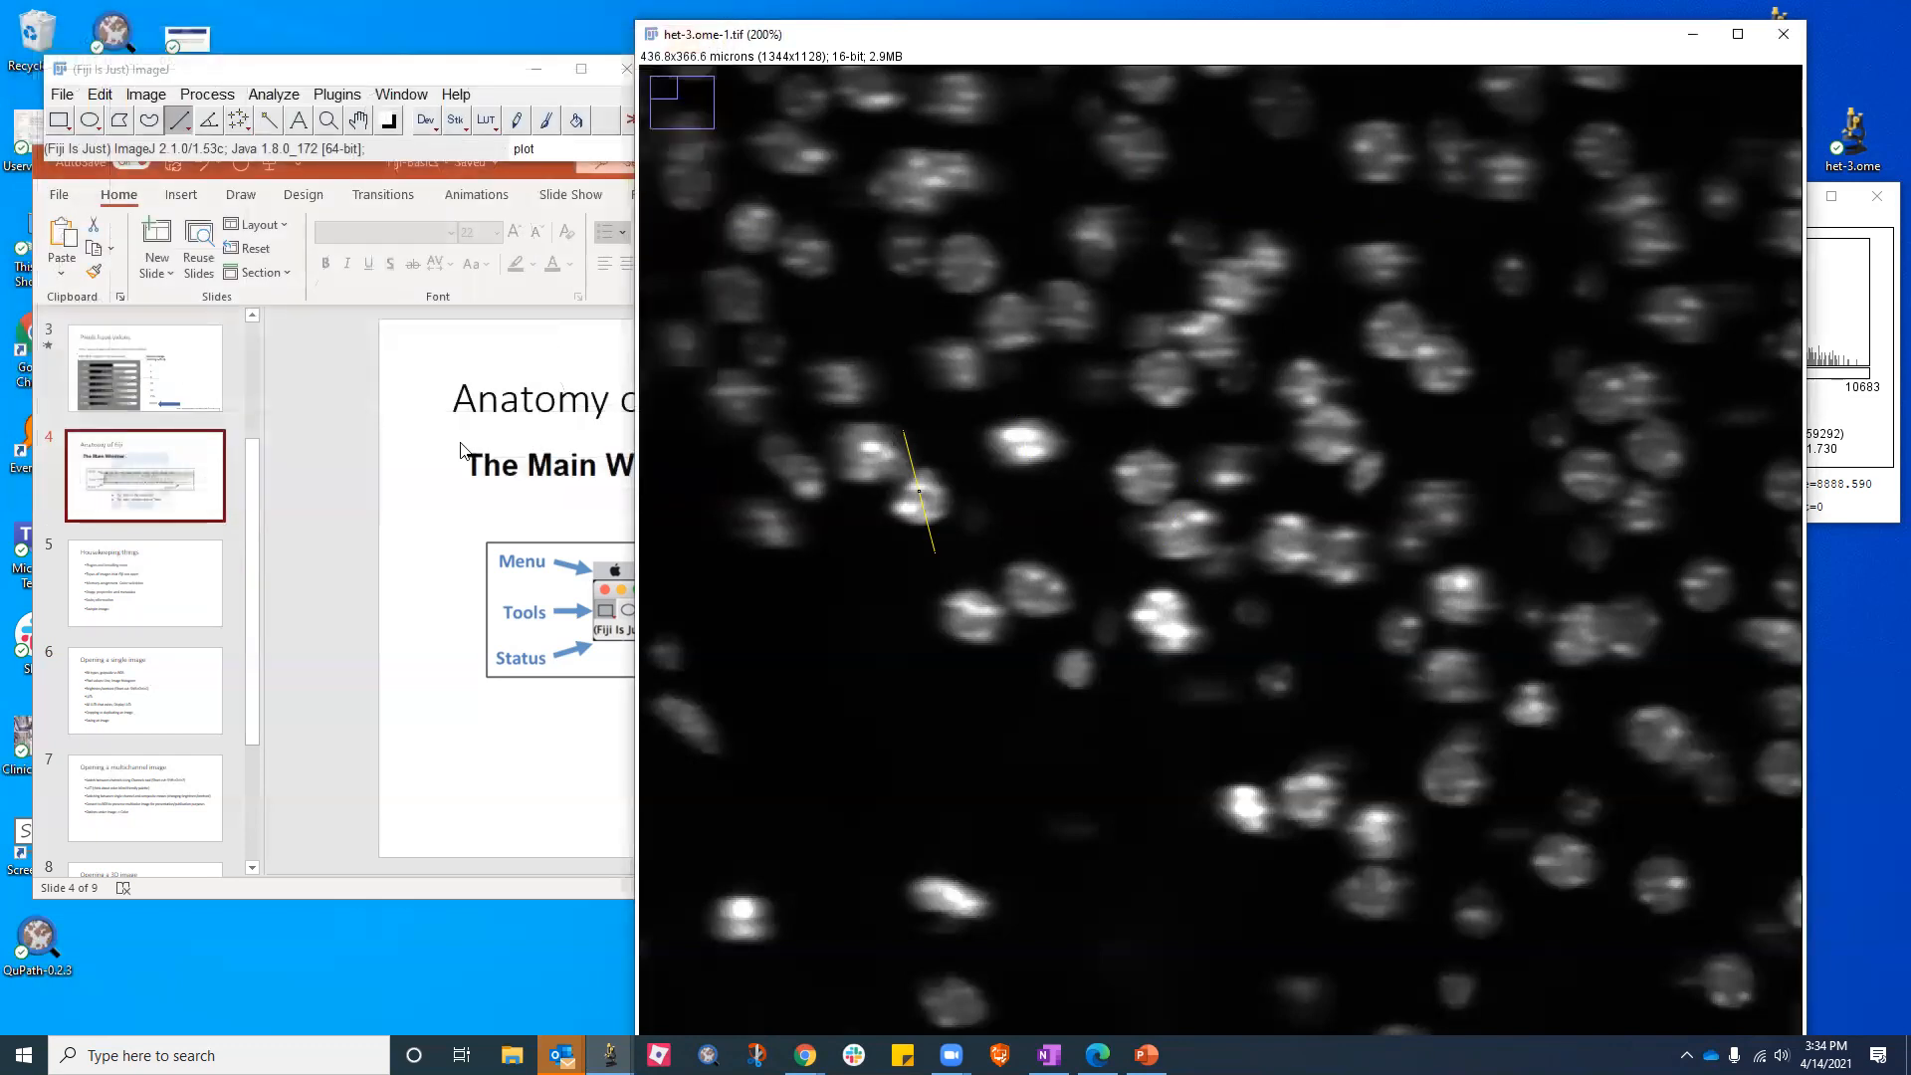
# Switch to PowerPoint to show the "Opening a single image" slide, and return to Fiji, moving the image and ImageJ main window apart
pyautogui.click(161, 623)
pyautogui.click(149, 687)
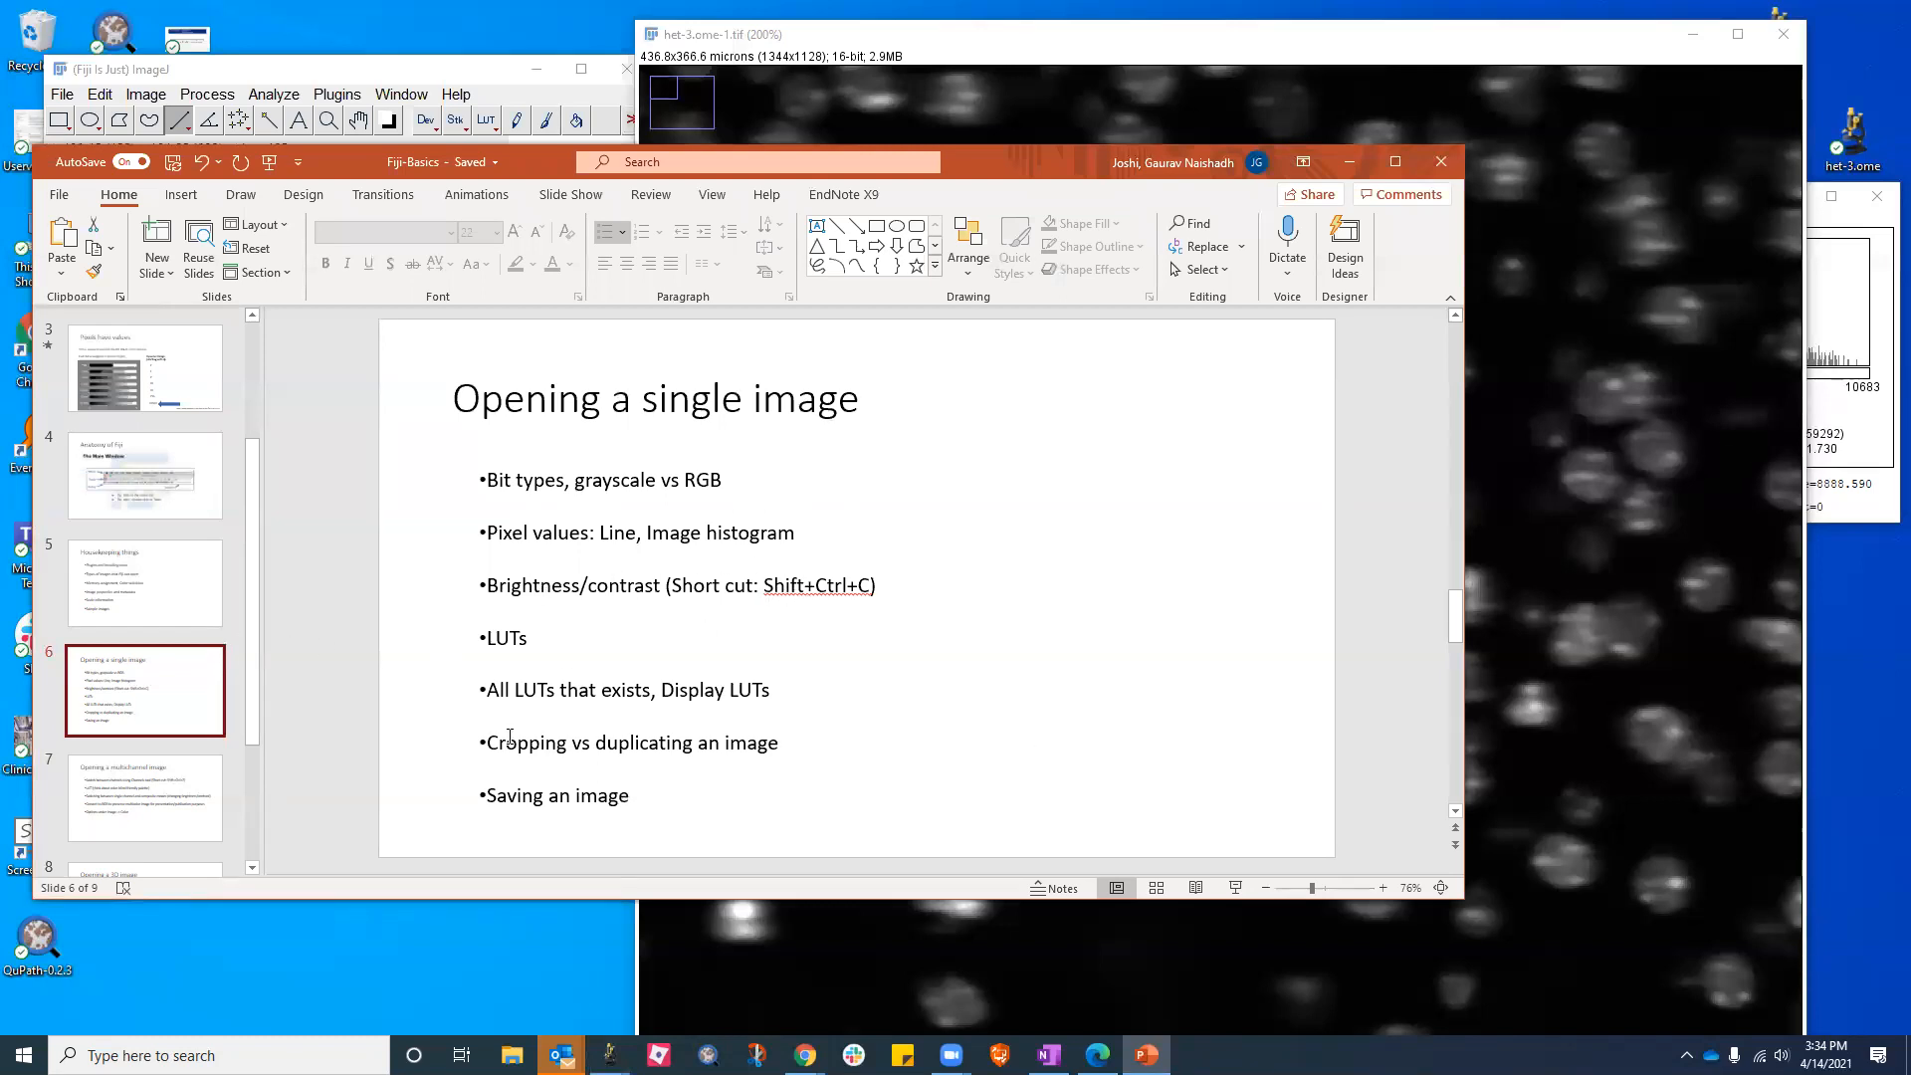
pyautogui.click(1583, 622)
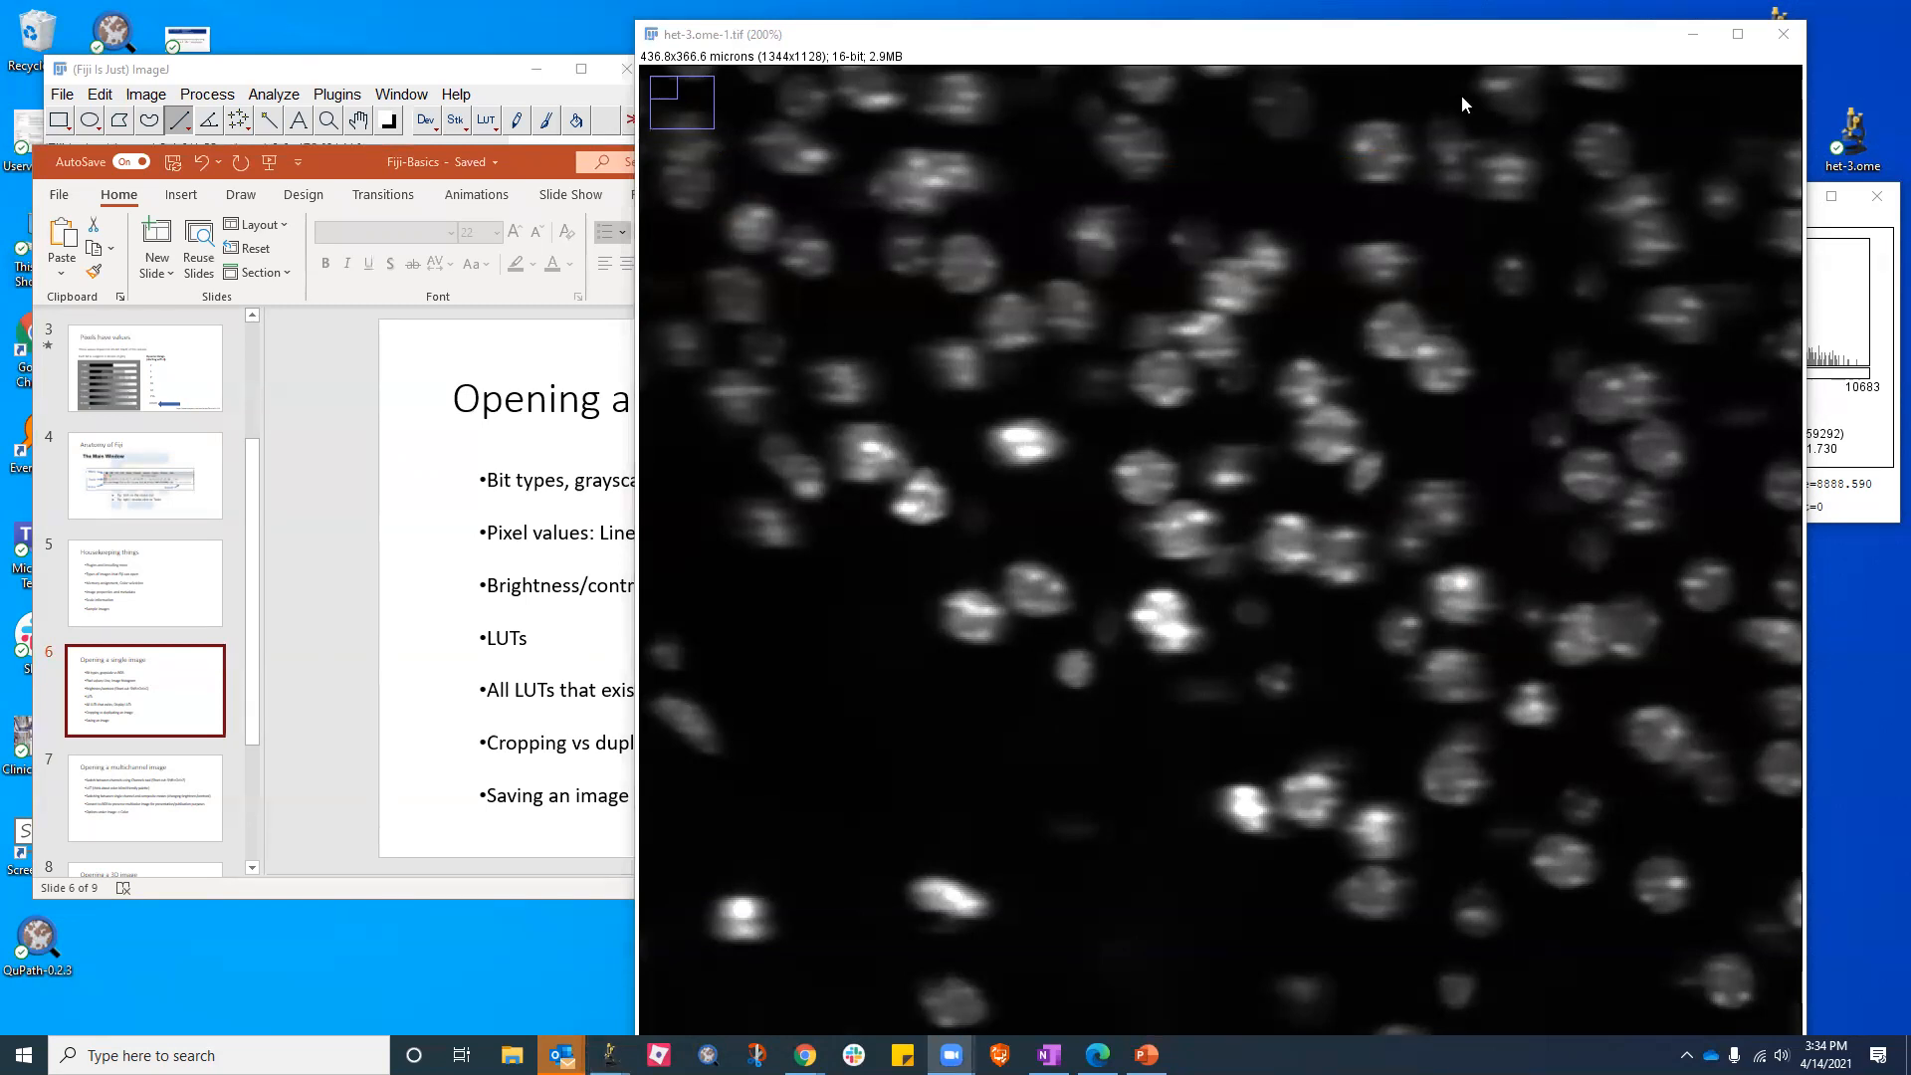
pyautogui.moveTo(1468, 42); pyautogui.dragTo(1308, 149)
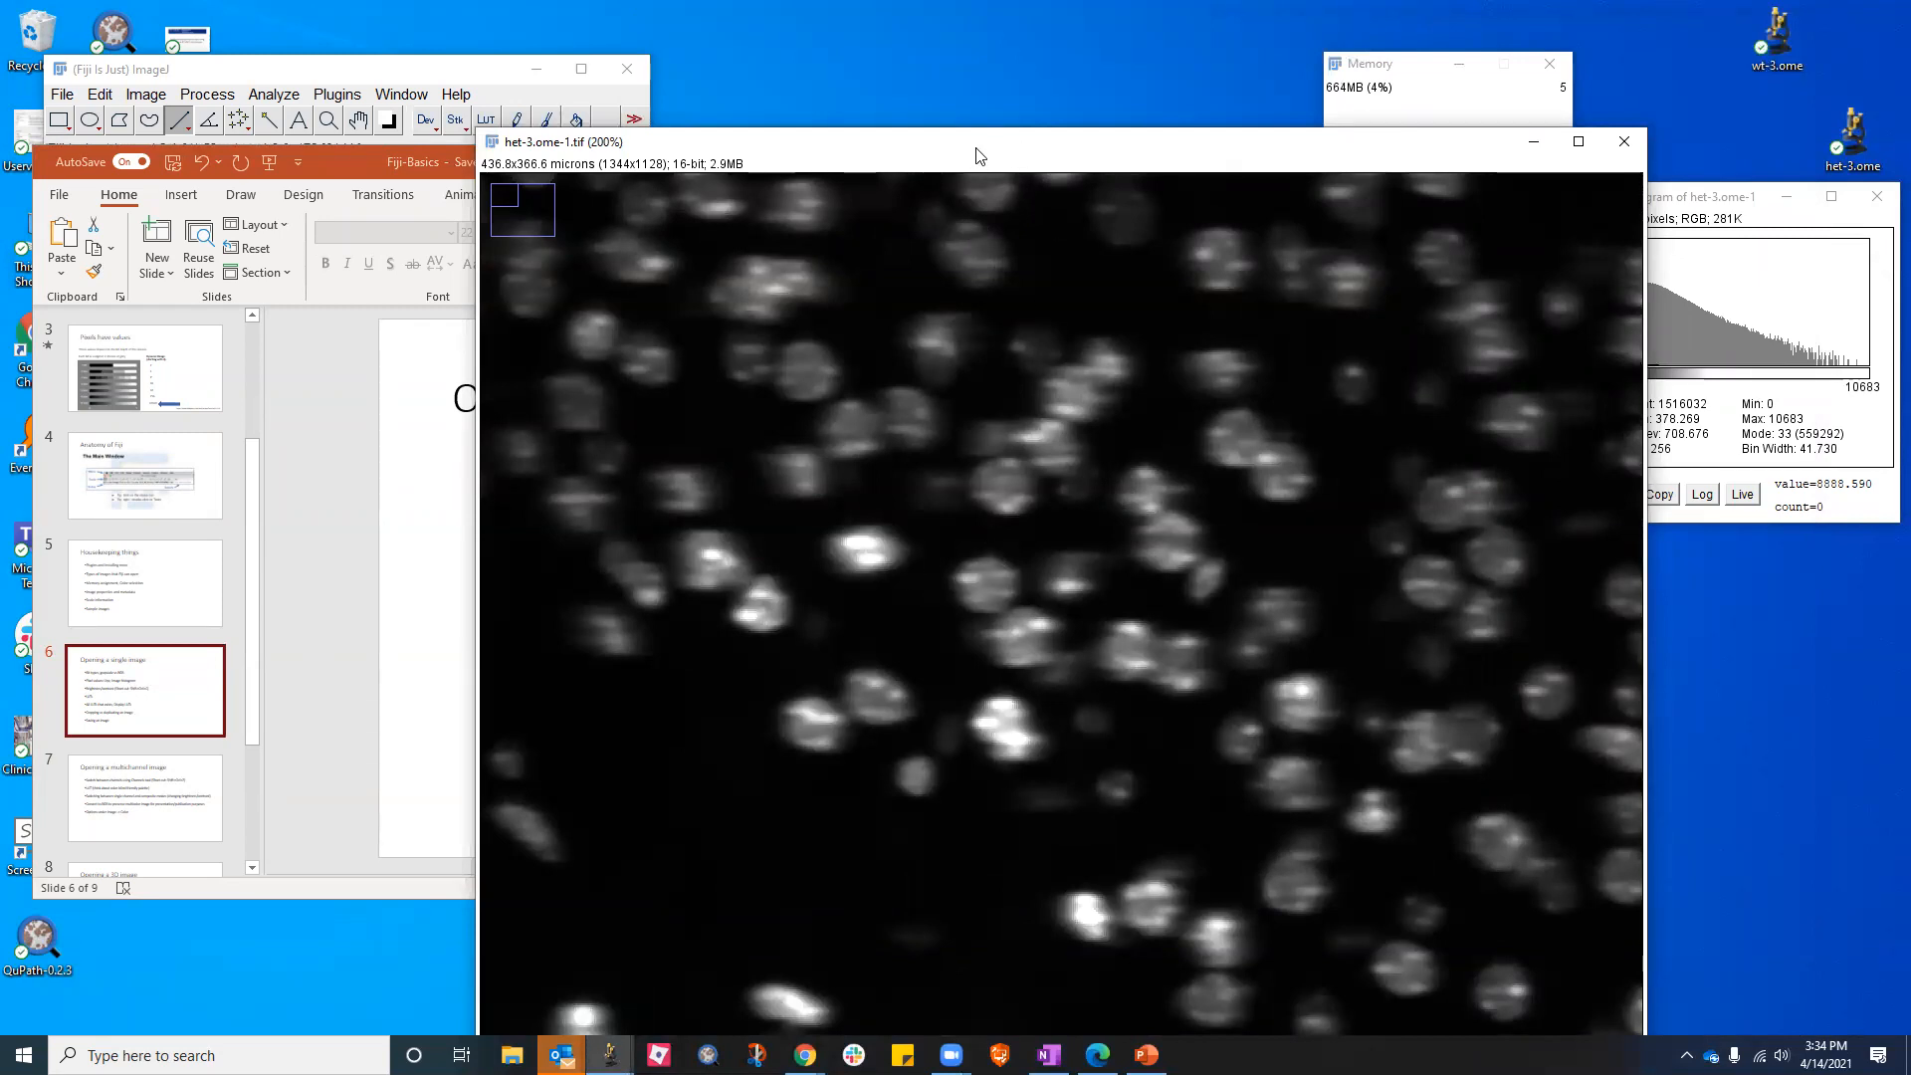
pyautogui.moveTo(408, 57); pyautogui.dragTo(467, 23)
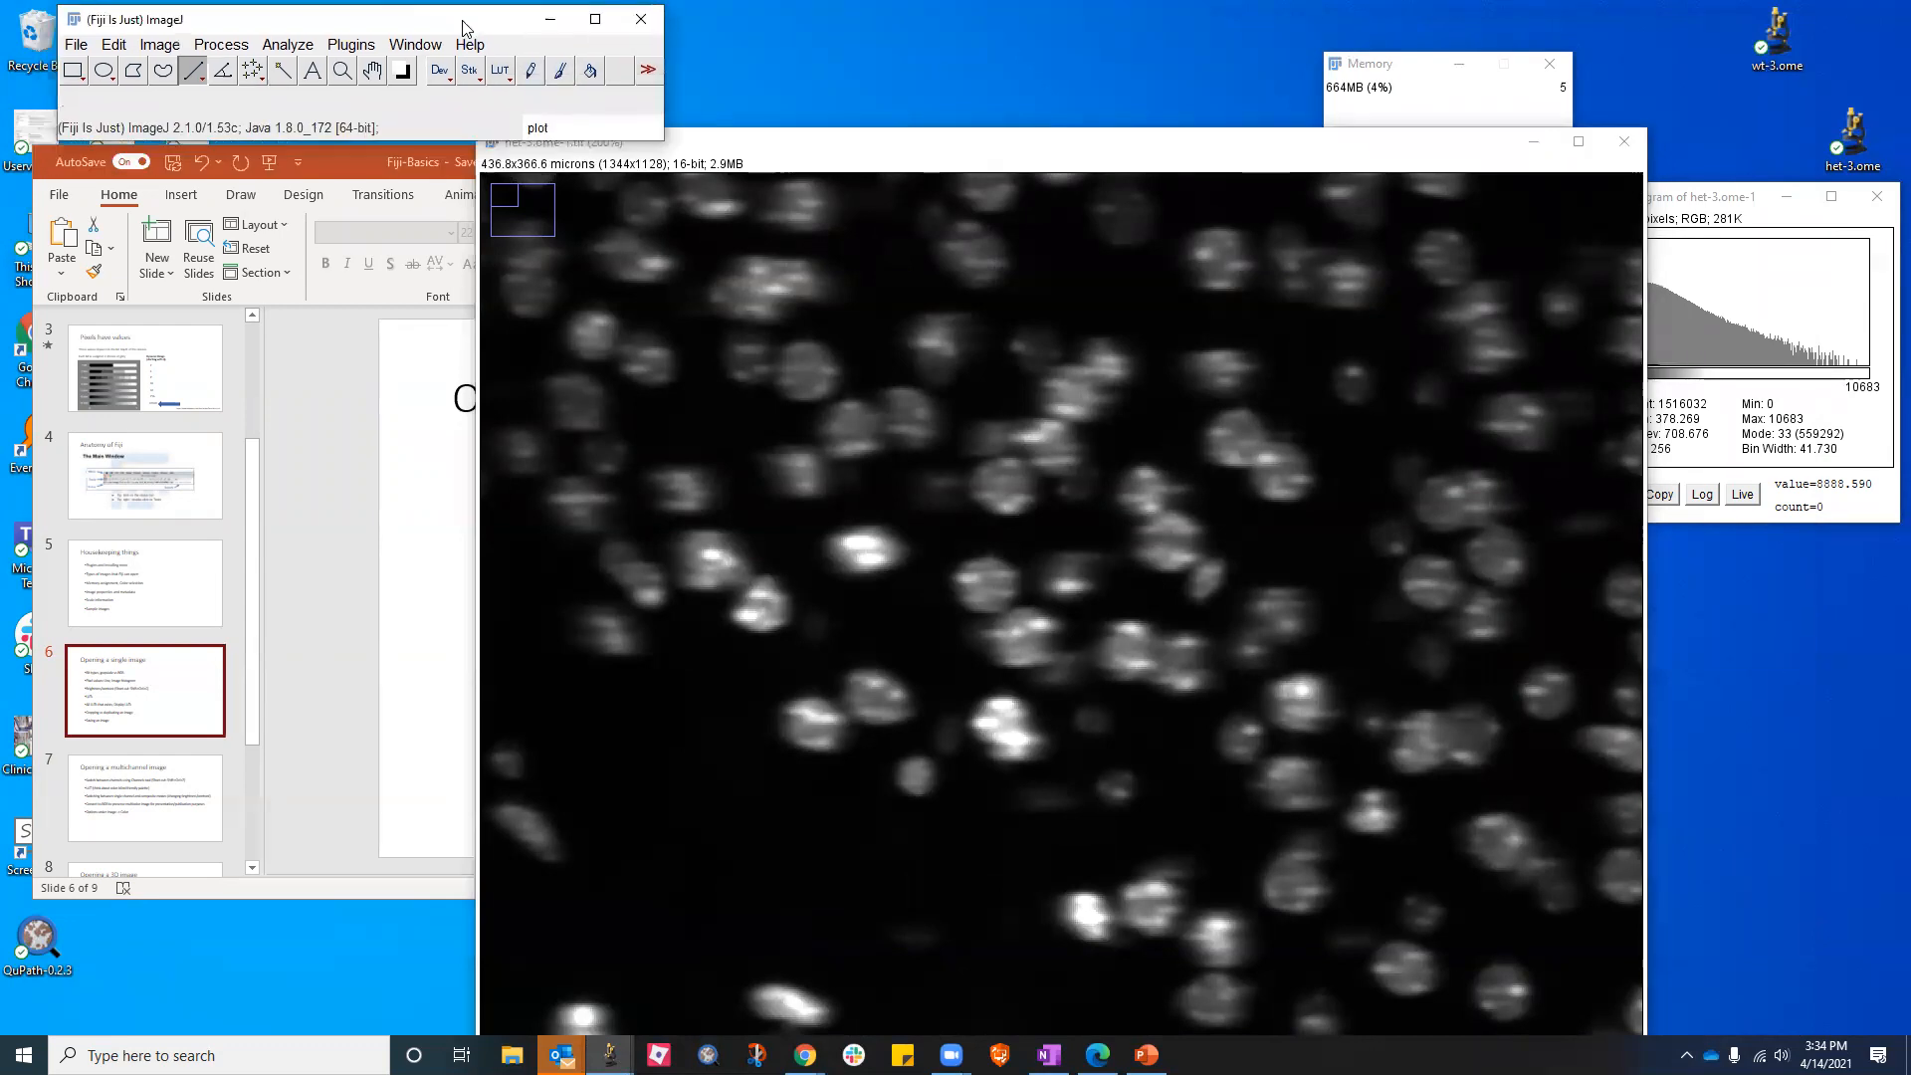
# Try the Fire, Red and Cyan lookup tables on het-3.ome-1.tif in turn, and look over the list of other lookup tables
pyautogui.click(503, 71)
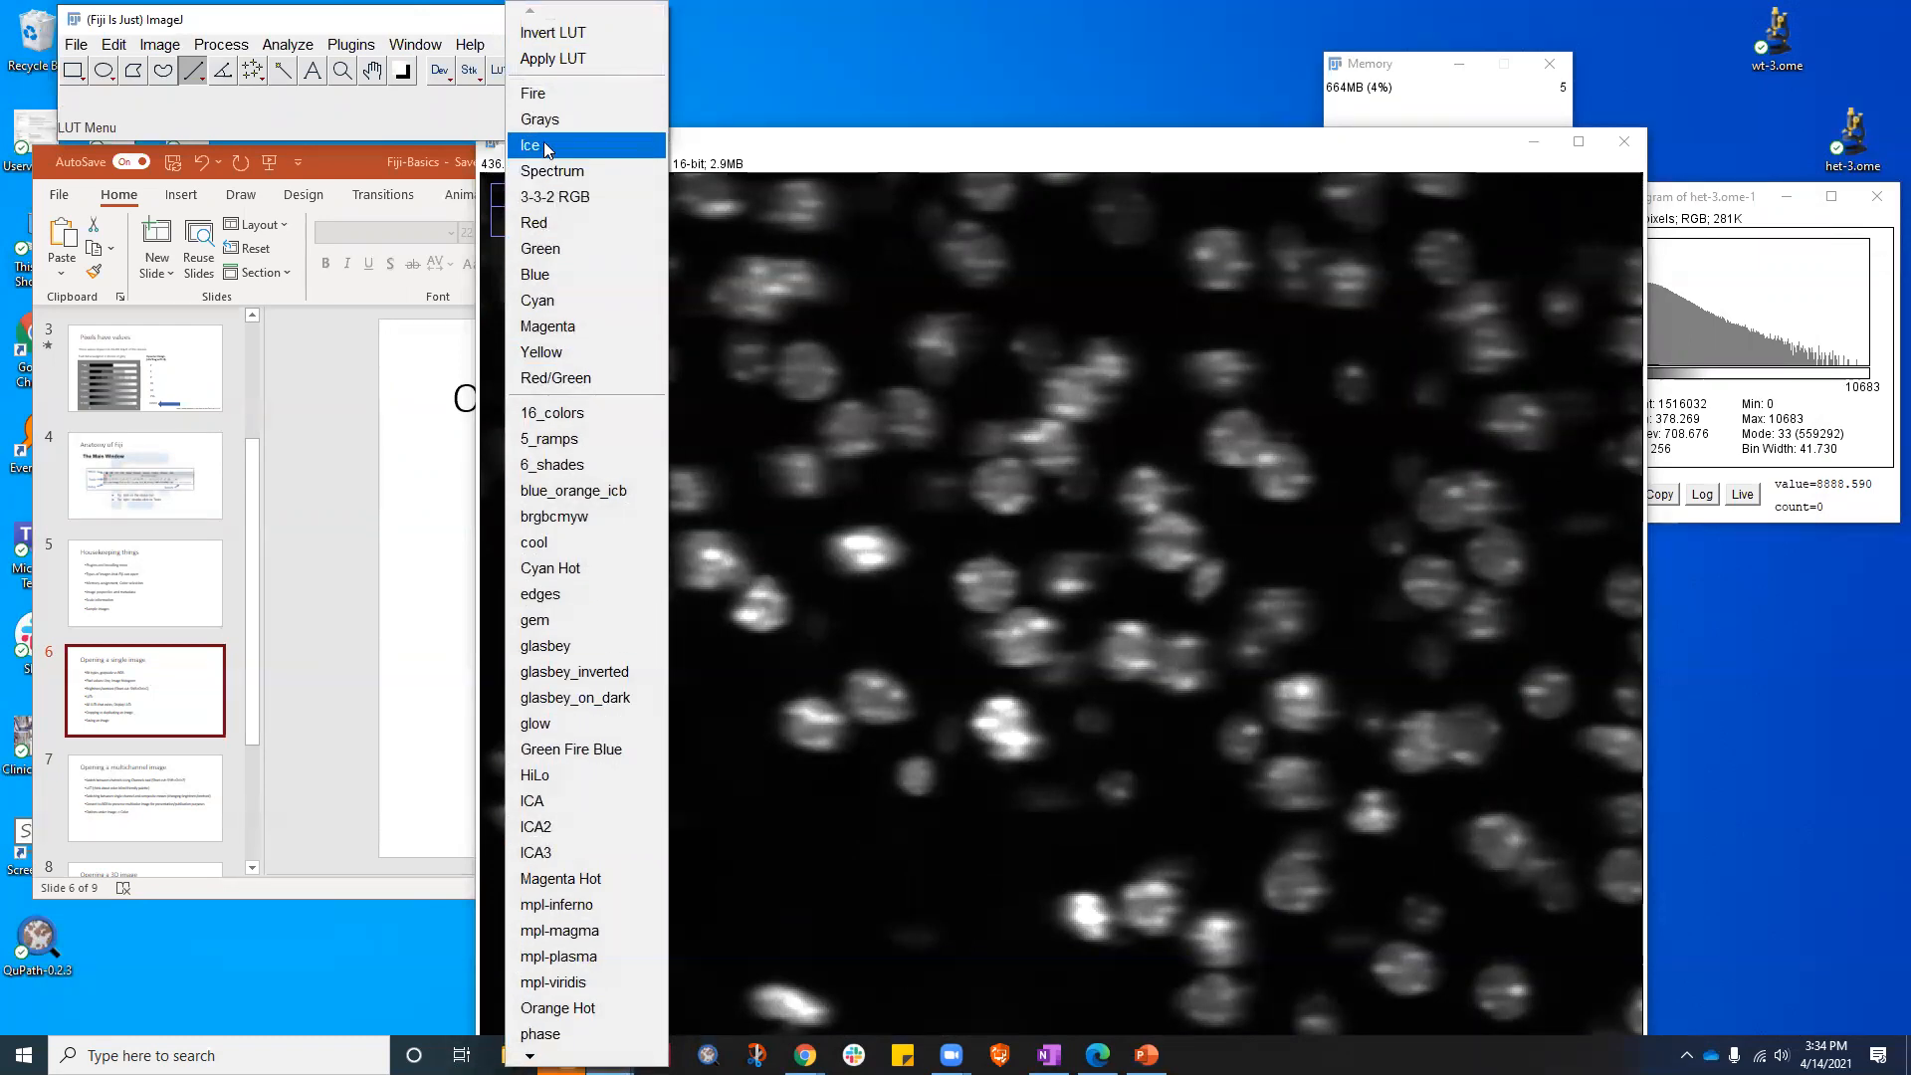
pyautogui.click(550, 94)
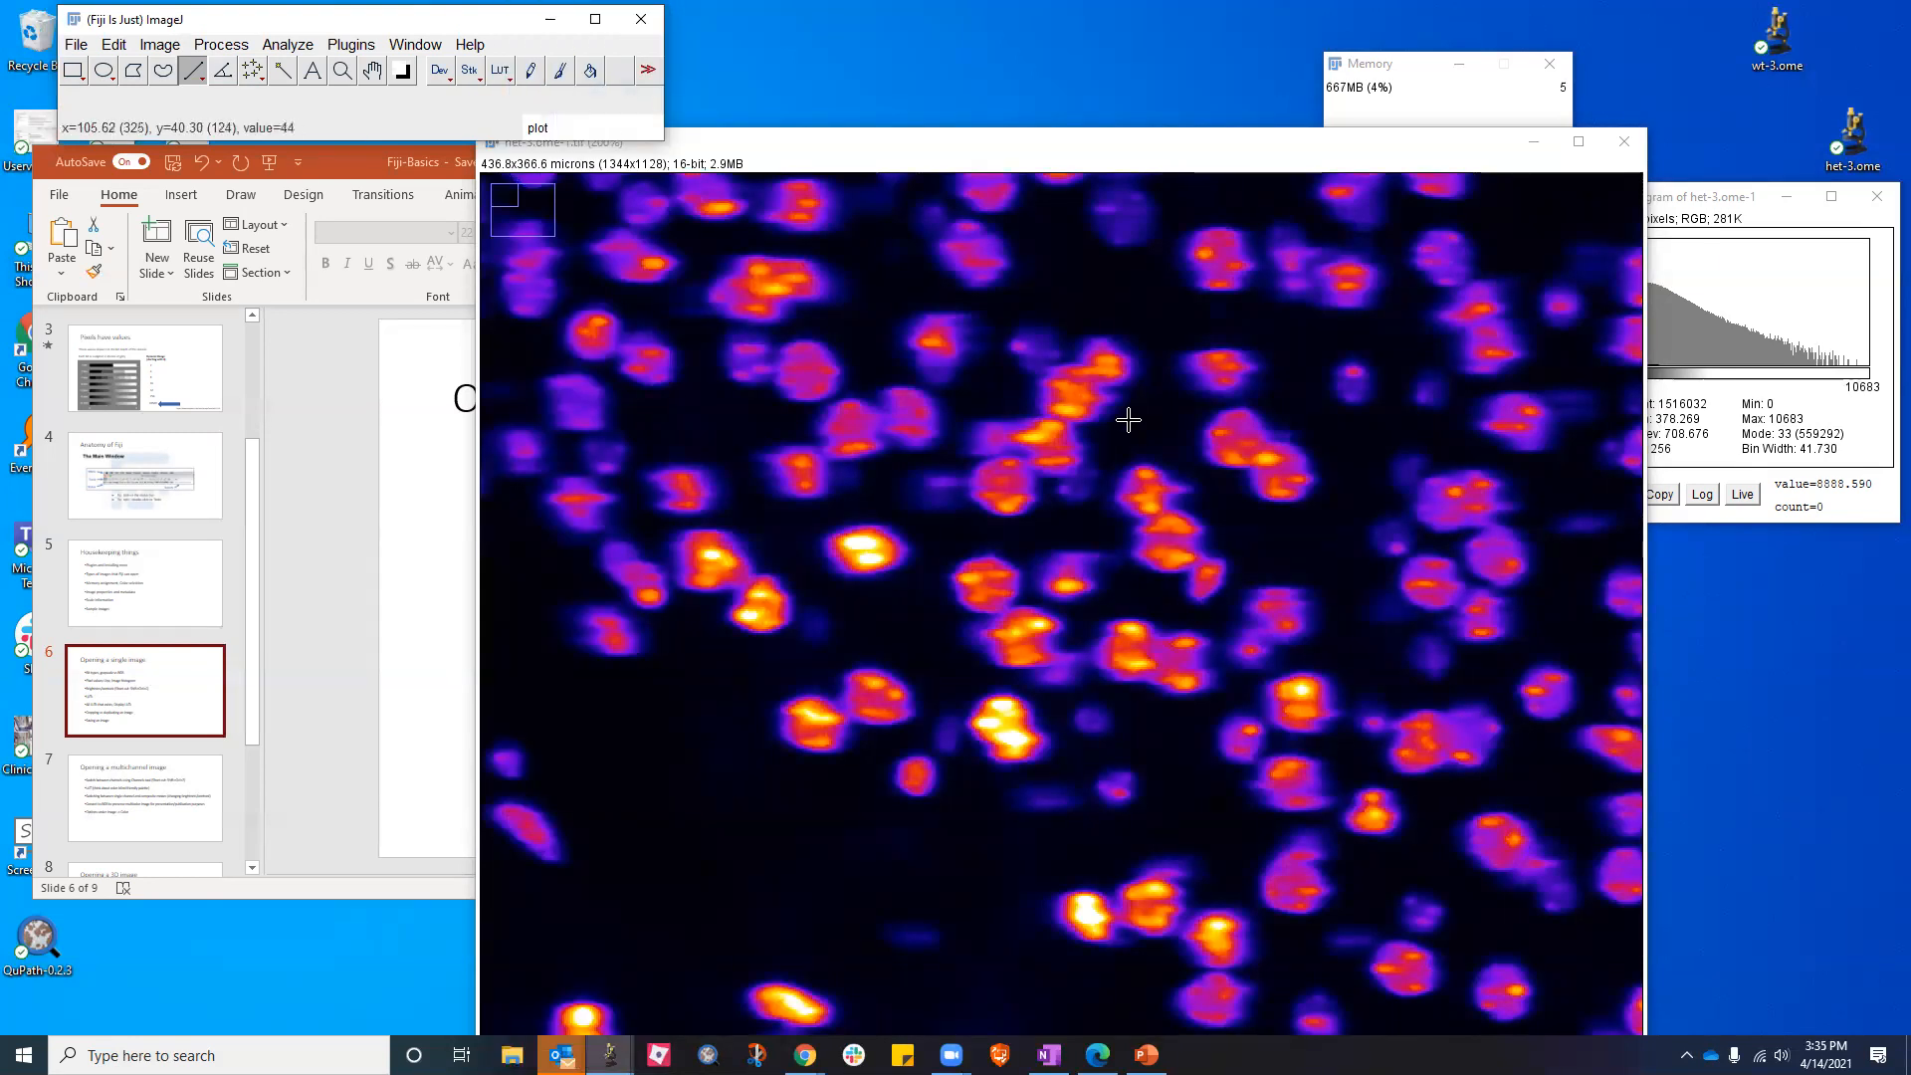
pyautogui.click(510, 80)
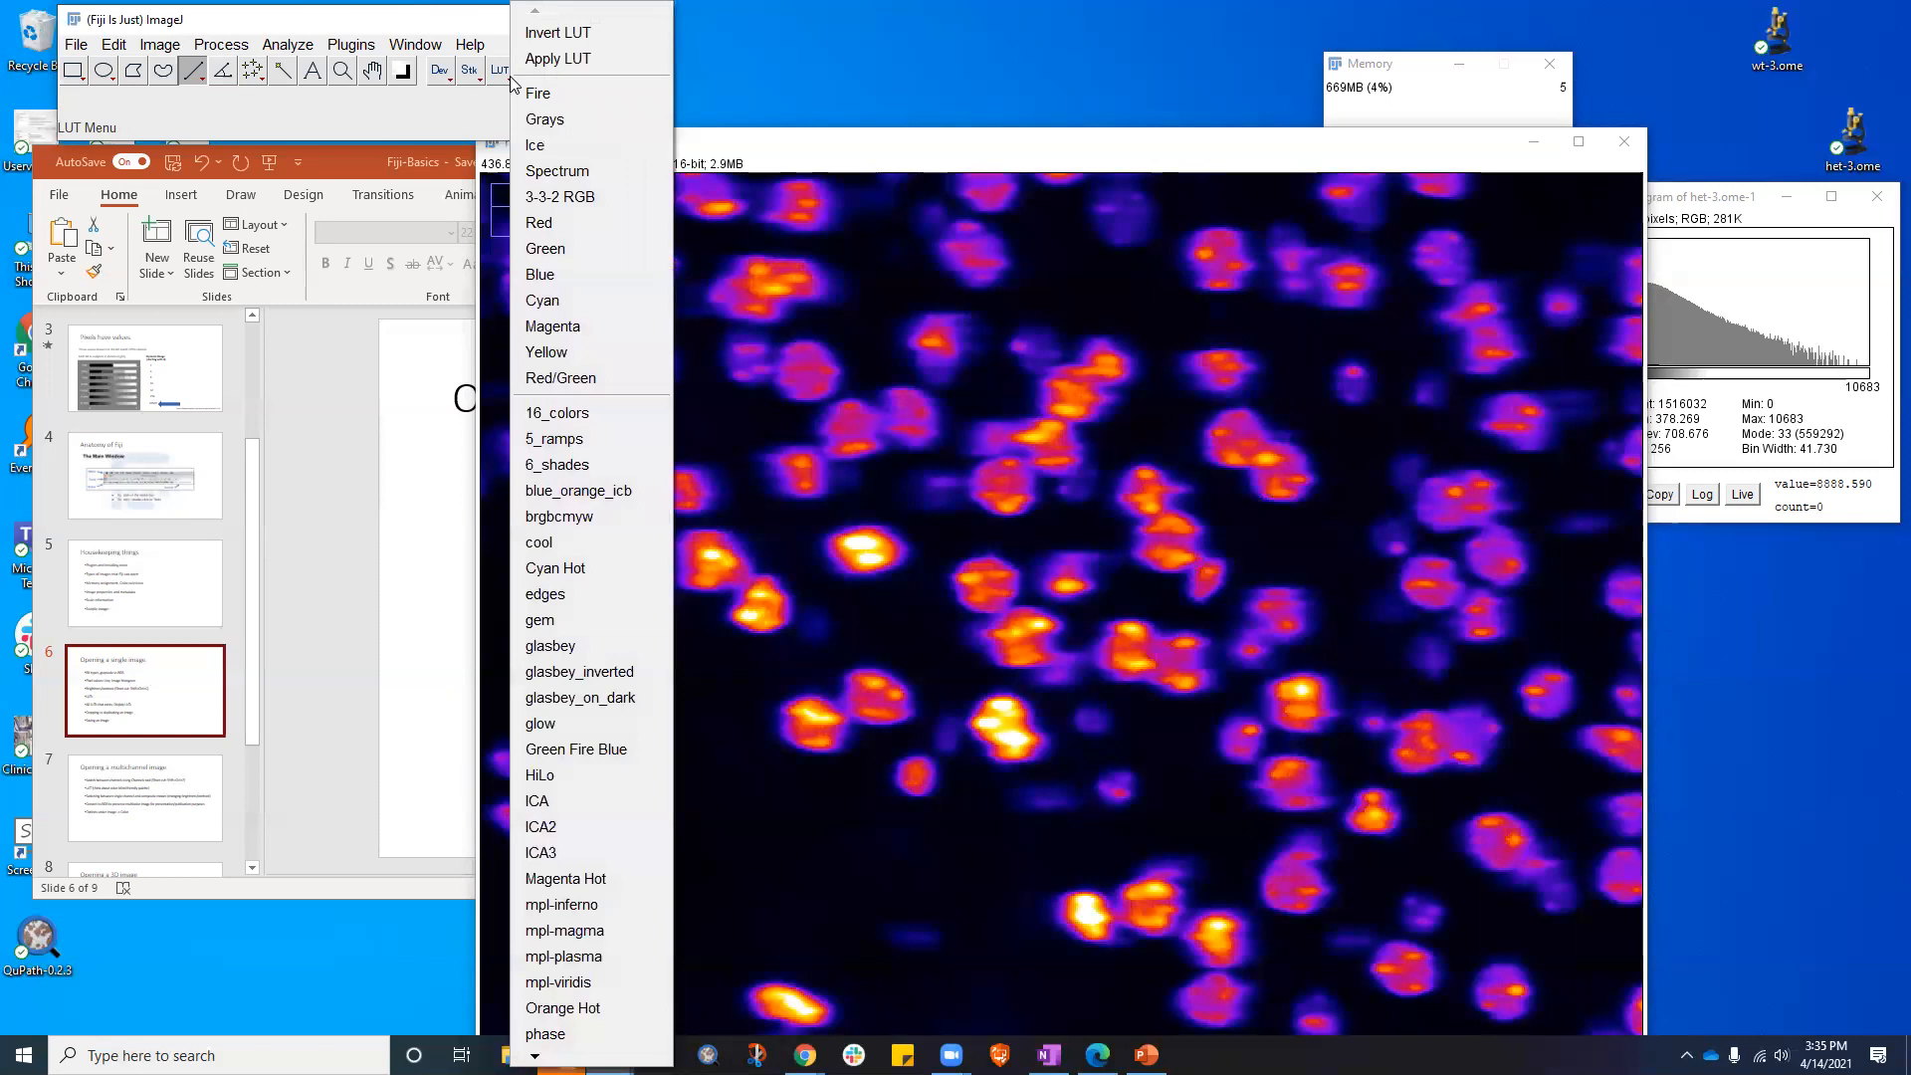
pyautogui.click(565, 221)
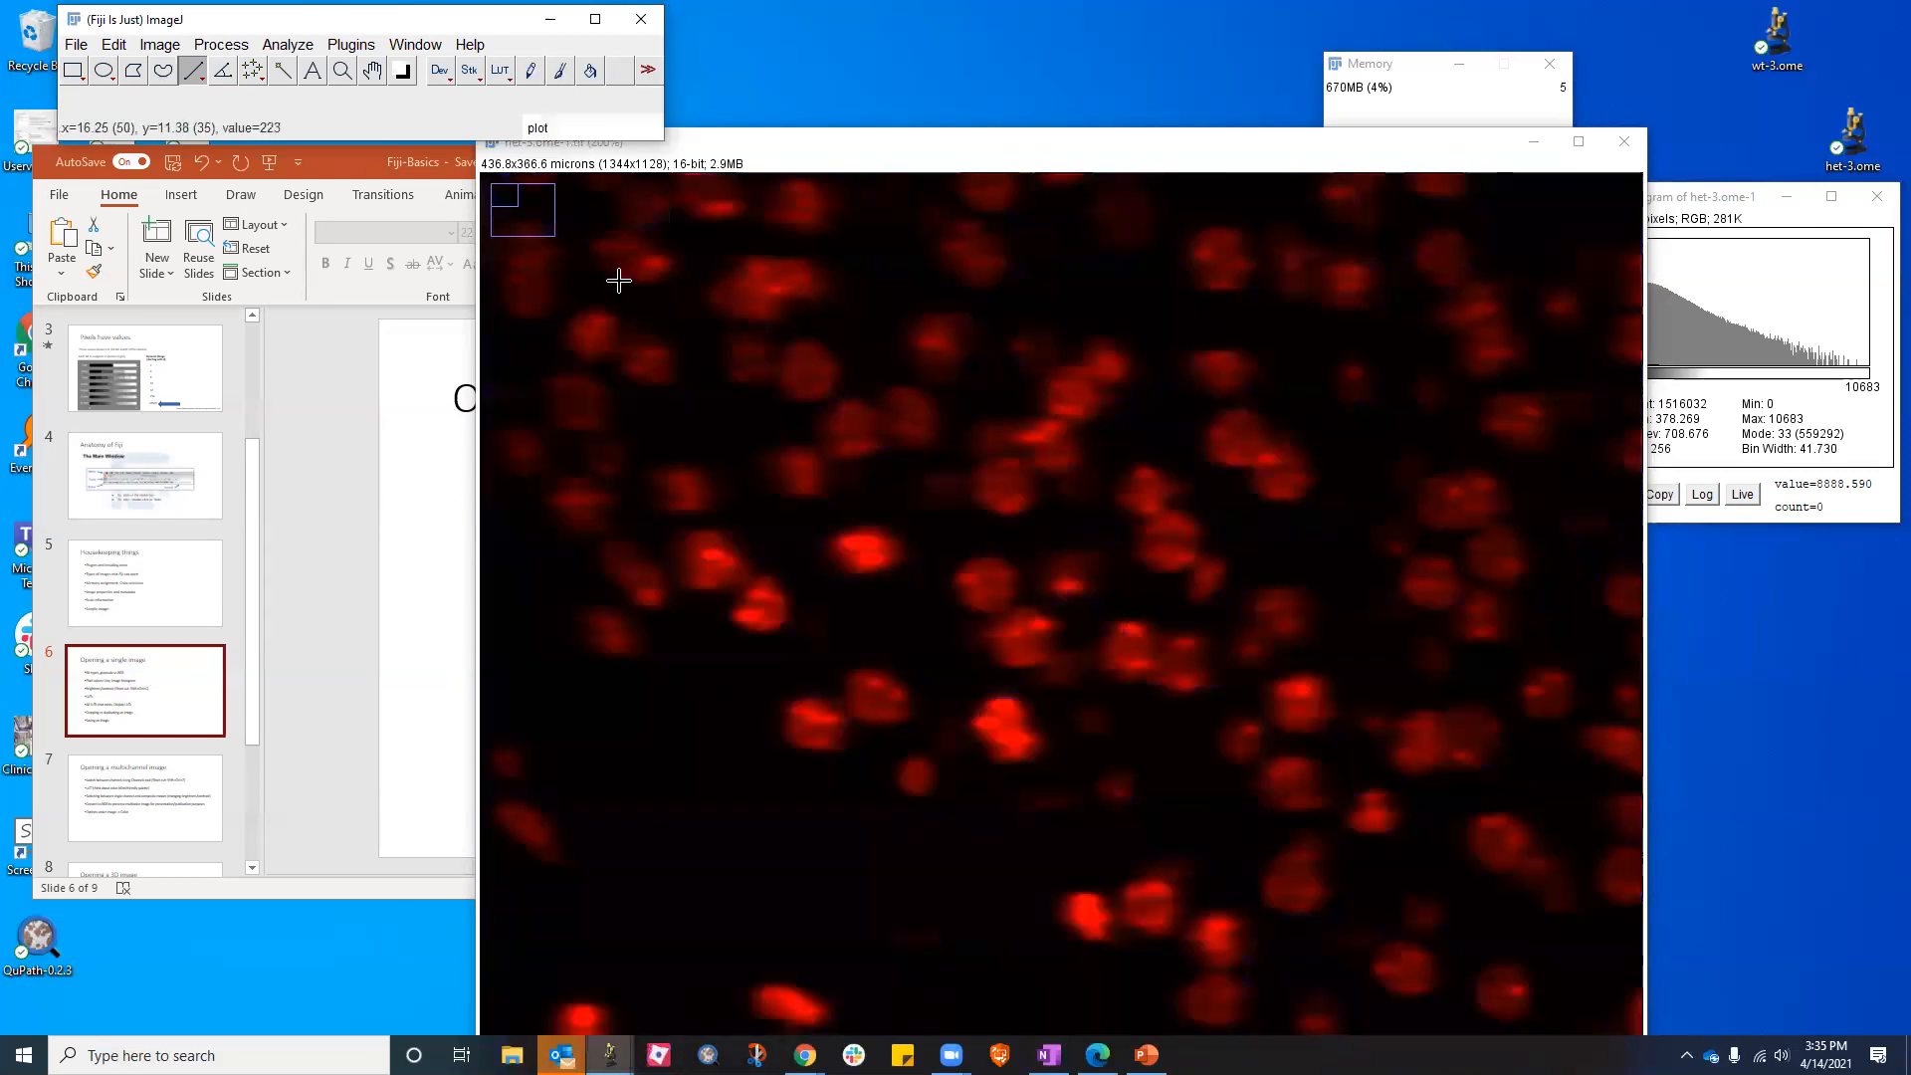
pyautogui.click(501, 70)
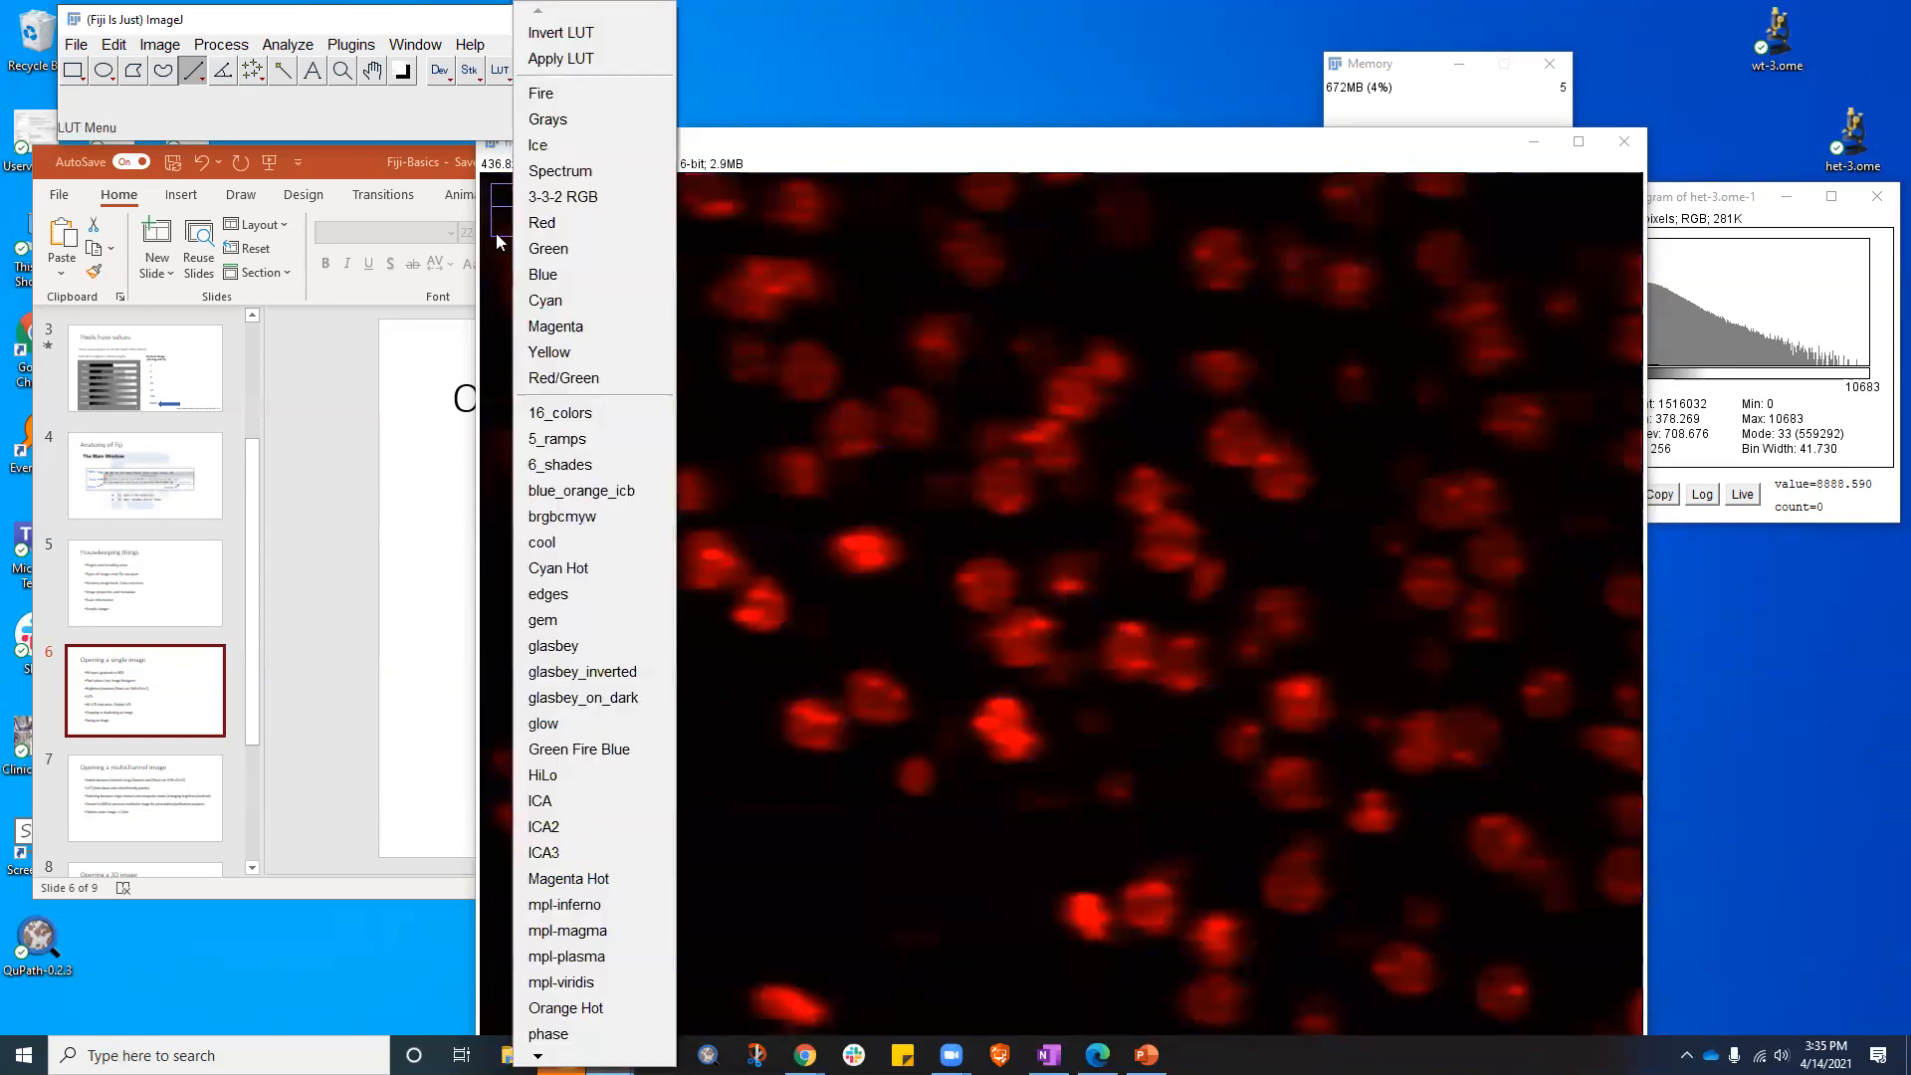
pyautogui.click(545, 301)
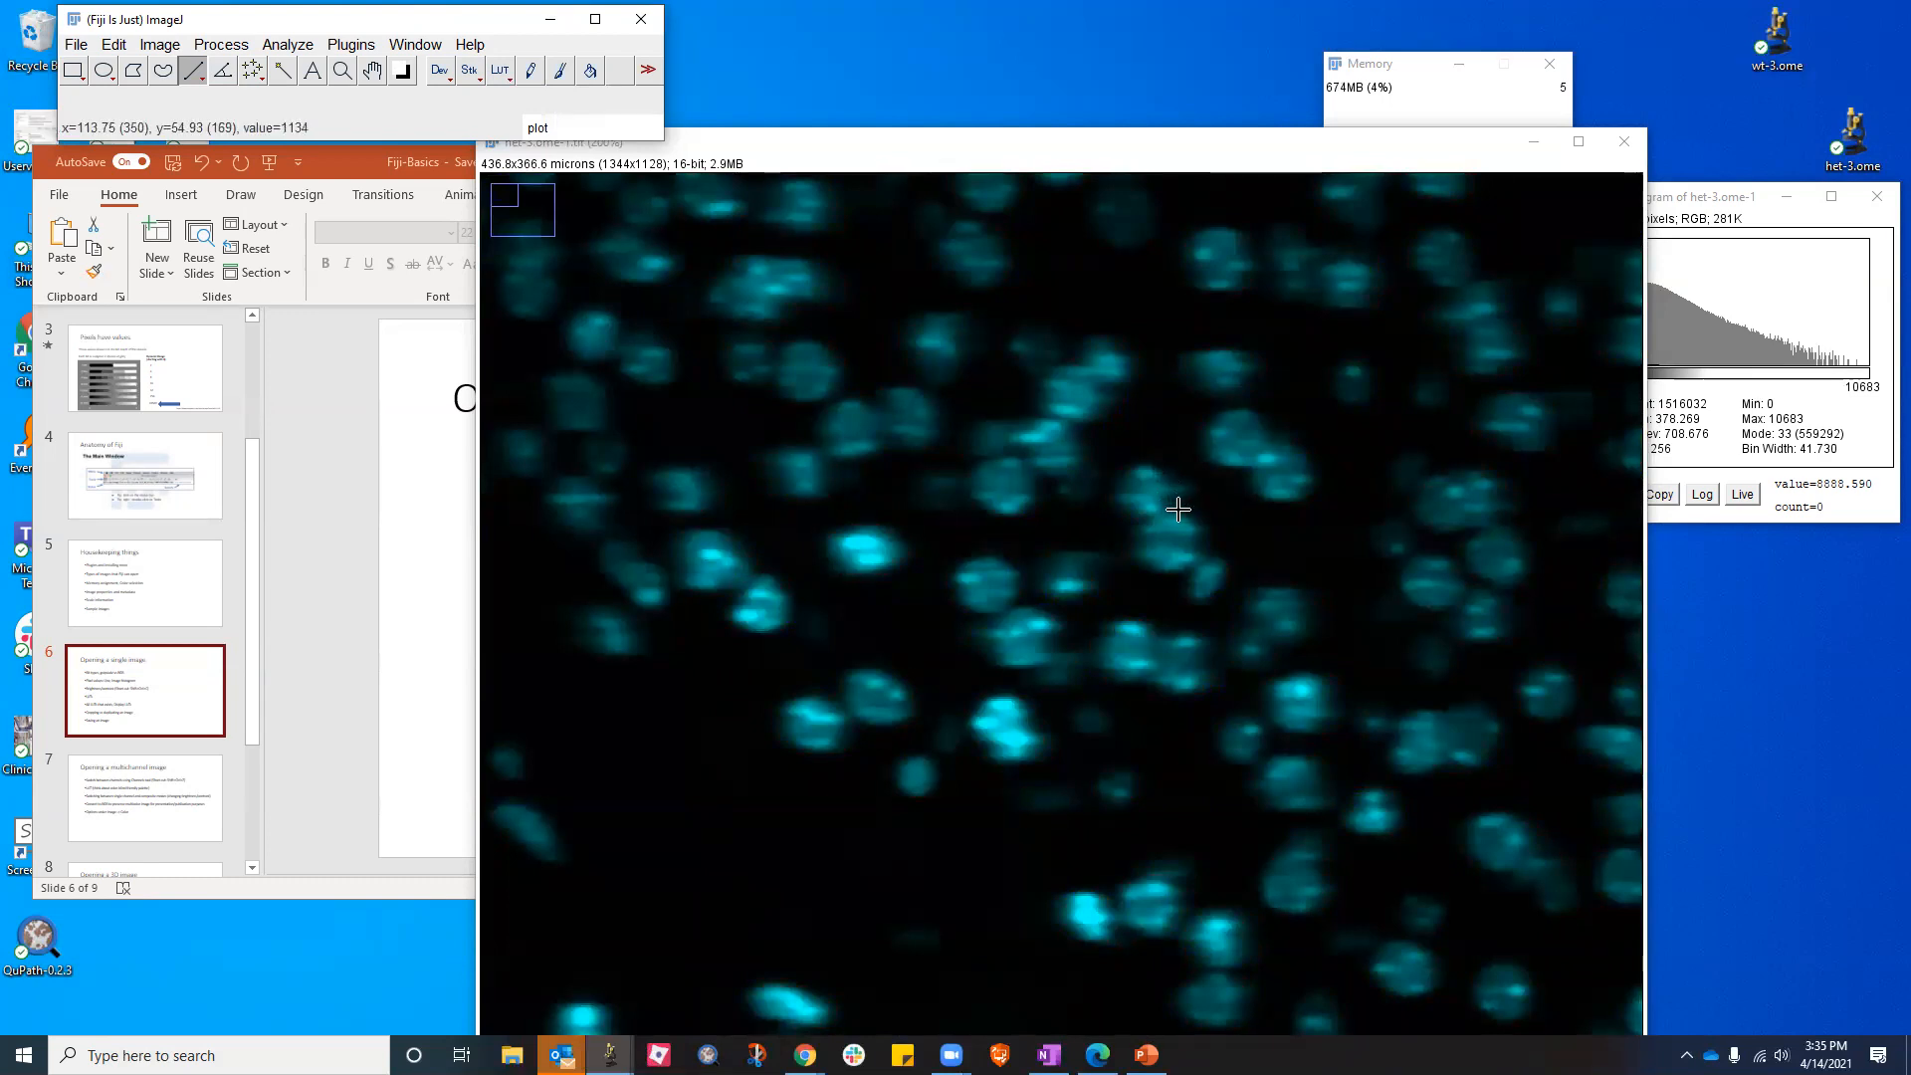
pyautogui.click(1087, 168)
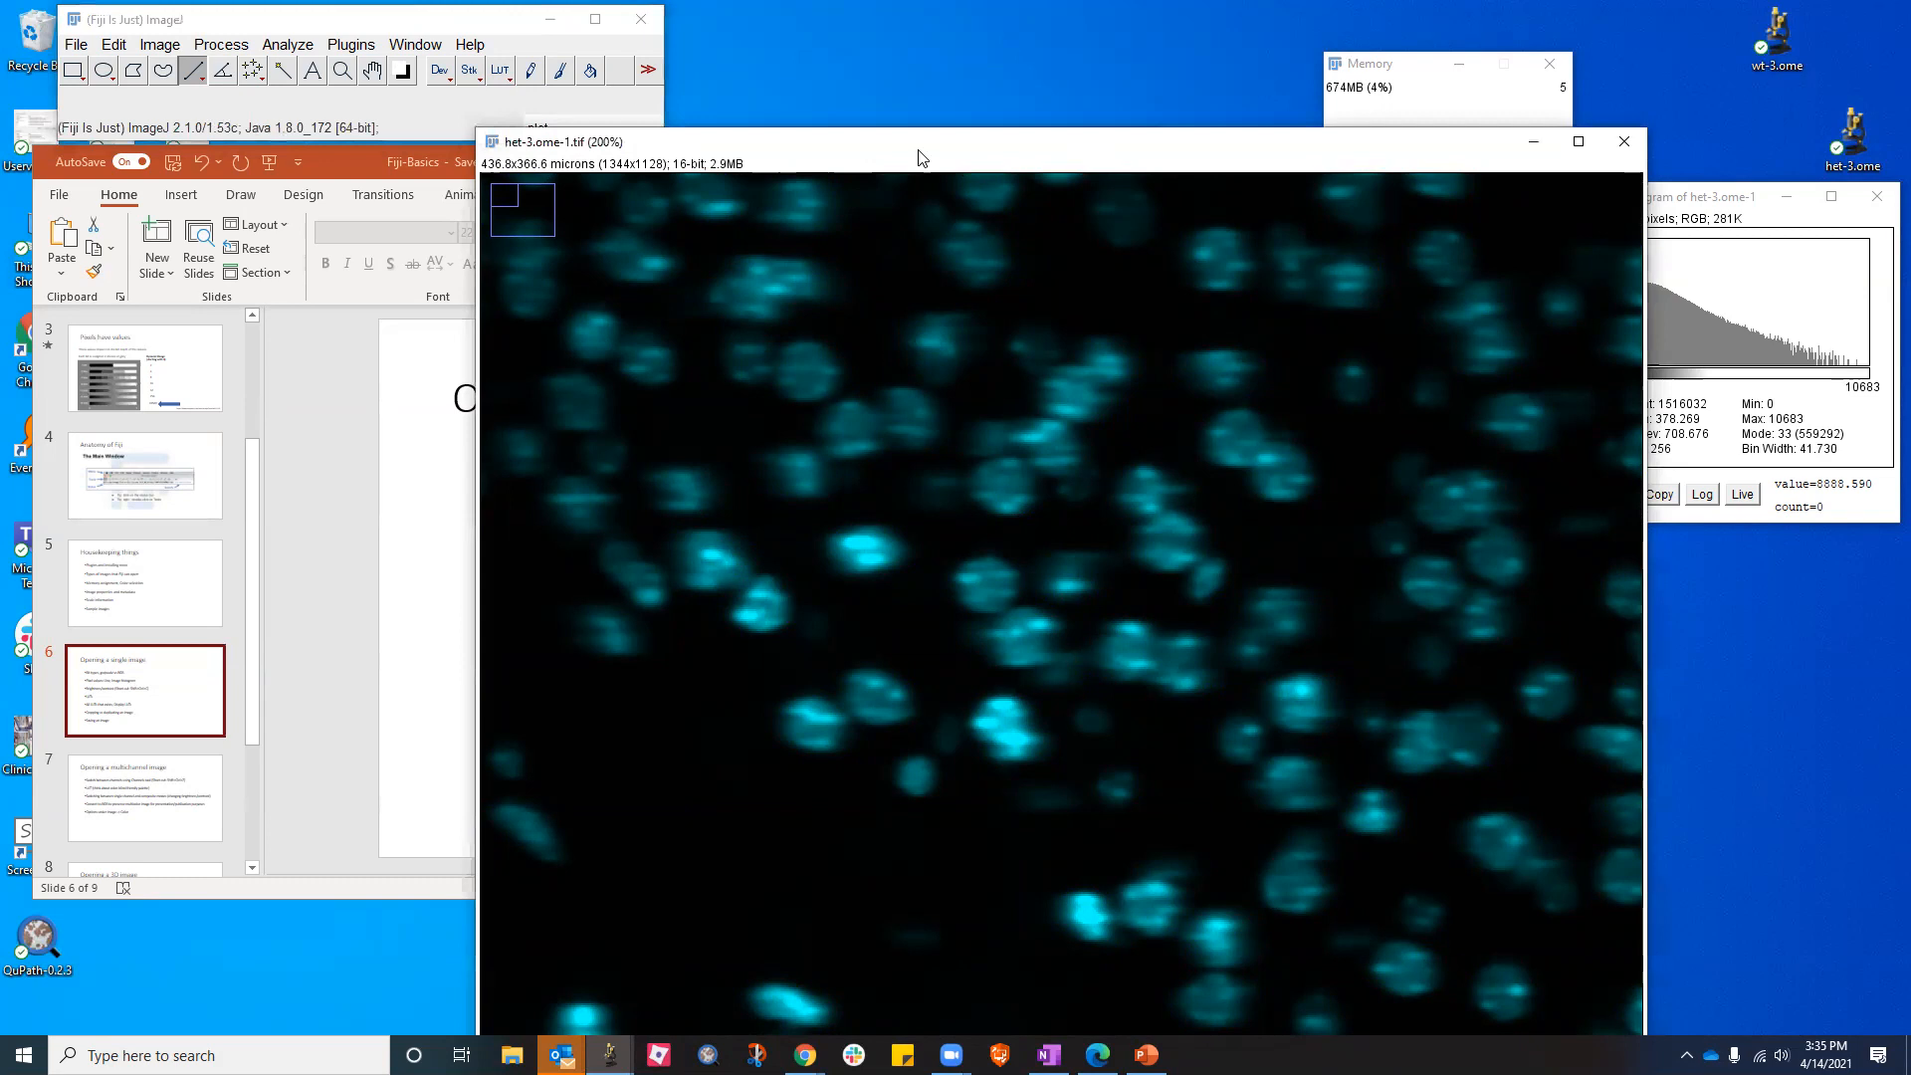
pyautogui.click(503, 71)
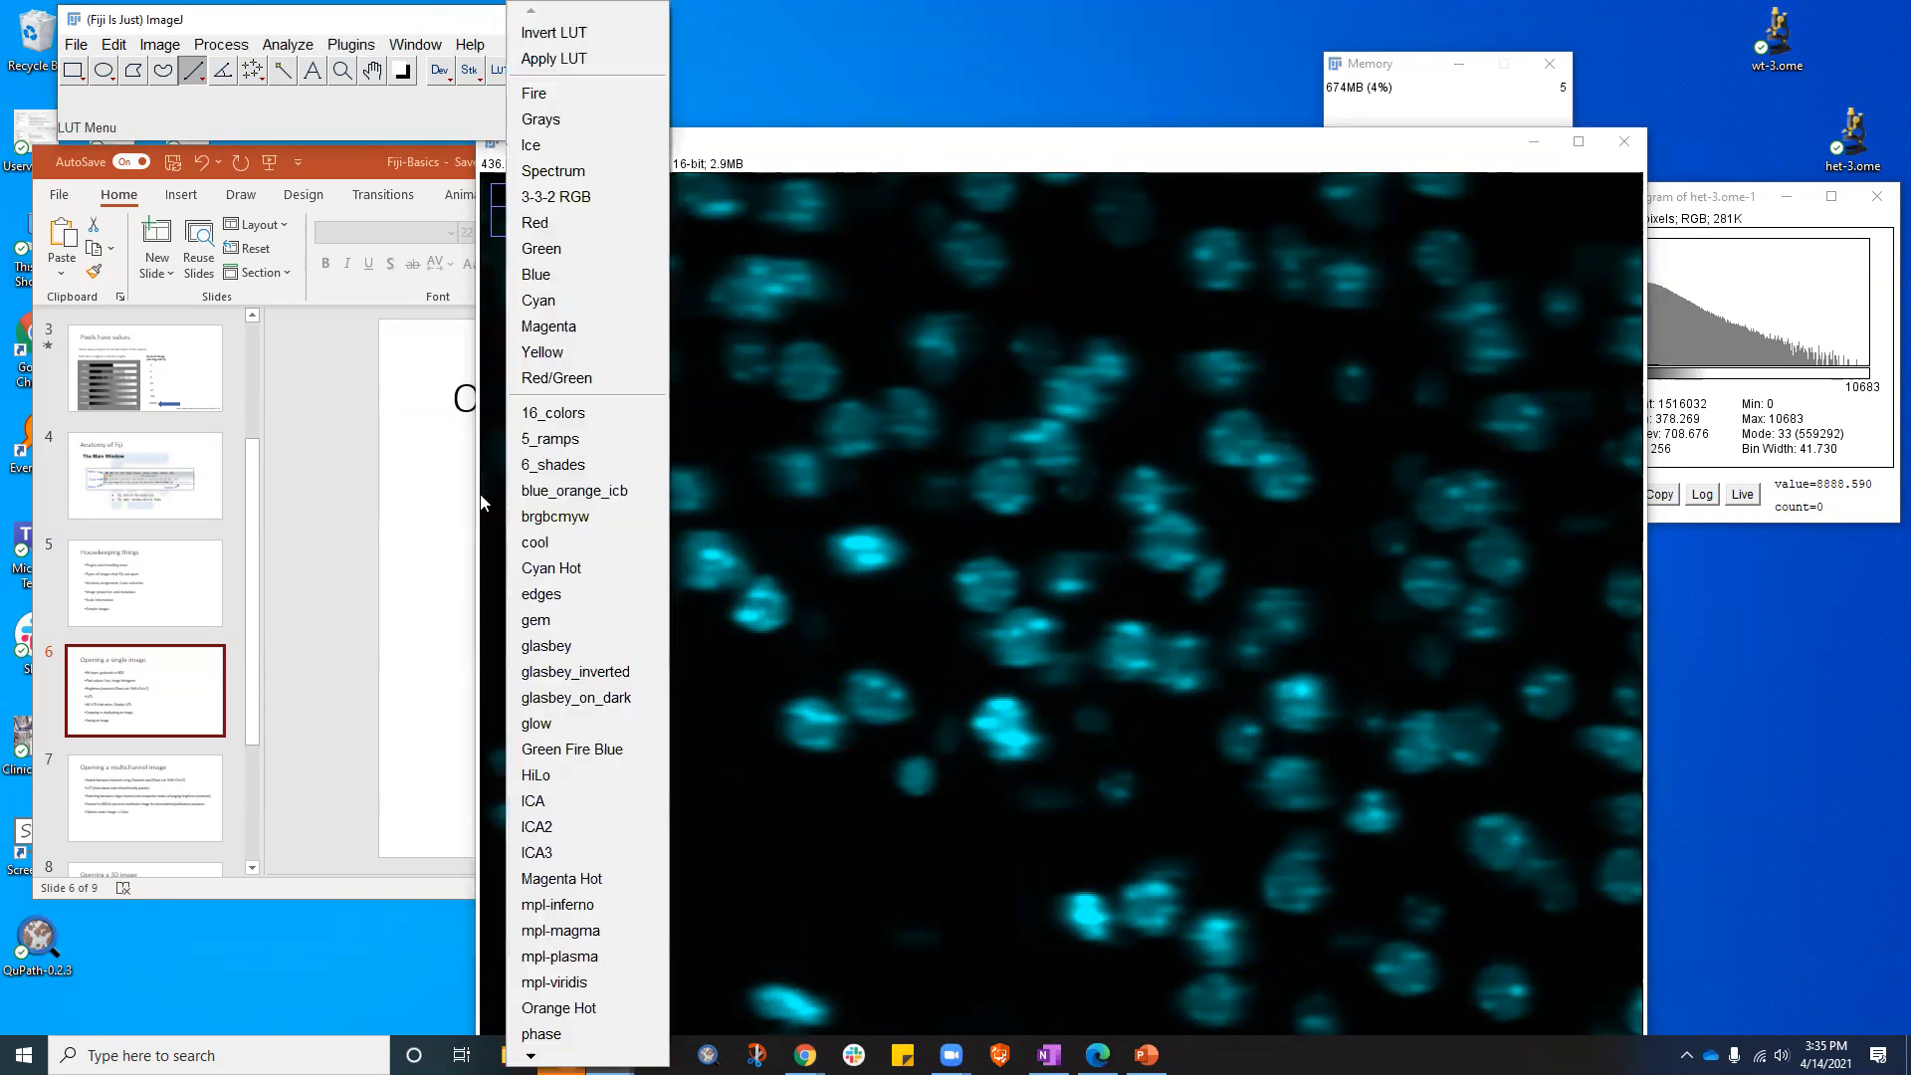
pyautogui.click(966, 505)
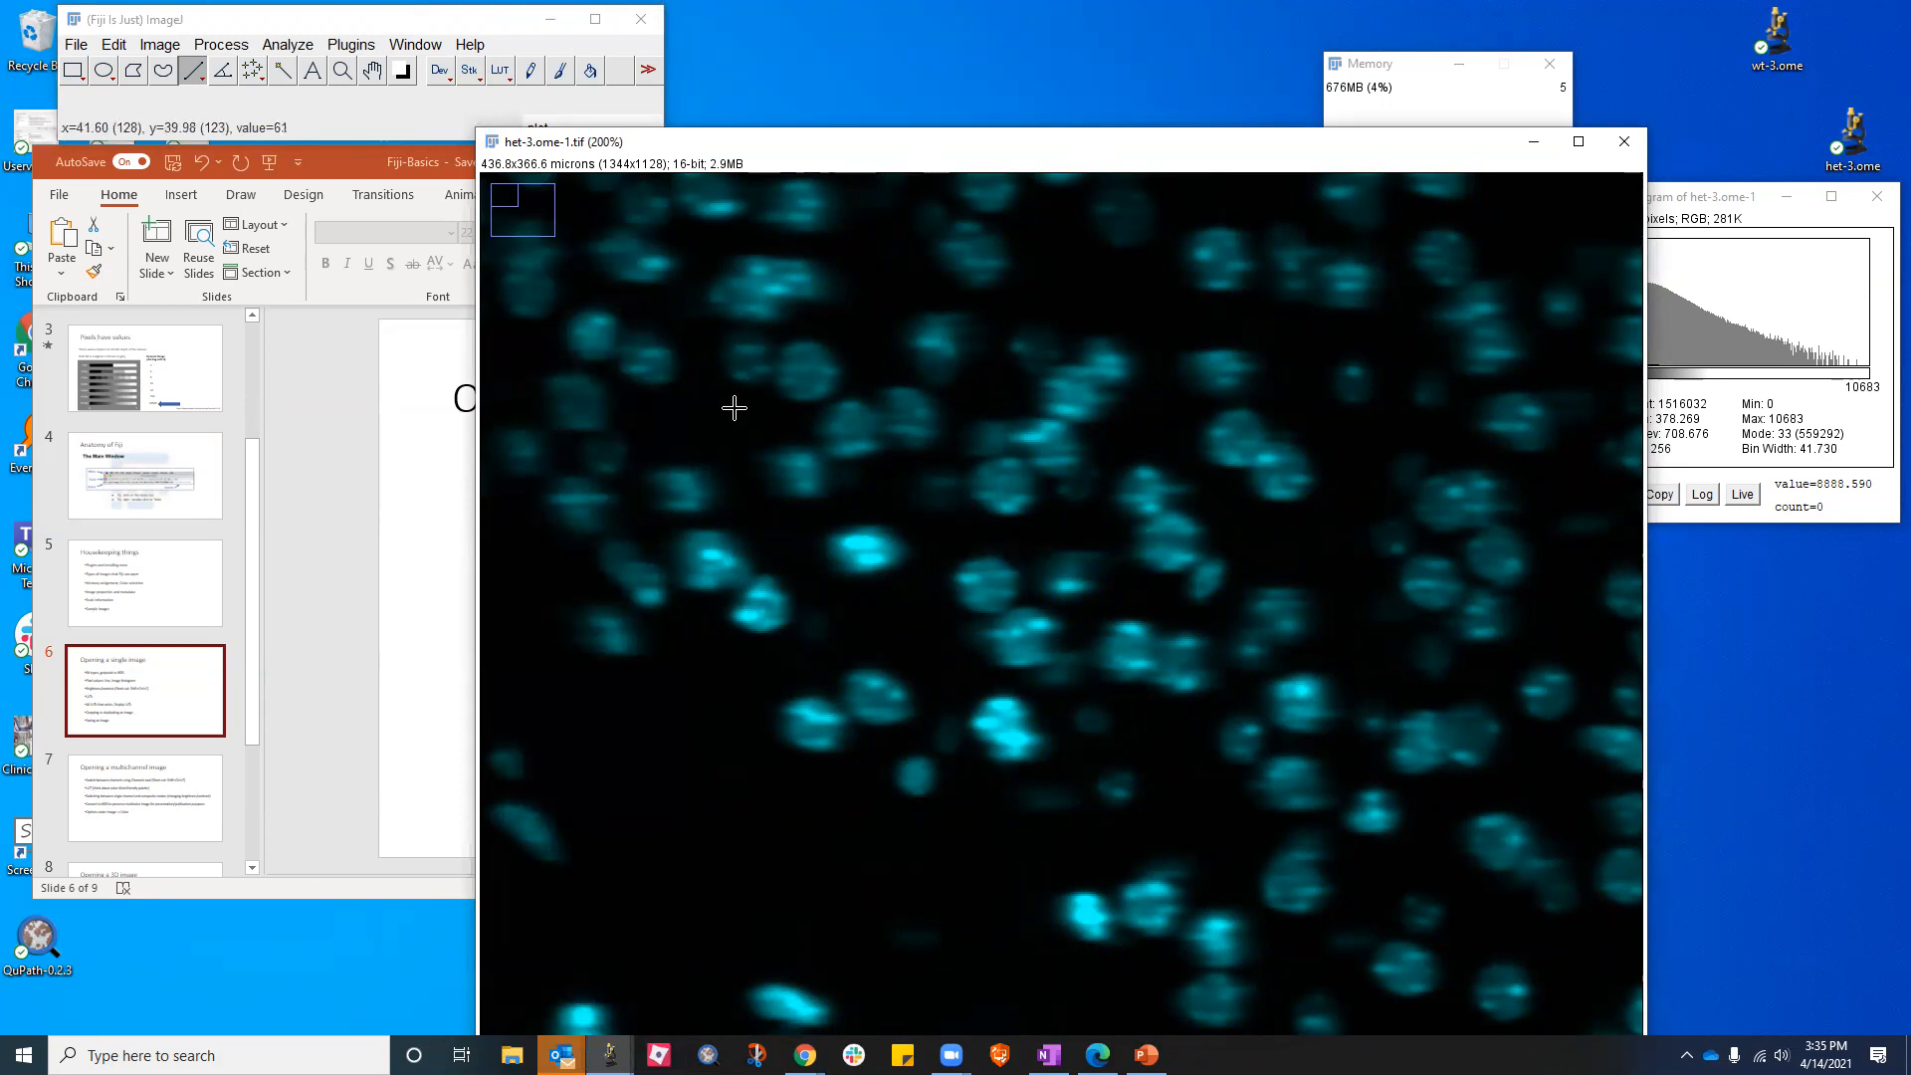
# Display the chart of all available lookup tables, move it over the image to examine the colour ramps, and close it
pyautogui.click(161, 45)
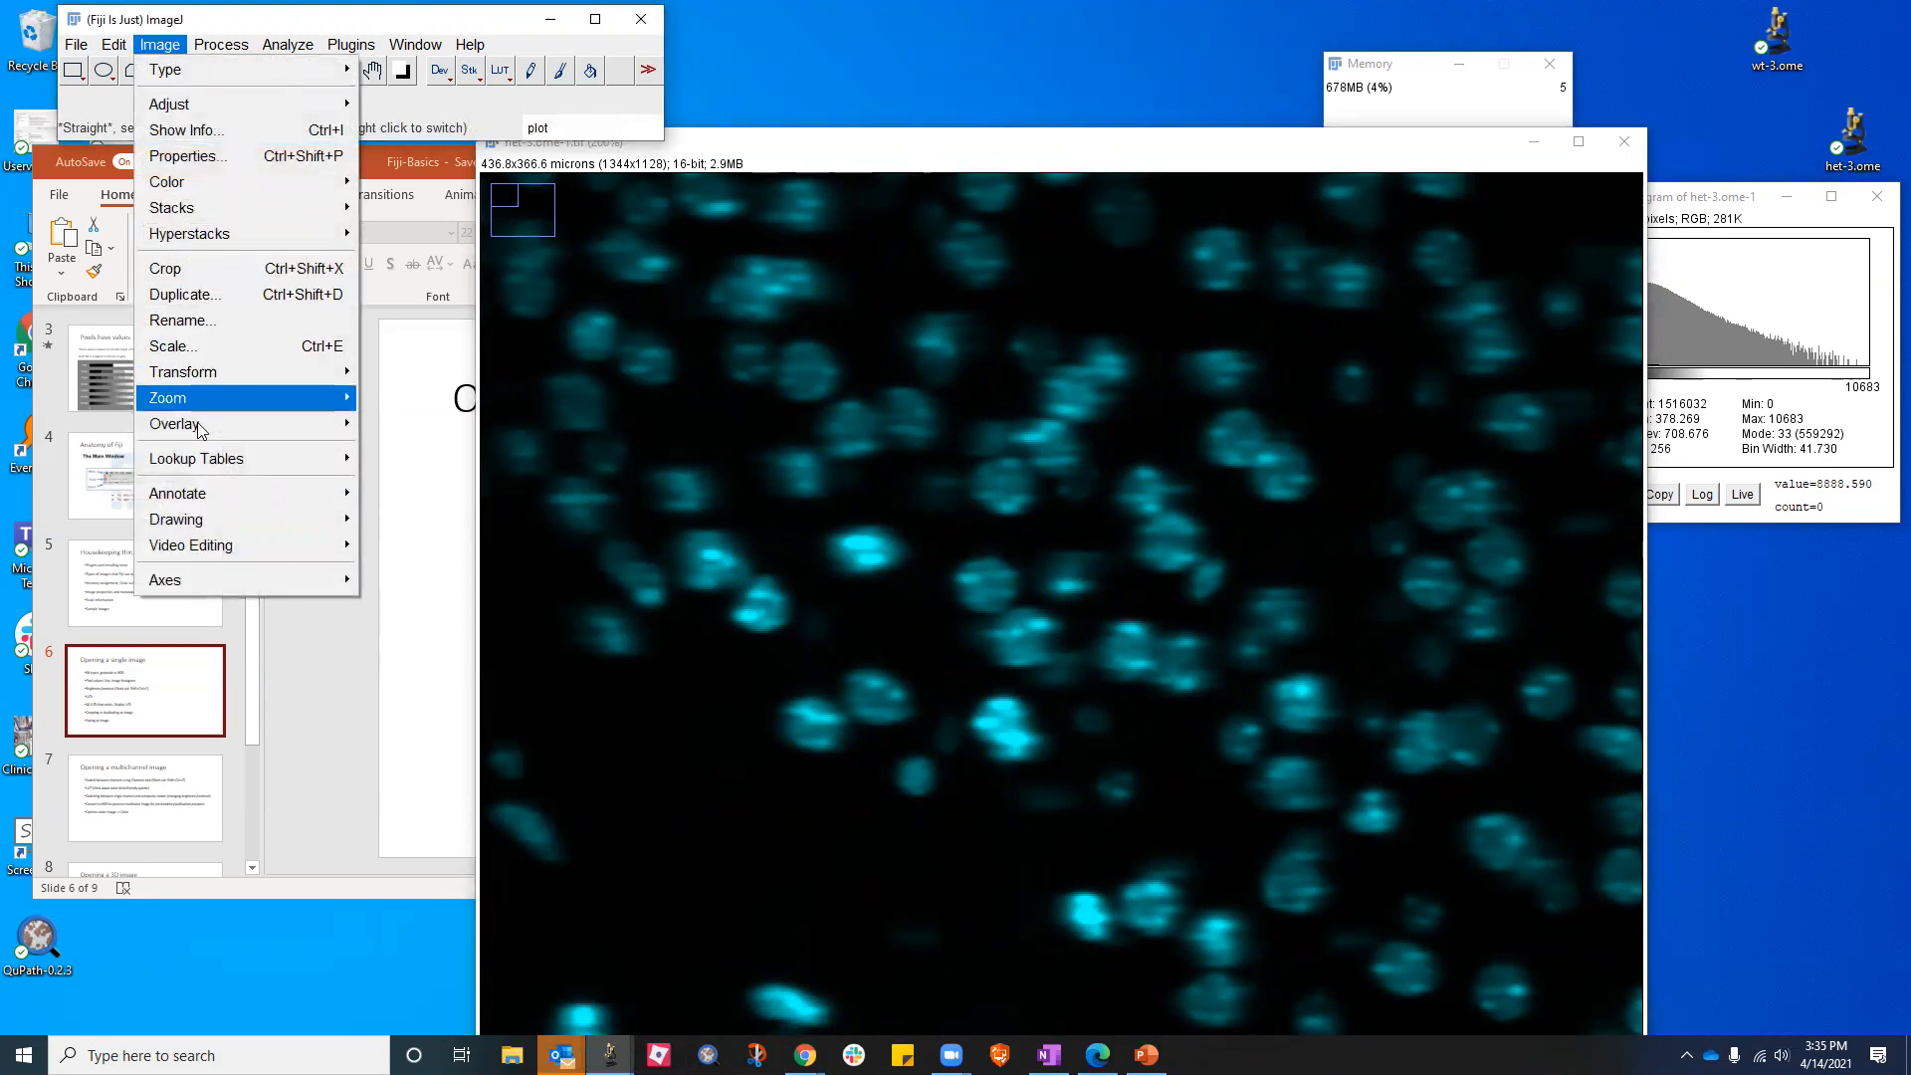
pyautogui.moveTo(196, 468)
pyautogui.moveTo(159, 182)
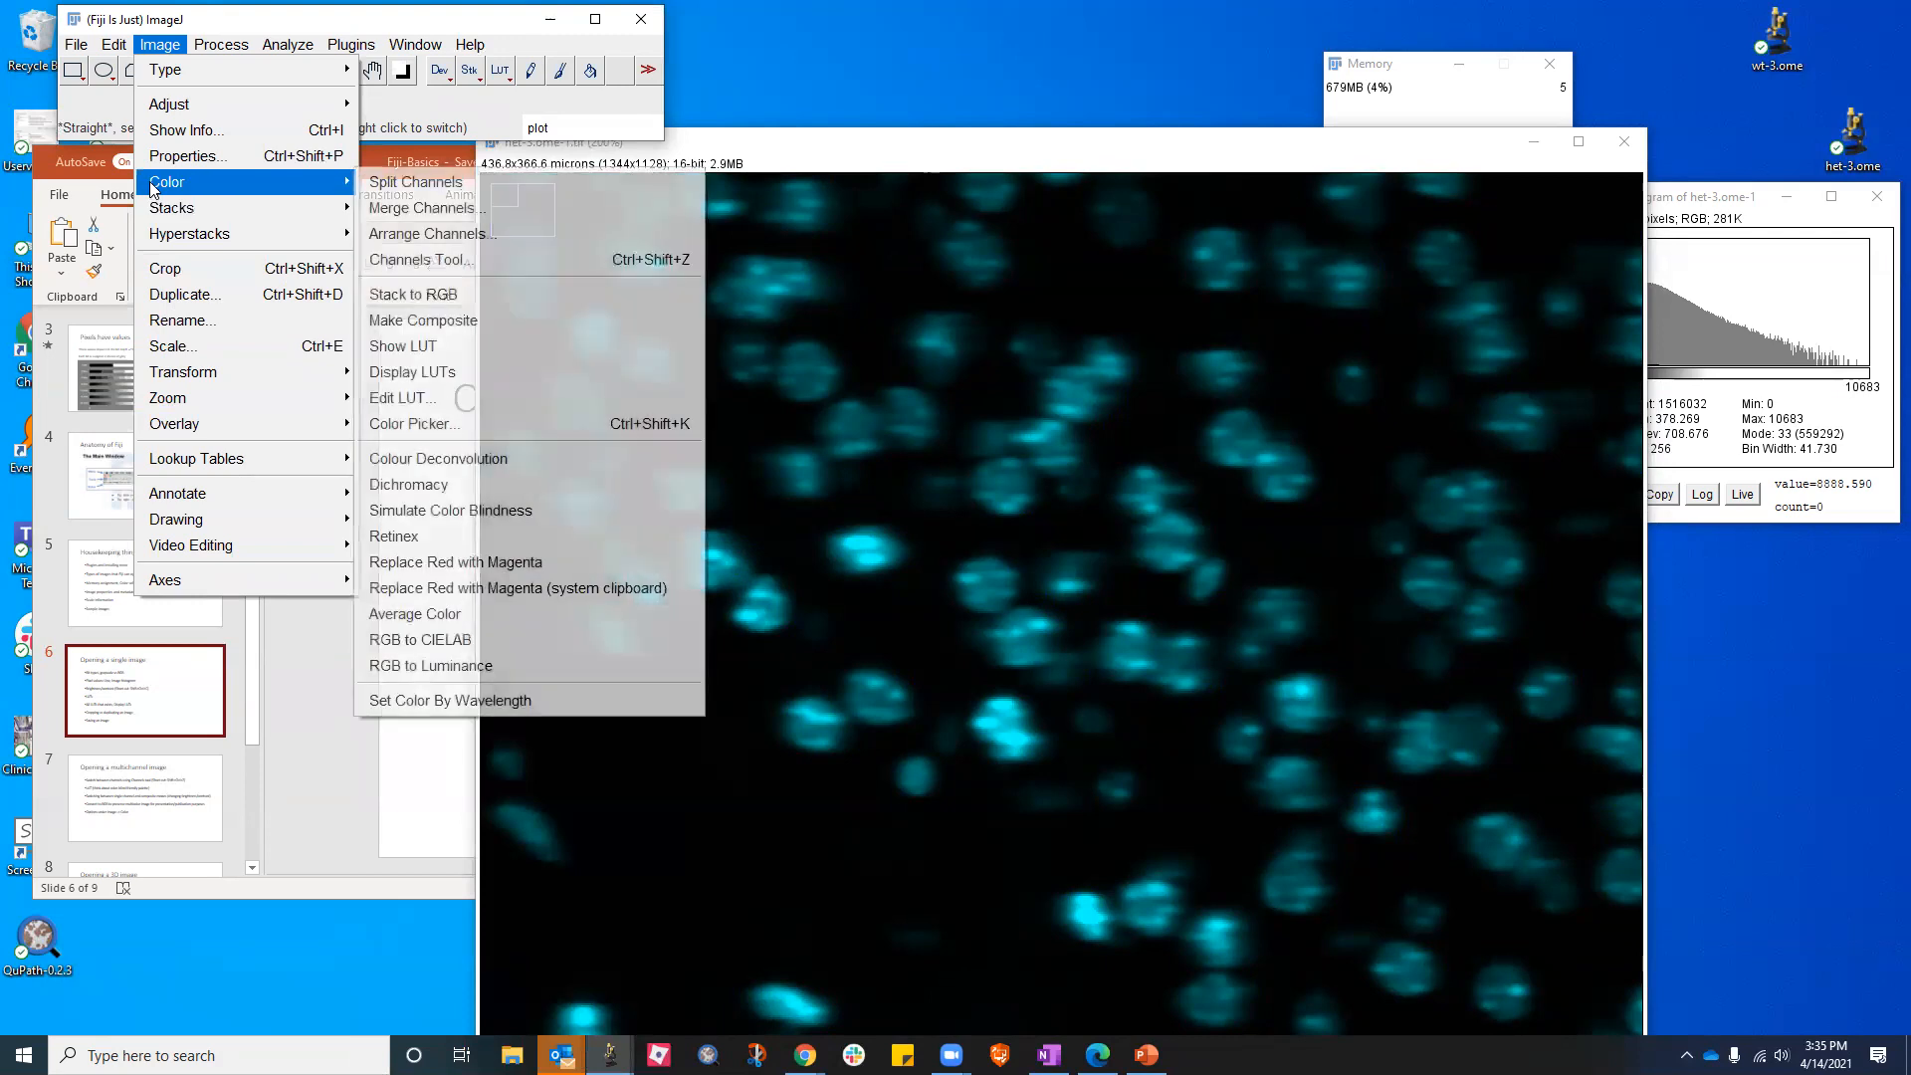
pyautogui.click(428, 376)
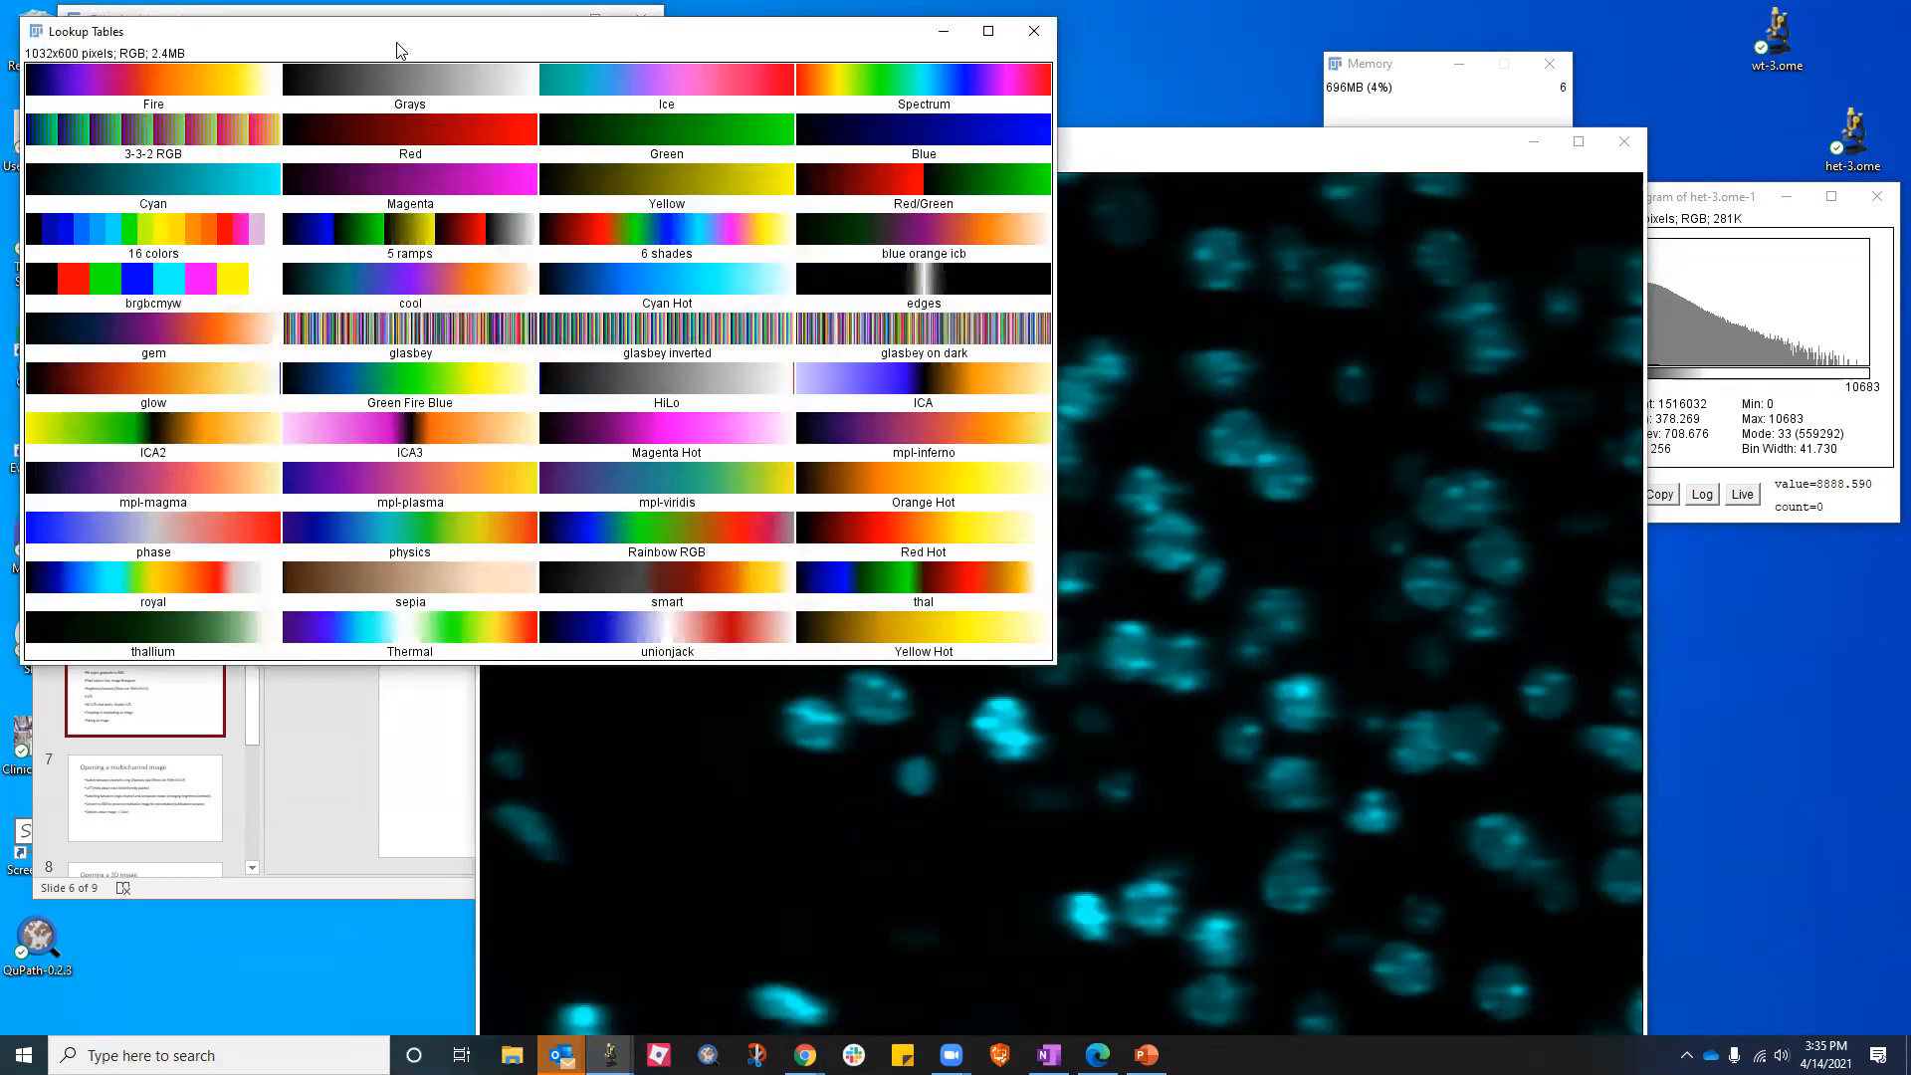
pyautogui.moveTo(398, 50); pyautogui.dragTo(765, 230)
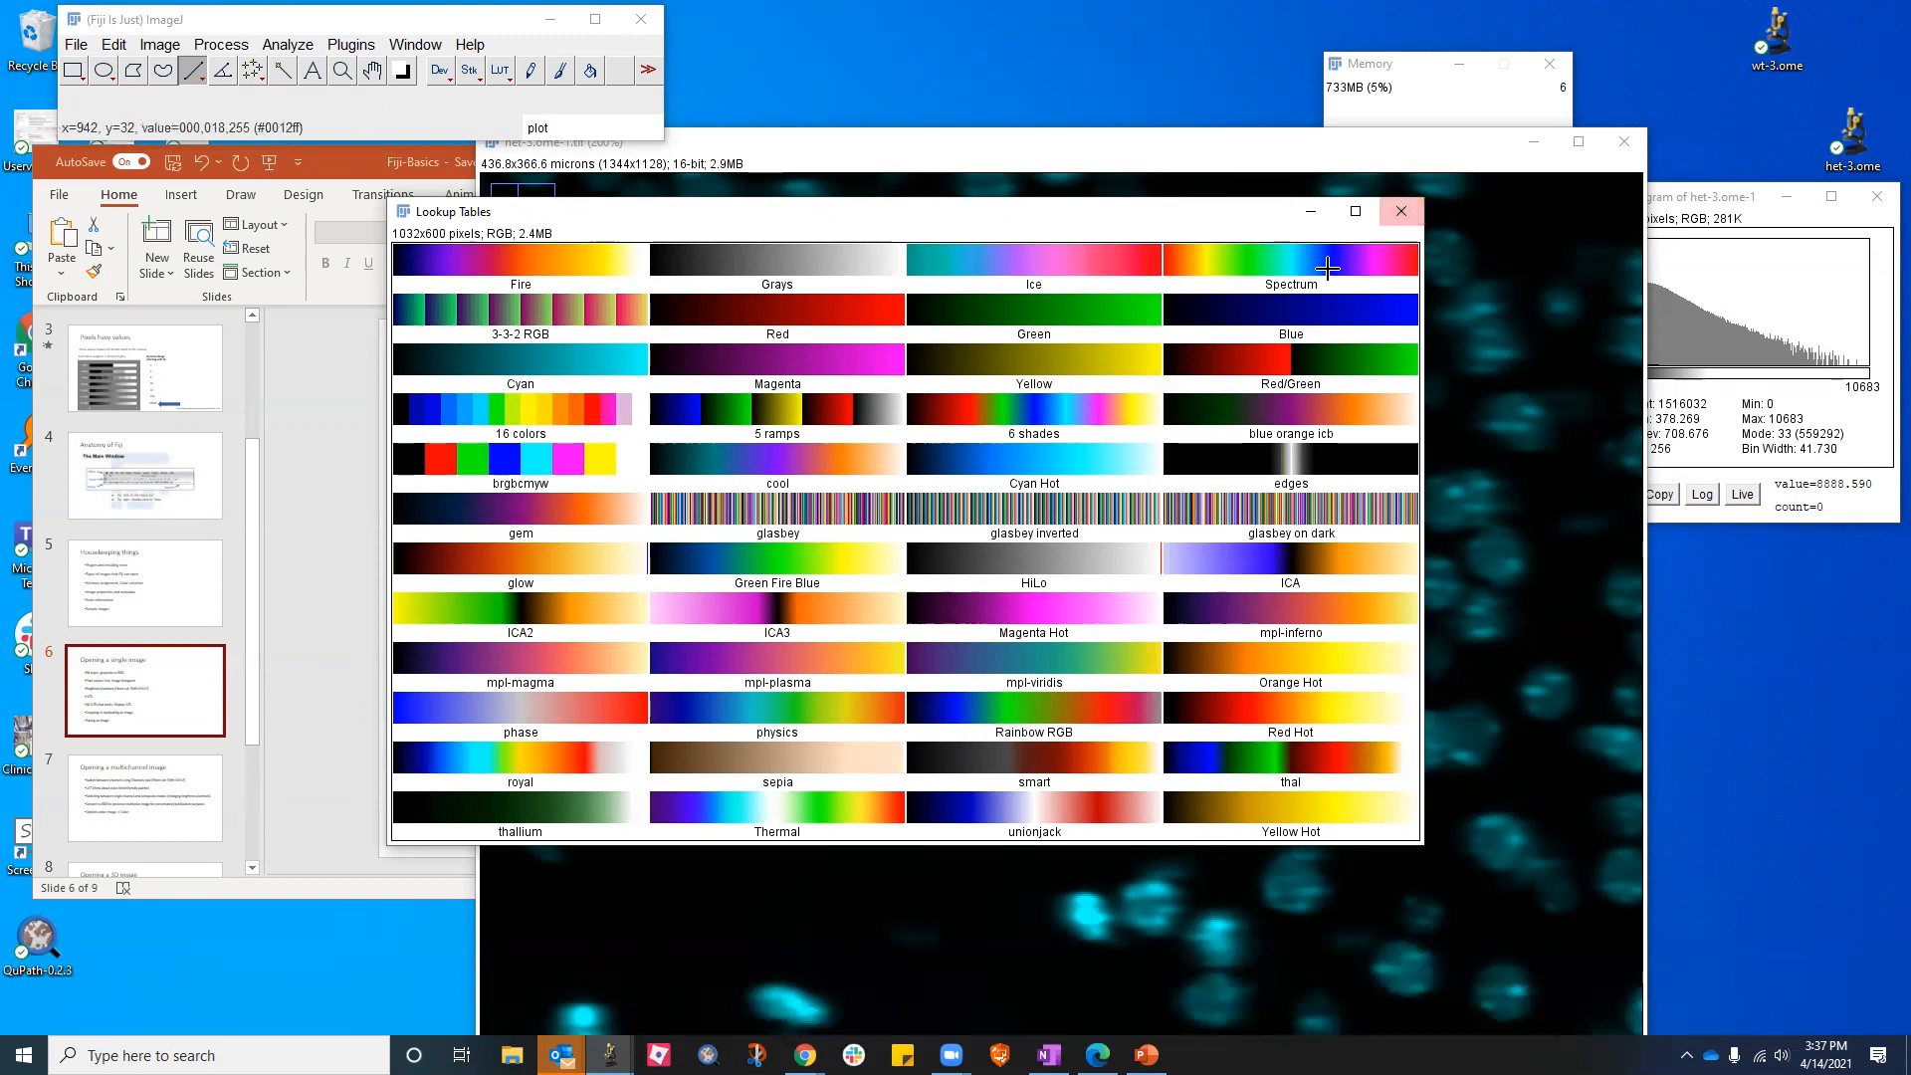
pyautogui.click(1401, 211)
# Apply the Spectrum lookup table to het-3.ome-1.tif and move the image window to uncover the histogram
pyautogui.click(500, 70)
pyautogui.click(538, 175)
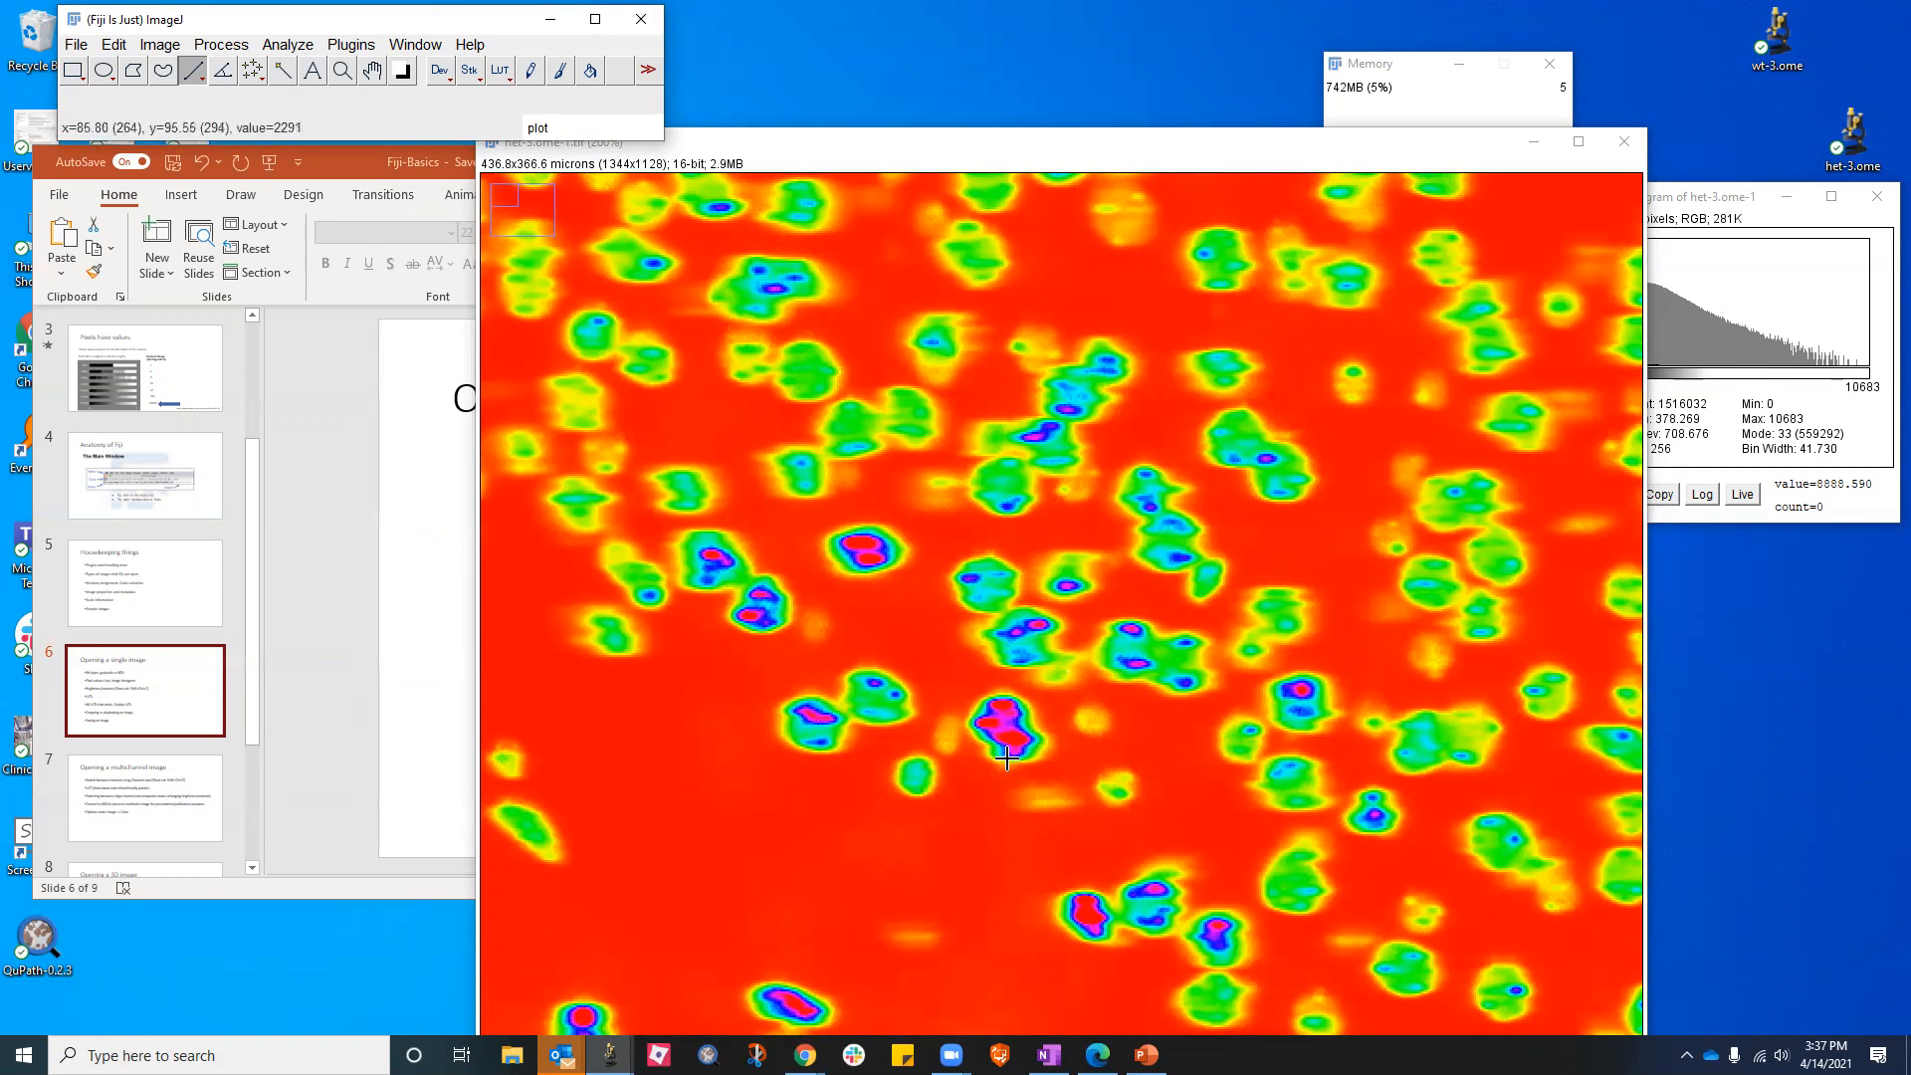
pyautogui.click(1319, 149)
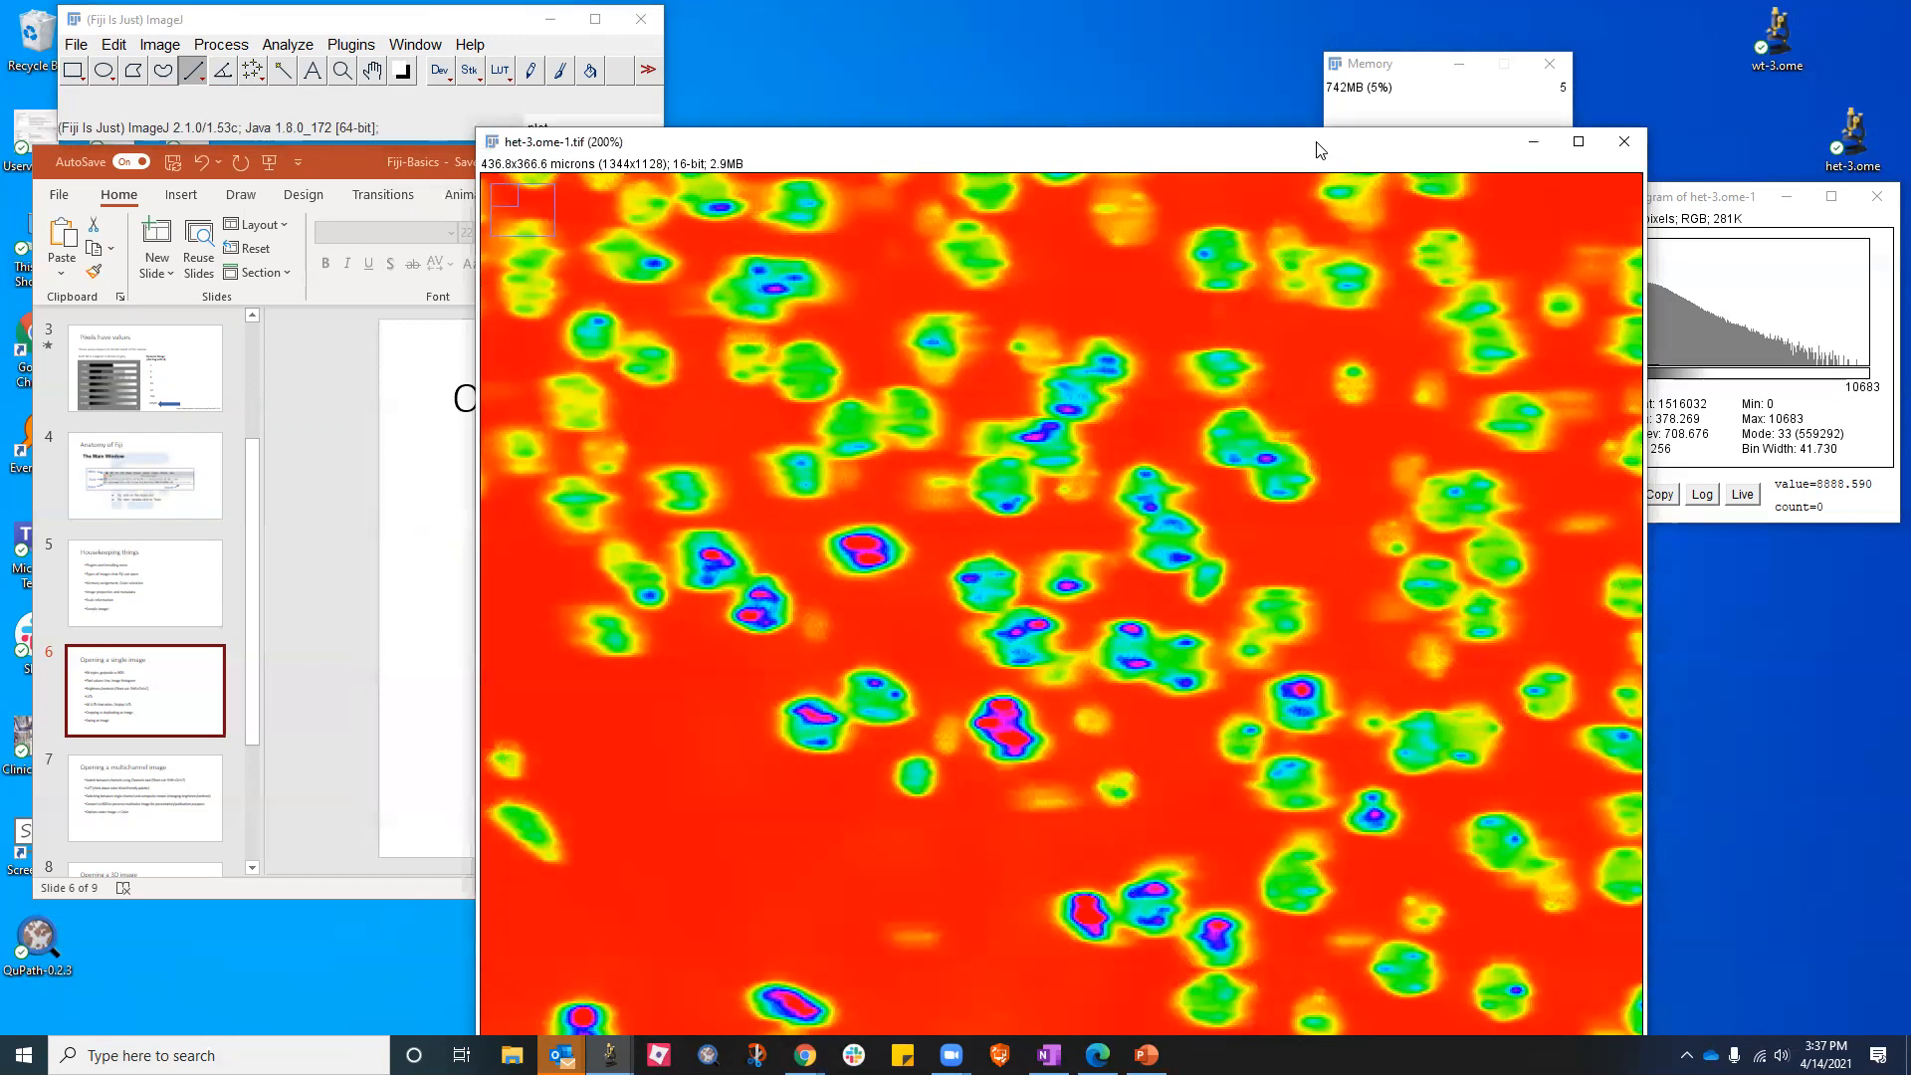
pyautogui.moveTo(1319, 149); pyautogui.dragTo(957, 38)
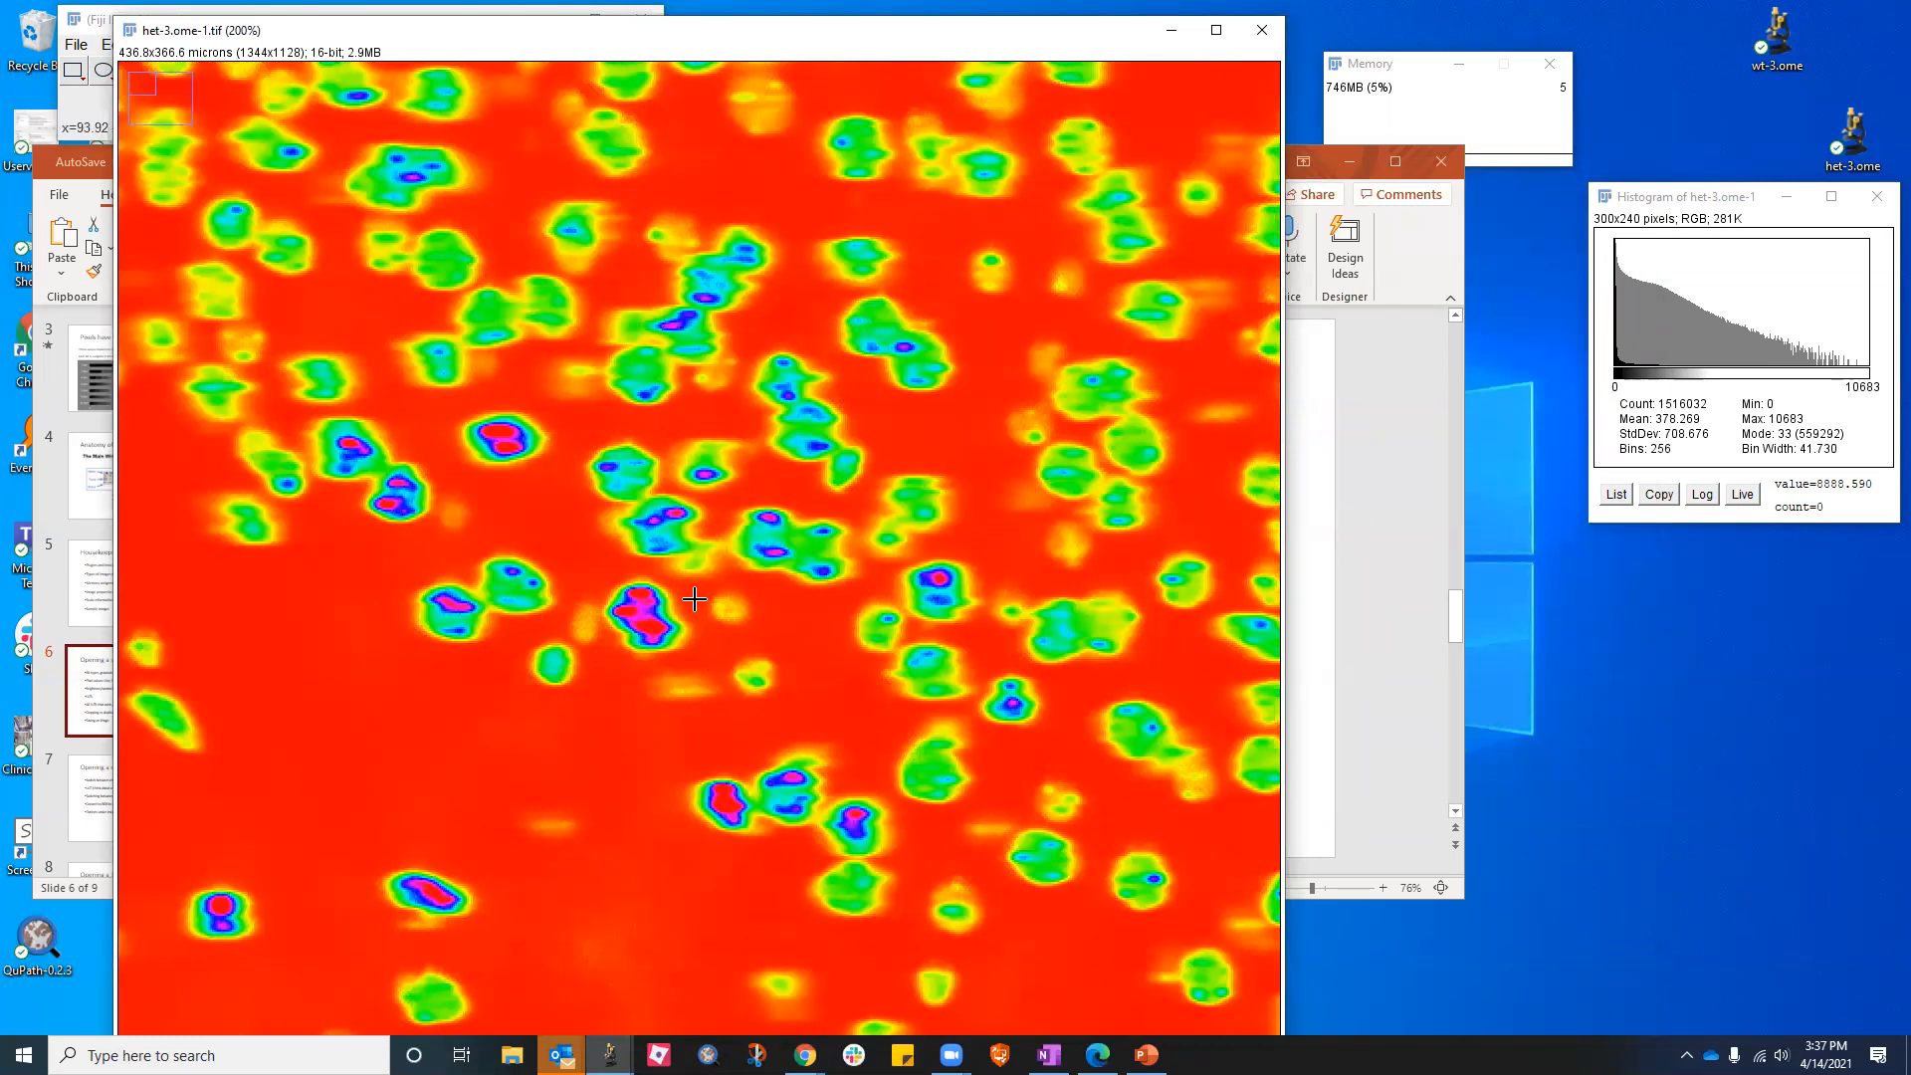
# Open the brightness and contrast controls and raise the image's maximum displayed value to about 7187, keeping the minimum at 0
pyautogui.hotkey('ctrl', 'shift', 'c')
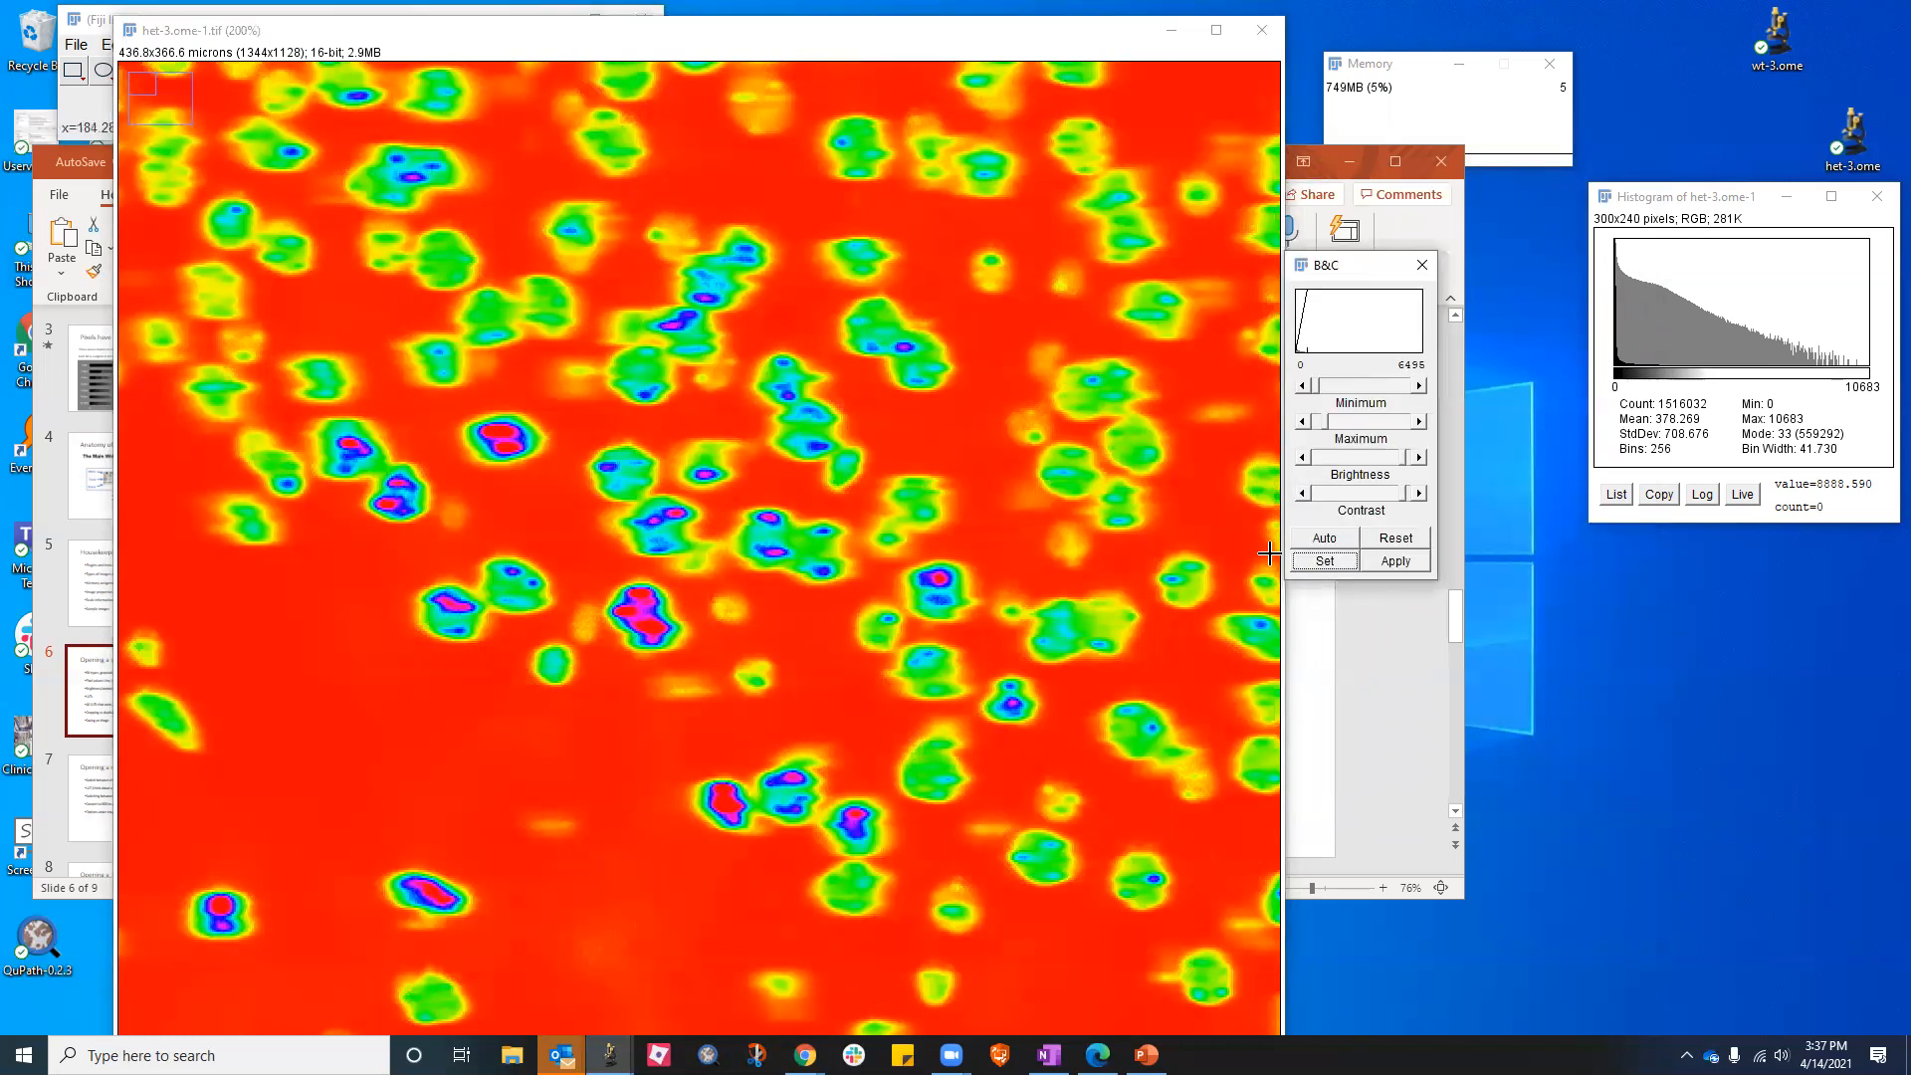
pyautogui.moveTo(1327, 422)
pyautogui.mouseDown()
pyautogui.moveTo(1407, 423)
pyautogui.moveTo(1328, 428)
pyautogui.mouseUp()
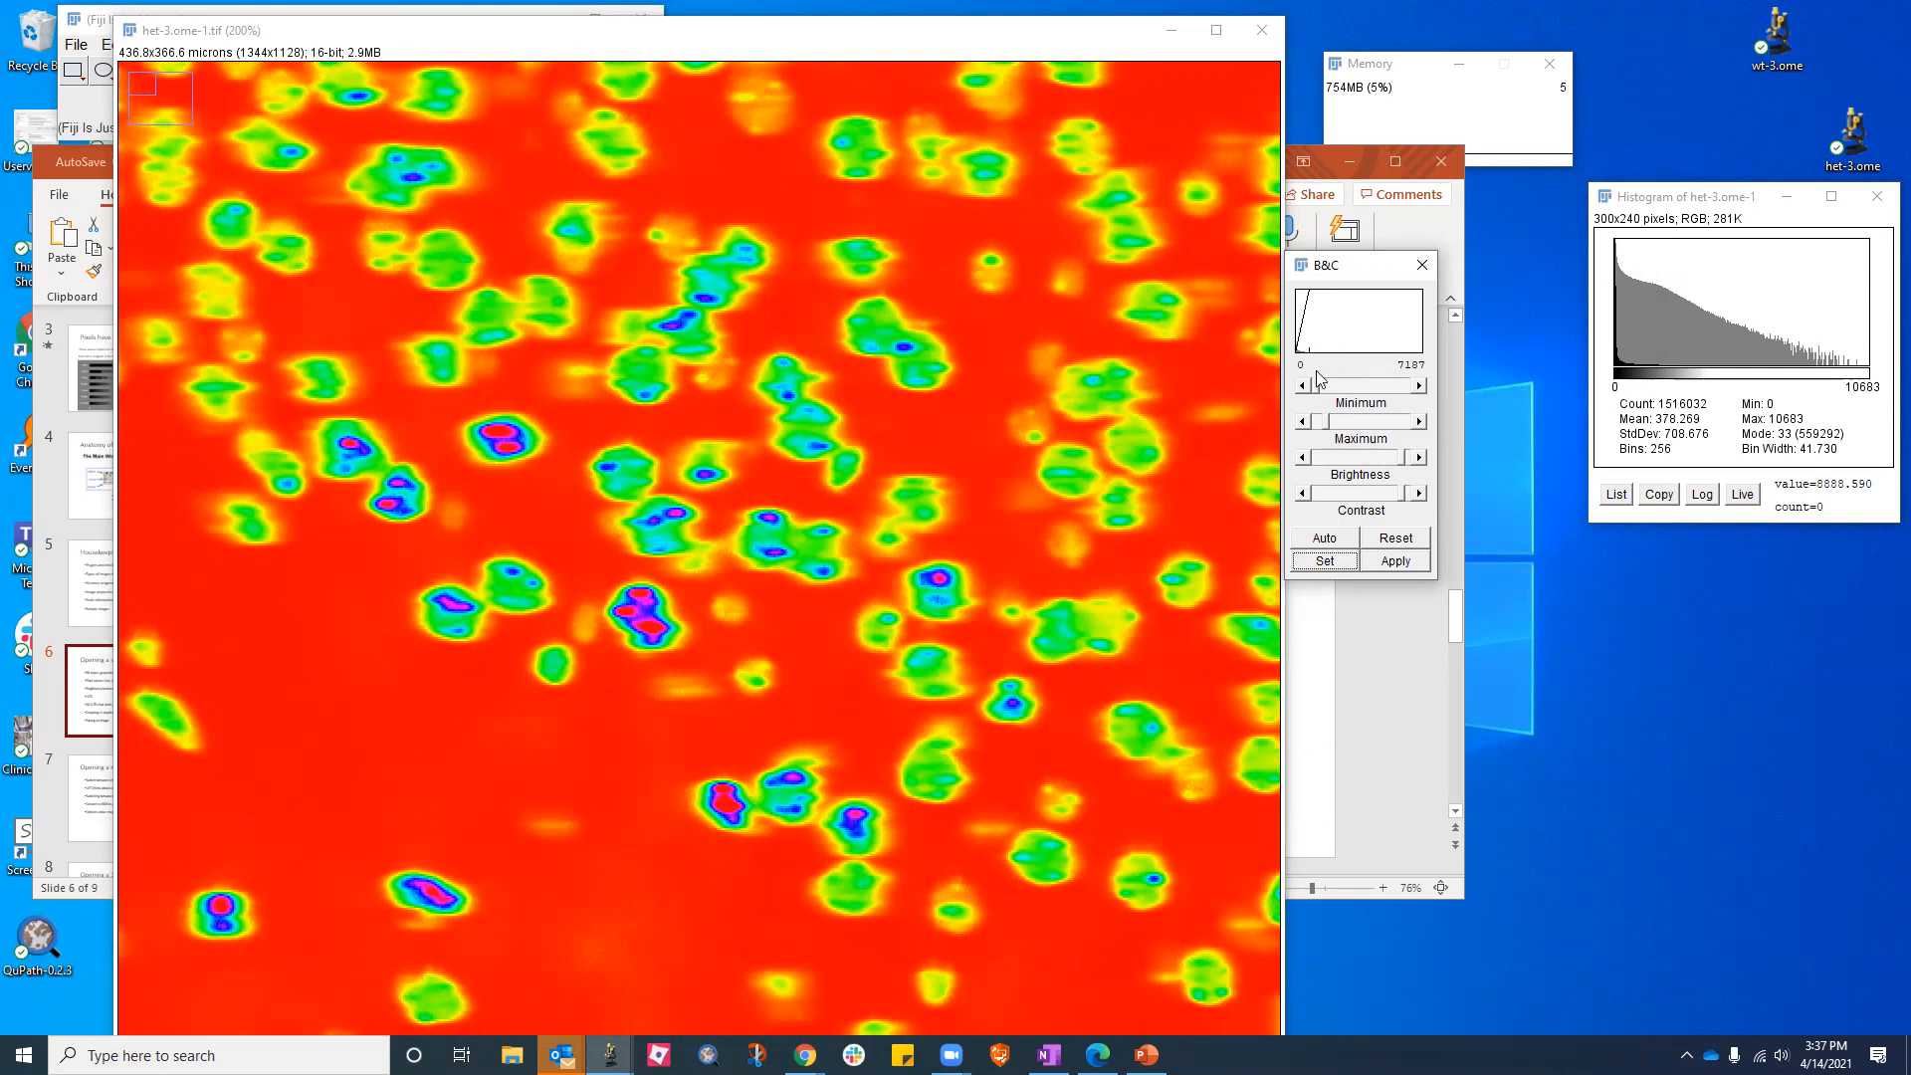
pyautogui.moveTo(1315, 386); pyautogui.dragTo(1314, 392)
# Move the het-3.ome-1.tif window aside so the whole ImageJ main window is uncovered at its normal size
pyautogui.click(808, 45)
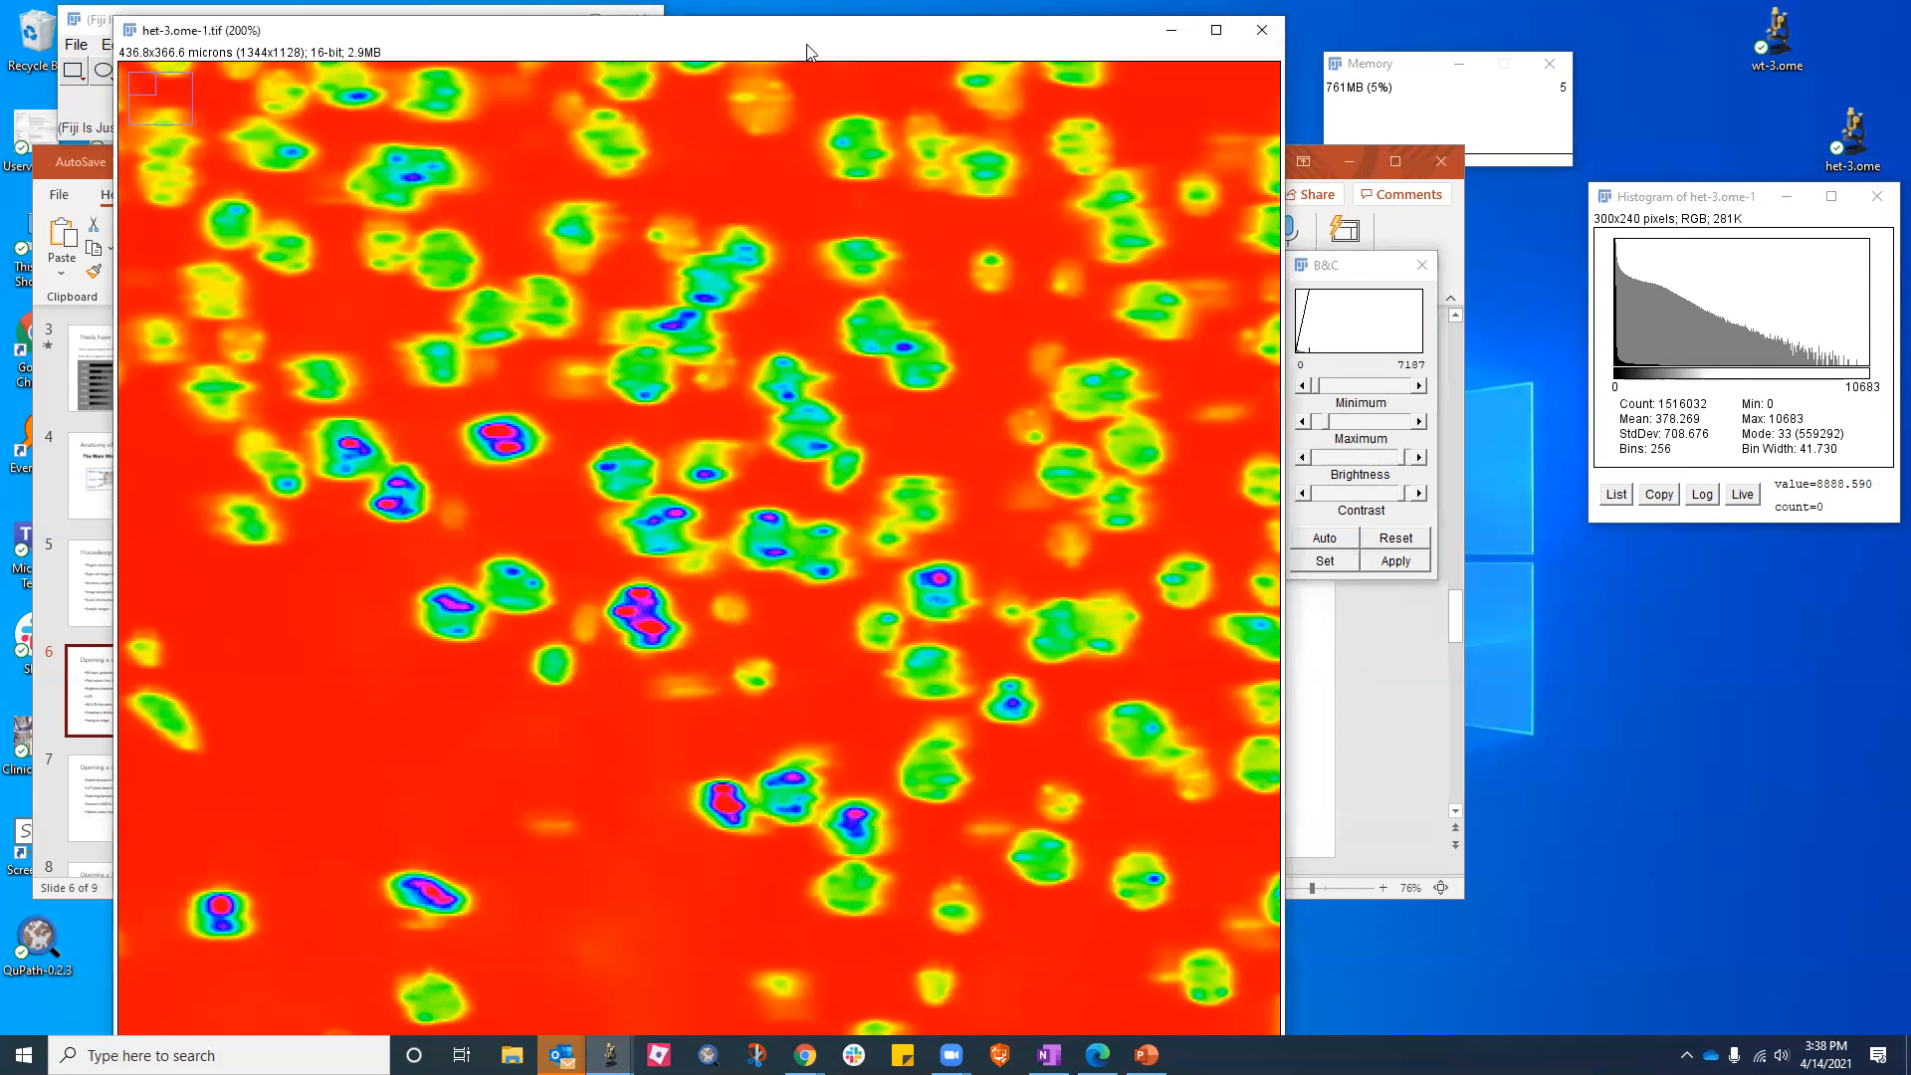
pyautogui.moveTo(808, 46); pyautogui.dragTo(1232, 58)
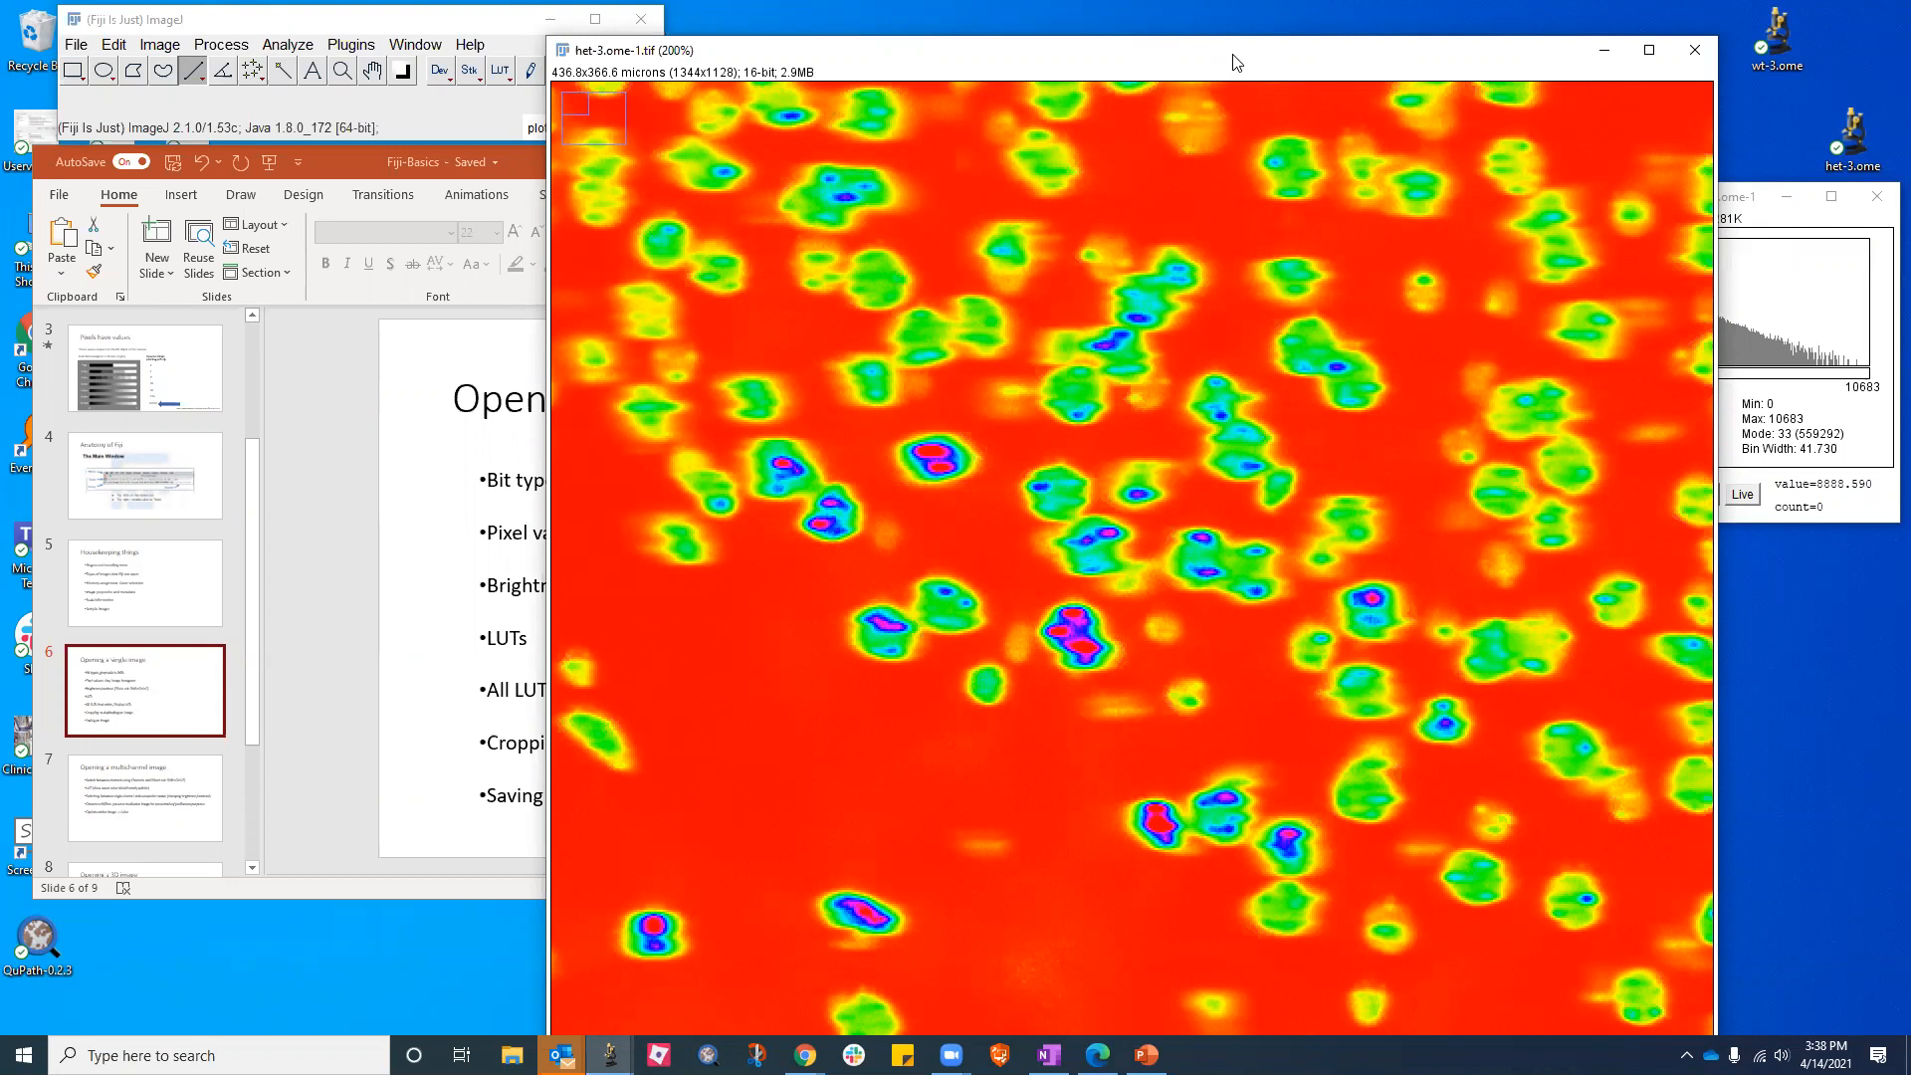
pyautogui.doubleClick(348, 19)
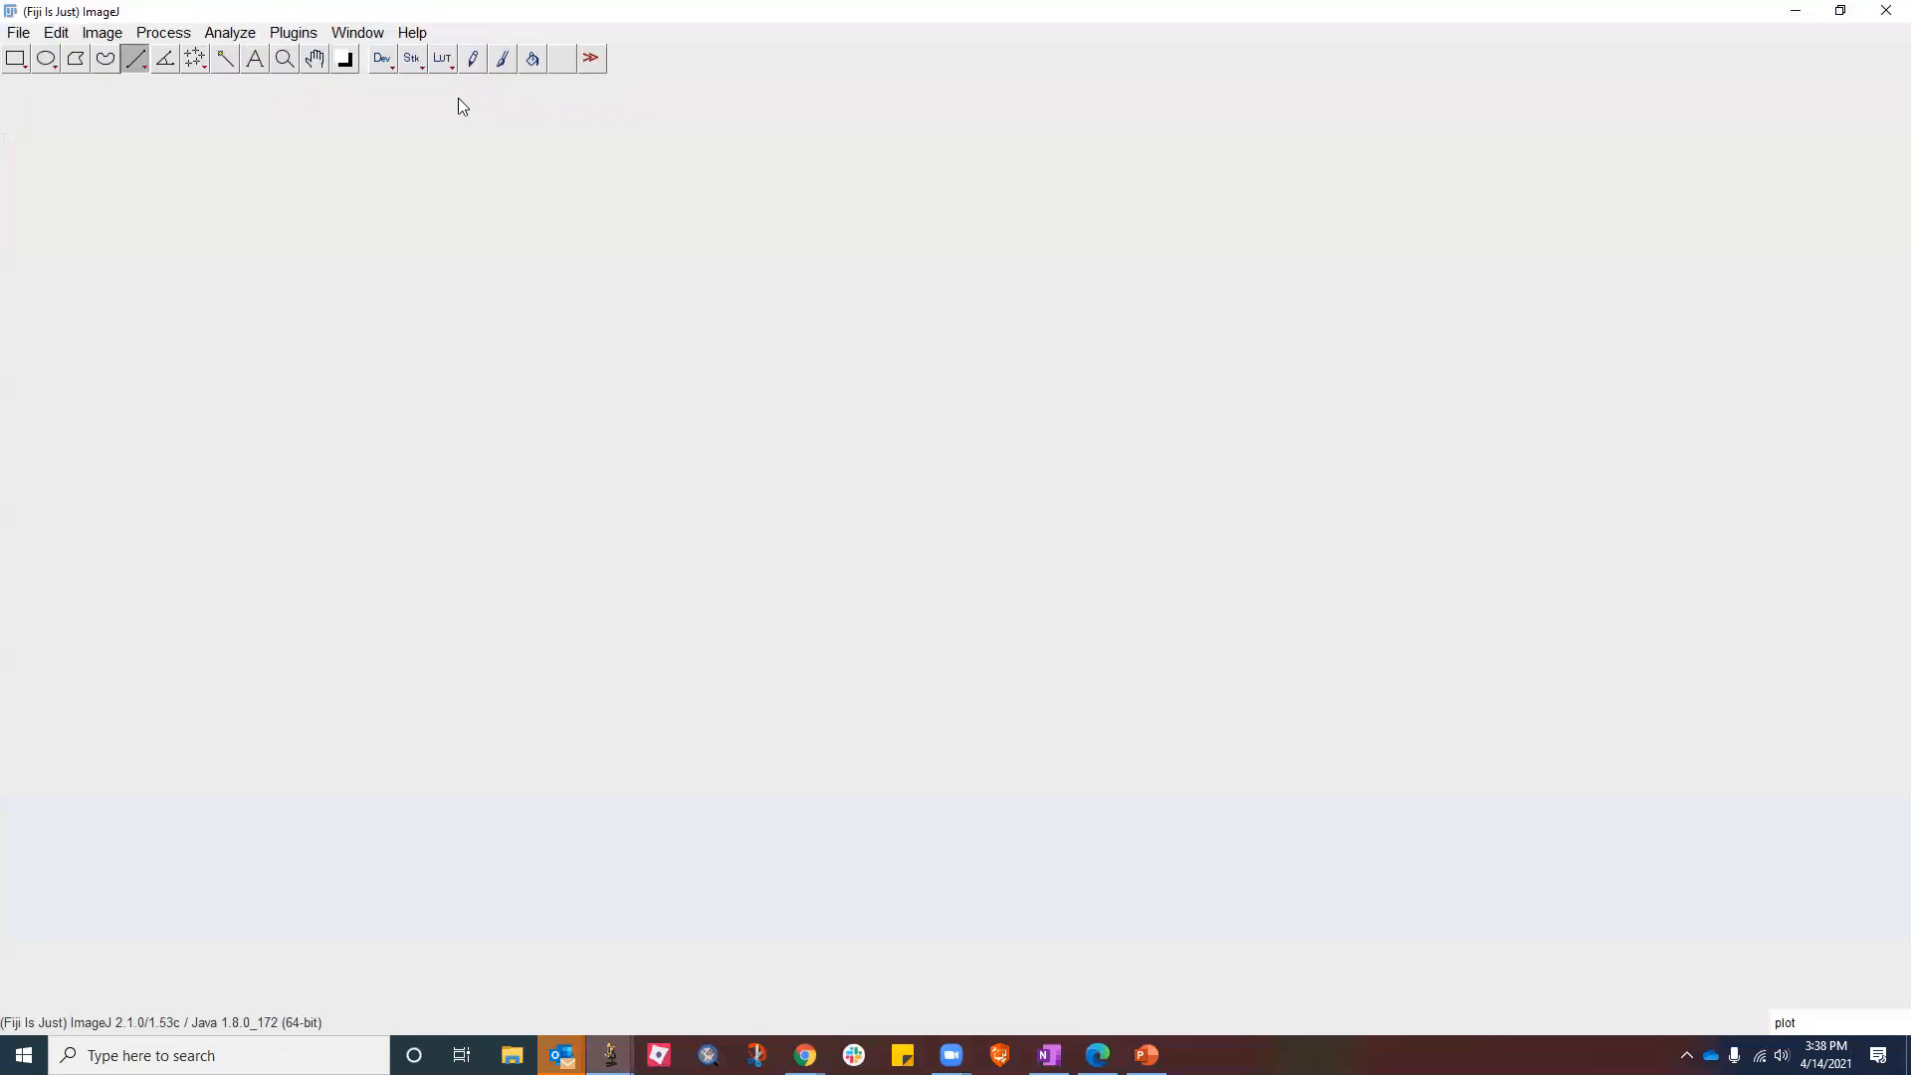
pyautogui.doubleClick(515, 12)
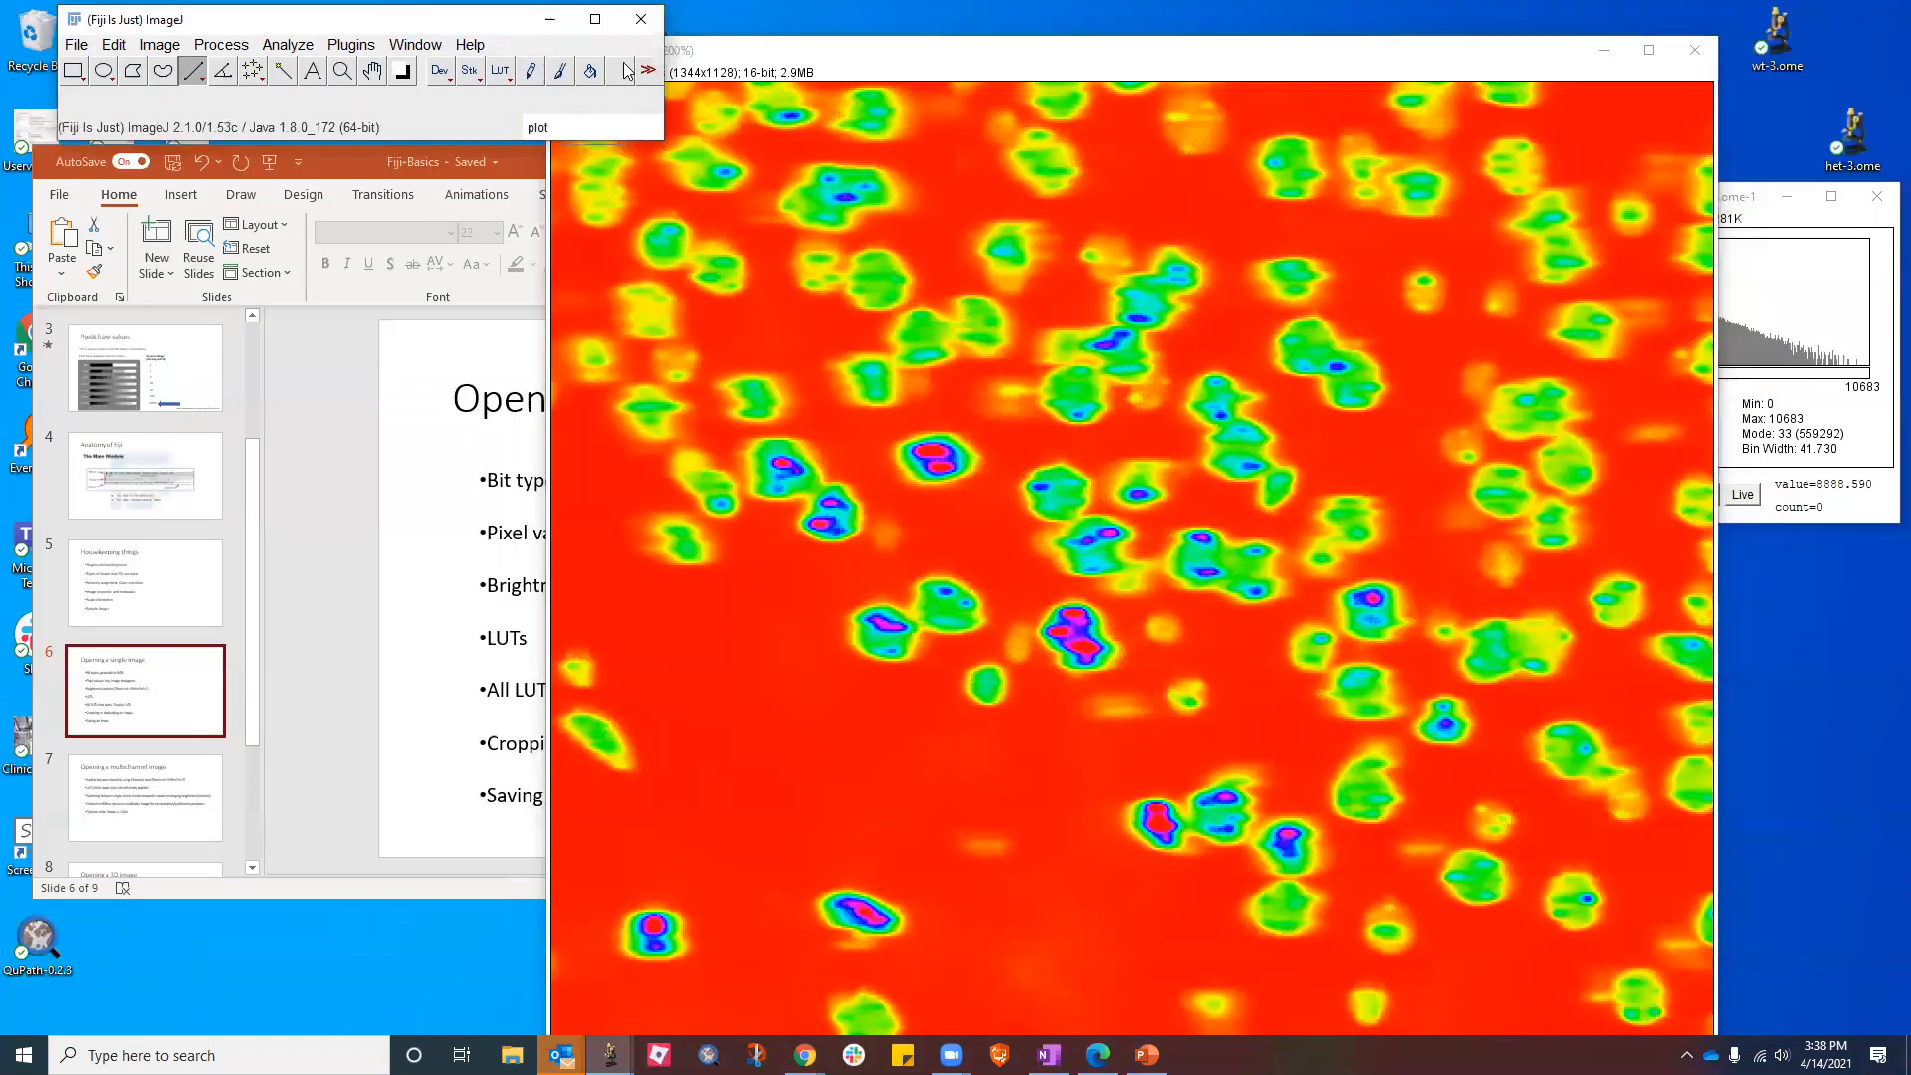
pyautogui.click(692, 50)
pyautogui.moveTo(694, 54); pyautogui.dragTo(800, 57)
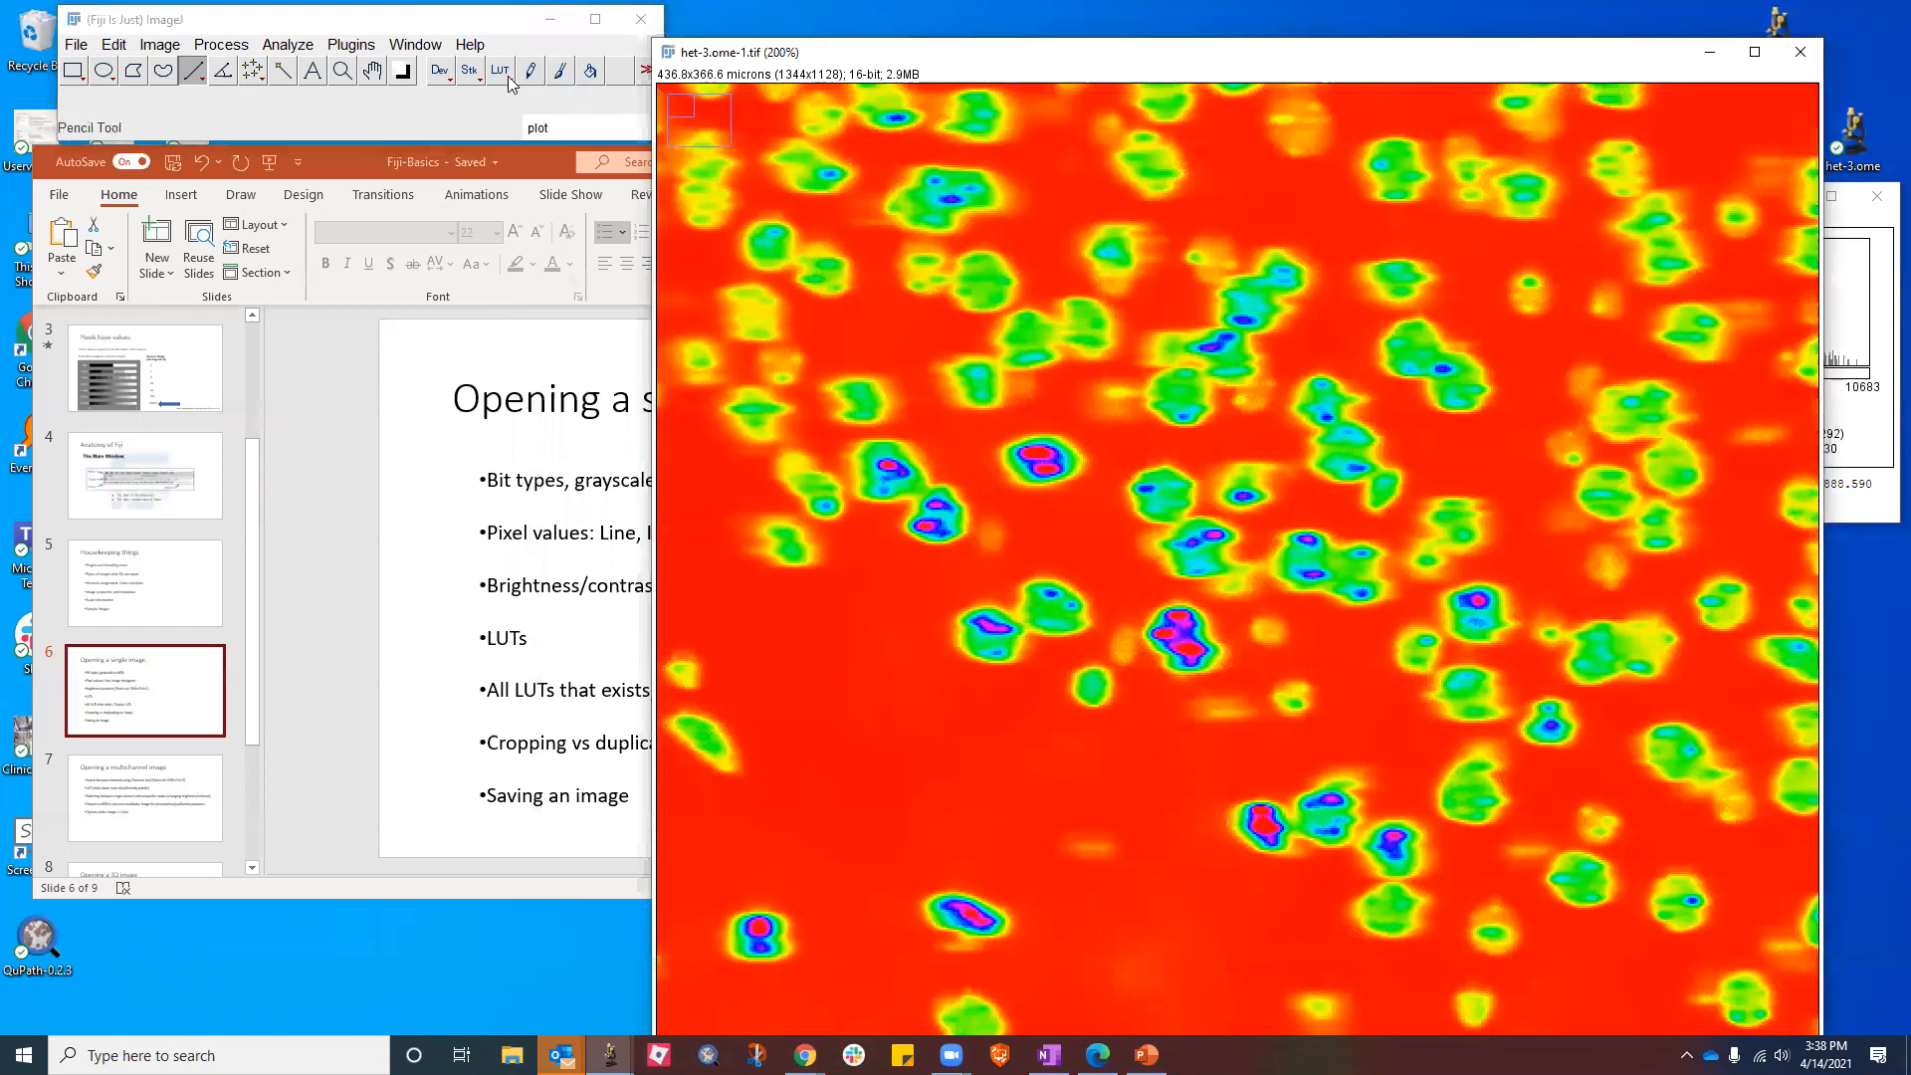
# Apply the Grays lookup table to het-3.ome-1.tif
pyautogui.click(502, 75)
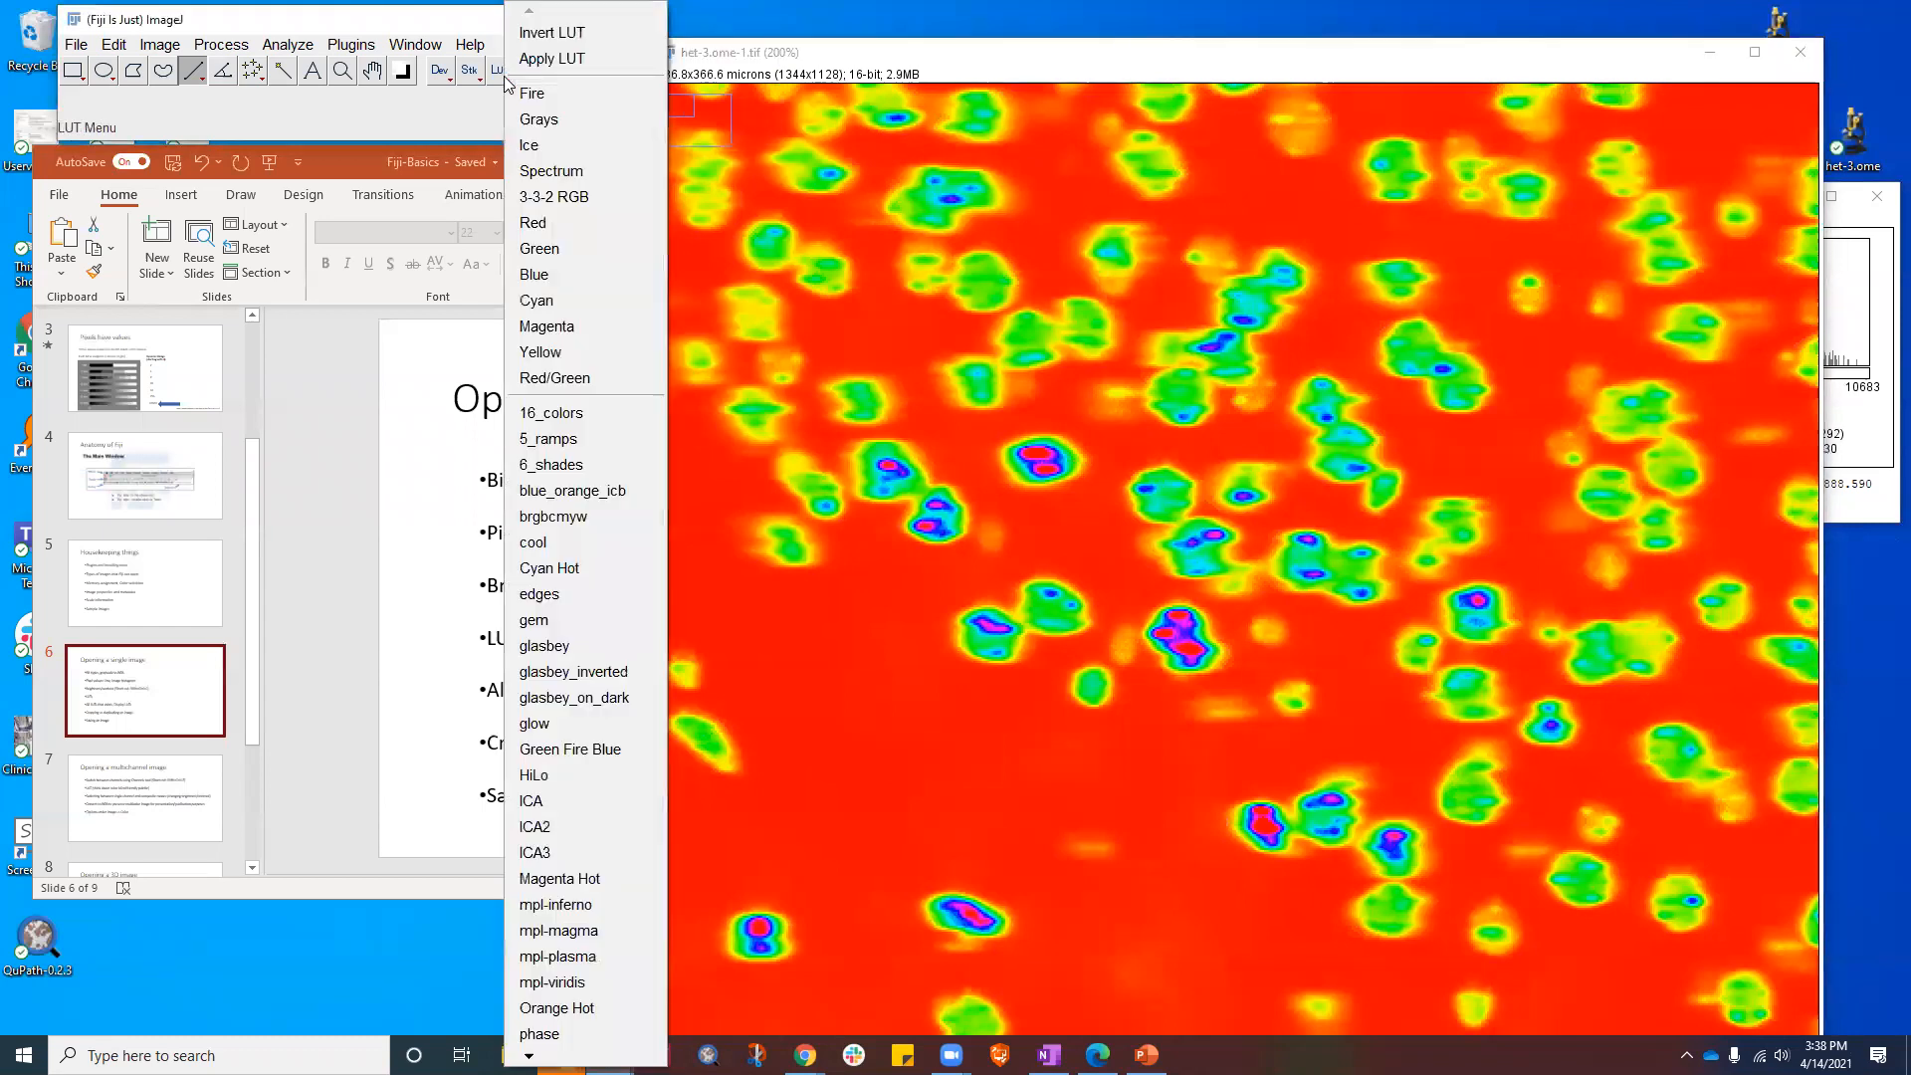
pyautogui.click(549, 121)
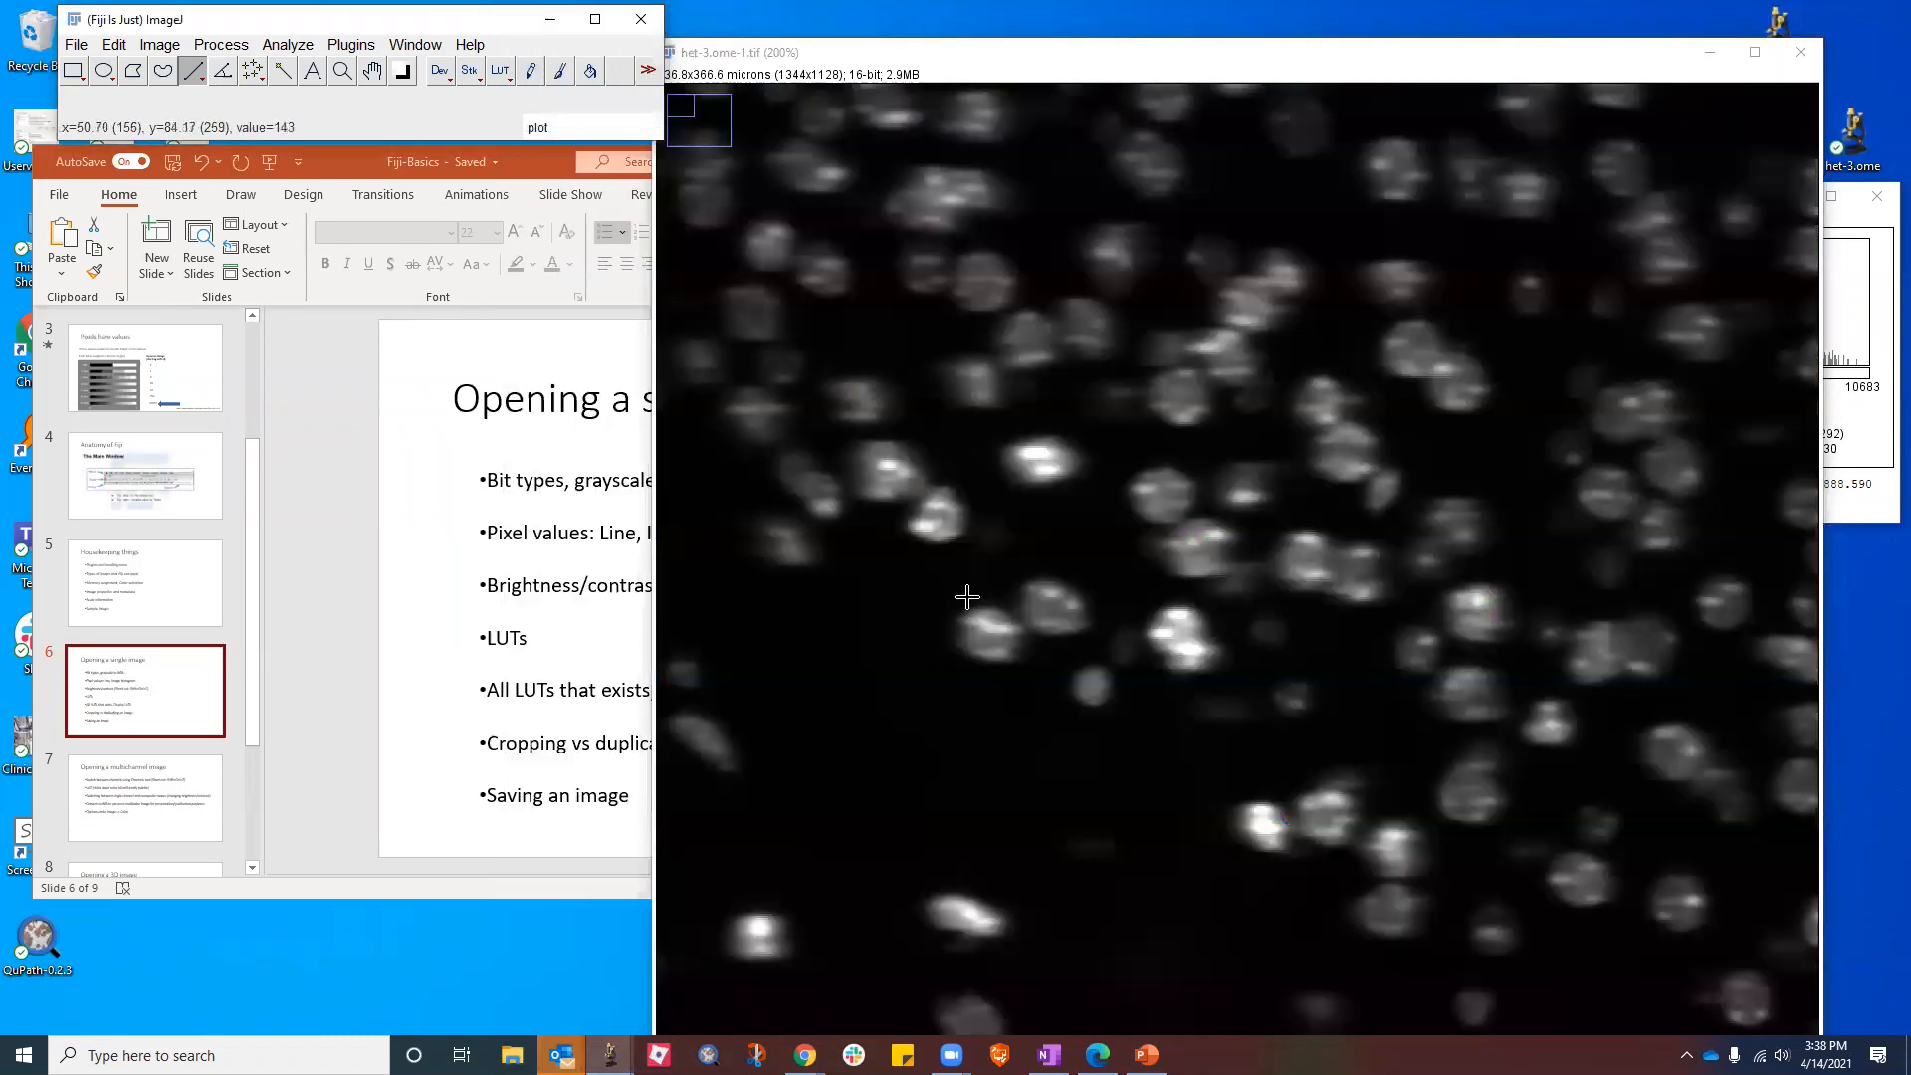
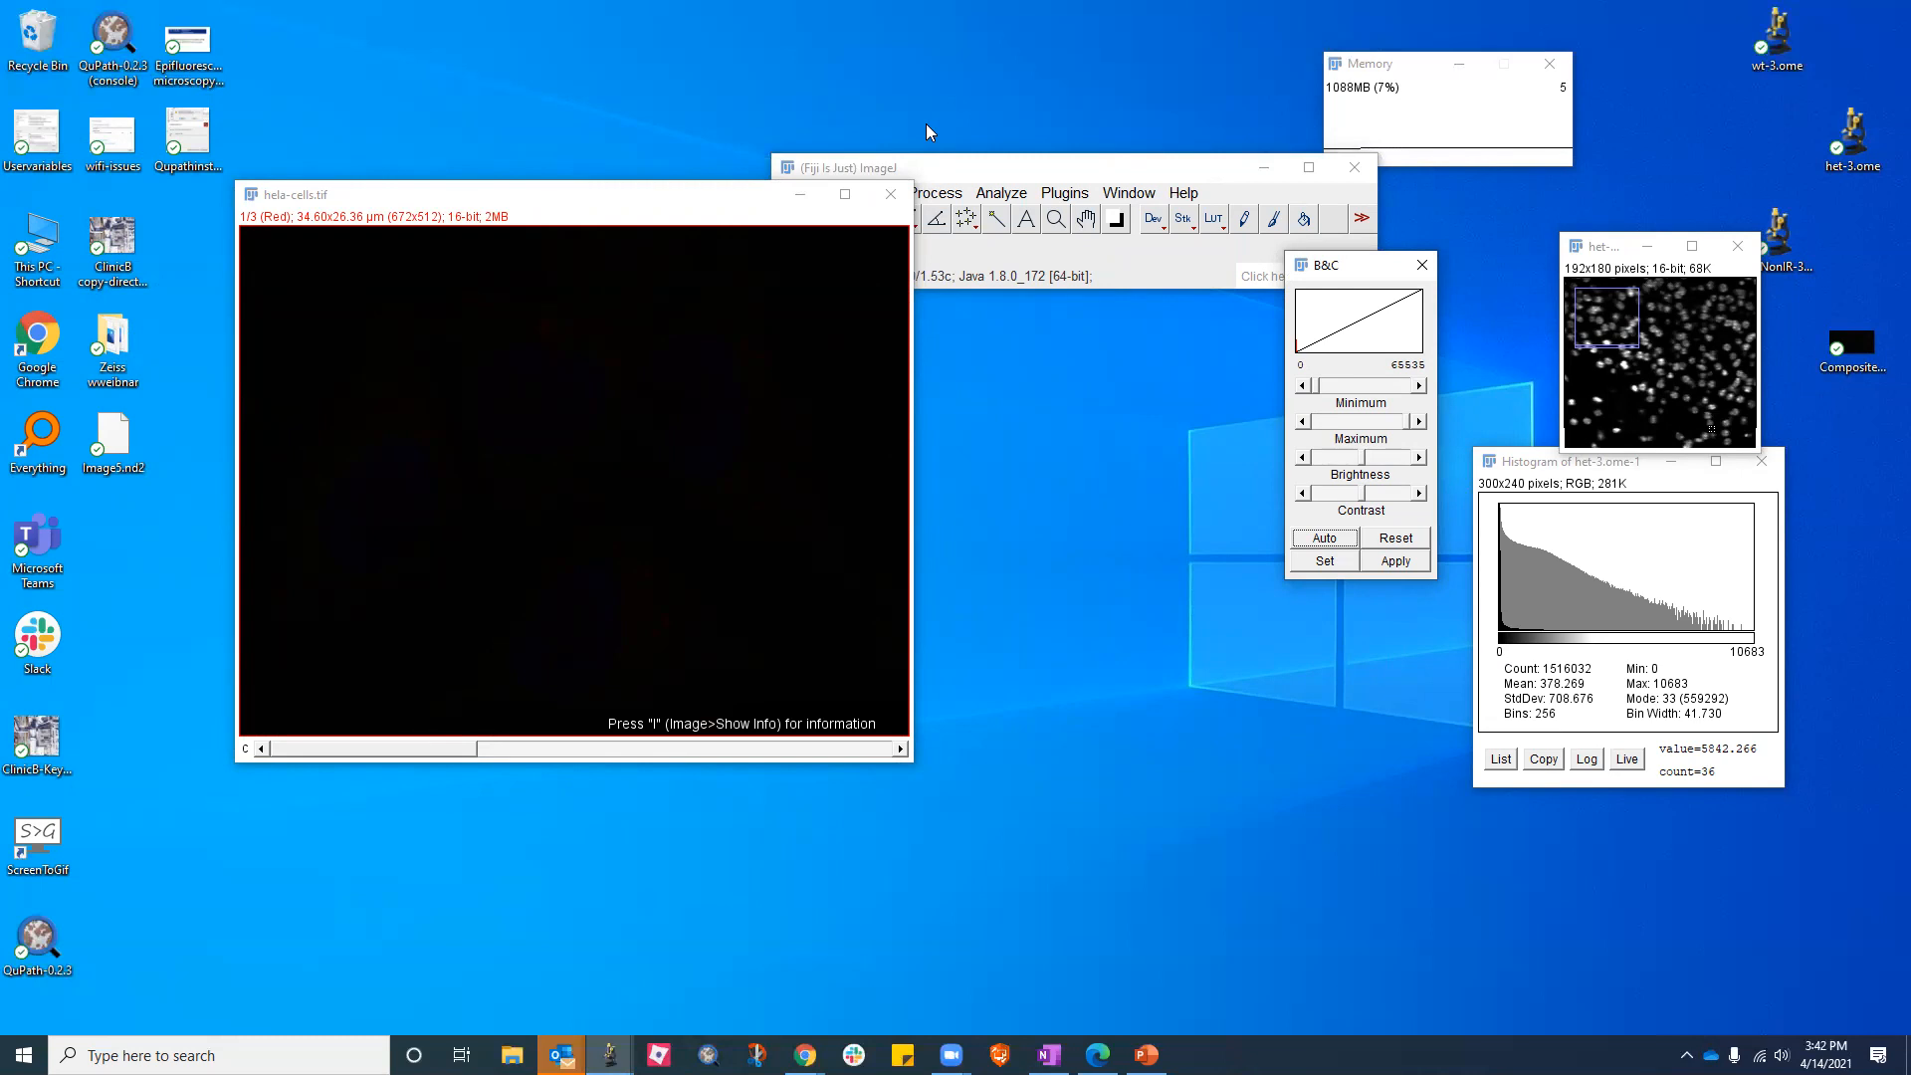
# Set the unsigned 16-bit range of hela-cells.tif to Automatic in the display range settings
pyautogui.click(1325, 563)
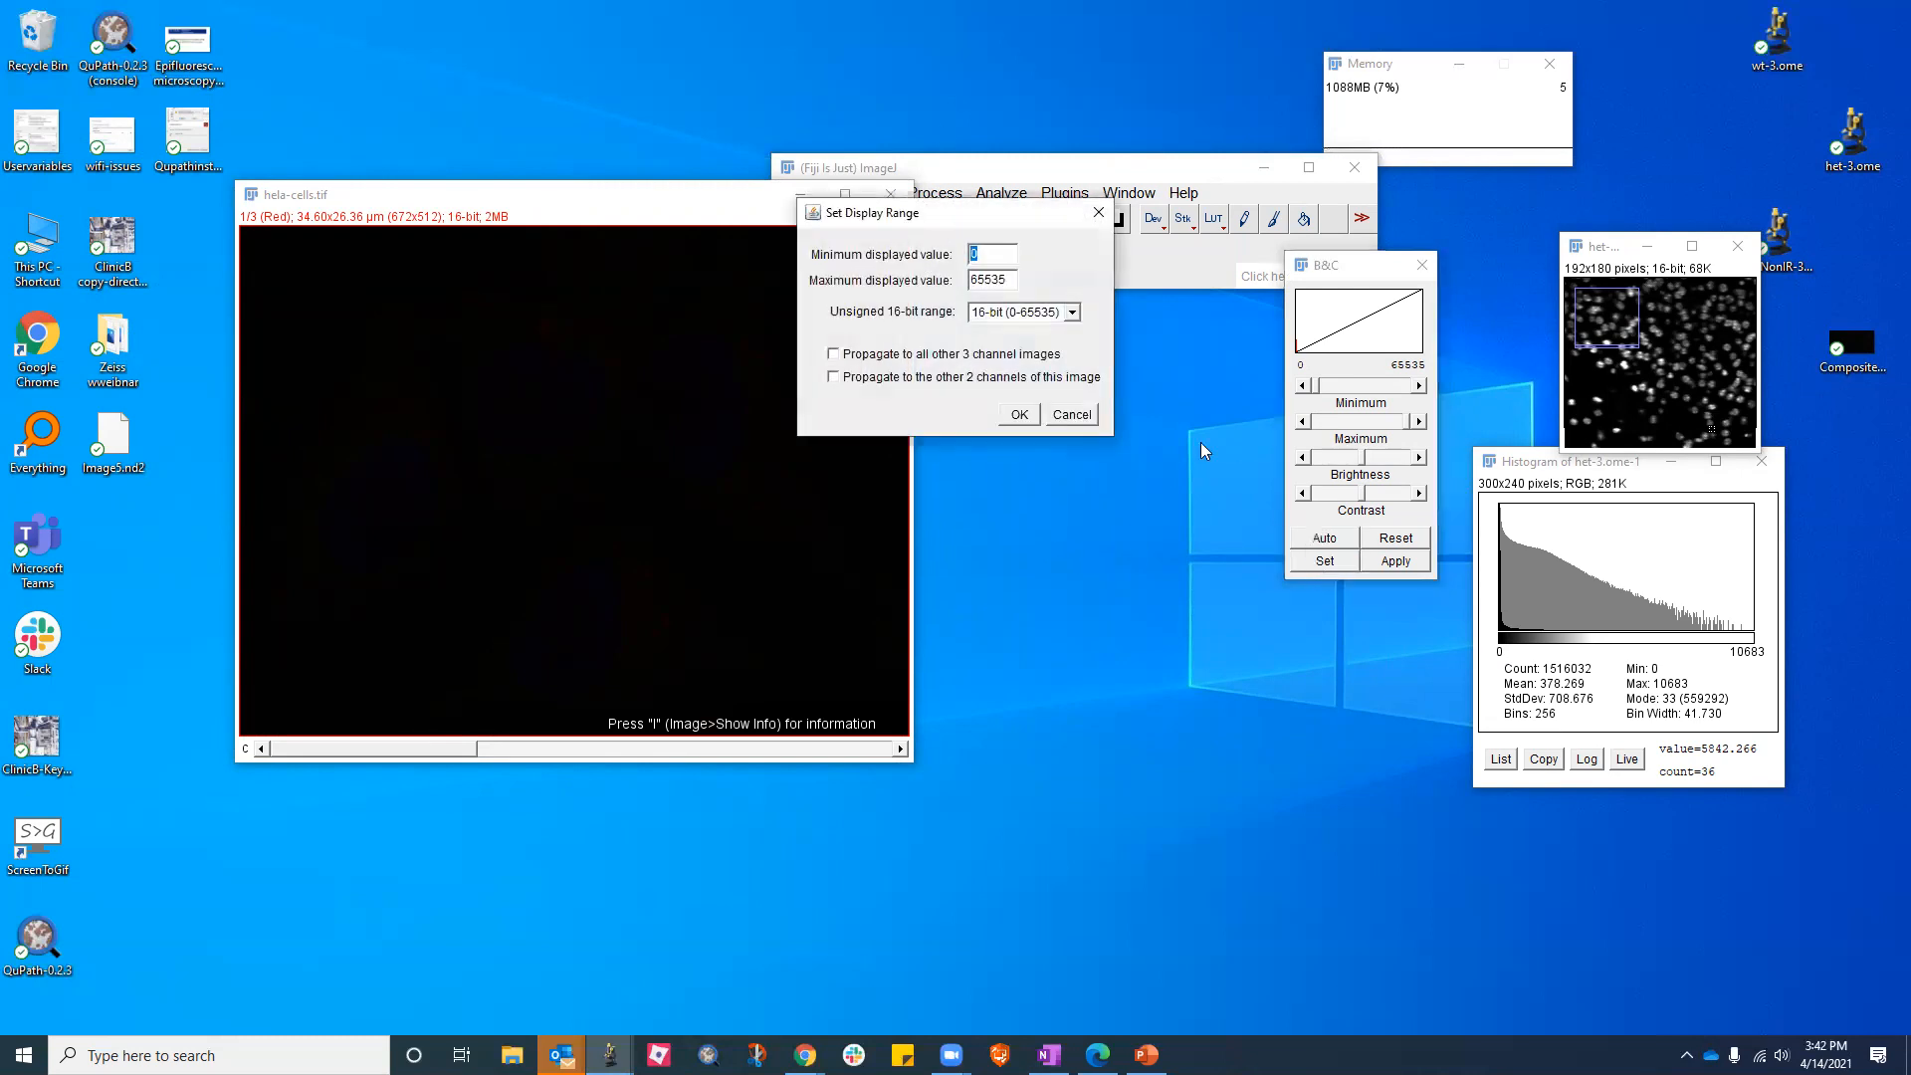
pyautogui.click(1073, 313)
pyautogui.click(1045, 329)
pyautogui.click(1019, 414)
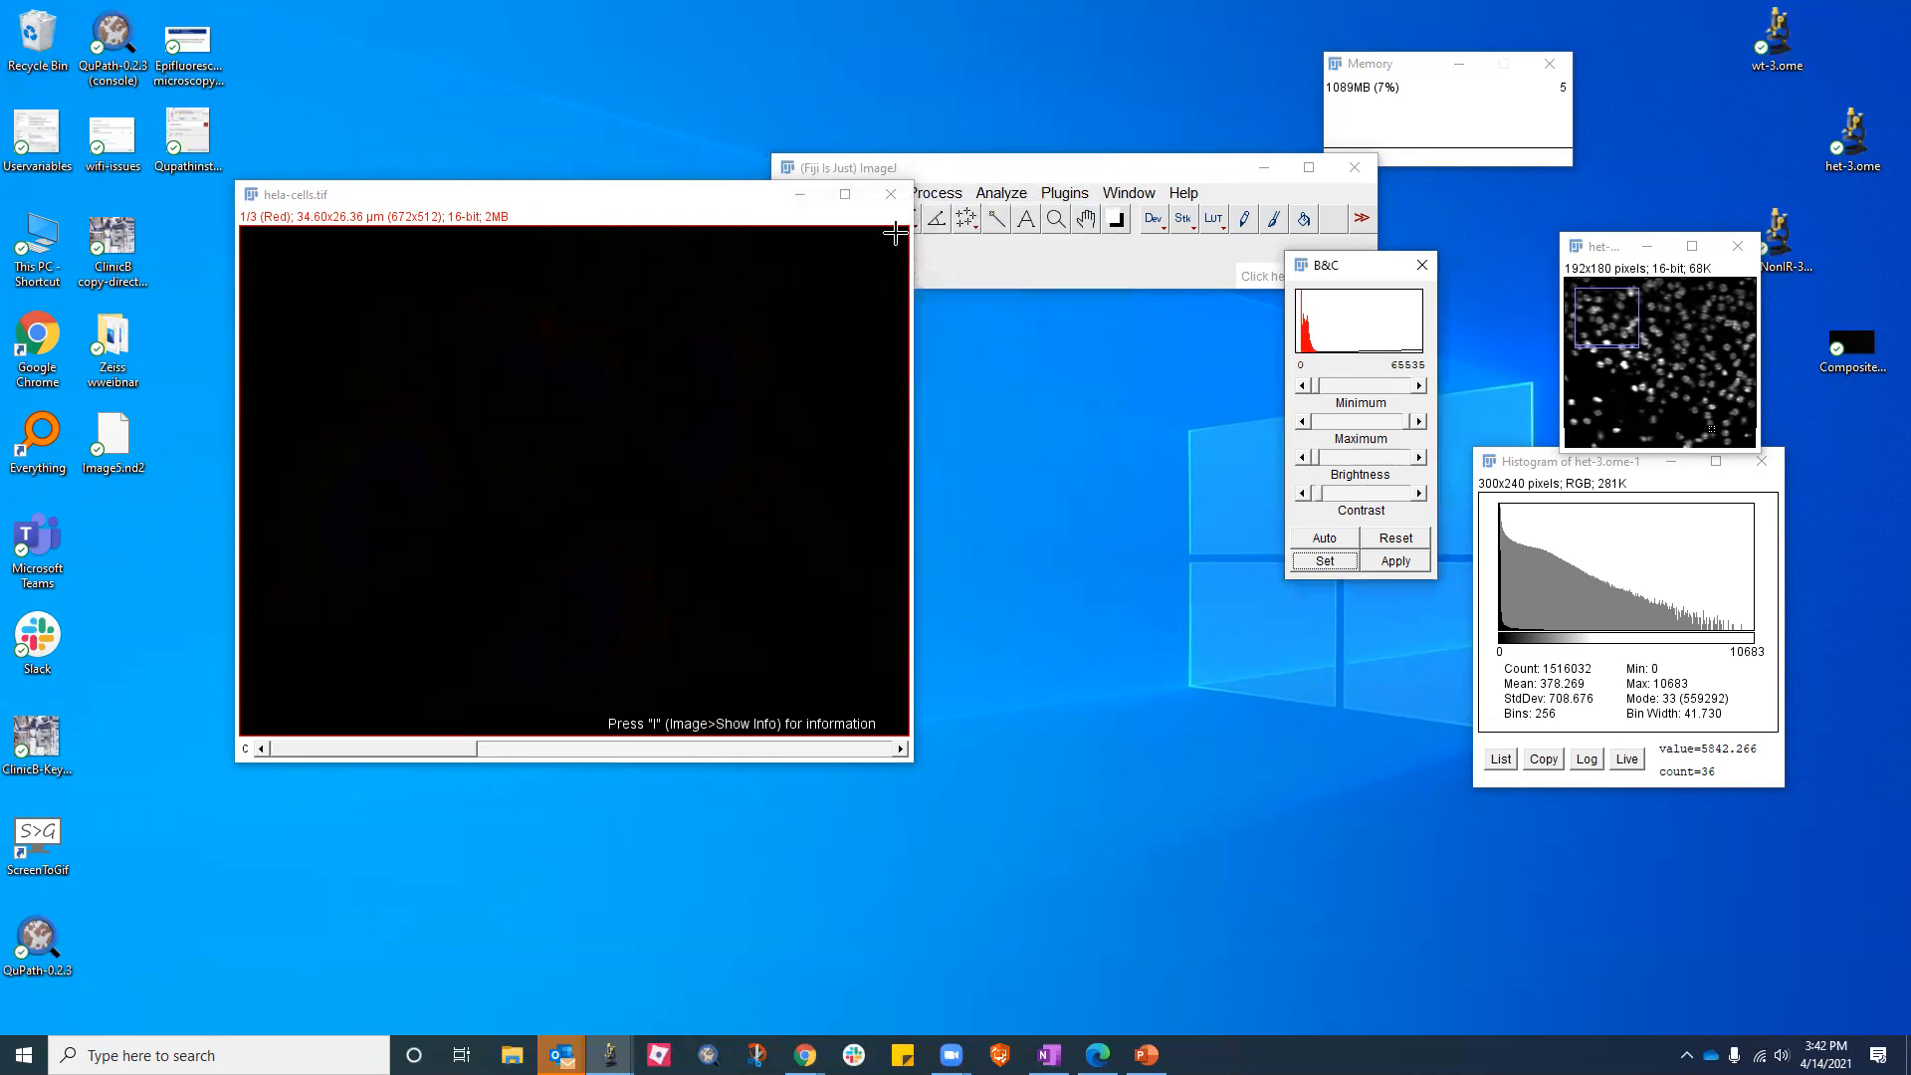
# Close hela-cells.tif, reopen the HeLa Cells (48-bit RGB) sample image, and move its window slightly aside
pyautogui.click(891, 193)
pyautogui.click(802, 199)
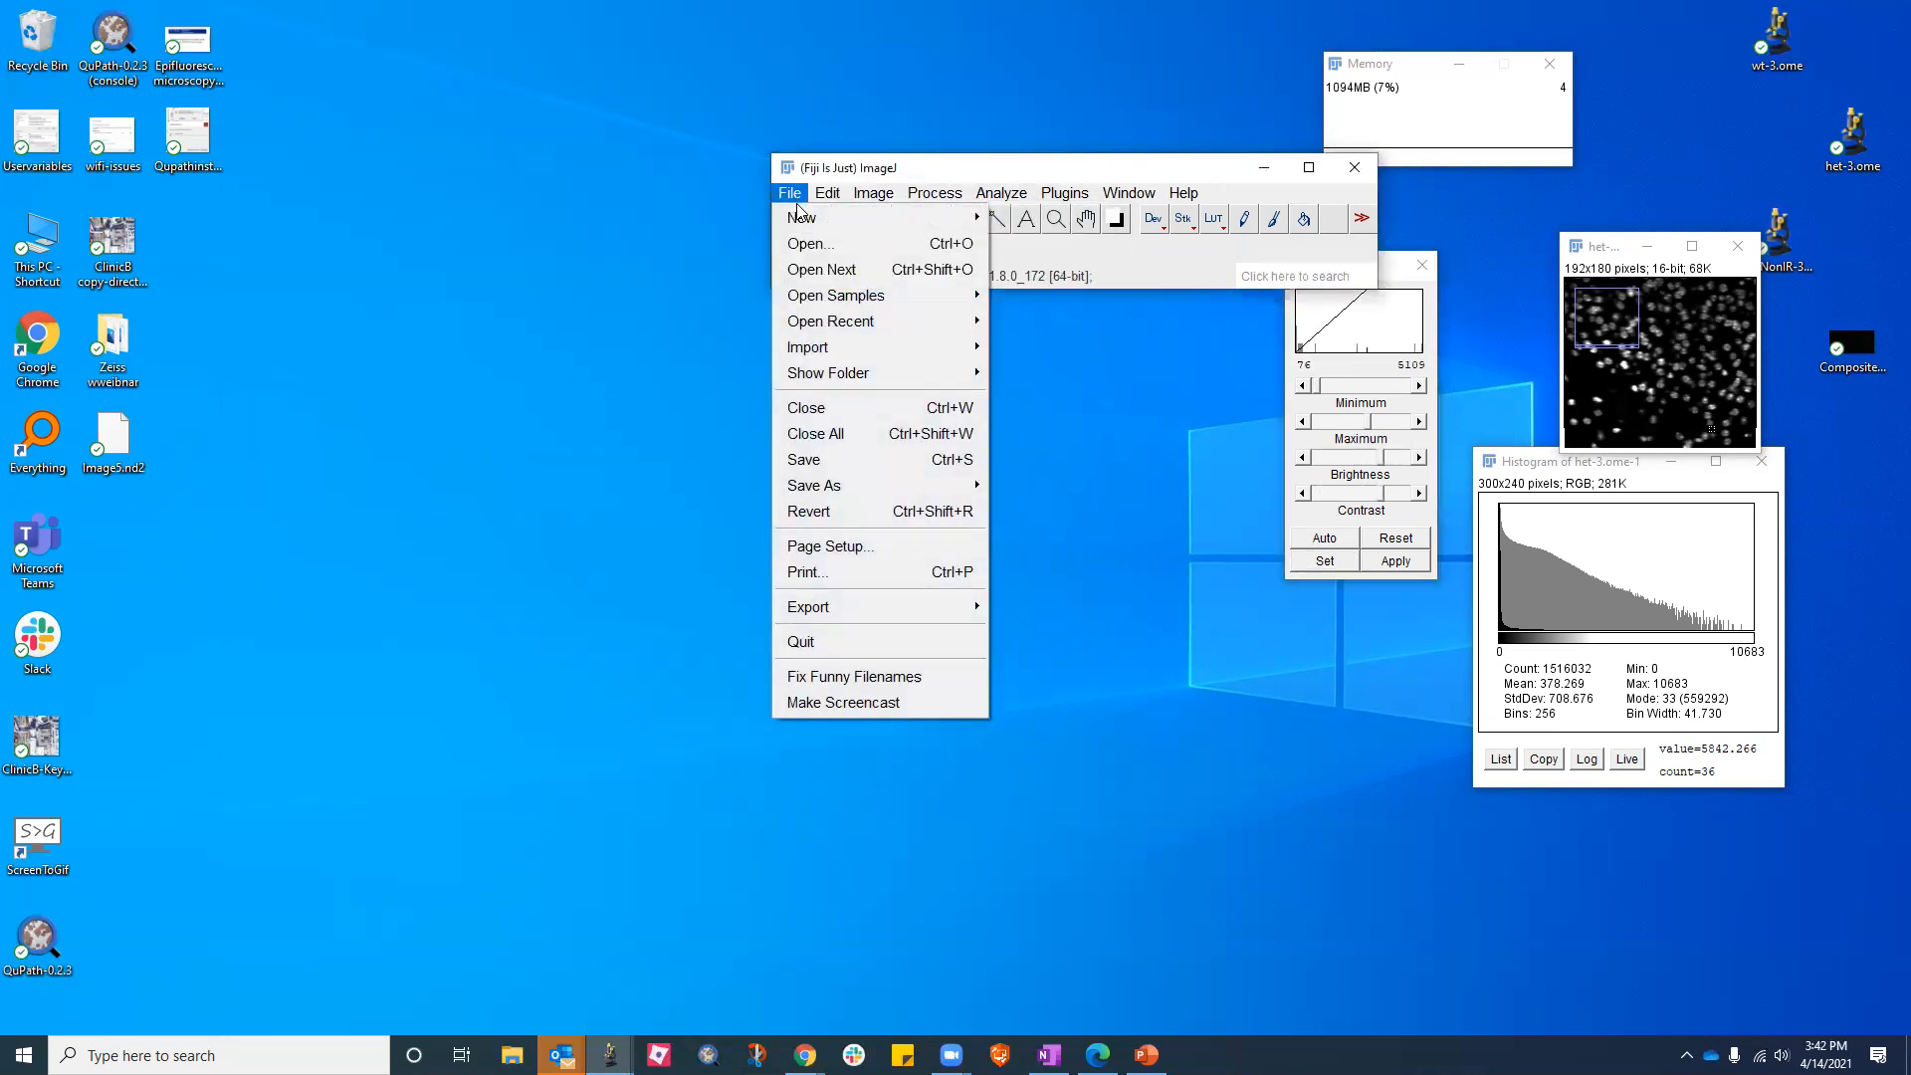
pyautogui.moveTo(815, 302)
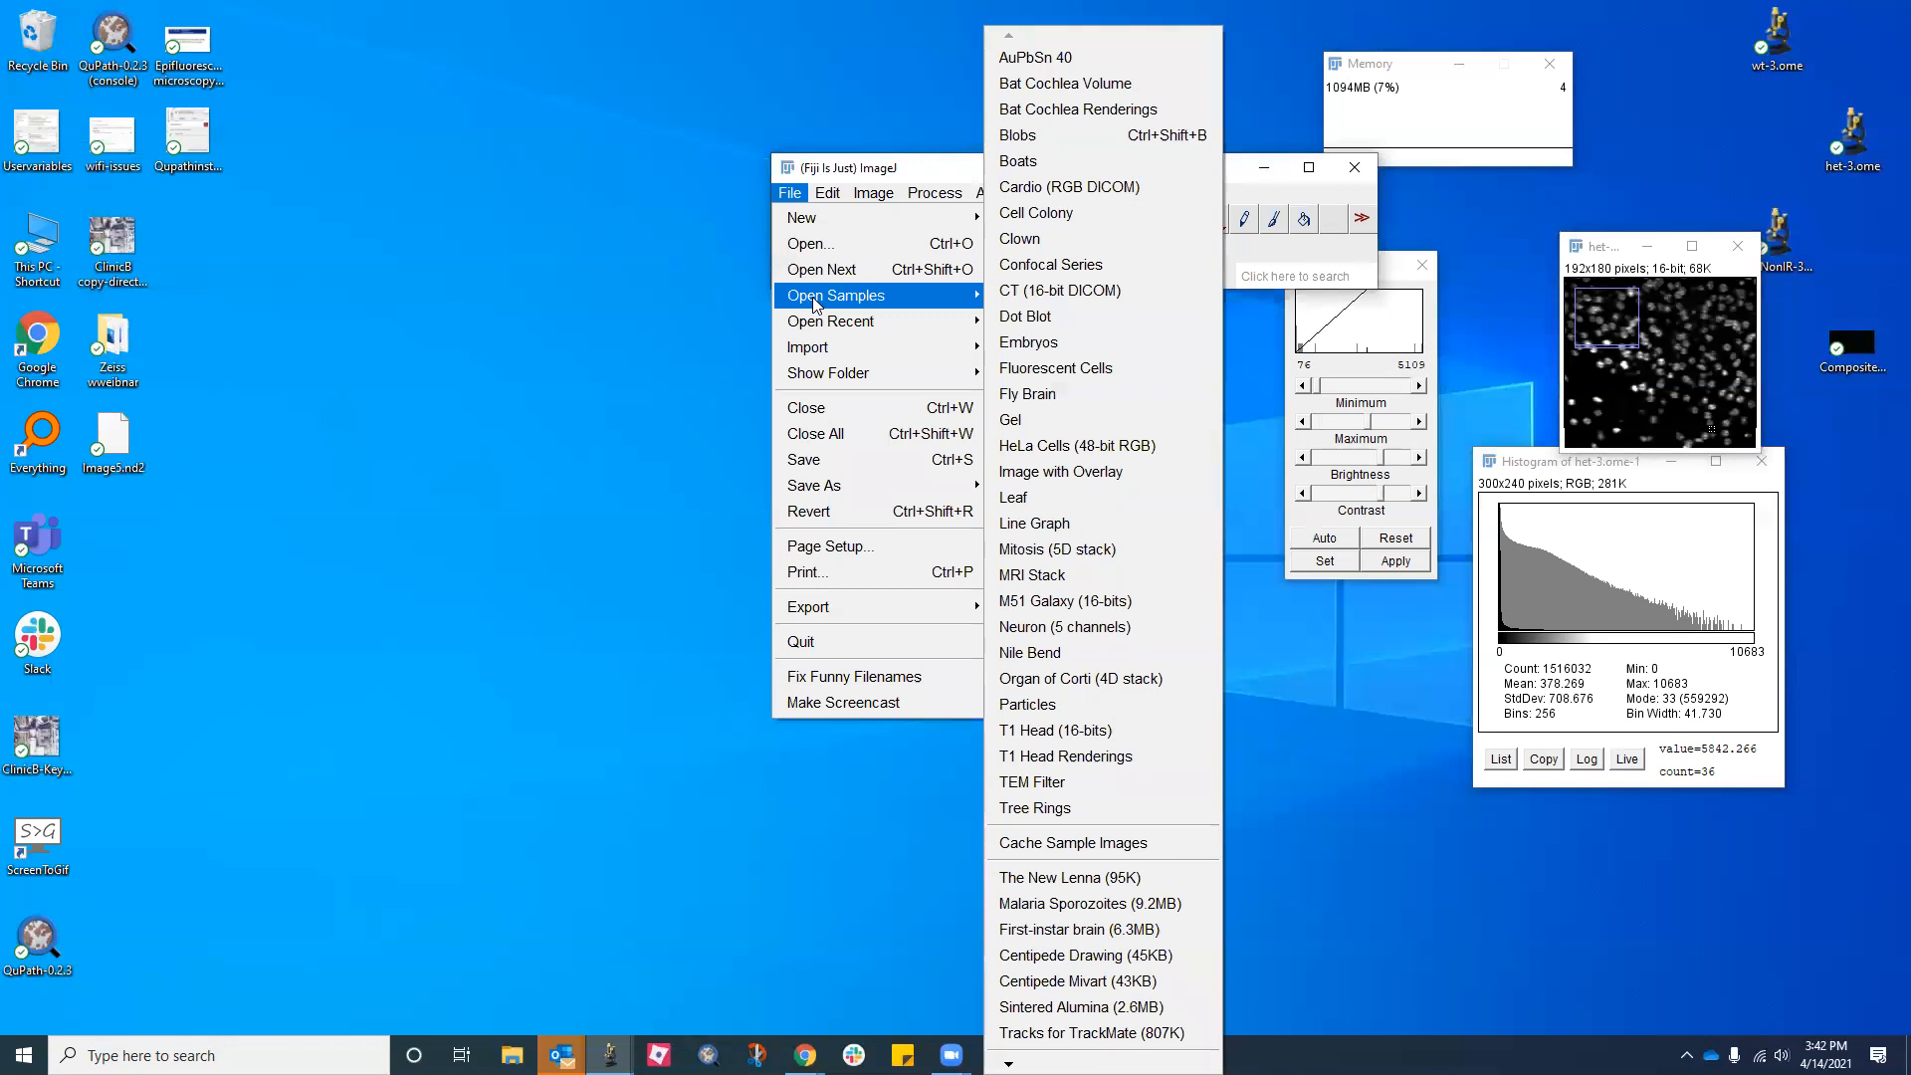
pyautogui.click(1099, 443)
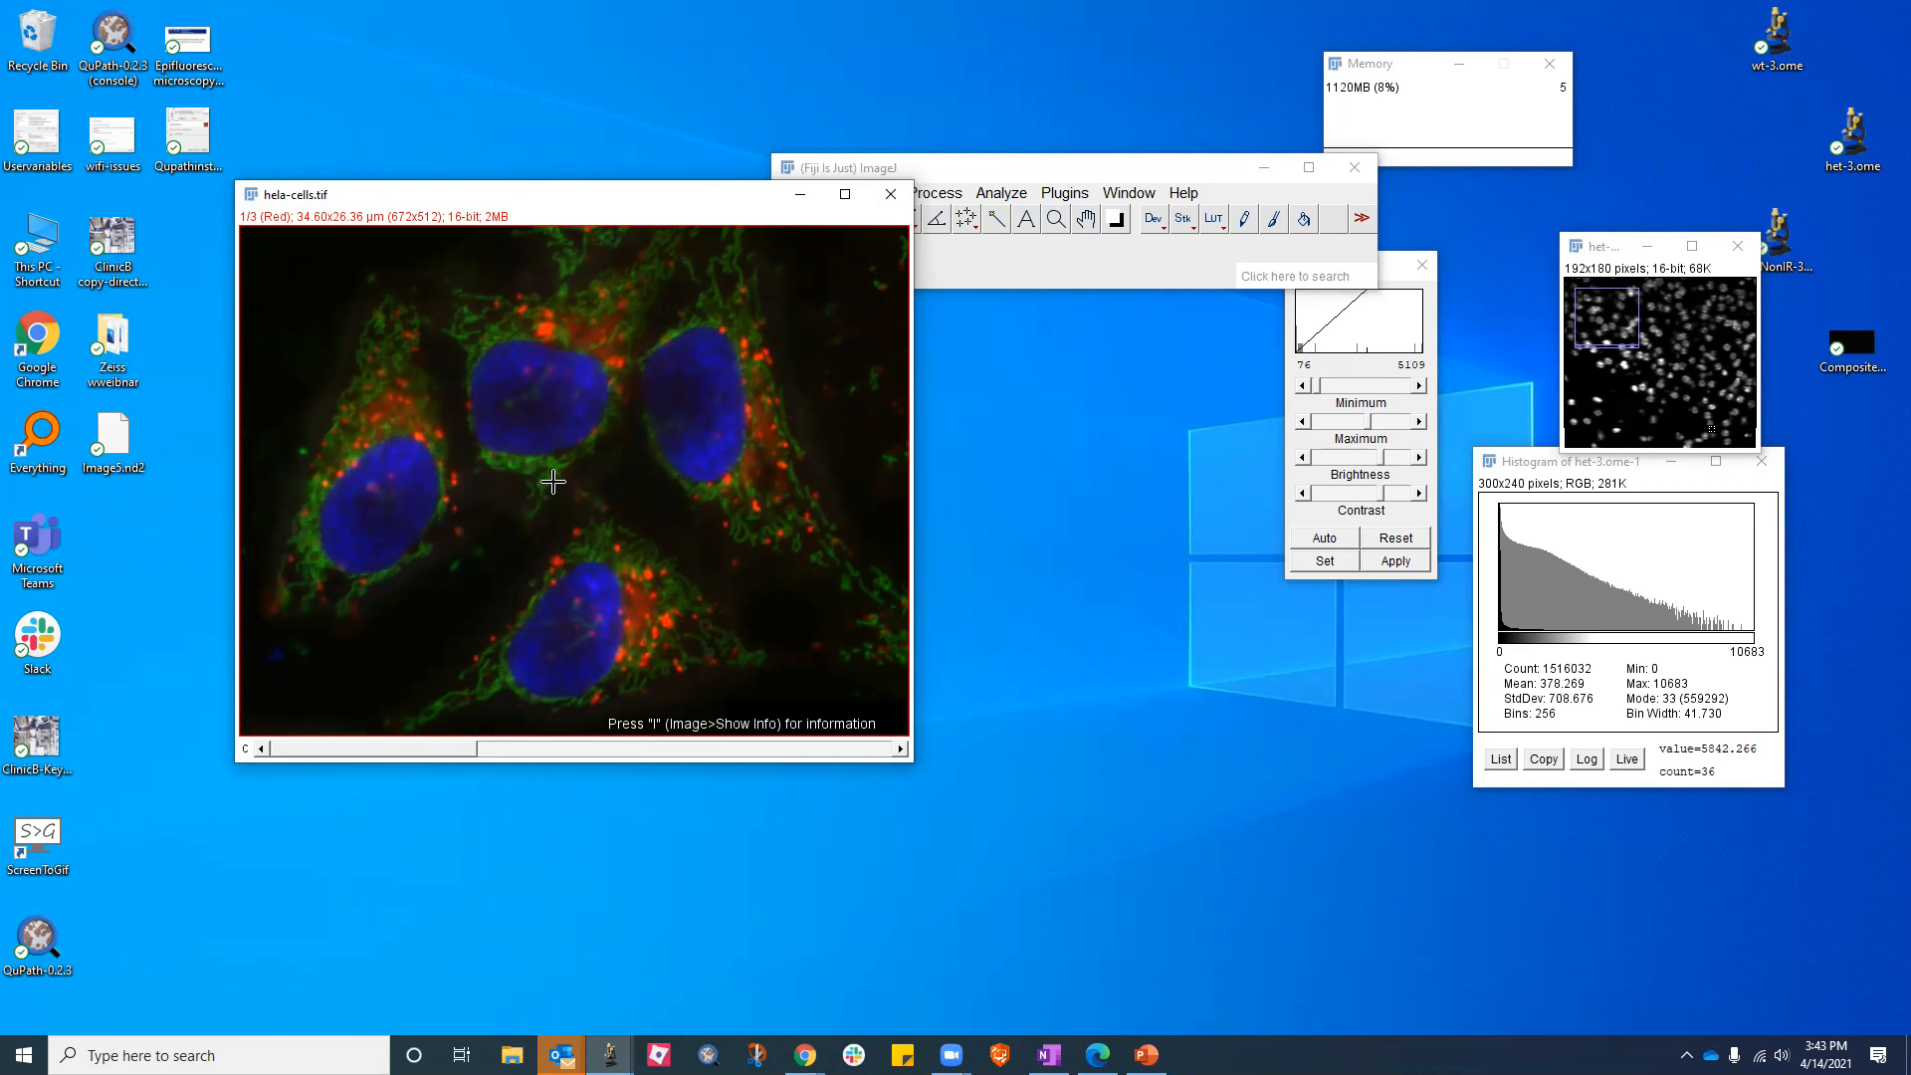
pyautogui.moveTo(591, 199); pyautogui.dragTo(553, 199)
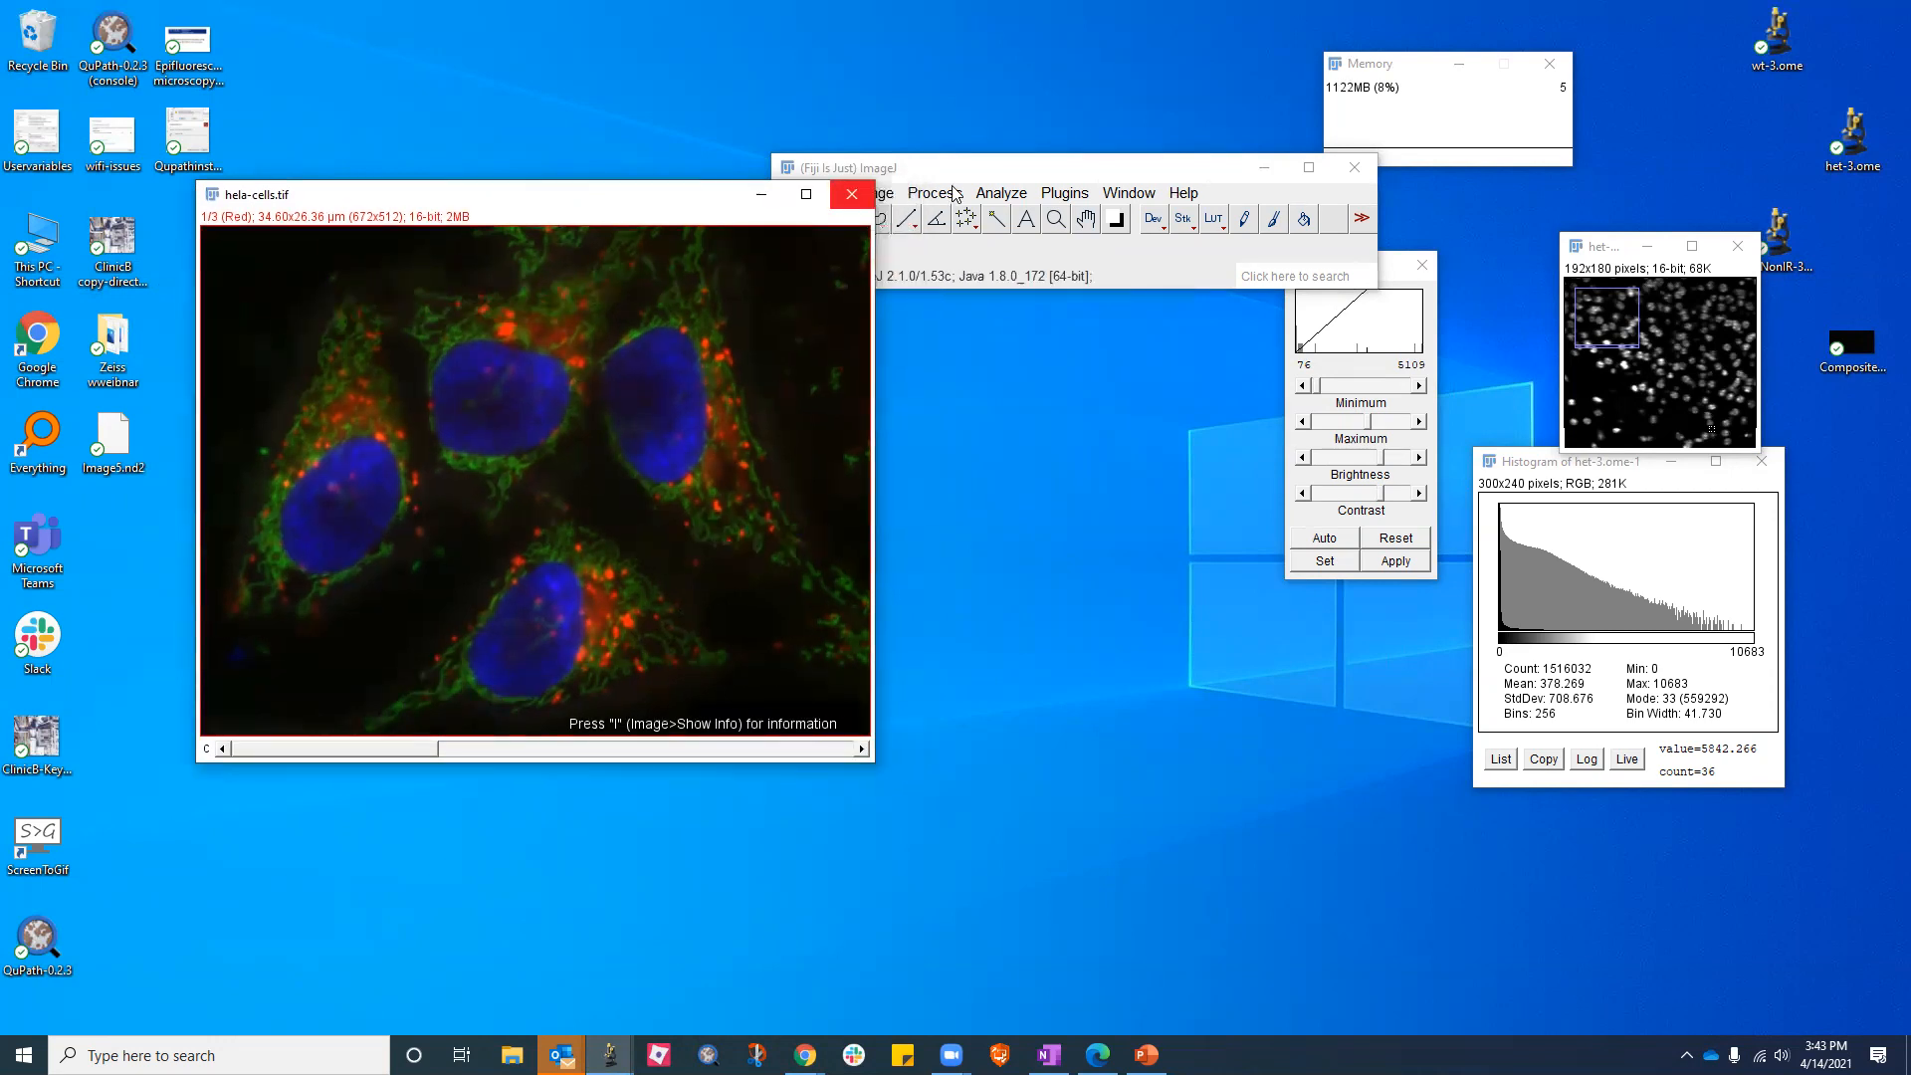
# Uncover the brightness and contrast controls and set the unsigned 16-bit range of hela-cells.tif to 16-bit (0-65535)
pyautogui.click(957, 169)
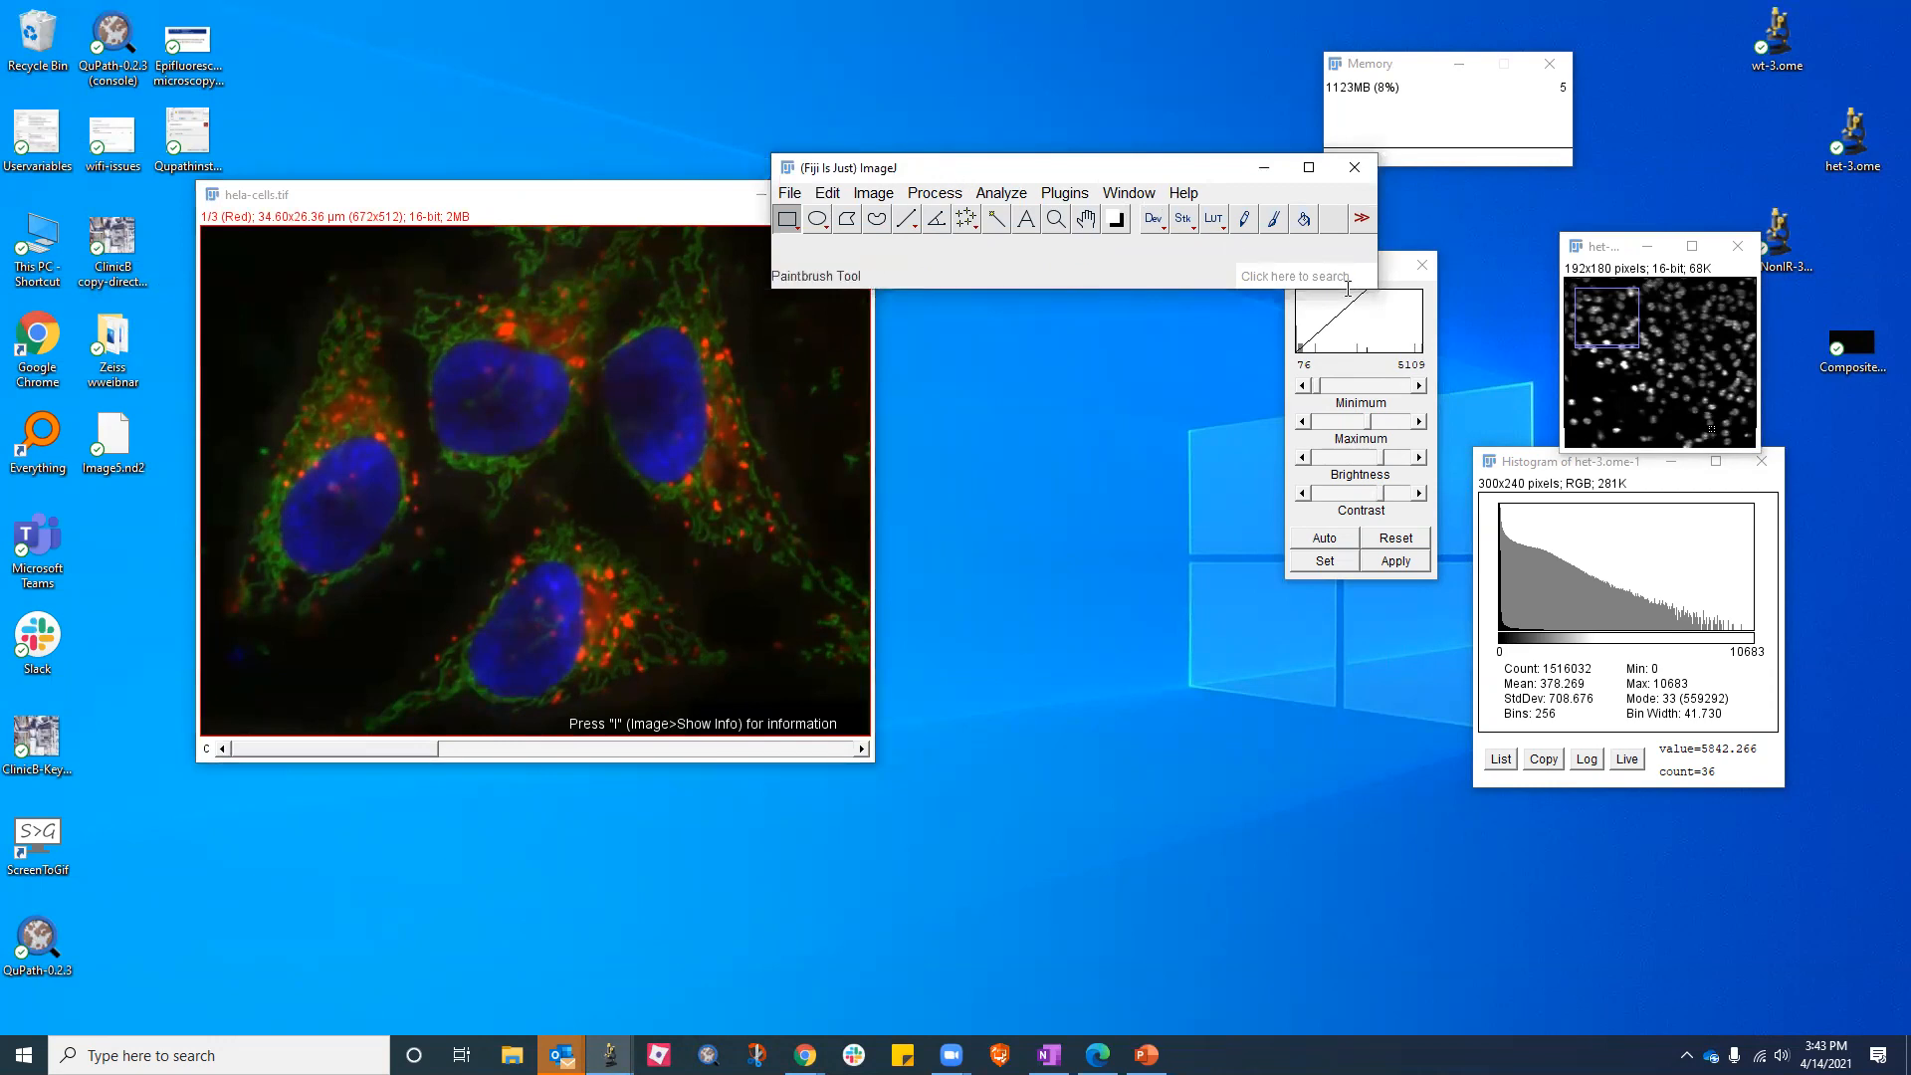
pyautogui.click(1333, 331)
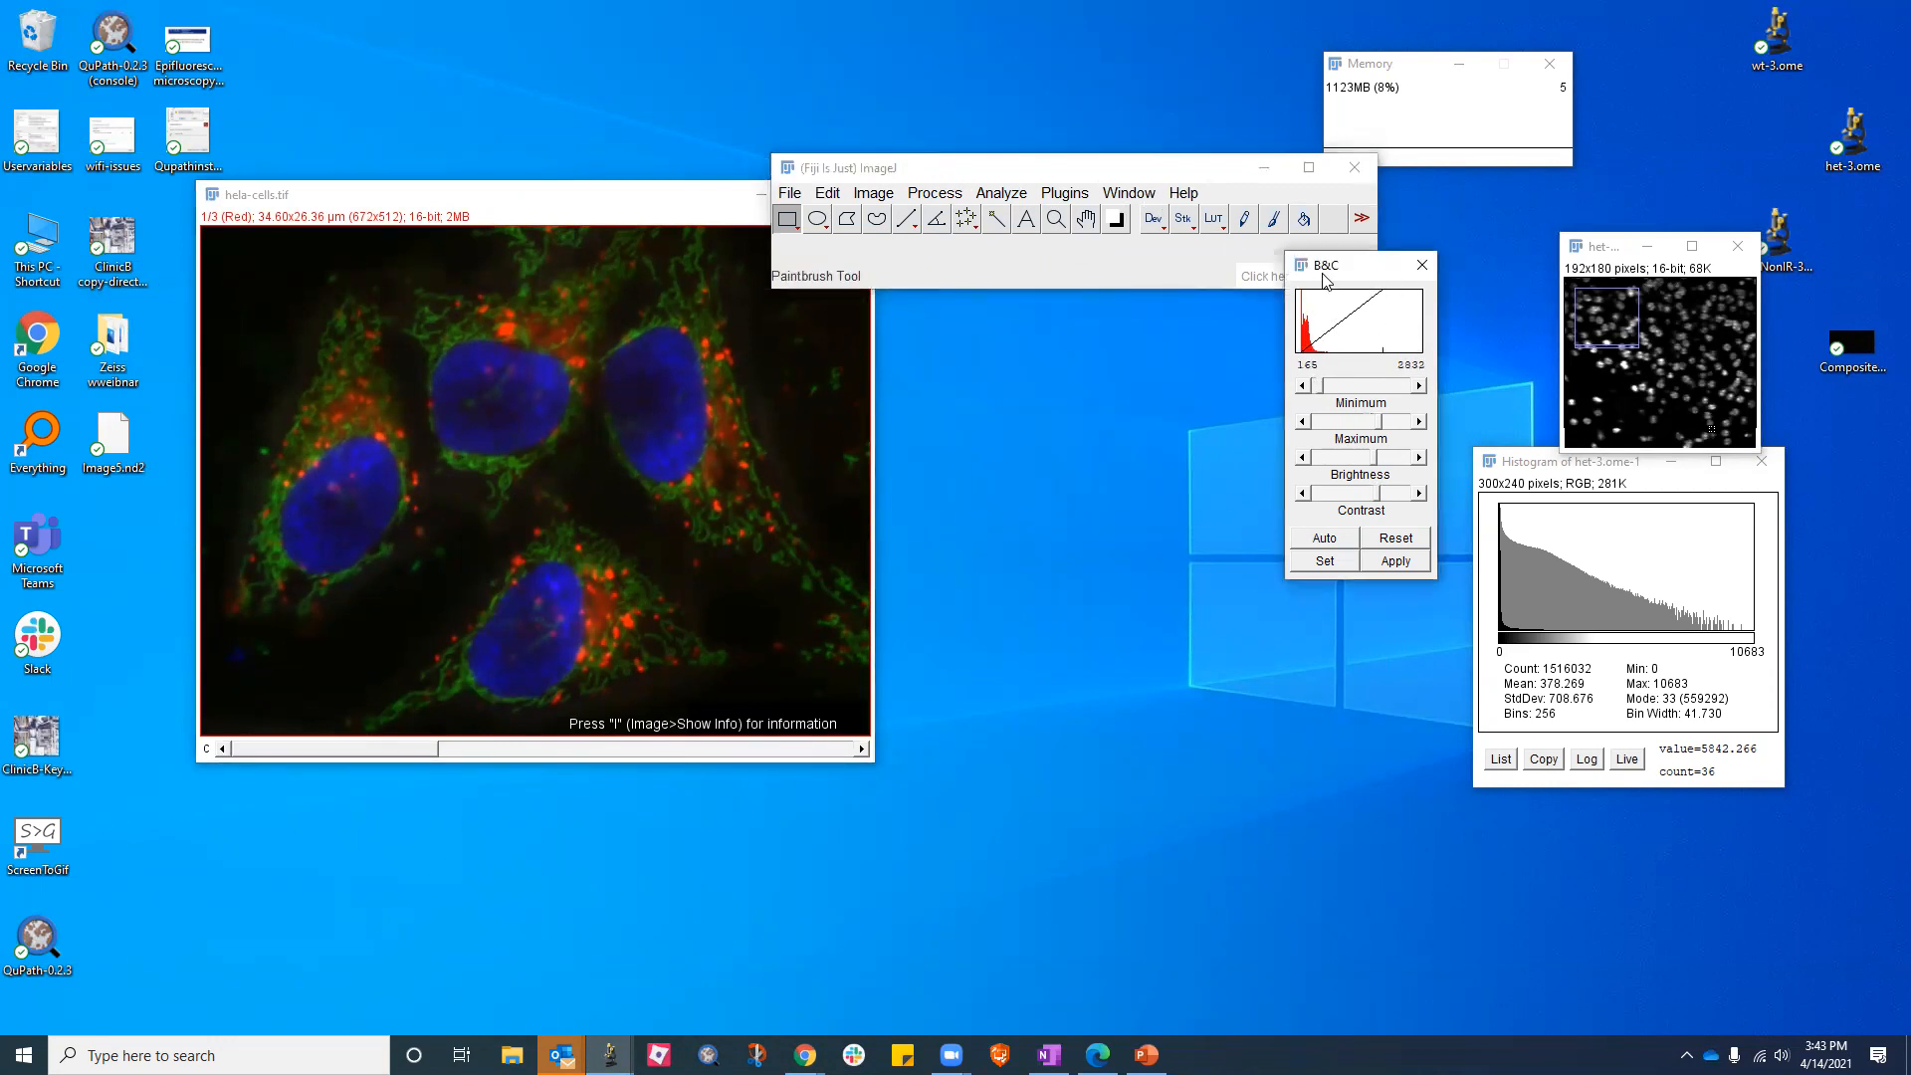
pyautogui.moveTo(1322, 271); pyautogui.dragTo(1332, 321)
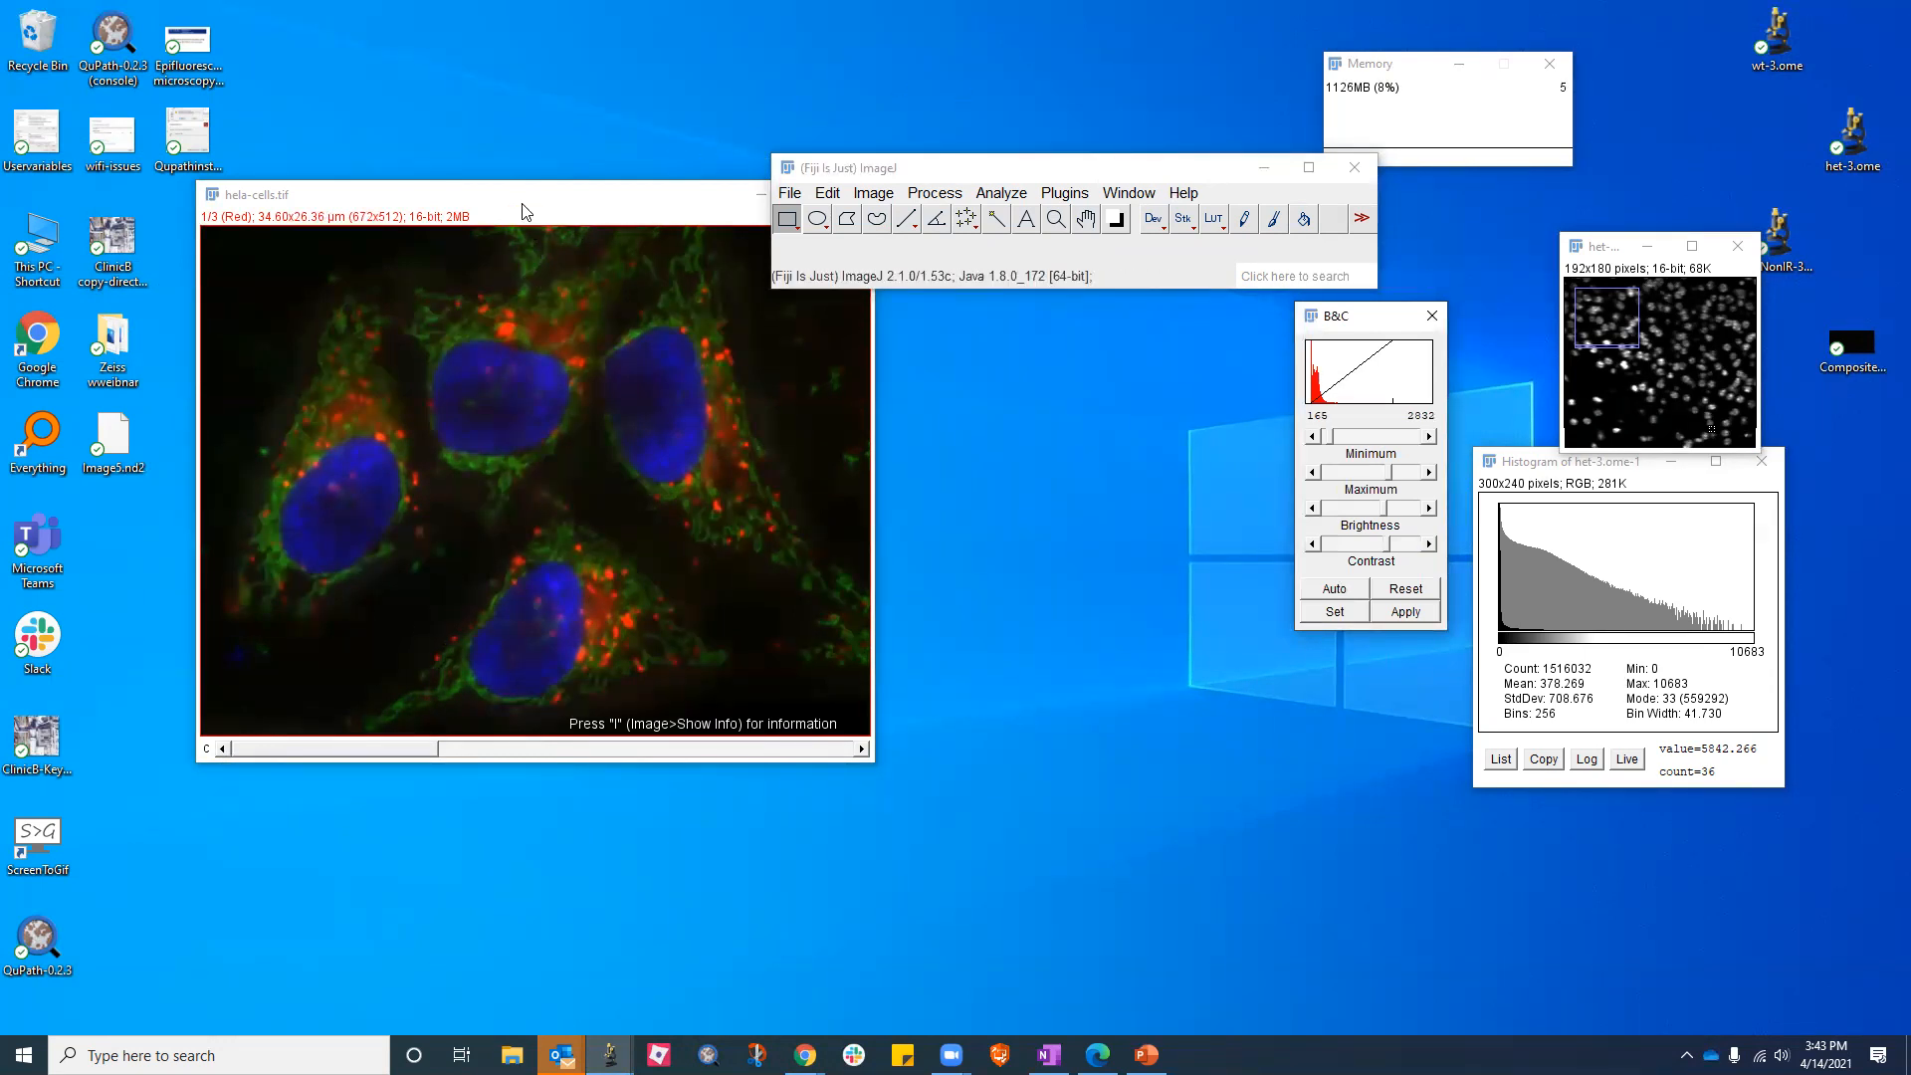
pyautogui.click(537, 279)
pyautogui.hotkey('ctrl', 'shift', 'c')
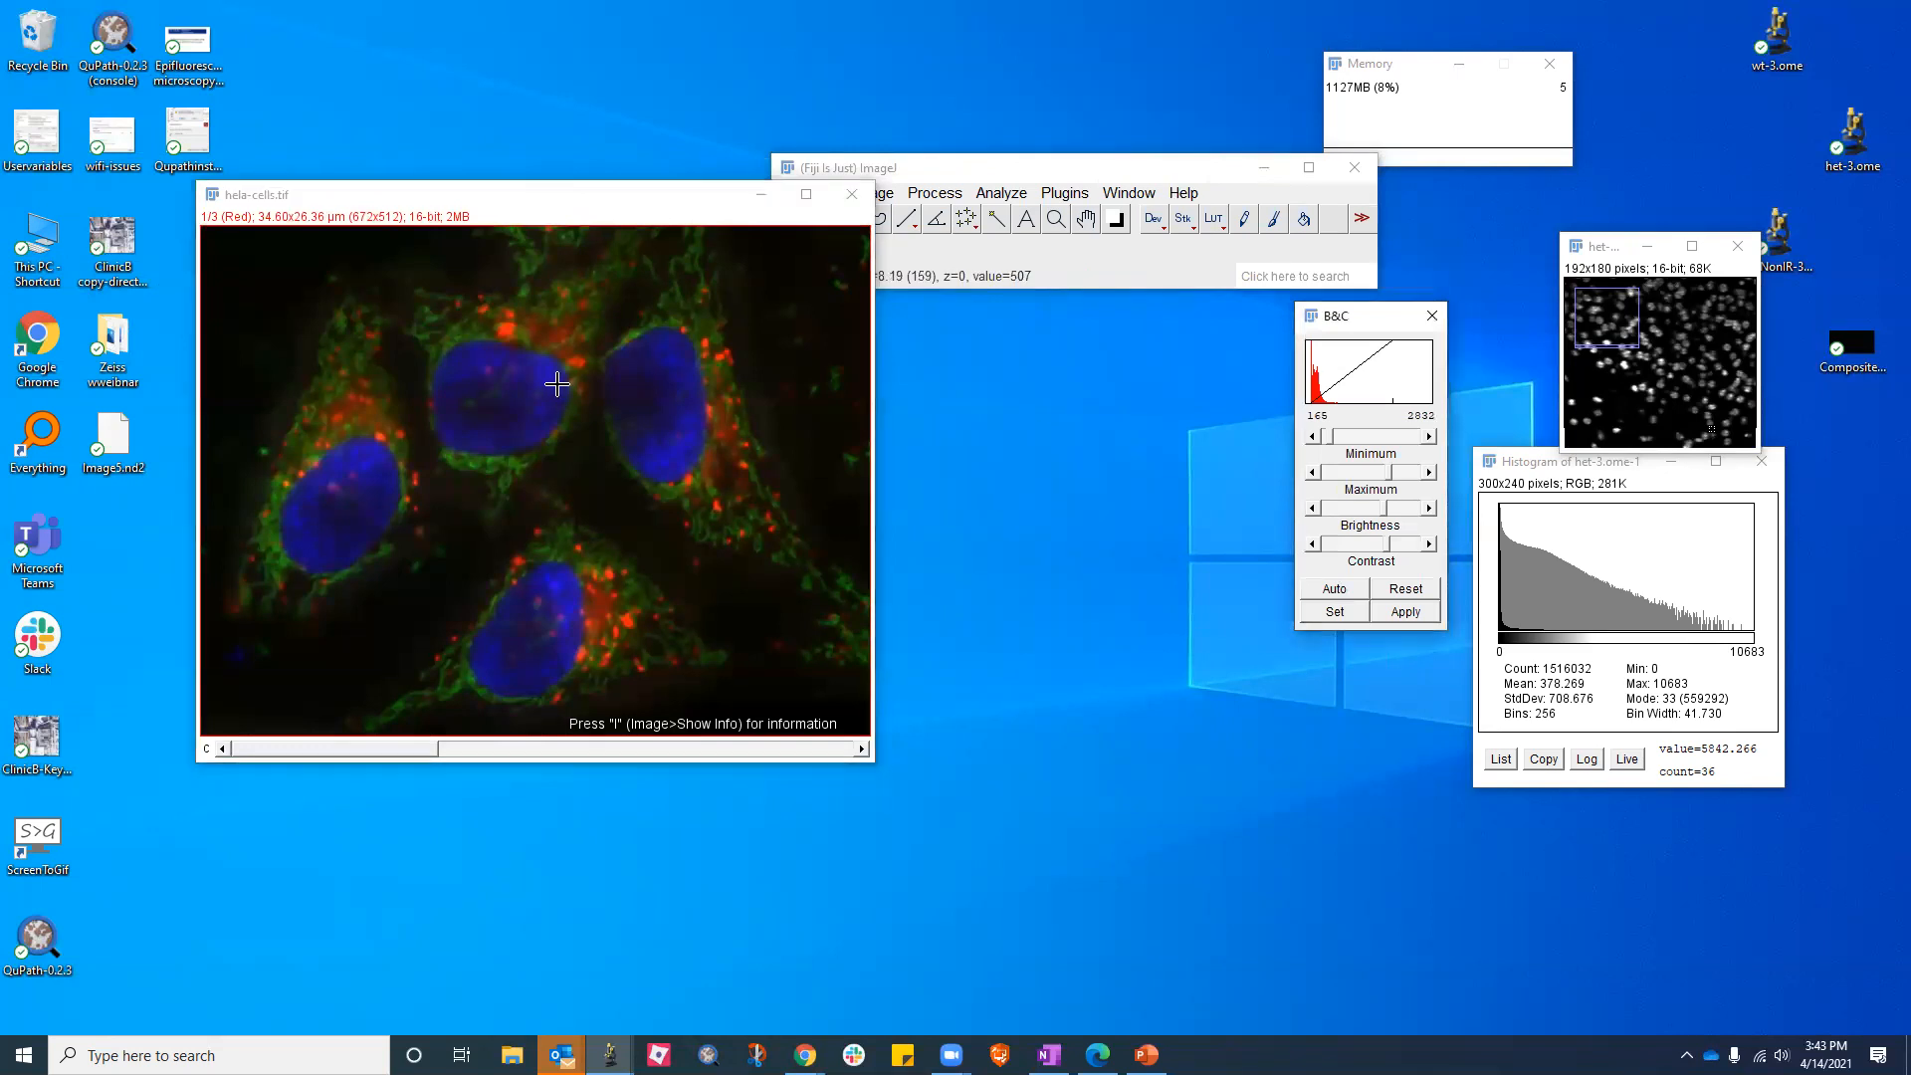
pyautogui.click(1337, 612)
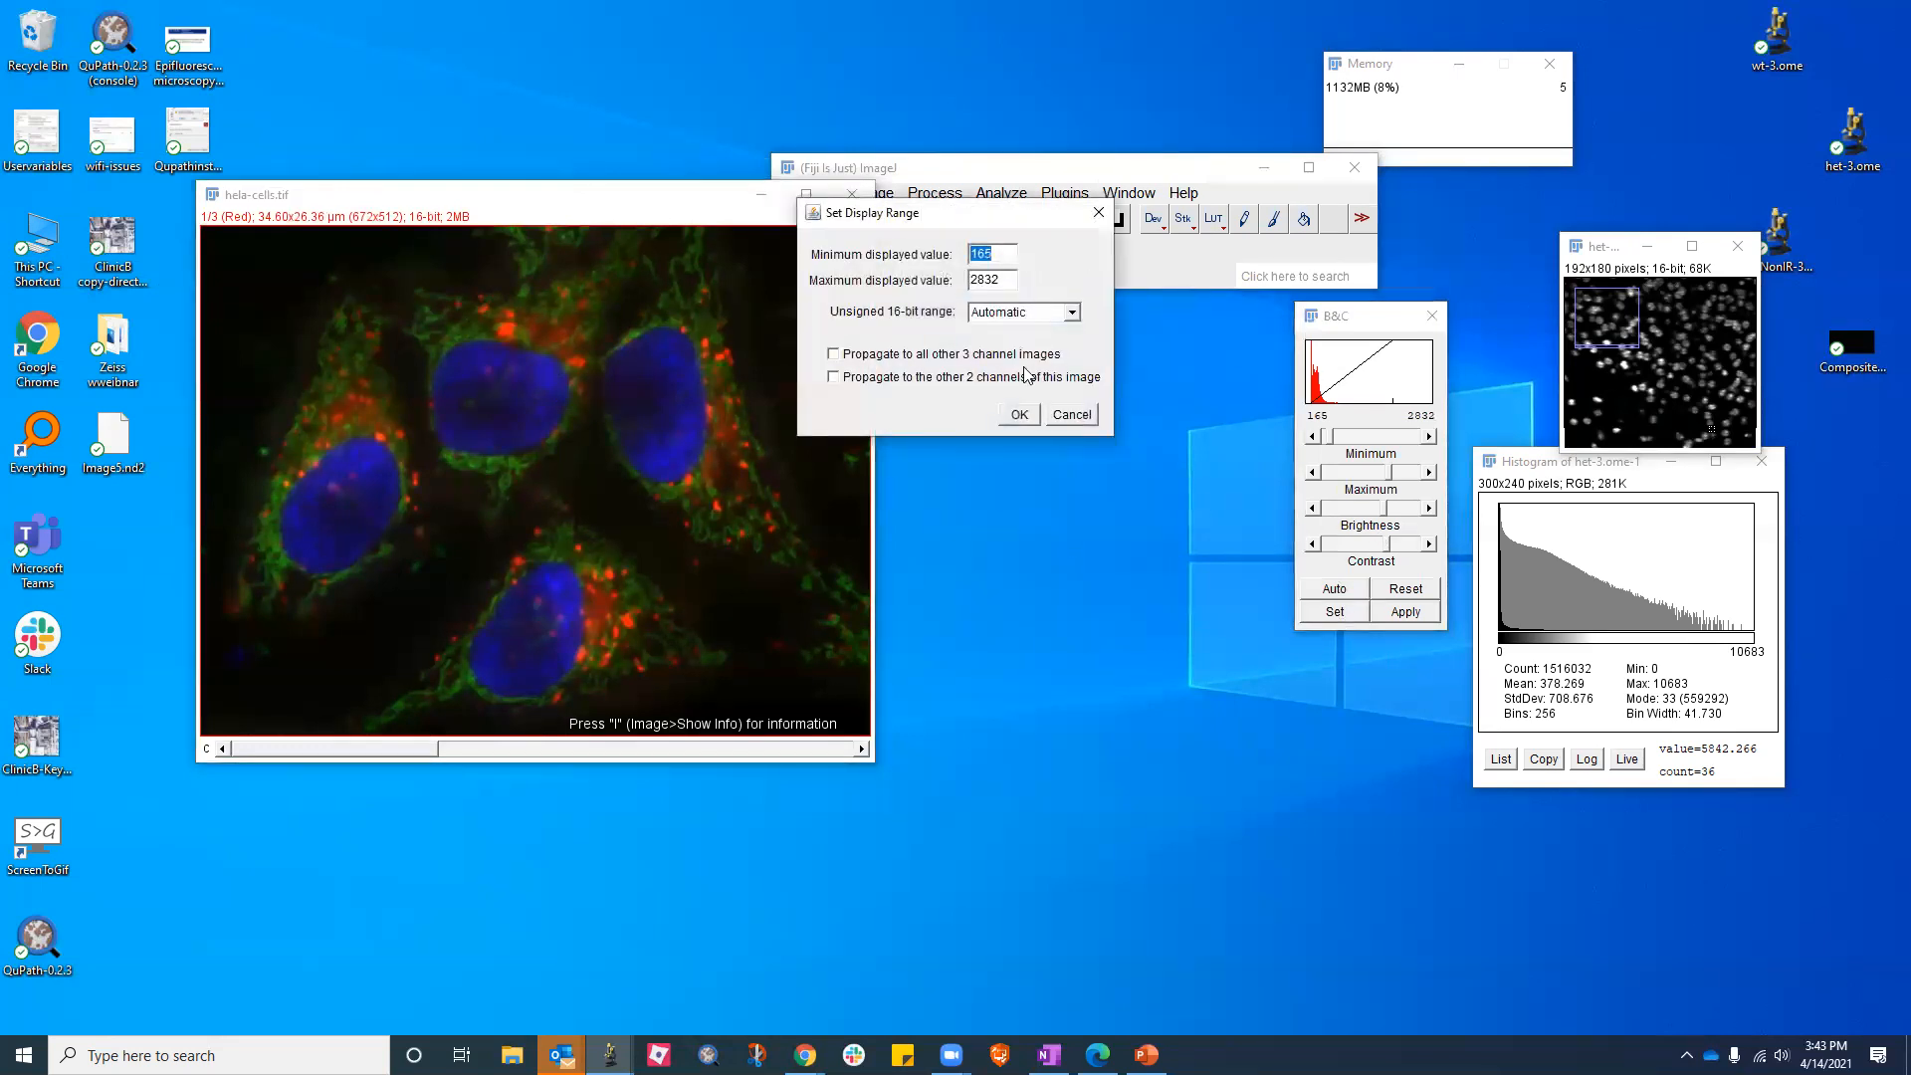
pyautogui.click(1063, 315)
pyautogui.click(1021, 422)
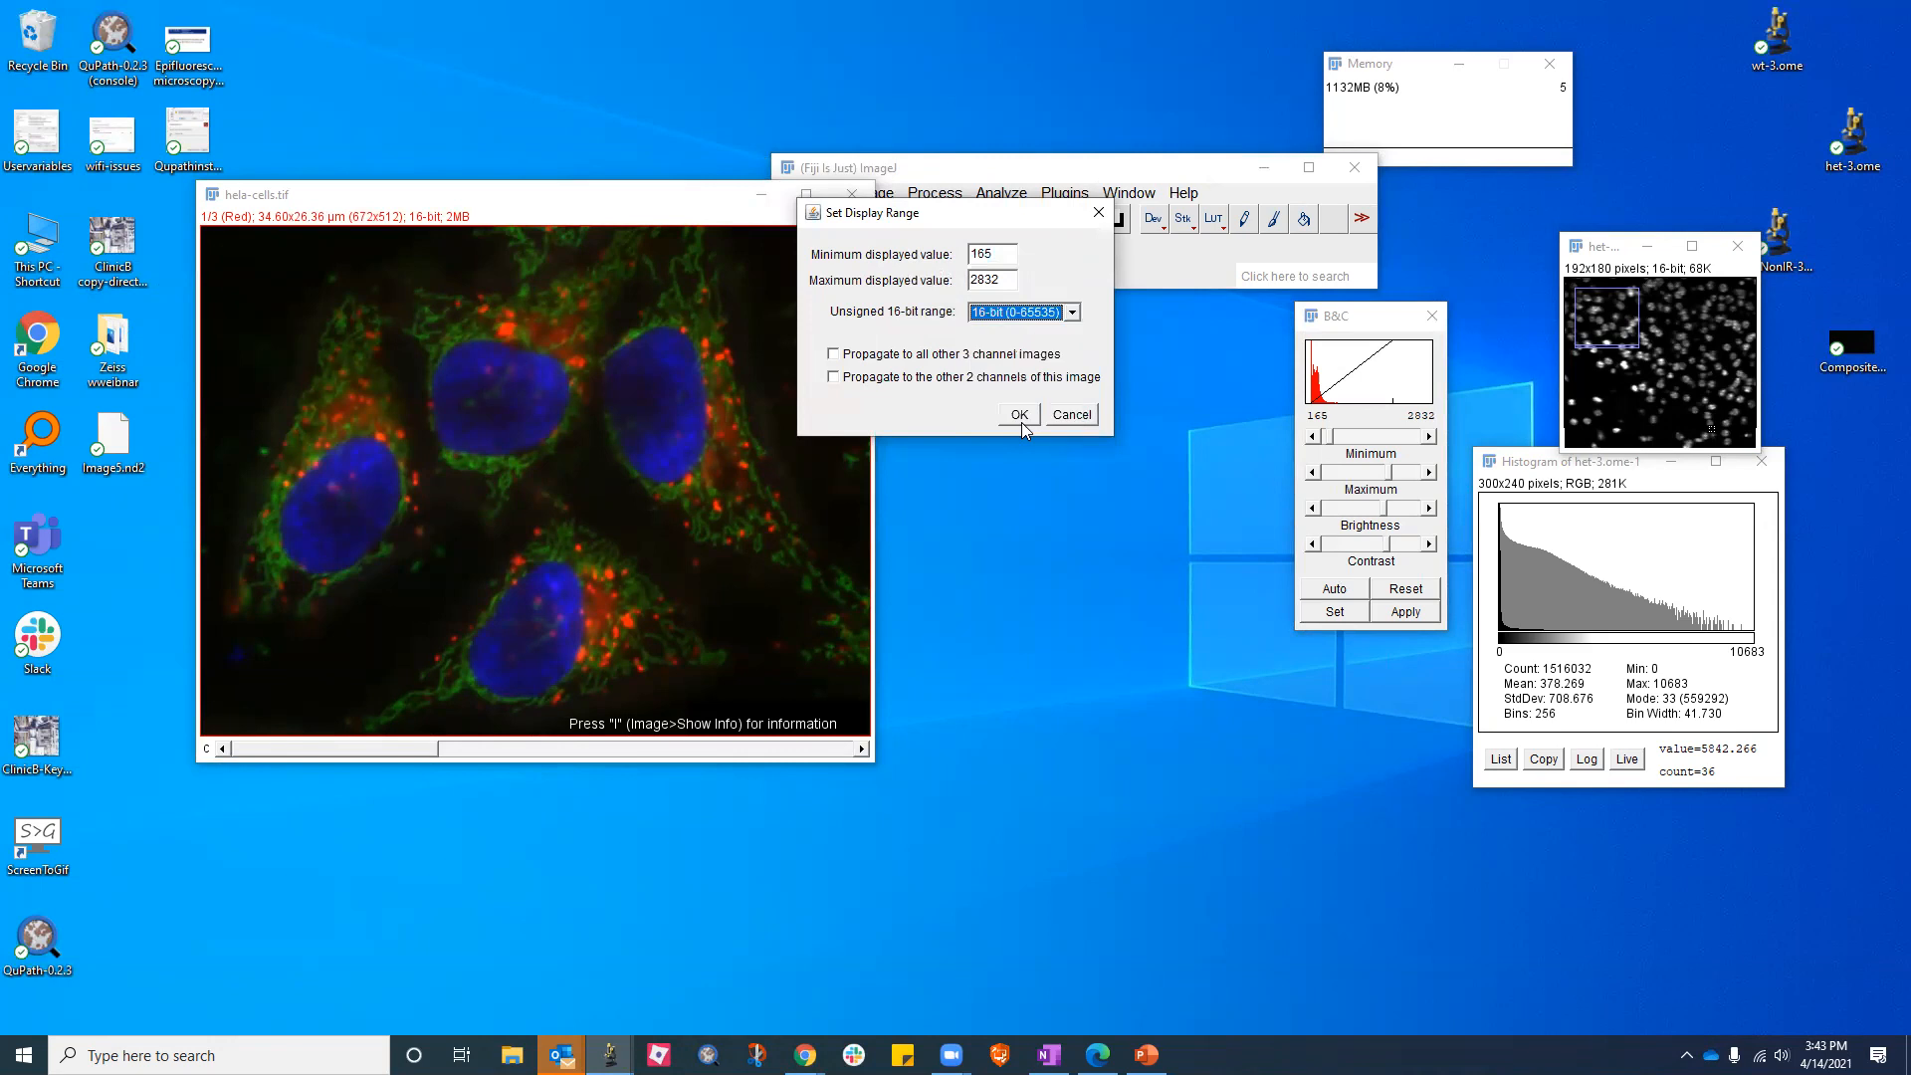
pyautogui.click(1019, 414)
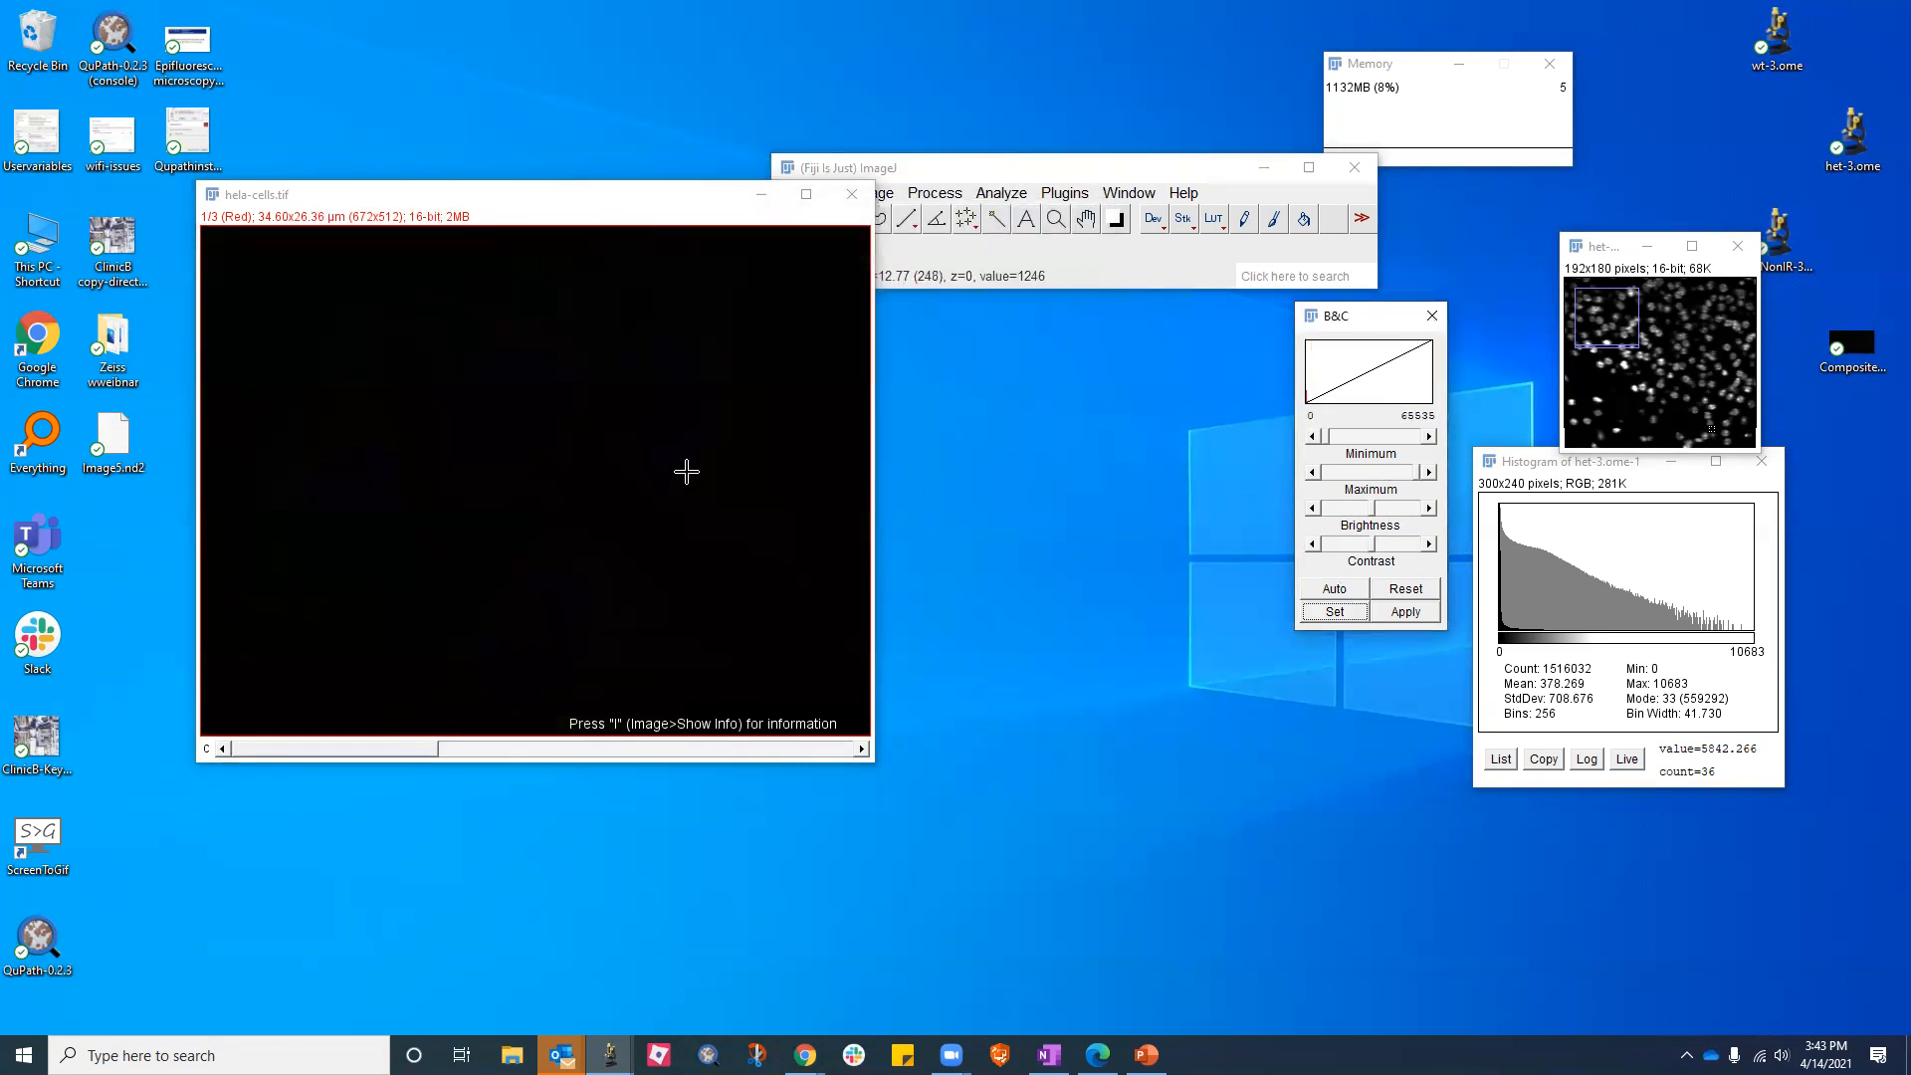
# Reopen the brightness and contrast controls and lower the red channel's maximum displayed value to about 2883
pyautogui.click(1433, 316)
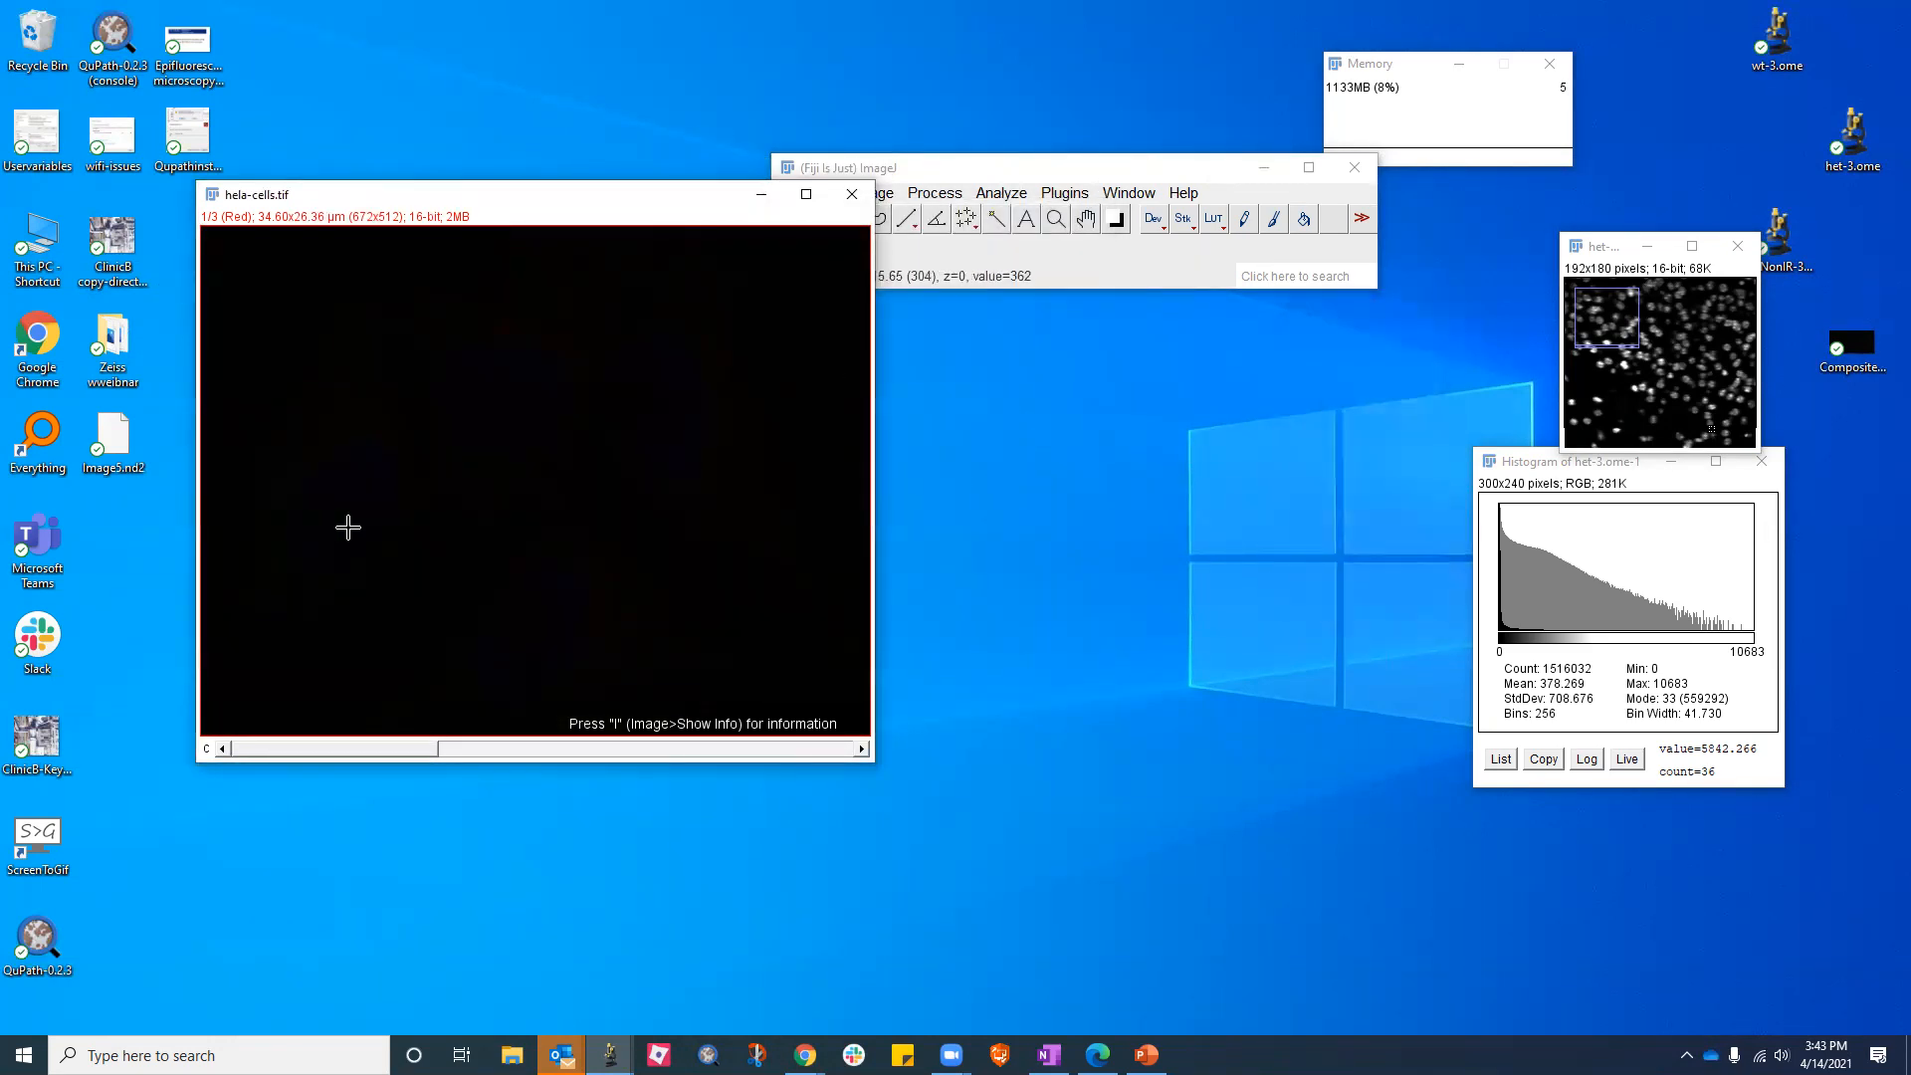
pyautogui.hotkey('ctrl', 'shift', 'c')
pyautogui.click(1396, 475)
pyautogui.moveTo(1397, 483); pyautogui.dragTo(1330, 487)
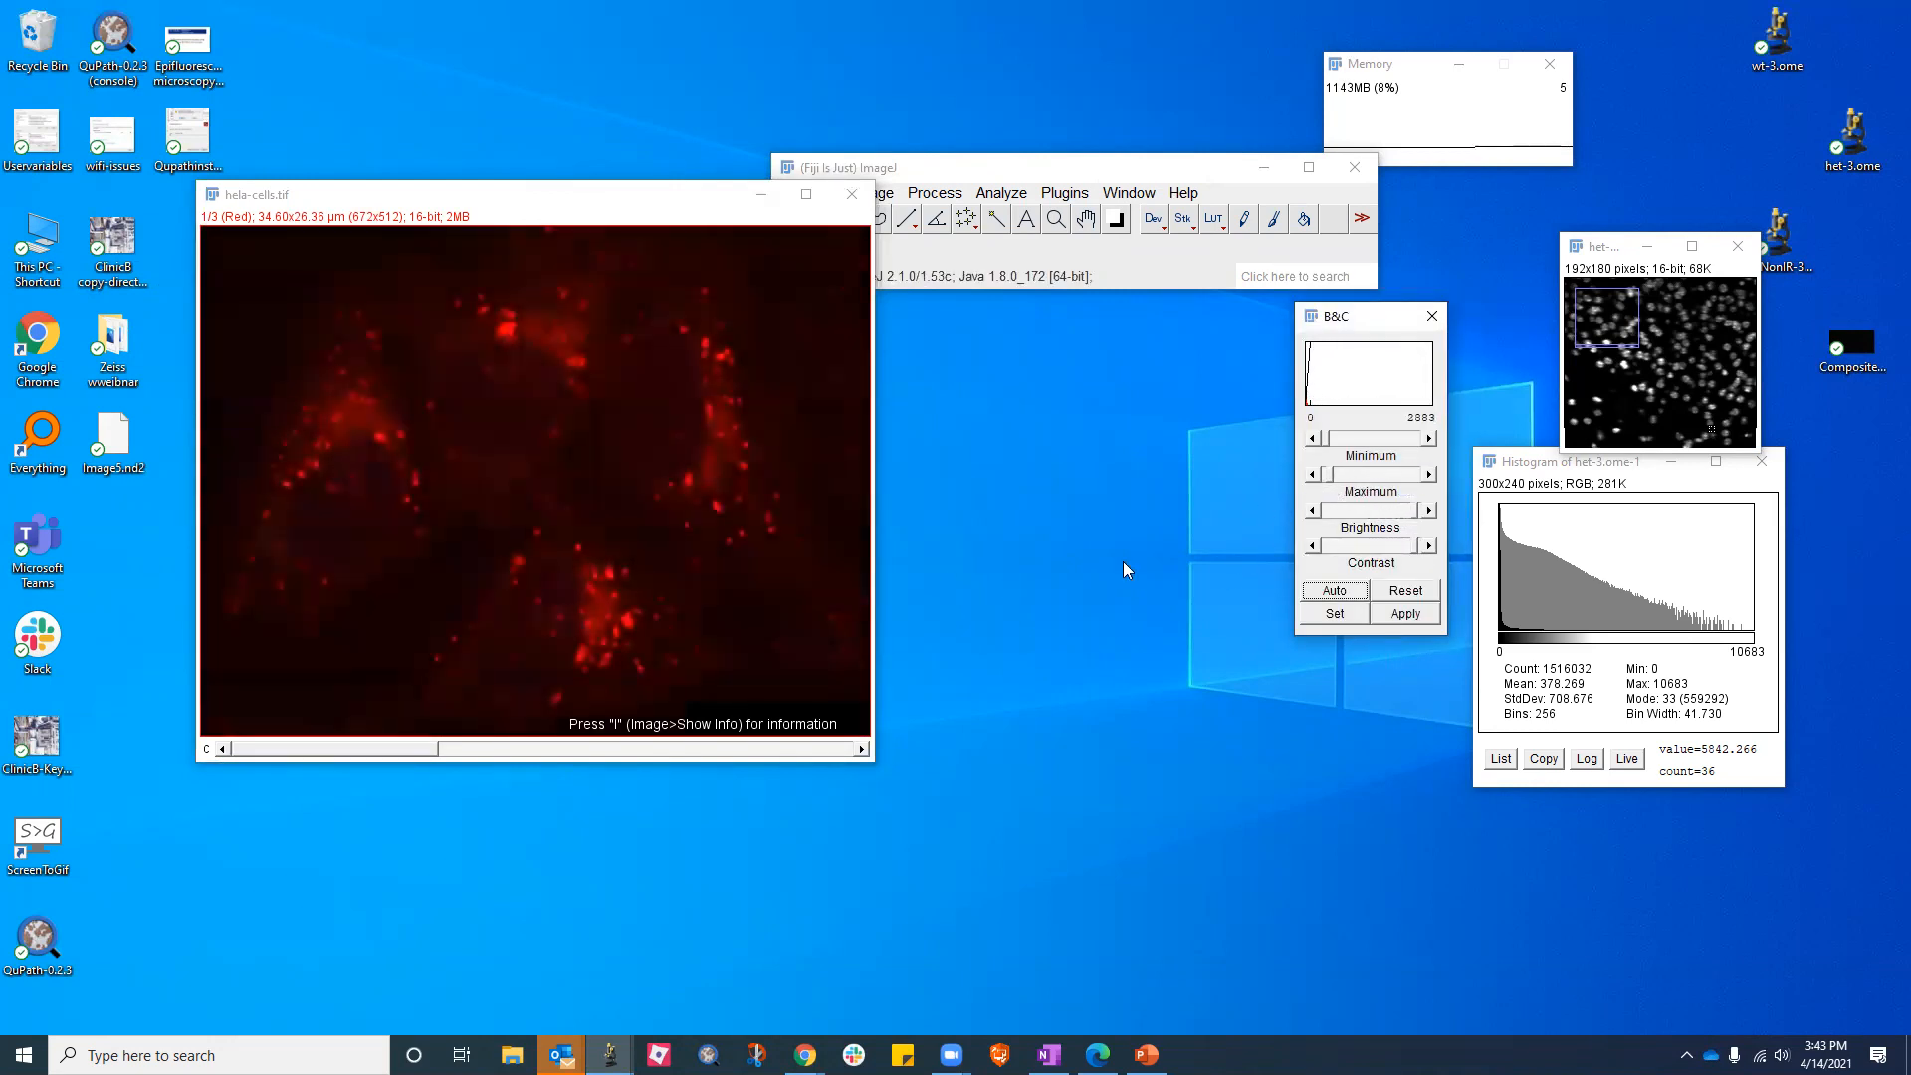
# Switch hela-cells.tif to its green channel and lower that channel's maximum displayed value to about 3500
pyautogui.click(838, 749)
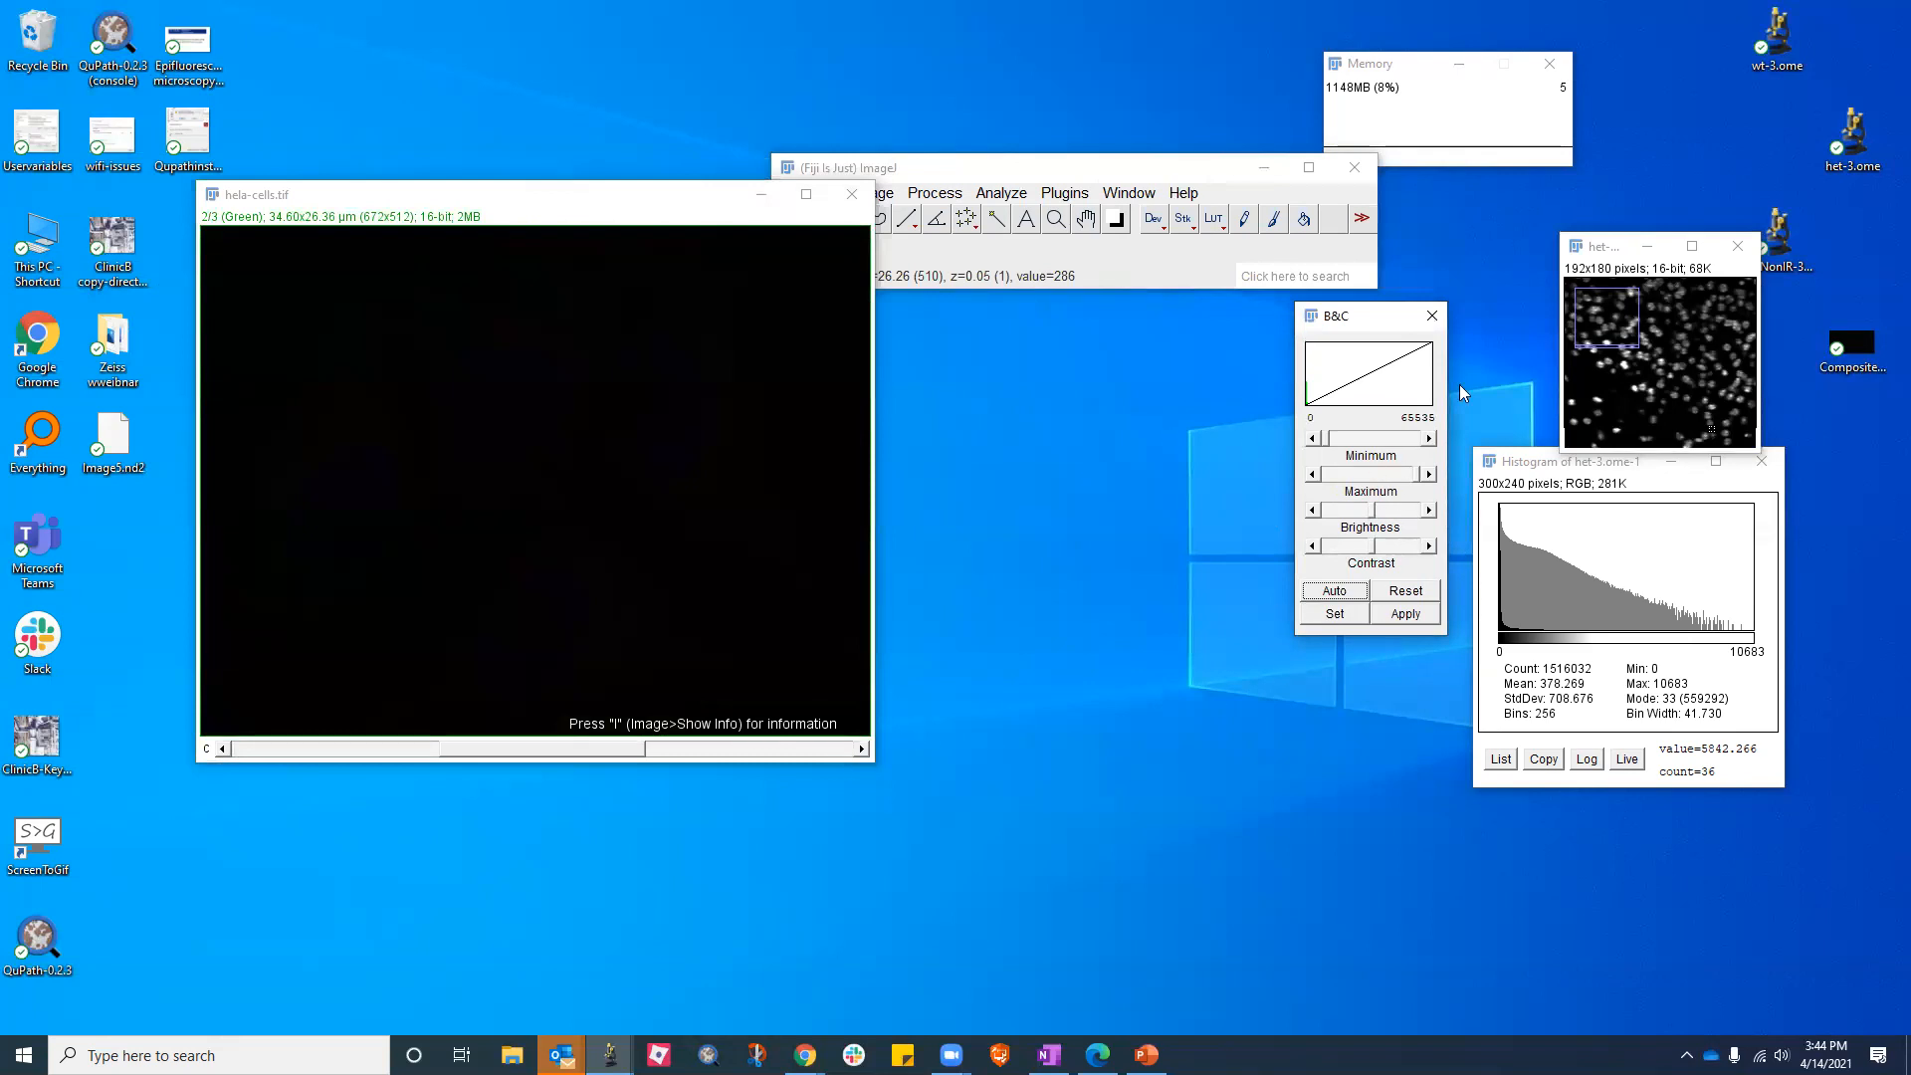
pyautogui.moveTo(1364, 320); pyautogui.dragTo(1235, 339)
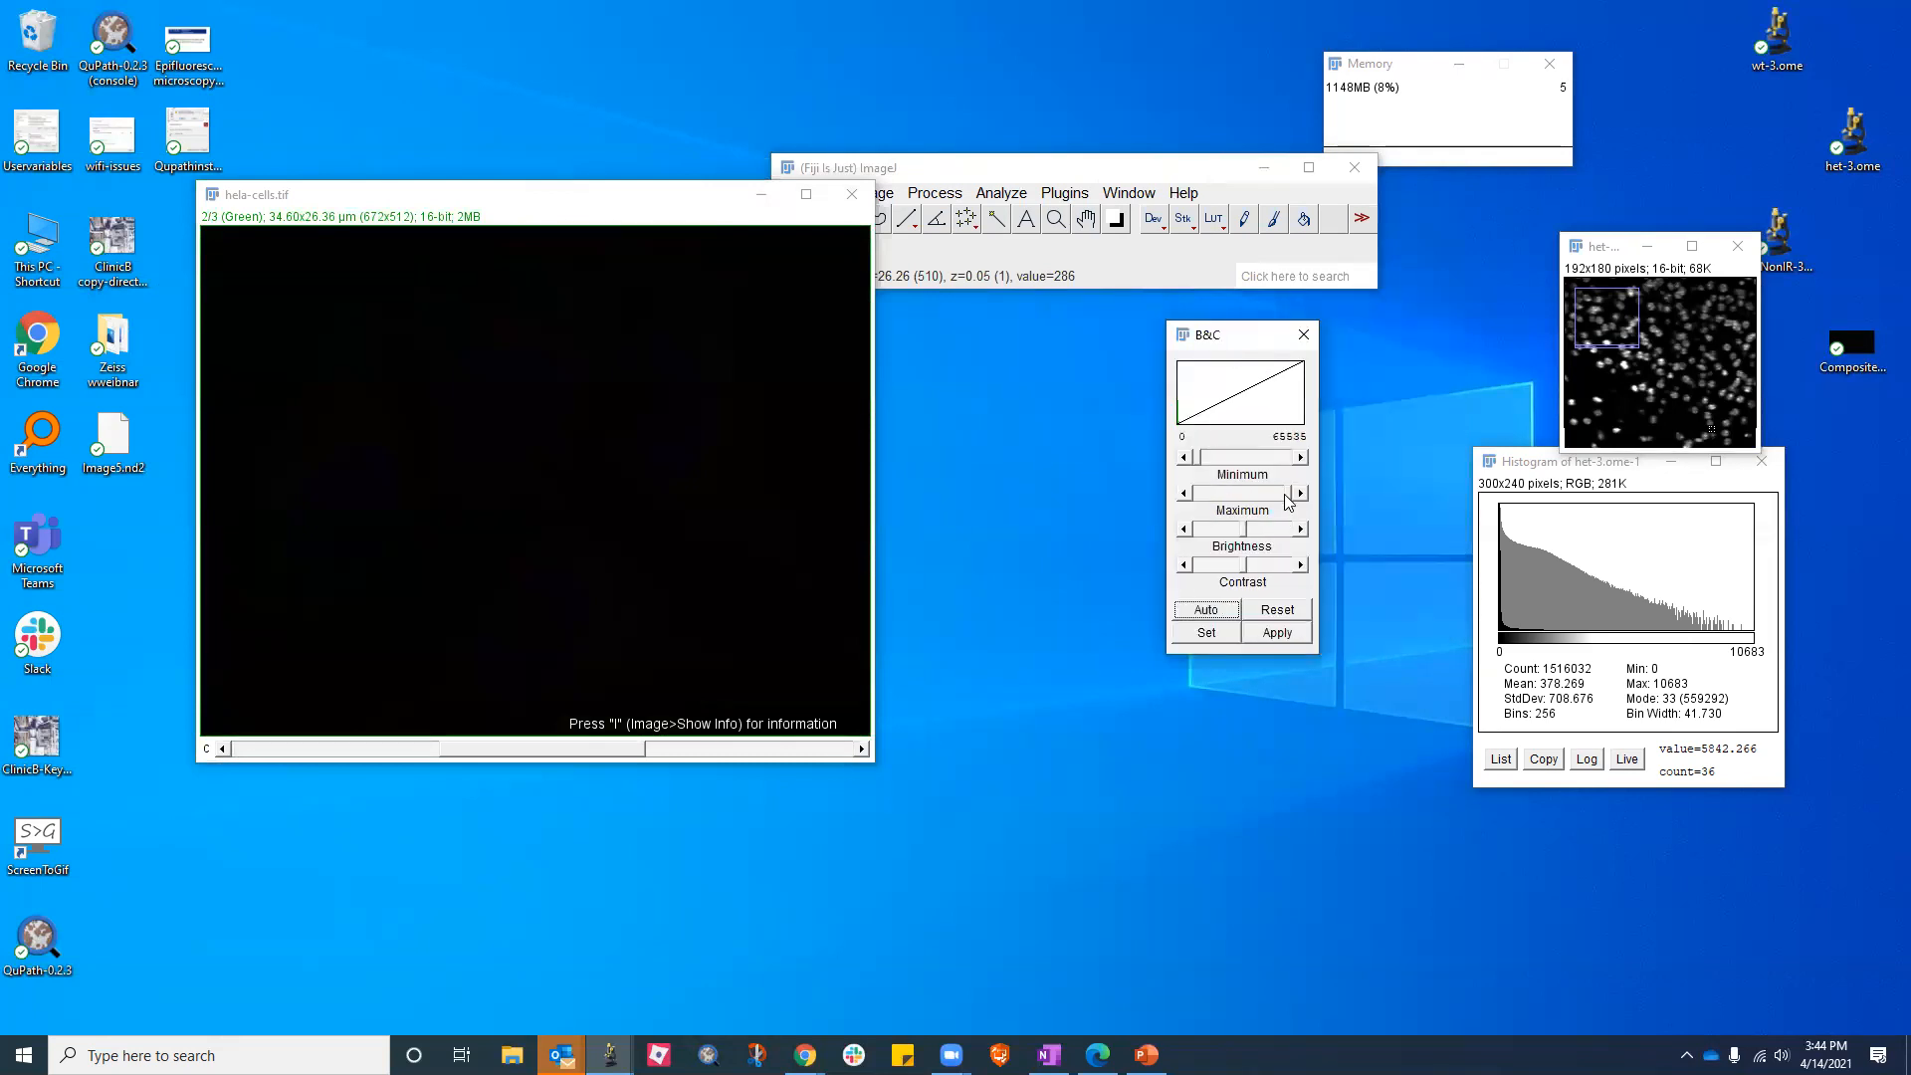
pyautogui.moveTo(1290, 495); pyautogui.dragTo(1207, 501)
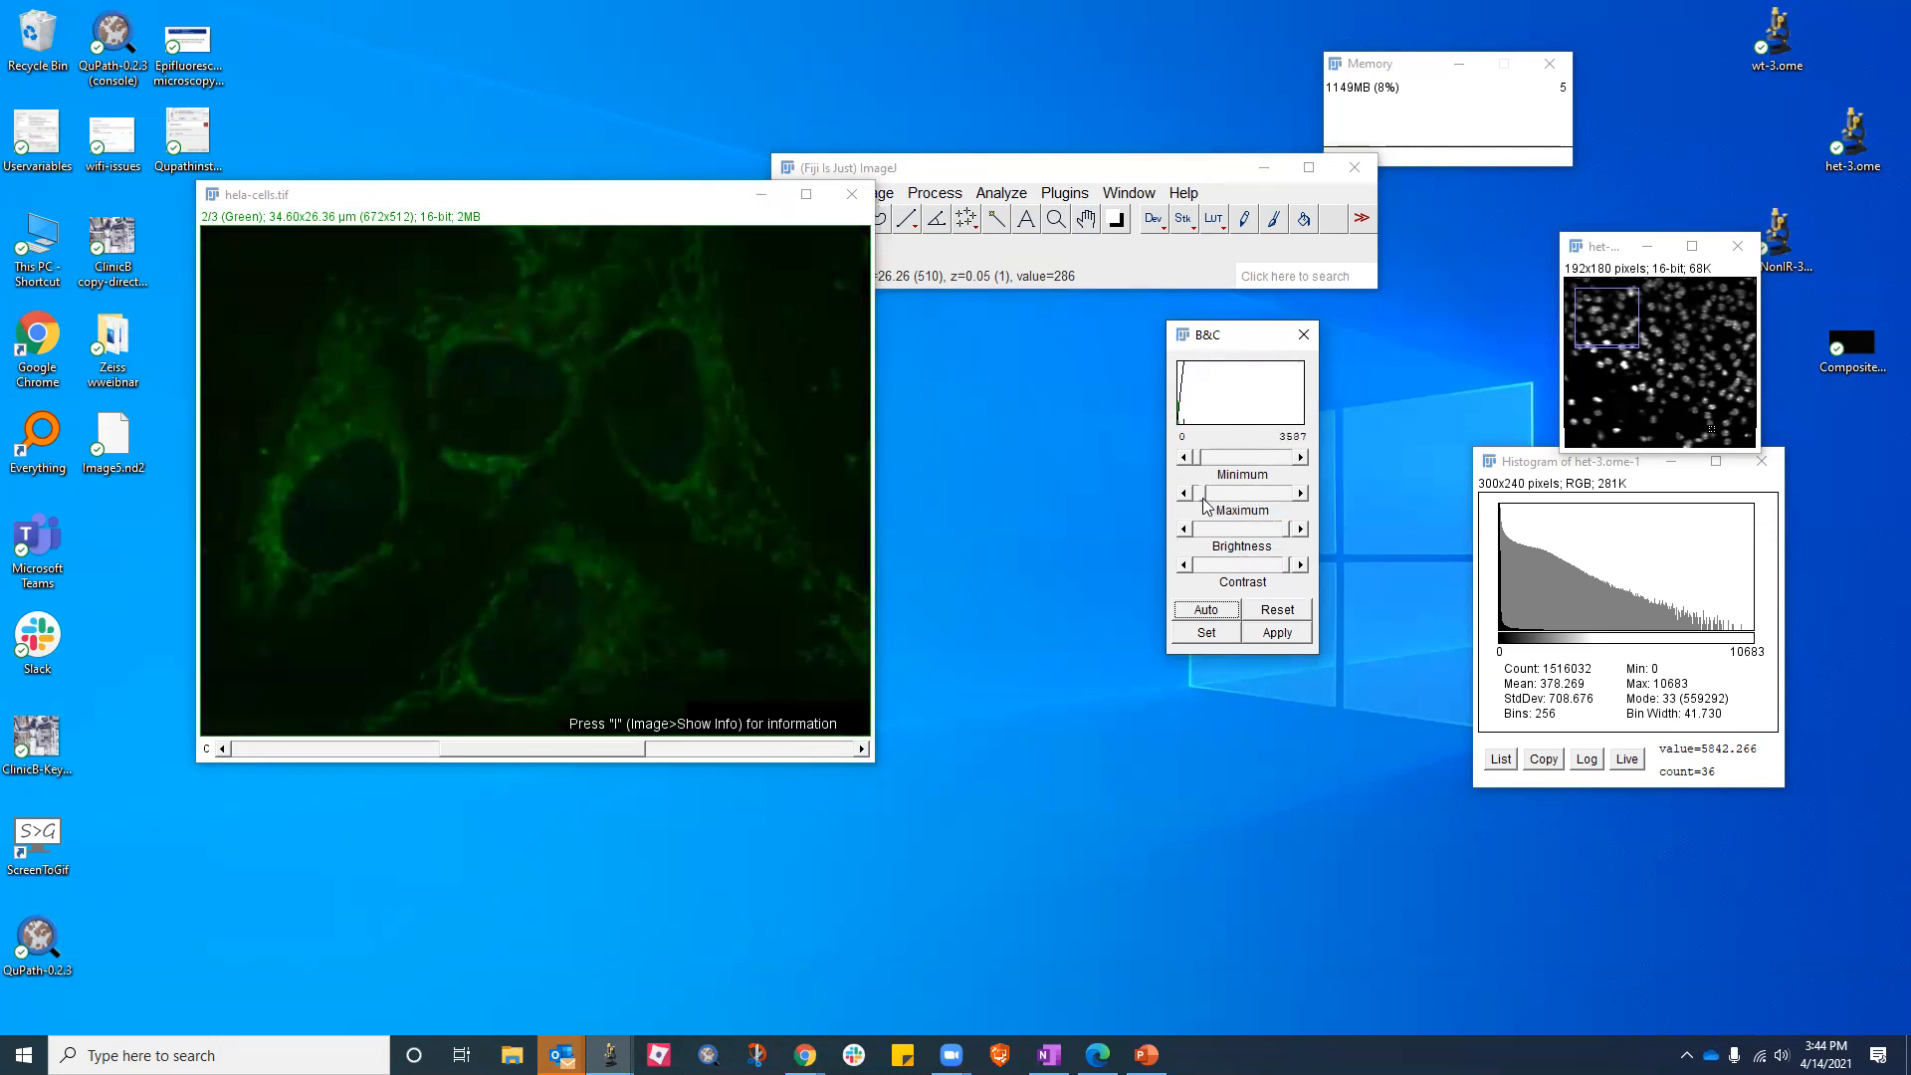
# Try automatic contrast on the green channel, view the blue channel, and return to the red channel
pyautogui.click(1200, 610)
pyautogui.scroll(-1, 736, 647)
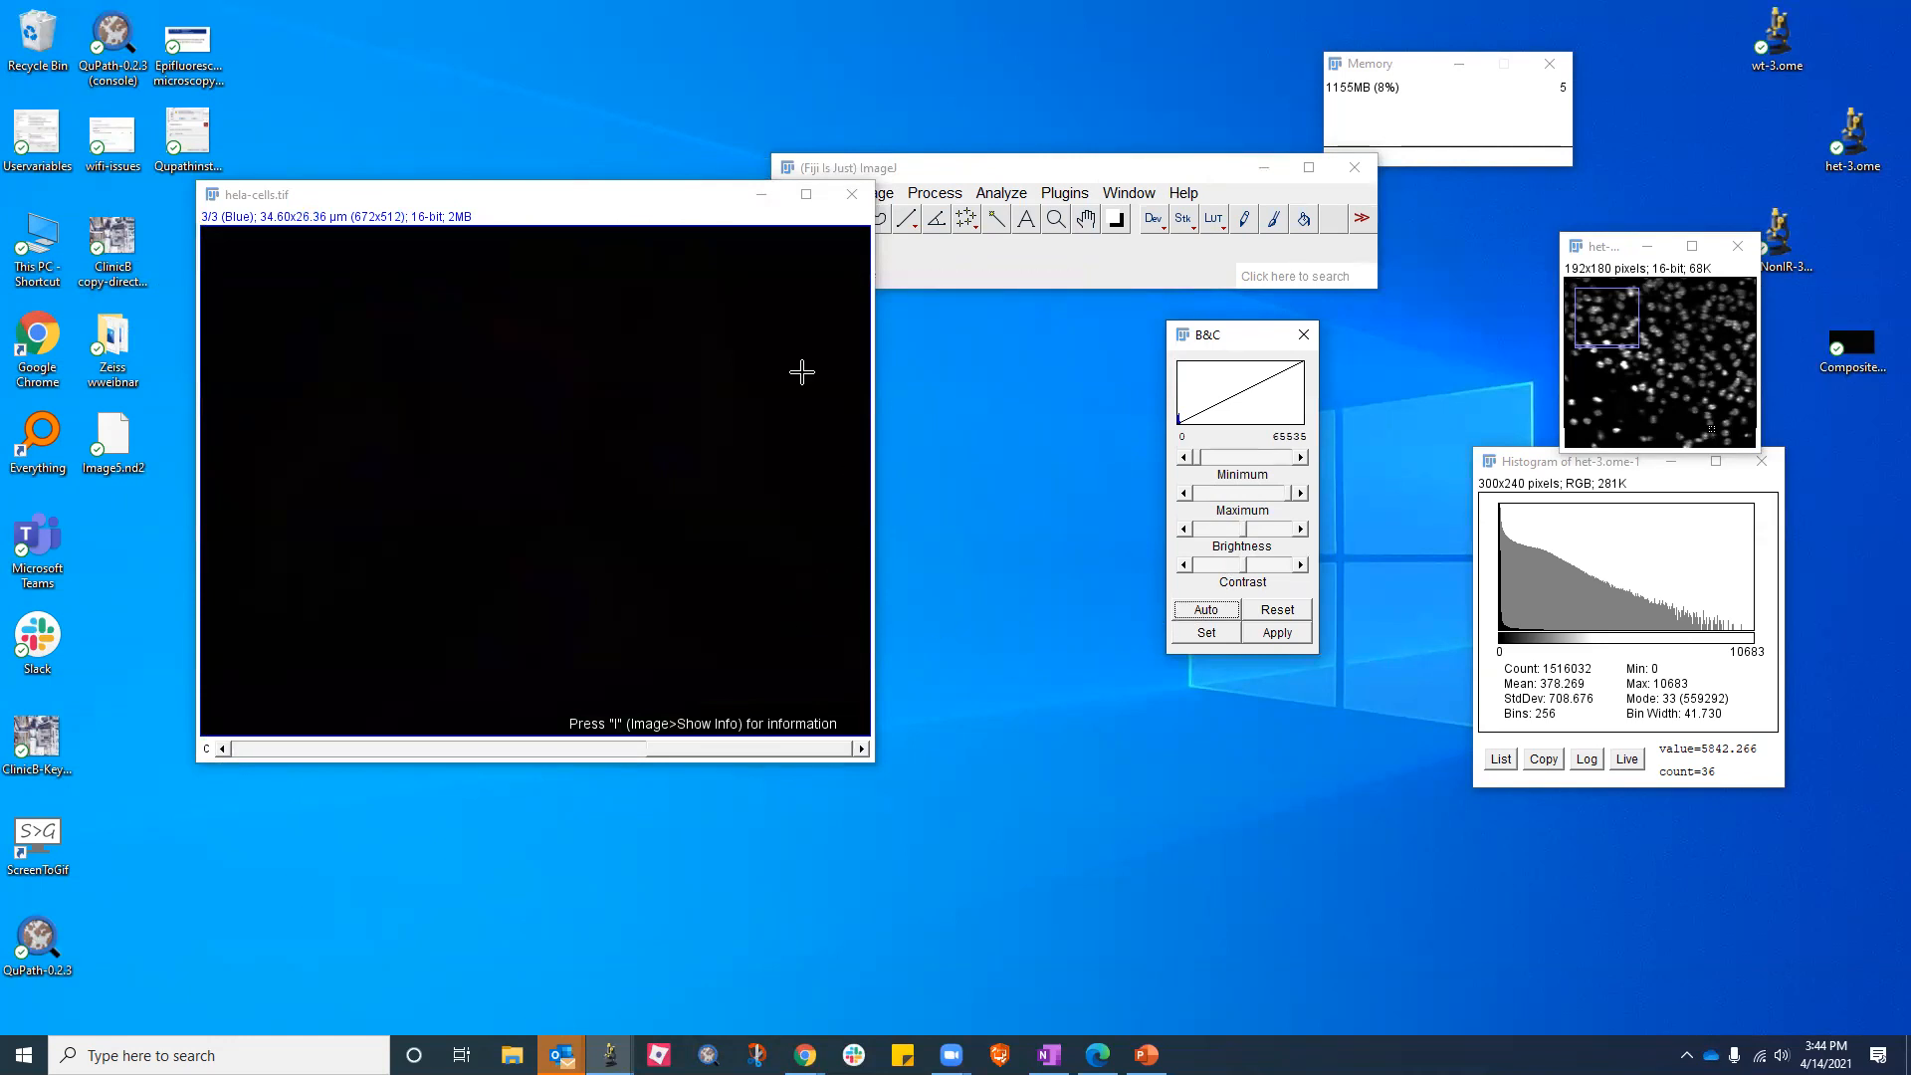
pyautogui.moveTo(600, 198); pyautogui.dragTo(645, 194)
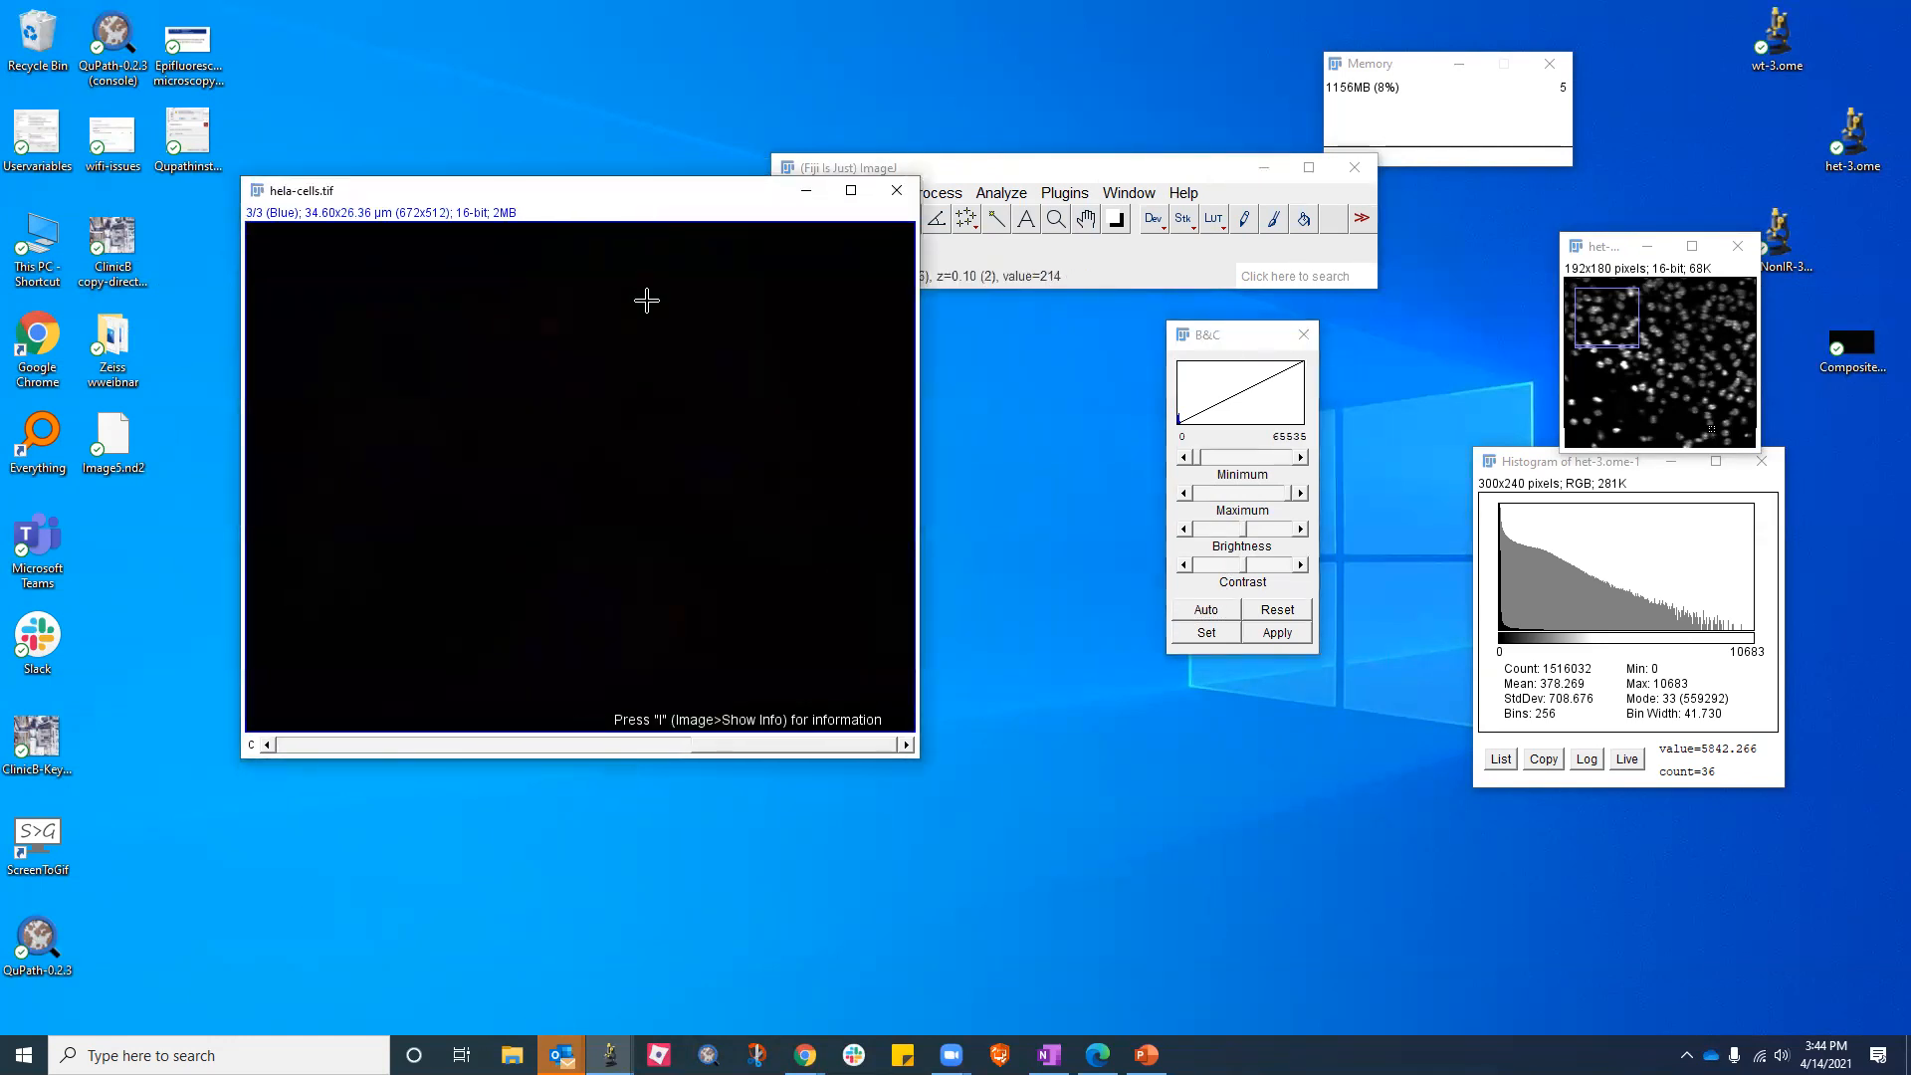
pyautogui.press('Left')
pyautogui.press('Left')
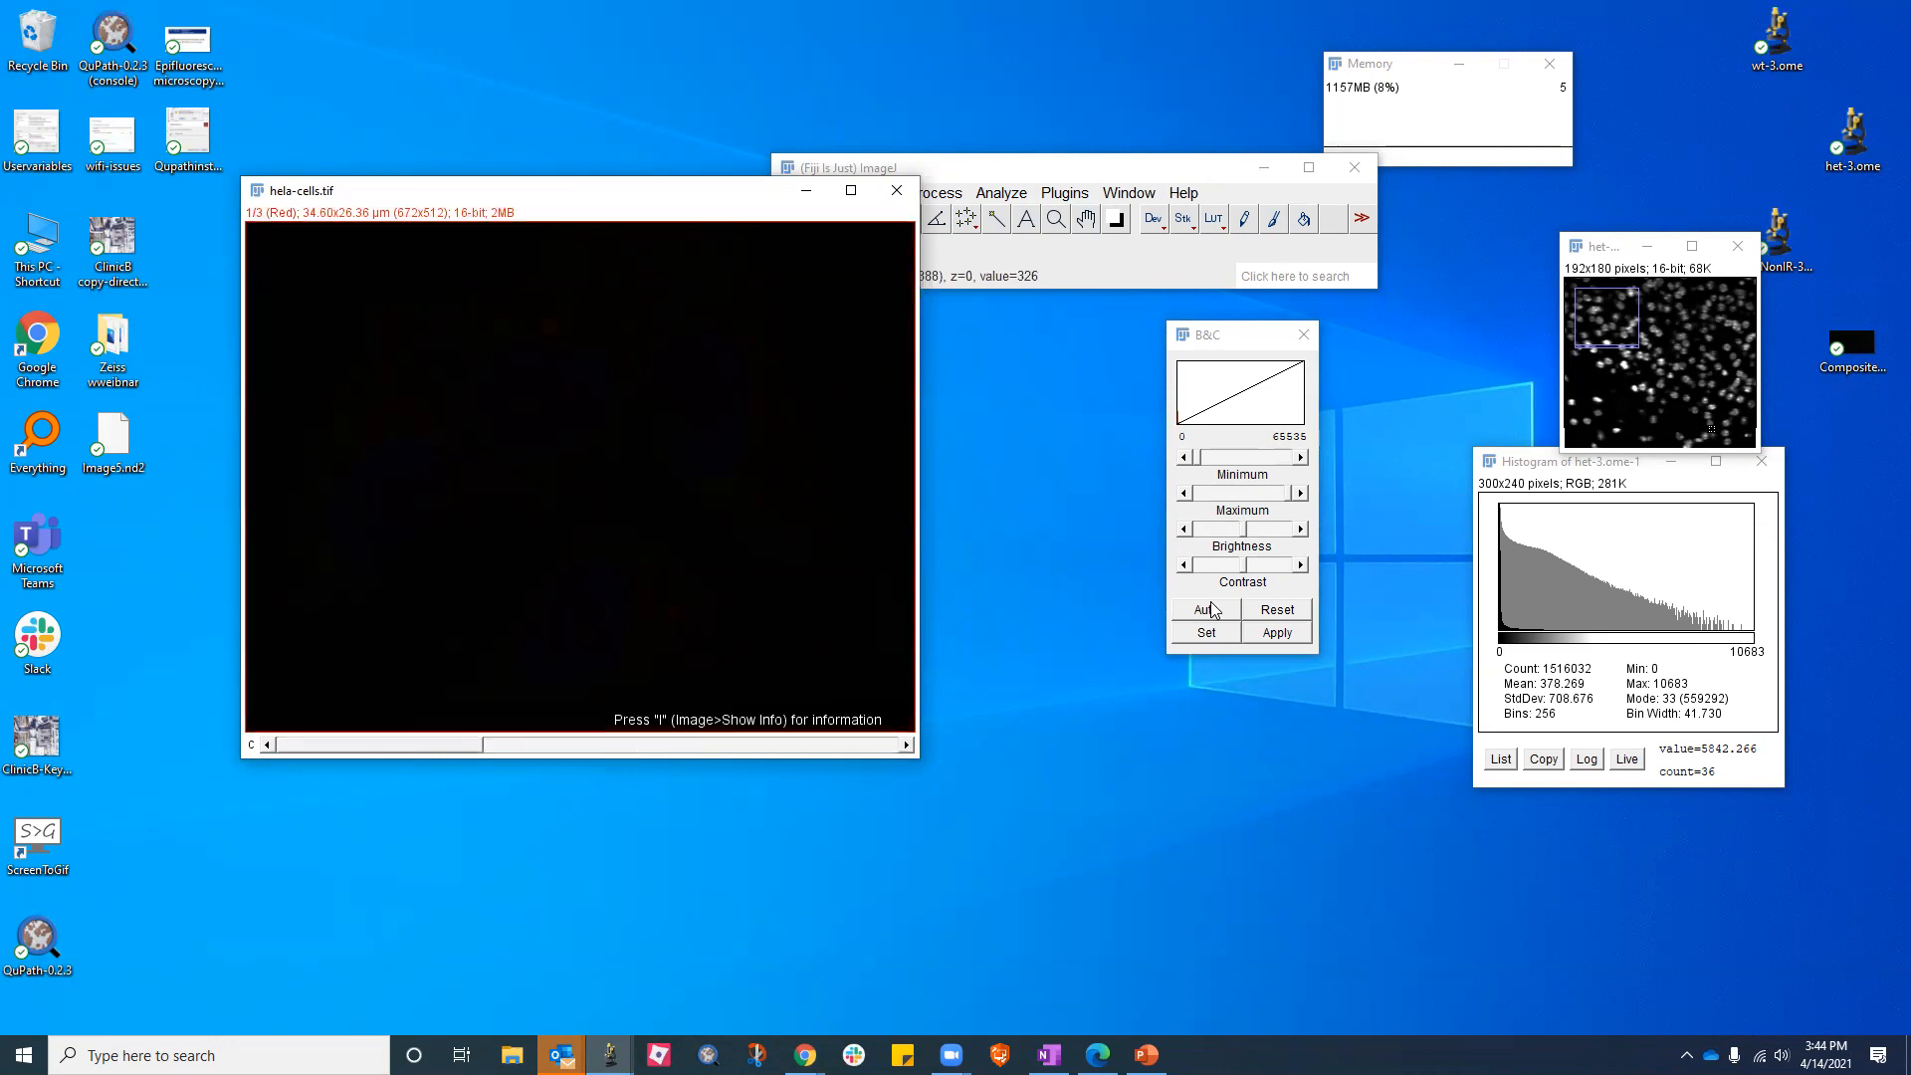
# Try automatic contrast on the blue, green and red channels in turn and step through them again
pyautogui.press('Right')
pyautogui.press('Right')
pyautogui.click(1212, 609)
pyautogui.press('Left')
pyautogui.click(1206, 610)
pyautogui.press('Left')
pyautogui.click(1206, 610)
pyautogui.press('Right')
pyautogui.press('Right')
pyautogui.press('Left')
pyautogui.press('Left')
# Change the unsigned 16-bit range of hela-cells.tif back to Automatic, keeping the displayed values at 0 to 65535
pyautogui.click(1202, 637)
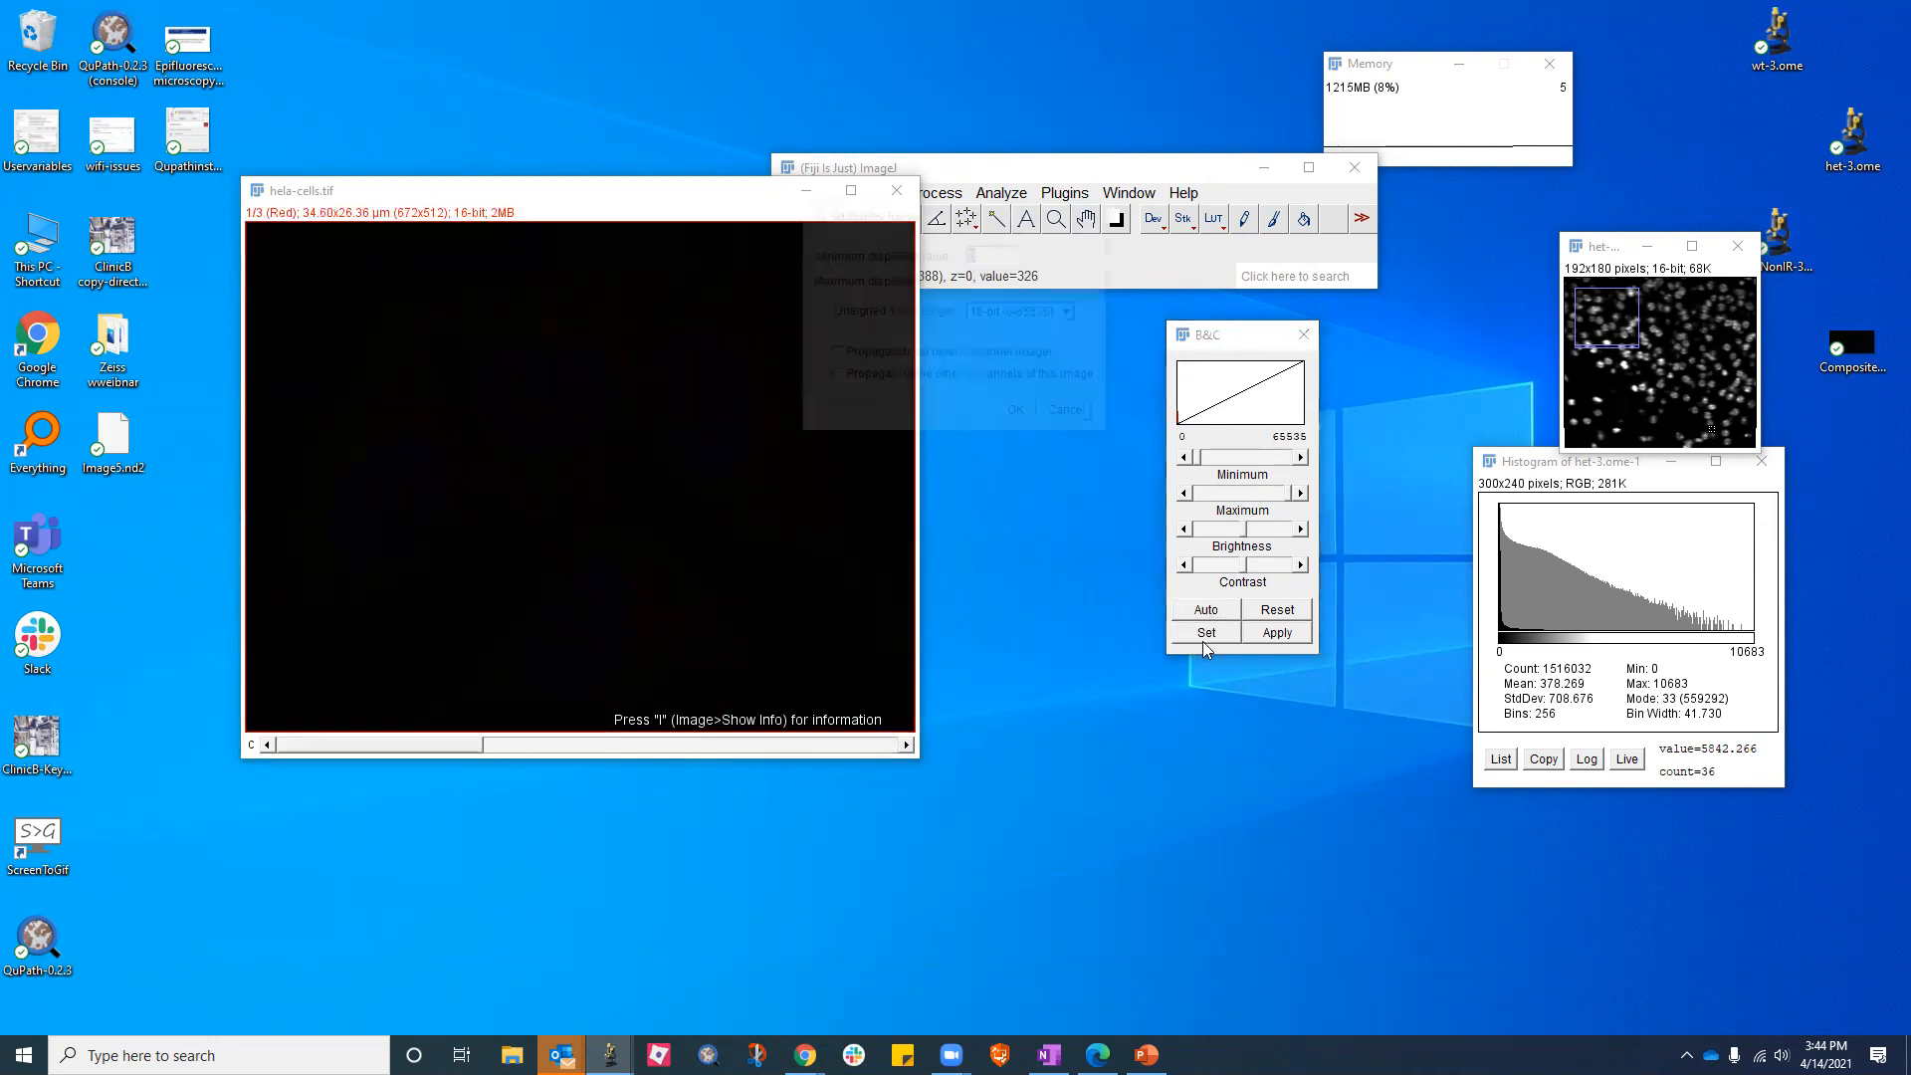
pyautogui.click(1071, 313)
pyautogui.click(997, 331)
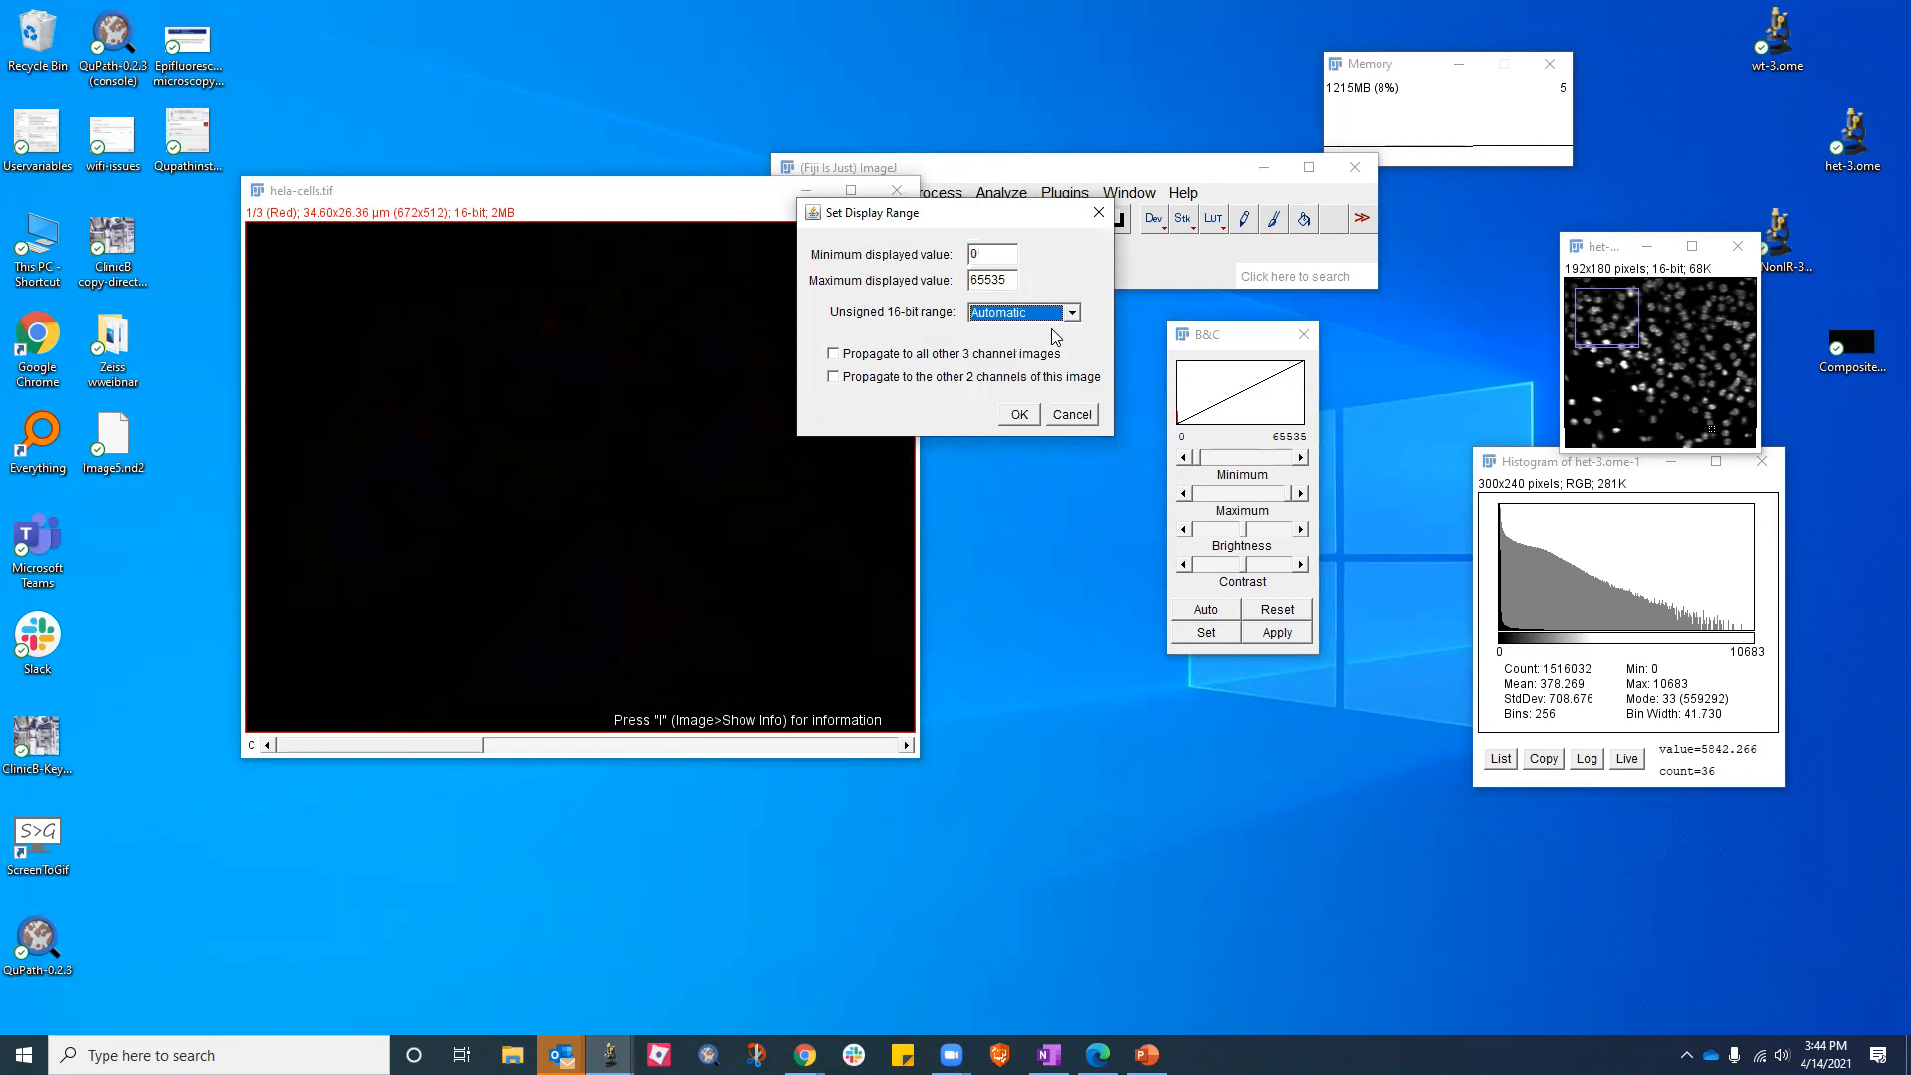
pyautogui.click(1020, 416)
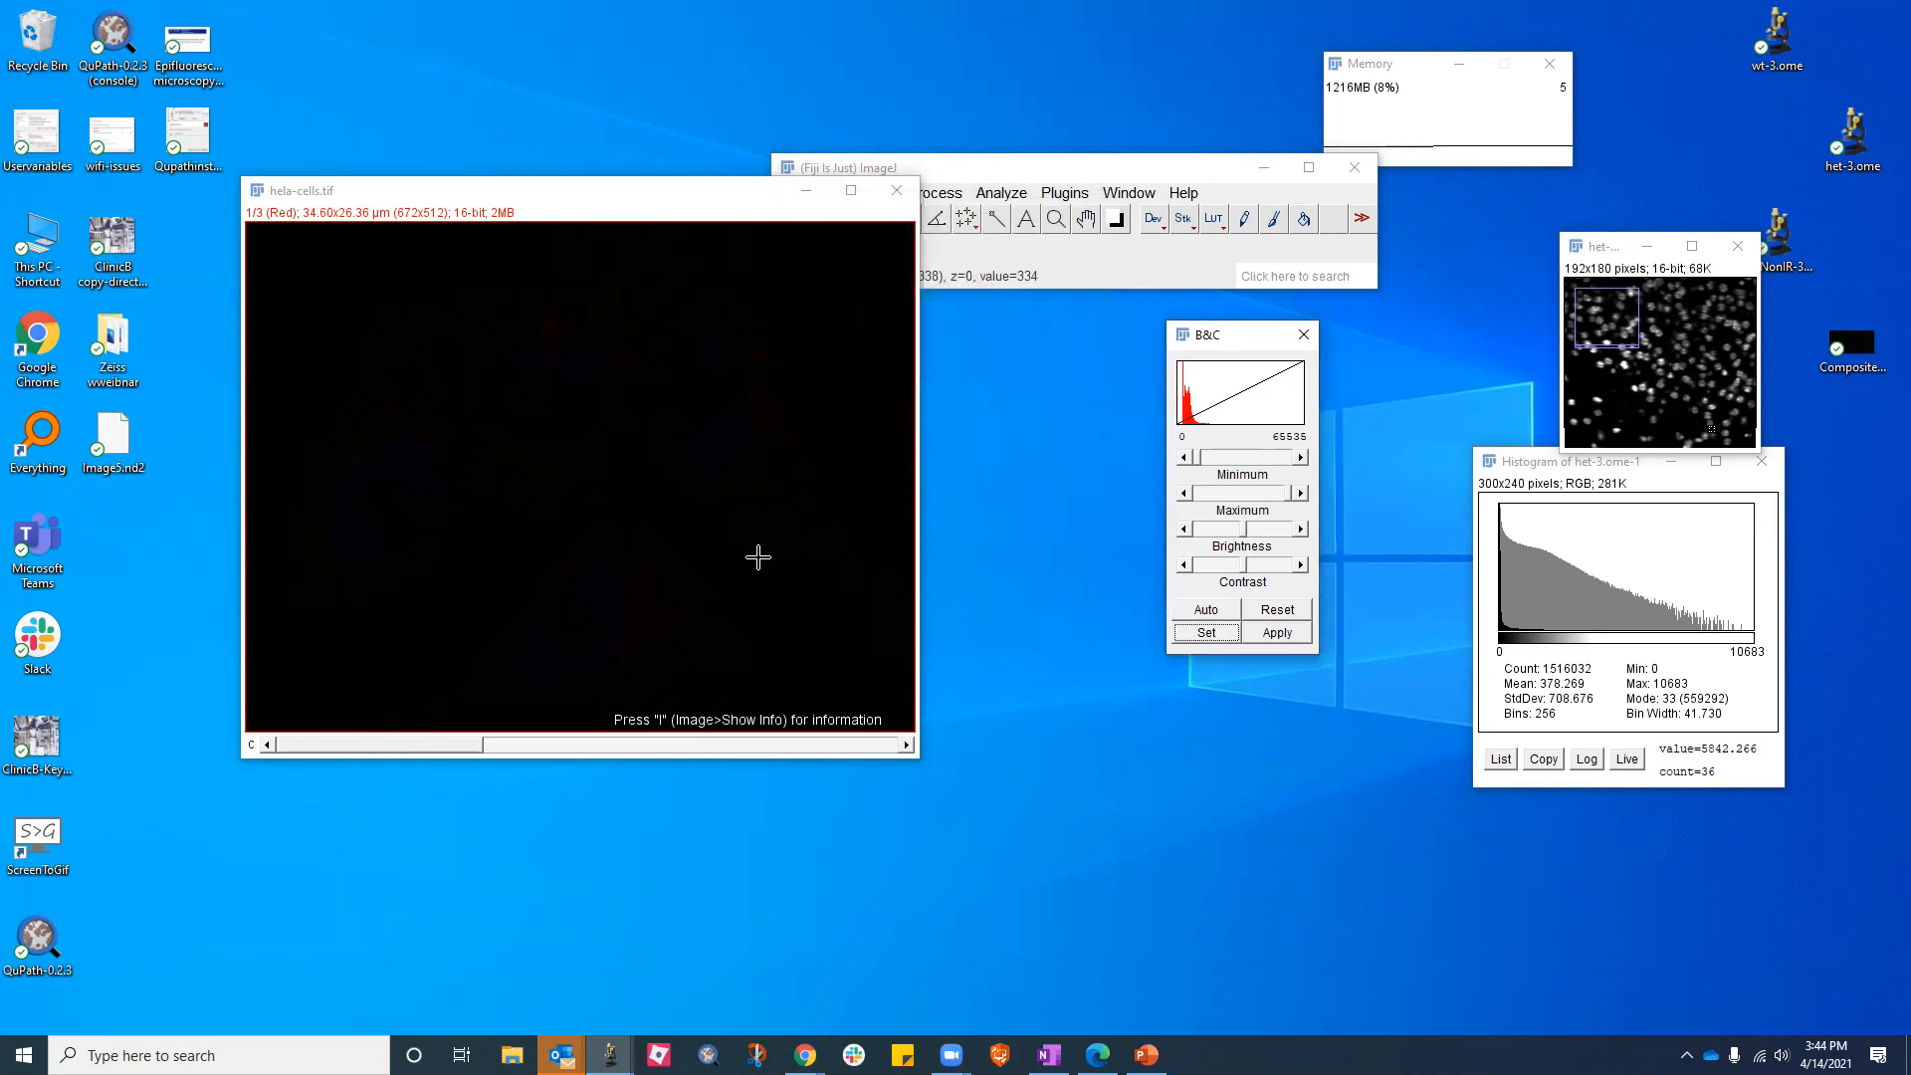
# Auto-adjust the red channel's contrast and step through the channels of hela-cells.tif to compare their histograms
pyautogui.click(1206, 610)
pyautogui.press('Right')
pyautogui.scroll(-1, 697, 594)
pyautogui.scroll(2, 697, 593)
pyautogui.scroll(-1, 697, 594)
pyautogui.scroll(-1, 697, 593)
pyautogui.scroll(1, 697, 593)
pyautogui.press('Left')
pyautogui.press('Right')
pyautogui.press('Right')
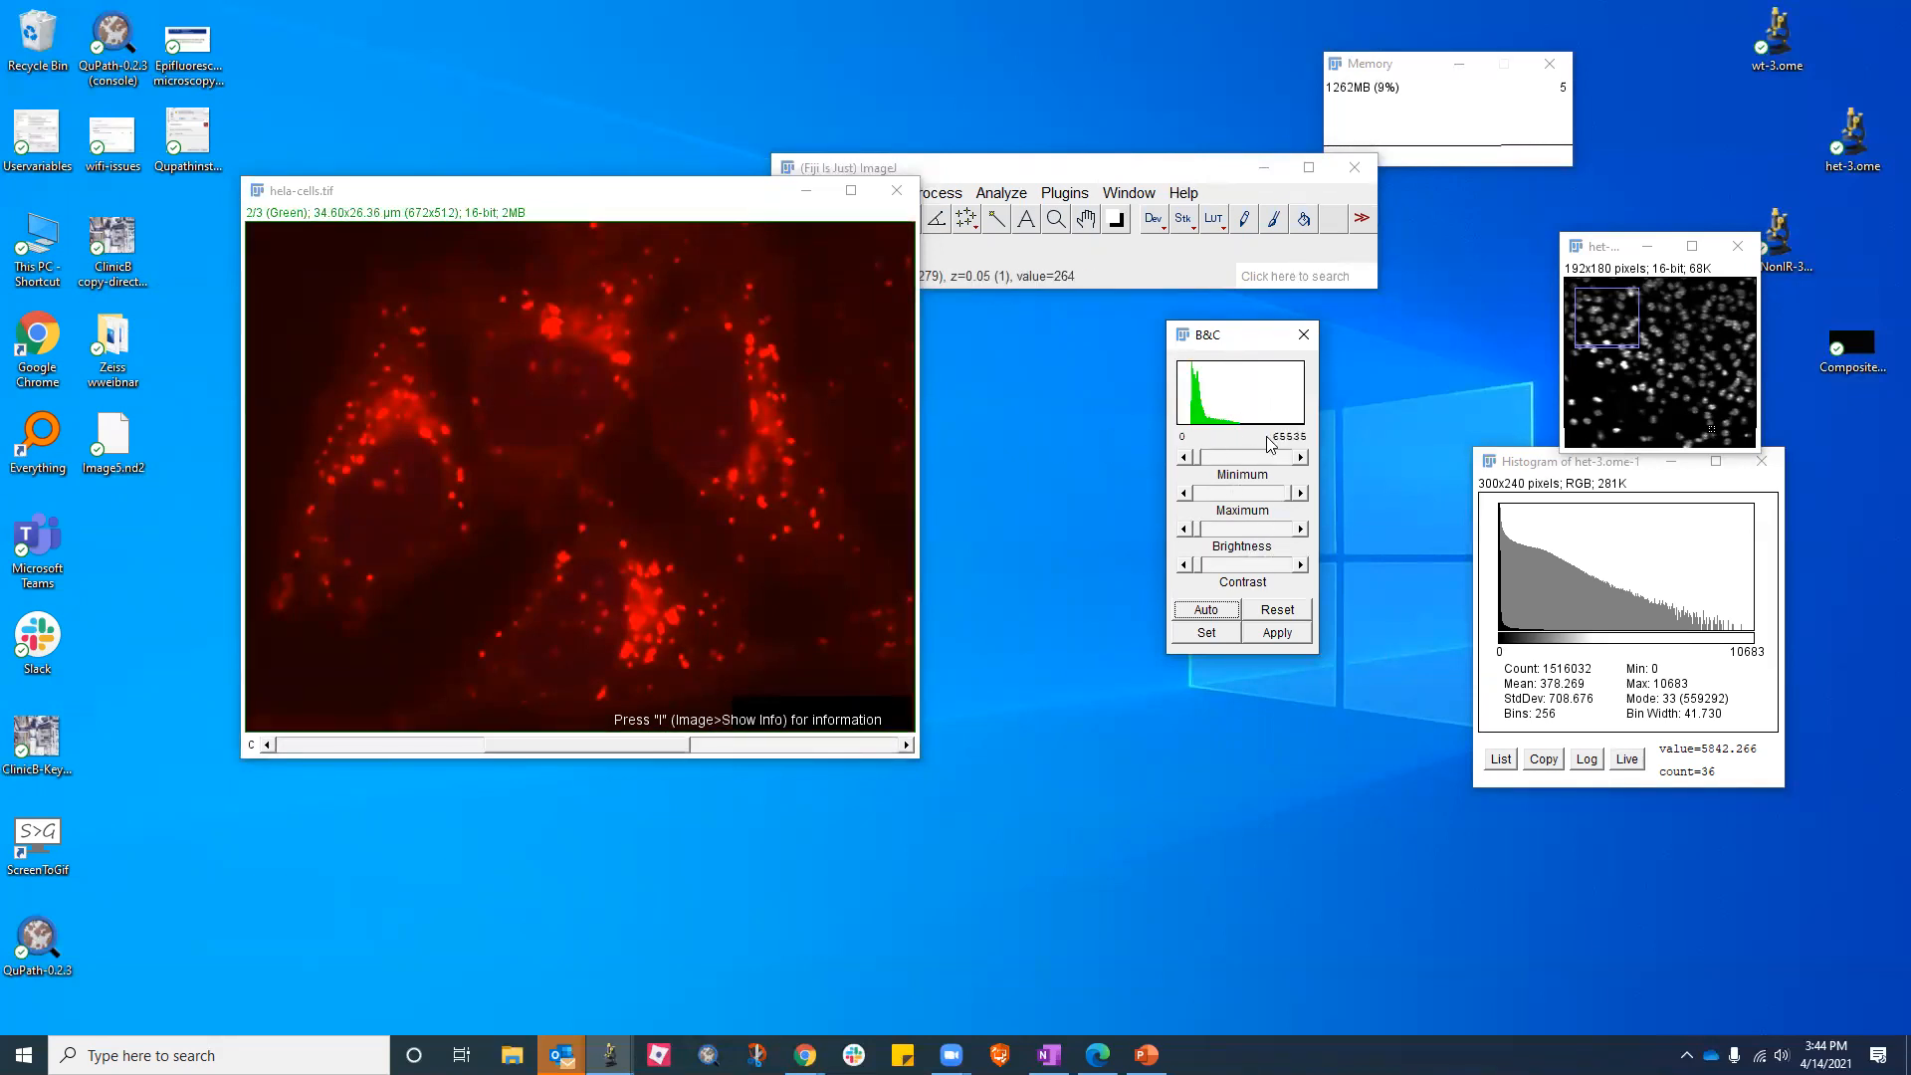
pyautogui.press('Left')
# Circle the peak in the green channel's brightness and contrast histogram with a freehand annotation
pyautogui.click(1024, 282)
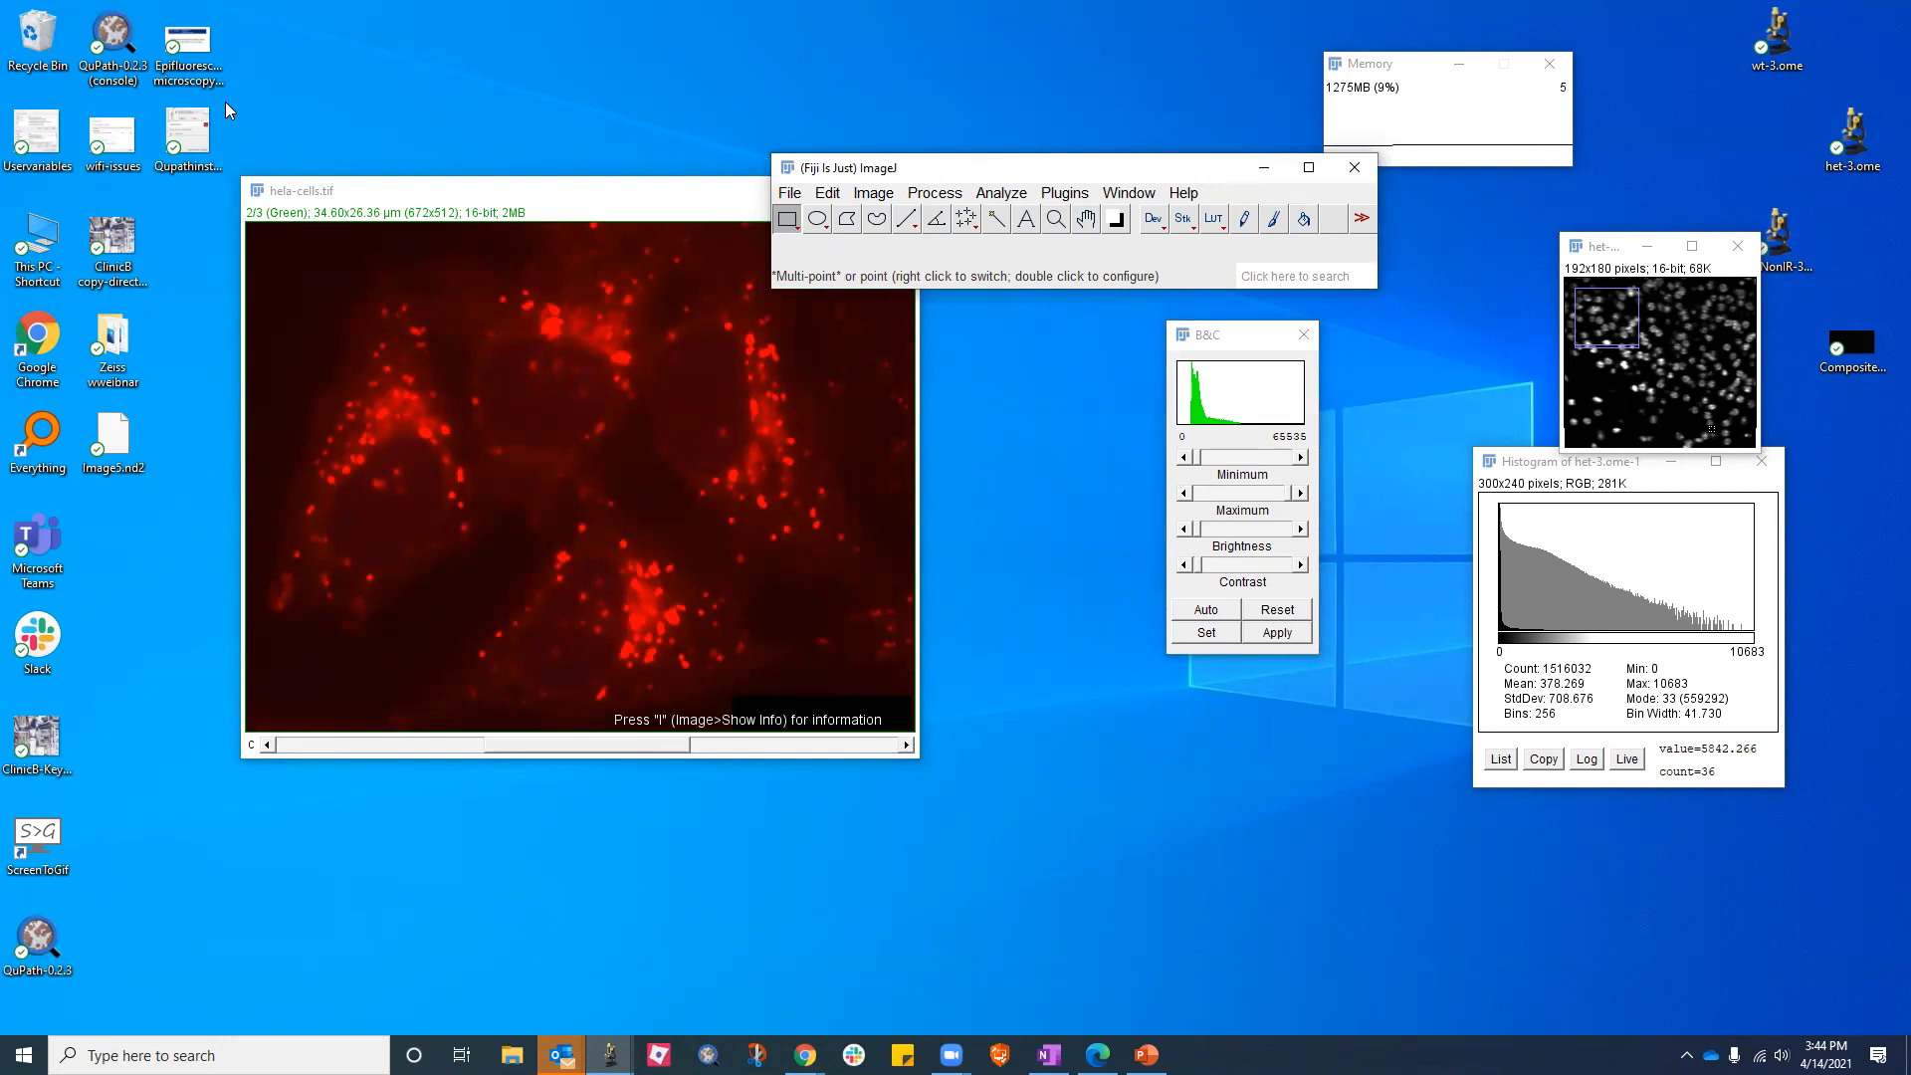
pyautogui.click(1105, 380)
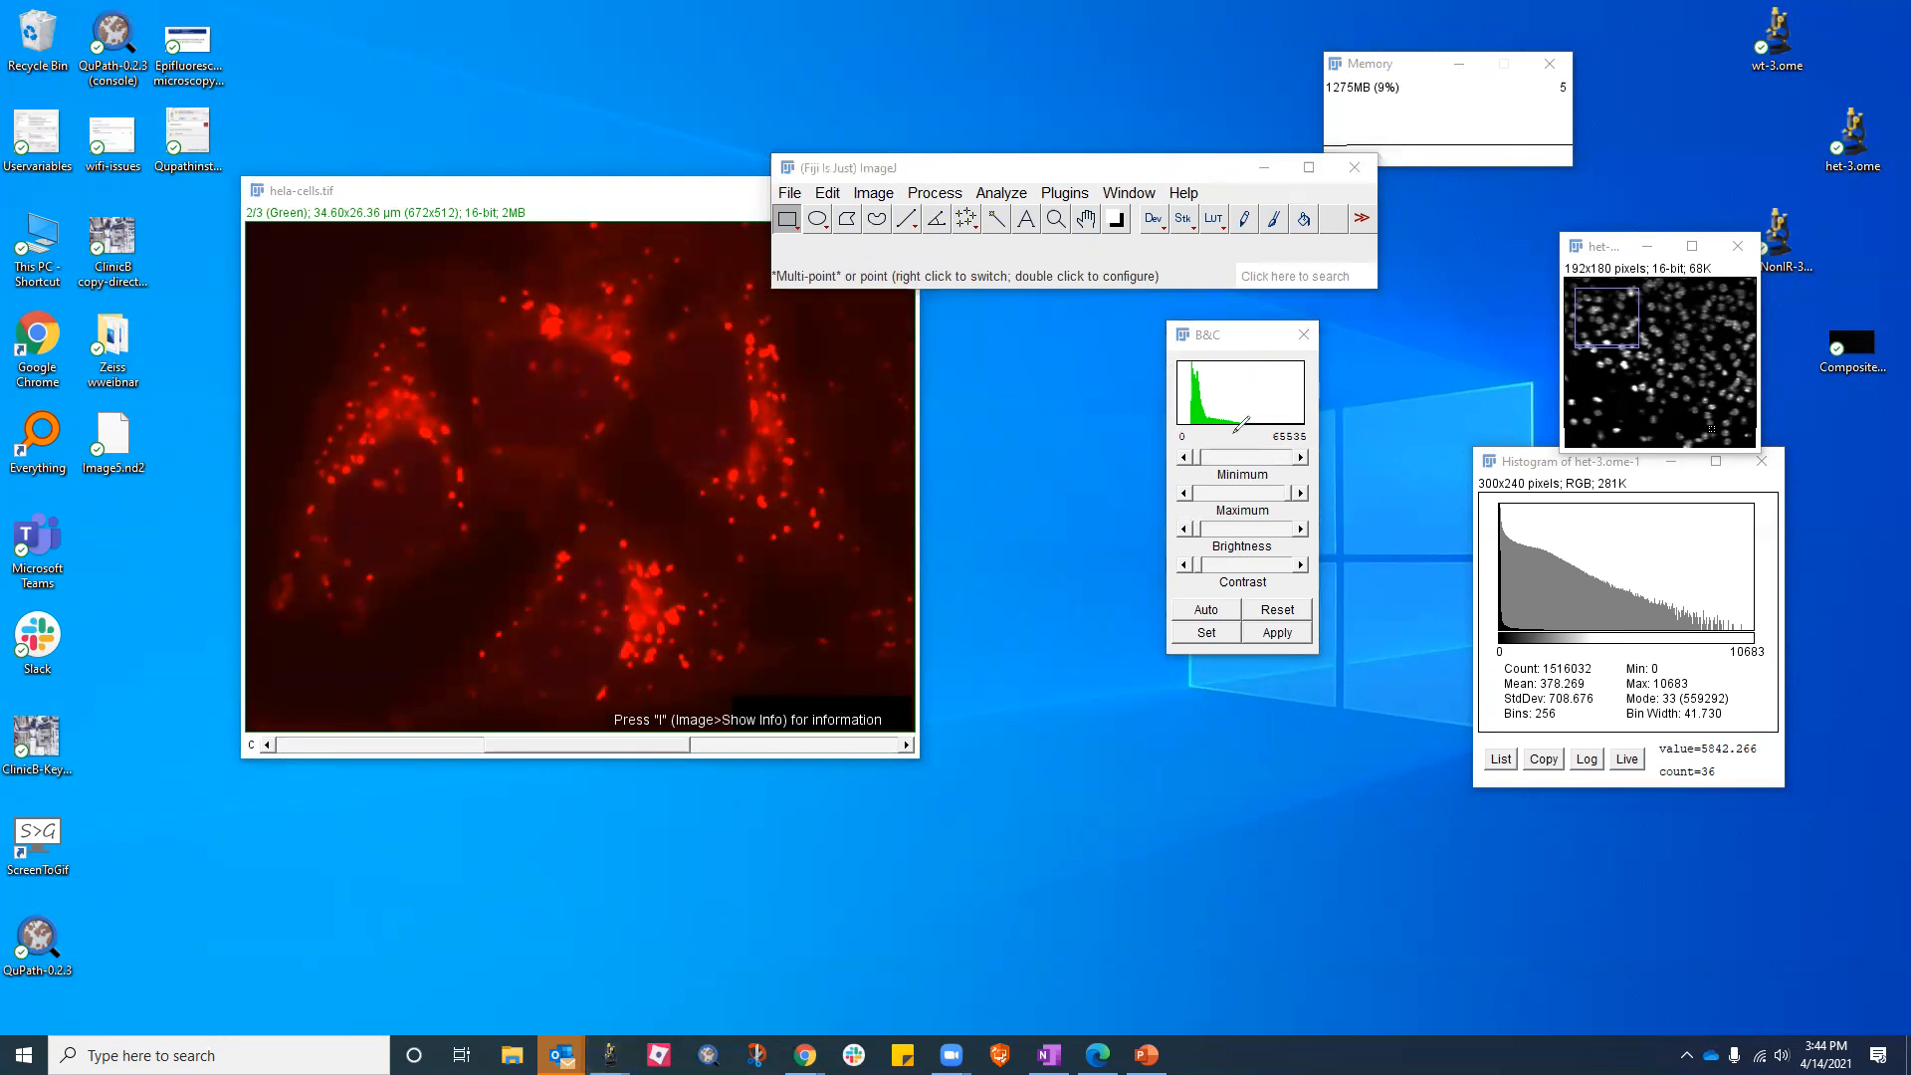
pyautogui.moveTo(1243, 429)
pyautogui.mouseDown()
pyautogui.moveTo(1199, 433)
pyautogui.moveTo(1184, 388)
pyautogui.moveTo(1205, 363)
pyautogui.moveTo(1236, 424)
pyautogui.mouseUp()
# Step through the channels of hela-cells.tif to examine each histogram, end on blue, and move the image window
pyautogui.click(551, 431)
pyautogui.scroll(-1, 550, 434)
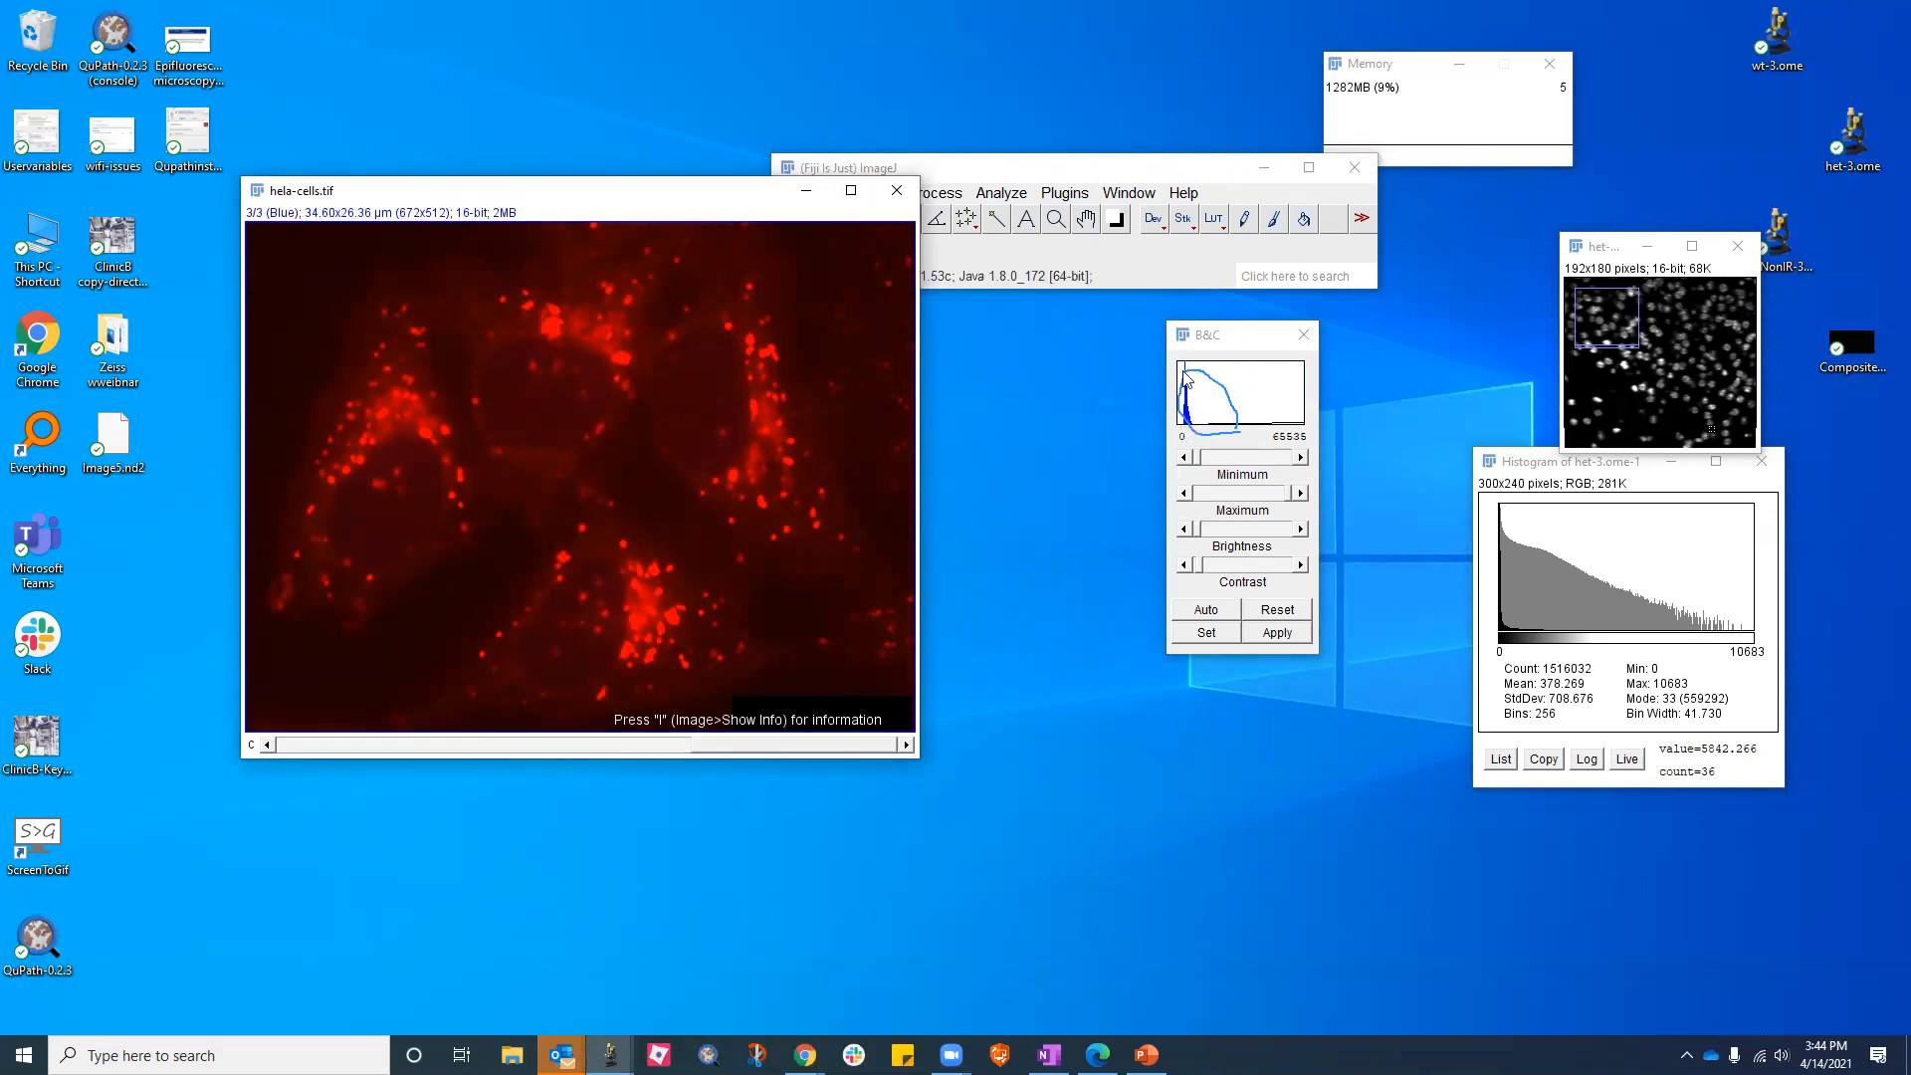
pyautogui.scroll(2, 726, 444)
pyautogui.scroll(-2, 728, 468)
pyautogui.moveTo(378, 192); pyautogui.dragTo(480, 282)
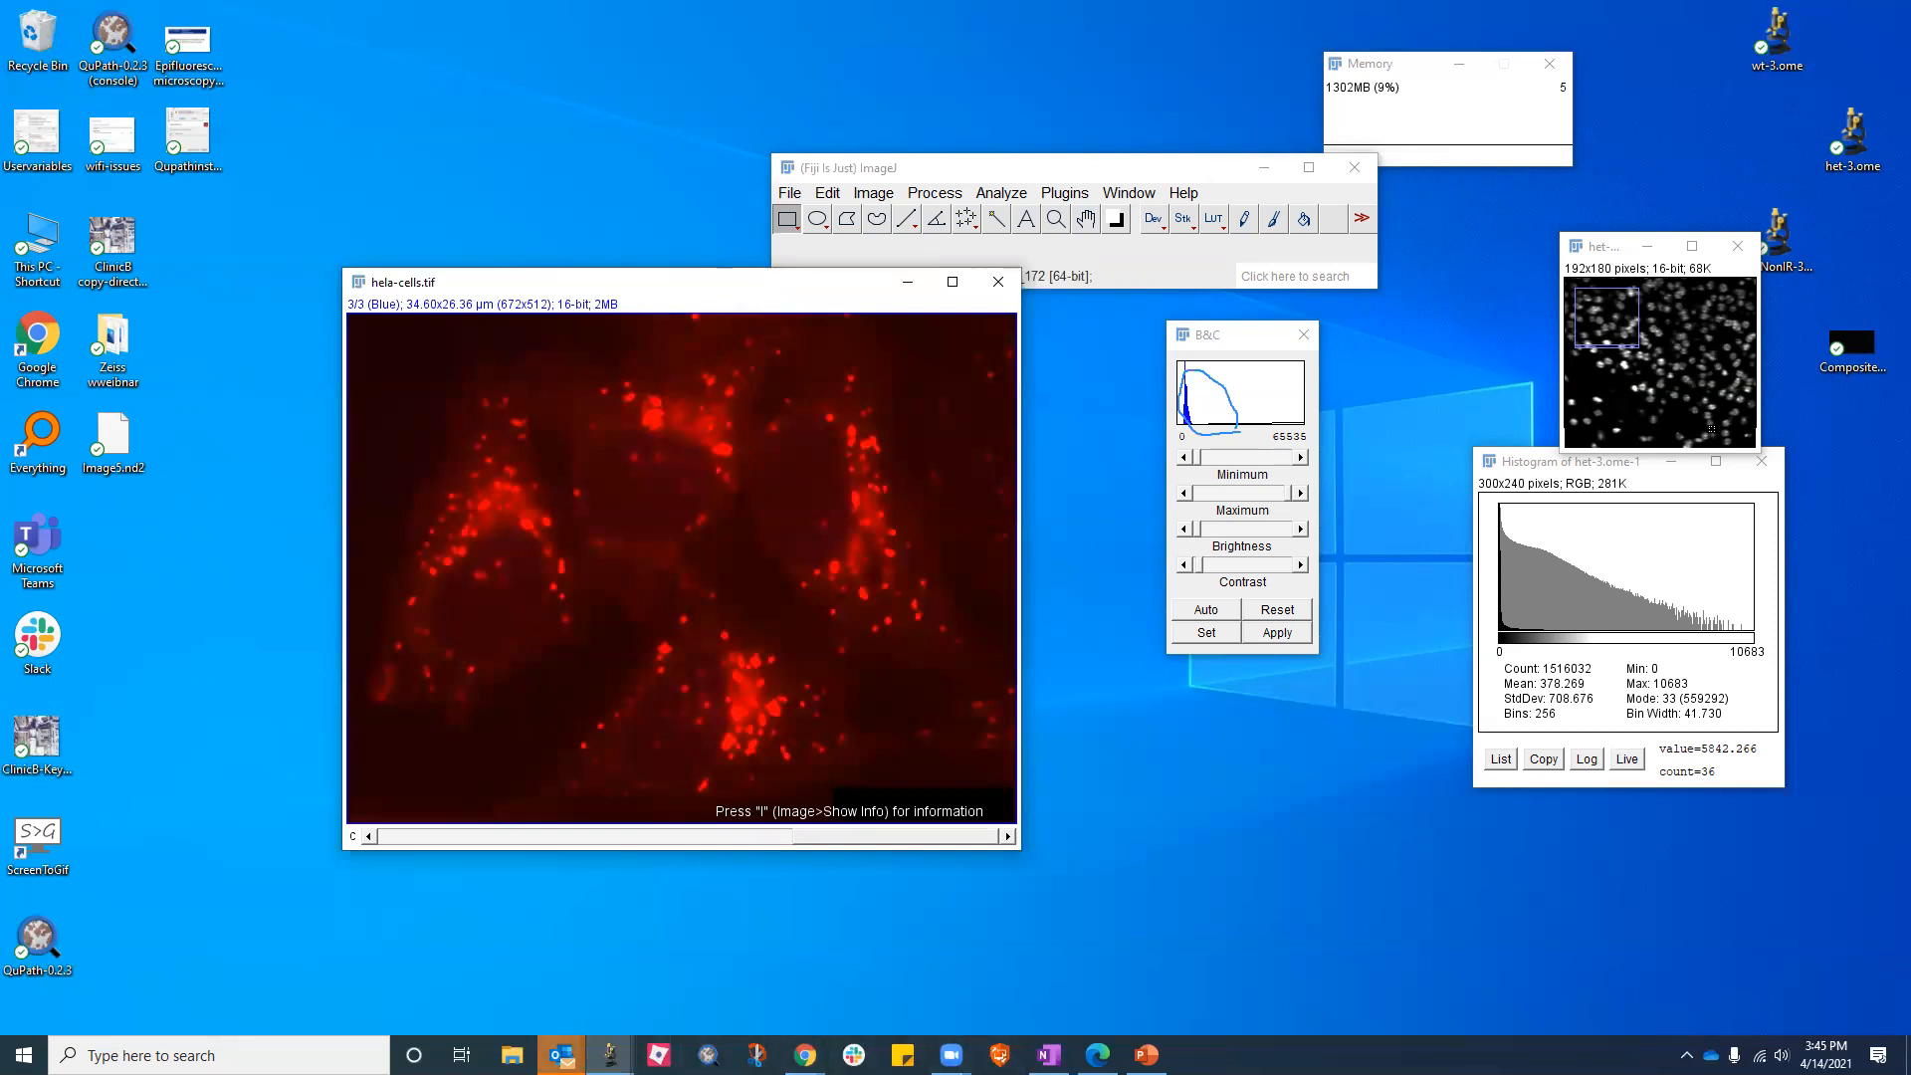
# Switch to the Fiji-Basics presentation in PowerPoint and show slide 7, Opening a multichannel image
pyautogui.click(1147, 1055)
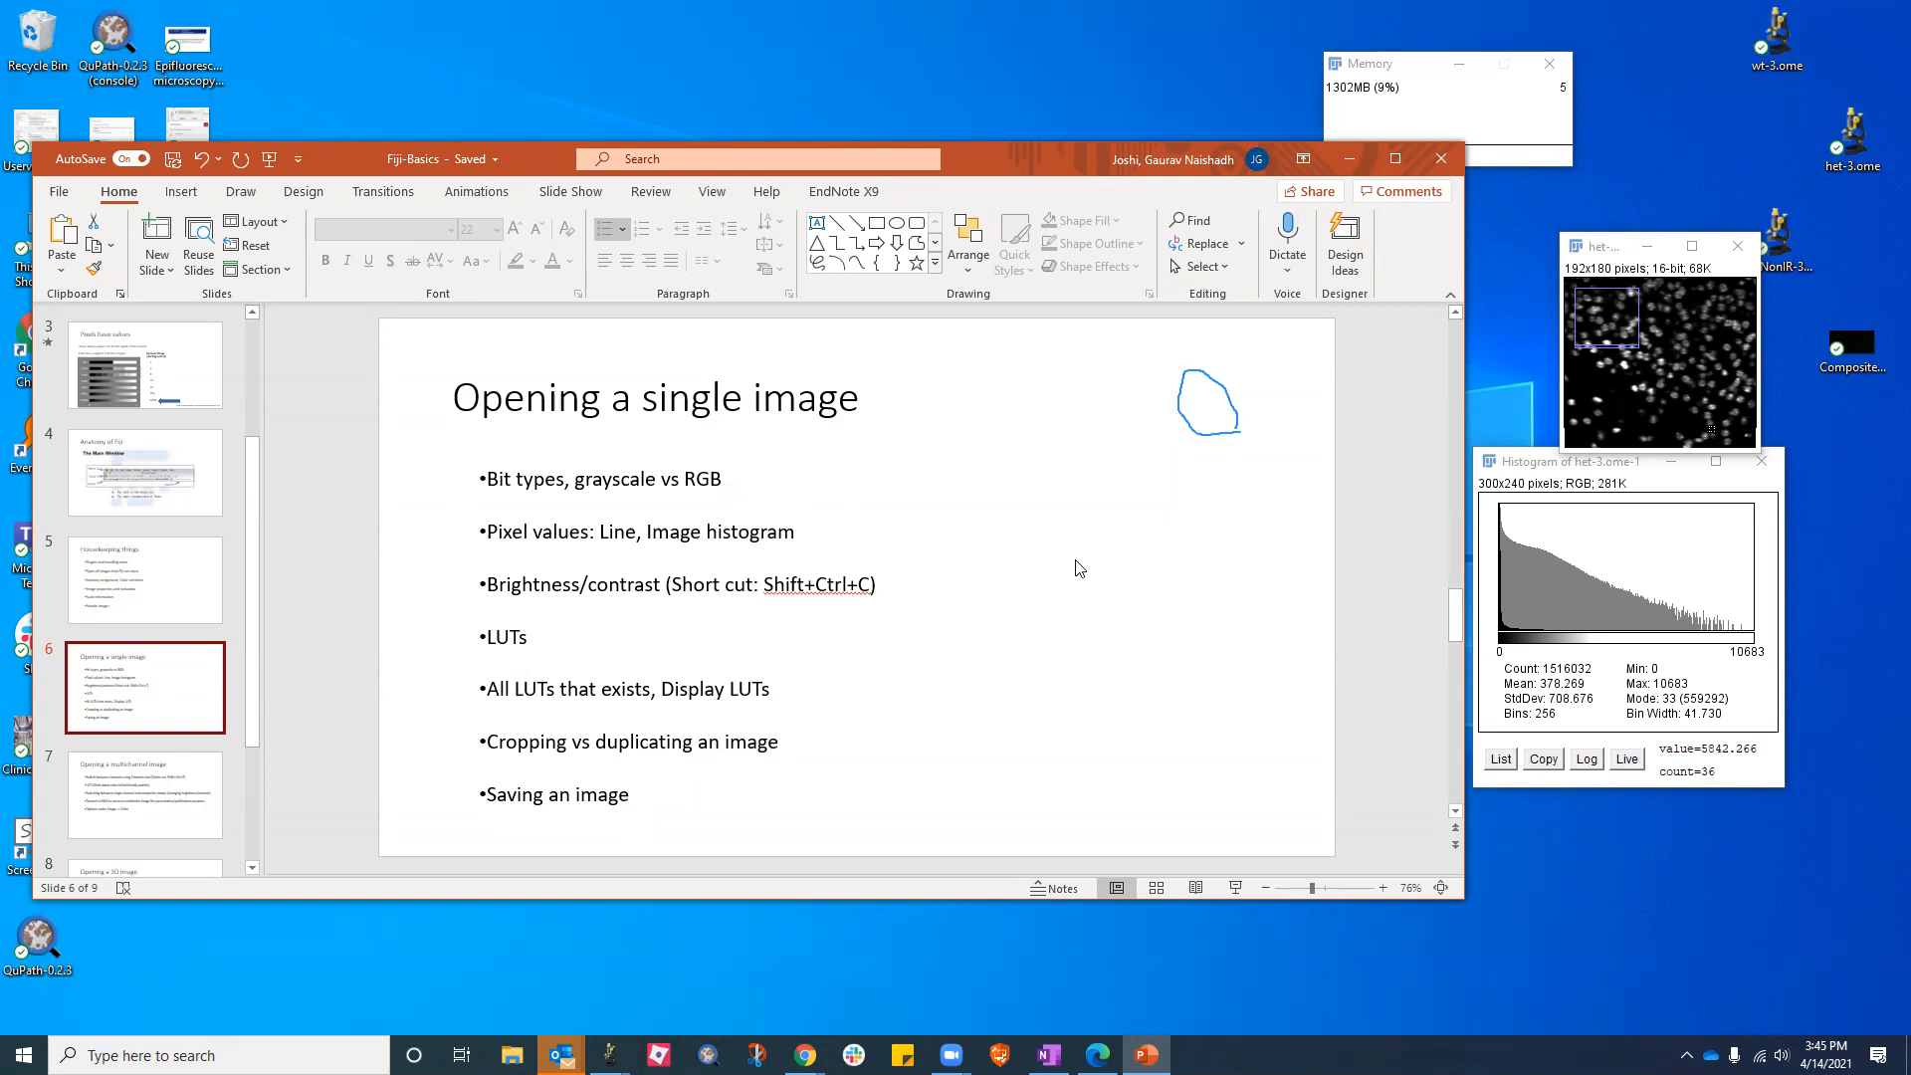
pyautogui.click(1350, 159)
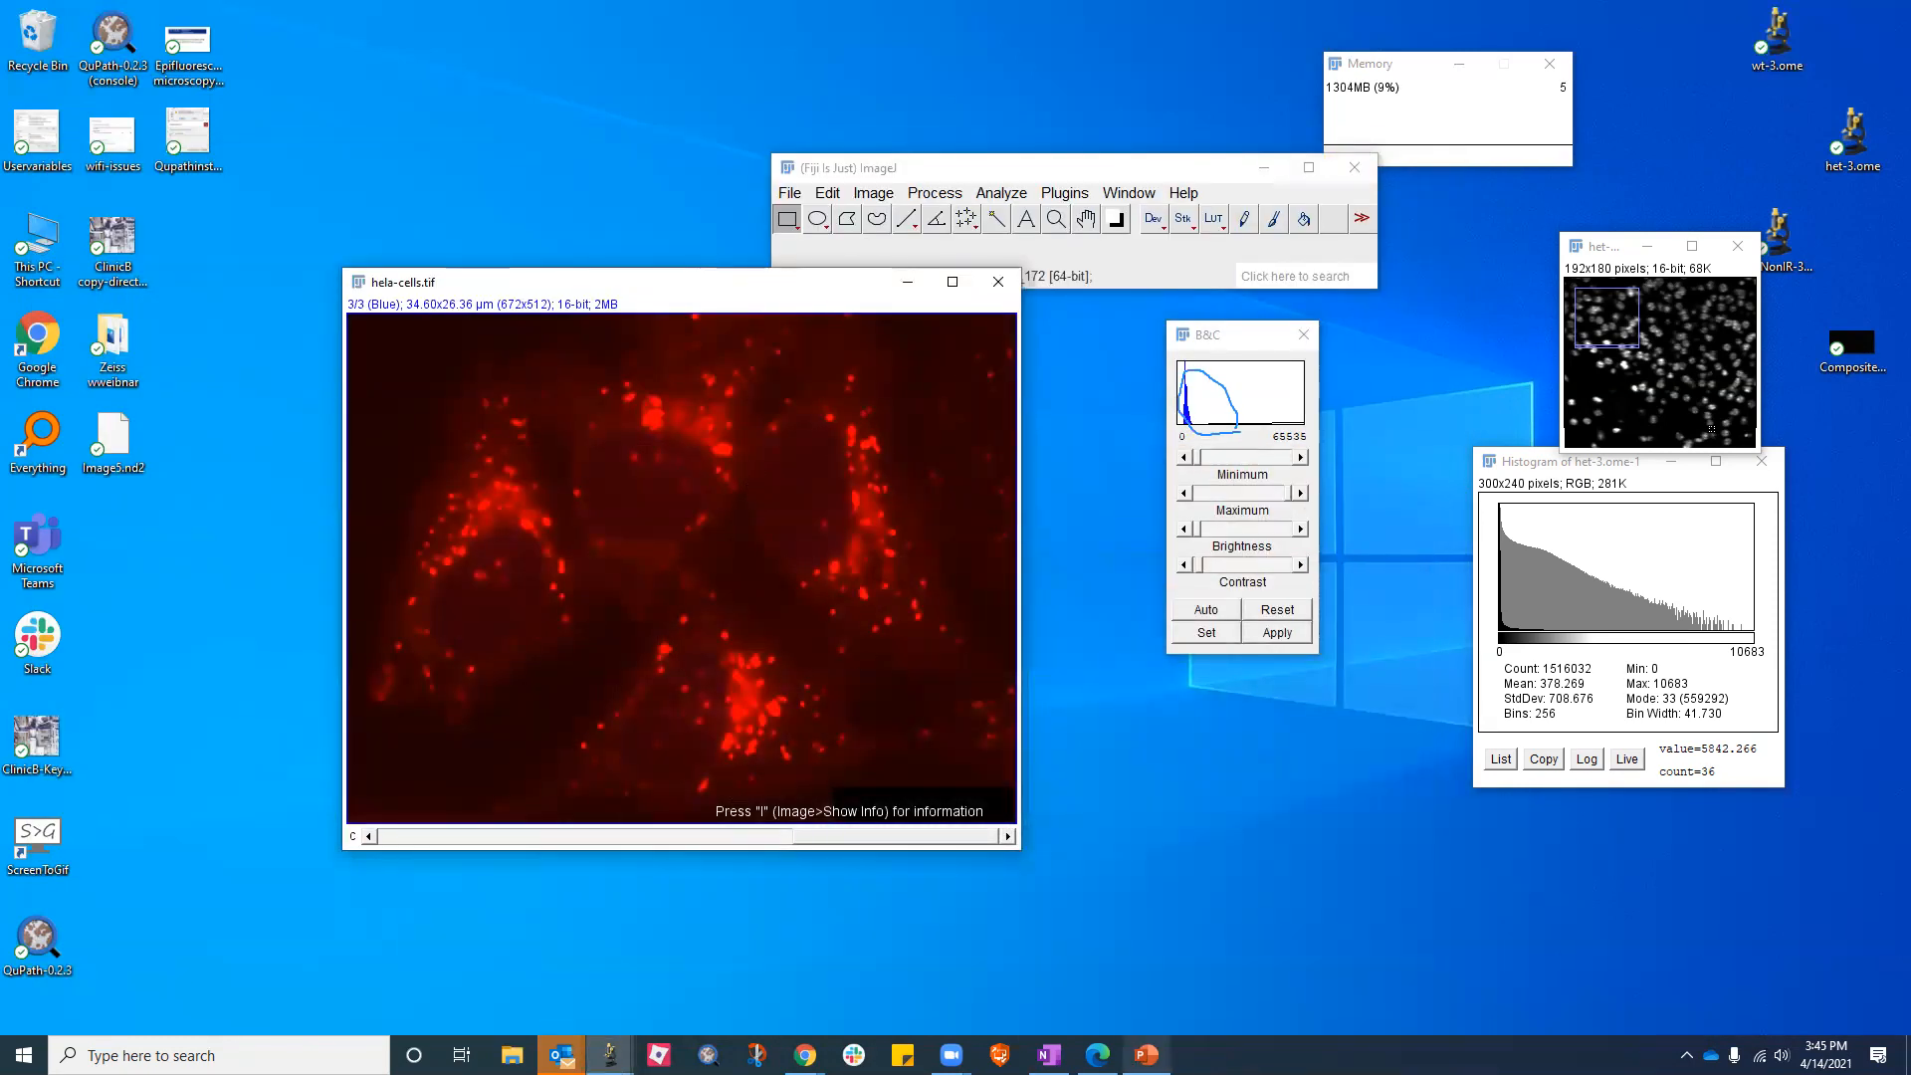
pyautogui.click(1145, 1056)
pyautogui.click(145, 794)
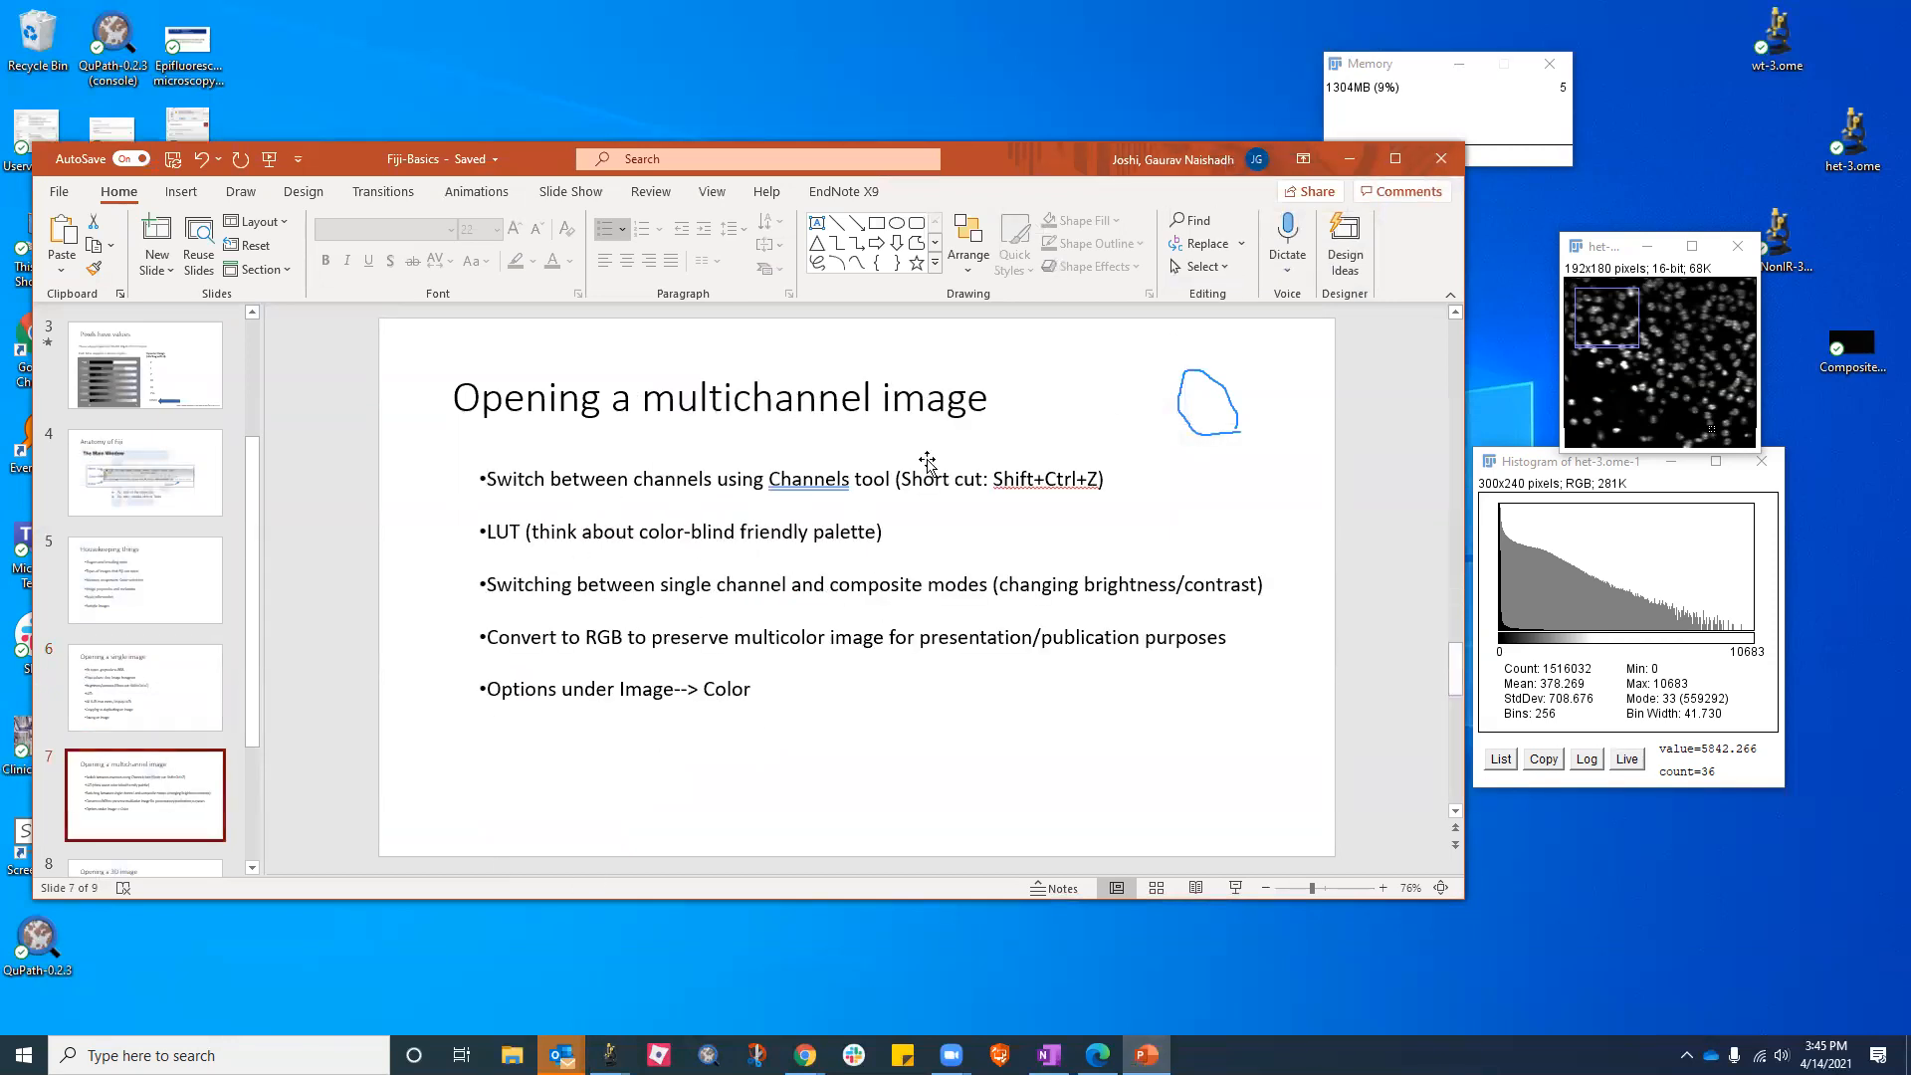
# Move the hela-cells.tif window aside, review the Opening a multichannel image slide in PowerPoint, and return to Fiji
pyautogui.click(1349, 160)
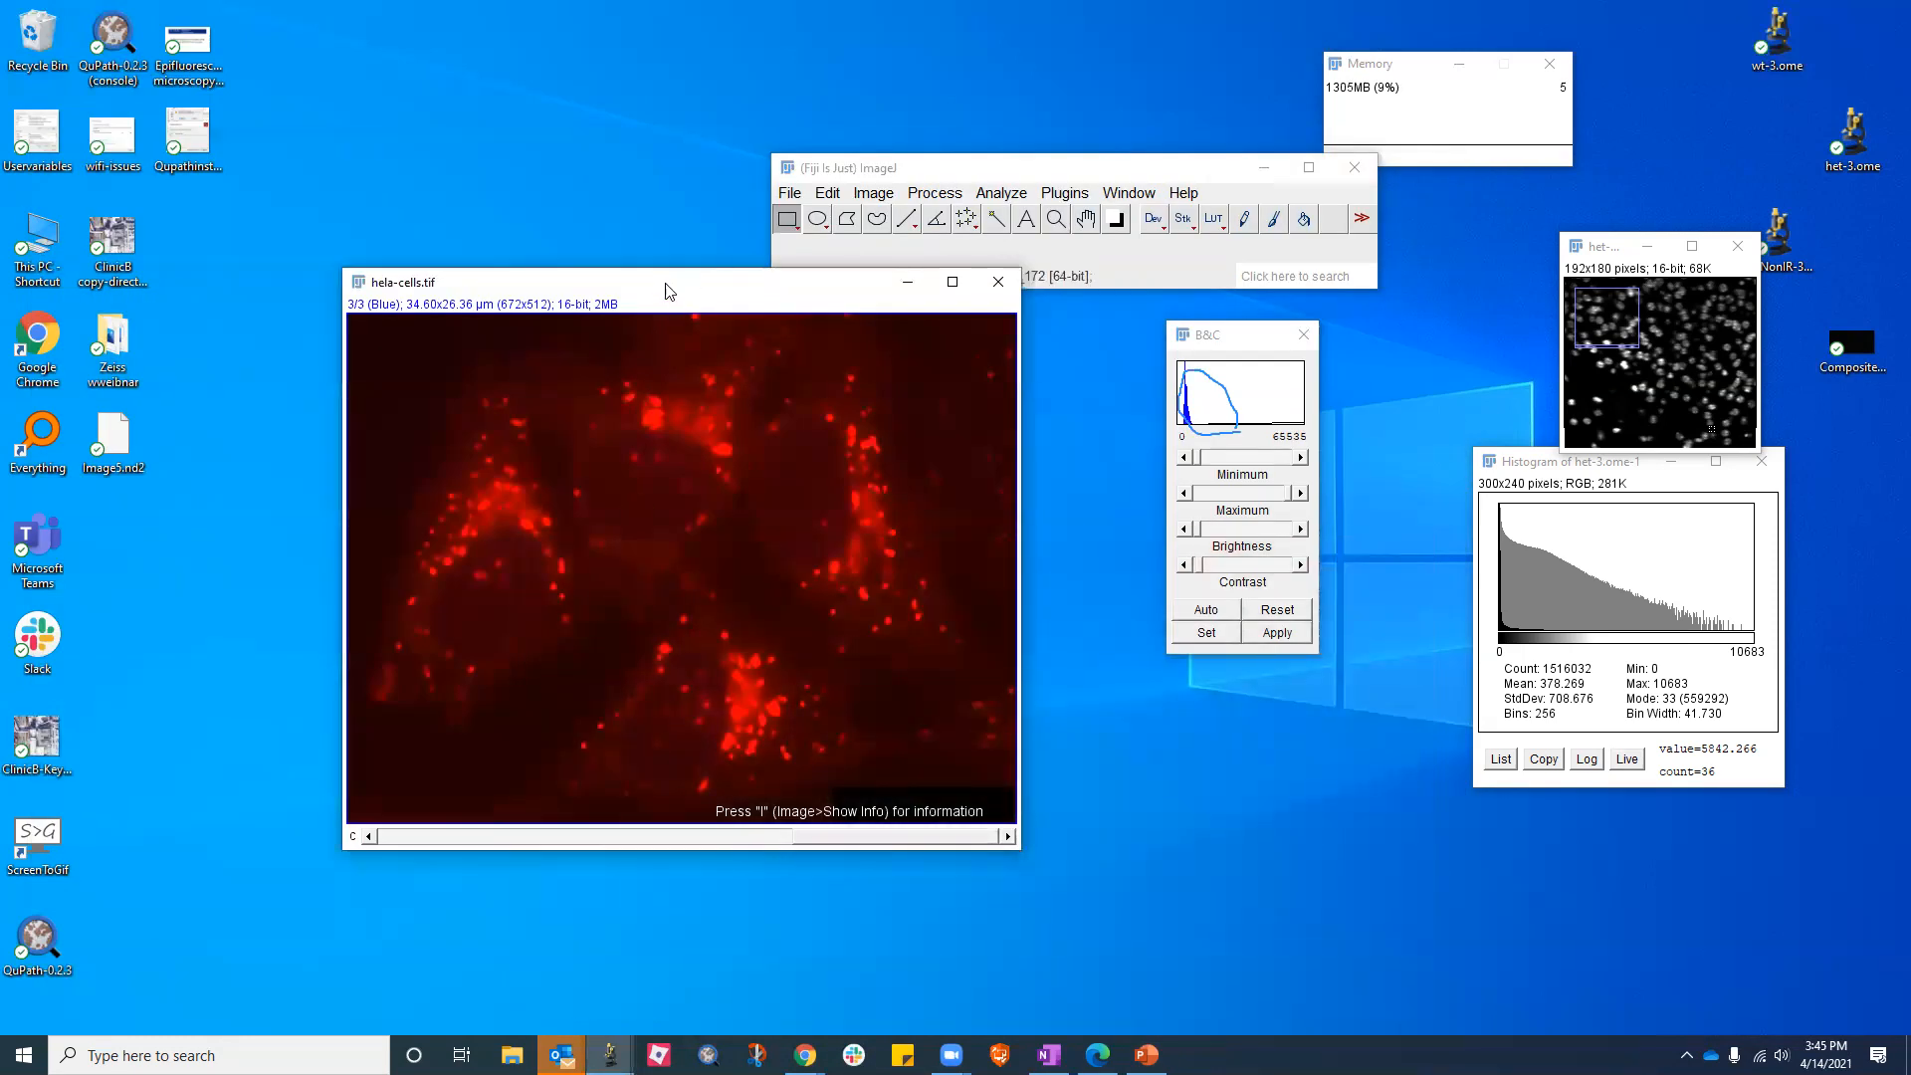
pyautogui.moveTo(669, 287); pyautogui.dragTo(552, 183)
pyautogui.click(1146, 1055)
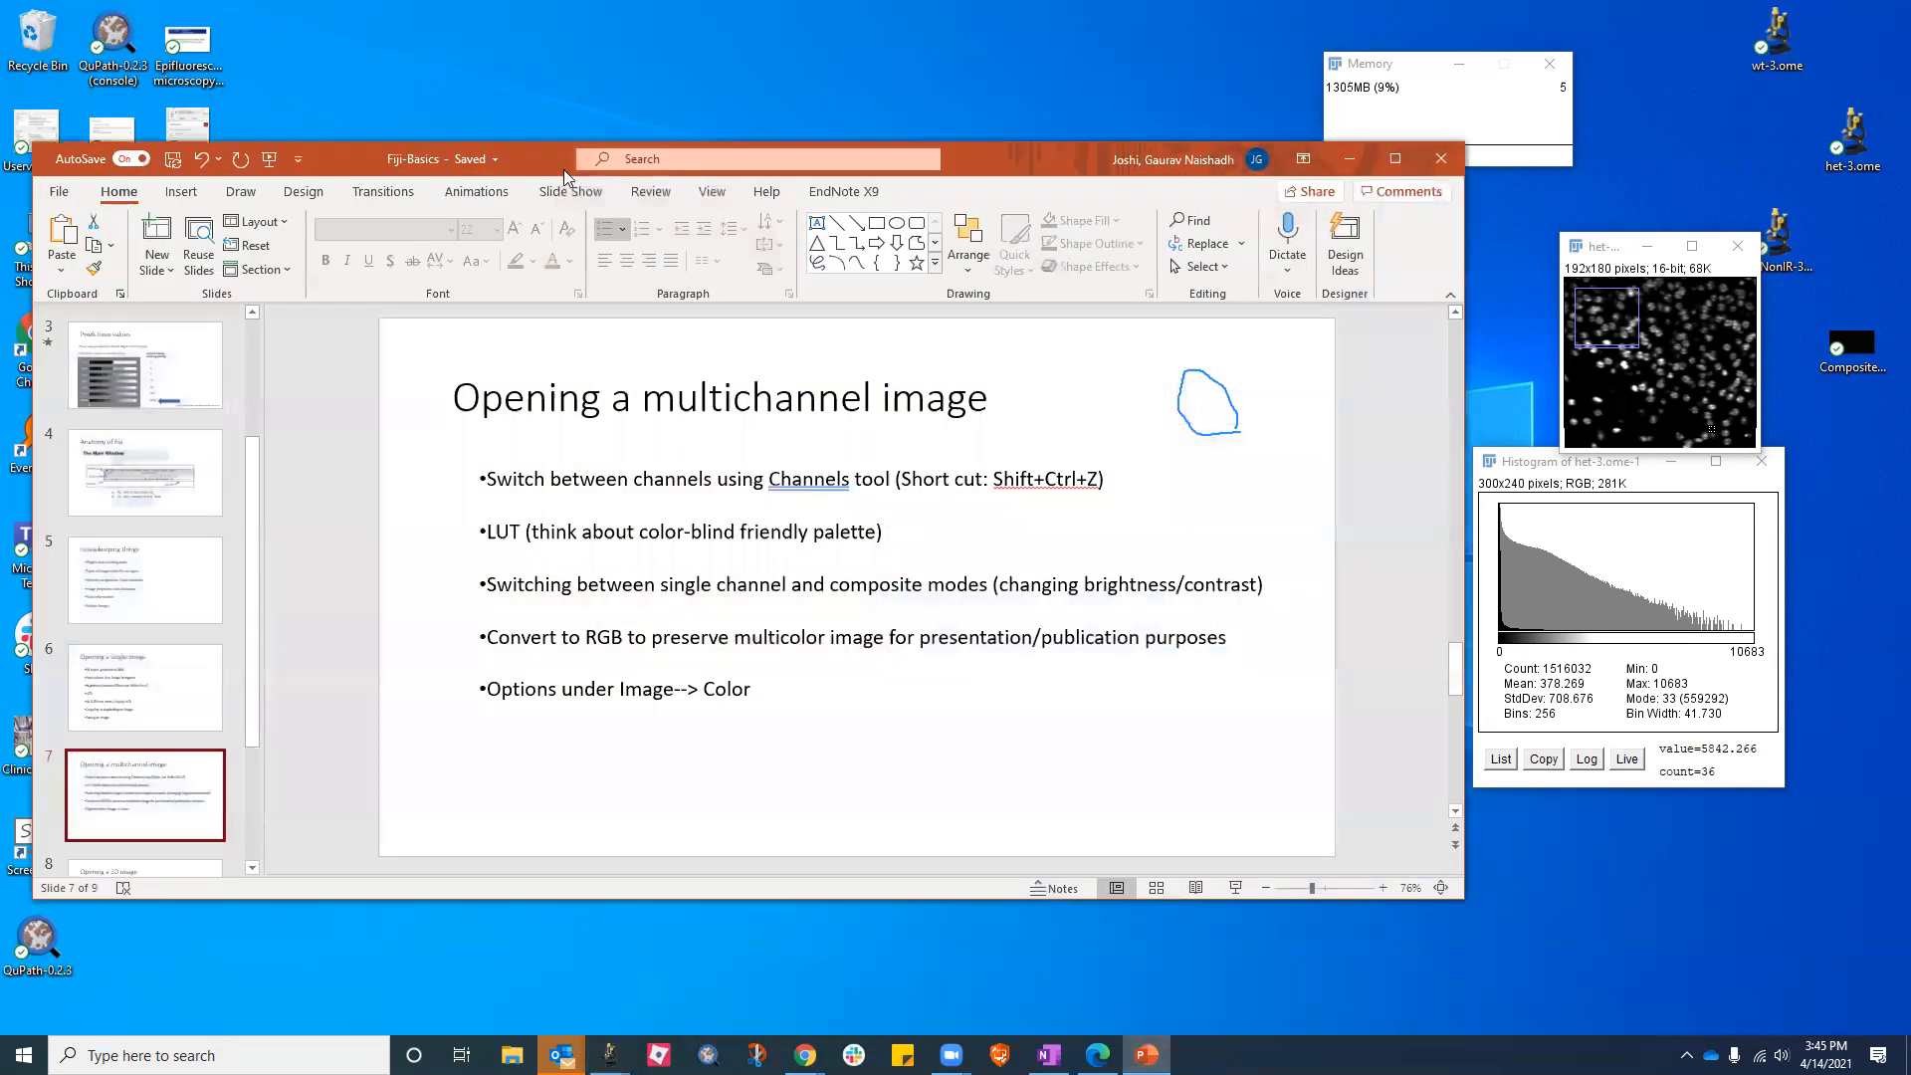
pyautogui.moveTo(336, 163); pyautogui.dragTo(658, 122)
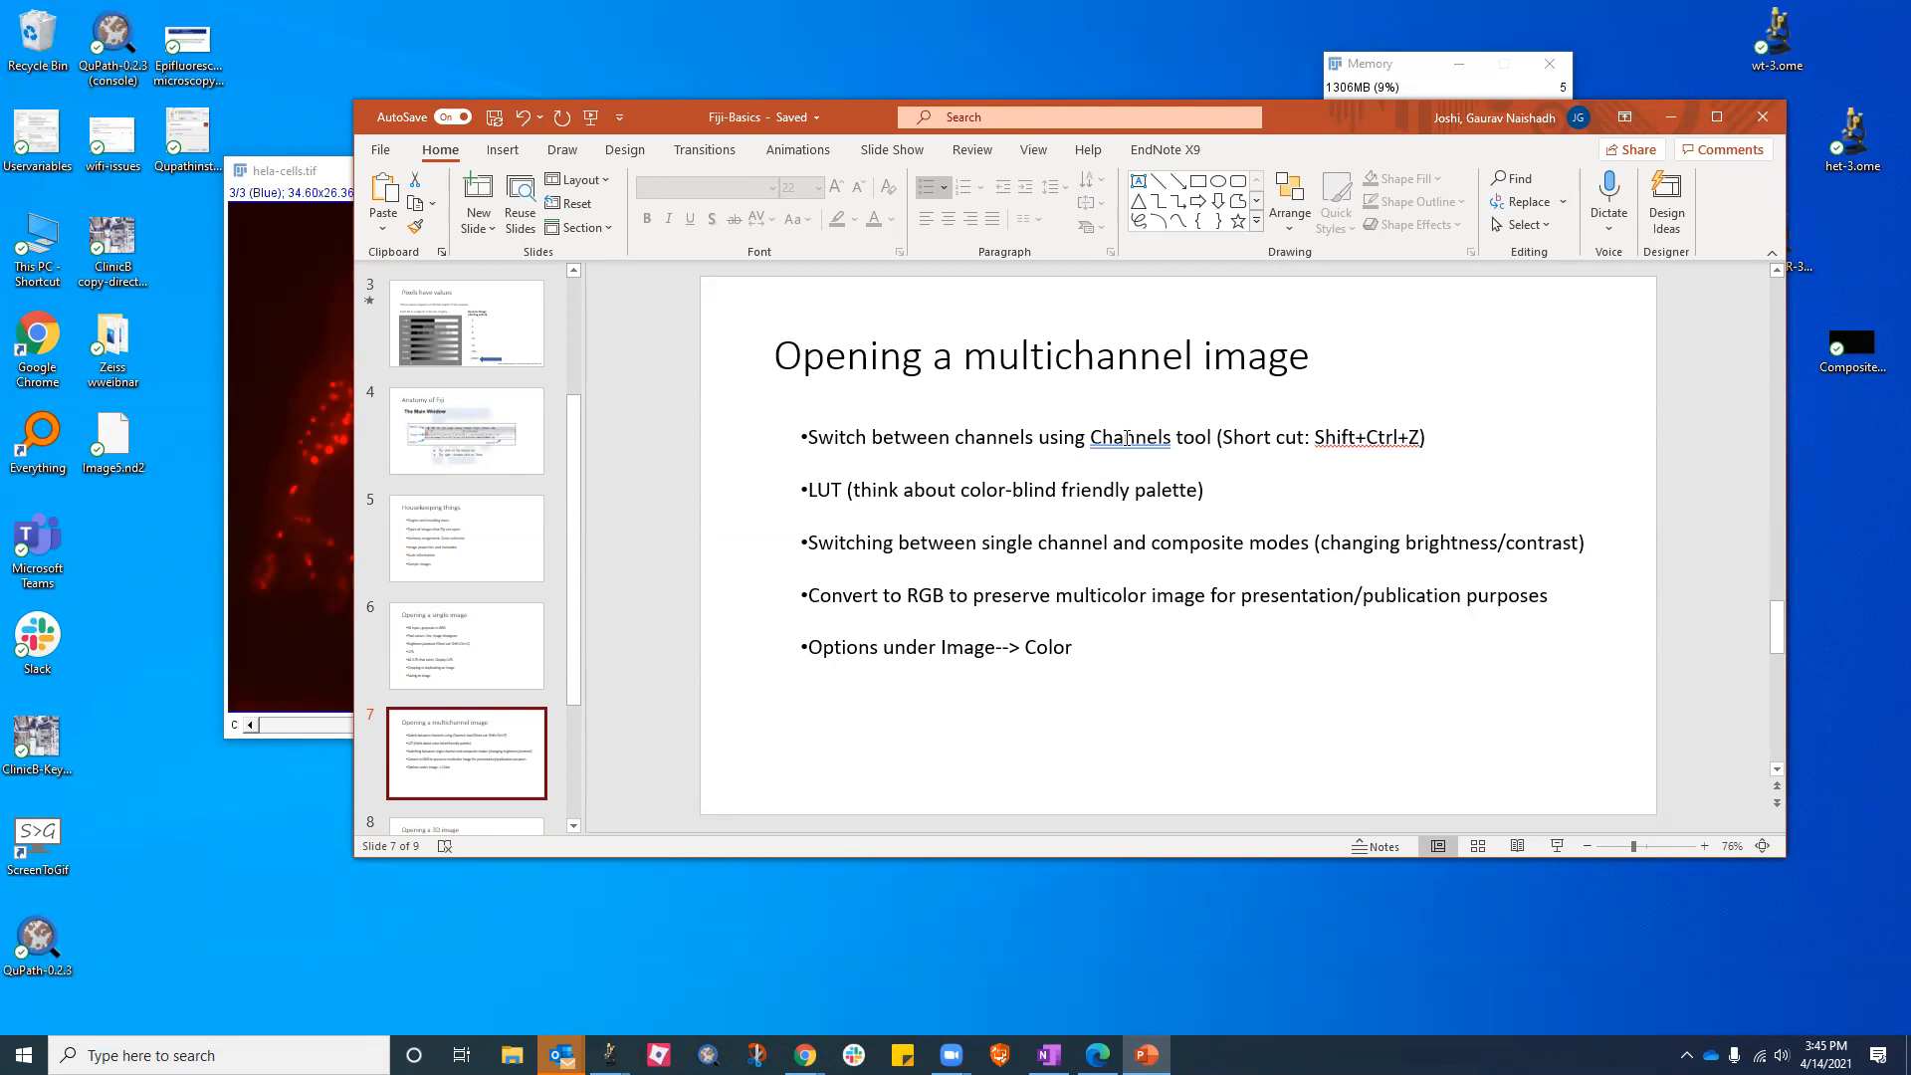
pyautogui.click(1671, 117)
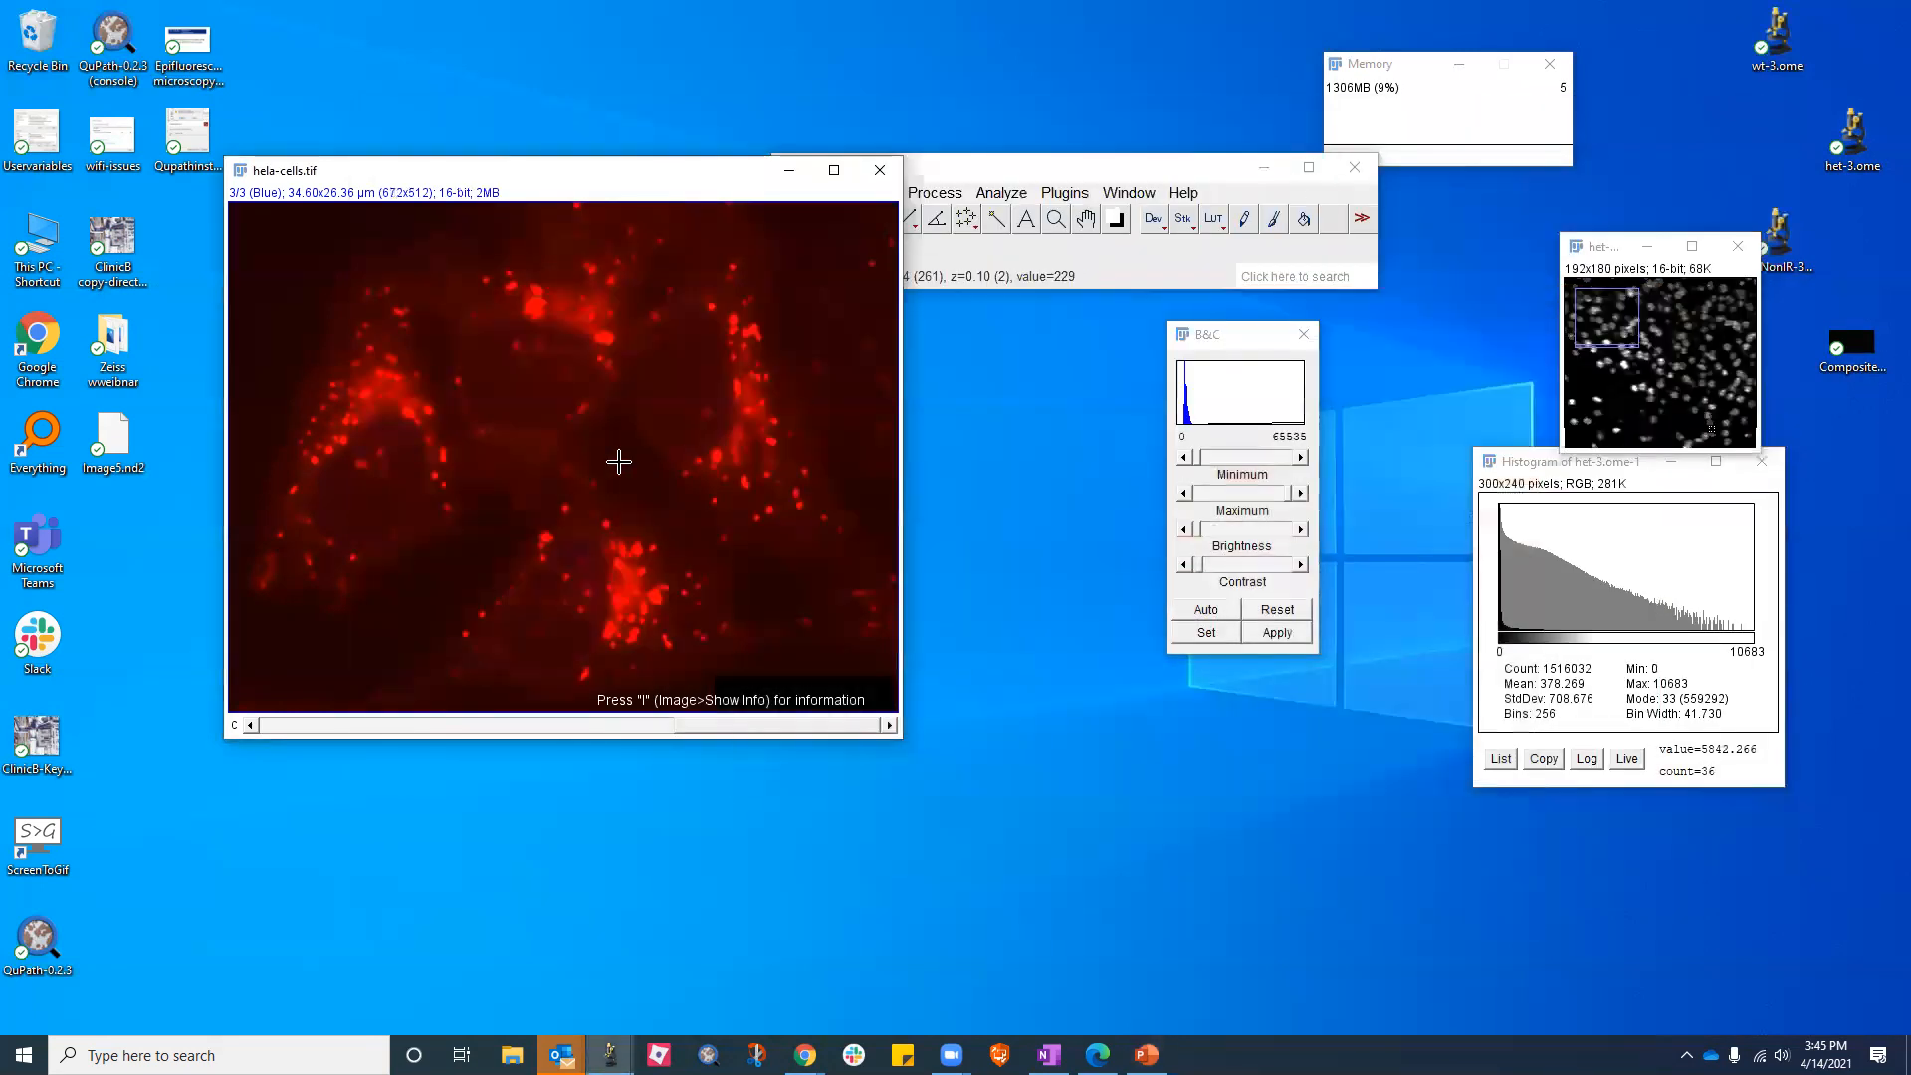
# Step through the channels of hela-cells.tif to compare their histograms, moving the B&C window beside the image and ending on red
pyautogui.scroll(2, 618, 461)
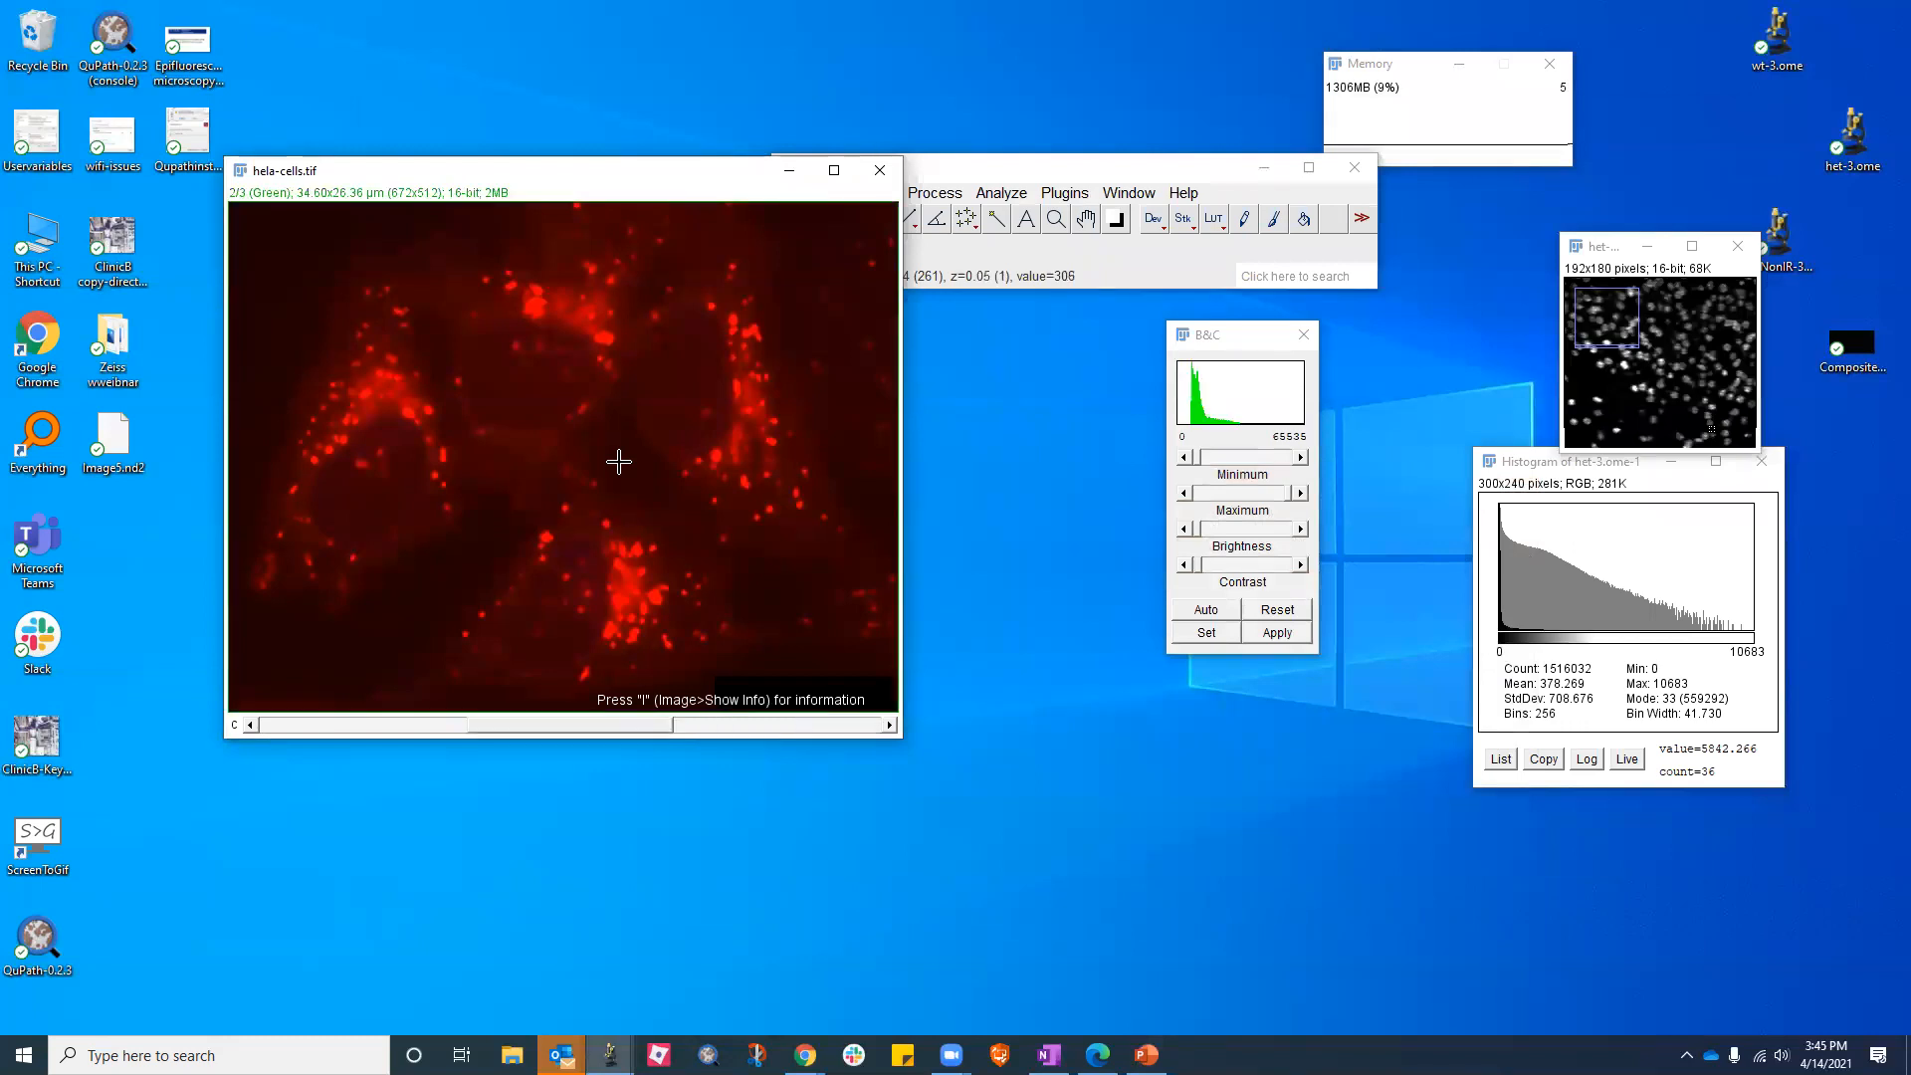
pyautogui.scroll(-2, 625, 448)
pyautogui.scroll(2, 478, 564)
pyautogui.scroll(-2, 499, 533)
pyautogui.scroll(2, 498, 533)
pyautogui.moveTo(1209, 336); pyautogui.dragTo(1011, 324)
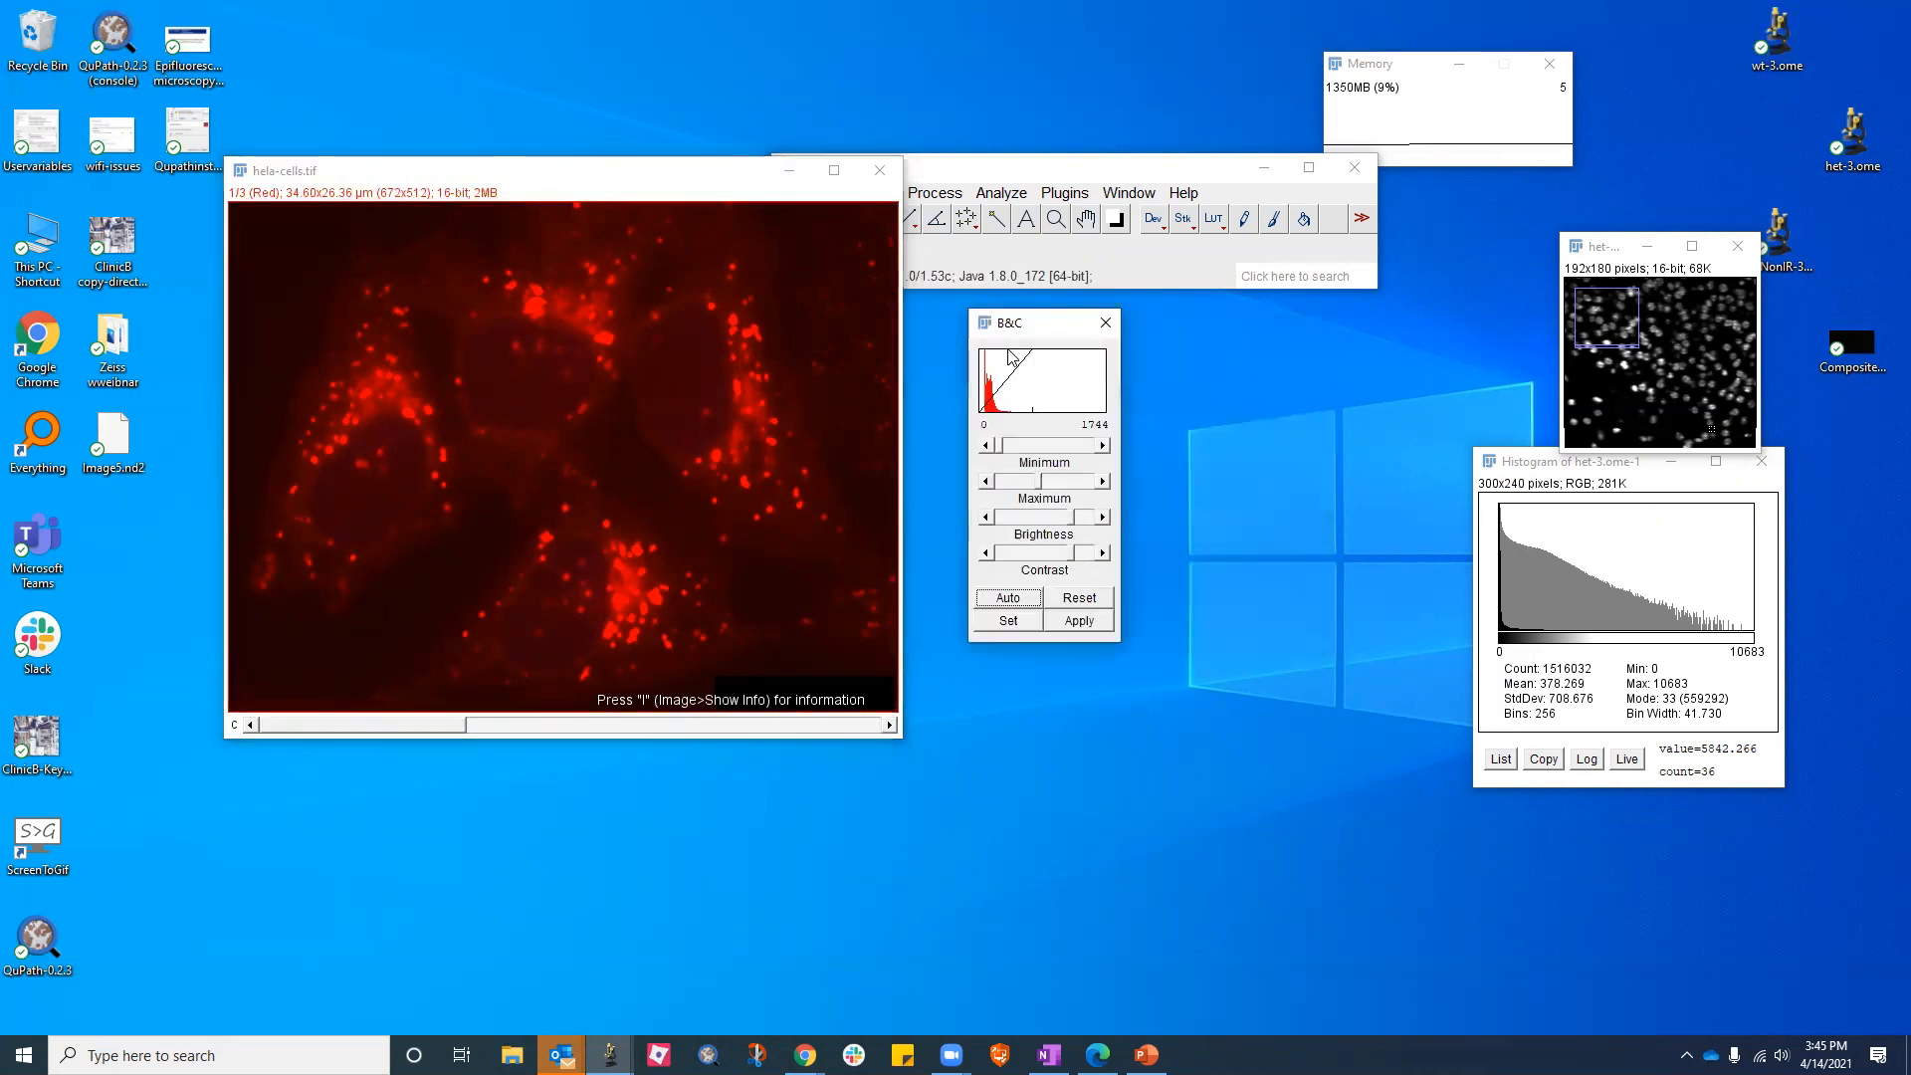
pyautogui.press('Right')
pyautogui.press('Right')
pyautogui.press('Left')
pyautogui.press('Left')
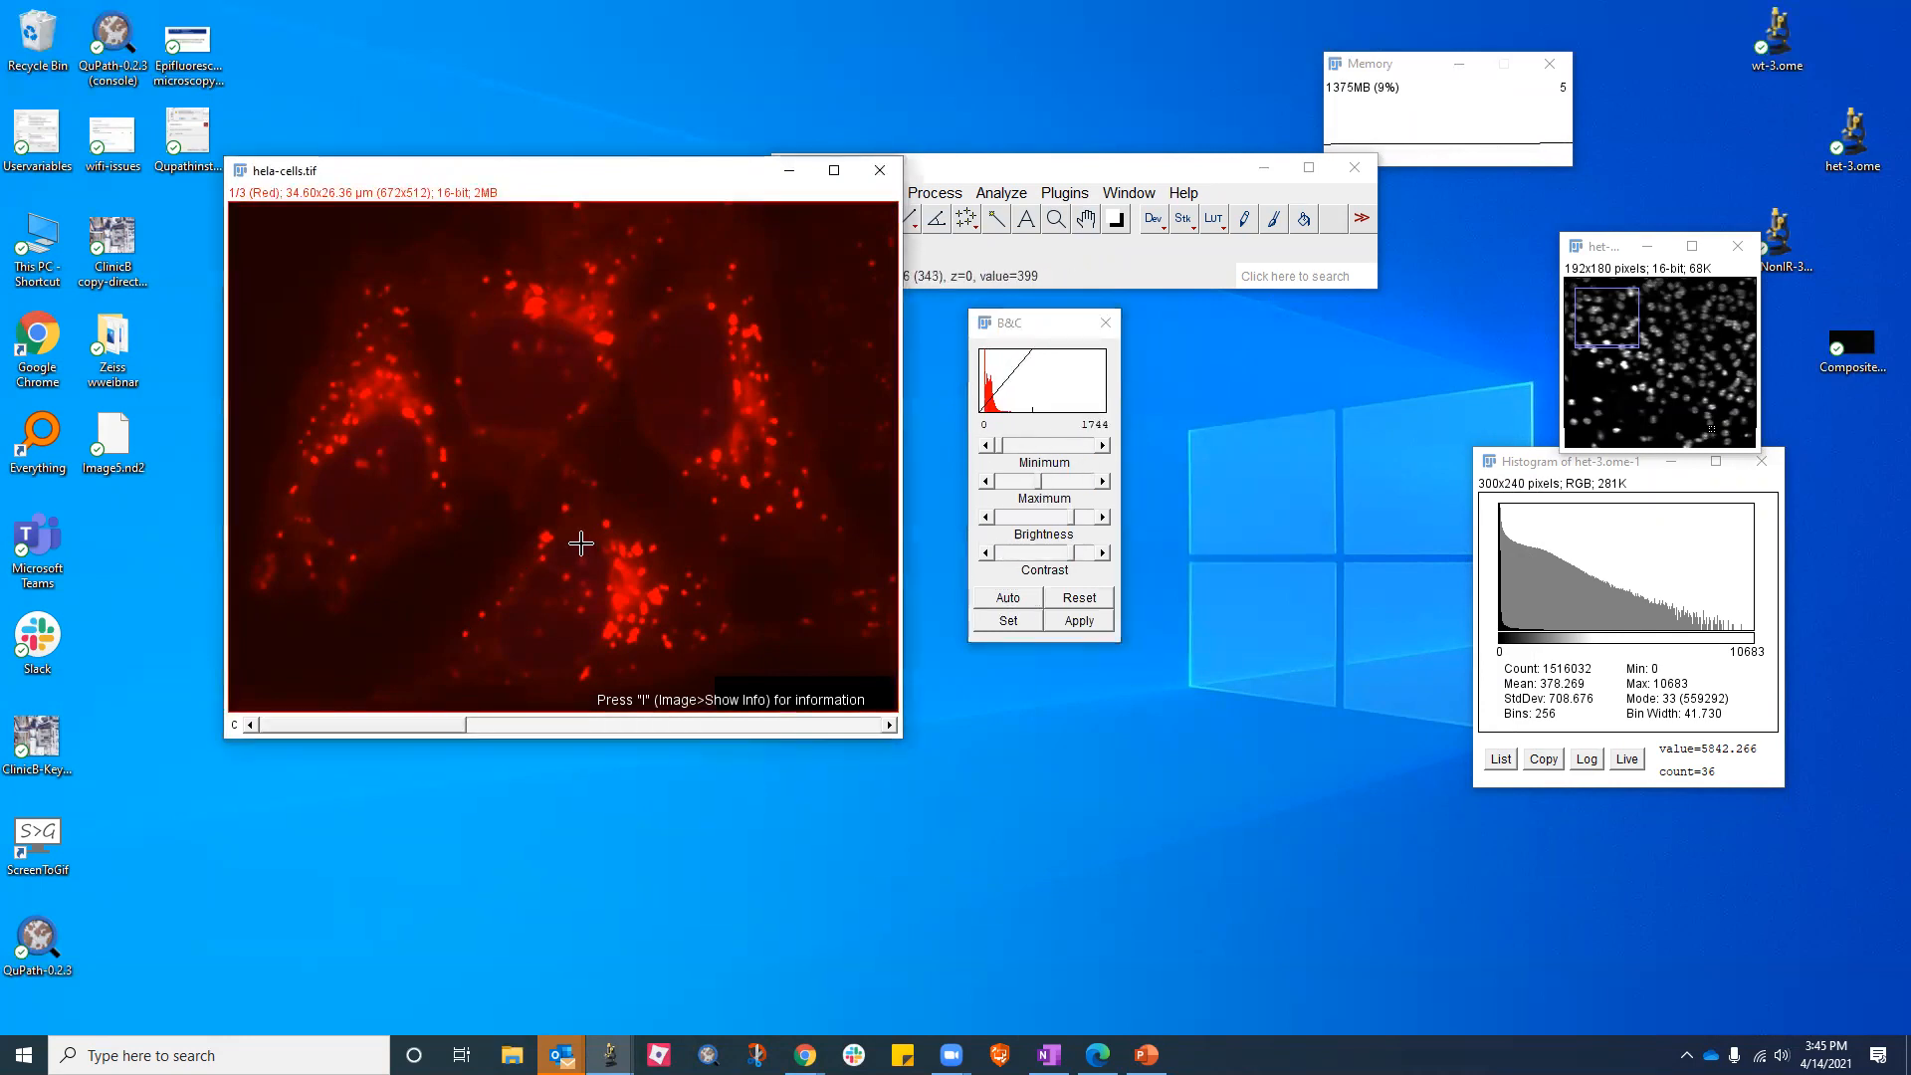
pyautogui.hotkey('ctrl', 'shift', 'x')
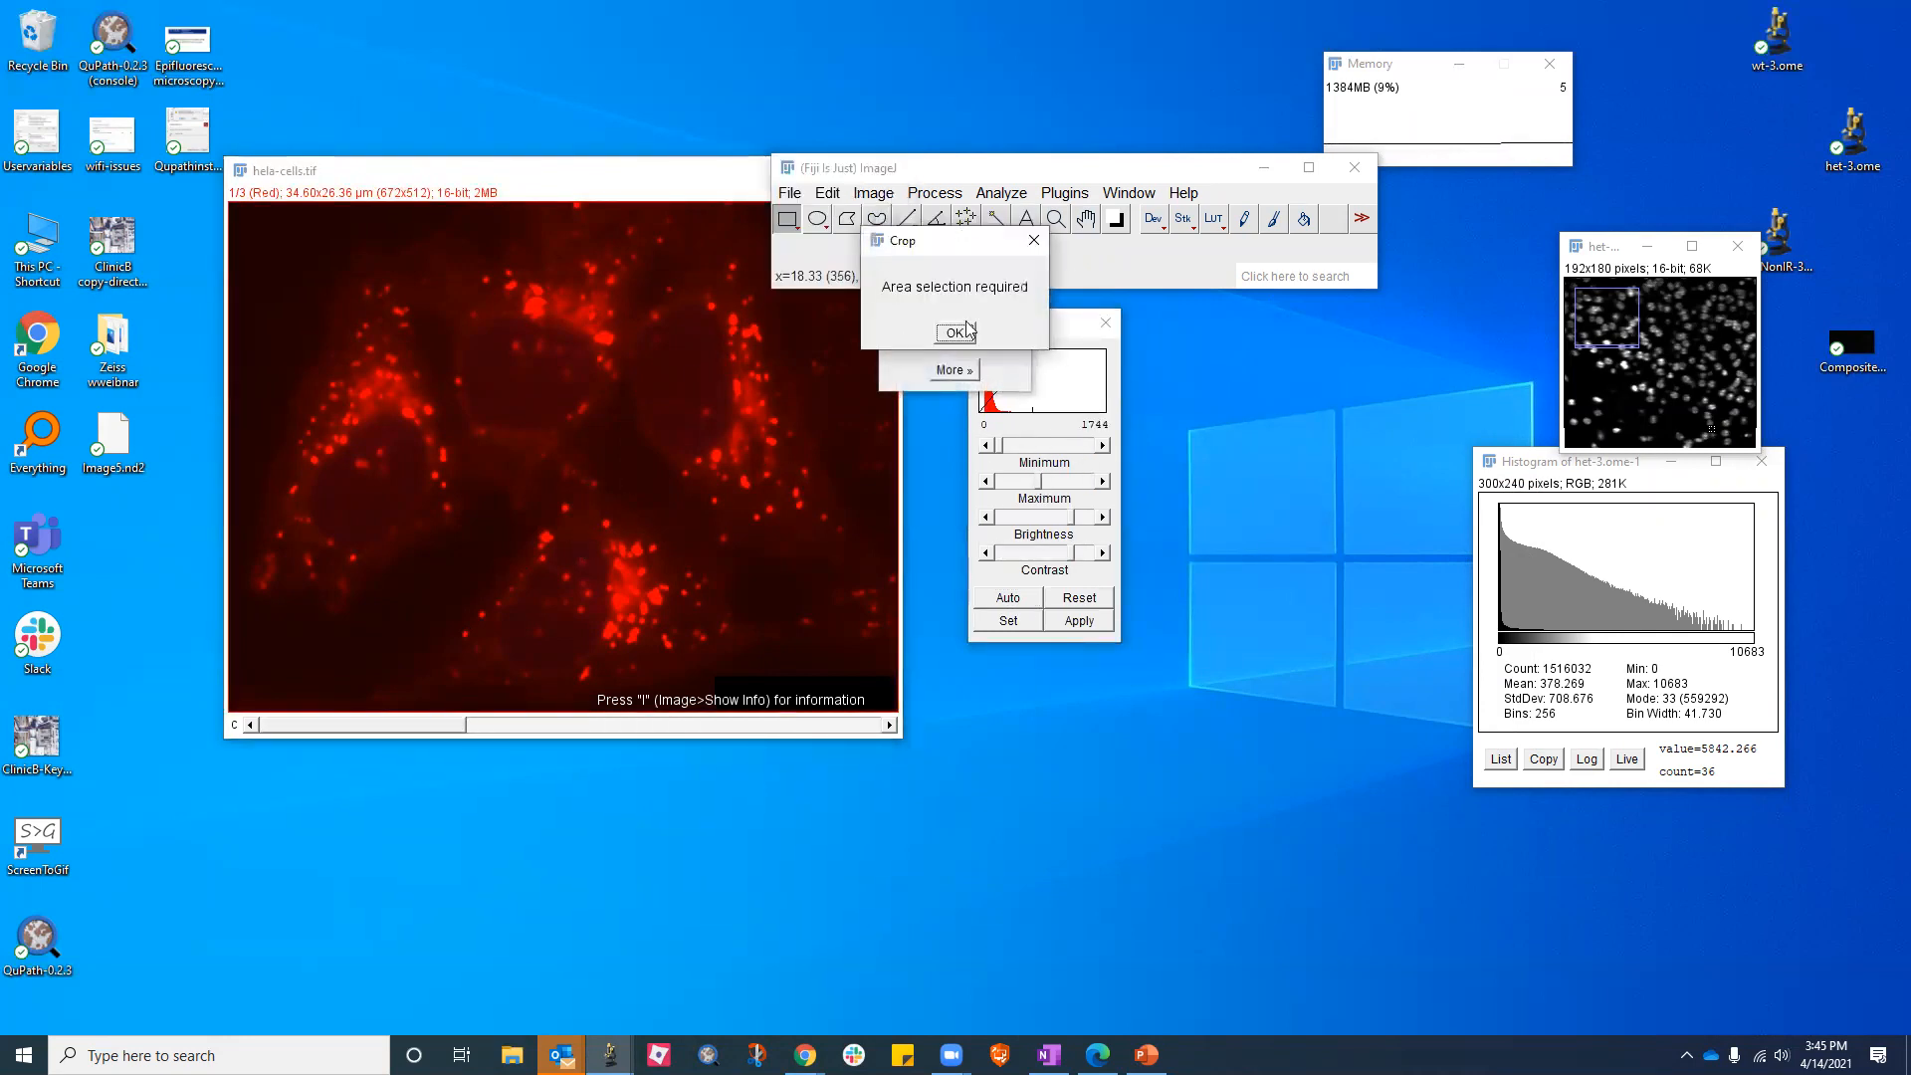
pyautogui.click(956, 332)
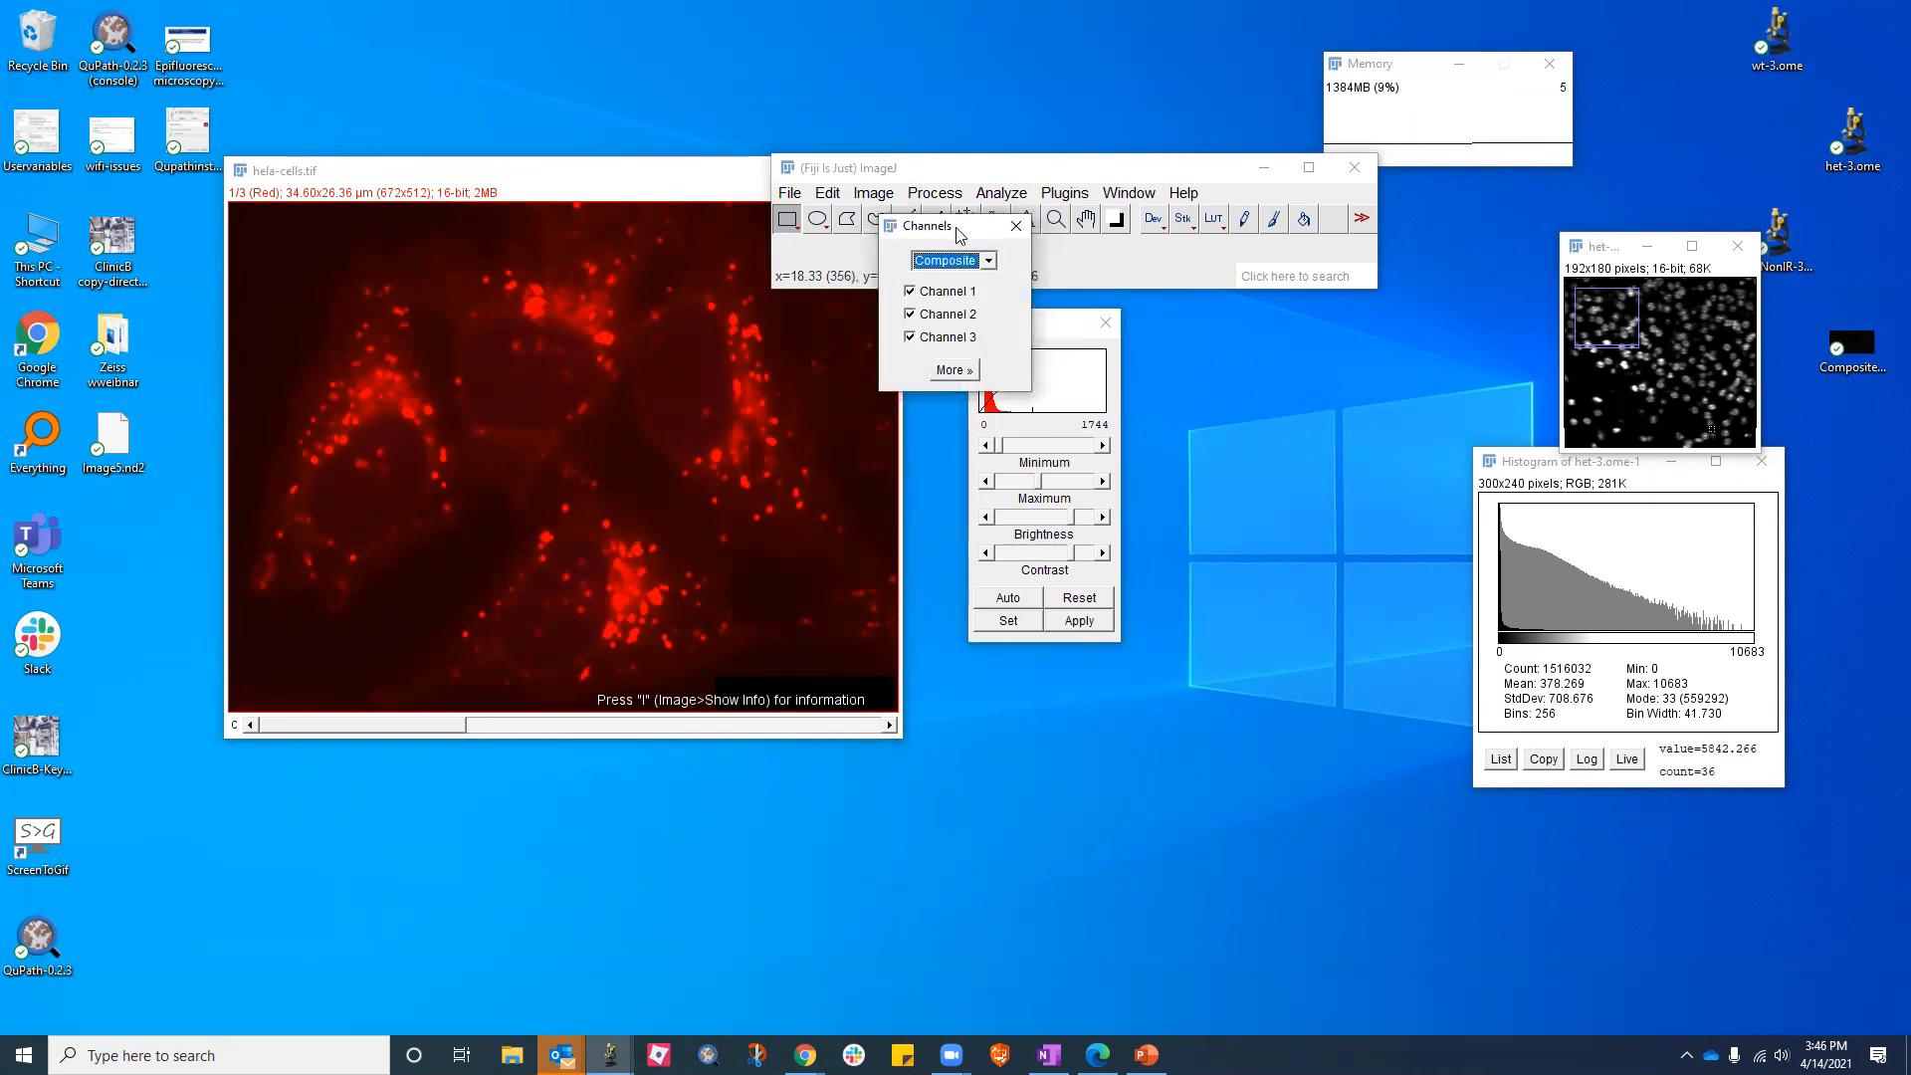
pyautogui.moveTo(956, 227); pyautogui.dragTo(1203, 299)
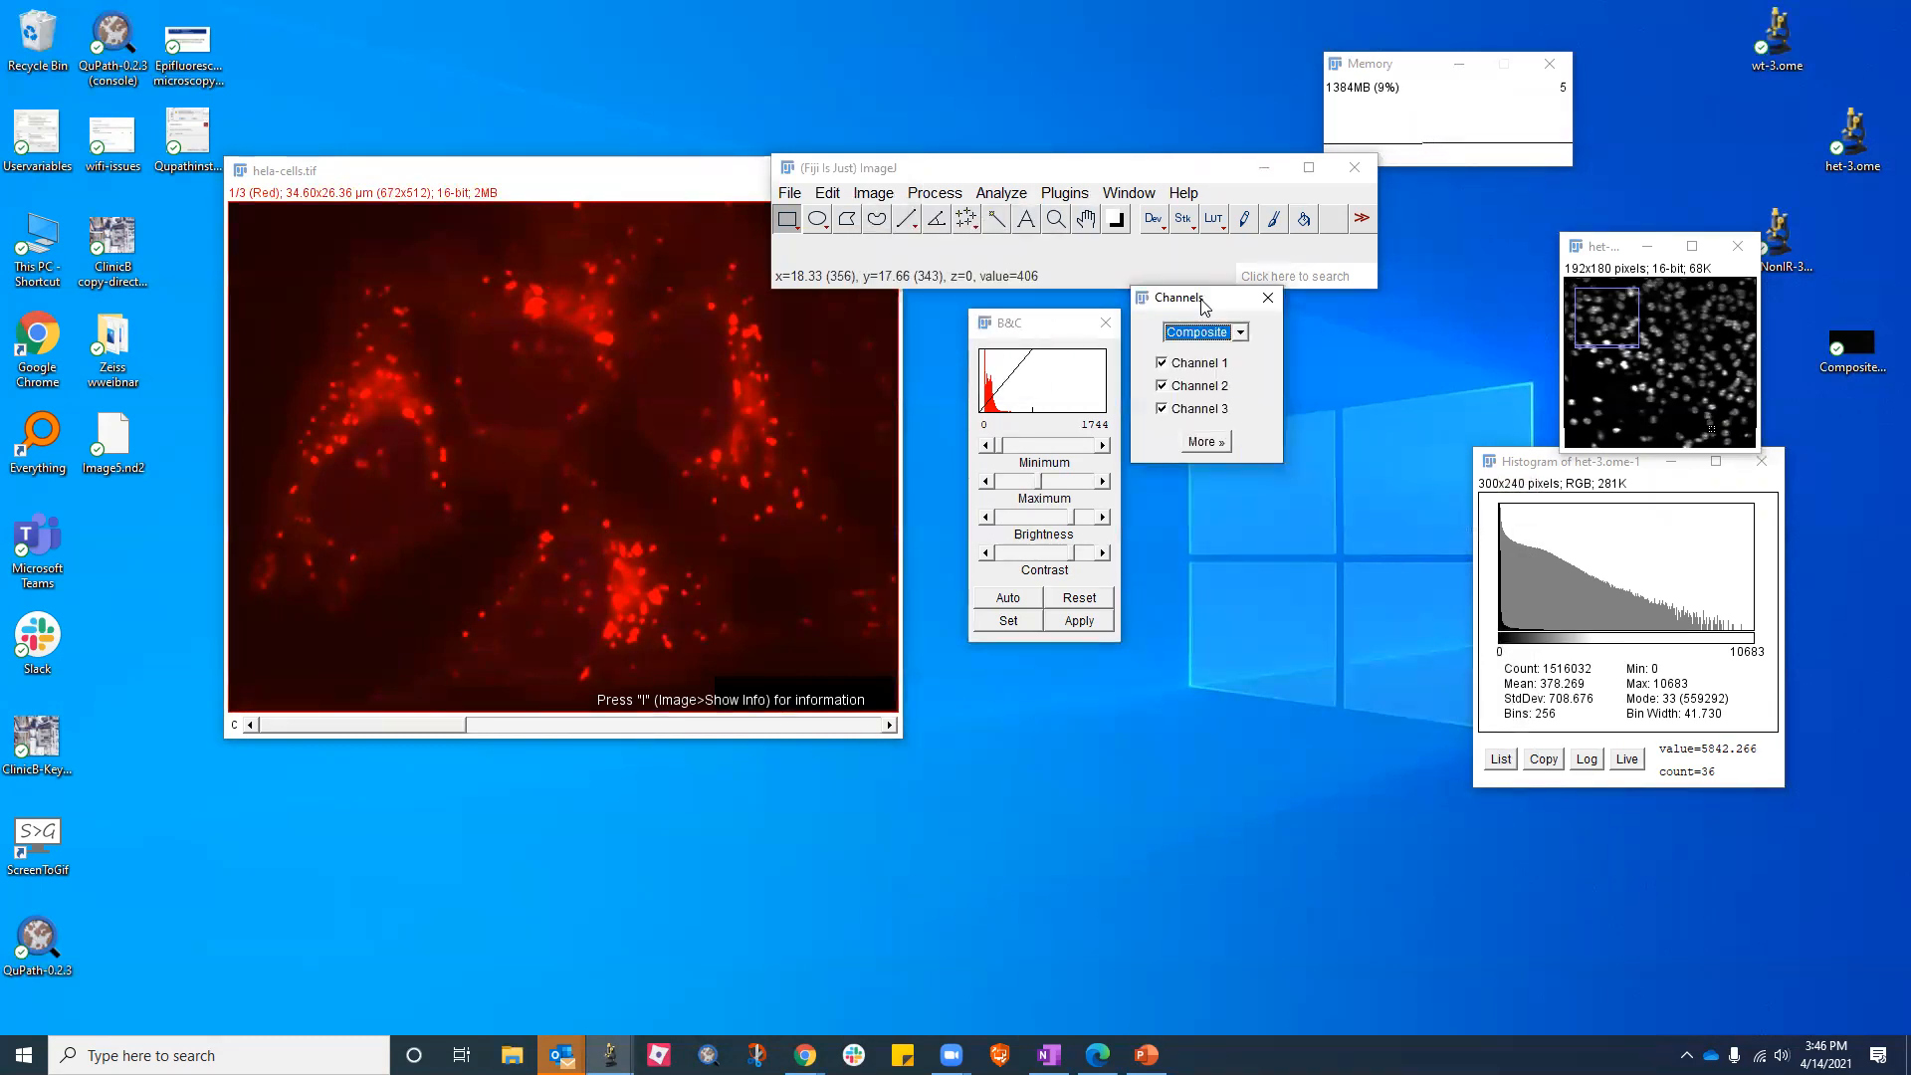
pyautogui.click(1268, 298)
# Open the Channels Tool for hela-cells.tif and set its display mode to Color
pyautogui.click(874, 193)
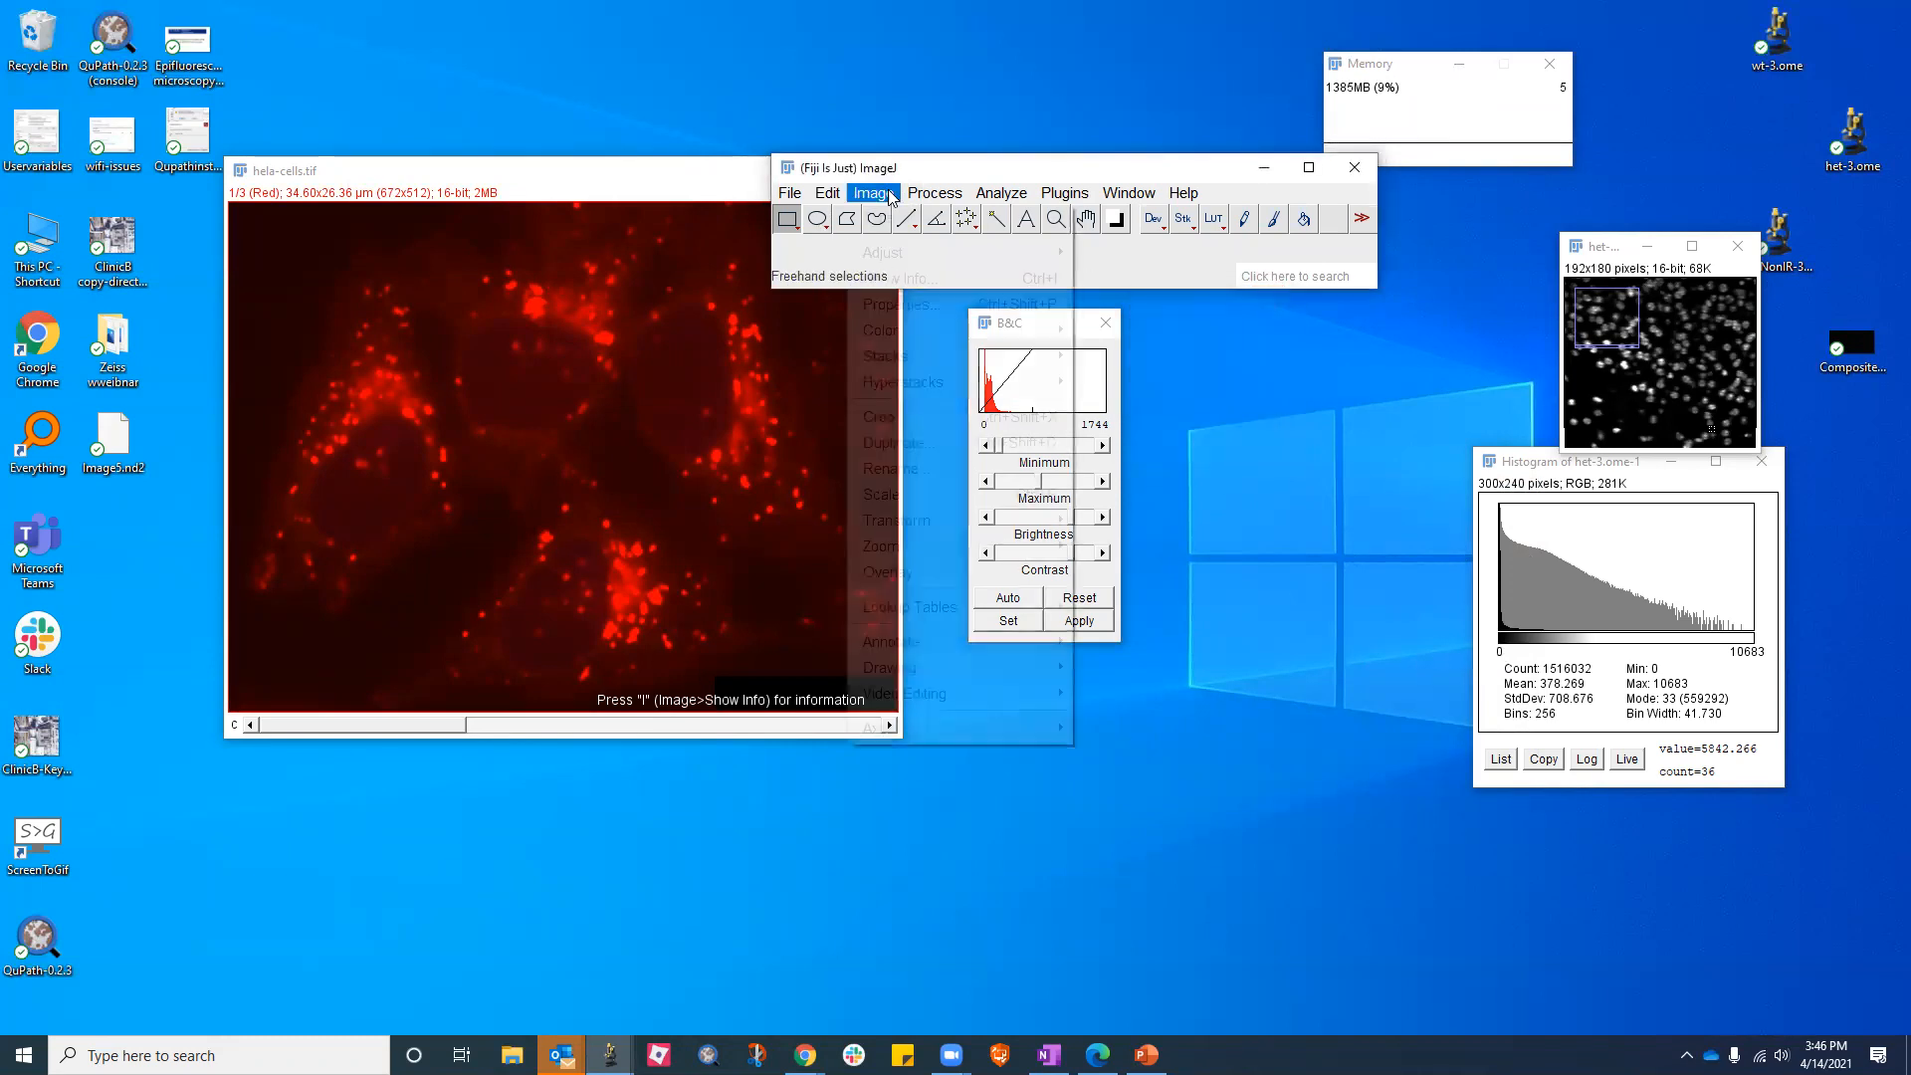
pyautogui.moveTo(893, 253)
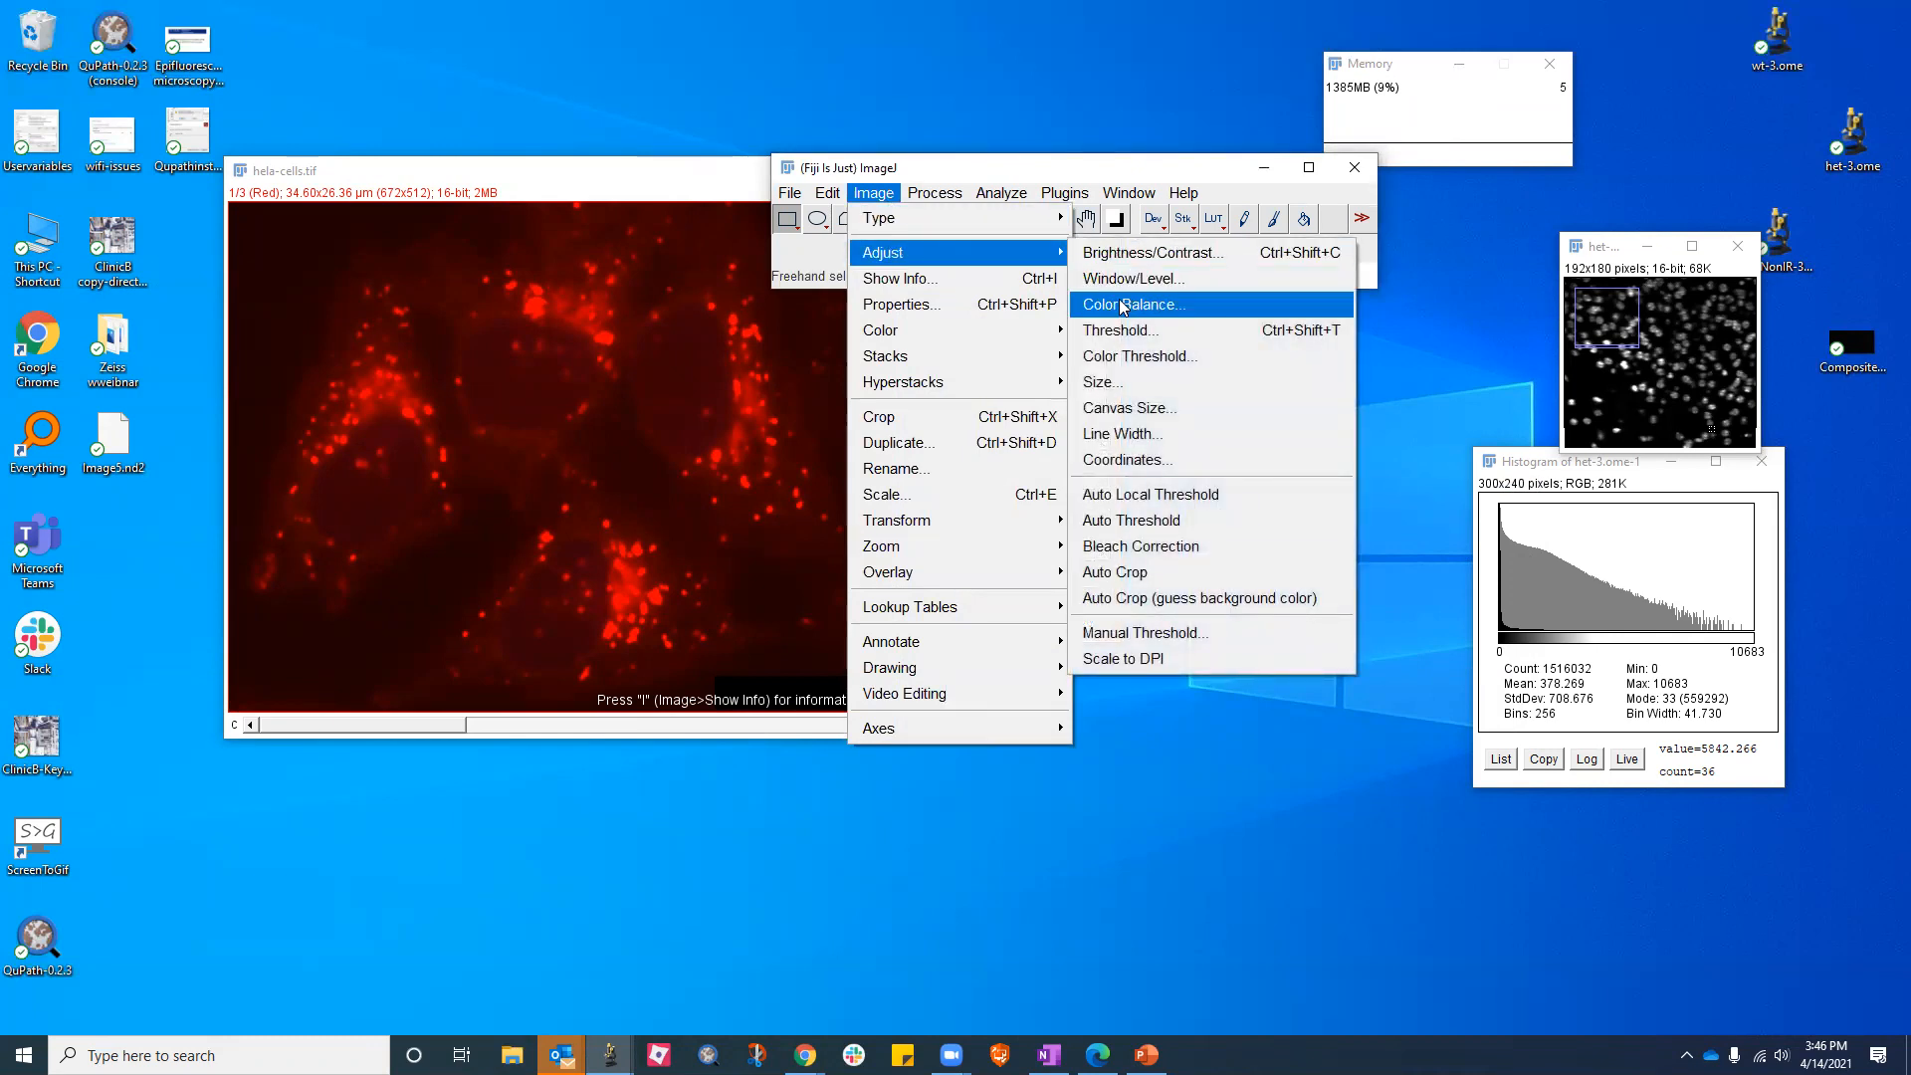
pyautogui.moveTo(956, 339)
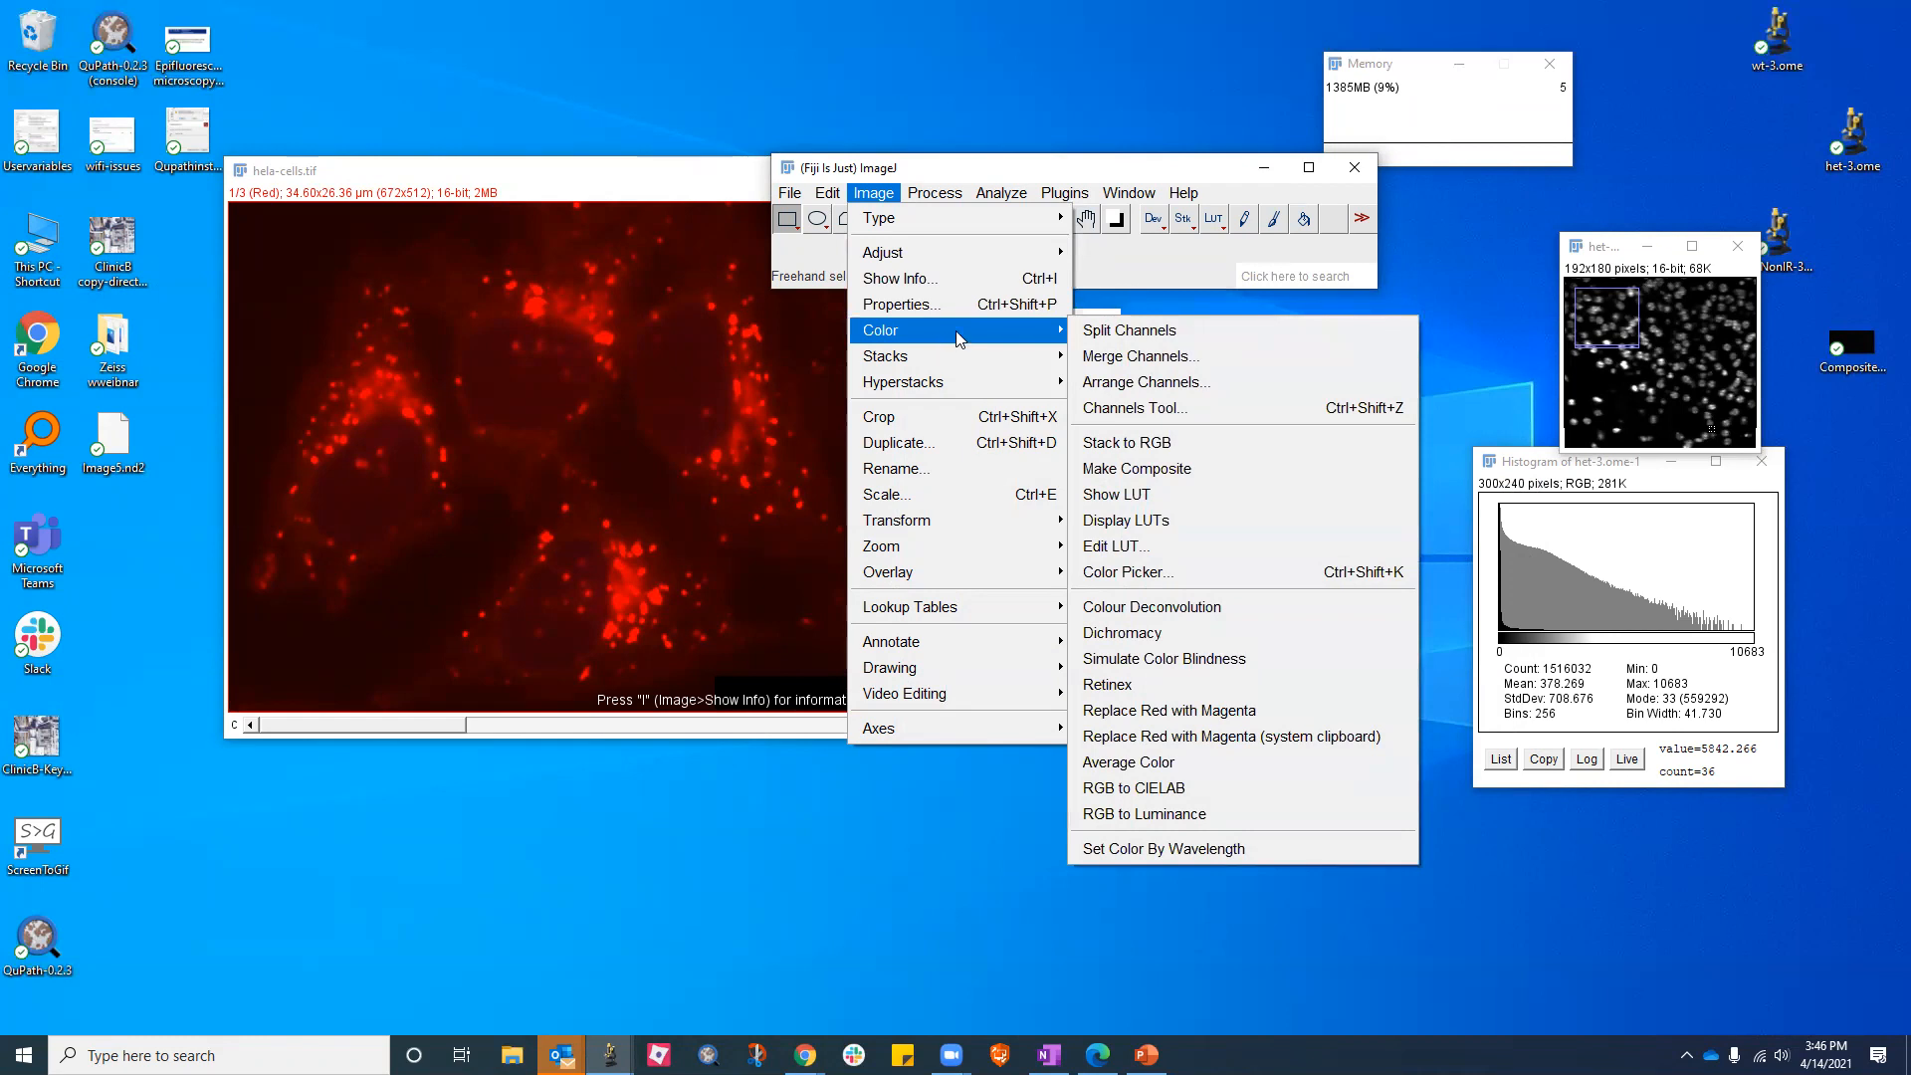
pyautogui.click(1103, 409)
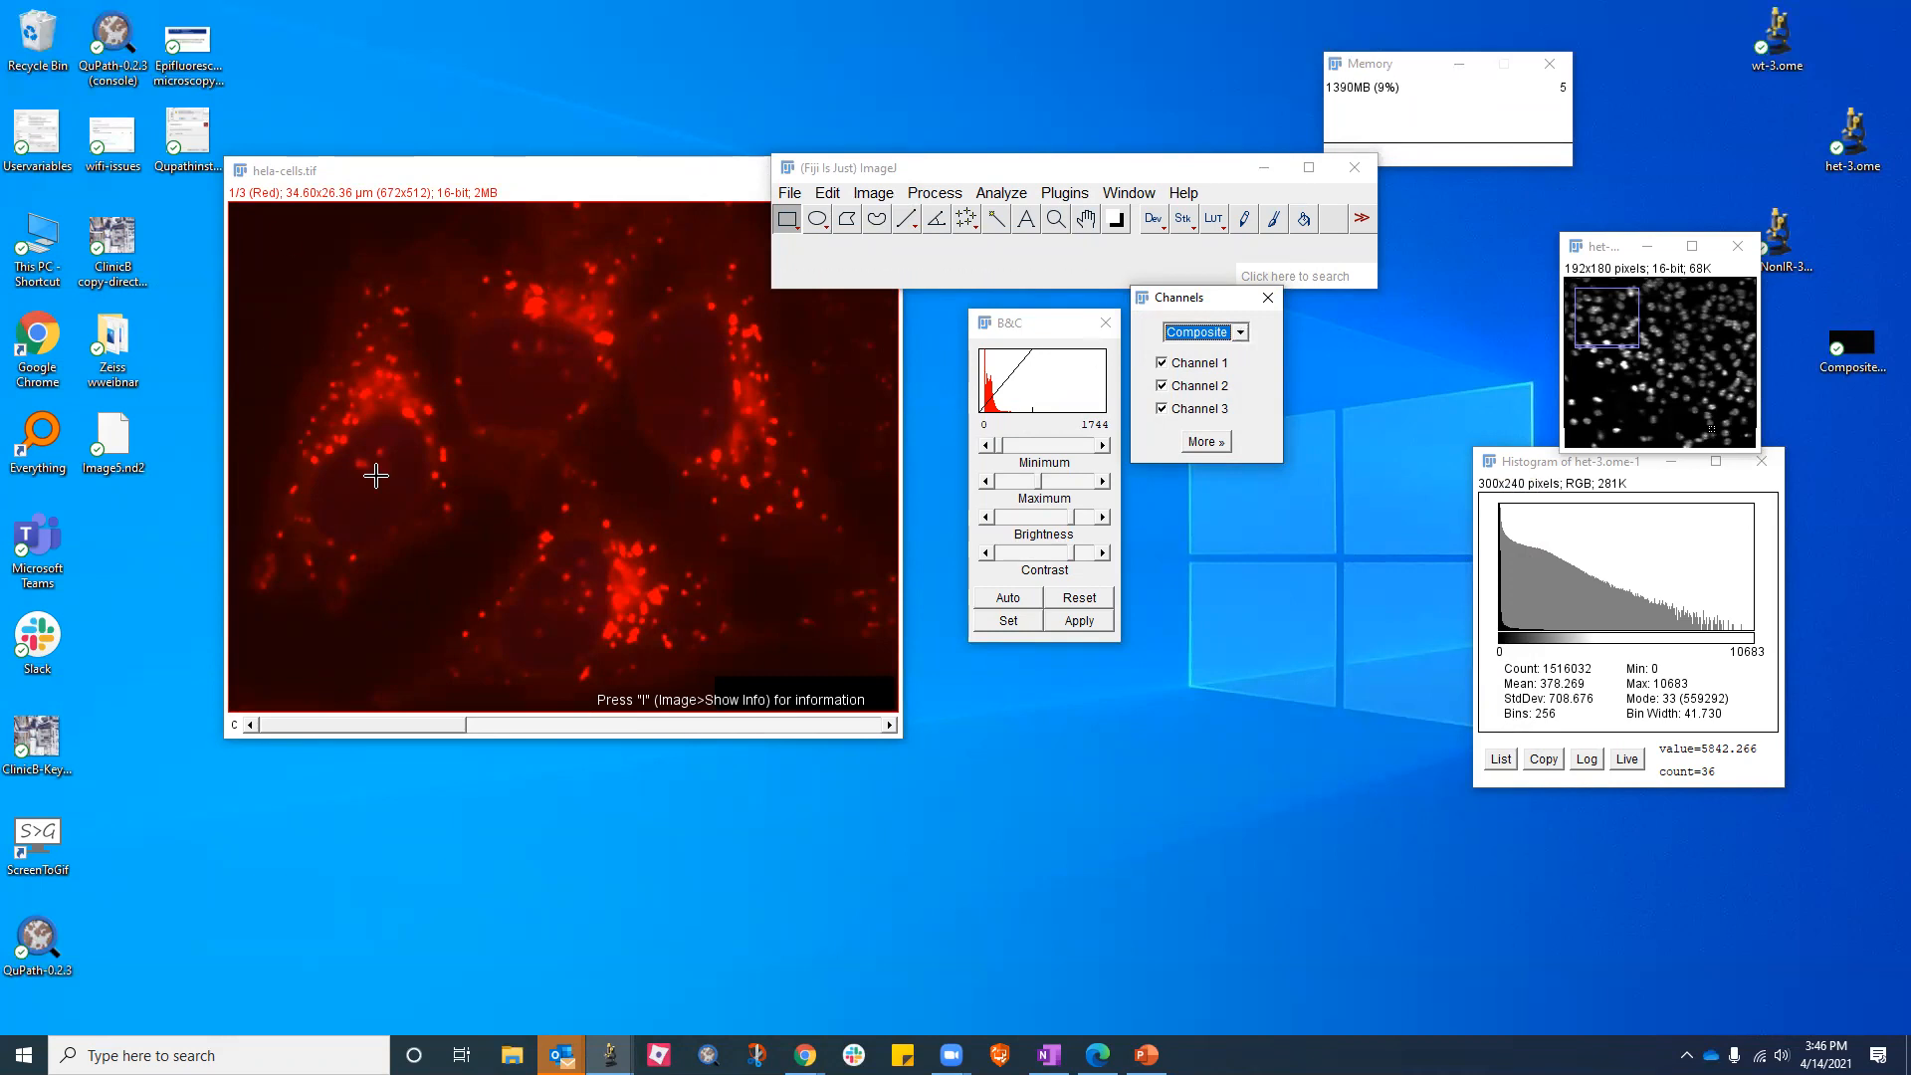
pyautogui.click(1241, 337)
pyautogui.click(1224, 368)
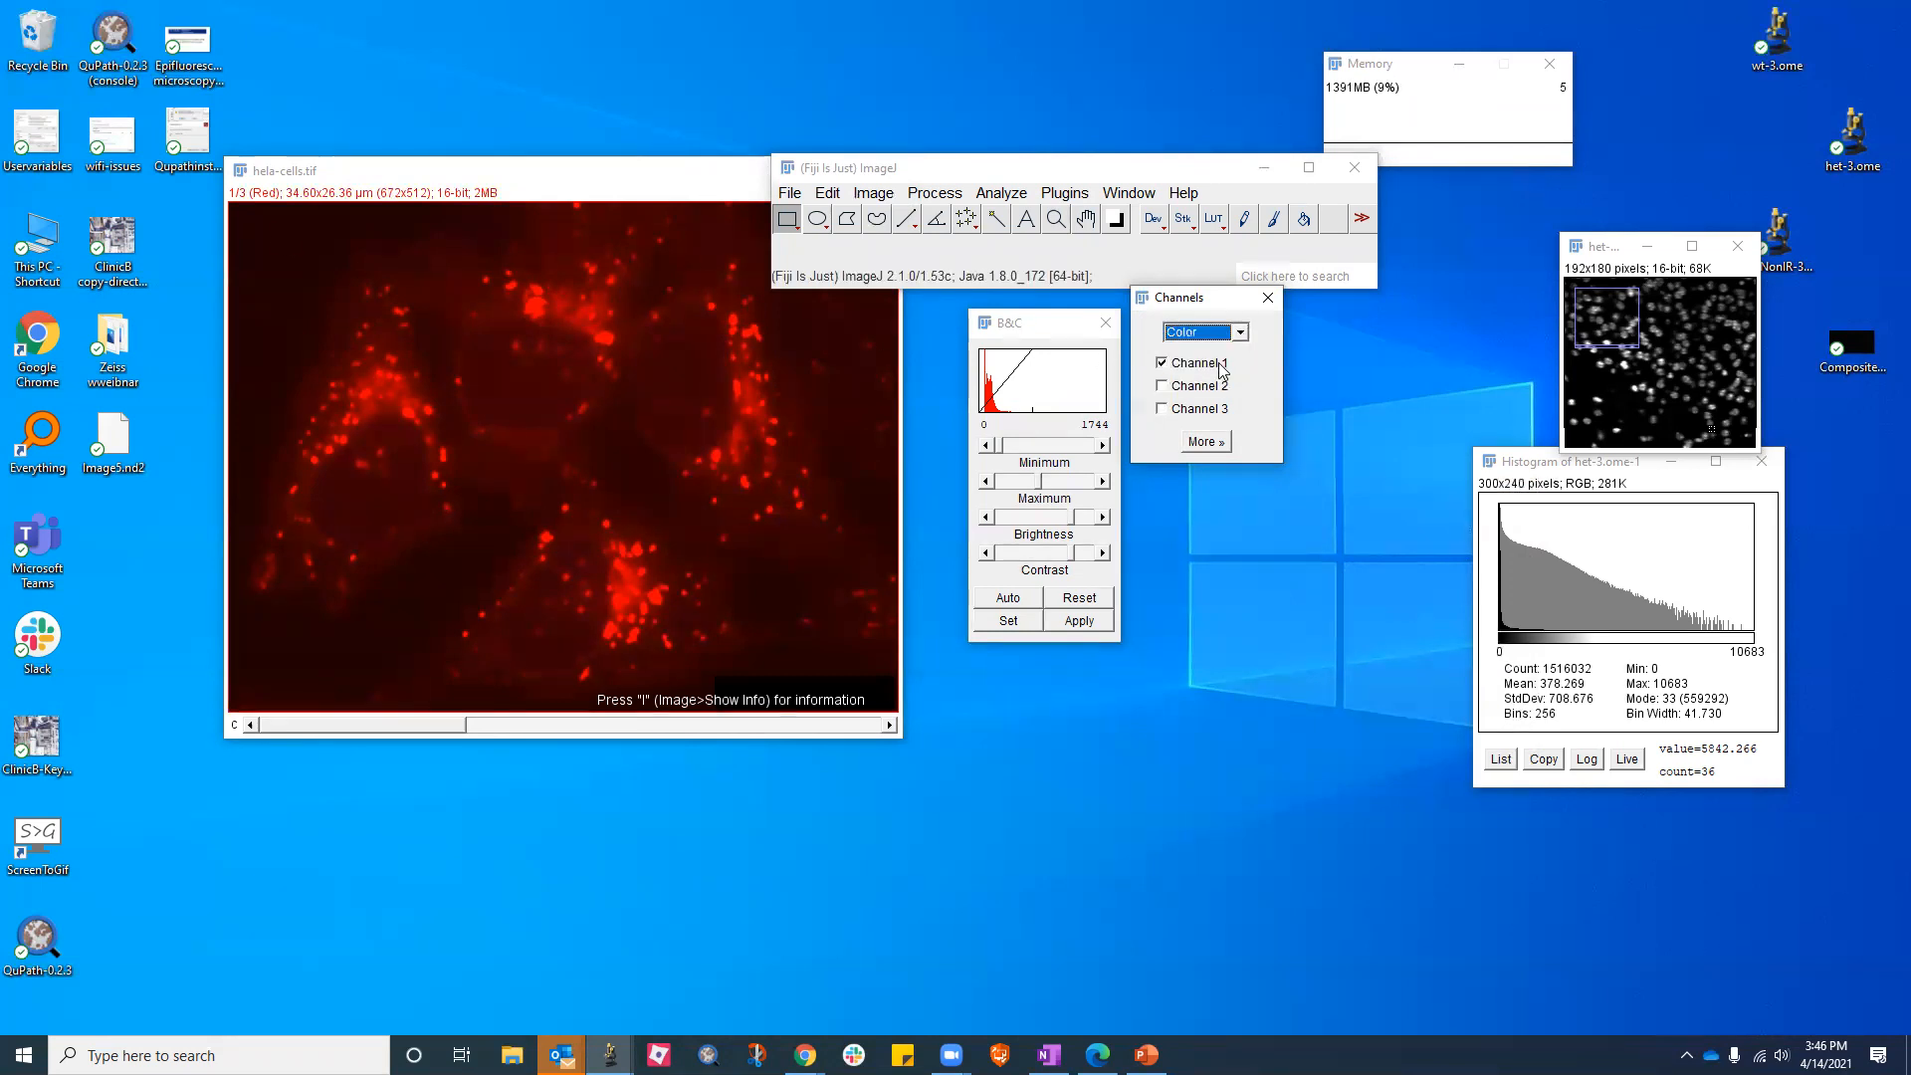
# Show the green channel of hela-cells.tif on its own and auto-adjust its contrast
pyautogui.click(648, 478)
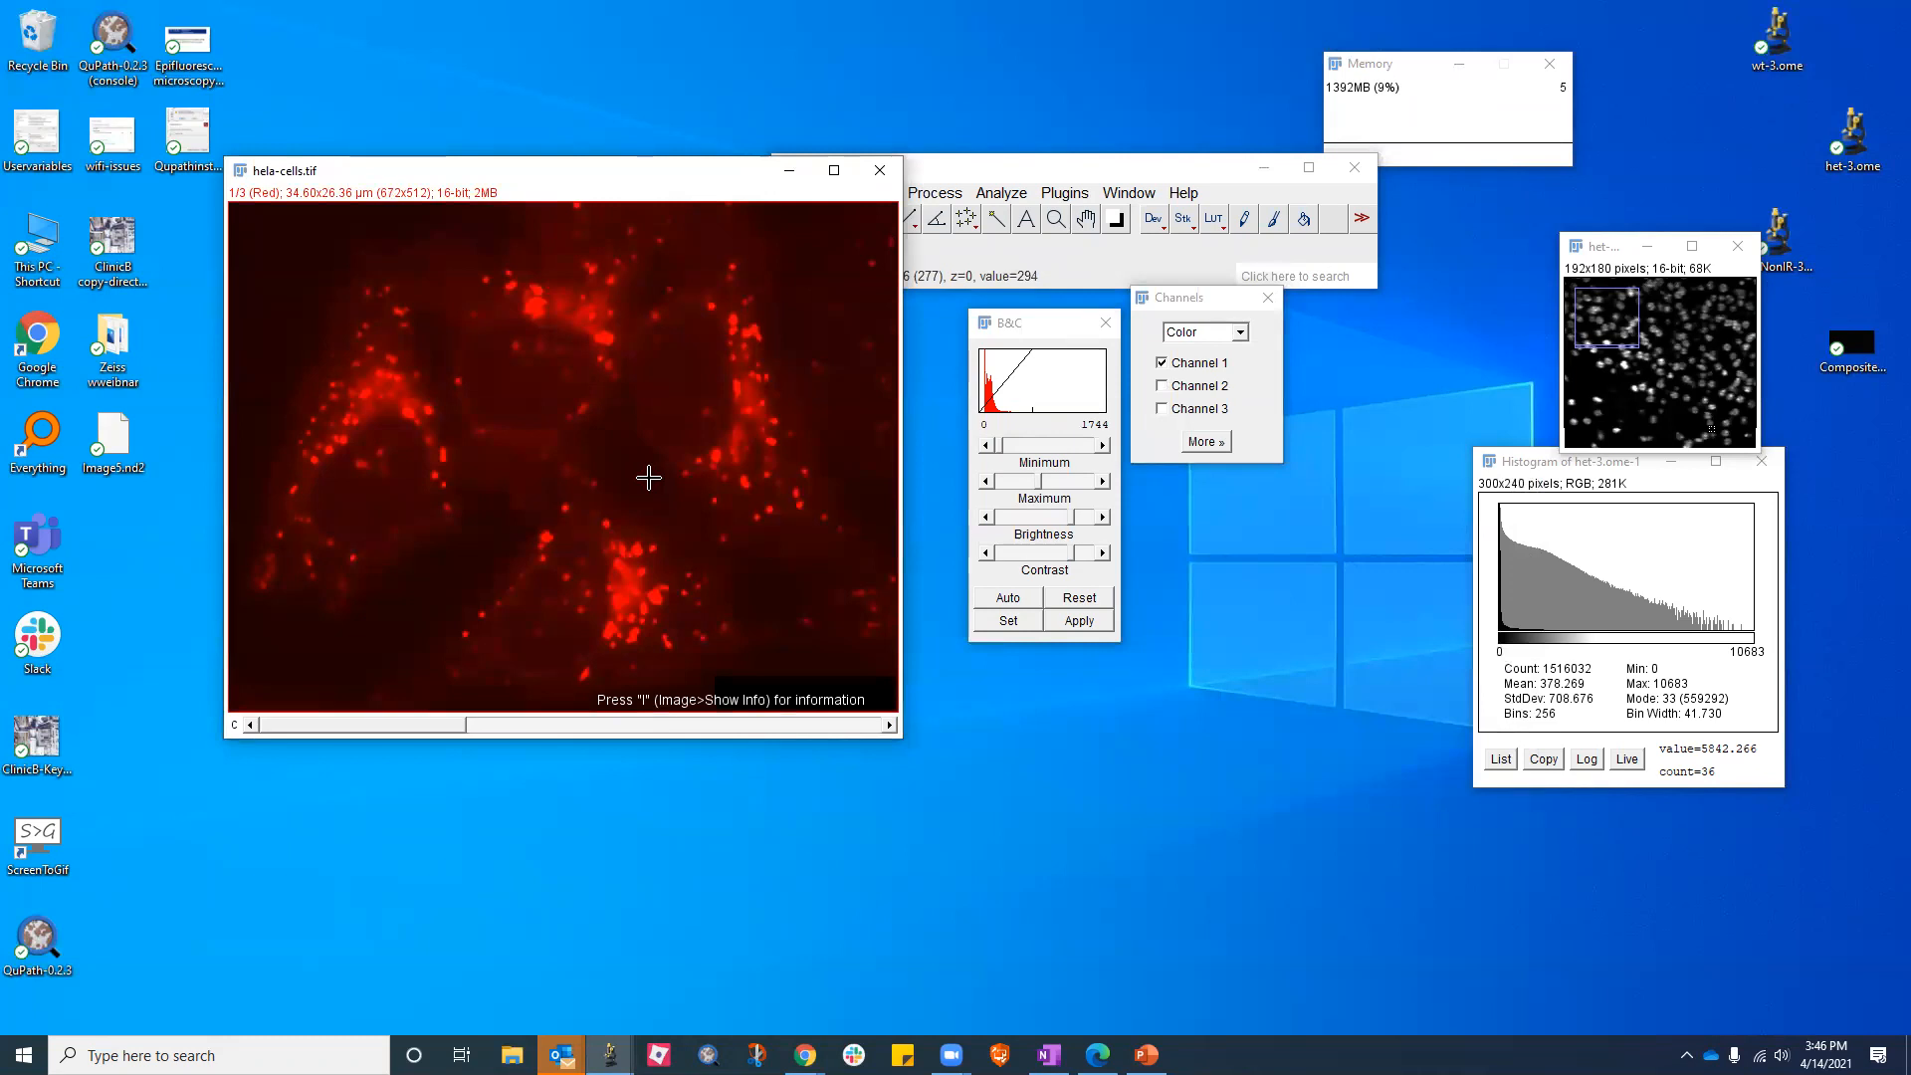
pyautogui.scroll(-1, 648, 476)
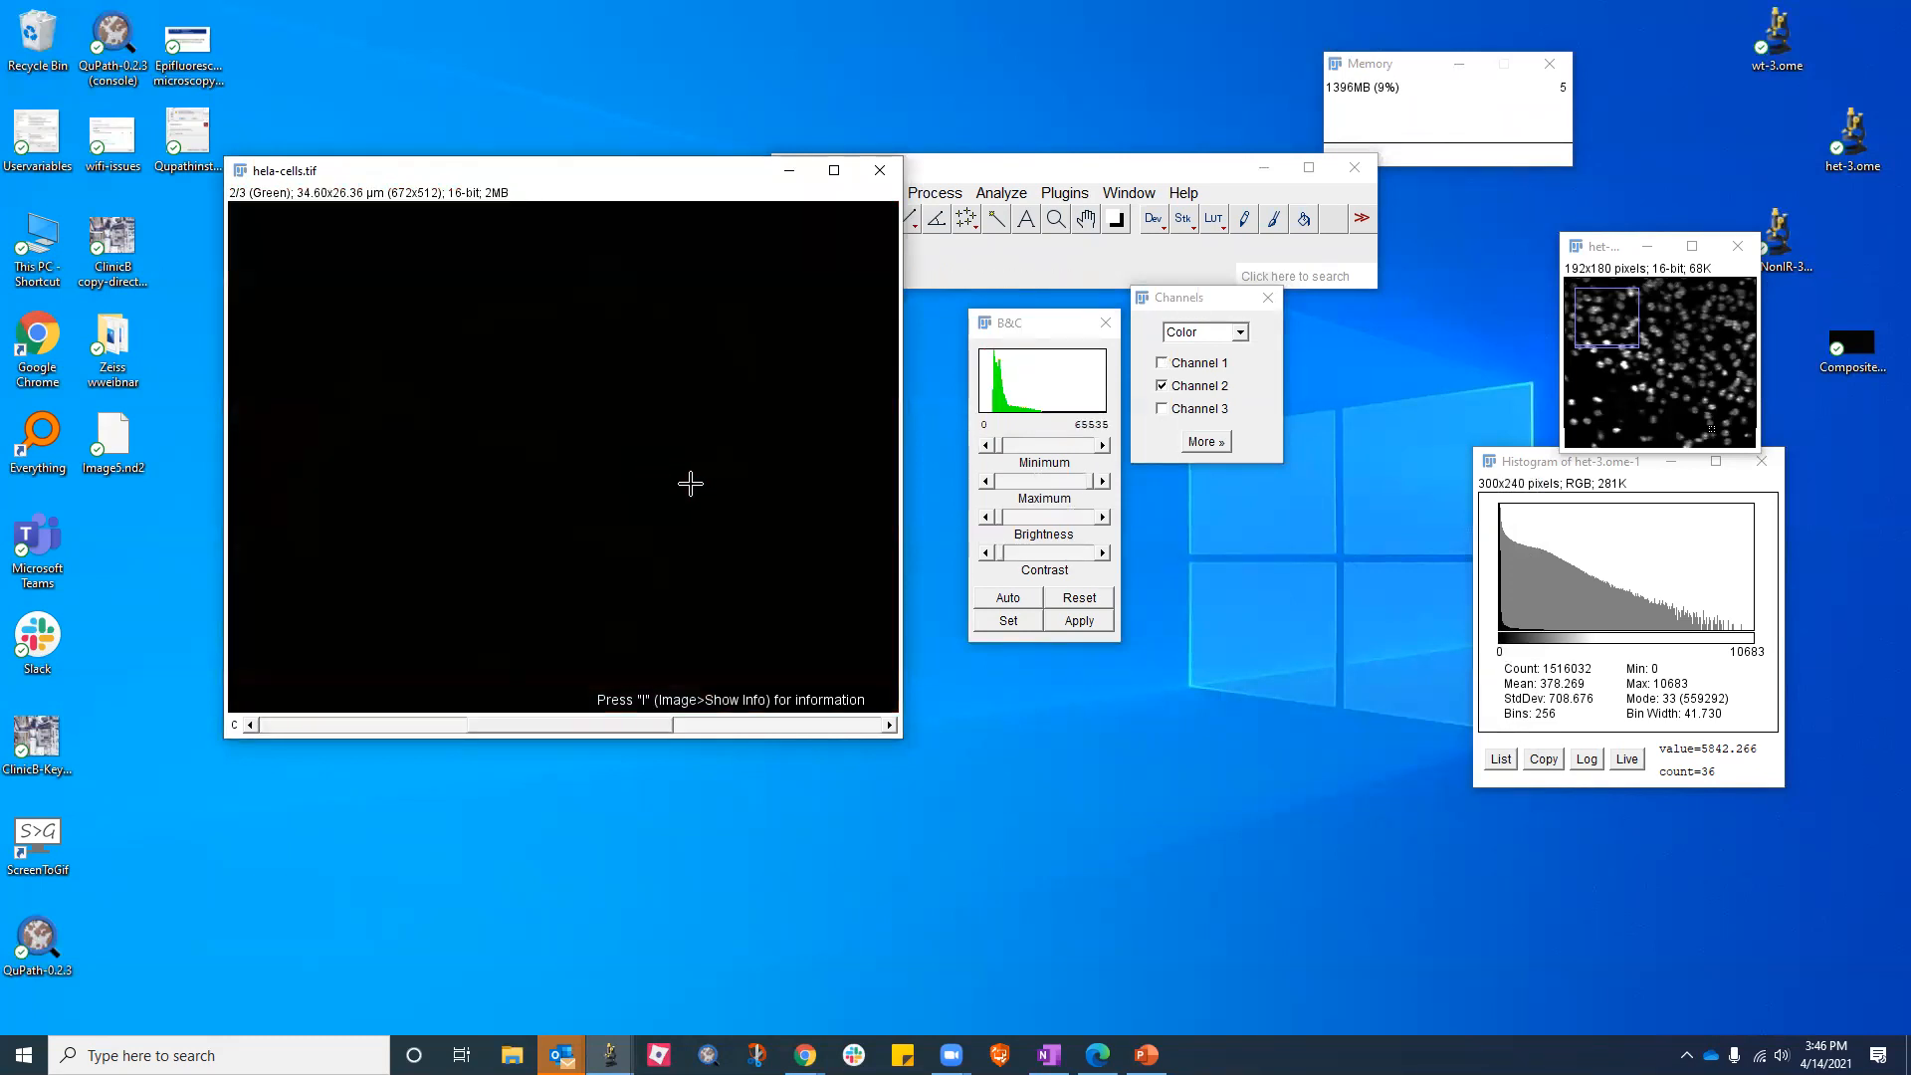
pyautogui.click(1005, 598)
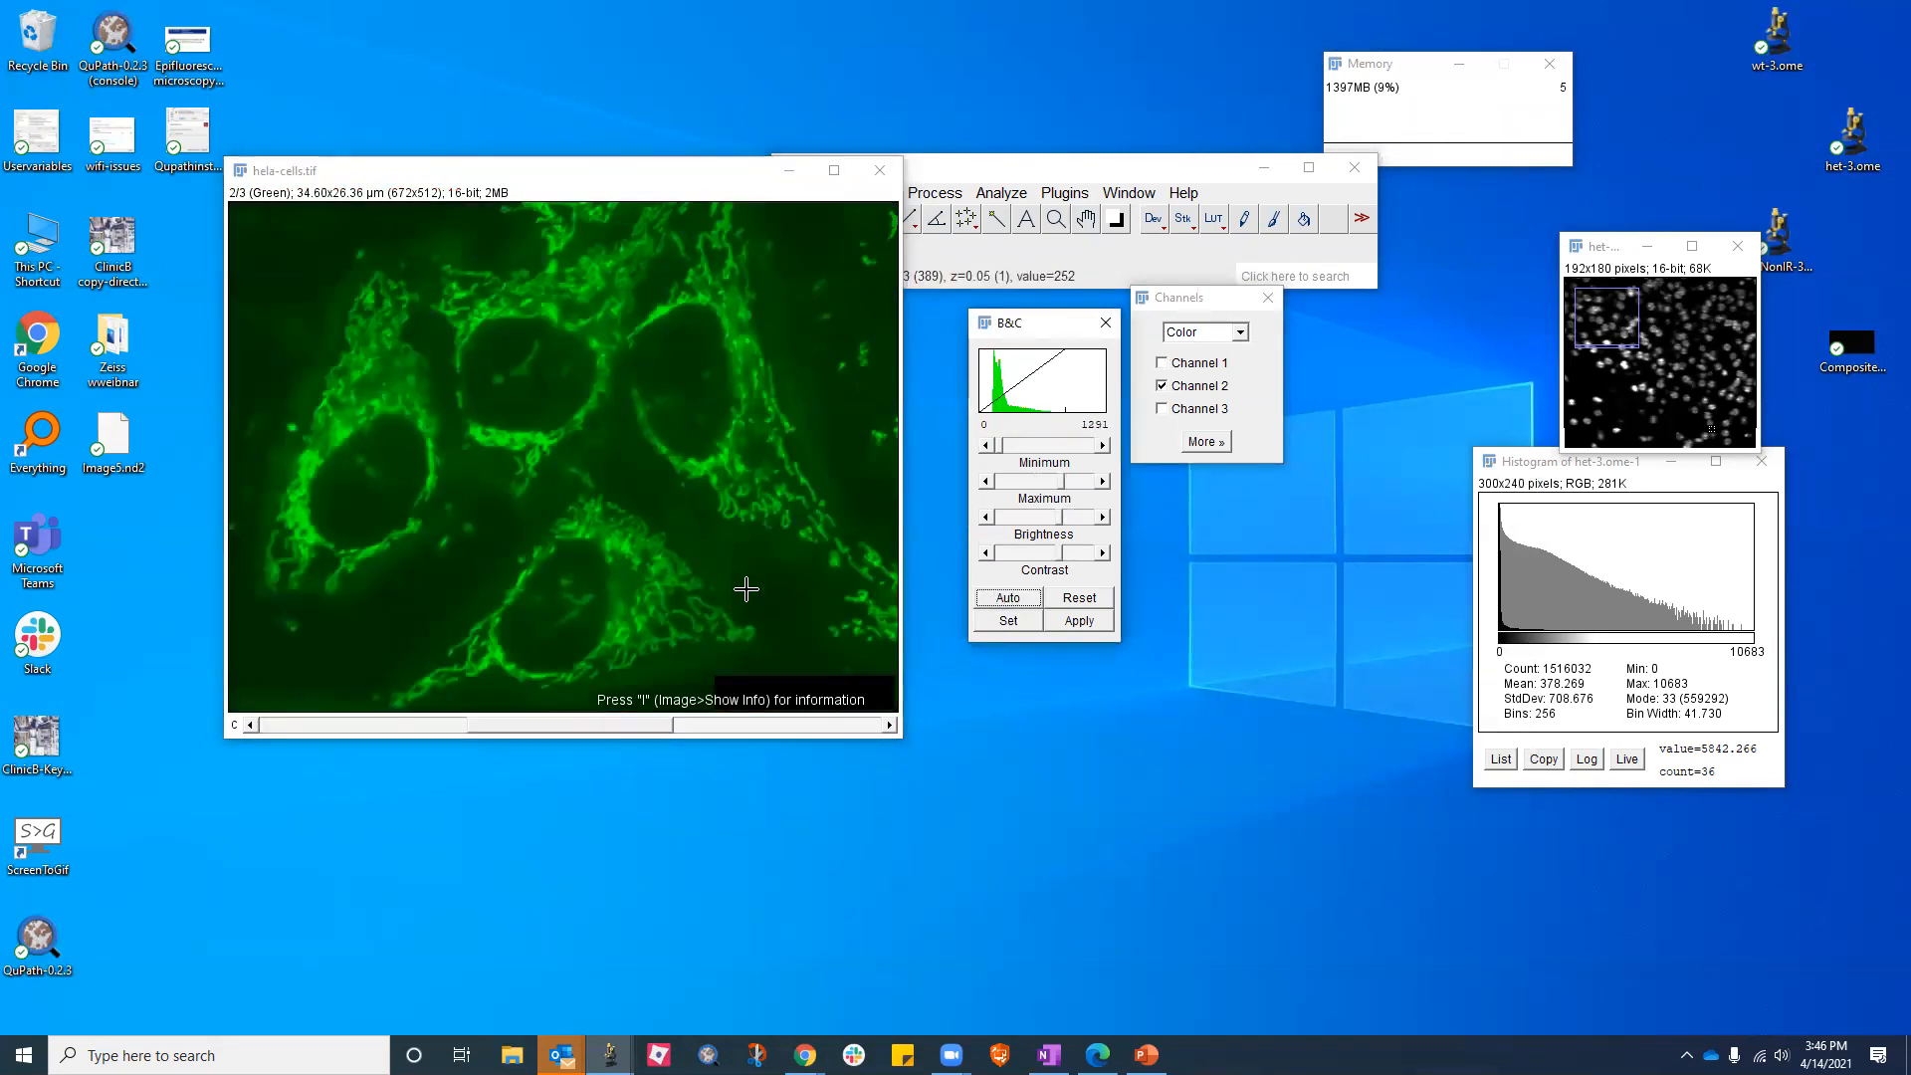
# Step through the red, green and blue channels in Color mode to examine each one separately, ending on red
pyautogui.scroll(-1, 747, 584)
pyautogui.scroll(1, 713, 530)
pyautogui.scroll(1, 709, 527)
pyautogui.scroll(-2, 704, 525)
pyautogui.scroll(1, 704, 521)
pyautogui.scroll(1, 704, 518)
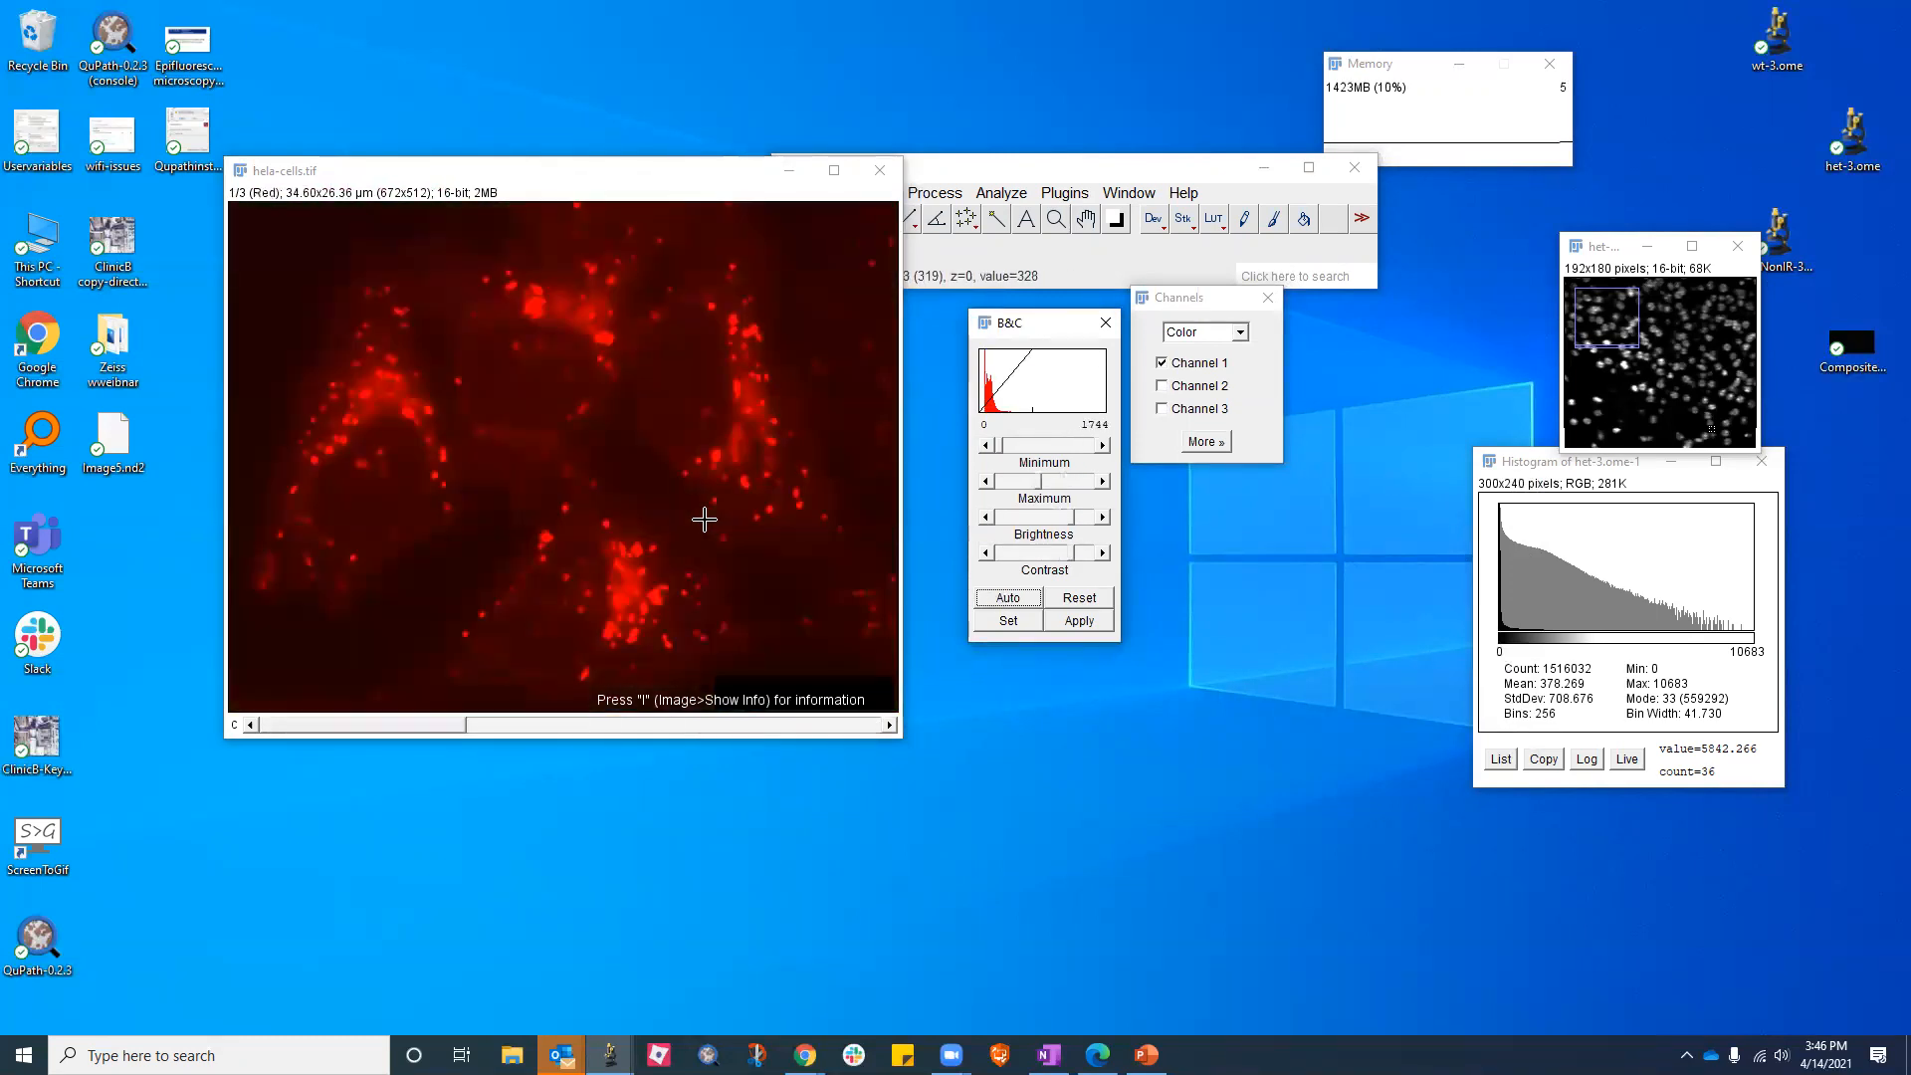
pyautogui.scroll(-2, 706, 519)
pyautogui.scroll(2, 706, 519)
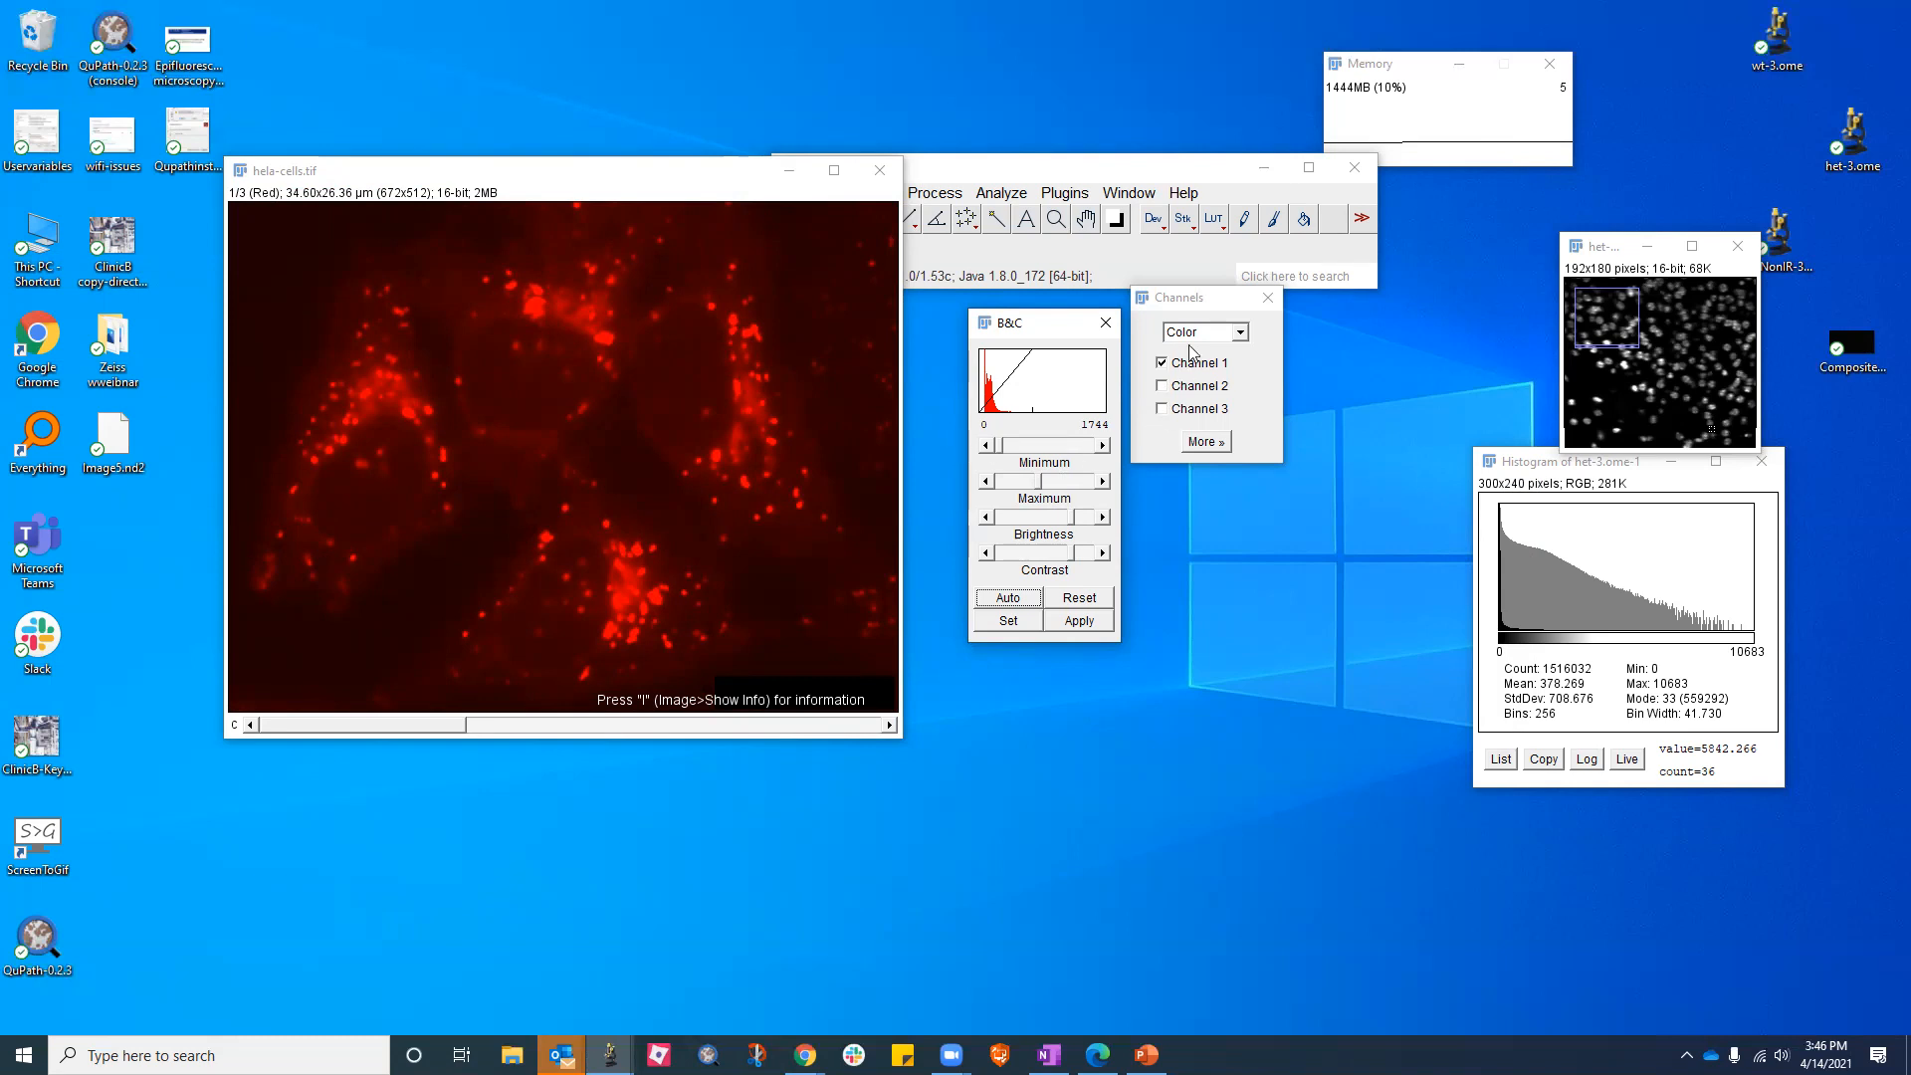
# Set the channel display mode to Composite, then hide and restore channels 3, 2 and 1 individually in the overlay
pyautogui.click(1237, 336)
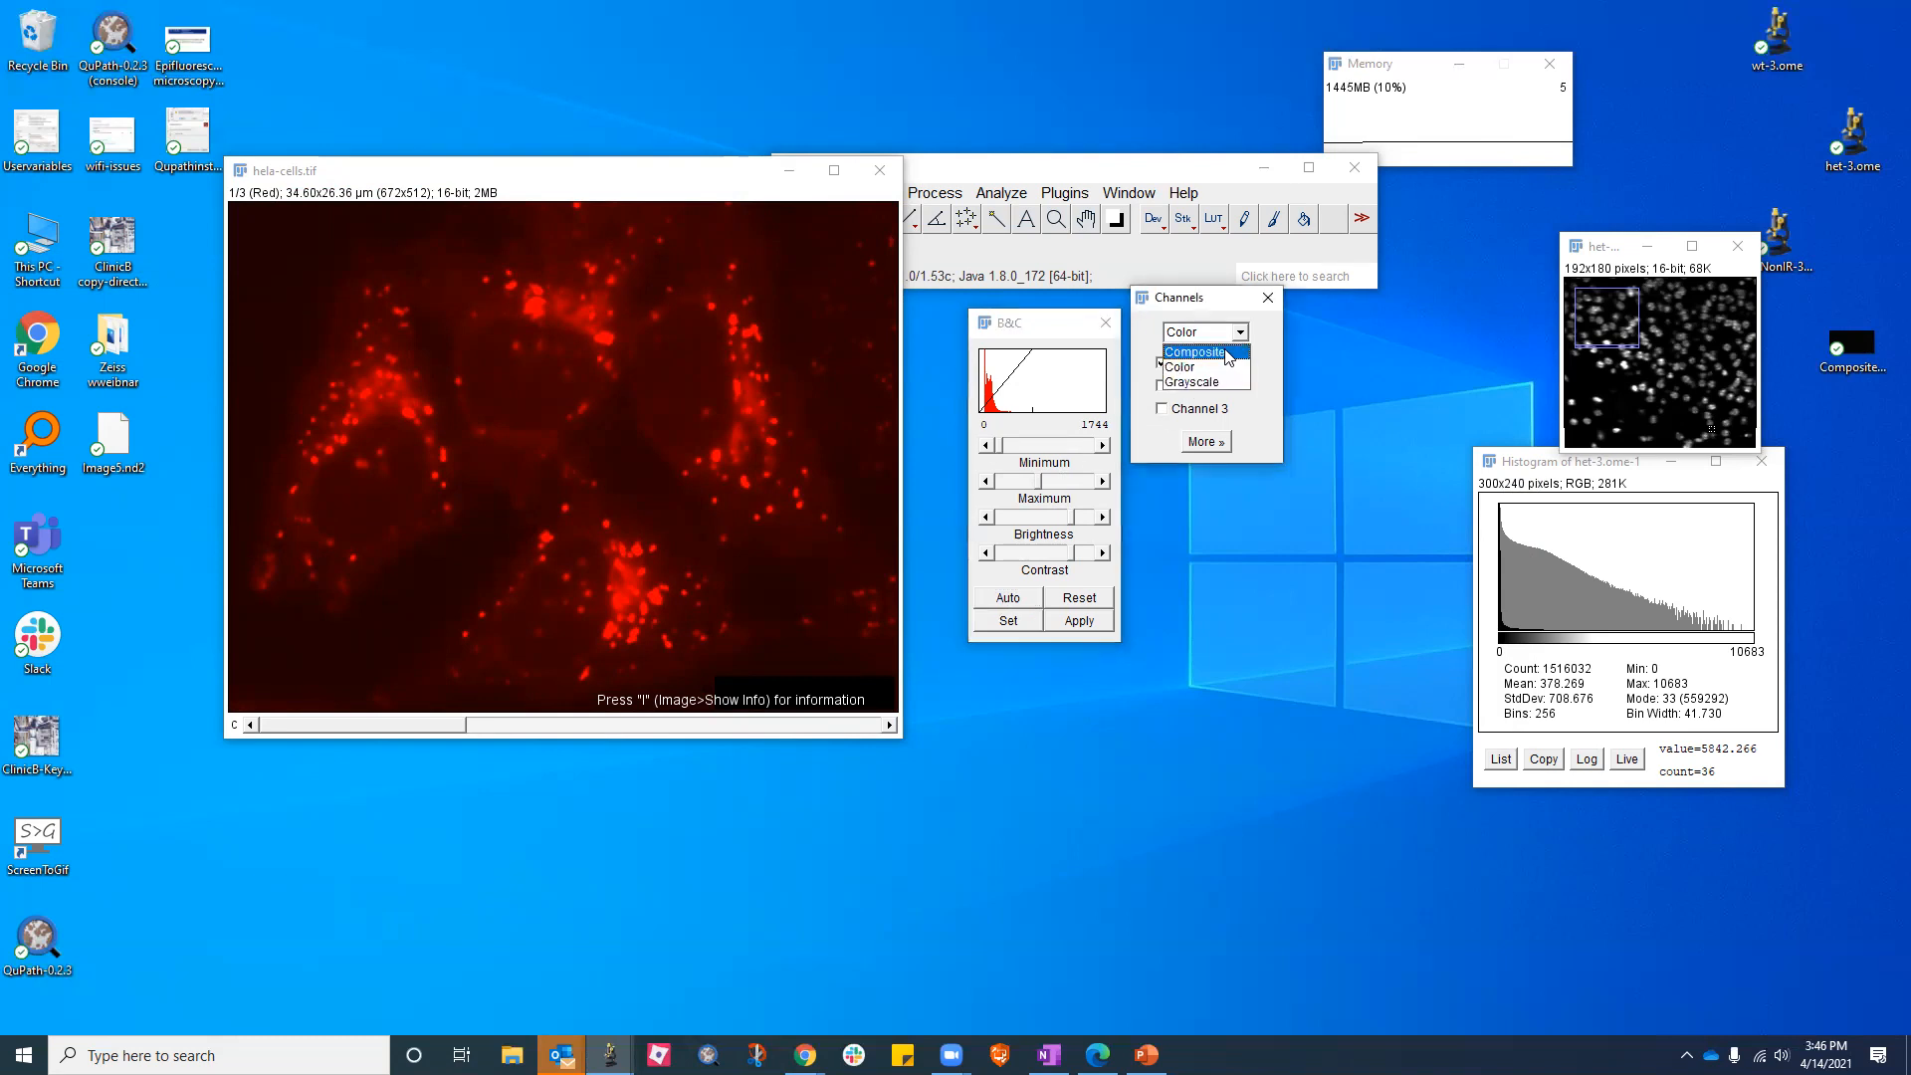
pyautogui.click(1195, 352)
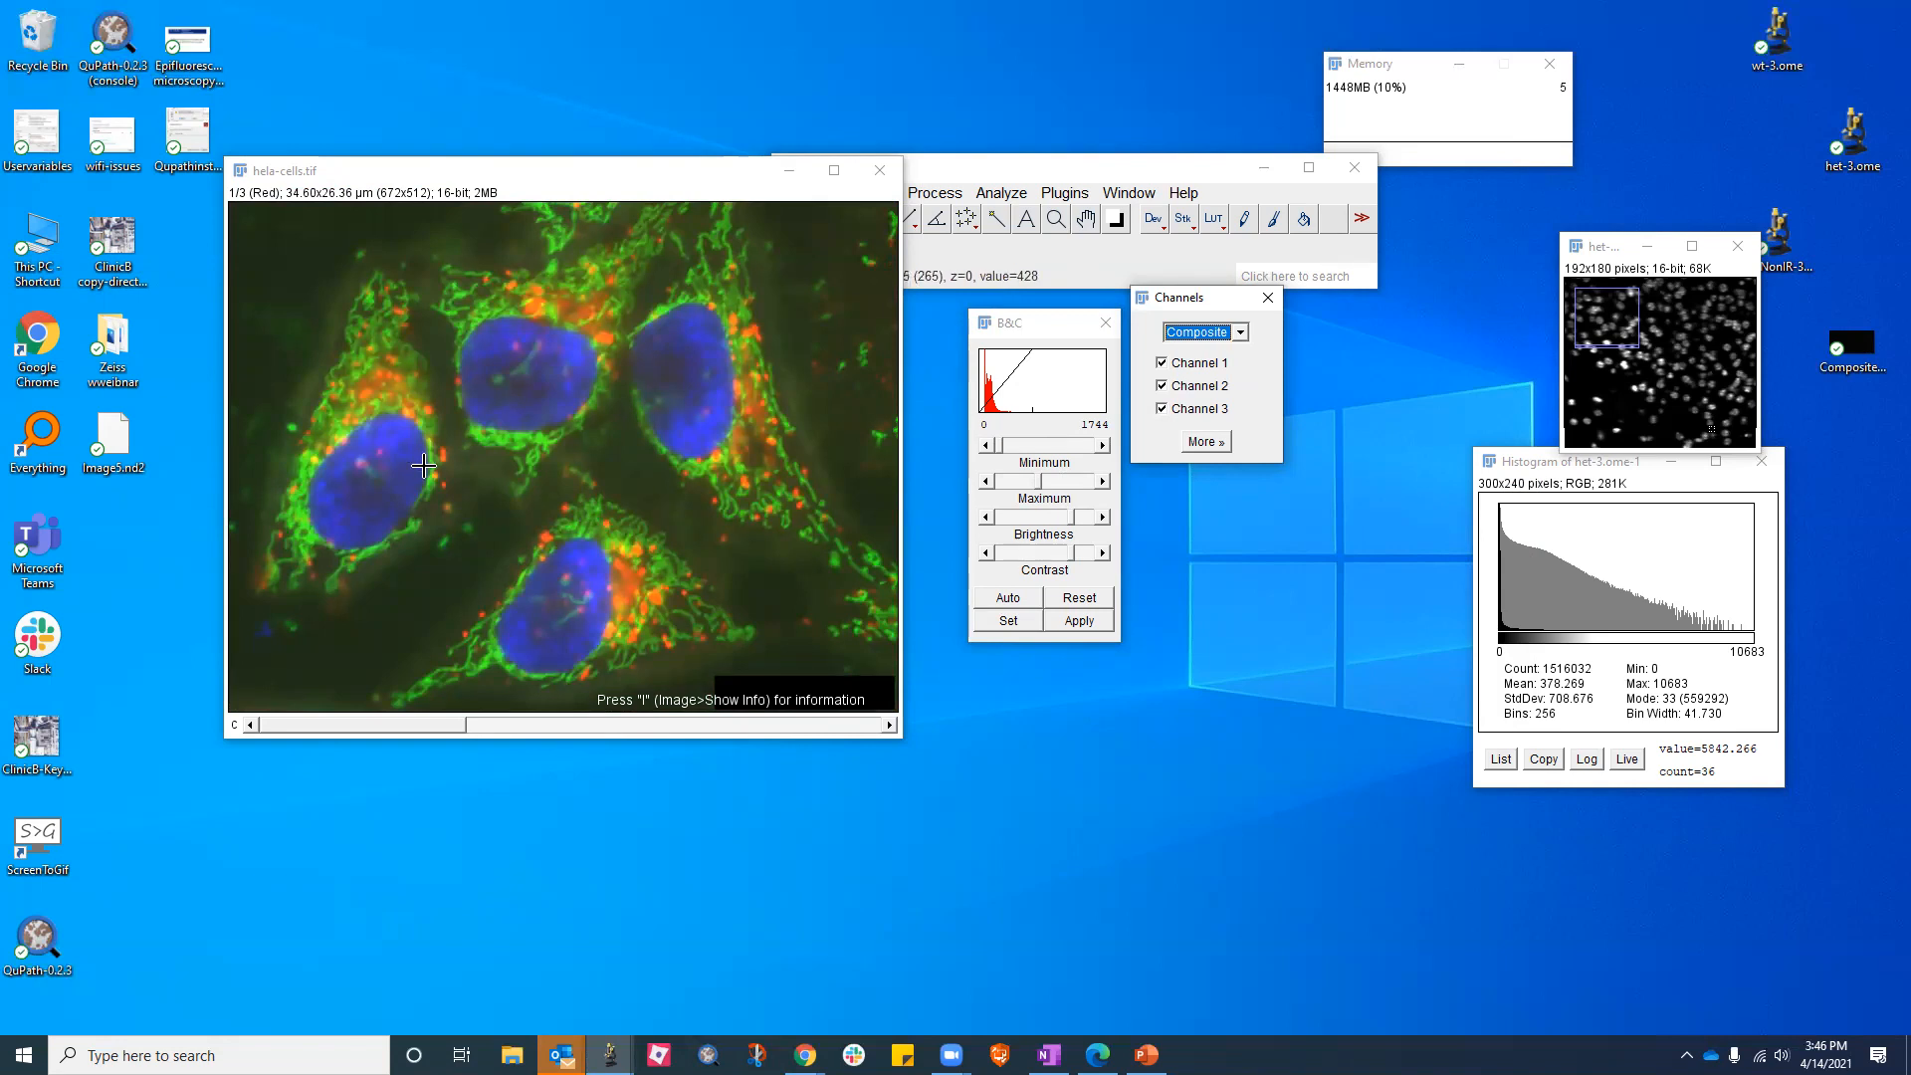
pyautogui.click(1160, 409)
pyautogui.click(1161, 410)
pyautogui.click(1161, 386)
pyautogui.click(1161, 387)
pyautogui.click(1161, 363)
pyautogui.click(1162, 363)
pyautogui.click(1164, 386)
pyautogui.click(1165, 387)
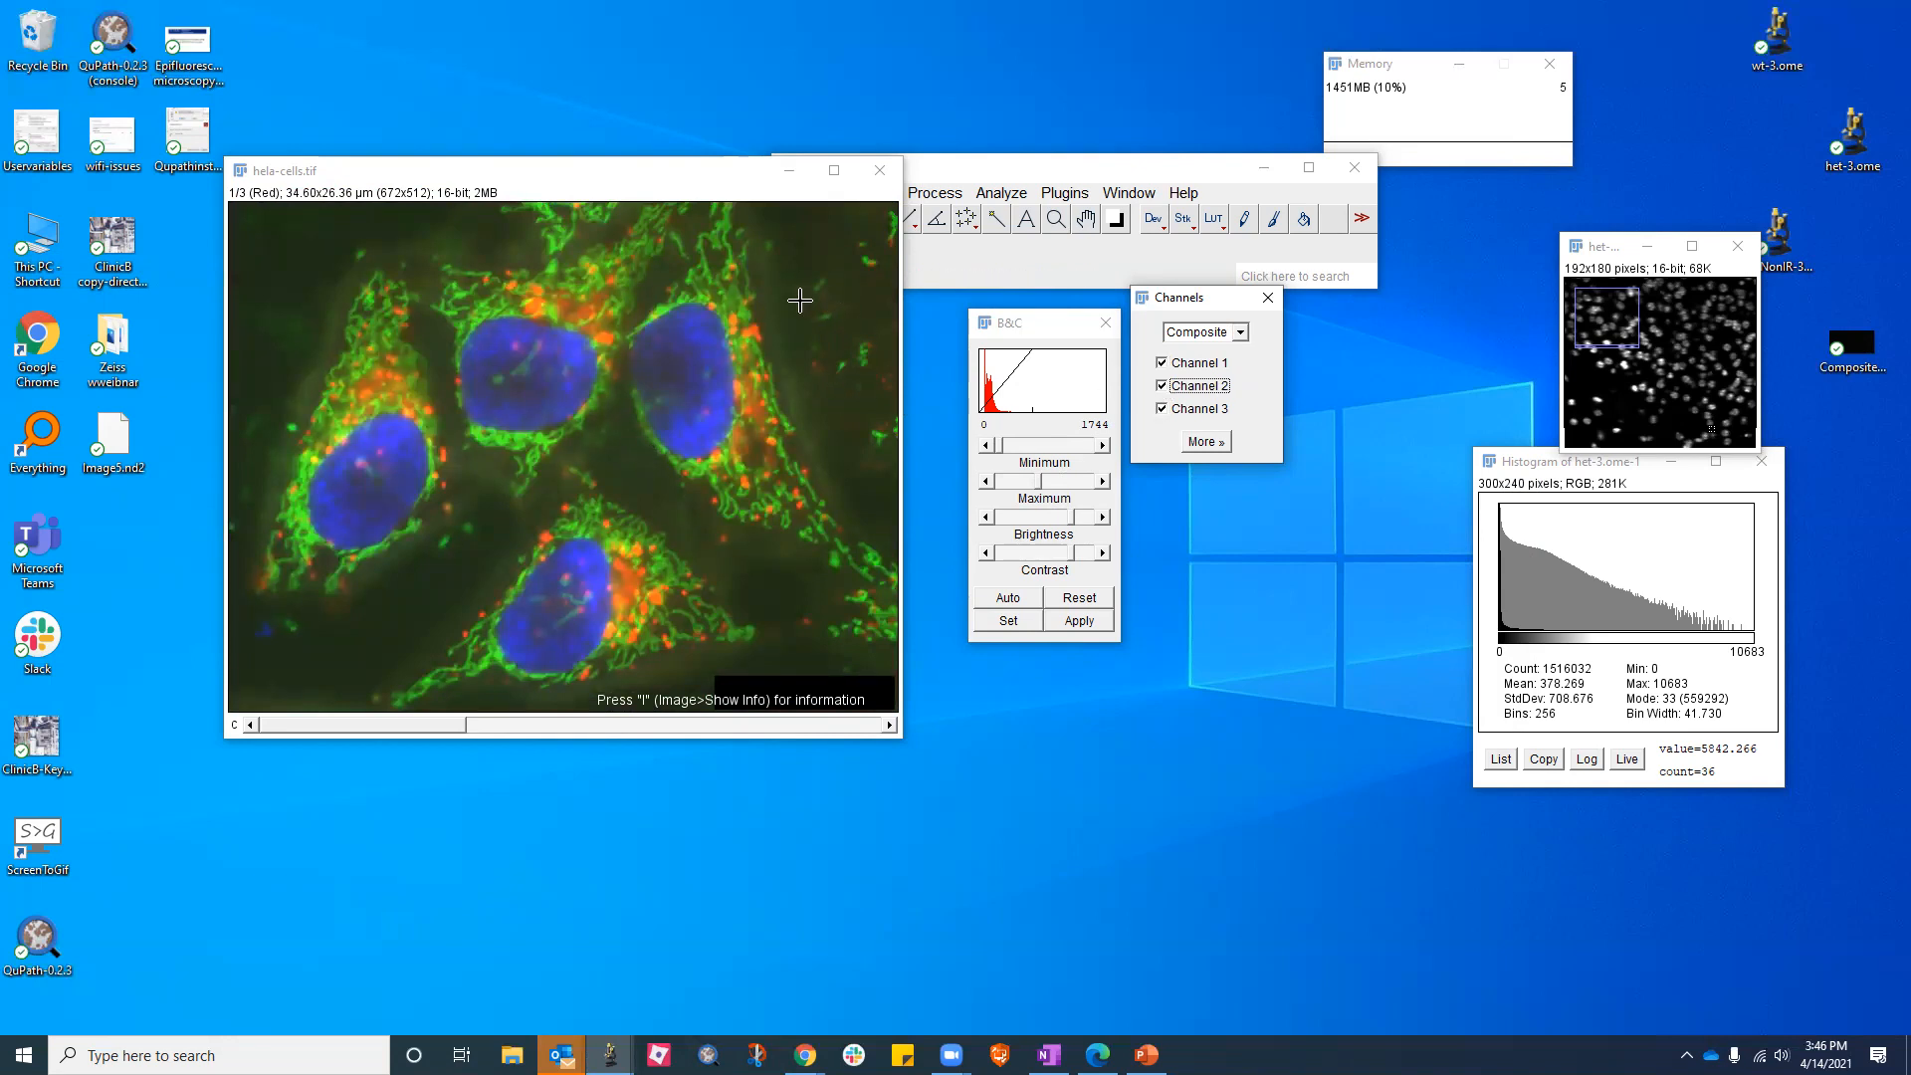
# Step through the composite's channels, return to red, and lower its display maximum to 1577
pyautogui.click(634, 189)
pyautogui.scroll(-1, 595, 422)
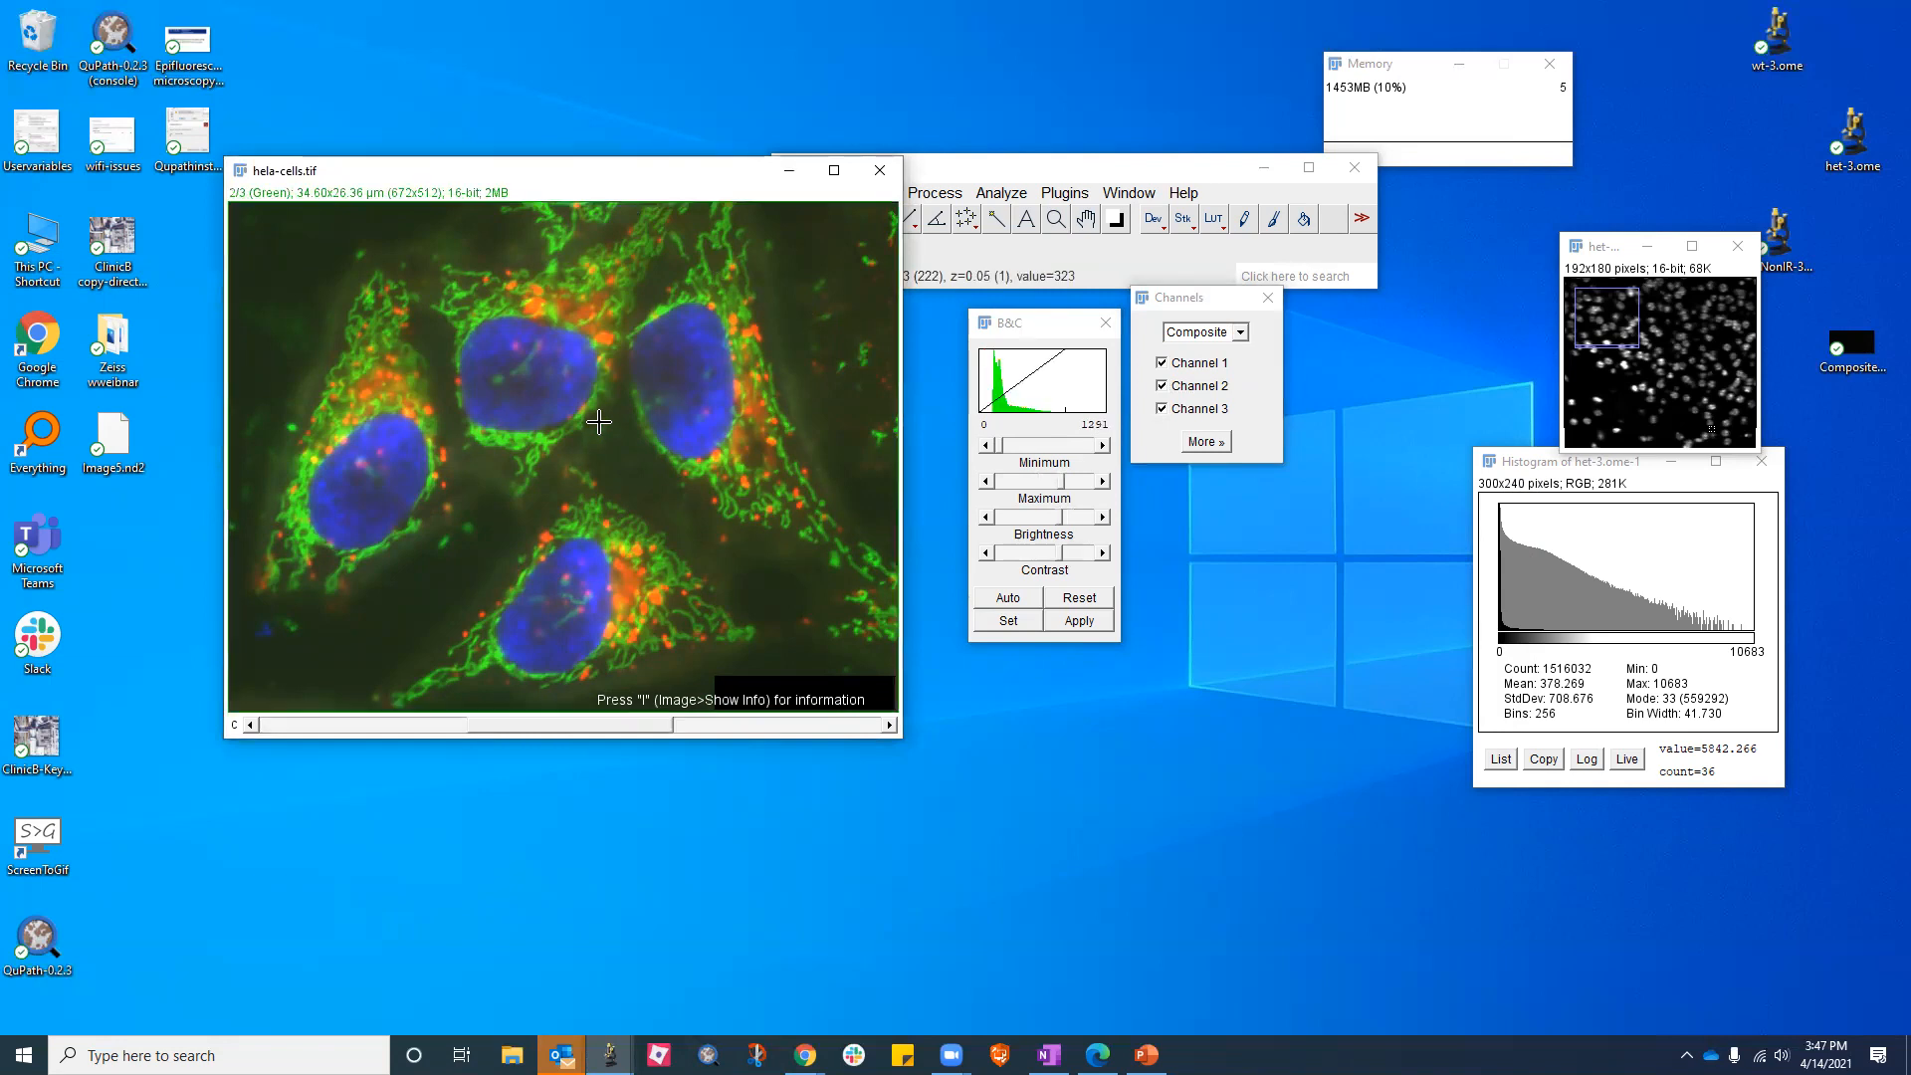
pyautogui.scroll(-1, 595, 422)
pyautogui.scroll(2, 594, 422)
pyautogui.scroll(-1, 591, 422)
pyautogui.scroll(-1, 592, 422)
pyautogui.scroll(2, 592, 422)
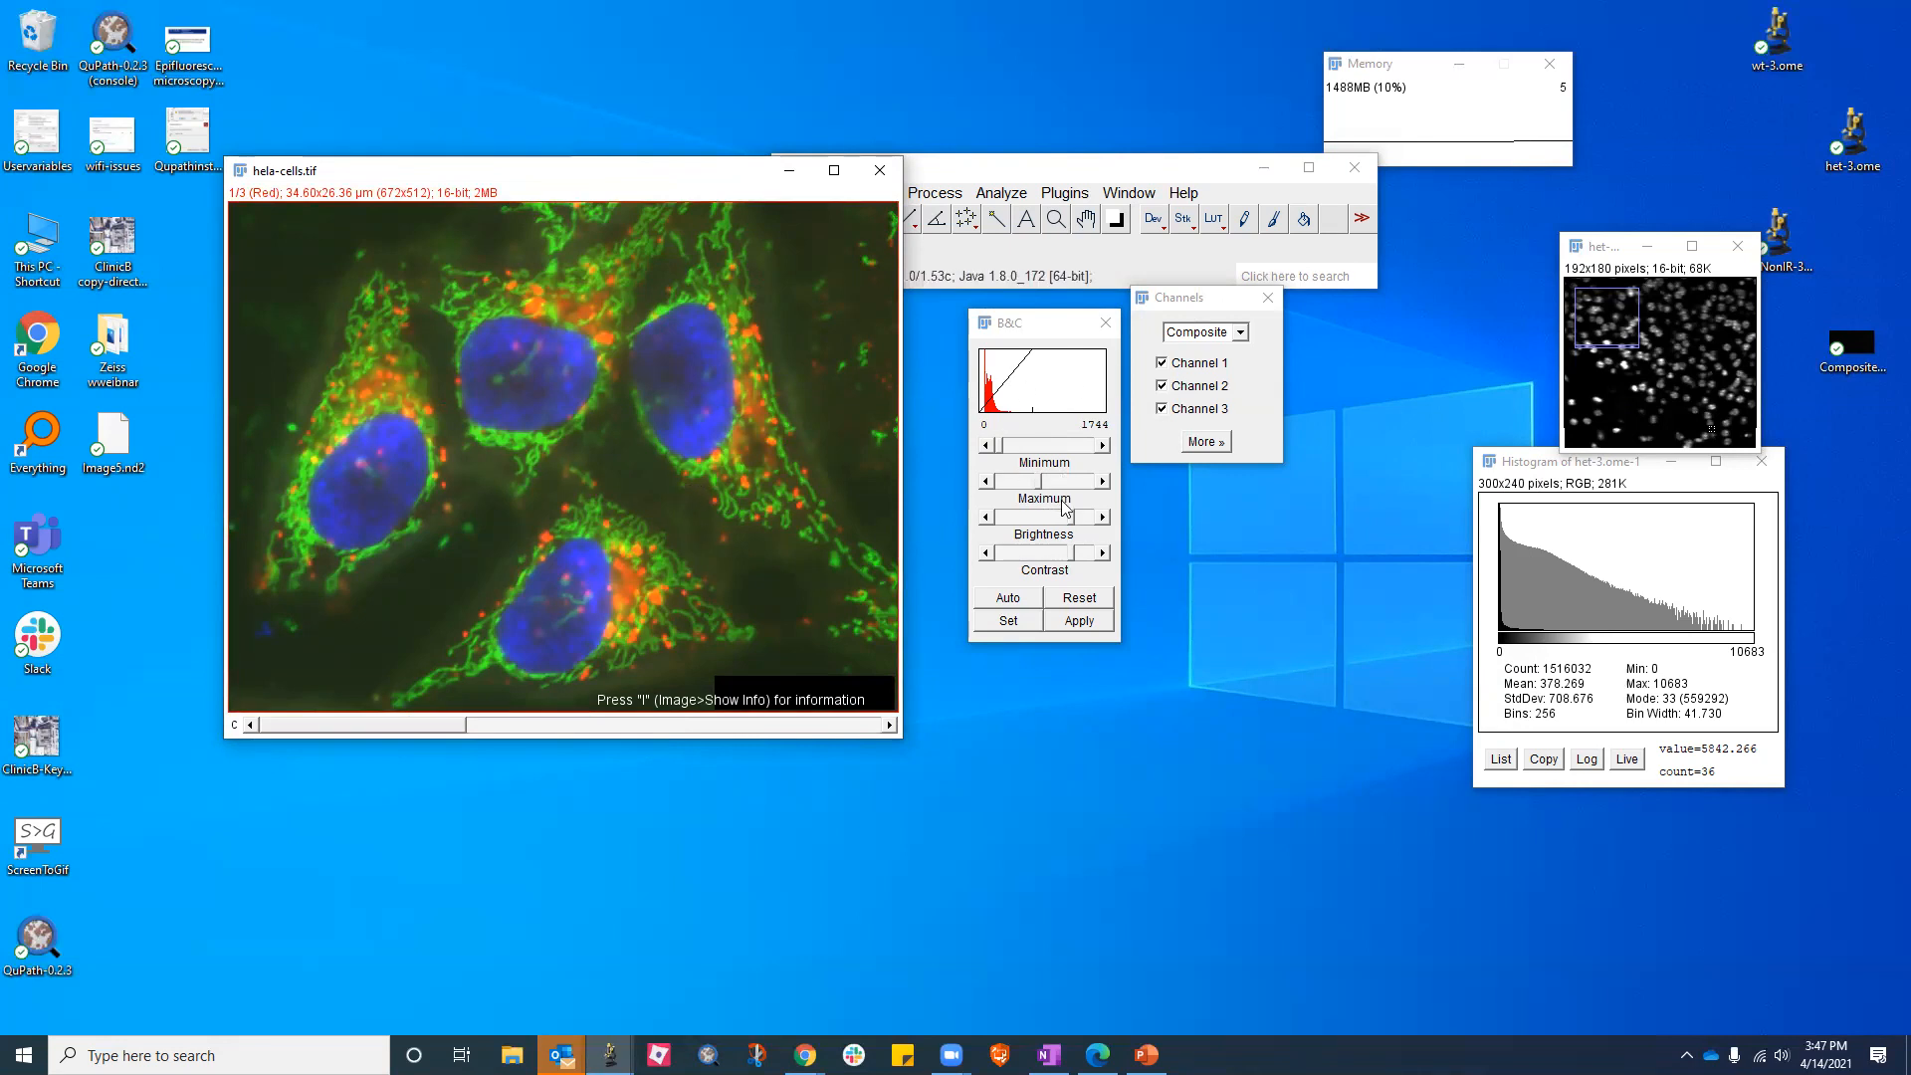
pyautogui.moveTo(1042, 484); pyautogui.dragTo(1036, 480)
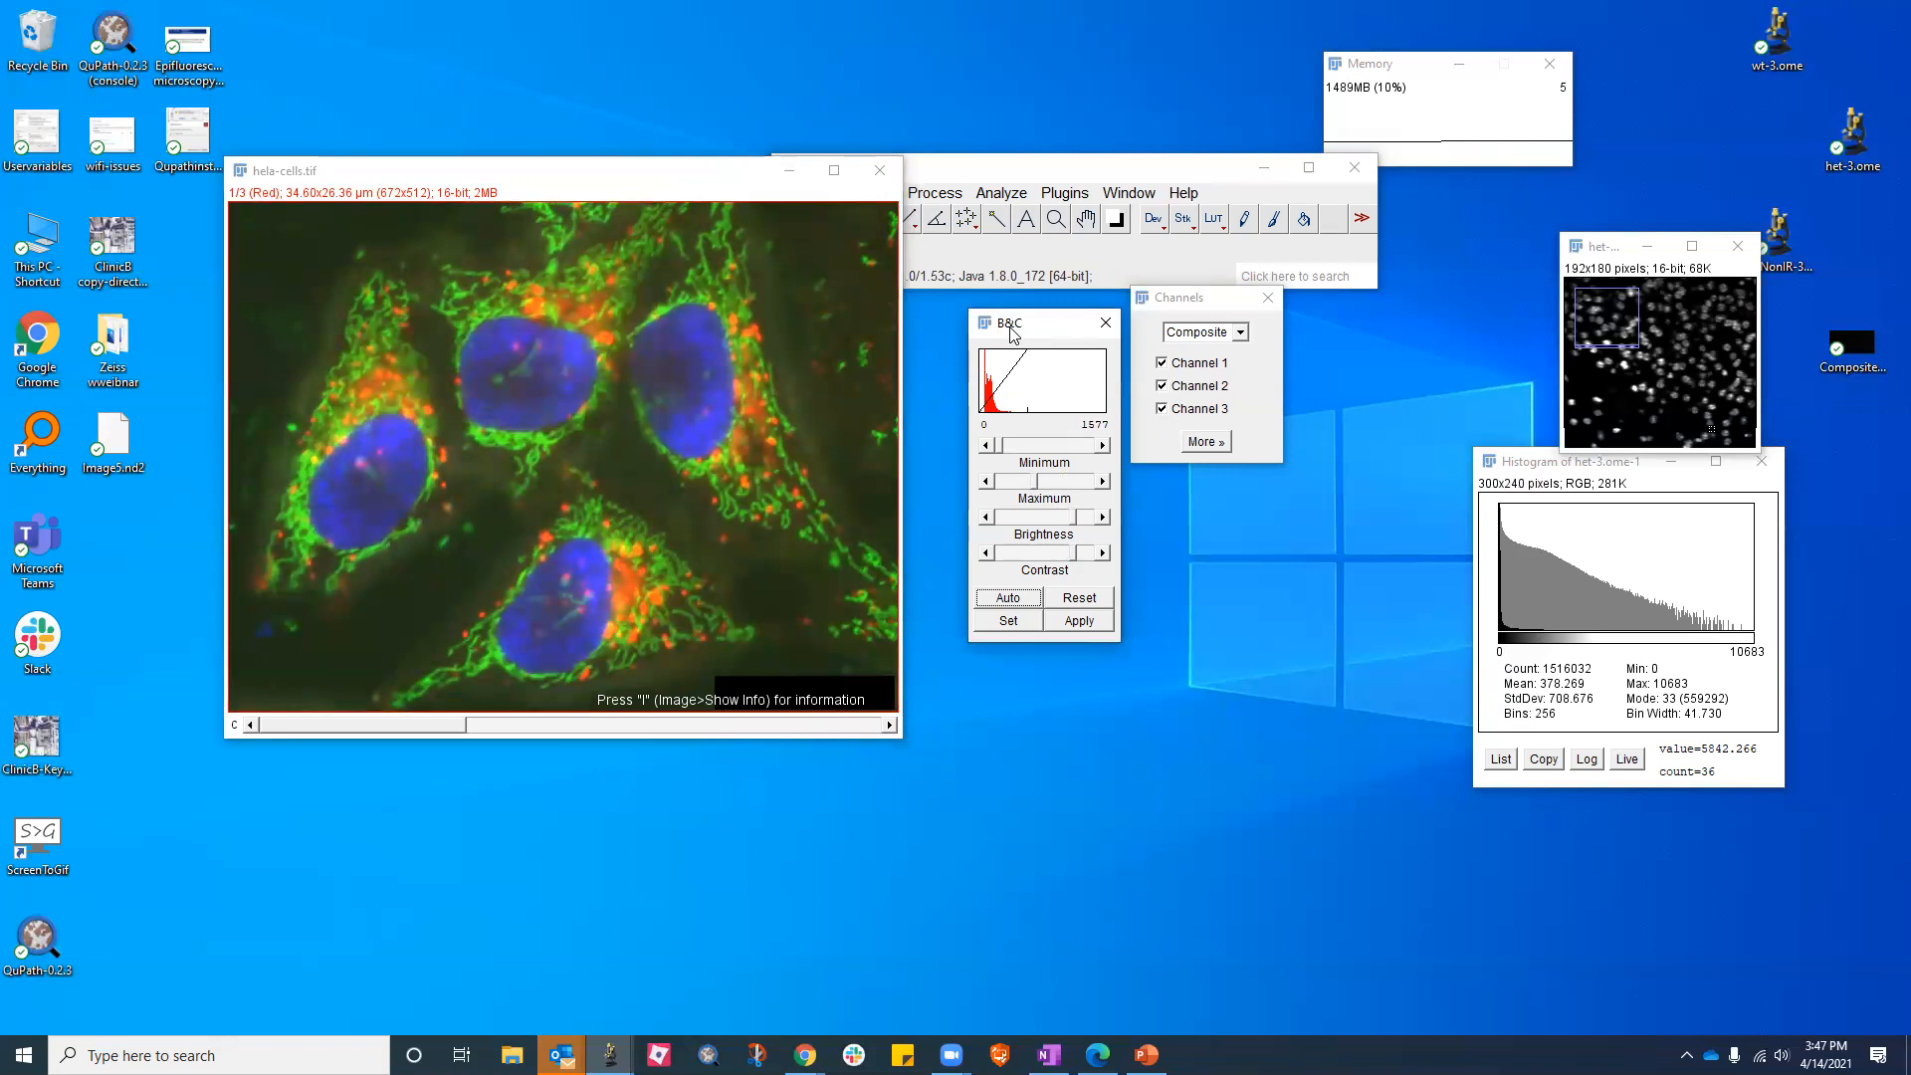
pyautogui.moveTo(1011, 332); pyautogui.dragTo(1005, 332)
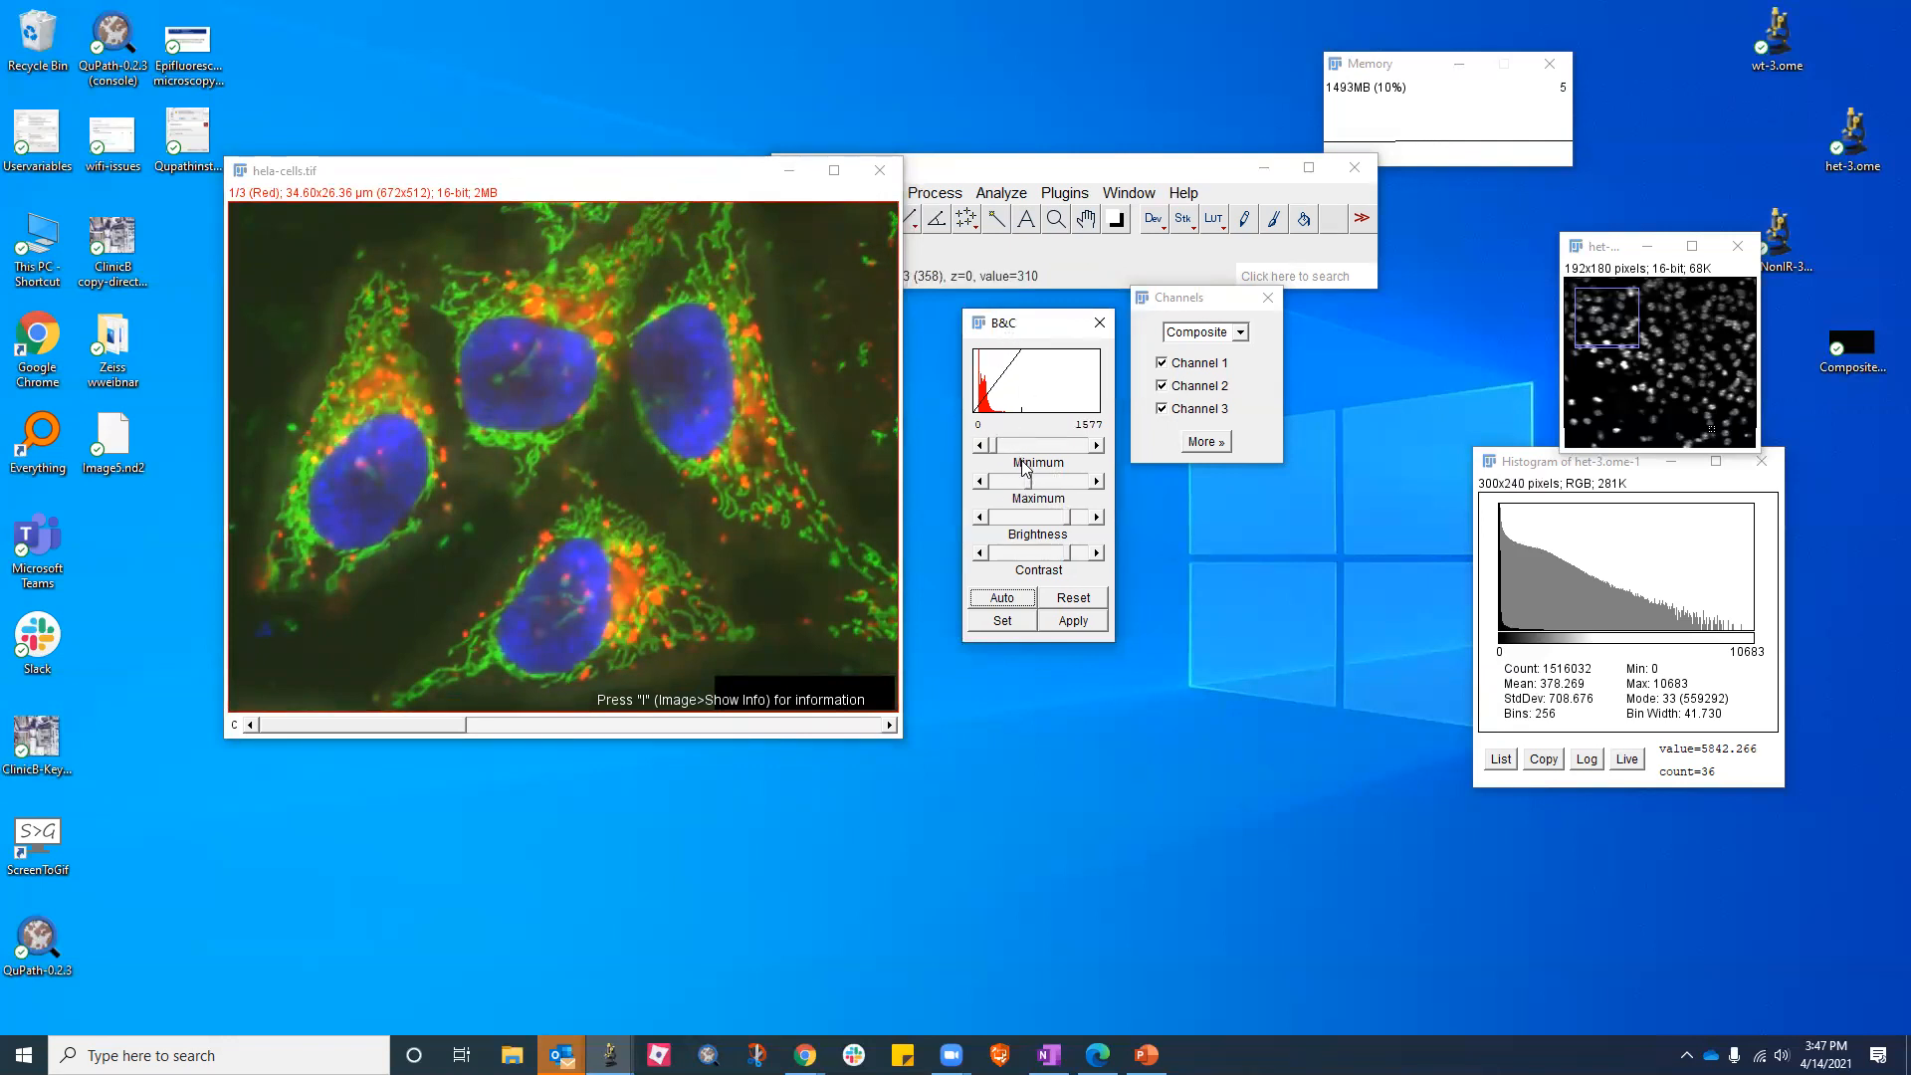
# Lower the display maximum of the HeLa image's green channel to about 793 and of its blue channel to about 1080
pyautogui.scroll(-1, 765, 427)
pyautogui.moveTo(1050, 482); pyautogui.dragTo(1029, 481)
pyautogui.scroll(1, 850, 446)
pyautogui.scroll(-2, 866, 445)
pyautogui.moveTo(1063, 481); pyautogui.dragTo(1031, 482)
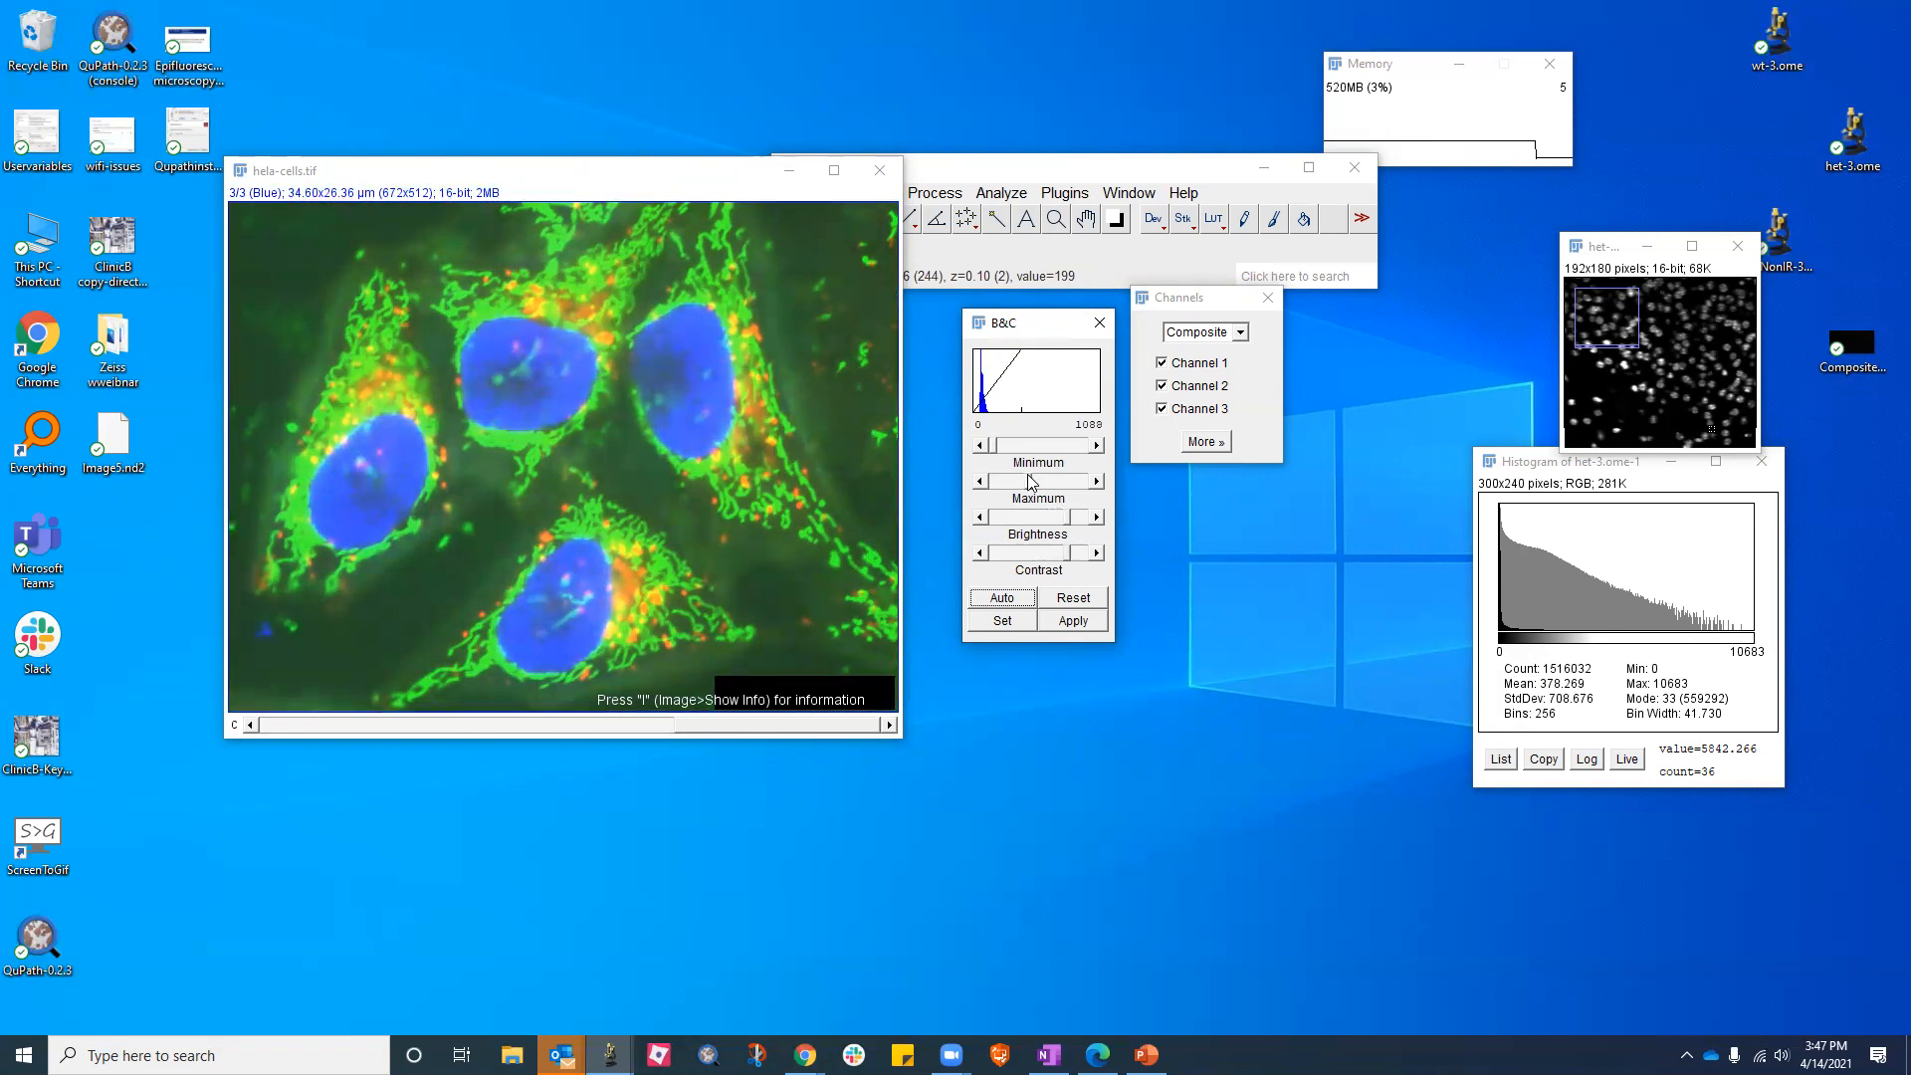
# Switch the channel display to Color and raise the red channel's display maximum to about 2203
pyautogui.click(1241, 332)
pyautogui.click(1206, 365)
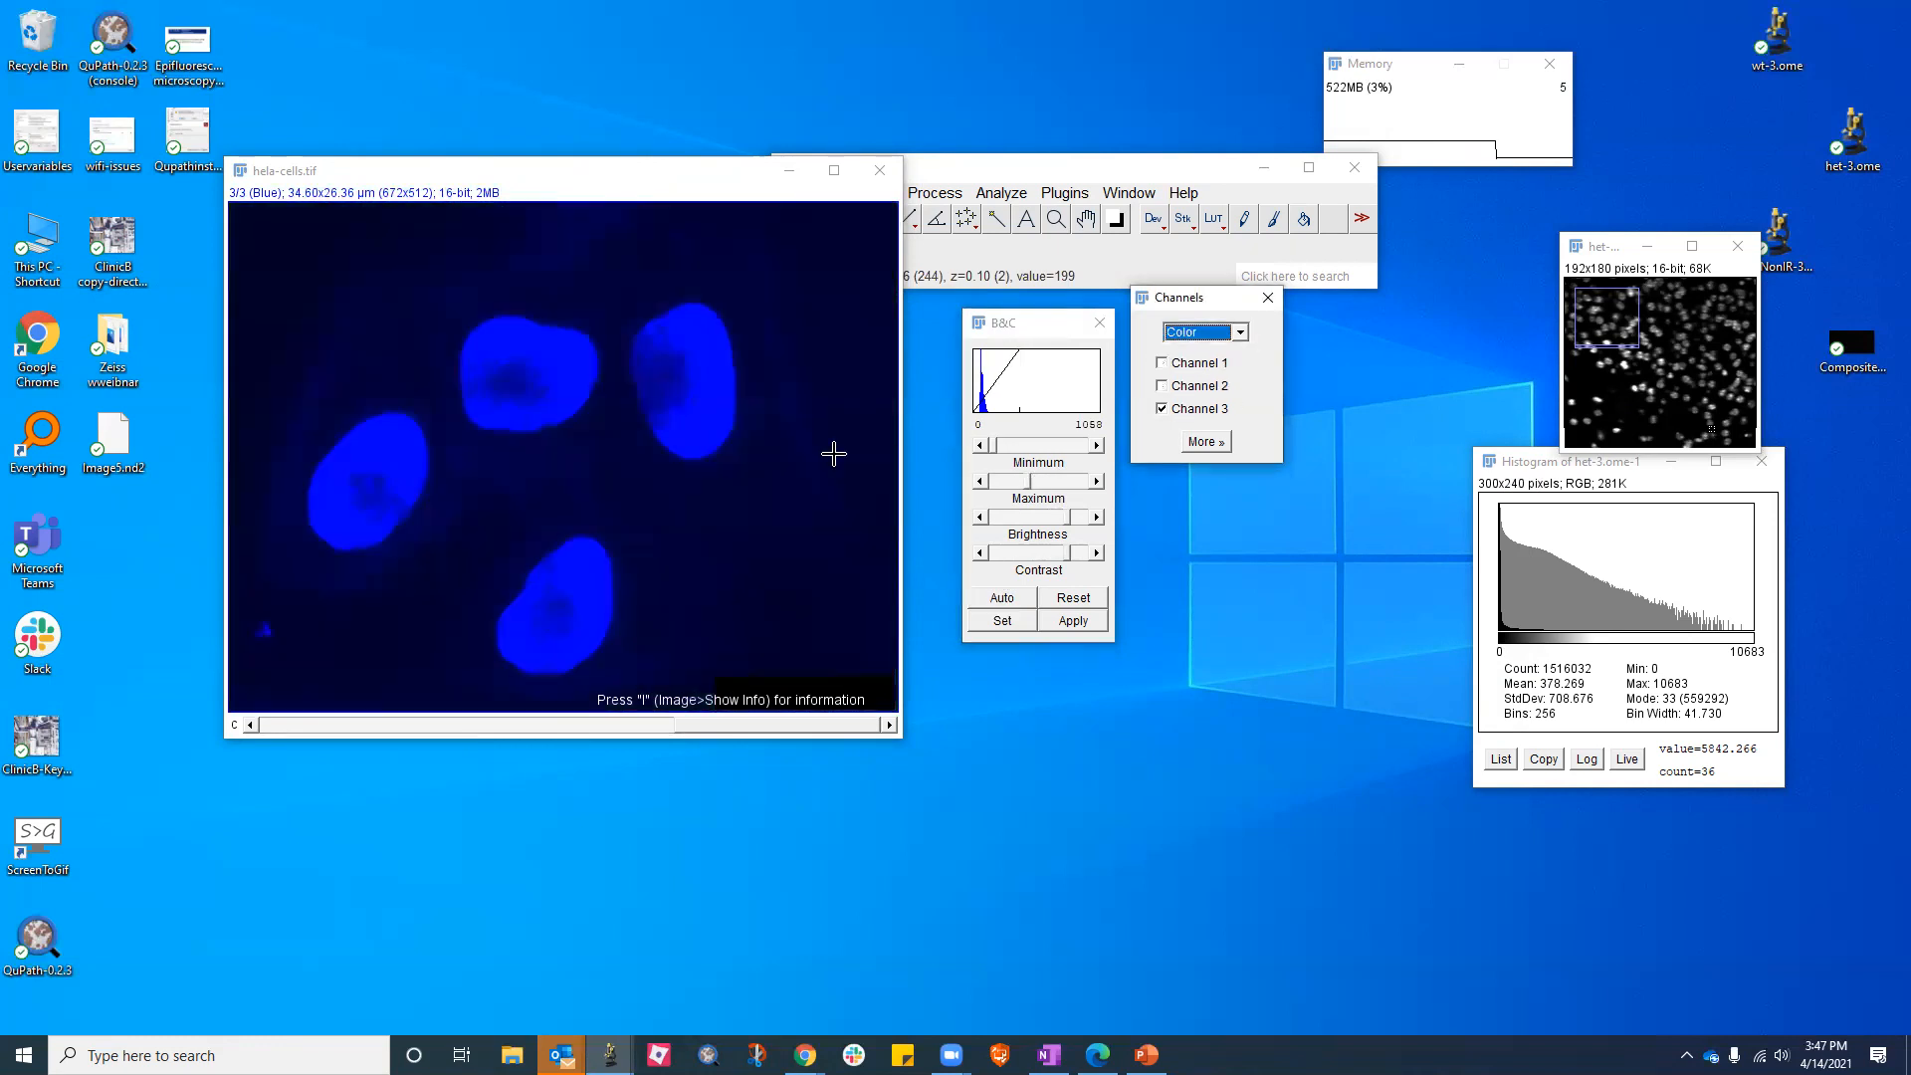
pyautogui.scroll(1, 734, 401)
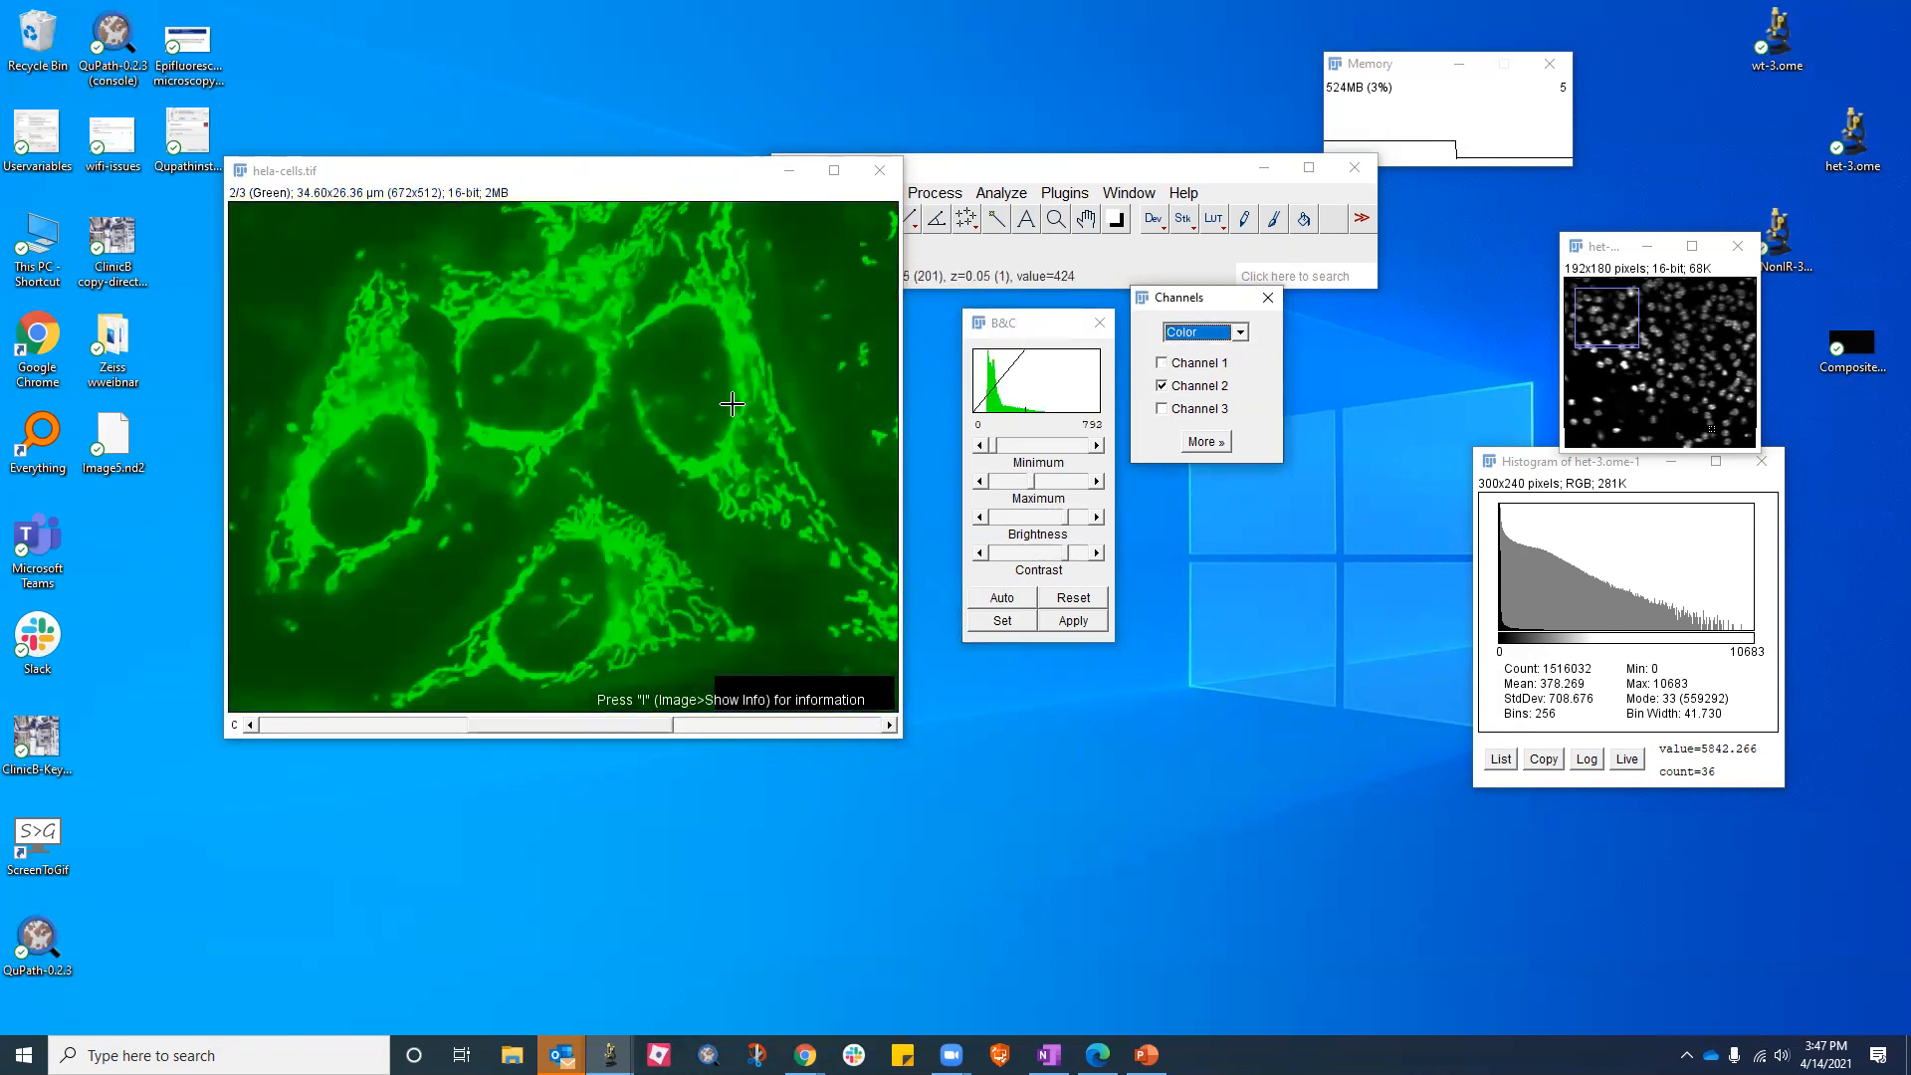
pyautogui.scroll(1, 733, 405)
pyautogui.moveTo(1029, 482)
pyautogui.mouseDown()
pyautogui.moveTo(1010, 482)
pyautogui.moveTo(1043, 488)
pyautogui.mouseUp()
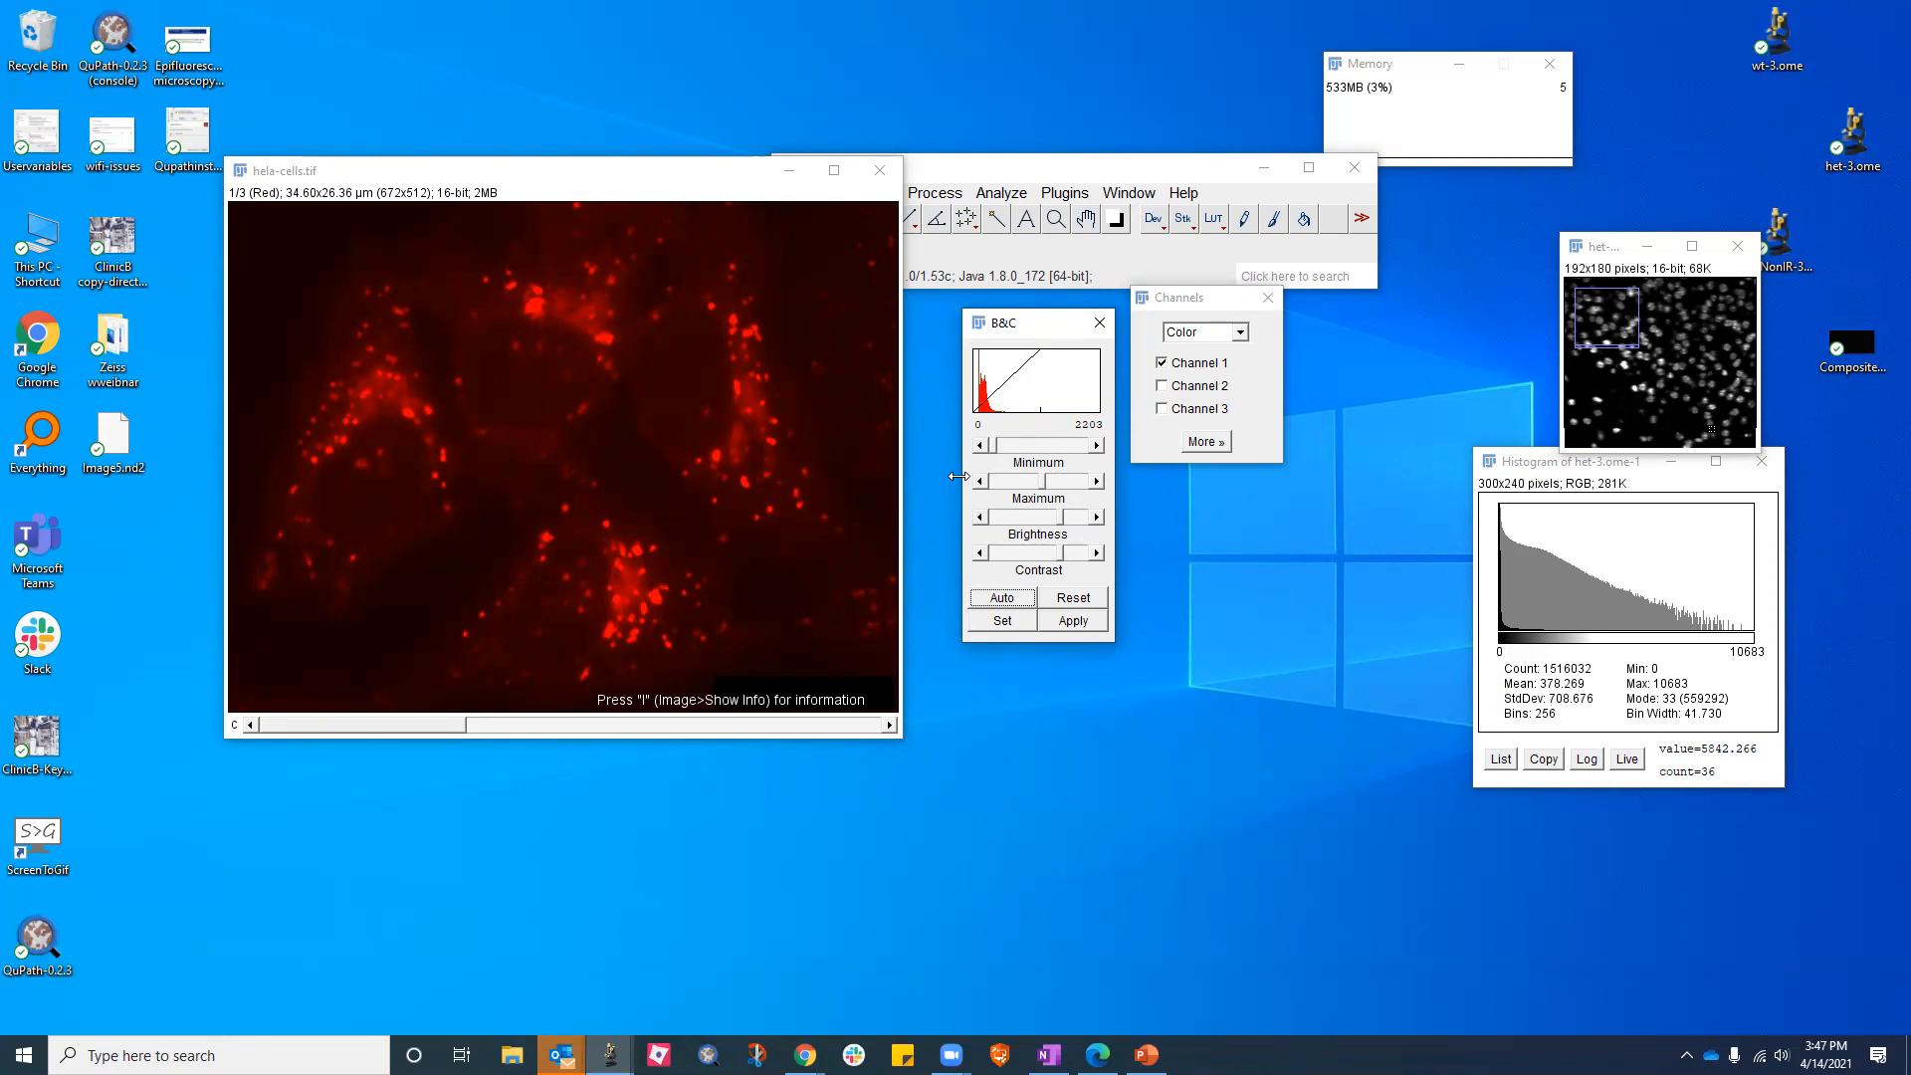
# Return the channel display to Composite and raise the display maximum of green to about 1715 and of blue to about 2336
pyautogui.click(1239, 333)
pyautogui.click(1220, 356)
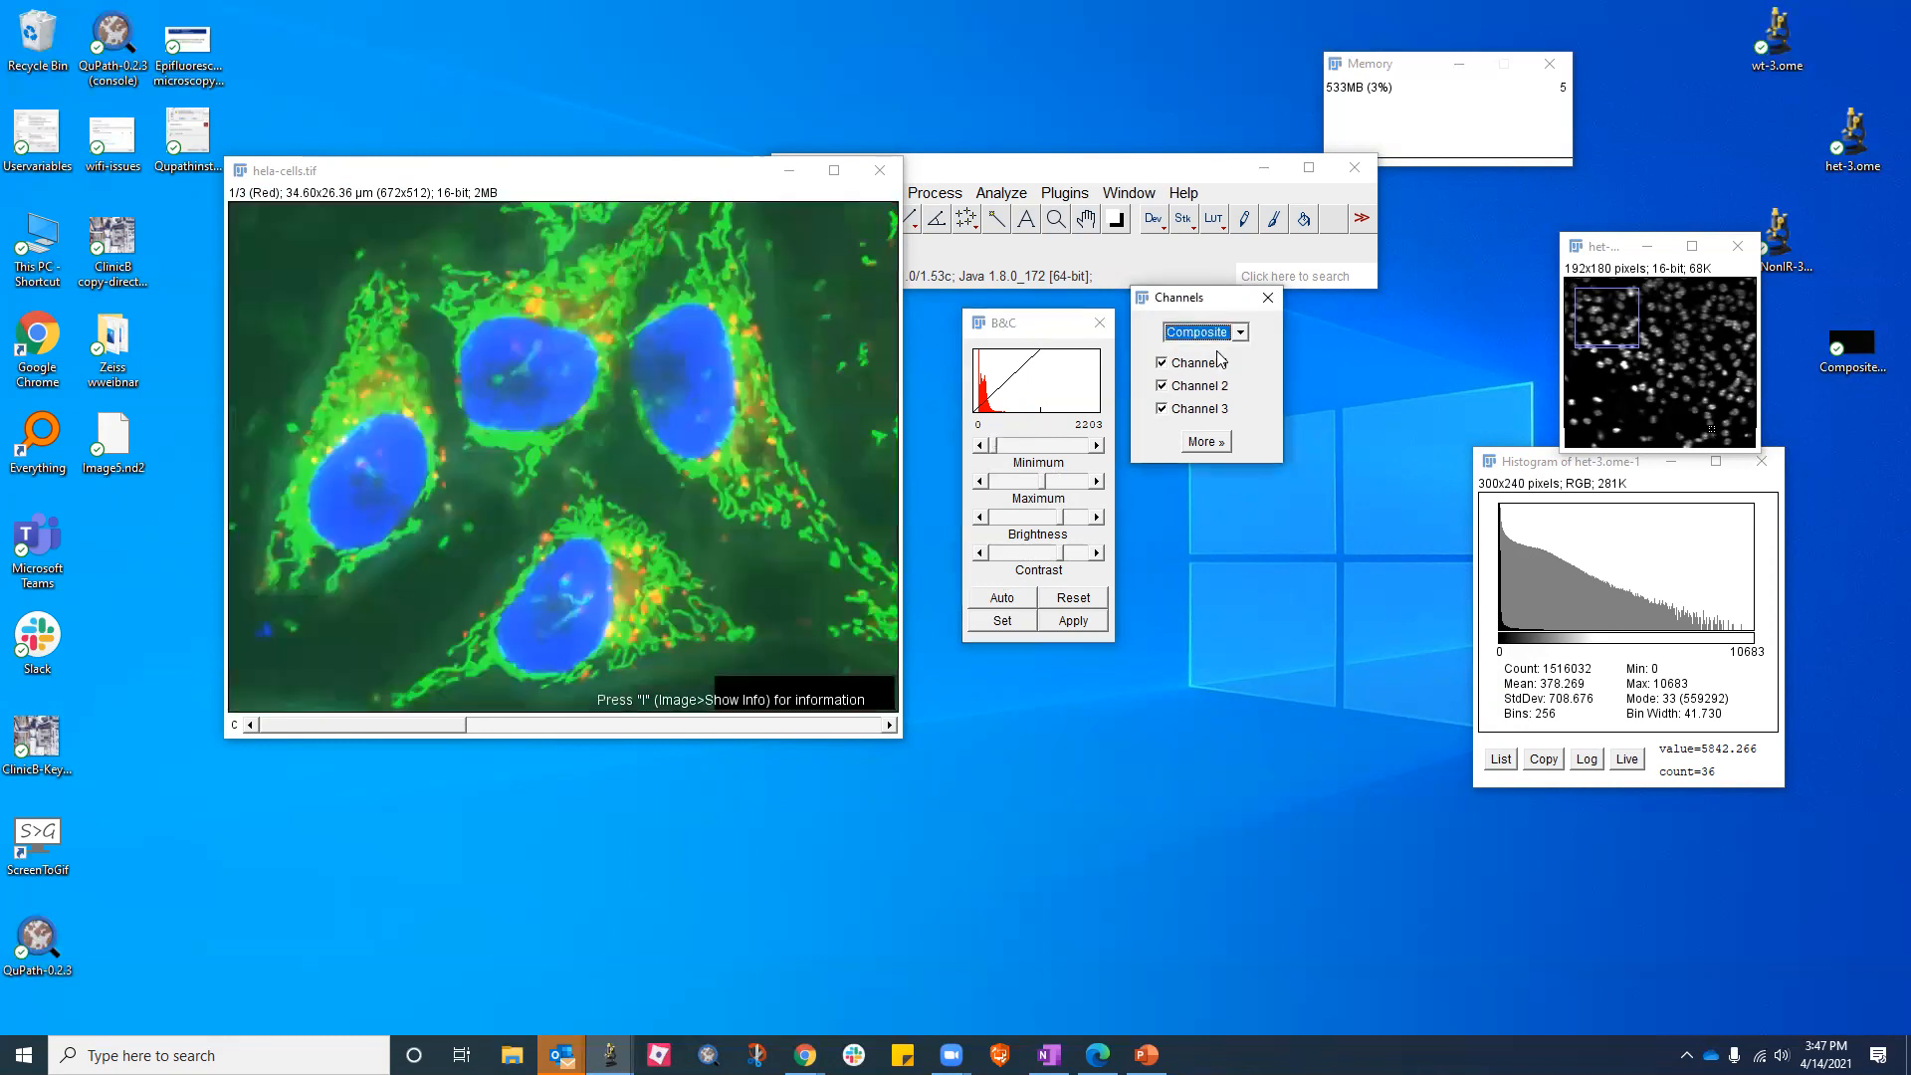
pyautogui.moveTo(1043, 482); pyautogui.dragTo(1078, 488)
pyautogui.scroll(-1, 619, 522)
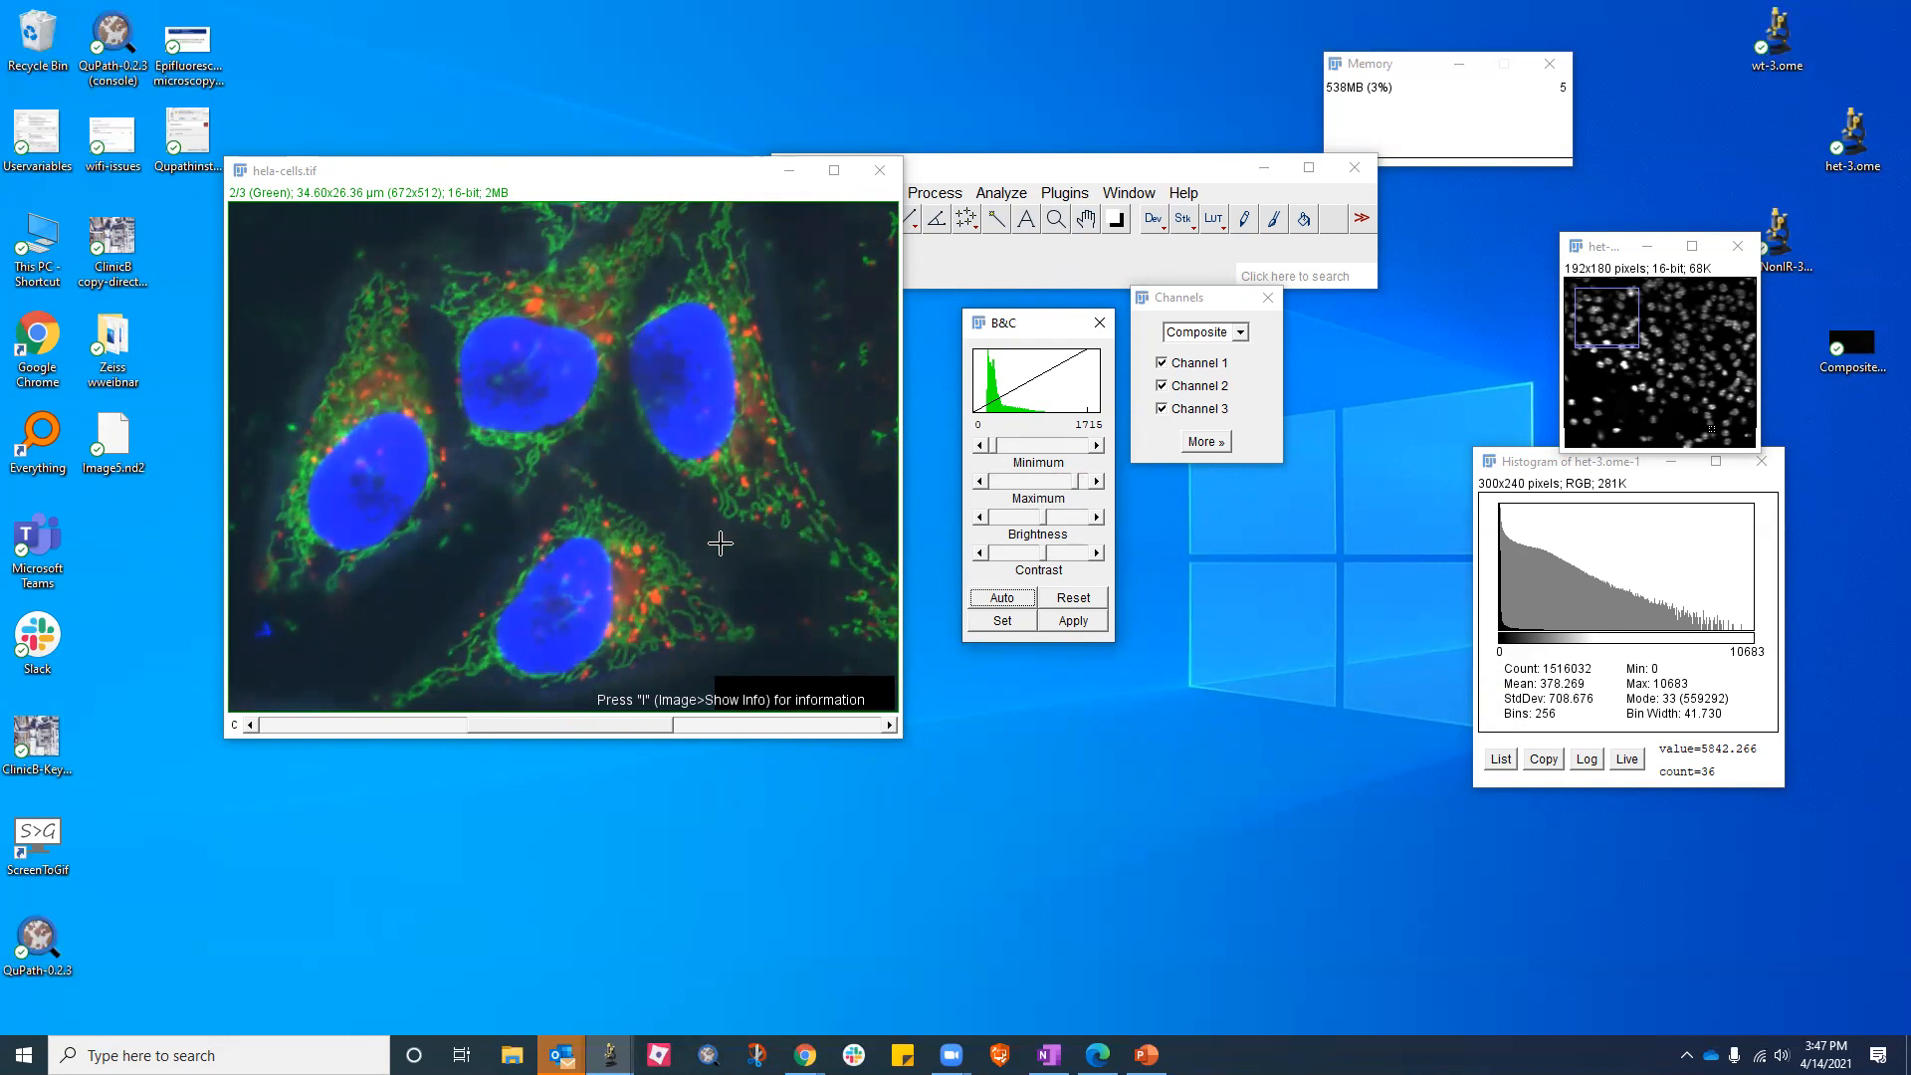
pyautogui.scroll(-1, 719, 542)
pyautogui.moveTo(1028, 479); pyautogui.dragTo(1067, 483)
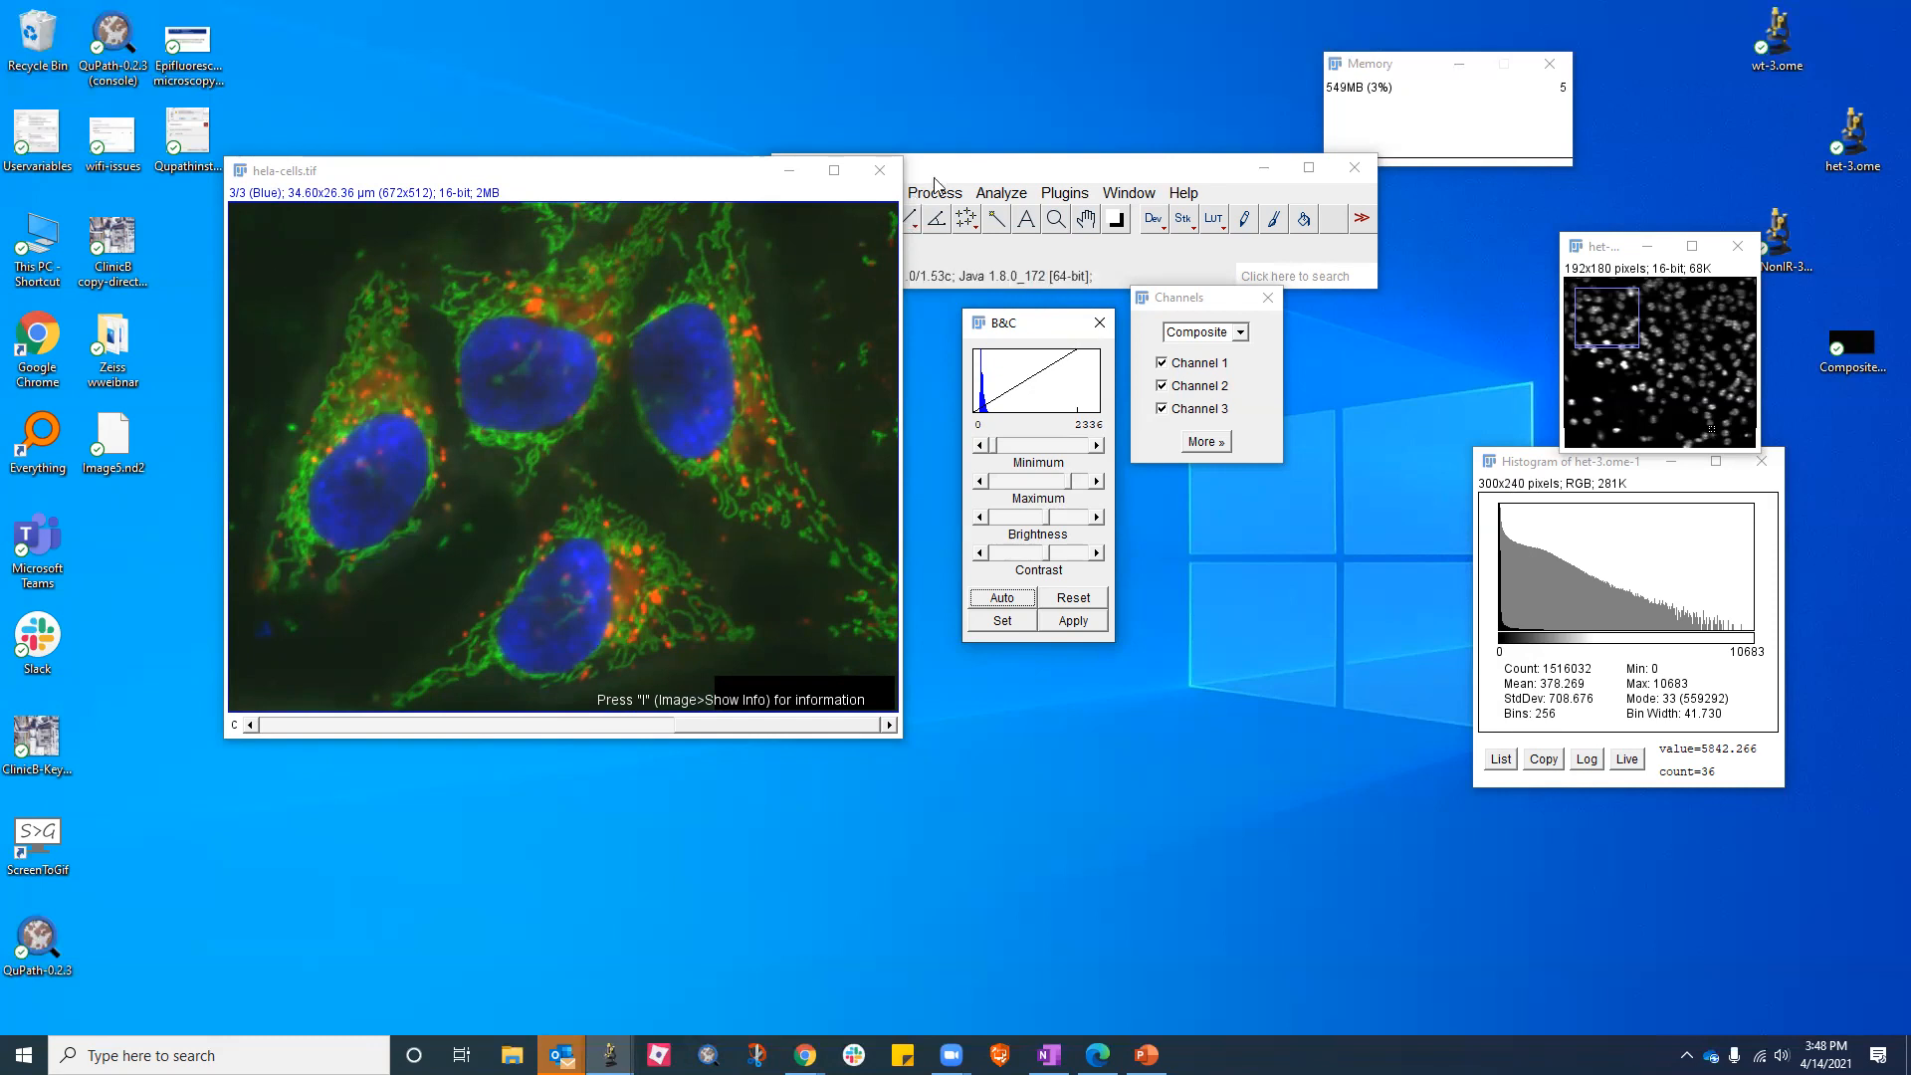
# Draw a rectangular selection about 10.3 by 17.3 µm around the leftmost cell in hela-cells.tif
pyautogui.moveTo(941, 171); pyautogui.dragTo(1165, 182)
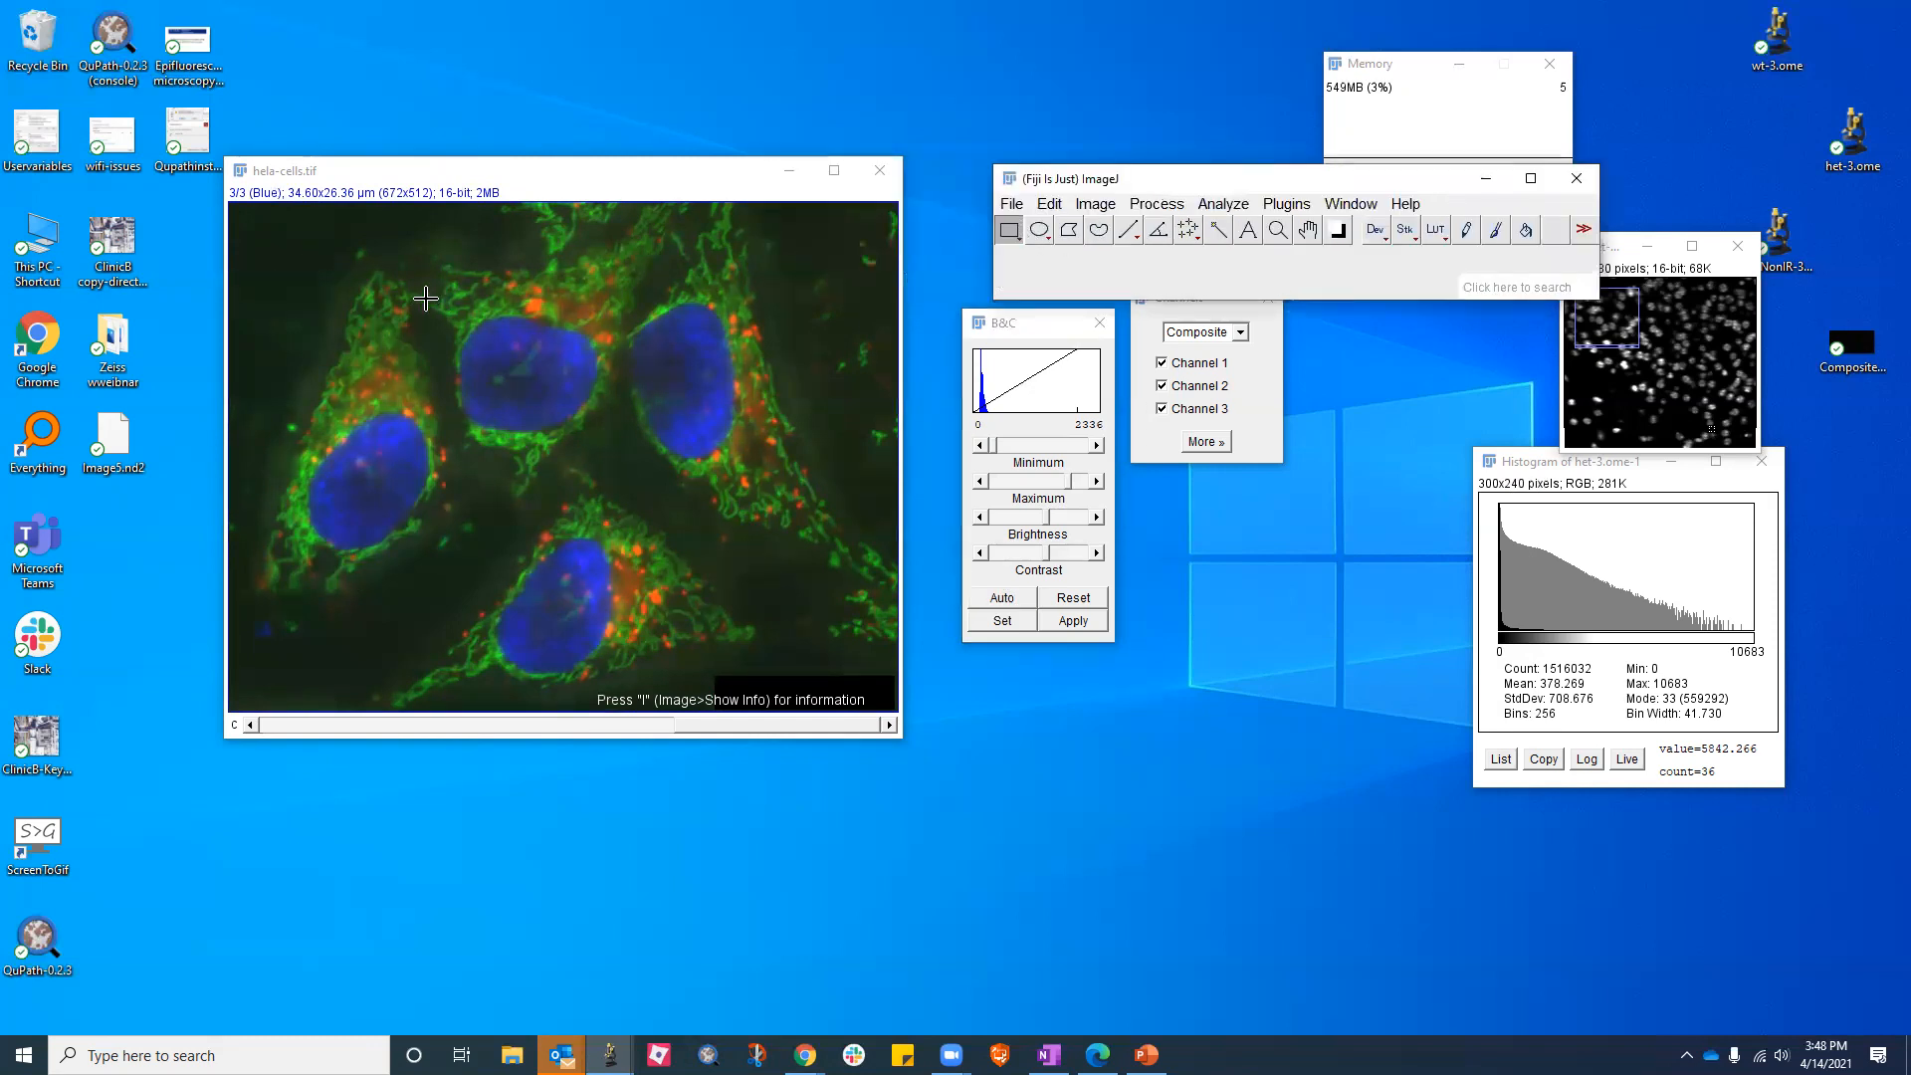
pyautogui.moveTo(298, 267)
pyautogui.mouseDown()
pyautogui.moveTo(409, 280)
pyautogui.moveTo(451, 601)
pyautogui.mouseUp()
pyautogui.moveTo(298, 438); pyautogui.dragTo(344, 446)
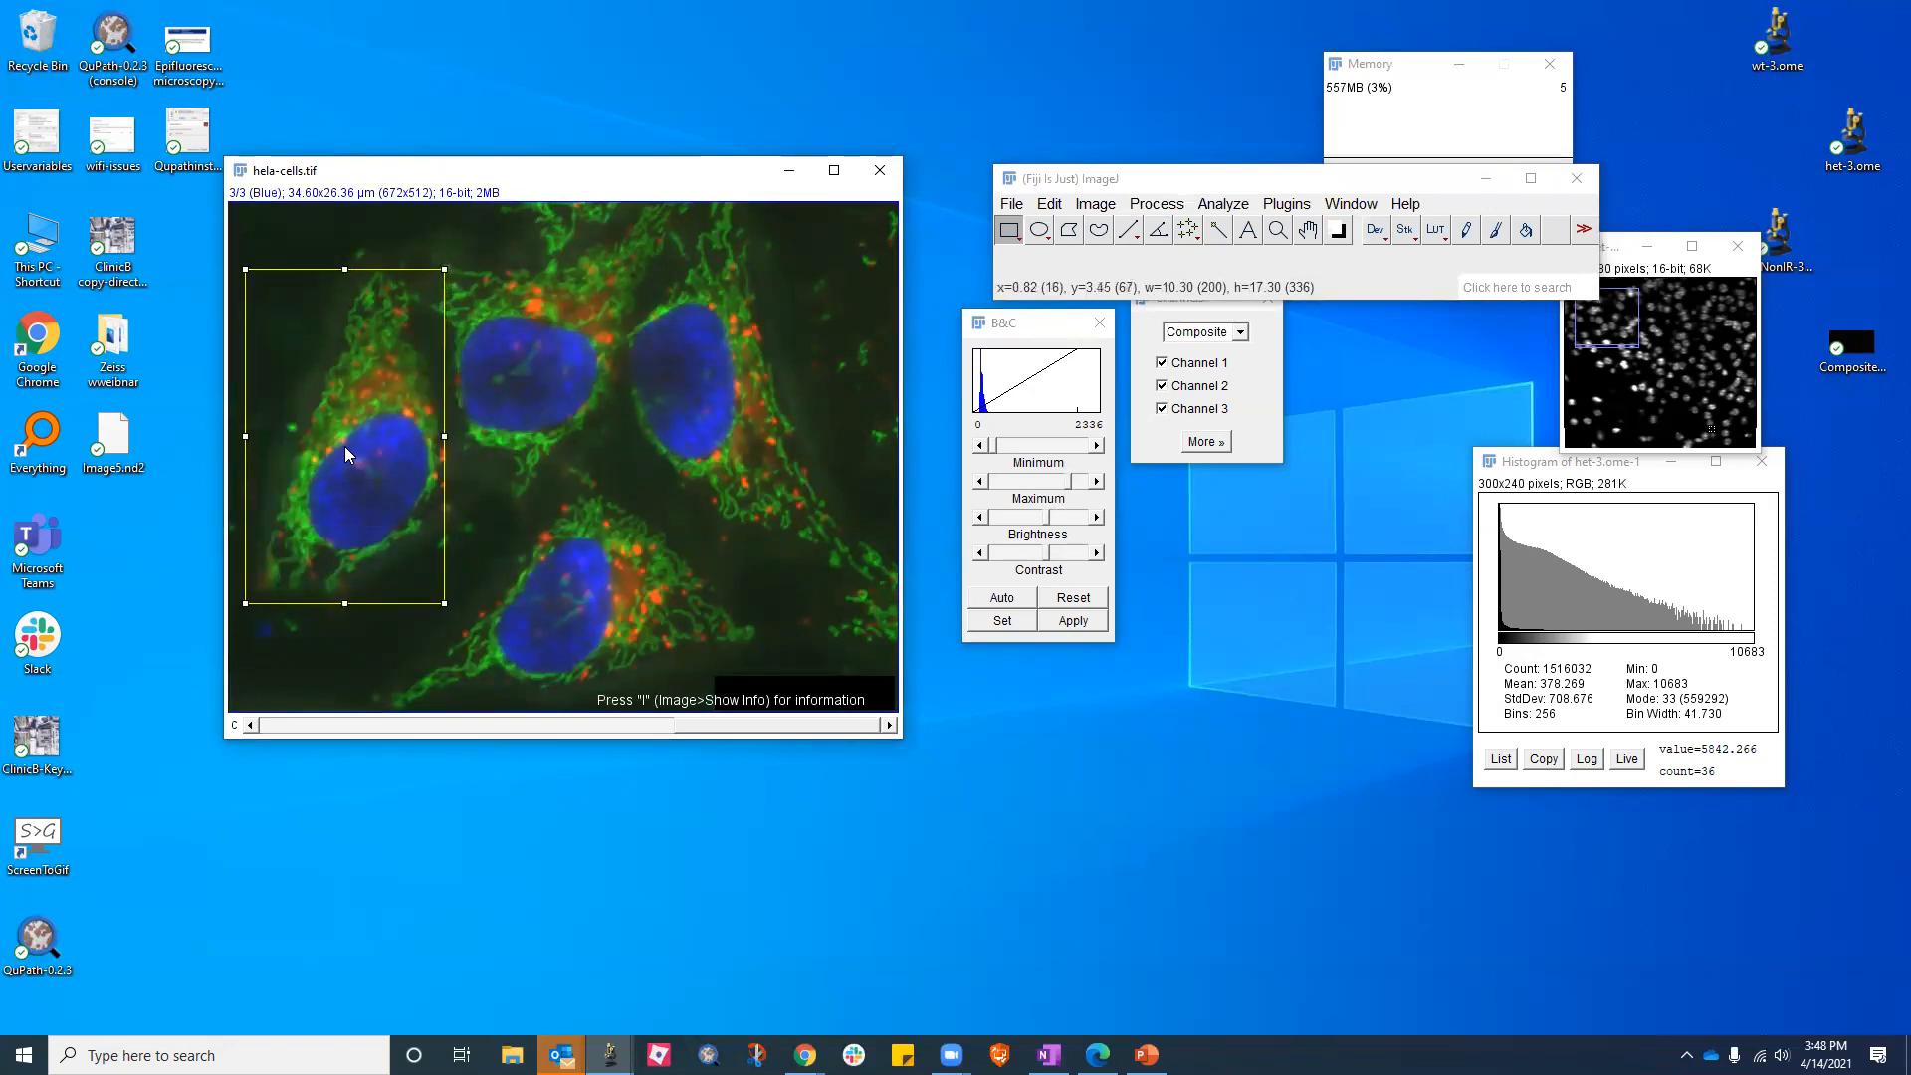
# Duplicate the selected region as the hyperstack hela-cells-1.tif with channels 1-3 and place its window beside the original image
pyautogui.rightClick(345, 446)
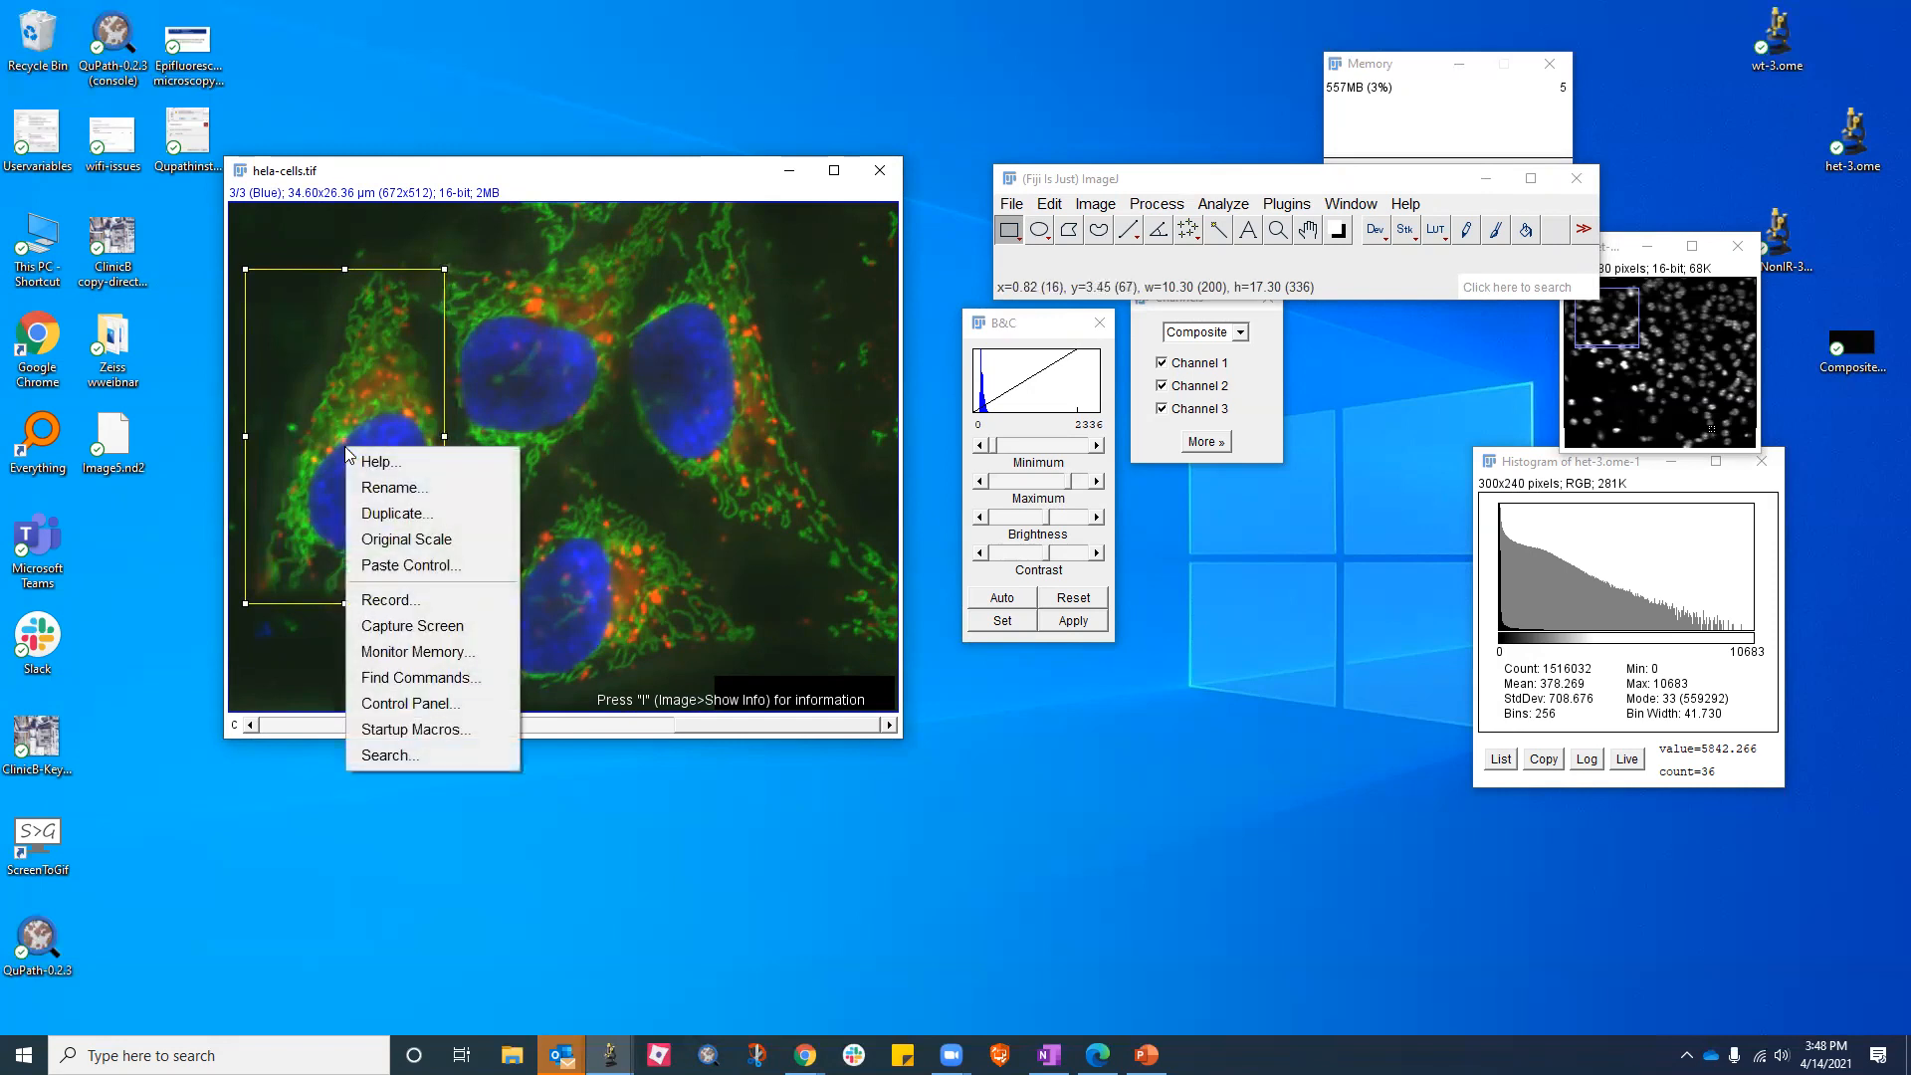
pyautogui.click(373, 512)
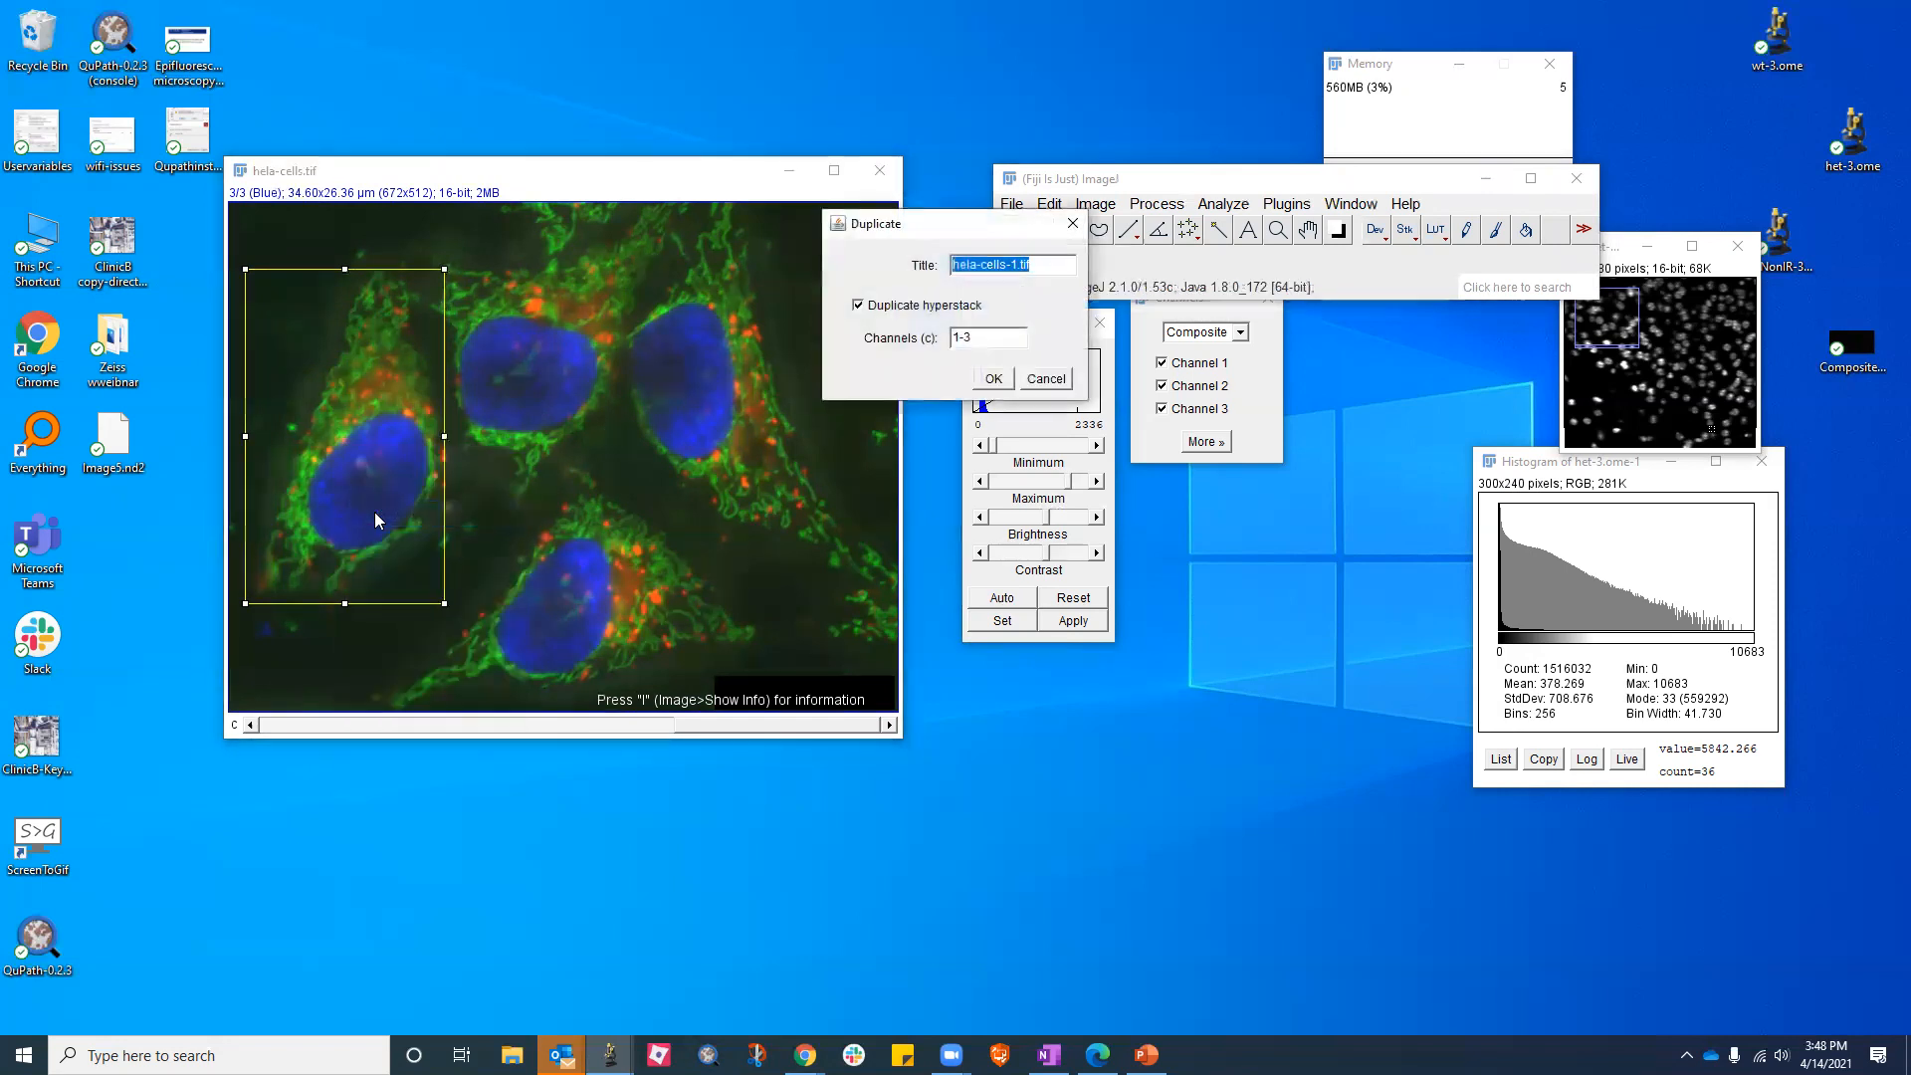
pyautogui.click(990, 376)
pyautogui.moveTo(304, 209); pyautogui.dragTo(1158, 291)
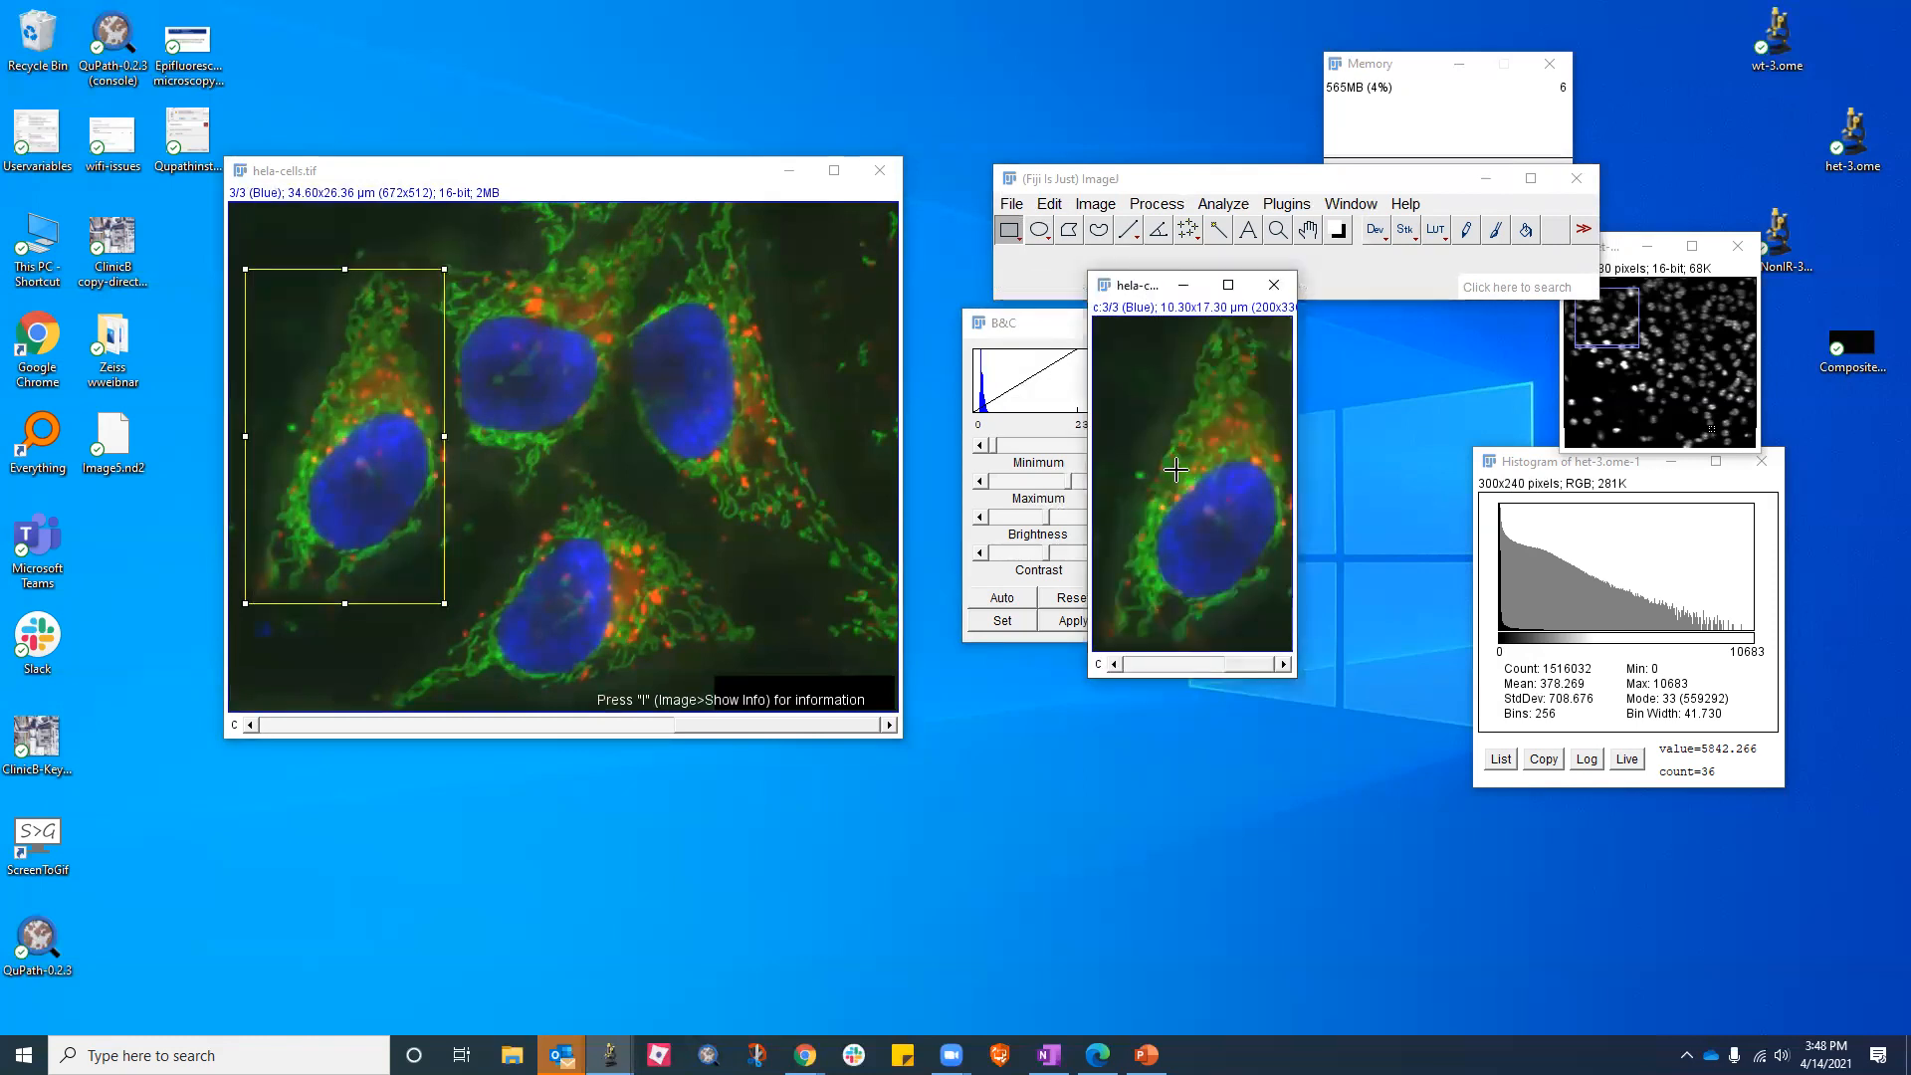
# Save the duplicated cell image as a TIFF named hela-cells-cropped on the Desktop
pyautogui.click(1012, 204)
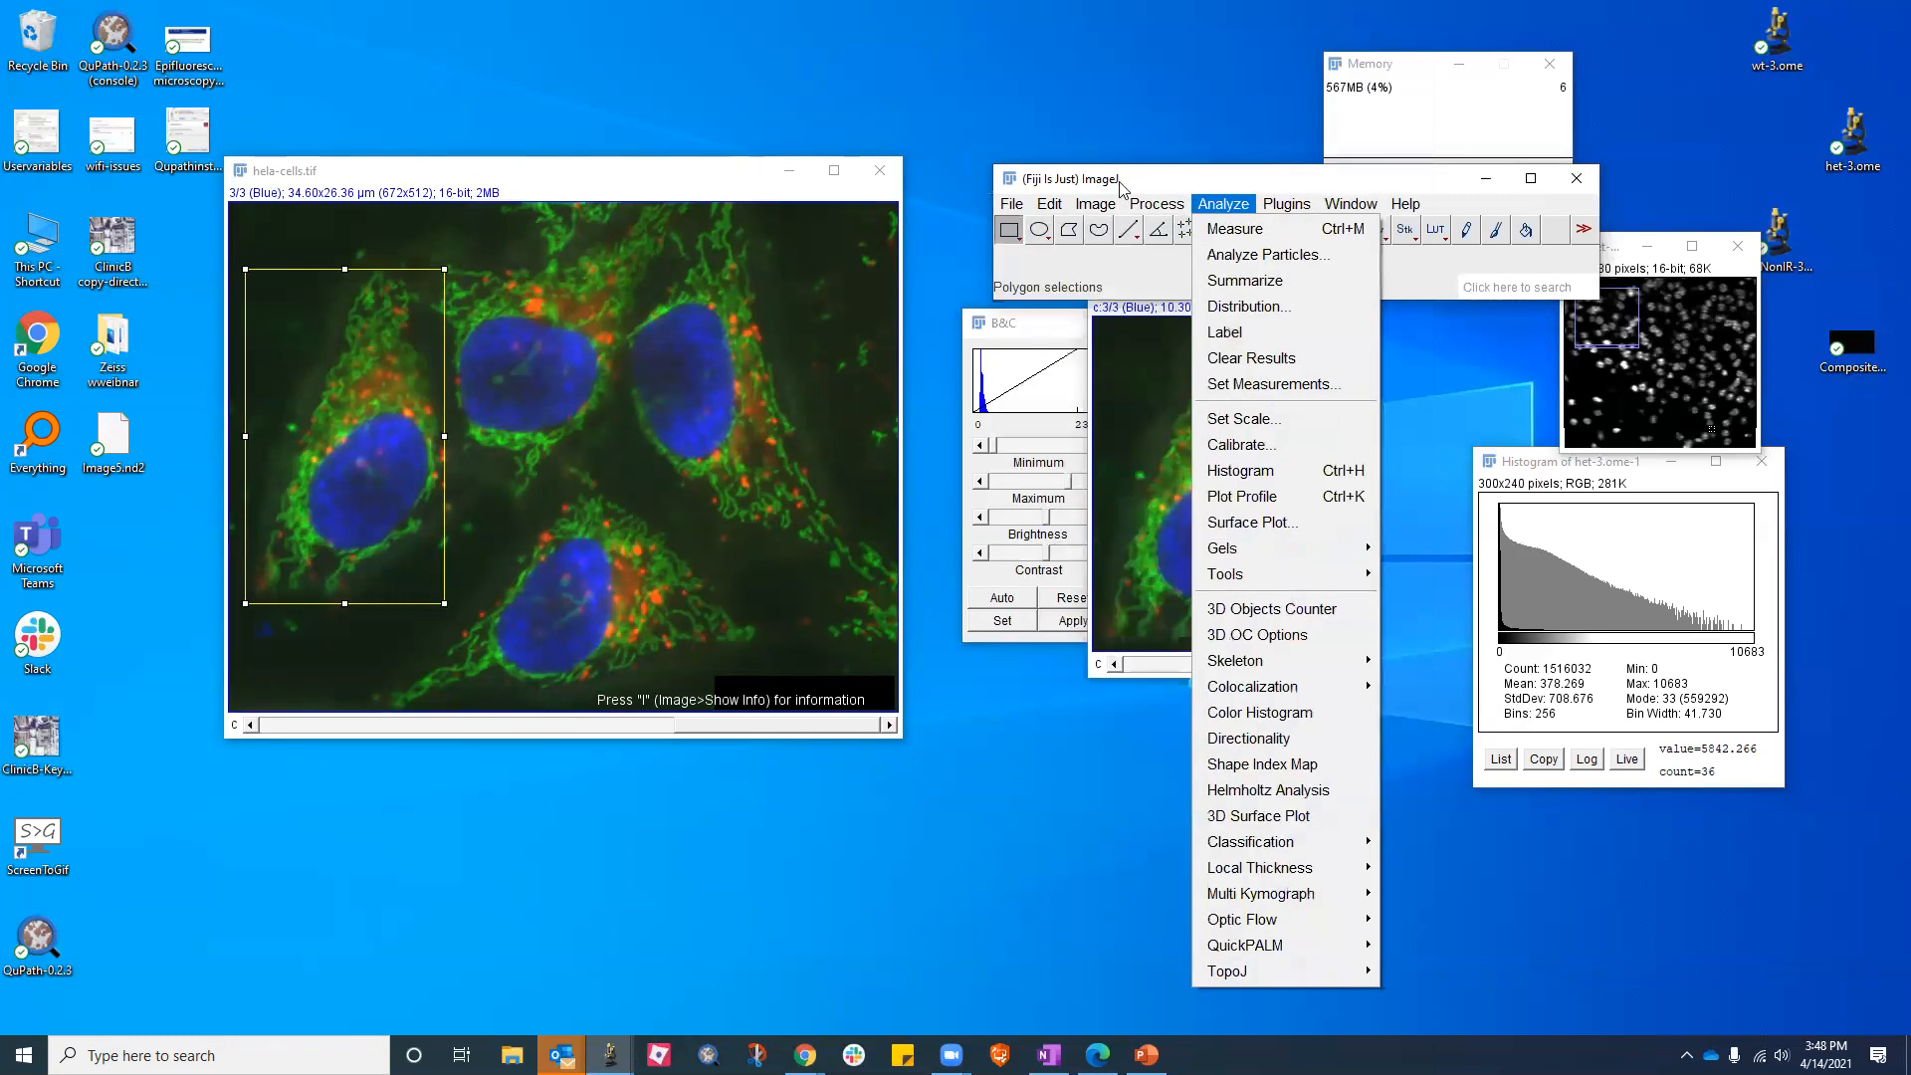
pyautogui.moveTo(1011, 204)
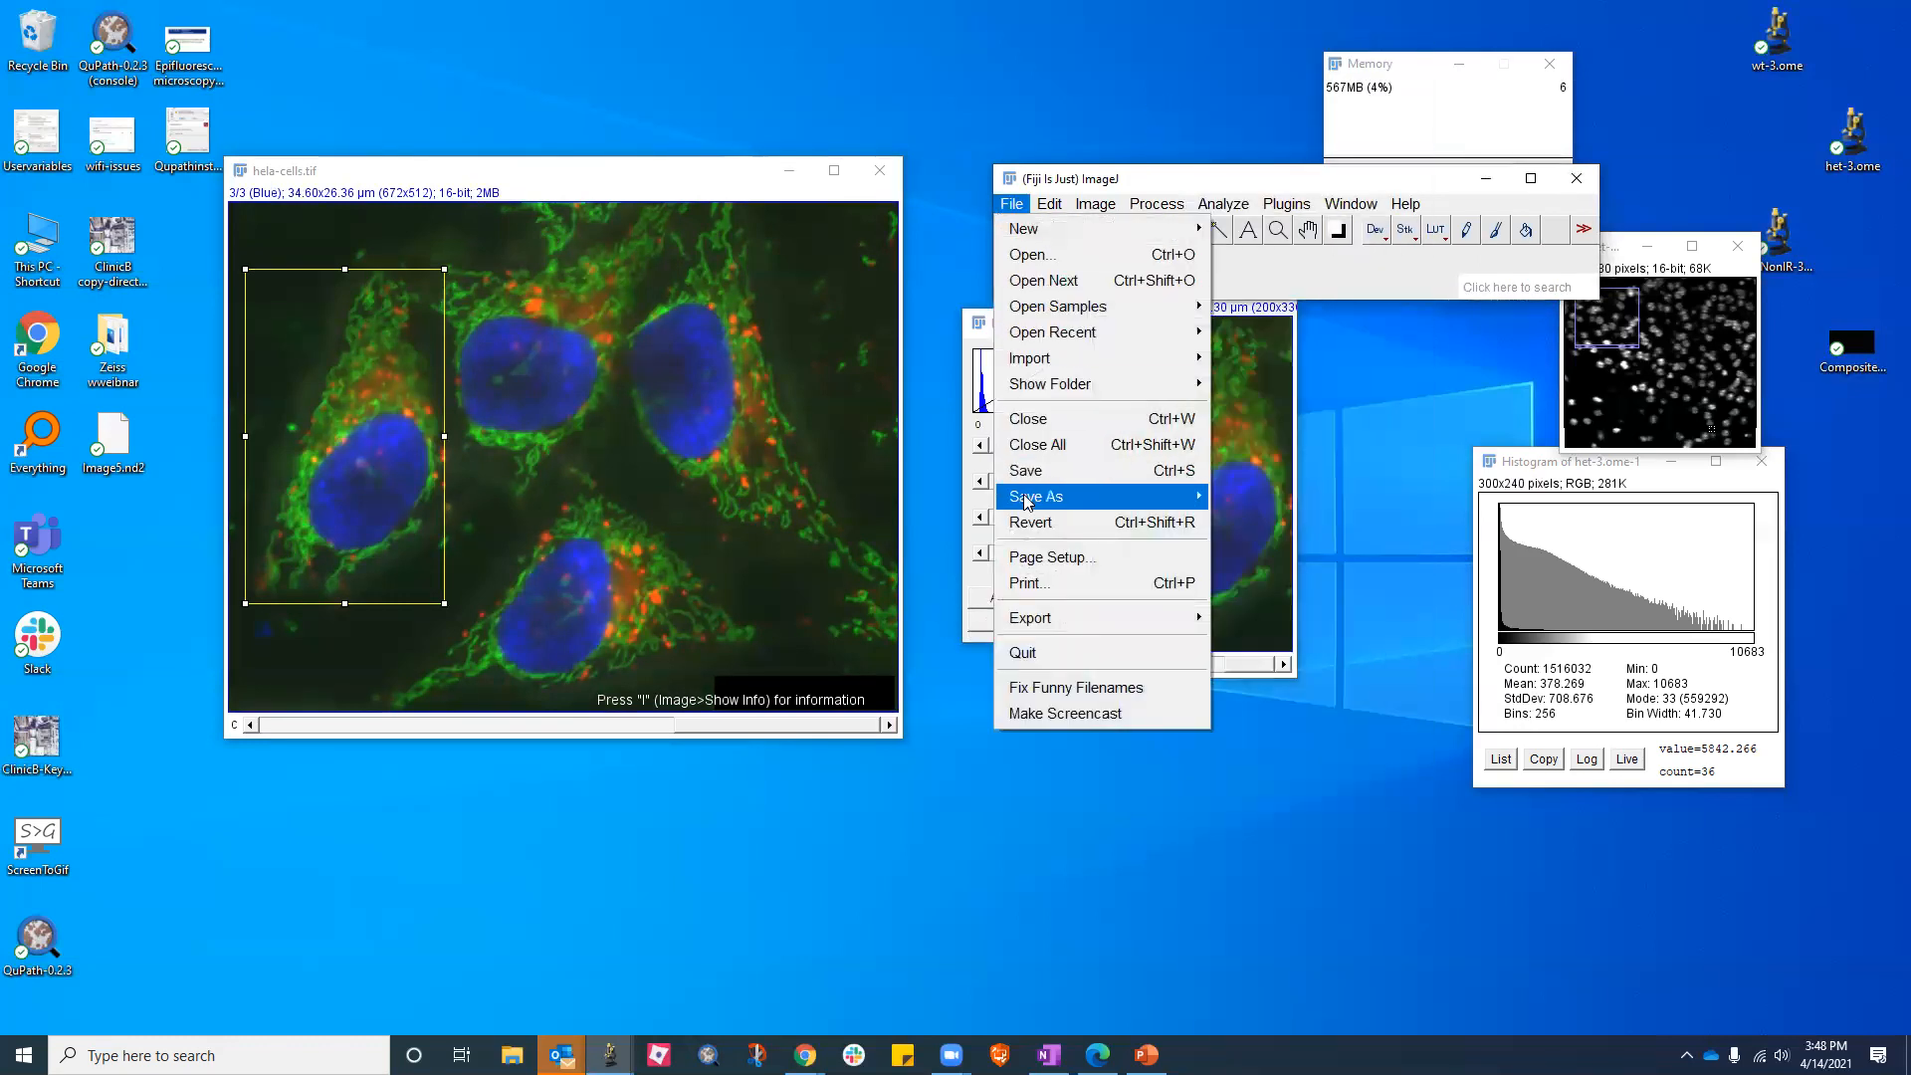
pyautogui.moveTo(1036, 496)
pyautogui.click(1214, 60)
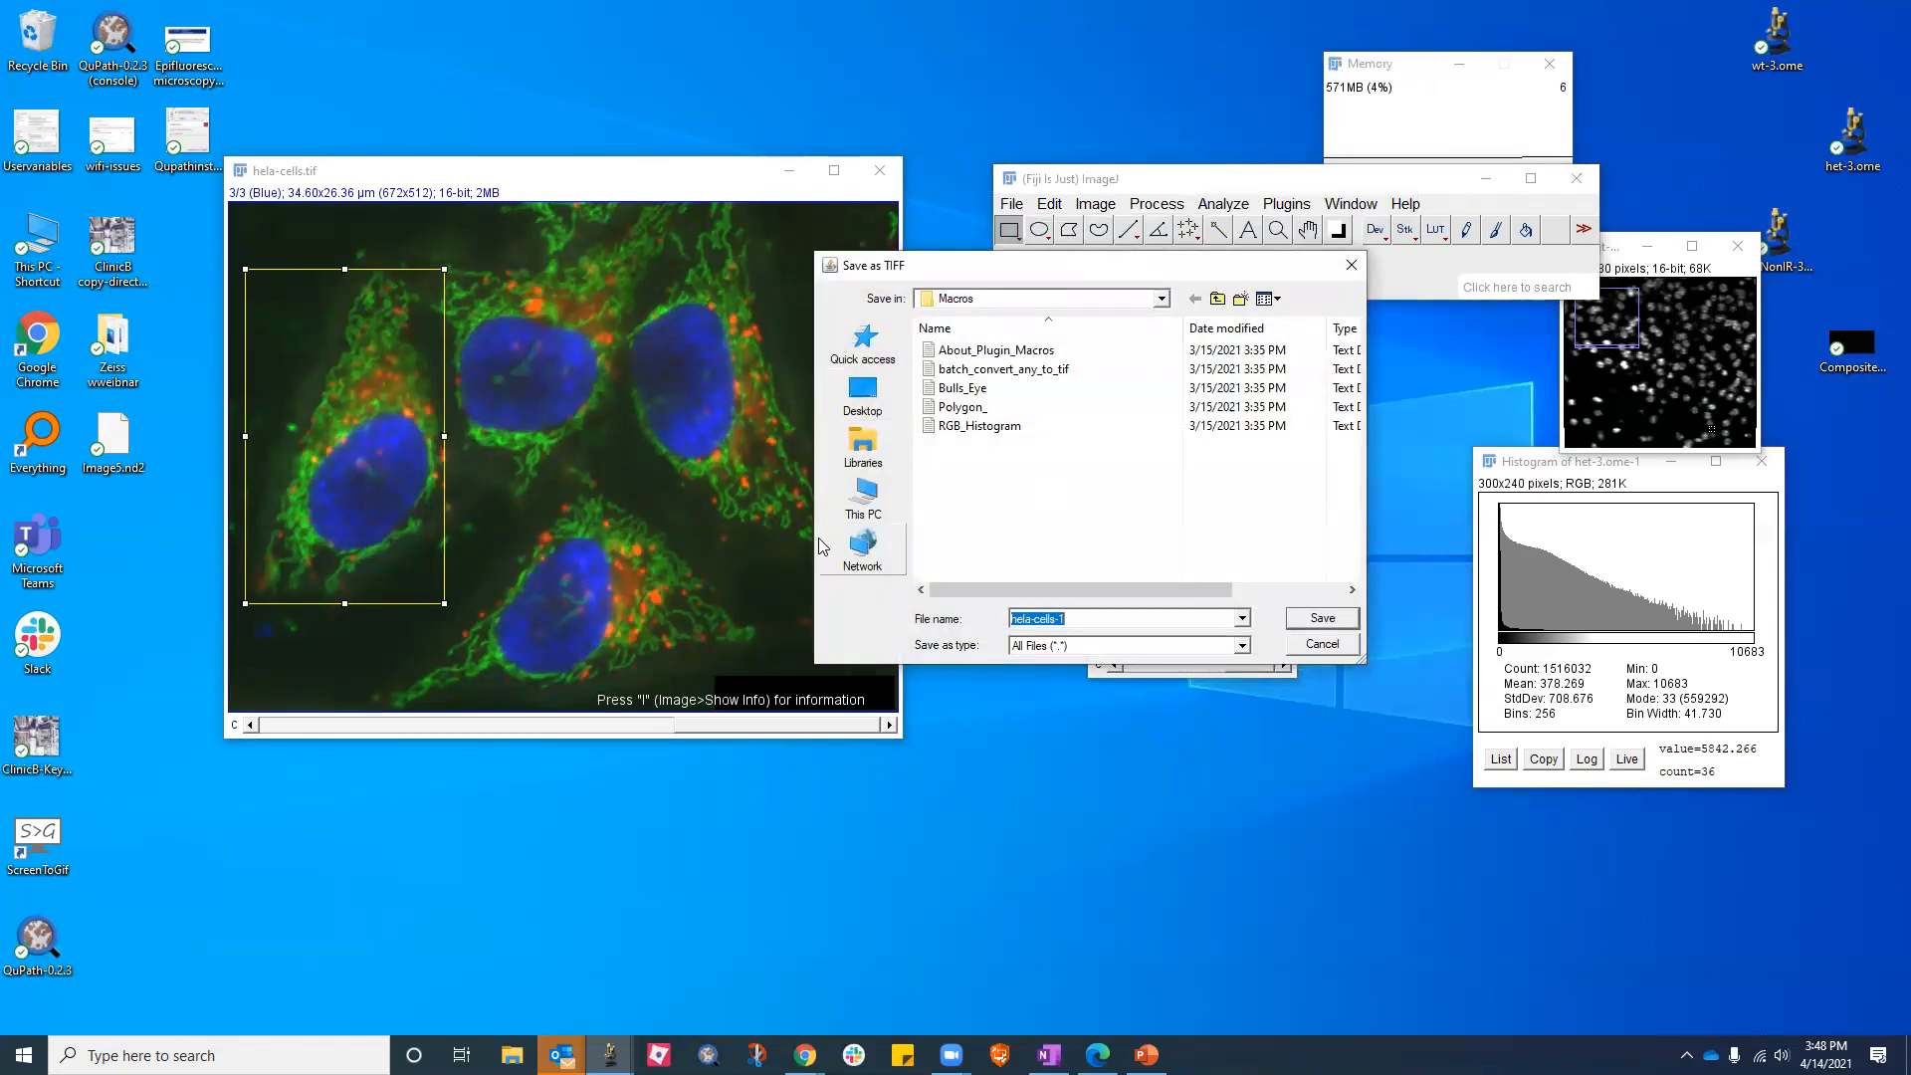
pyautogui.click(862, 495)
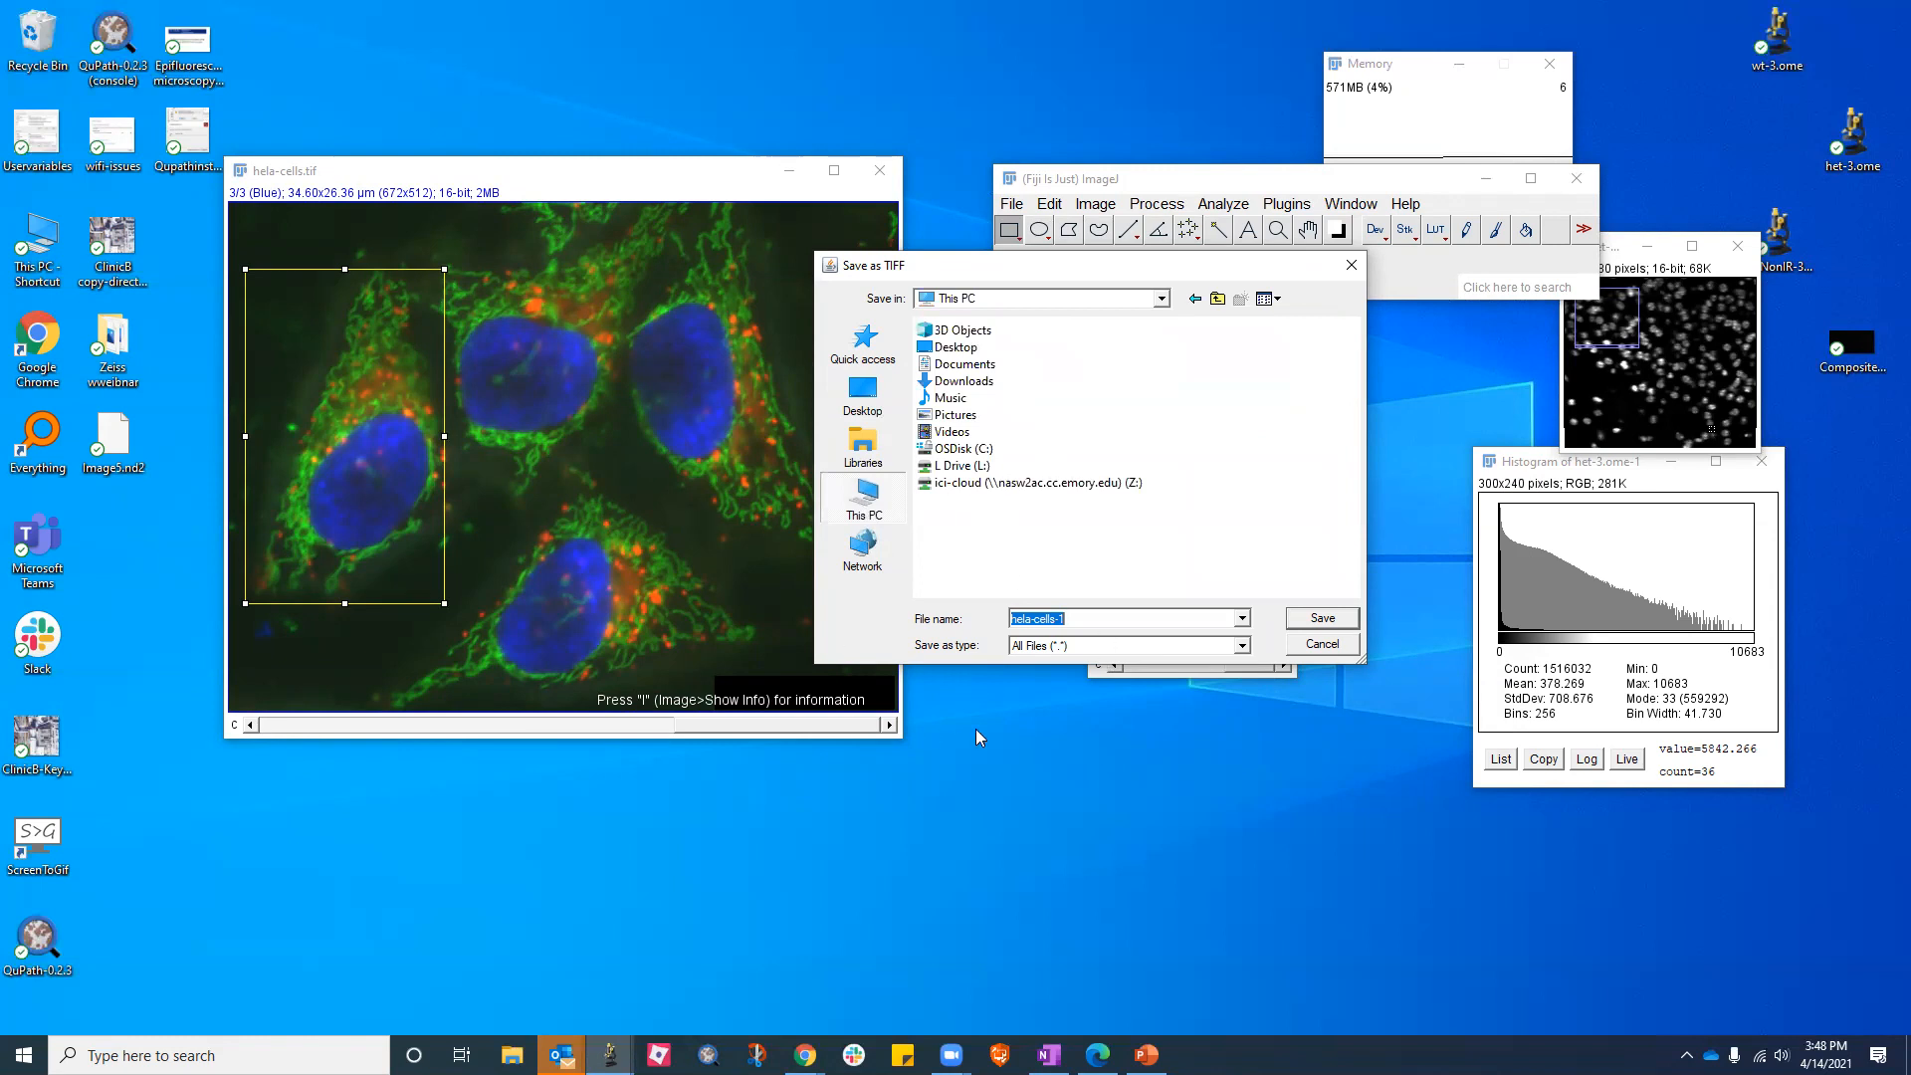
pyautogui.click(1073, 619)
pyautogui.doubleClick(956, 347)
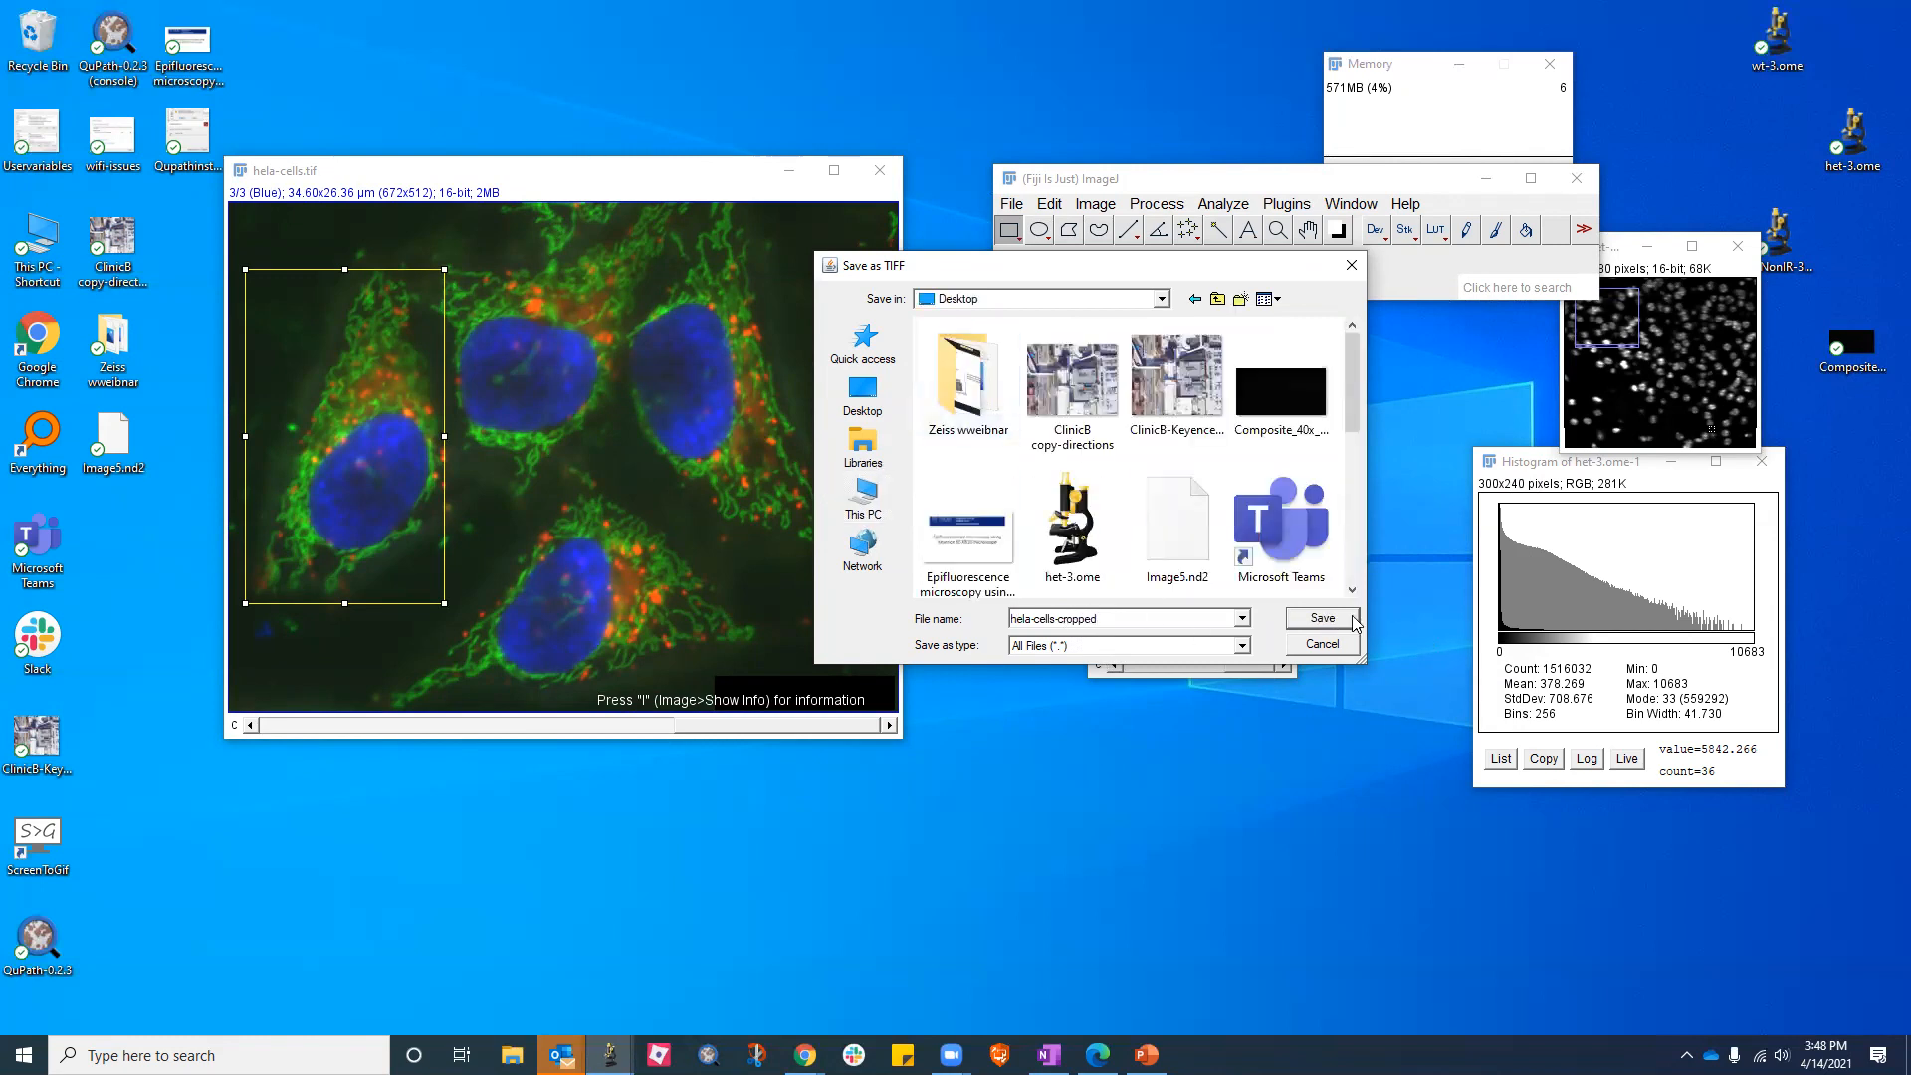
pyautogui.click(1324, 618)
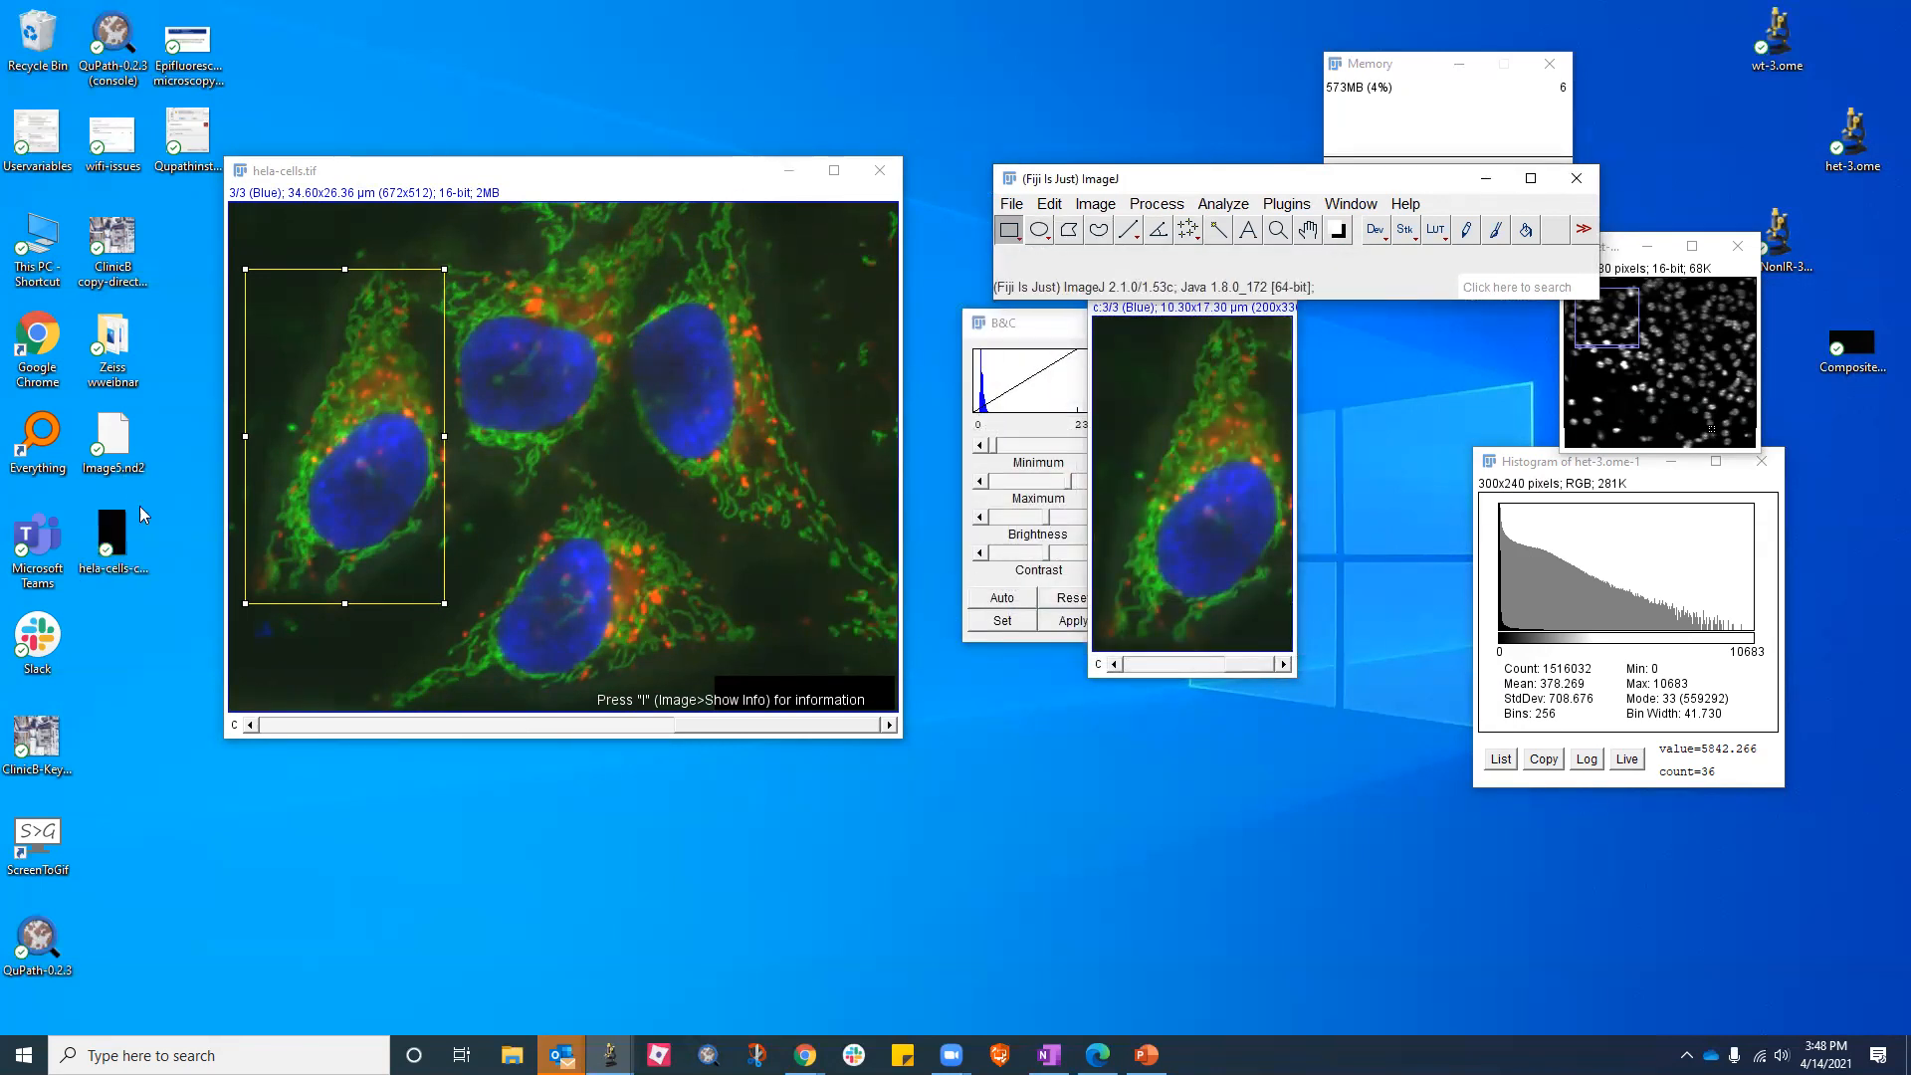
# Close the cropped image and reopen it from its saved file on the desktop
pyautogui.click(1143, 401)
pyautogui.click(1273, 287)
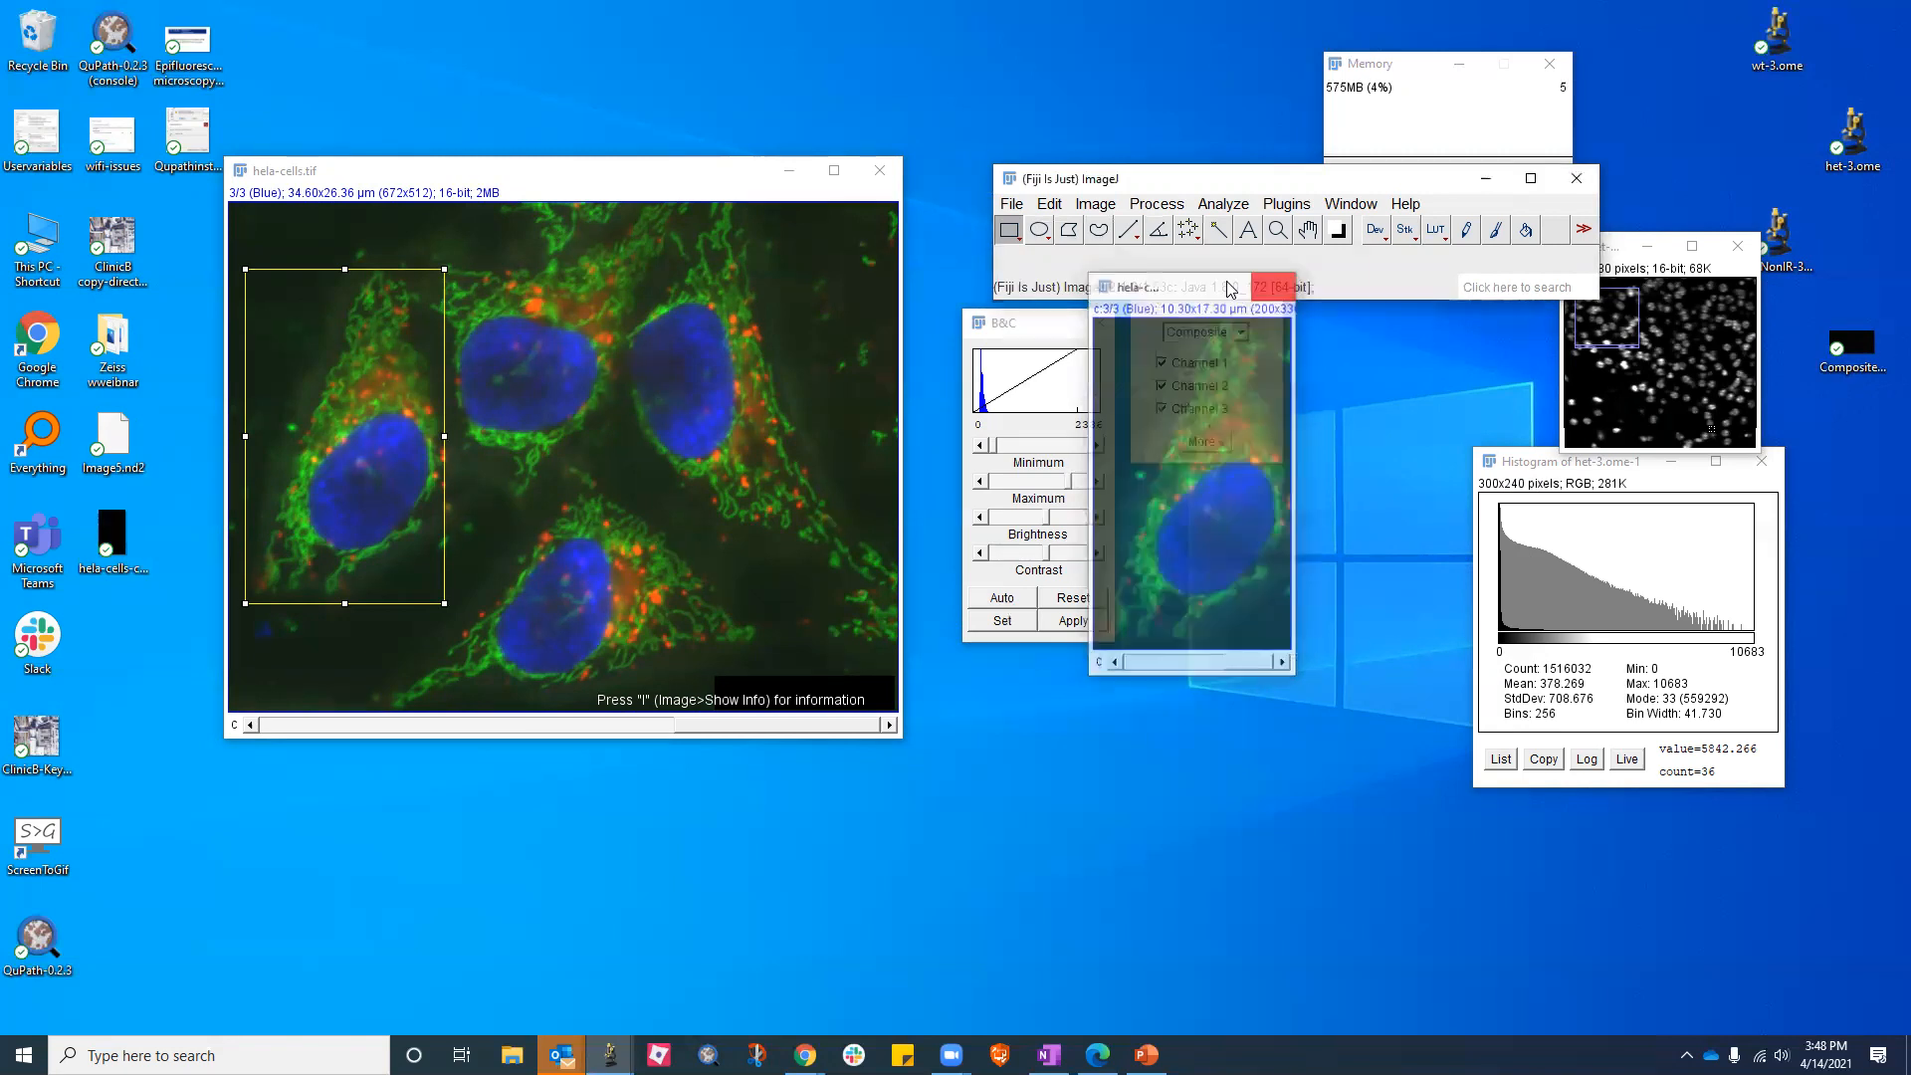
pyautogui.moveTo(118, 537); pyautogui.dragTo(1069, 261)
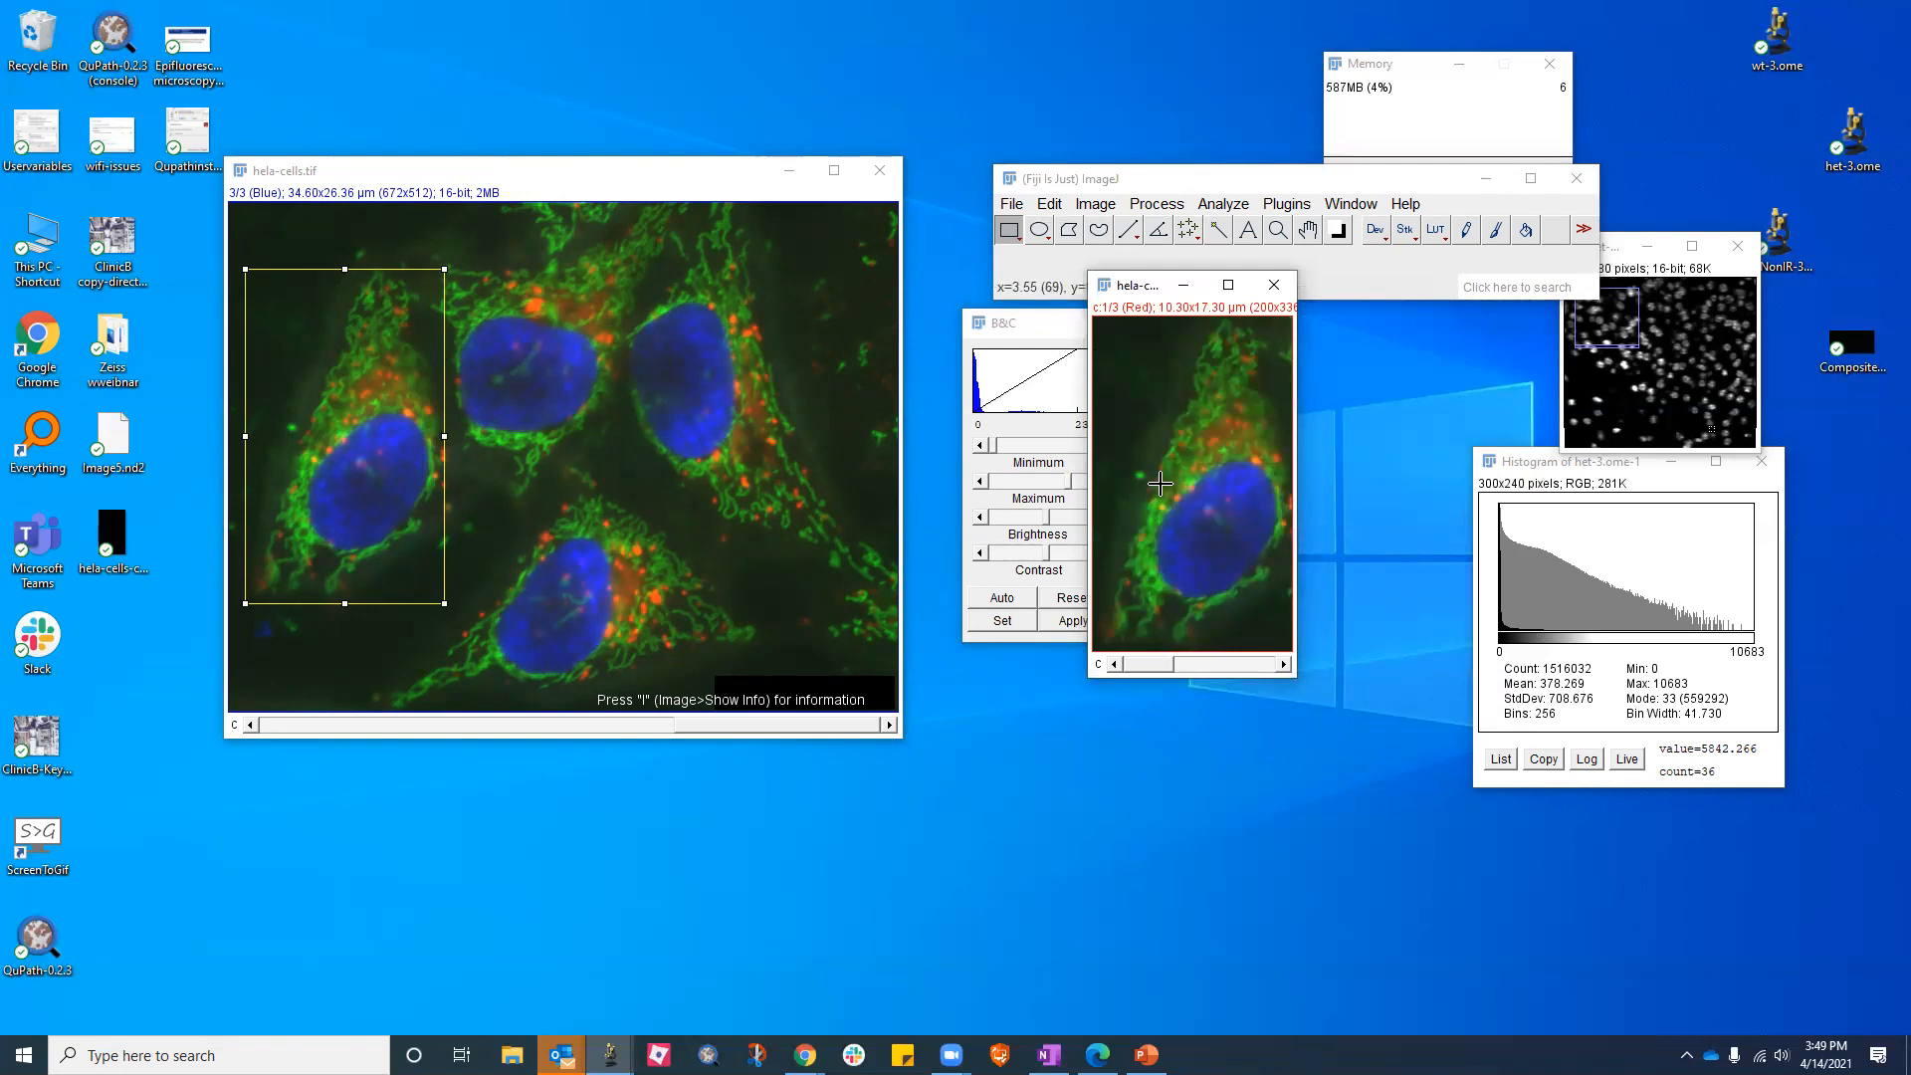
# Set the cropped image's channel display to Color with the Channels tool and step through its three channels one by one
pyautogui.hotkey('ctrl', 'shift', 'z')
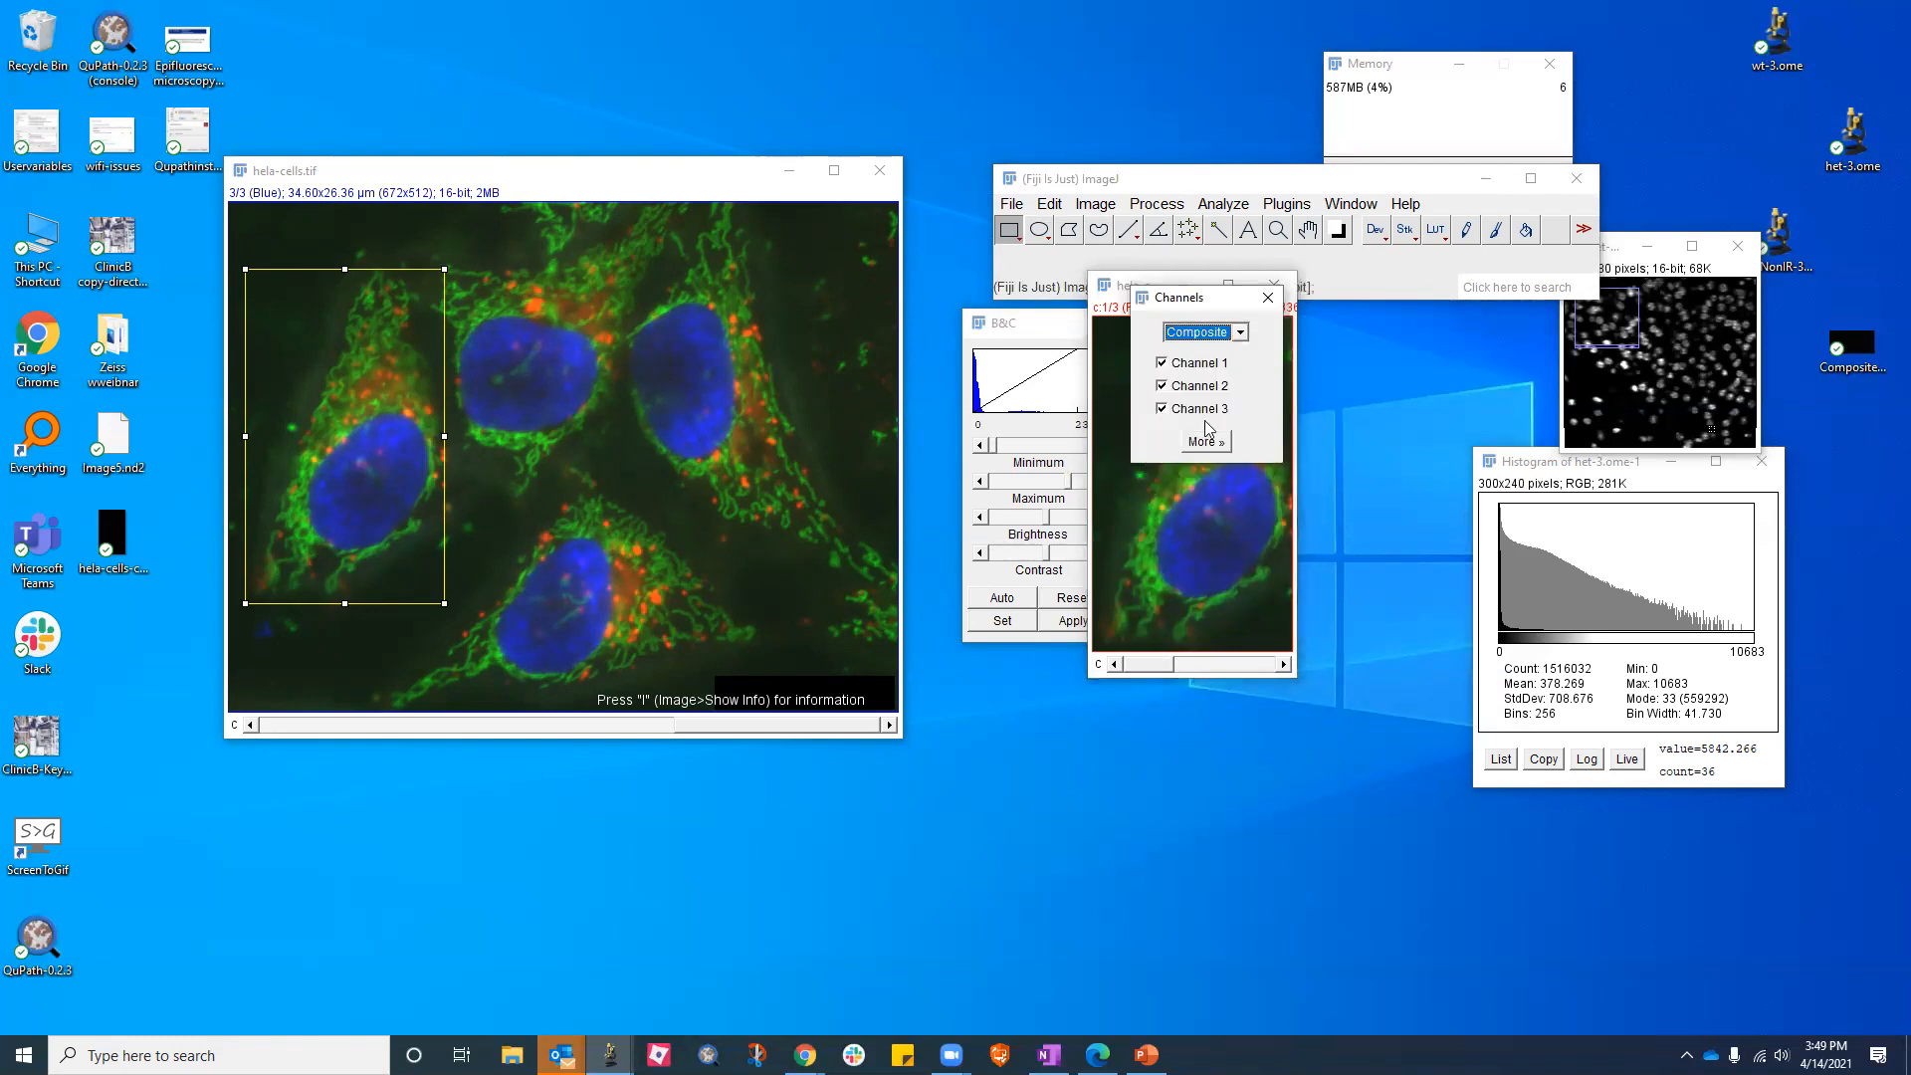
pyautogui.moveTo(1234, 307); pyautogui.dragTo(1440, 321)
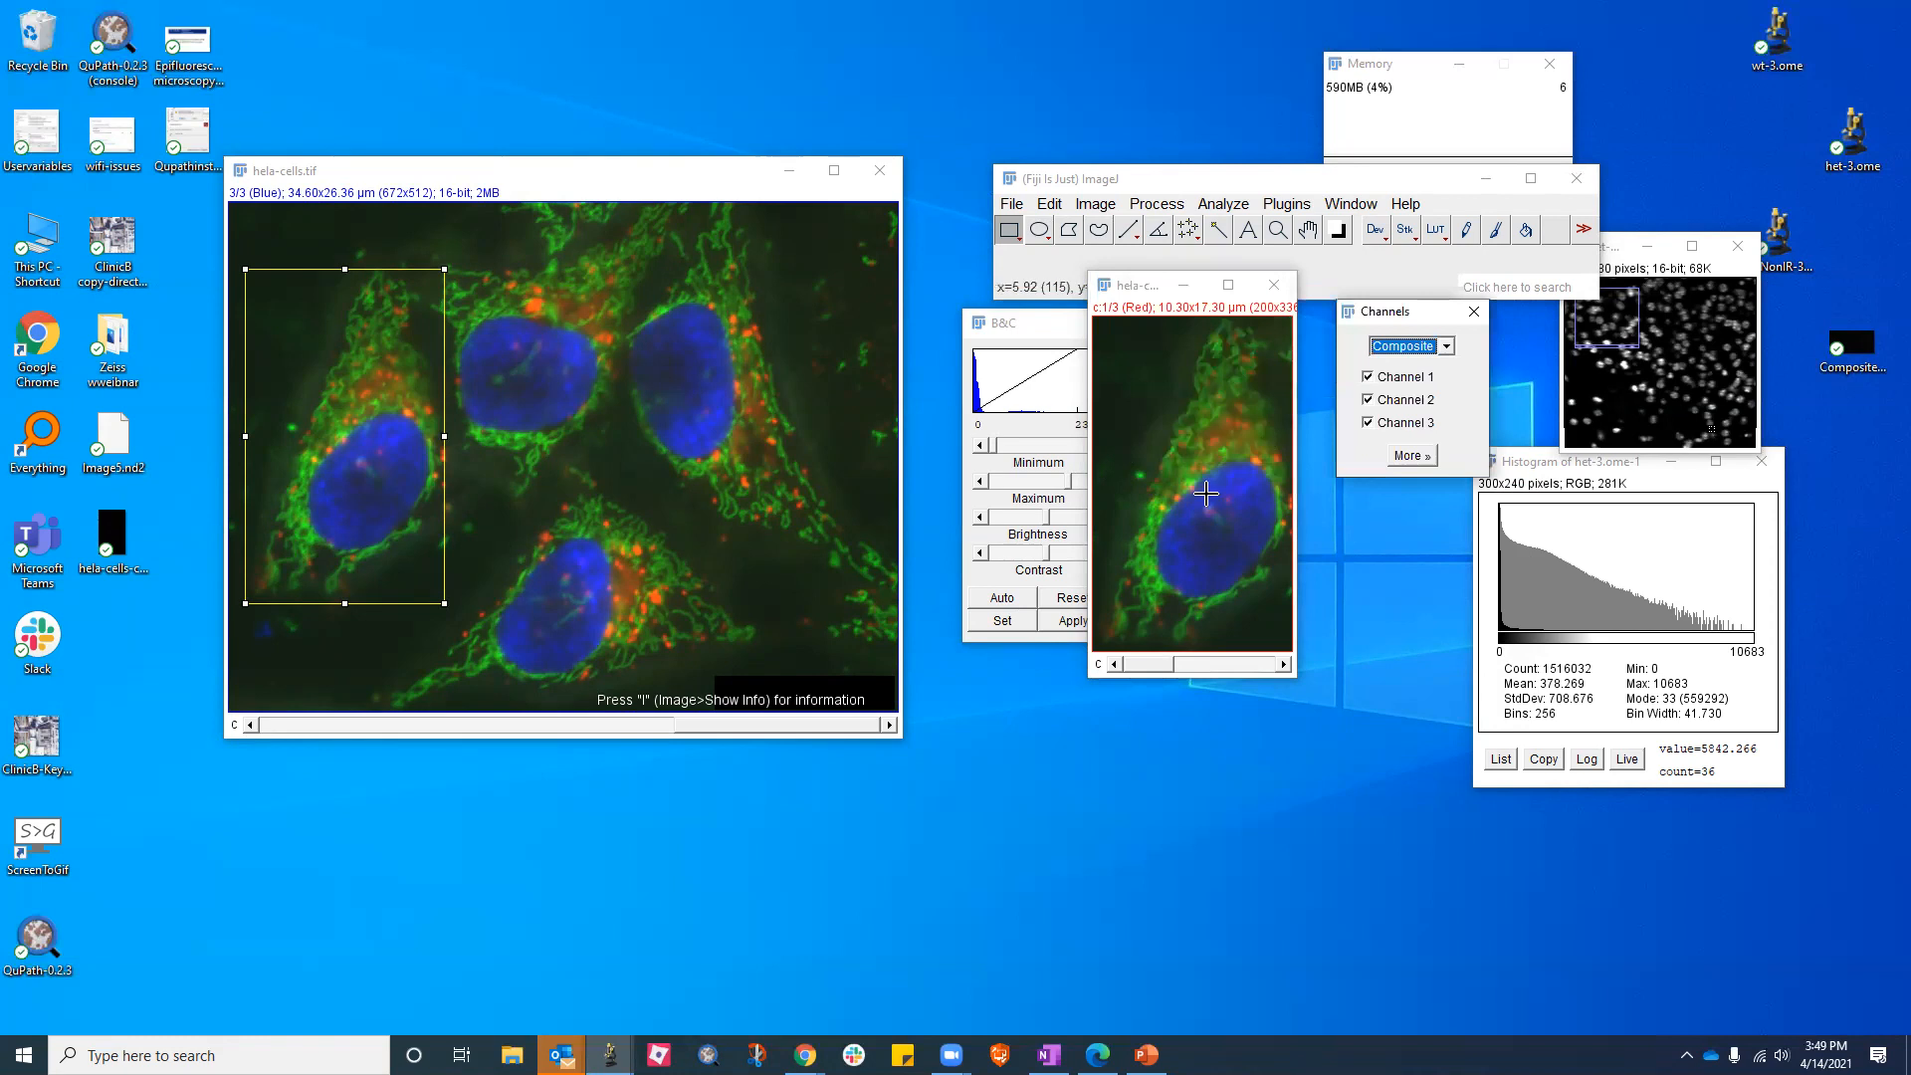
pyautogui.click(1440, 347)
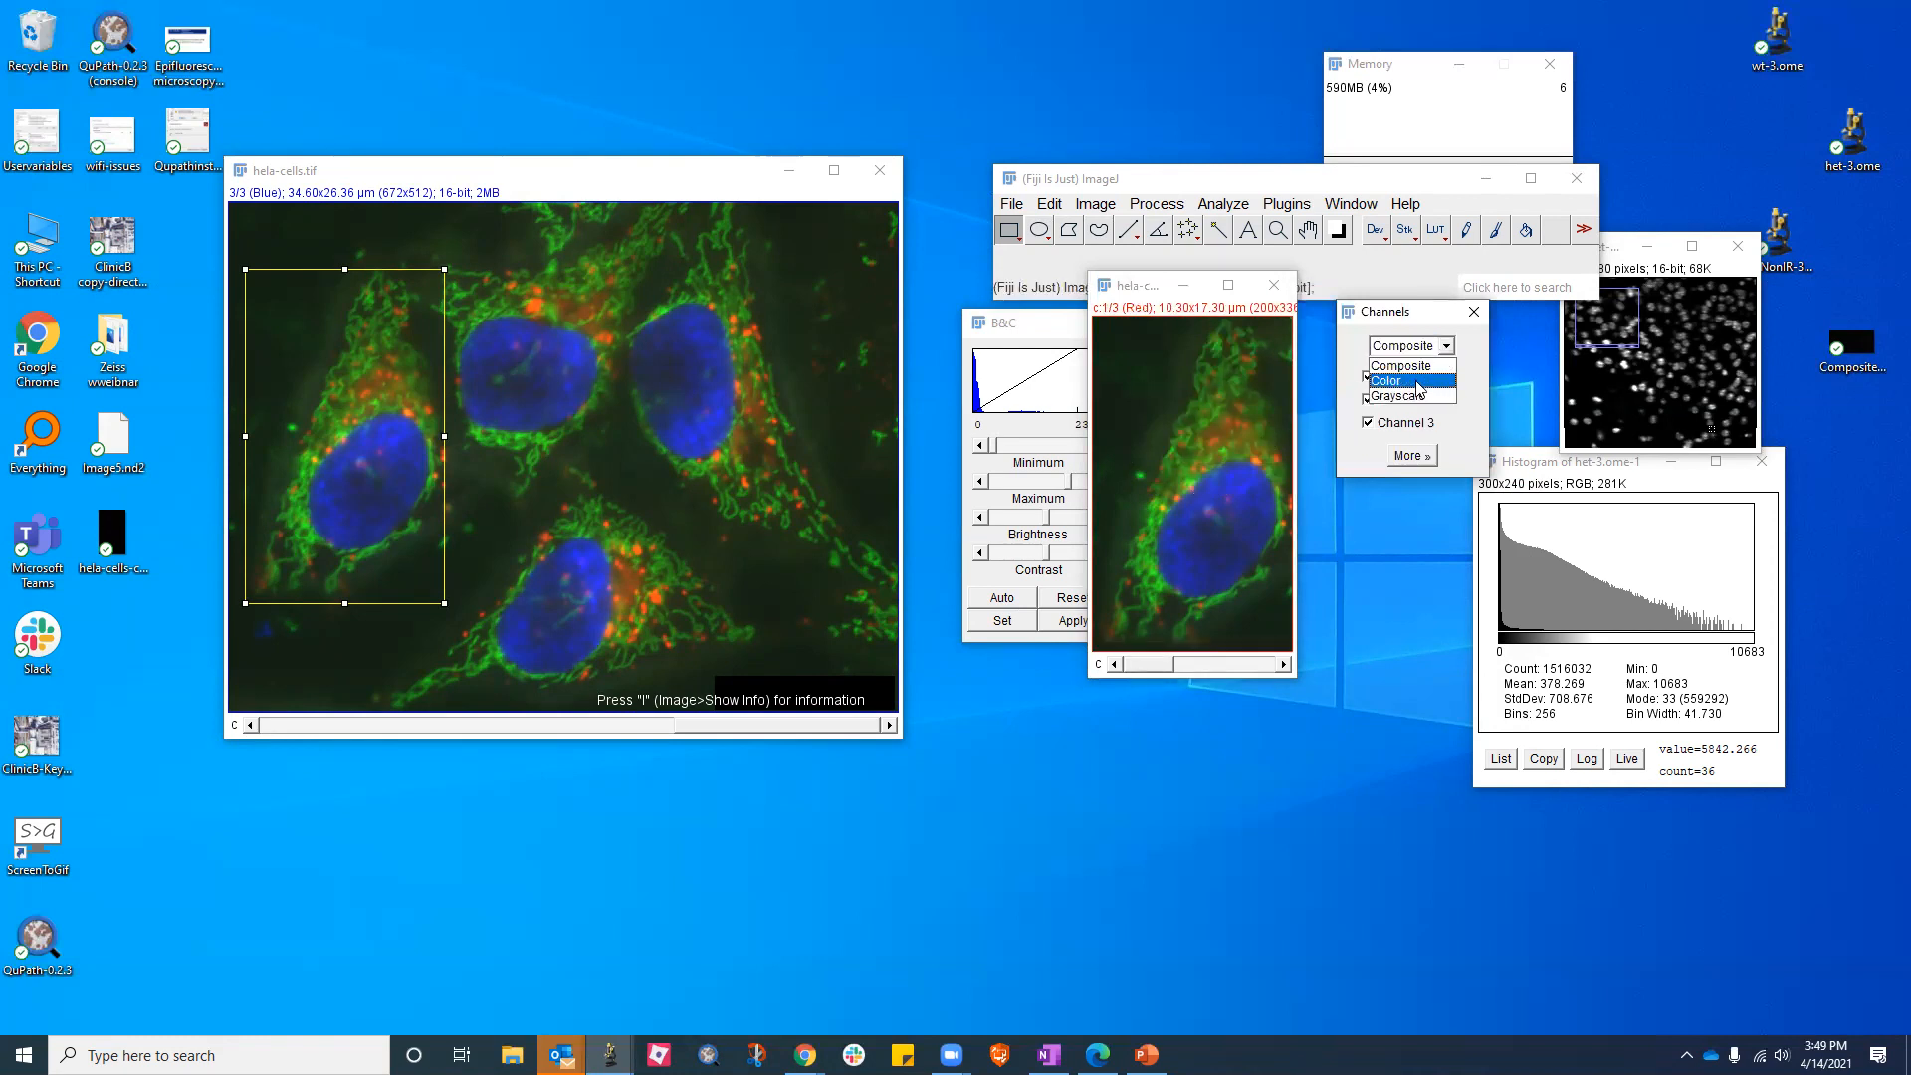
pyautogui.click(1408, 373)
pyautogui.click(1211, 408)
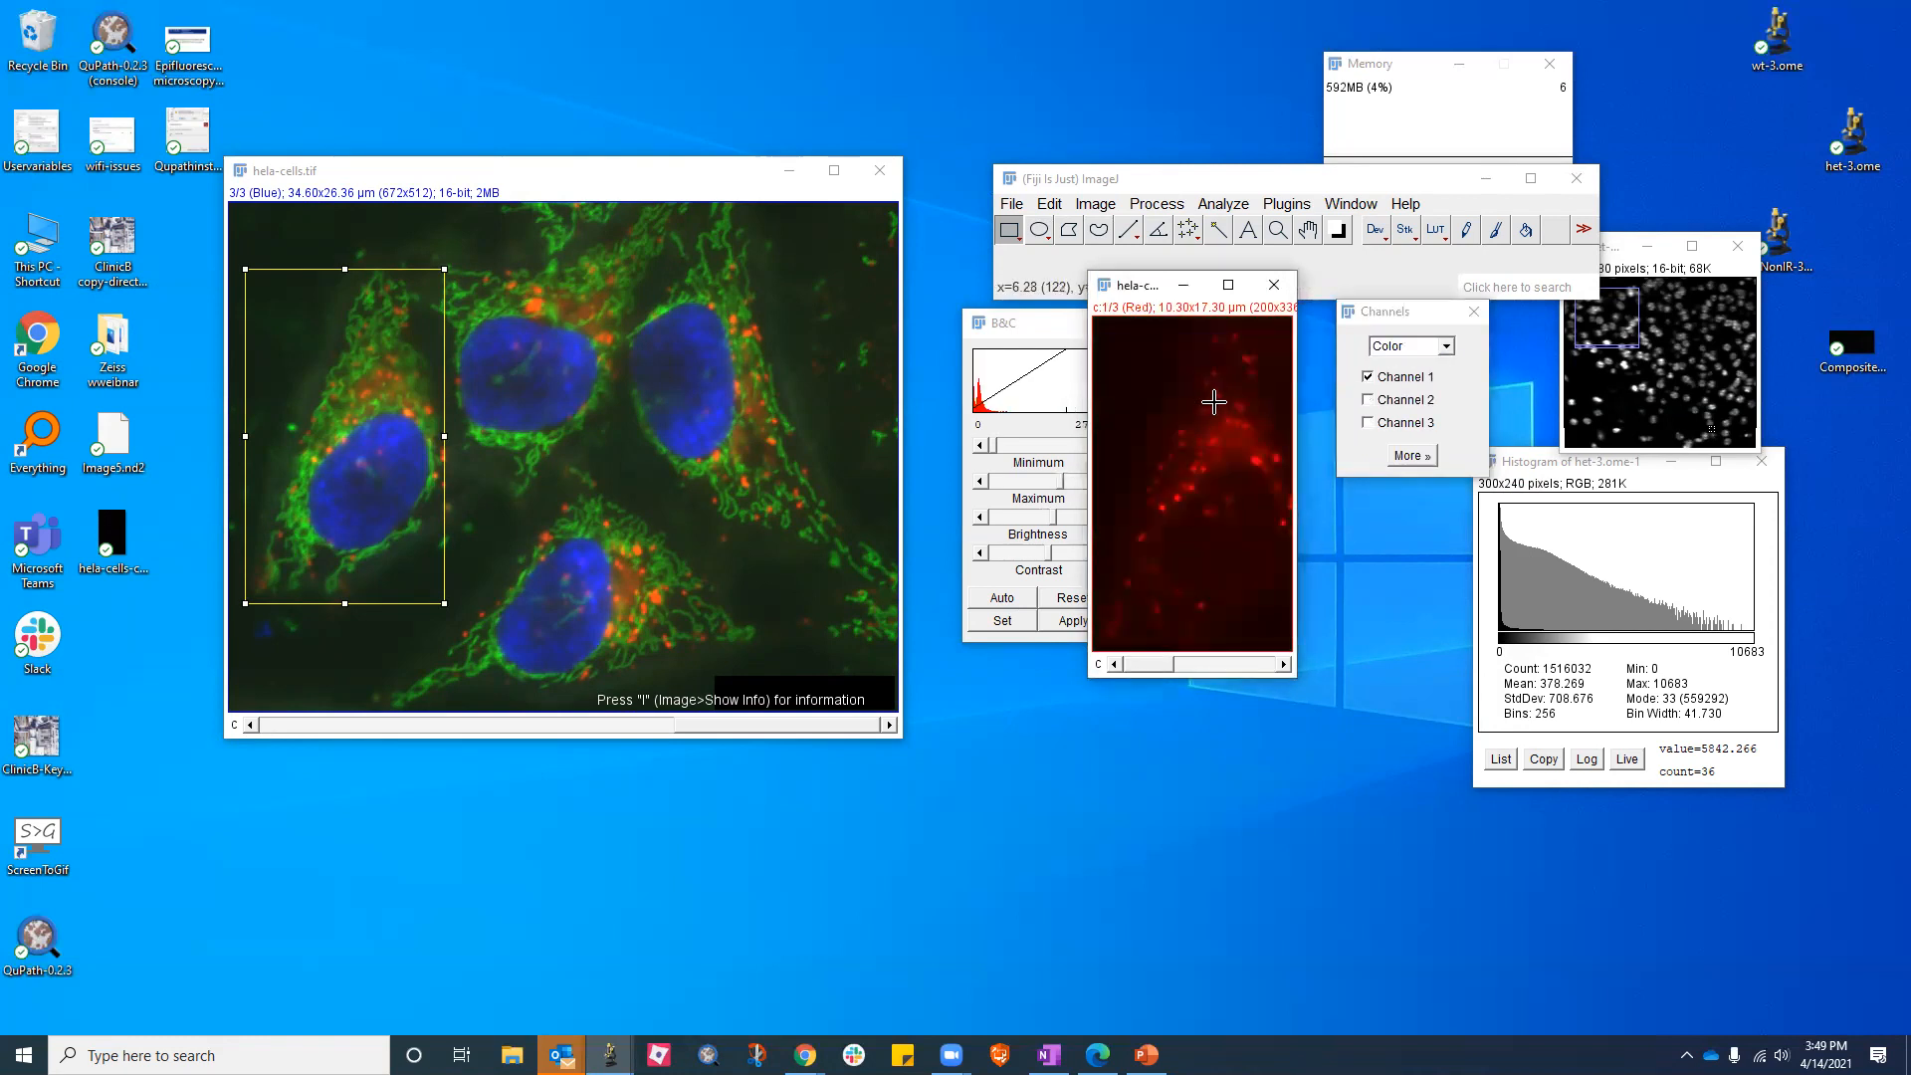
pyautogui.scroll(-2, 1213, 402)
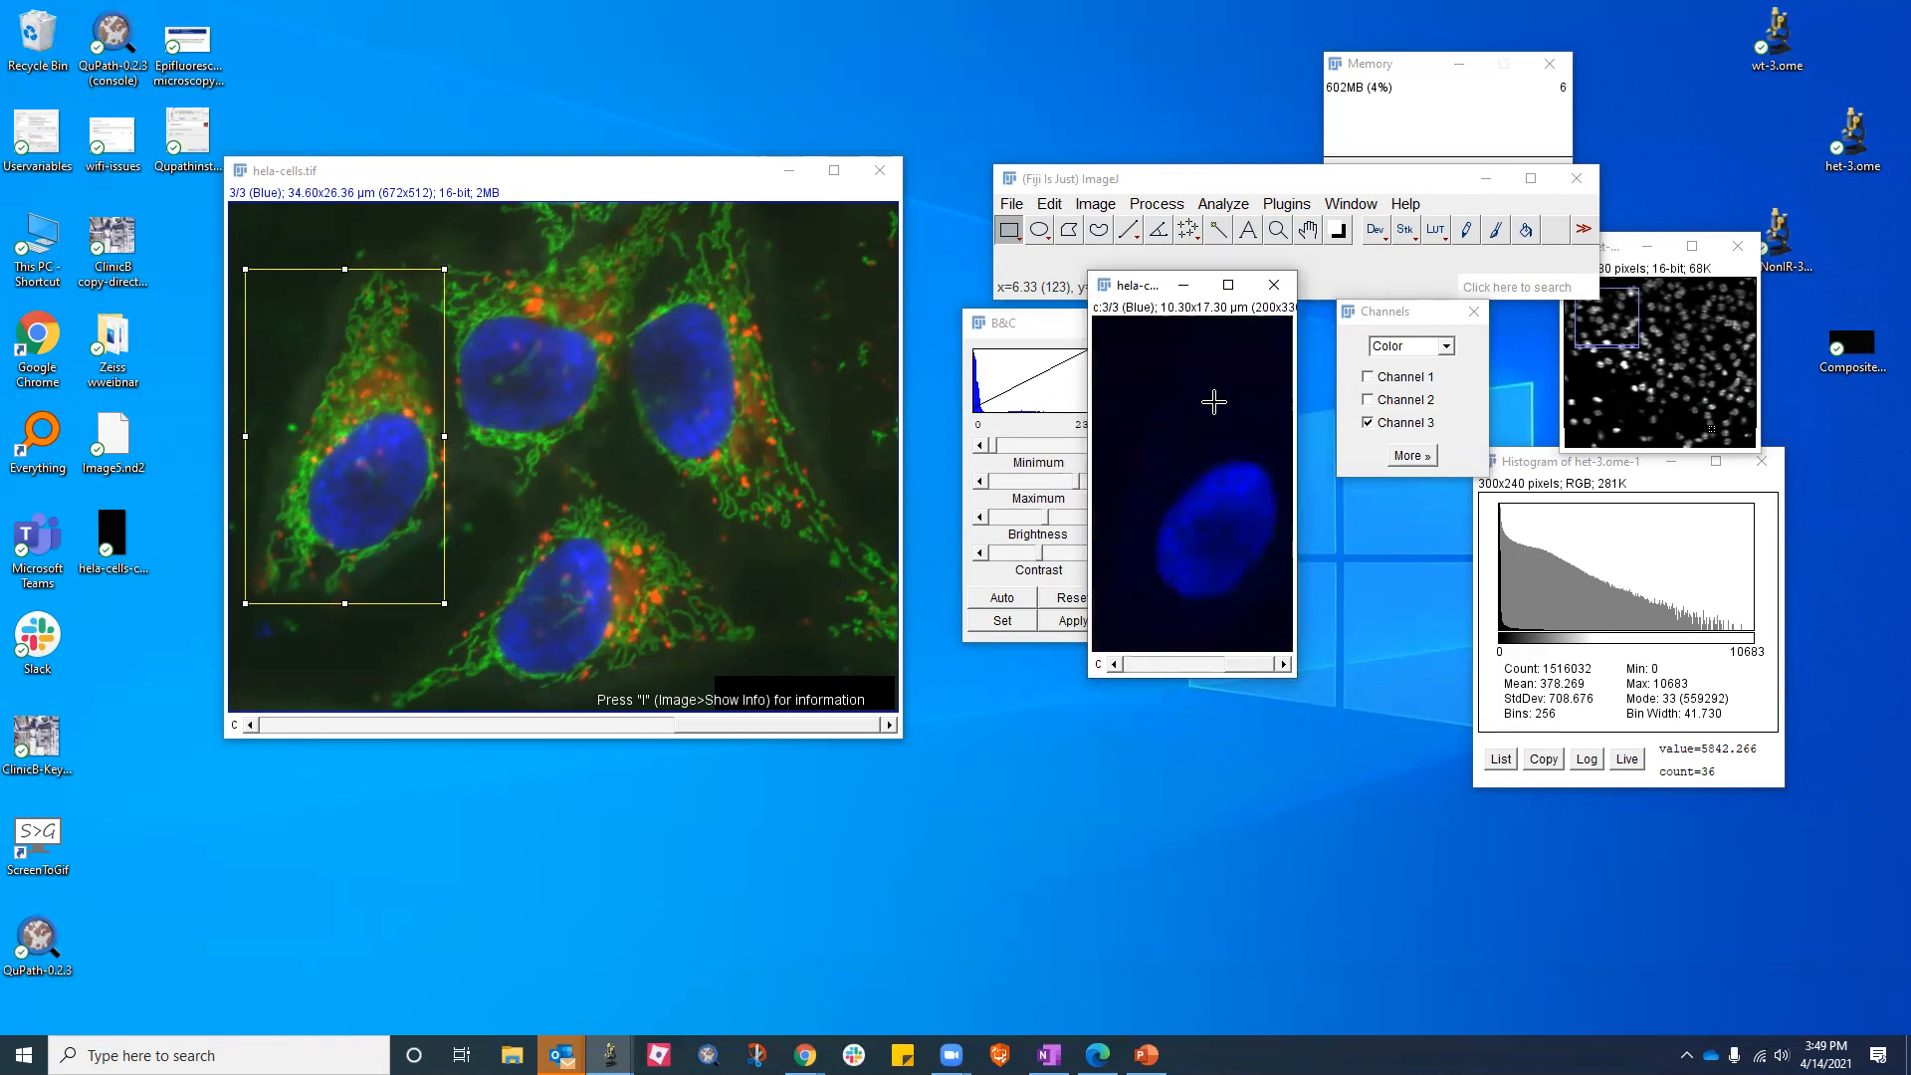
pyautogui.scroll(2, 1213, 402)
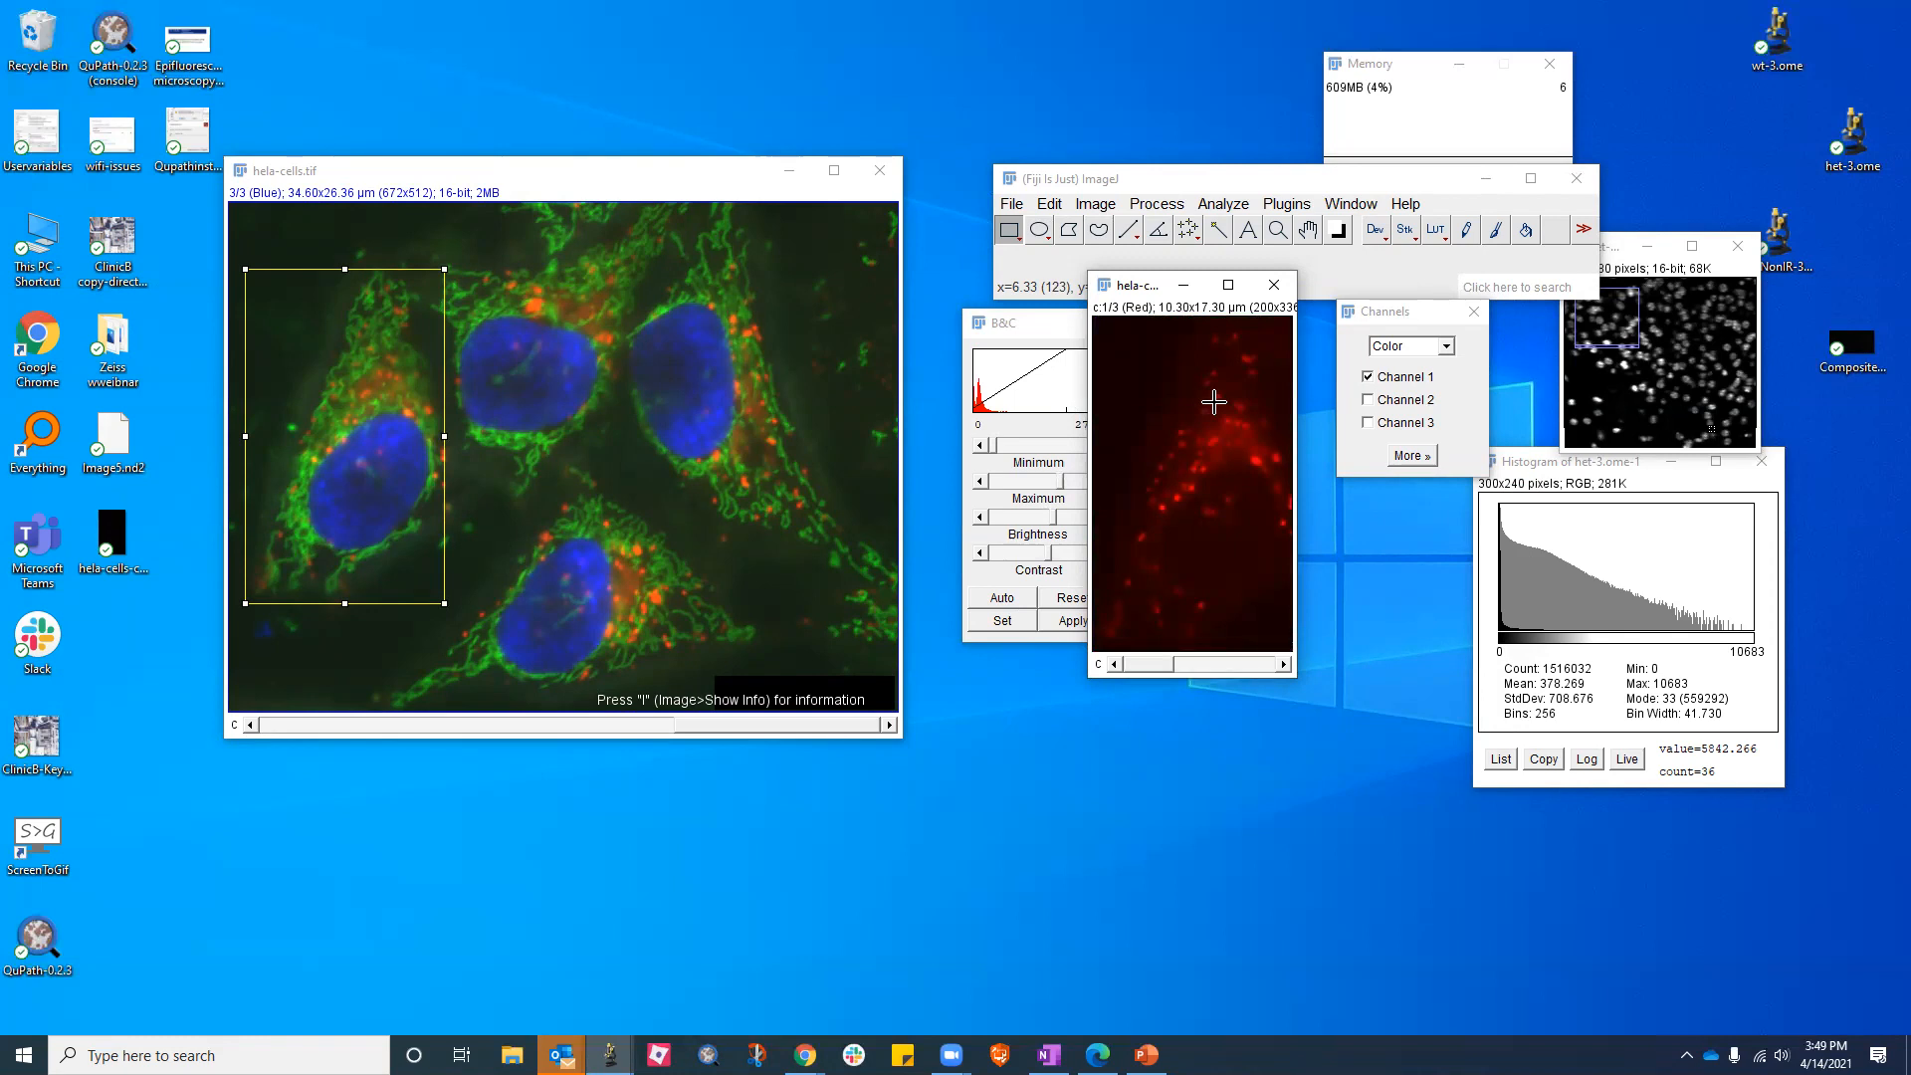
pyautogui.scroll(-1, 1213, 402)
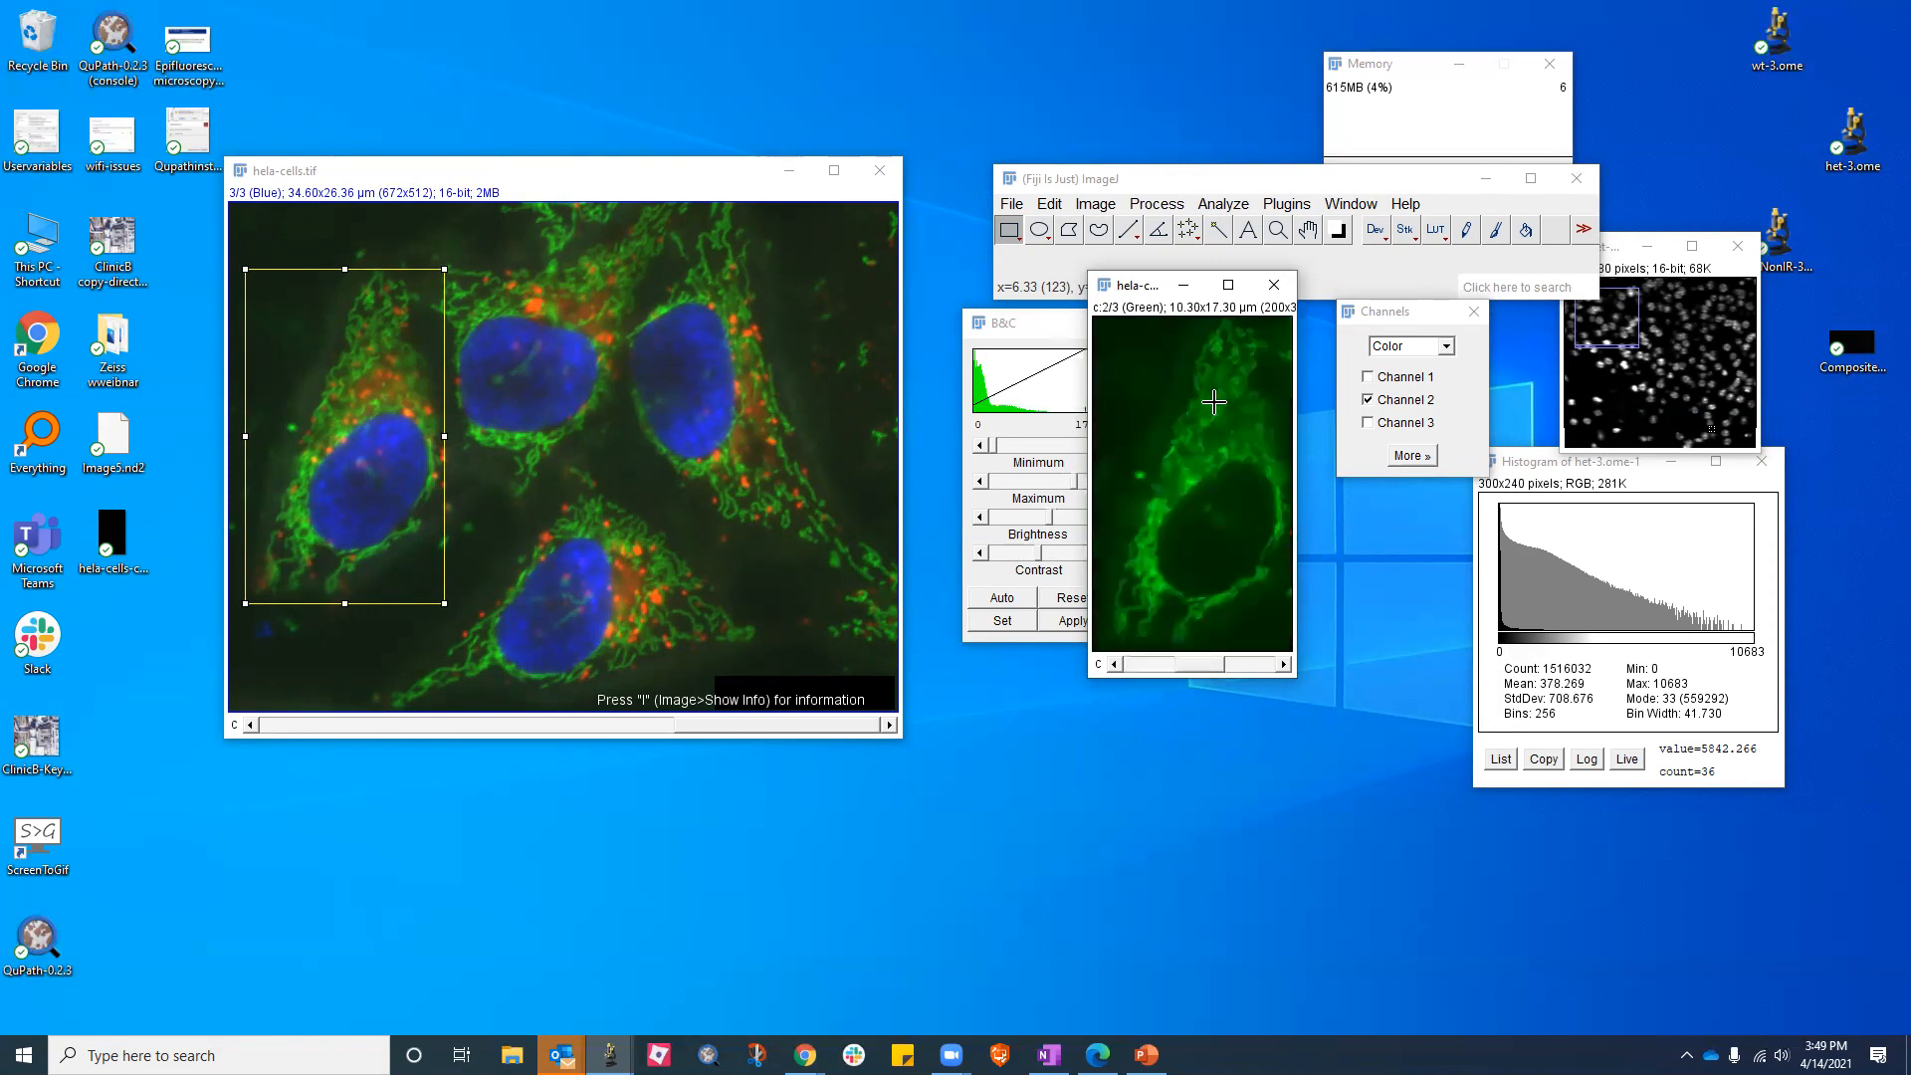
pyautogui.scroll(-1, 1213, 402)
pyautogui.scroll(2, 1213, 402)
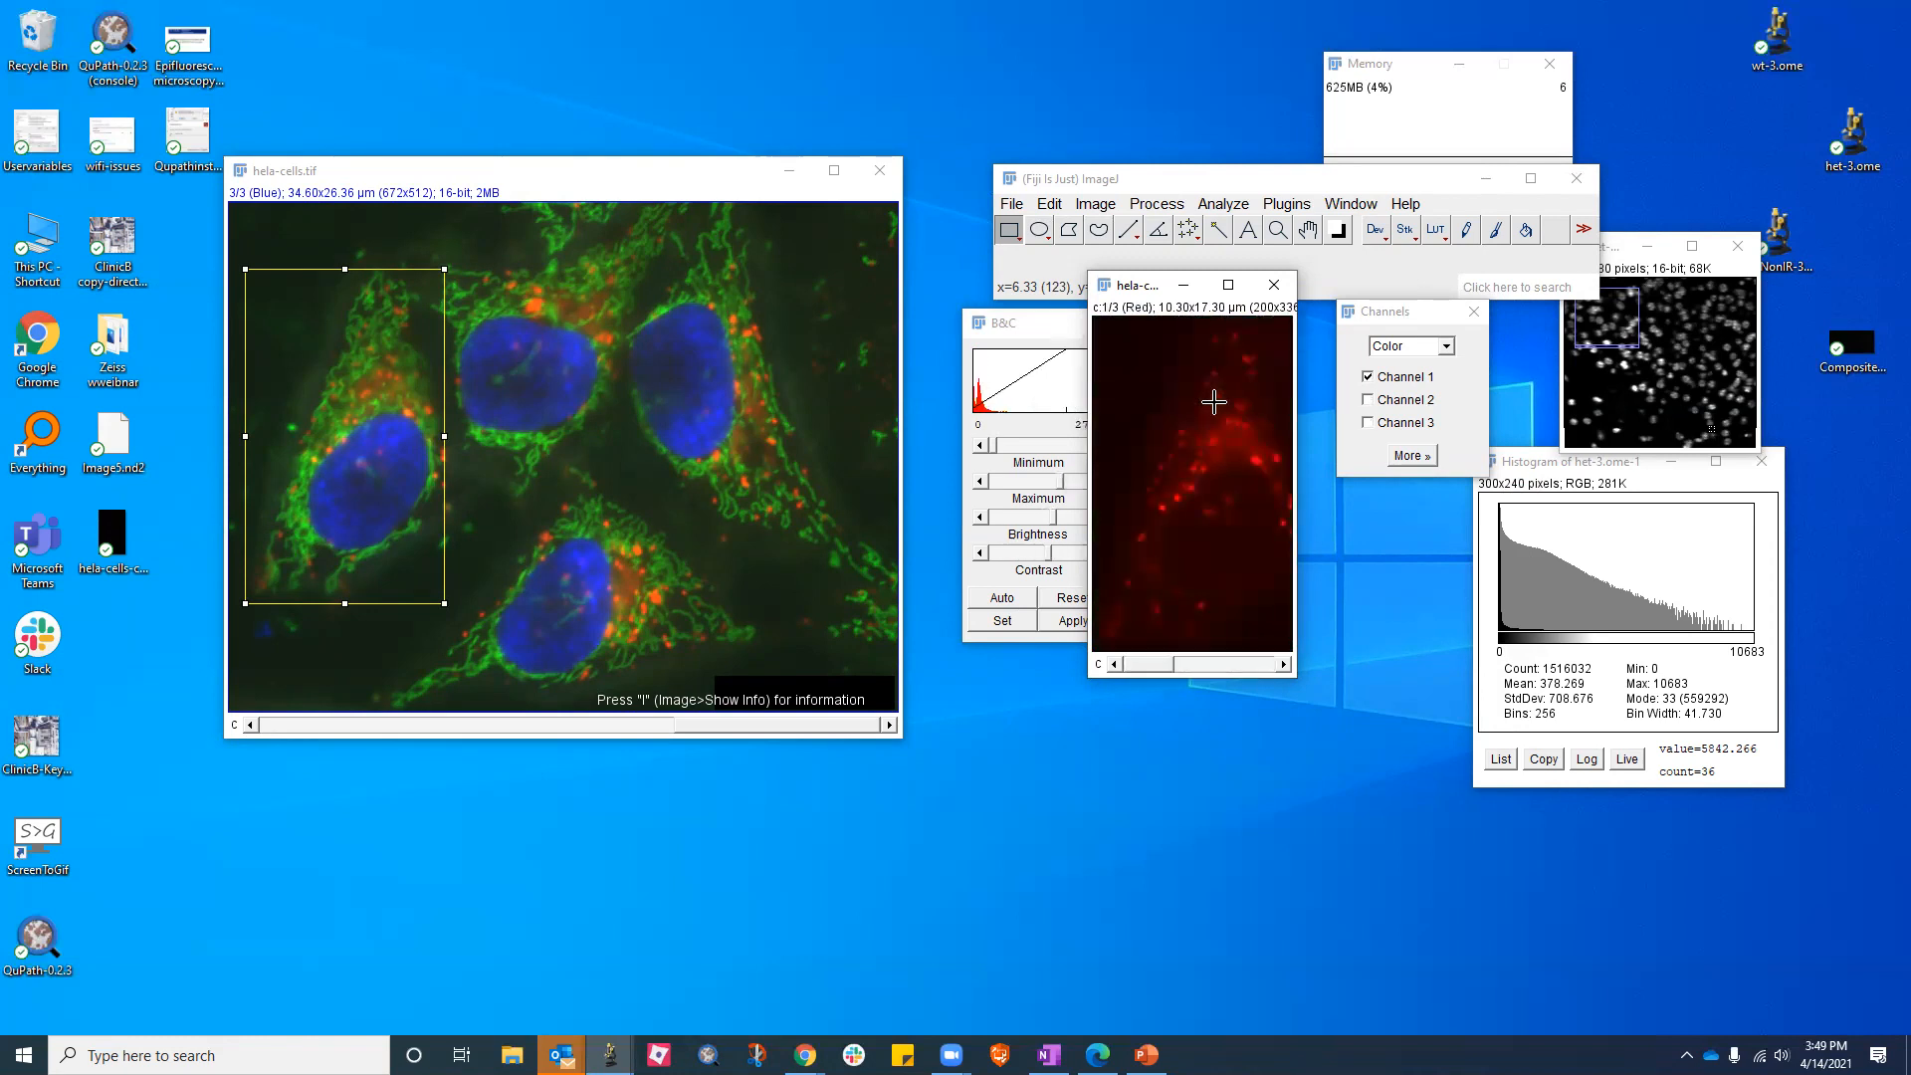
pyautogui.scroll(-2, 1214, 402)
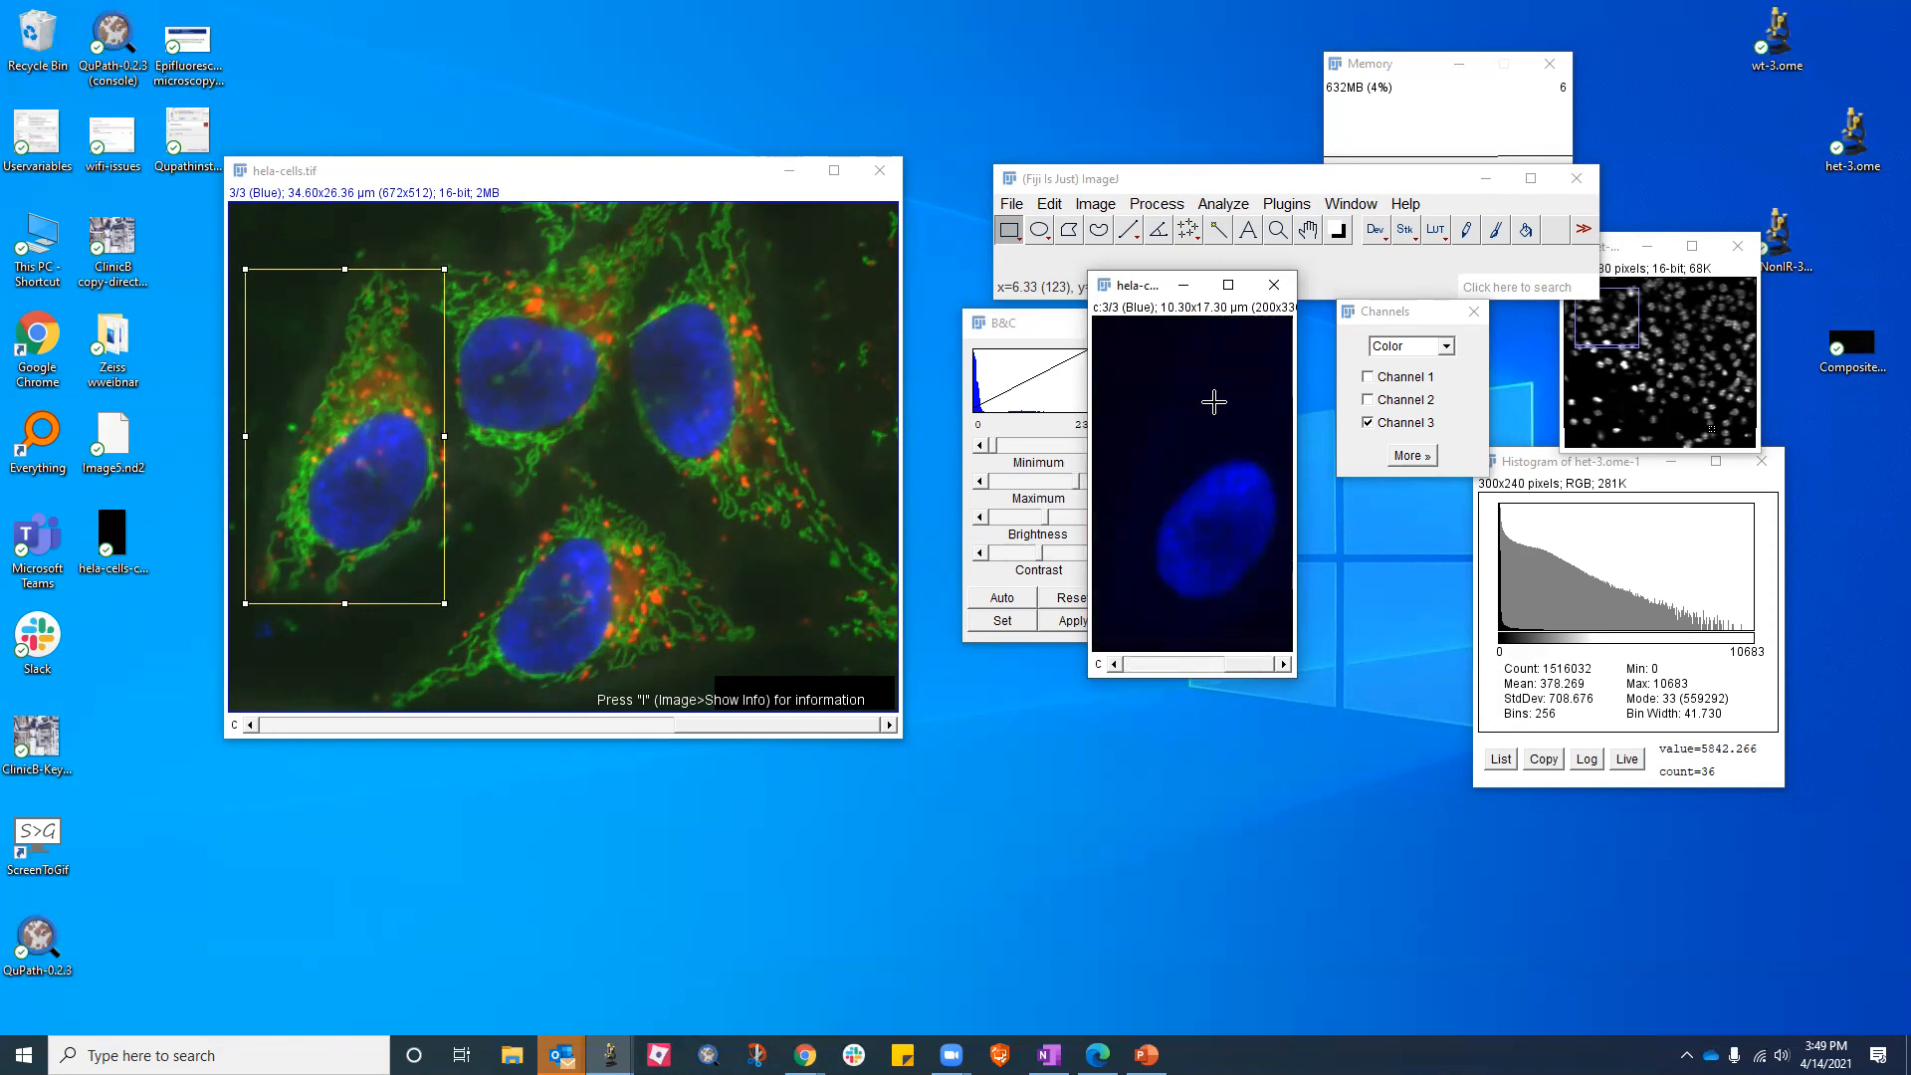
# Rearrange the cropped image's channels into the new order 312
pyautogui.click(1085, 204)
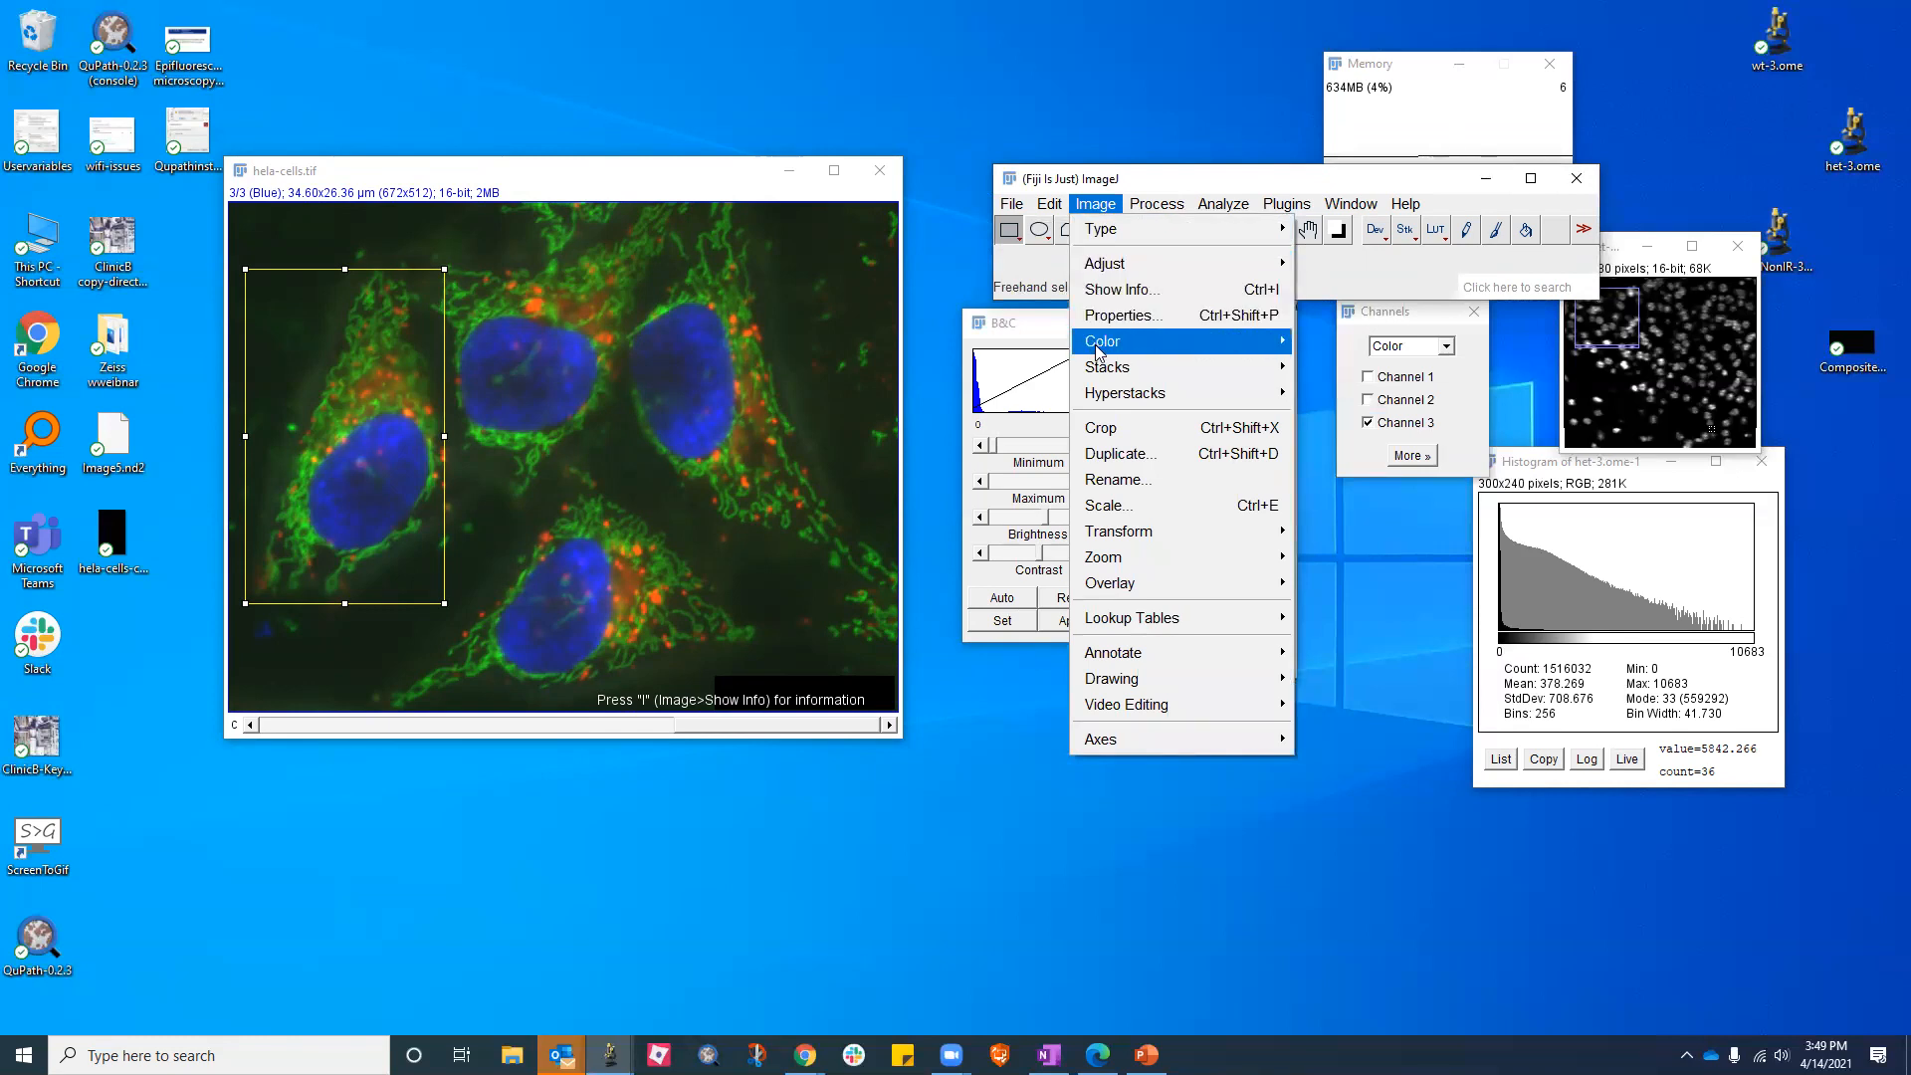
pyautogui.moveTo(1099, 348)
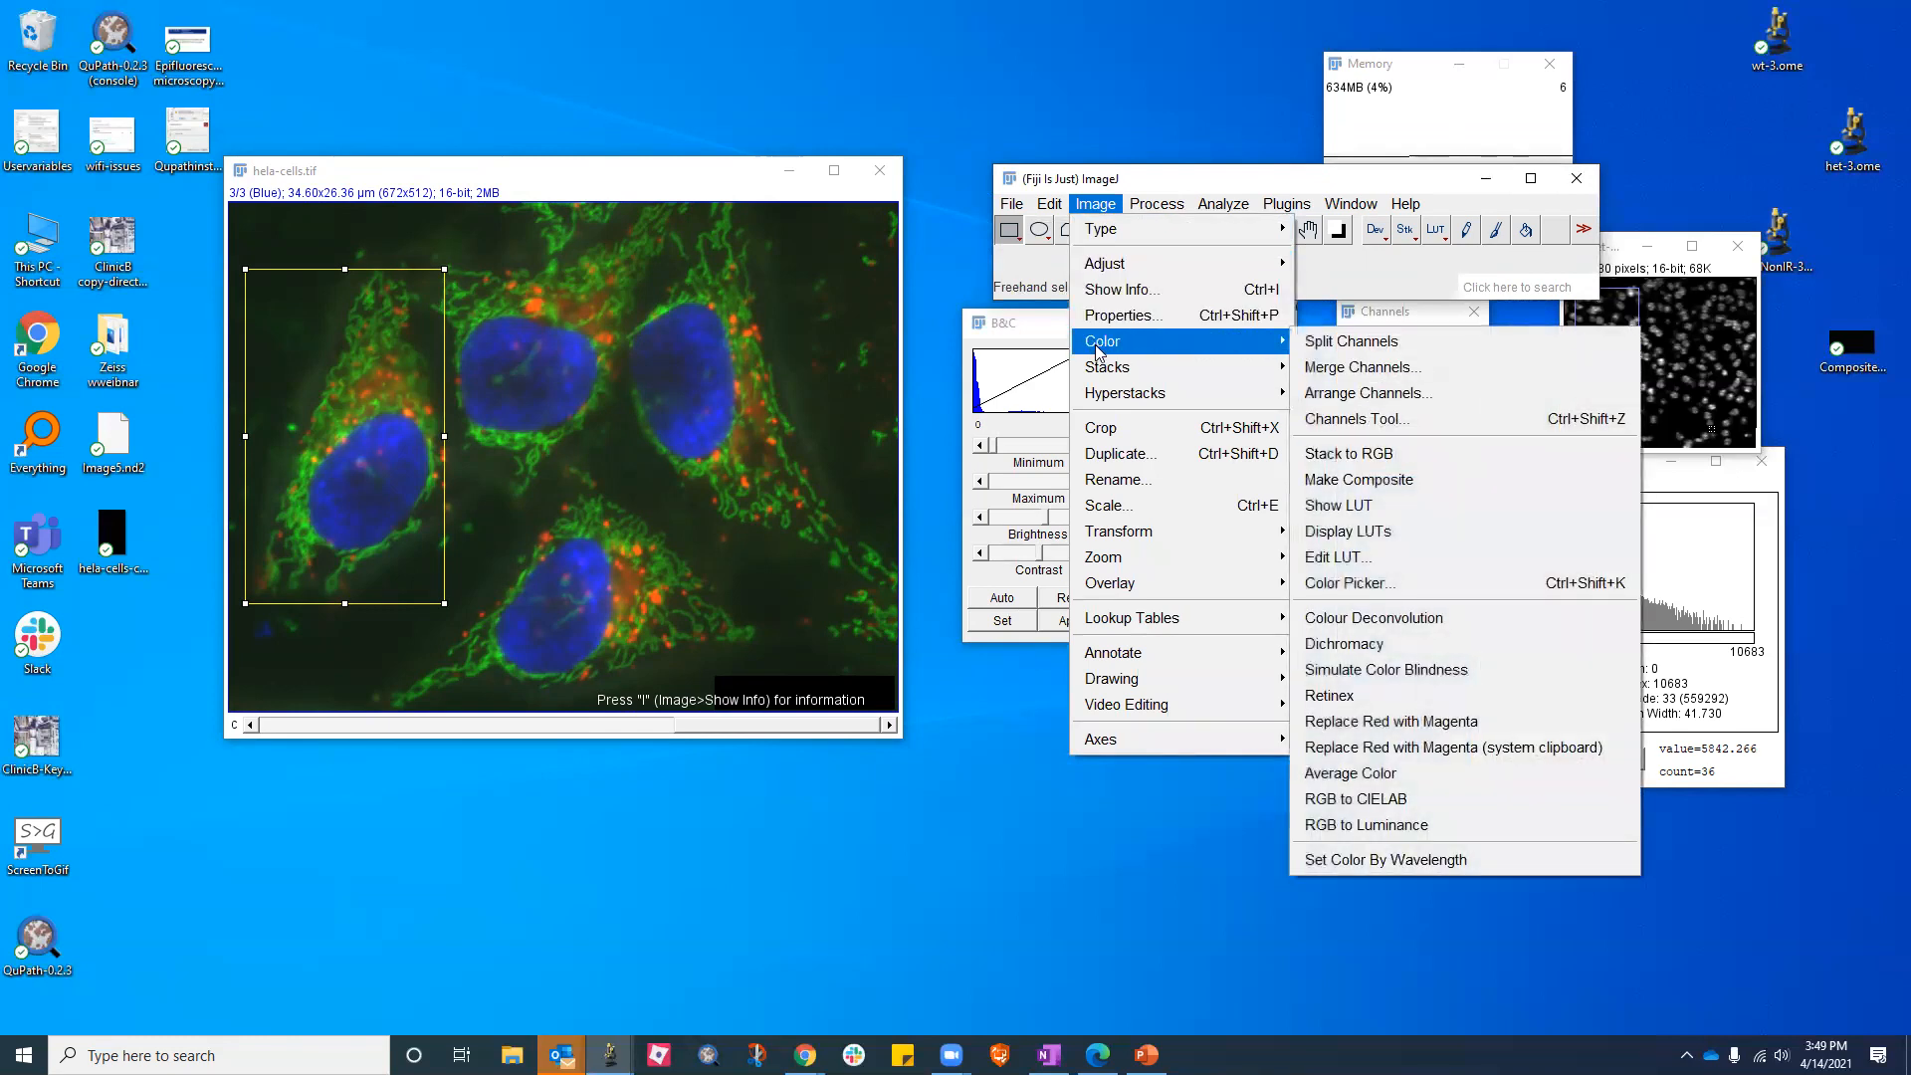
pyautogui.click(1361, 394)
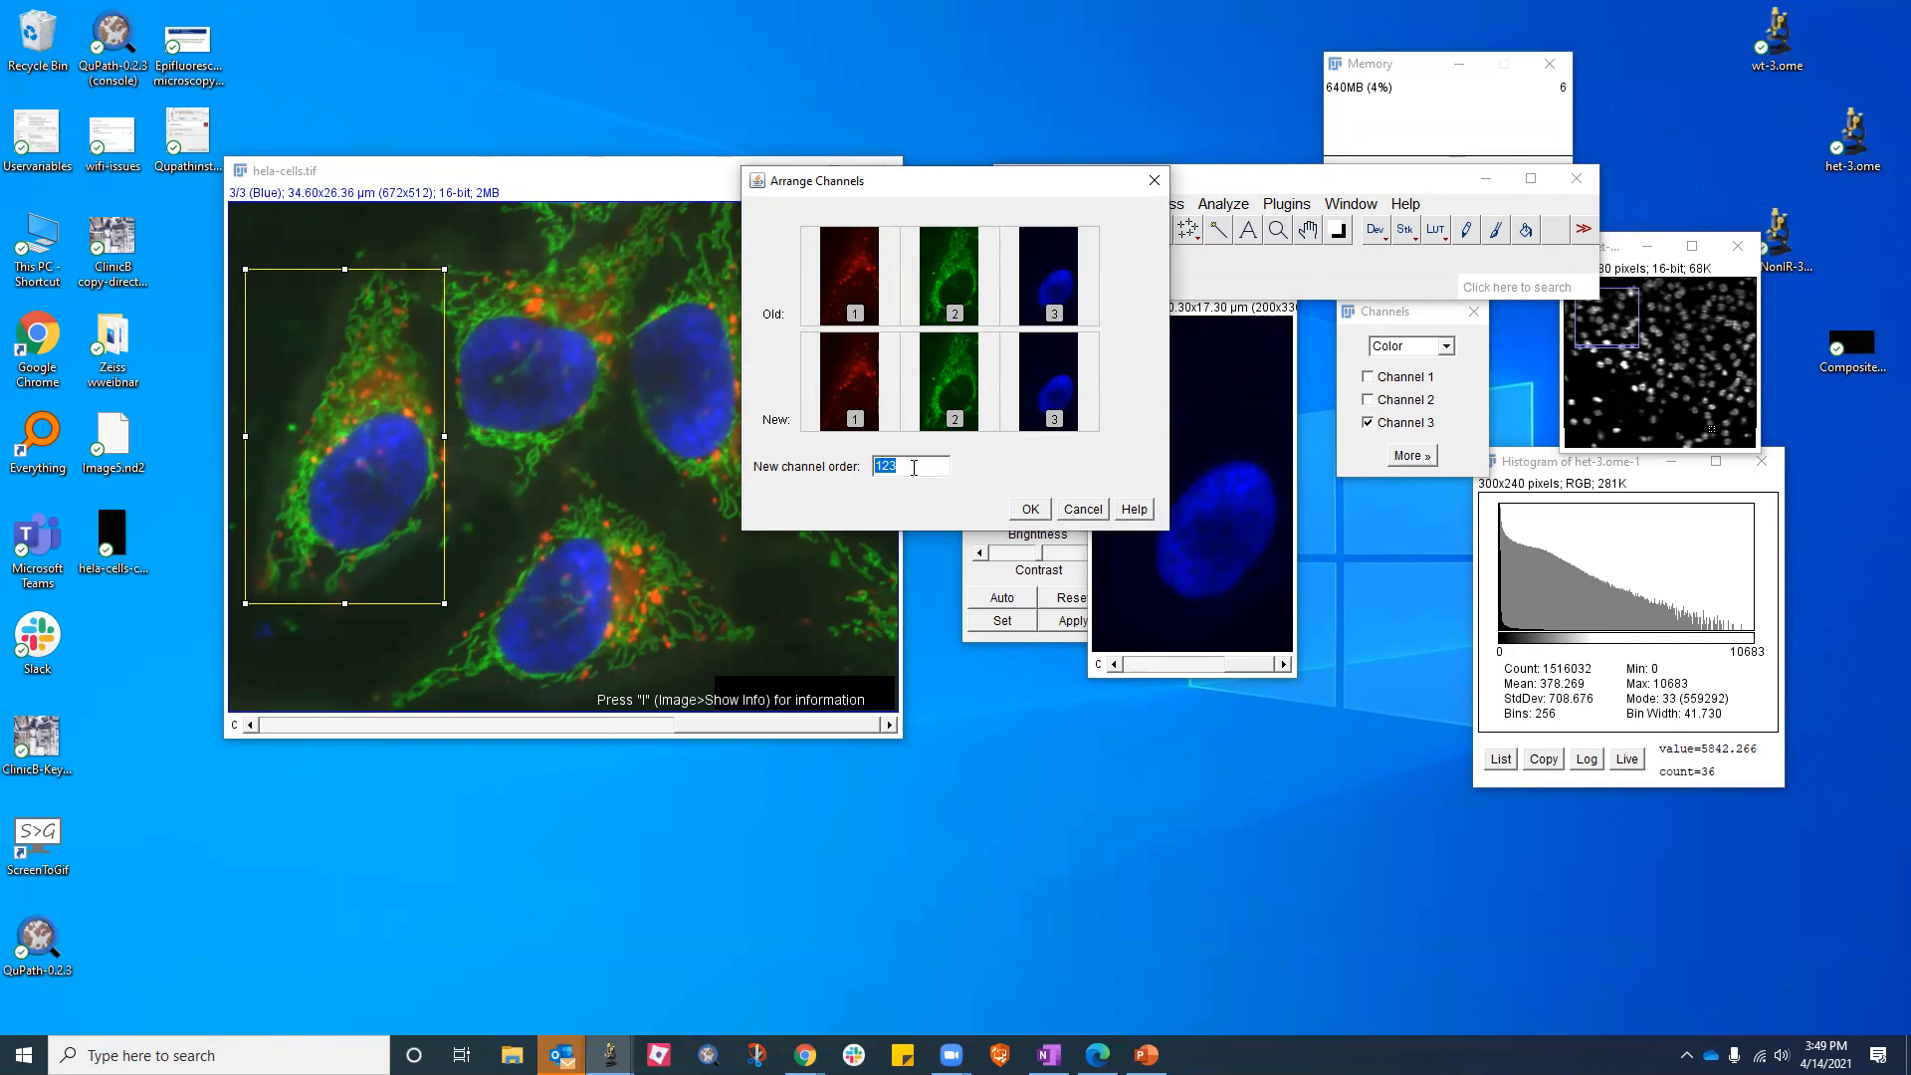
pyautogui.press('BackSpace')
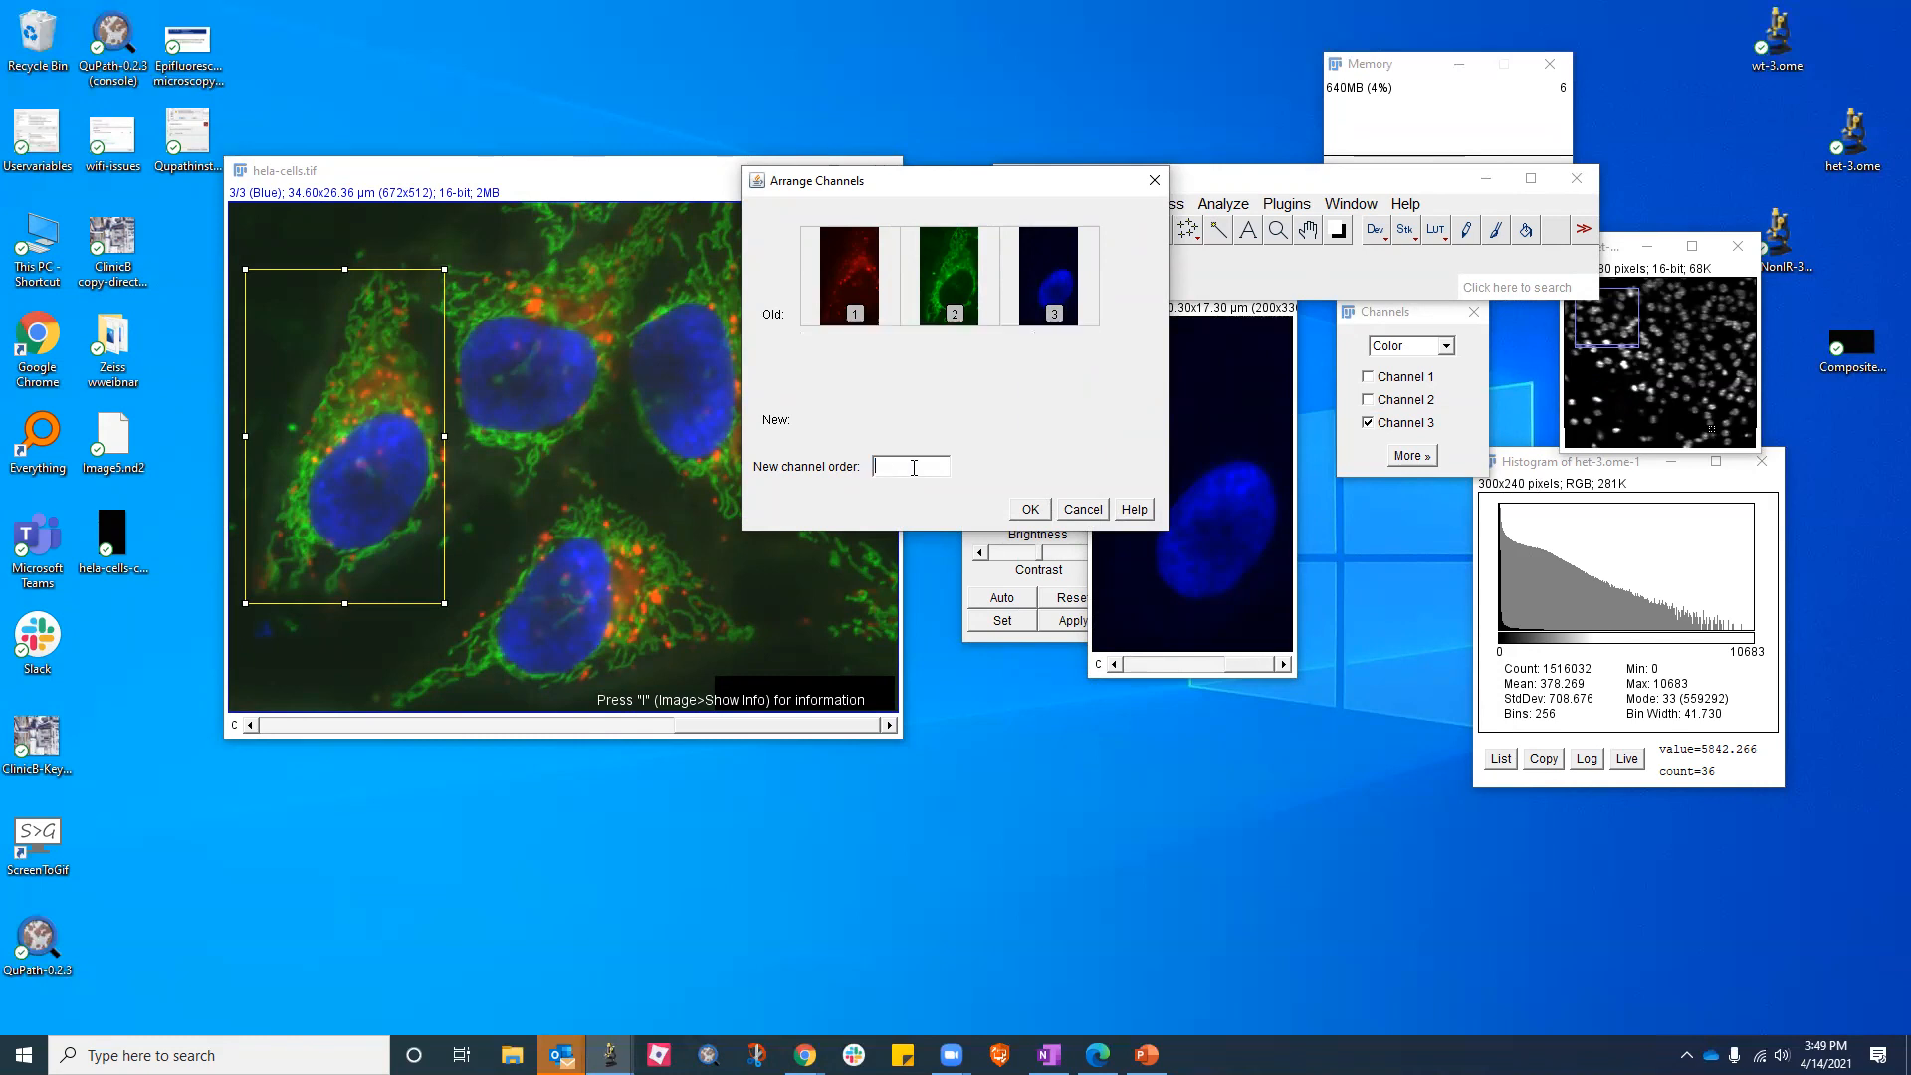
pyautogui.write('312')
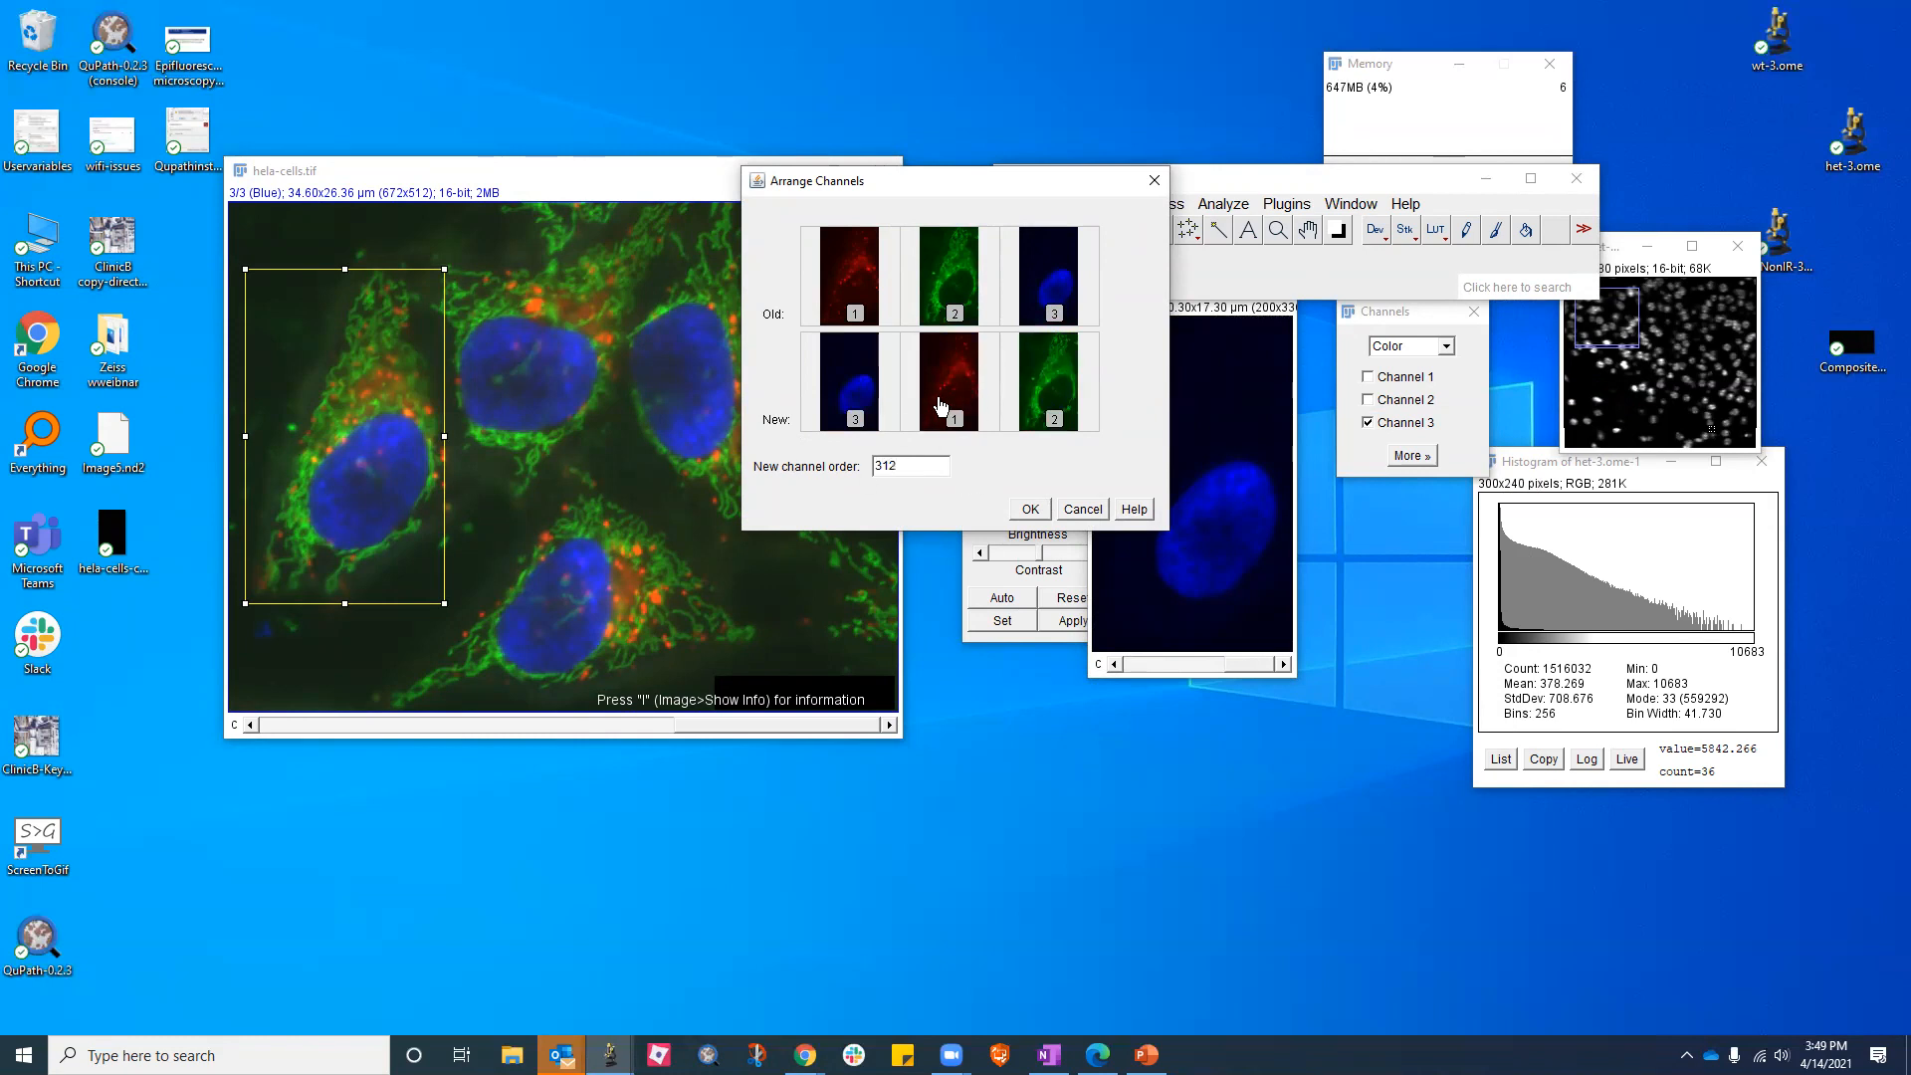
pyautogui.click(1030, 510)
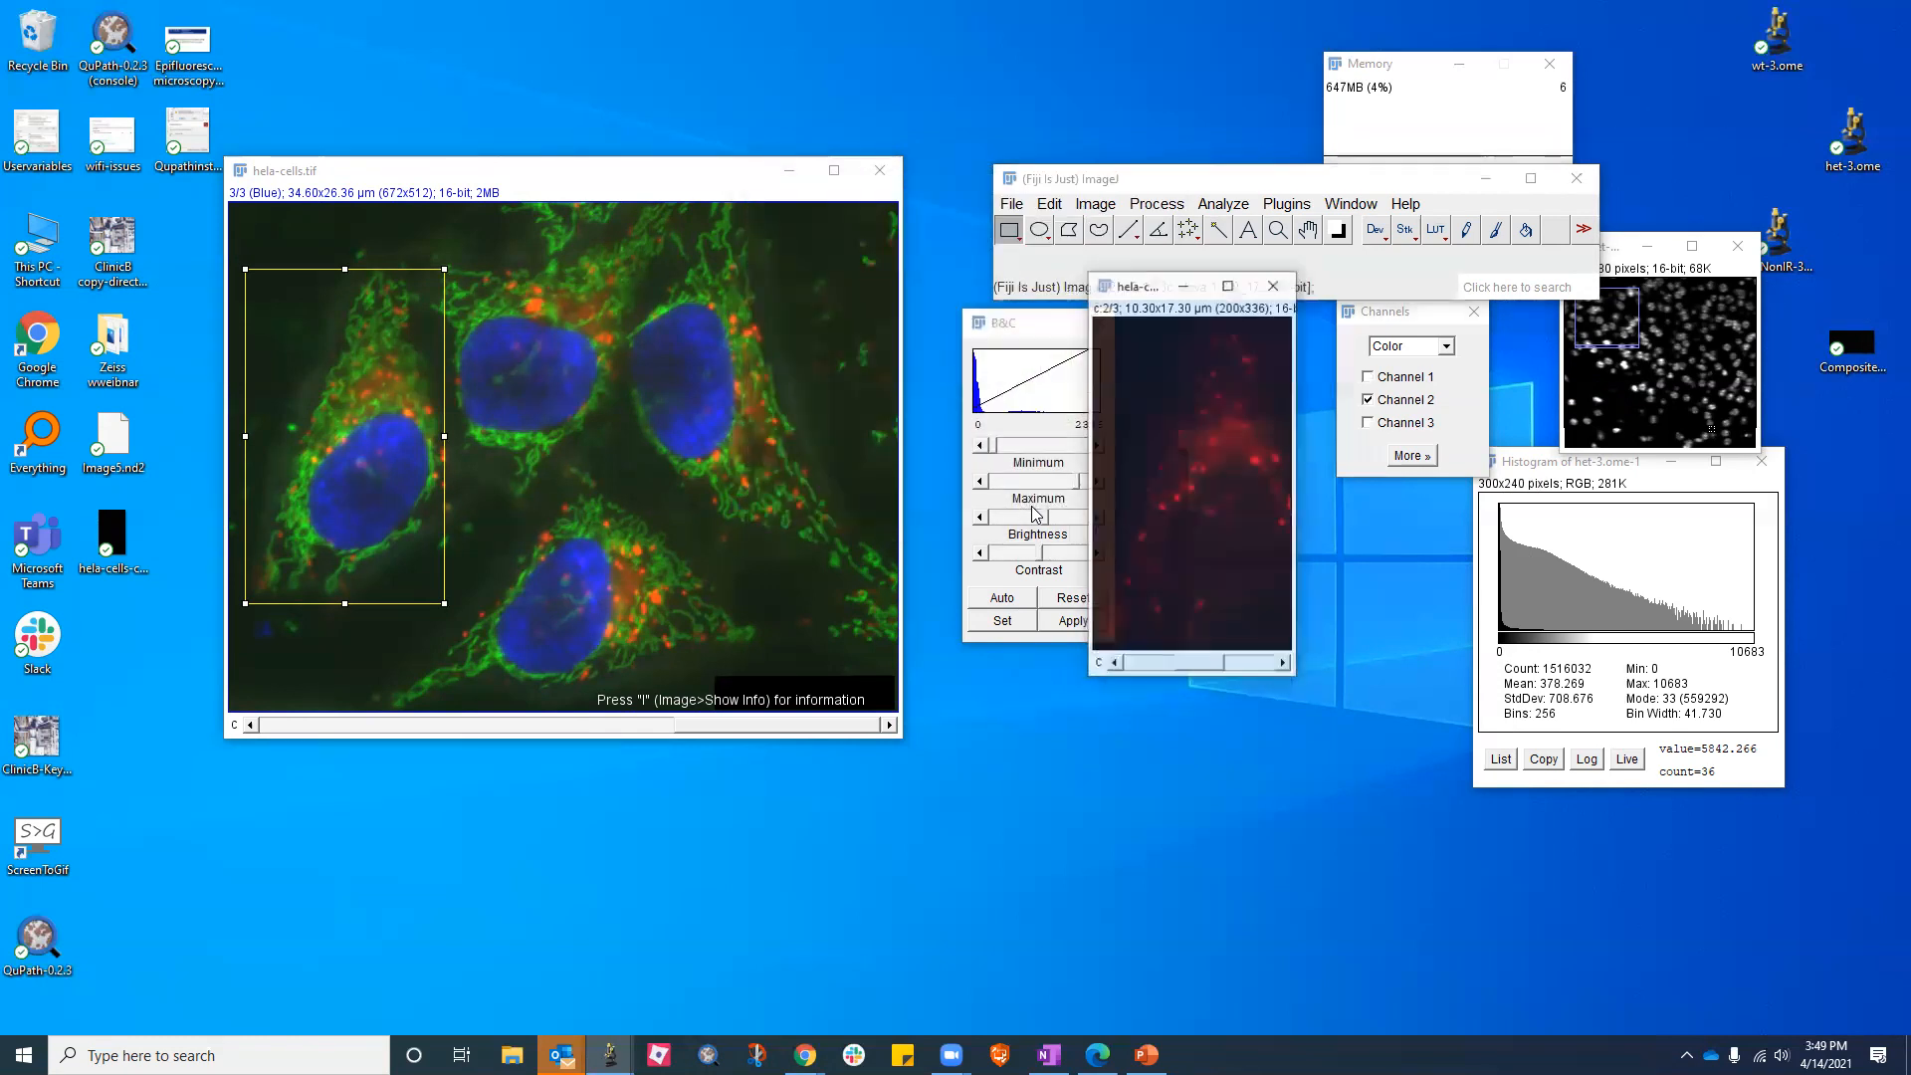
# Step through the reordered channels of the cropped image and split it into separate single-channel images
pyautogui.scroll(-2, 1145, 508)
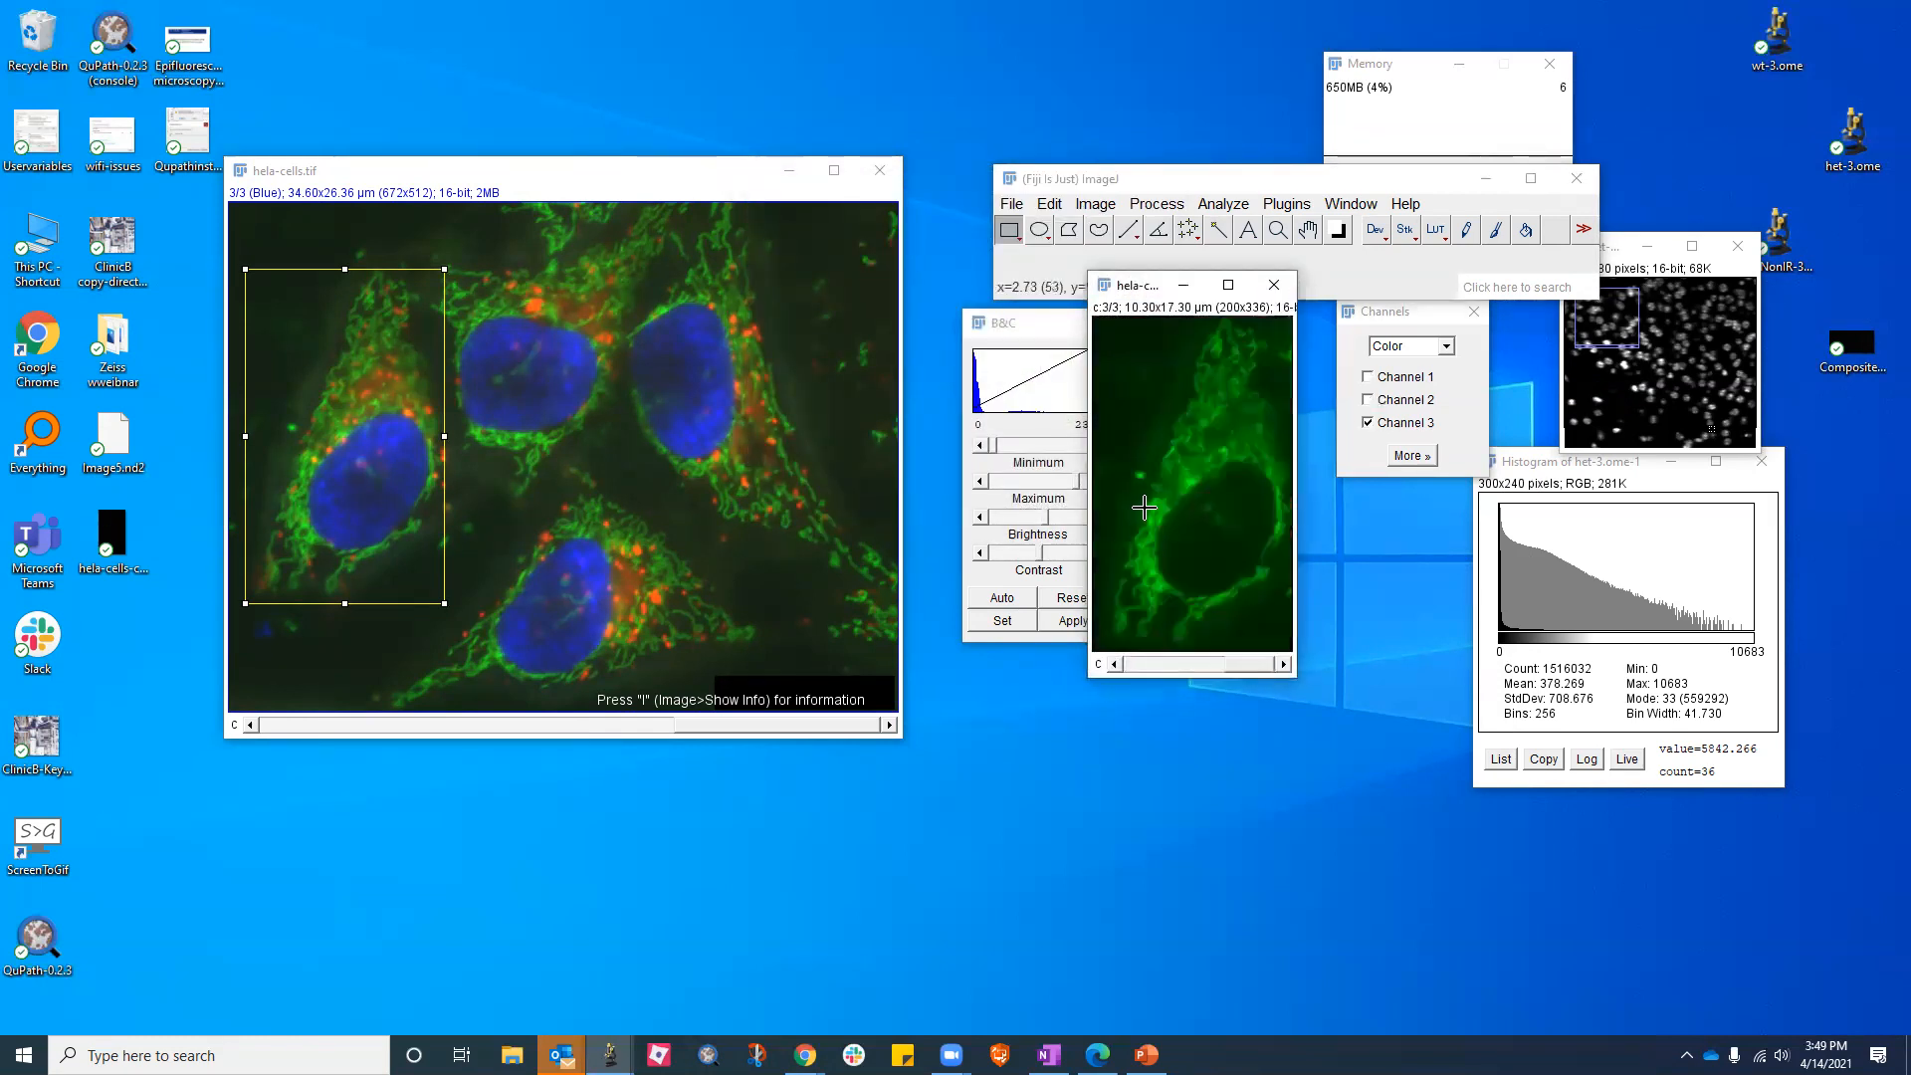
pyautogui.scroll(2, 1142, 510)
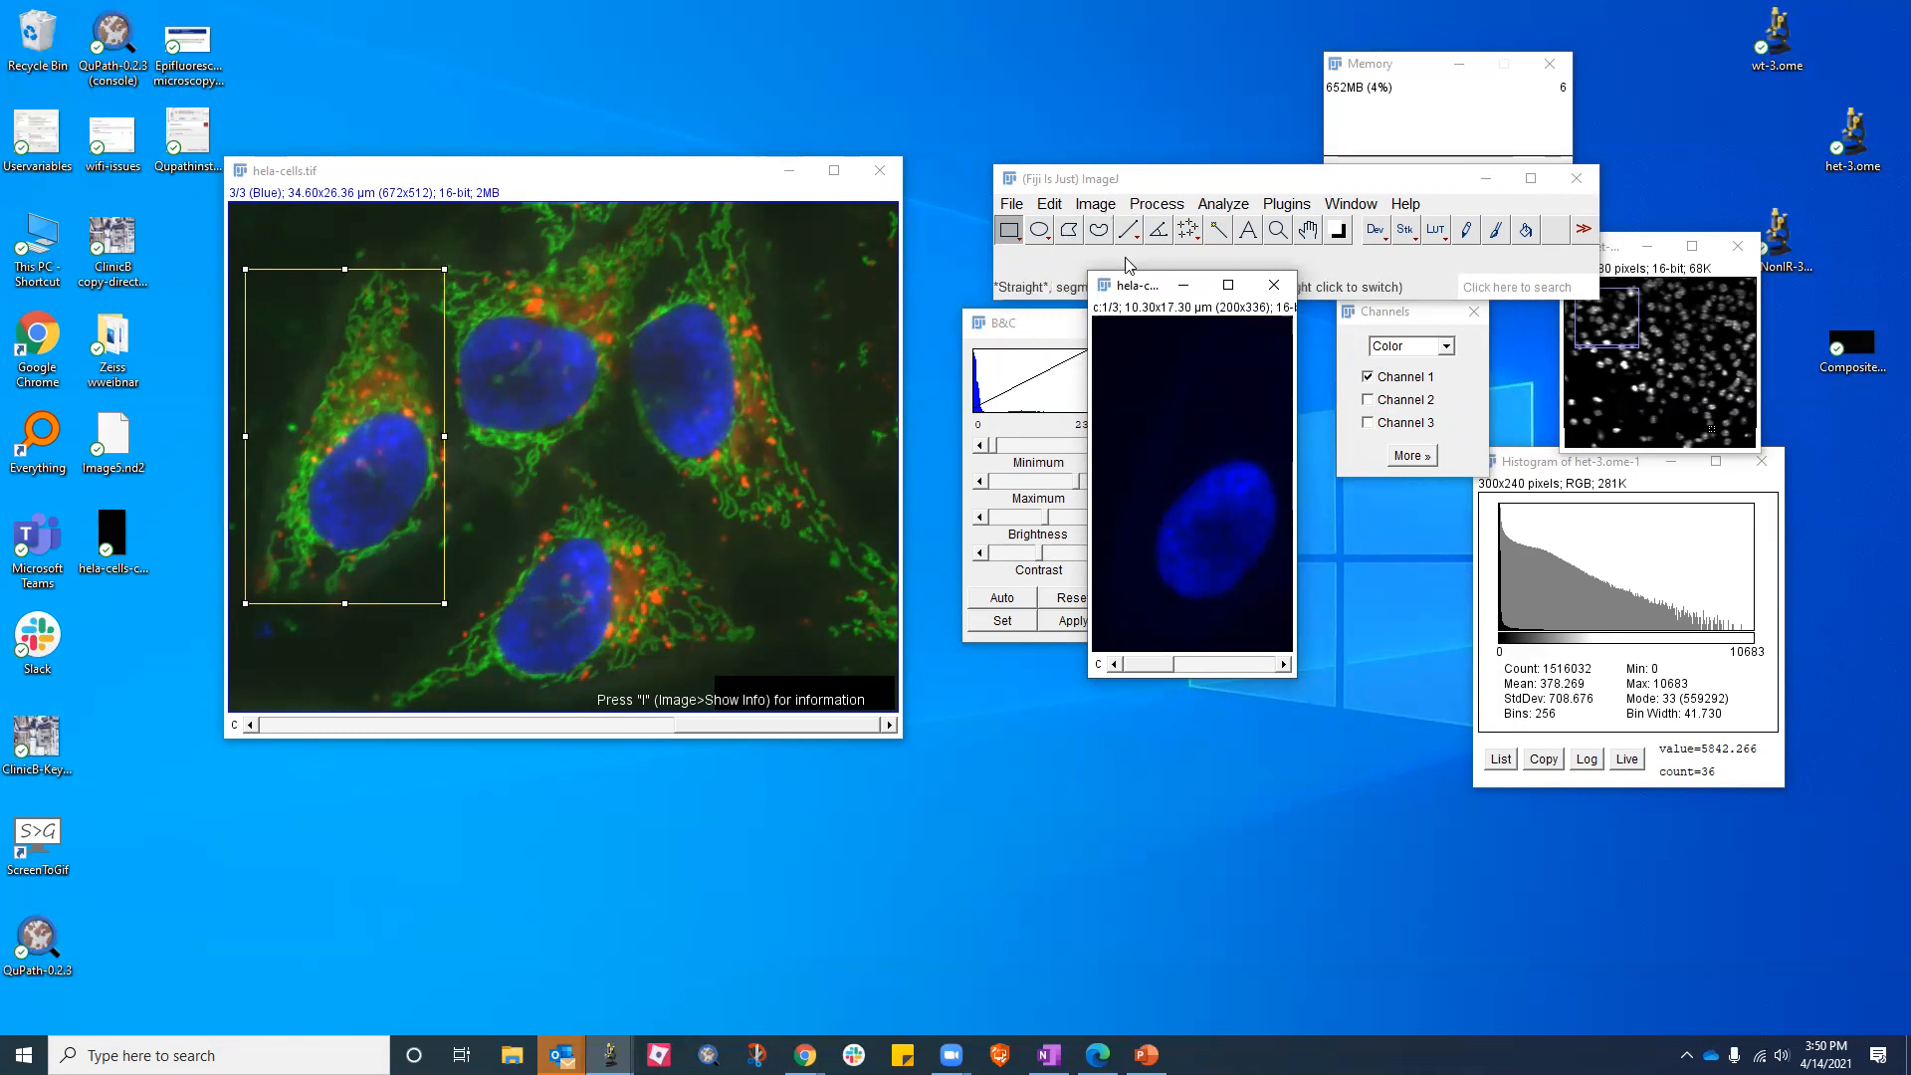
pyautogui.click(1095, 203)
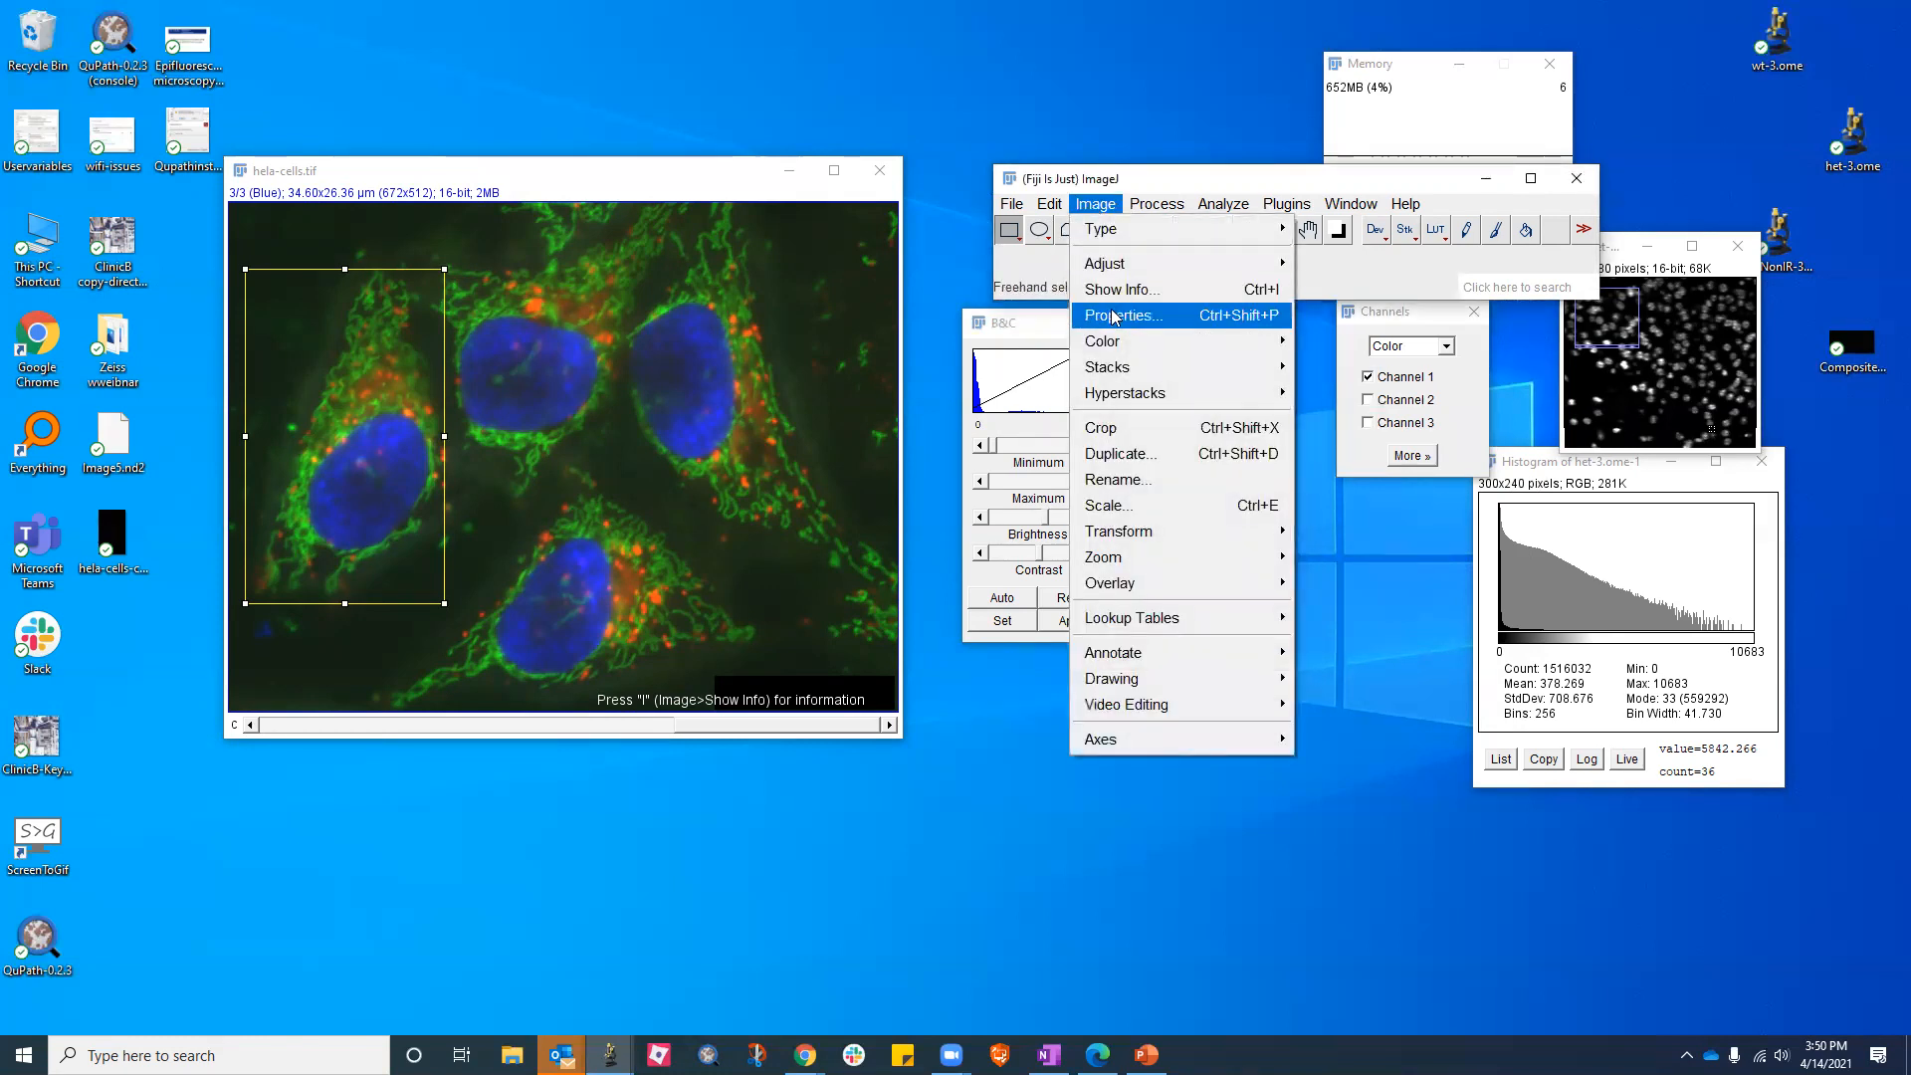
pyautogui.moveTo(1115, 340)
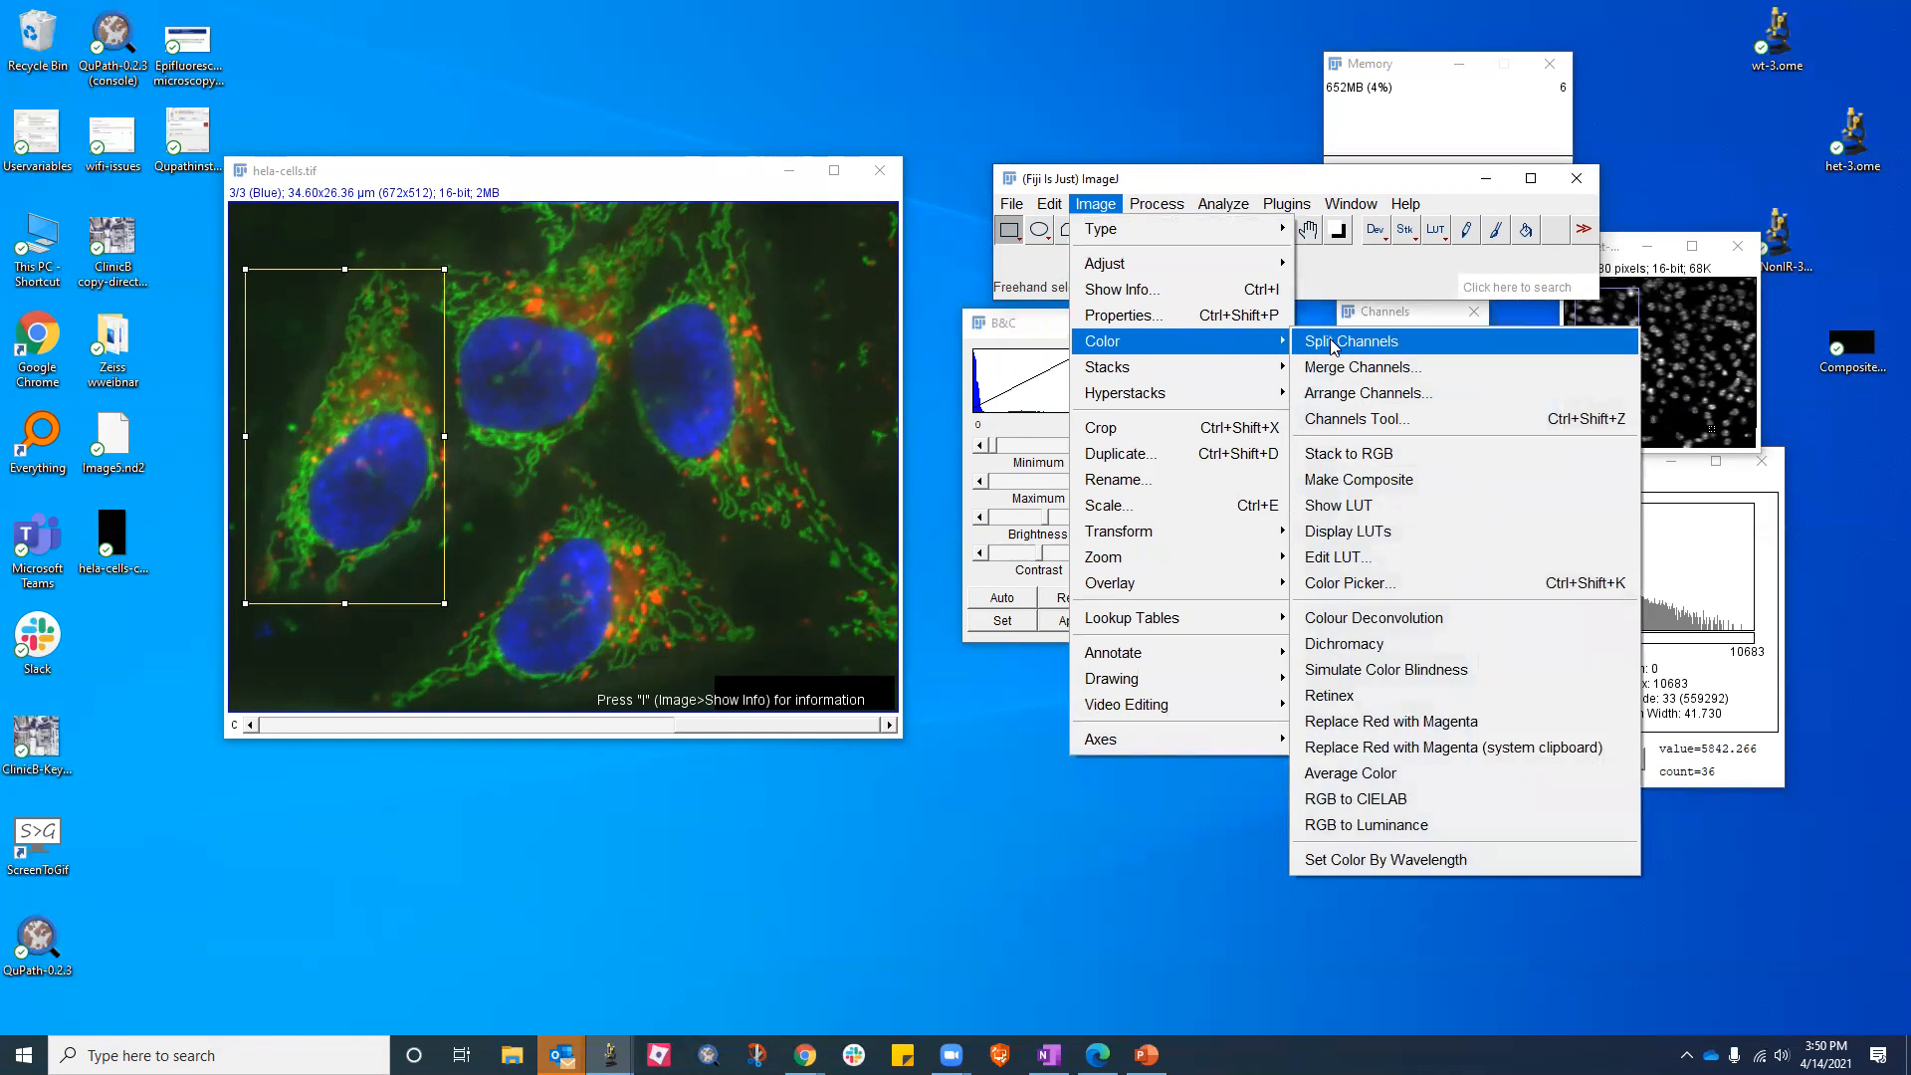
pyautogui.click(1334, 344)
# Arrange the blue, red and green single-channel image windows side by side
pyautogui.moveTo(1166, 317); pyautogui.dragTo(1388, 420)
pyautogui.click(1151, 309)
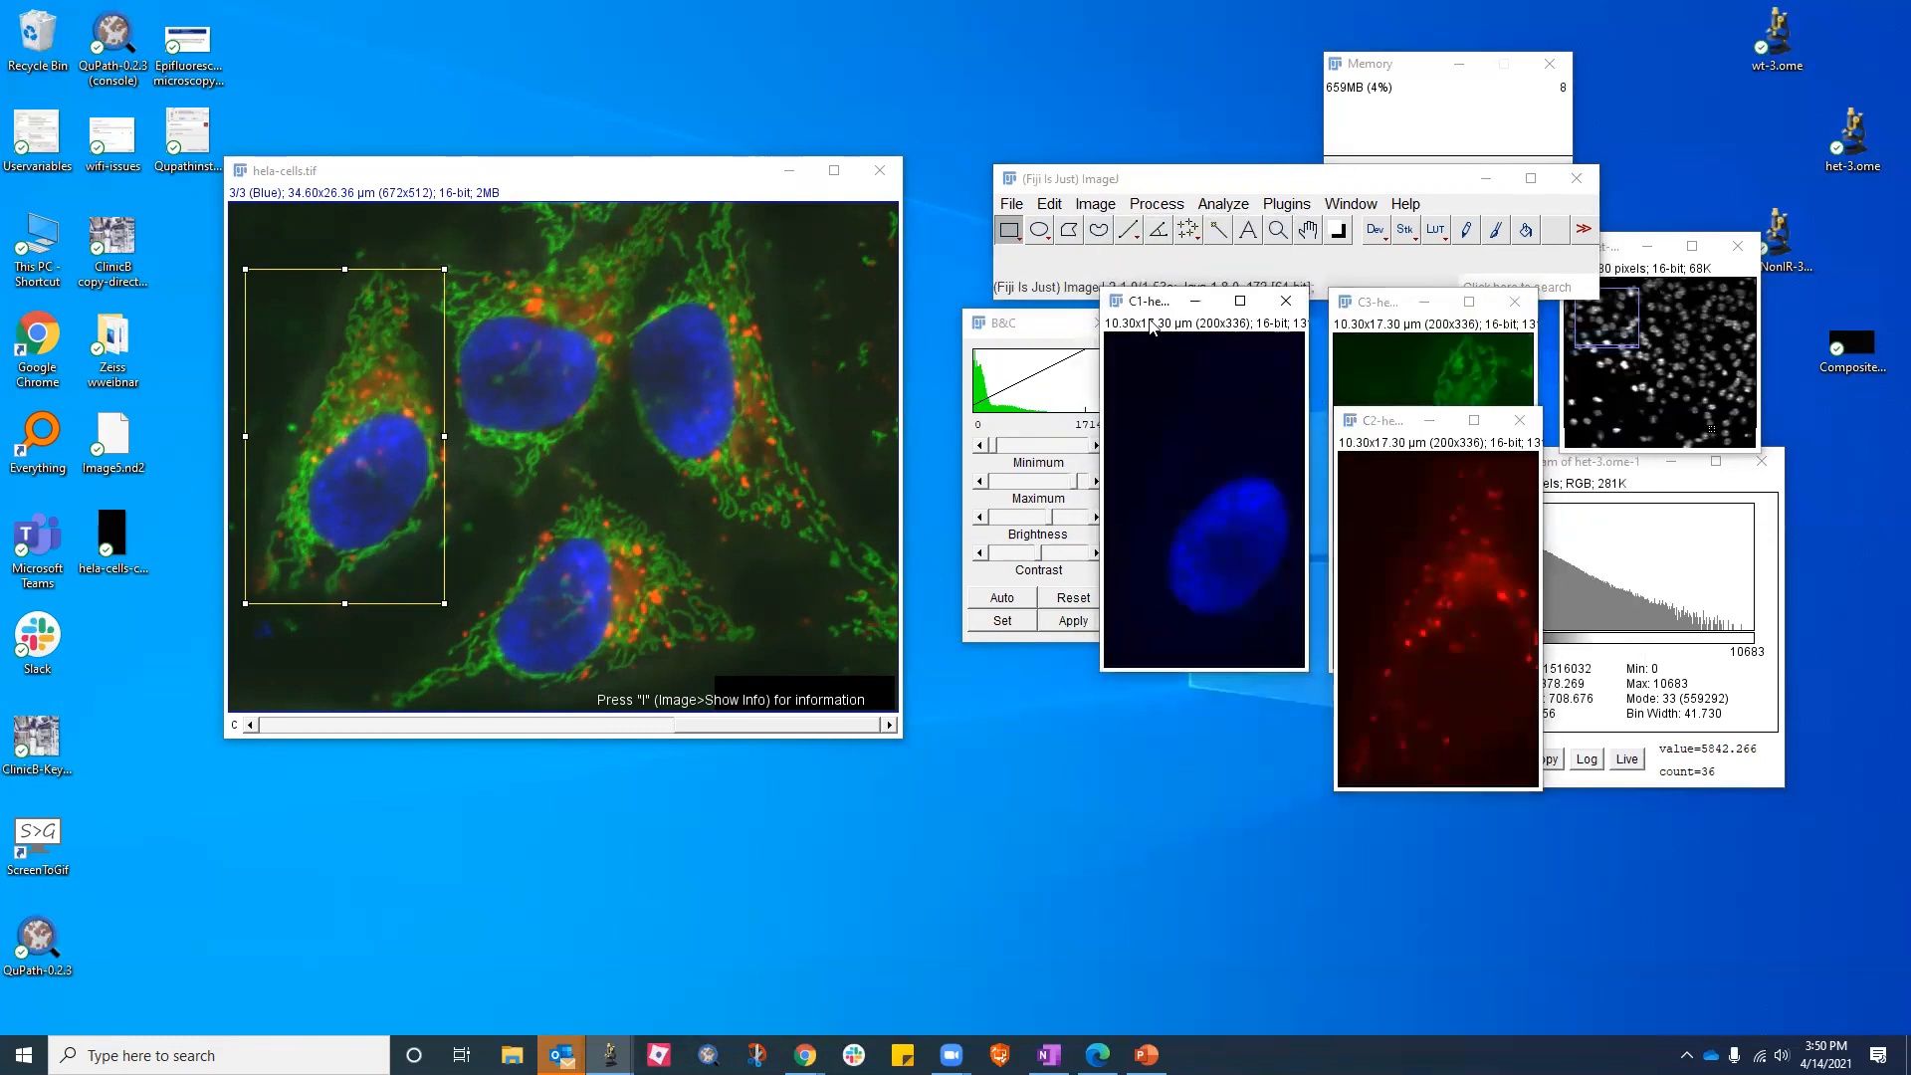
pyautogui.moveTo(1155, 302); pyautogui.dragTo(1120, 447)
pyautogui.click(1362, 435)
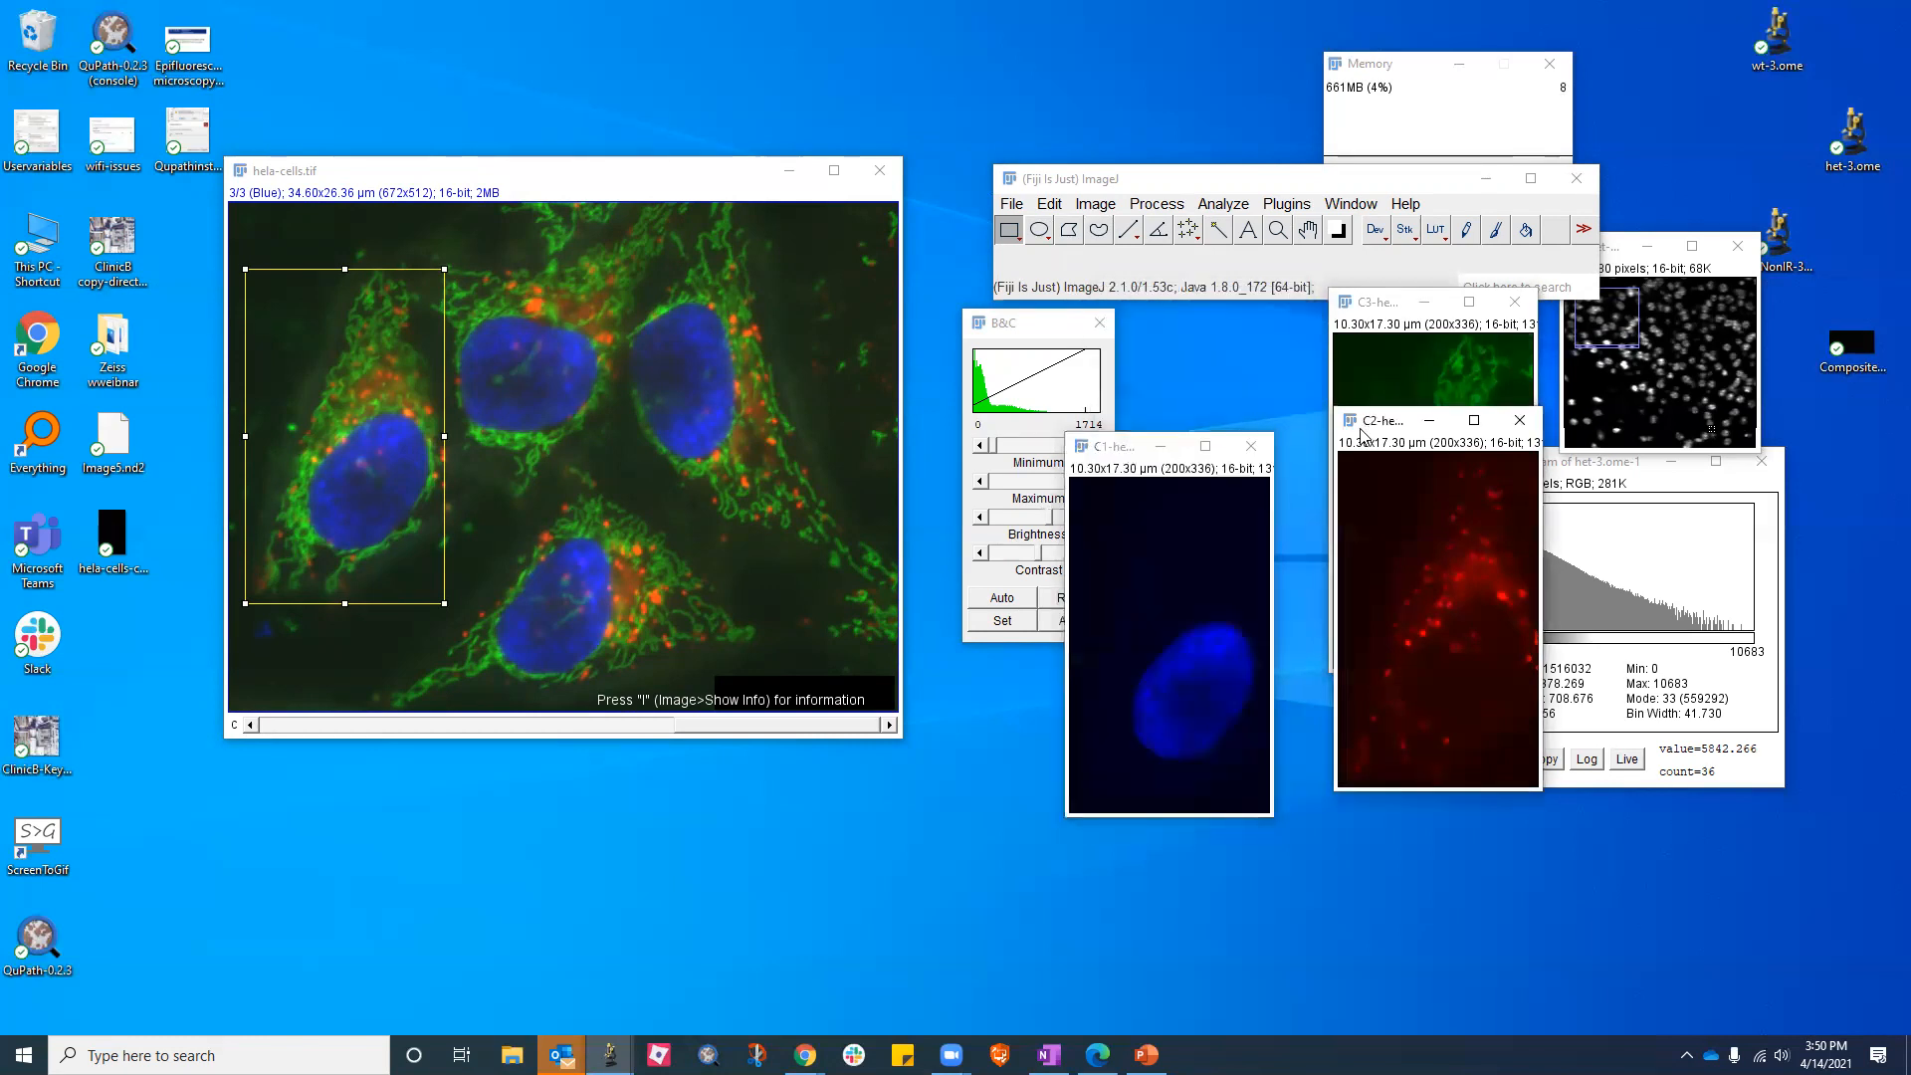
pyautogui.moveTo(1362, 434); pyautogui.dragTo(1348, 456)
pyautogui.click(1368, 303)
pyautogui.moveTo(1368, 303); pyautogui.dragTo(1591, 438)
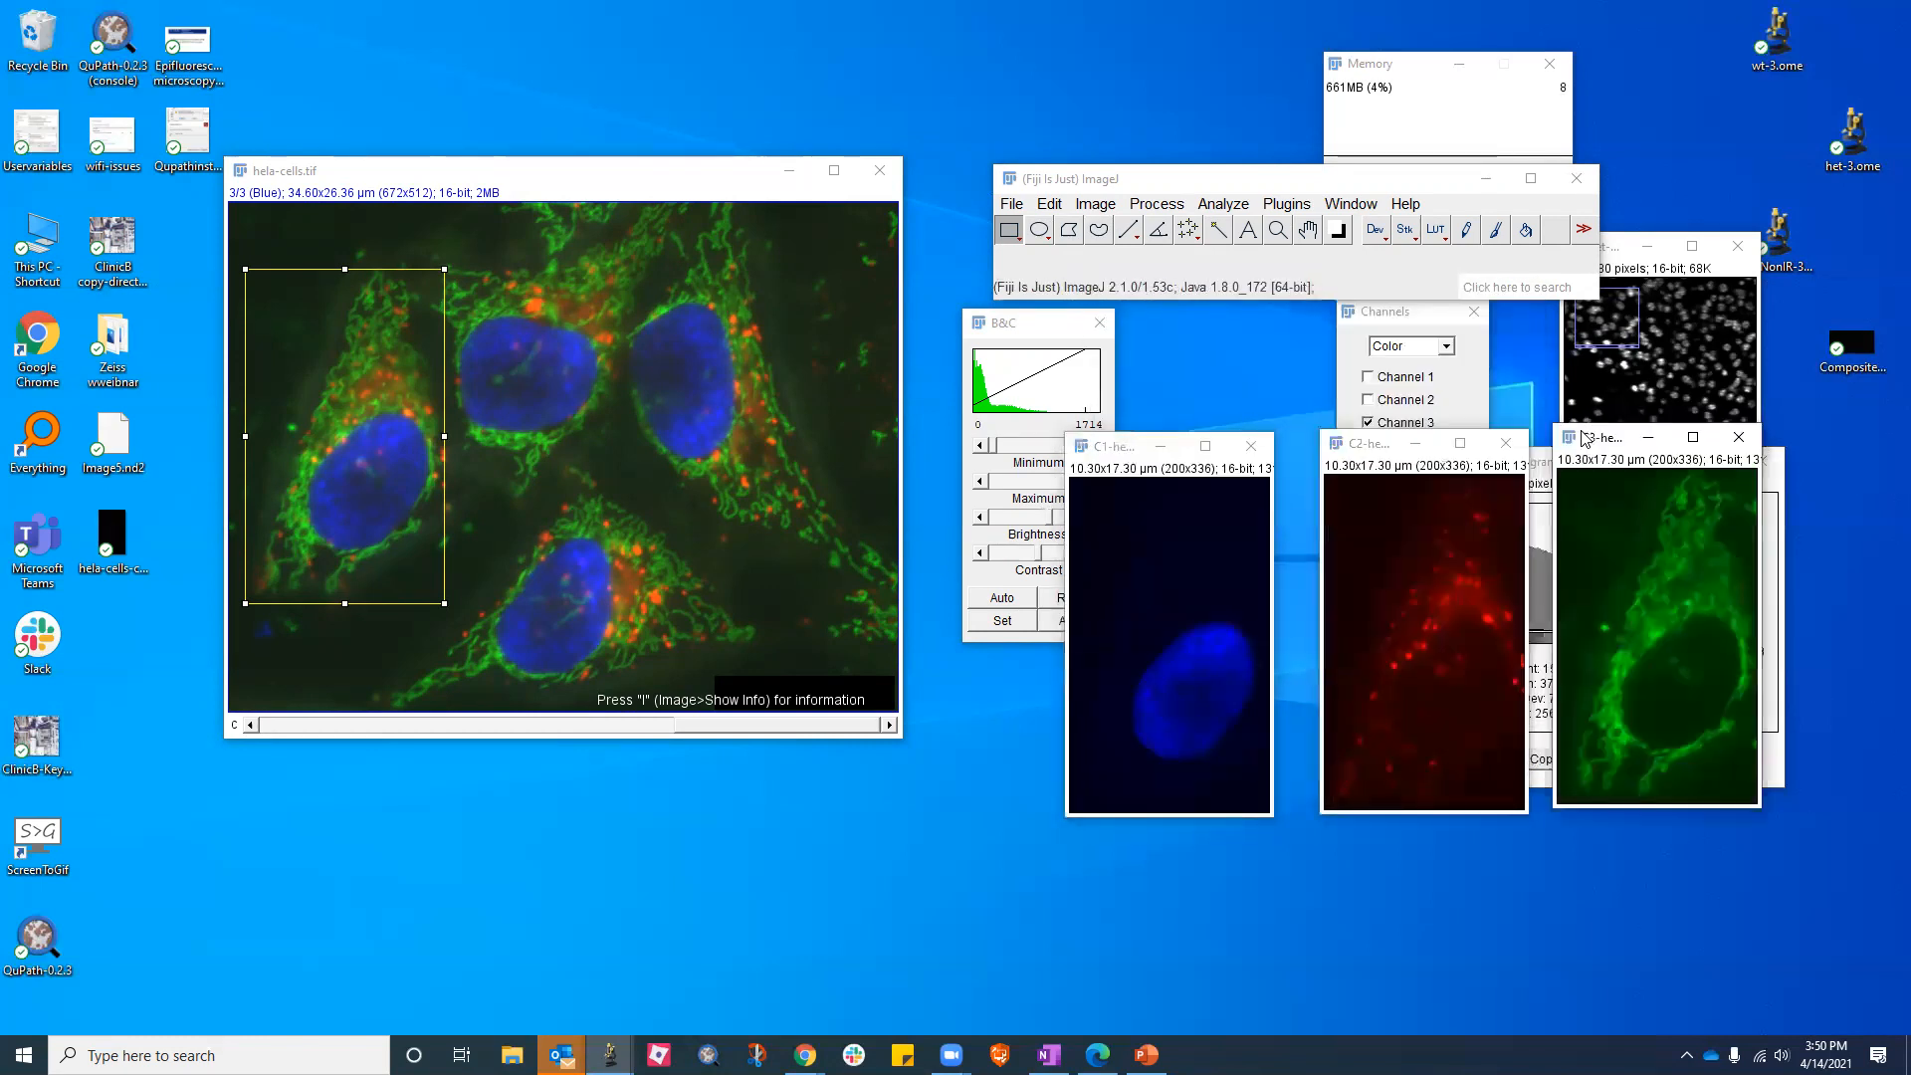
# Merge the C1, C2 and C3 hela-cells-cropped images in their existing order into one composite
pyautogui.click(1105, 207)
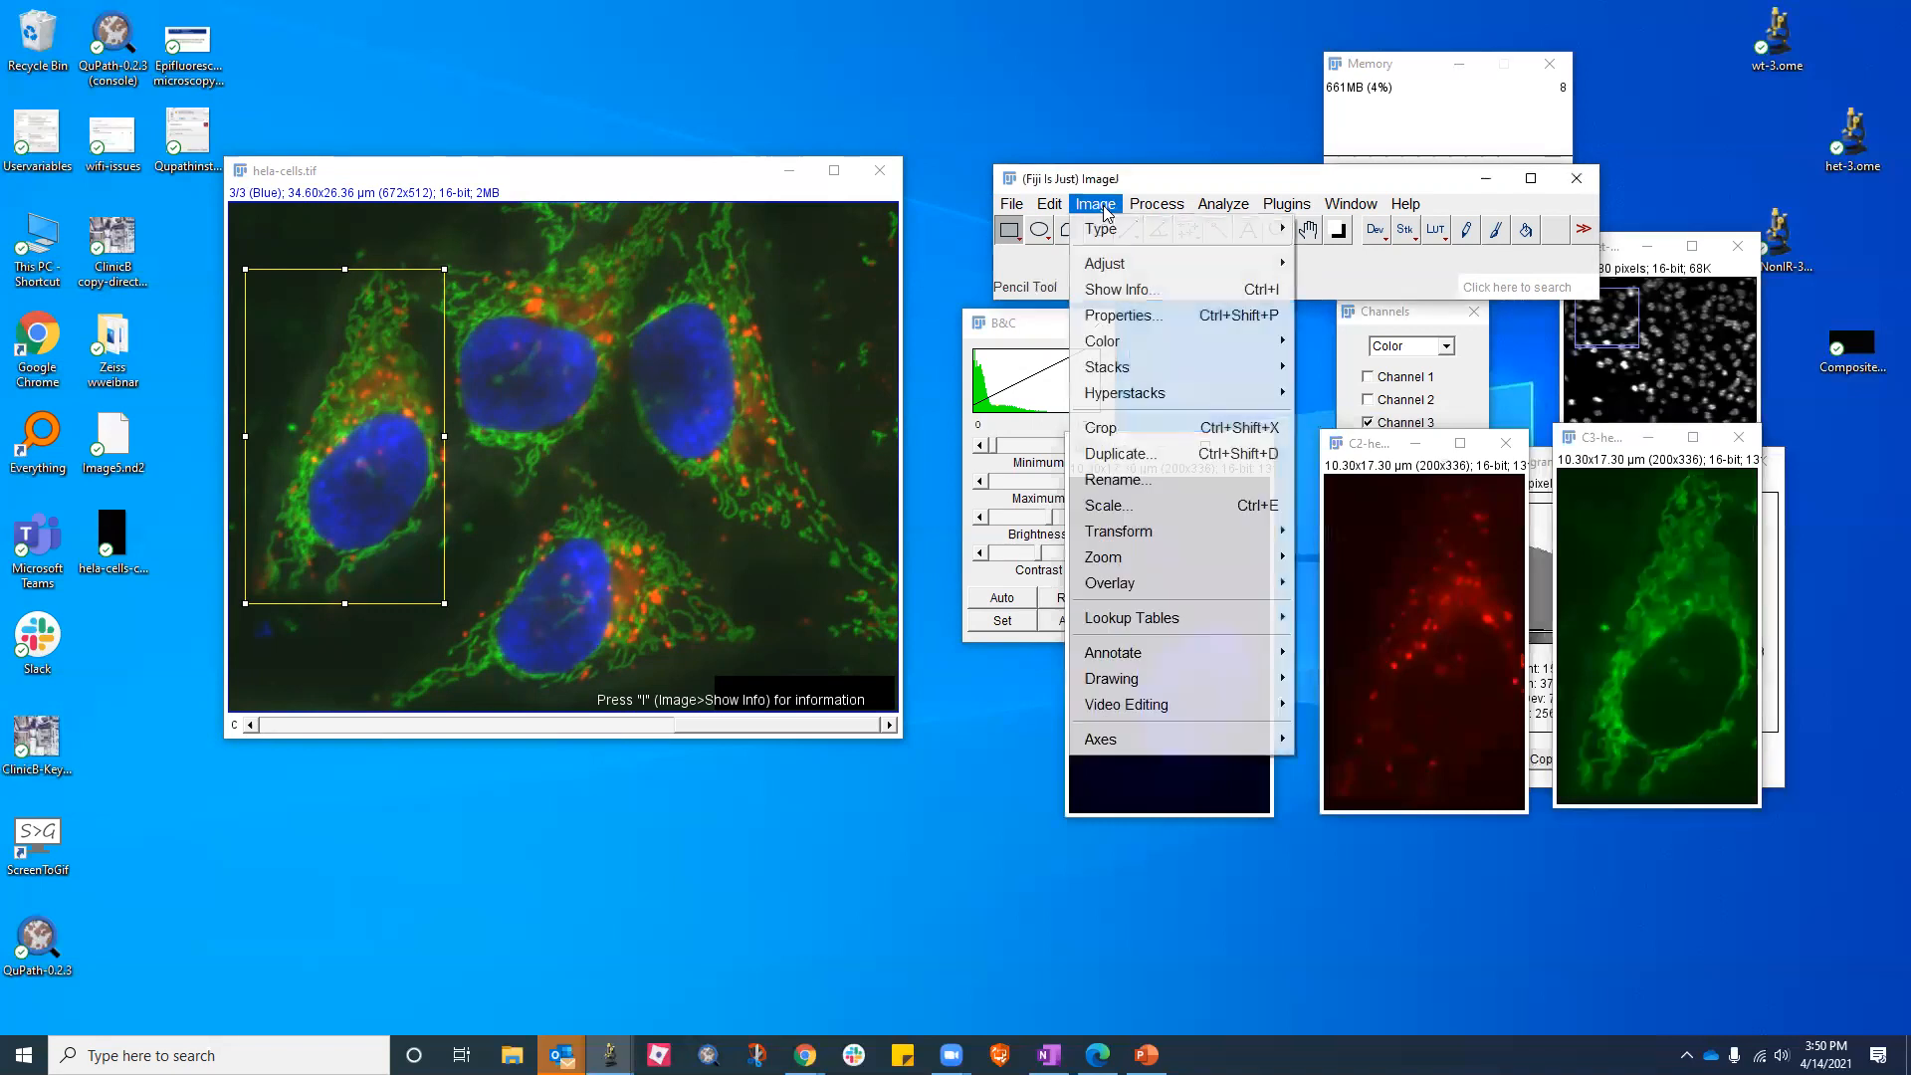
pyautogui.moveTo(1102, 351)
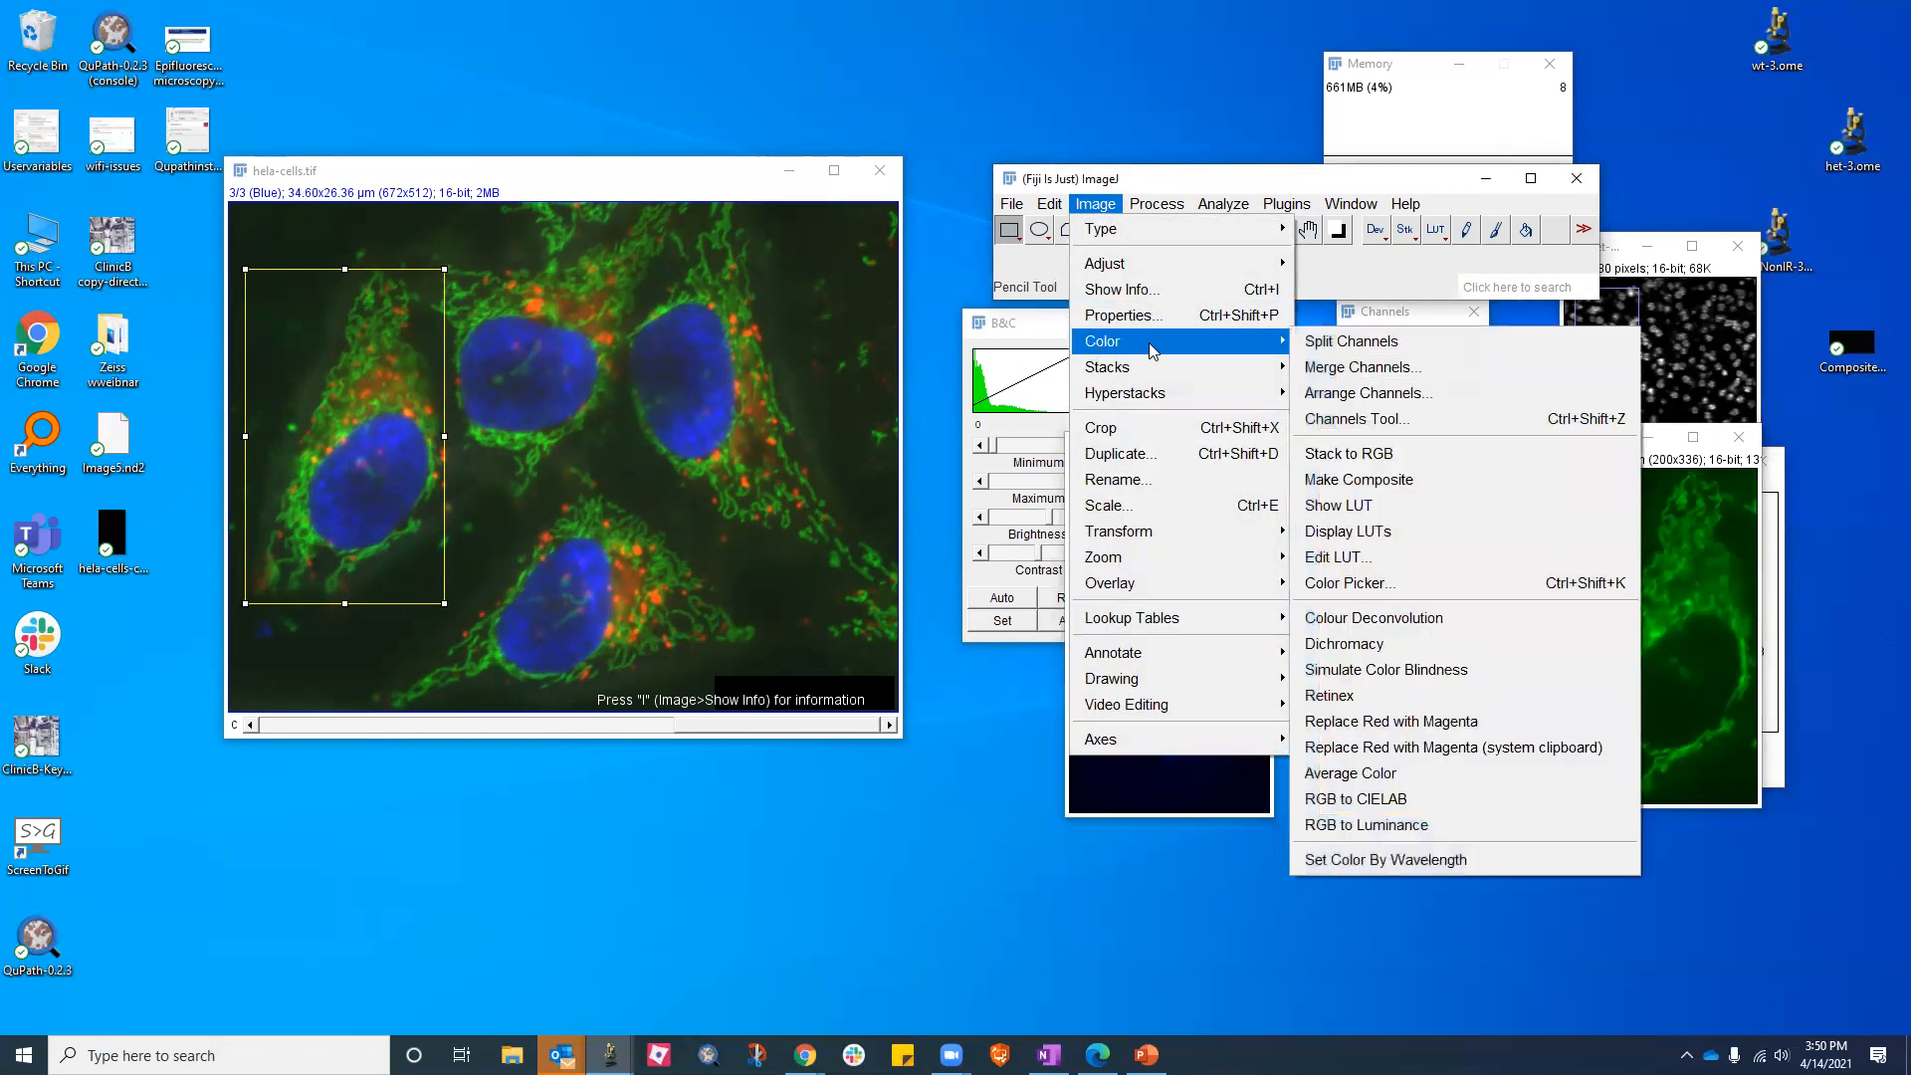
pyautogui.click(1329, 368)
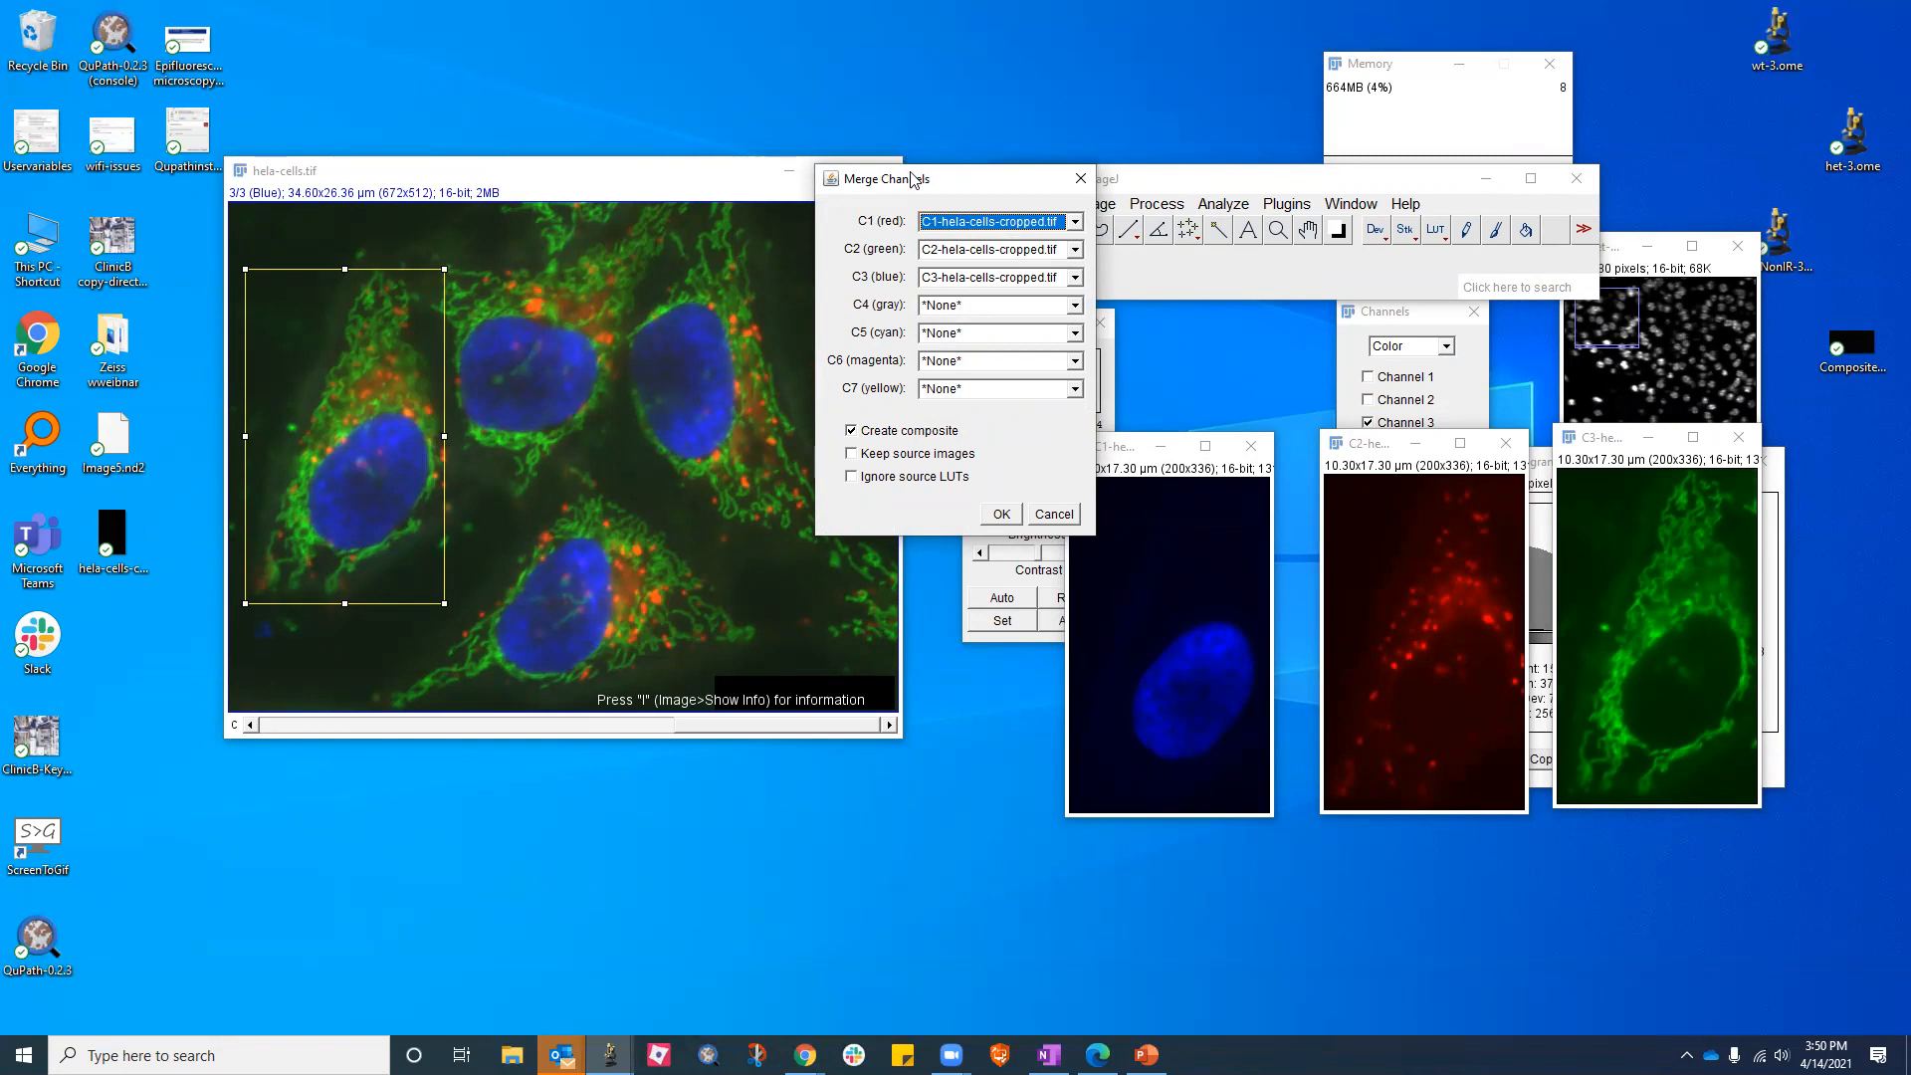
pyautogui.moveTo(889, 180); pyautogui.dragTo(734, 159)
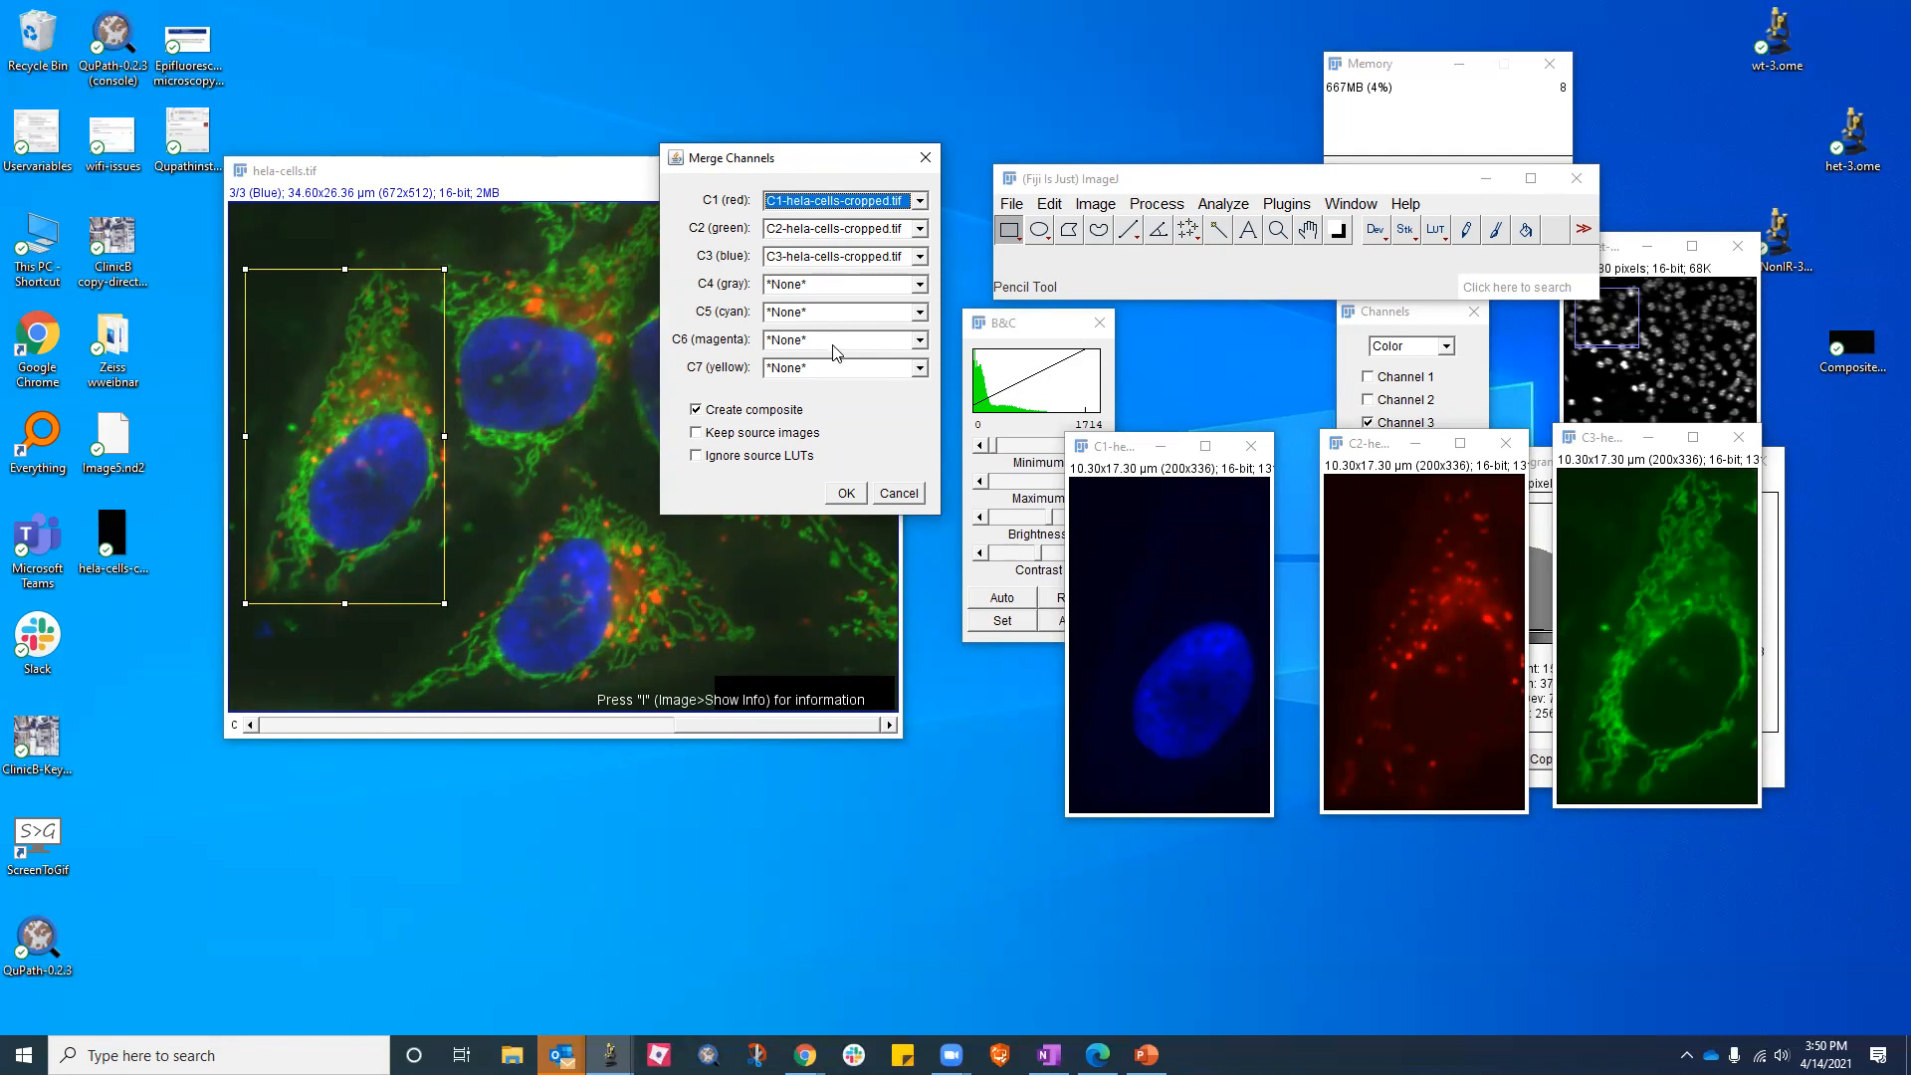
pyautogui.click(836, 494)
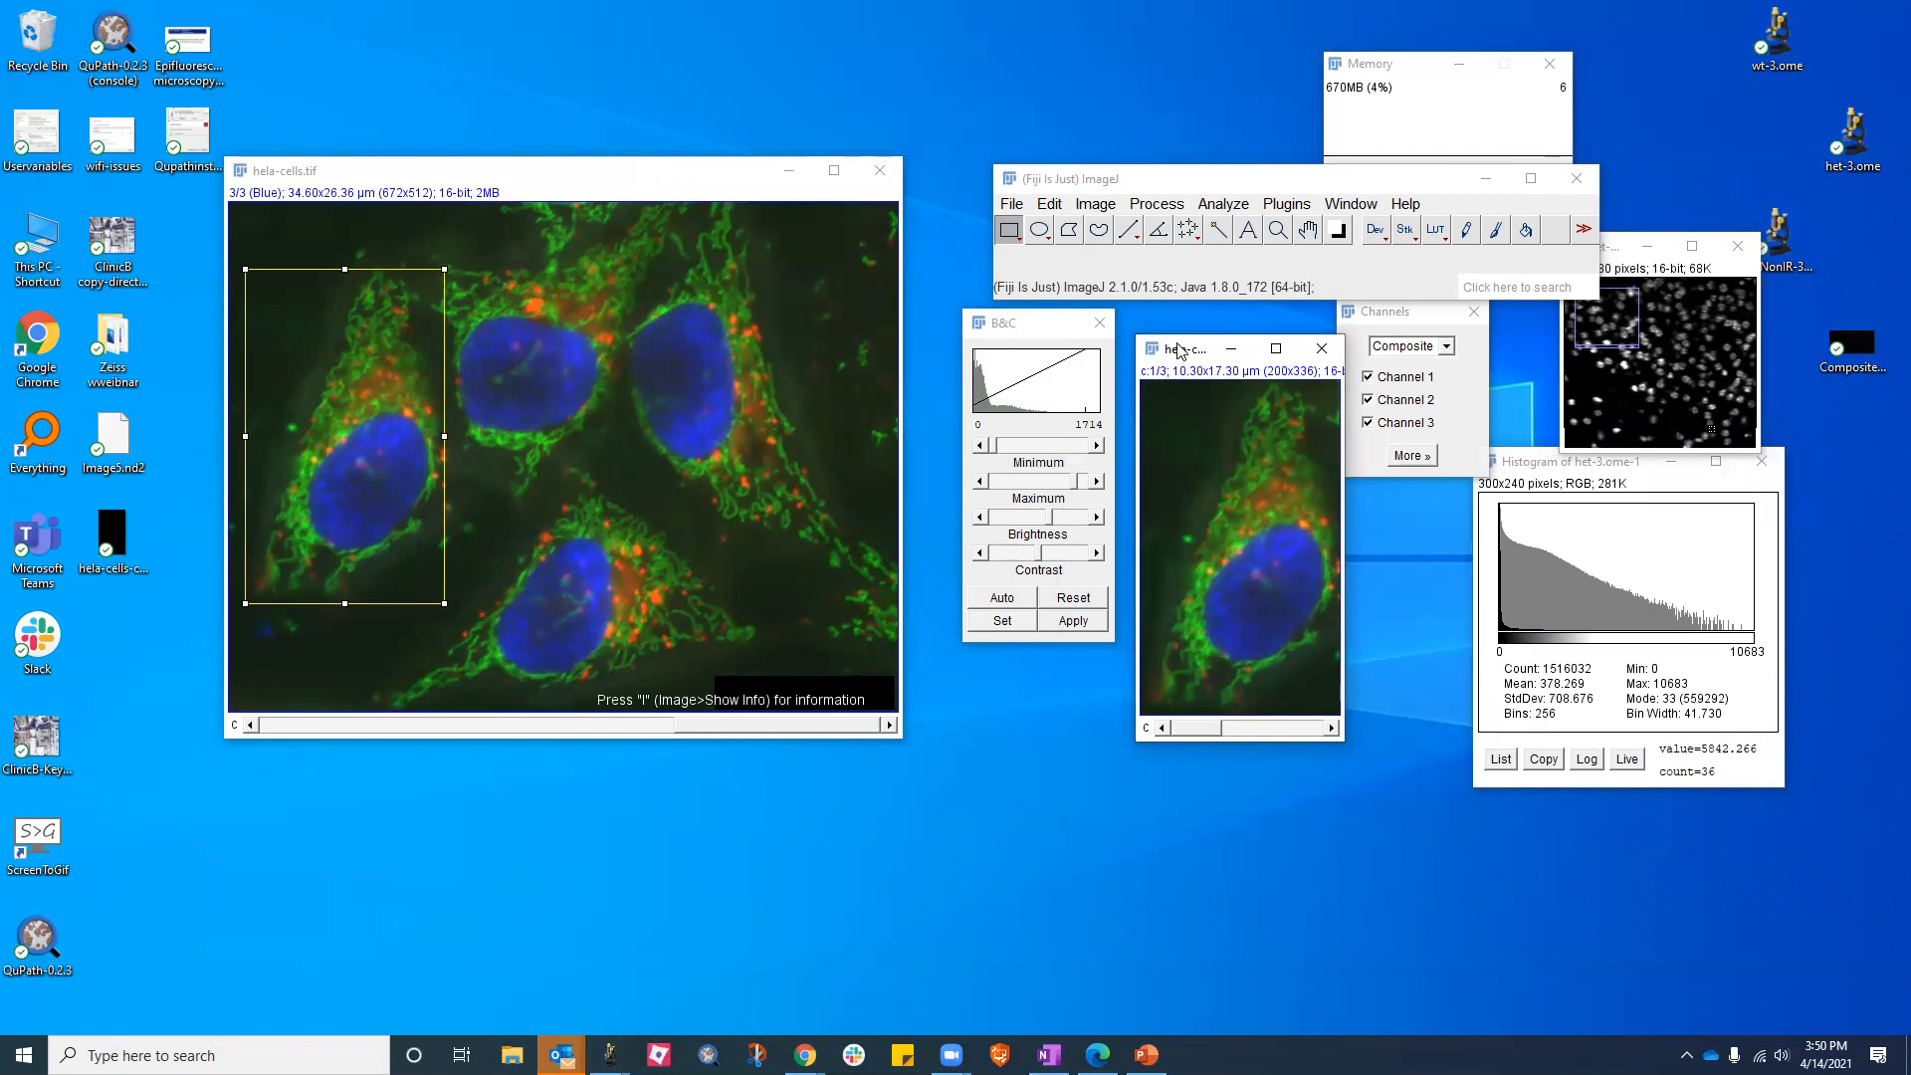
# Split the merged cropped image into its channels again and spread the three windows apart
pyautogui.click(1096, 207)
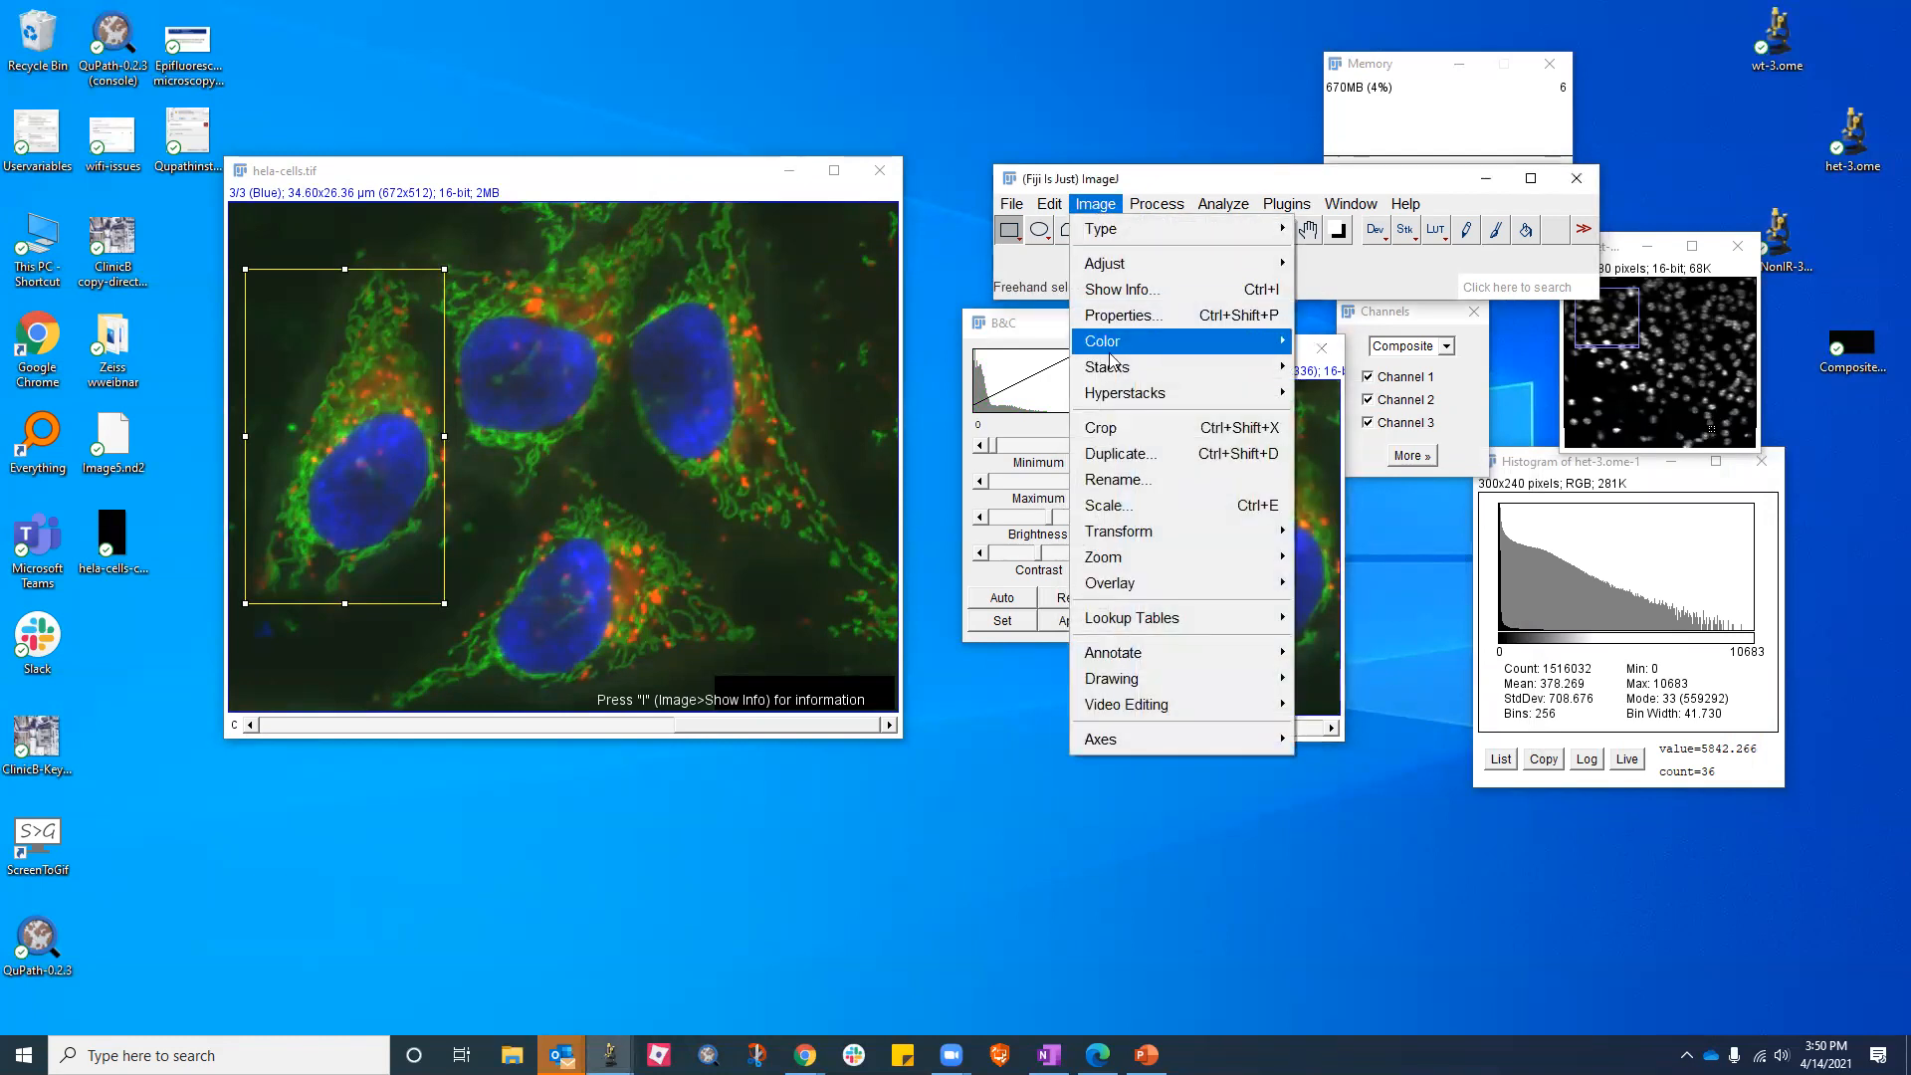
pyautogui.moveTo(1112, 360)
pyautogui.click(1329, 337)
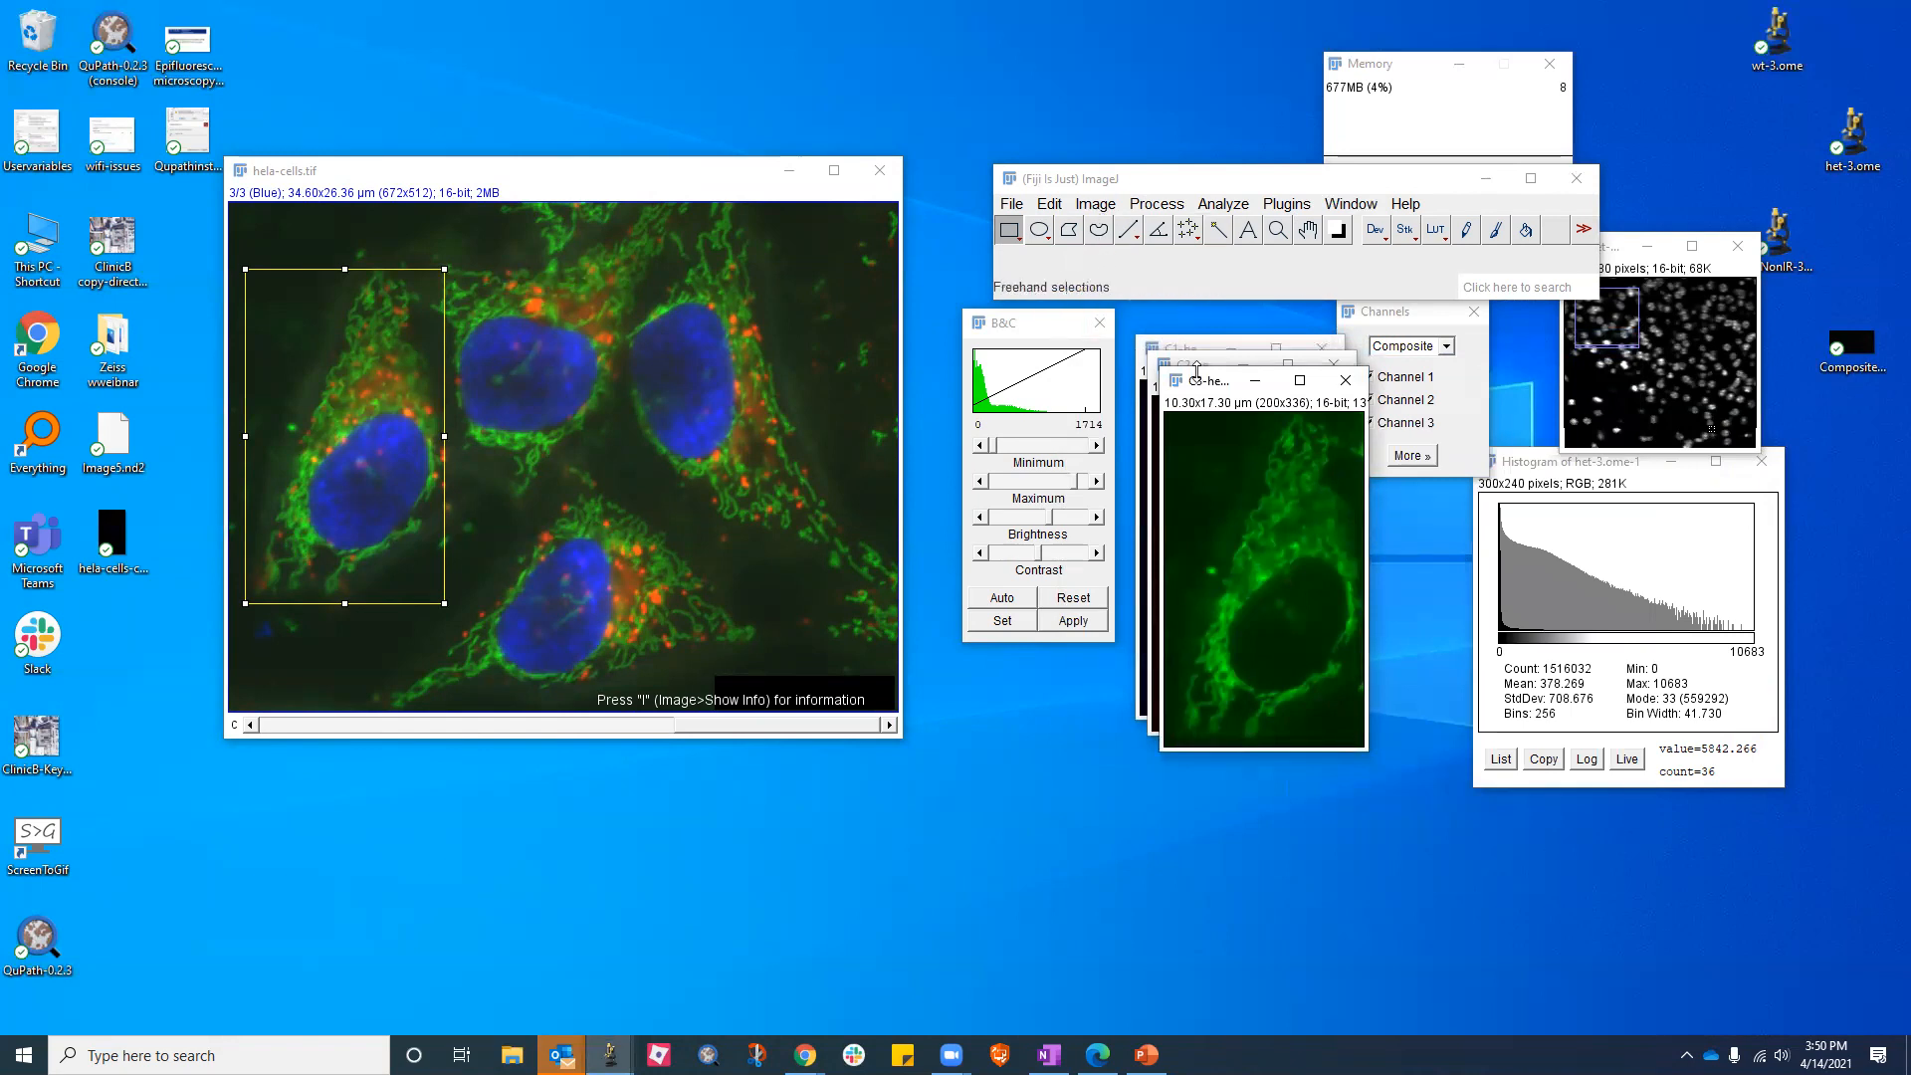
pyautogui.moveTo(1198, 368); pyautogui.dragTo(888, 368)
pyautogui.click(1184, 369)
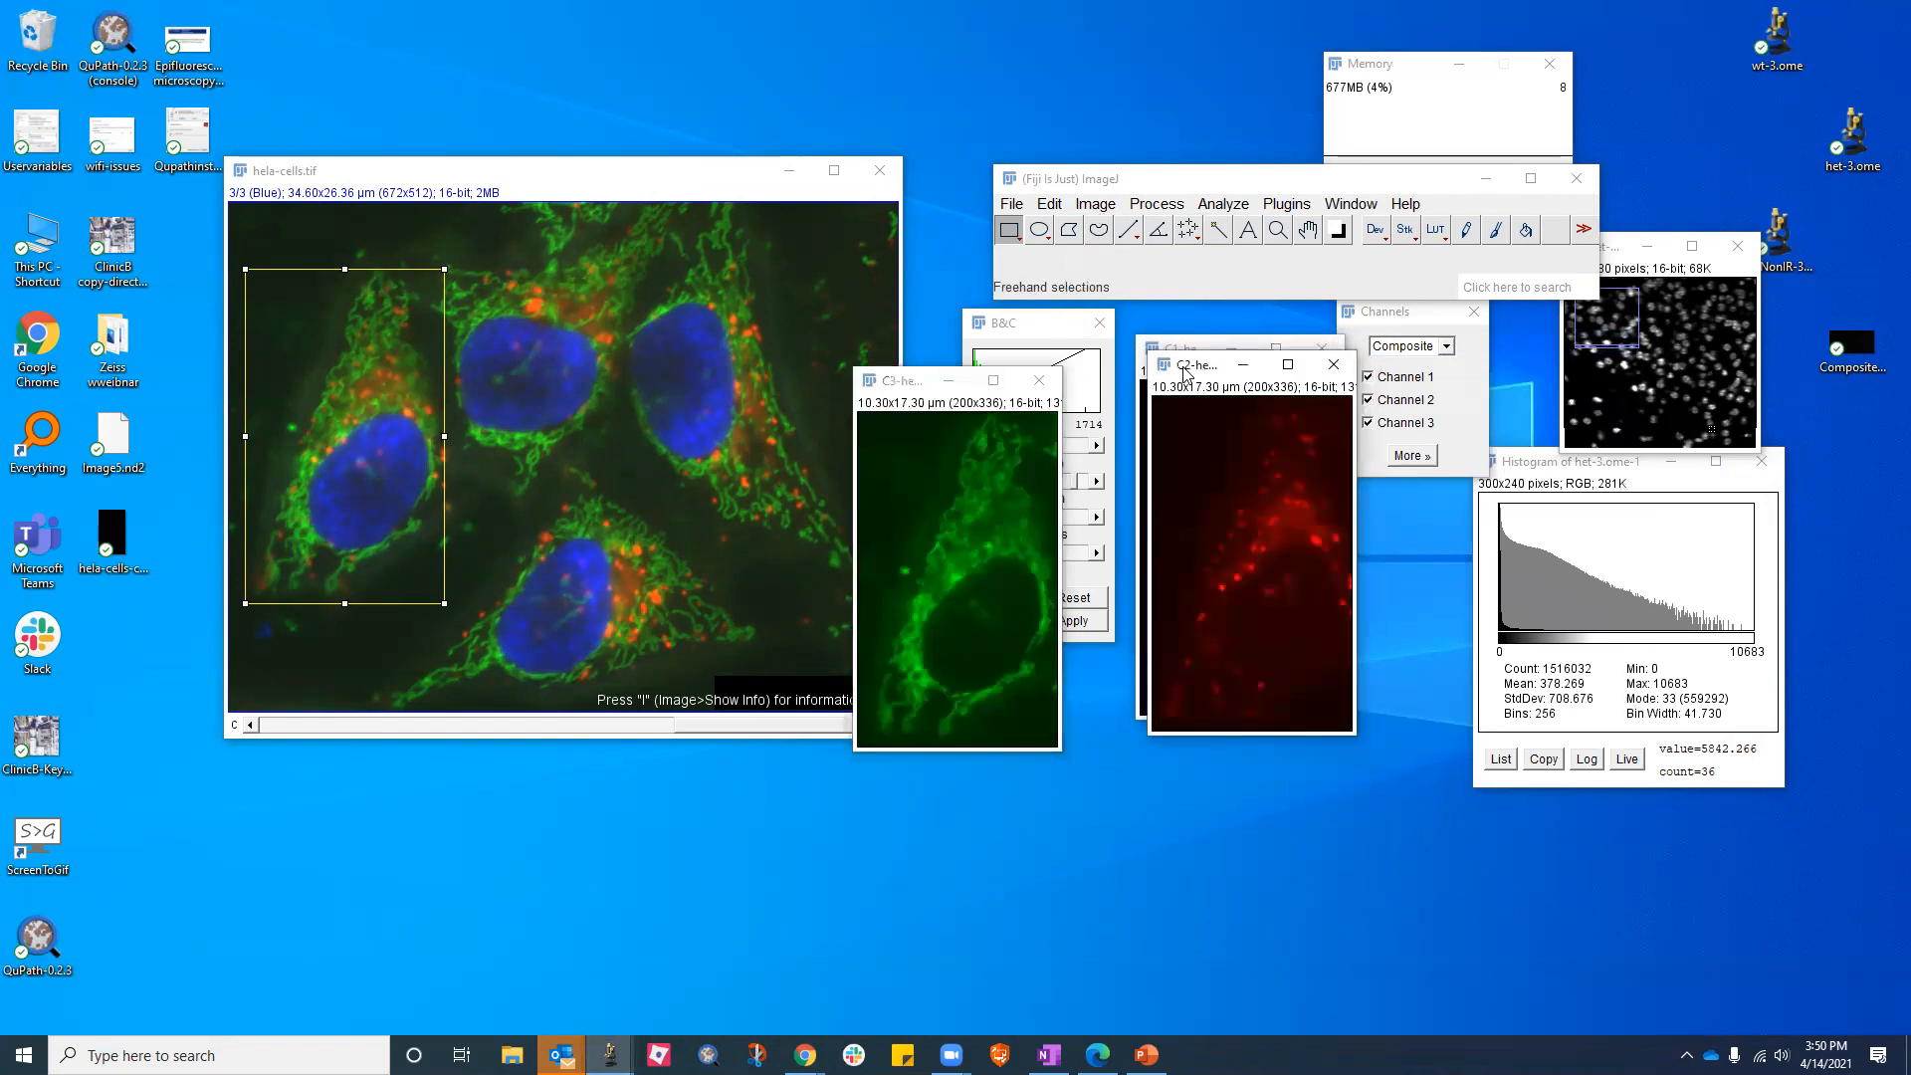
pyautogui.moveTo(1185, 371); pyautogui.dragTo(1423, 371)
# Merge the channels into a composite with the C3 image as C1 (red), C2 as C2 (green) and C1 as C3 (blue), keeping the source images
pyautogui.click(1095, 203)
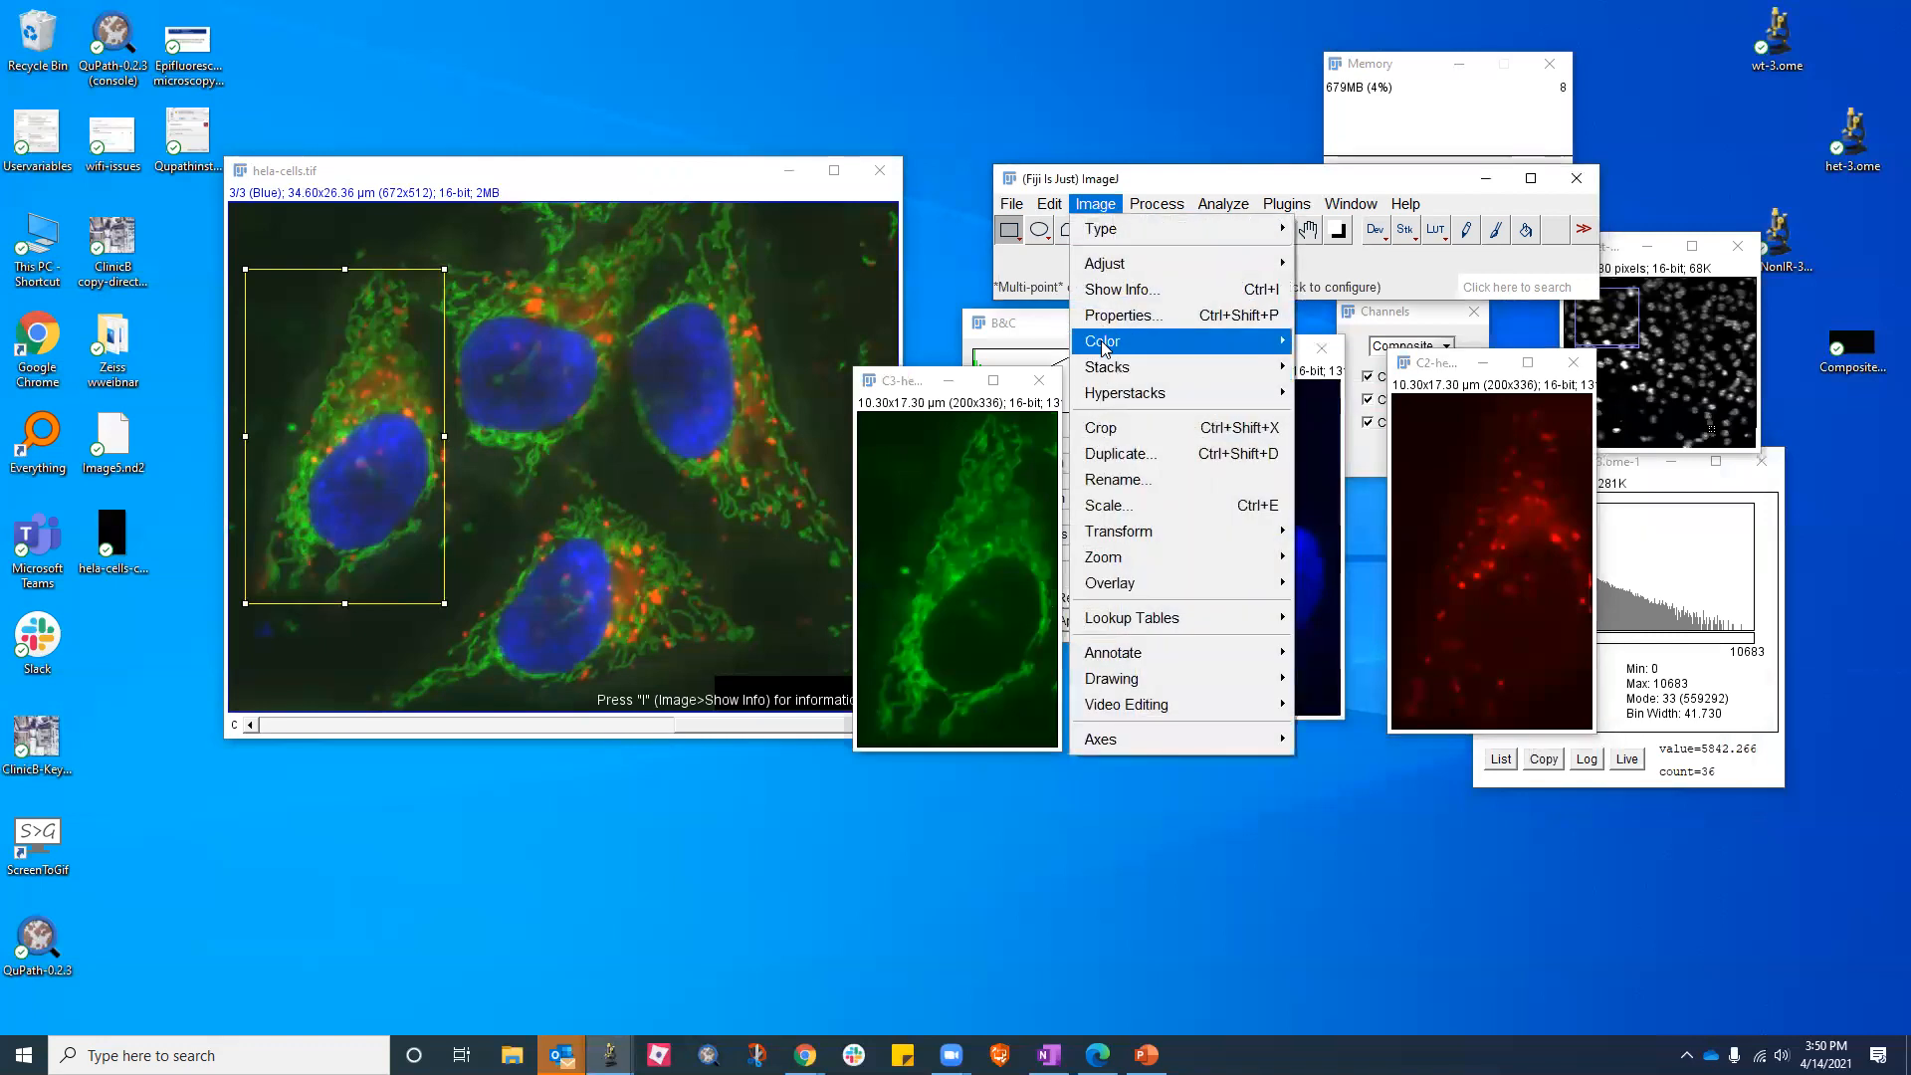
pyautogui.moveTo(1105, 346)
pyautogui.click(1349, 366)
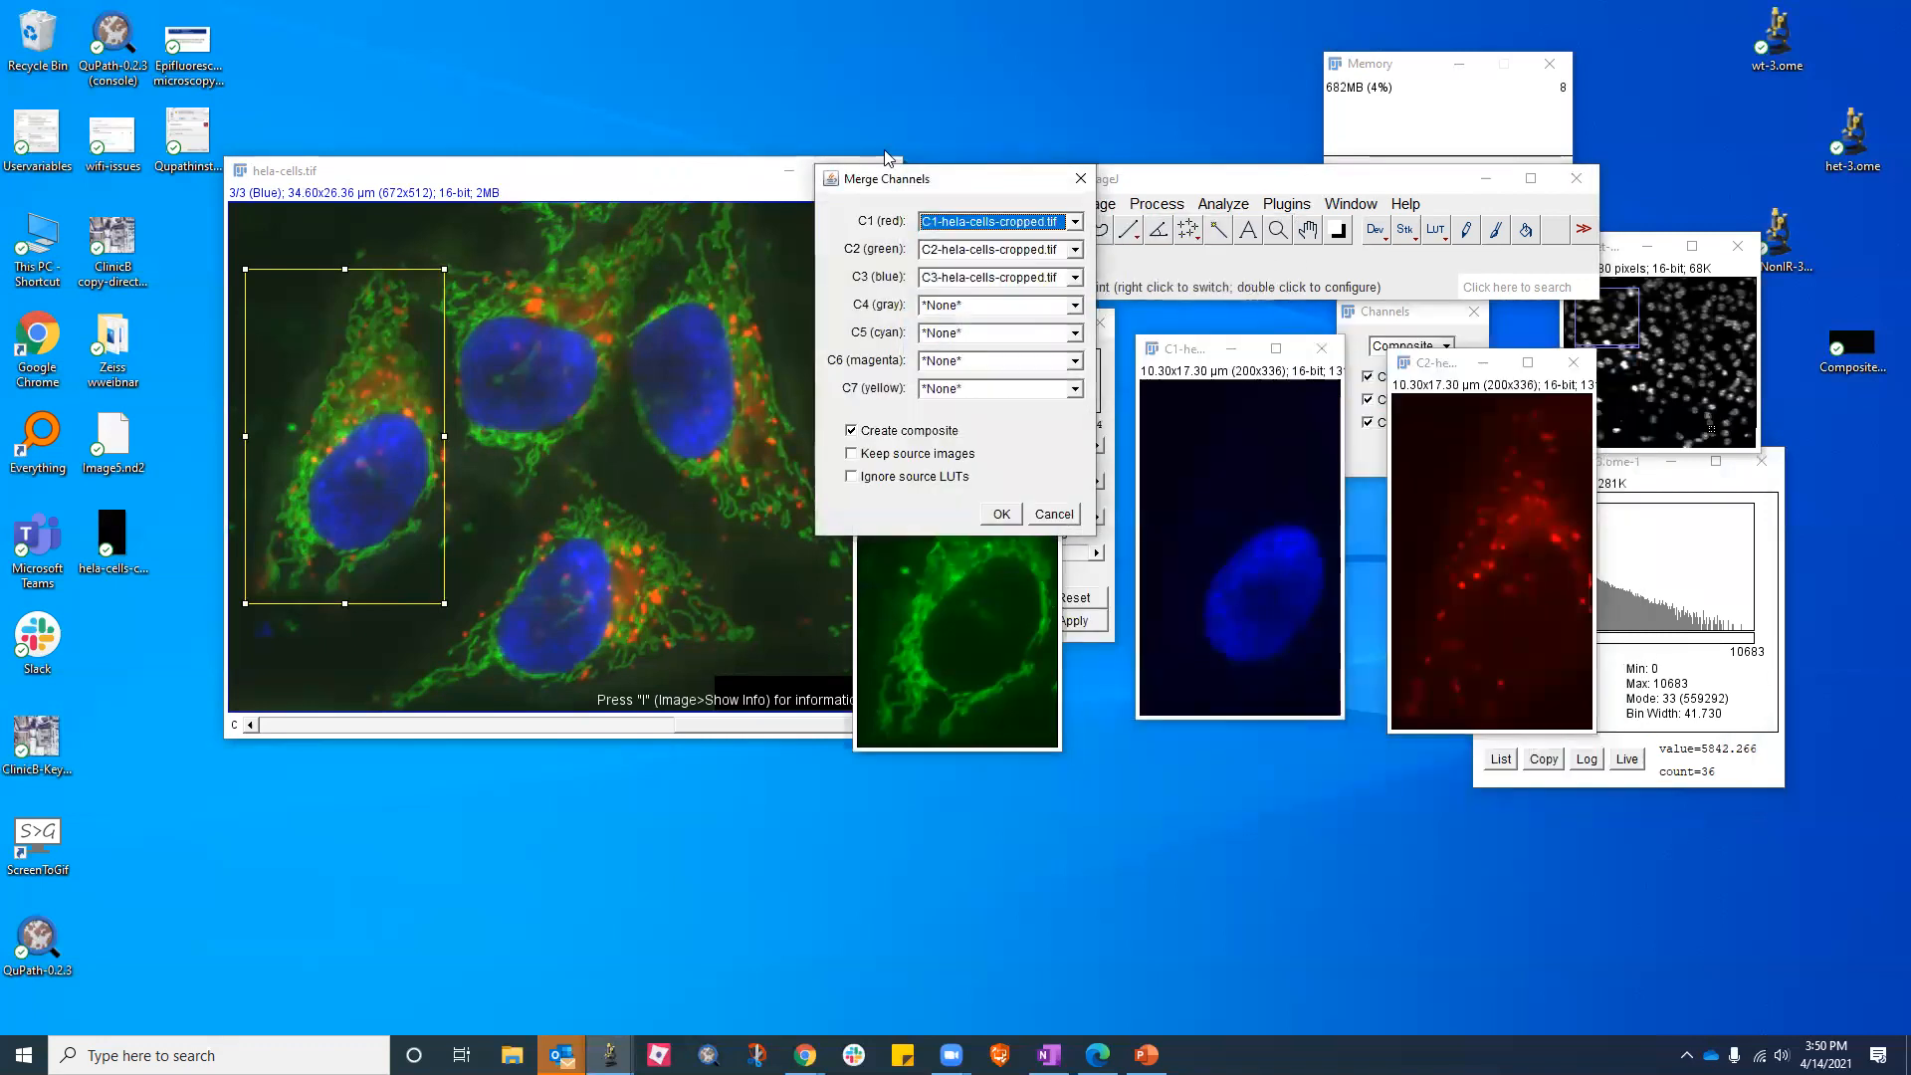
pyautogui.moveTo(914, 182); pyautogui.dragTo(696, 180)
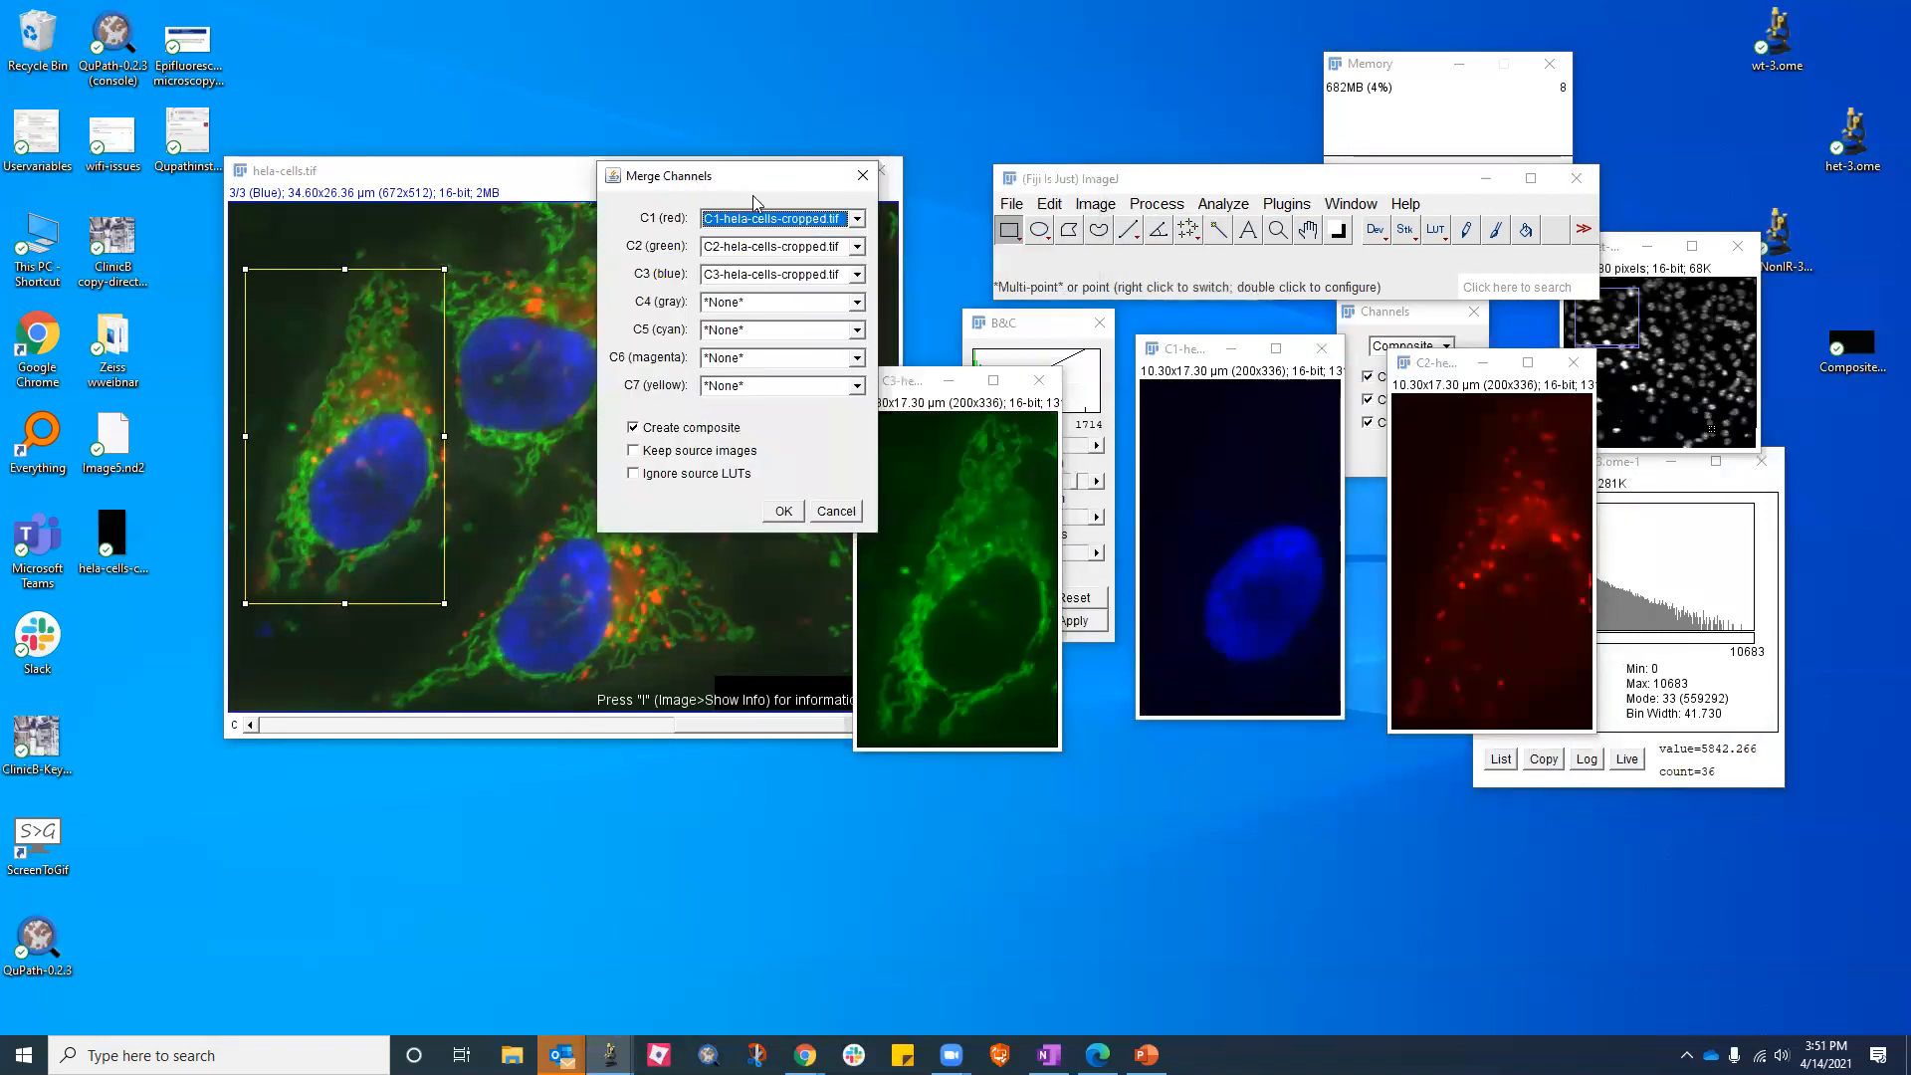
pyautogui.click(854, 221)
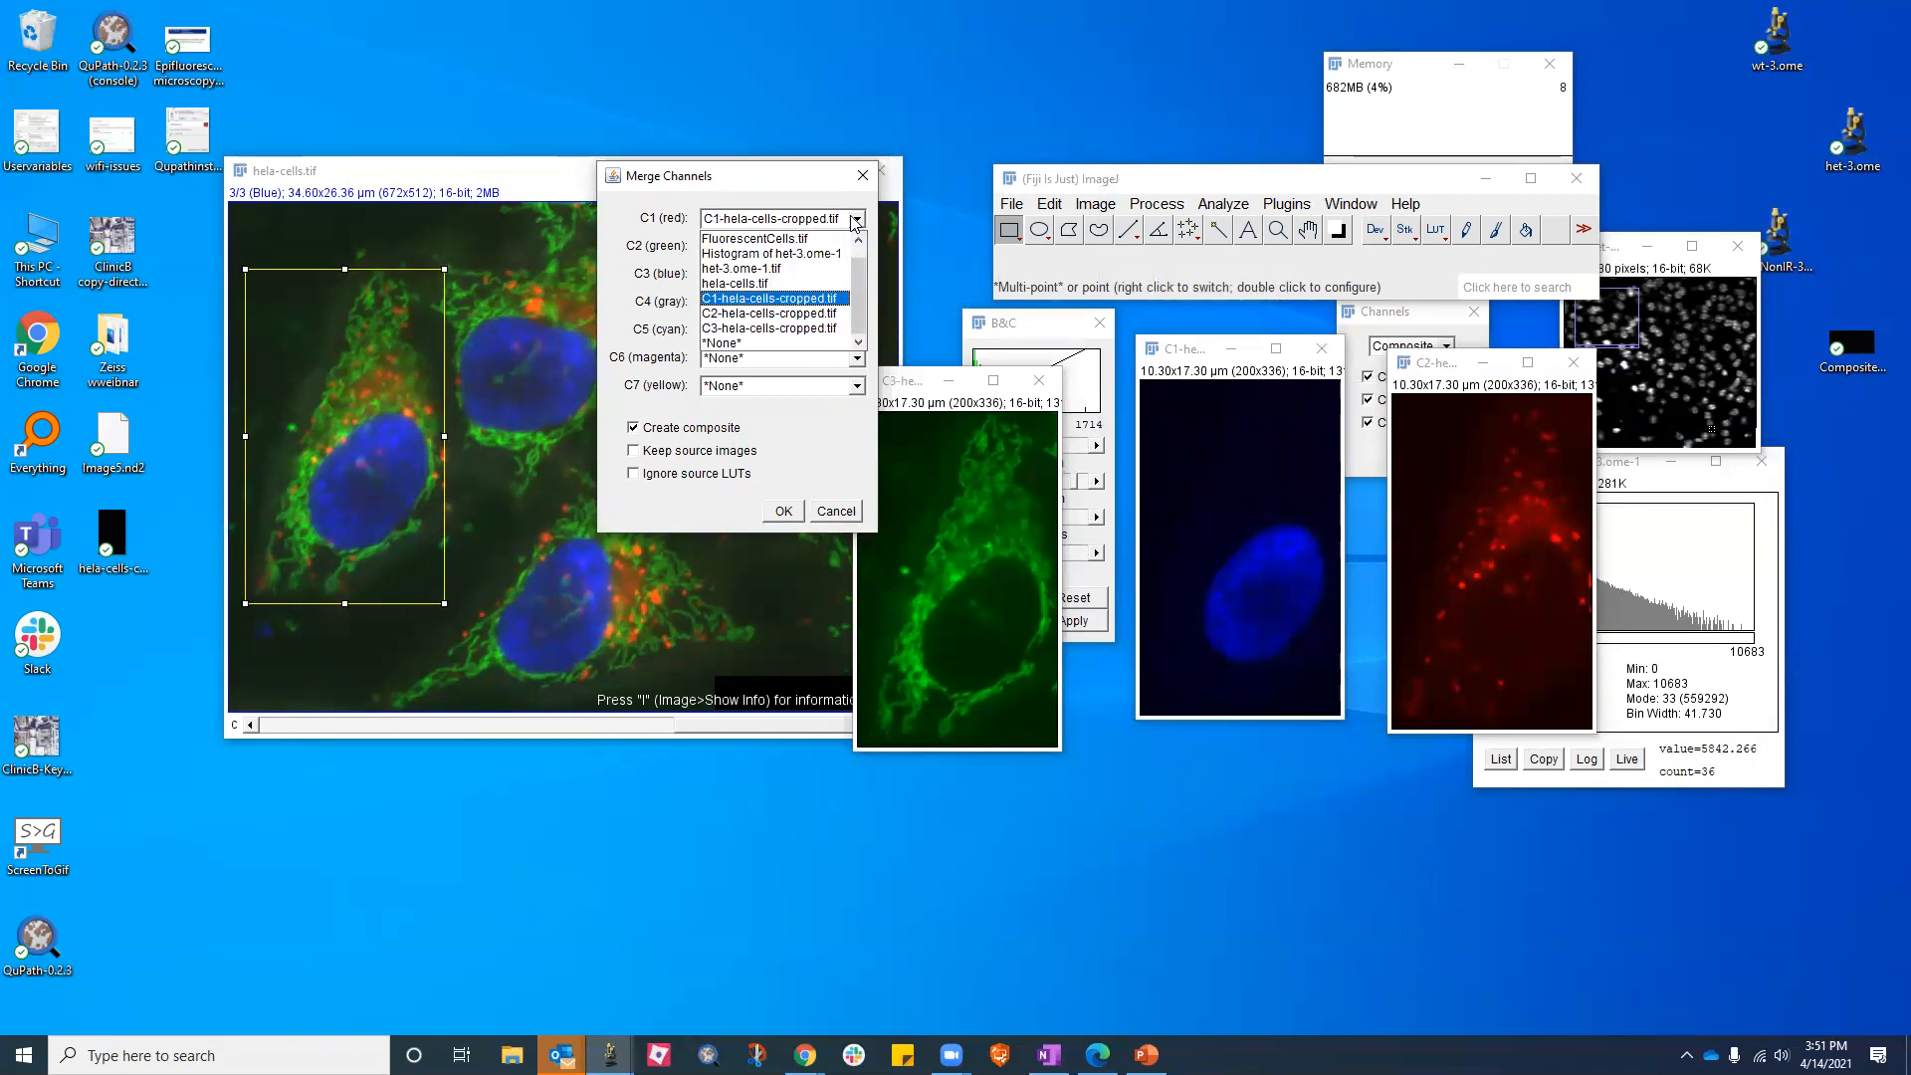
pyautogui.click(788, 328)
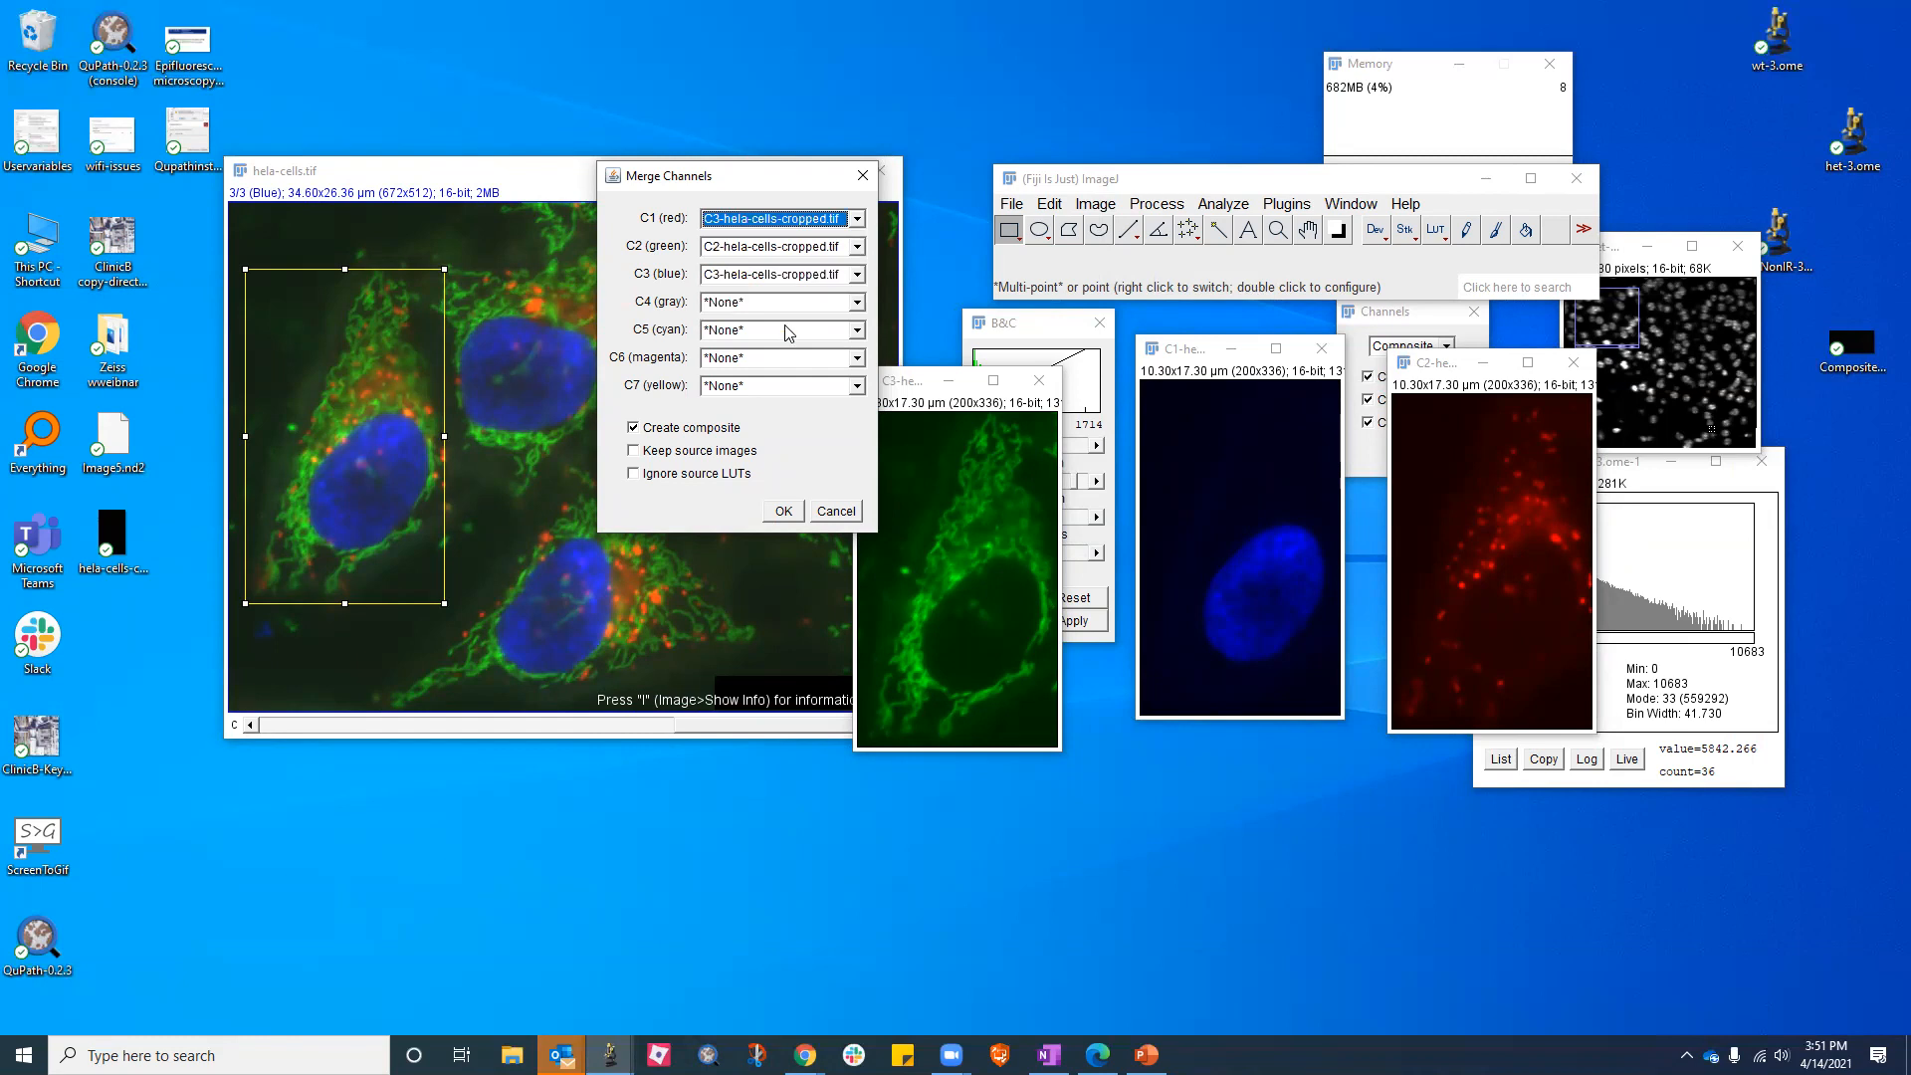
pyautogui.click(857, 274)
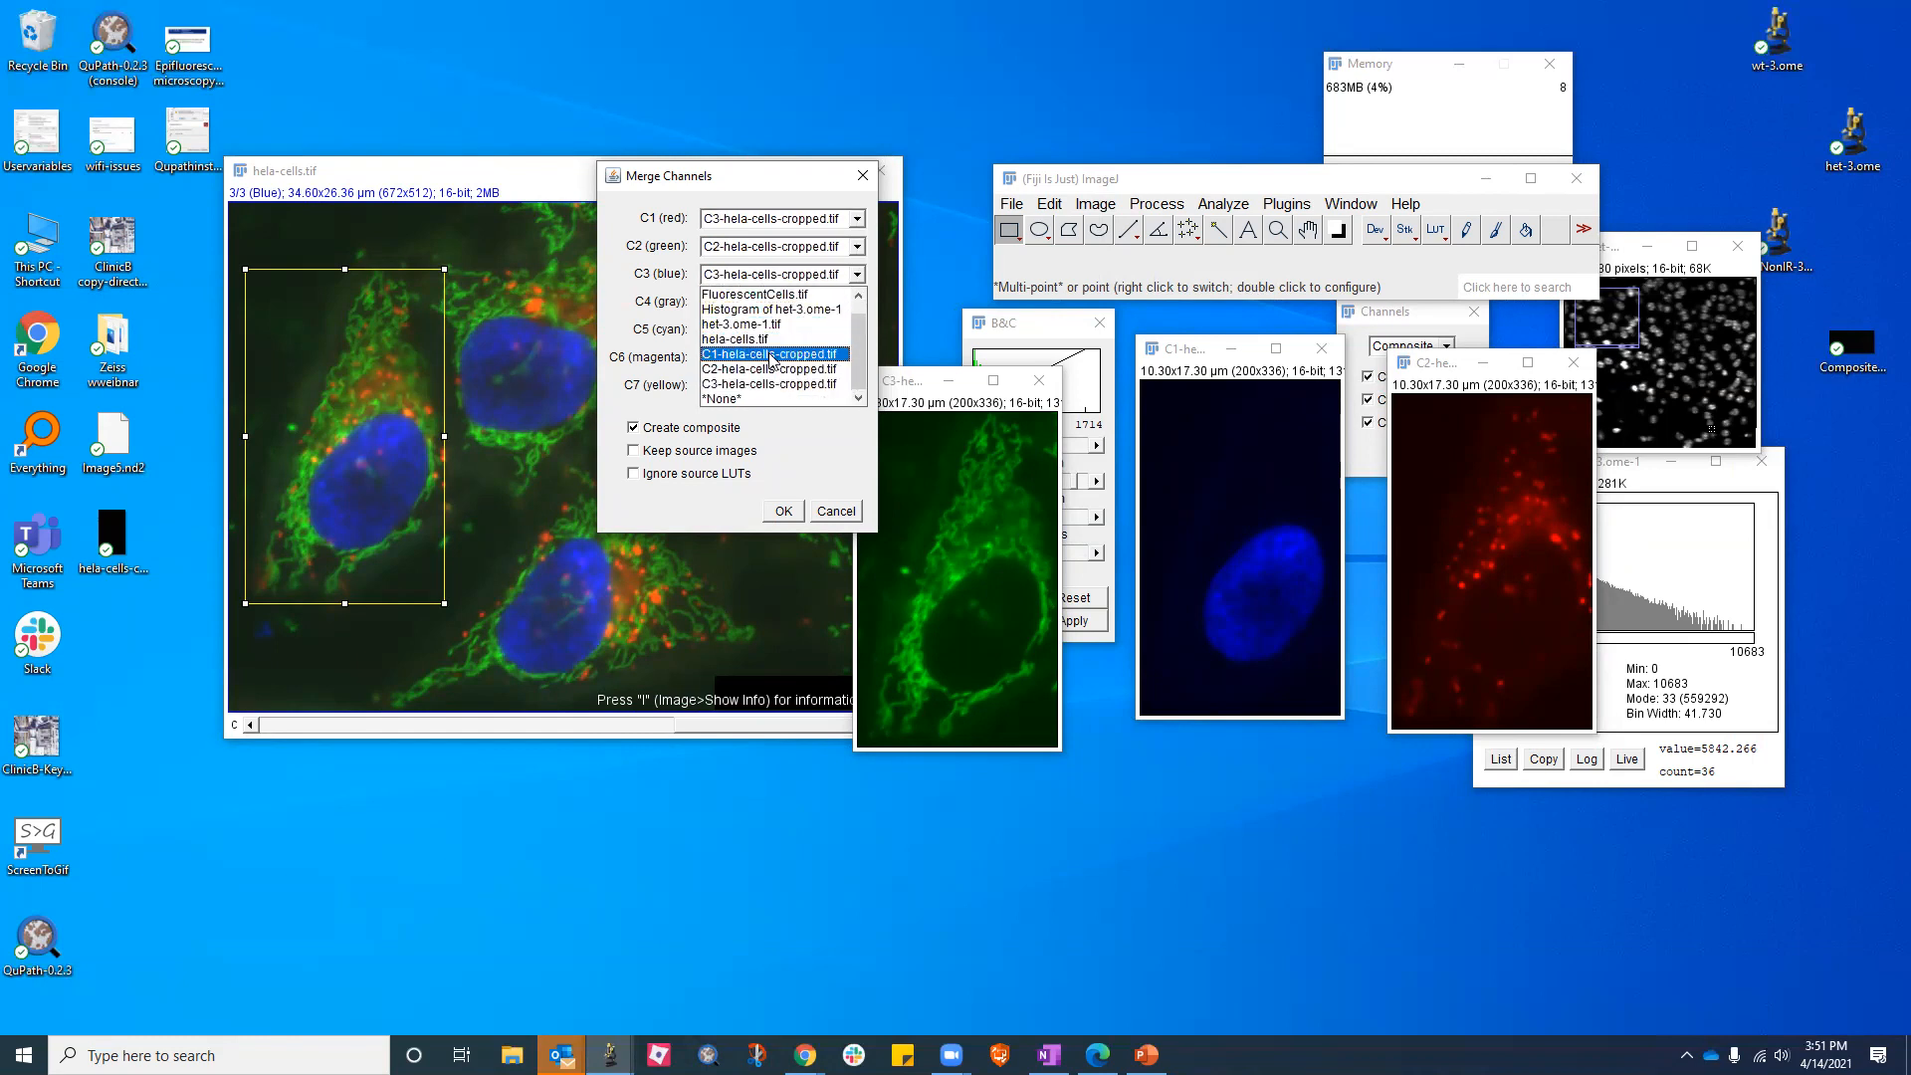
pyautogui.click(769, 353)
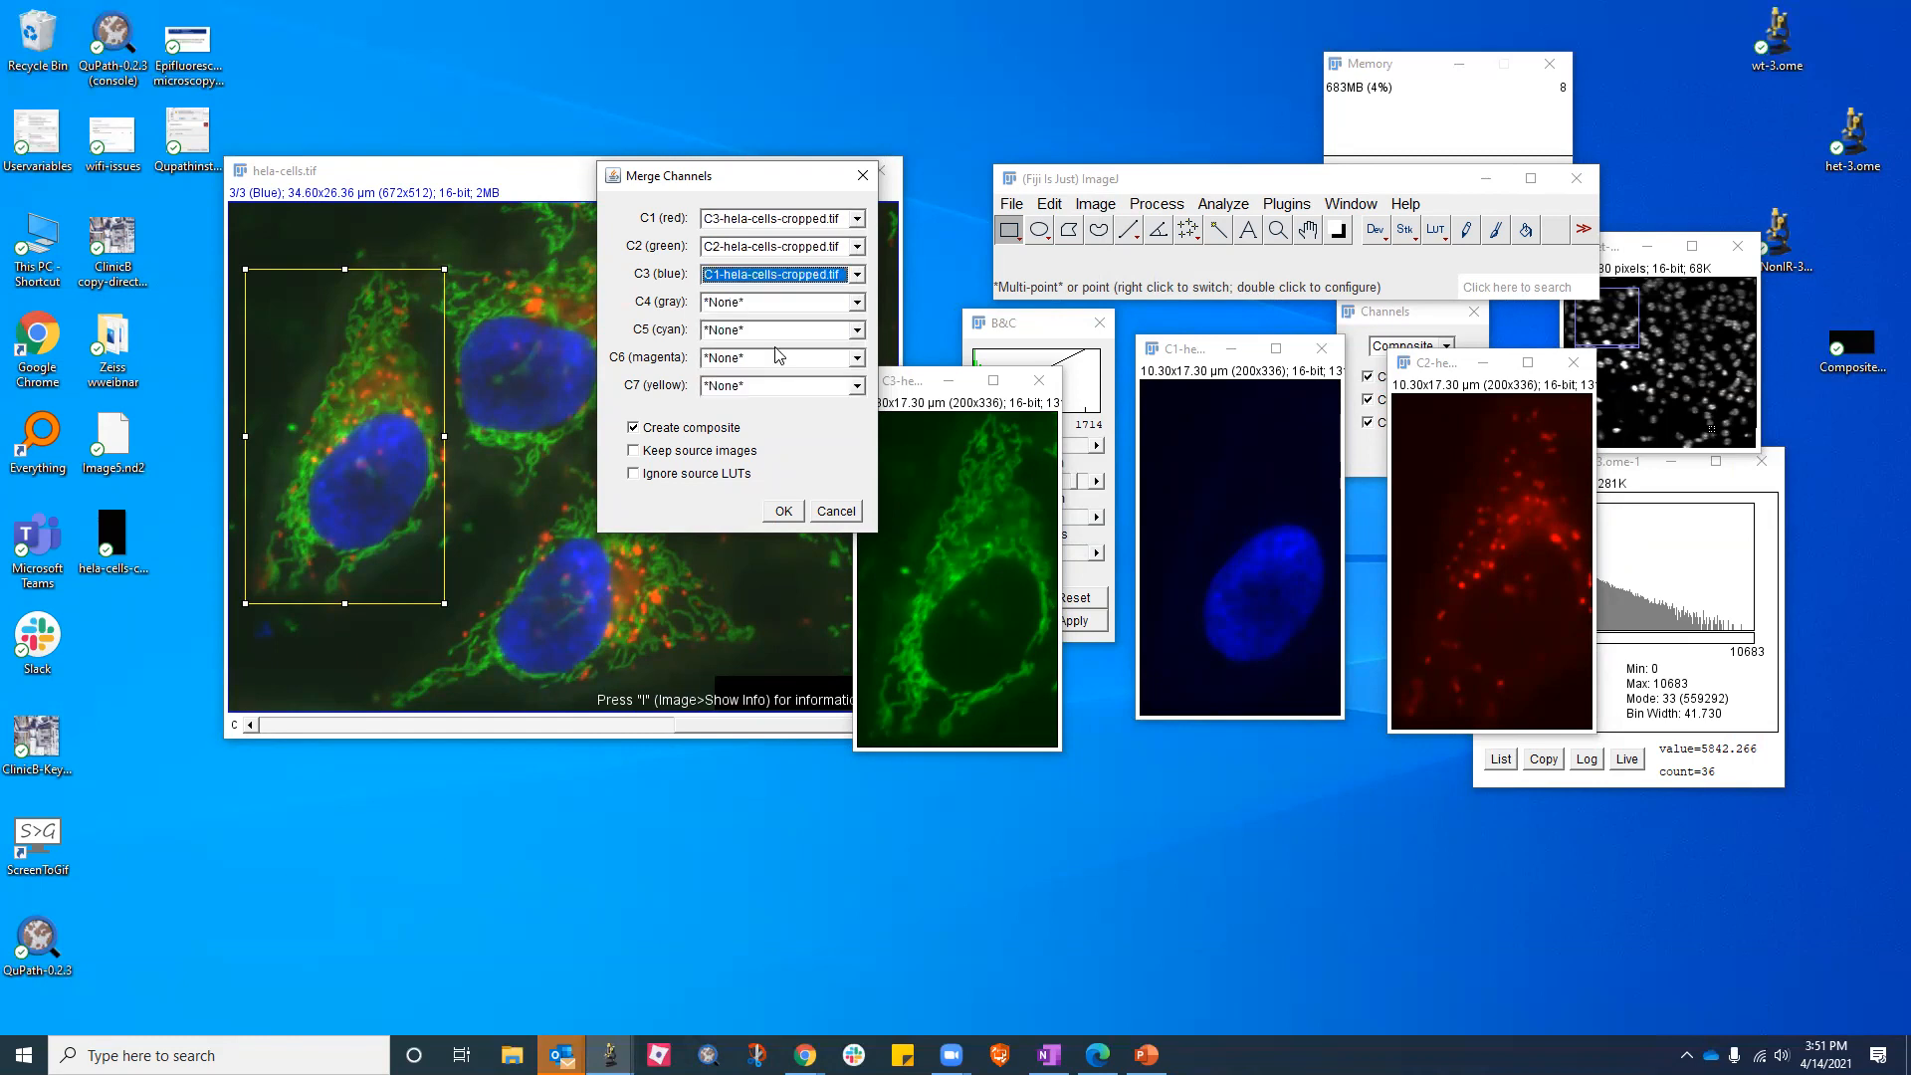
pyautogui.click(657, 456)
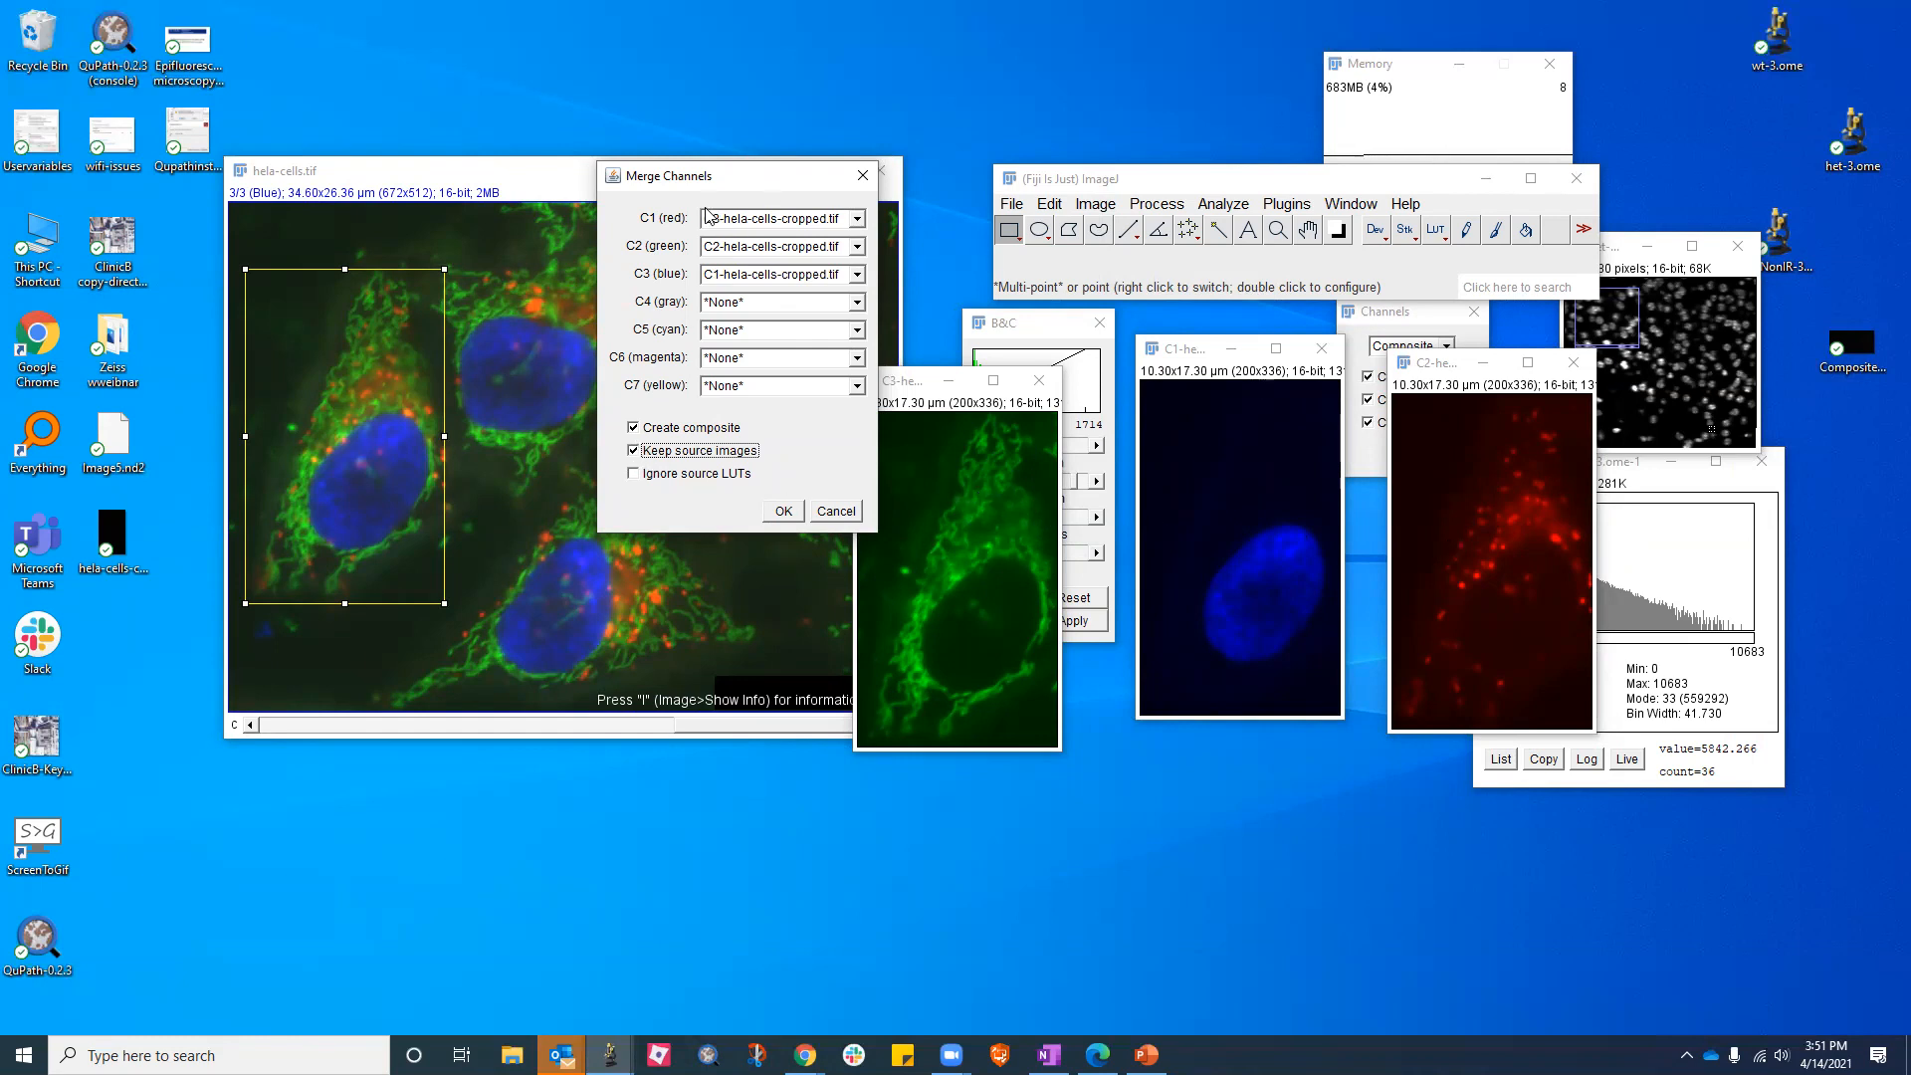
pyautogui.click(783, 511)
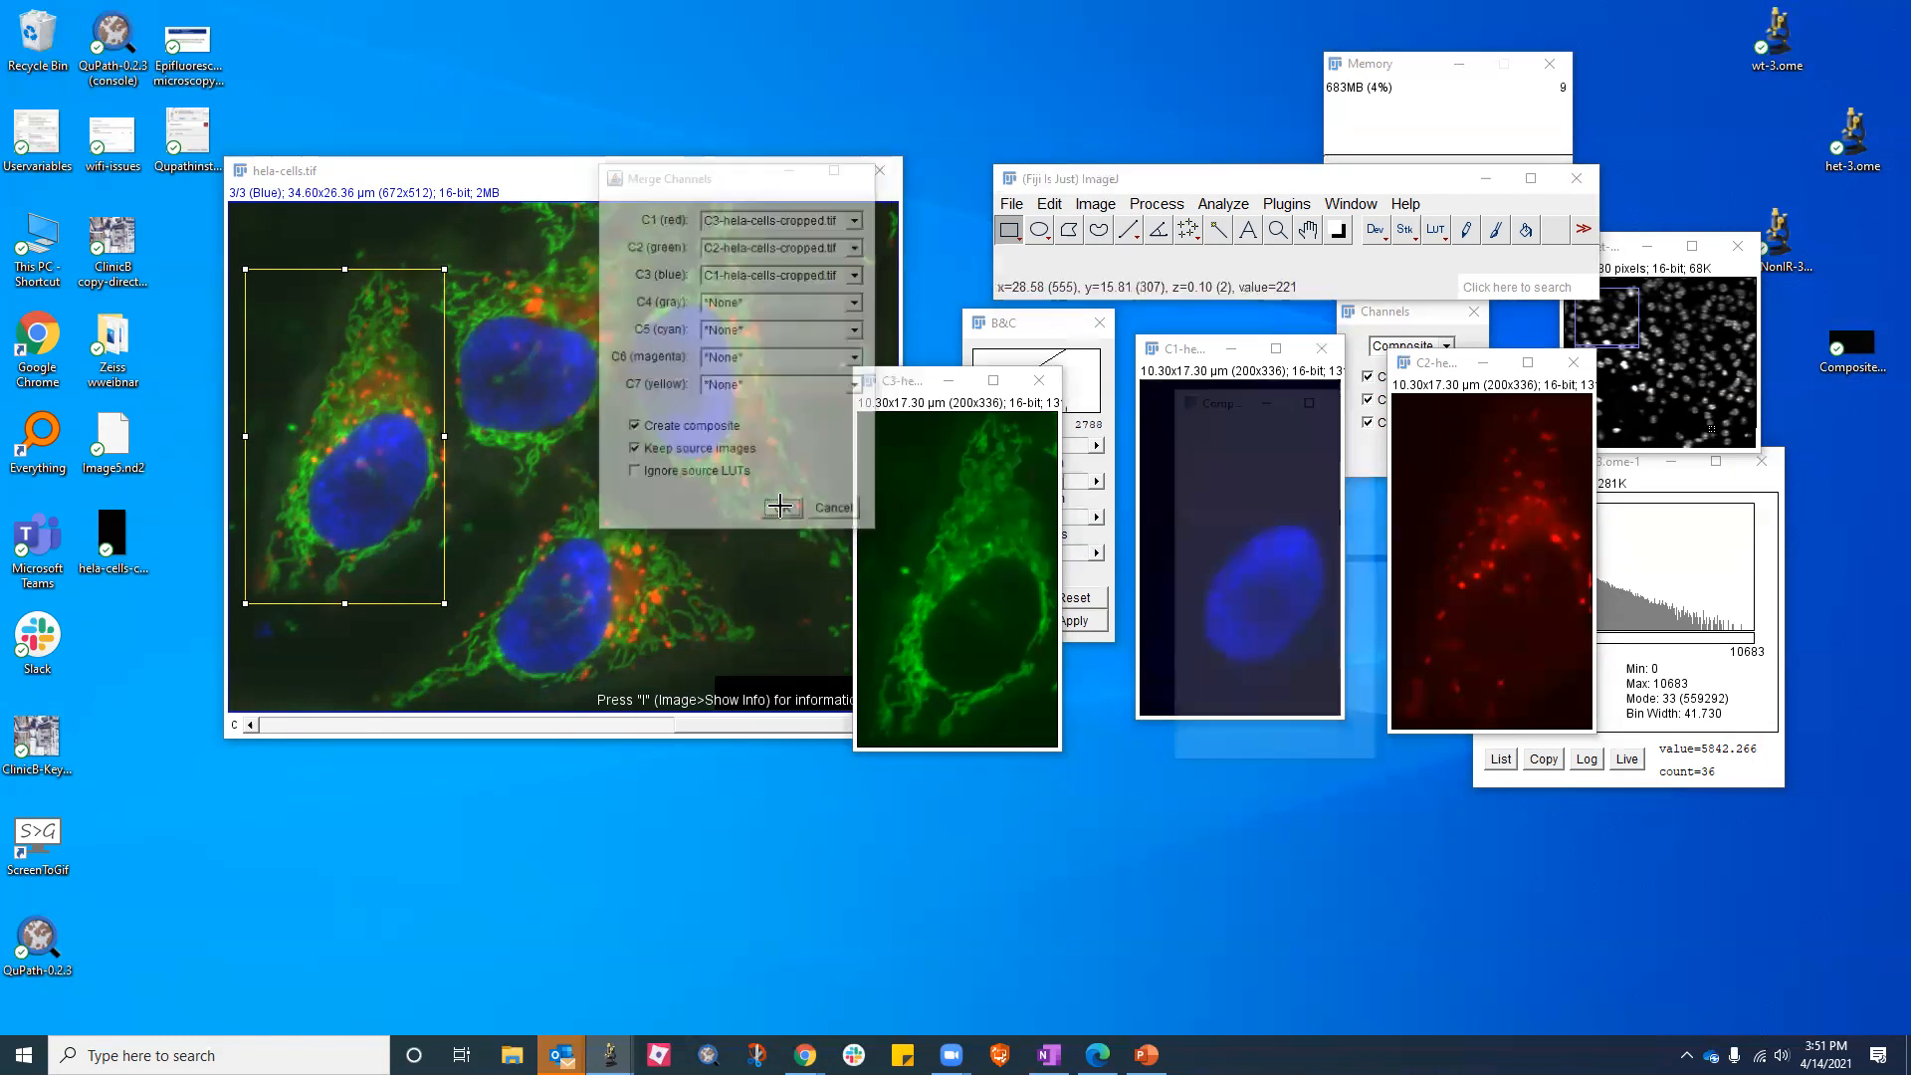
# Set the new composite's channel display to Color and step through its channels to check their order
pyautogui.scroll(-1, 1234, 593)
pyautogui.scroll(1, 1242, 605)
pyautogui.scroll(-1, 1246, 613)
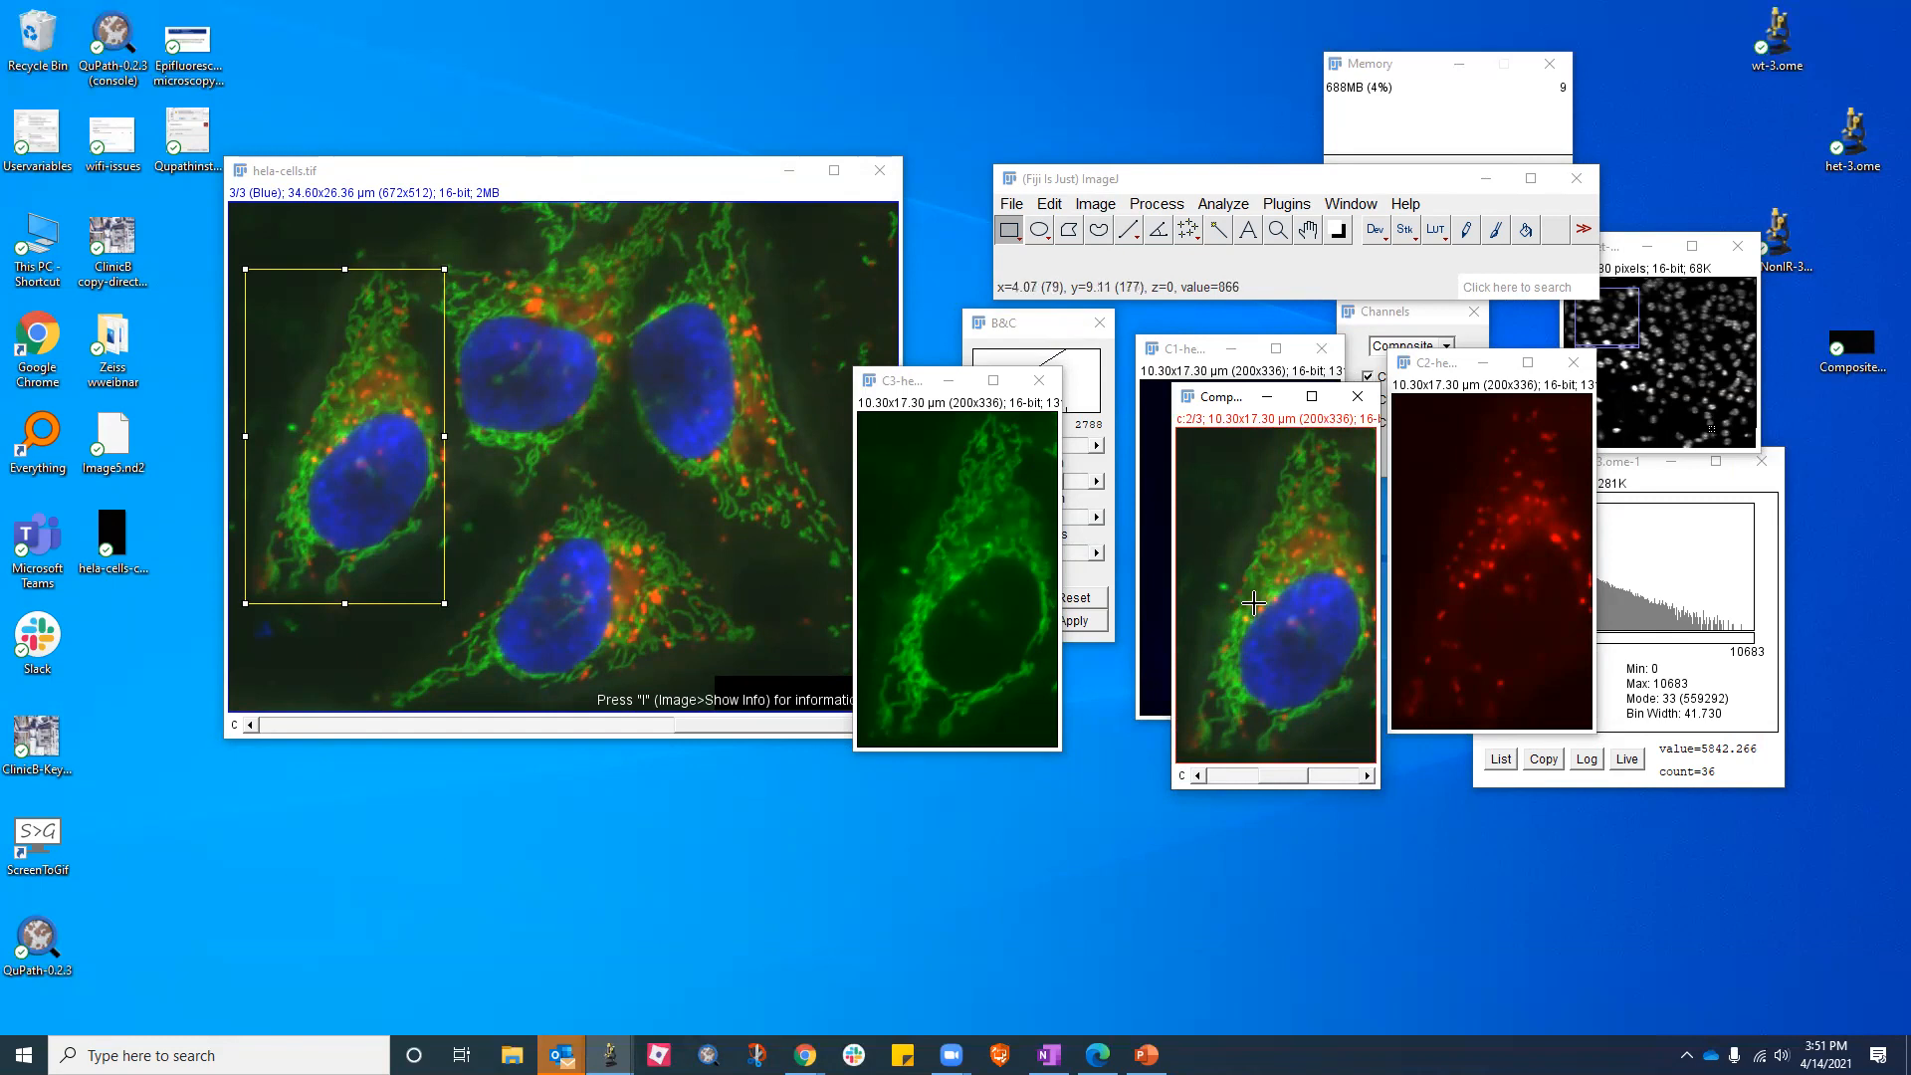
pyautogui.click(1418, 348)
pyautogui.click(1446, 349)
pyautogui.click(1404, 378)
pyautogui.scroll(-2, 1248, 546)
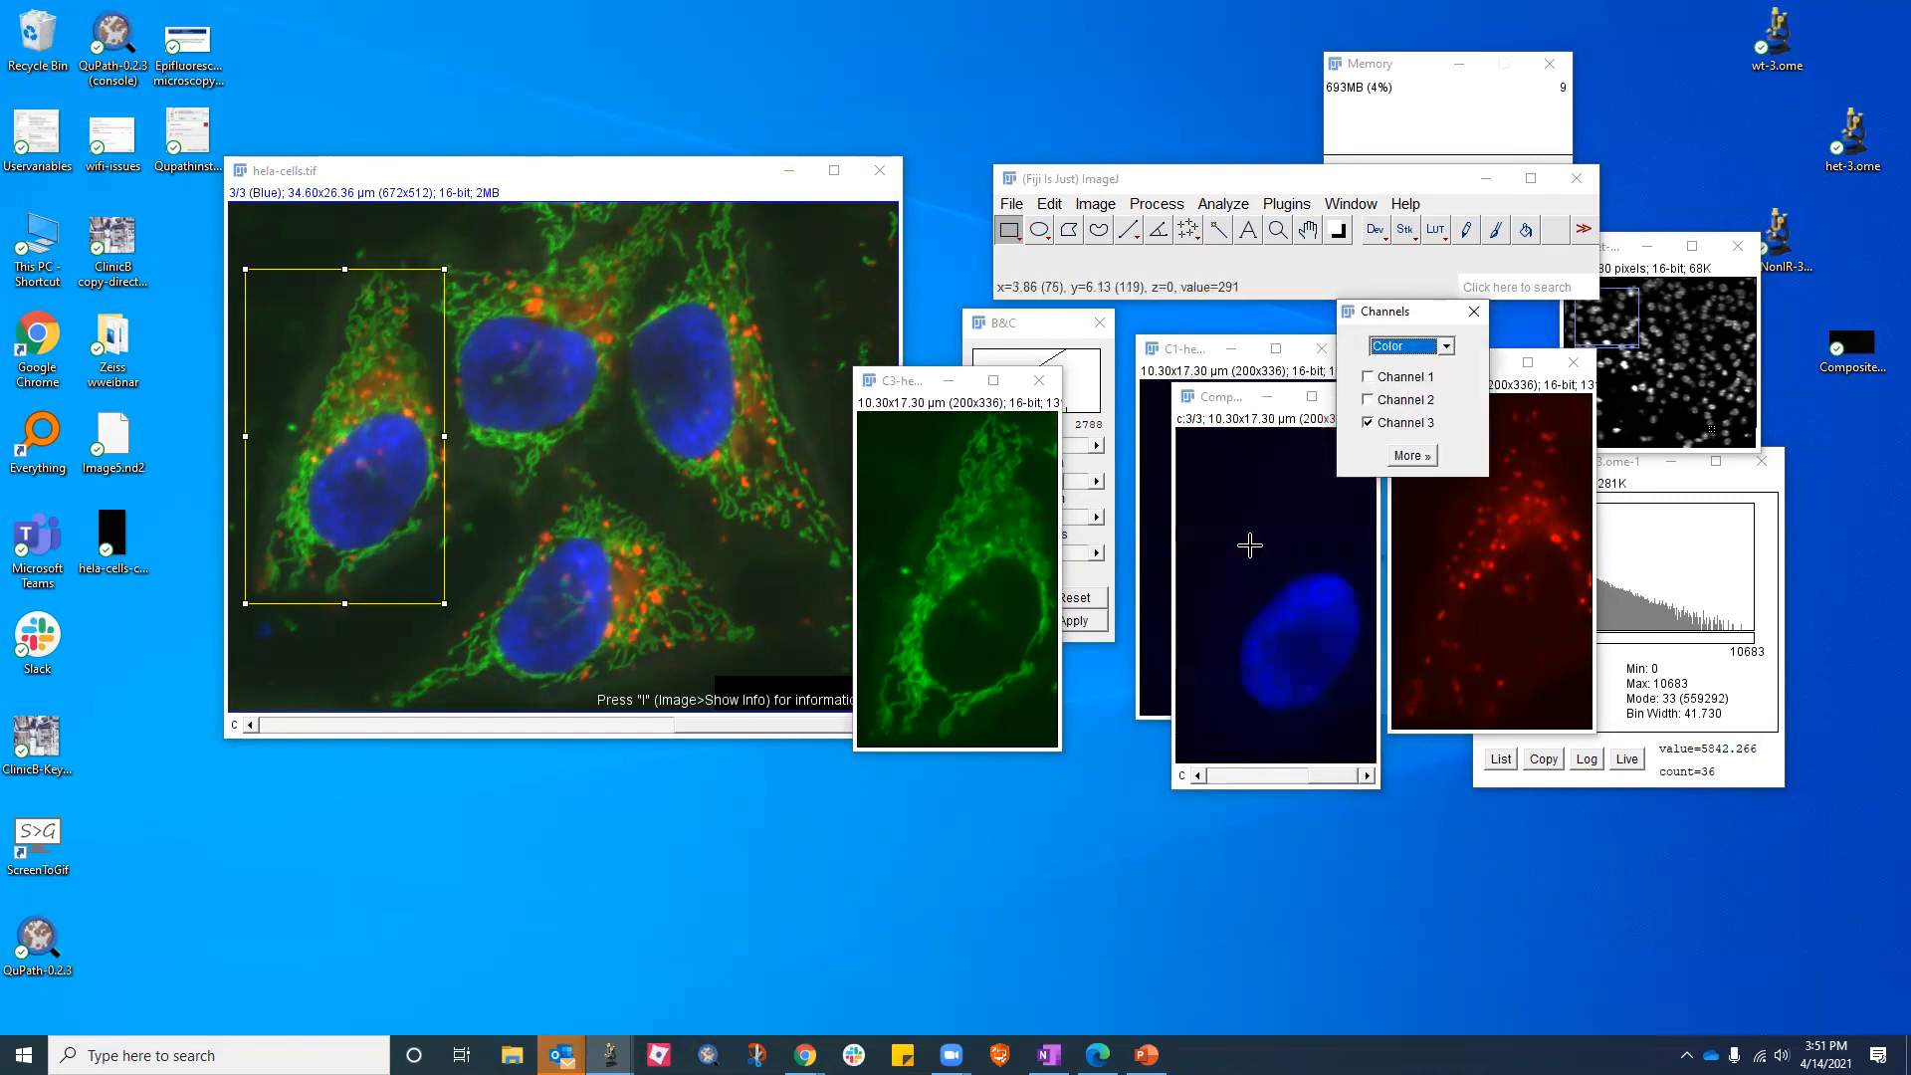
pyautogui.scroll(3, 1248, 545)
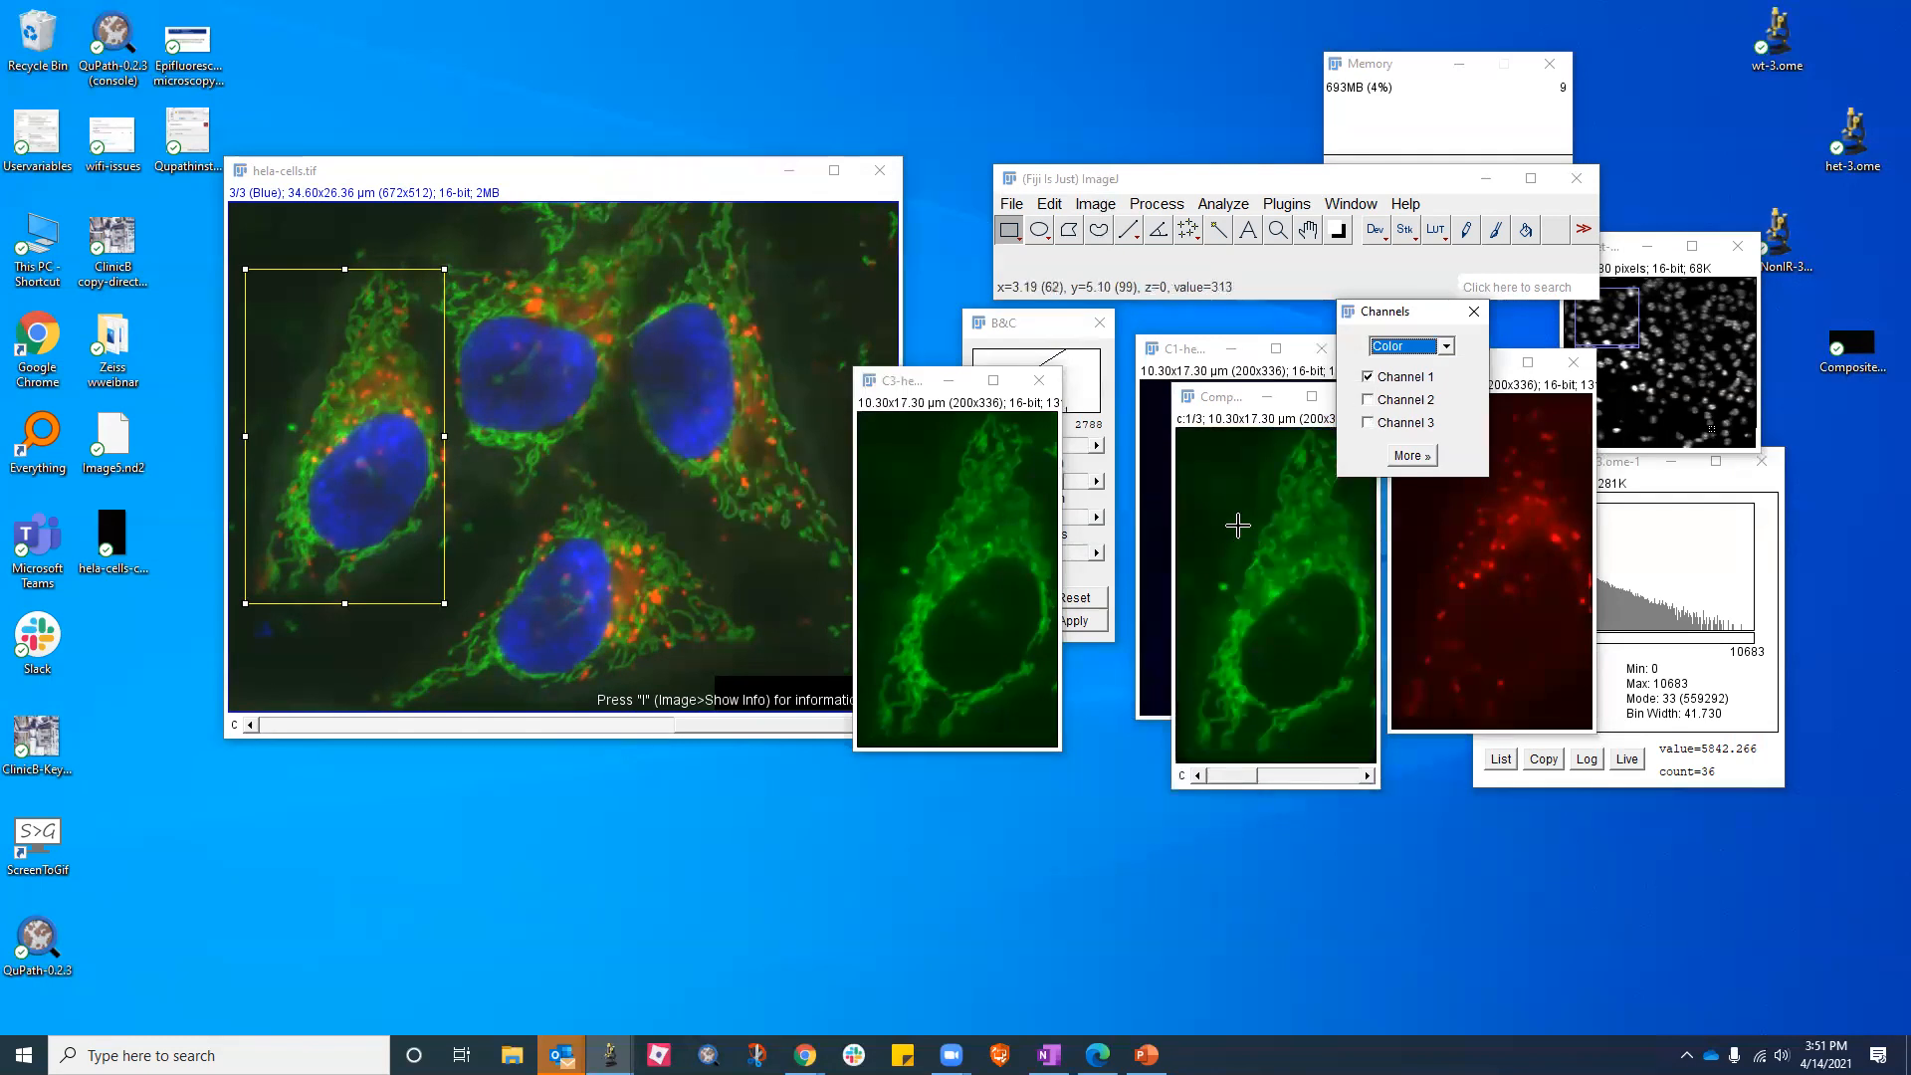
pyautogui.scroll(1, 1244, 518)
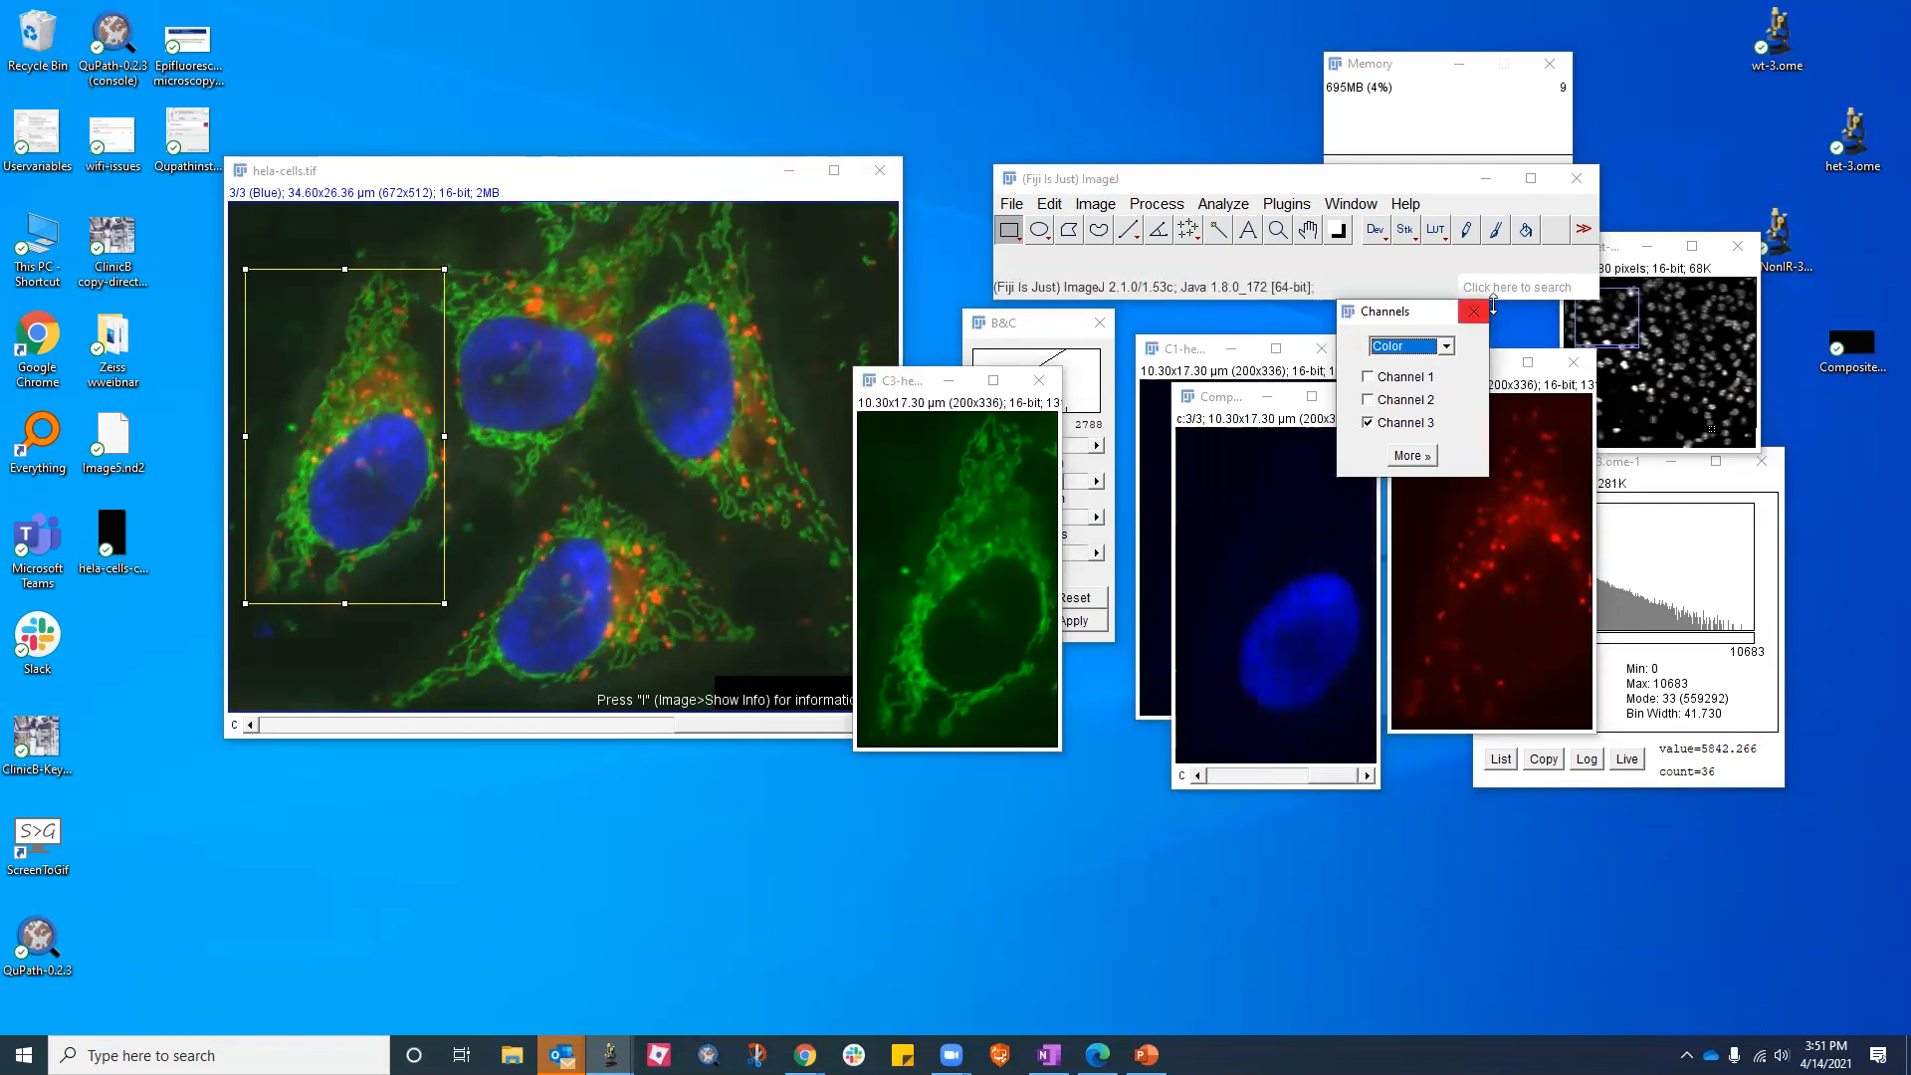
# Close the merged composite and the three single-channel cropped images
pyautogui.click(1245, 398)
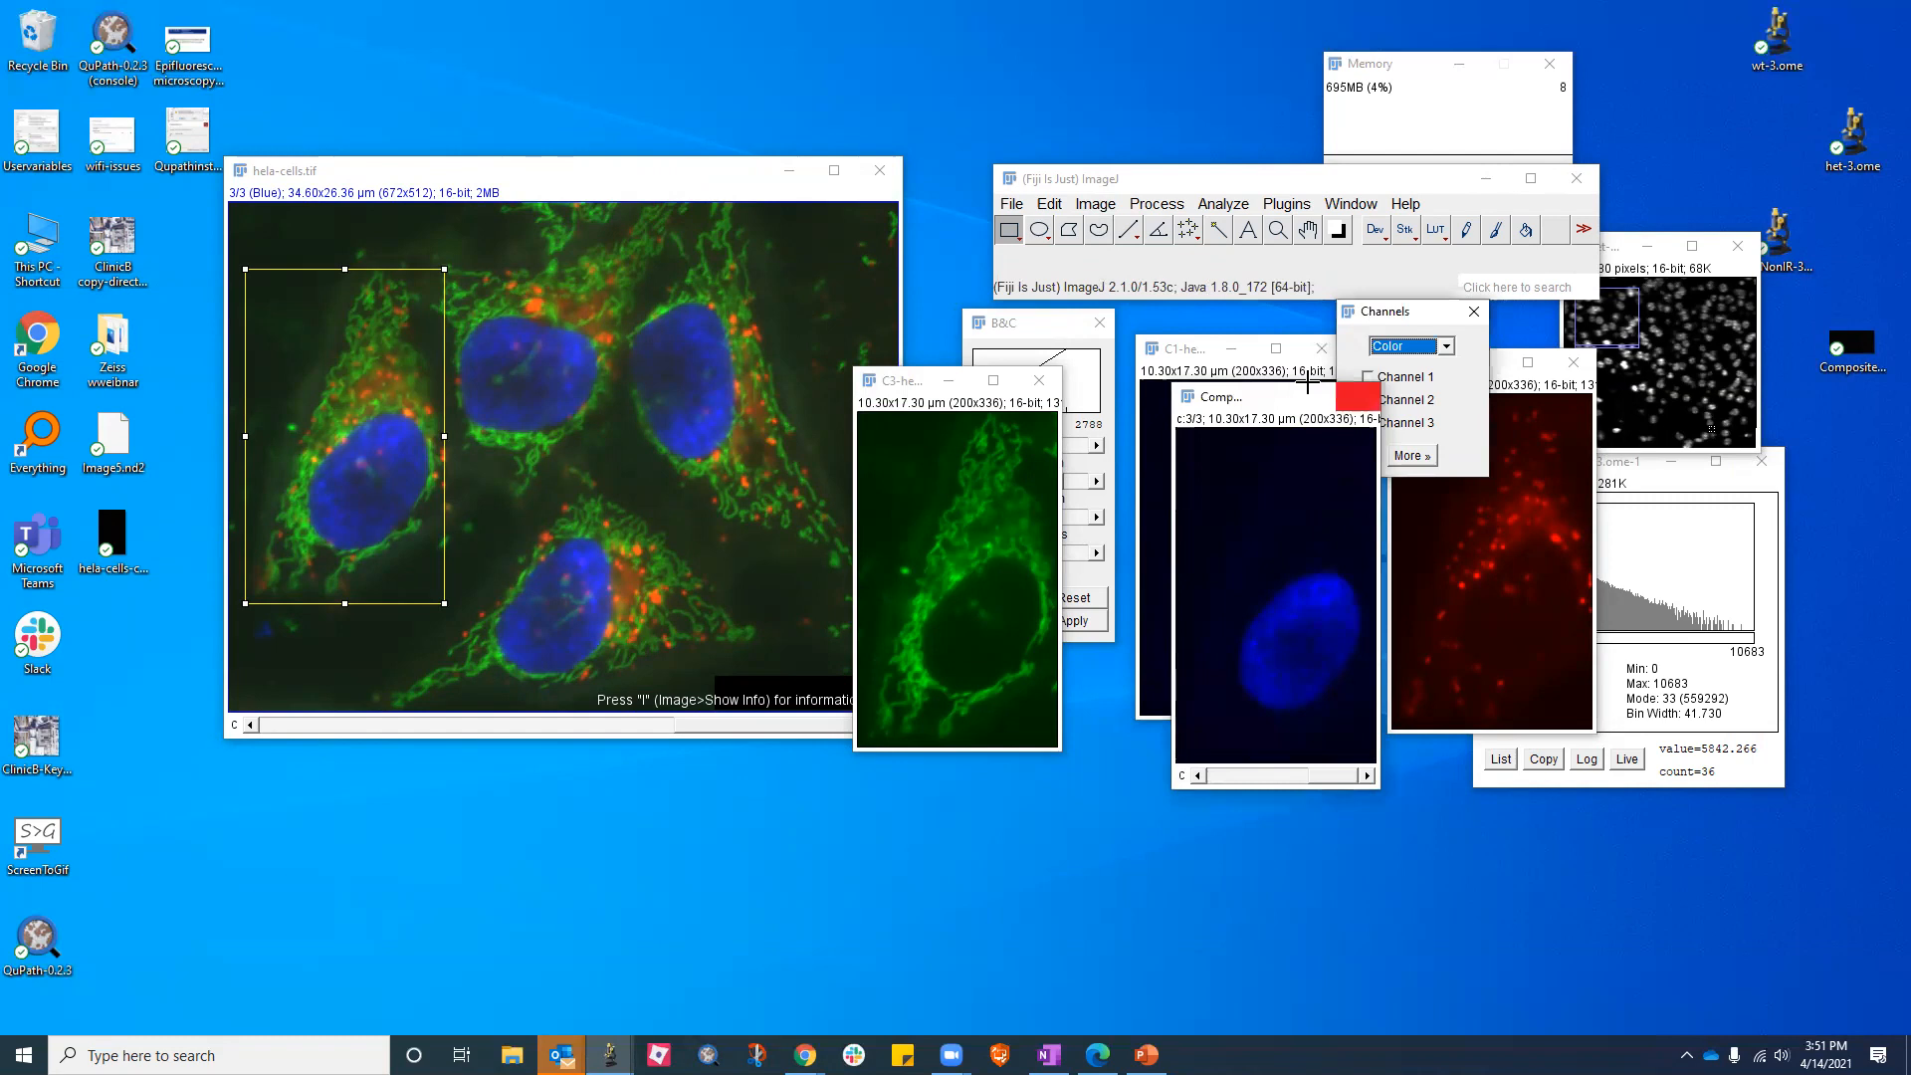
pyautogui.click(1362, 396)
pyautogui.click(1038, 383)
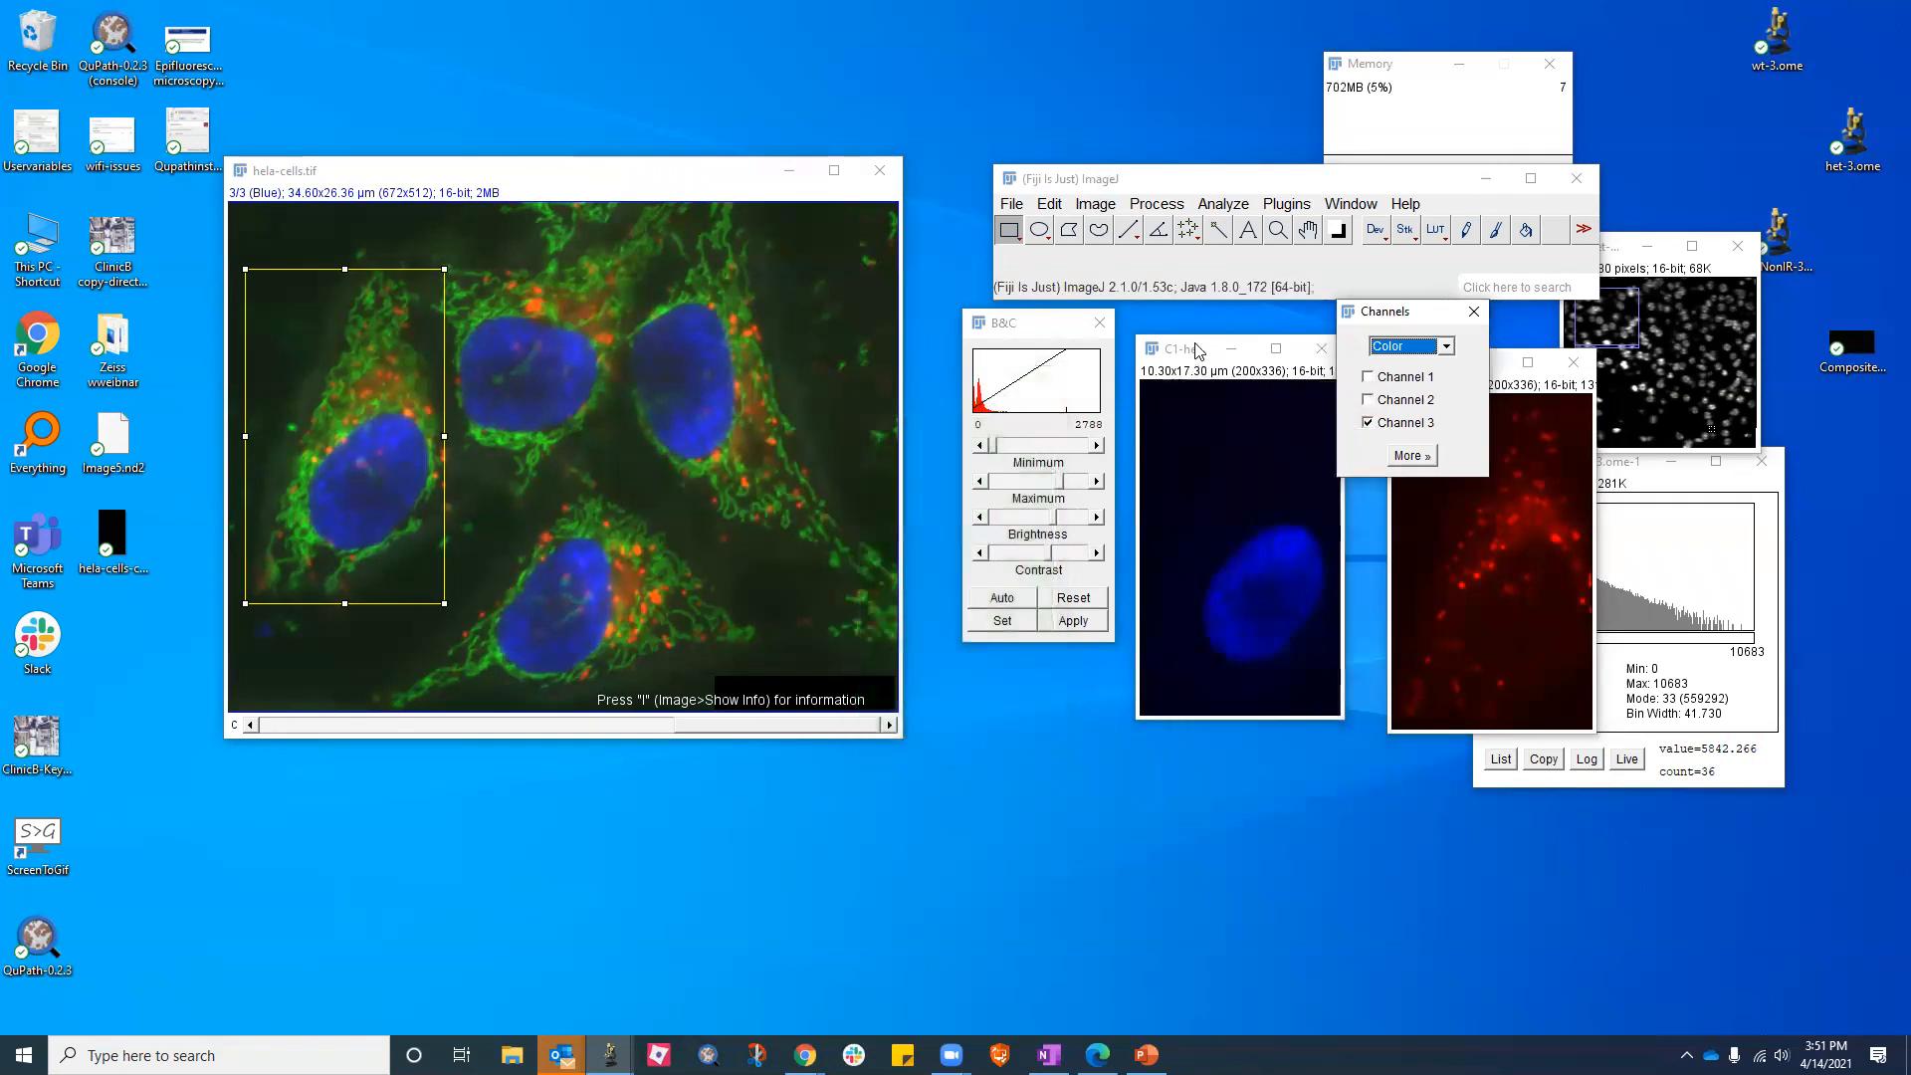
pyautogui.click(1322, 349)
pyautogui.click(1573, 362)
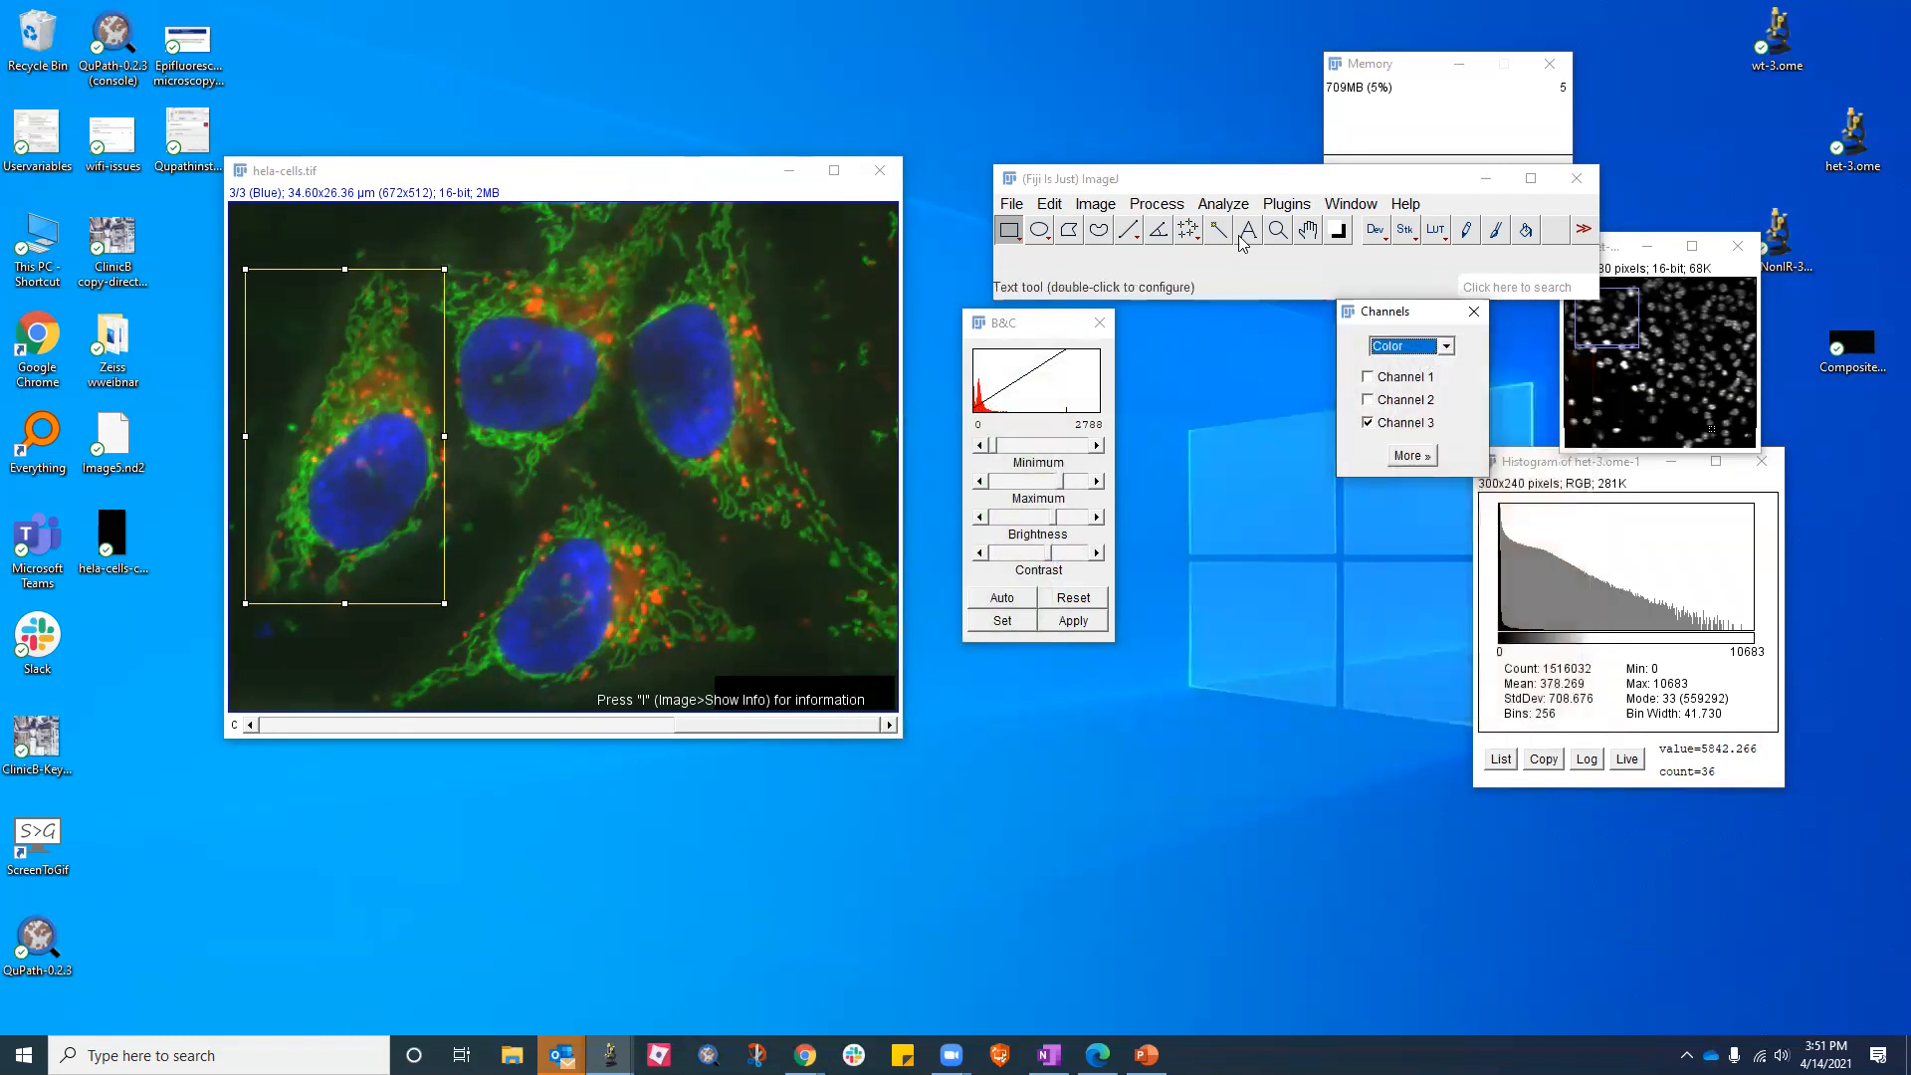
pyautogui.click(1096, 204)
pyautogui.moveTo(1155, 340)
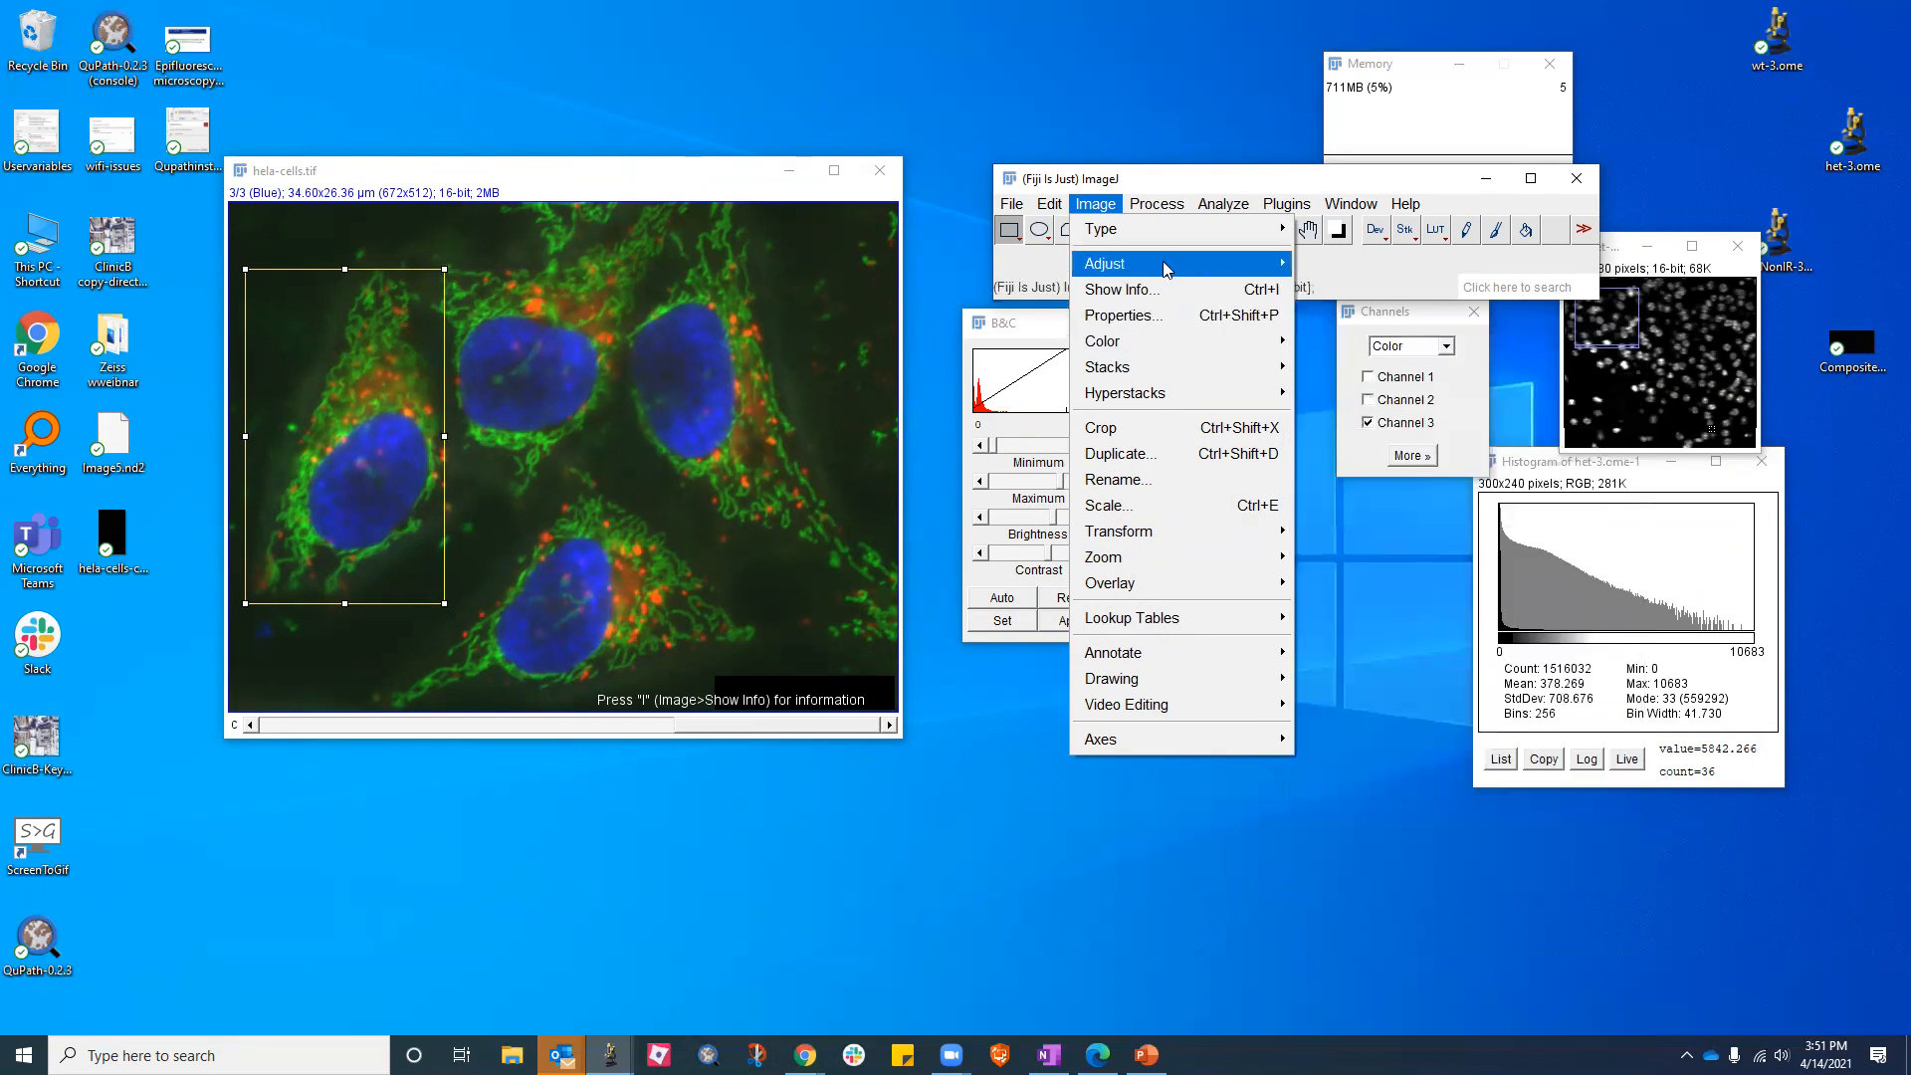
pyautogui.click(1252, 187)
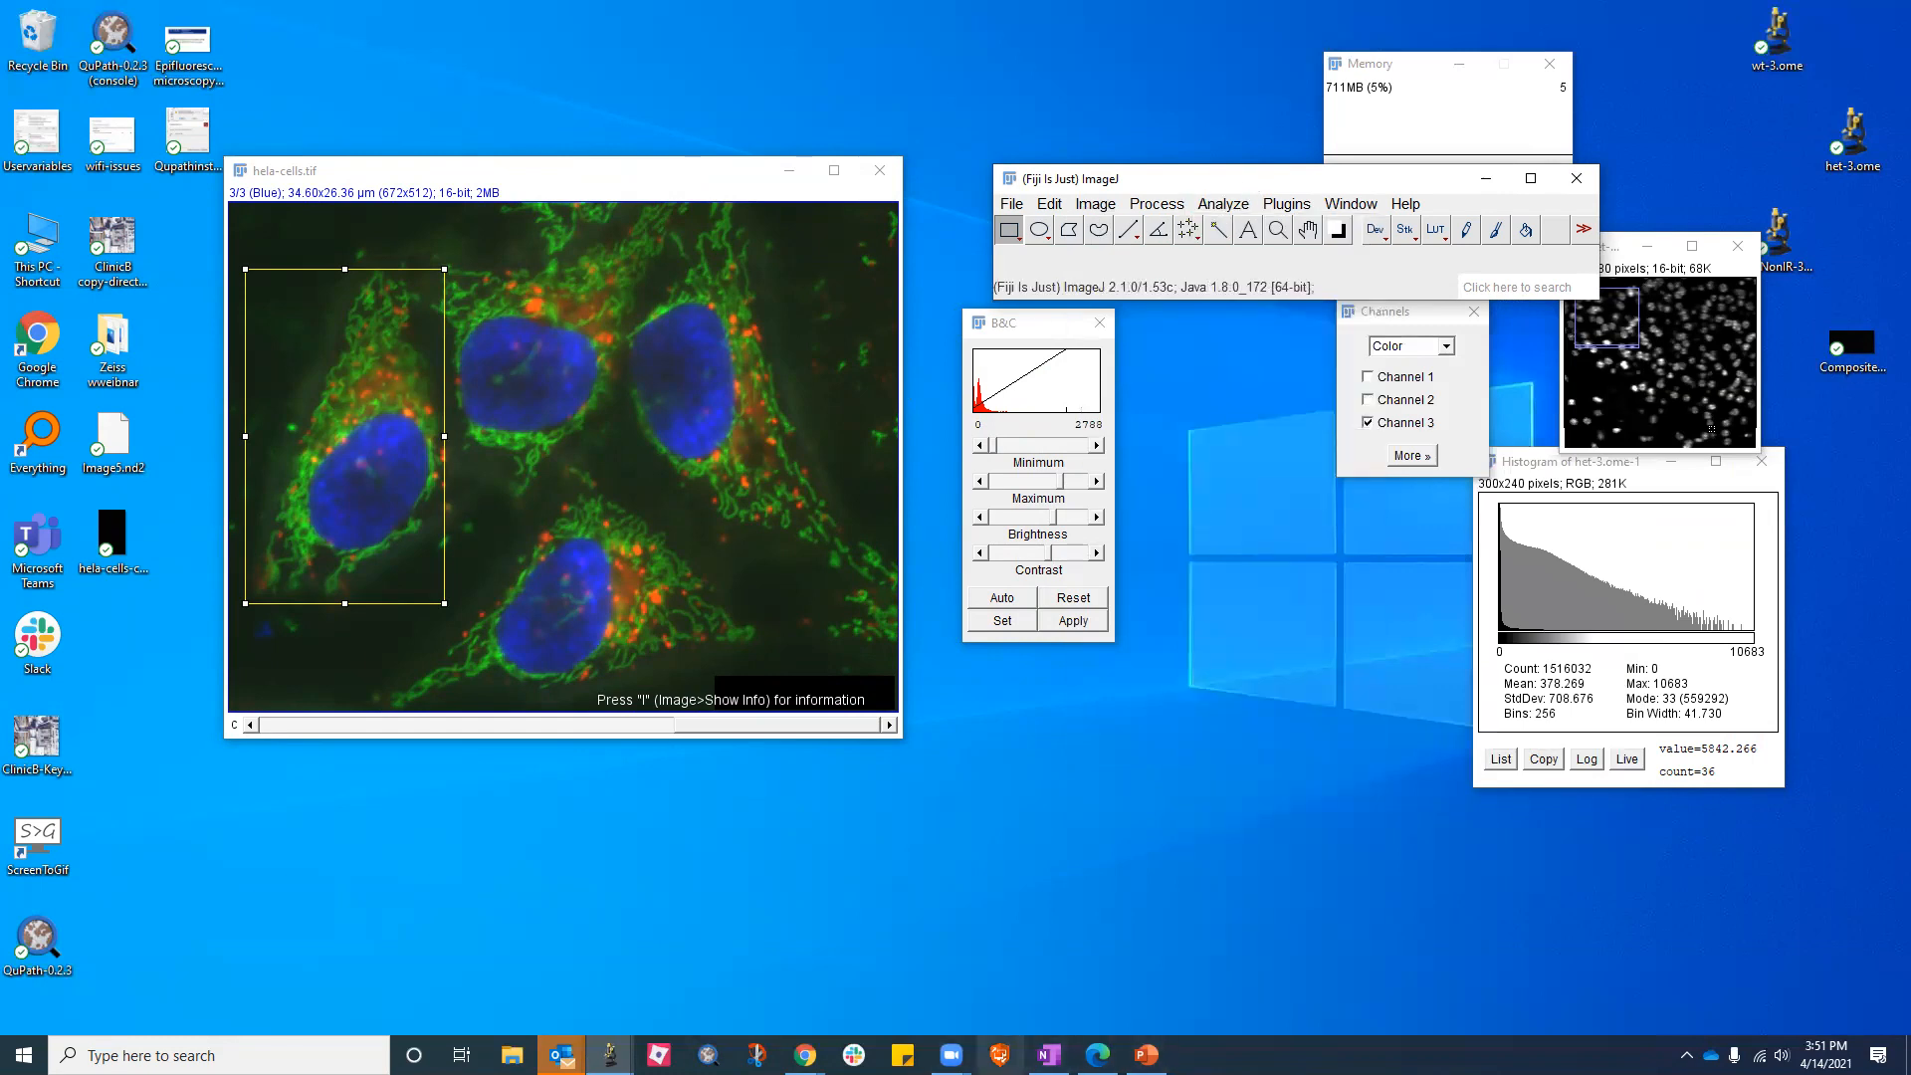
# Switch to PowerPoint to read the "Opening a multichannel image" slide, and return to Fiji
pyautogui.click(1147, 1055)
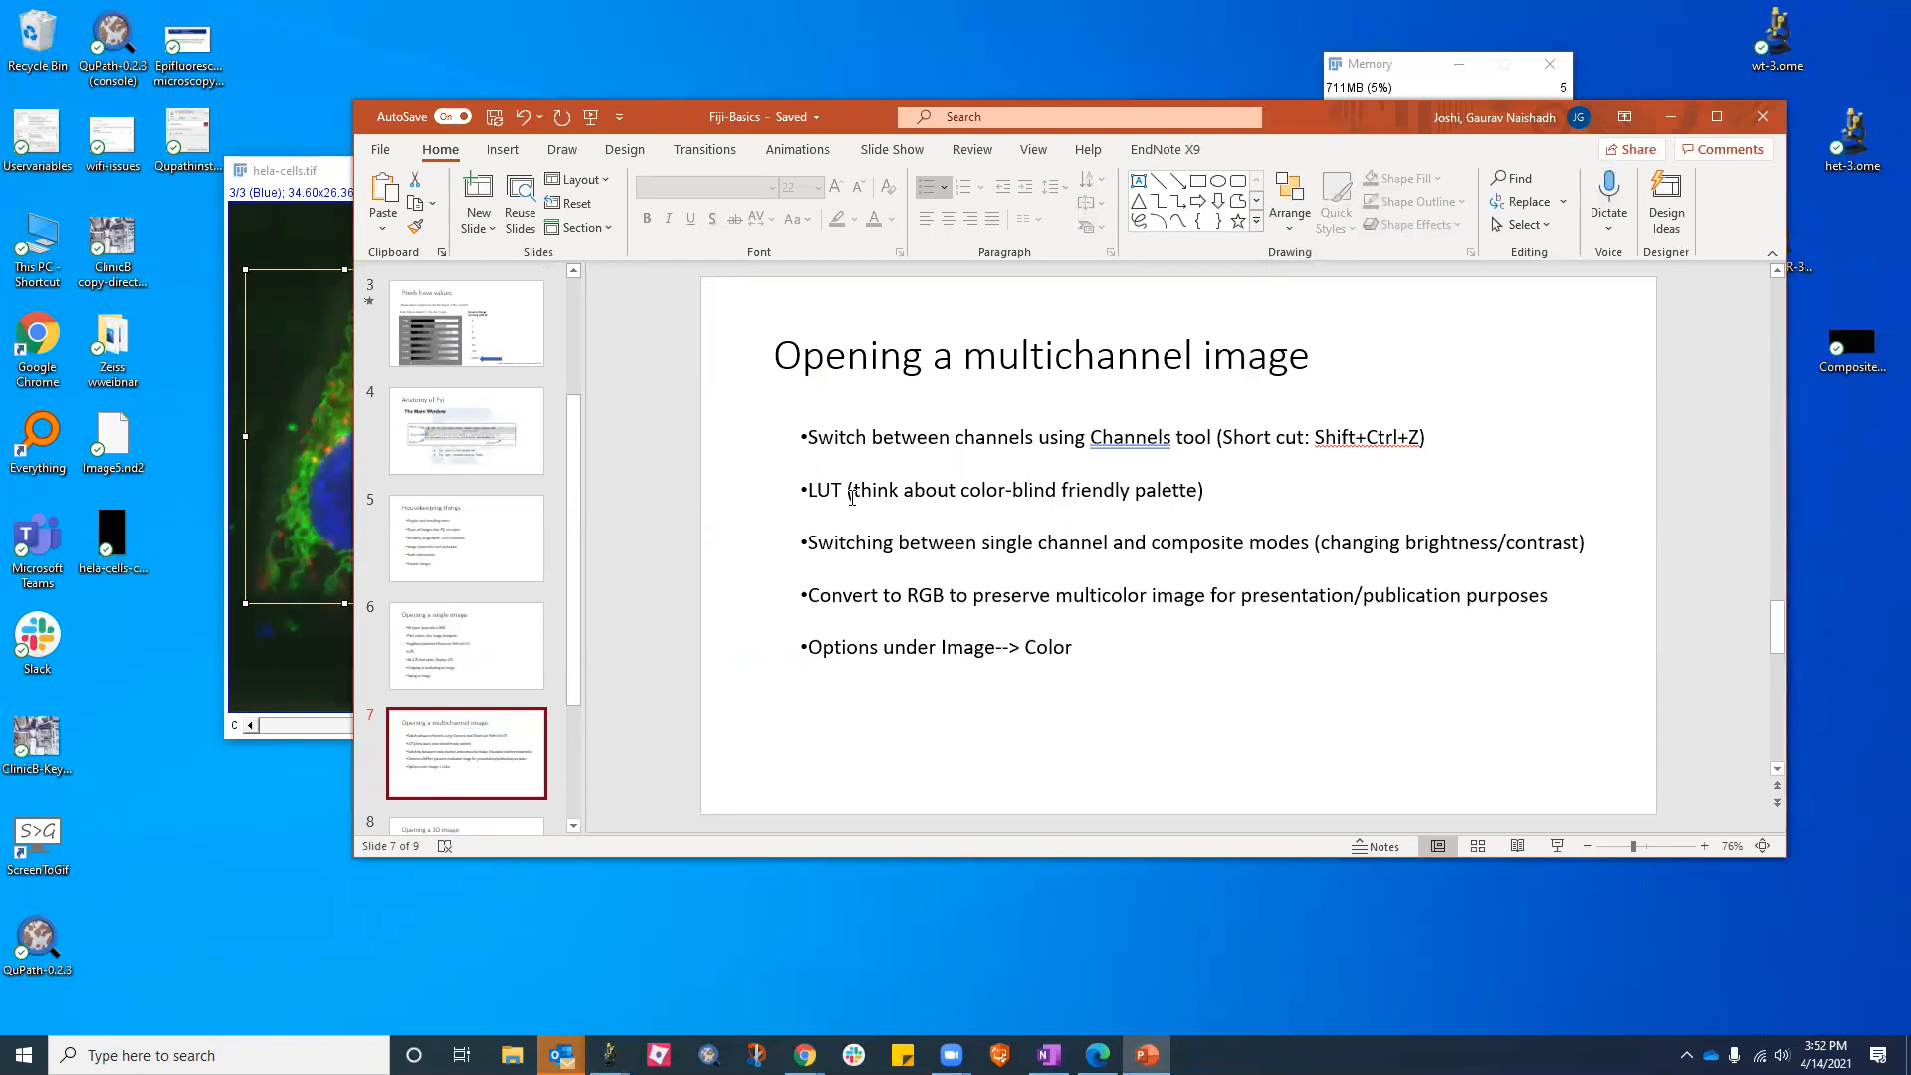
pyautogui.click(1671, 117)
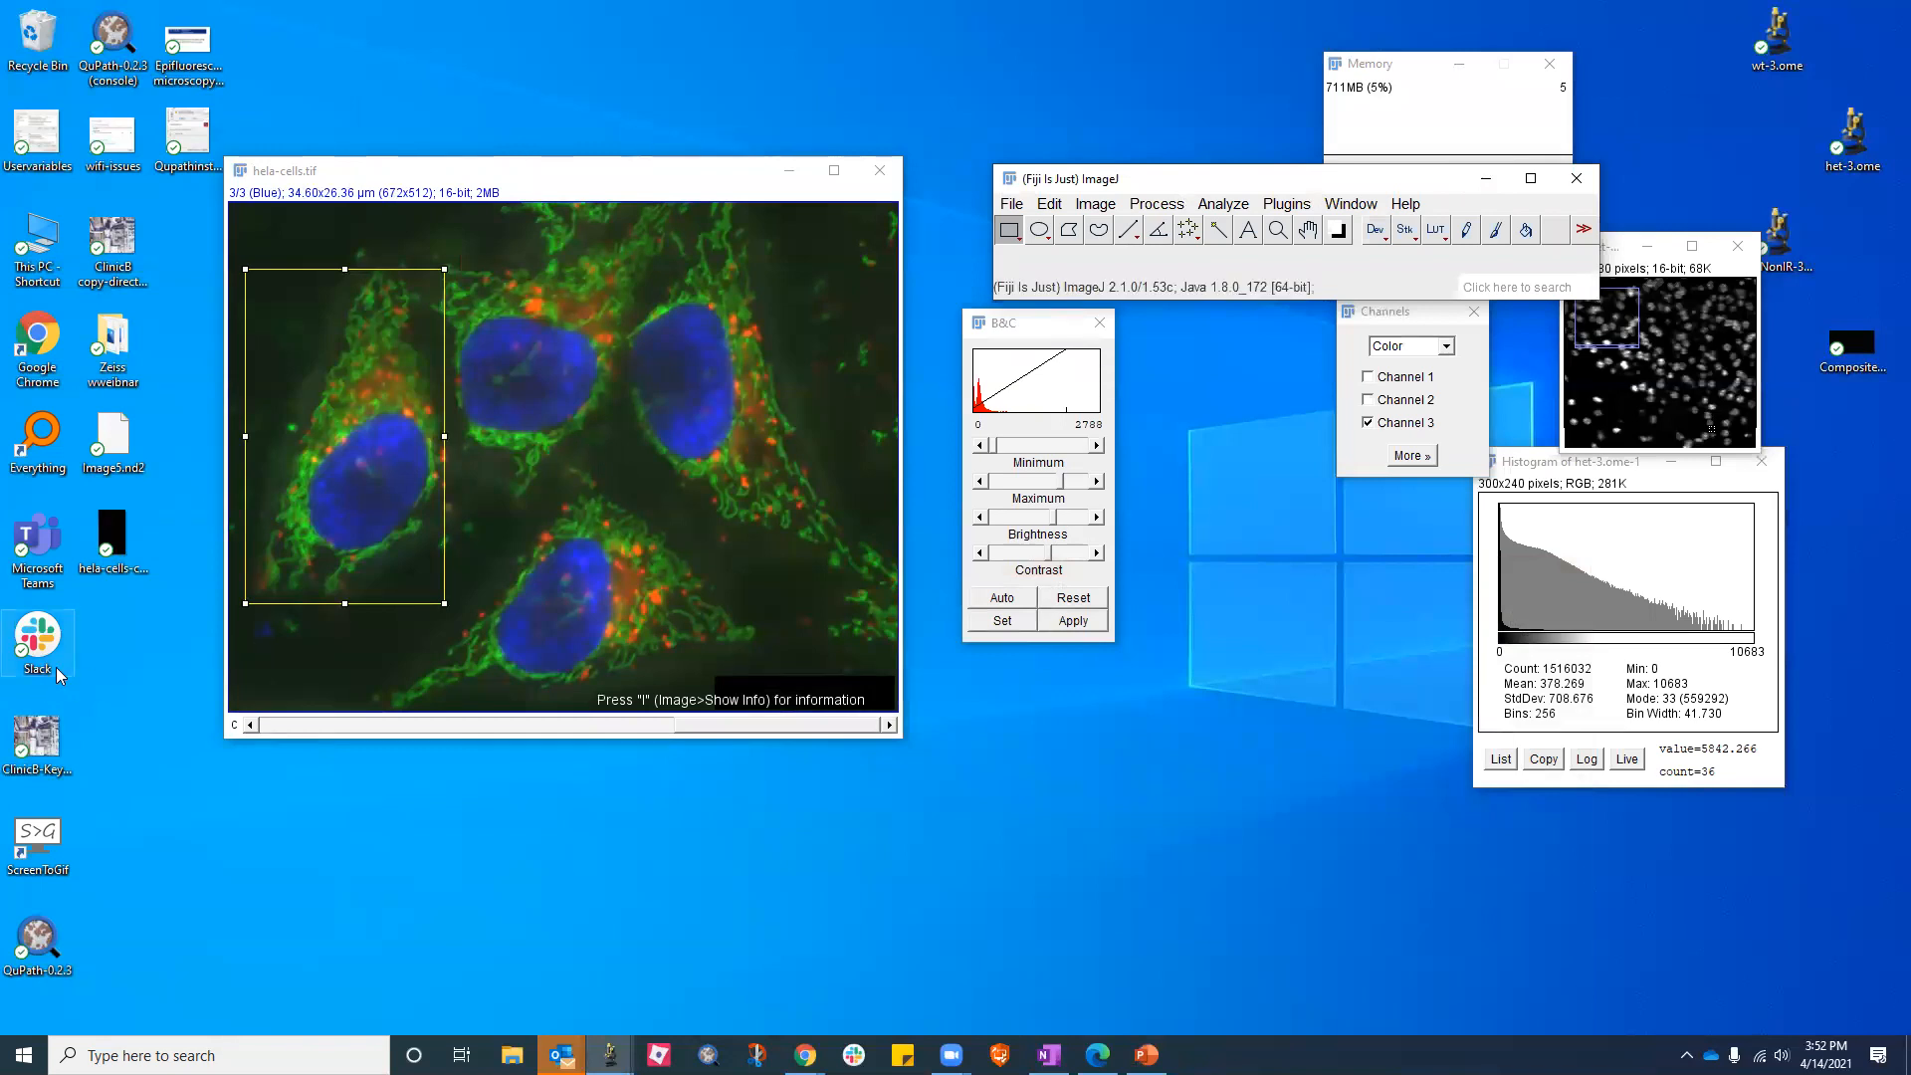
# Open the saved hela-cells-cropped image and try to replace its red with magenta
pyautogui.moveTo(108, 546); pyautogui.dragTo(1266, 280)
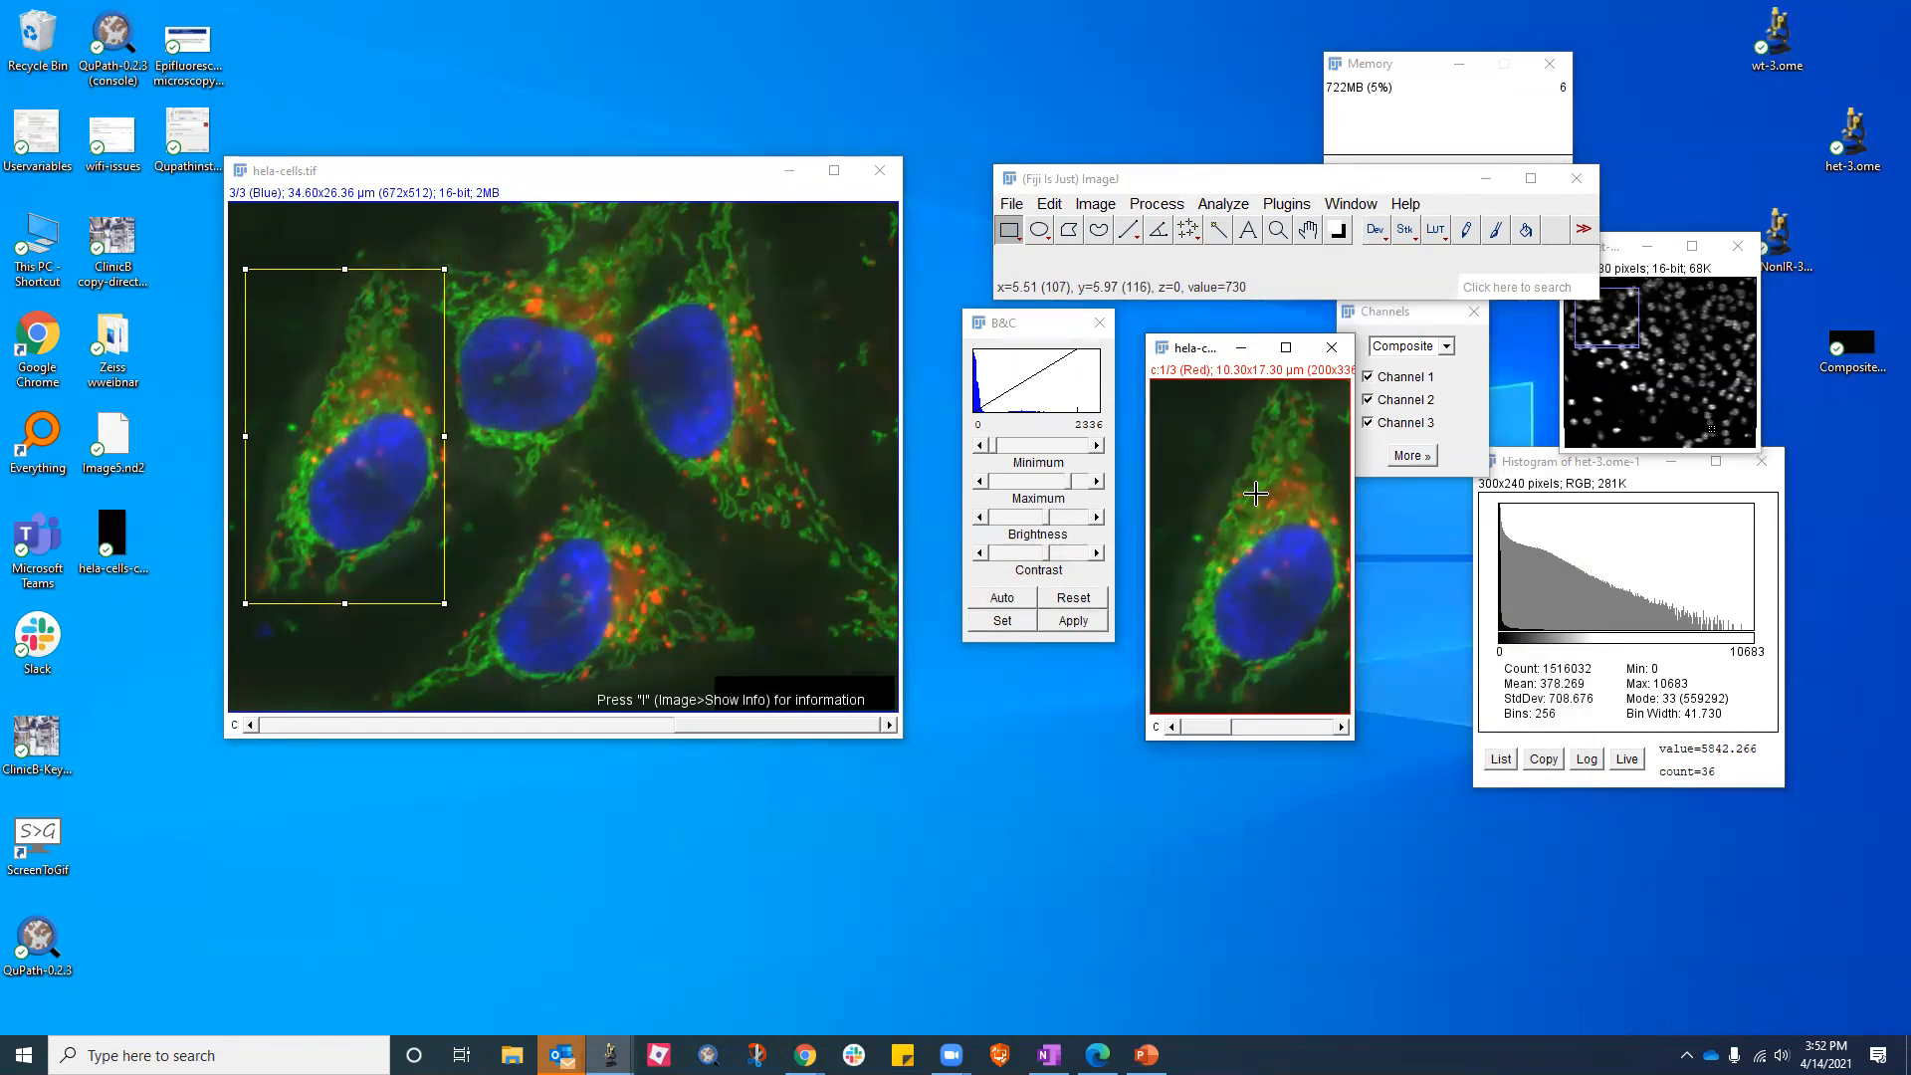
pyautogui.click(1095, 203)
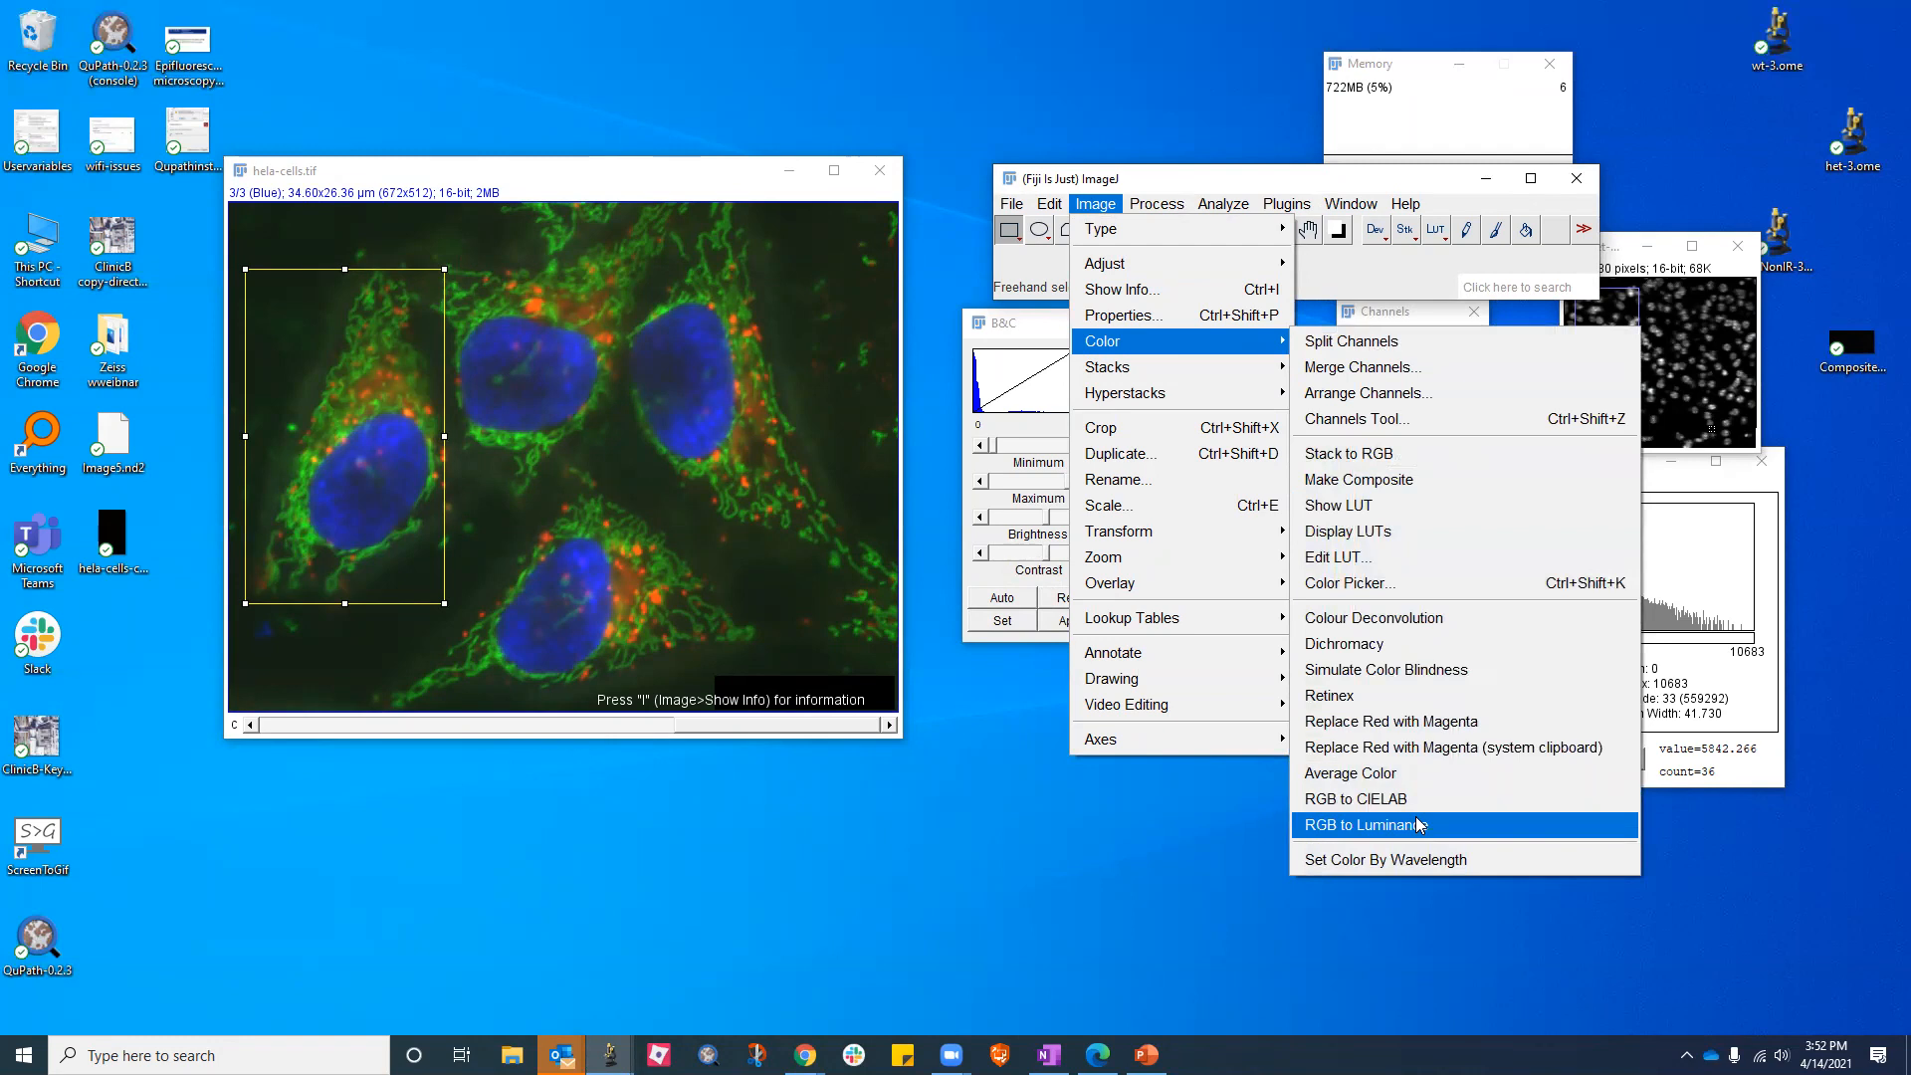
pyautogui.click(1400, 720)
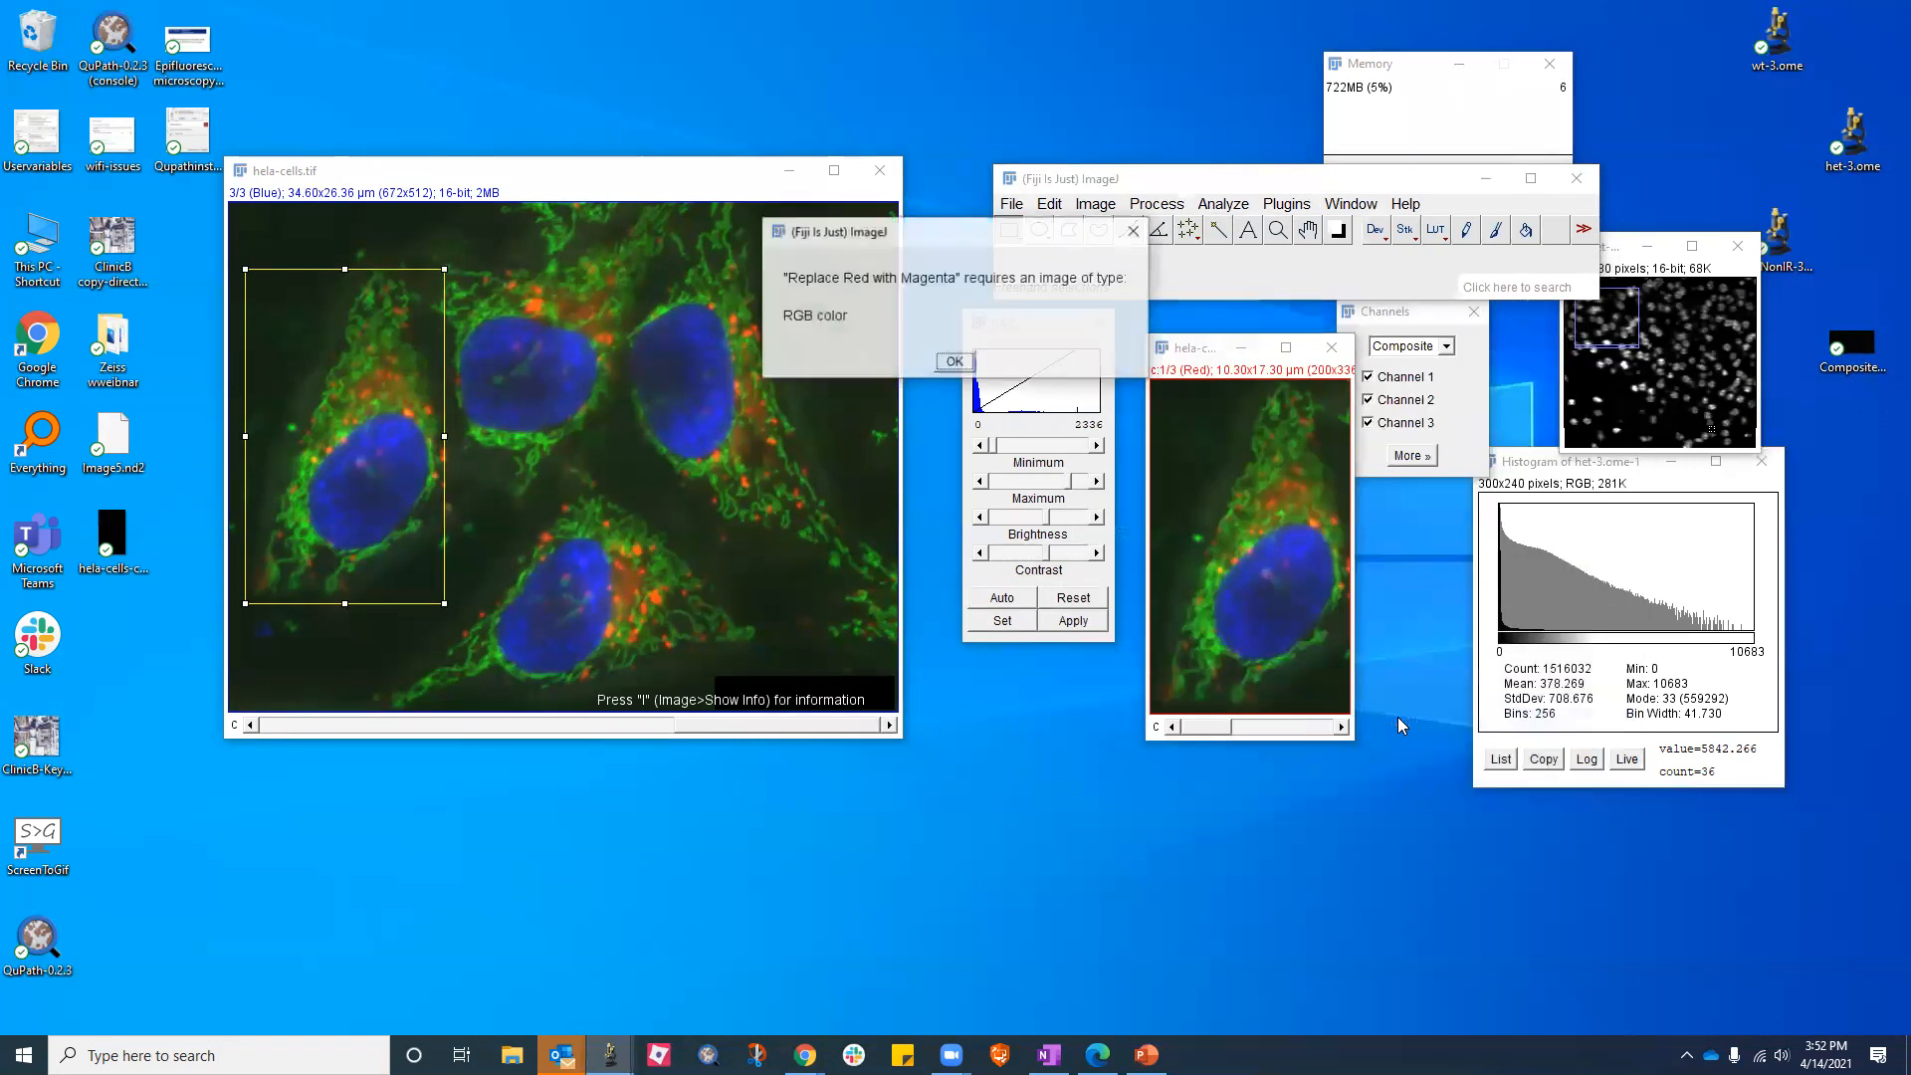
pyautogui.click(954, 364)
# Move and enlarge the cropped image's window and scroll through its channels in the composite view
pyautogui.moveTo(1194, 348); pyautogui.dragTo(1061, 306)
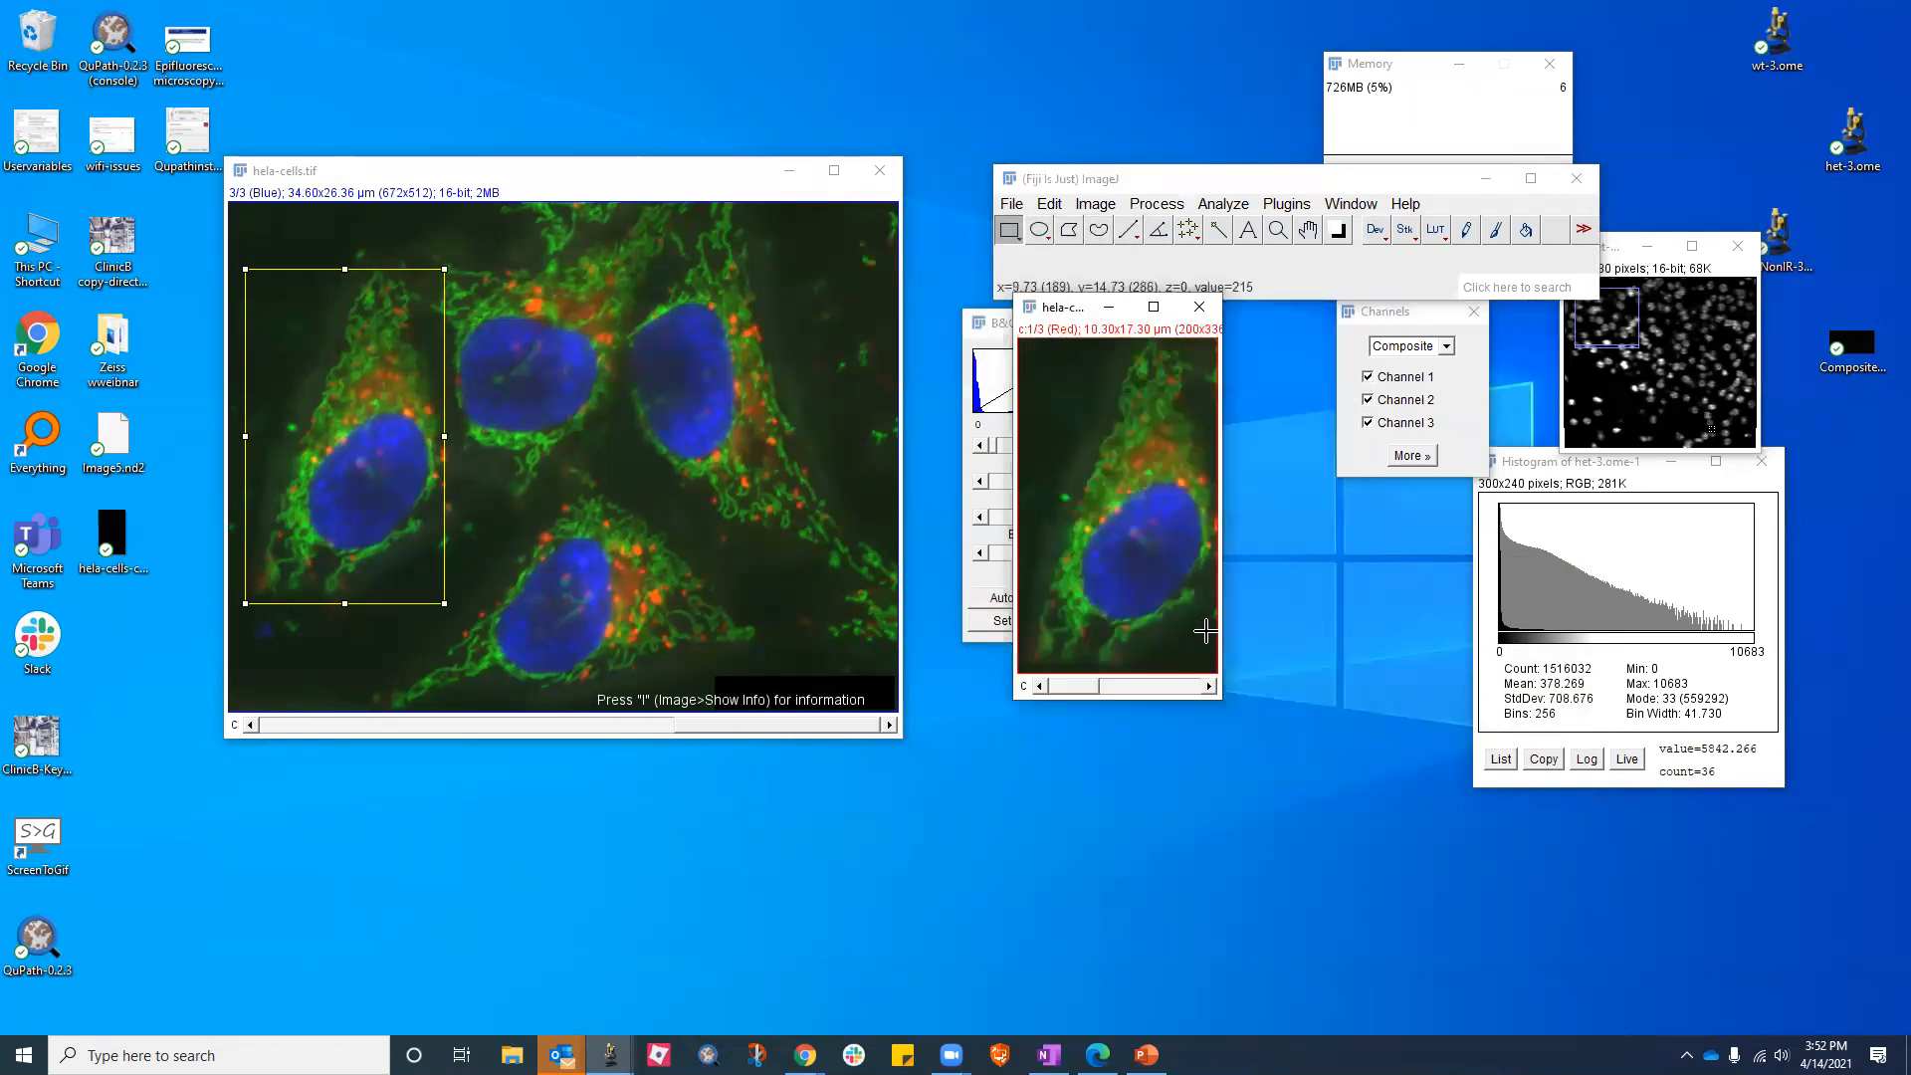
pyautogui.moveTo(1226, 703); pyautogui.dragTo(1392, 814)
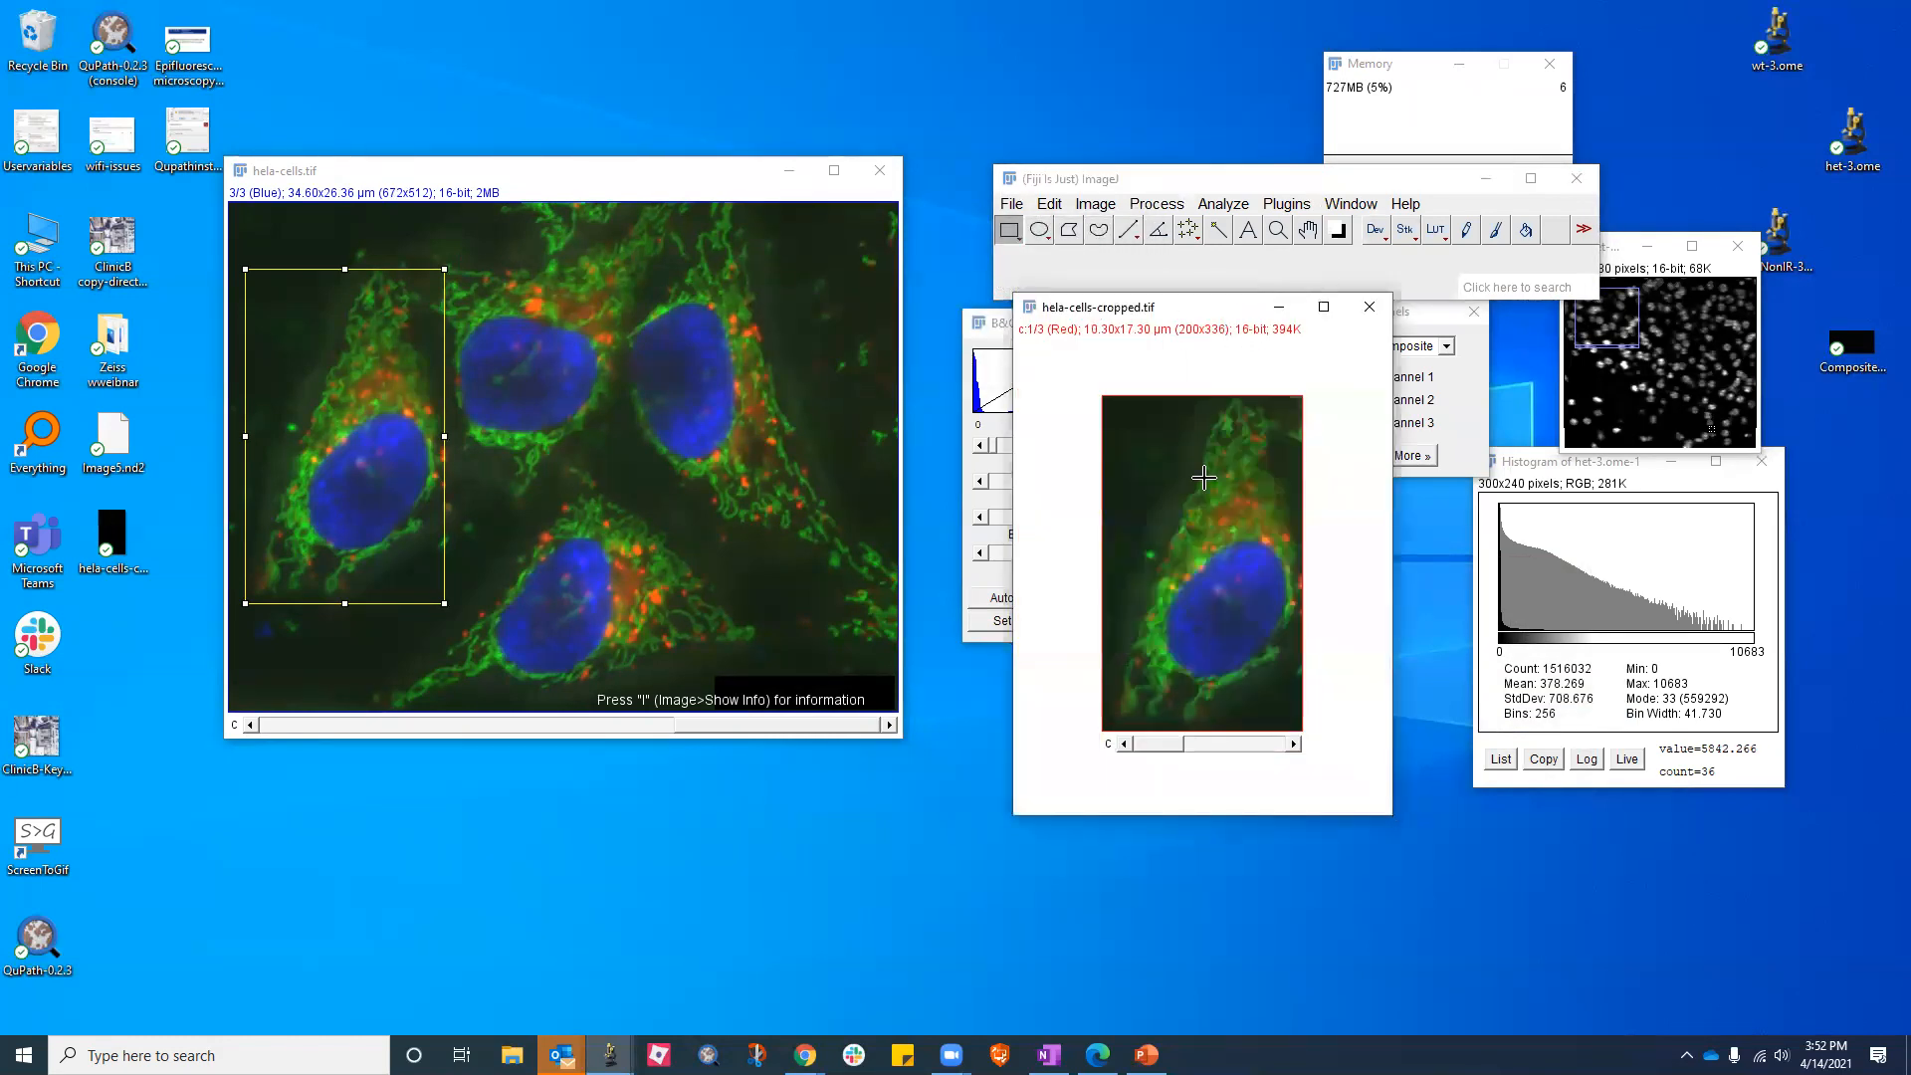
pyautogui.scroll(-2, 1190, 598)
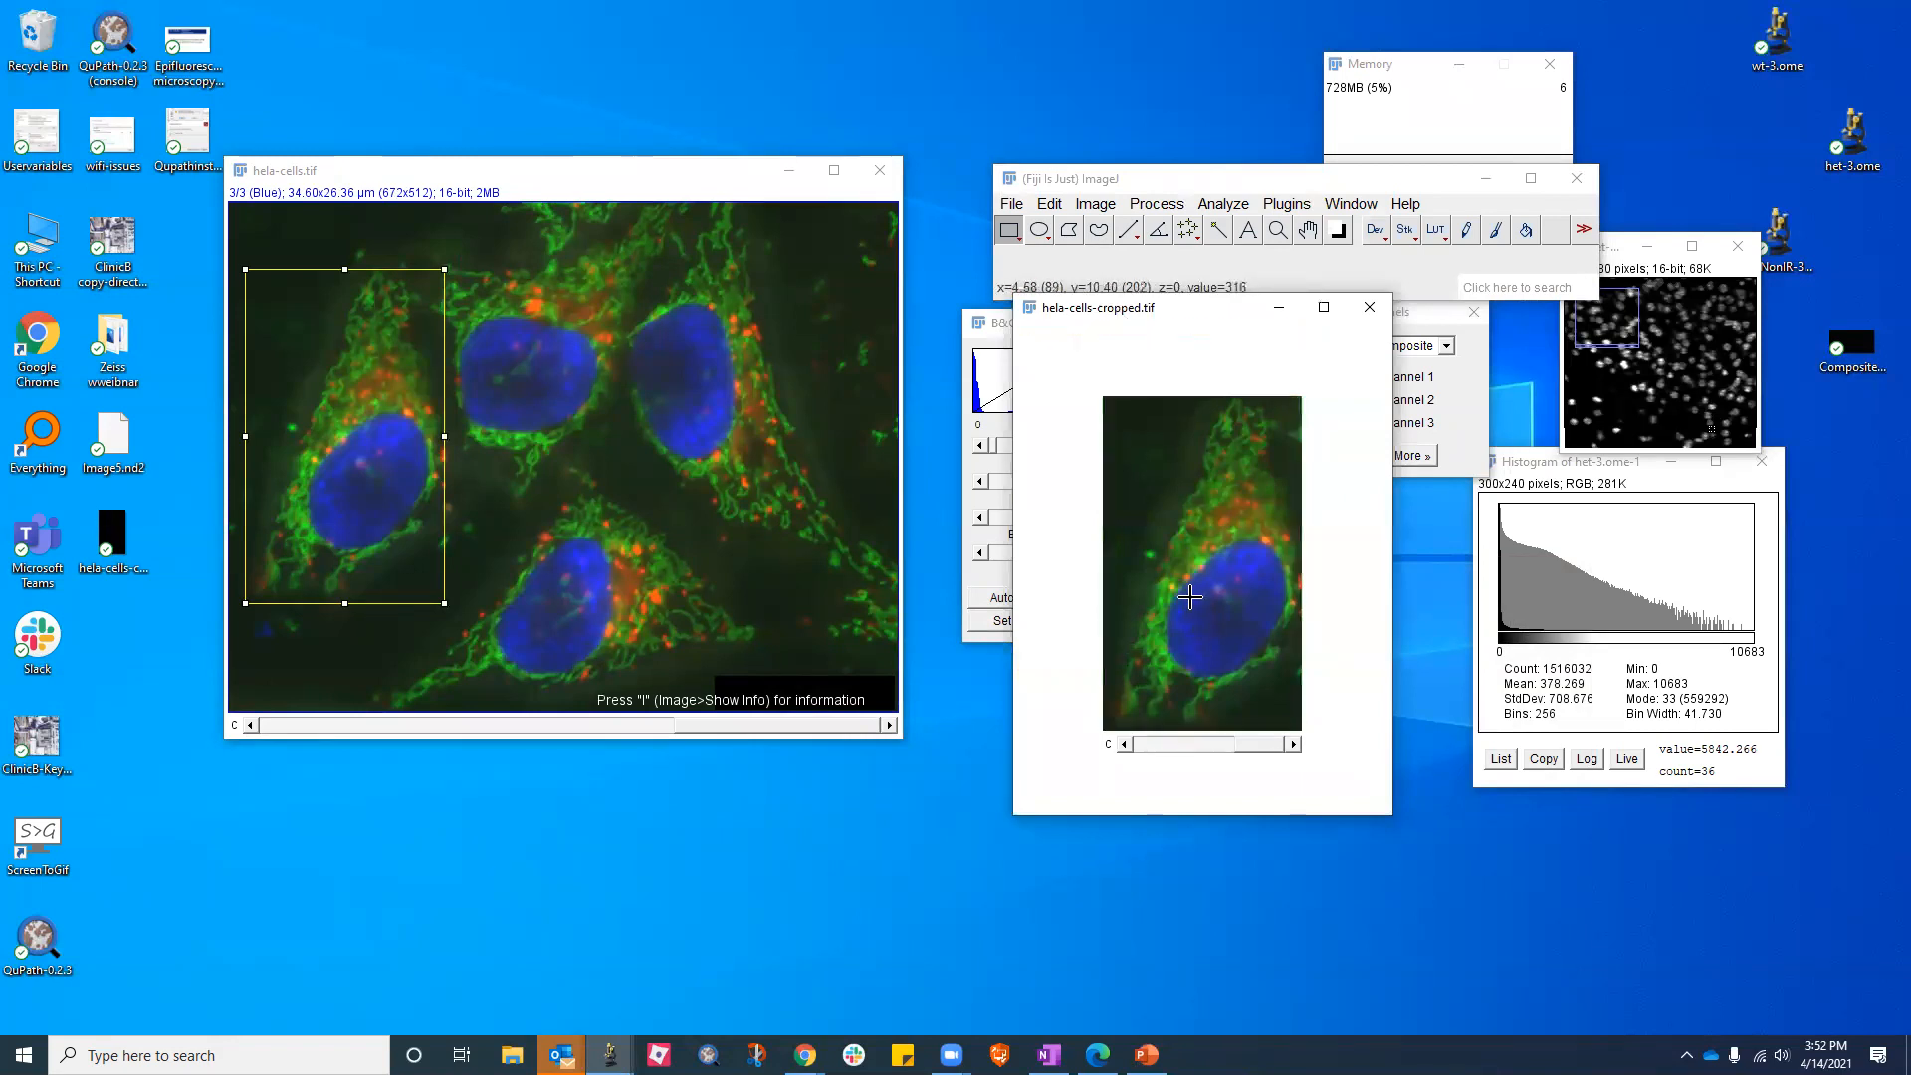
pyautogui.scroll(1, 1190, 598)
pyautogui.scroll(1, 1191, 597)
# Set the cropped image's channel display to Color, zoom in on the cell and step through the channels
pyautogui.hotkey('shift', 'z')
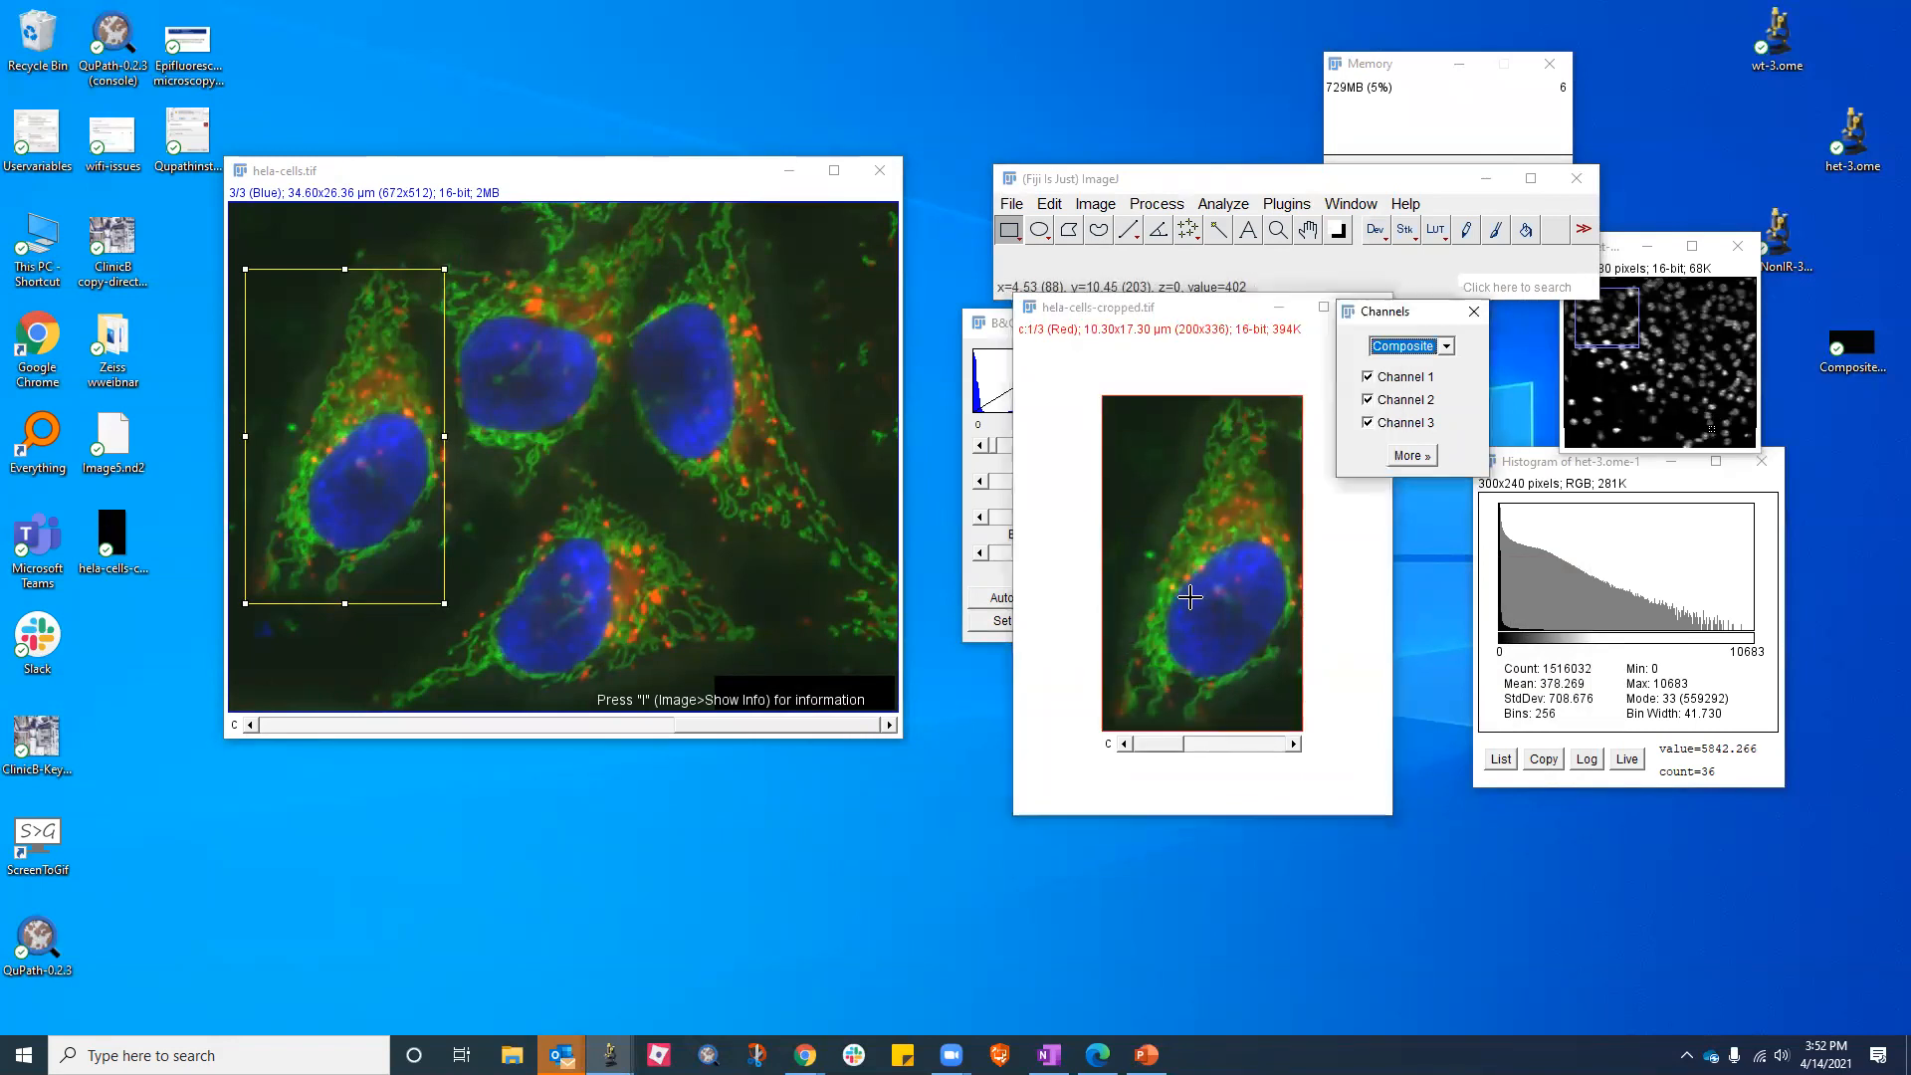
pyautogui.click(1443, 348)
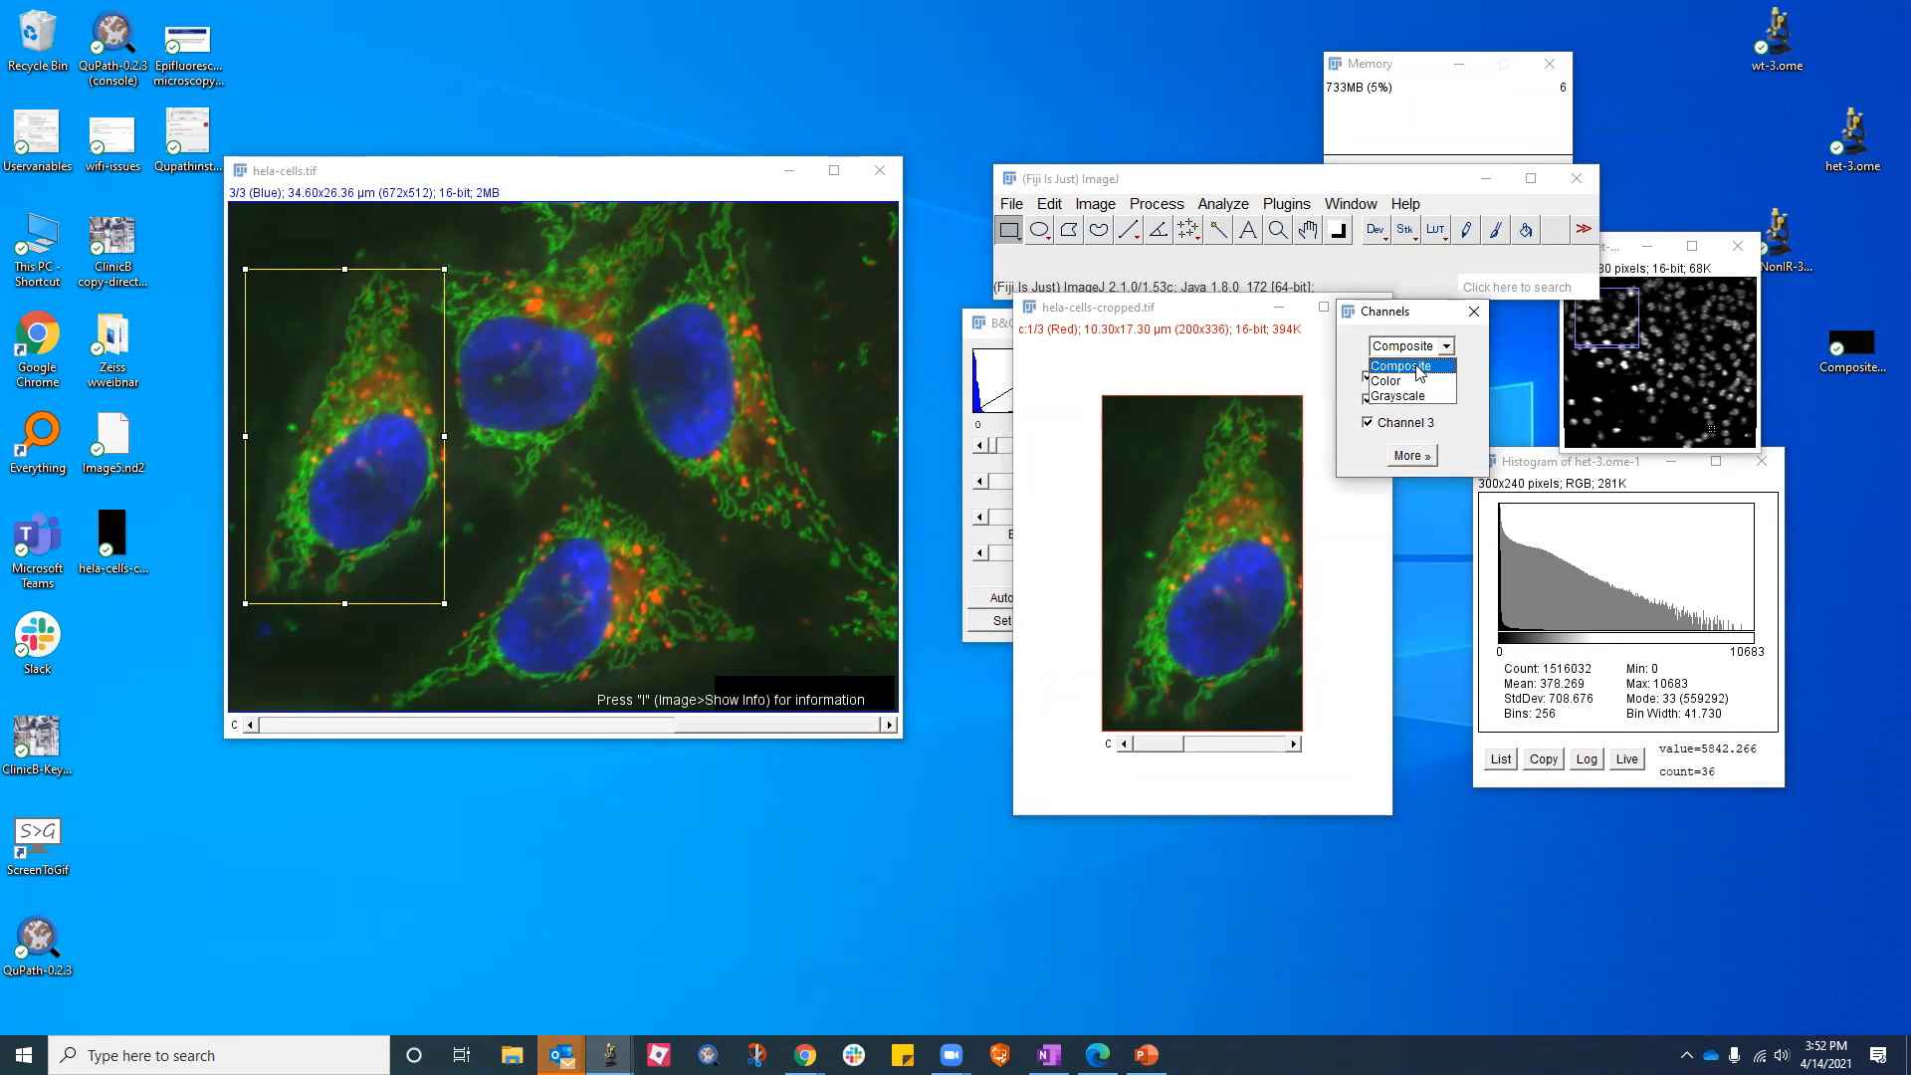
pyautogui.click(1404, 381)
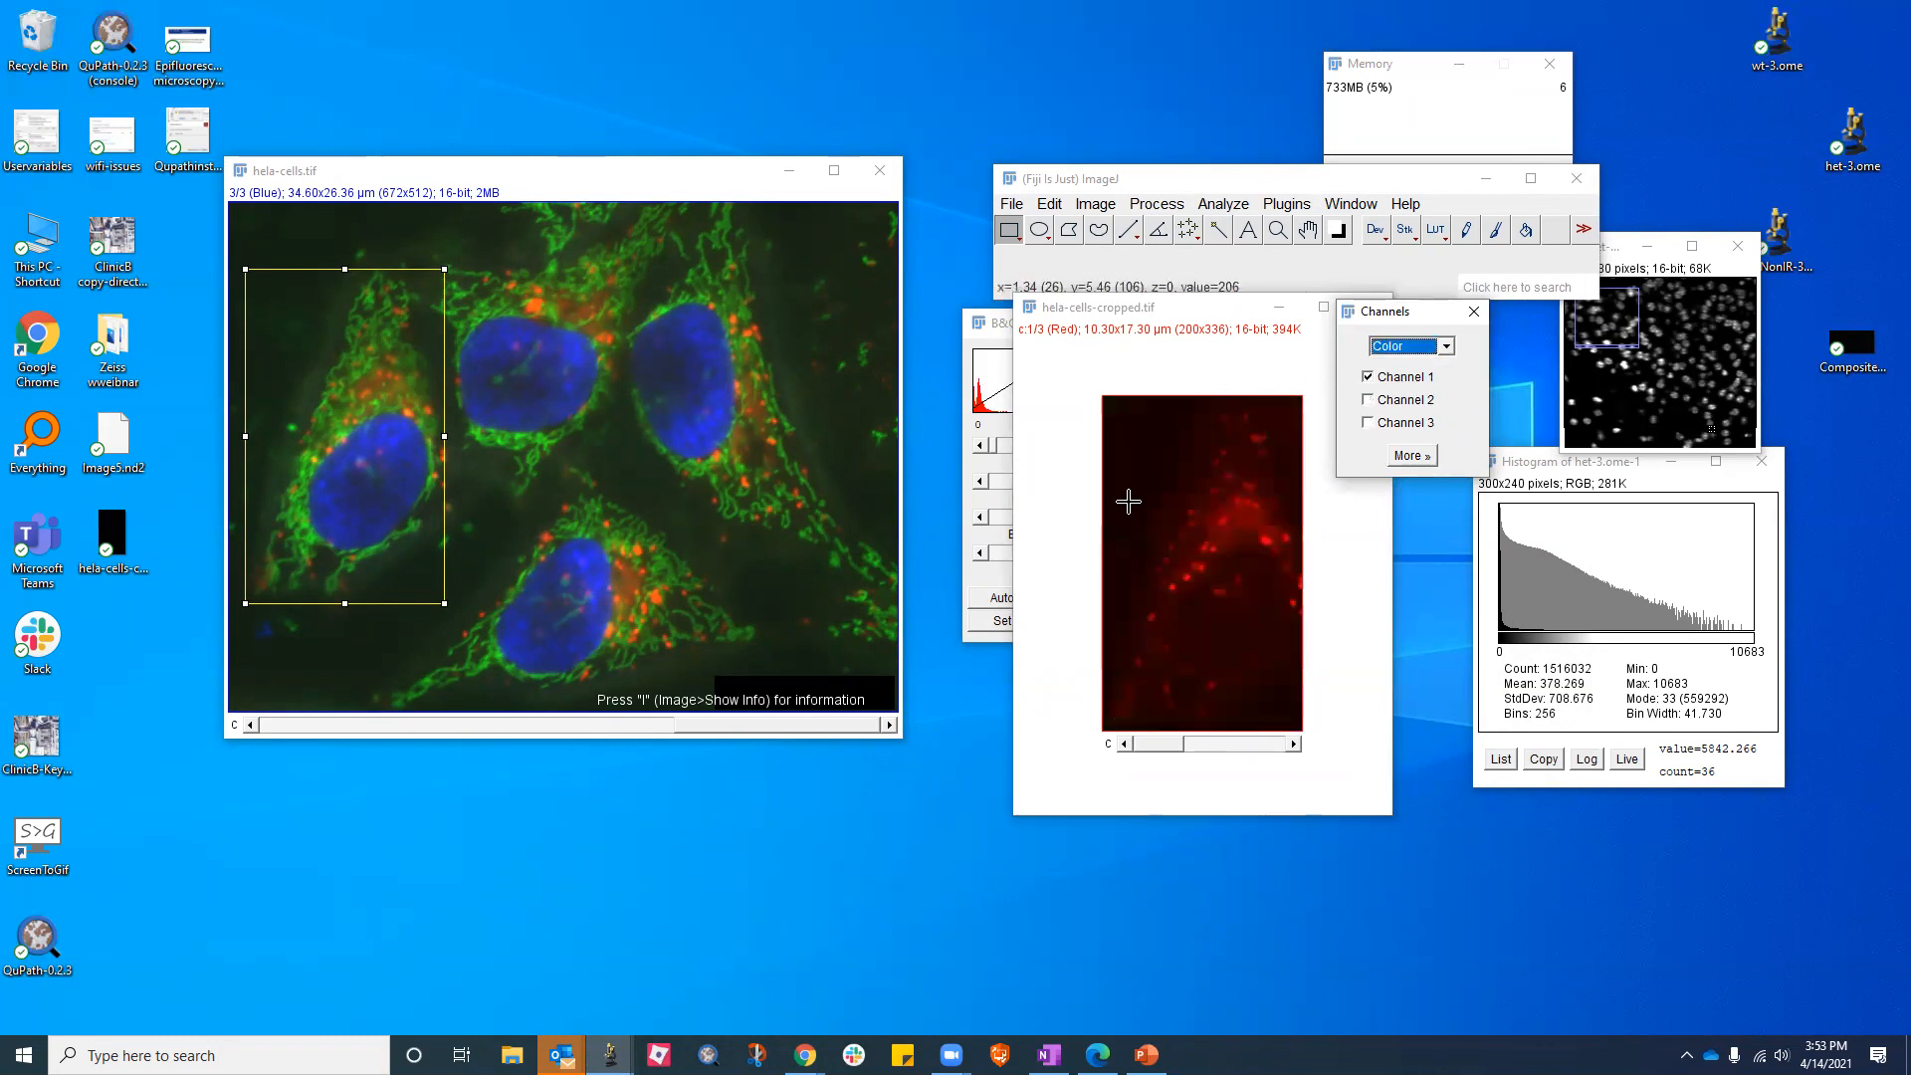
pyautogui.press('+')
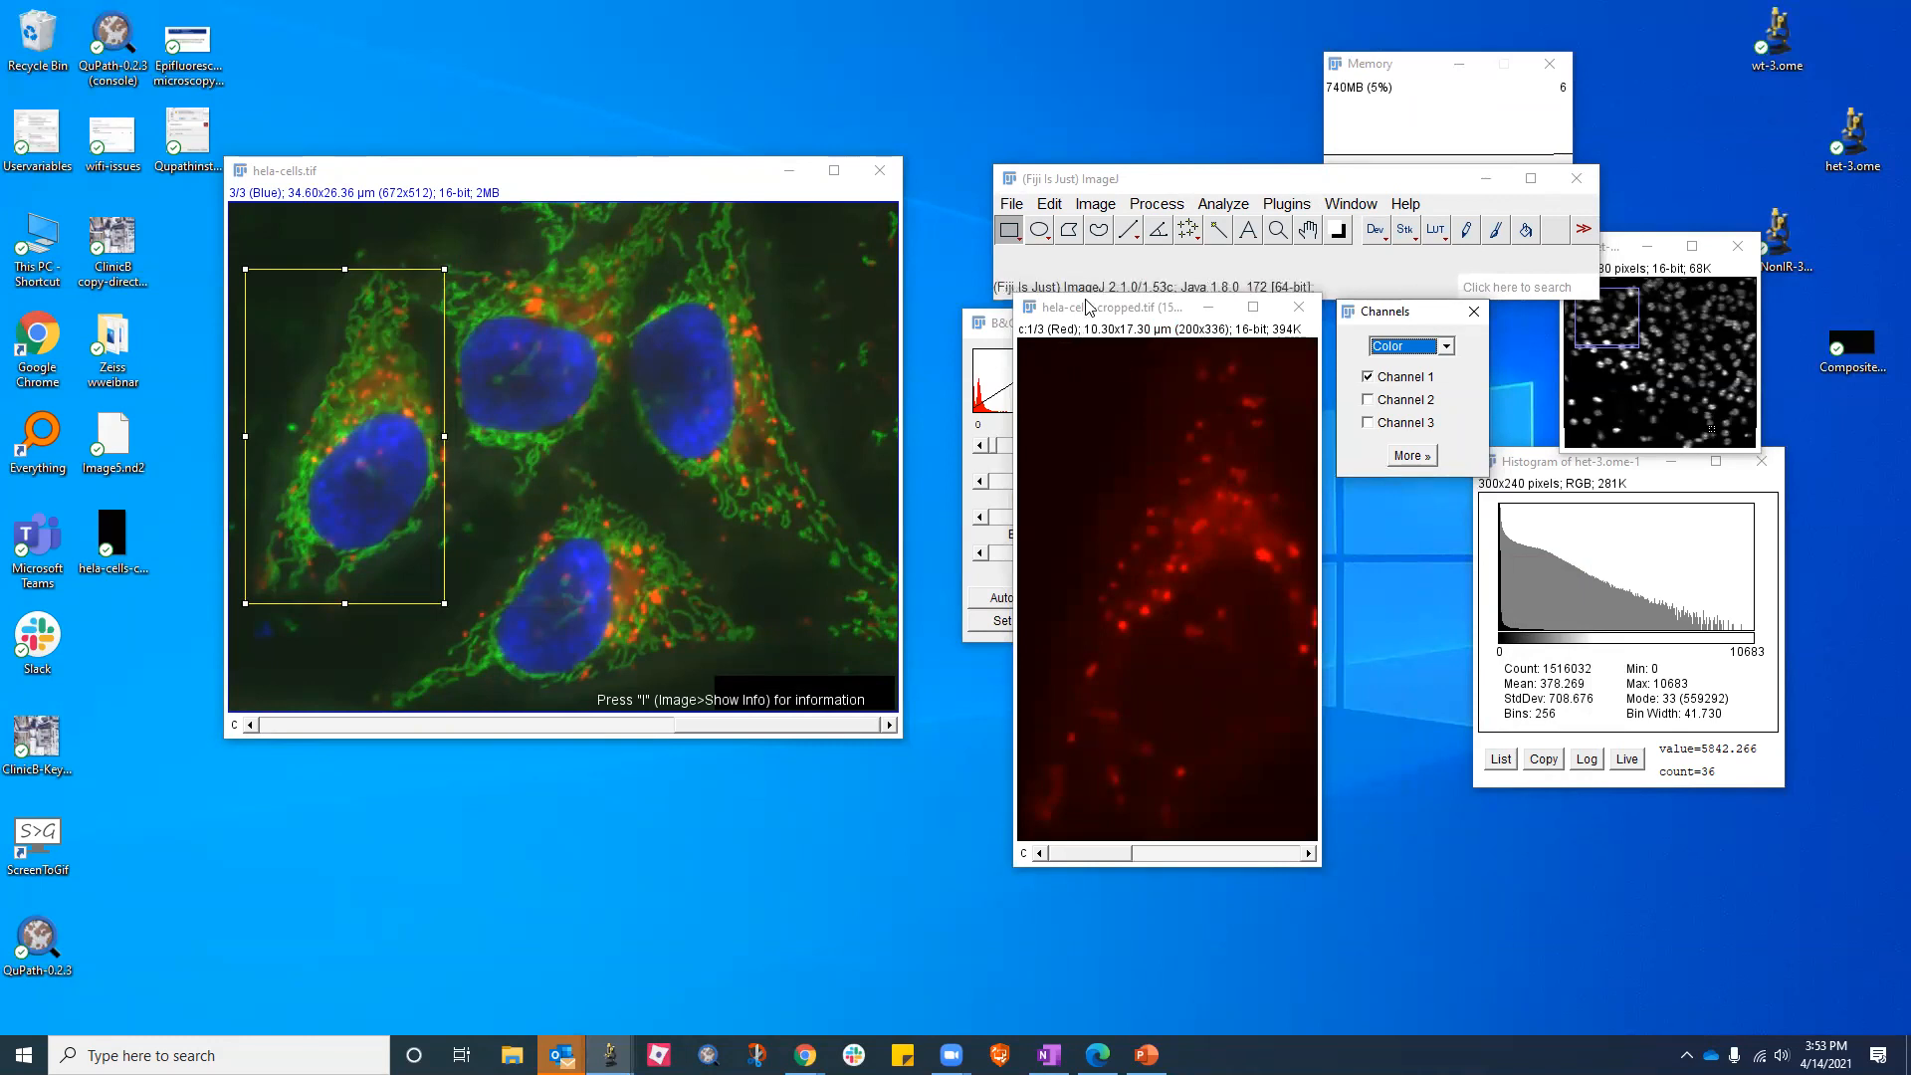
pyautogui.moveTo(1093, 315); pyautogui.dragTo(1186, 330)
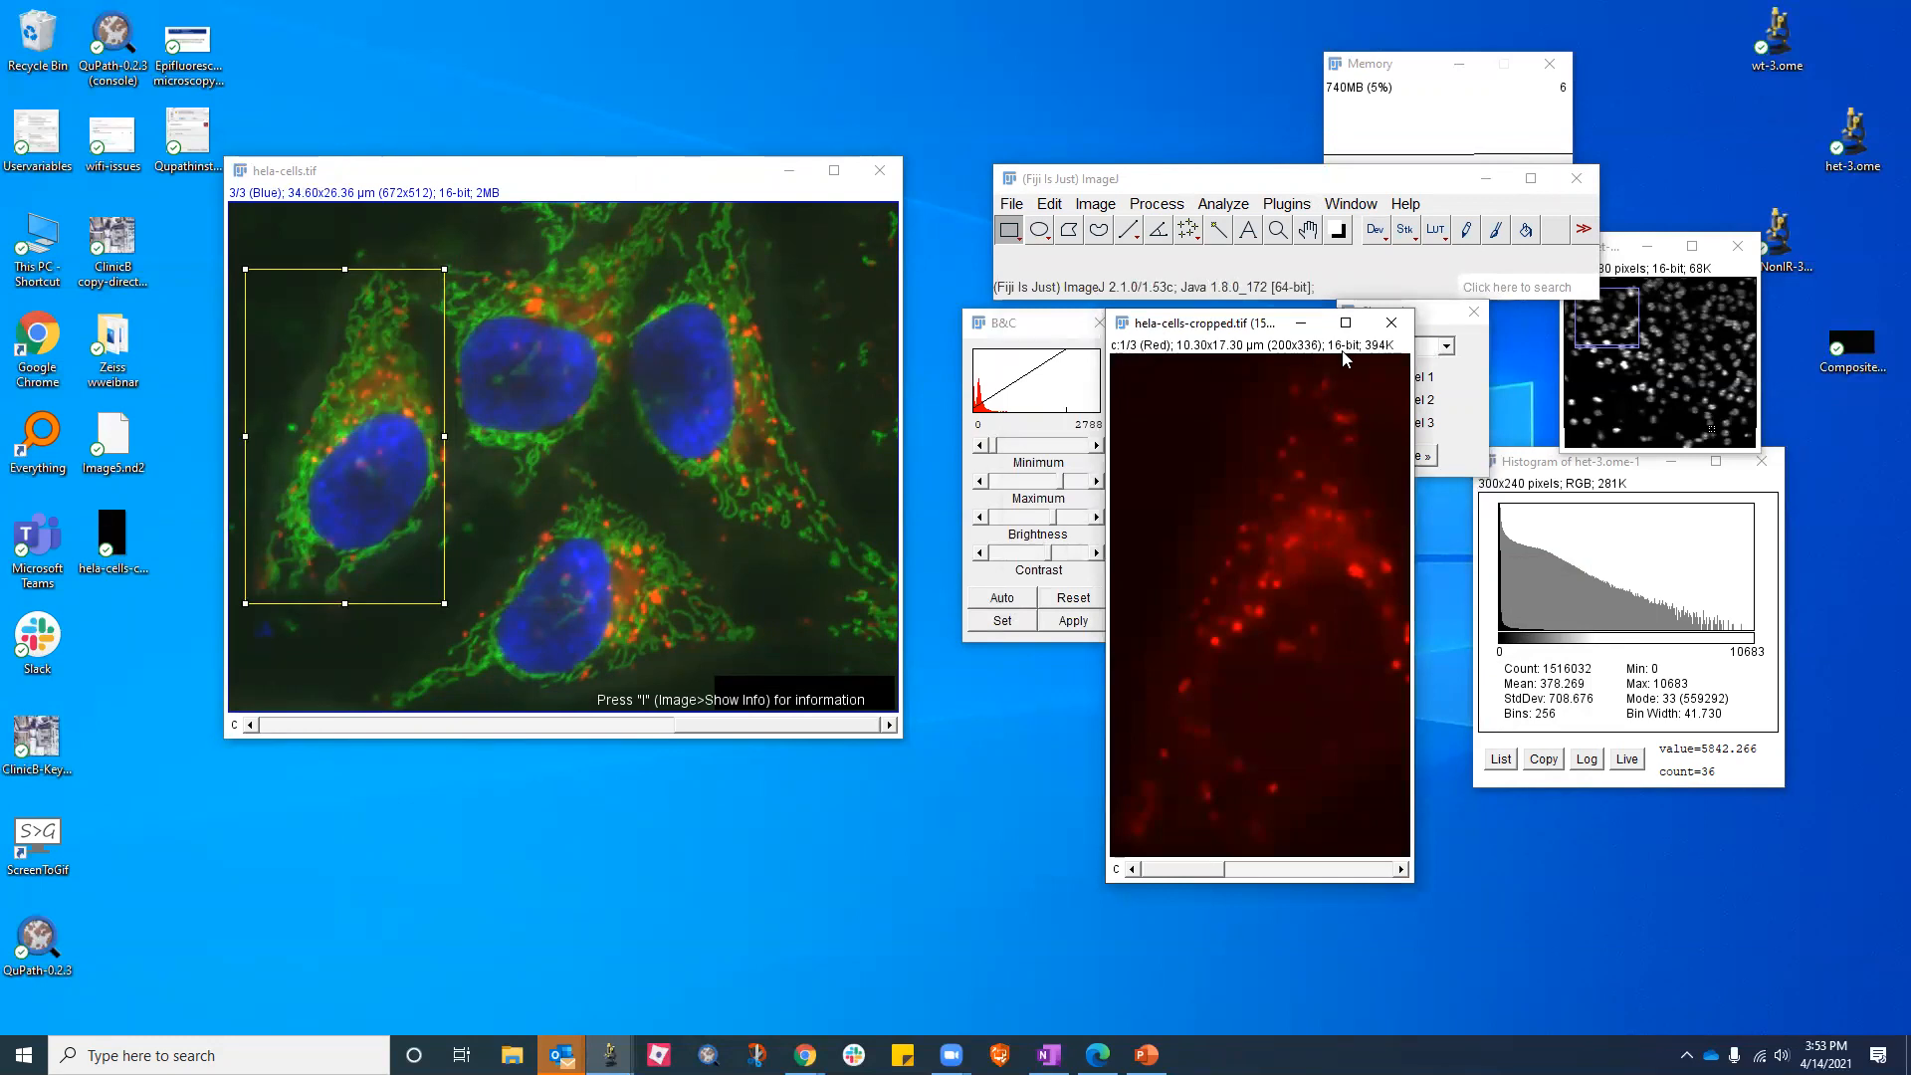
pyautogui.scroll(-2, 1312, 426)
pyautogui.scroll(4, 1312, 426)
pyautogui.scroll(1, 1310, 428)
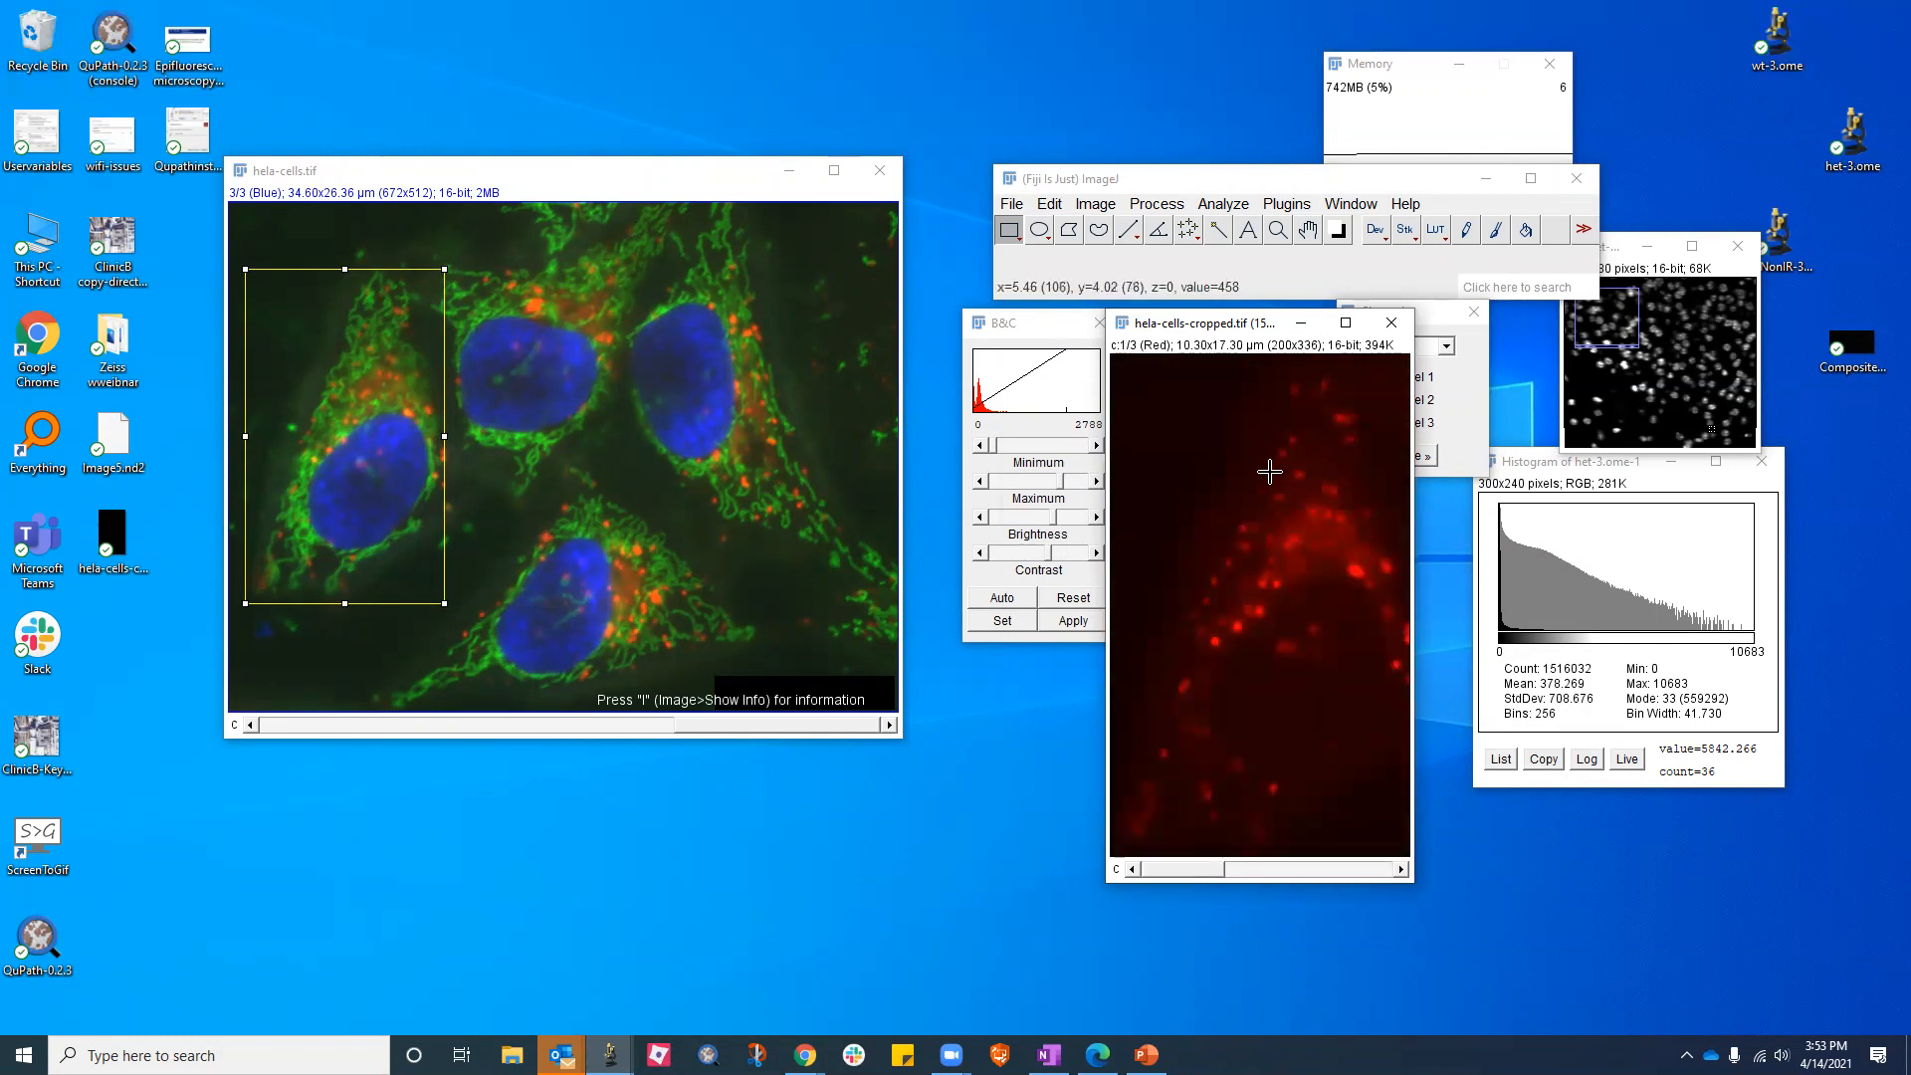
# Set the cropped image's channel display to Composite and convert it to an RGB Color image
pyautogui.hotkey('ctrl', 'shift', 'z')
pyautogui.click(1446, 346)
pyautogui.click(1404, 364)
pyautogui.click(1310, 486)
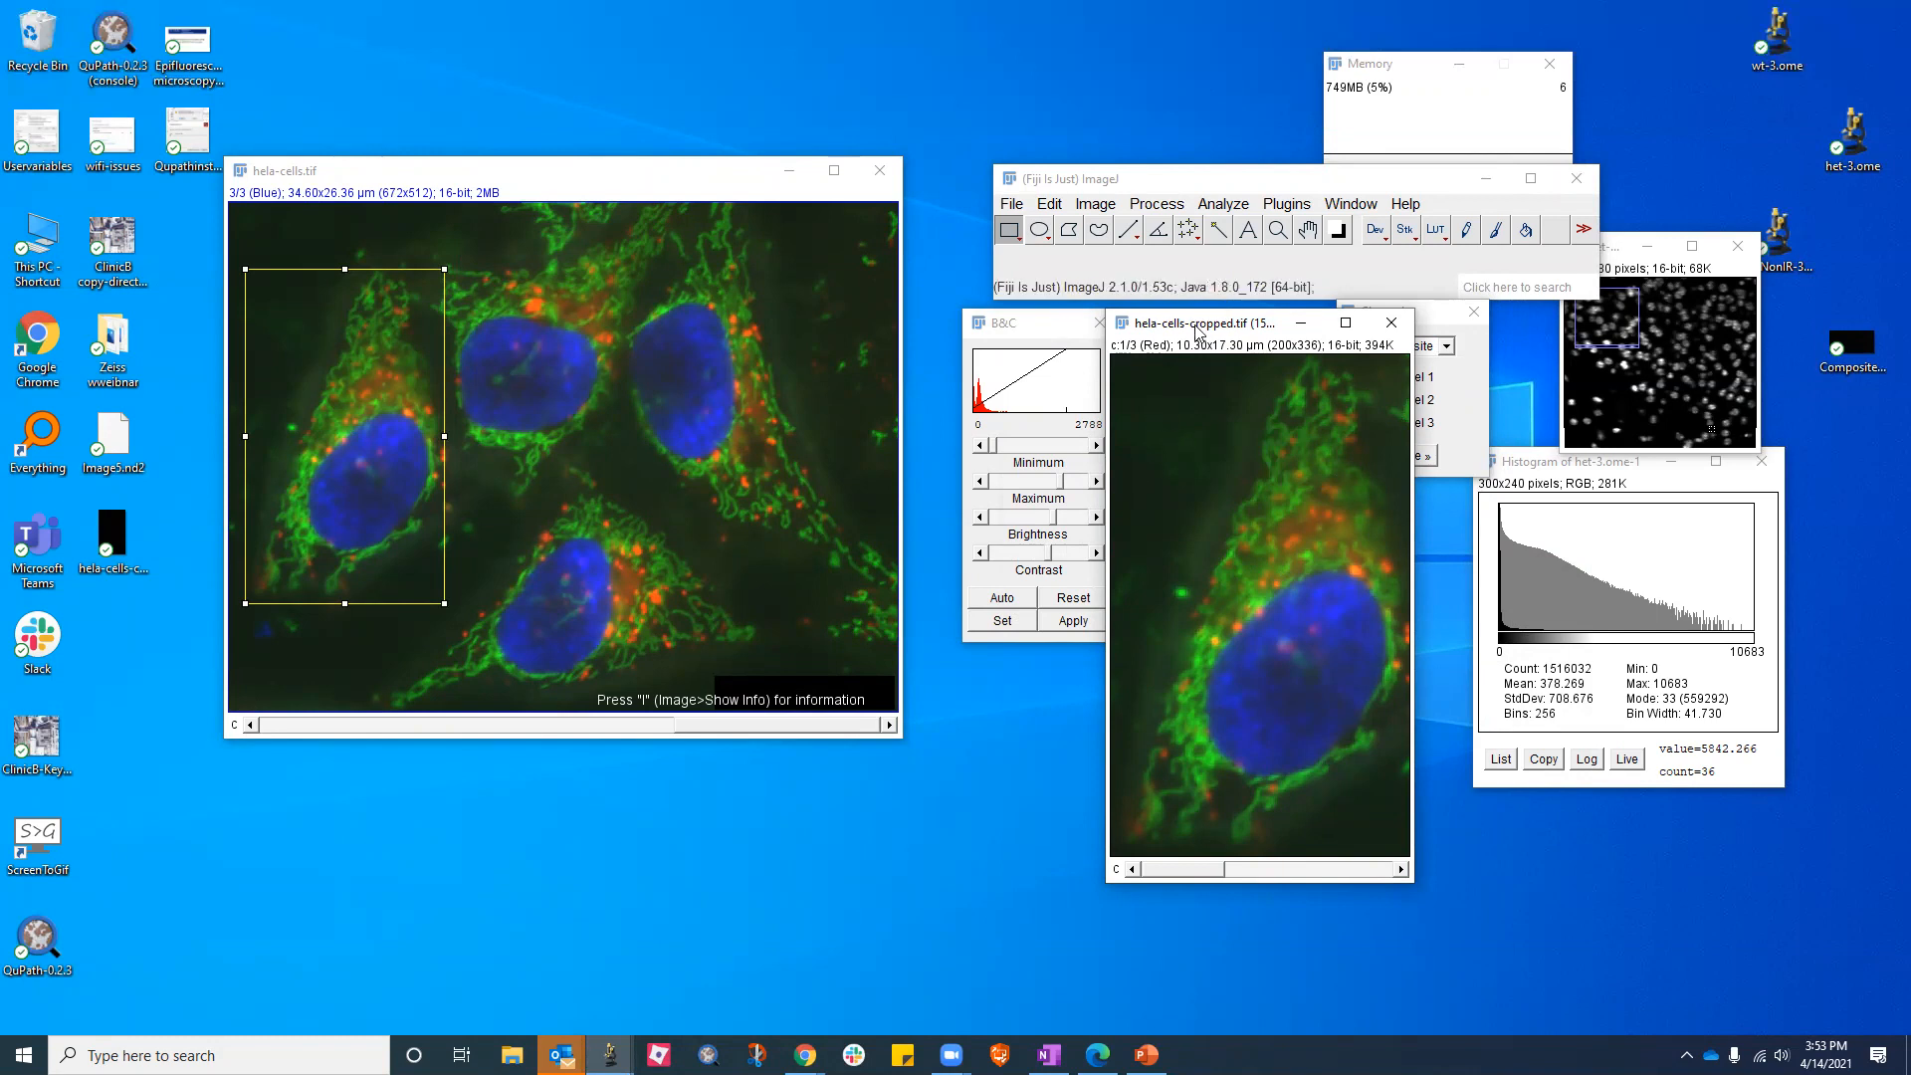
pyautogui.click(1100, 207)
pyautogui.moveTo(1108, 231)
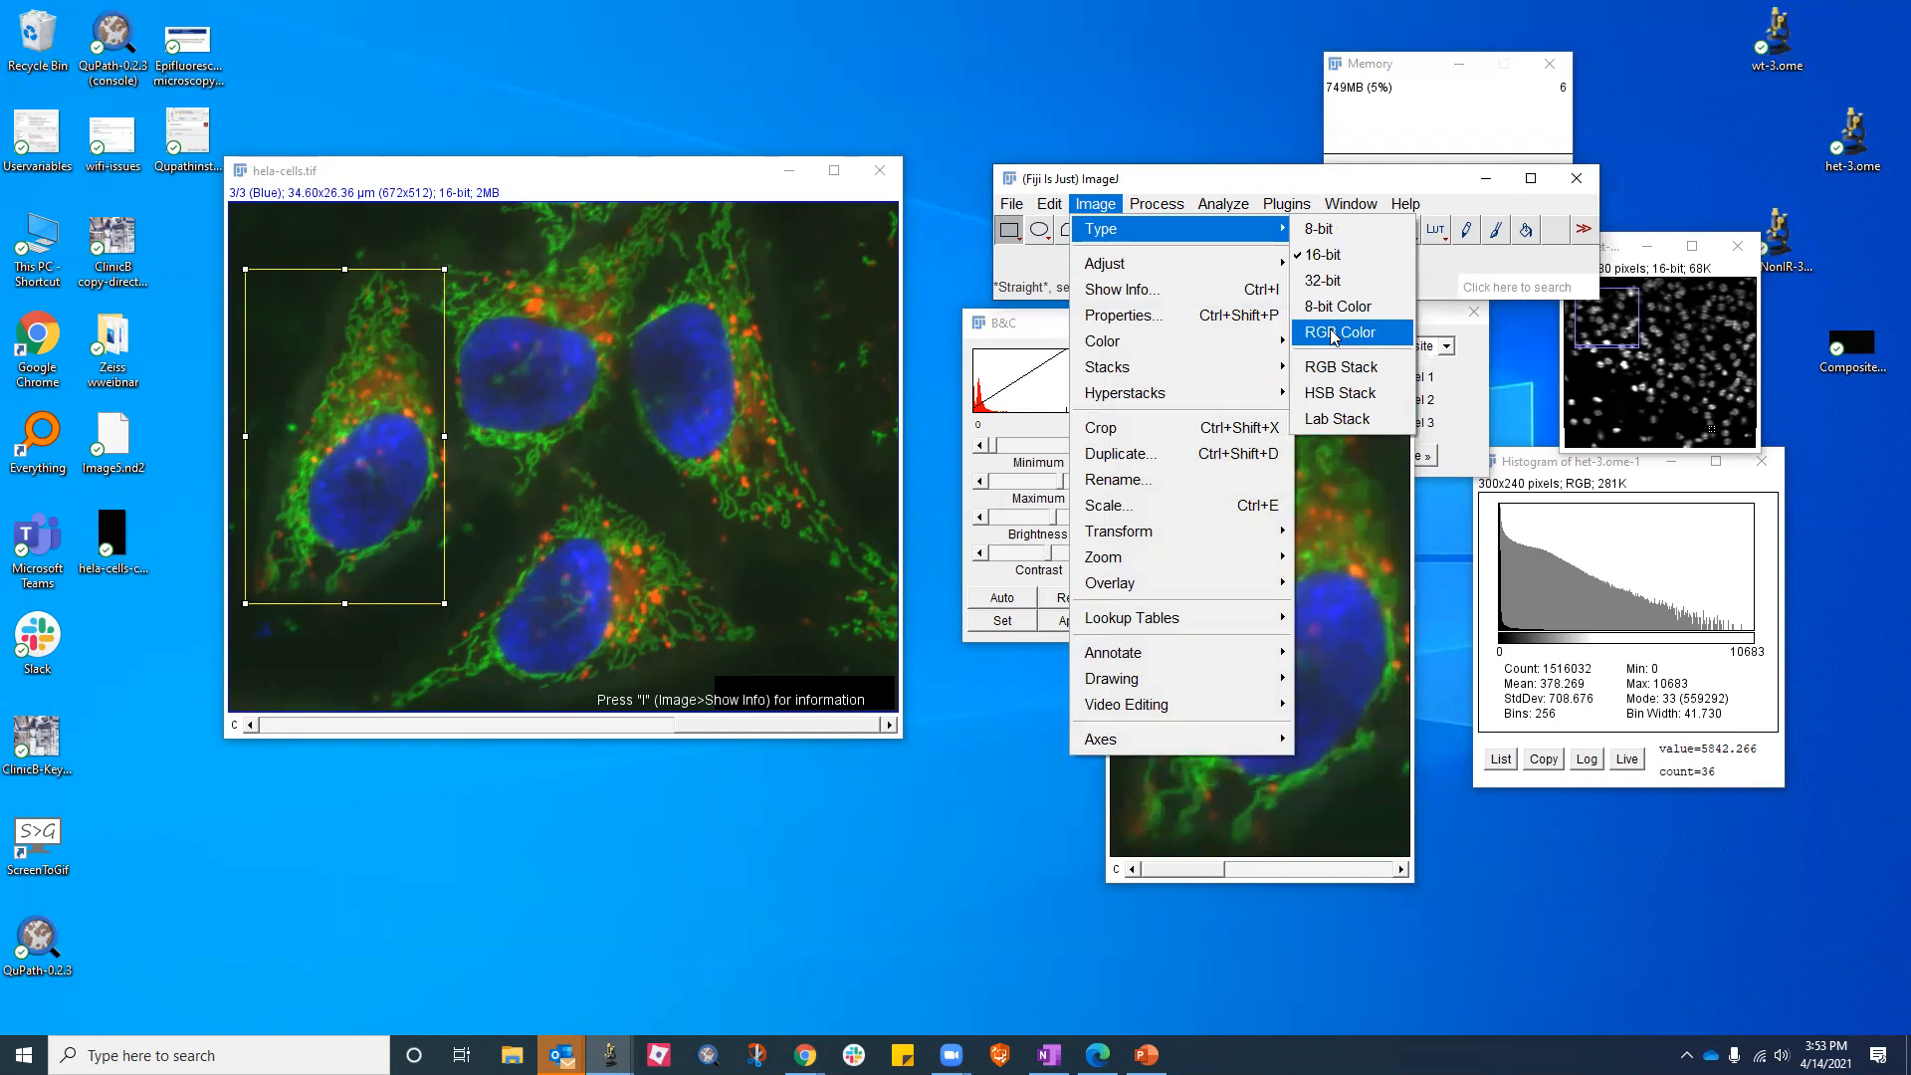
pyautogui.click(1334, 333)
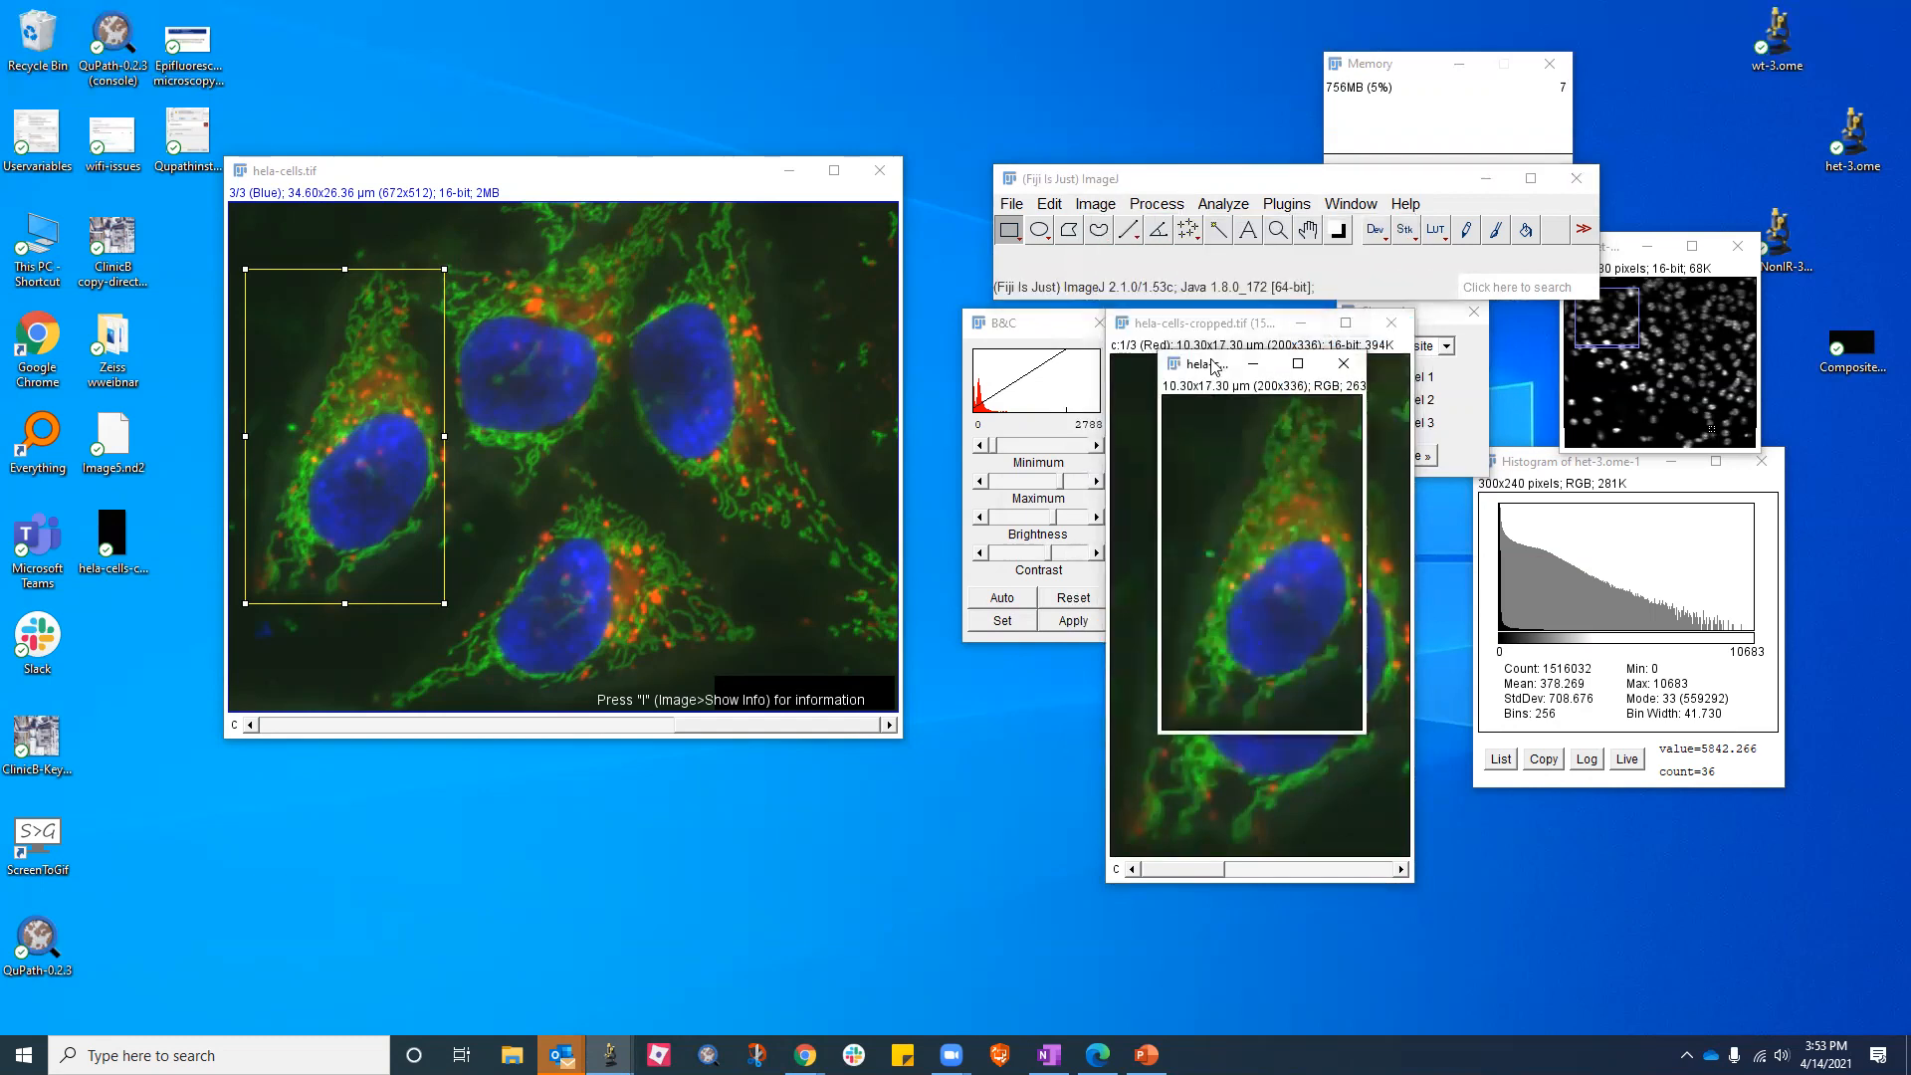
# Save the RGB image to the Desktop as "hela-cells-cropped.tif (RGB)" and close both cropped images
pyautogui.moveTo(1215, 365); pyautogui.dragTo(1470, 211)
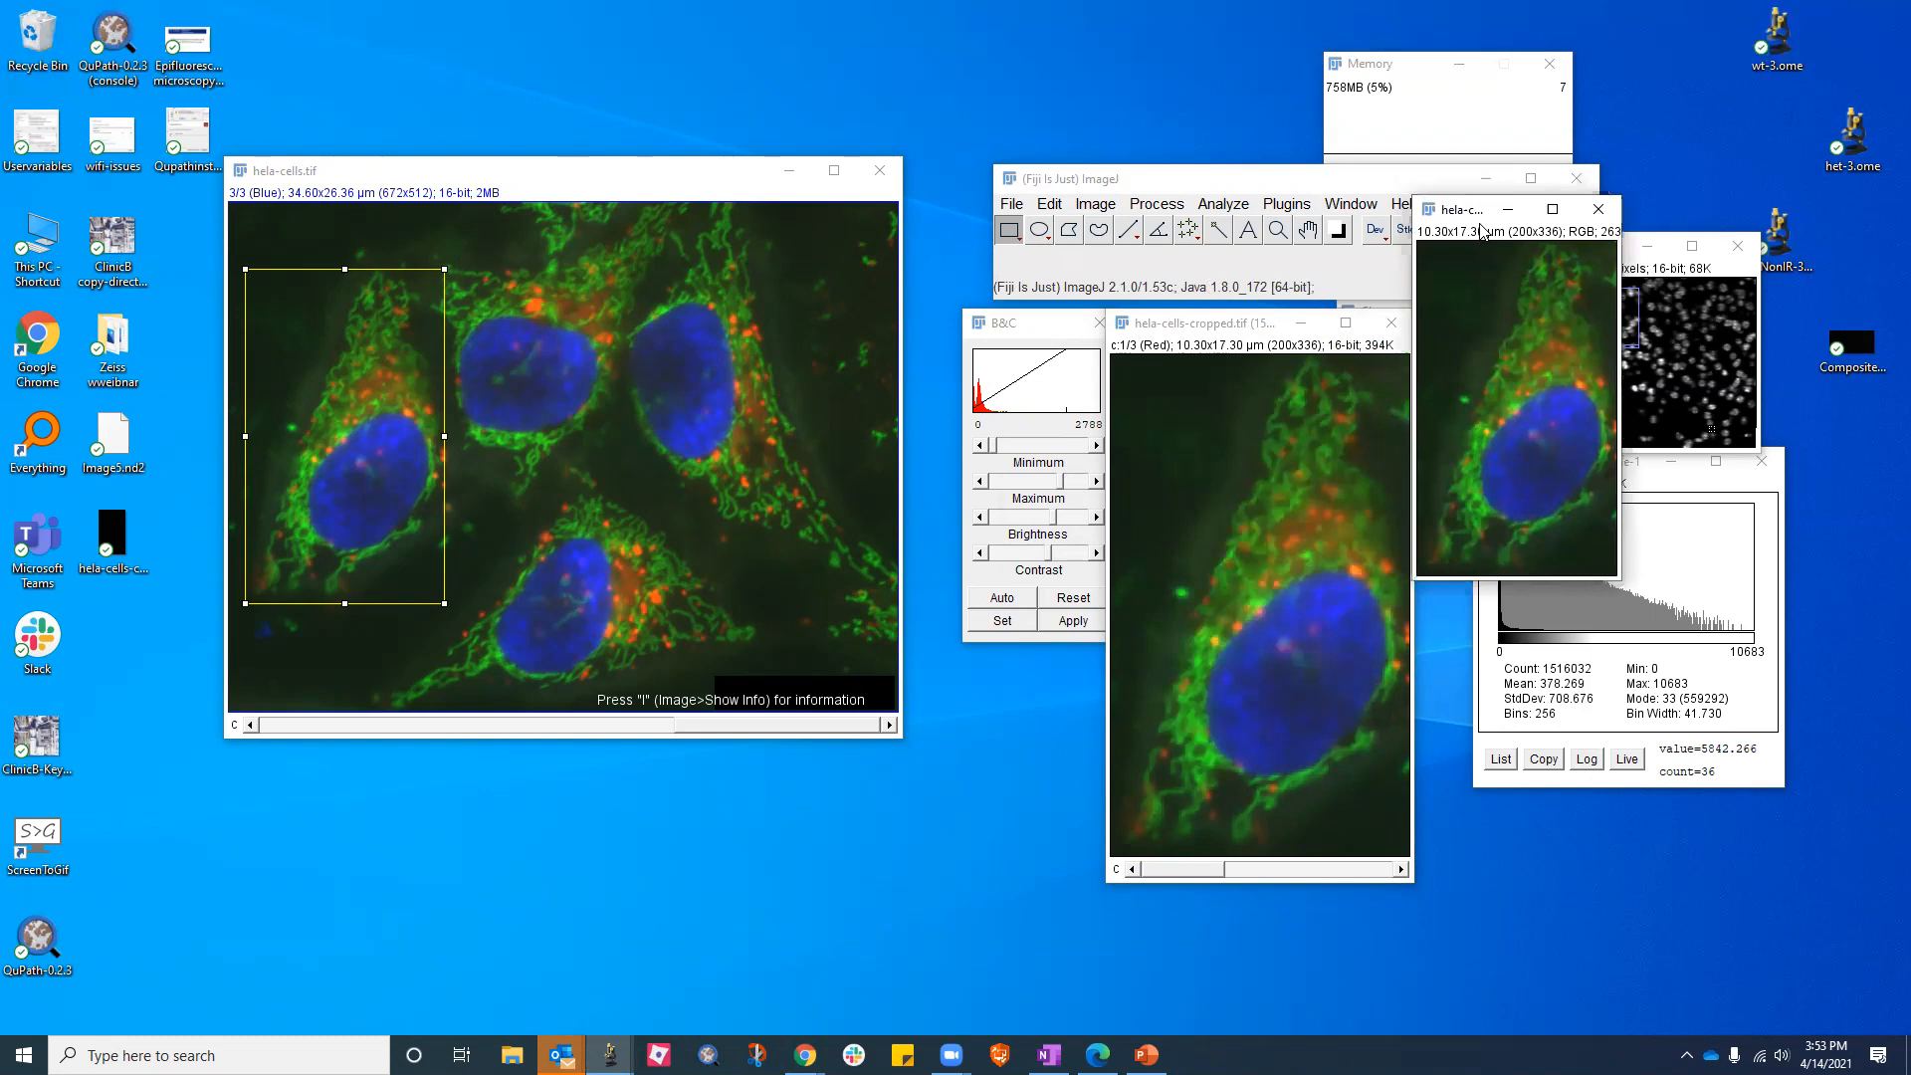
pyautogui.moveTo(1479, 225); pyautogui.dragTo(1518, 359)
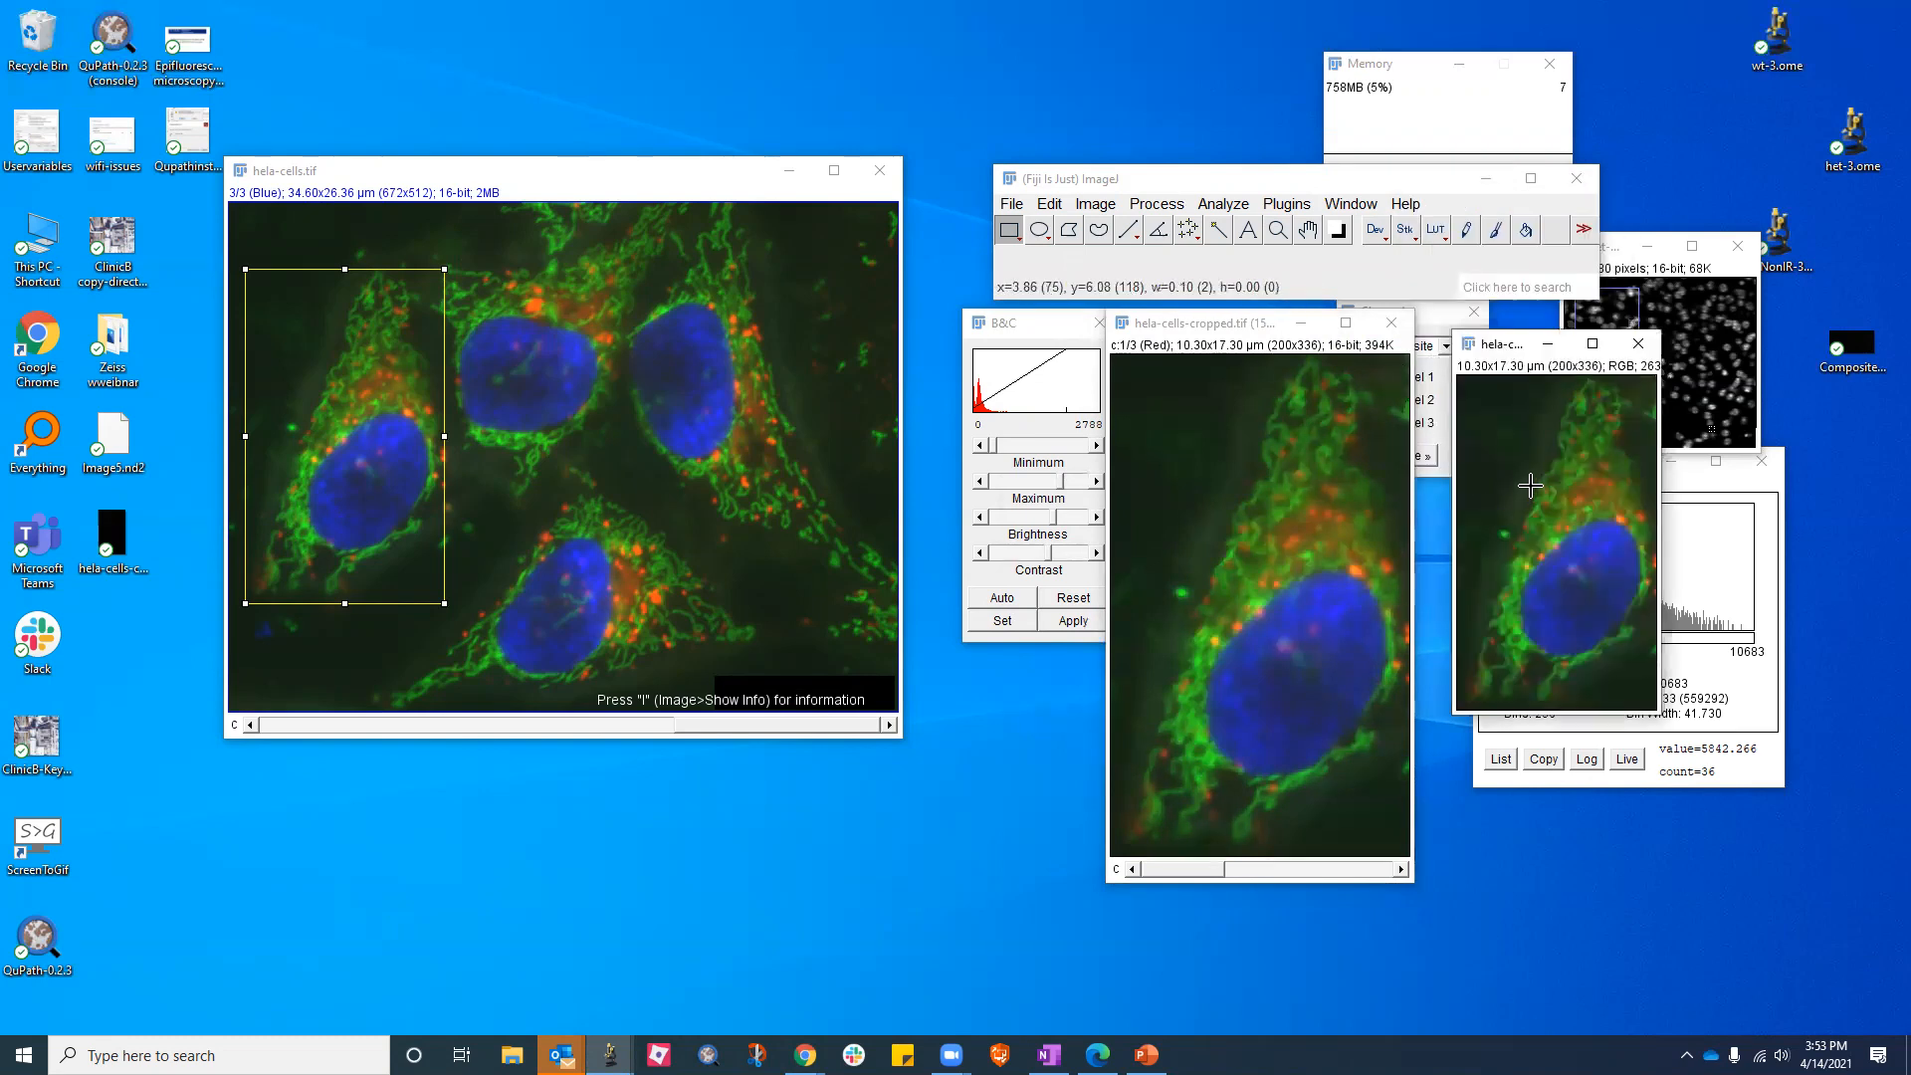
pyautogui.hotkey('ctrl', 's')
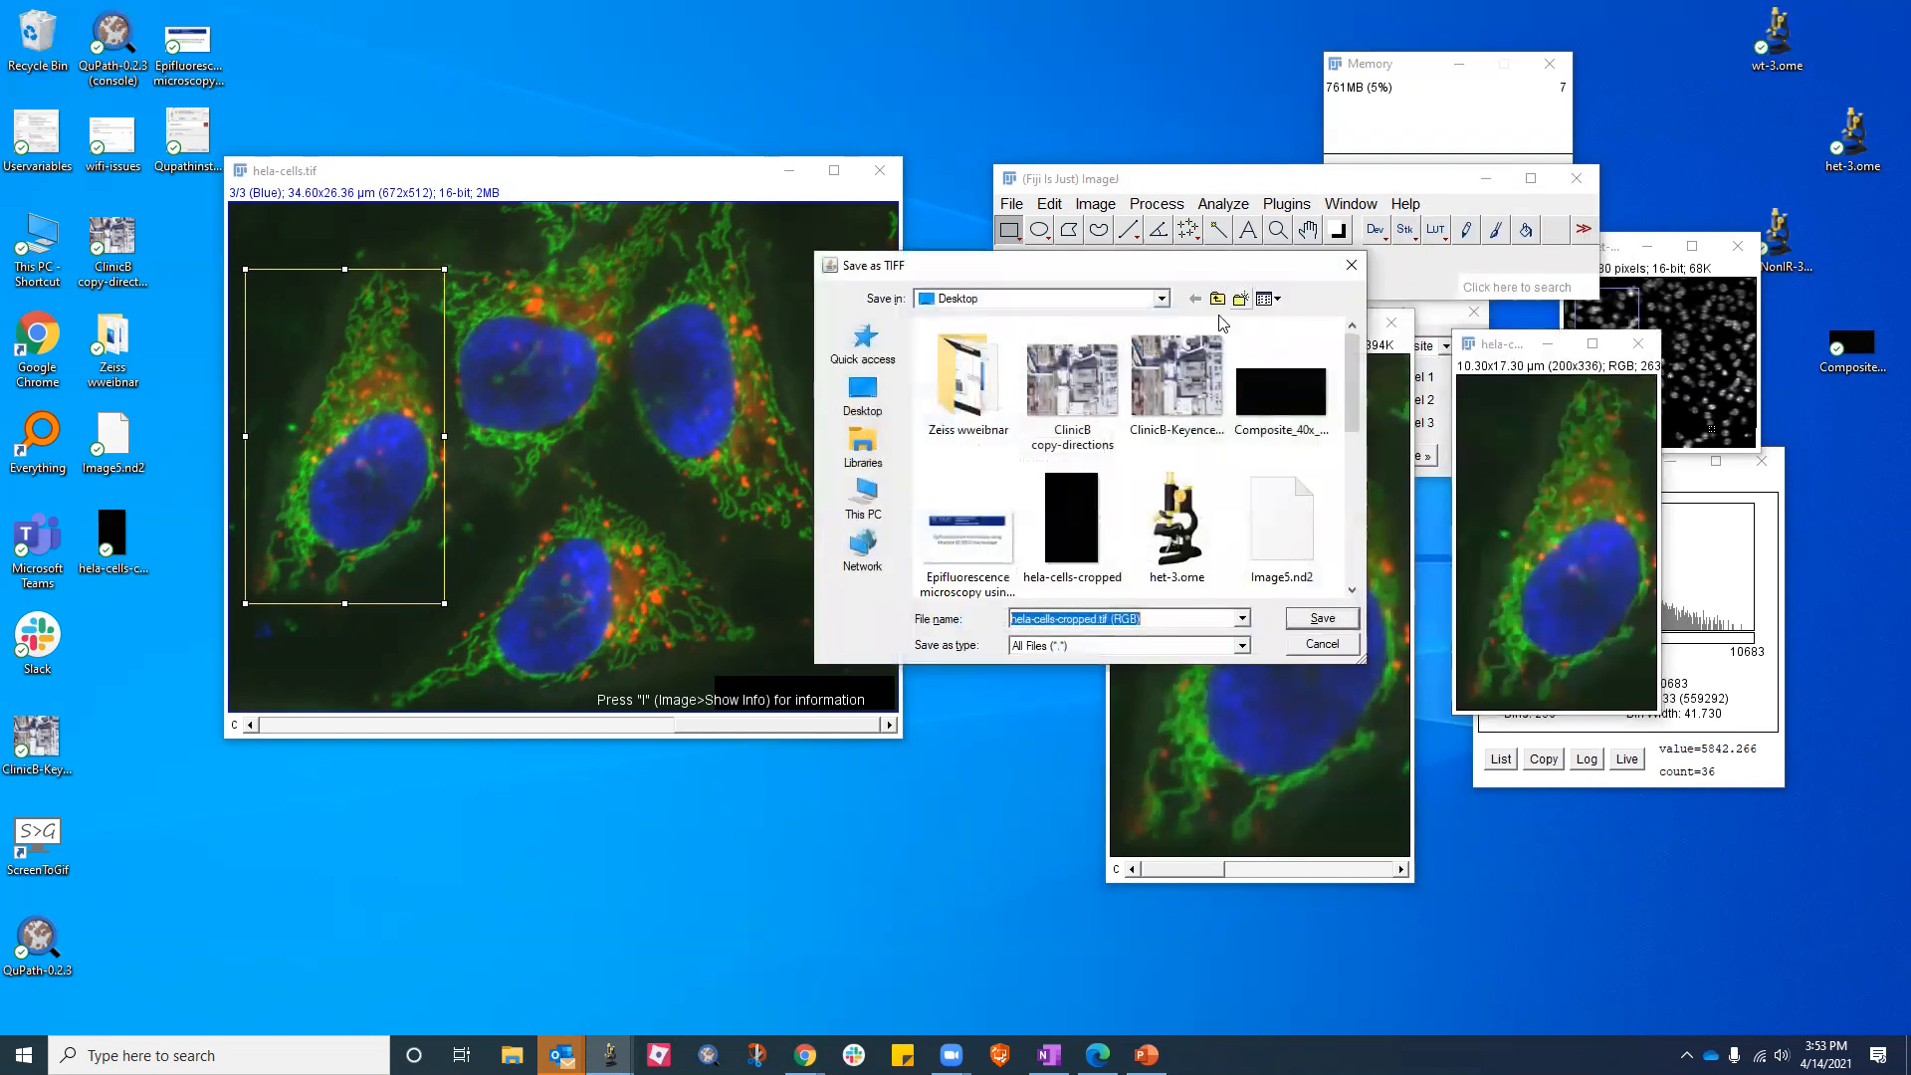
pyautogui.click(1322, 619)
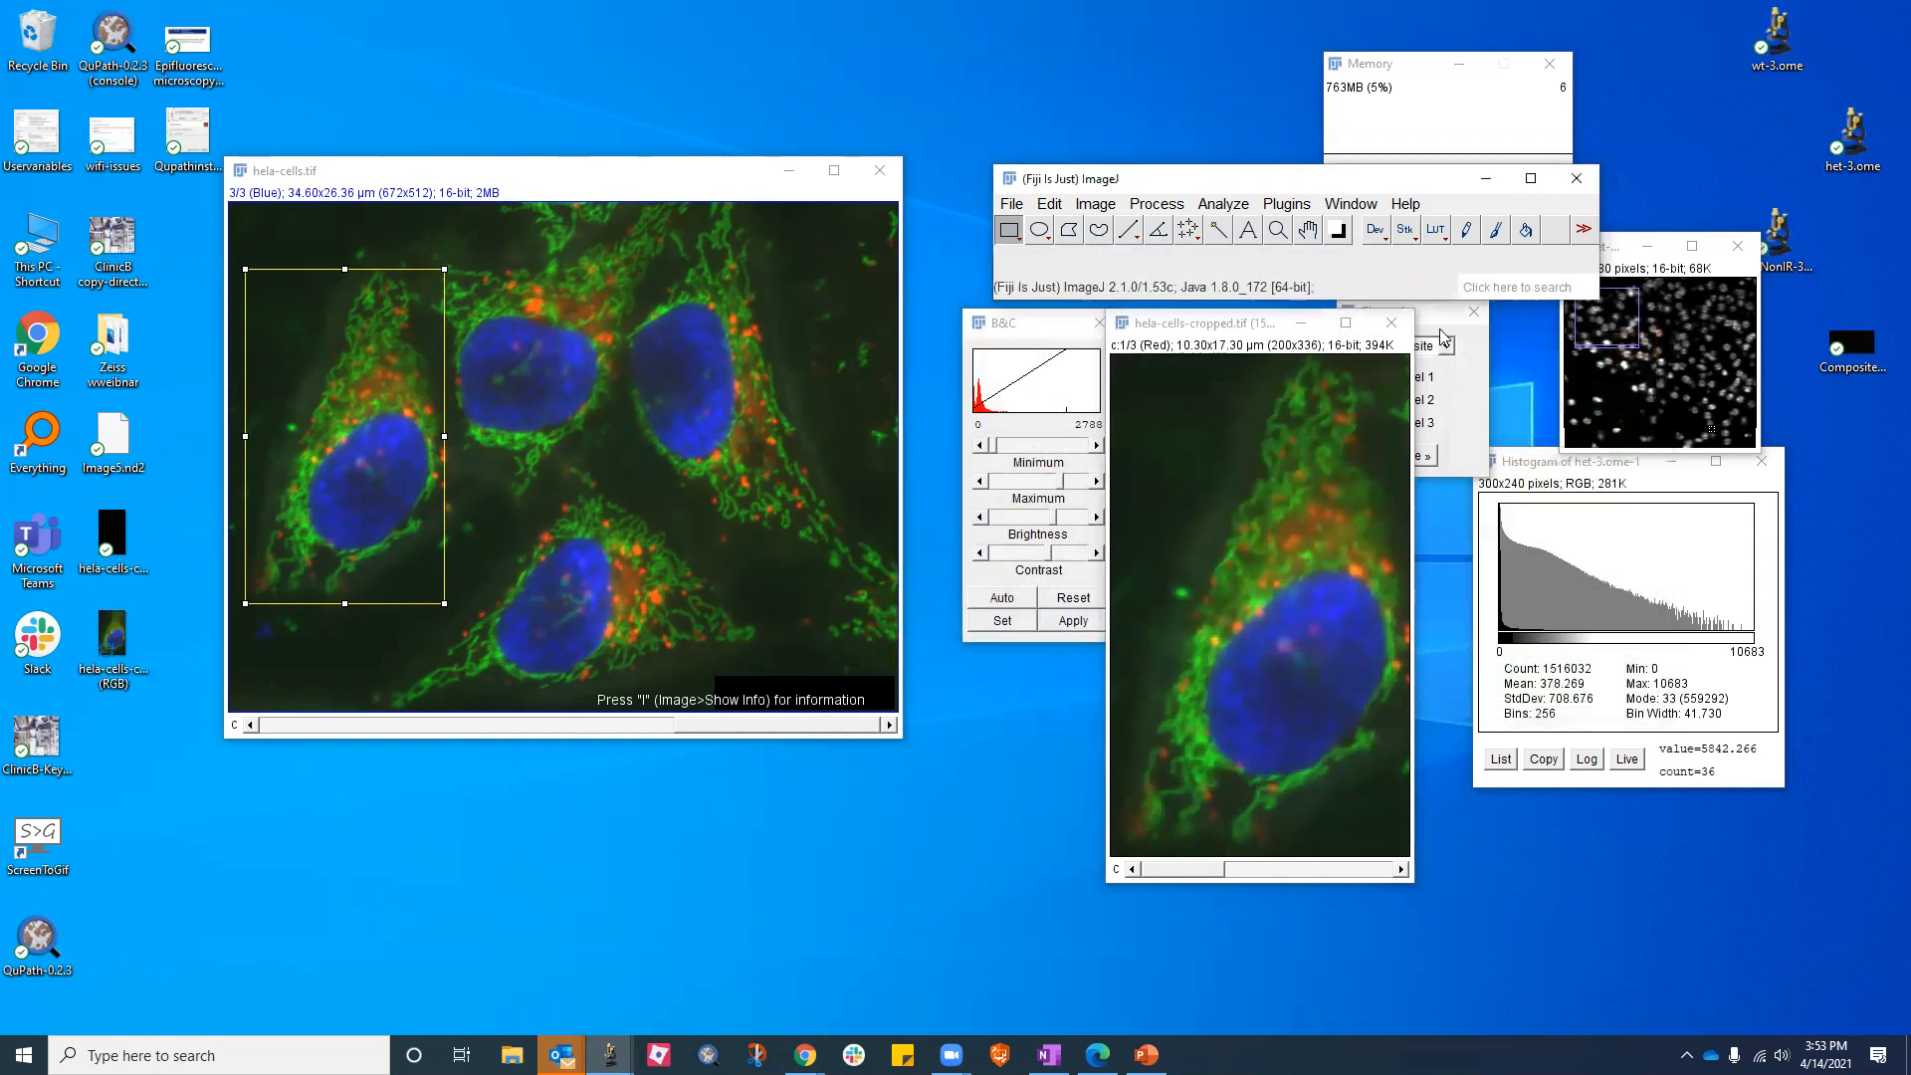
pyautogui.click(1392, 322)
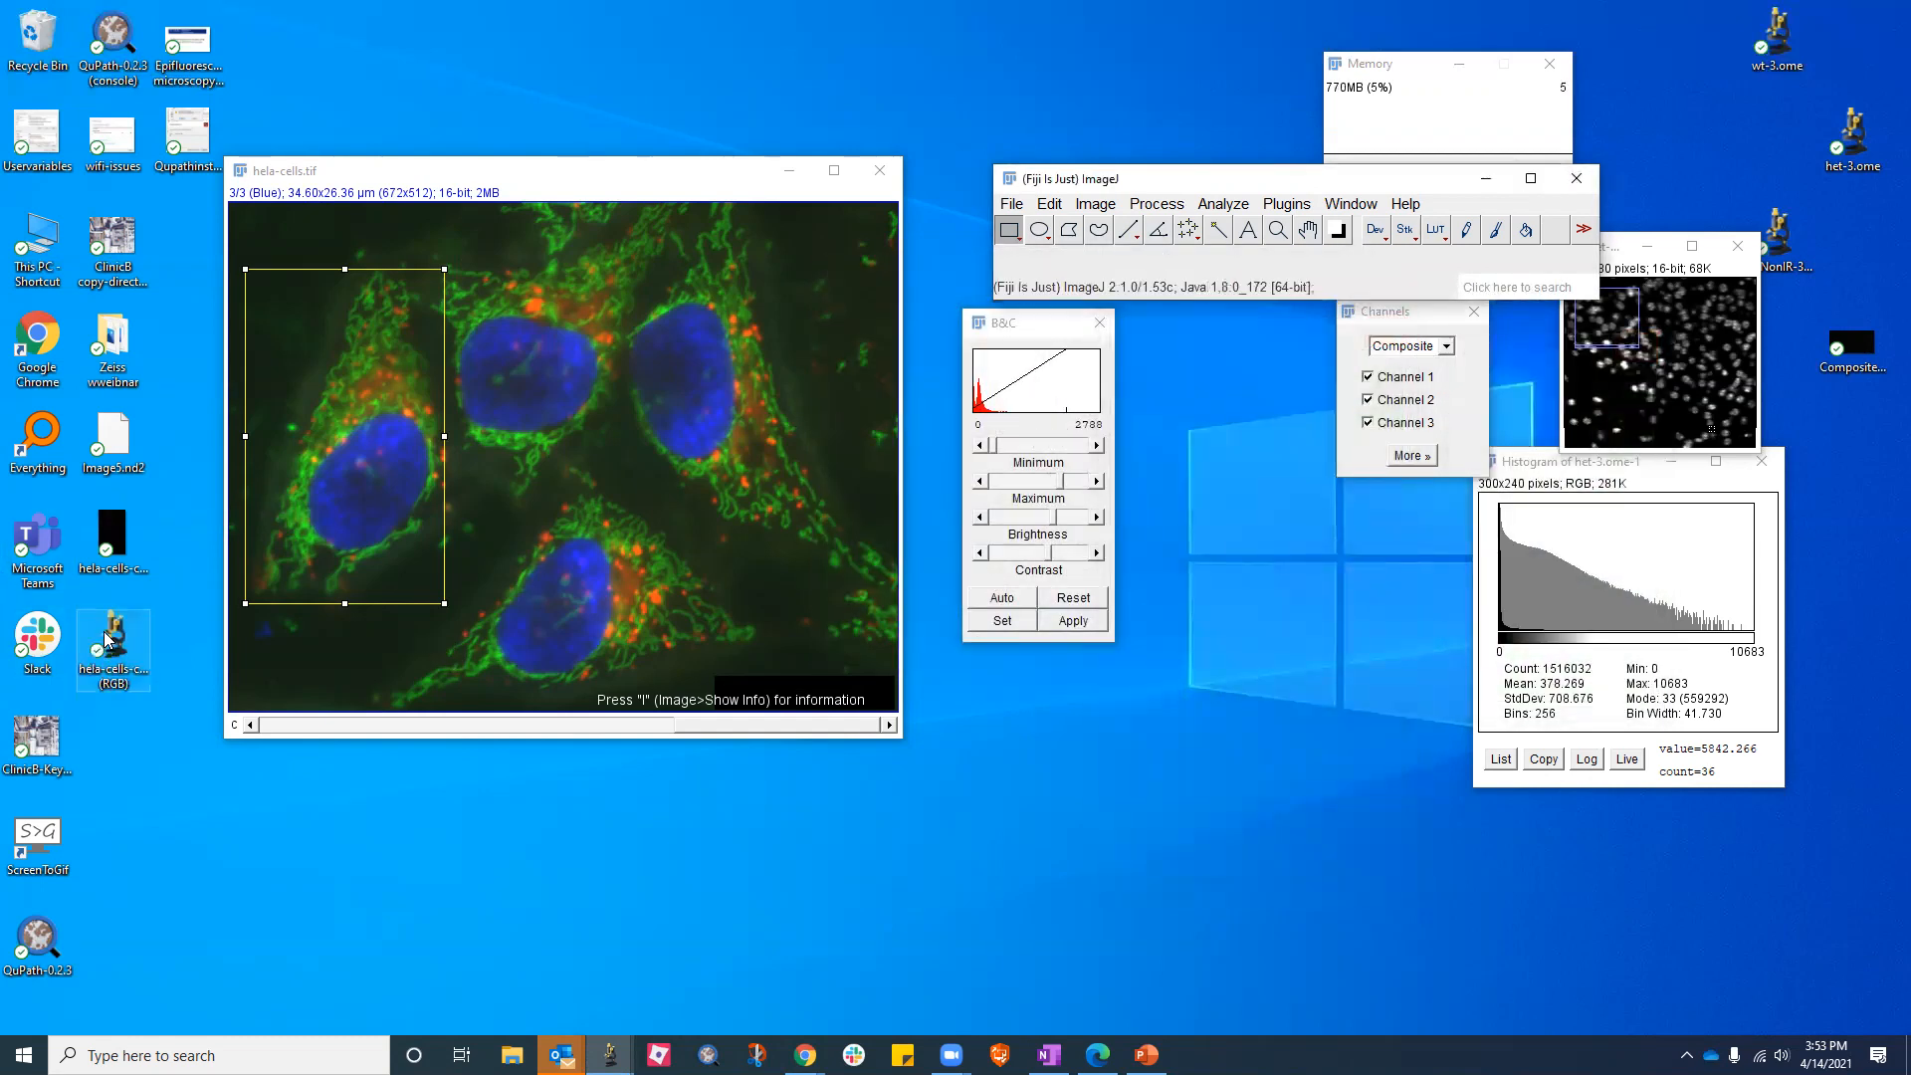
# Open the saved RGB and multichannel versions of the cropped image and place them side by side
pyautogui.click(105, 538)
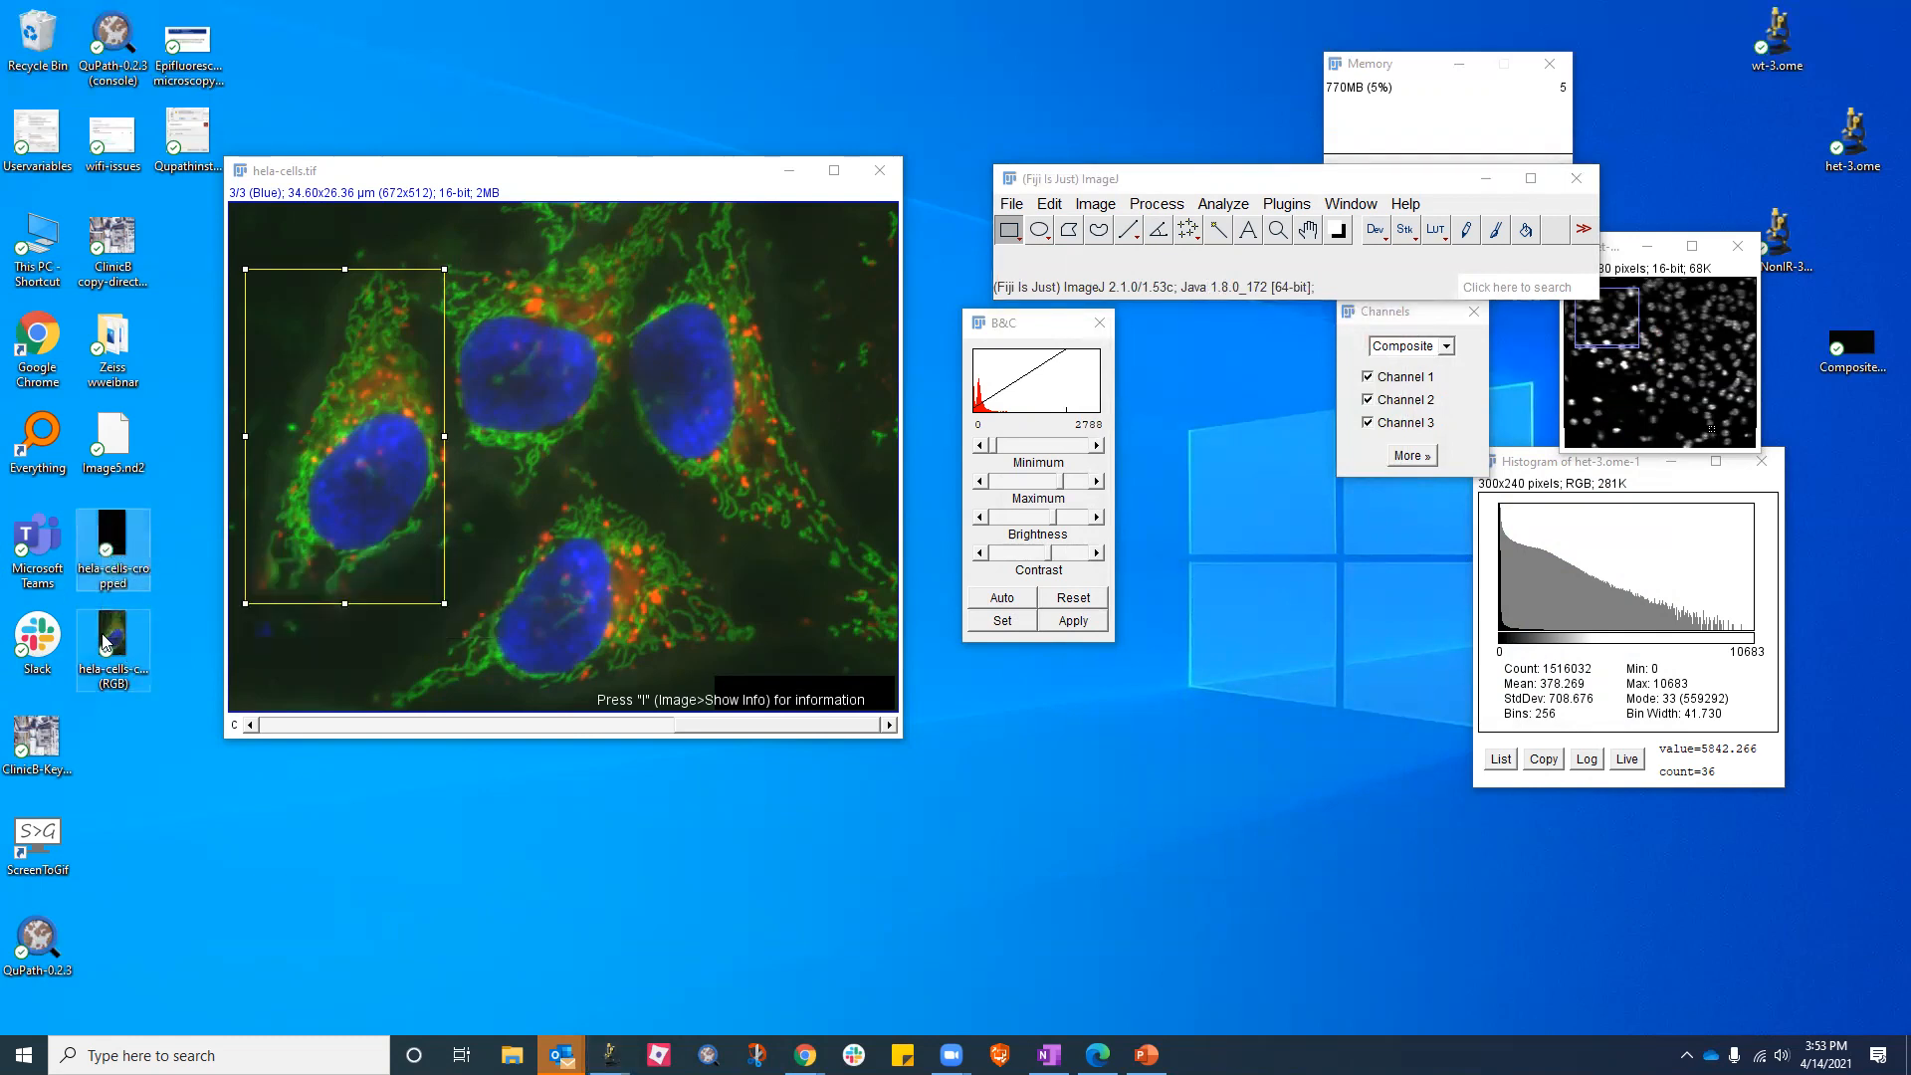
pyautogui.moveTo(113, 649); pyautogui.dragTo(1245, 285)
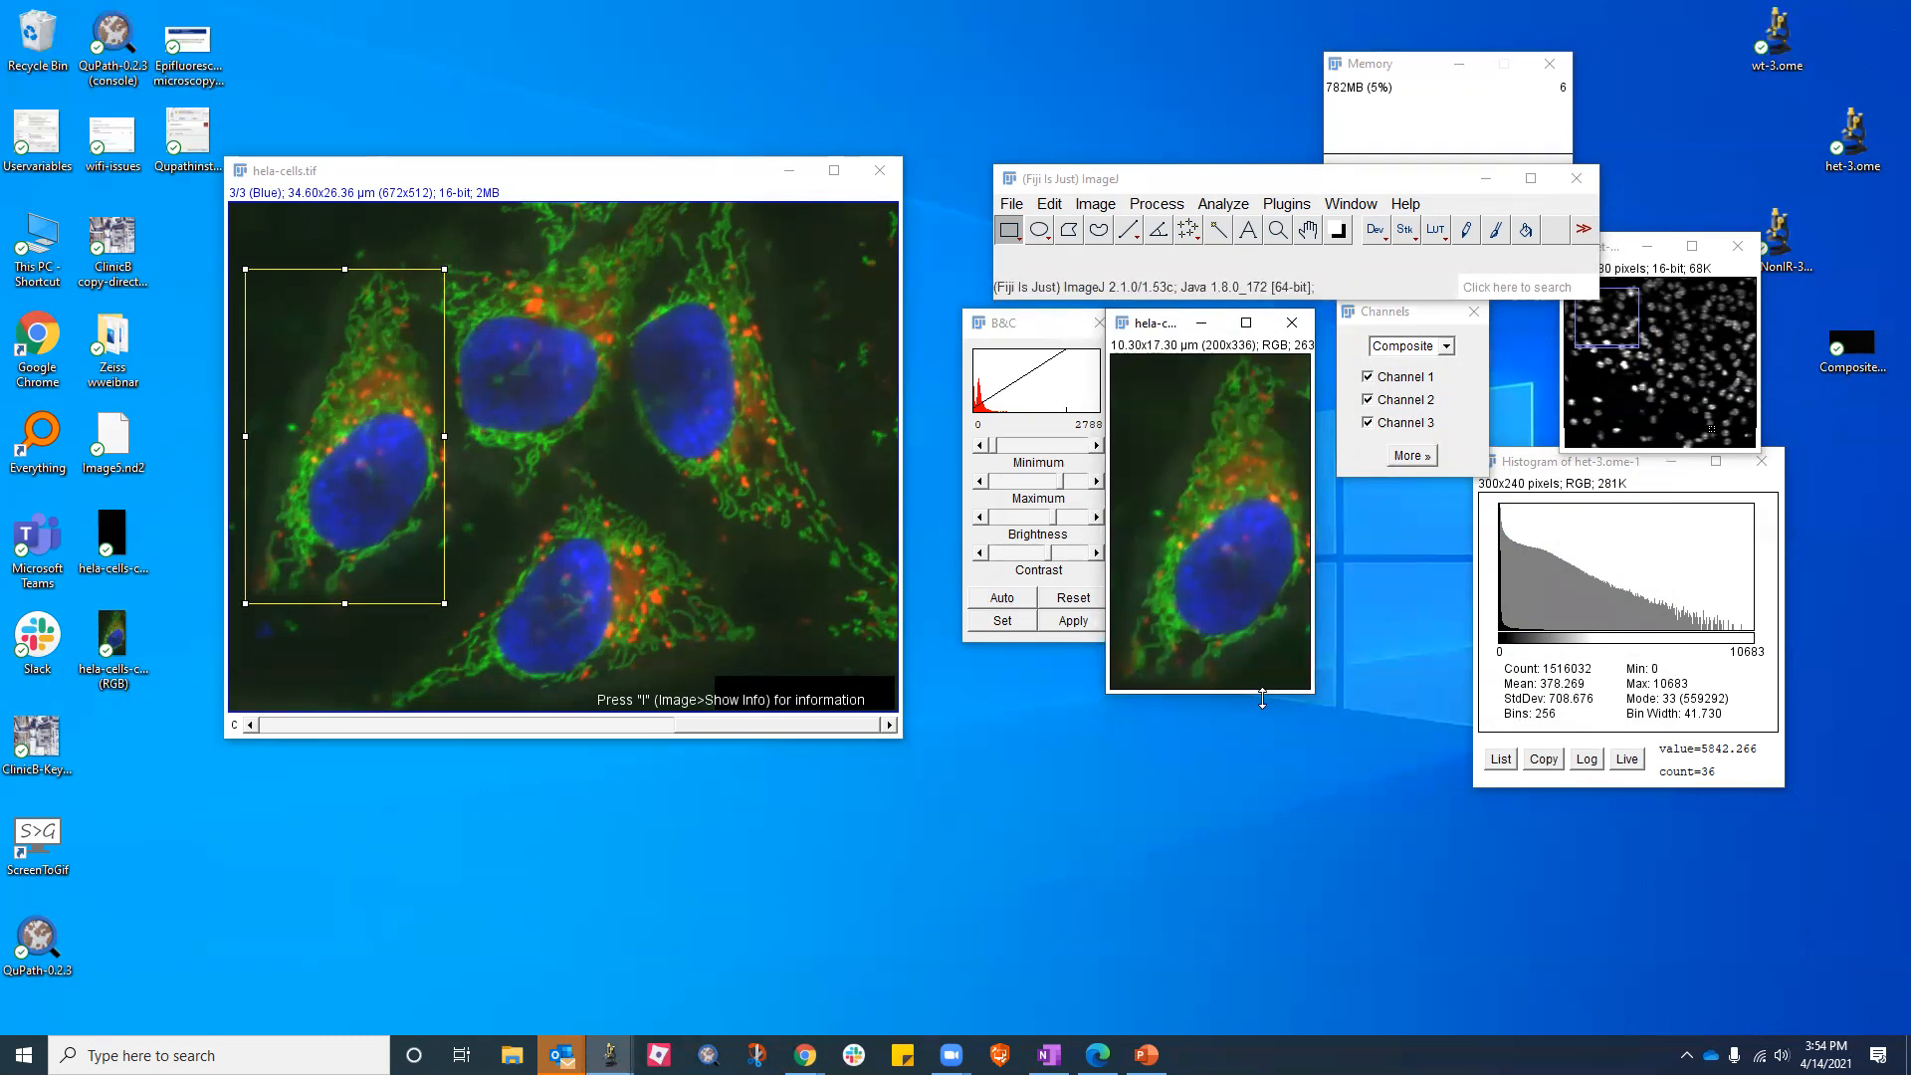
pyautogui.moveTo(121, 542); pyautogui.dragTo(1163, 273)
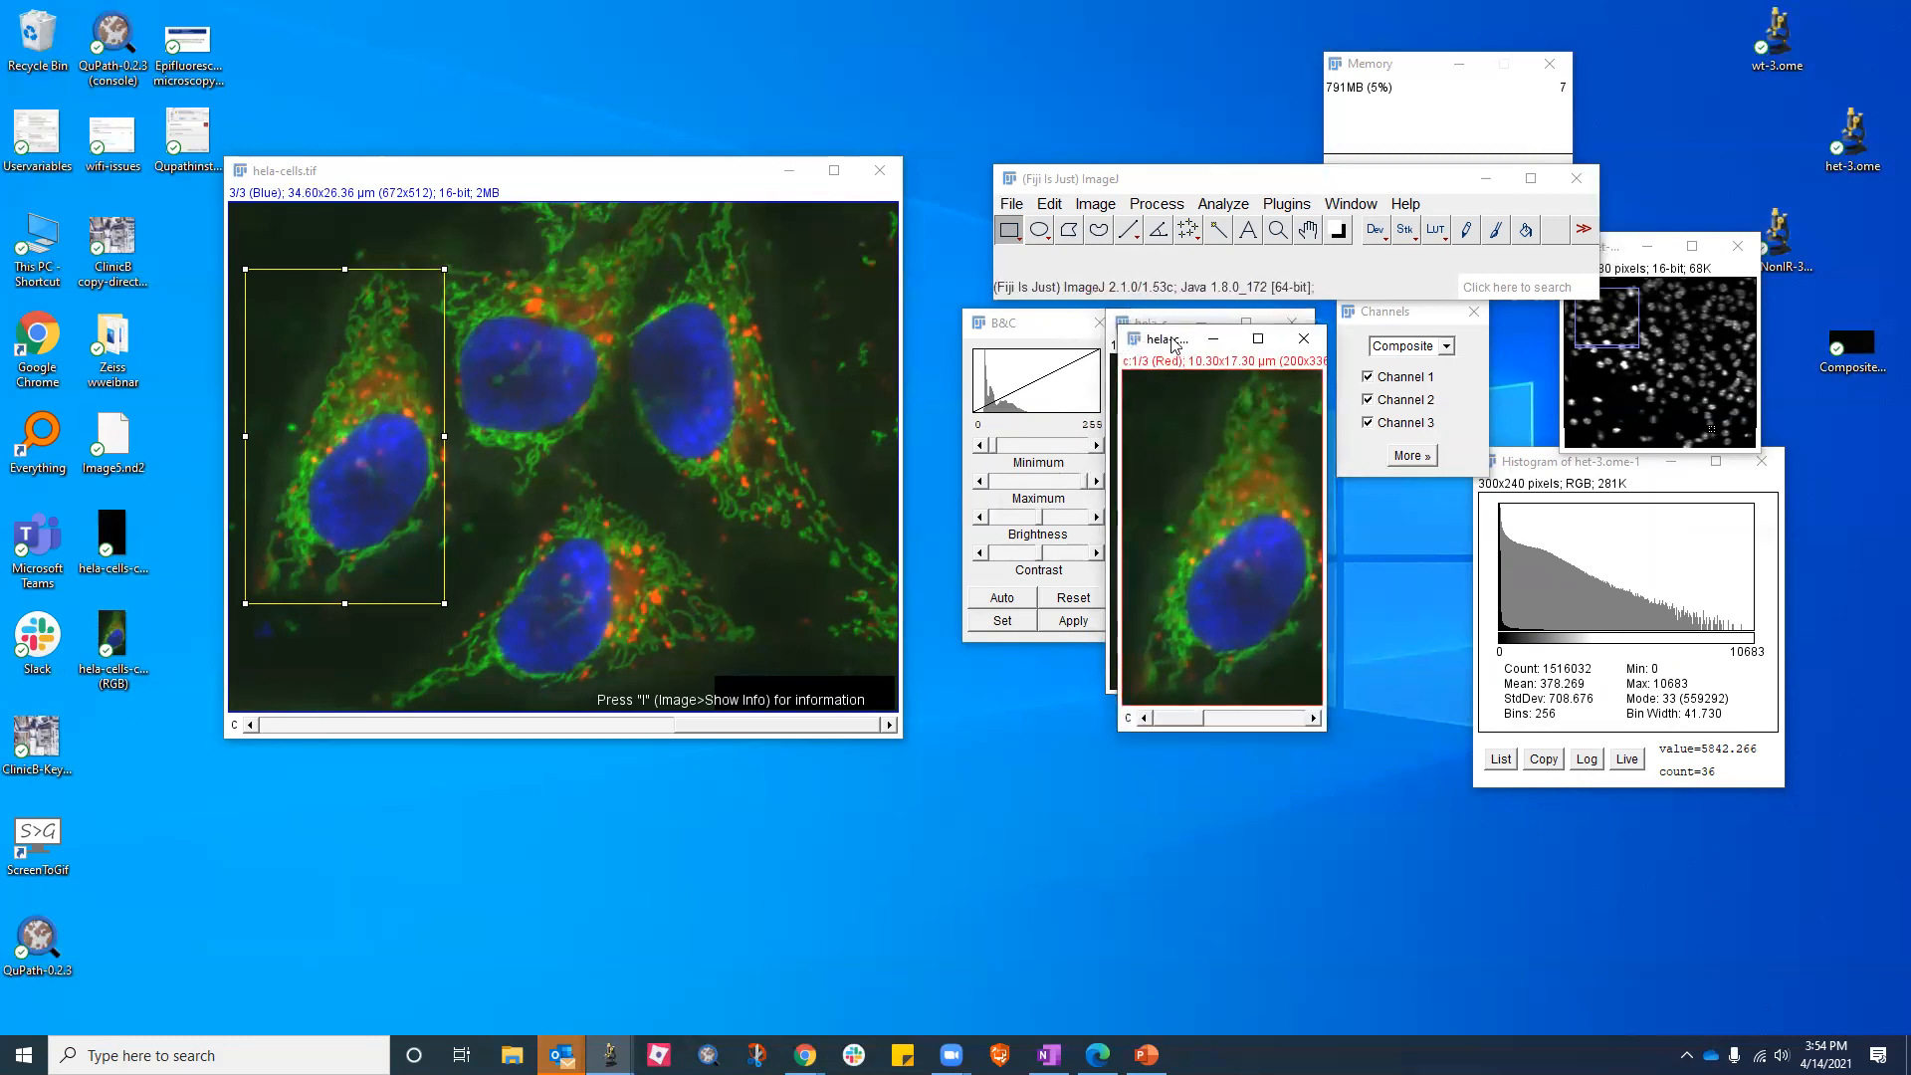
pyautogui.moveTo(1176, 344); pyautogui.dragTo(1391, 323)
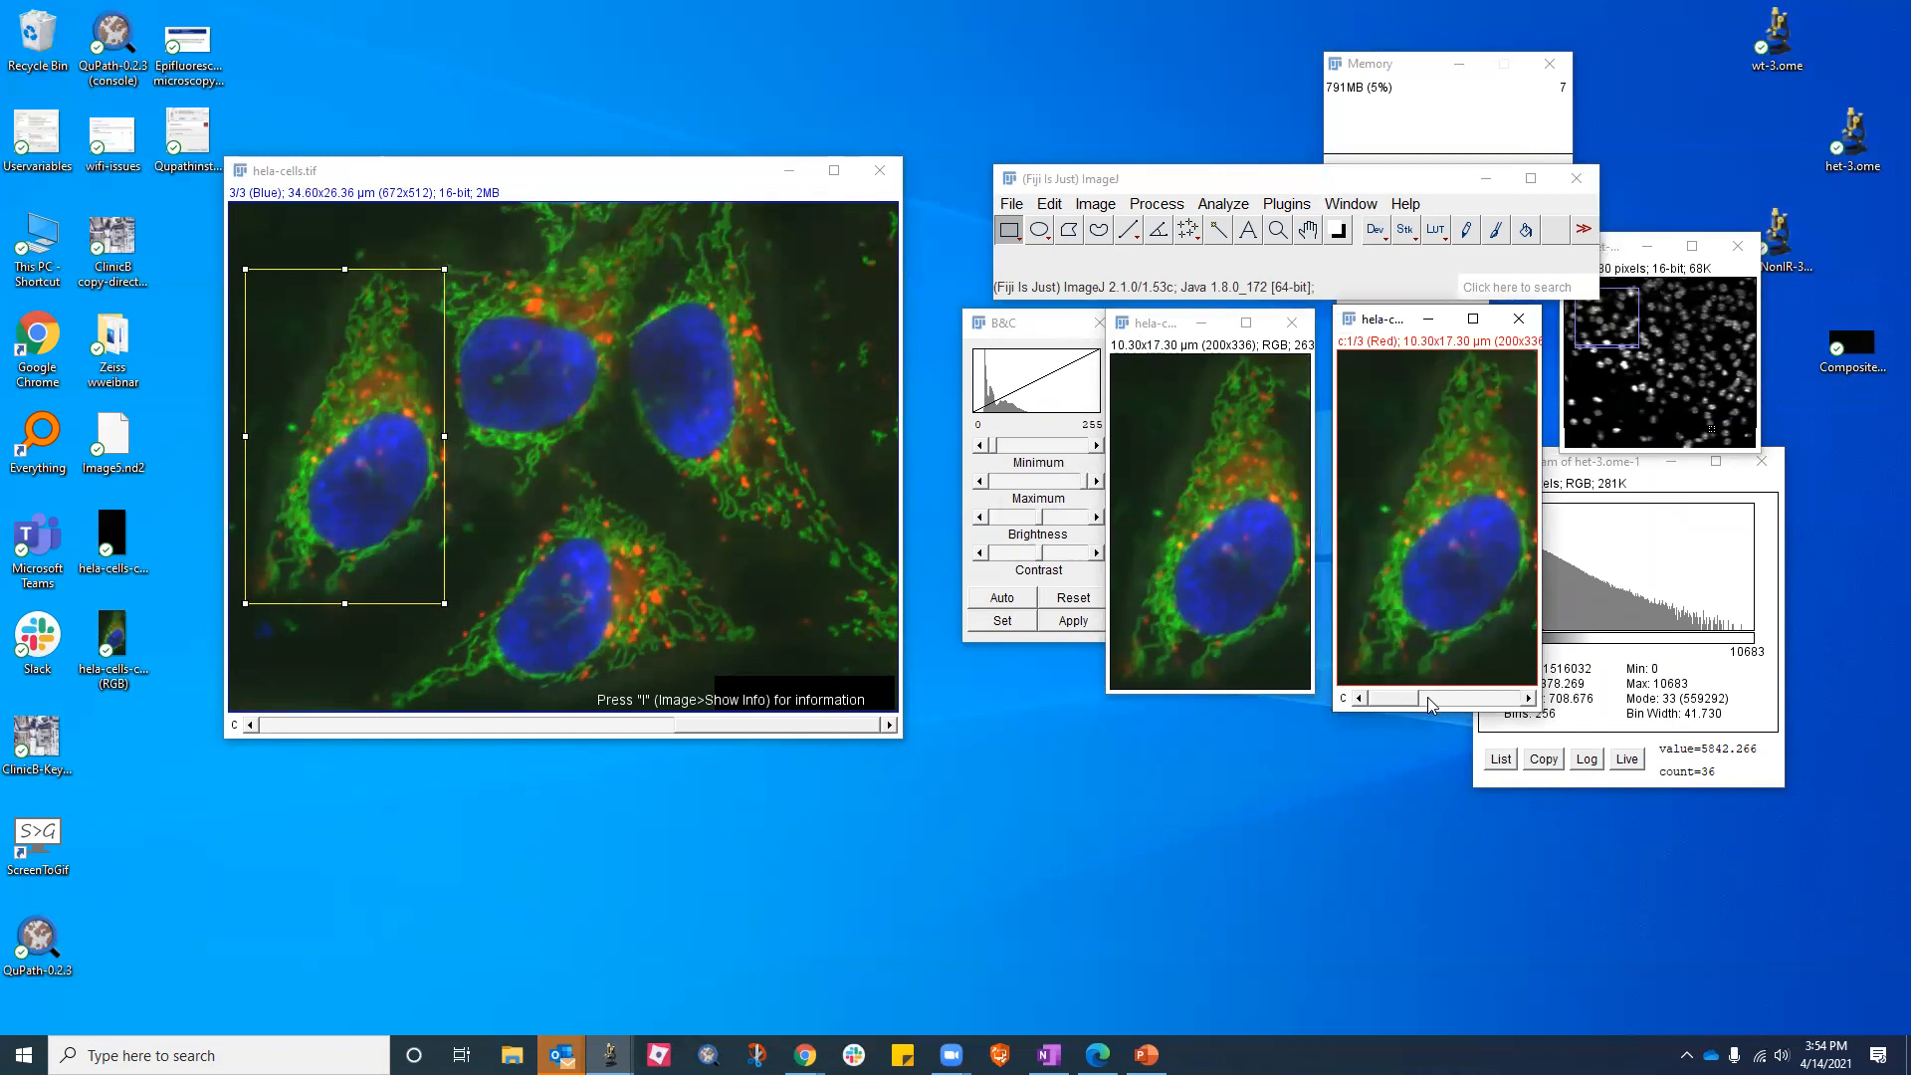
# Step through the channels of the multichannel cropped image and try to do the same on the RGB image
pyautogui.click(1434, 699)
pyautogui.click(1479, 698)
pyautogui.moveTo(1444, 699); pyautogui.dragTo(1397, 703)
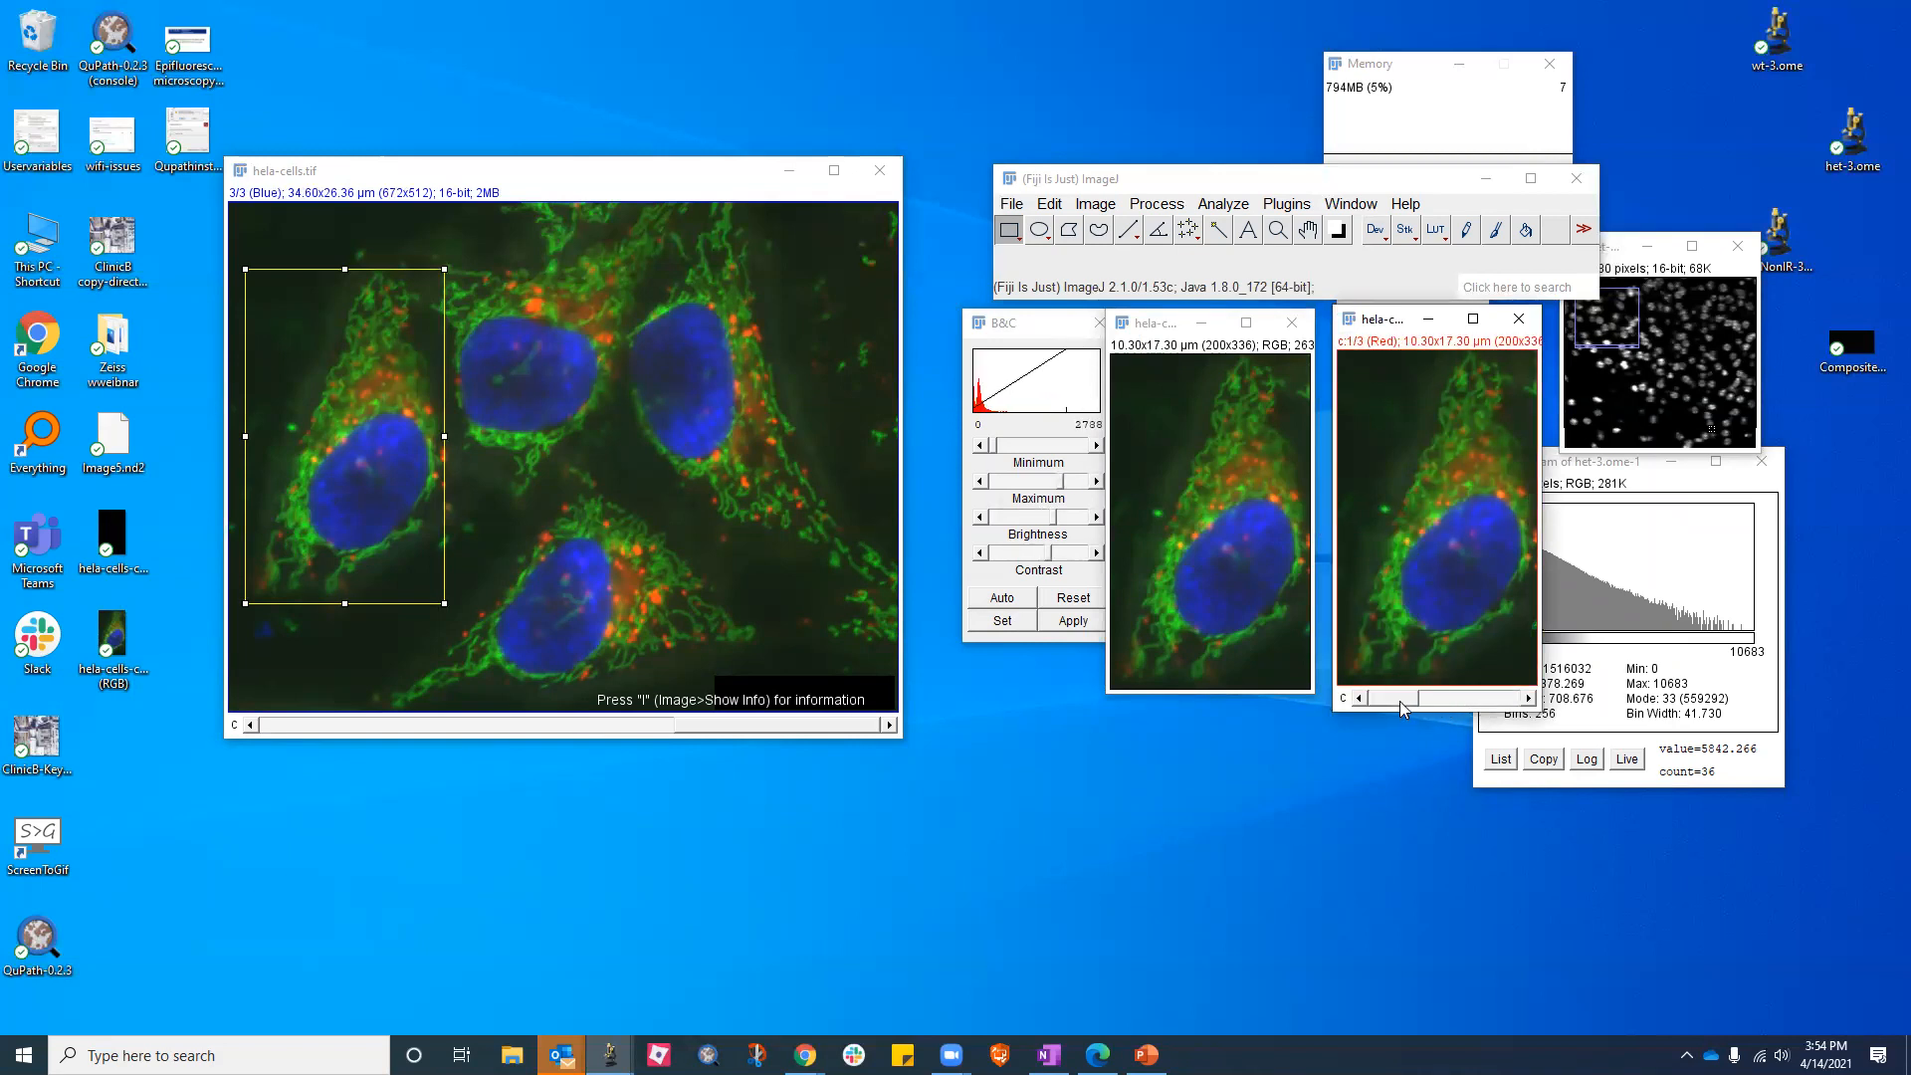
pyautogui.click(1444, 701)
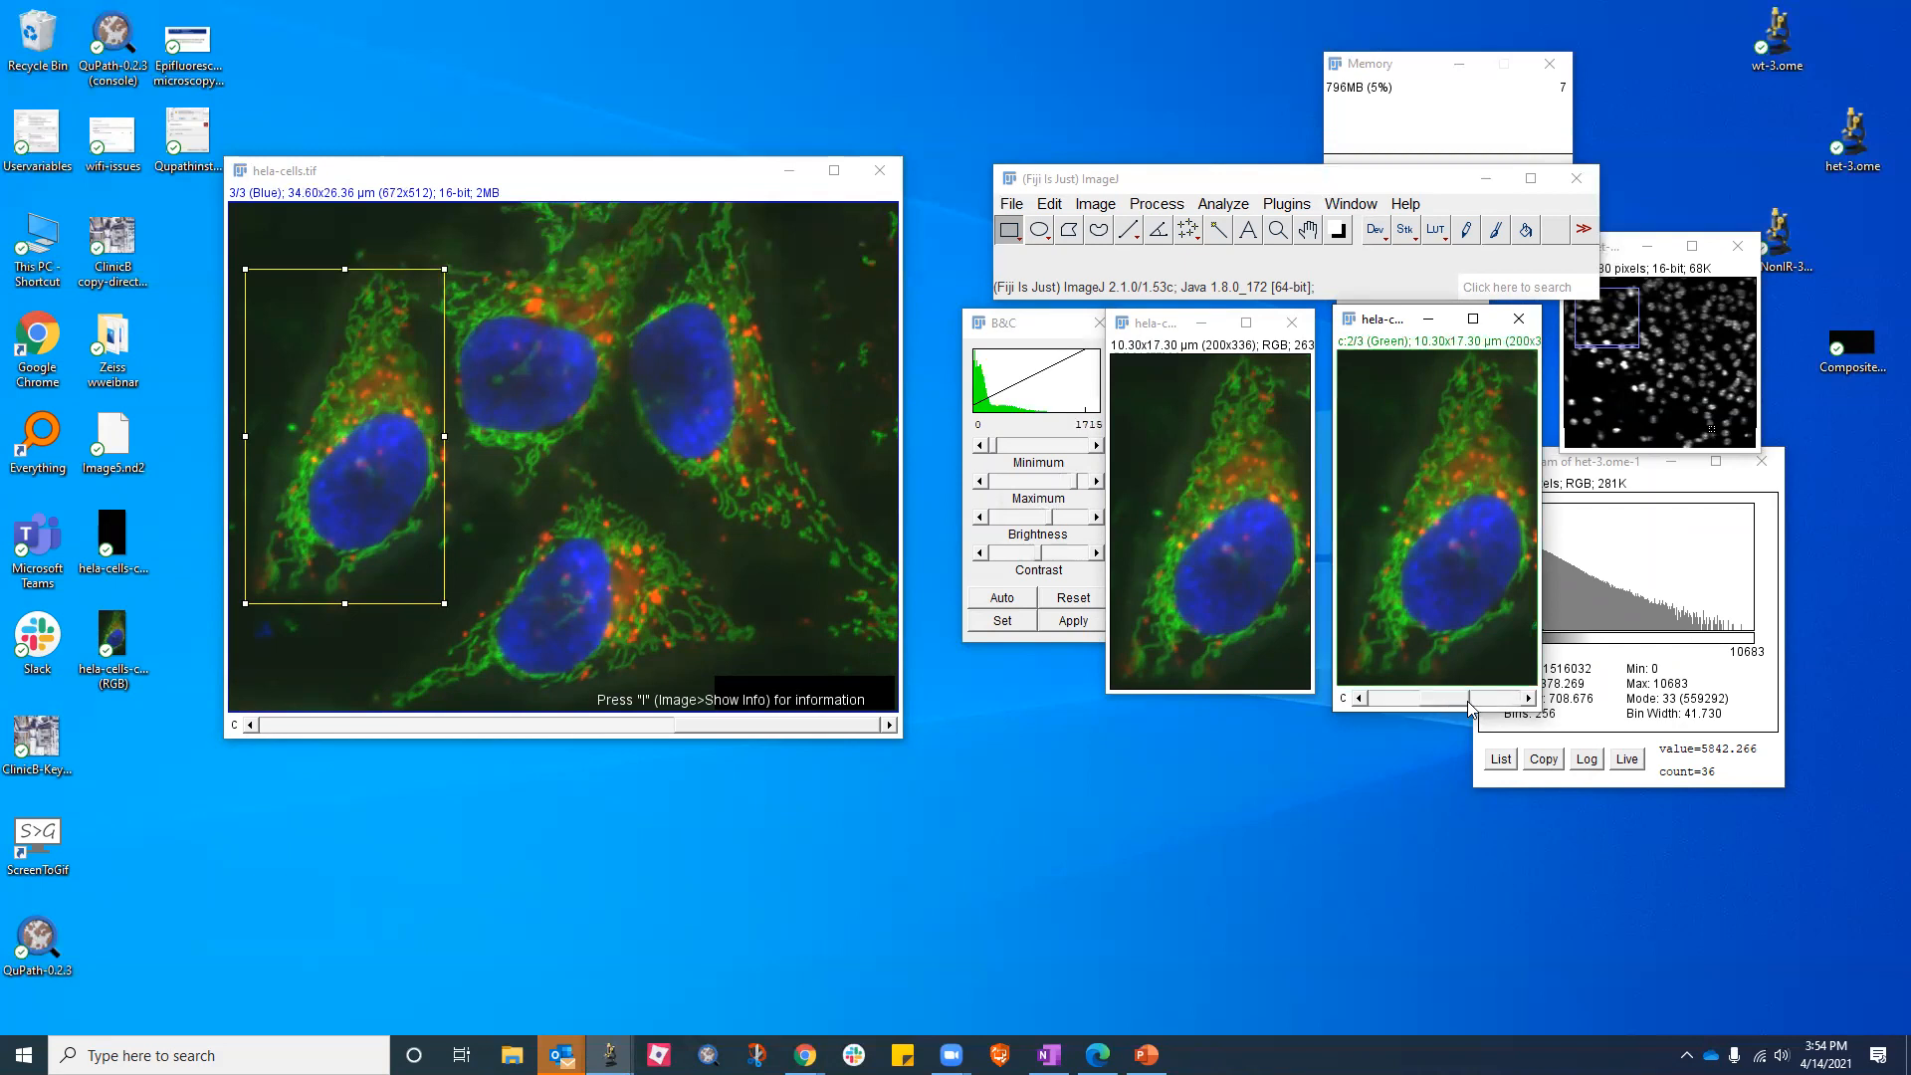
pyautogui.click(1185, 589)
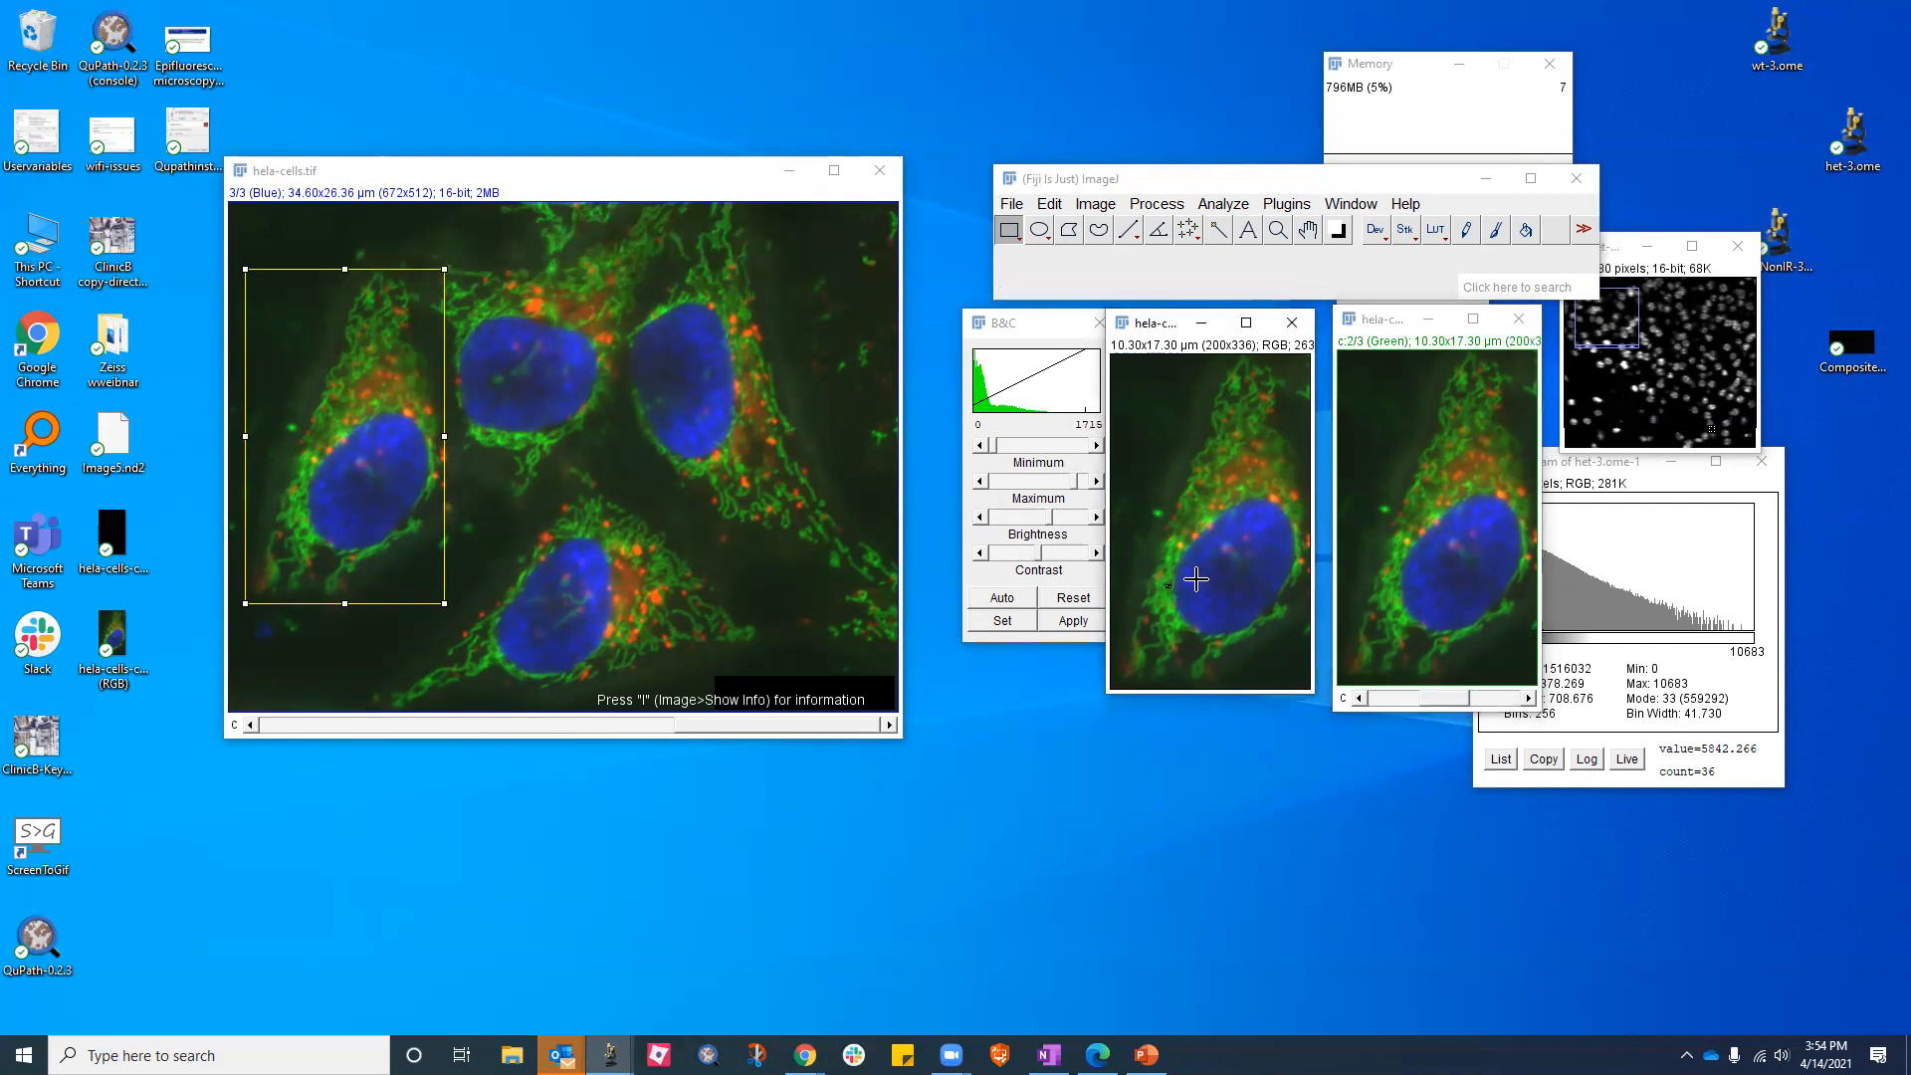
pyautogui.press('.')
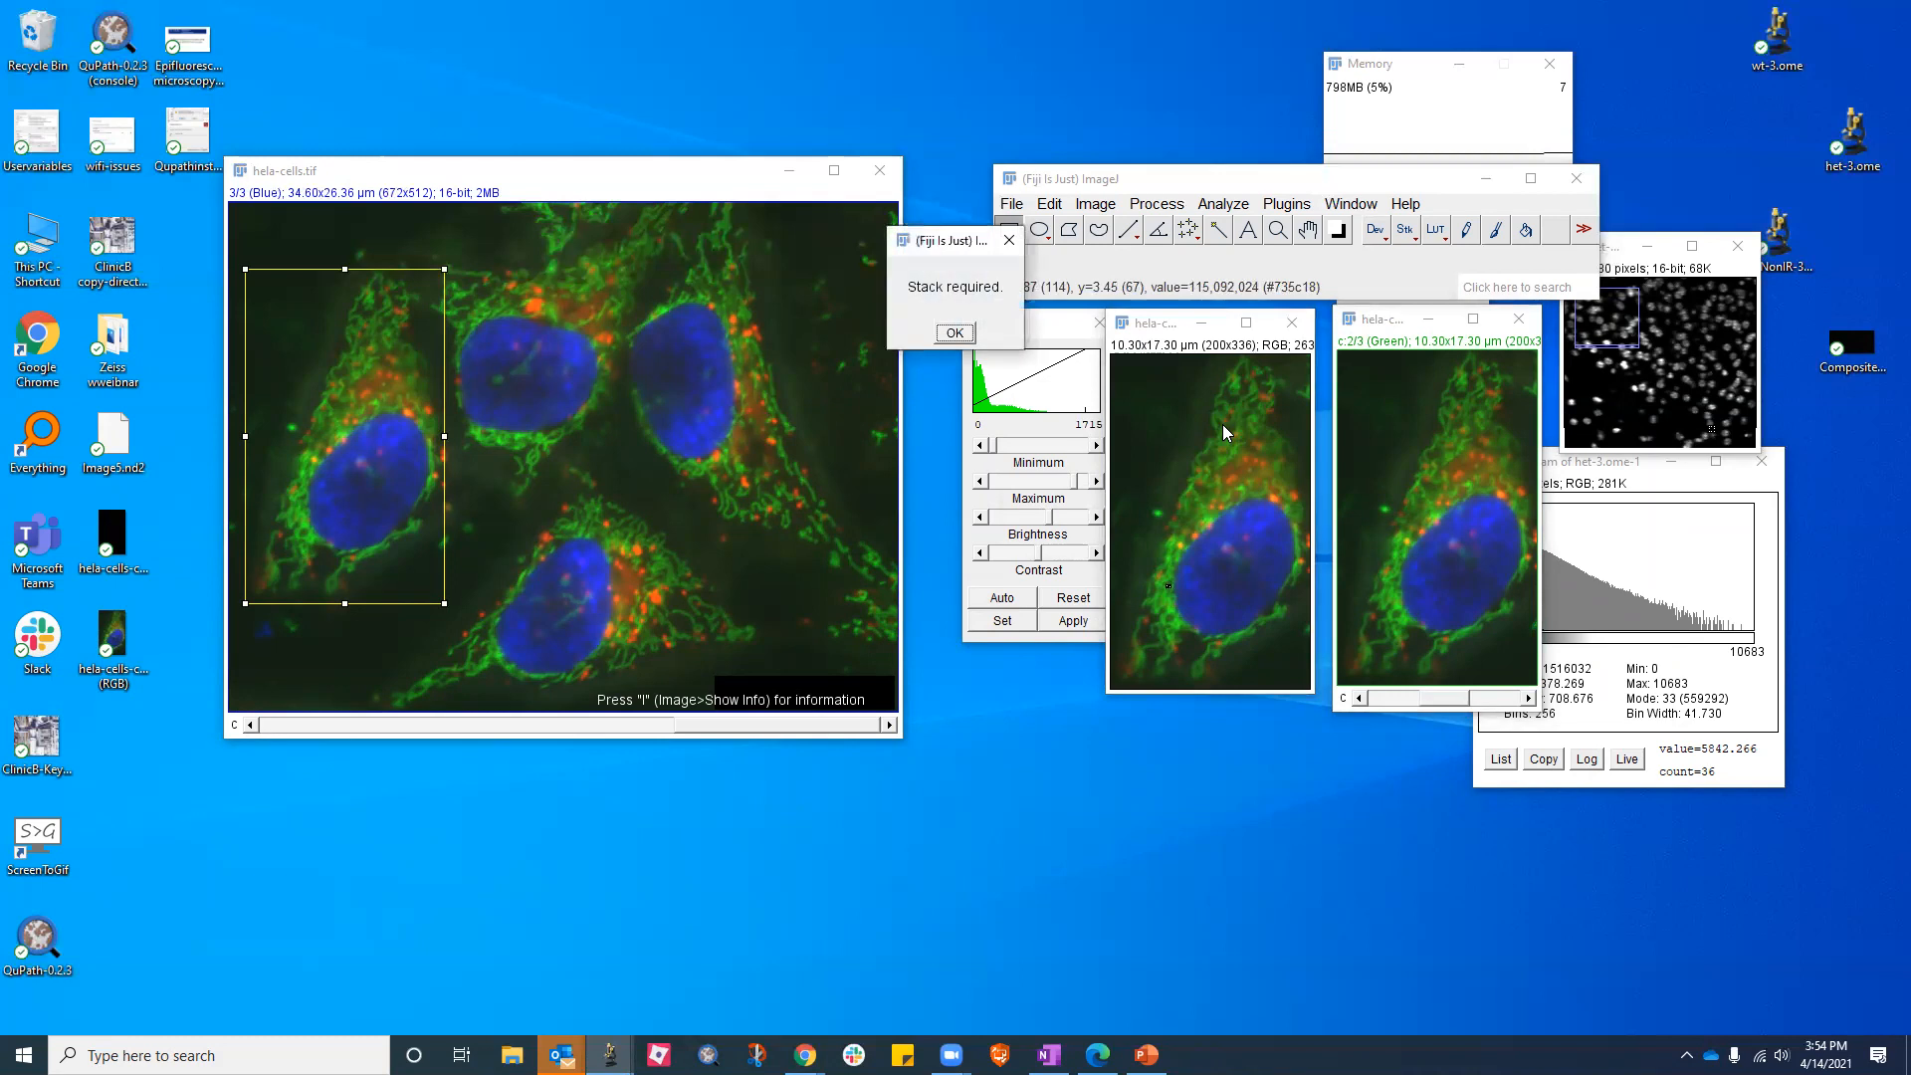
pyautogui.click(1009, 240)
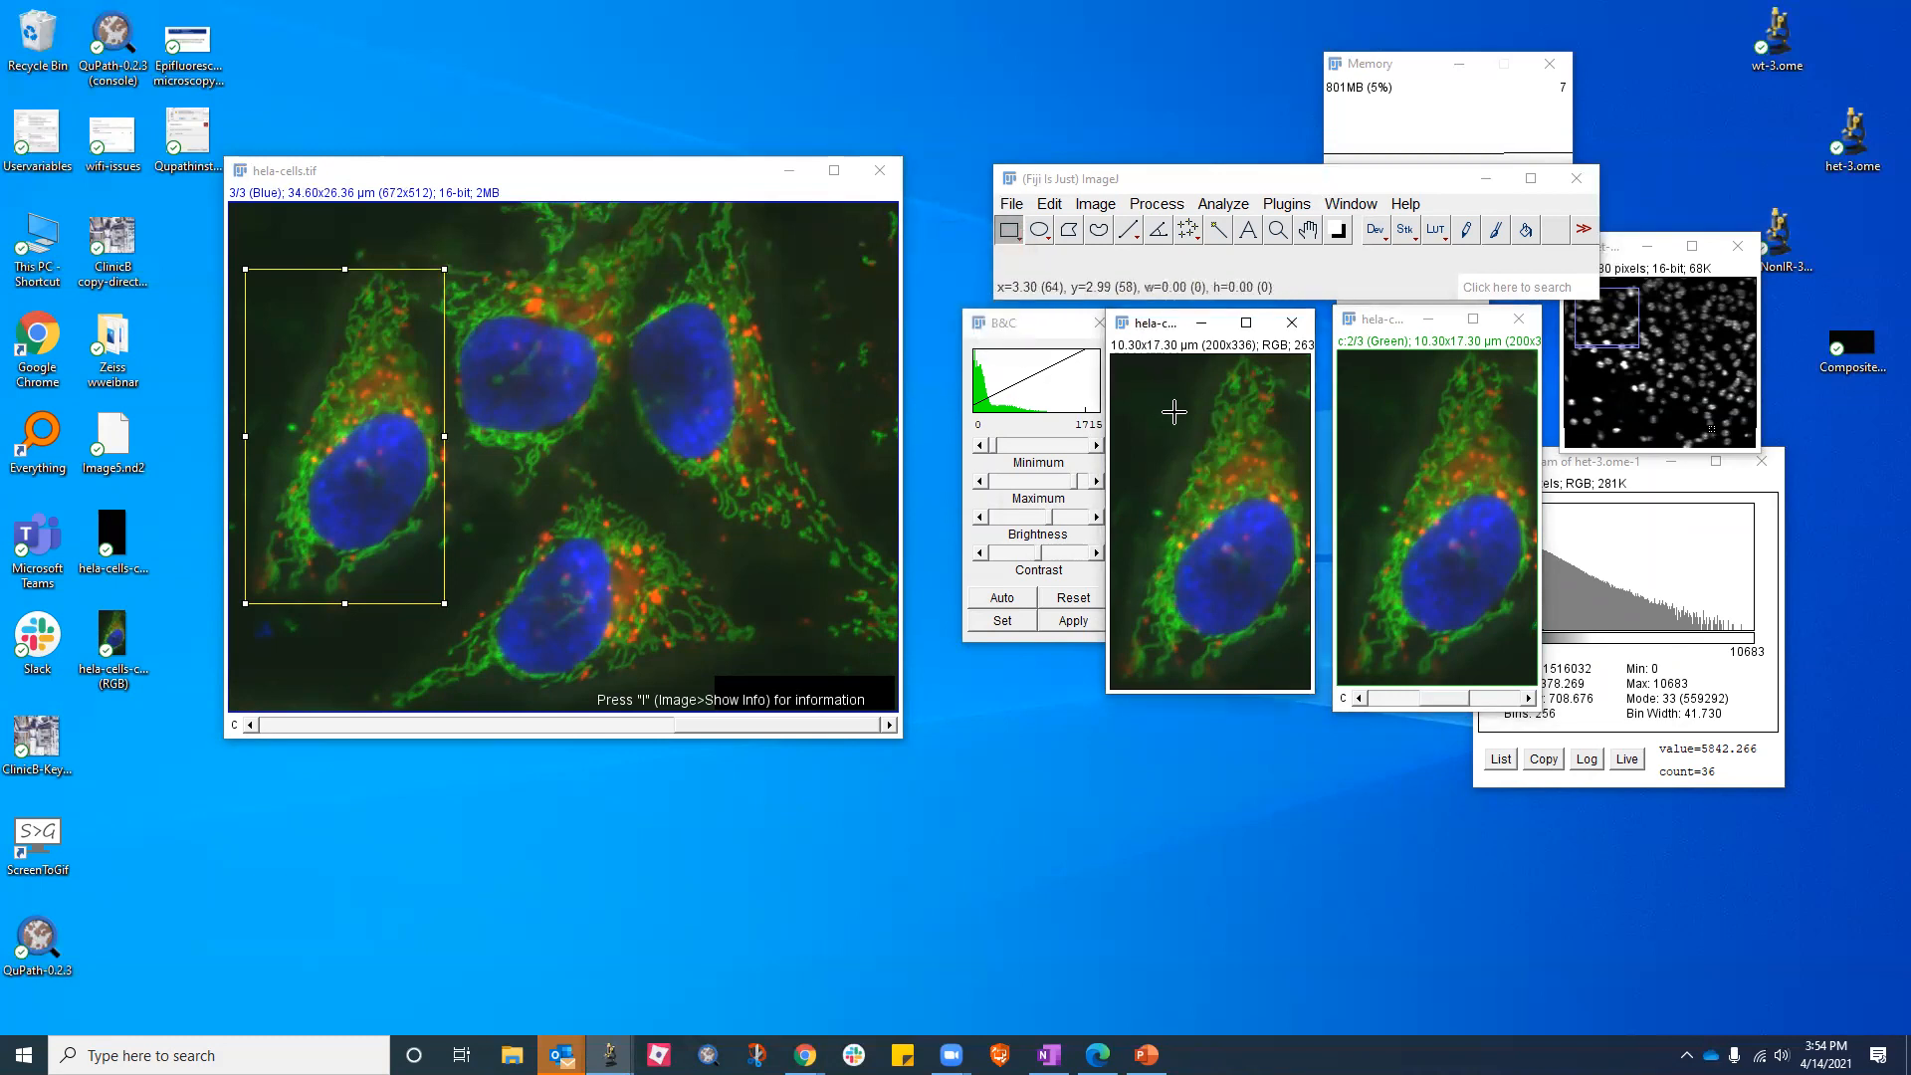
# Try to set the RGB image's channel display to Color, accepting its conversion to a multi-channel composite
pyautogui.hotkey('ctrl', 'shift', 'z')
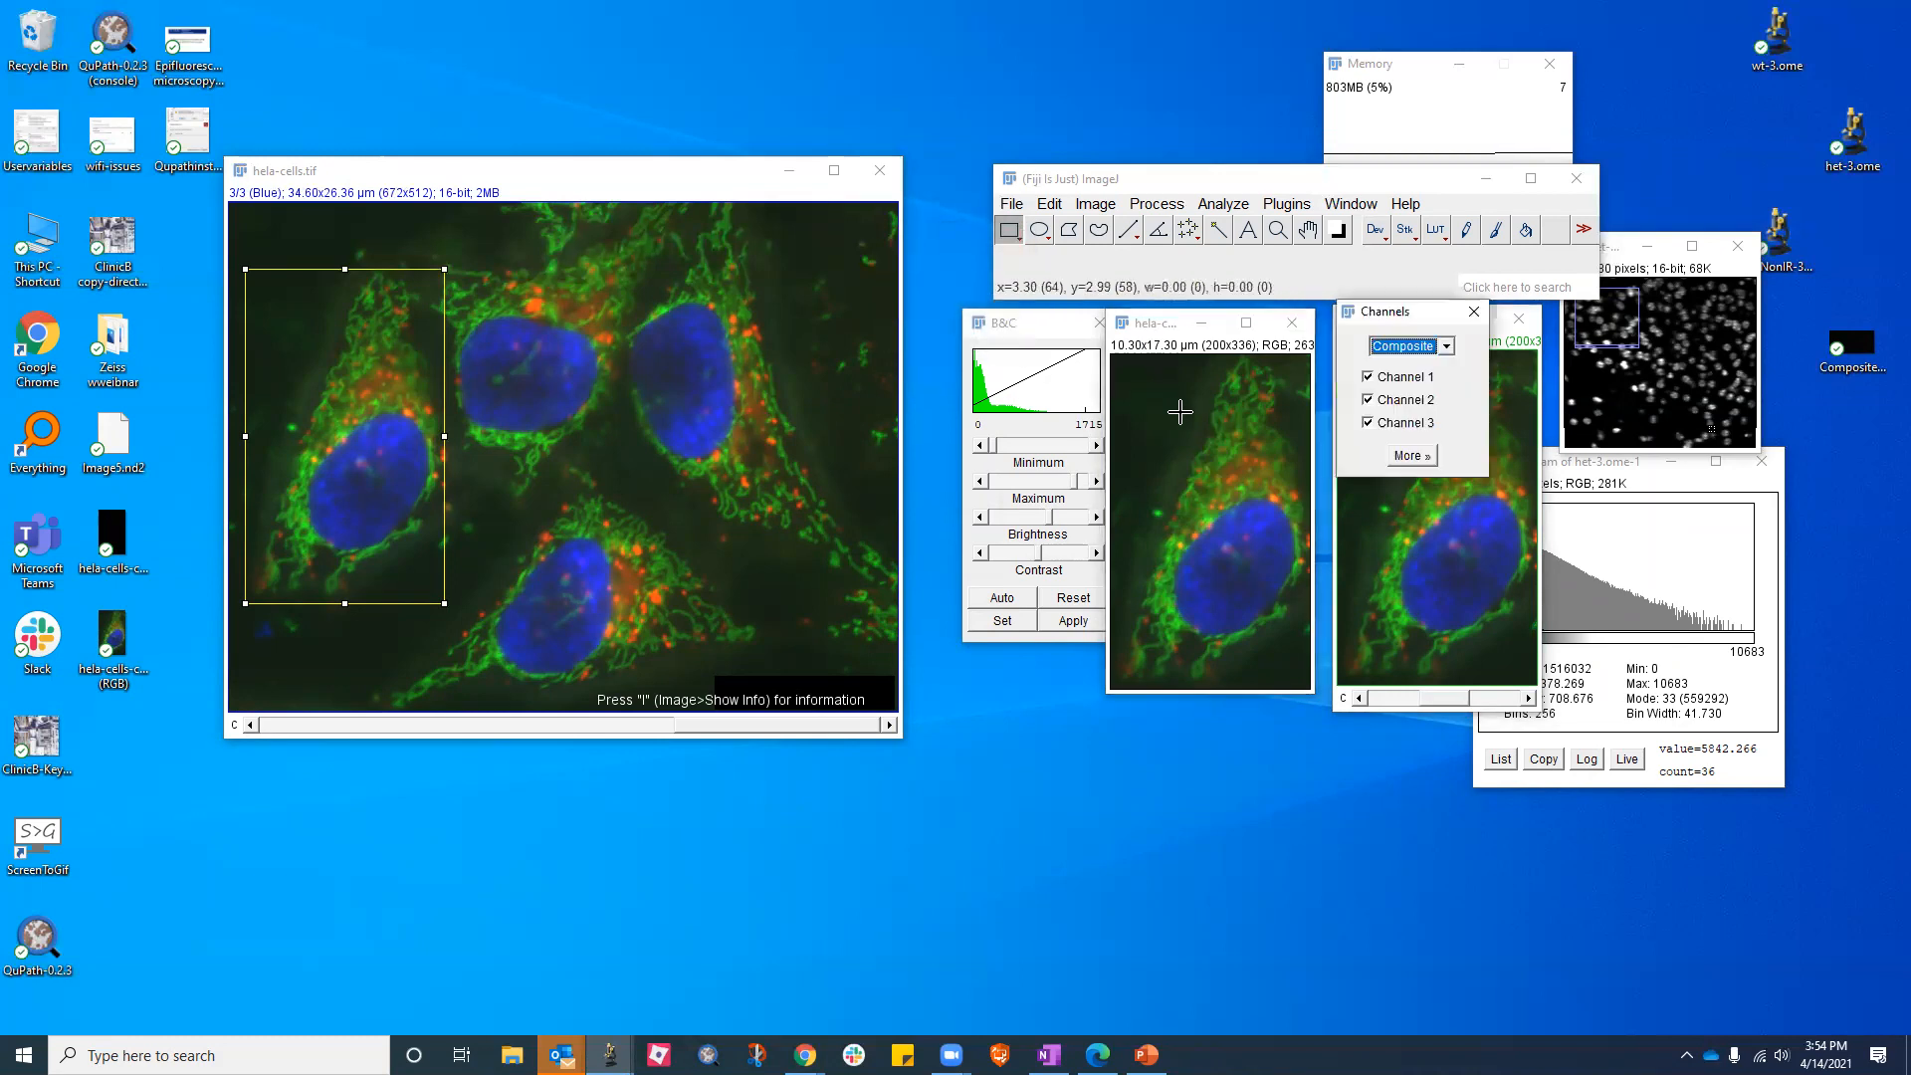
pyautogui.click(1447, 346)
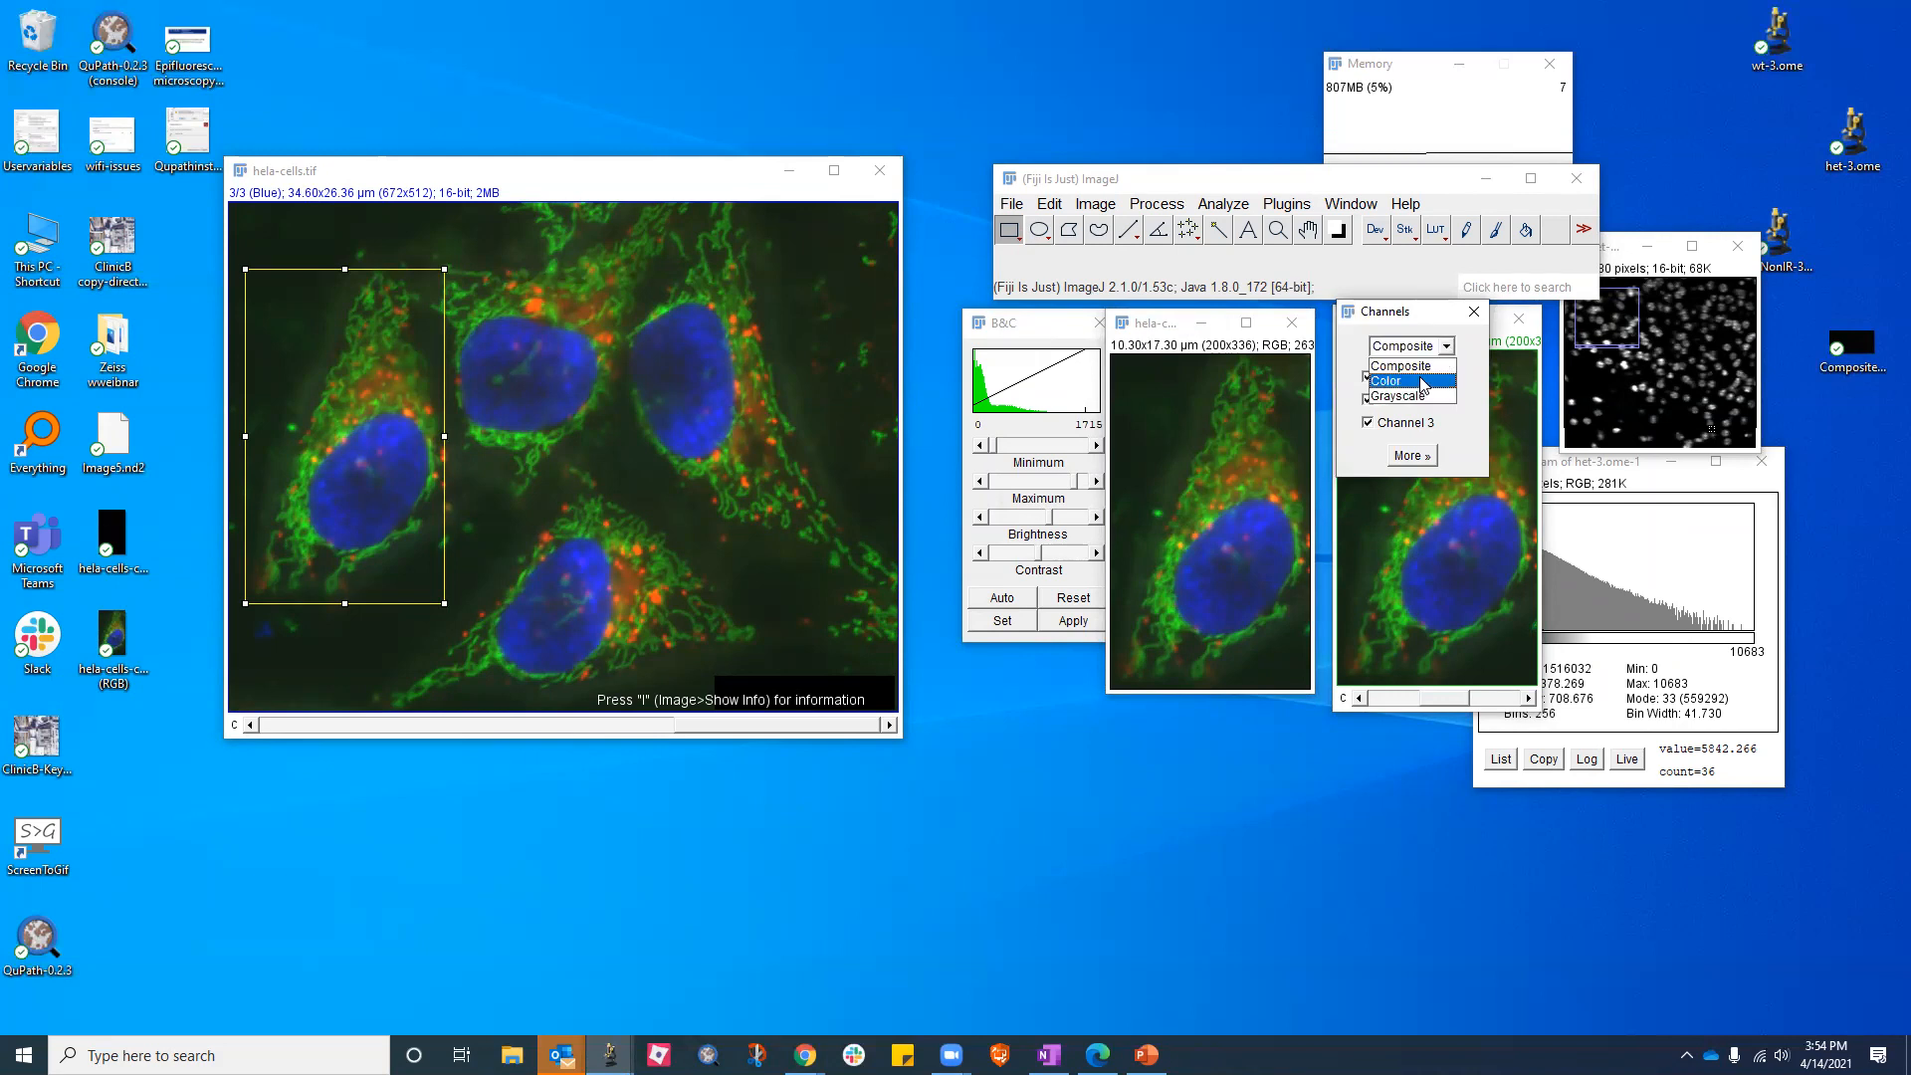
pyautogui.click(1423, 382)
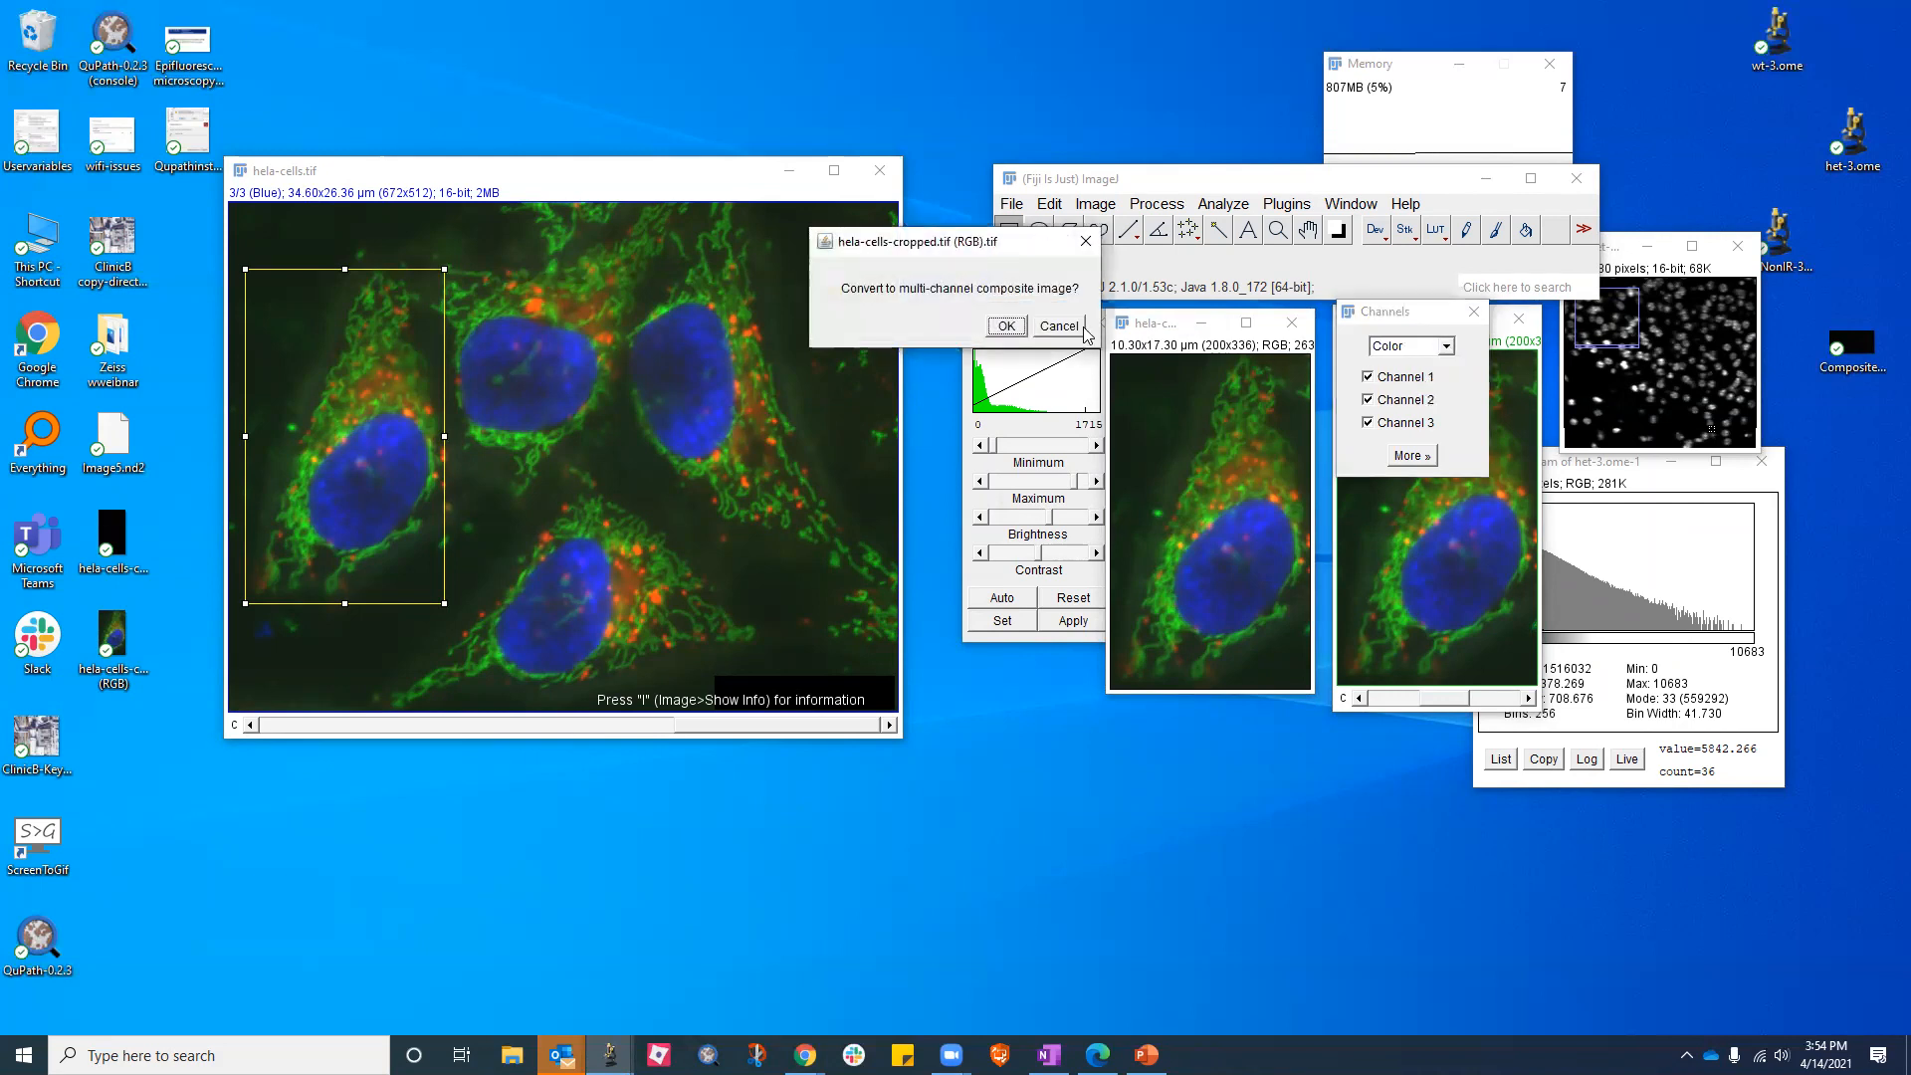
pyautogui.click(1006, 326)
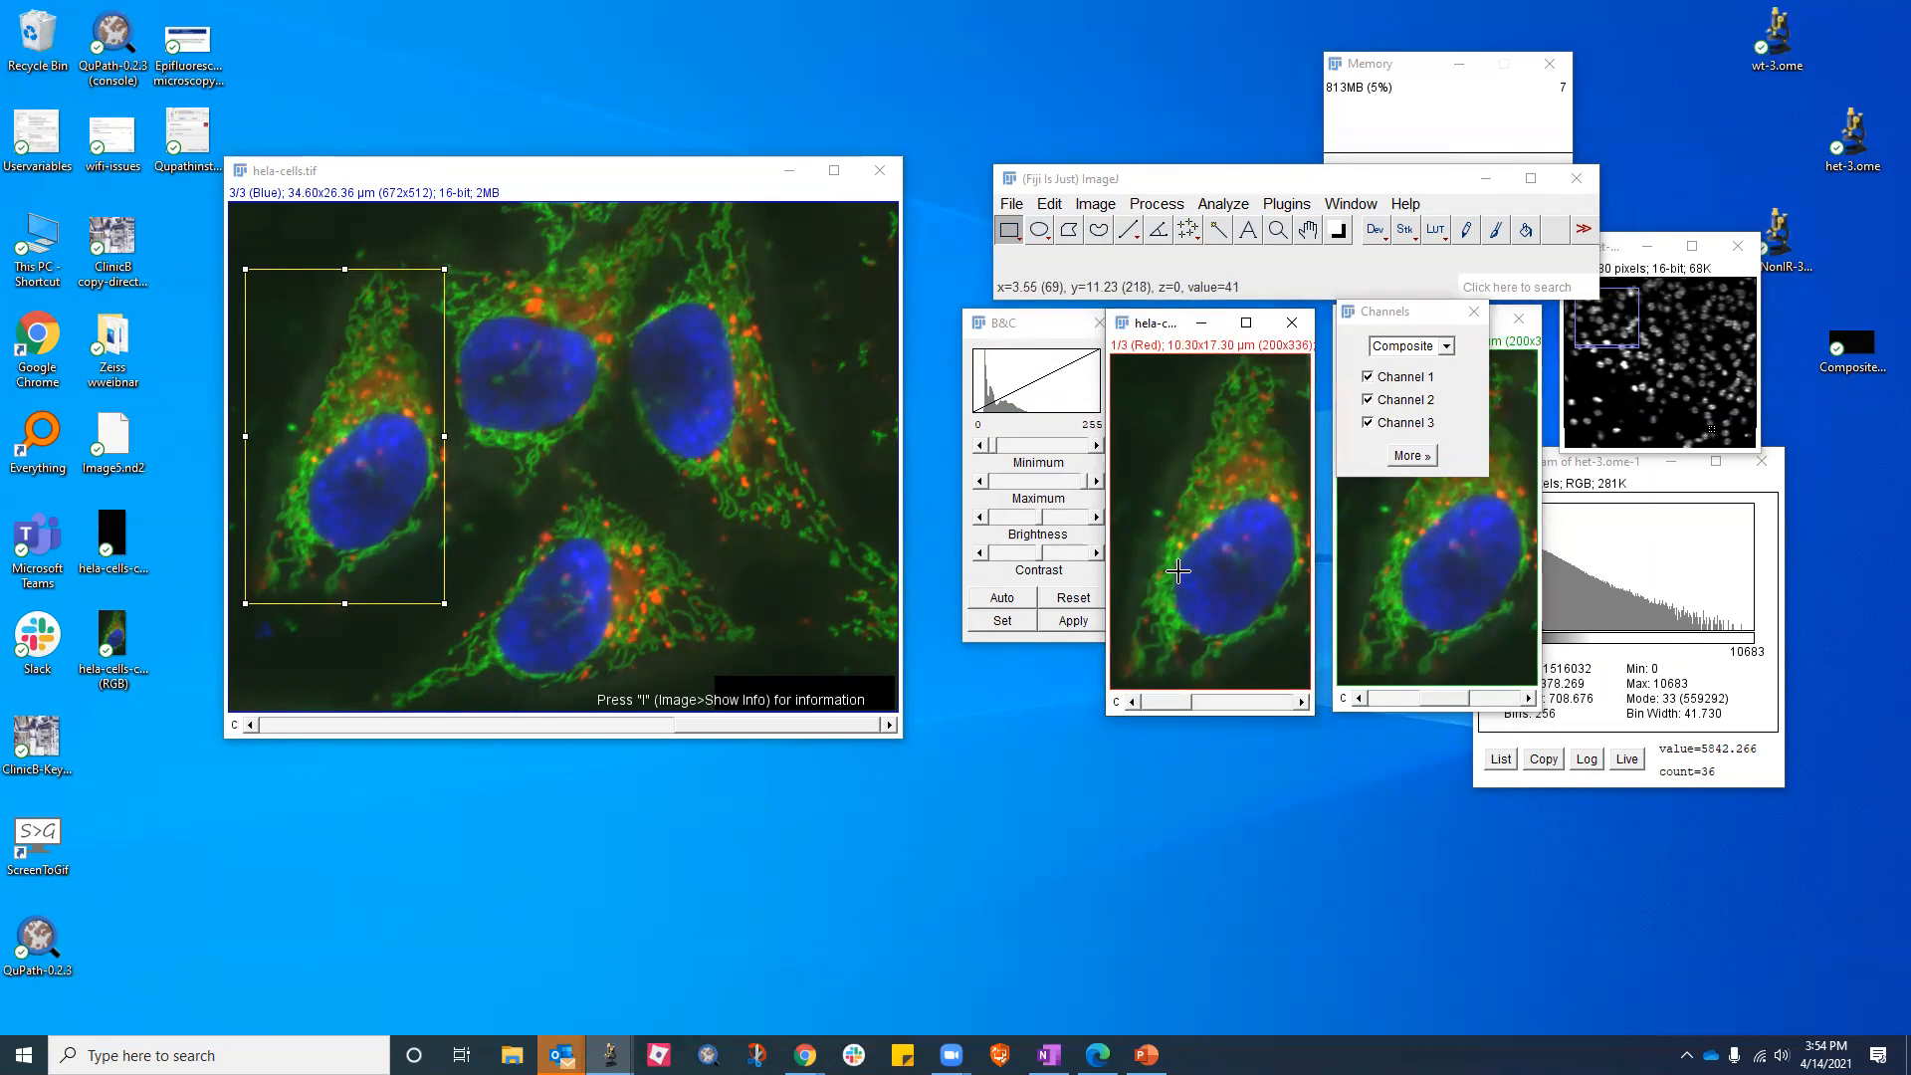
# Close the converted composite and the Channels tool, and reopen the saved RGB version of the cropped image
pyautogui.click(1289, 323)
pyautogui.click(1474, 311)
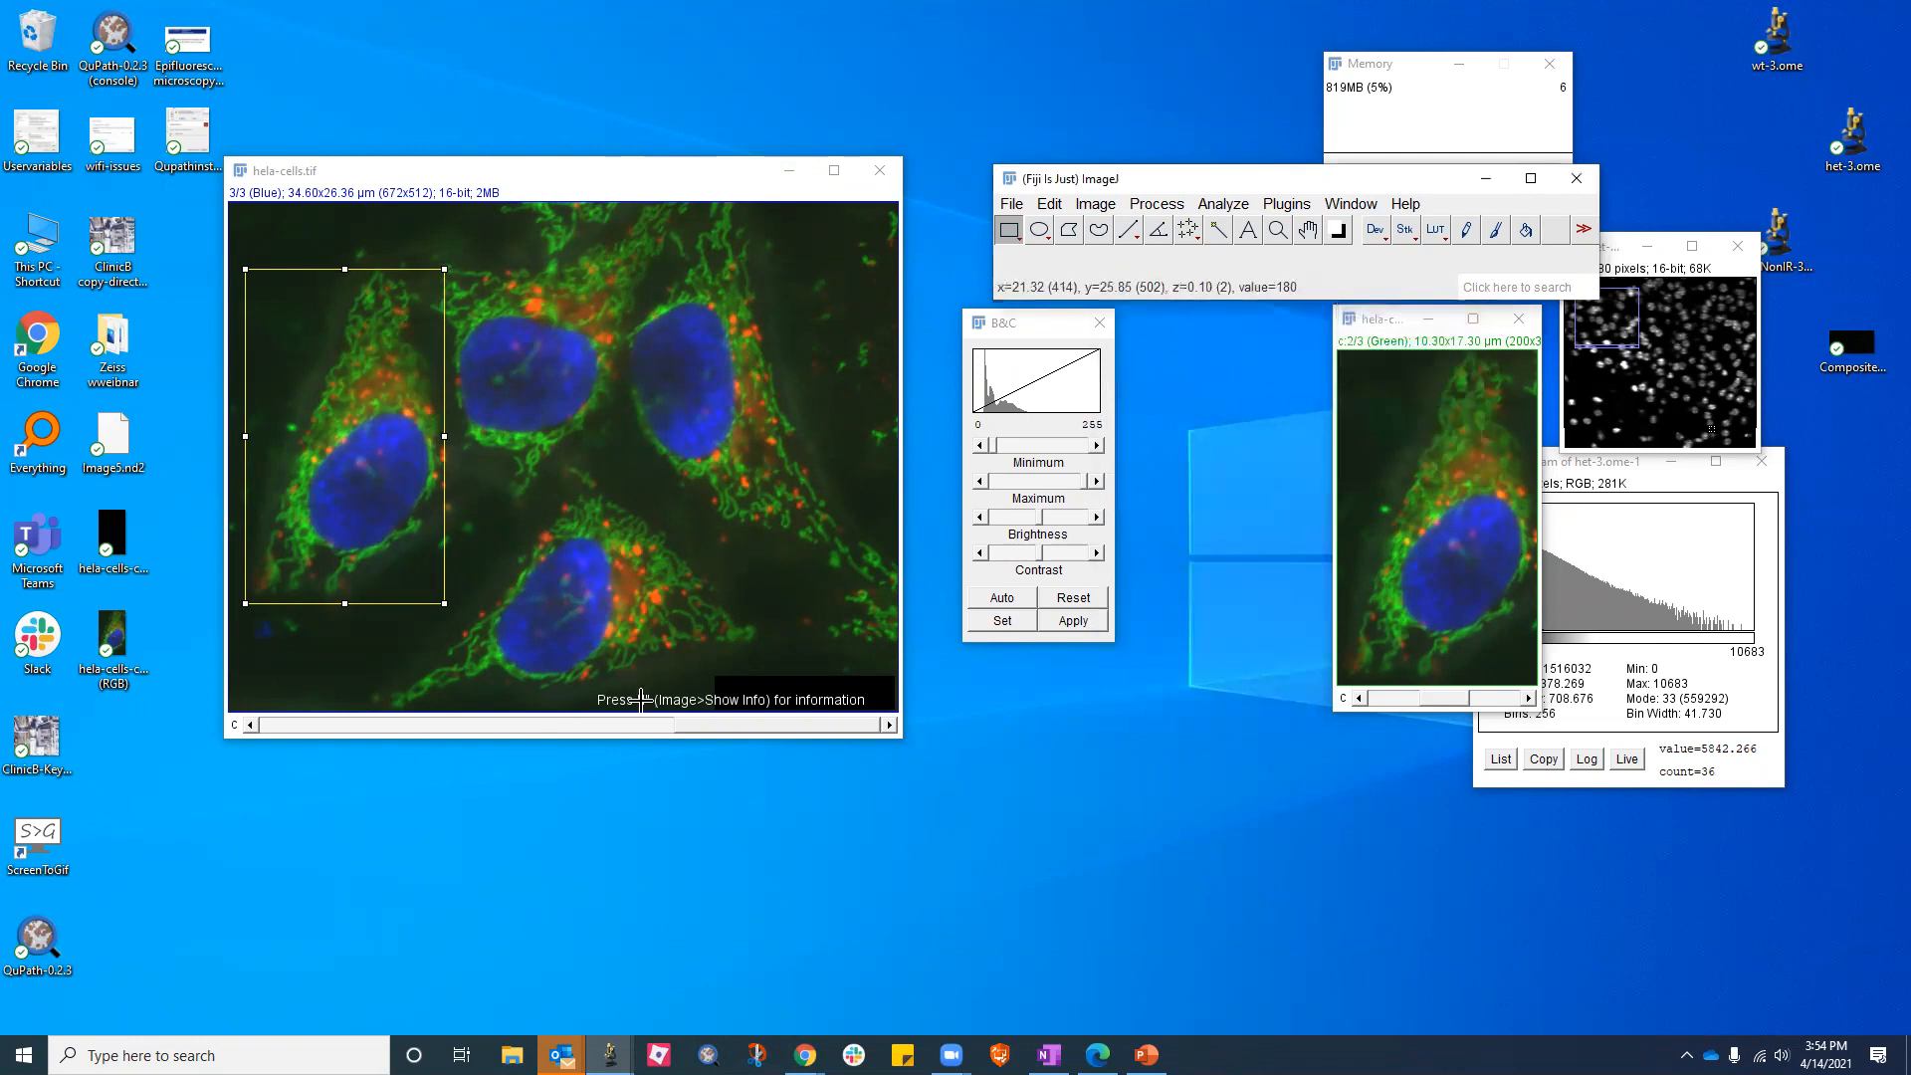
pyautogui.moveTo(113, 645); pyautogui.dragTo(1071, 295)
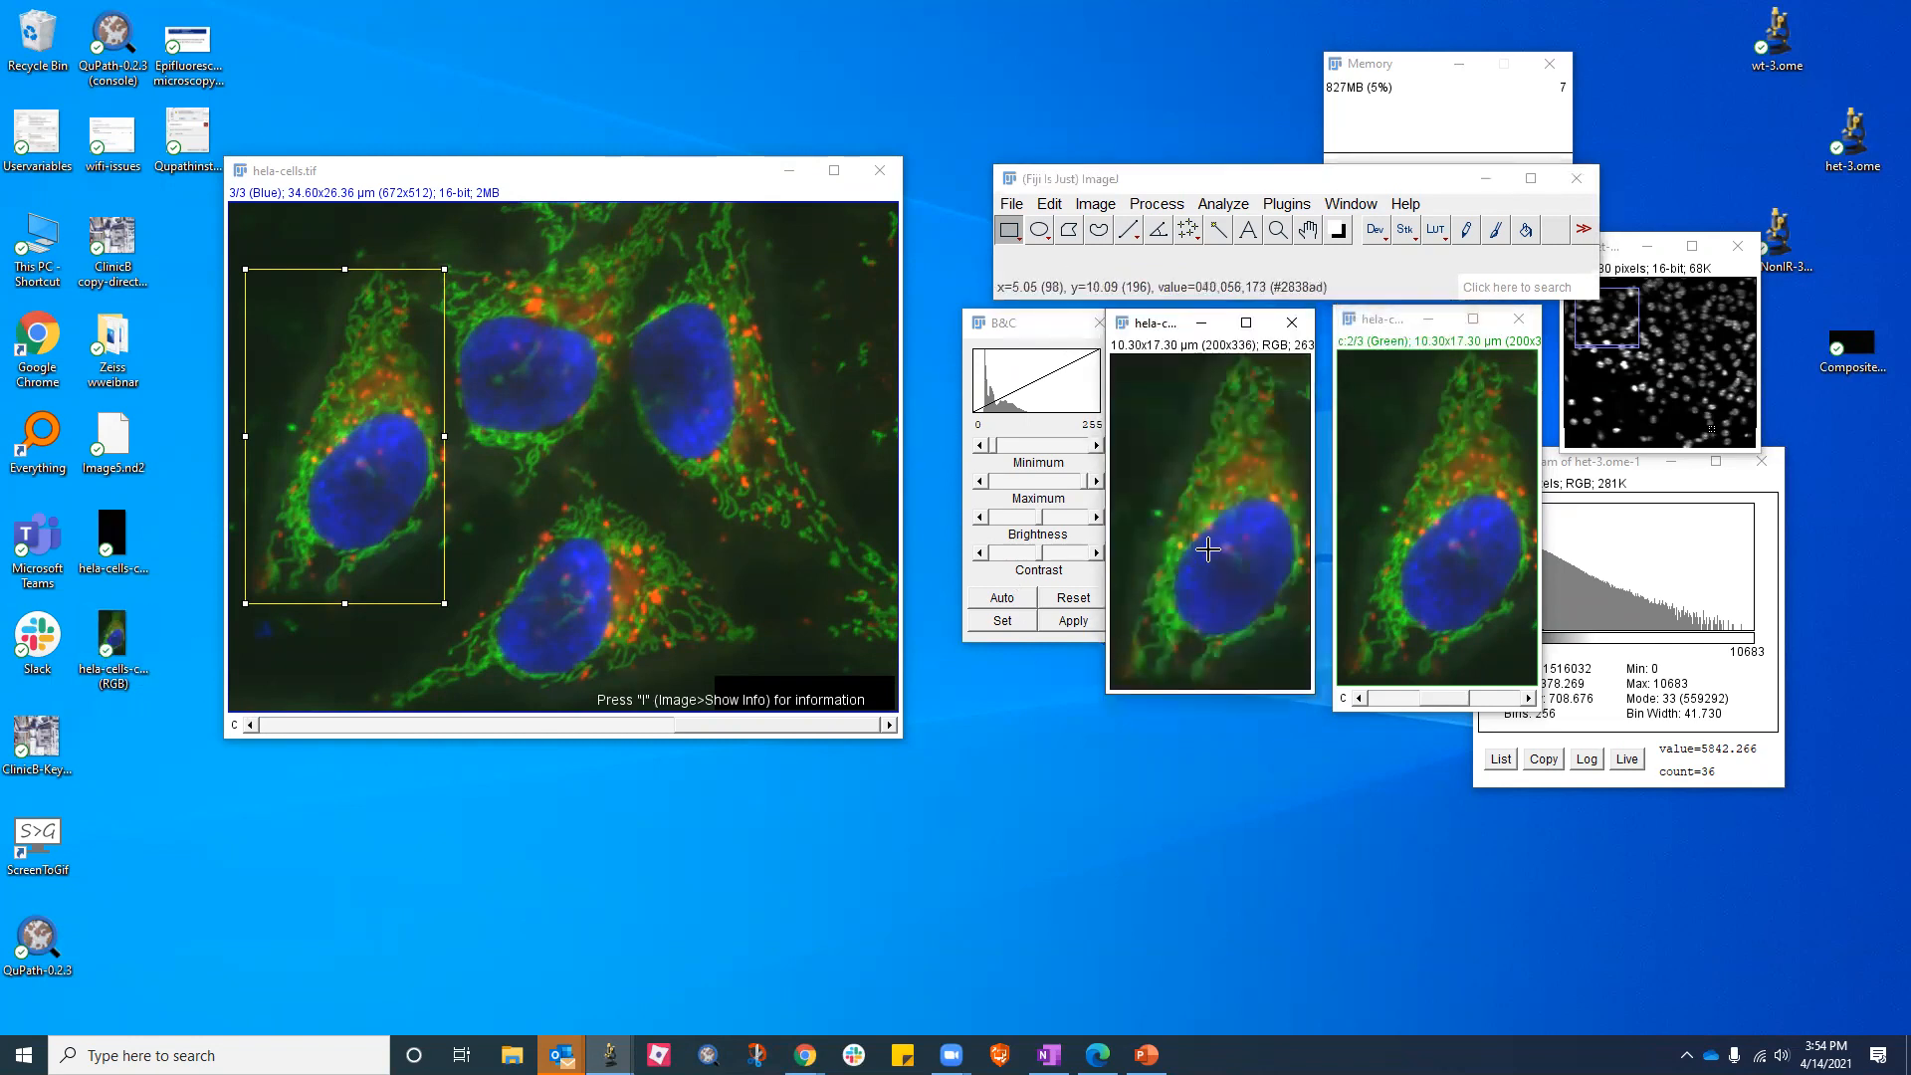
# Replace red with magenta in the RGB version of the cropped image
pyautogui.click(1095, 203)
pyautogui.moveTo(1157, 203)
pyautogui.moveTo(1095, 203)
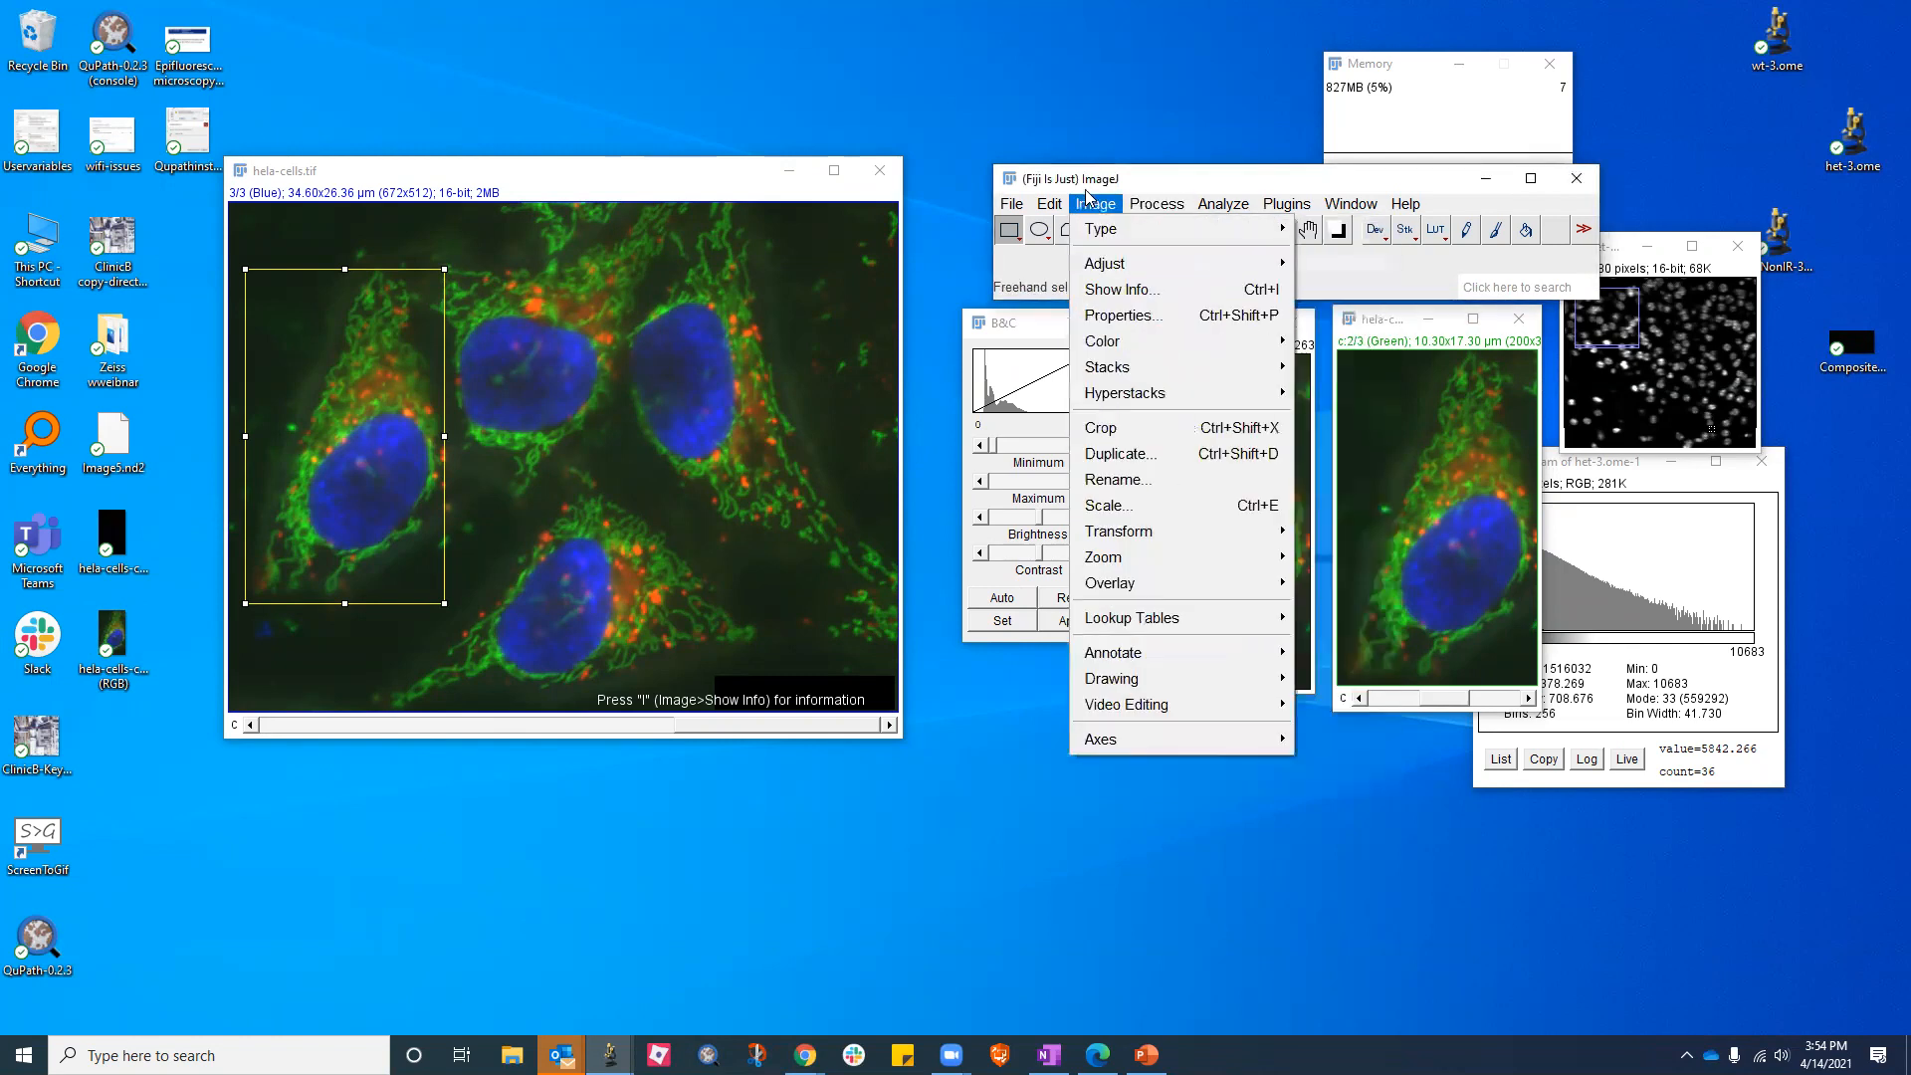
pyautogui.moveTo(1155, 341)
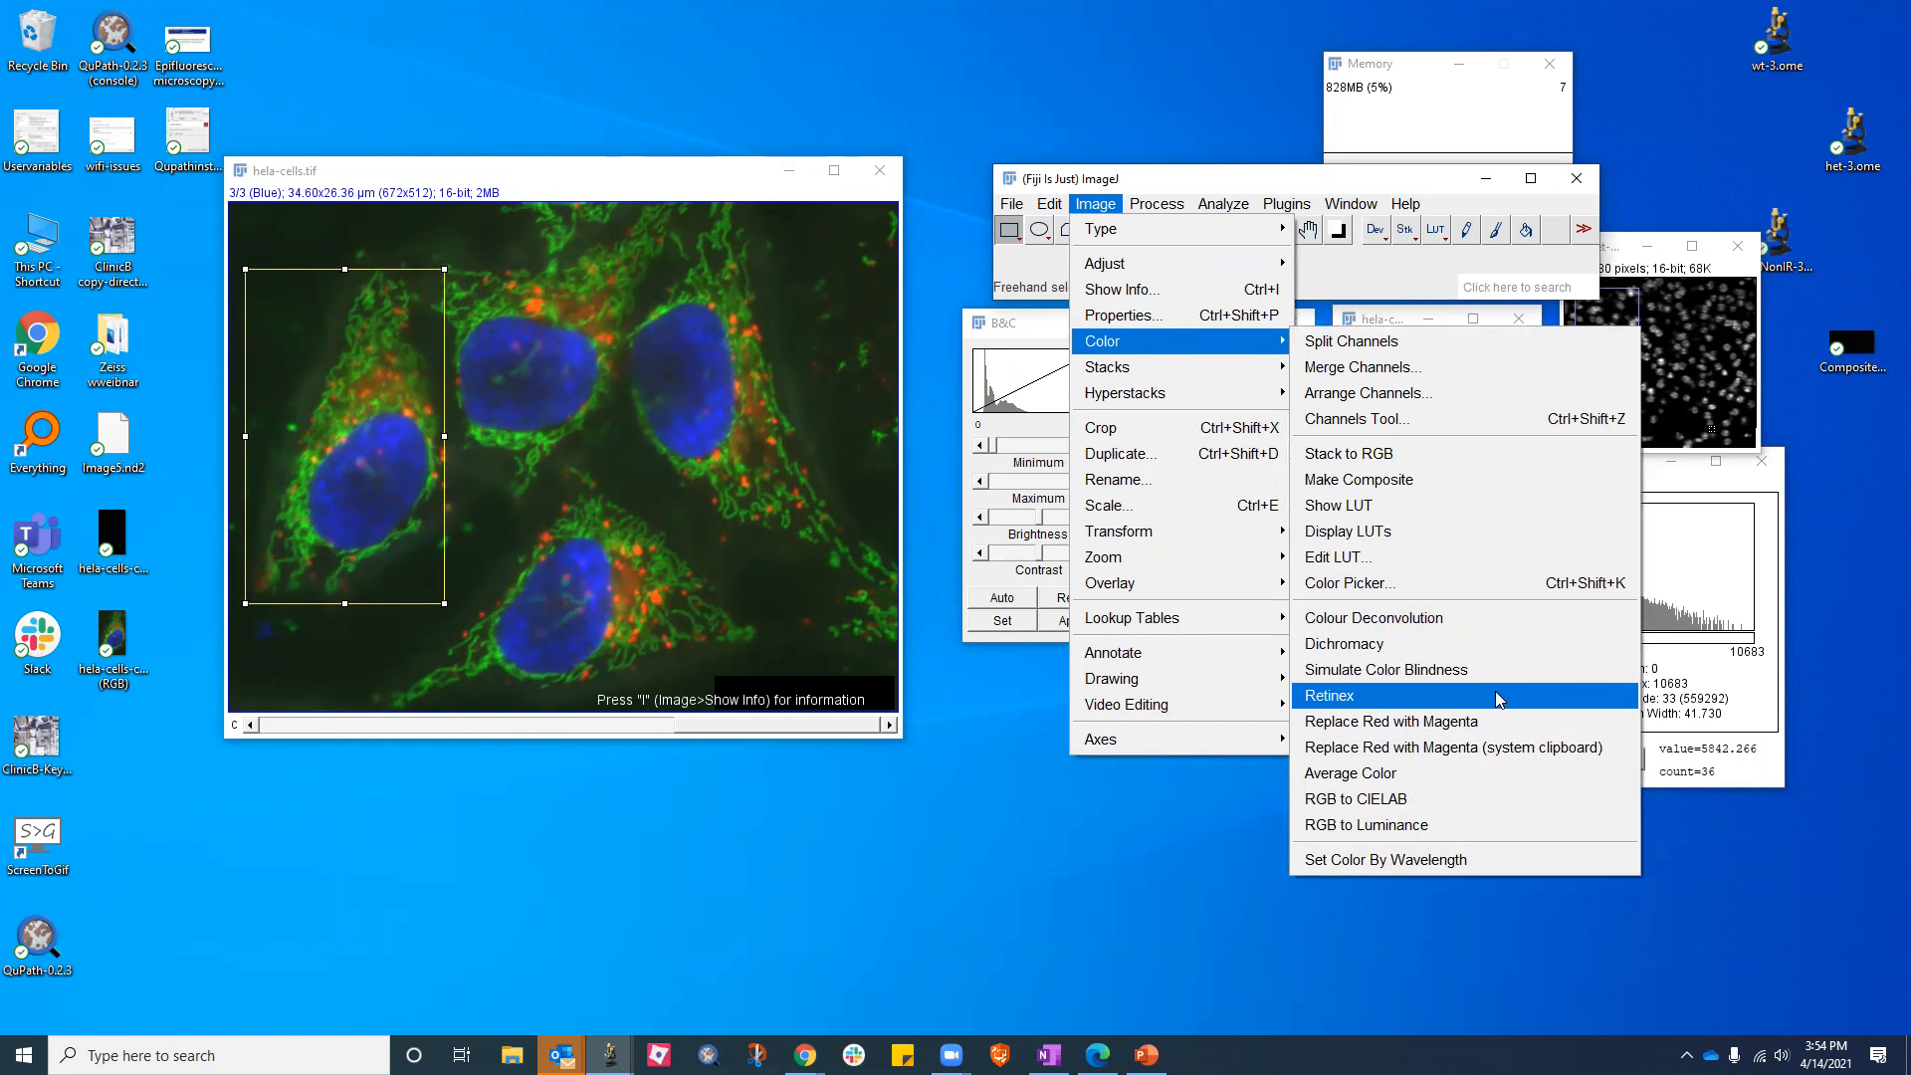
pyautogui.click(1396, 723)
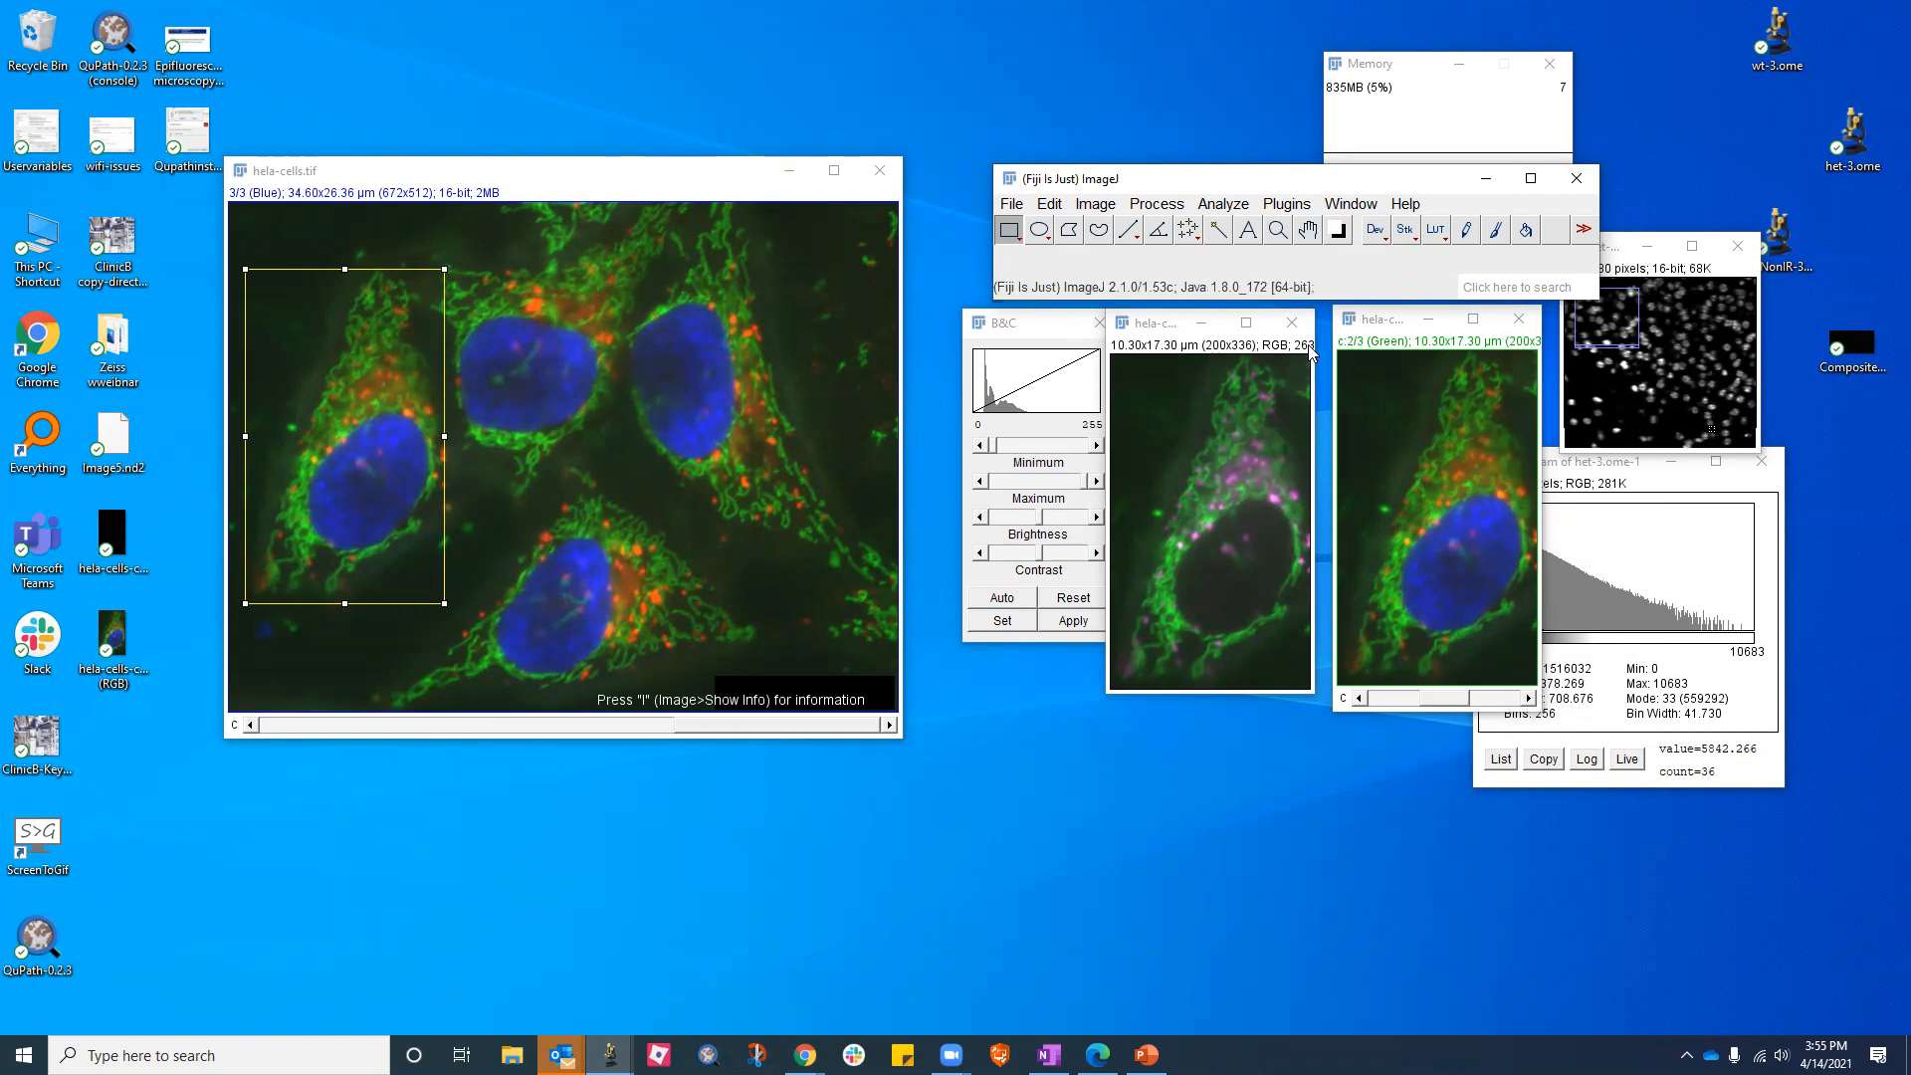
# Close the recolored RGB image without saving and reopen its saved version
pyautogui.click(1293, 322)
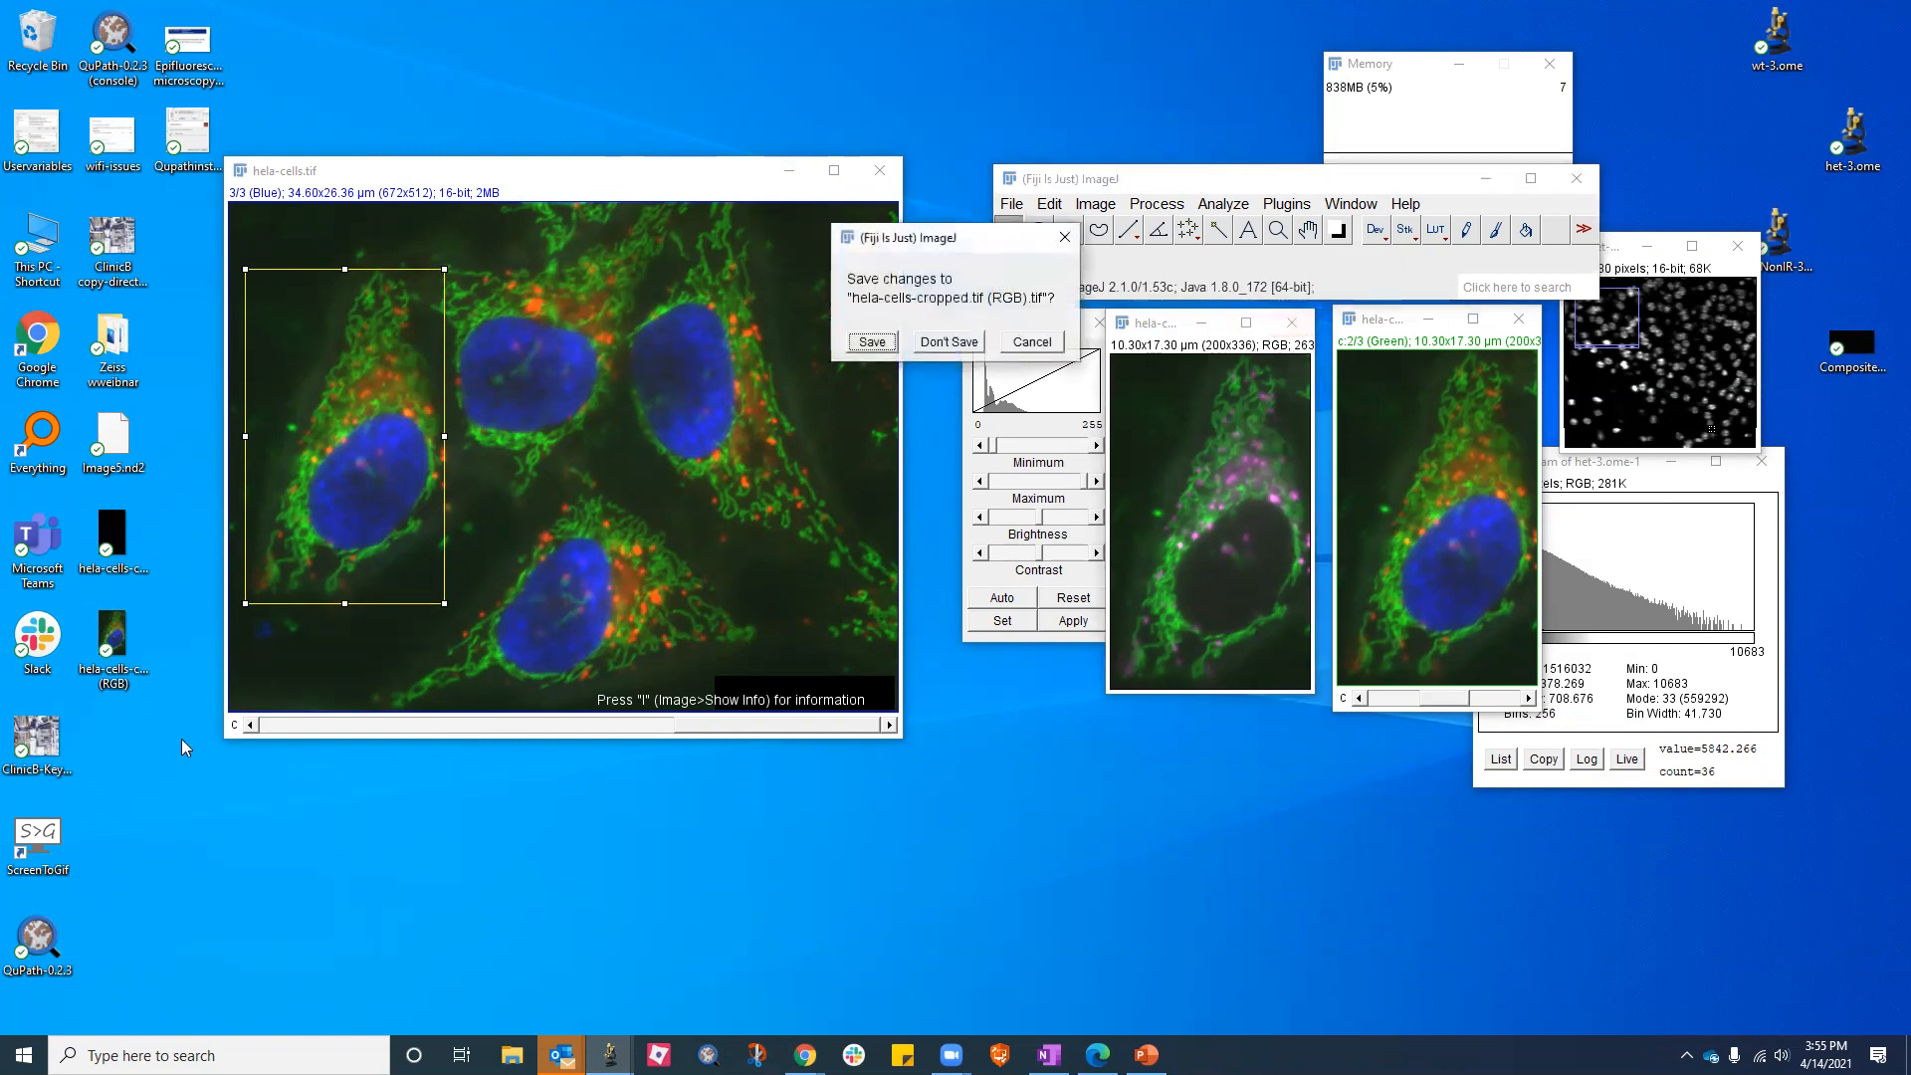
pyautogui.click(949, 342)
pyautogui.moveTo(111, 632); pyautogui.dragTo(1125, 292)
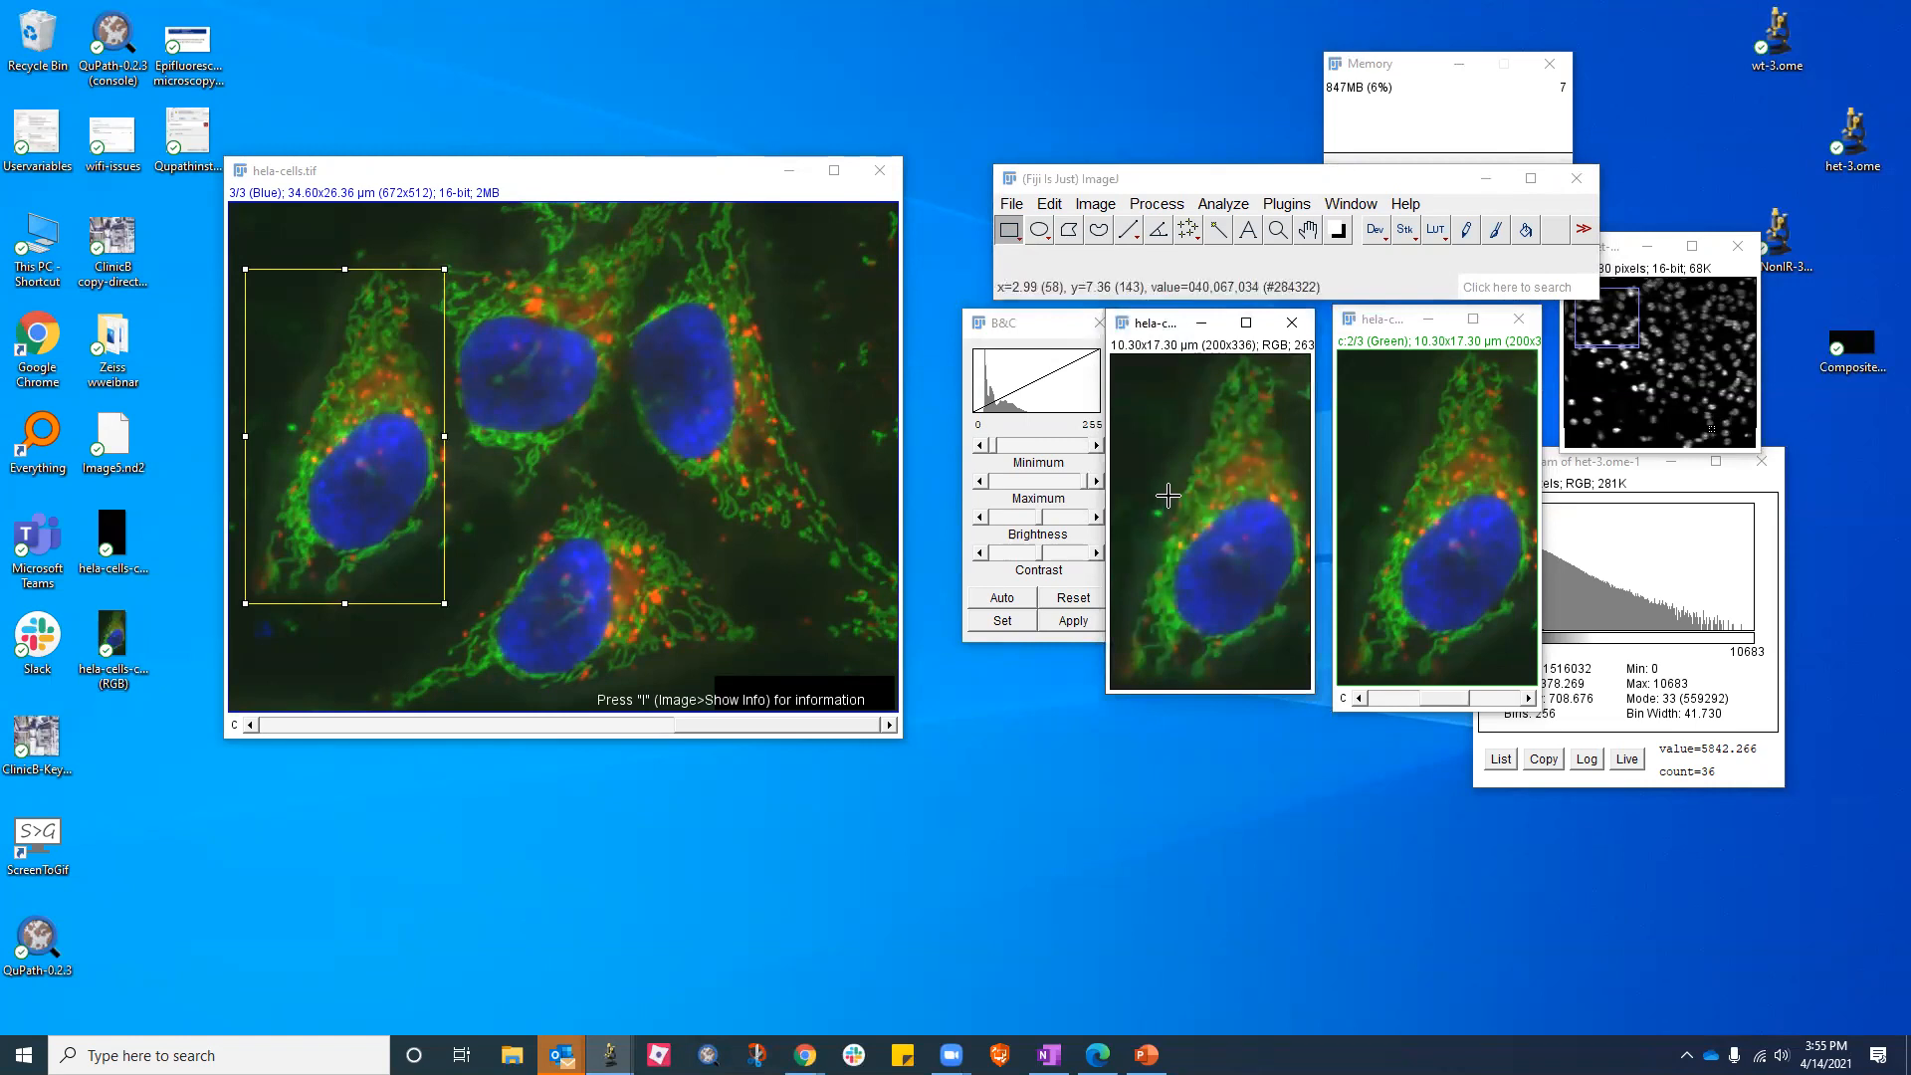
# Run the color blindness simulation on the RGB image in Normal mode
pyautogui.click(1096, 204)
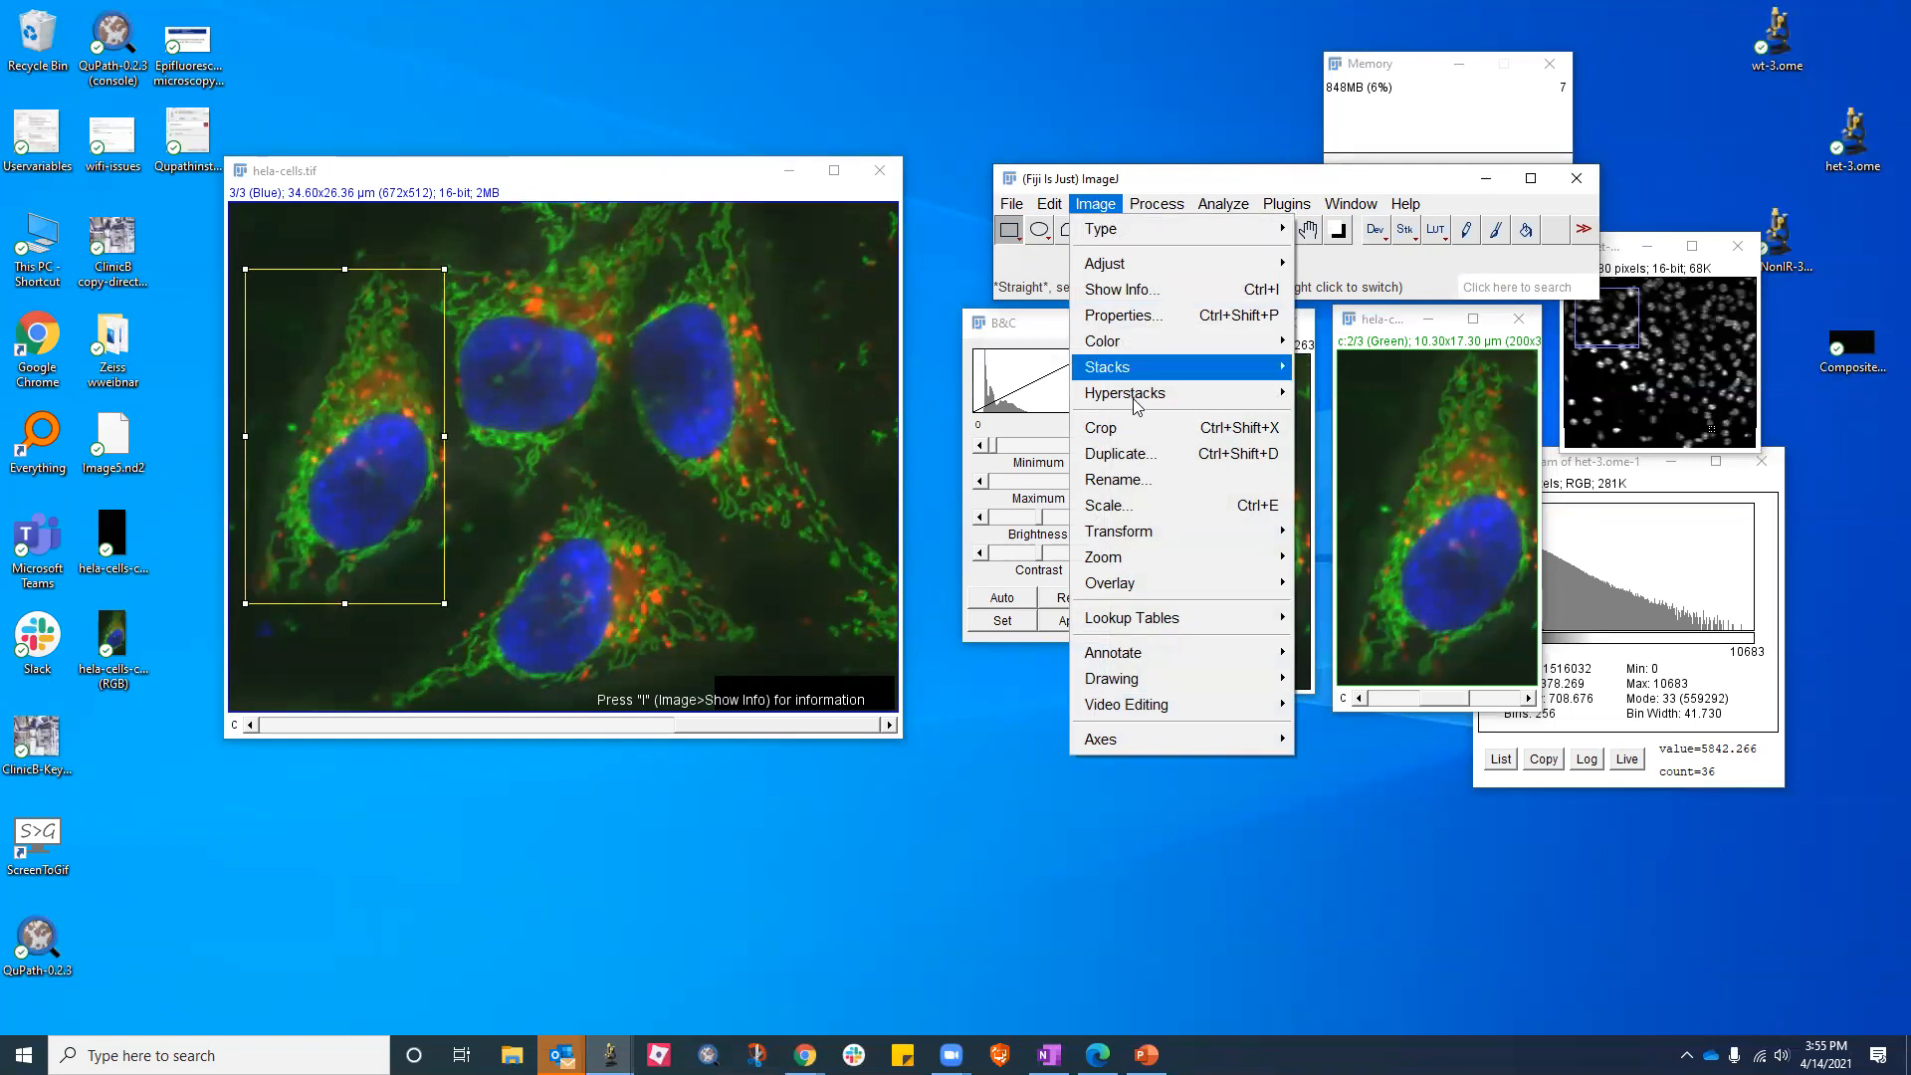
pyautogui.moveTo(1113, 371)
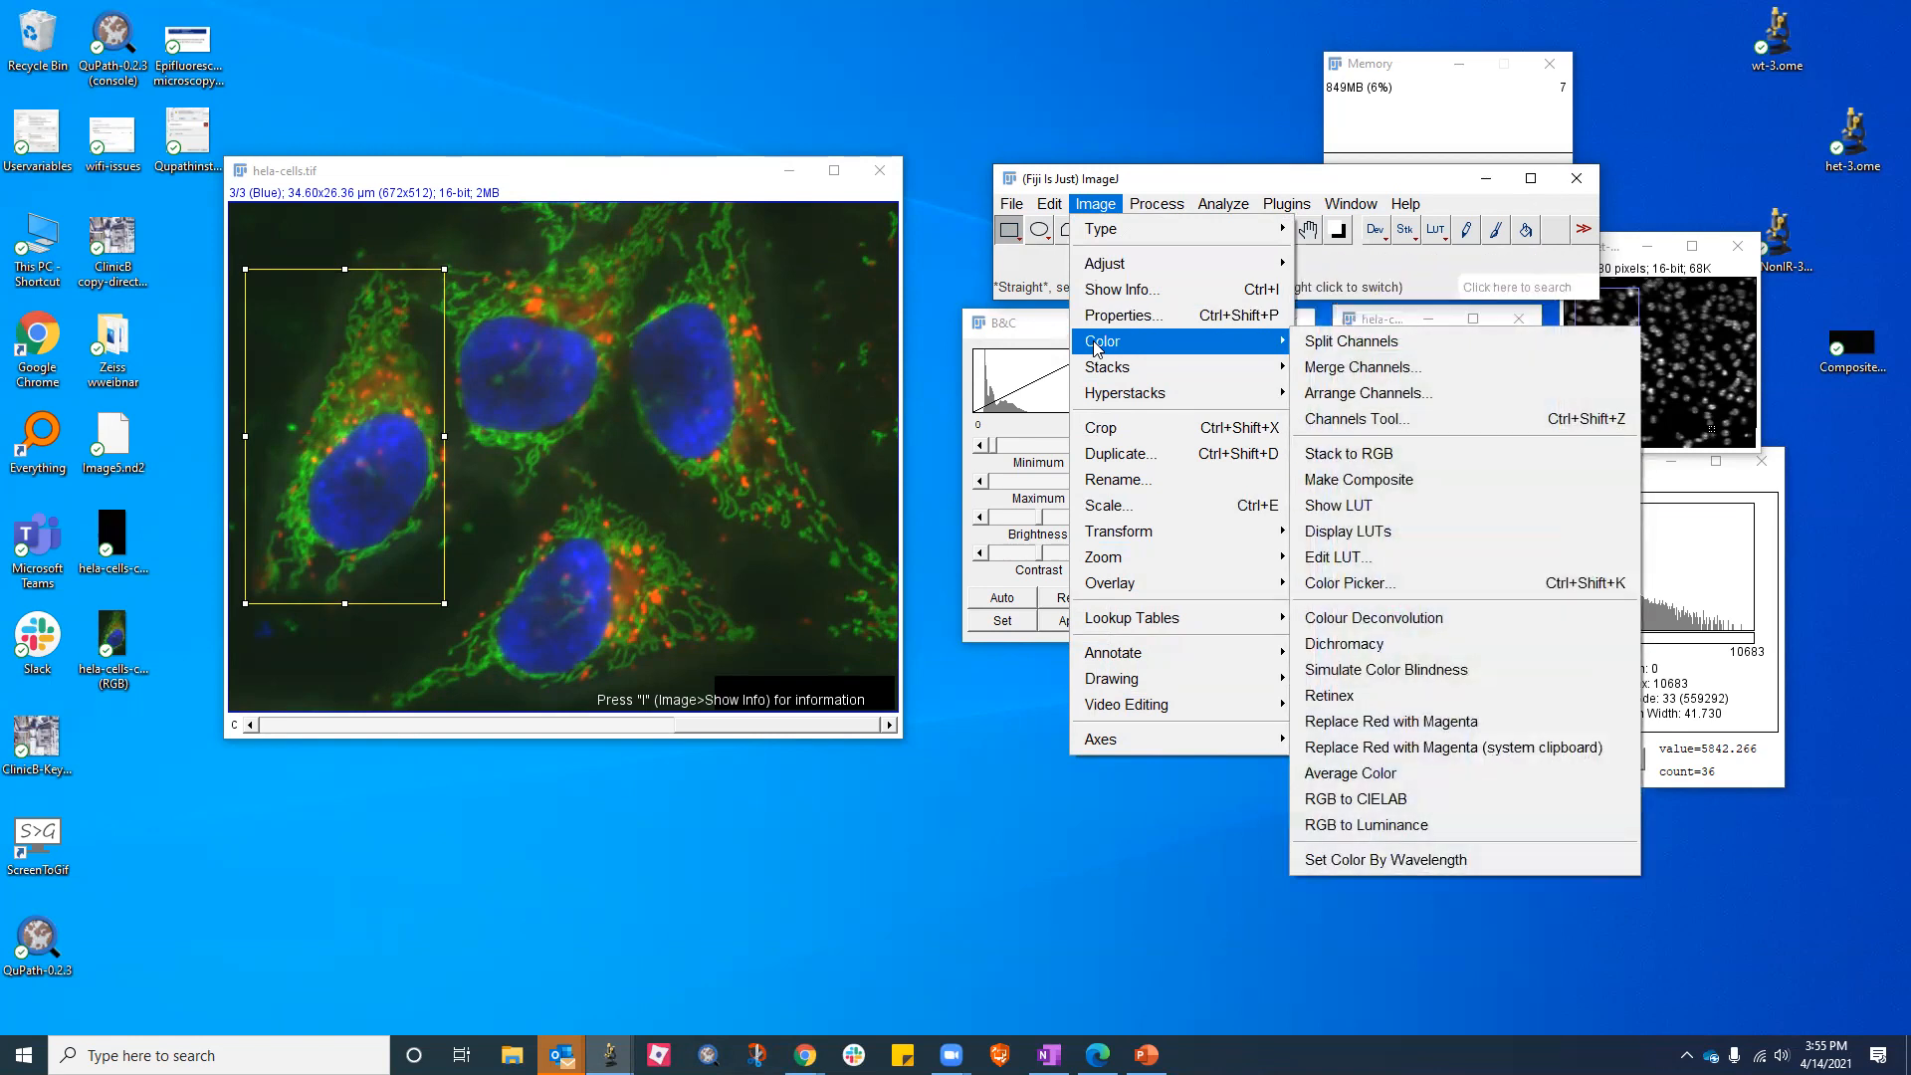
pyautogui.click(1333, 678)
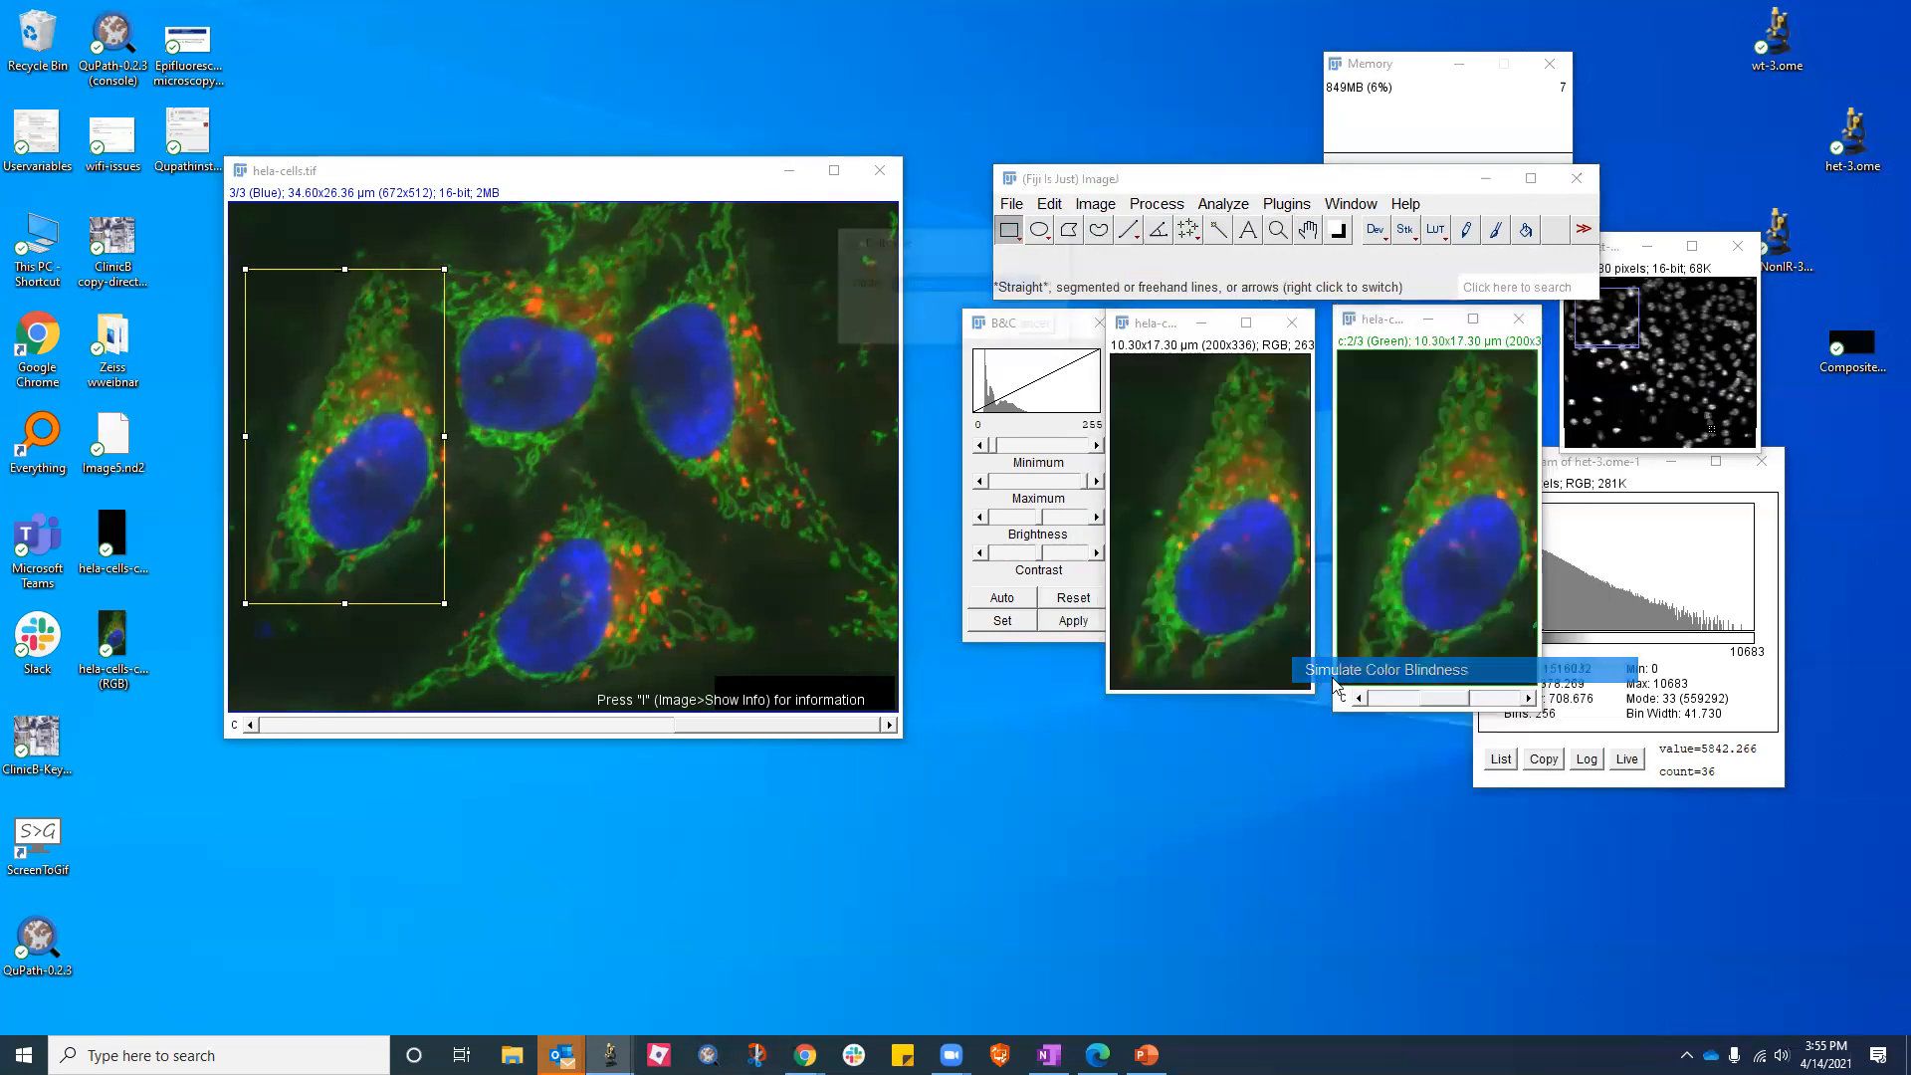
pyautogui.click(1058, 286)
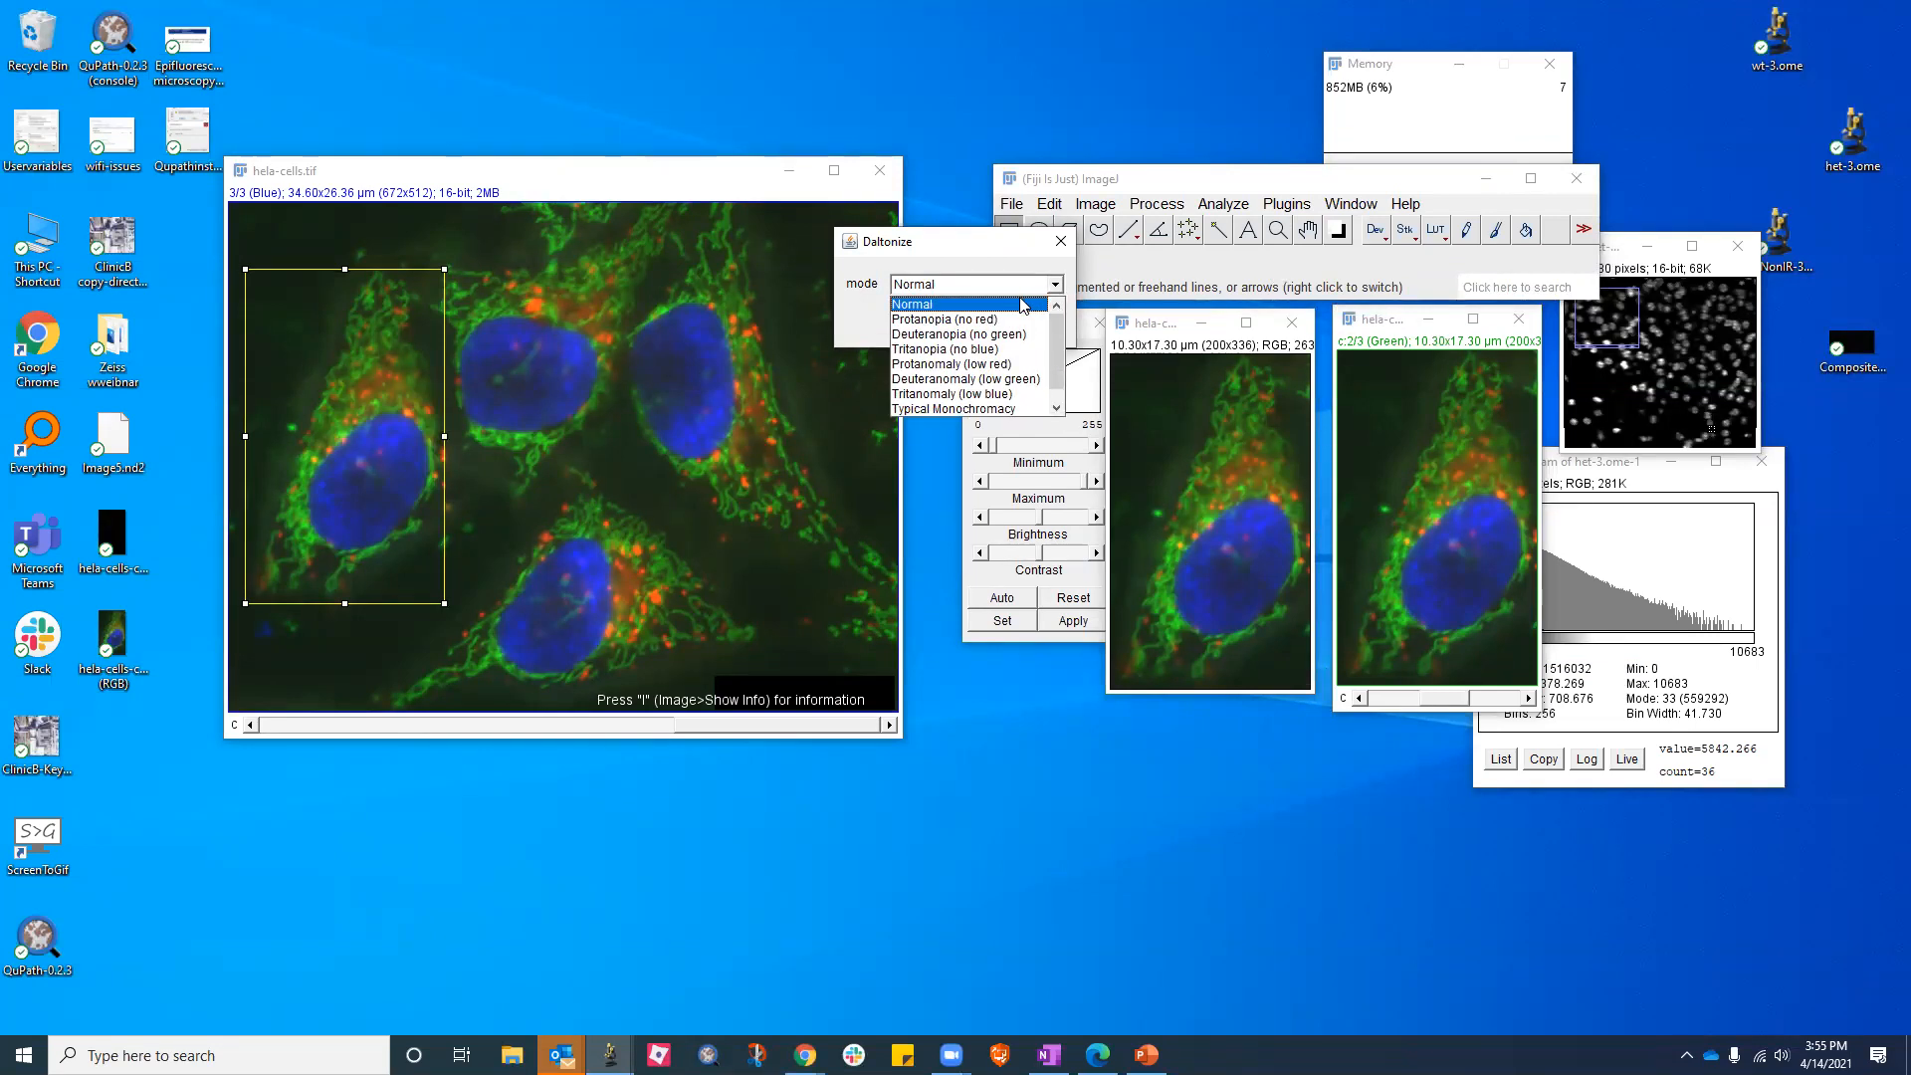
pyautogui.click(1023, 304)
pyautogui.click(986, 328)
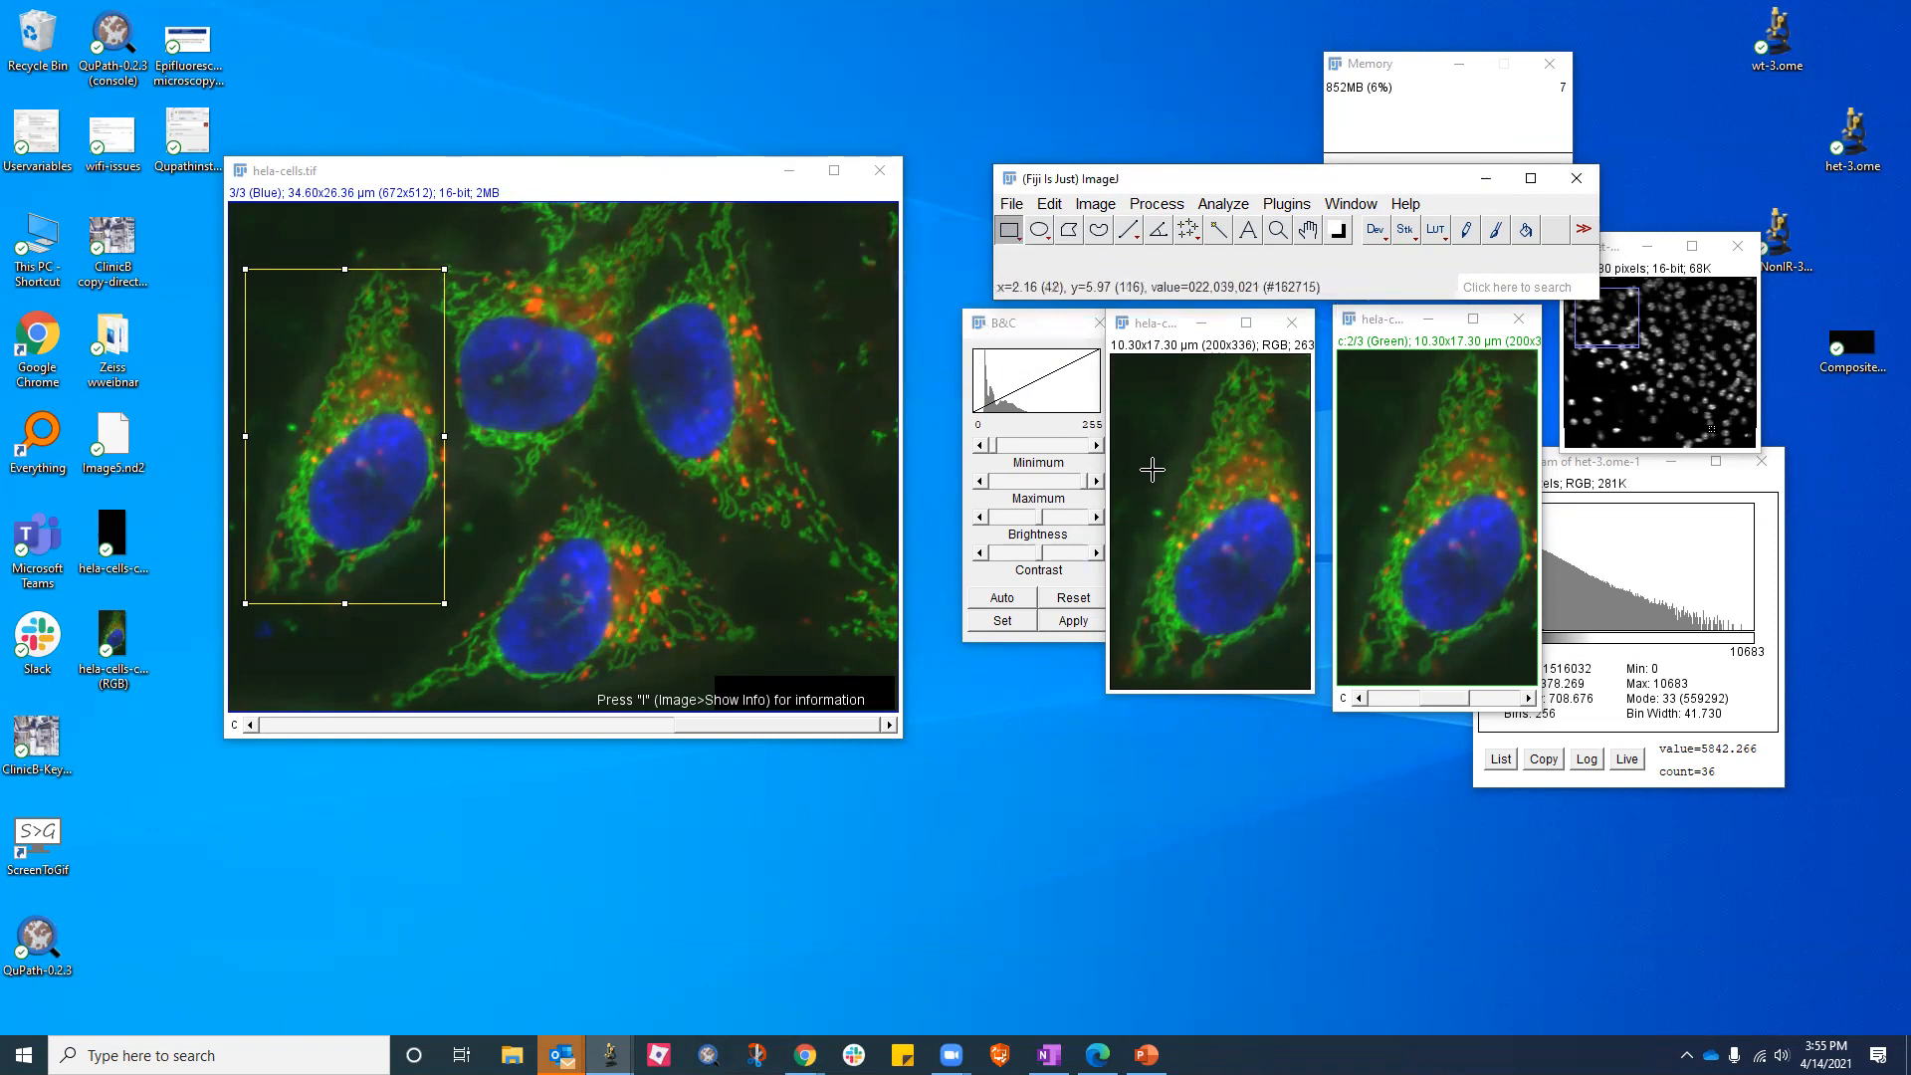
# Simulate Protanomaly (low red) color blindness on the RGB image
pyautogui.click(1099, 206)
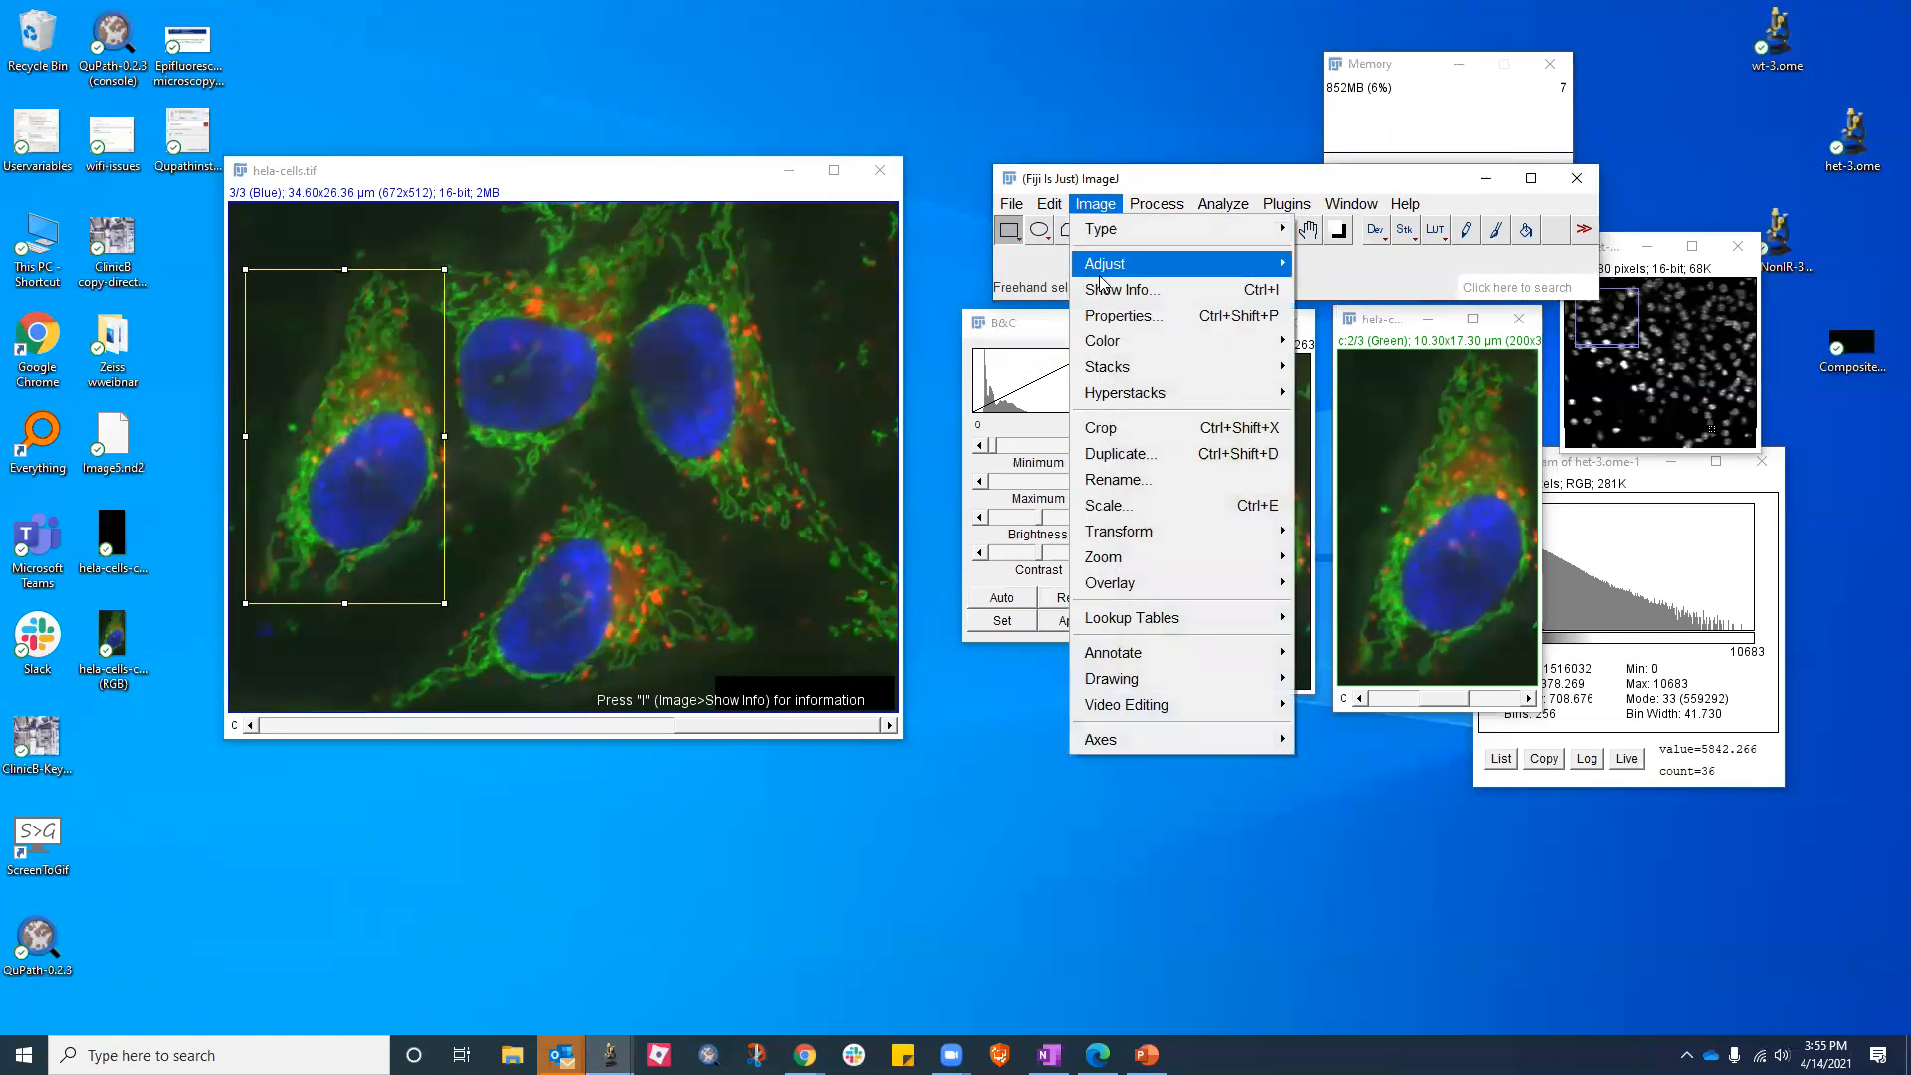
pyautogui.moveTo(1136, 653)
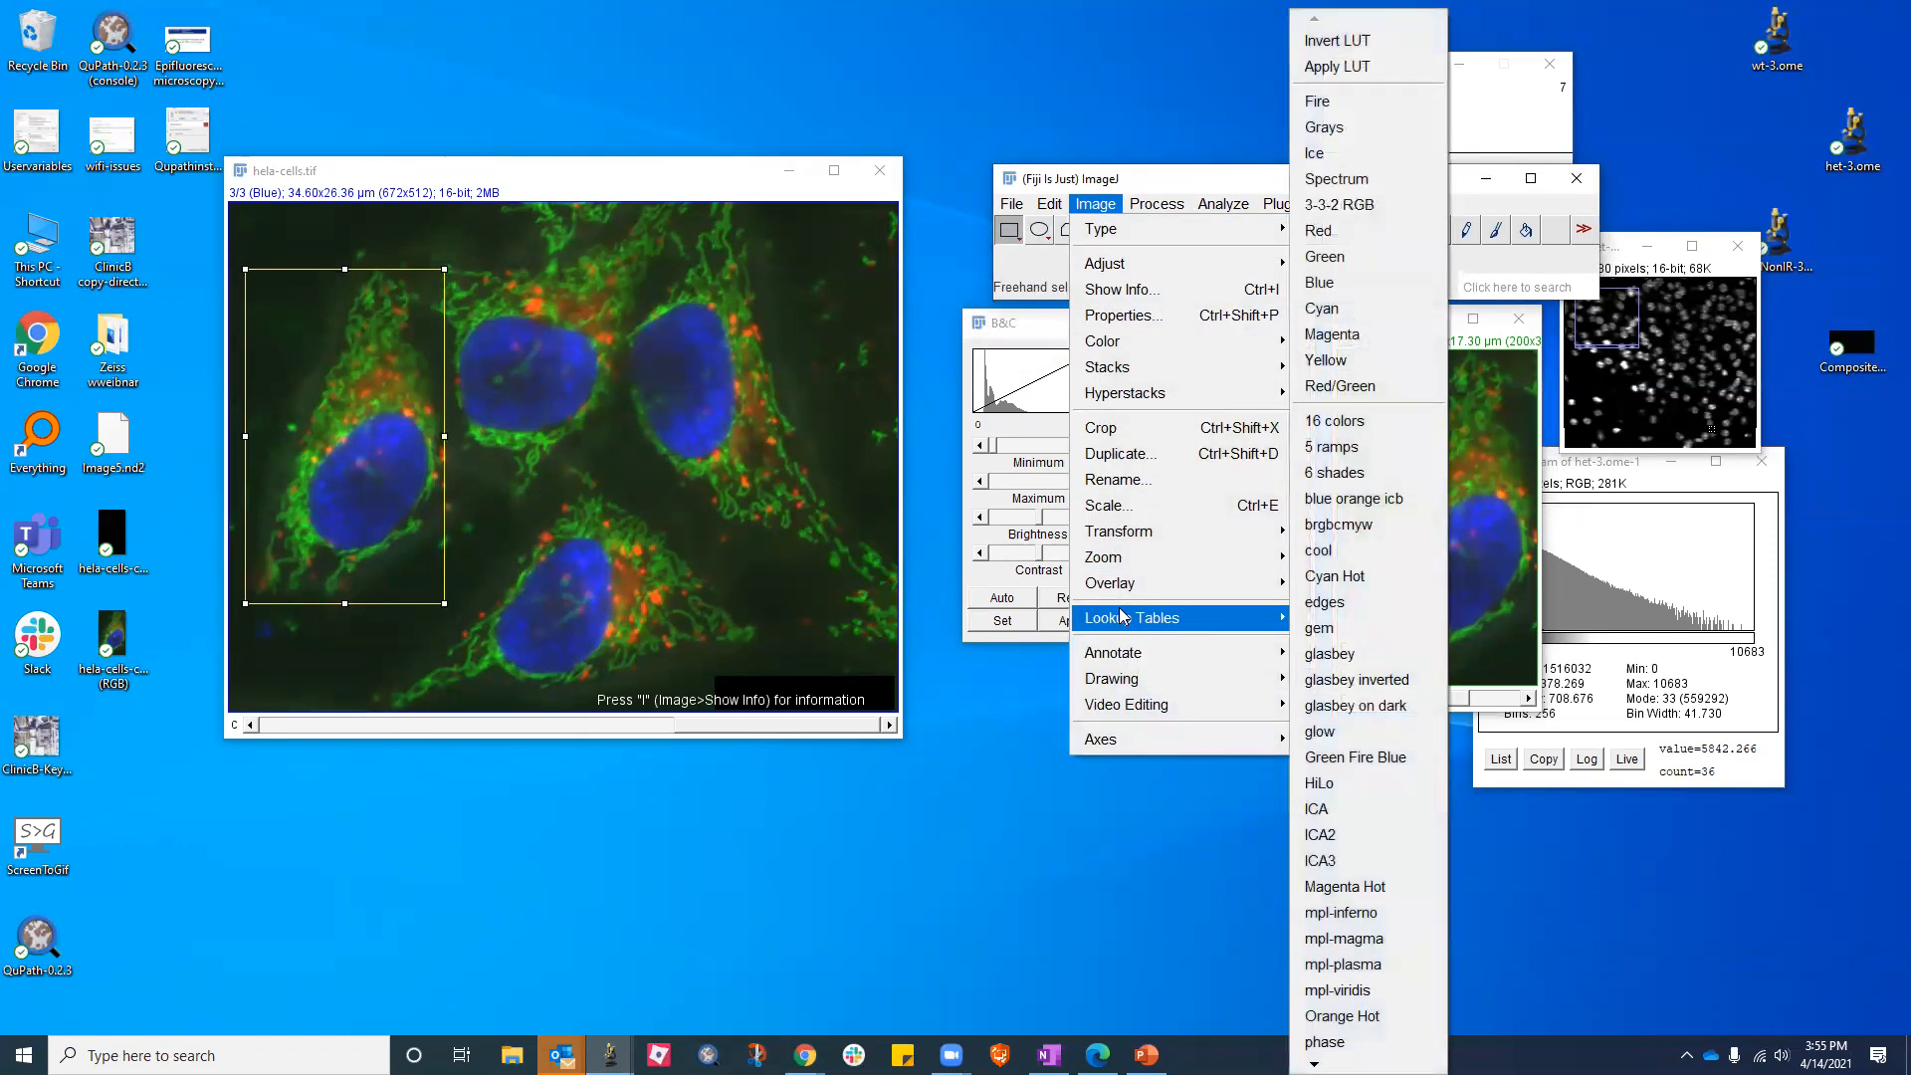
pyautogui.moveTo(1131, 344)
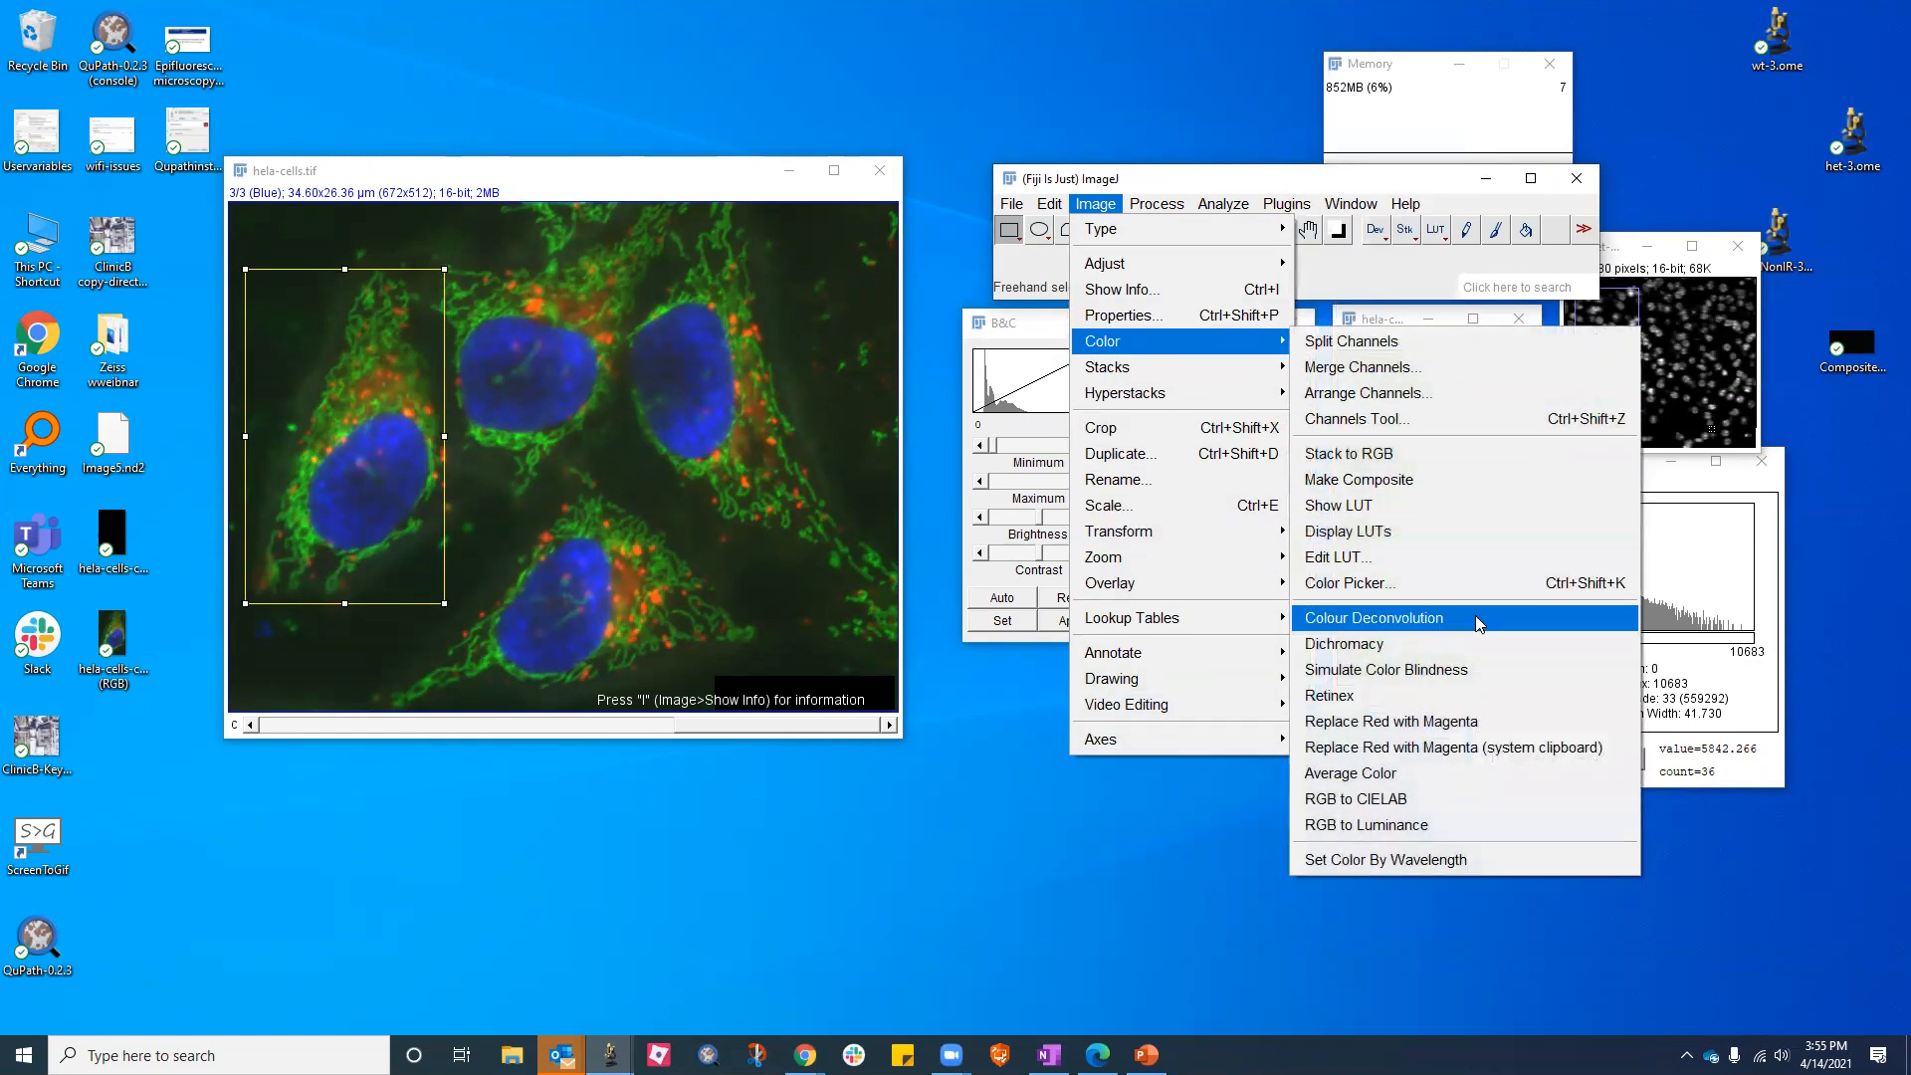
pyautogui.click(1393, 669)
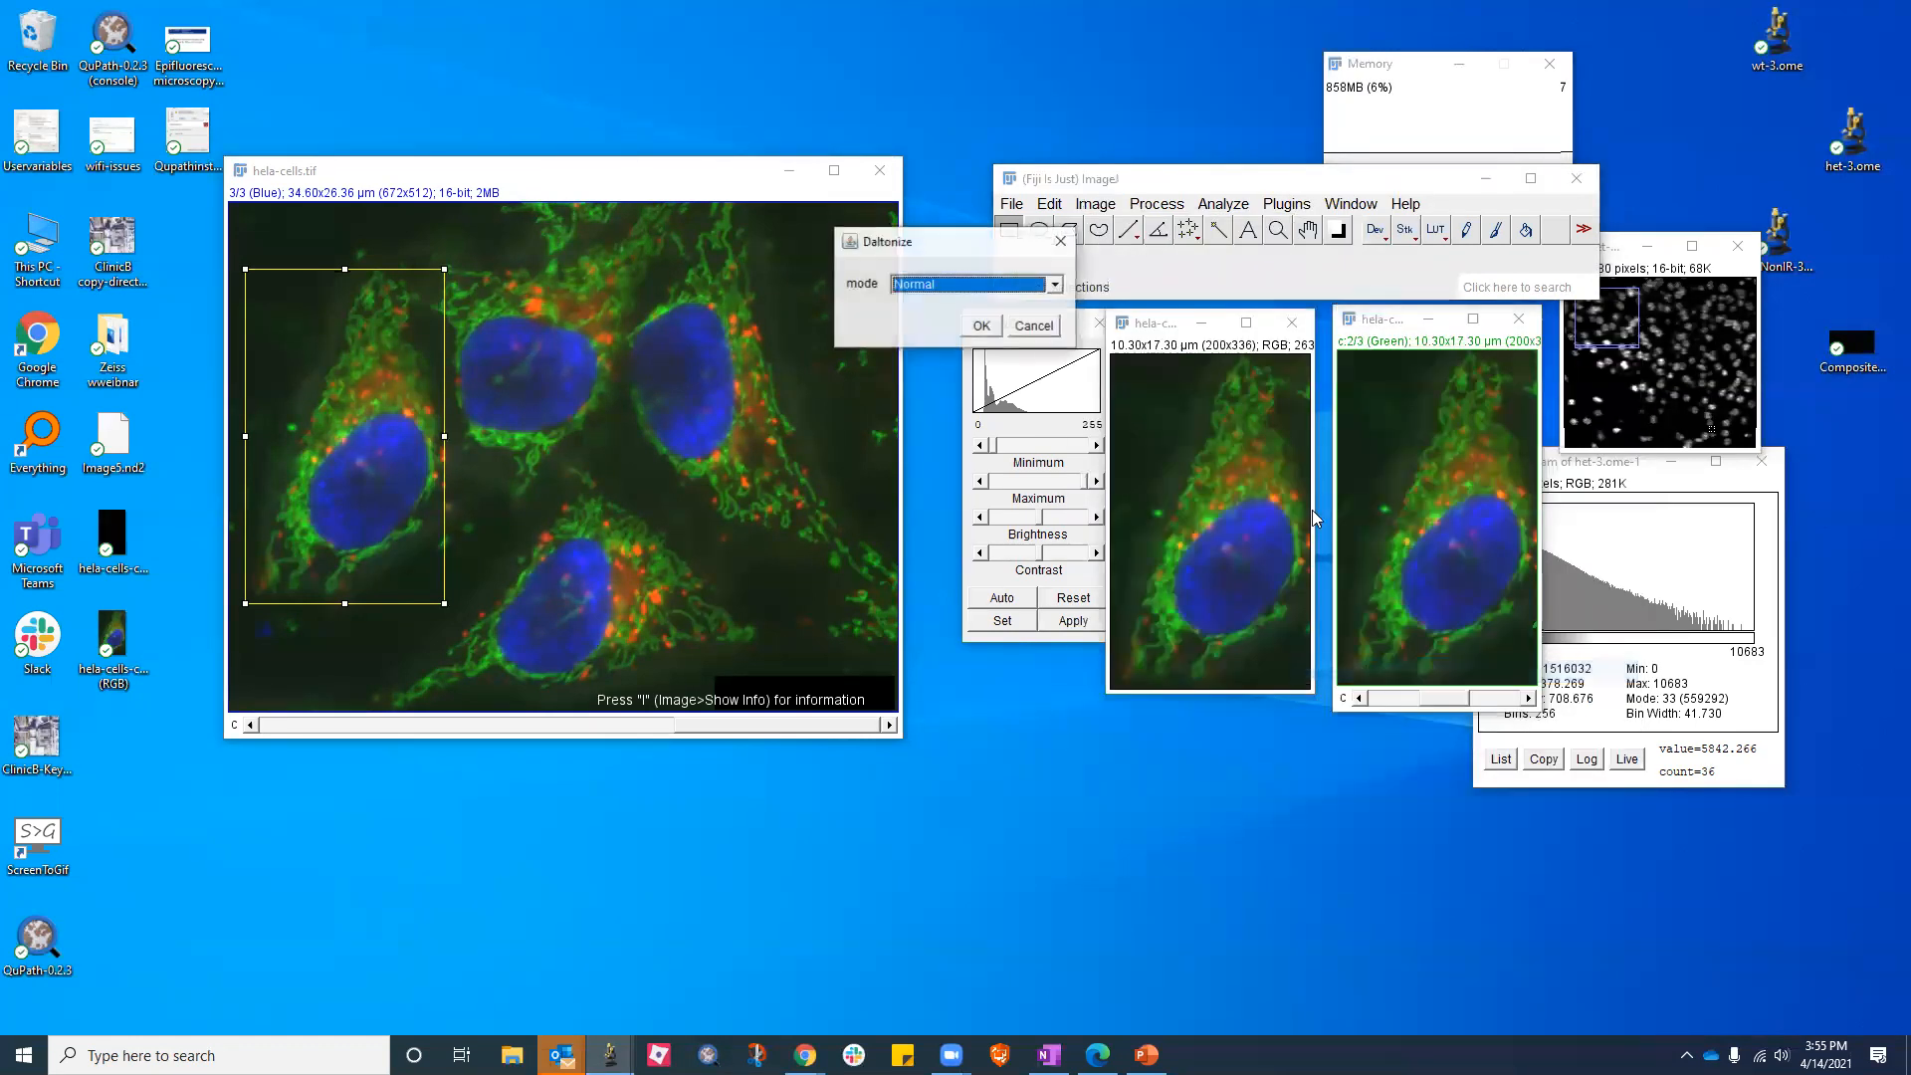
pyautogui.click(1057, 285)
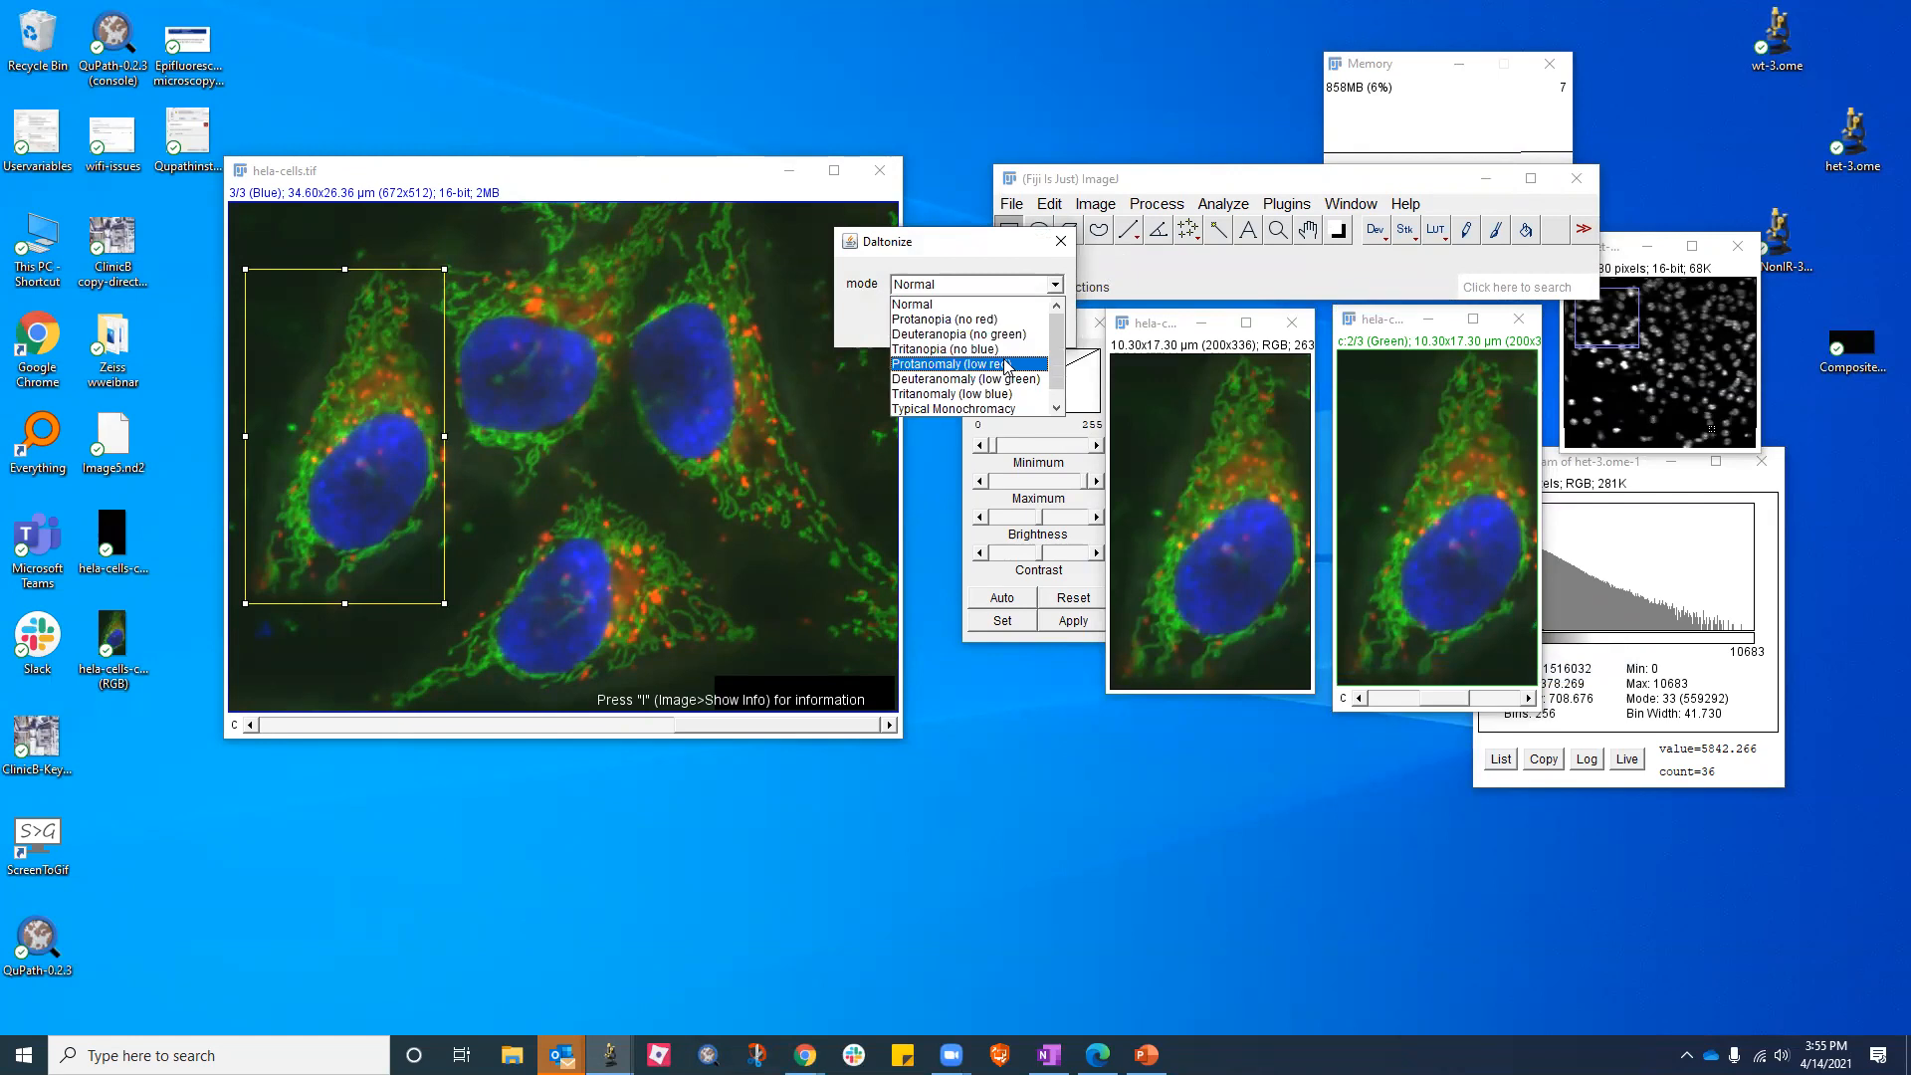
pyautogui.click(944, 364)
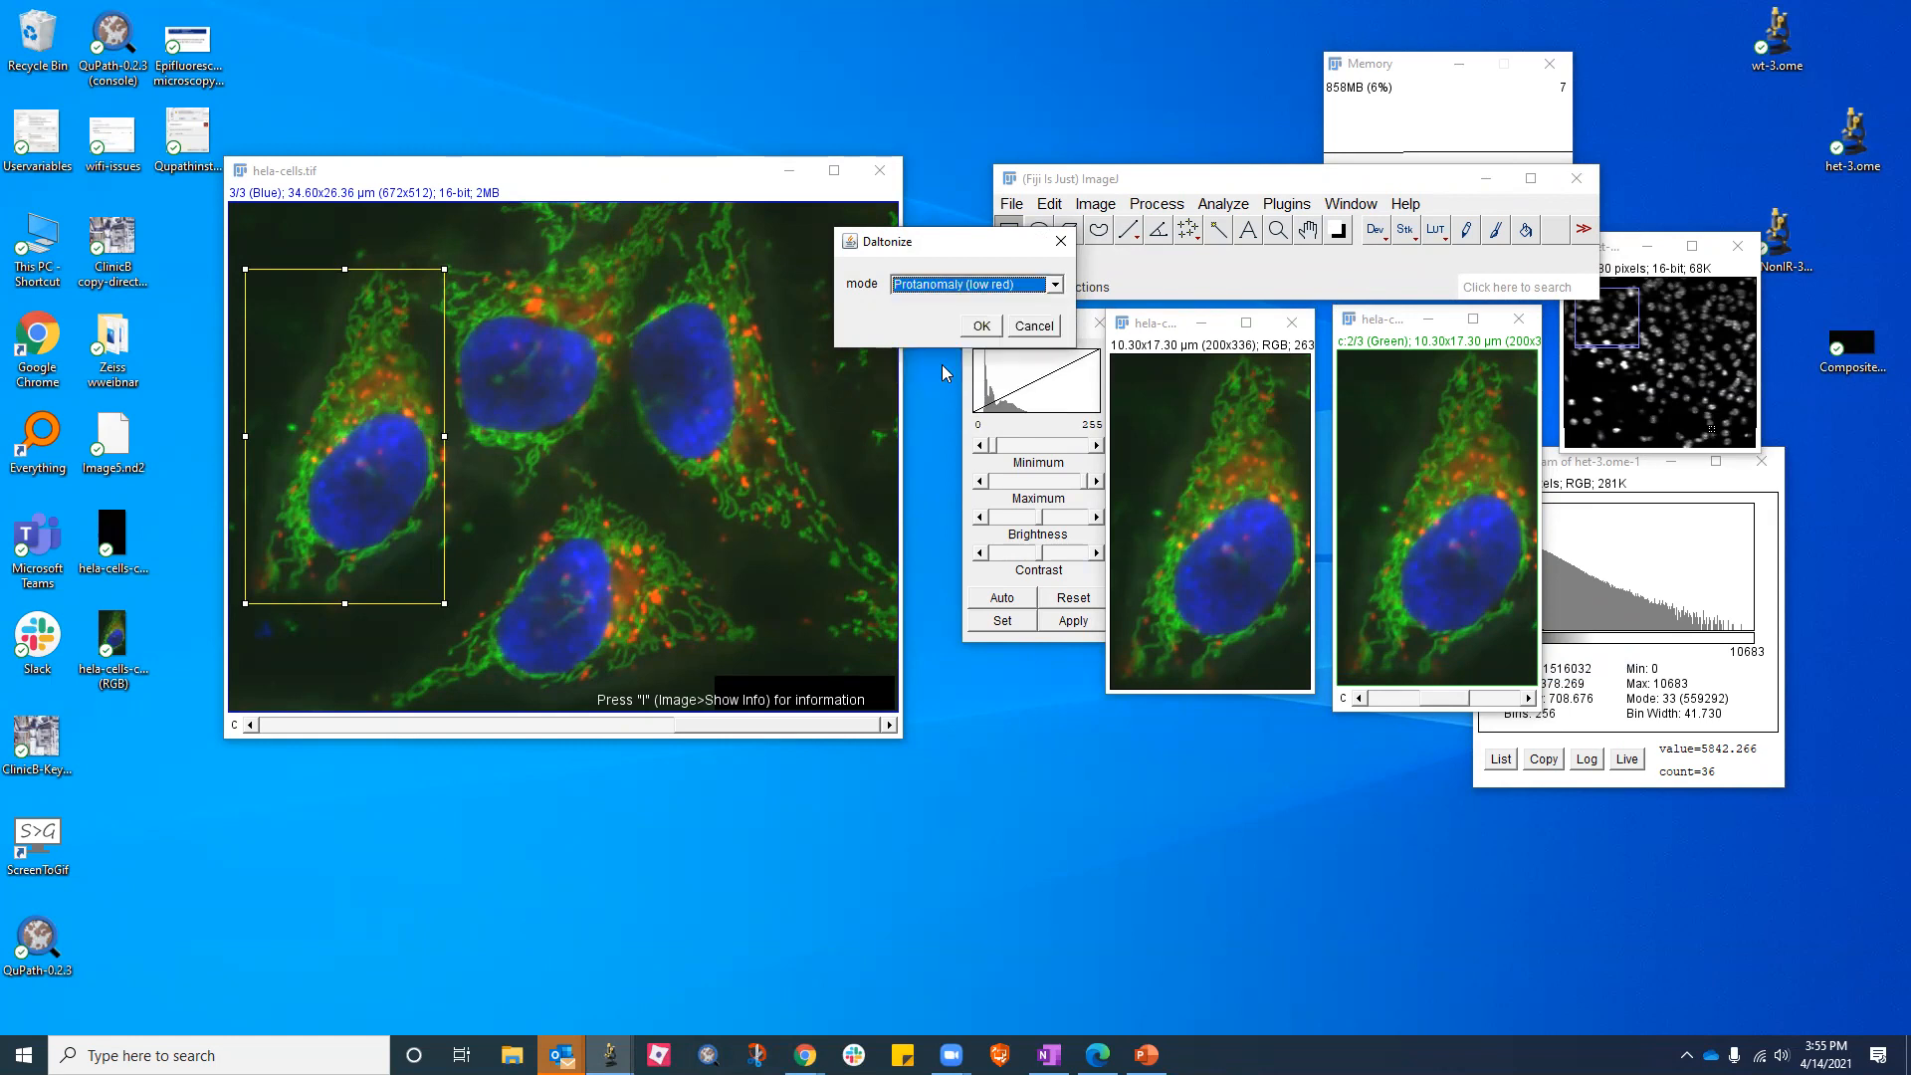
pyautogui.click(980, 327)
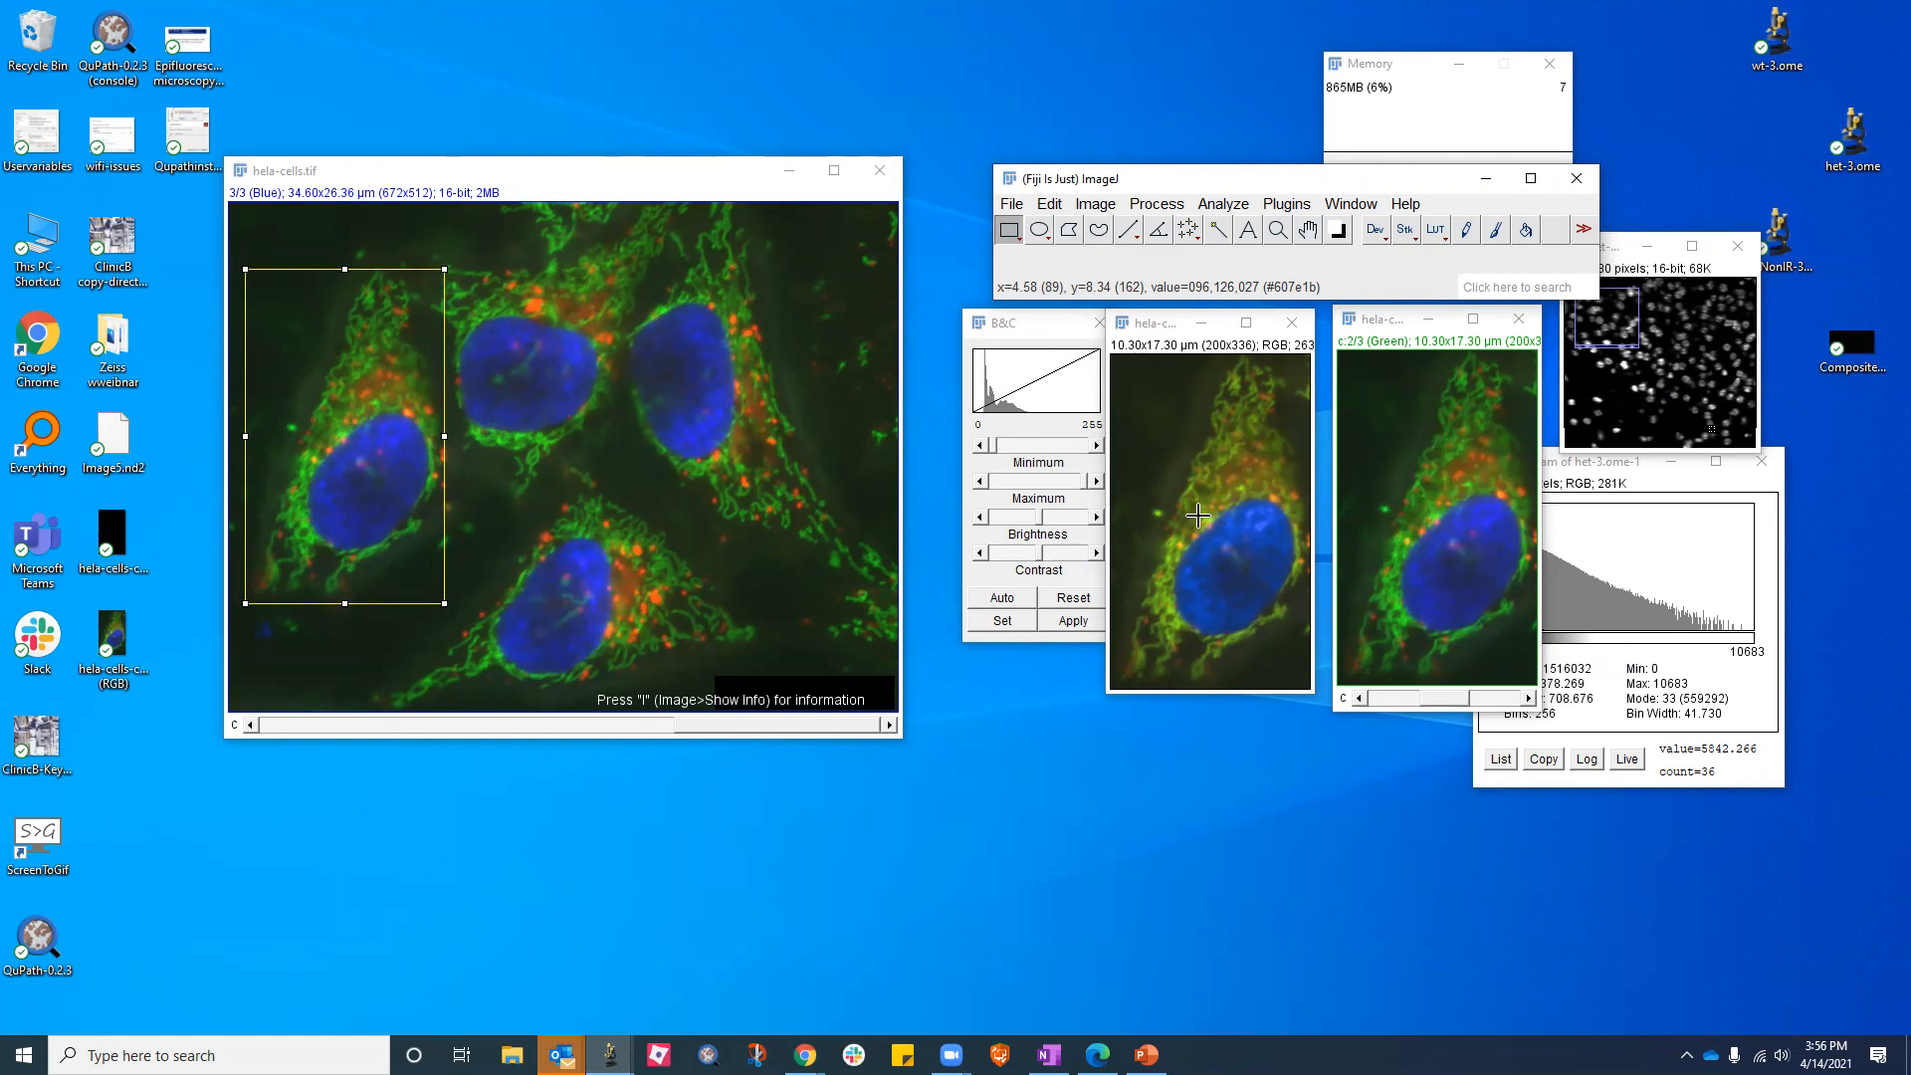
# Close the simulated RGB image without saving, close the multichannel cropped image, and bring hela-cells.tif to the front
pyautogui.click(1287, 324)
pyautogui.click(941, 344)
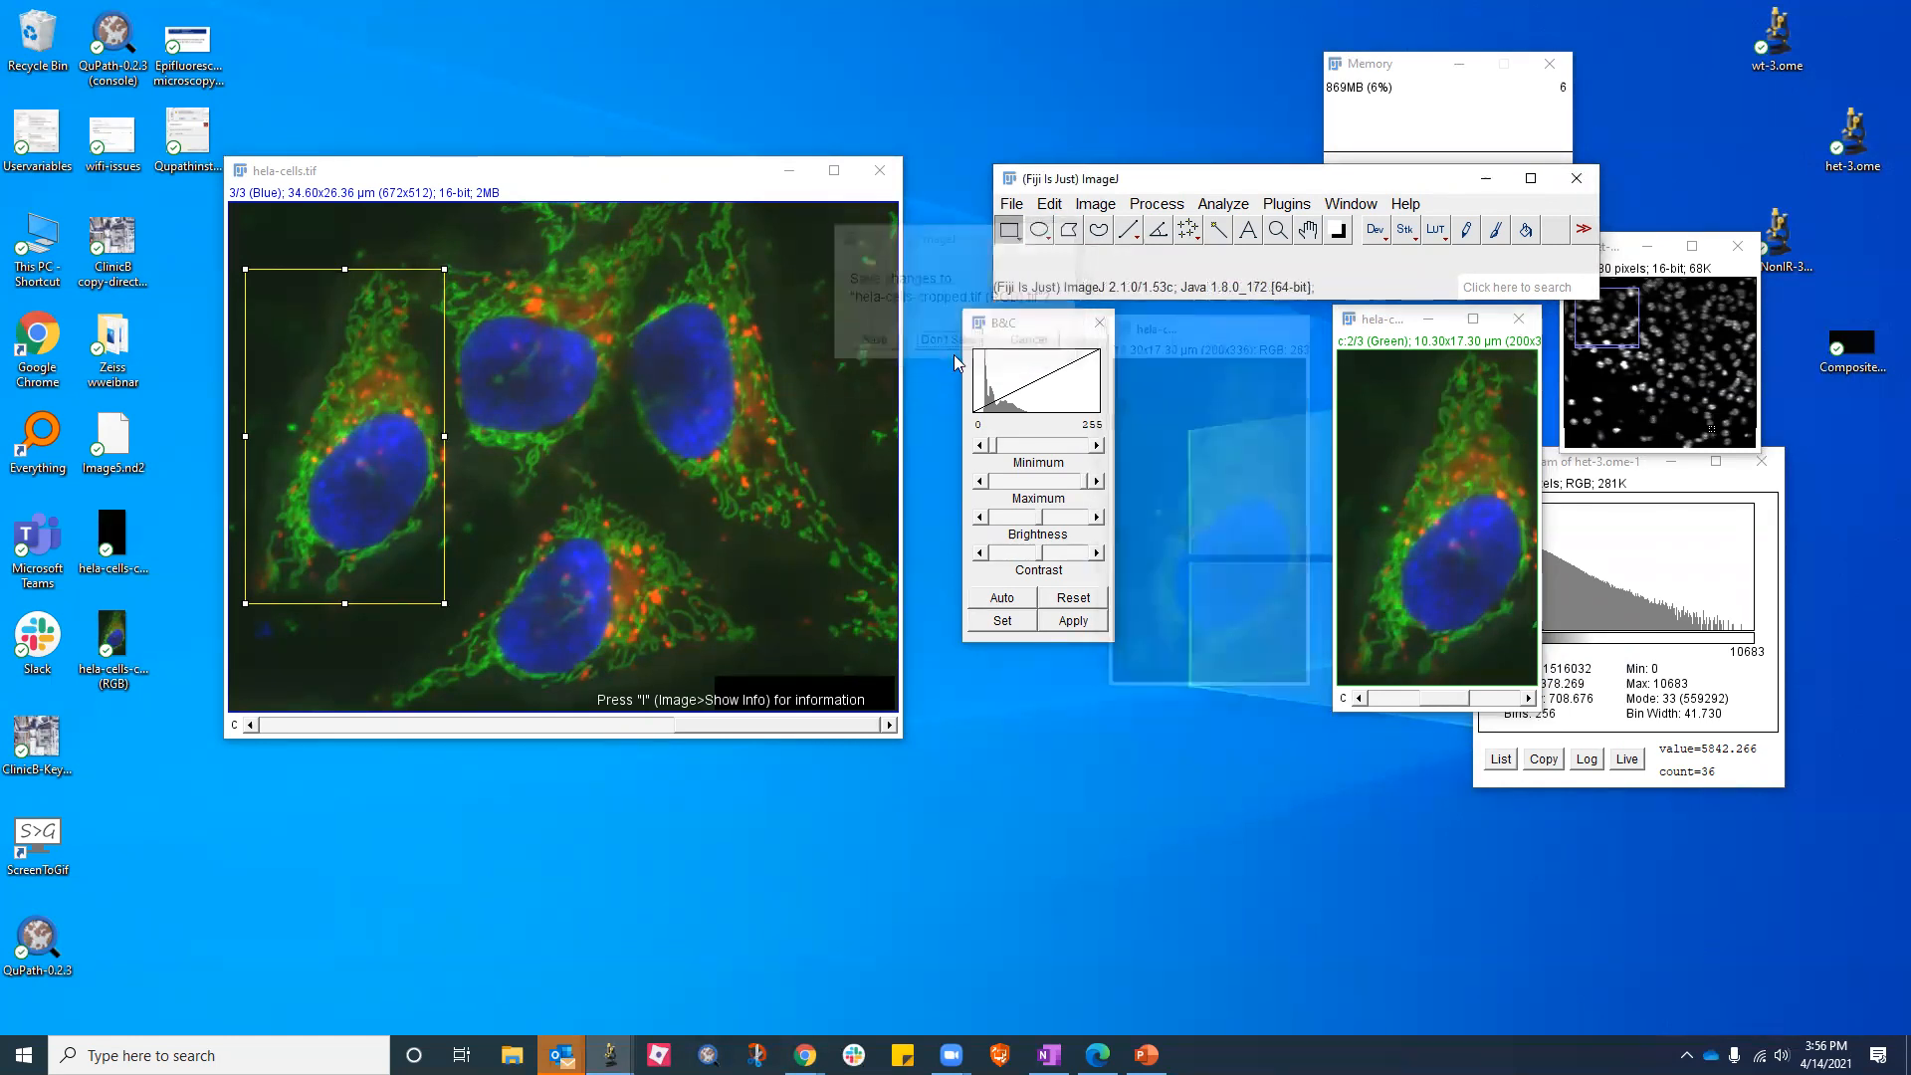
pyautogui.click(1519, 319)
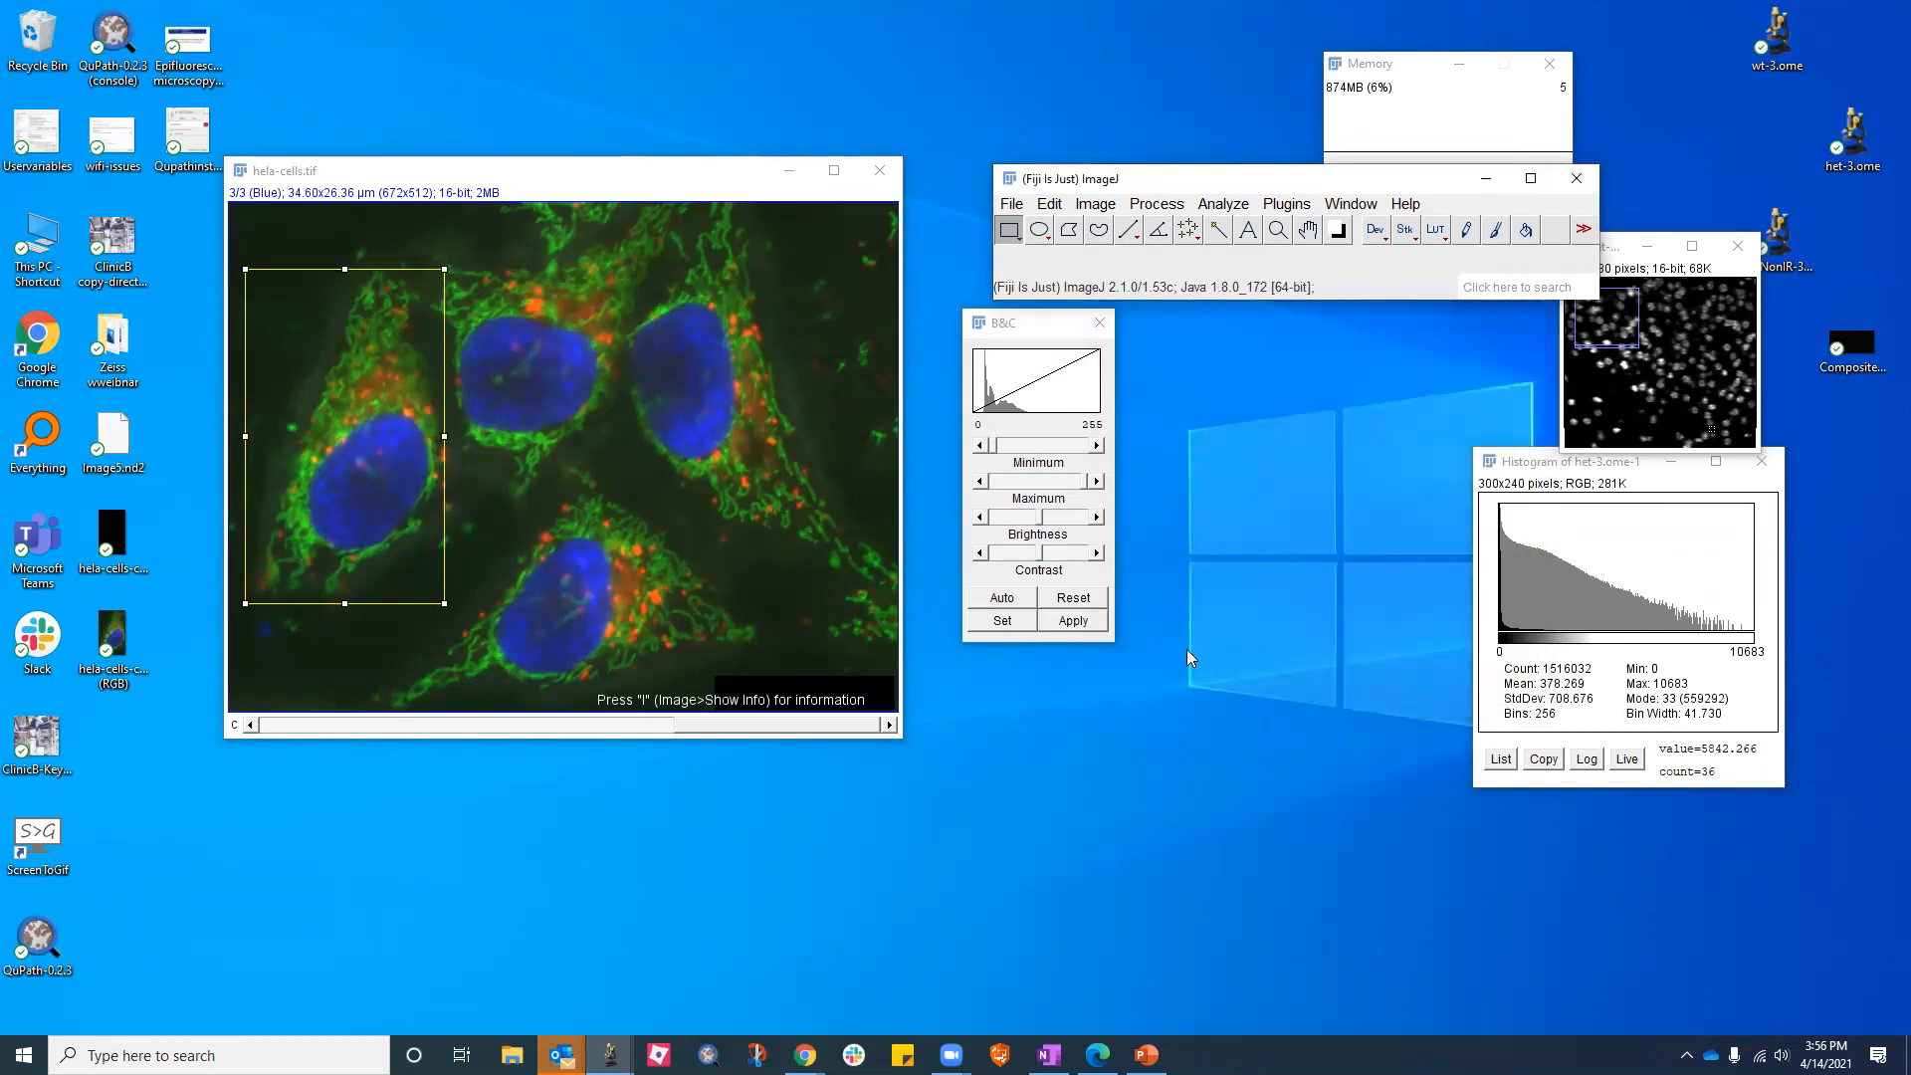
pyautogui.click(403, 171)
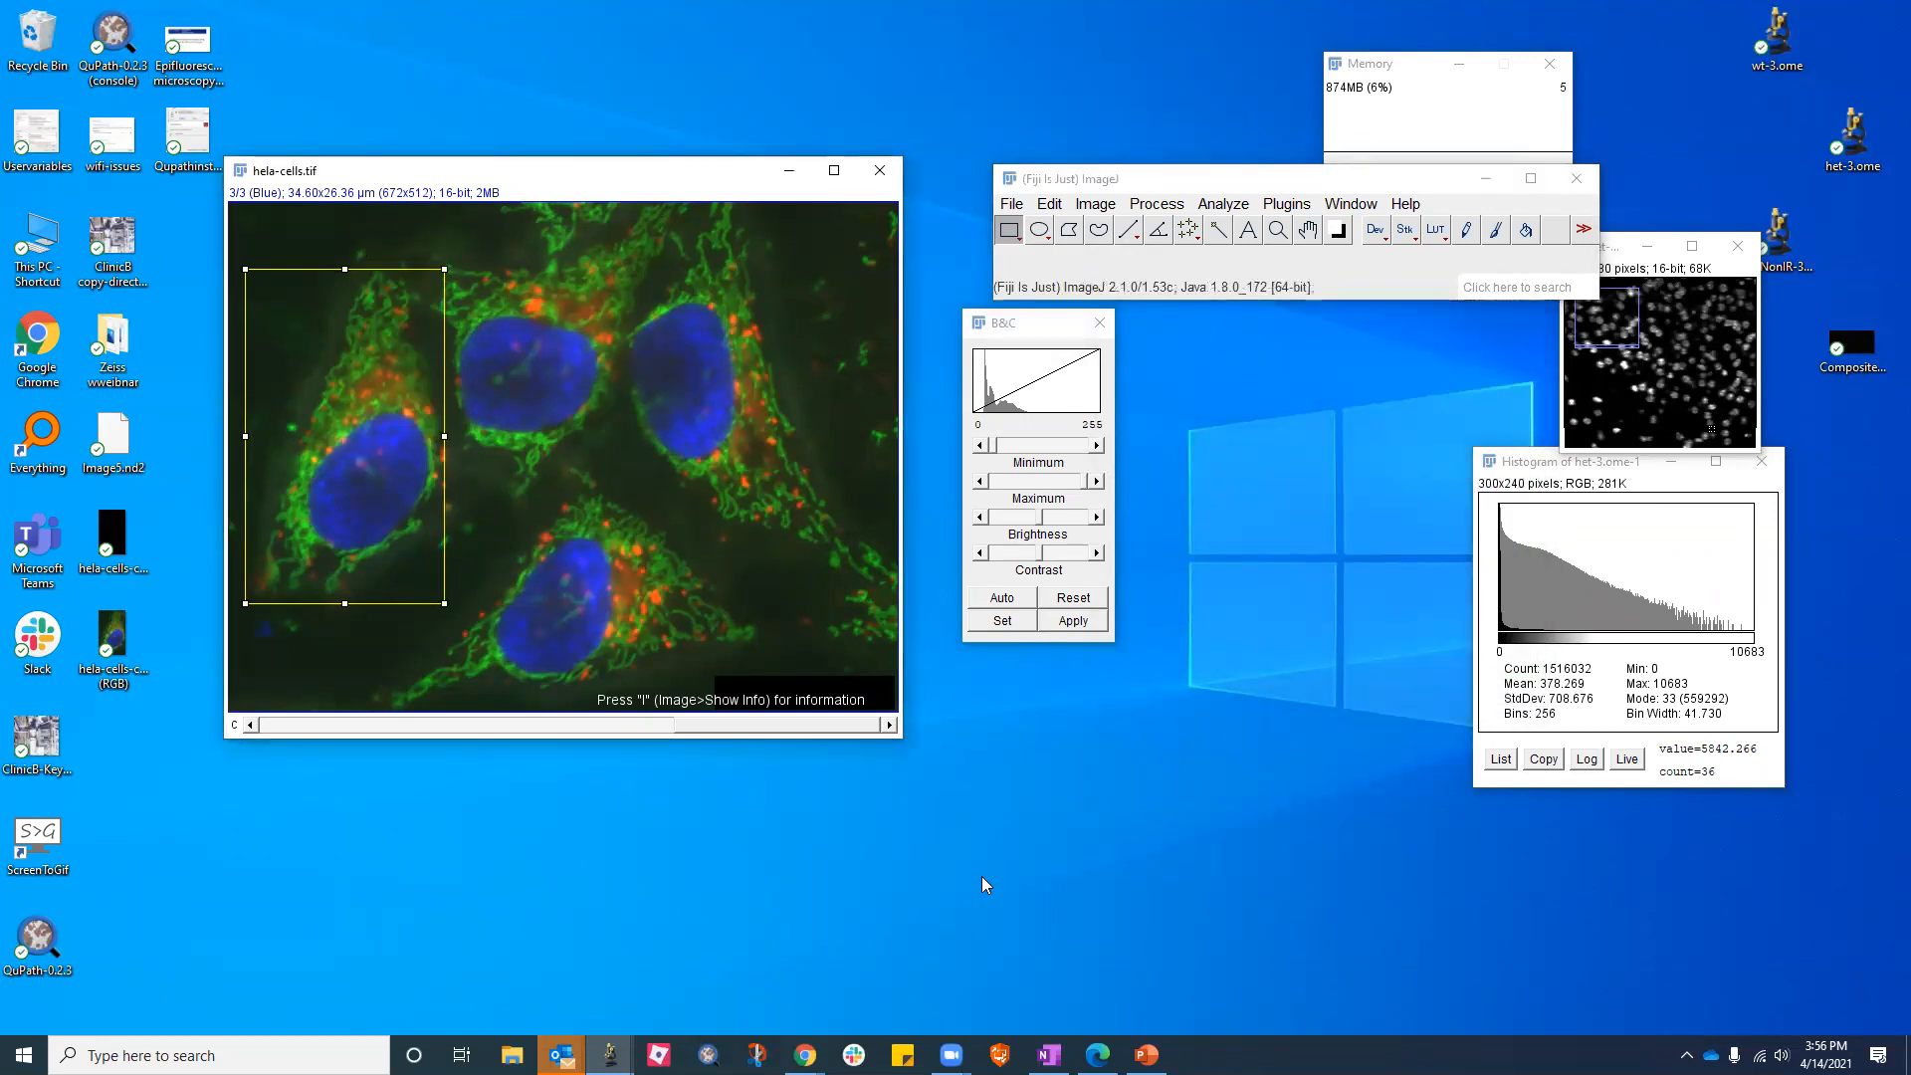
# Switch to the Fiji-Basics presentation in PowerPoint, review the "Opening a 3D image" slide, and minimize the presentation
pyautogui.click(1146, 1054)
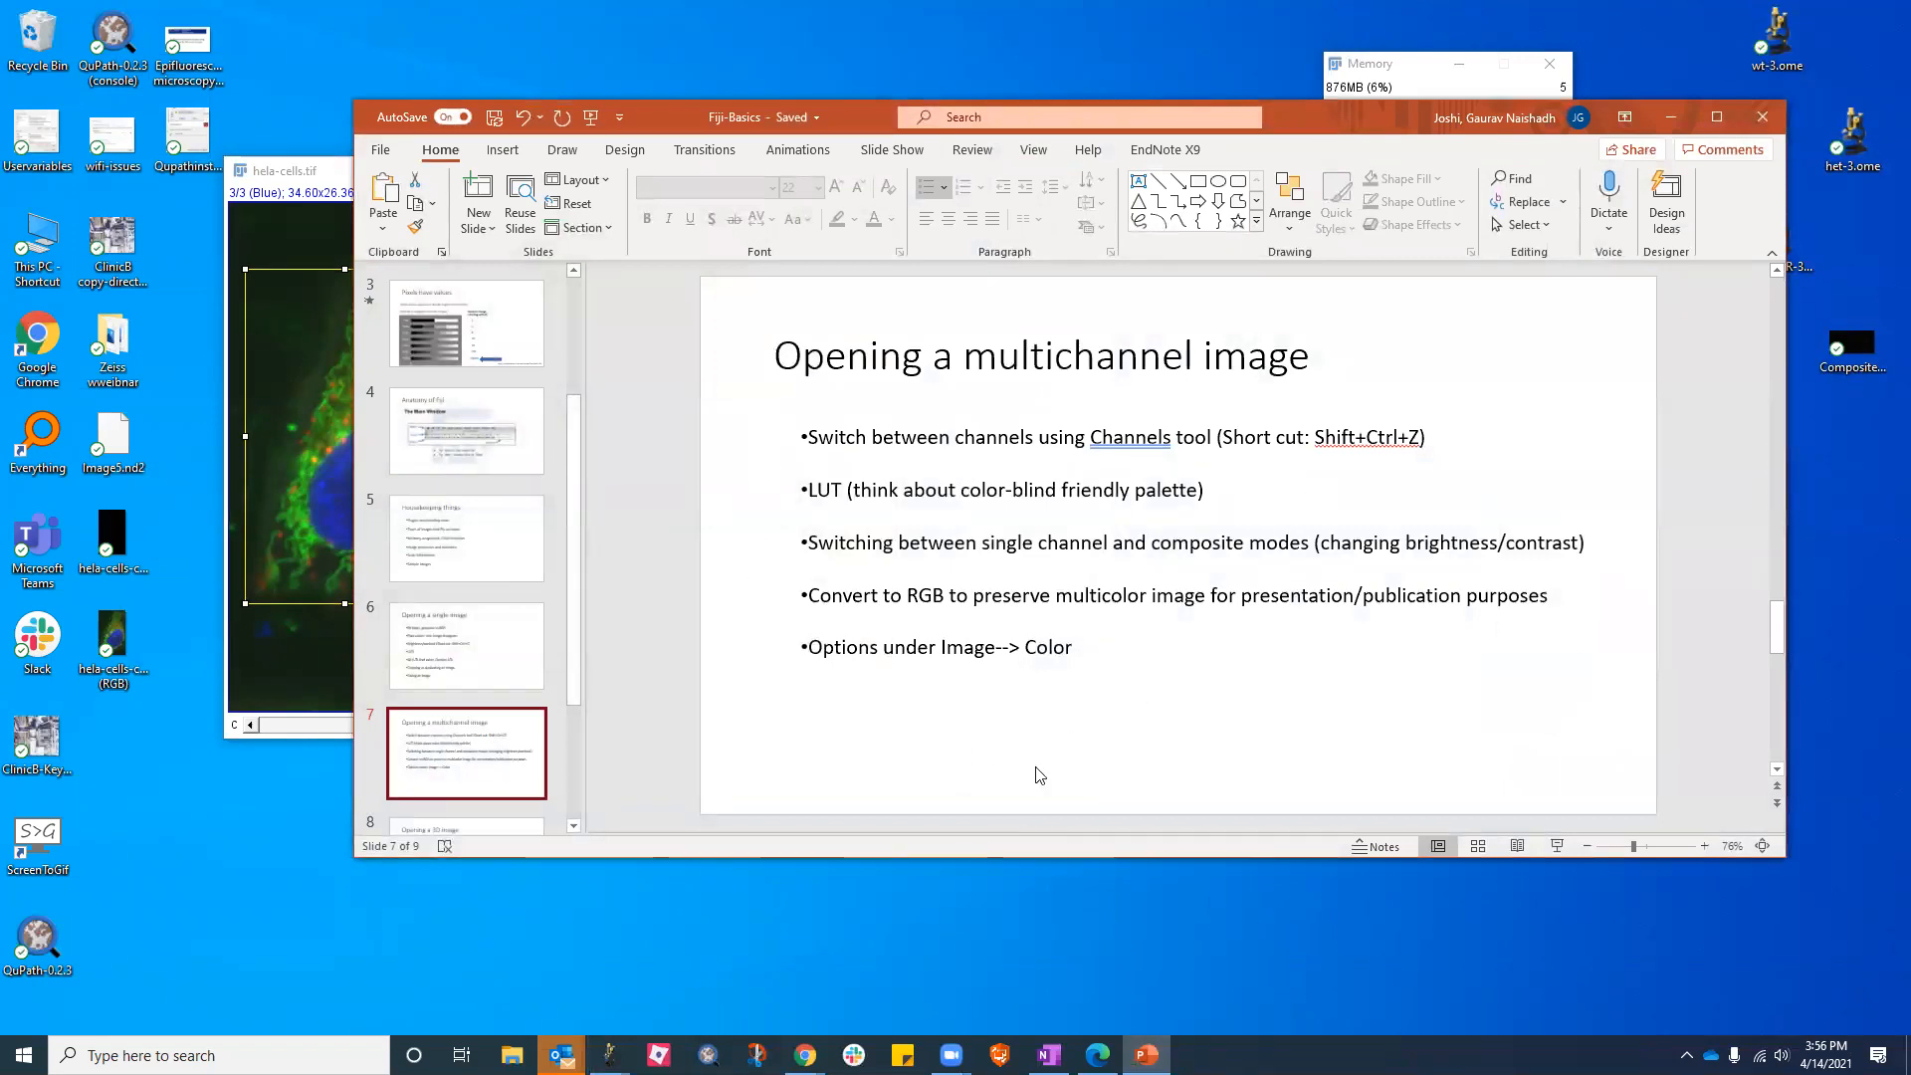
pyautogui.scroll(-1, 438, 745)
pyautogui.scroll(-2, 442, 745)
pyautogui.click(442, 744)
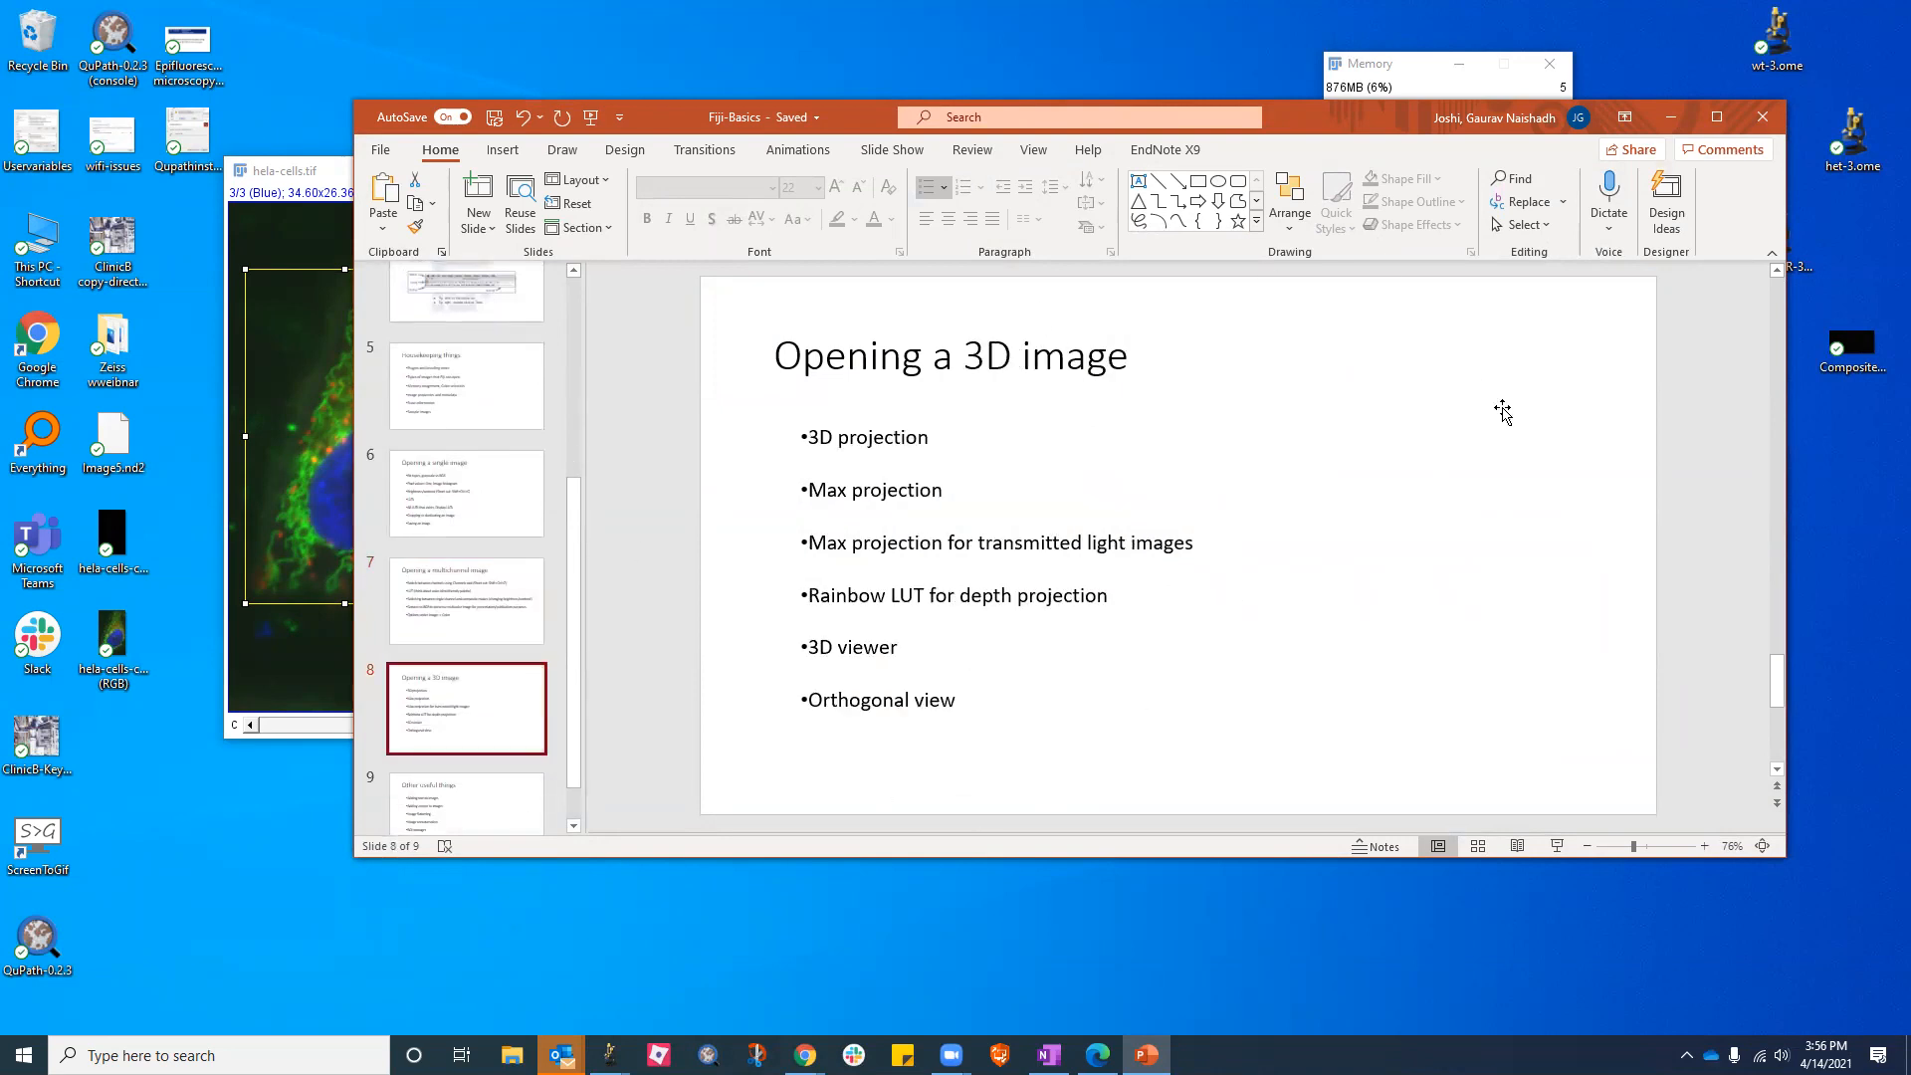
pyautogui.moveTo(1372, 121); pyautogui.dragTo(1334, 236)
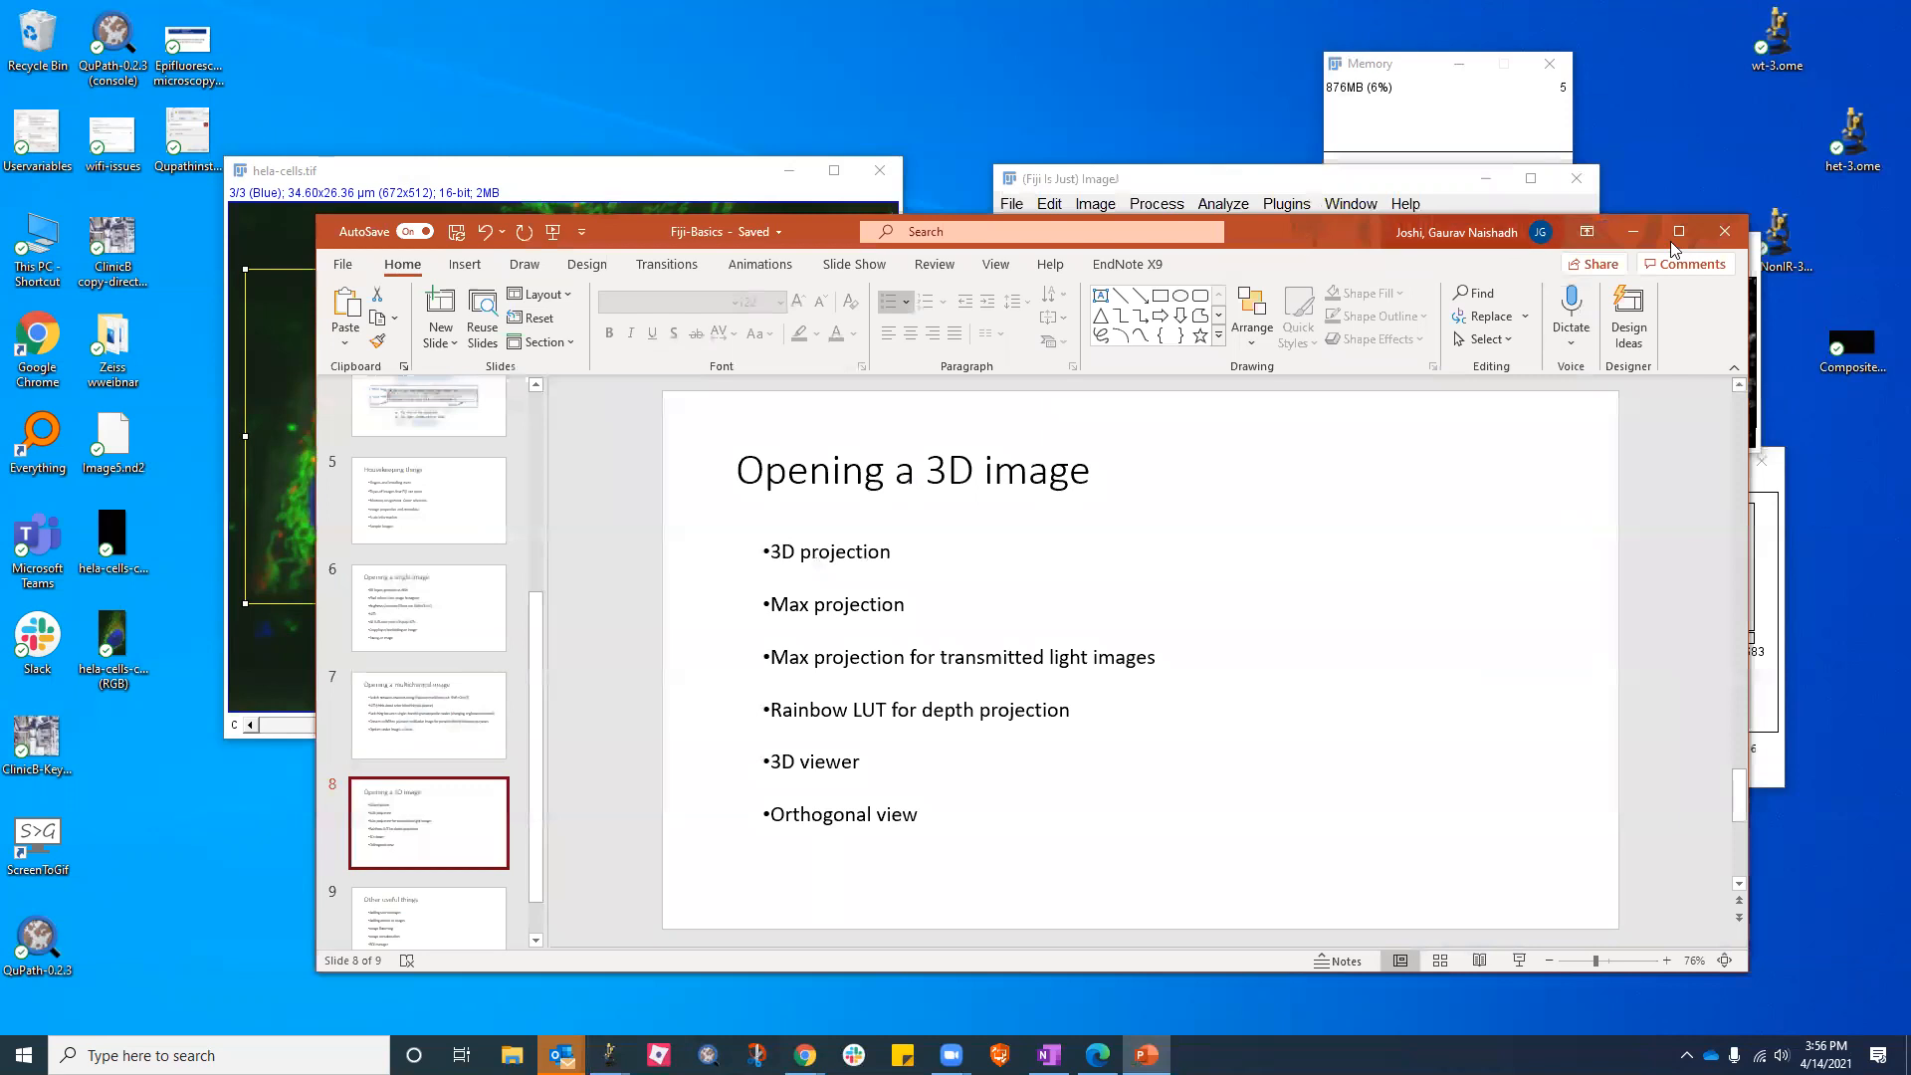
pyautogui.click(1633, 231)
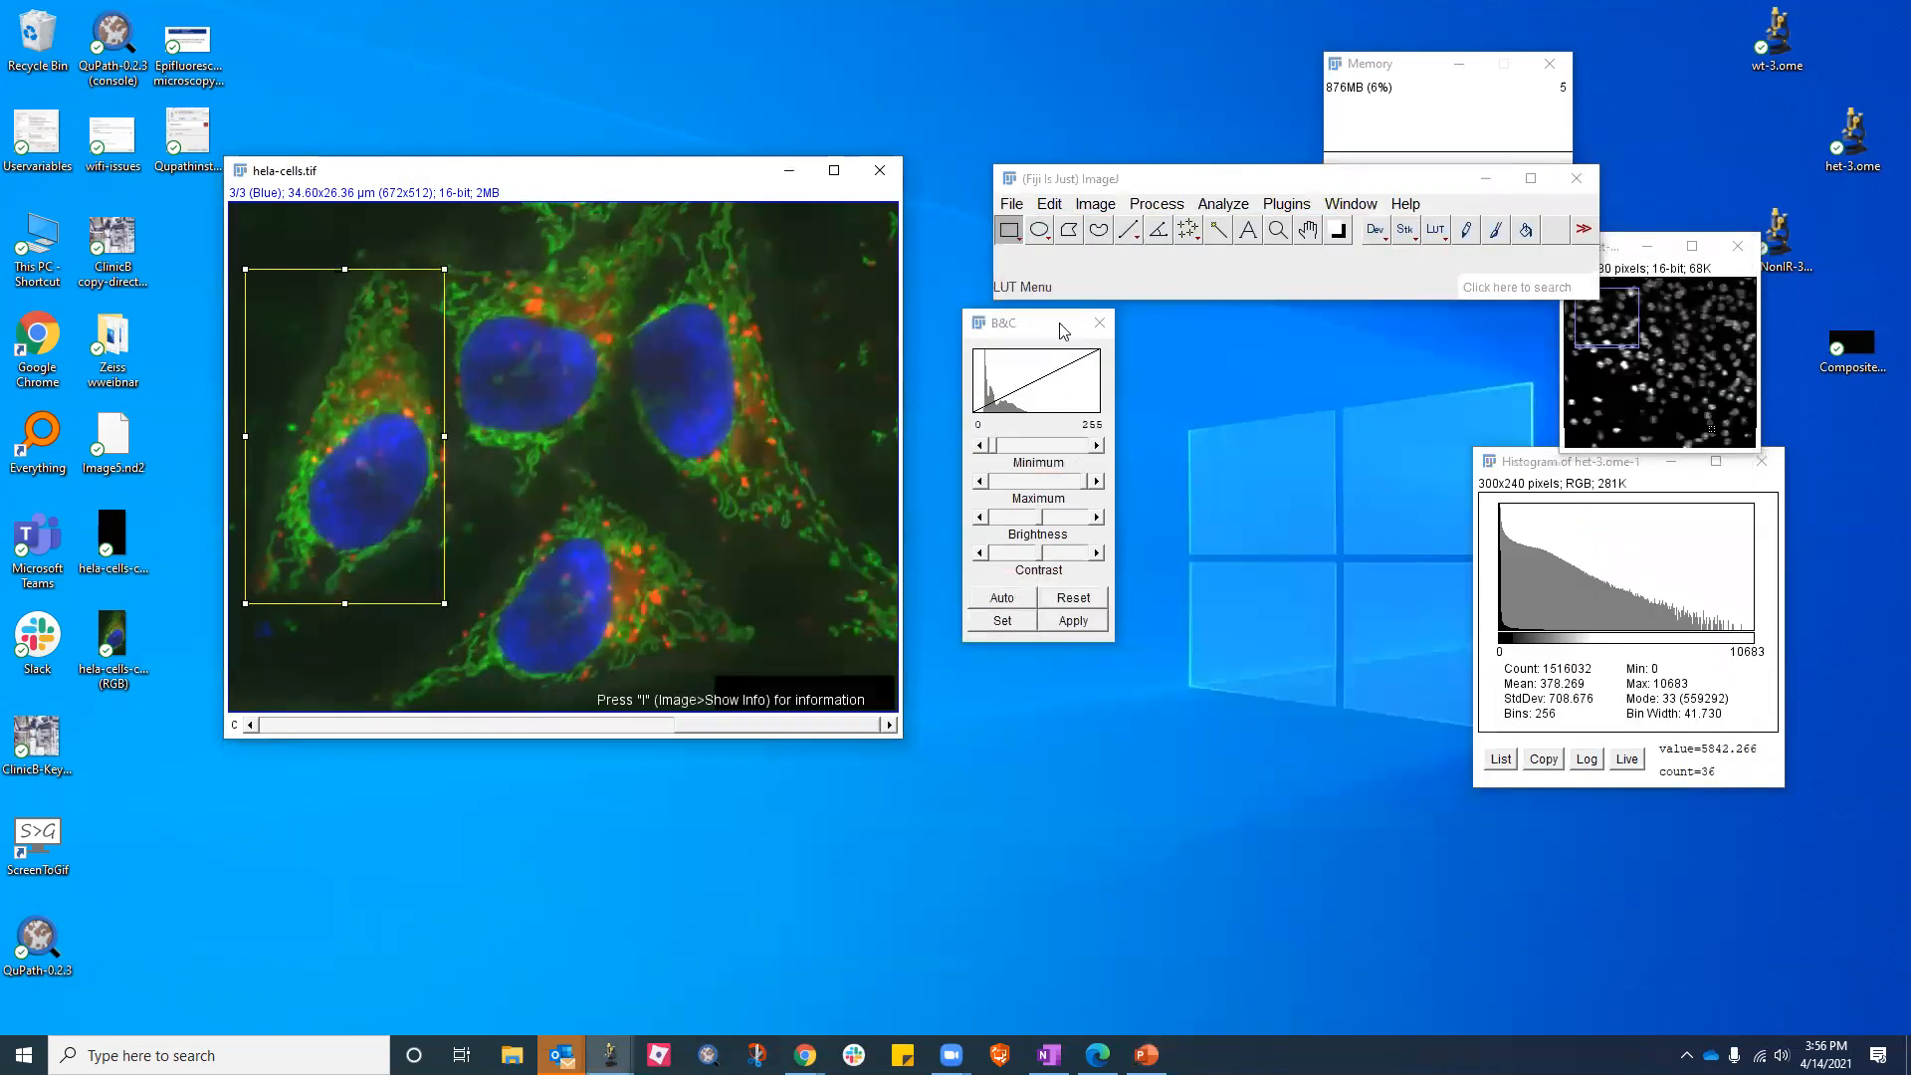
# Close hela-cells.tif and import Image5.nd2 through Bio-Formats as a virtual hyperstack with its metadata displayed
pyautogui.click(880, 170)
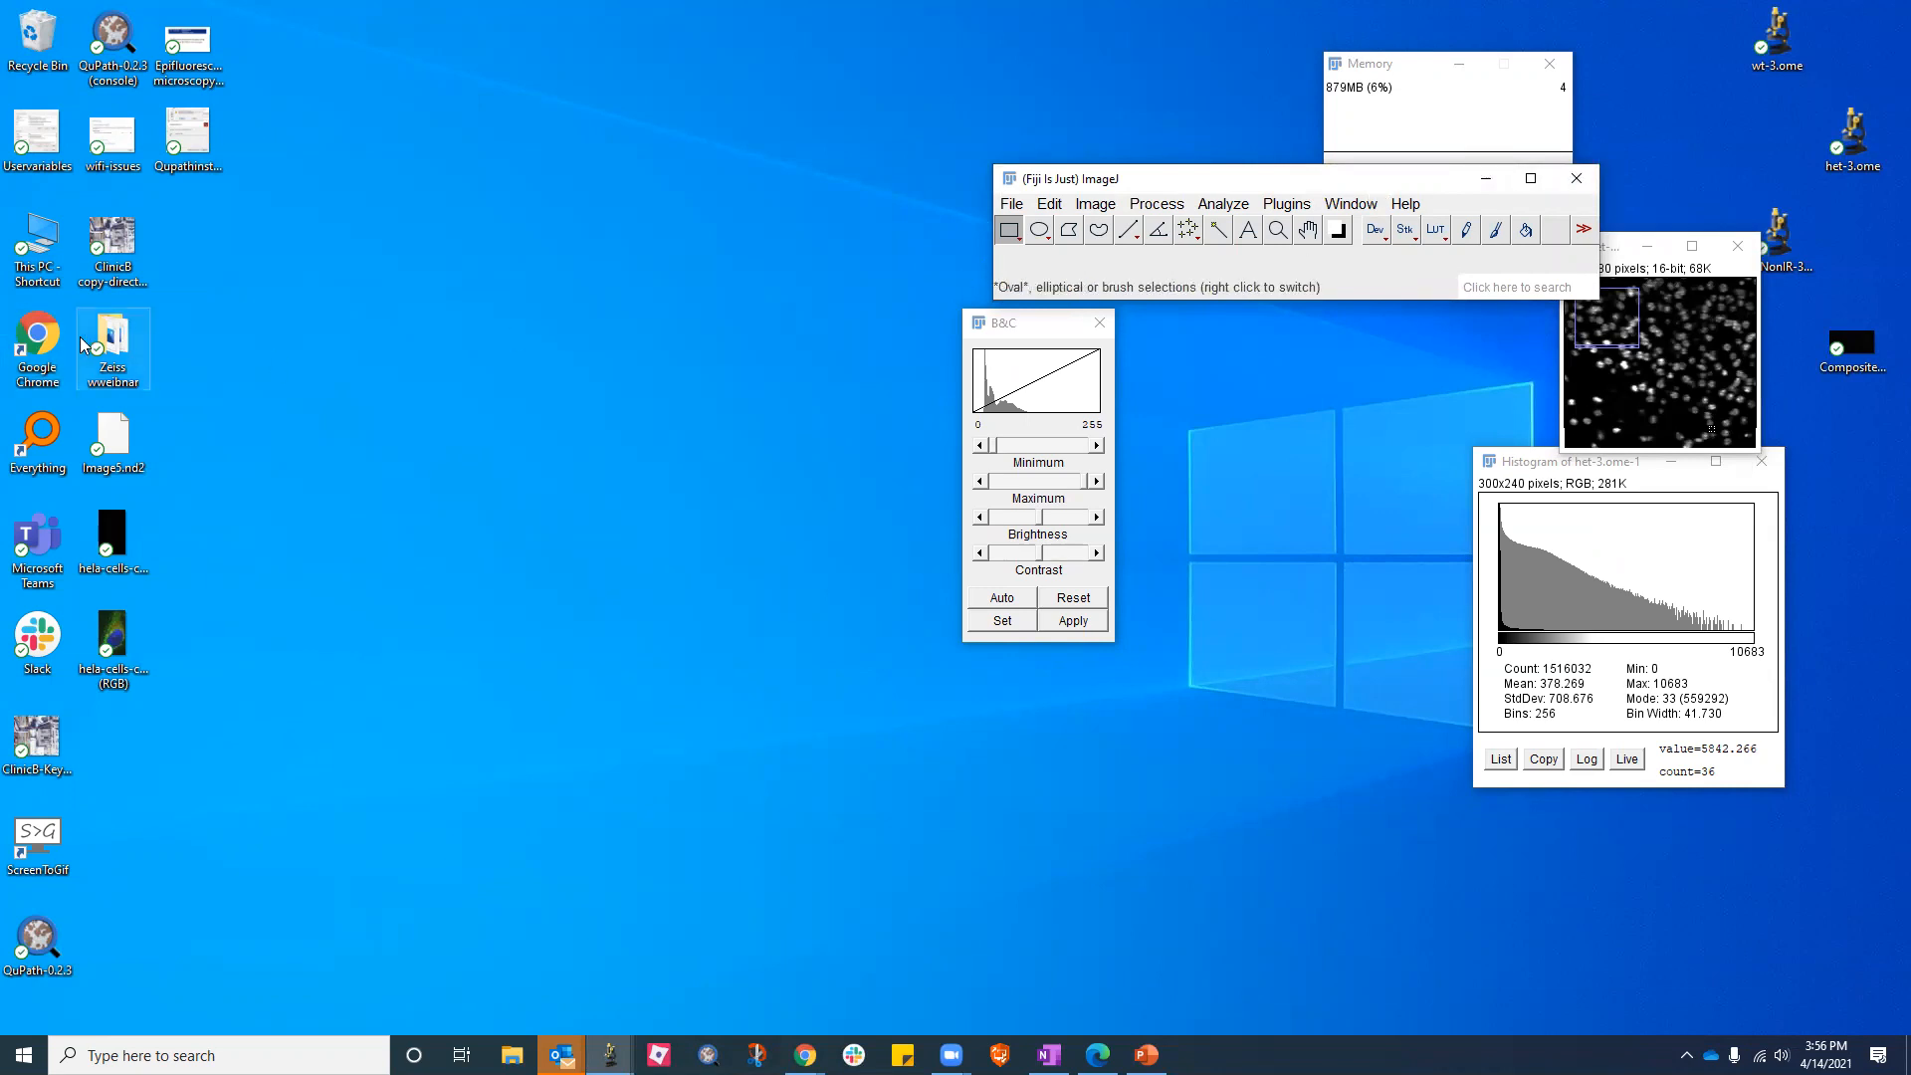
pyautogui.moveTo(113, 438); pyautogui.dragTo(1208, 278)
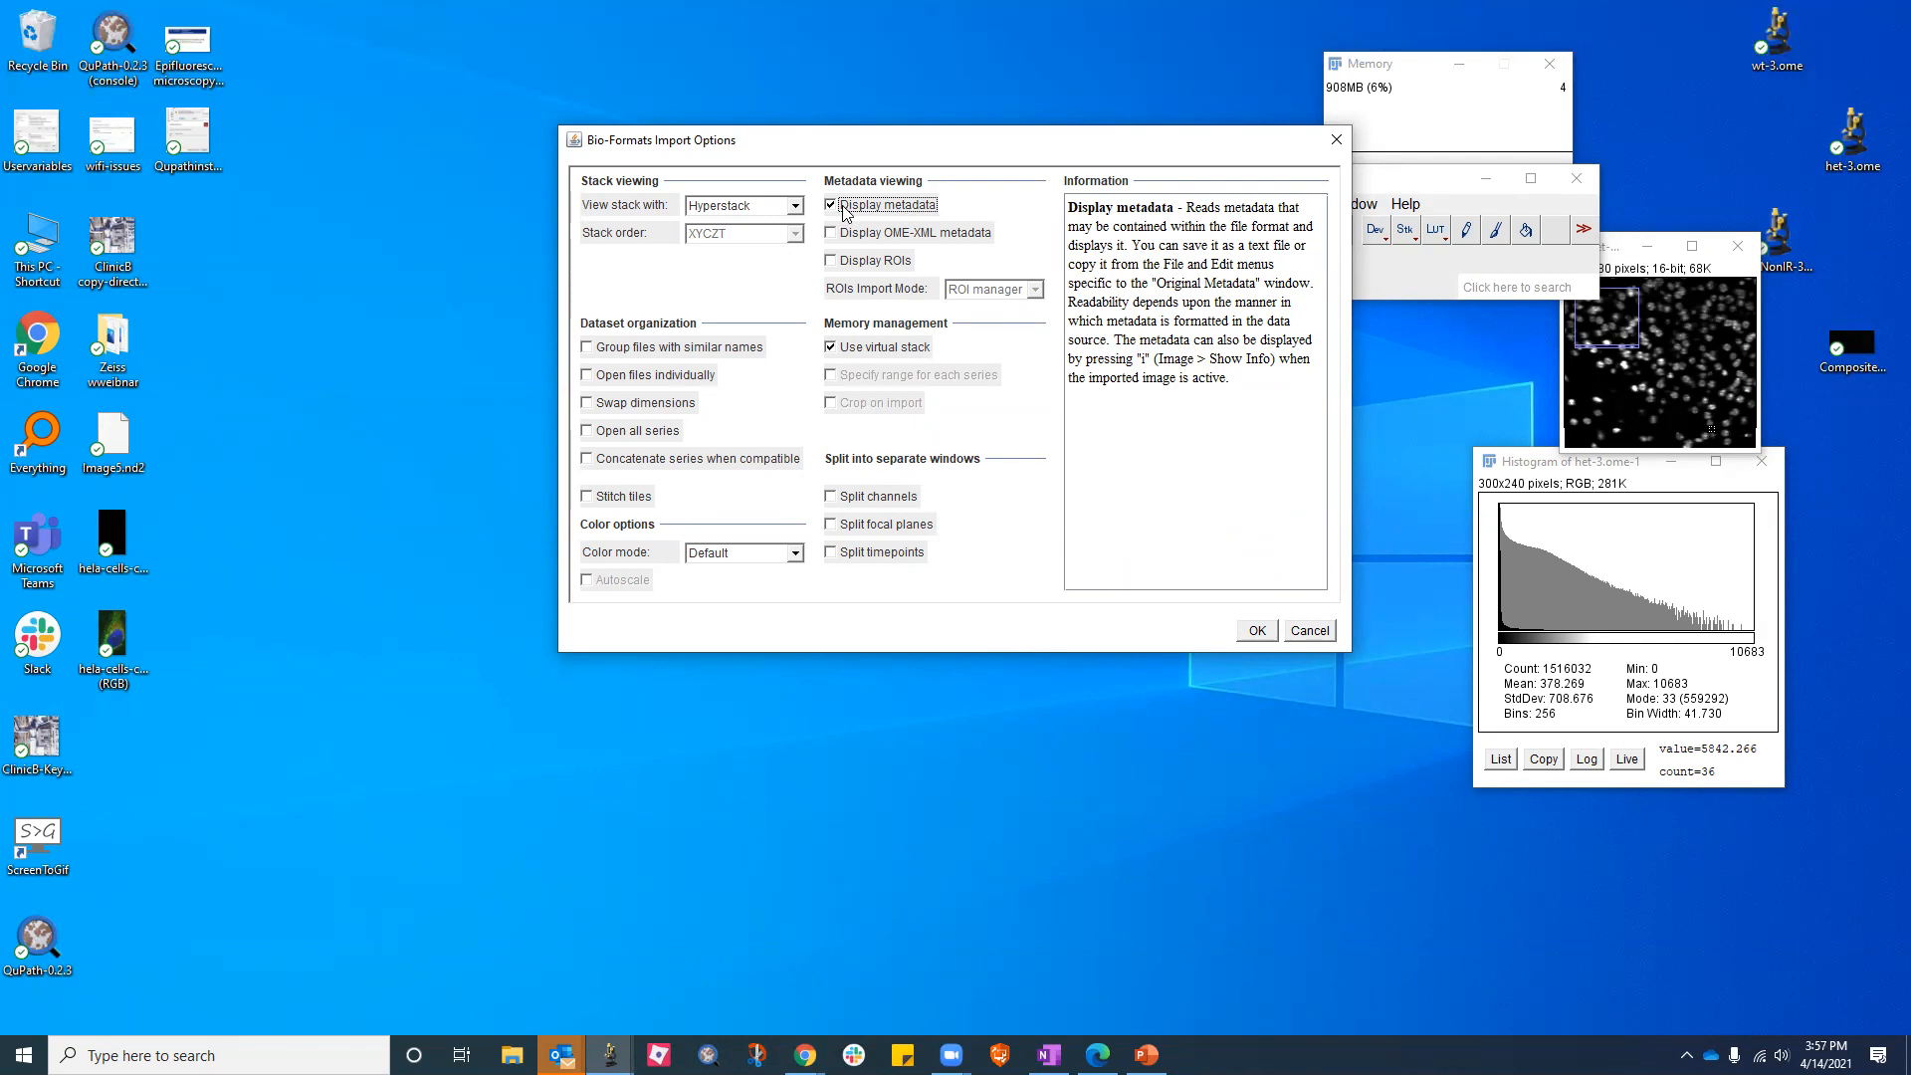
pyautogui.press('Tab')
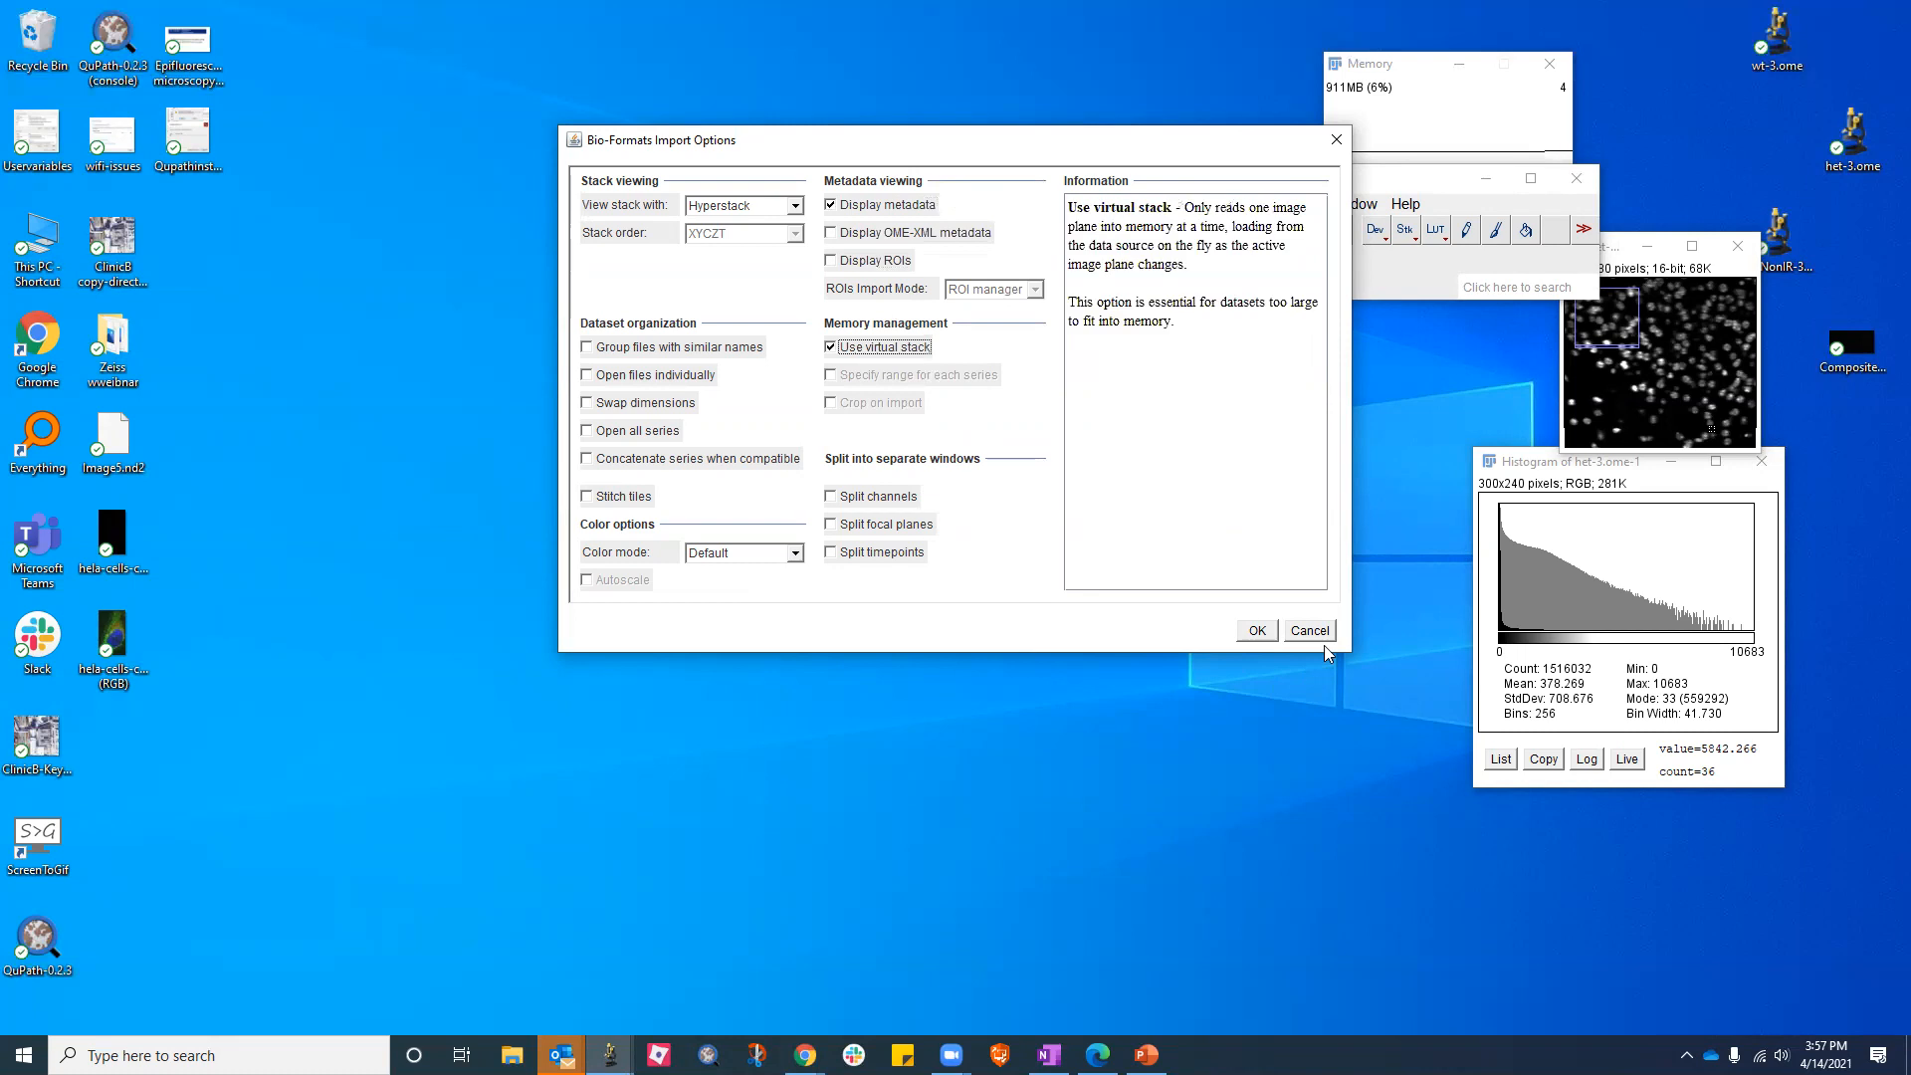
pyautogui.click(1256, 631)
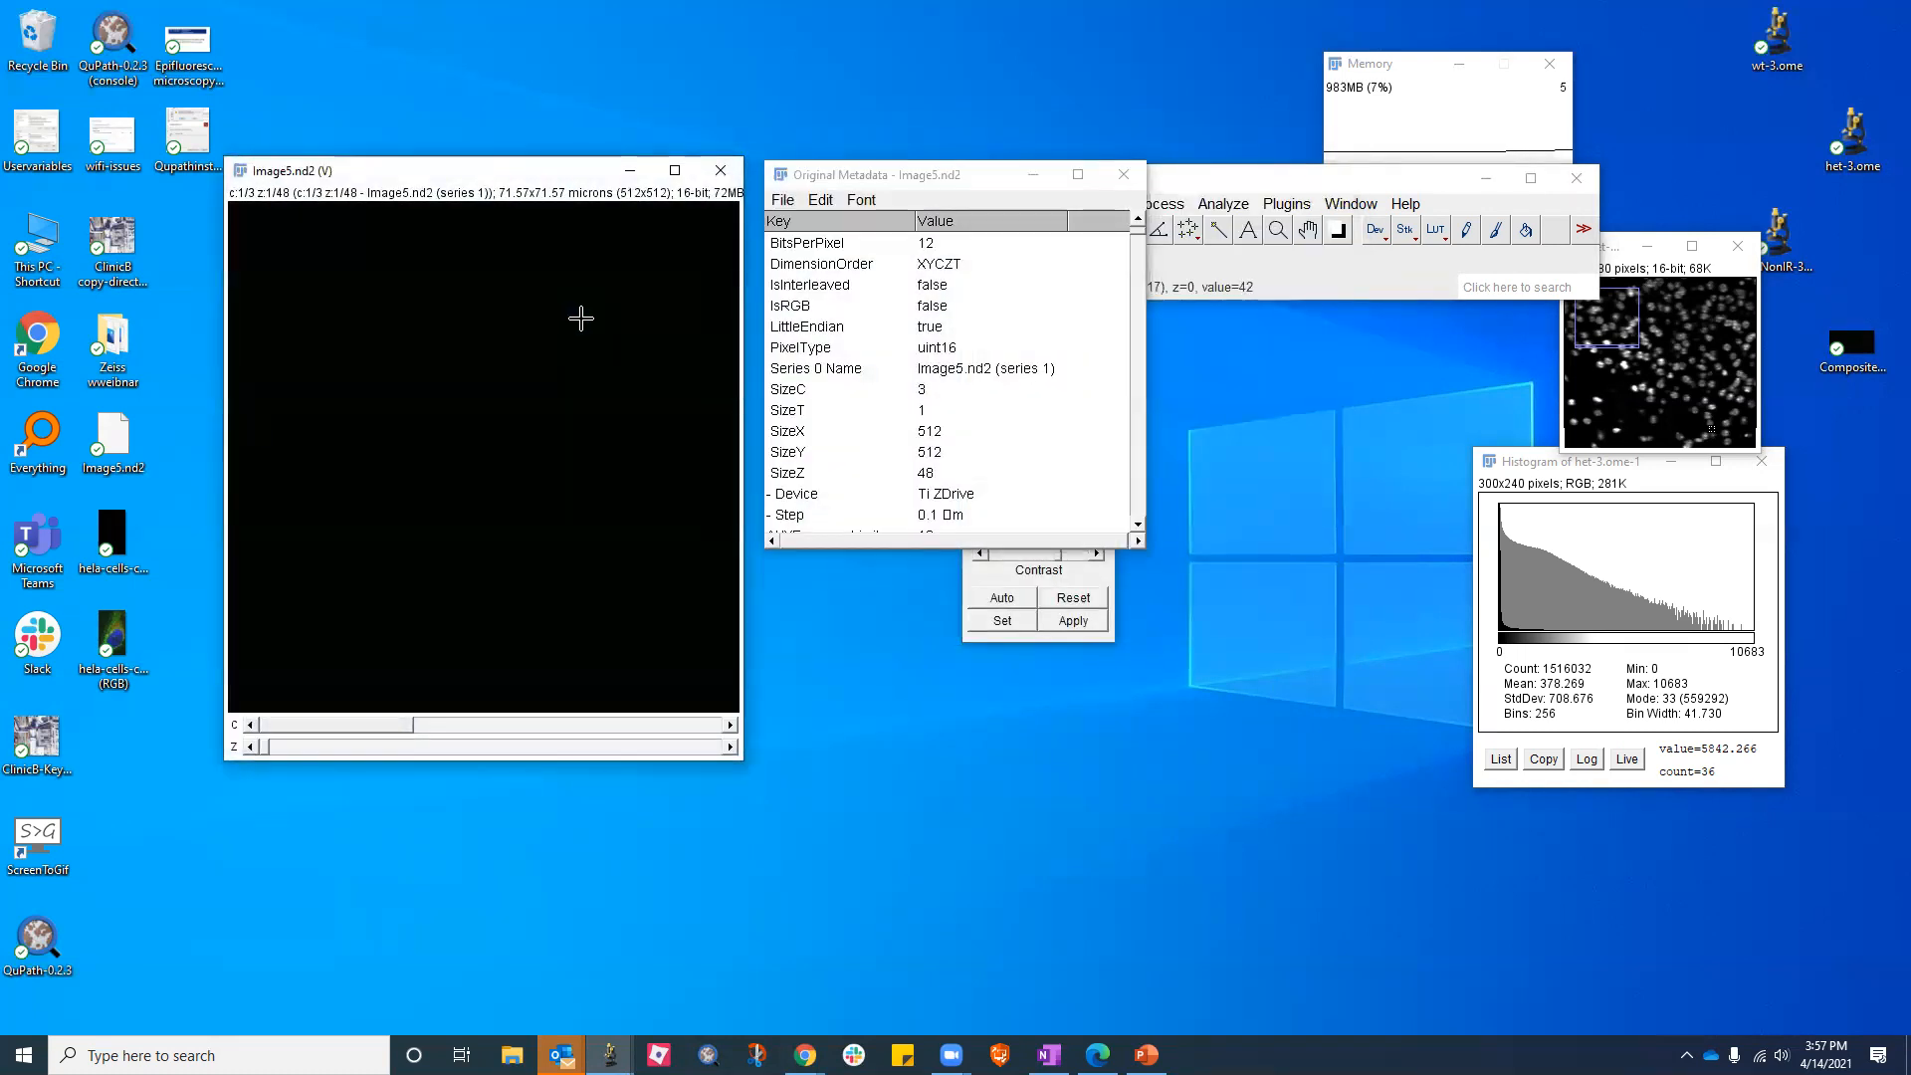
# Enlarge the Original Metadata window of Image5.nd2 and widen its Key column
pyautogui.click(1142, 550)
pyautogui.moveTo(1141, 549); pyautogui.dragTo(1392, 834)
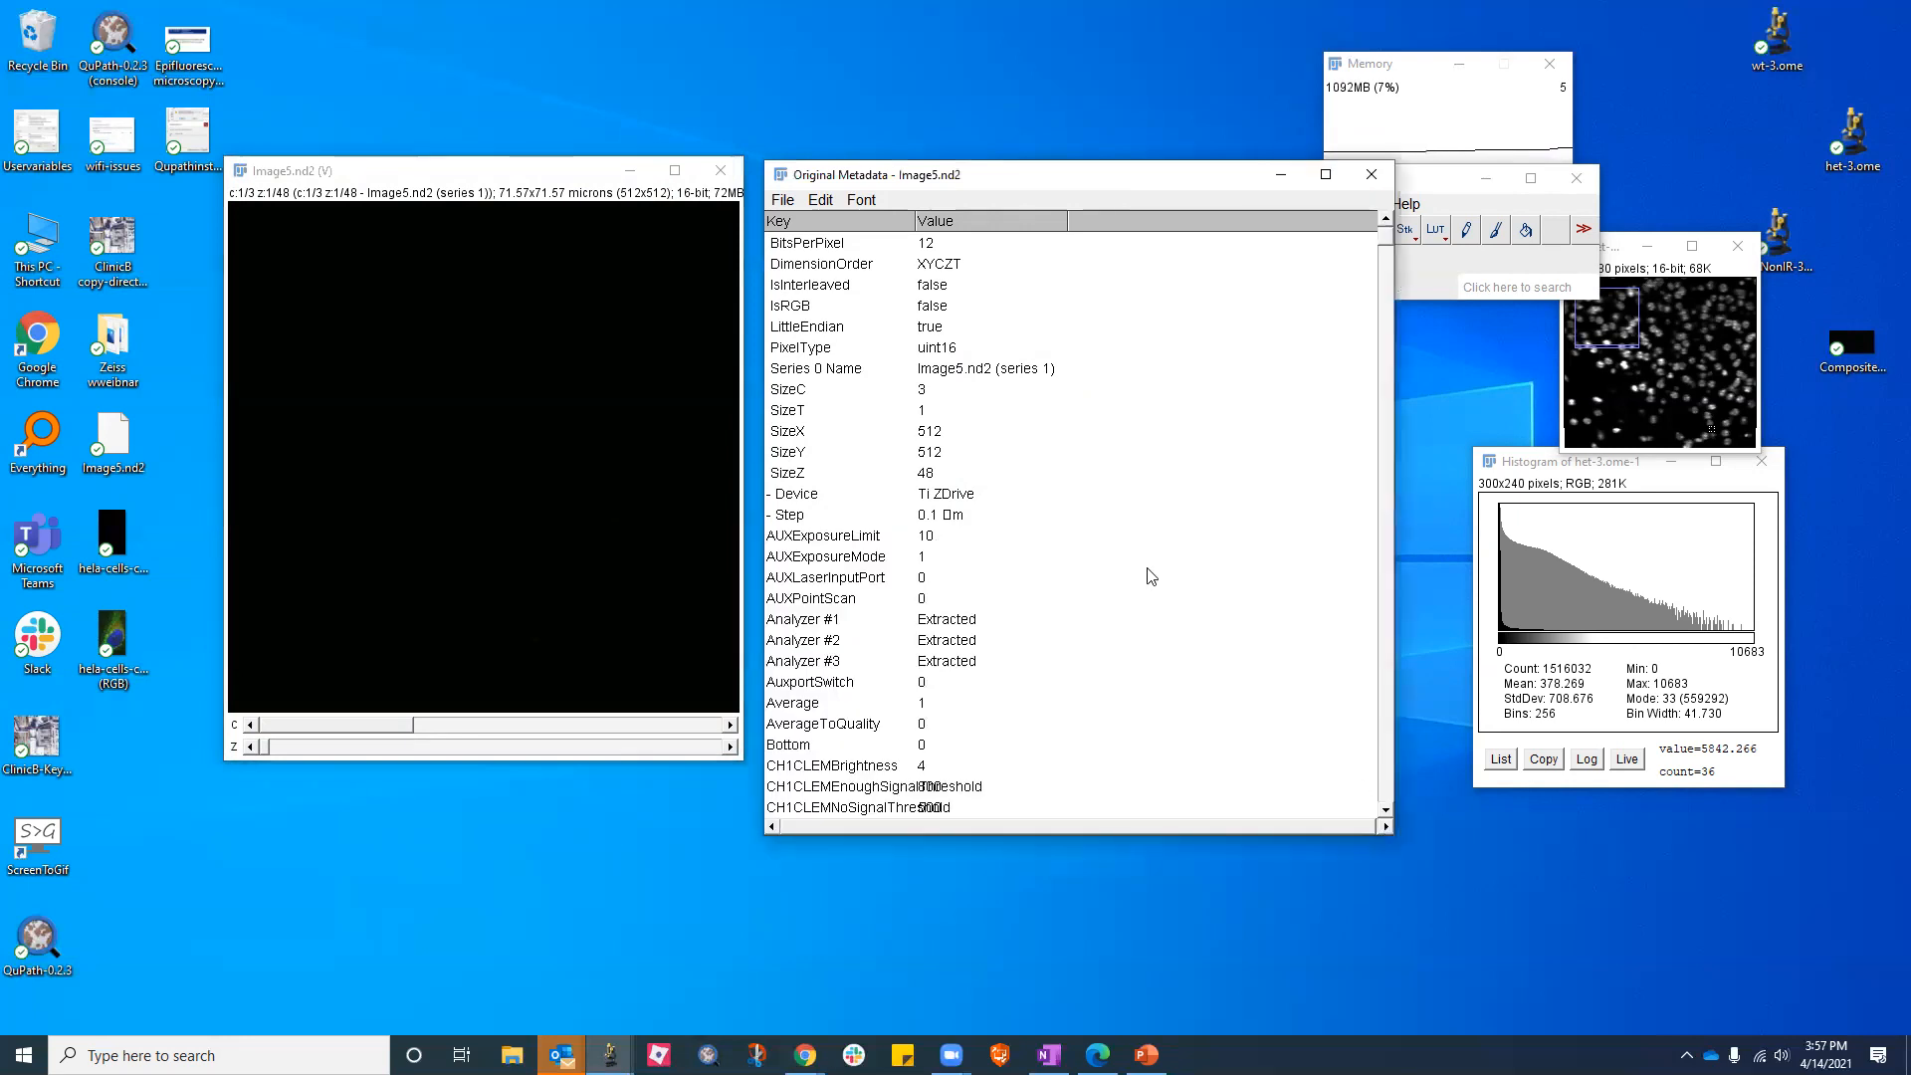
pyautogui.scroll(-1, 1095, 448)
pyautogui.moveTo(914, 225); pyautogui.dragTo(1036, 225)
# Examine the Image5.nd2 metadata for the channel count, image dimensions, Z slices, step size and channel settings
pyautogui.scroll(-2, 971, 455)
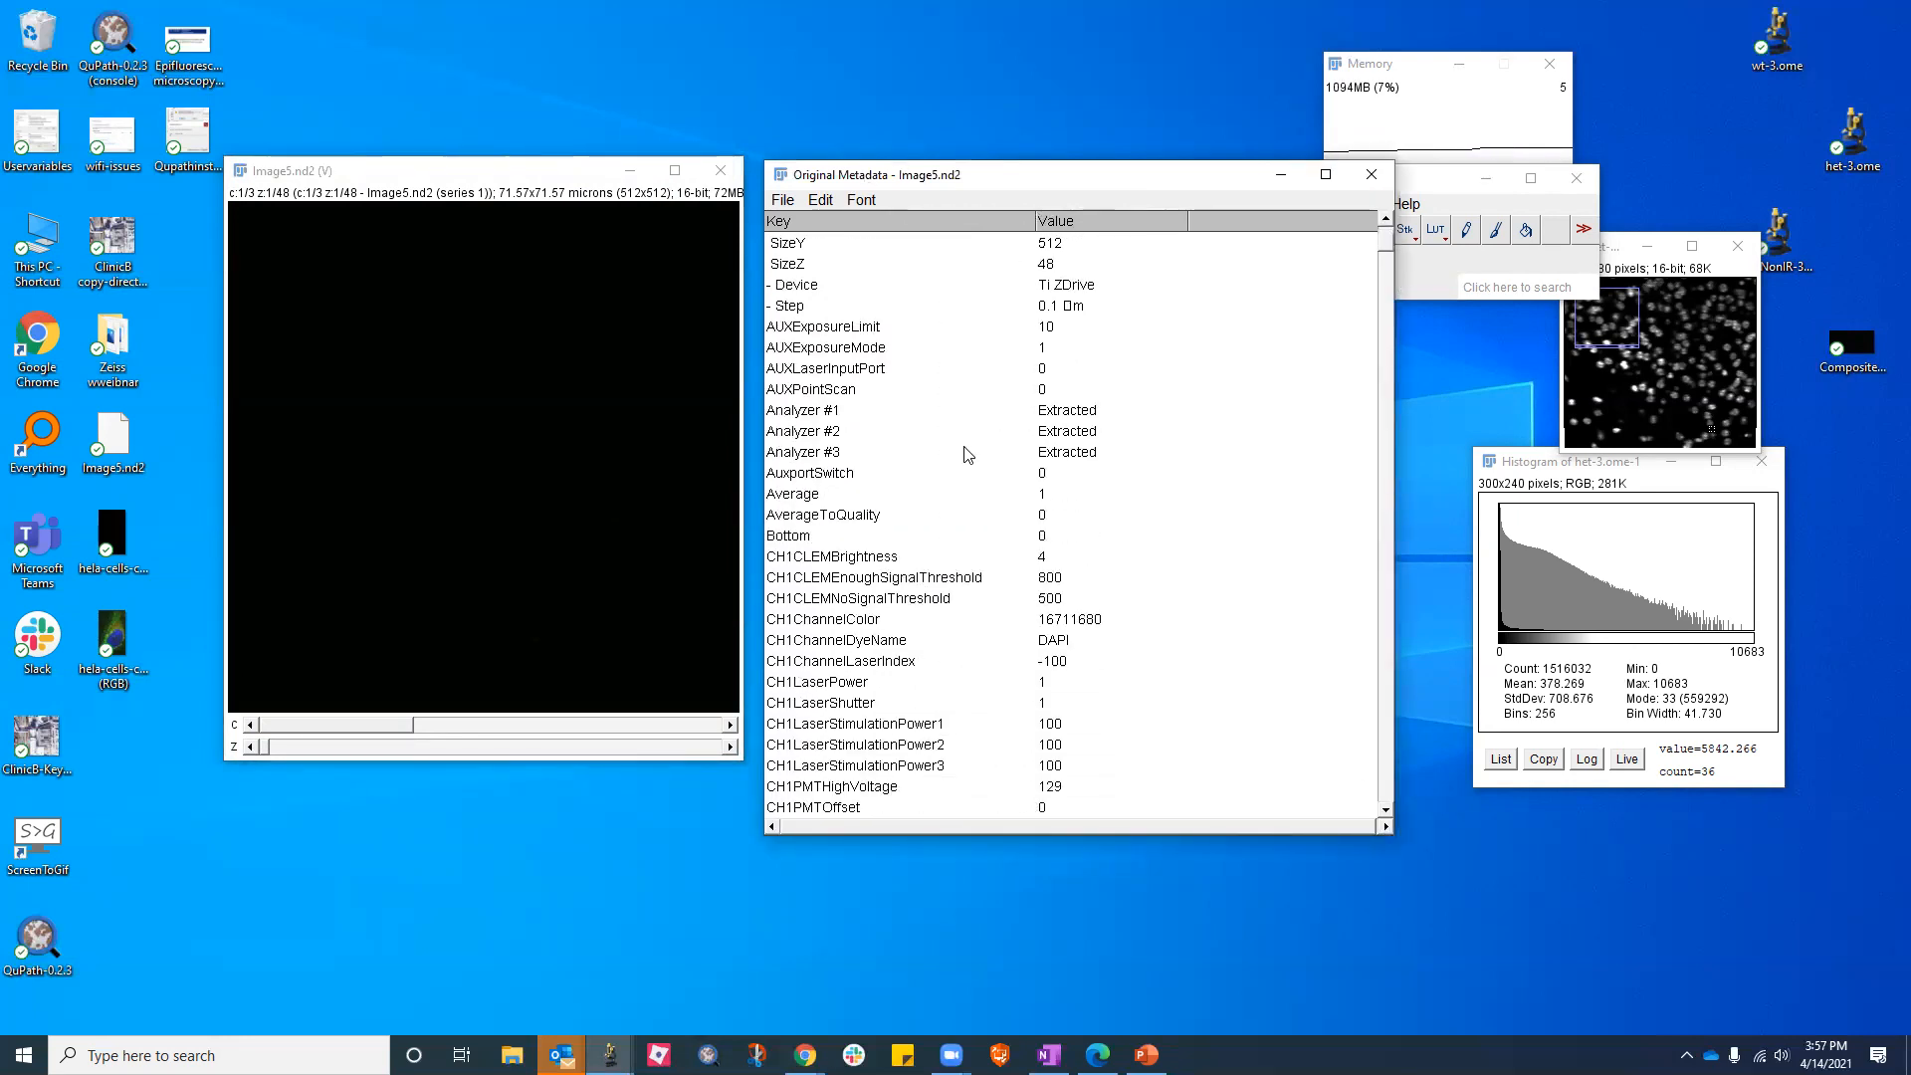
pyautogui.scroll(-1, 964, 448)
pyautogui.scroll(3, 965, 448)
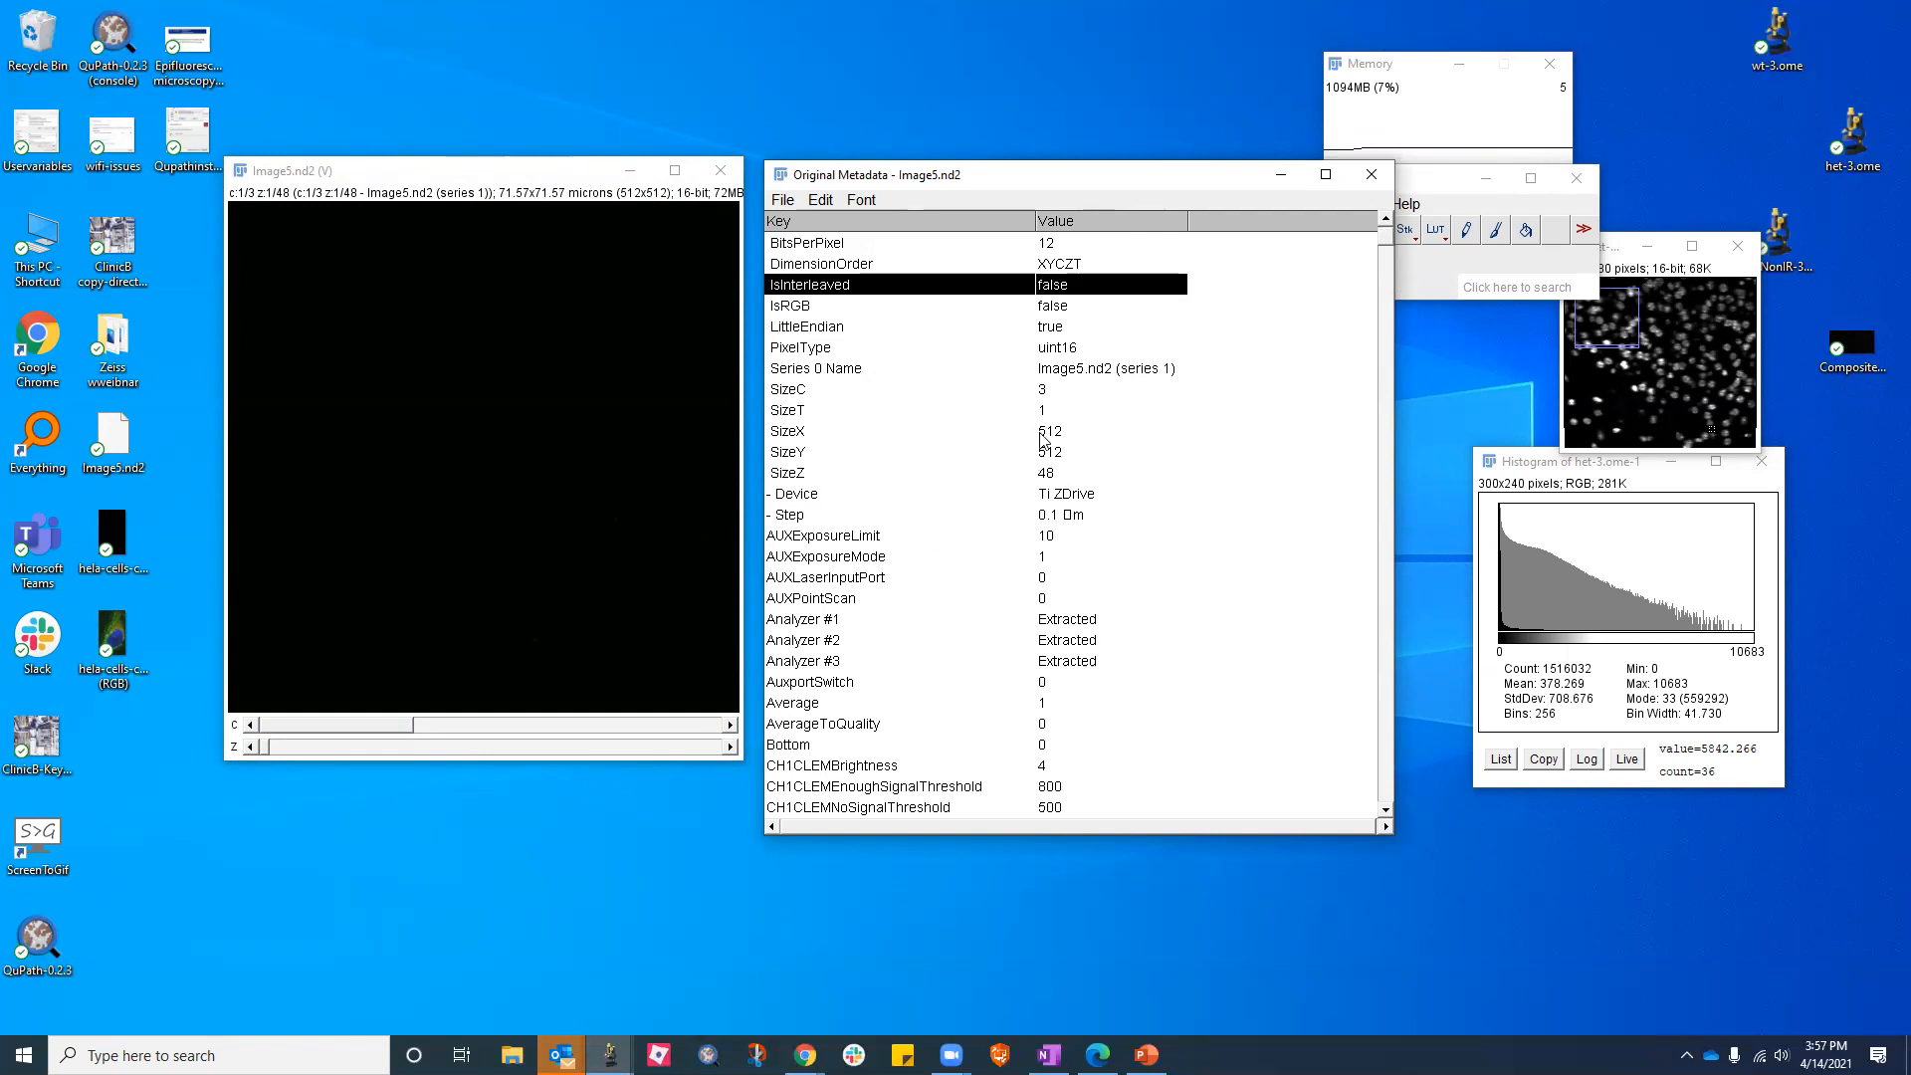
pyautogui.scroll(-1, 1043, 439)
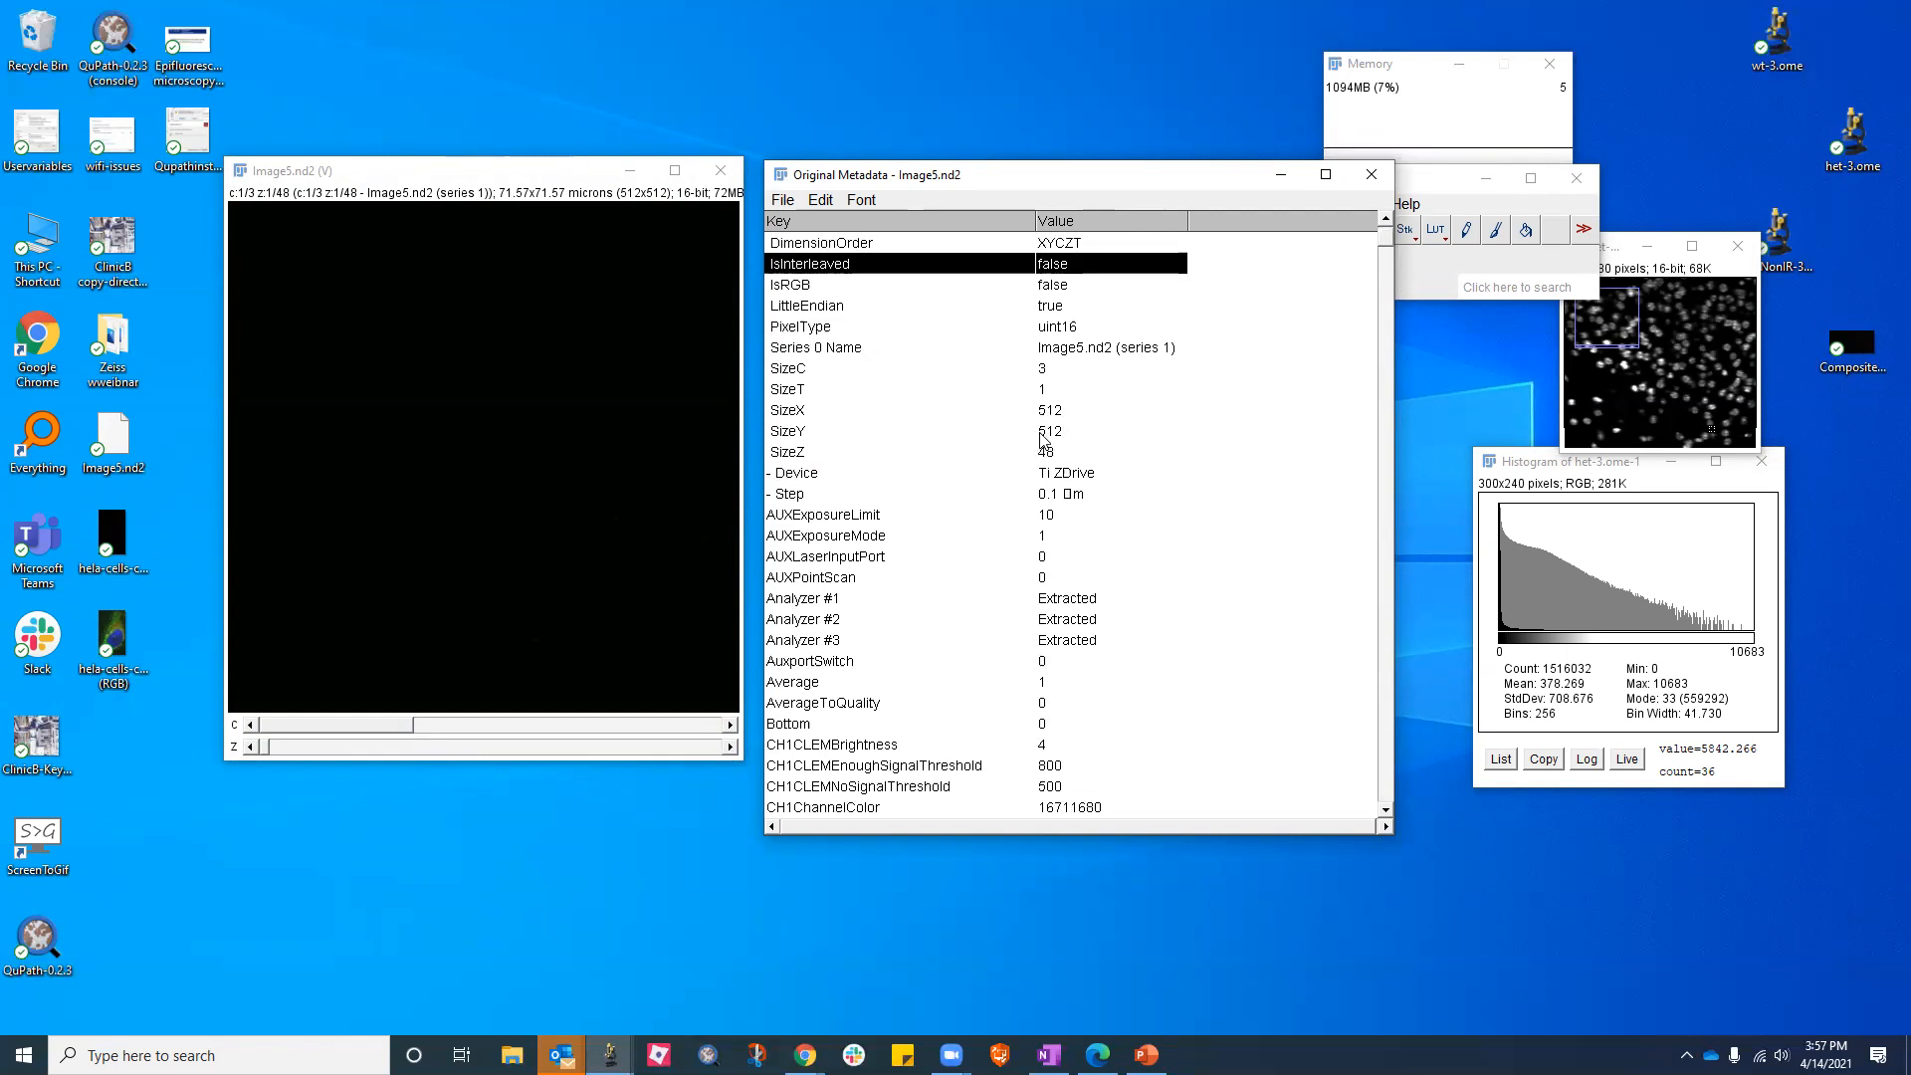
pyautogui.scroll(1, 1043, 439)
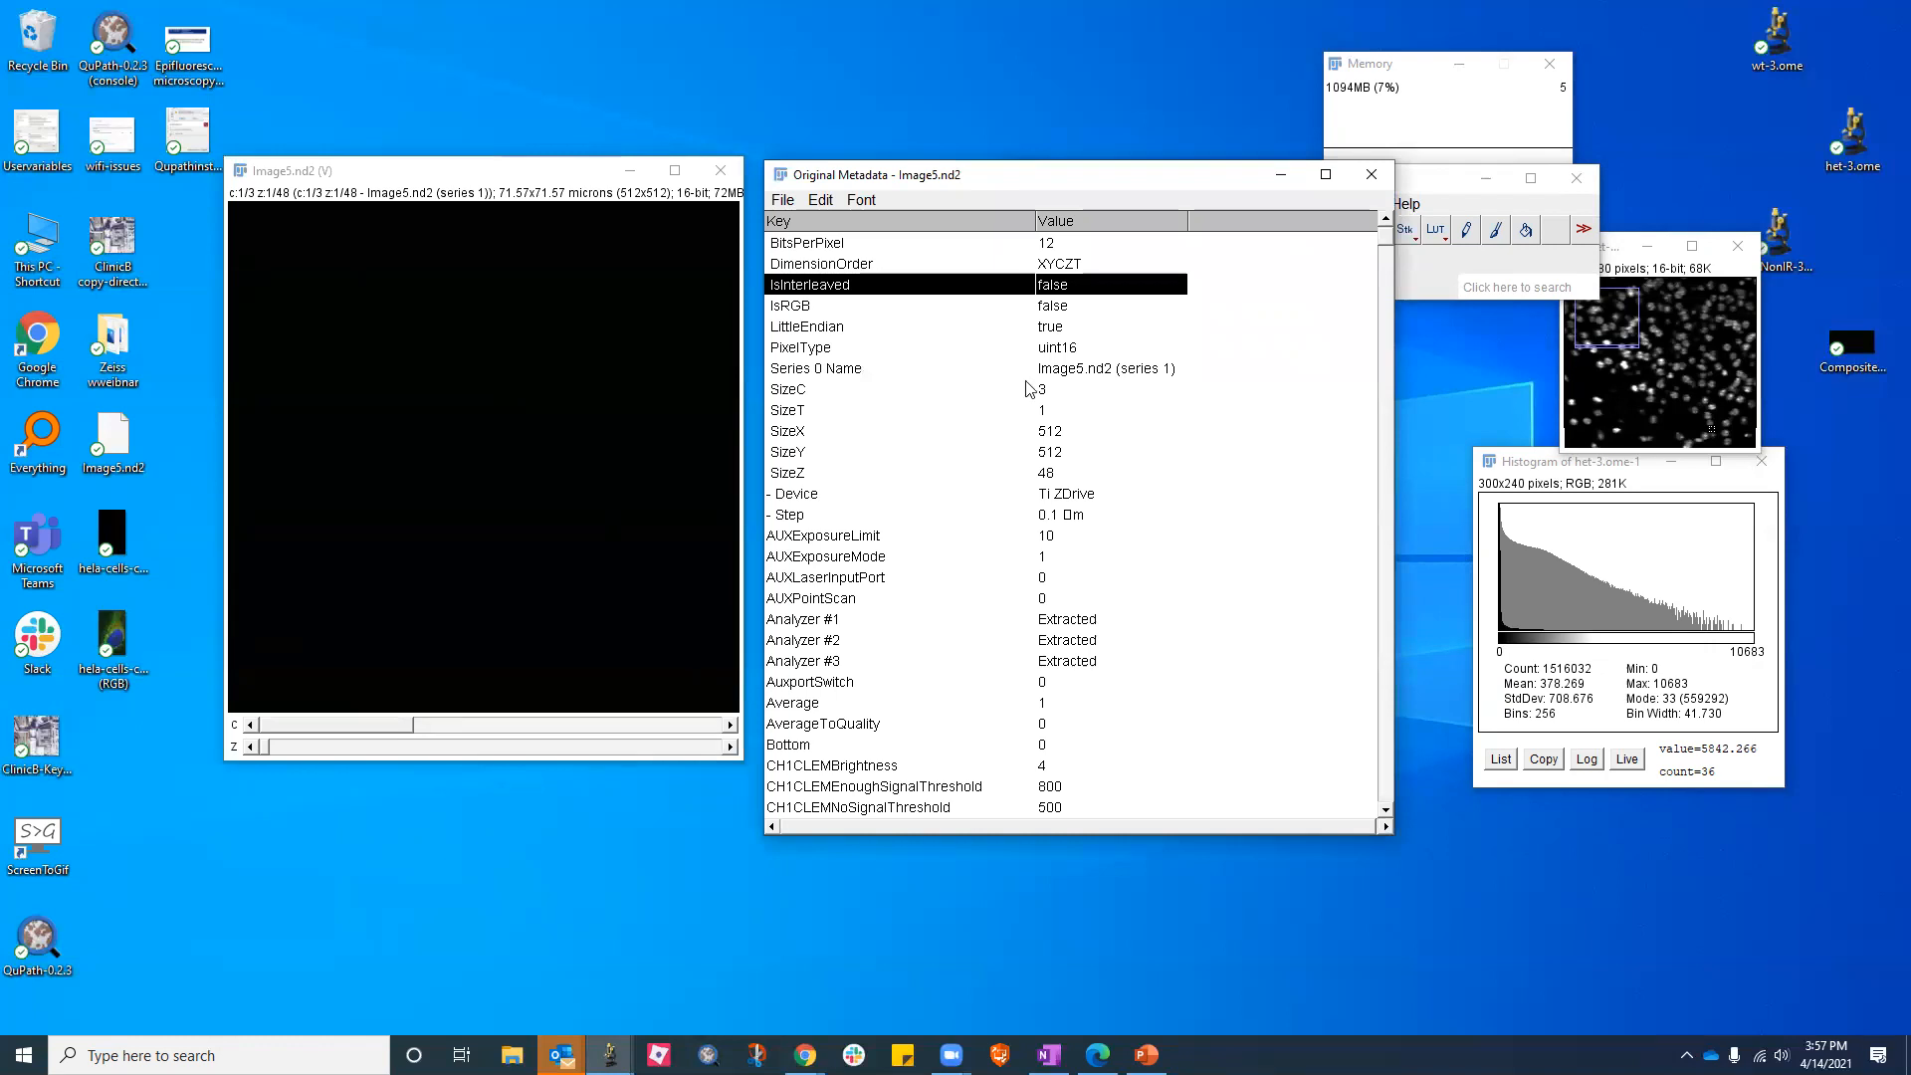
pyautogui.scroll(-2, 1015, 480)
pyautogui.scroll(-1, 1016, 480)
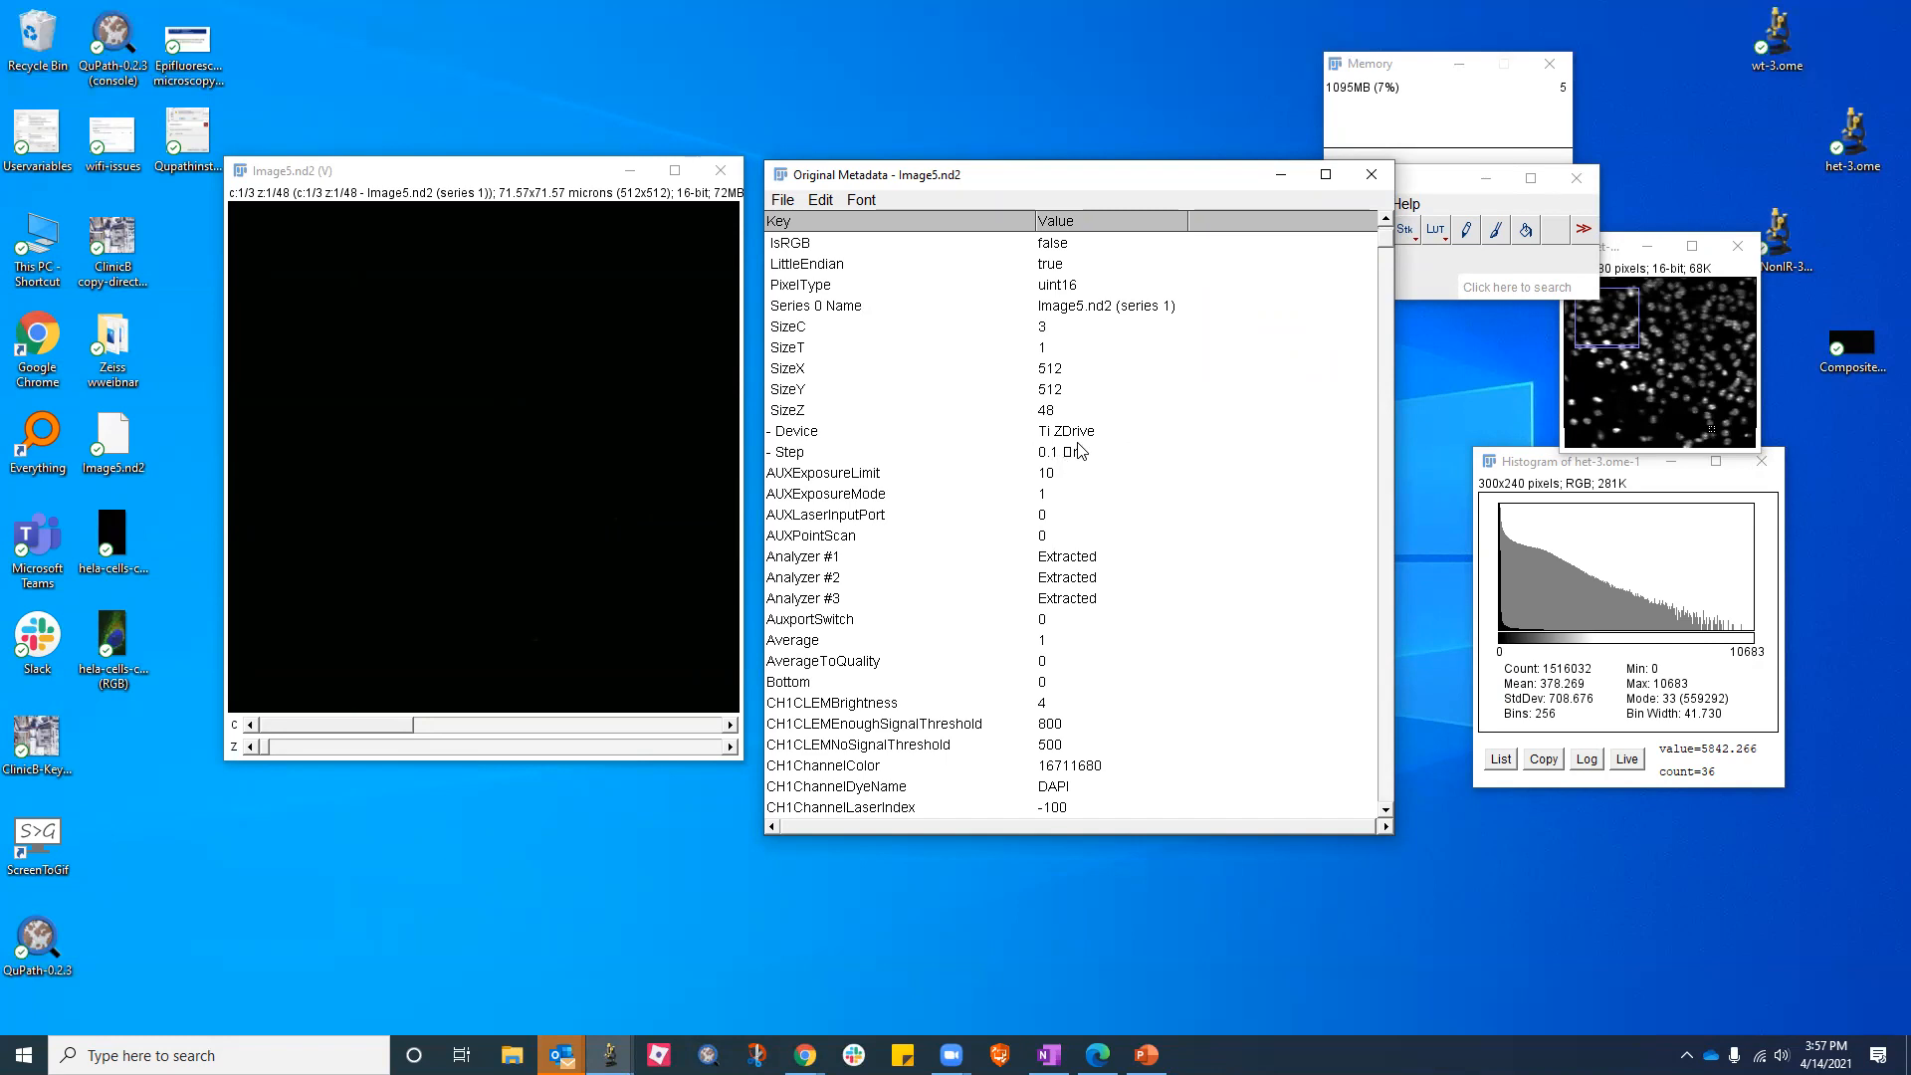
pyautogui.scroll(-3, 1079, 457)
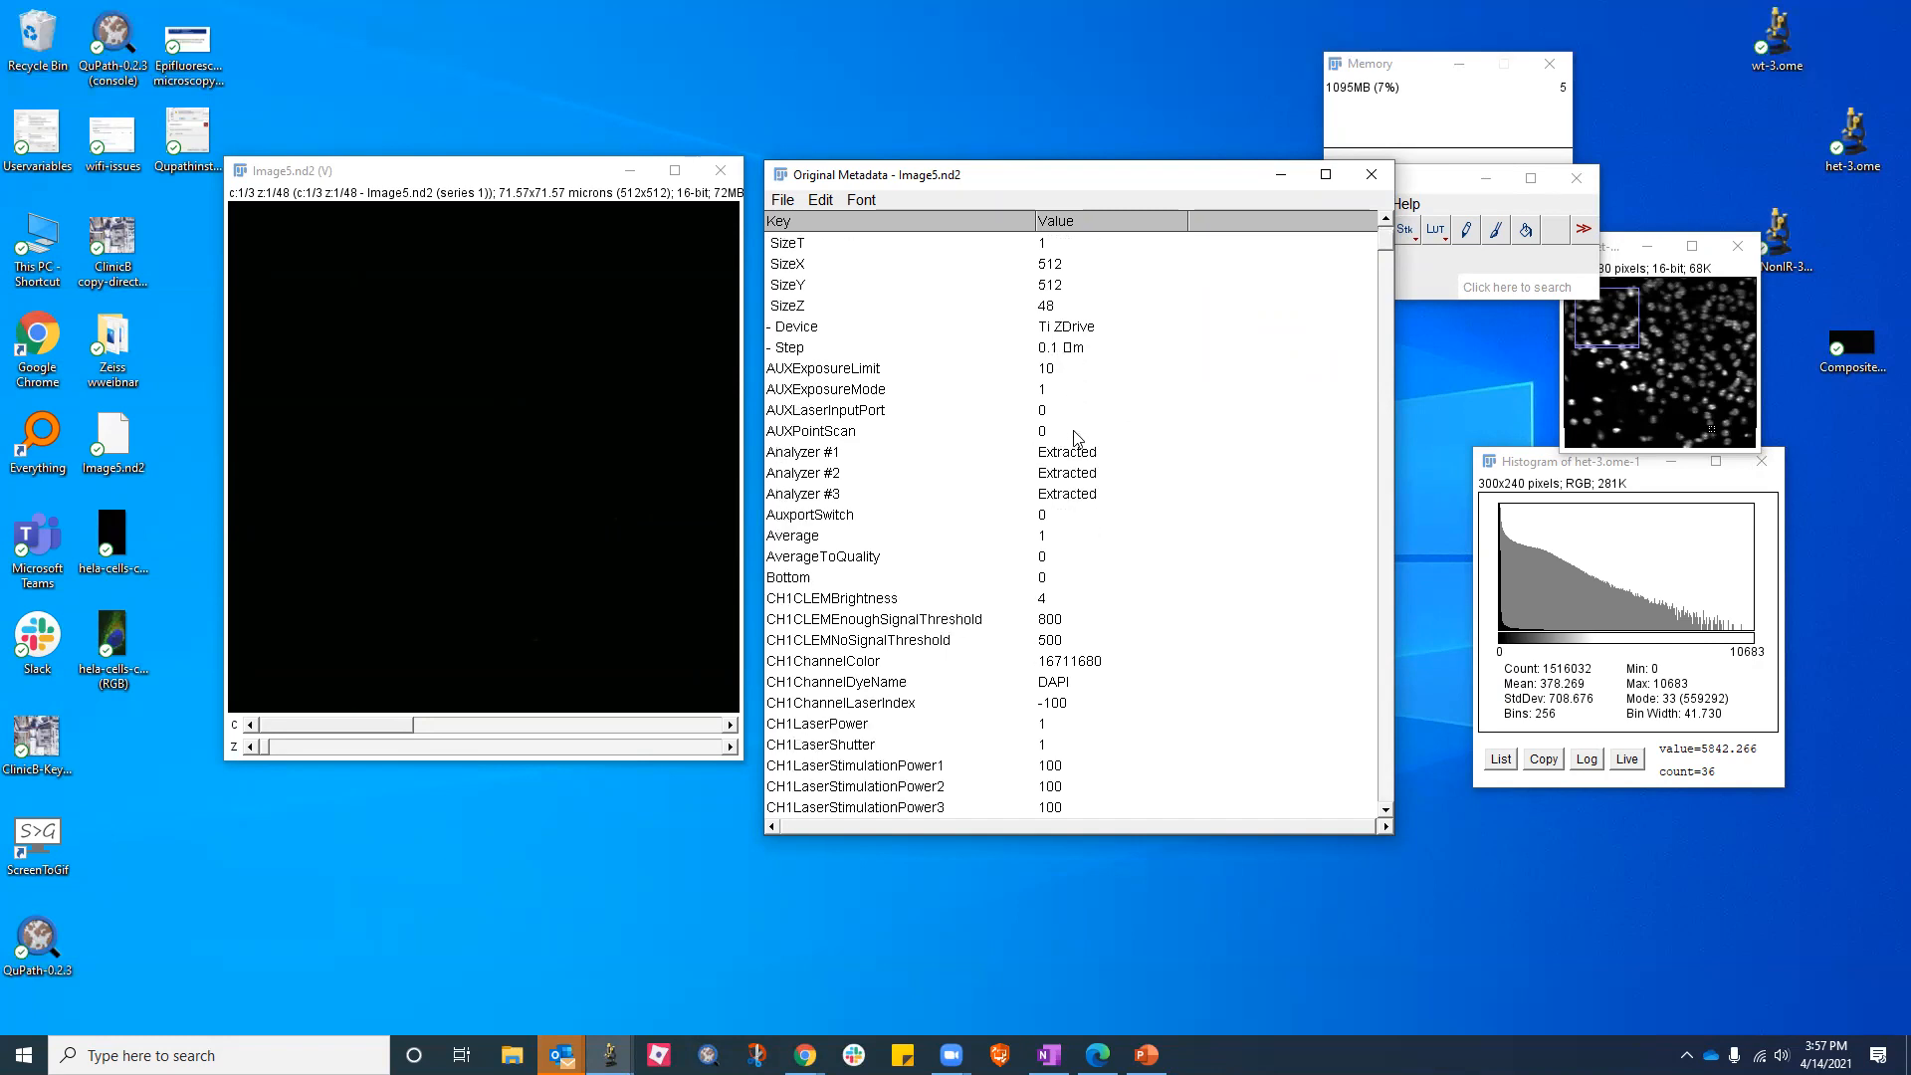
# Examine the Image5.nd2 metadata for each channel's dye name, laser and PMT settings, and for the camera, illuminator and numerical aperture entries
pyautogui.scroll(-2, 1078, 438)
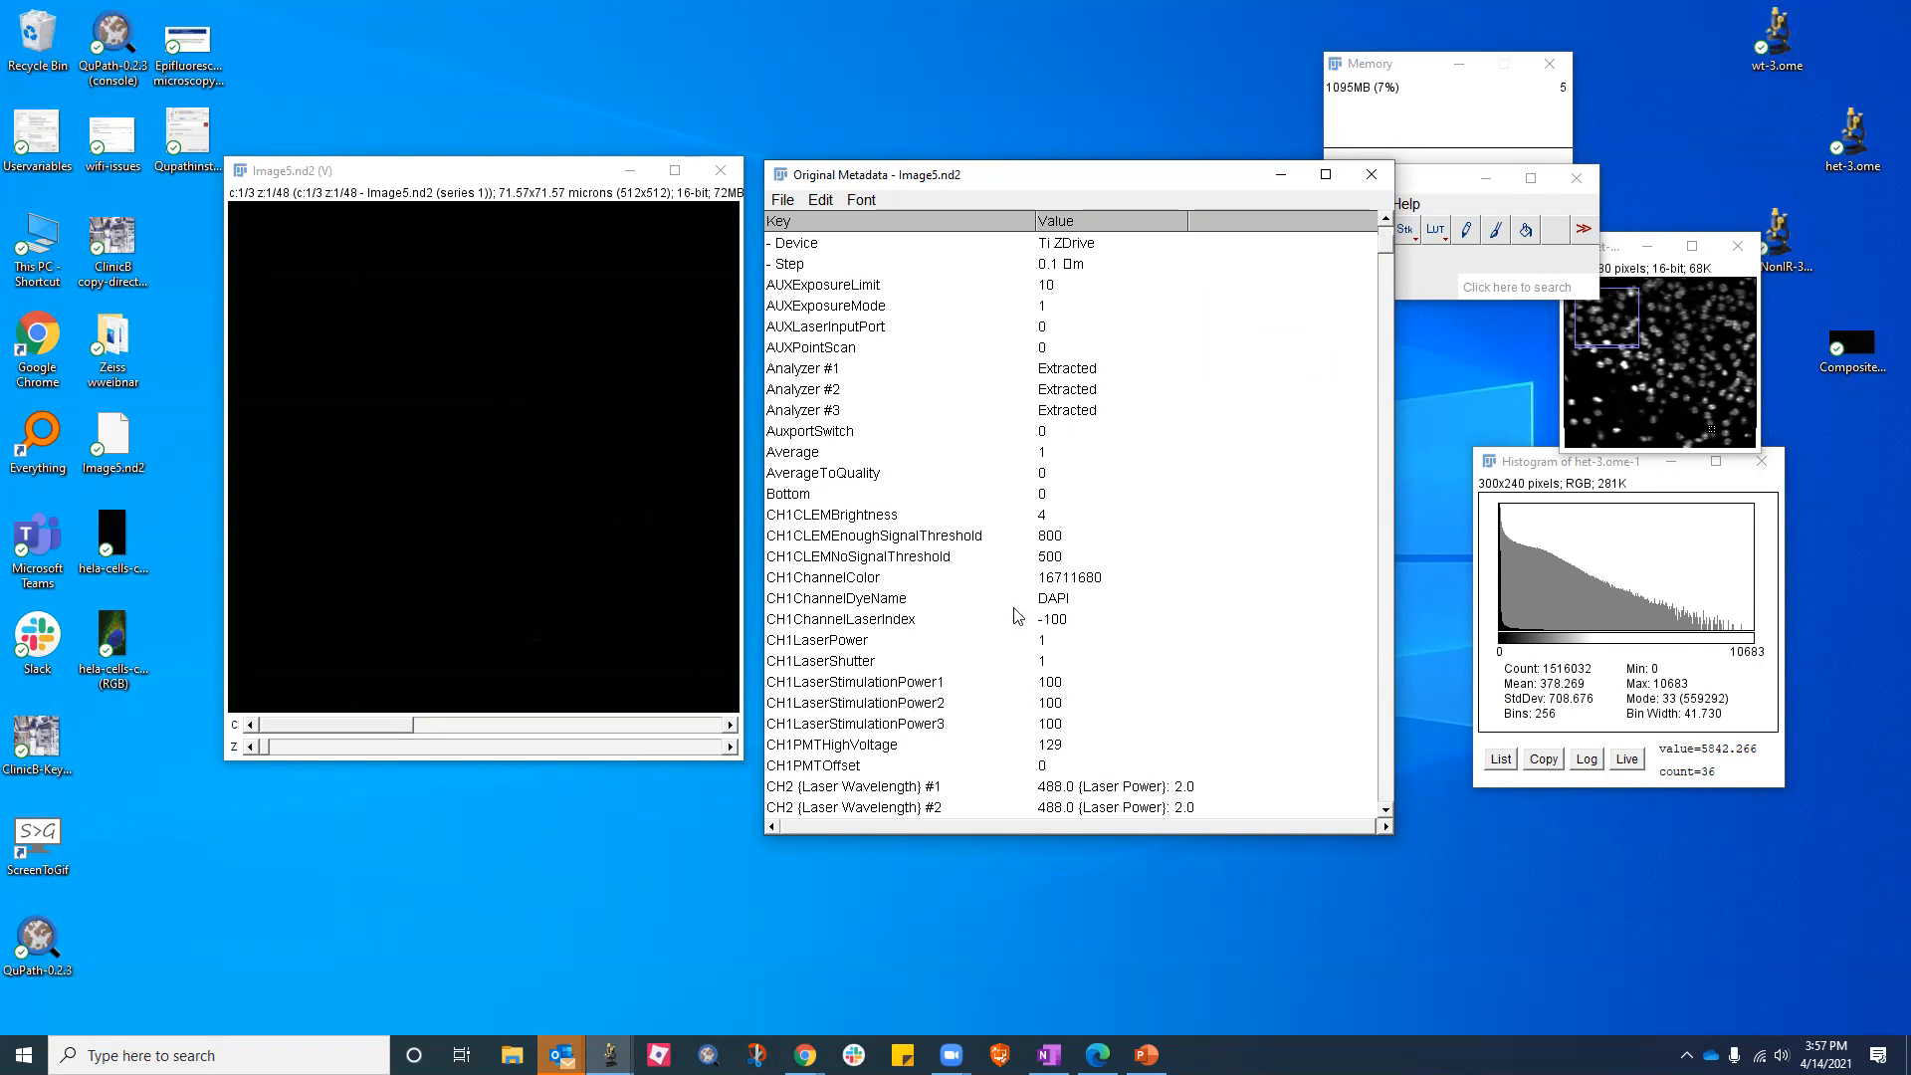
pyautogui.scroll(-1, 1038, 573)
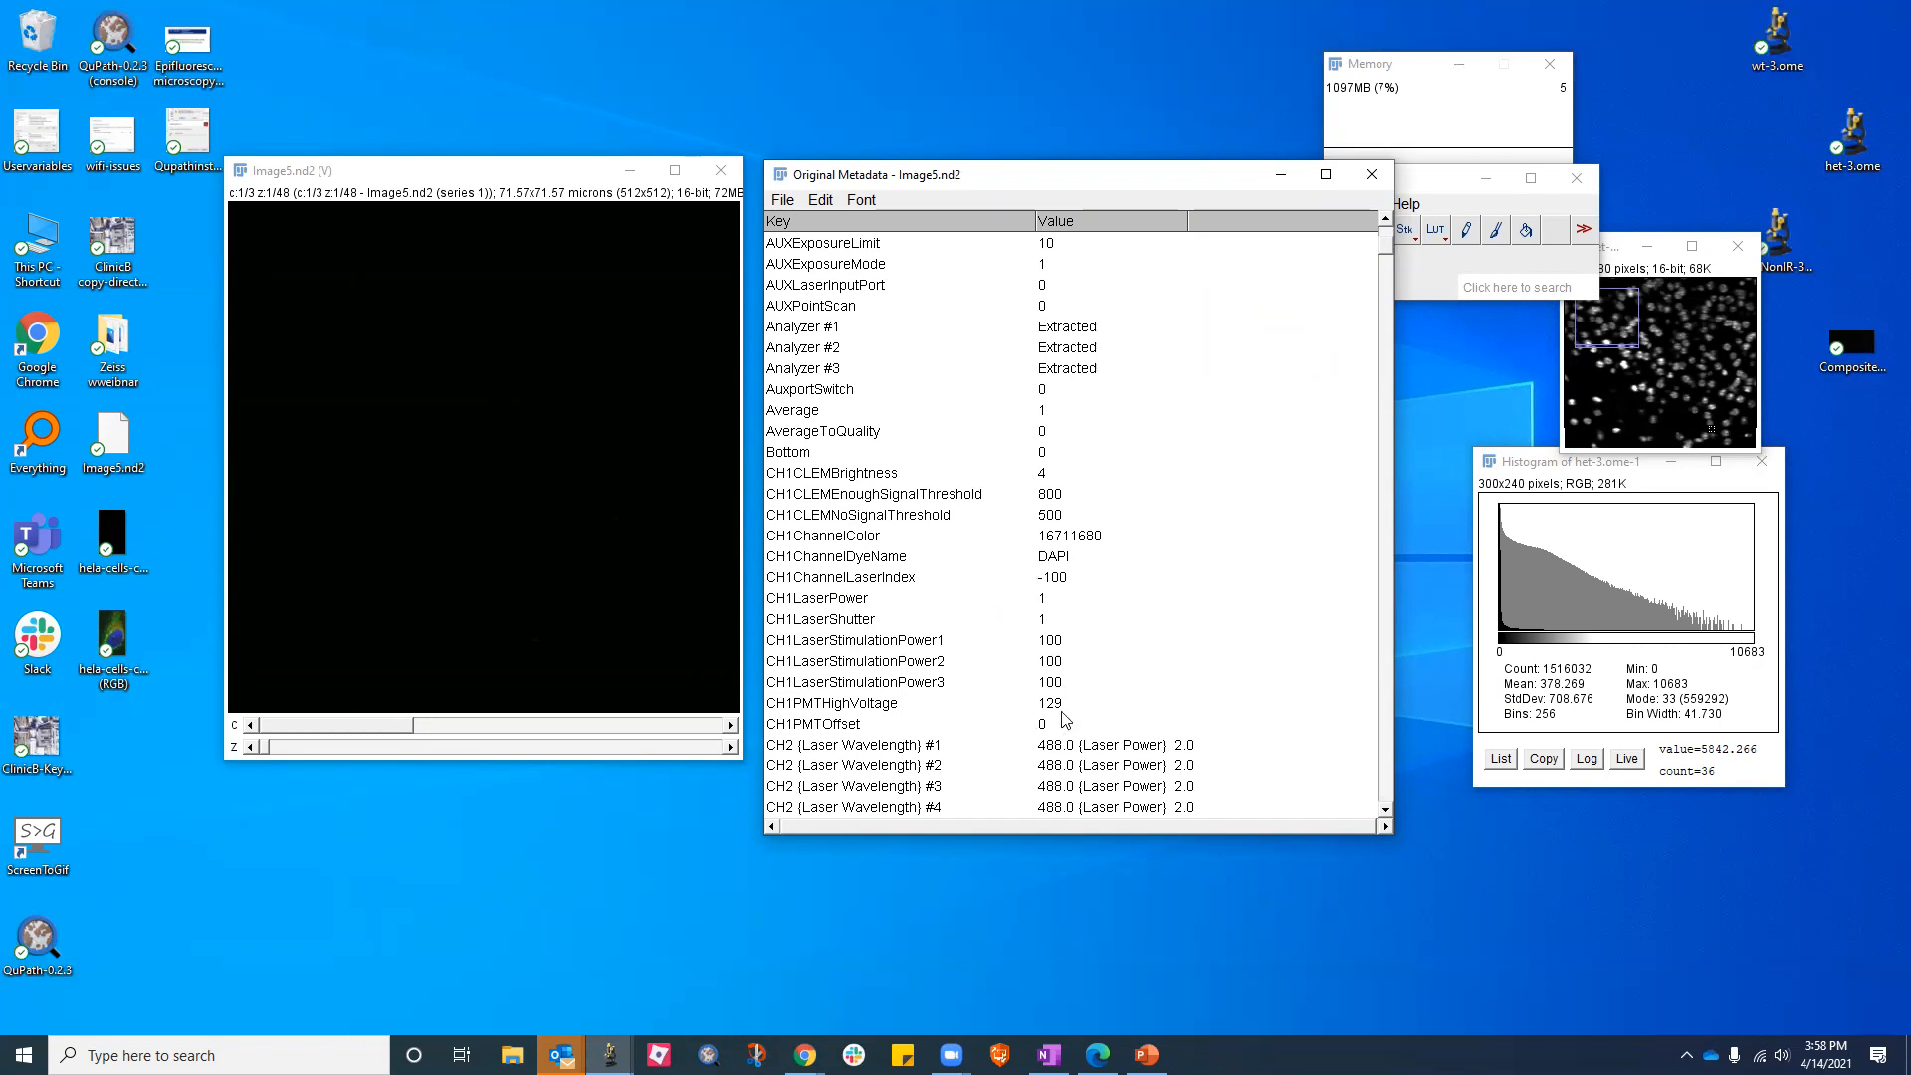
pyautogui.scroll(-2, 1058, 711)
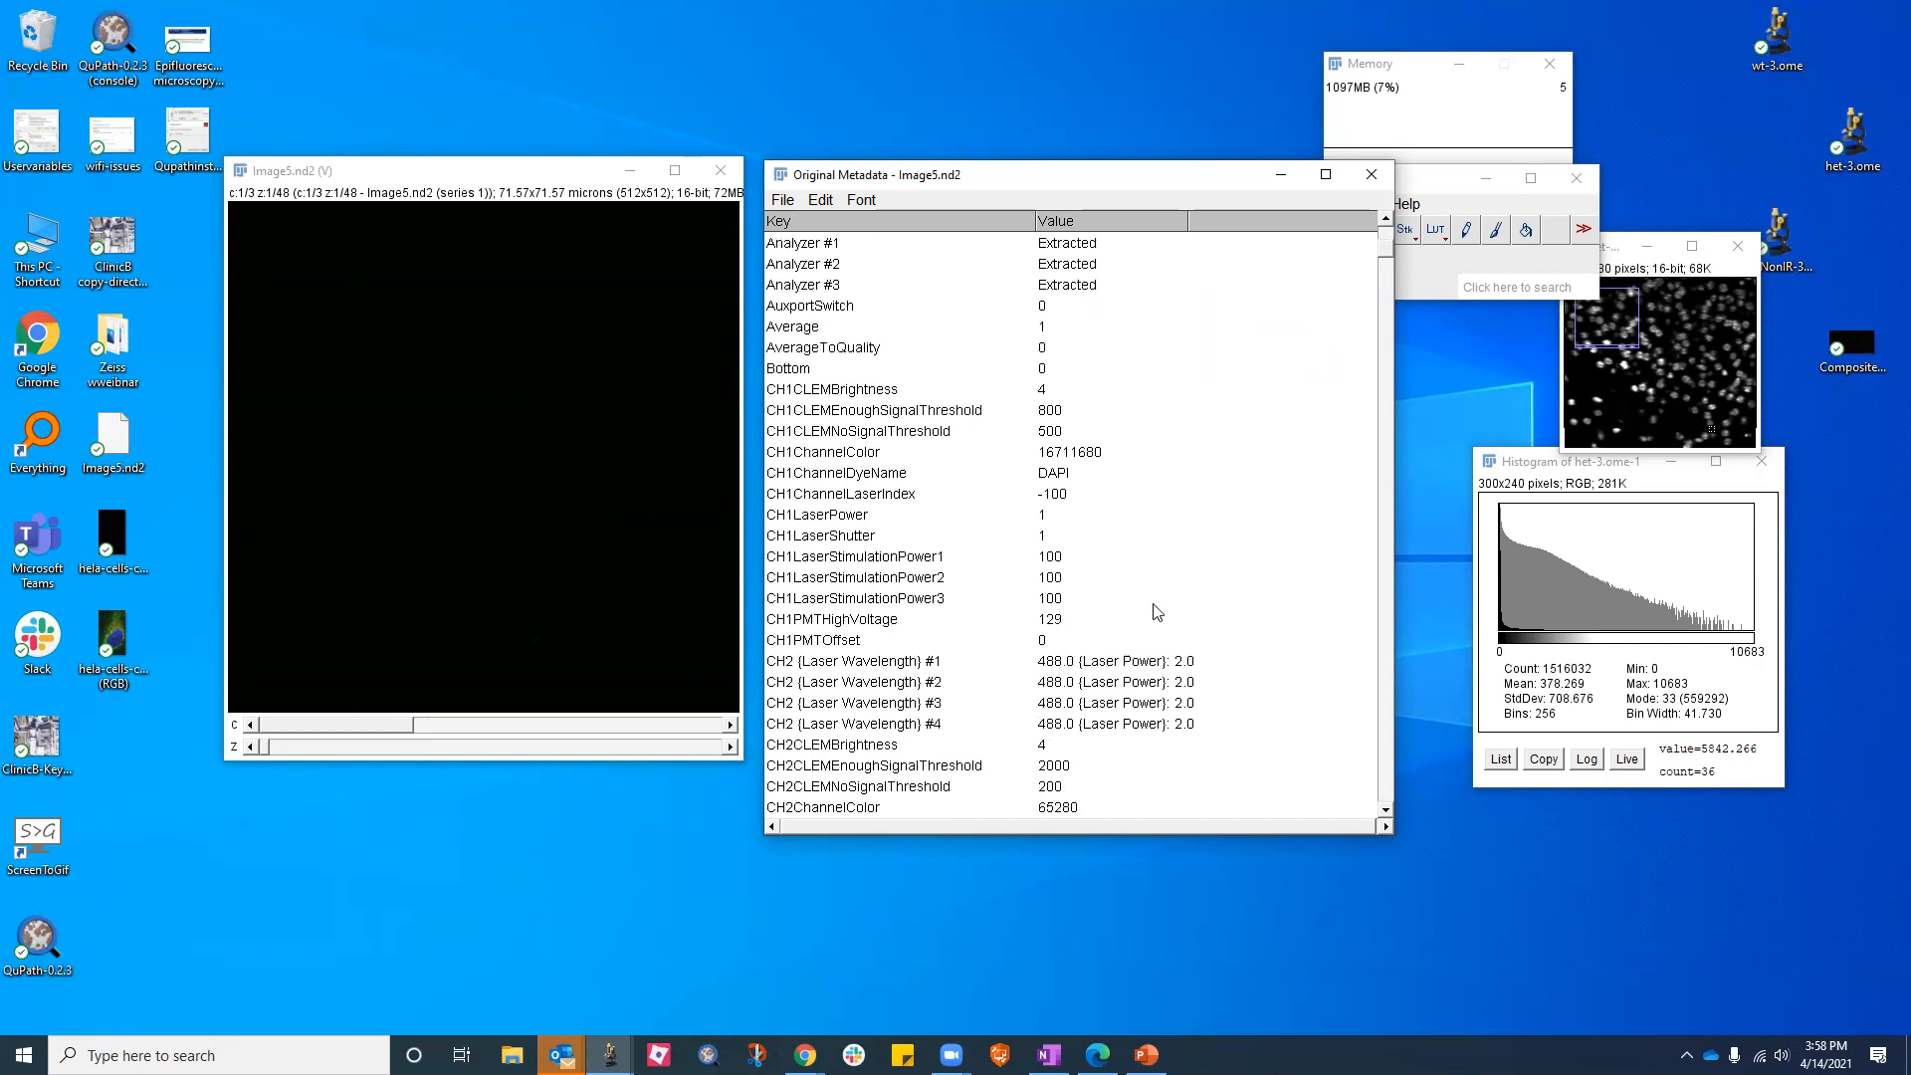
pyautogui.scroll(-2, 1035, 687)
pyautogui.scroll(-2, 953, 637)
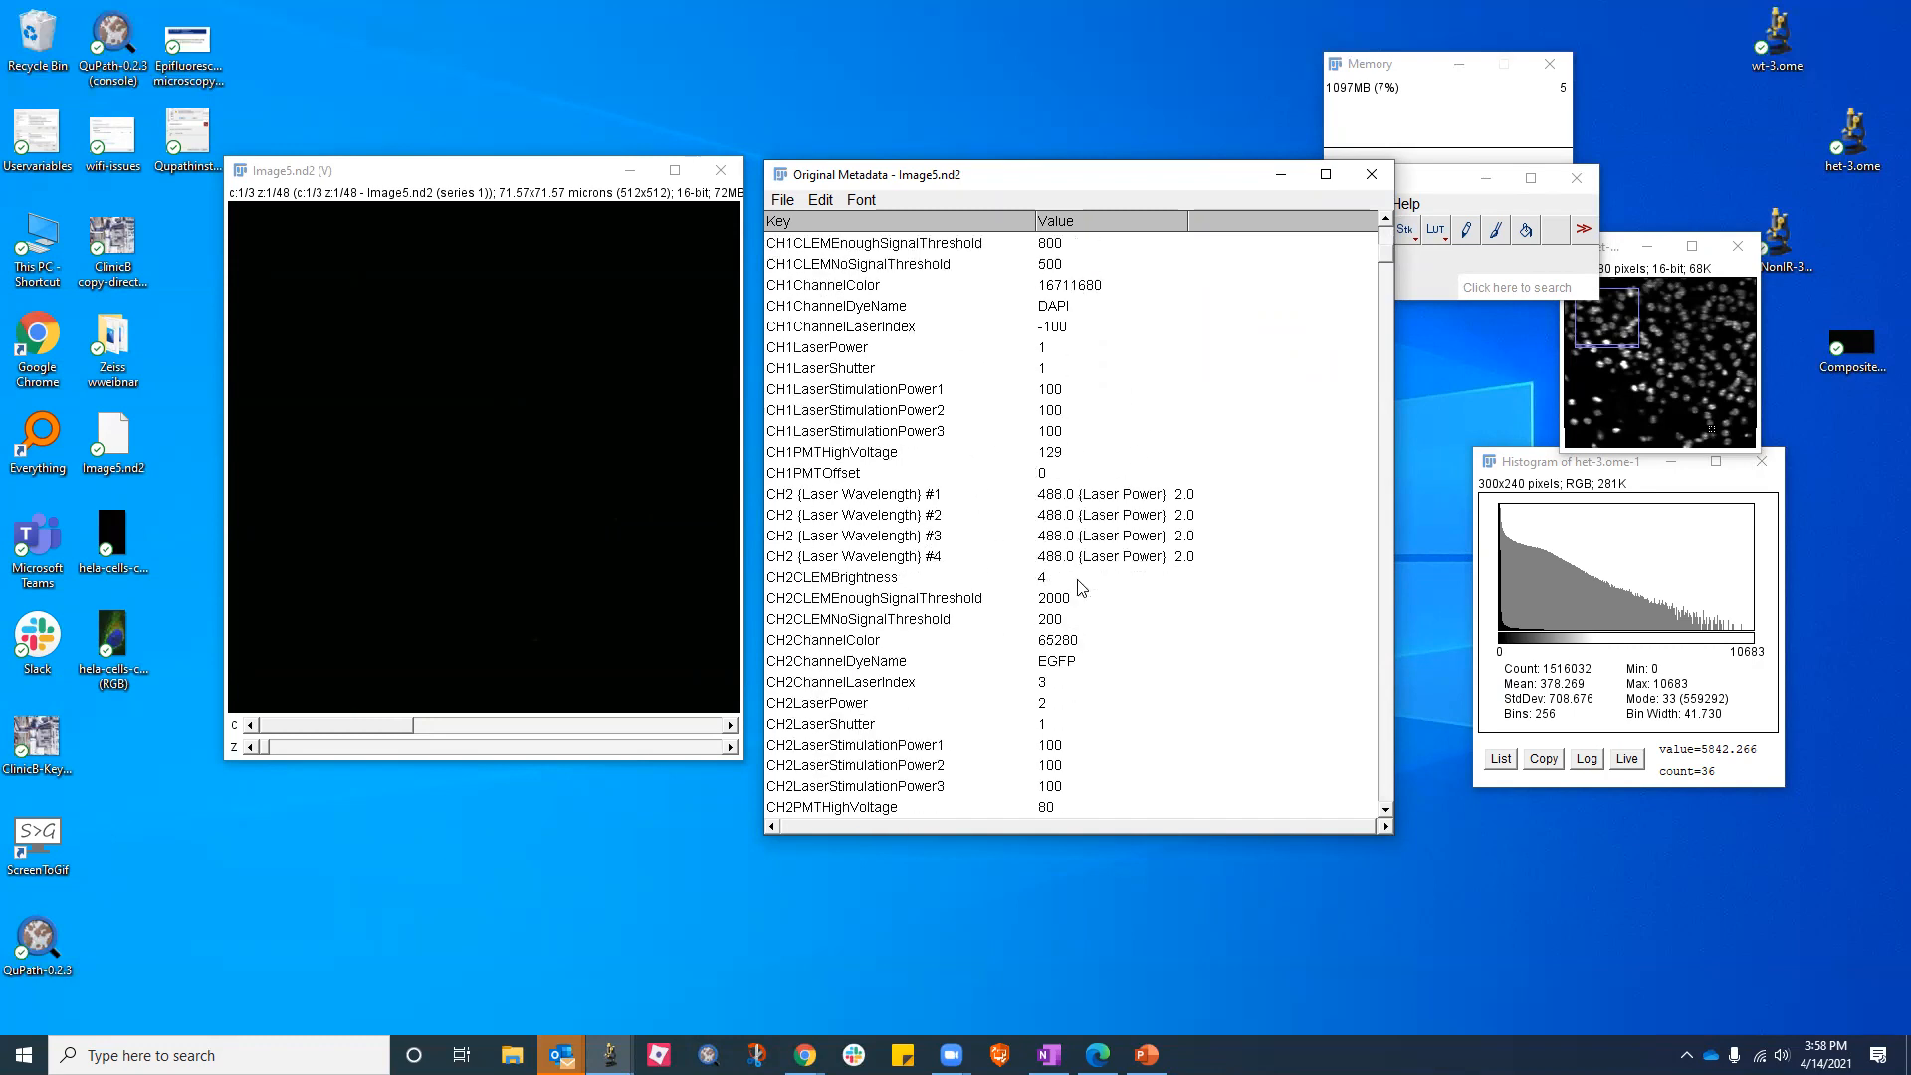
pyautogui.scroll(-2, 1092, 609)
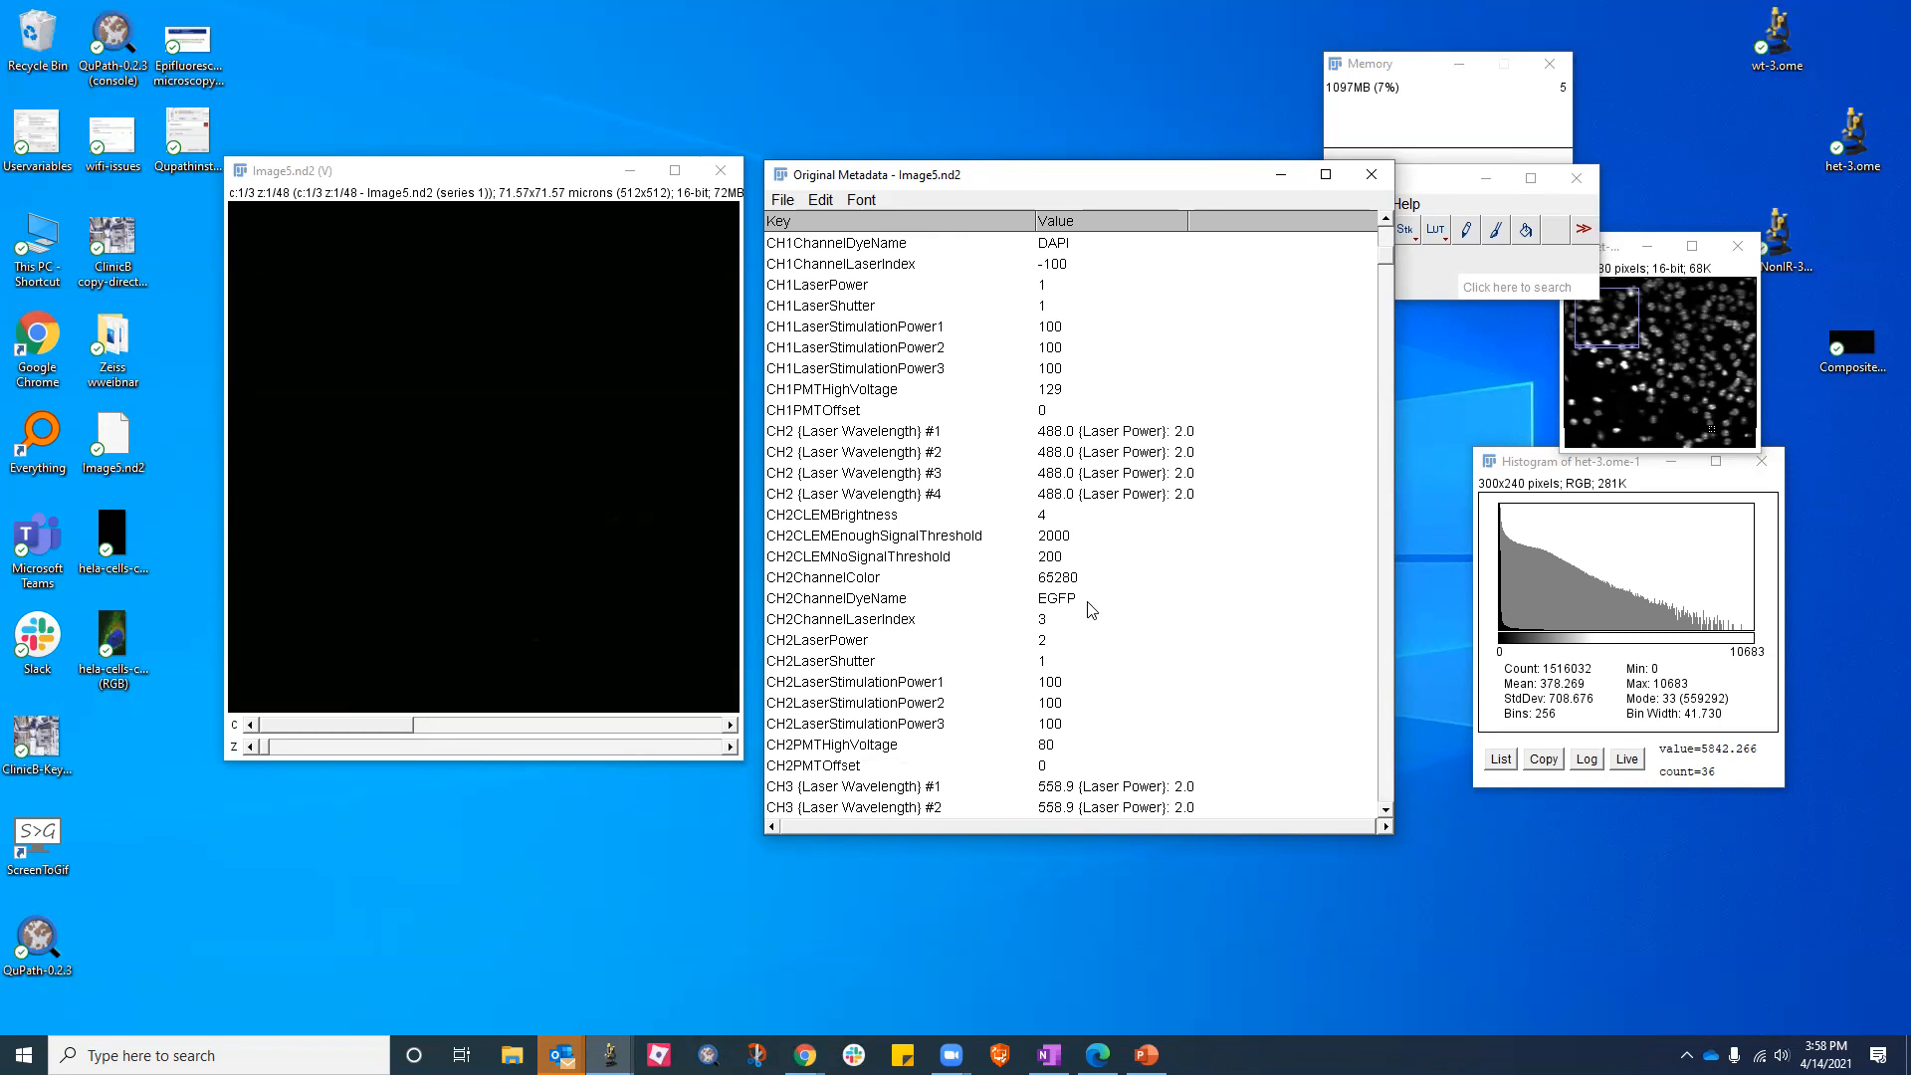
pyautogui.scroll(-7, 1092, 607)
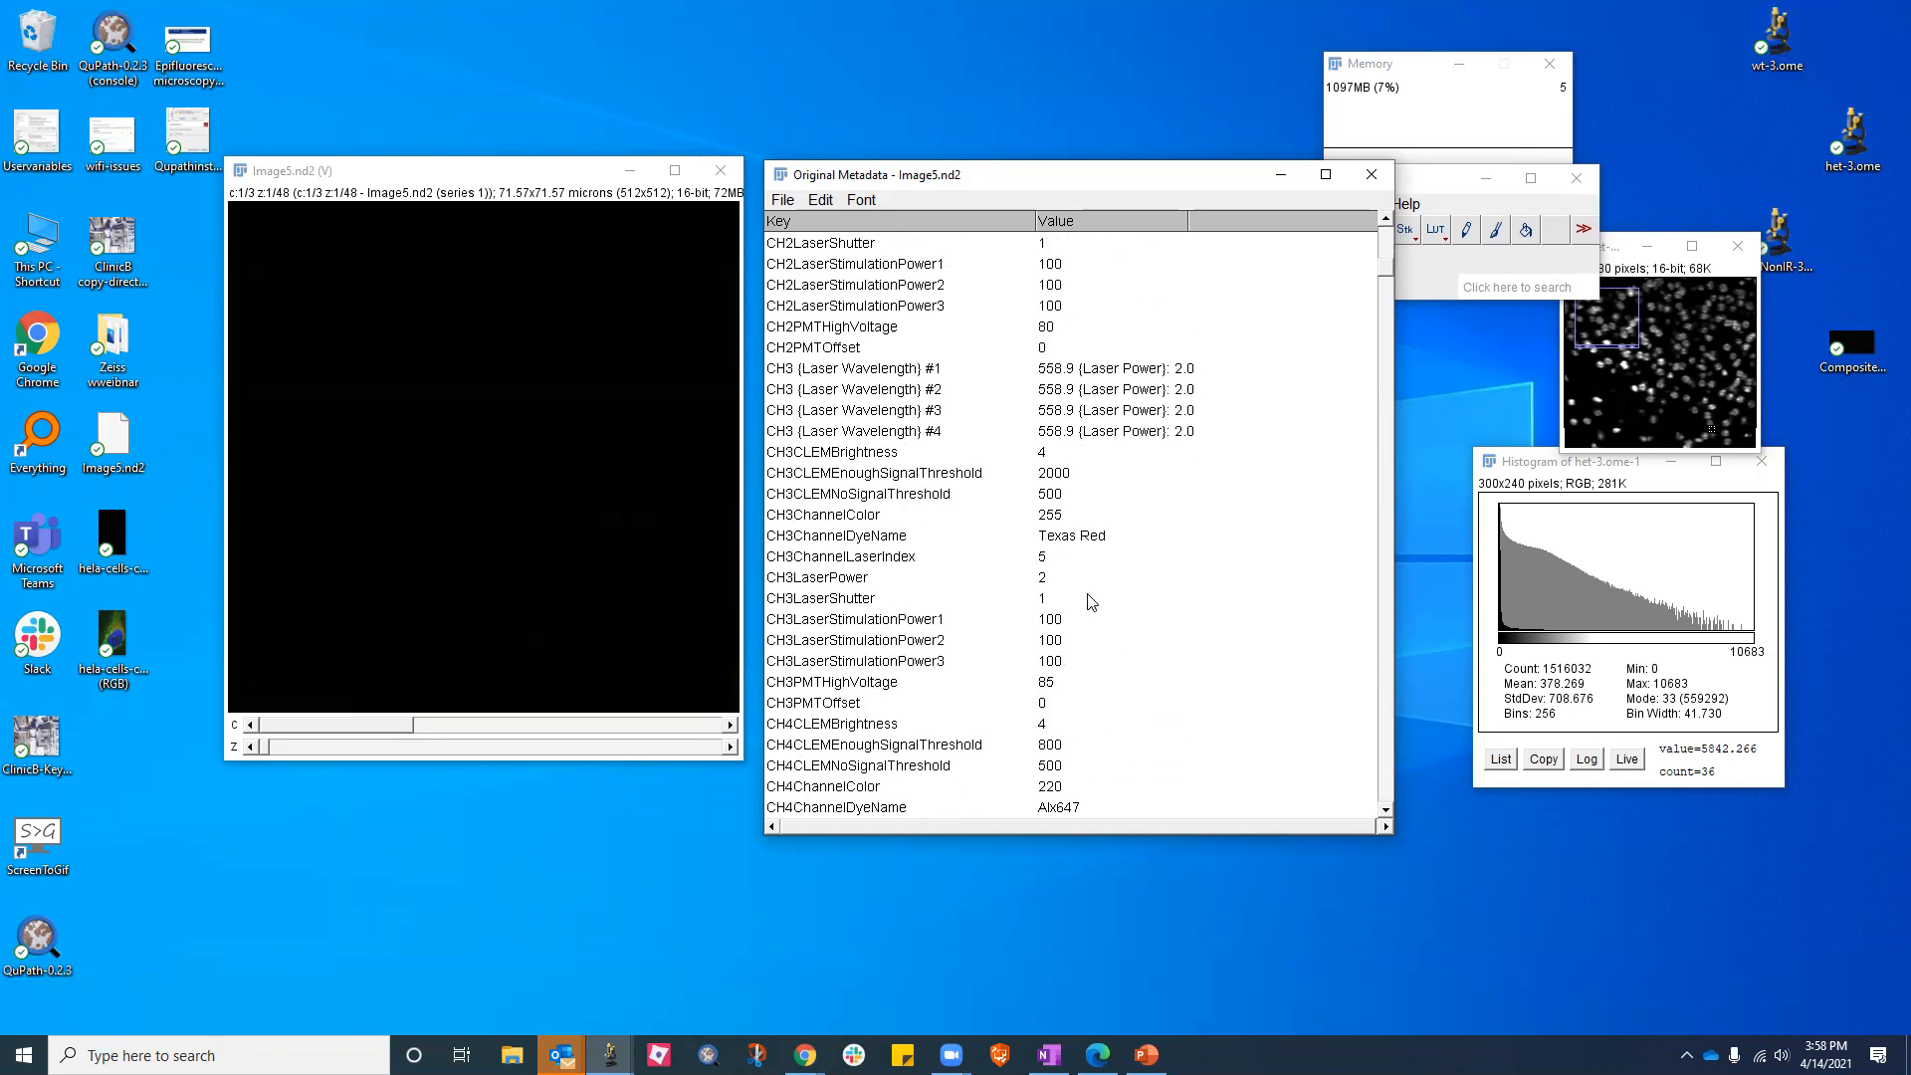
pyautogui.scroll(-4, 1092, 601)
pyautogui.scroll(-18, 1092, 601)
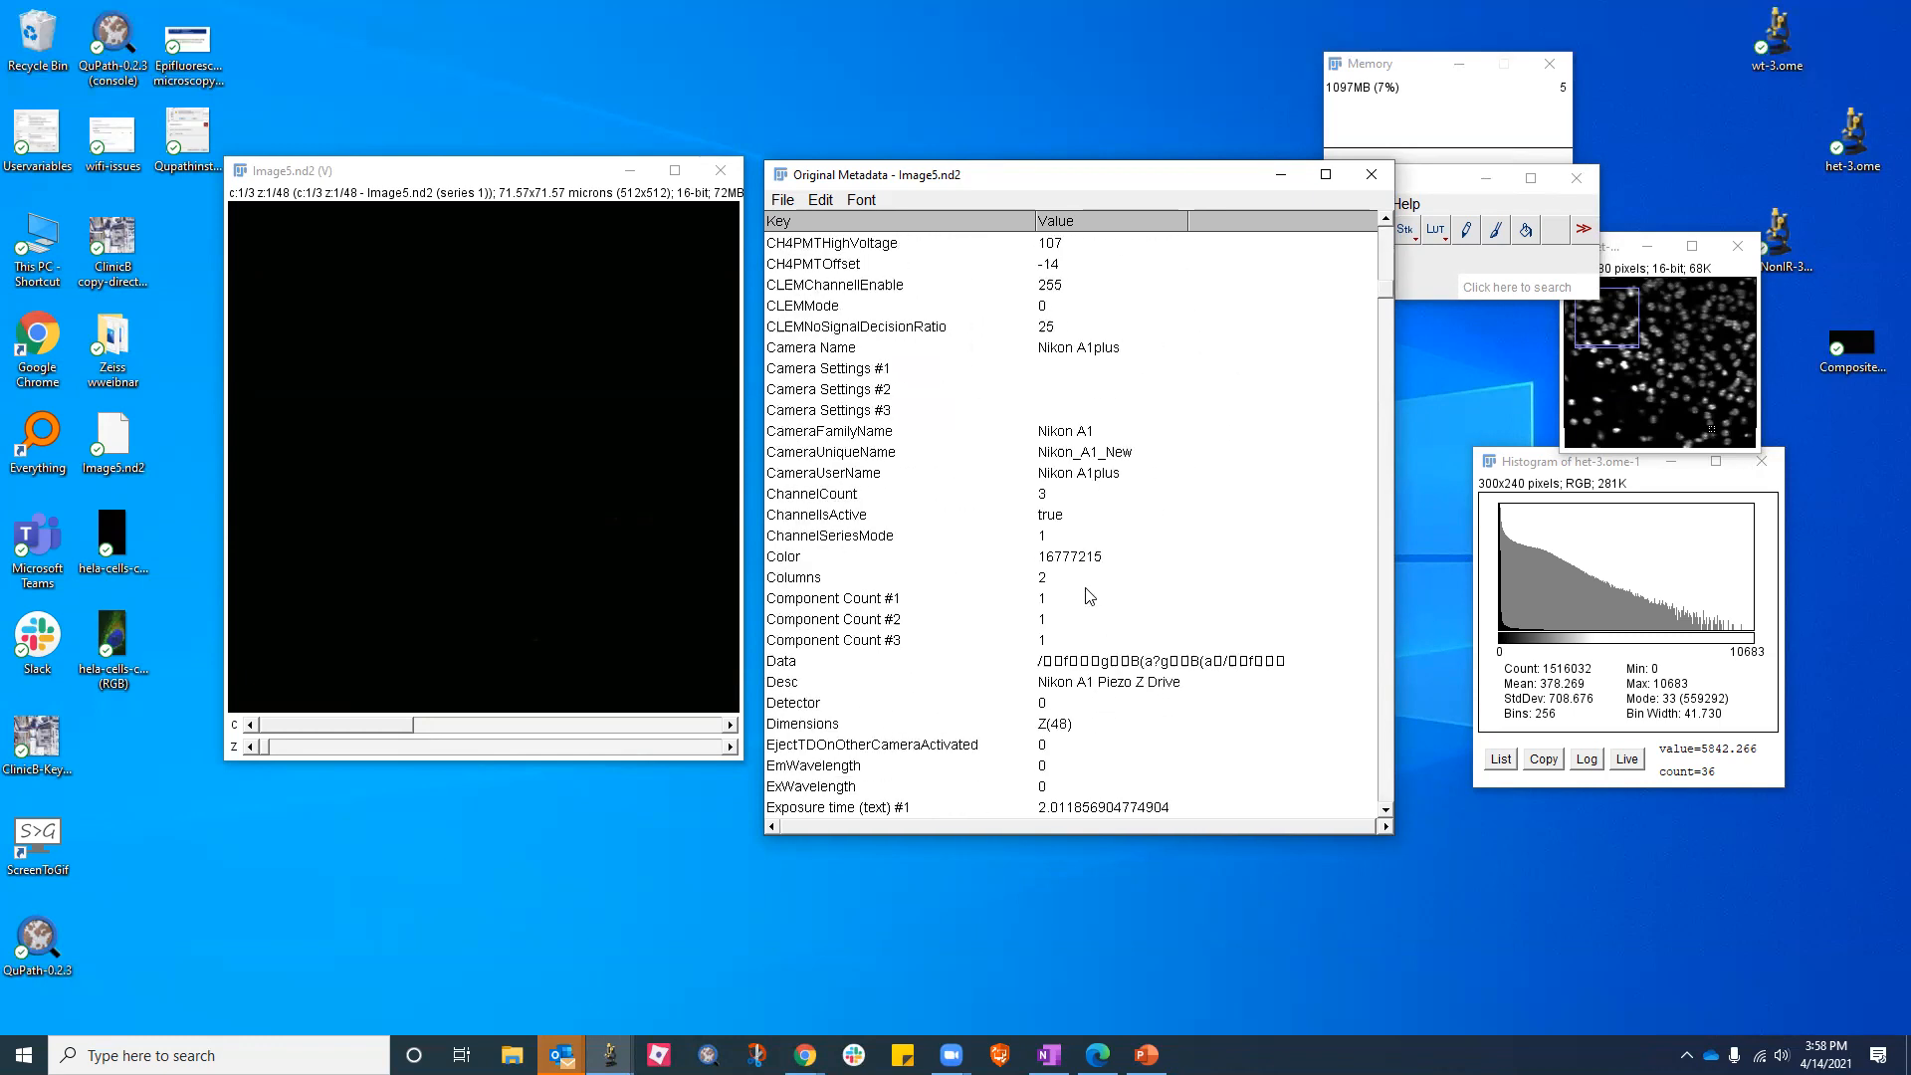
pyautogui.scroll(-20, 1088, 585)
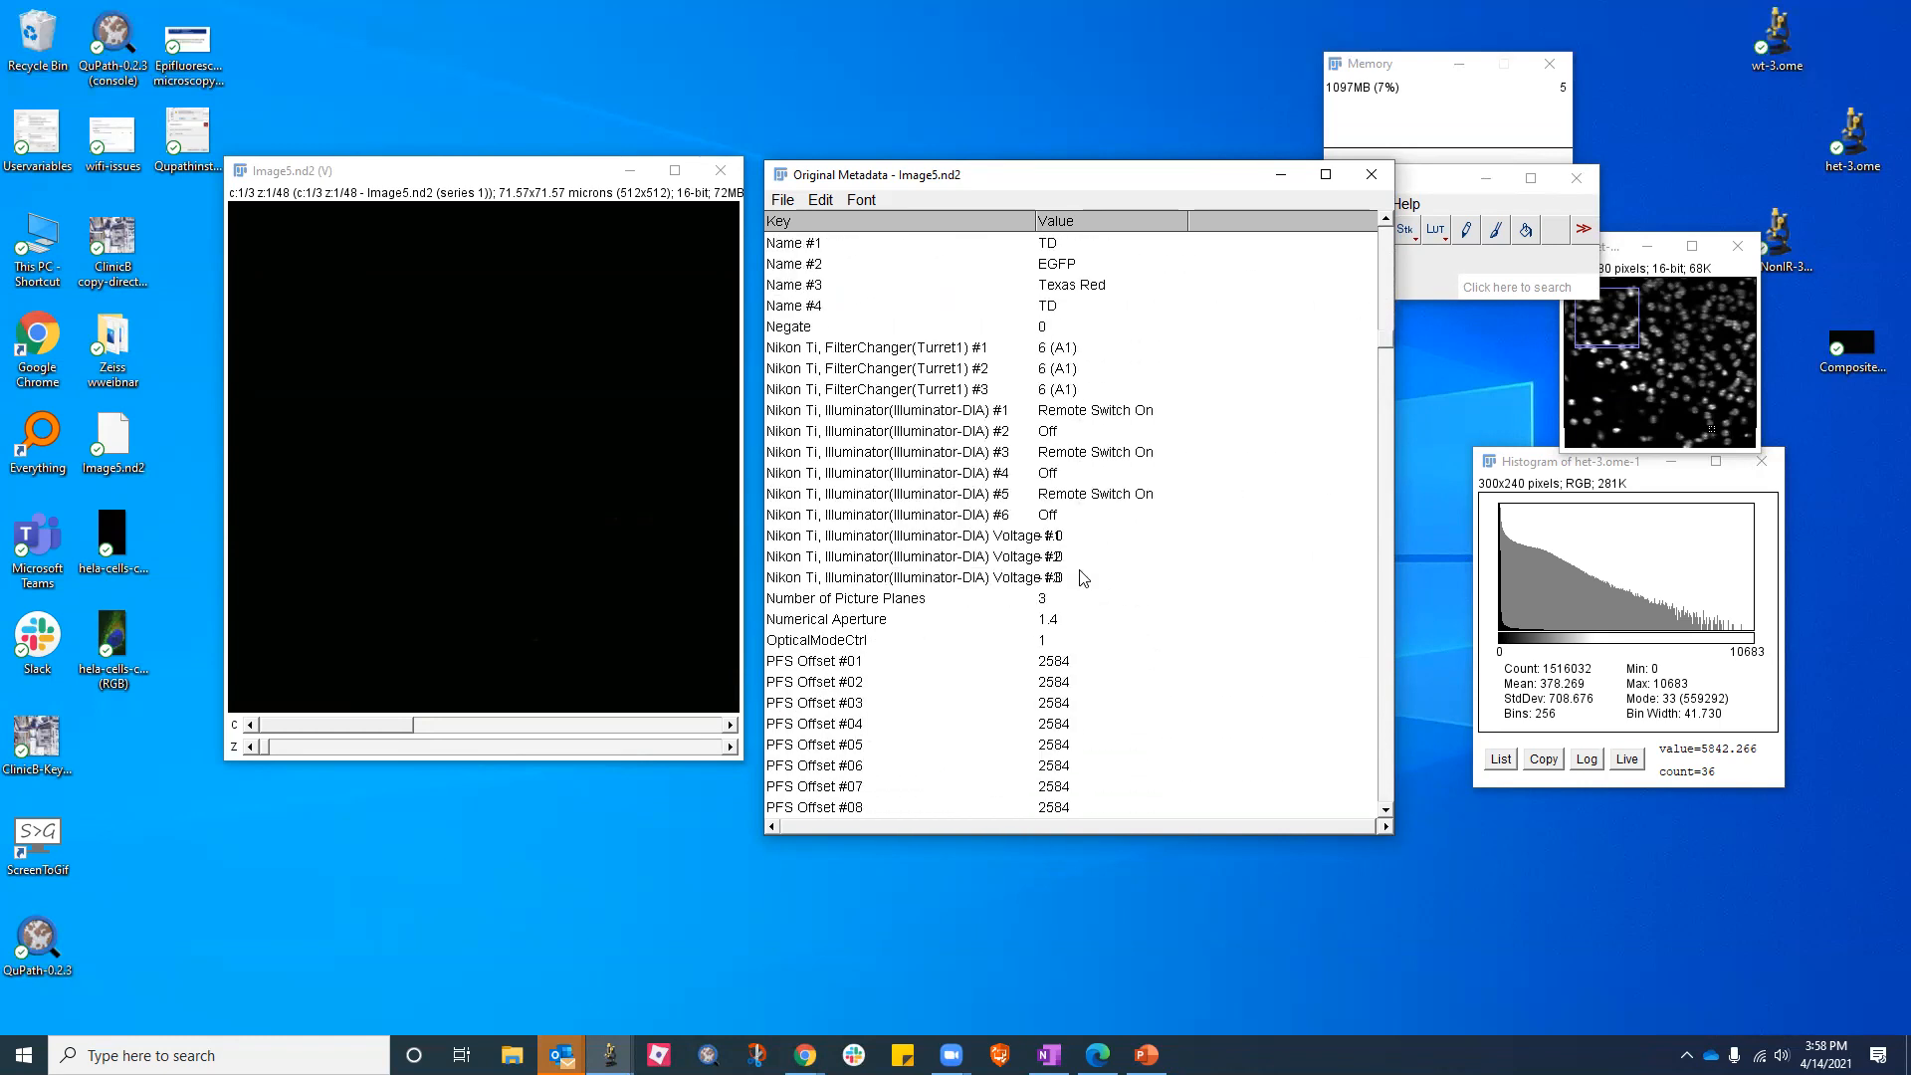
# Widen the metadata table's Key column to show the illuminator voltage names in full, and return to the CH1 and CH2 settings
pyautogui.moveTo(1040, 220); pyautogui.dragTo(1082, 220)
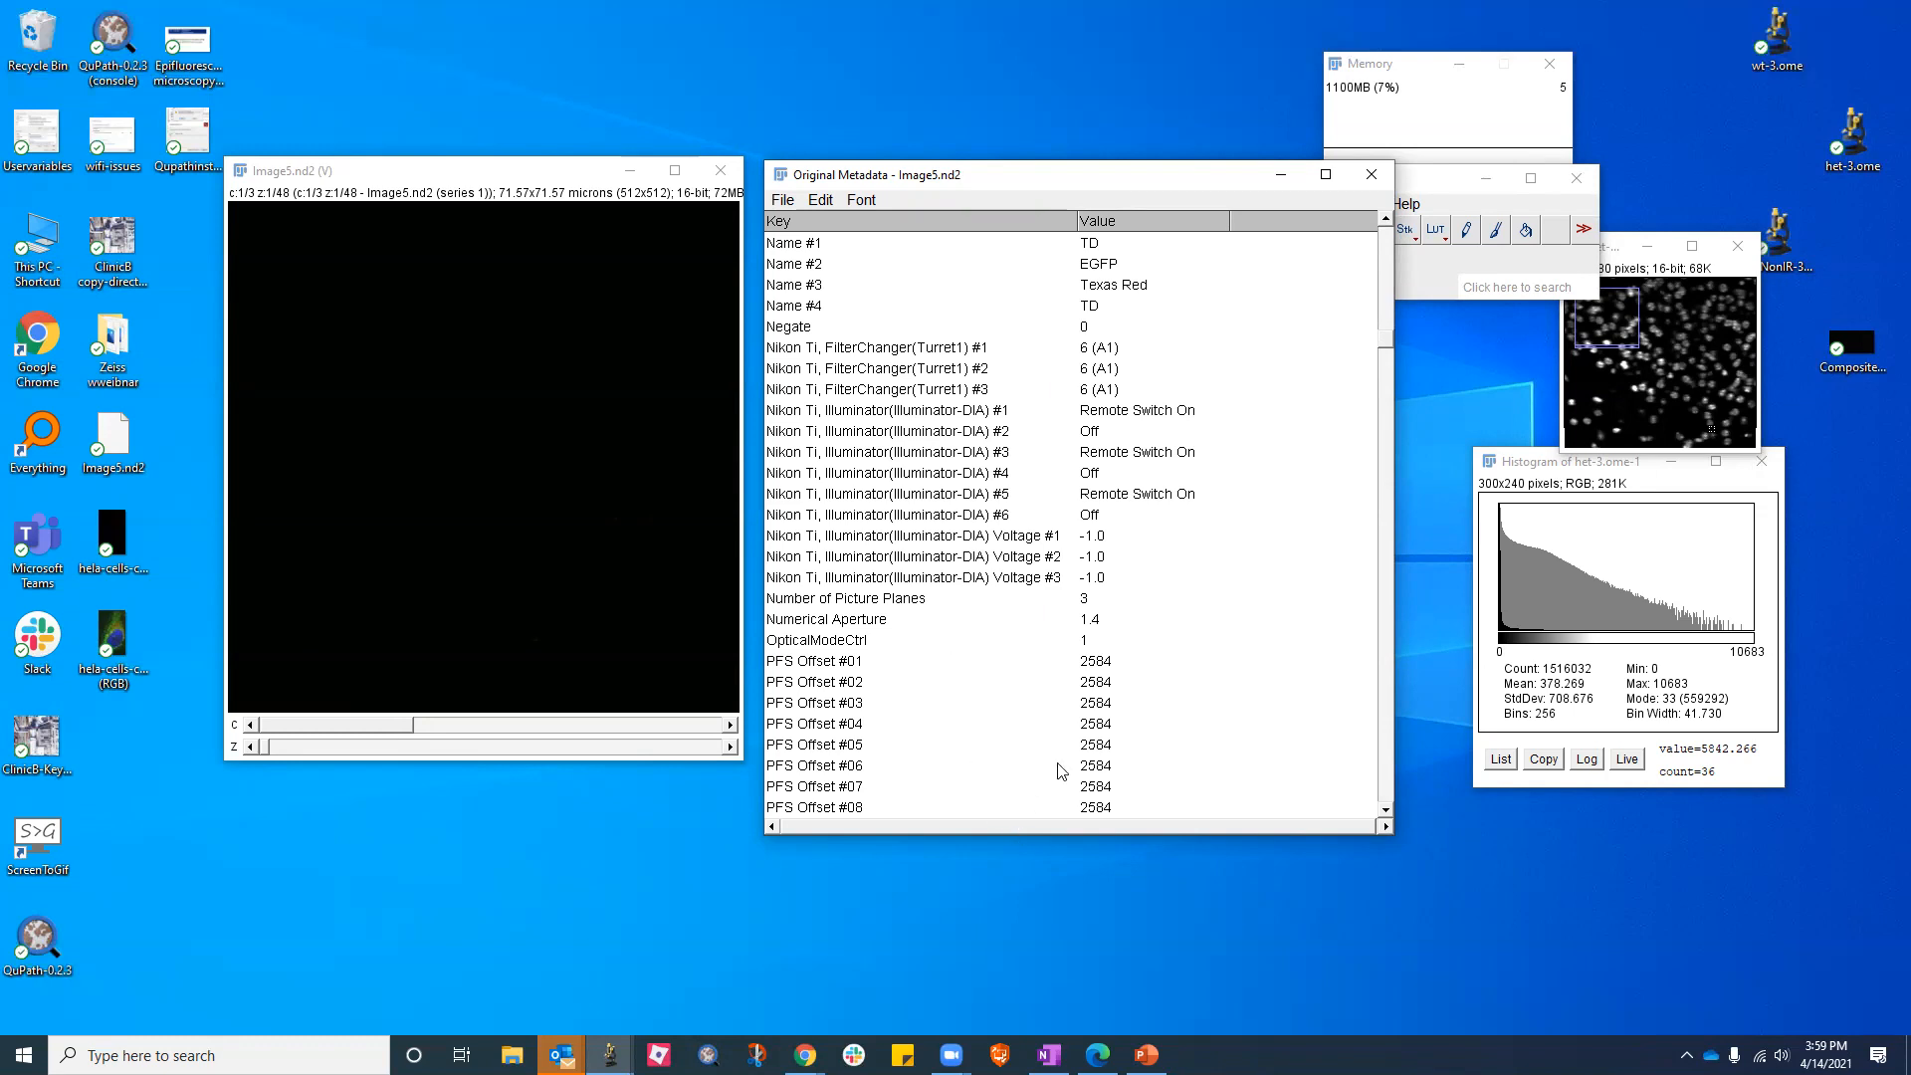
pyautogui.scroll(10, 1055, 772)
pyautogui.scroll(12, 1040, 773)
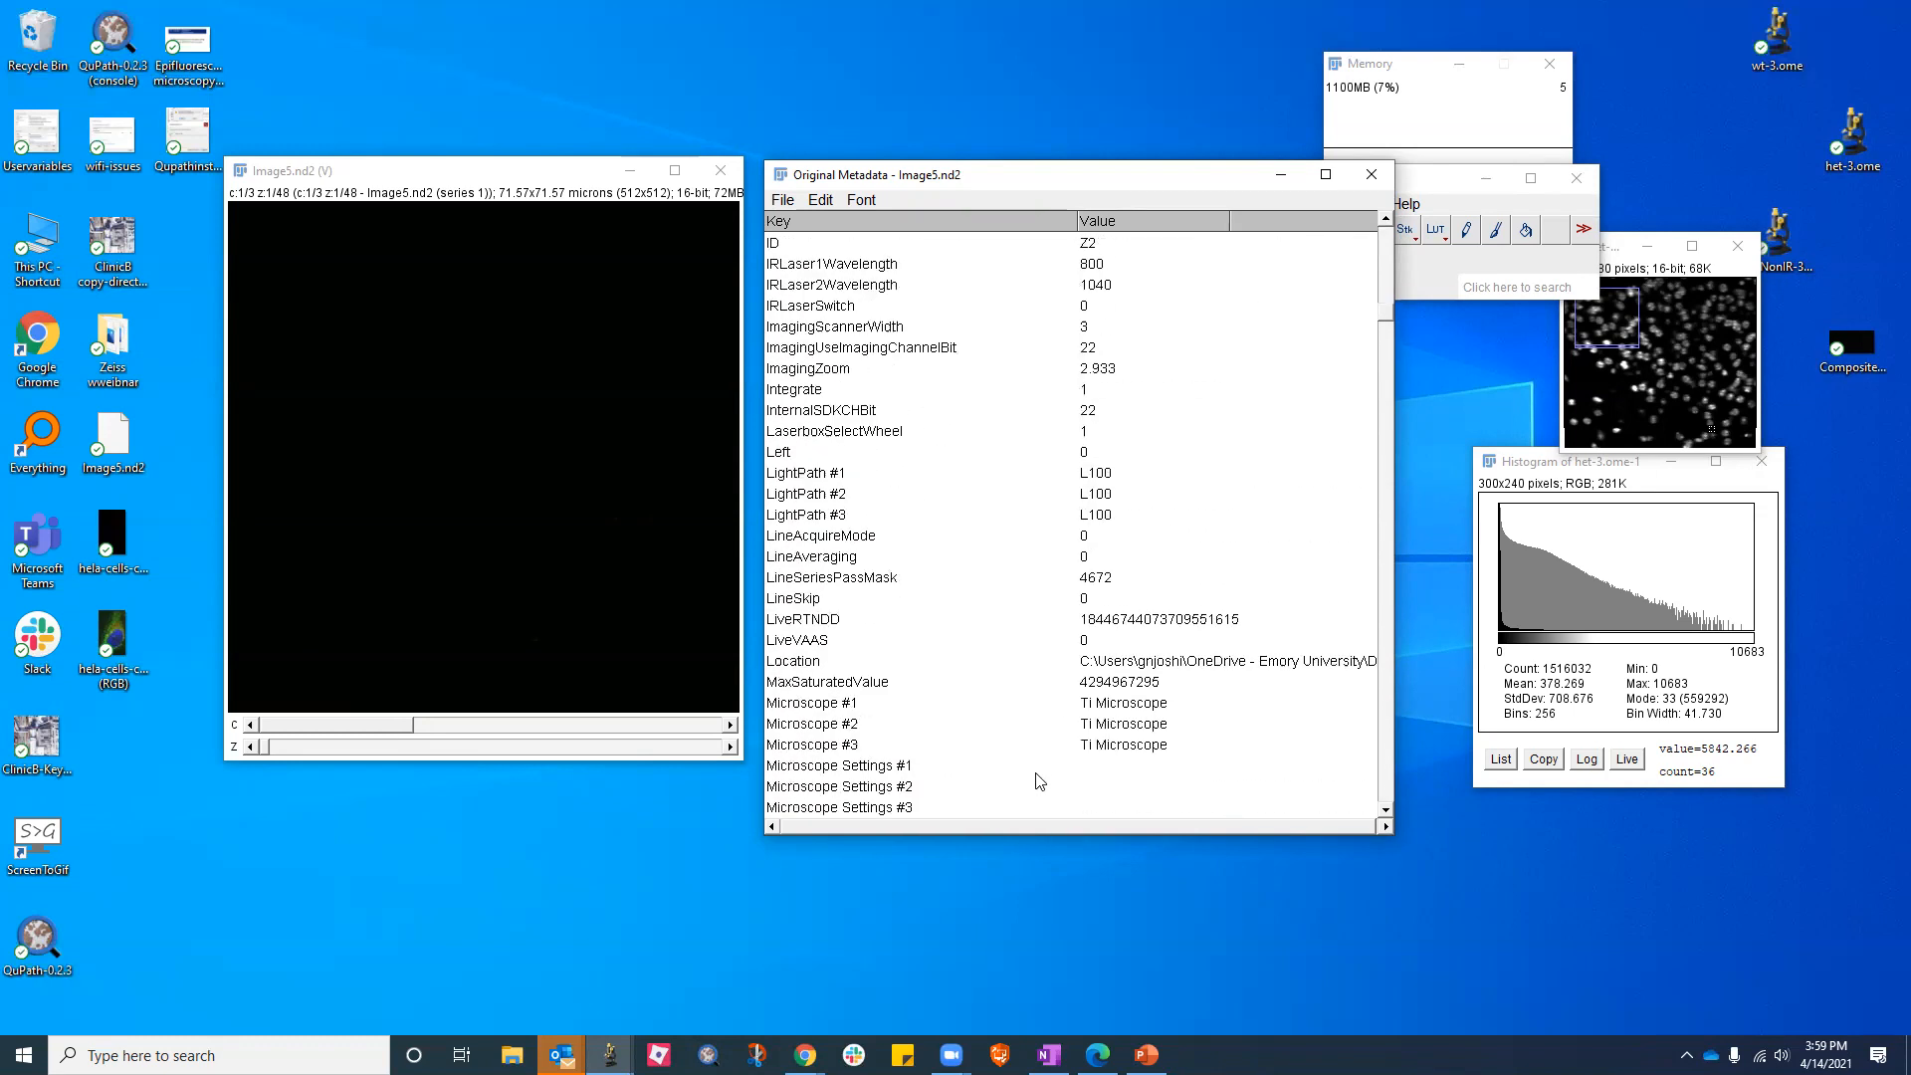
pyautogui.moveTo(1388, 311); pyautogui.dragTo(1389, 266)
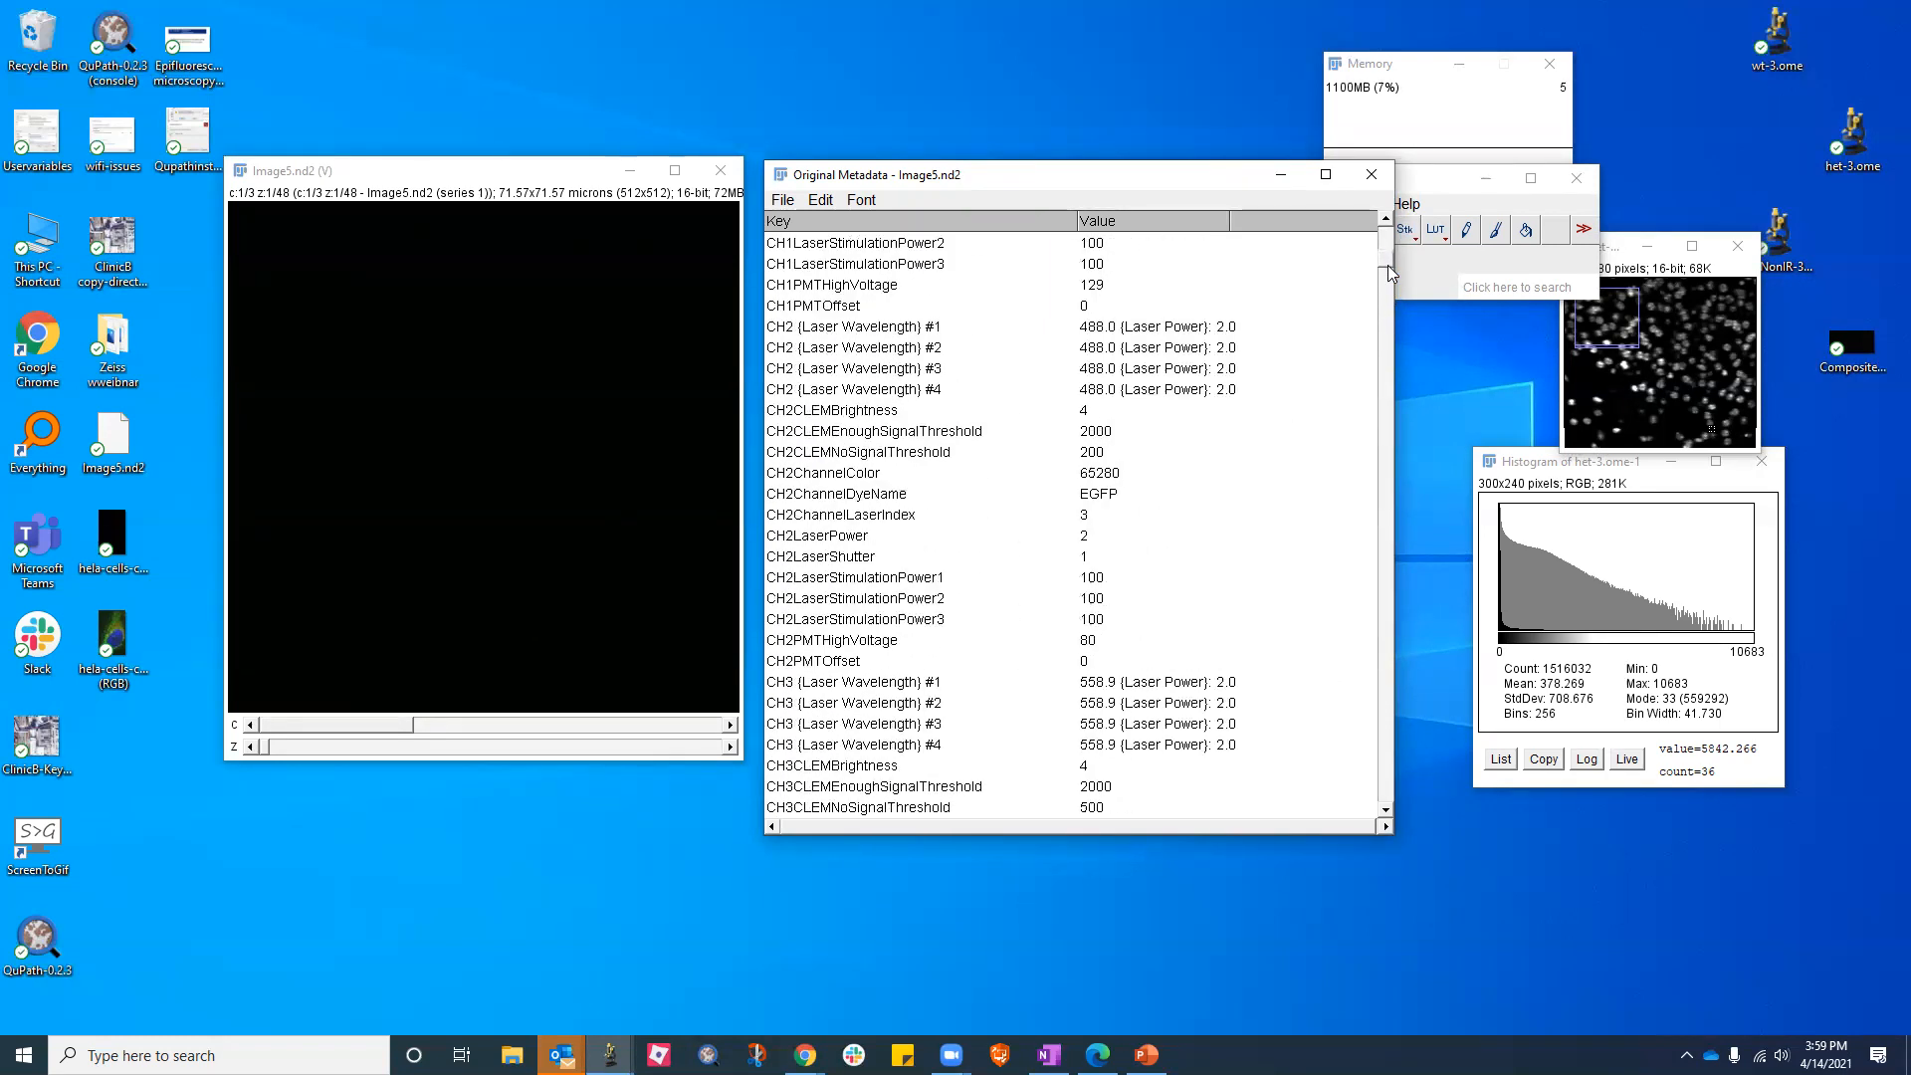
pyautogui.scroll(1, 936, 503)
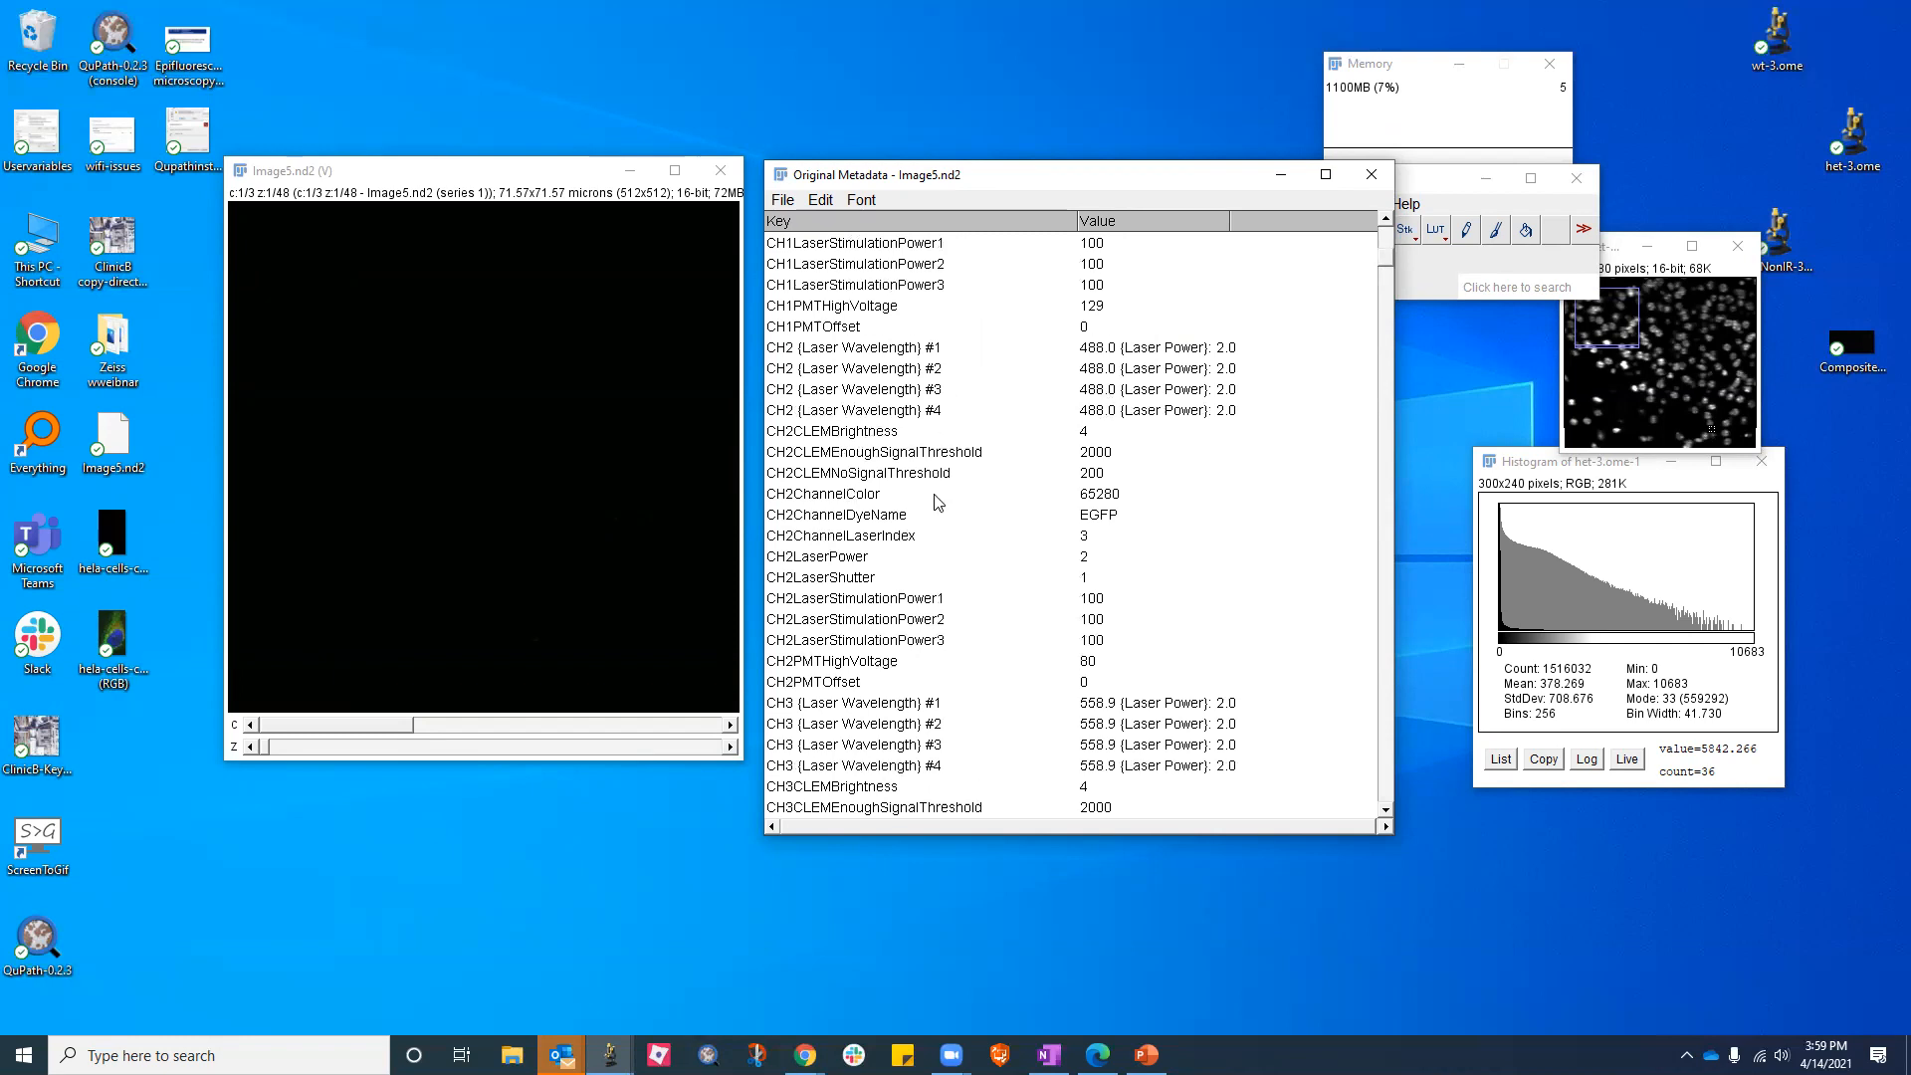
pyautogui.scroll(4, 936, 503)
pyautogui.scroll(1, 1112, 328)
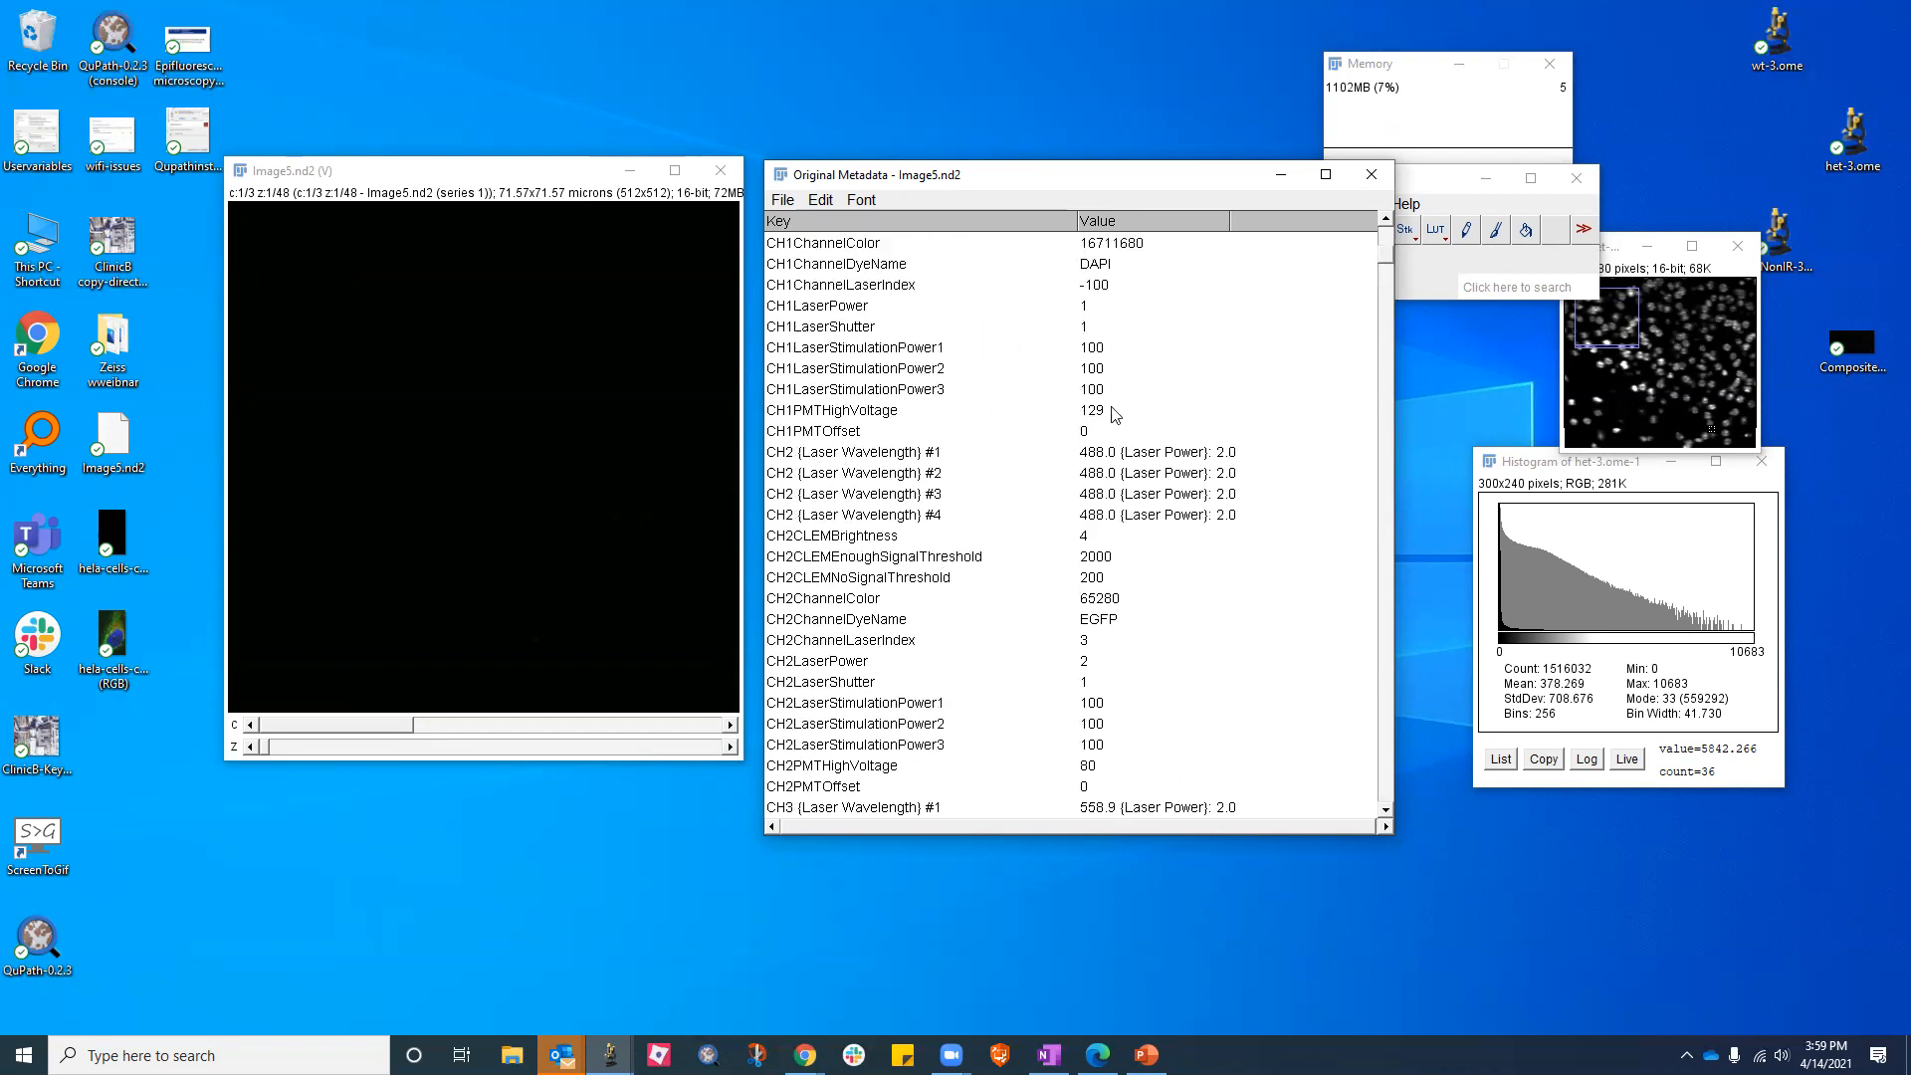
# Compare the LaserPower and PMTHighVoltage entries of CH1 and CH2 in the metadata, and review the CH3 settings
pyautogui.click(1112, 413)
pyautogui.click(1096, 307)
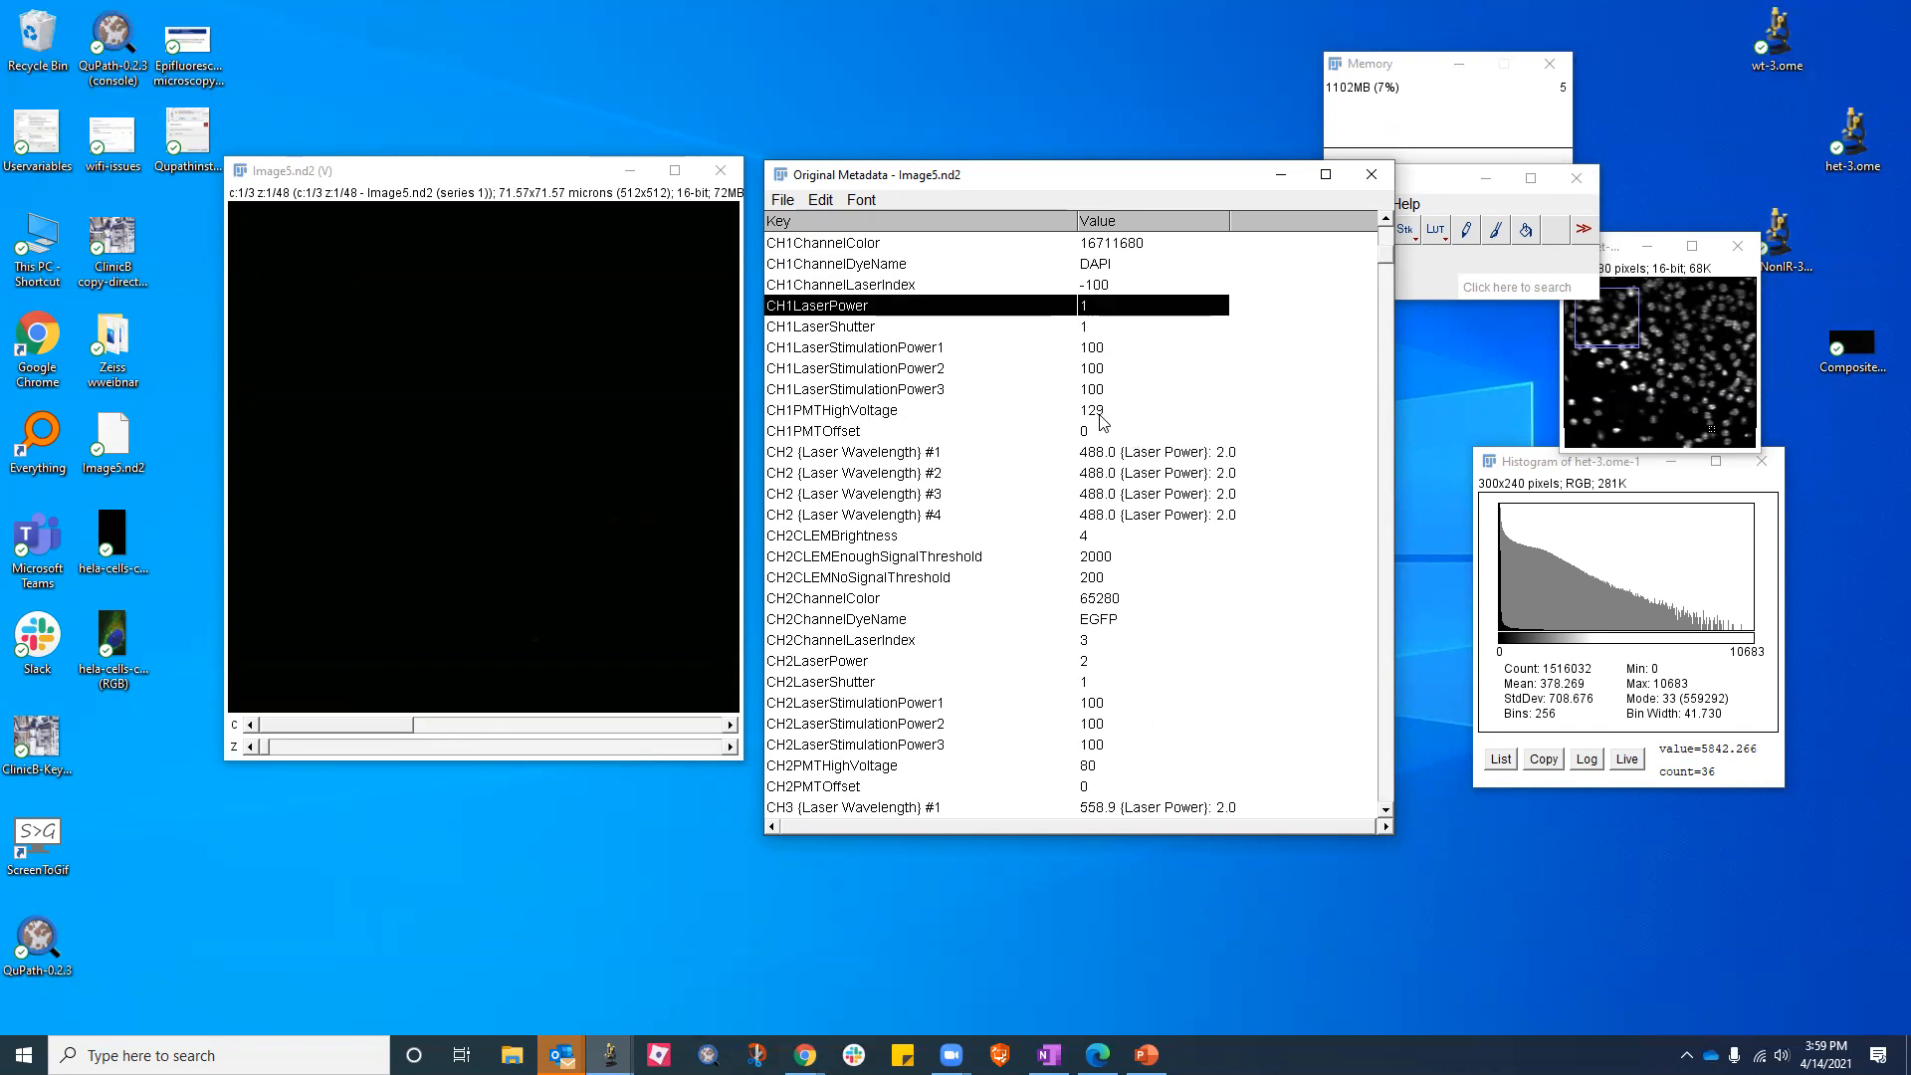
pyautogui.click(1101, 413)
pyautogui.click(1094, 308)
pyautogui.scroll(-1, 940, 528)
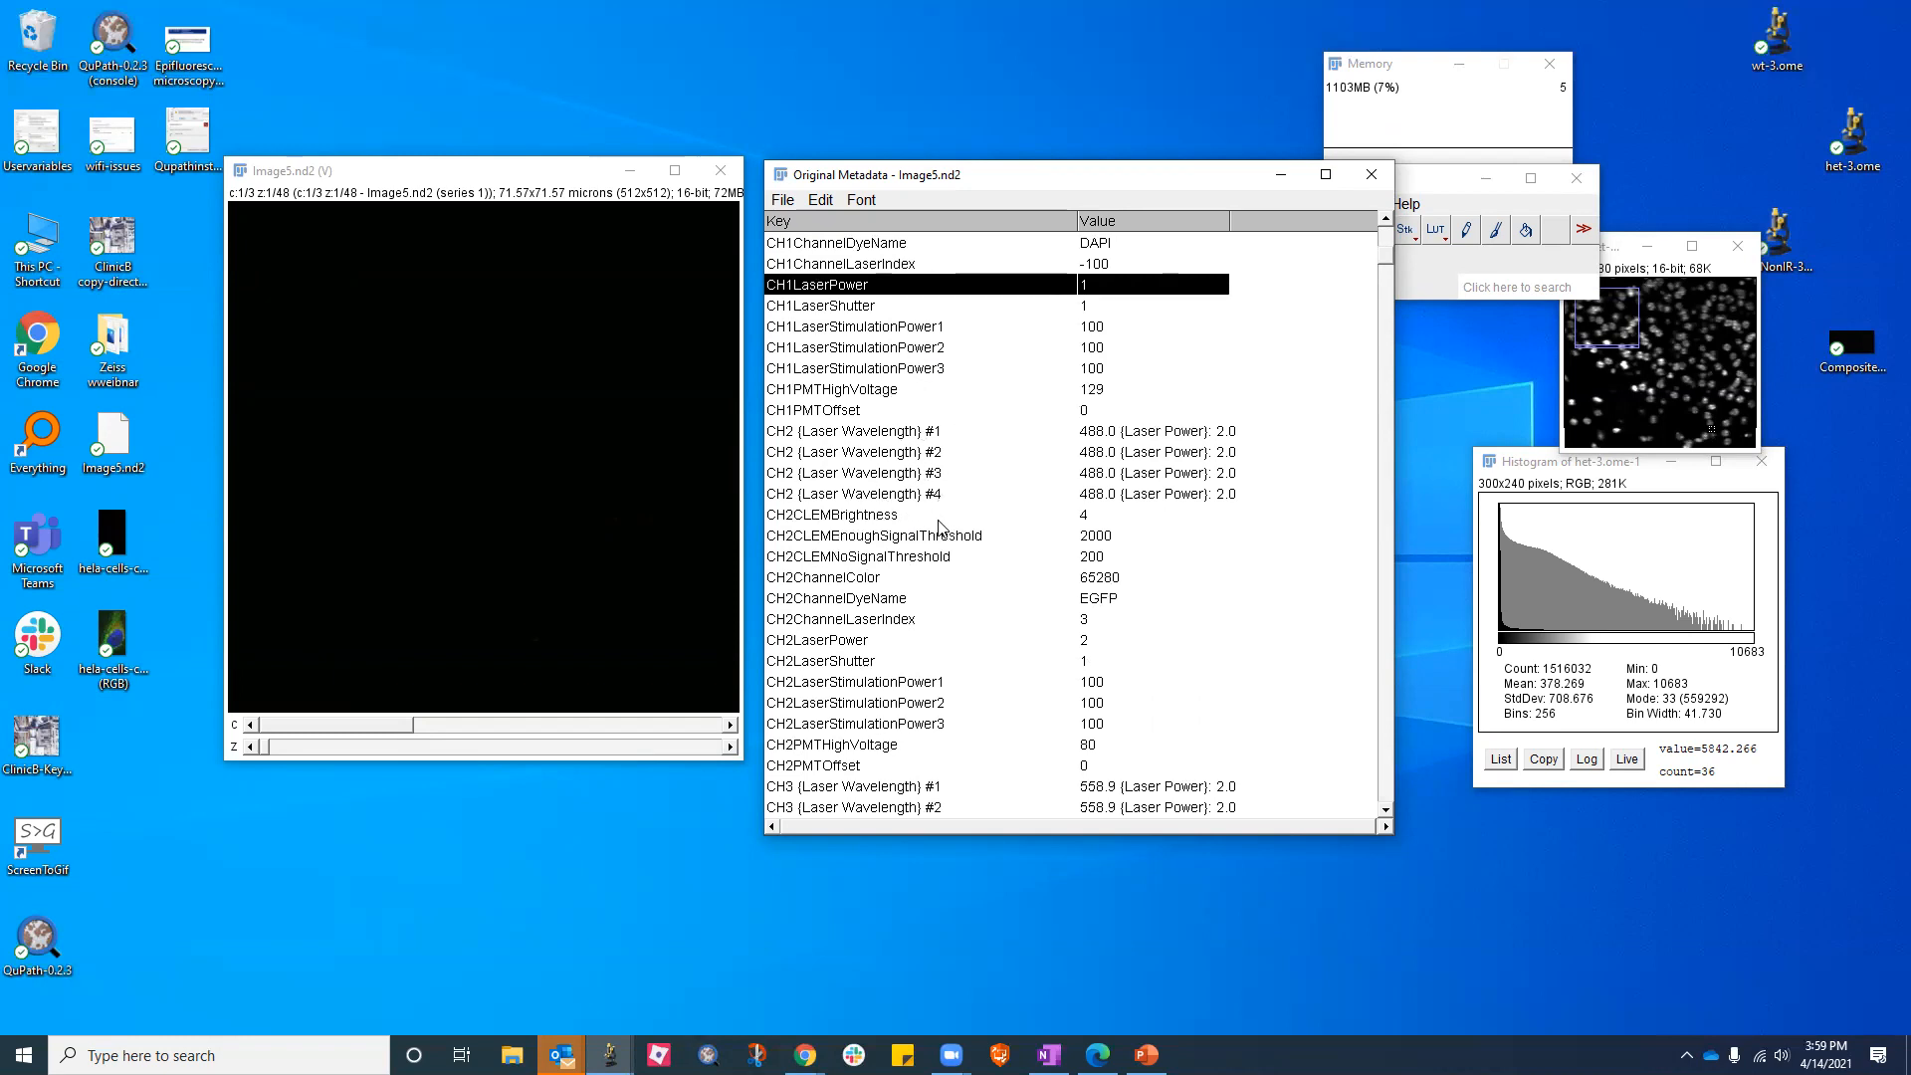
pyautogui.click(1091, 645)
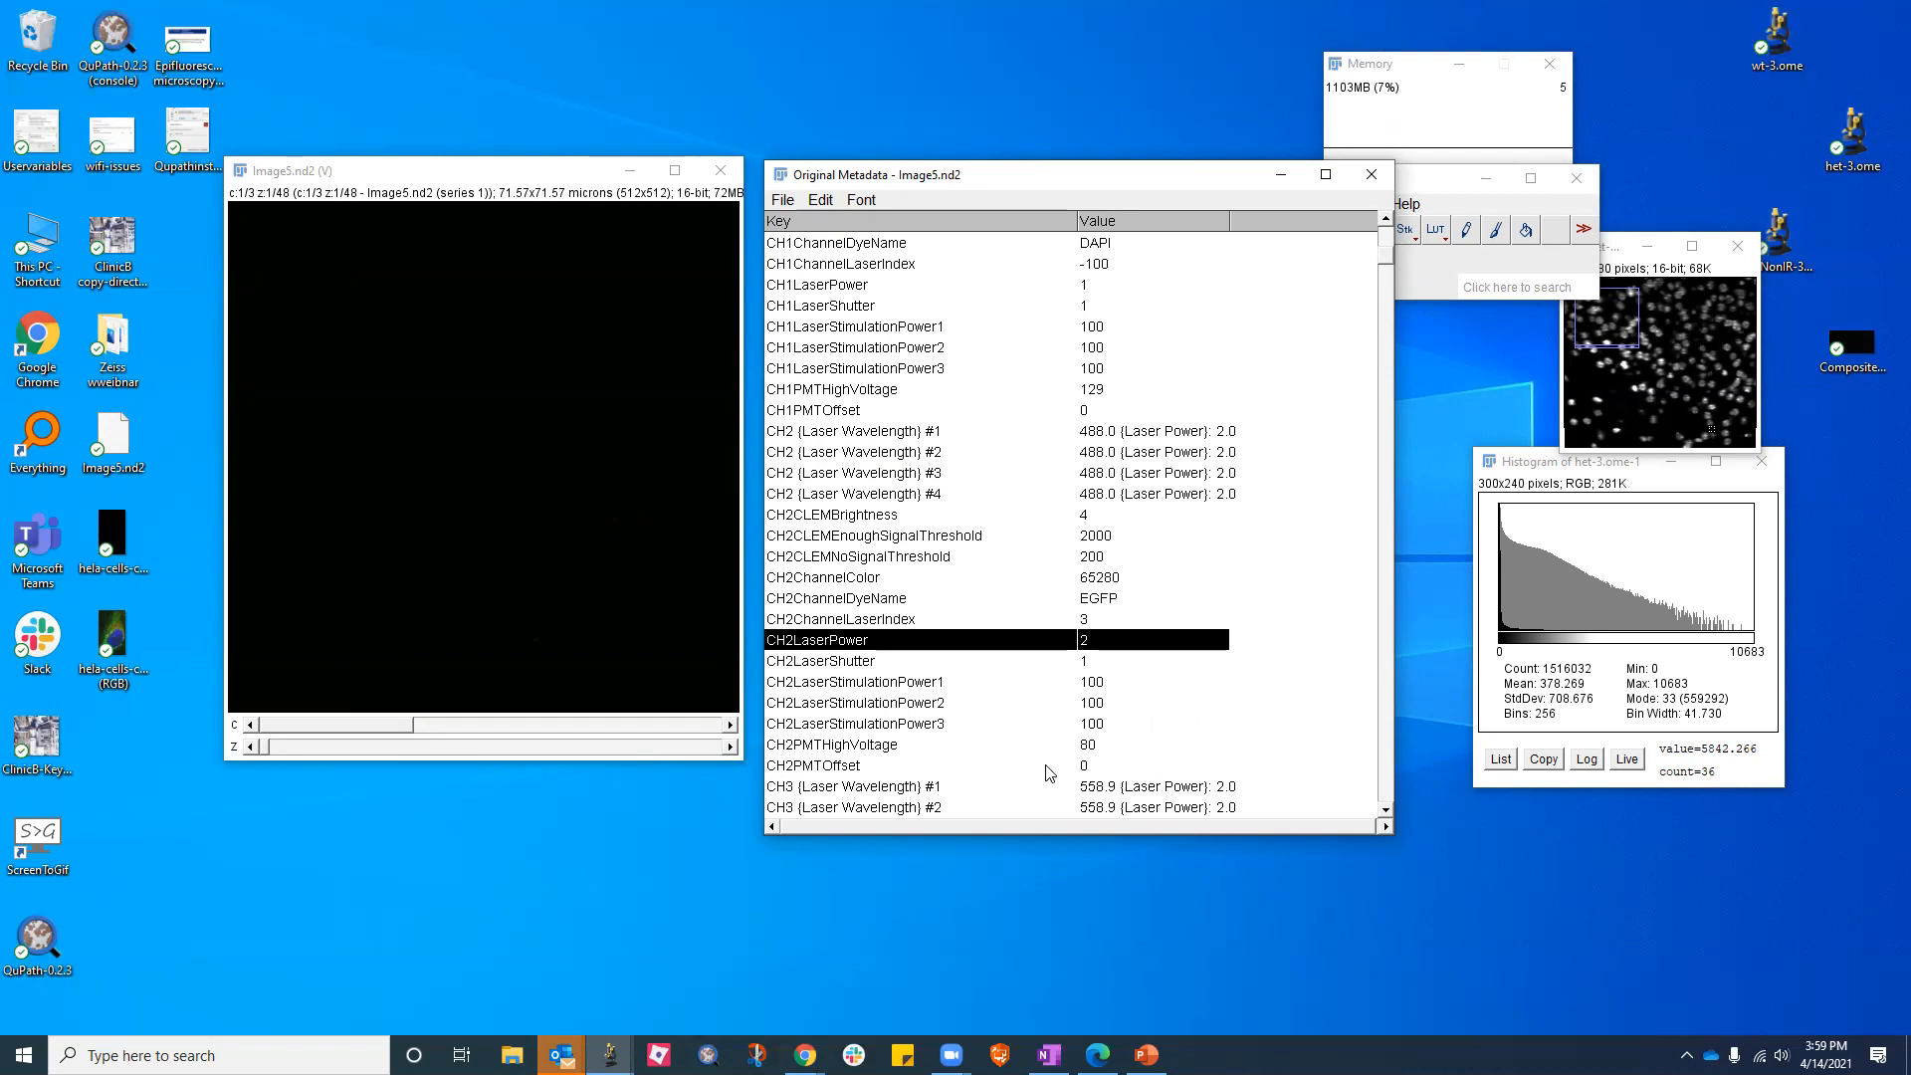
pyautogui.click(1099, 751)
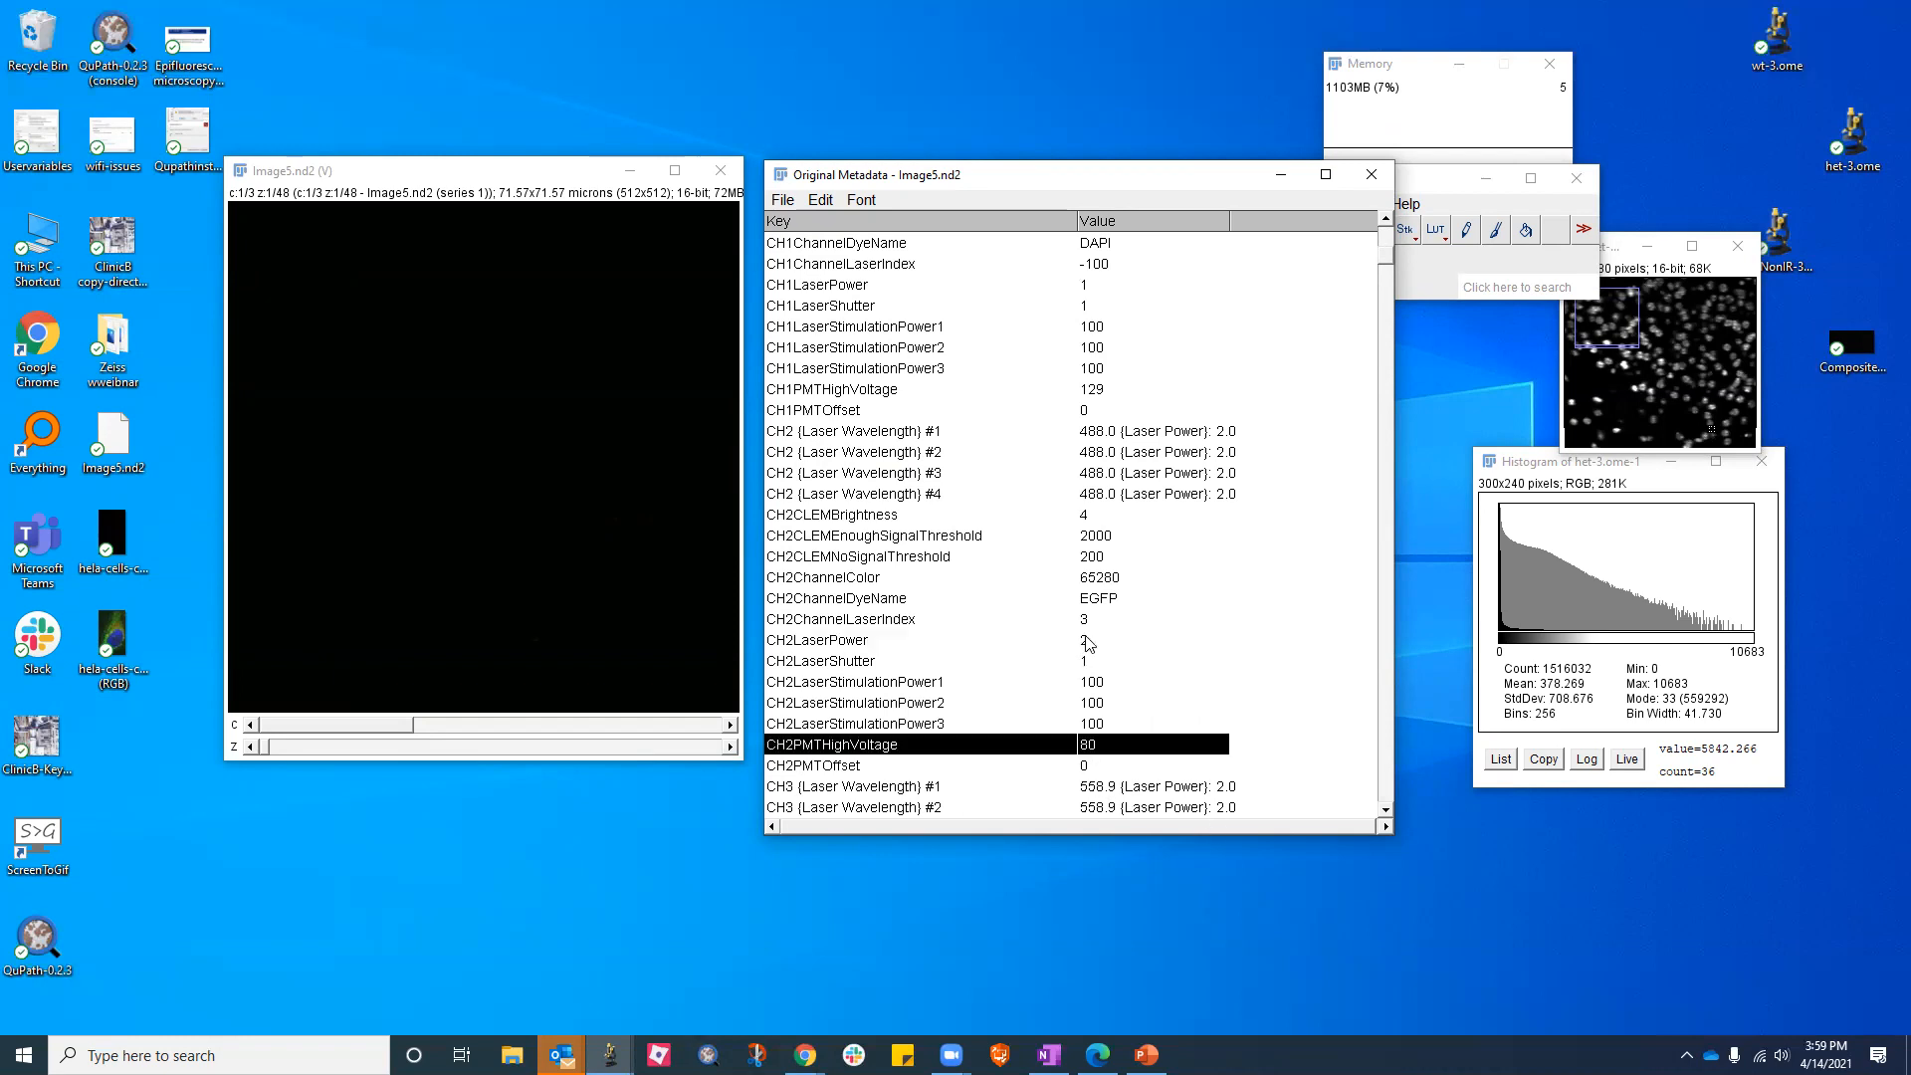
pyautogui.click(1089, 647)
pyautogui.click(1090, 746)
pyautogui.scroll(-2, 996, 734)
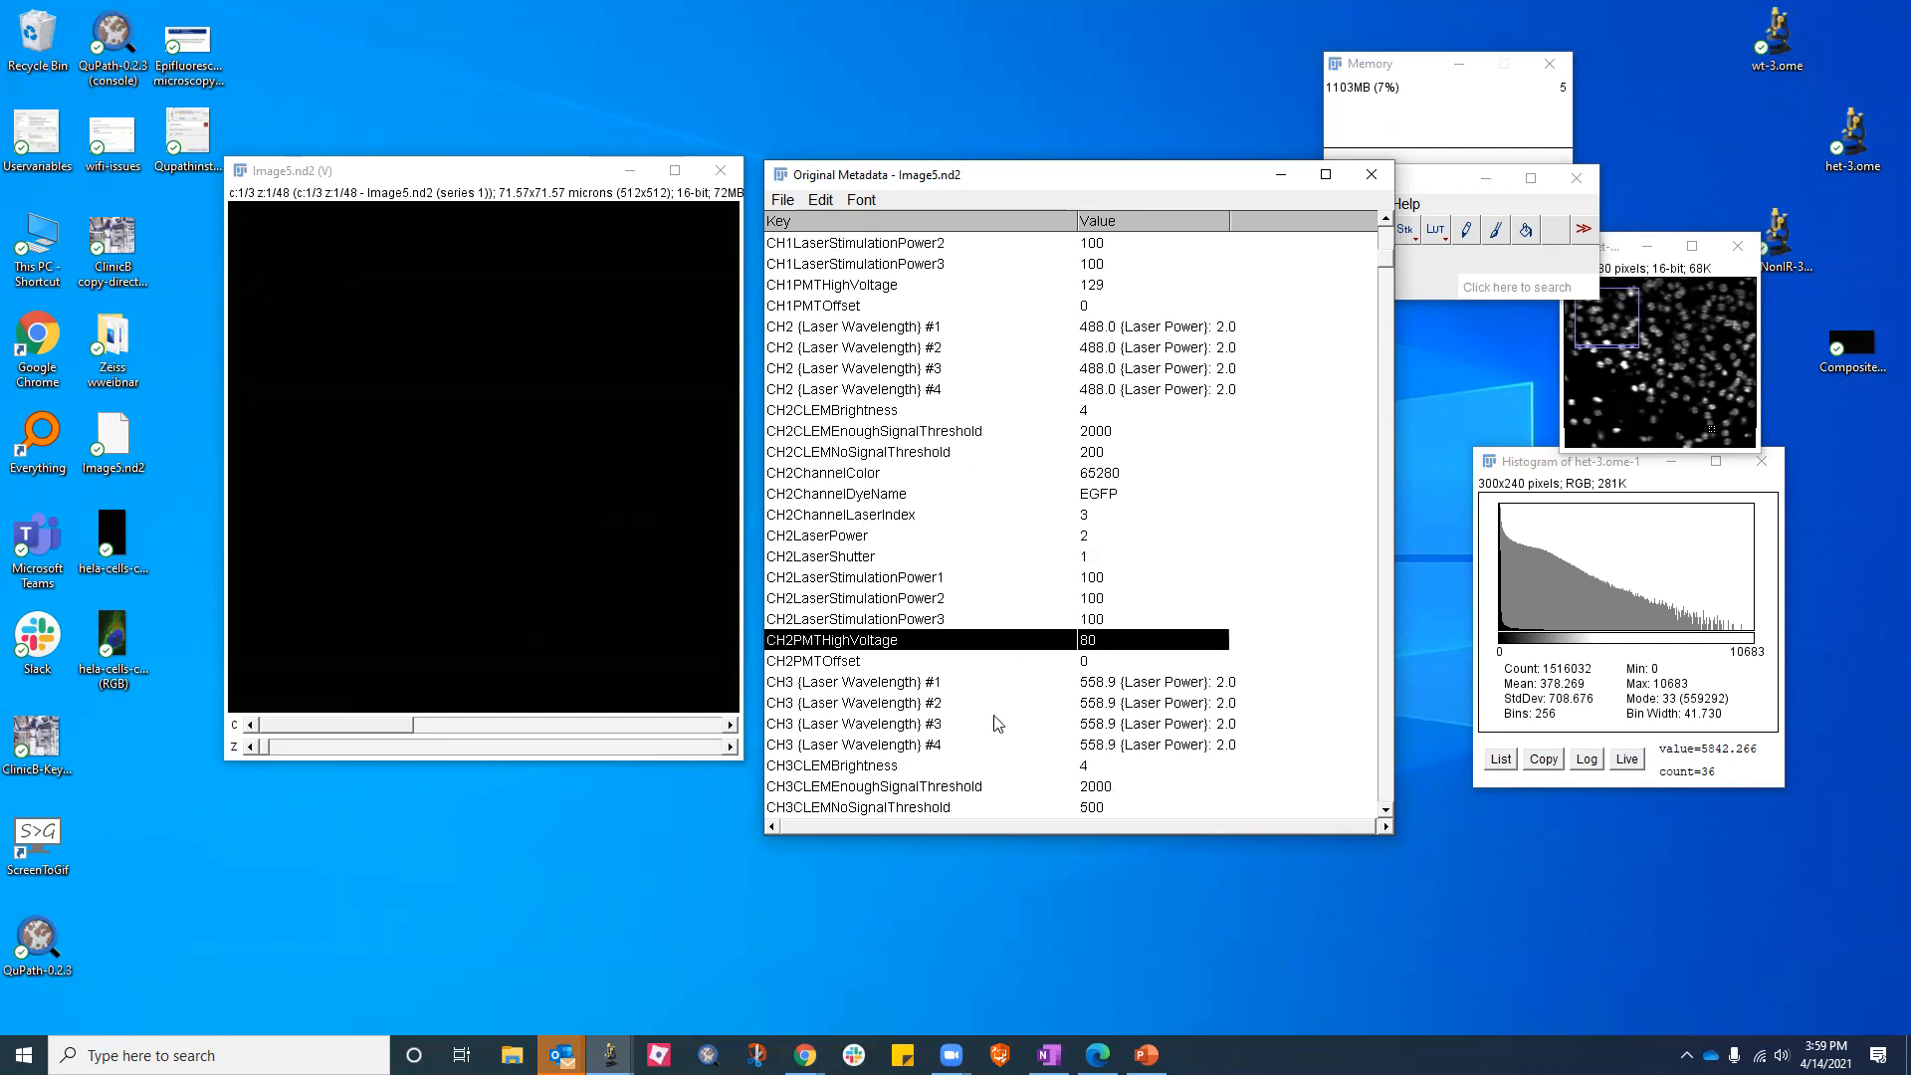
pyautogui.scroll(-2, 996, 731)
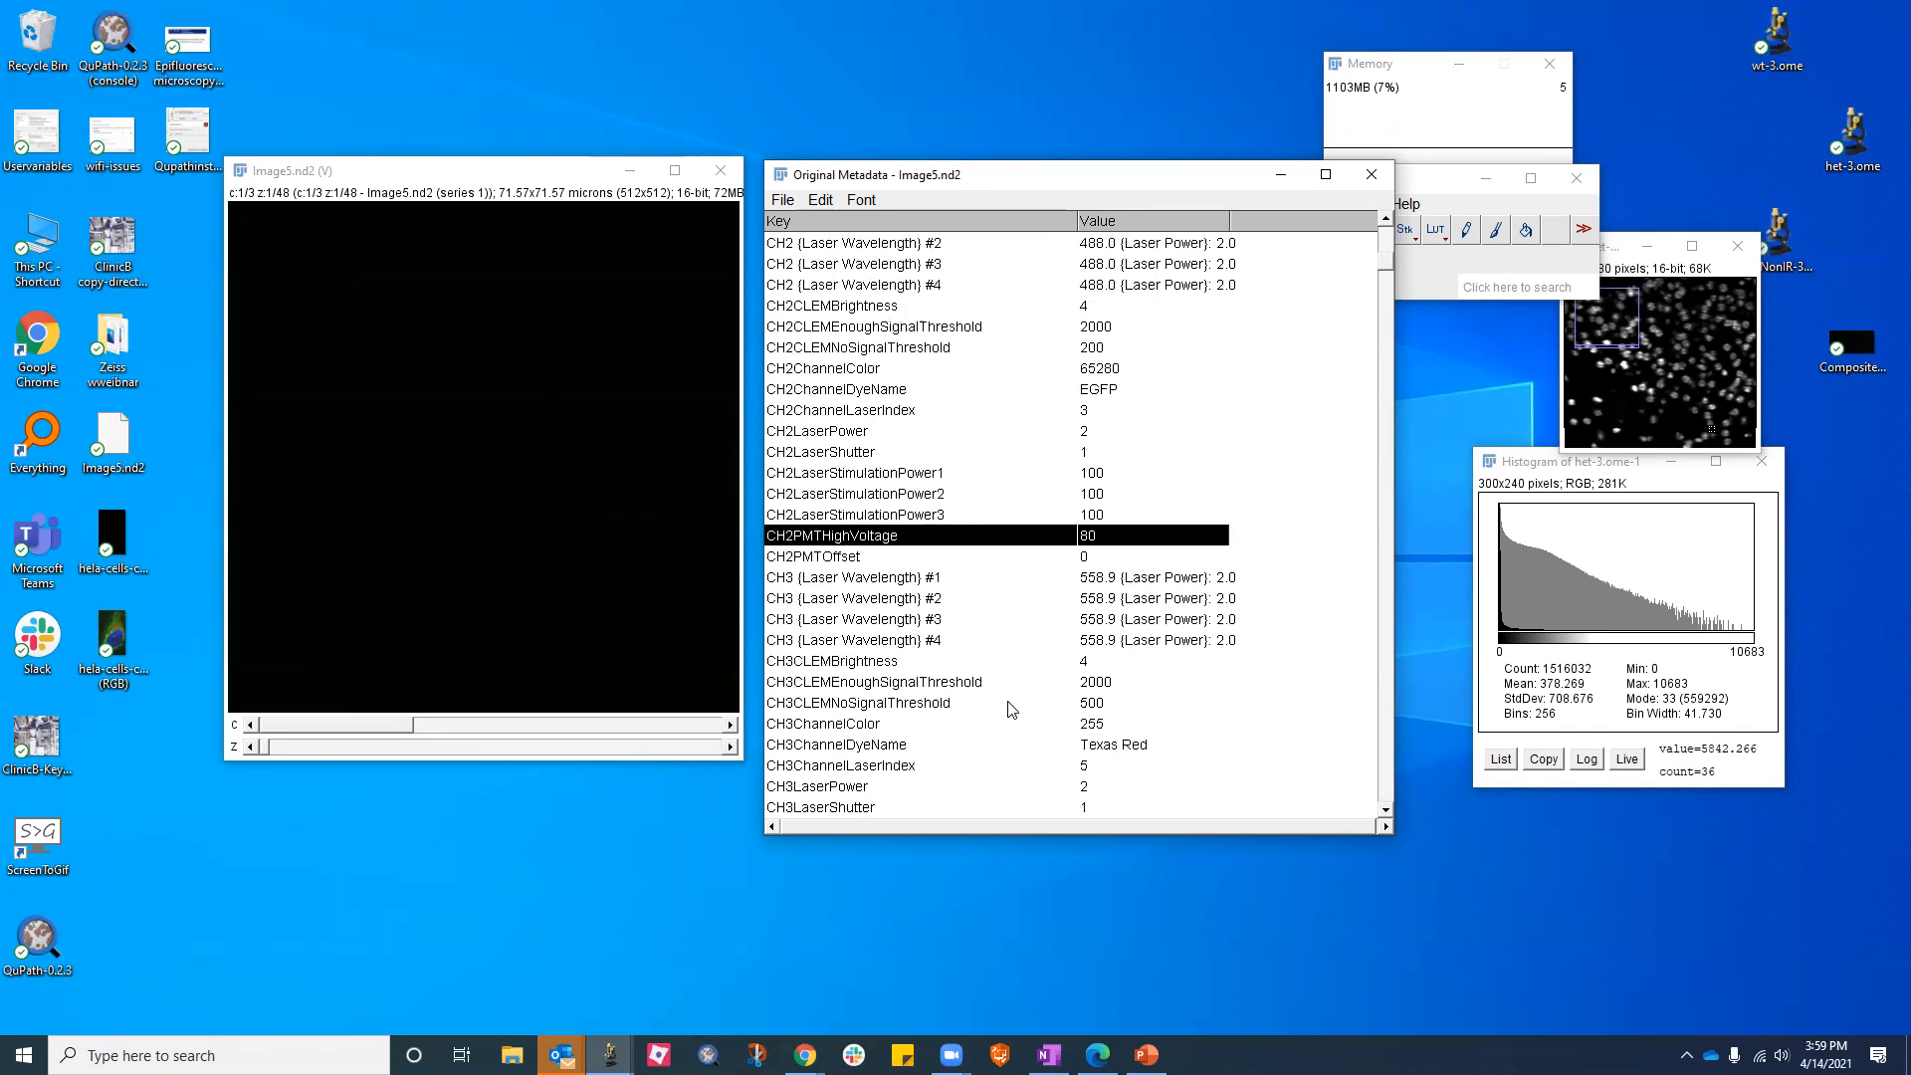
pyautogui.scroll(-2, 1026, 695)
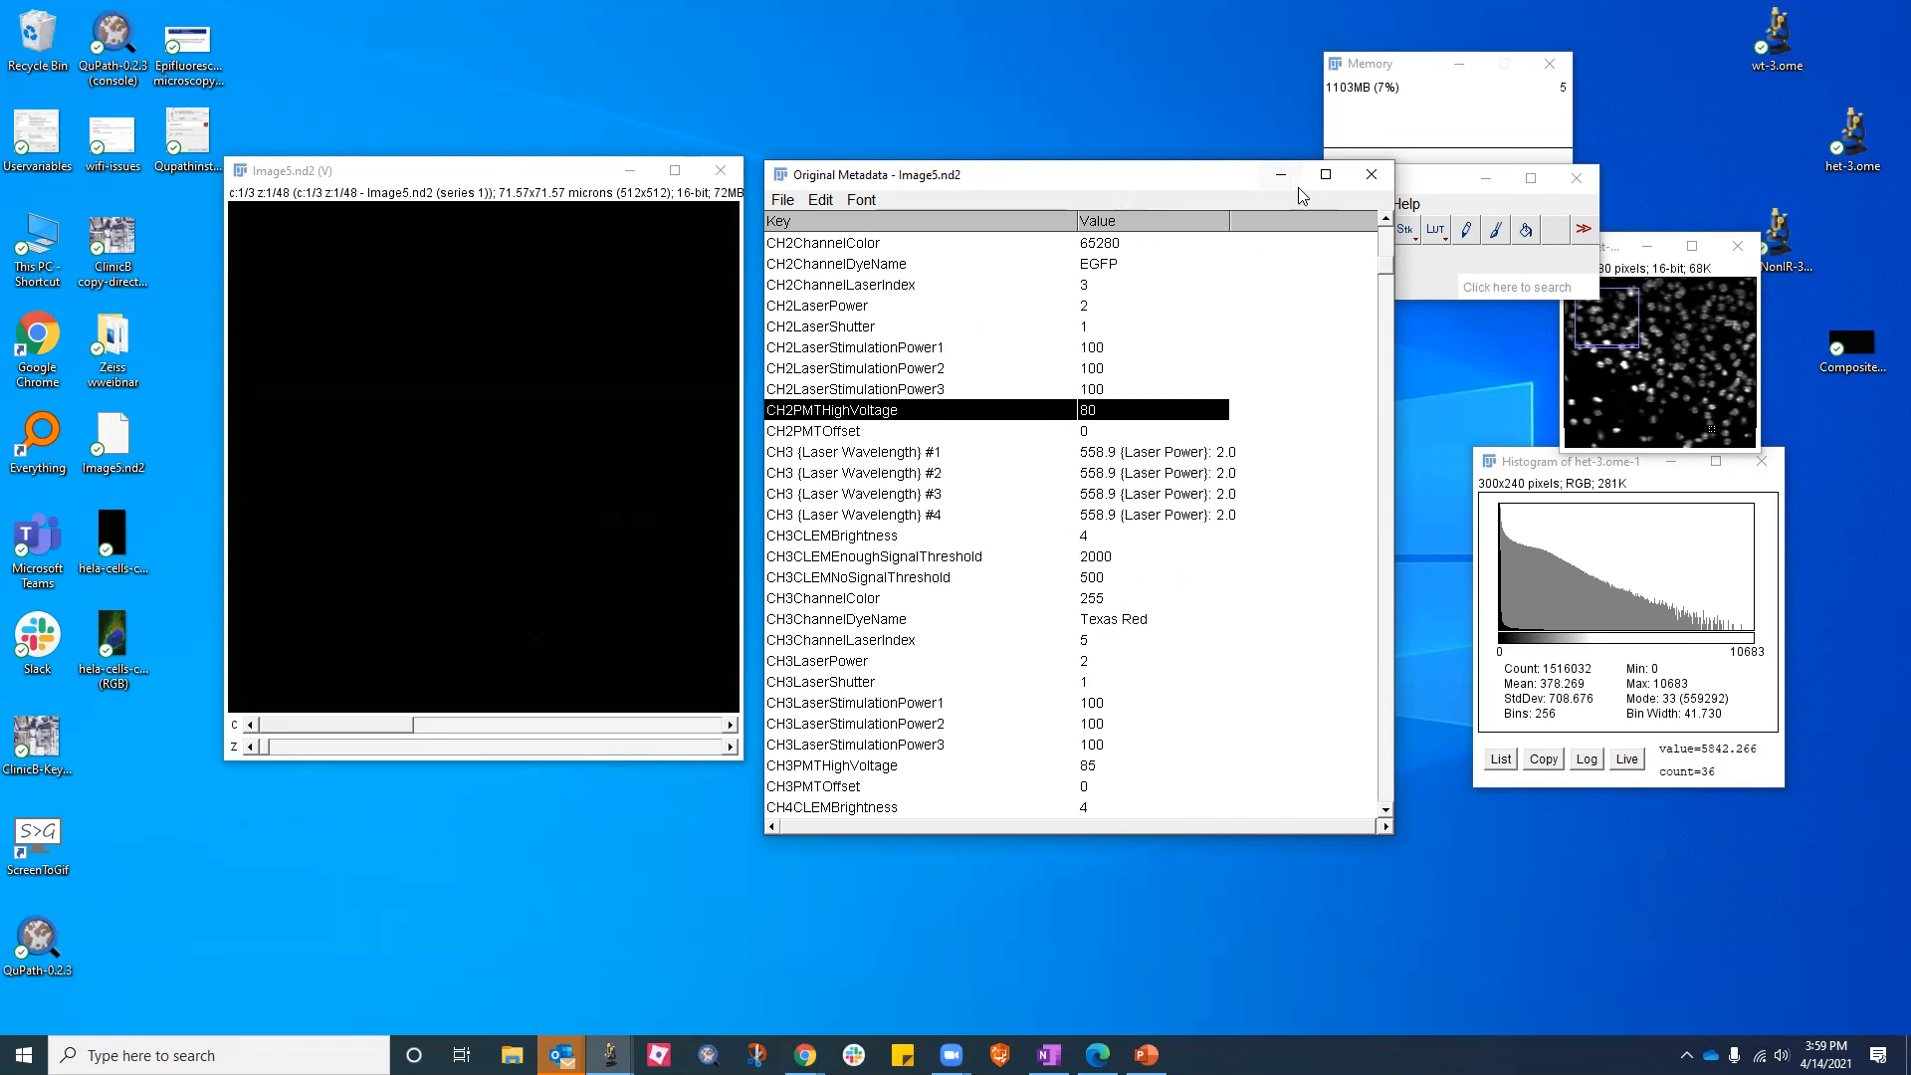
# Close the metadata window and the image, and re-import Image5.nd2 through Bio-Formats as a virtual hyperstack with its metadata displayed
pyautogui.click(1372, 174)
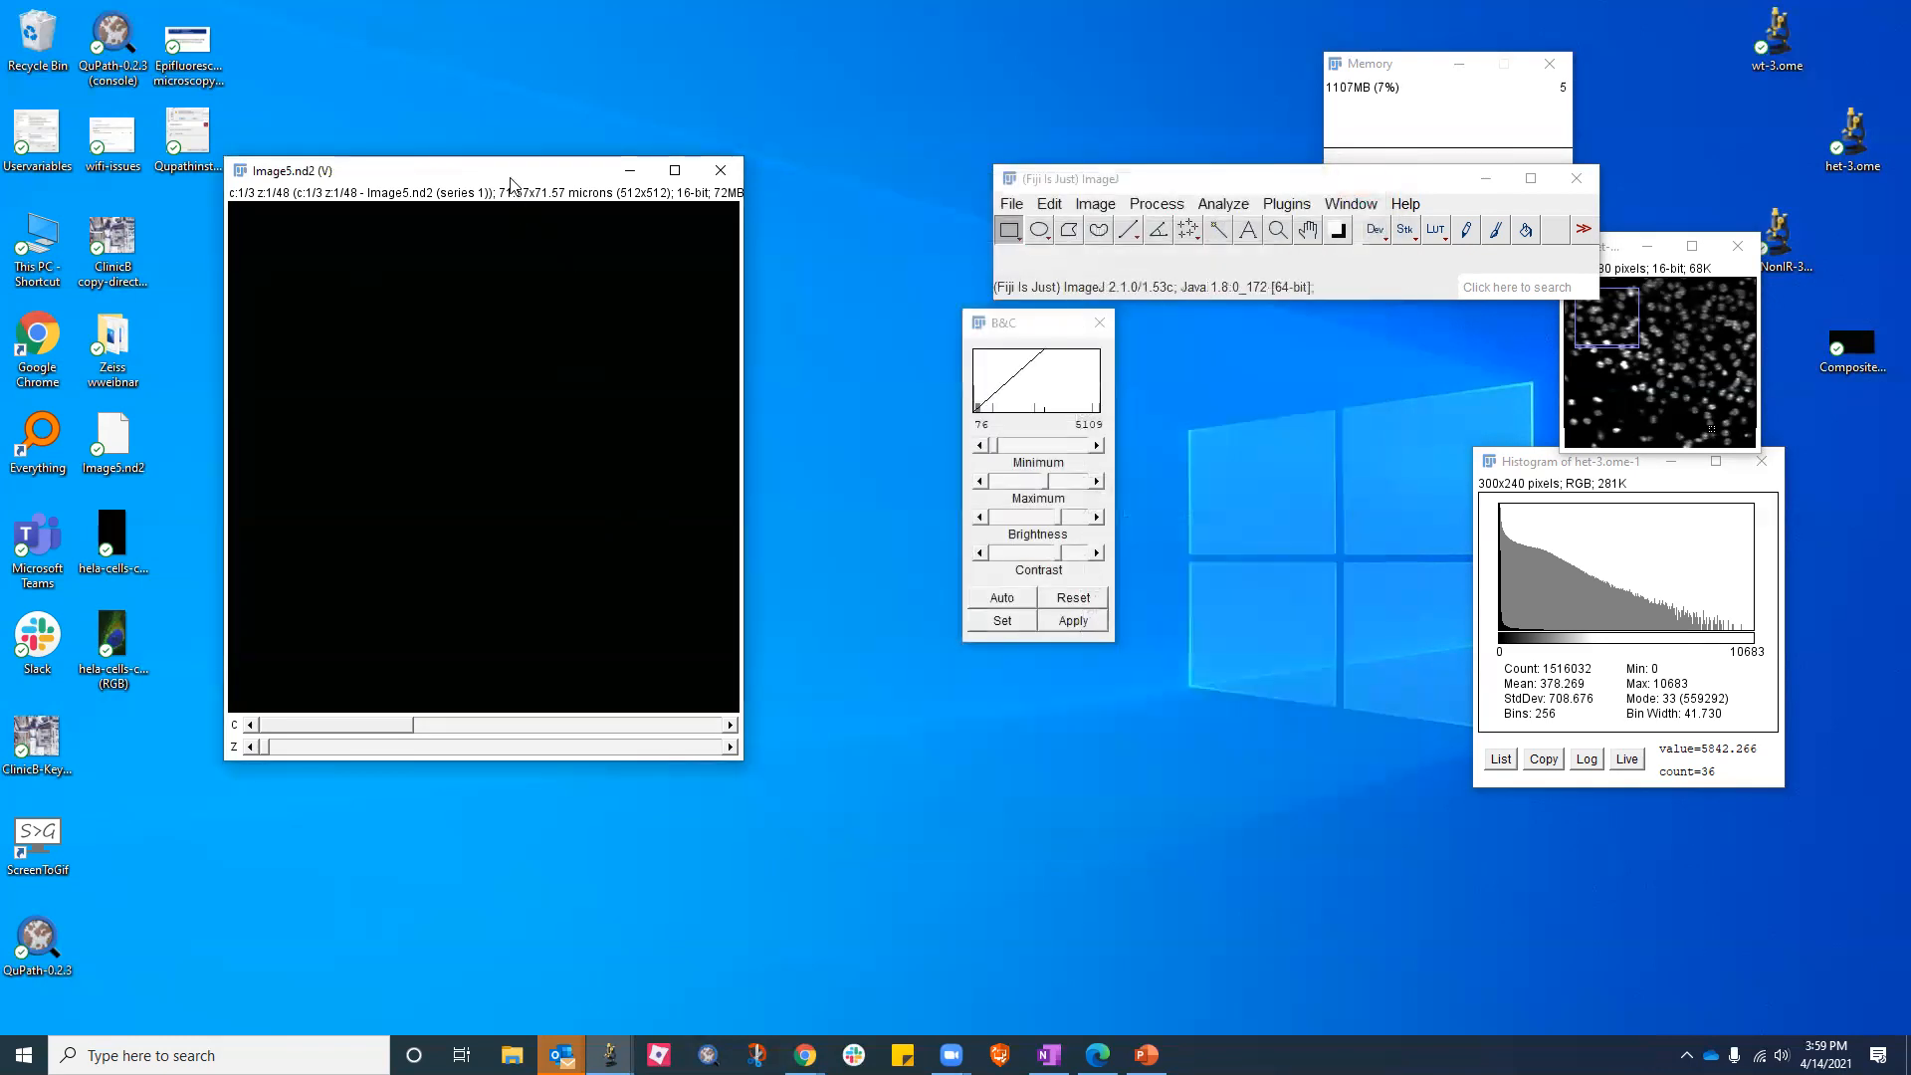
pyautogui.moveTo(514, 181); pyautogui.dragTo(669, 156)
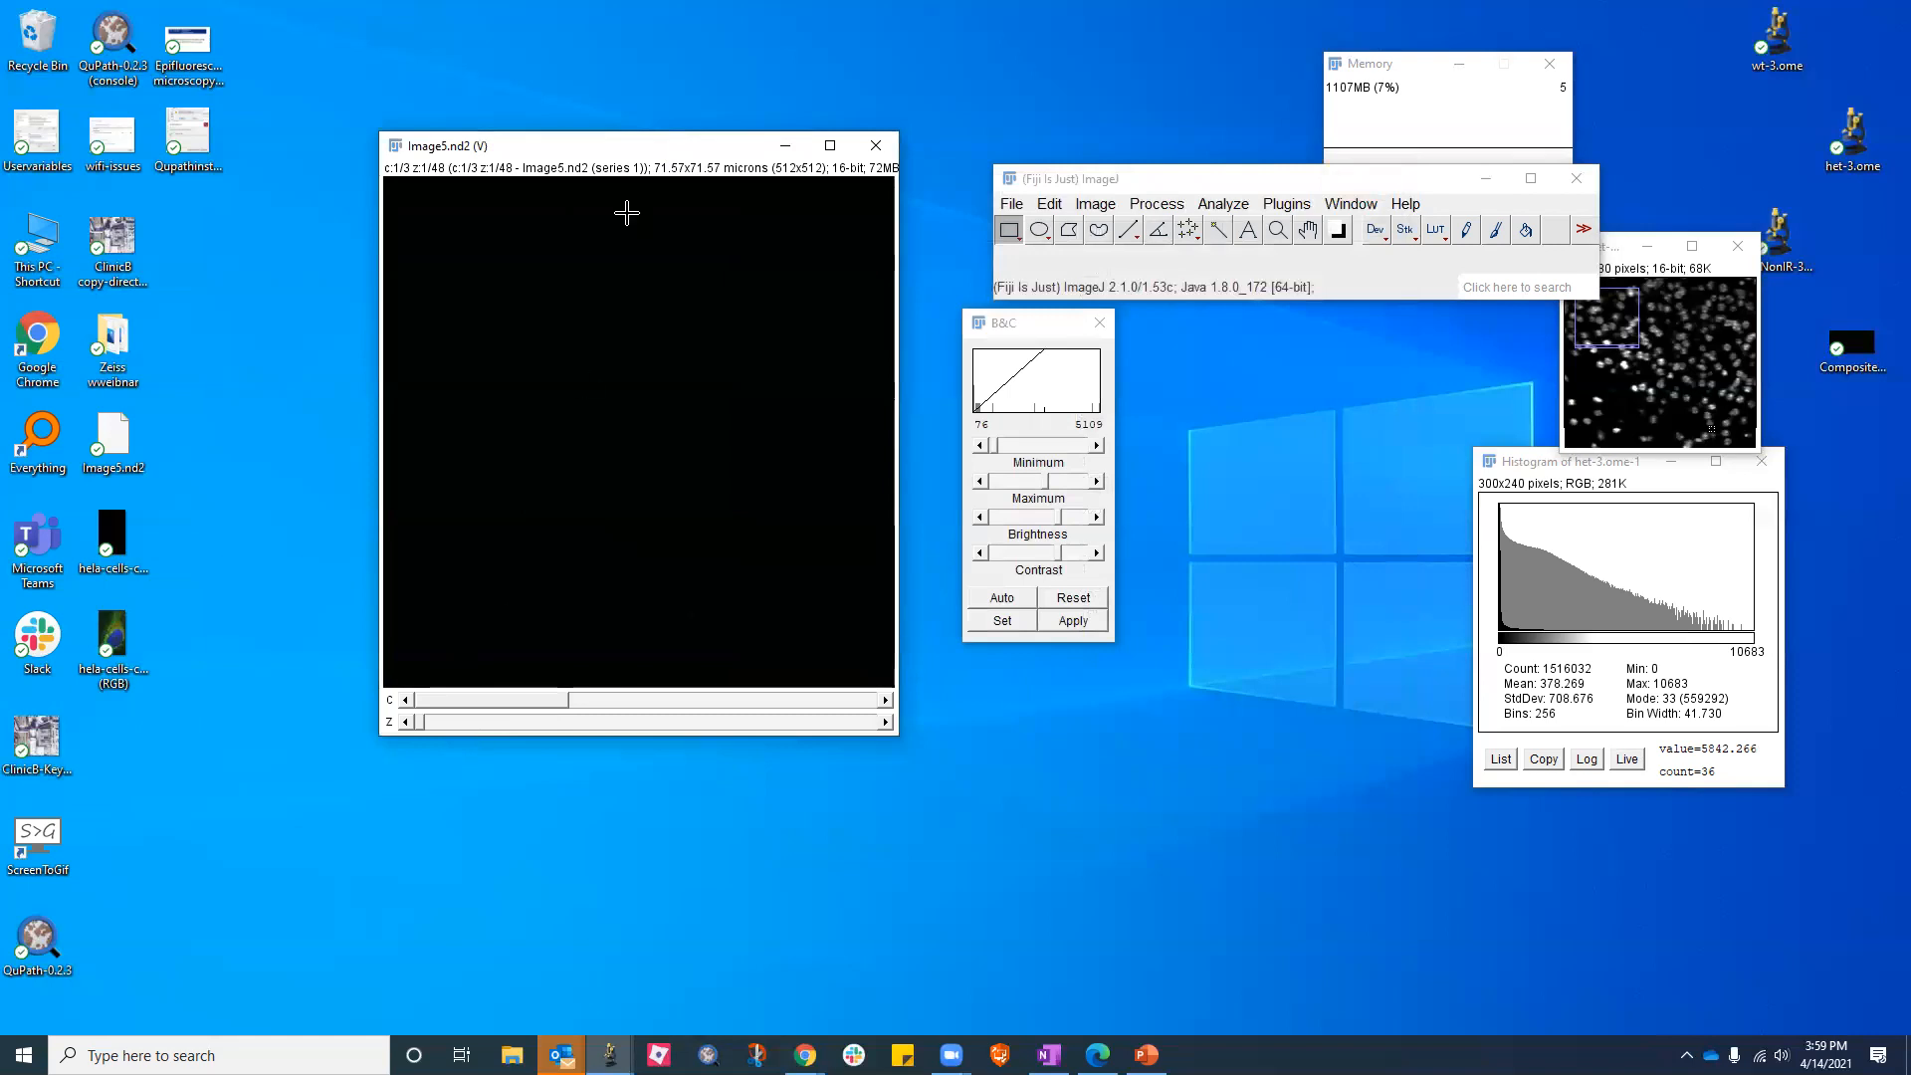
pyautogui.click(878, 147)
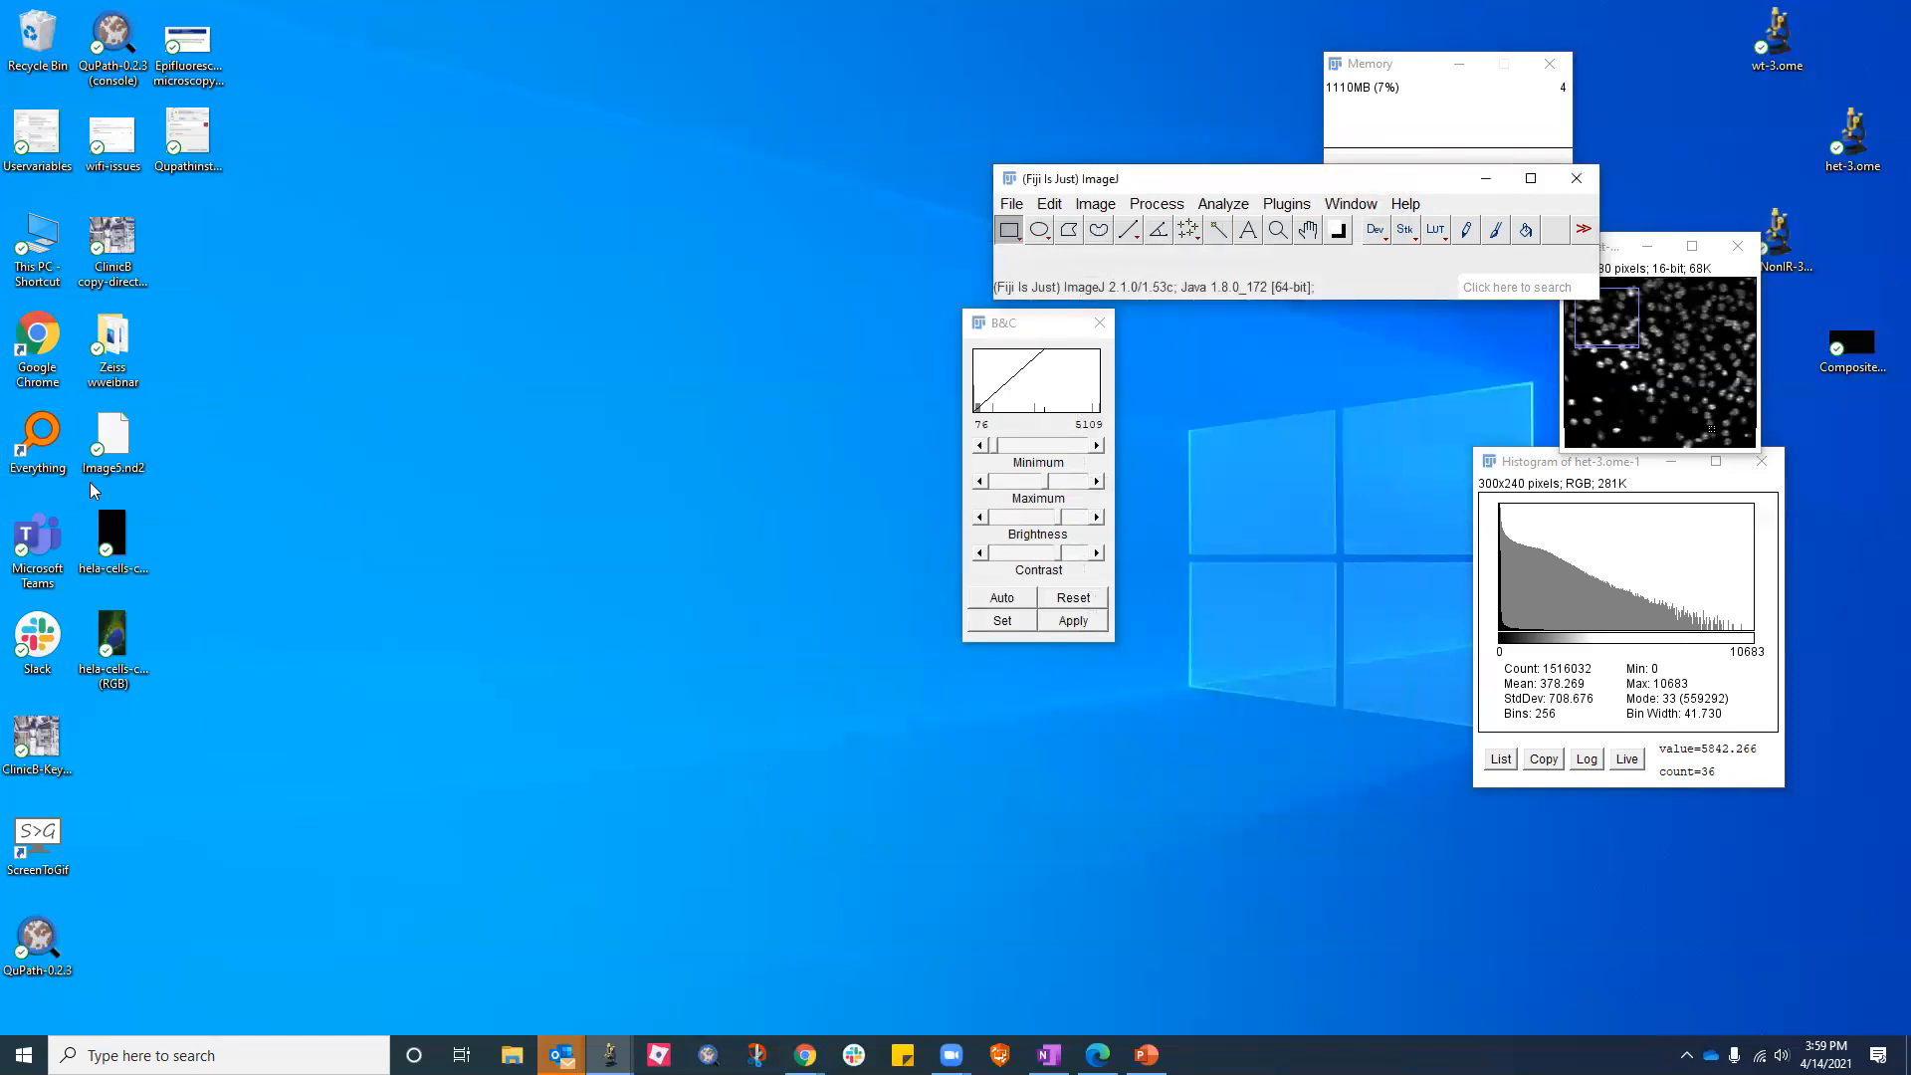
pyautogui.moveTo(112, 443); pyautogui.dragTo(1076, 261)
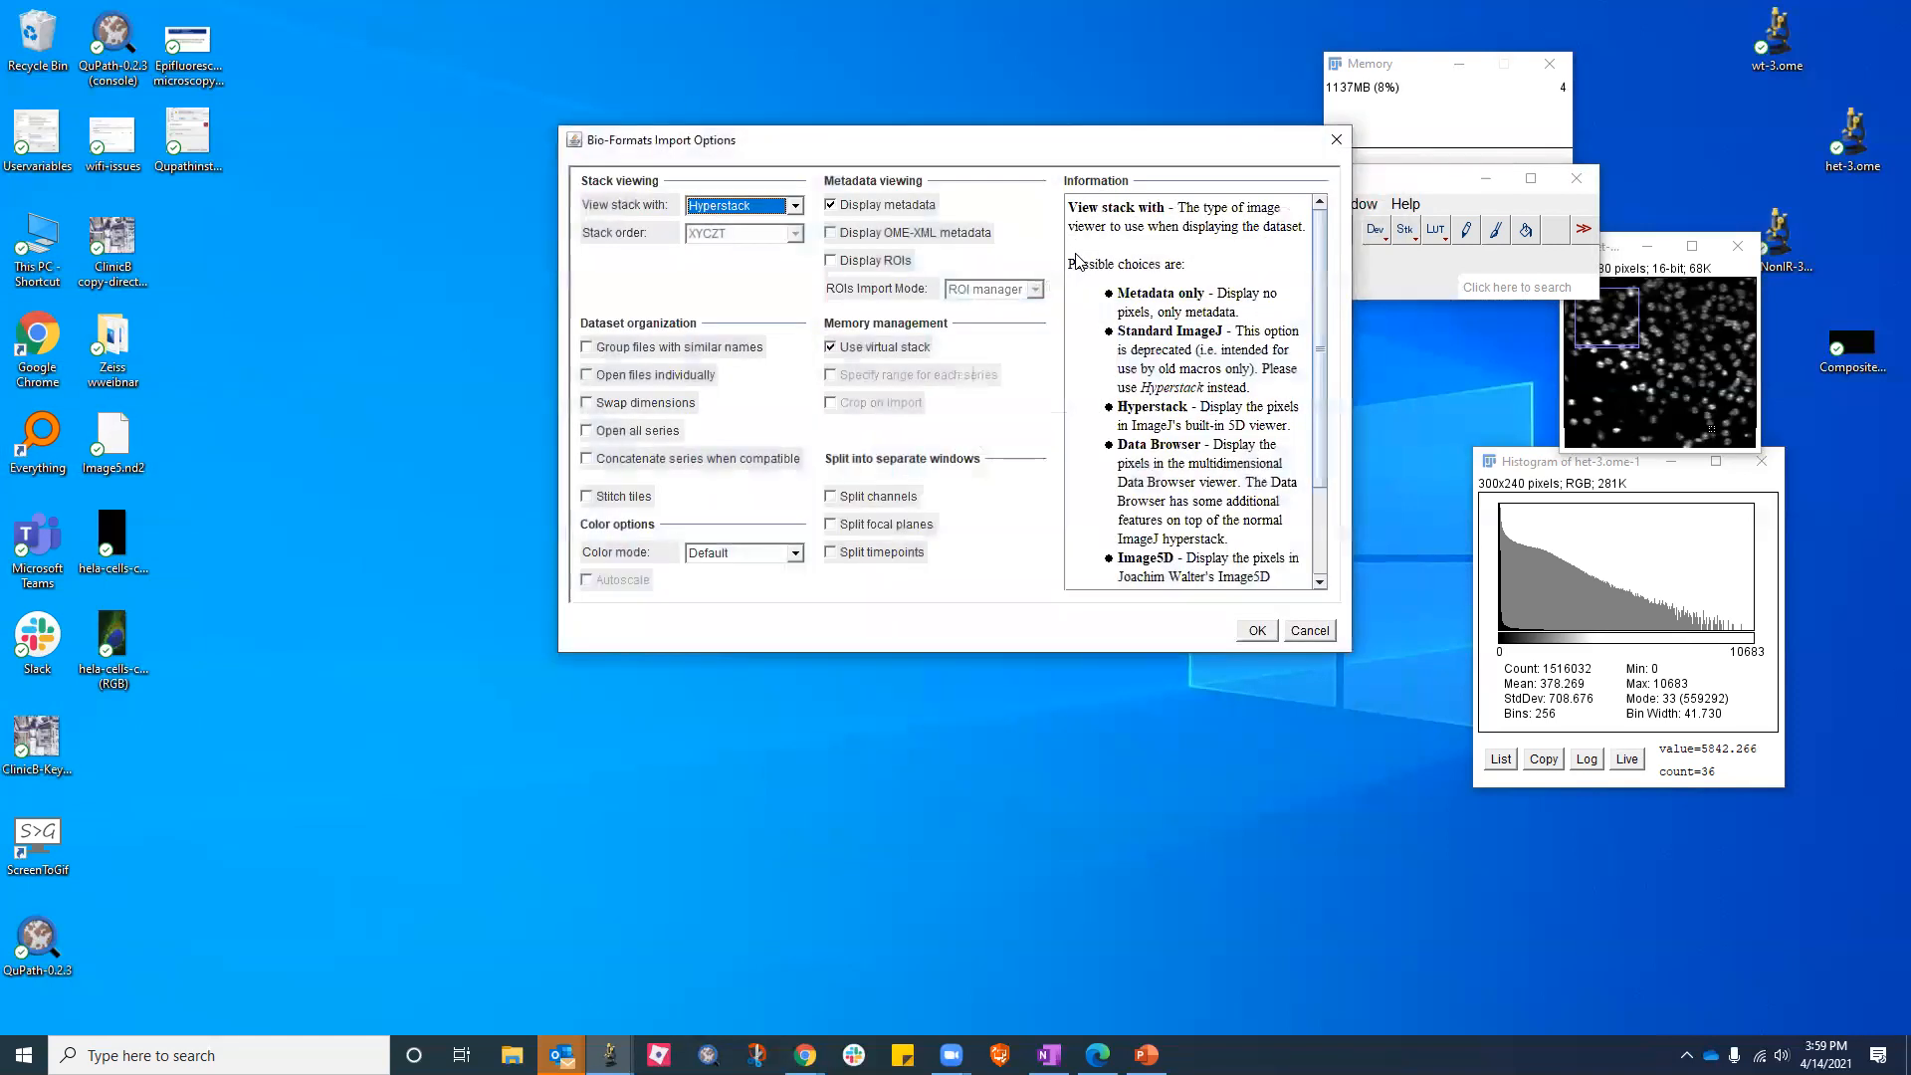
pyautogui.click(1257, 631)
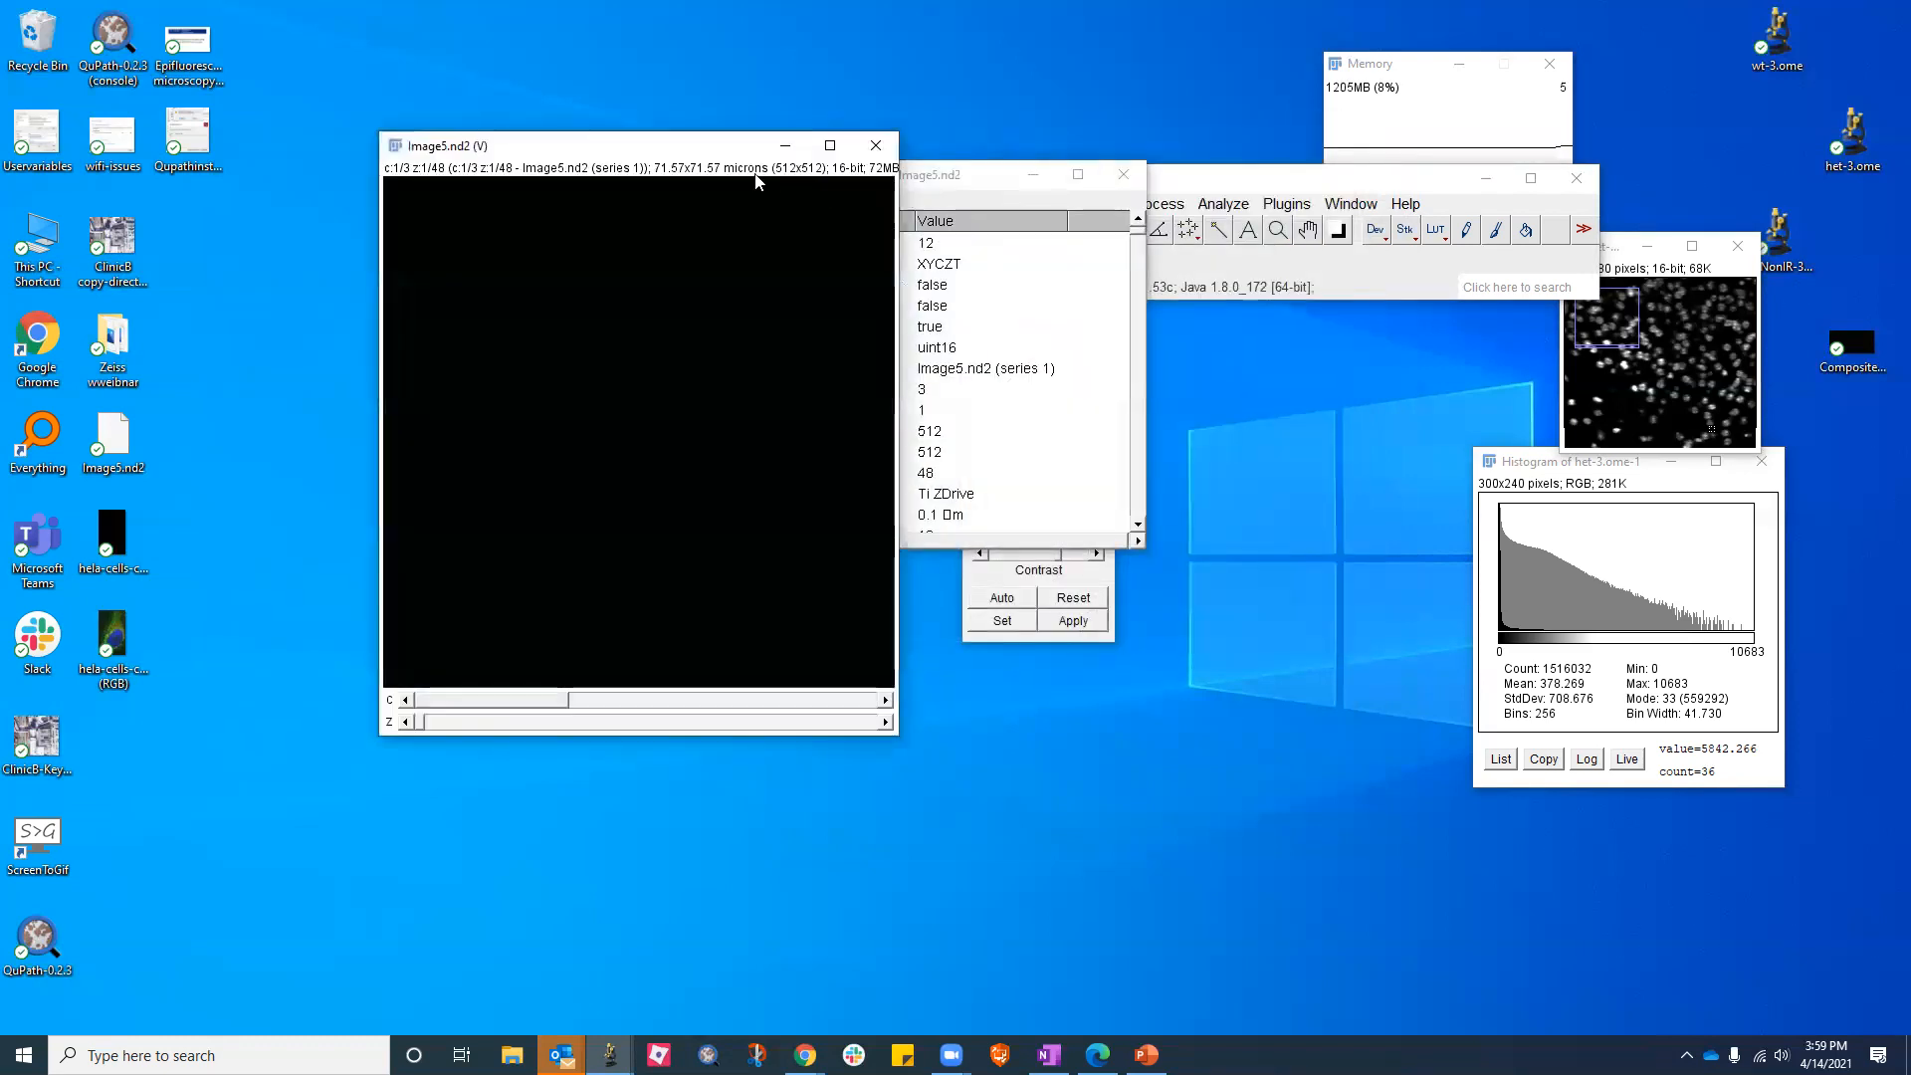
pyautogui.moveTo(722, 154); pyautogui.dragTo(542, 159)
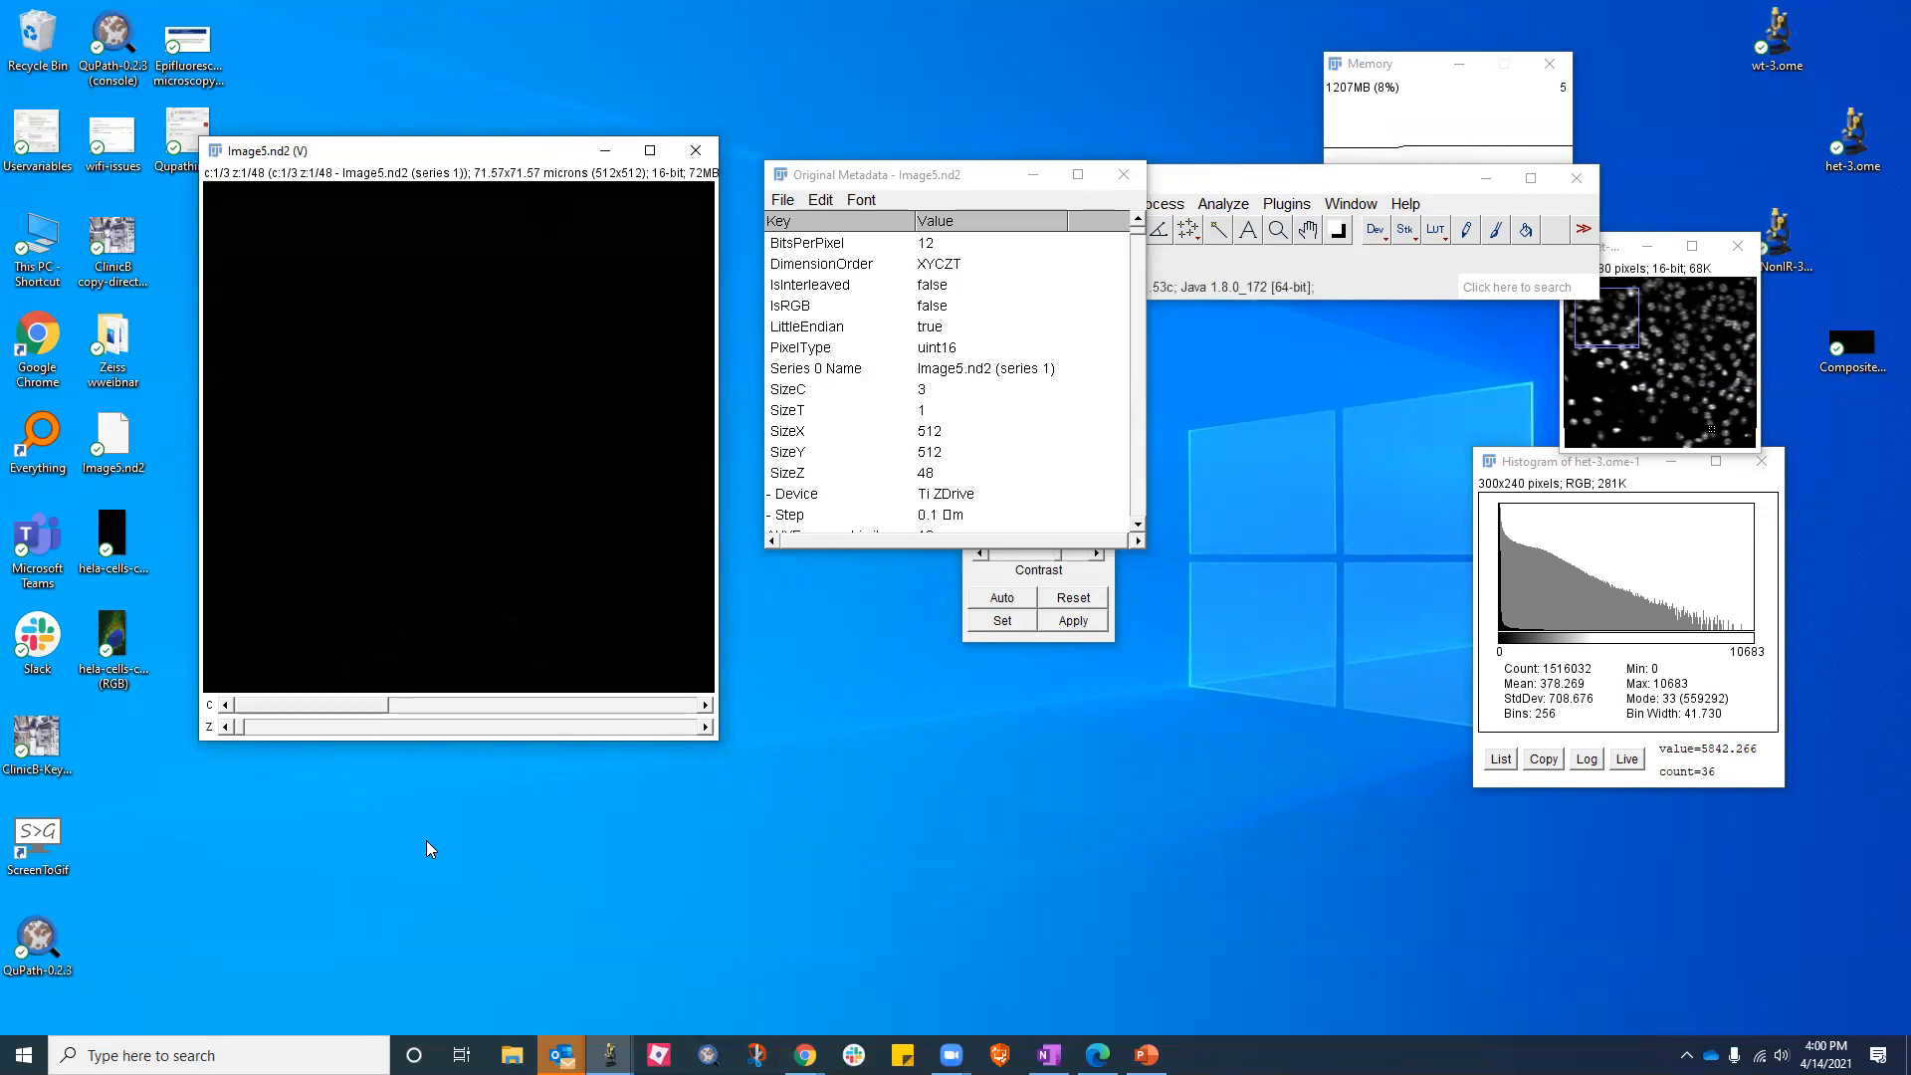
# Open the multichannel hela-cells image from the desktop and place it beside the metadata window, clear of Image5.nd2
pyautogui.moveTo(106, 565); pyautogui.dragTo(994, 459)
pyautogui.moveTo(1238, 293); pyautogui.dragTo(1239, 292)
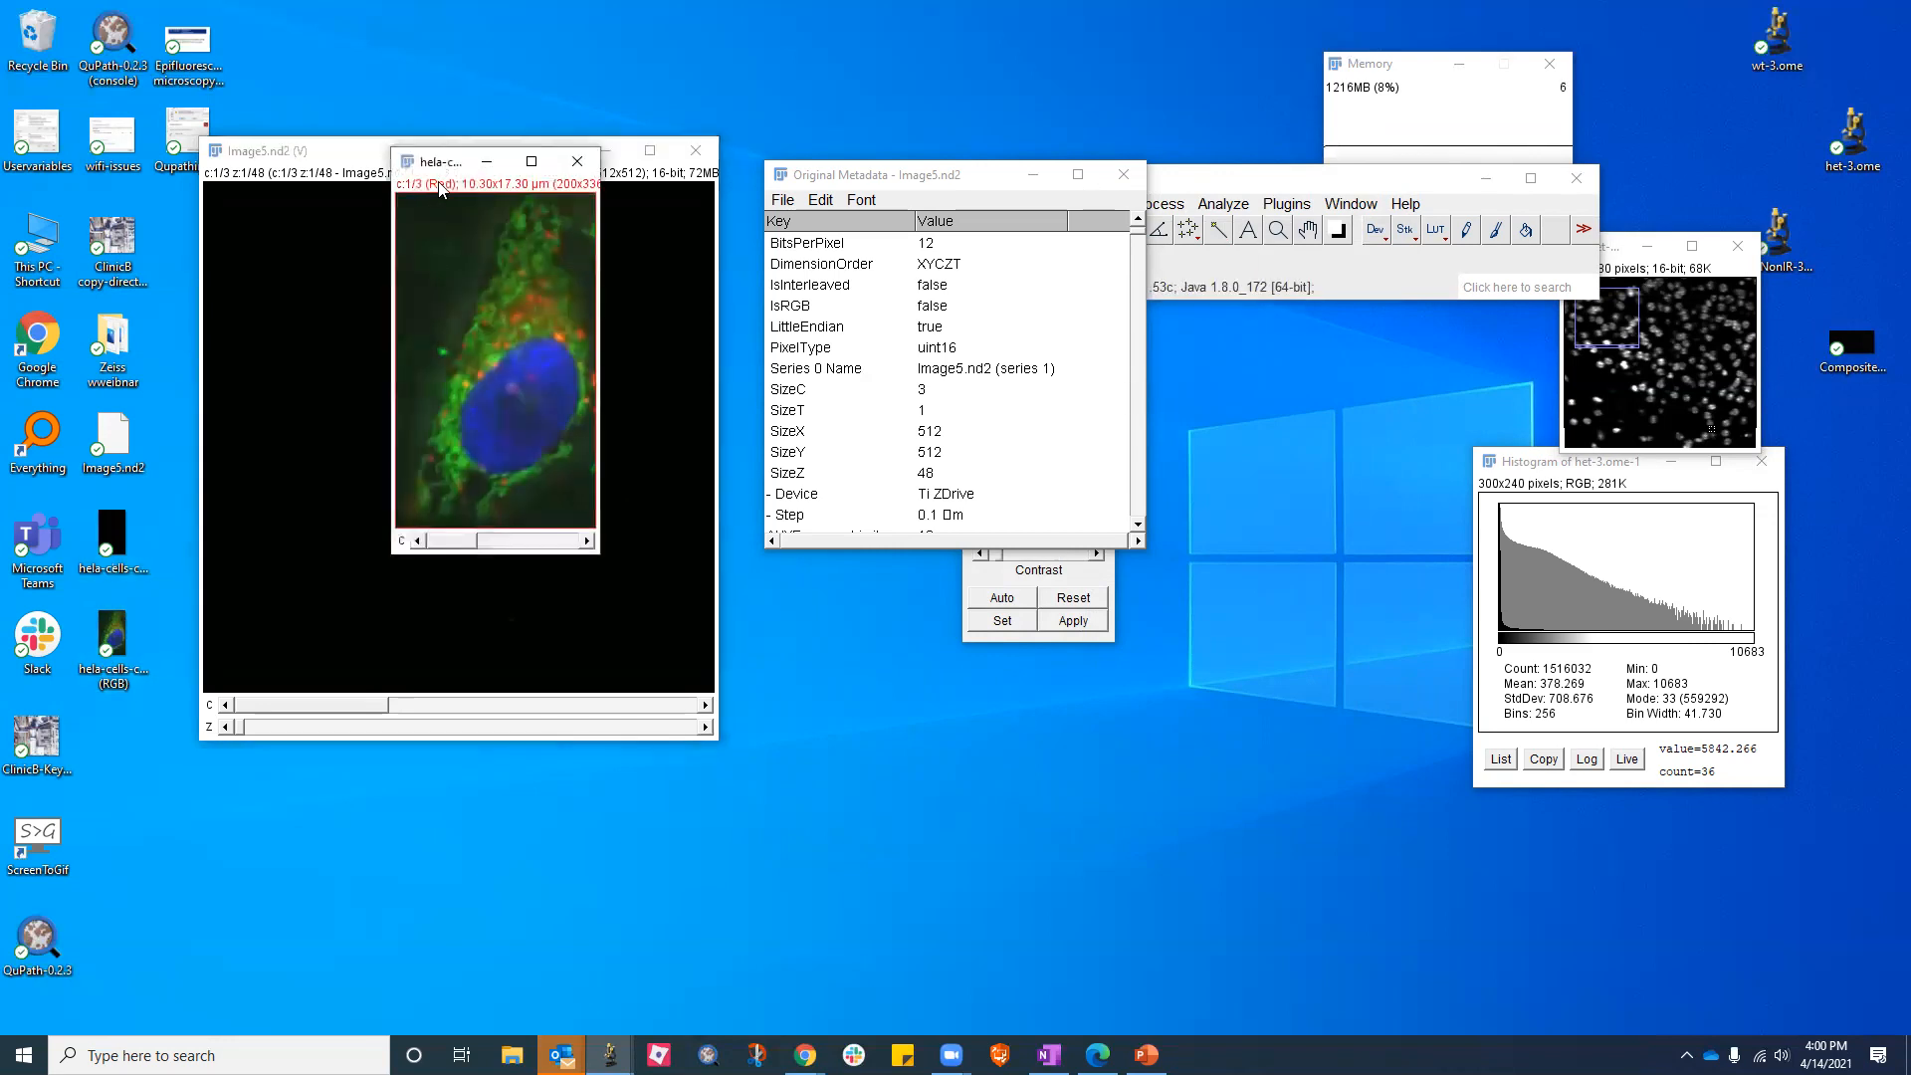
pyautogui.moveTo(465, 172); pyautogui.dragTo(1236, 241)
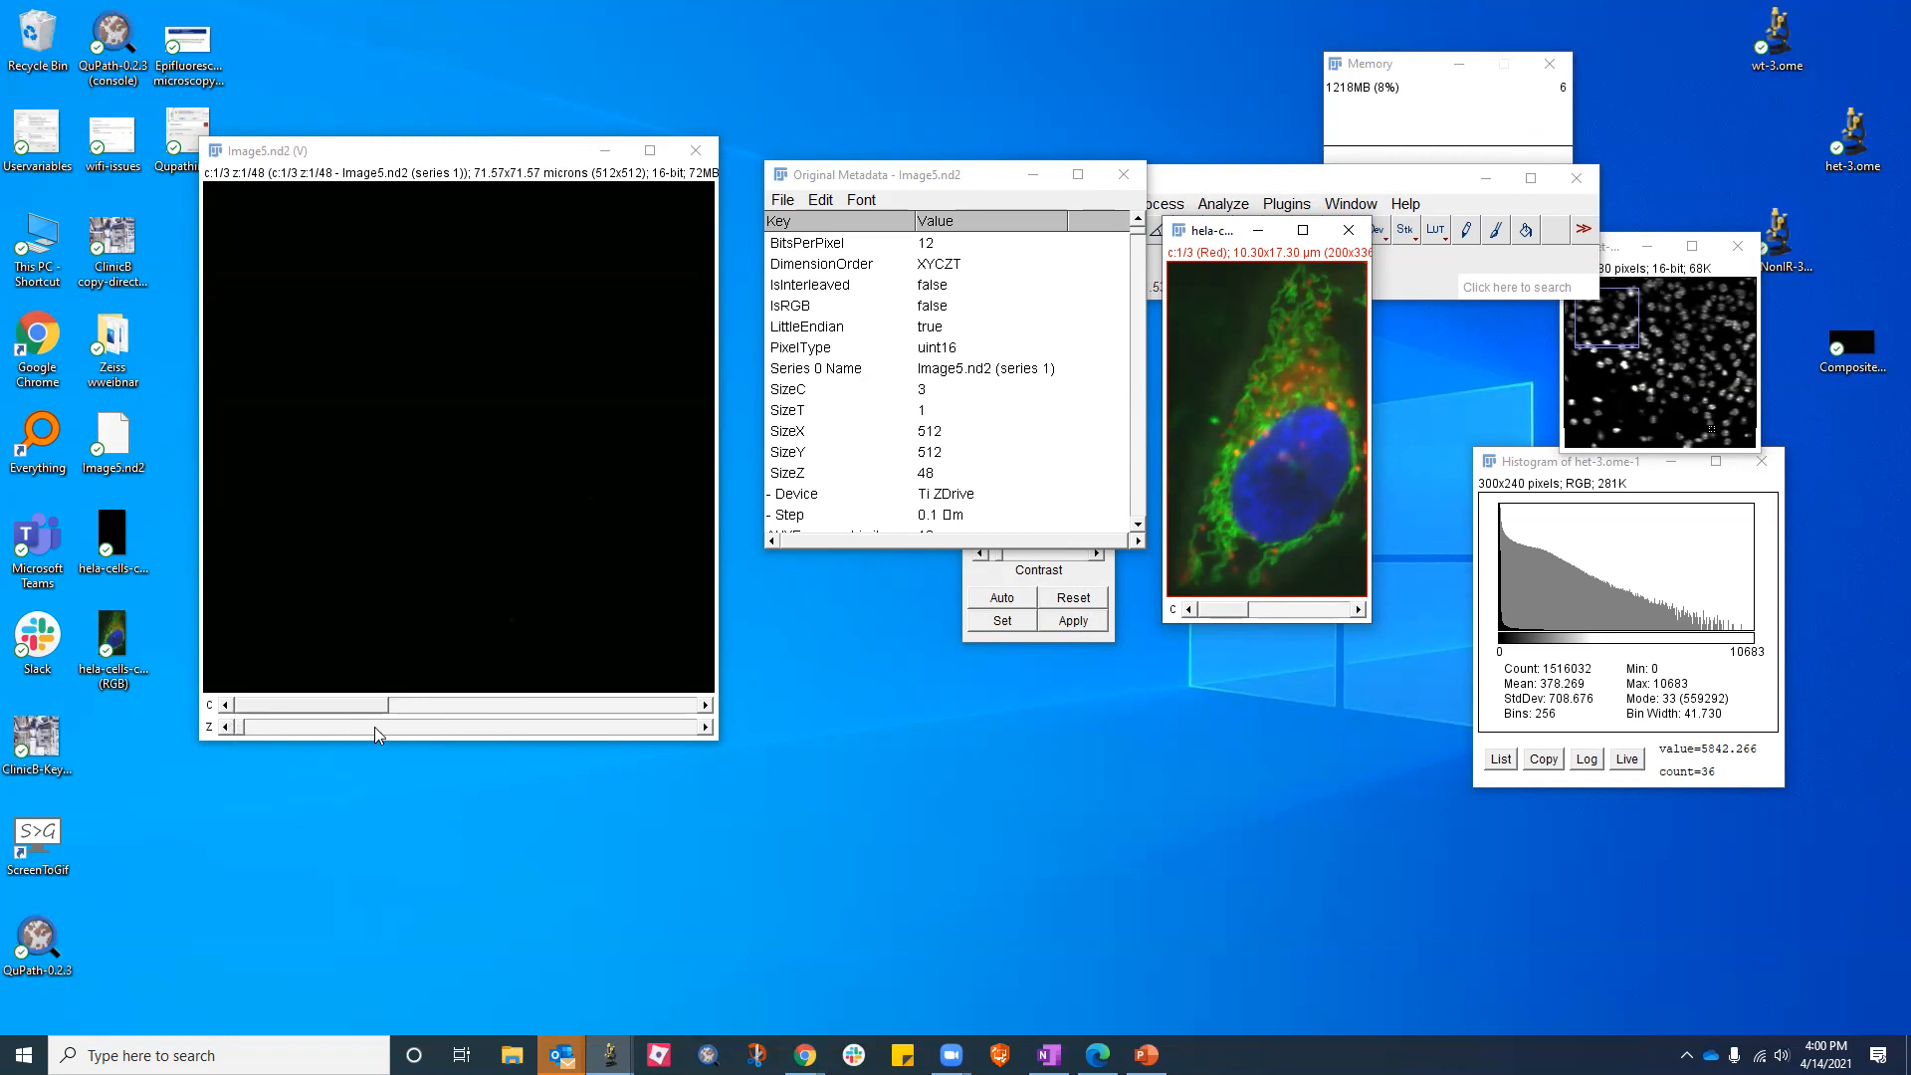
# Bring Image5.nd2 forward and show its Brightness/Contrast controls, accepting a display range of 0 to 4095
pyautogui.click(502, 464)
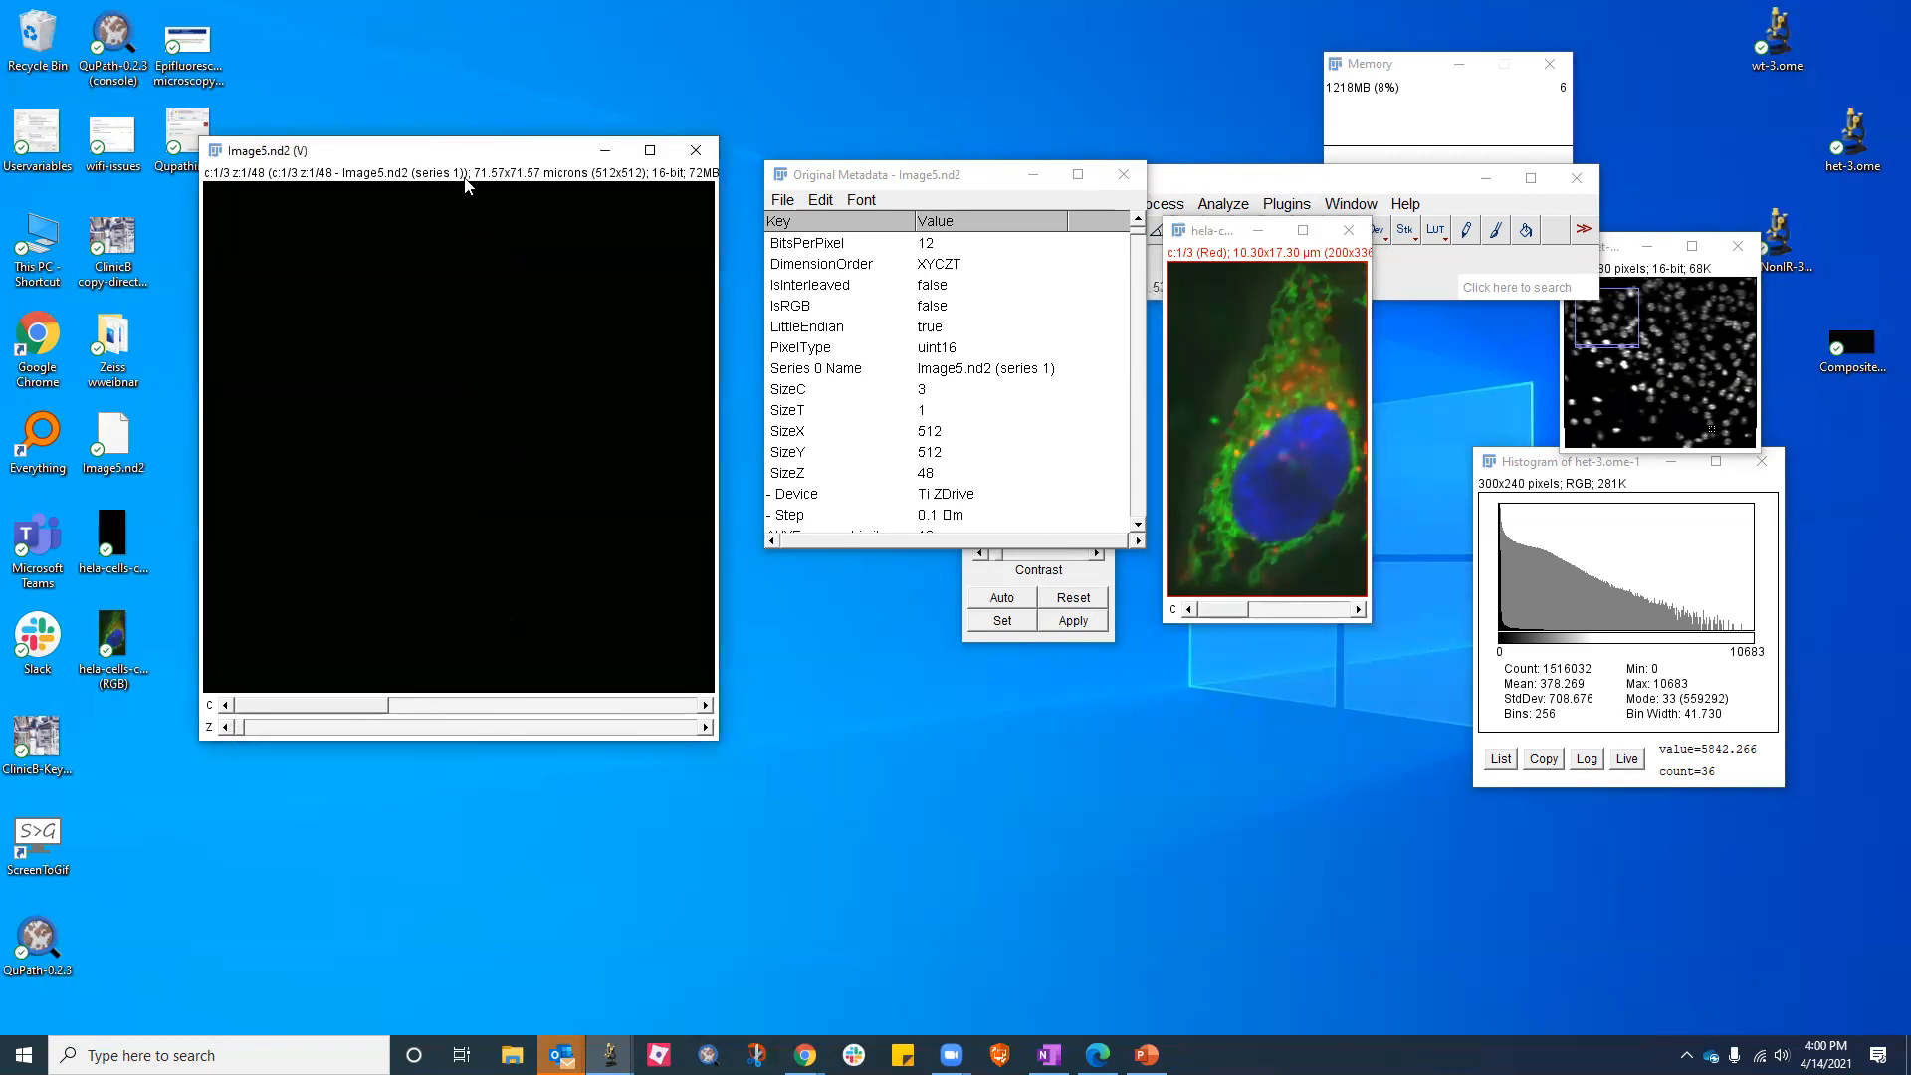
pyautogui.moveTo(471, 156); pyautogui.dragTo(534, 174)
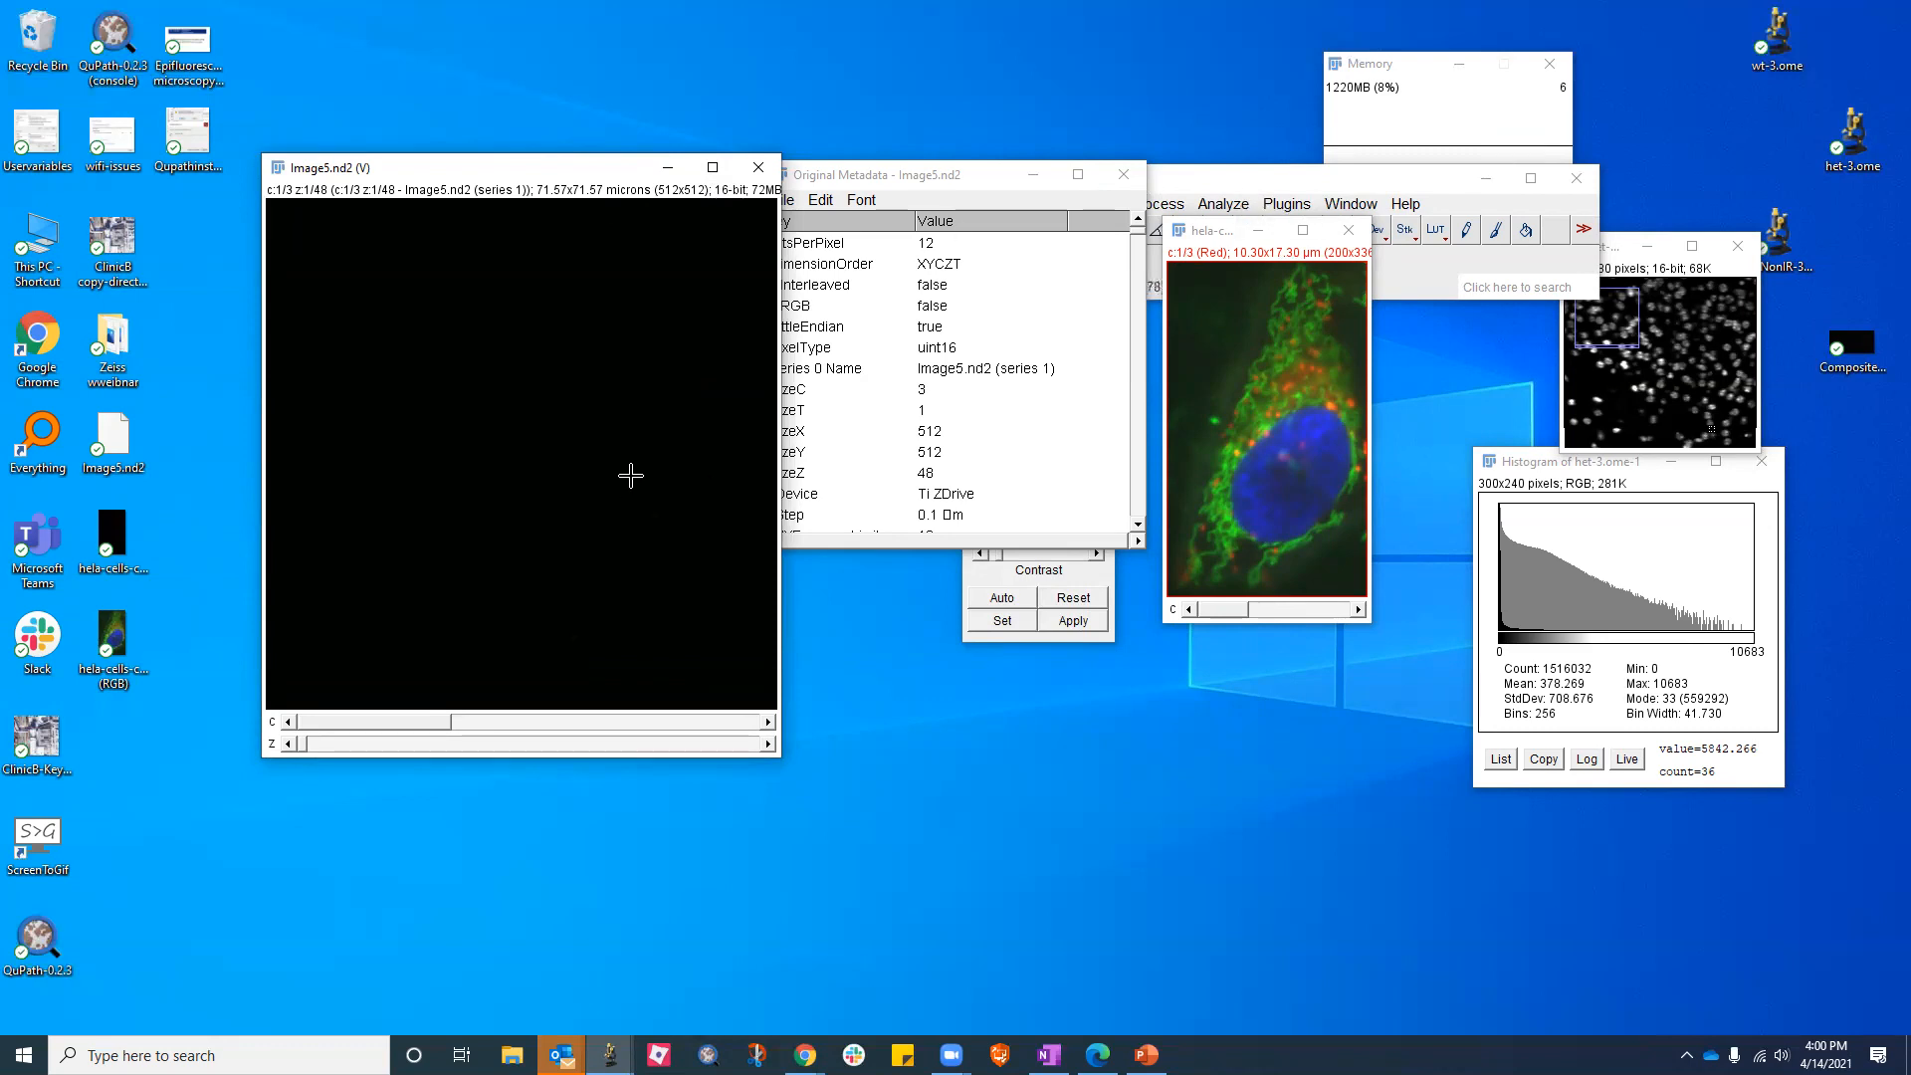
pyautogui.hotkey('ctrl', 'shift', 'c')
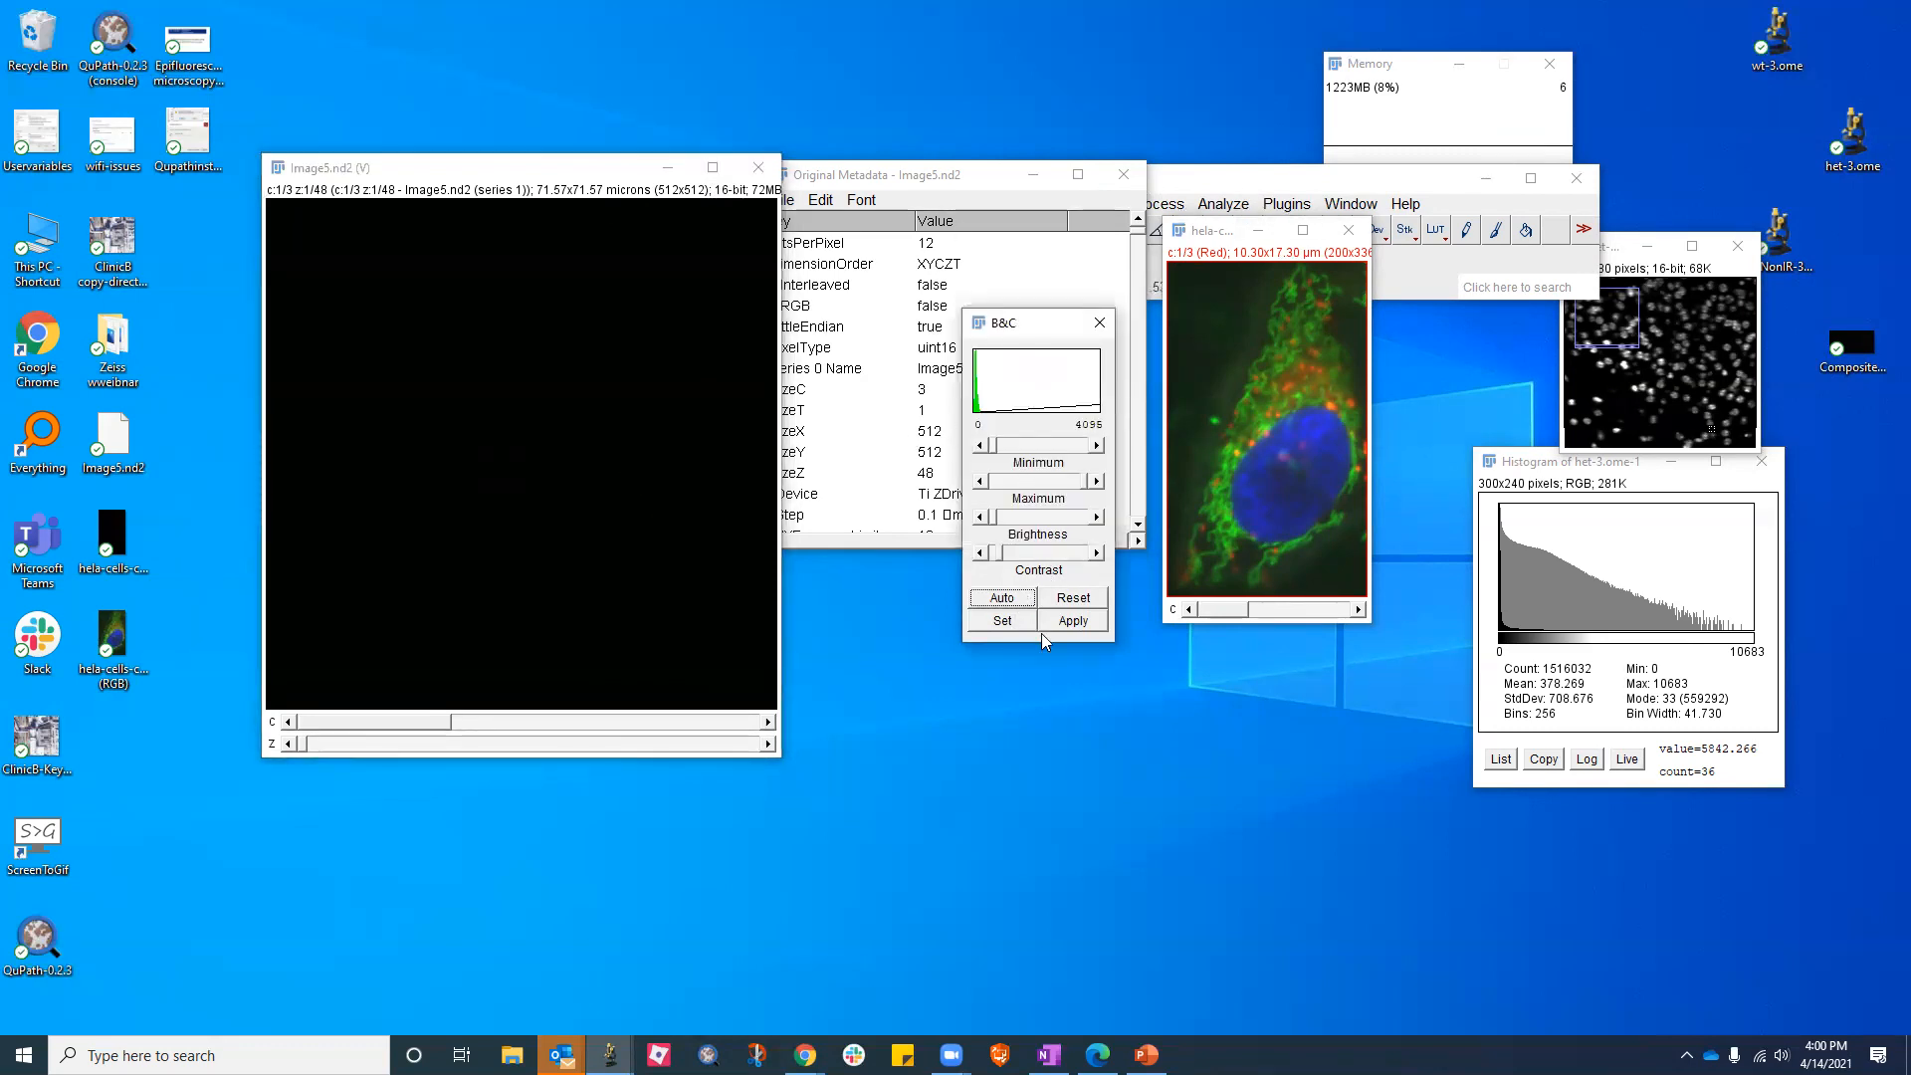
pyautogui.click(1003, 621)
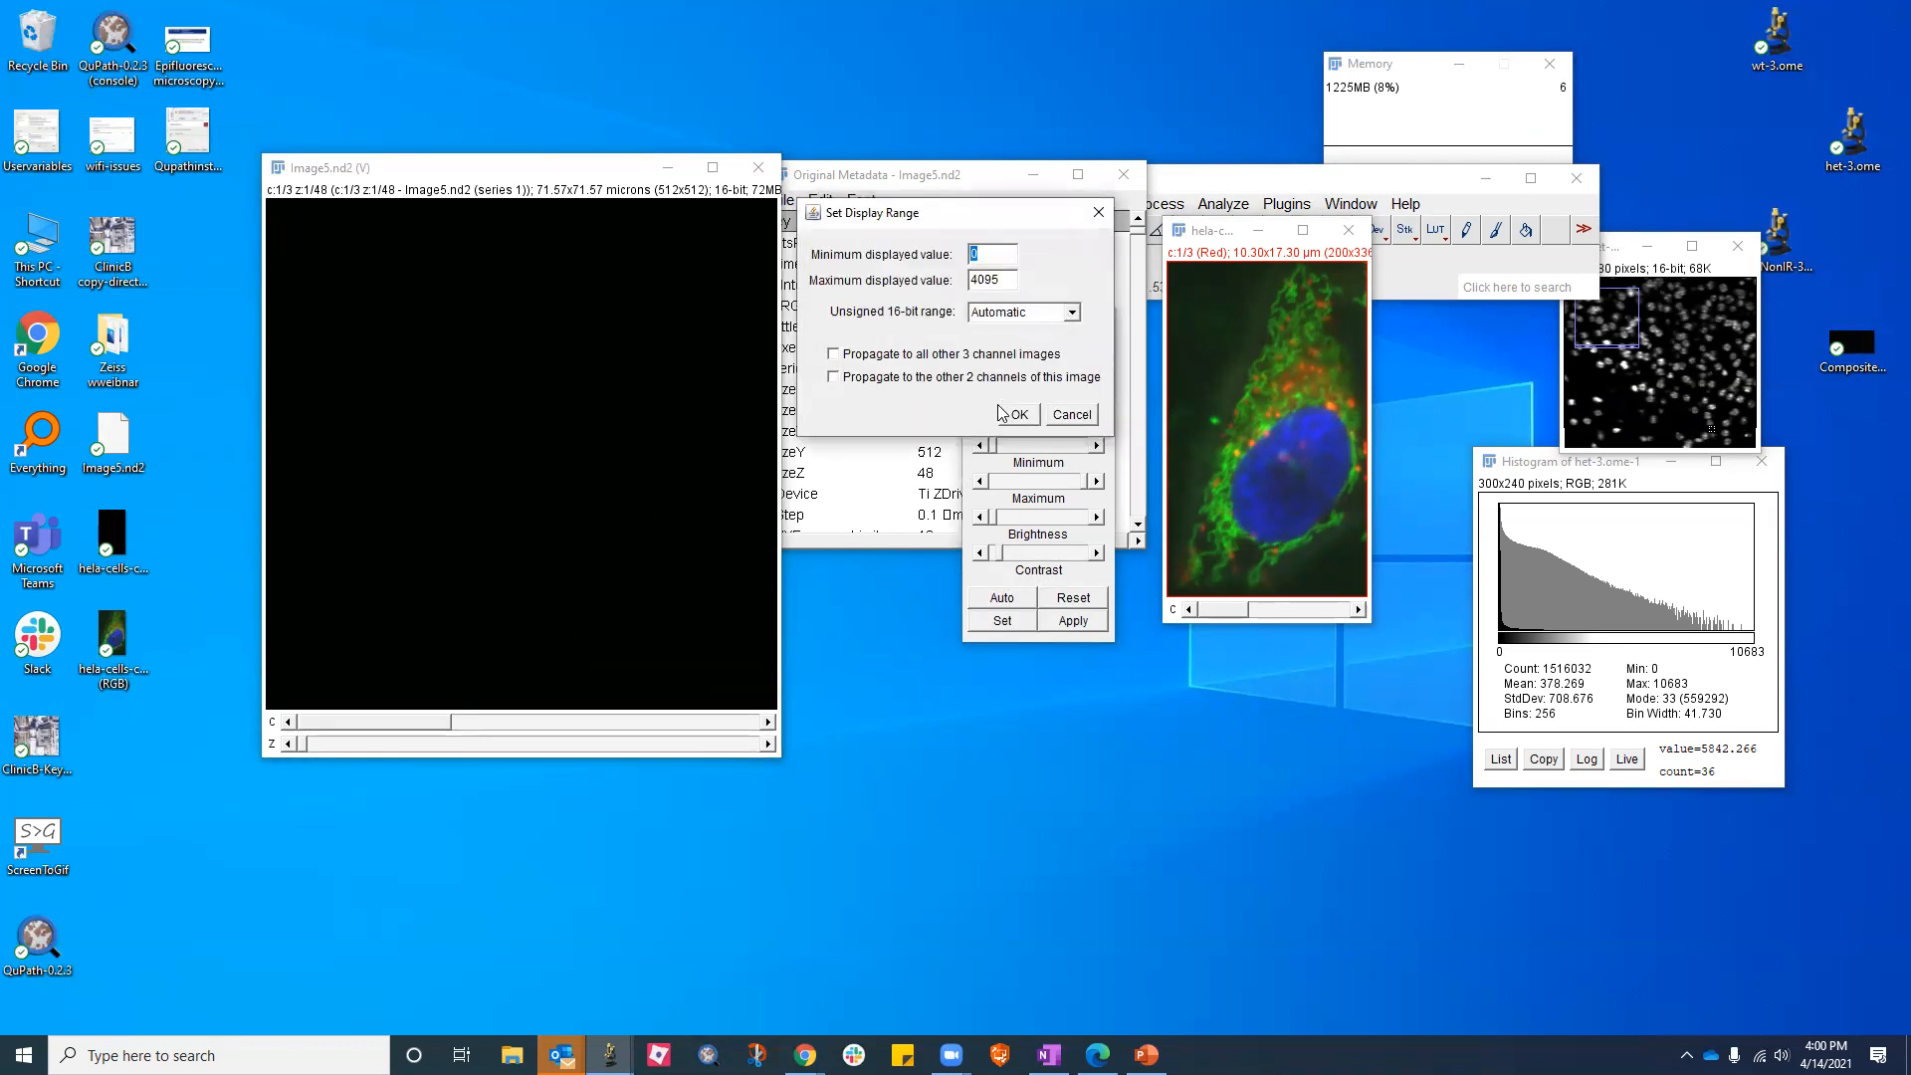
pyautogui.click(1020, 416)
# Auto-adjust the brightness and contrast of channel 1 in Image5.nd2
pyautogui.click(1001, 598)
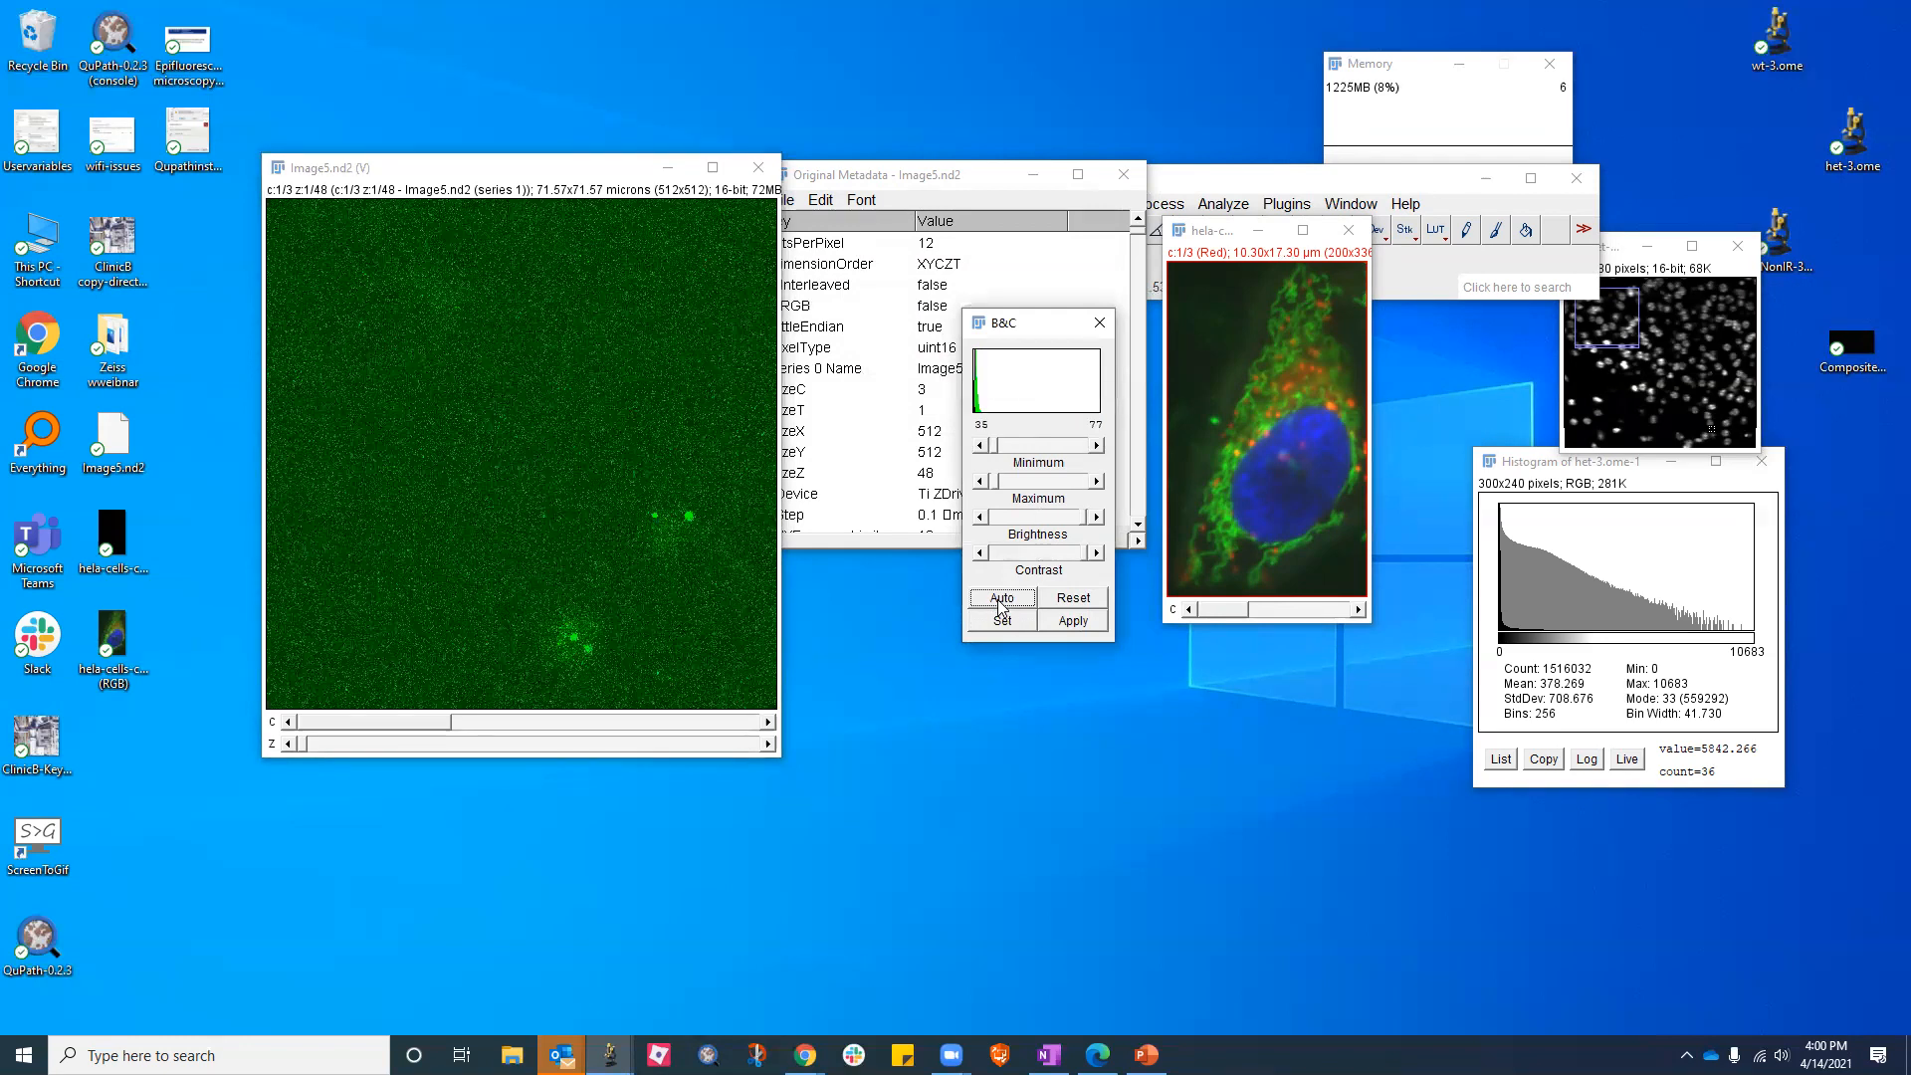
pyautogui.scroll(-1, 530, 587)
pyautogui.click(1011, 603)
pyautogui.scroll(-1, 691, 560)
pyautogui.scroll(2, 690, 560)
# Go to Z slice 23 of Image5.nd2, reset the channel 1 contrast and lower its maximum displayed value to about 671
pyautogui.moveTo(305, 742); pyautogui.dragTo(518, 742)
pyautogui.click(1063, 601)
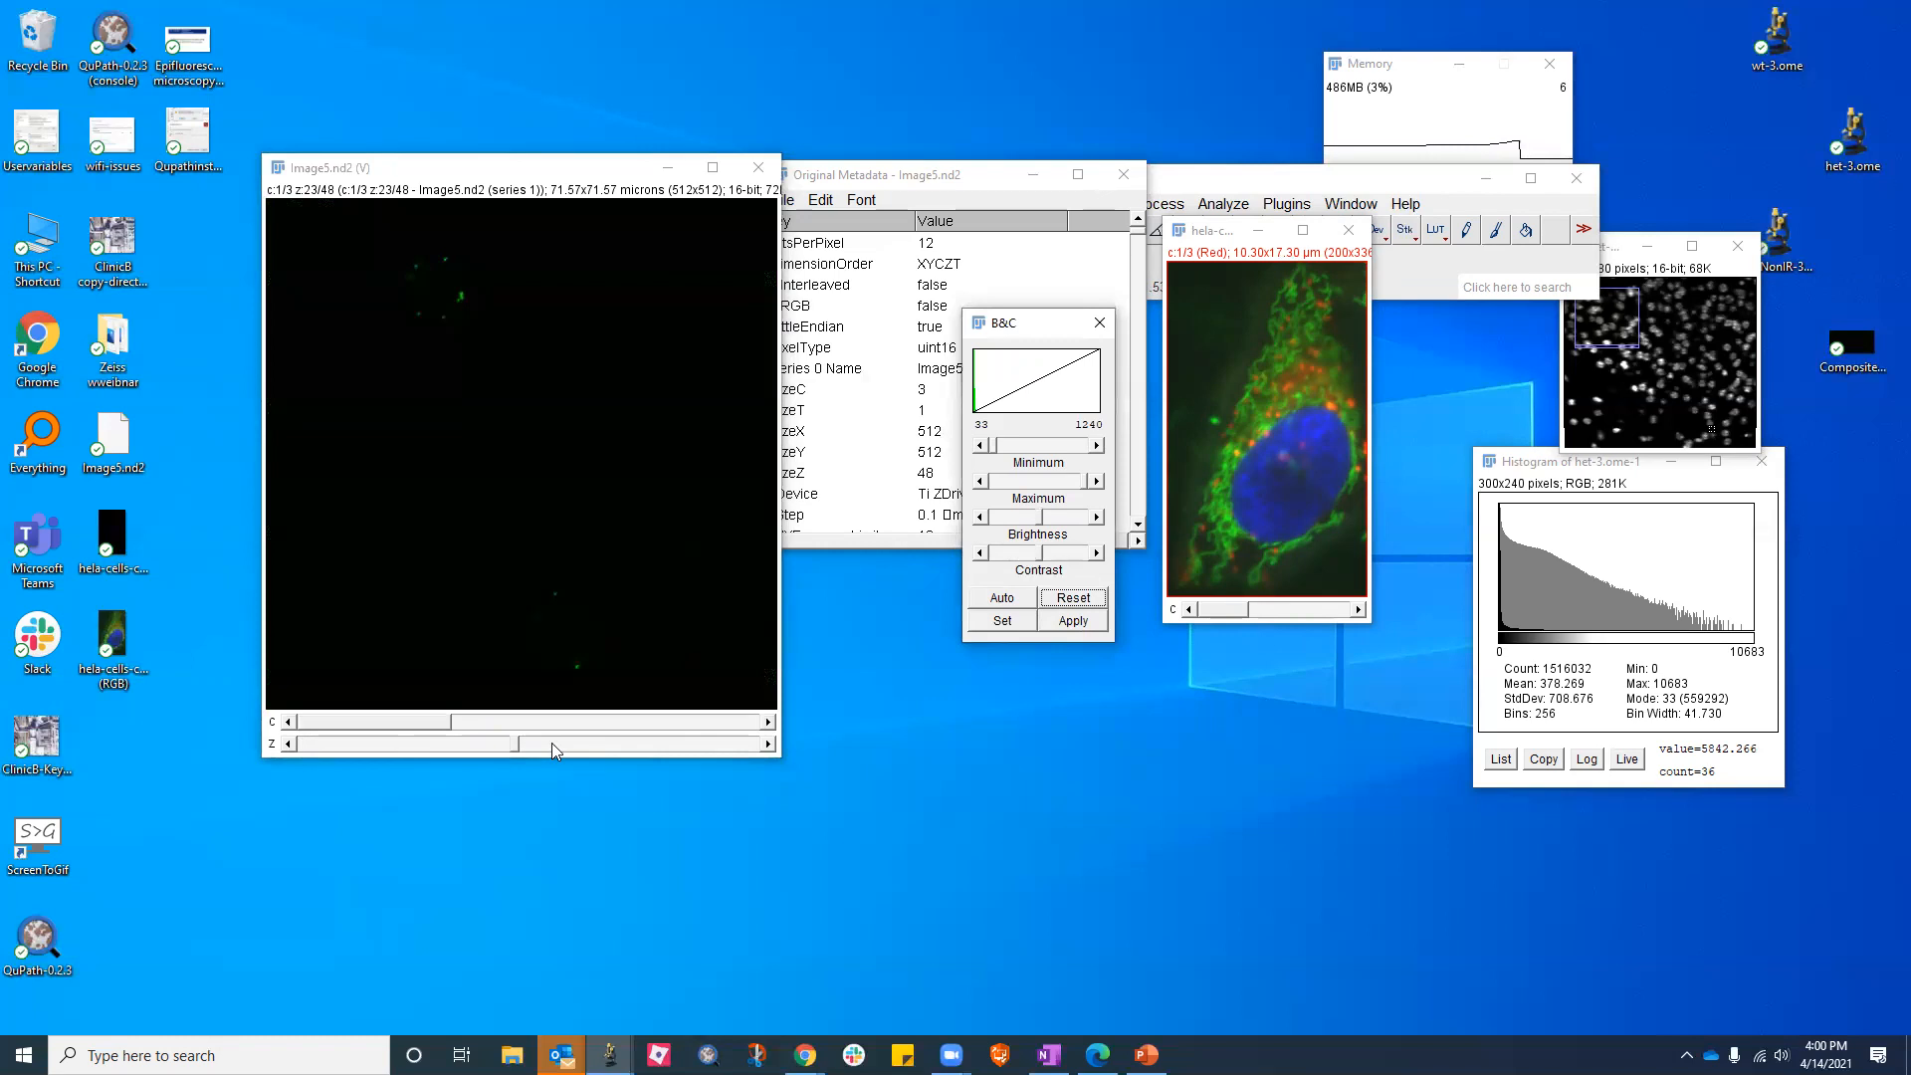
pyautogui.moveTo(1088, 483); pyautogui.dragTo(1032, 495)
pyautogui.click(1002, 597)
pyautogui.click(1073, 597)
pyautogui.moveTo(1085, 484); pyautogui.dragTo(1043, 485)
# Switch the Image5.nd2 view to channel 3 at Z slice 23
pyautogui.press('Right')
pyautogui.press('Right')
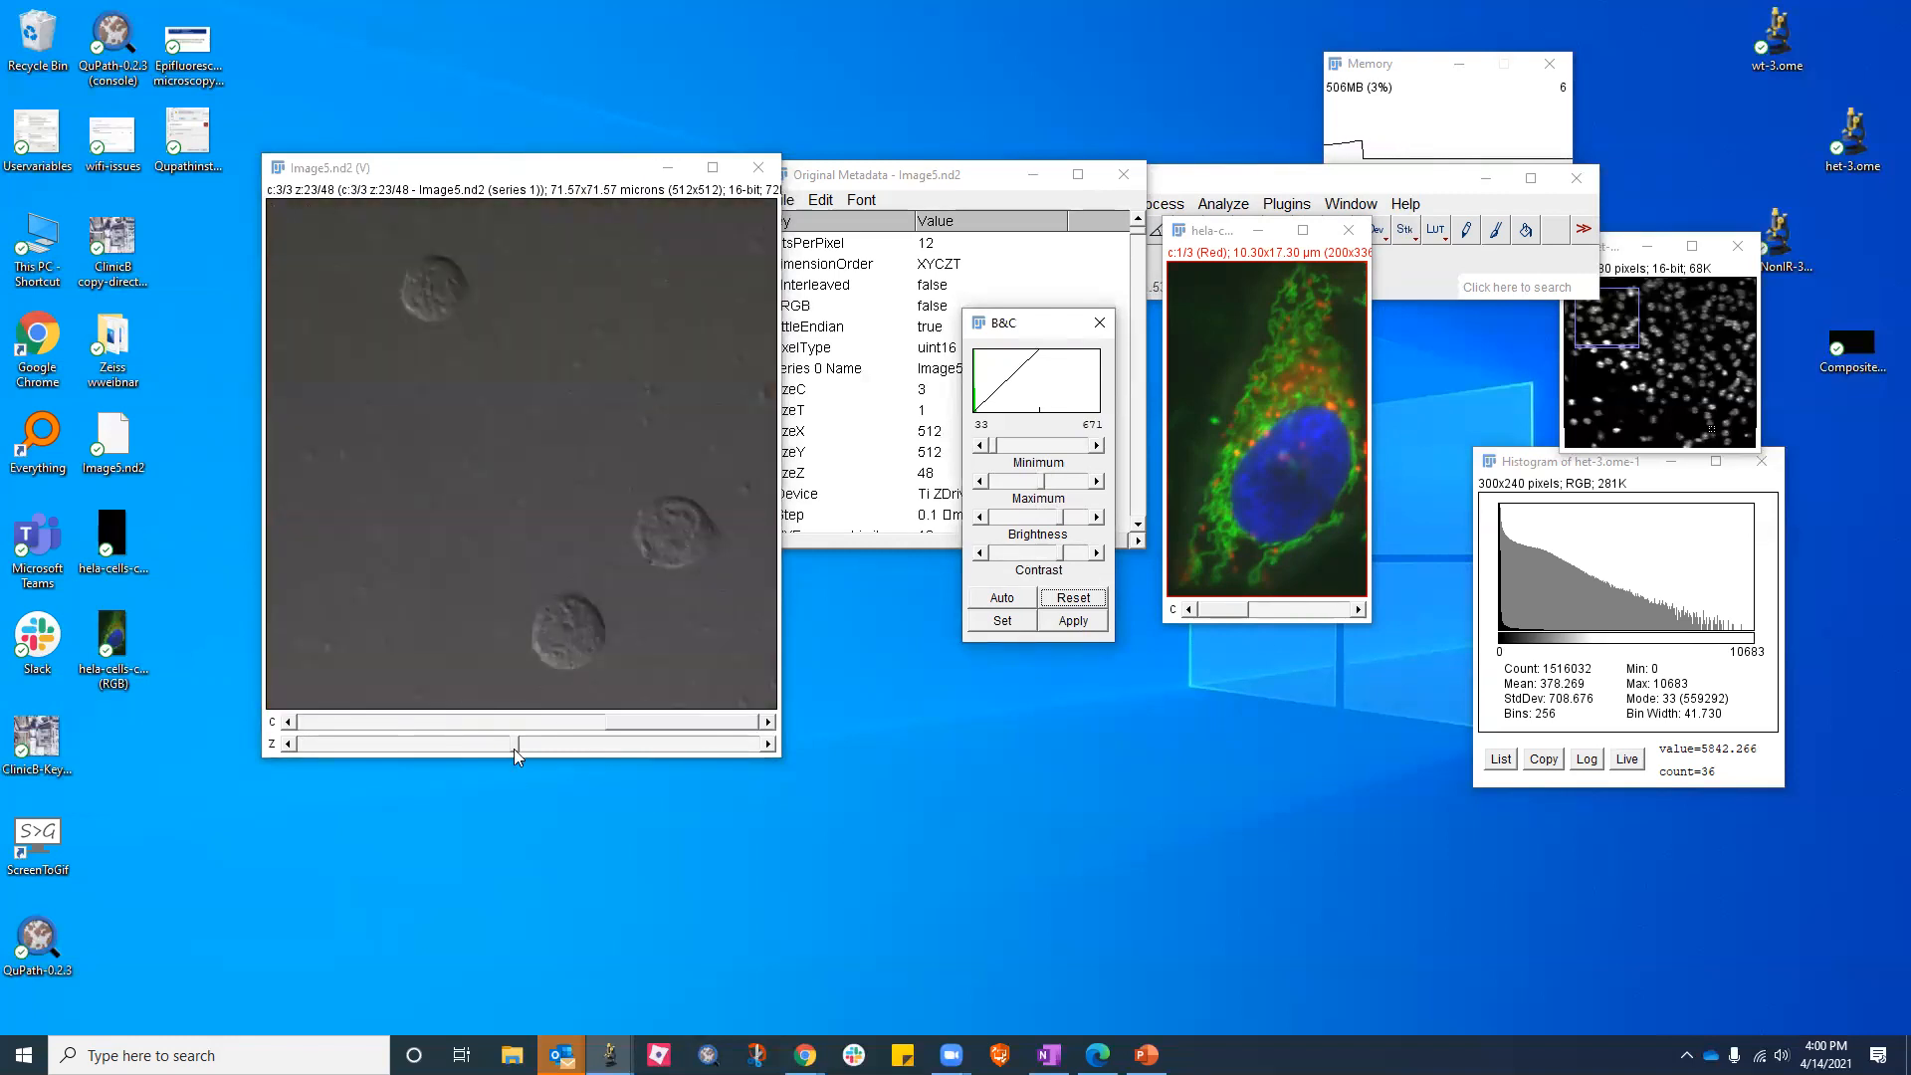
# Go to channel 2 at Z slice 20 of Image5.nd2, reset its contrast and lower its maximum displayed value to about 706
pyautogui.moveTo(513, 747)
pyautogui.mouseDown()
pyautogui.moveTo(387, 739)
pyautogui.moveTo(656, 737)
pyautogui.moveTo(488, 742)
pyautogui.mouseUp()
pyautogui.click(310, 724)
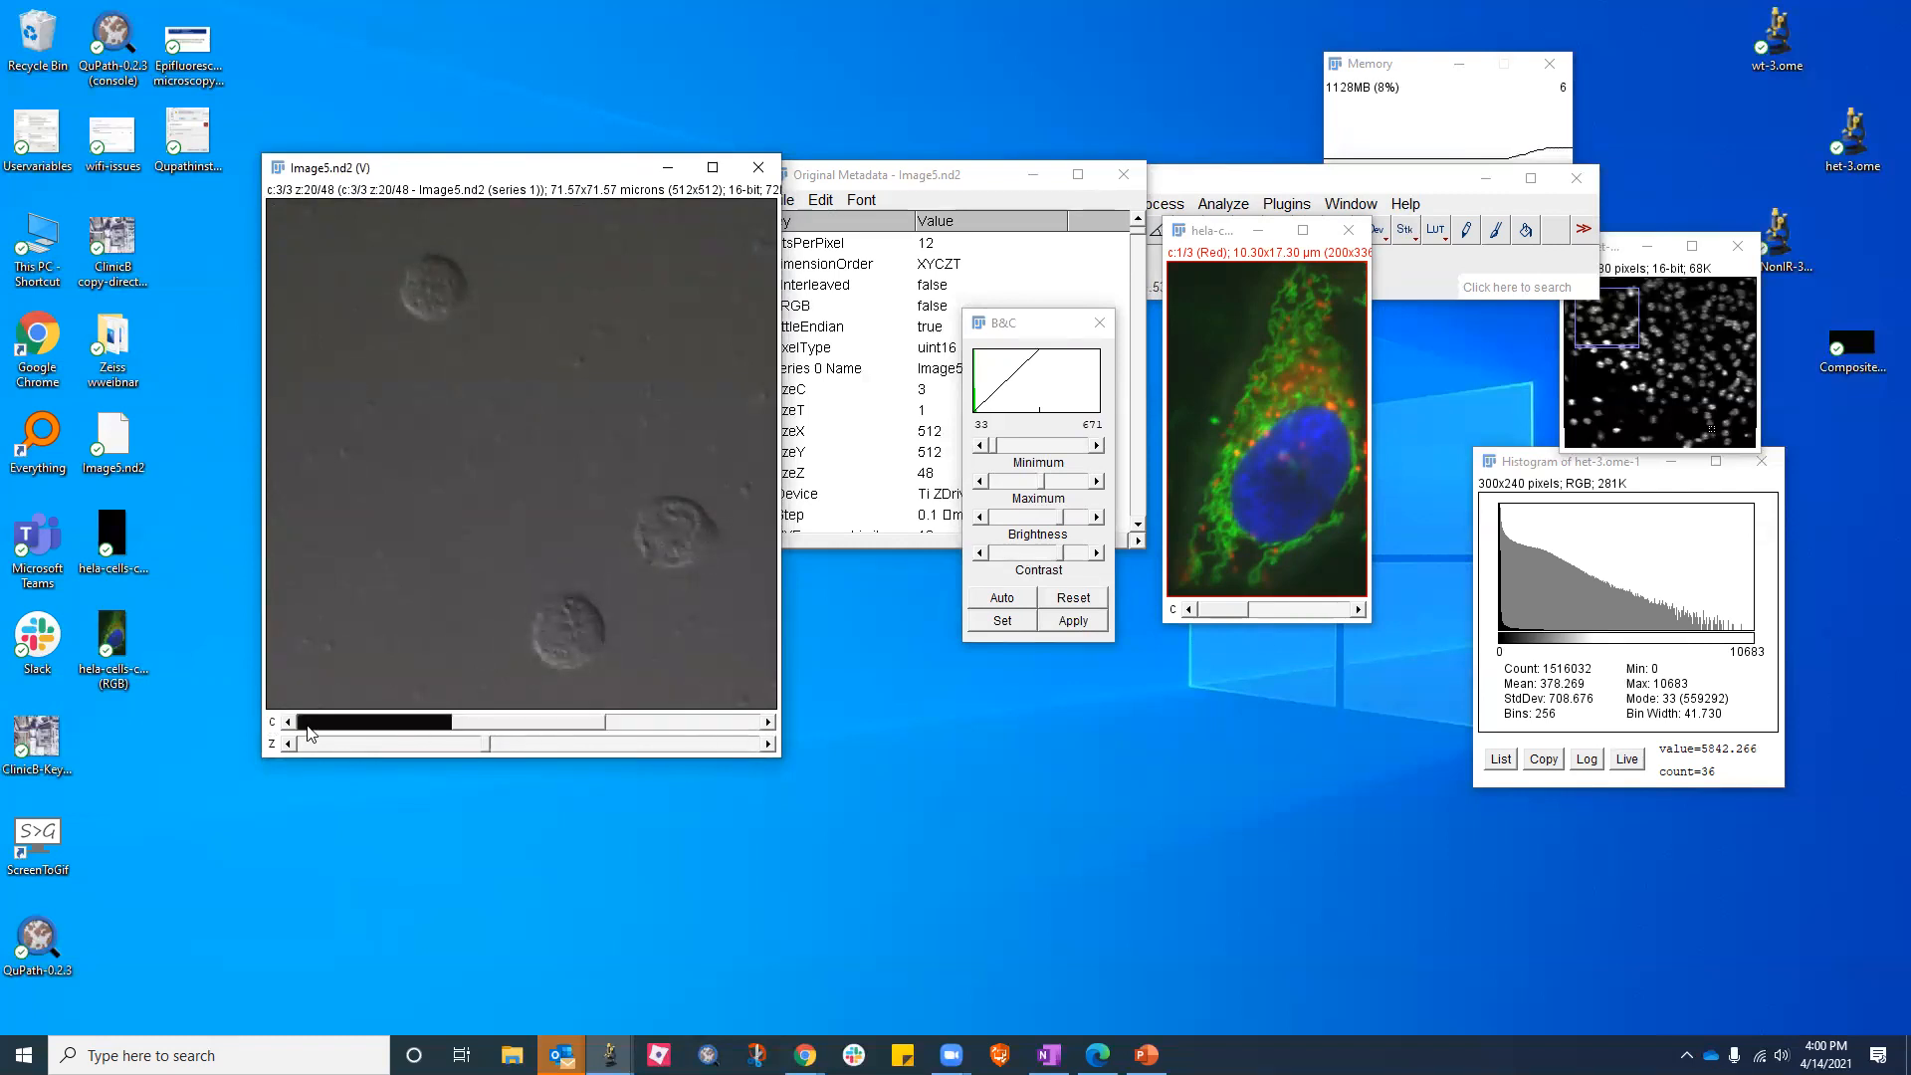
pyautogui.click(1063, 604)
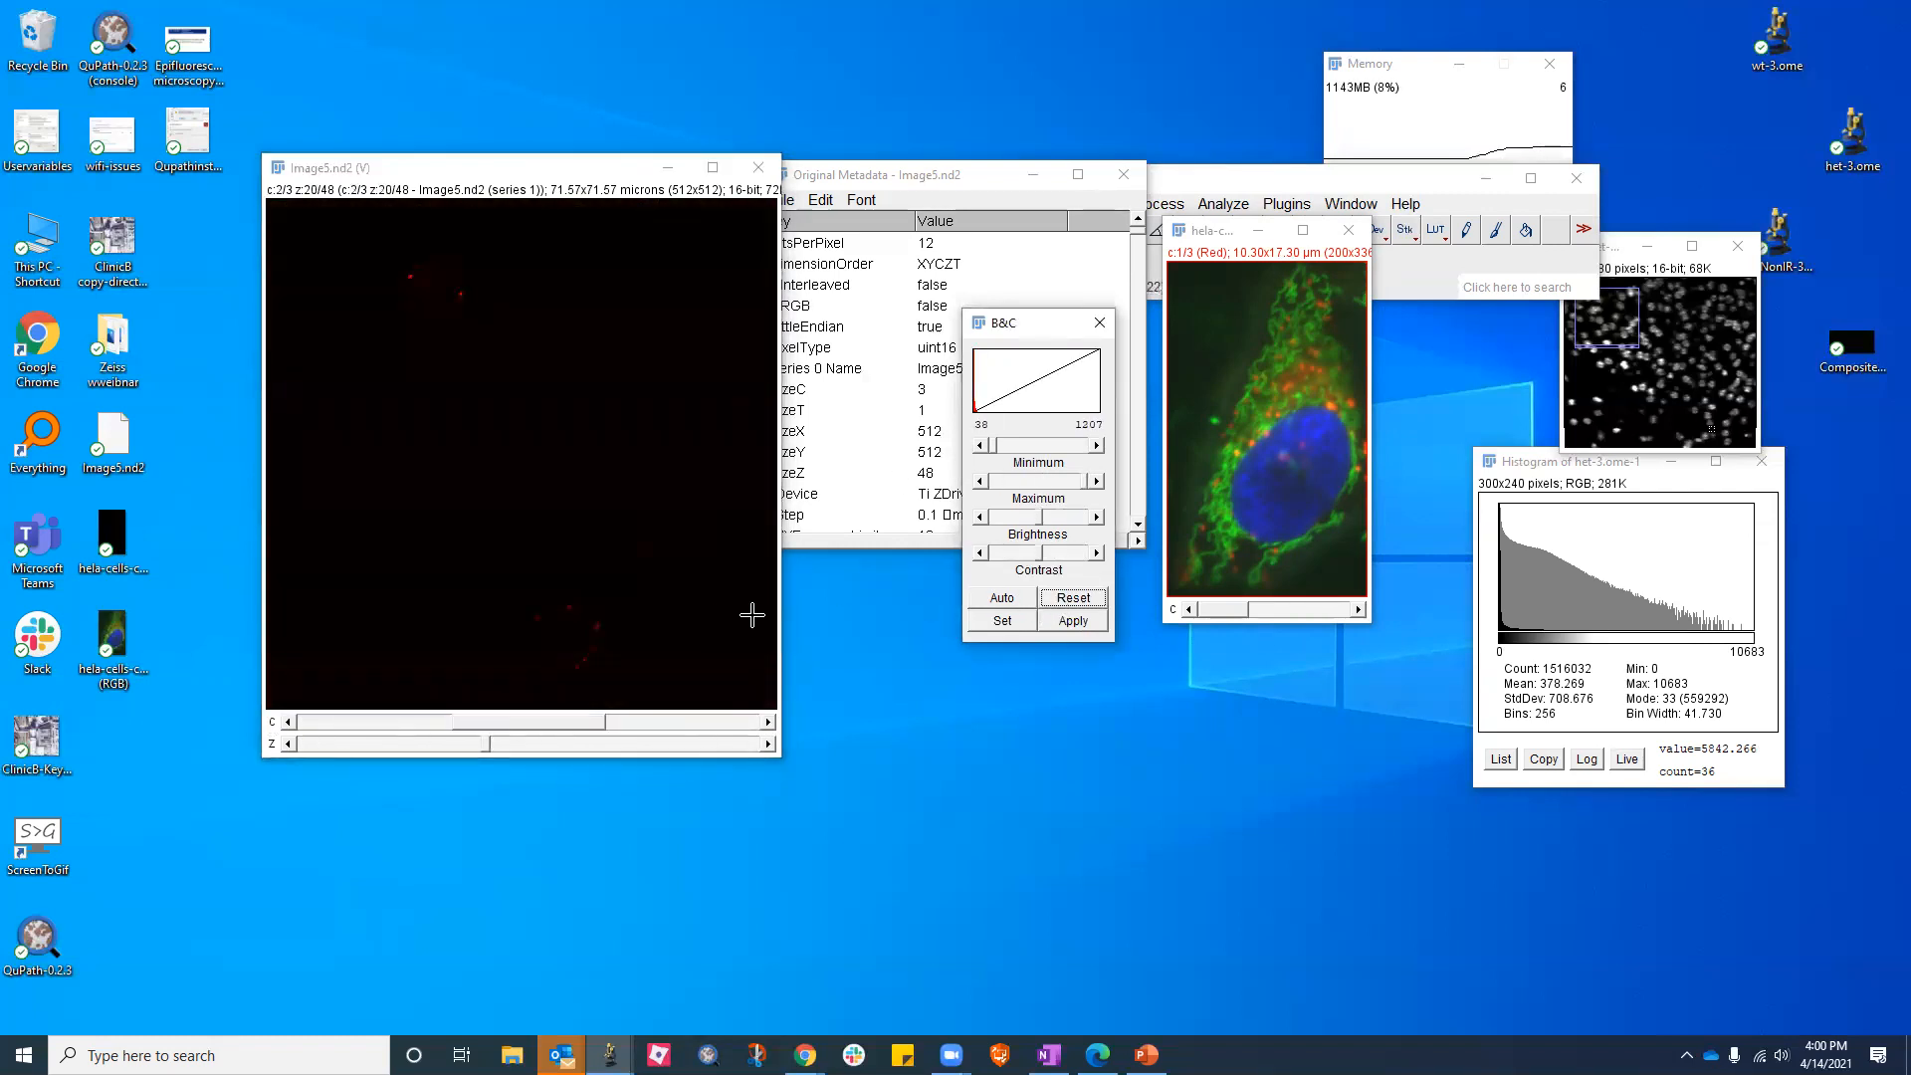
pyautogui.moveTo(1075, 482); pyautogui.dragTo(1047, 482)
# Cycle through the three channels of Image5.nd2 at Z slice 20 to compare them, ending on channel 1
pyautogui.press('Right')
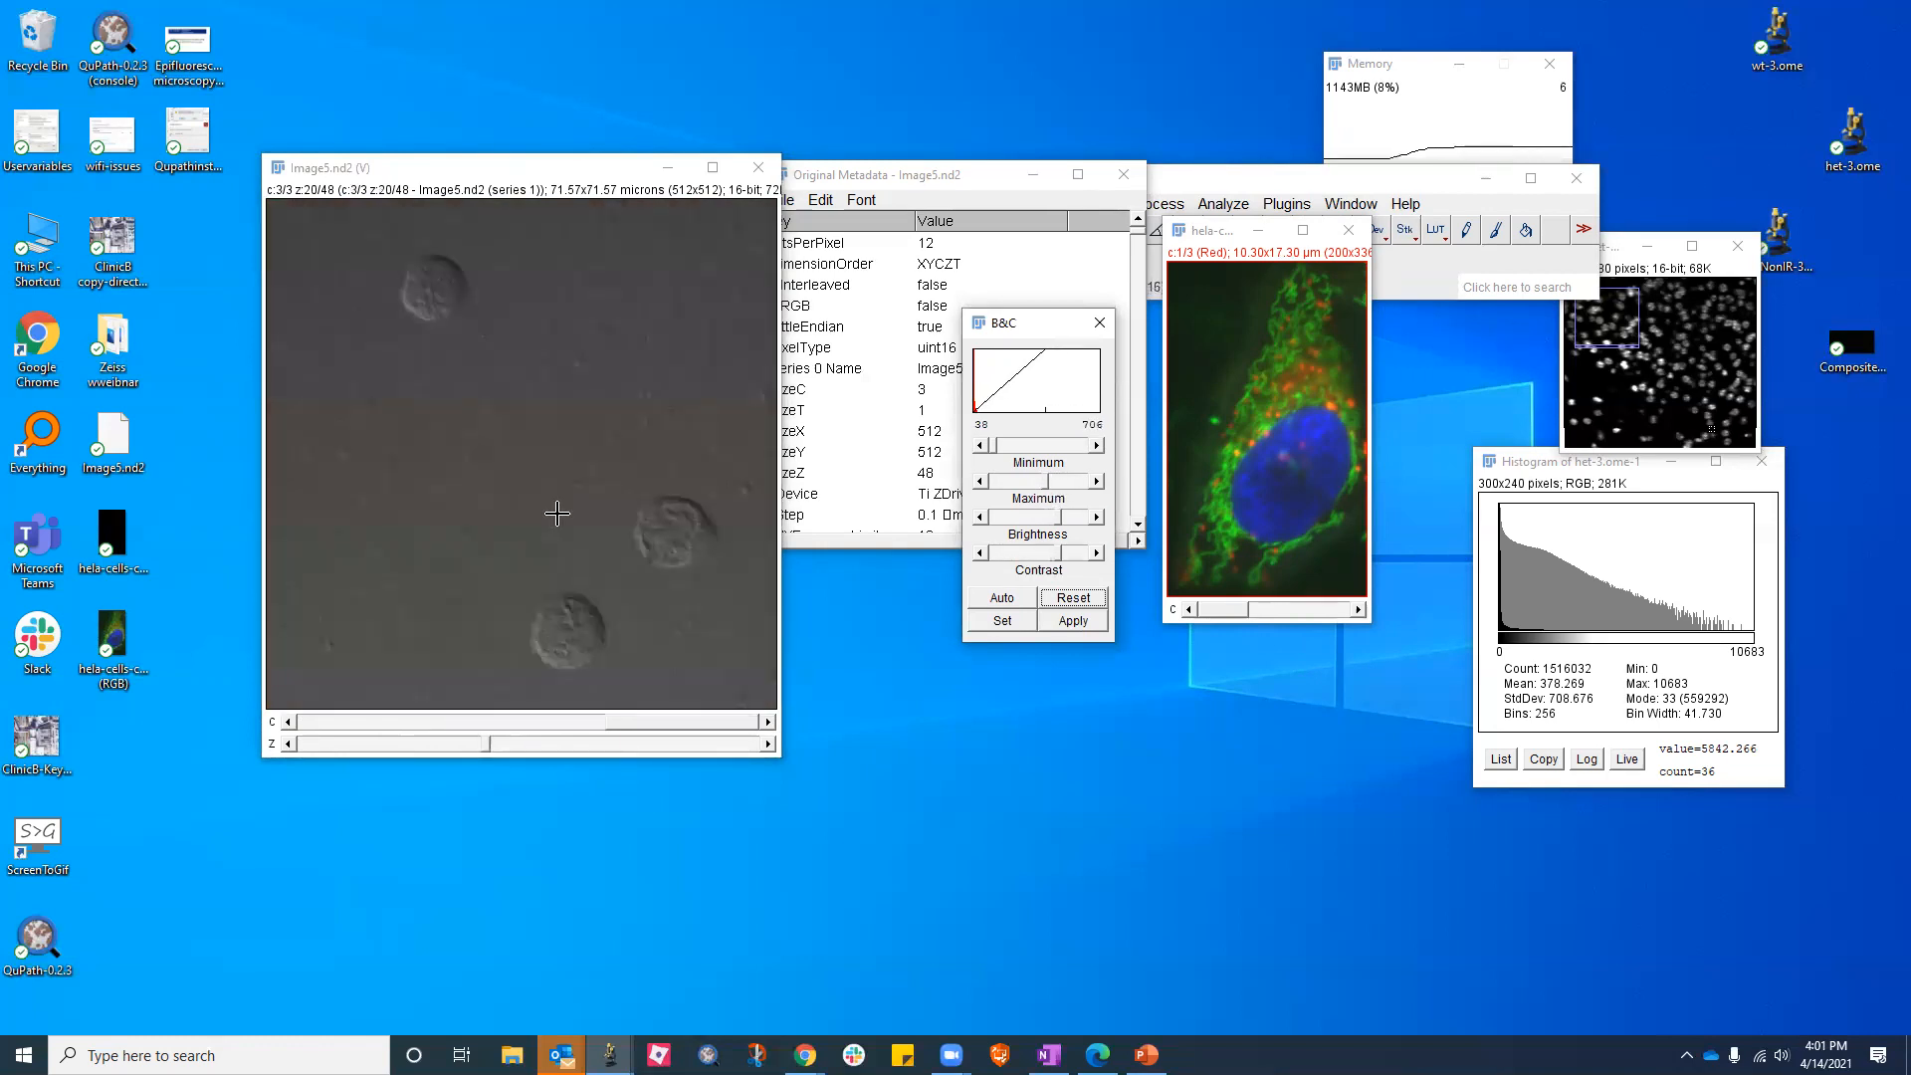
pyautogui.press('Right')
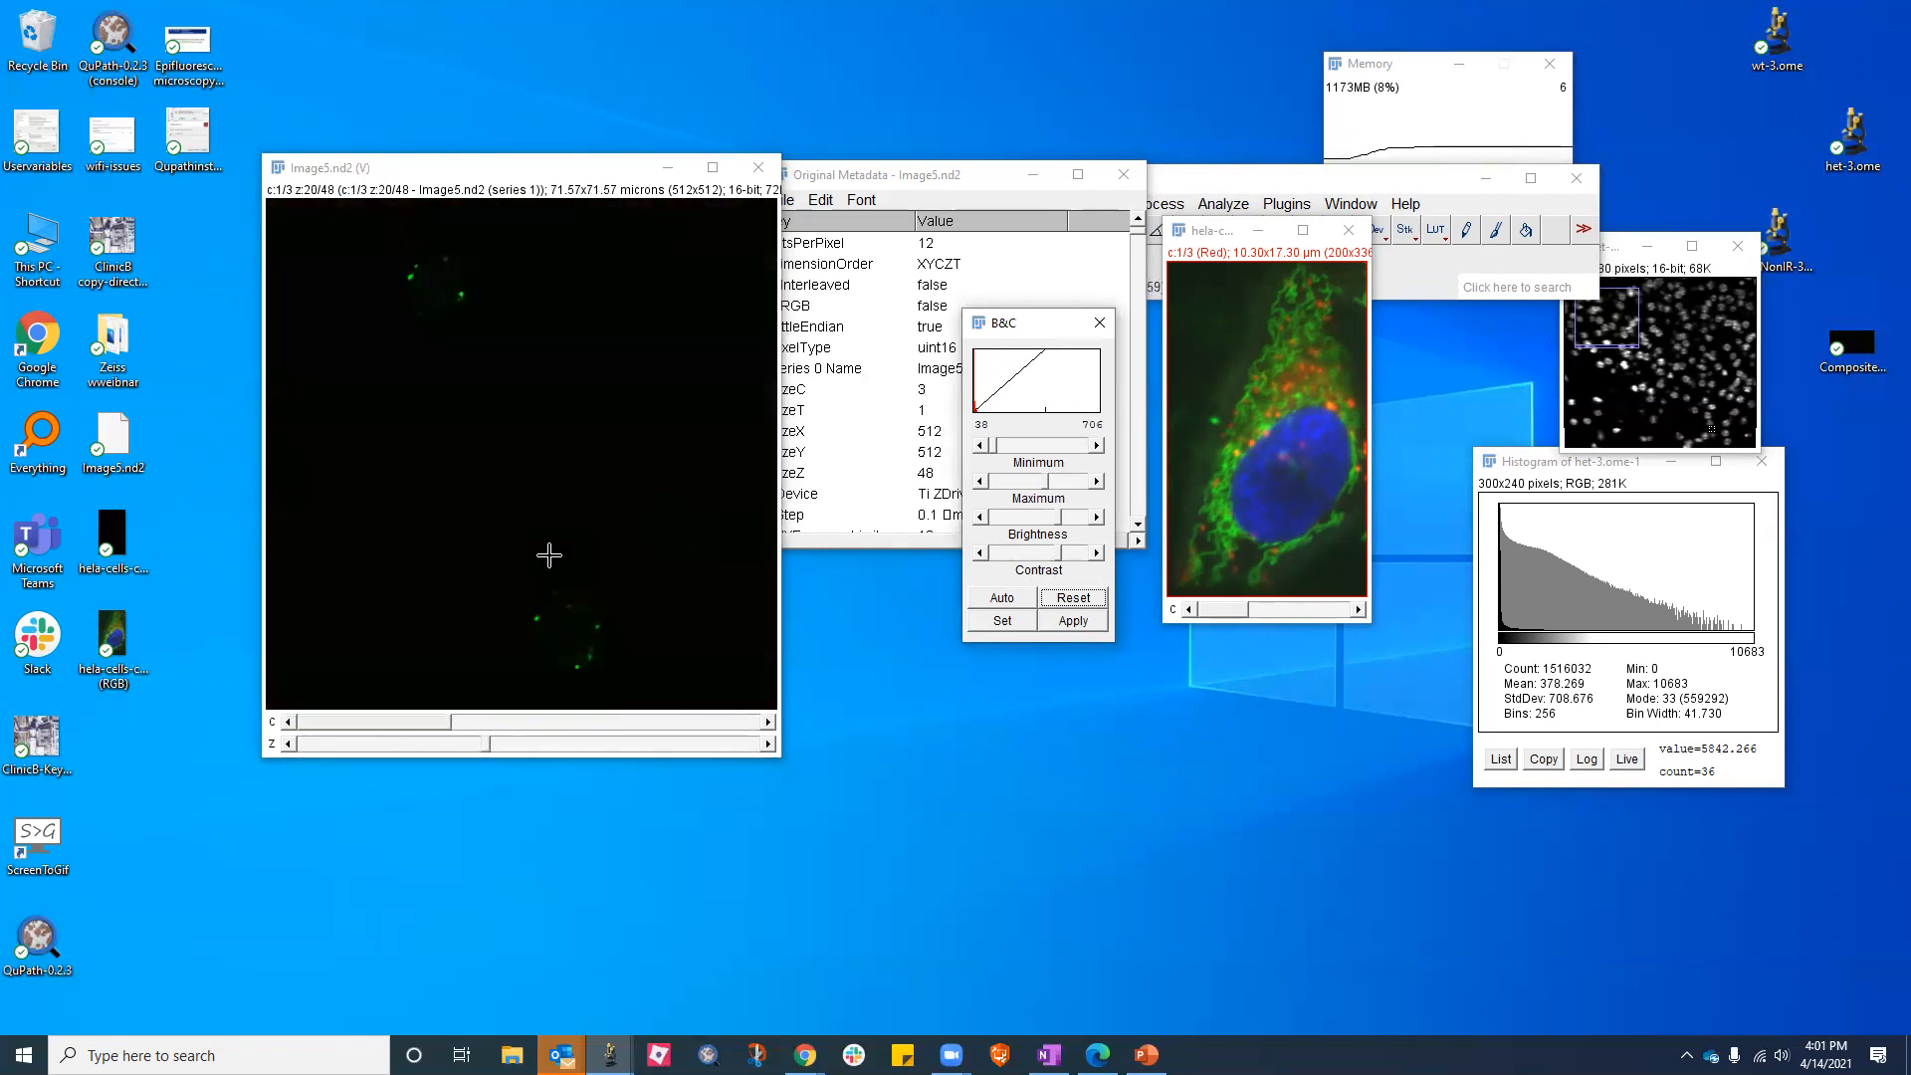
pyautogui.press('Right')
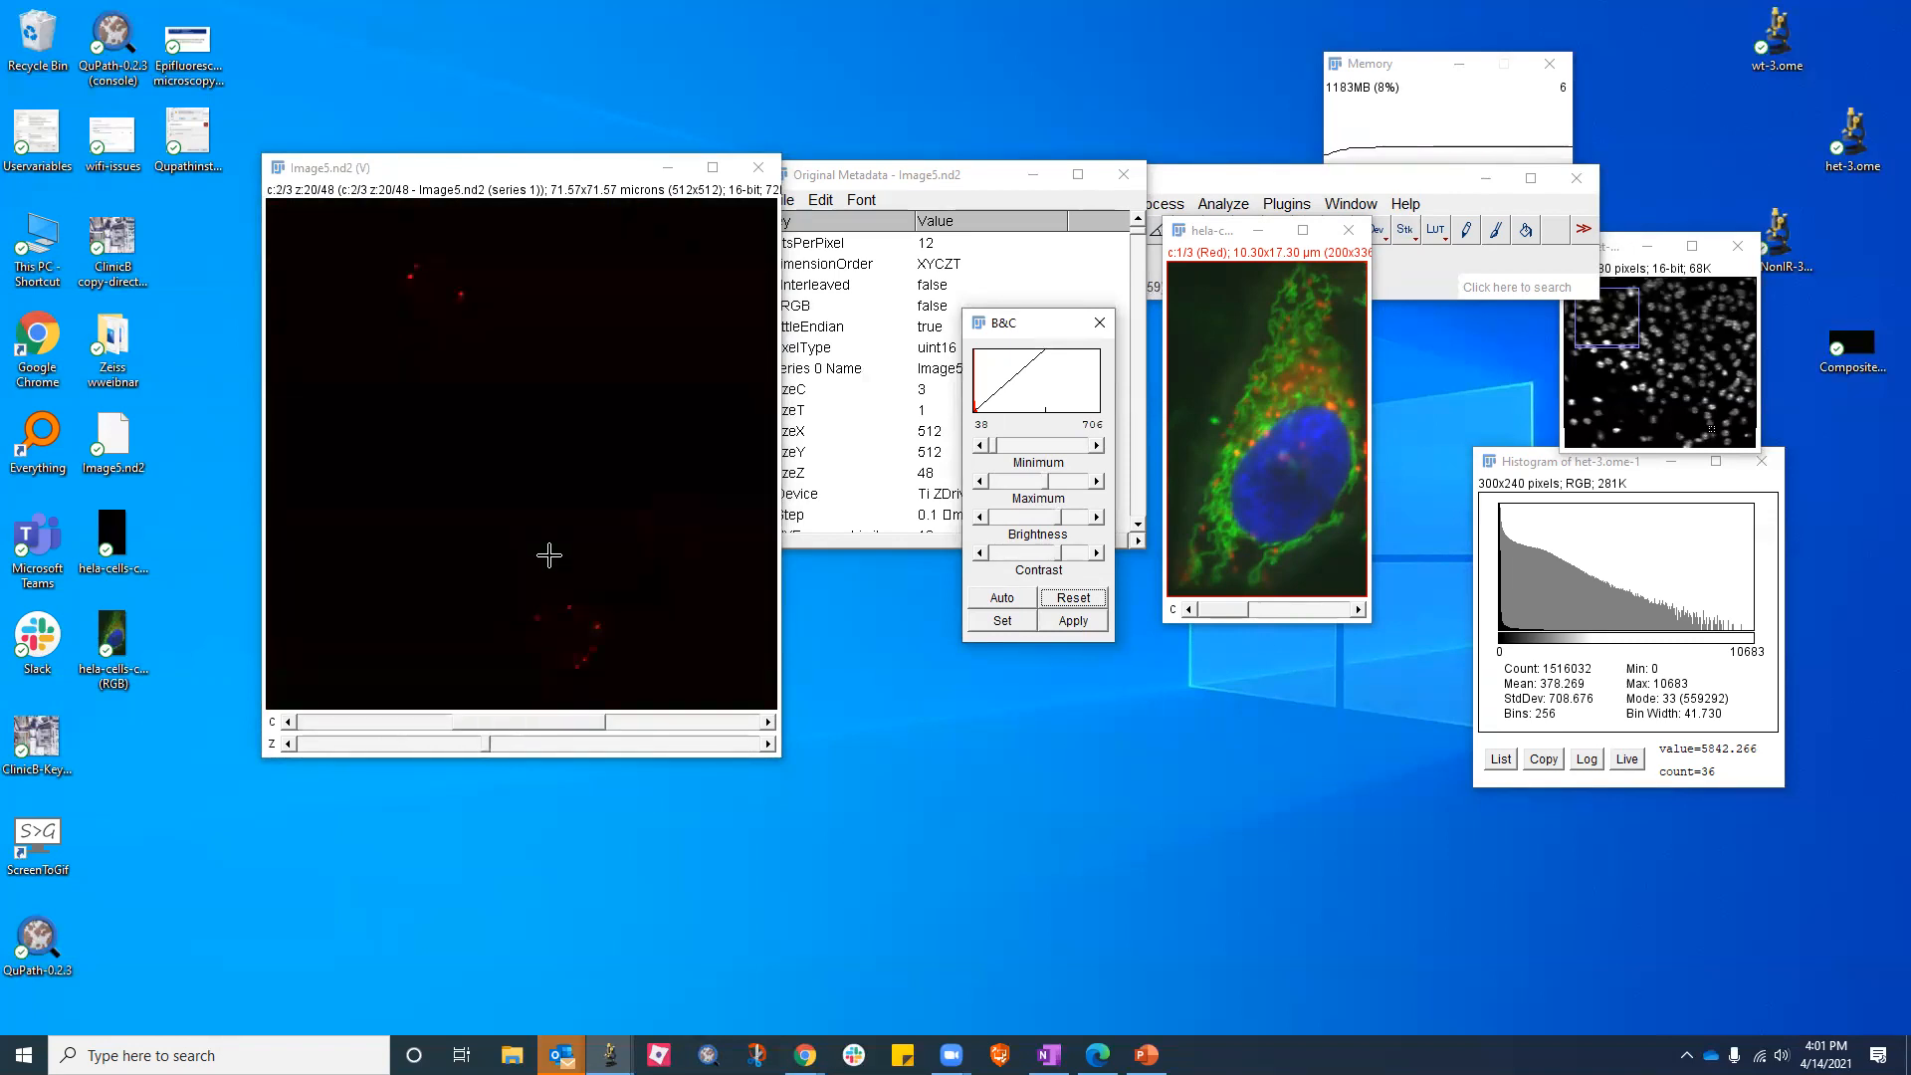
pyautogui.press('Right')
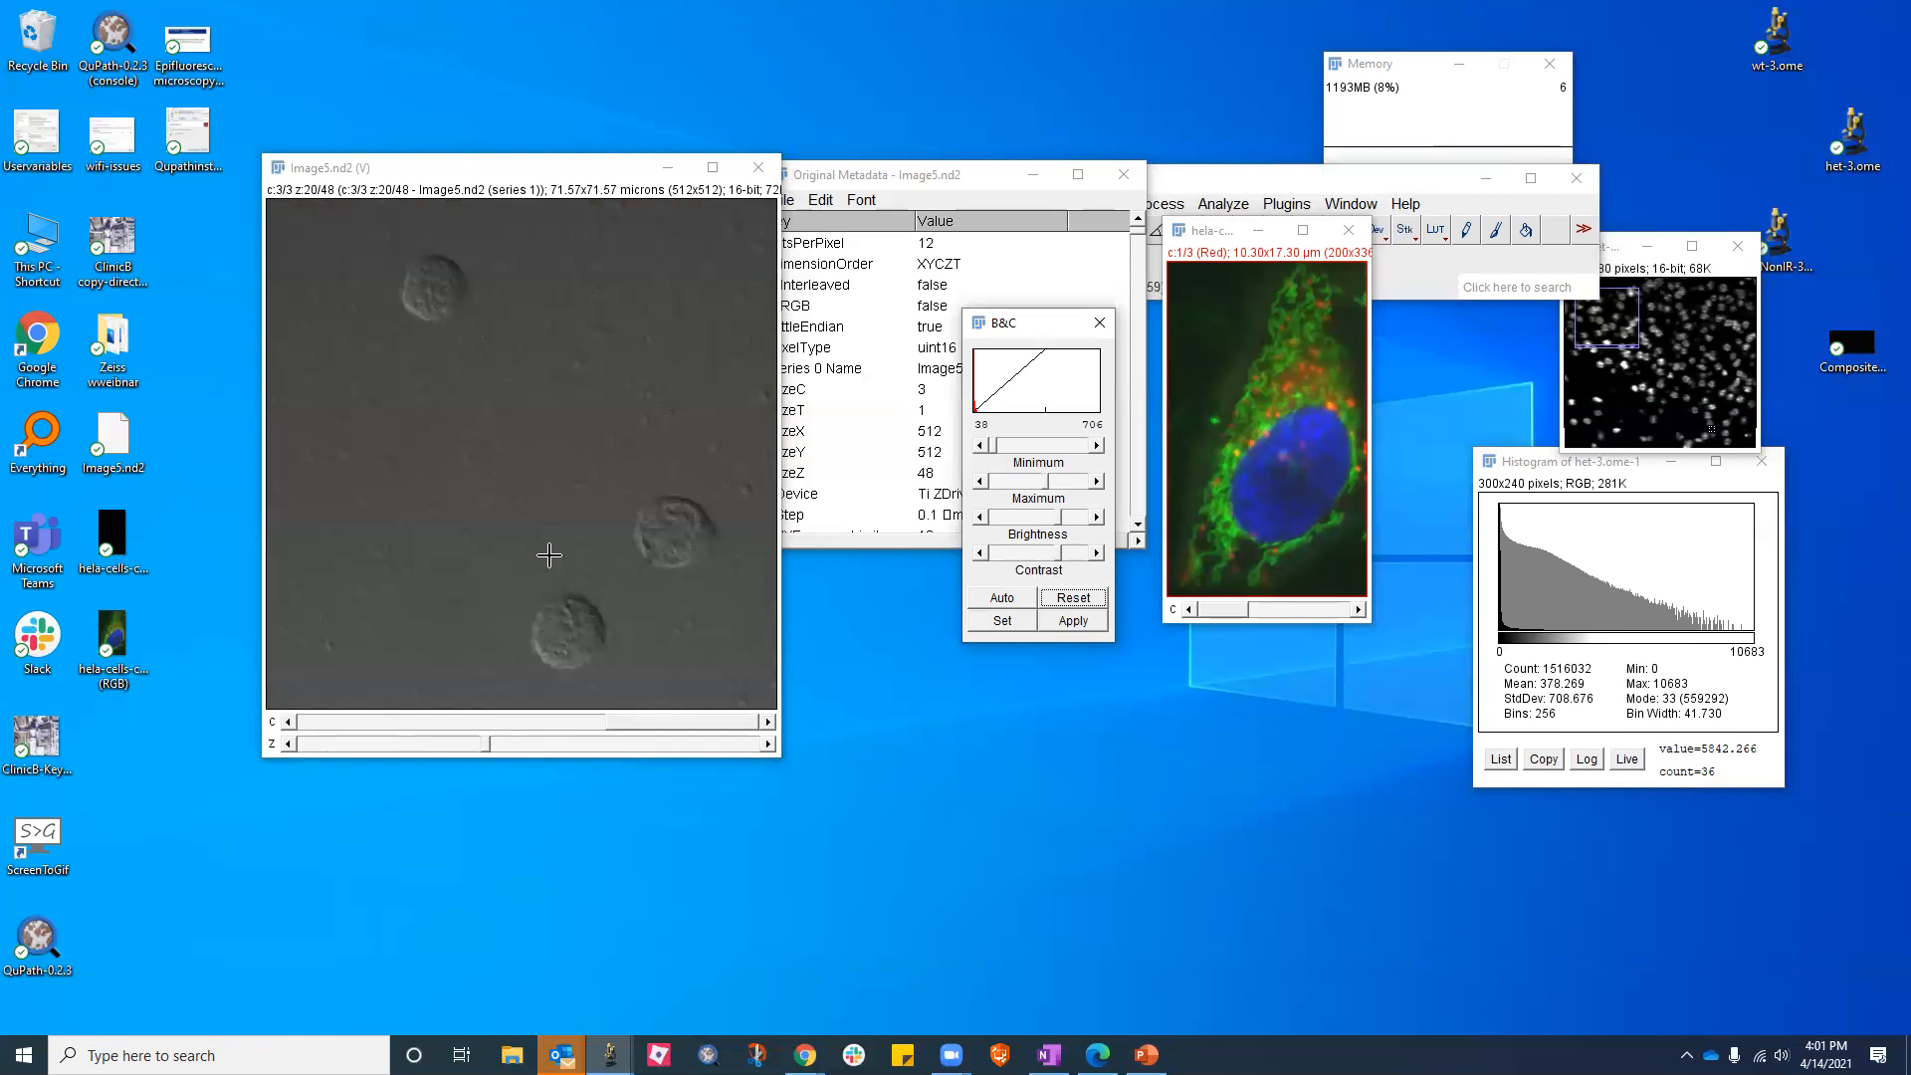
pyautogui.press('Right')
pyautogui.press('Right')
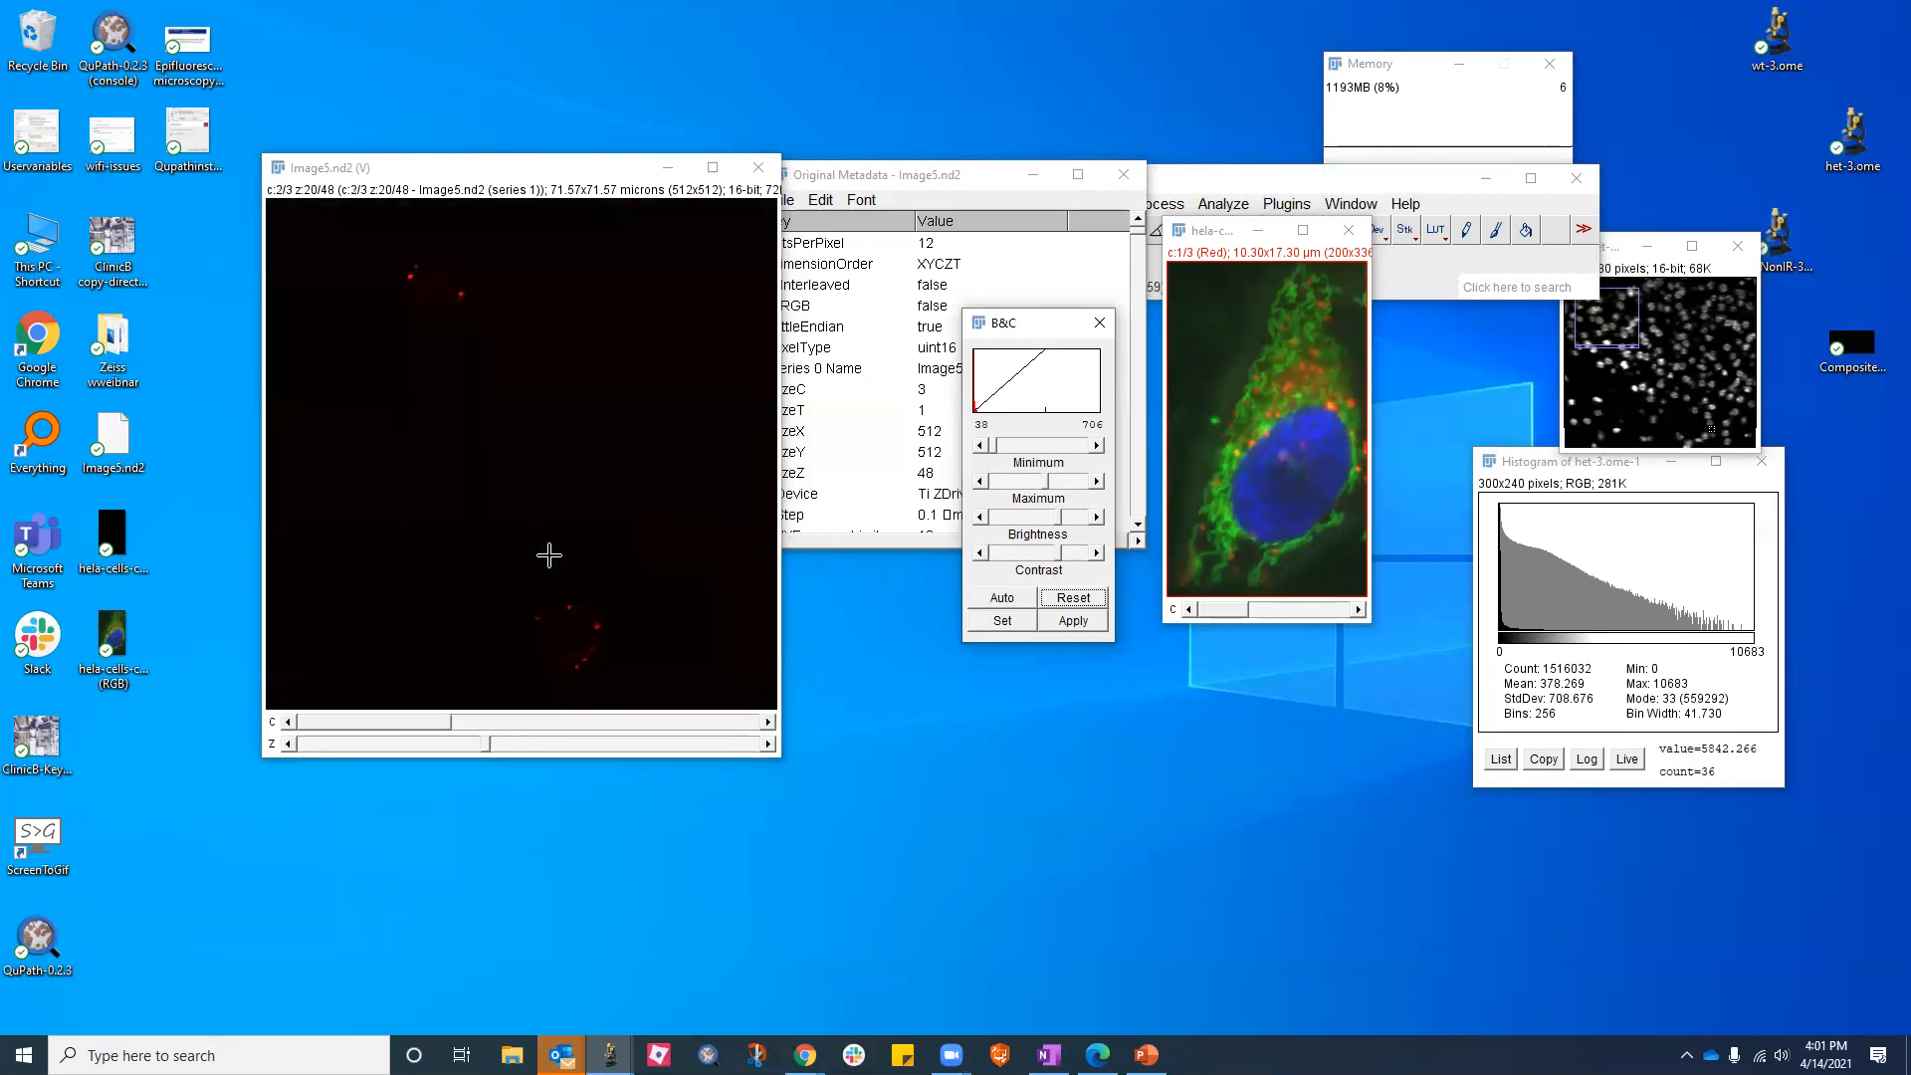
pyautogui.press('Right')
pyautogui.press('Right')
pyautogui.click(550, 555)
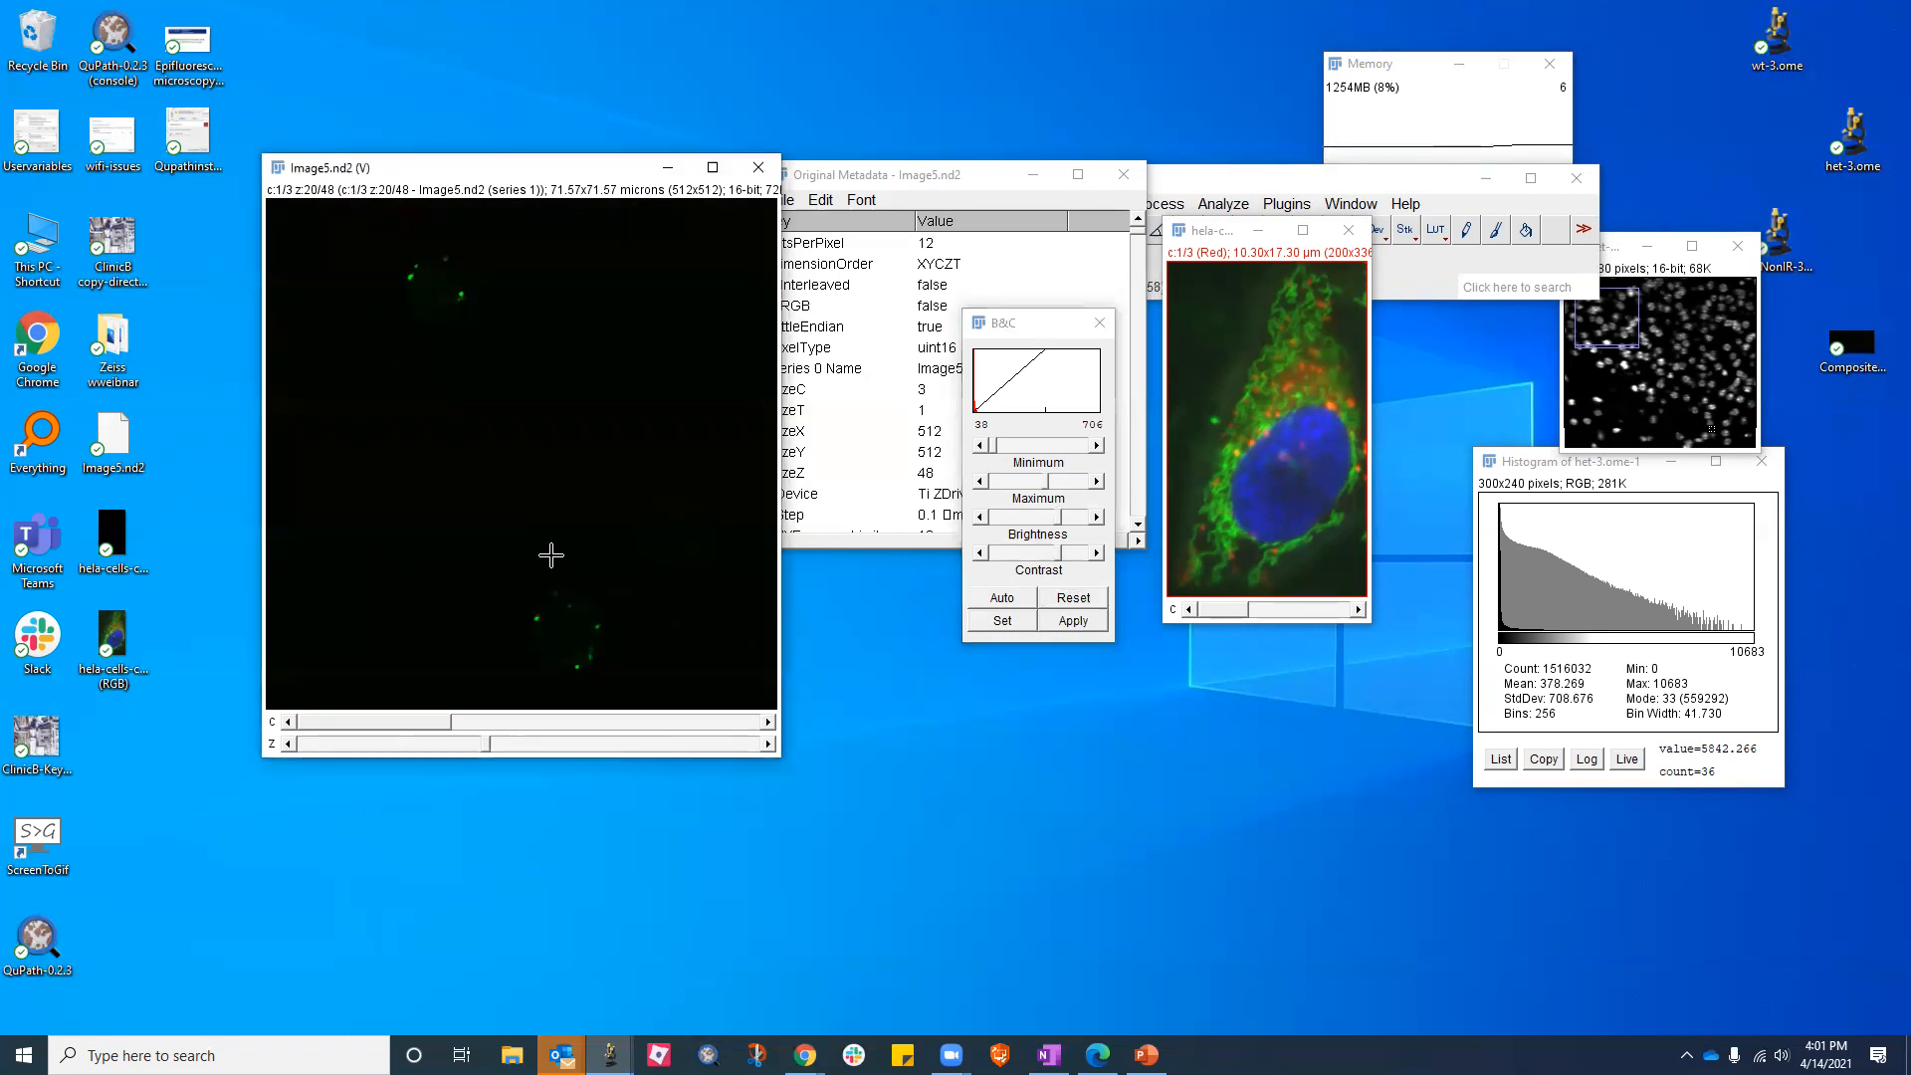
# Display all three channels of Image5.nd2 as a composite and browse the Z slices, stopping at slice 24
pyautogui.hotkey('ctrl', 'shift', 'z')
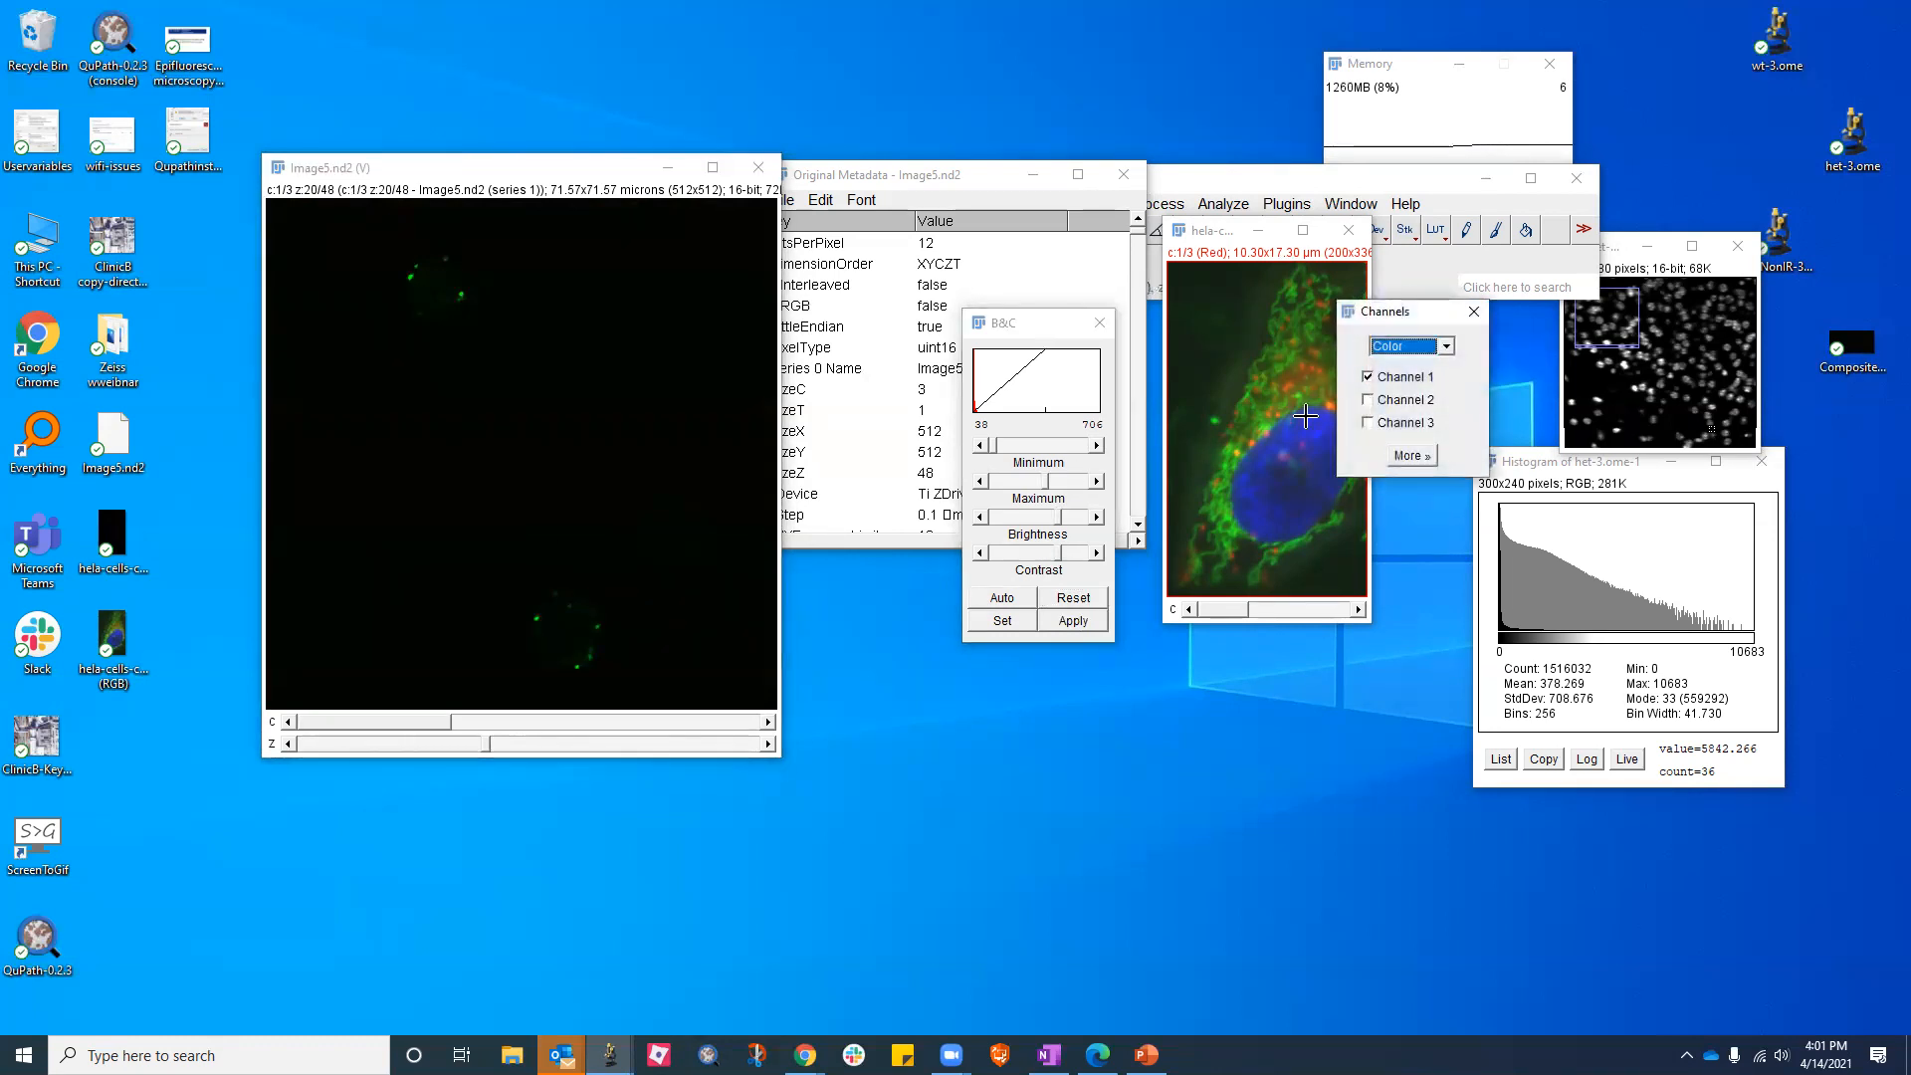
pyautogui.click(1443, 345)
pyautogui.click(1434, 366)
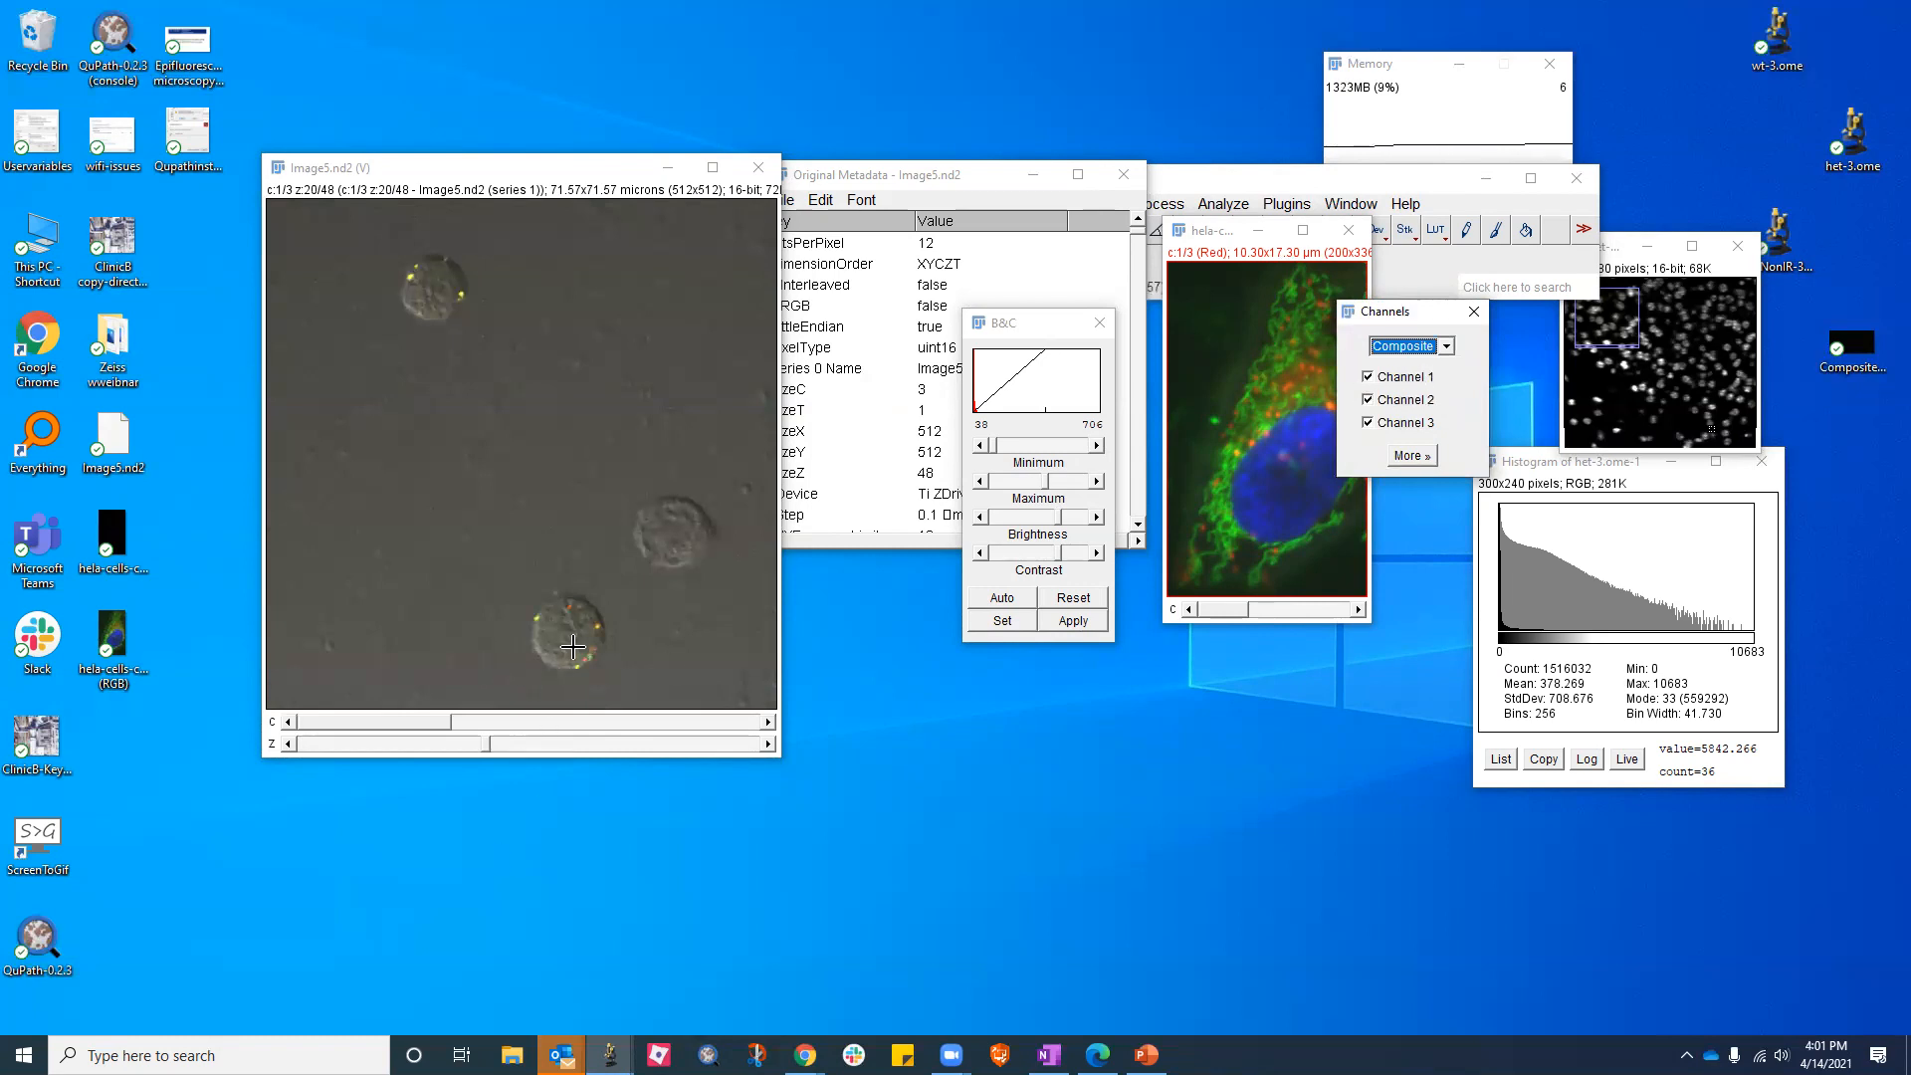
pyautogui.moveTo(484, 744); pyautogui.dragTo(523, 755)
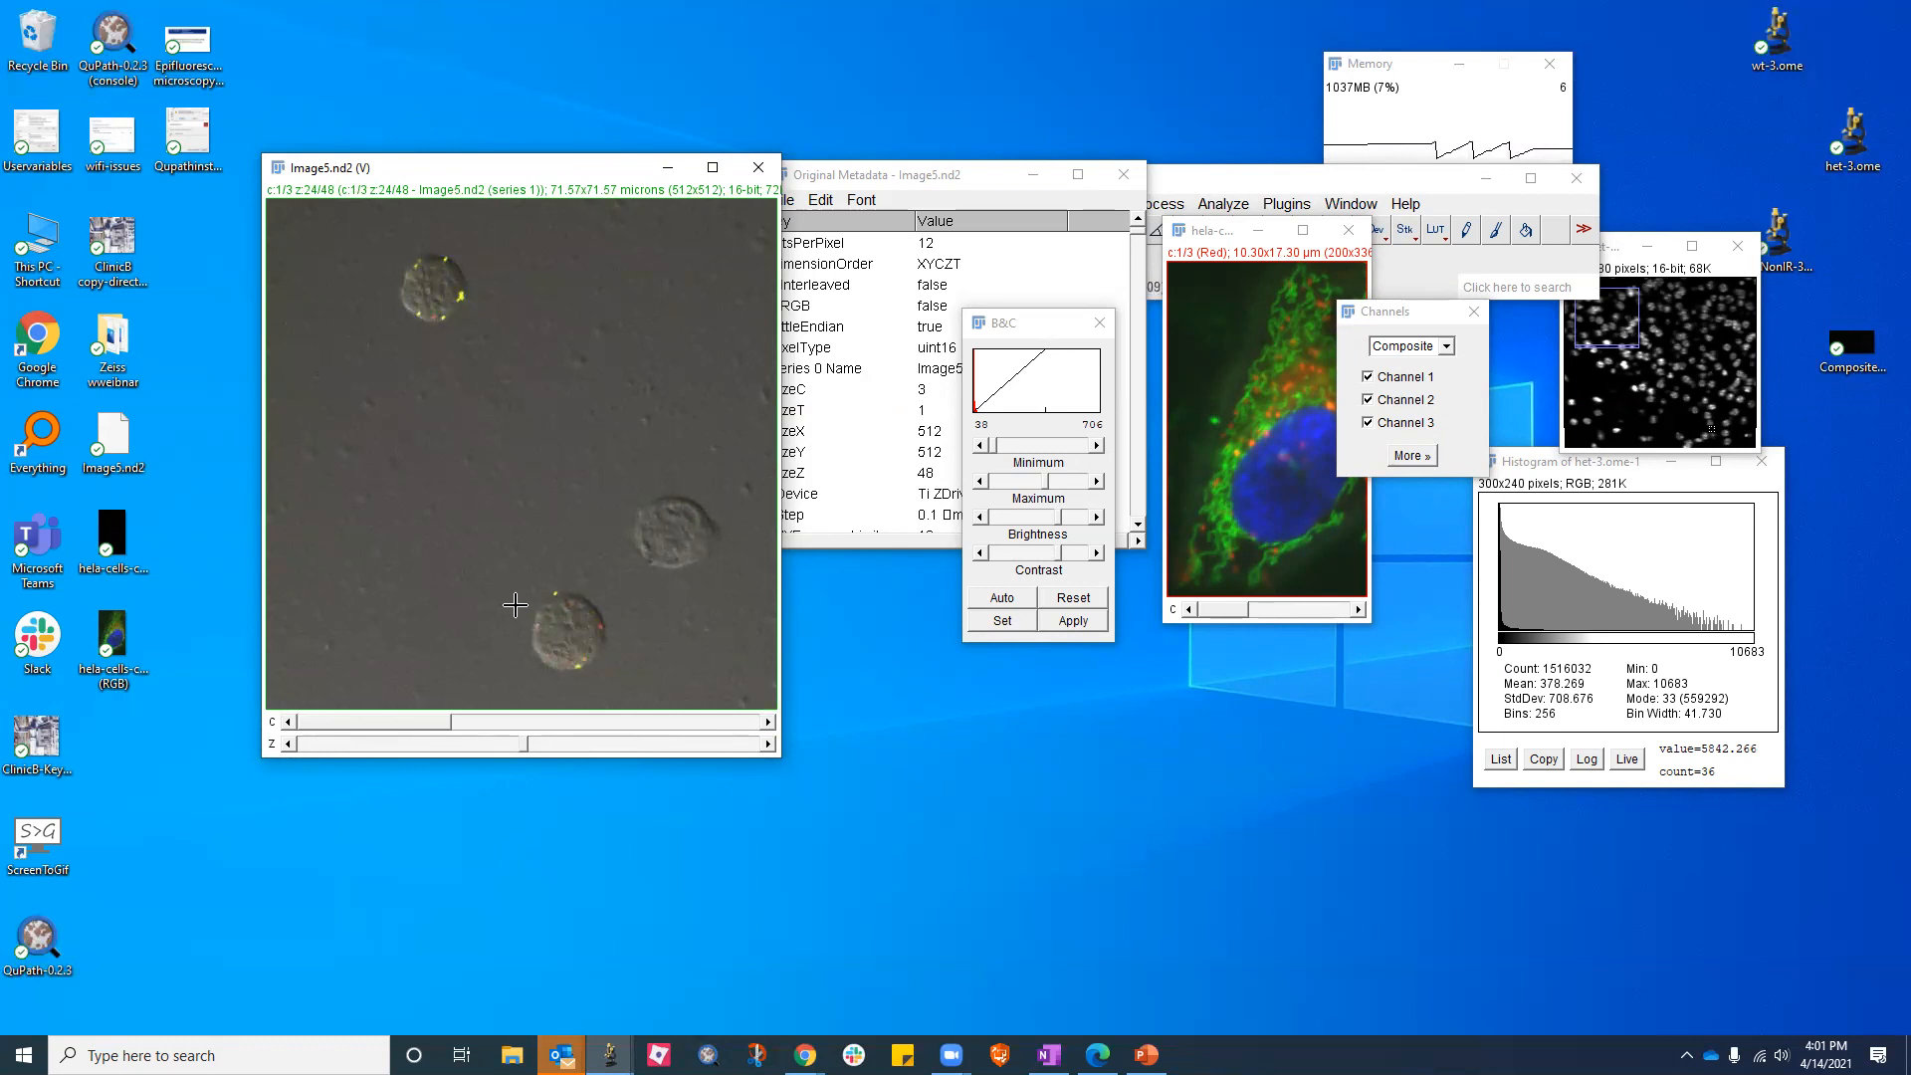
# Draw a rectangular selection about 13.28 x 12.16 microns around the lowest cell and browse the Z stack to slice 45
pyautogui.moveTo(520, 588)
pyautogui.mouseDown()
pyautogui.moveTo(594, 627)
pyautogui.moveTo(614, 676)
pyautogui.mouseUp()
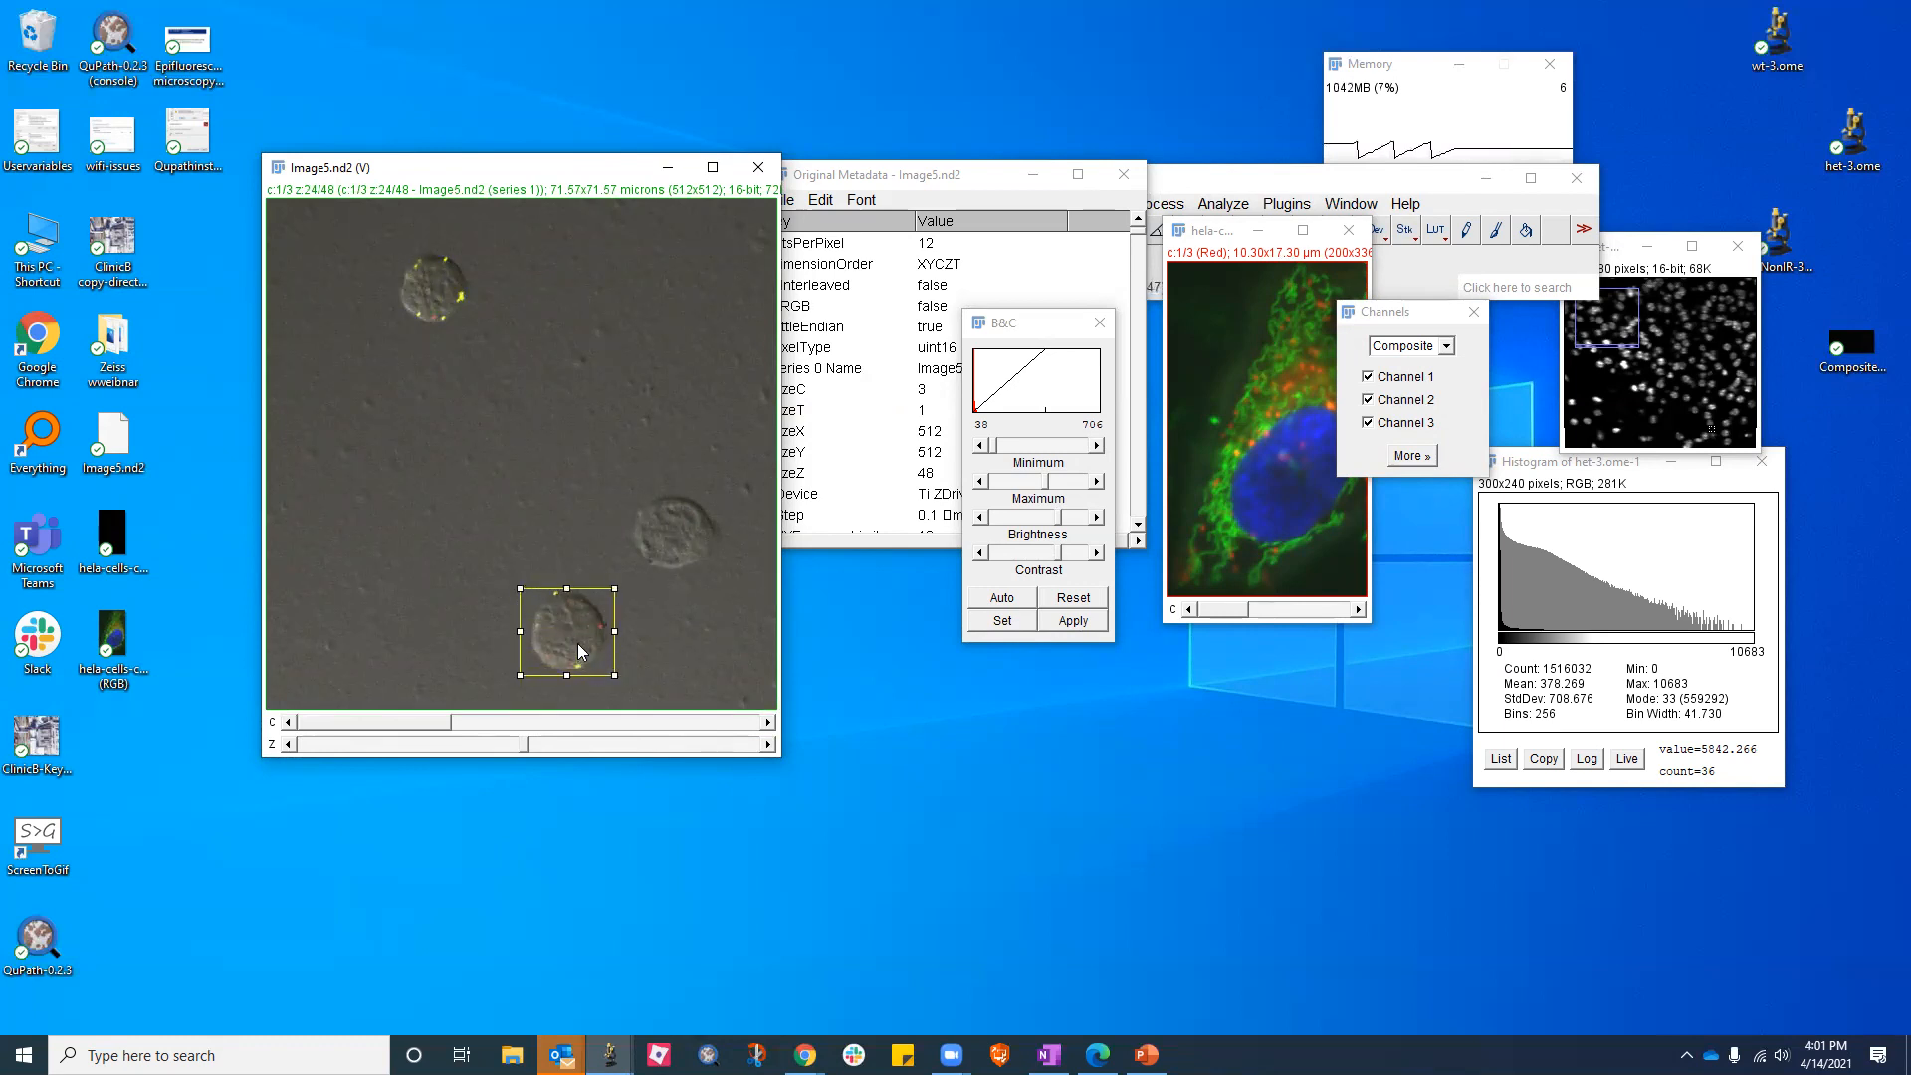
pyautogui.moveTo(522, 742)
pyautogui.mouseDown()
pyautogui.moveTo(258, 742)
pyautogui.moveTo(516, 757)
pyautogui.mouseUp()
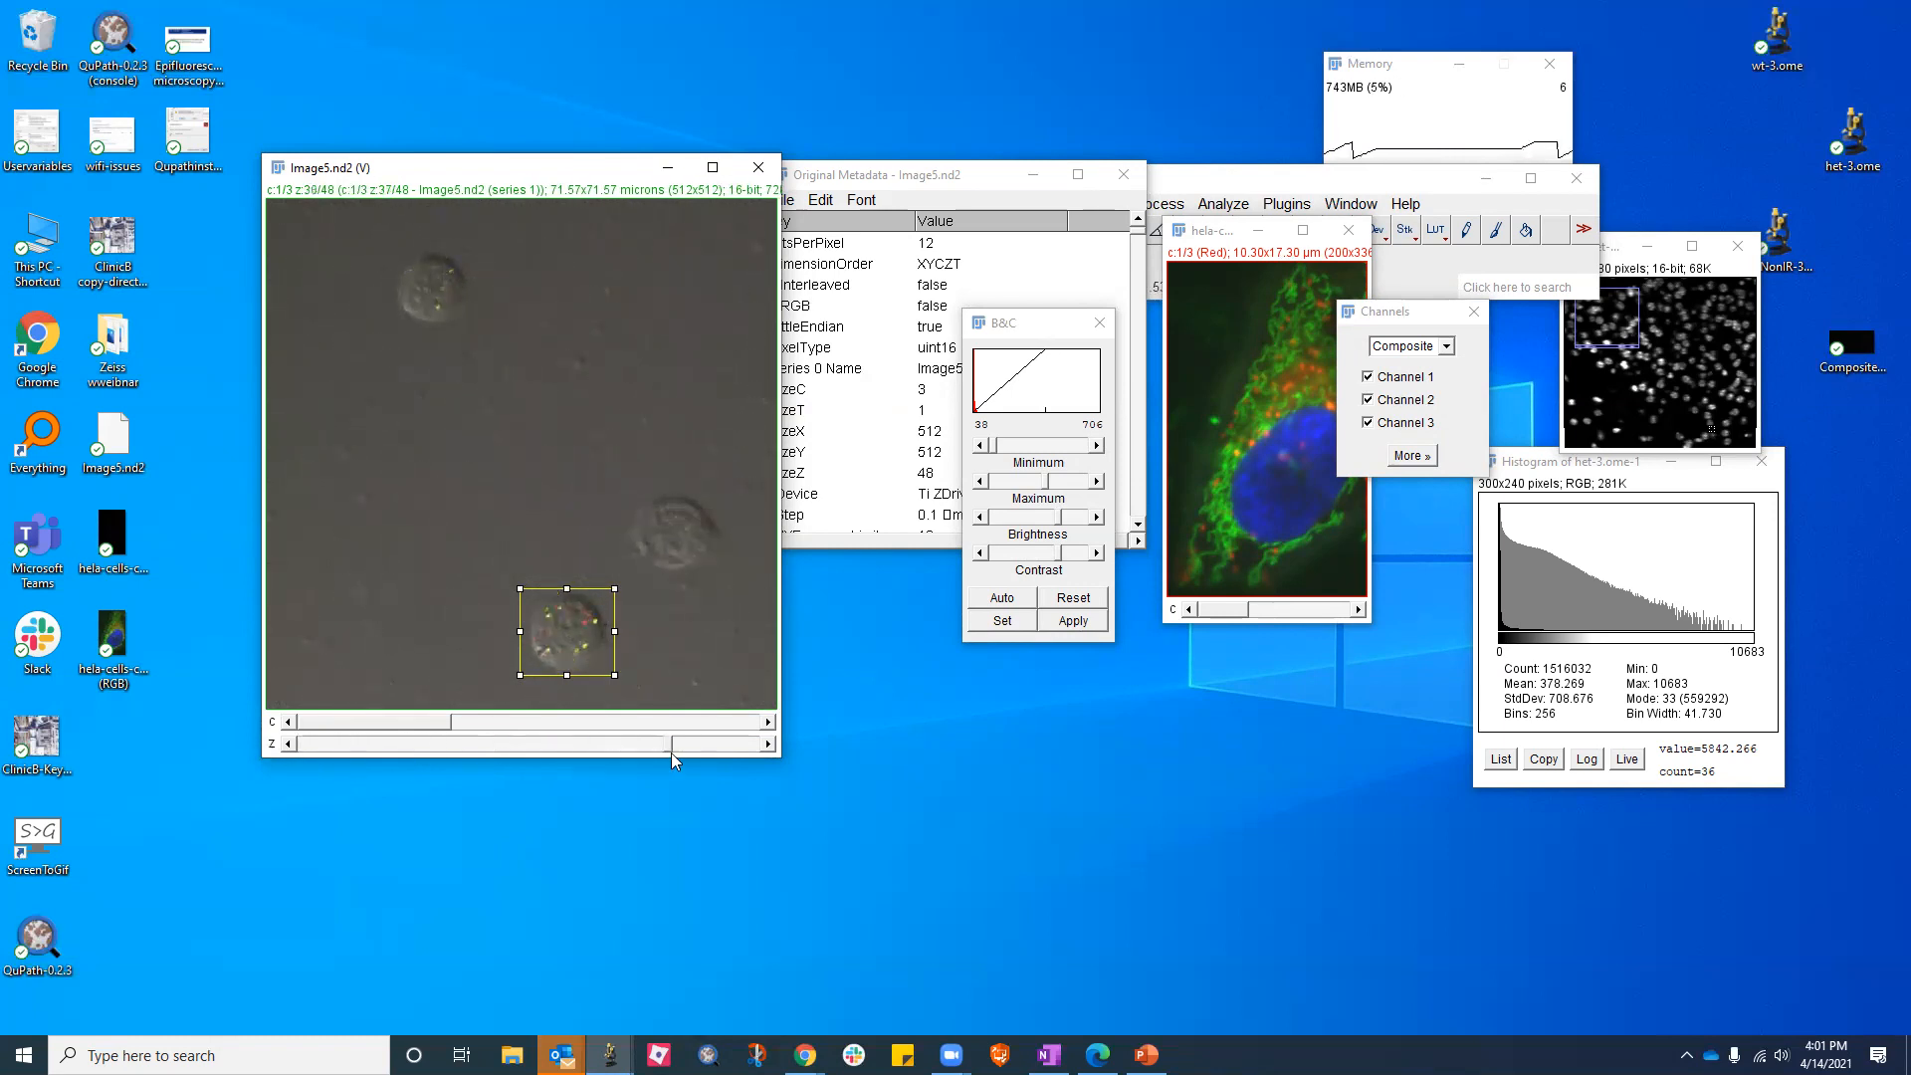
pyautogui.moveTo(812, 740); pyautogui.dragTo(721, 746)
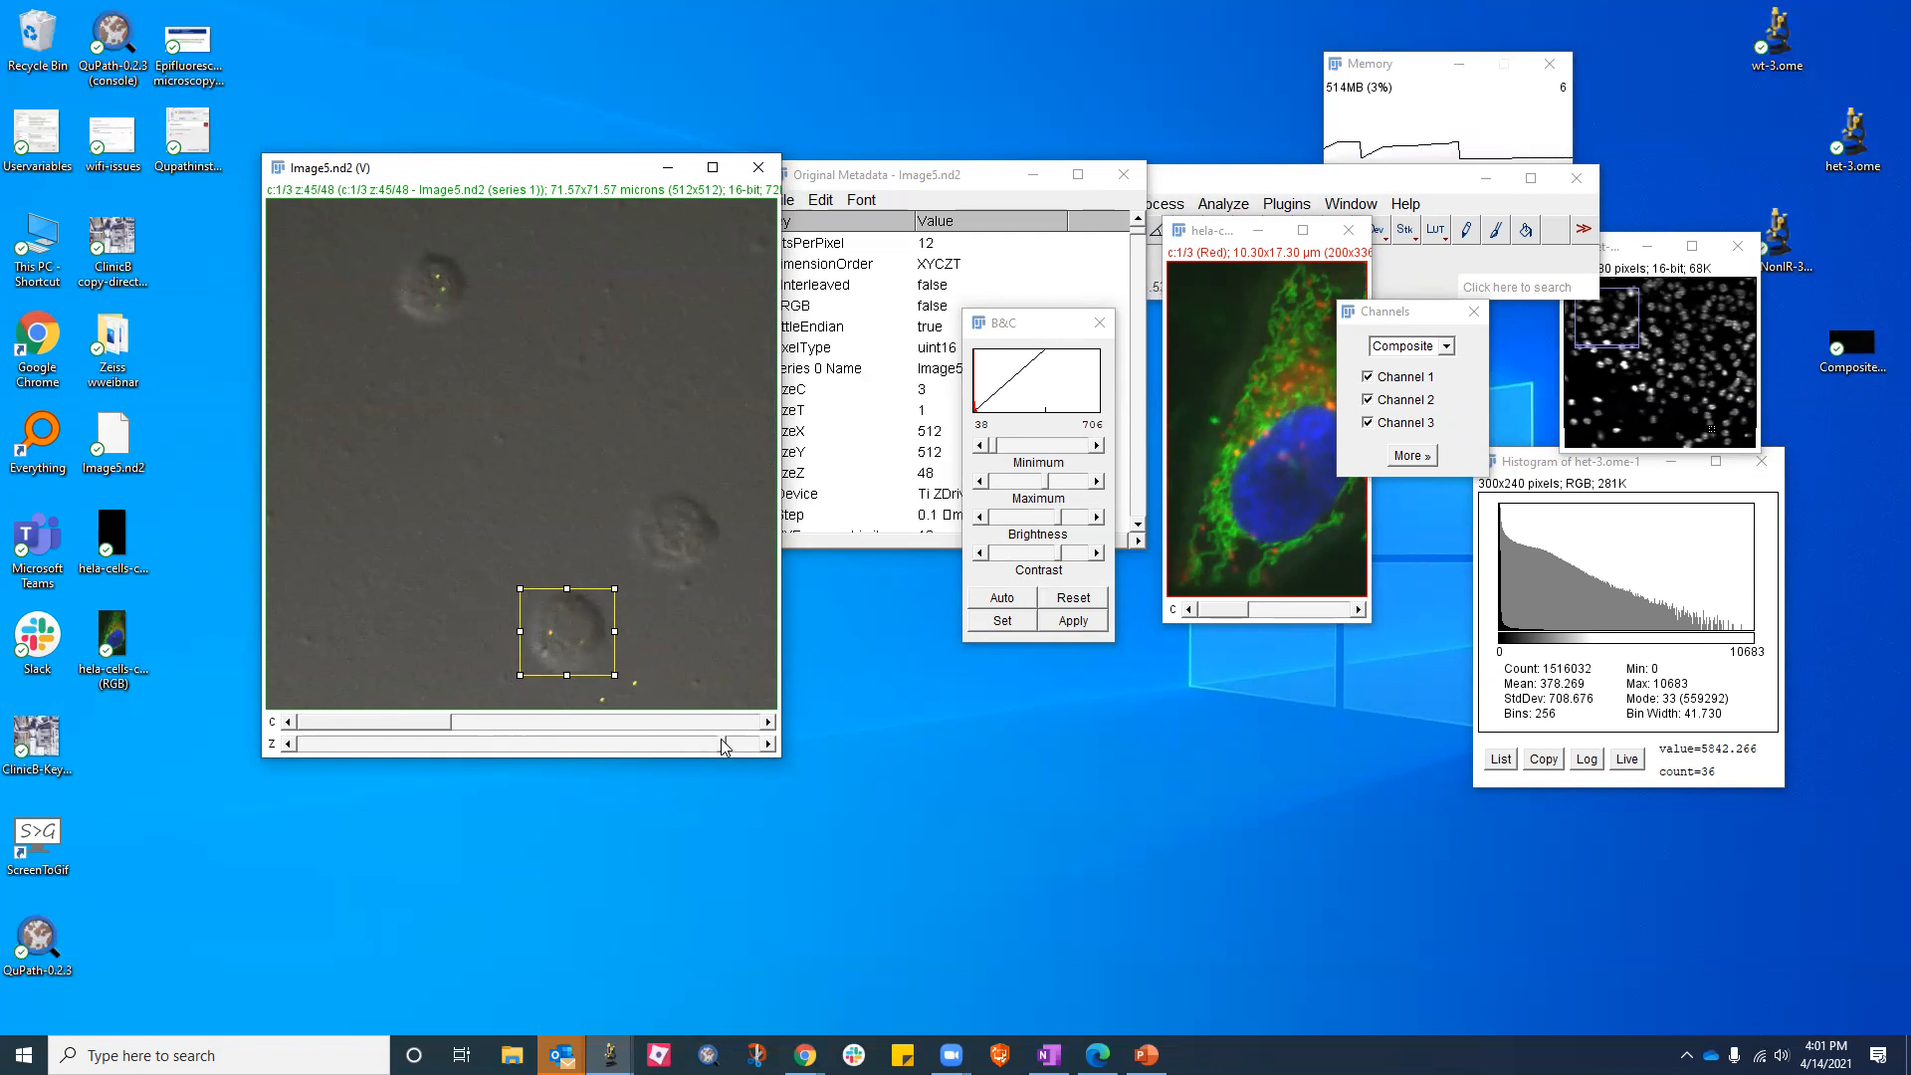
pyautogui.moveTo(718, 743); pyautogui.dragTo(727, 740)
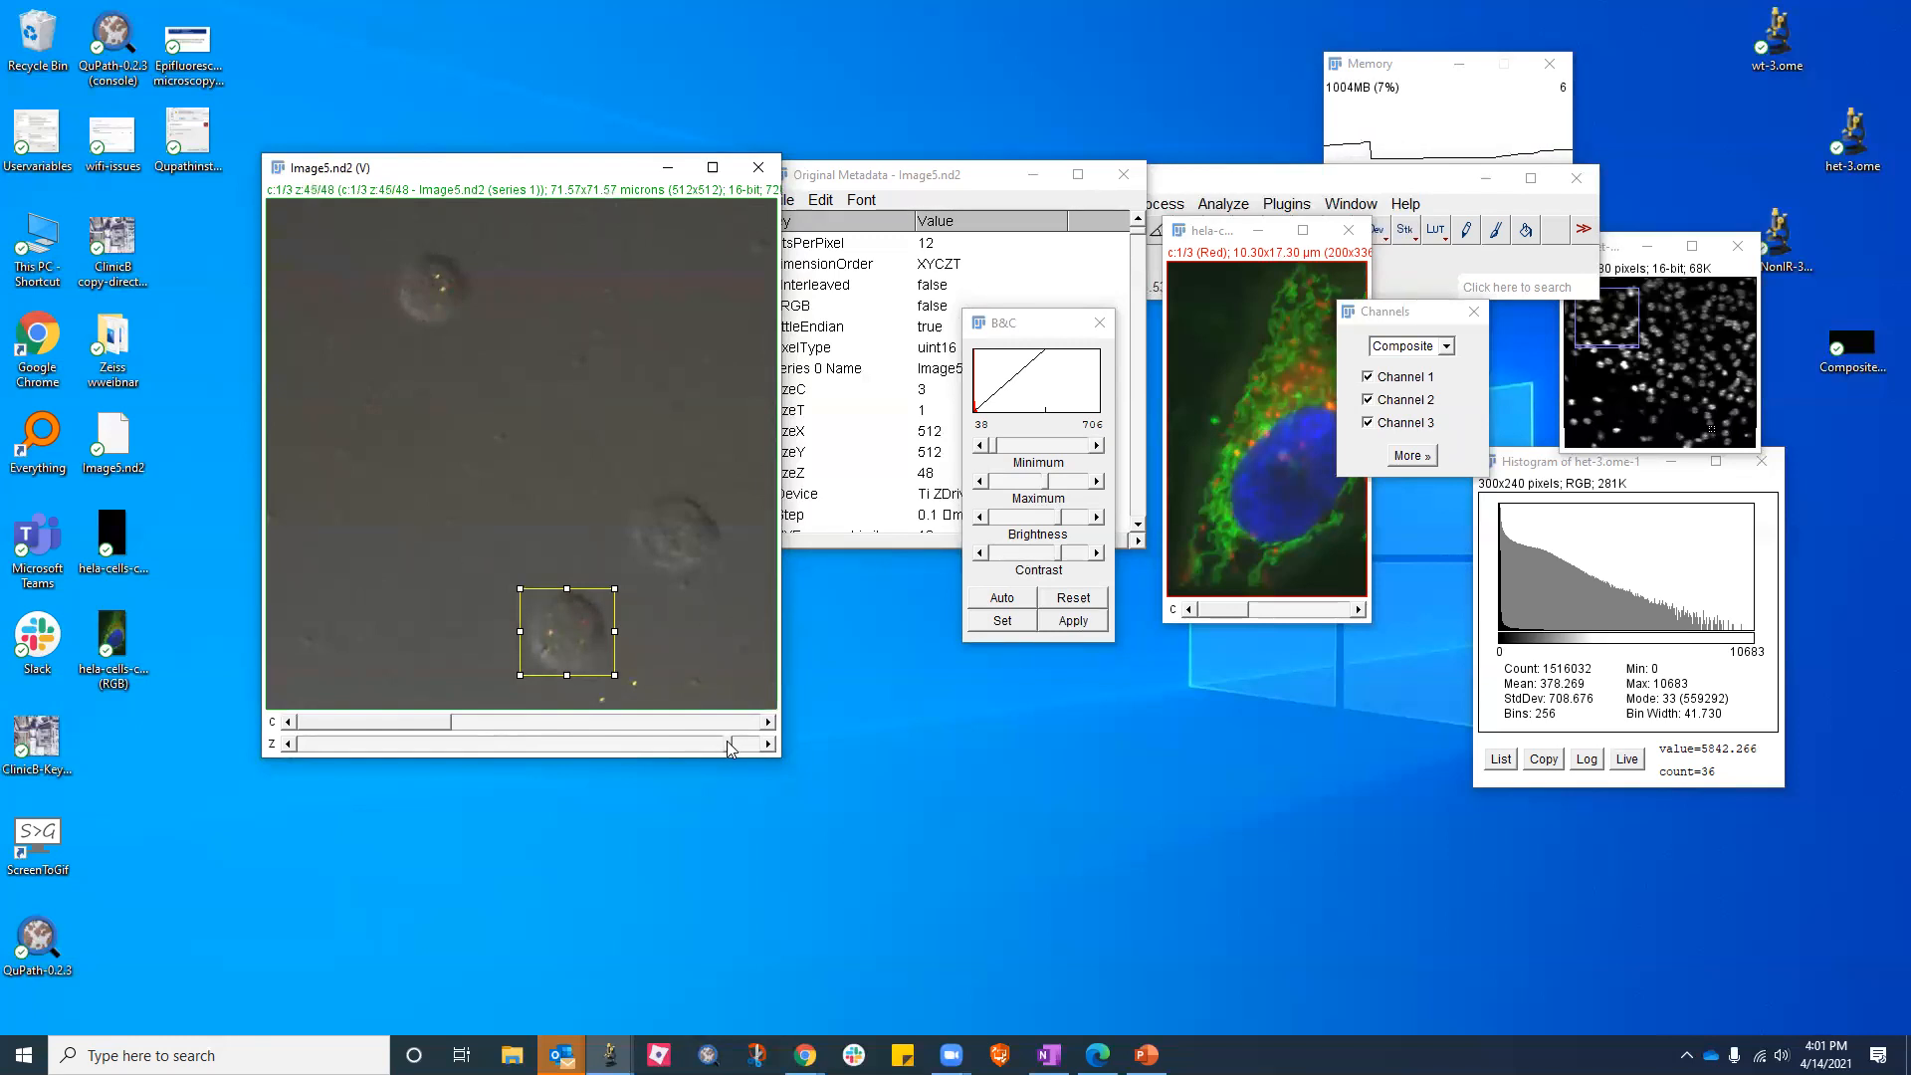
# Duplicate the selected cell as a hyperstack named Image5-1.nd2 with channels 1-3 and slices 1-45
pyautogui.rightClick(575, 633)
pyautogui.click(615, 697)
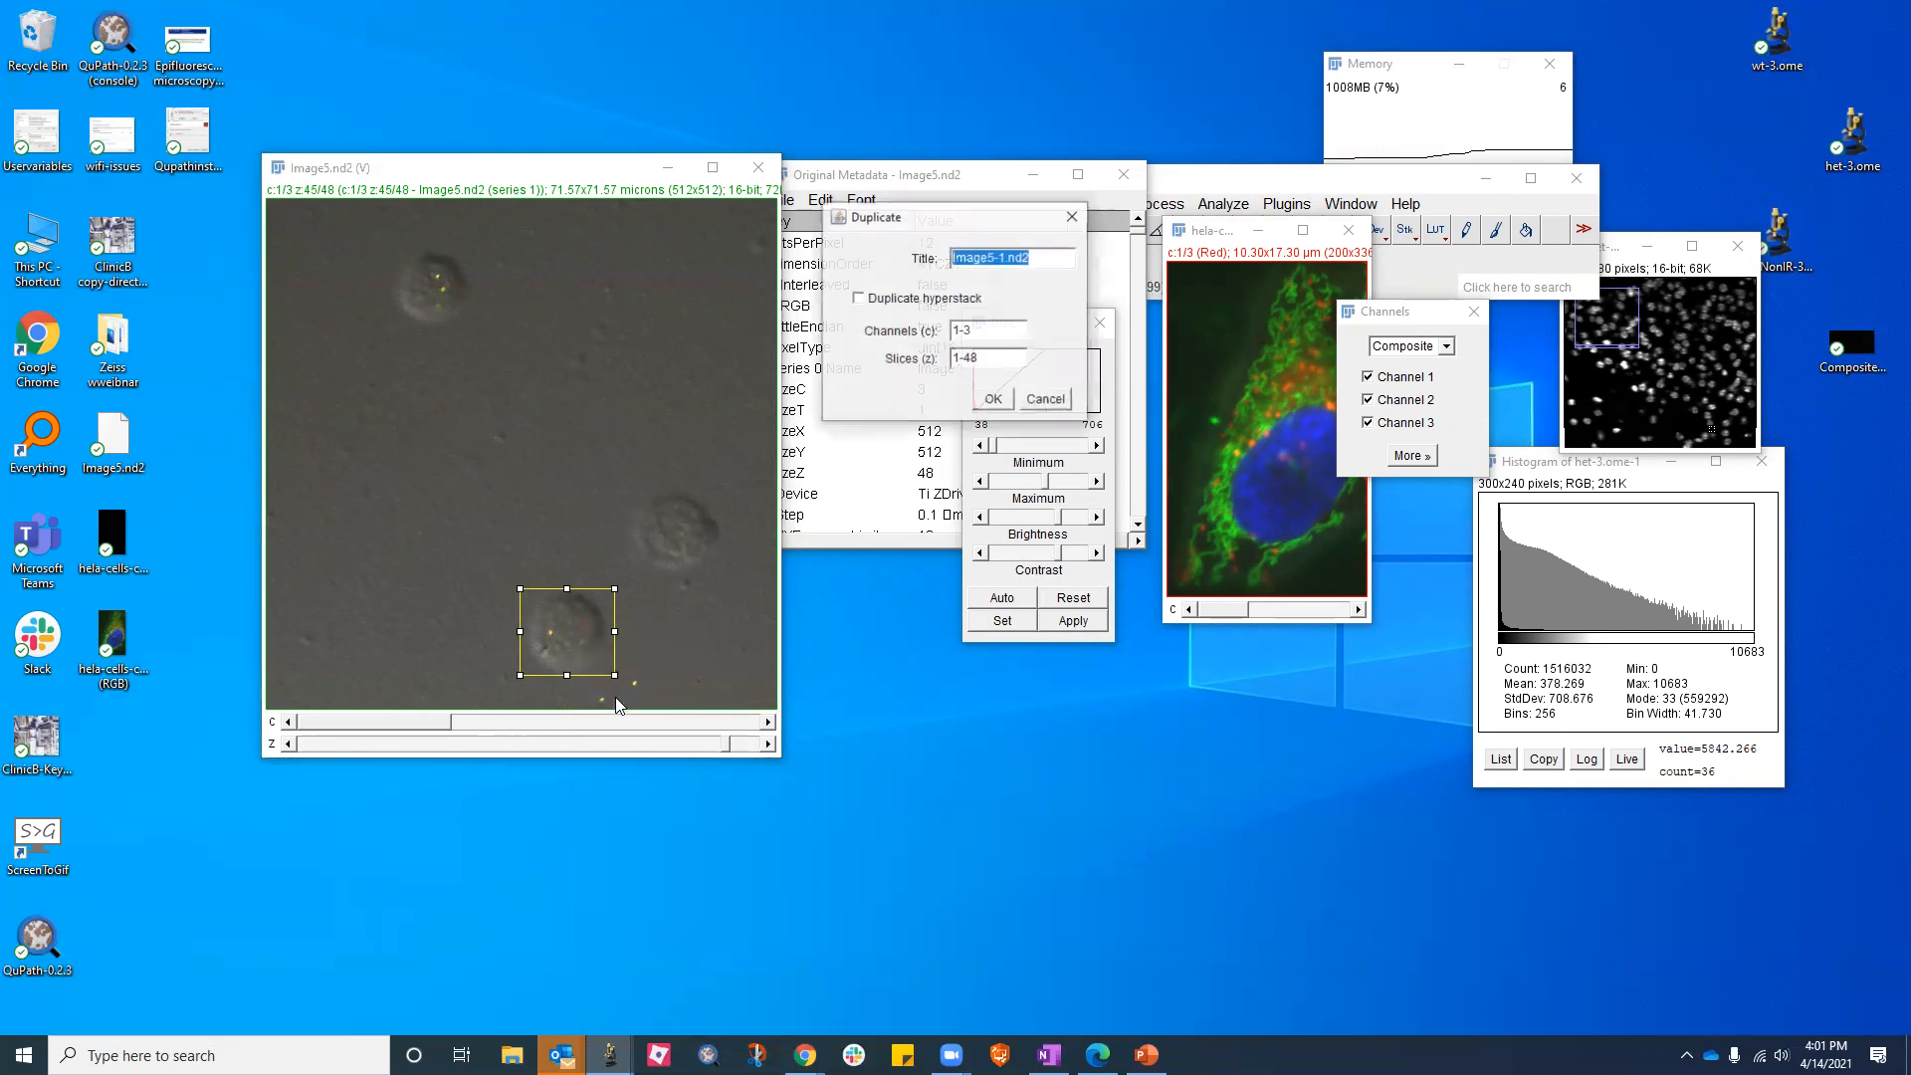
pyautogui.click(896, 301)
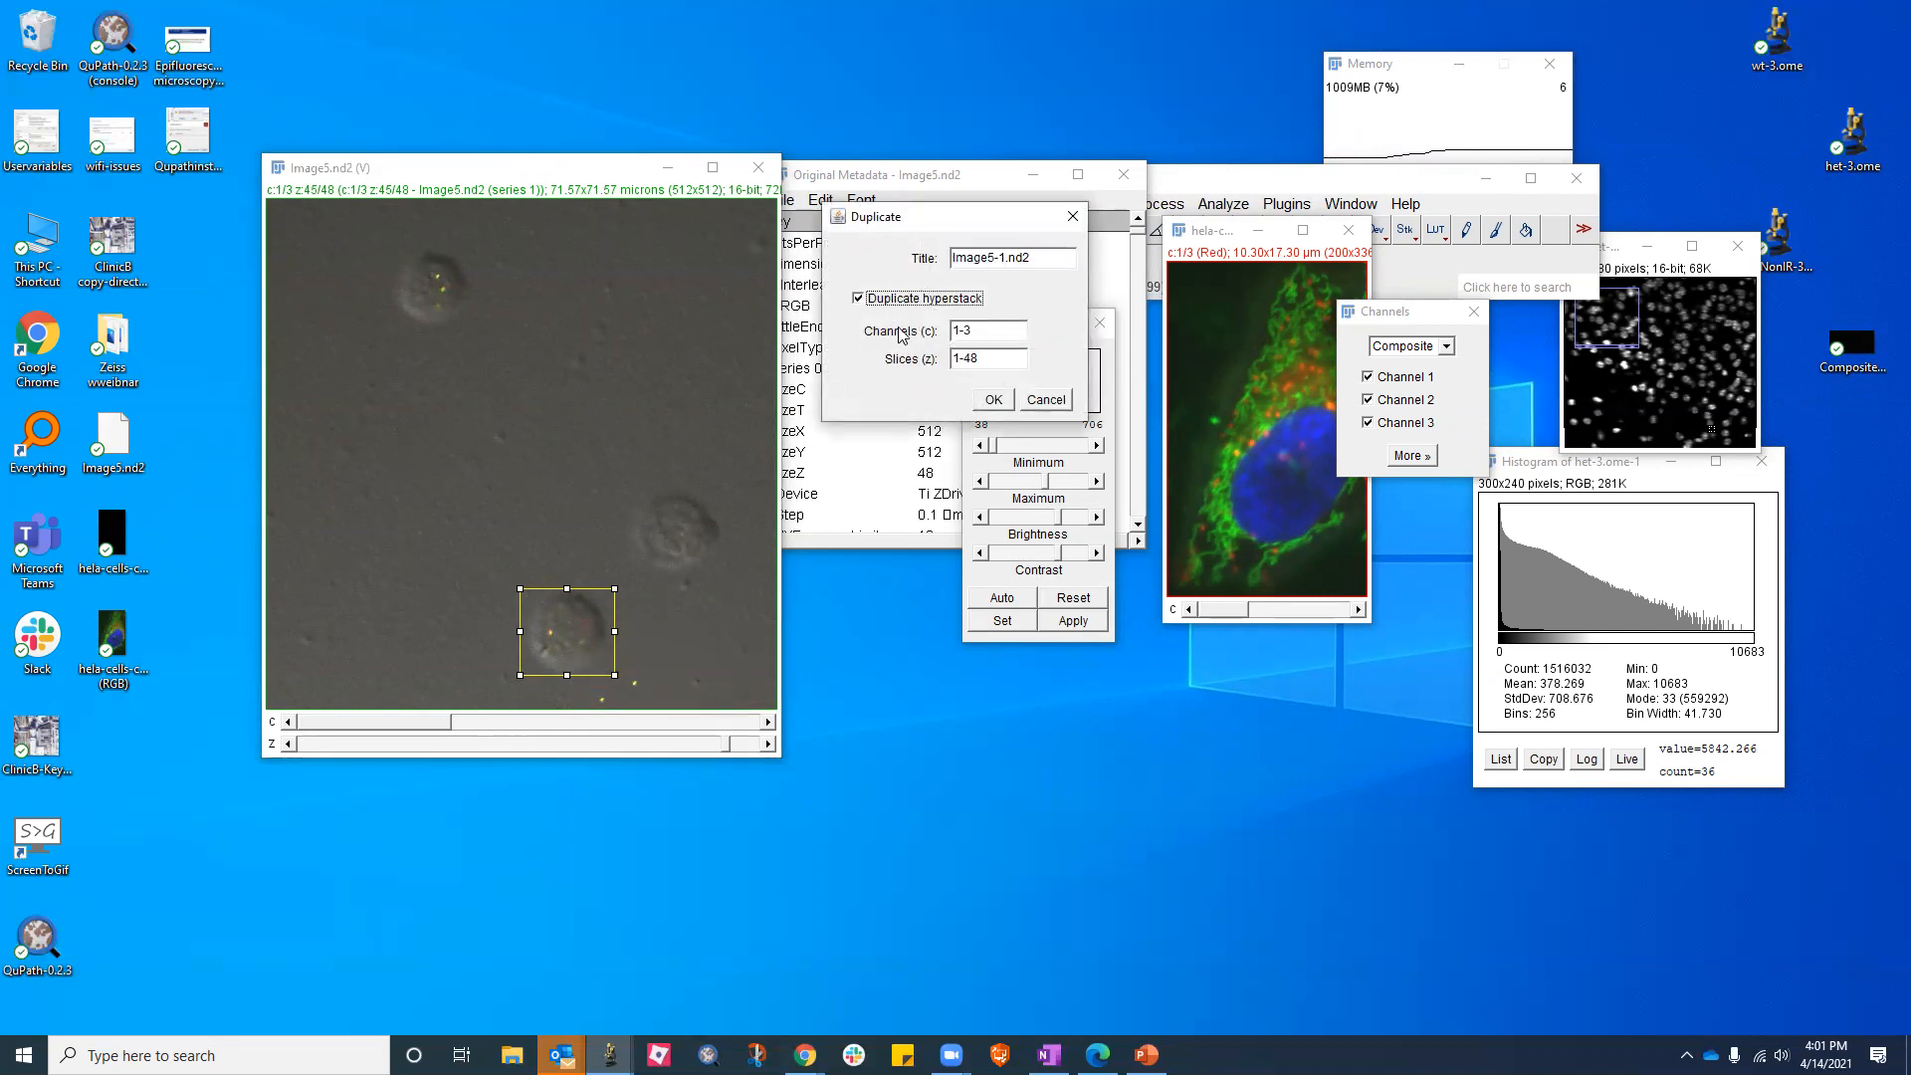
pyautogui.click(994, 360)
pyautogui.click(1000, 360)
pyautogui.click(992, 400)
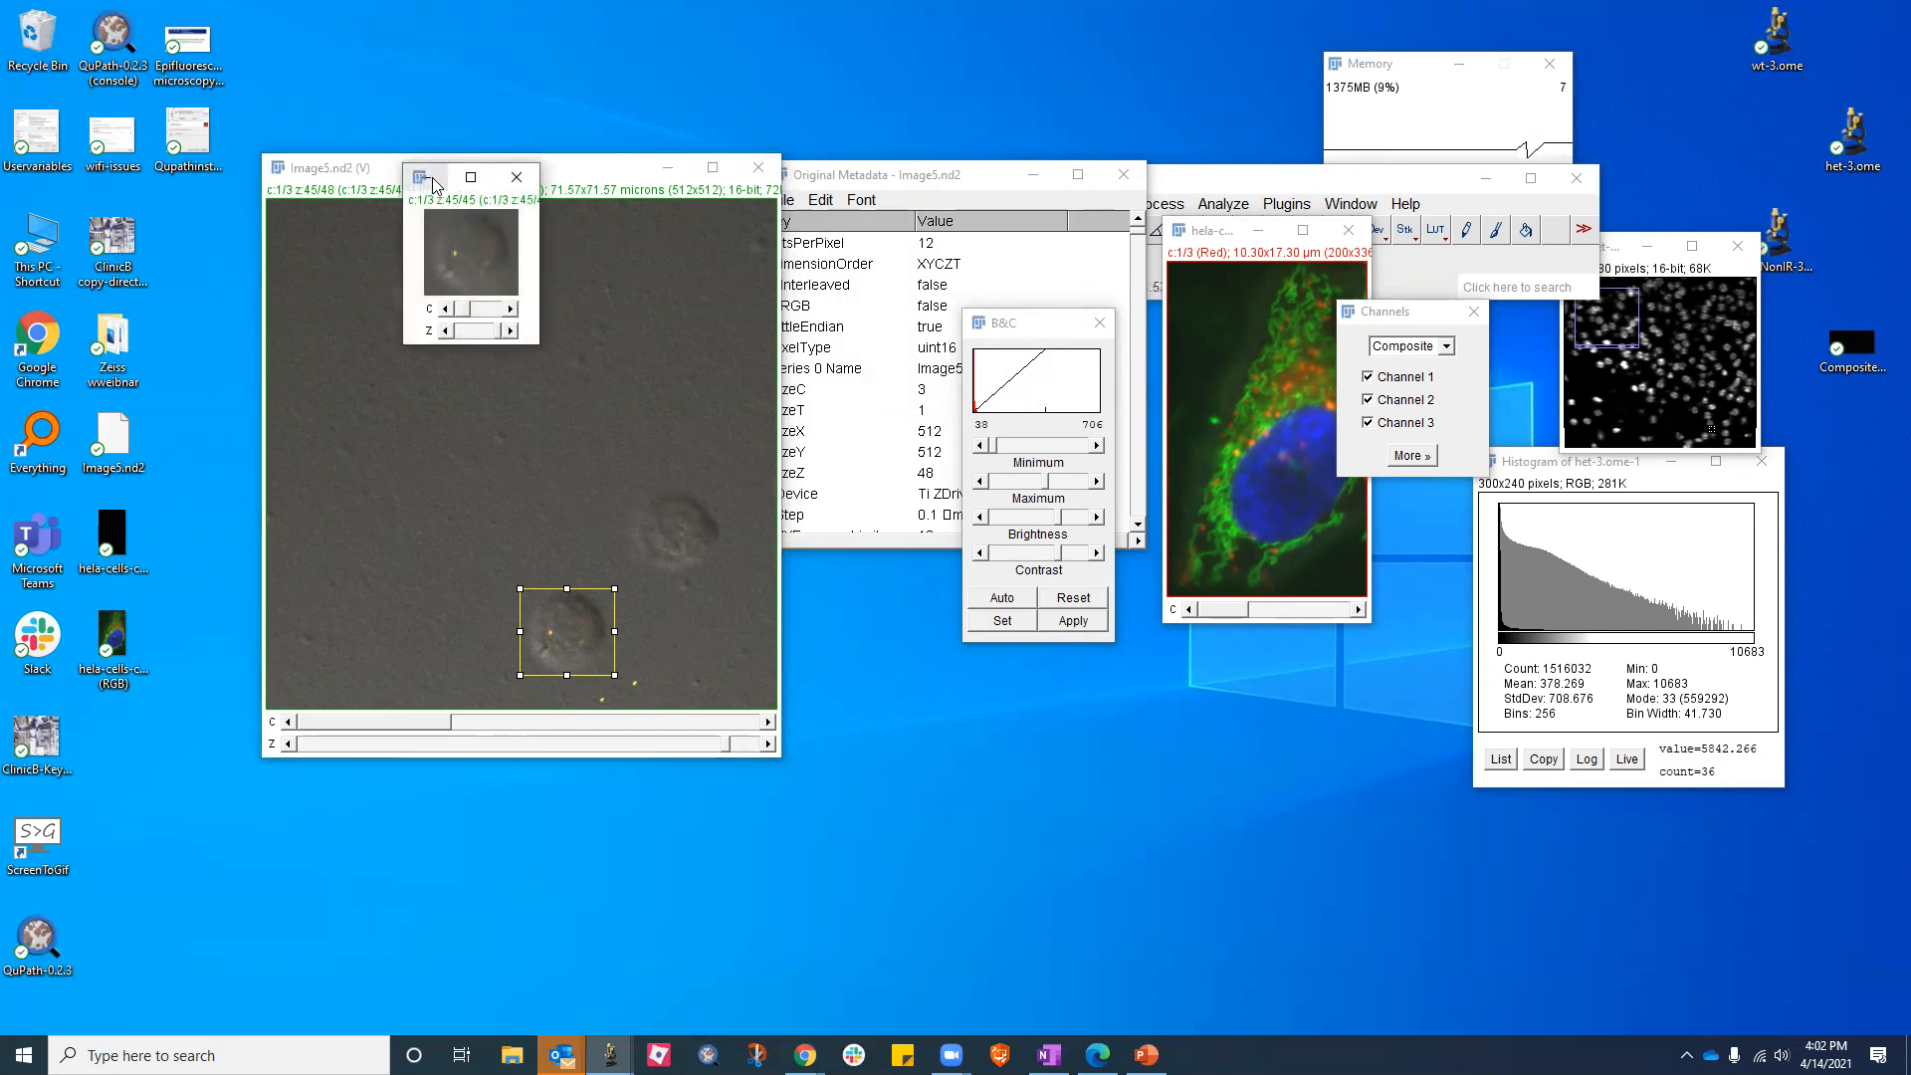
# Enlarge the Image5-1.nd2 view to 400% and go to Z slice 18
pyautogui.moveTo(532, 344); pyautogui.dragTo(729, 484)
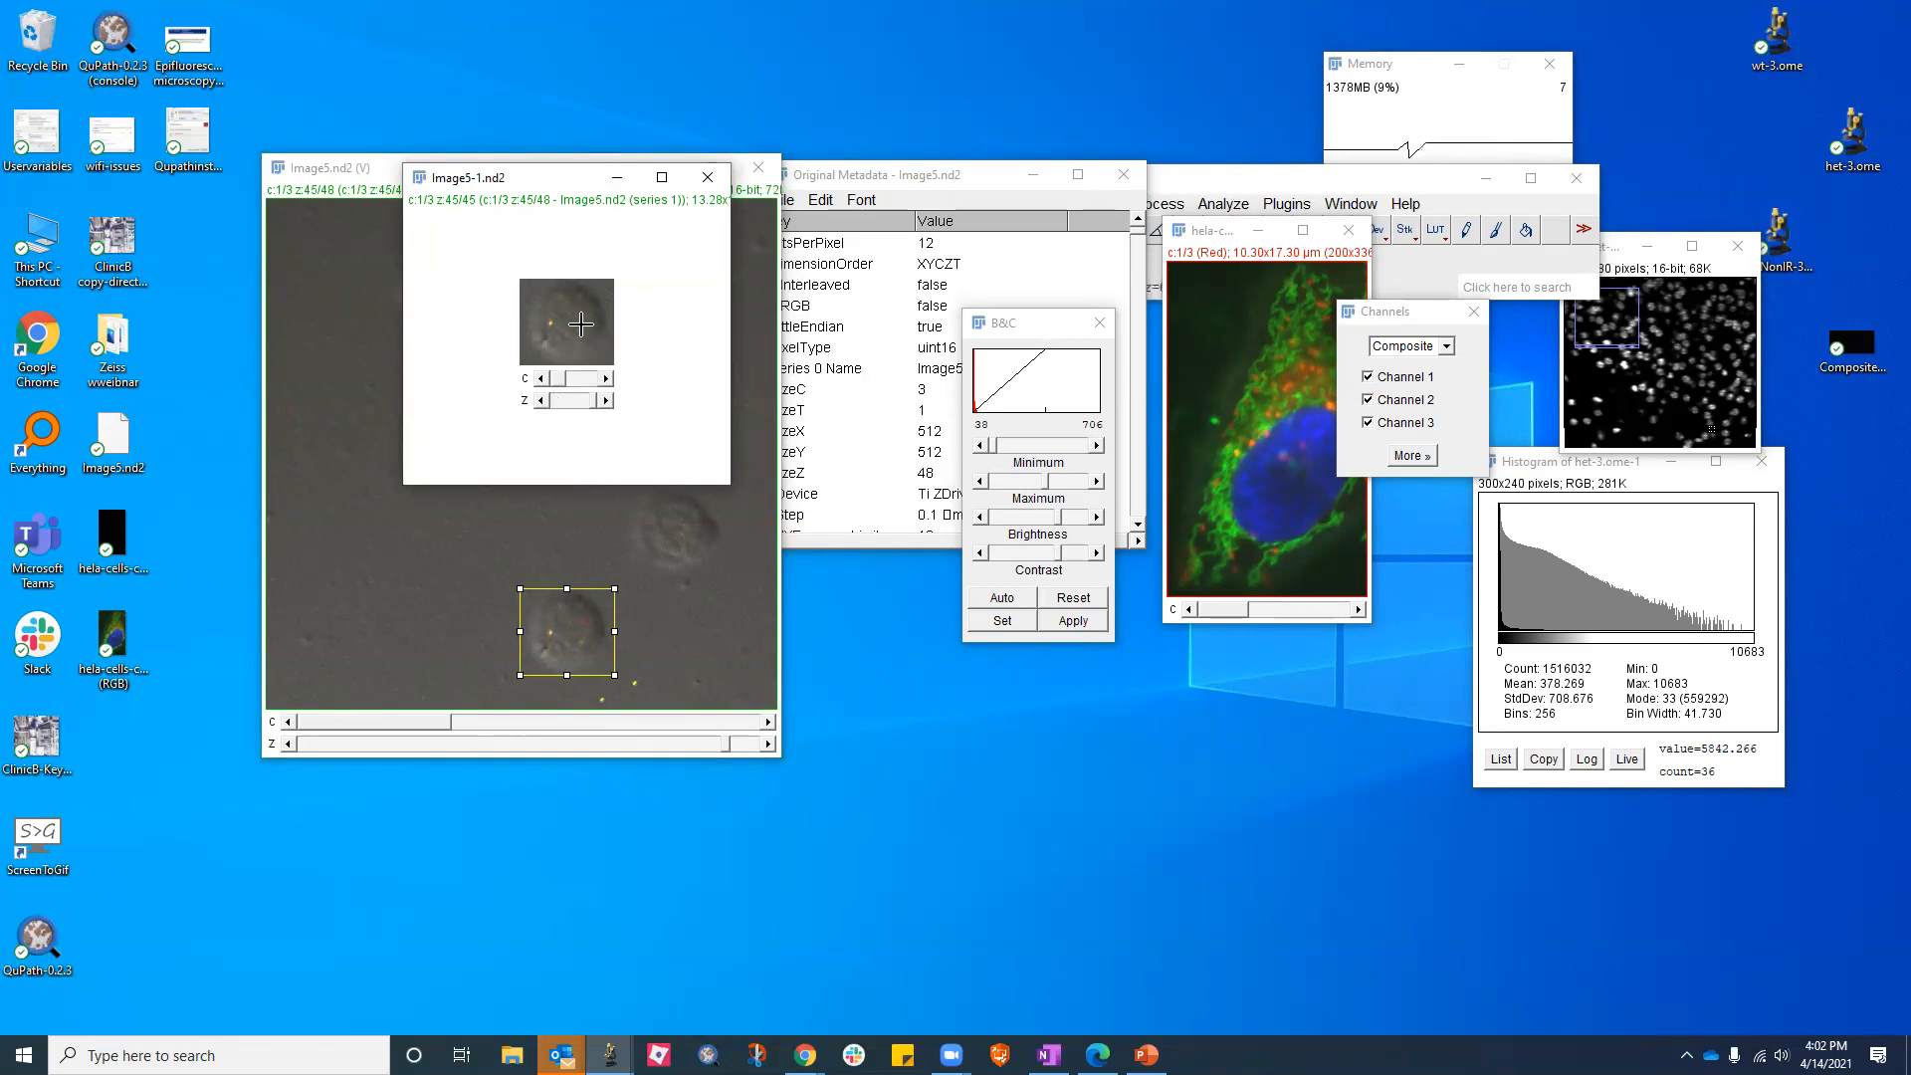
pyautogui.press('+')
pyautogui.press('+')
pyautogui.press('+')
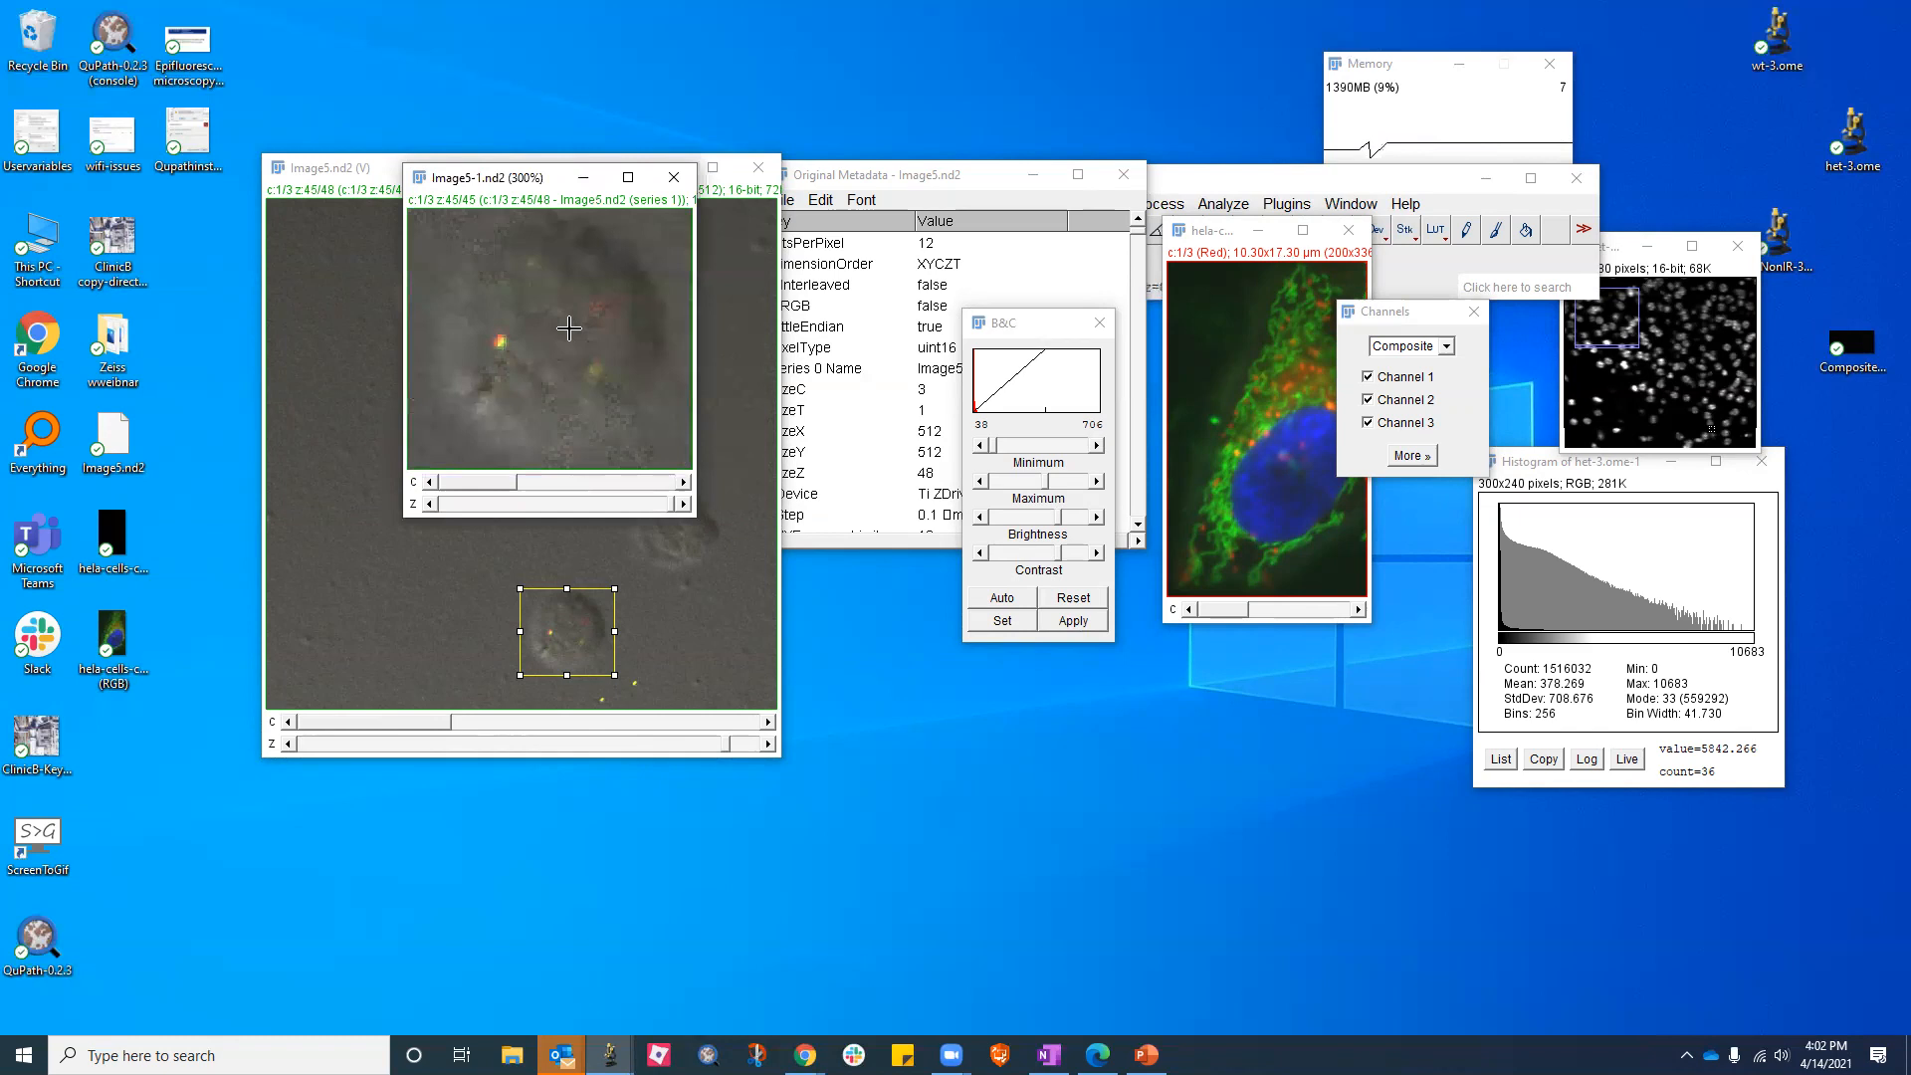
pyautogui.press('-')
pyautogui.press('-')
pyautogui.press('+')
pyautogui.press('+')
pyautogui.press('+')
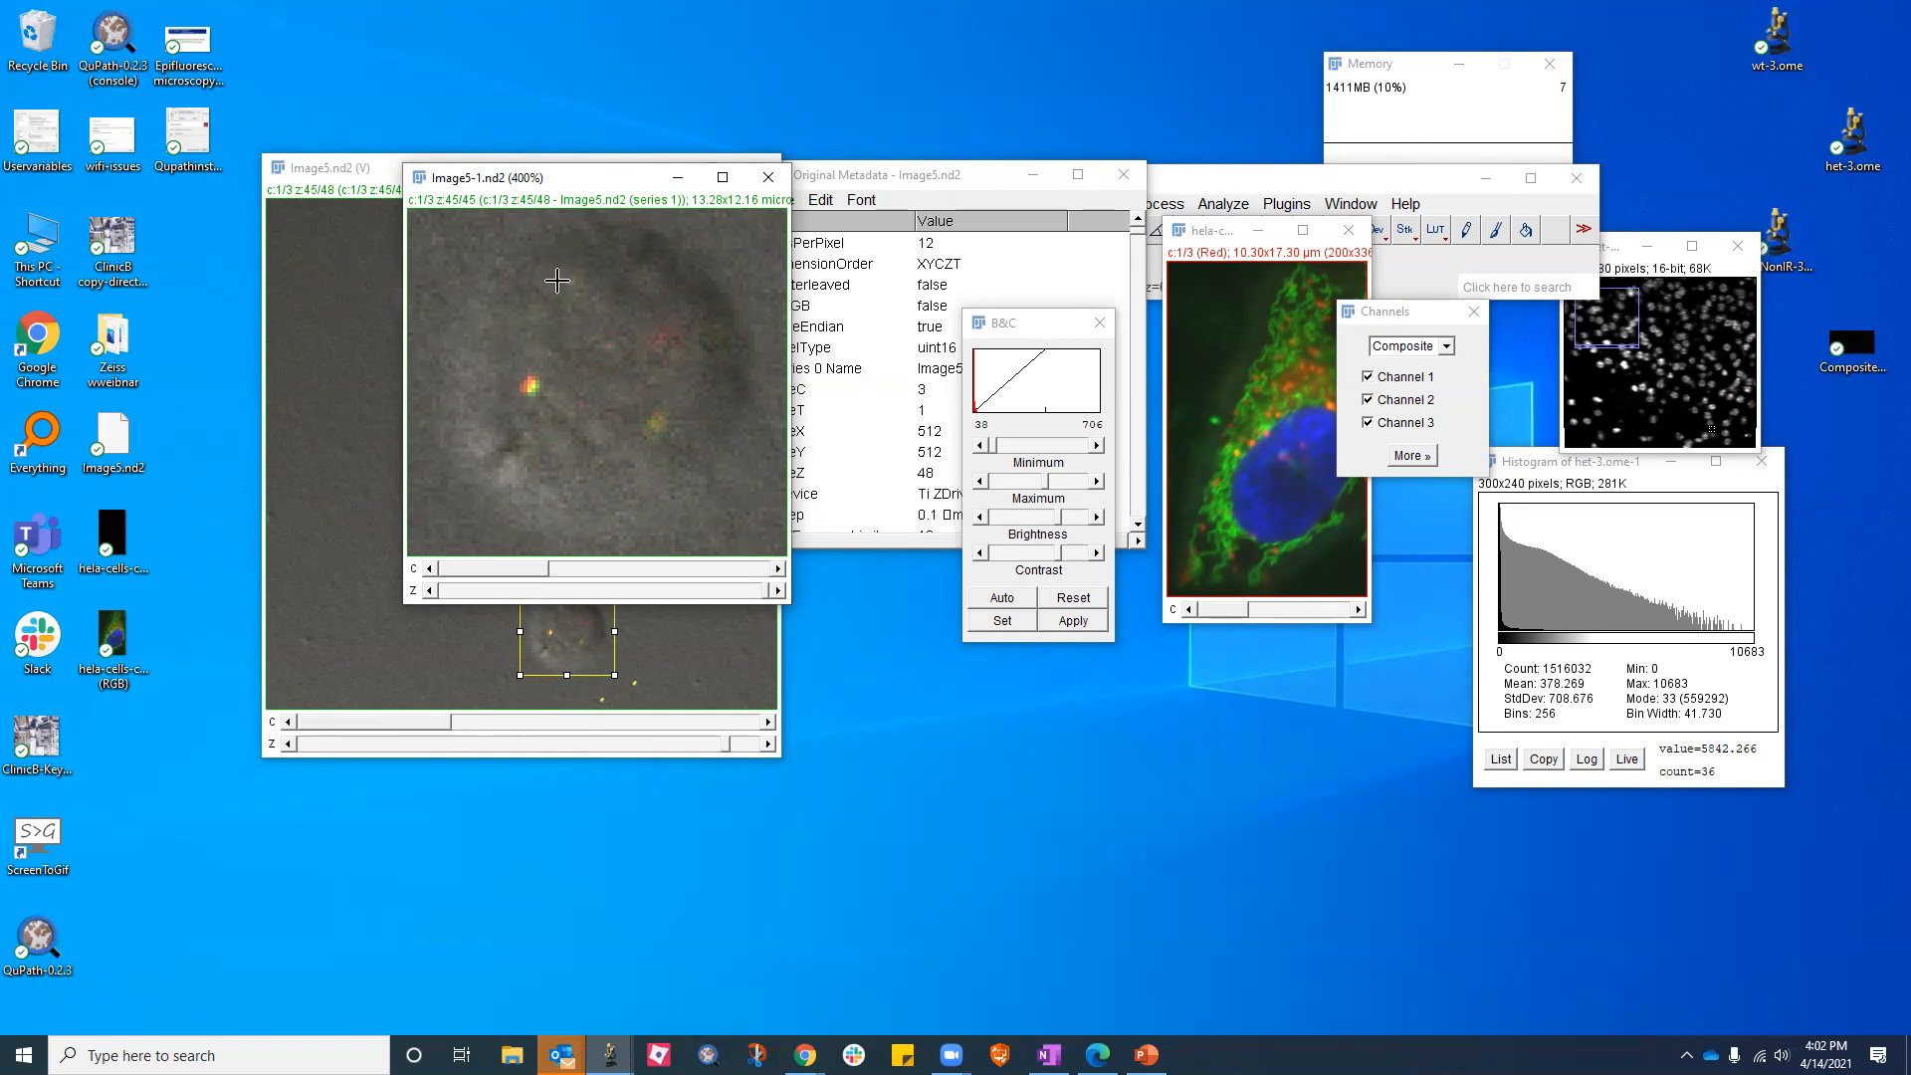
pyautogui.press('-')
pyautogui.press('+')
pyautogui.moveTo(768, 594); pyautogui.dragTo(571, 609)
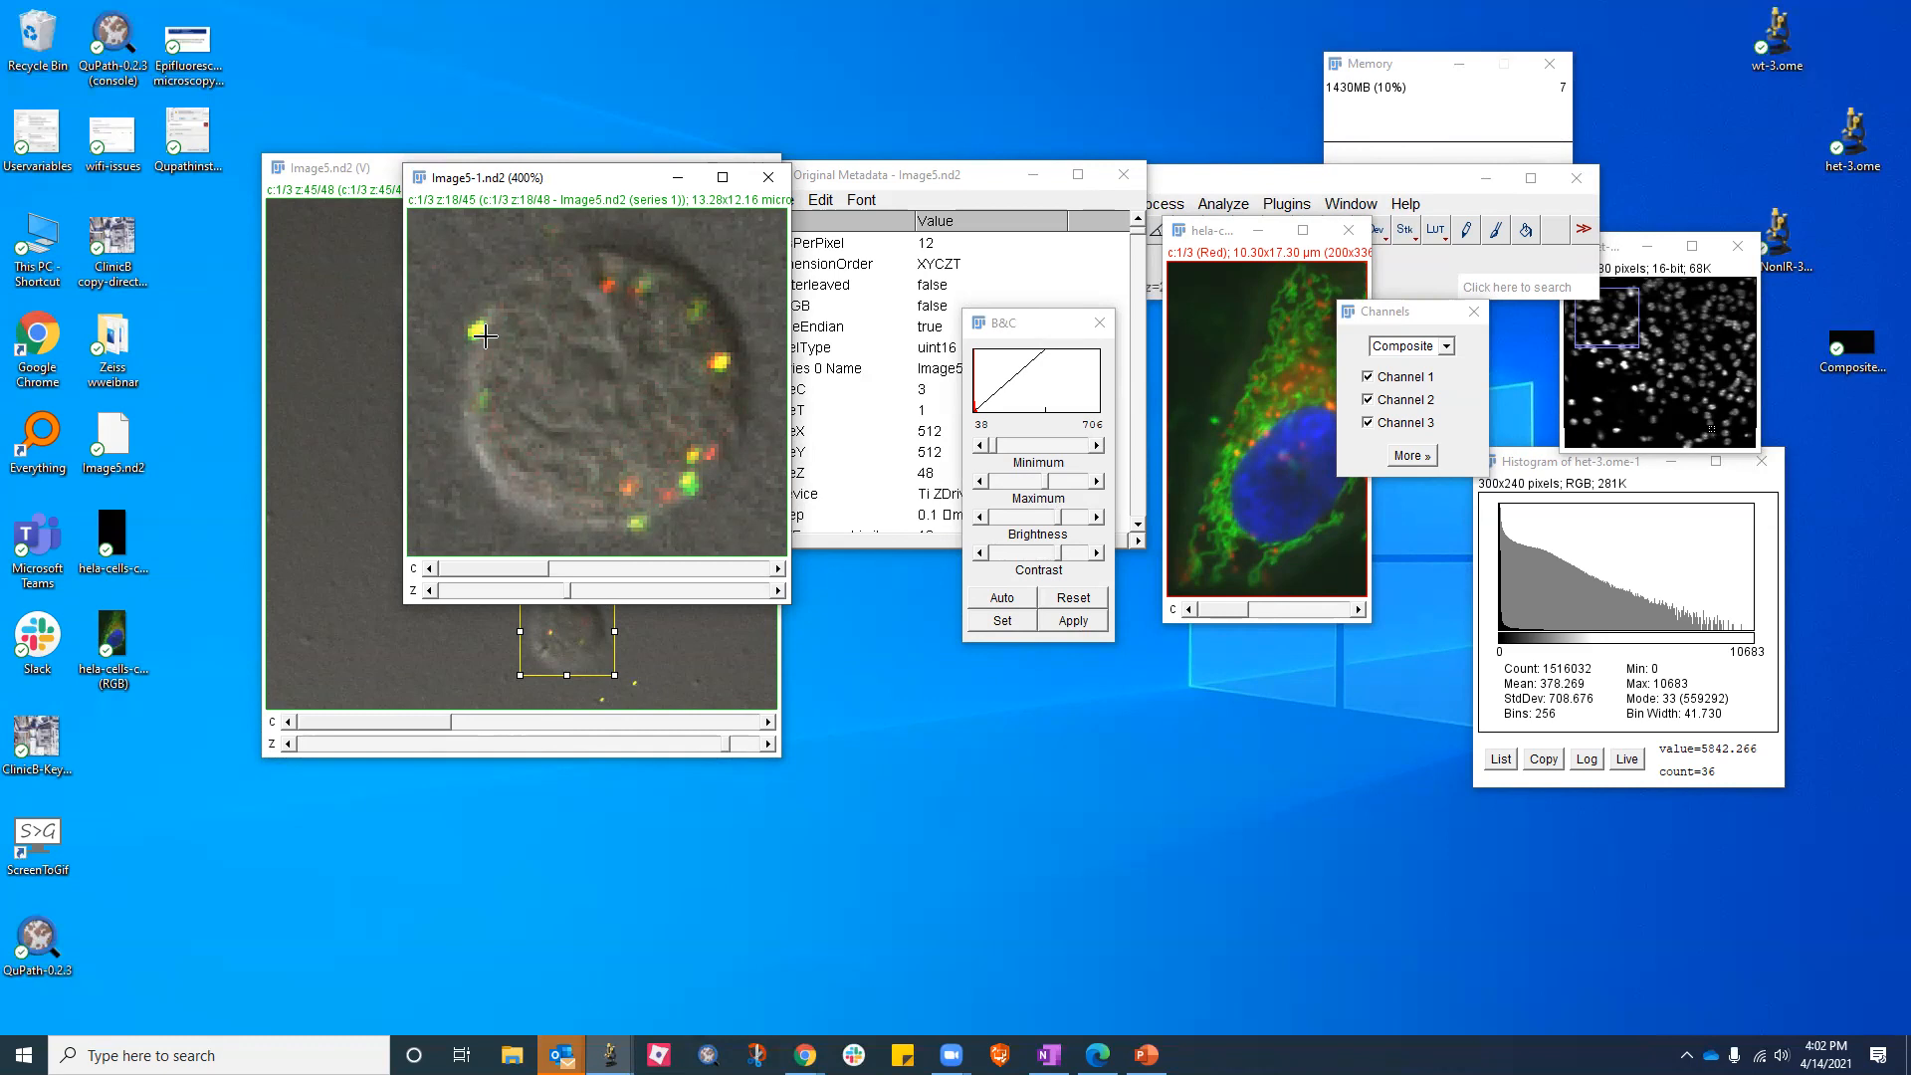
pyautogui.click(1262, 187)
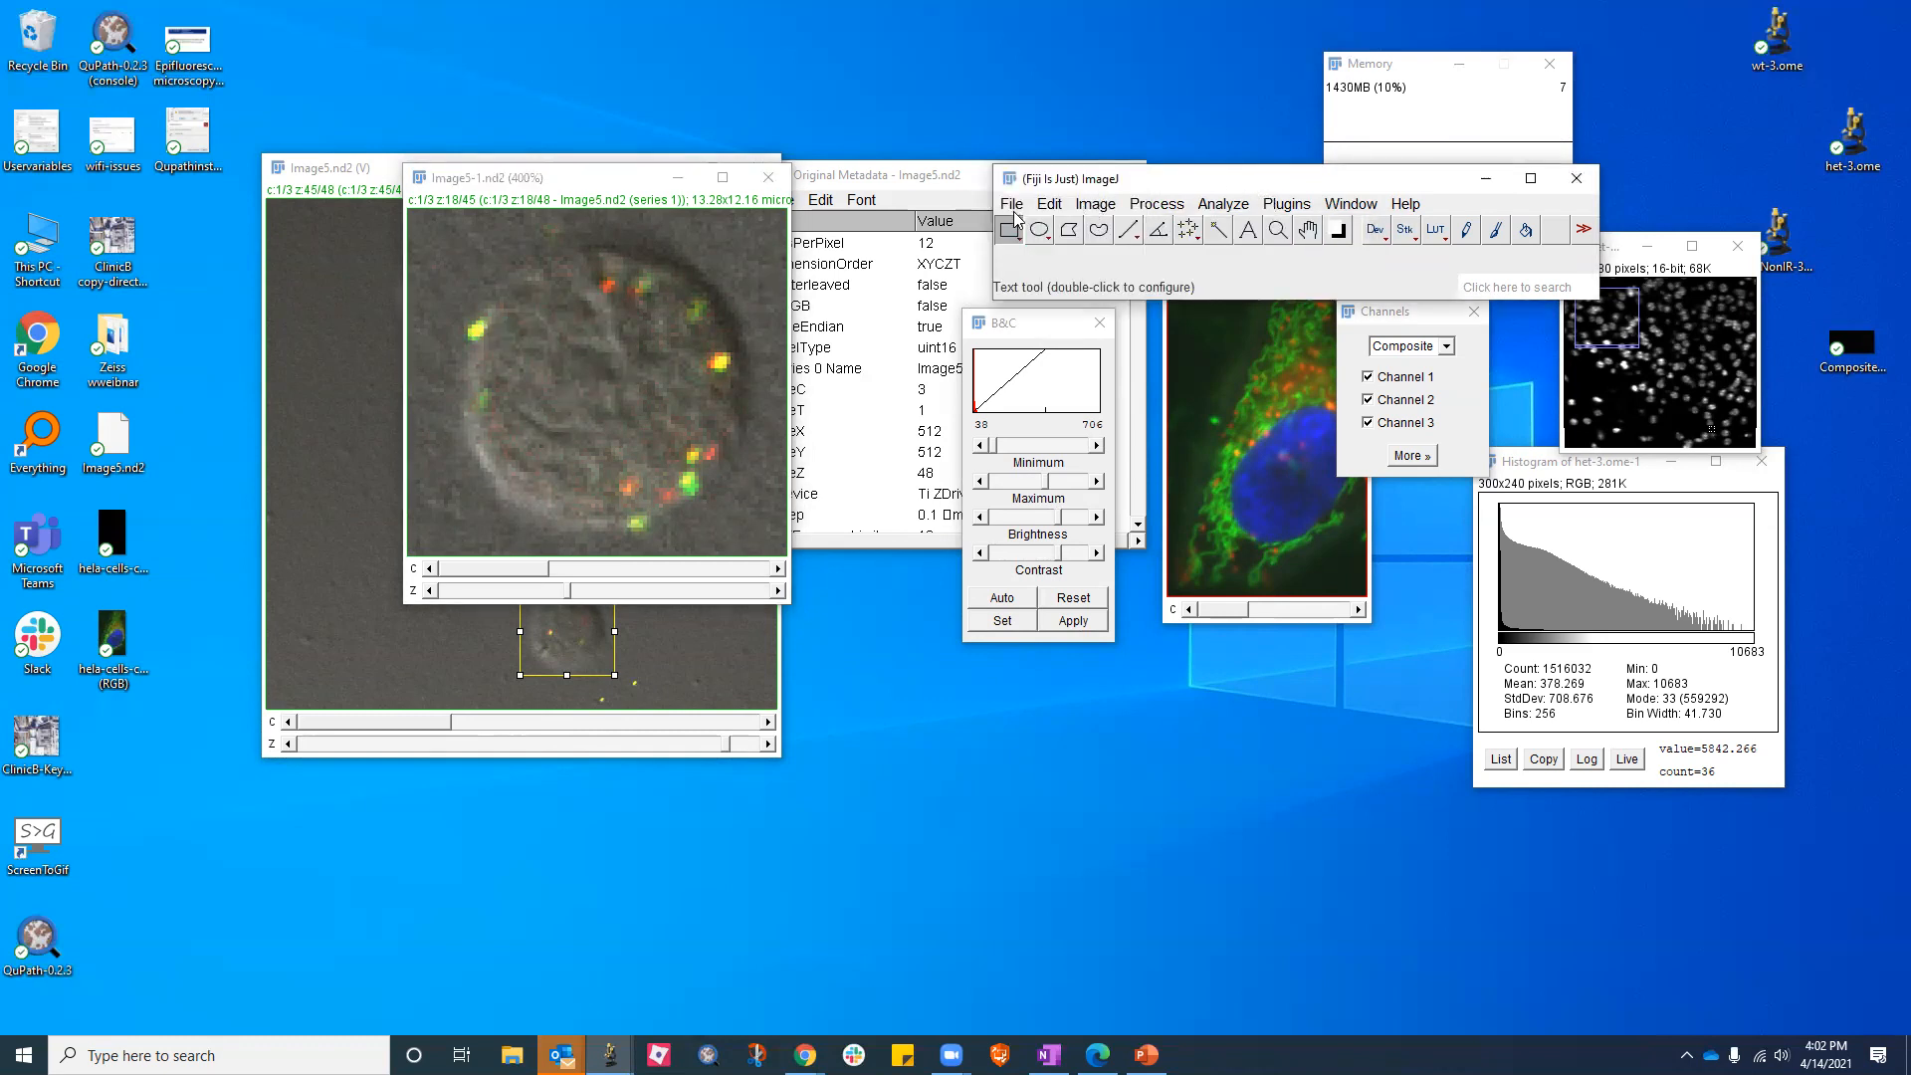
pyautogui.click(1095, 206)
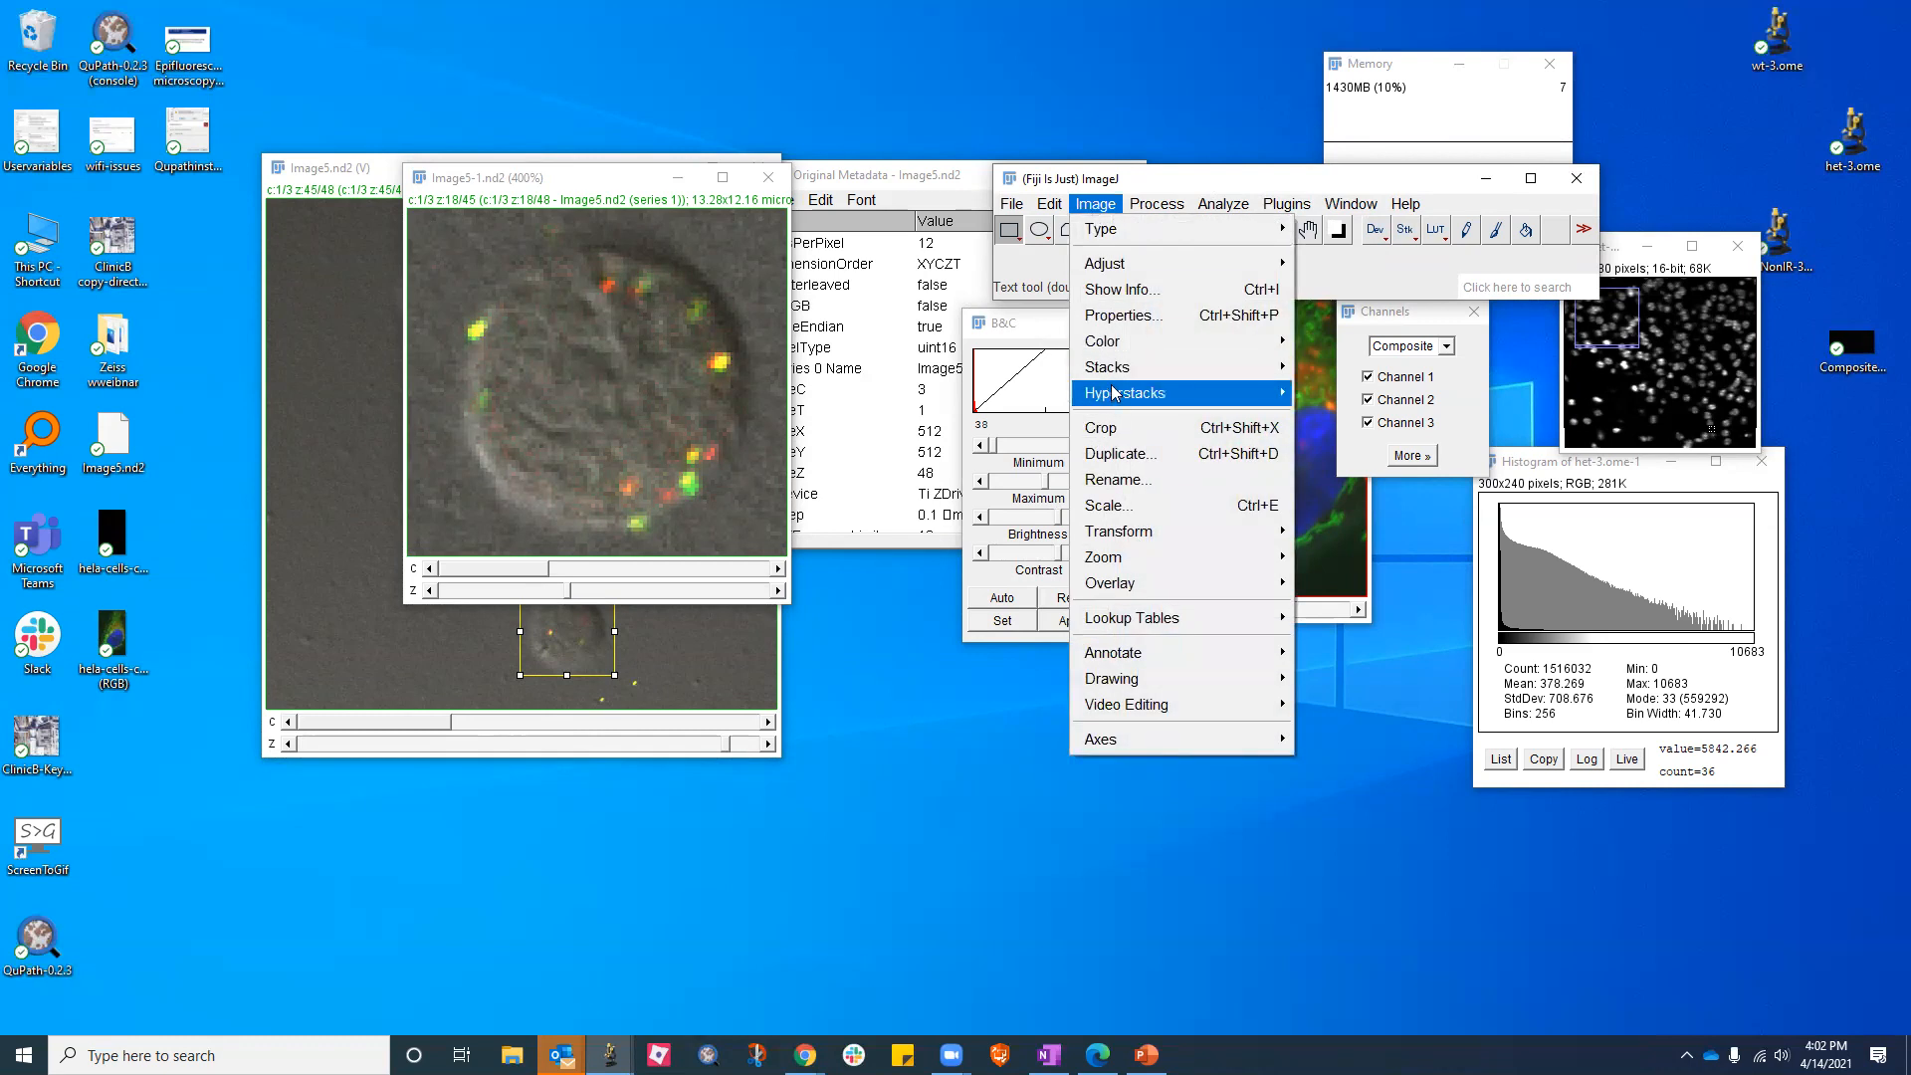
pyautogui.moveTo(1112, 384)
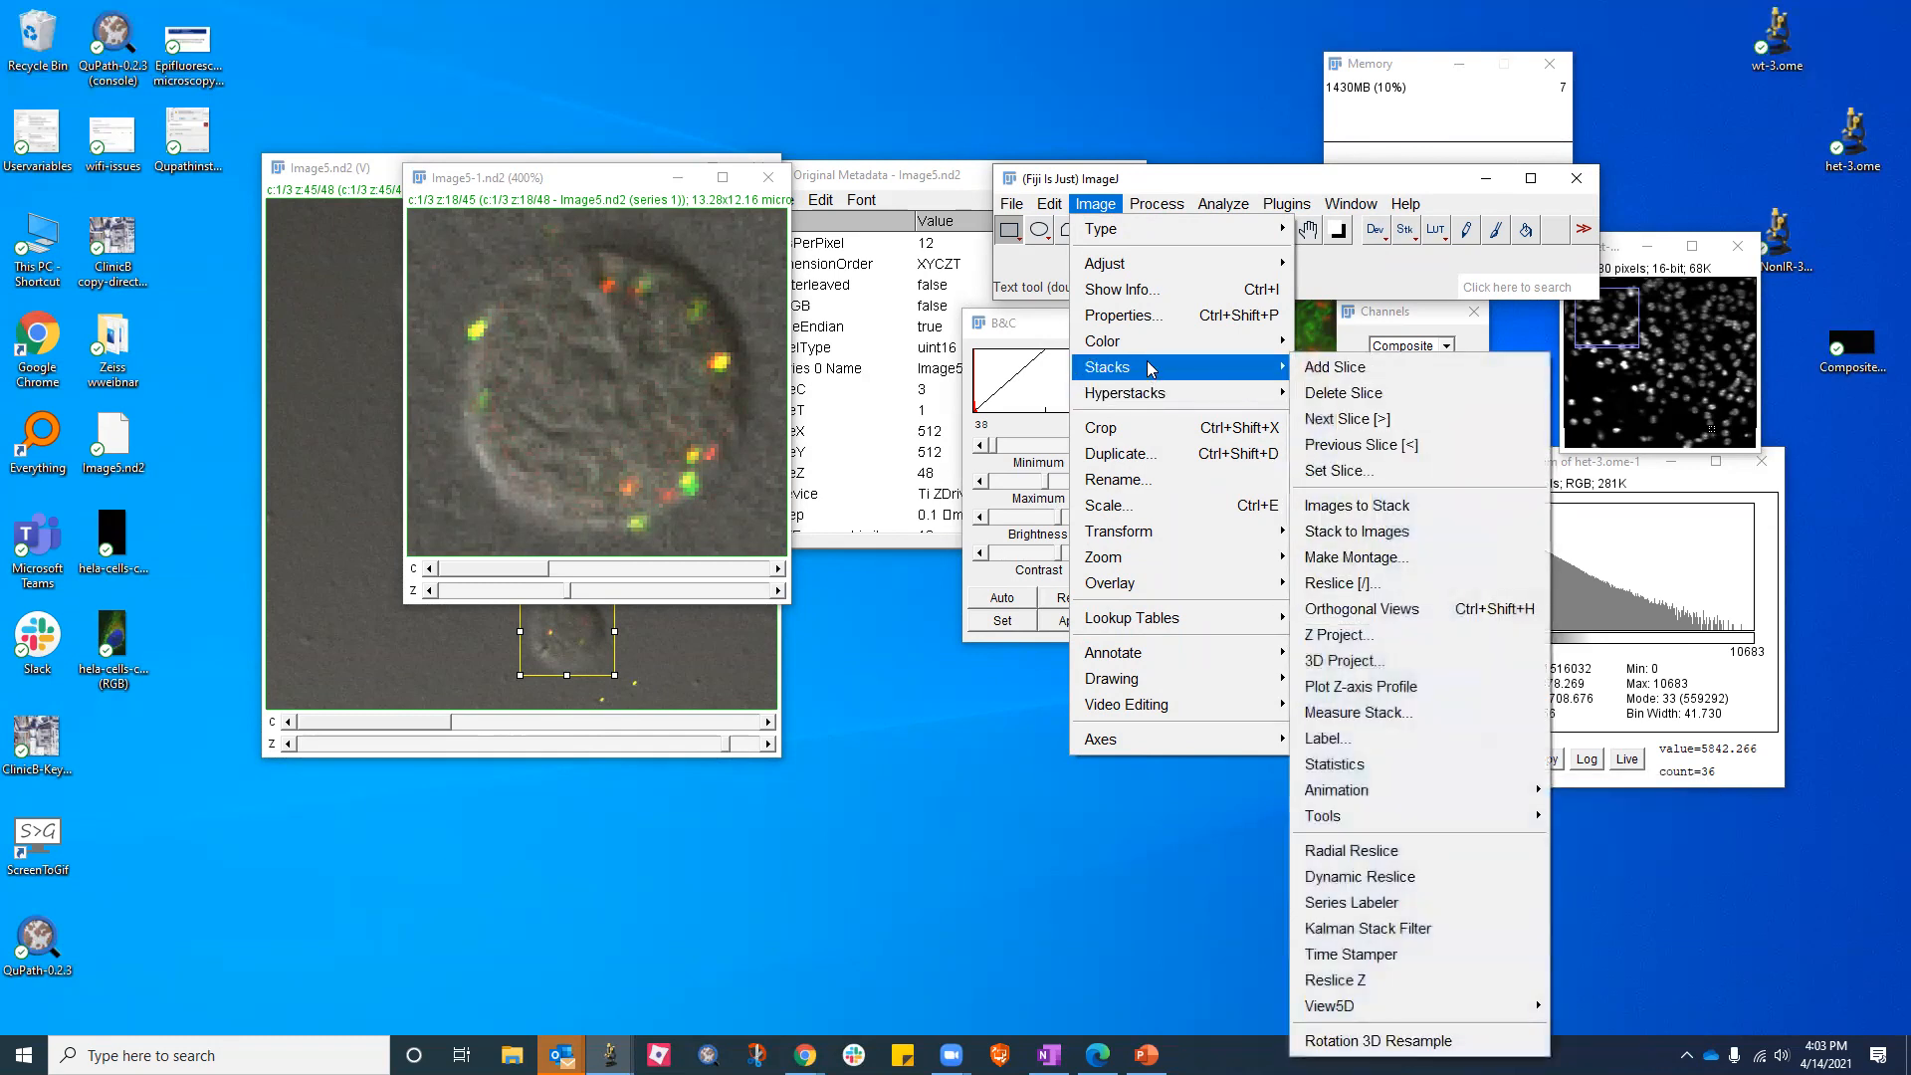
pyautogui.click(1317, 177)
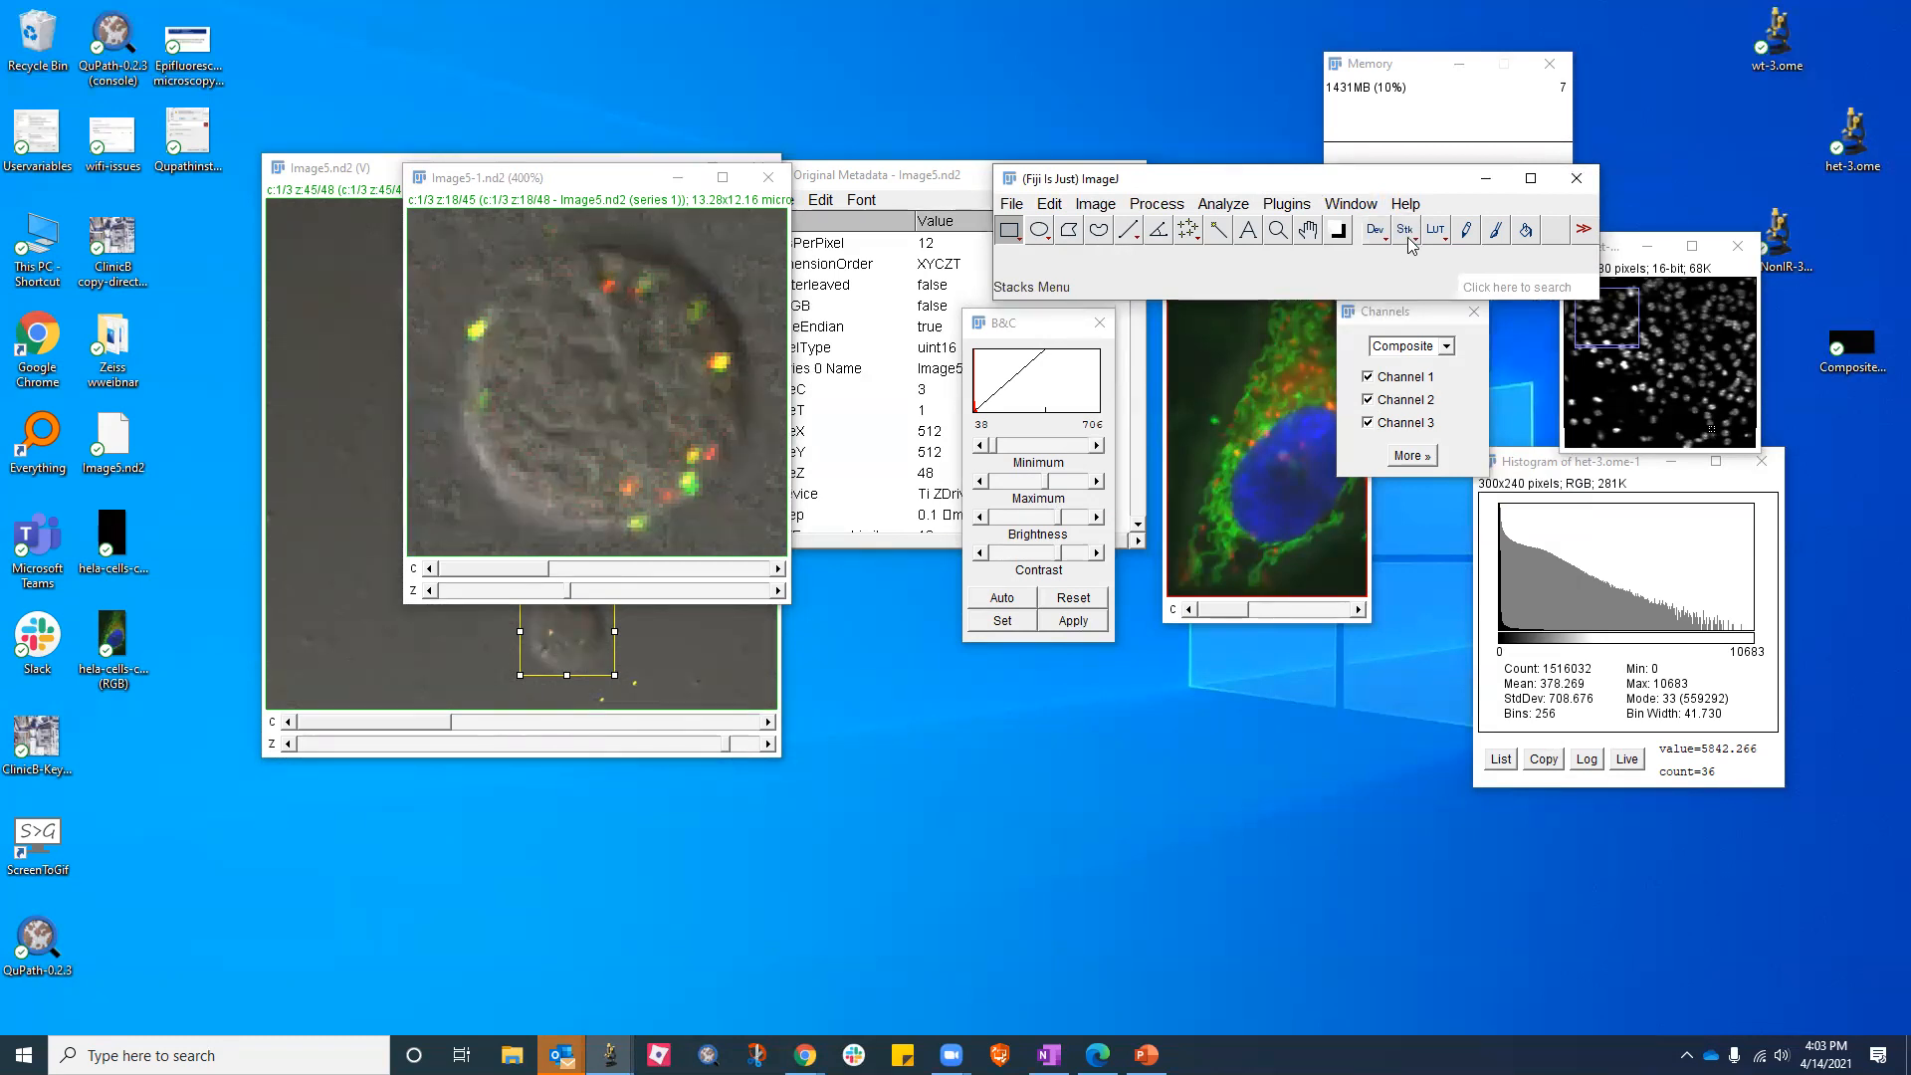
# Create a Min Intensity Z projection of Image5-1.nd2 from slice 1 to slice 45
pyautogui.click(1405, 233)
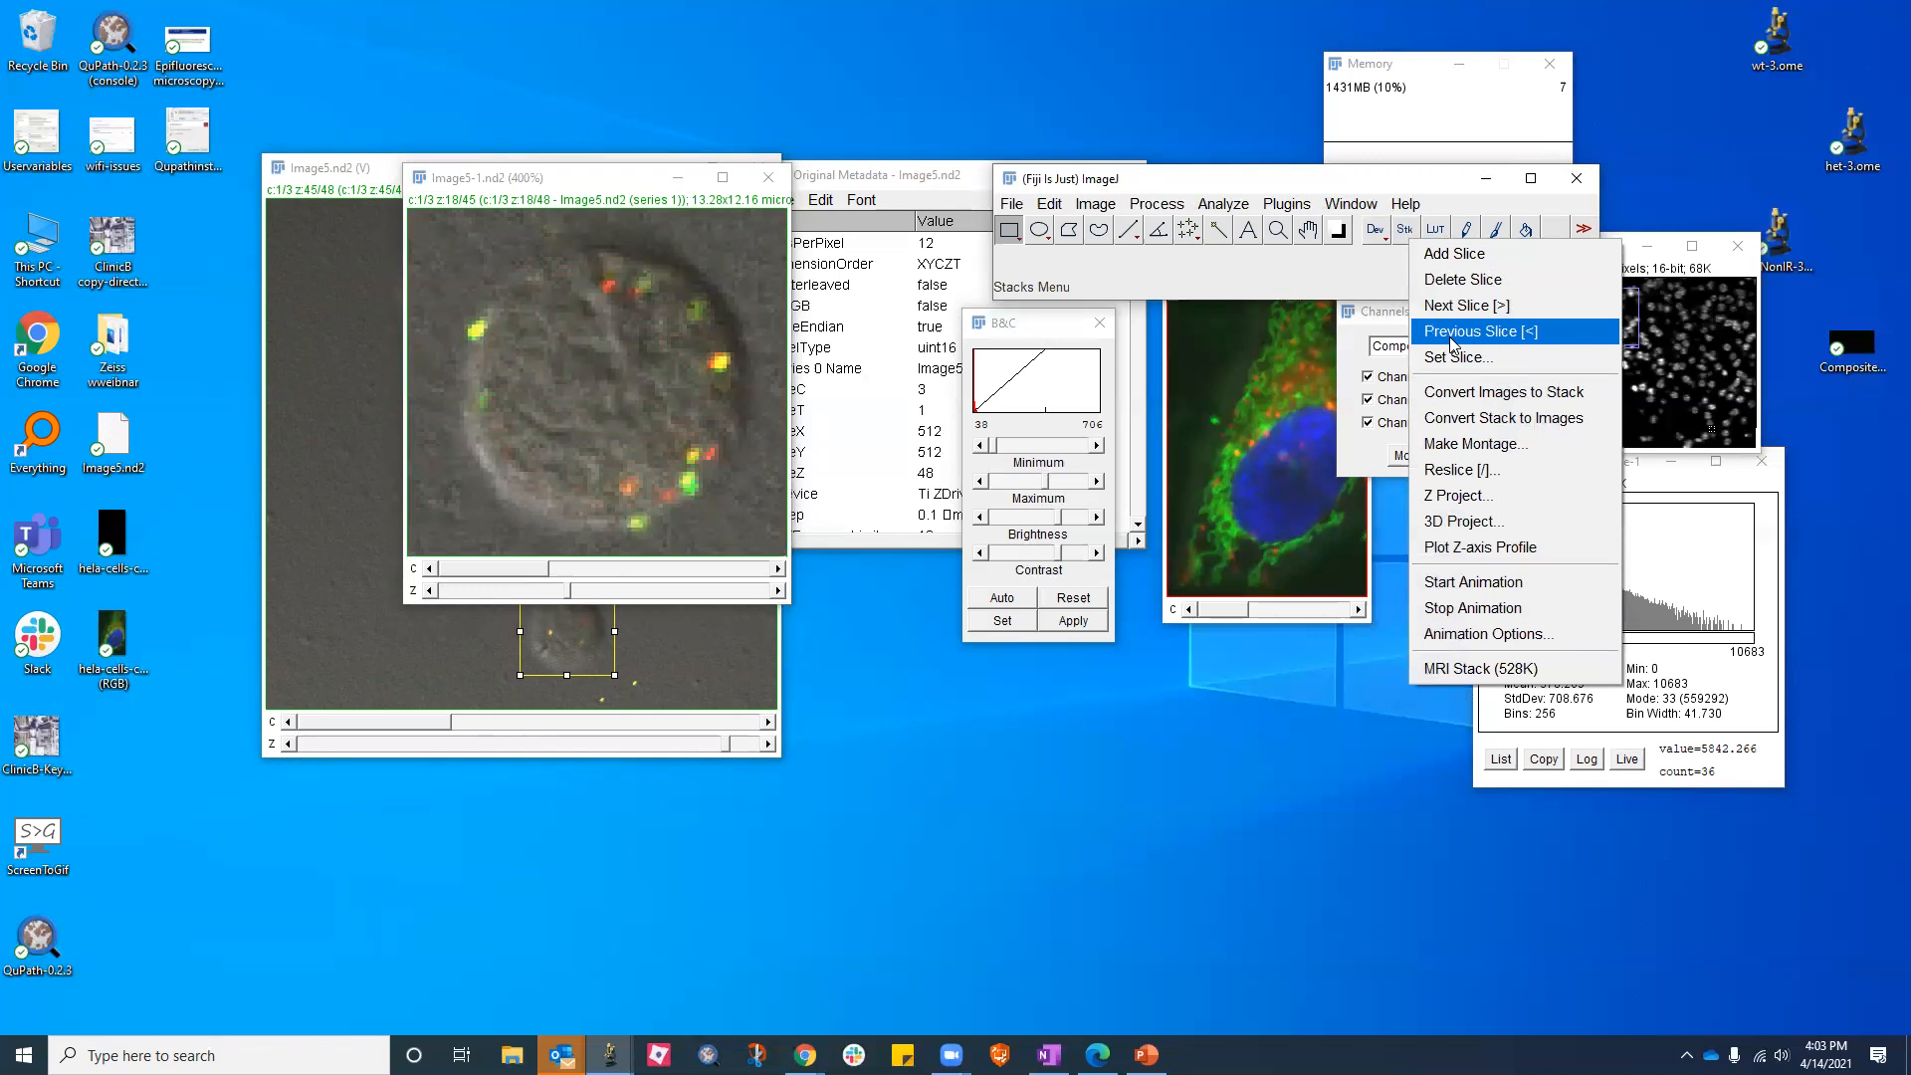
pyautogui.click(1447, 495)
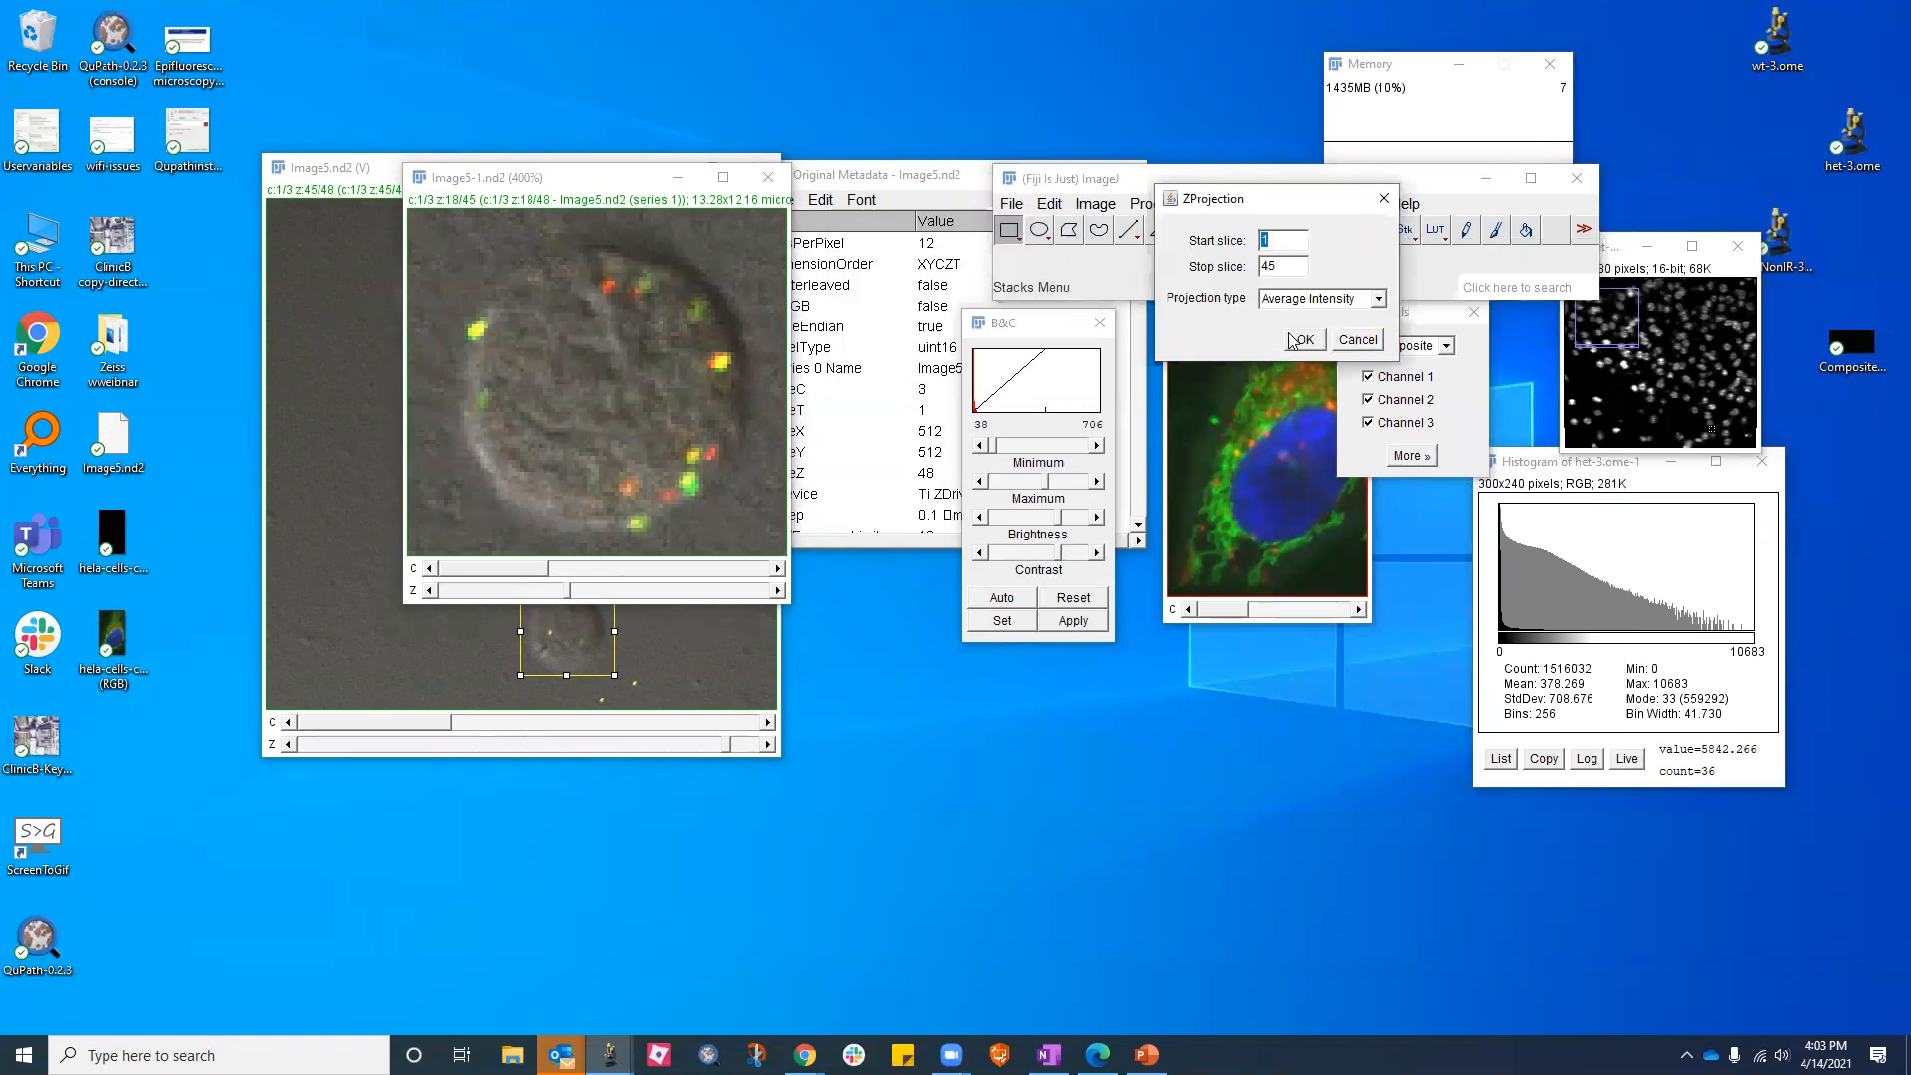
pyautogui.click(1378, 299)
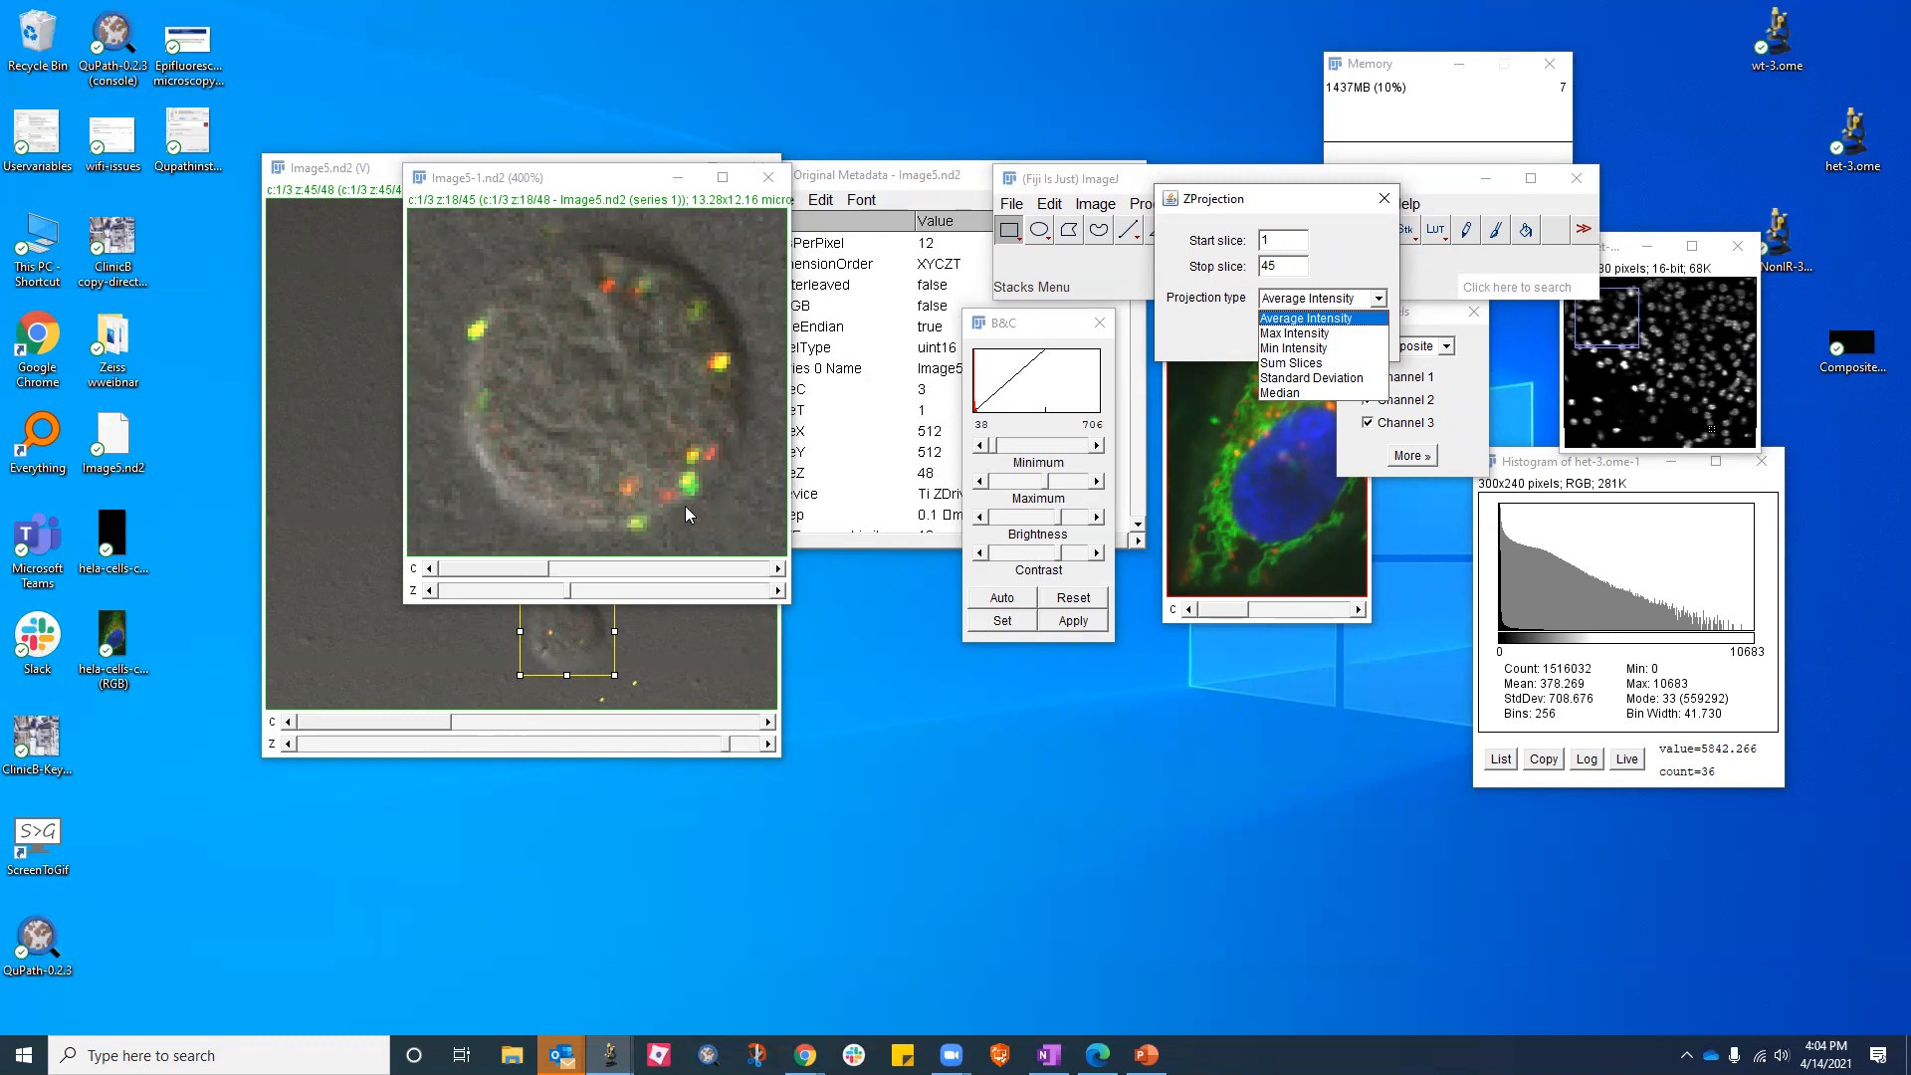
pyautogui.click(1281, 316)
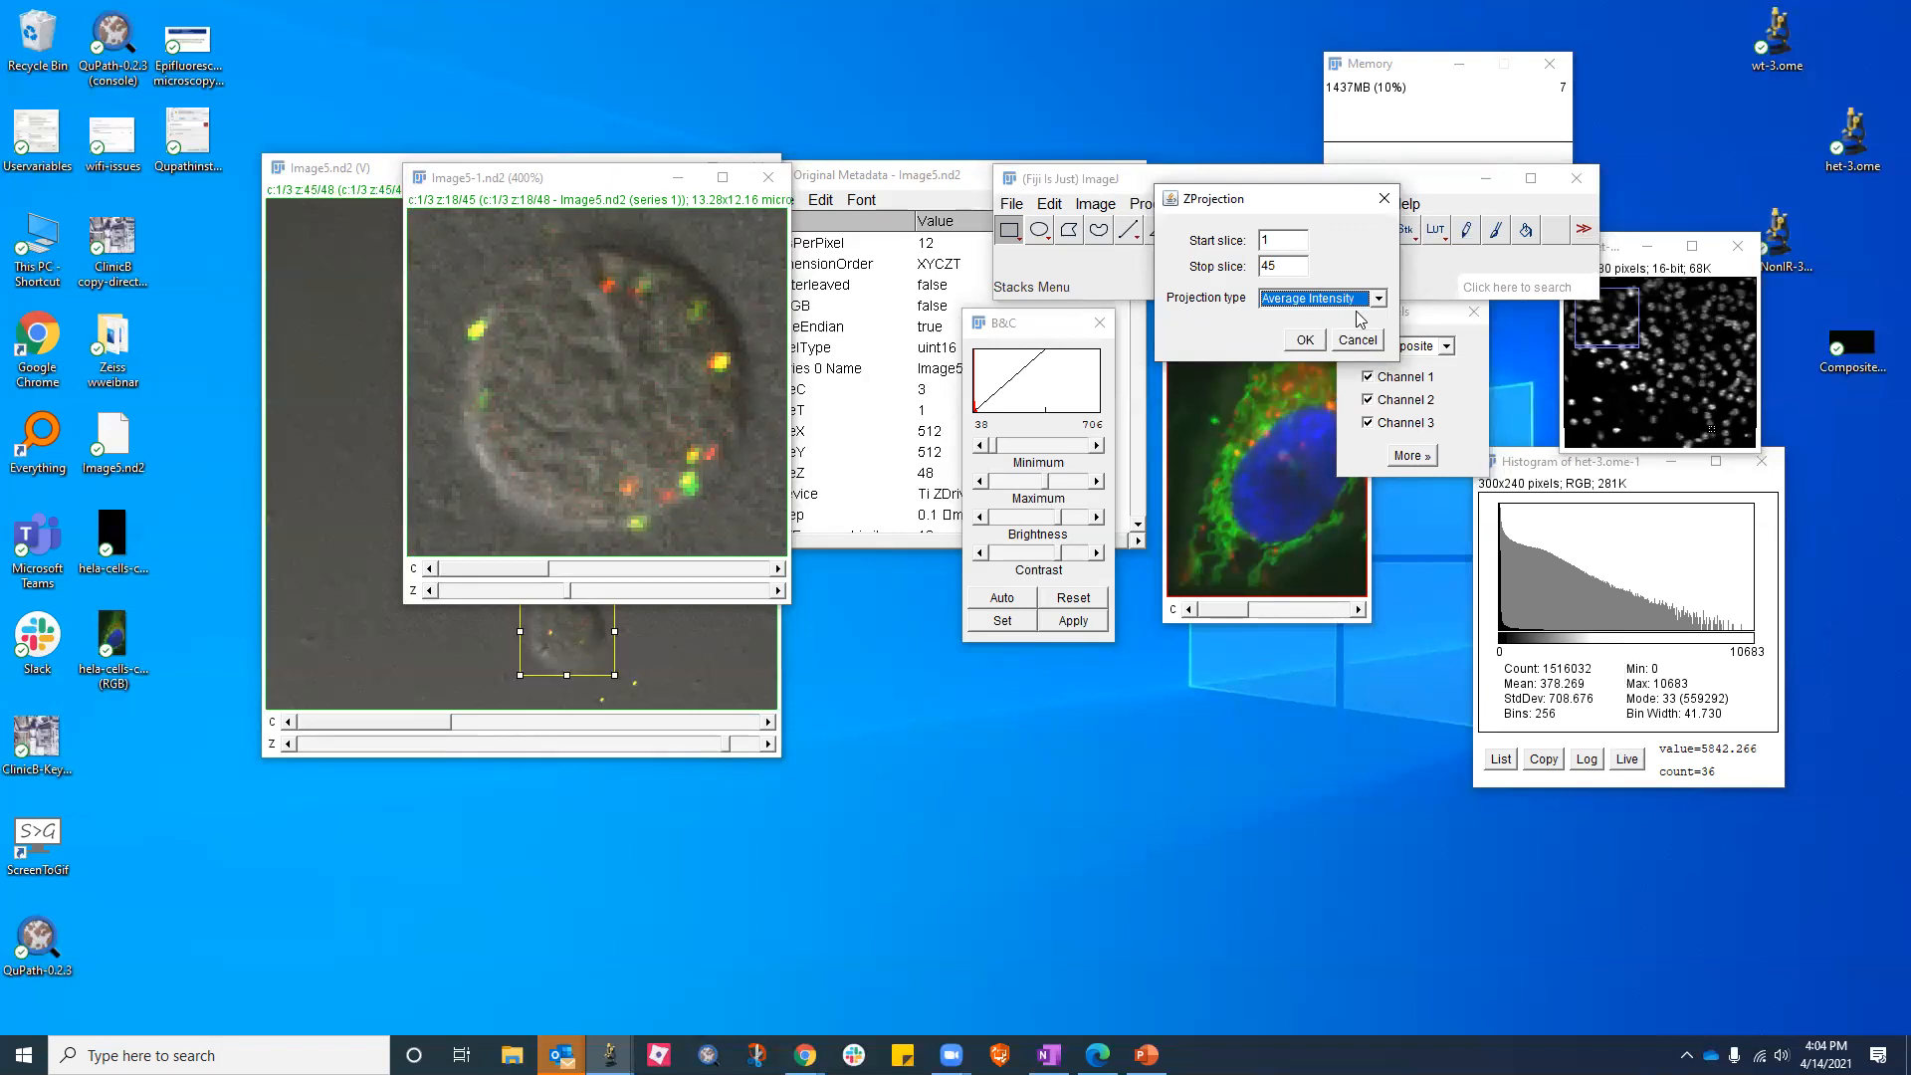
pyautogui.click(1379, 300)
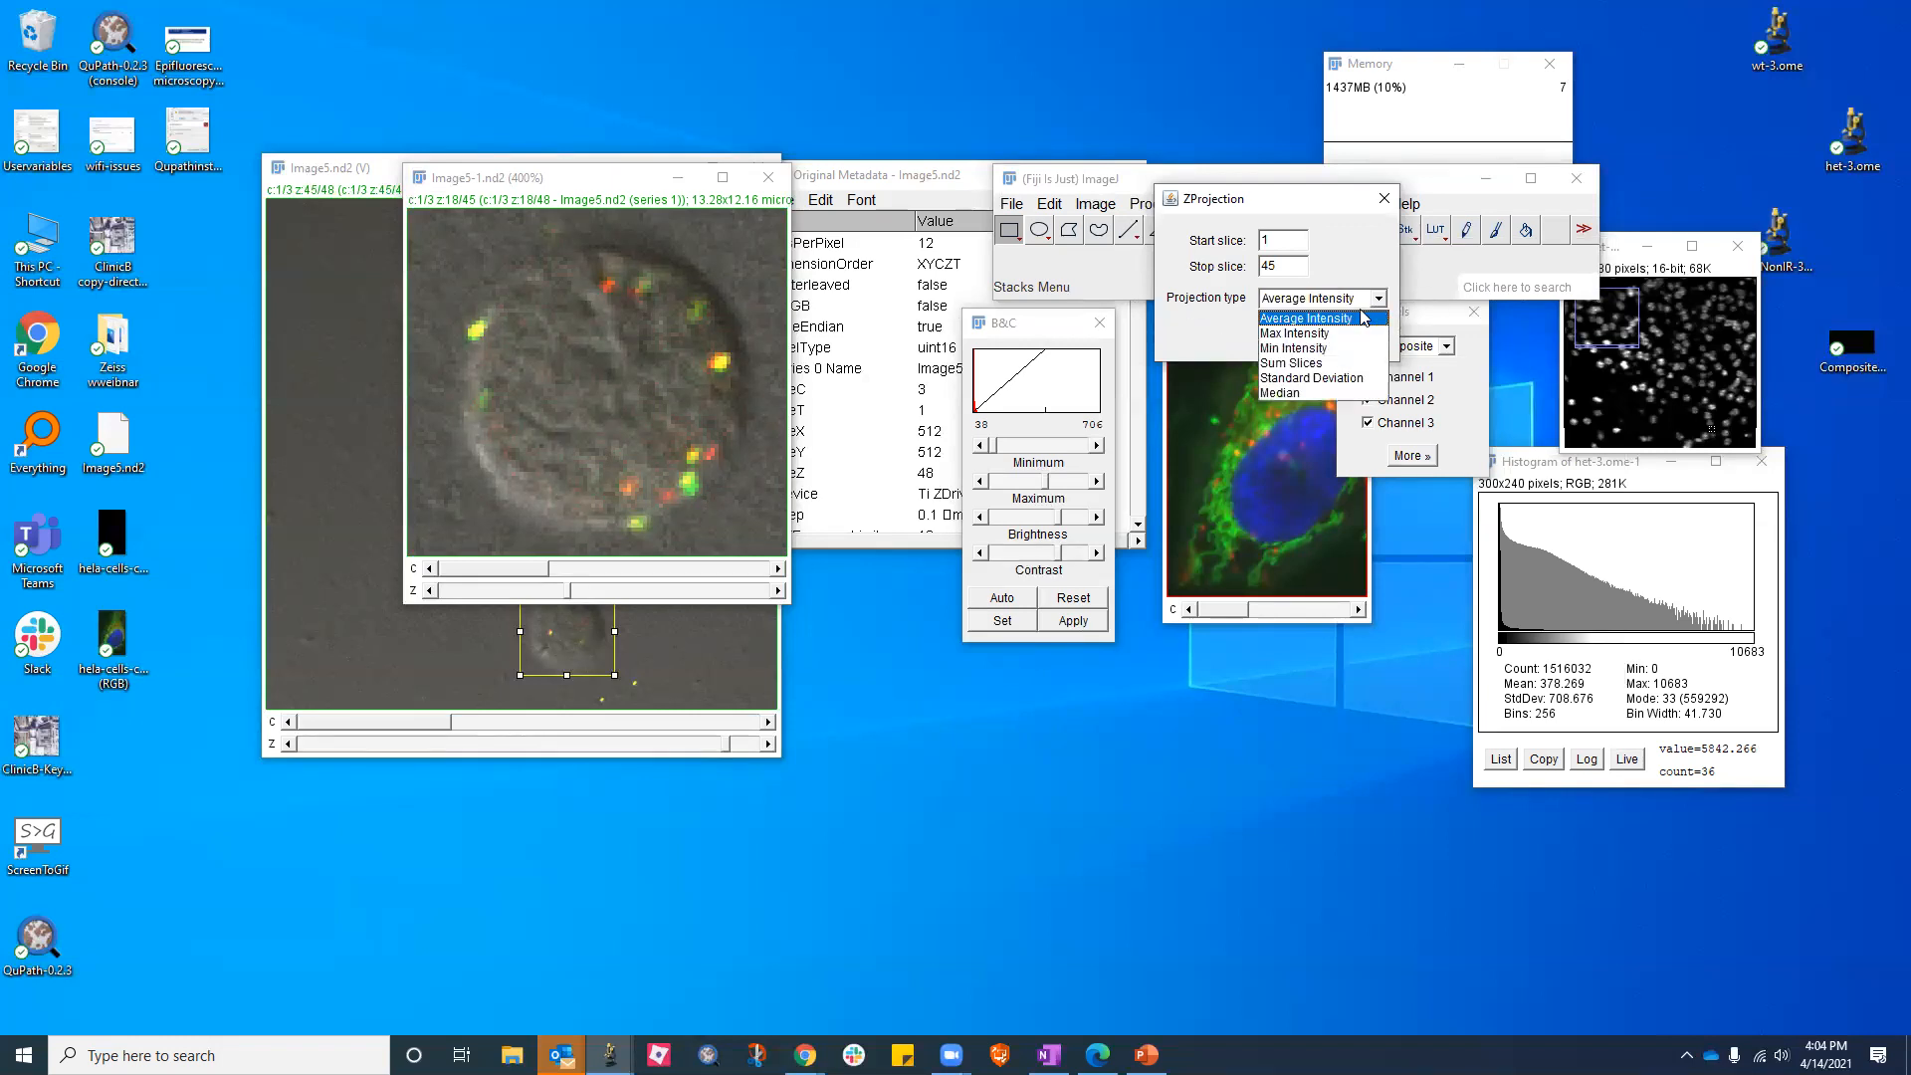
pyautogui.click(1319, 349)
pyautogui.click(1307, 341)
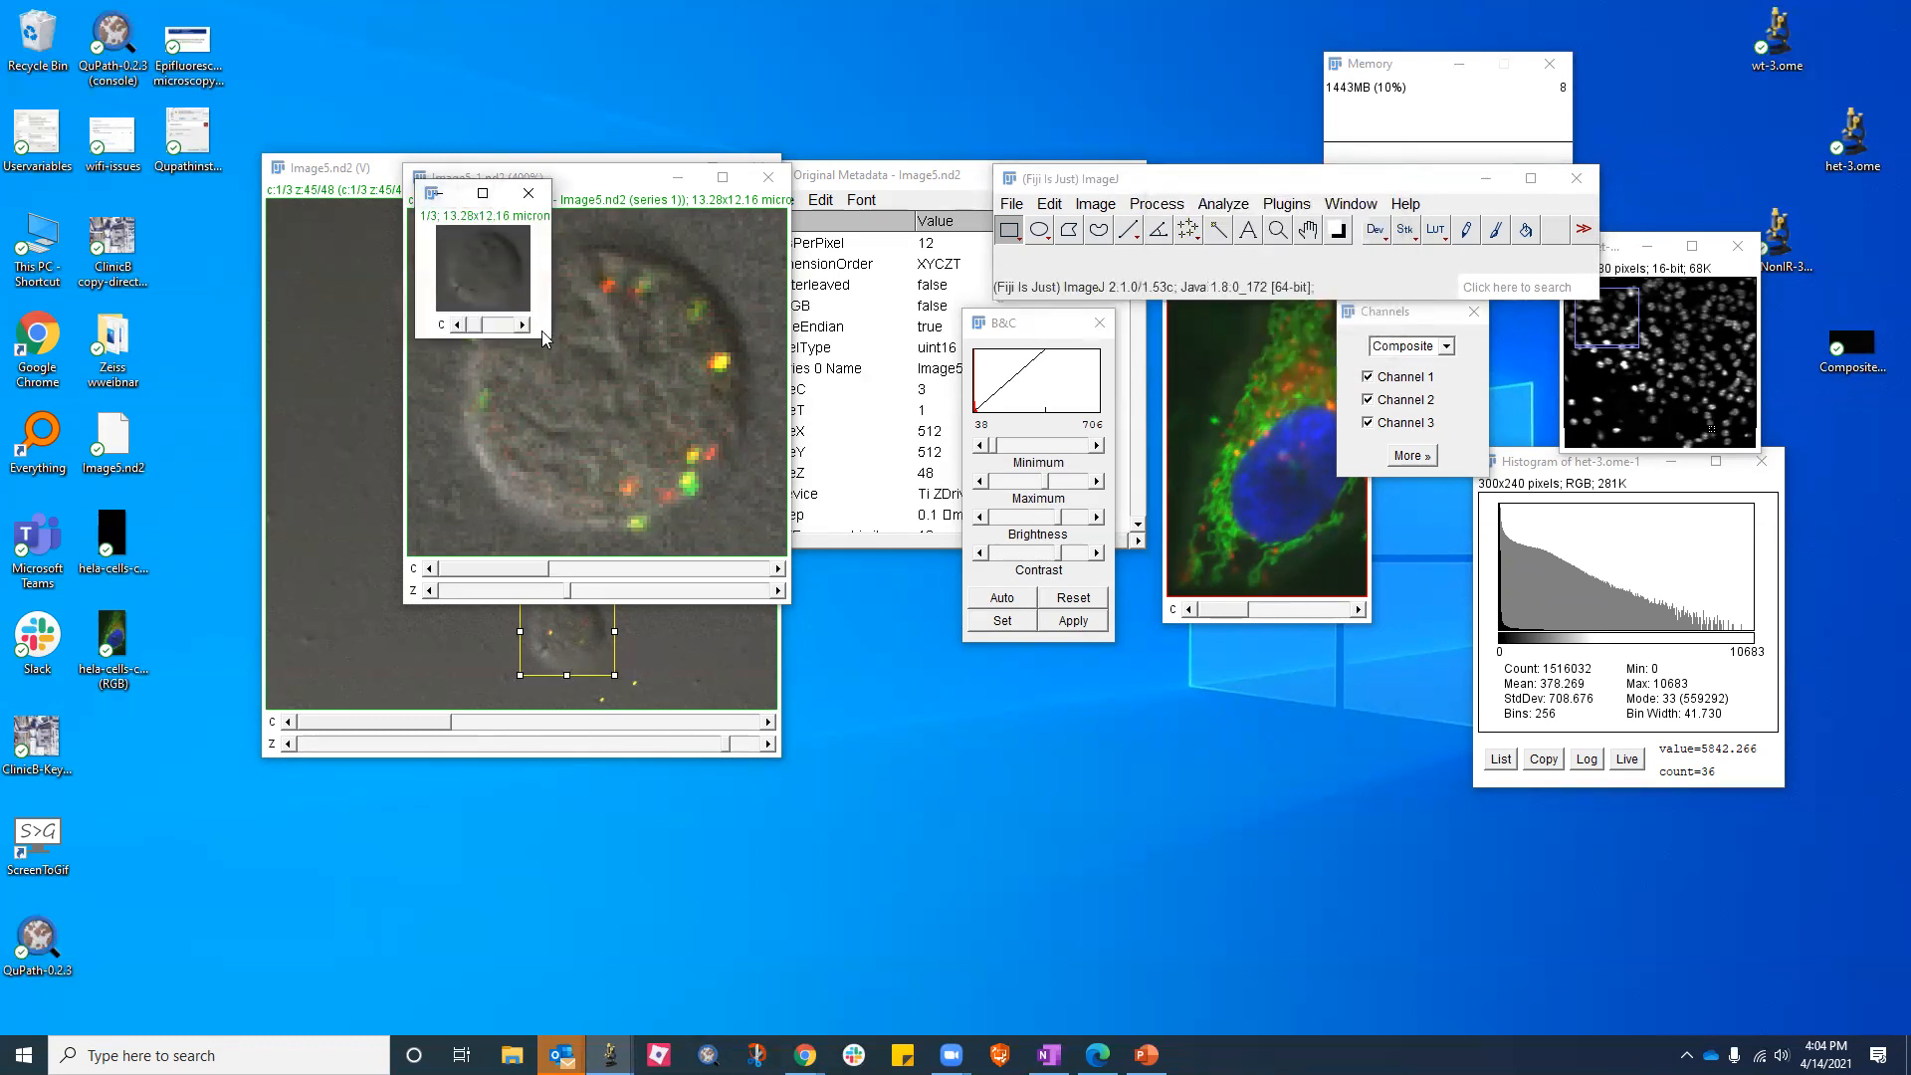
# Enlarge the view of MIN_Image5-1.nd2 to 300% and switch its channel display mode to Color
pyautogui.moveTo(551, 341); pyautogui.dragTo(741, 522)
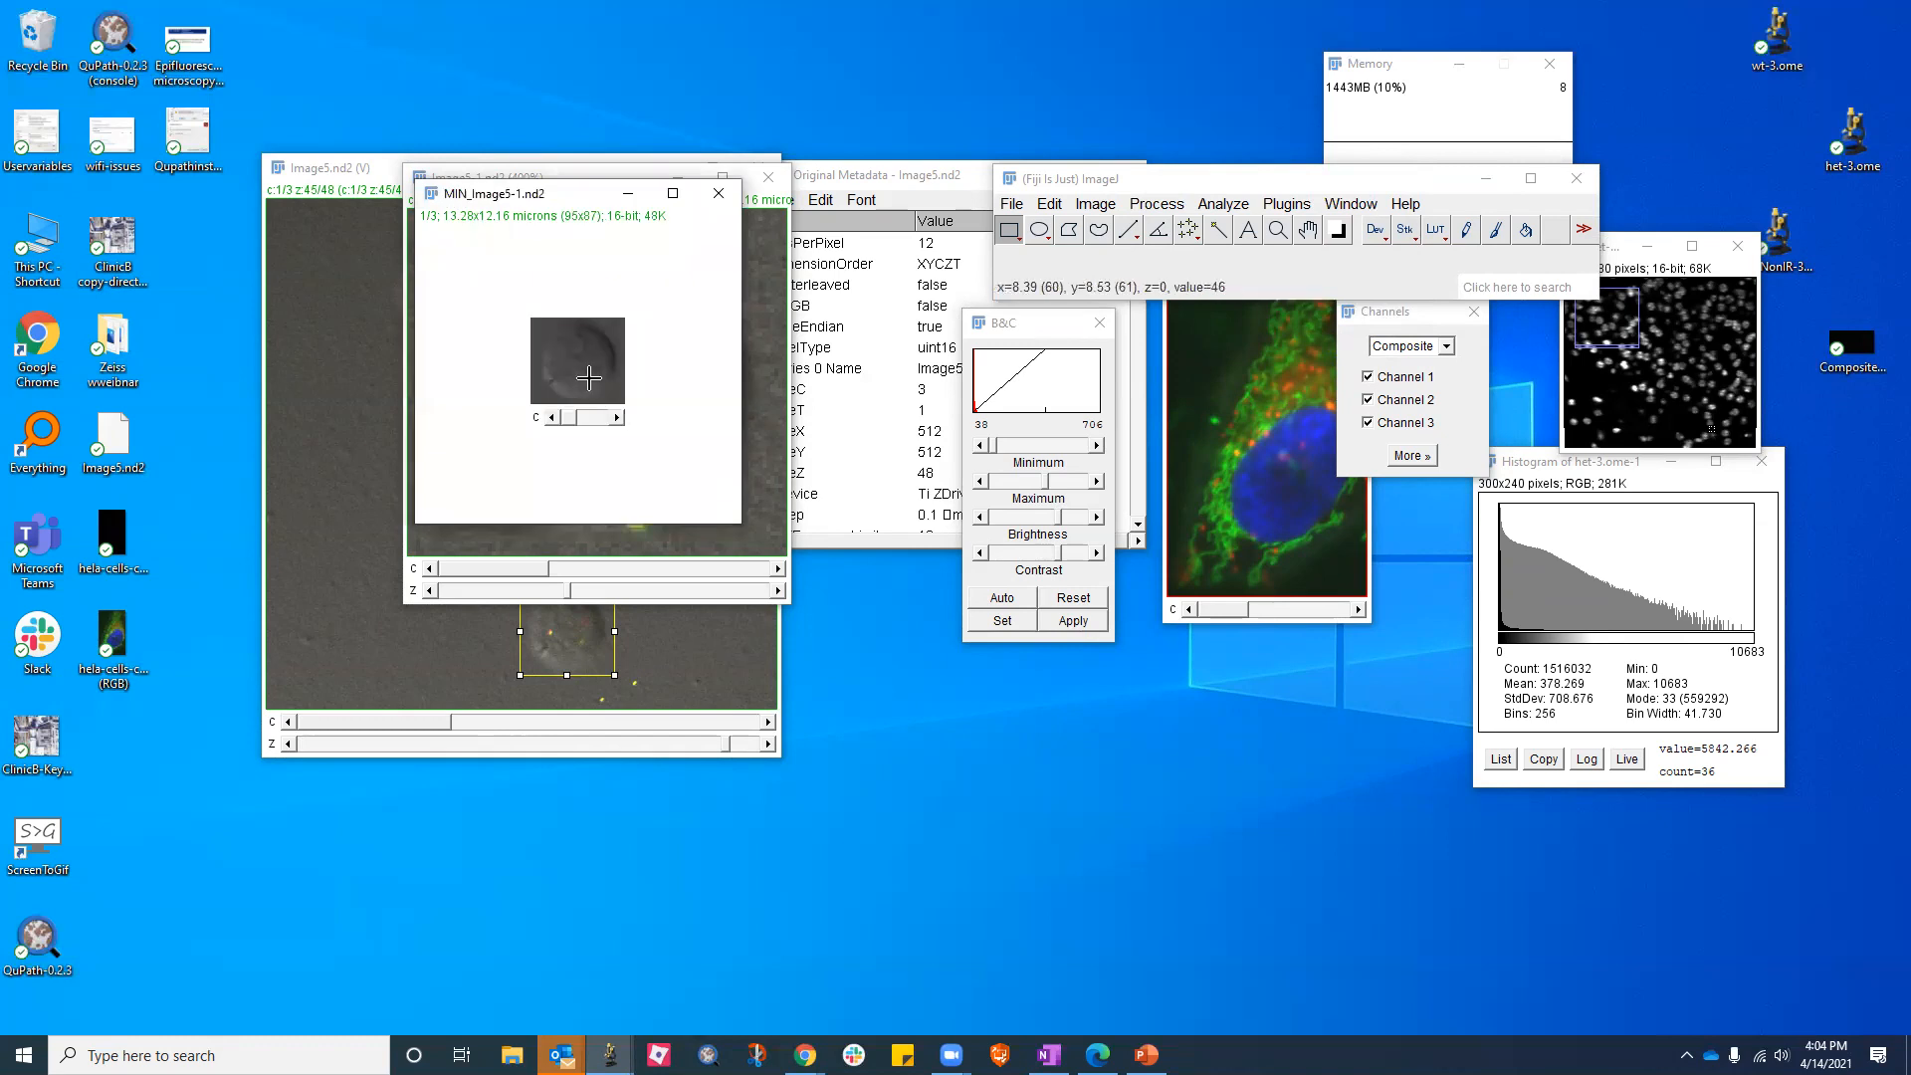
pyautogui.press('+')
pyautogui.press('+')
pyautogui.press('+')
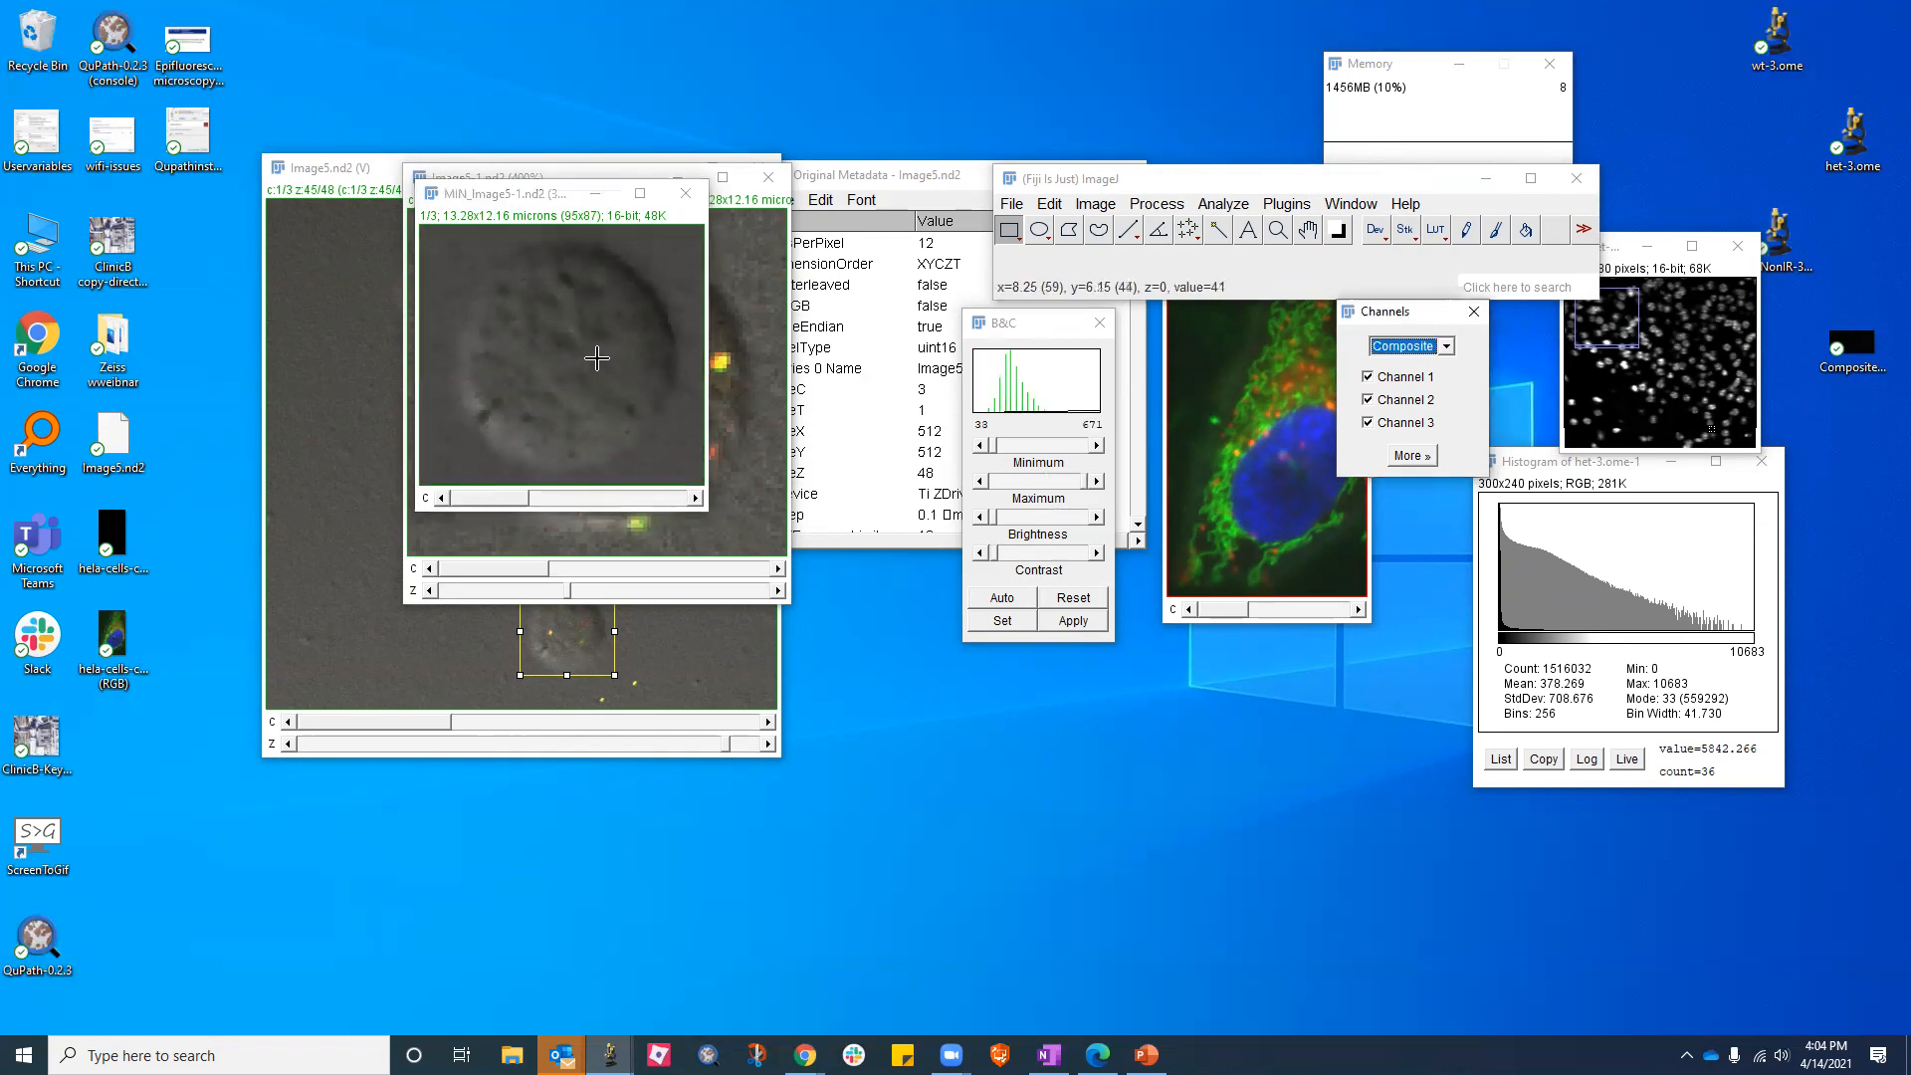
pyautogui.click(1446, 346)
pyautogui.click(1399, 376)
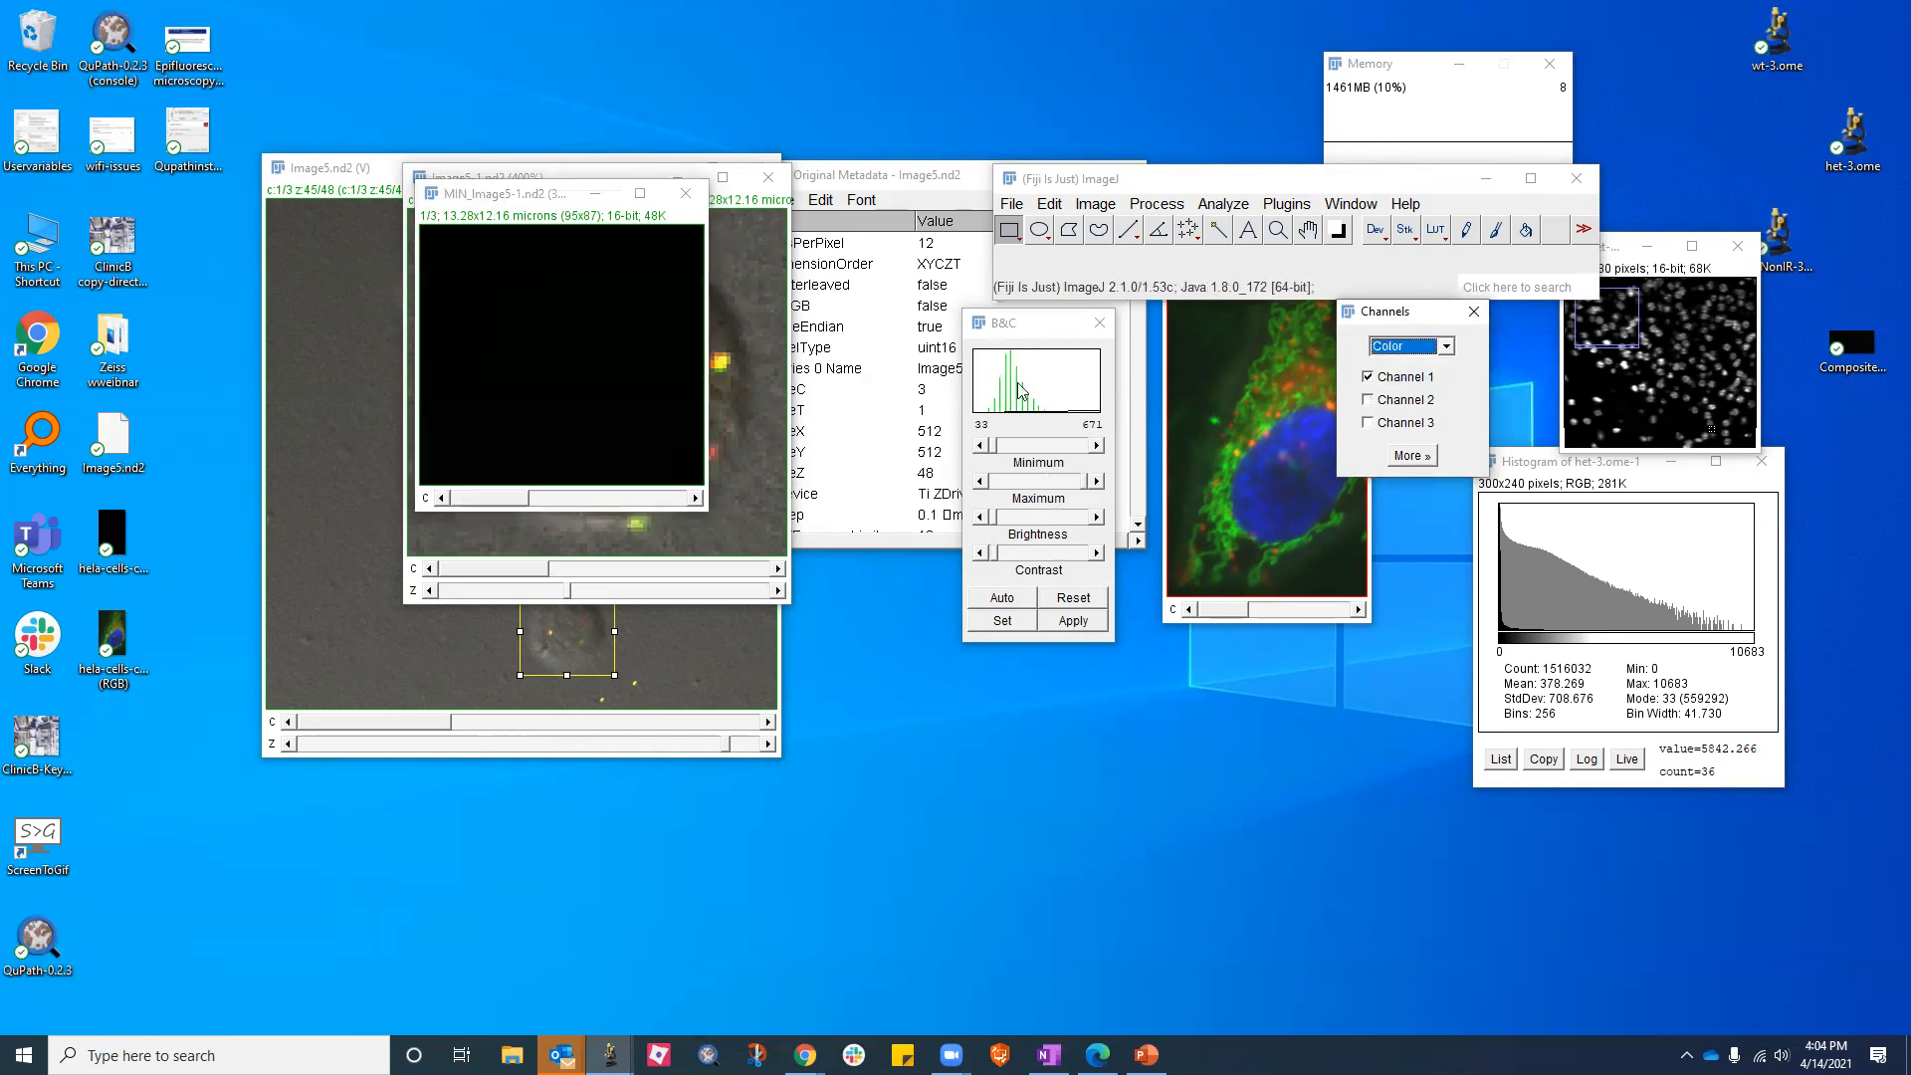
# Show a histogram covering all 3 channel images of MIN_Image5-1.nd2 and close it after viewing
pyautogui.scroll(-2, 592, 341)
pyautogui.scroll(2, 592, 341)
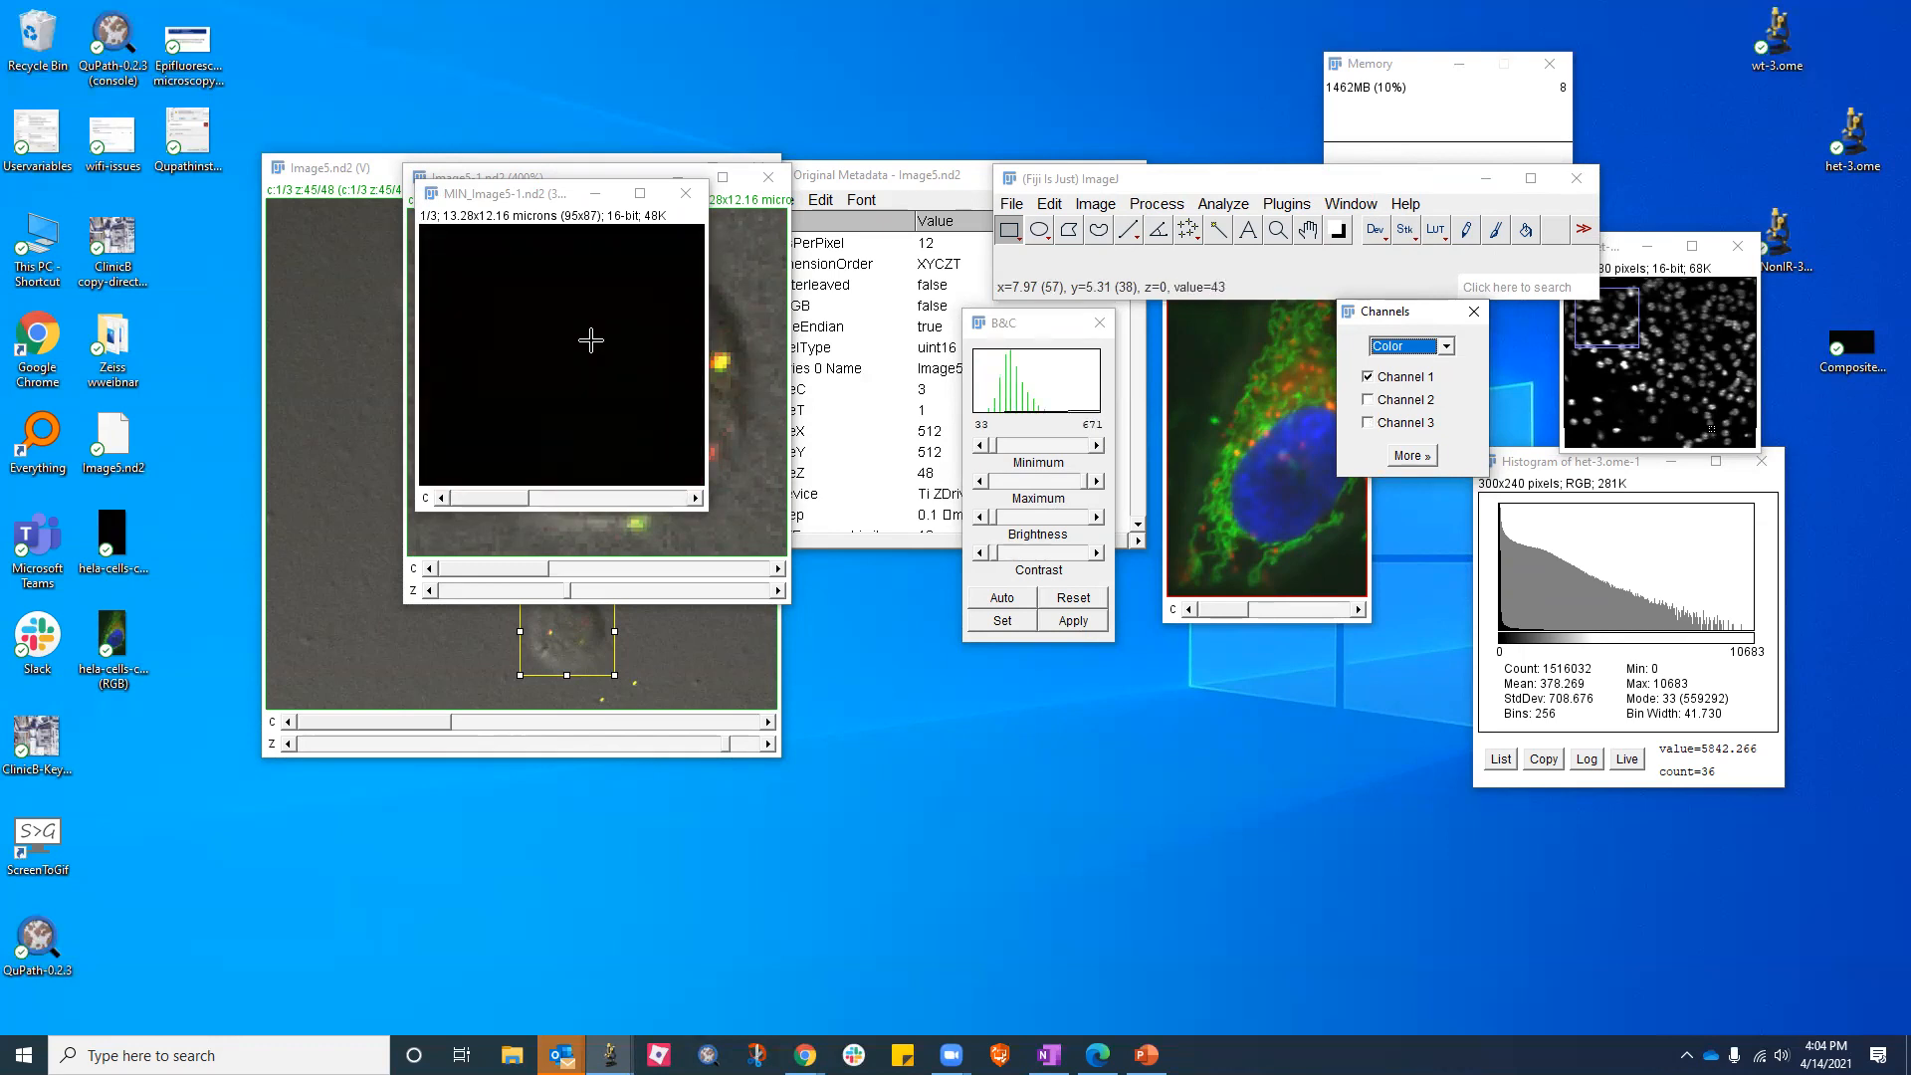
pyautogui.click(588, 351)
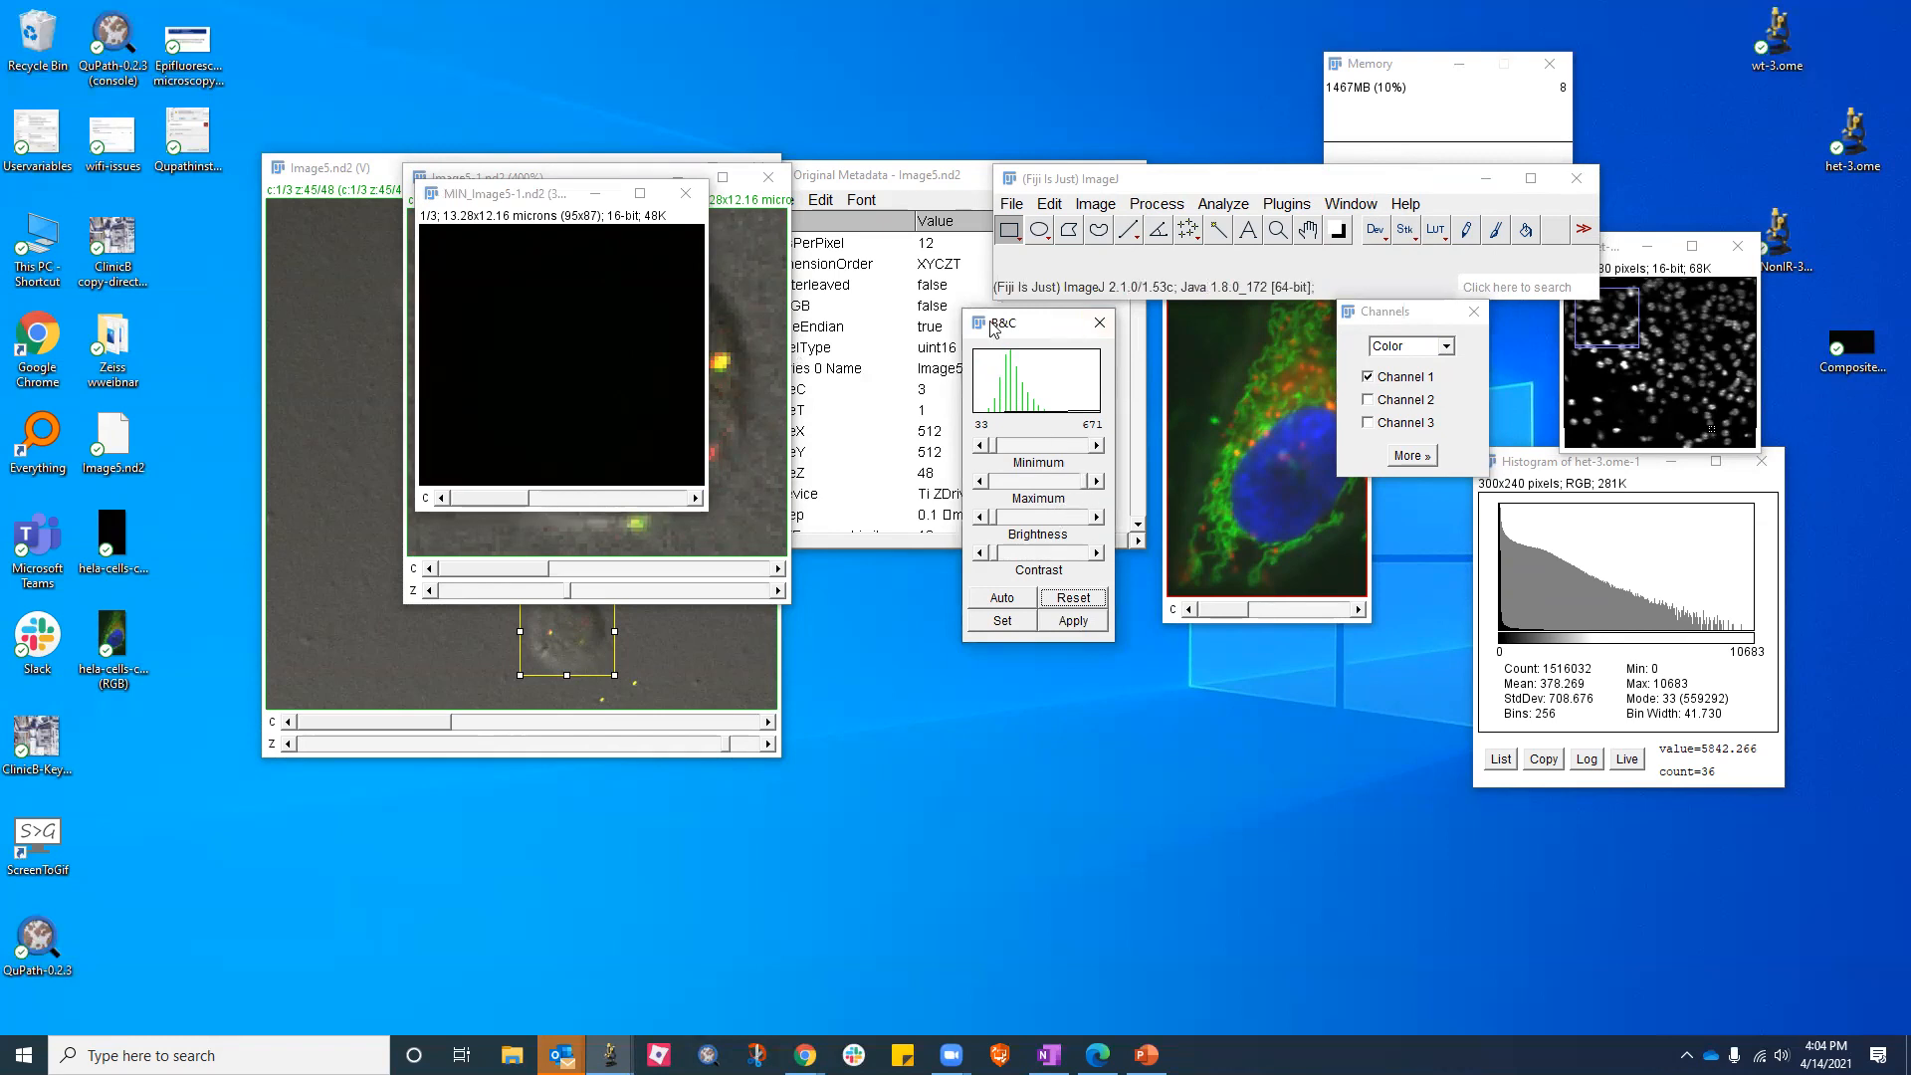
pyautogui.moveTo(993, 328); pyautogui.dragTo(915, 316)
pyautogui.click(587, 339)
pyautogui.hotkey('ctrl', 'h')
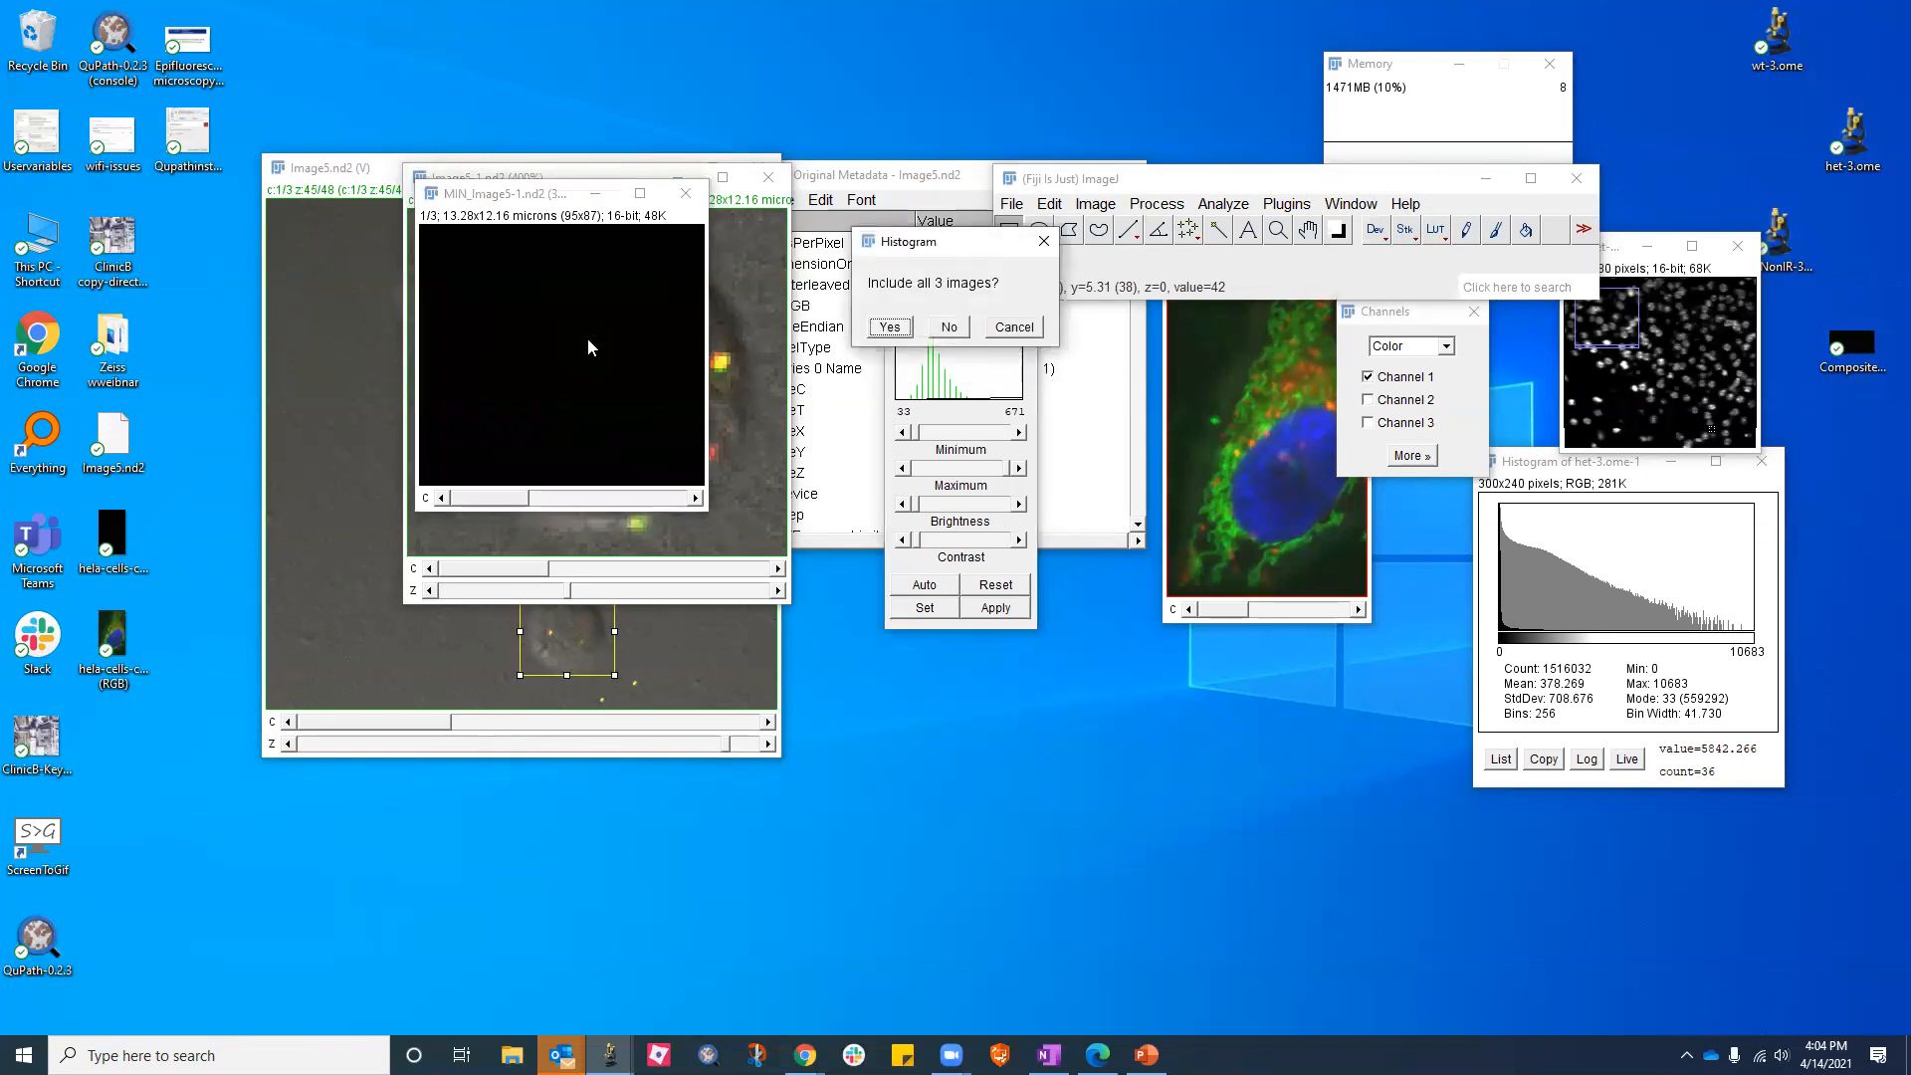
pyautogui.click(890, 327)
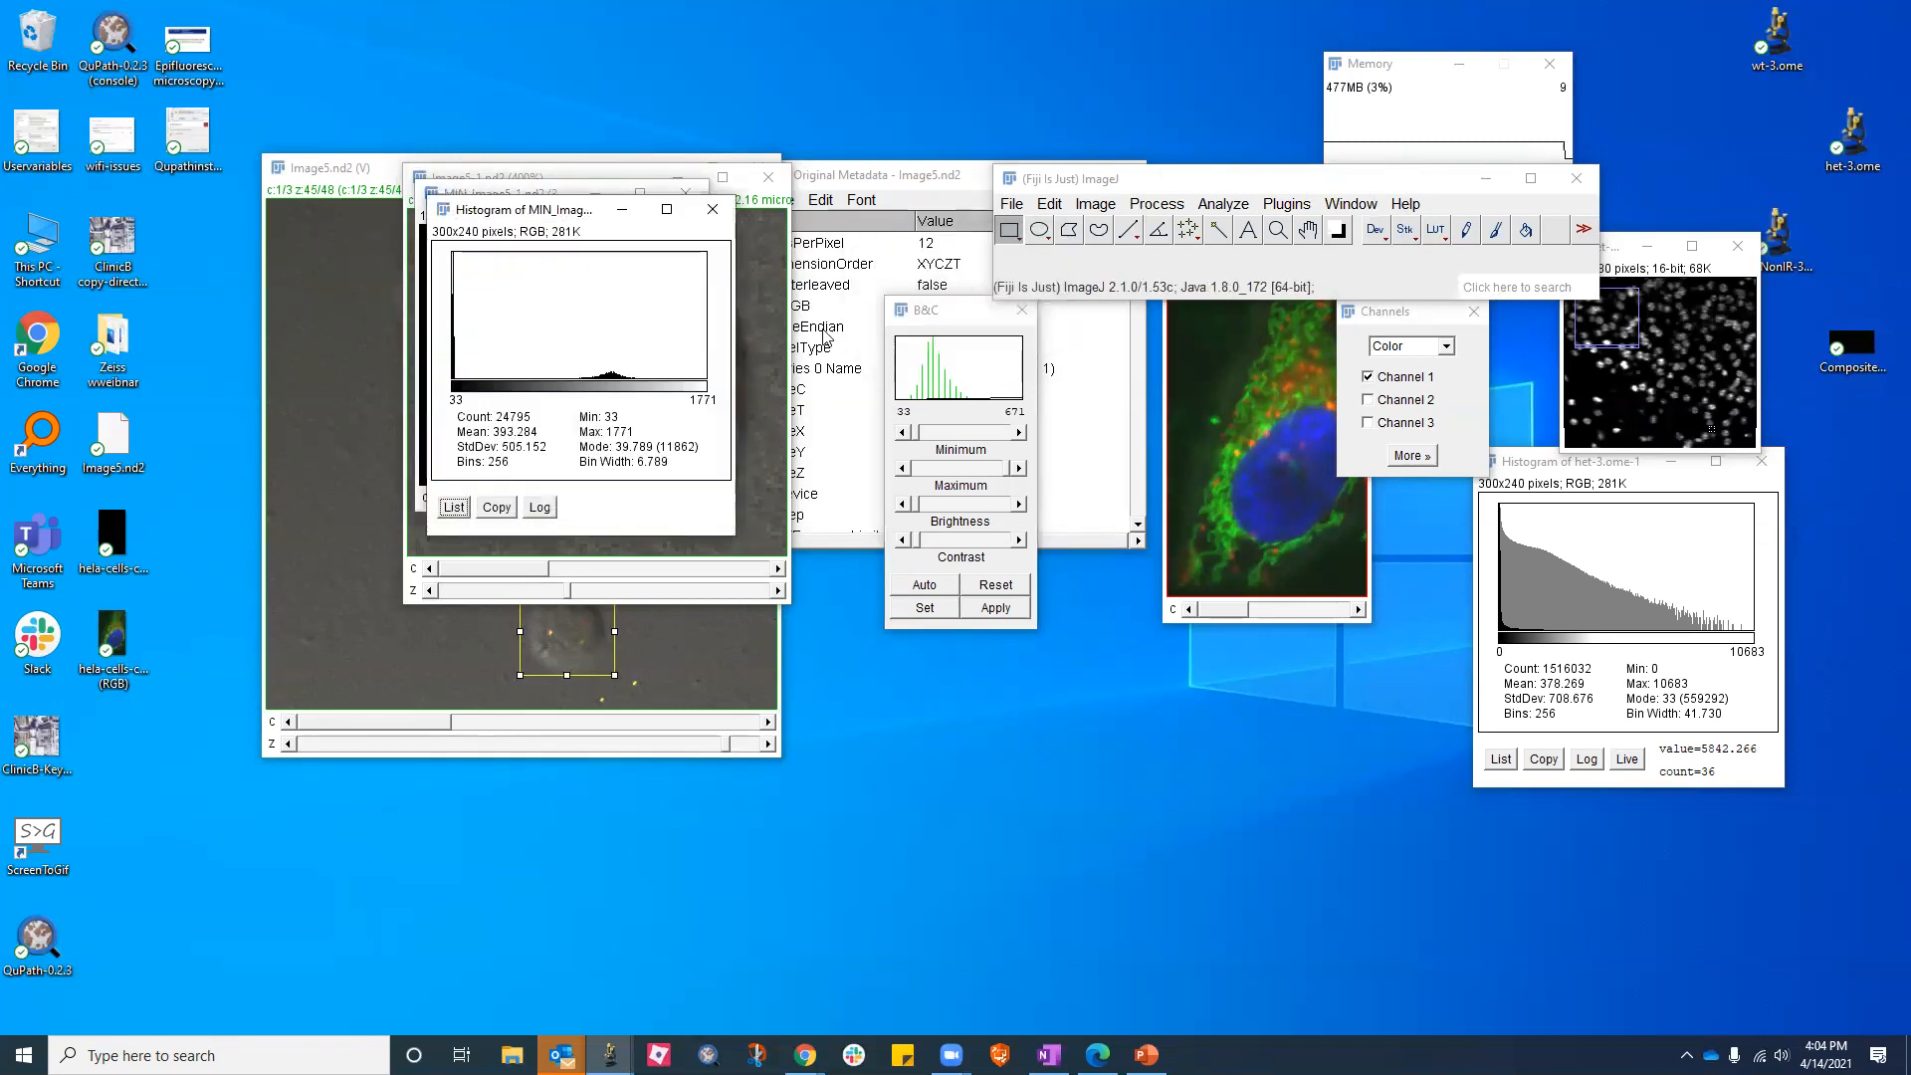
pyautogui.moveTo(582, 217); pyautogui.dragTo(1045, 235)
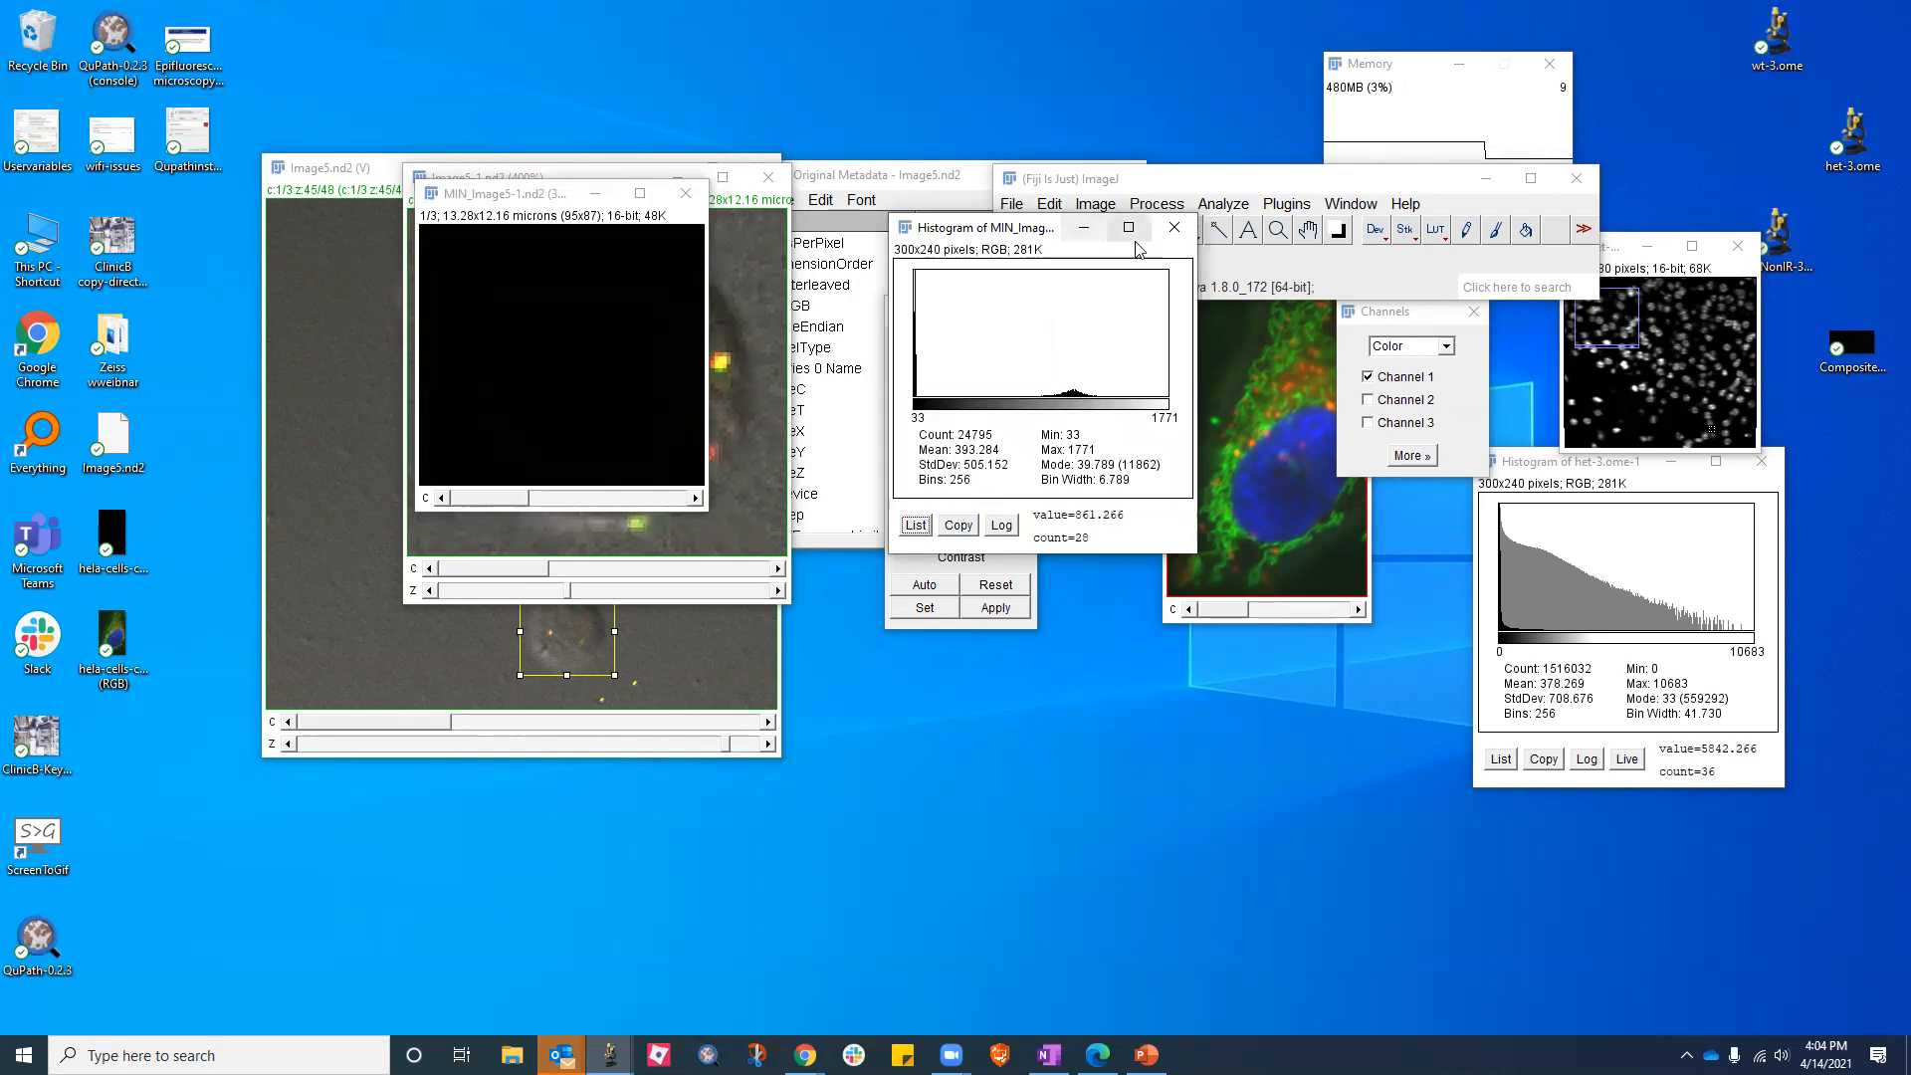
pyautogui.click(1175, 227)
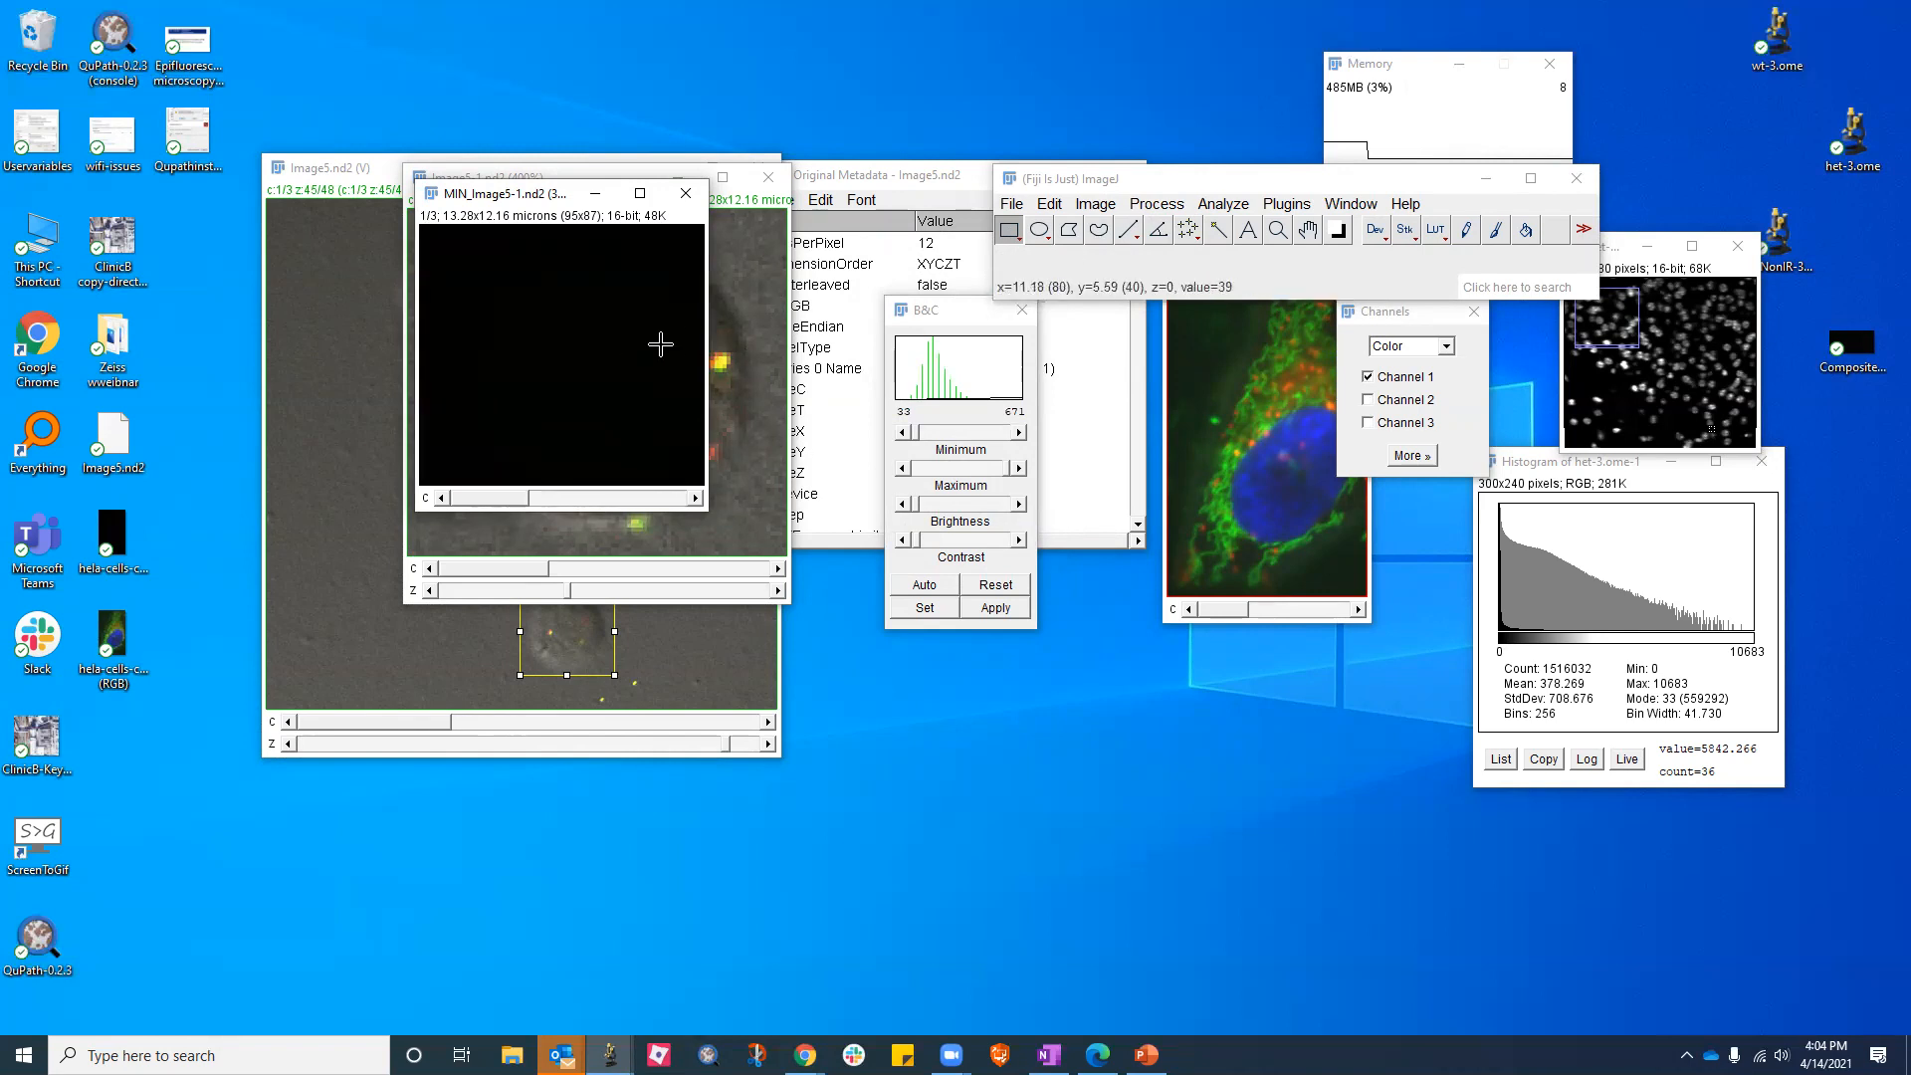
# View the histogram of only channel 1 of MIN_Image5-1.nd2 on a log scale, and close it
pyautogui.hotkey('ctrl', 'h')
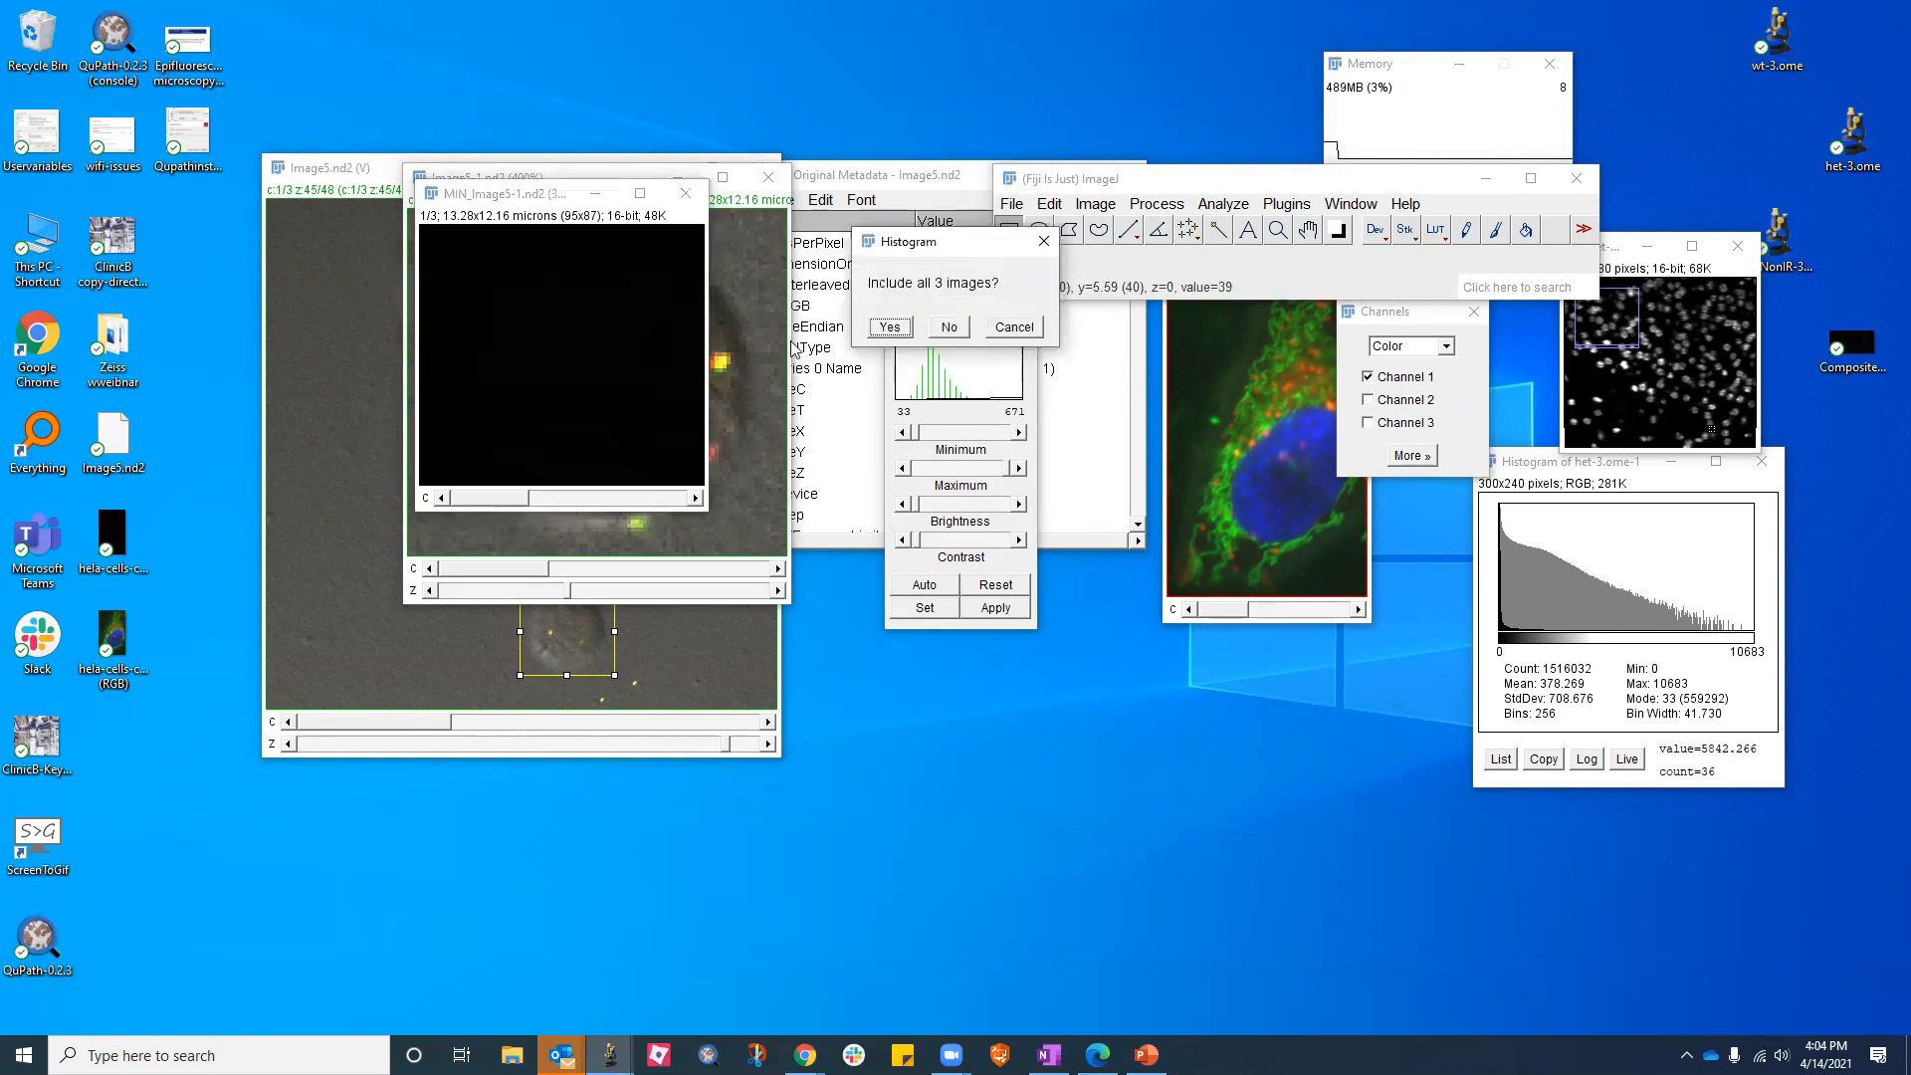
pyautogui.click(950, 325)
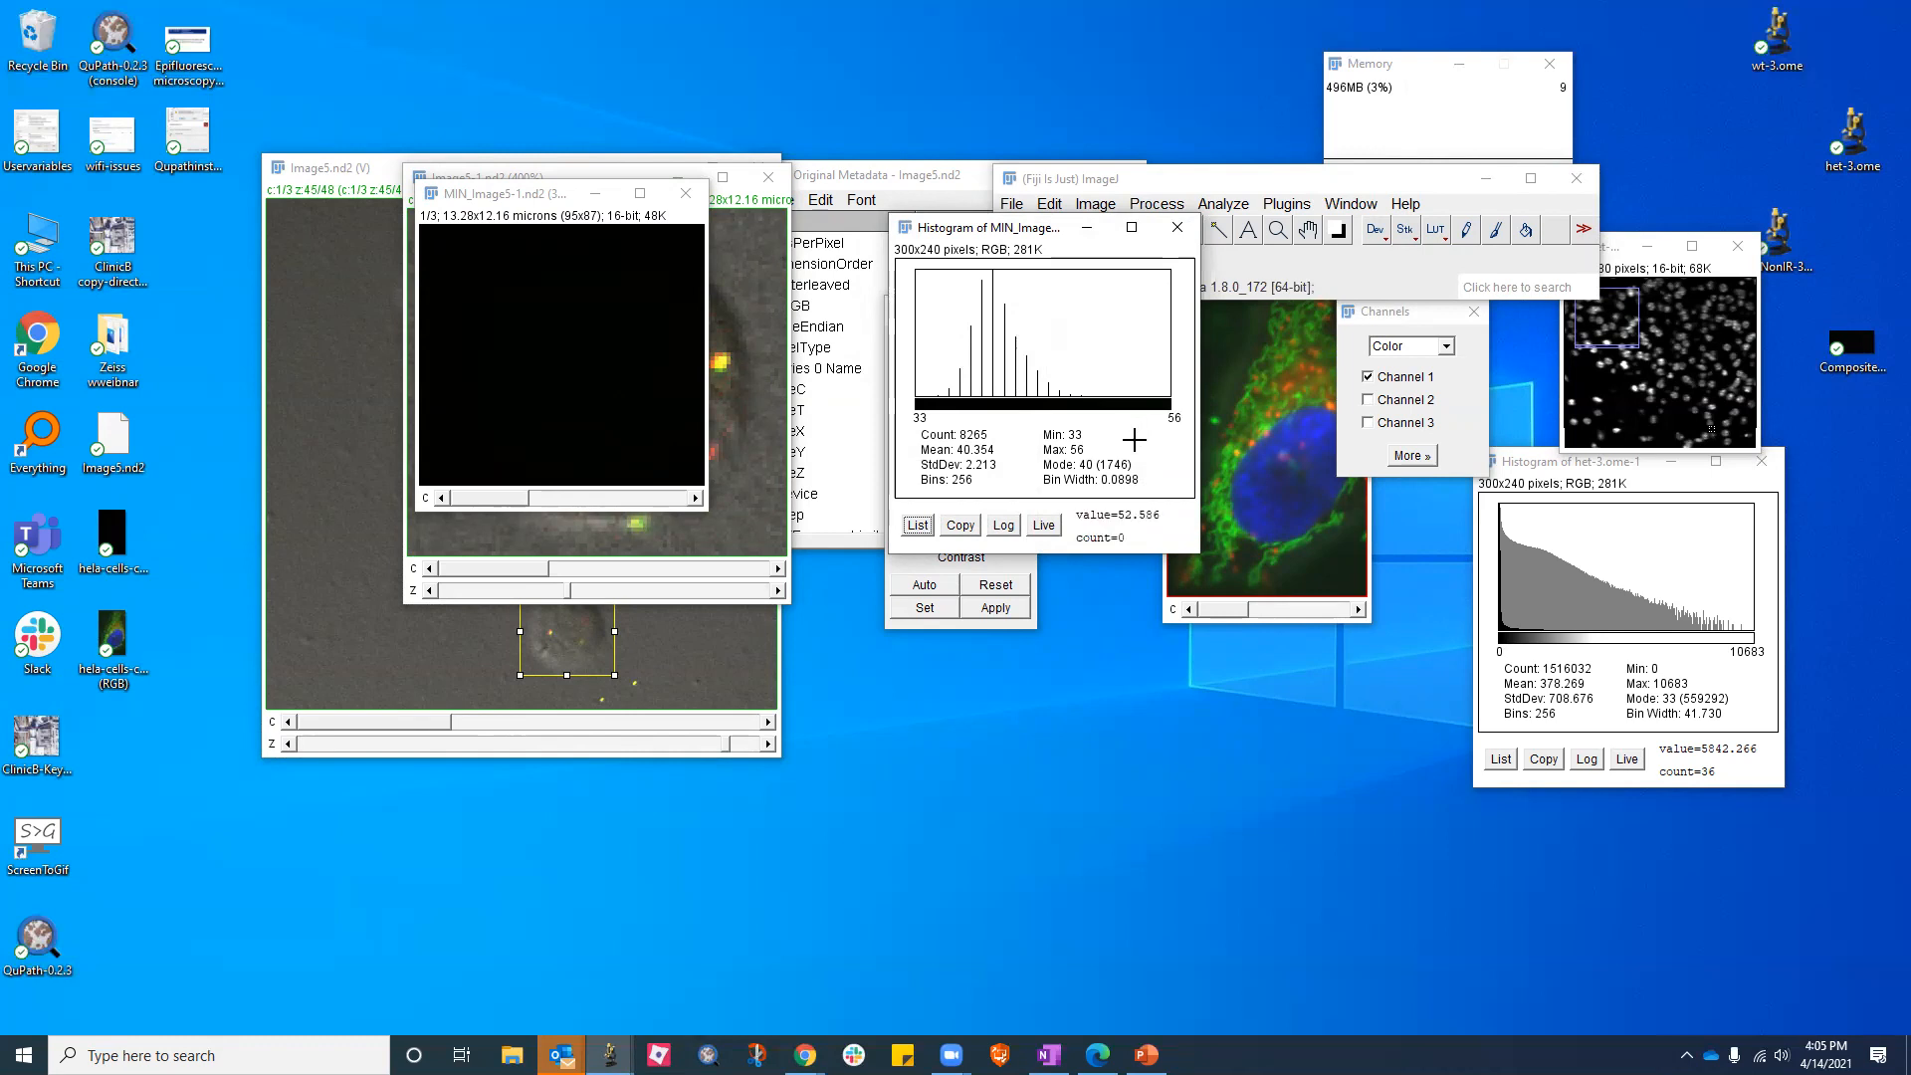
pyautogui.click(1004, 524)
pyautogui.click(1177, 227)
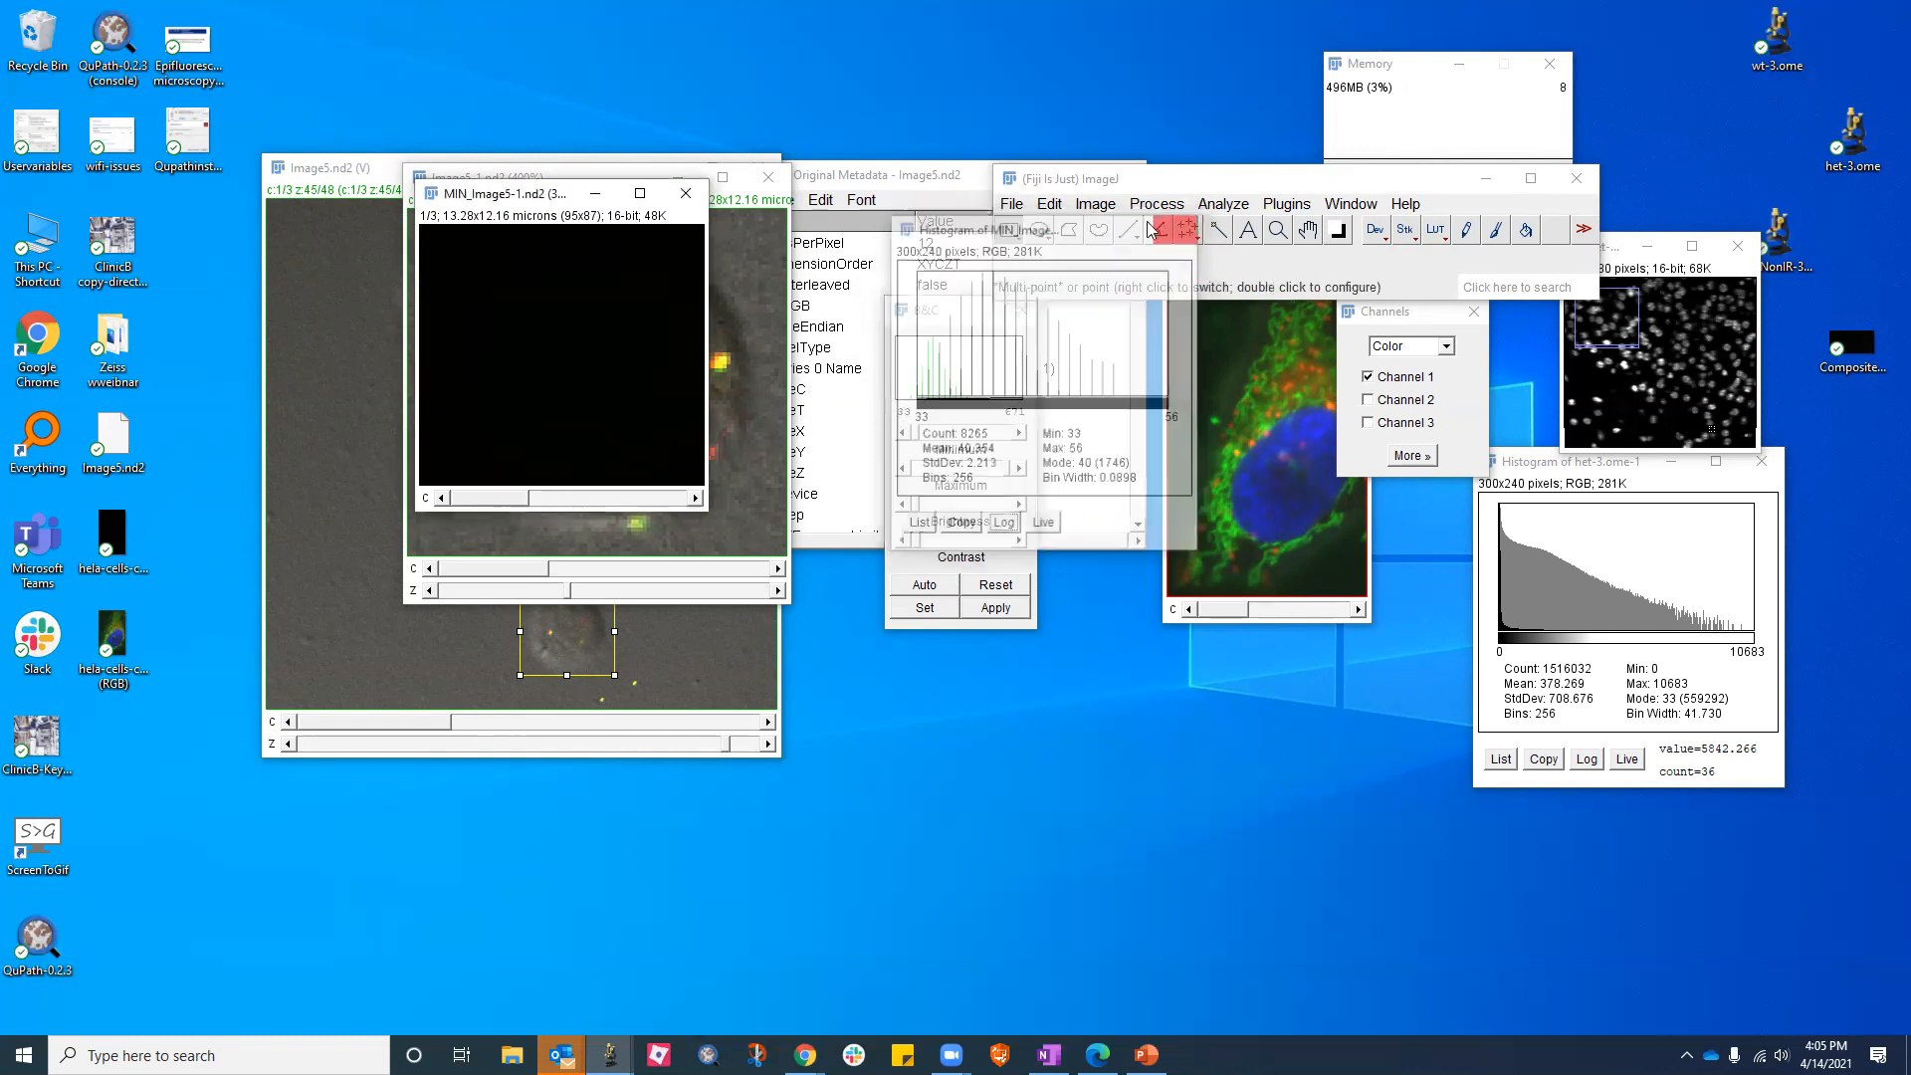
# Move MIN_Image5-1.nd2 aside and create a Max Intensity Z projection of Image5-1.nd2 from slice 1 to slice 45
pyautogui.moveTo(539, 202); pyautogui.dragTo(1282, 402)
pyautogui.click(558, 186)
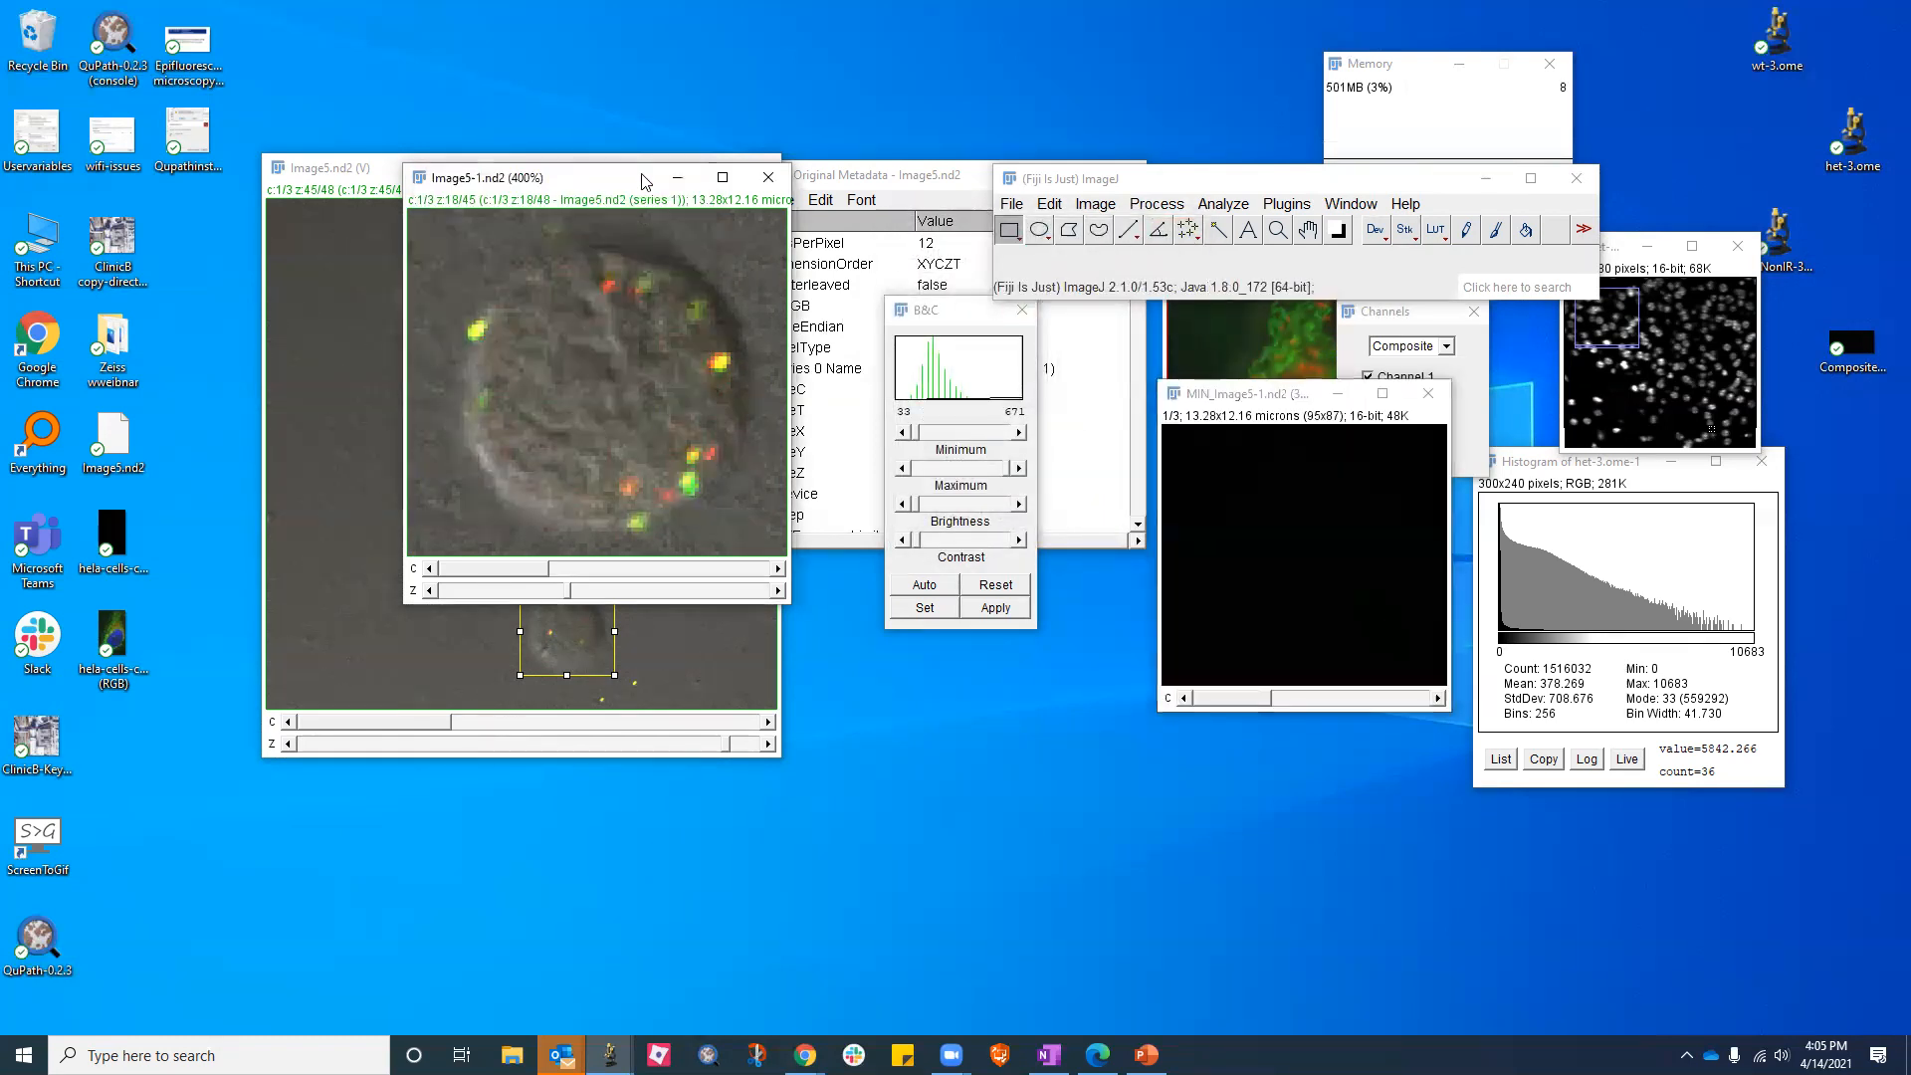
pyautogui.click(1405, 231)
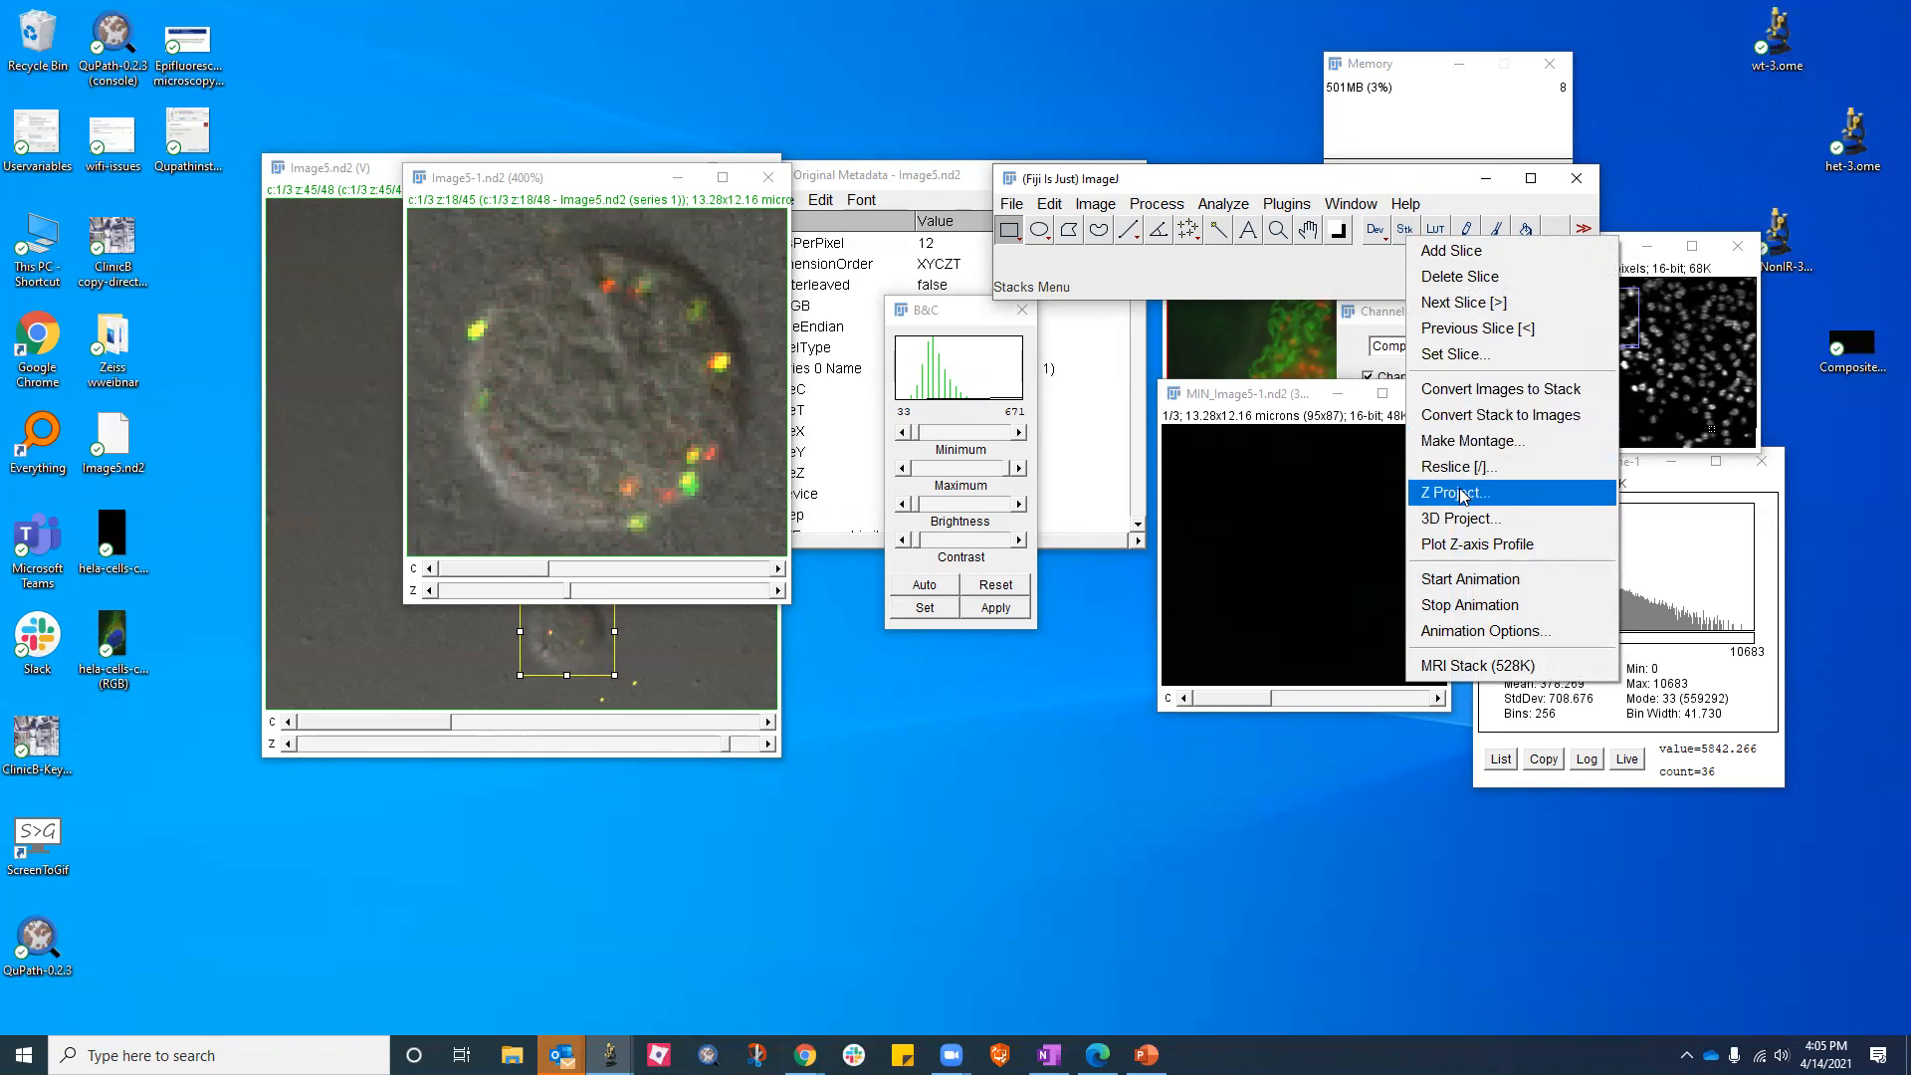
pyautogui.click(1461, 491)
pyautogui.click(1056, 328)
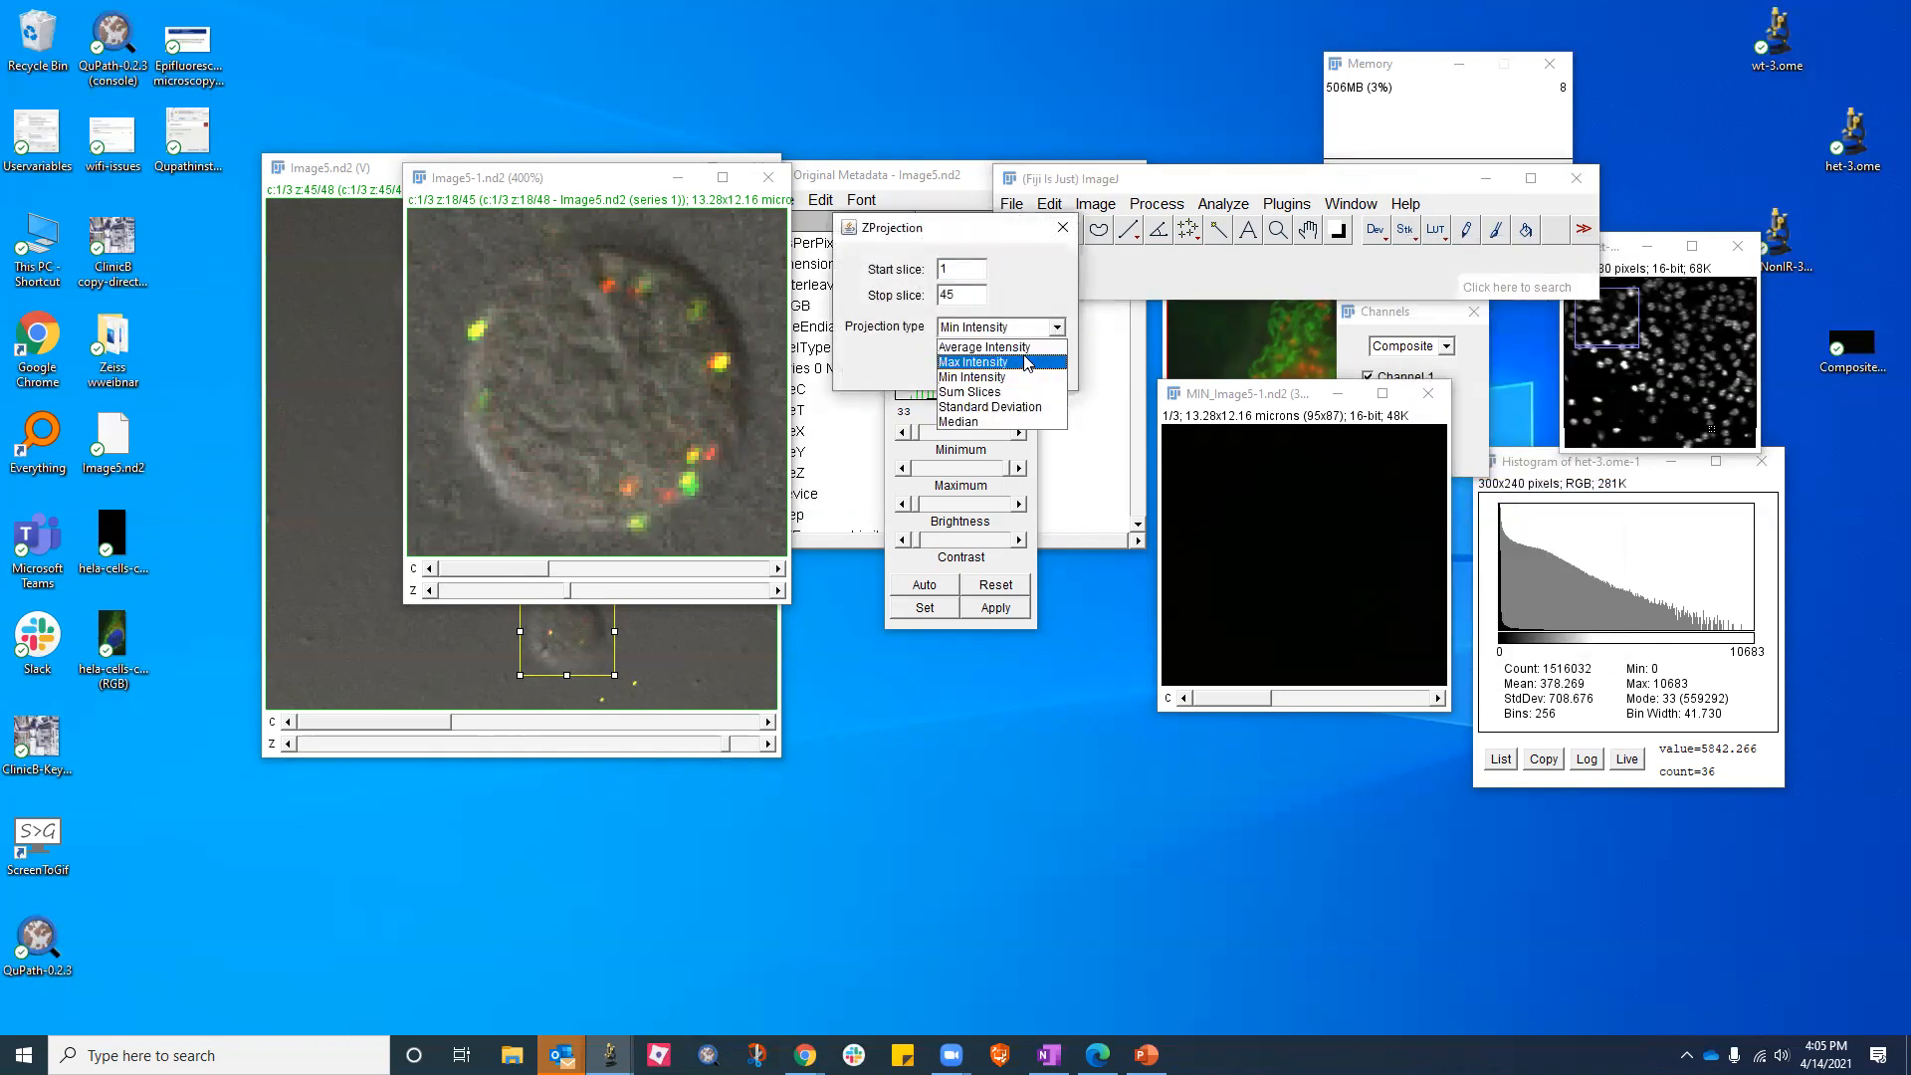
pyautogui.click(1021, 363)
pyautogui.click(989, 370)
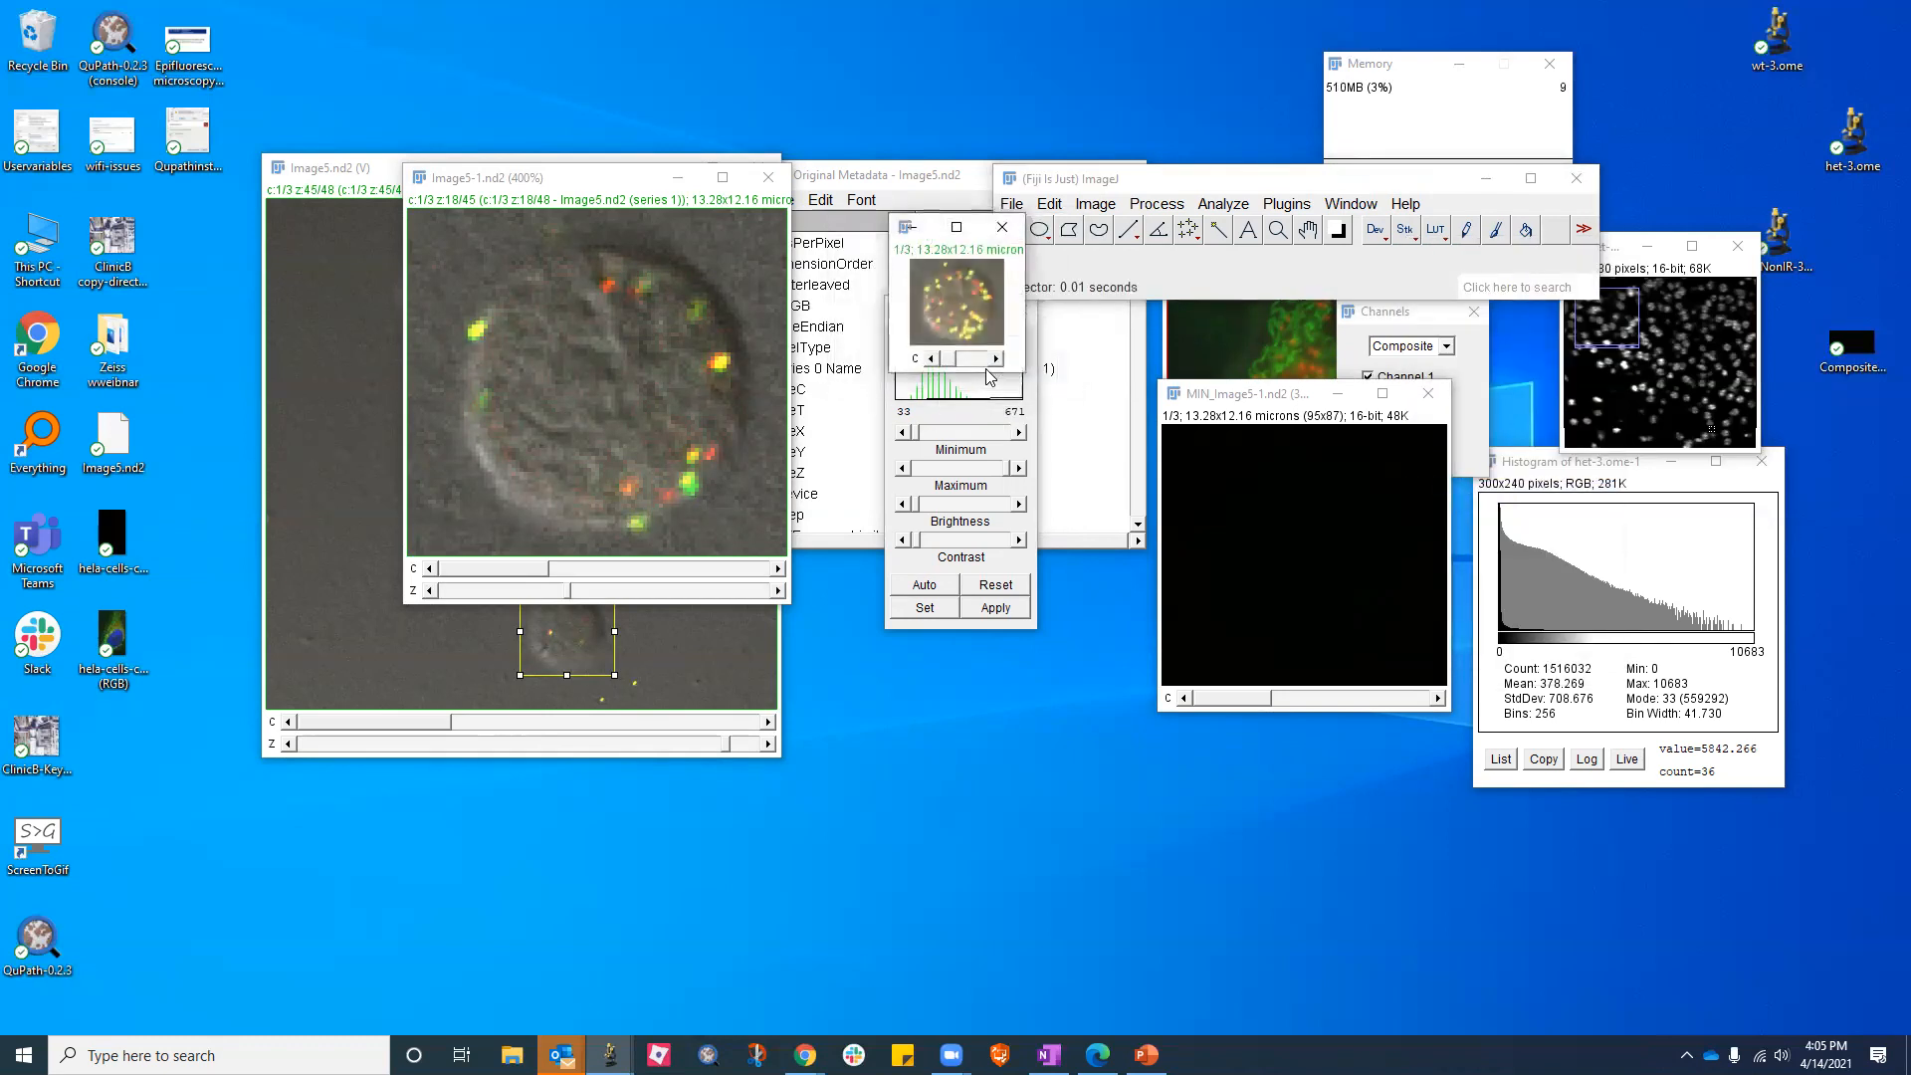
# Enlarge the view of MAX_Image5-1.nd2 to 300% and switch its channel display mode to Color
pyautogui.press('+')
pyautogui.press('+')
pyautogui.press('+')
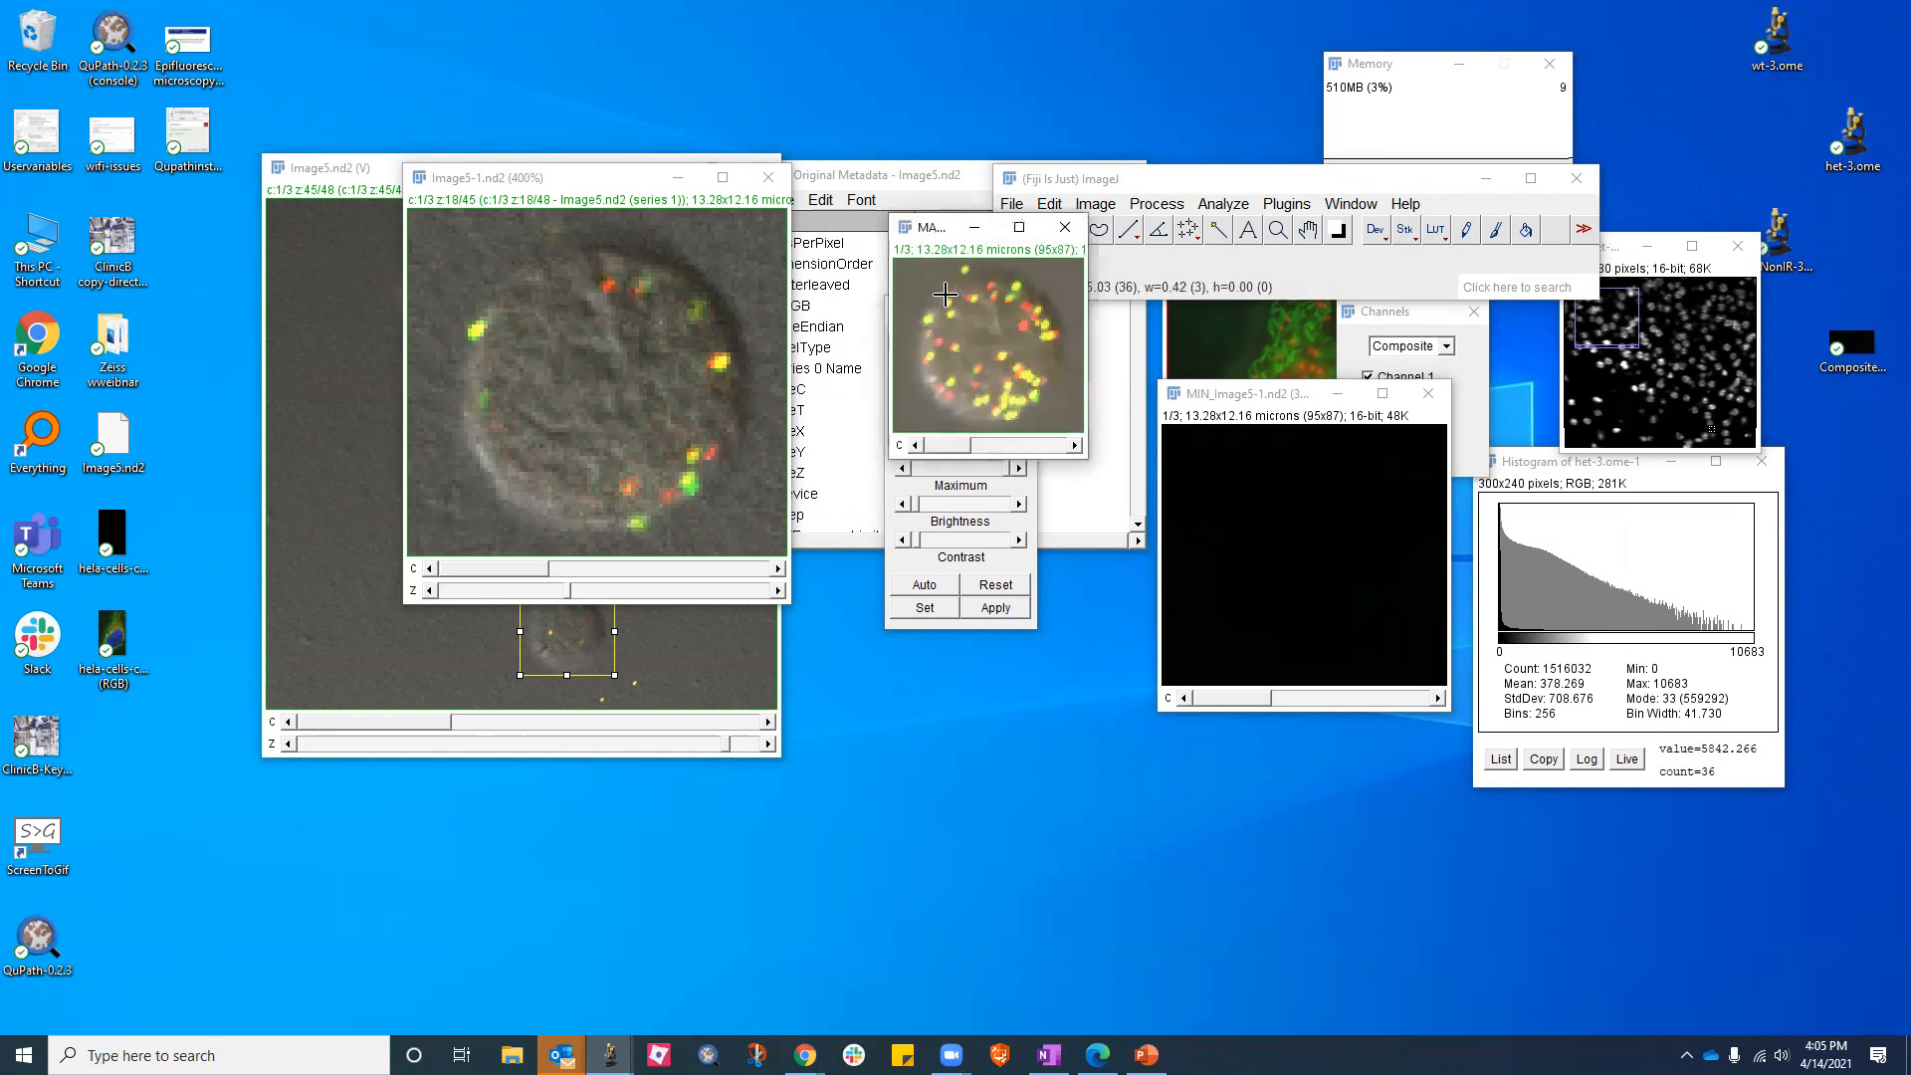
pyautogui.click(1354, 310)
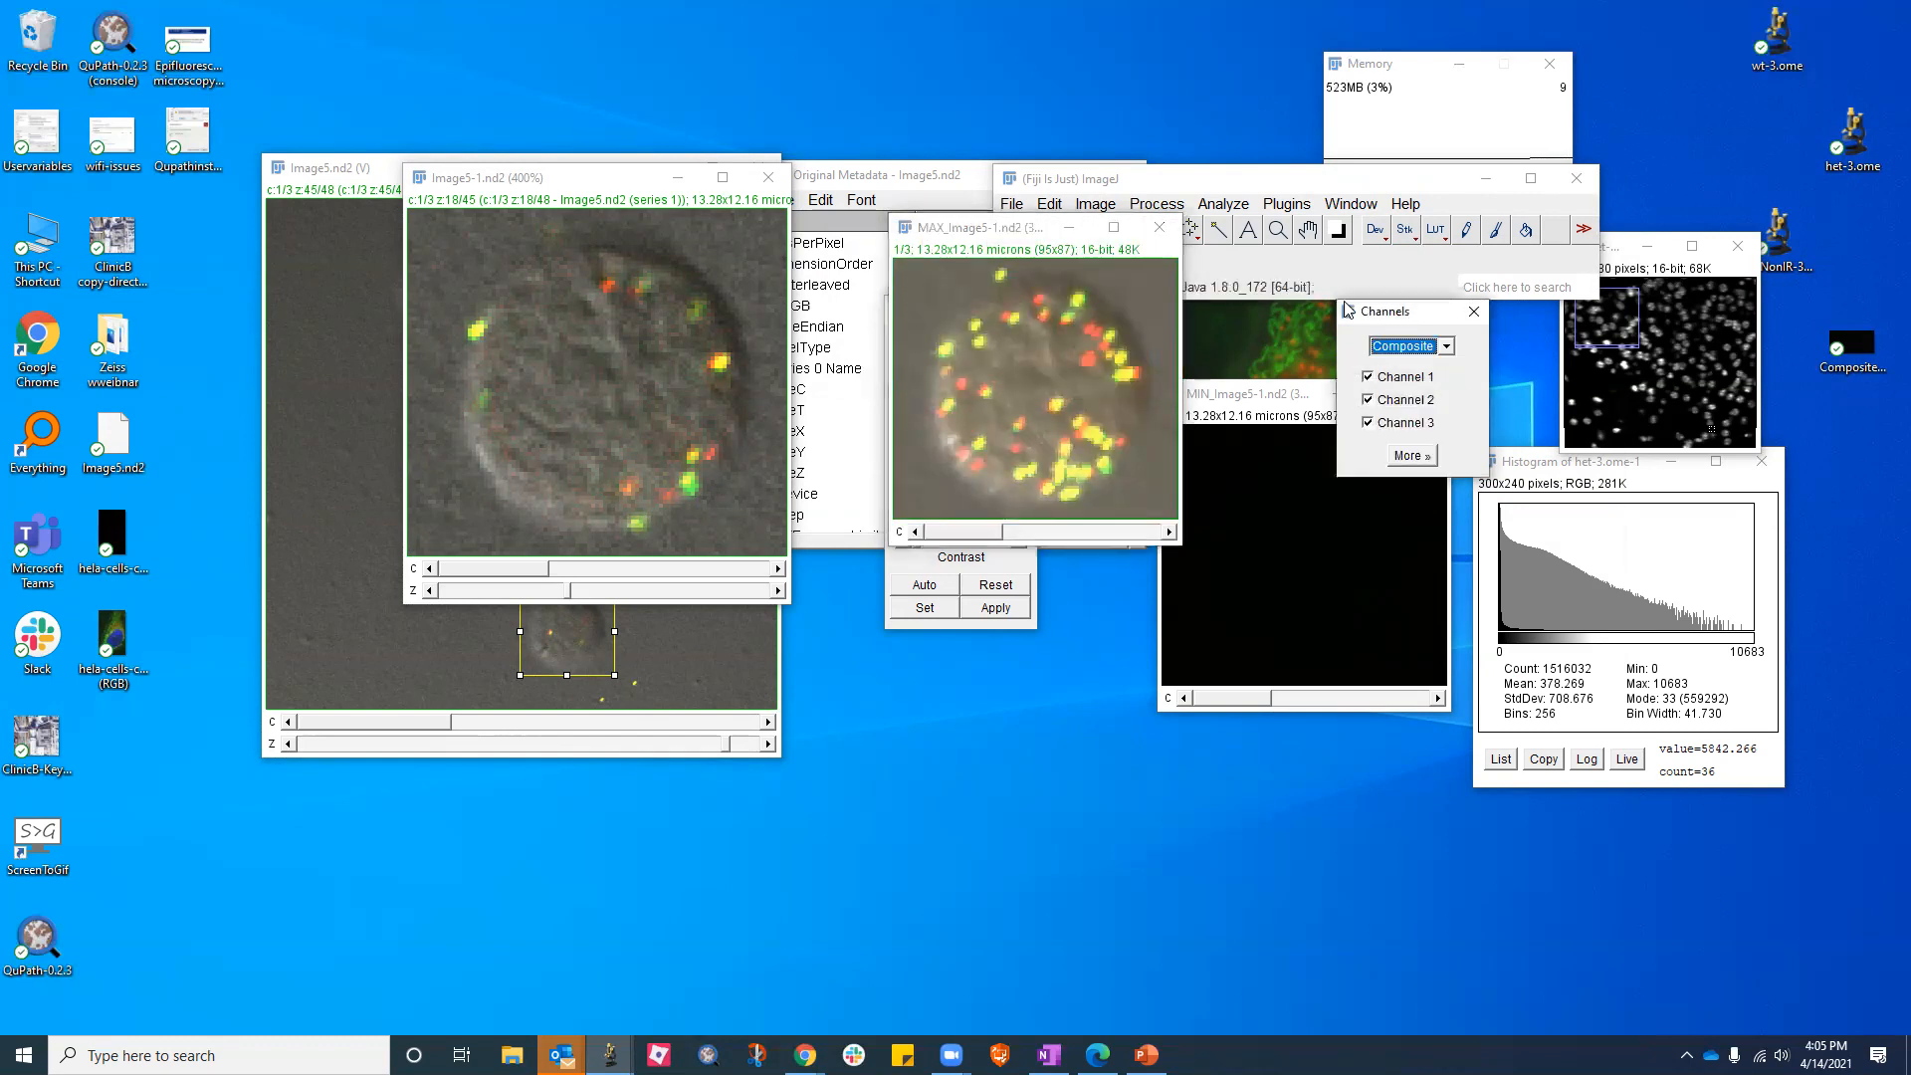
pyautogui.click(1449, 346)
pyautogui.click(1386, 381)
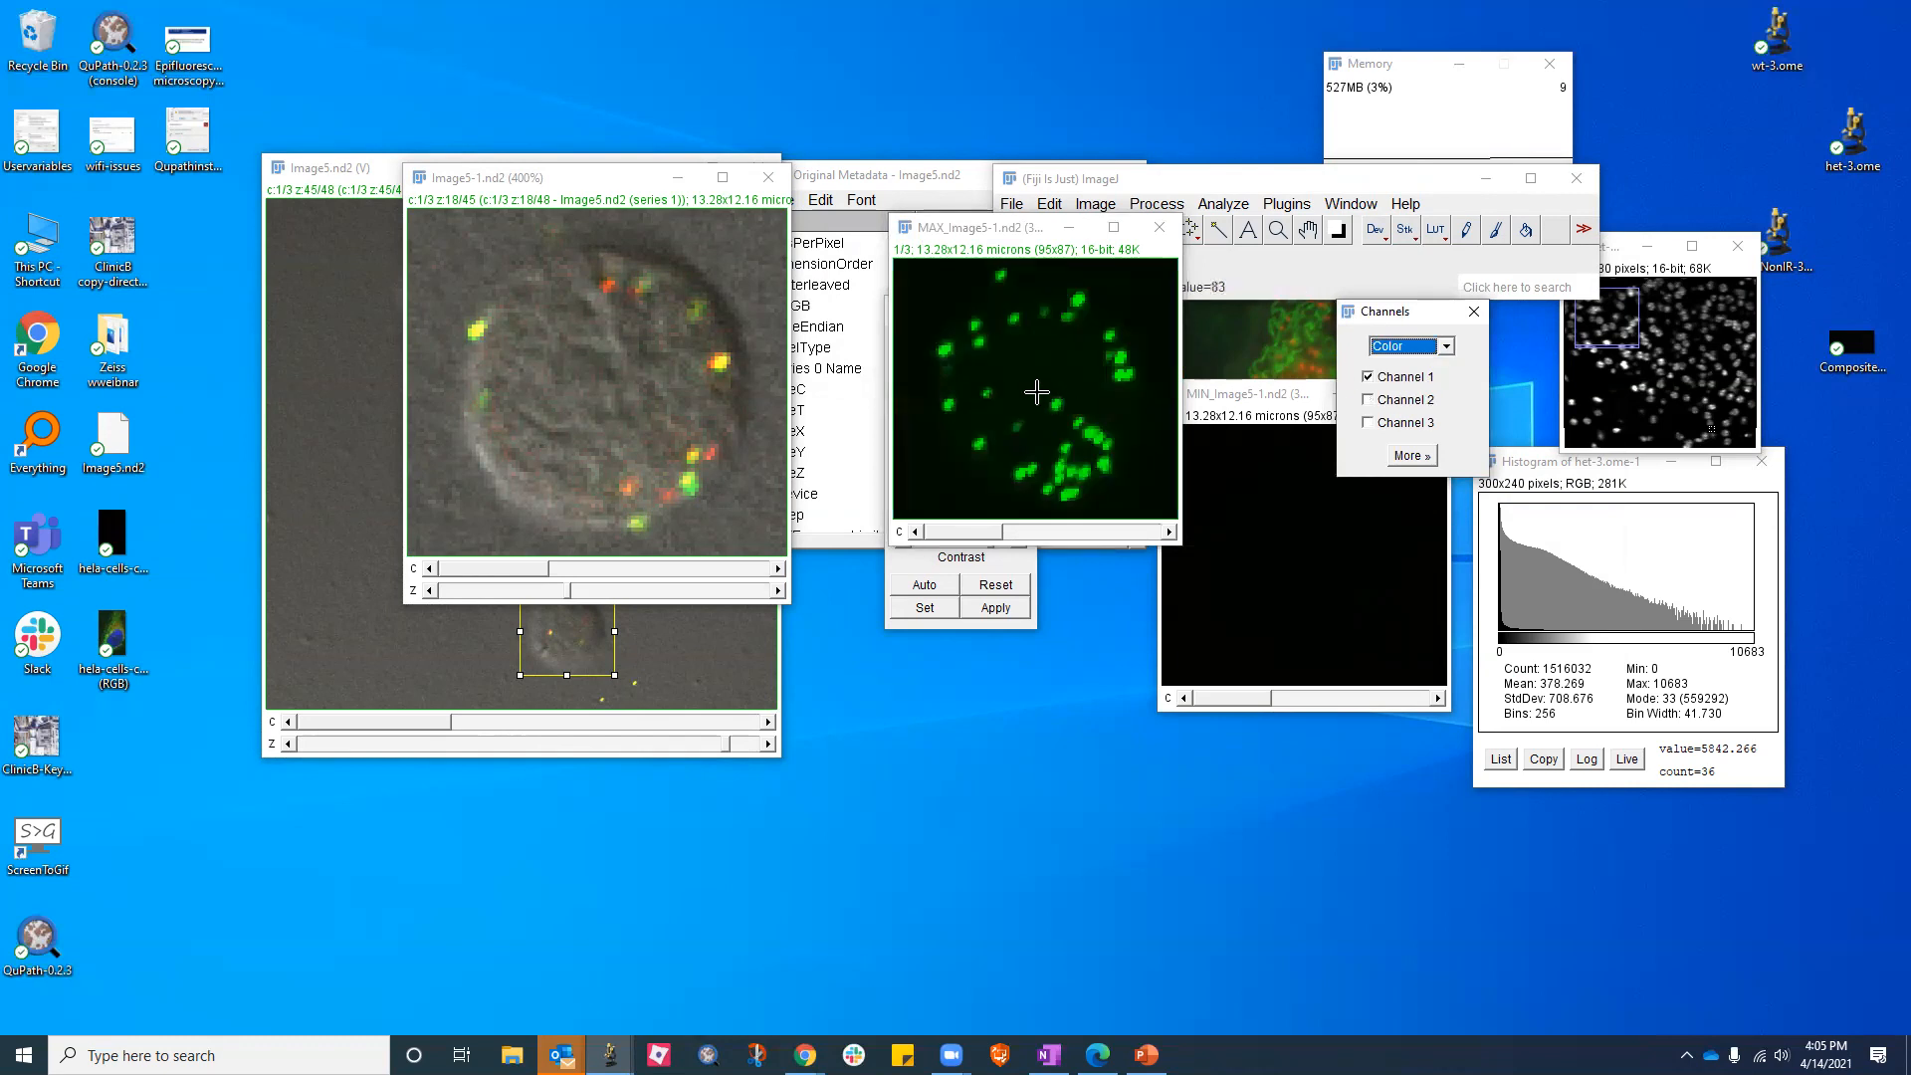
pyautogui.scroll(-1, 1030, 392)
pyautogui.scroll(1, 1037, 392)
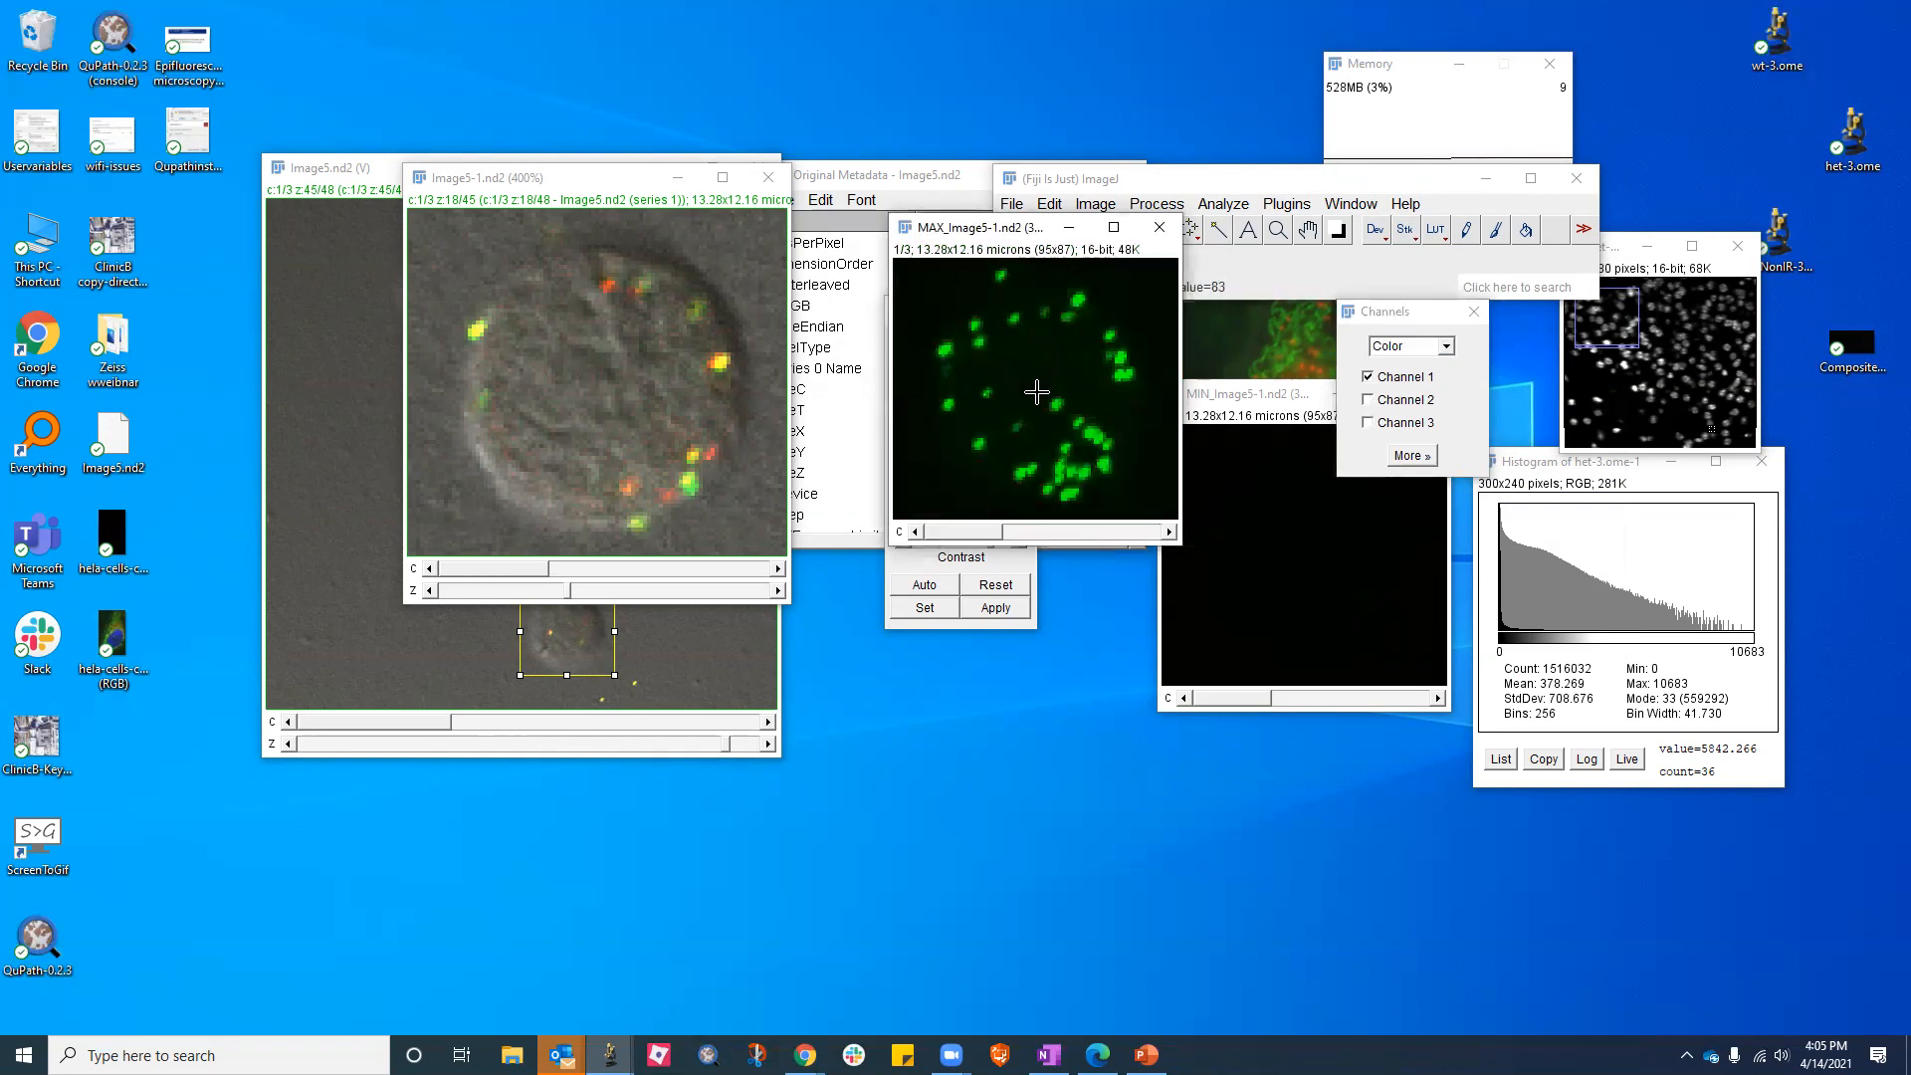
# Show the histogram of only channel 1 of MAX_Image5-1.nd2 on a log scale and move it clear of the projection
pyautogui.hotkey('ctrl', 'h')
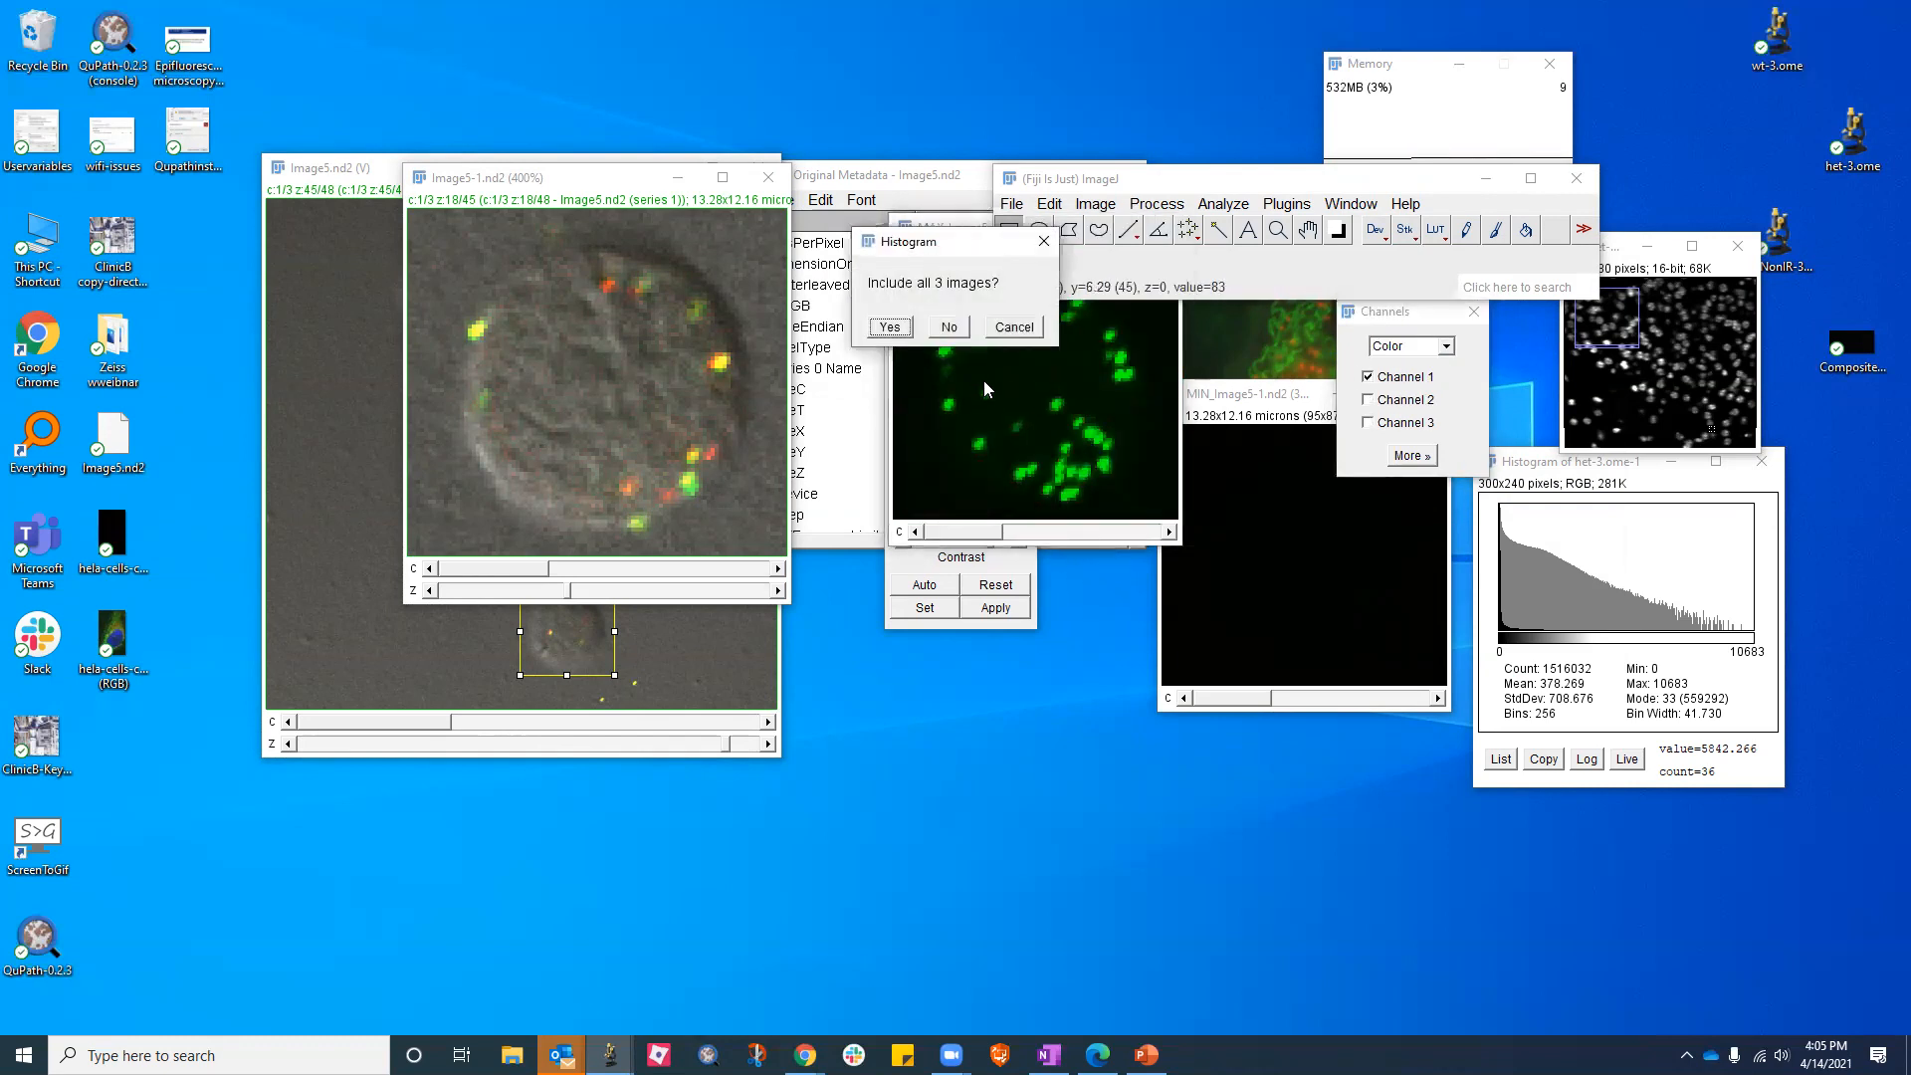
pyautogui.click(953, 328)
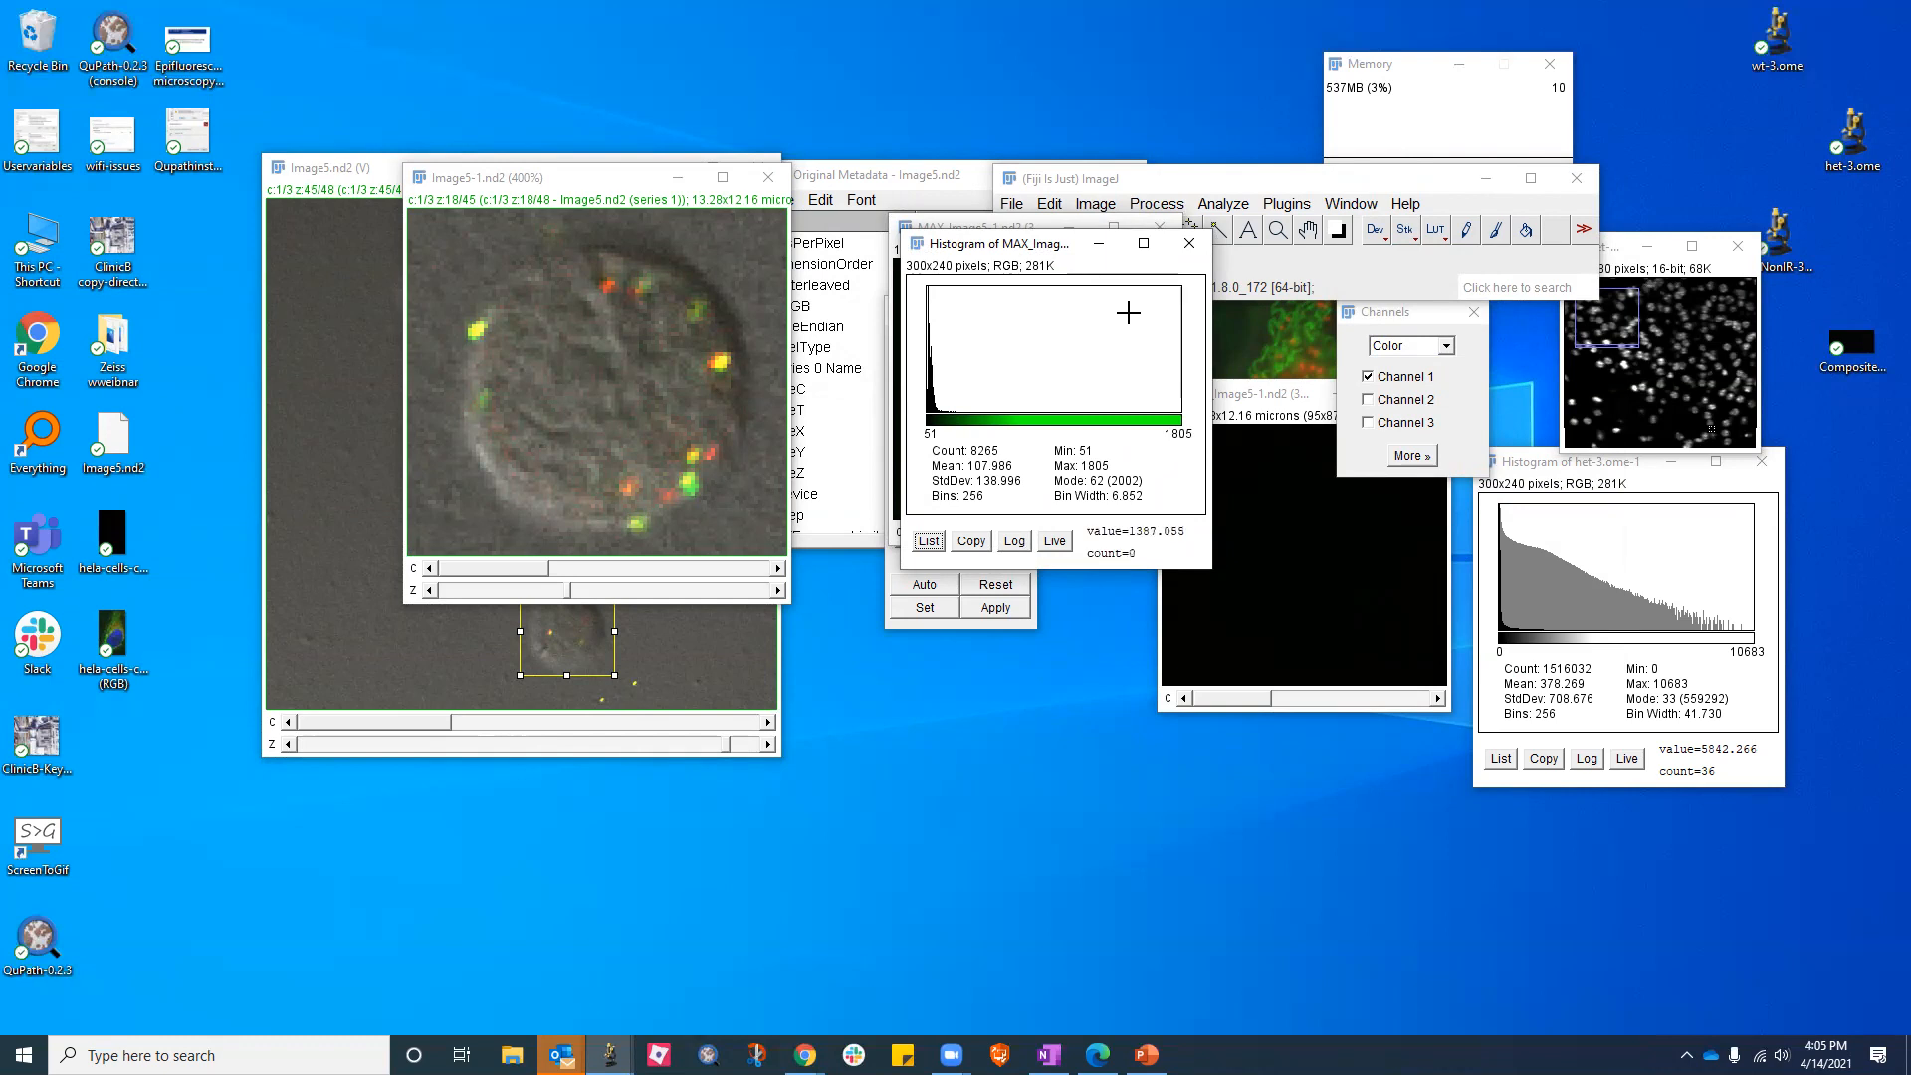
pyautogui.click(1014, 541)
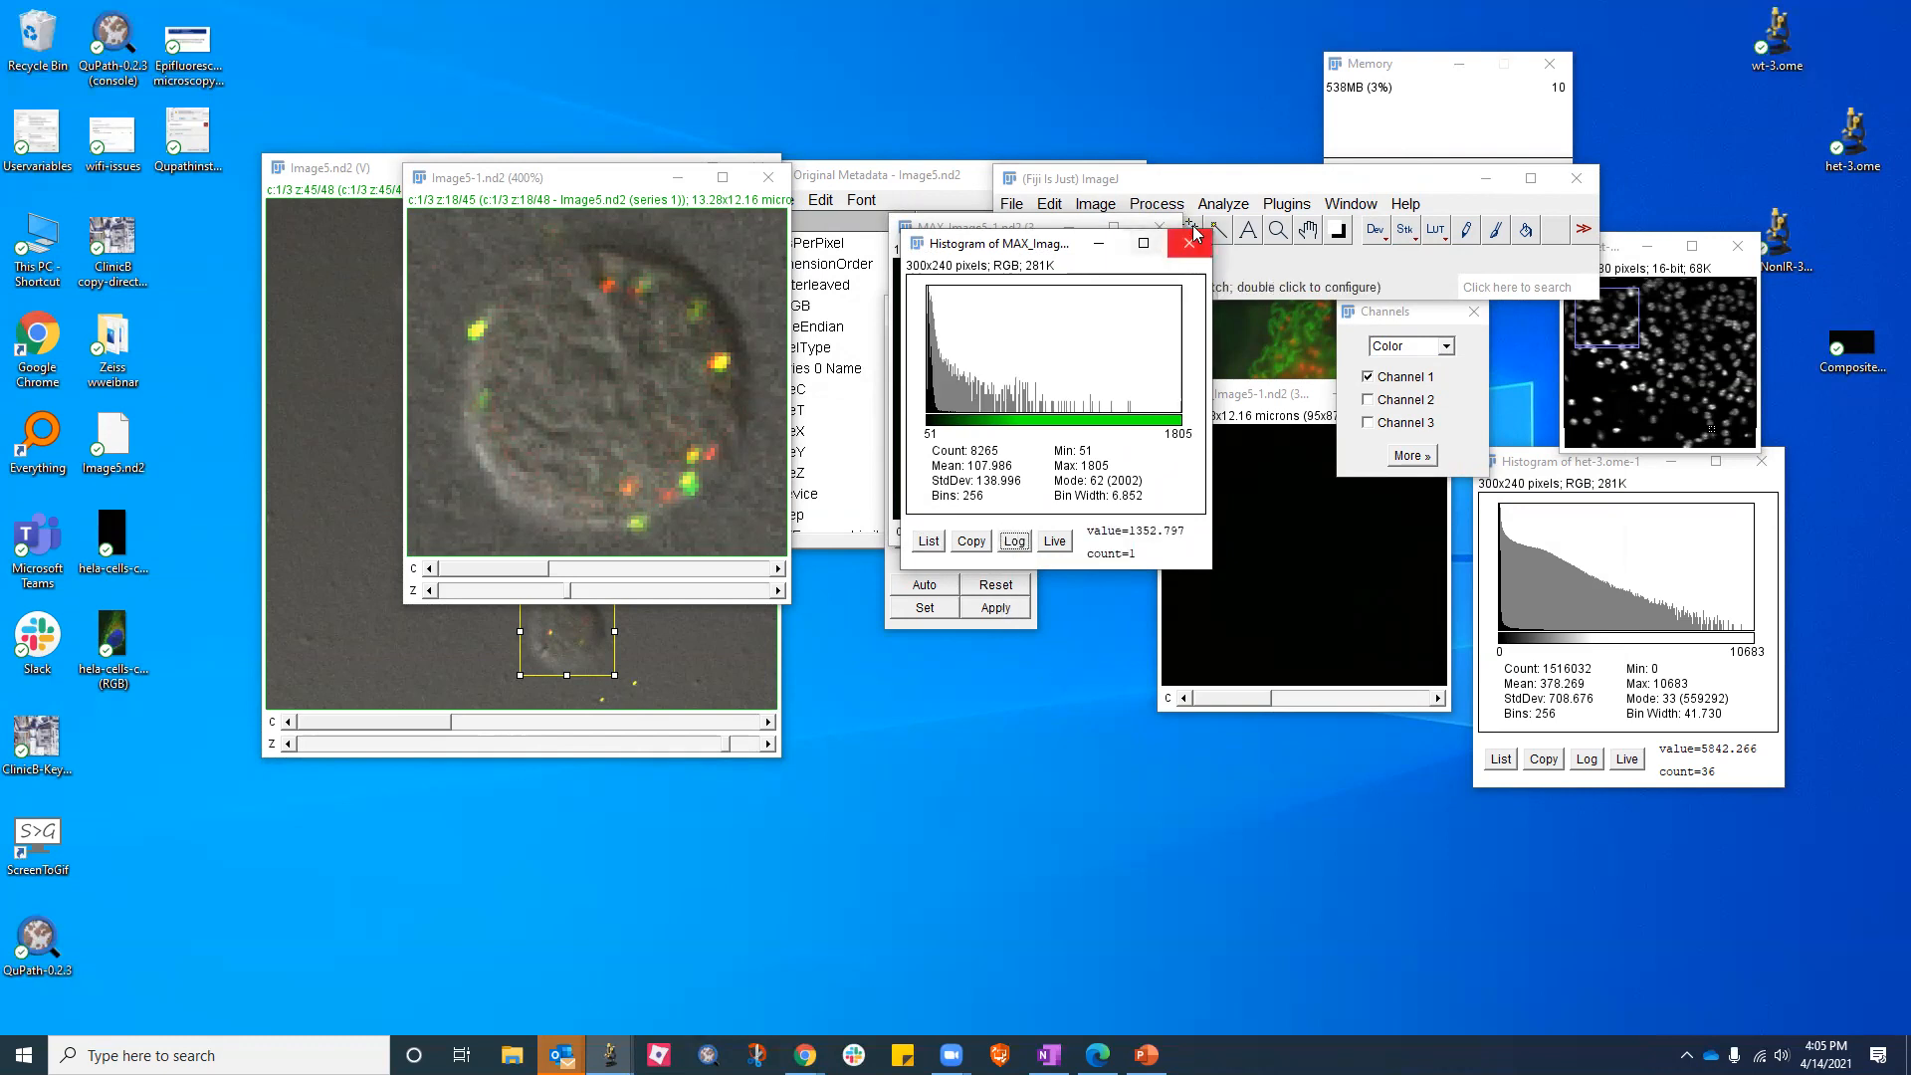
pyautogui.moveTo(1031, 251); pyautogui.dragTo(1579, 397)
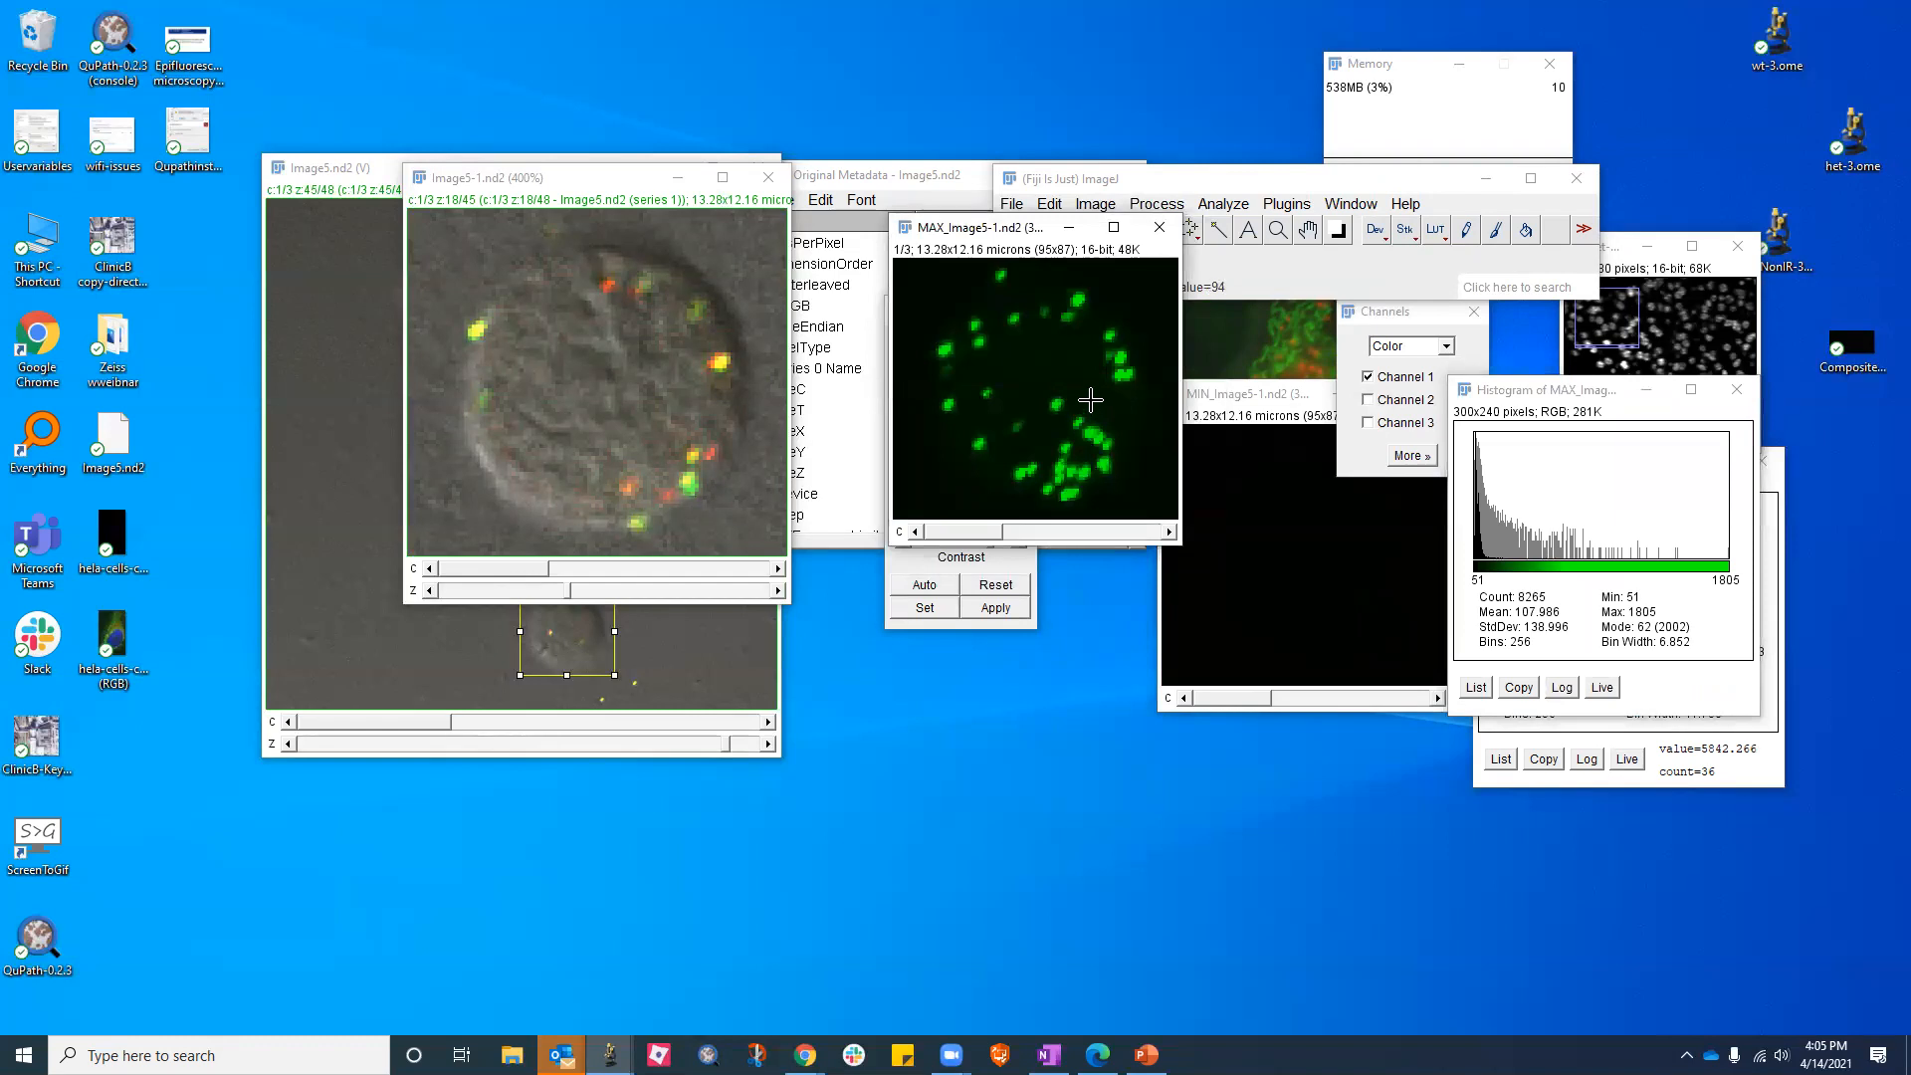
# Enlarge MAX_Image5-1.nd2 to 400%, reset the brightness and contrast of its channels, and move the B&C window off the image
pyautogui.press('+')
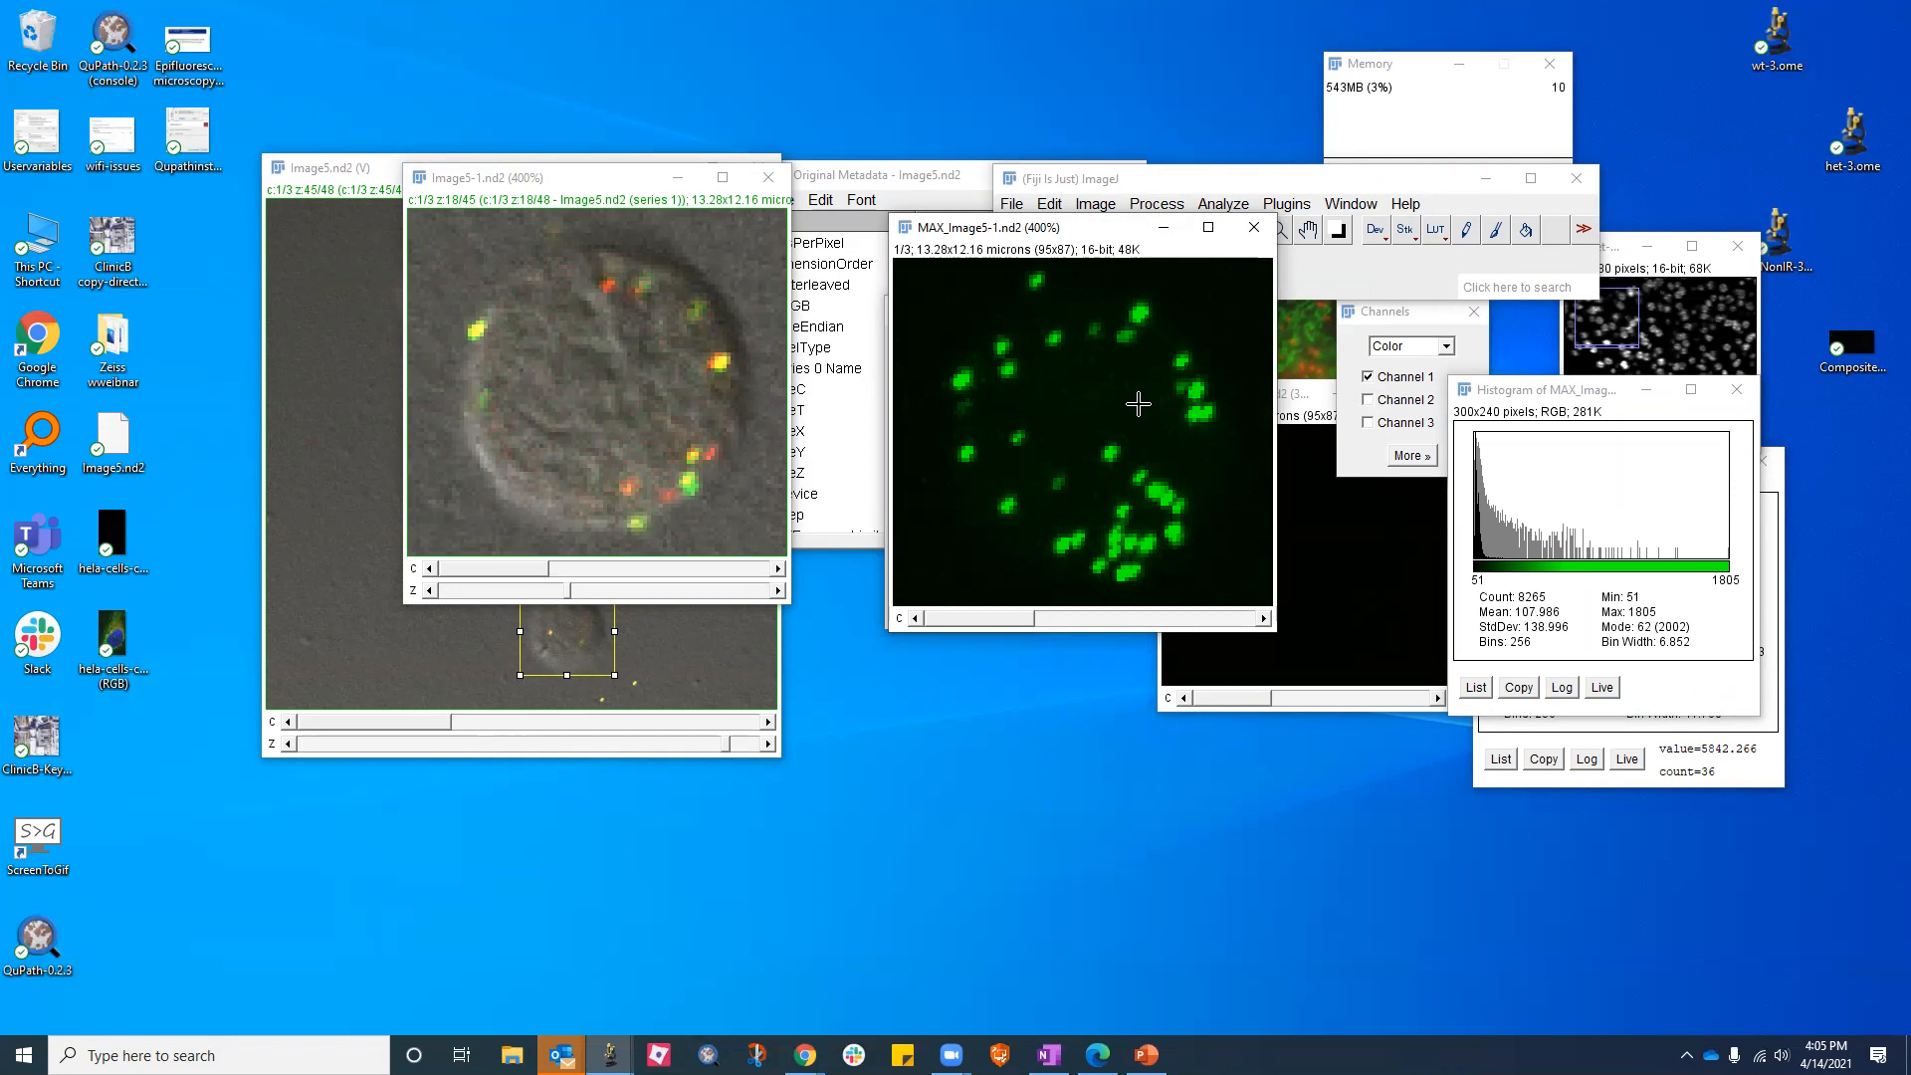
pyautogui.hotkey('ctrl', 'shift', 'c')
pyautogui.scroll(-1, 1122, 507)
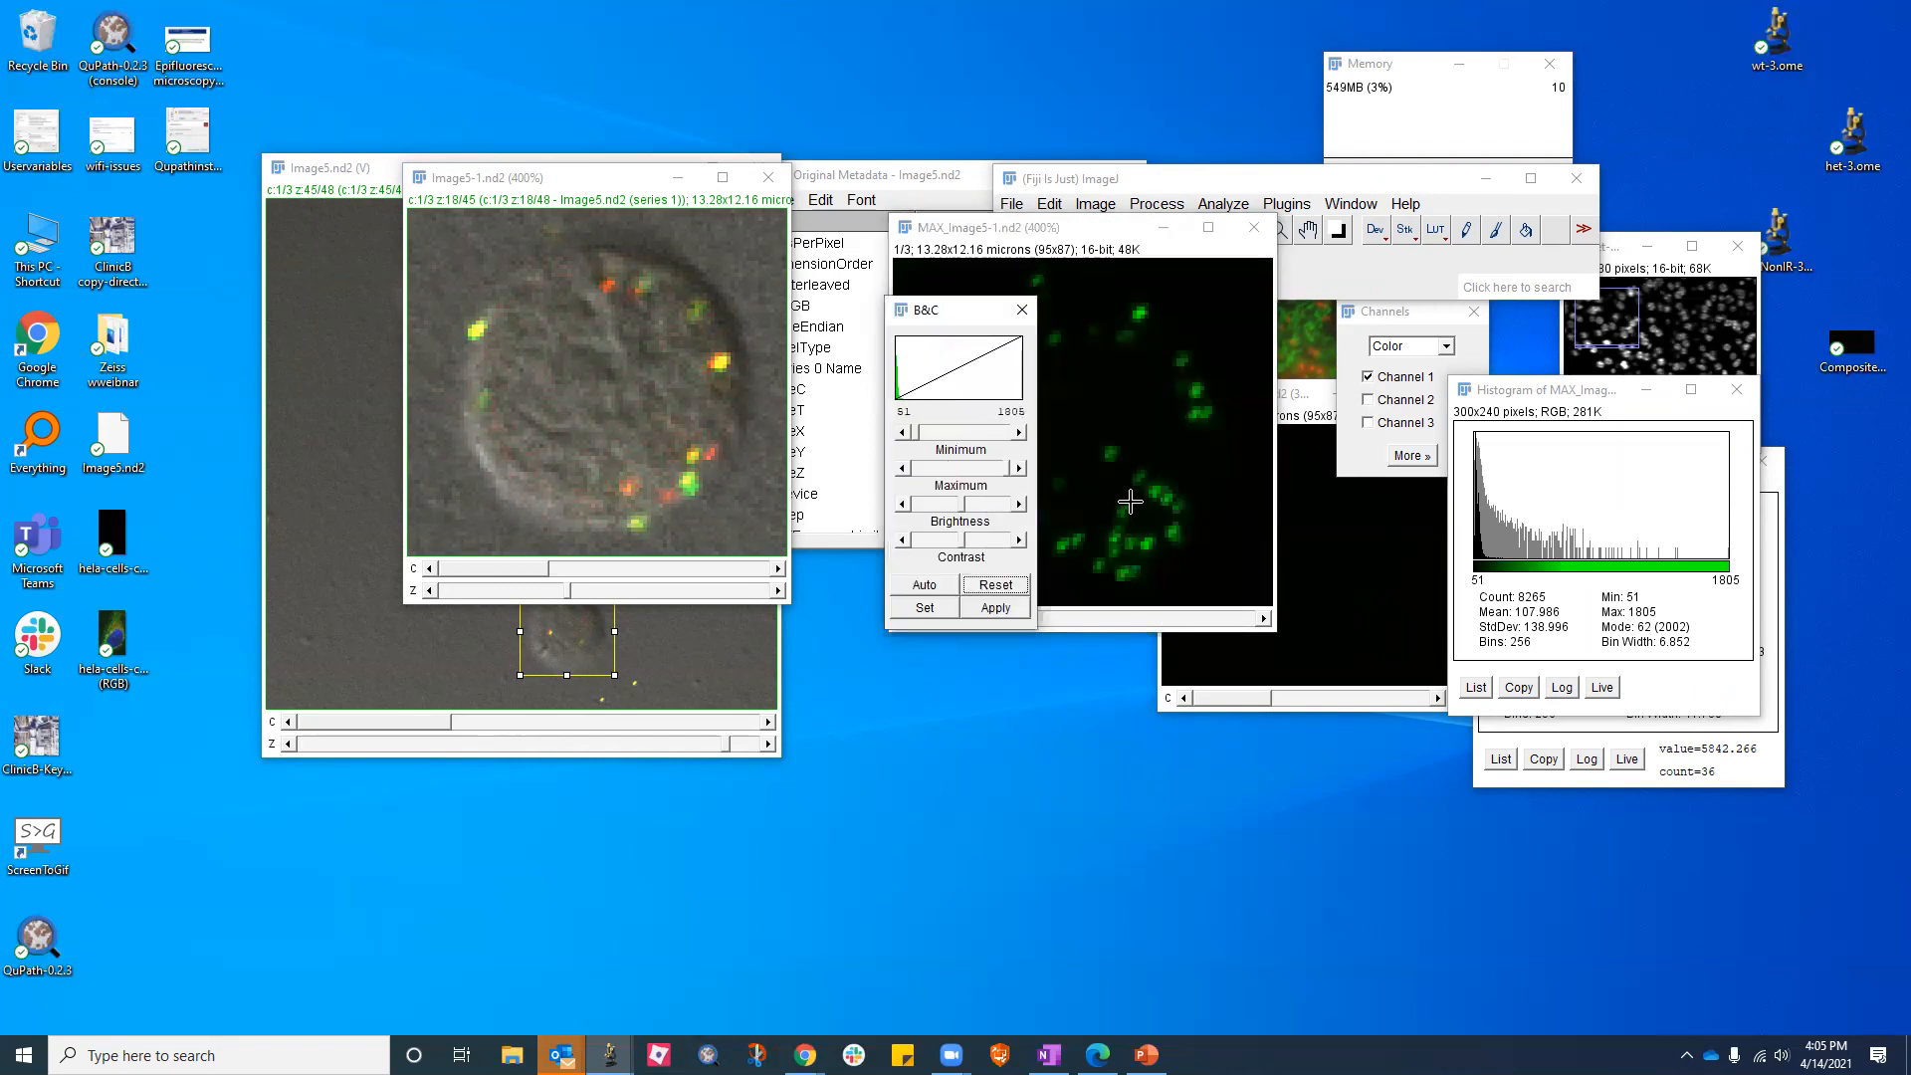
pyautogui.click(996, 586)
pyautogui.scroll(-1, 1109, 527)
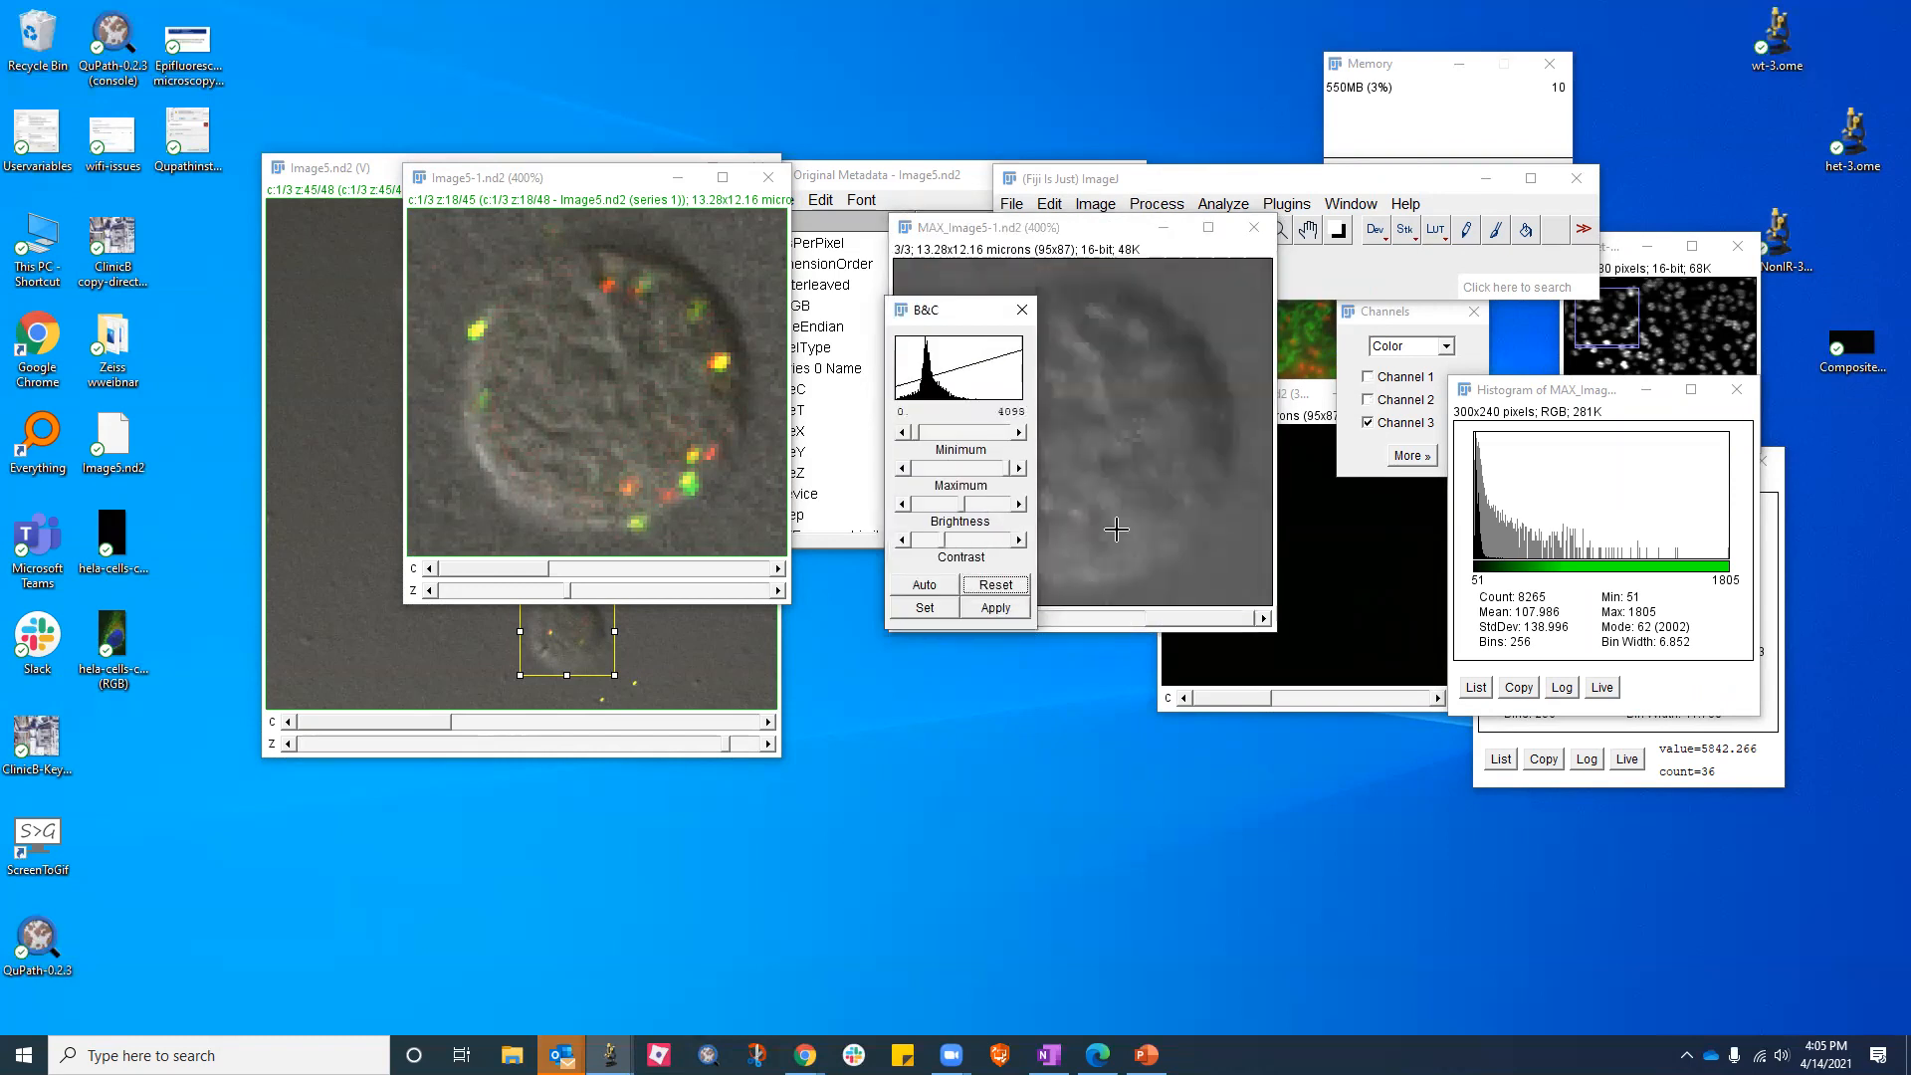
pyautogui.scroll(2, 1099, 484)
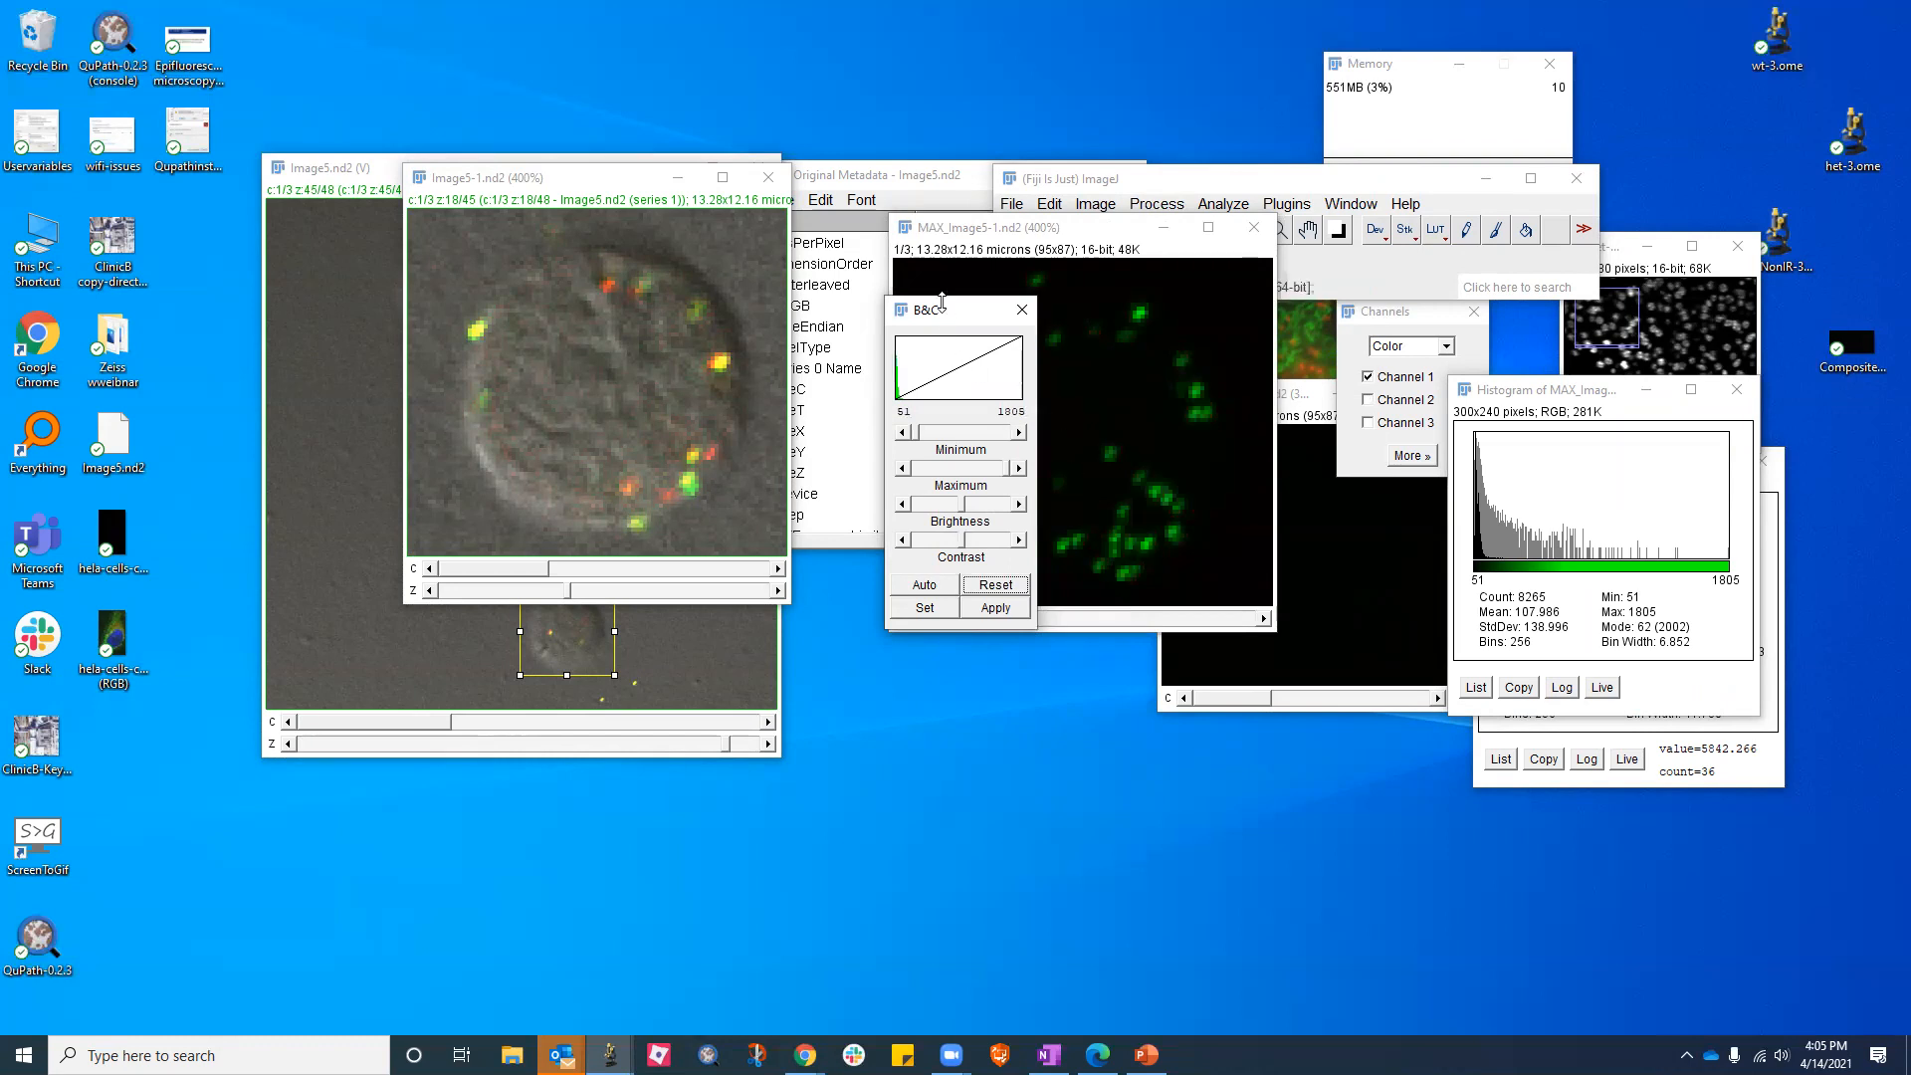
pyautogui.moveTo(934, 323); pyautogui.dragTo(1453, 305)
# Display MAX_Image5-1.nd2 as a Composite with channel 3 hidden
pyautogui.click(1444, 348)
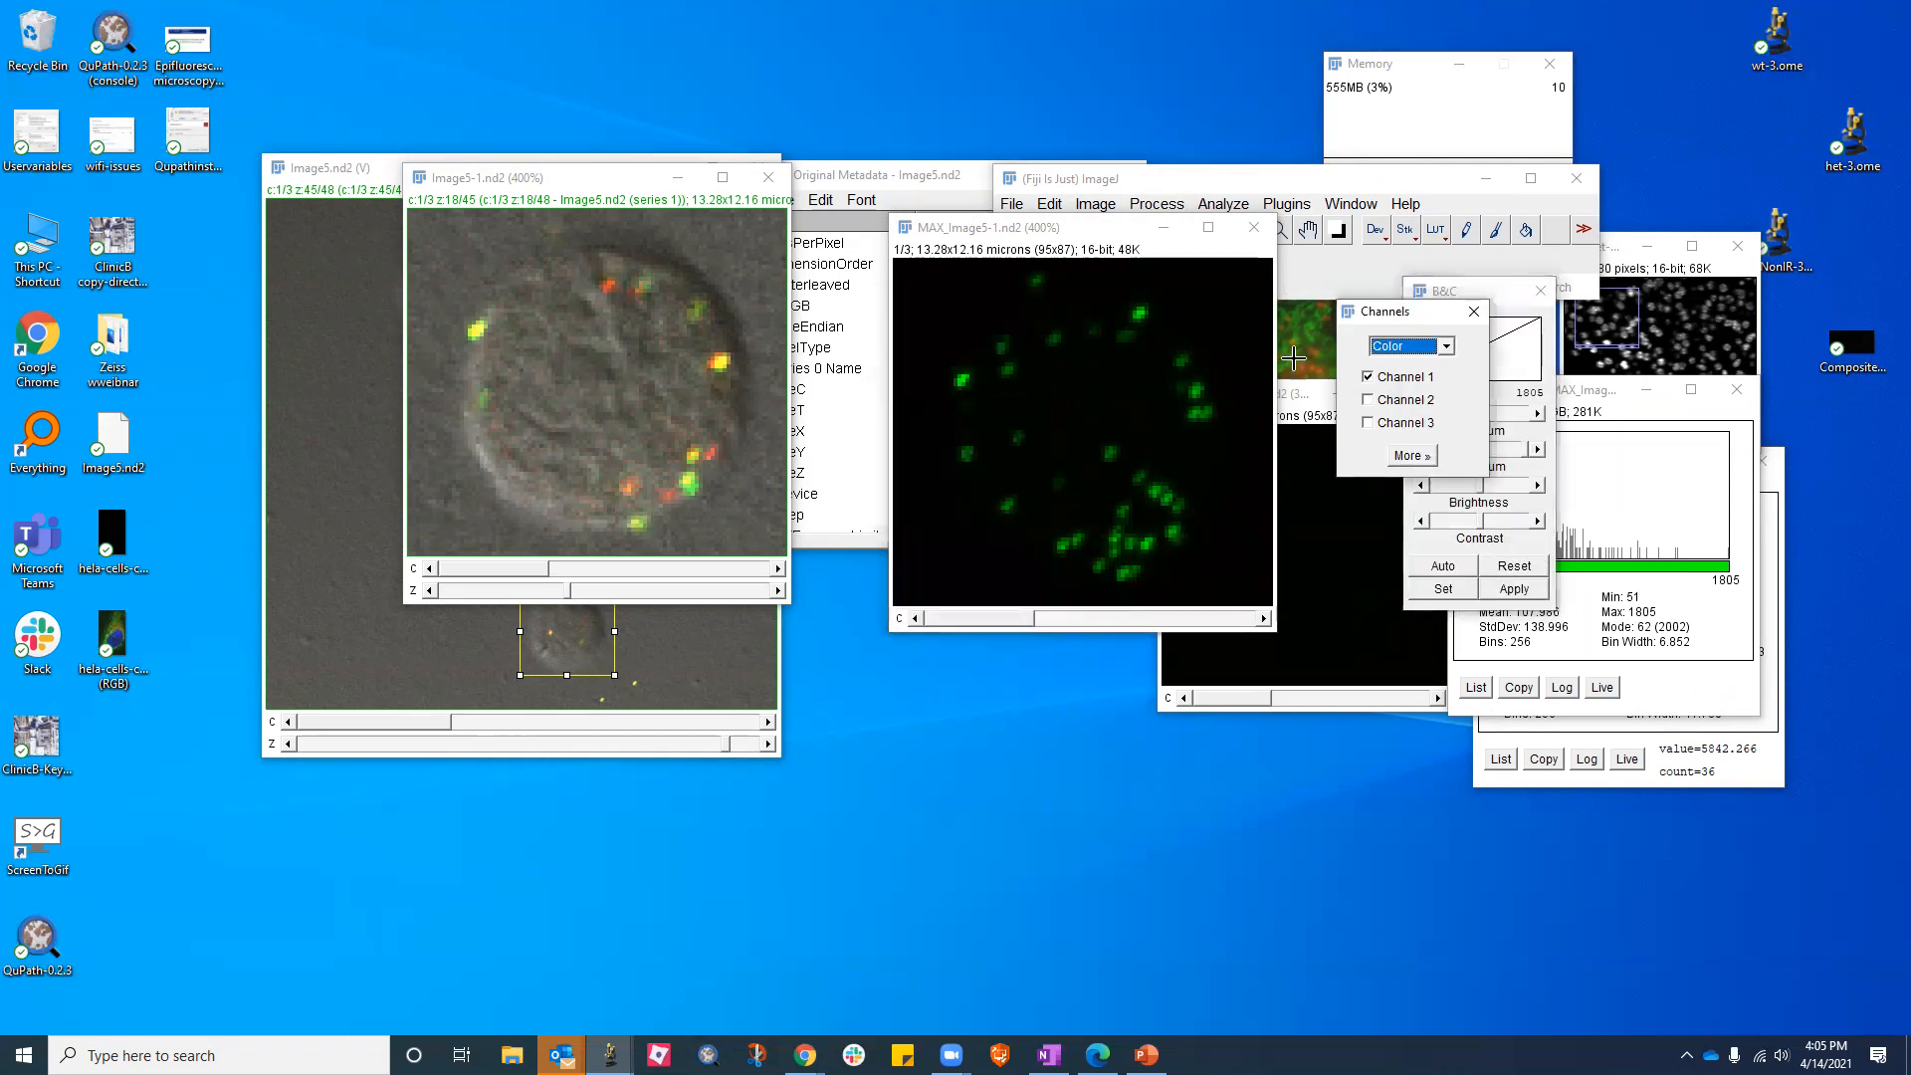
pyautogui.click(1445, 349)
pyautogui.click(1405, 362)
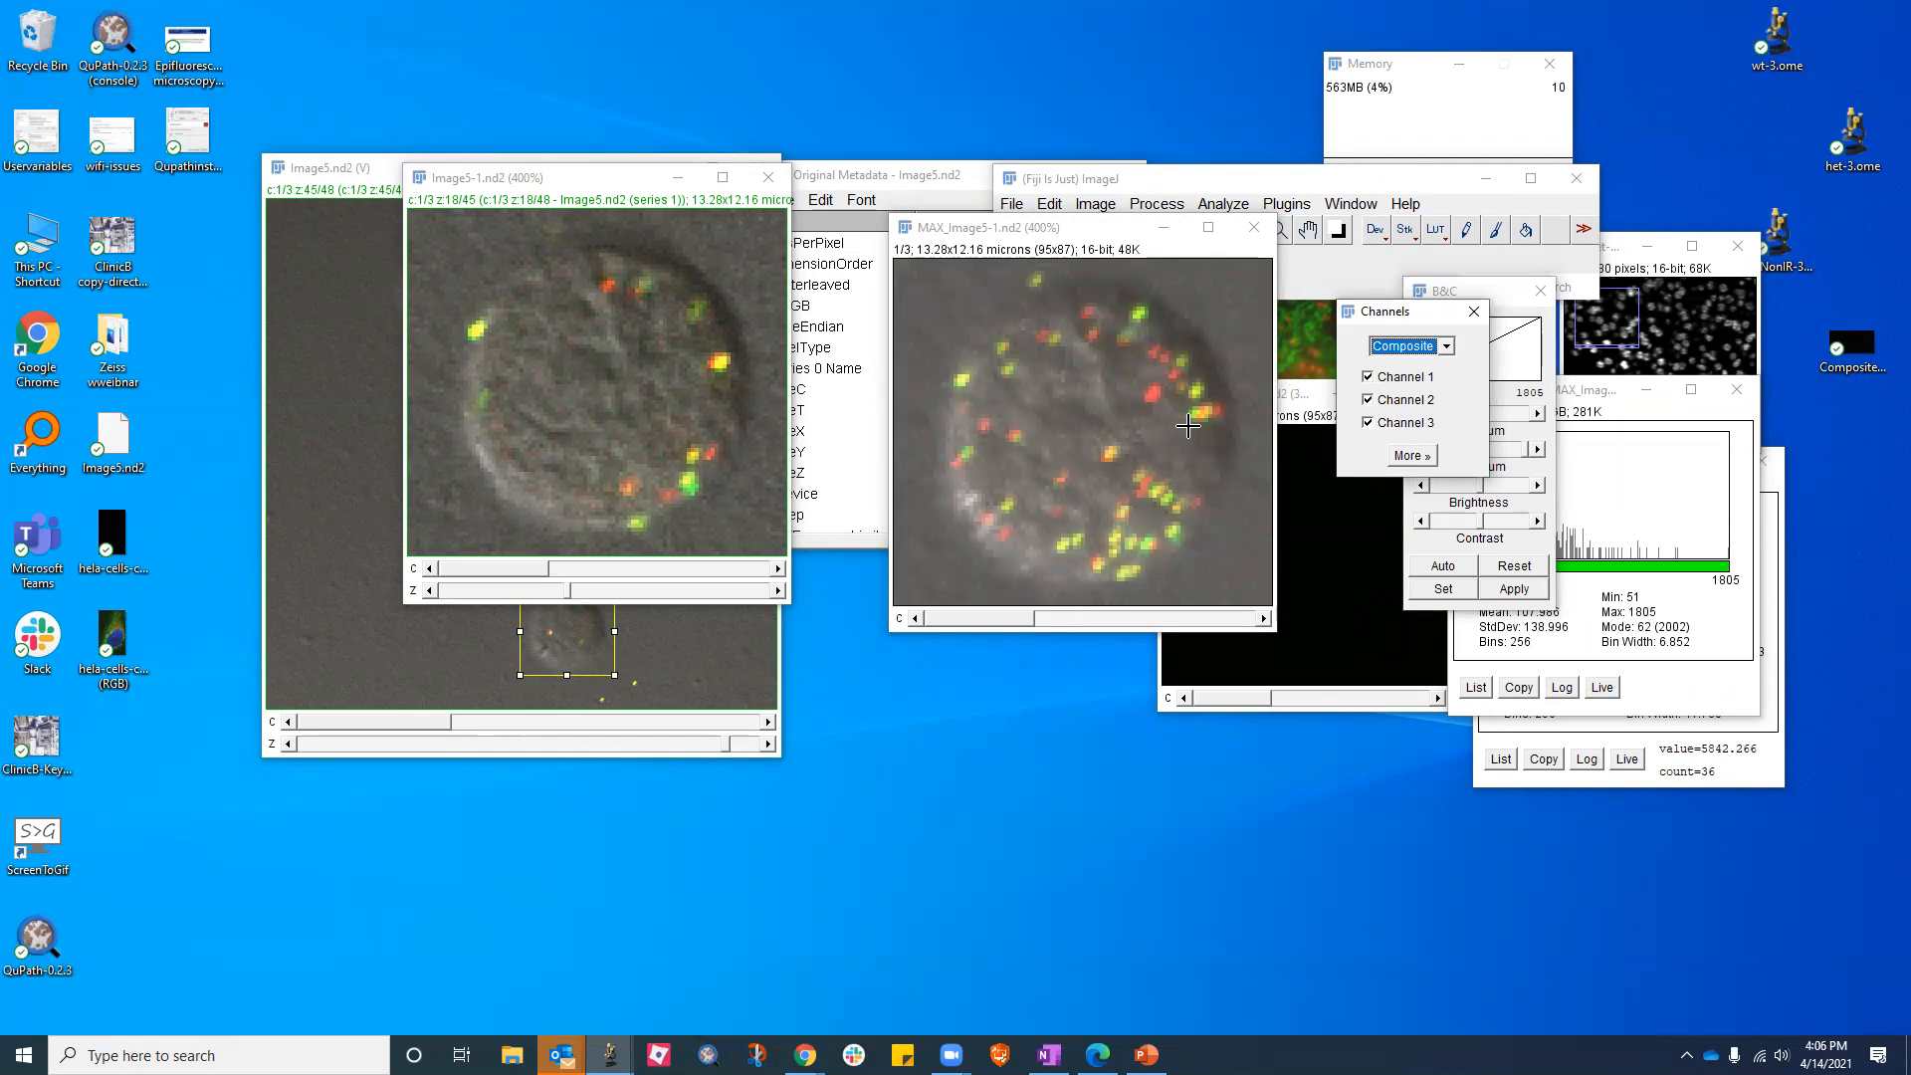
pyautogui.click(1368, 423)
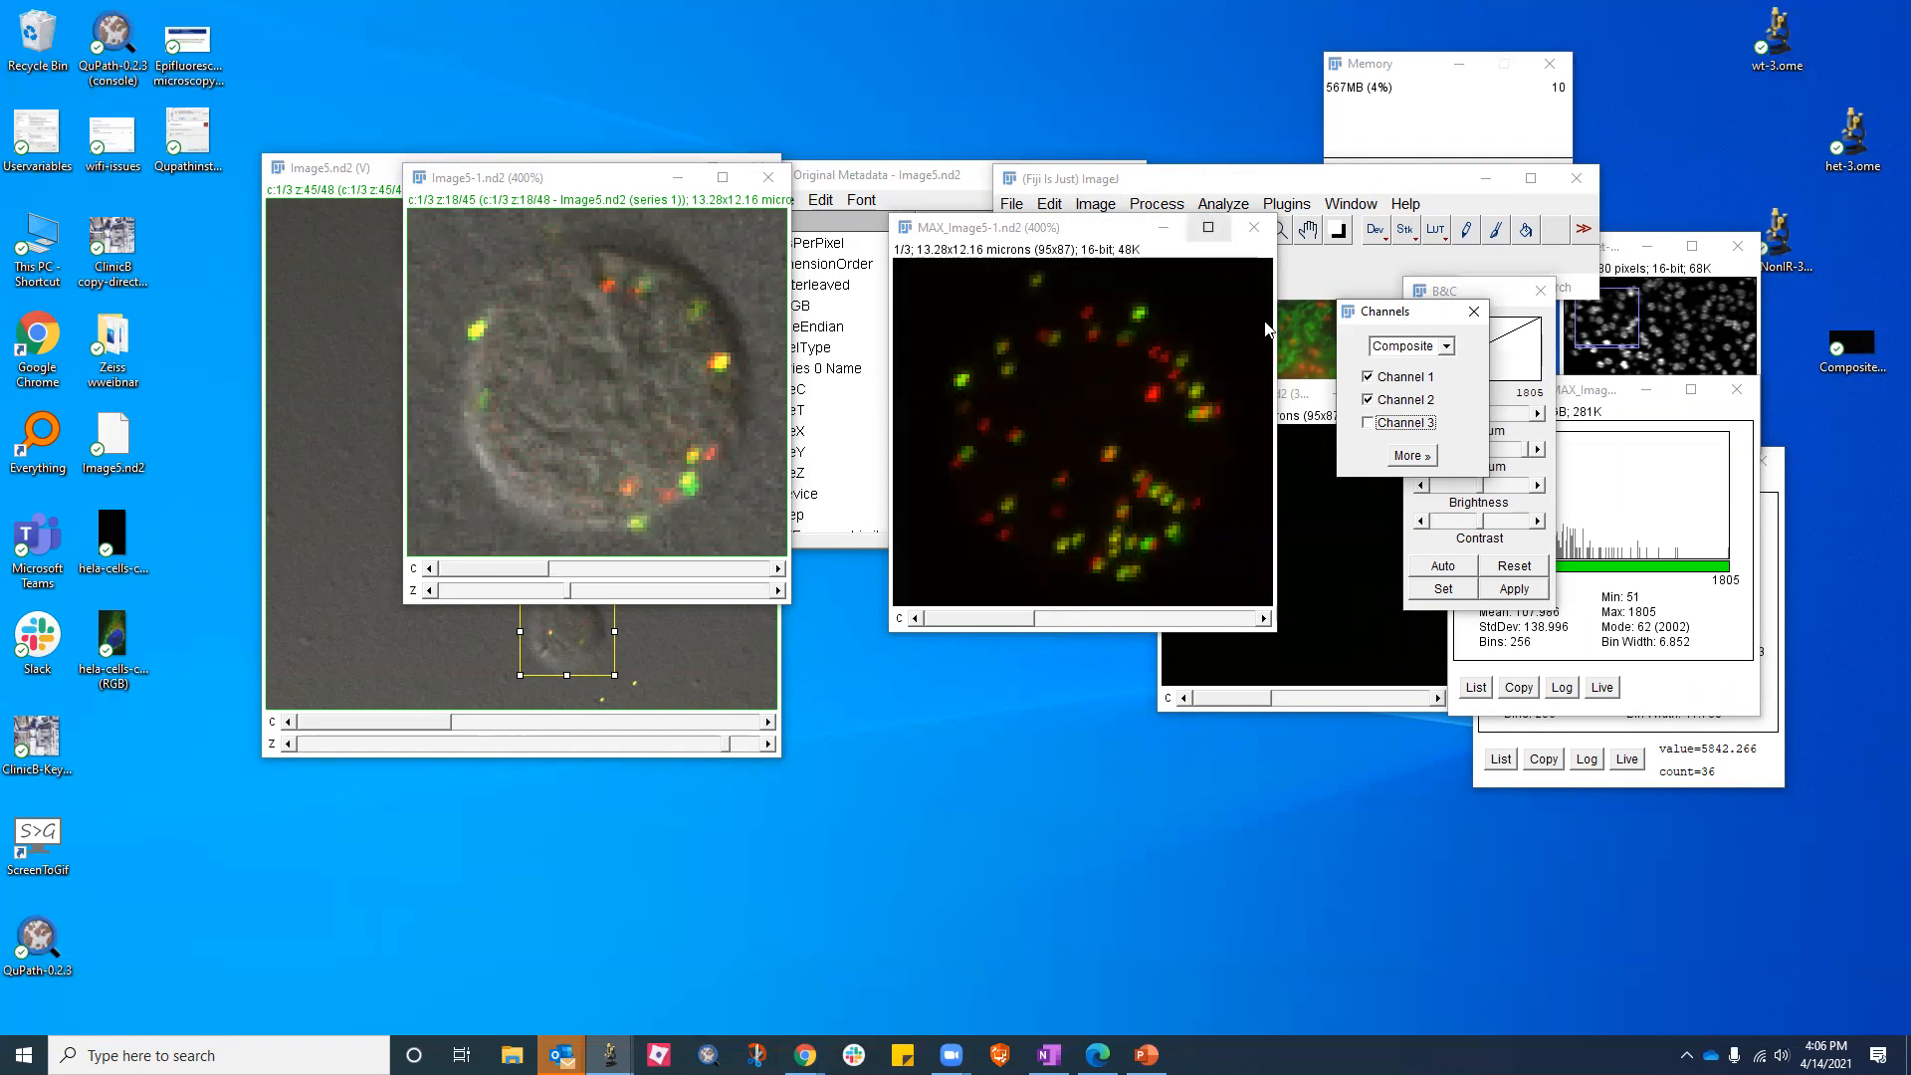
# Switch MAX_Image5-1.nd2 to Color mode and apply the Magenta lookup table to channel 2
pyautogui.click(1441, 348)
pyautogui.click(1397, 381)
pyautogui.click(1368, 399)
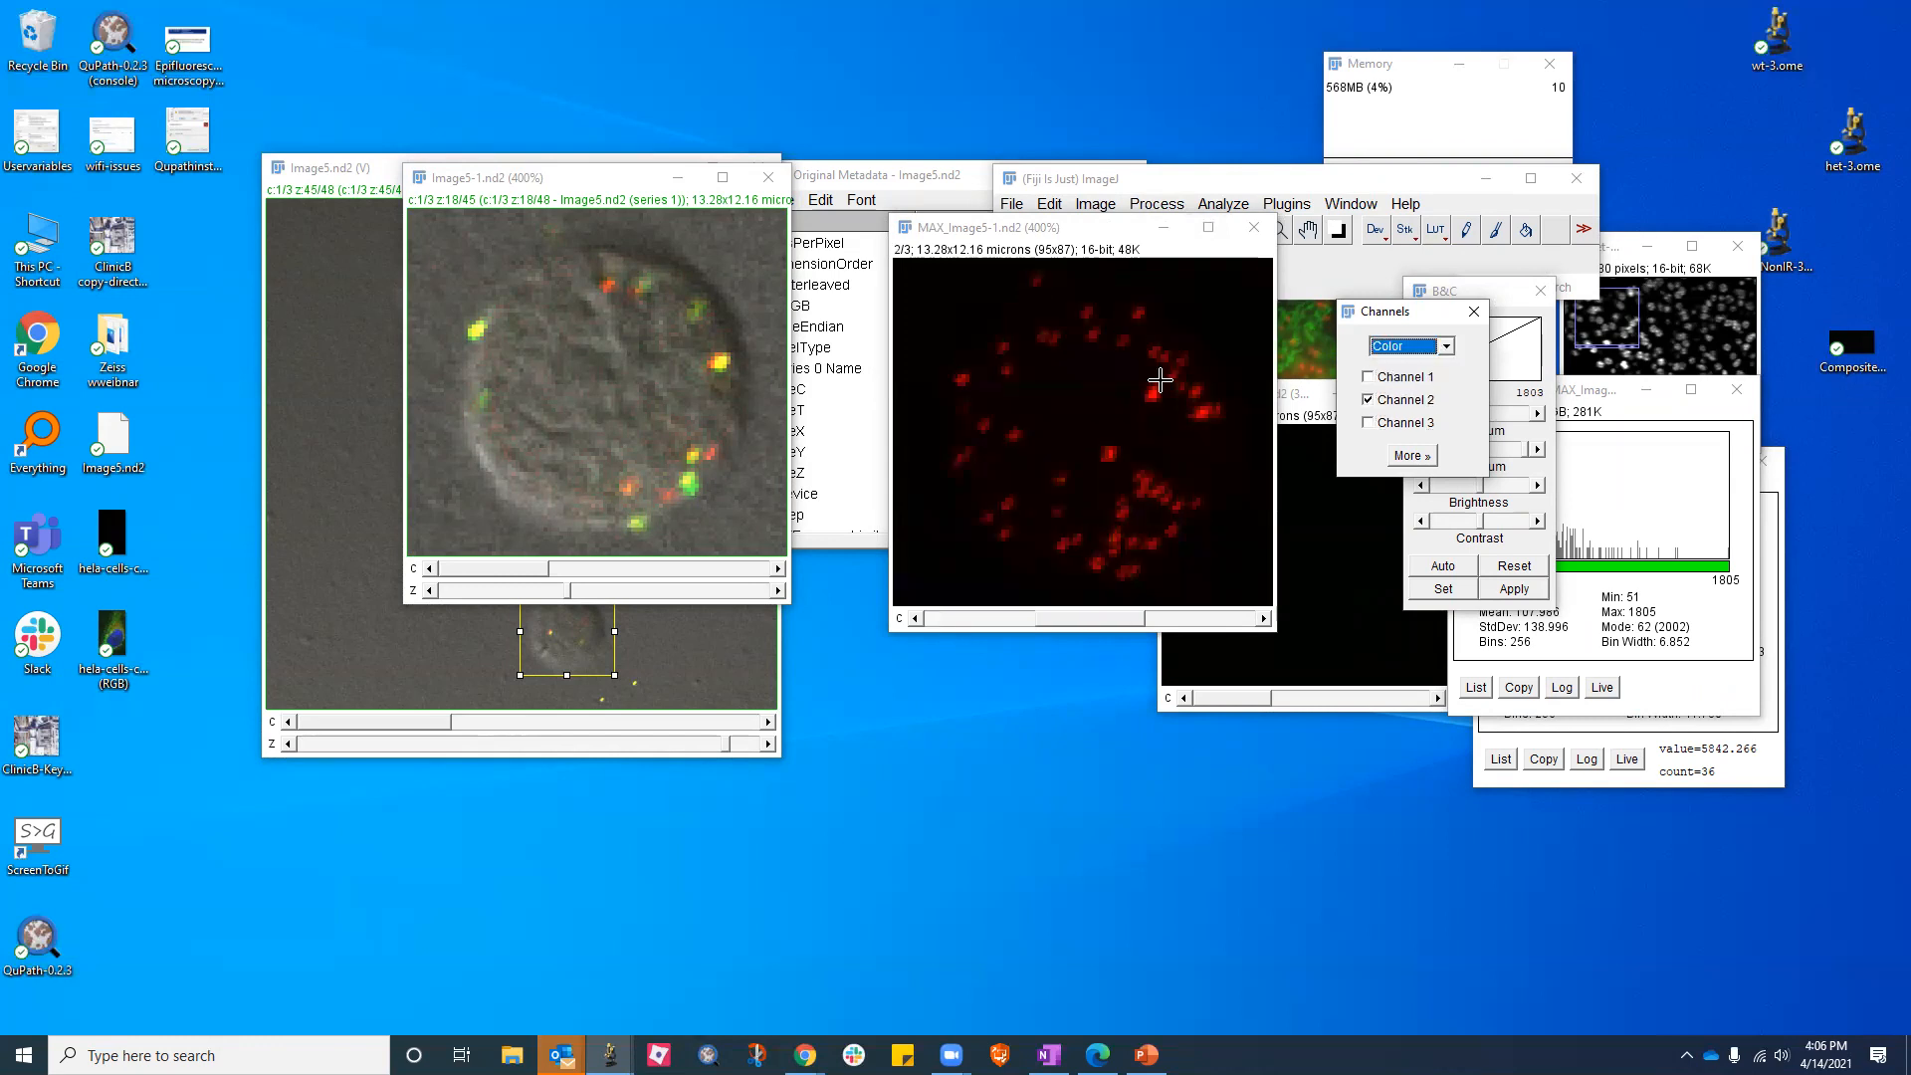
pyautogui.click(1436, 231)
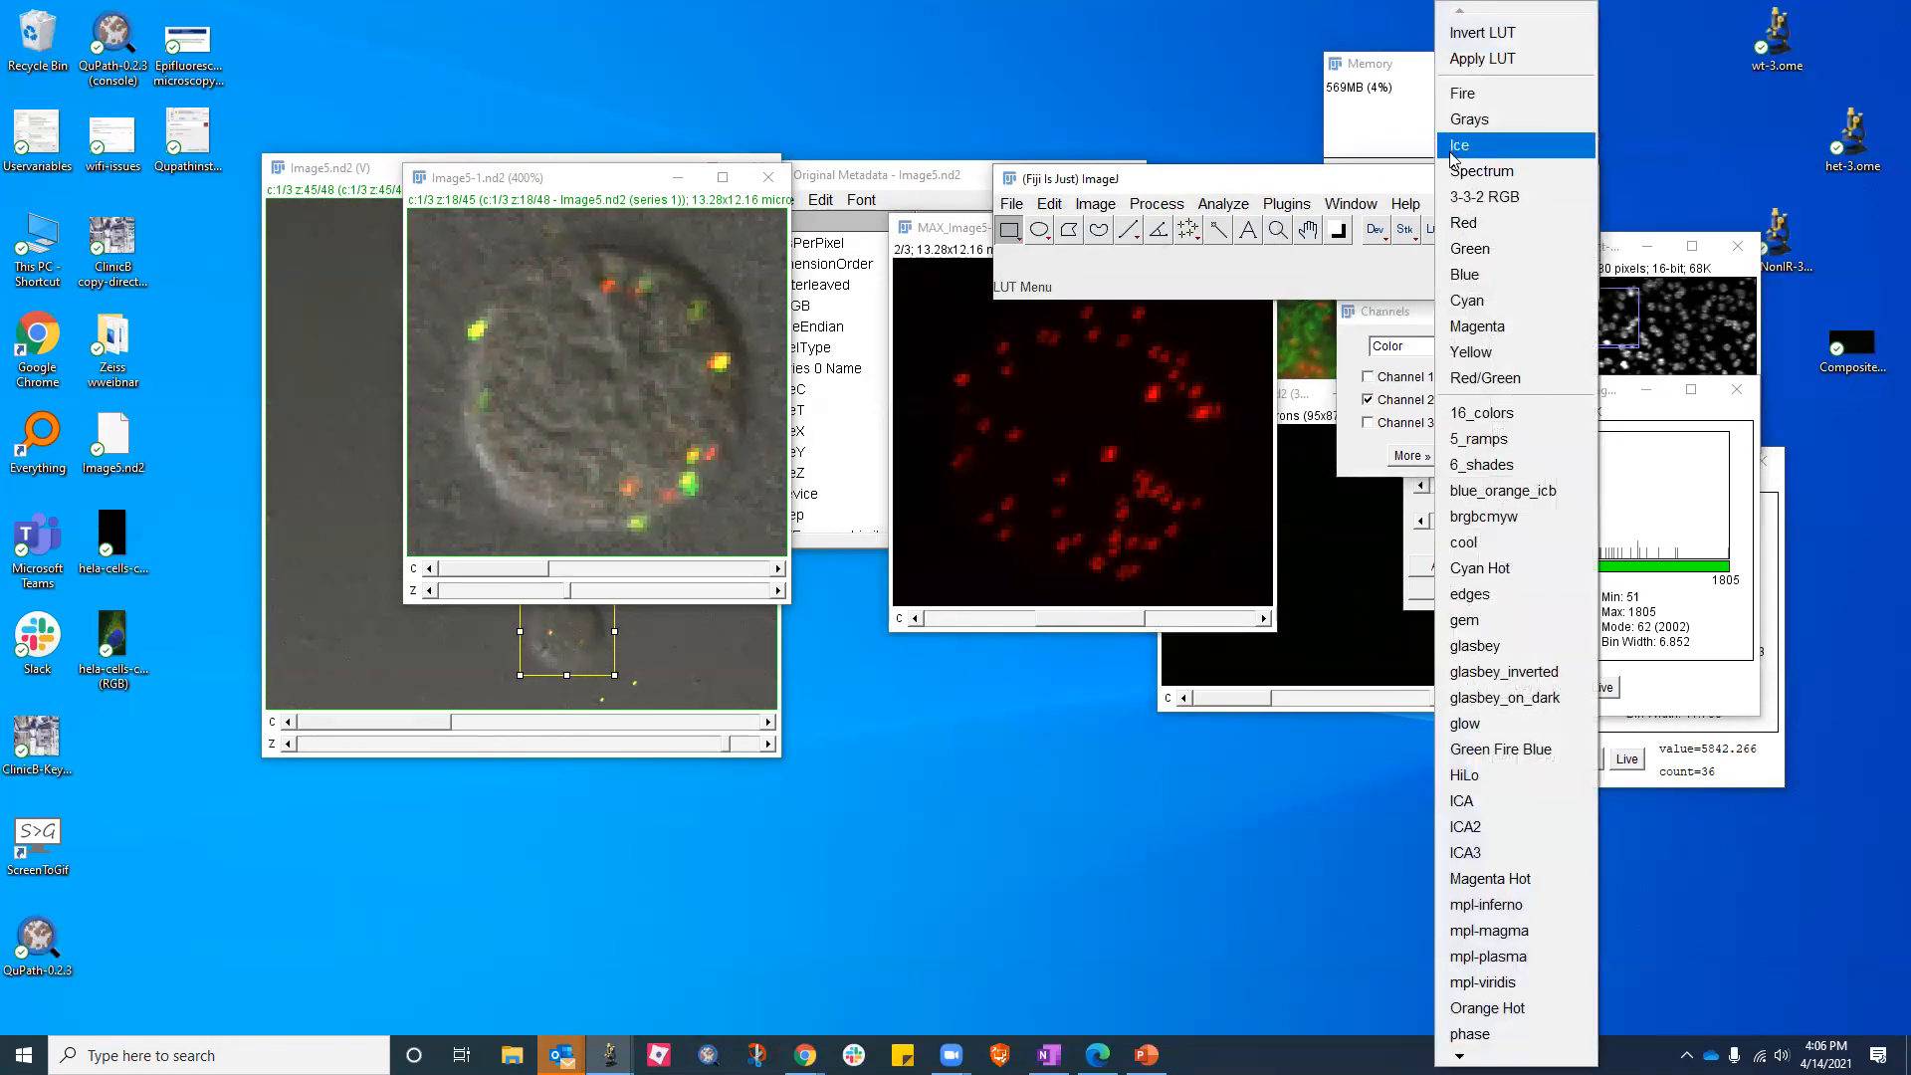
pyautogui.click(1462, 329)
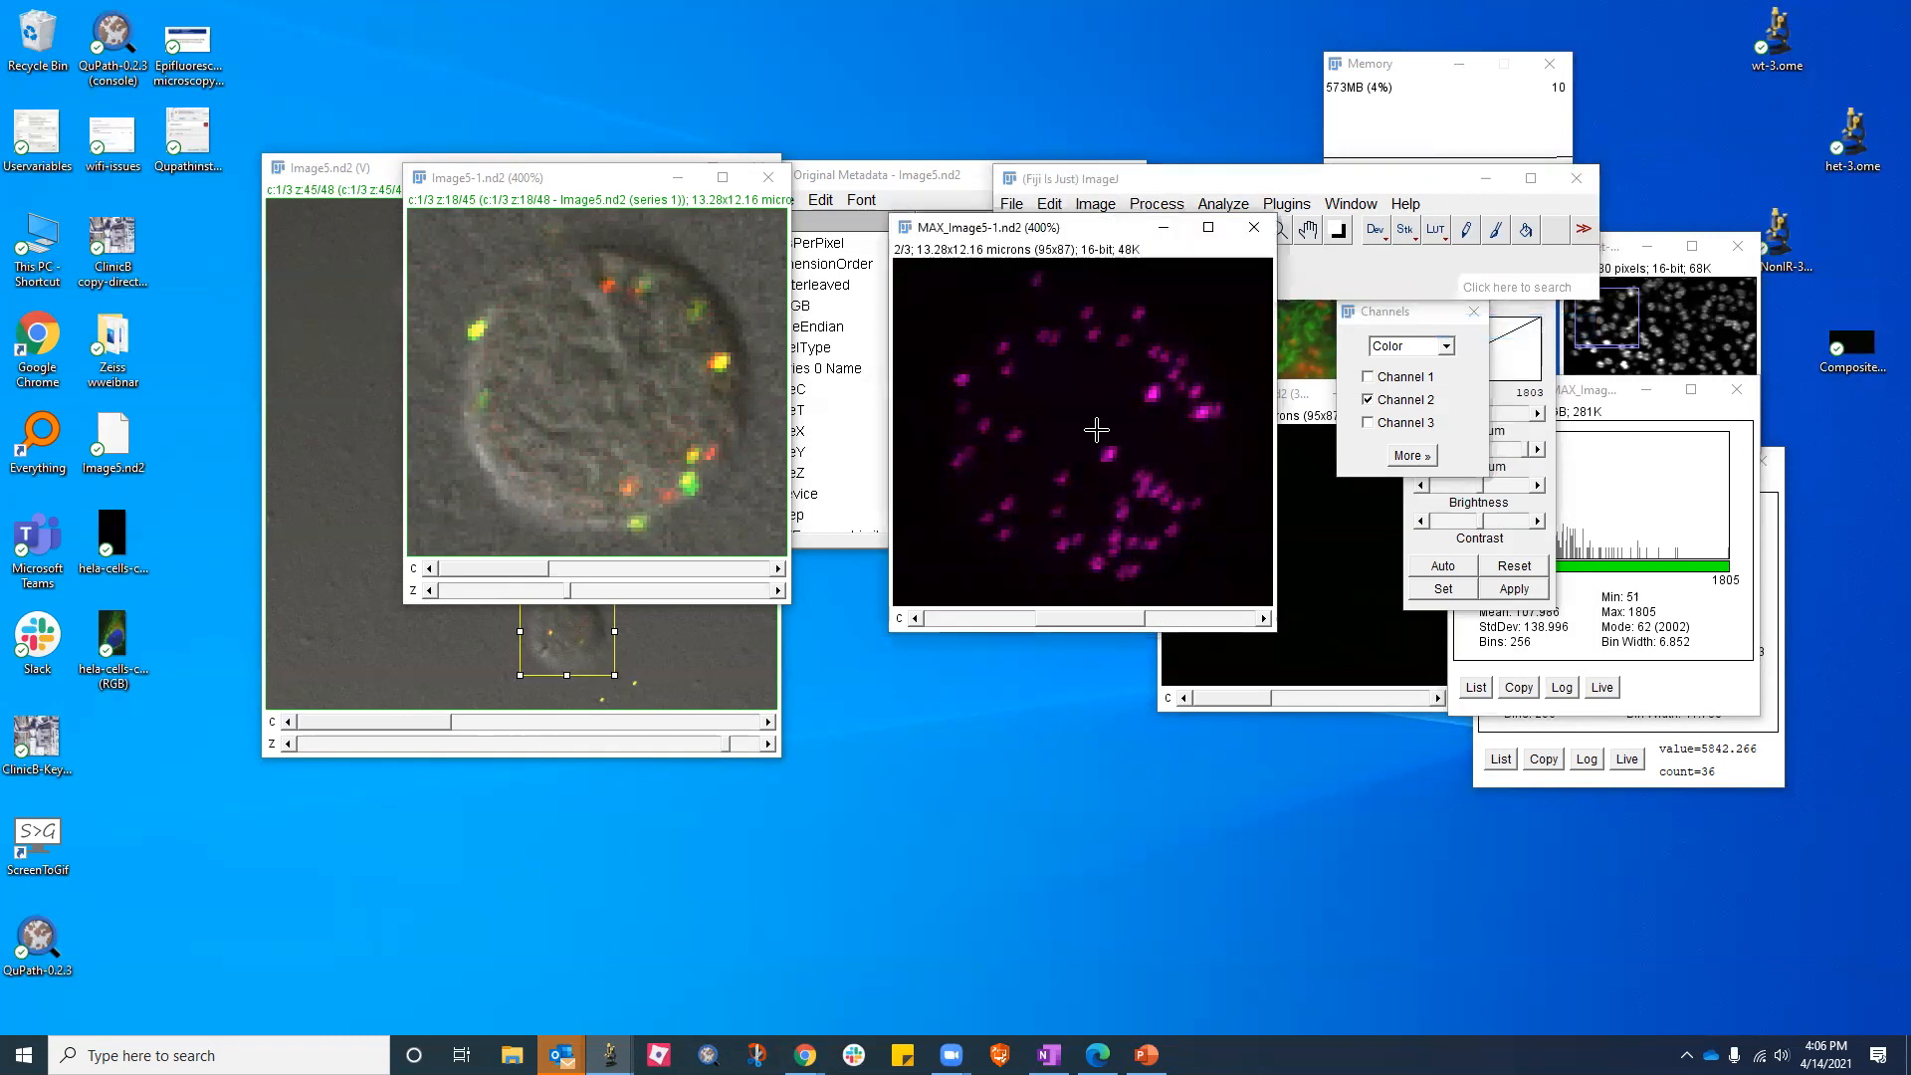
# Show MAX_Image5-1.nd2 as a Composite of only channels 1 and 2, and place it beside Image5-1.nd2
pyautogui.click(1452, 349)
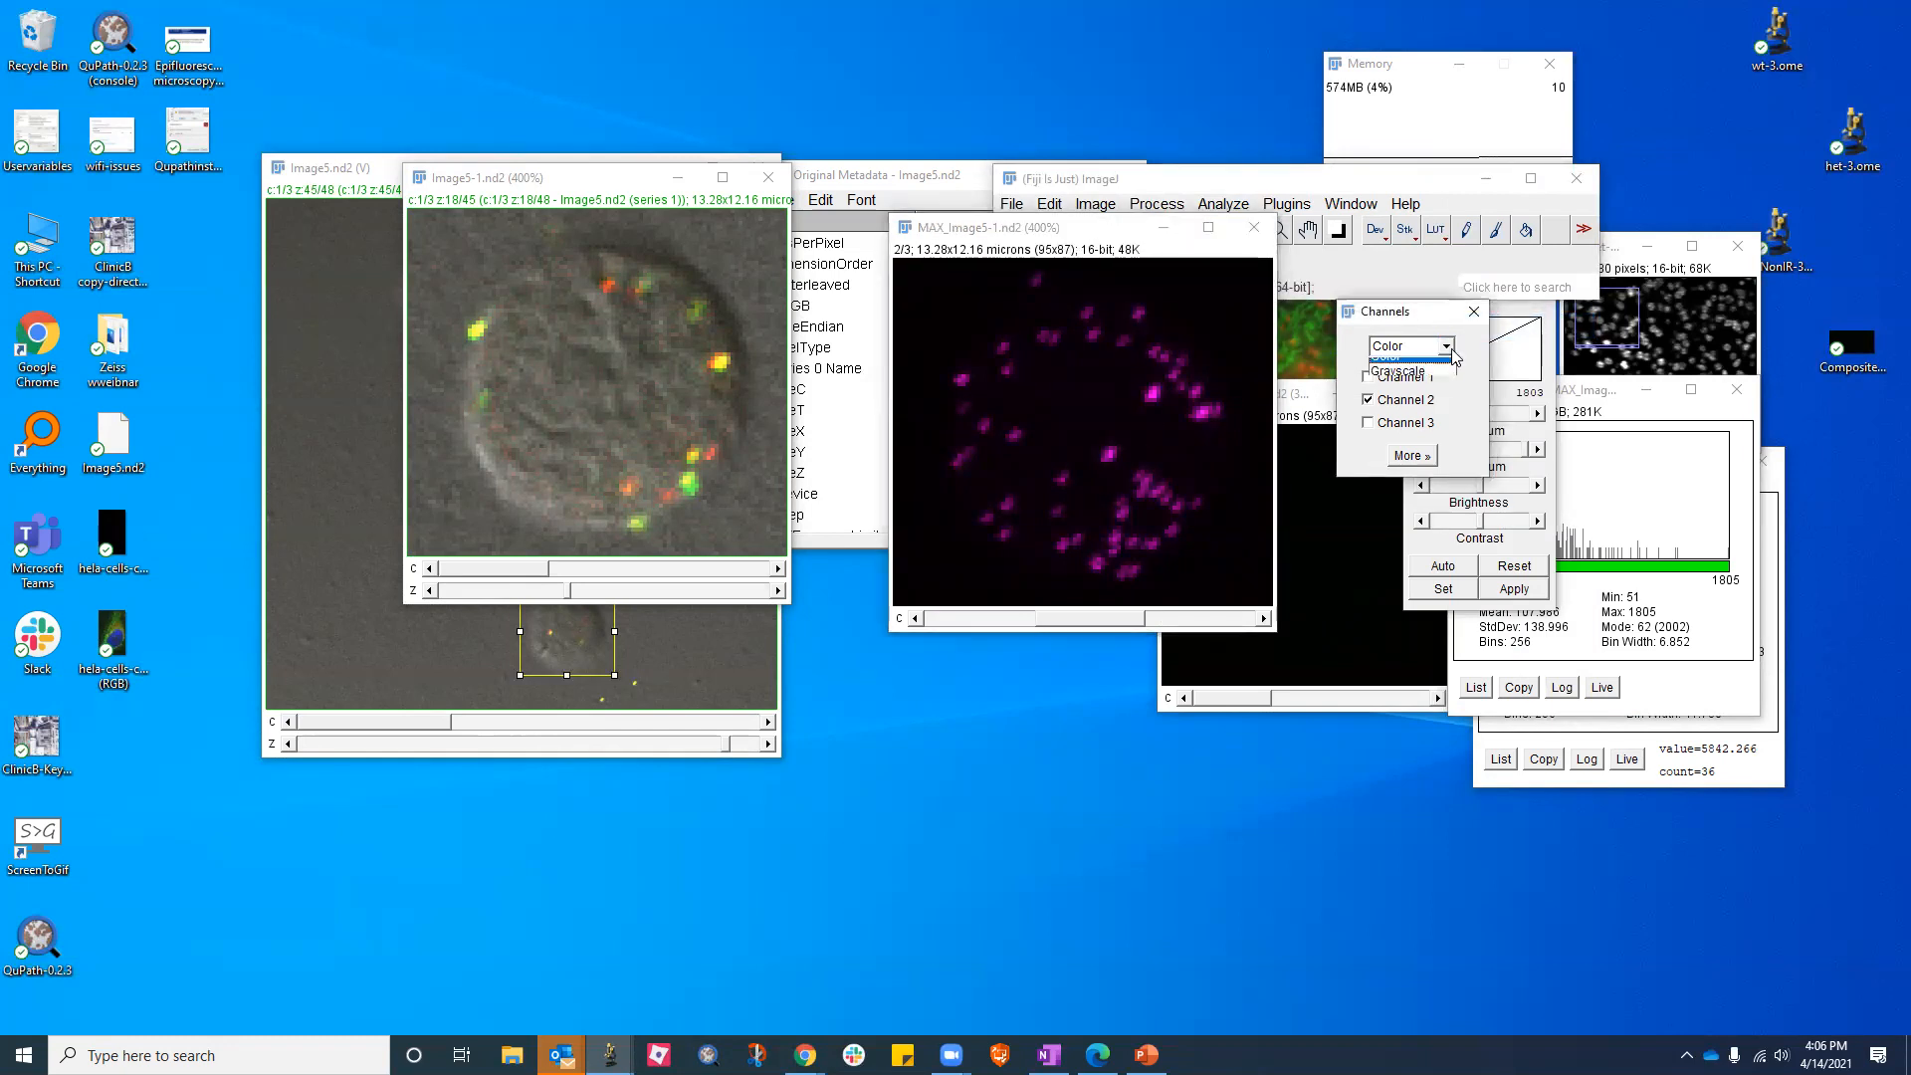
pyautogui.click(1448, 366)
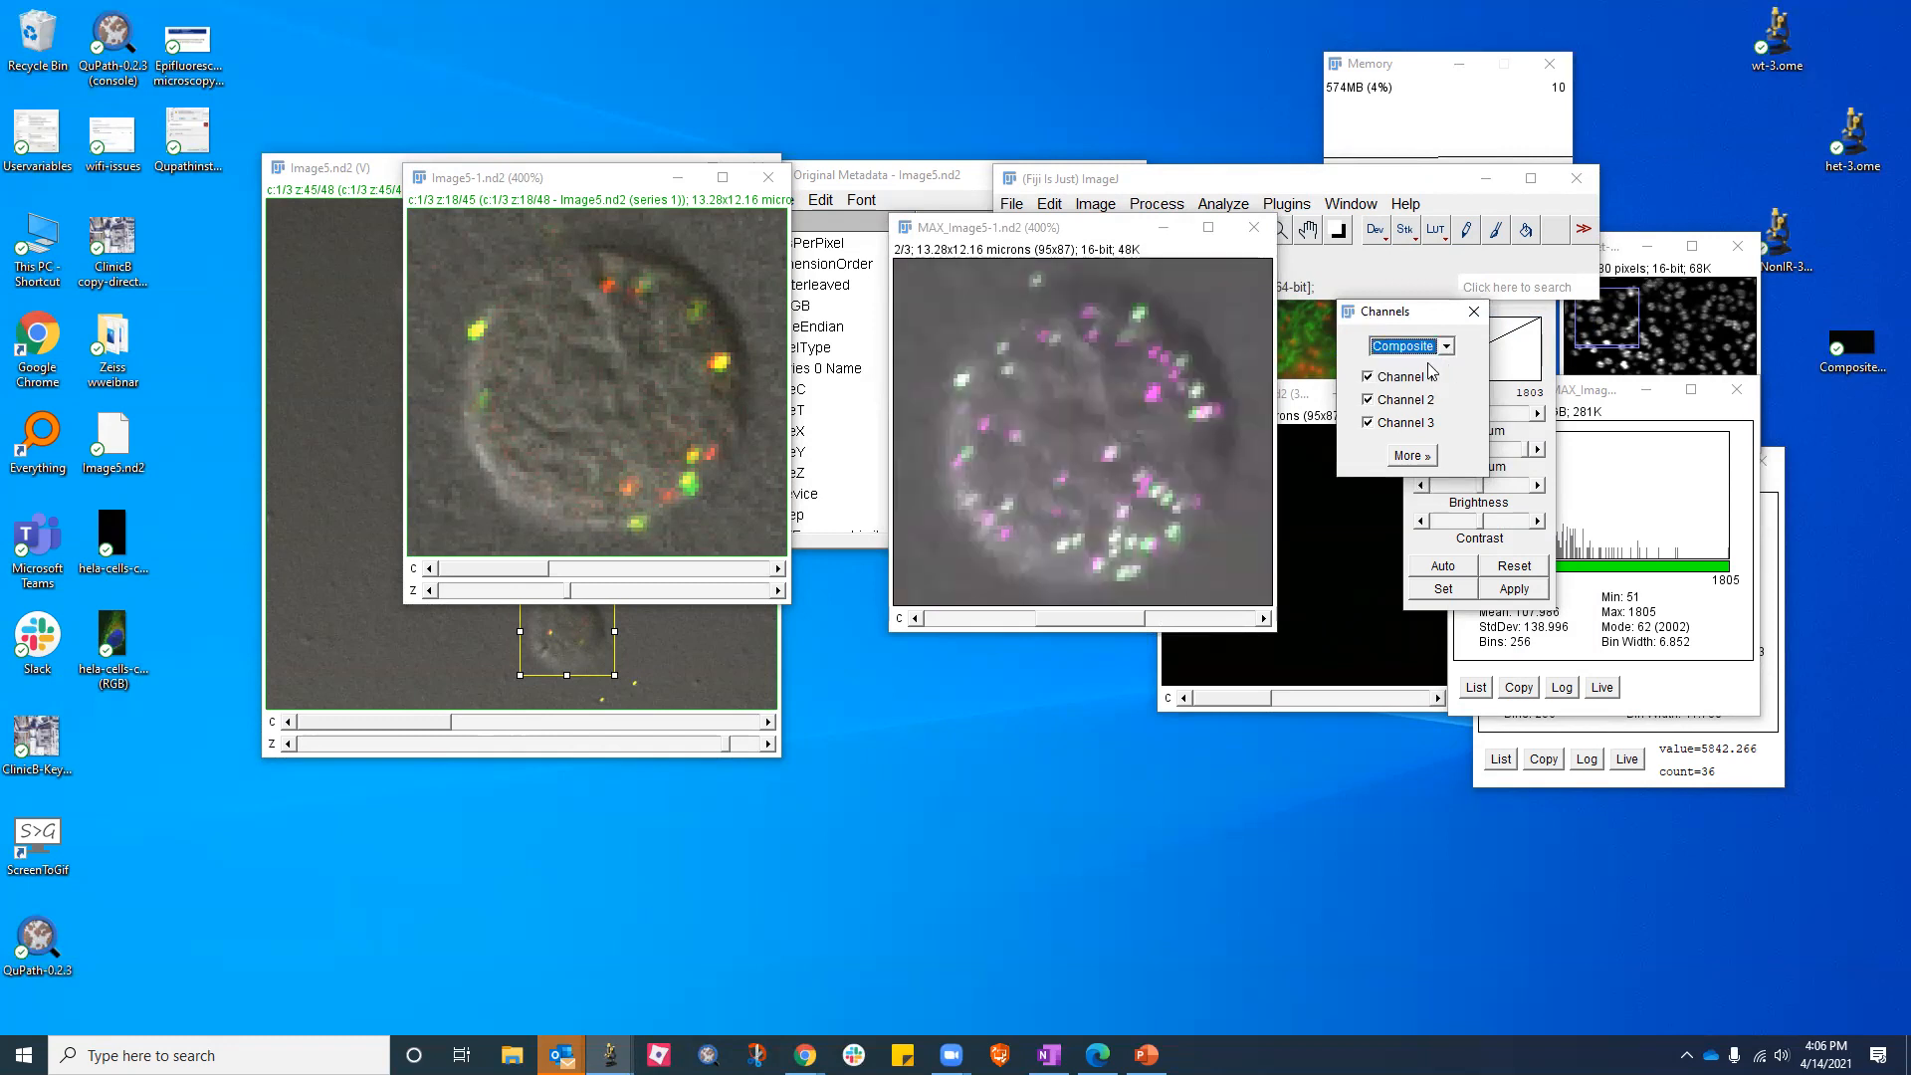
pyautogui.click(1368, 422)
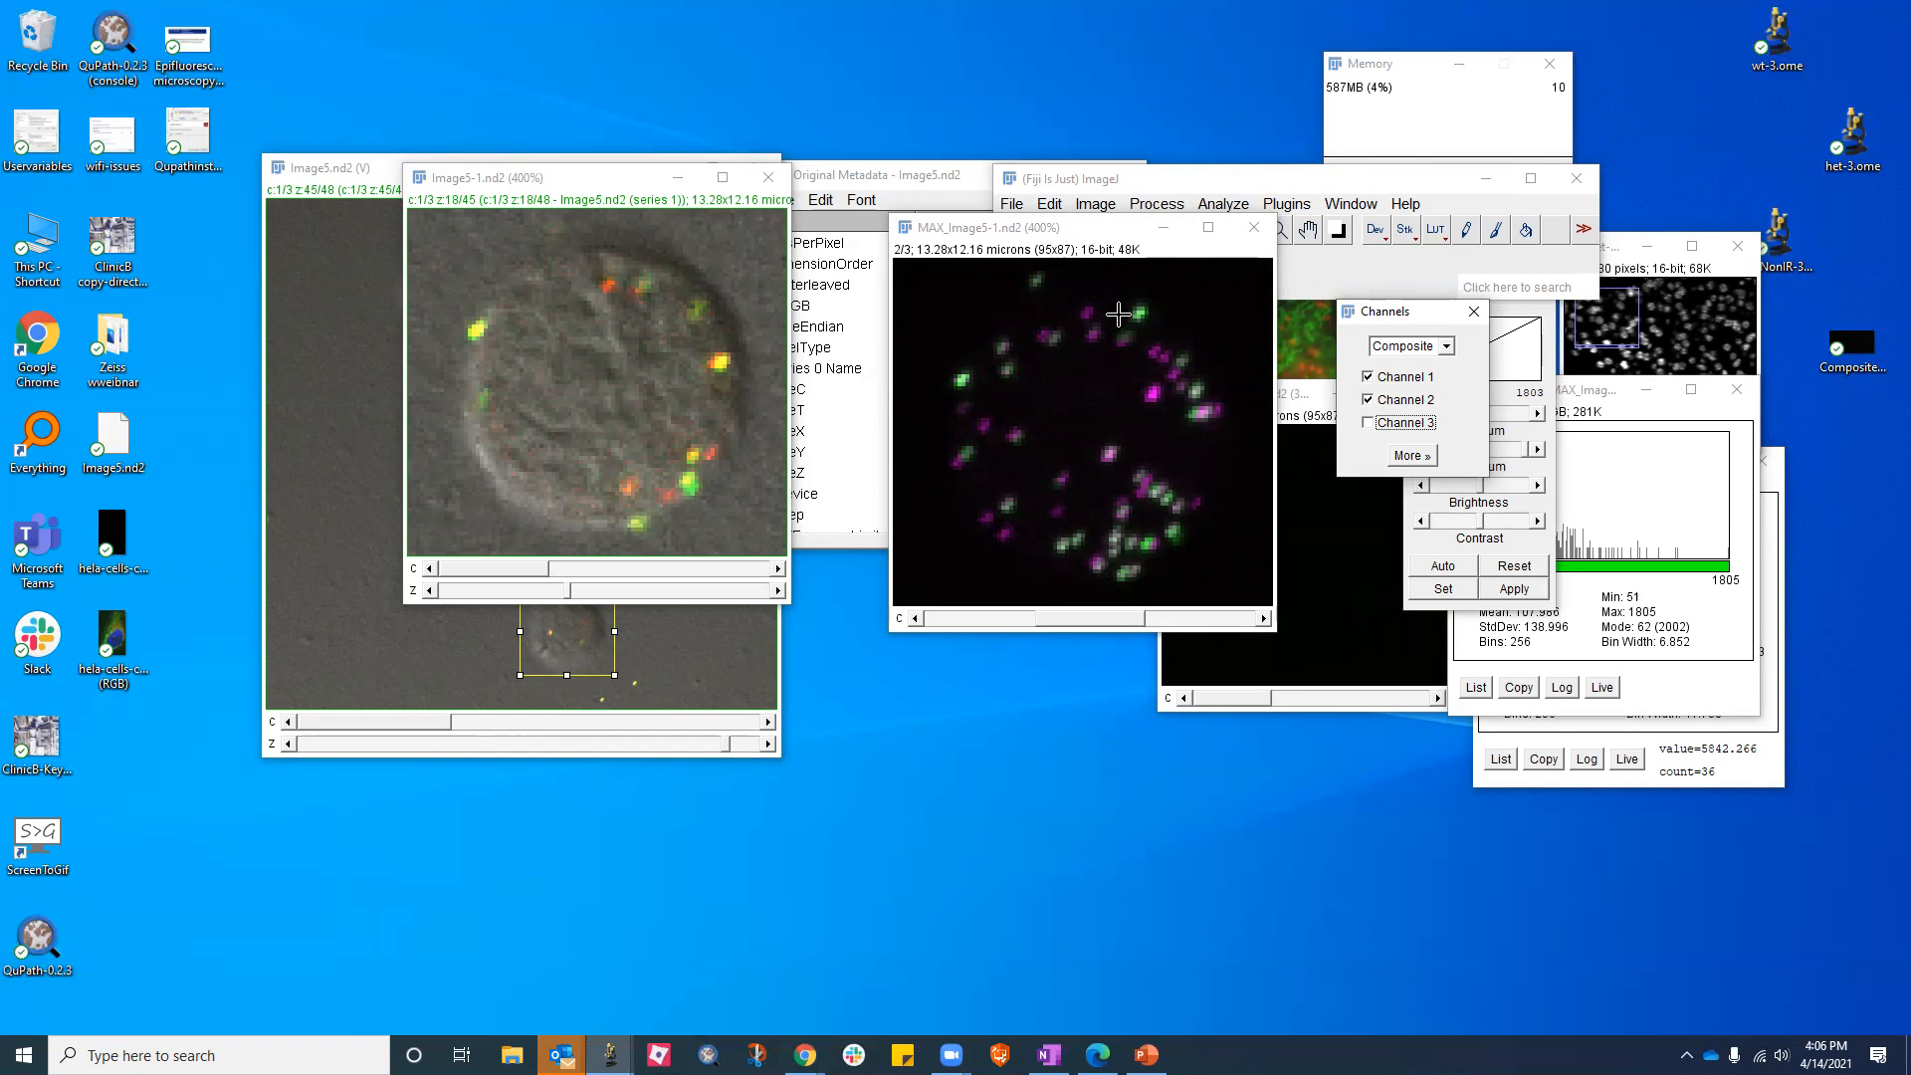
pyautogui.moveTo(1077, 231); pyautogui.dragTo(966, 246)
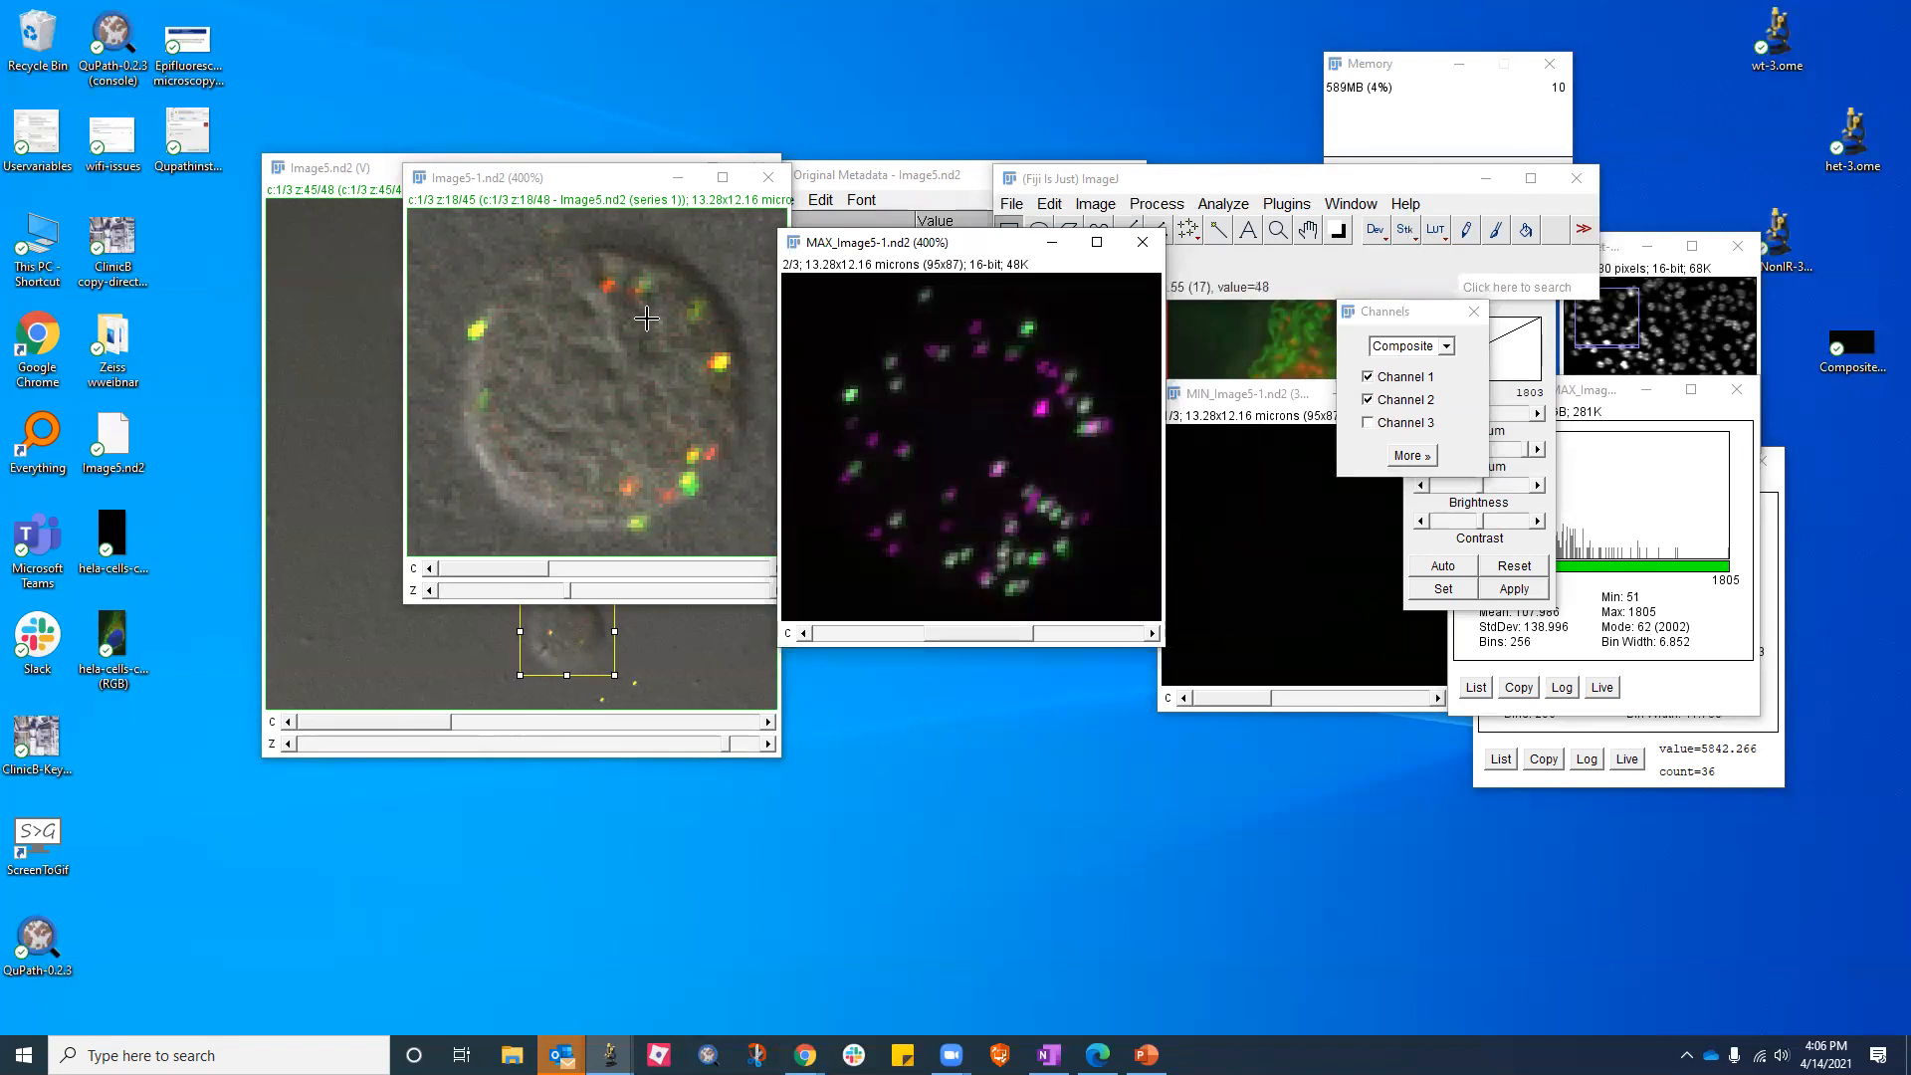
# Create a 3D projection of Image5-1.nd2 using Brightest Point around the Y-Axis, with a 360-degree rotation in 10-degree increments and Interpolate enabled
pyautogui.click(709, 317)
pyautogui.click(1407, 234)
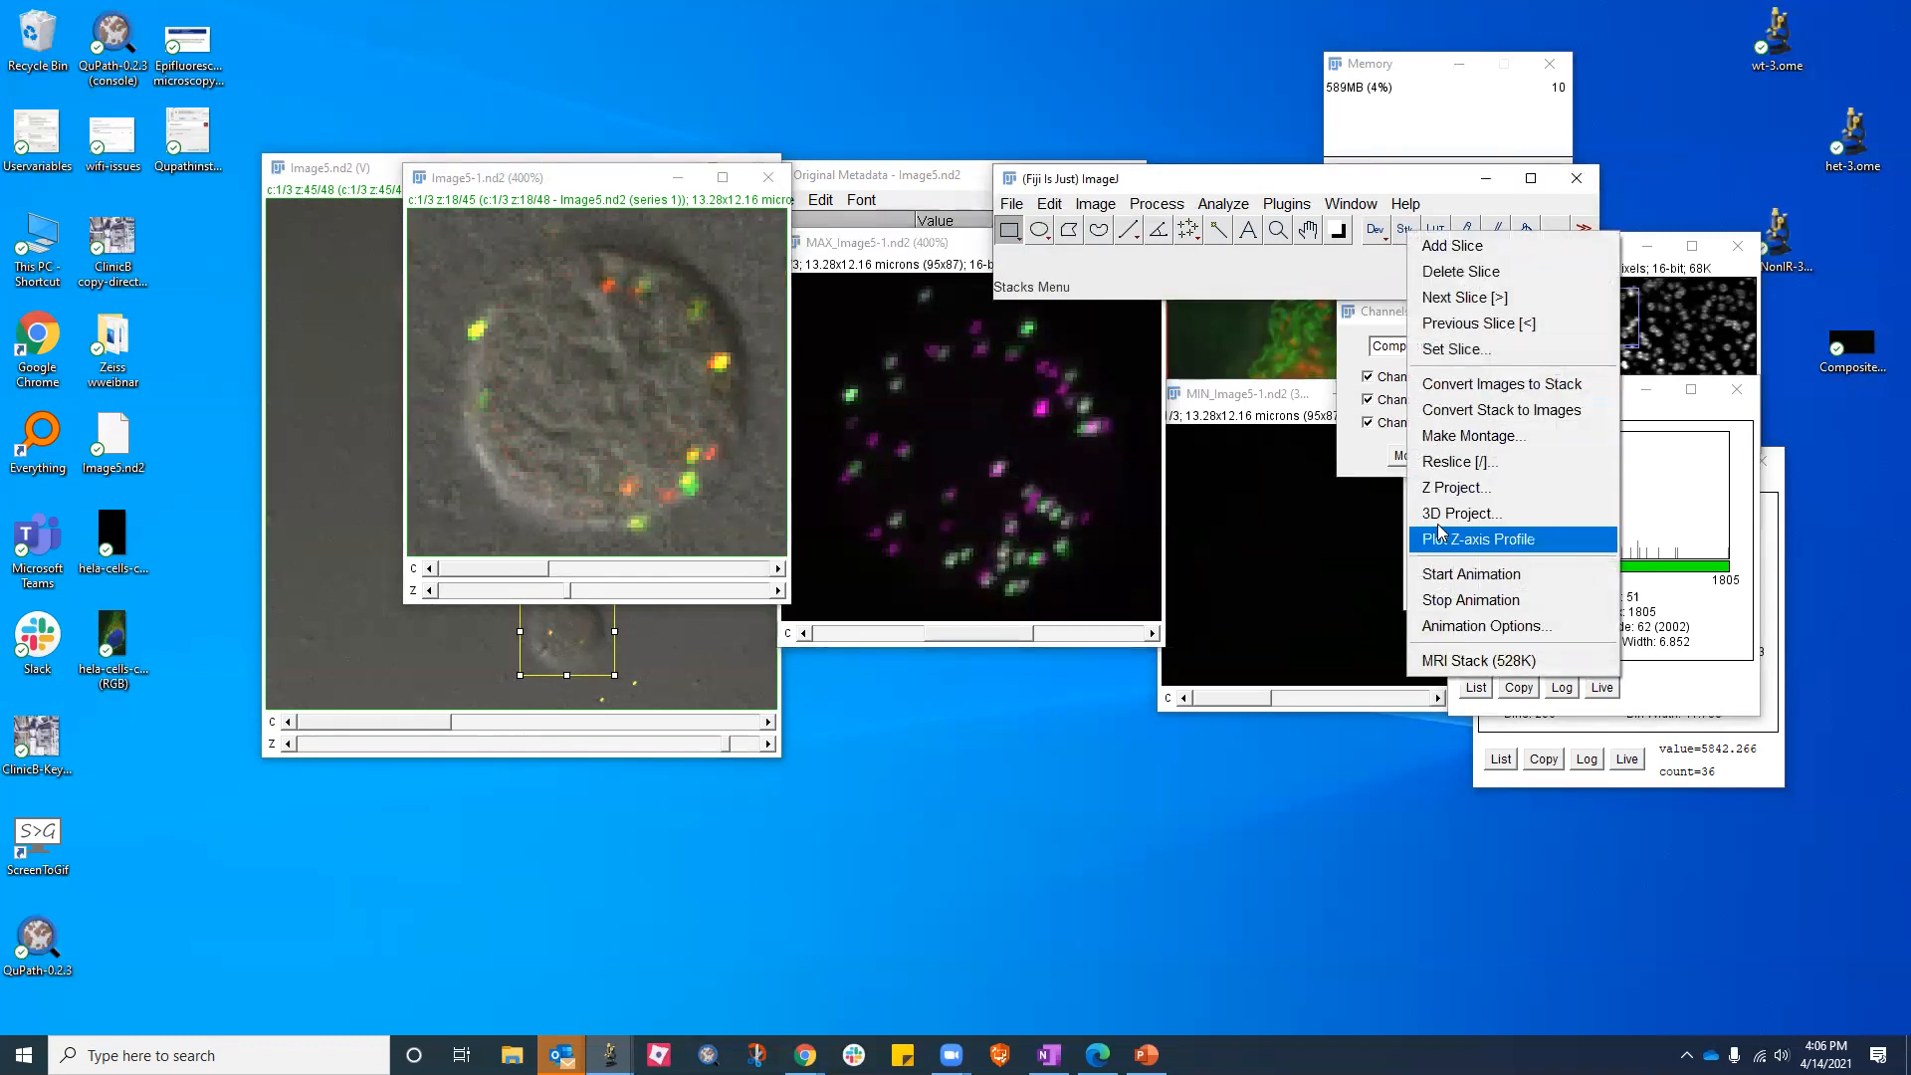
pyautogui.click(1465, 500)
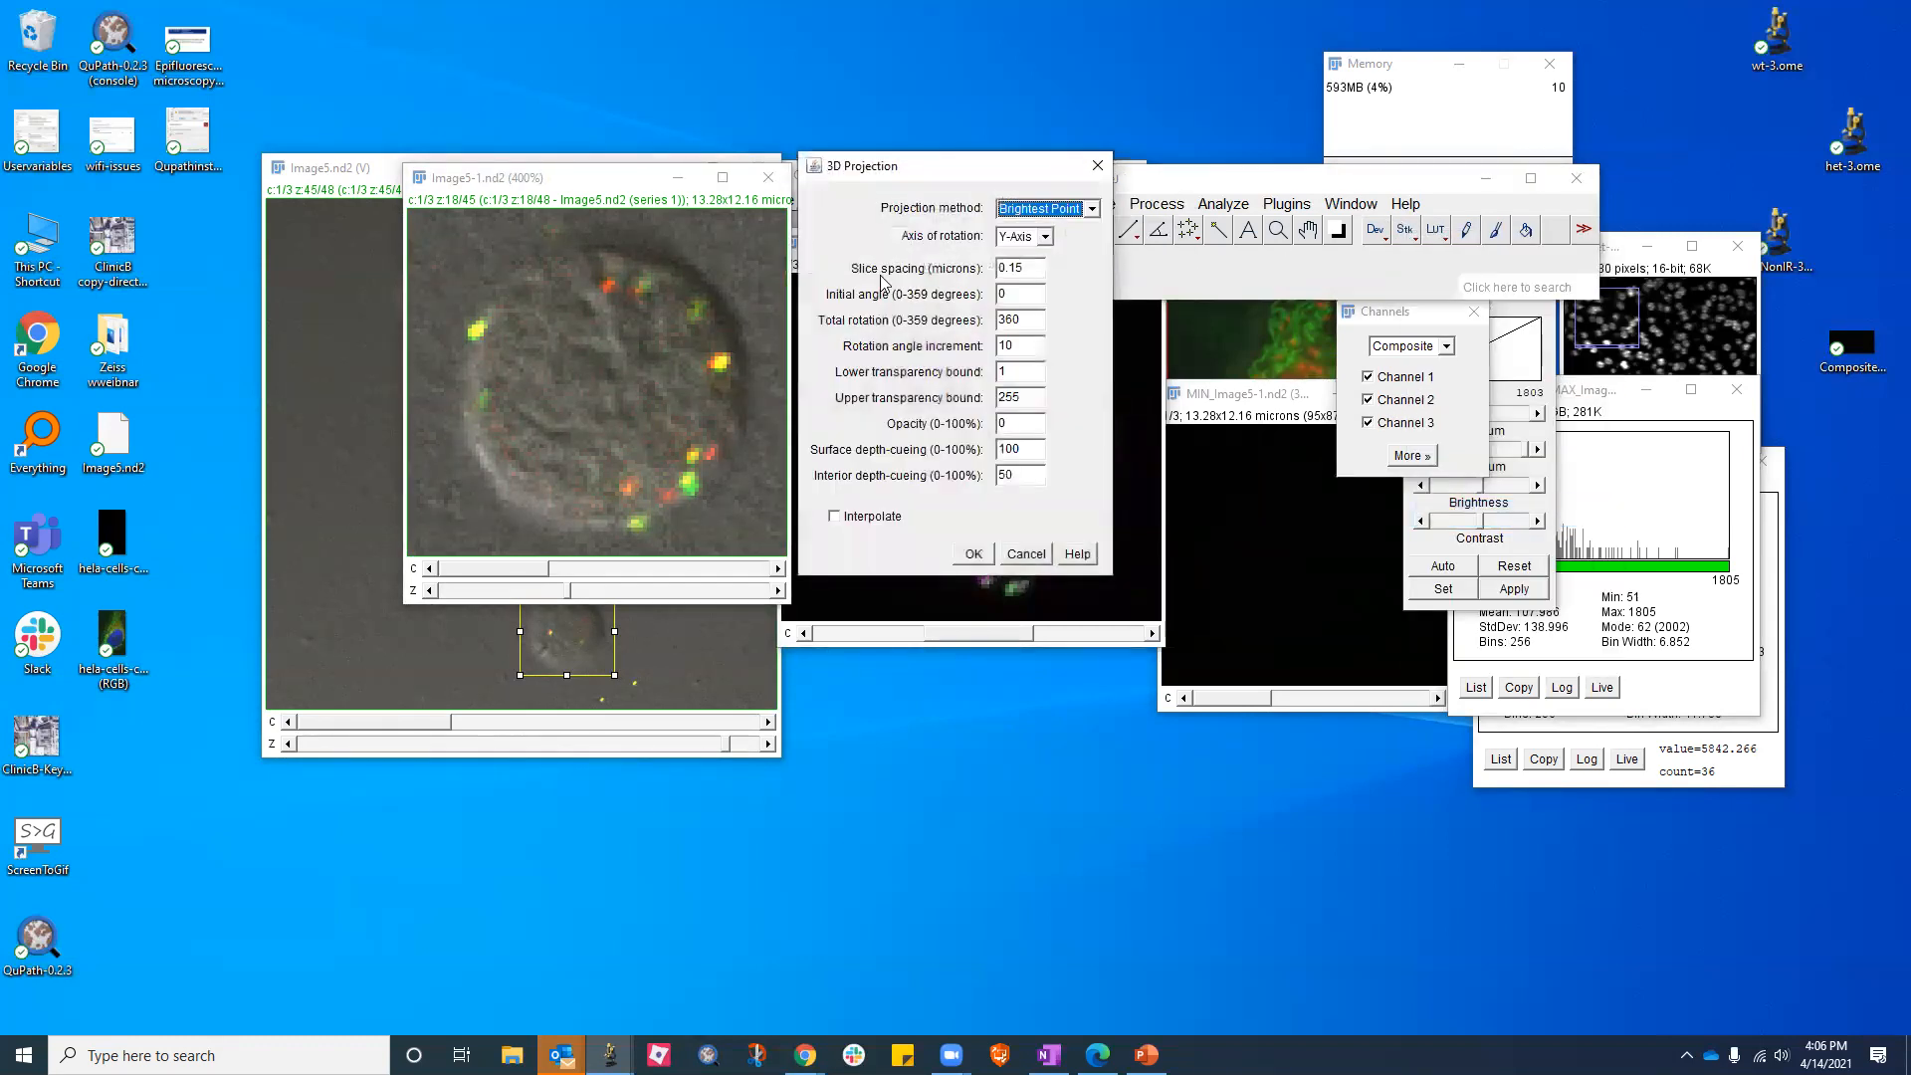
pyautogui.click(864, 519)
pyautogui.click(973, 554)
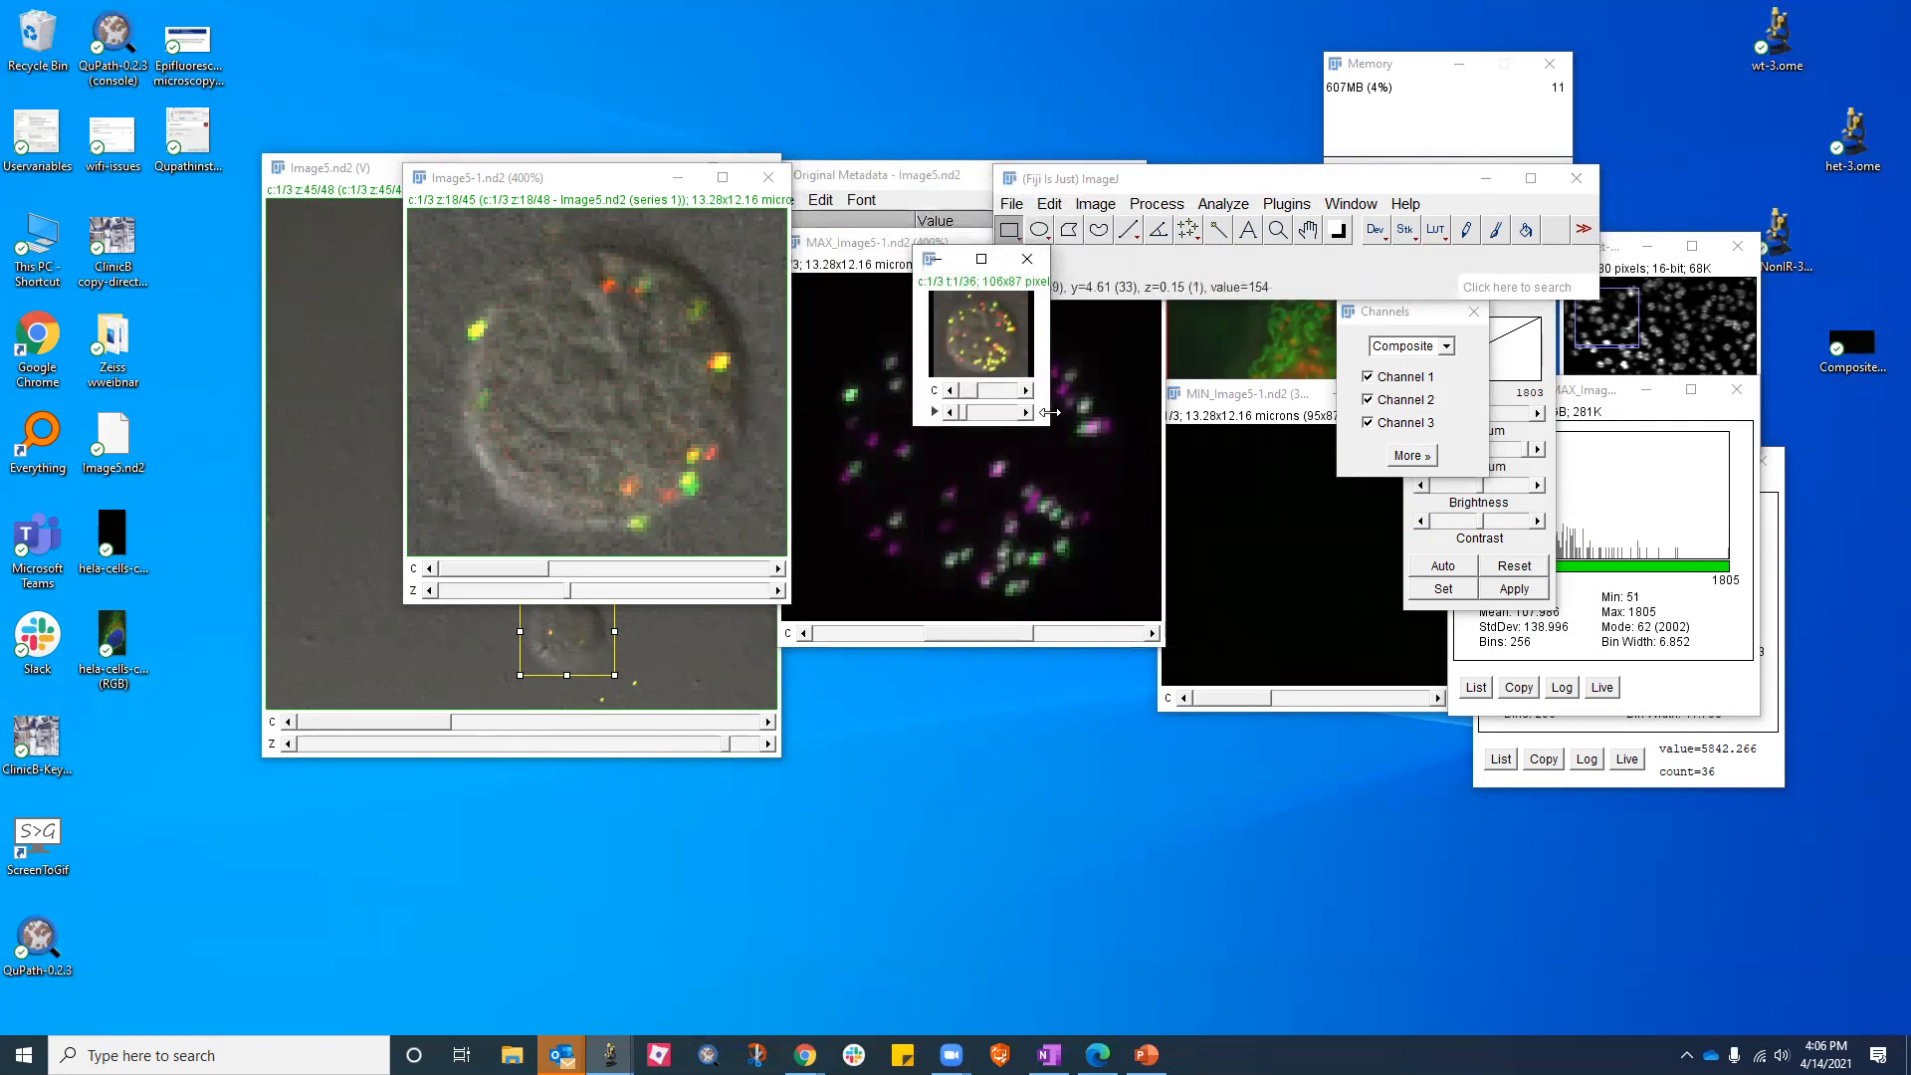
# Enlarge the Projections of Image5-1 stack to 300%
pyautogui.moveTo(1048, 426); pyautogui.dragTo(1328, 669)
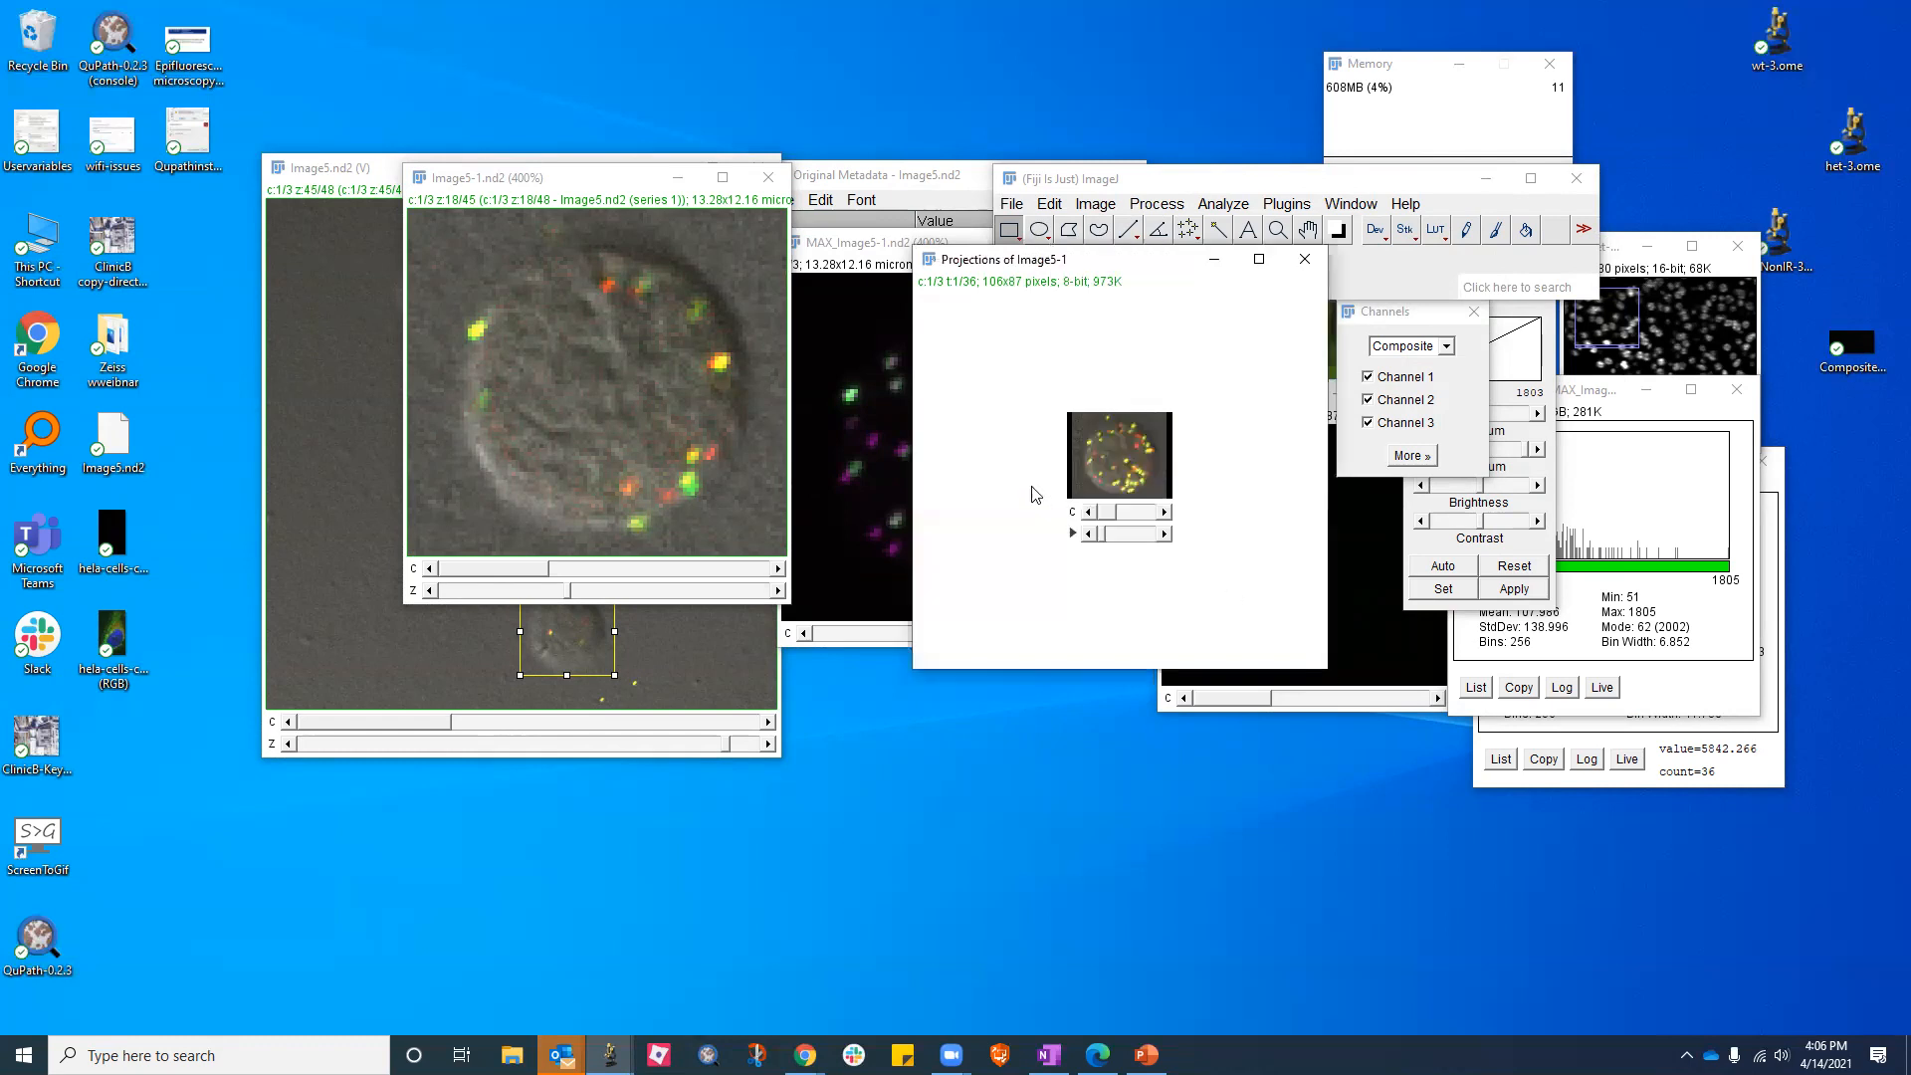
pyautogui.press('+')
pyautogui.press('+')
pyautogui.press('+')
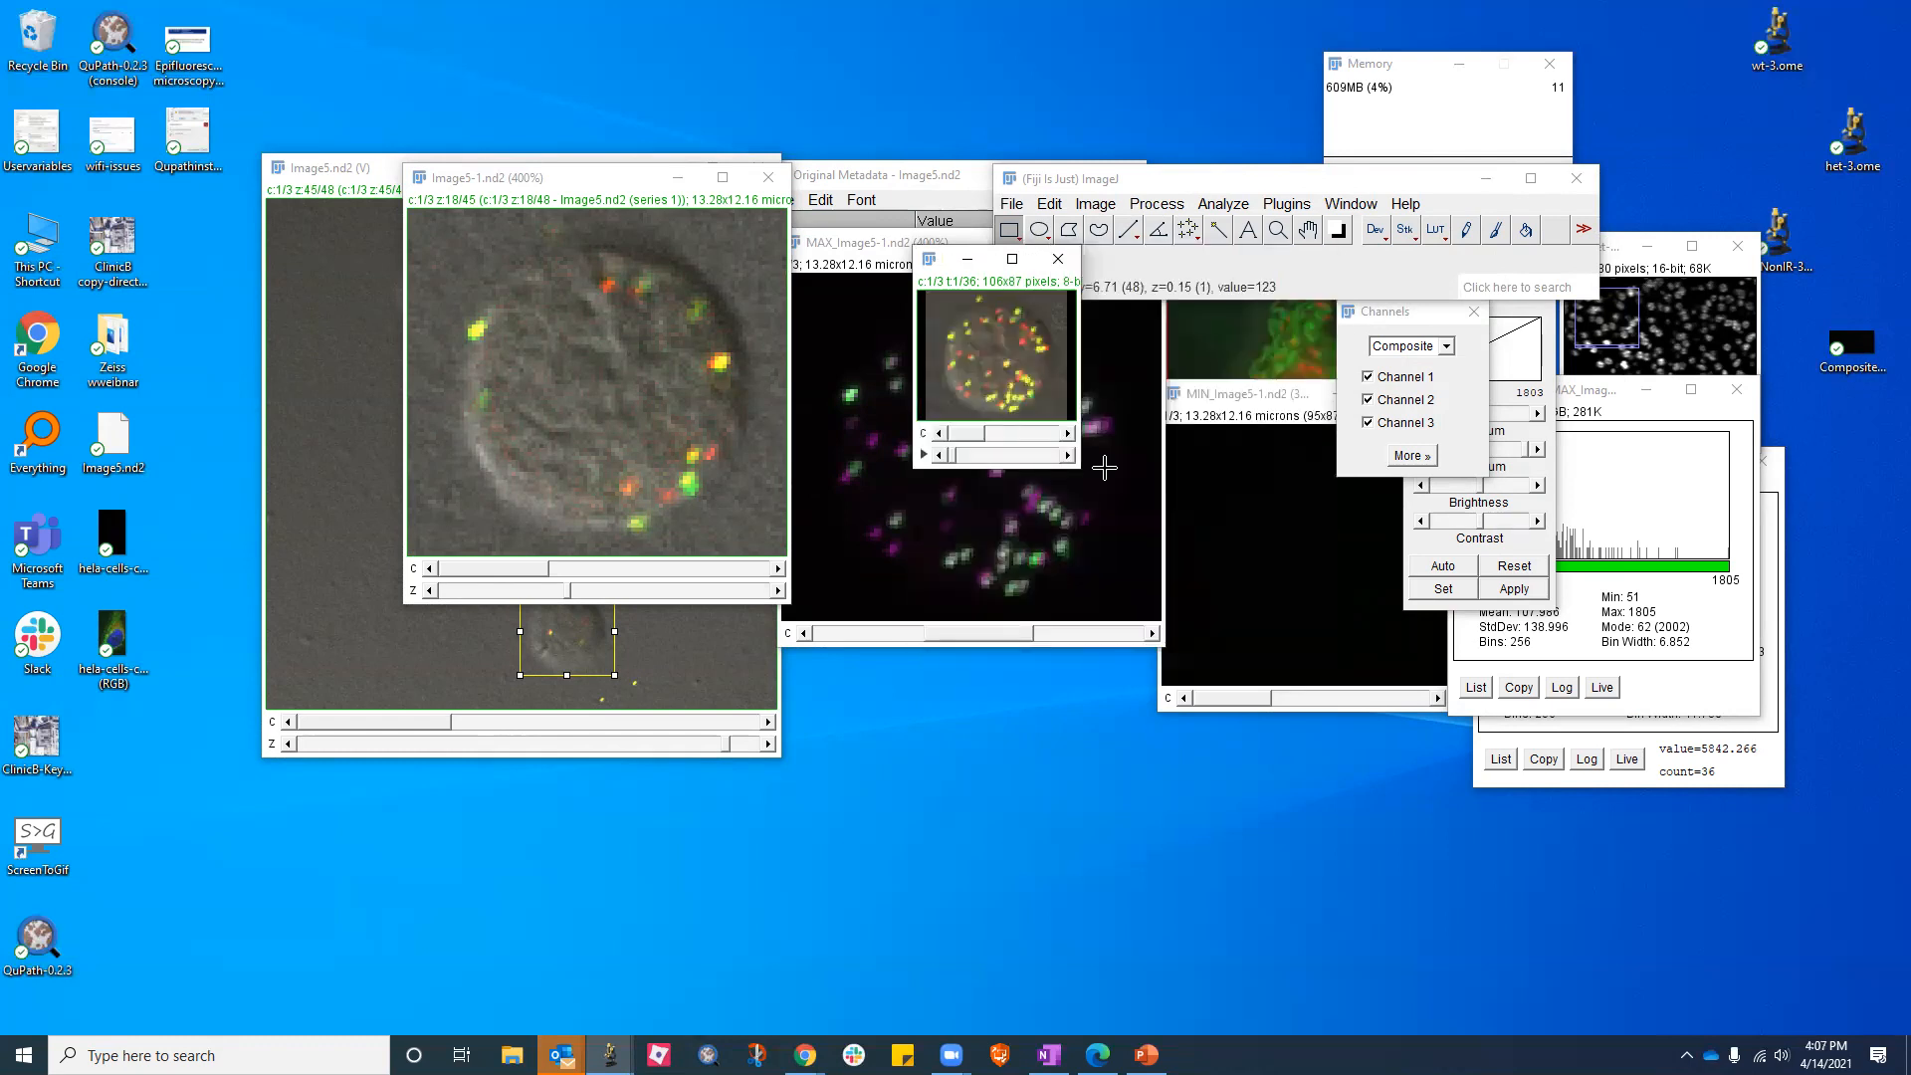
# Hide channel 3 in Projections of Image5-1 and browse the rotation frames, ending at frame 34
pyautogui.moveTo(952, 587); pyautogui.dragTo(999, 589)
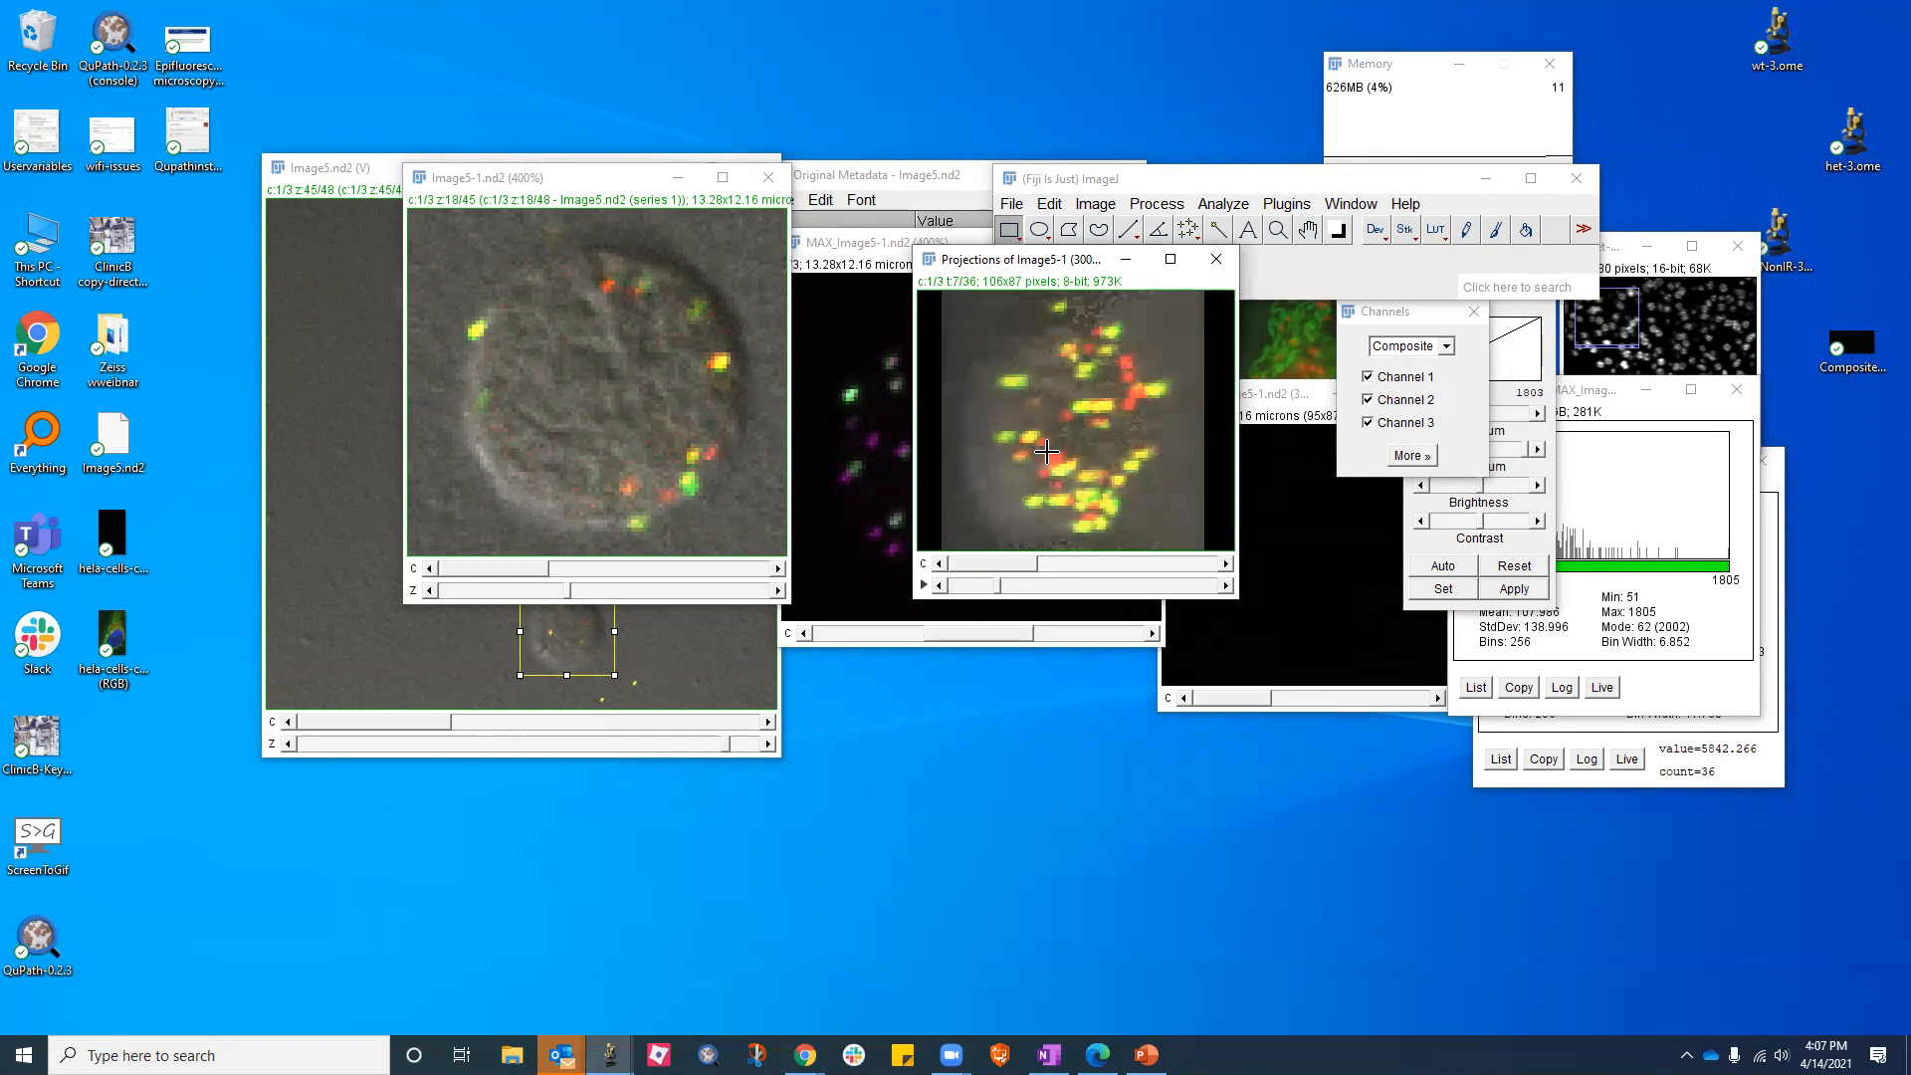
pyautogui.click(1368, 423)
pyautogui.moveTo(999, 588); pyautogui.dragTo(1158, 540)
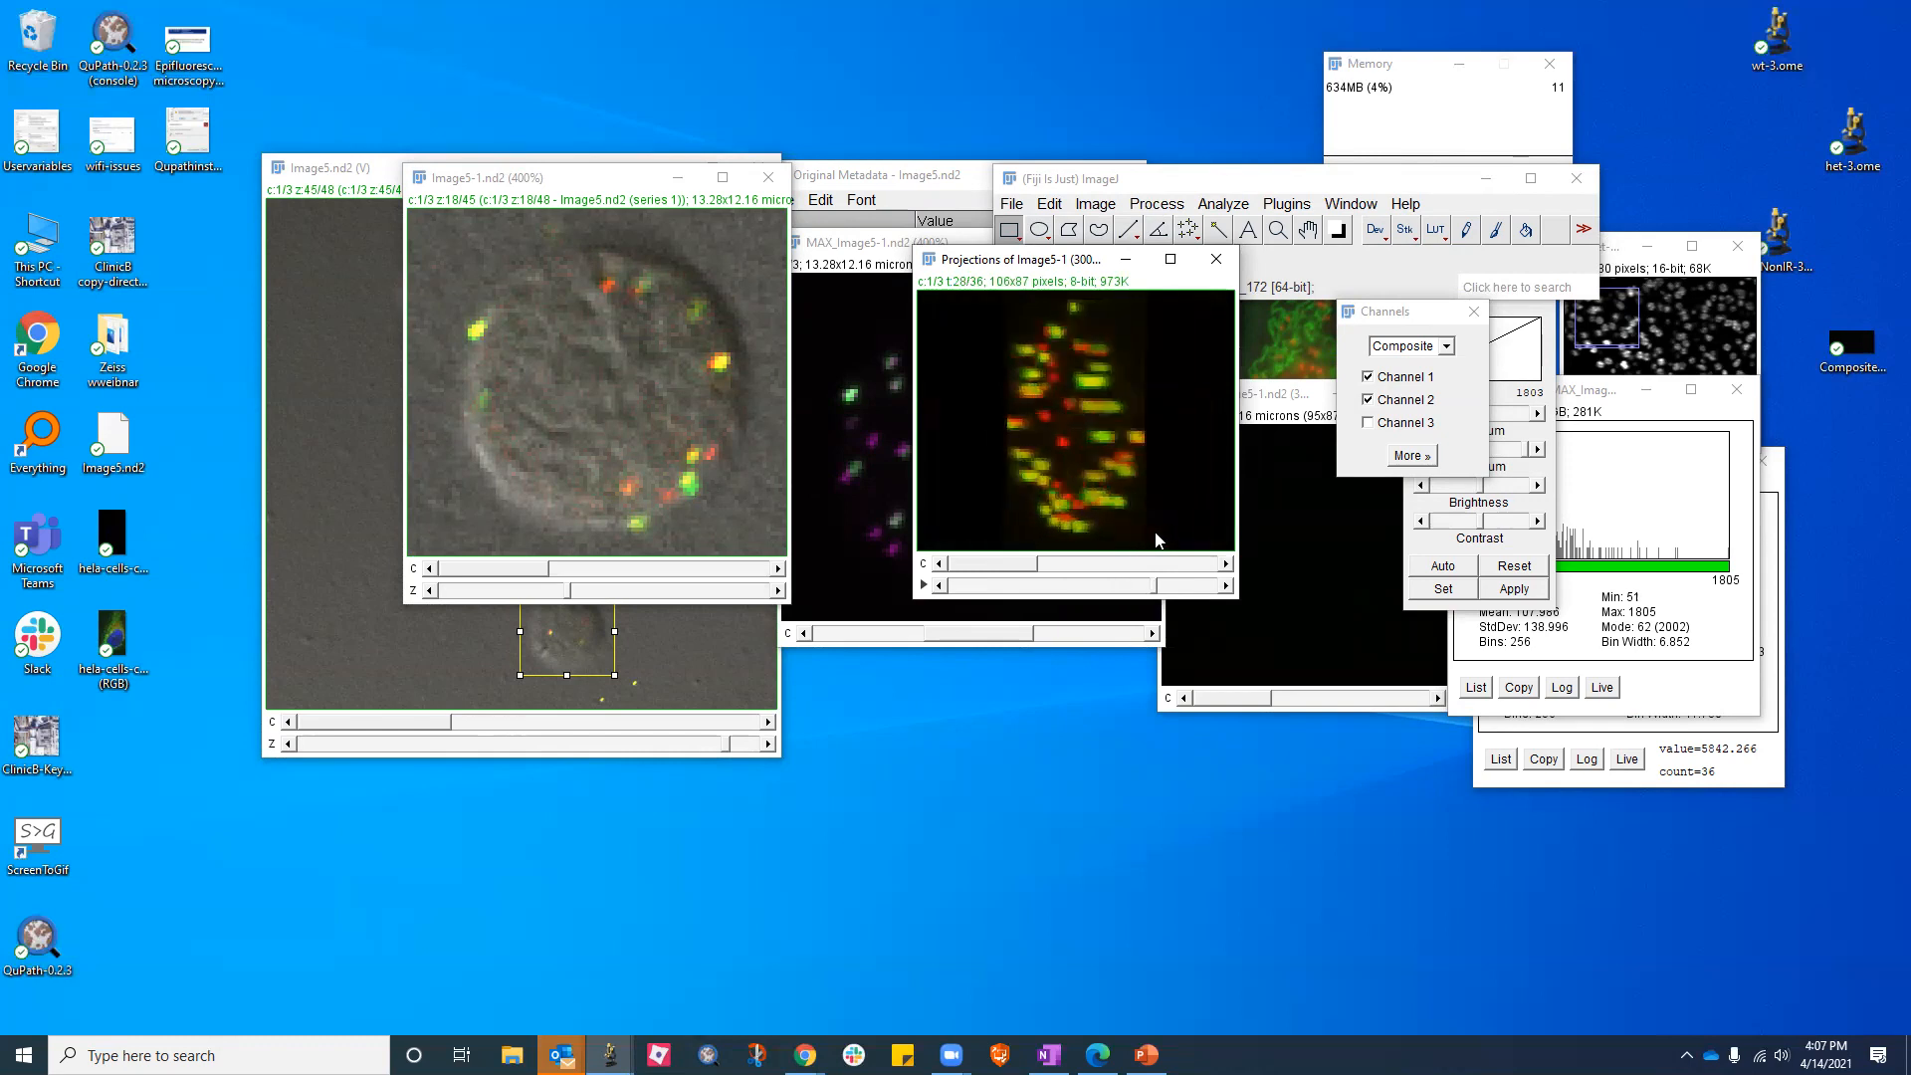
pyautogui.scroll(-6, 1158, 540)
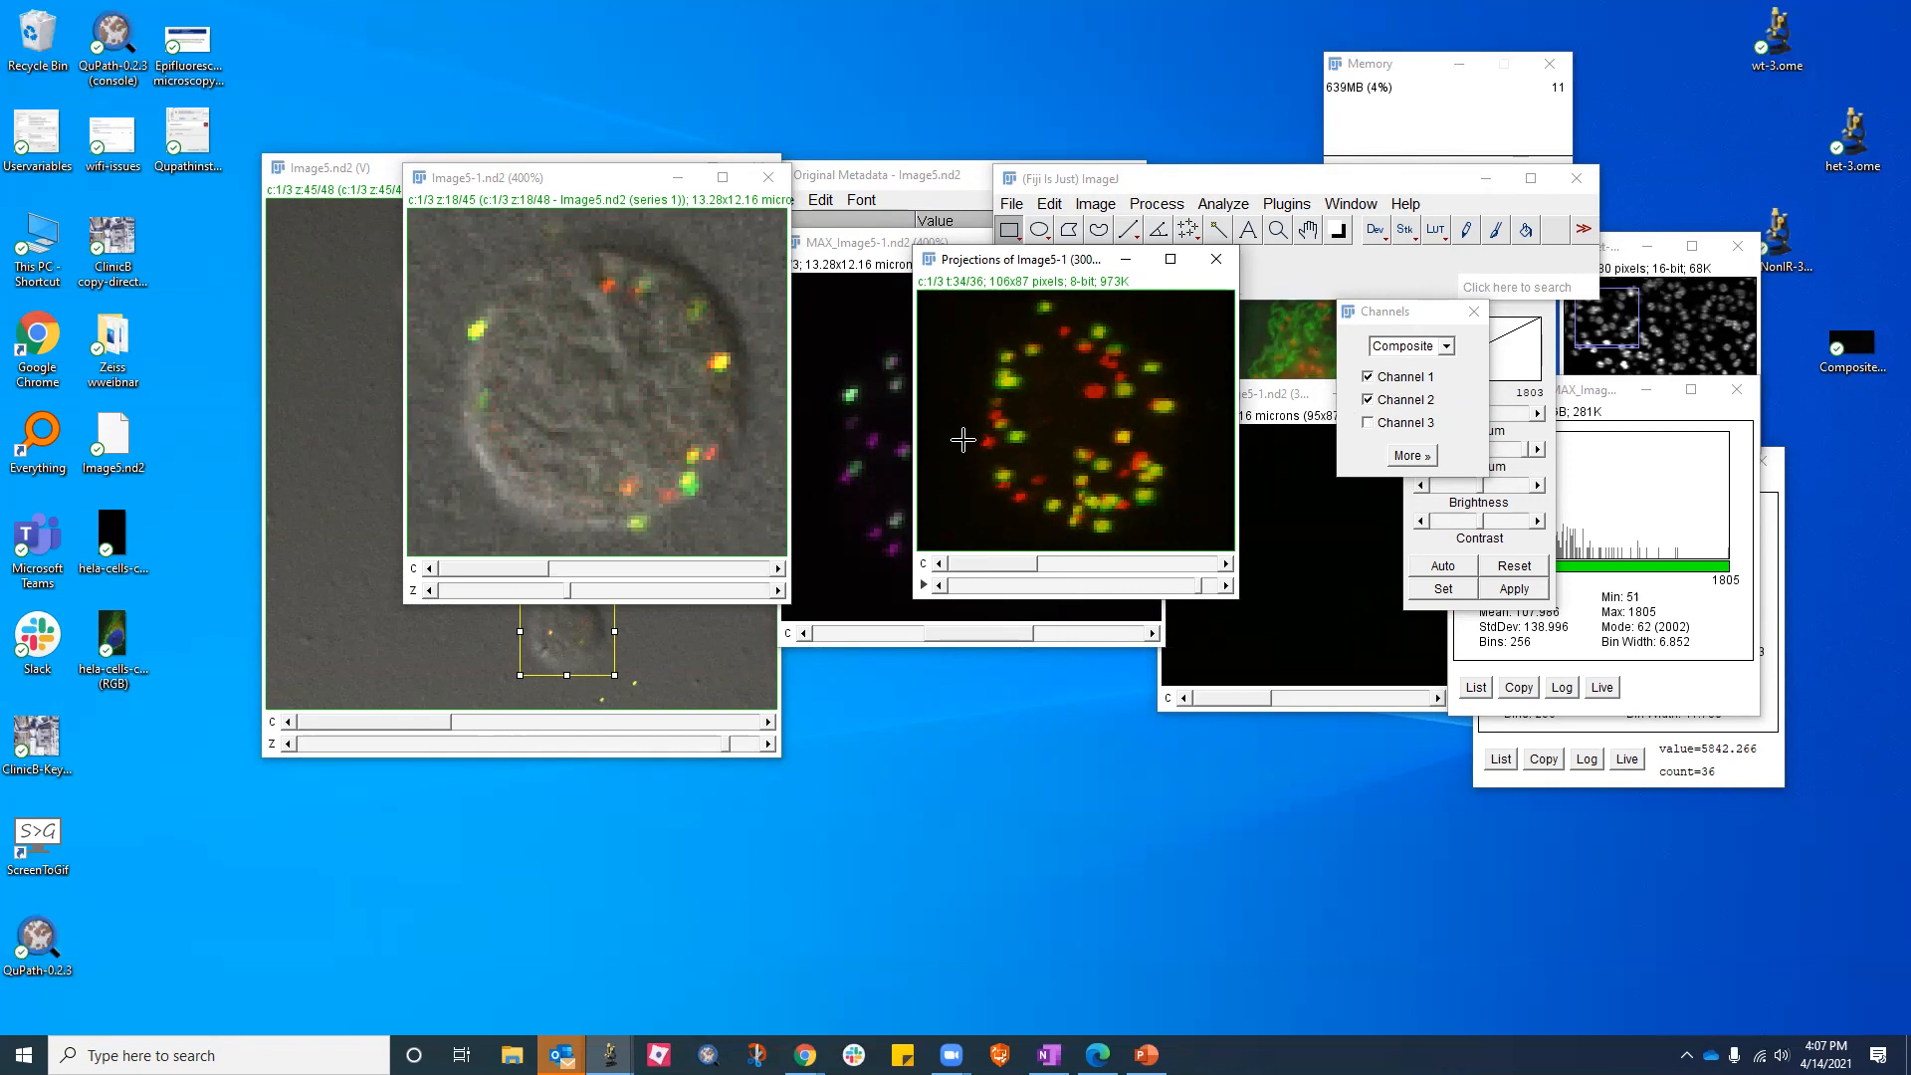
pyautogui.rightClick(1029, 419)
pyautogui.click(995, 376)
pyautogui.click(1014, 205)
pyautogui.moveTo(1040, 496)
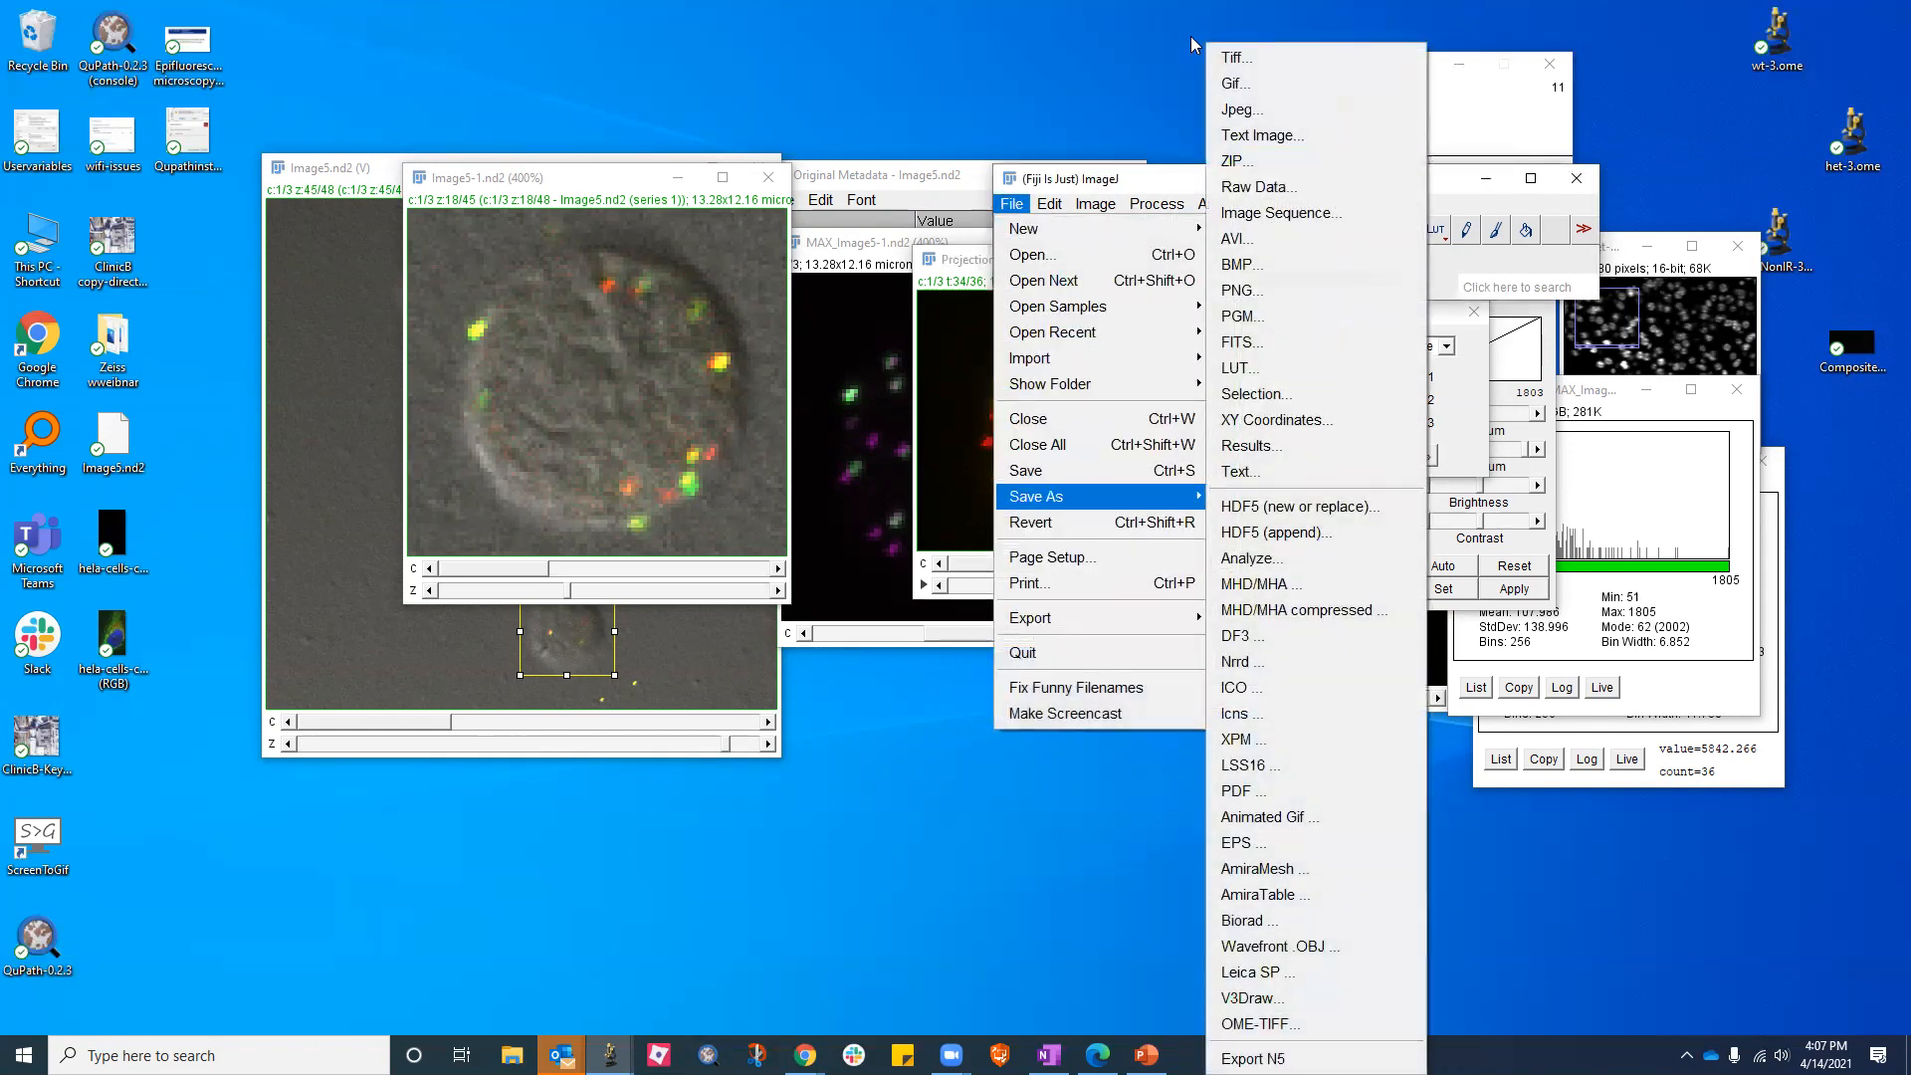
pyautogui.click(1216, 52)
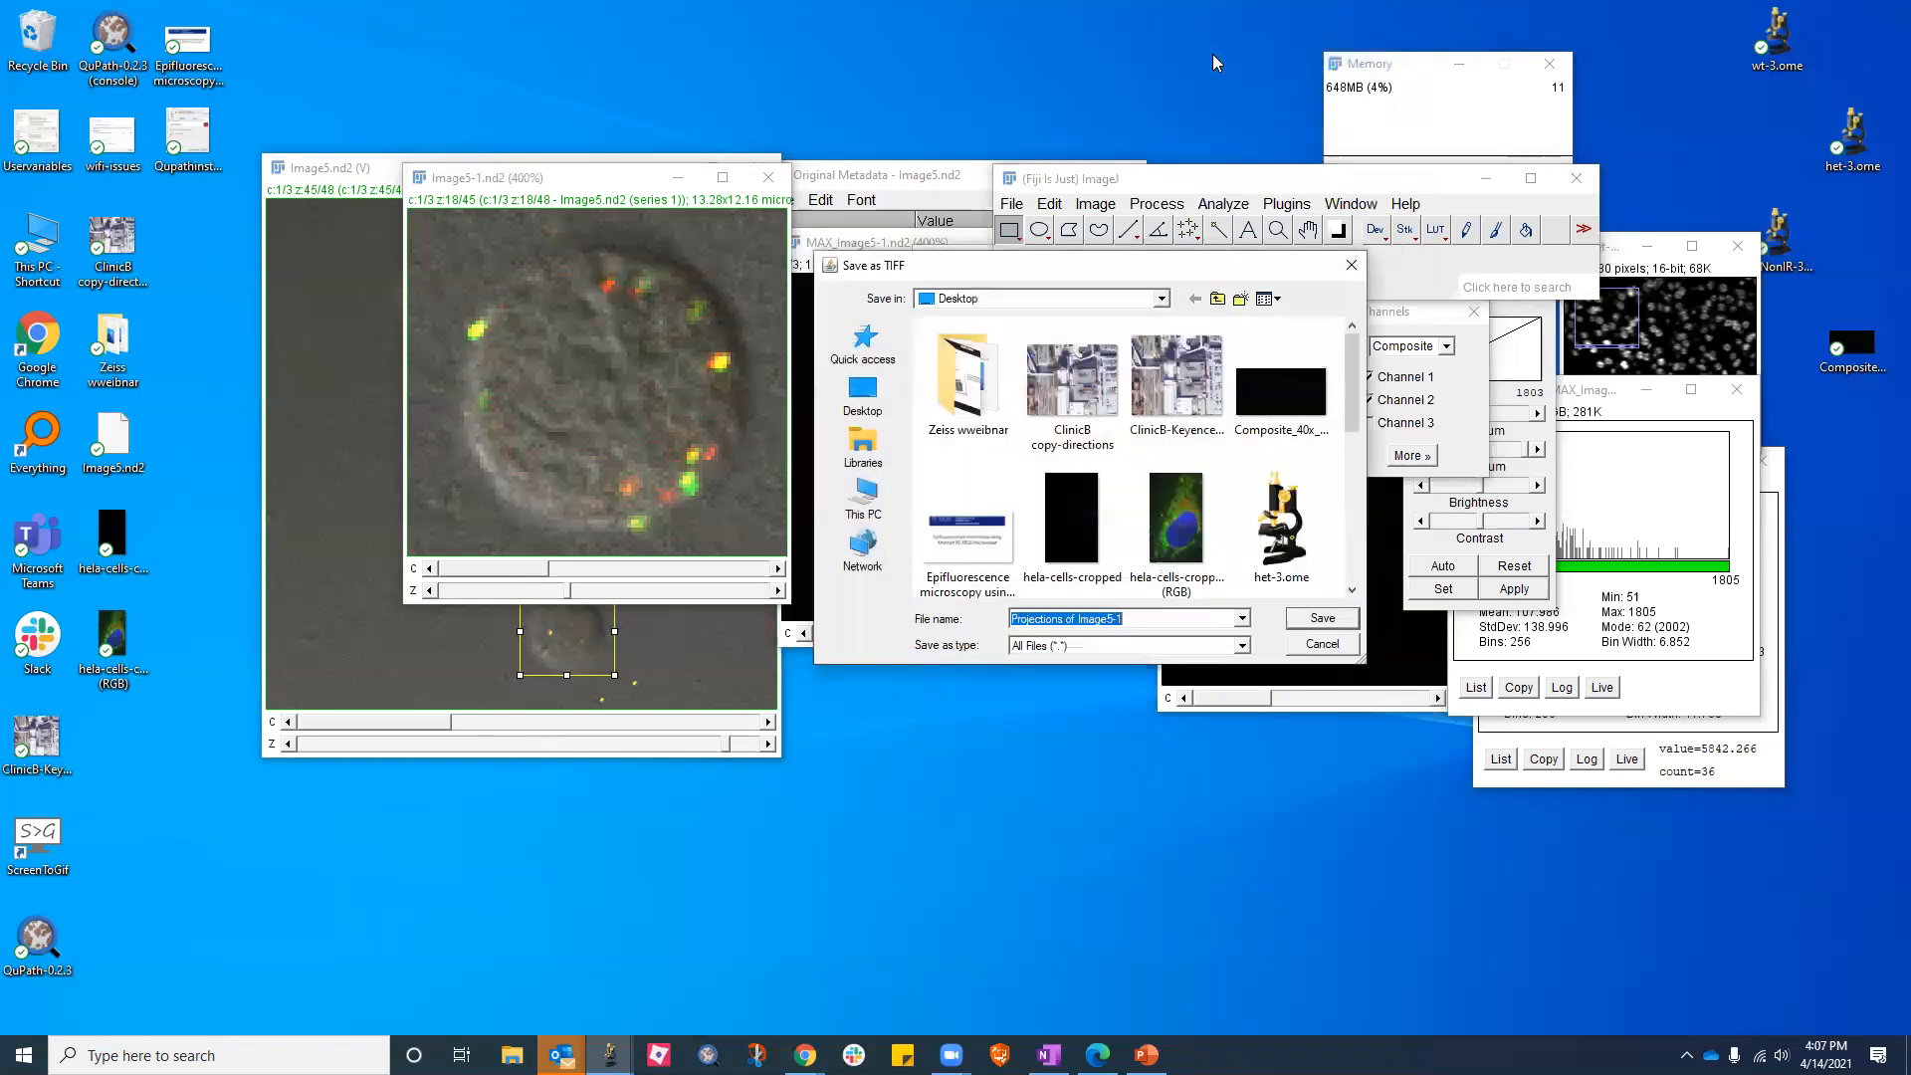
pyautogui.click(1312, 647)
pyautogui.click(1150, 457)
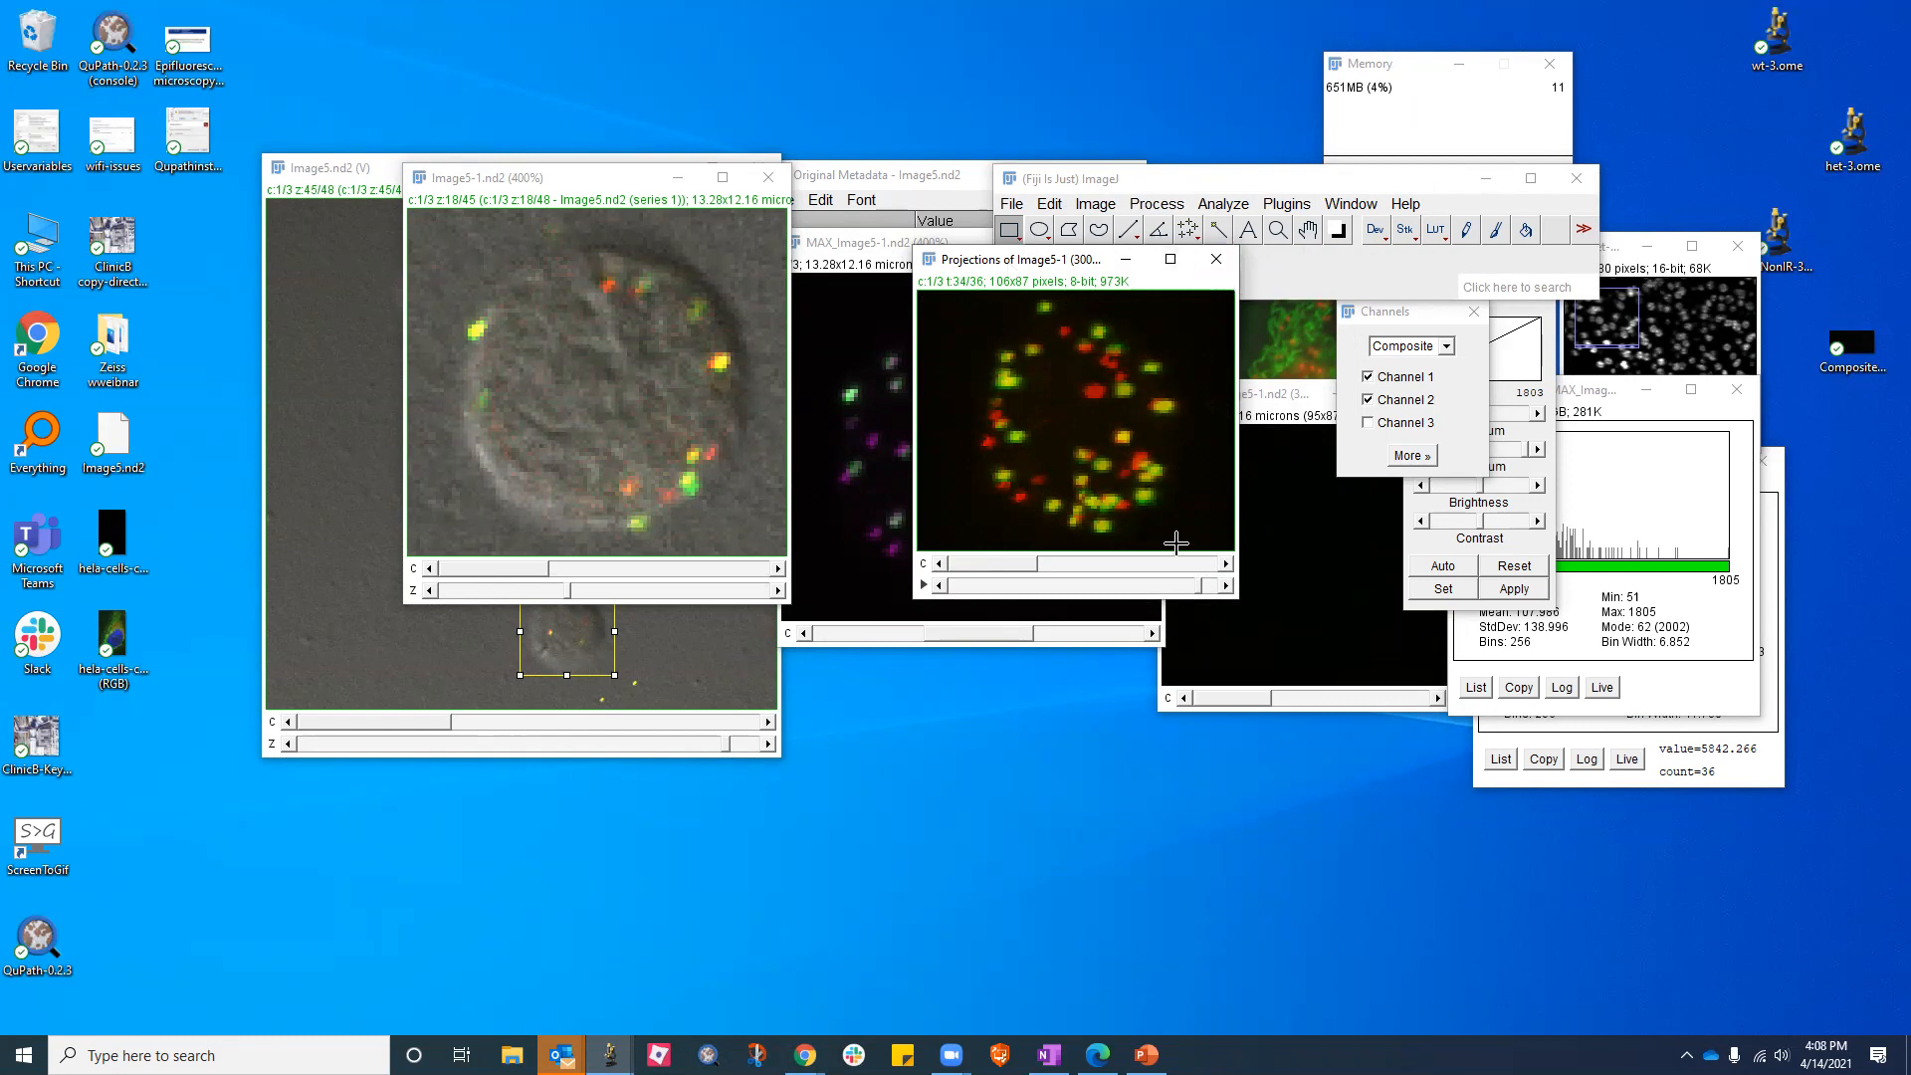
# Close the 3D projection, MAX_Image5-1.nd2, MIN_Image5-1.nd2, the cropped Image5-1.nd2 and the original Image5.nd2
pyautogui.moveTo(1234, 599); pyautogui.dragTo(1448, 747)
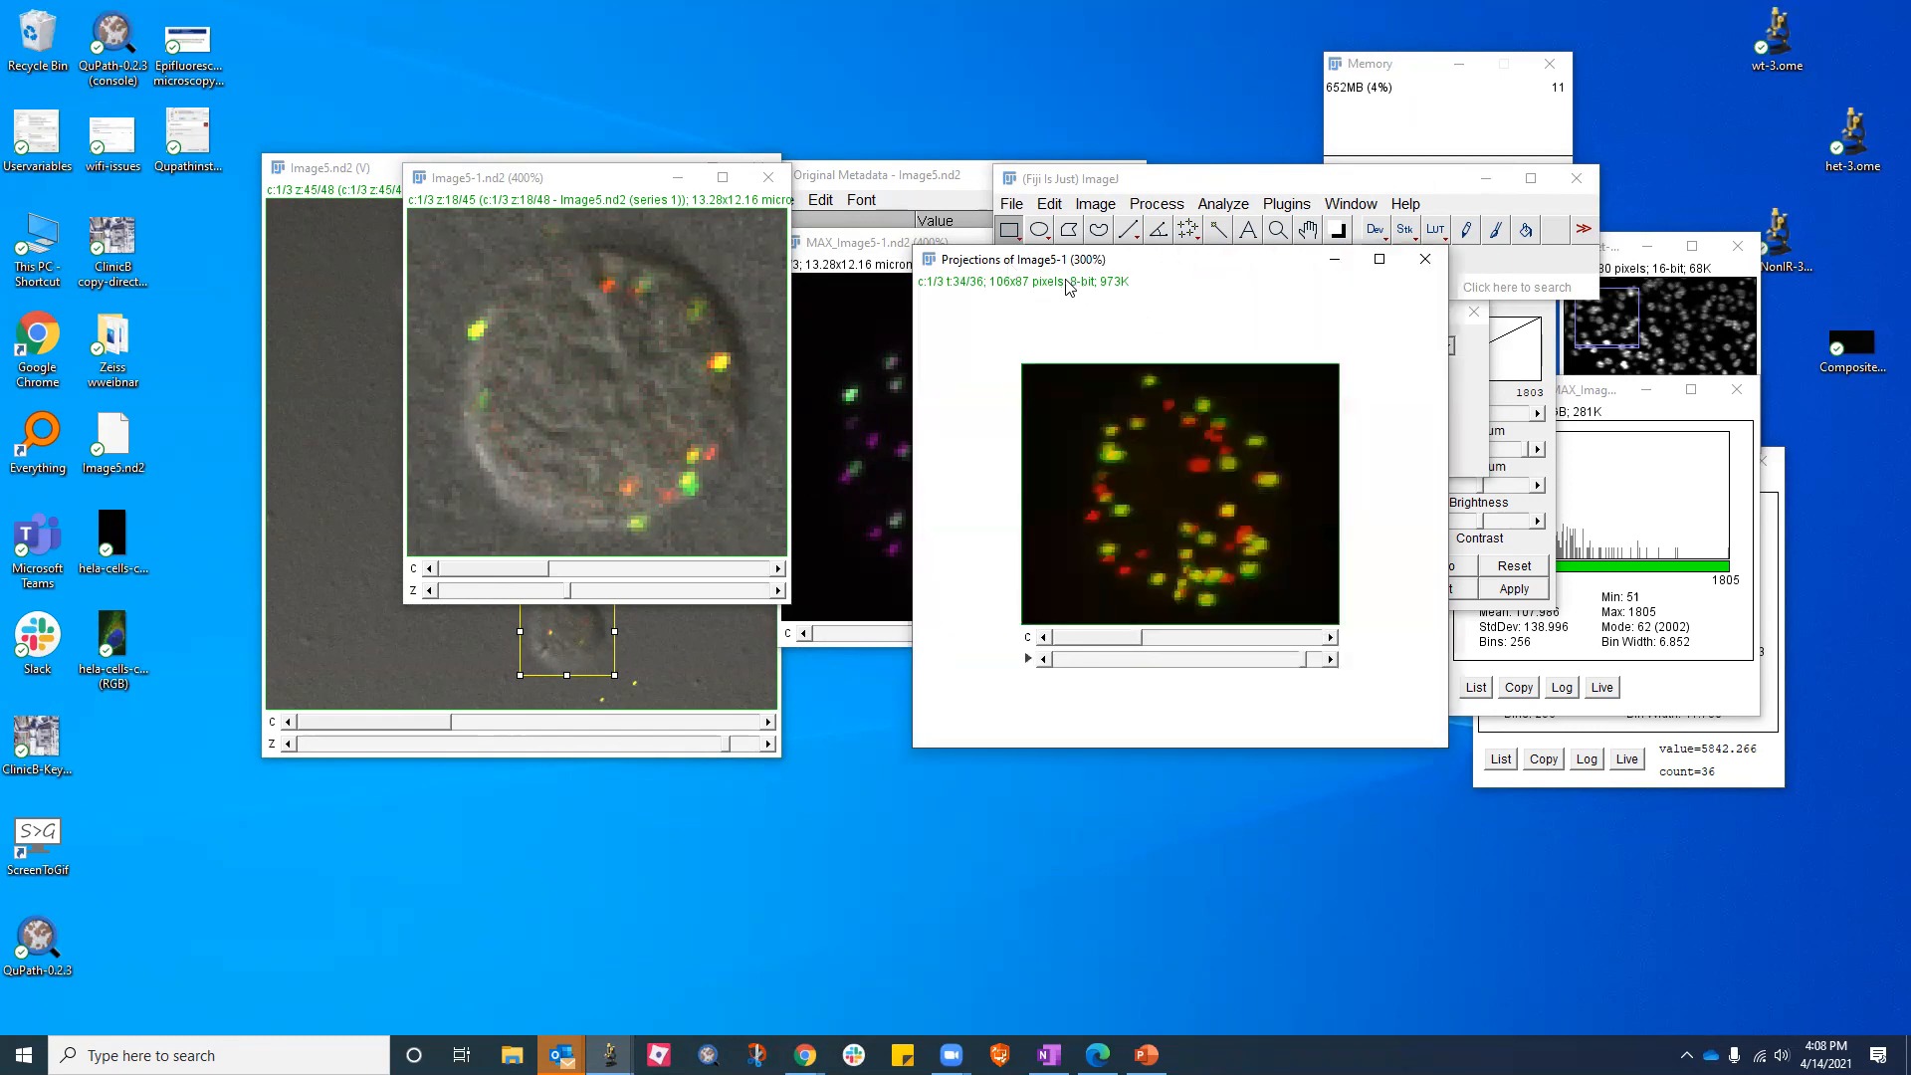
pyautogui.click(824, 287)
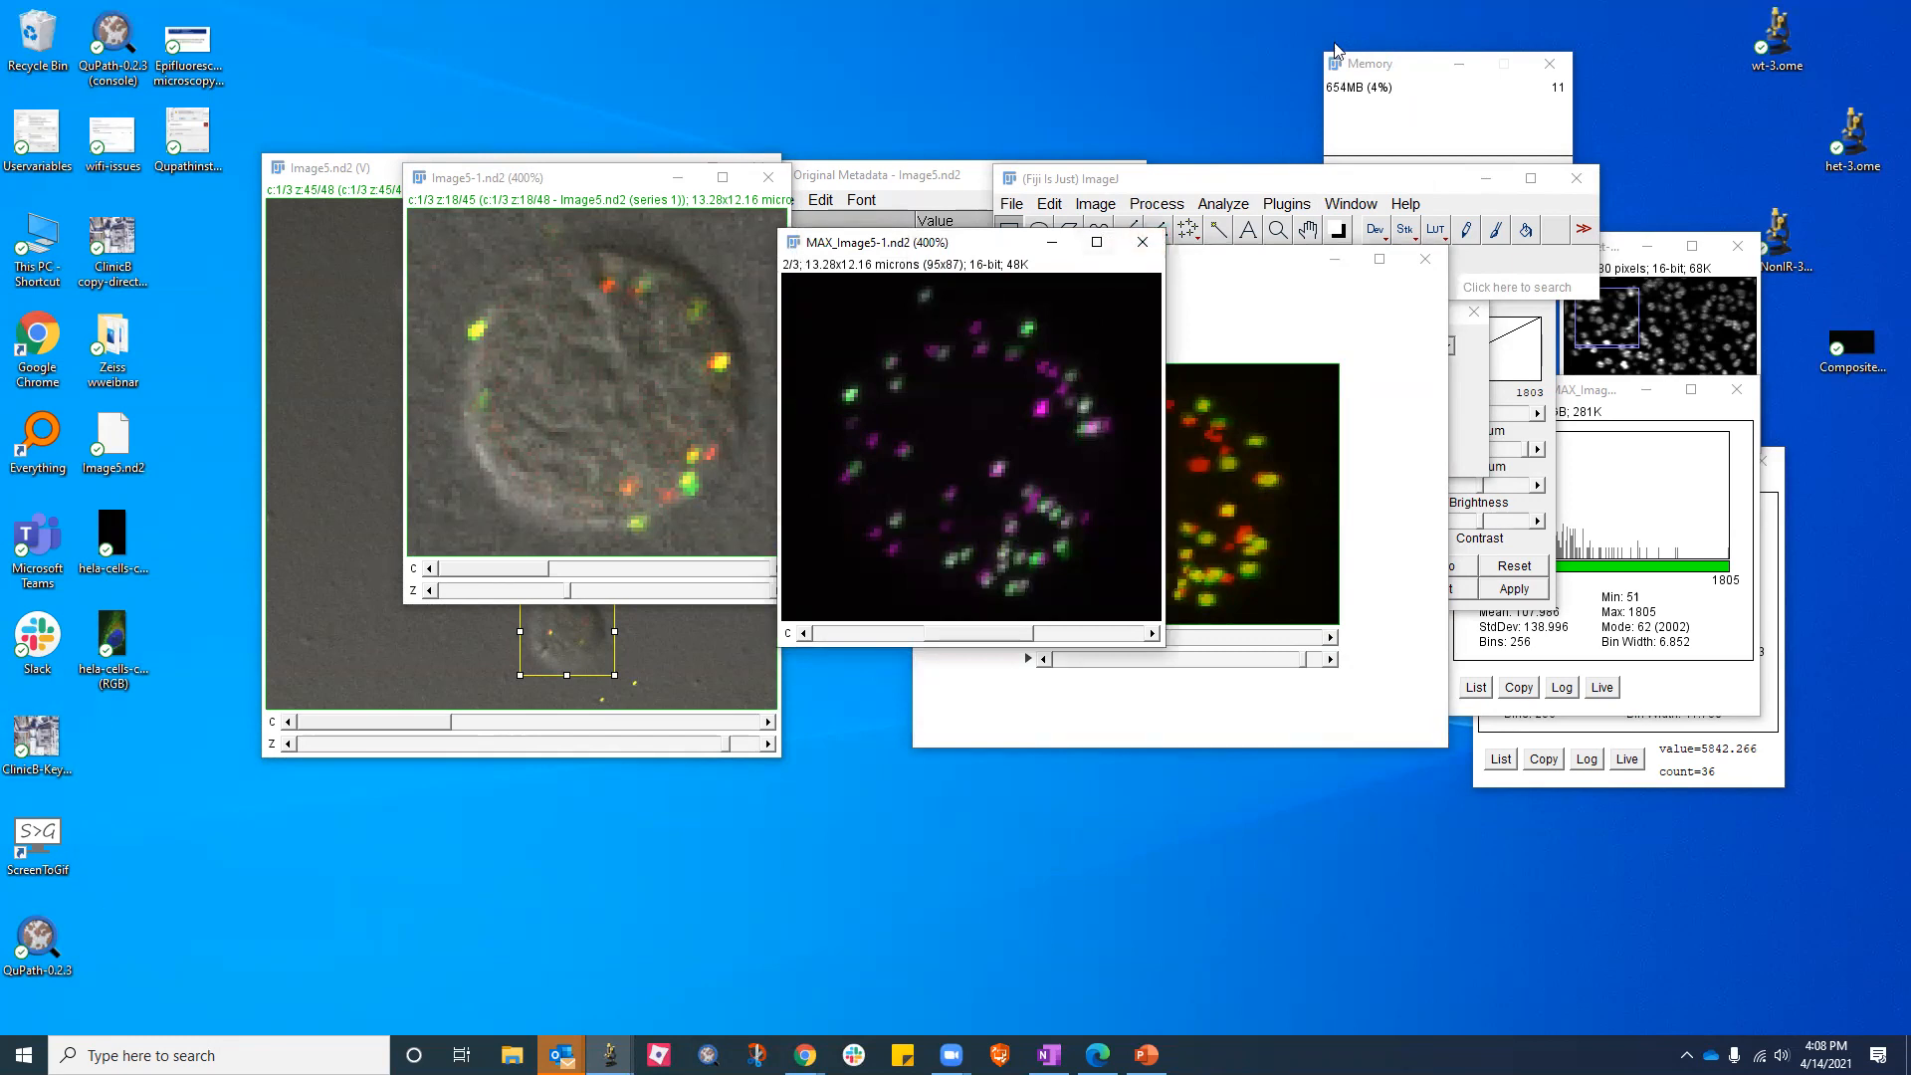
pyautogui.click(1427, 261)
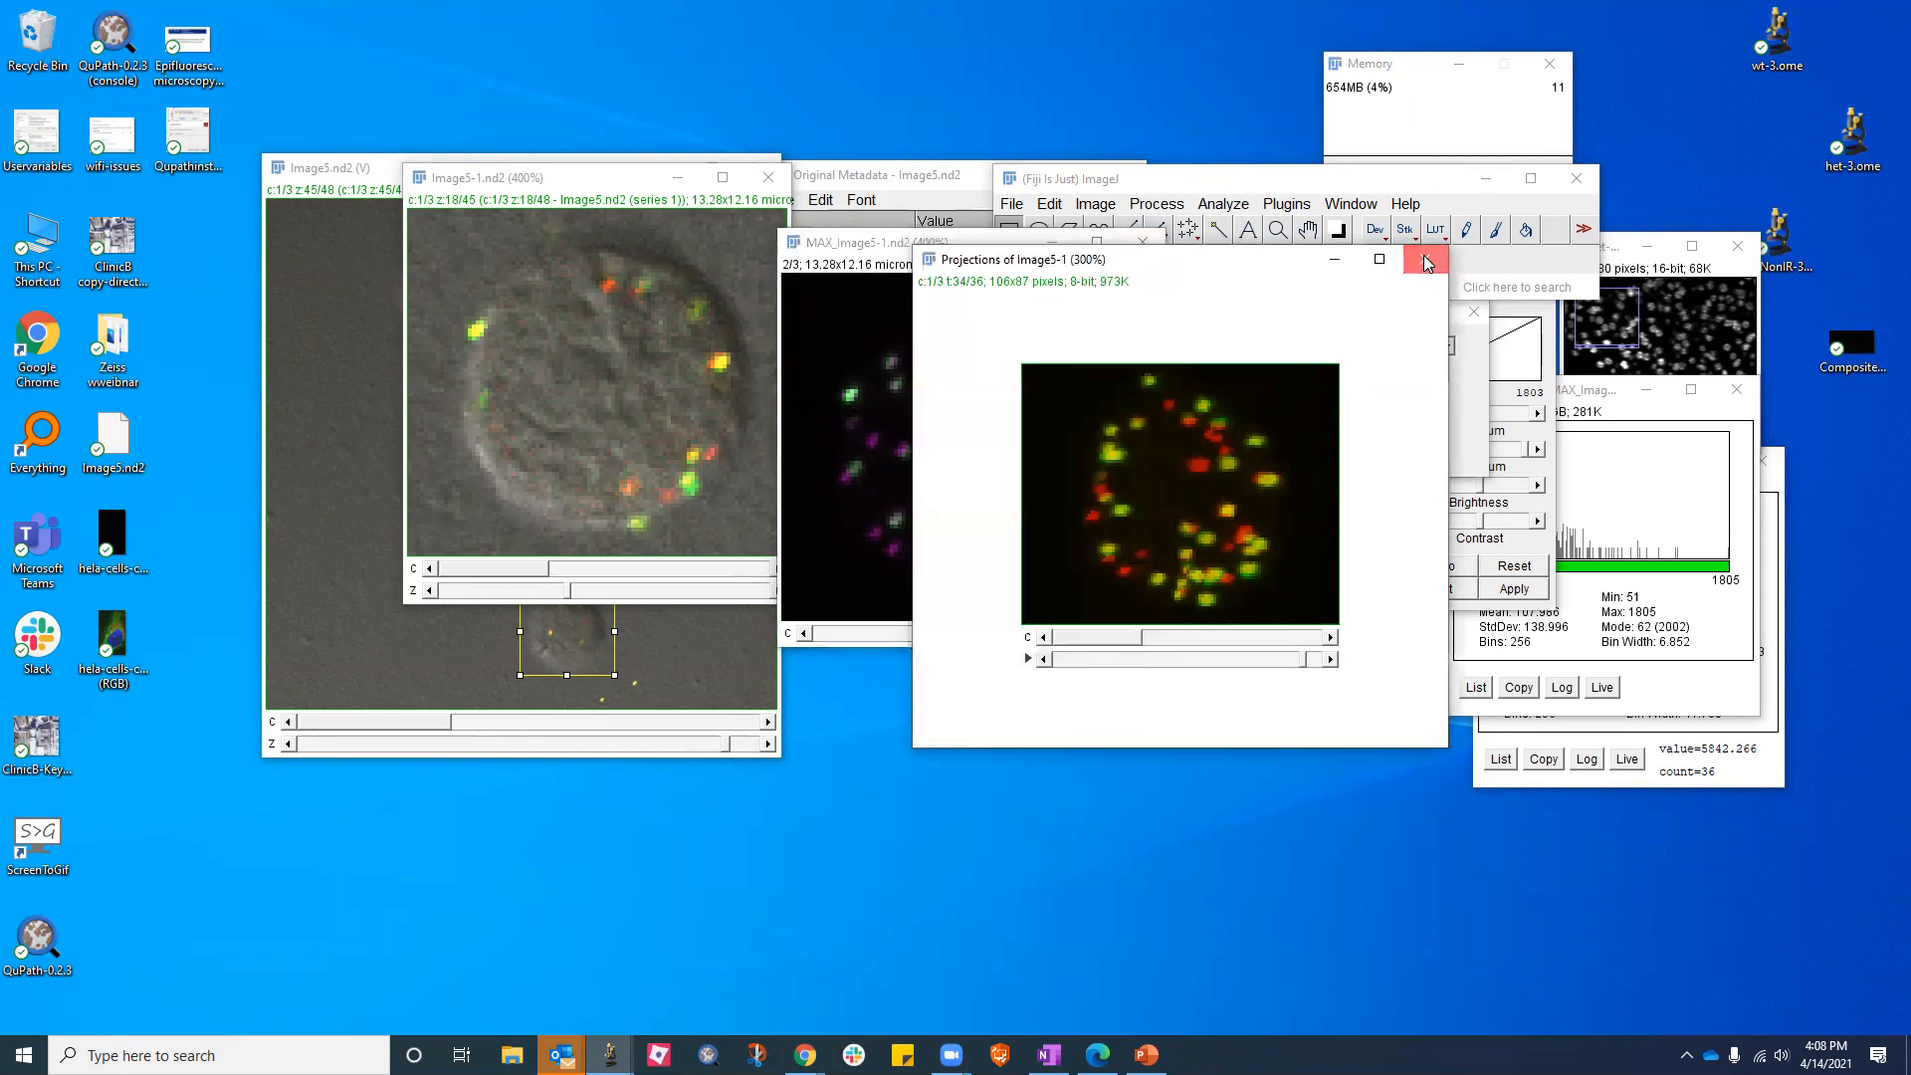
pyautogui.click(1143, 242)
pyautogui.click(1260, 479)
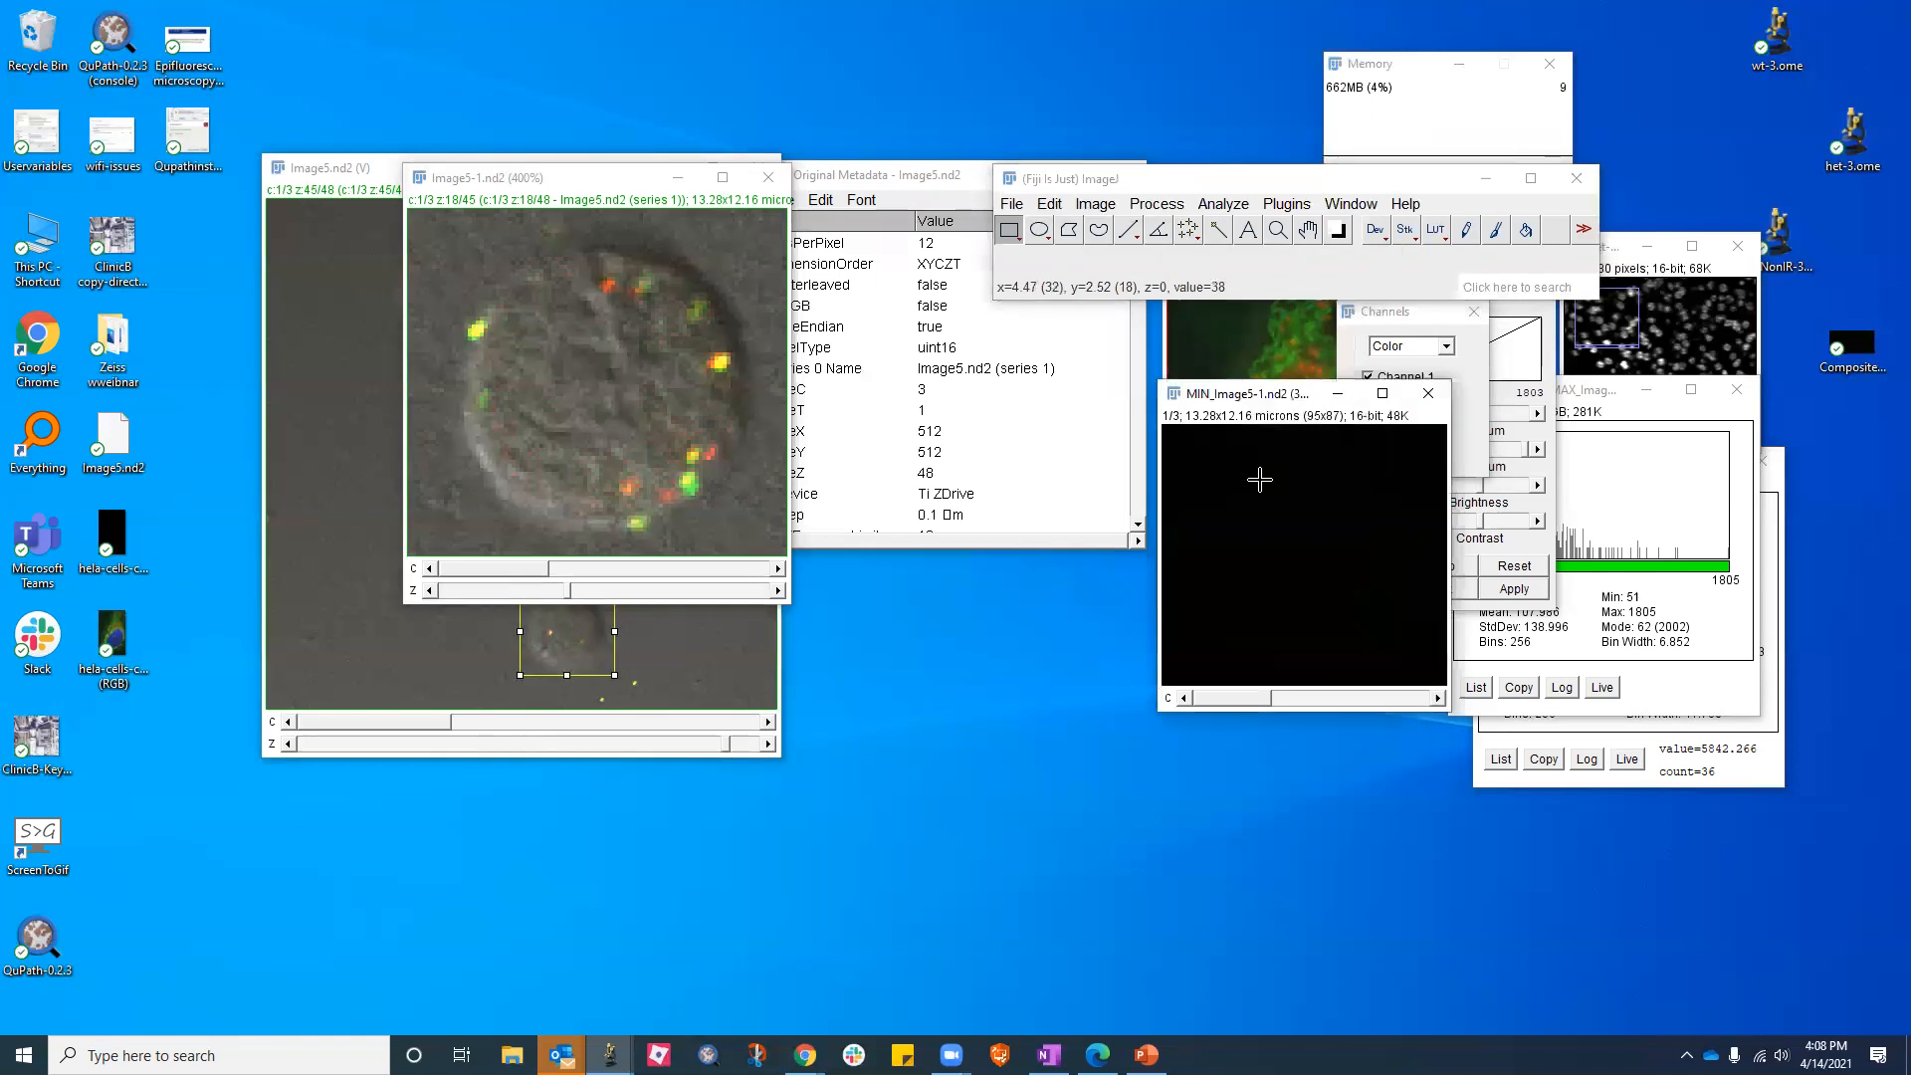
pyautogui.click(1428, 393)
pyautogui.click(768, 177)
pyautogui.click(770, 165)
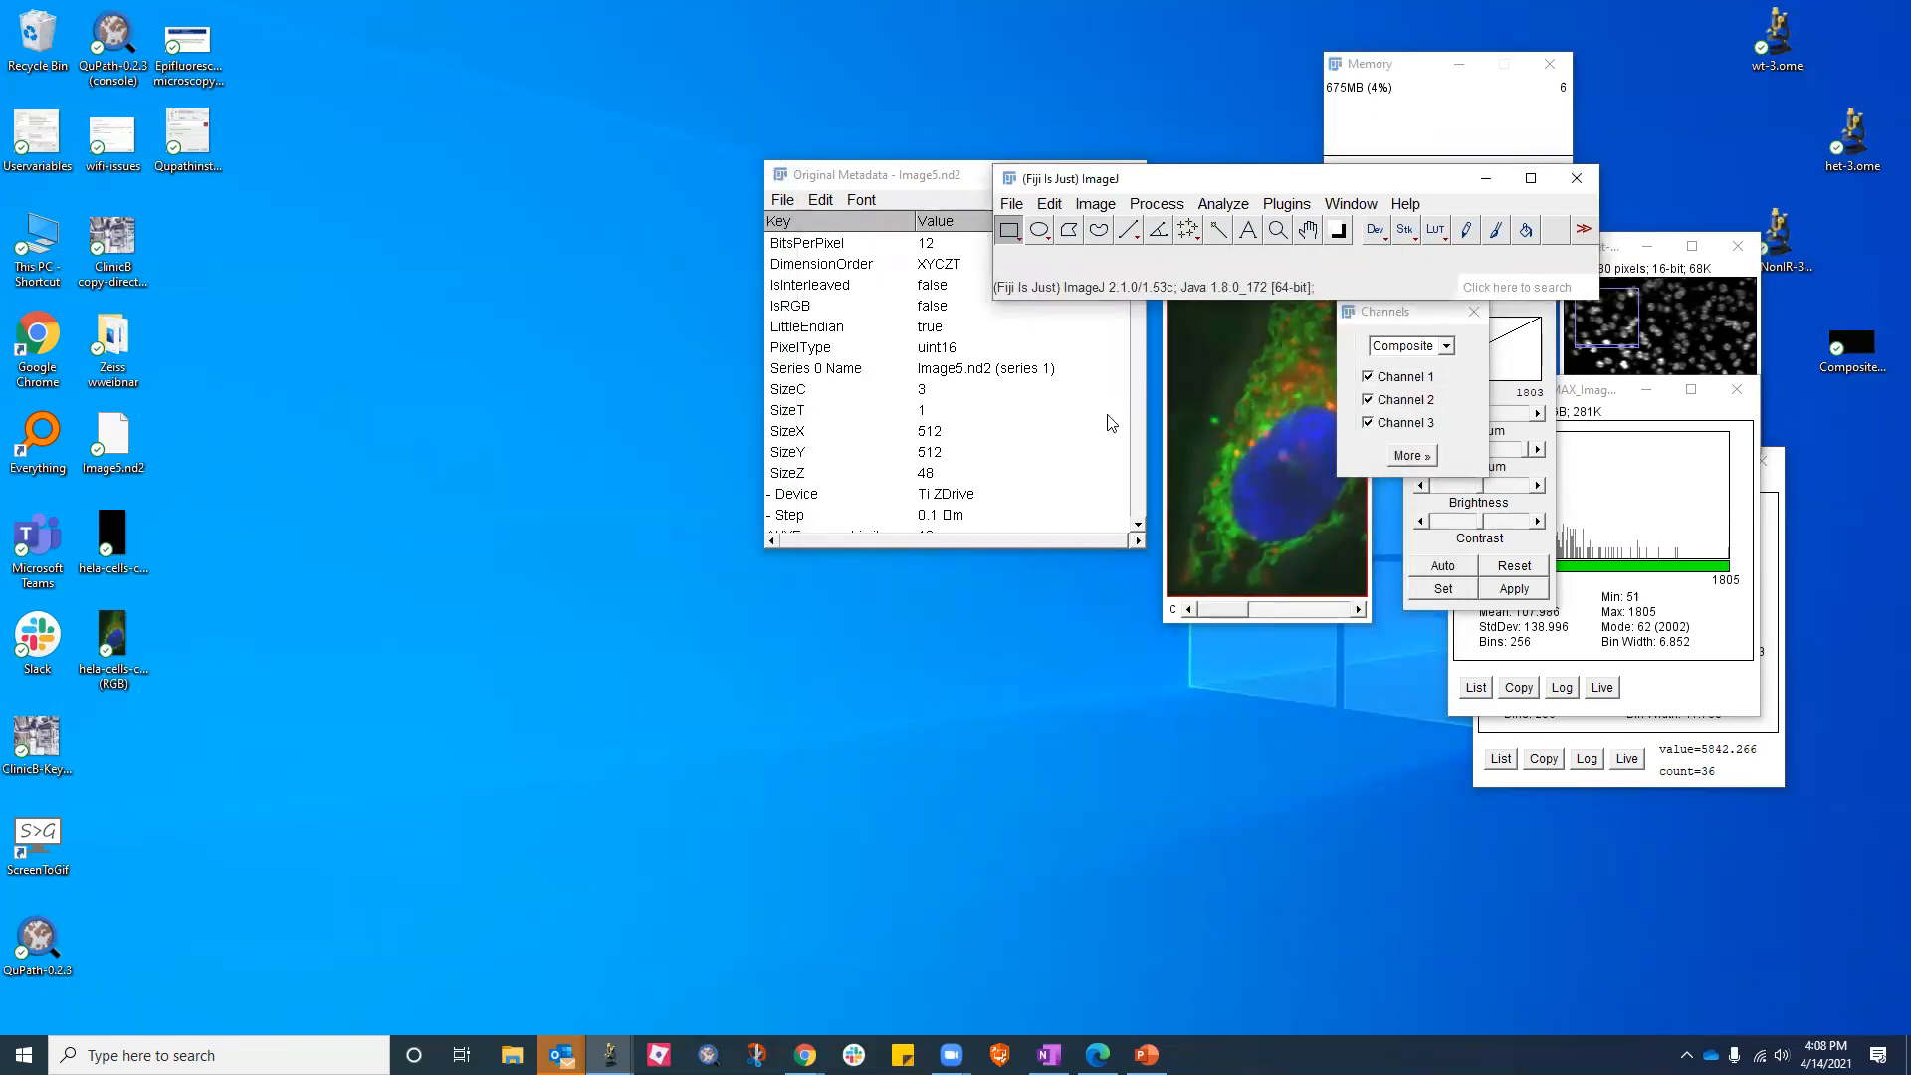
# Close the Image5.nd2 metadata window, the B&C window and both remaining histograms
pyautogui.click(1009, 396)
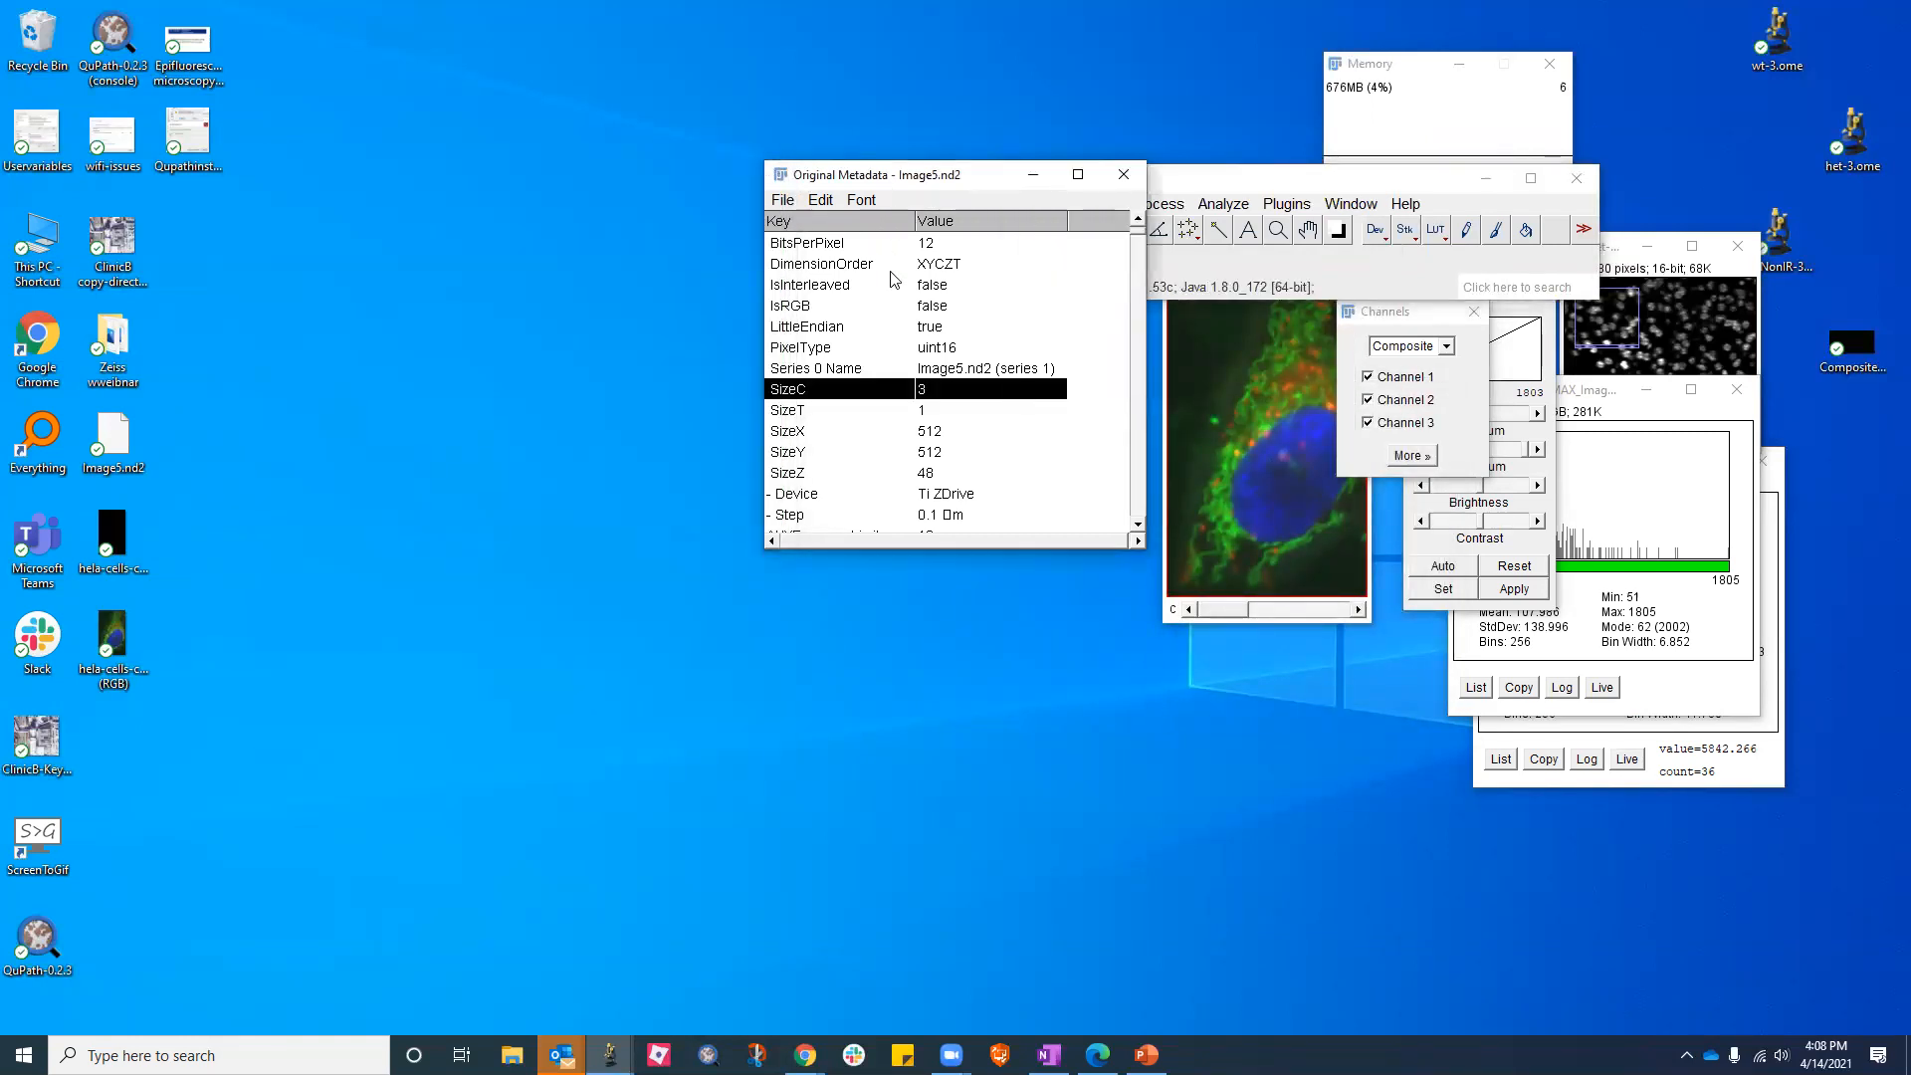
pyautogui.click(1124, 175)
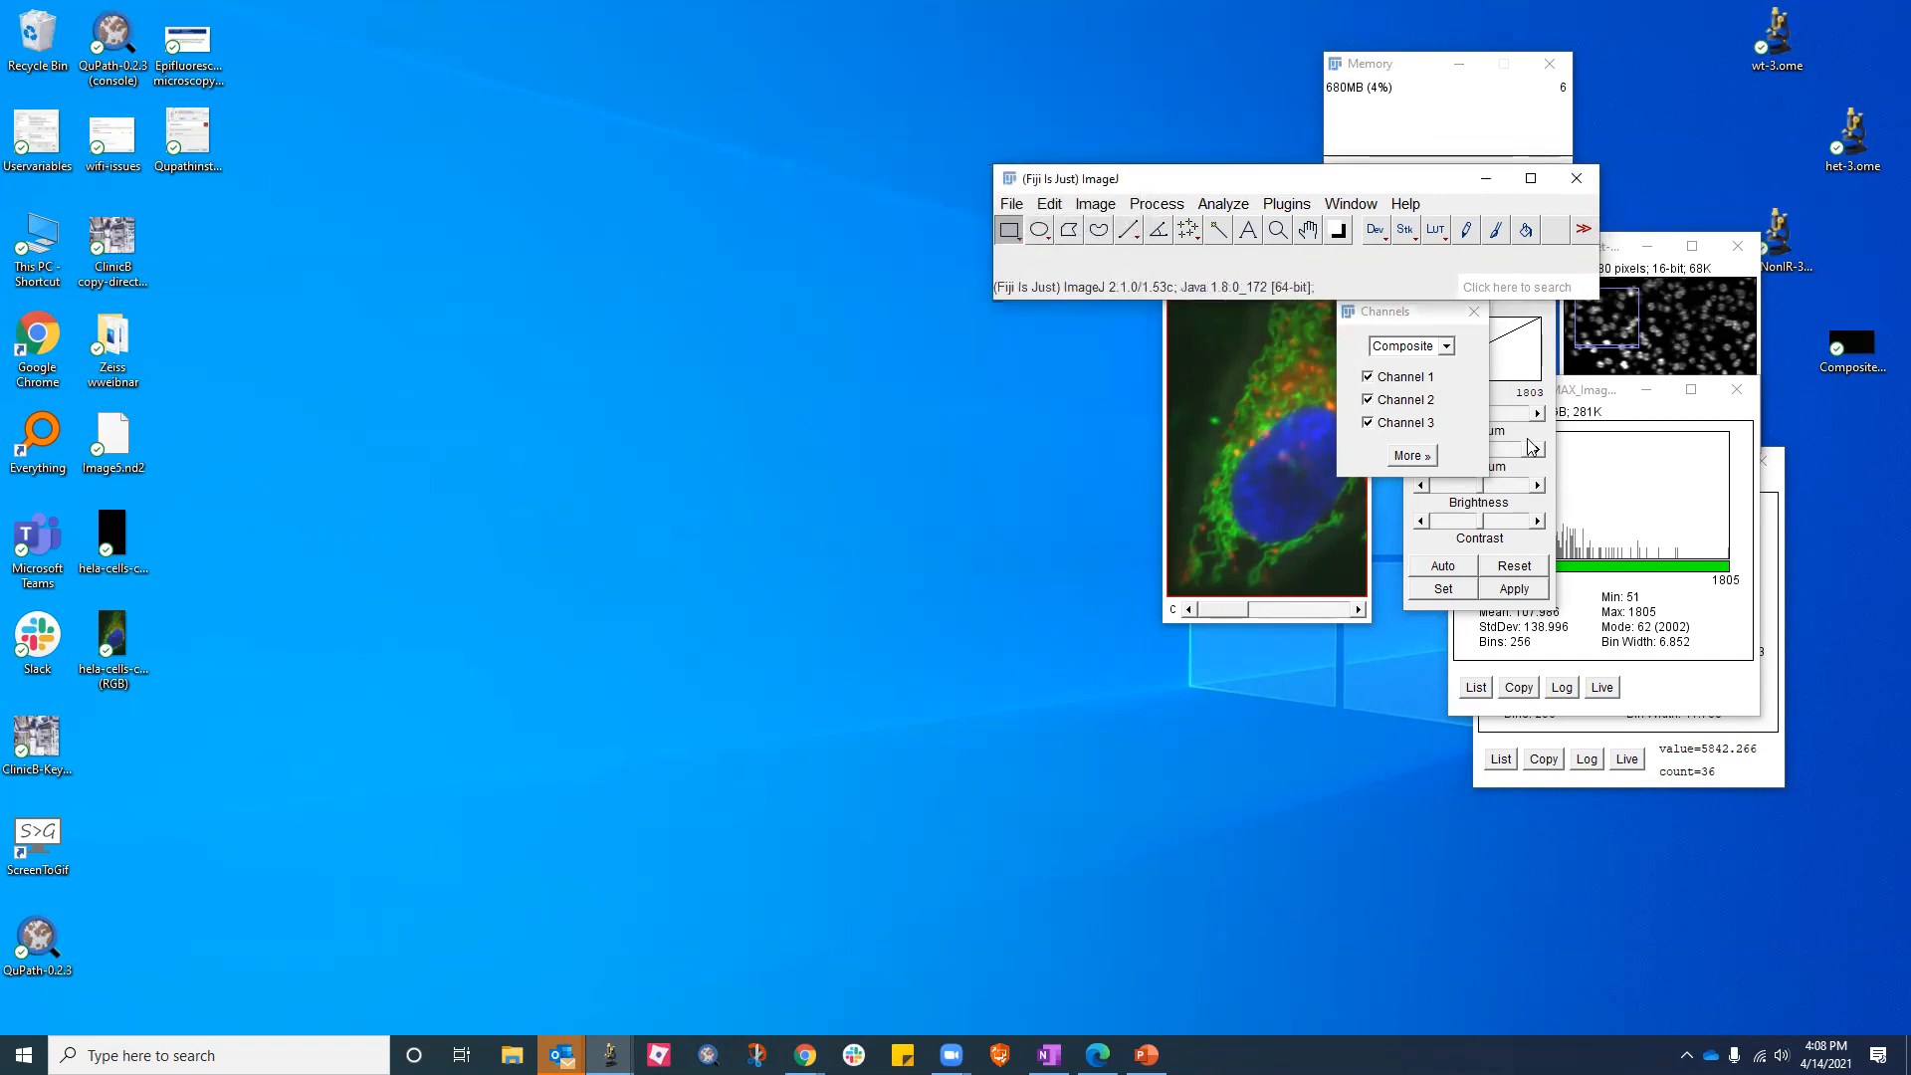
pyautogui.click(1523, 404)
pyautogui.hotkey('ctrl', 'w')
pyautogui.click(1717, 444)
pyautogui.hotkey('ctrl', 'w')
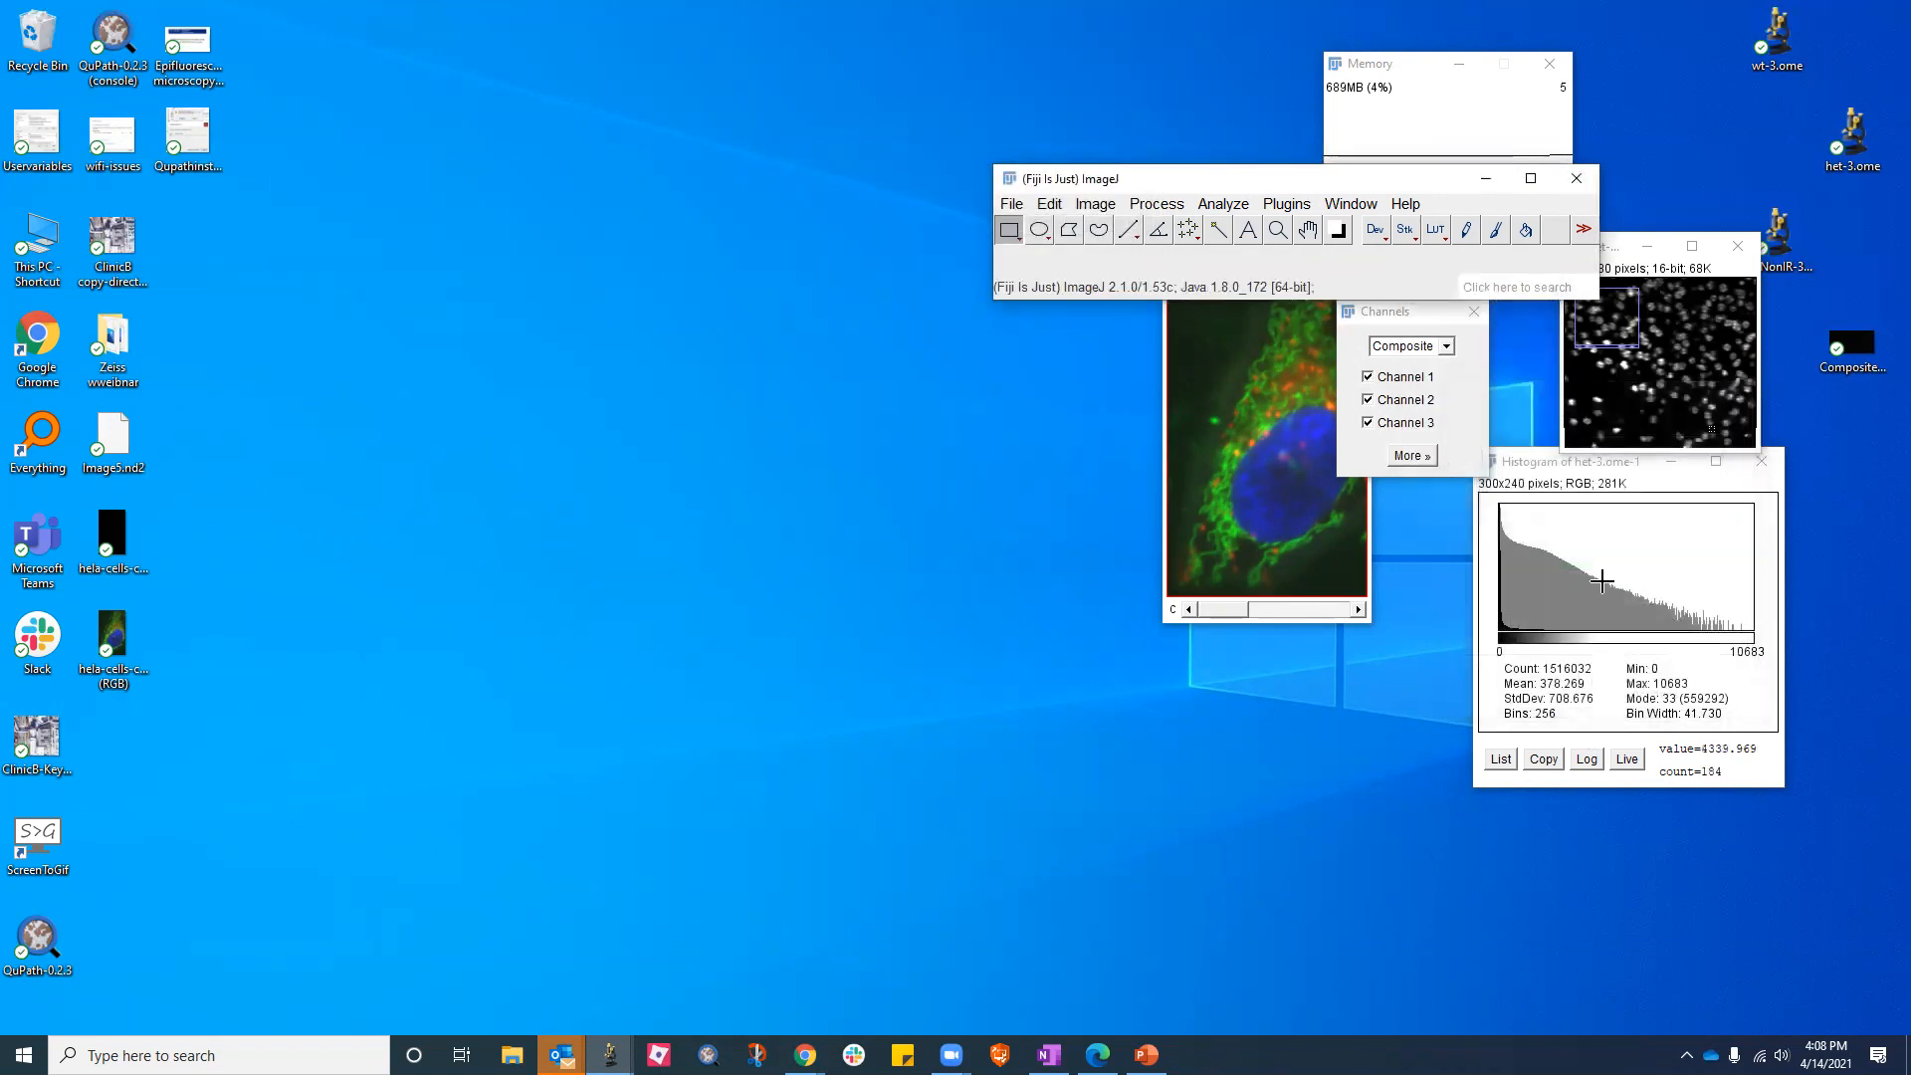
pyautogui.click(1600, 577)
pyautogui.hotkey('ctrl', 'w')
# Move hela-cells-cropped.tif to free space, enlarge its window, and open its RGB version from the desktop beside it
pyautogui.click(1256, 503)
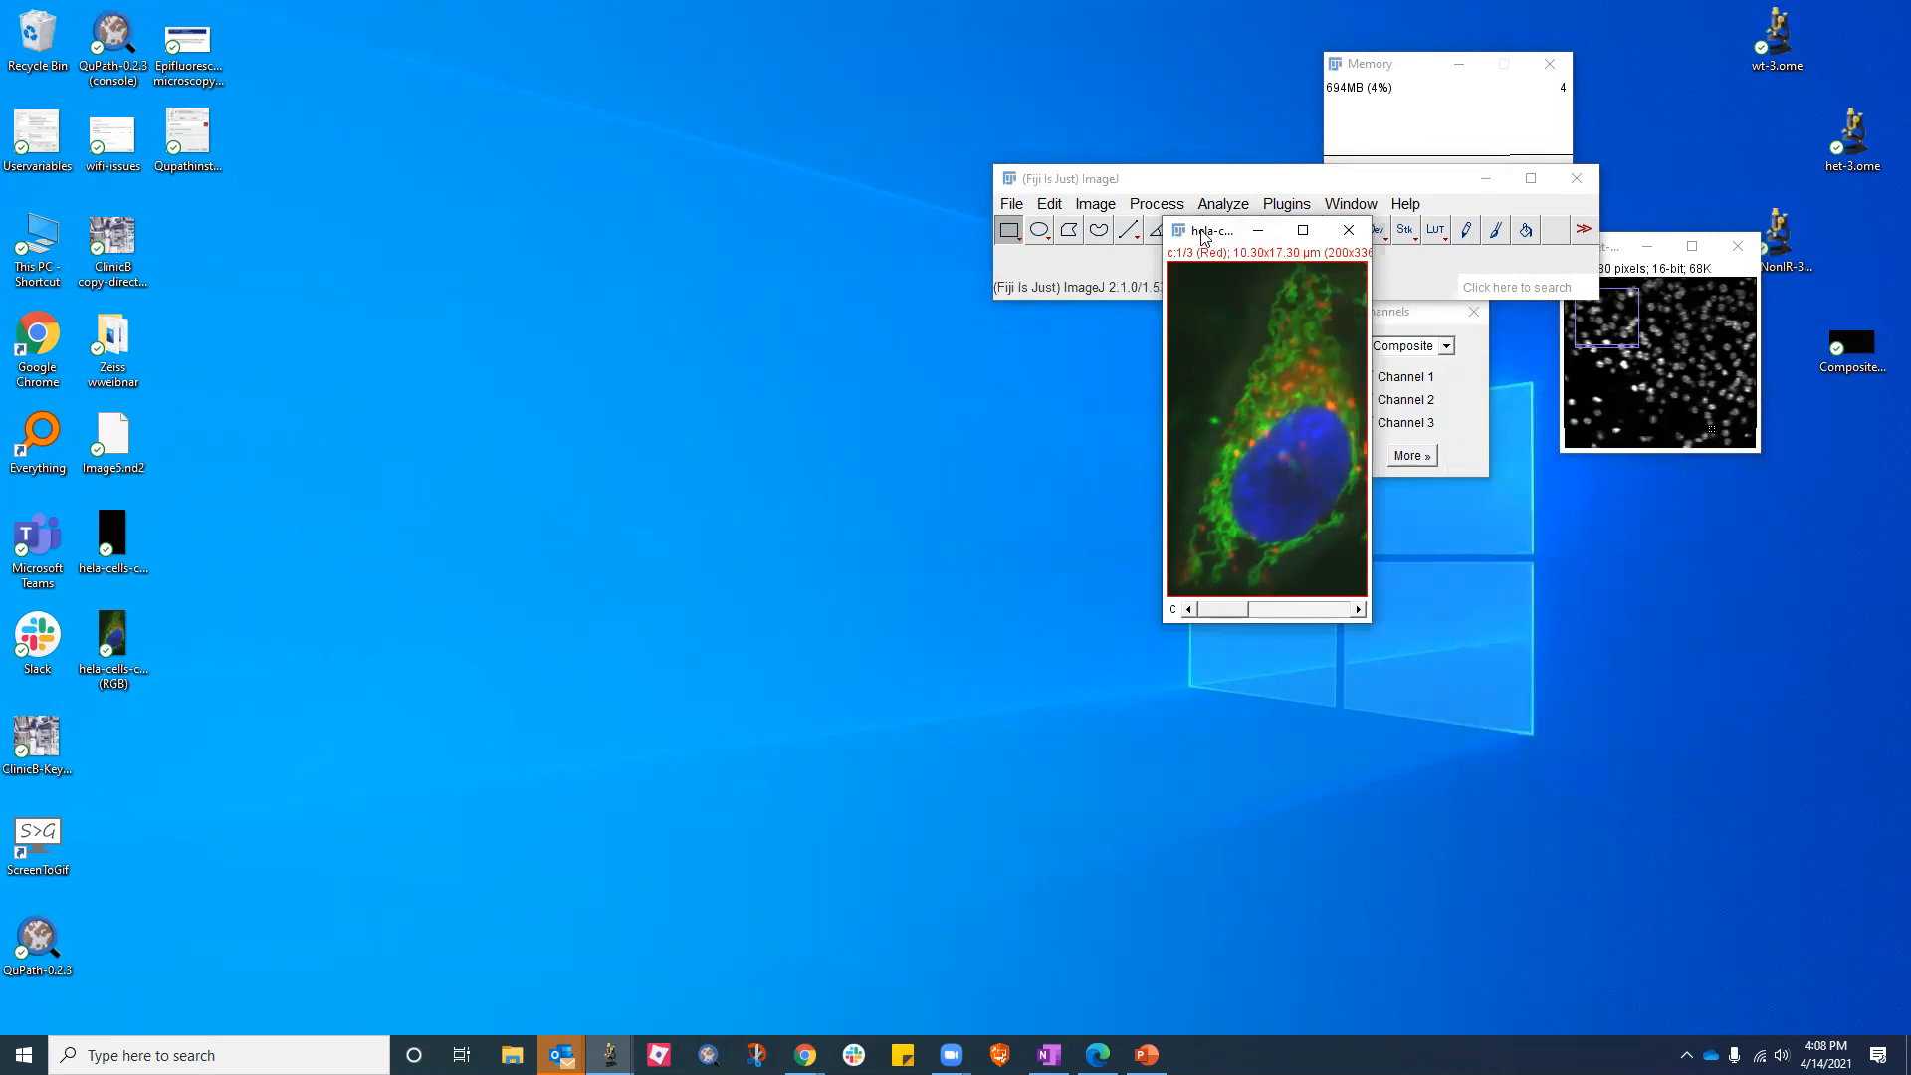
pyautogui.moveTo(1202, 236); pyautogui.dragTo(723, 254)
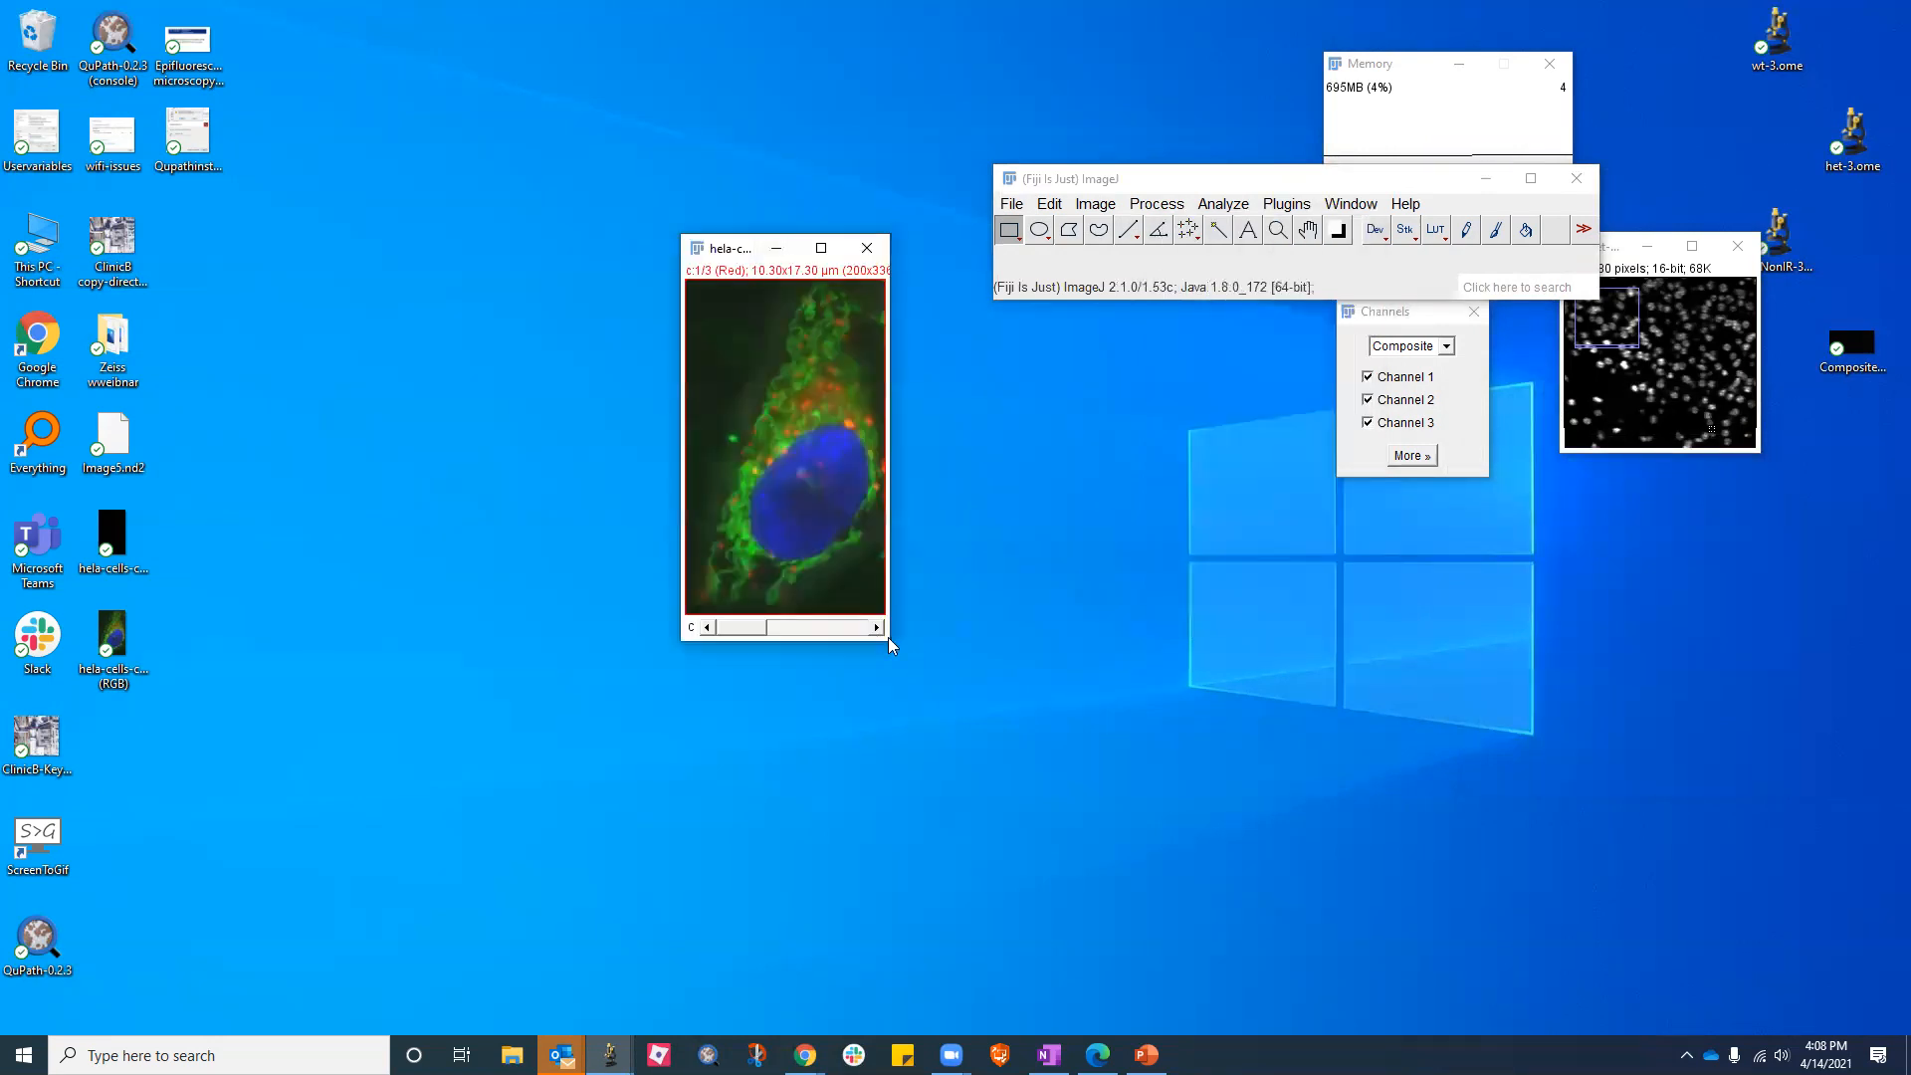
pyautogui.moveTo(888, 637); pyautogui.dragTo(1011, 724)
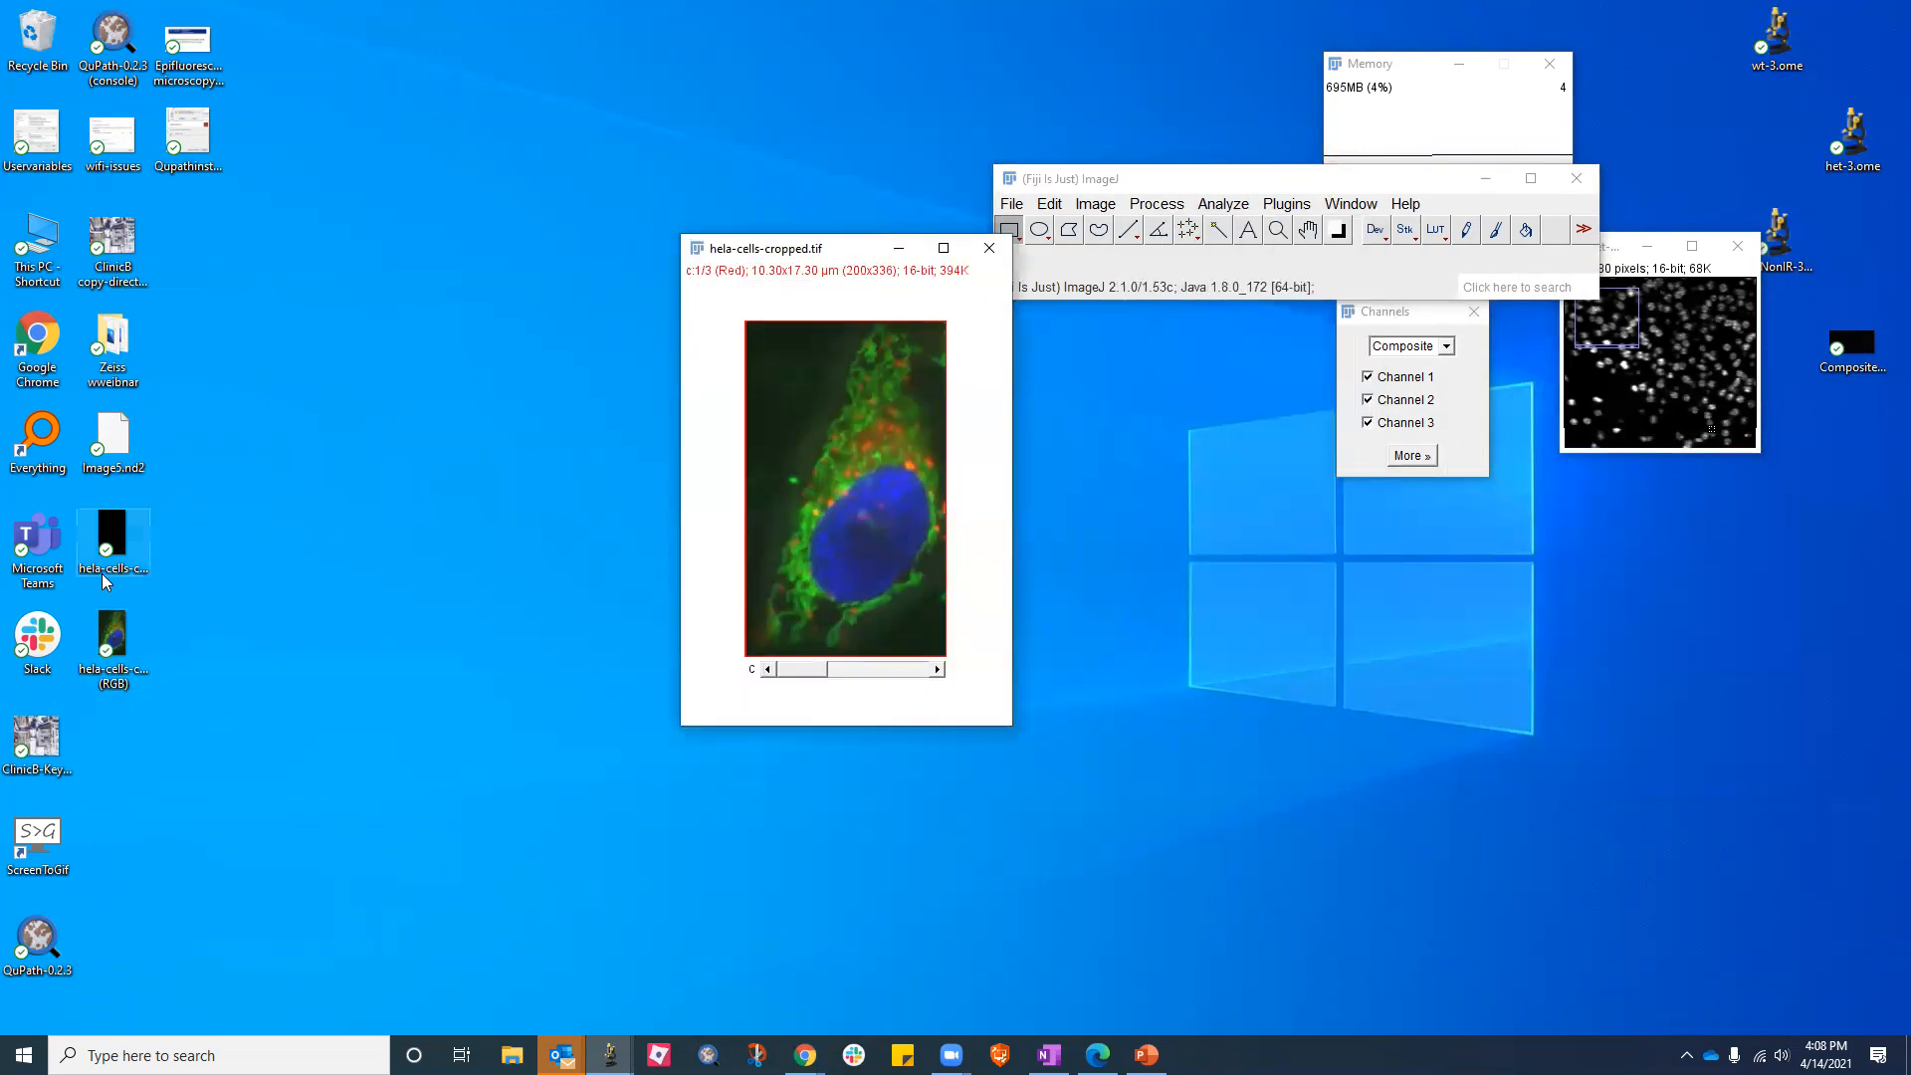
pyautogui.moveTo(105, 547); pyautogui.dragTo(332, 446)
pyautogui.moveTo(127, 645); pyautogui.dragTo(1064, 294)
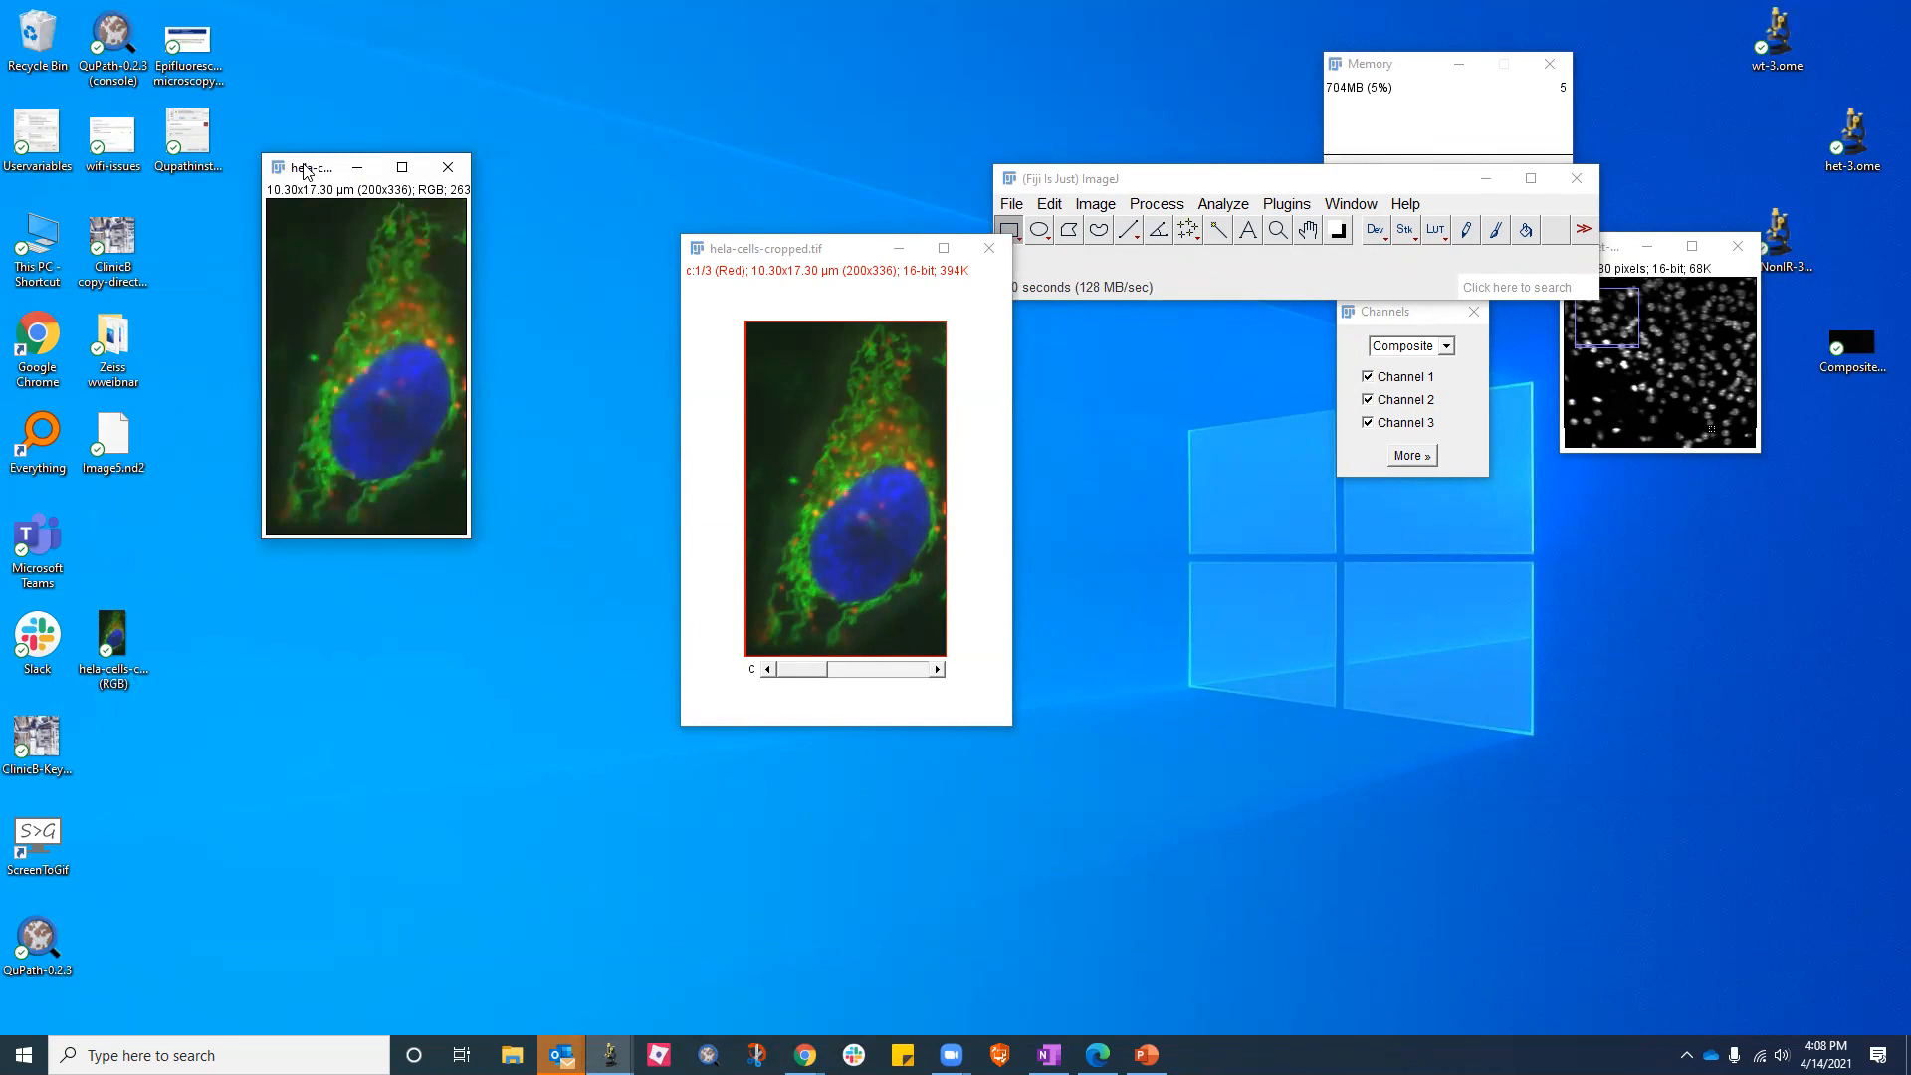
pyautogui.moveTo(303, 172); pyautogui.dragTo(1063, 263)
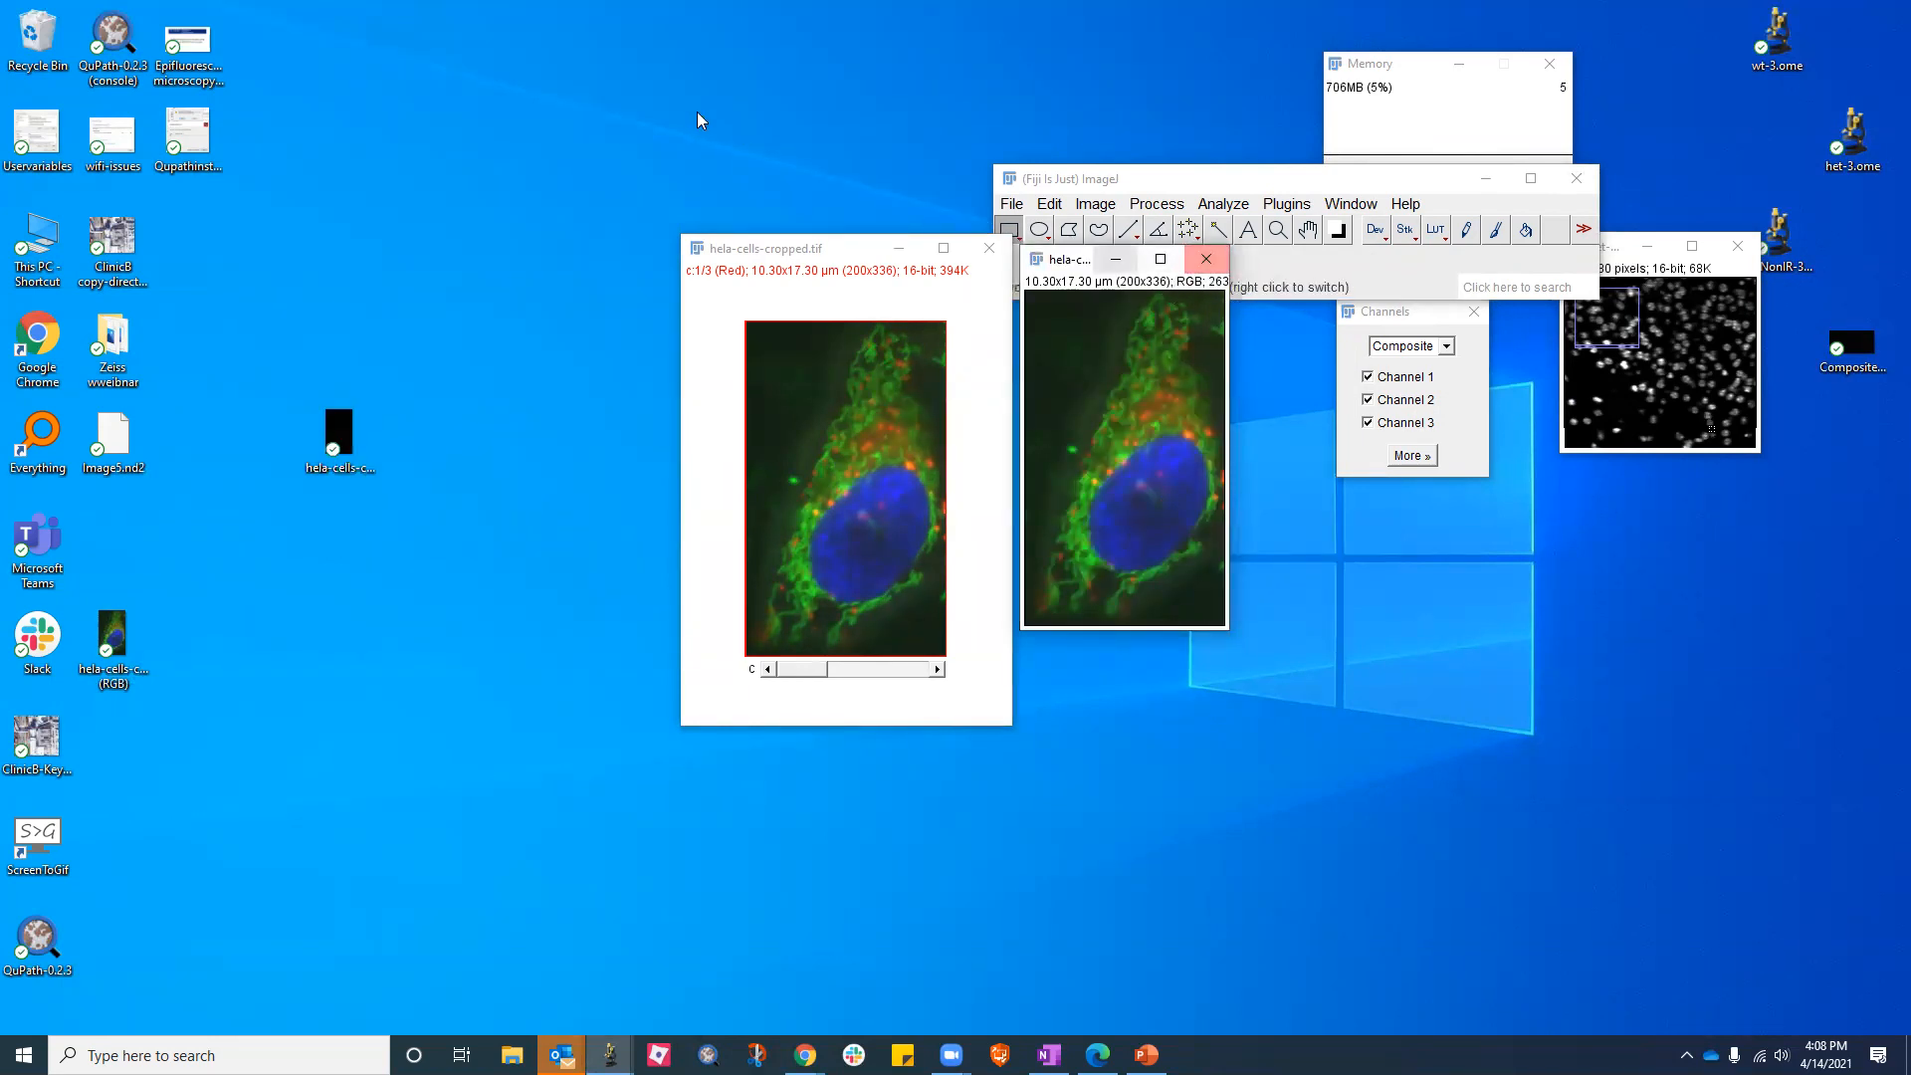
# Activate the 16-bit hela-cells-cropped.tif and bring up the Brightness/Contrast and Channels tools for it
pyautogui.moveTo(1211, 266)
pyautogui.mouseDown()
pyautogui.moveTo(1162, 288)
pyautogui.moveTo(1205, 270)
pyautogui.mouseUp()
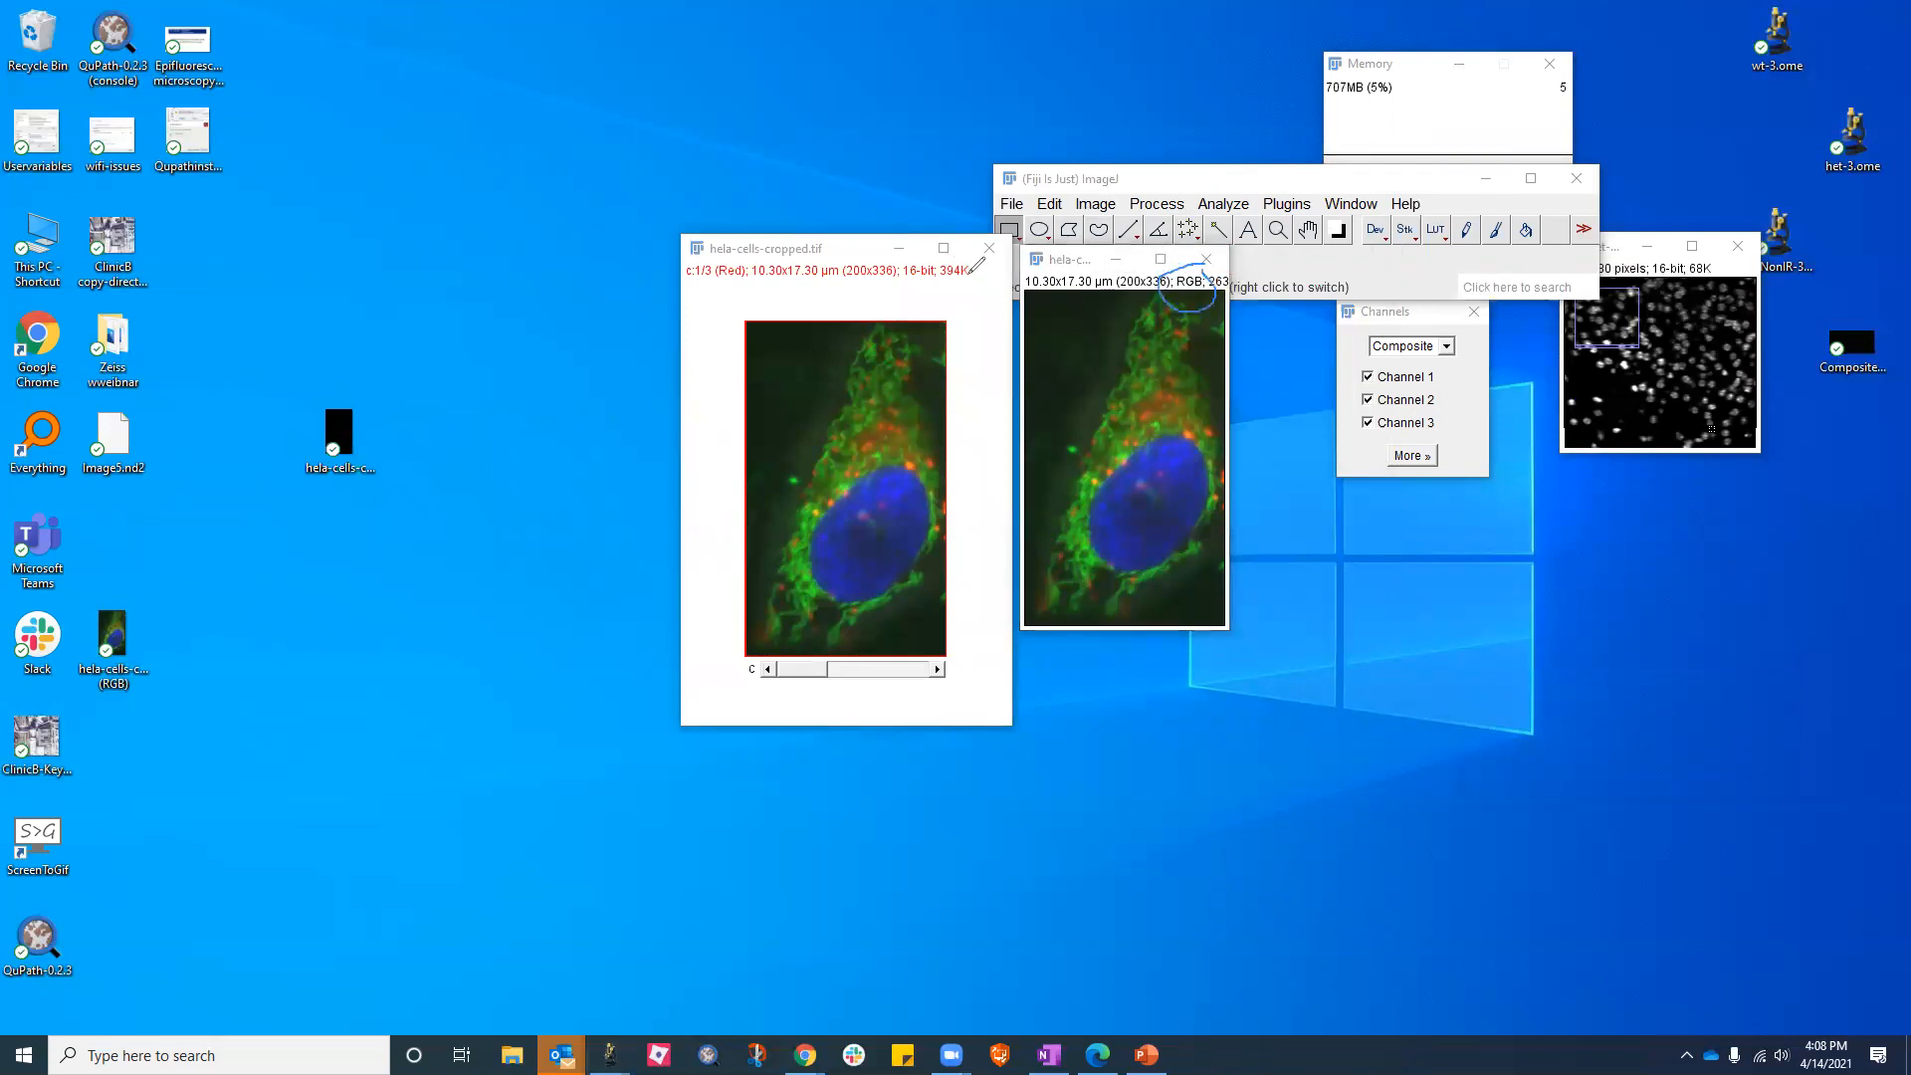
pyautogui.moveTo(916, 258)
pyautogui.mouseDown()
pyautogui.moveTo(901, 280)
pyautogui.moveTo(942, 262)
pyautogui.mouseUp()
pyautogui.click(883, 489)
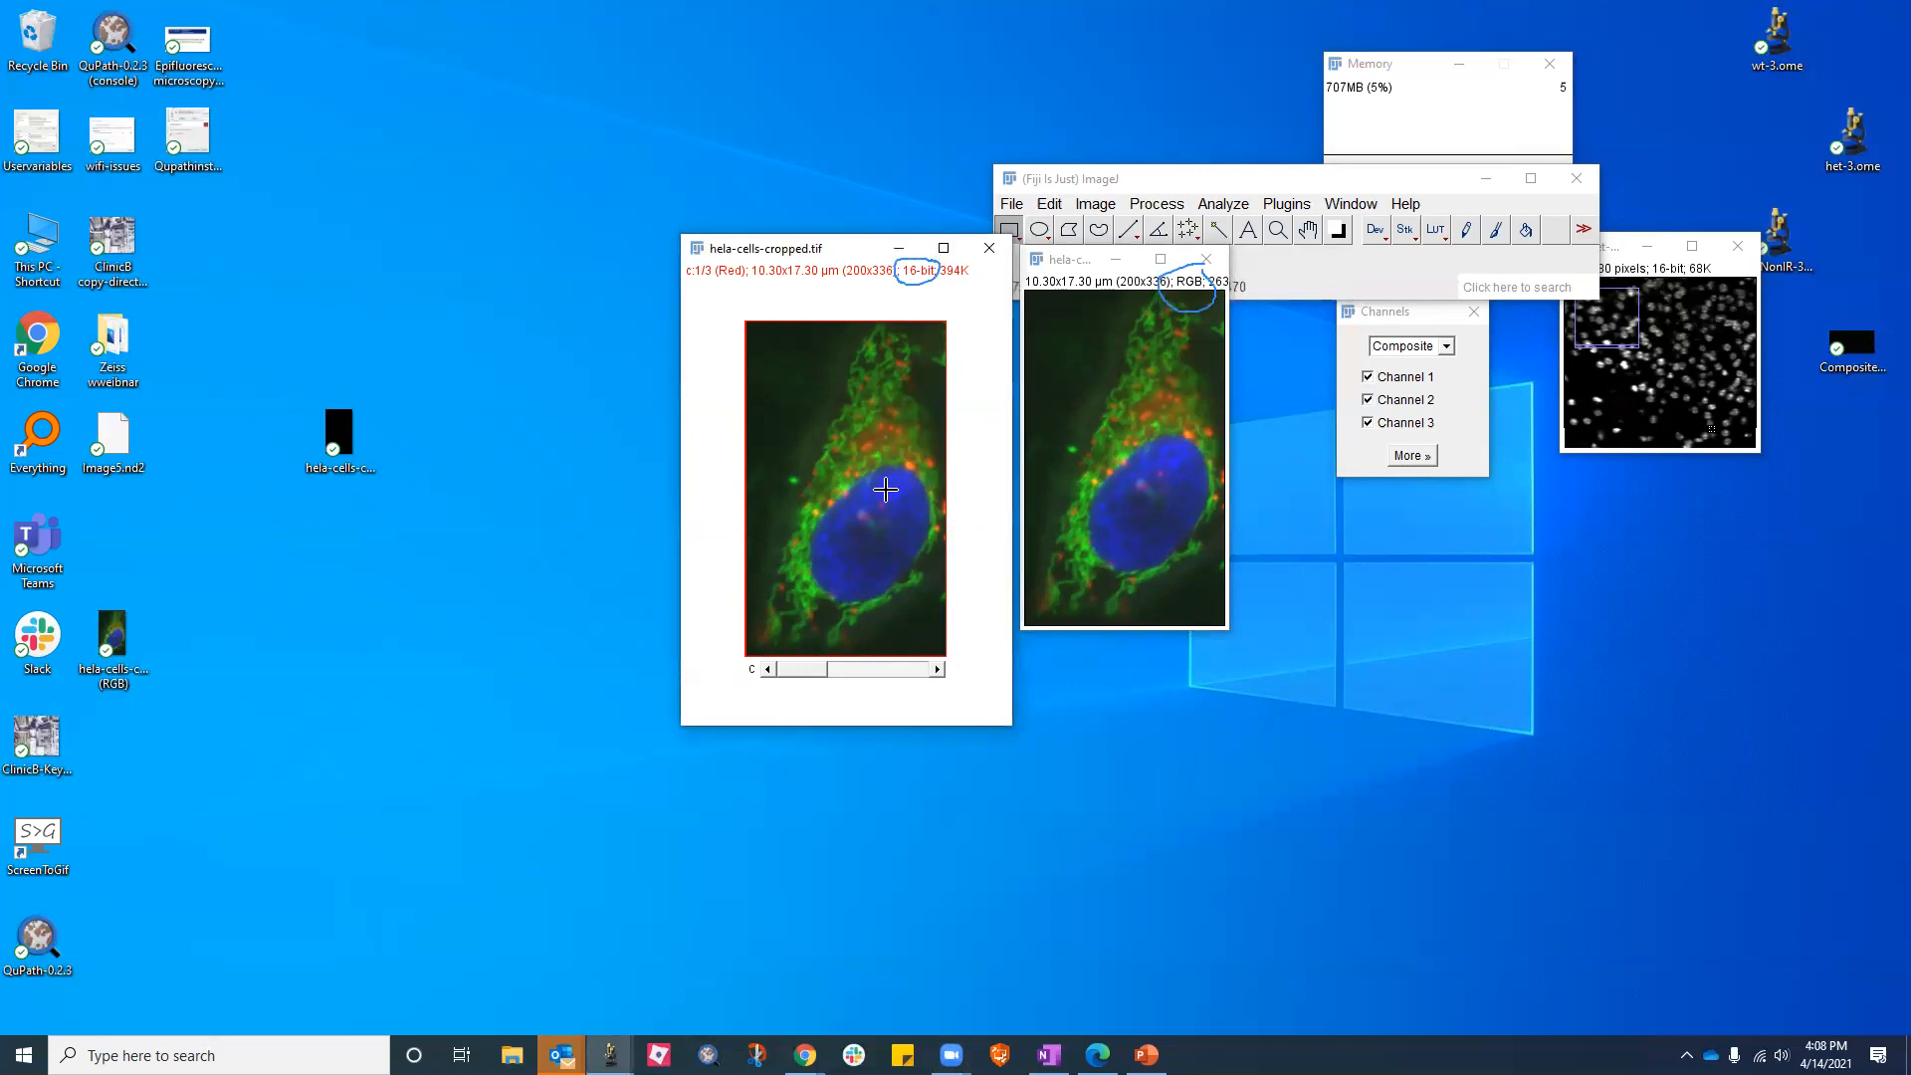
pyautogui.hotkey('ctrl', 'shift', 'c')
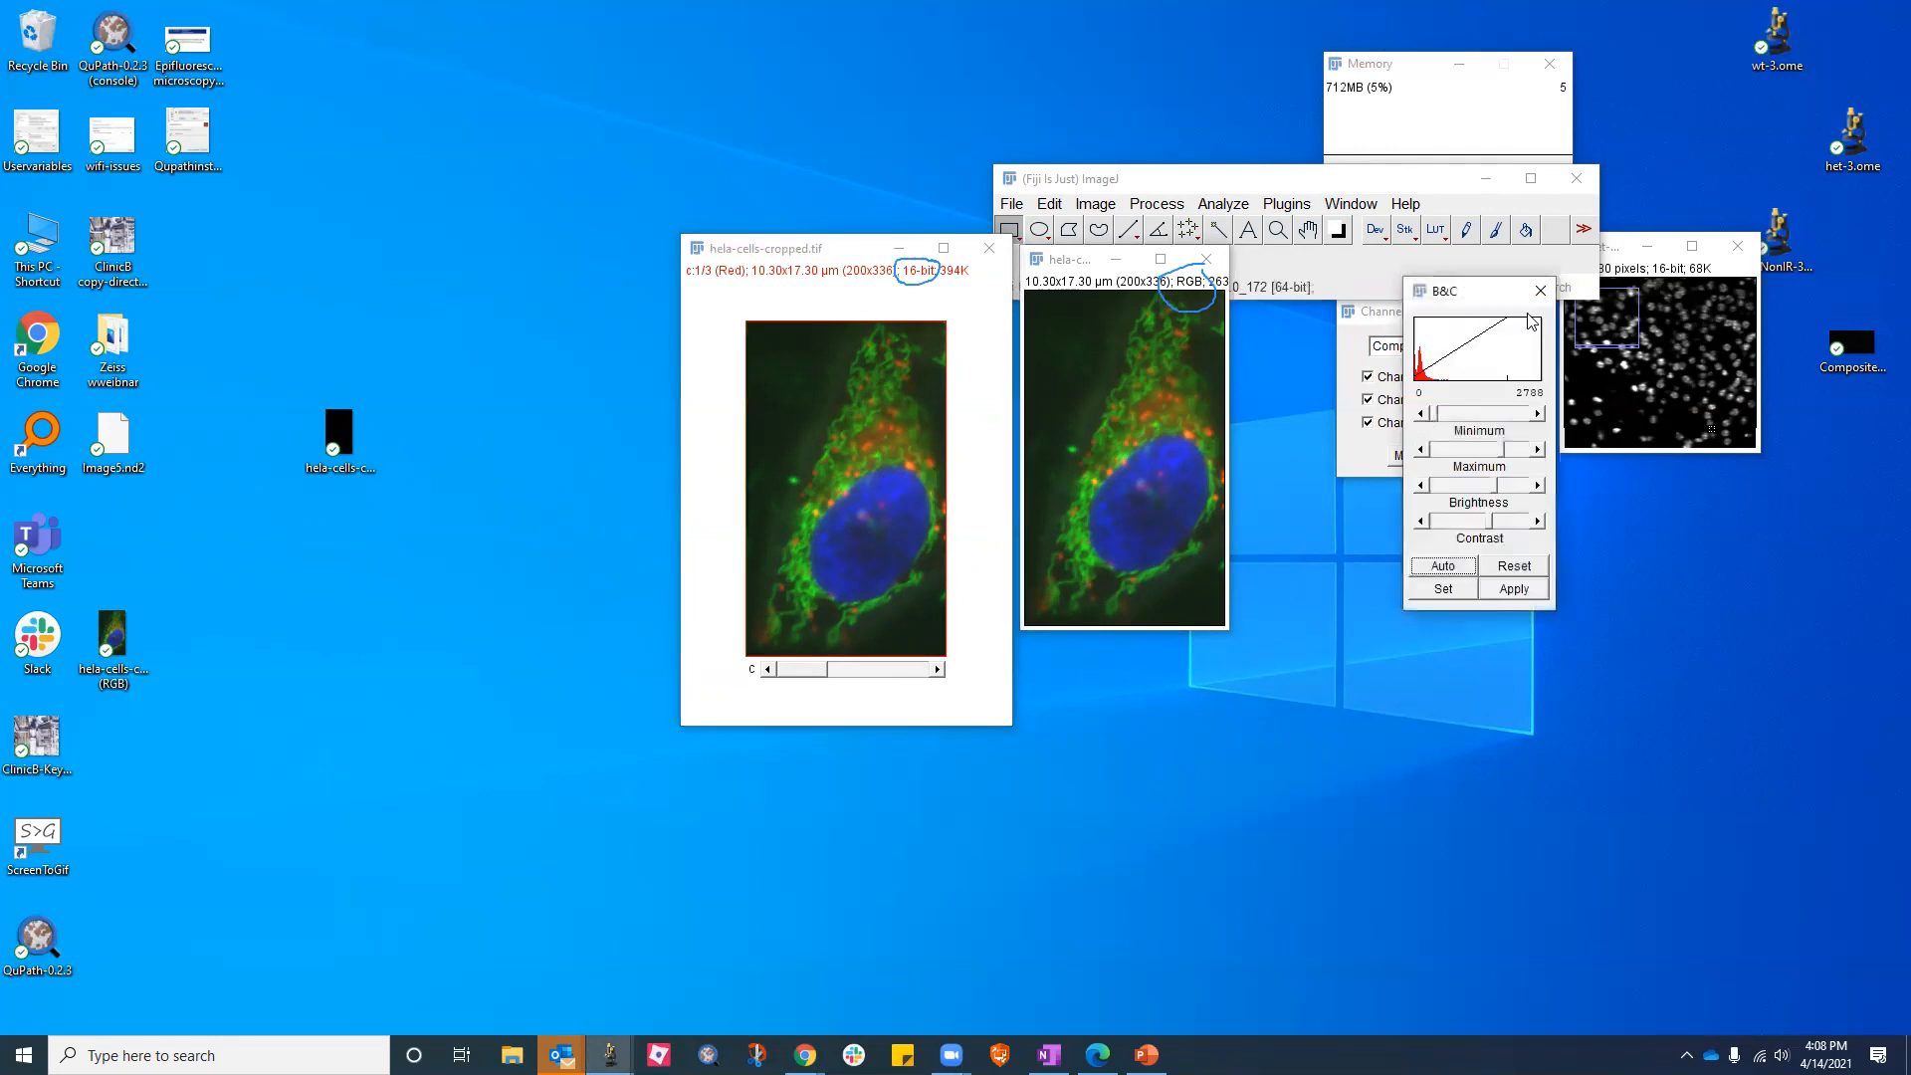
pyautogui.click(946, 488)
pyautogui.hotkey('ctrl', 'shift', 'z')
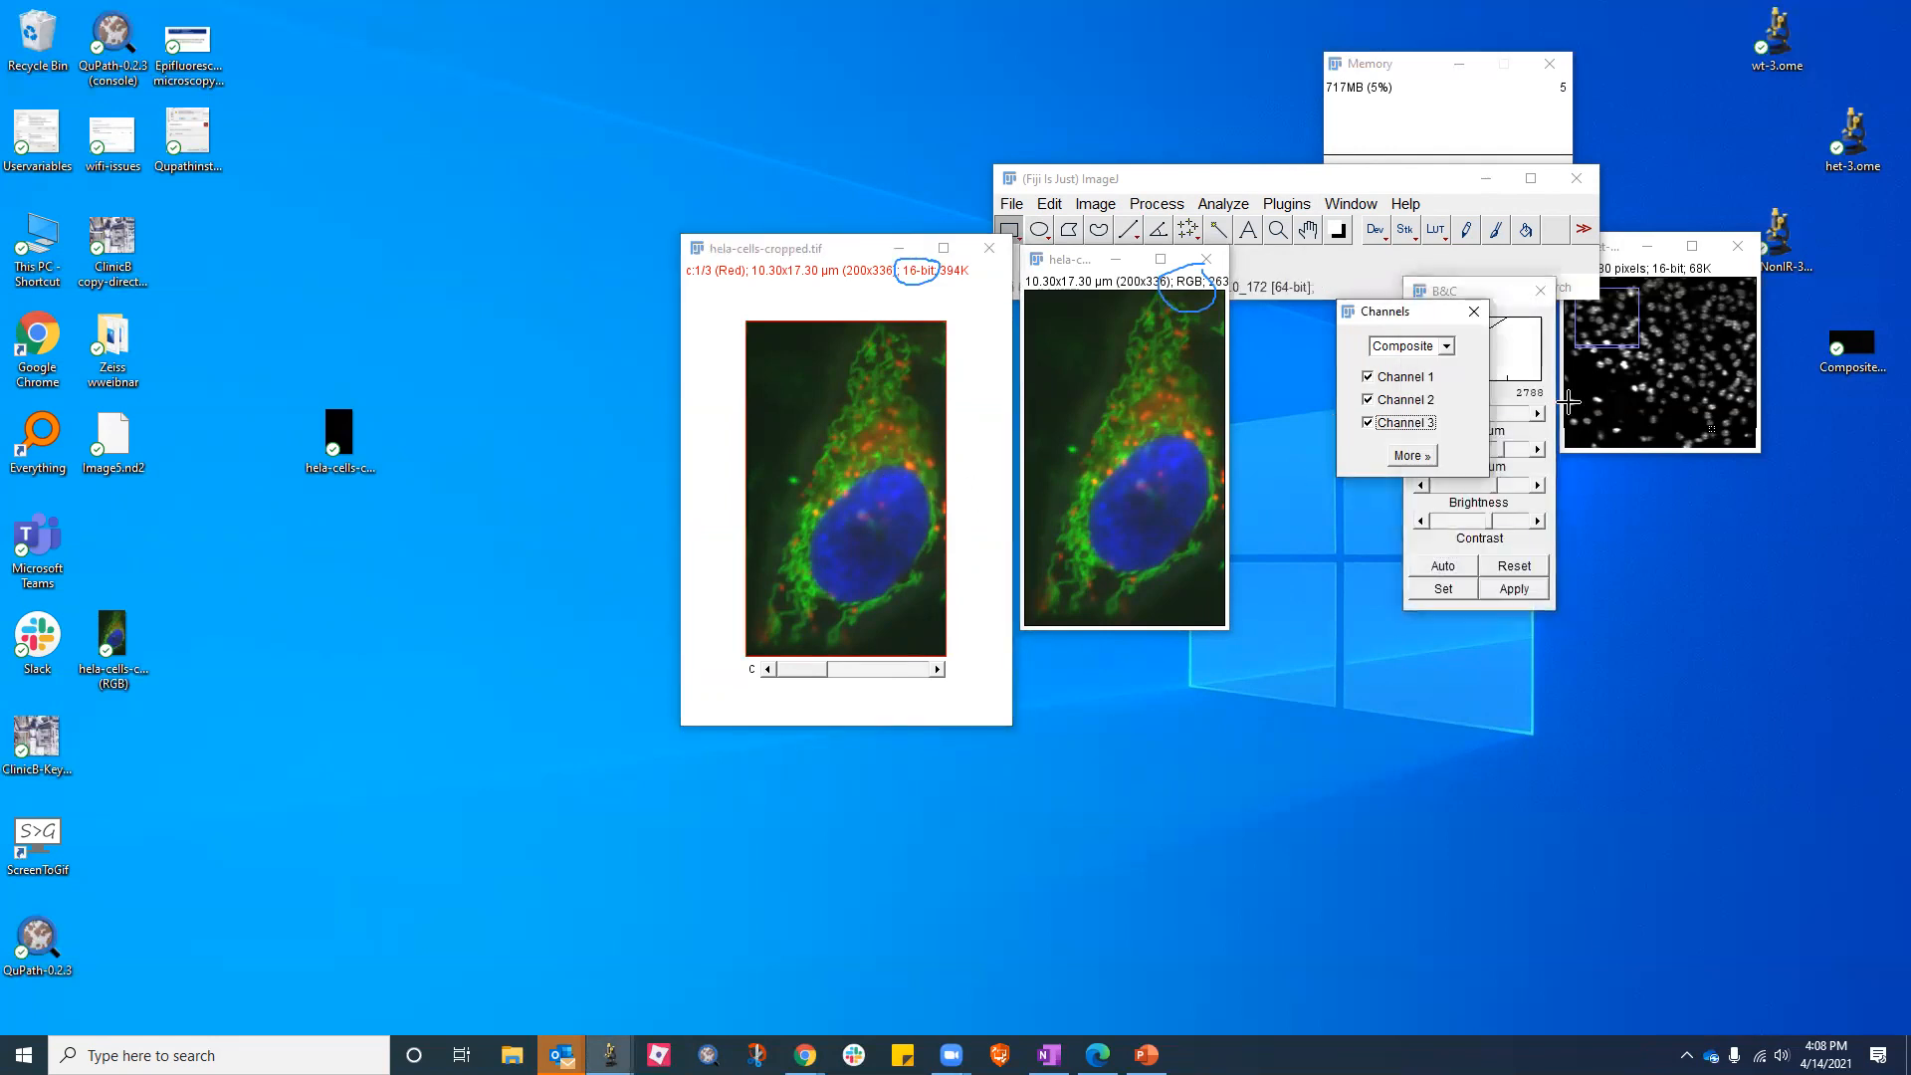
# Switch hela-cells-cropped.tif to Color mode and look through its individual channels, returning to channel 1
pyautogui.click(1448, 348)
pyautogui.click(1447, 346)
pyautogui.click(1393, 380)
pyautogui.scroll(-2, 917, 489)
pyautogui.scroll(2, 917, 489)
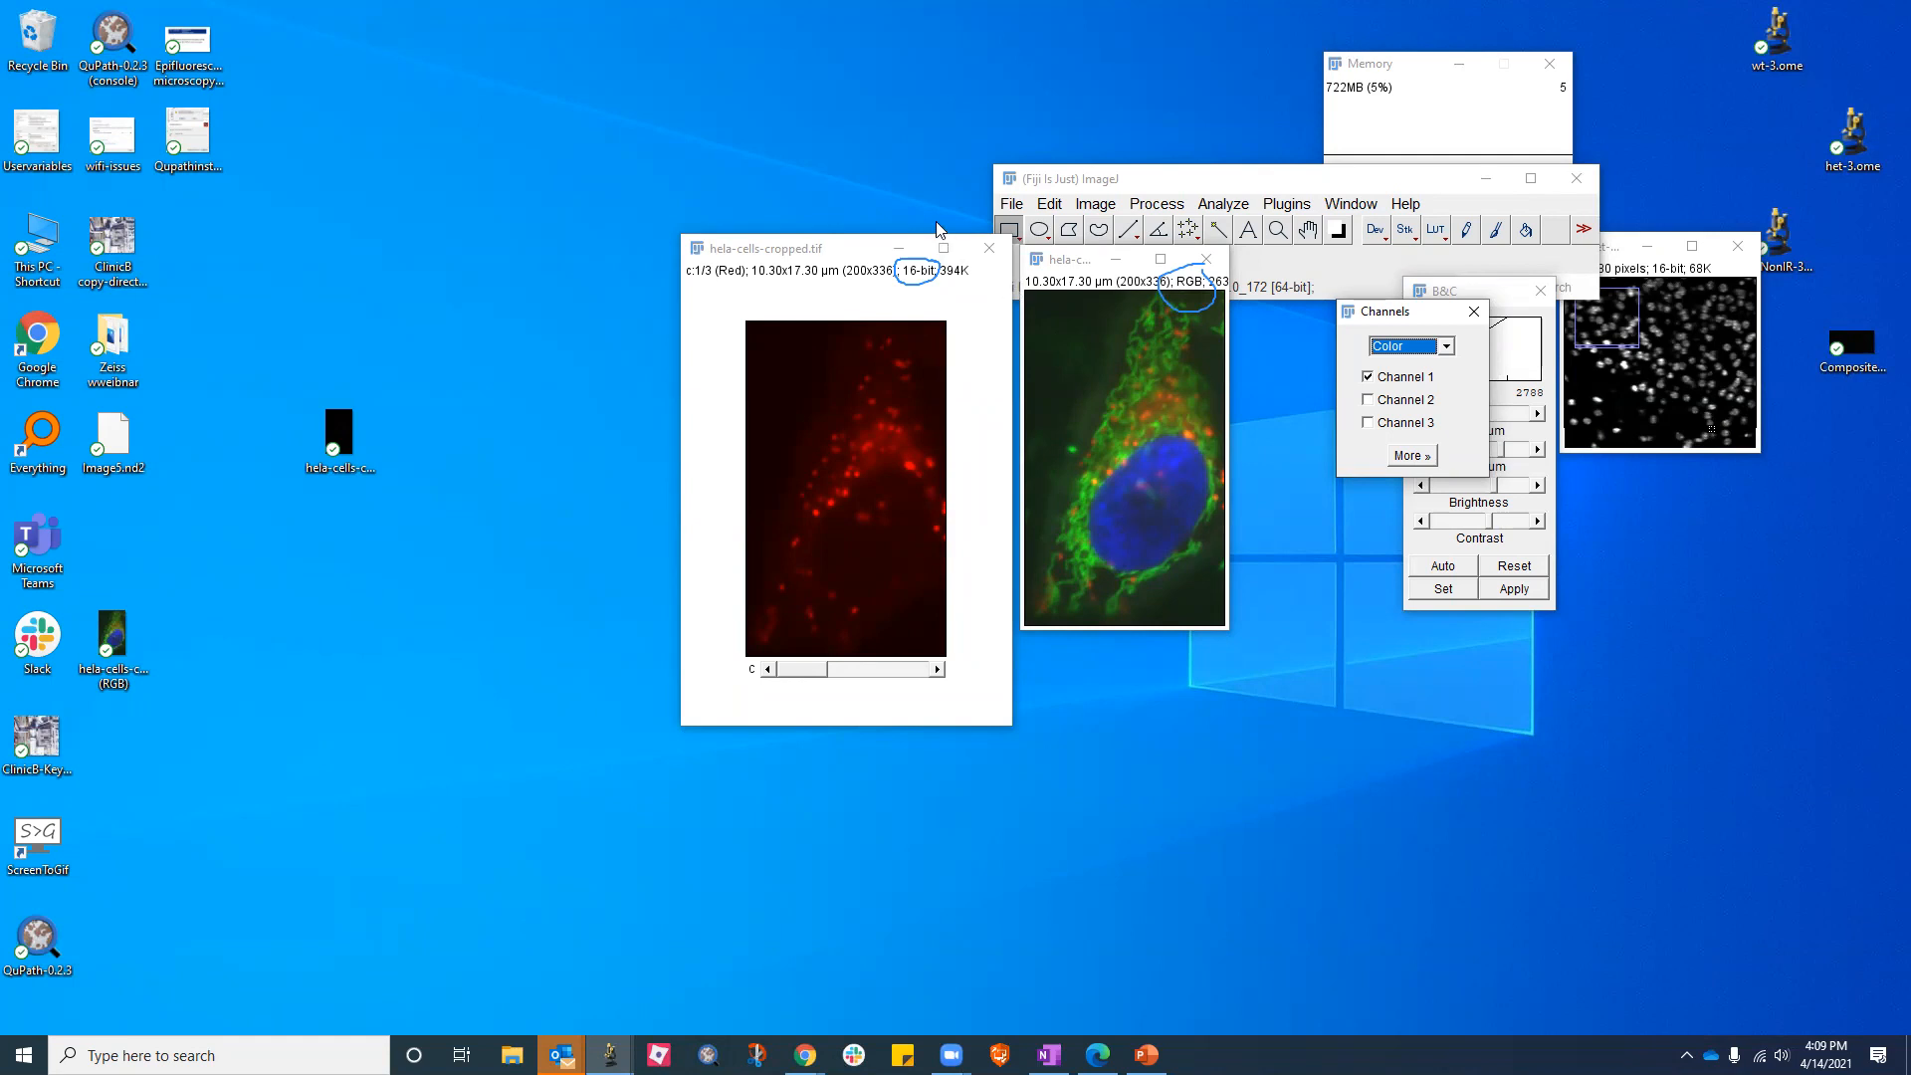
# Close both hela-cells images and the remaining 16-bit grayscale nuclei image
pyautogui.click(989, 248)
pyautogui.click(1207, 258)
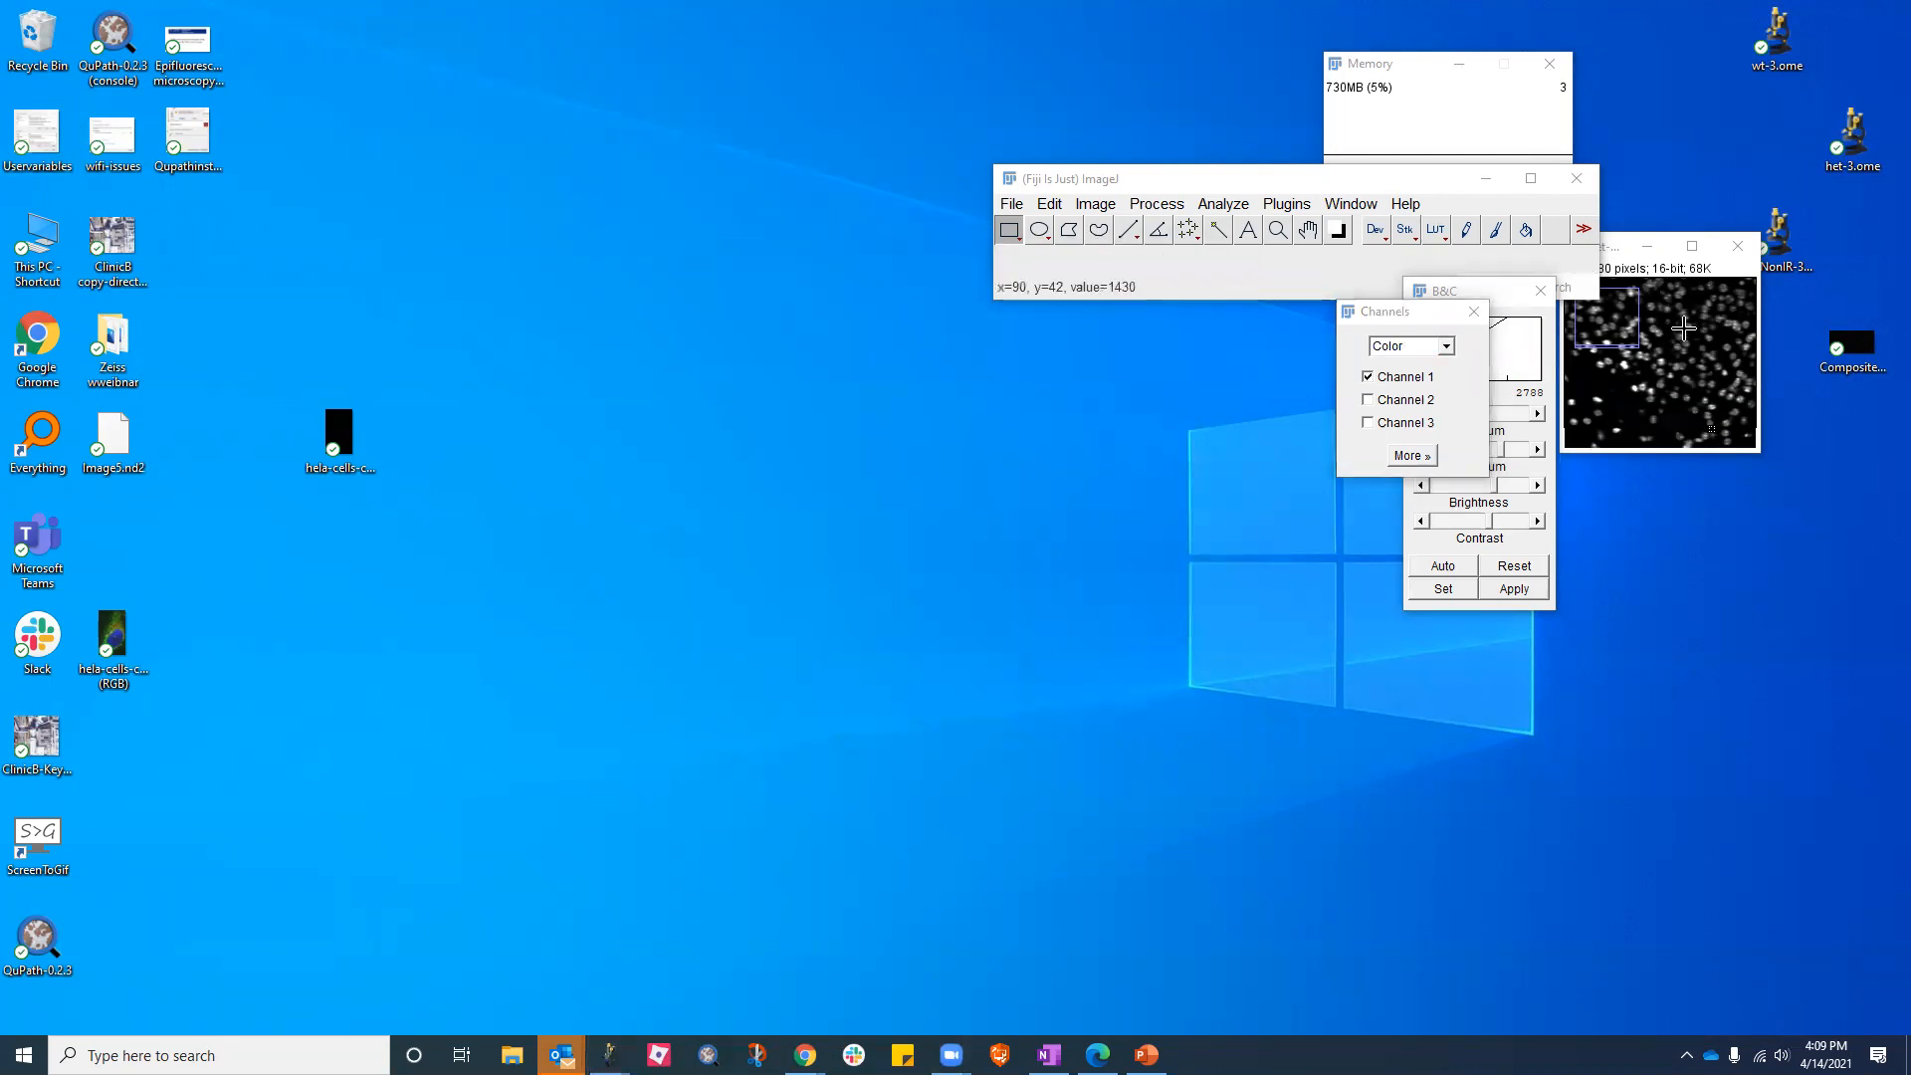
pyautogui.click(1693, 246)
pyautogui.click(1354, 14)
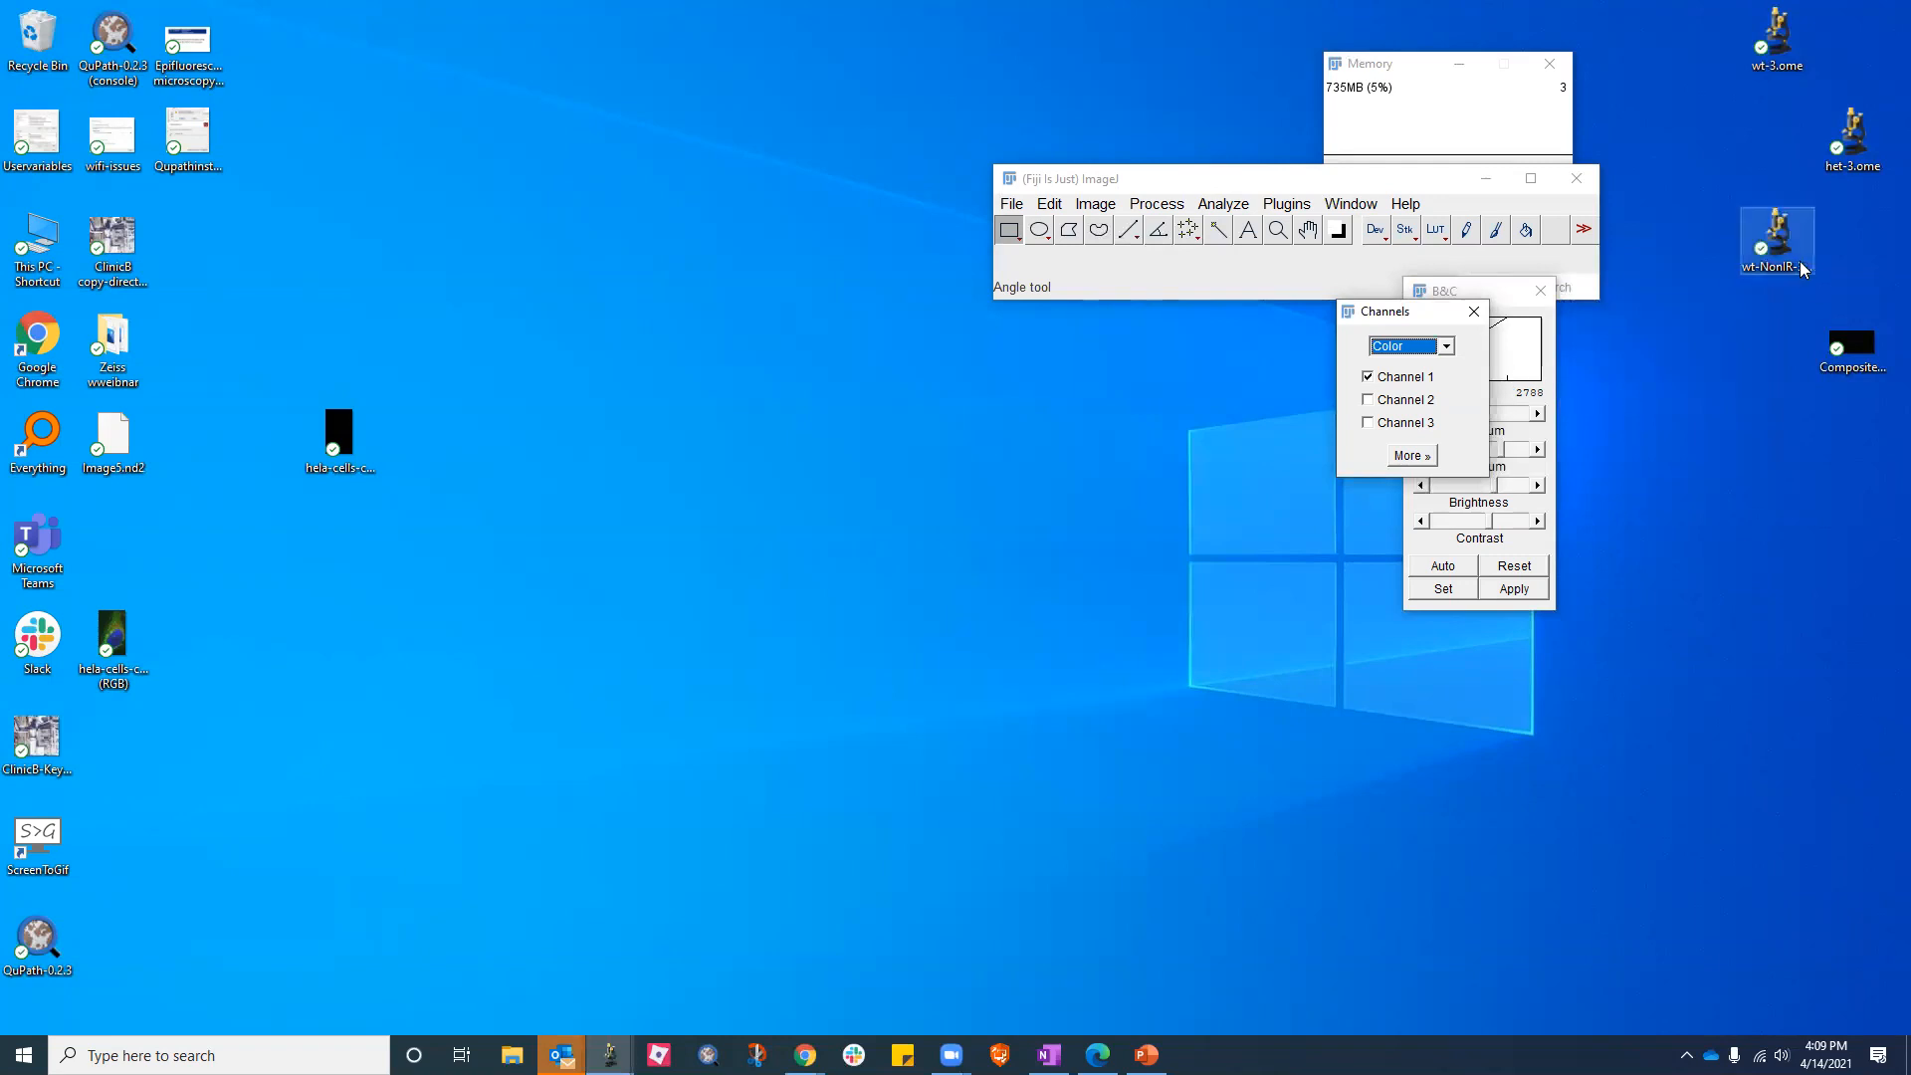
# Import wt-NonIR-3.ome as a virtual-stack Hyperstack with metadata displayed, opening the 2557x4009 series
pyautogui.moveTo(1782, 256); pyautogui.dragTo(1188, 278)
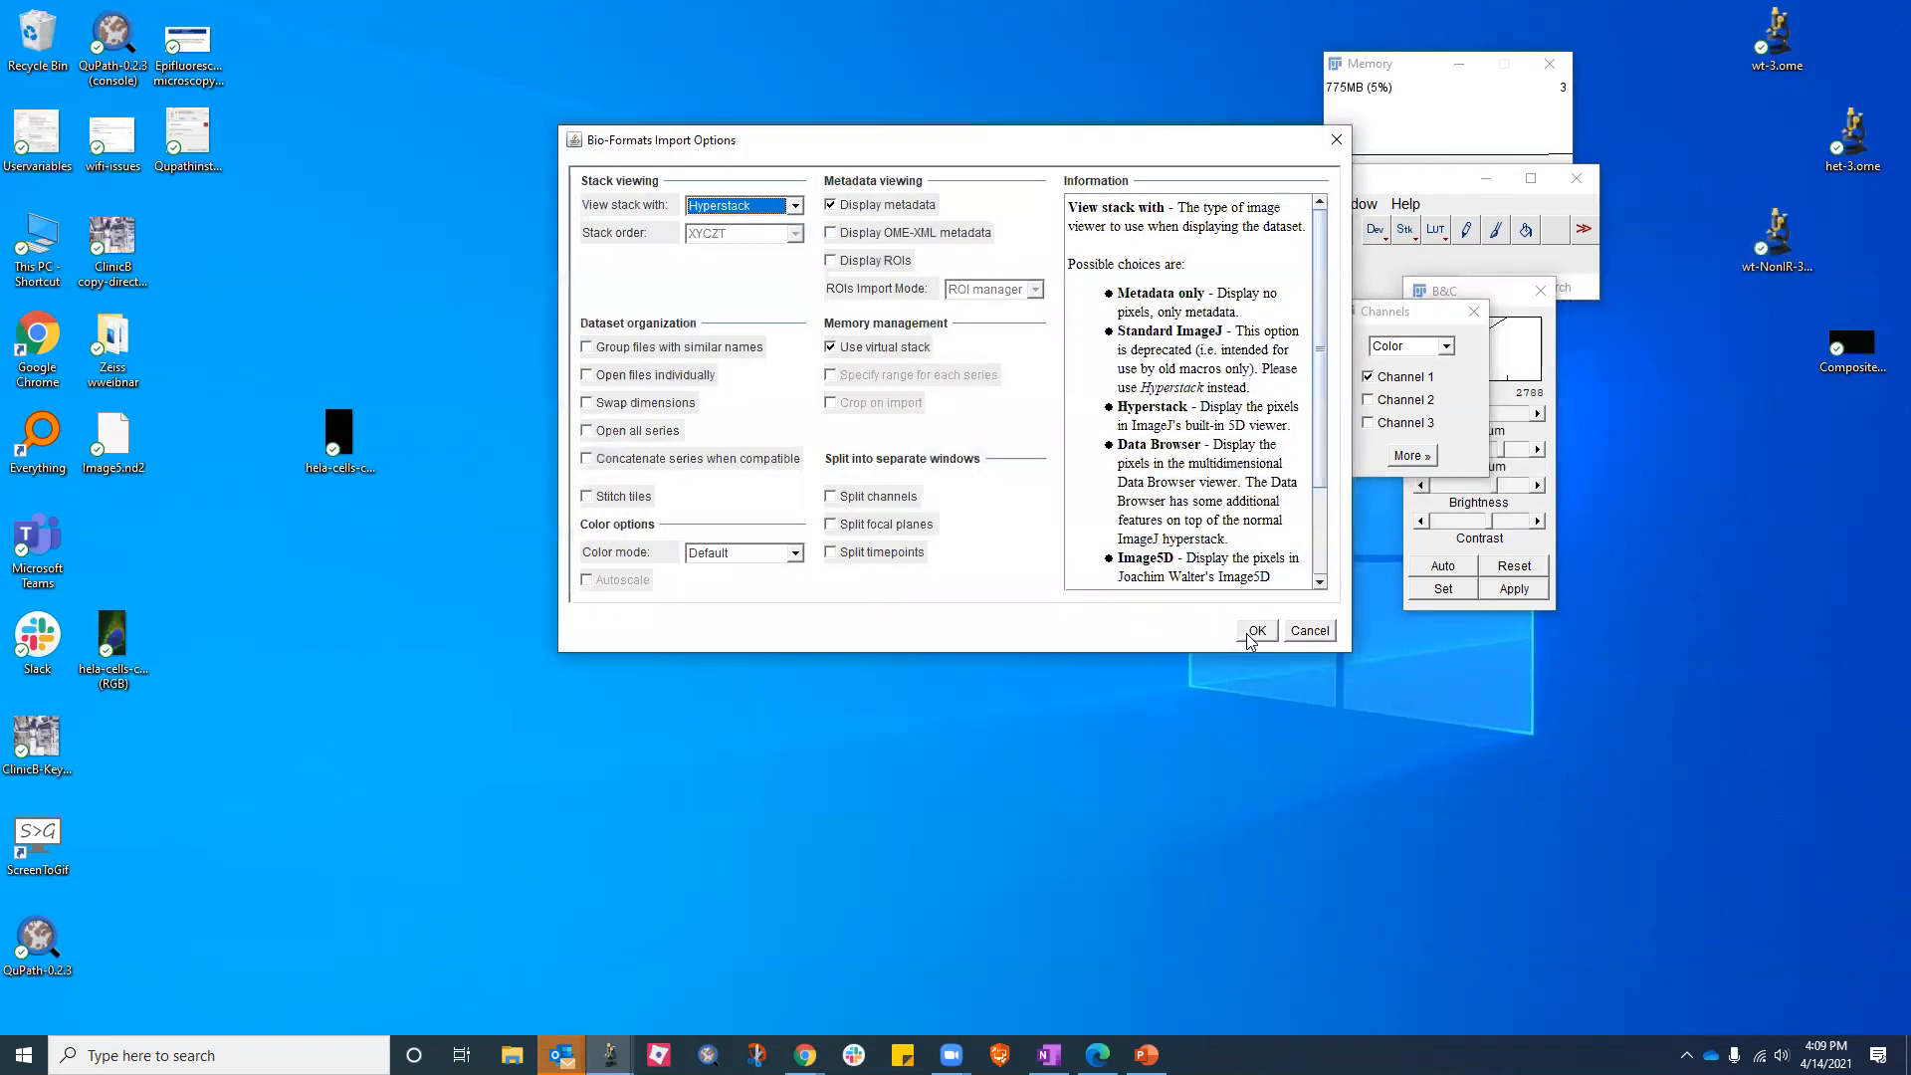
pyautogui.click(1247, 624)
pyautogui.click(793, 451)
pyautogui.click(793, 167)
pyautogui.click(801, 845)
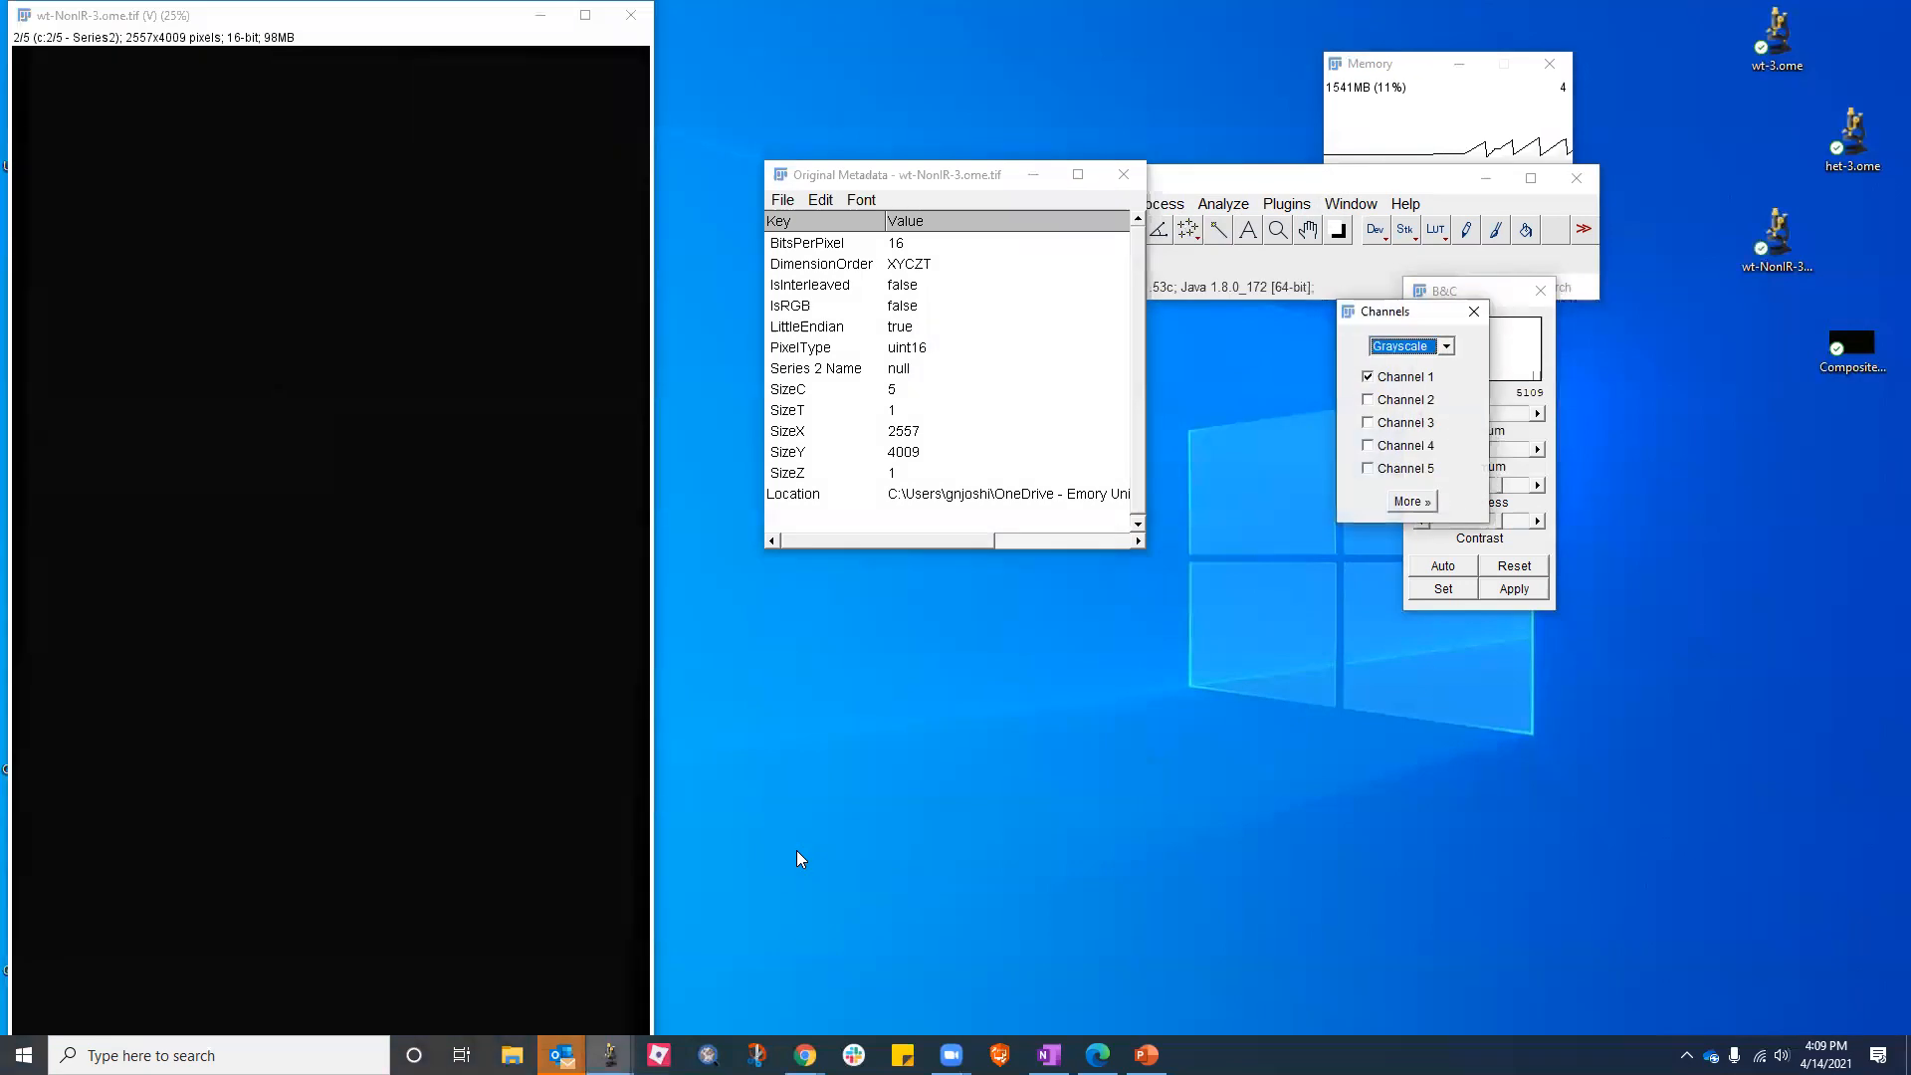
# Duplicate only channel 2 of wt-NonIR-3.ome.tif into a separate image
pyautogui.scroll(-1, 283, 408)
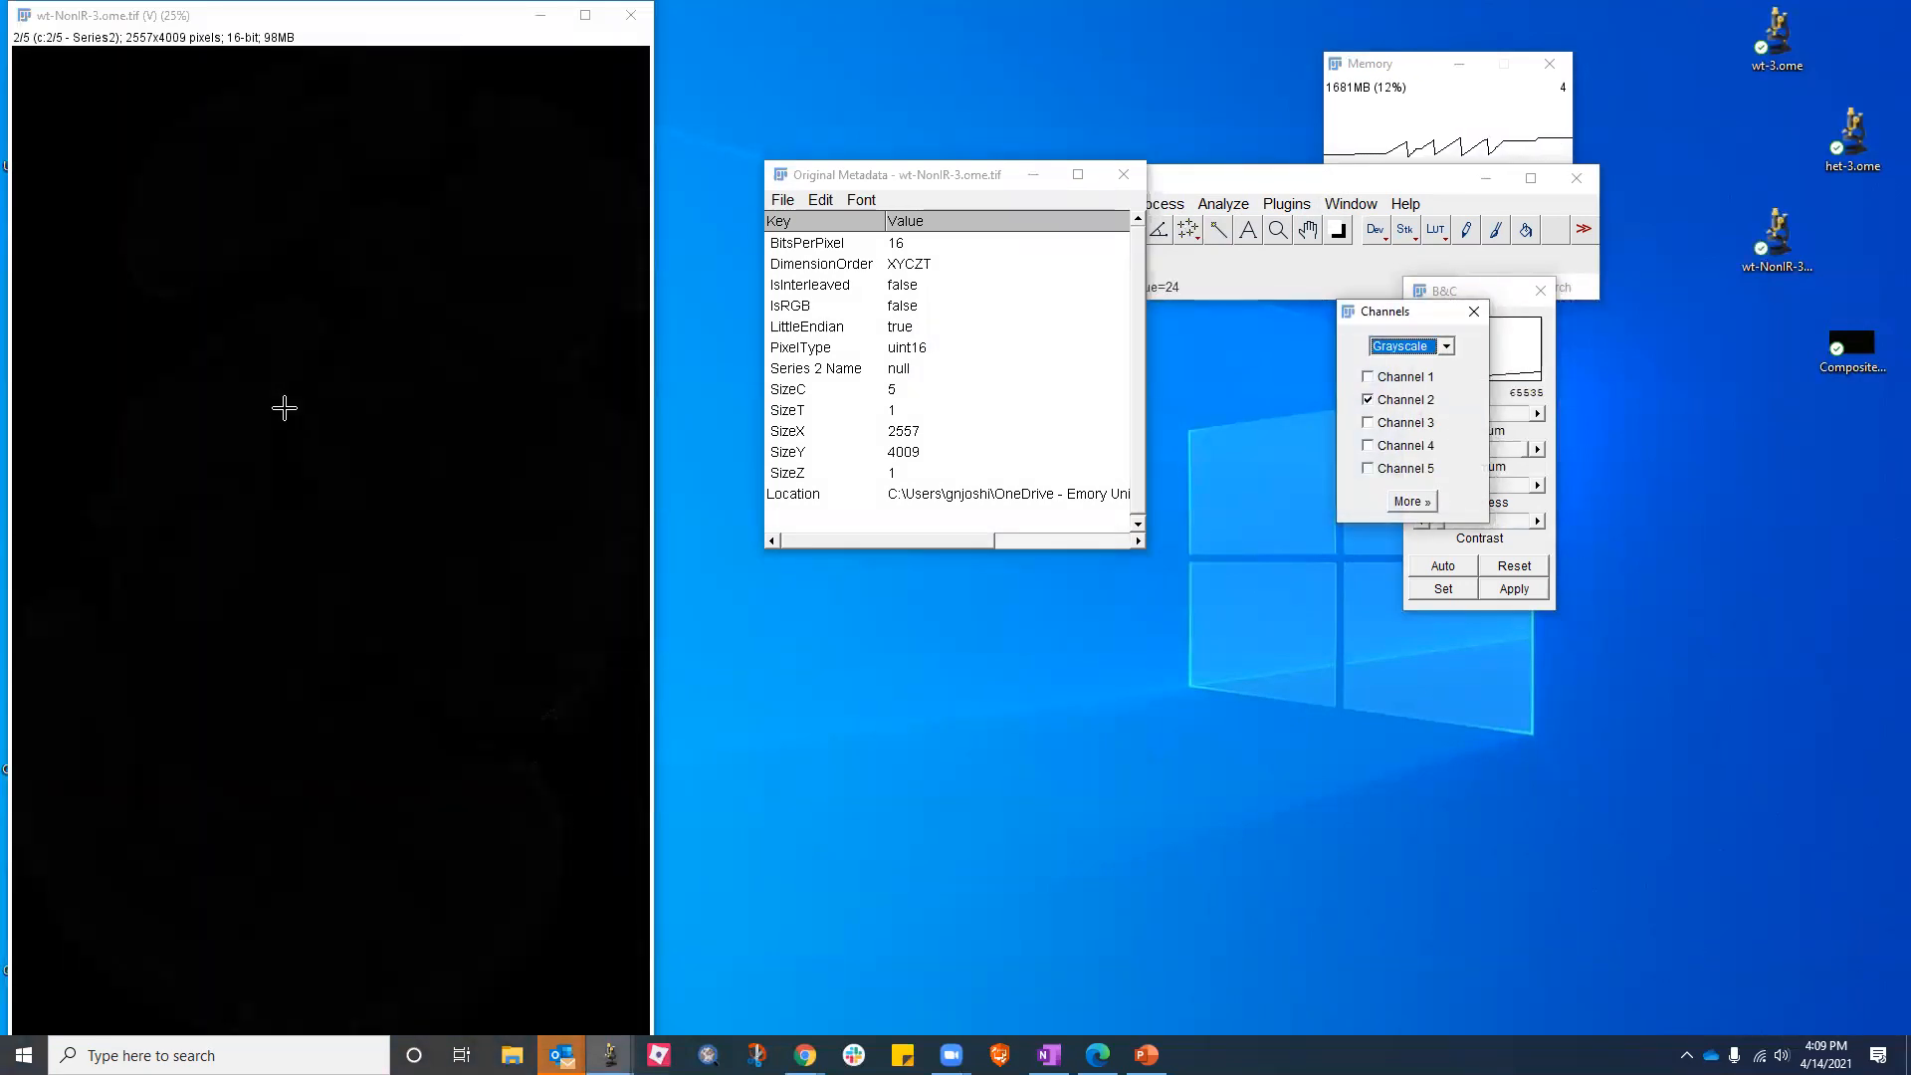
pyautogui.hotkey('ctrl', 'shift', 'd')
pyautogui.press('Tab')
pyautogui.write('2')
pyautogui.click(991, 382)
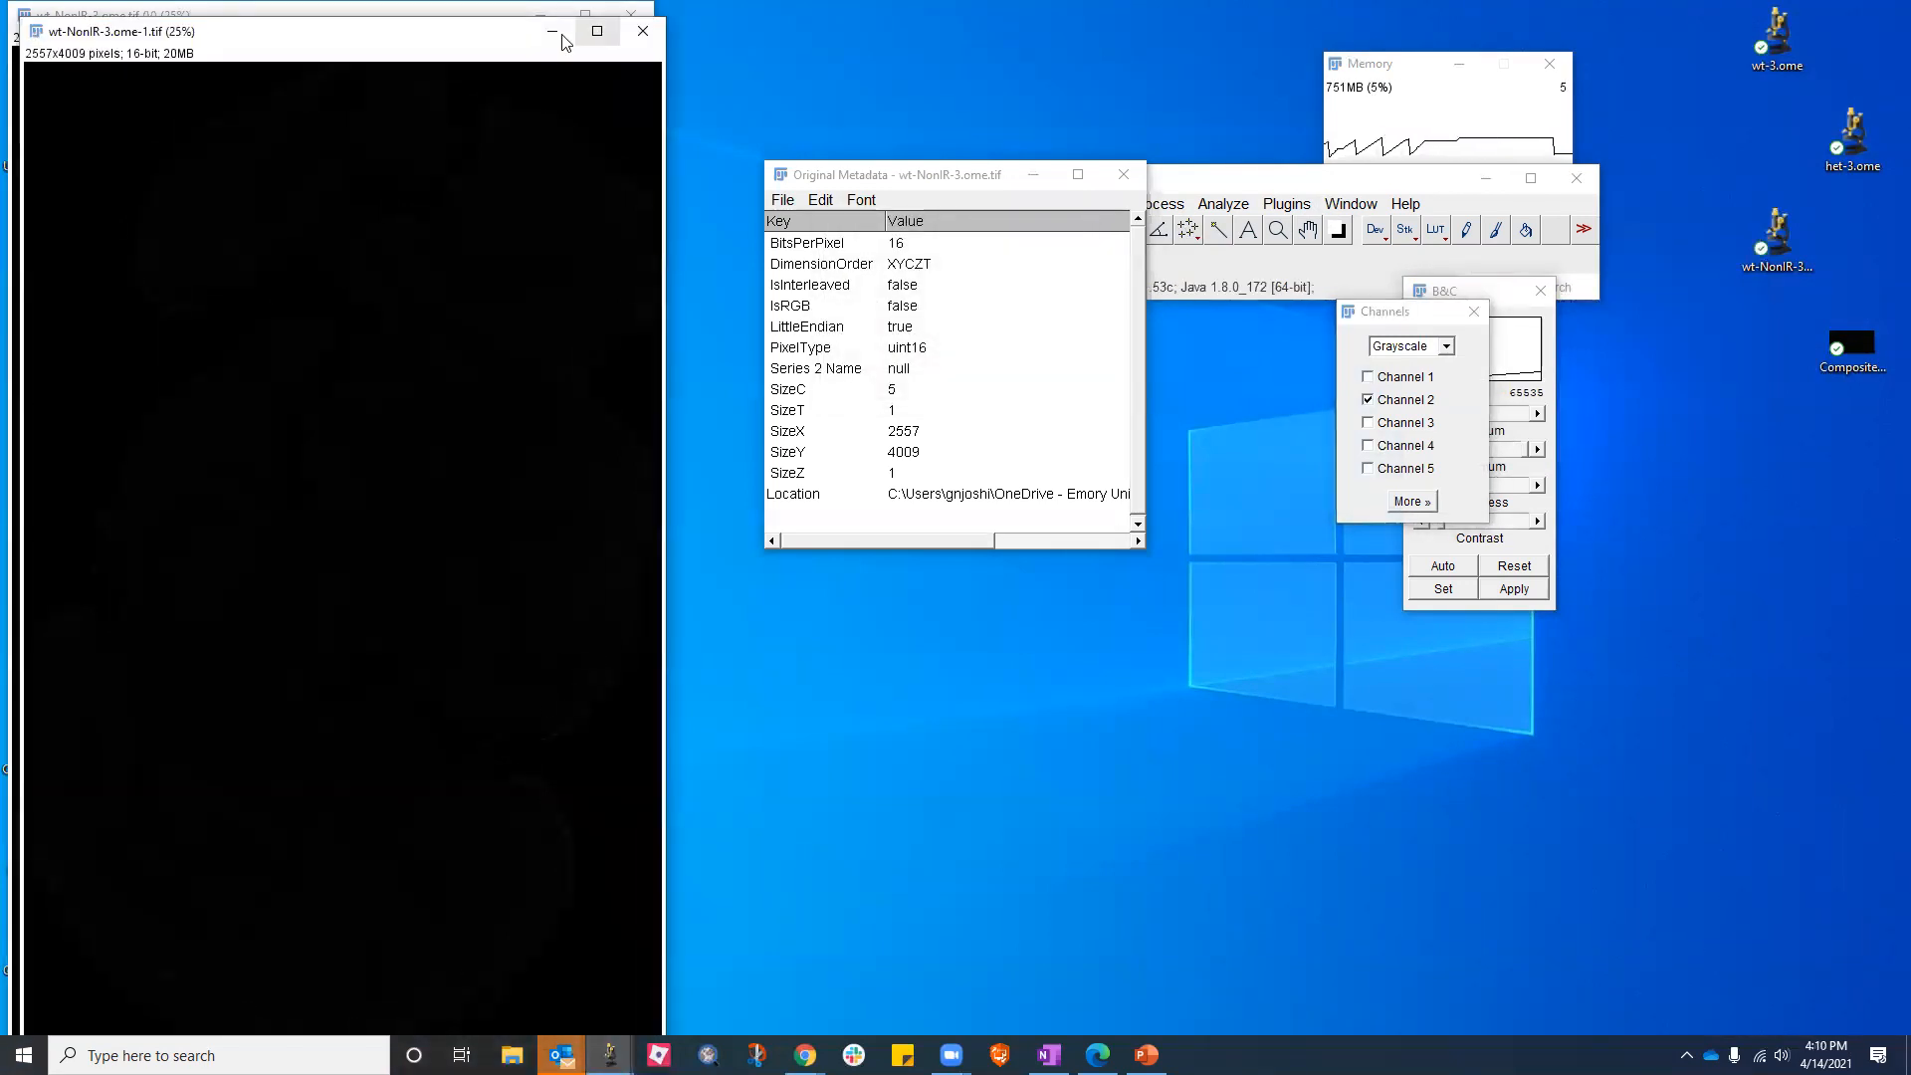
# Close the original multichannel wt-NonIR-3.ome.tif and auto-adjust the brightness and contrast of the extracted channel 2 image
pyautogui.click(631, 15)
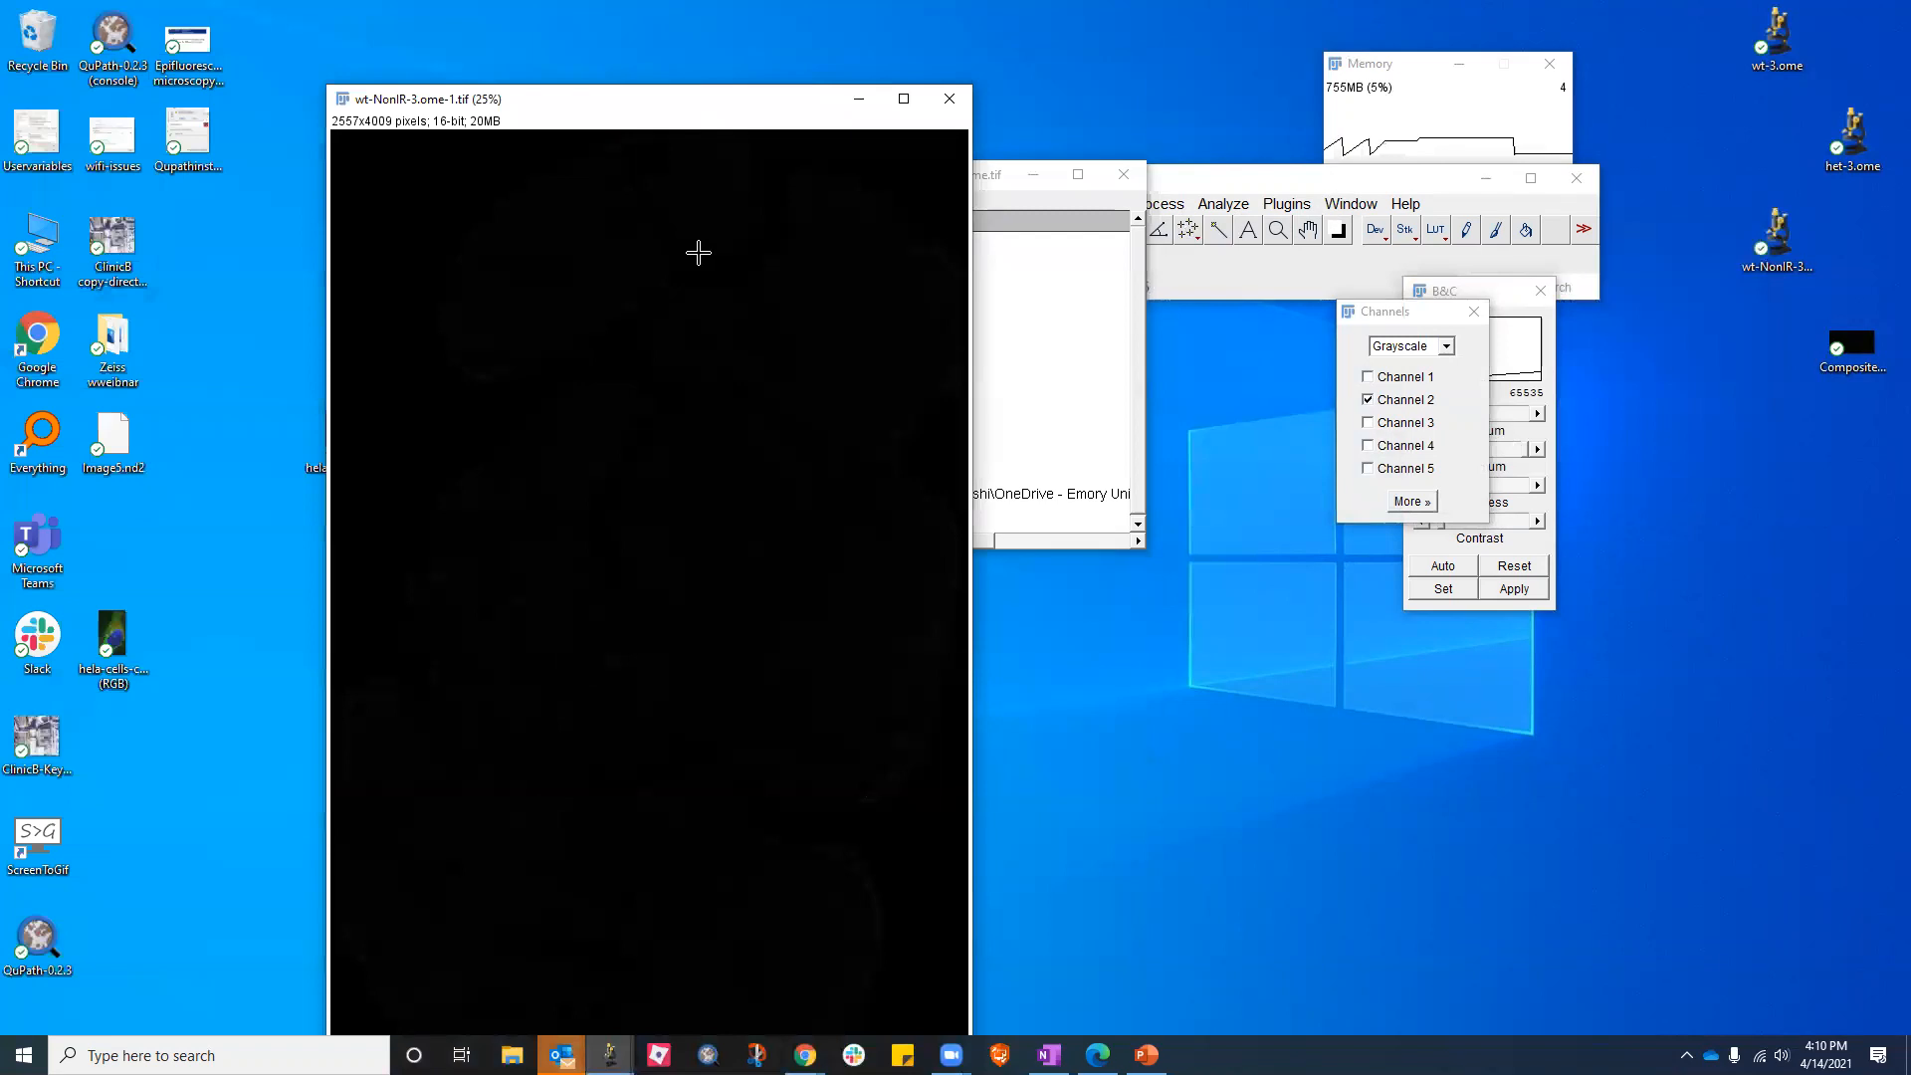
pyautogui.hotkey('ctrl', 'shift', 'c')
pyautogui.click(1443, 565)
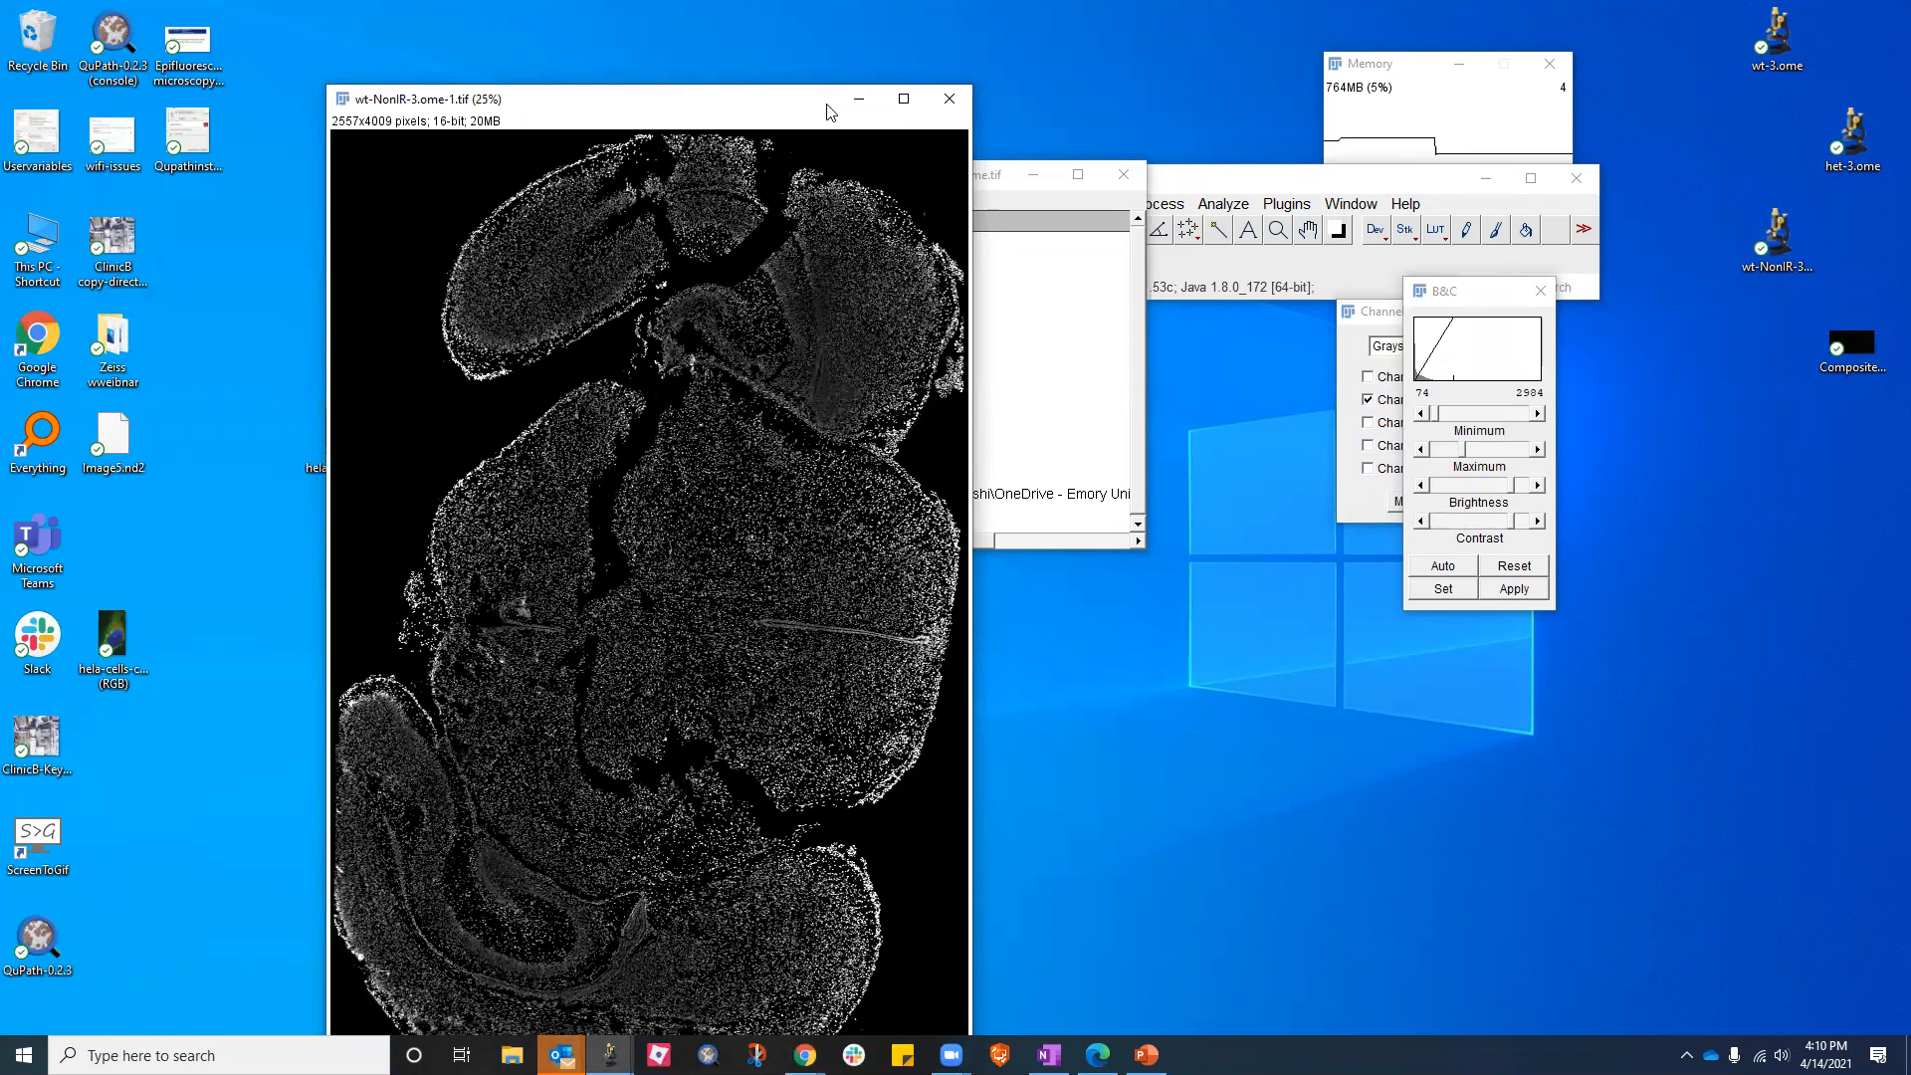
pyautogui.moveTo(826, 112); pyautogui.dragTo(918, 47)
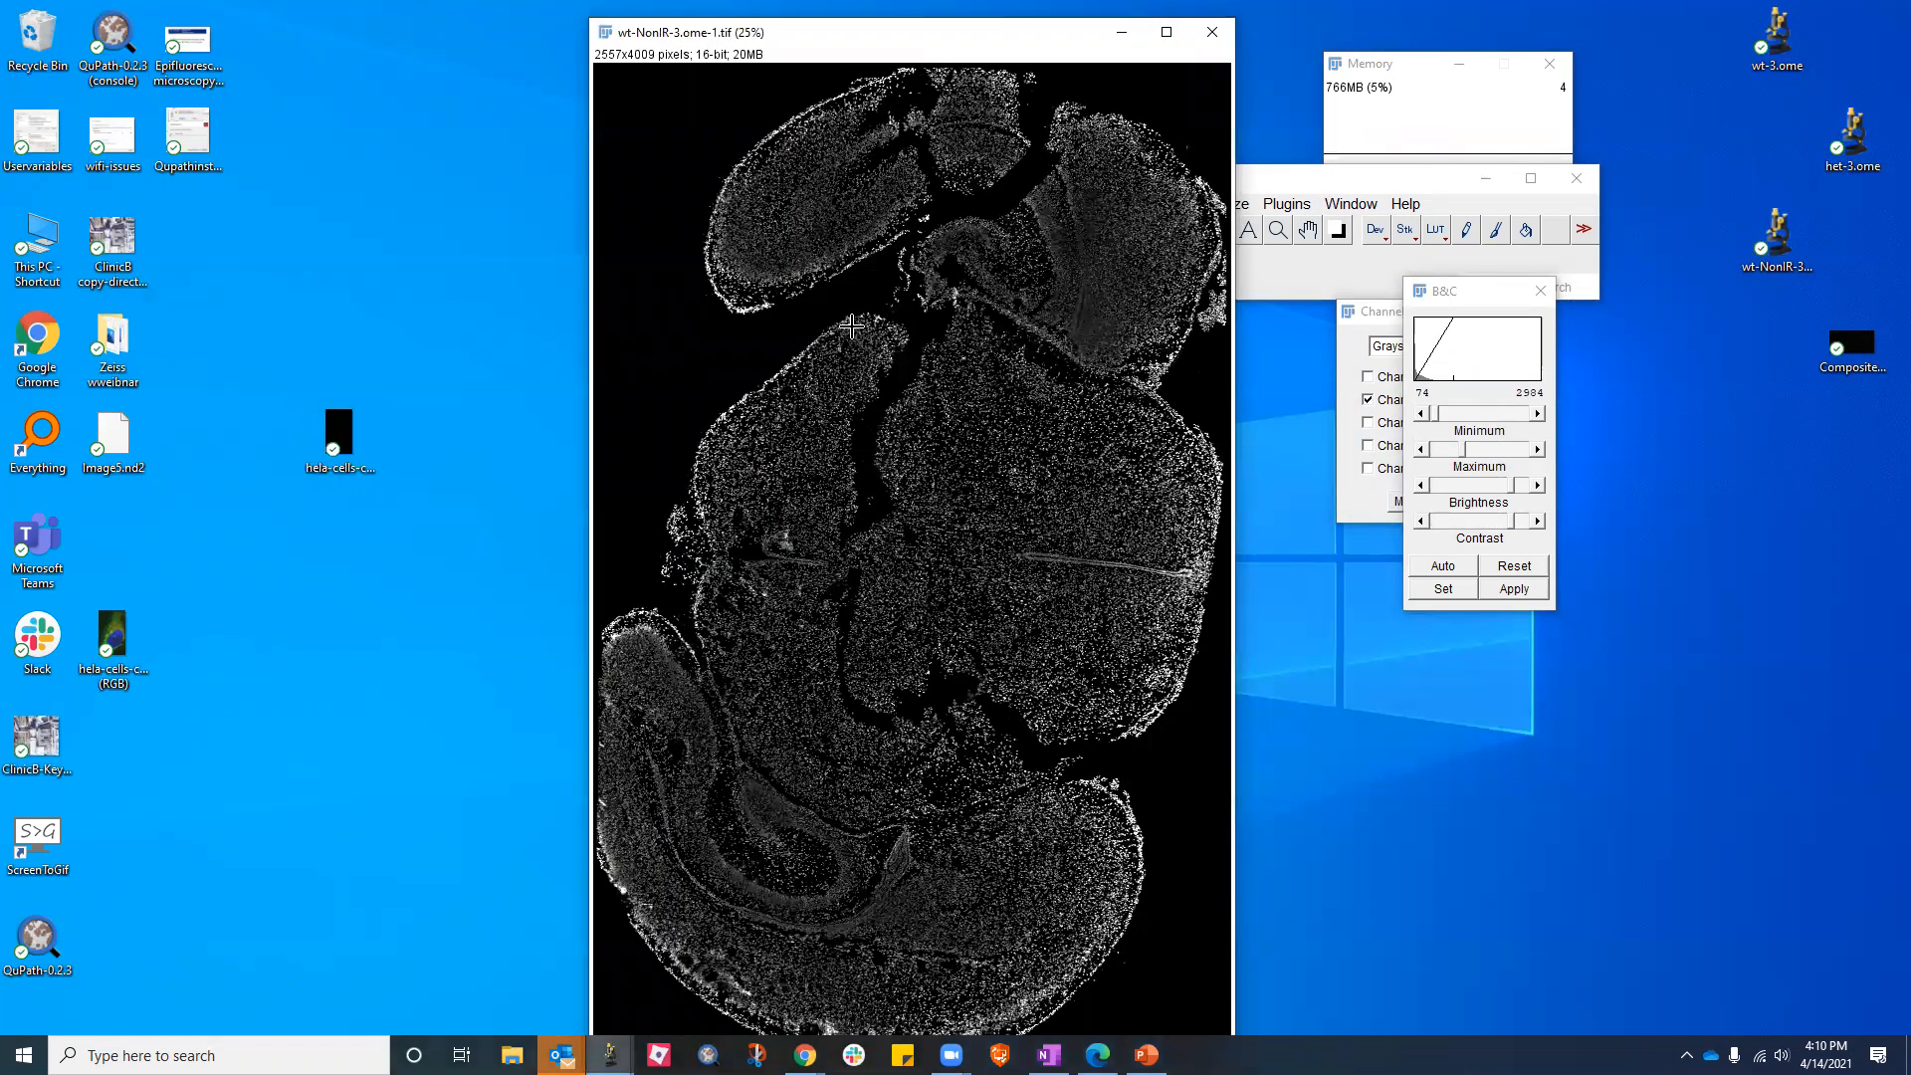
# Find the Rotate 90 Degrees Left command and apply it to wt-NonIR-3.ome-1.tif
pyautogui.click(1312, 174)
pyautogui.click(1520, 287)
pyautogui.write('rota')
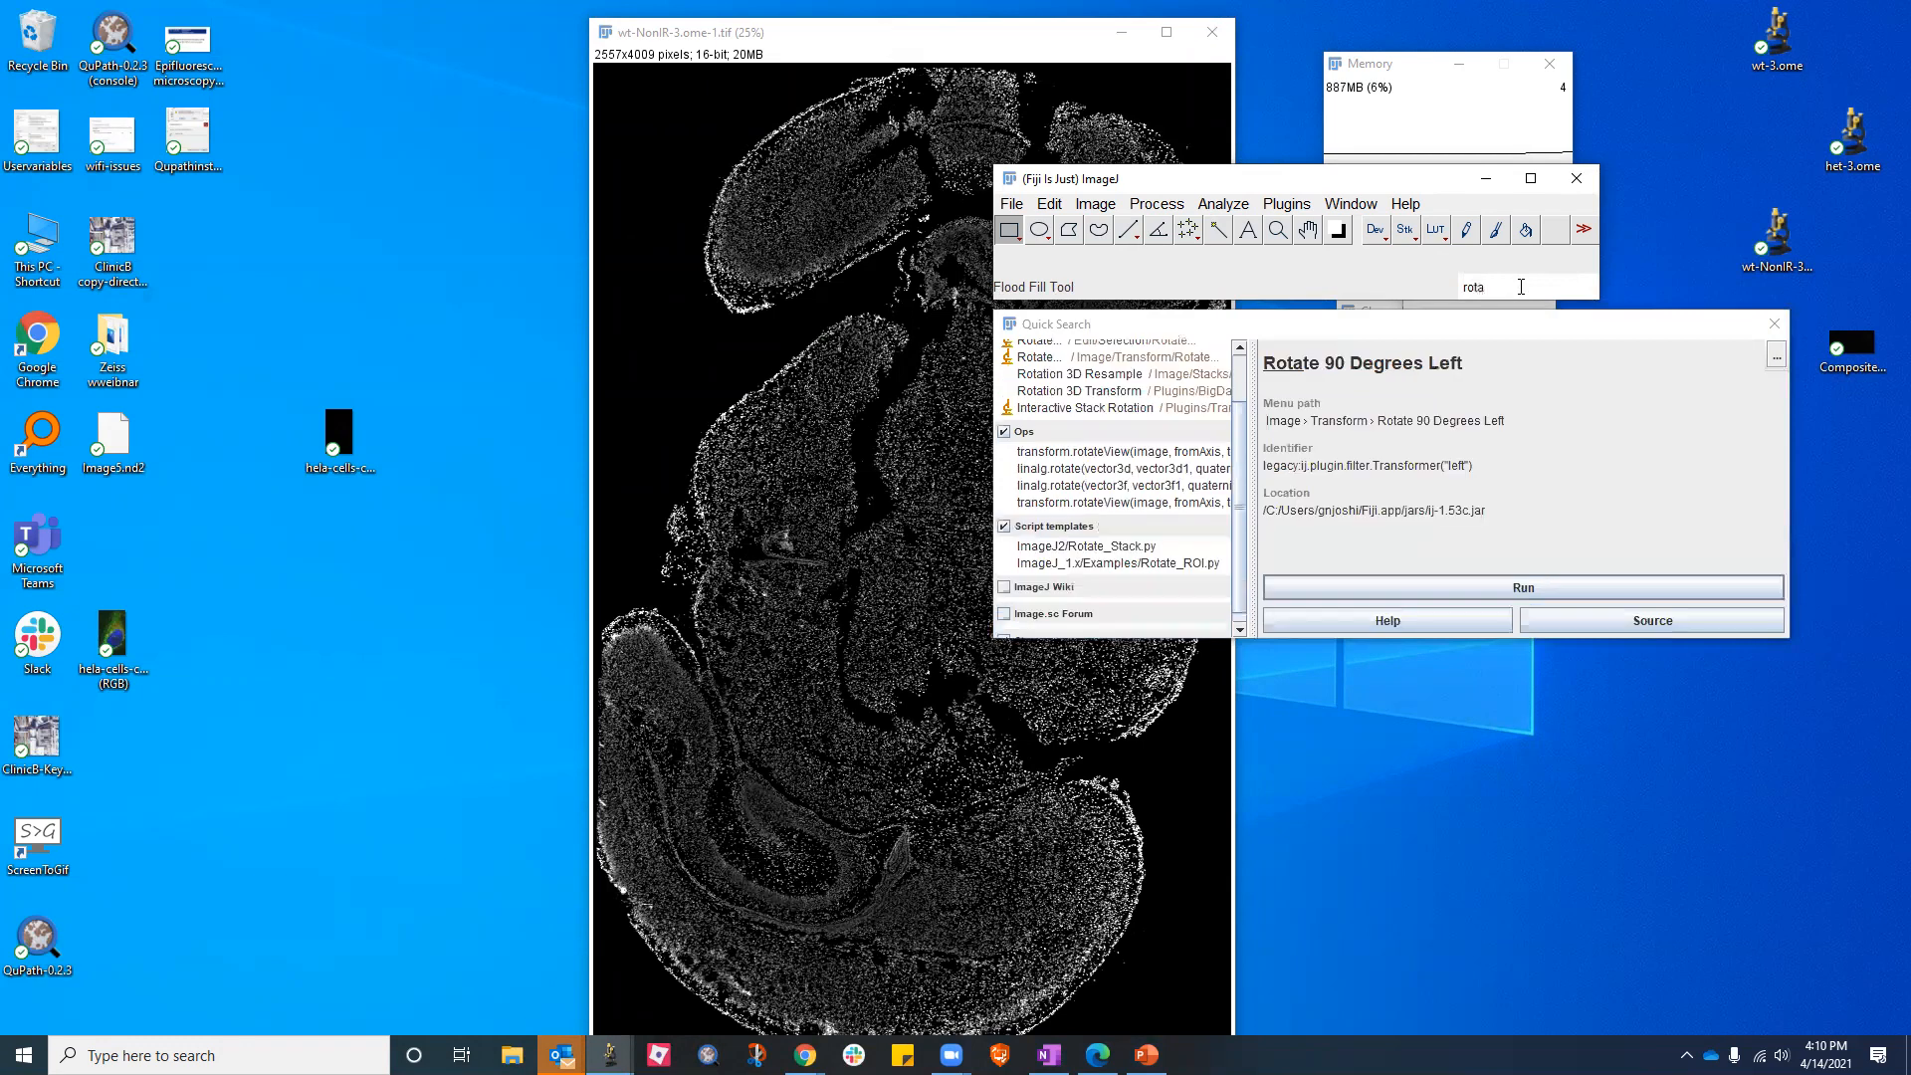
pyautogui.click(1562, 576)
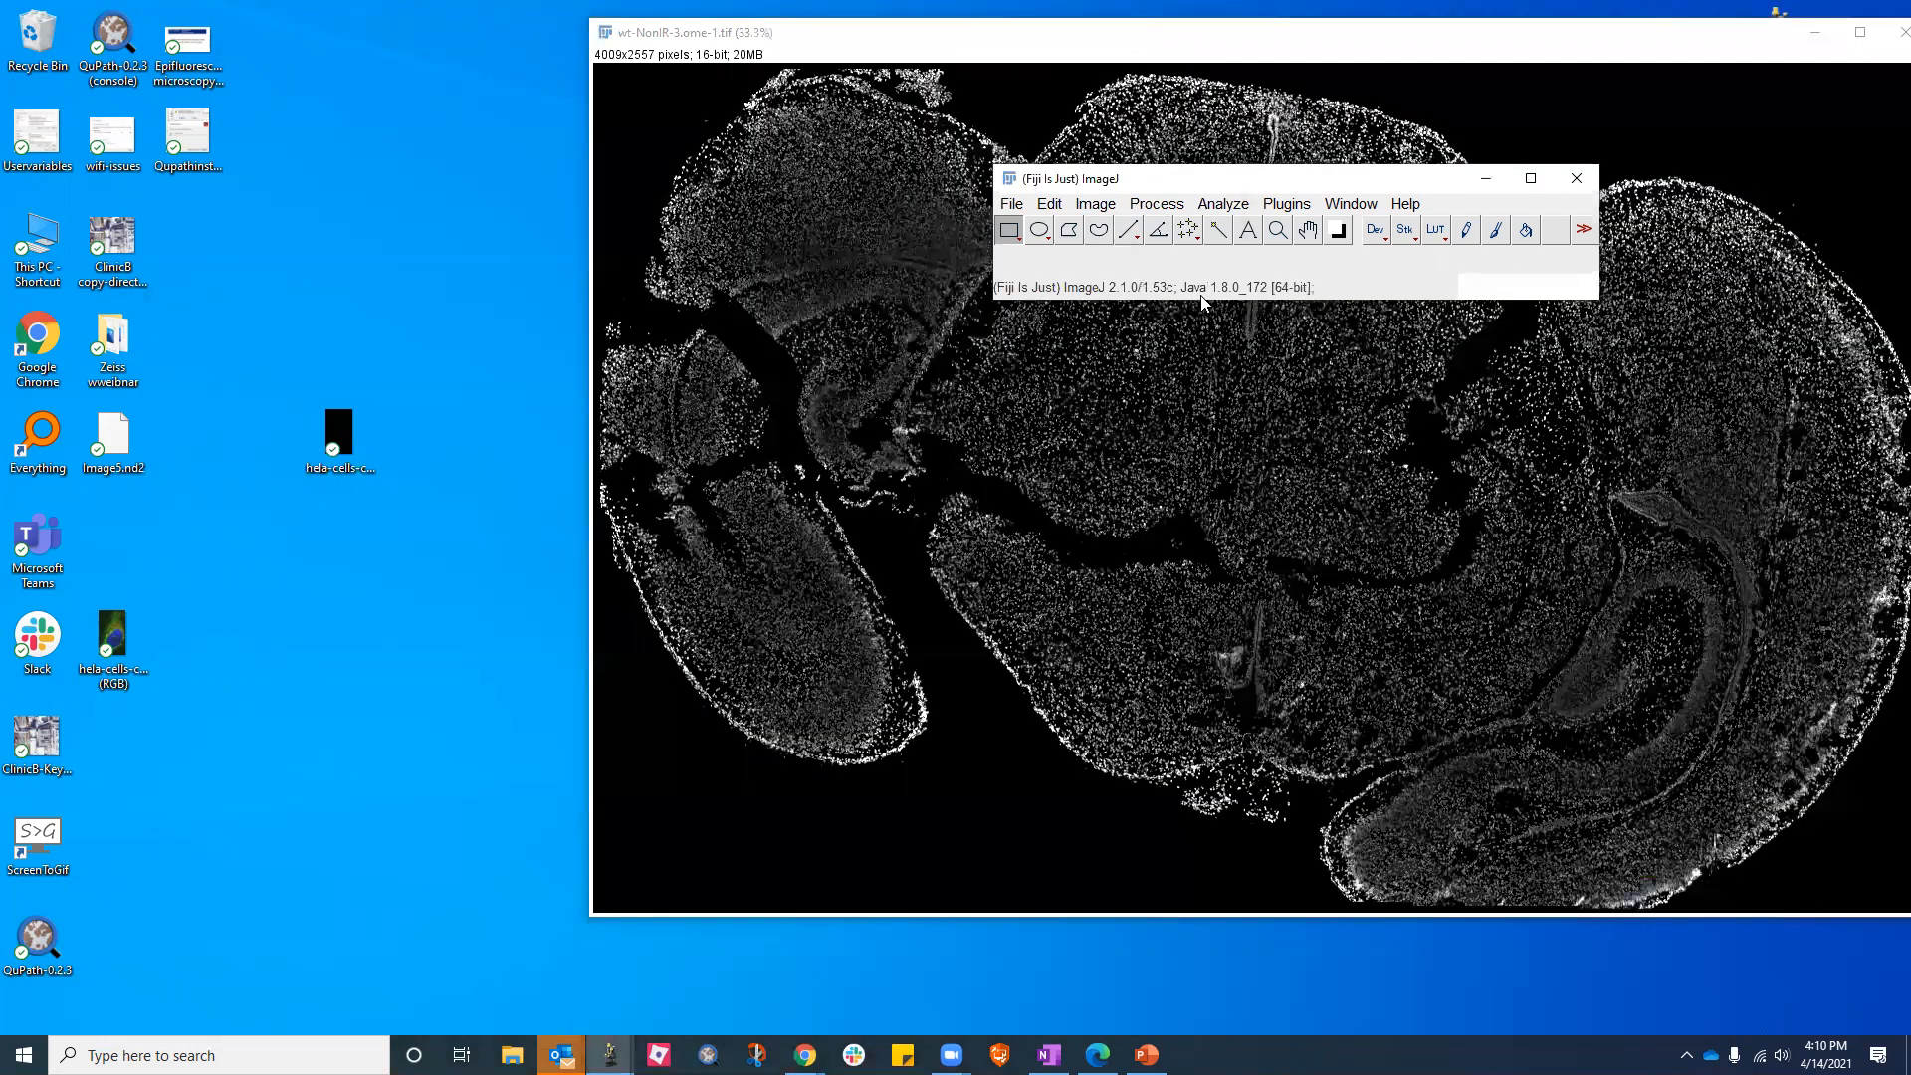
pyautogui.click(1360, 47)
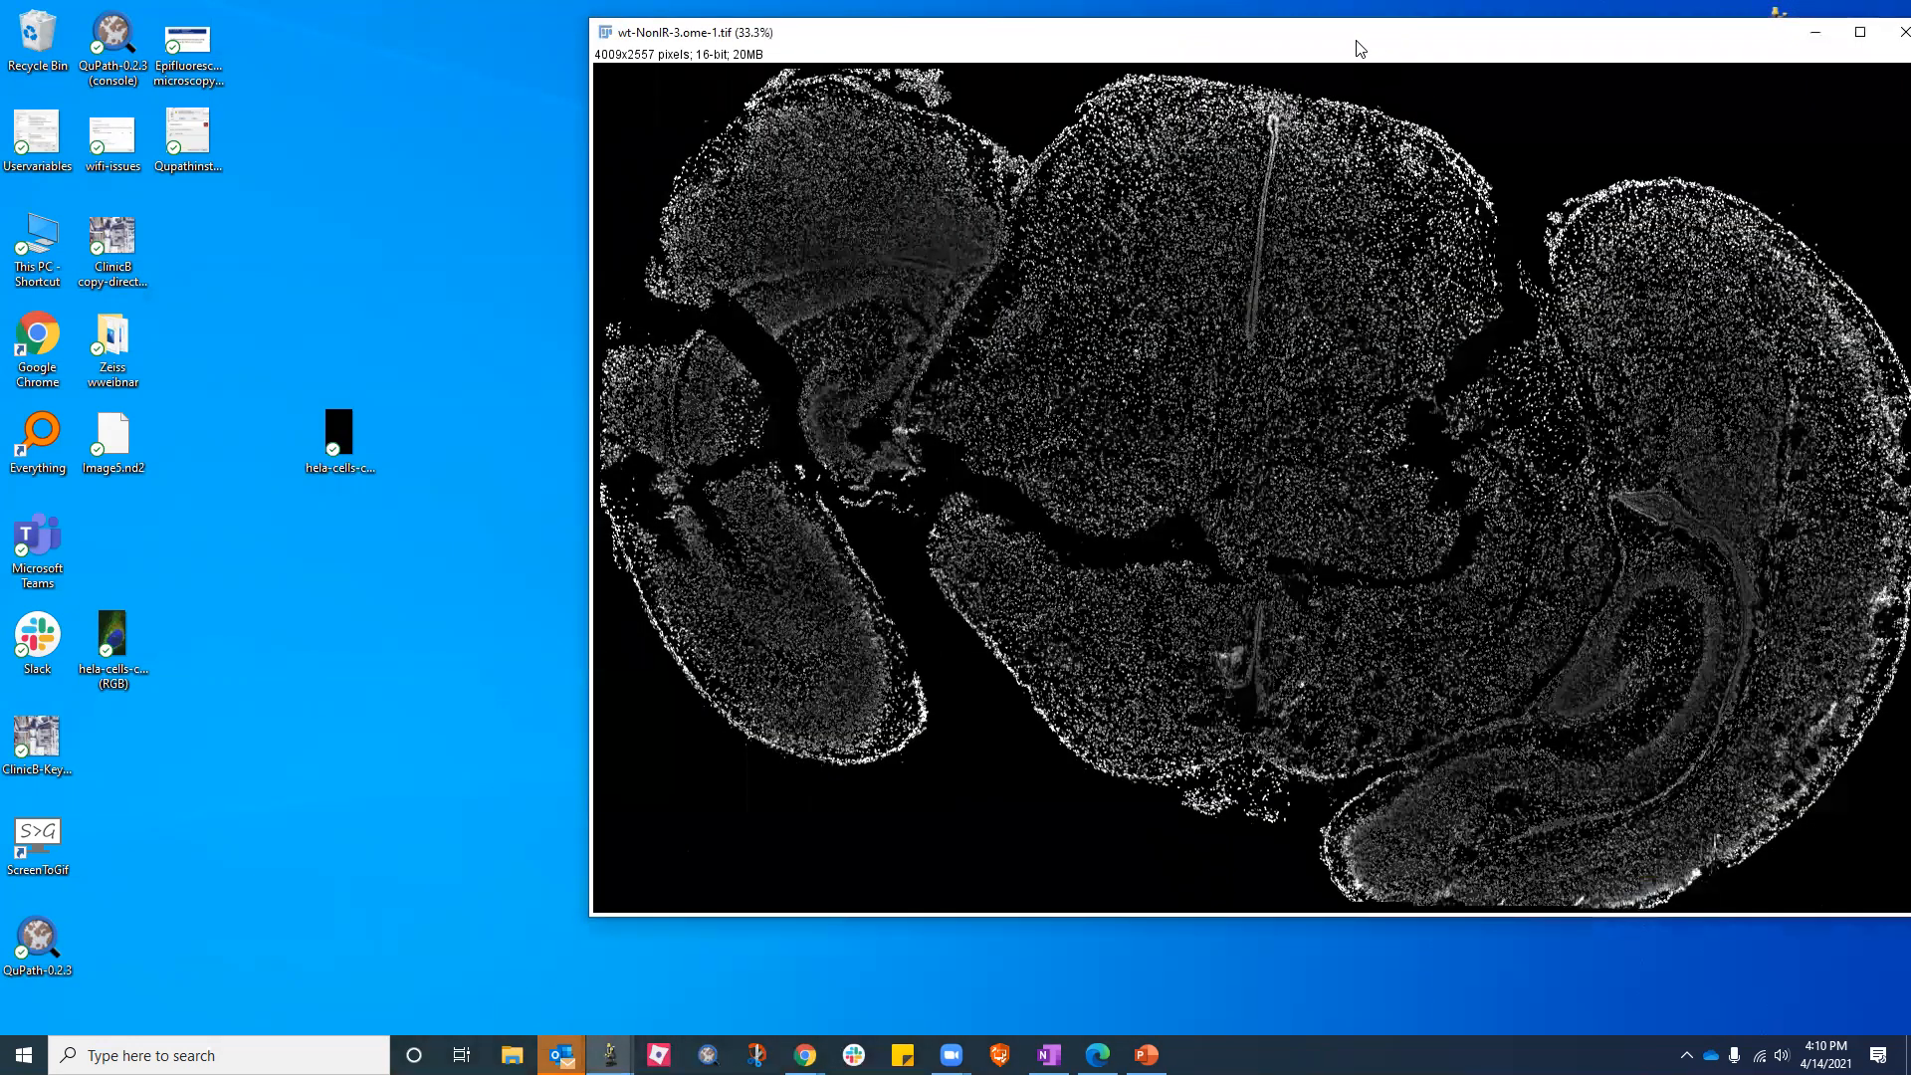
pyautogui.moveTo(1360, 48); pyautogui.dragTo(881, 69)
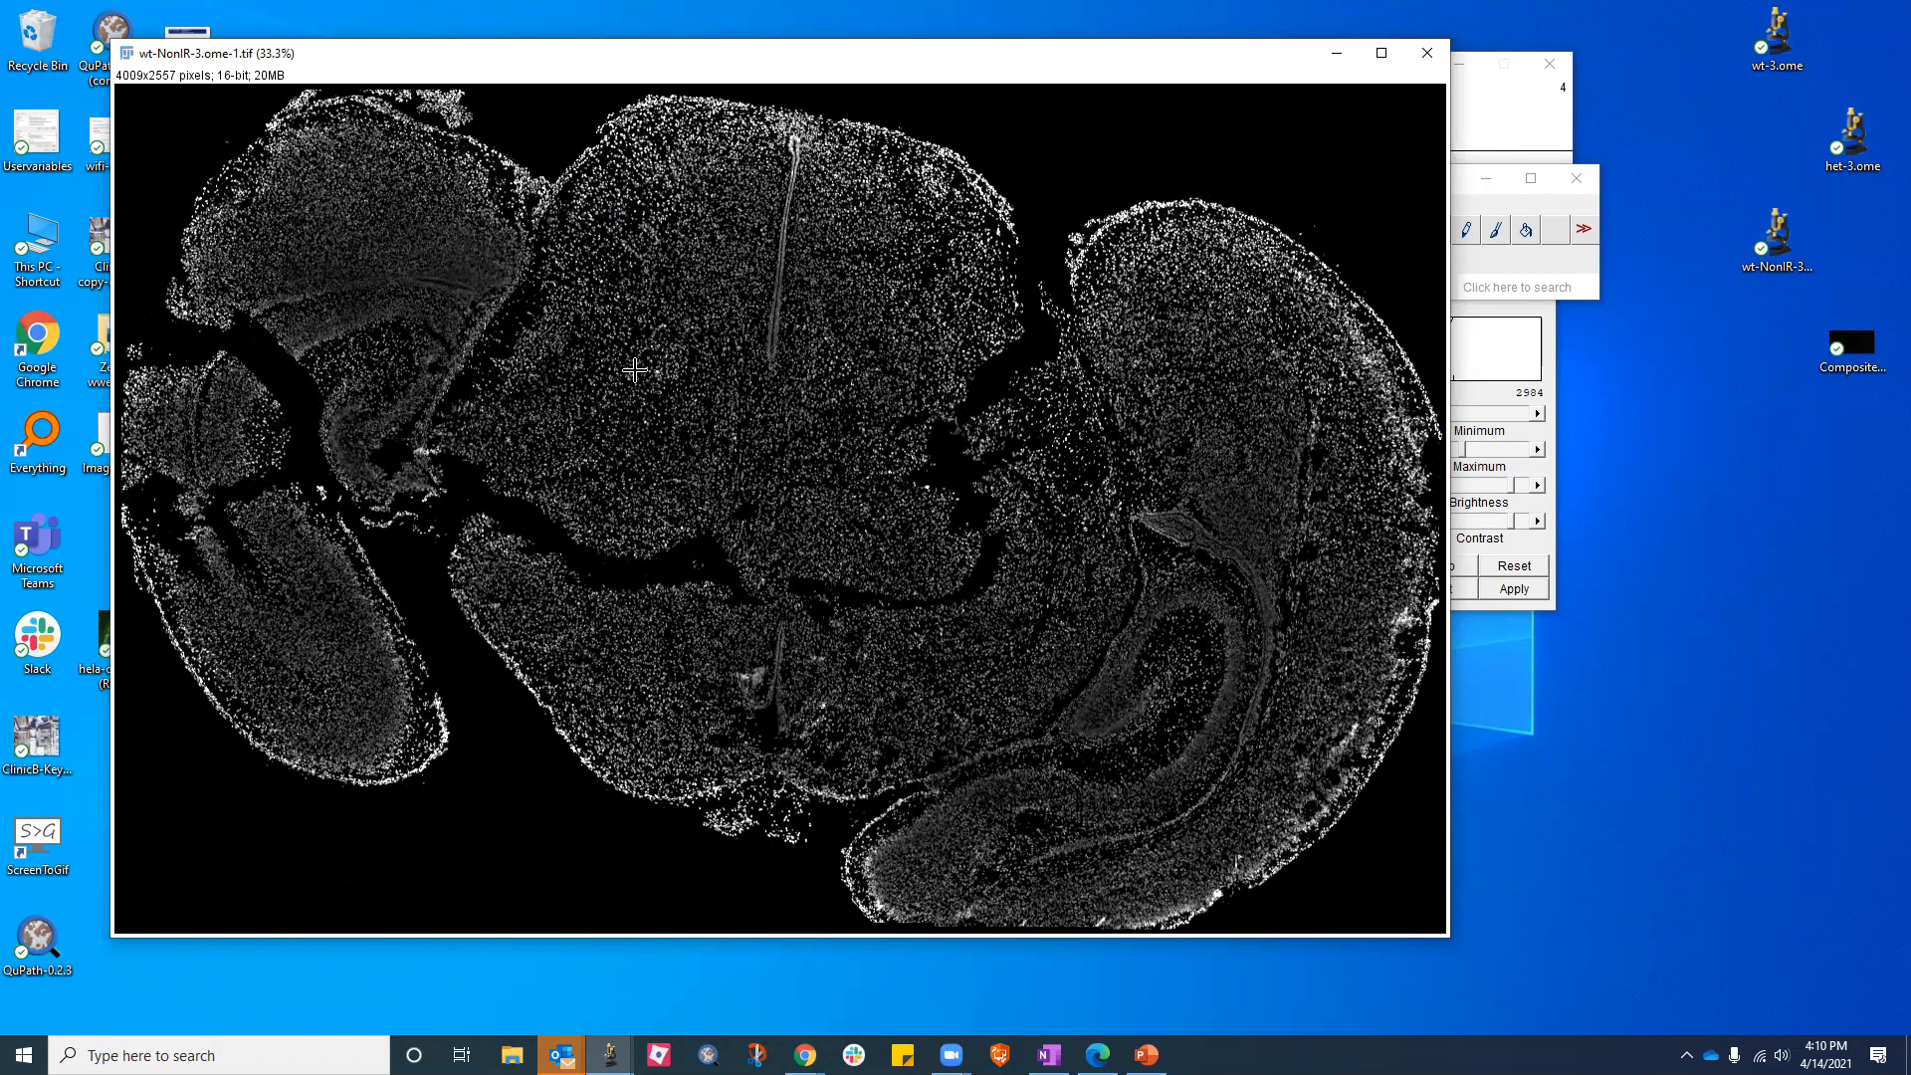
# Add a small rectangular region in the central tissue to the ROI Manager, then enlarge the manager and place it beside the image
pyautogui.moveTo(643, 362); pyautogui.dragTo(677, 392)
pyautogui.press('t')
pyautogui.click(672, 164)
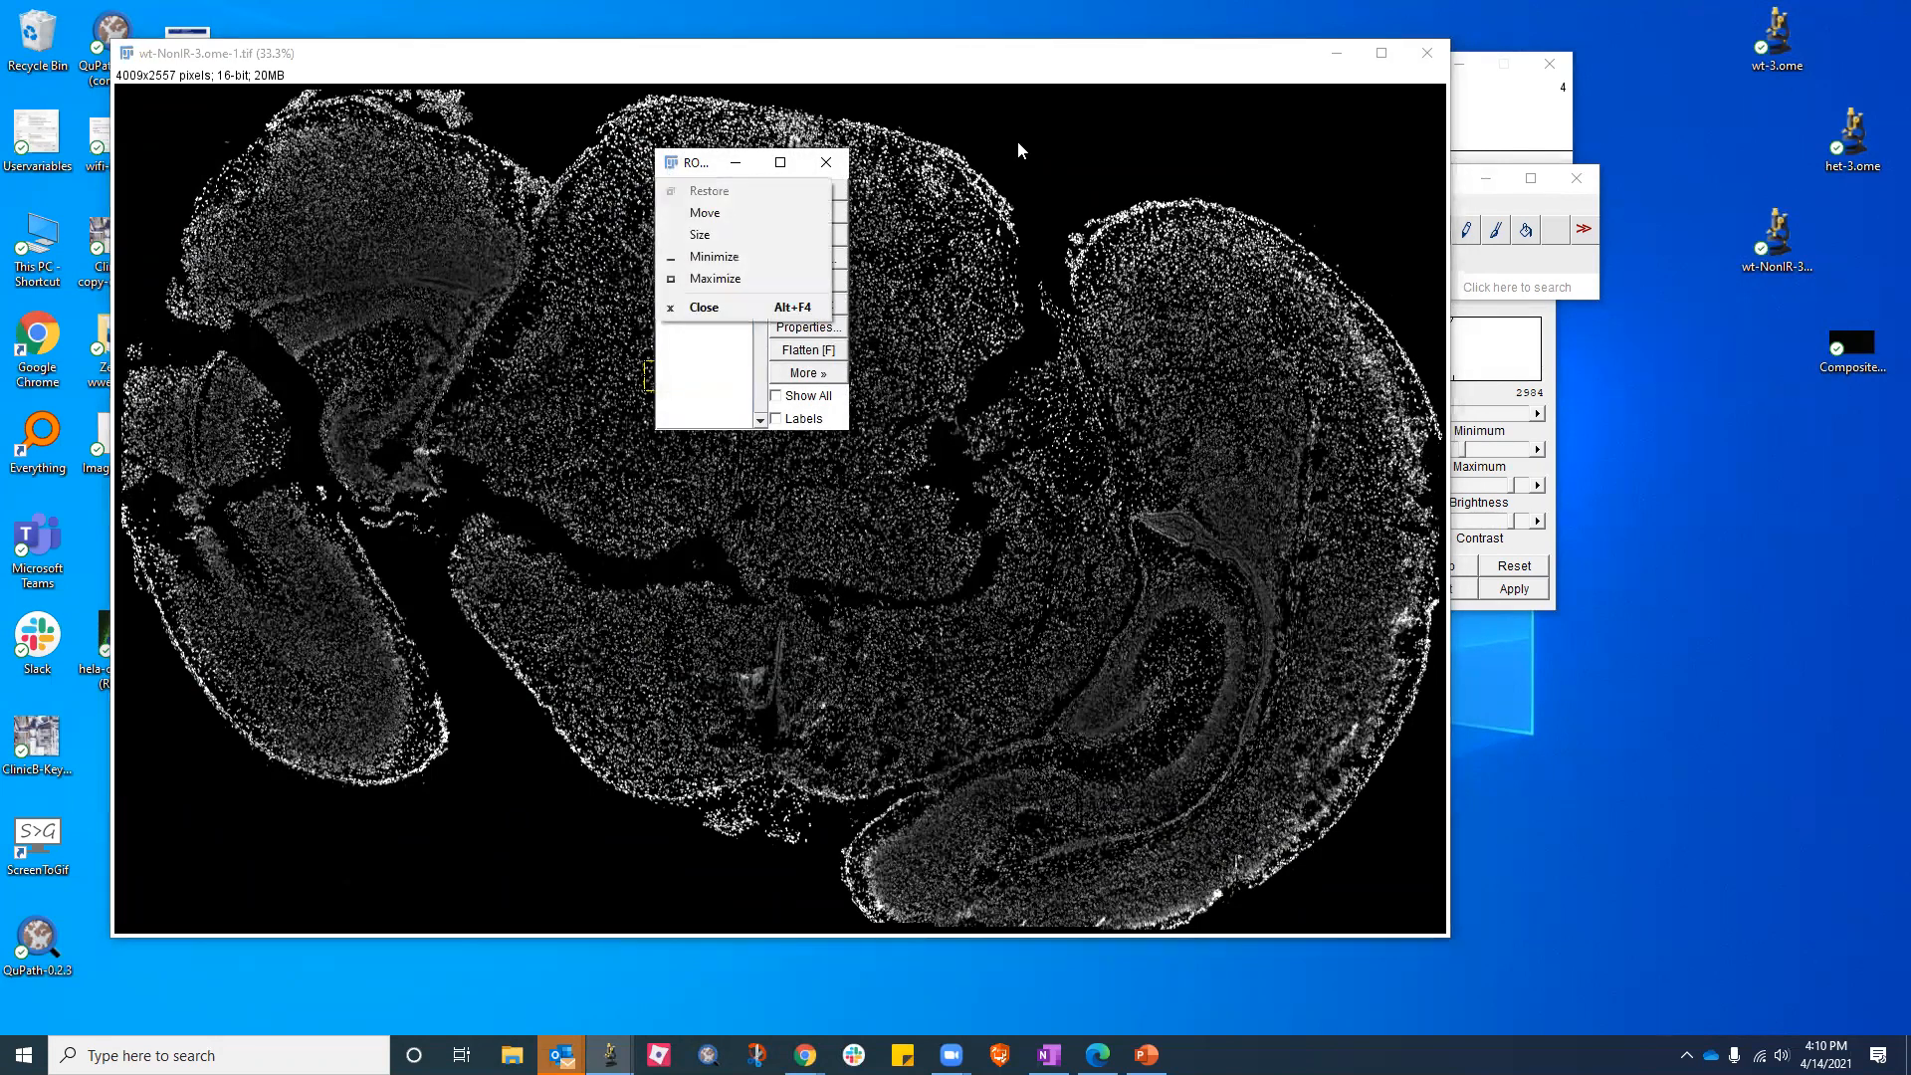
pyautogui.click(691, 393)
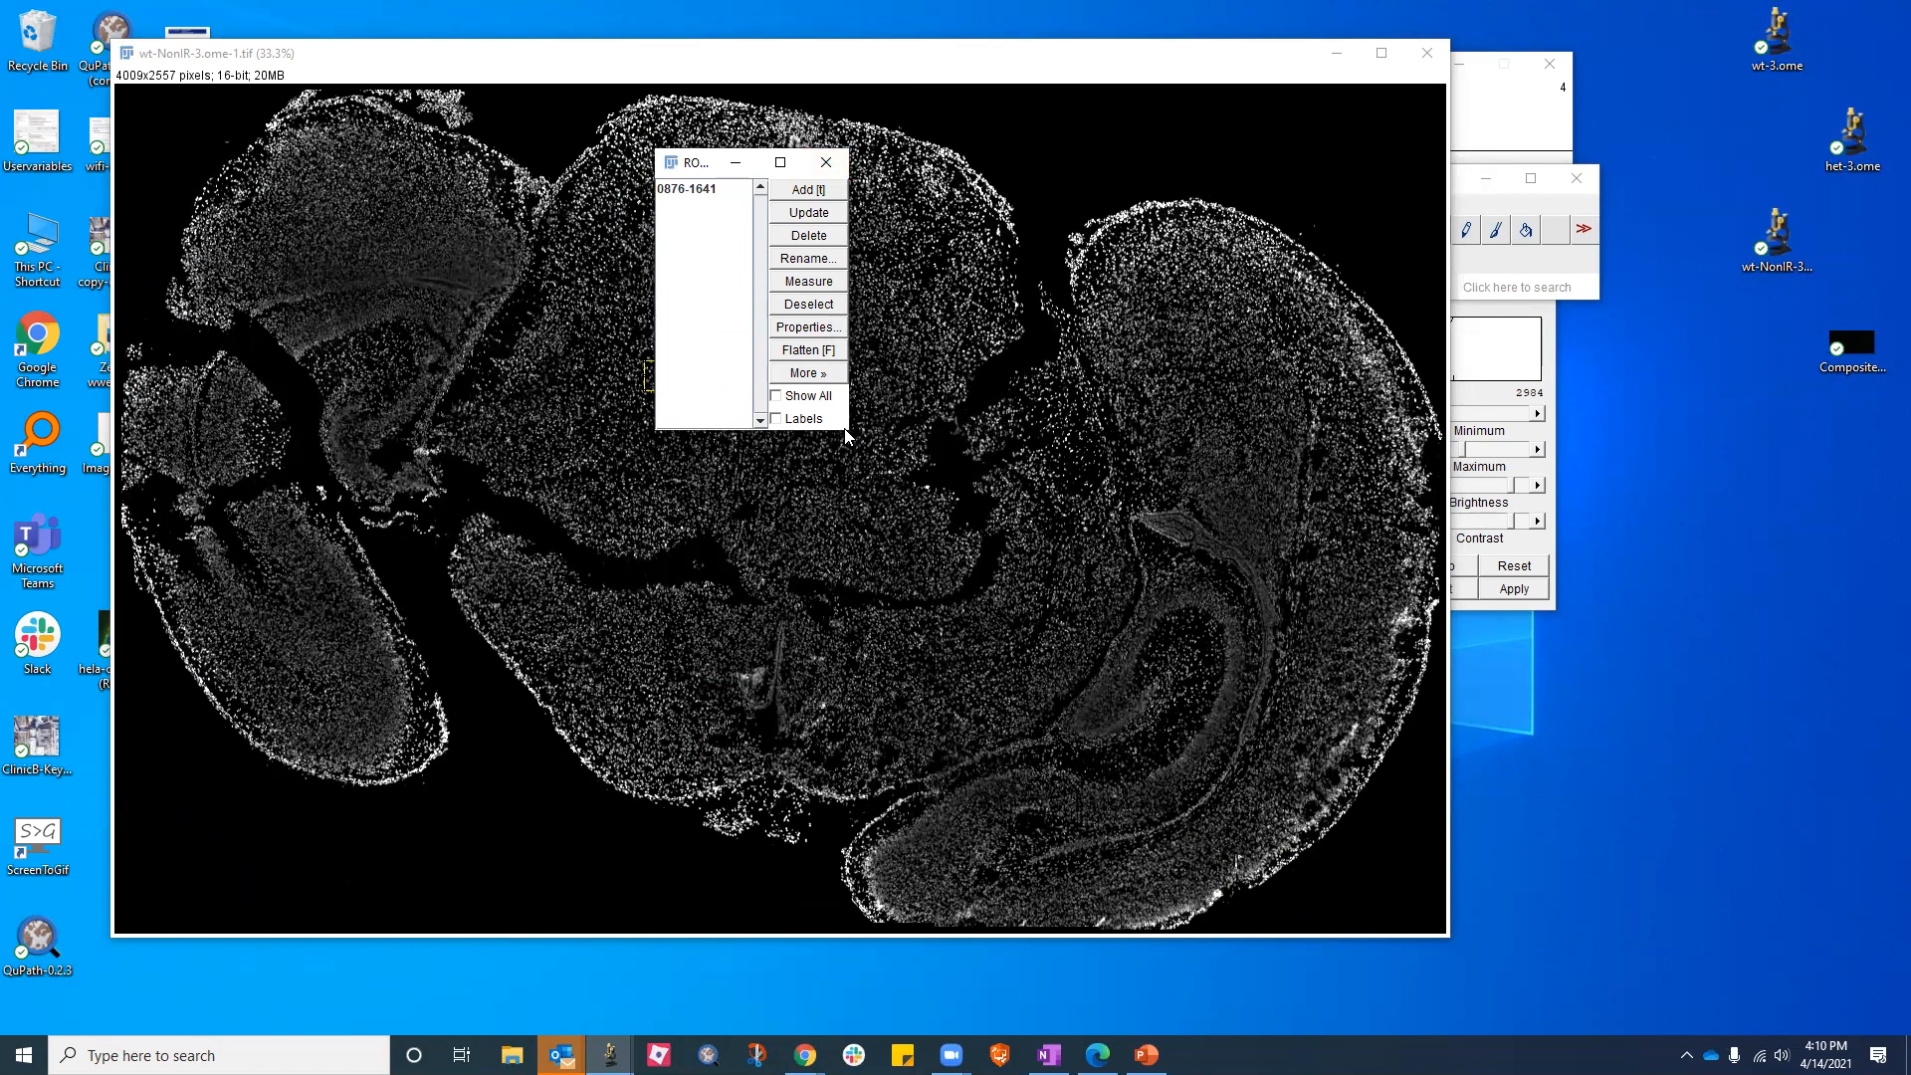
pyautogui.moveTo(844, 431); pyautogui.dragTo(1091, 559)
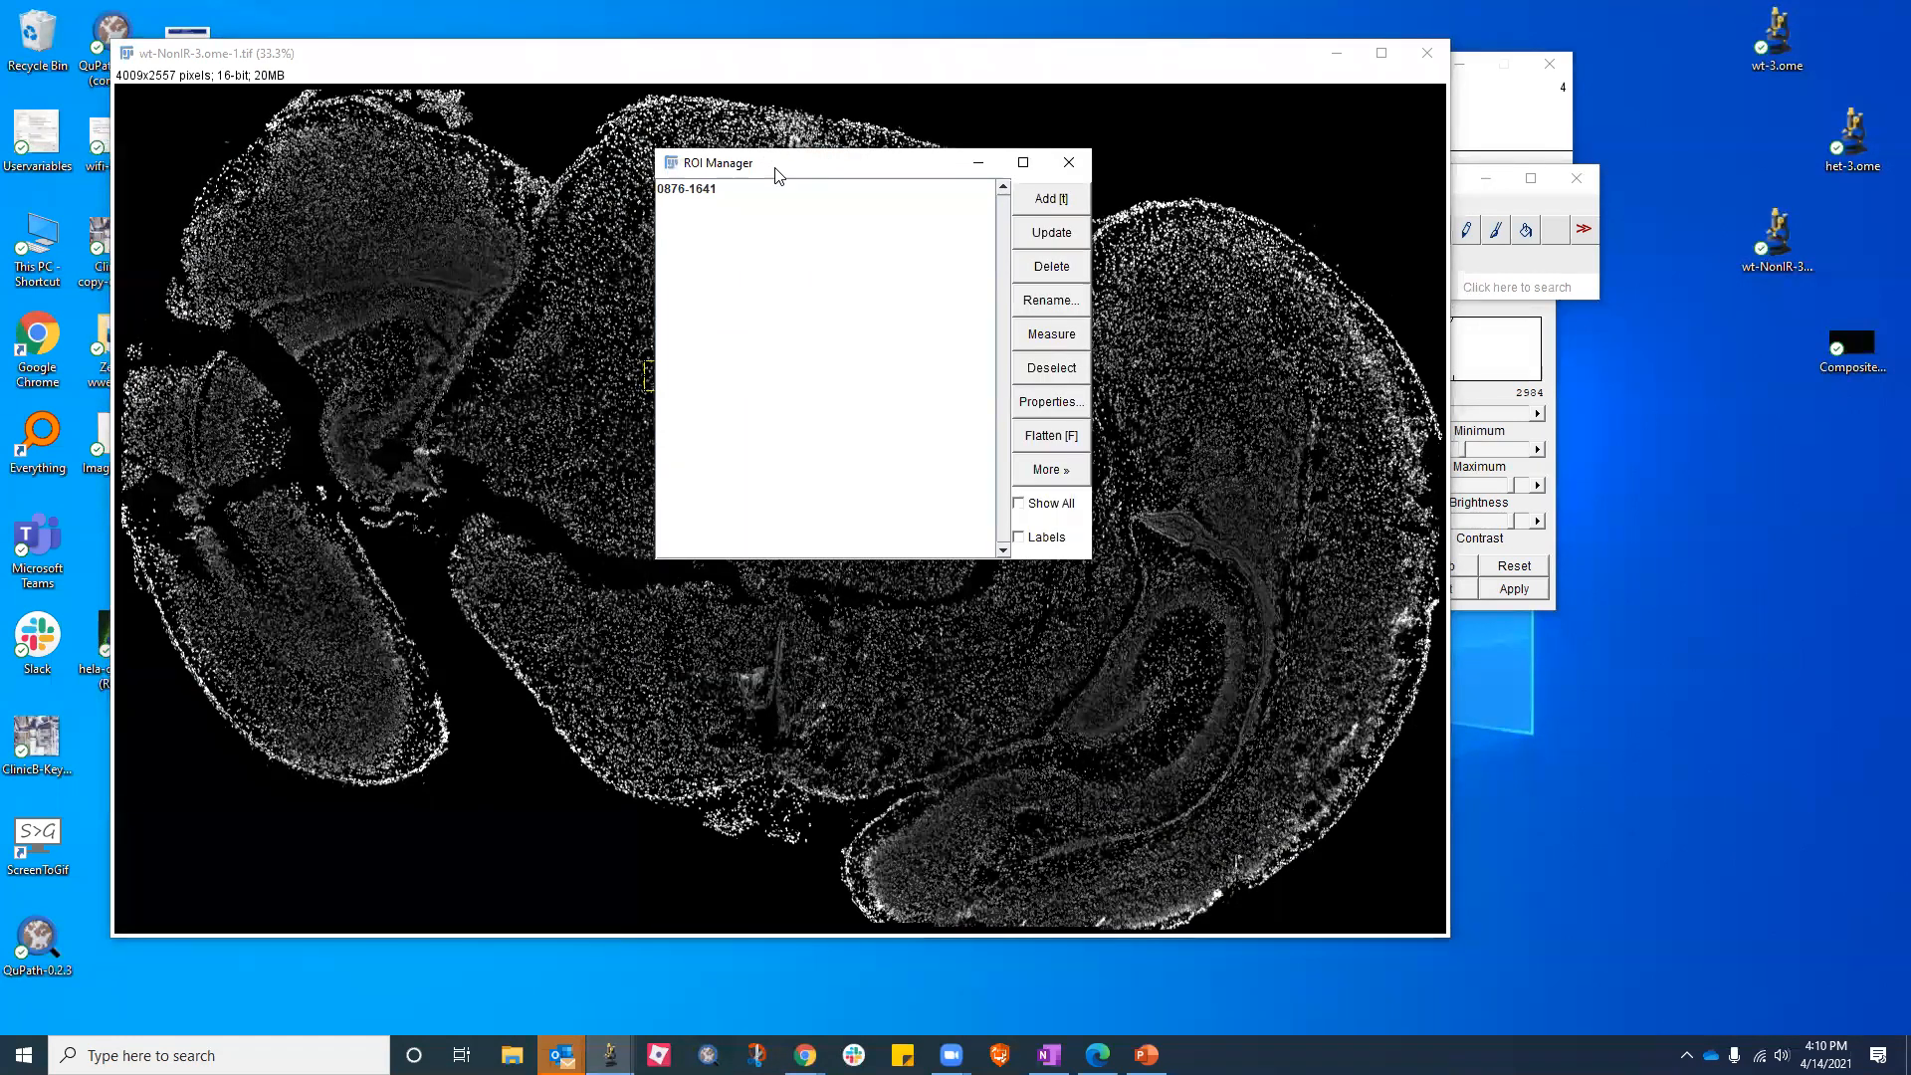
pyautogui.moveTo(775, 168); pyautogui.dragTo(1541, 156)
pyautogui.moveTo(1024, 63); pyautogui.dragTo(921, 89)
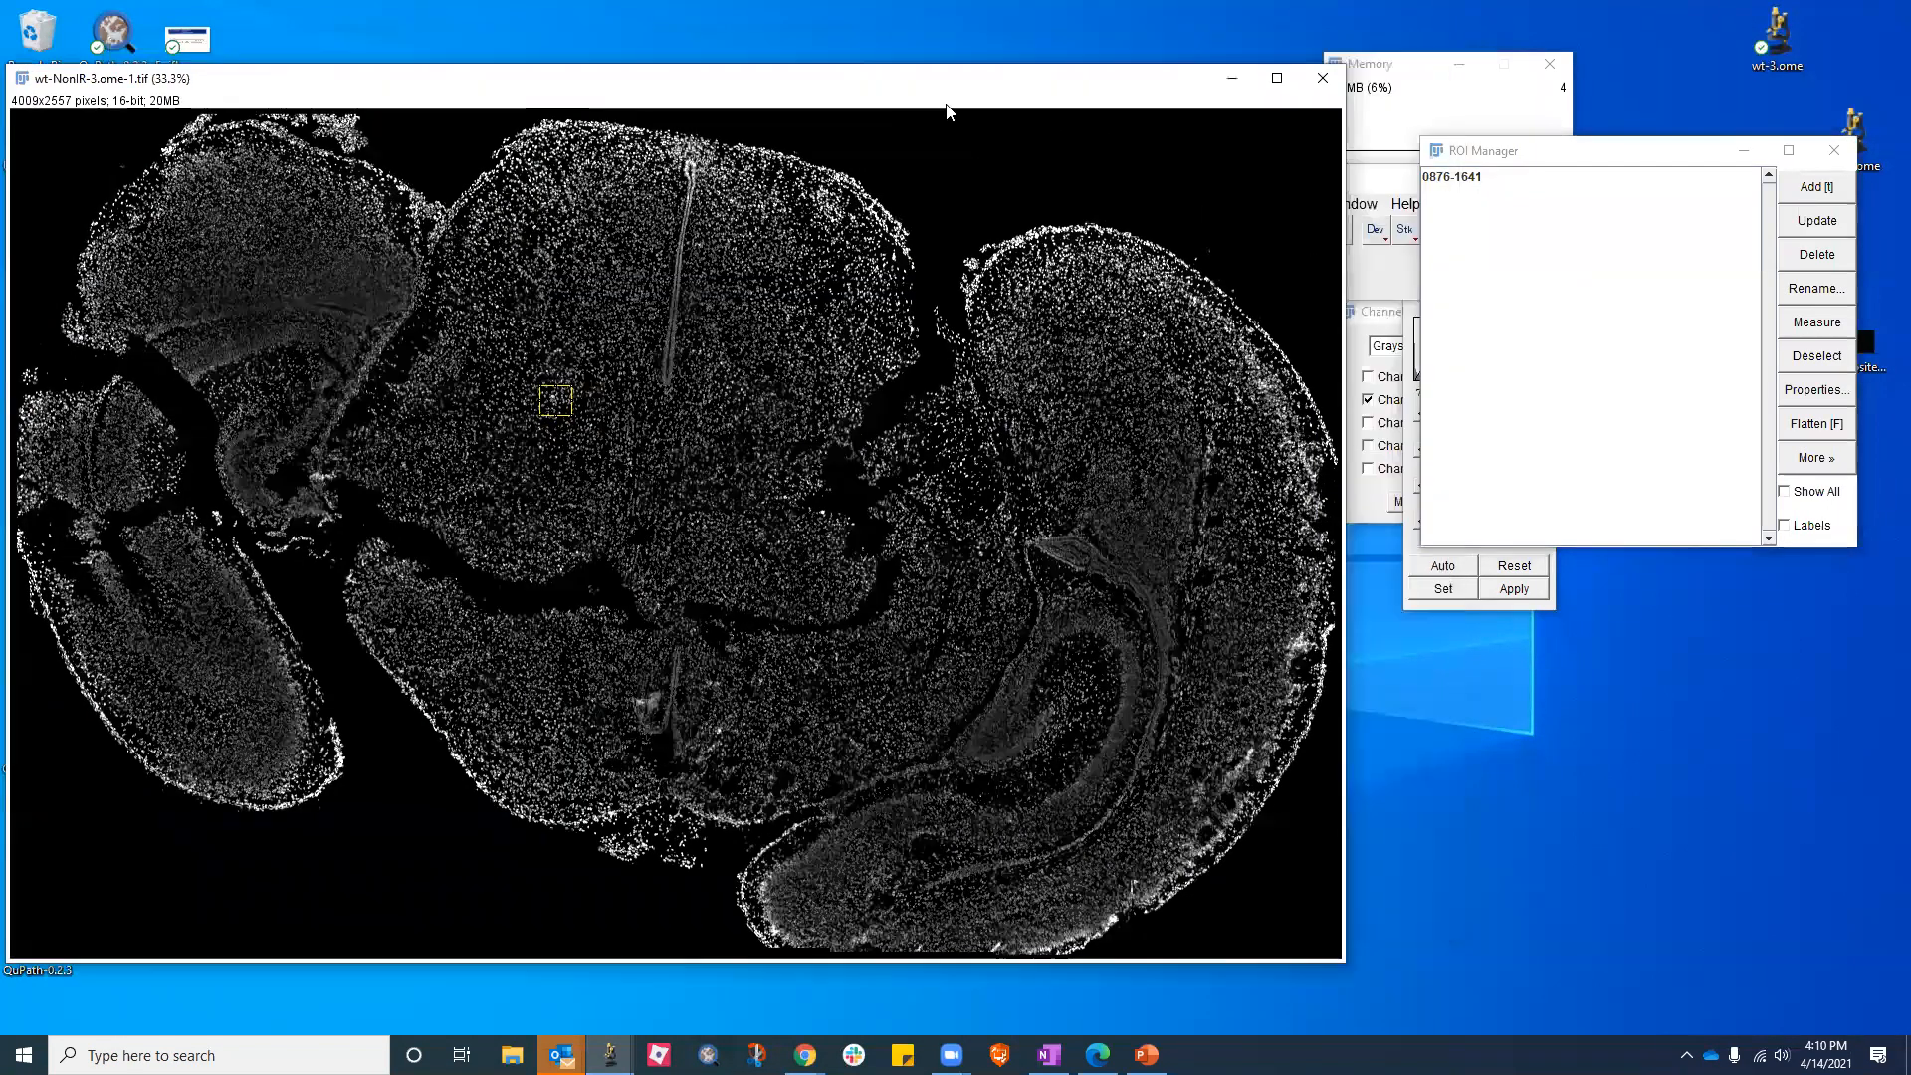
pyautogui.moveTo(1500, 161); pyautogui.dragTo(1467, 157)
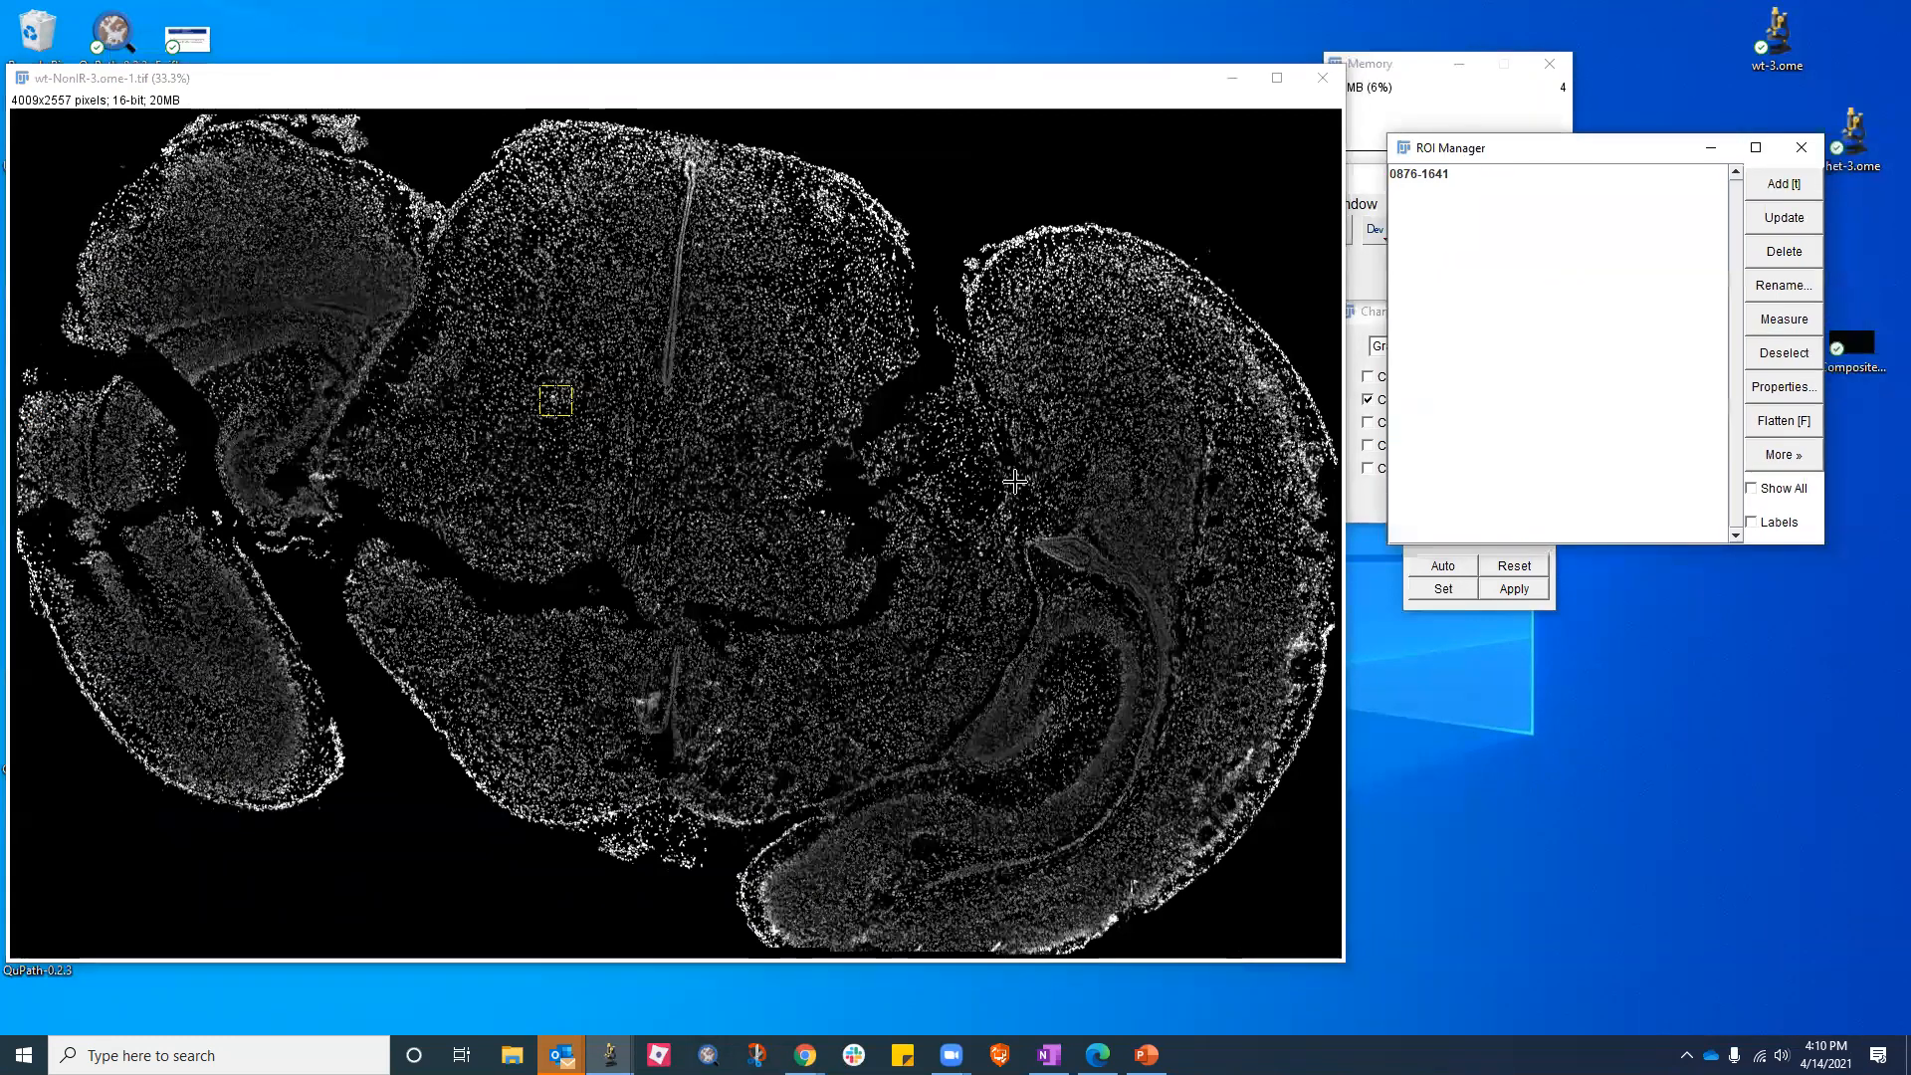
# Add five more small rectangular regions to the ROI Manager: two in the right lobe, one in the lower centre, and one in each left lobe
pyautogui.click(1055, 395)
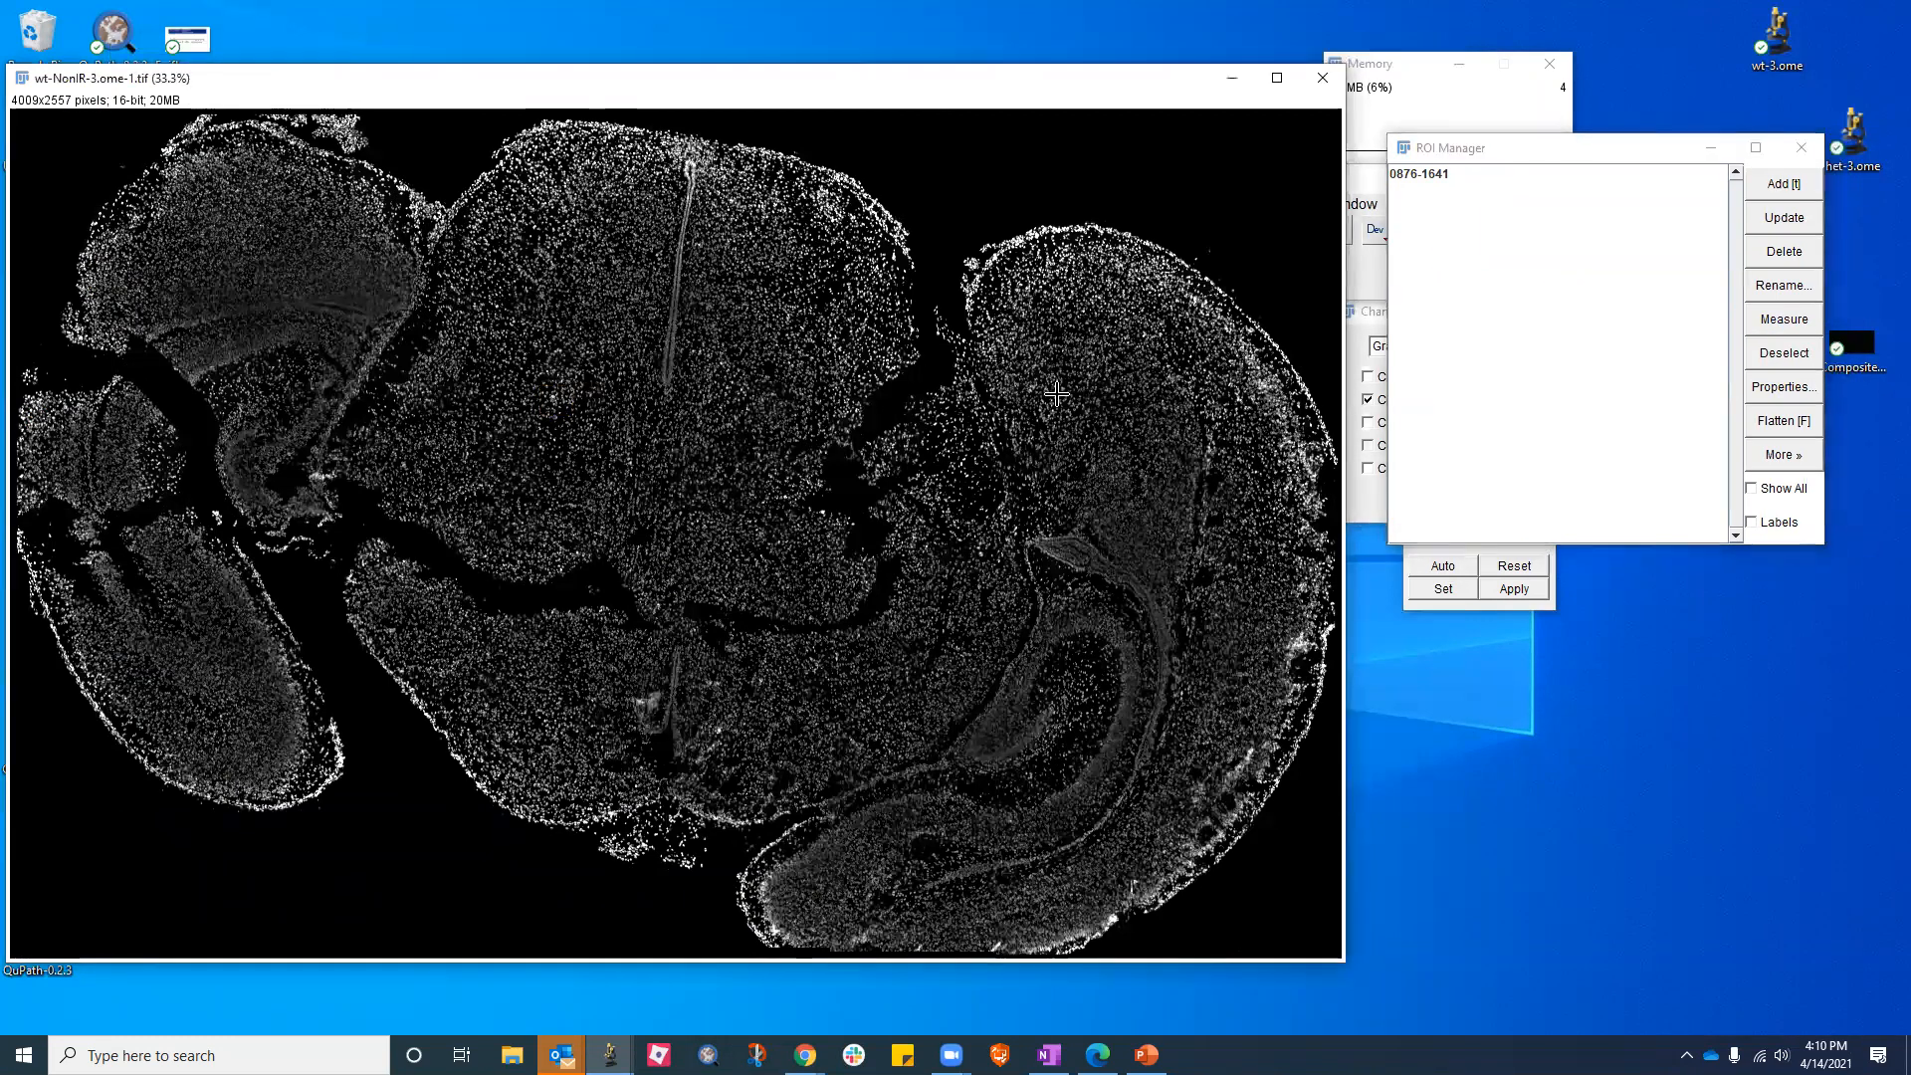
pyautogui.moveTo(1046, 384); pyautogui.dragTo(1069, 401)
pyautogui.press('t')
pyautogui.click(800, 573)
pyautogui.moveTo(765, 708); pyautogui.dragTo(793, 742)
pyautogui.press('t')
pyautogui.moveTo(246, 201); pyautogui.dragTo(292, 221)
pyautogui.press('t')
pyautogui.moveTo(121, 635); pyautogui.dragTo(147, 662)
pyautogui.press('t')
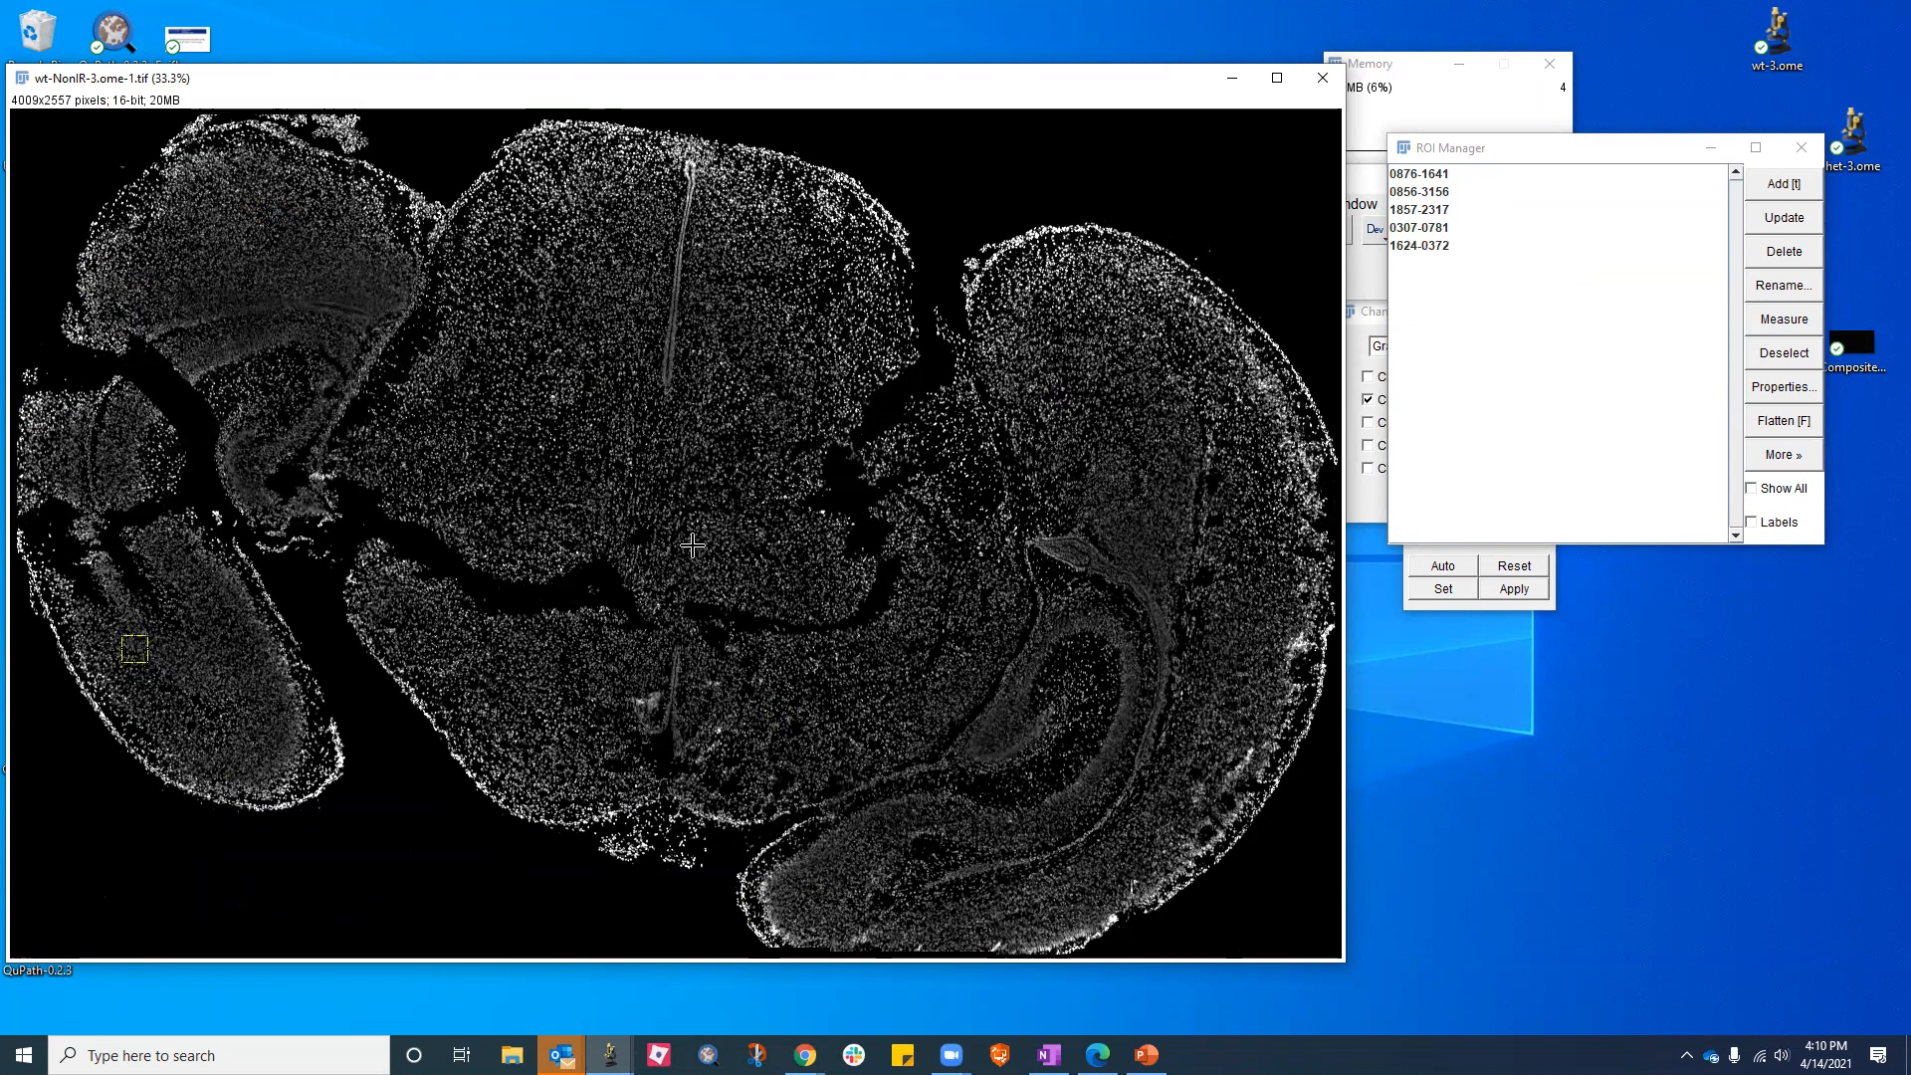
pyautogui.moveTo(1133, 341); pyautogui.dragTo(1161, 369)
pyautogui.press('t')
# Go through the six stored regions one by one to check their locations on the image
pyautogui.click(1445, 175)
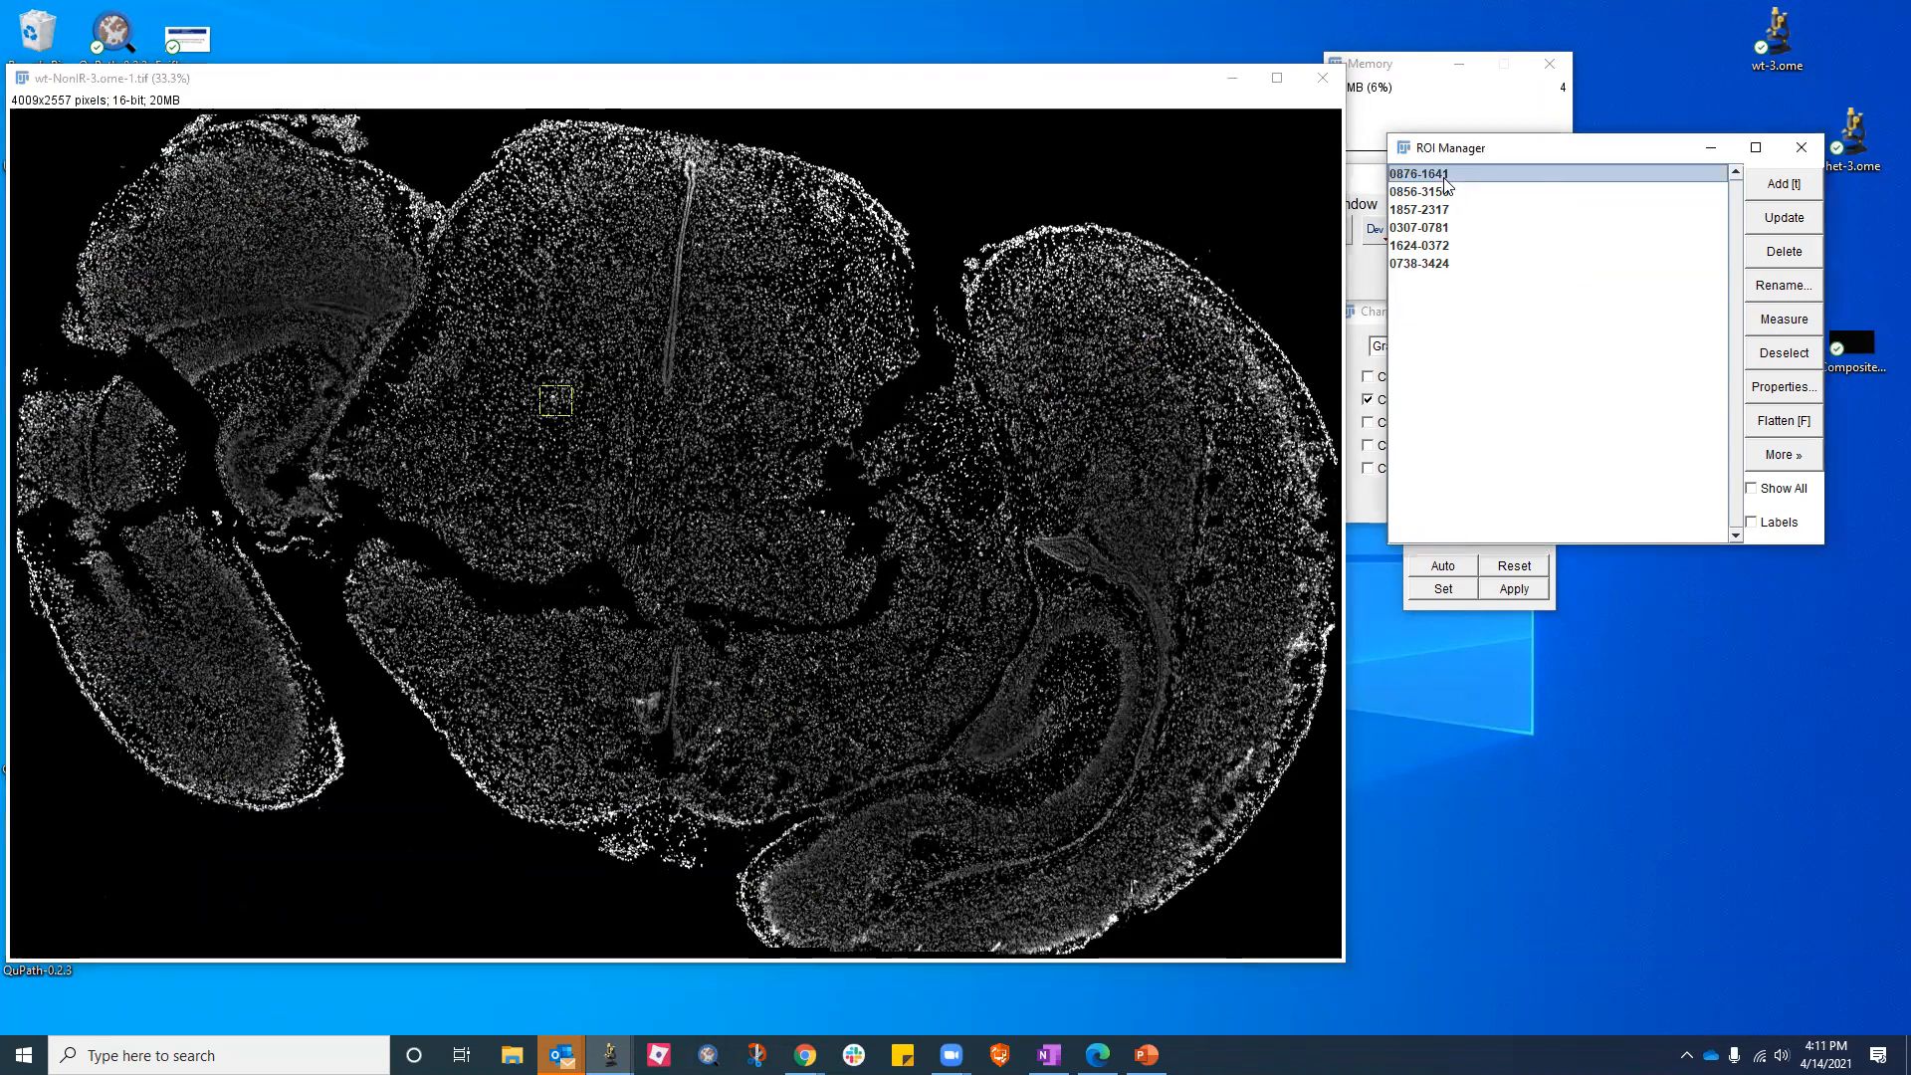
pyautogui.press('Down')
pyautogui.press('Down')
pyautogui.press('Down')
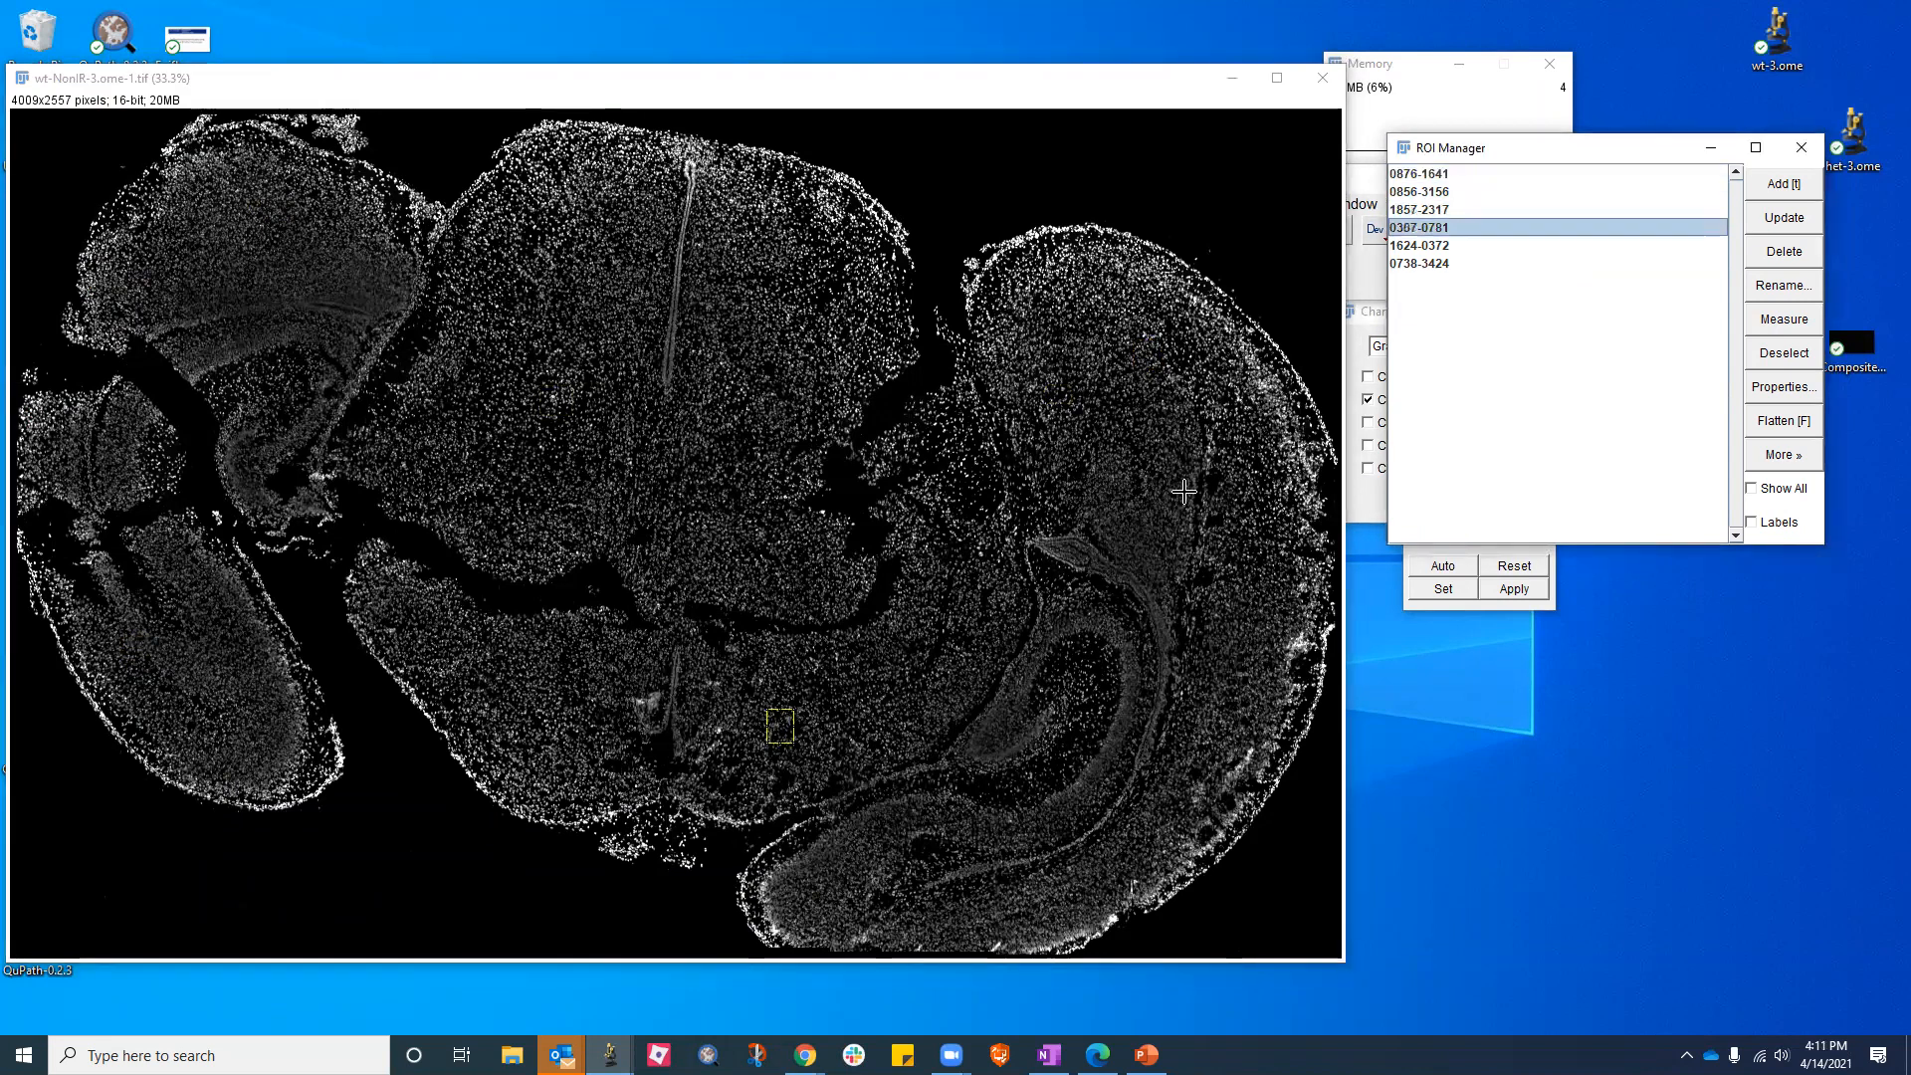
pyautogui.press('Down')
pyautogui.press('Down')
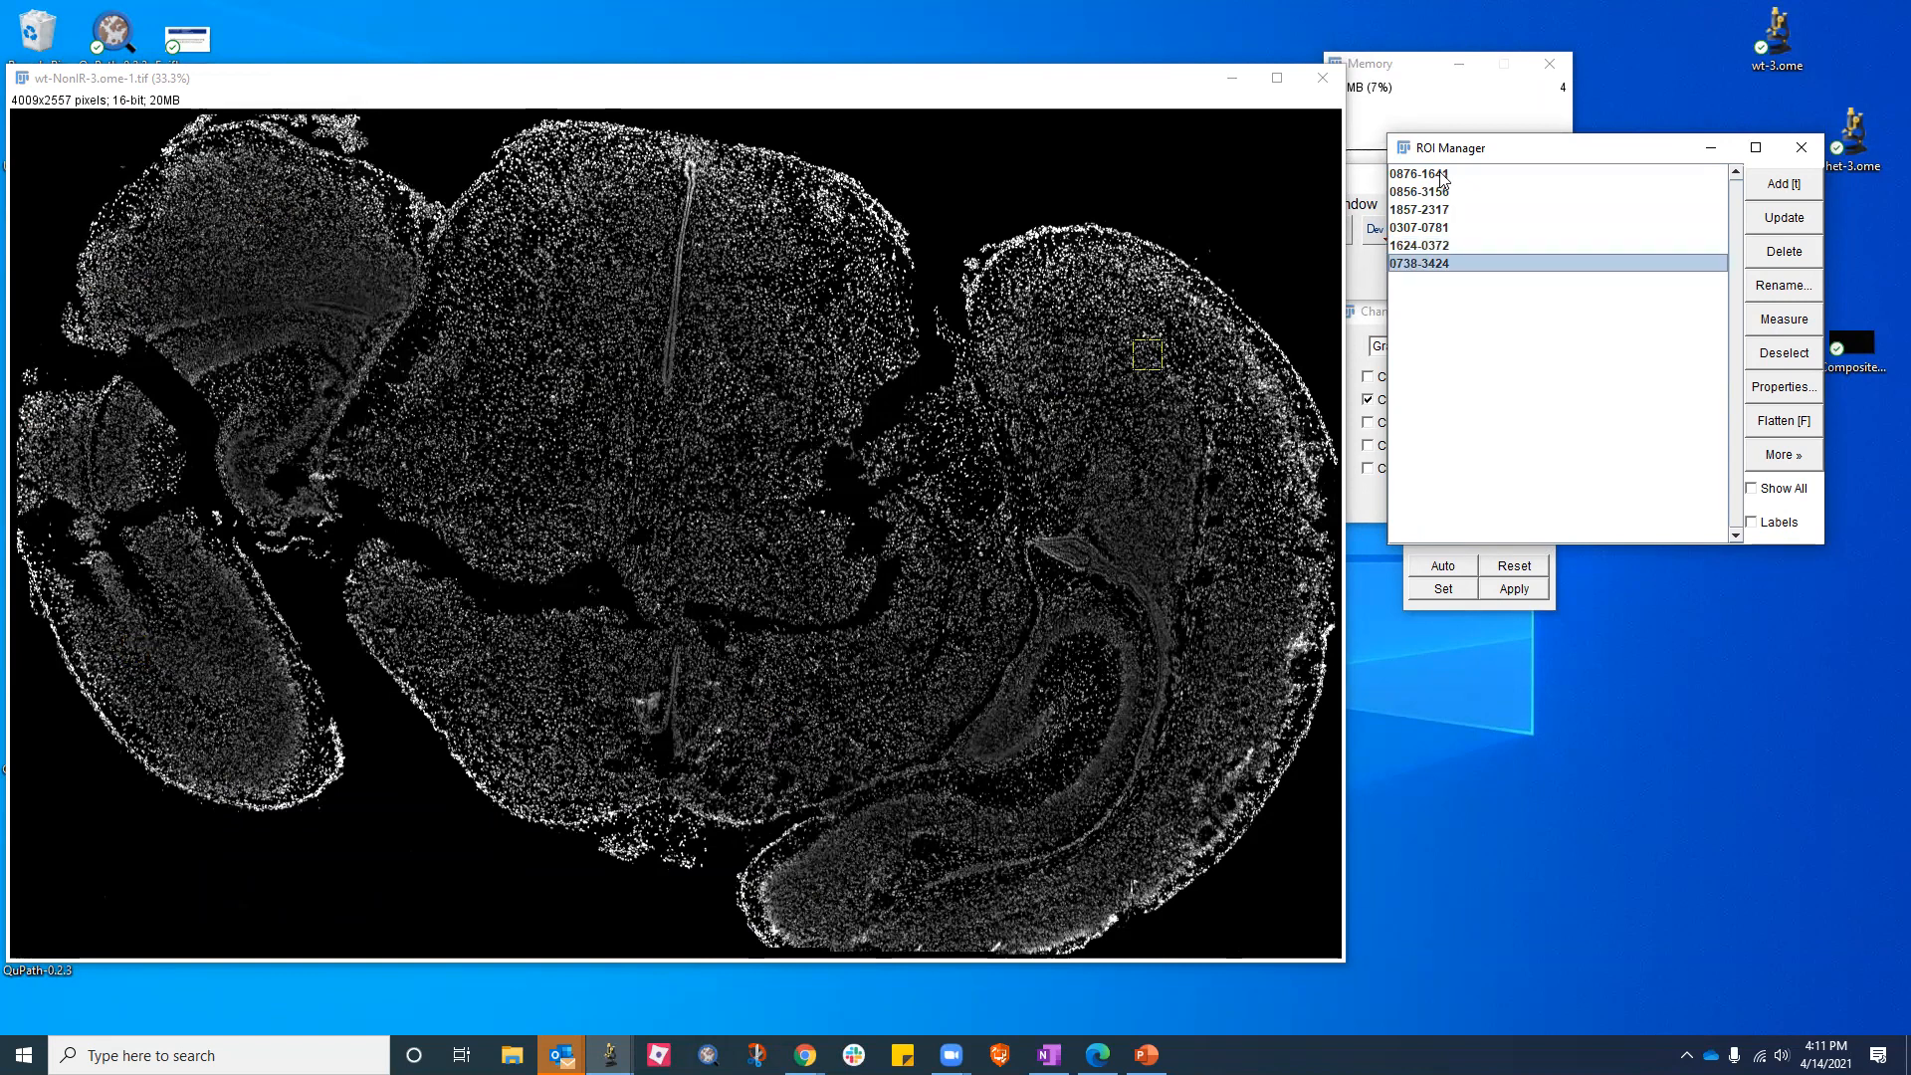
# Measure all six stored regions together and close the results table without saving the measurements
pyautogui.click(1441, 176)
pyautogui.keyDown('shift'); pyautogui.click(1443, 265); pyautogui.keyUp('shift')
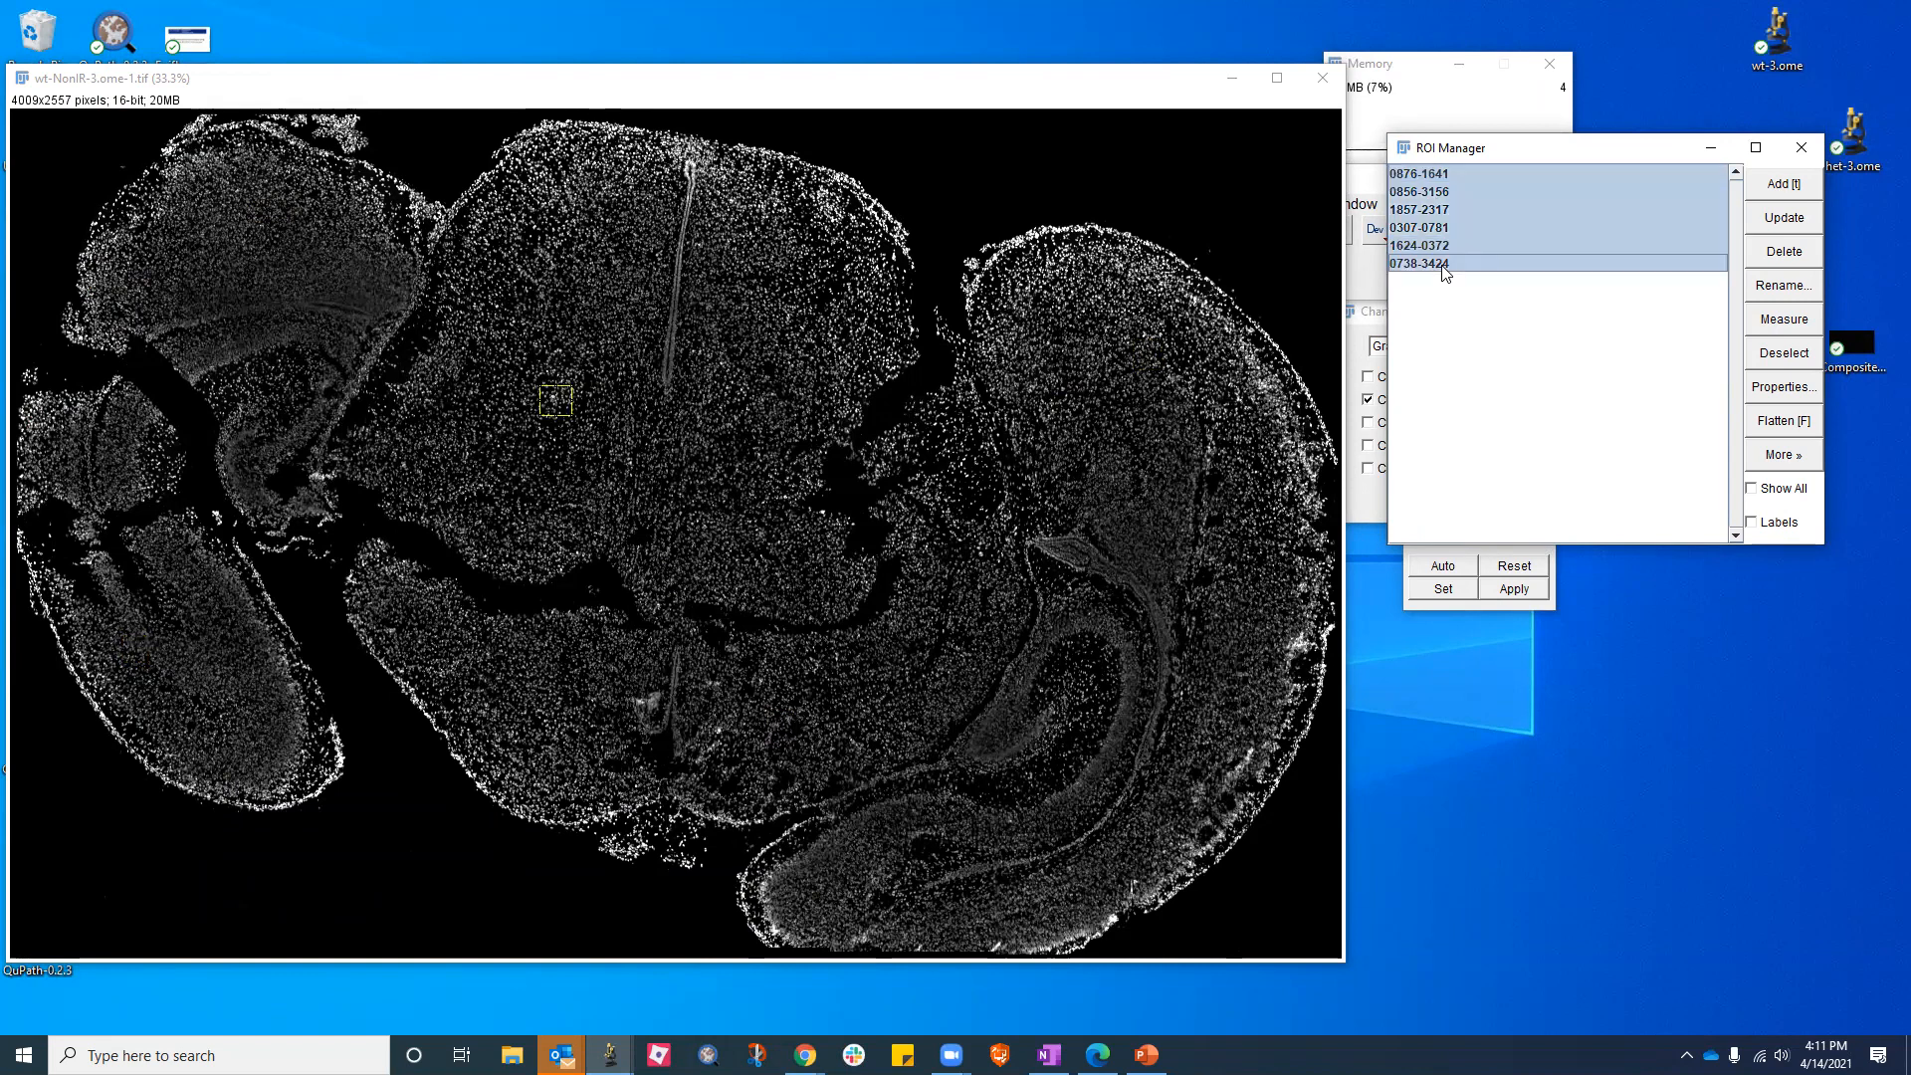
pyautogui.click(1783, 320)
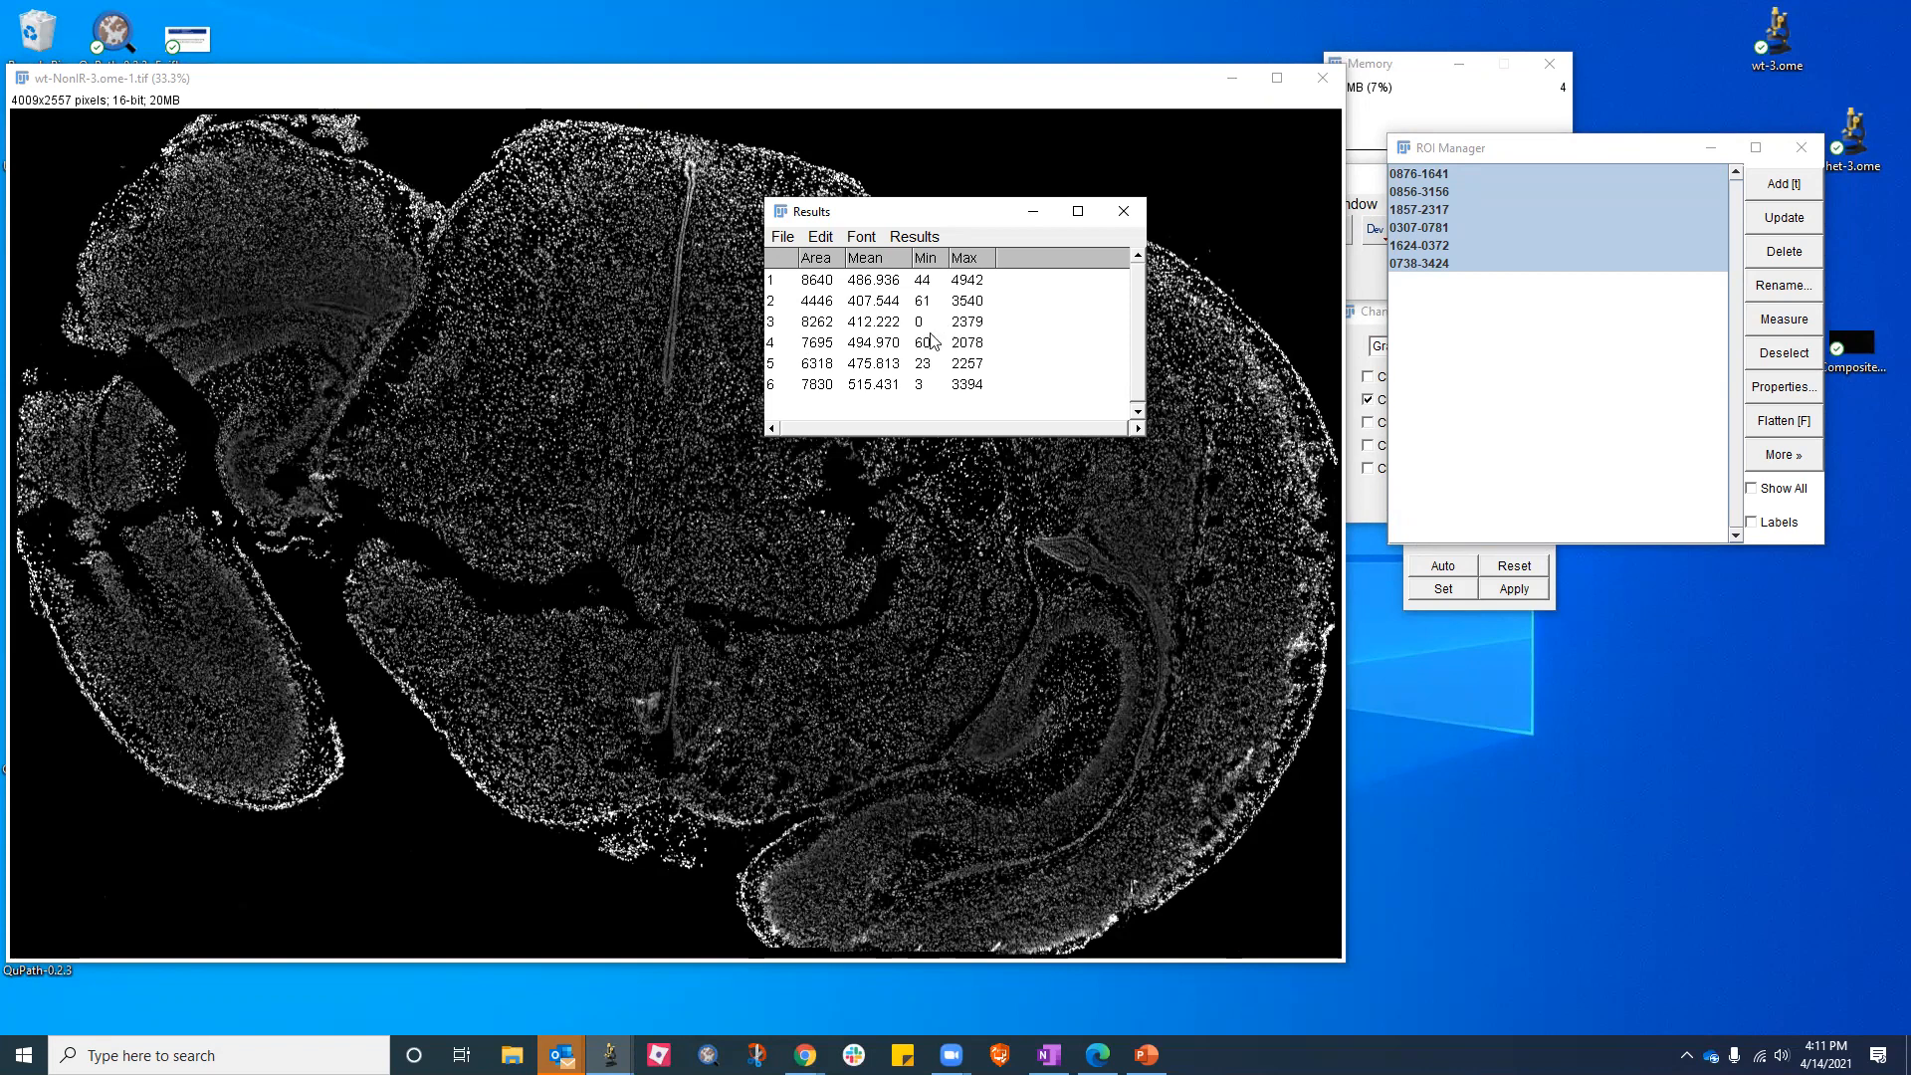
pyautogui.click(1138, 213)
pyautogui.click(1032, 327)
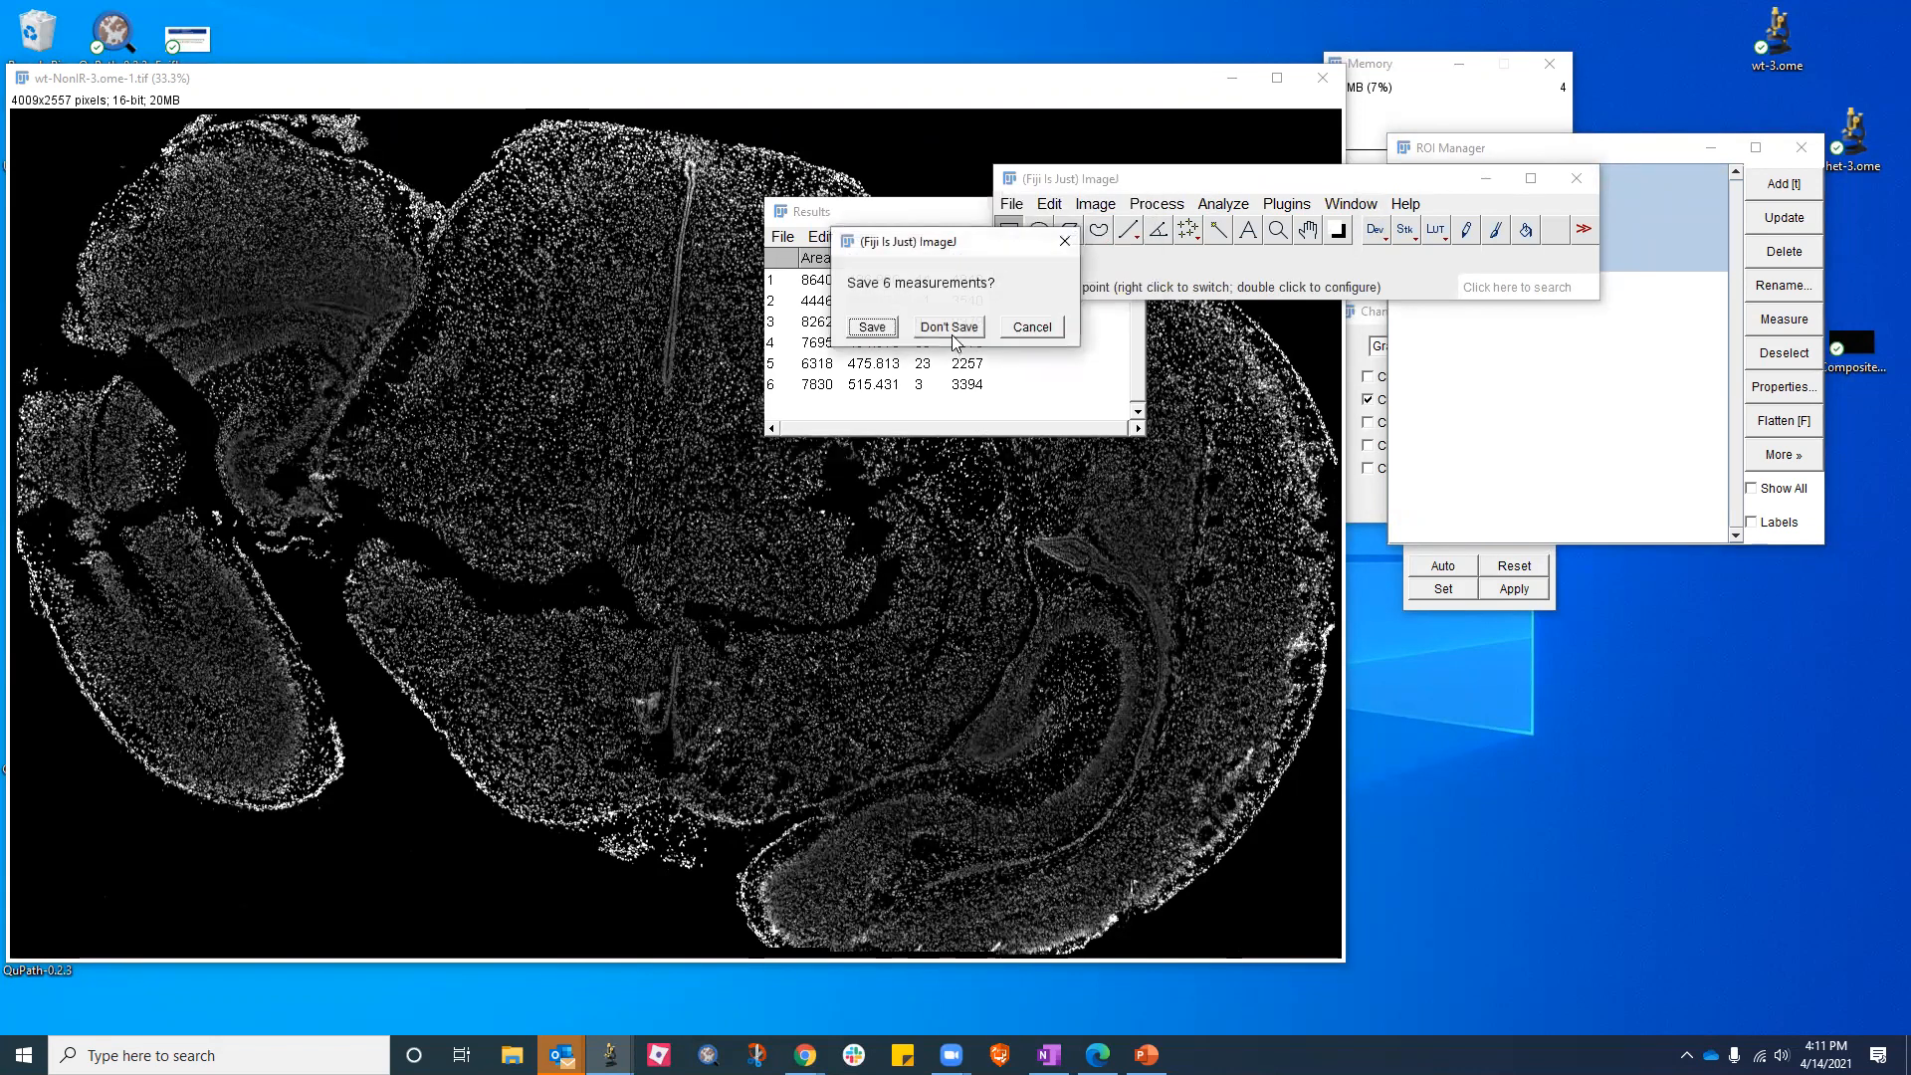
pyautogui.click(950, 327)
# Save all six regions from the ROI Manager to the Desktop as RoiSet
pyautogui.click(1610, 152)
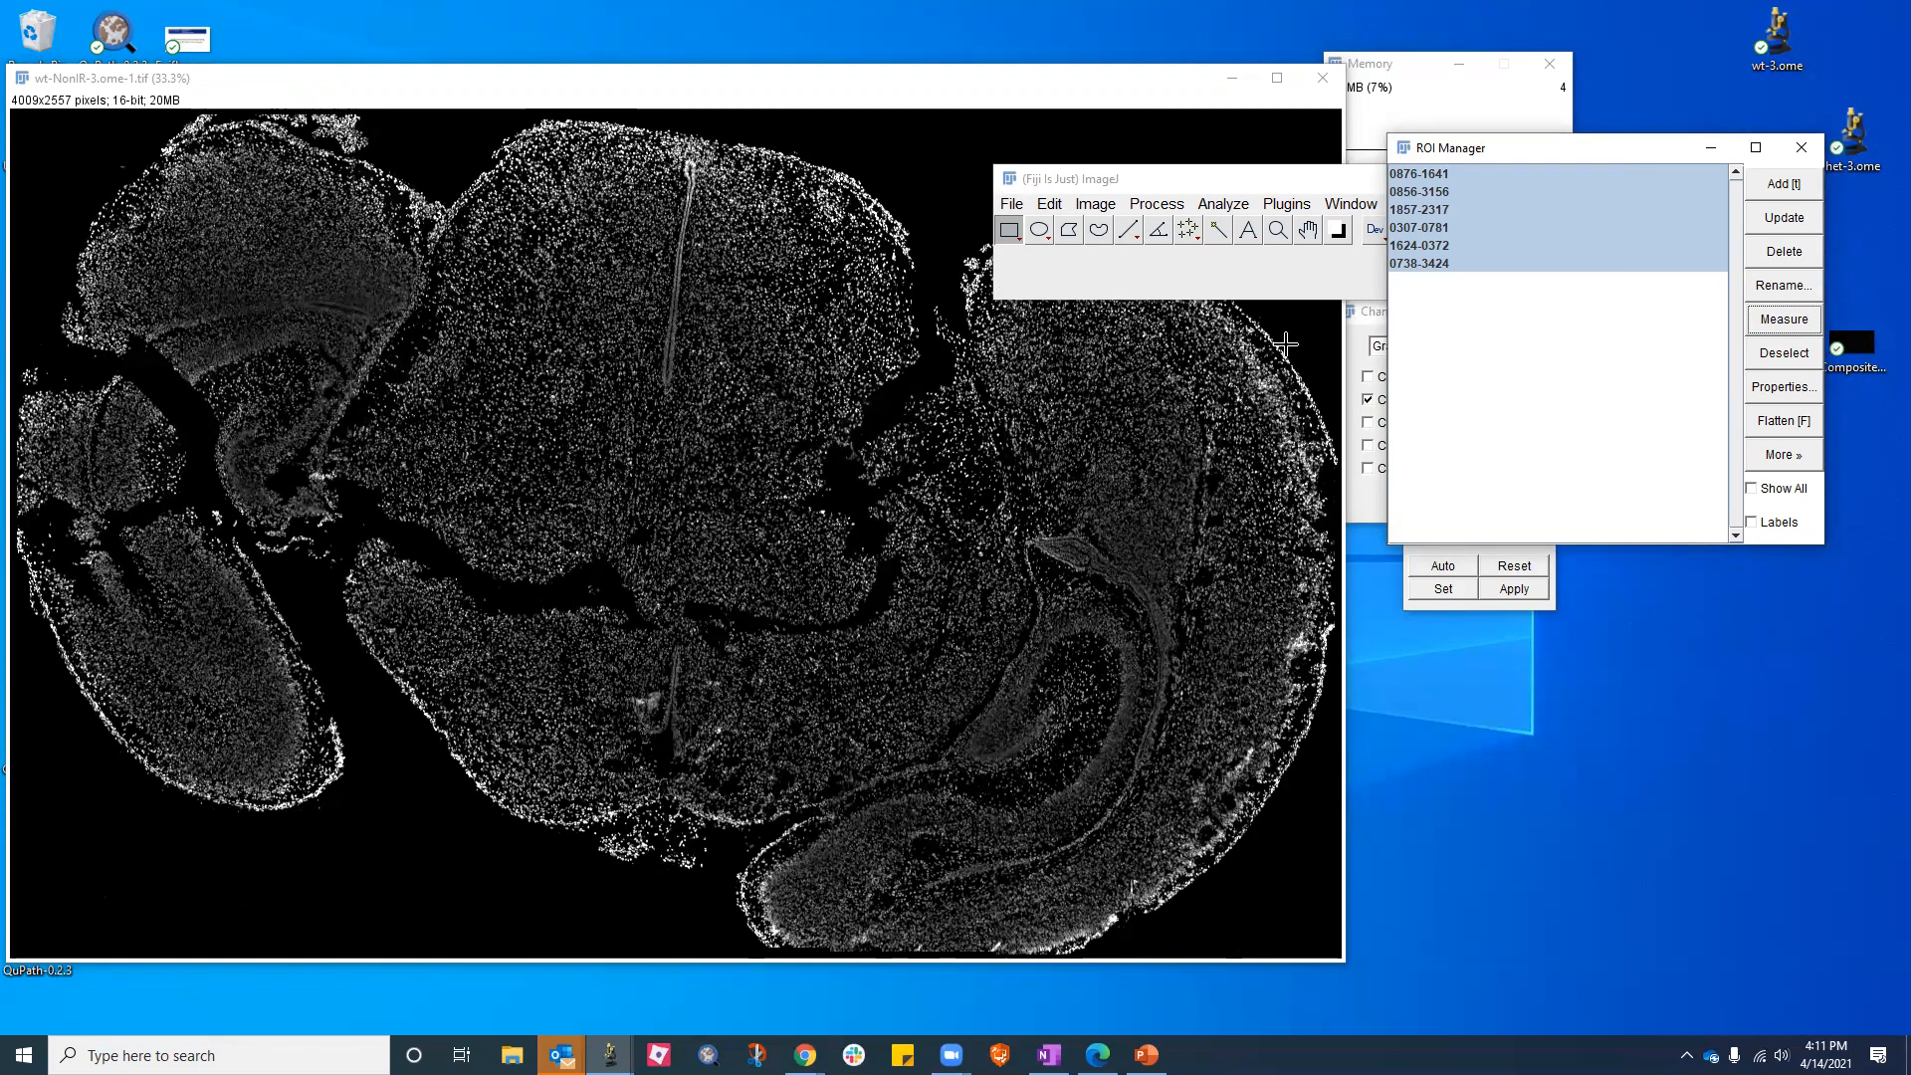
pyautogui.click(1498, 329)
pyautogui.click(1441, 175)
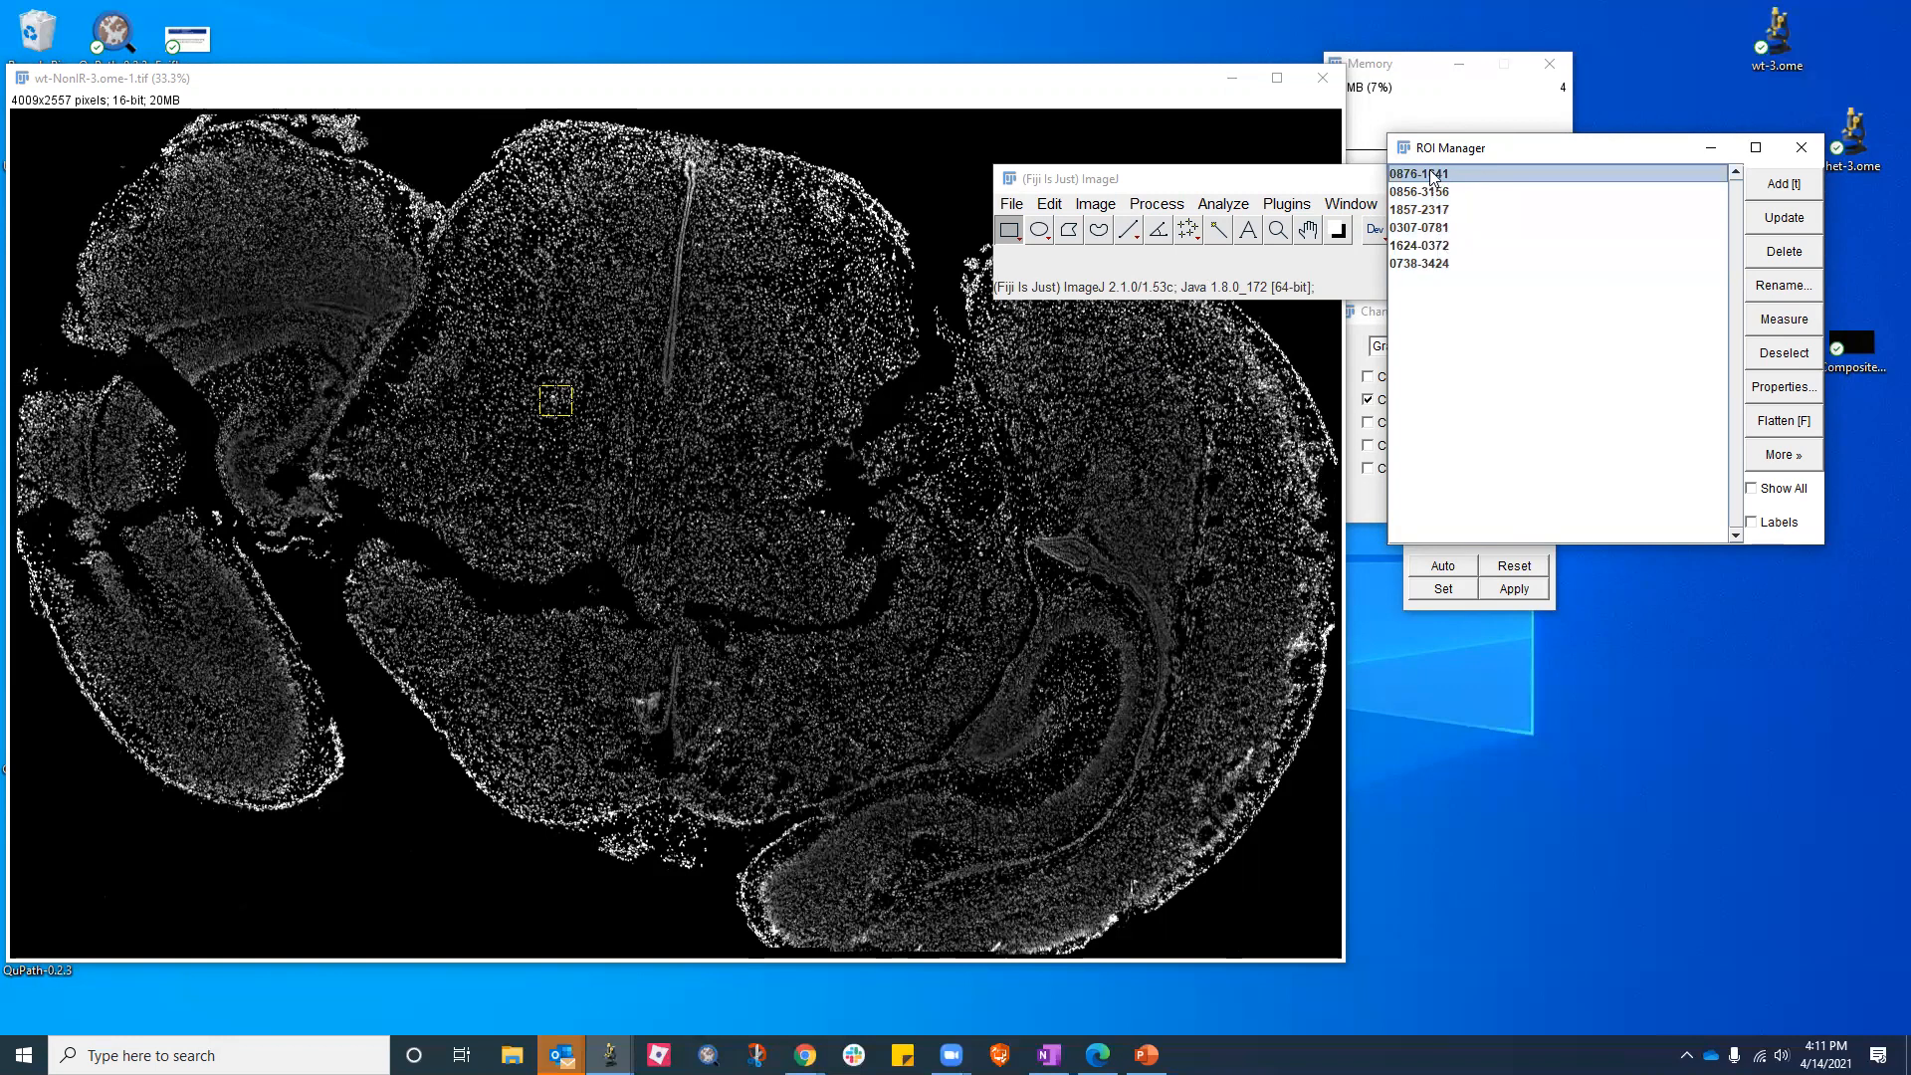
pyautogui.keyDown('shift'); pyautogui.click(1433, 265); pyautogui.keyUp('shift')
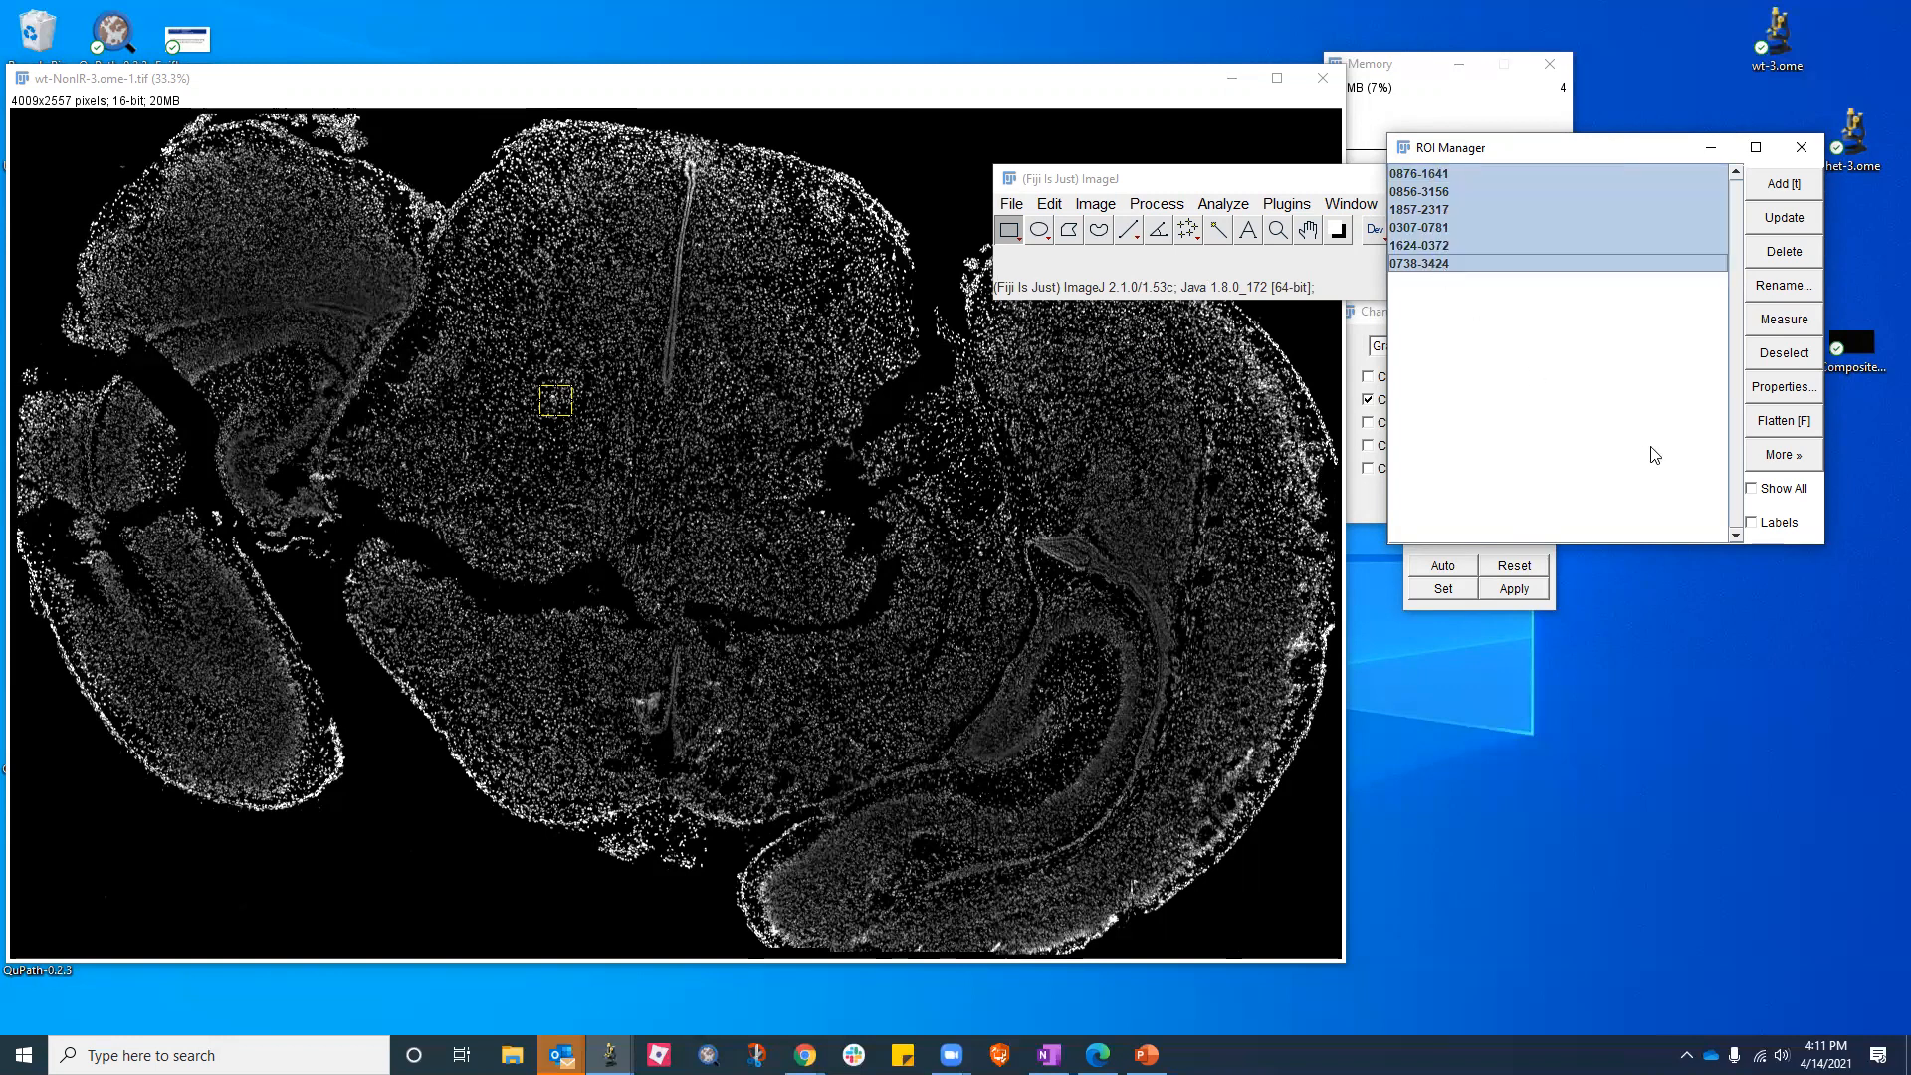
pyautogui.click(1779, 464)
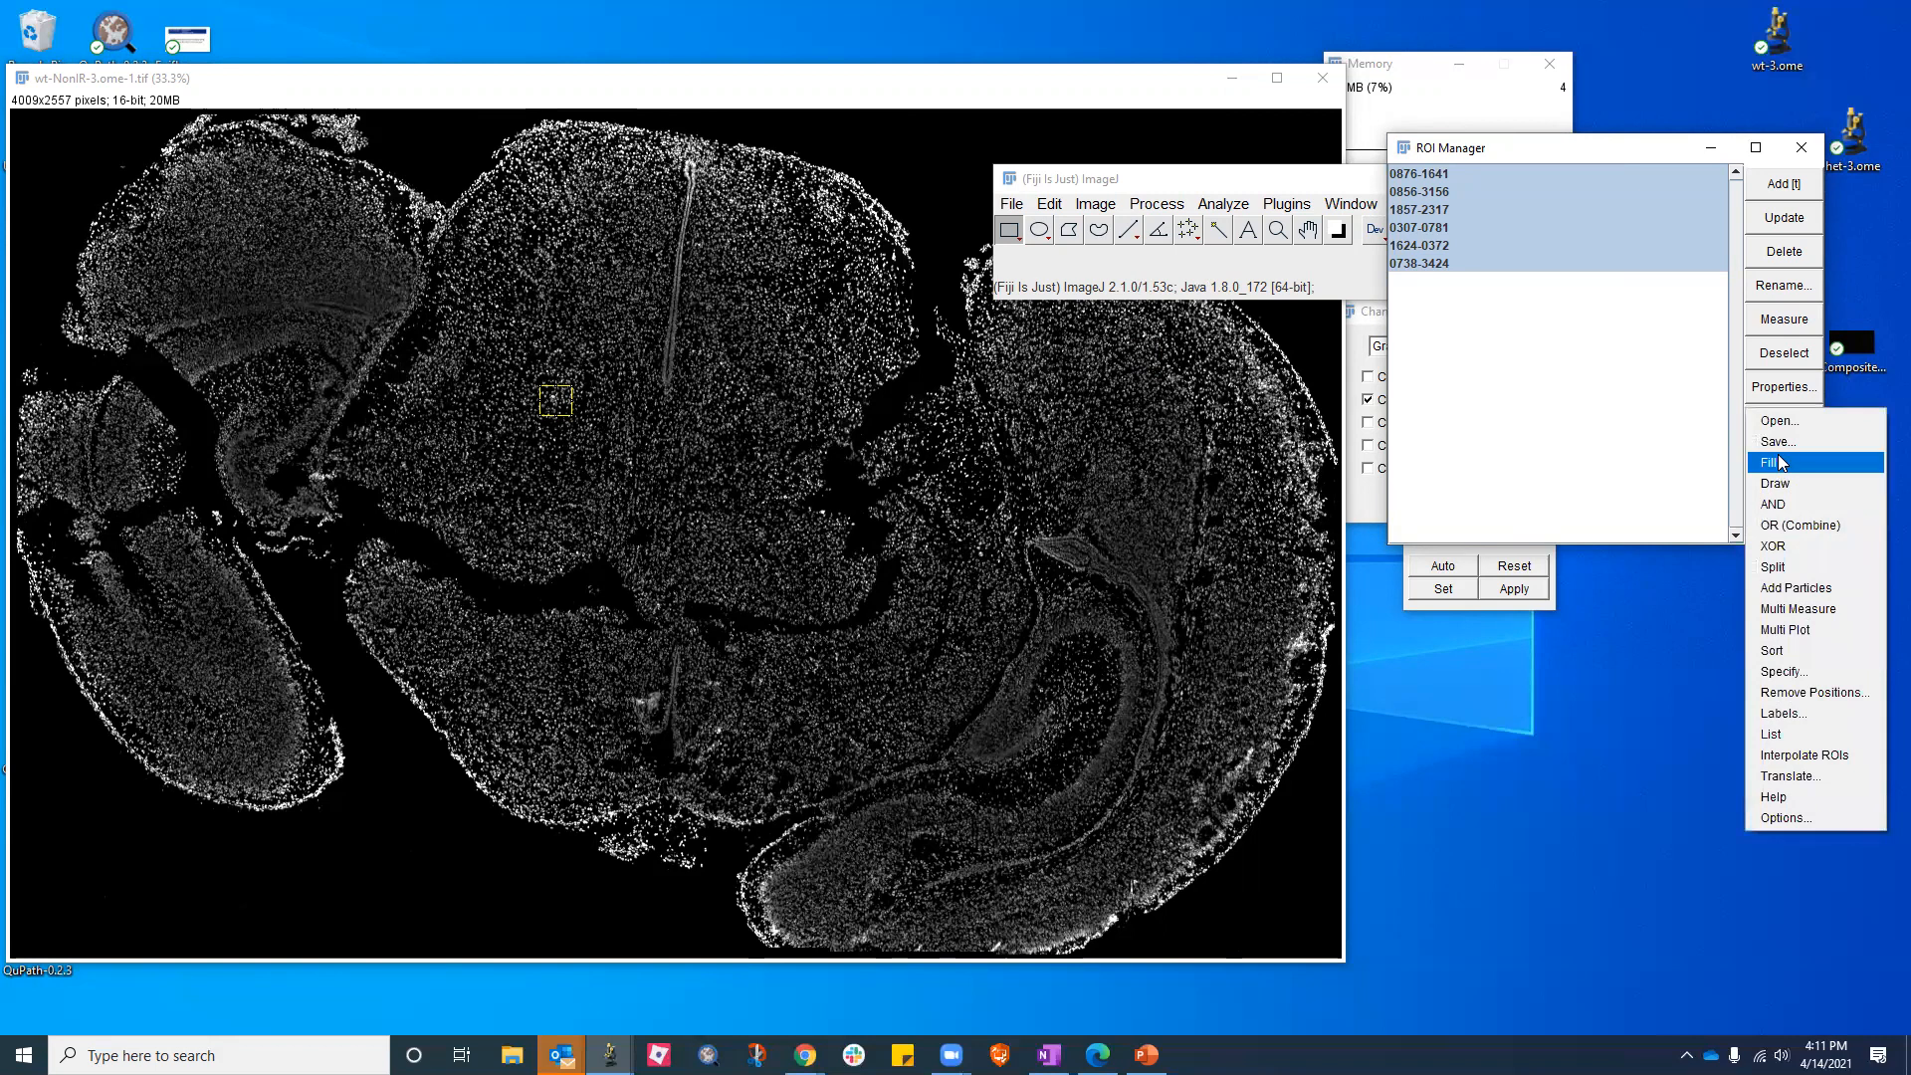
pyautogui.click(1774, 441)
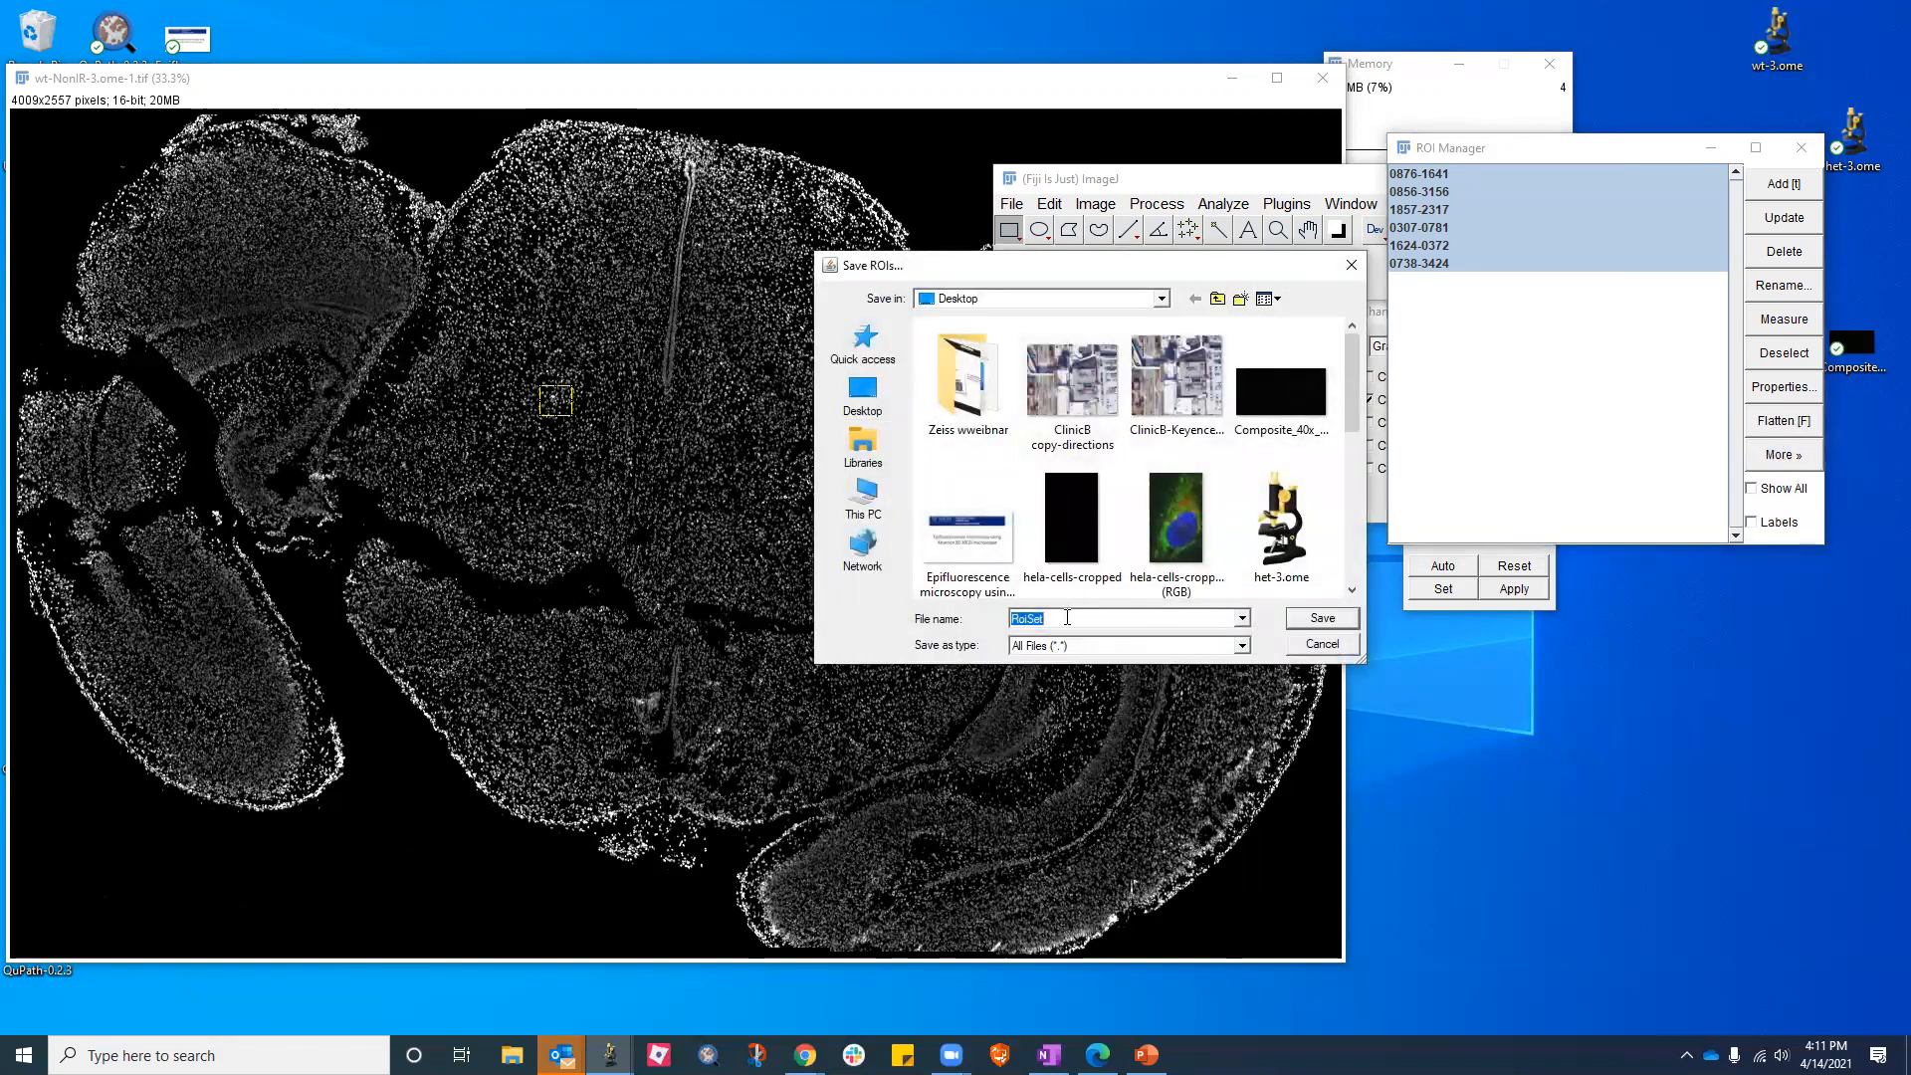
pyautogui.click(1320, 619)
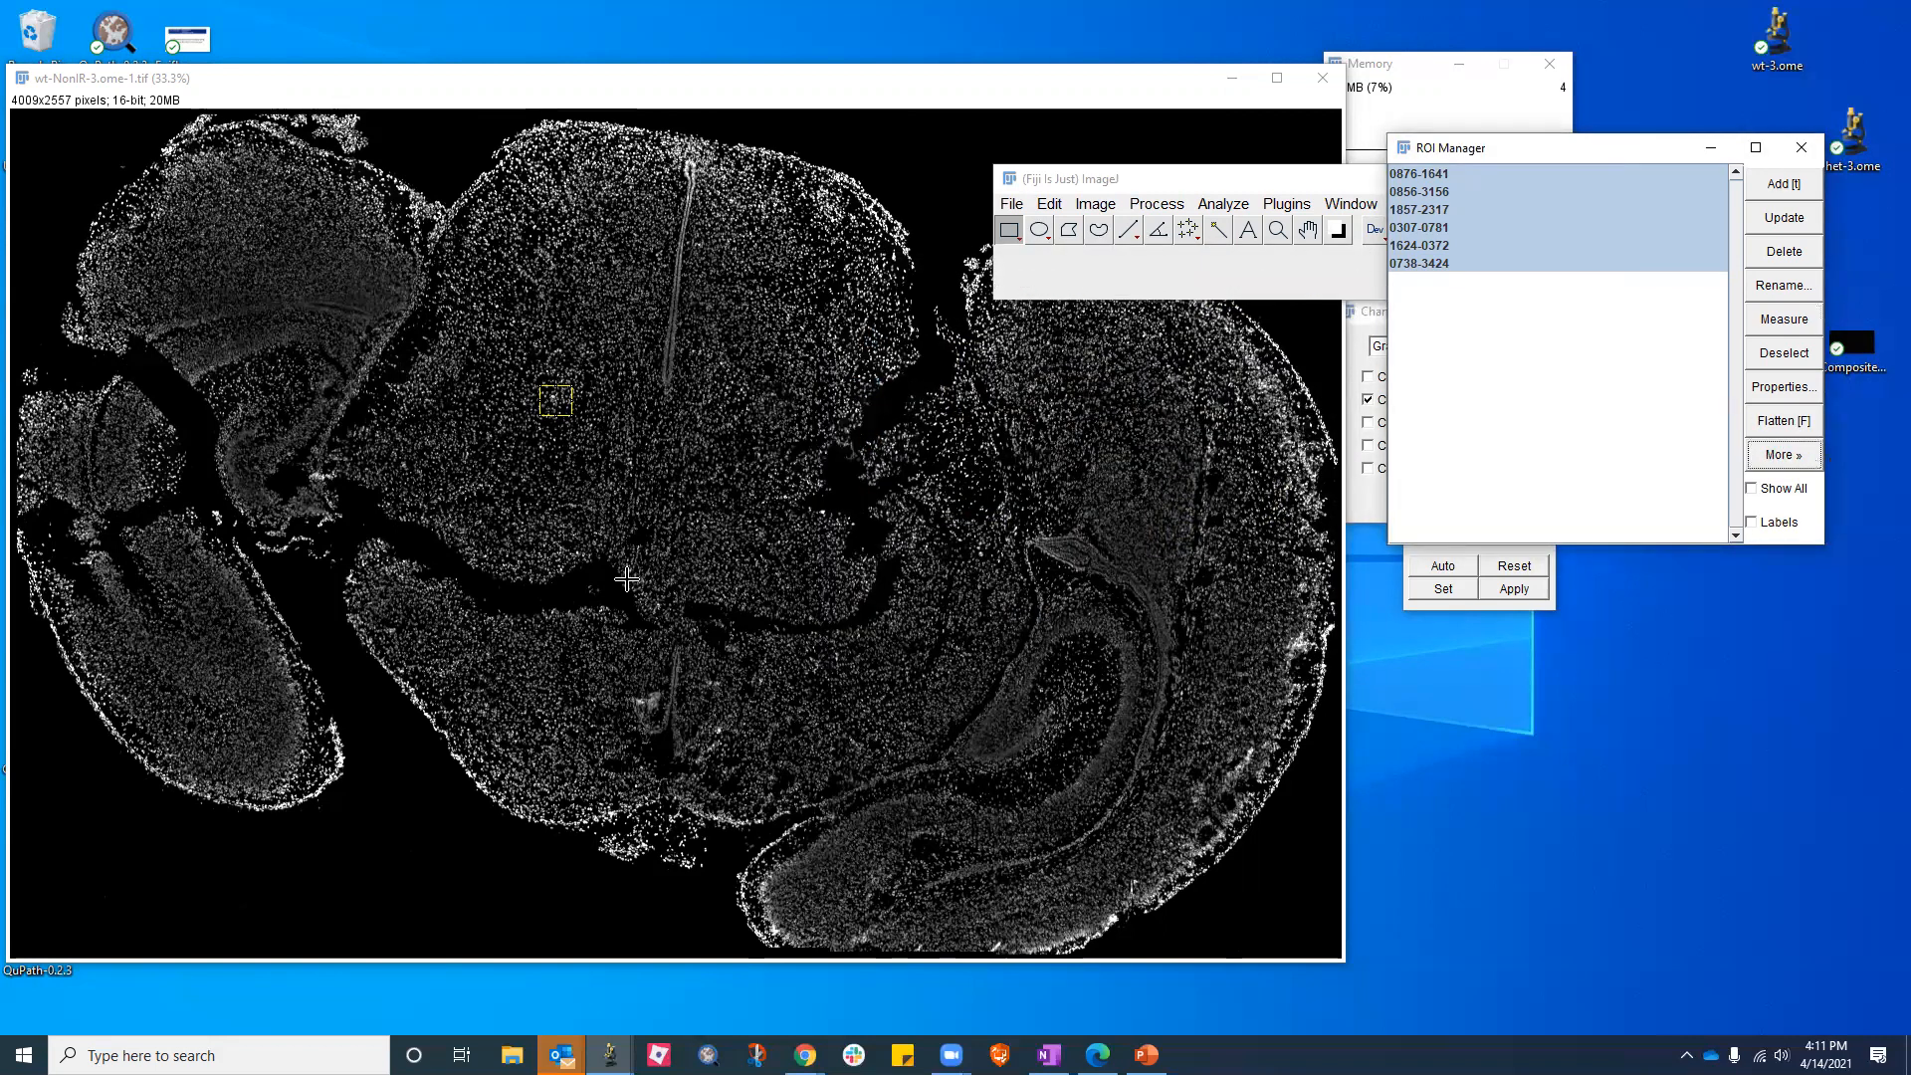
# Close the ROI Manager and reposition the metadata and wt-NonIR-3.ome-1.tif windows on the desktop
pyautogui.click(674, 521)
pyautogui.click(1802, 147)
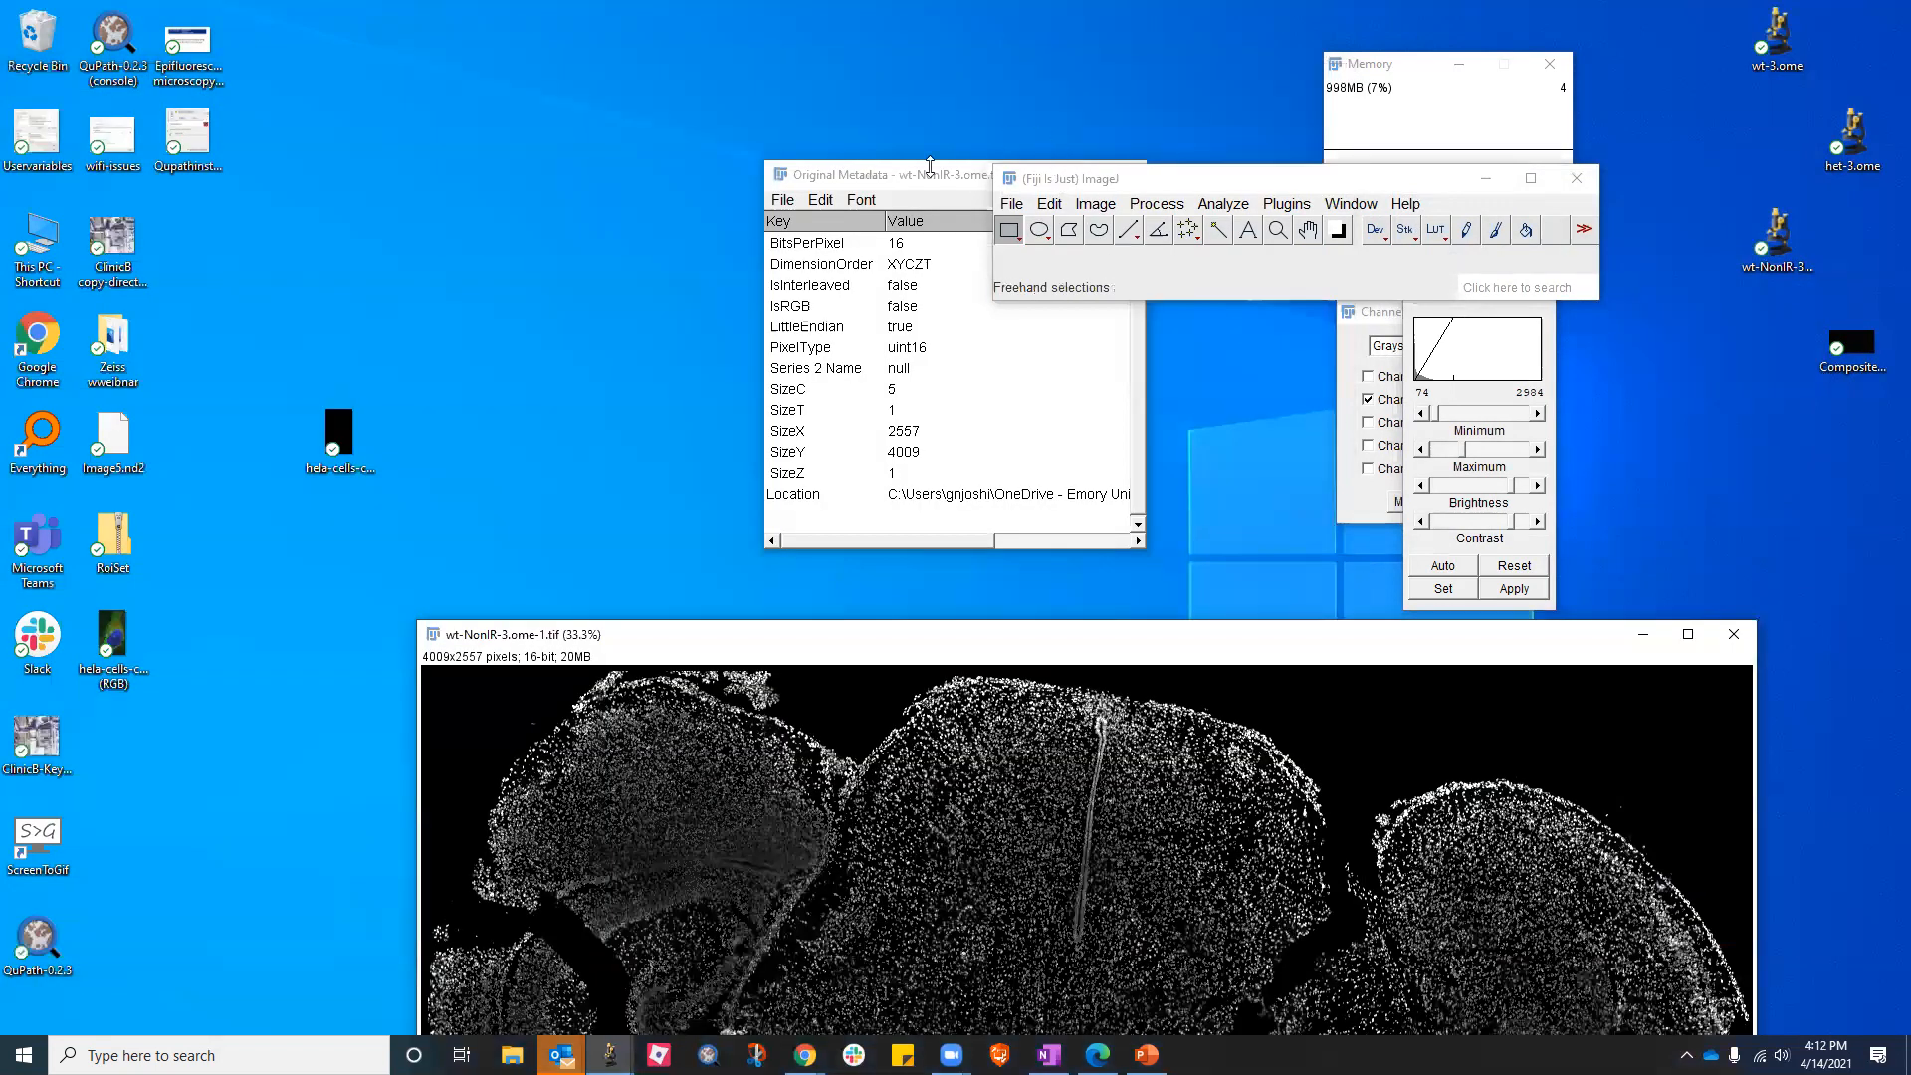
pyautogui.click(920, 179)
pyautogui.moveTo(916, 173); pyautogui.dragTo(1363, 124)
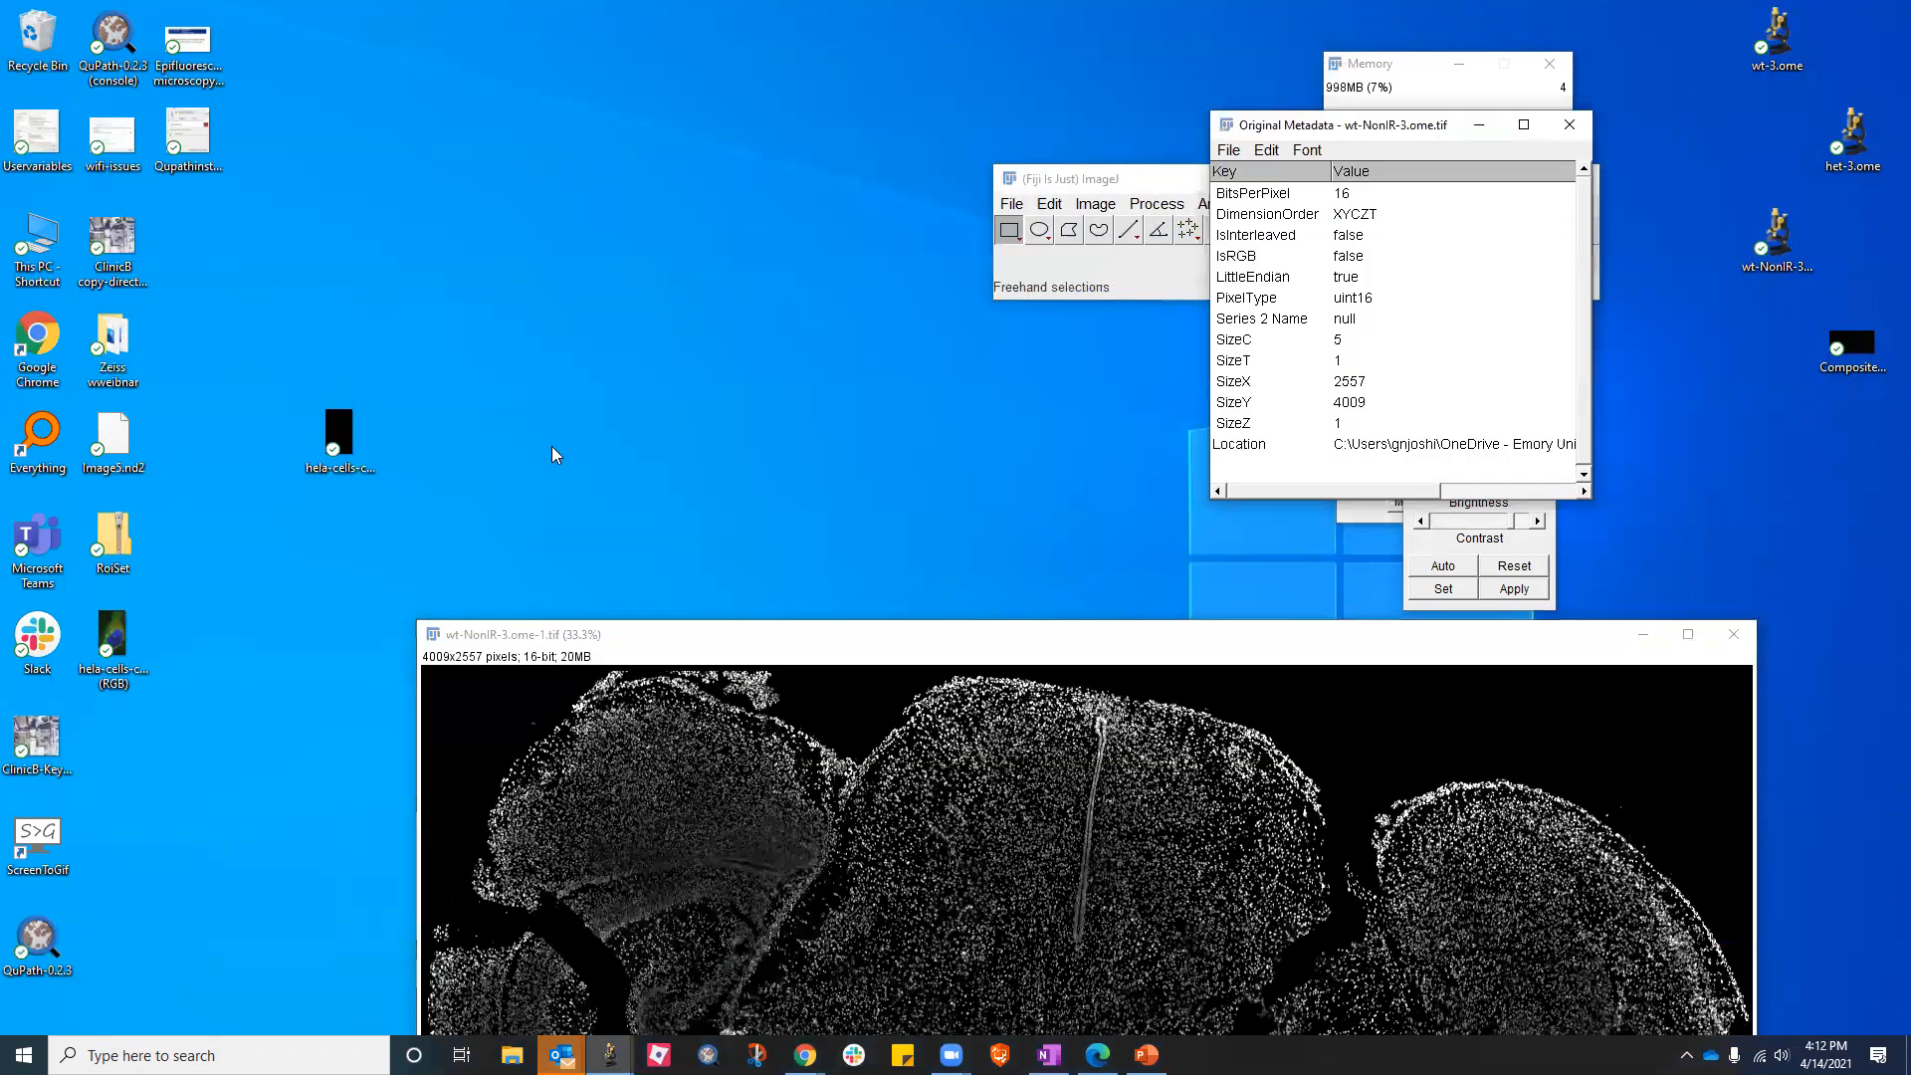
pyautogui.click(550, 633)
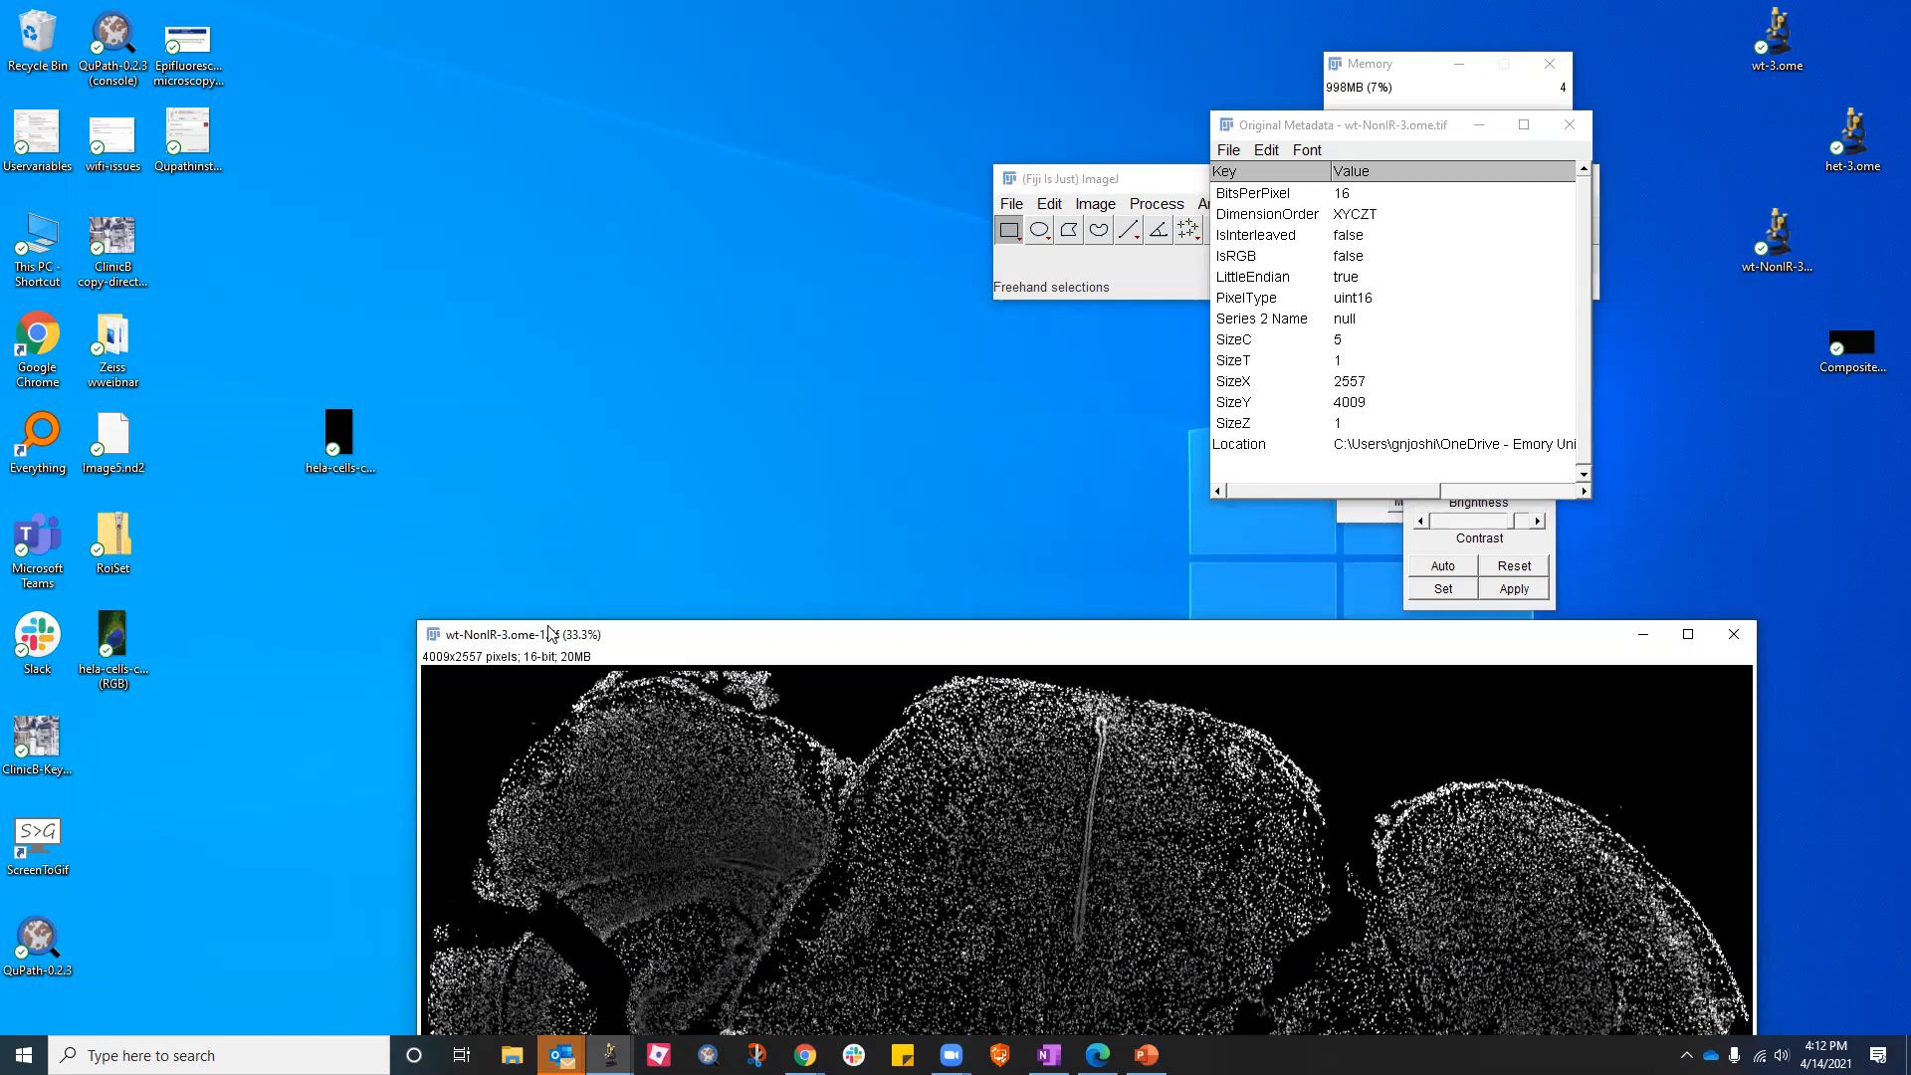
pyautogui.moveTo(550, 634); pyautogui.dragTo(452, 206)
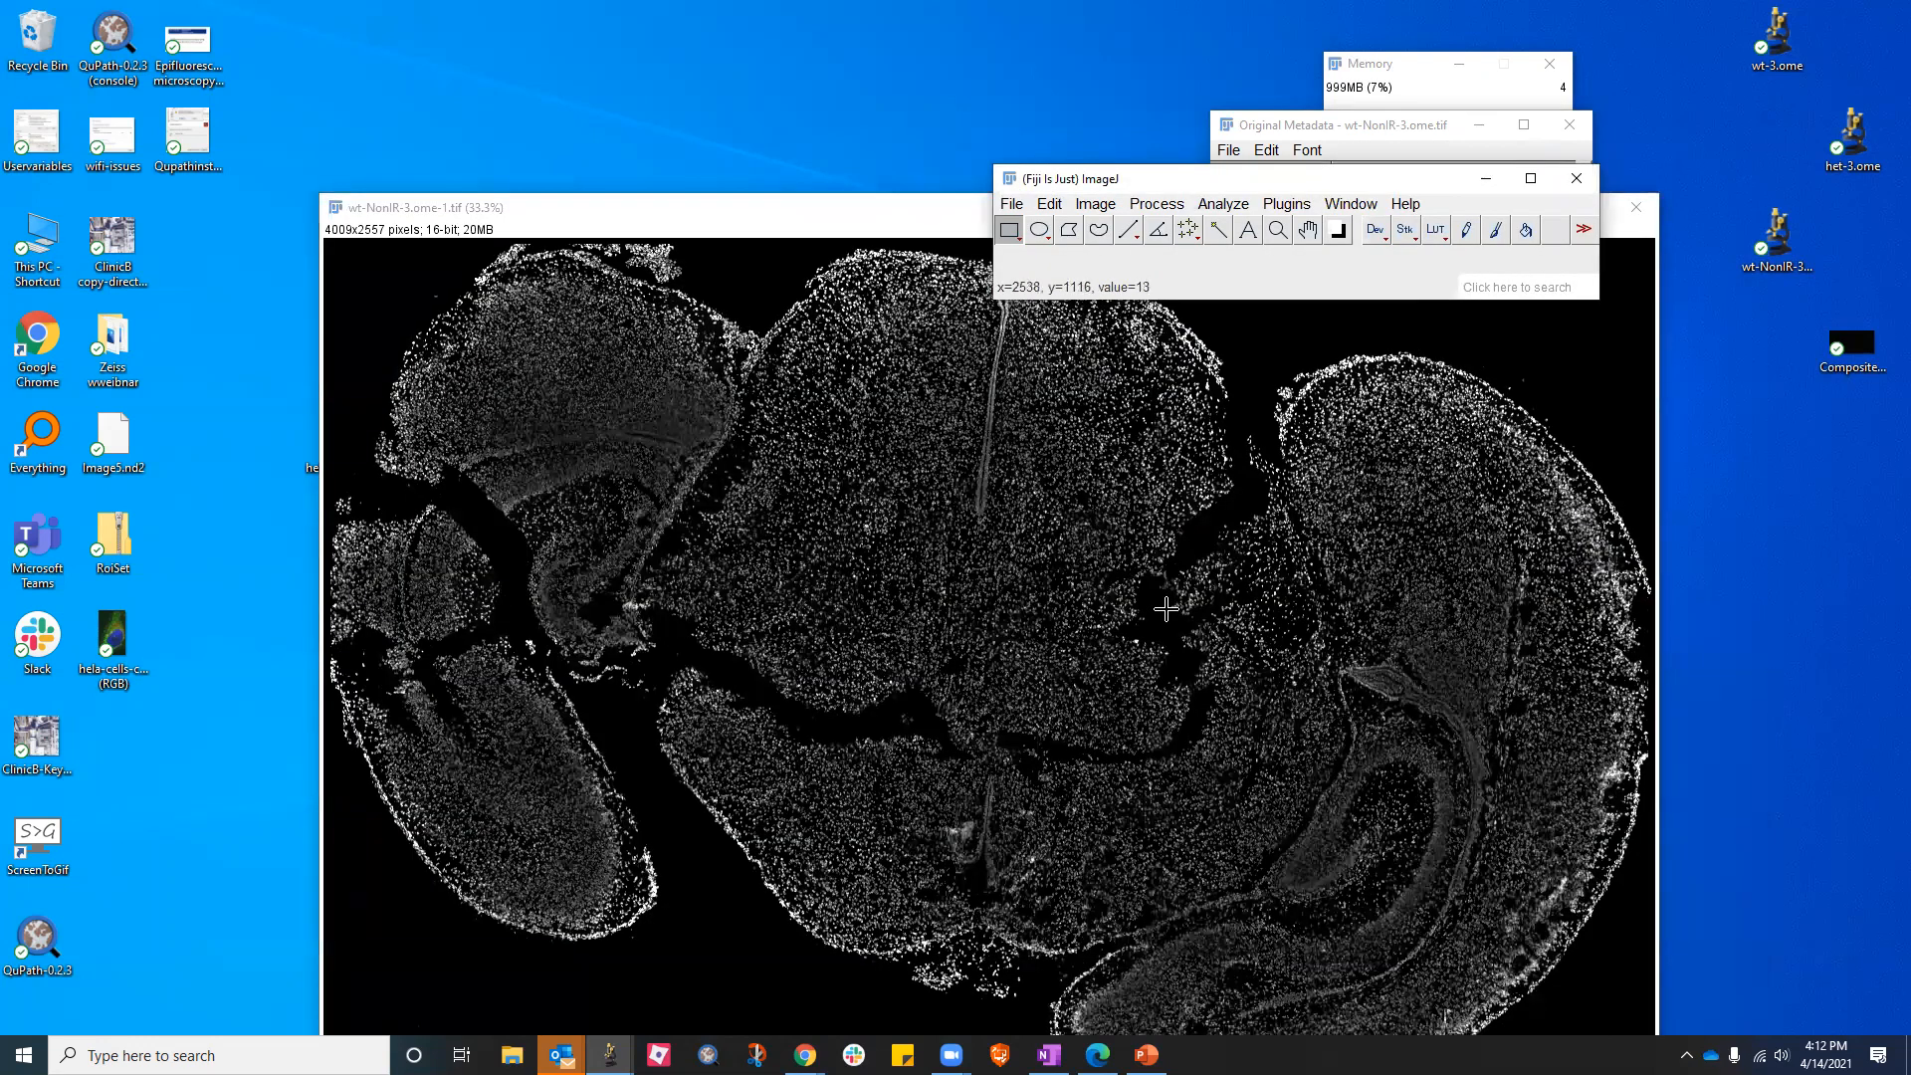
# Reopen the ROI Manager and load the RoiSet file from the Desktop
pyautogui.press('t')
pyautogui.click(1541, 361)
pyautogui.click(1543, 334)
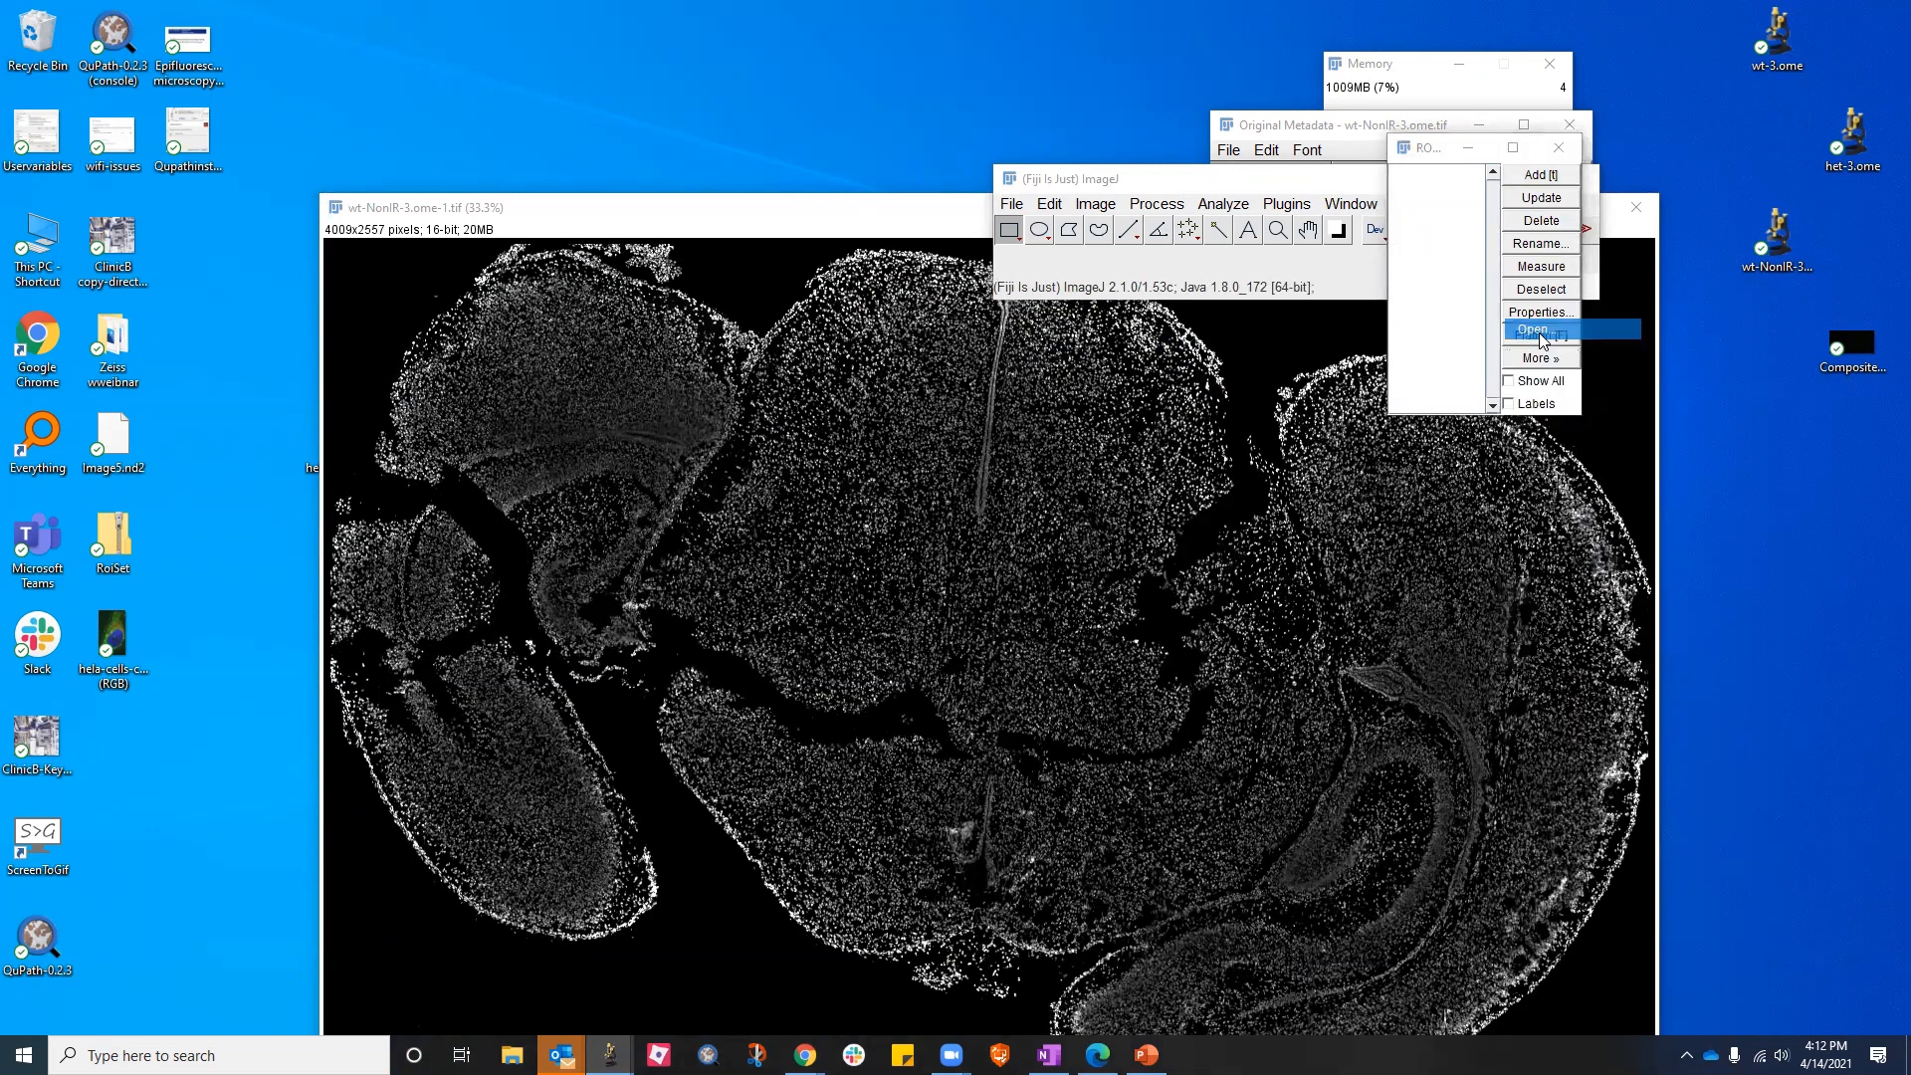
pyautogui.scroll(-5, 1195, 427)
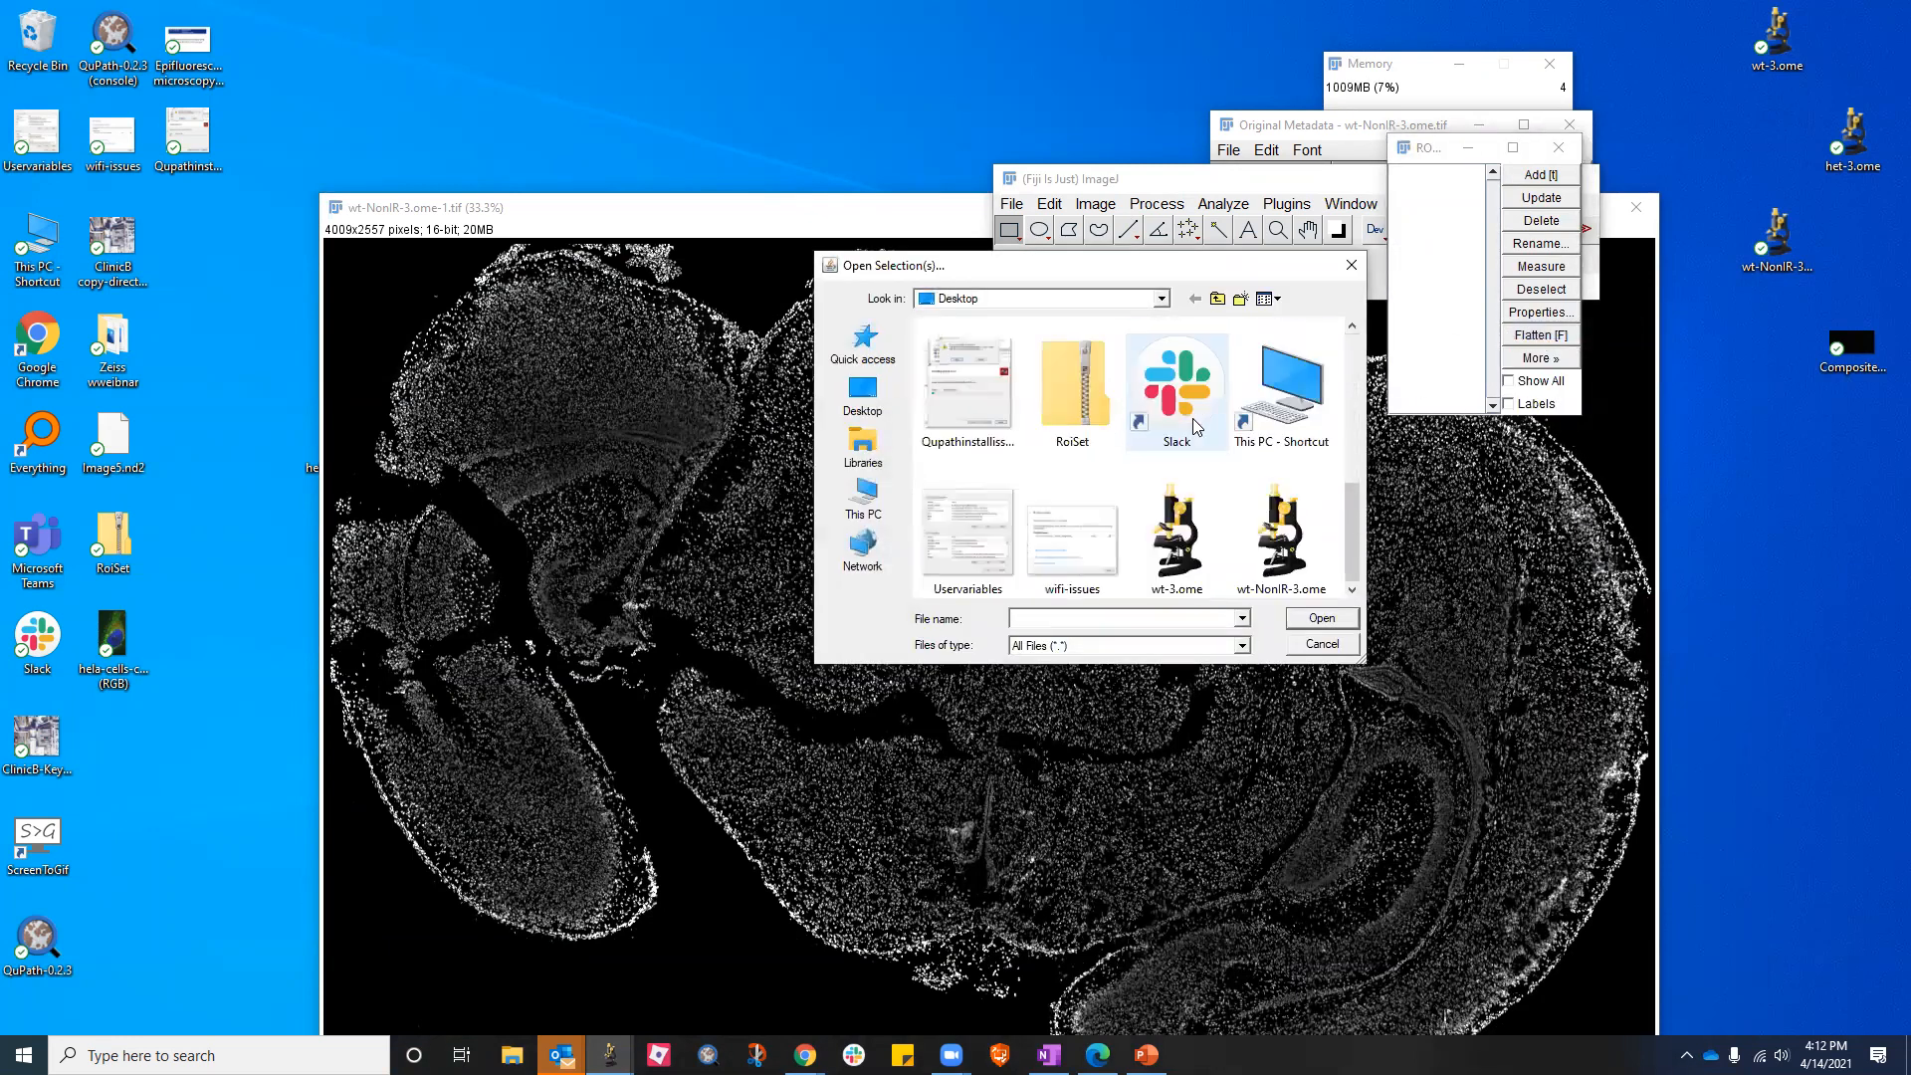
pyautogui.click(1072, 394)
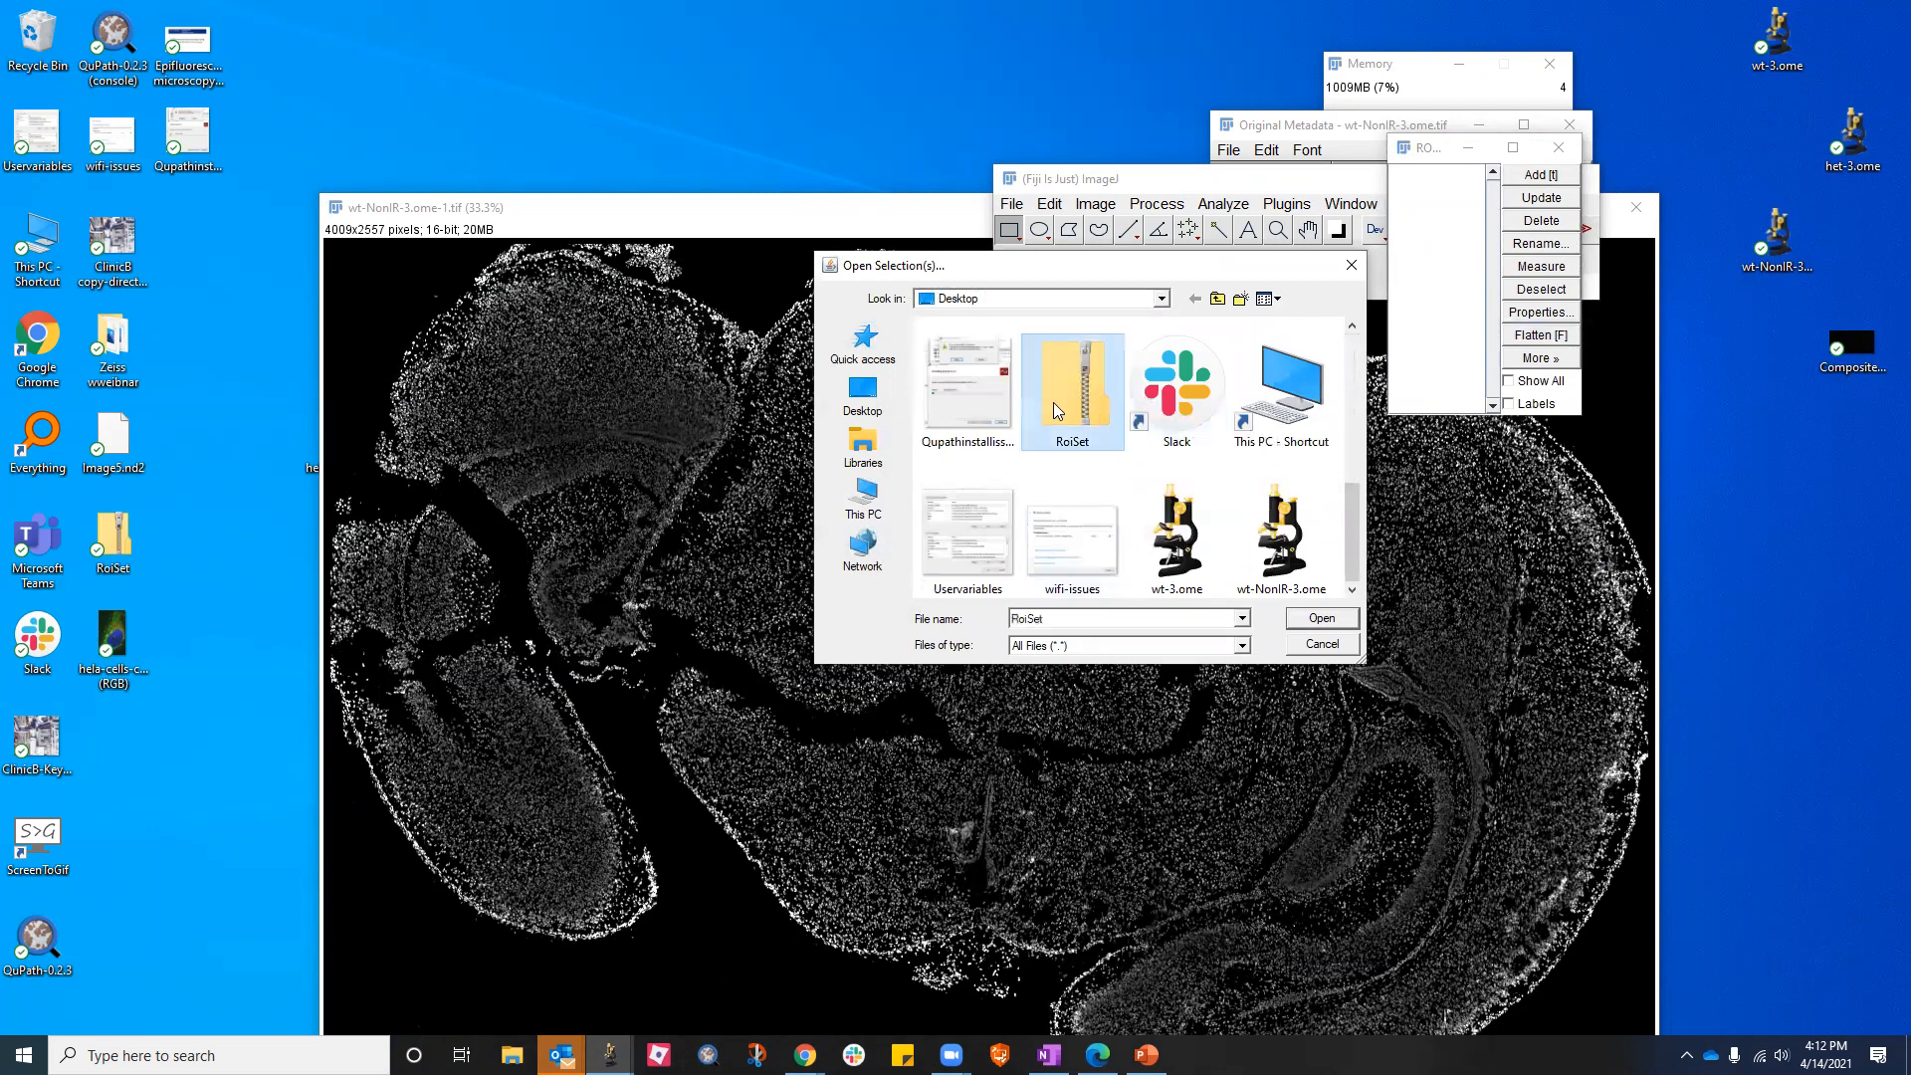
pyautogui.click(1322, 618)
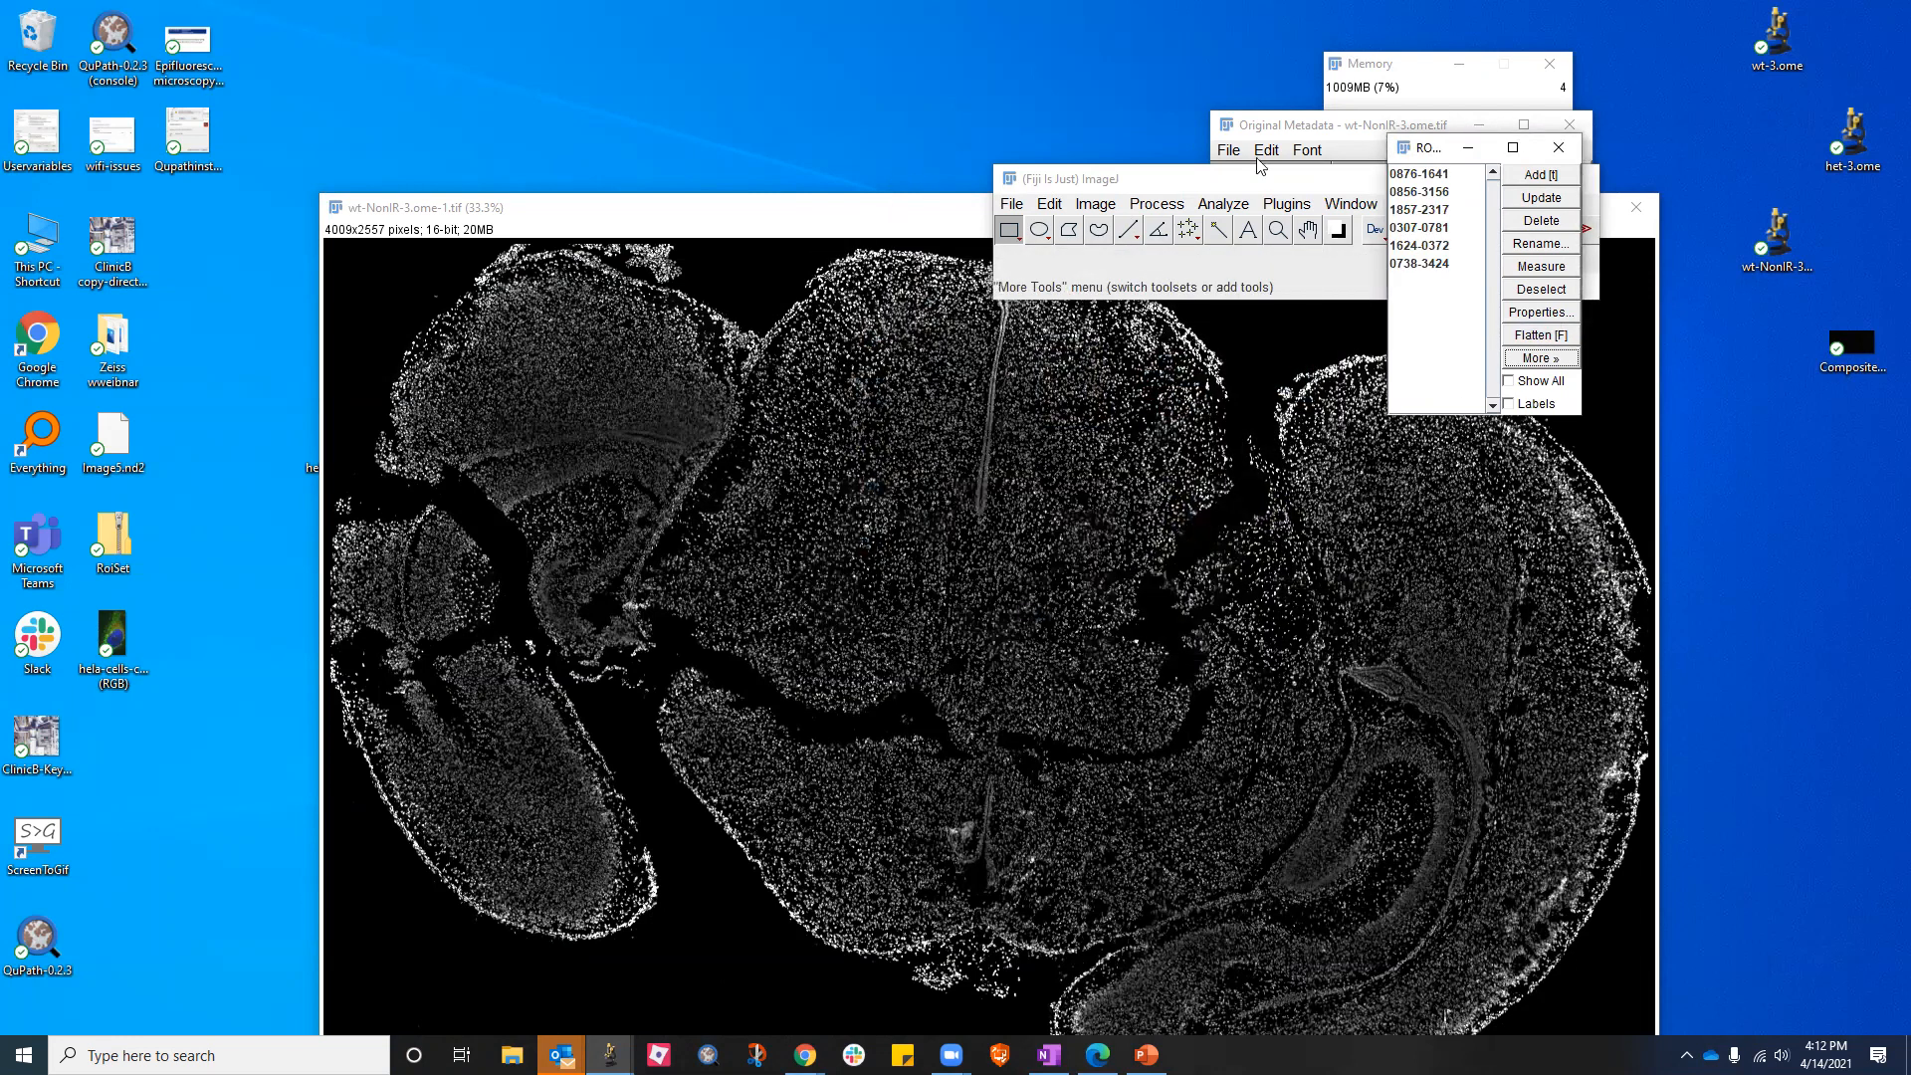
# Select the last reloaded region in the ROI Manager to check its location on the image
pyautogui.moveTo(1401, 153); pyautogui.dragTo(1142, 149)
pyautogui.moveTo(1405, 153); pyautogui.dragTo(1471, 149)
pyautogui.click(1390, 412)
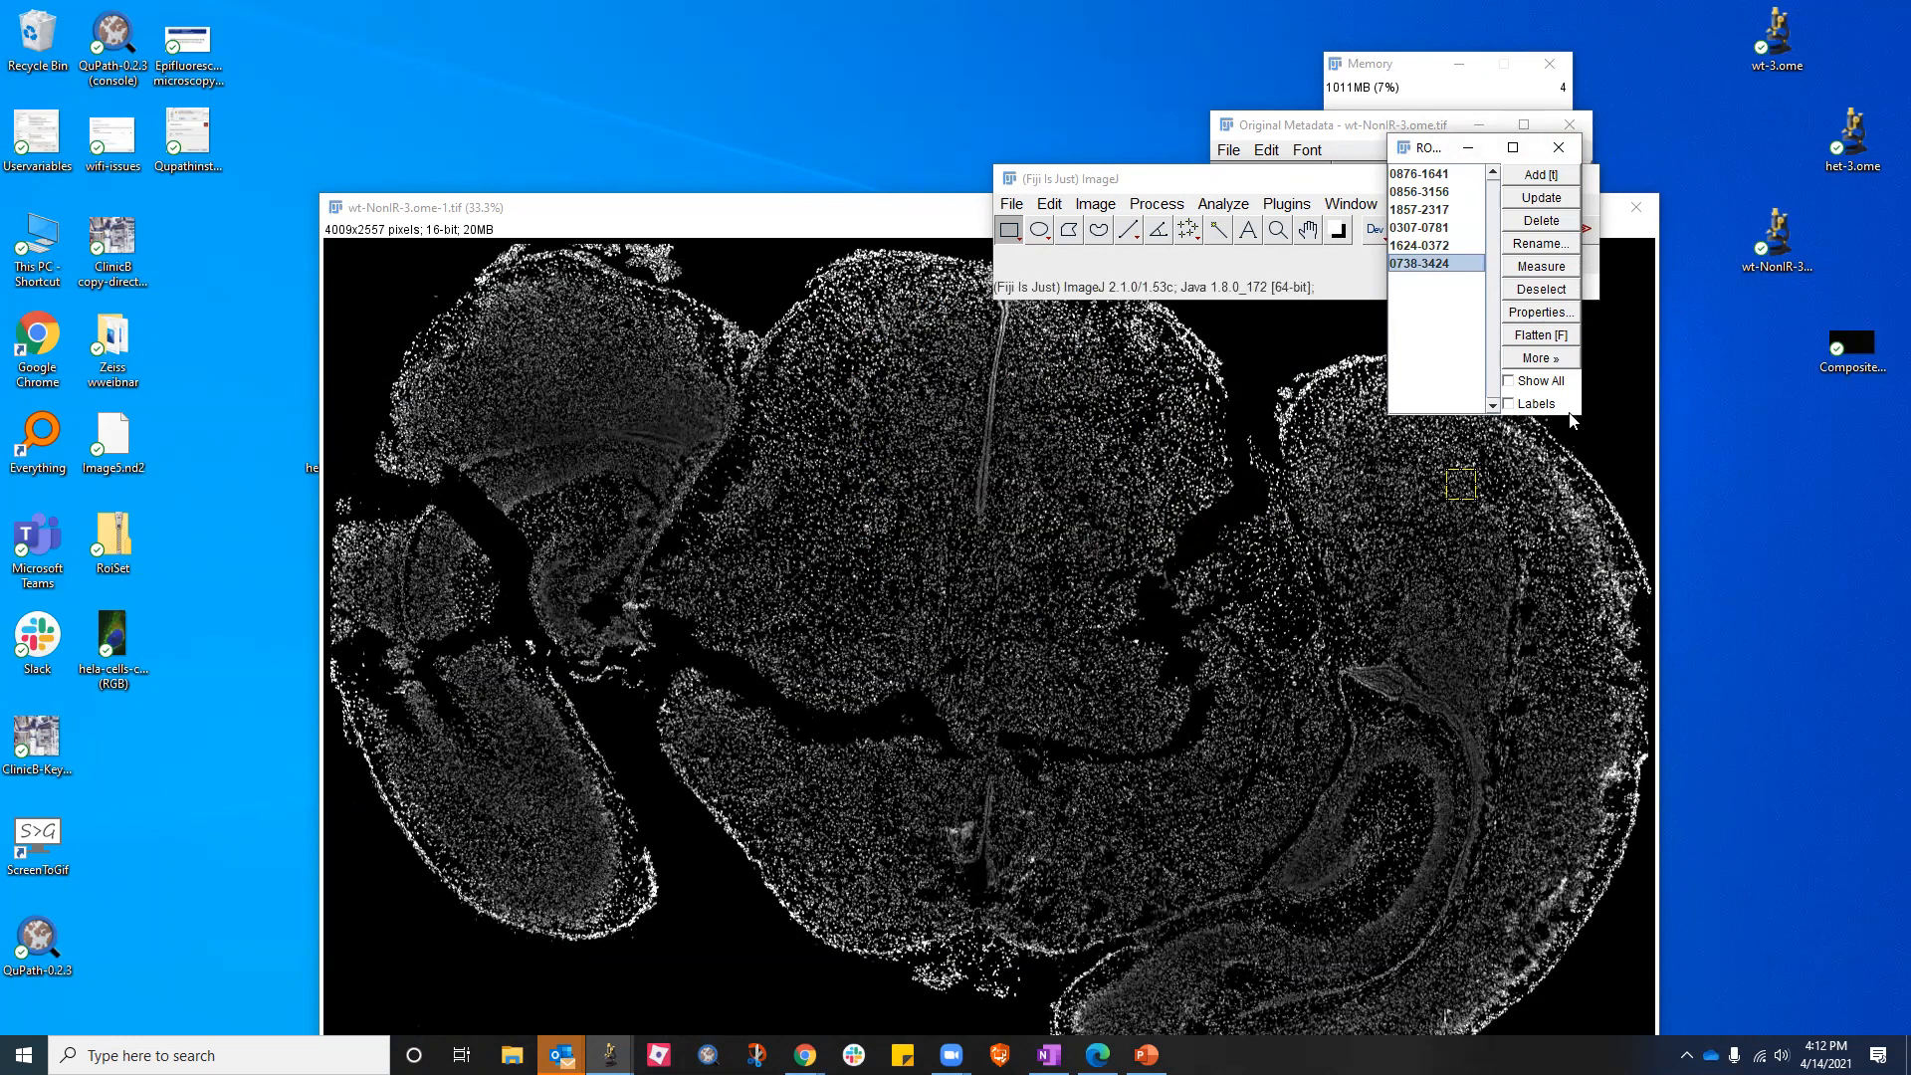
# Enlarge the ROI Manager and select the reloaded regions one after another to check their locations on the image
pyautogui.moveTo(1577, 416); pyautogui.dragTo(1711, 537)
pyautogui.click(1446, 192)
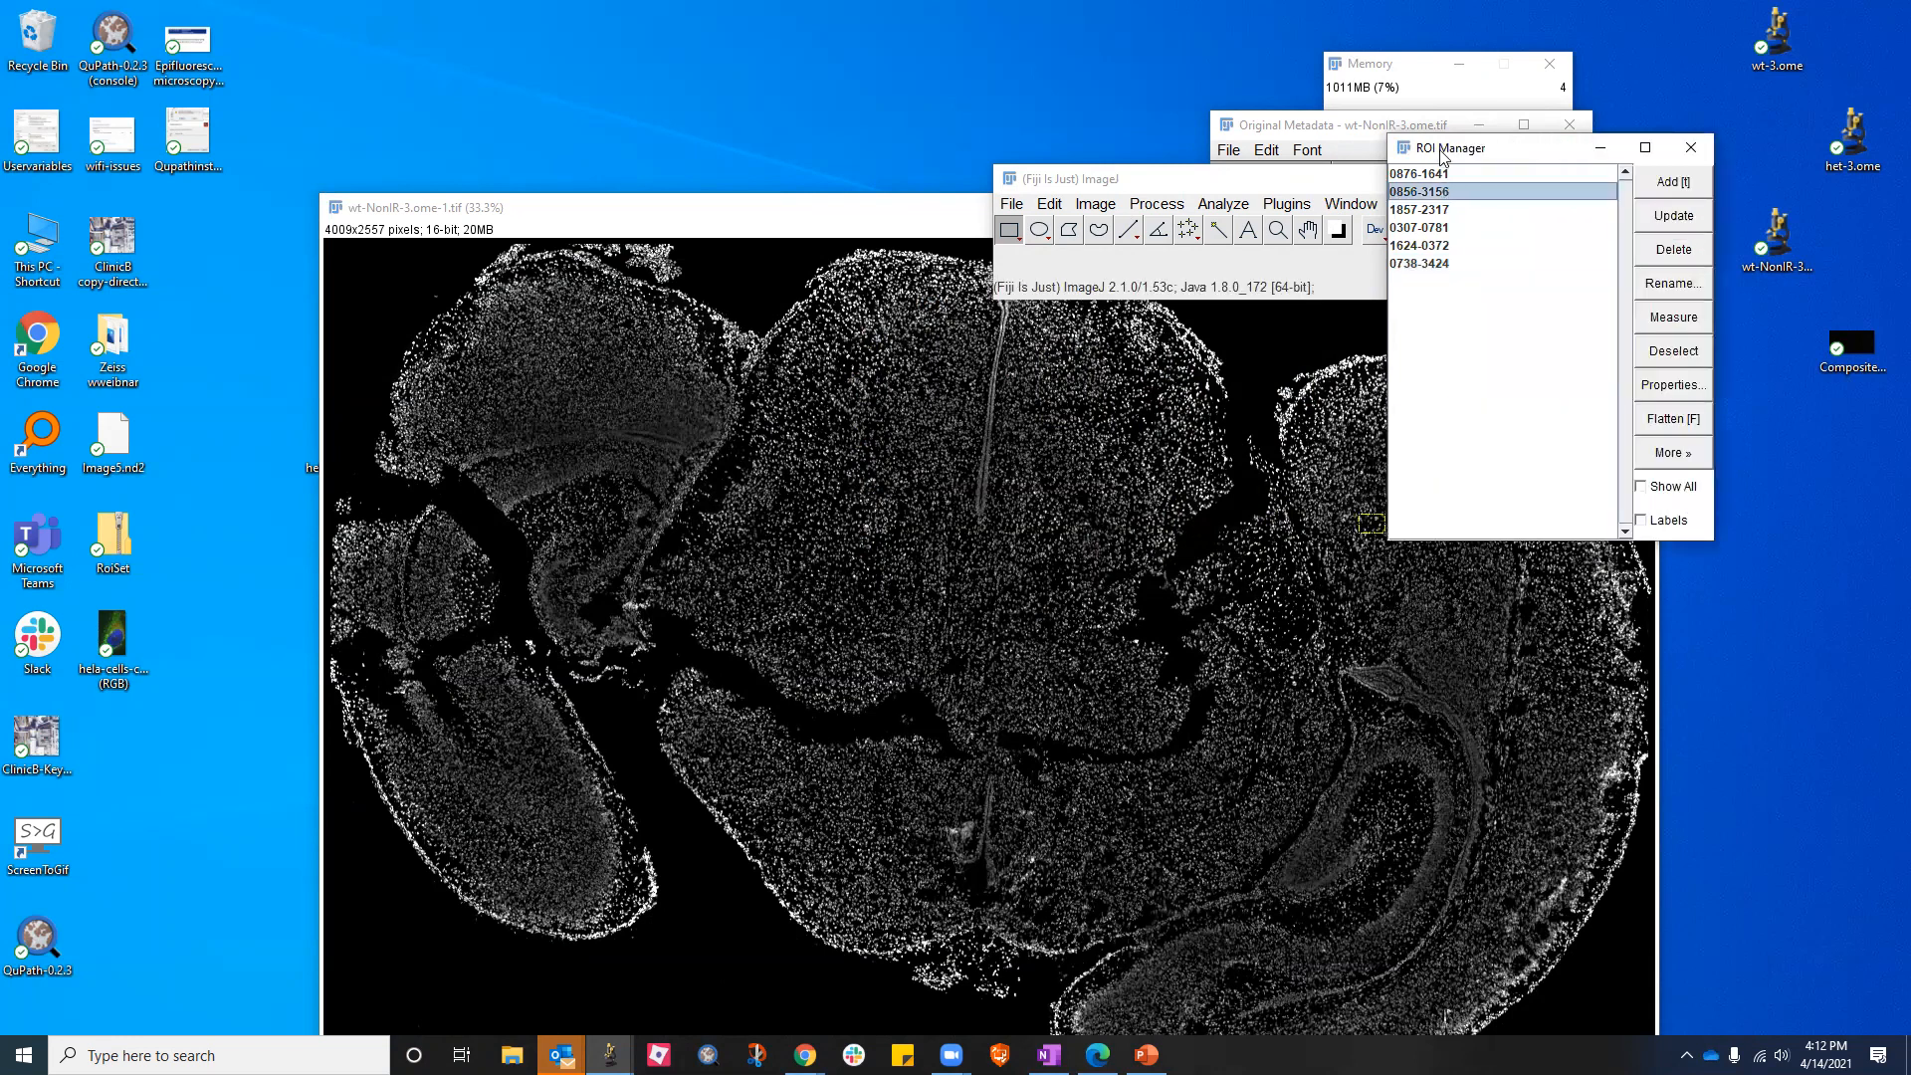
pyautogui.moveTo(1442, 156); pyautogui.dragTo(1680, 128)
pyautogui.click(1655, 148)
pyautogui.click(1649, 182)
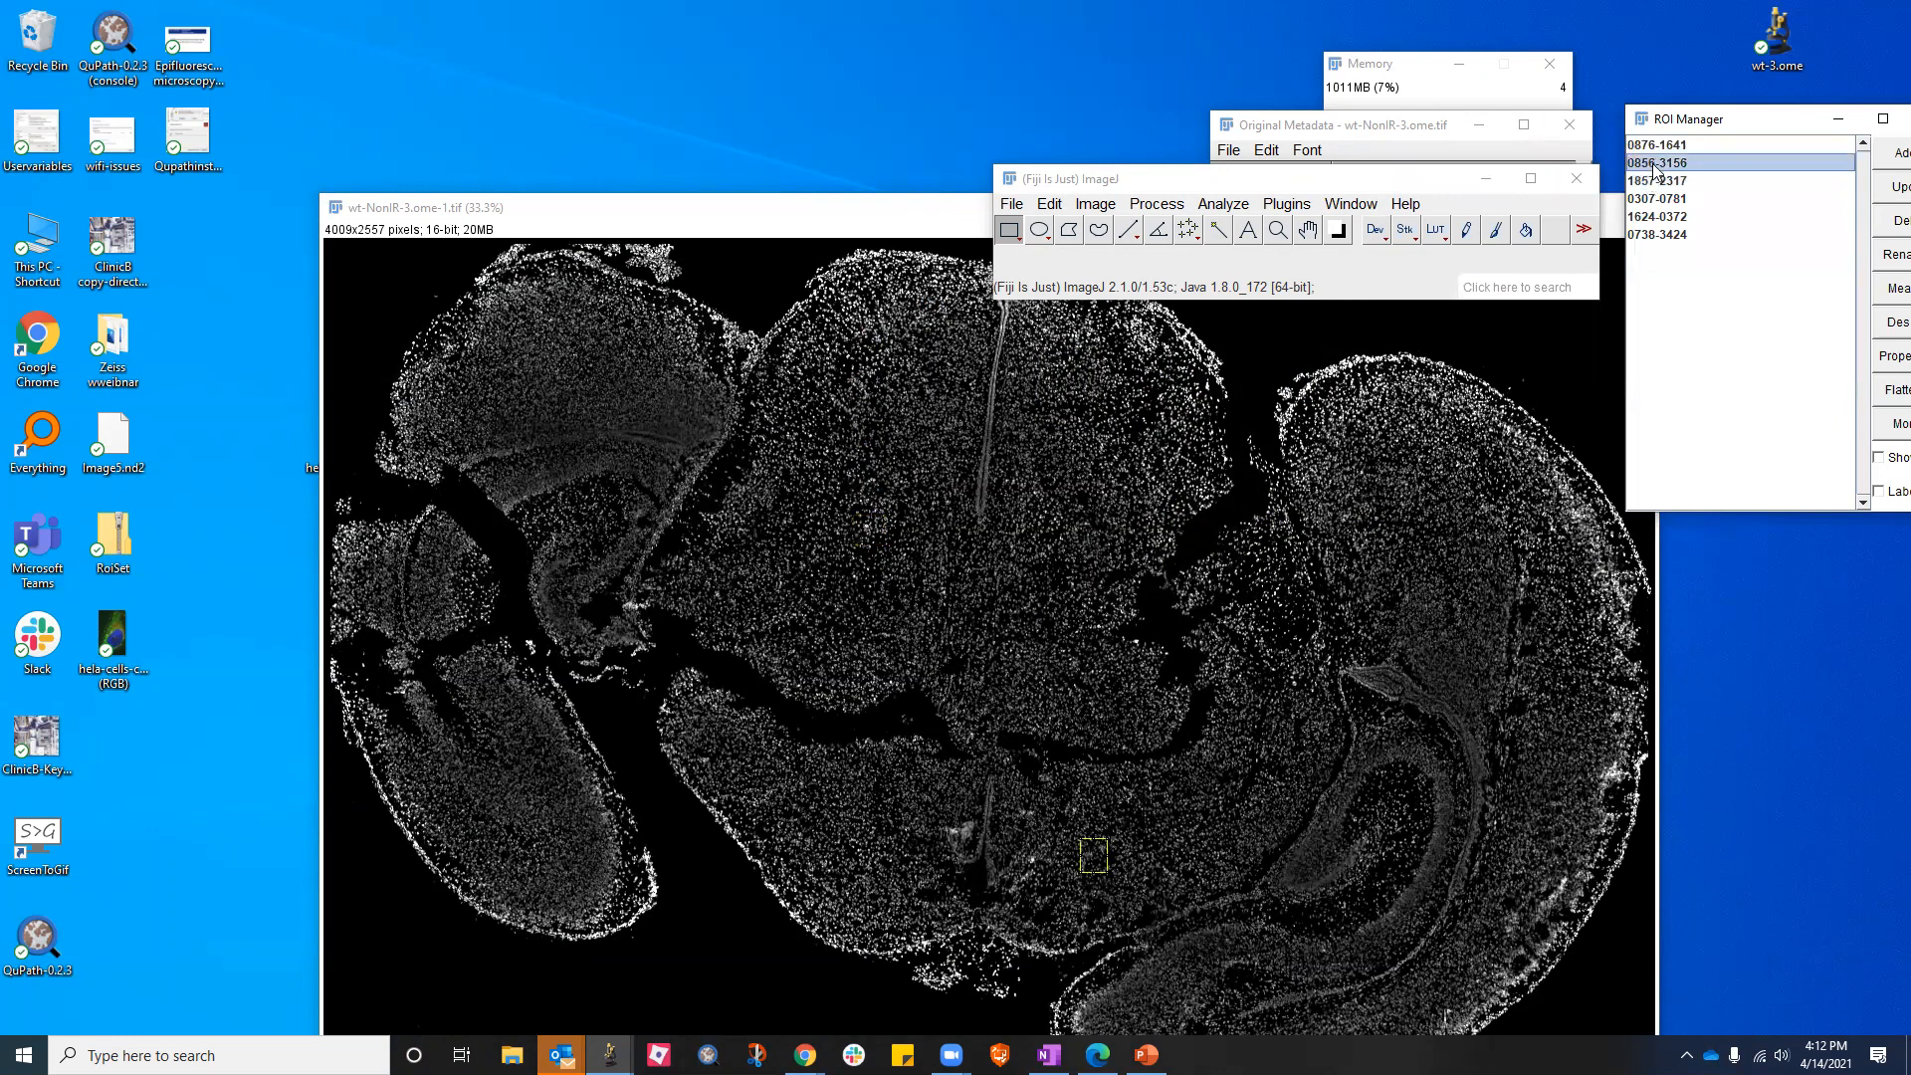
pyautogui.click(1654, 199)
pyautogui.click(1655, 217)
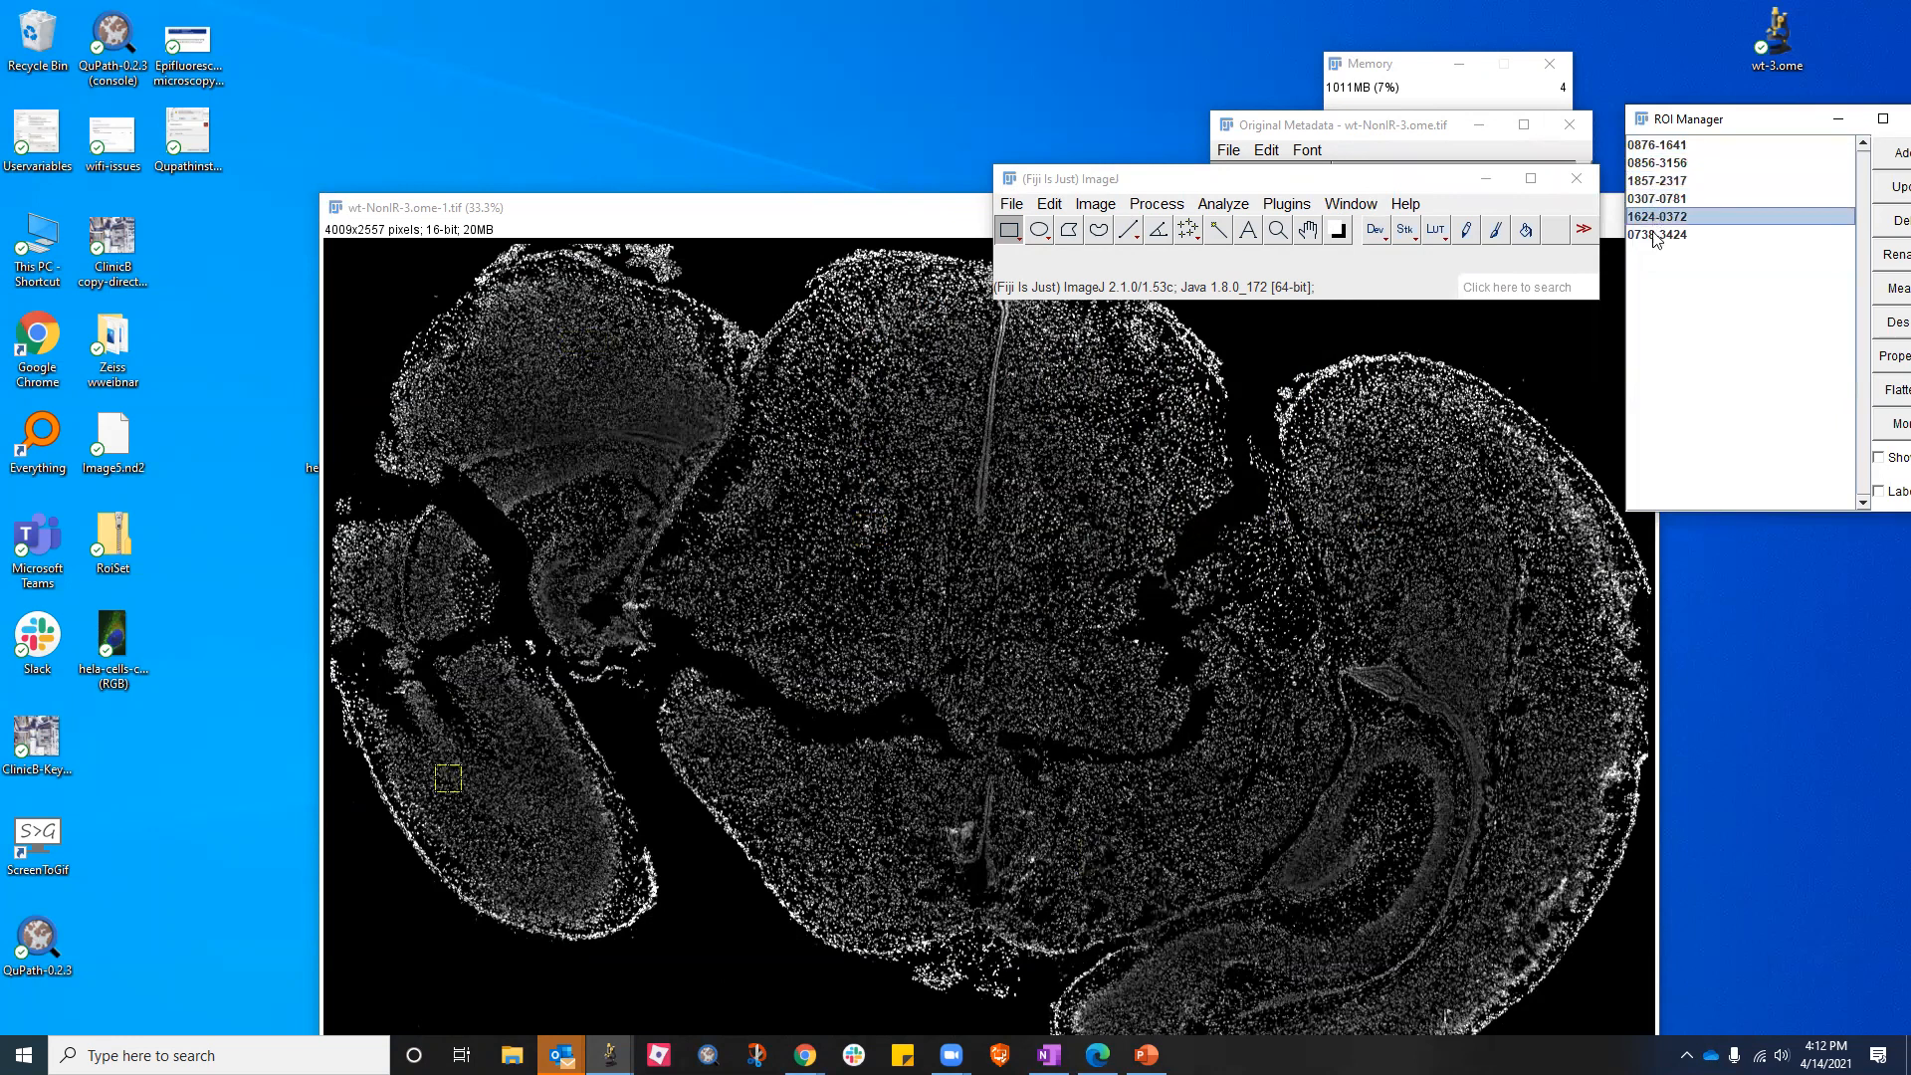
pyautogui.click(1655, 235)
pyautogui.click(1658, 217)
pyautogui.moveTo(1678, 123); pyautogui.dragTo(1358, 158)
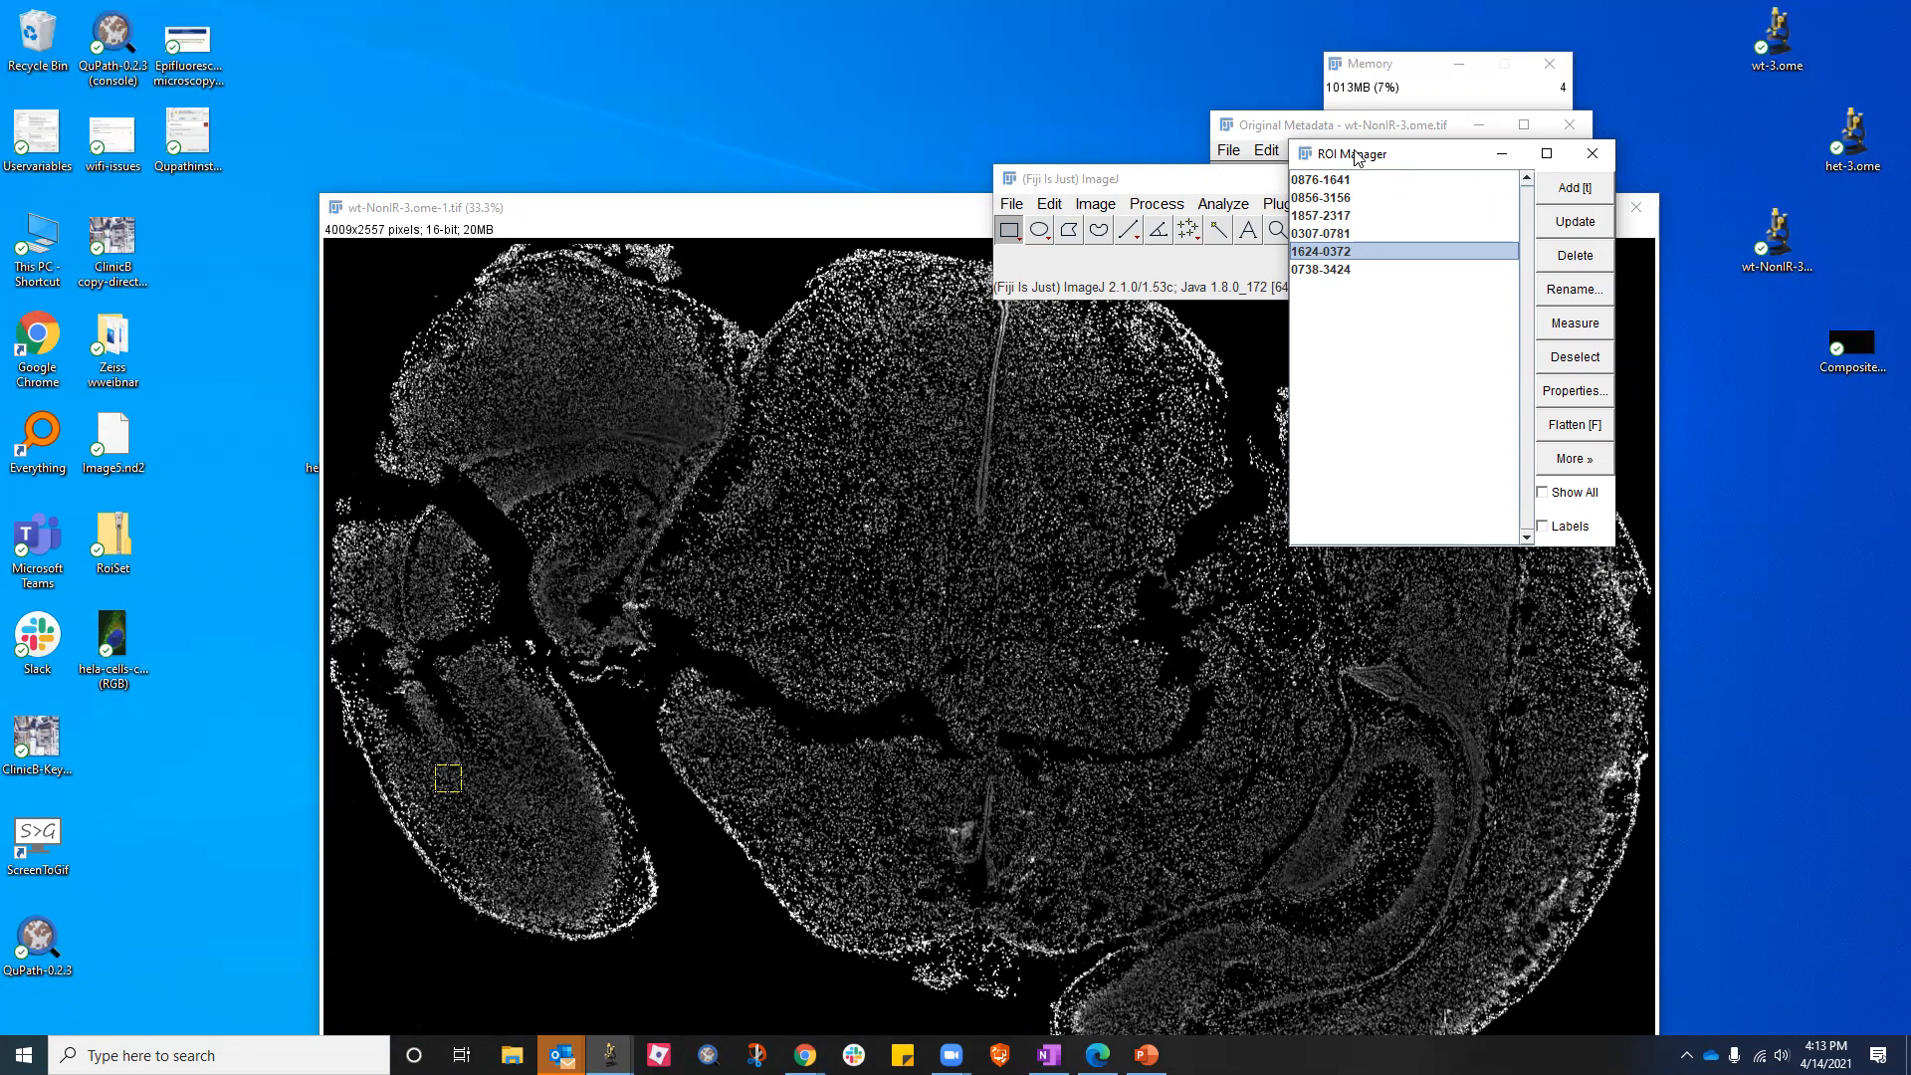
# Clear the active region and try out freehand rectangular selections in the middle of the central tissue
pyautogui.click(1058, 545)
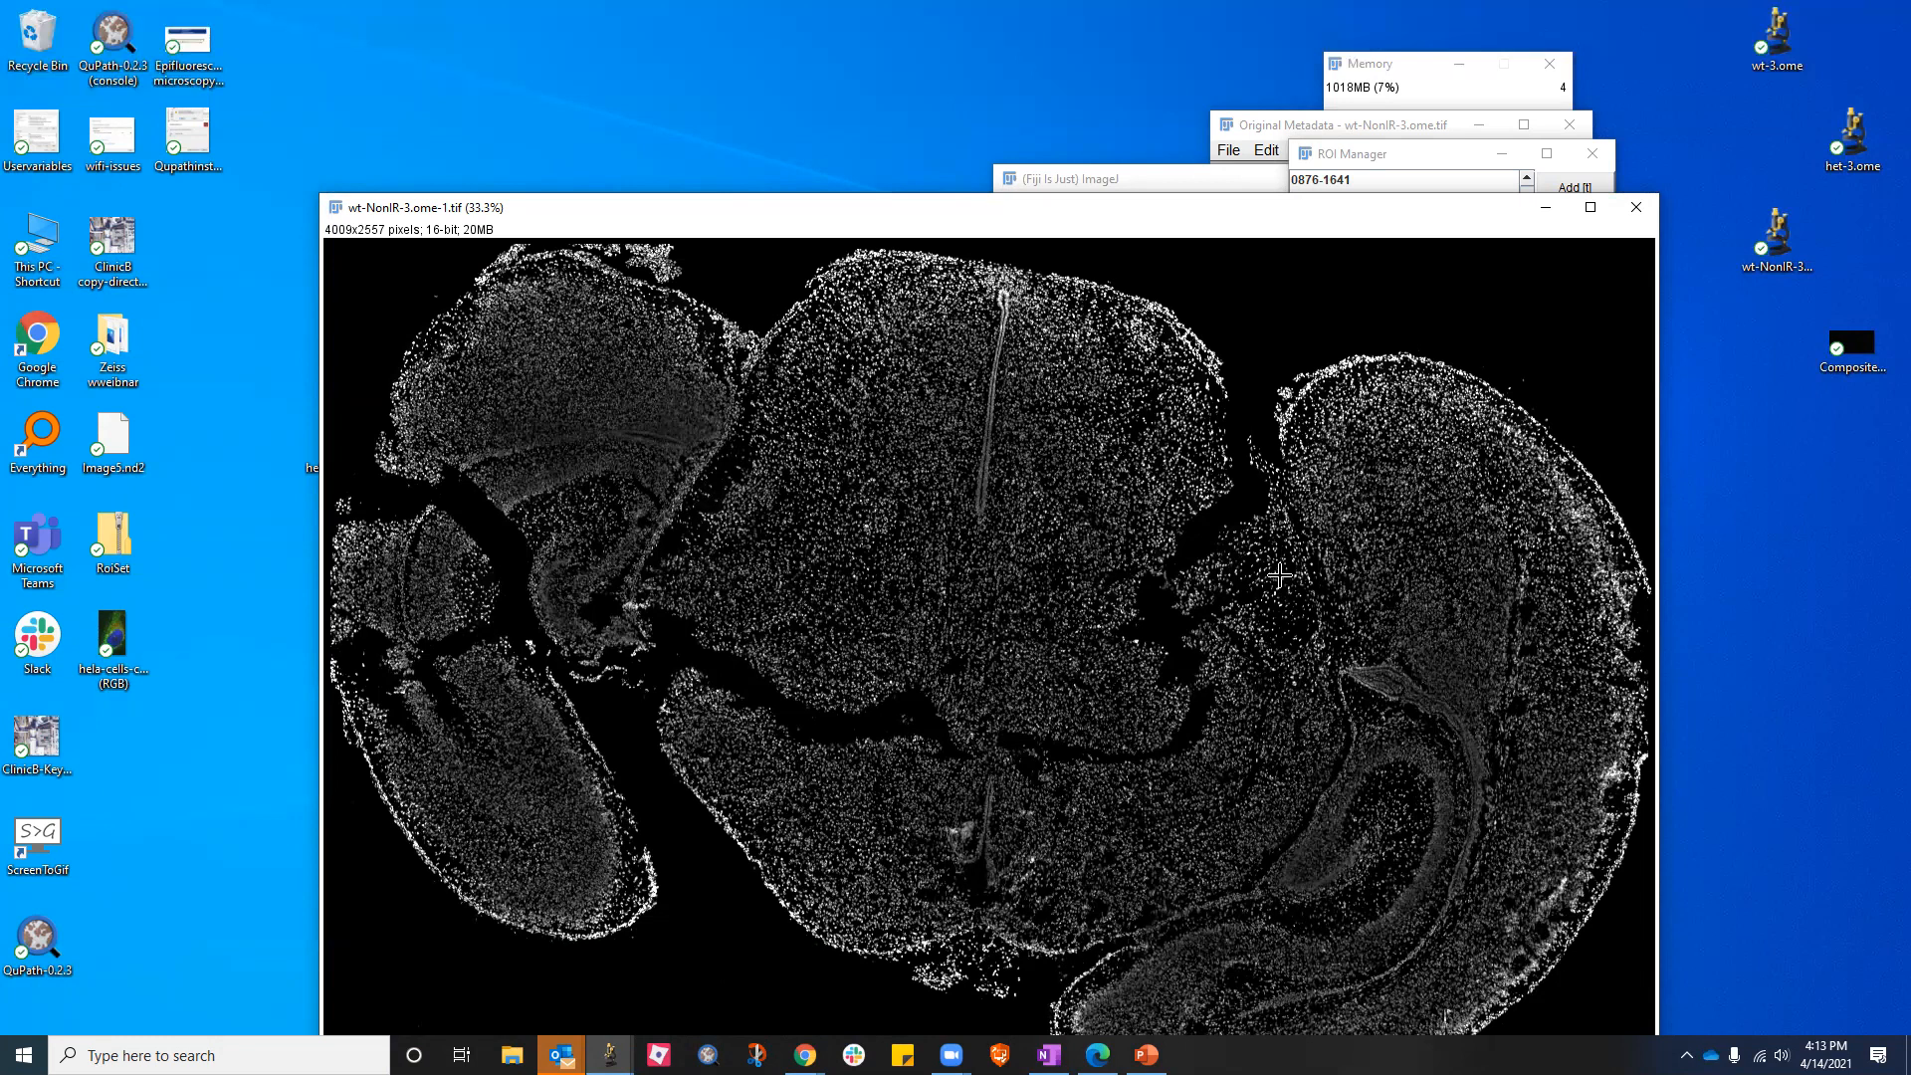
pyautogui.moveTo(931, 430); pyautogui.dragTo(1009, 493)
pyautogui.click(1092, 461)
pyautogui.moveTo(1045, 435); pyautogui.dragTo(1107, 490)
# Move the wt-NonIR-3.ome-1.tif window and the main Fiji window apart so the image and the tools are both accessible
pyautogui.moveTo(1057, 225); pyautogui.dragTo(762, 216)
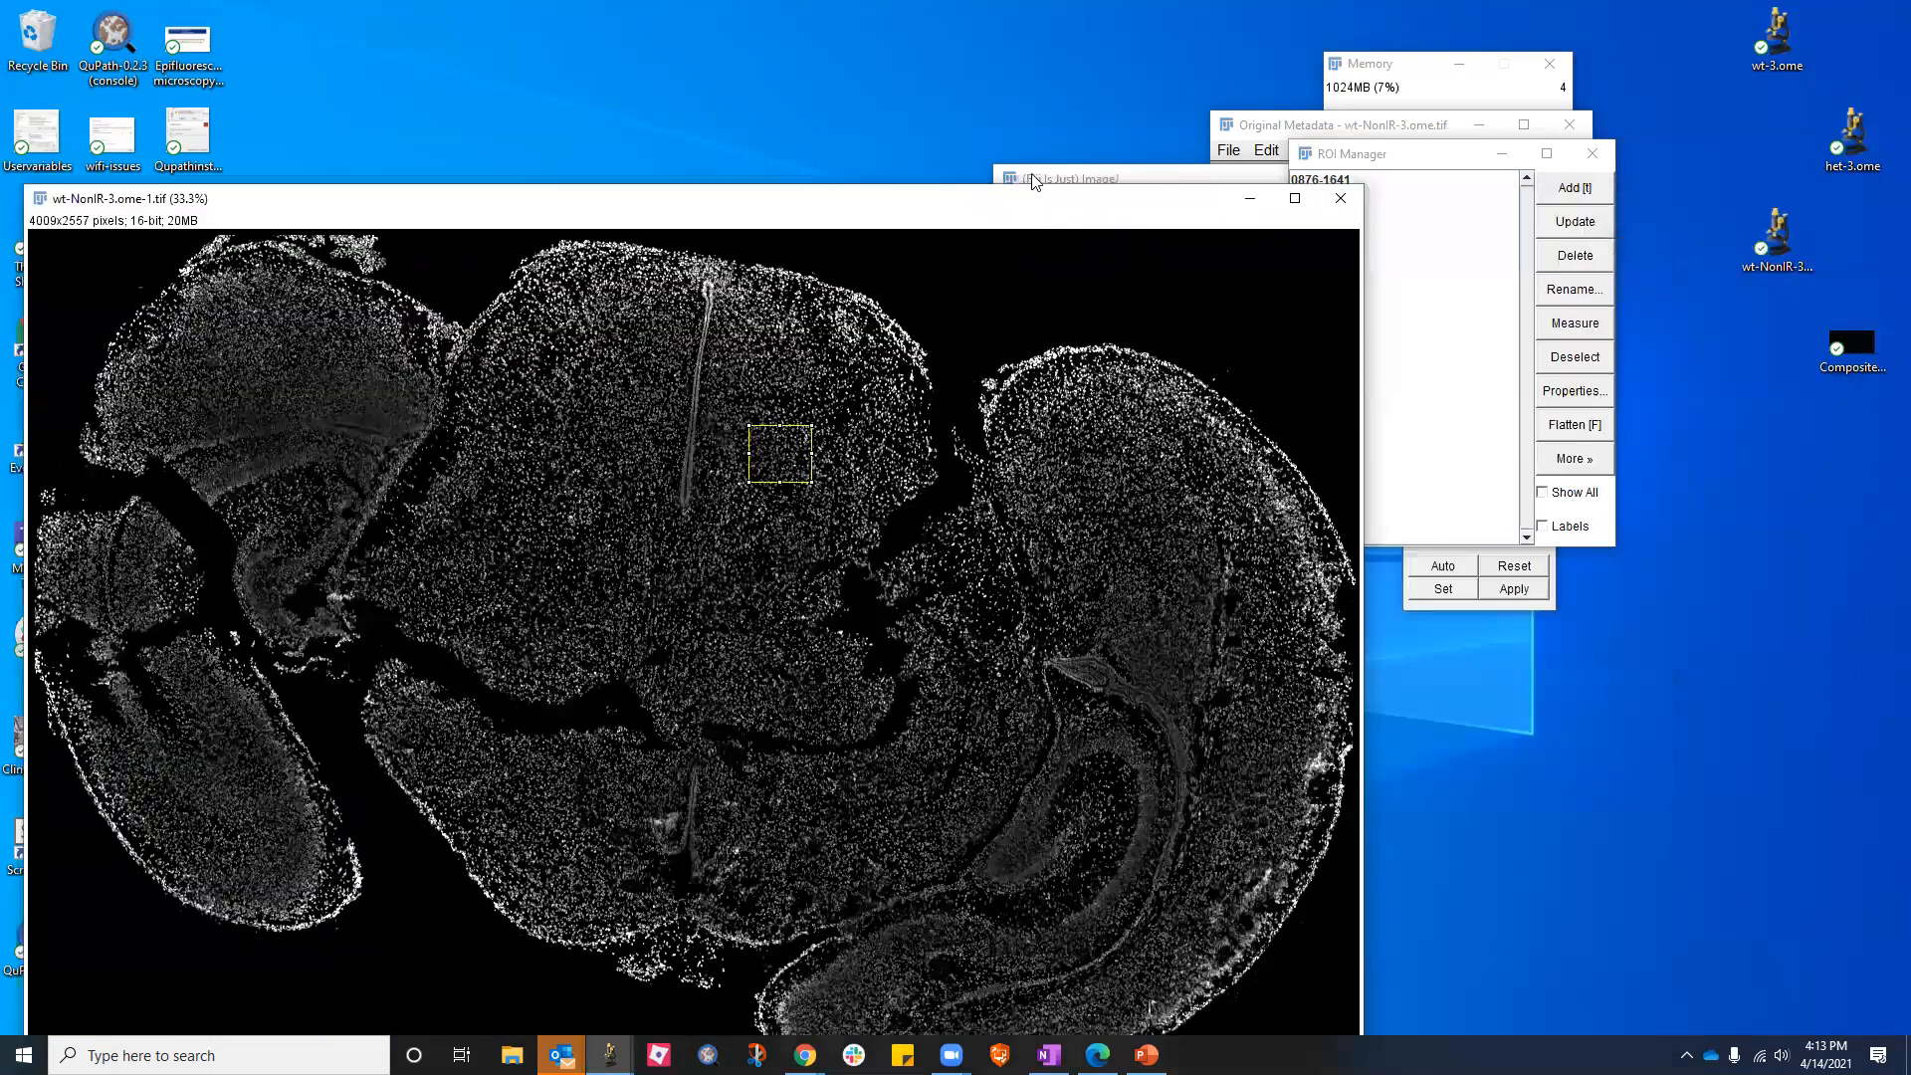
pyautogui.click(1083, 178)
pyautogui.moveTo(1392, 178); pyautogui.dragTo(1704, 124)
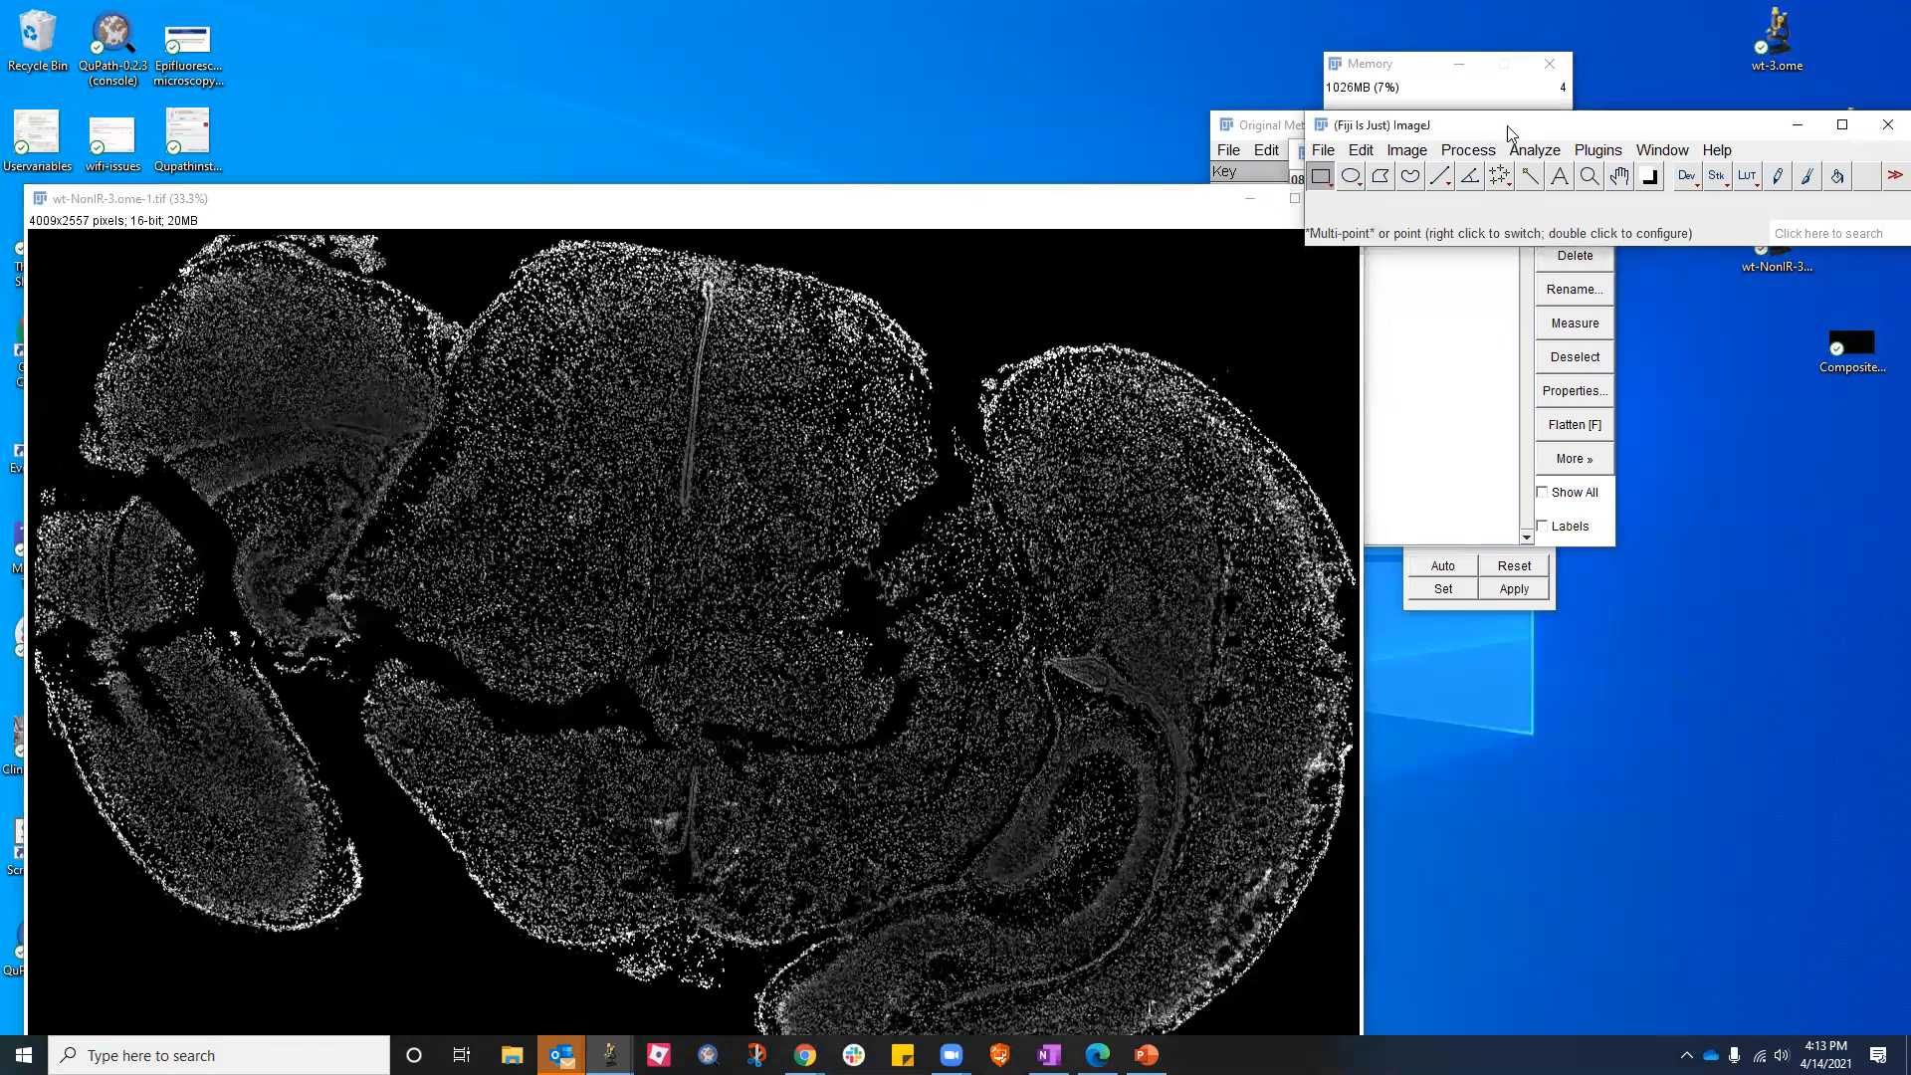
pyautogui.moveTo(1507, 125); pyautogui.dragTo(1516, 78)
# Try a rectangular selection of about 180 by 150 pixels in the central tissue, clear it, and draw a smaller one
pyautogui.moveTo(807, 411); pyautogui.dragTo(867, 461)
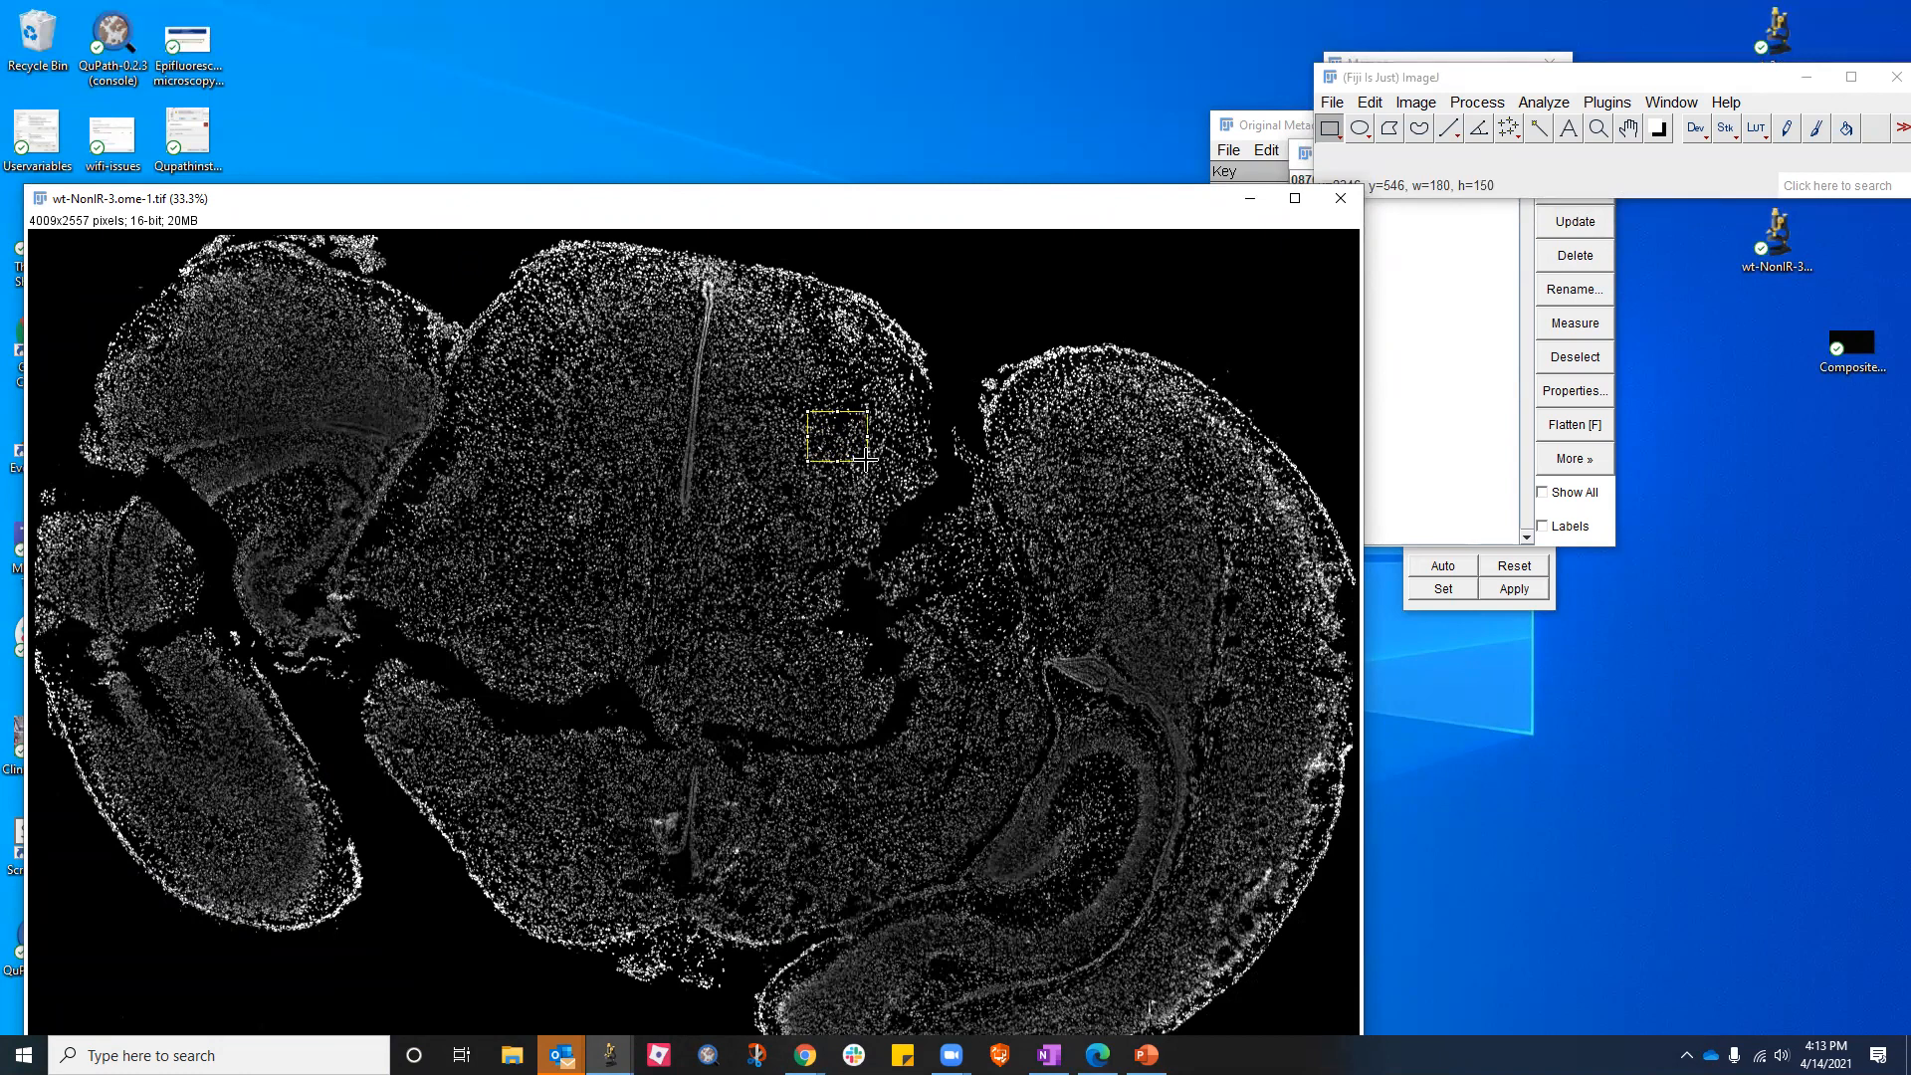
pyautogui.click(881, 456)
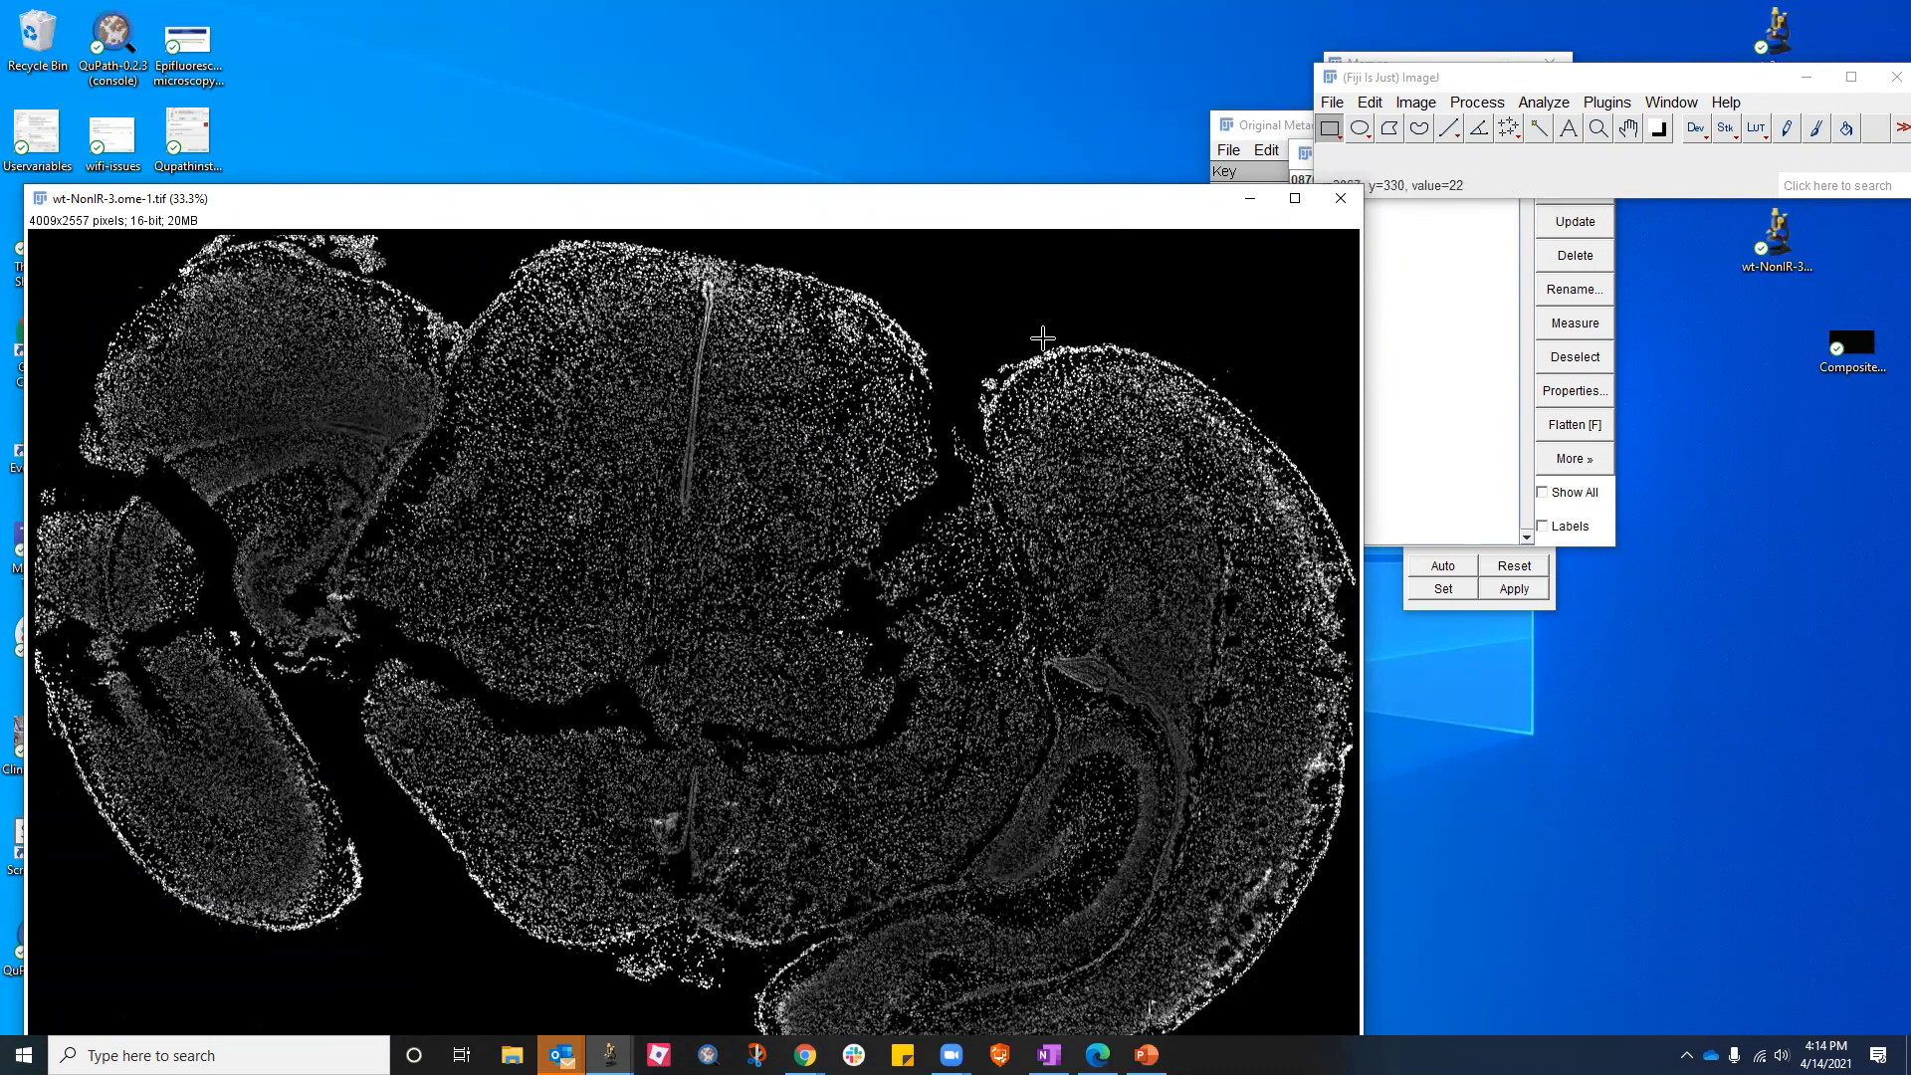
pyautogui.moveTo(776, 401); pyautogui.dragTo(825, 447)
# Select all six reloaded regions in the ROI Manager and delete them
pyautogui.click(1414, 270)
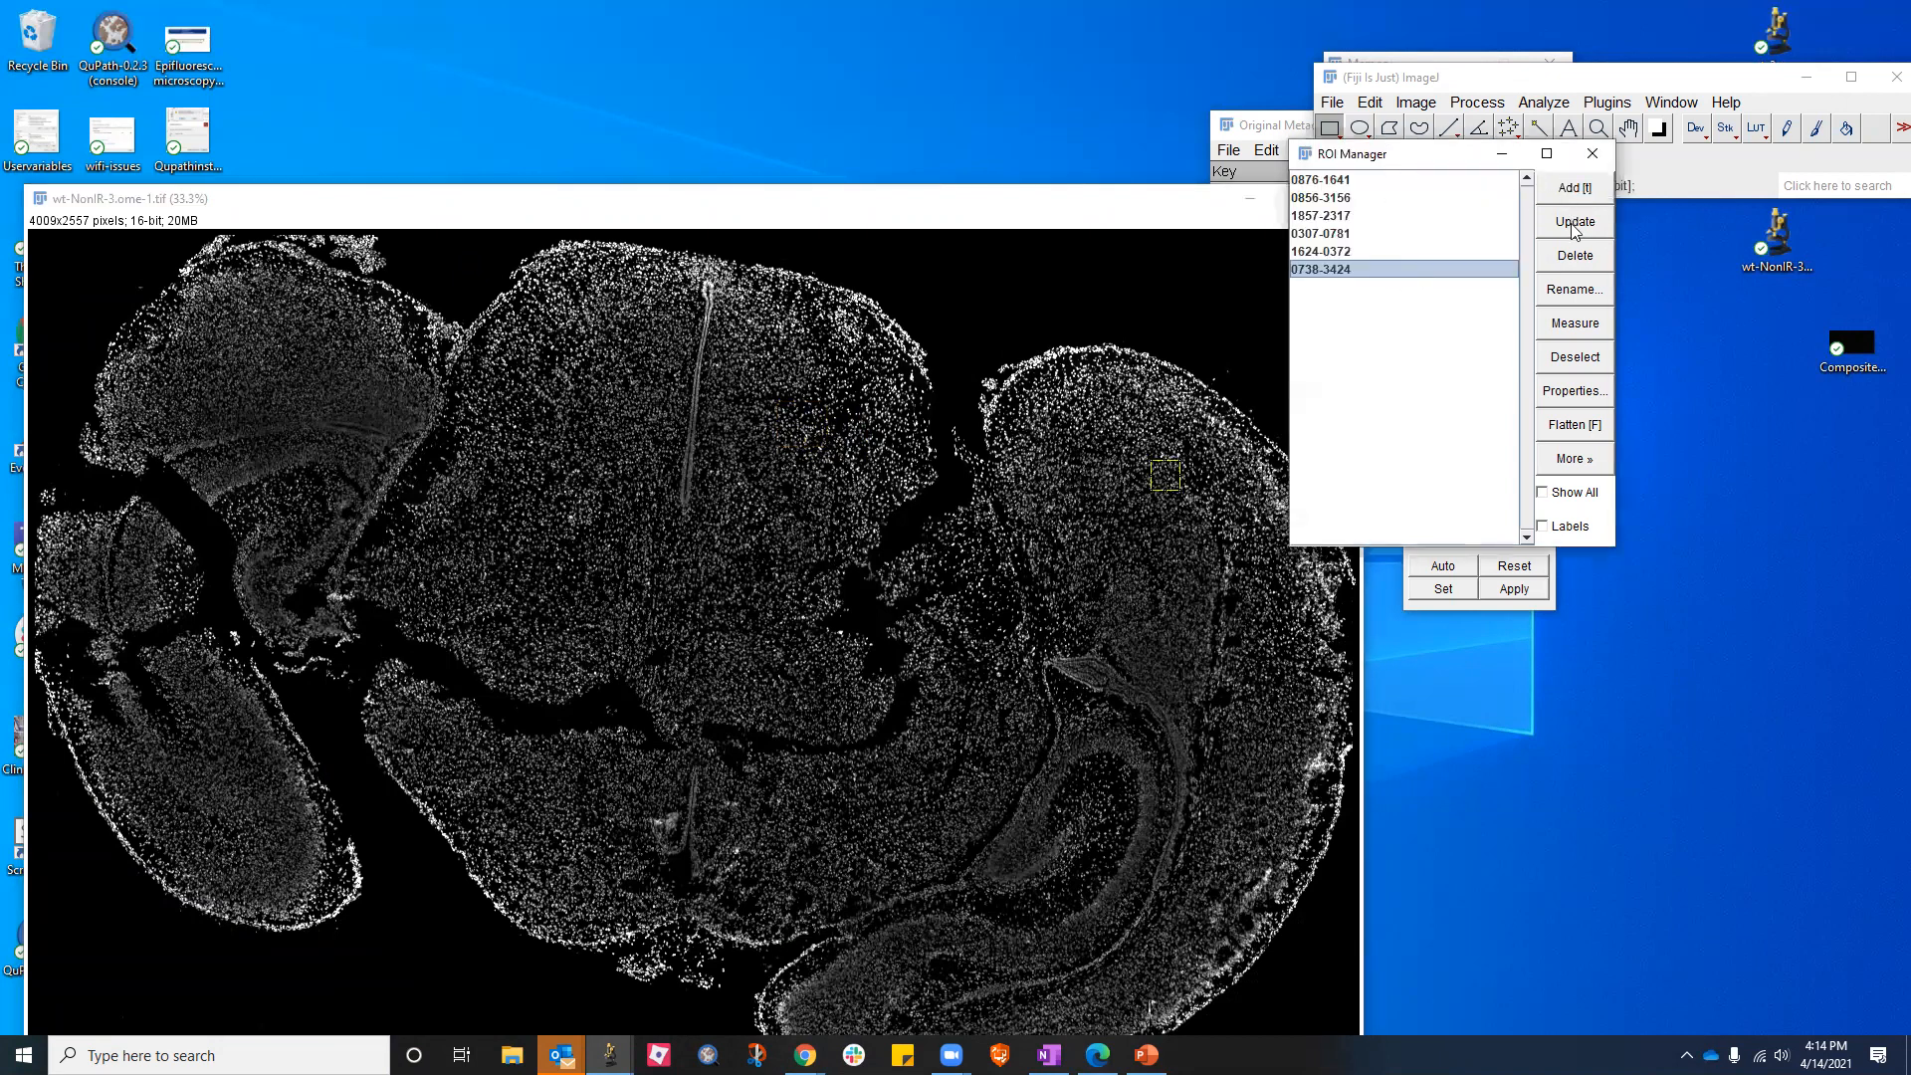
pyautogui.keyDown('shift'); pyautogui.click(1334, 180); pyautogui.keyUp('shift')
pyautogui.click(1565, 264)
# Draw a small, nearly square selection in the upper right of the central tissue, add it to the ROI Manager and clear the selection
pyautogui.moveTo(816, 443); pyautogui.dragTo(858, 483)
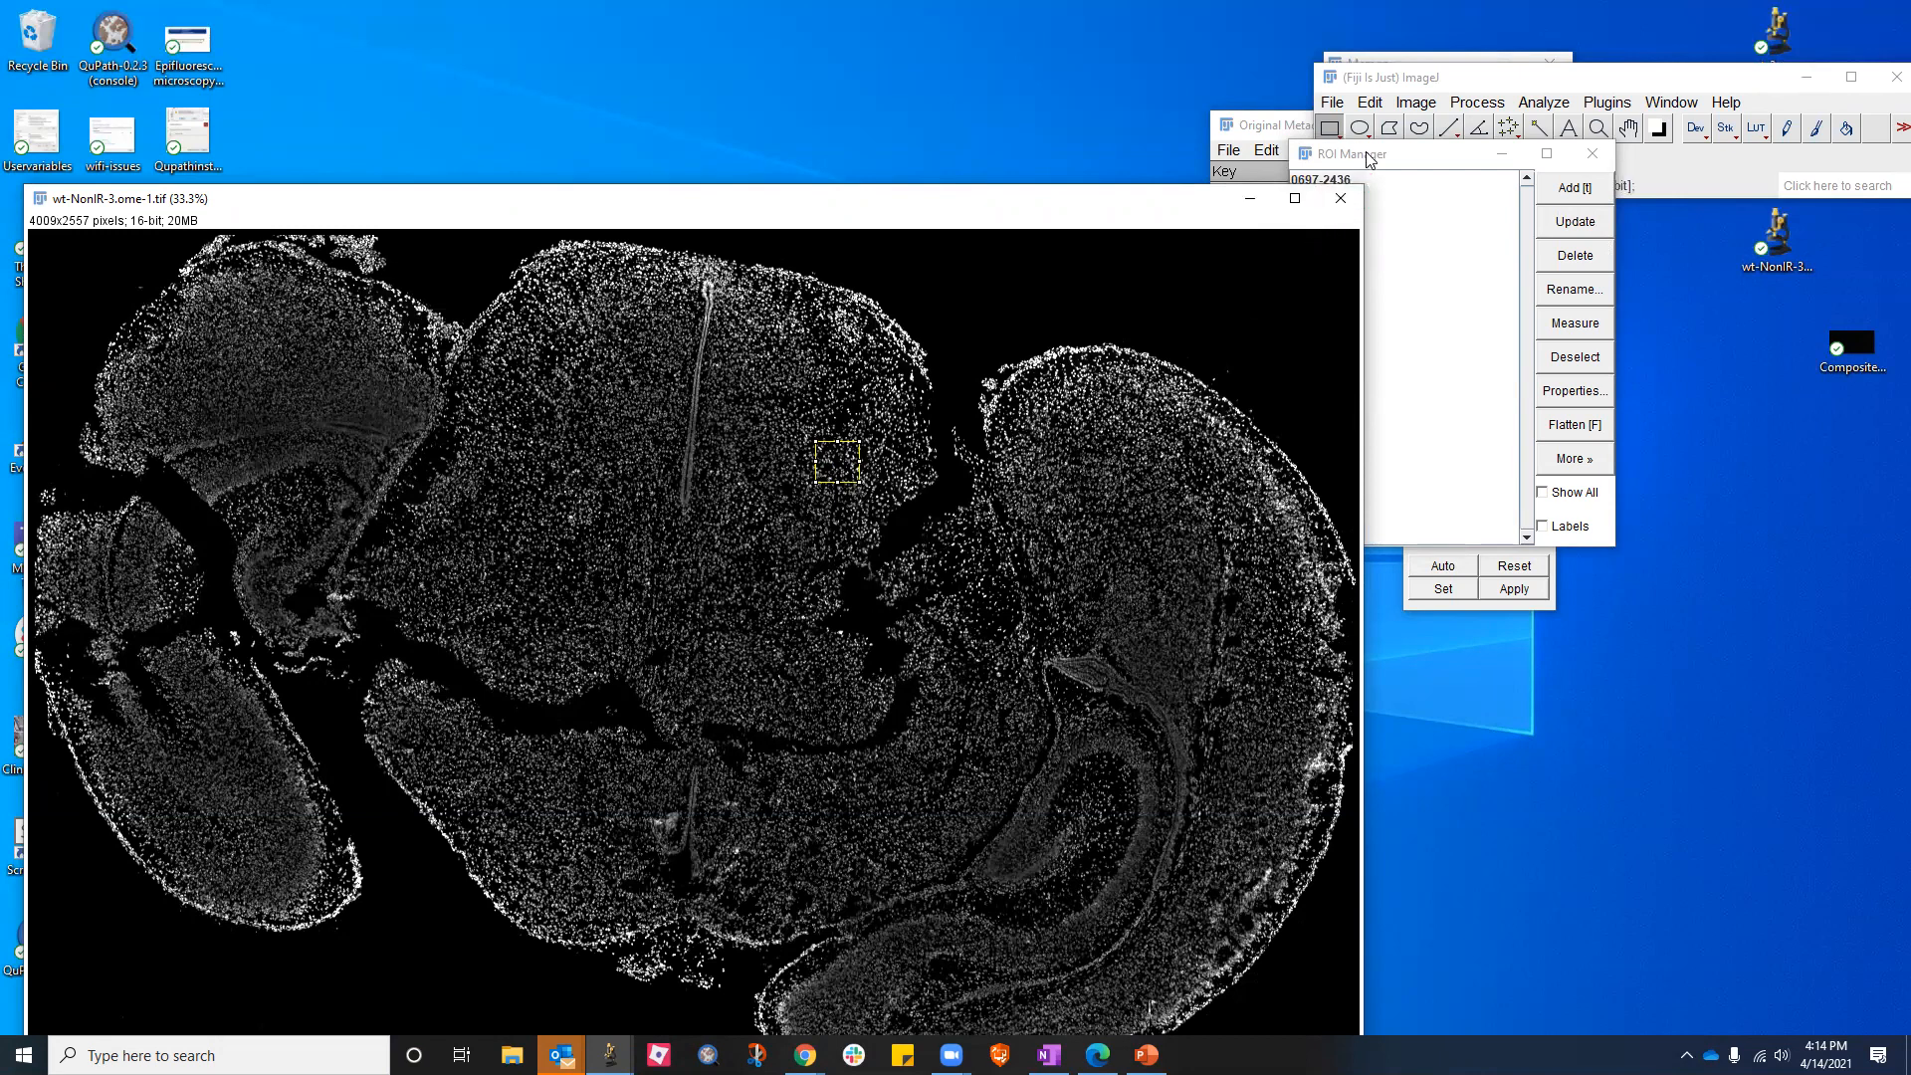
pyautogui.press('t')
pyautogui.click(845, 603)
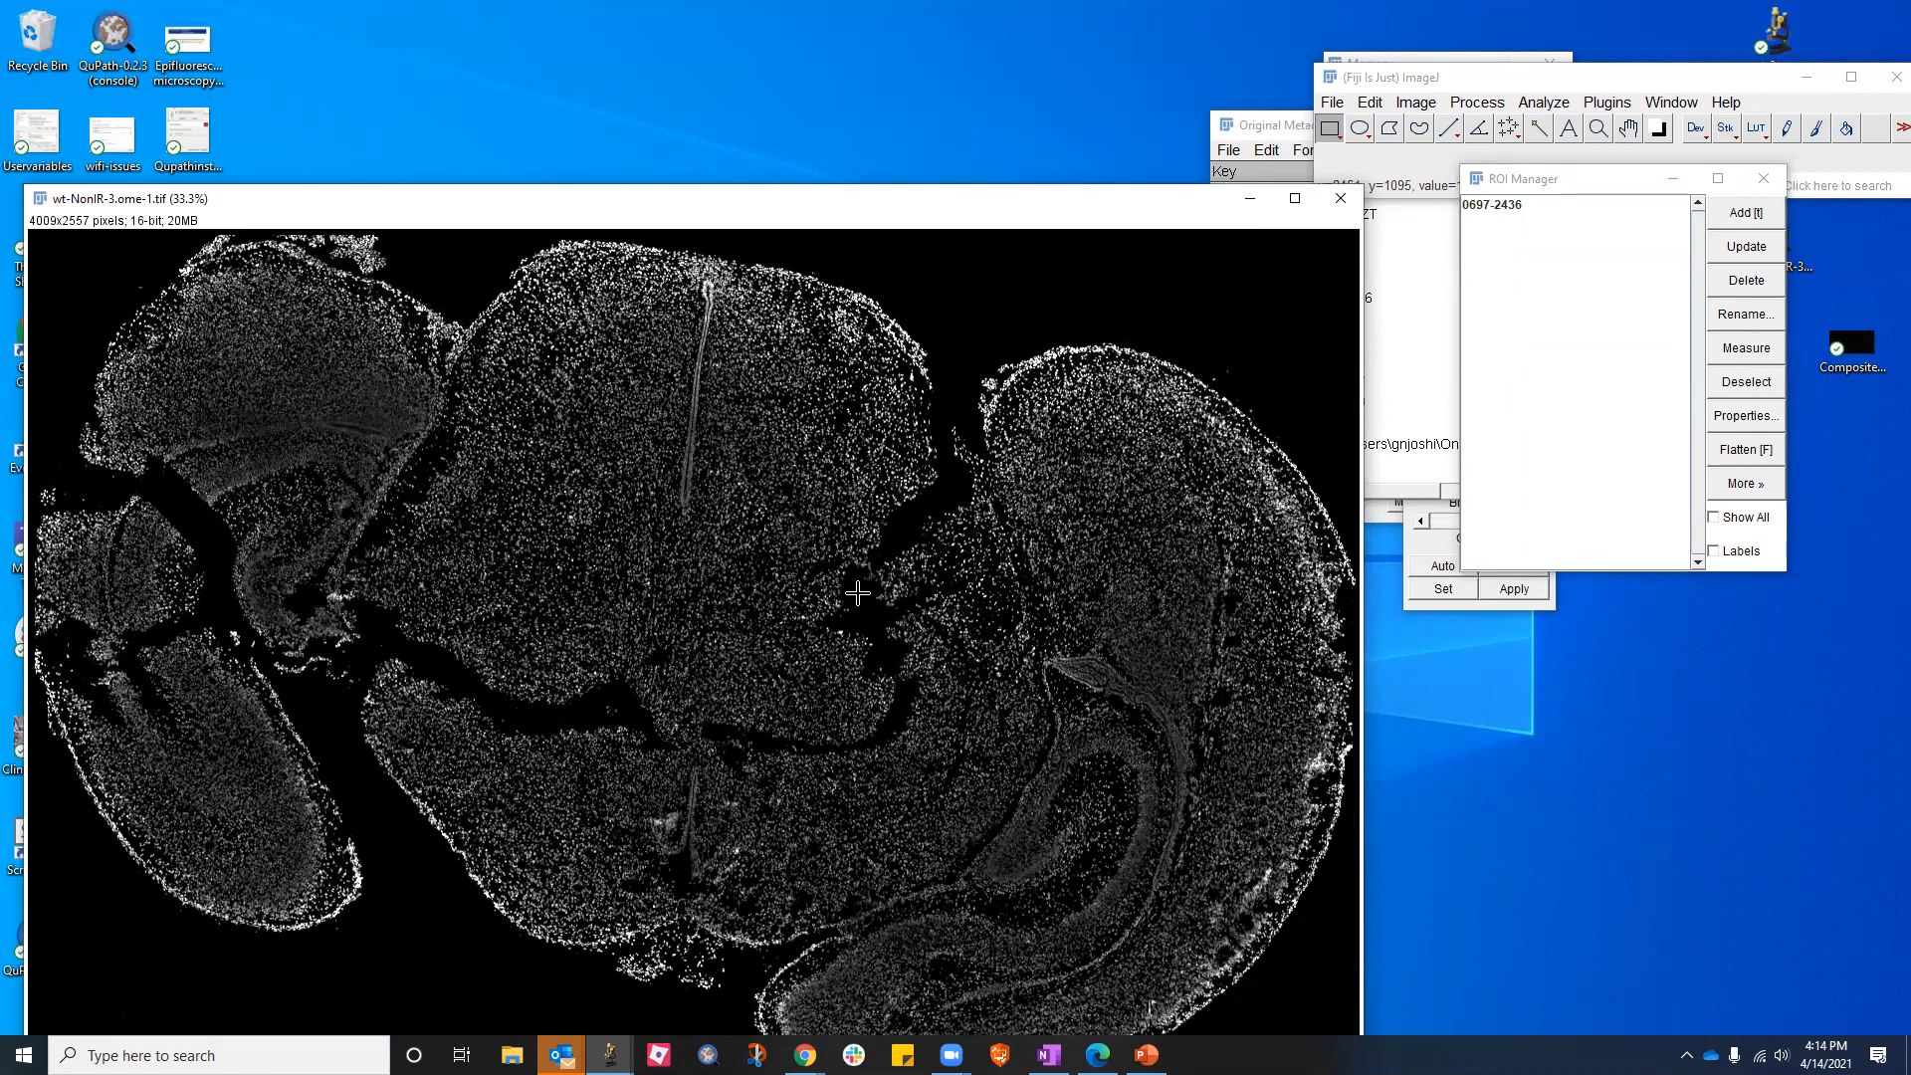
# Reuse the stored region at two other spots, the right lobe and the central tissue's lower left, adding each to the ROI Manager and checking its placement
pyautogui.click(1493, 205)
pyautogui.moveTo(851, 472); pyautogui.dragTo(771, 705)
pyautogui.press('t')
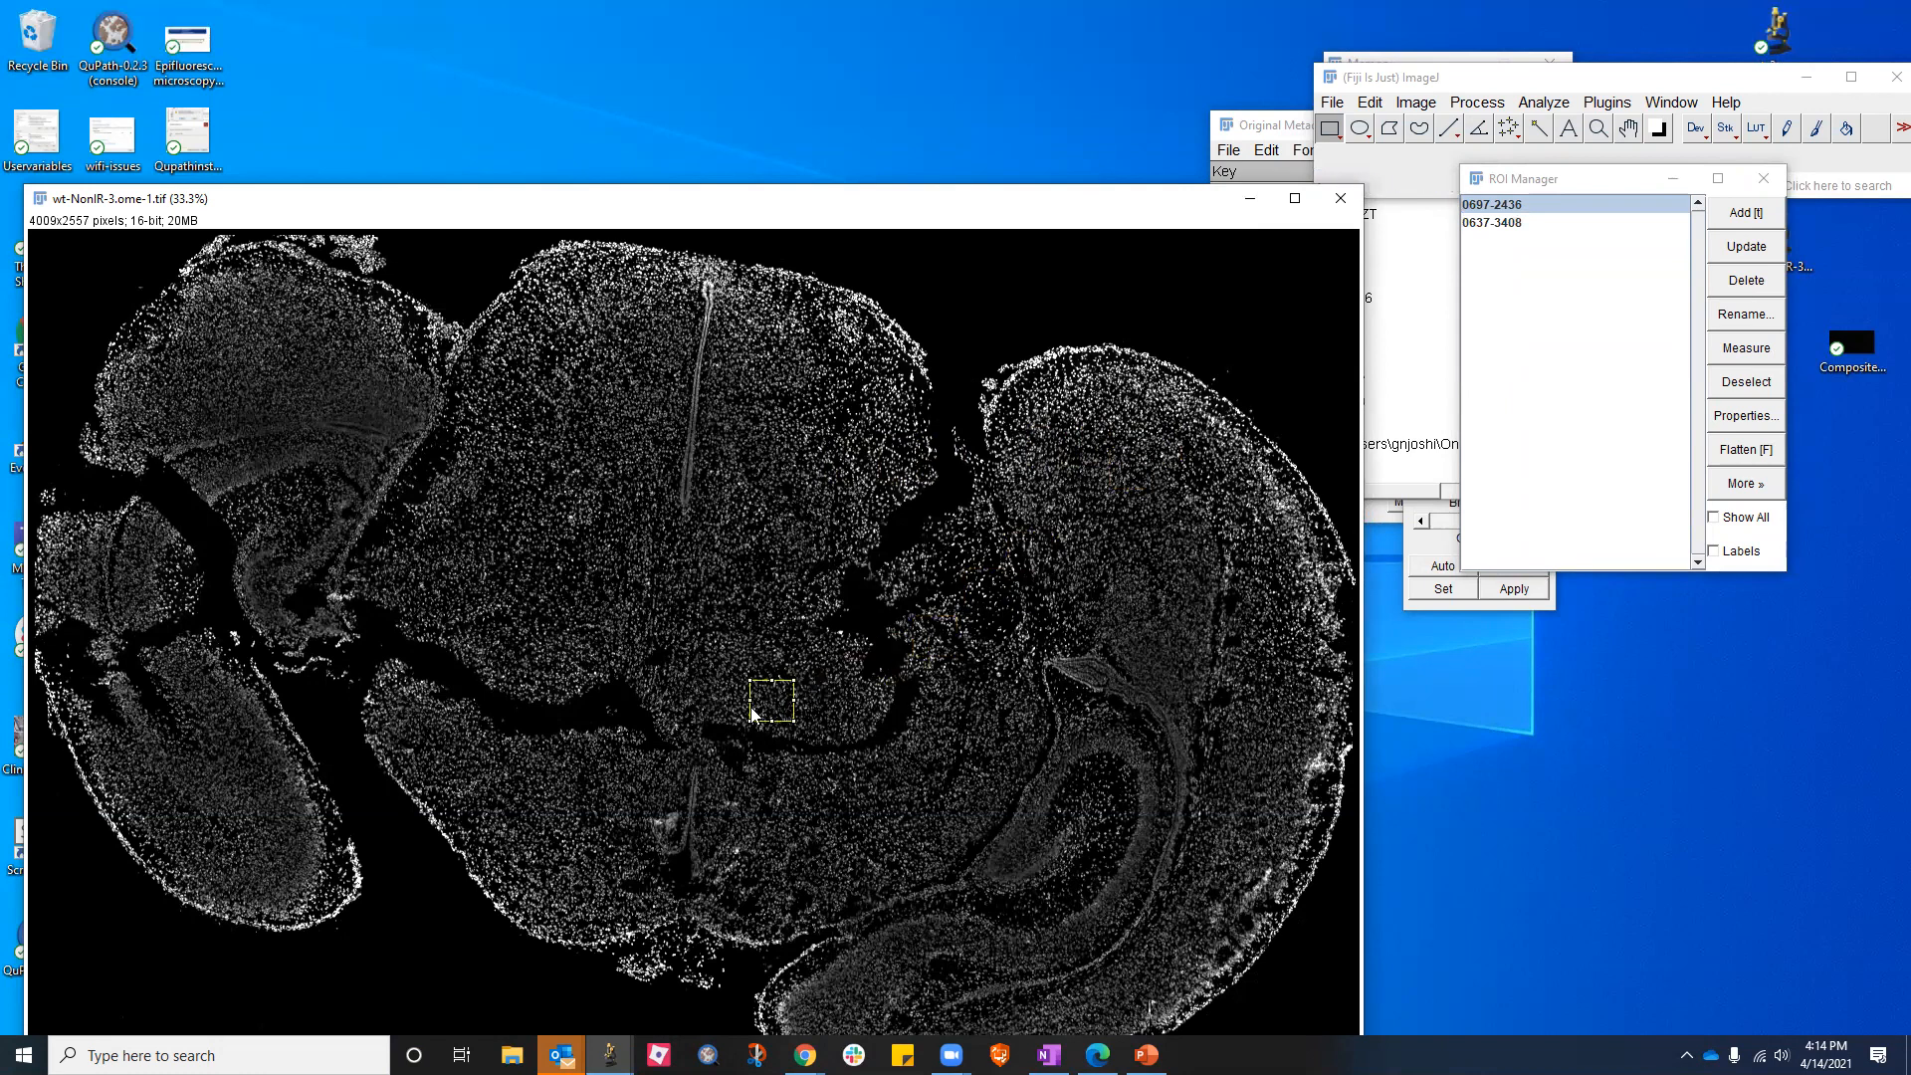
pyautogui.moveTo(655, 694); pyautogui.dragTo(581, 669)
pyautogui.press('t')
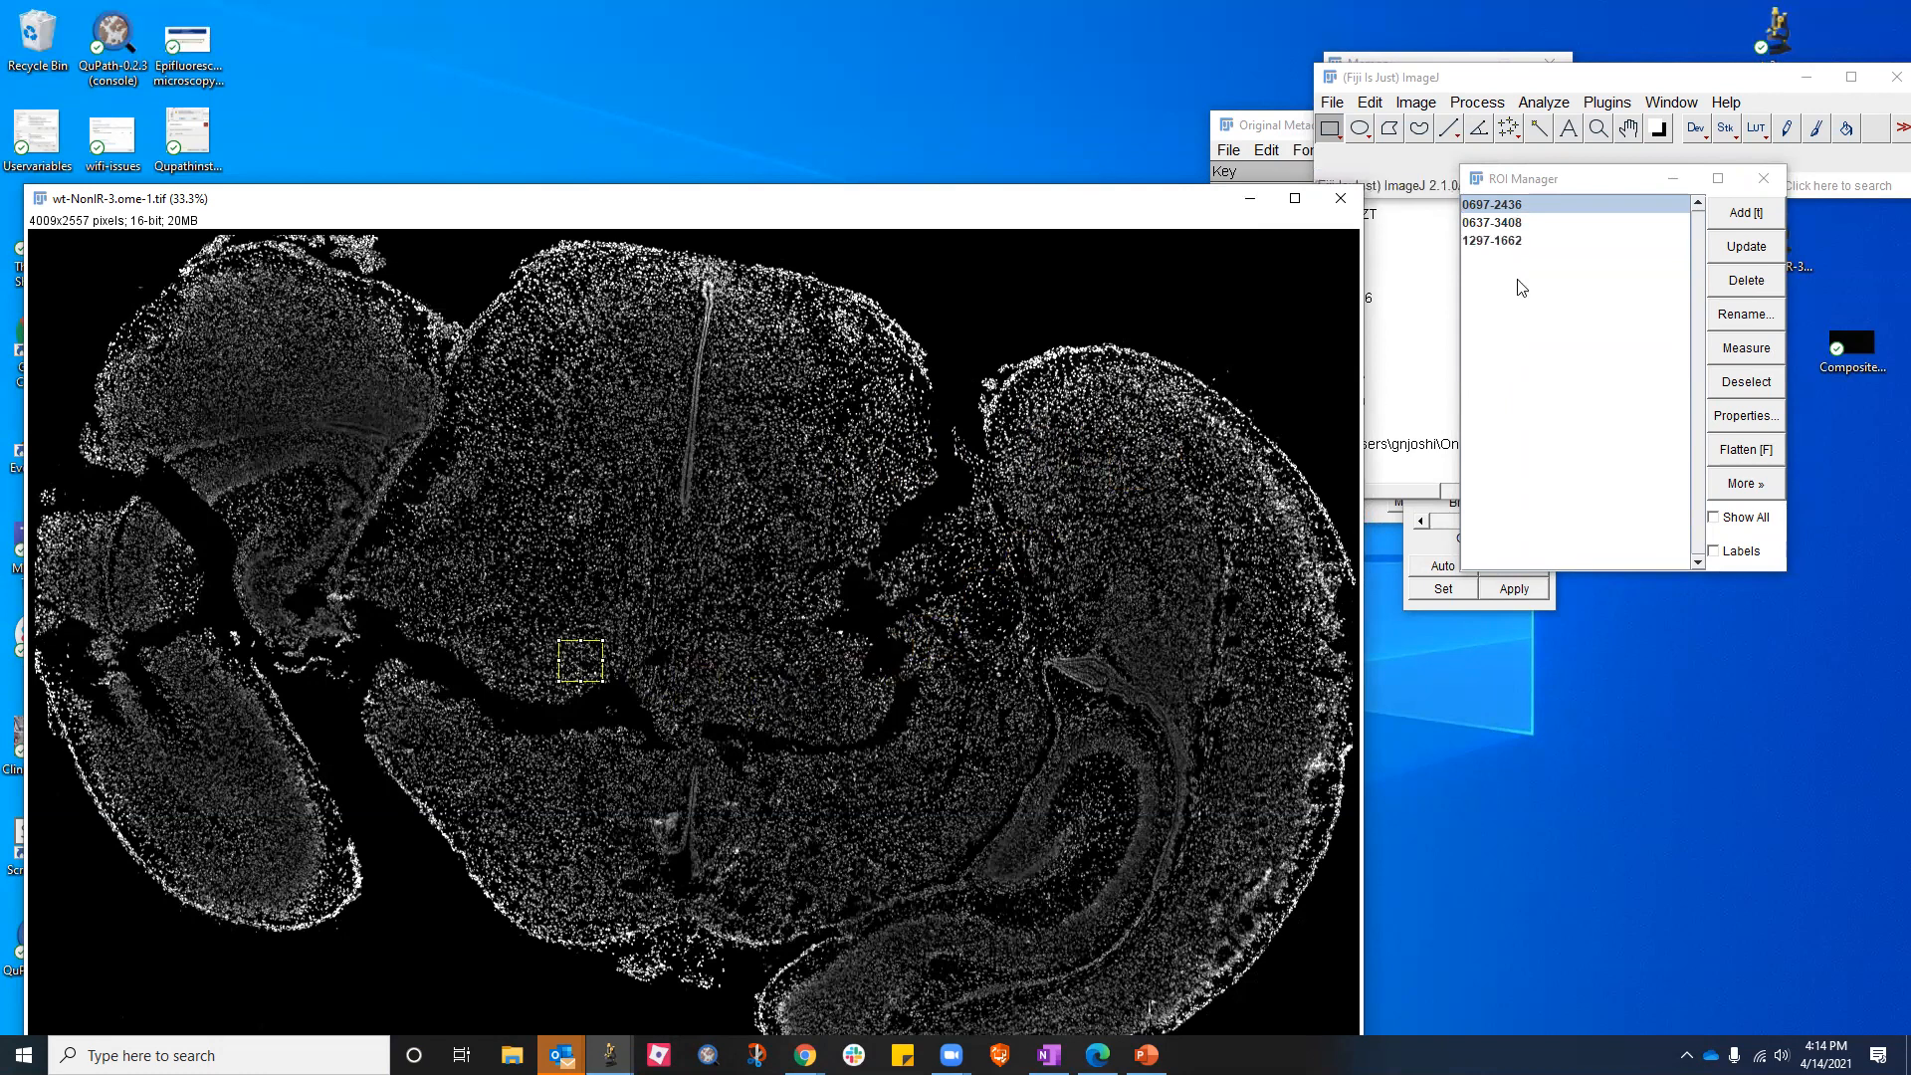
pyautogui.click(1506, 225)
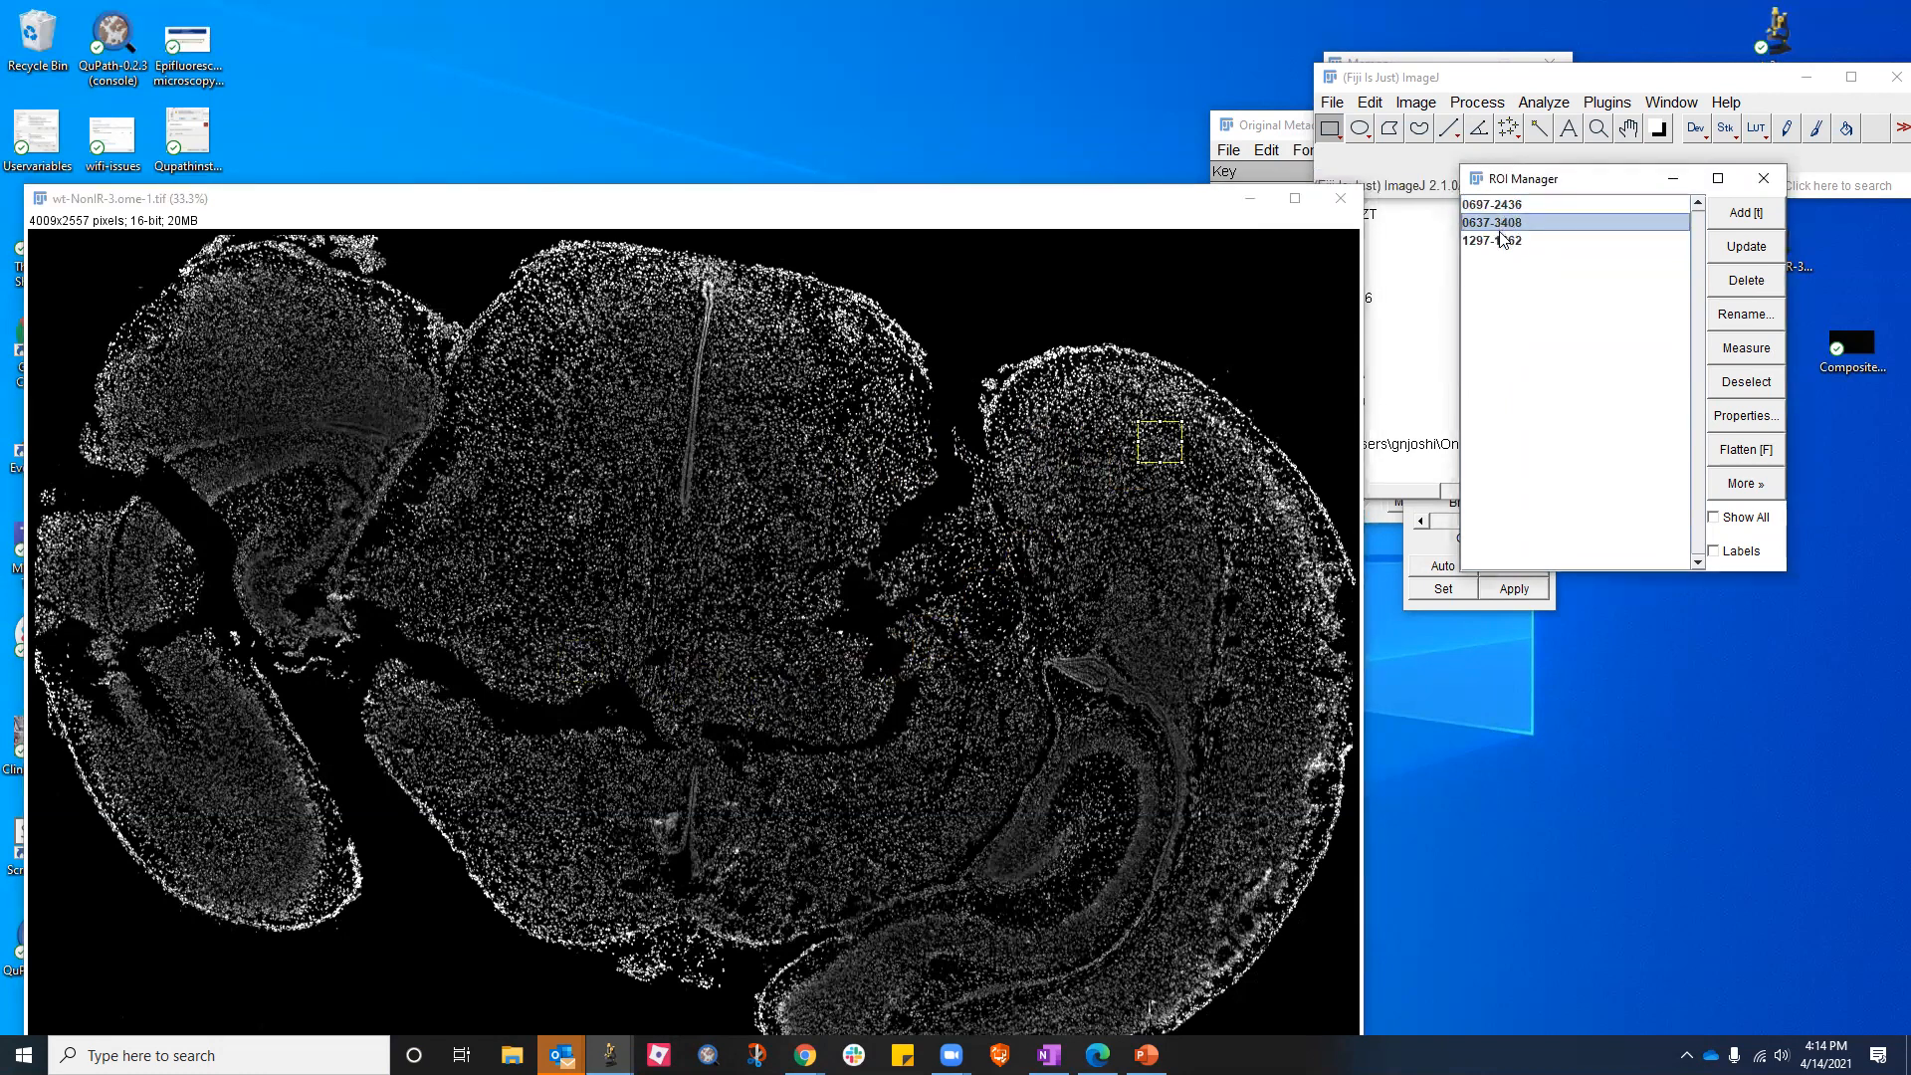
pyautogui.click(1501, 242)
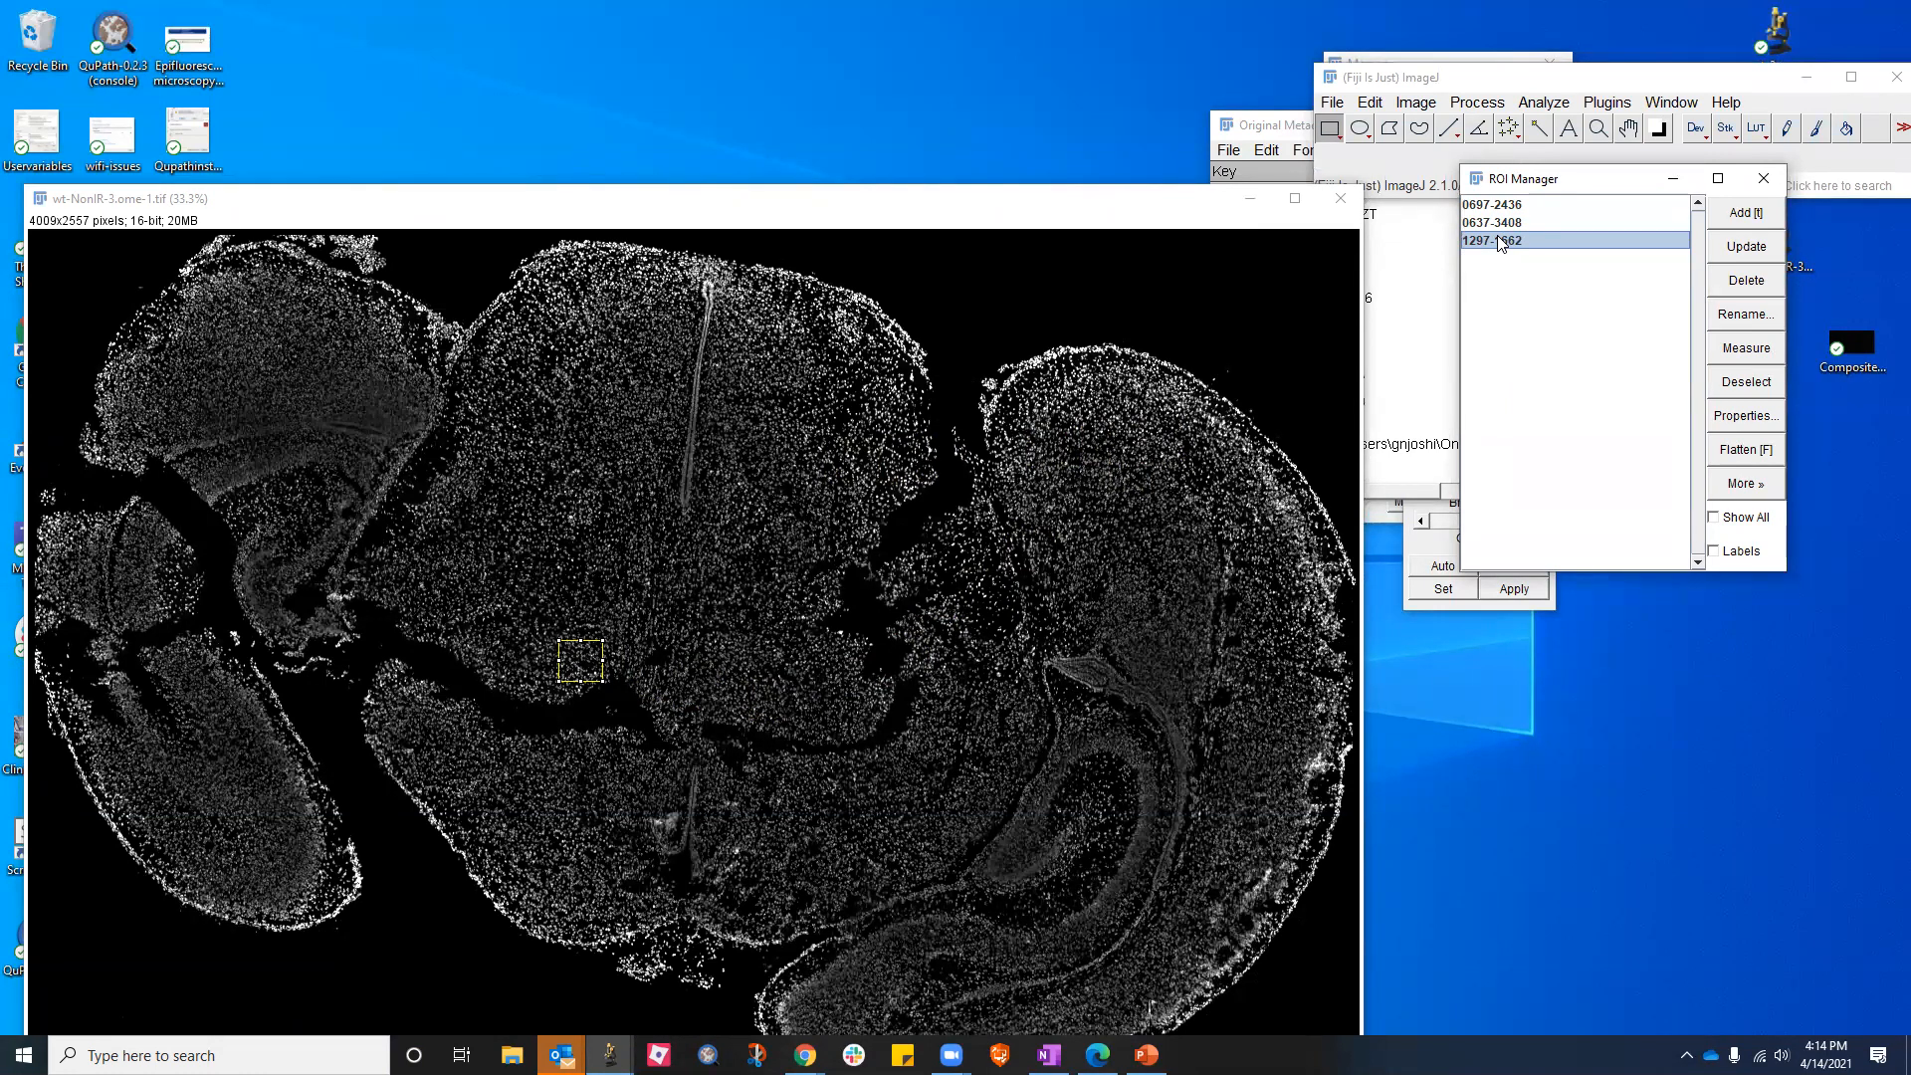
# Close the wt-NonIR-3.ome-1.tif image
pyautogui.click(1005, 215)
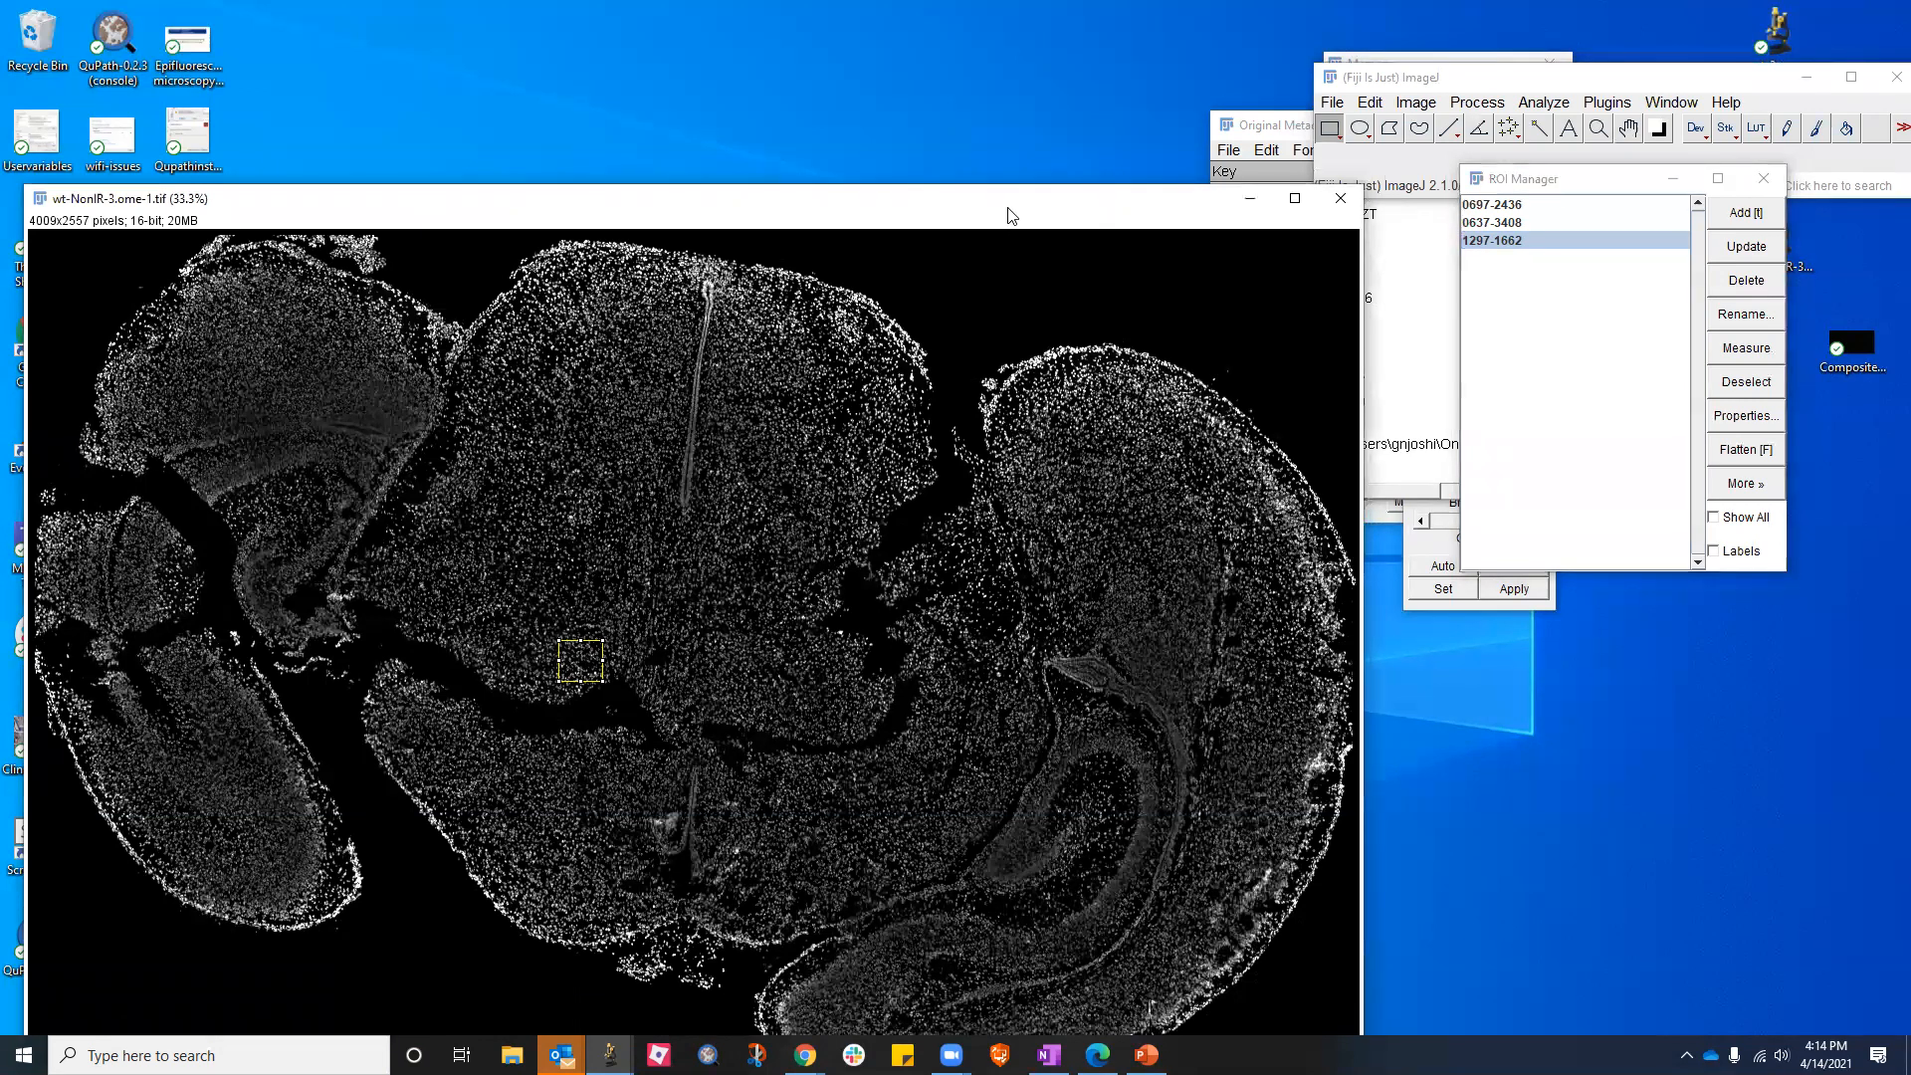
pyautogui.moveTo(1011, 215); pyautogui.dragTo(1040, 213)
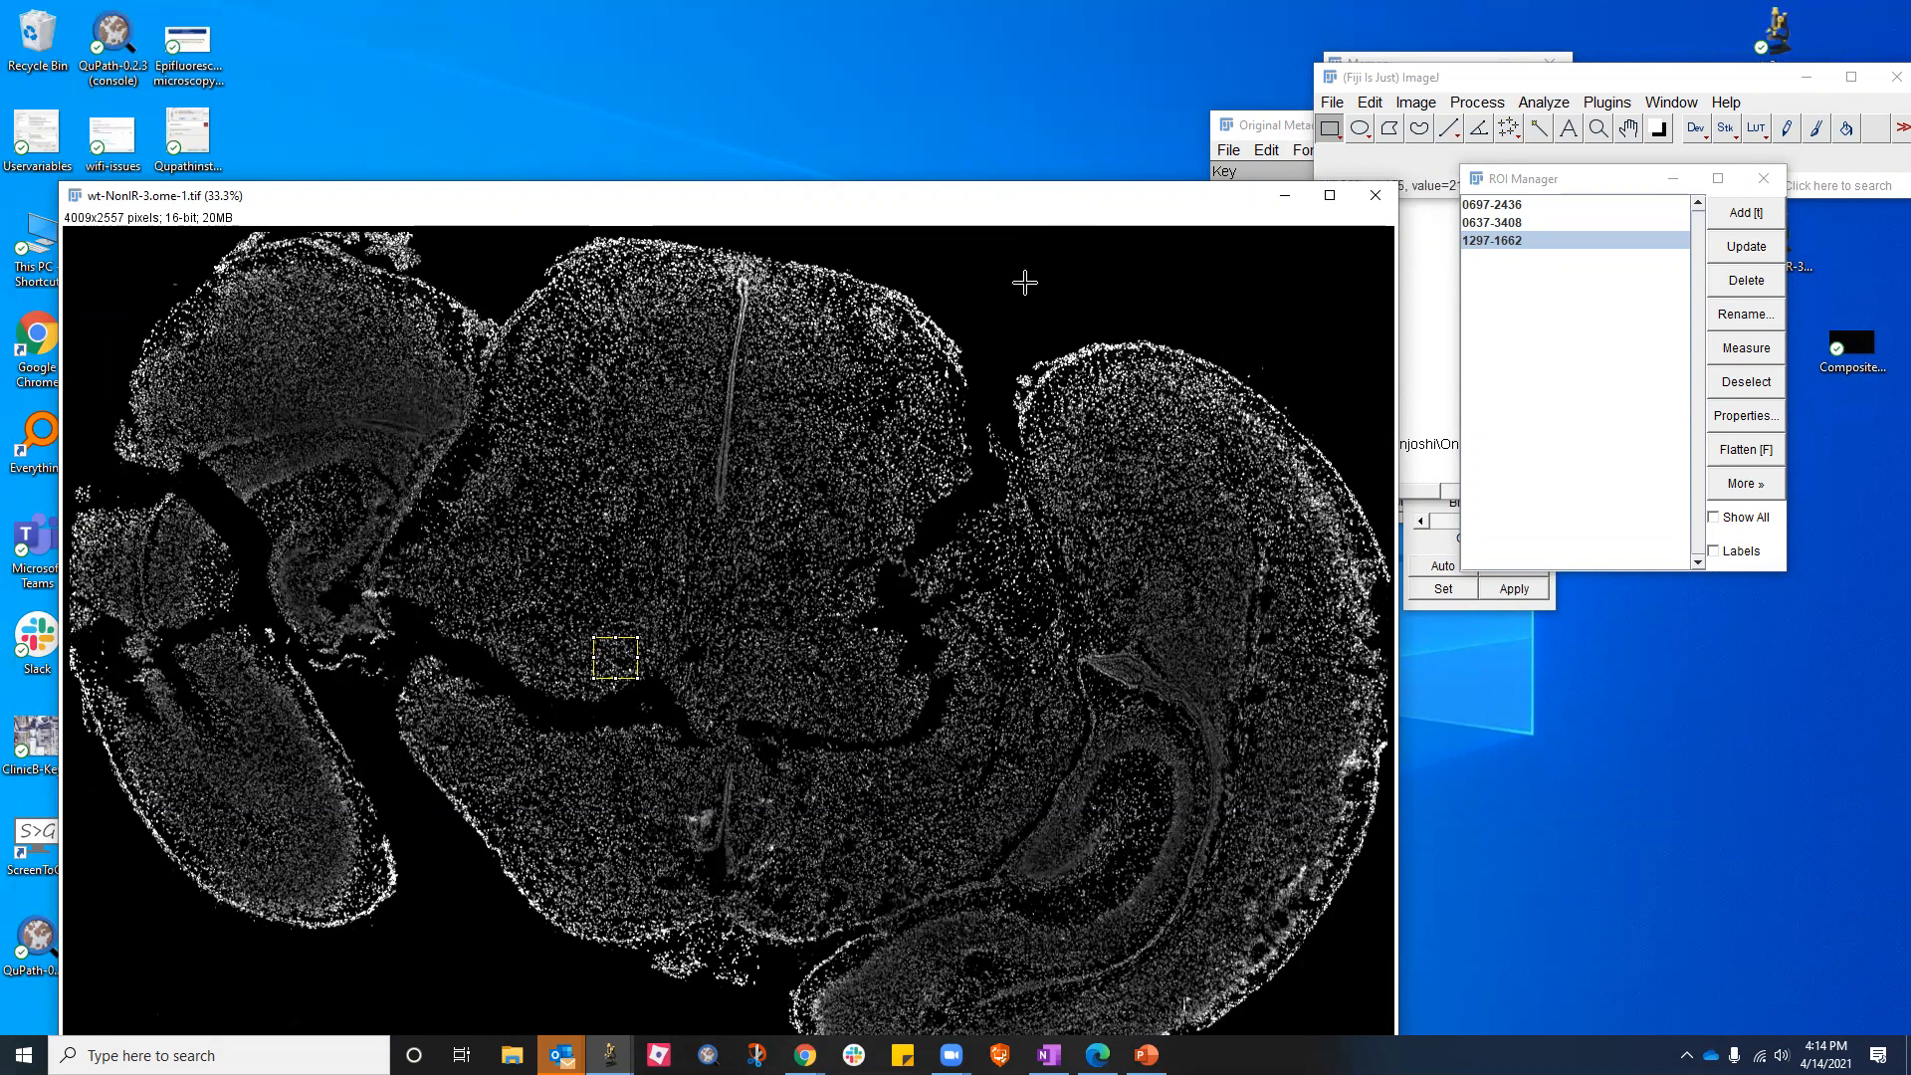
pyautogui.click(1378, 203)
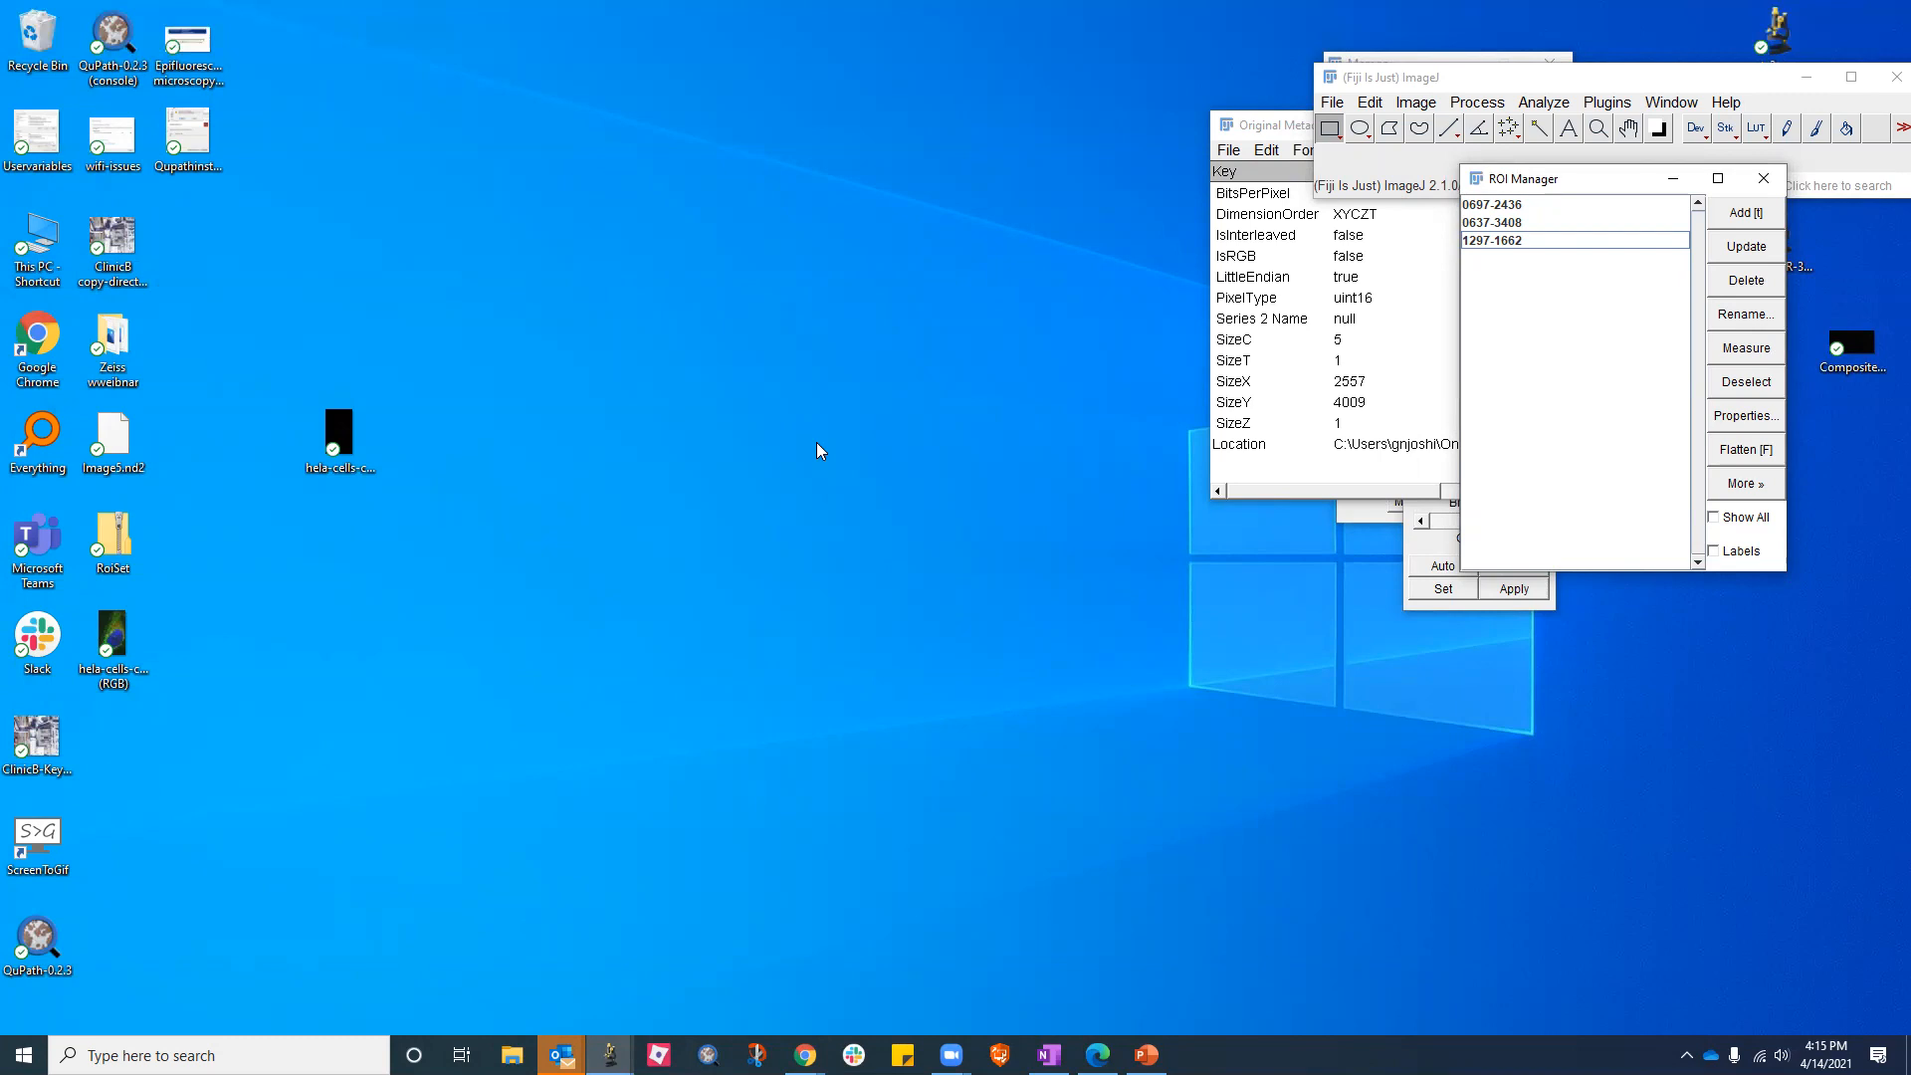
# Move the main Fiji window onto the free desktop area beside the Original Metadata window
pyautogui.click(1385, 78)
pyautogui.moveTo(1385, 78); pyautogui.dragTo(746, 60)
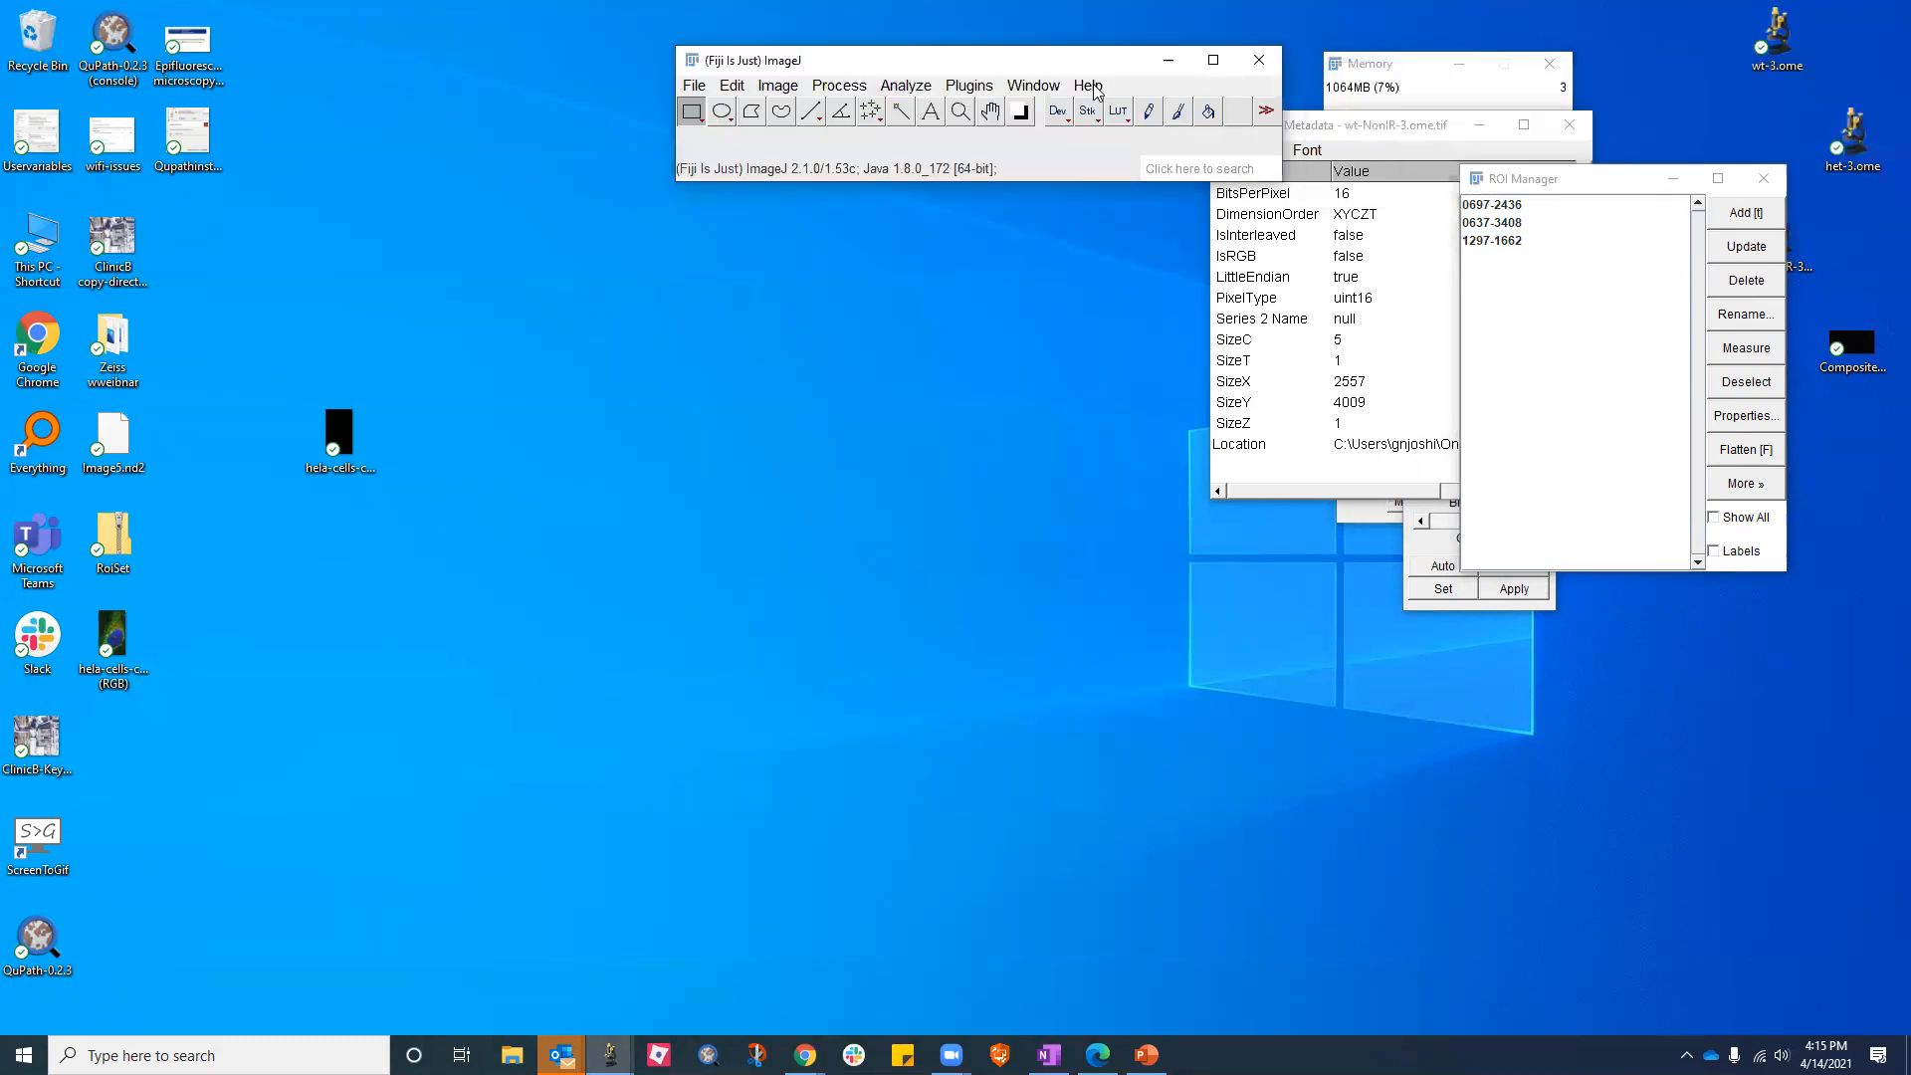
pyautogui.moveTo(990, 69); pyautogui.dragTo(900, 127)
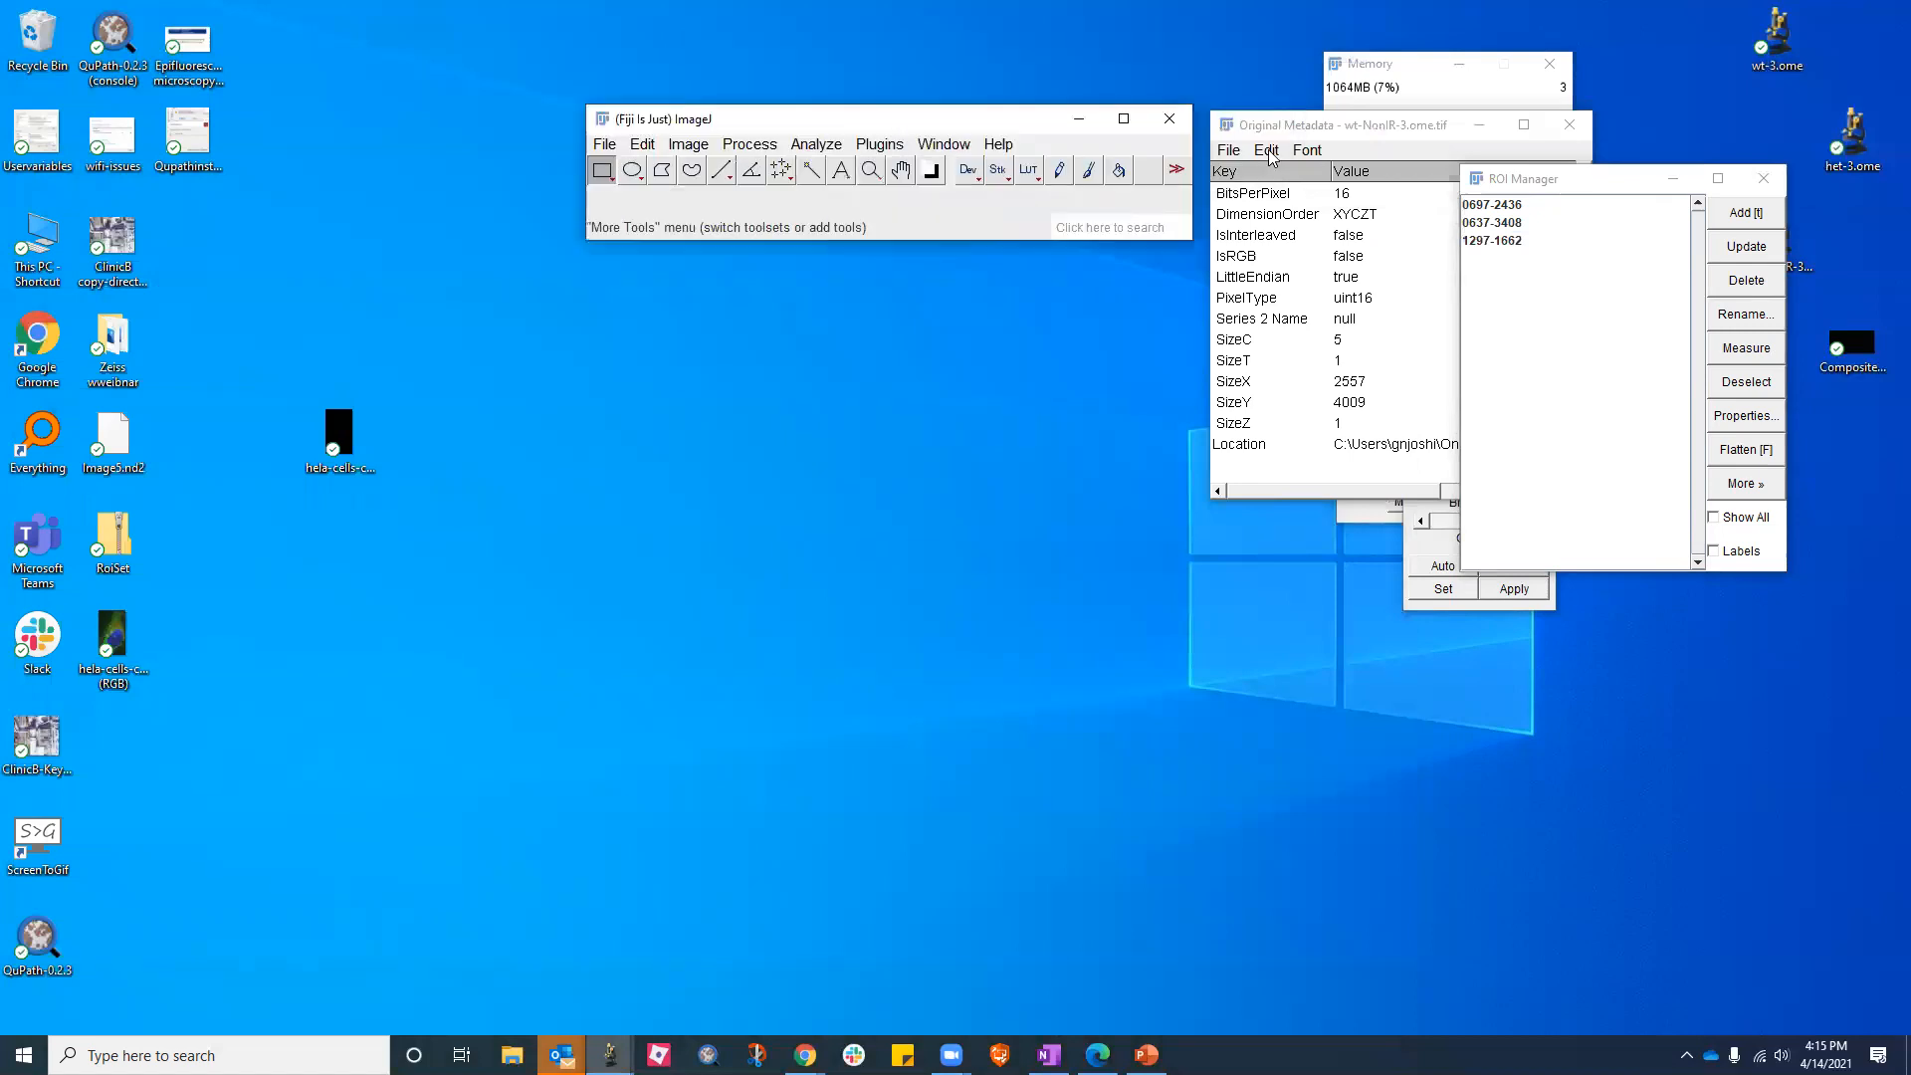
pyautogui.moveTo(1029, 131); pyautogui.dragTo(1033, 137)
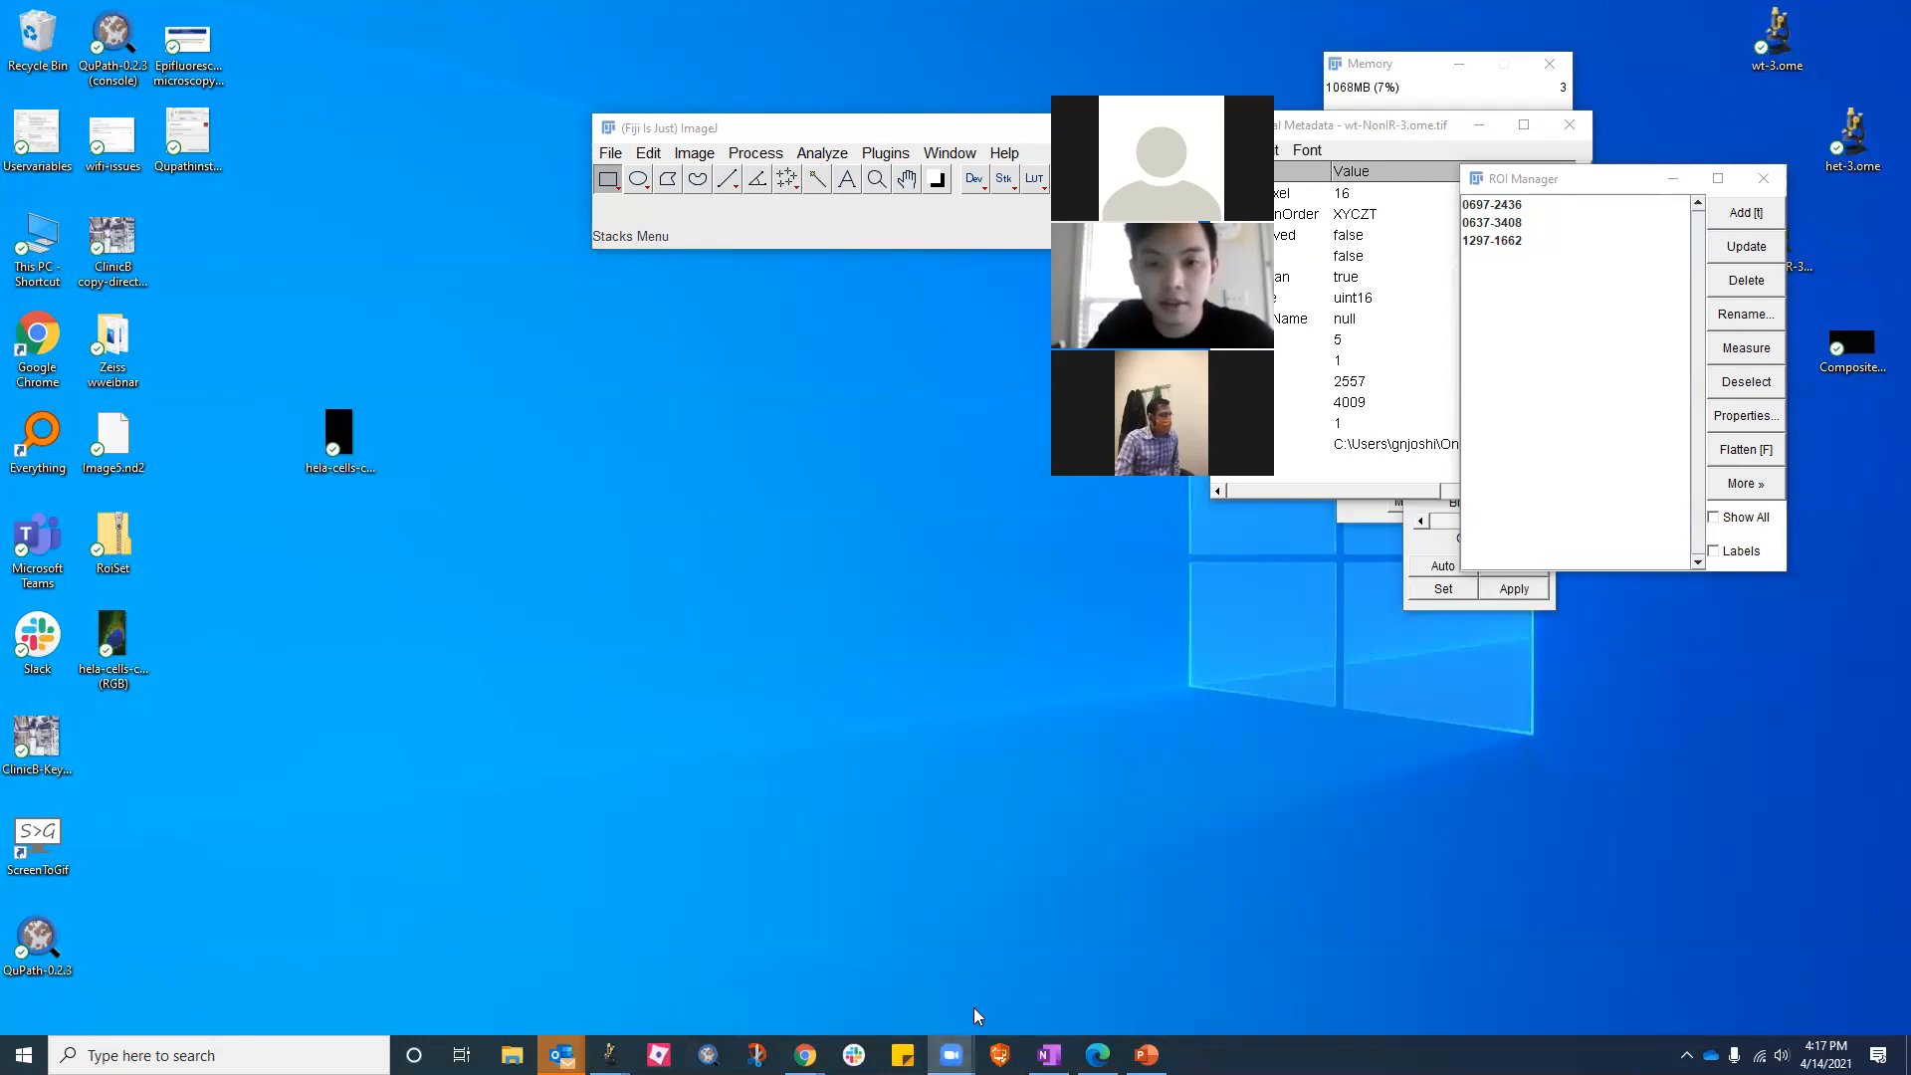
pyautogui.moveTo(951, 1053)
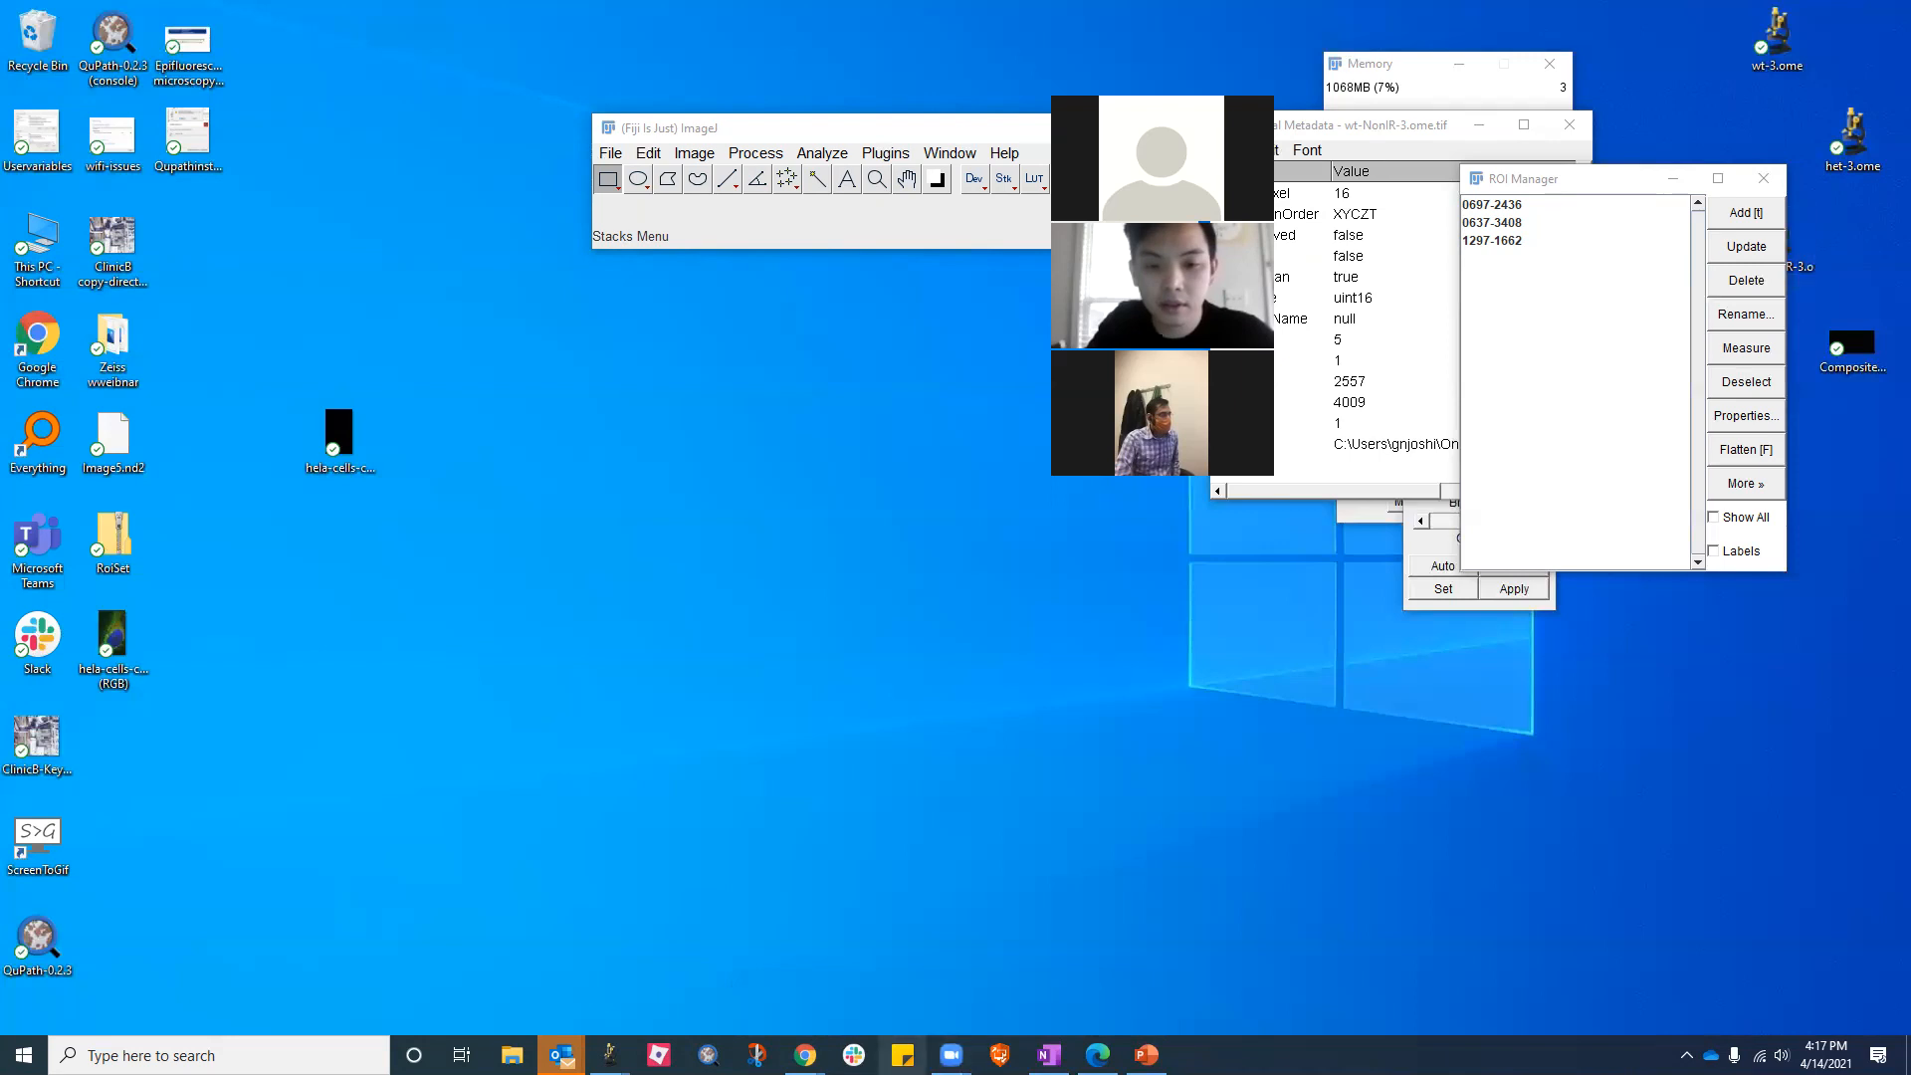
pyautogui.click(1009, 1015)
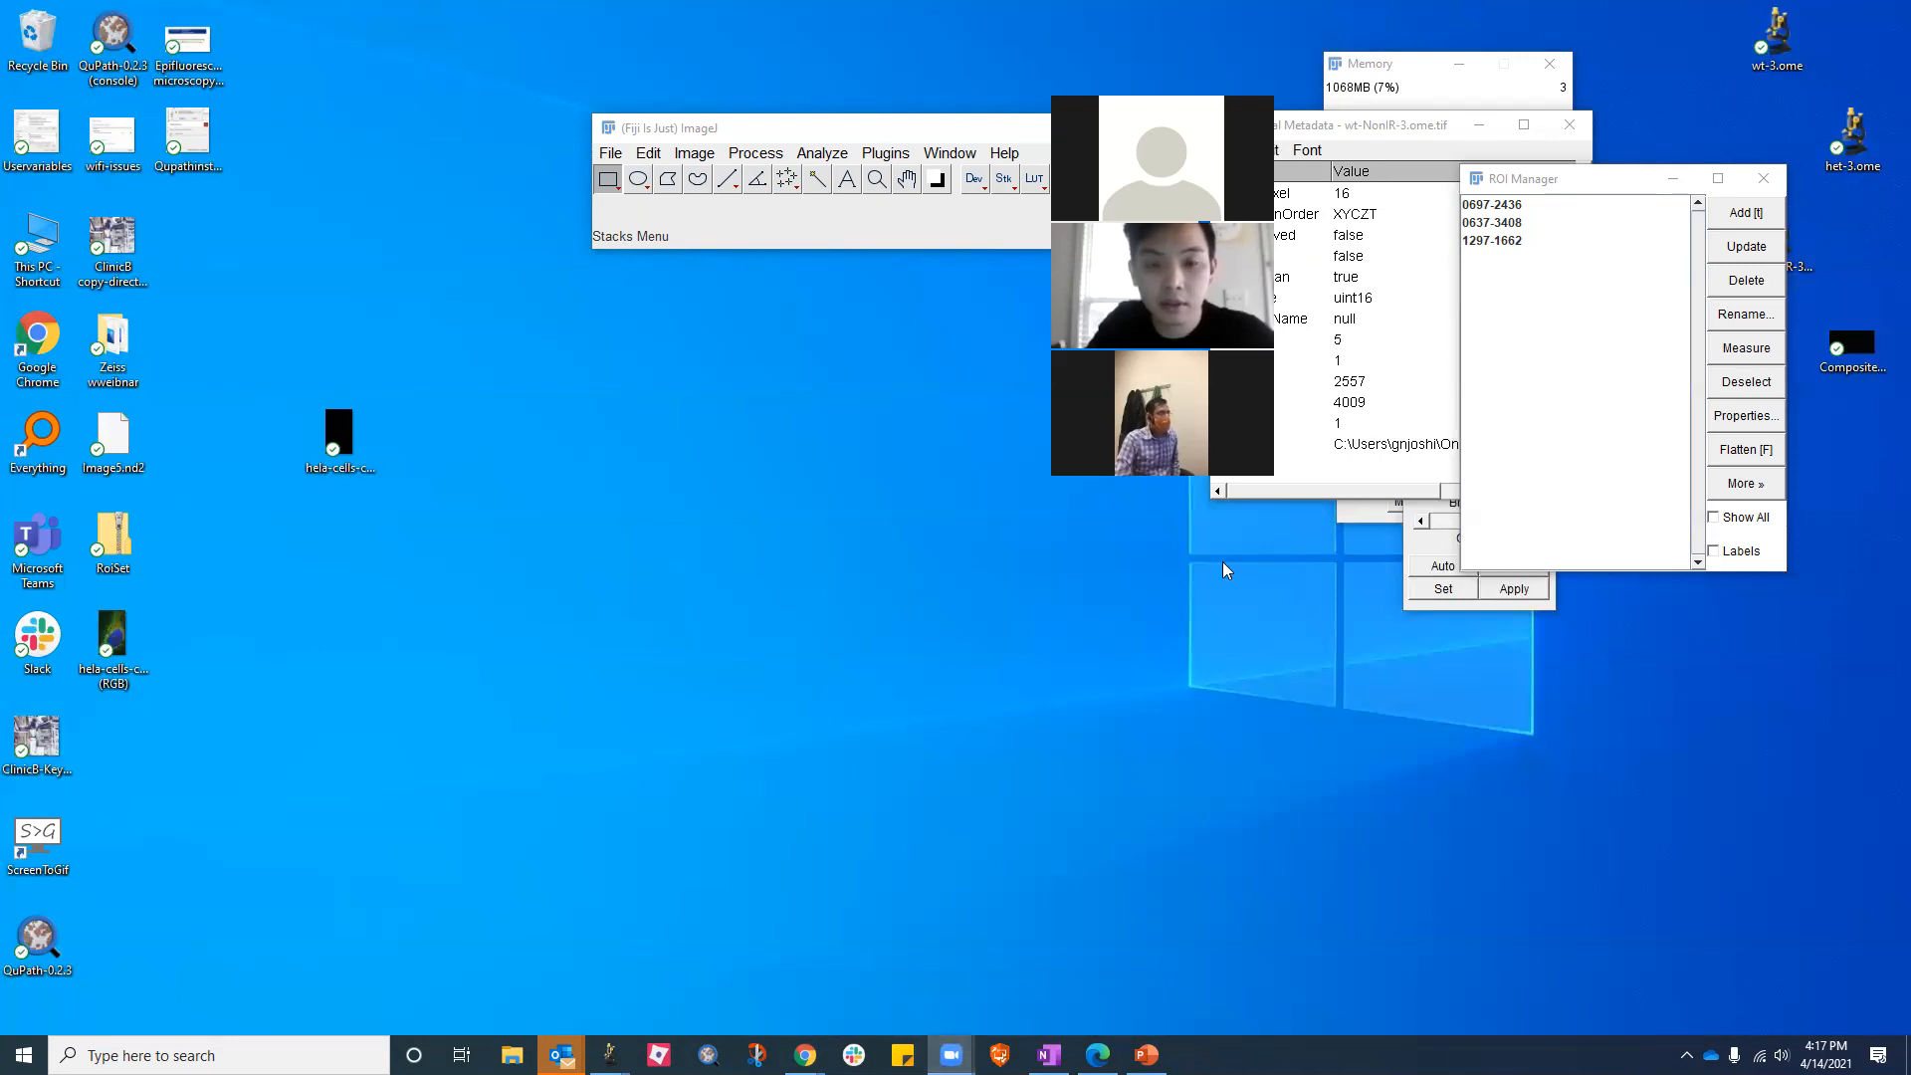